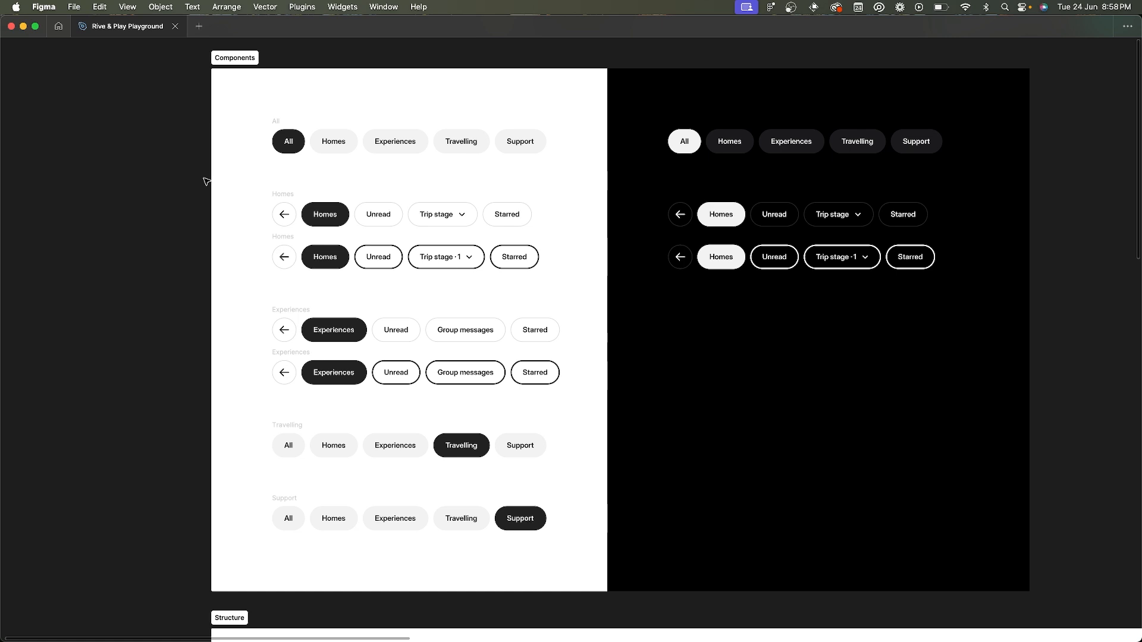
- Select the Homes pill in the light All filter row
{"action": "scroll", "coordinate": [384, 128], "scroll_direction": "up", "scroll_amount": 1}
{"action": "left_click", "coordinate": [271, 119]}
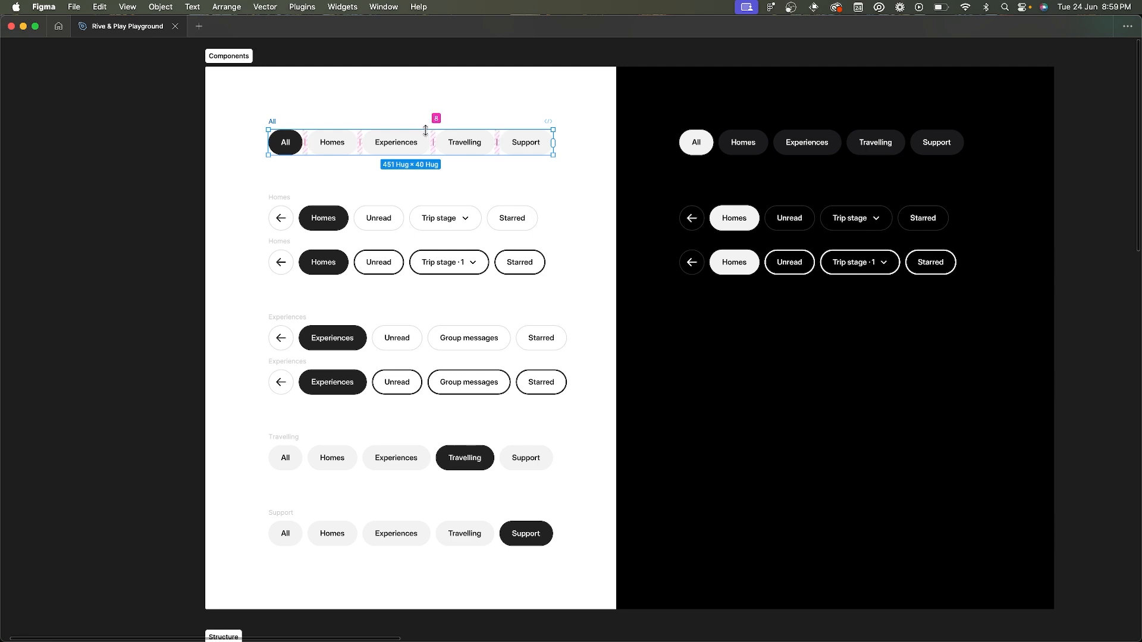
{"action": "scroll", "coordinate": [374, 122], "scroll_direction": "up", "scroll_amount": 5}
{"action": "scroll", "coordinate": [367, 119], "scroll_direction": "up", "scroll_amount": 3}
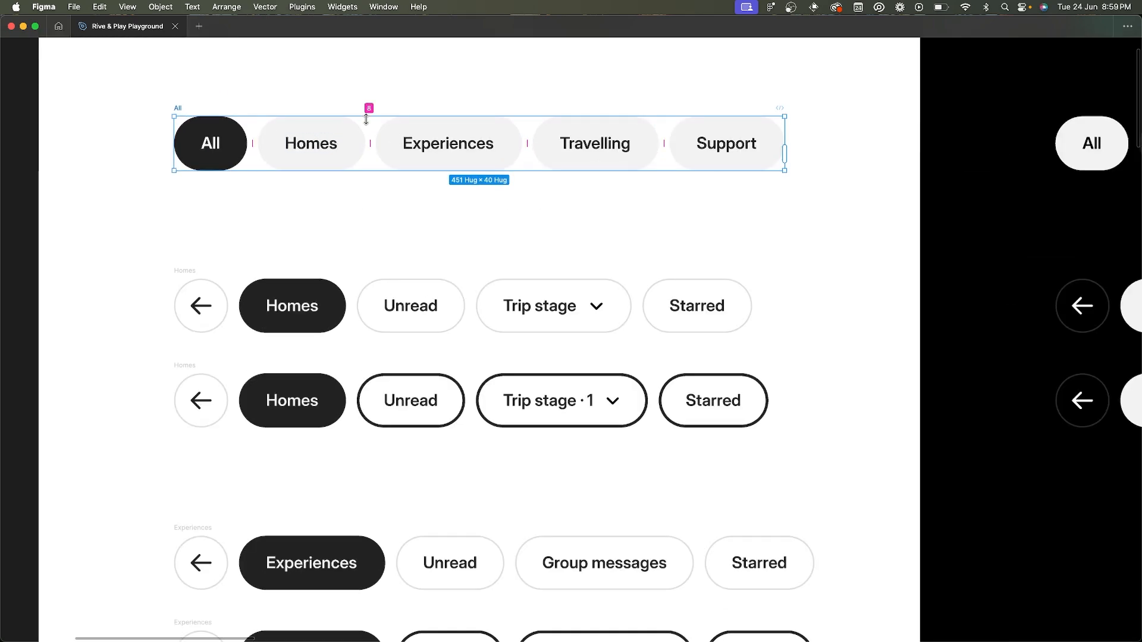
{"action": "left_click", "coordinate": [300, 143]}
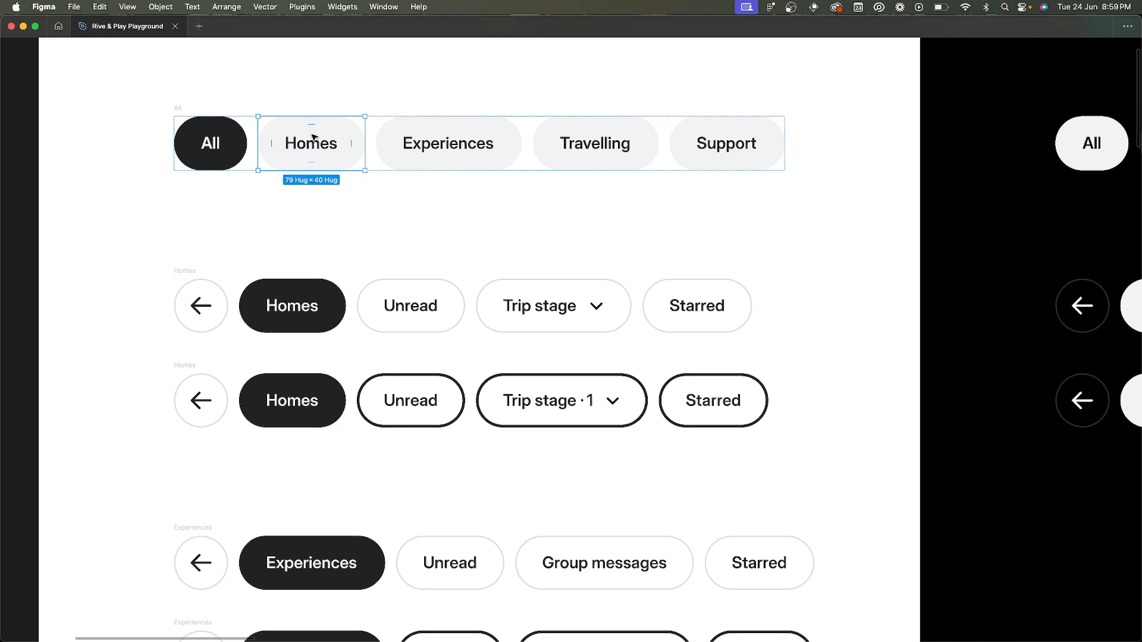
- Switch to Play and try to paste the copied Homes pill onto Page 1
{"action": "key", "text": "super+Tab"}
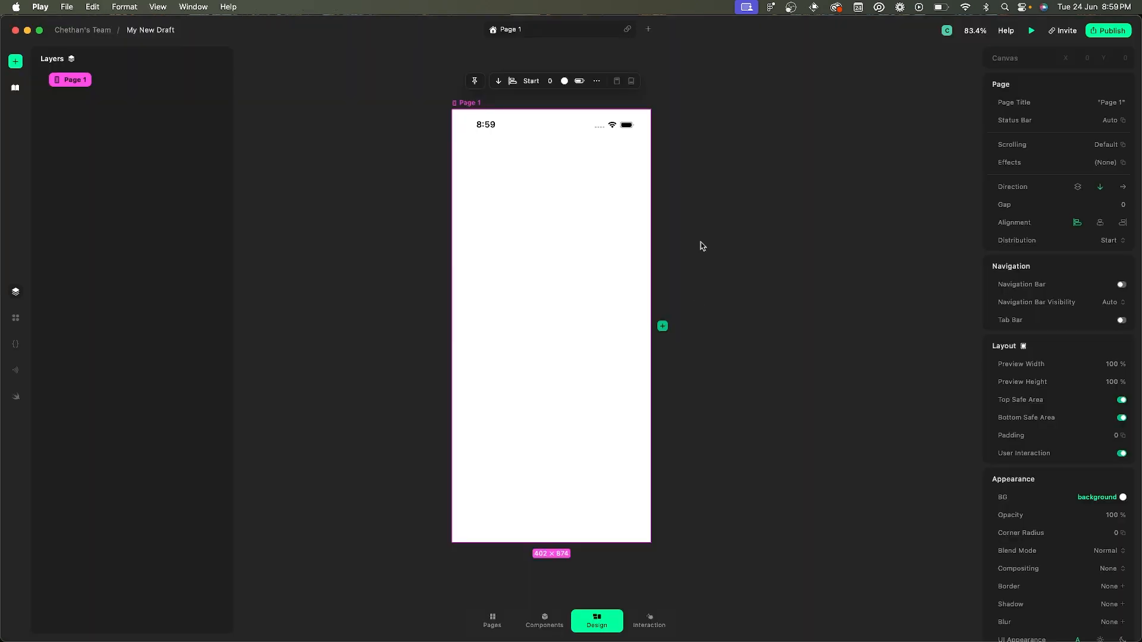
{"action": "key", "text": "super+v"}
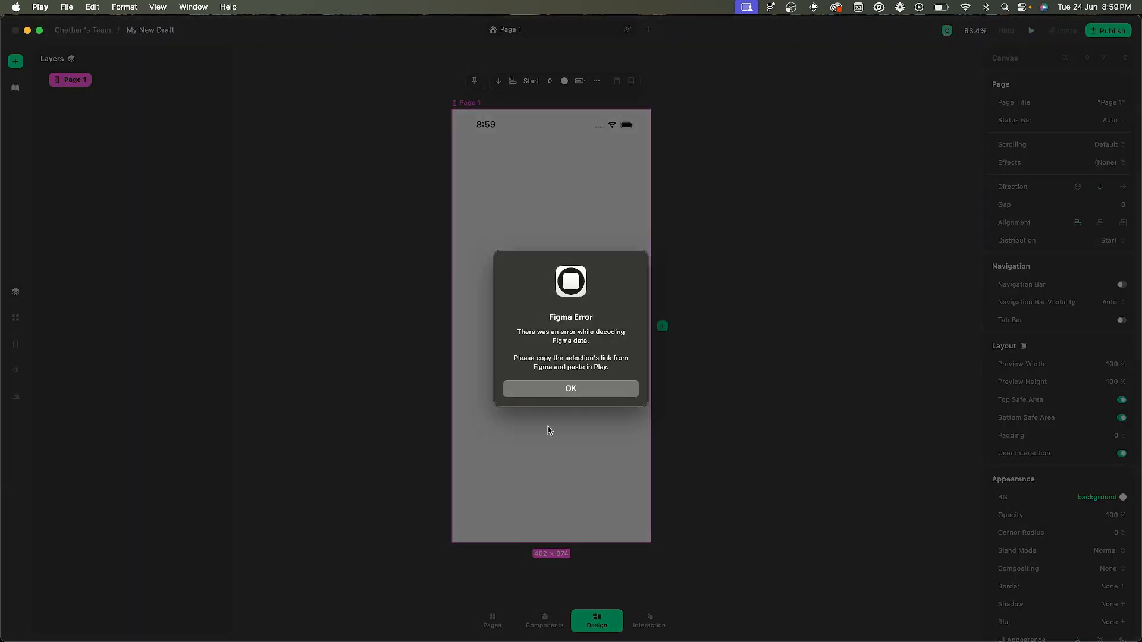
{"action": "left_click", "coordinate": [582, 387]}
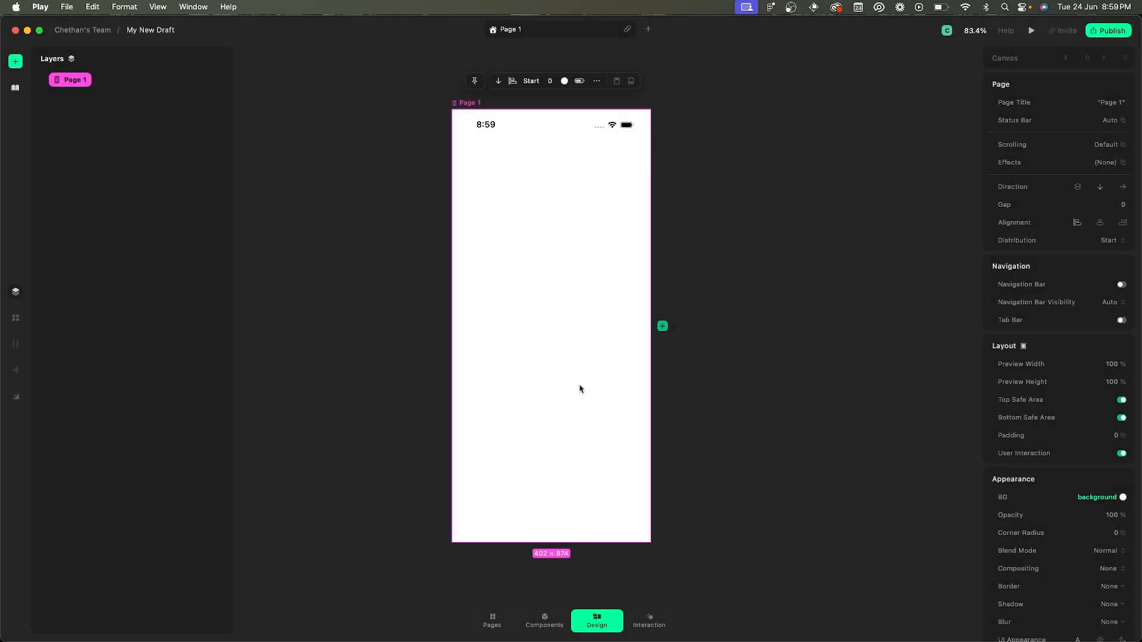
- Copy the link to the Homes pill selection in Figma and paste it onto Page 1 in Play
{"action": "key", "text": "super+Tab"}
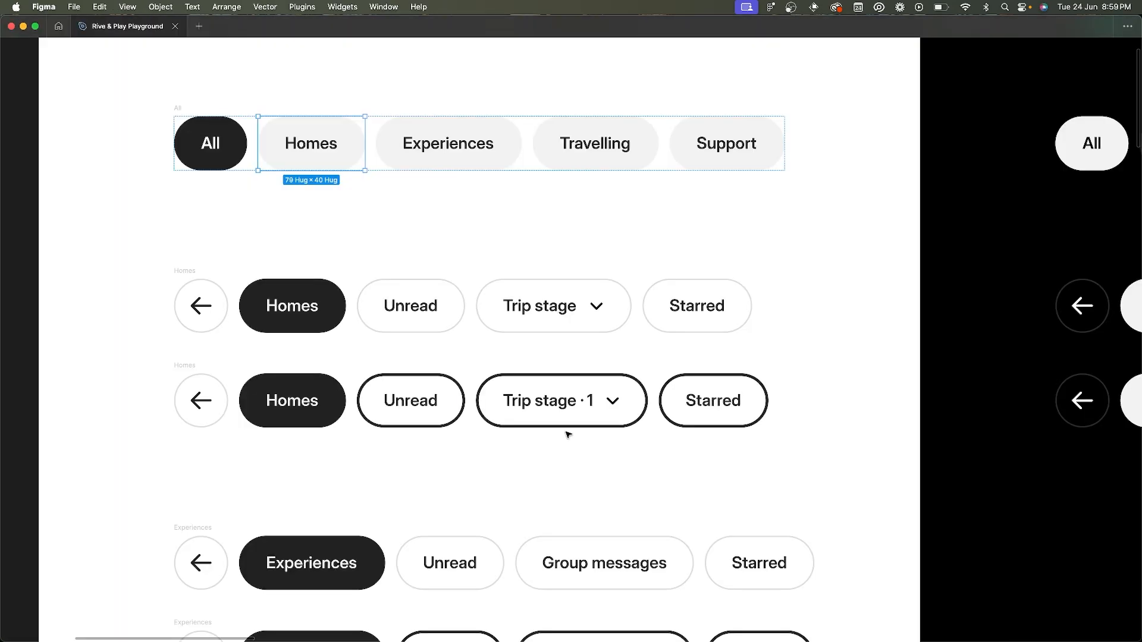
{"action": "right_click", "coordinate": [324, 142]}
{"action": "mouse_move", "coordinate": [364, 196]}
{"action": "left_click", "coordinate": [495, 238]}
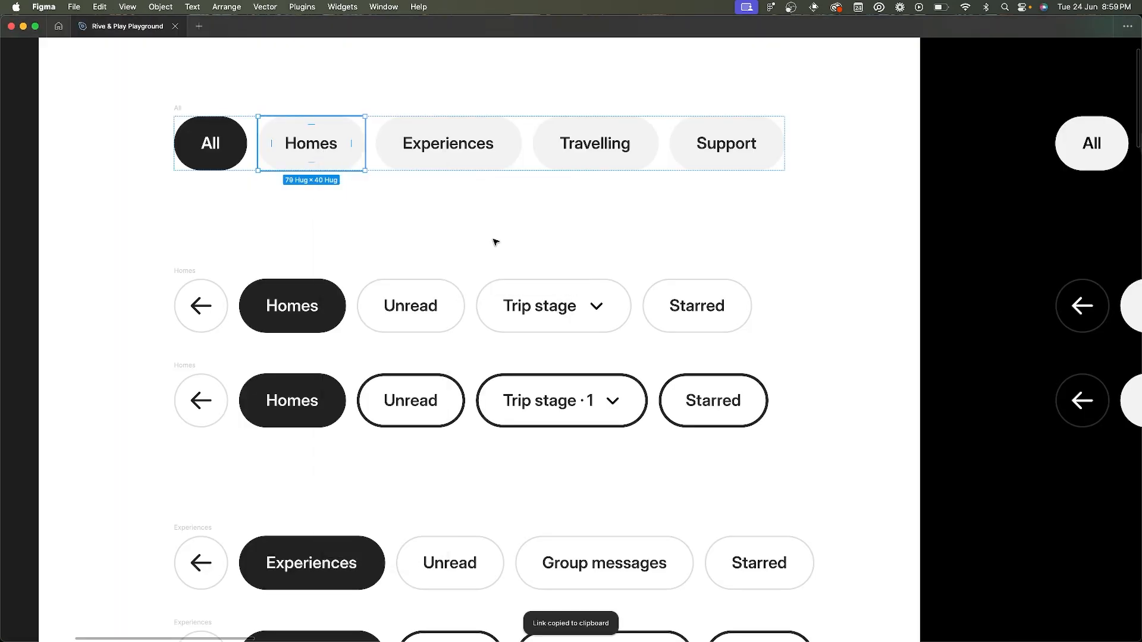
{"action": "key", "text": "super+Tab"}
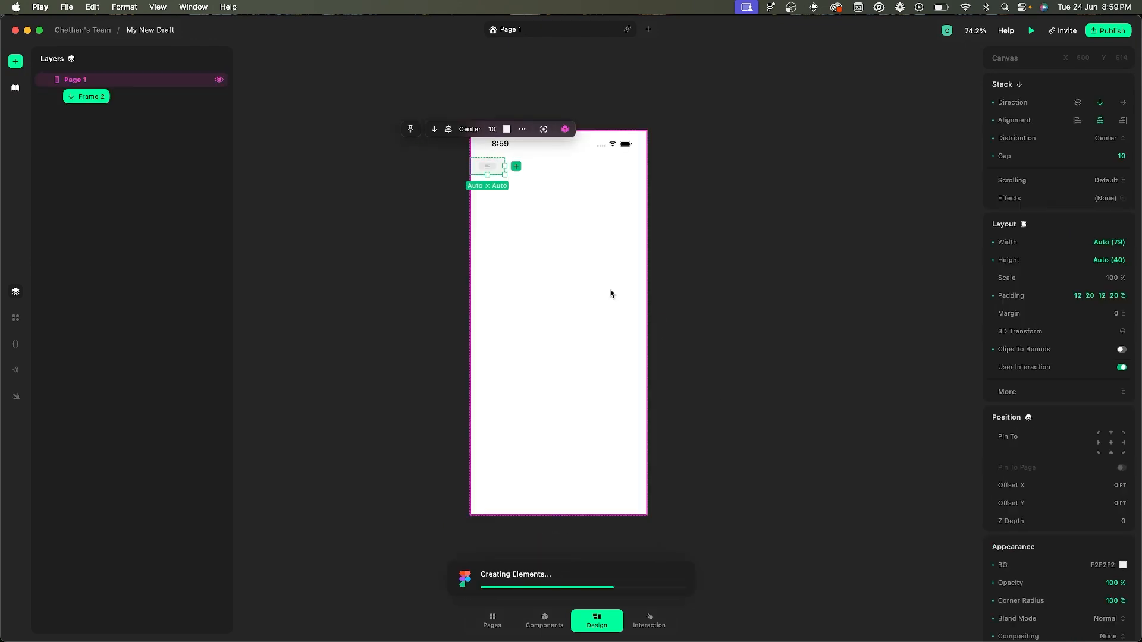
- Convert the imported Homes label from Figma text to editable text
{"action": "scroll", "coordinate": [550, 194], "scroll_direction": "up", "scroll_amount": 3}
{"action": "scroll", "coordinate": [476, 197], "scroll_direction": "up", "scroll_amount": 3}
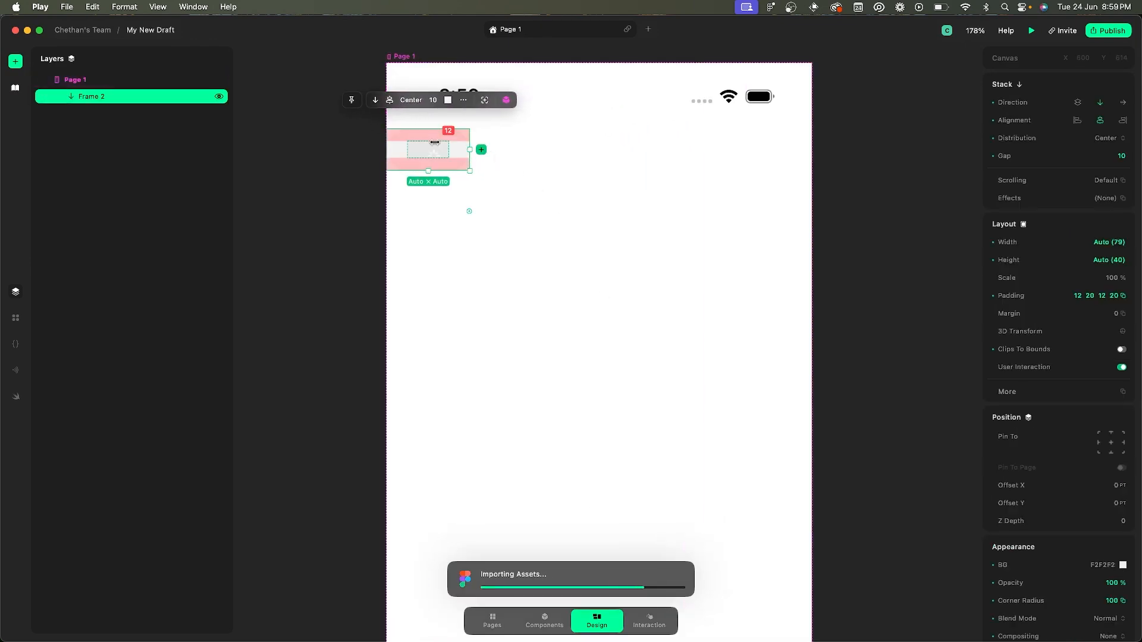
{"action": "scroll", "coordinate": [440, 222], "scroll_direction": "up", "scroll_amount": 2}
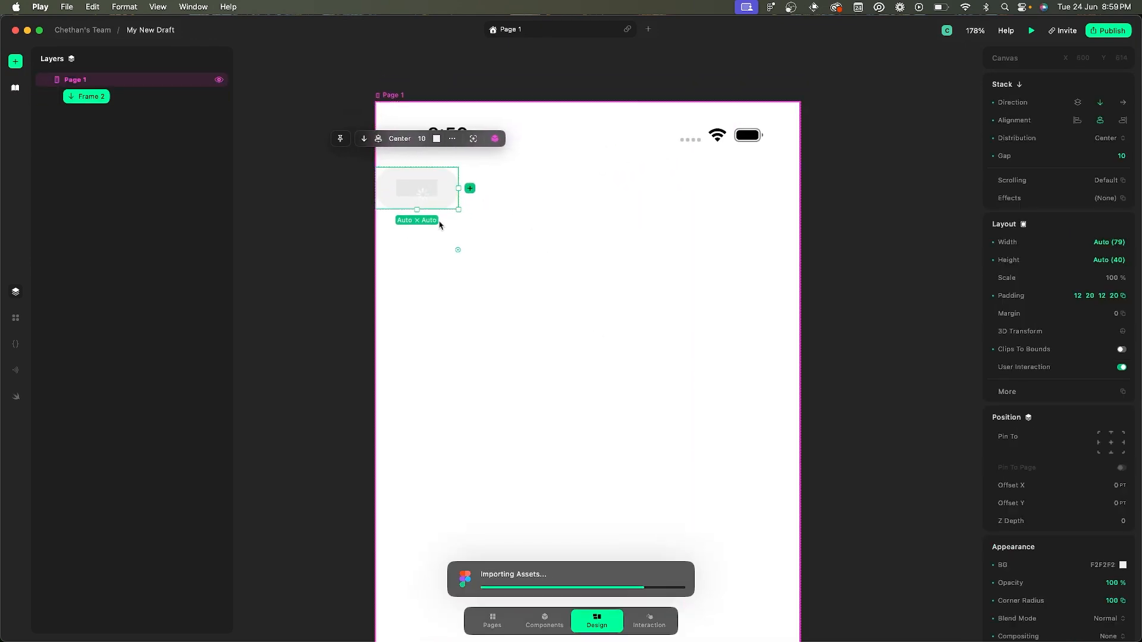
{"action": "left_click", "coordinate": [405, 189]}
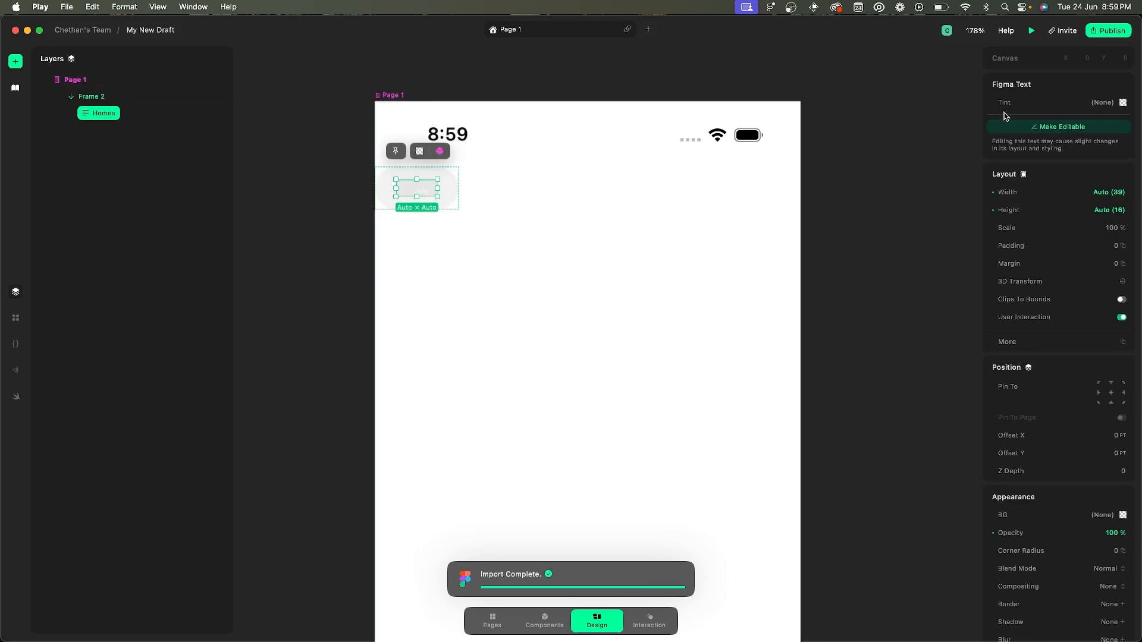
{"action": "left_click", "coordinate": [1056, 129]}
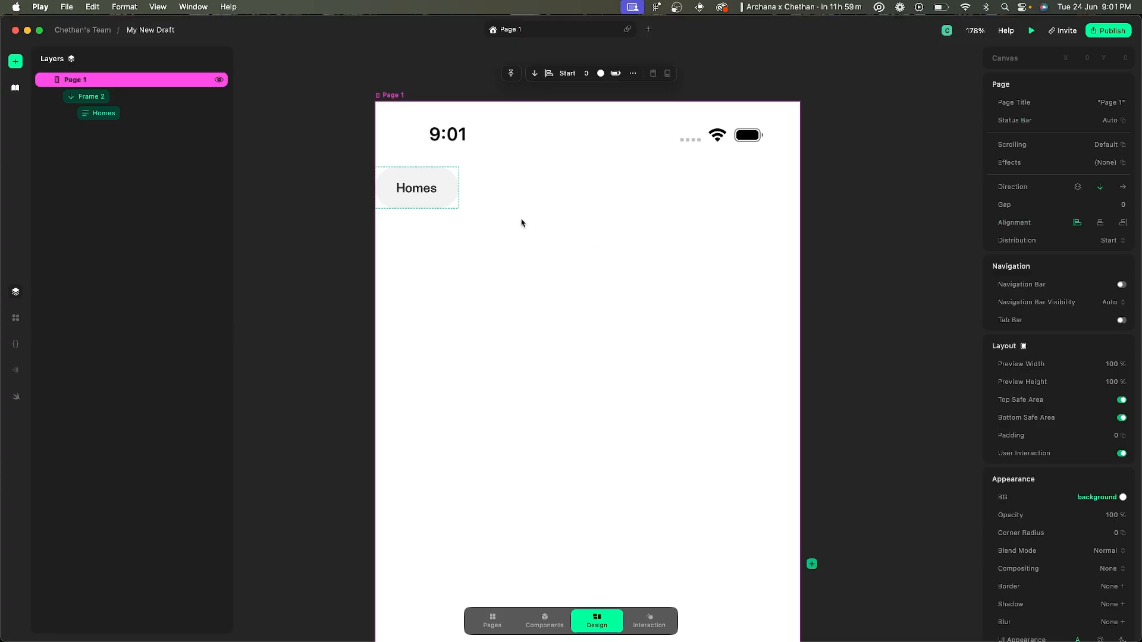
- Compare the Homes label's size and padding in Play with the original label's properties in Figma
{"action": "scroll", "coordinate": [404, 223], "scroll_direction": "up", "scroll_amount": 5}
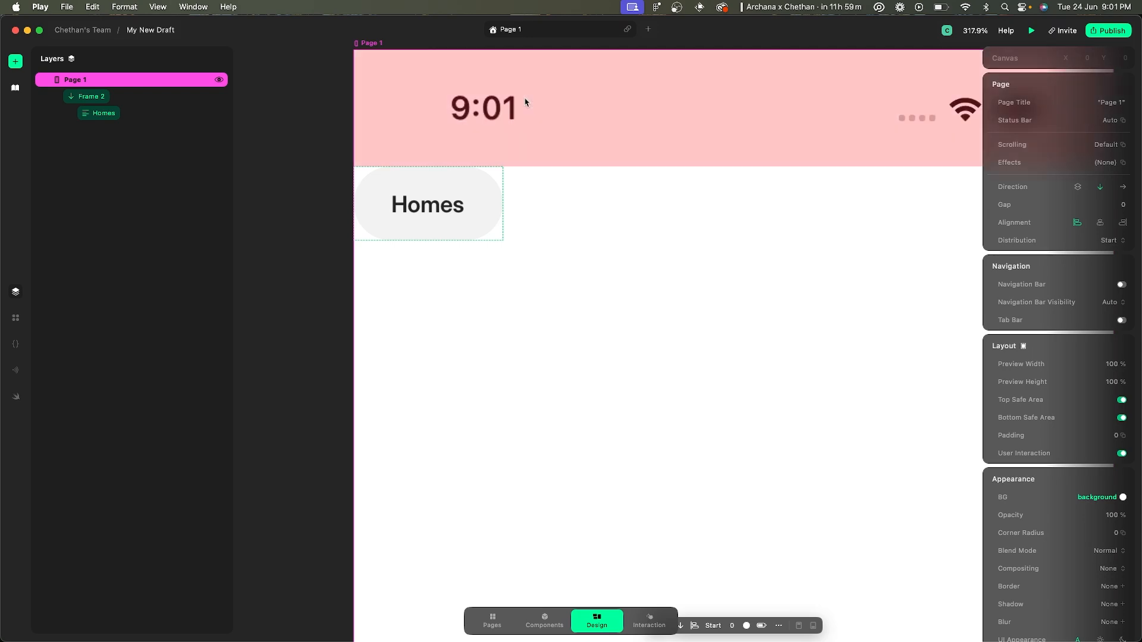
{"action": "scroll", "coordinate": [431, 280], "scroll_direction": "up", "scroll_amount": 3}
{"action": "left_click", "coordinate": [416, 239]}
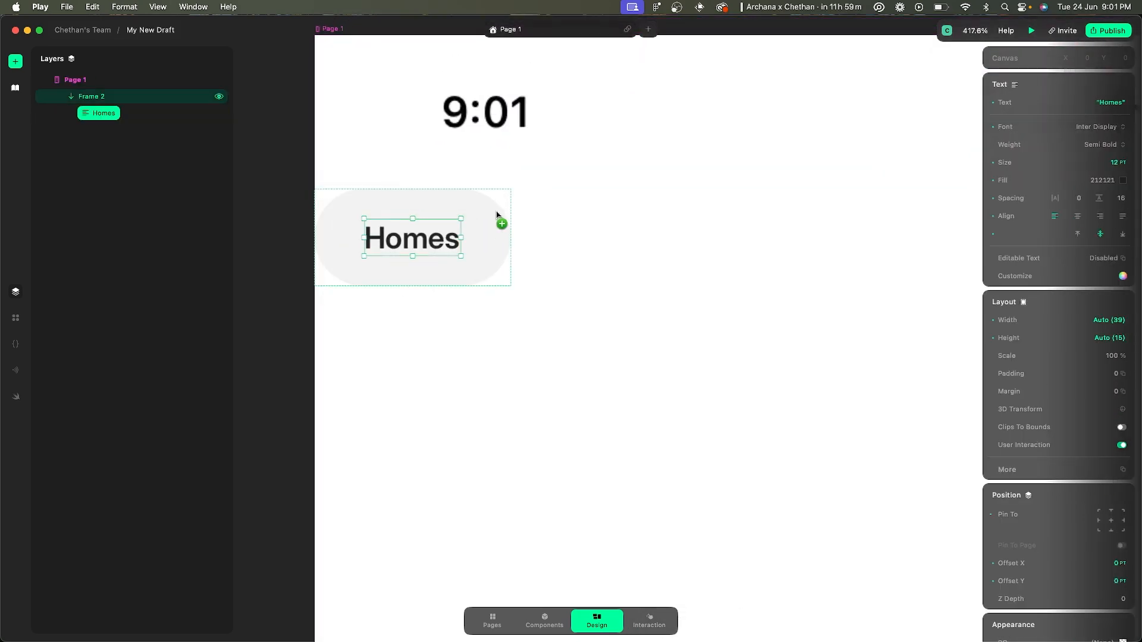
{"action": "key", "text": "super+Tab"}
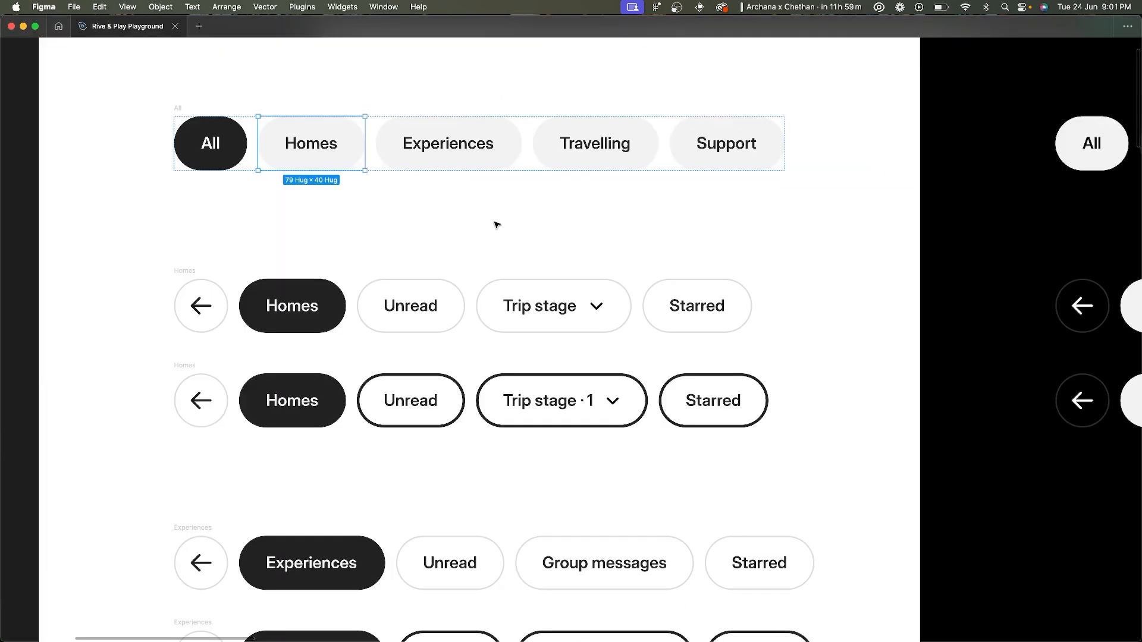
{"action": "left_click", "coordinate": [311, 144], "text": "super"}
{"action": "scroll", "coordinate": [298, 127], "scroll_direction": "up", "scroll_amount": 3}
{"action": "key", "text": "alt"}
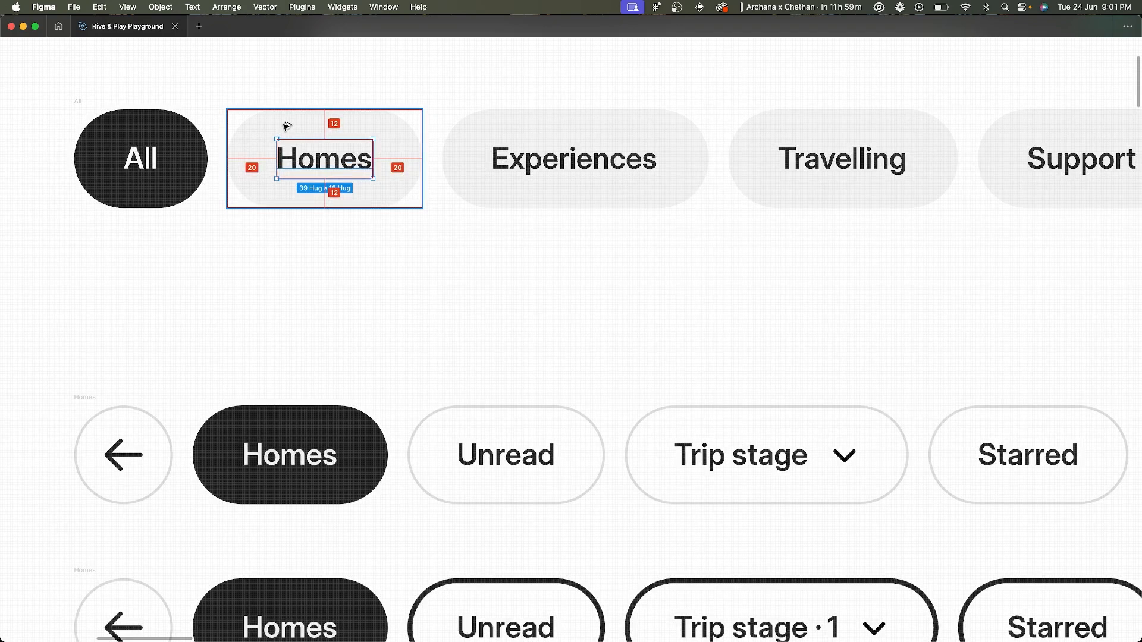
{"action": "key", "text": "super+backslash"}
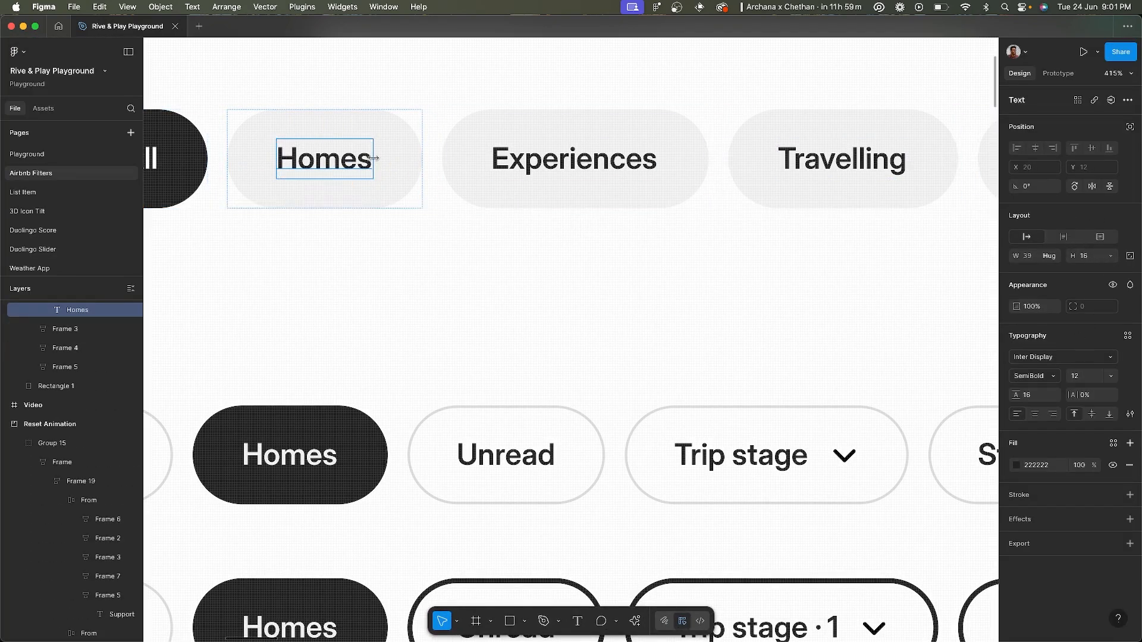
{"action": "left_click", "coordinate": [385, 136]}
{"action": "left_click", "coordinate": [399, 136]}
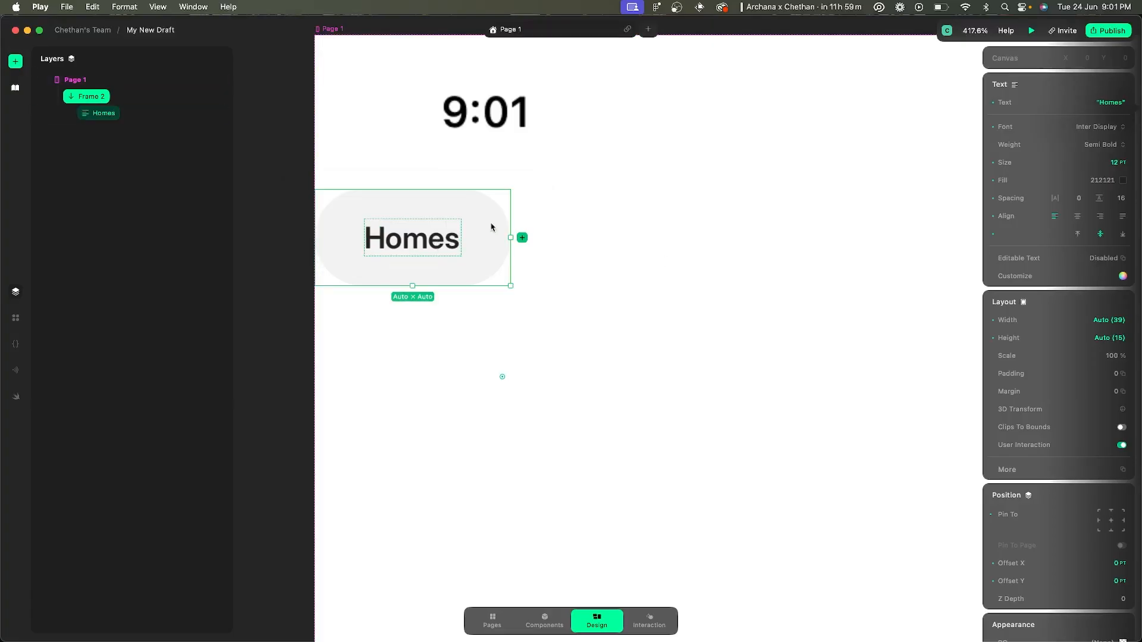
- Set the height of the Homes pill's frame in Play to 40 pt
{"action": "left_click", "coordinate": [389, 207]}
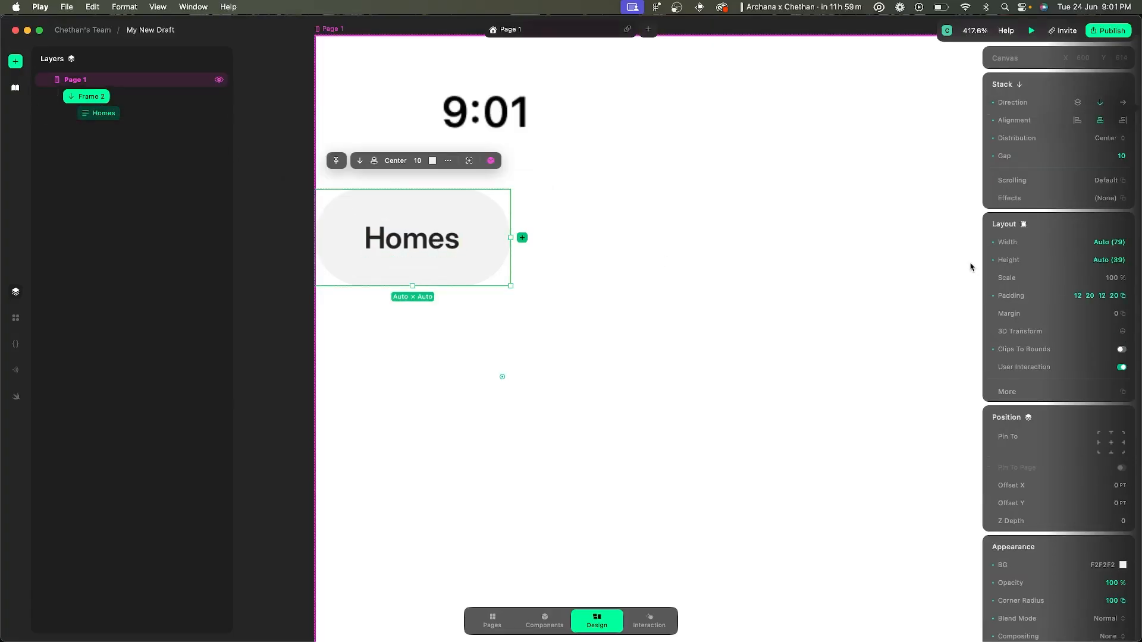
{"action": "left_click", "coordinate": [1114, 260]}
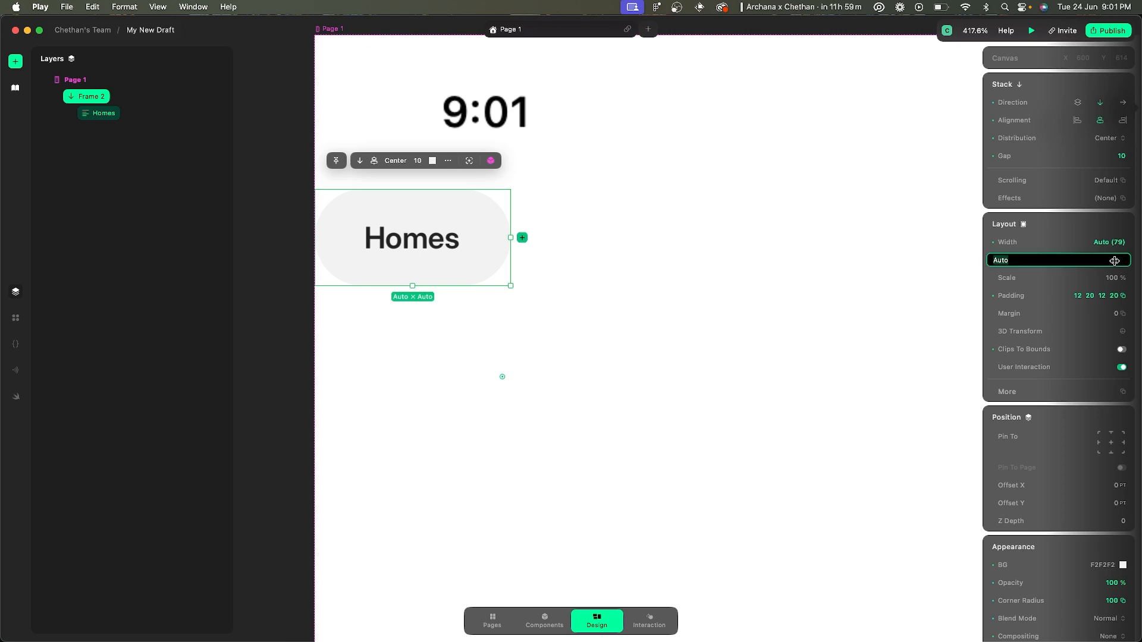
{"action": "type", "text": "40"}
{"action": "key", "text": "Return"}
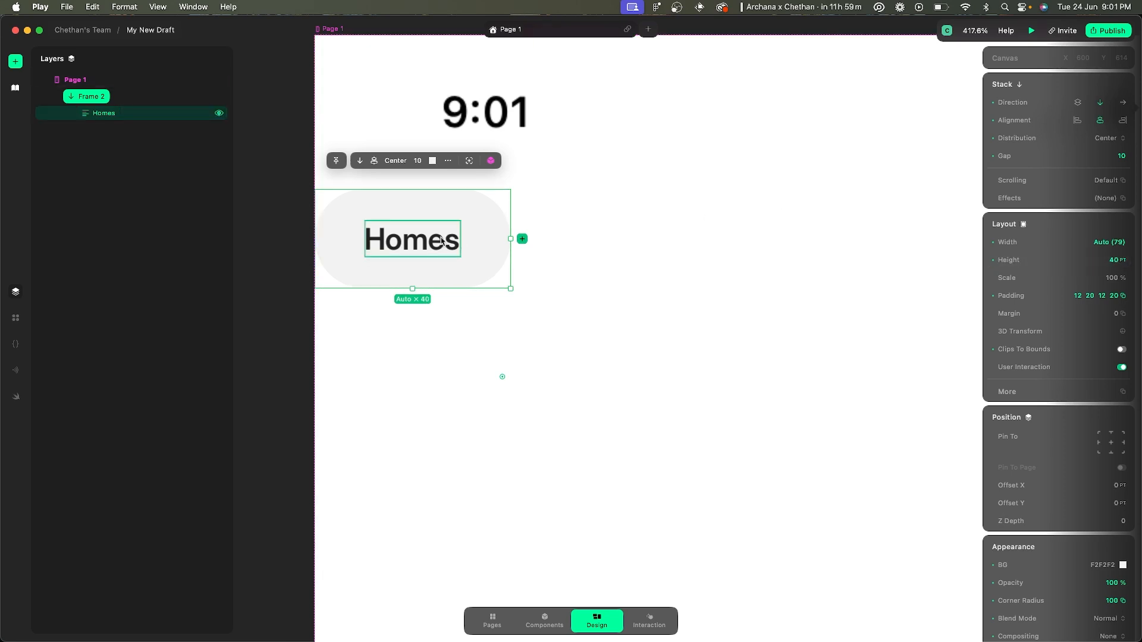
- Measure the spacing between the Homes label and the edges of its pill
{"action": "left_click", "coordinate": [418, 238]}
{"action": "scroll", "coordinate": [418, 238], "scroll_direction": "up", "scroll_amount": 3}
{"action": "scroll", "coordinate": [419, 238], "scroll_direction": "up", "scroll_amount": 1}
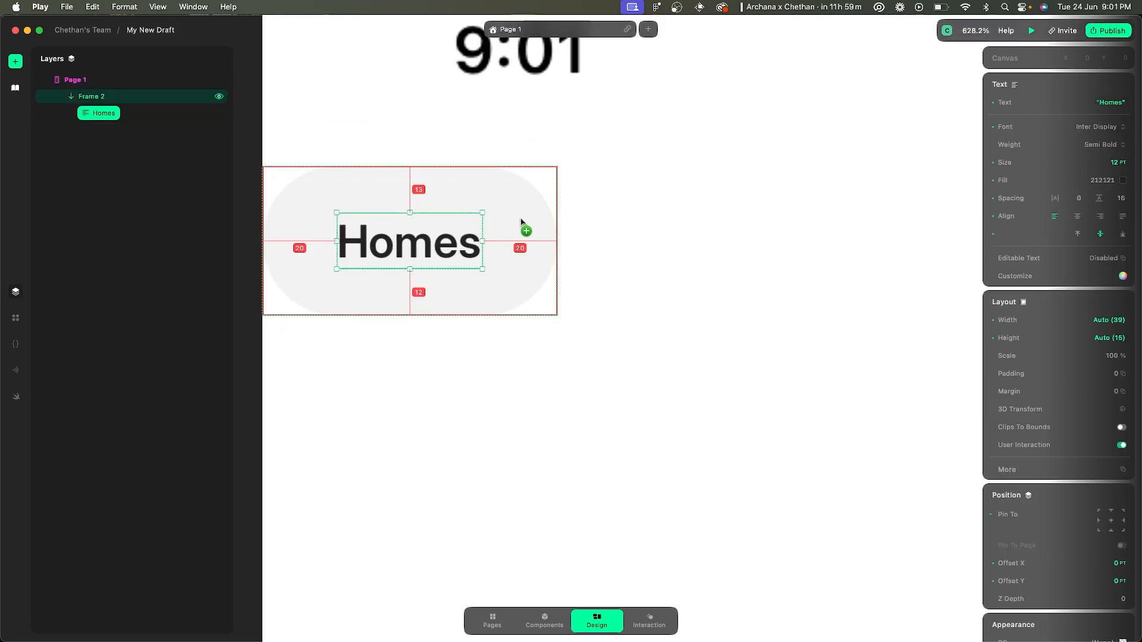
{"action": "left_click", "coordinate": [617, 191]}
{"action": "scroll", "coordinate": [623, 189], "scroll_direction": "down", "scroll_amount": 3}
- Check the original Homes label's height in Figma and set the label's height in Play to 16 pt
{"action": "left_click", "coordinate": [464, 230]}
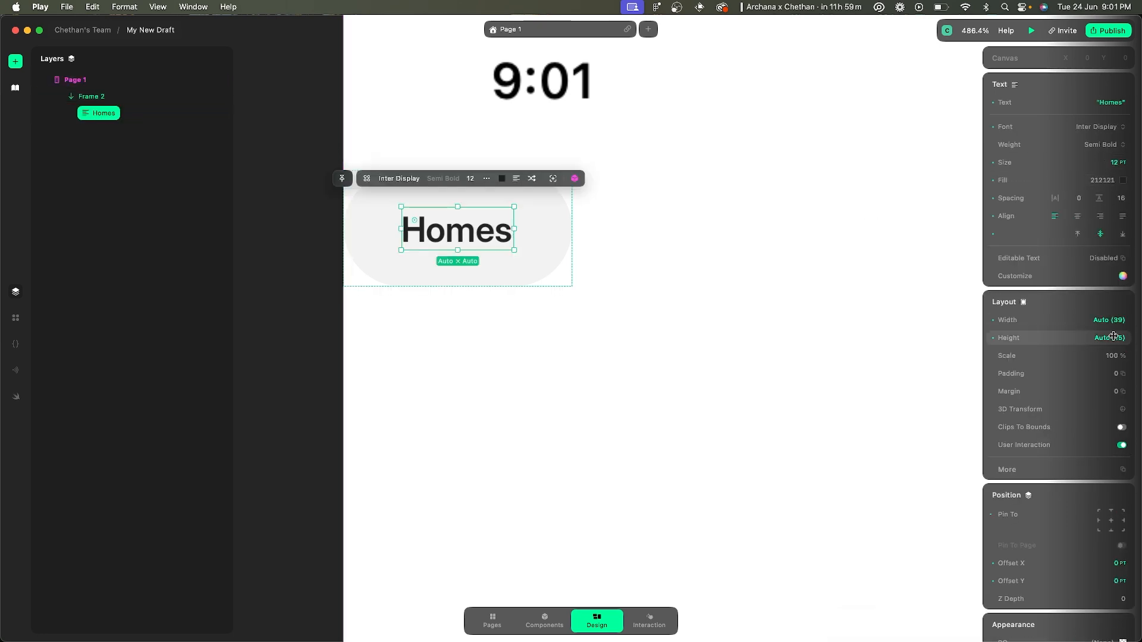
{"action": "key", "text": "super+Tab"}
{"action": "key", "text": "Return"}
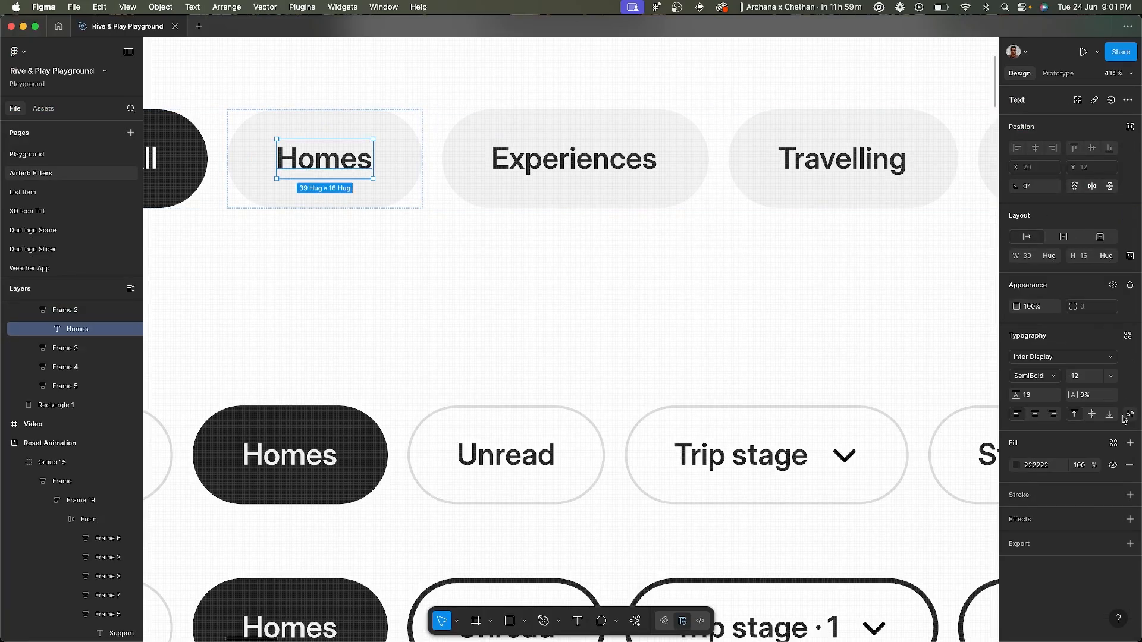
{"action": "key", "text": "super+Tab"}
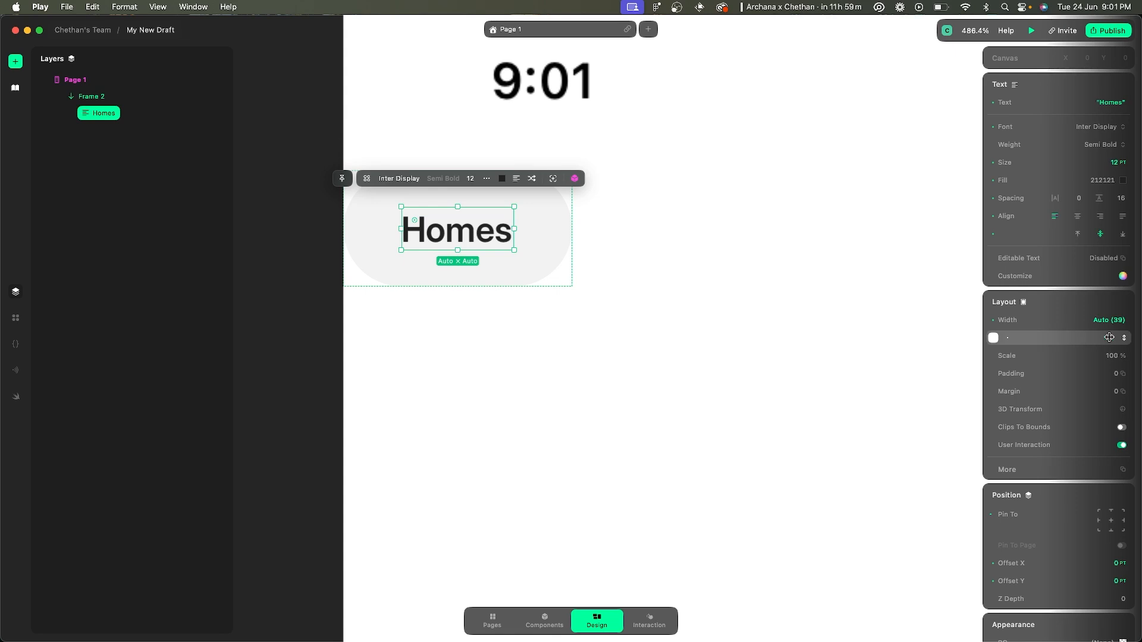
{"action": "left_click", "coordinate": [1109, 337]}
{"action": "type", "text": "16"}
{"action": "key", "text": "Return"}
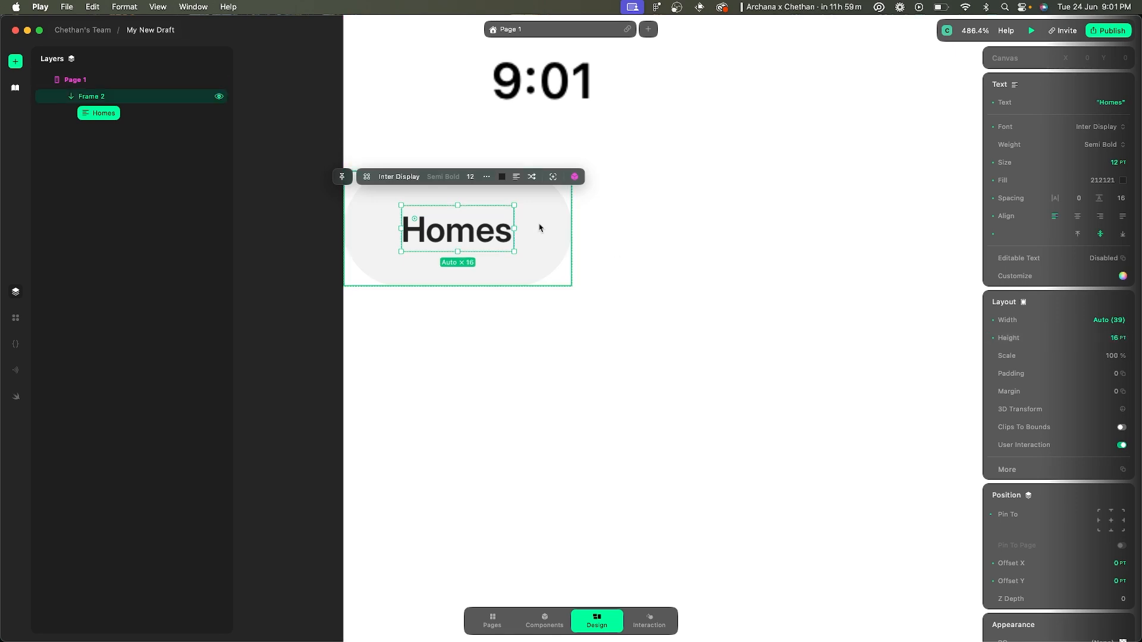
{"action": "left_click", "coordinate": [793, 353]}
{"action": "scroll", "coordinate": [793, 352], "scroll_direction": "down", "scroll_amount": 3}
{"action": "left_click", "coordinate": [388, 390]}
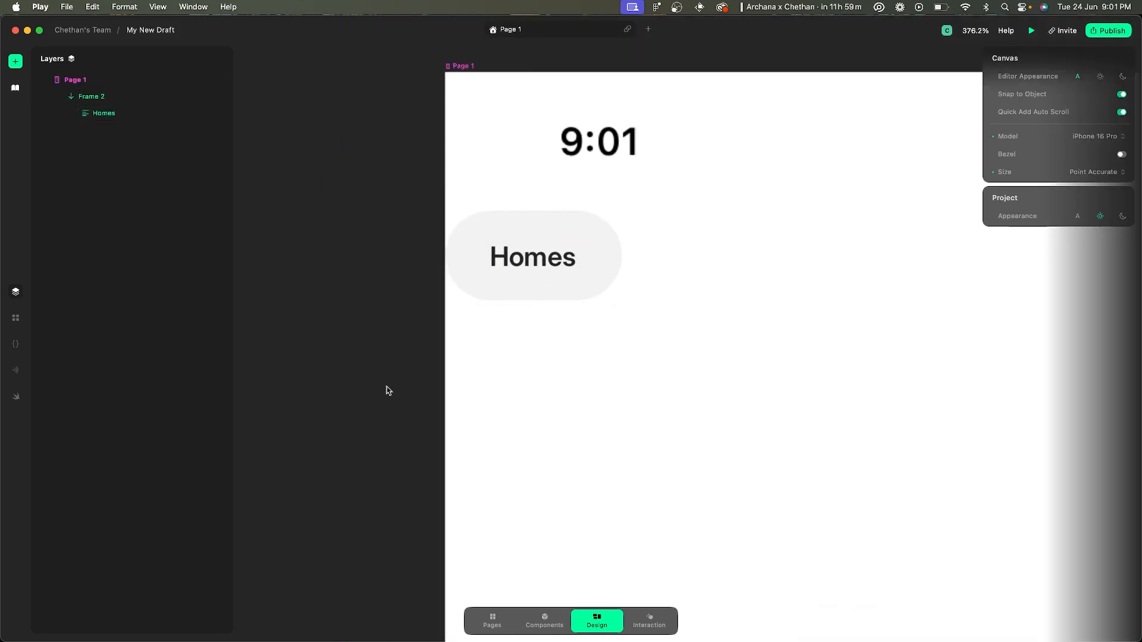
- Examine the resized Homes label and the layout settings of its surrounding pill on Page 1
{"action": "scroll", "coordinate": [386, 390], "scroll_direction": "down", "scroll_amount": 3}
{"action": "scroll", "coordinate": [561, 330], "scroll_direction": "up", "scroll_amount": 3}
{"action": "left_click", "coordinate": [433, 293]}
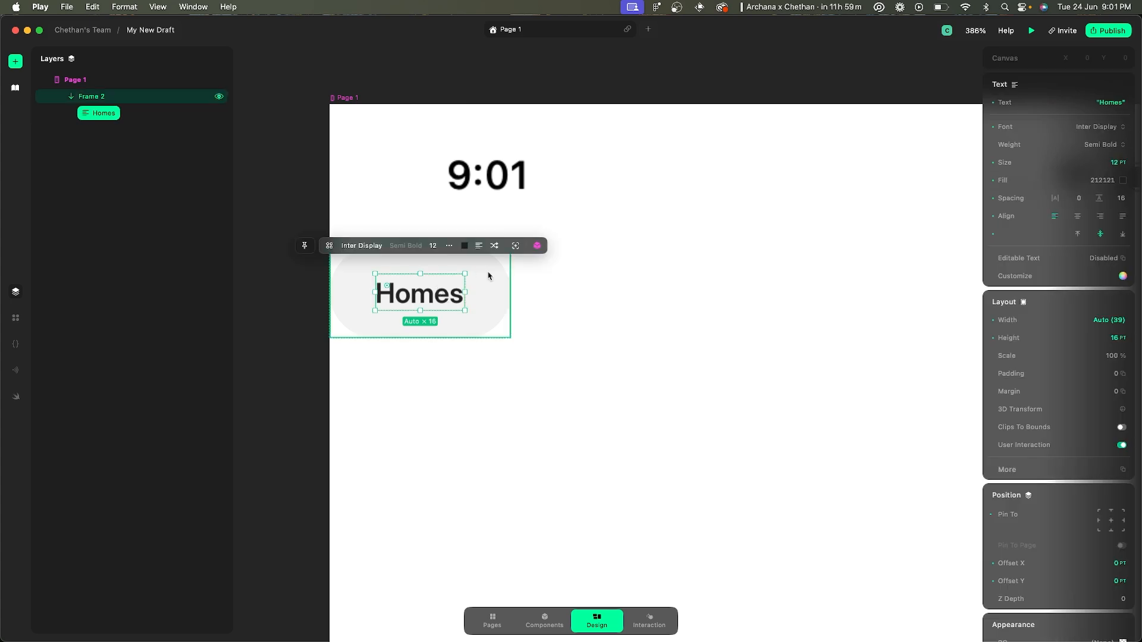
{"action": "left_click", "coordinate": [489, 275]}
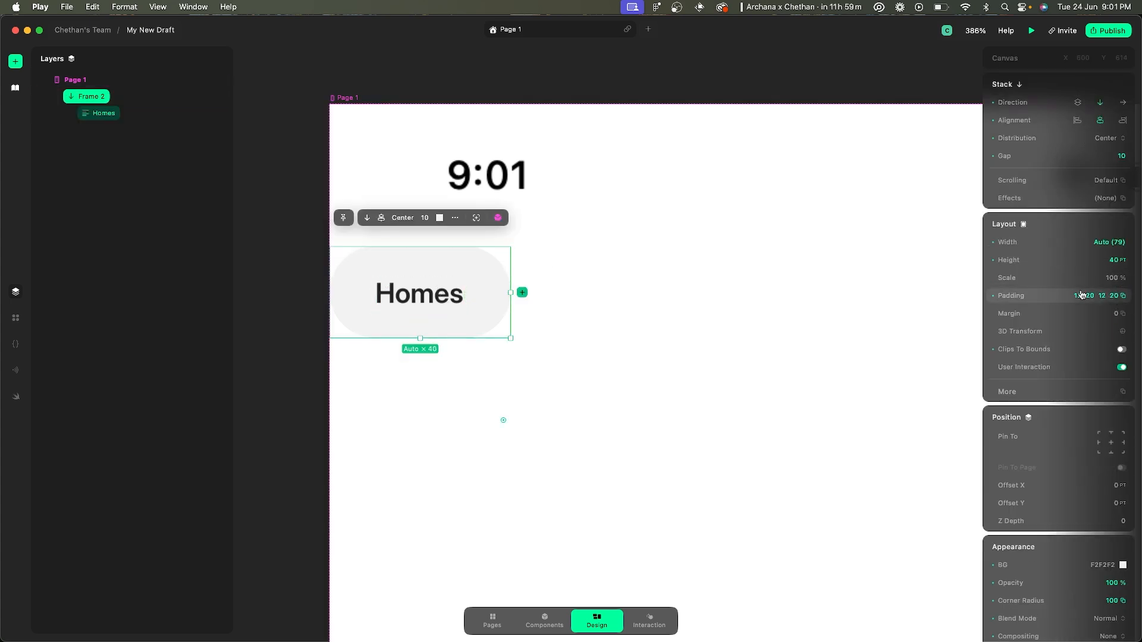
{"action": "left_click", "coordinate": [652, 276]}
{"action": "scroll", "coordinate": [652, 276], "scroll_direction": "down", "scroll_amount": 5}
{"action": "left_click", "coordinate": [439, 324]}
{"action": "scroll", "coordinate": [429, 326], "scroll_direction": "right", "scroll_amount": 1}
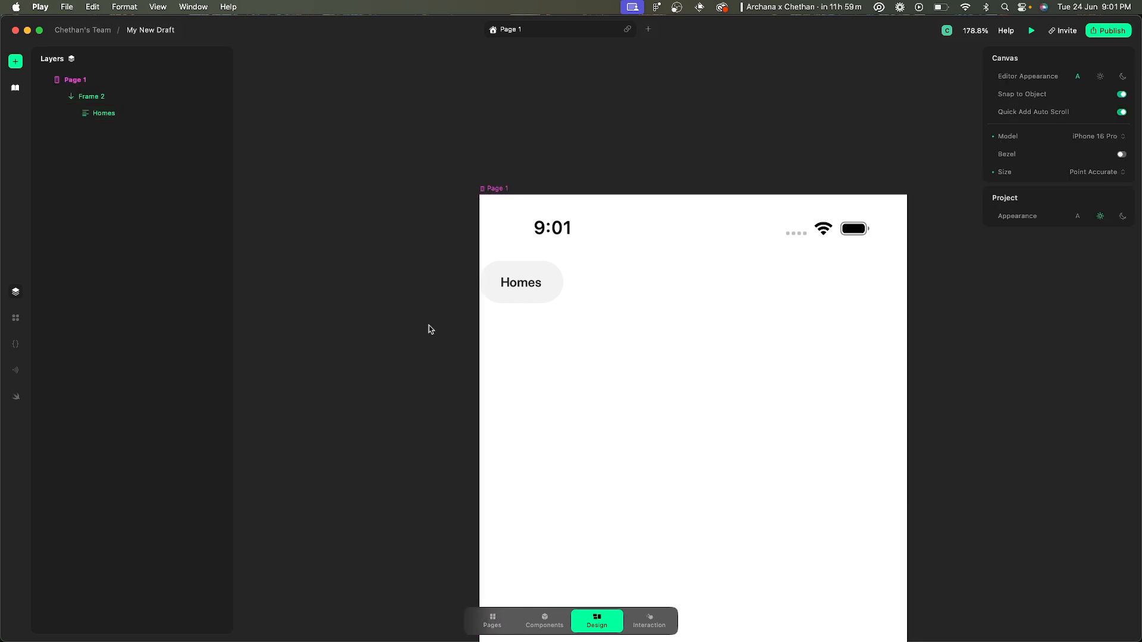
{"action": "scroll", "coordinate": [490, 286], "scroll_direction": "right", "scroll_amount": 2}
{"action": "left_click", "coordinate": [625, 311]}
{"action": "scroll", "coordinate": [625, 311], "scroll_direction": "up", "scroll_amount": 2}
{"action": "scroll", "coordinate": [598, 309], "scroll_direction": "right", "scroll_amount": 1}
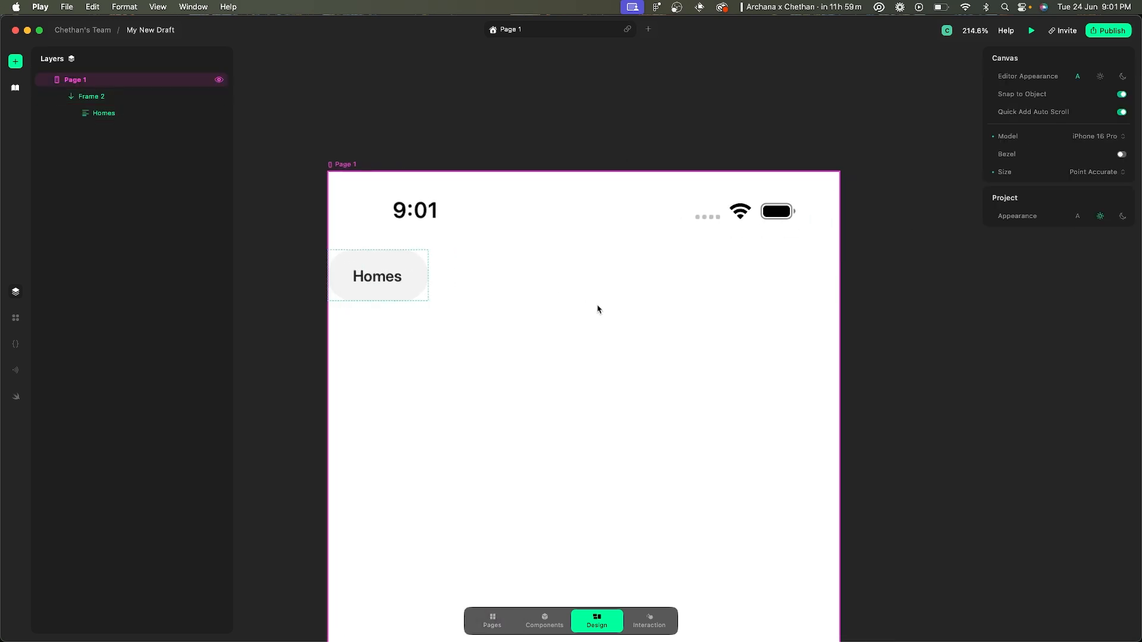
- Rename the Homes pill's frame layer as Primary Pill
{"action": "left_click", "coordinate": [397, 257]}
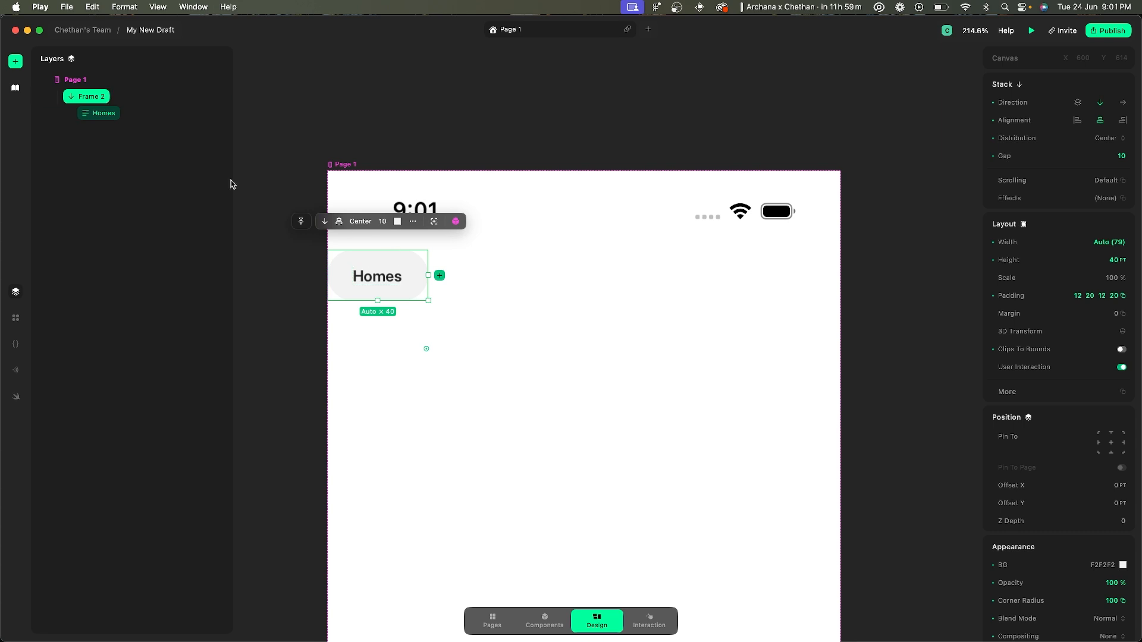
{"action": "double_click", "coordinate": [92, 97]}
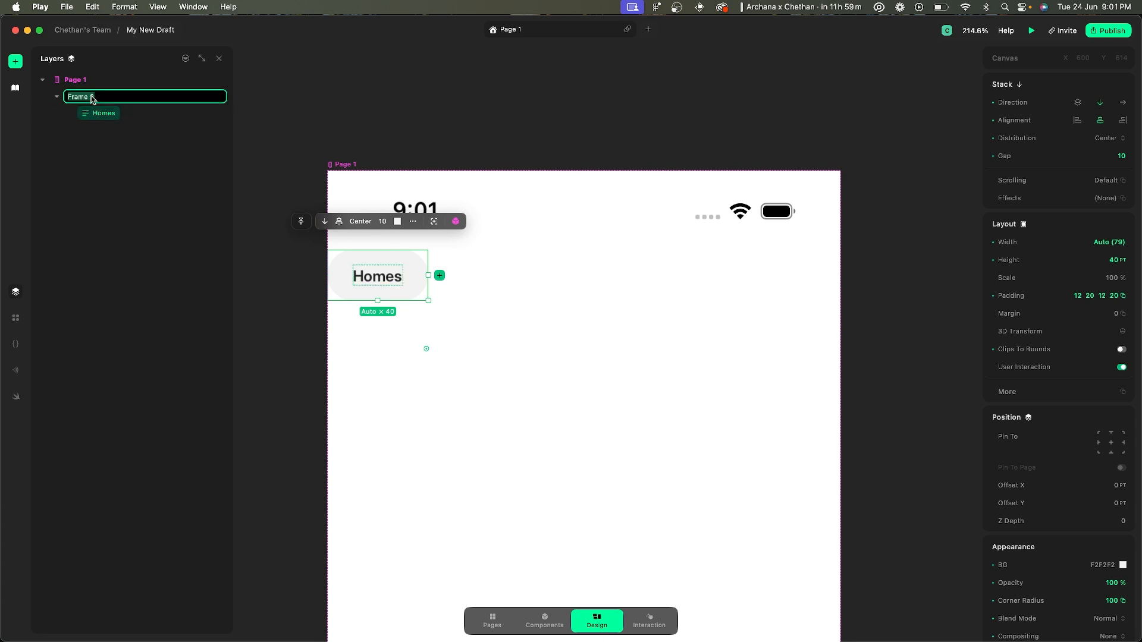
{"action": "type", "text": "Primary Pill"}
{"action": "key", "text": "Return"}
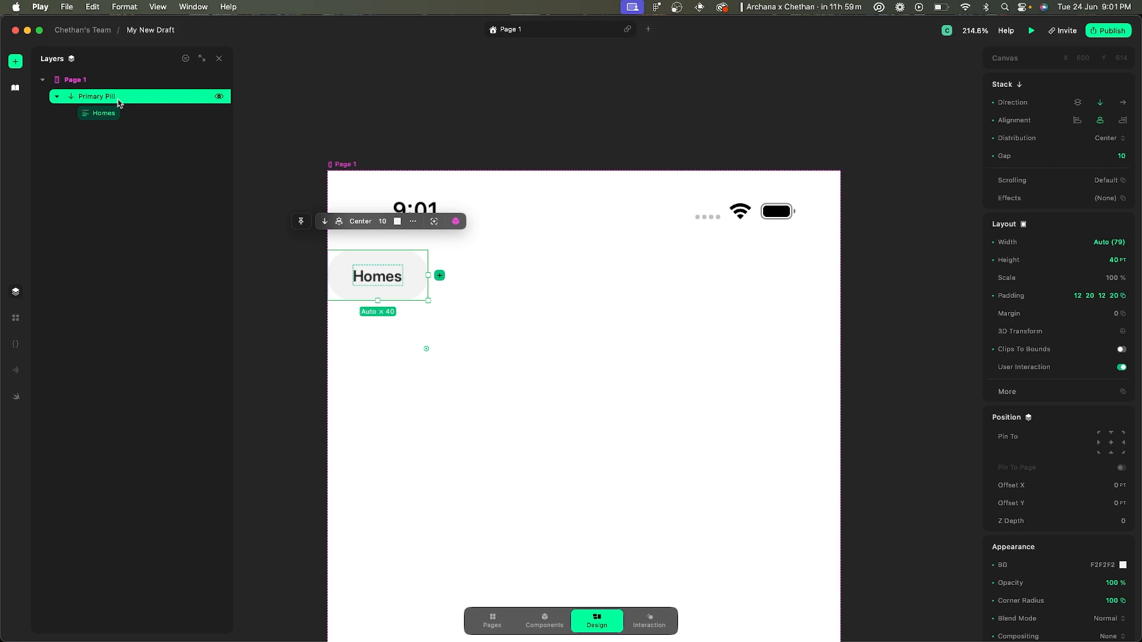
- Rename the Homes text layer inside Primary Pill as Label and change its displayed text to "Label"
{"action": "double_click", "coordinate": [105, 114]}
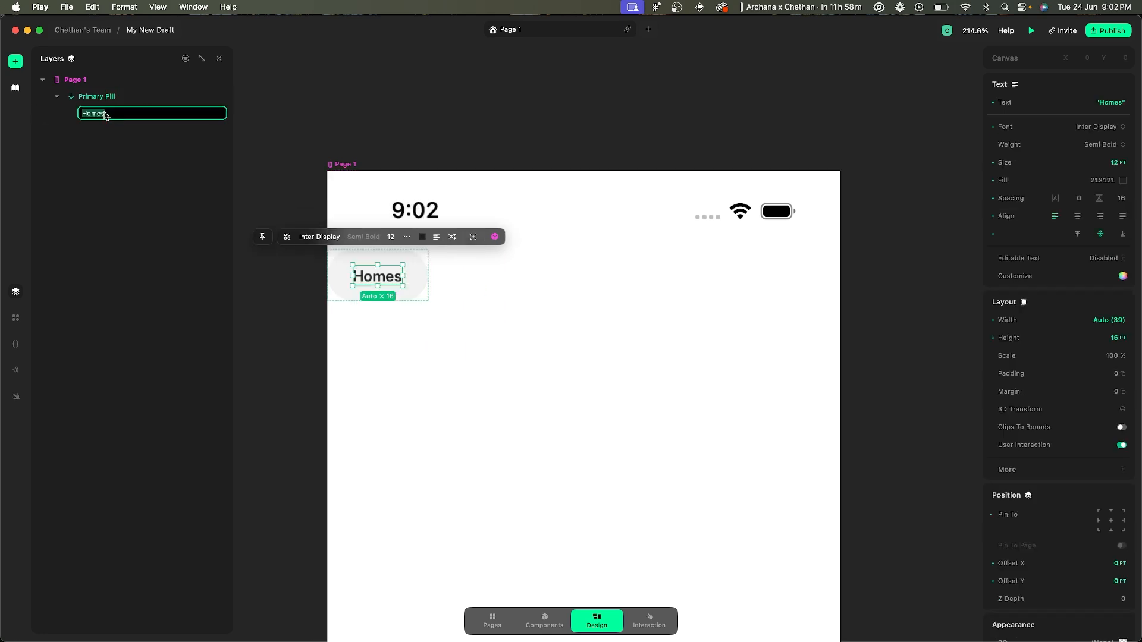
{"action": "type", "text": "Label"}
{"action": "key", "text": "Return"}
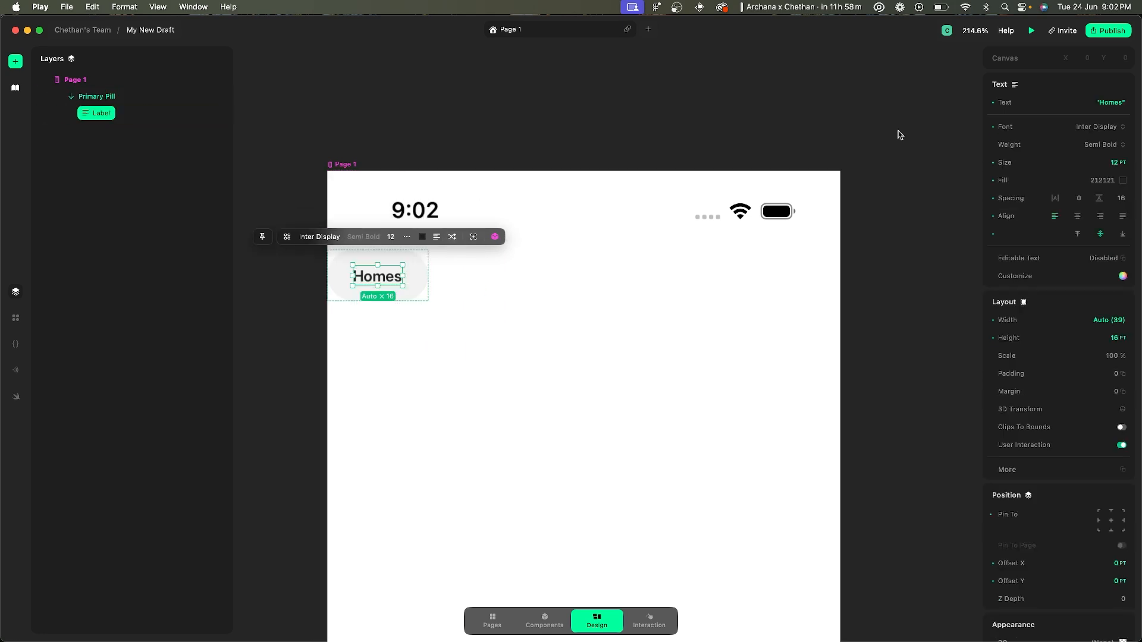
{"action": "left_click", "coordinate": [1109, 102]}
{"action": "type", "text": "Label"}
{"action": "key", "text": "Return"}
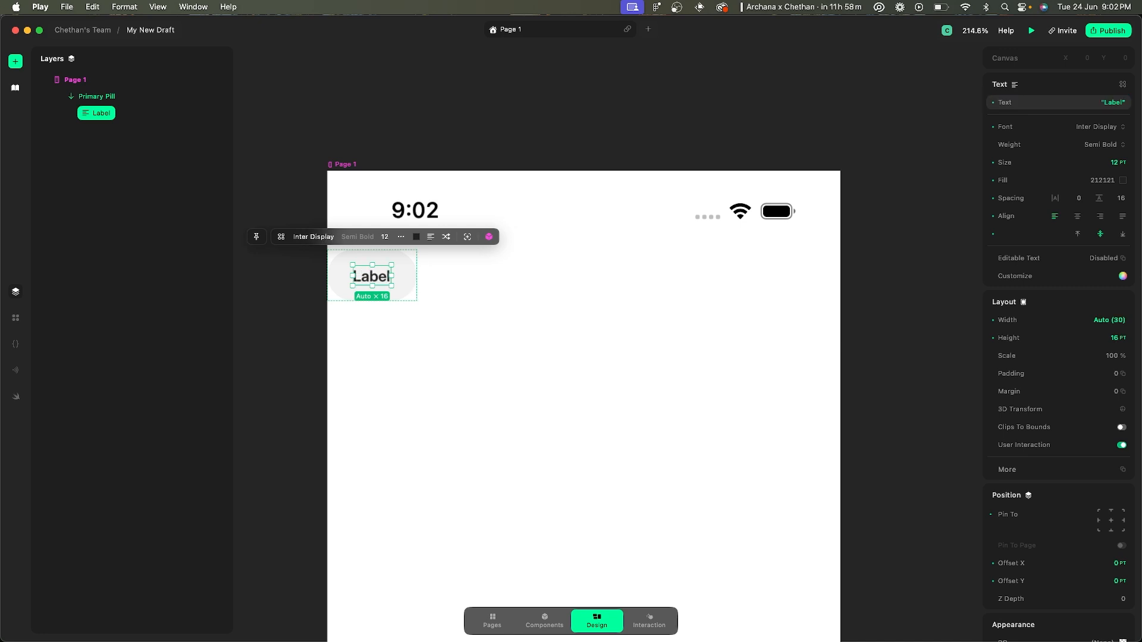
- Turn the Primary Pill on Page 1 into a component and go to its main component on the canvas
{"action": "left_click", "coordinate": [389, 269]}
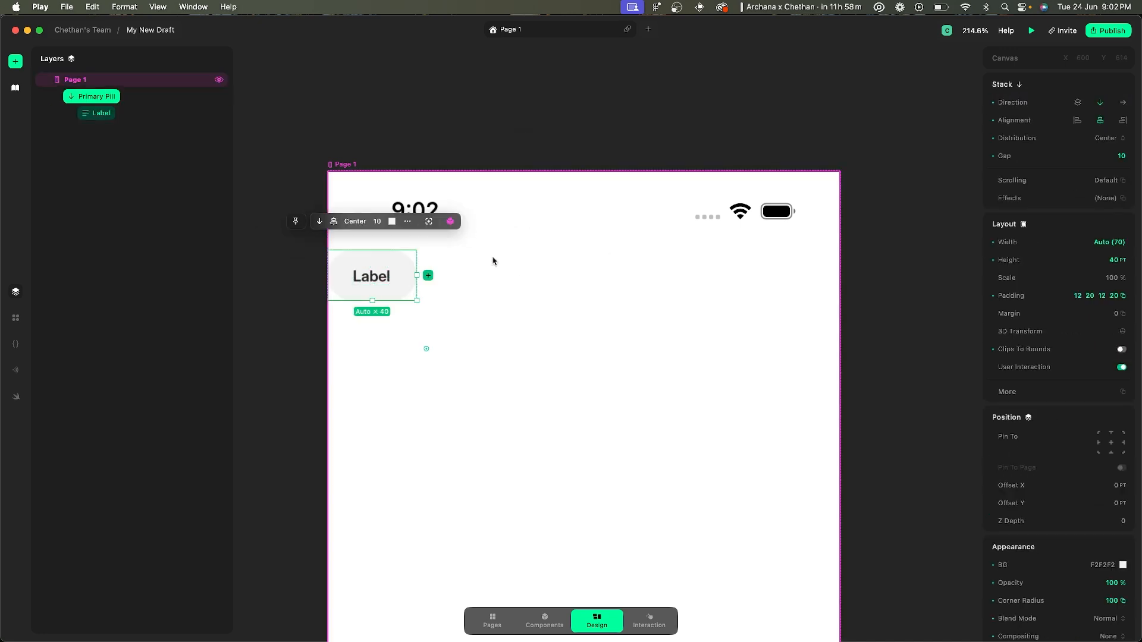
{"action": "left_click", "coordinate": [451, 223]}
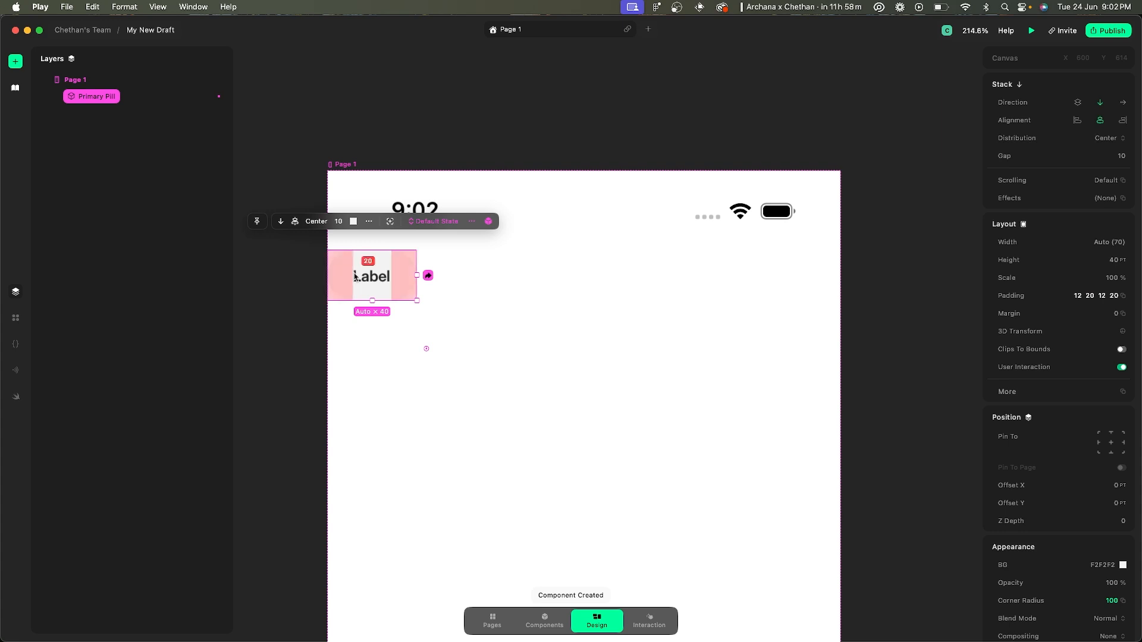
{"action": "left_click", "coordinate": [428, 276]}
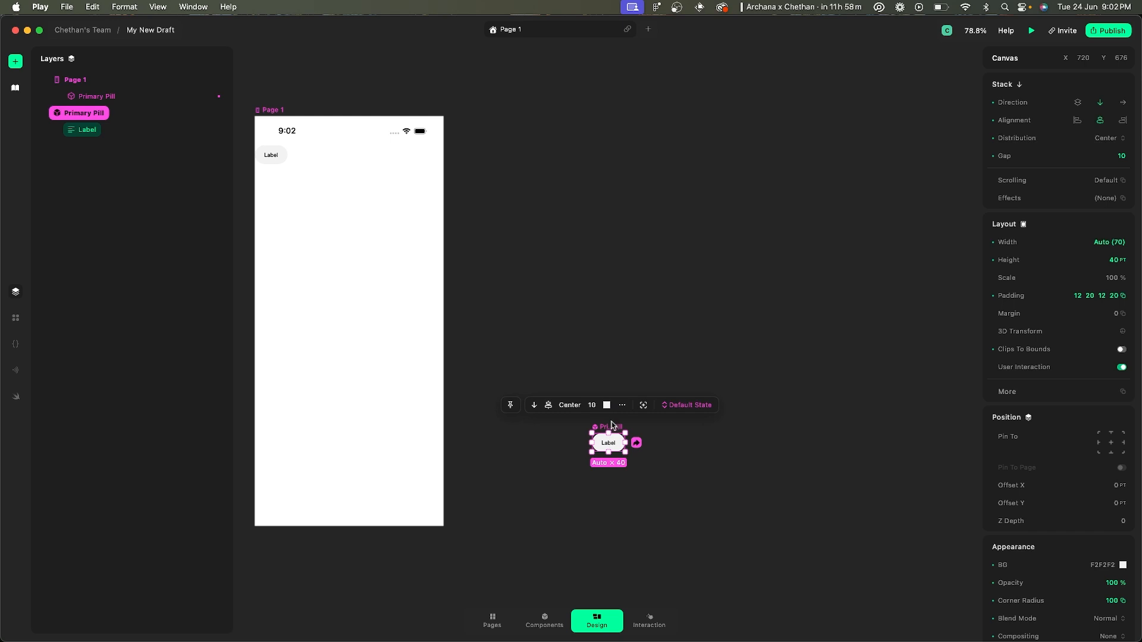
- Move the Primary Pill main component beside Page 1, level with its upper edge, at X 442 and Y 0
{"action": "left_click", "coordinate": [517, 76]}
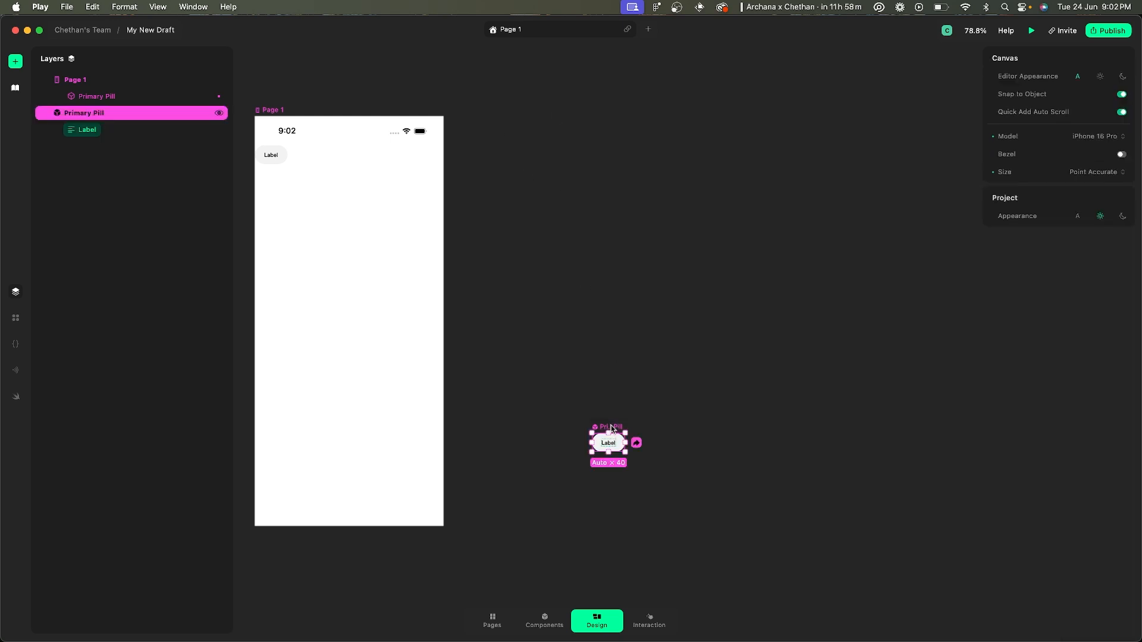
{"action": "left_click_drag", "start_coordinate": [612, 429], "coordinate": [480, 106]}
{"action": "scroll", "coordinate": [482, 113], "scroll_direction": "up", "scroll_amount": 5}
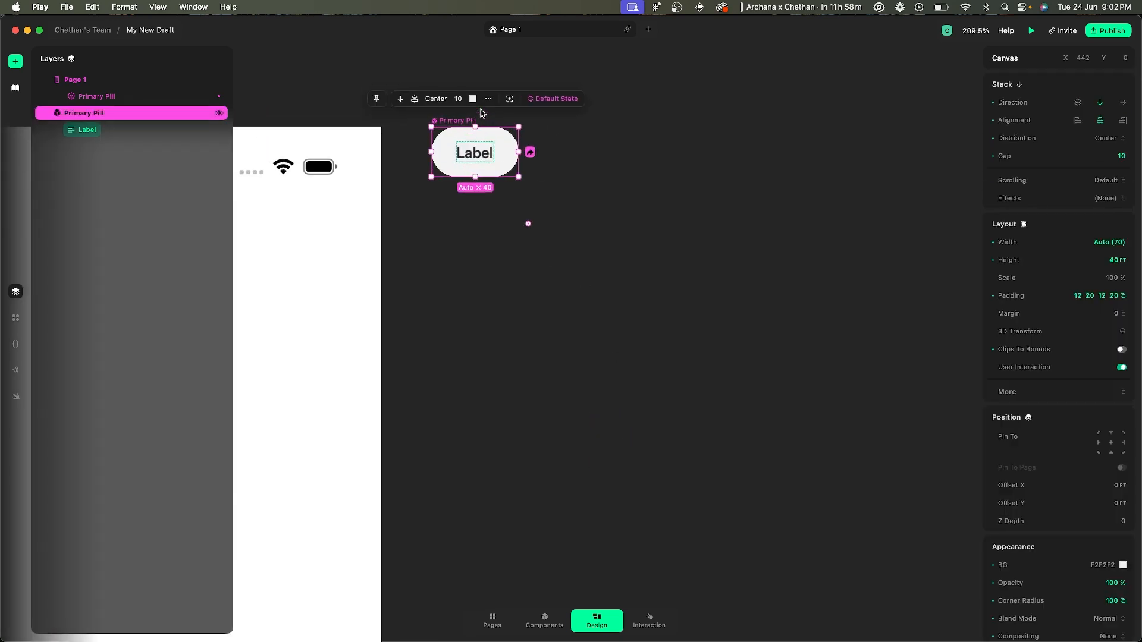
{"action": "left_click", "coordinate": [444, 182]}
{"action": "scroll", "coordinate": [444, 182], "scroll_direction": "up", "scroll_amount": 5}
{"action": "scroll", "coordinate": [636, 132], "scroll_direction": "up", "scroll_amount": 2}
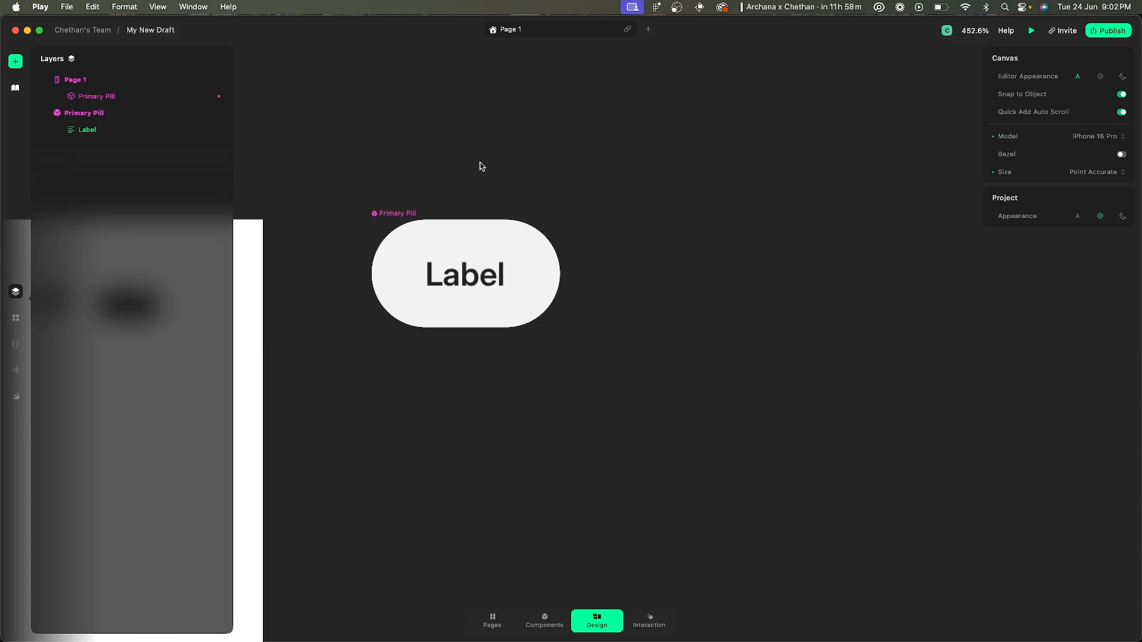
- Create a color style named Surface_Primary with the pill's background value F2F2F2
{"action": "left_click", "coordinate": [402, 211]}
{"action": "scroll", "coordinate": [1122, 464], "scroll_direction": "down", "scroll_amount": 5}
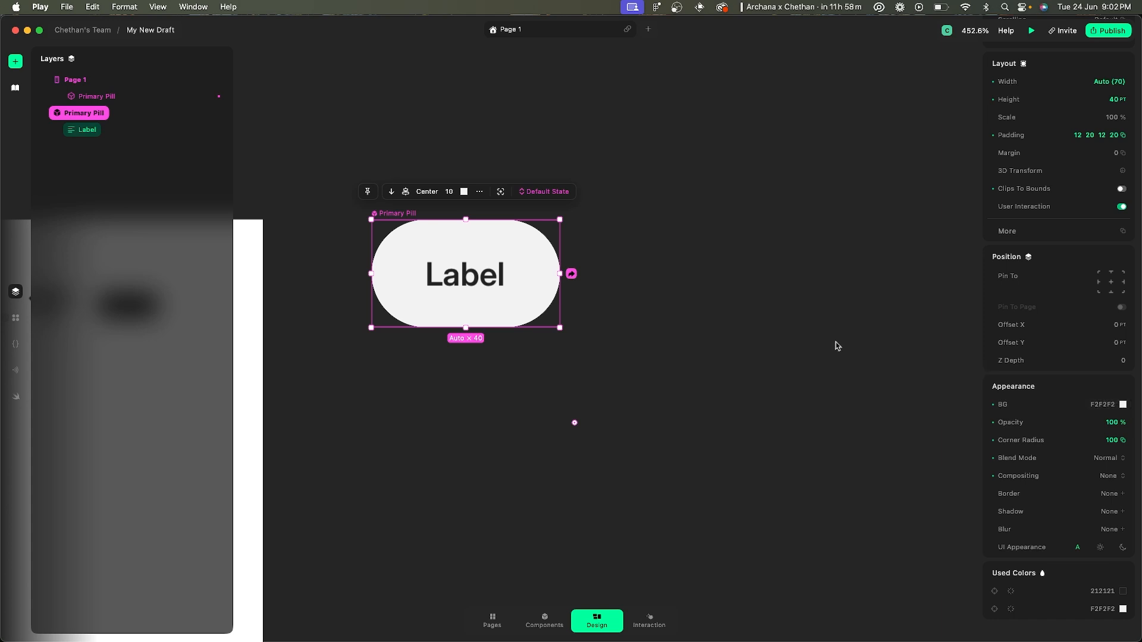
{"action": "left_click", "coordinate": [16, 320]}
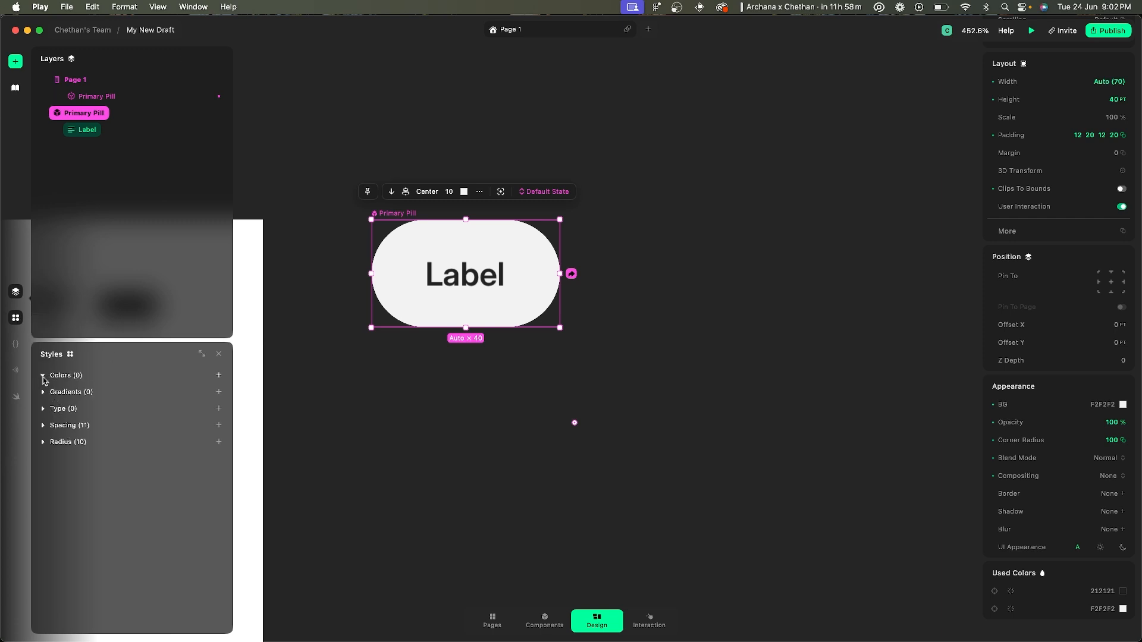
{"action": "left_click", "coordinate": [219, 375]}
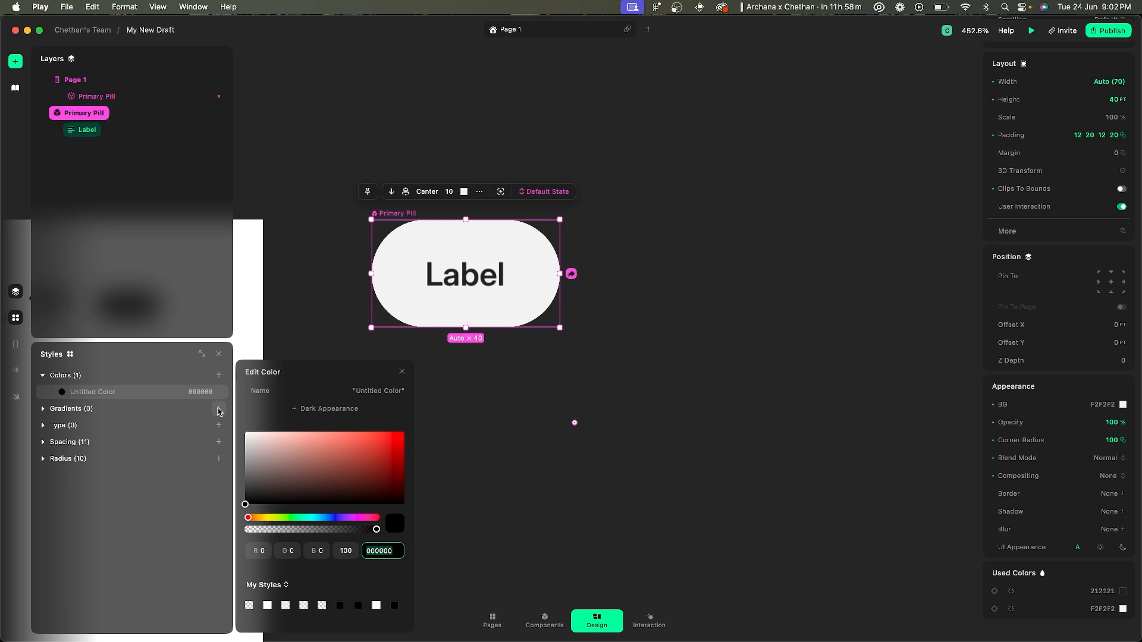
{"action": "left_click", "coordinate": [376, 391]}
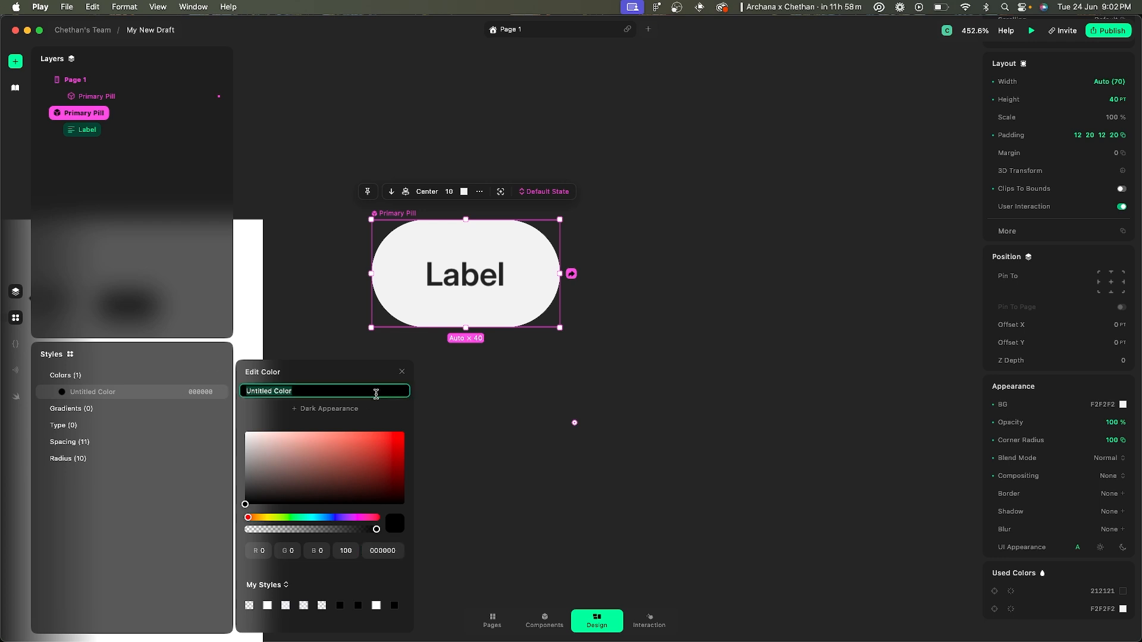
{"action": "type", "text": "Surface_Primary"}
{"action": "key", "text": "Return"}
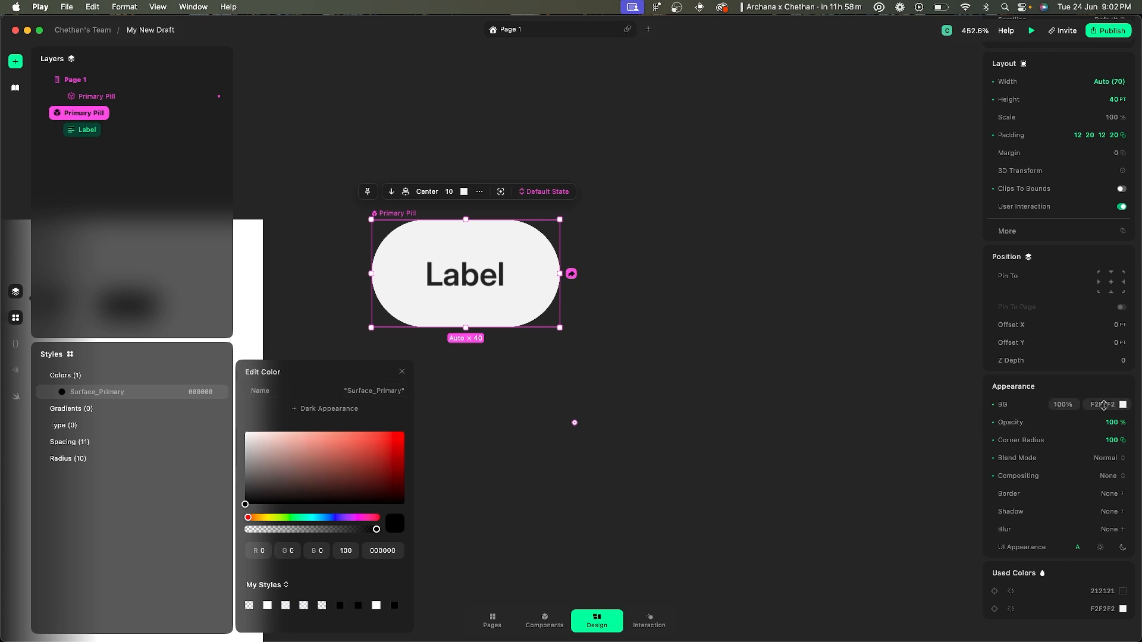
{"action": "left_click", "coordinate": [378, 551]}
{"action": "type", "text": "F2F2F2"}
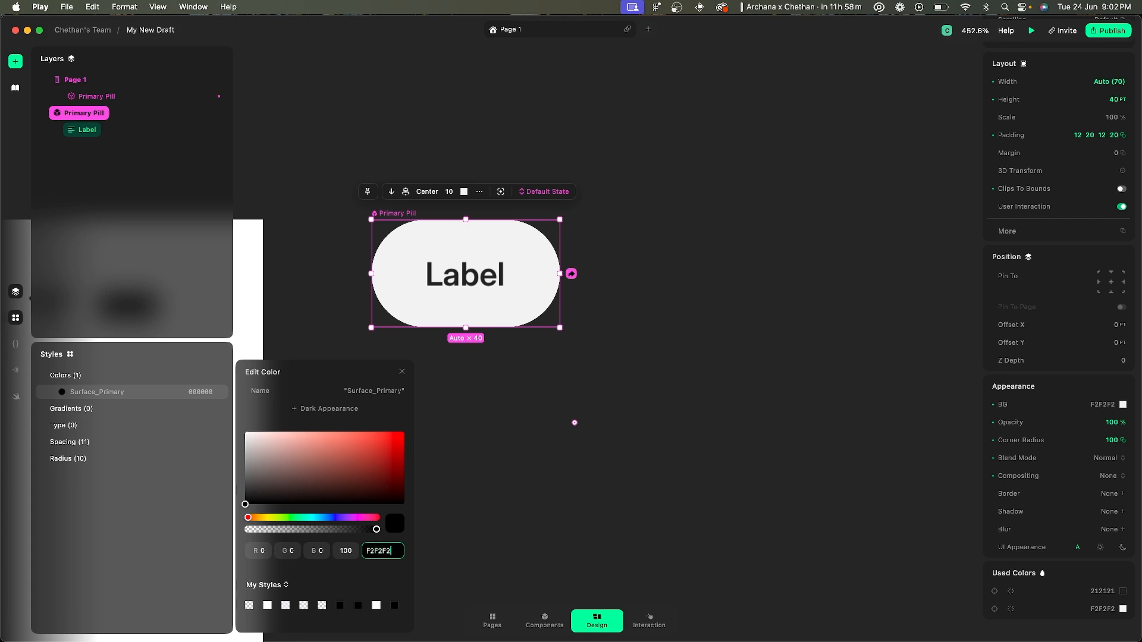
{"action": "key", "text": "Return"}
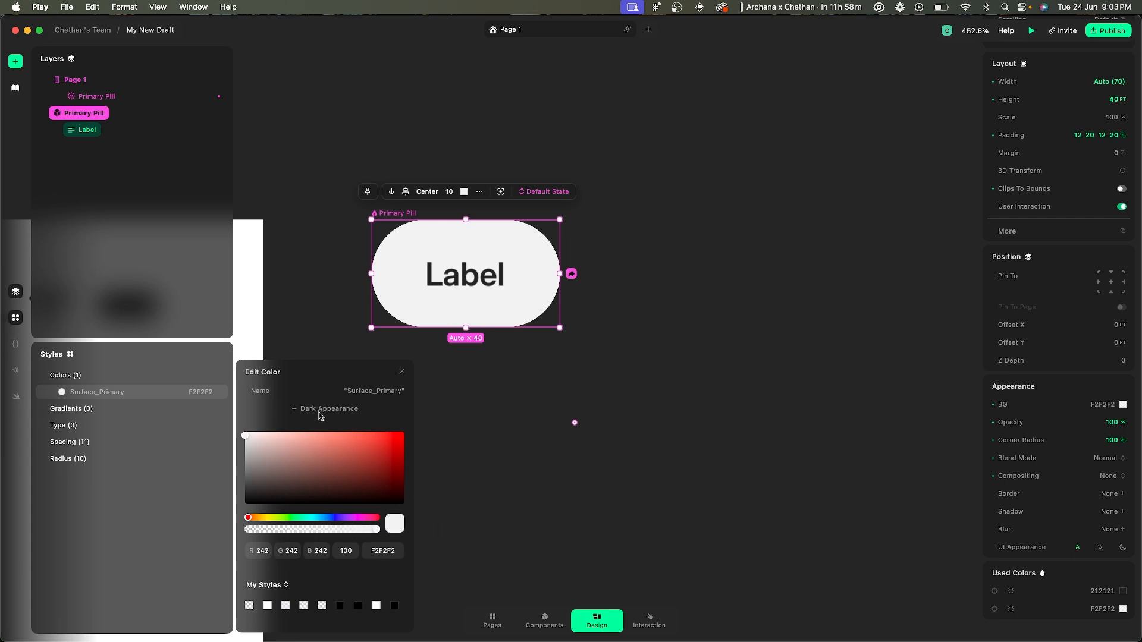
- Add a dark appearance to Surface_Primary and copy the fill color of the dark-mode Homes pill in Figma
{"action": "left_click", "coordinate": [327, 410]}
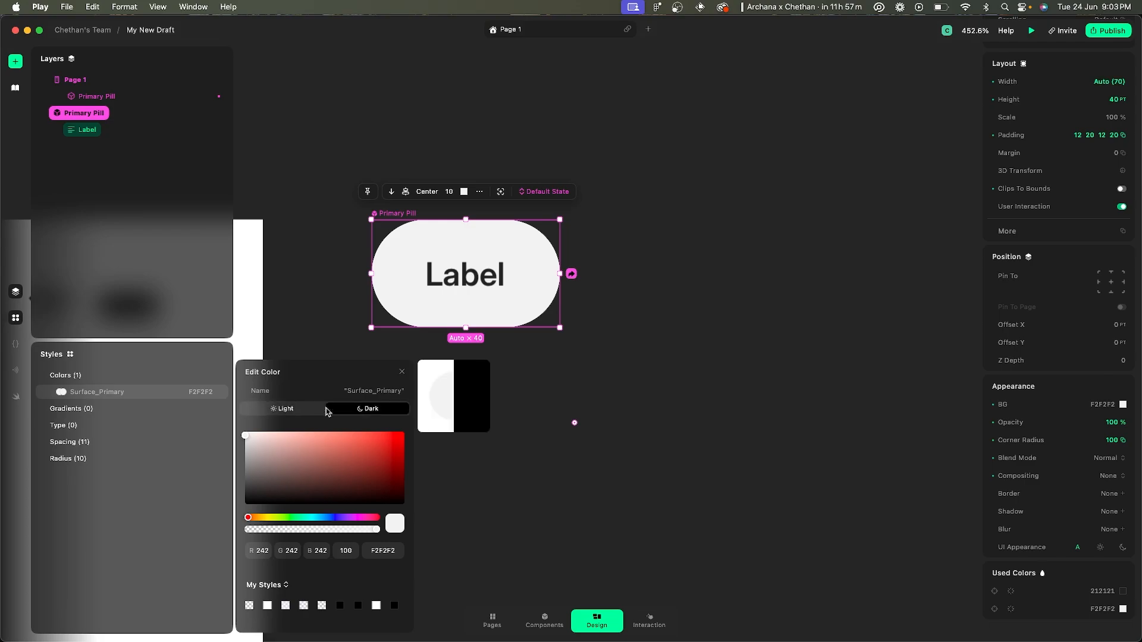
{"action": "key", "text": "super+Tab"}
{"action": "scroll", "coordinate": [661, 187], "scroll_direction": "down", "scroll_amount": 3}
{"action": "scroll", "coordinate": [660, 186], "scroll_direction": "right", "scroll_amount": 10}
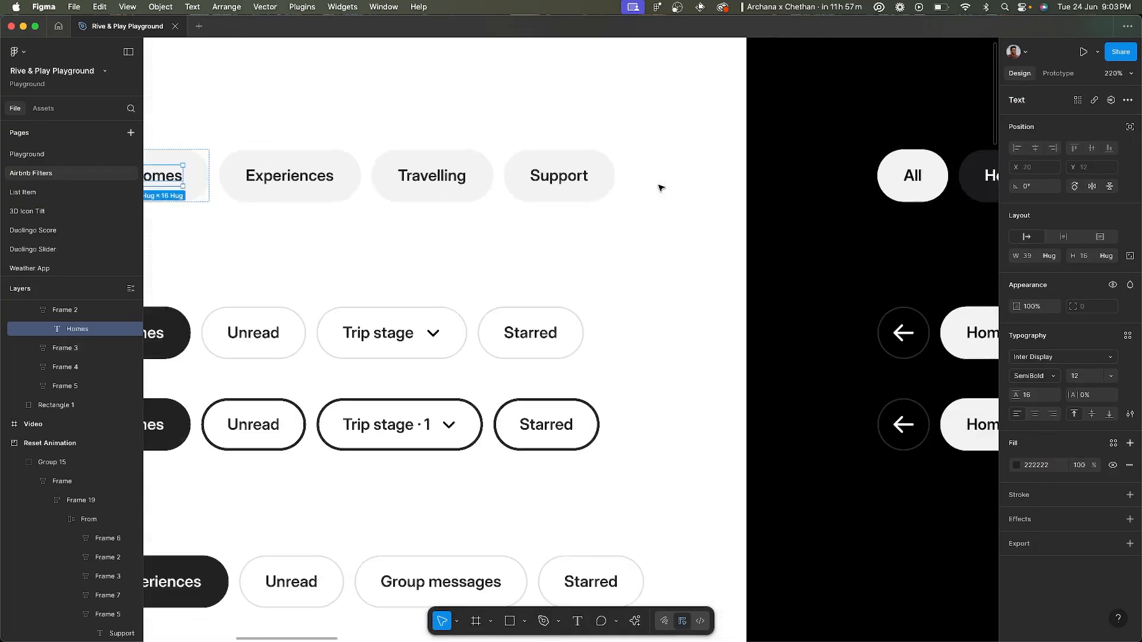
{"action": "scroll", "coordinate": [732, 214], "scroll_direction": "up", "scroll_amount": 5}
{"action": "left_click", "coordinate": [604, 237]}
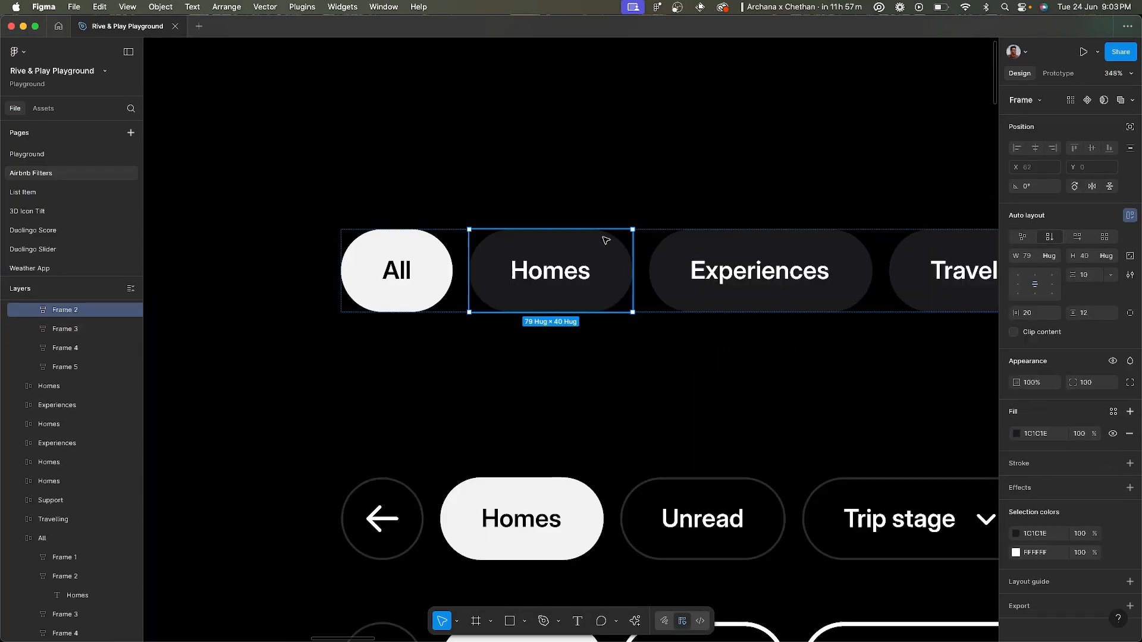
{"action": "left_click", "coordinate": [1053, 437]}
{"action": "key", "text": "super+c"}
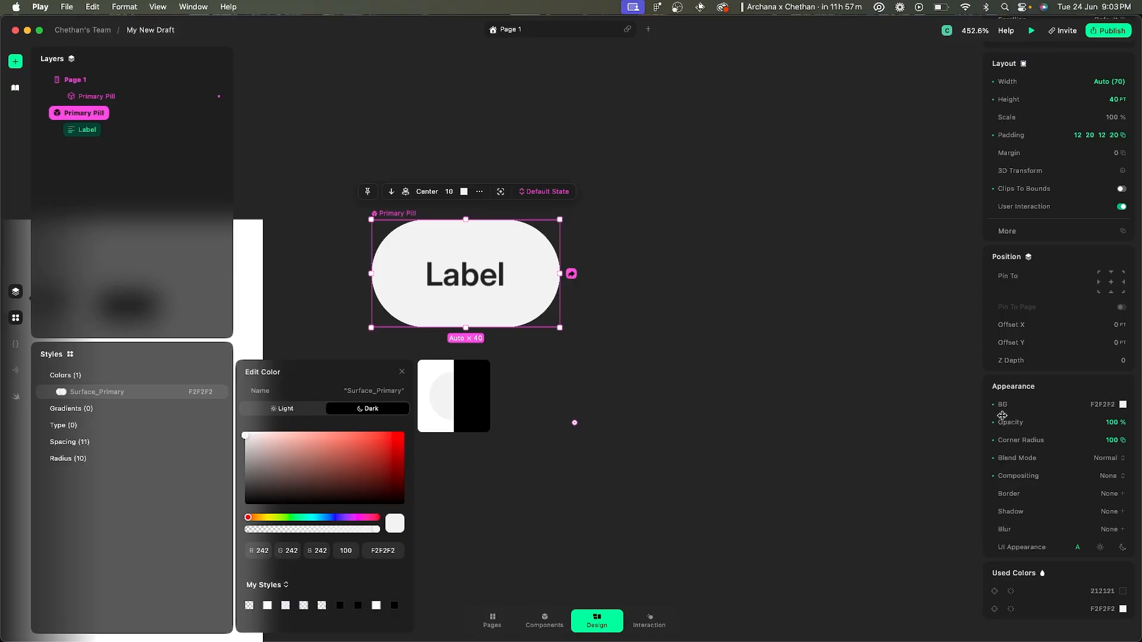
- Return to Play, set Surface_Primary's dark color to 1C1C1E and close the color editor
{"action": "key", "text": "super+Tab"}
{"action": "left_click", "coordinate": [391, 547]}
{"action": "key", "text": "super+v"}
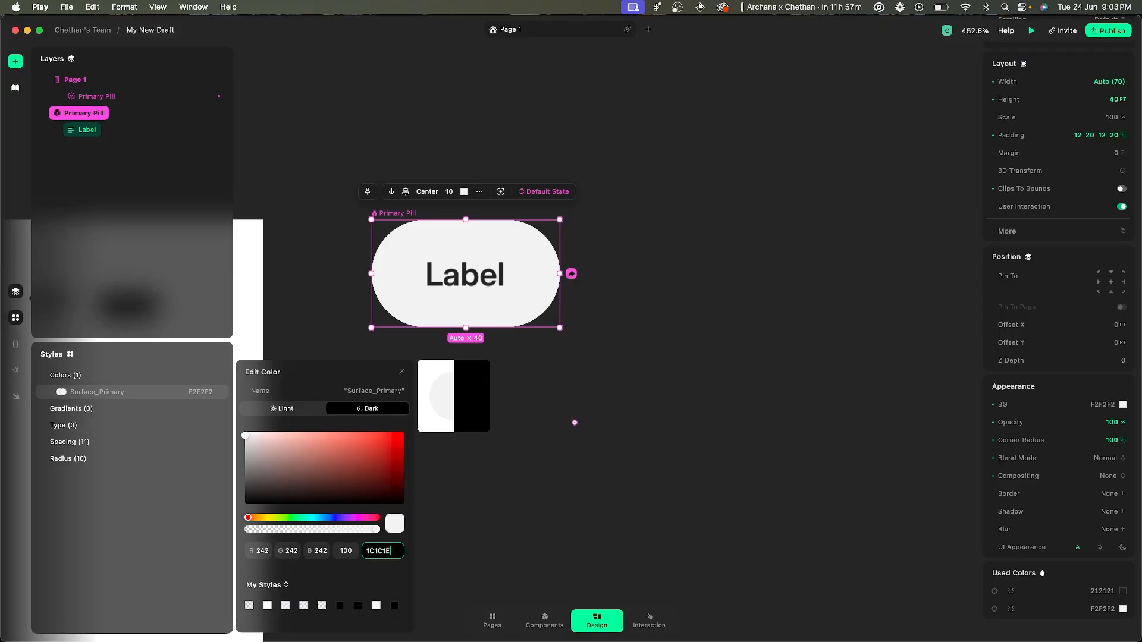
{"action": "key", "text": "Return"}
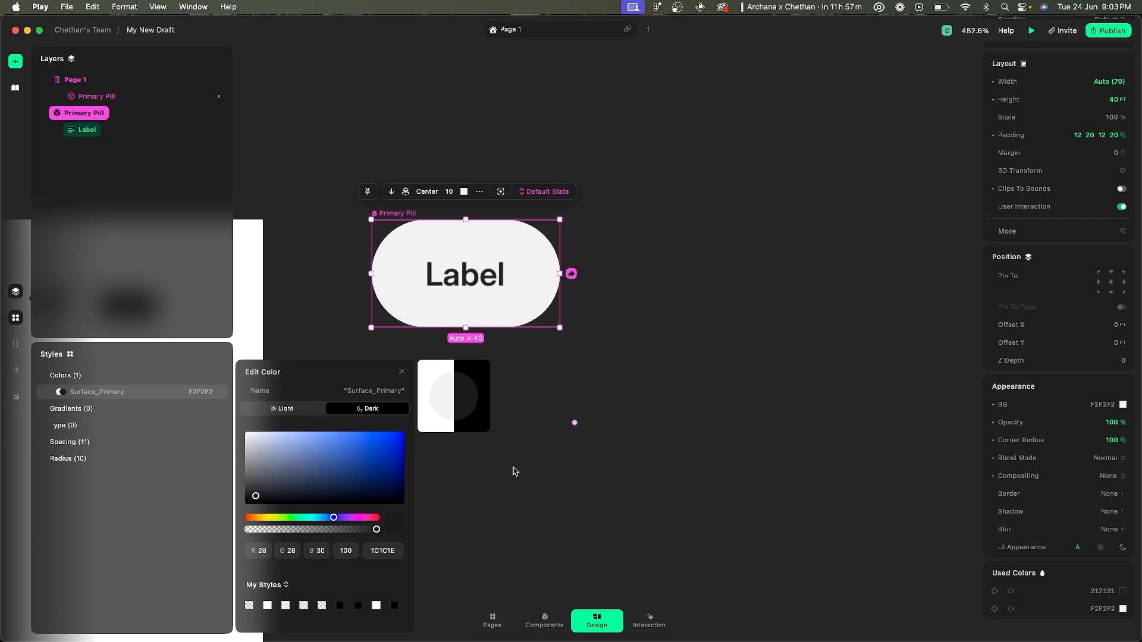
{"action": "left_click", "coordinate": [515, 471]}
- Apply the Surface_Primary color style to the background of the Primary Pill main component
{"action": "left_click", "coordinate": [420, 213]}
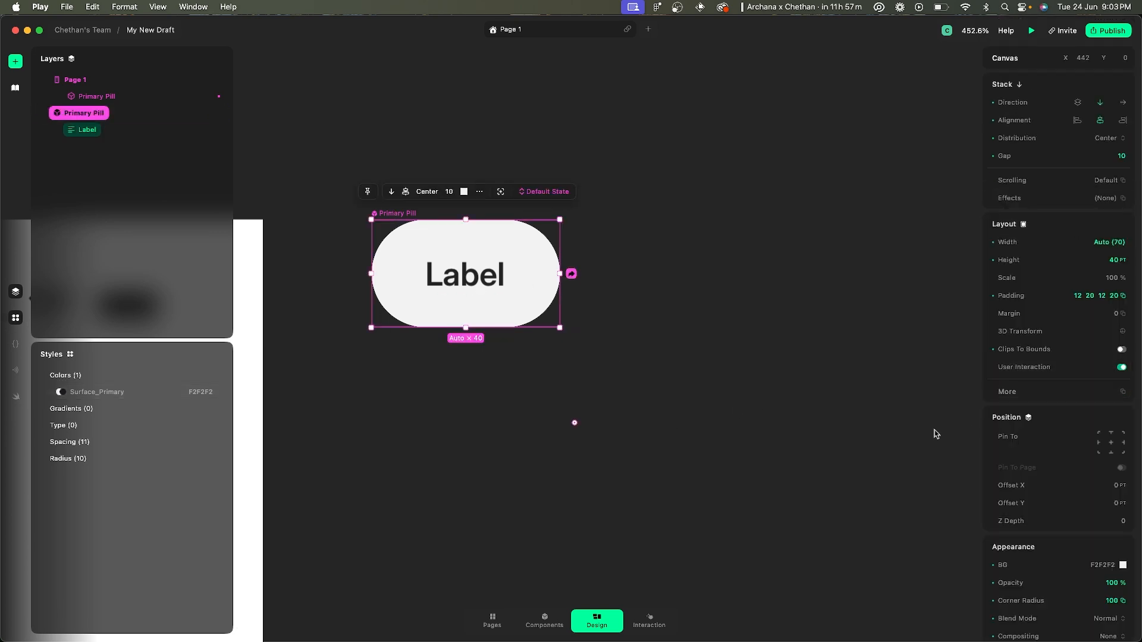
{"action": "scroll", "coordinate": [1084, 550], "scroll_direction": "down", "scroll_amount": 2}
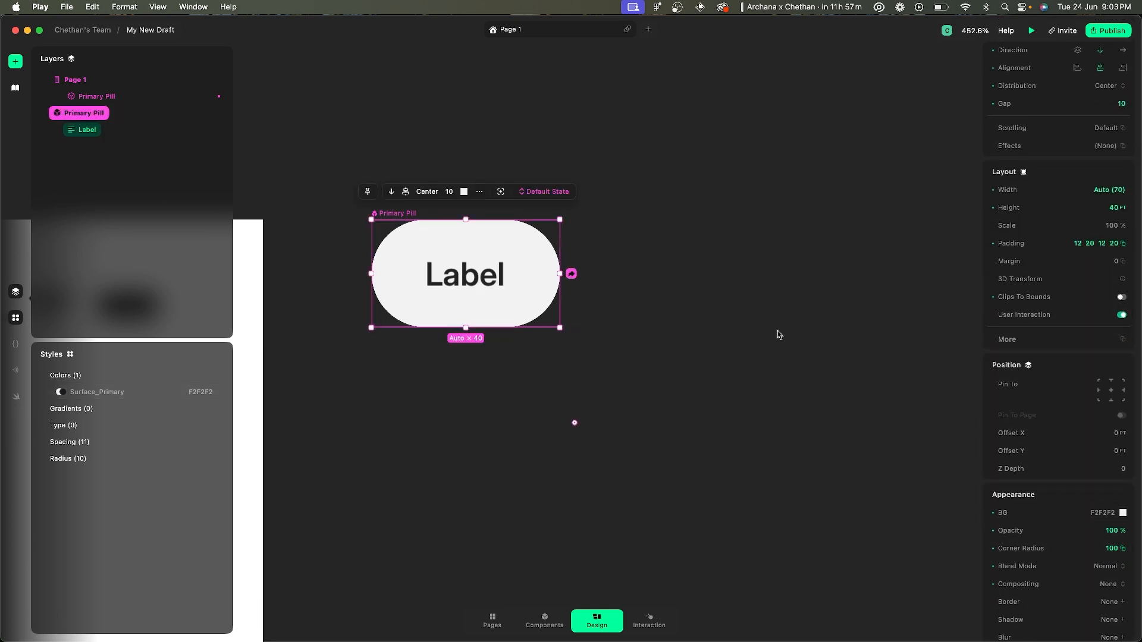
{"action": "left_click", "coordinate": [1122, 512]}
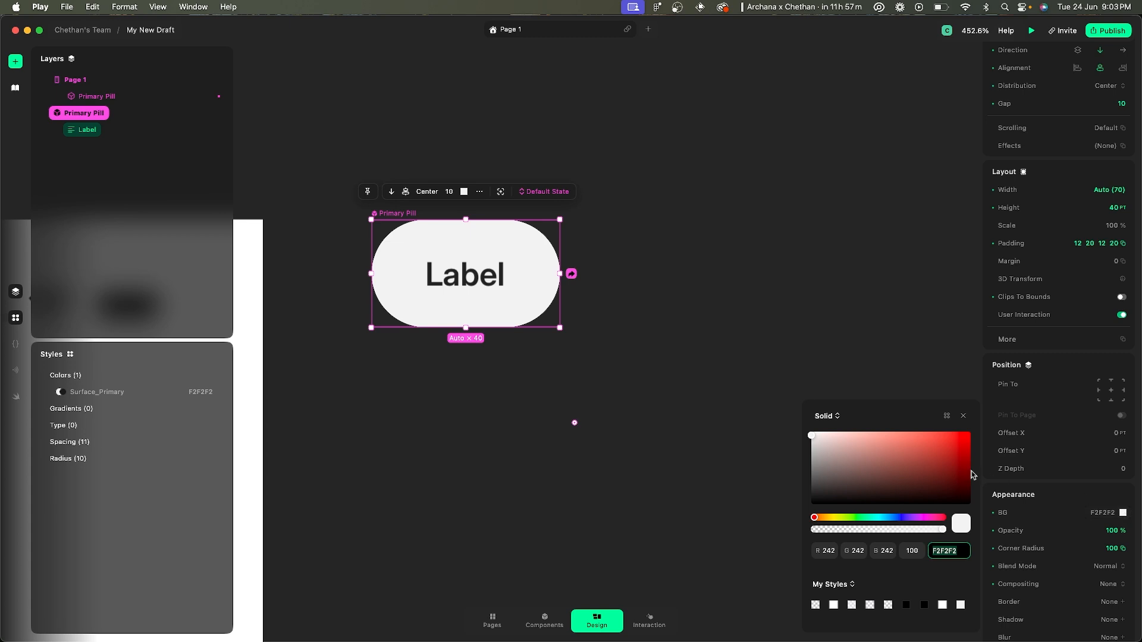
{"action": "left_click", "coordinate": [948, 416]}
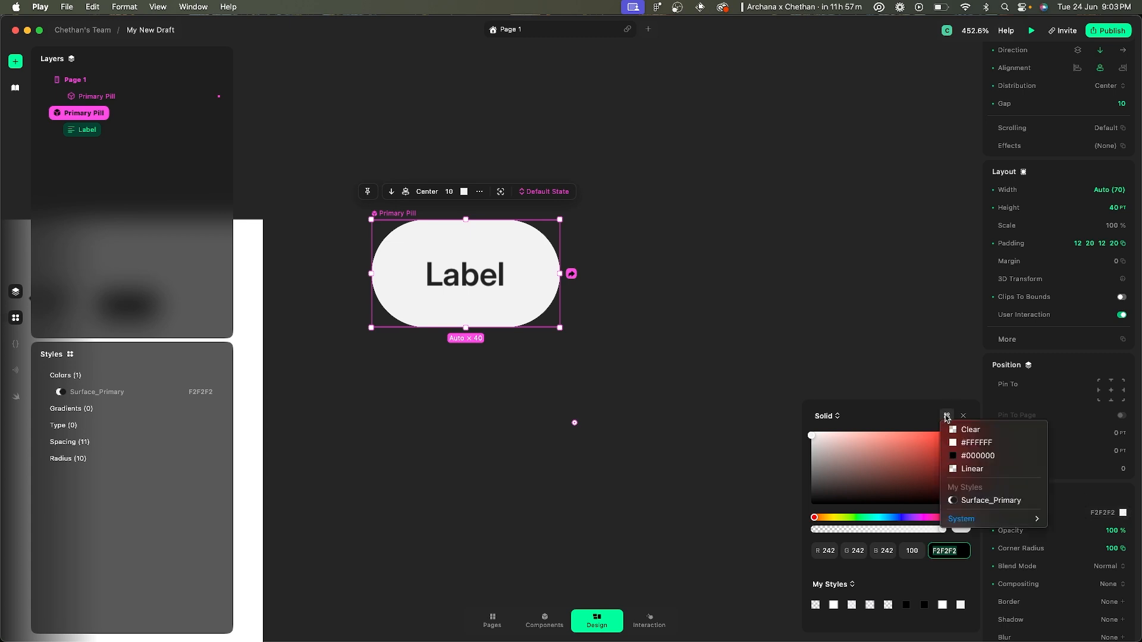
{"action": "left_click", "coordinate": [977, 501]}
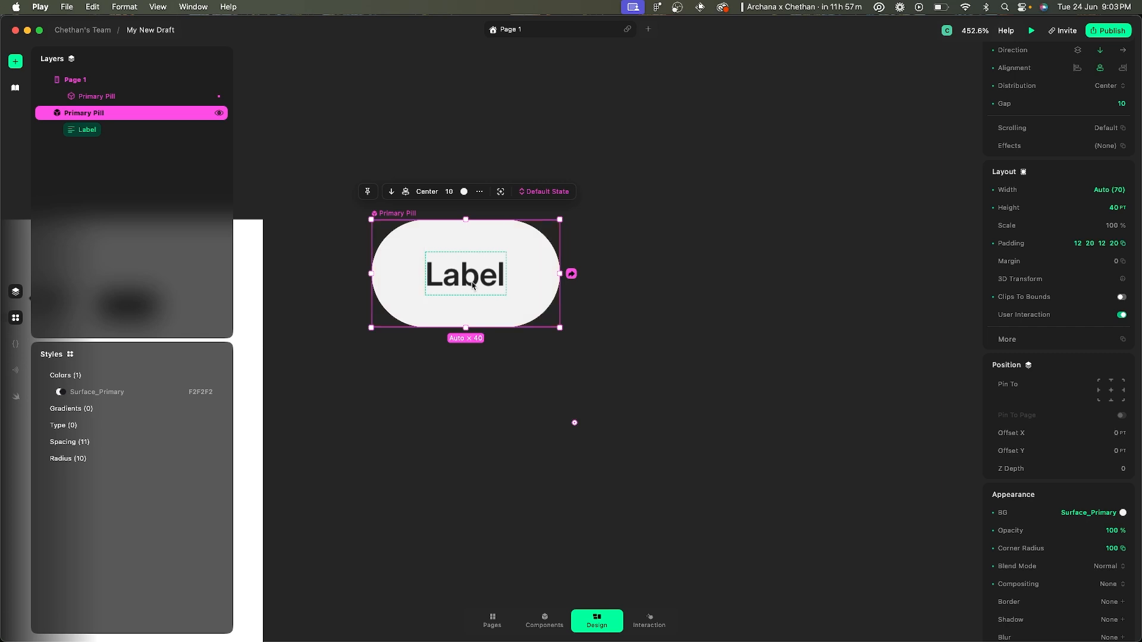
- Select the pill's label and create a second color style named Text_Primary
{"action": "left_click", "coordinate": [493, 270]}
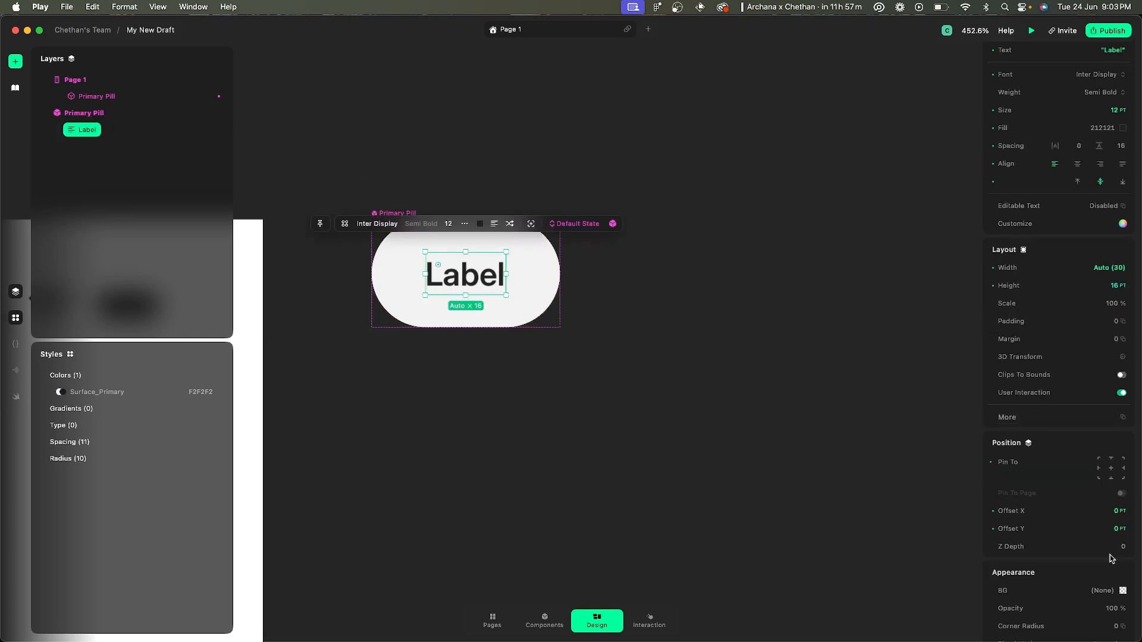
{"action": "scroll", "coordinate": [1111, 558], "scroll_direction": "down", "scroll_amount": 3}
{"action": "scroll", "coordinate": [1110, 559], "scroll_direction": "up", "scroll_amount": 5}
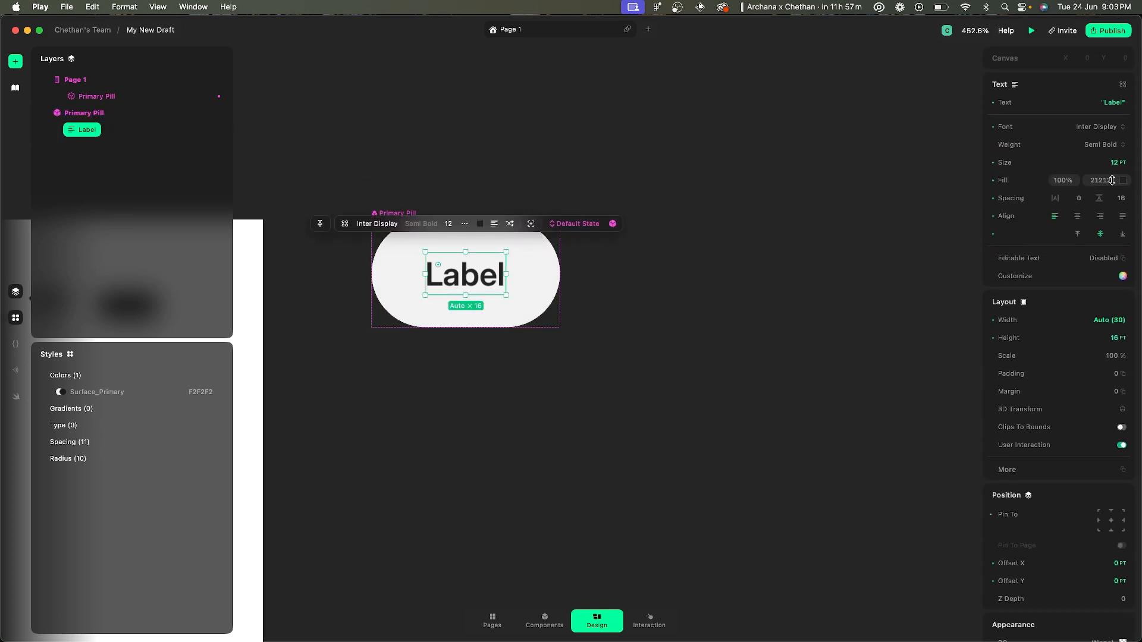
{"action": "left_click", "coordinate": [219, 374]}
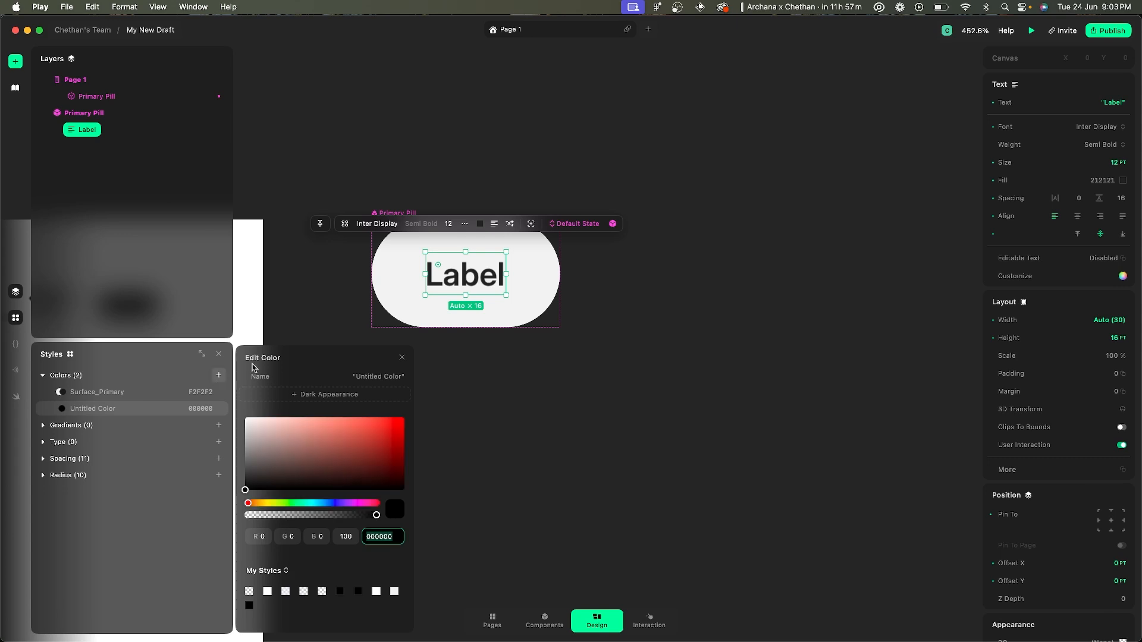
{"action": "left_click", "coordinate": [372, 376]}
{"action": "type", "text": "Primary"}
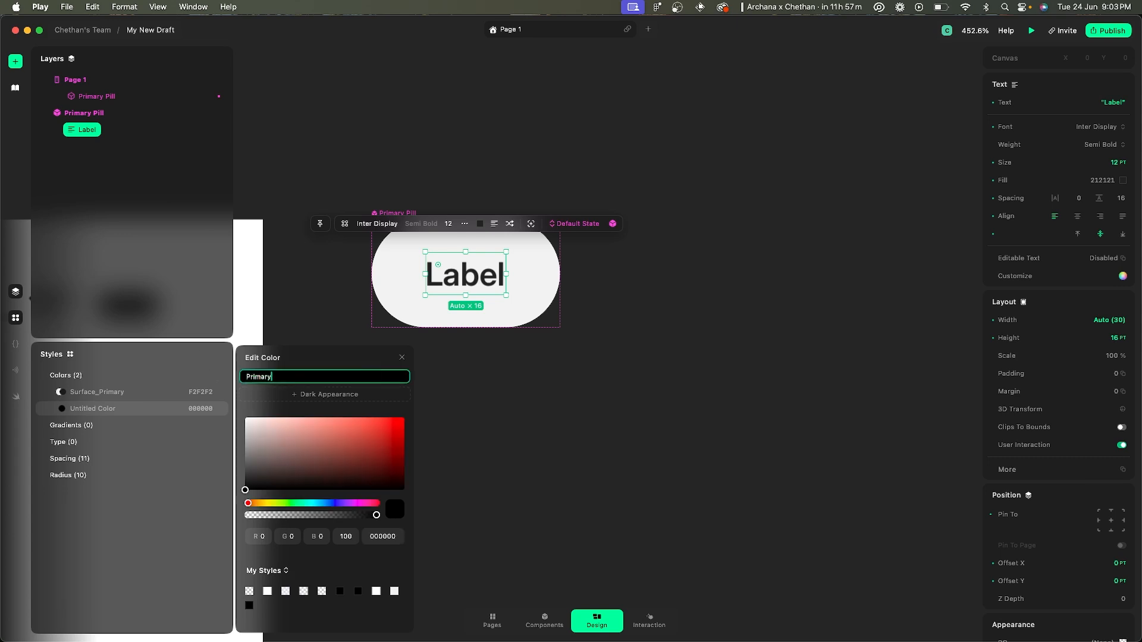
{"action": "key", "text": "super+a"}
{"action": "type", "text": "Text_Primary"}
{"action": "key", "text": "Return"}
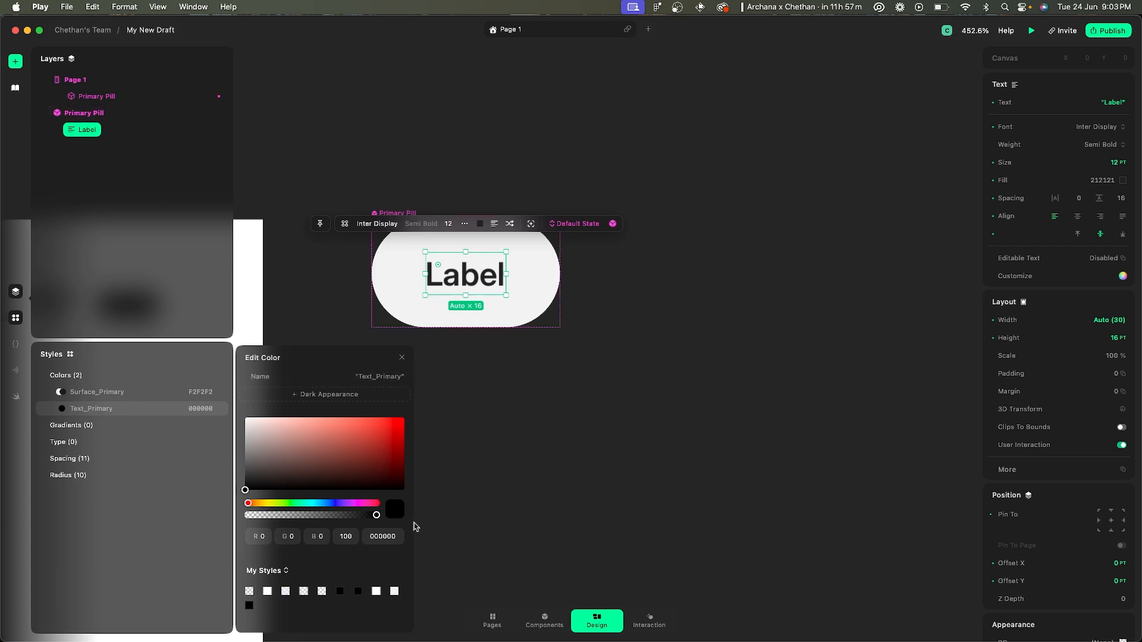
- Set the Text_Primary style's color to 212121 and add a dark appearance to it
{"action": "left_click", "coordinate": [392, 537]}
{"action": "type", "text": "21"}
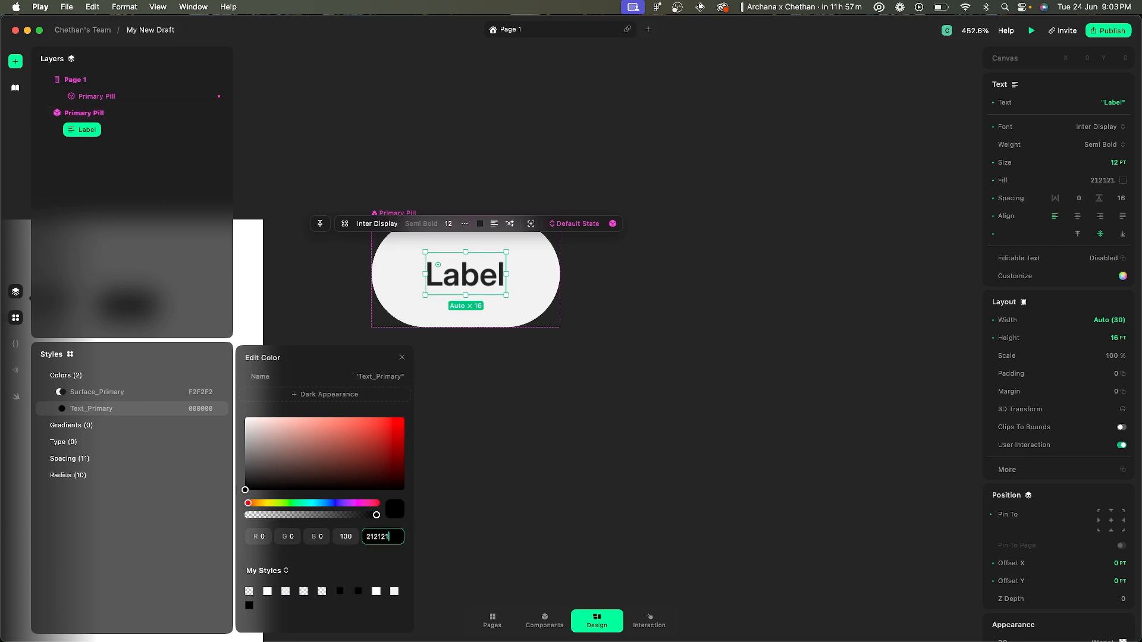
{"action": "type", "text": "2121"}
{"action": "key", "text": "Return"}
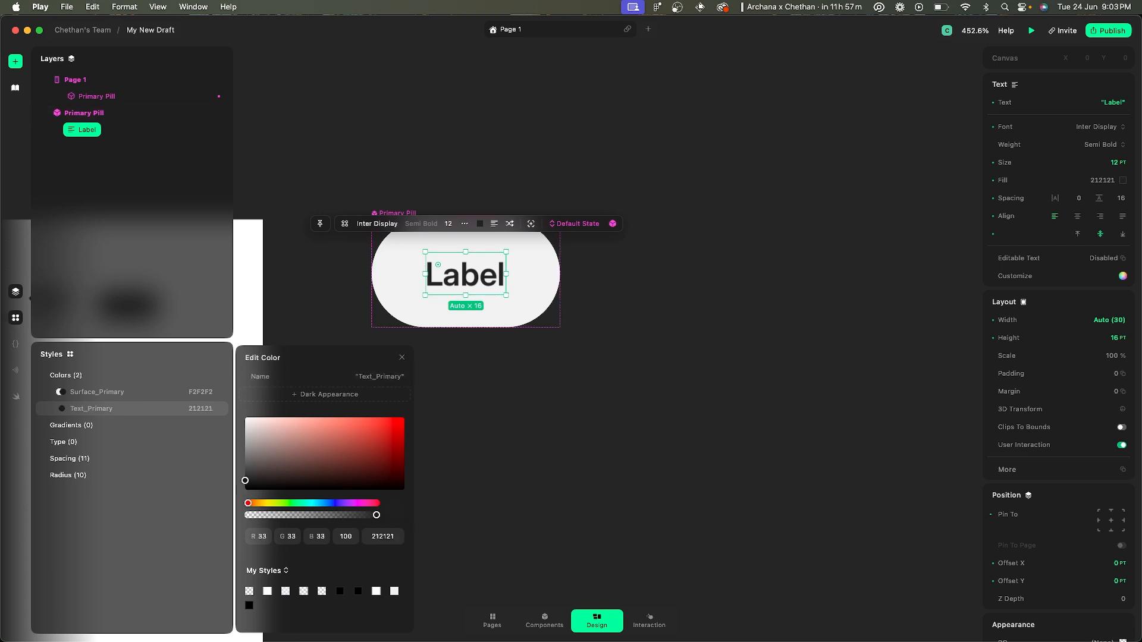
{"action": "left_click", "coordinate": [320, 395]}
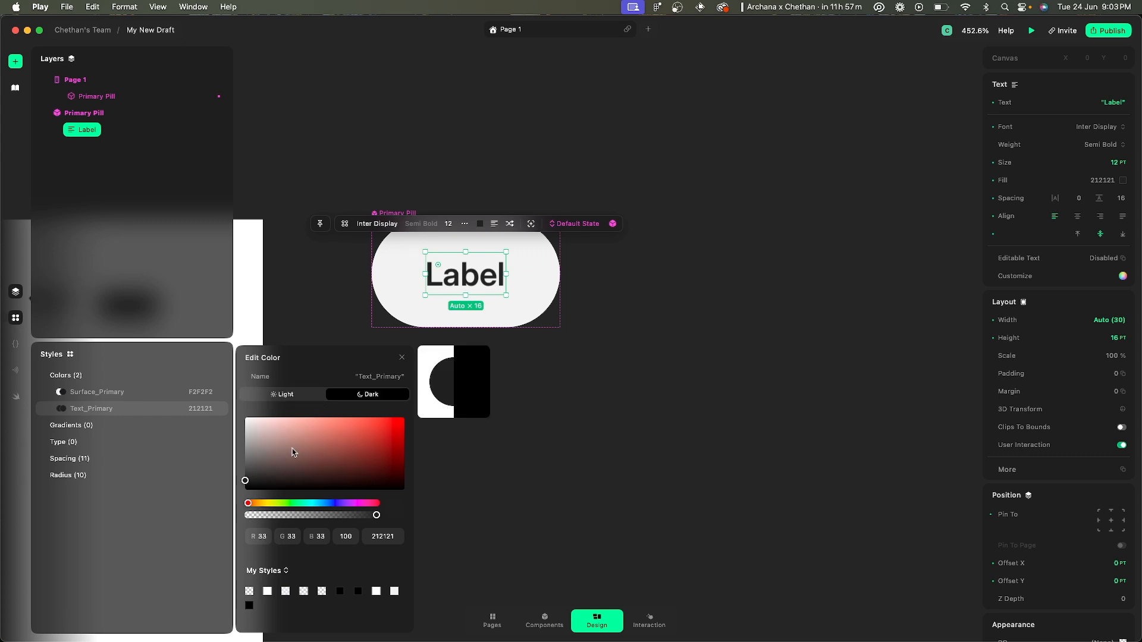
- Set the dark color of the Text_Primary style to FFFFFF and close the color editor
{"action": "left_click", "coordinate": [245, 418]}
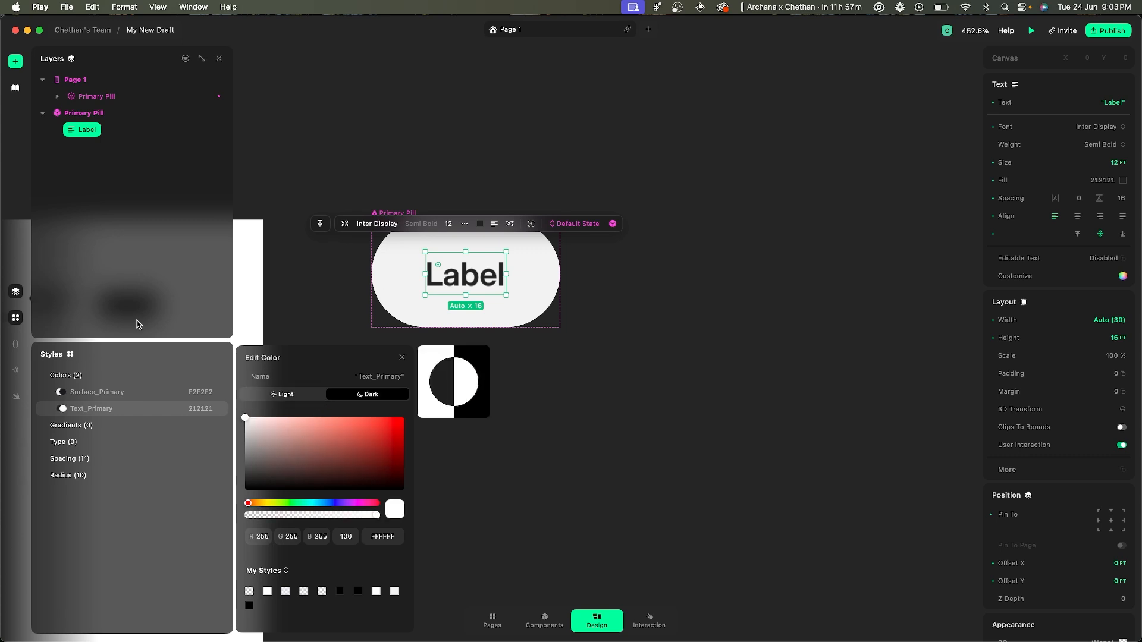
{"action": "left_click", "coordinate": [582, 411]}
{"action": "scroll", "coordinate": [581, 411], "scroll_direction": "down", "scroll_amount": 2}
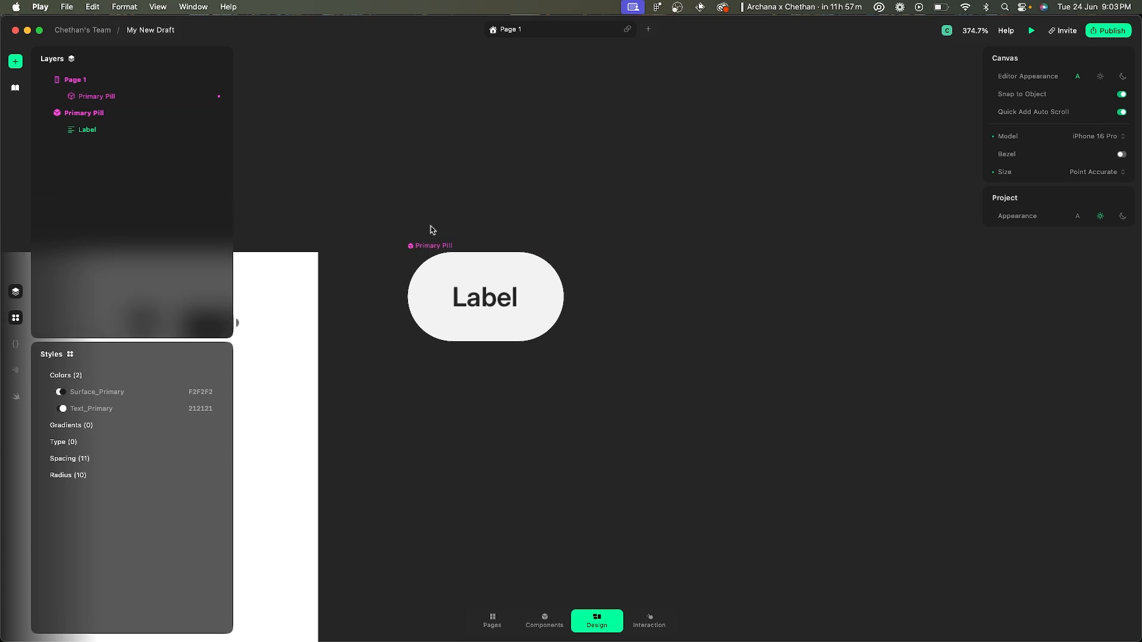
- Preview Page 1 in the iPhone 16 Pro simulator and switch the simulator to dark appearance
{"action": "left_click", "coordinate": [428, 245]}
{"action": "scroll", "coordinate": [427, 245], "scroll_direction": "down", "scroll_amount": 6}
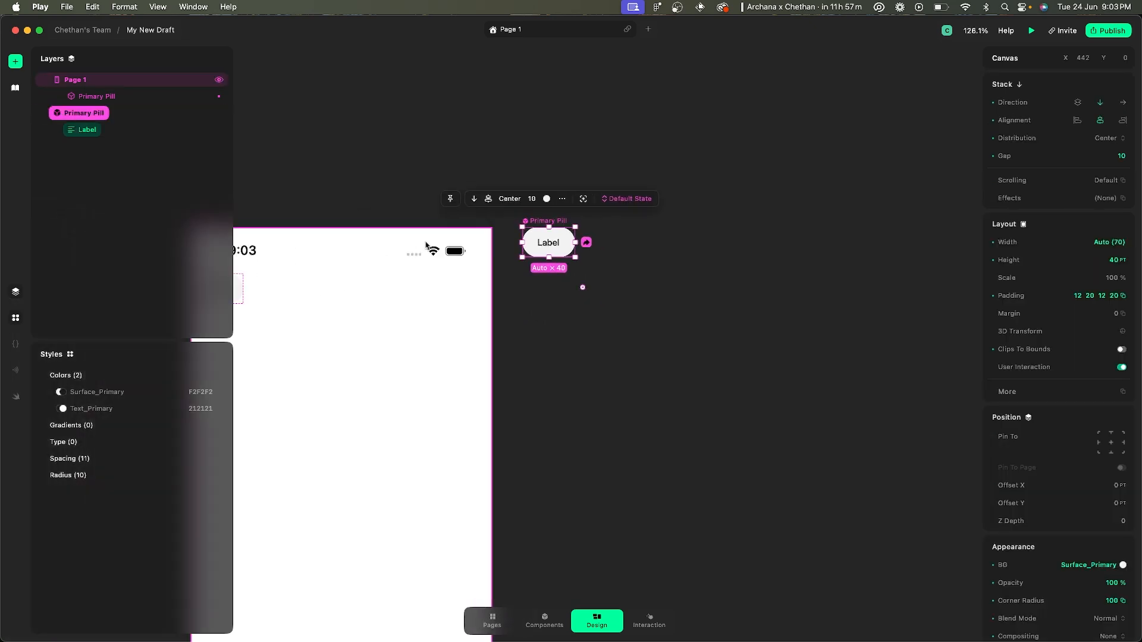
{"action": "left_click", "coordinate": [319, 216]}
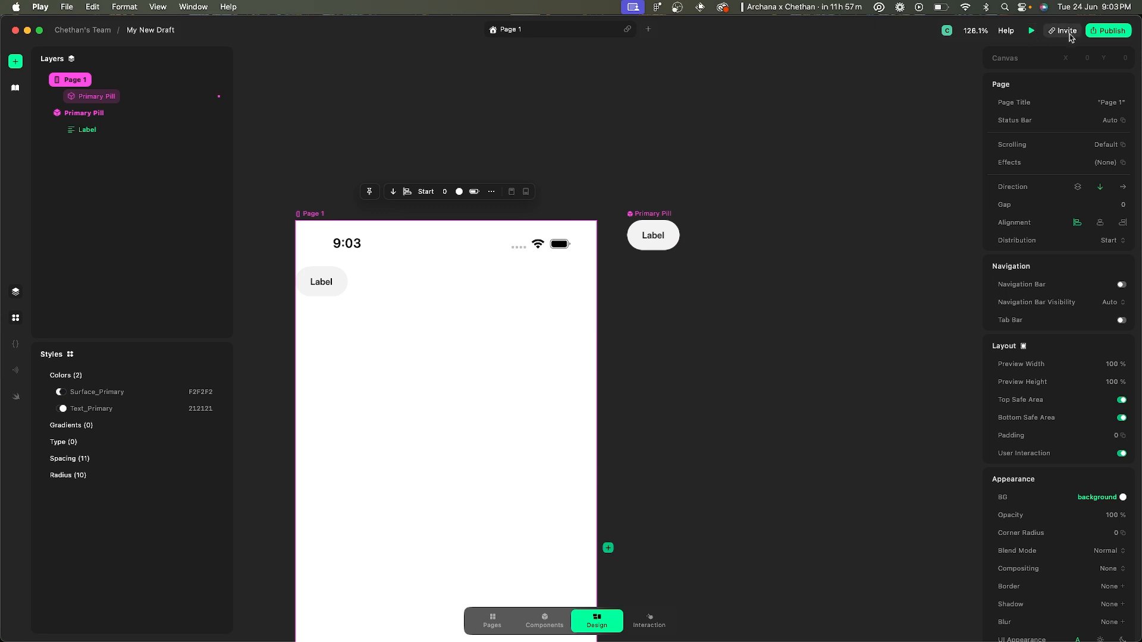
{"action": "left_click", "coordinate": [1032, 31]}
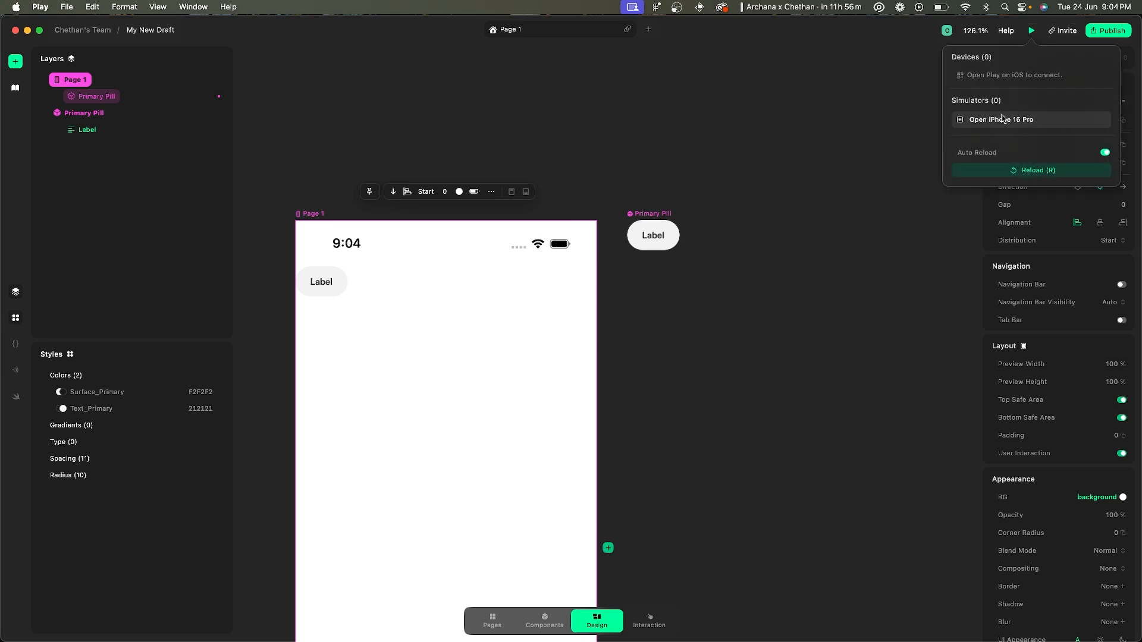
{"action": "left_click", "coordinate": [1004, 116]}
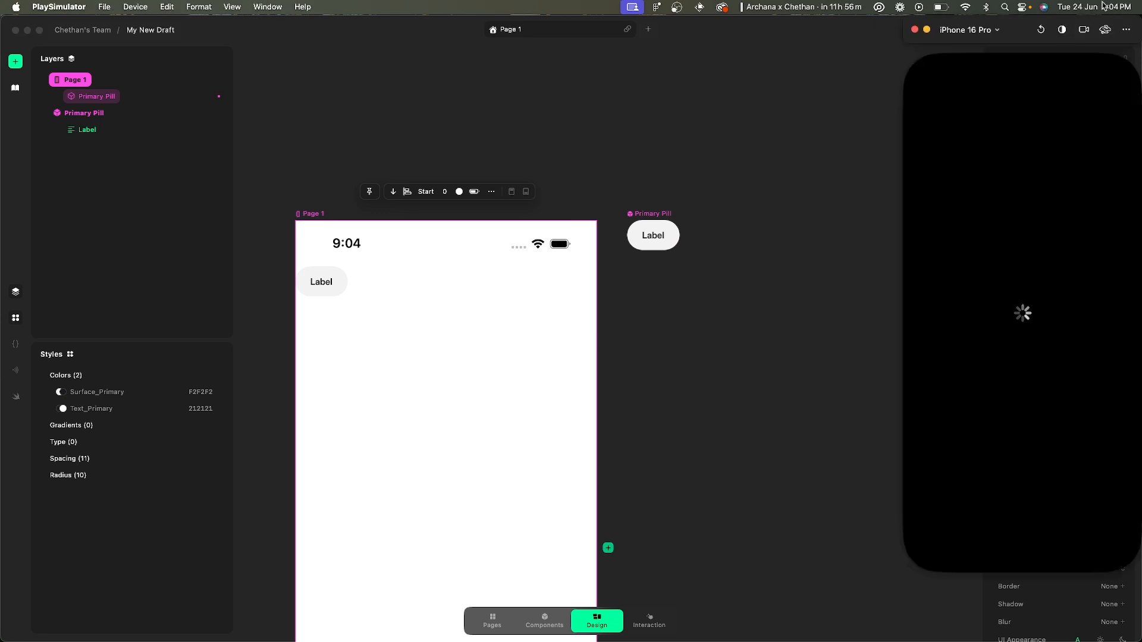
{"action": "left_click_drag", "start_coordinate": [1008, 38], "coordinate": [841, 73]}
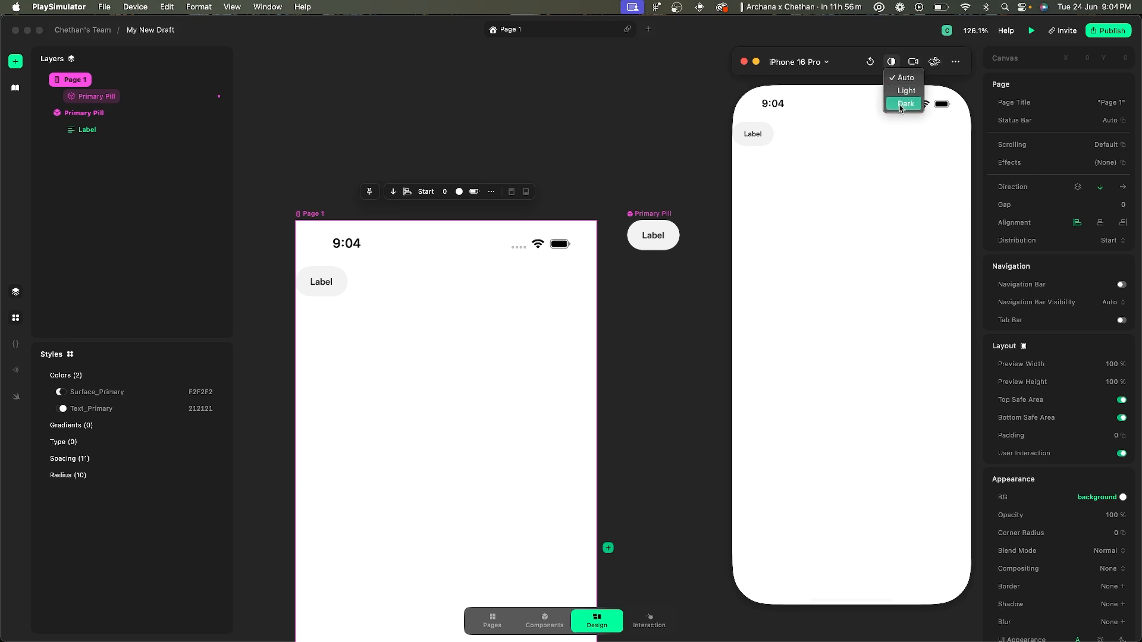
{"action": "left_click", "coordinate": [891, 63]}
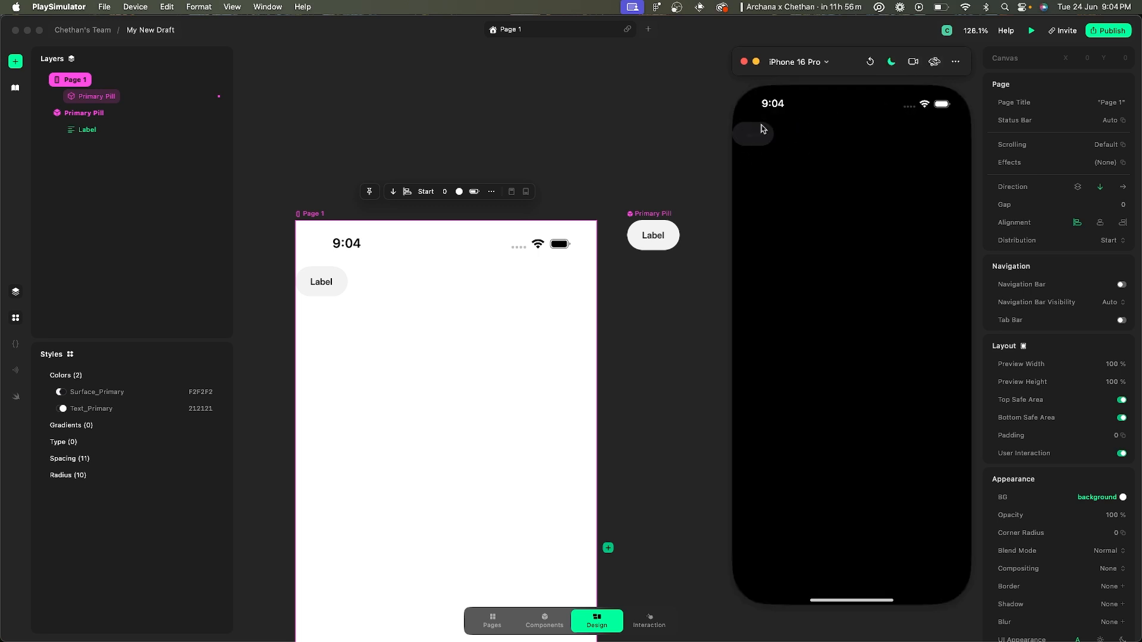
- Apply the Text_Primary color style to the fill of the label in the Primary Pill main component
{"action": "left_click", "coordinate": [668, 186]}
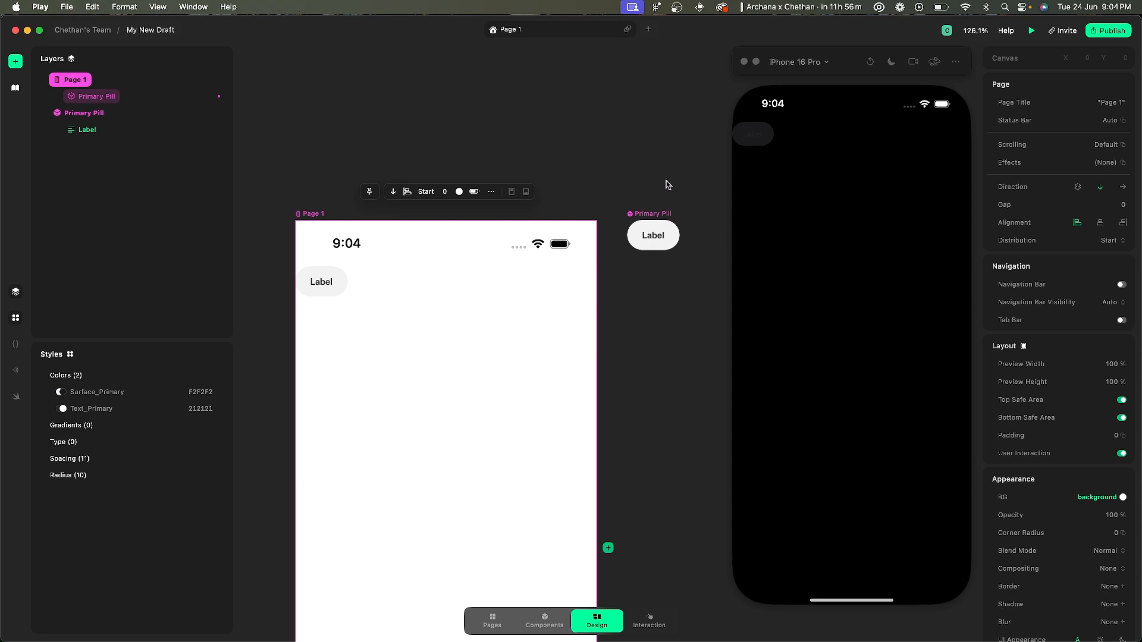
{"action": "scroll", "coordinate": [667, 183], "scroll_direction": "up", "scroll_amount": 5}
{"action": "left_click", "coordinate": [642, 280]}
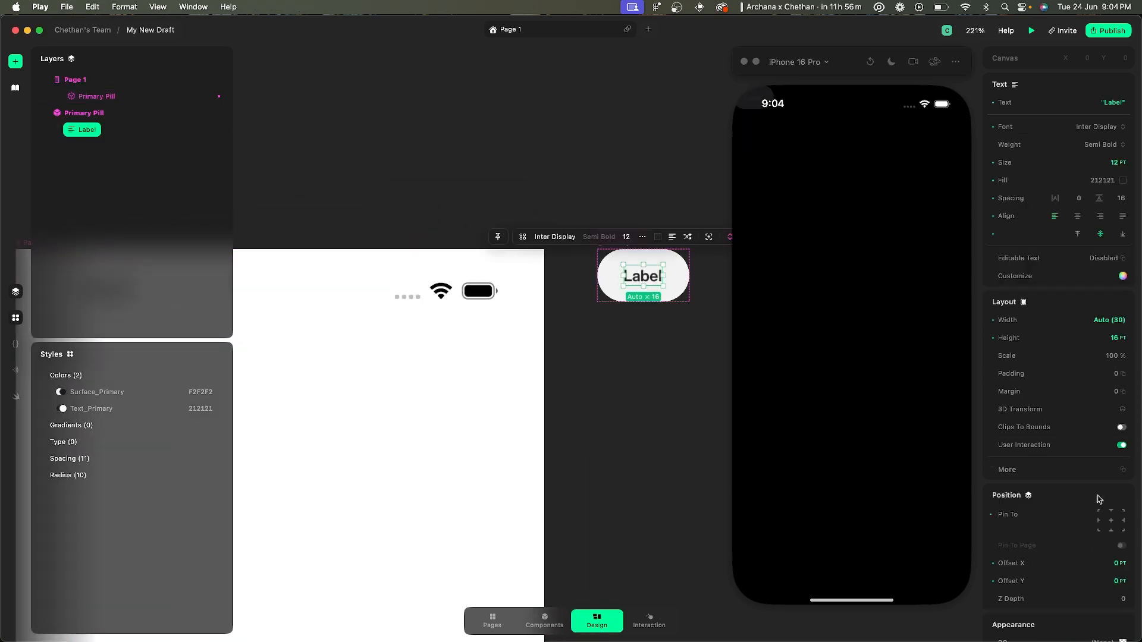
{"action": "scroll", "coordinate": [1100, 500], "scroll_direction": "down", "scroll_amount": 5}
{"action": "scroll", "coordinate": [1100, 499], "scroll_direction": "up", "scroll_amount": 5}
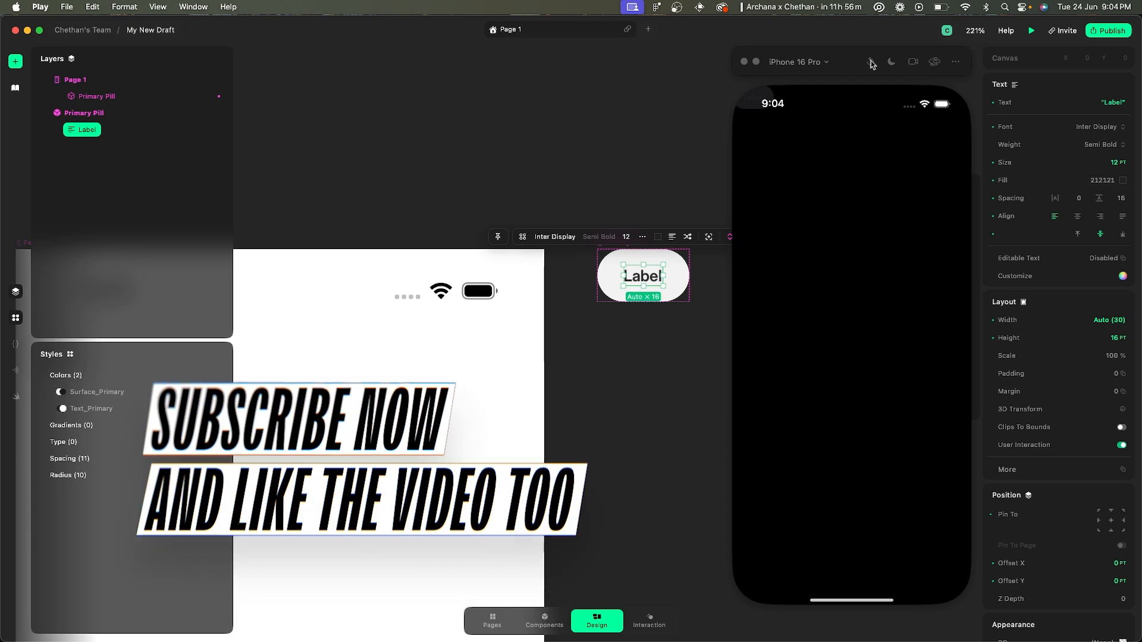
{"action": "left_click", "coordinate": [1122, 182]}
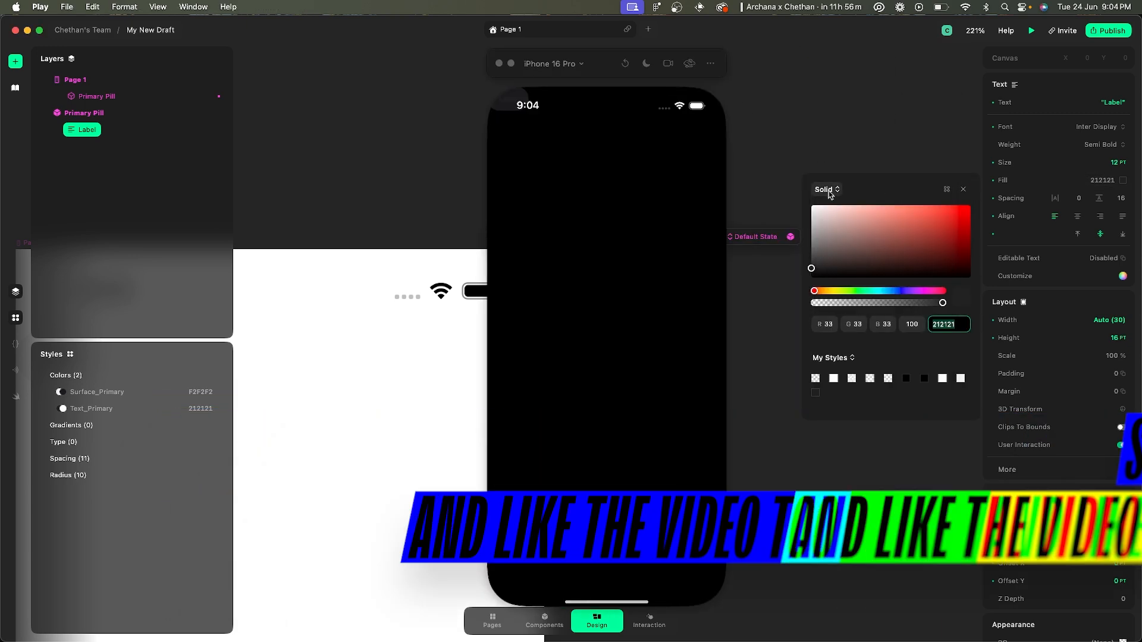
{"action": "left_click", "coordinate": [832, 191]}
{"action": "left_click", "coordinate": [835, 191]}
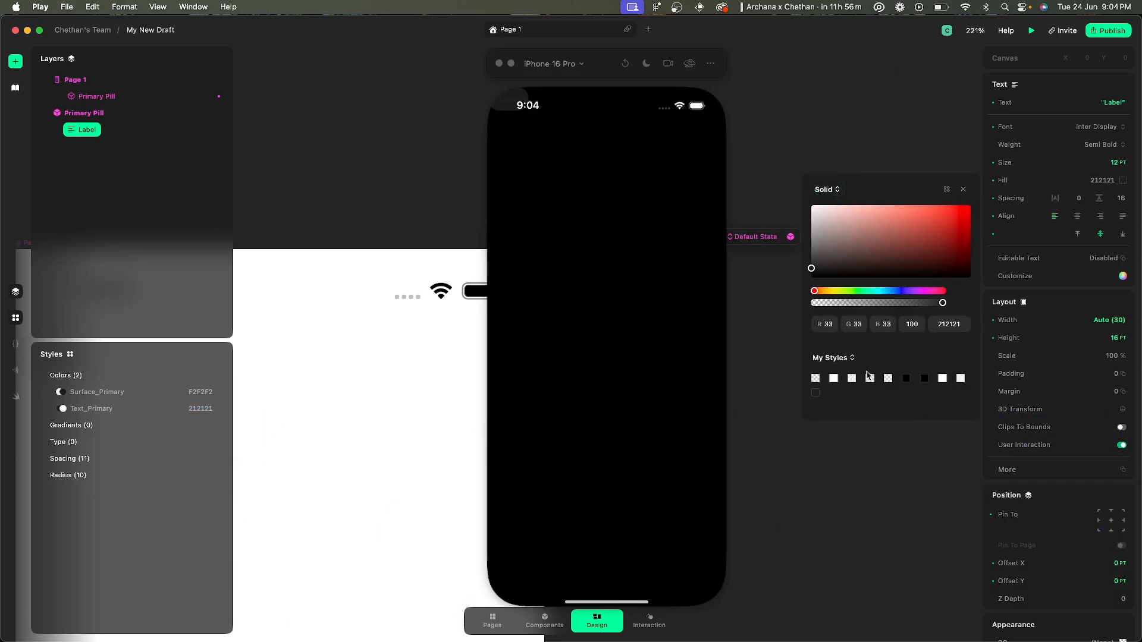
{"action": "left_click", "coordinate": [947, 189]}
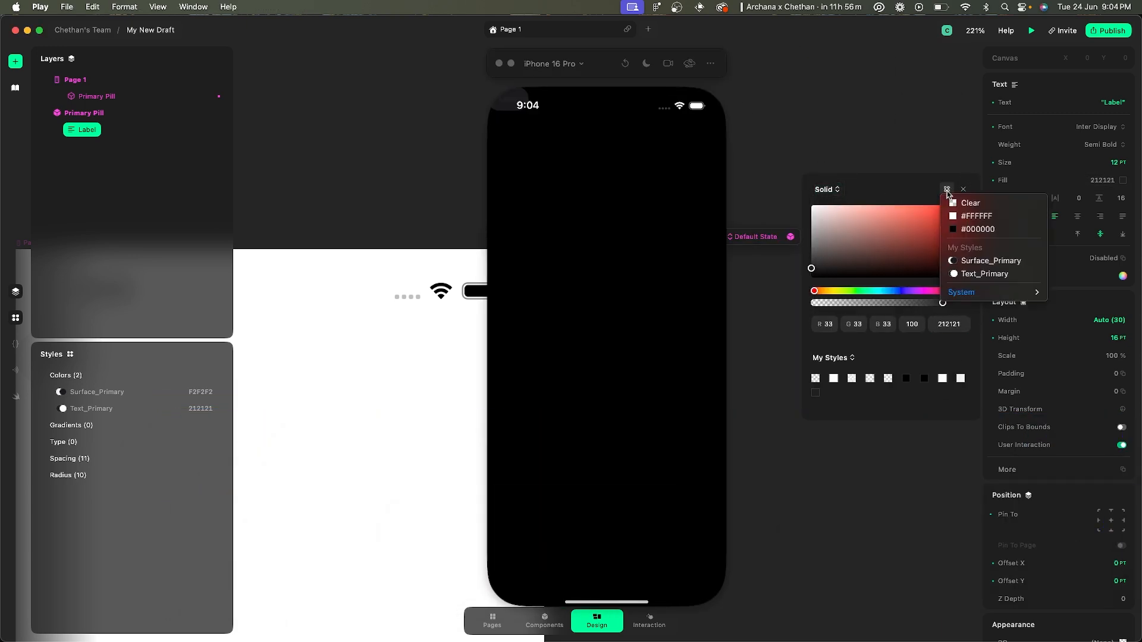
{"action": "left_click", "coordinate": [973, 275]}
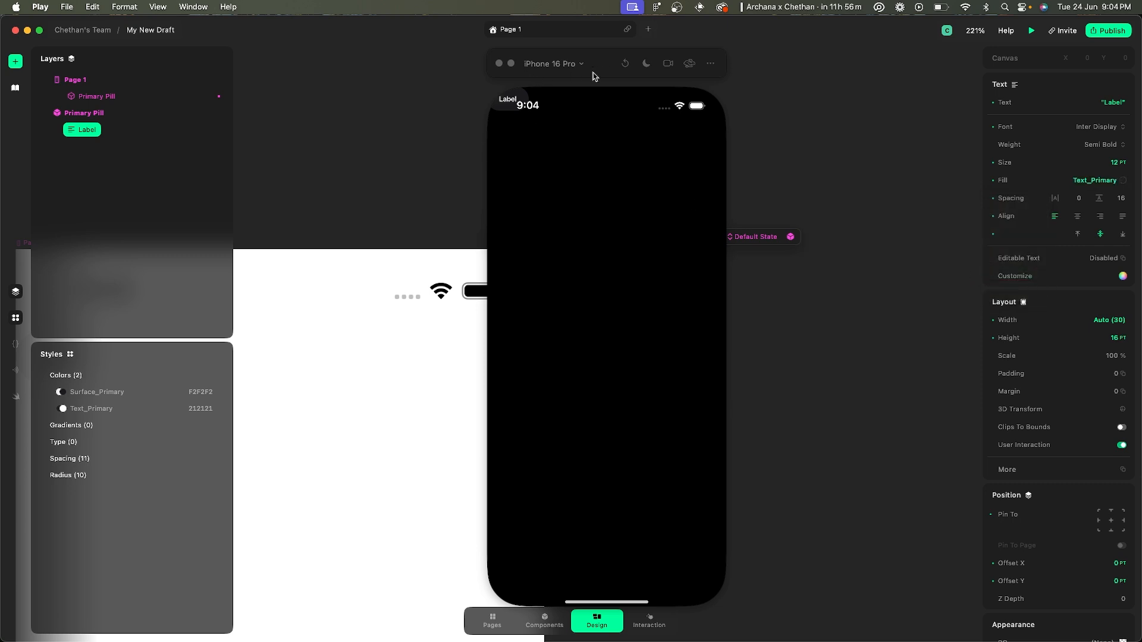
- Check the pill in the dark simulator, look through its video recording options and close the simulator
{"action": "left_click_drag", "start_coordinate": [593, 76], "coordinate": [897, 69]}
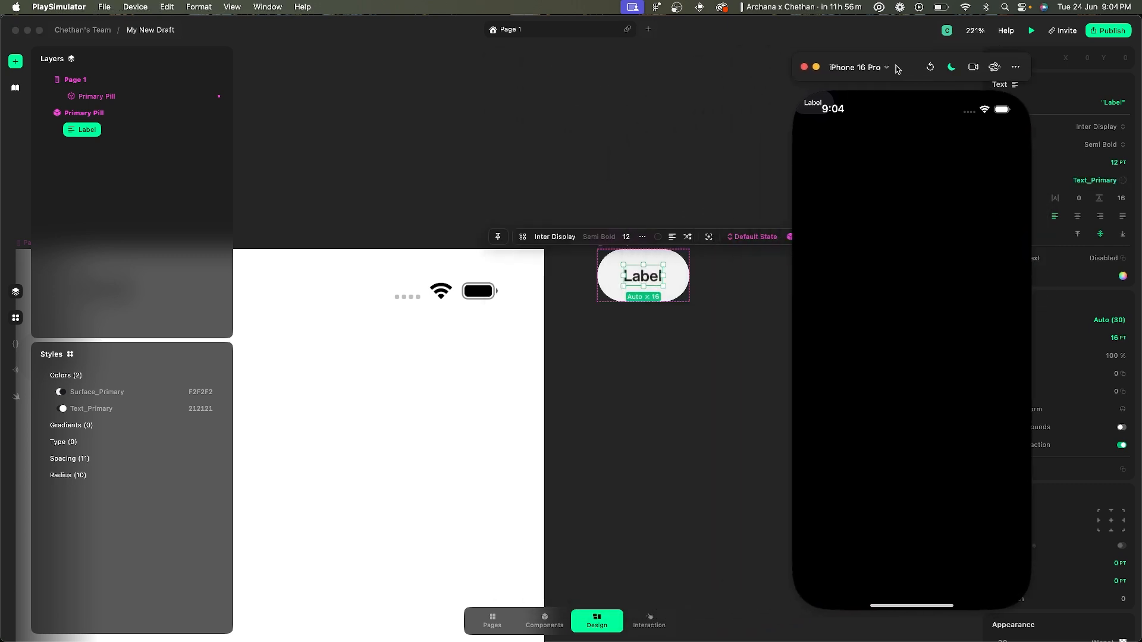
{"action": "left_click", "coordinate": [1013, 68]}
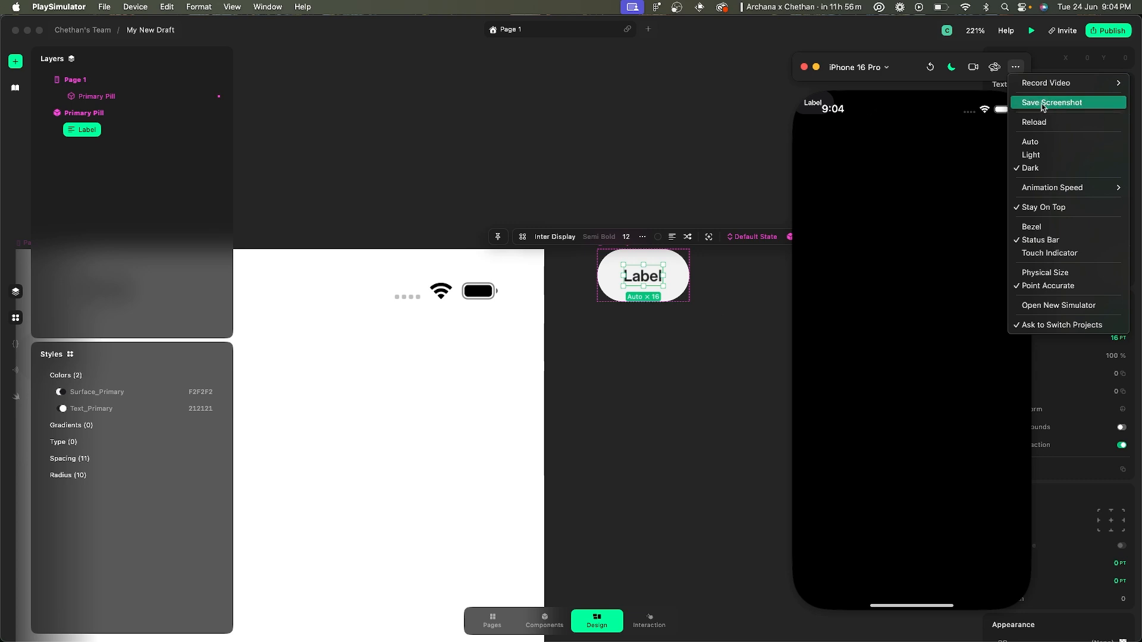
{"action": "mouse_move", "coordinate": [1053, 83]}
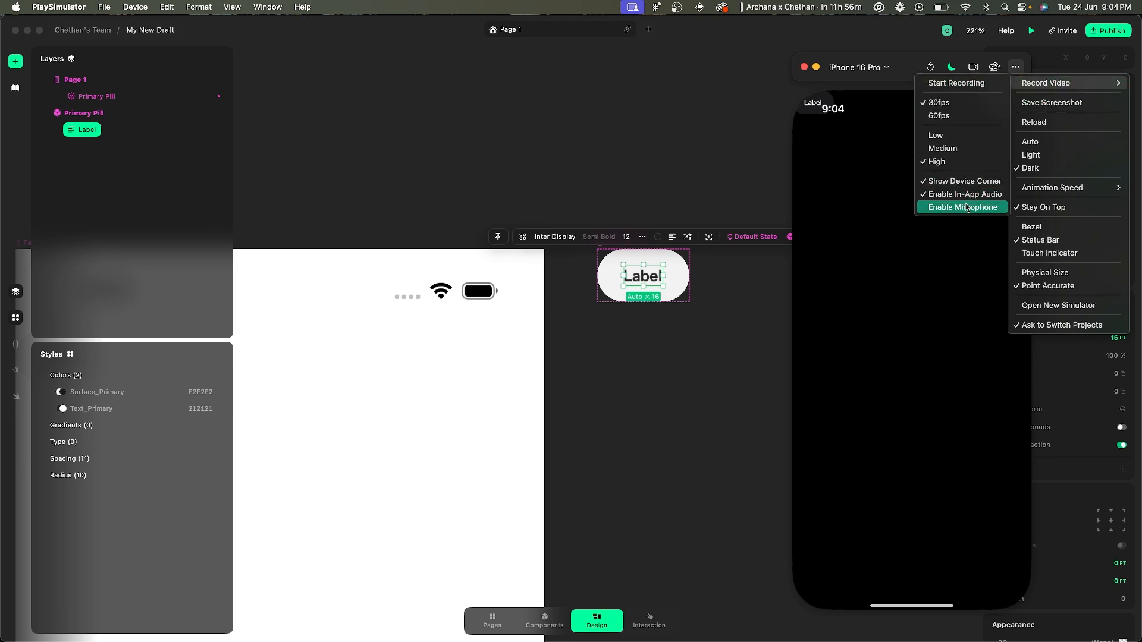
{"action": "left_click", "coordinate": [708, 157]}
{"action": "scroll", "coordinate": [705, 156], "scroll_direction": "down", "scroll_amount": 3}
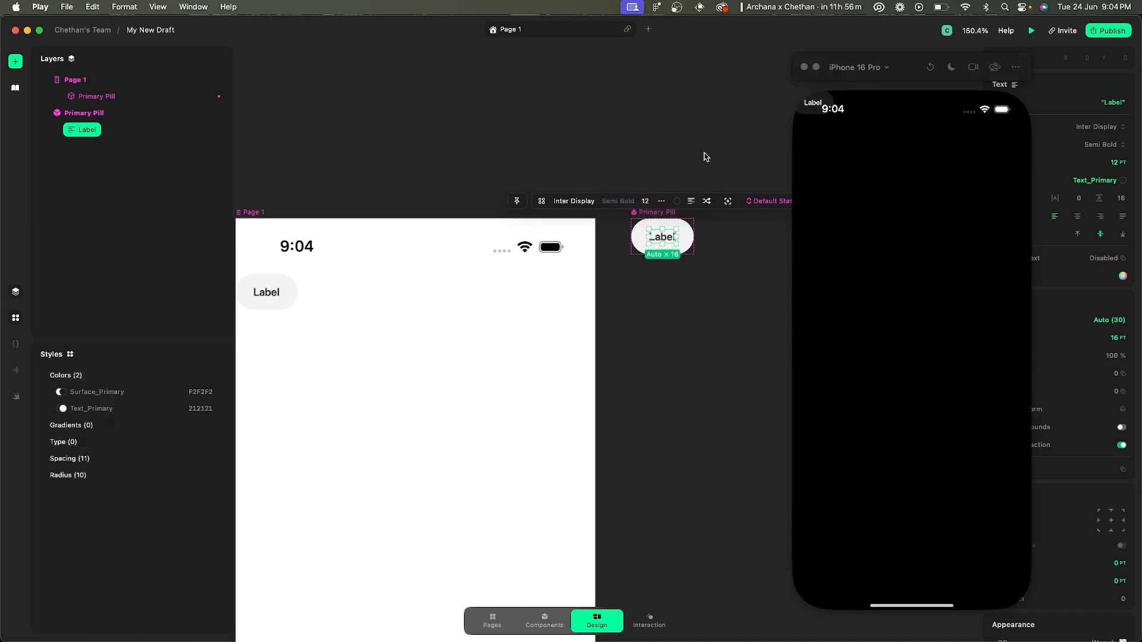
{"action": "scroll", "coordinate": [743, 127], "scroll_direction": "left", "scroll_amount": 3}
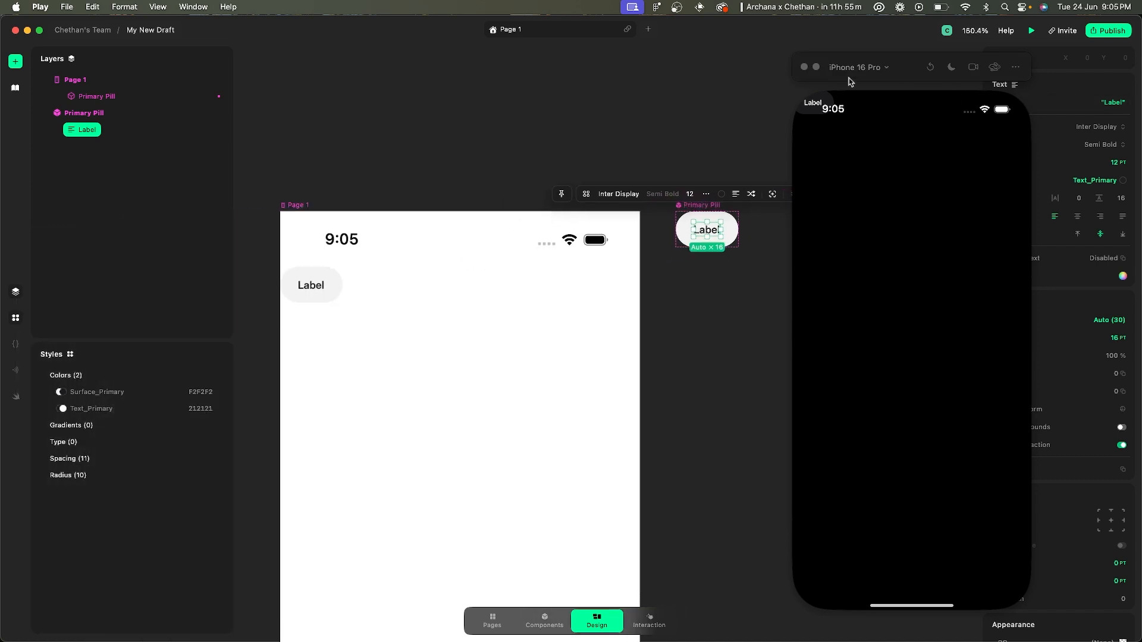
{"action": "left_click", "coordinate": [805, 67]}
- Open the Primary Pill main component for editing, add a new state and name it Active
{"action": "left_click", "coordinate": [709, 206]}
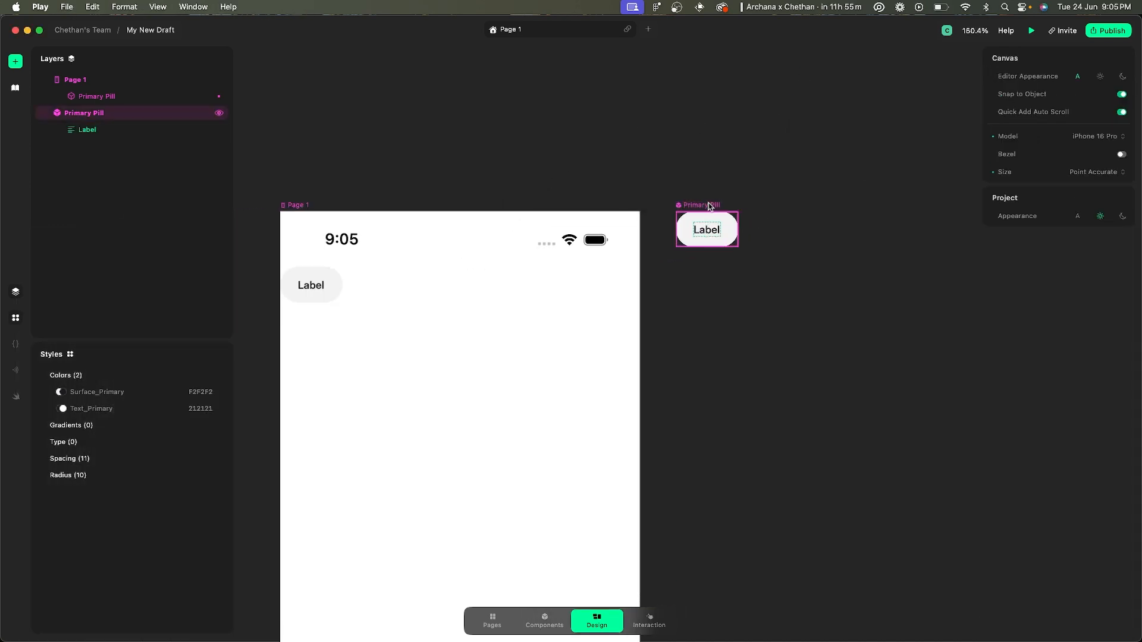
{"action": "scroll", "coordinate": [709, 205], "scroll_direction": "up", "scroll_amount": 2}
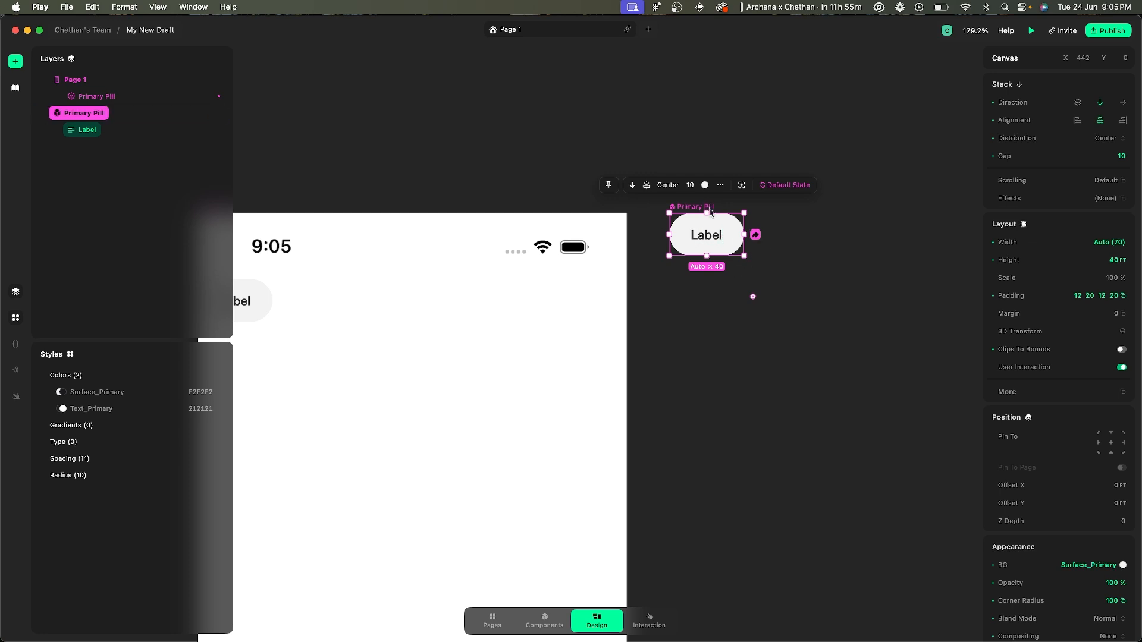
{"action": "left_click", "coordinate": [755, 236]}
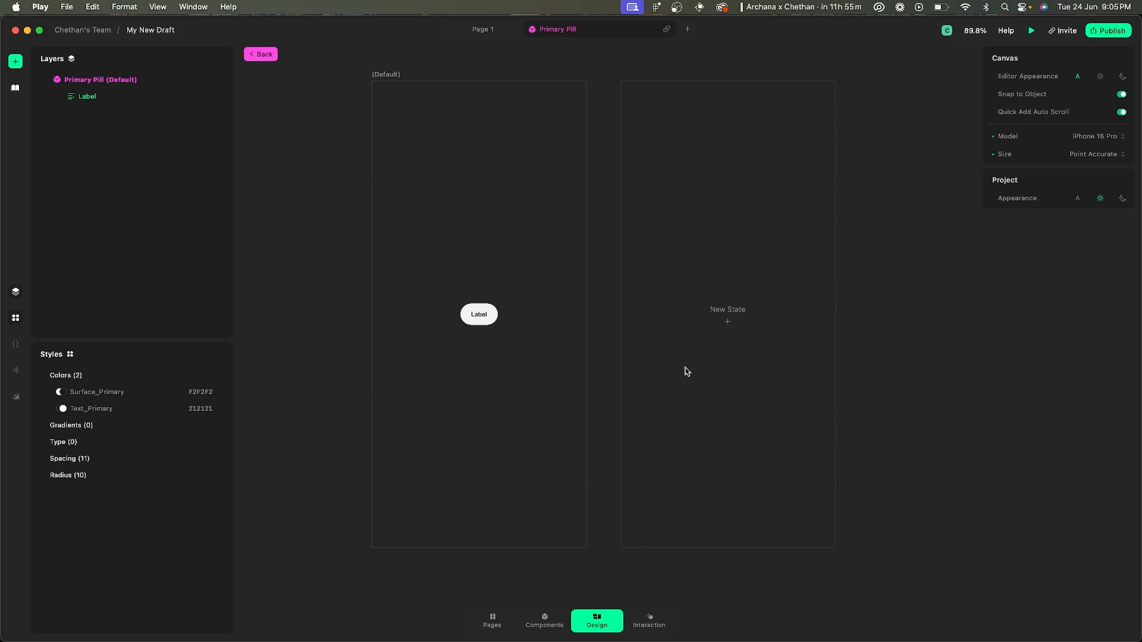
{"action": "left_click", "coordinate": [728, 322]}
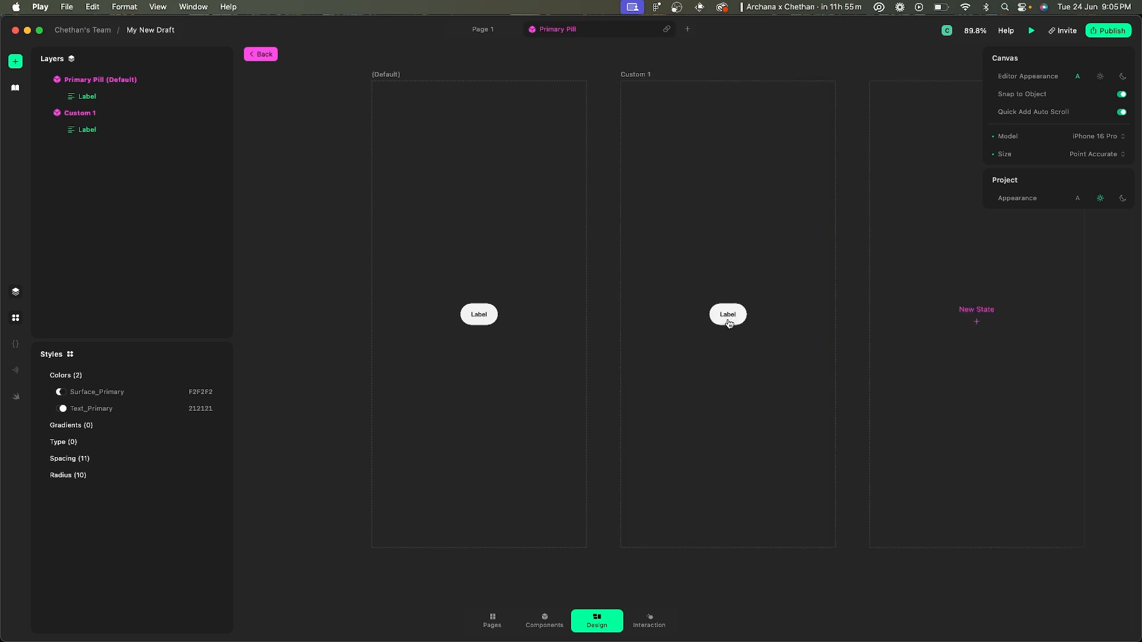
{"action": "left_click", "coordinate": [641, 78]}
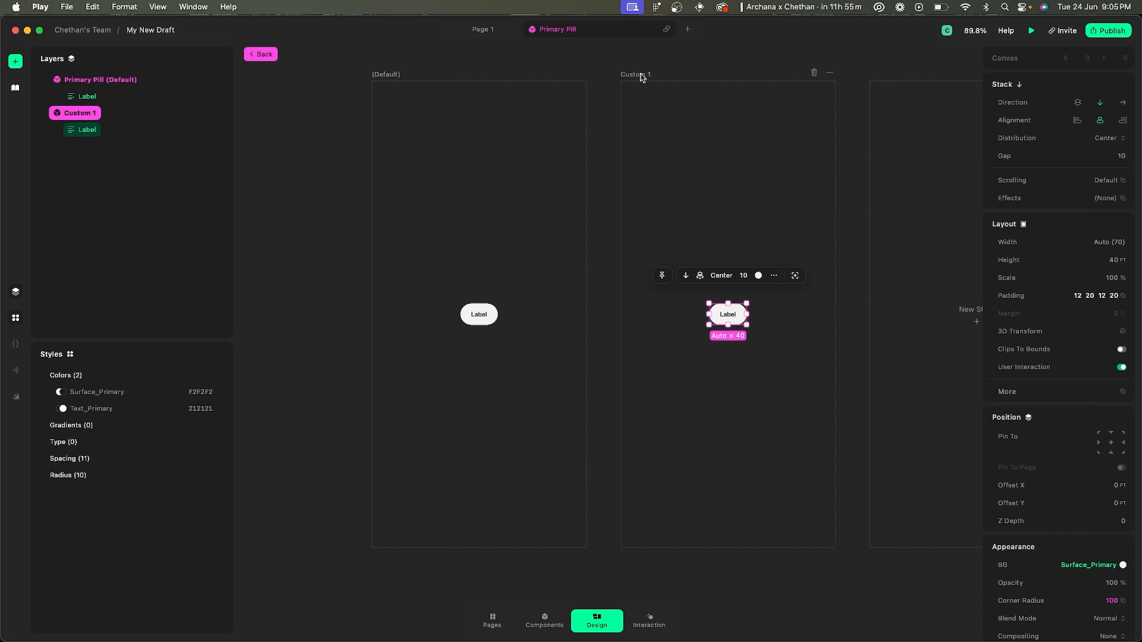
{"action": "type", "text": "Active"}
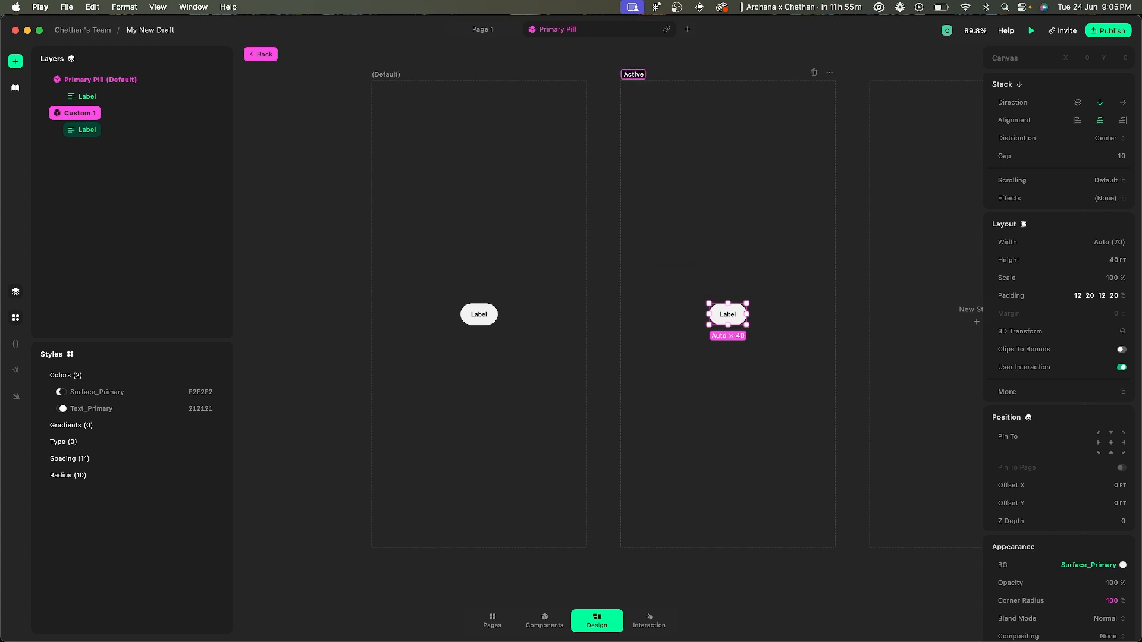
{"action": "key", "text": "Return"}
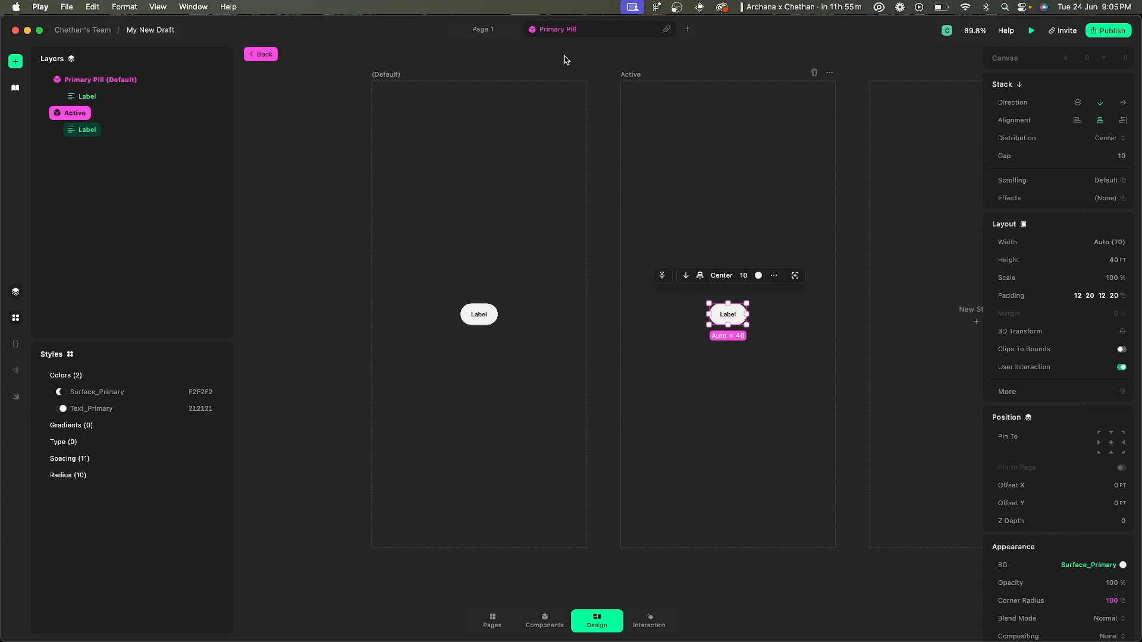
- Switch to Figma and copy the fill color 222222 of the dark Homes pill in the light-mode Homes row
{"action": "scroll", "coordinate": [758, 295], "scroll_direction": "up", "scroll_amount": 5}
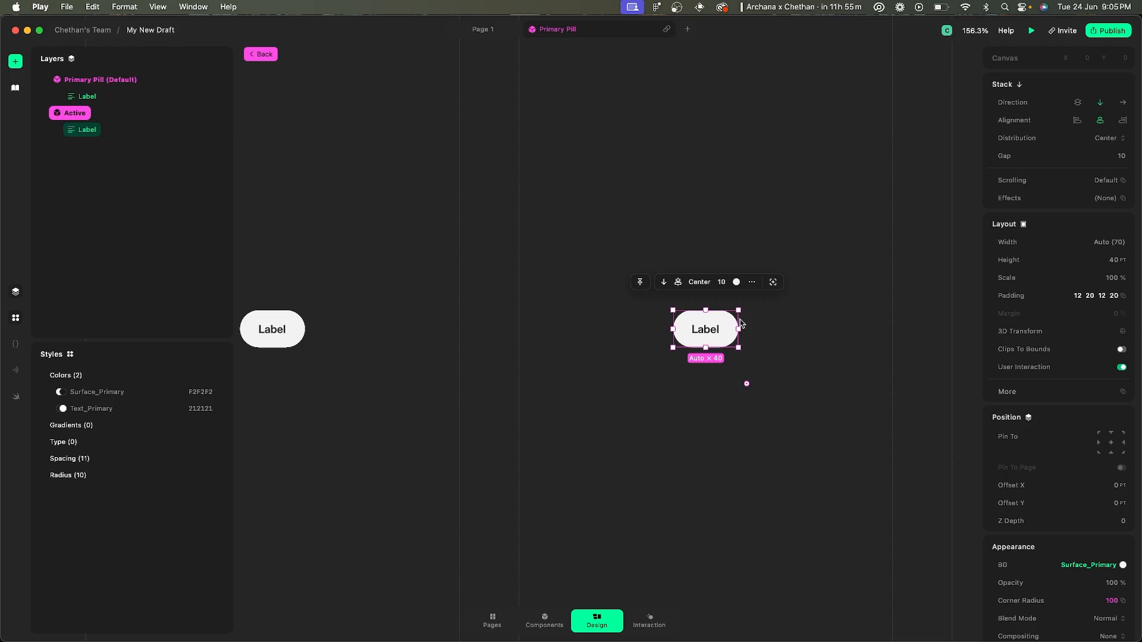
{"action": "key", "text": "super+Tab"}
{"action": "scroll", "coordinate": [509, 304], "scroll_direction": "down", "scroll_amount": 6}
{"action": "scroll", "coordinate": [509, 305], "scroll_direction": "left", "scroll_amount": 5}
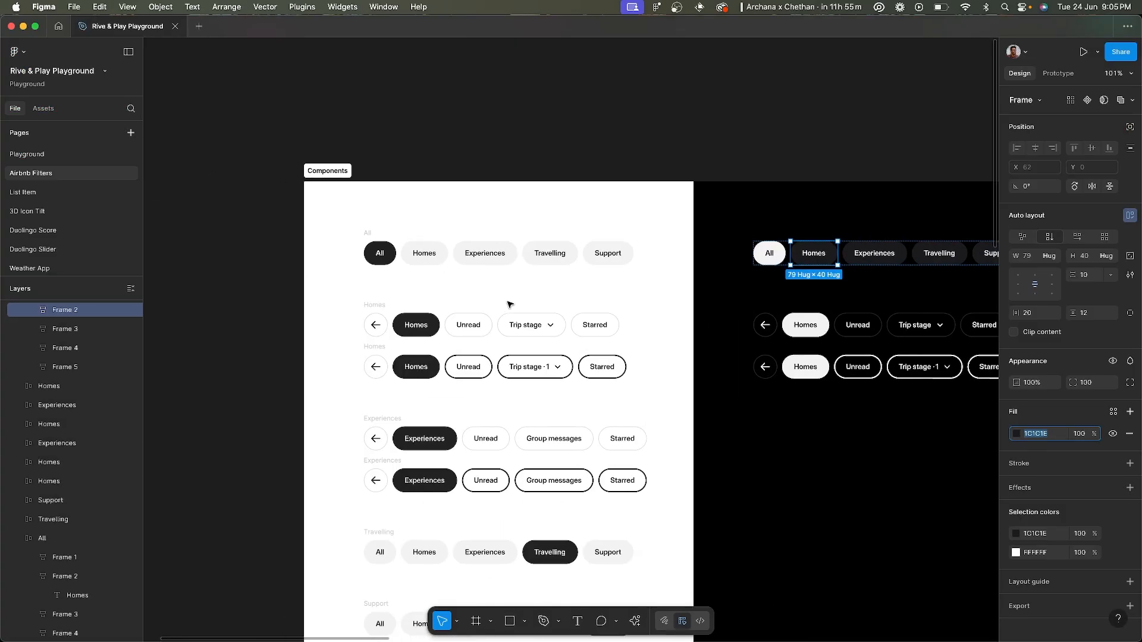
{"action": "scroll", "coordinate": [509, 304], "scroll_direction": "up", "scroll_amount": 10}
{"action": "left_click", "coordinate": [476, 304]}
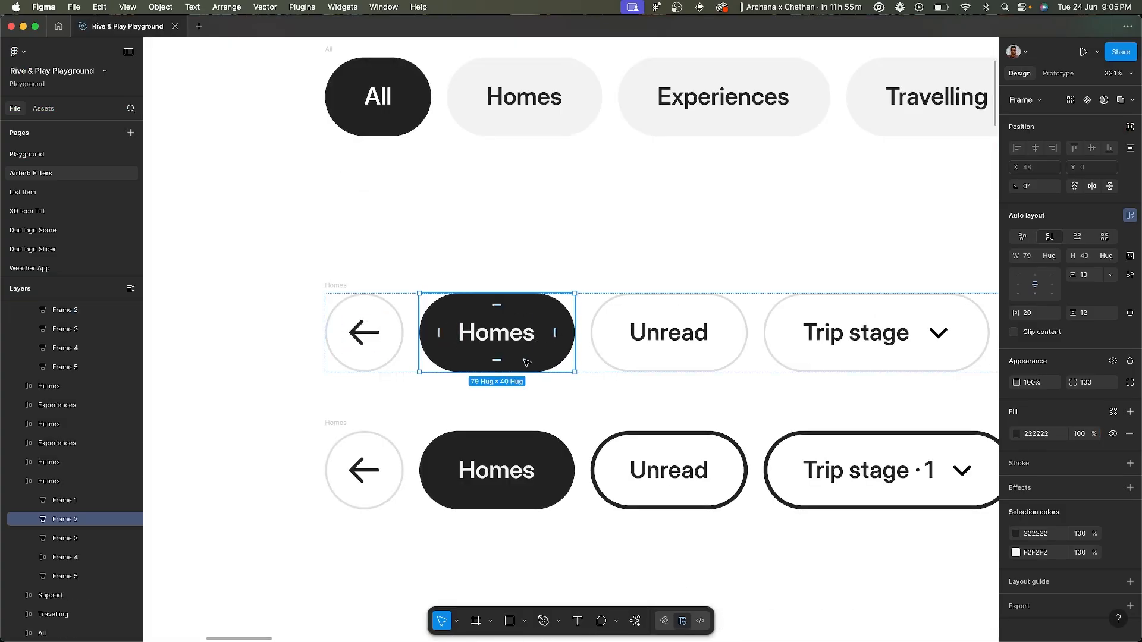
{"action": "left_click", "coordinate": [1052, 438]}
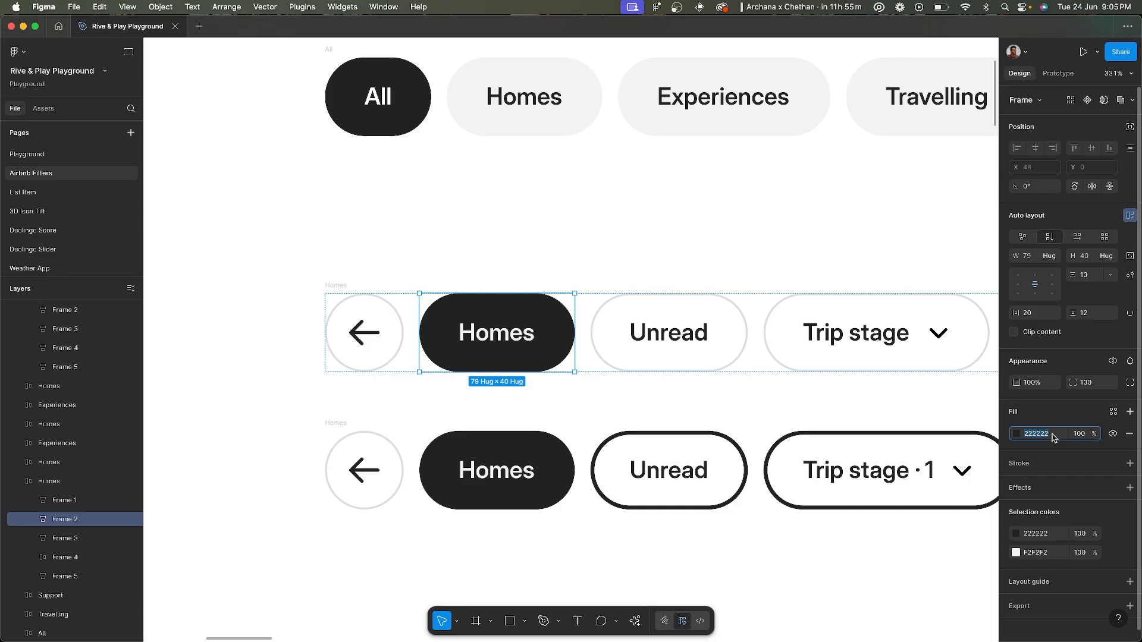
- Return to Play and create a new color style named Surface_Primary_Active
{"action": "key", "text": "super+Tab"}
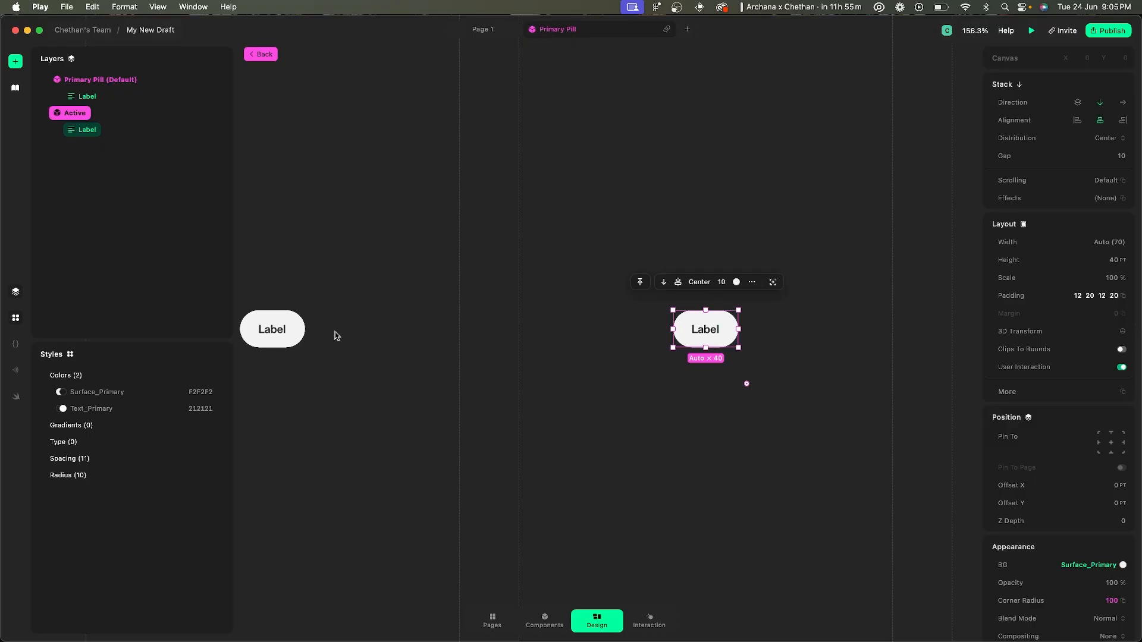
{"action": "left_click", "coordinate": [218, 376]}
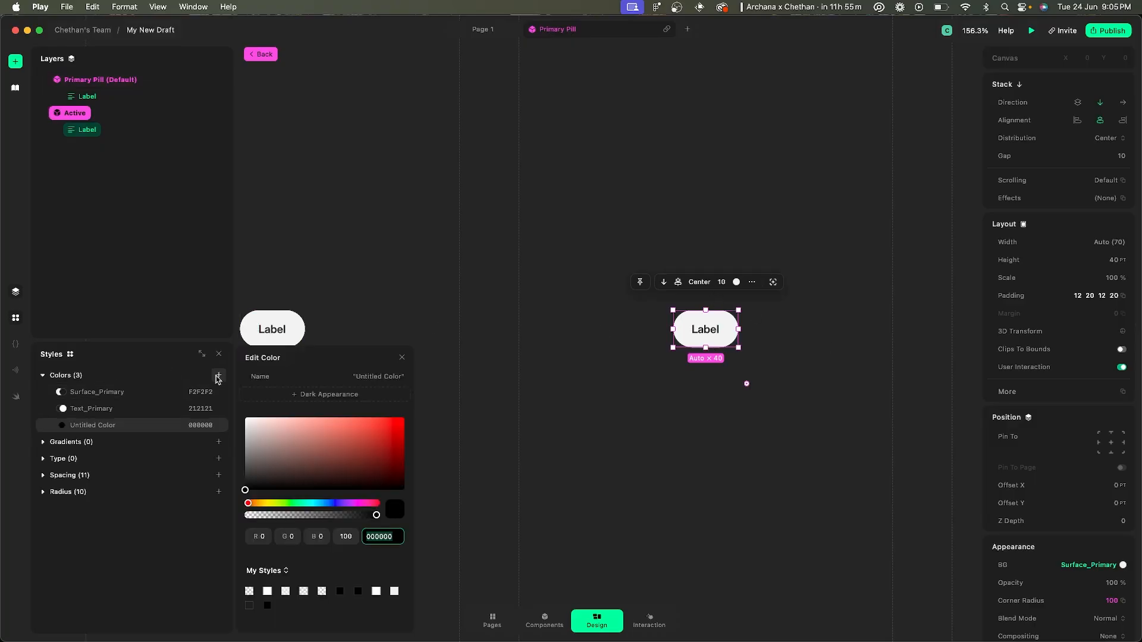
{"action": "left_click", "coordinate": [366, 377]}
{"action": "type", "text": "Surface_Primary_Active"}
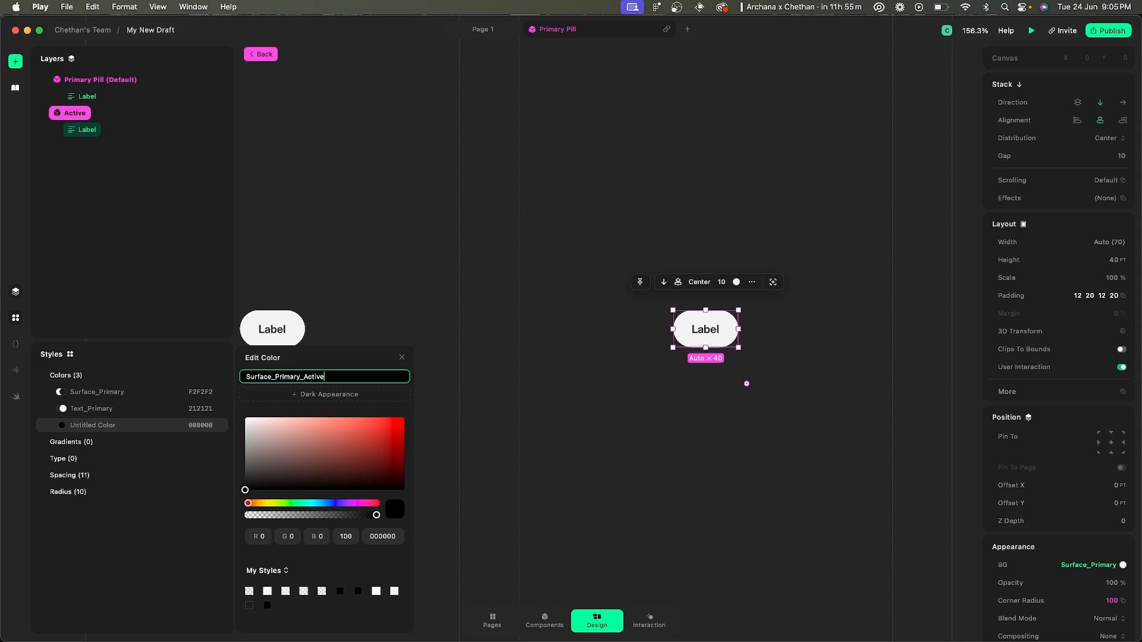
{"action": "key", "text": "Return"}
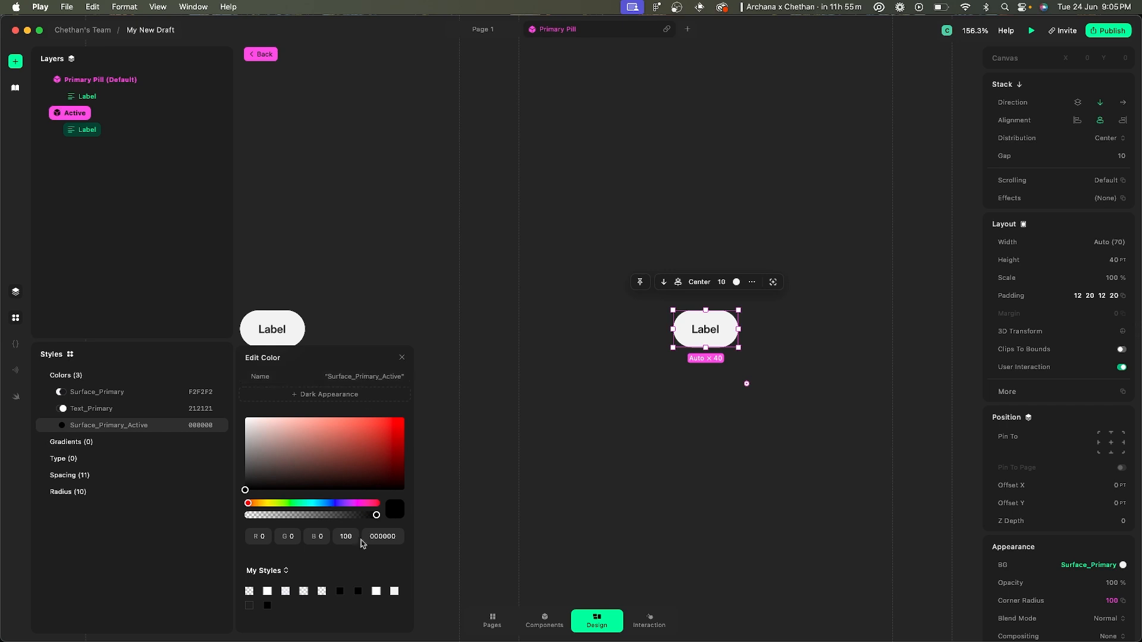
- Set the light color of the Surface_Primary_Active style to 222222
{"action": "left_click", "coordinate": [387, 539]}
{"action": "type", "text": "222222"}
{"action": "key", "text": "Return"}
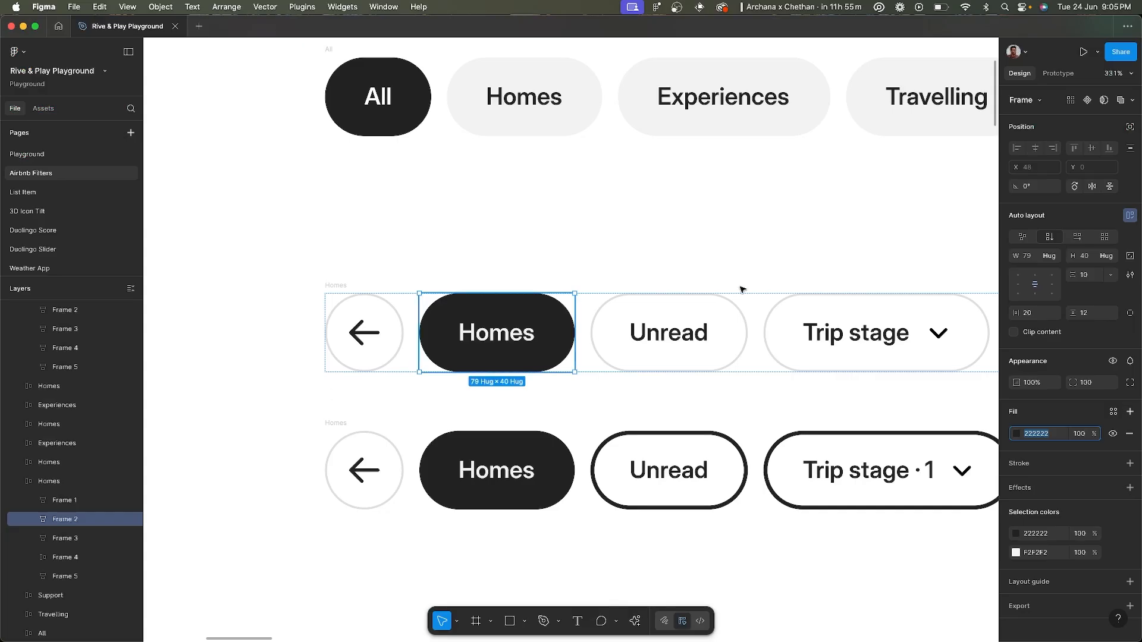
- Copy the dark-mode Homes pill's fill from Figma, then set the dark appearance of Surface_Primary_Active in Play to F2F2F2
{"action": "scroll", "coordinate": [740, 289], "scroll_direction": "right", "scroll_amount": 10}
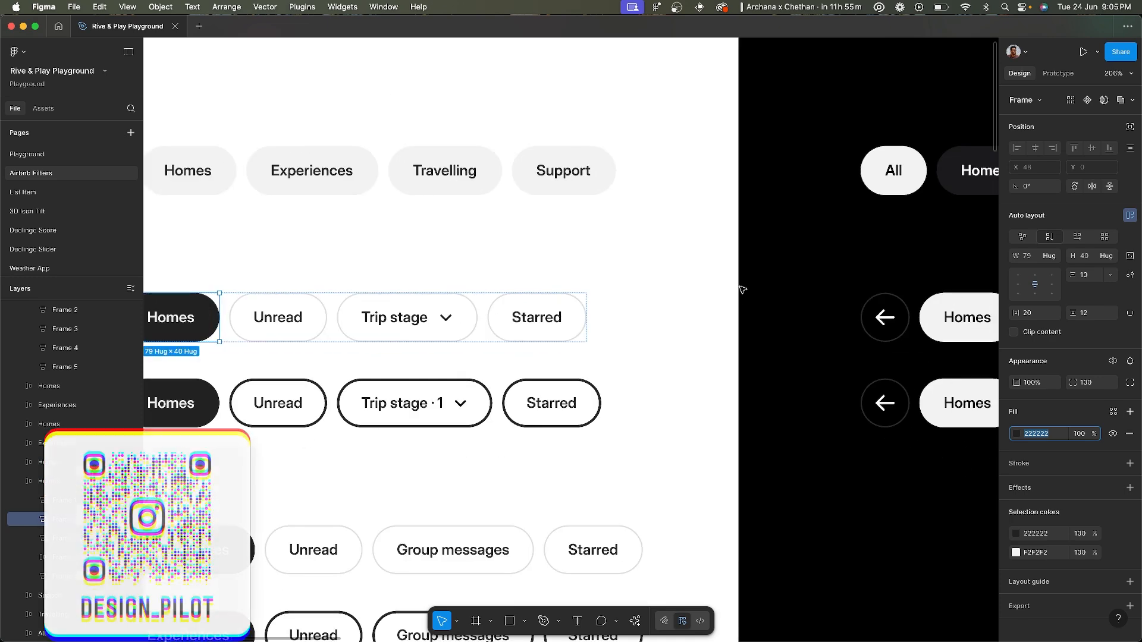
{"action": "scroll", "coordinate": [742, 290], "scroll_direction": "right", "scroll_amount": 5}
{"action": "left_click", "coordinate": [669, 297]}
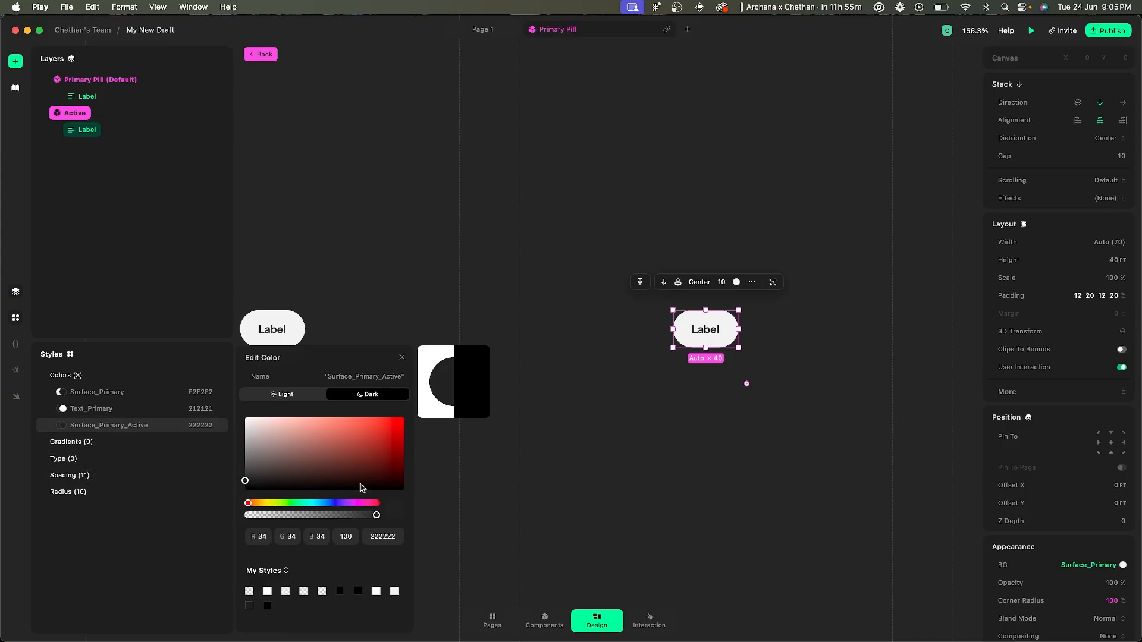
{"action": "left_click", "coordinate": [382, 536]}
{"action": "type", "text": "F2F2F2"}
{"action": "key", "text": "Return"}
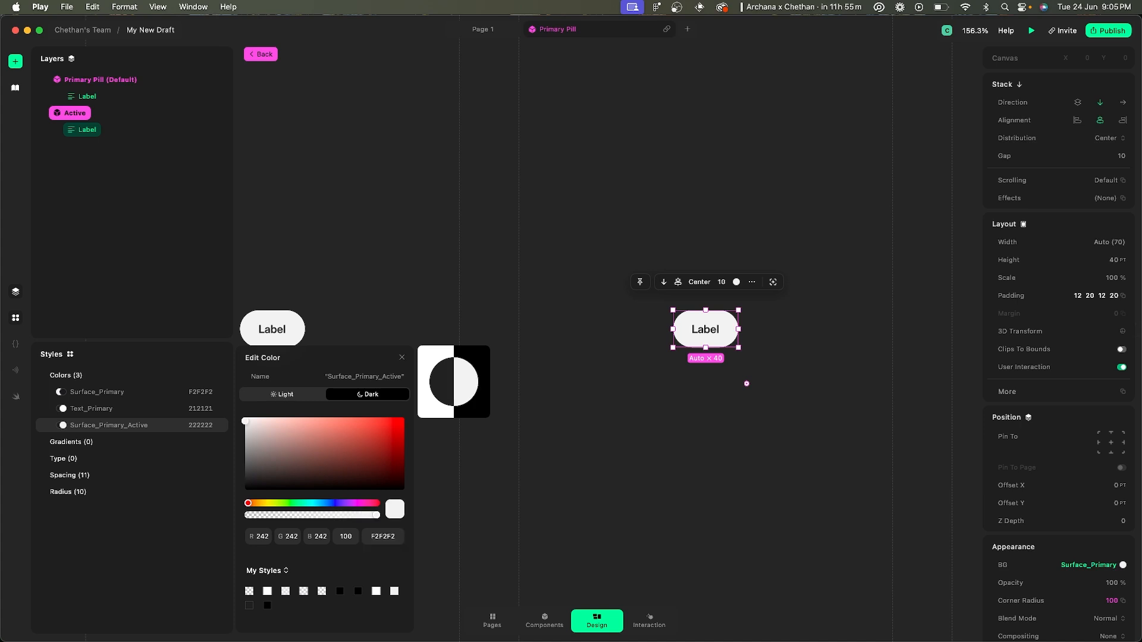
- Set the dark appearance of the Text_Primary color style to F2F2F2
{"action": "left_click", "coordinate": [119, 407]}
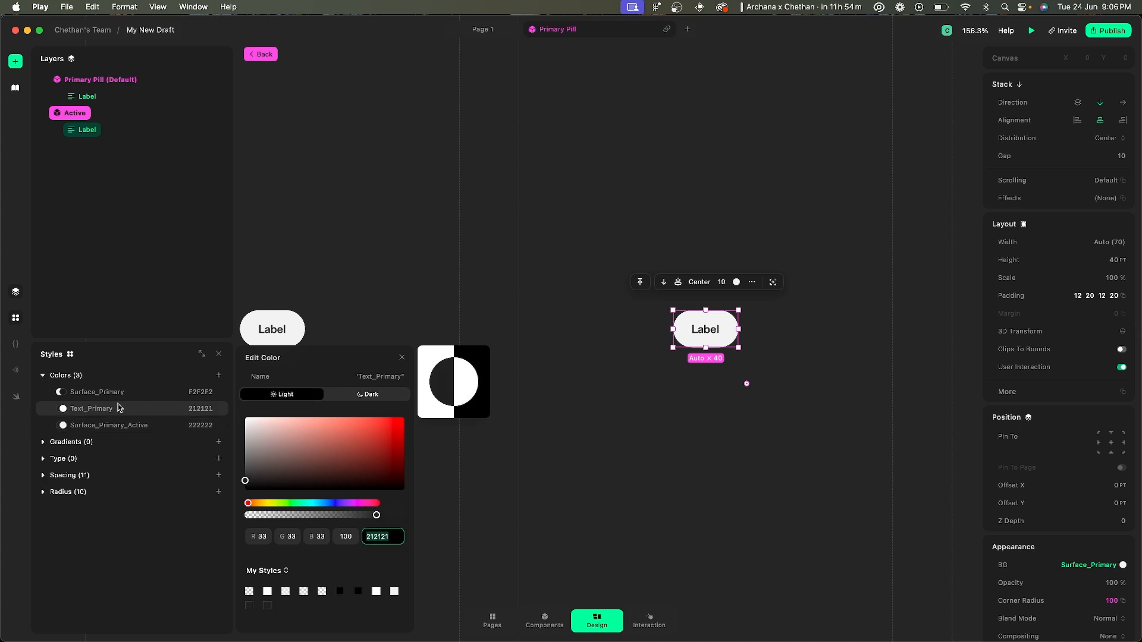
{"action": "left_click", "coordinate": [368, 397]}
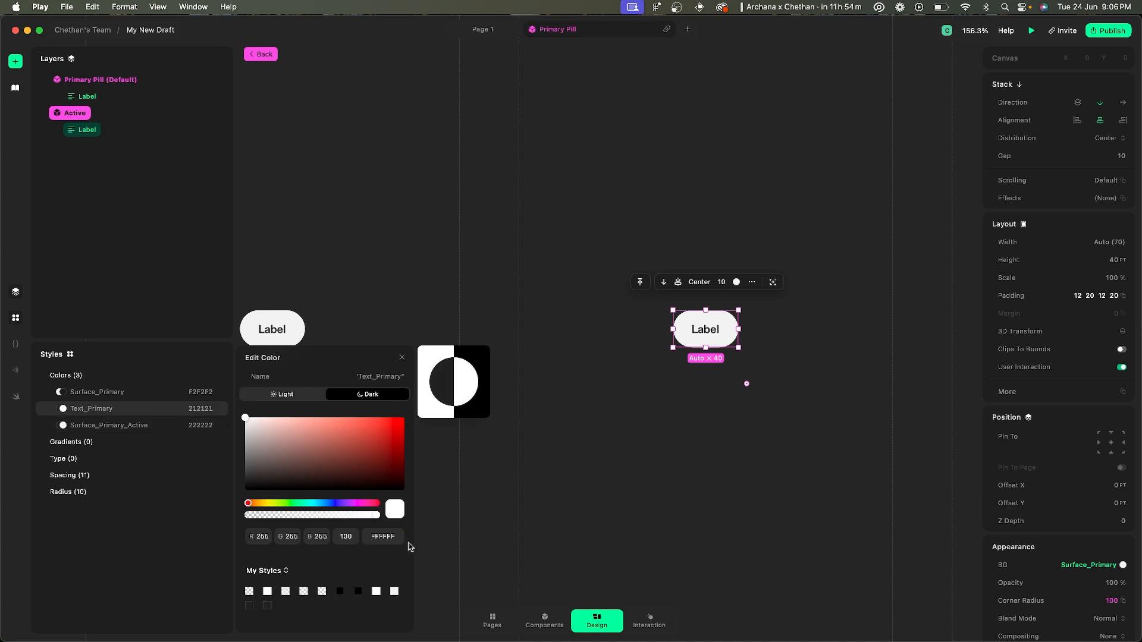
{"action": "left_click", "coordinate": [394, 536]}
{"action": "type", "text": "F2F2F2"}
{"action": "key", "text": "Return"}
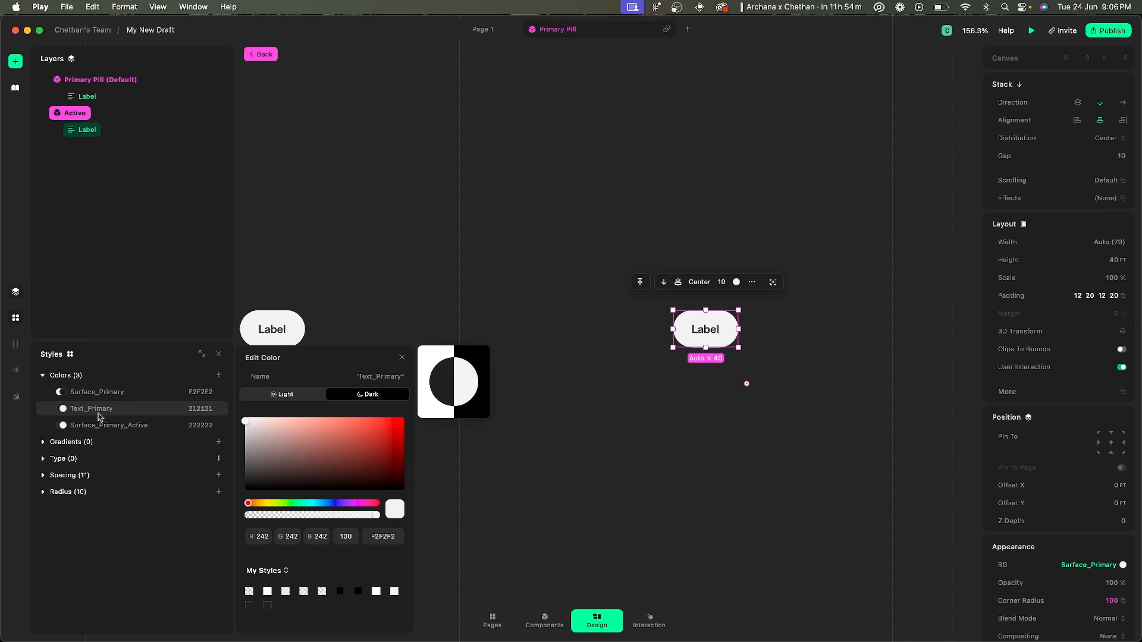
- Open the Surface_Primary style, check the active Homes pill in Figma's light-mode rows, and return to Play
{"action": "left_click", "coordinate": [101, 394]}
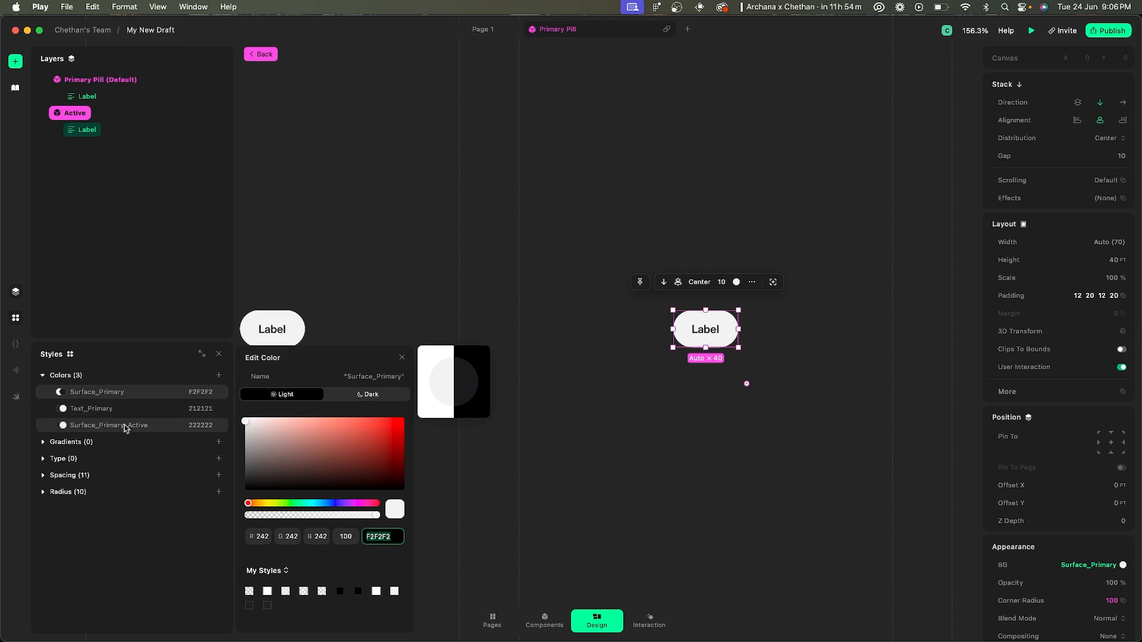
{"action": "key", "text": "super+Tab"}
{"action": "scroll", "coordinate": [529, 334], "scroll_direction": "down", "scroll_amount": 3}
{"action": "scroll", "coordinate": [529, 335], "scroll_direction": "left", "scroll_amount": 6}
{"action": "scroll", "coordinate": [473, 272], "scroll_direction": "up", "scroll_amount": 5}
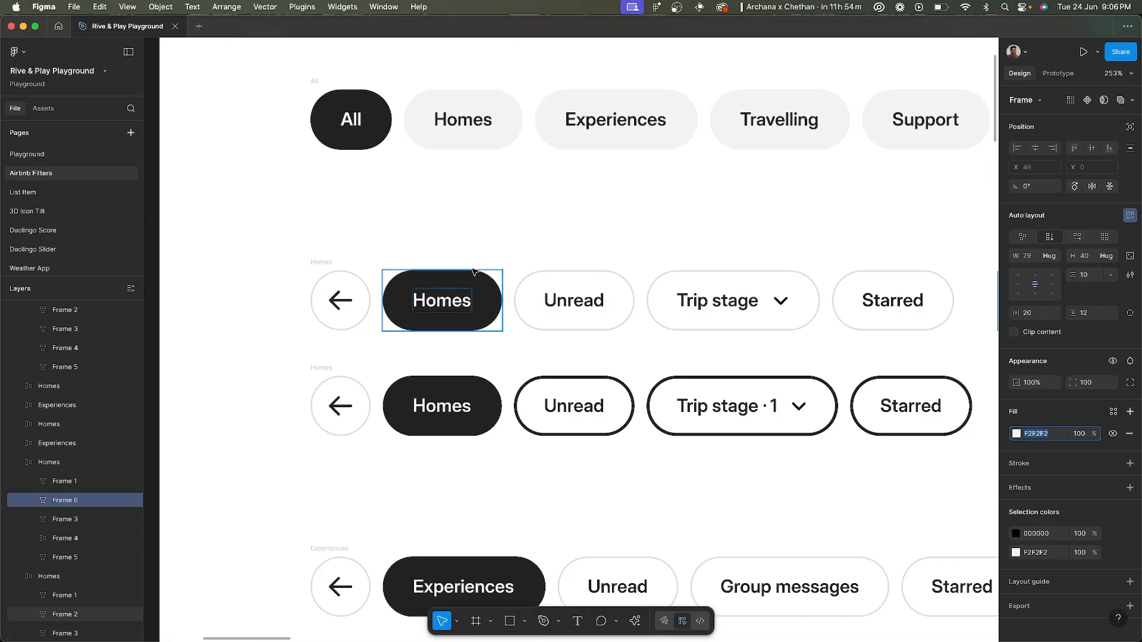
{"action": "key", "text": "super+Tab"}
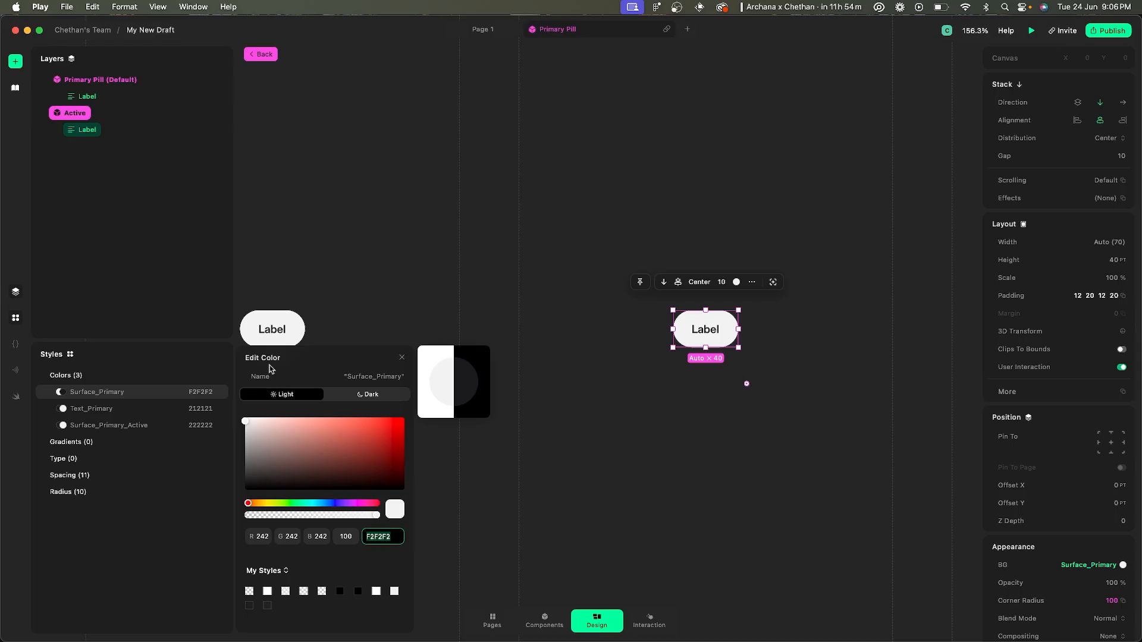
- Create a new color style named Text_Primary_Active
{"action": "left_click", "coordinate": [218, 376]}
{"action": "left_click", "coordinate": [372, 375]}
{"action": "type", "text": "Text_Primary"}
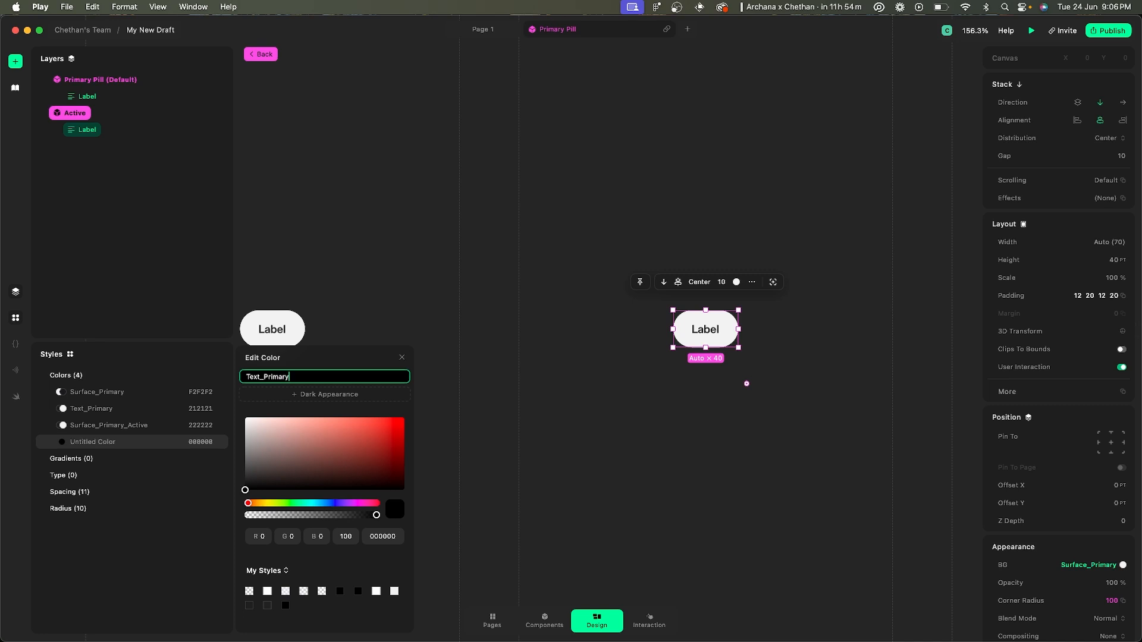
{"action": "type", "text": "_Active"}
{"action": "key", "text": "Return"}
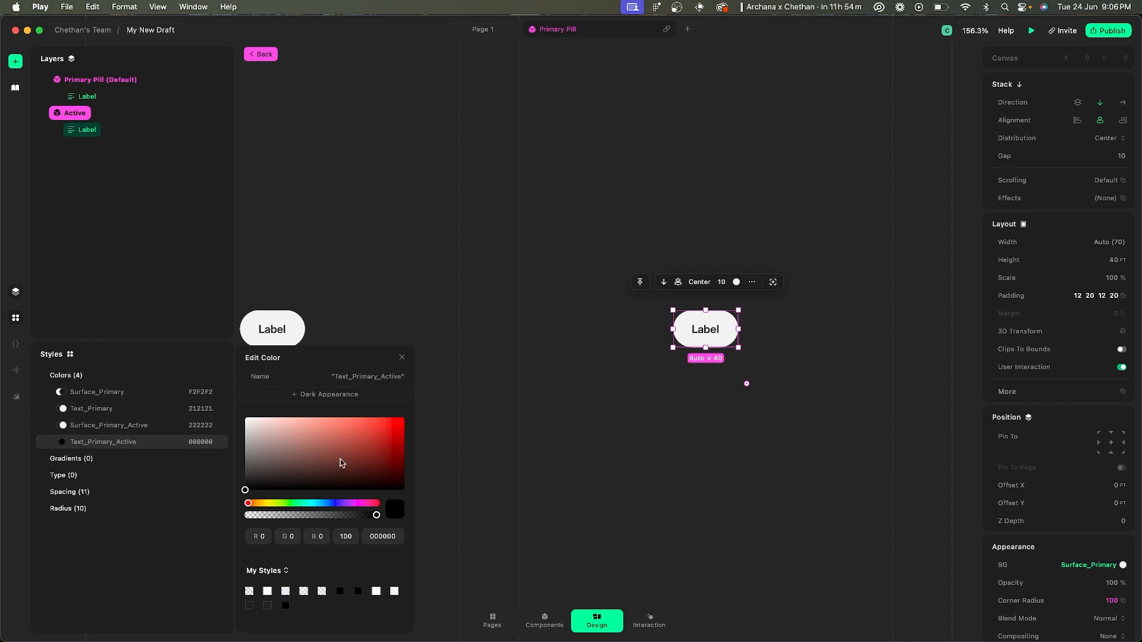
- Set the light color of Text_Primary_Active to F2F2F2 and add a dark appearance to the style
{"action": "left_click", "coordinate": [383, 536]}
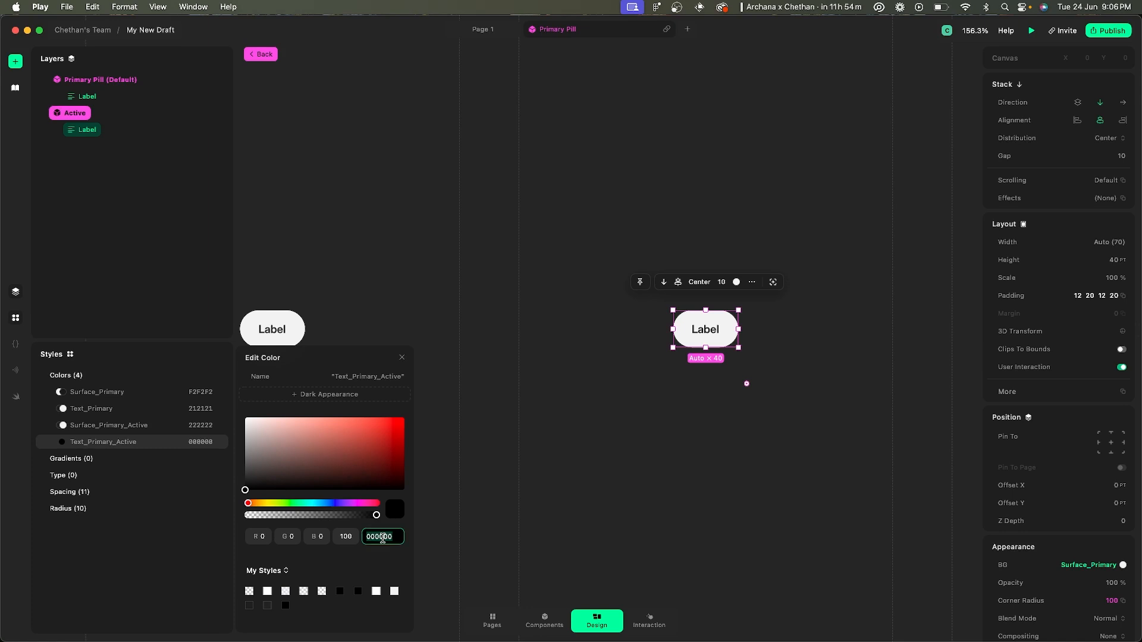
{"action": "type", "text": "F2F2F2"}
{"action": "key", "text": "Return"}
{"action": "left_click", "coordinate": [353, 397]}
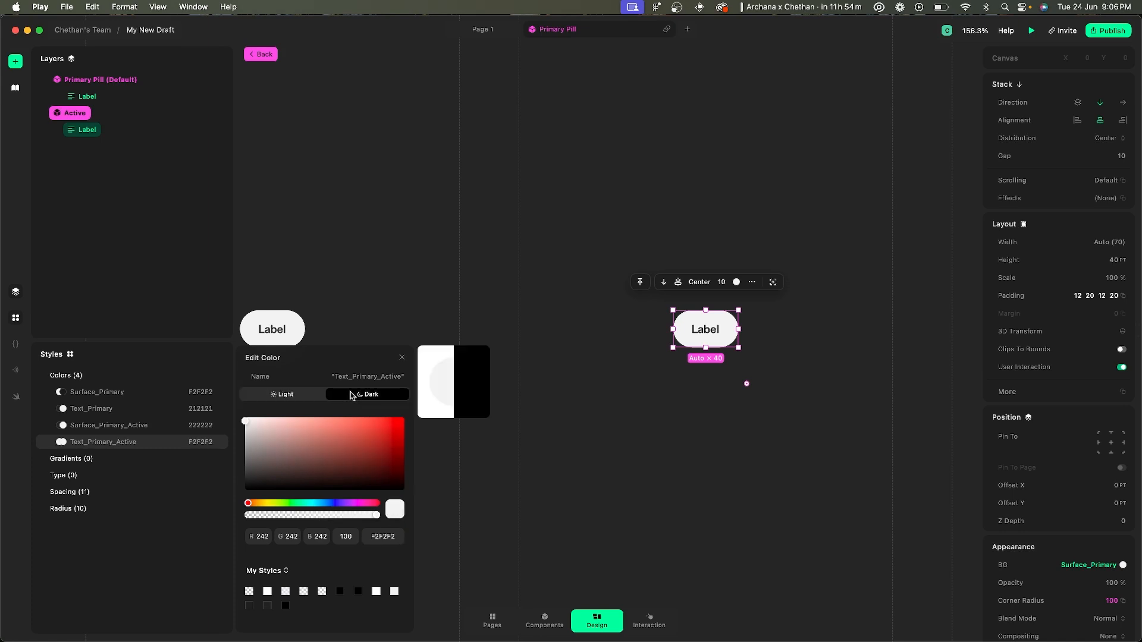
- Check the dark-mode Homes label's fill in Figma, then set Text_Primary_Active's dark color in Play to 000000 and close the color editor
{"action": "key", "text": "super+Tab"}
{"action": "scroll", "coordinate": [571, 357], "scroll_direction": "down", "scroll_amount": 4}
{"action": "scroll", "coordinate": [572, 358], "scroll_direction": "right", "scroll_amount": 5}
{"action": "scroll", "coordinate": [570, 356], "scroll_direction": "right", "scroll_amount": 10}
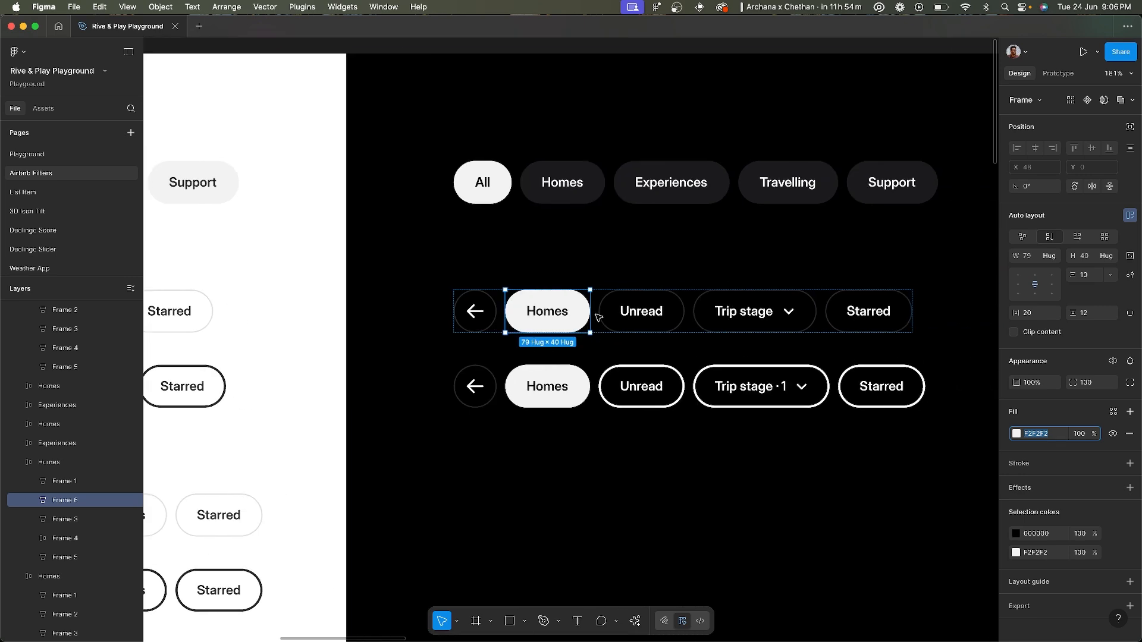
{"action": "scroll", "coordinate": [536, 311], "scroll_direction": "up", "scroll_amount": 5}
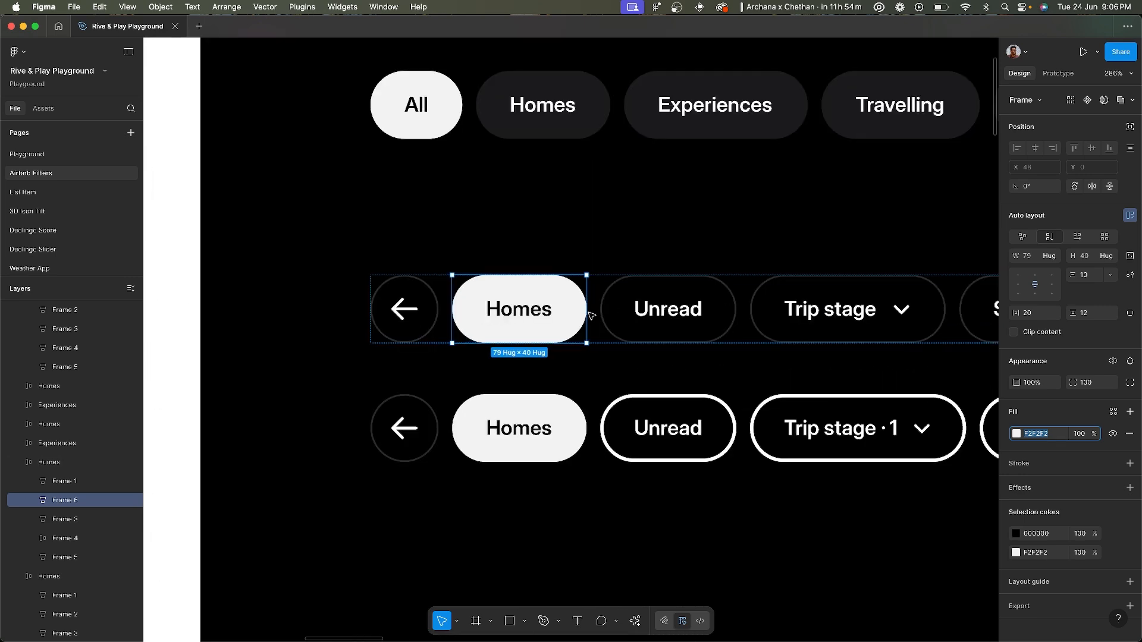
{"action": "double_click", "coordinate": [536, 312]}
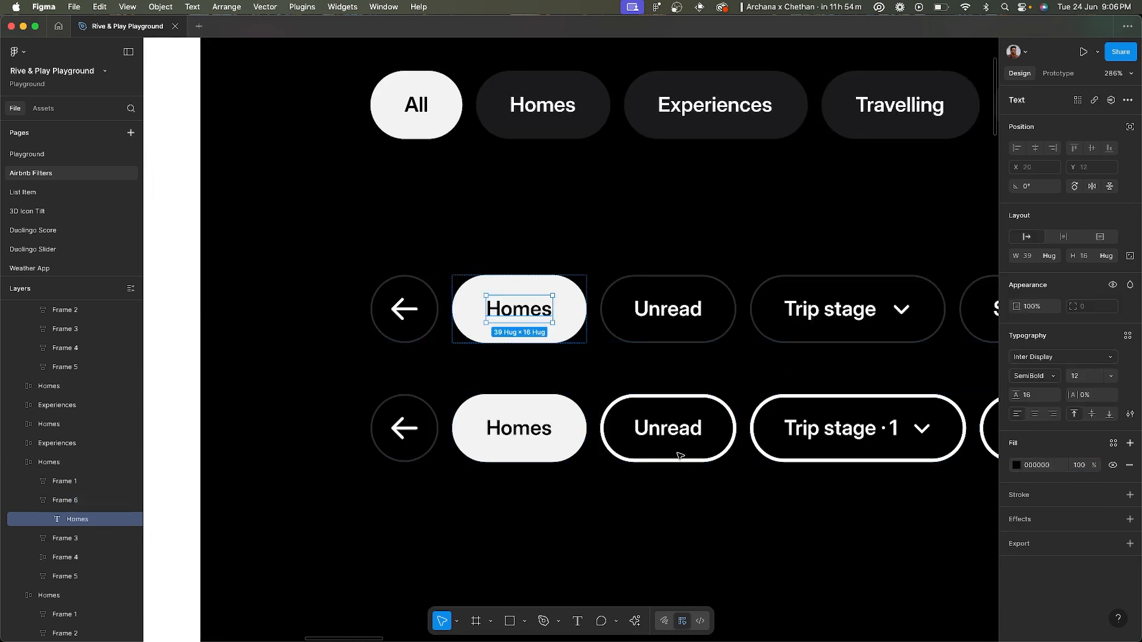
{"action": "key", "text": "super+Tab"}
{"action": "left_click_drag", "start_coordinate": [314, 465], "coordinate": [241, 639]}
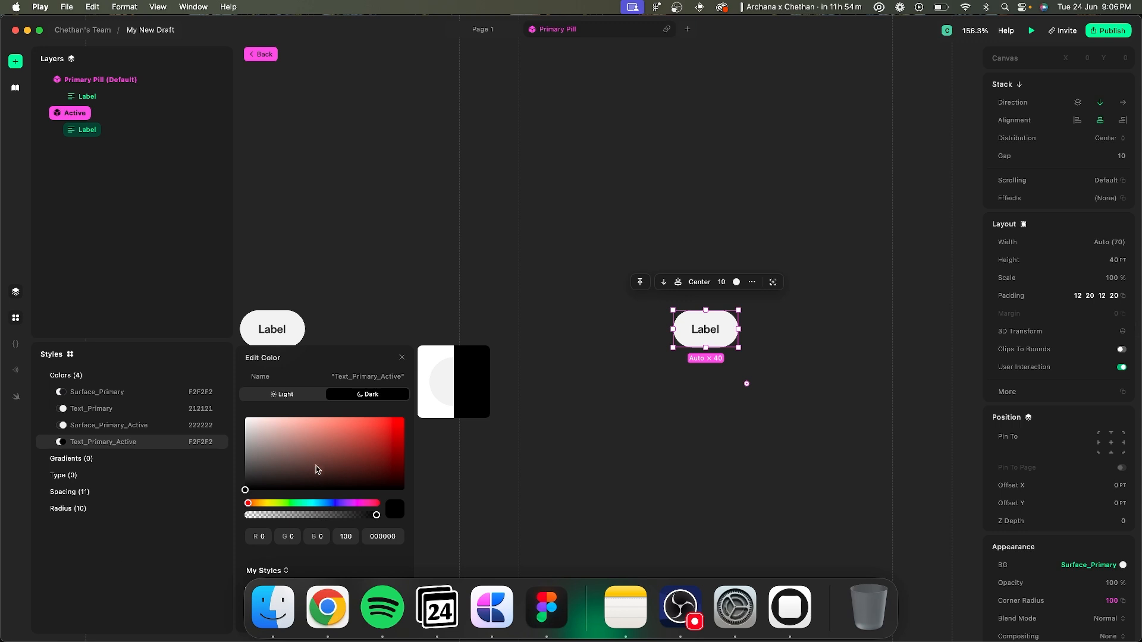
{"action": "left_click", "coordinate": [559, 432]}
- Apply the Surface_Primary_Active color style to the background of the pill in the Active state
{"action": "scroll", "coordinate": [660, 326], "scroll_direction": "down", "scroll_amount": 3}
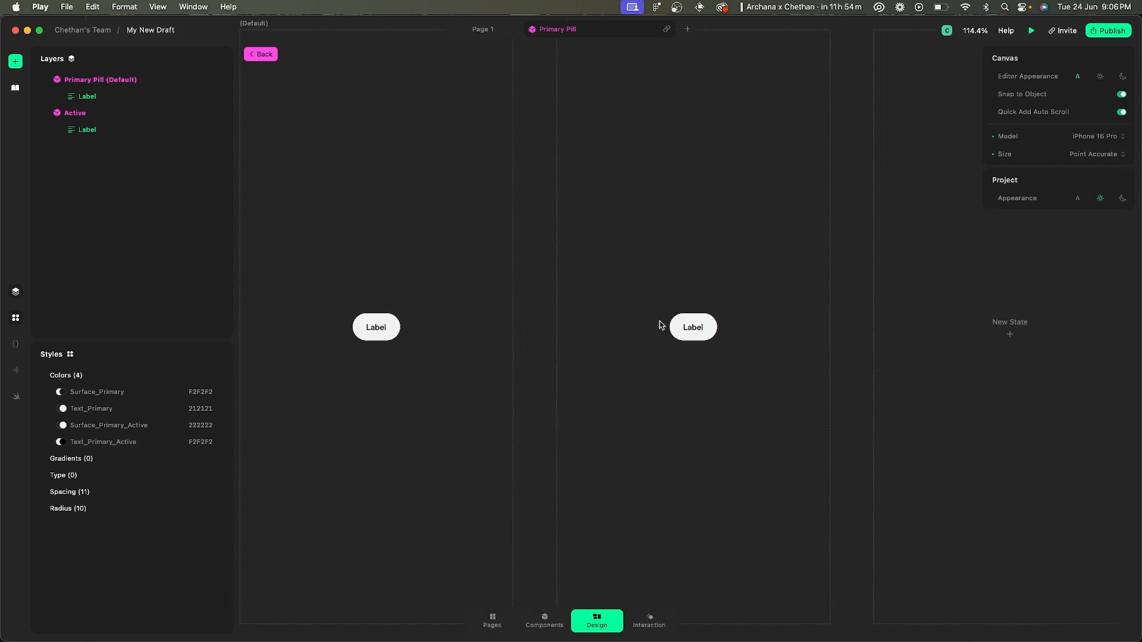
{"action": "scroll", "coordinate": [659, 326], "scroll_direction": "up", "scroll_amount": 3}
{"action": "left_click", "coordinate": [690, 327]}
{"action": "scroll", "coordinate": [1090, 423], "scroll_direction": "down", "scroll_amount": 5}
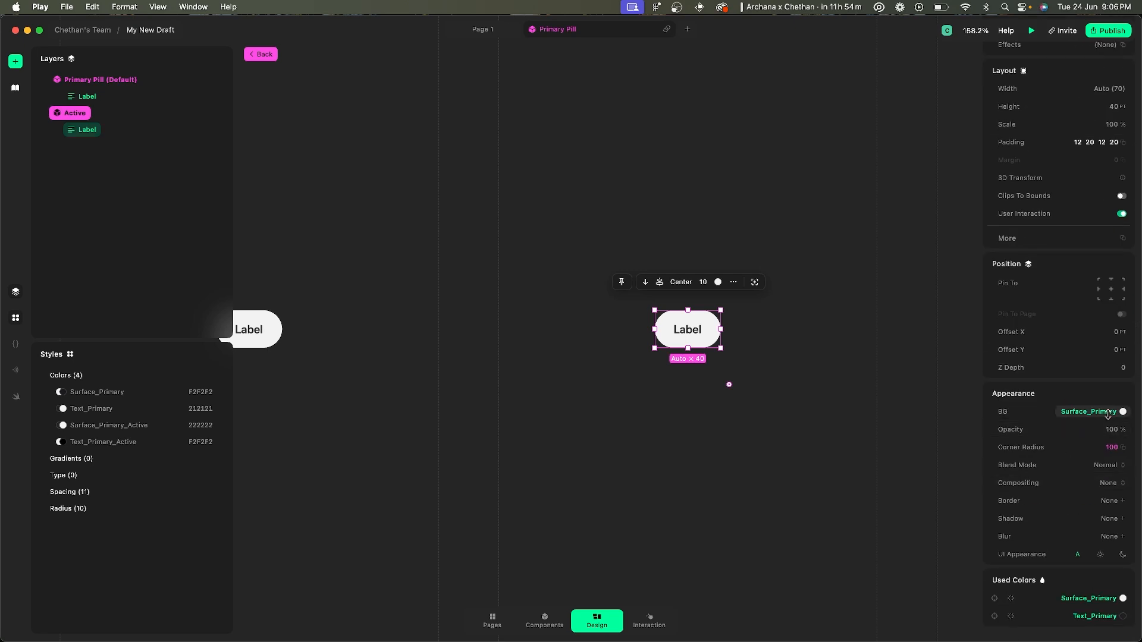
{"action": "left_click", "coordinate": [1108, 415]}
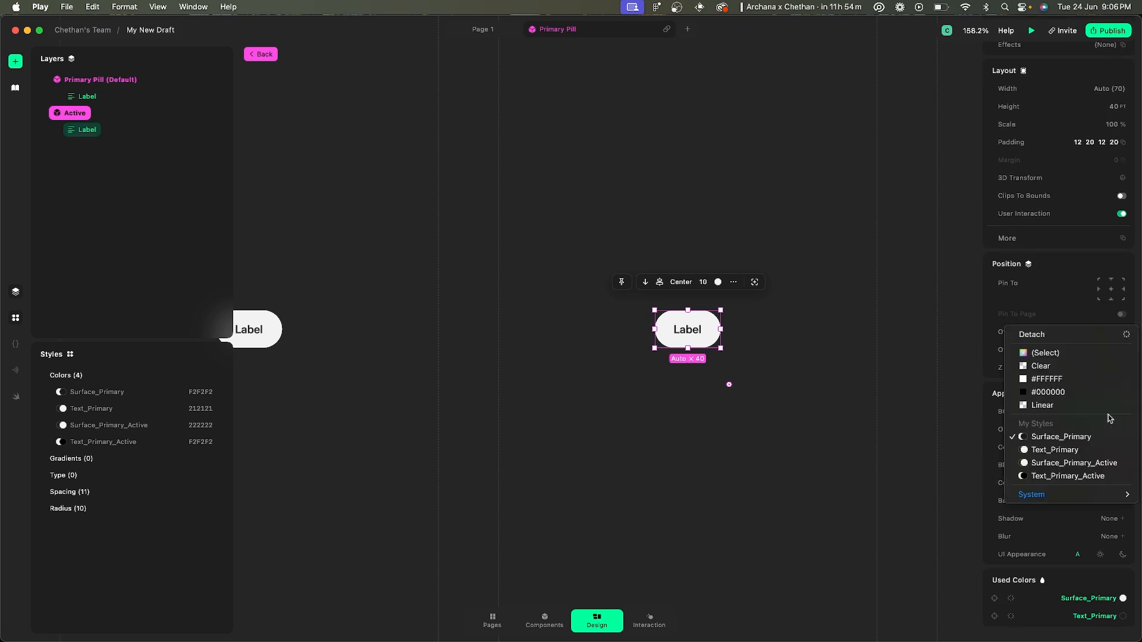
{"action": "left_click", "coordinate": [1074, 463]}
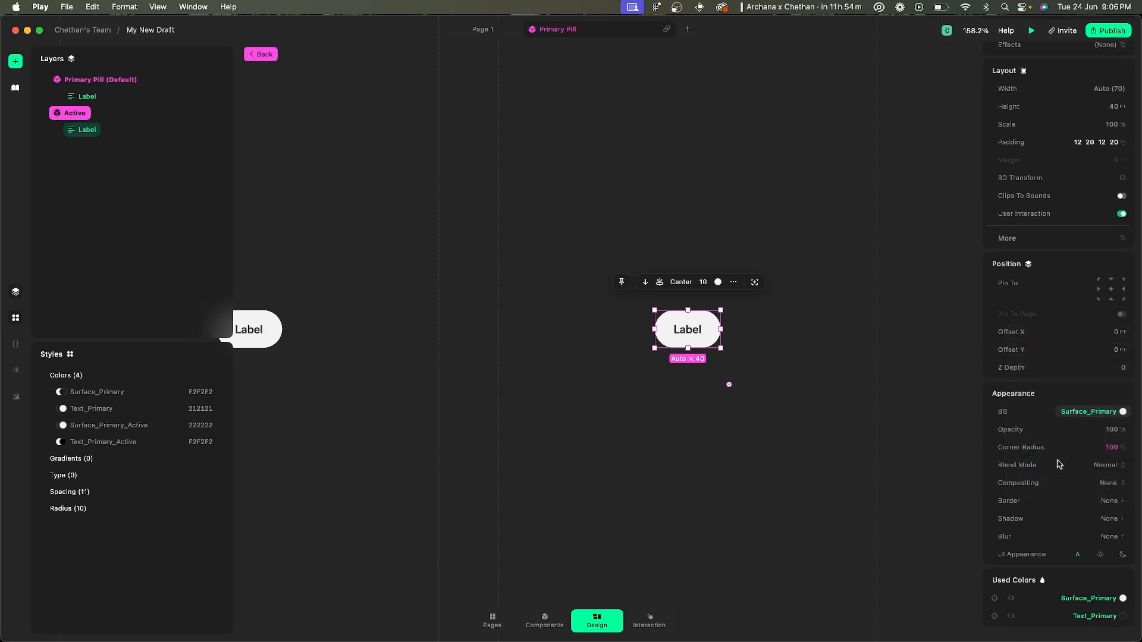
- Apply the Text_Primary_Active color style to the label text in the Active state
{"action": "left_click", "coordinate": [689, 333]}
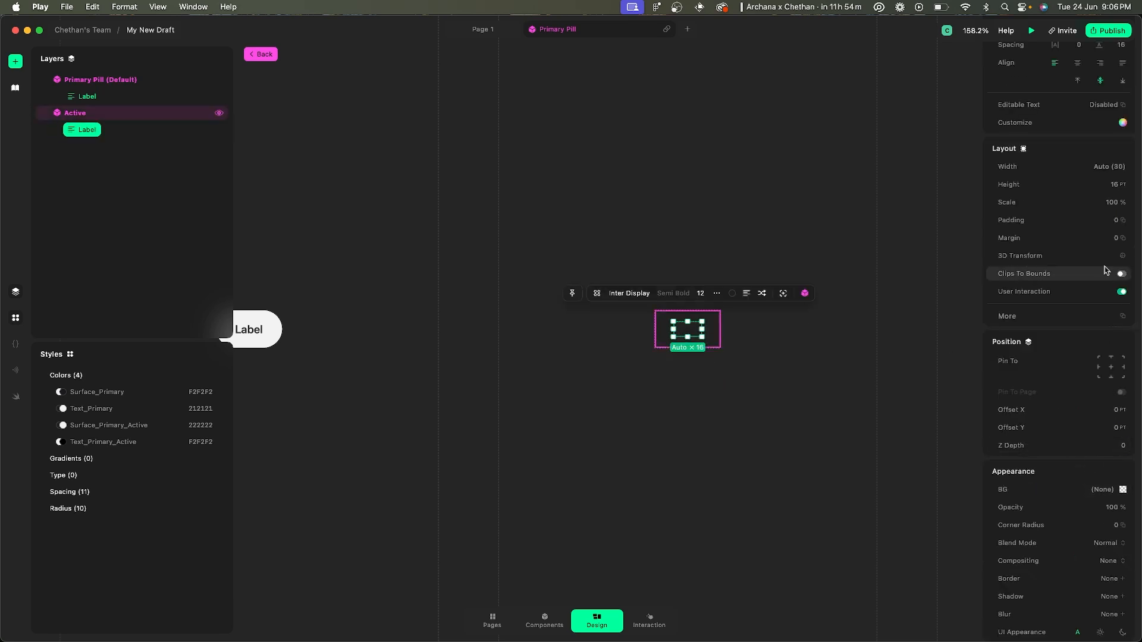
{"action": "scroll", "coordinate": [1105, 270], "scroll_direction": "up", "scroll_amount": 5}
{"action": "left_click", "coordinate": [1101, 177]}
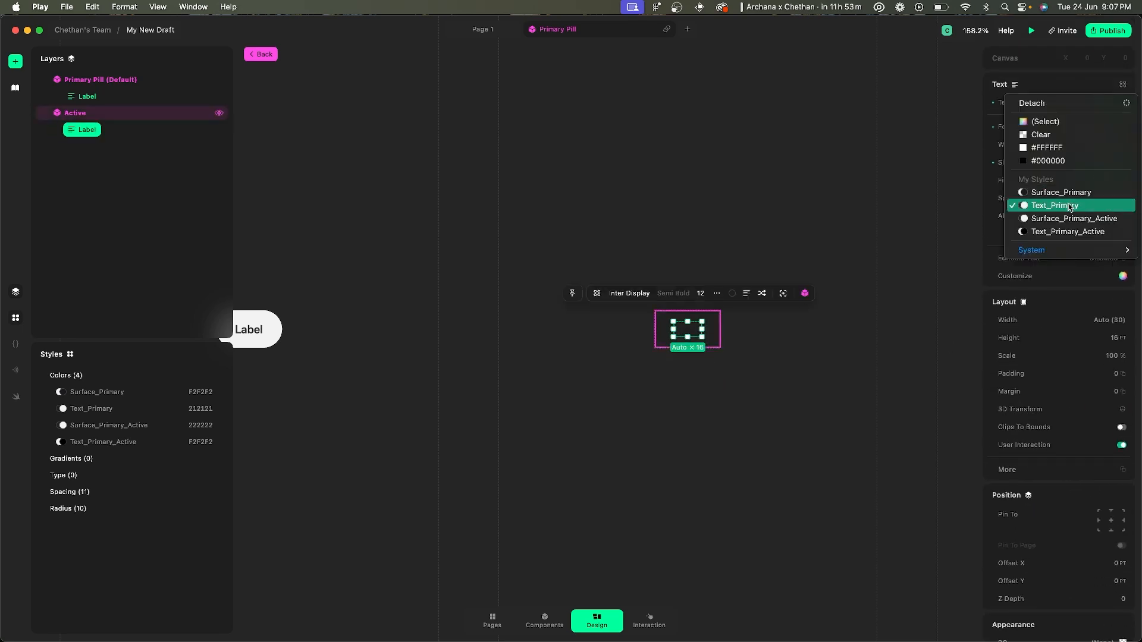
{"action": "left_click", "coordinate": [1069, 232]}
{"action": "left_click", "coordinate": [801, 241]}
{"action": "scroll", "coordinate": [801, 241], "scroll_direction": "down", "scroll_amount": 3}
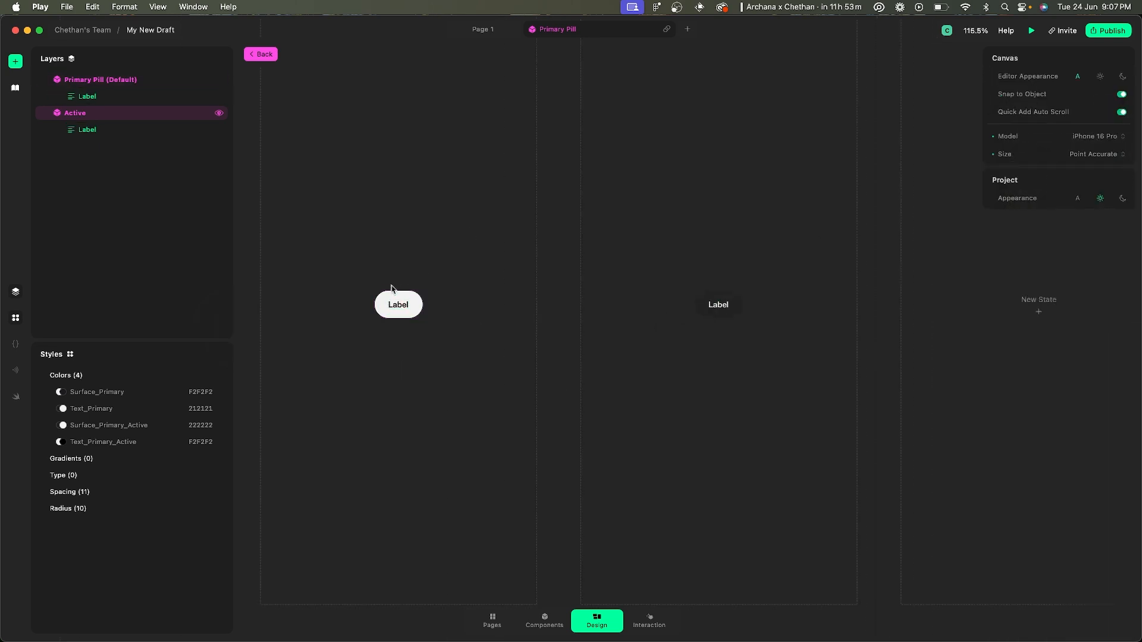
{"action": "scroll", "coordinate": [412, 307], "scroll_direction": "up", "scroll_amount": 3}
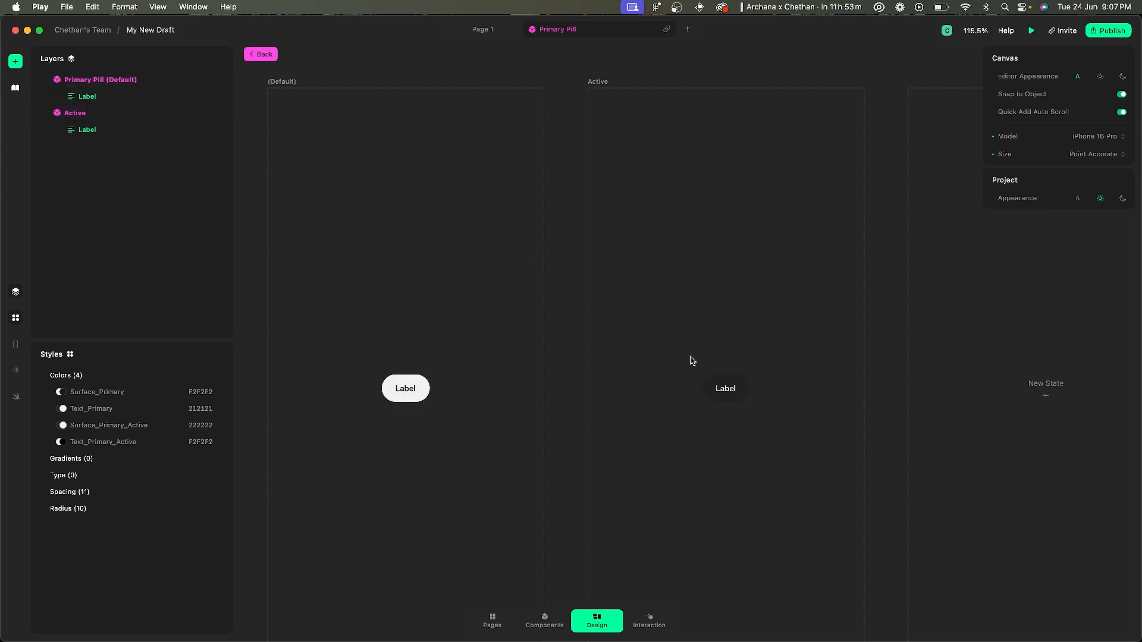
- Duplicate the Primary Pill instance on Page 1 and switch the copy to the Active state
{"action": "left_click", "coordinate": [481, 28]}
{"action": "left_click", "coordinate": [393, 264]}
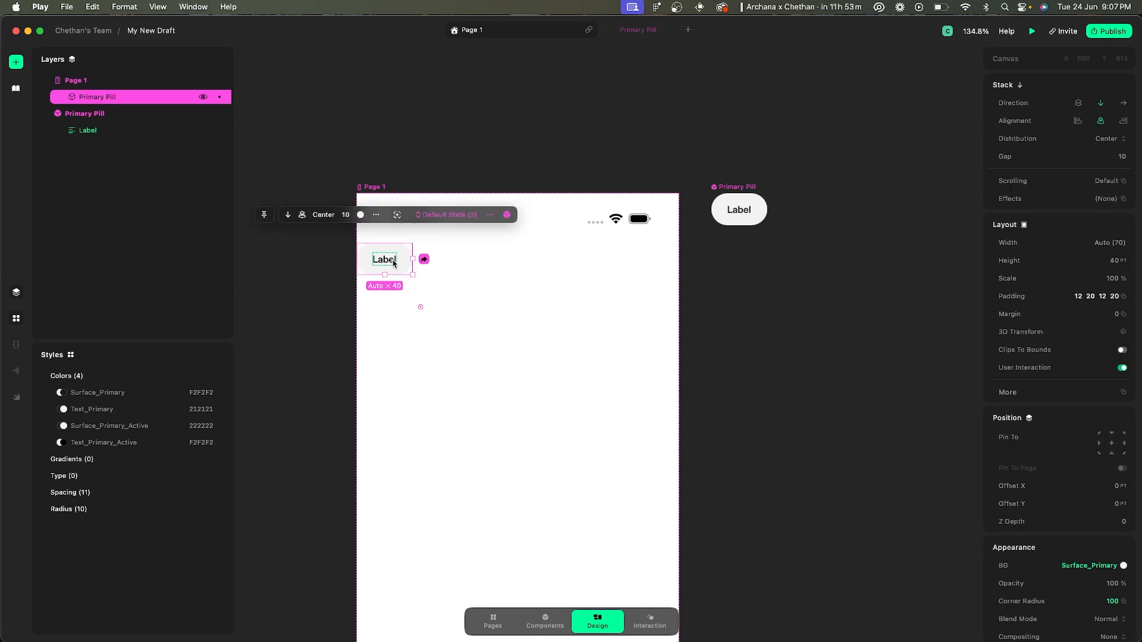
{"action": "key", "text": "super+d"}
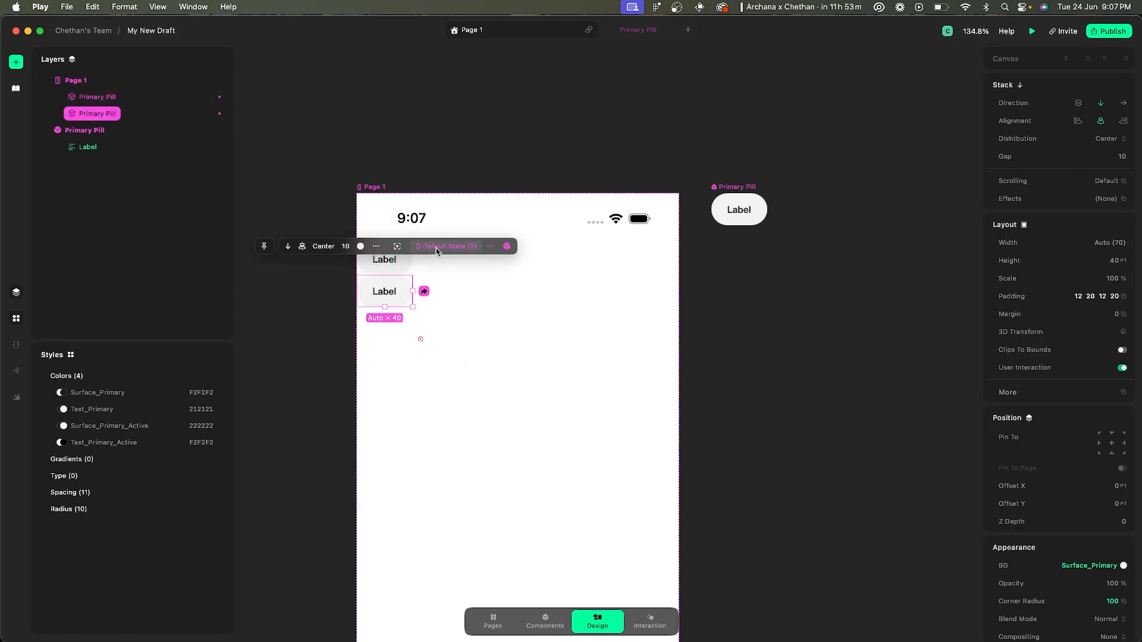
{"action": "left_click", "coordinate": [436, 246]}
{"action": "left_click", "coordinate": [440, 277]}
{"action": "left_click", "coordinate": [542, 309]}
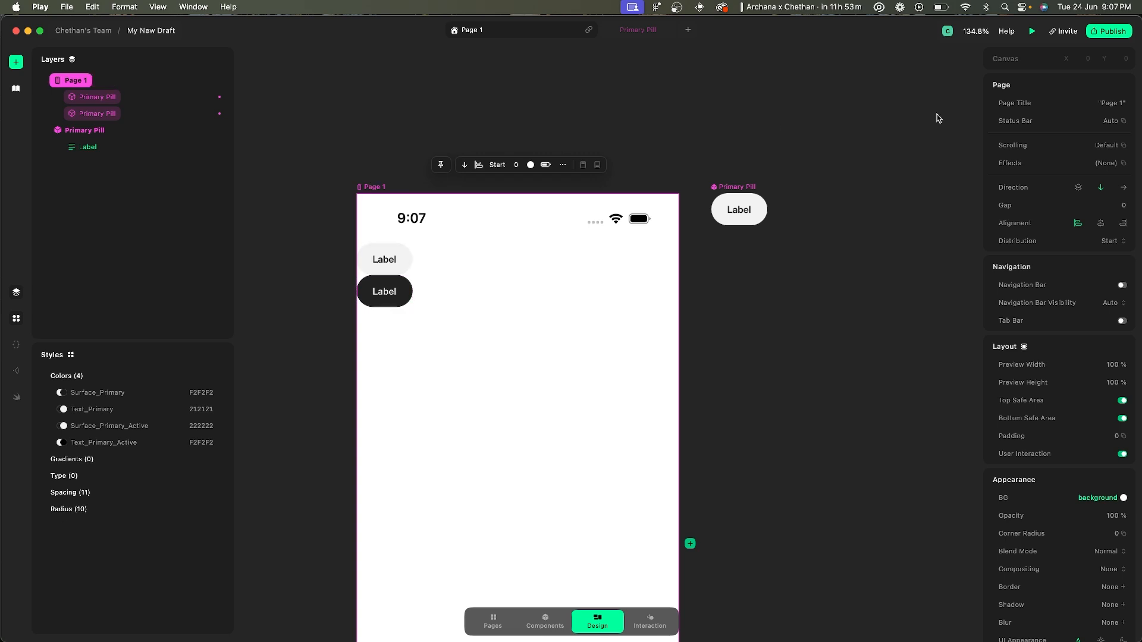
- Preview both pills in the simulator in dark and light appearance, then close the simulator
{"action": "left_click", "coordinate": [1032, 35]}
{"action": "left_click", "coordinate": [1014, 117]}
{"action": "left_click_drag", "start_coordinate": [1021, 31], "coordinate": [818, 60]}
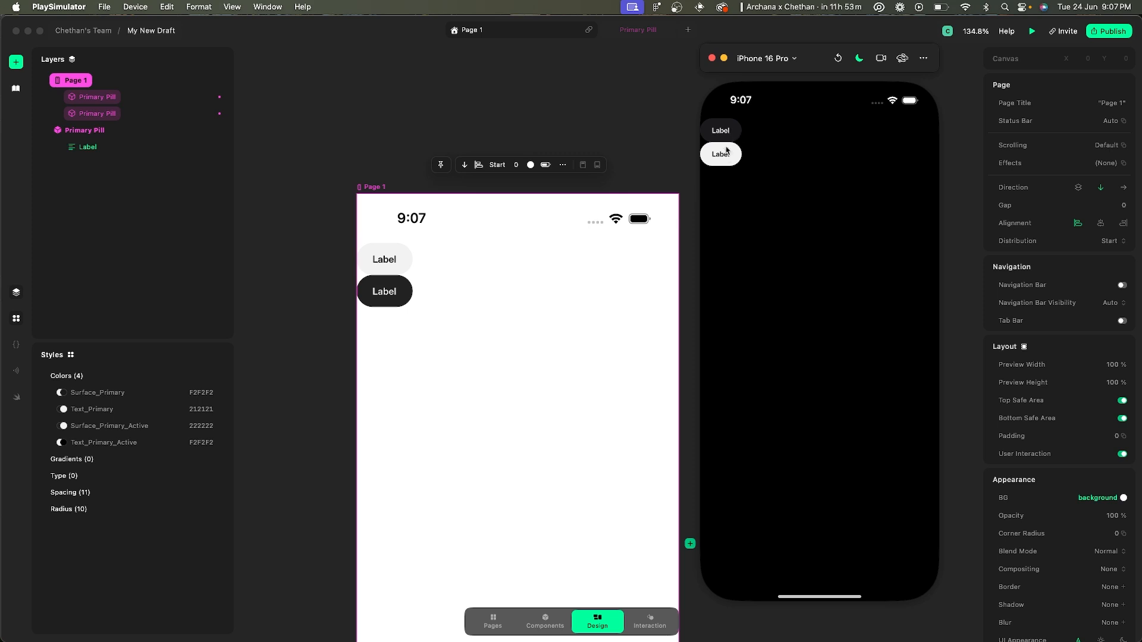
{"action": "left_click", "coordinate": [859, 58]}
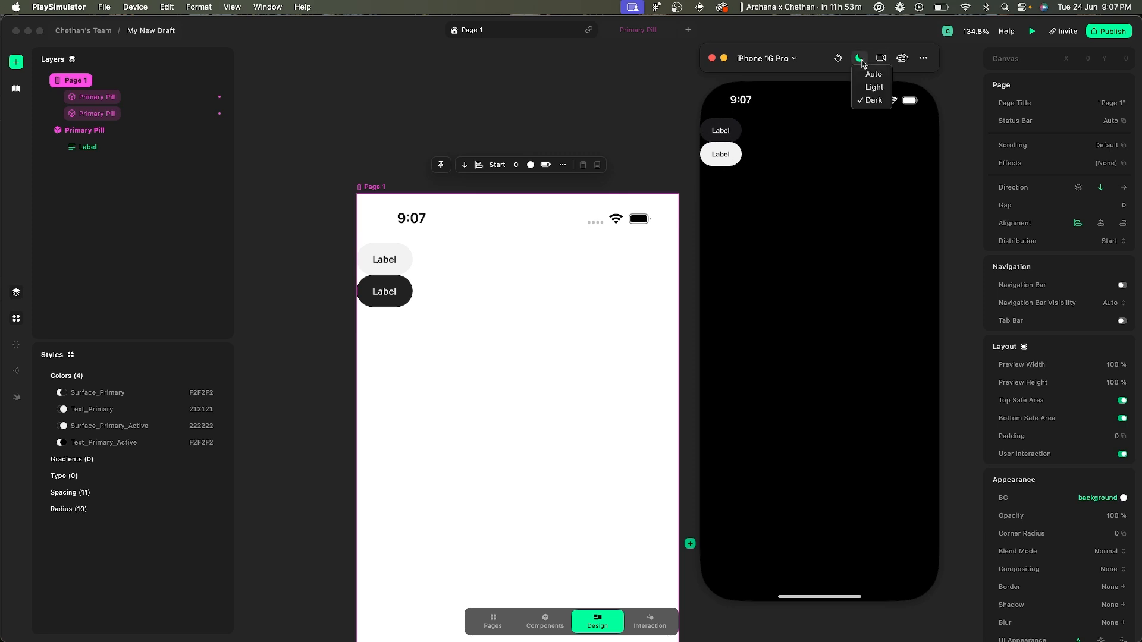
{"action": "left_click", "coordinate": [873, 88]}
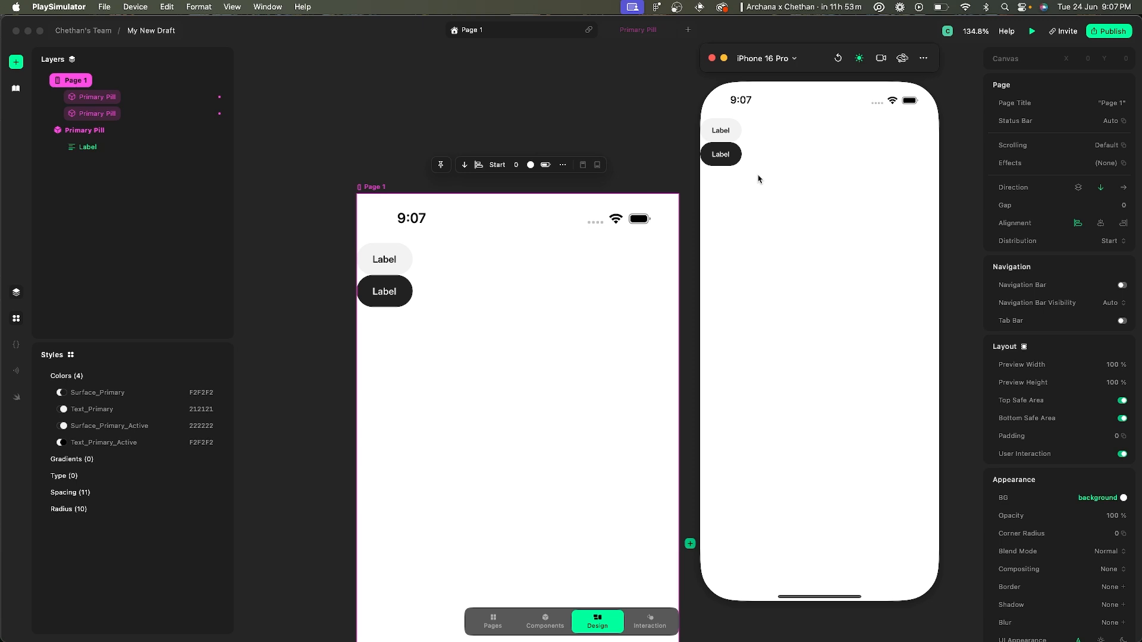
{"action": "left_click", "coordinate": [712, 58]}
{"action": "left_click", "coordinate": [696, 157]}
- Switch to Figma and copy the link to the outlined Unread pill in the first light Homes filter row
{"action": "scroll", "coordinate": [696, 158], "scroll_direction": "up", "scroll_amount": 5}
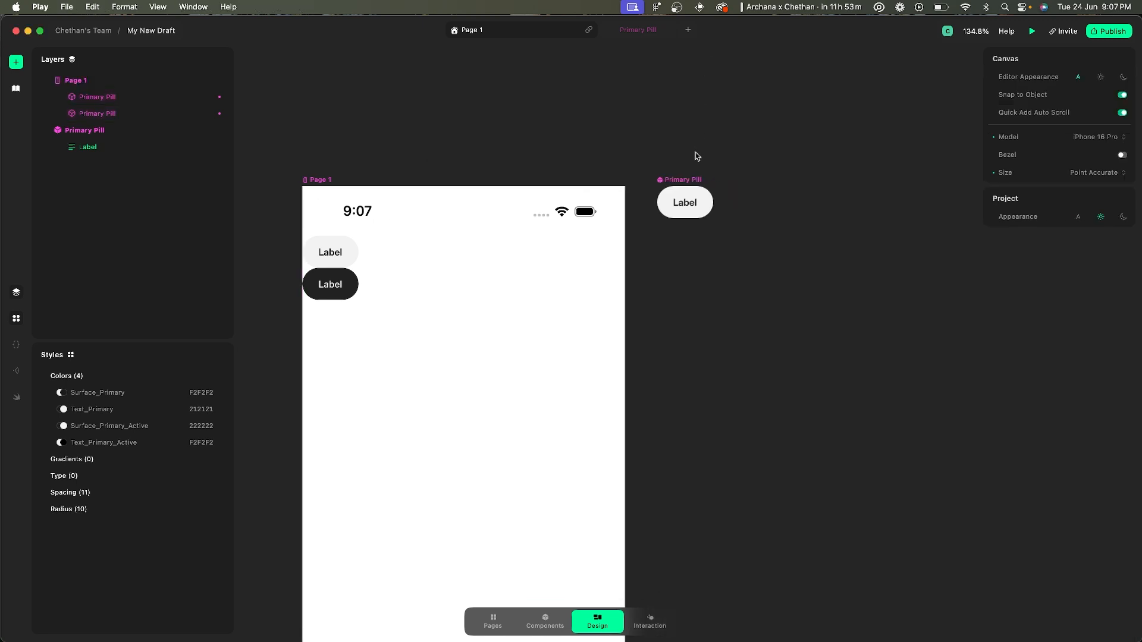
{"action": "scroll", "coordinate": [667, 172], "scroll_direction": "right", "scroll_amount": 1}
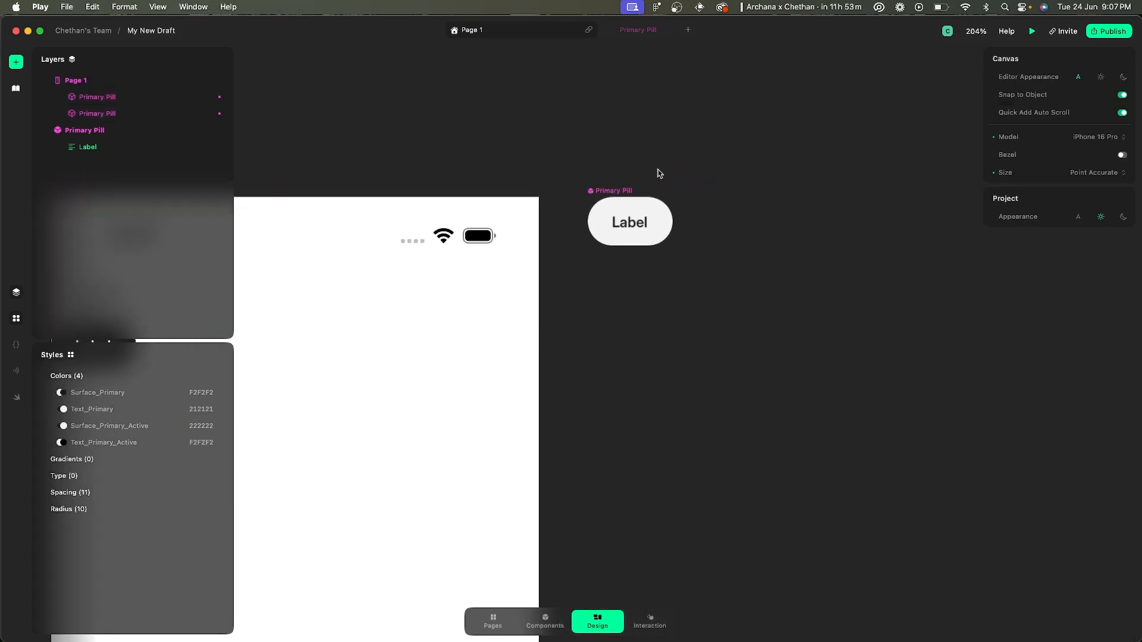
{"action": "key", "text": "super+Tab"}
{"action": "scroll", "coordinate": [426, 212], "scroll_direction": "down", "scroll_amount": 5}
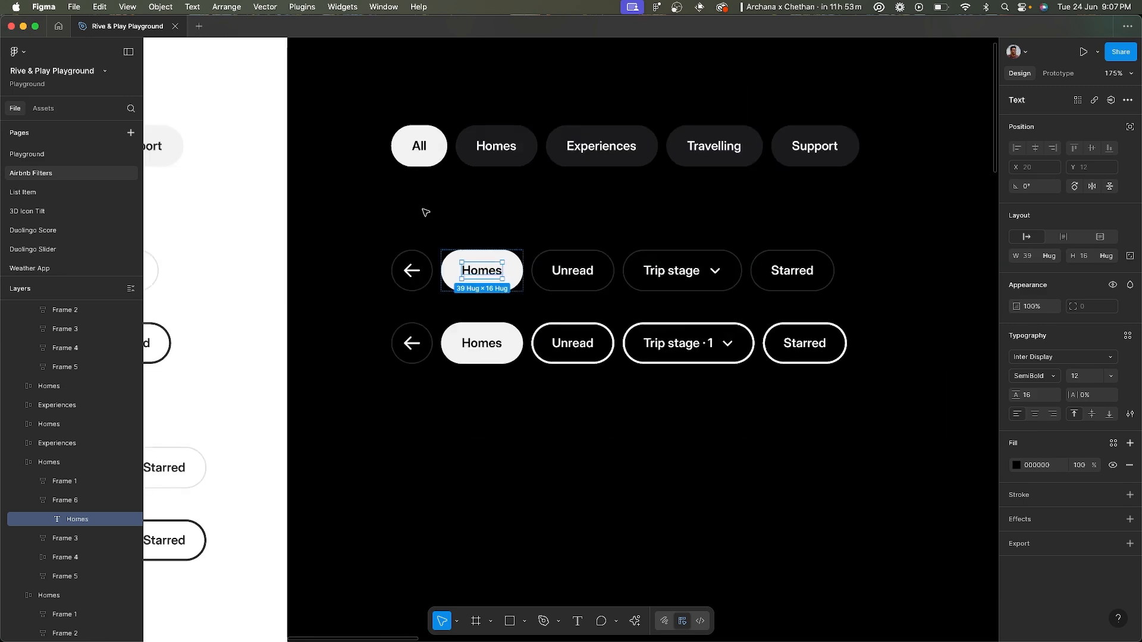
{"action": "scroll", "coordinate": [426, 212], "scroll_direction": "left", "scroll_amount": 6}
{"action": "scroll", "coordinate": [426, 212], "scroll_direction": "down", "scroll_amount": 3}
{"action": "scroll", "coordinate": [416, 256], "scroll_direction": "up", "scroll_amount": 5}
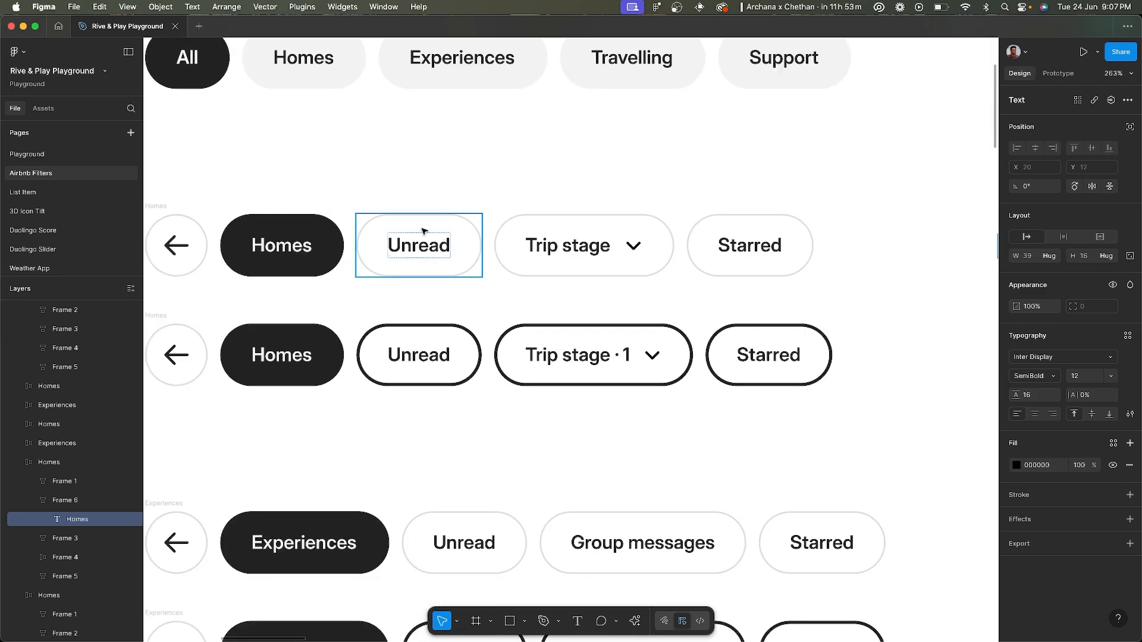
{"action": "left_click", "coordinate": [443, 249]}
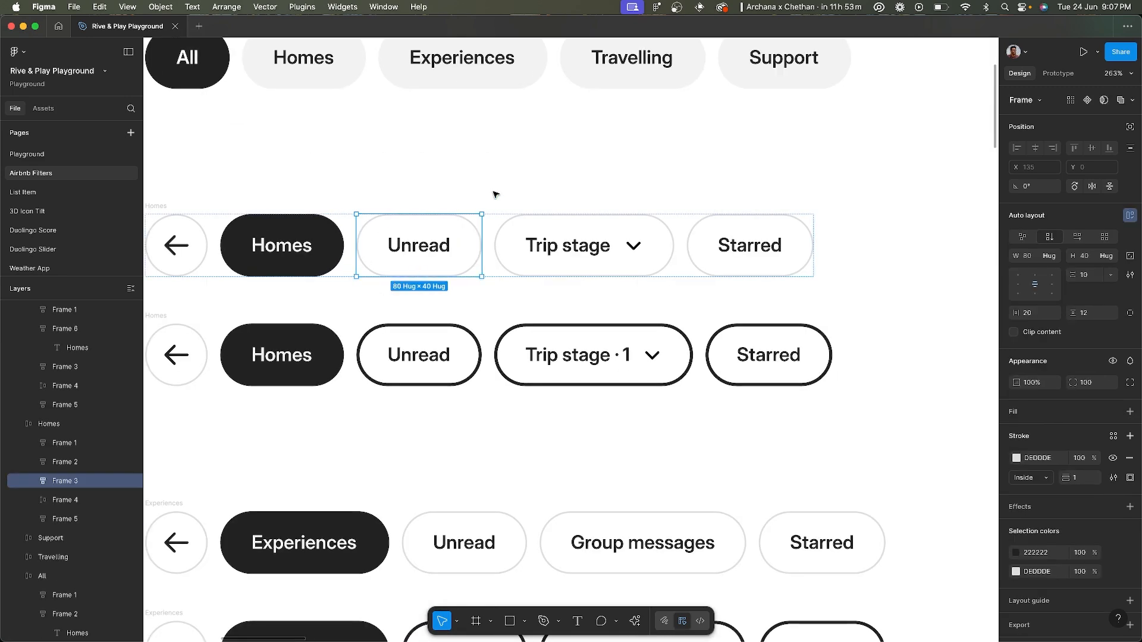
{"action": "right_click", "coordinate": [428, 247]}
{"action": "mouse_move", "coordinate": [469, 239]}
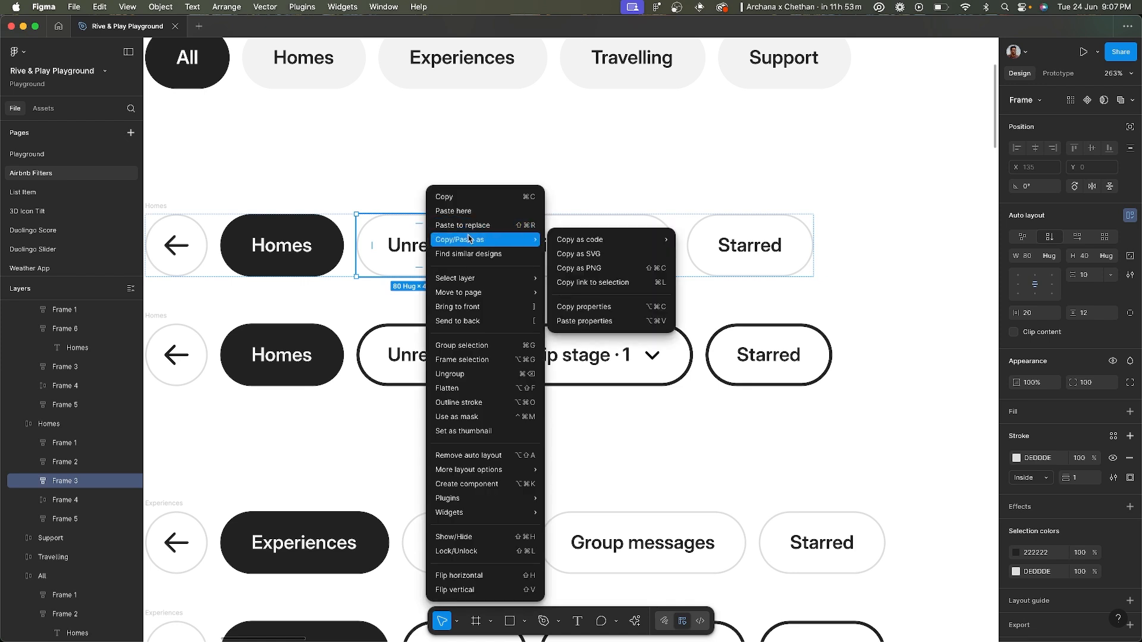
{"action": "left_click", "coordinate": [590, 285]}
- Return to Play, import the copied Figma pill onto the canvas near Primary Pill, and make its Unread text editable
{"action": "key", "text": "super+Tab"}
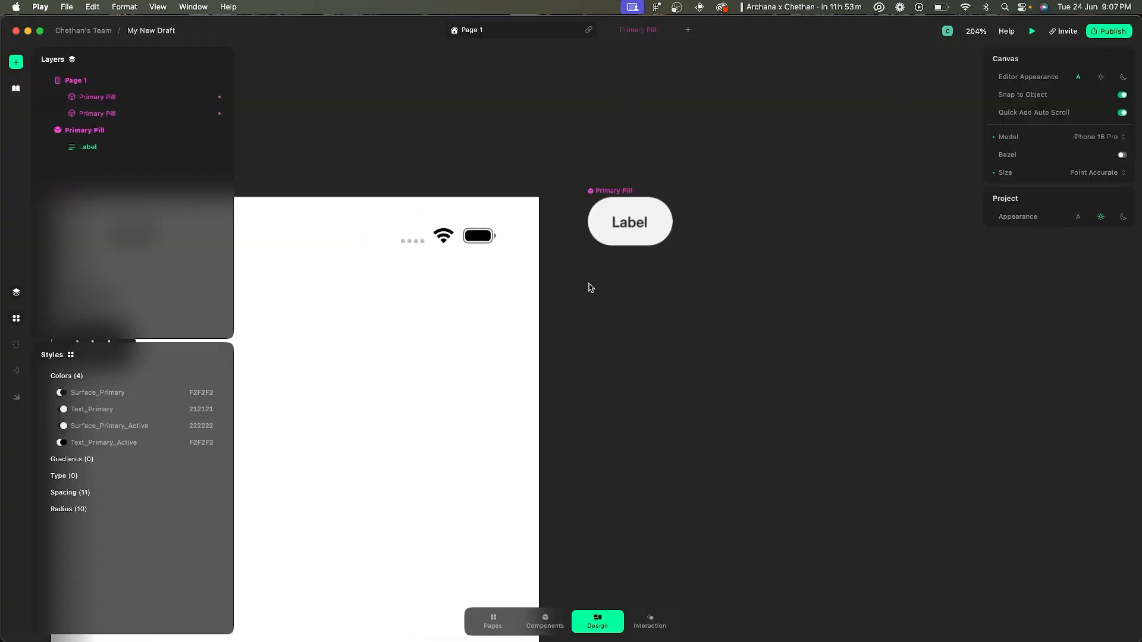
{"action": "scroll", "coordinate": [590, 287], "scroll_direction": "right", "scroll_amount": 2}
{"action": "key", "text": "super+v"}
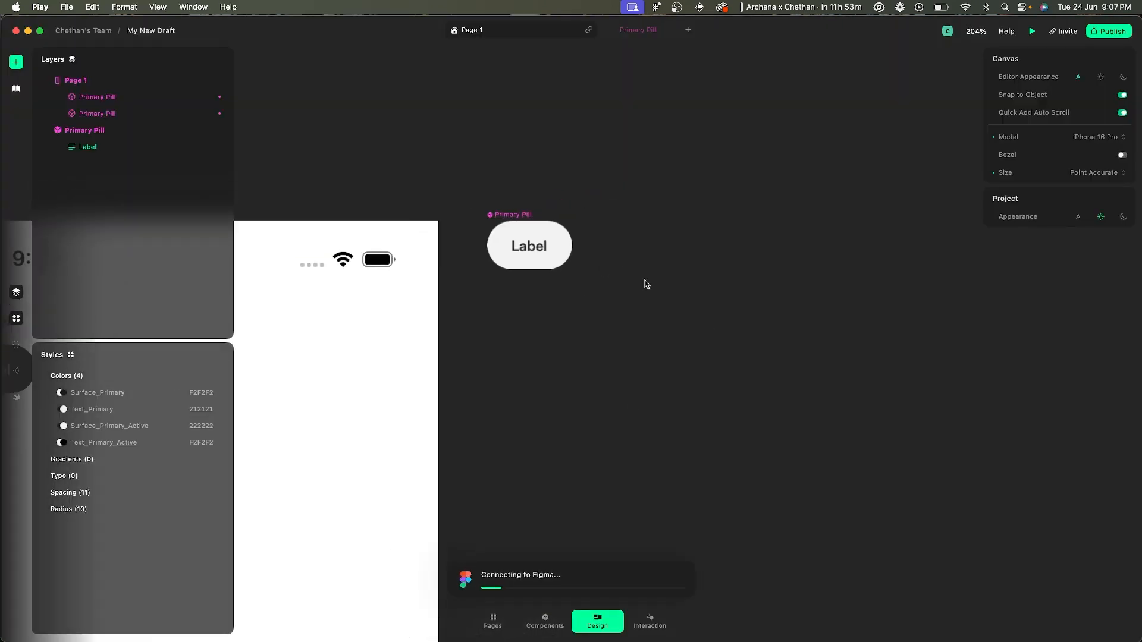
{"action": "double_click", "coordinate": [639, 309]}
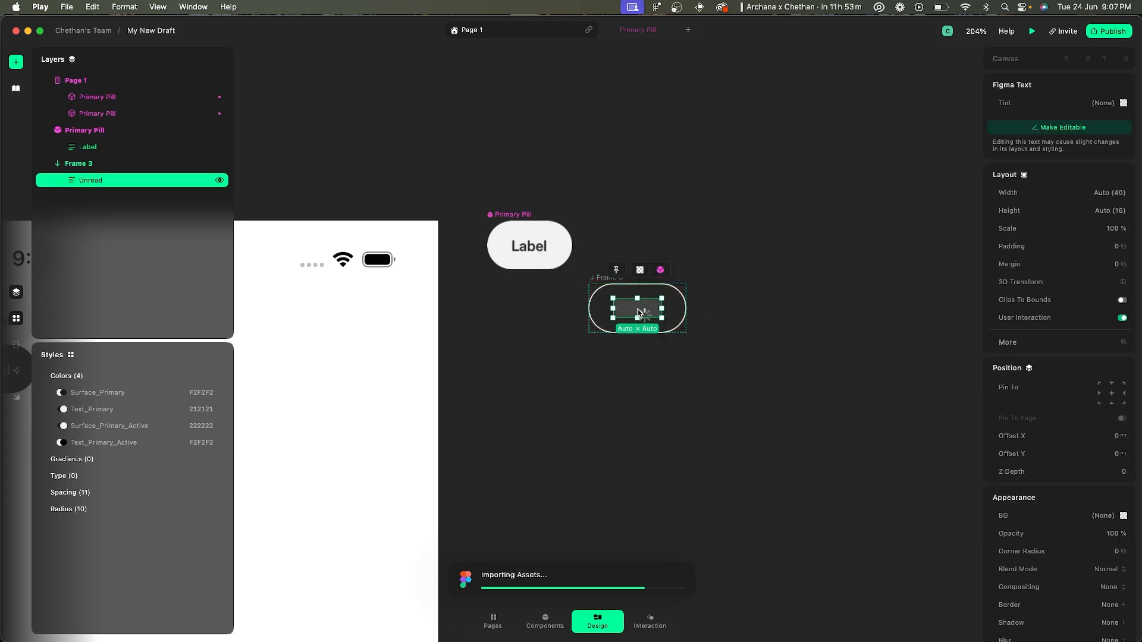
{"action": "left_click", "coordinate": [1075, 128]}
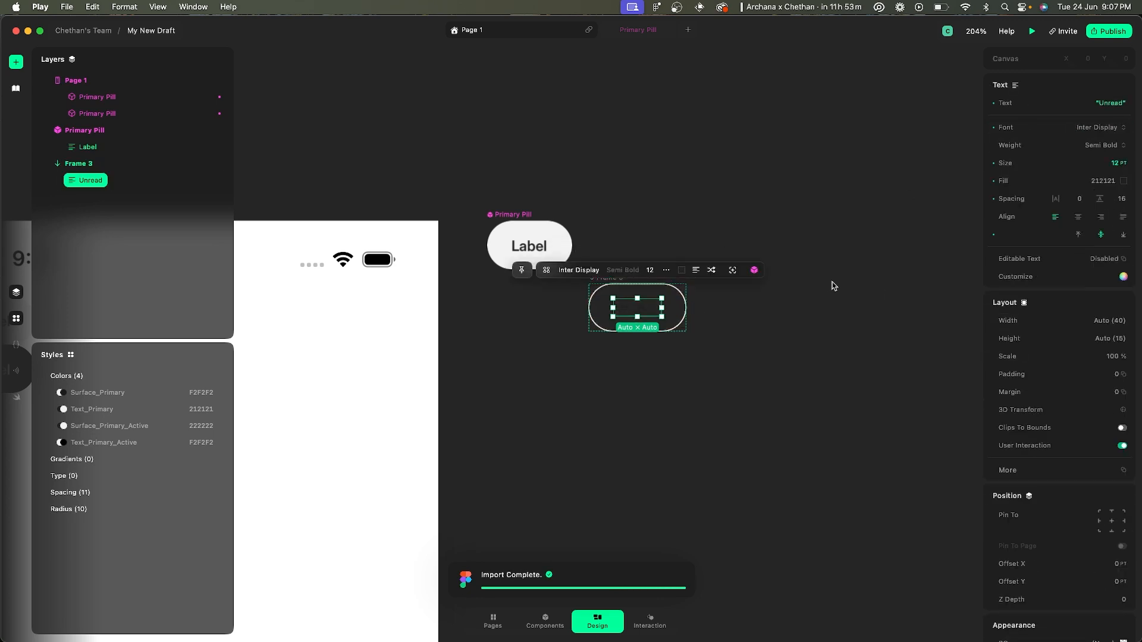
- Set the height of the imported Frame 3 to 40 pt and the height of its Unread text to 16 pt
{"action": "left_click", "coordinate": [691, 192]}
{"action": "left_click", "coordinate": [615, 283]}
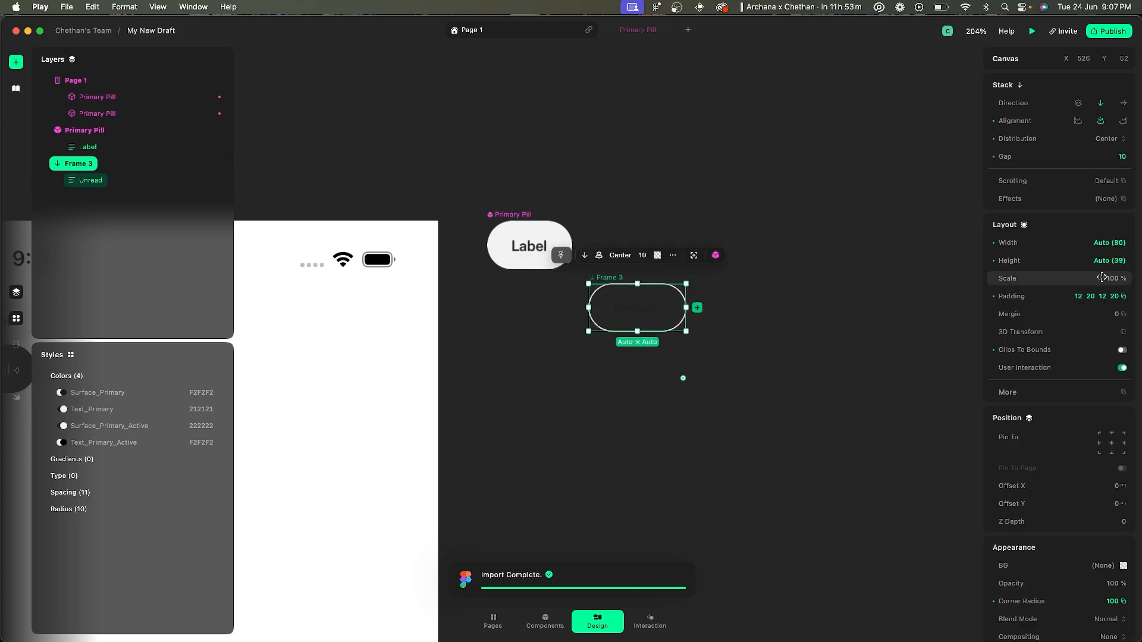
{"action": "left_click", "coordinate": [1095, 260]}
{"action": "type", "text": "40"}
{"action": "key", "text": "Return"}
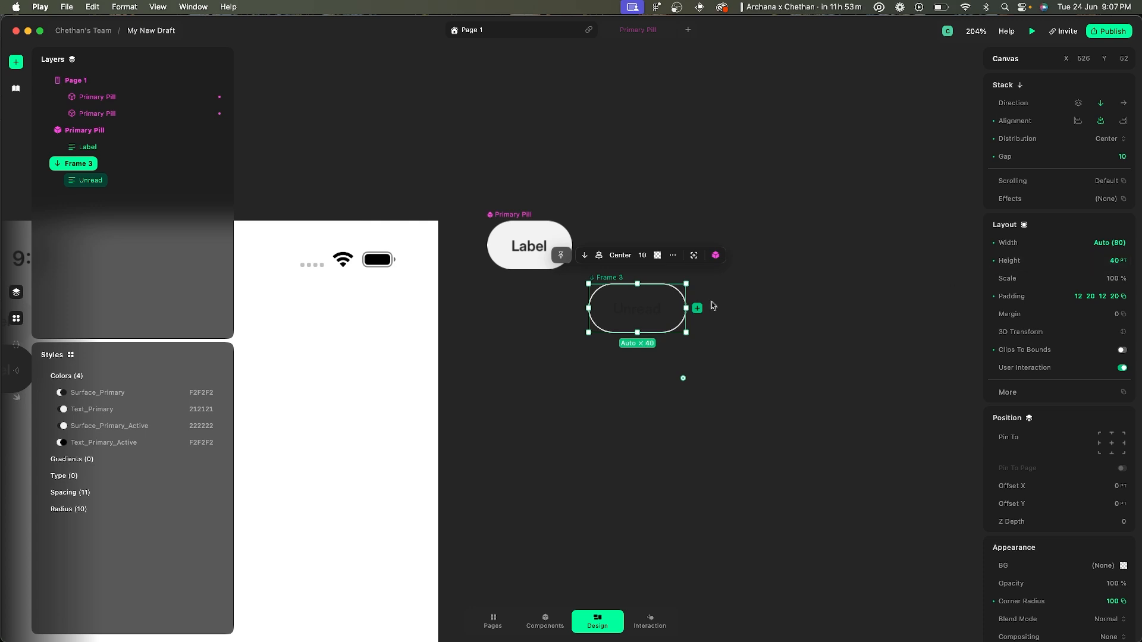
{"action": "left_click", "coordinate": [655, 309]}
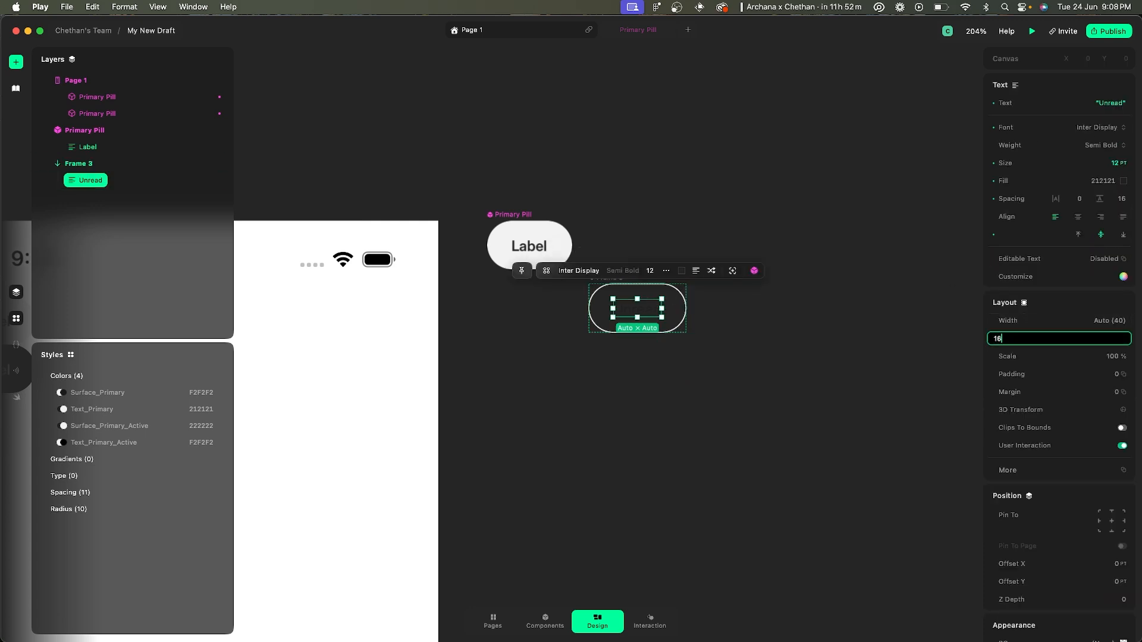
{"action": "left_click", "coordinate": [723, 274]}
- Move Frame 3 beside the Primary Pill component so that their top edges align
{"action": "scroll", "coordinate": [723, 274], "scroll_direction": "up", "scroll_amount": 3}
{"action": "left_click", "coordinate": [559, 284]}
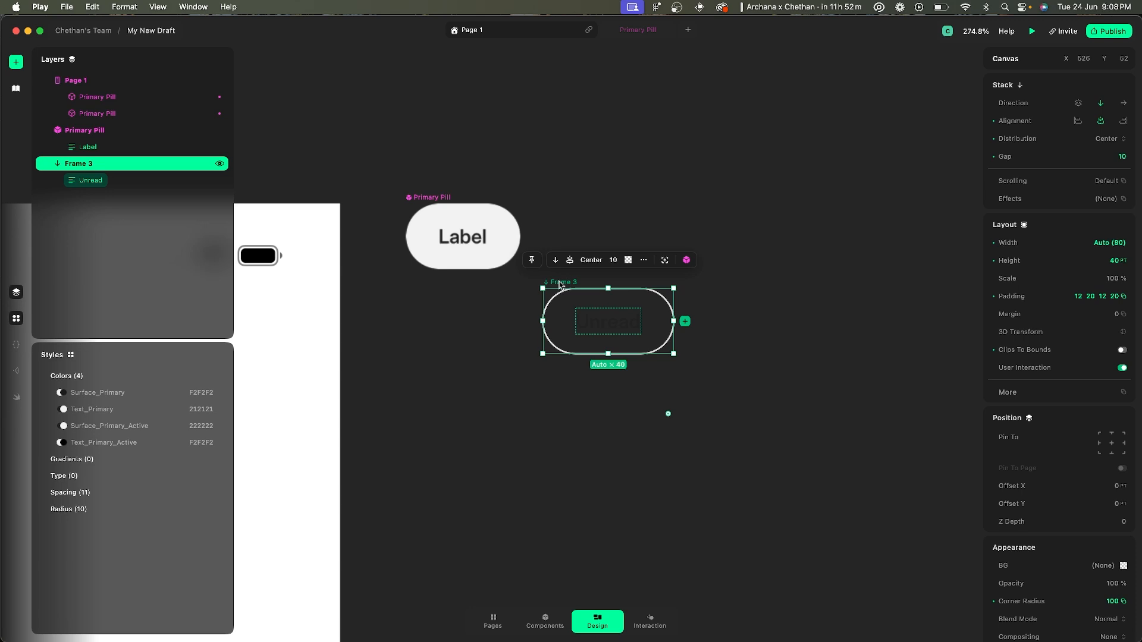
{"action": "left_click_drag", "start_coordinate": [560, 284], "coordinate": [587, 200]}
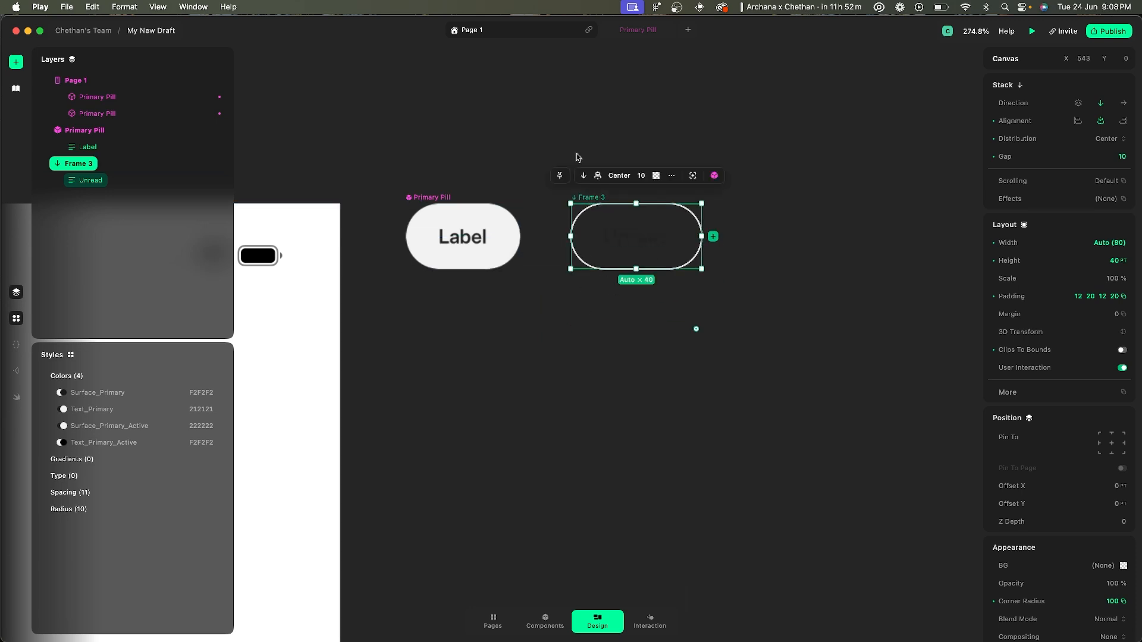
- Rename the Unread text layer in Frame 3 as Label and change its text content to "Label"
{"action": "double_click", "coordinate": [102, 184]}
{"action": "type", "text": "KLa"}
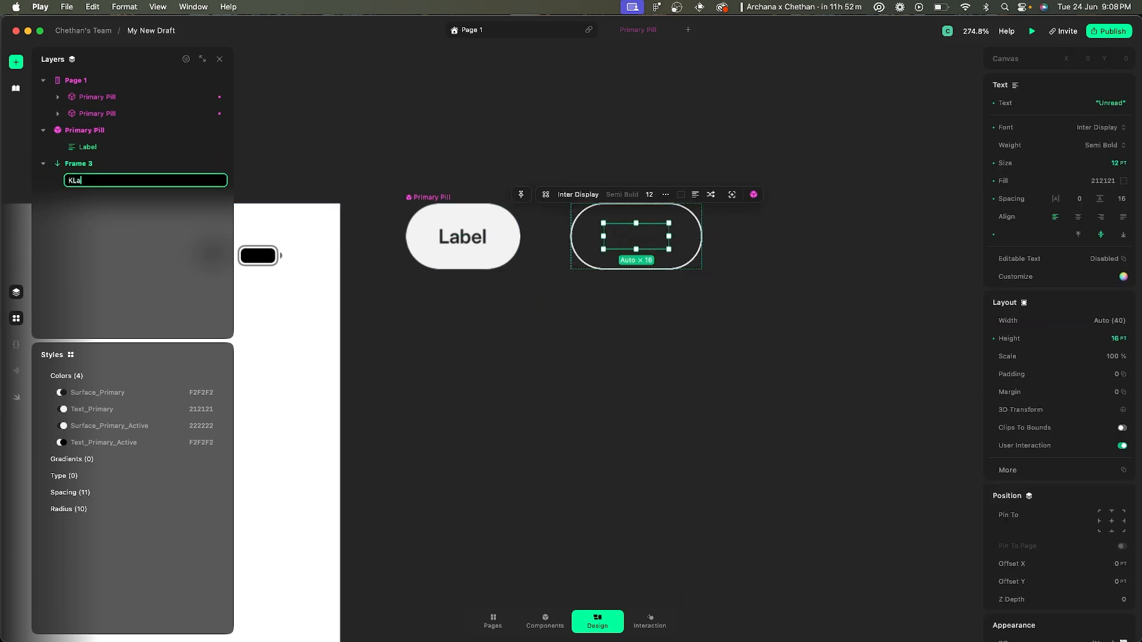
{"action": "key", "text": "BackSpace"}
{"action": "key", "text": "Return"}
{"action": "double_click", "coordinate": [636, 234]}
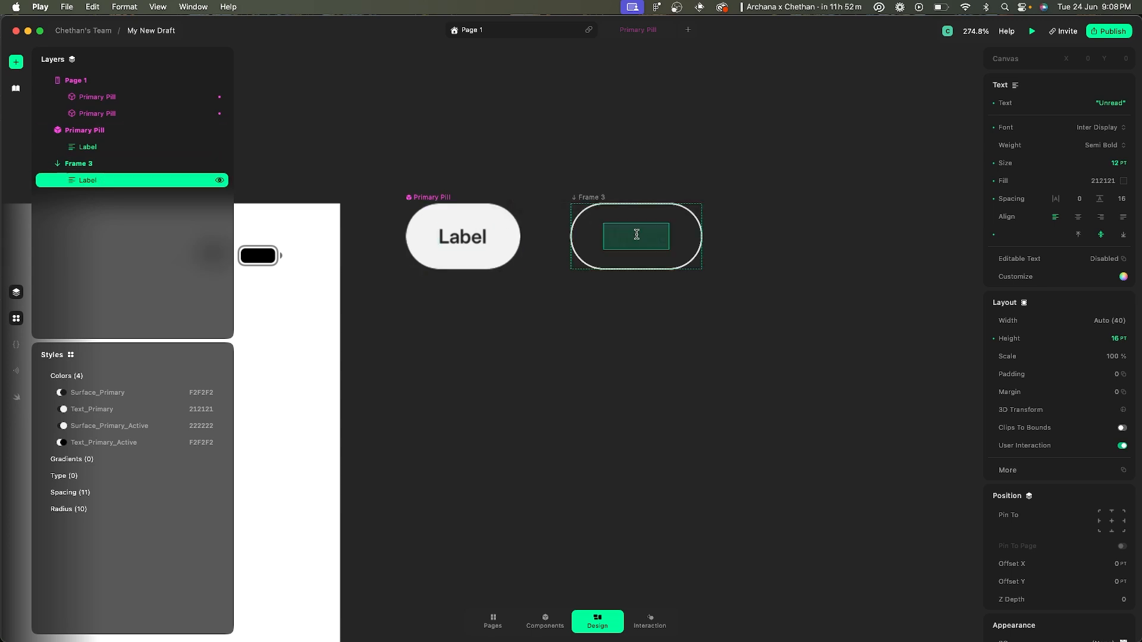
{"action": "type", "text": "Label"}
{"action": "key", "text": "Escape"}
{"action": "left_click", "coordinate": [563, 339]}
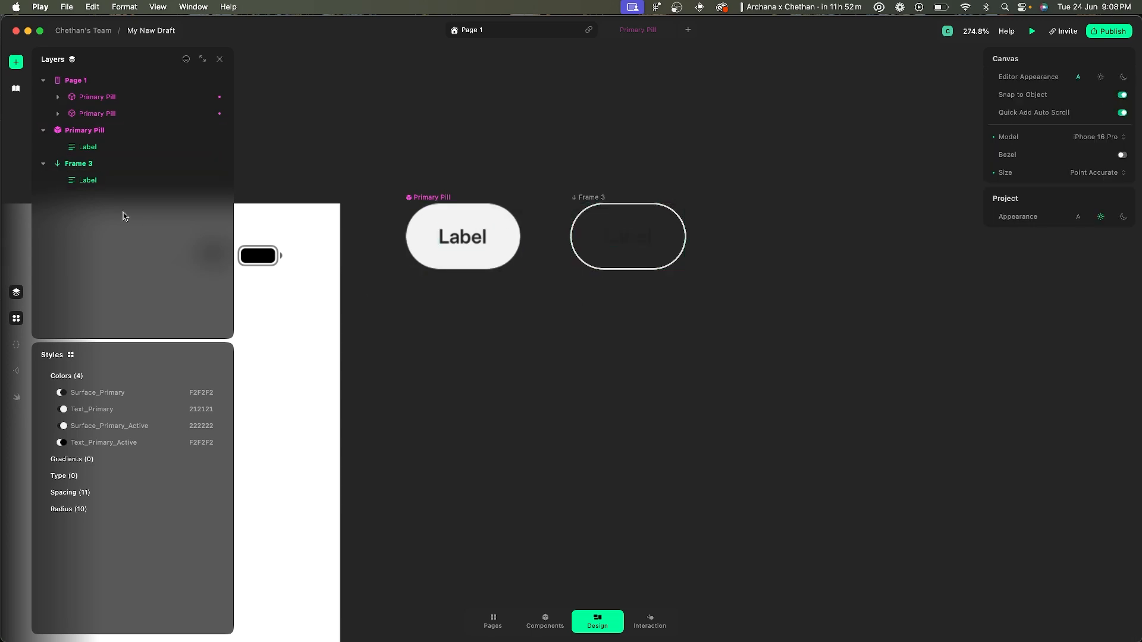
- Rename Frame 3 as Secondary Pill and convert it into a component
{"action": "double_click", "coordinate": [79, 163]}
{"action": "type", "text": "Secondar"}
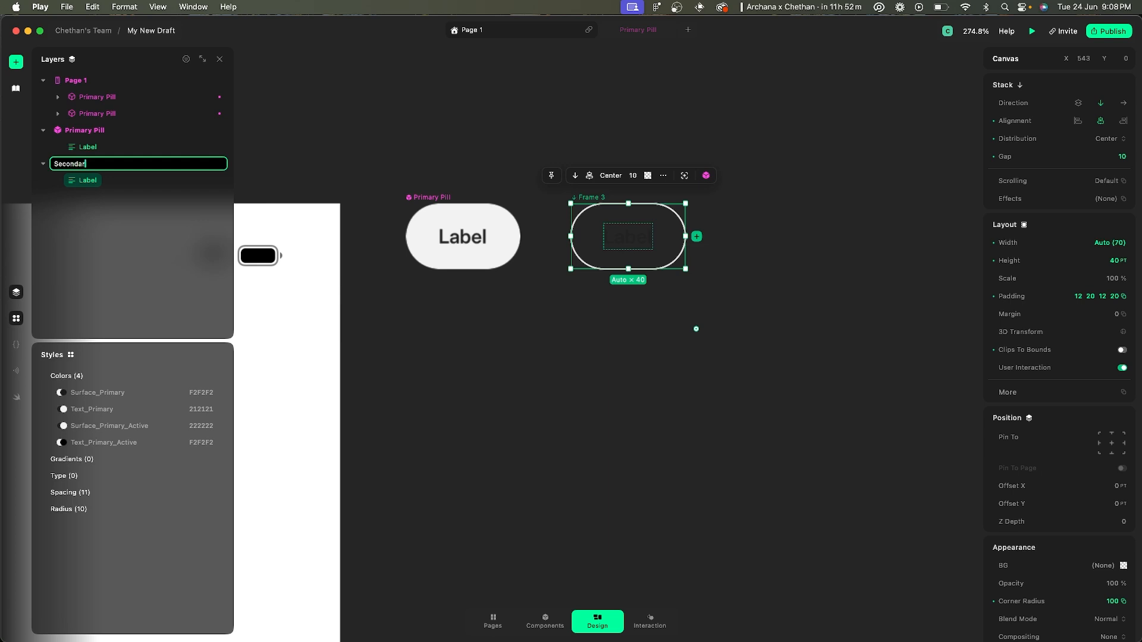
{"action": "type", "text": "y Pill"}
{"action": "key", "text": "Return"}
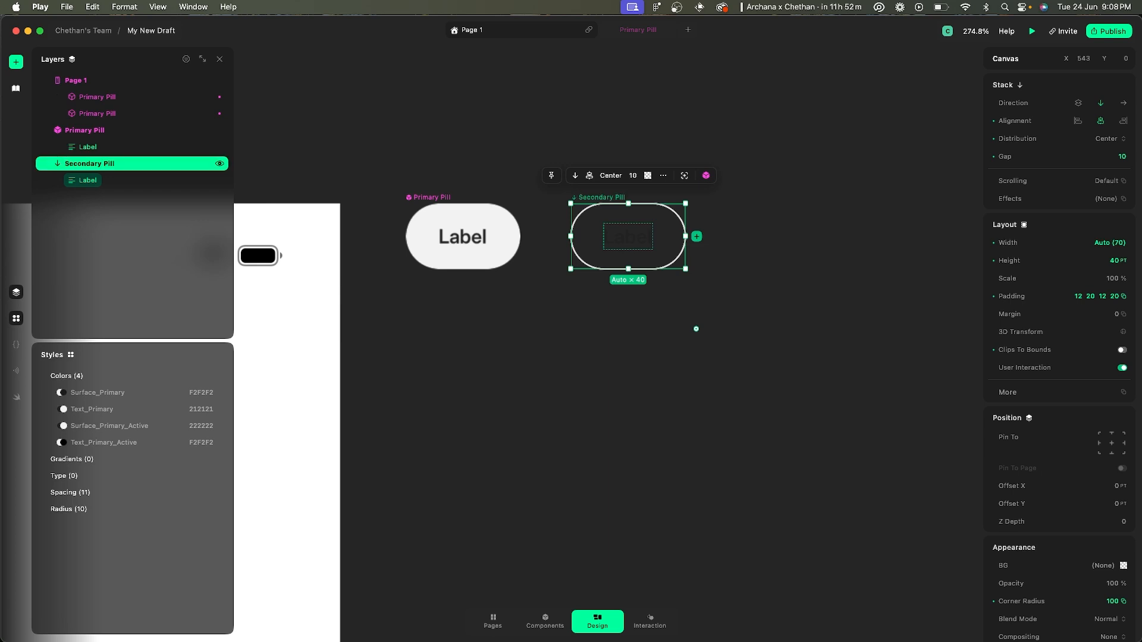
{"action": "left_click", "coordinate": [706, 176]}
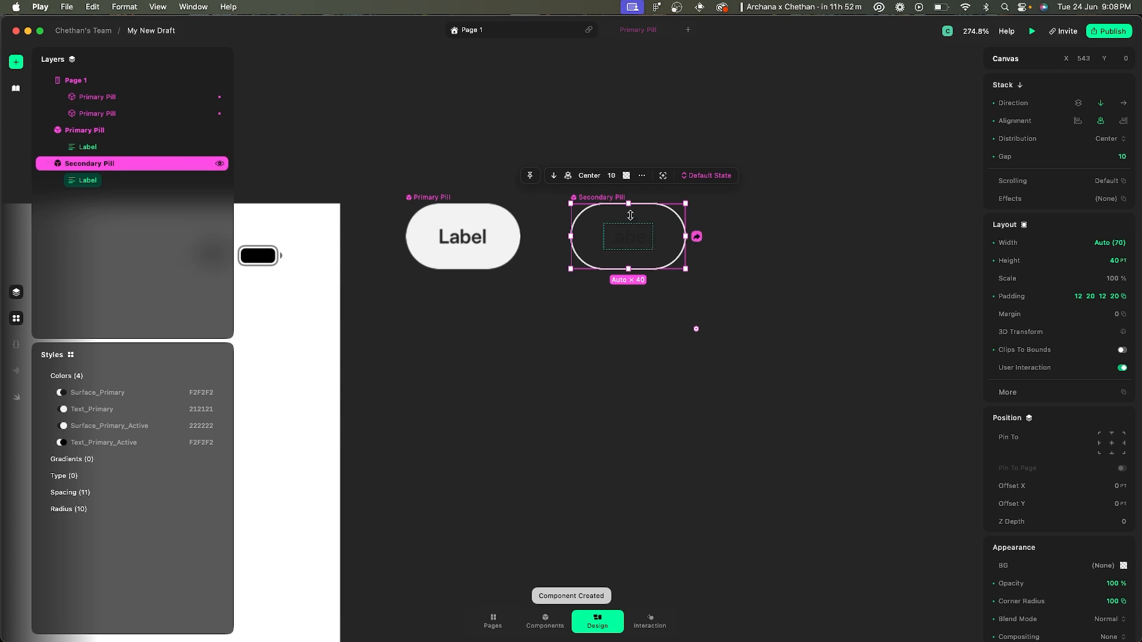
- Examine the background of the outlined pills in Figma's dark filter rows, and return to Play
{"action": "scroll", "coordinate": [1035, 510], "scroll_direction": "down", "scroll_amount": 5}
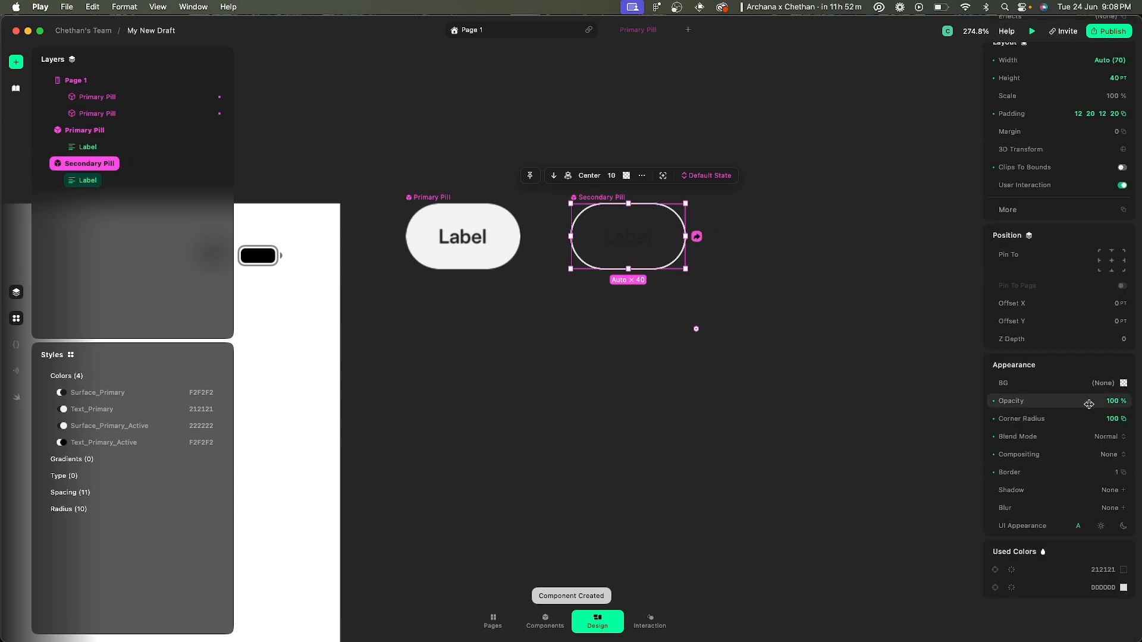
{"action": "left_click", "coordinate": [1124, 384]}
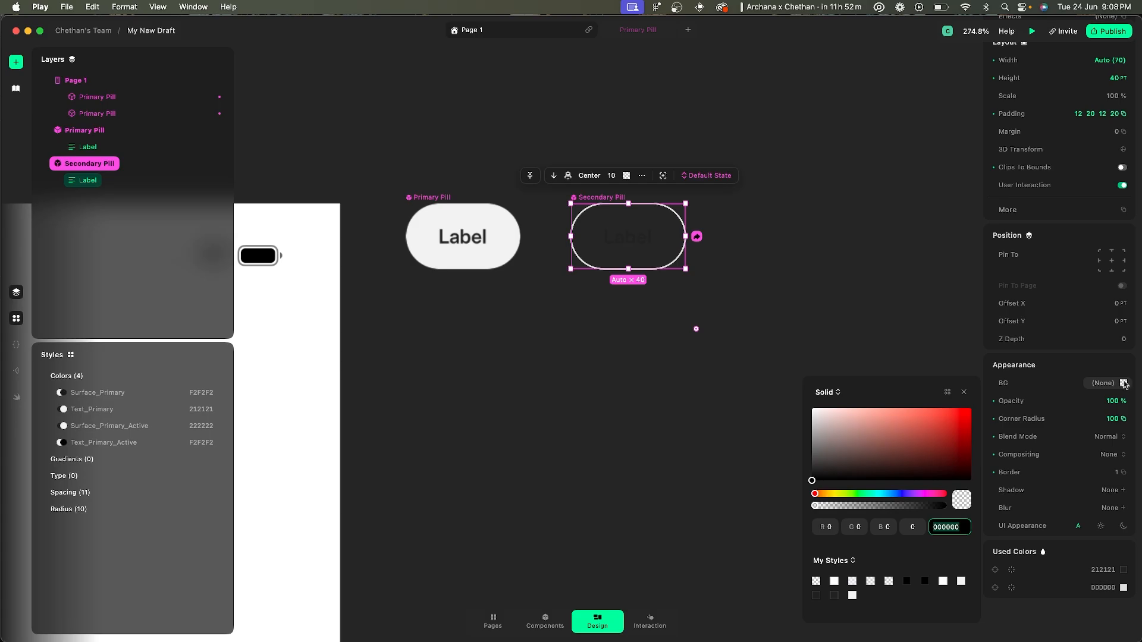
{"action": "key", "text": "super+Tab"}
{"action": "scroll", "coordinate": [816, 261], "scroll_direction": "down", "scroll_amount": 5}
{"action": "scroll", "coordinate": [815, 261], "scroll_direction": "right", "scroll_amount": 10}
{"action": "scroll", "coordinate": [494, 266], "scroll_direction": "up", "scroll_amount": 4}
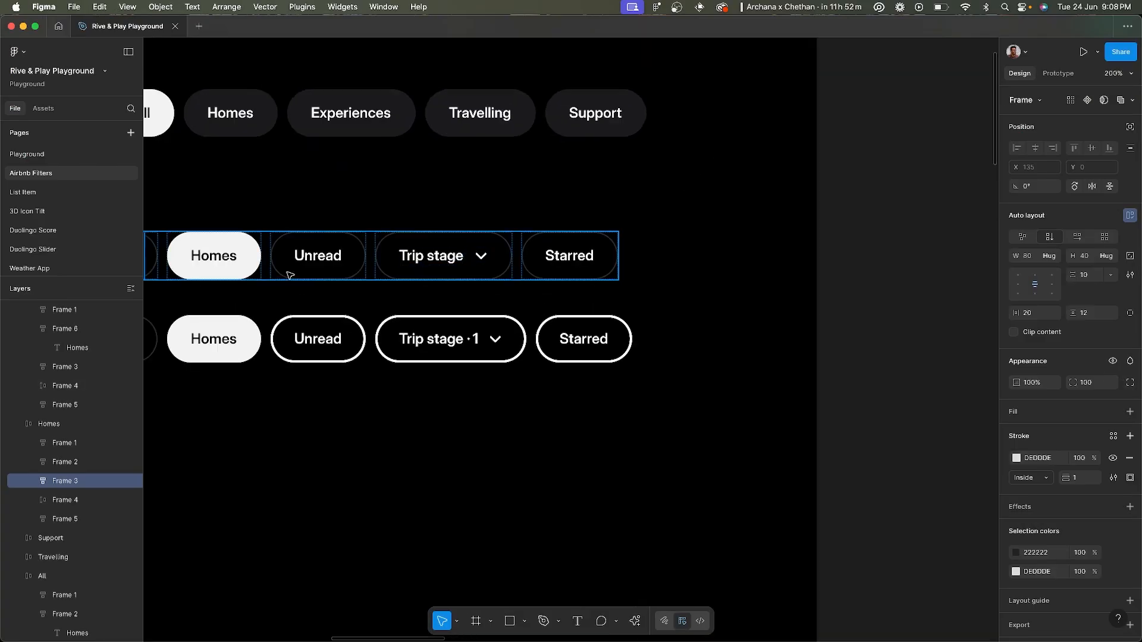
{"action": "scroll", "coordinate": [365, 196], "scroll_direction": "left", "scroll_amount": 10}
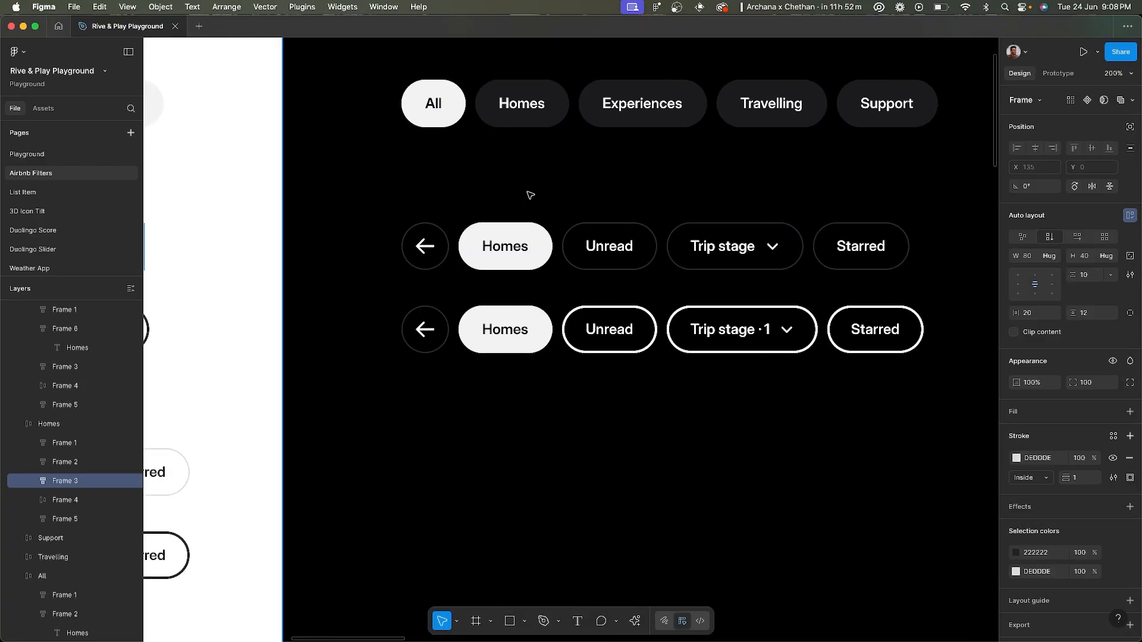
{"action": "key", "text": "super+Tab"}
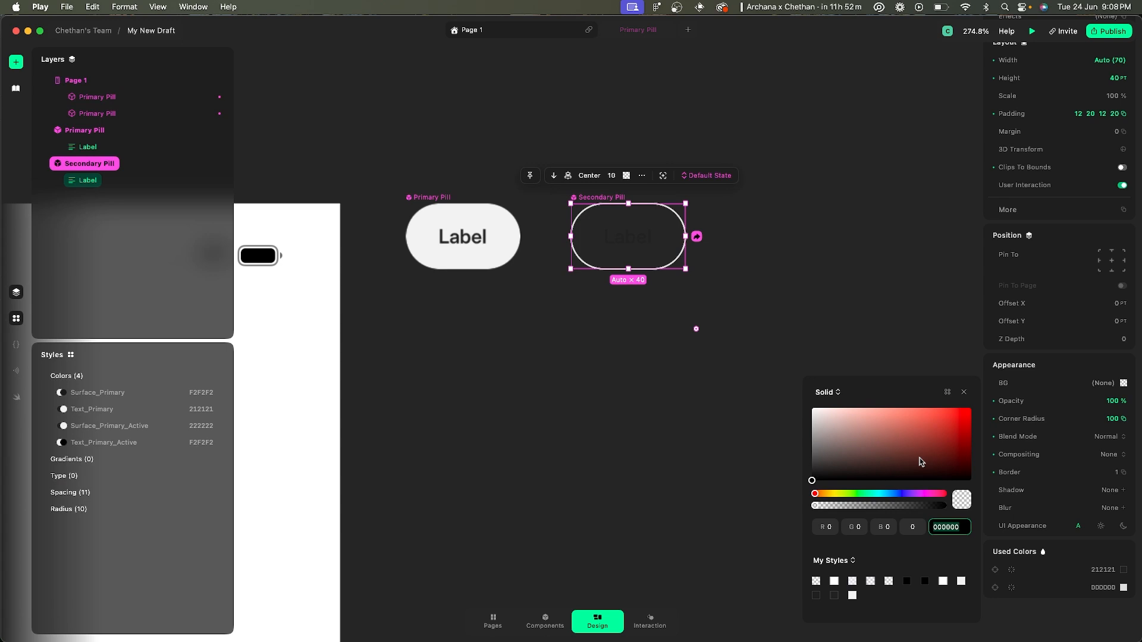
{"action": "left_click", "coordinate": [965, 392]}
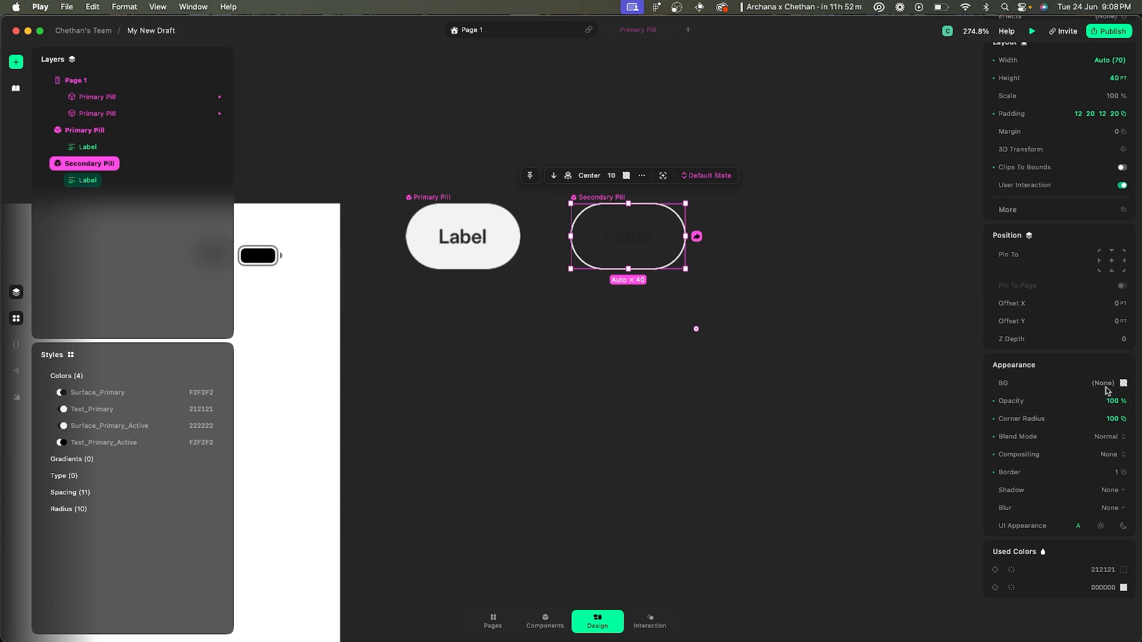
- Set the background of the Secondary Pill component to the system color "background"
{"action": "left_click", "coordinate": [1123, 383]}
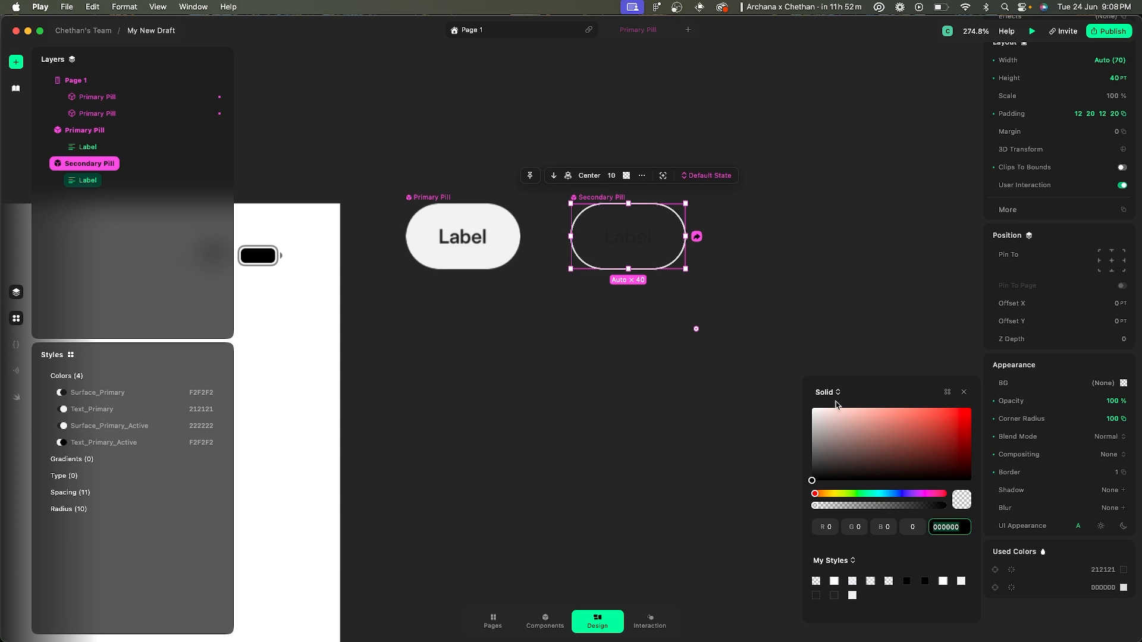
{"action": "left_click", "coordinate": [976, 391]}
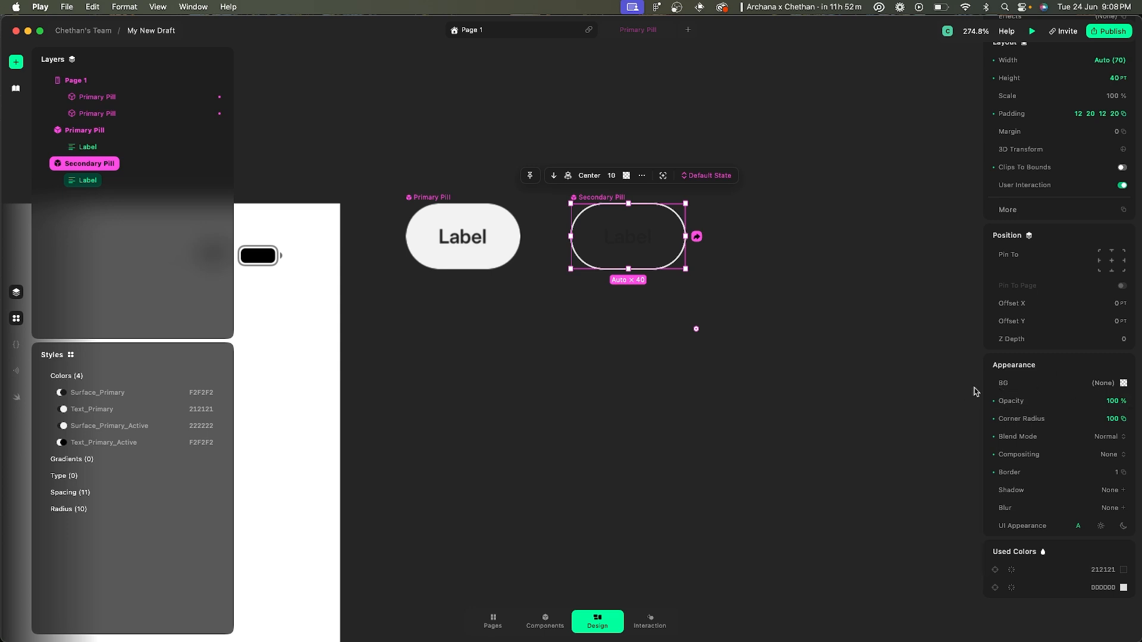
{"action": "left_click", "coordinate": [1103, 383]}
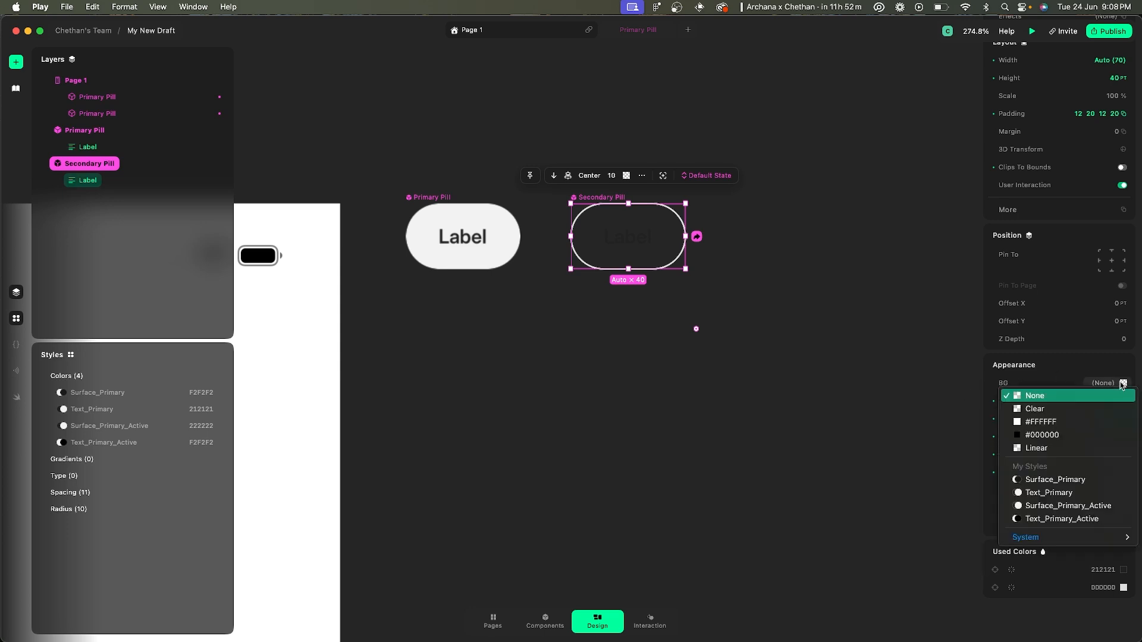
{"action": "mouse_move", "coordinate": [1046, 539]}
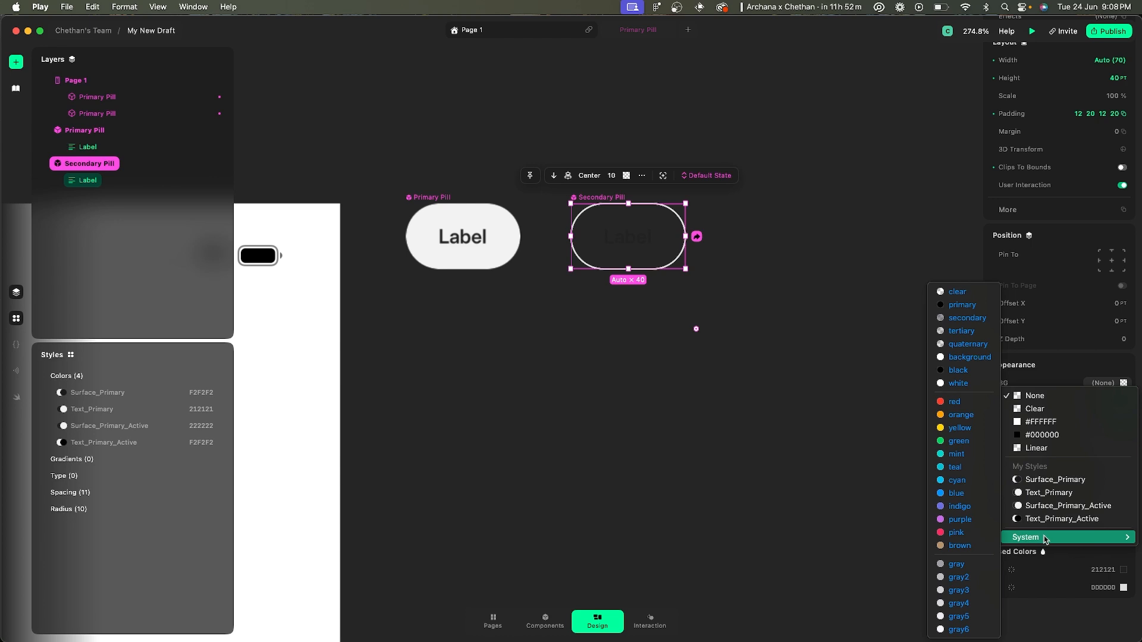
{"action": "left_click", "coordinate": [968, 357]}
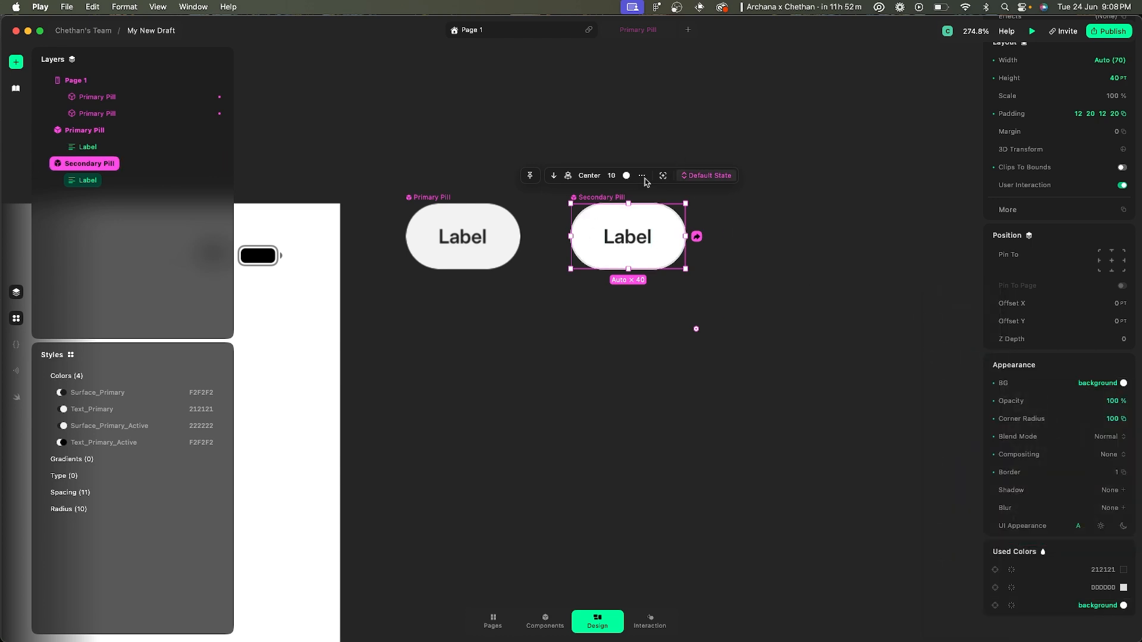
- Apply the Text_Primary color style to the fill of the Label text in the Secondary Pill component
{"action": "scroll", "coordinate": [781, 230], "scroll_direction": "left", "scroll_amount": 1}
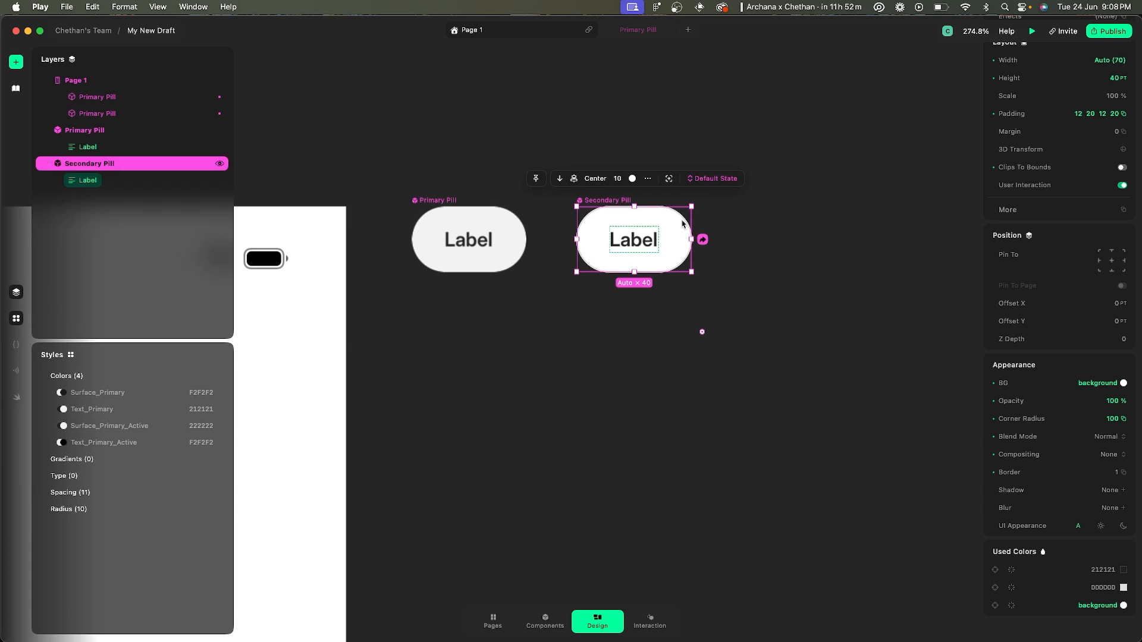
{"action": "scroll", "coordinate": [632, 241], "scroll_direction": "up", "scroll_amount": 2}
{"action": "left_click", "coordinate": [632, 240]}
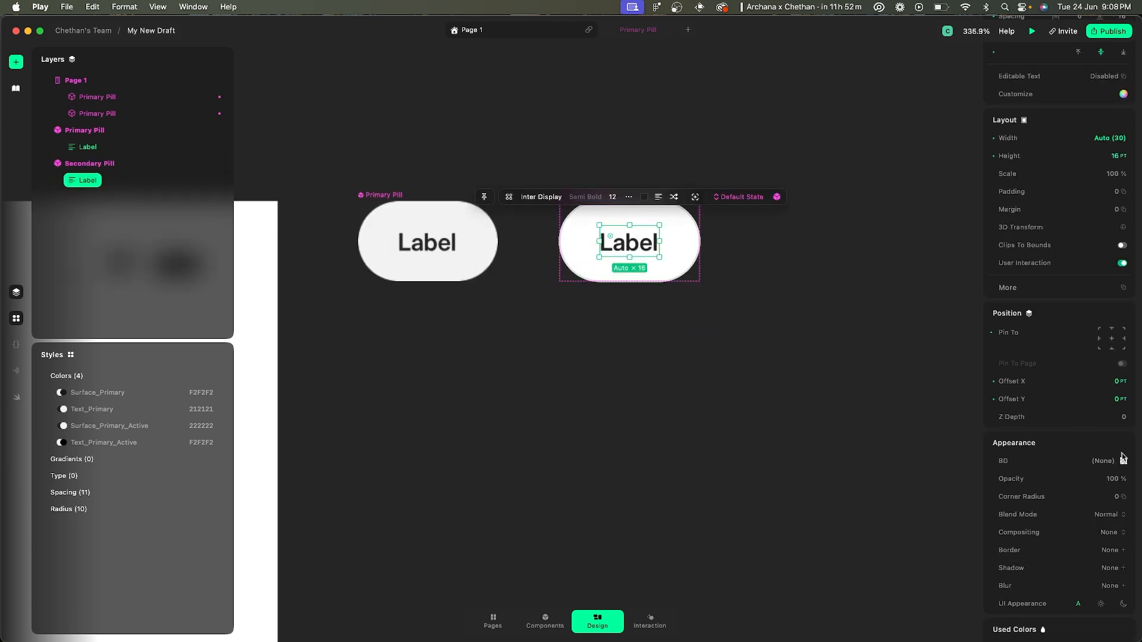
{"action": "scroll", "coordinate": [1114, 298], "scroll_direction": "up", "scroll_amount": 5}
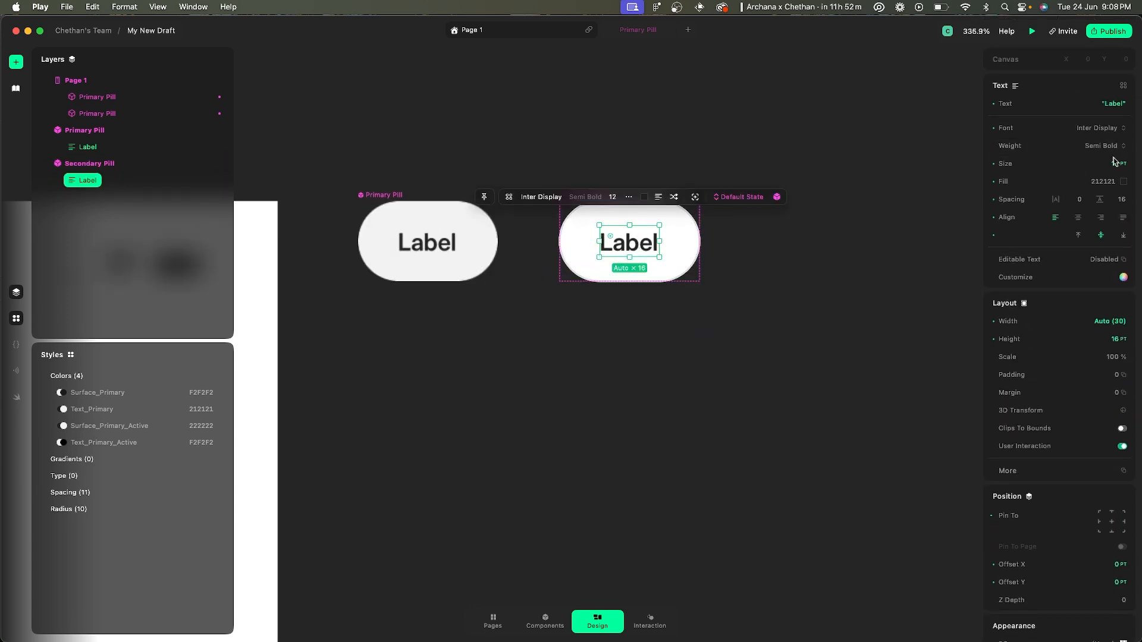
{"action": "left_click", "coordinate": [1111, 181]}
{"action": "left_click", "coordinate": [948, 190]}
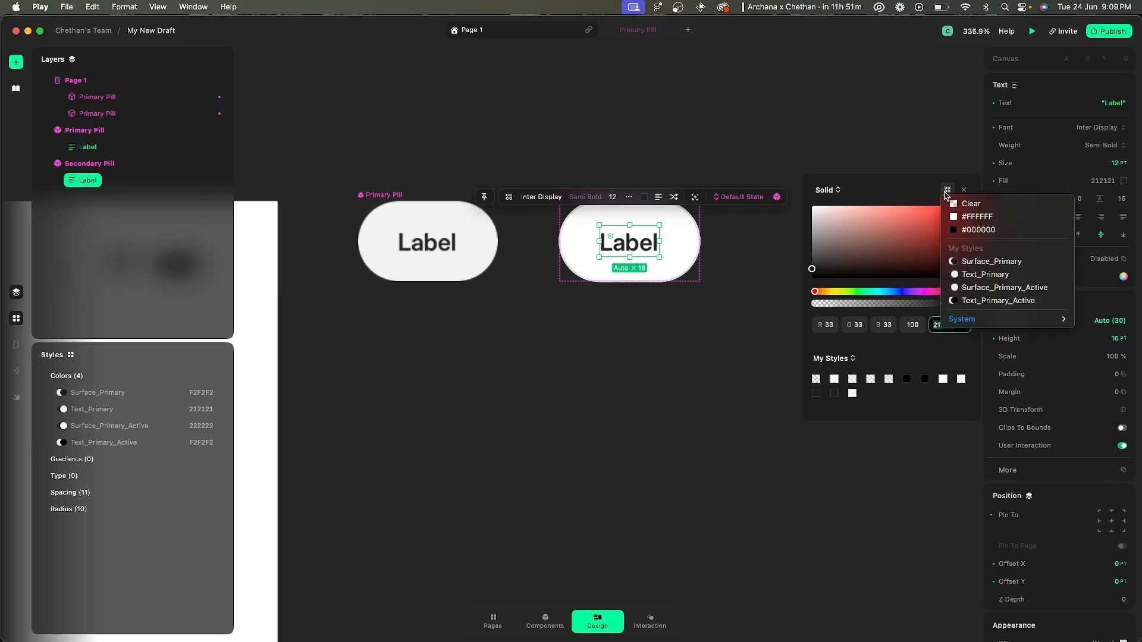
{"action": "left_click", "coordinate": [985, 276]}
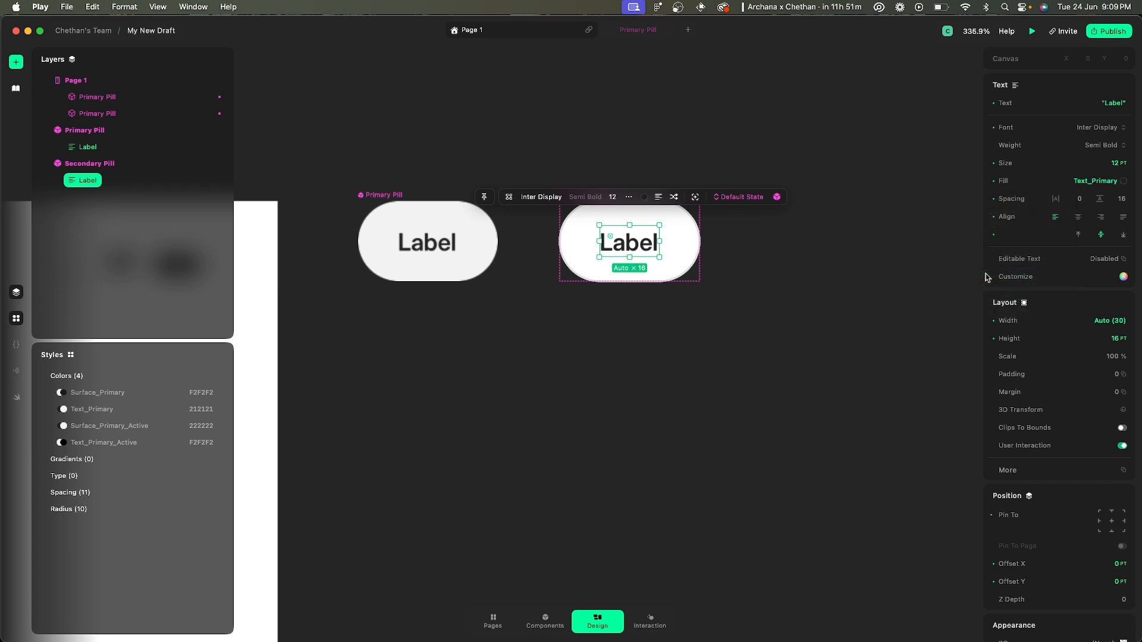
{"action": "left_click", "coordinate": [833, 263]}
{"action": "scroll", "coordinate": [673, 168], "scroll_direction": "up", "scroll_amount": 5}
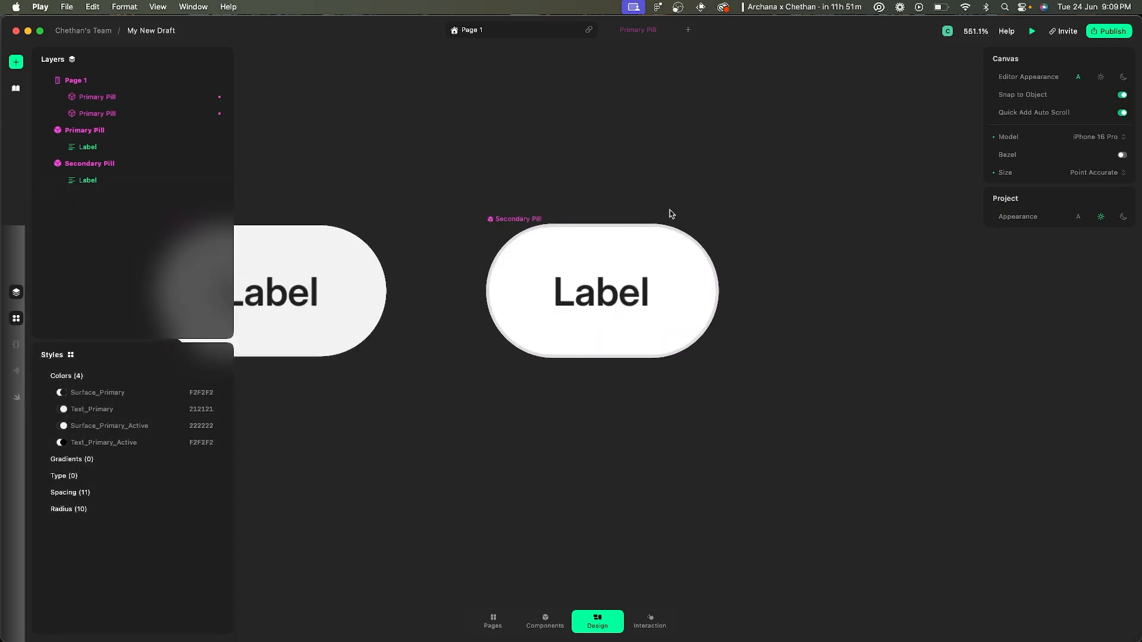
- Copy the stroke color DEDDDE of the Unread pill in Figma's light Homes row, and return to Play
{"action": "left_click", "coordinate": [538, 233]}
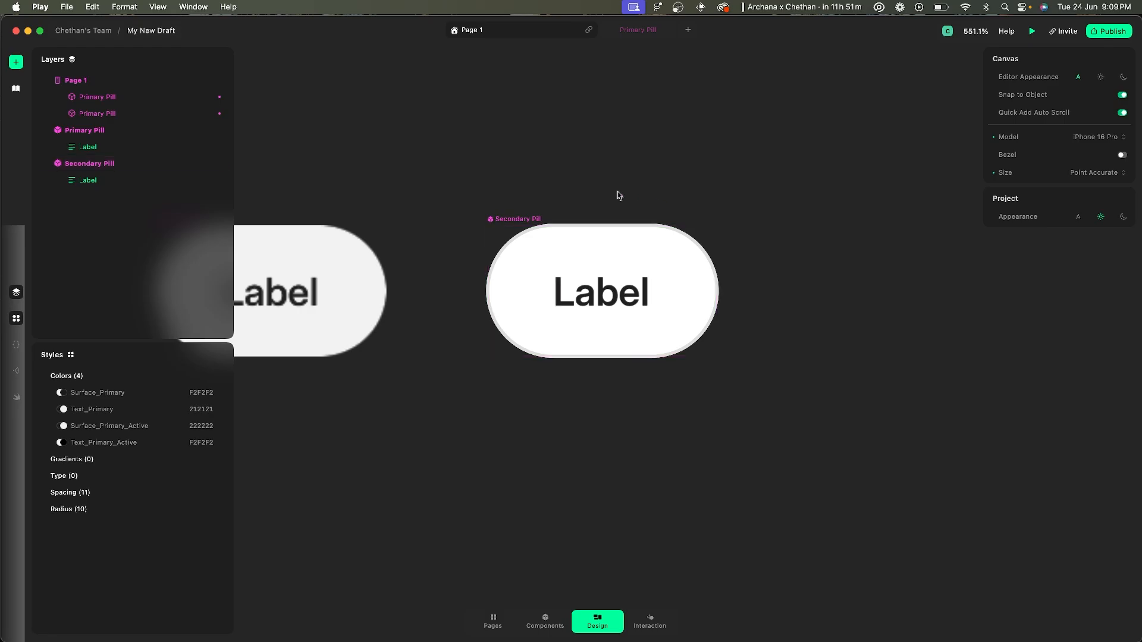
{"action": "key", "text": "super+Tab"}
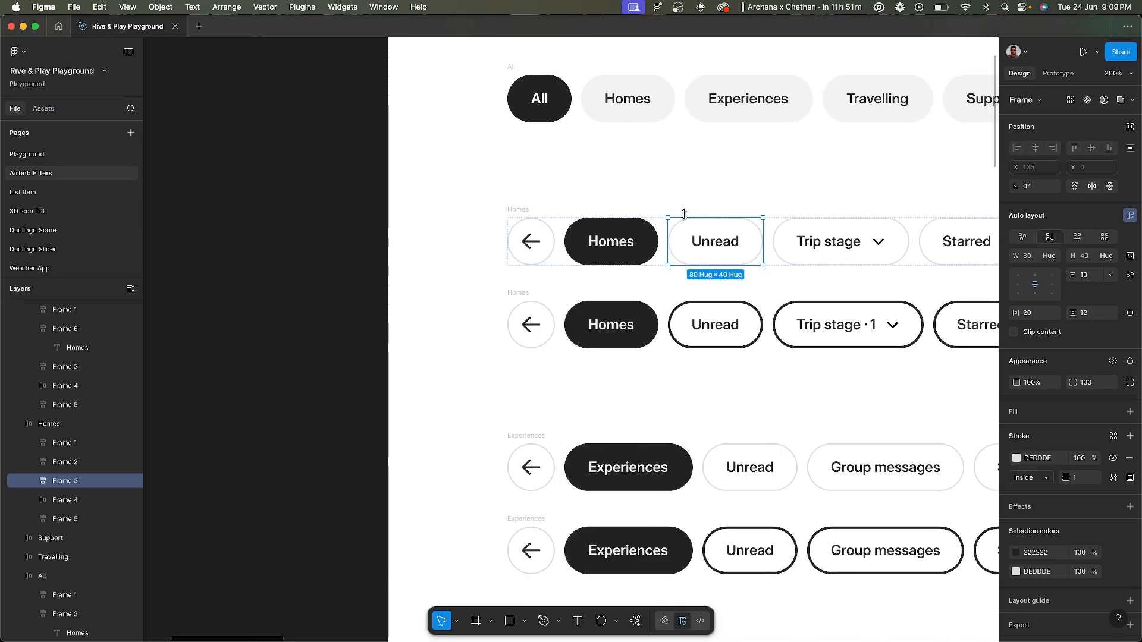
{"action": "left_click", "coordinate": [1049, 460]}
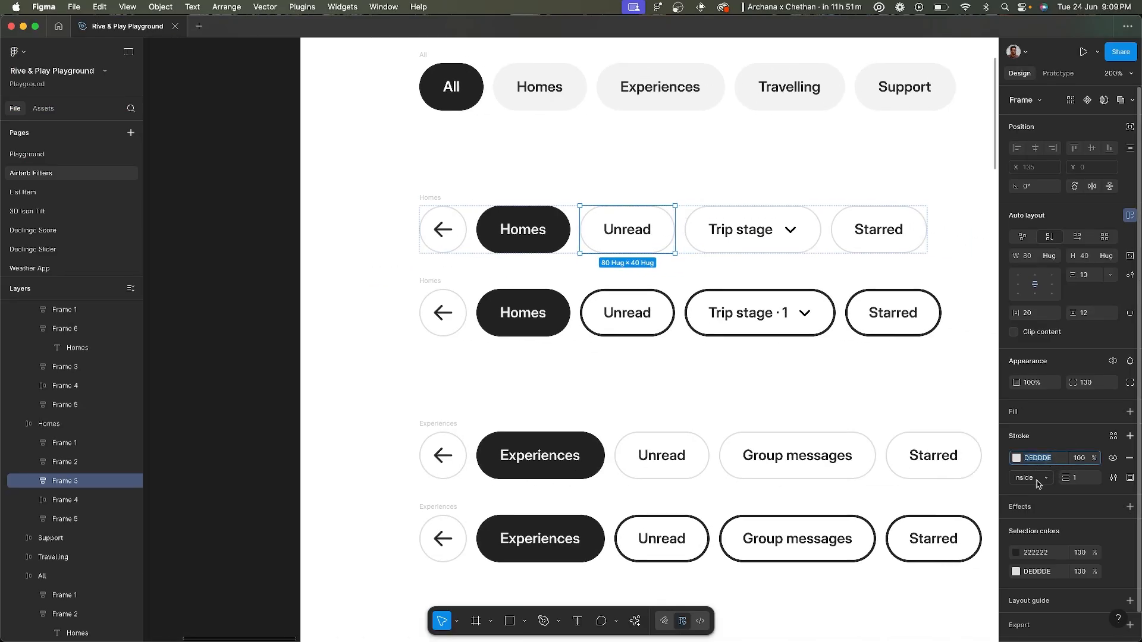
{"action": "key", "text": "super+c"}
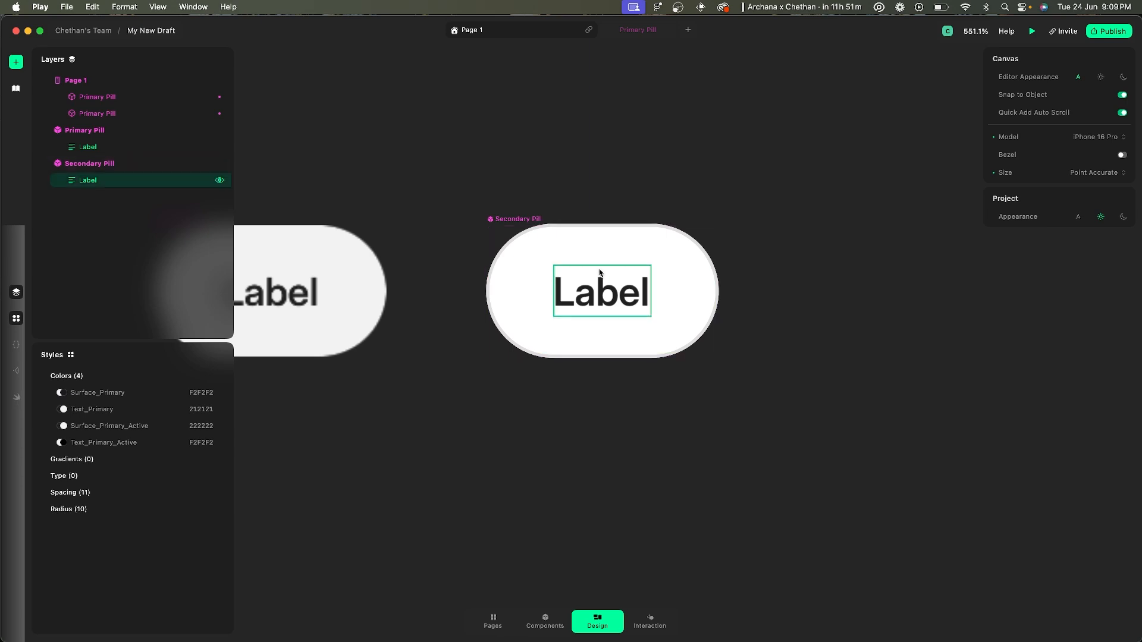
- Create a new color style and name it Border_Primary
{"action": "left_click", "coordinate": [217, 377]}
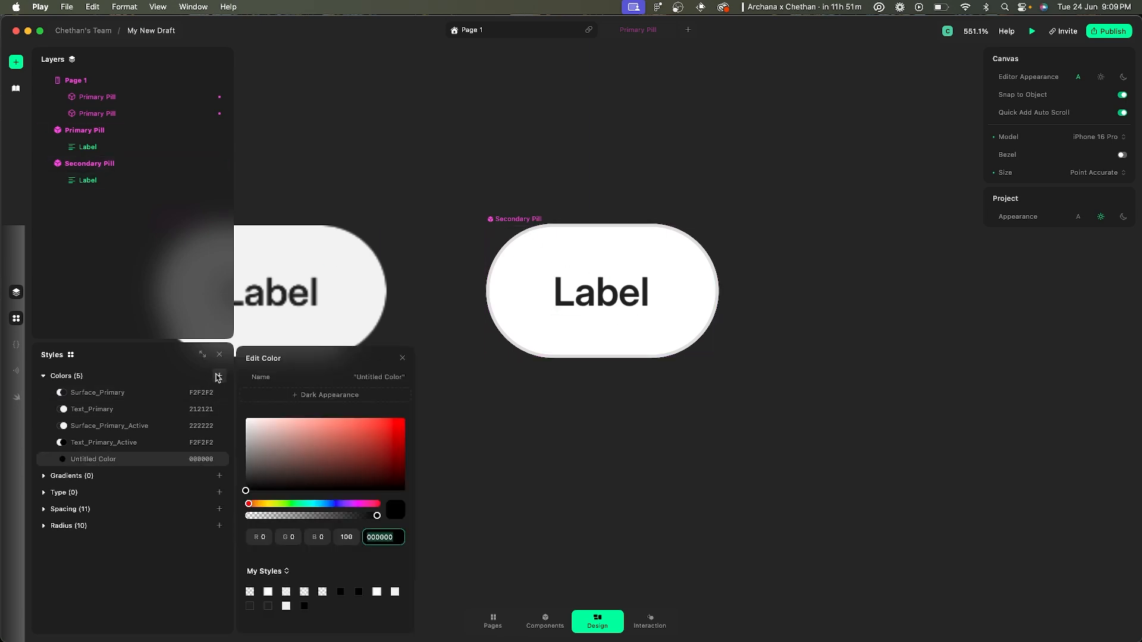
{"action": "type", "text": "Strok"}
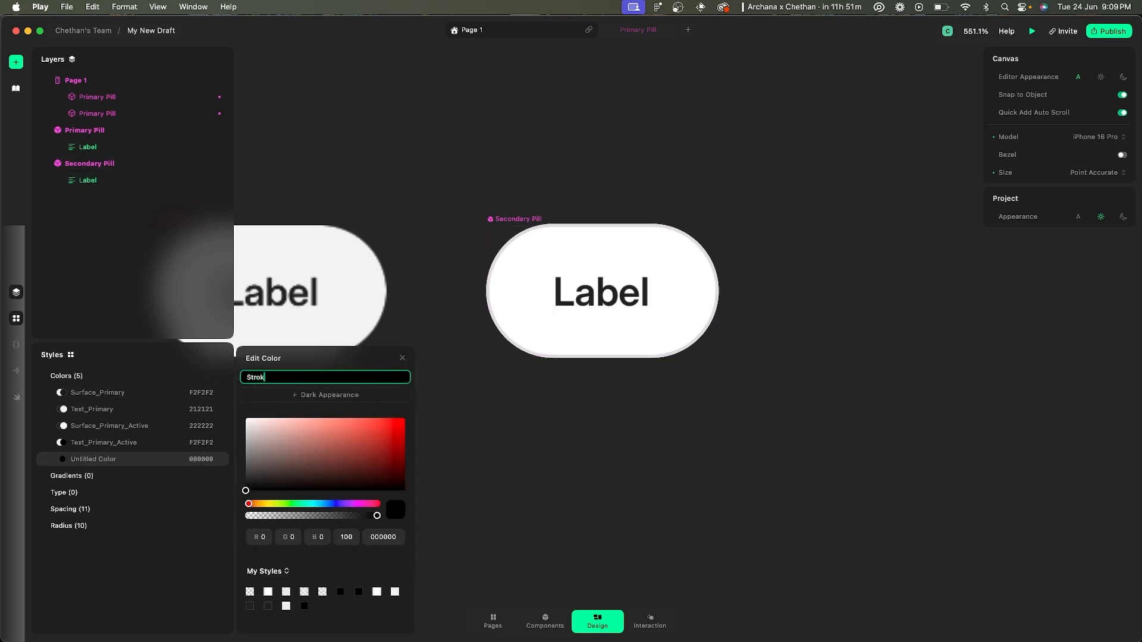
{"action": "type", "text": "e_Primary"}
{"action": "key", "text": "Return"}
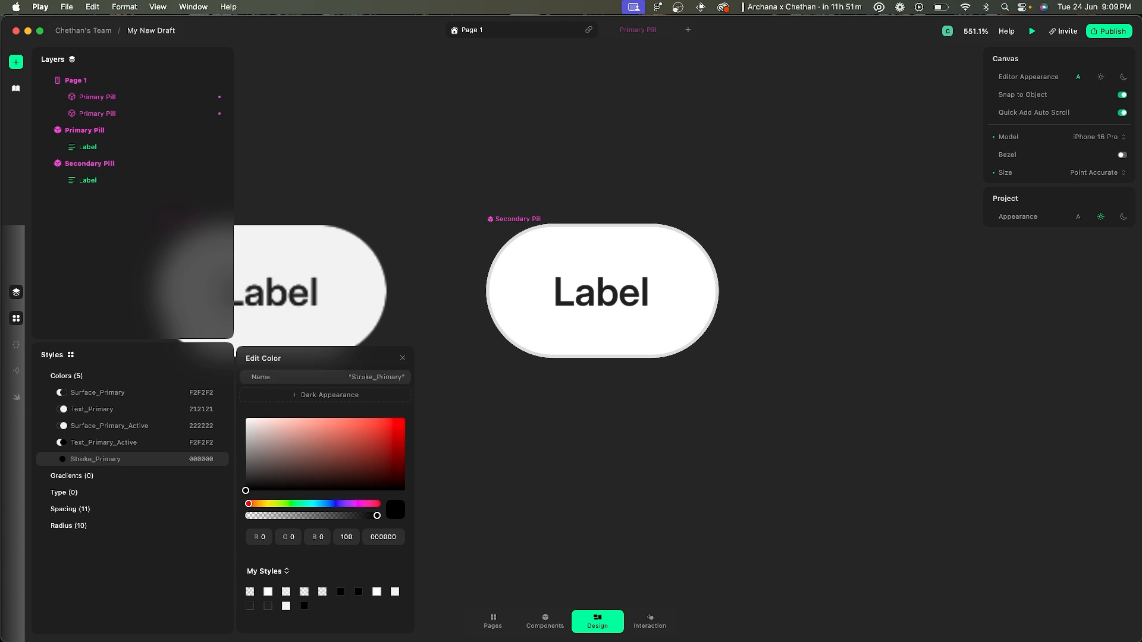
{"action": "left_click", "coordinate": [375, 377]}
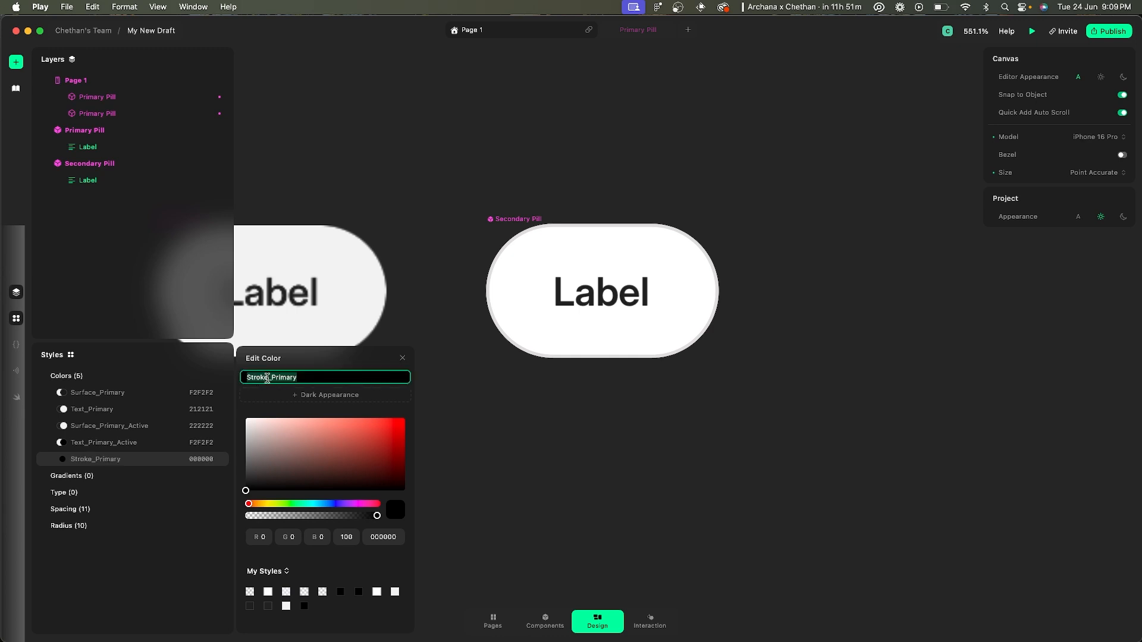
{"action": "type", "text": "Border_Primary"}
{"action": "key", "text": "Return"}
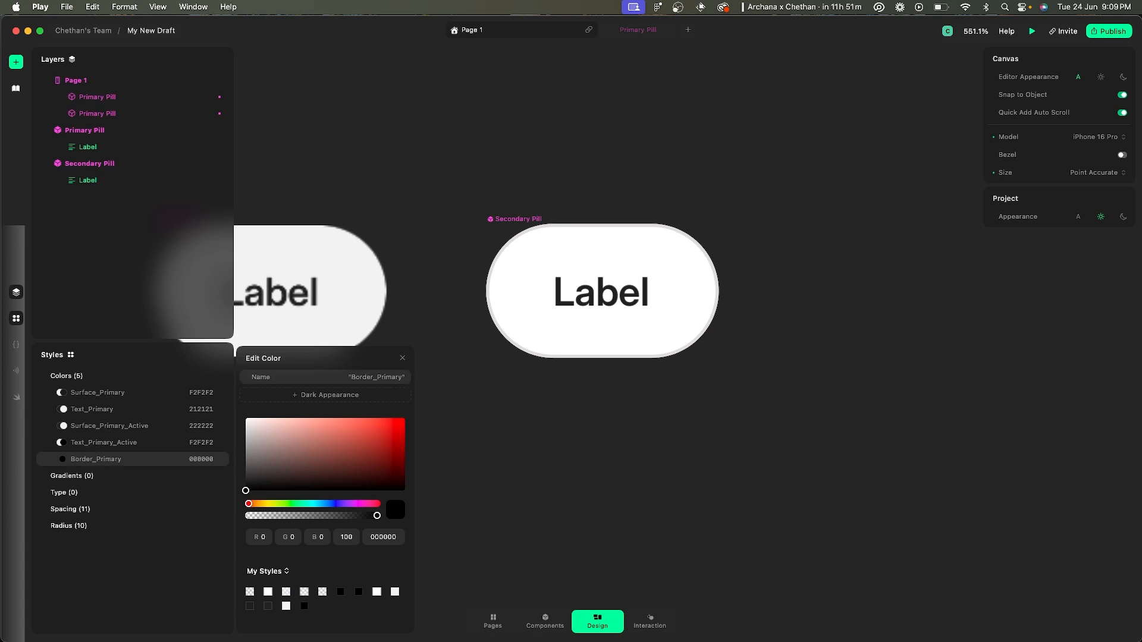
- Set the light value of Border_Primary to DEDDDE and add a dark appearance to the style
{"action": "left_click", "coordinate": [381, 535]}
{"action": "key", "text": "super+v"}
{"action": "key", "text": "Return"}
{"action": "left_click", "coordinate": [362, 398]}
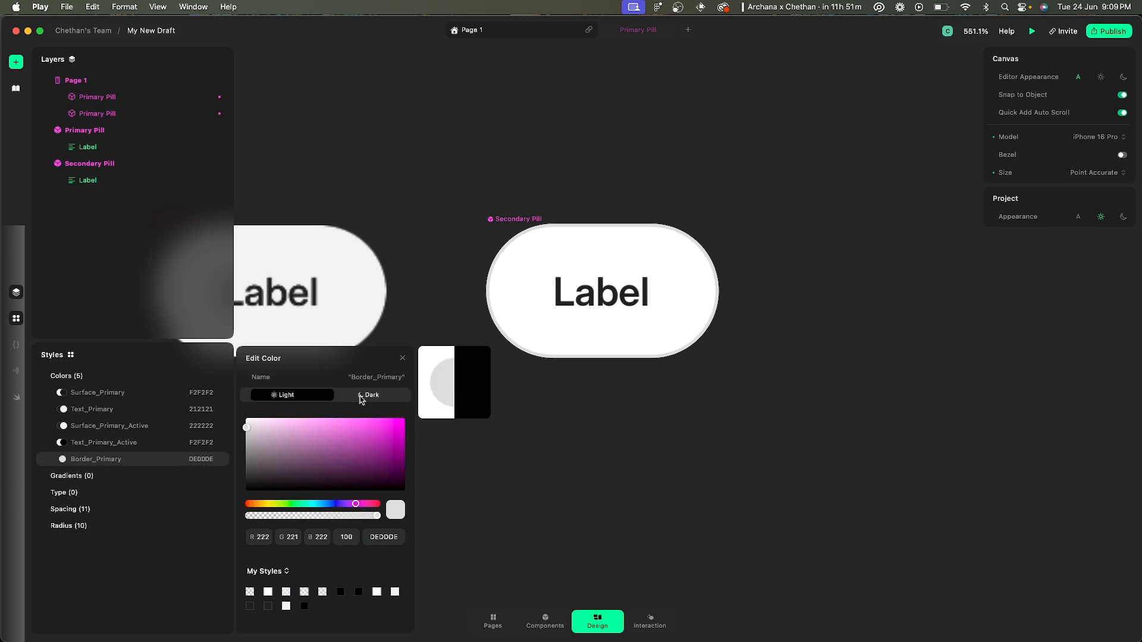
- Switch to Figma and copy the stroke color 2C2C2E of the thin-outlined Unread pill in the dark Homes row
{"action": "key", "text": "super+Tab"}
{"action": "scroll", "coordinate": [533, 337], "scroll_direction": "right", "scroll_amount": 10}
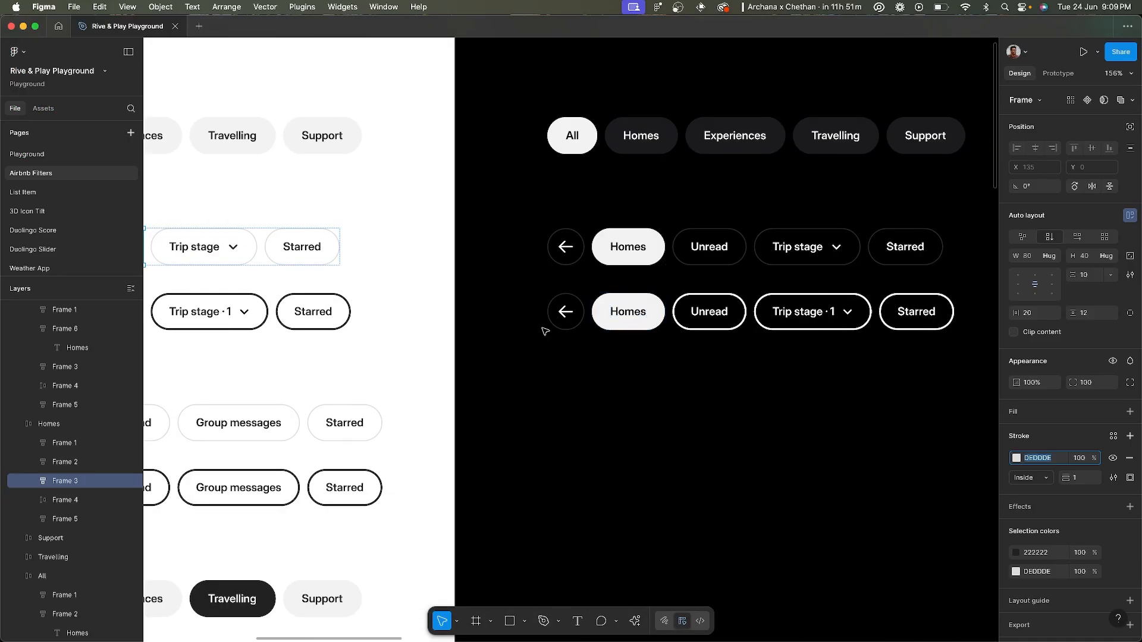
{"action": "scroll", "coordinate": [711, 239], "scroll_direction": "up", "scroll_amount": 5}
{"action": "left_click", "coordinate": [757, 236], "text": "super"}
{"action": "left_click", "coordinate": [1059, 458]}
{"action": "key", "text": "super+c"}
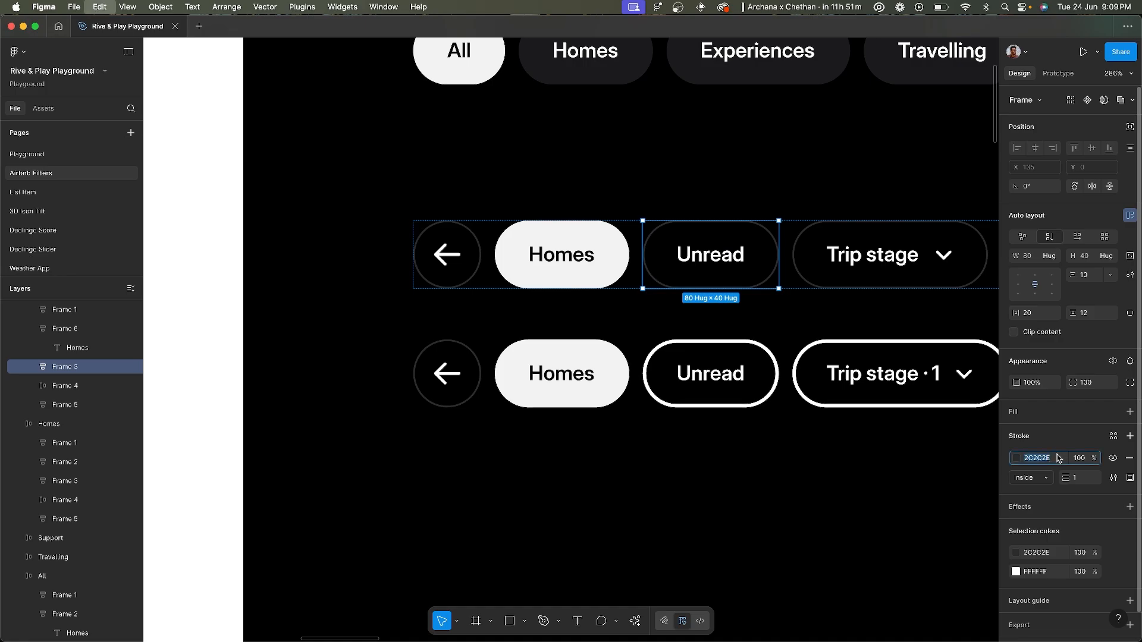
- Return to Play and set the dark value of Border_Primary to 2C2C2E
{"action": "key", "text": "super+Tab"}
{"action": "left_click", "coordinate": [385, 537]}
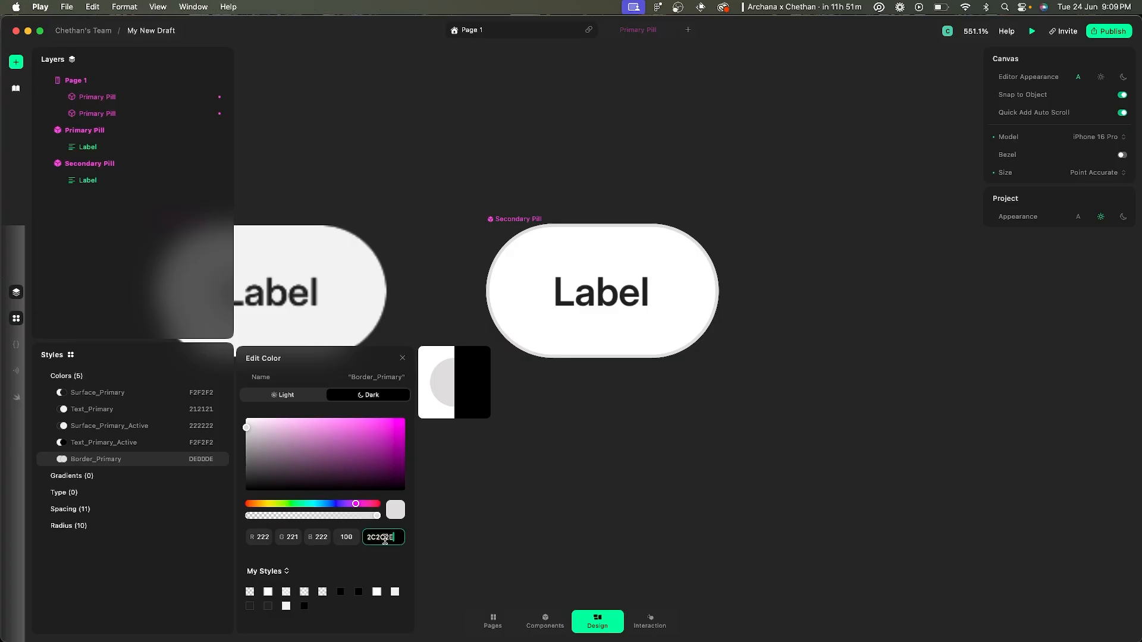
{"action": "key", "text": "super+v"}
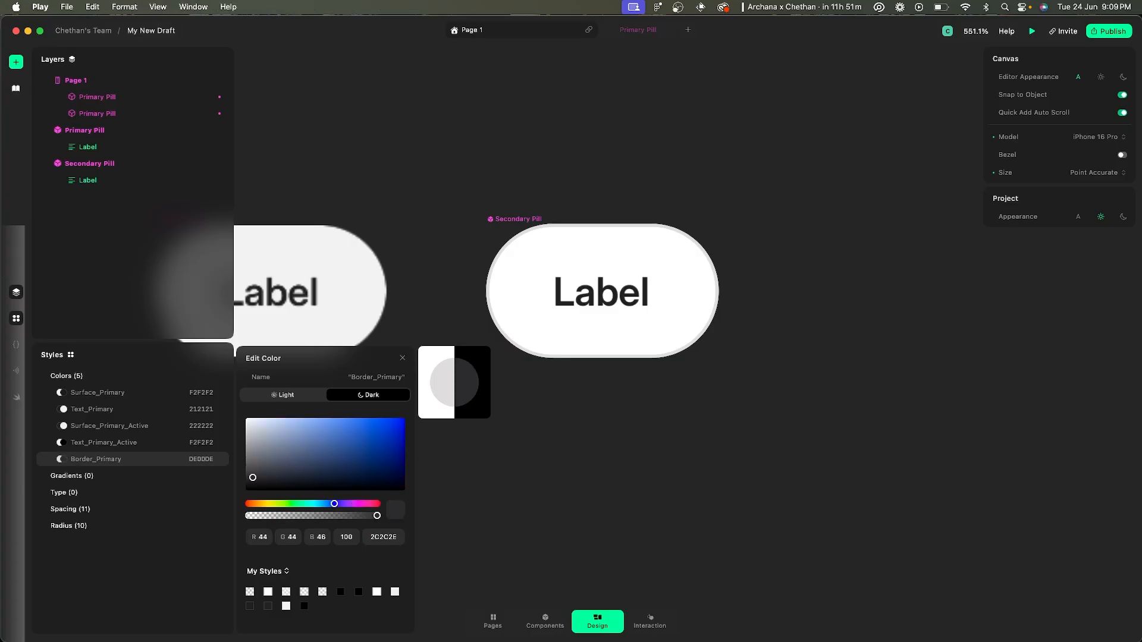
- Apply the Border_Primary color style to the border fill of the Secondary Pill component
{"action": "left_click", "coordinate": [513, 215]}
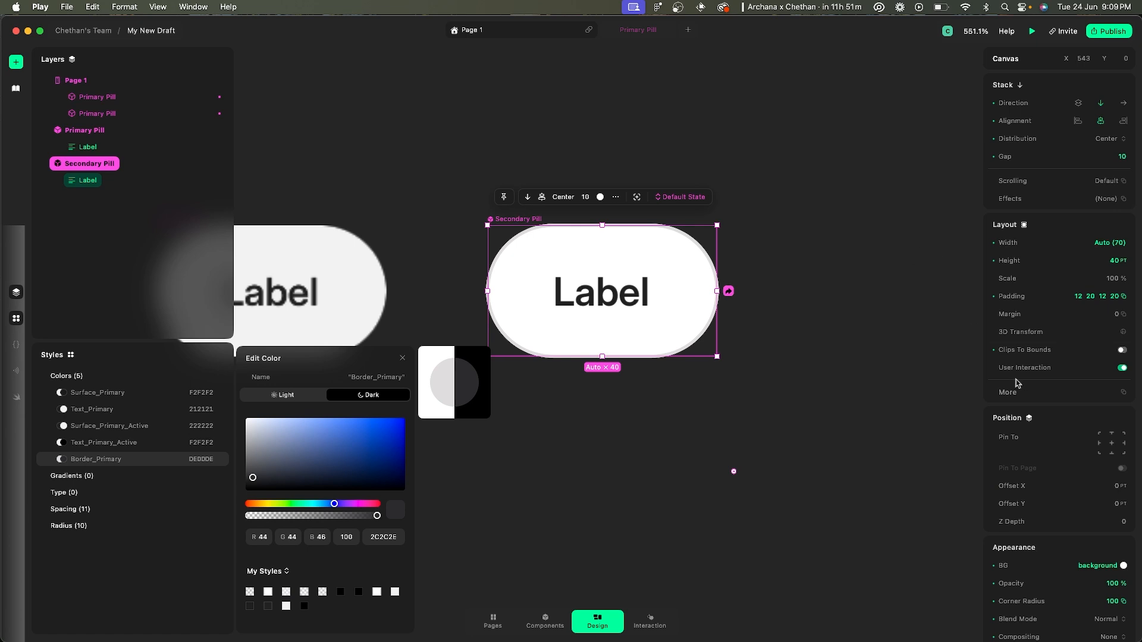
{"action": "scroll", "coordinate": [1019, 384], "scroll_direction": "down", "scroll_amount": 5}
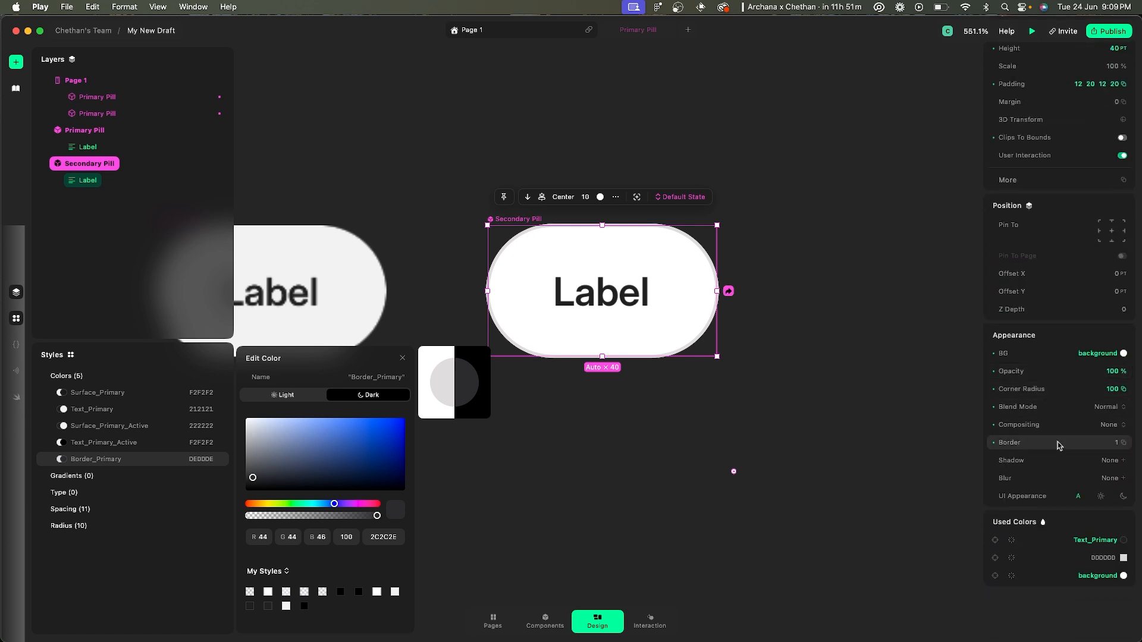
{"action": "left_click", "coordinate": [1124, 447]}
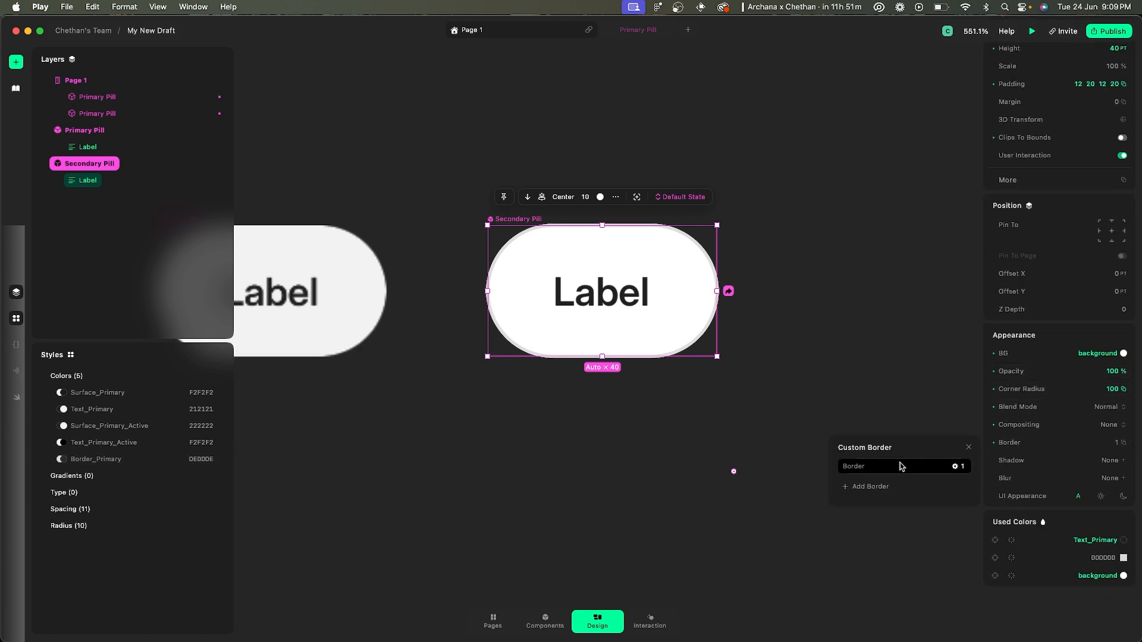
{"action": "left_click", "coordinate": [957, 468]}
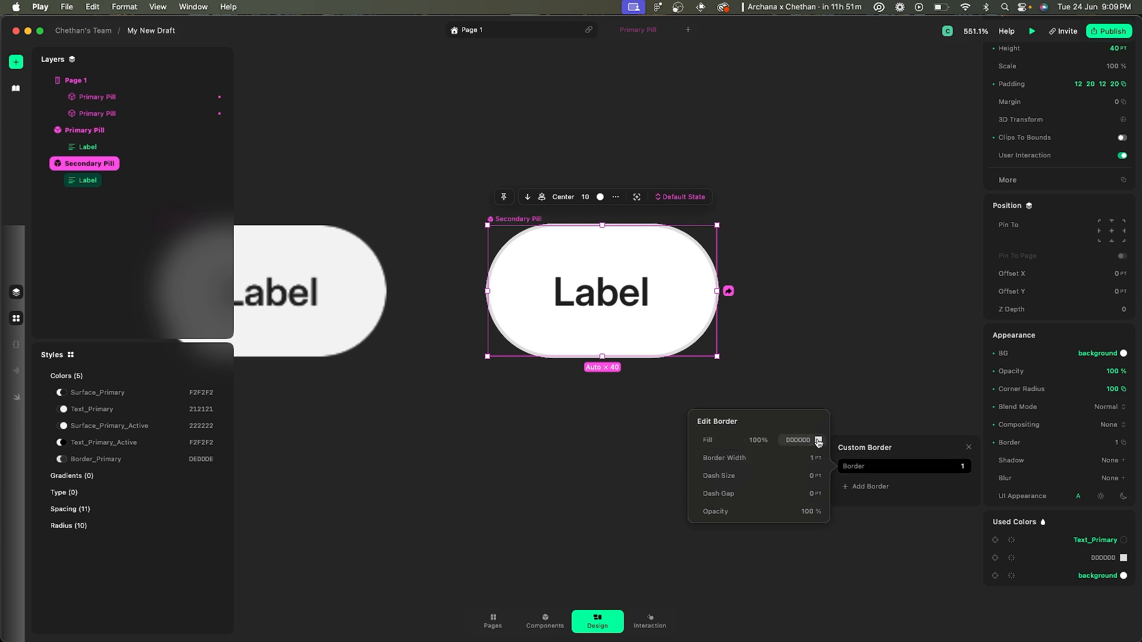
{"action": "left_click", "coordinate": [819, 442]}
{"action": "left_click", "coordinate": [754, 335]}
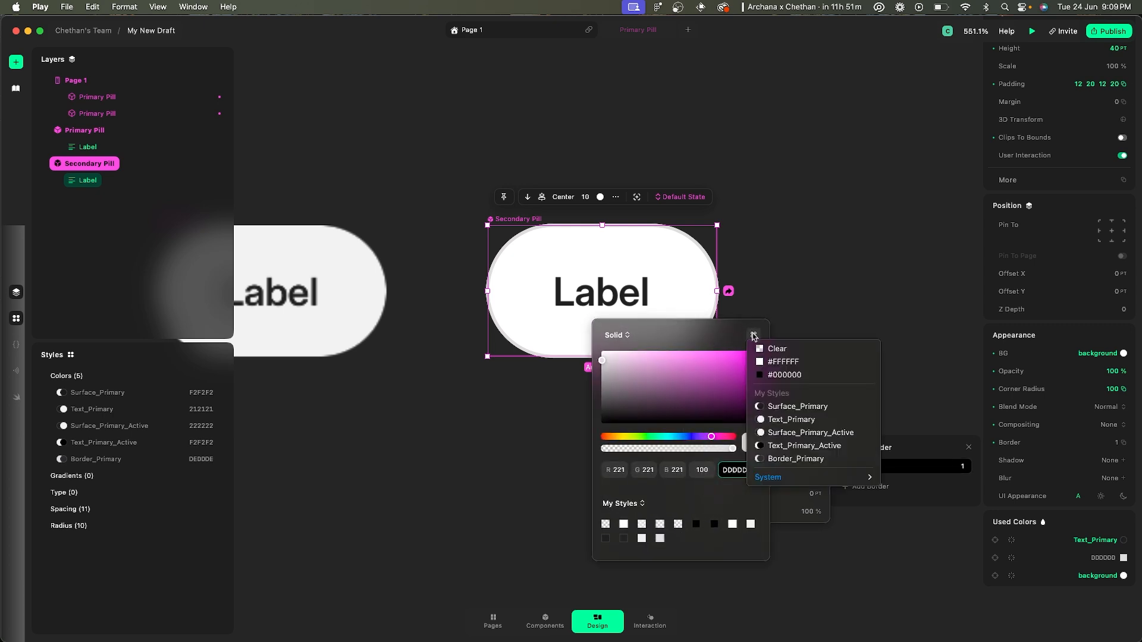
{"action": "left_click", "coordinate": [789, 459]}
{"action": "left_click", "coordinate": [841, 358]}
{"action": "left_click", "coordinate": [841, 358]}
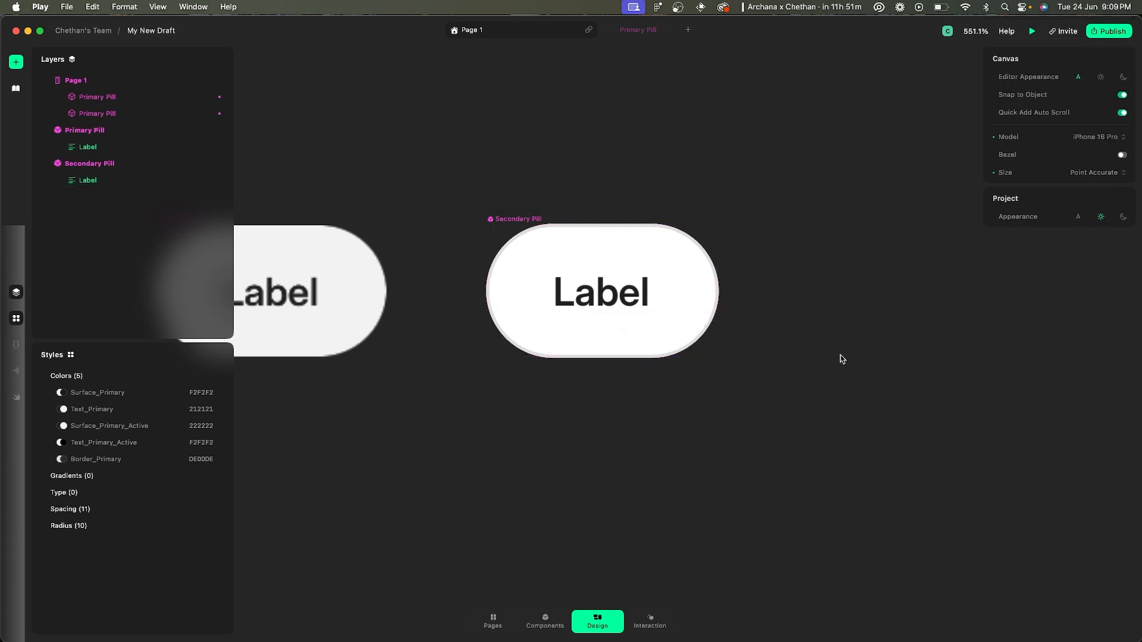
- Compare the outlines of the default and active Unread pills in Figma's light Homes rows, and return to Play
{"action": "scroll", "coordinate": [841, 358], "scroll_direction": "down", "scroll_amount": 5}
{"action": "scroll", "coordinate": [753, 308], "scroll_direction": "up", "scroll_amount": 4}
{"action": "key", "text": "super+Tab"}
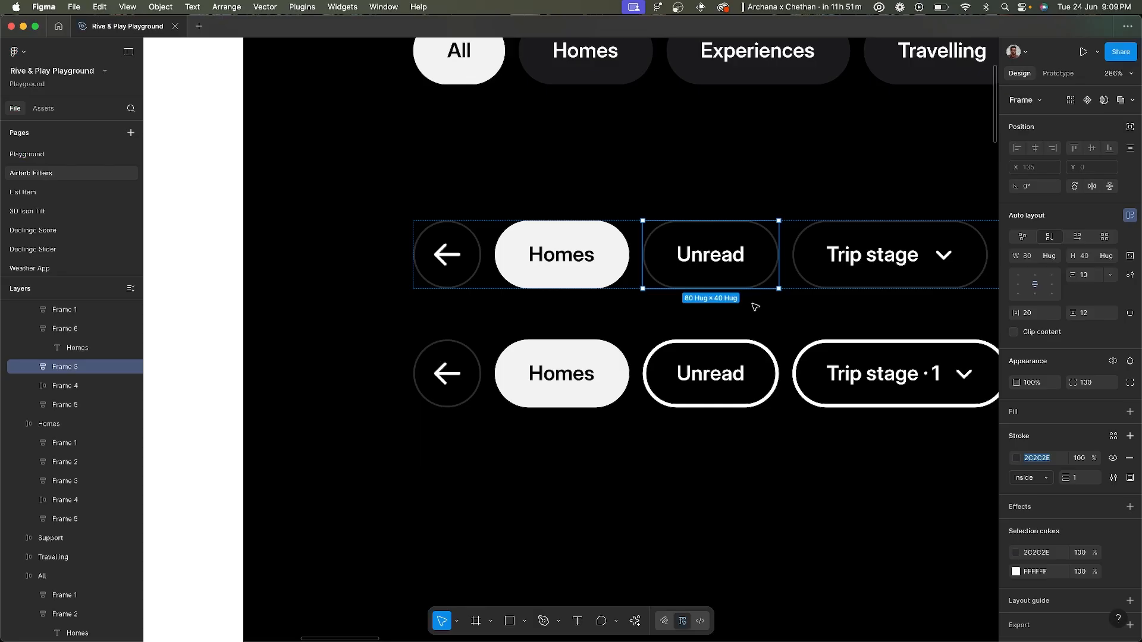
{"action": "scroll", "coordinate": [581, 257], "scroll_direction": "left", "scroll_amount": 12}
{"action": "scroll", "coordinate": [404, 244], "scroll_direction": "up", "scroll_amount": 5}
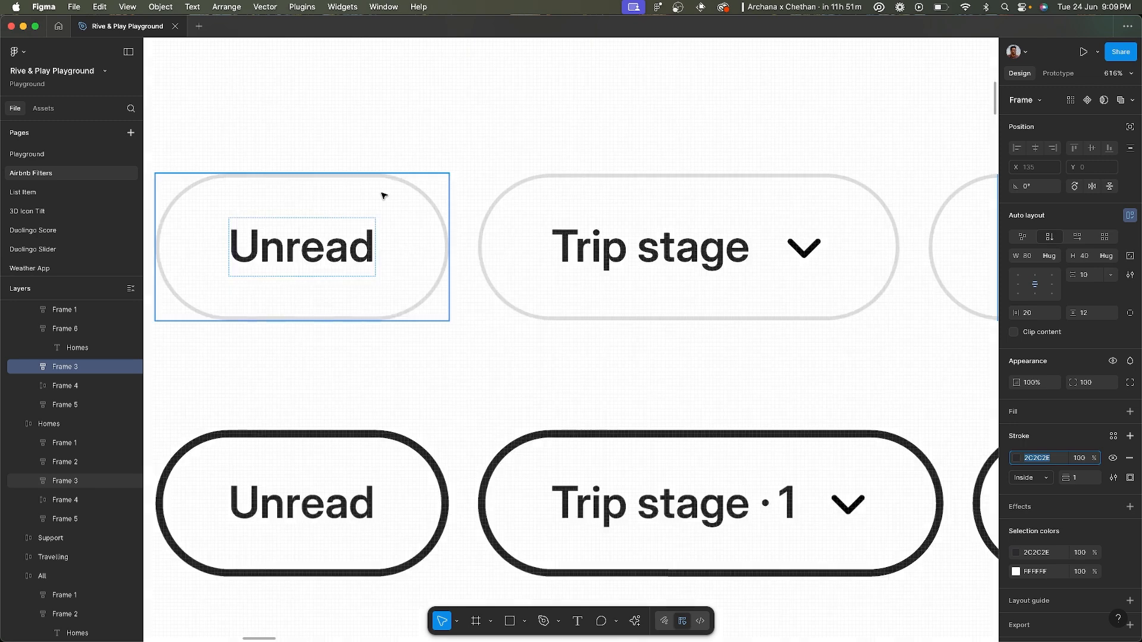
{"action": "scroll", "coordinate": [384, 196], "scroll_direction": "up", "scroll_amount": 3}
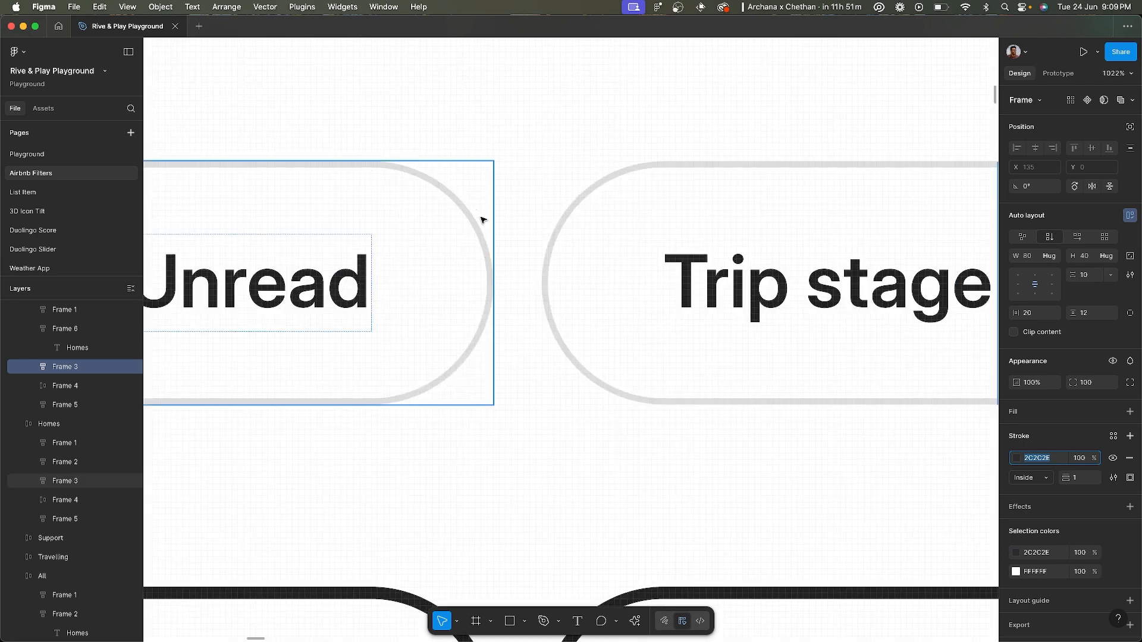
{"action": "scroll", "coordinate": [484, 236], "scroll_direction": "down", "scroll_amount": 2}
{"action": "scroll", "coordinate": [484, 236], "scroll_direction": "down", "scroll_amount": 4}
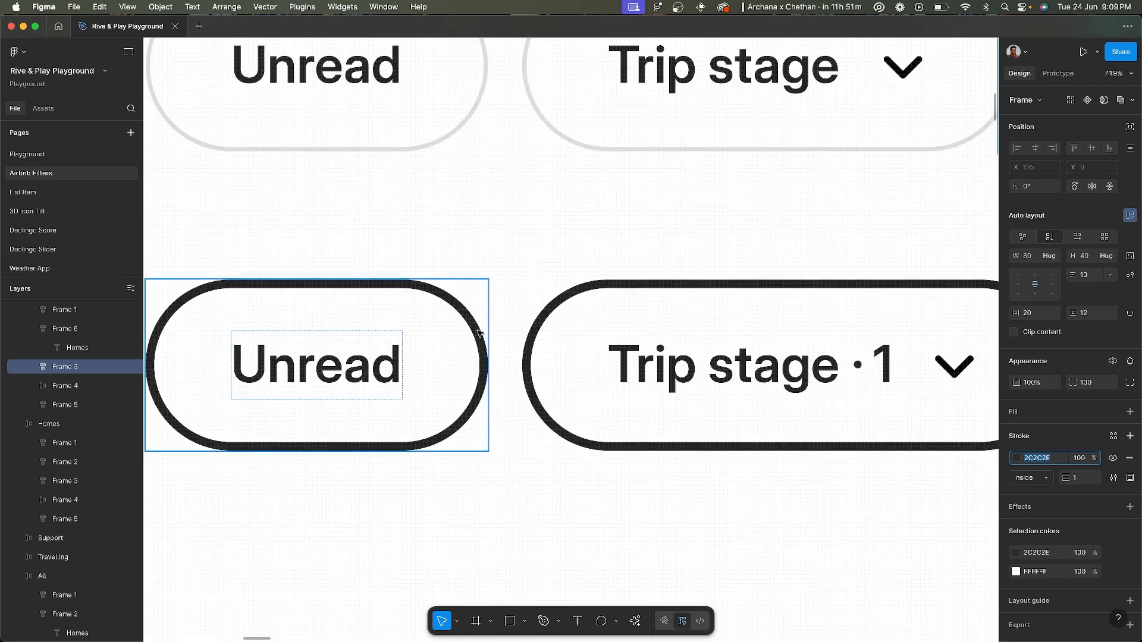
{"action": "key", "text": "super+Tab"}
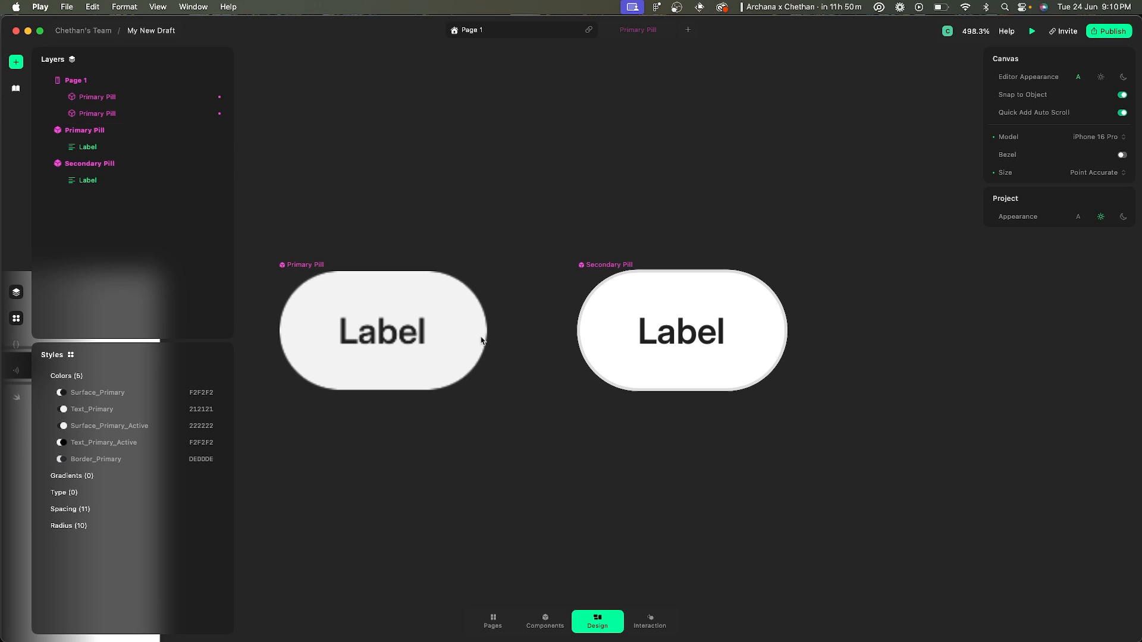
- Open the Secondary Pill component for editing and add a new state named Active
{"action": "left_click", "coordinate": [609, 262]}
{"action": "double_click", "coordinate": [798, 330]}
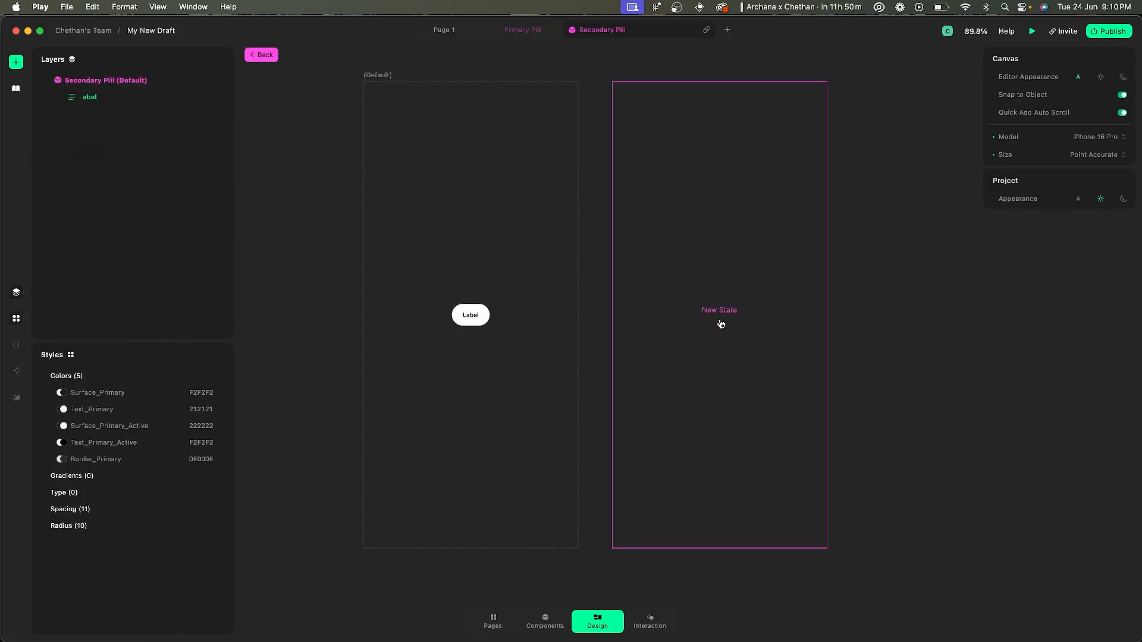
{"action": "left_click", "coordinate": [720, 324]}
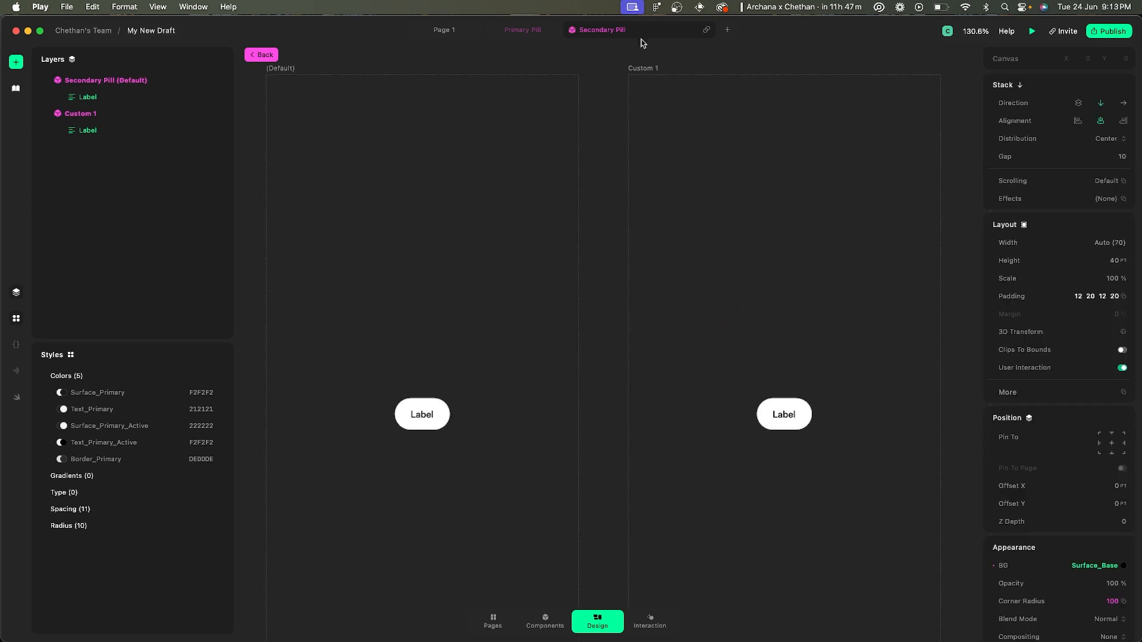
{"action": "double_click", "coordinate": [646, 69]}
{"action": "type", "text": "Active"}
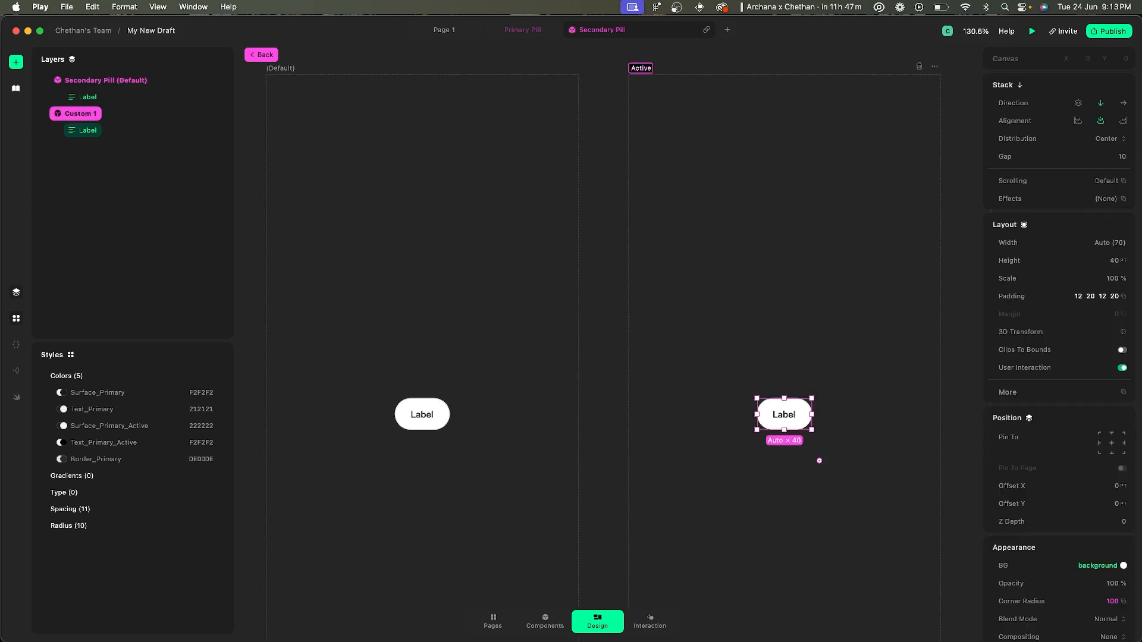
{"action": "key", "text": "Return"}
- Examine the active Unread pill's outline up close in Figma's light Homes row, and return to Play
{"action": "scroll", "coordinate": [438, 446], "scroll_direction": "up", "scroll_amount": 4}
{"action": "left_click", "coordinate": [429, 410]}
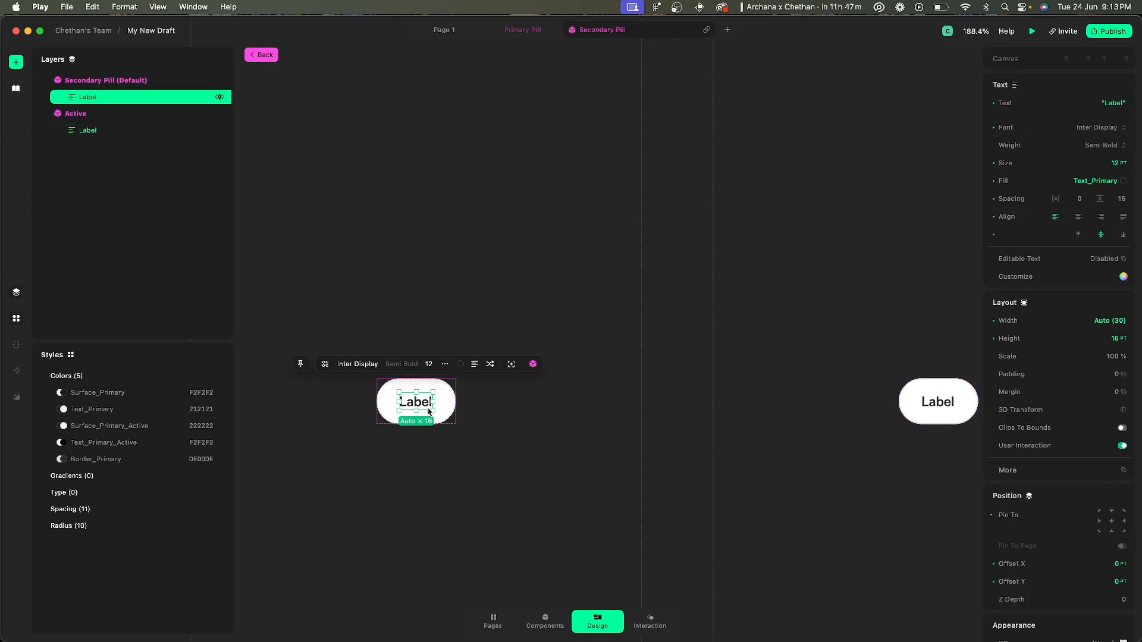
{"action": "left_click", "coordinate": [517, 347]}
{"action": "scroll", "coordinate": [518, 348], "scroll_direction": "right", "scroll_amount": 1}
{"action": "scroll", "coordinate": [518, 348], "scroll_direction": "right", "scroll_amount": 2}
{"action": "key", "text": "super+Tab"}
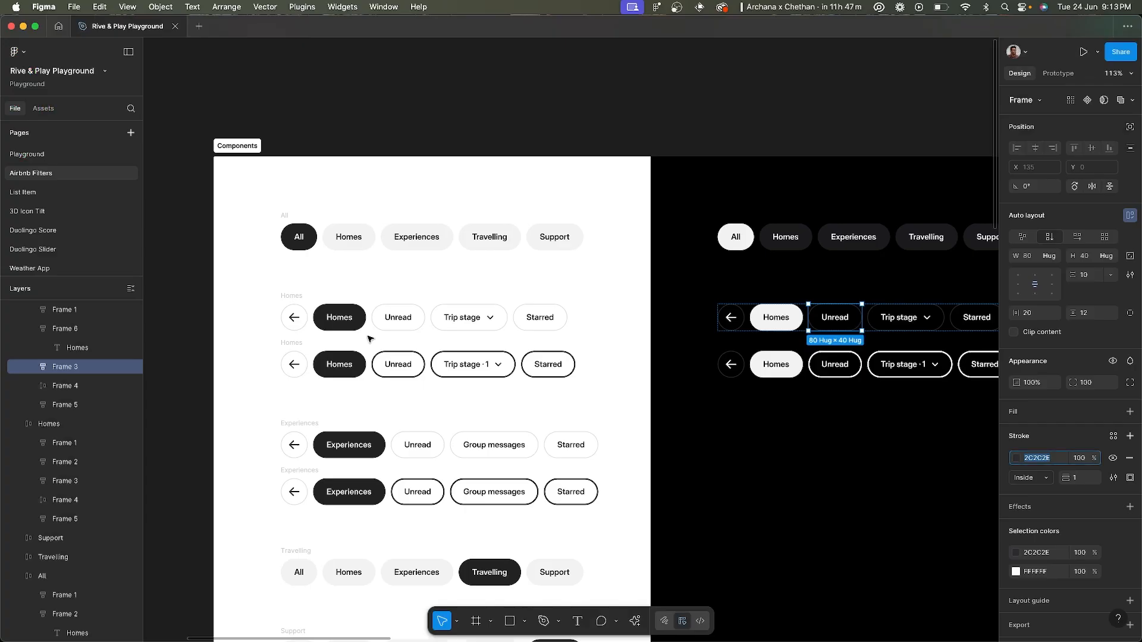
{"action": "scroll", "coordinate": [391, 370], "scroll_direction": "up", "scroll_amount": 5}
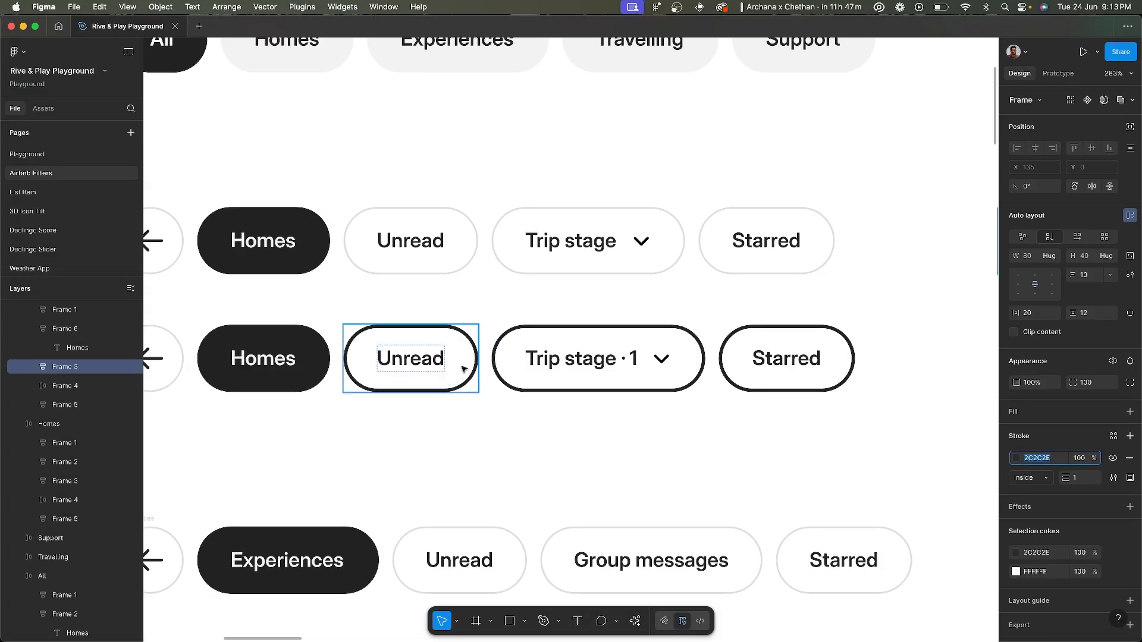
{"action": "key", "text": "super+Tab"}
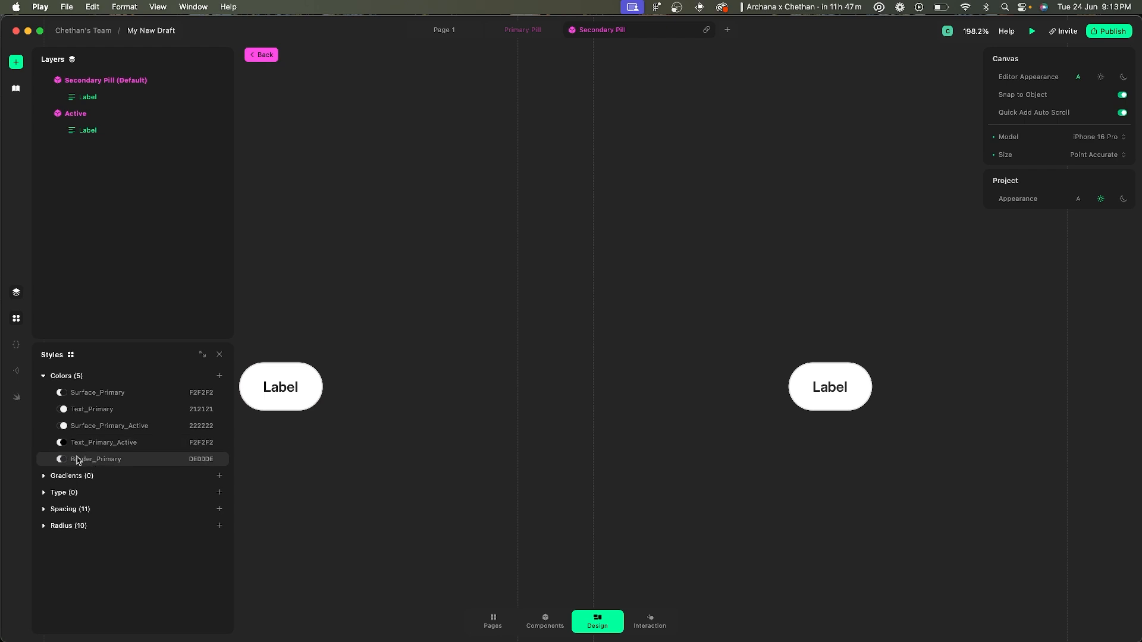
- Create a new color style named Border_Primary_Active
{"action": "left_click", "coordinate": [219, 375]}
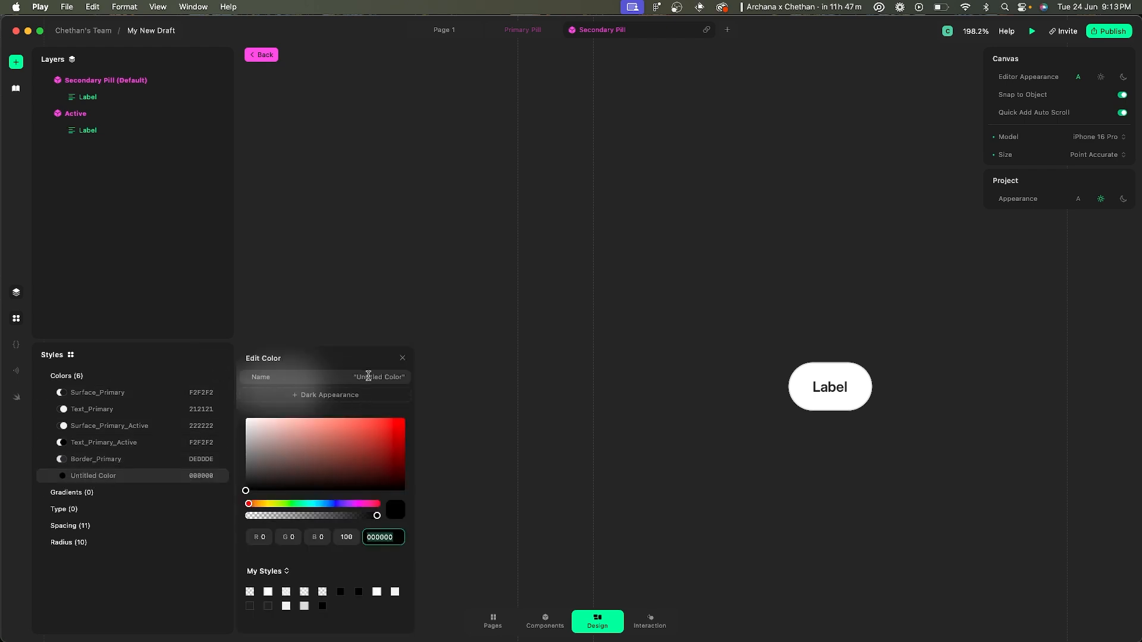
{"action": "left_click", "coordinate": [368, 376]}
{"action": "type", "text": "Border_Primary_Active"}
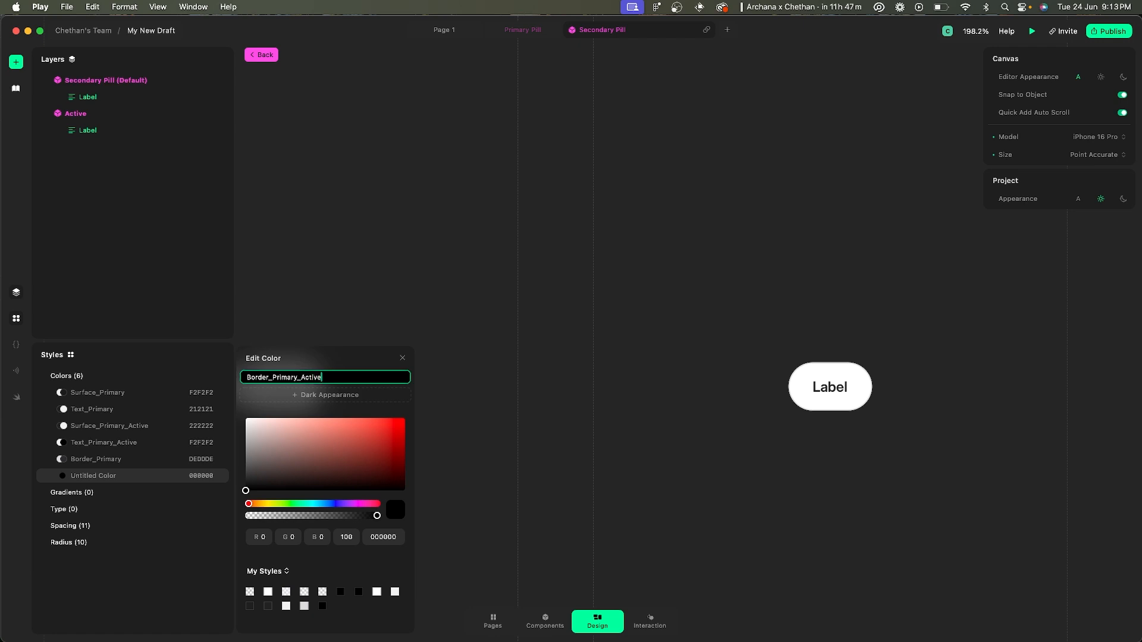
{"action": "key", "text": "Return"}
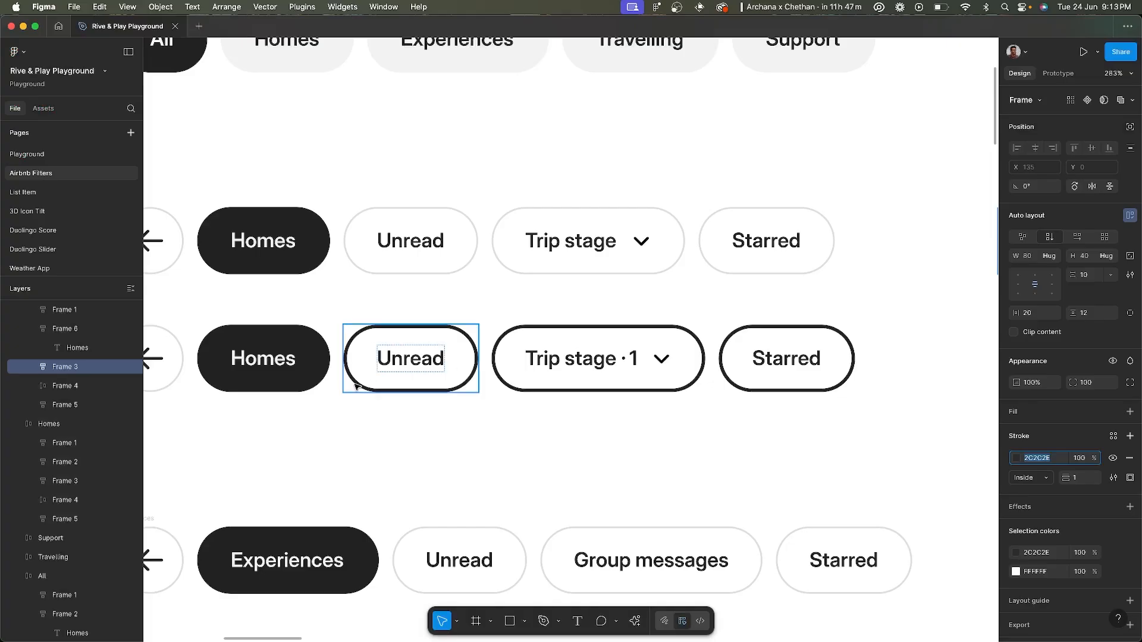
- Look up the light Homes pill's fill in Figma and set Border_Primary_Active's light value to 222222 in Play
{"action": "scroll", "coordinate": [375, 333], "scroll_direction": "down", "scroll_amount": 2}
{"action": "left_click", "coordinate": [374, 319]}
{"action": "left_click", "coordinate": [374, 319]}
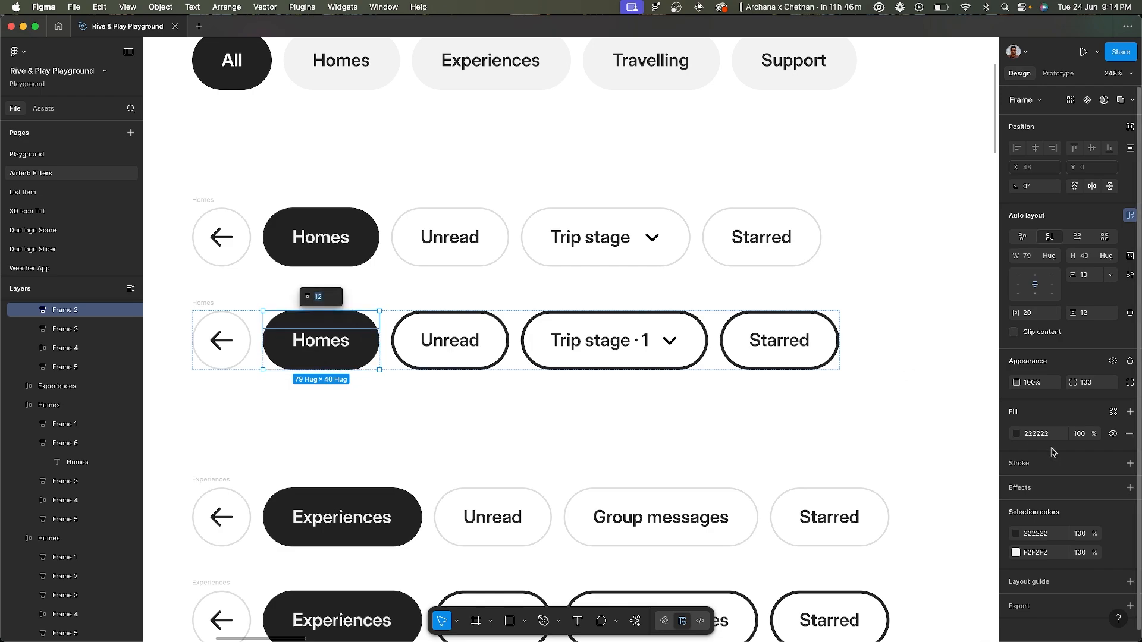
{"action": "key", "text": "super+Tab"}
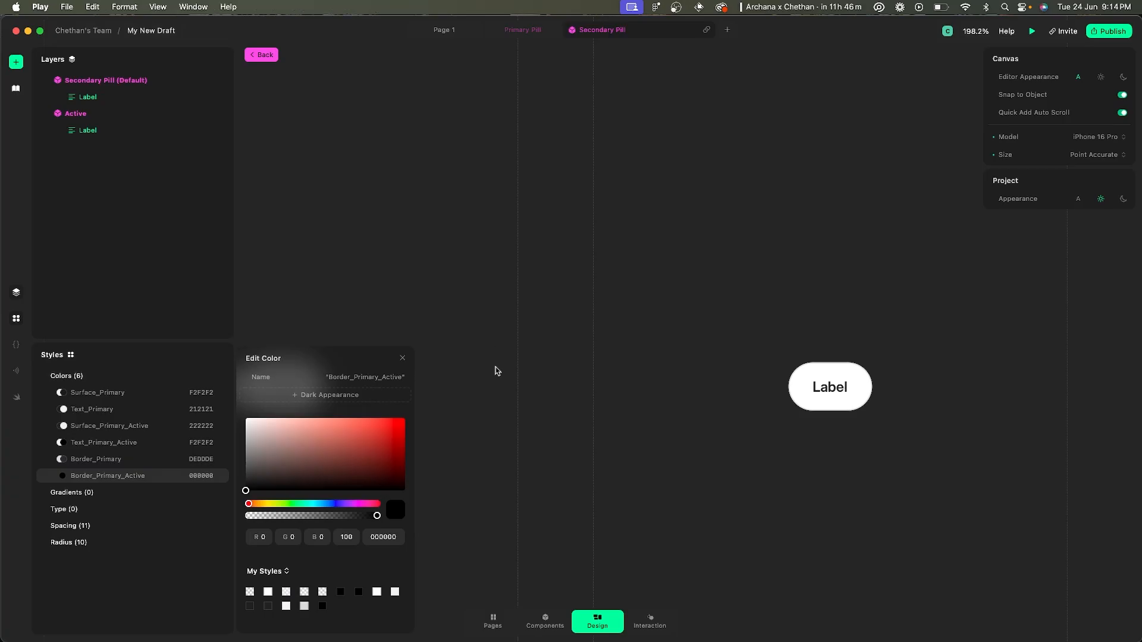
{"action": "left_click", "coordinate": [395, 535]}
{"action": "type", "text": "222222"}
{"action": "key", "text": "Return"}
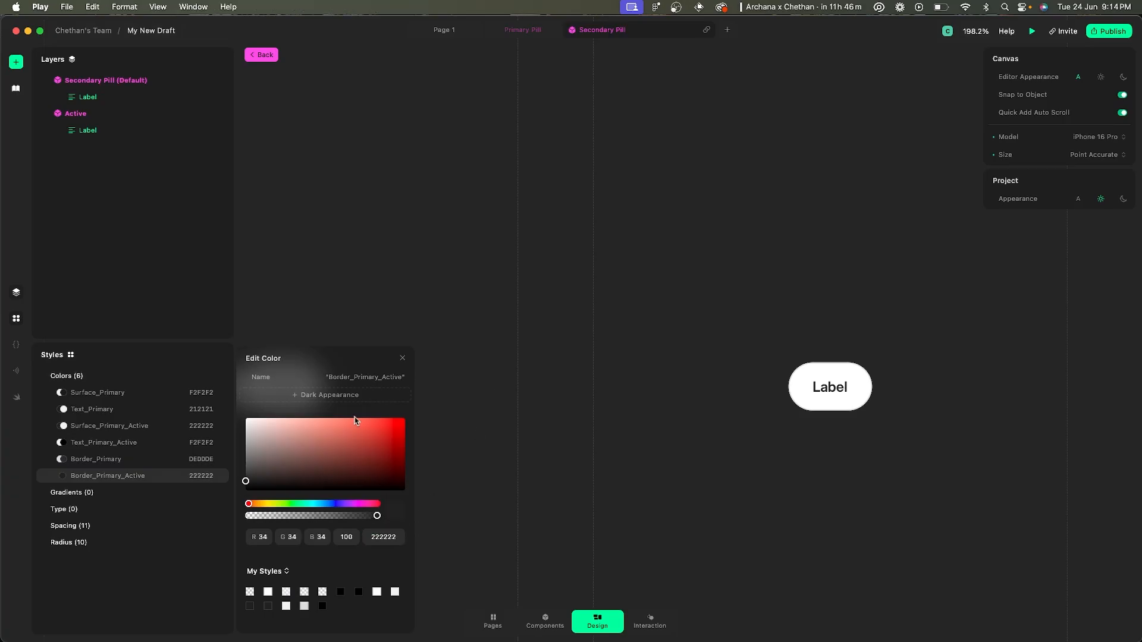
- Switch to Figma and copy the fill value F2F2F2 of the Homes pill in the lower dark Homes row
{"action": "key", "text": "super+Tab"}
{"action": "scroll", "coordinate": [582, 375], "scroll_direction": "right", "scroll_amount": 10}
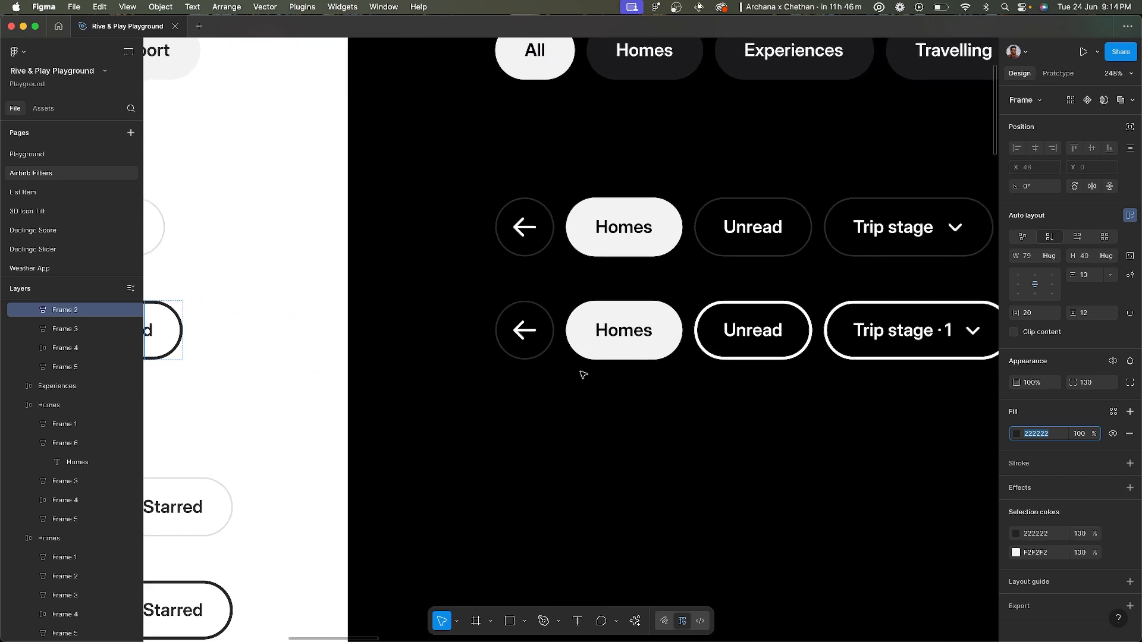
{"action": "left_click", "coordinate": [650, 317]}
{"action": "left_click", "coordinate": [1050, 439]}
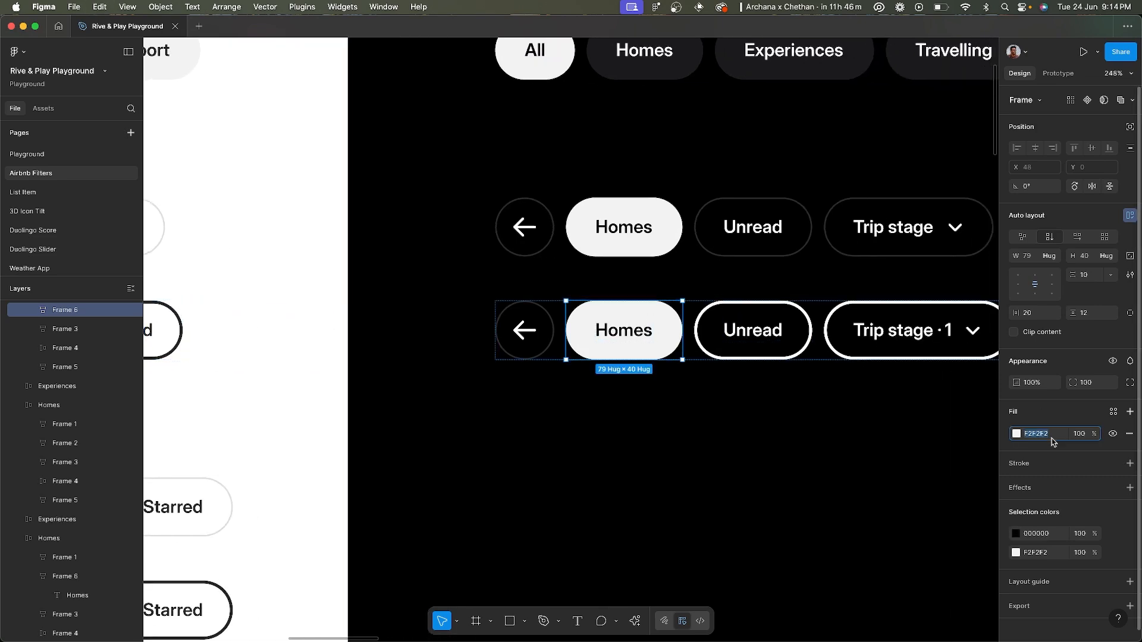
{"action": "left_click", "coordinate": [786, 323]}
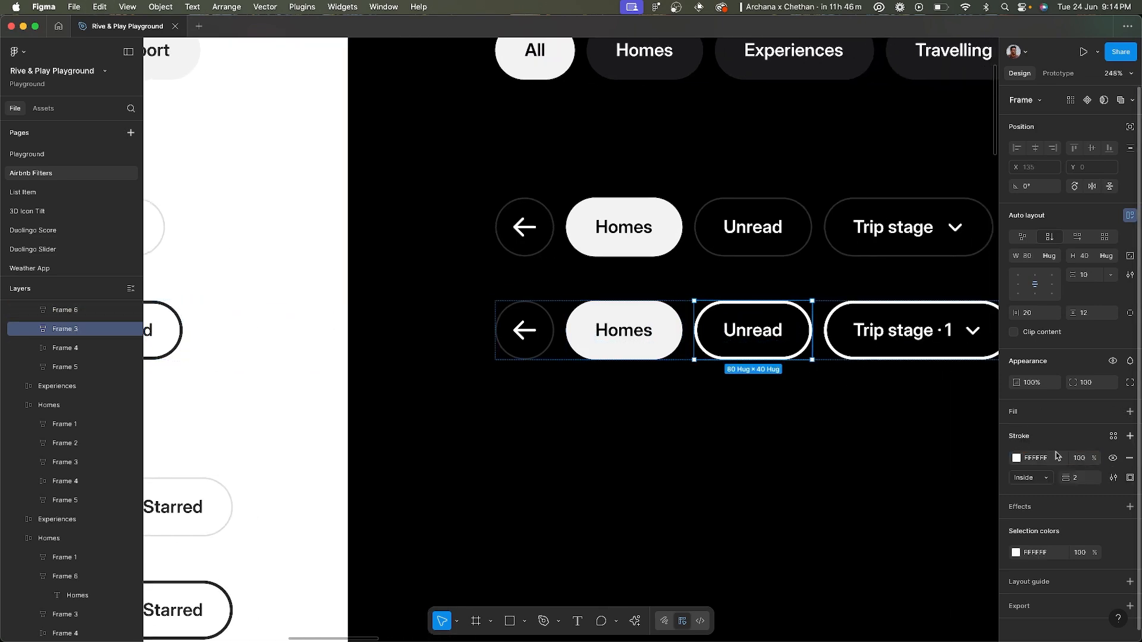
{"action": "left_click", "coordinate": [657, 324]}
{"action": "left_click", "coordinate": [1060, 438]}
{"action": "key", "text": "super+c"}
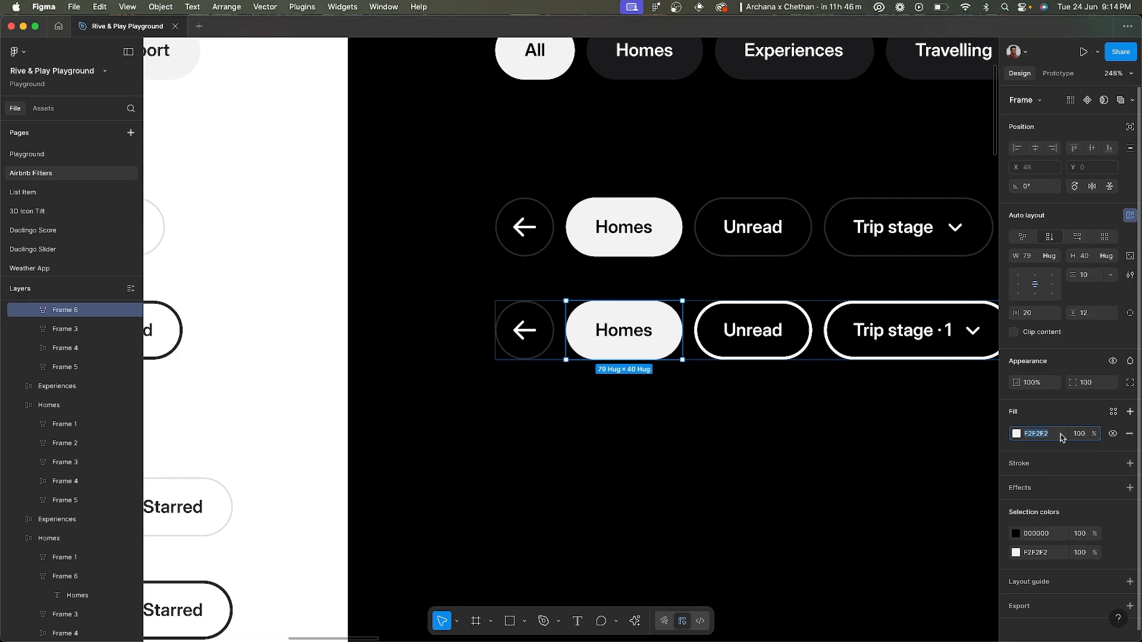
- Return to Play and add a dark appearance to Border_Primary_Active with the value F2F2F2
{"action": "key", "text": "super+Tab"}
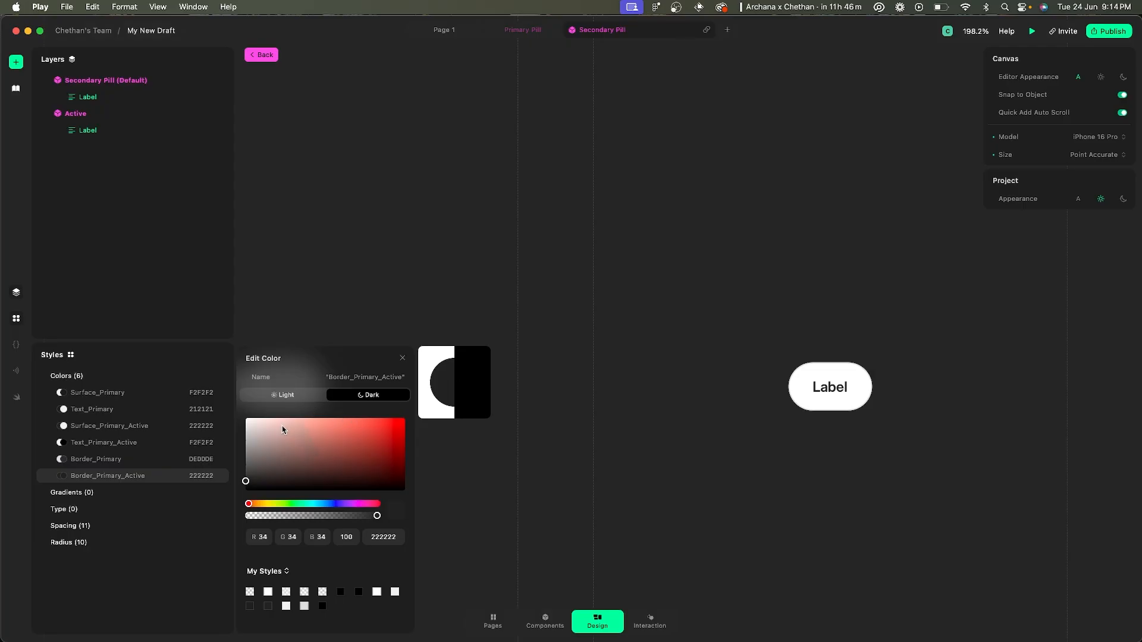
{"action": "left_click", "coordinate": [388, 533]}
{"action": "key", "text": "super+v"}
{"action": "key", "text": "Return"}
{"action": "left_click", "coordinate": [458, 453]}
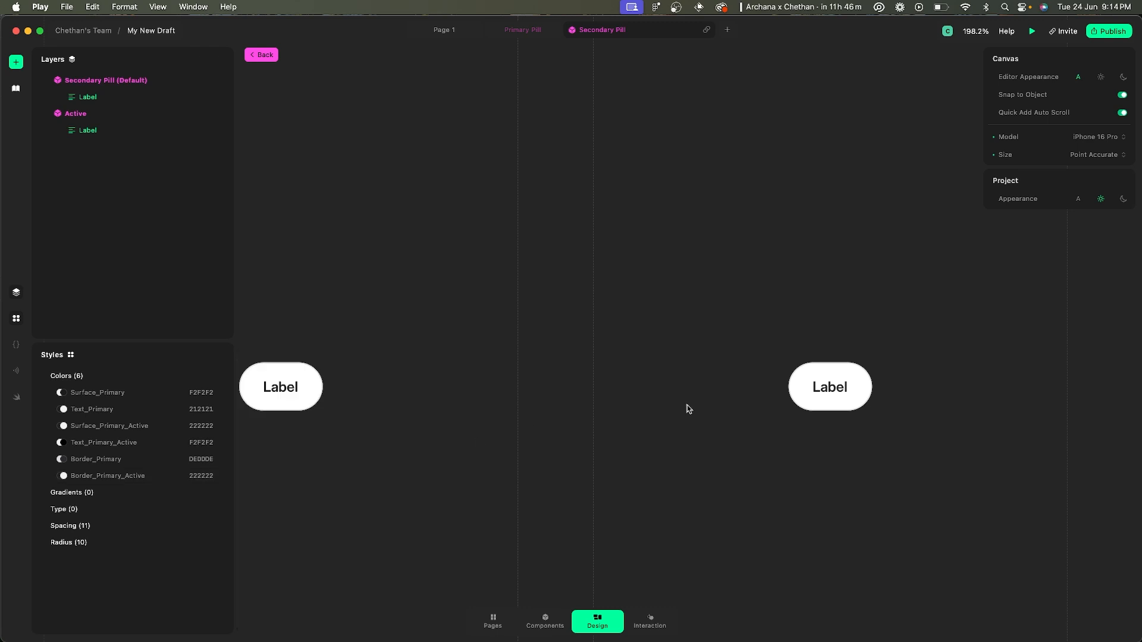
- Set the border width of the Secondary Pill's Active state to 2 pt
{"action": "scroll", "coordinate": [686, 405], "scroll_direction": "down", "scroll_amount": 1}
{"action": "left_click", "coordinate": [826, 370]}
{"action": "scroll", "coordinate": [826, 368], "scroll_direction": "right", "scroll_amount": 4}
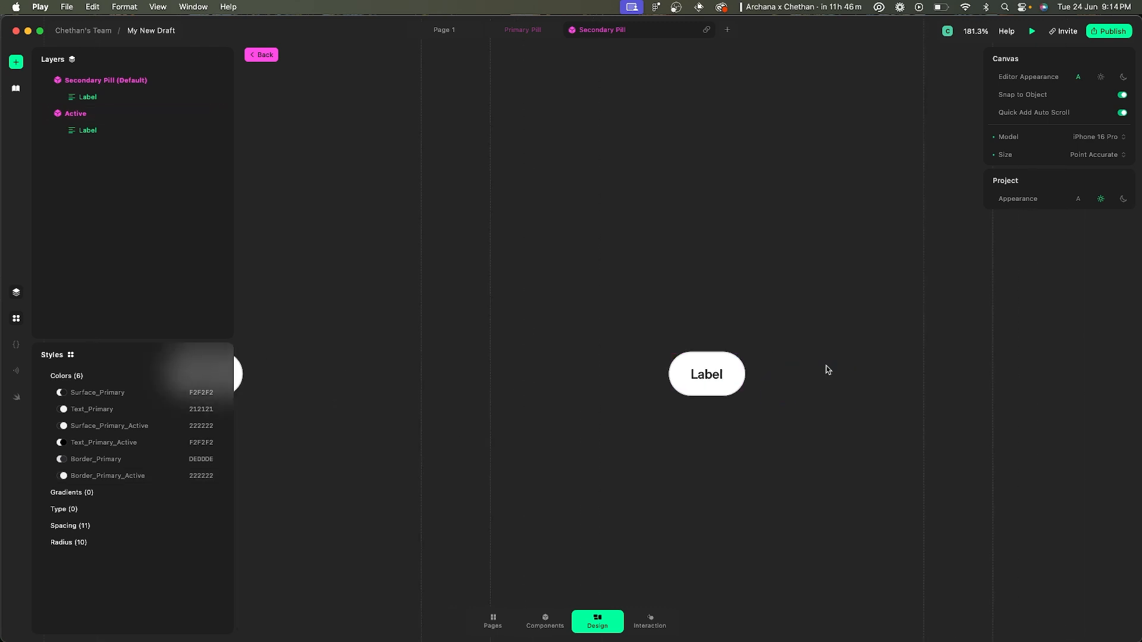
{"action": "left_click", "coordinate": [694, 361]}
{"action": "scroll", "coordinate": [854, 366], "scroll_direction": "right", "scroll_amount": 1}
{"action": "scroll", "coordinate": [1041, 396], "scroll_direction": "down", "scroll_amount": 3}
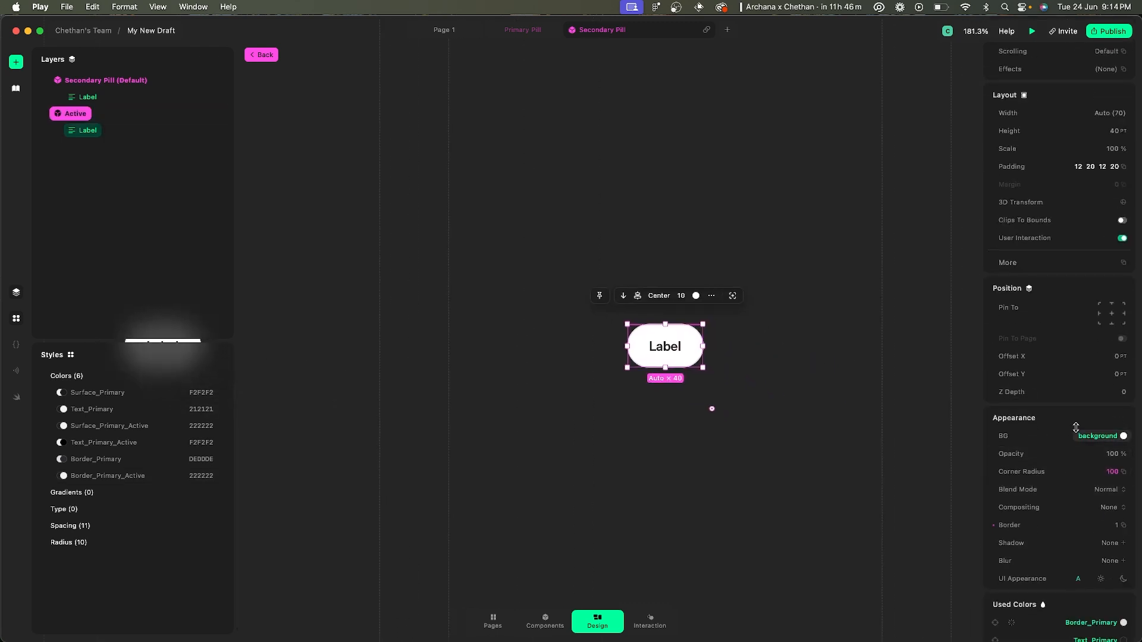
{"action": "left_click", "coordinate": [1122, 526]}
{"action": "left_click", "coordinate": [958, 548]}
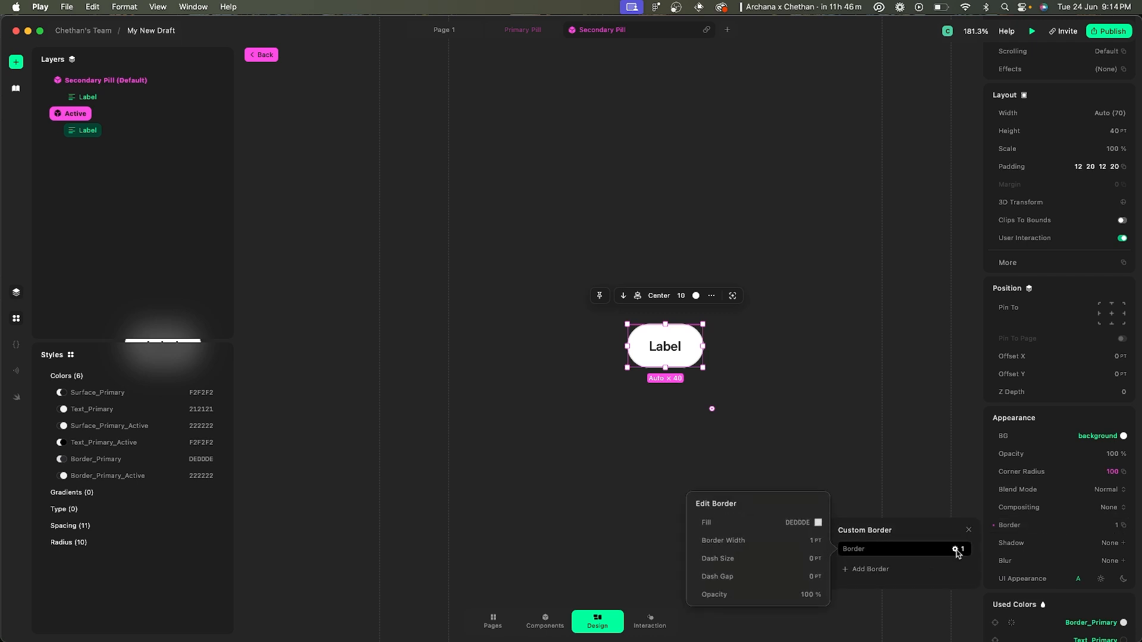
{"action": "left_click", "coordinate": [812, 541]}
{"action": "key", "text": "Up"}
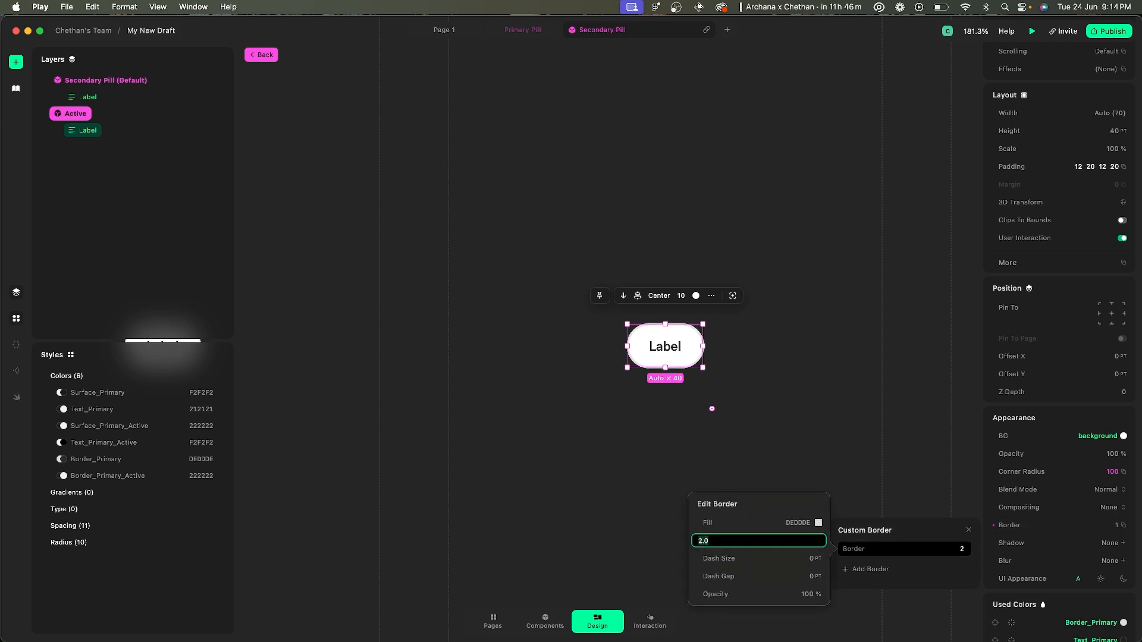
- Apply the Border_Primary_Active color style to the border fill of the Secondary Pill's Active state
{"action": "left_click", "coordinate": [819, 523]}
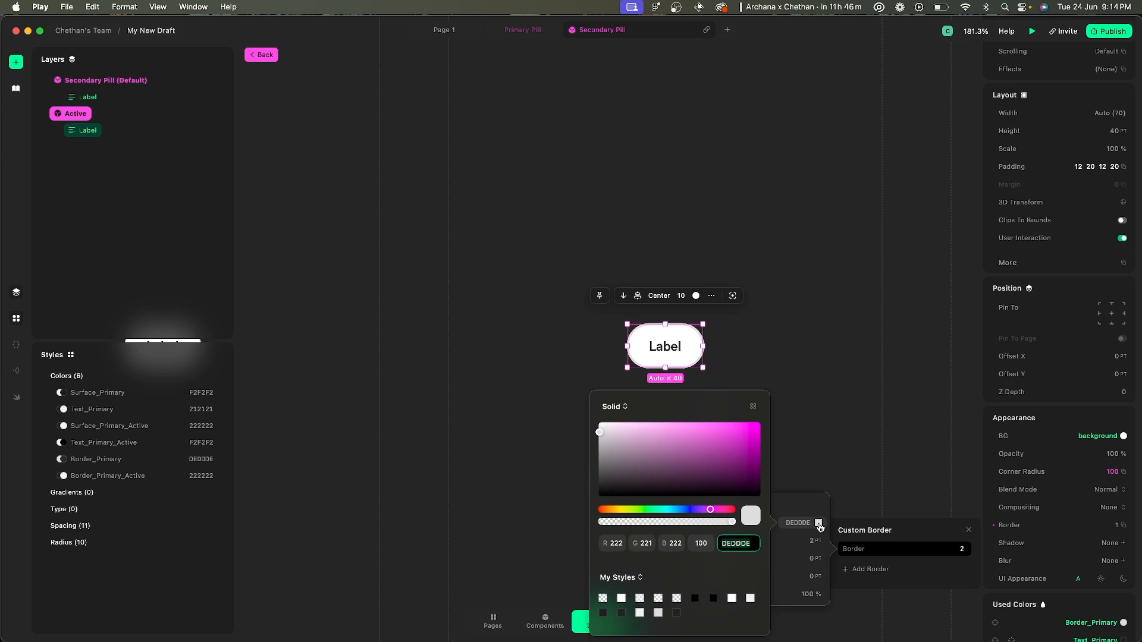
{"action": "left_click", "coordinate": [753, 409]}
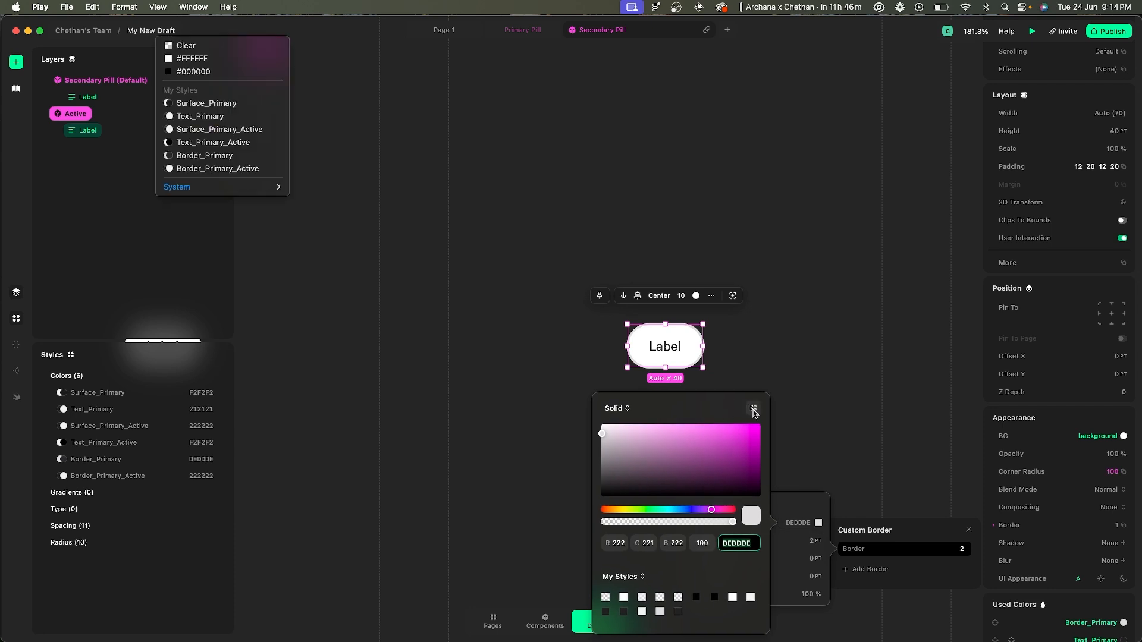
{"action": "left_click", "coordinate": [203, 169]}
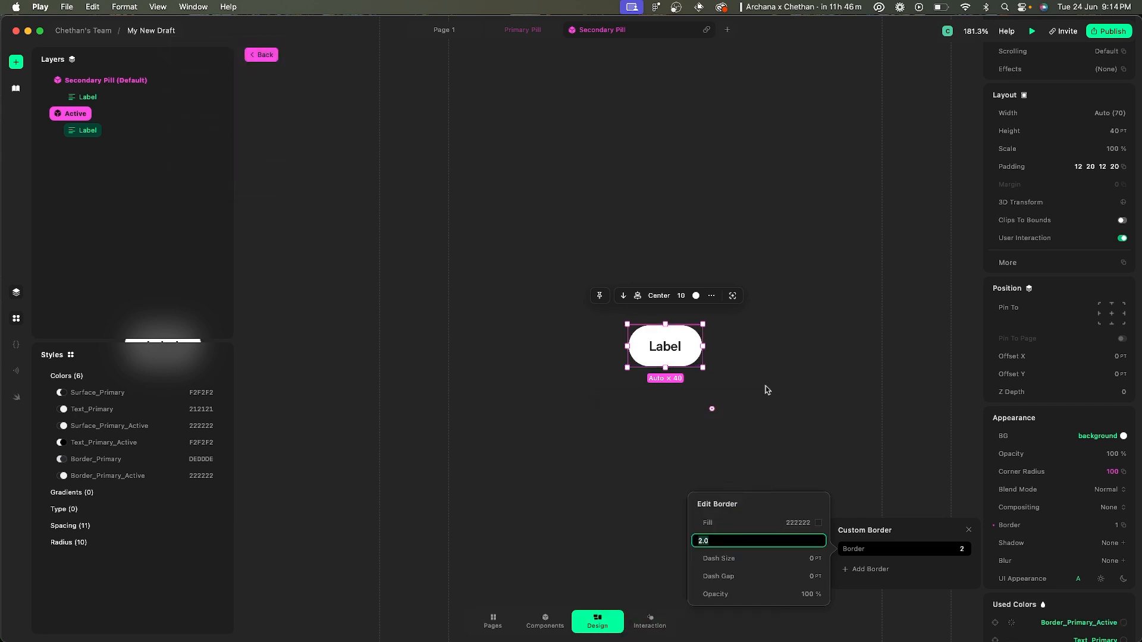
{"action": "left_click", "coordinate": [785, 355]}
- Inspect the border of the Secondary Pill's Active state up close
{"action": "scroll", "coordinate": [718, 314], "scroll_direction": "up", "scroll_amount": 5}
{"action": "left_click", "coordinate": [736, 324]}
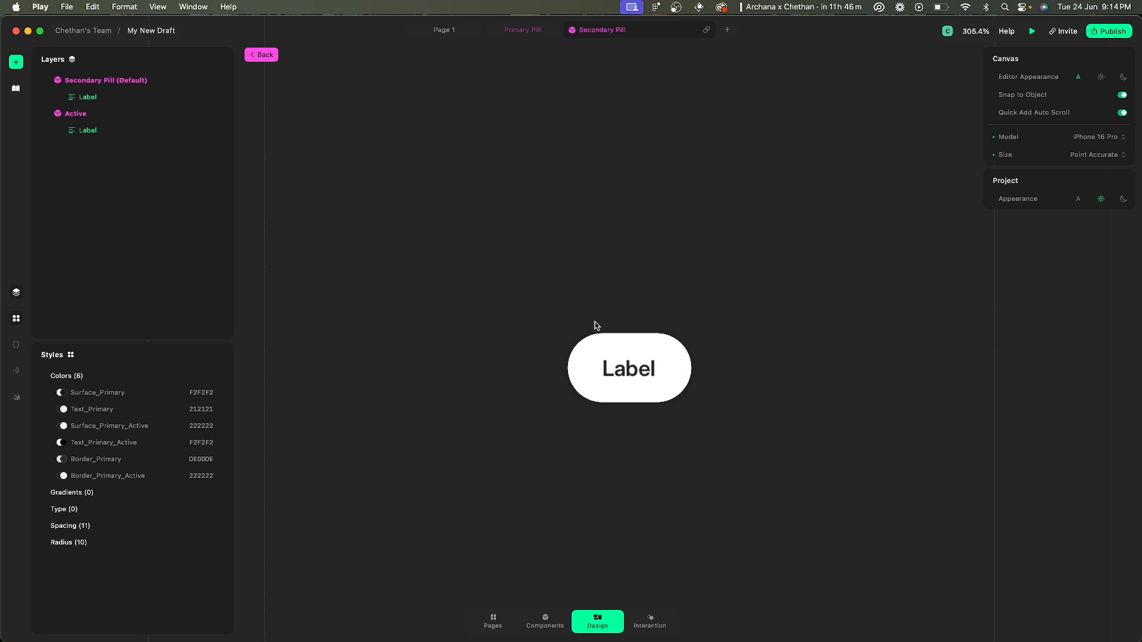
{"action": "scroll", "coordinate": [577, 344], "scroll_direction": "up", "scroll_amount": 5}
{"action": "left_click", "coordinate": [587, 354]}
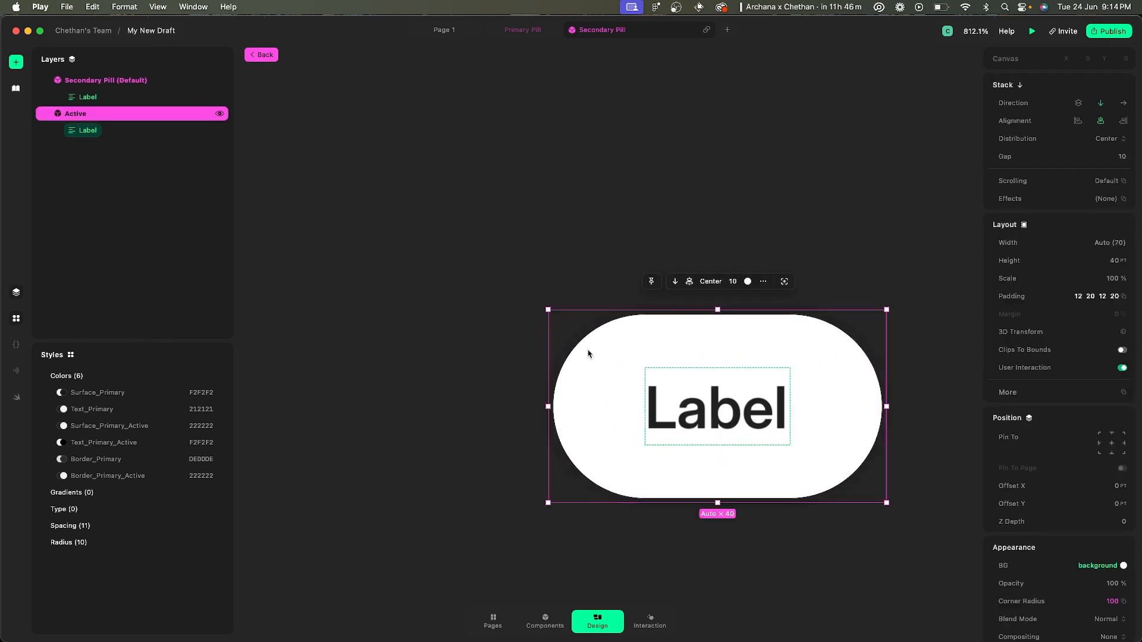
{"action": "left_click", "coordinate": [441, 373]}
{"action": "scroll", "coordinate": [441, 373], "scroll_direction": "down", "scroll_amount": 10}
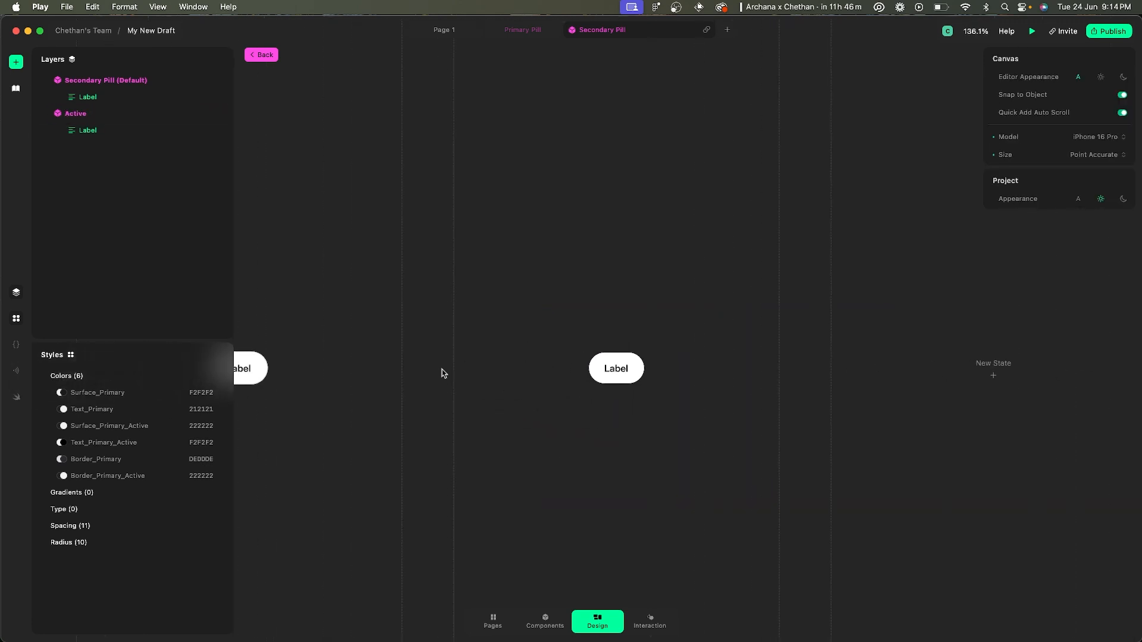
- Go to Page 1 and delete both Primary Pill instances from the page
{"action": "left_click", "coordinate": [451, 33]}
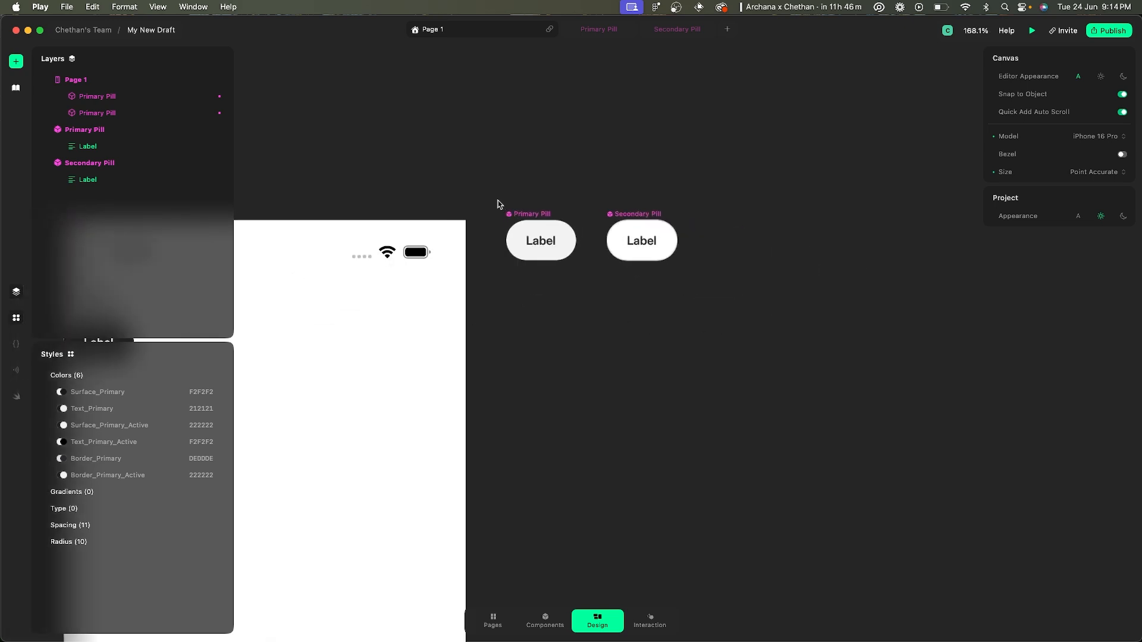
{"action": "scroll", "coordinate": [500, 205], "scroll_direction": "left", "scroll_amount": 5}
{"action": "left_click", "coordinate": [355, 285]}
{"action": "left_click", "coordinate": [359, 337], "text": "shift"}
{"action": "key", "text": "Delete"}
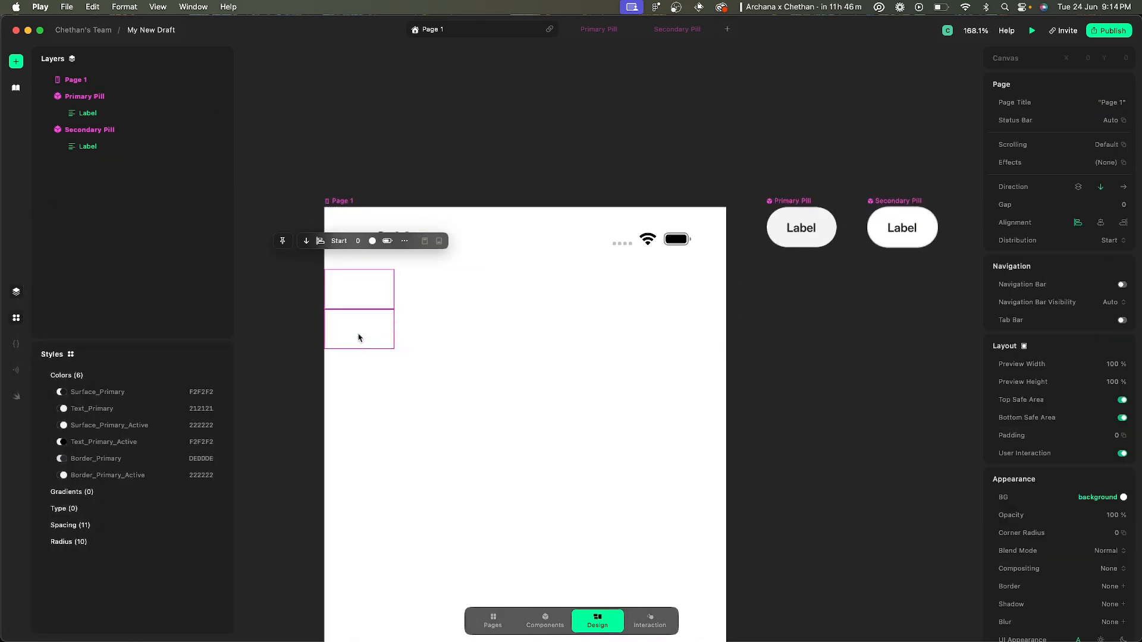
- Place a Secondary Pill instance on Page 1, duplicate it, and switch the duplicate to the Active state
{"action": "left_click_drag", "start_coordinate": [876, 201], "coordinate": [489, 326]}
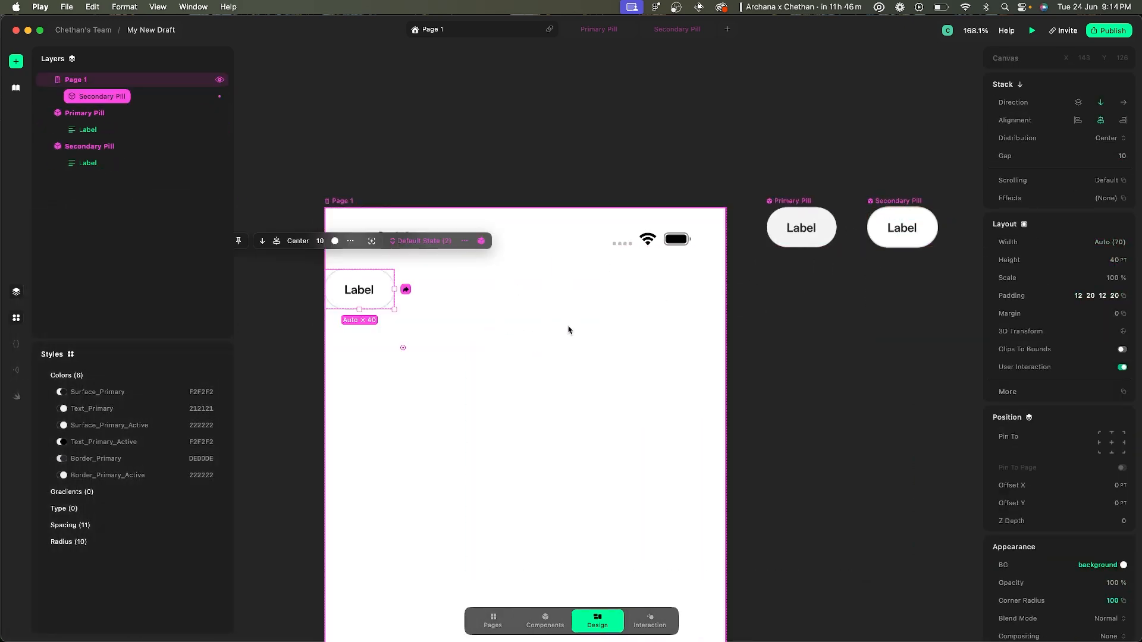
{"action": "key", "text": "super+d"}
{"action": "left_click", "coordinate": [438, 284]}
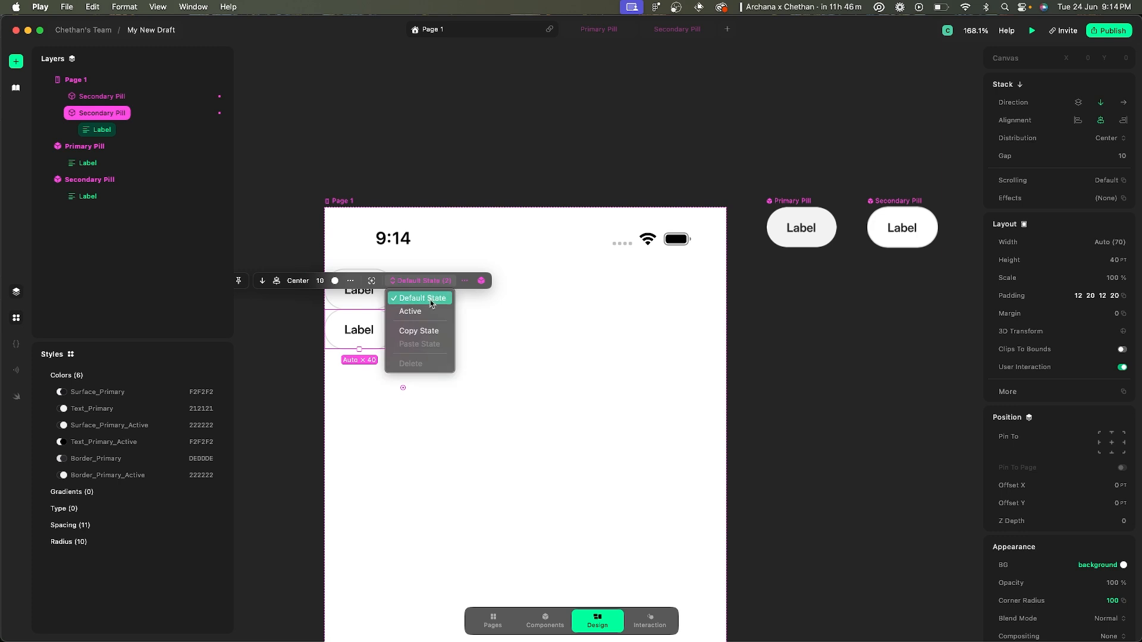
{"action": "left_click", "coordinate": [429, 312]}
{"action": "left_click", "coordinate": [486, 319]}
{"action": "scroll", "coordinate": [487, 319], "scroll_direction": "up", "scroll_amount": 5}
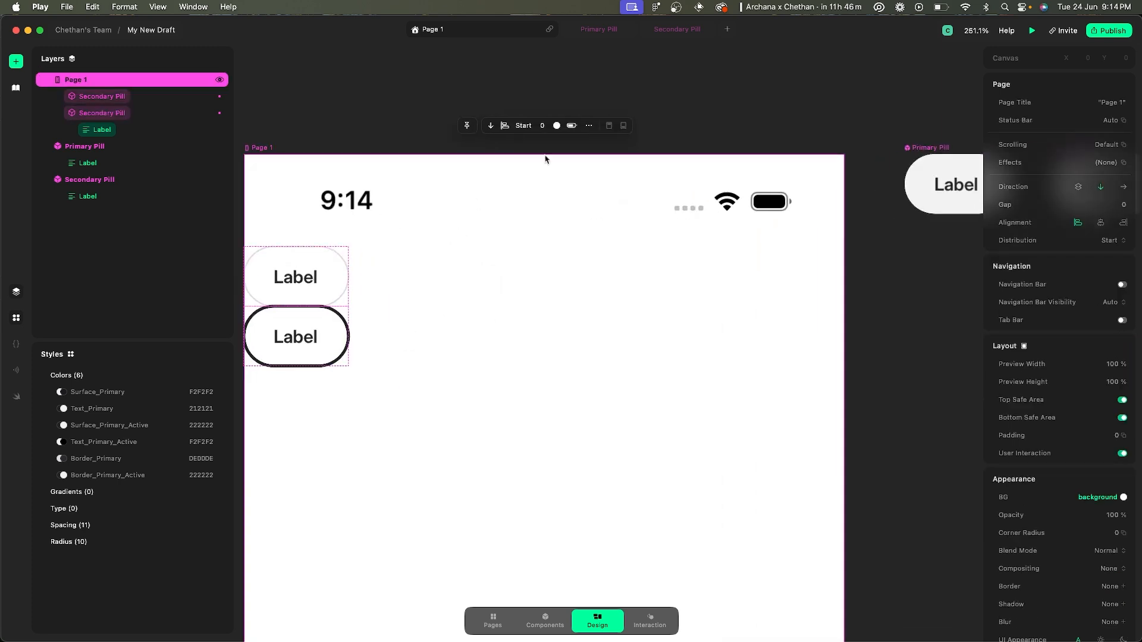
{"action": "scroll", "coordinate": [421, 89], "scroll_direction": "left", "scroll_amount": 3}
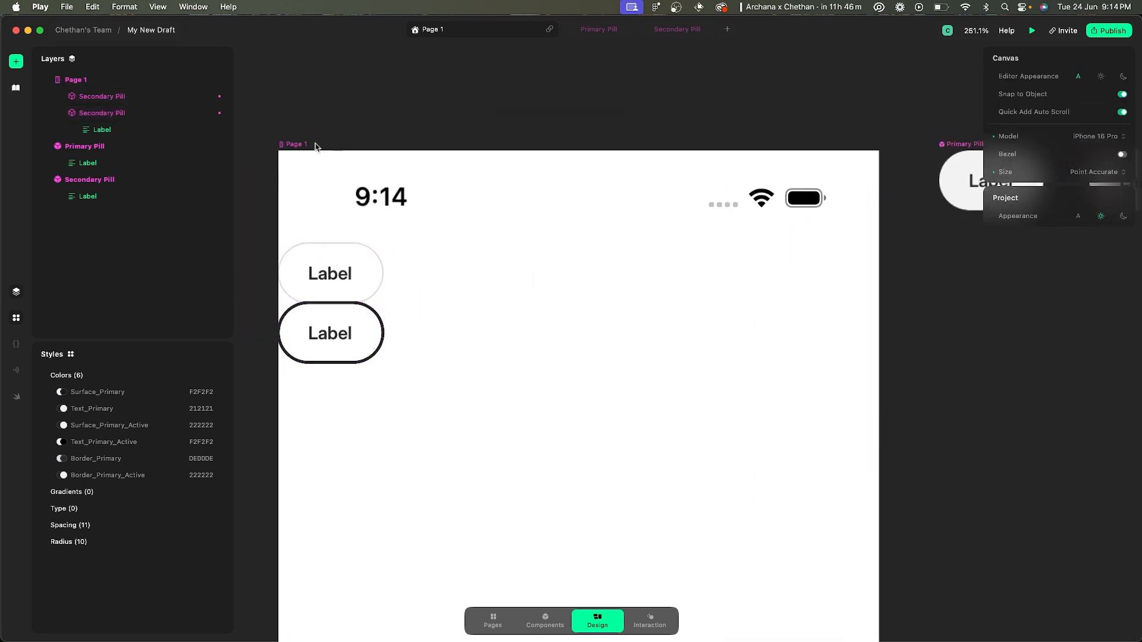
- Preview Page 1 in the iPhone 16 Pro simulator and switch the preview to dark appearance
{"action": "left_click", "coordinate": [1030, 33]}
{"action": "left_click", "coordinate": [992, 119]}
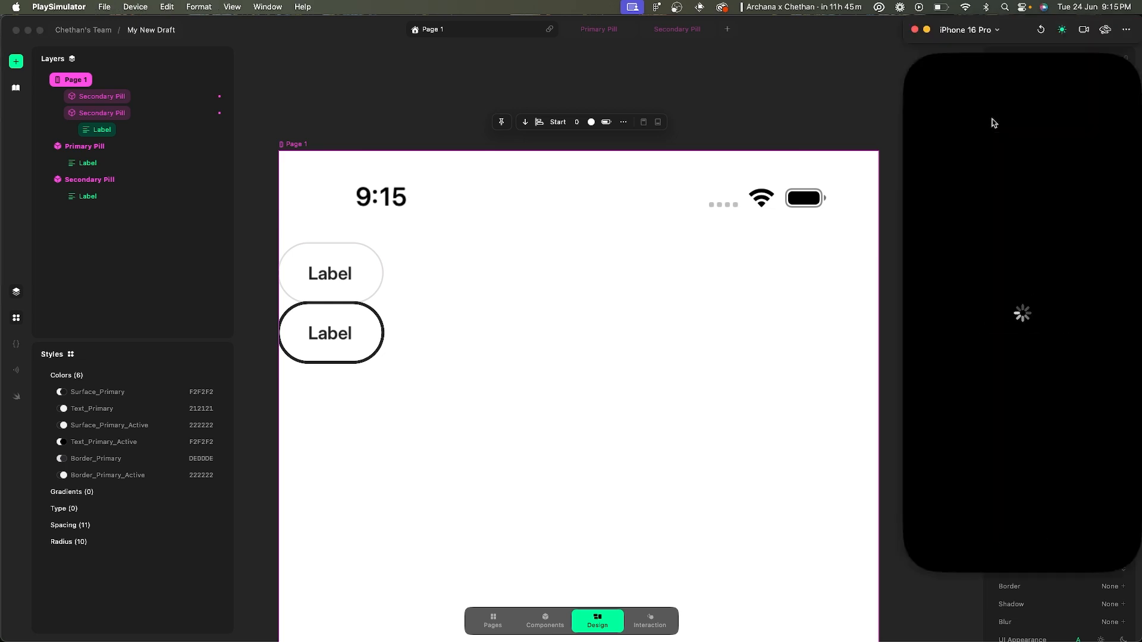
{"action": "left_click_drag", "start_coordinate": [879, 76], "coordinate": [860, 65]}
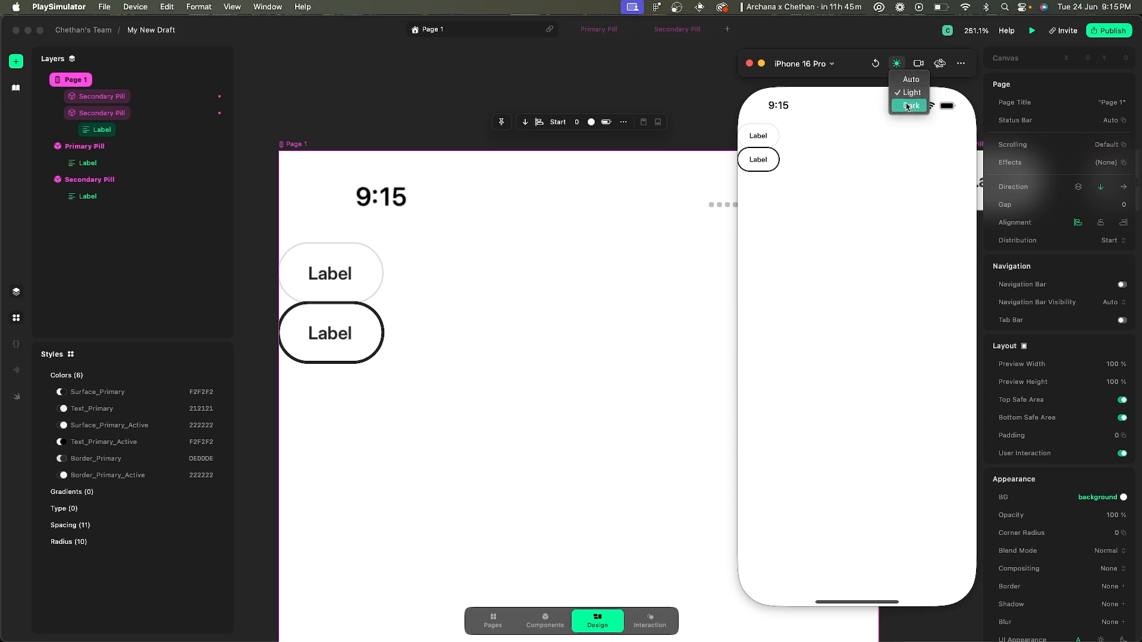
{"action": "left_click", "coordinate": [896, 64]}
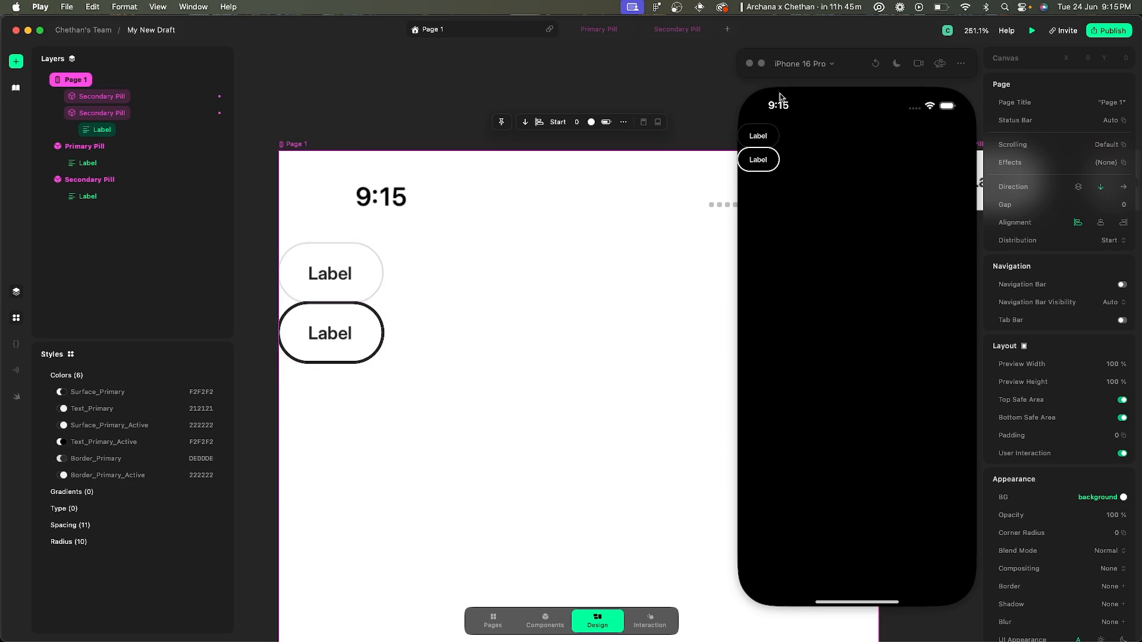
- Close the simulator preview and switch to Figma to examine the light-mode Trip stage pills in their default and active versions
{"action": "left_click", "coordinate": [749, 63]}
{"action": "key", "text": "super+Tab"}
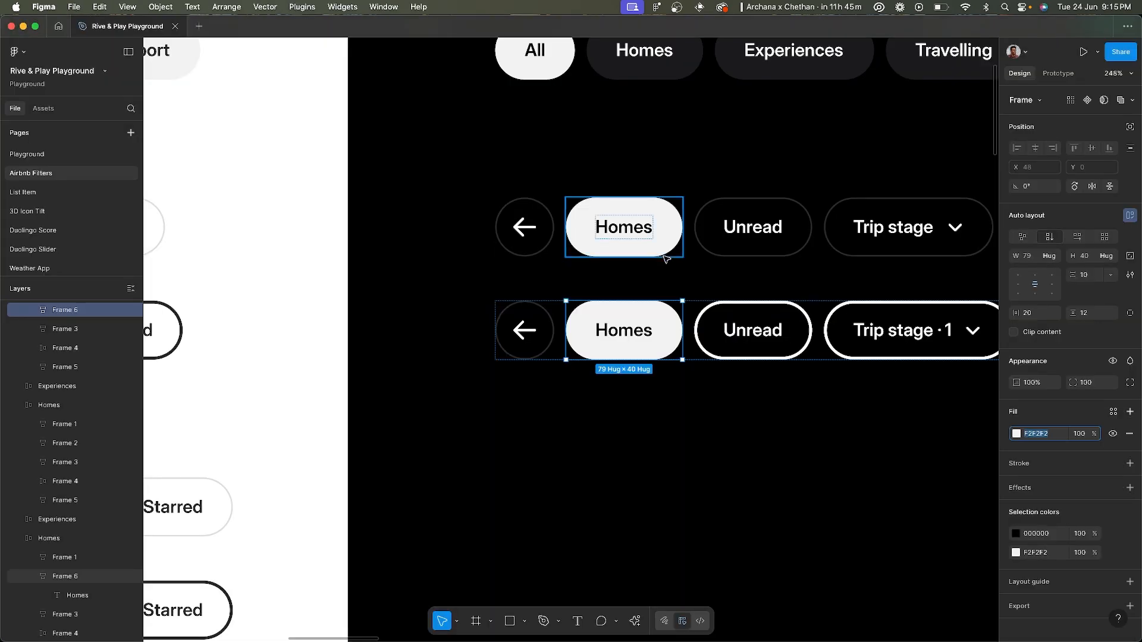
{"action": "scroll", "coordinate": [665, 261], "scroll_direction": "down", "scroll_amount": 5}
{"action": "scroll", "coordinate": [665, 261], "scroll_direction": "left", "scroll_amount": 5}
{"action": "scroll", "coordinate": [503, 279], "scroll_direction": "up", "scroll_amount": 5}
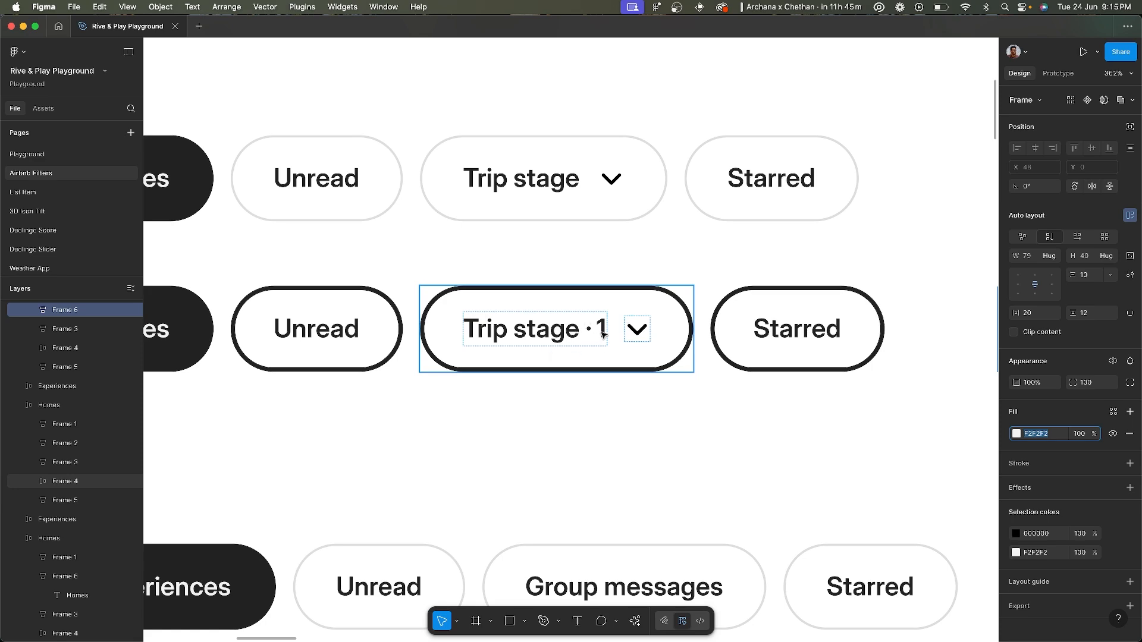
{"action": "scroll", "coordinate": [569, 325], "scroll_direction": "down", "scroll_amount": 5}
{"action": "scroll", "coordinate": [569, 281], "scroll_direction": "up", "scroll_amount": 5}
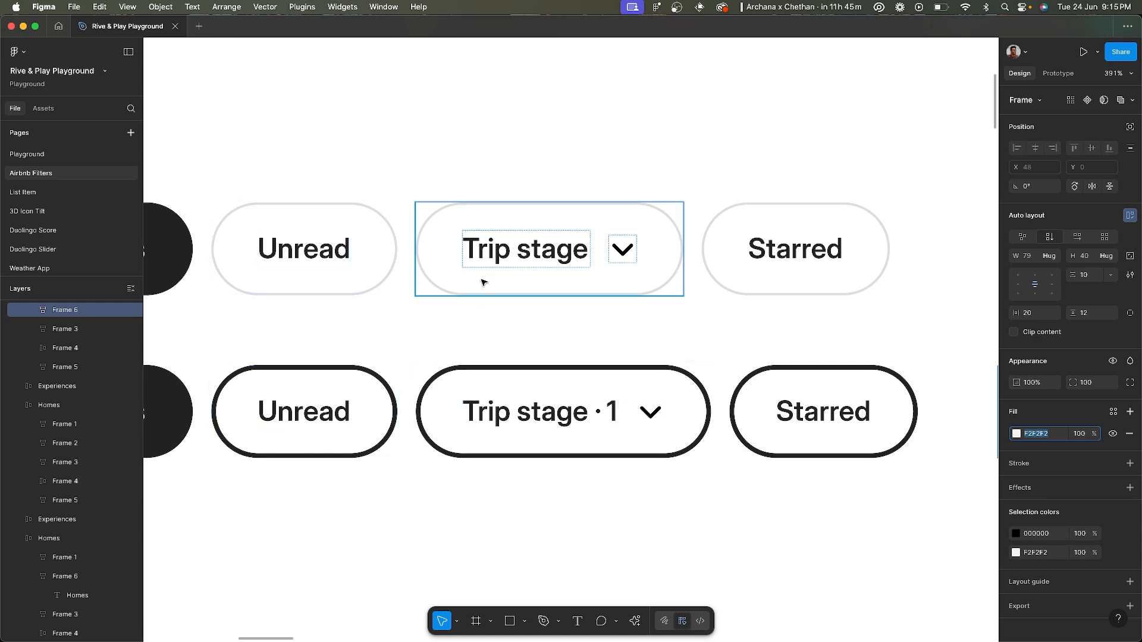
- Compare the Secondary Pill component in Play with the Trip stage pill in Figma, ending in Figma
{"action": "key", "text": "super+Tab"}
{"action": "scroll", "coordinate": [483, 283], "scroll_direction": "down", "scroll_amount": 4}
{"action": "scroll", "coordinate": [483, 283], "scroll_direction": "right", "scroll_amount": 2}
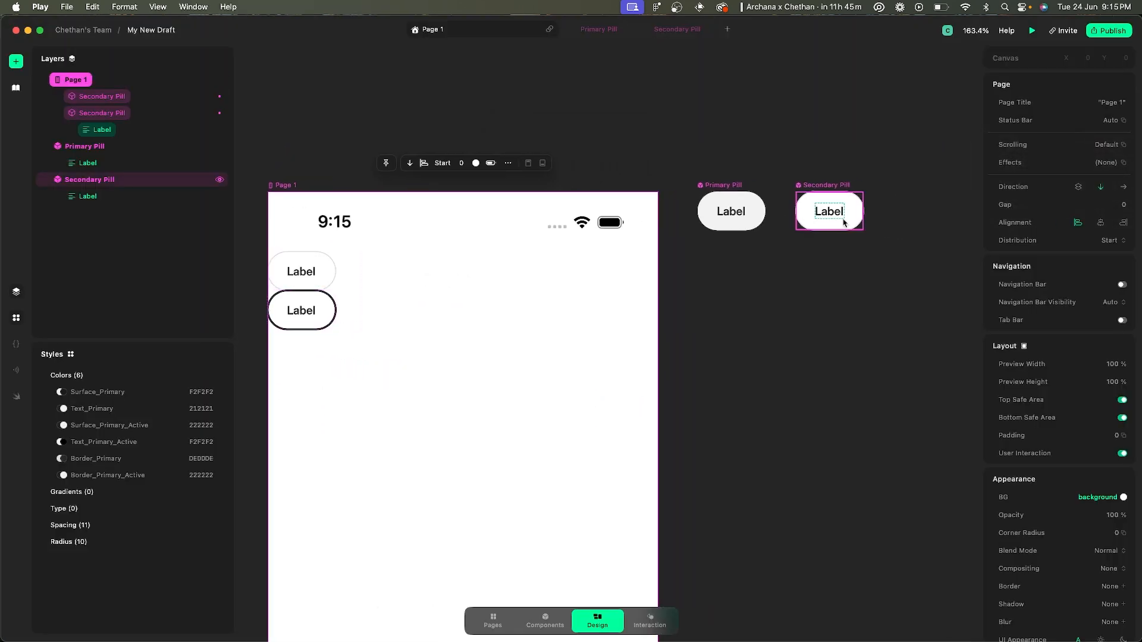
{"action": "left_click", "coordinate": [819, 188]}
{"action": "key", "text": "super+Tab"}
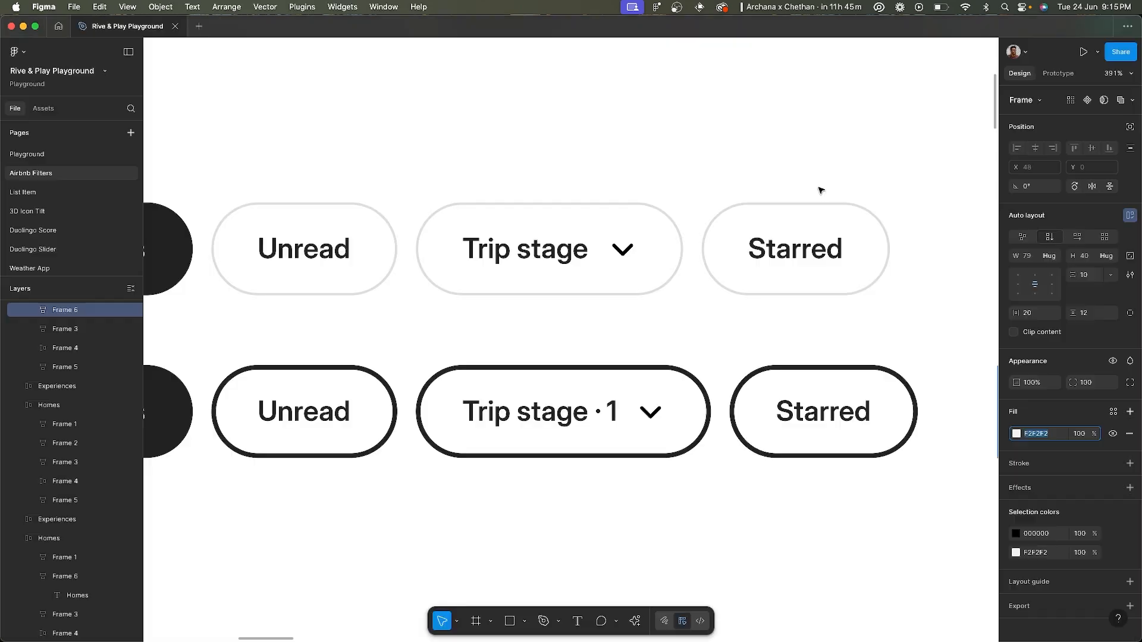
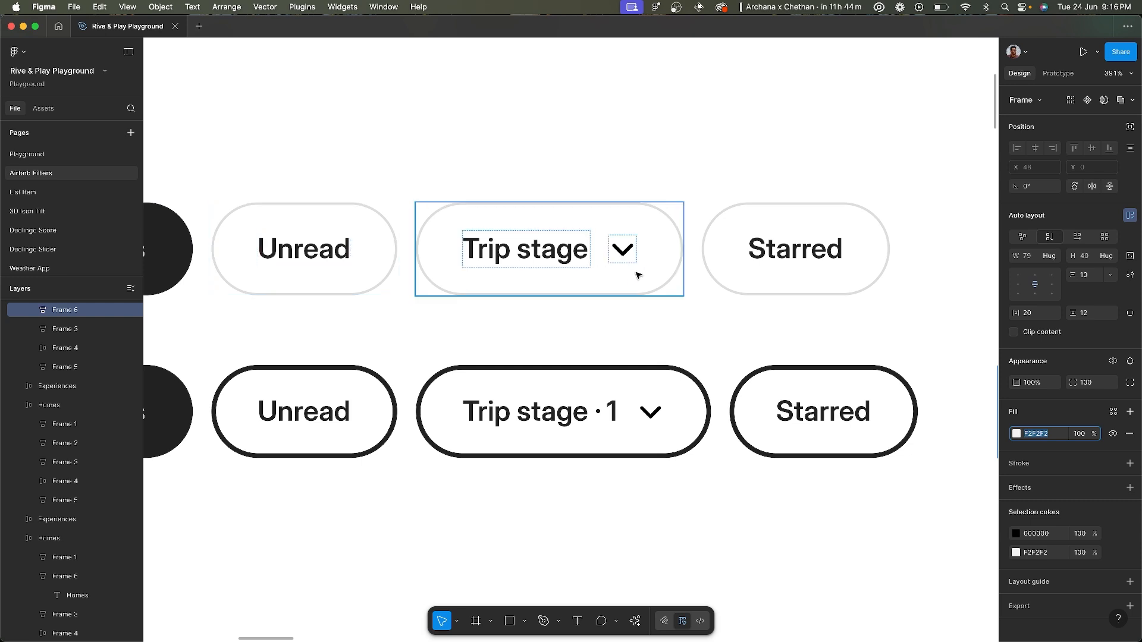
- Copy the CaretDown icon from the default Trip stage pill in Figma and return to Play
{"action": "left_click", "coordinate": [632, 247]}
{"action": "left_click", "coordinate": [599, 249]}
{"action": "left_click", "coordinate": [557, 252]}
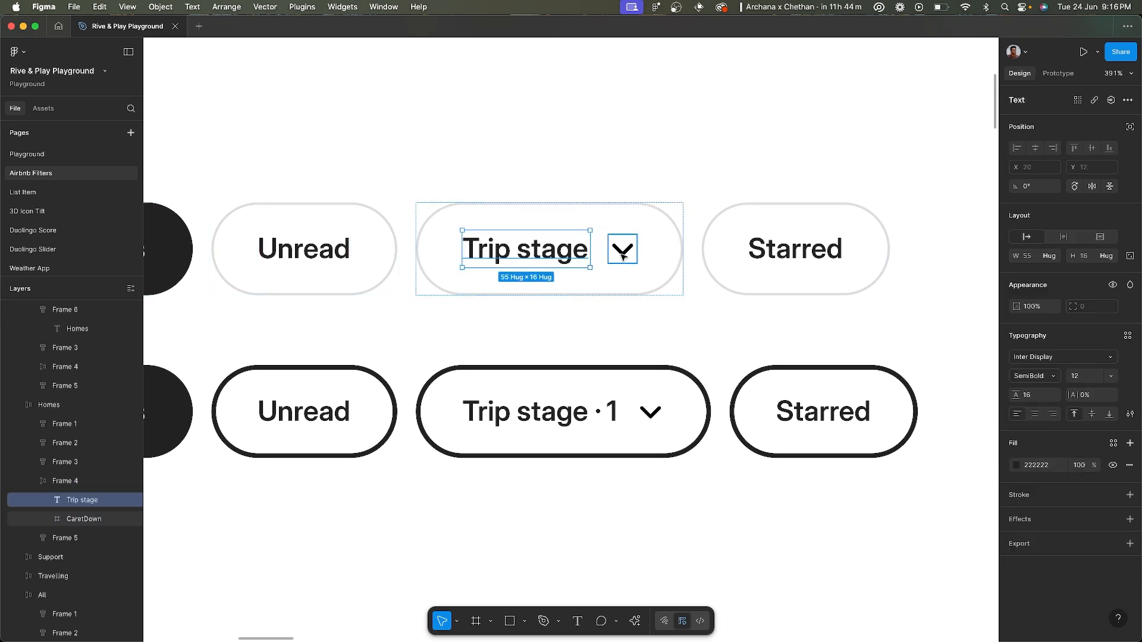
{"action": "left_click", "coordinate": [622, 249]}
{"action": "key", "text": "super+c"}
{"action": "key", "text": "super+Tab"}
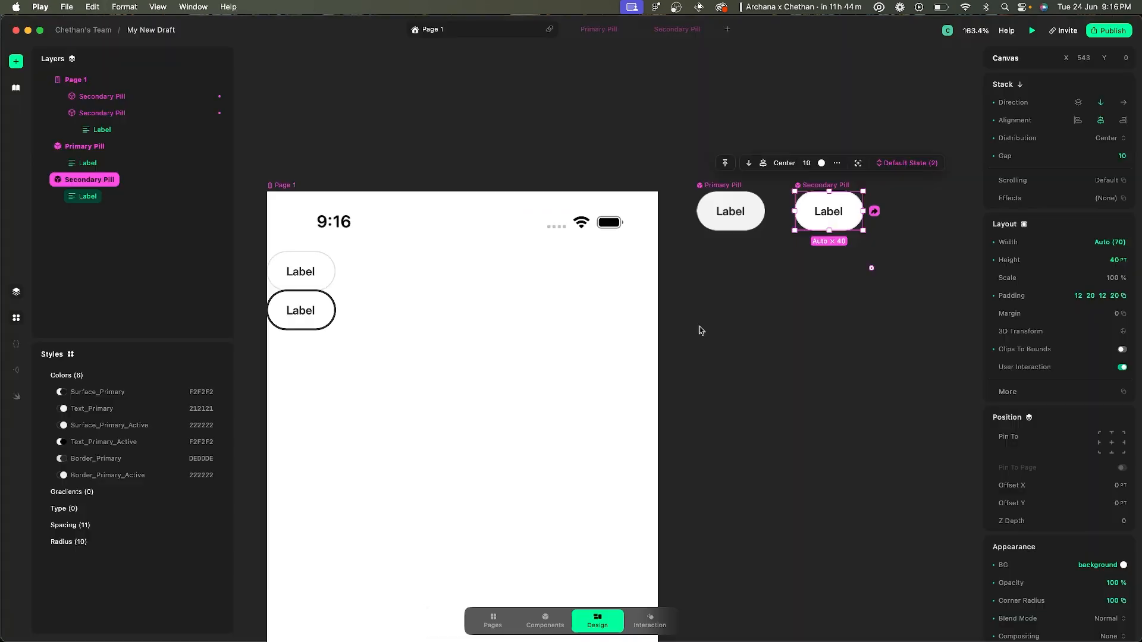
- Open the Secondary Pill component for editing and try to paste the copied icon into its default state
{"action": "left_click", "coordinate": [801, 286]}
{"action": "scroll", "coordinate": [801, 286], "scroll_direction": "right", "scroll_amount": 2}
{"action": "scroll", "coordinate": [732, 214], "scroll_direction": "up", "scroll_amount": 3}
{"action": "left_click", "coordinate": [730, 214]}
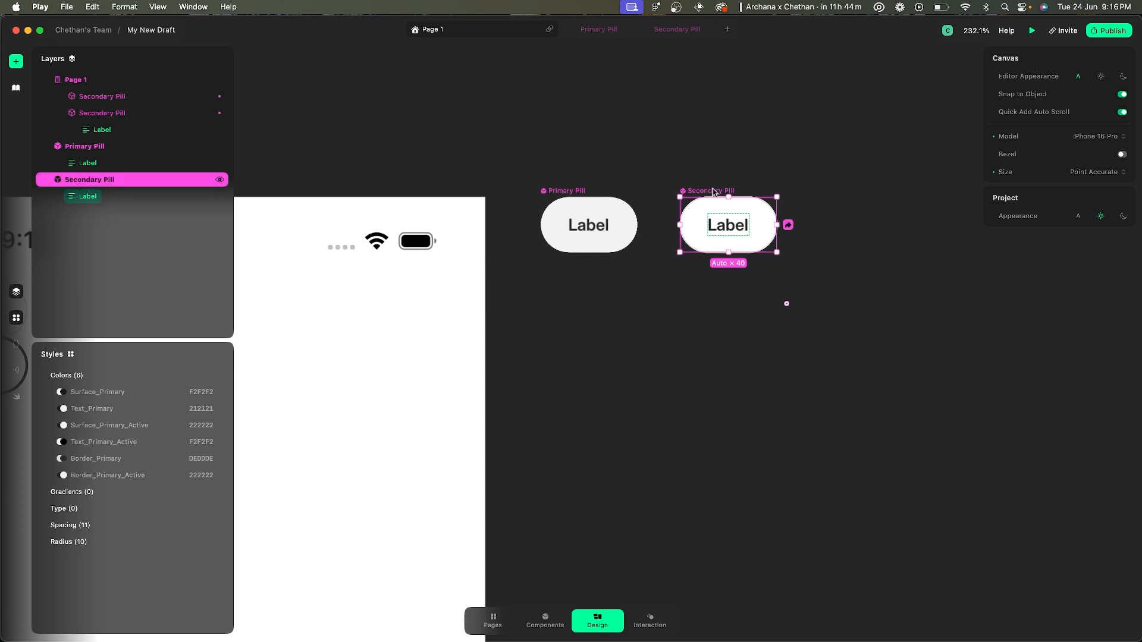
{"action": "left_click", "coordinate": [788, 225]}
{"action": "left_click", "coordinate": [387, 79]}
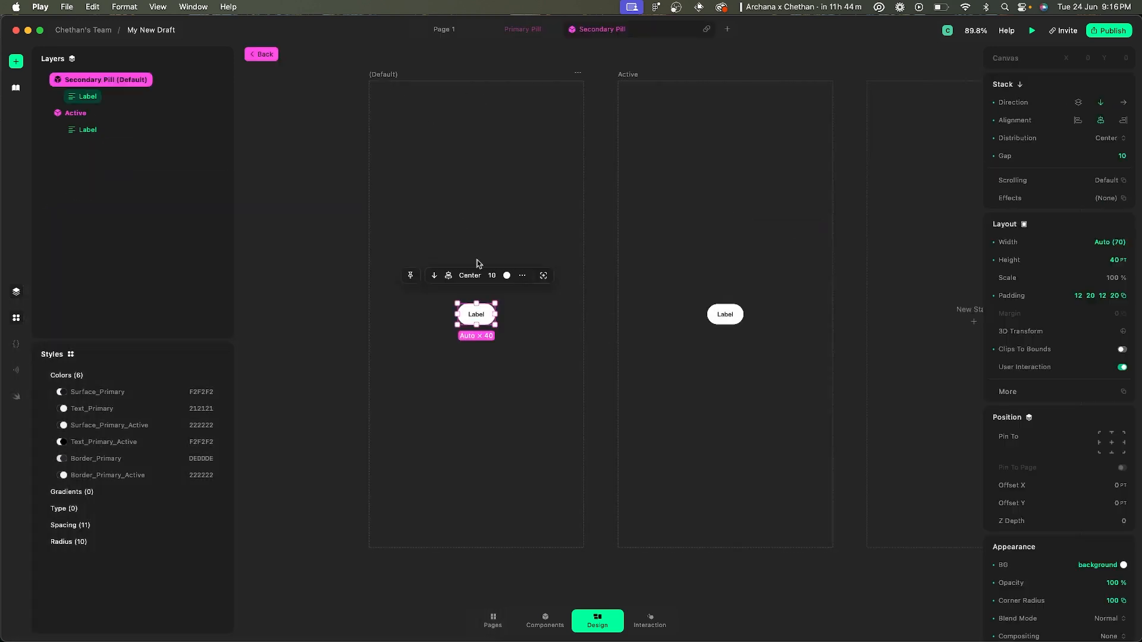
{"action": "scroll", "coordinate": [507, 326], "scroll_direction": "up", "scroll_amount": 5}
{"action": "key", "text": "super+v"}
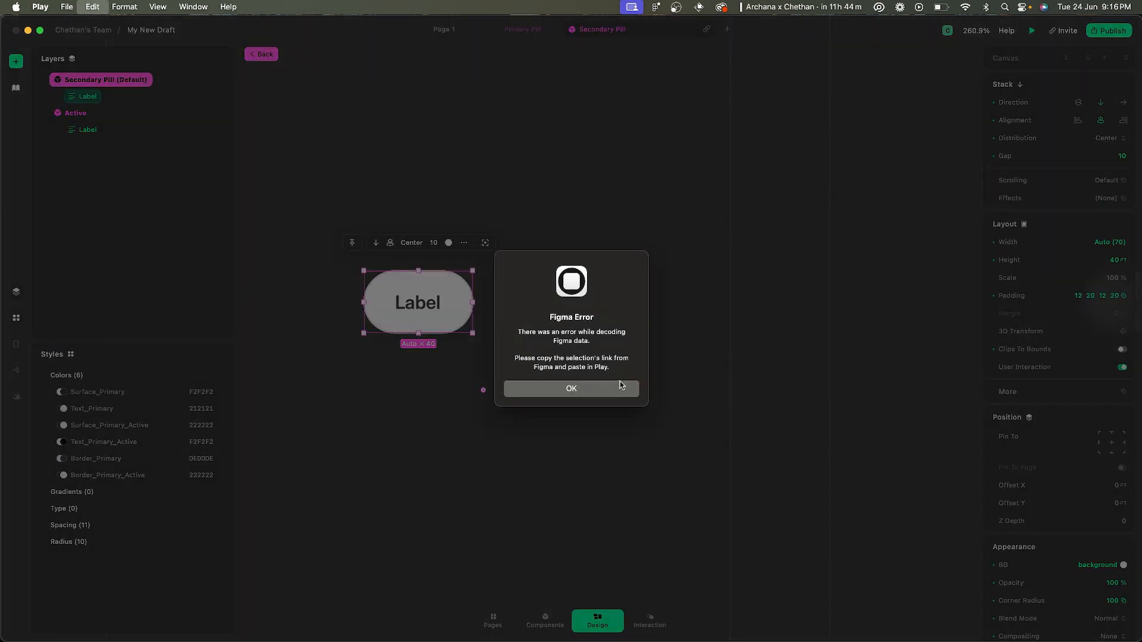
{"action": "left_click", "coordinate": [612, 391]}
- Copy the link to the CaretDown icon in Figma and paste it into the Secondary Pill's default state in Play
{"action": "key", "text": "super+Tab"}
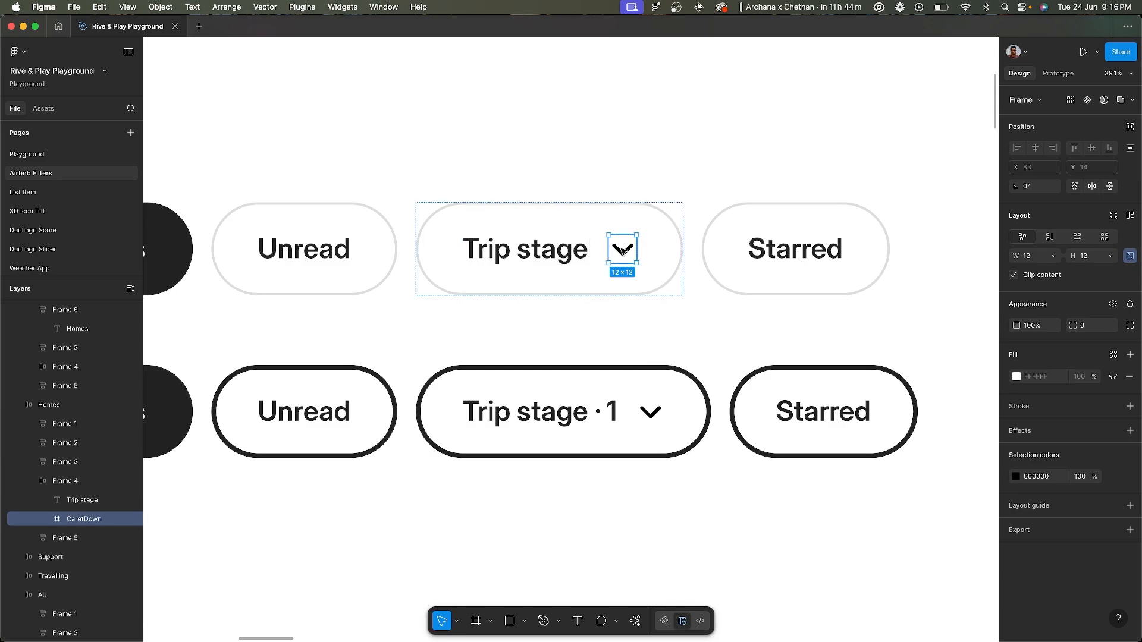
{"action": "right_click", "coordinate": [620, 250]}
{"action": "mouse_move", "coordinate": [666, 244]}
{"action": "left_click", "coordinate": [783, 285]}
{"action": "key", "text": "super+Tab"}
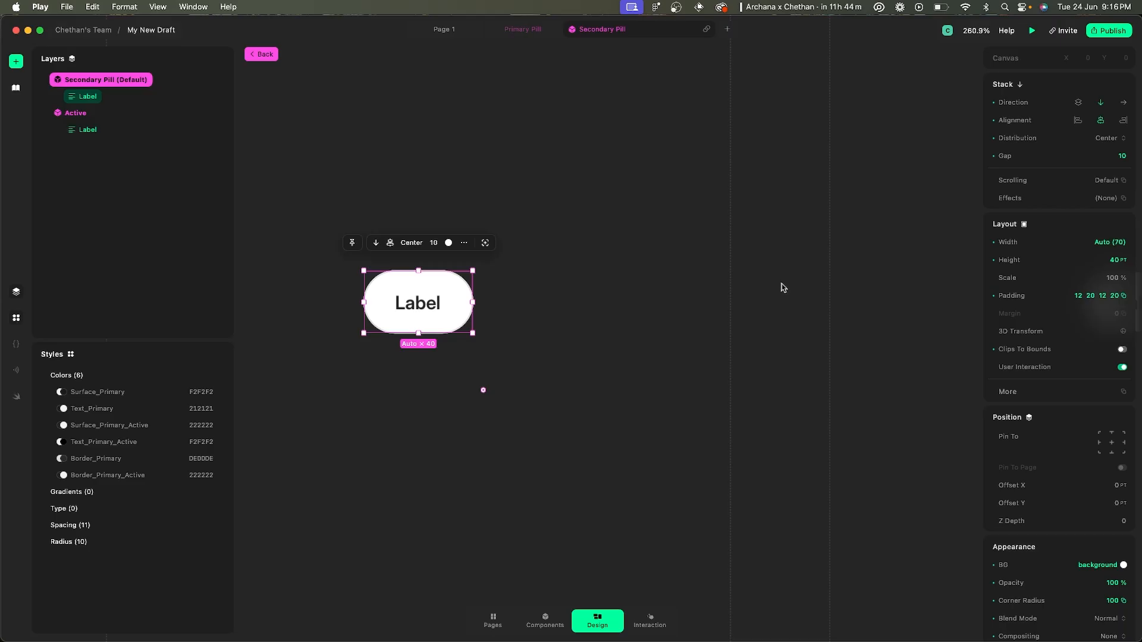
{"action": "key", "text": "super+v"}
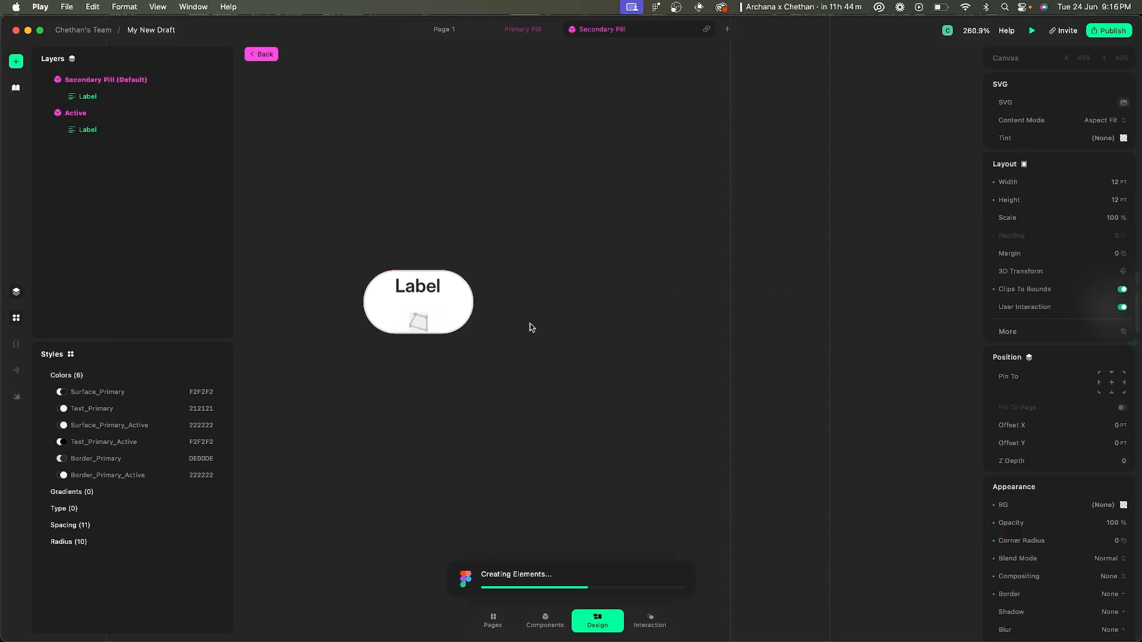
{"action": "scroll", "coordinate": [396, 311], "scroll_direction": "up", "scroll_amount": 2}
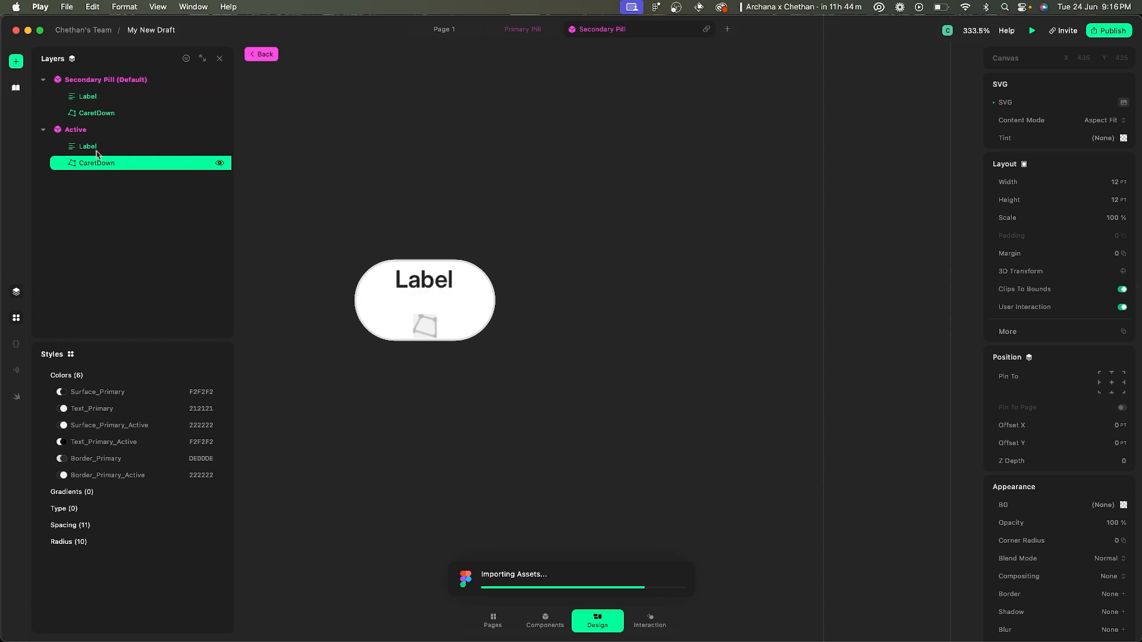
- Set the stack direction to horizontal for both the Active and default states of the Secondary Pill
{"action": "left_click", "coordinate": [88, 130]}
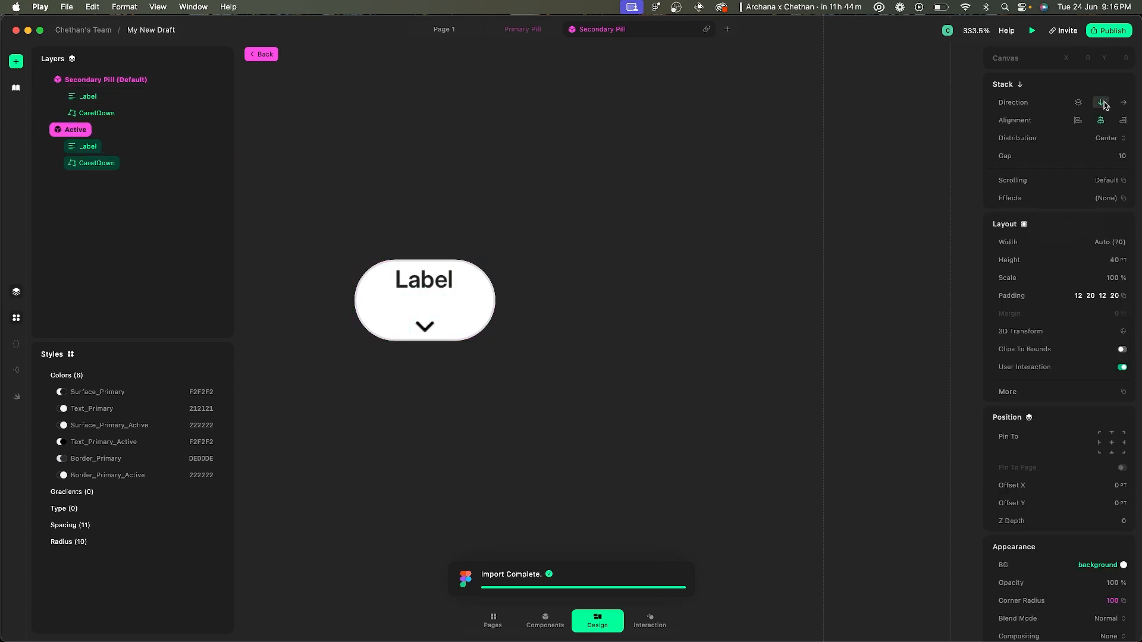
{"action": "left_click", "coordinate": [1122, 104]}
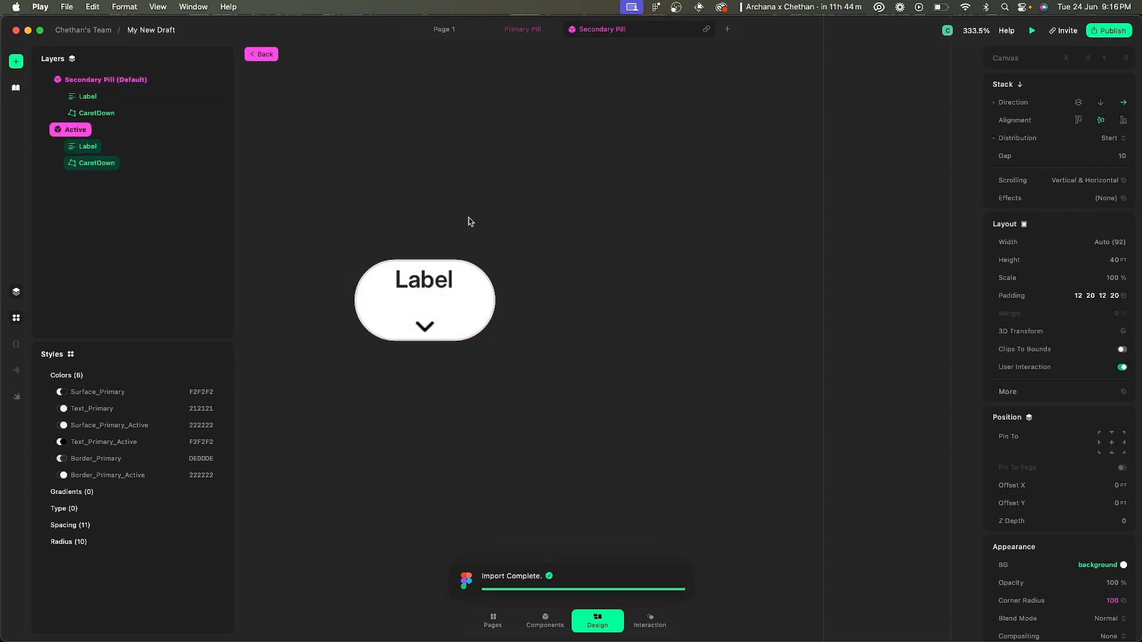
{"action": "left_click", "coordinate": [435, 280]}
{"action": "left_click", "coordinate": [467, 311]}
{"action": "left_click", "coordinate": [1124, 102]}
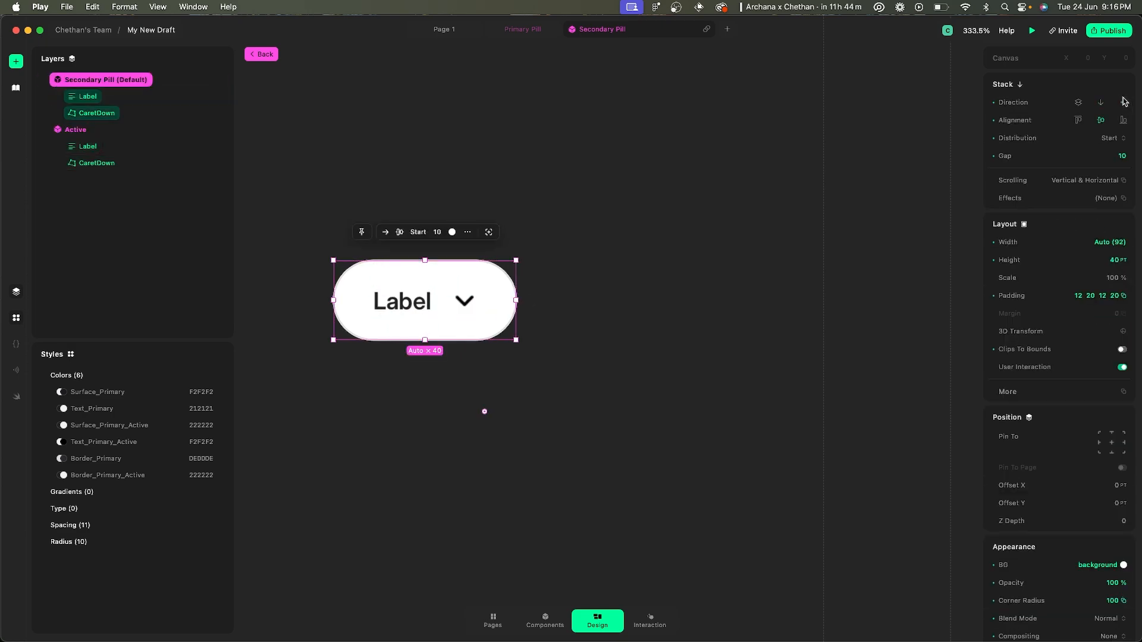
- Check the text-to-icon spacing of the Trip stage pill in Figma and set the Secondary Pill's stack gap to 8 in Play
{"action": "key", "text": "super+Tab"}
{"action": "key", "text": "alt"}
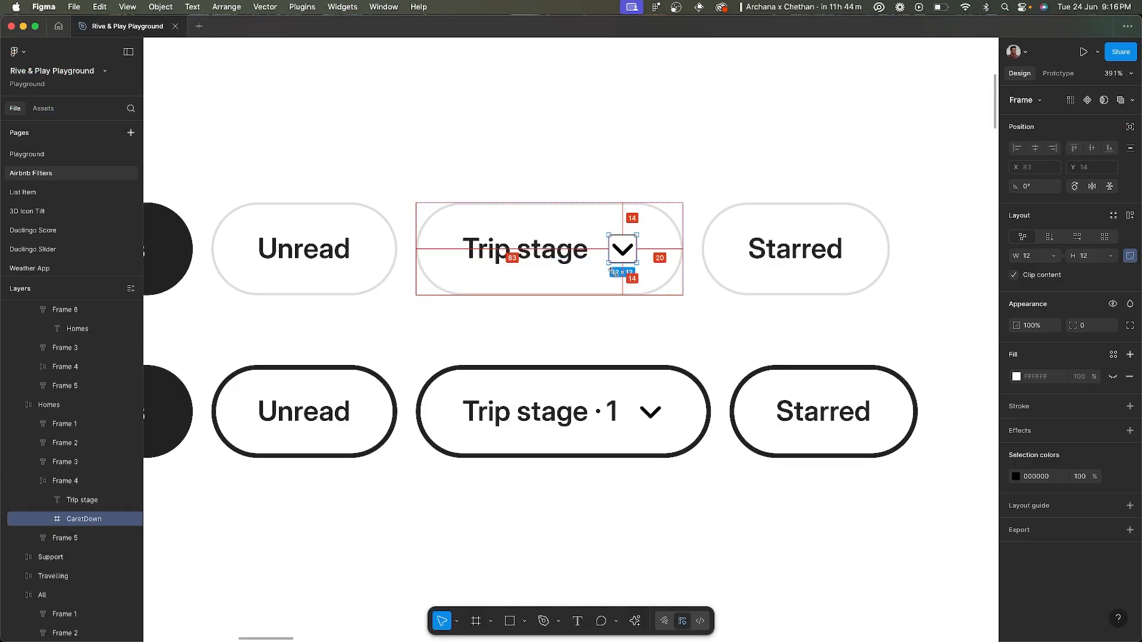
{"action": "left_click", "coordinate": [575, 257]}
{"action": "key", "text": "super+Tab"}
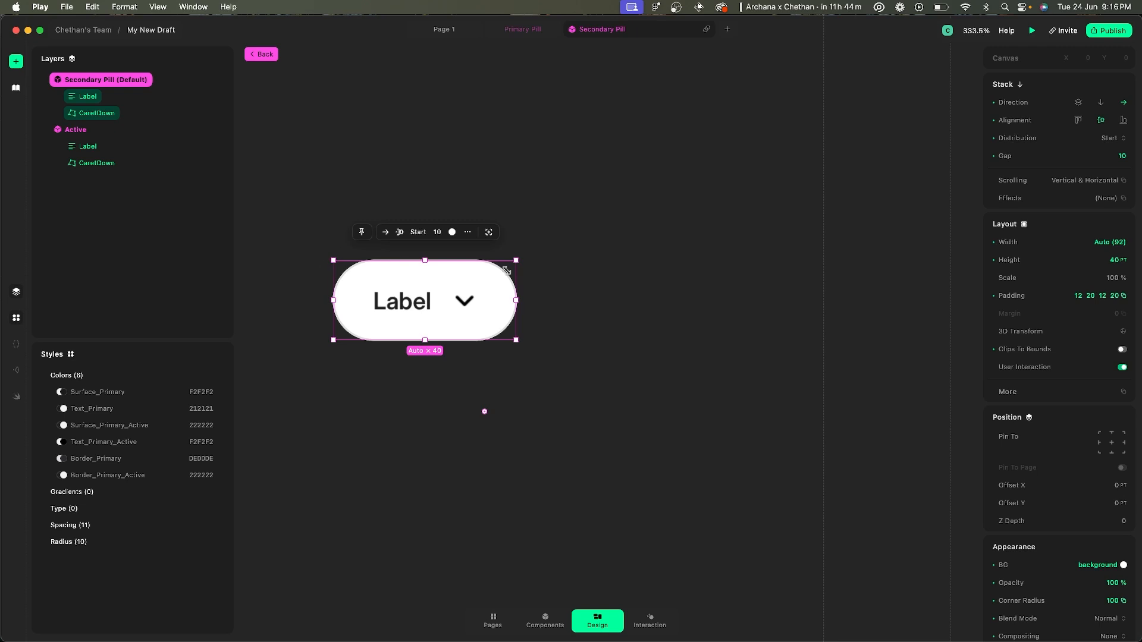
{"action": "left_click", "coordinate": [1102, 158]}
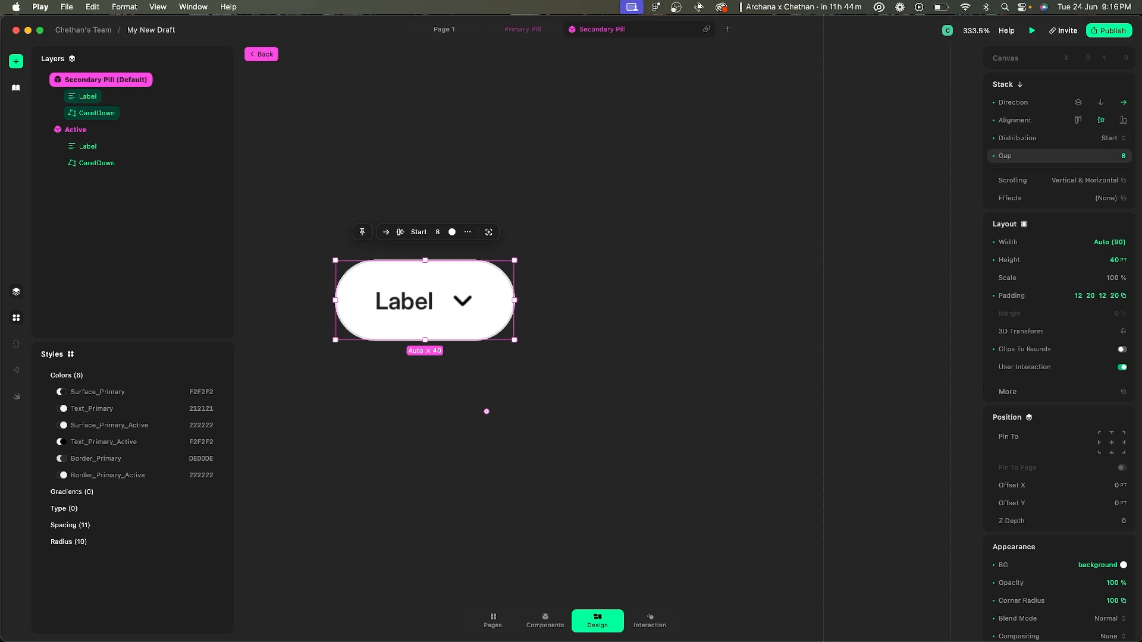
{"action": "key", "text": "super+Tab"}
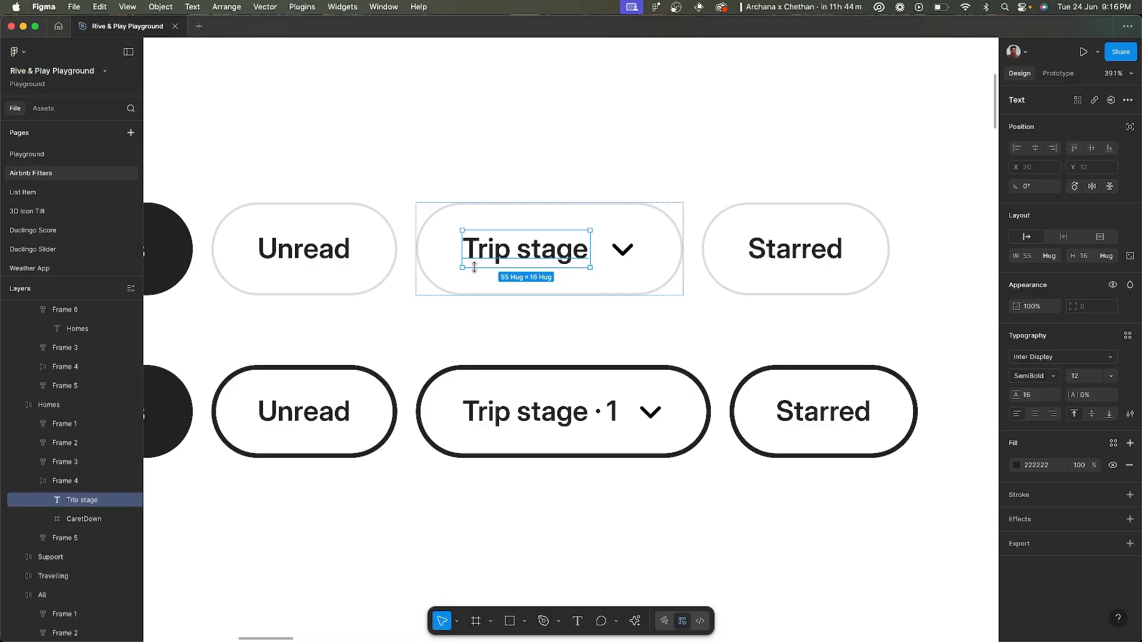
{"action": "key", "text": "super+Tab"}
- Rename the CaretDown layer in the Secondary Pill's default state to Chevron
{"action": "left_click", "coordinate": [422, 298]}
{"action": "left_click", "coordinate": [464, 302]}
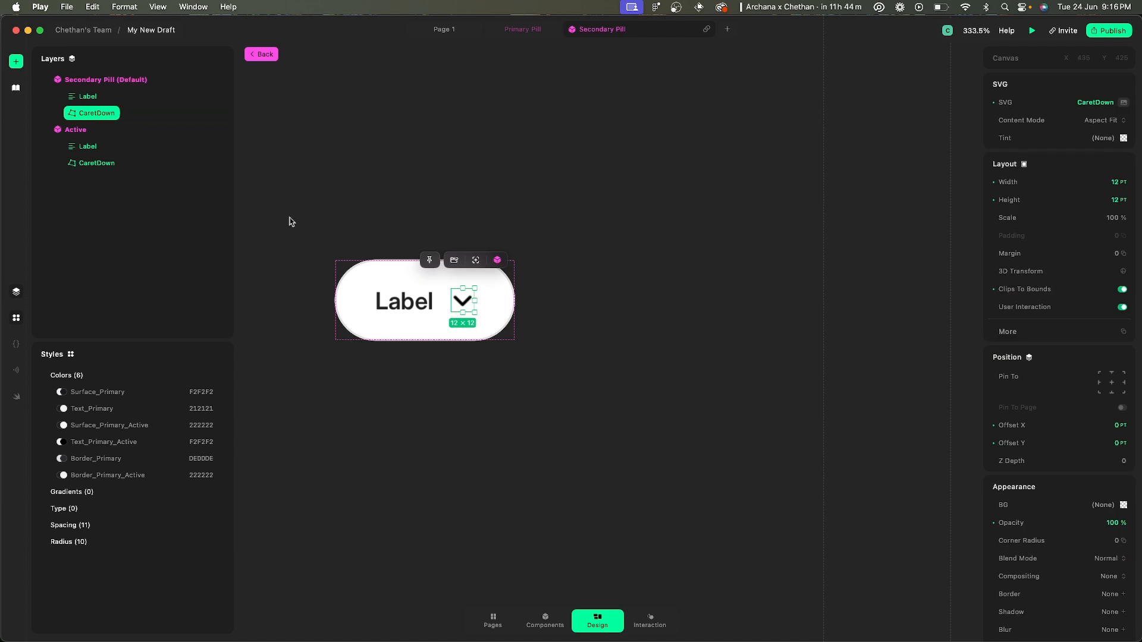
{"action": "double_click", "coordinate": [95, 114]}
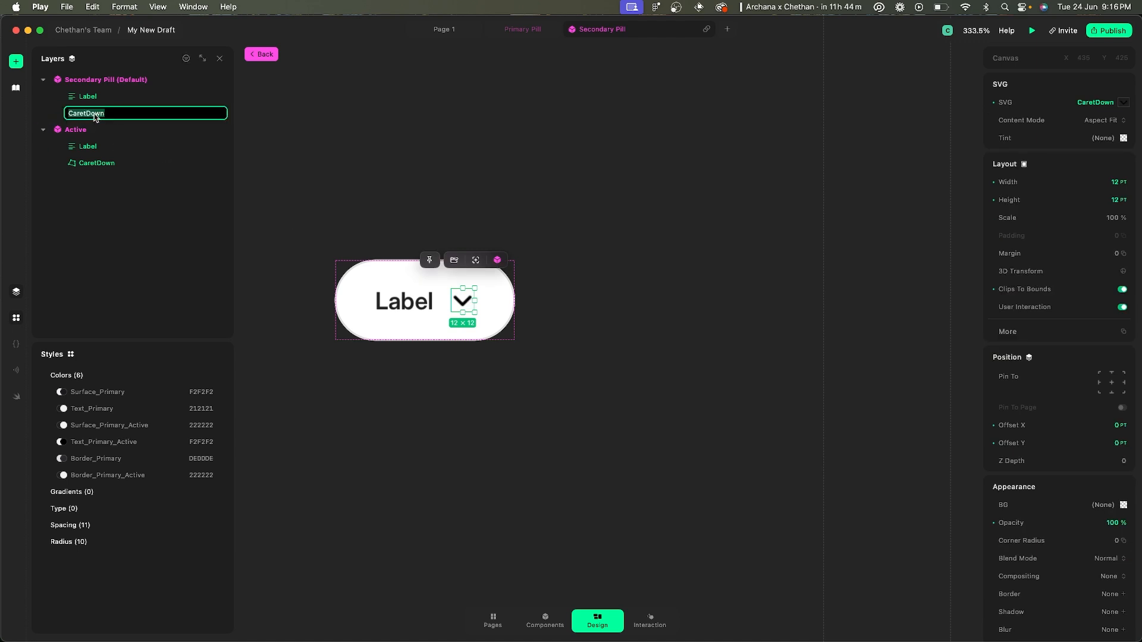
{"action": "type", "text": "Chevron"}
{"action": "key", "text": "Return"}
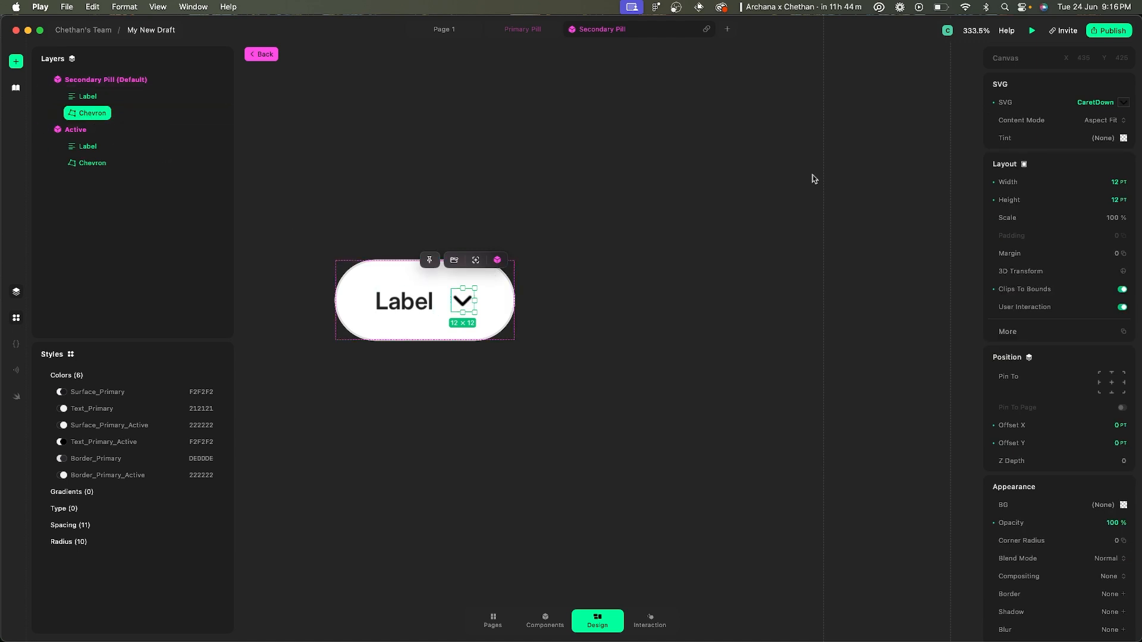
- Apply the Text_Primary color style to the Chevron icon's tint in the default state
{"action": "left_click", "coordinate": [1124, 139]}
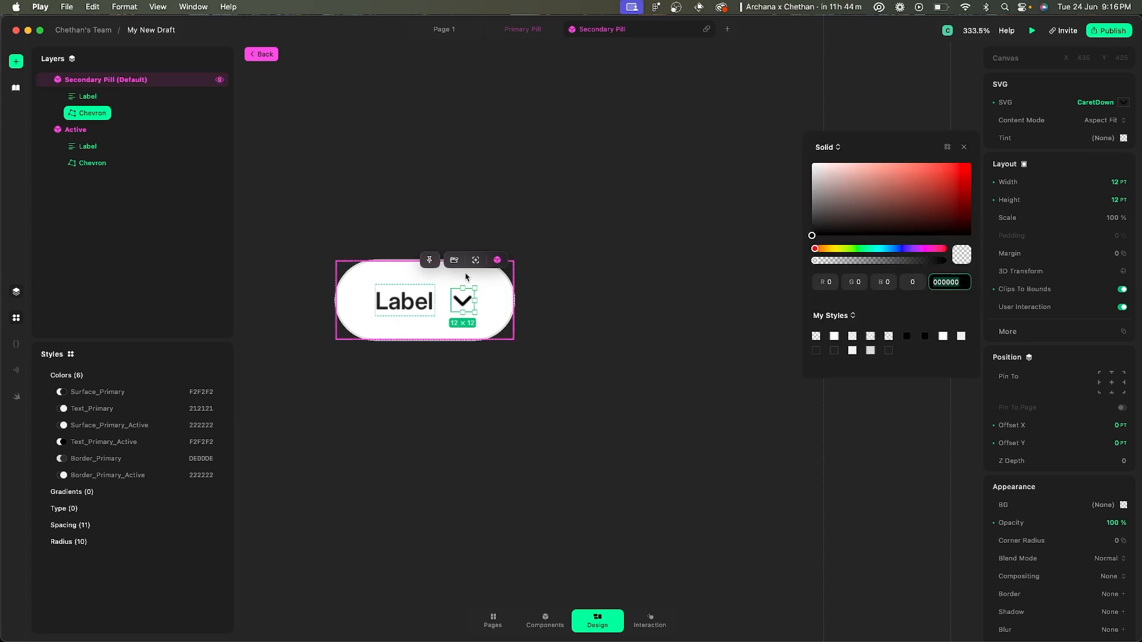
{"action": "left_click", "coordinate": [948, 147]}
{"action": "left_click", "coordinate": [977, 232]}
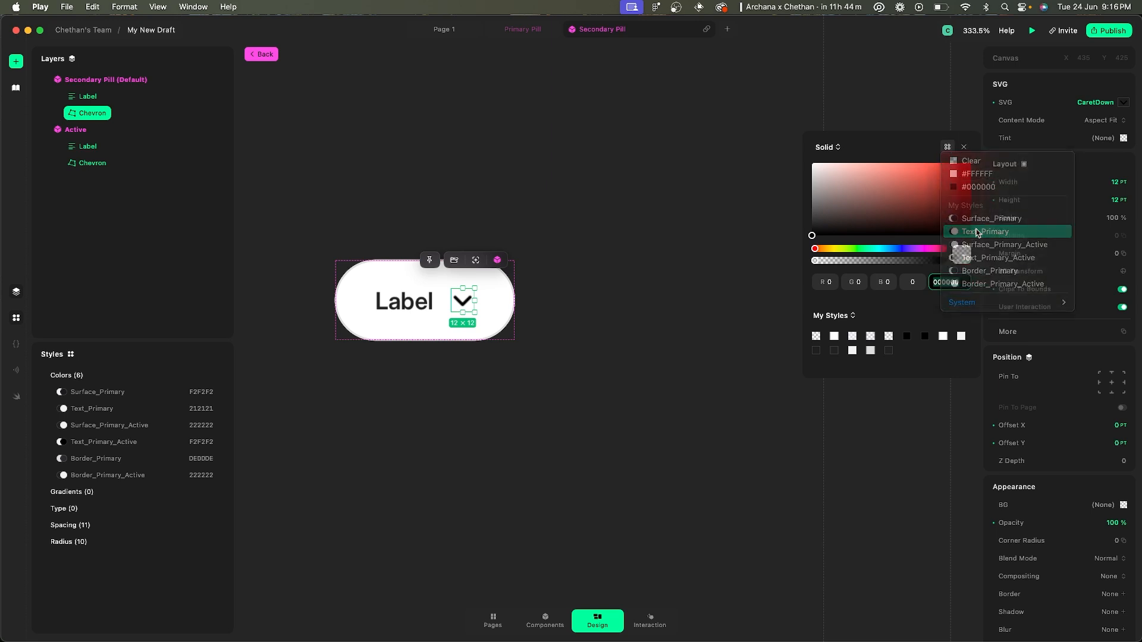
- Compare both Secondary Pill states in Play with the active "Trip stage · 1" pill in Figma
{"action": "scroll", "coordinate": [431, 294], "scroll_direction": "down", "scroll_amount": 5}
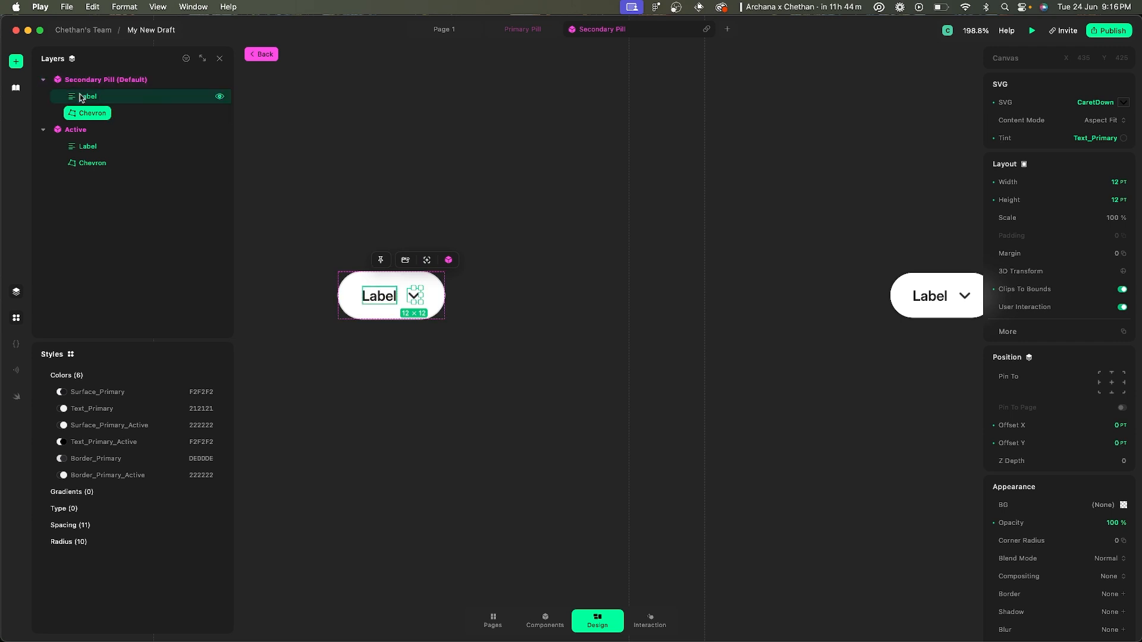
{"action": "scroll", "coordinate": [510, 313], "scroll_direction": "right", "scroll_amount": 1}
{"action": "scroll", "coordinate": [511, 312], "scroll_direction": "right", "scroll_amount": 3}
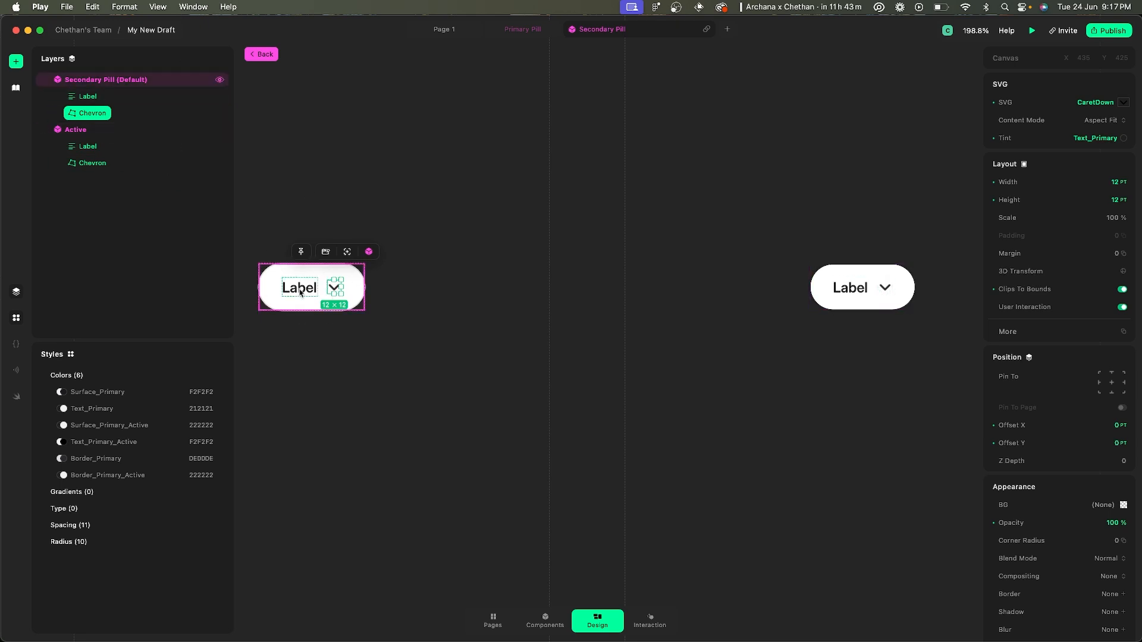
{"action": "key", "text": "super+Tab"}
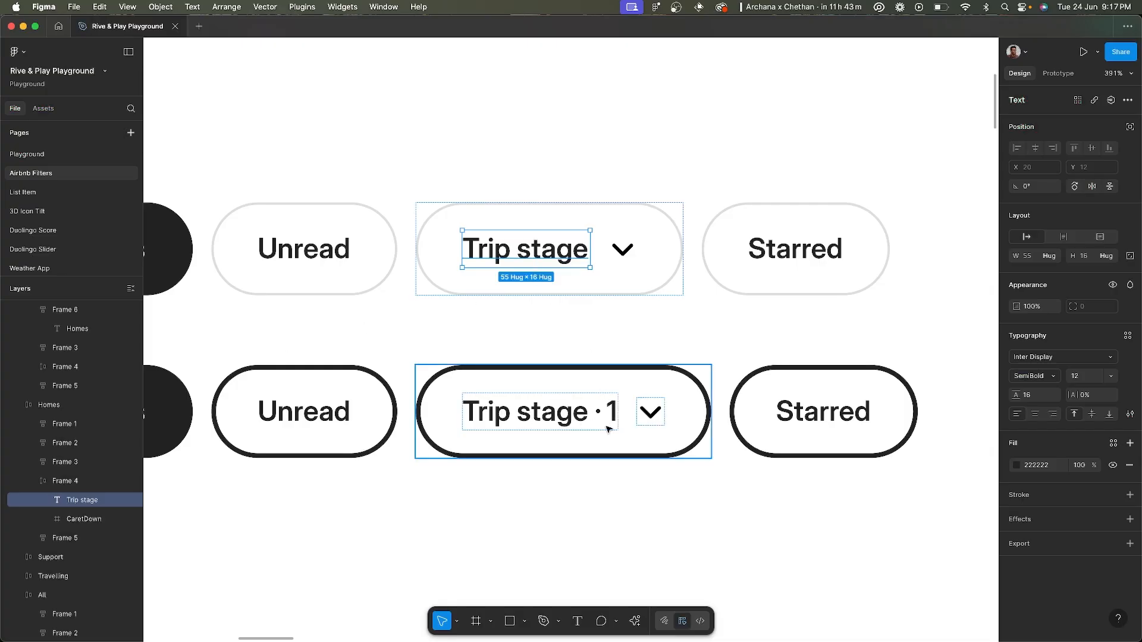
{"action": "key", "text": "super+Tab"}
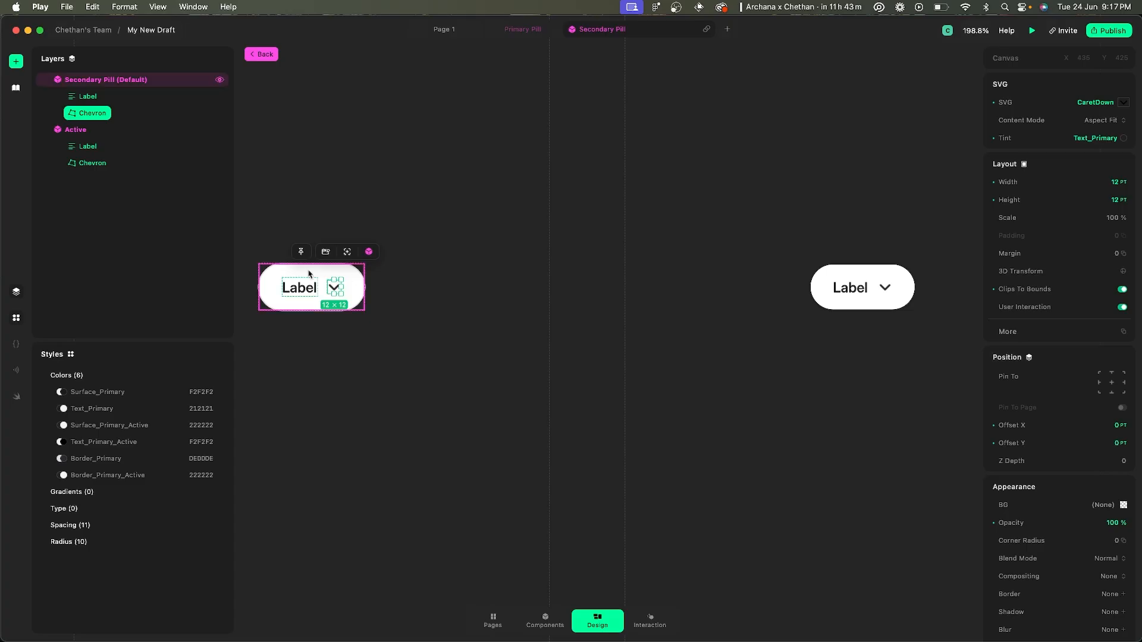
{"action": "left_click", "coordinate": [297, 288]}
{"action": "key", "text": "t"}
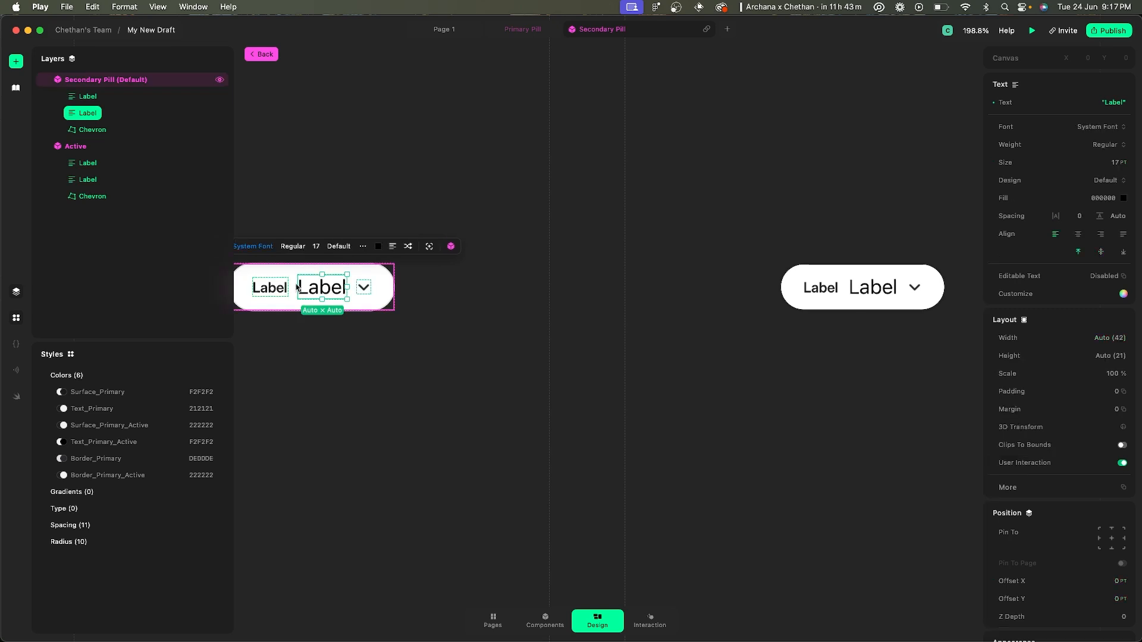
{"action": "scroll", "coordinate": [298, 288], "scroll_direction": "up", "scroll_amount": 3}
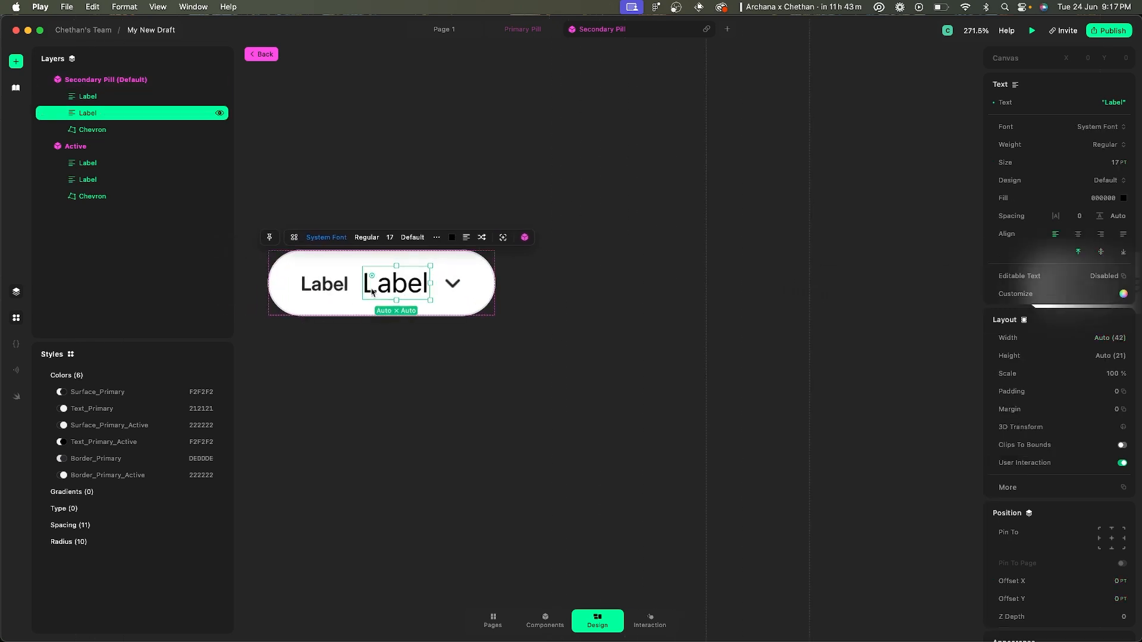
{"action": "left_click", "coordinate": [332, 286]}
{"action": "left_click", "coordinate": [395, 285]}
{"action": "key", "text": "Delete"}
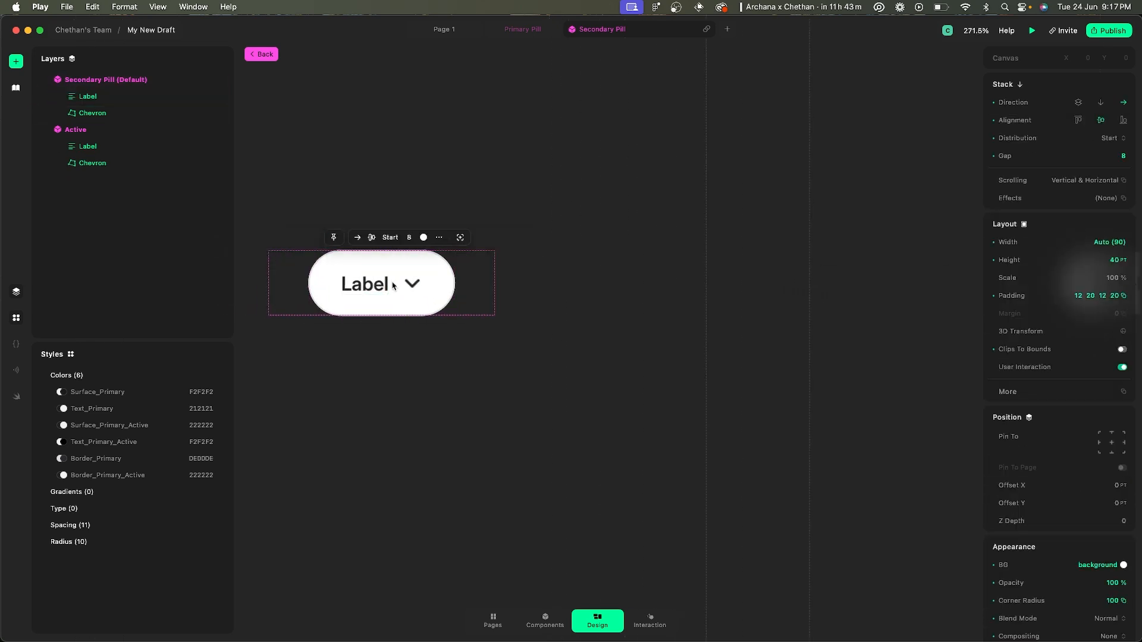
- Duplicate the Label text layer in the Secondary Pill's default state, keeping the copy beside the original
{"action": "left_click", "coordinate": [364, 287]}
{"action": "key", "text": "super+d"}
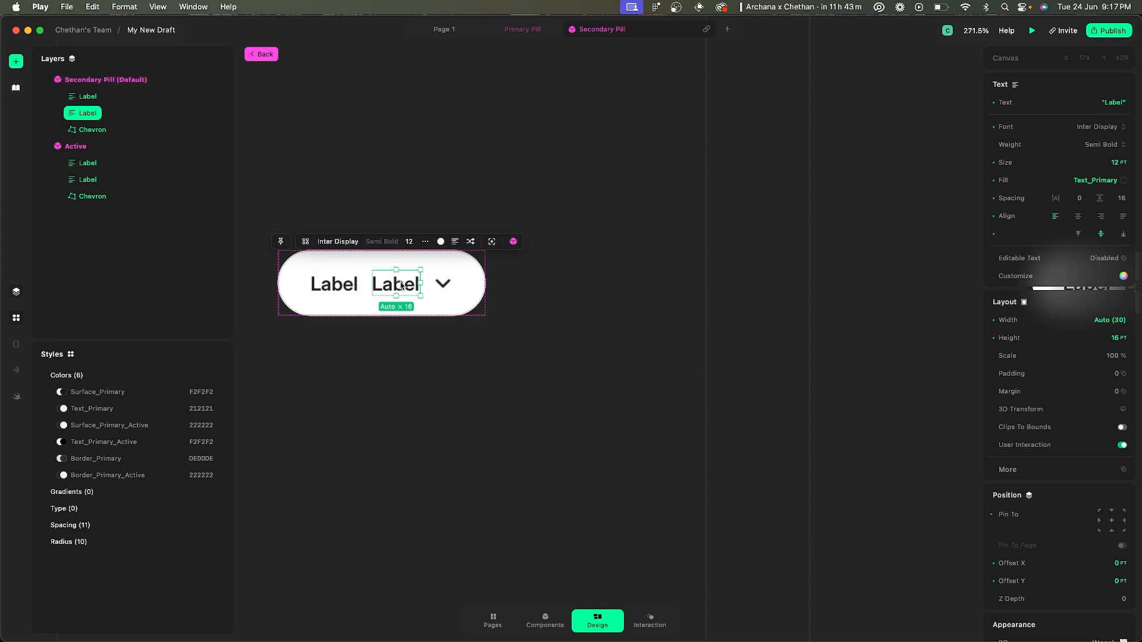
- Add another copy of the Label text in the default state and set the second text to "·" and the third to "0"
{"action": "key", "text": "super+d"}
{"action": "key", "text": "Escape"}
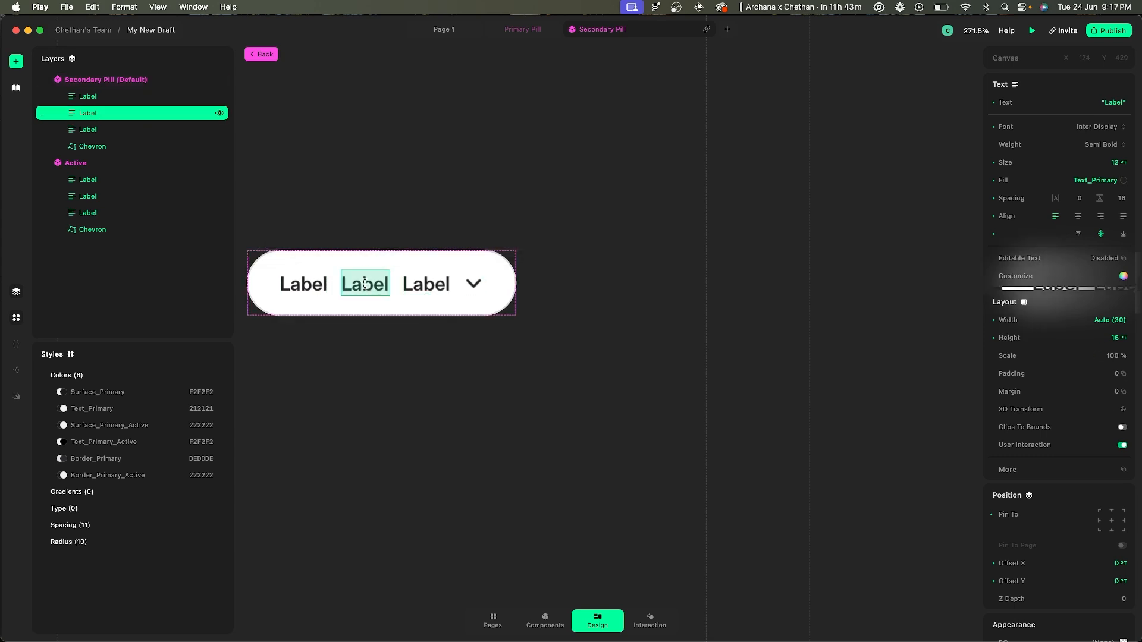
{"action": "type", "text": "·"}
{"action": "double_click", "coordinate": [404, 284]}
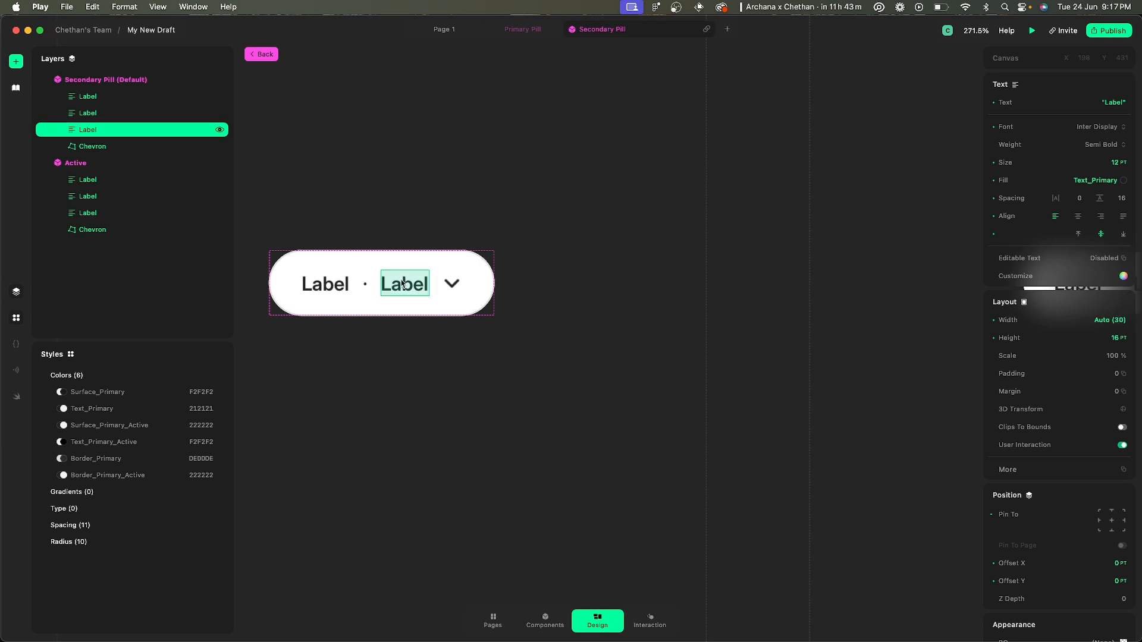
{"action": "type", "text": "0"}
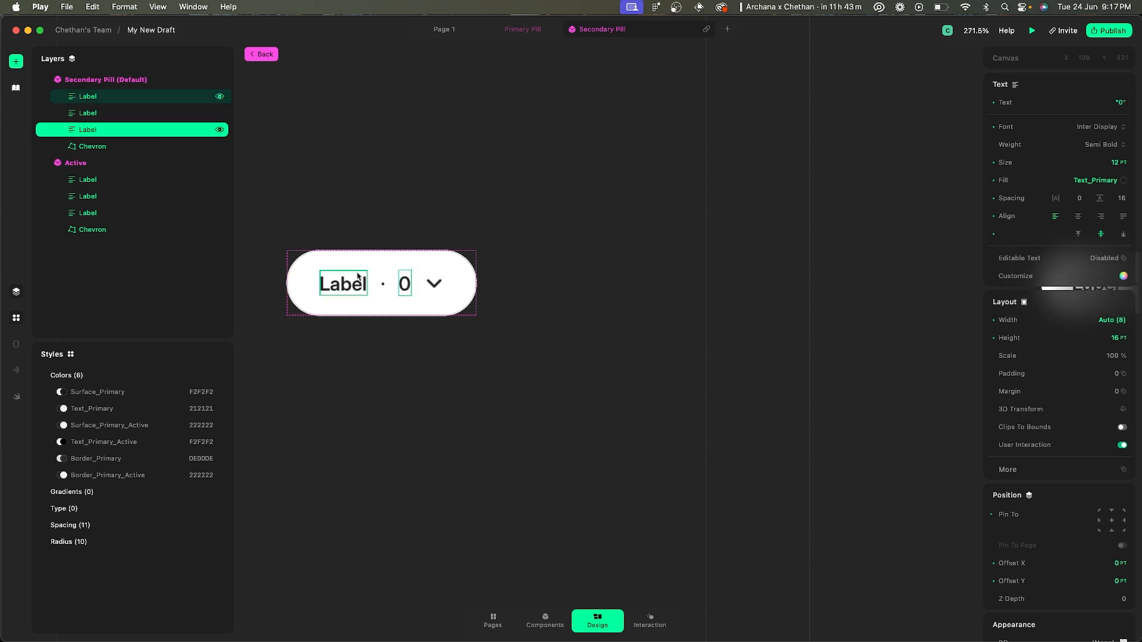
- Rename the "·" text layer as Dot and the "0" text layer as Number in the default state
{"action": "scroll", "coordinate": [355, 272], "scroll_direction": "up", "scroll_amount": 3}
{"action": "left_click", "coordinate": [340, 286]}
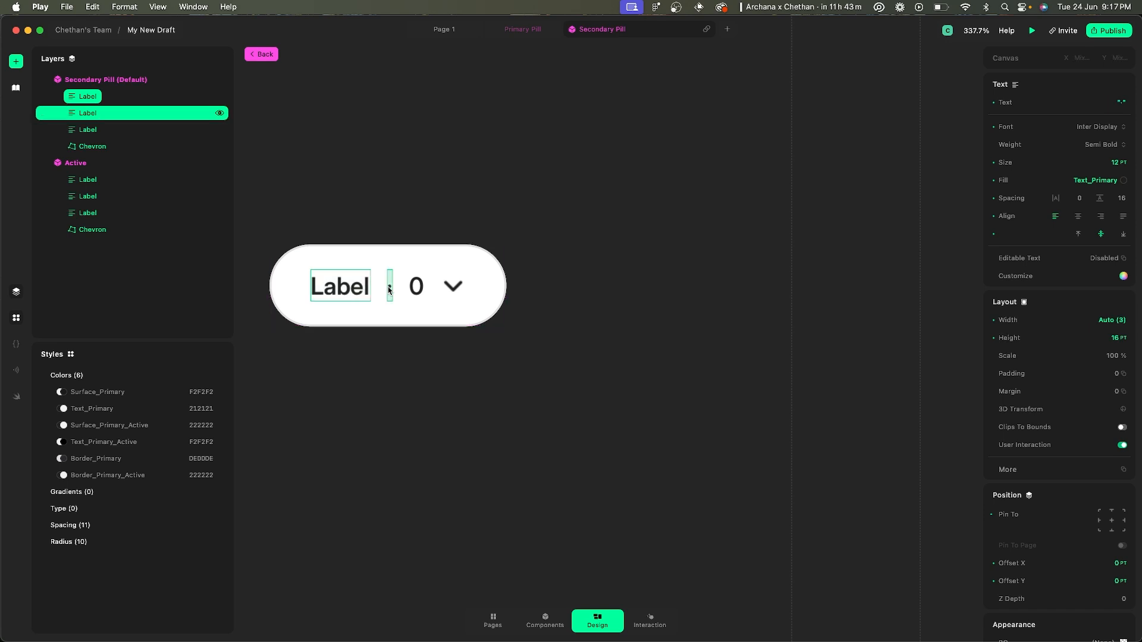
{"action": "double_click", "coordinate": [89, 114]}
{"action": "type", "text": "Dot"}
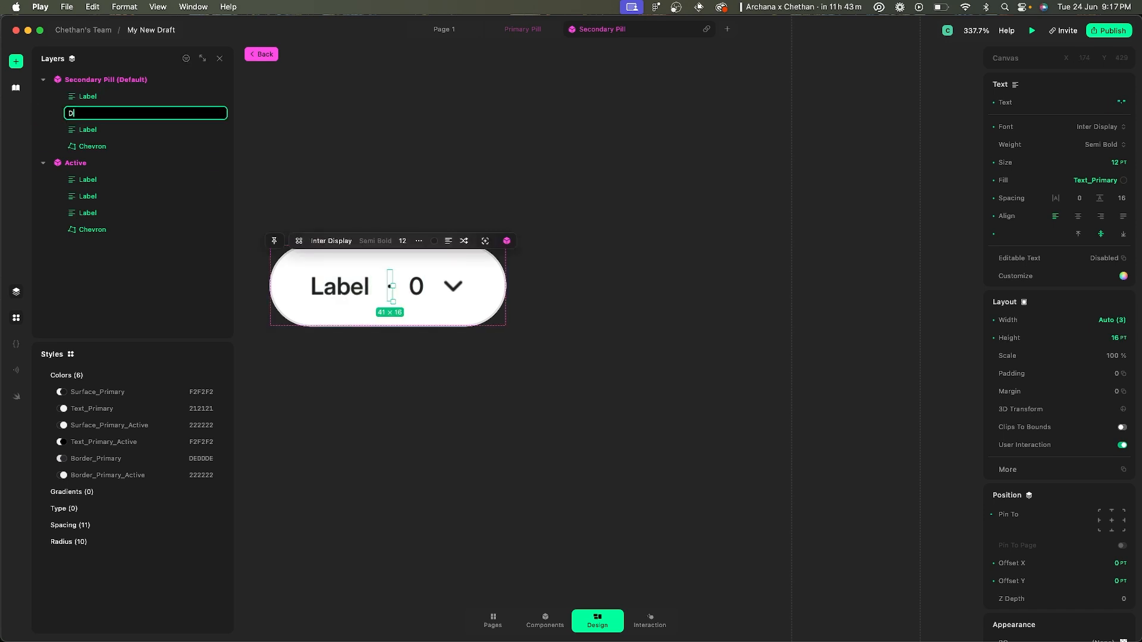
{"action": "key", "text": "Return"}
{"action": "left_click", "coordinate": [93, 130]}
{"action": "left_click", "coordinate": [93, 130]}
{"action": "type", "text": "Number"}
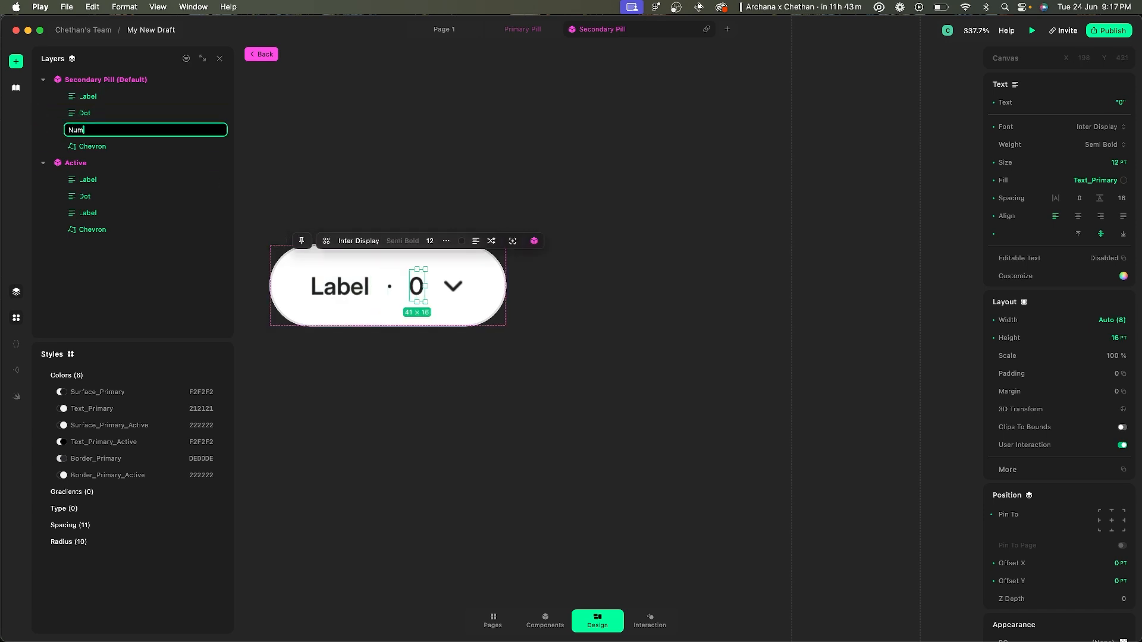
{"action": "key", "text": "Return"}
{"action": "scroll", "coordinate": [363, 174], "scroll_direction": "down", "scroll_amount": 3}
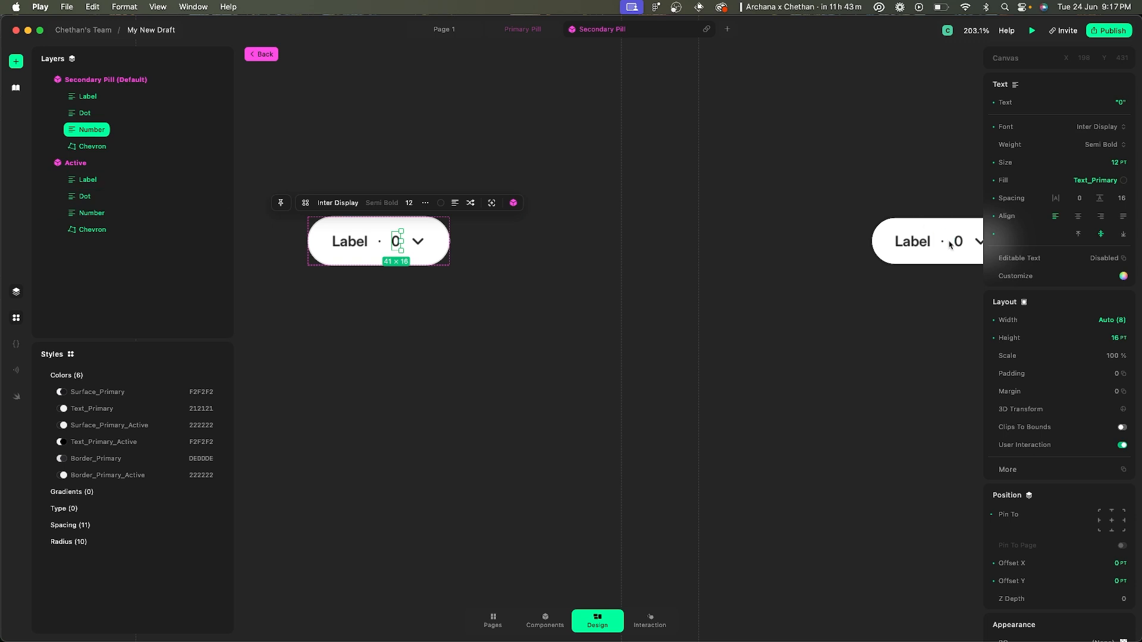
{"action": "scroll", "coordinate": [382, 219], "scroll_direction": "up", "scroll_amount": 3}
{"action": "left_click", "coordinate": [379, 254], "text": "shift"}
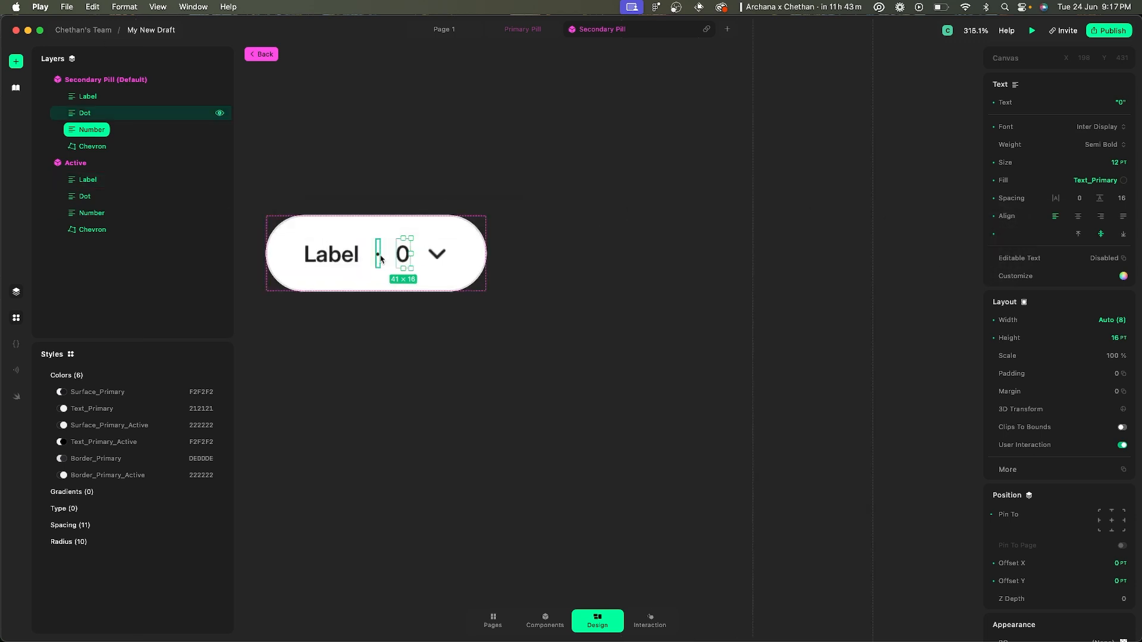
{"action": "left_click", "coordinate": [333, 256], "text": "shift"}
{"action": "type", "text": "A"}
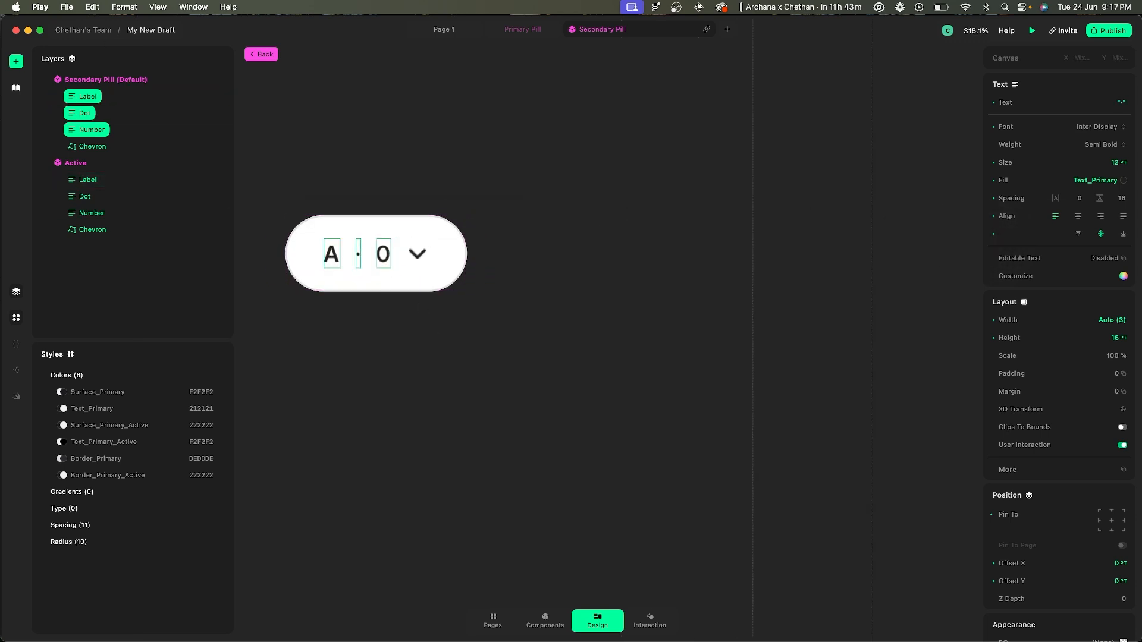
{"action": "key", "text": "super+z"}
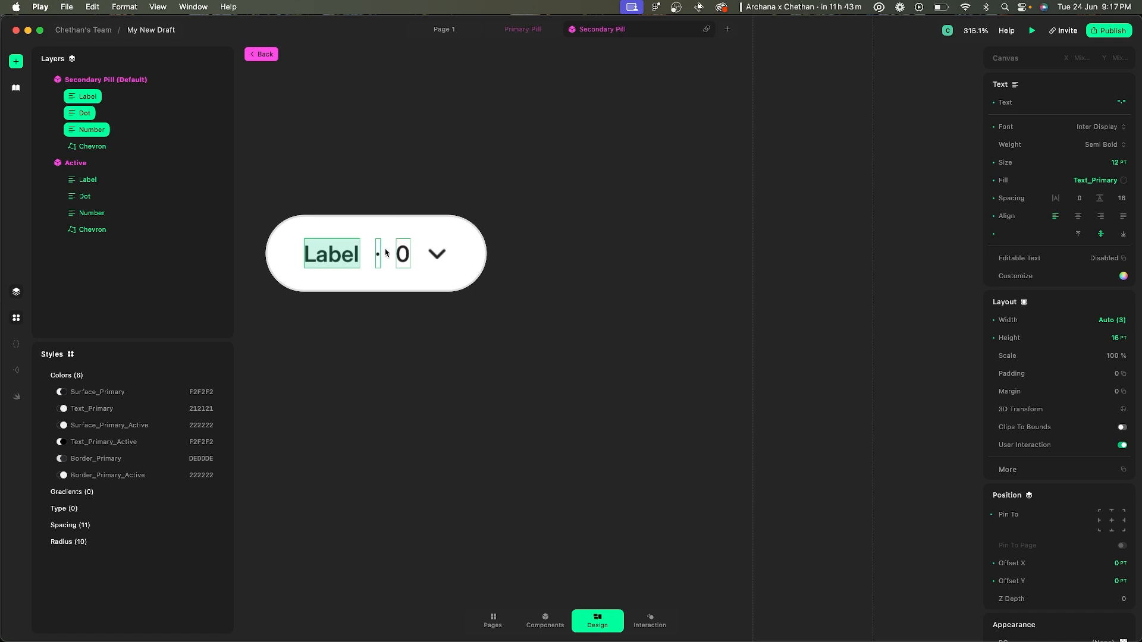
- Wrap the default state's Label, Dot and Number layers together in a horizontal stack
{"action": "left_click", "coordinate": [113, 146]}
{"action": "left_click", "coordinate": [113, 96]}
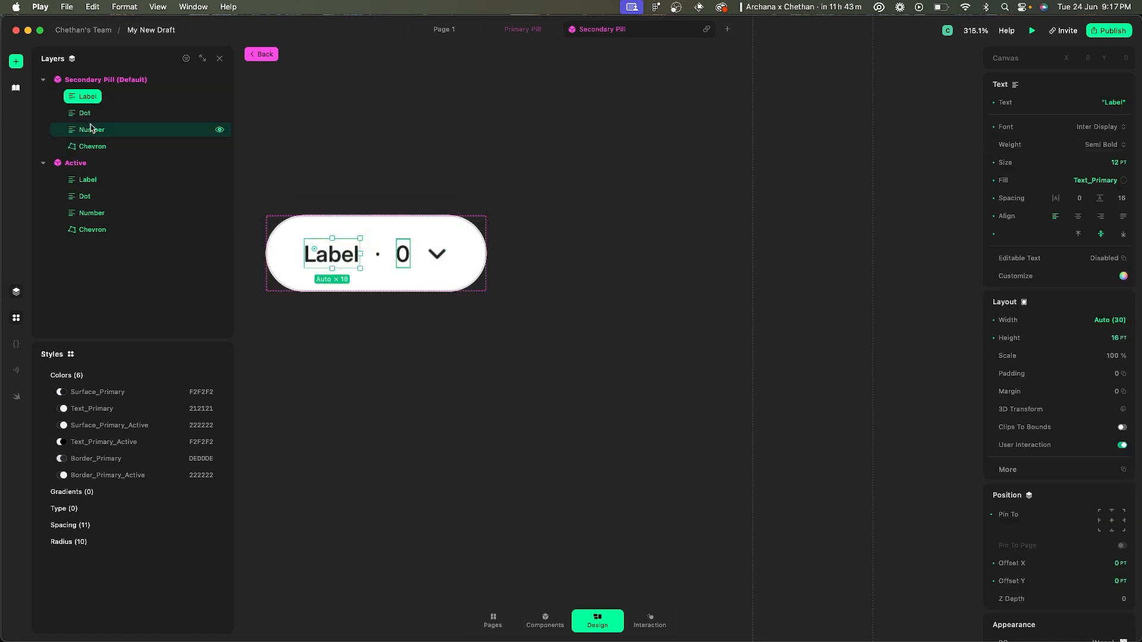
{"action": "left_click", "coordinate": [113, 129], "text": "shift"}
{"action": "key", "text": "shift+a"}
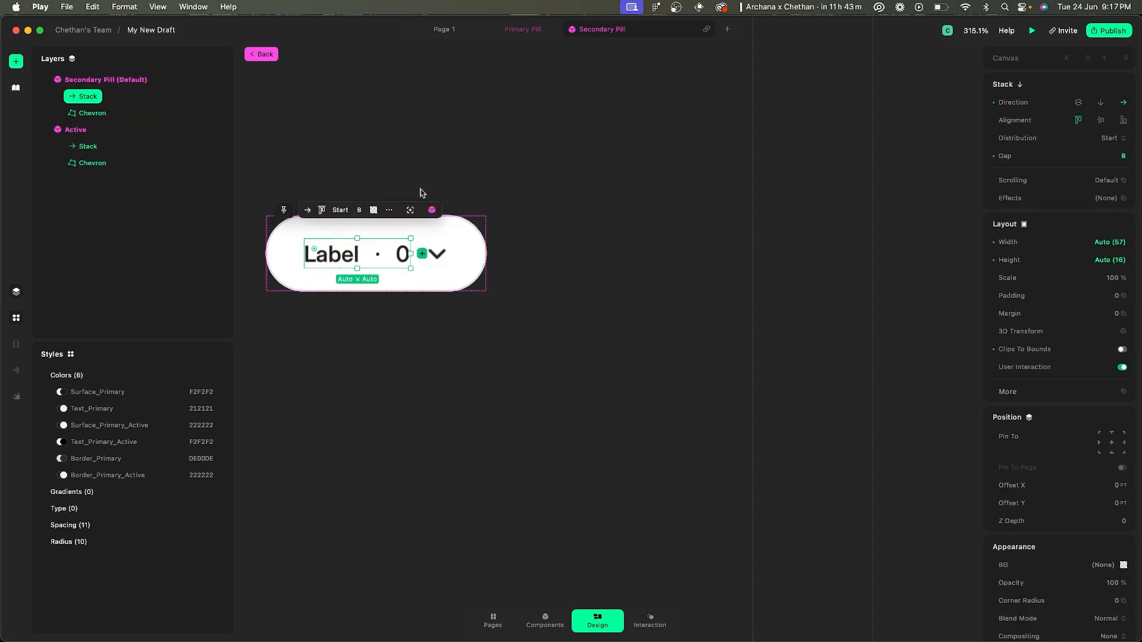
- Check the text spacing of the pill in Figma and set the text stack's gap to 2 in Play
{"action": "key", "text": "super+Tab"}
{"action": "left_click", "coordinate": [578, 412], "text": "super"}
{"action": "key", "text": "super+Tab"}
{"action": "left_click", "coordinate": [765, 201]}
{"action": "scroll", "coordinate": [765, 202], "scroll_direction": "down", "scroll_amount": 3}
{"action": "scroll", "coordinate": [752, 207], "scroll_direction": "right", "scroll_amount": 3}
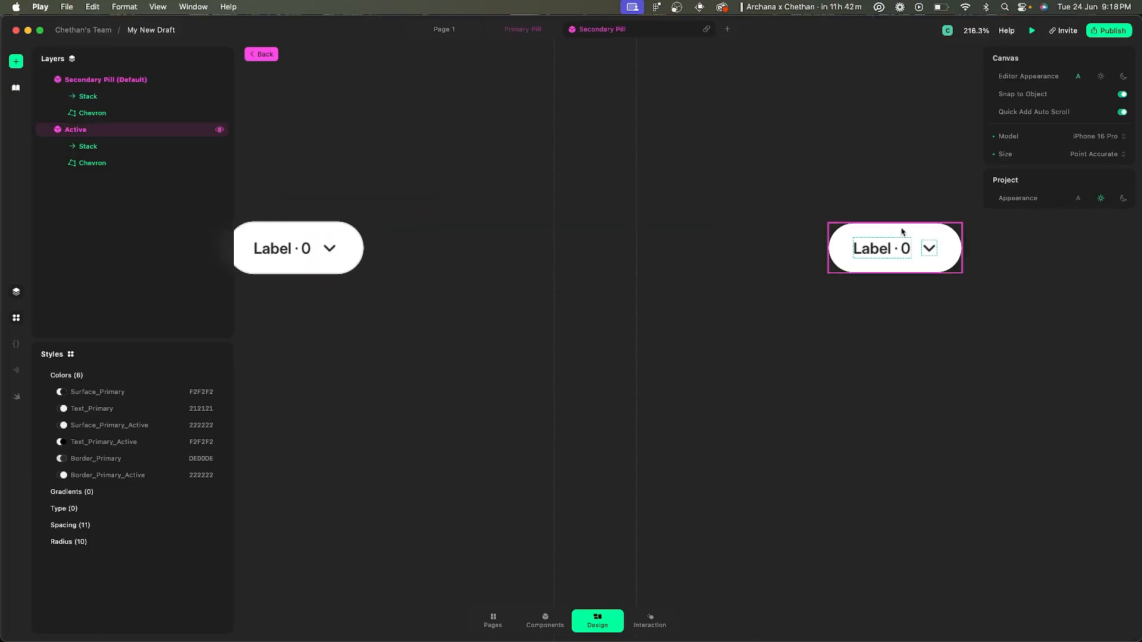
- Rename the stack holding the three text layers in the default state as Text Wrapper
{"action": "left_click", "coordinate": [305, 248]}
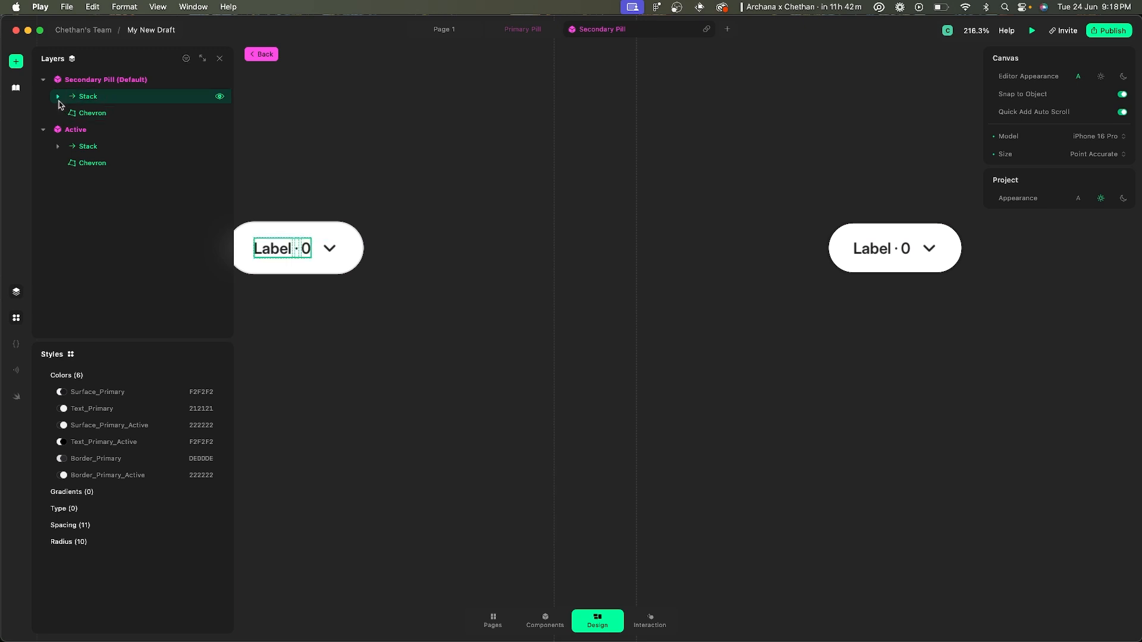
{"action": "double_click", "coordinate": [85, 98]}
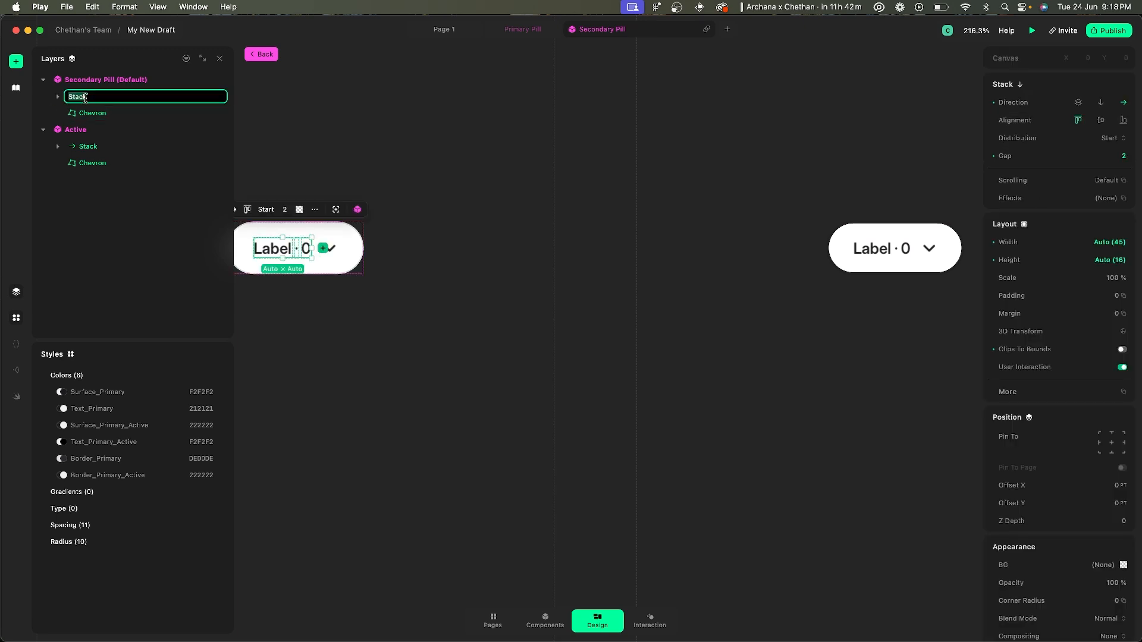
{"action": "type", "text": "Text Wrapper"}
{"action": "key", "text": "Return"}
- Hide the Dot and Number layers inside the default state's Text Wrapper
{"action": "left_click", "coordinate": [58, 96]}
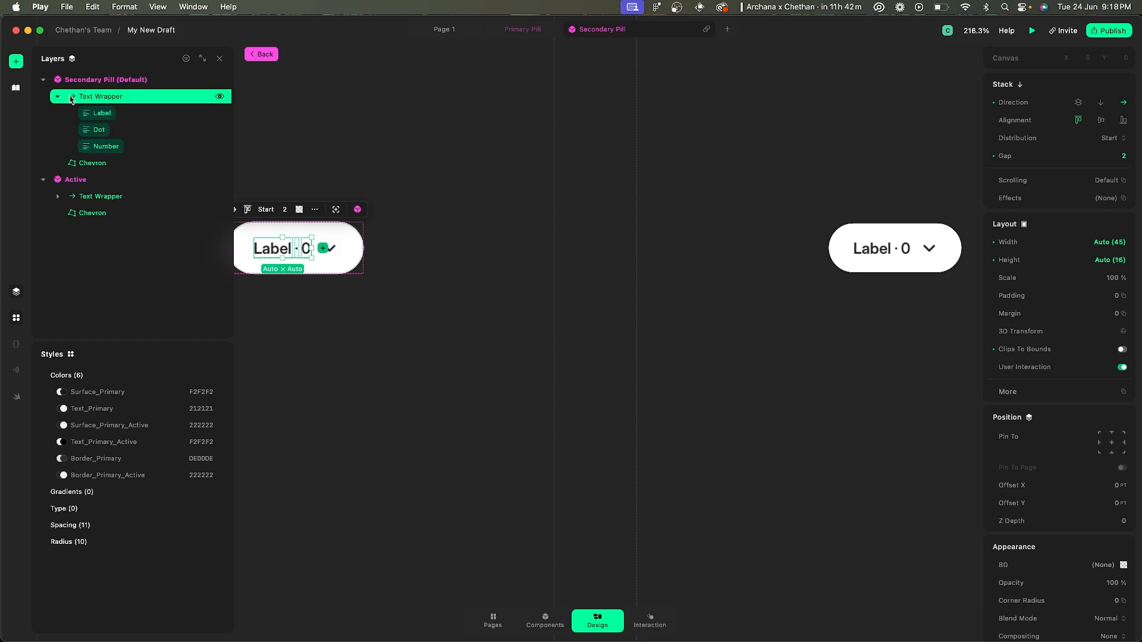
{"action": "left_click", "coordinate": [131, 131]}
{"action": "left_click", "coordinate": [219, 131]}
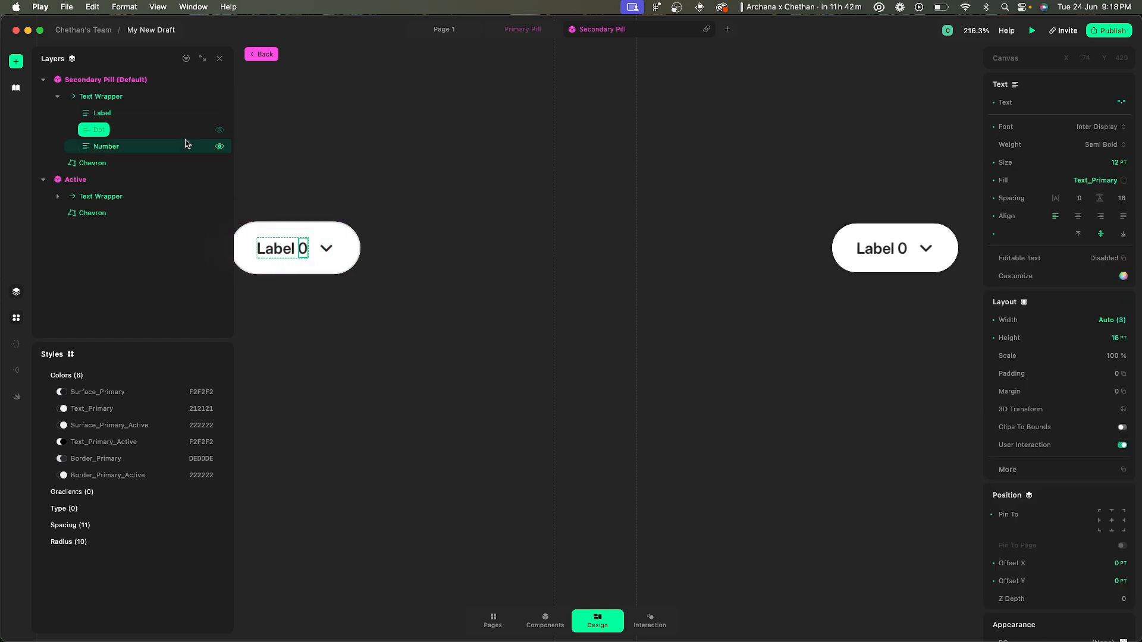
{"action": "left_click", "coordinate": [219, 148]}
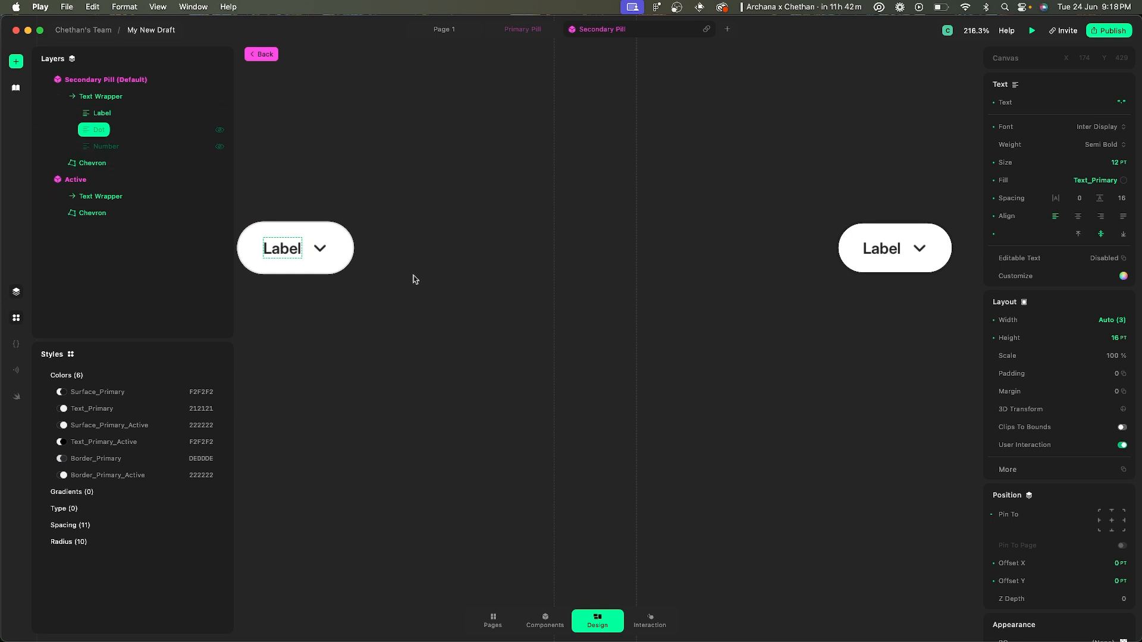
- Show the Dot and Number layers inside the Active state's Text Wrapper
{"action": "left_click", "coordinate": [873, 265]}
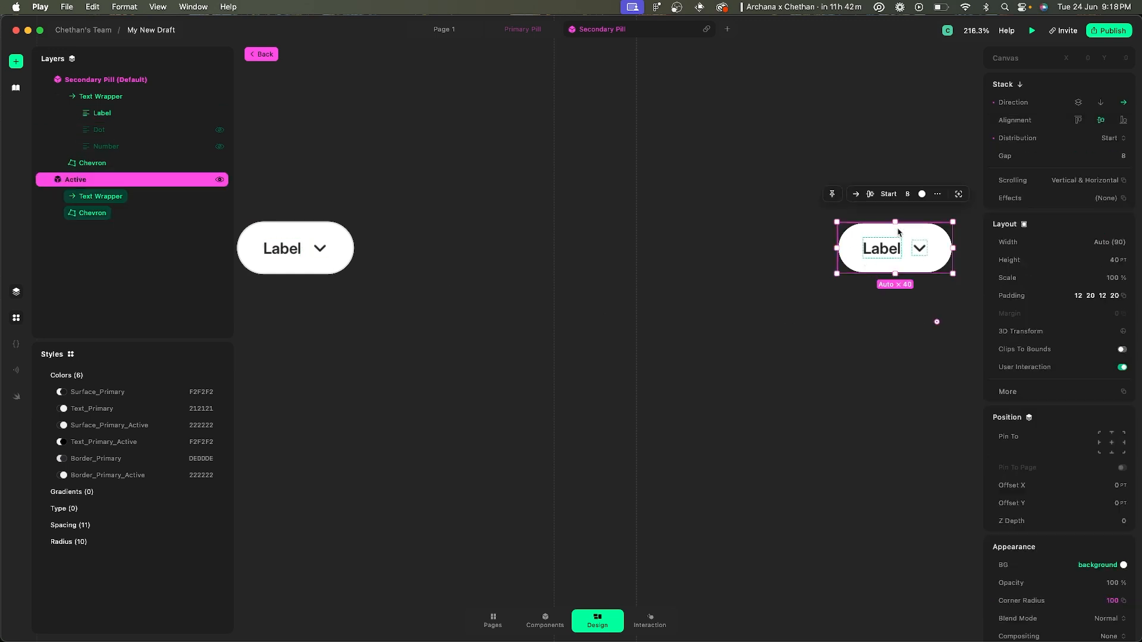
{"action": "left_click", "coordinate": [57, 197]}
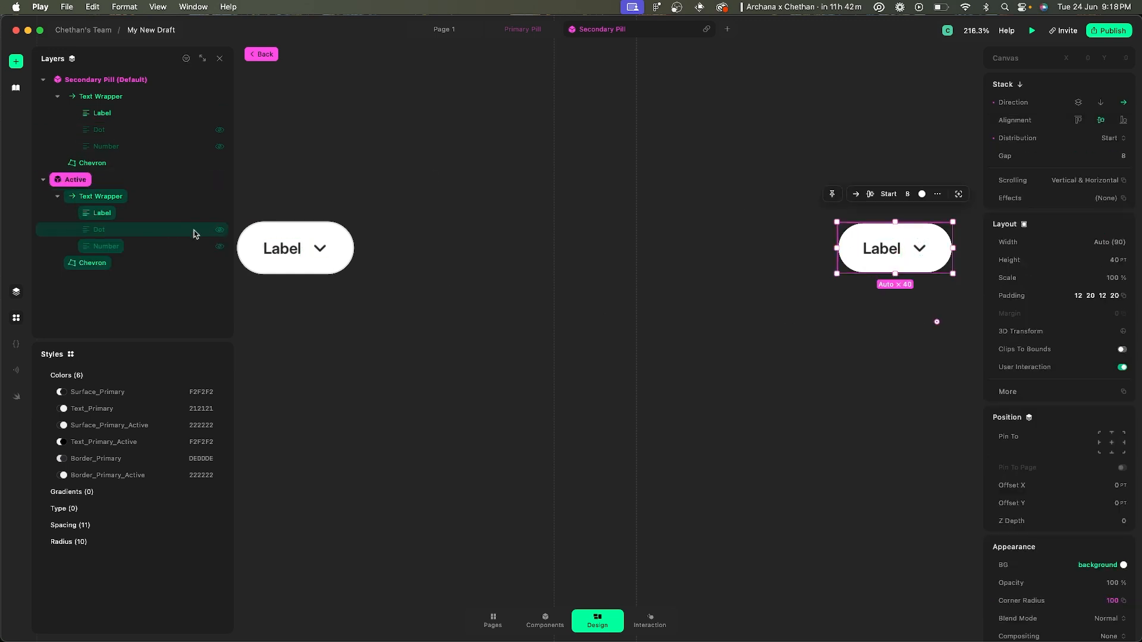
{"action": "left_click", "coordinate": [219, 231]}
{"action": "left_click", "coordinate": [220, 248]}
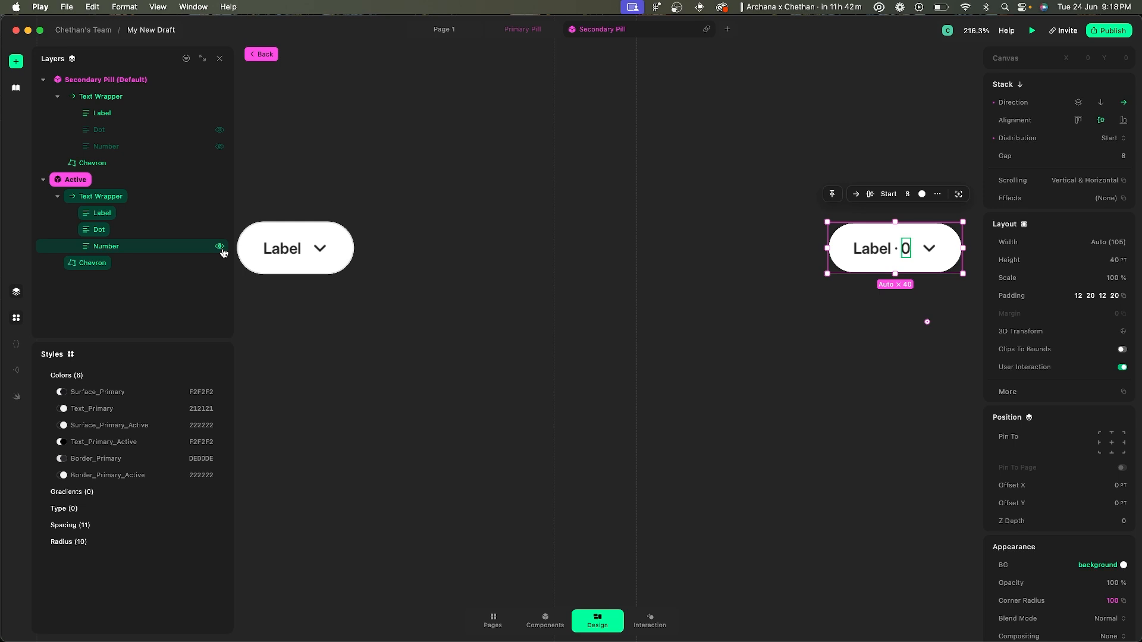
{"action": "scroll", "coordinate": [469, 267], "scroll_direction": "down", "scroll_amount": 5}
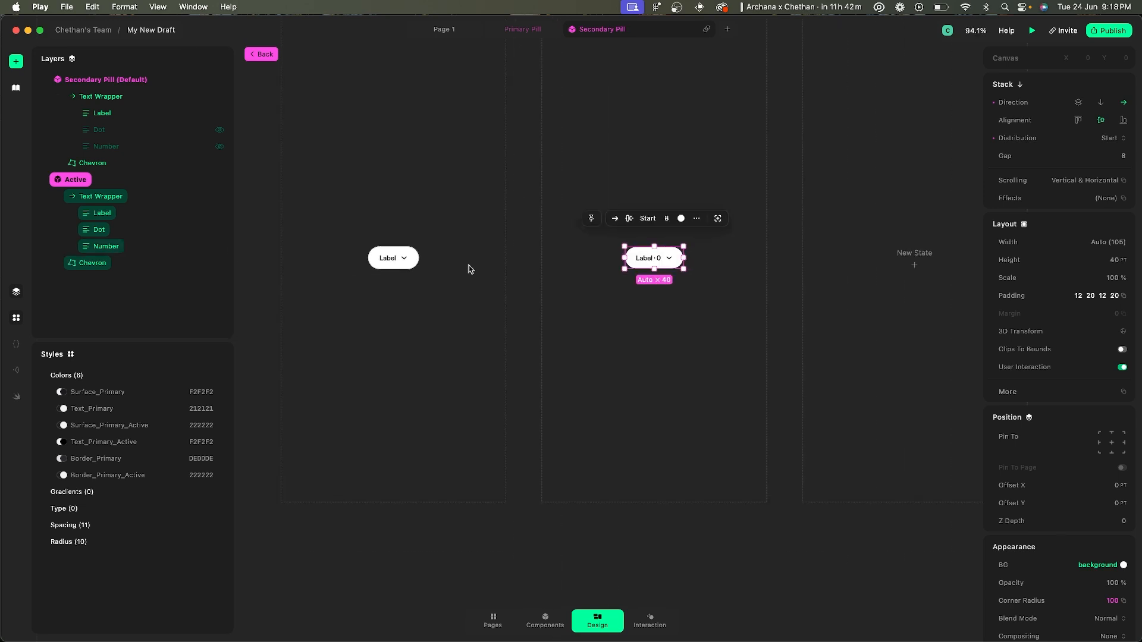
{"action": "scroll", "coordinate": [642, 279], "scroll_direction": "up", "scroll_amount": 2}
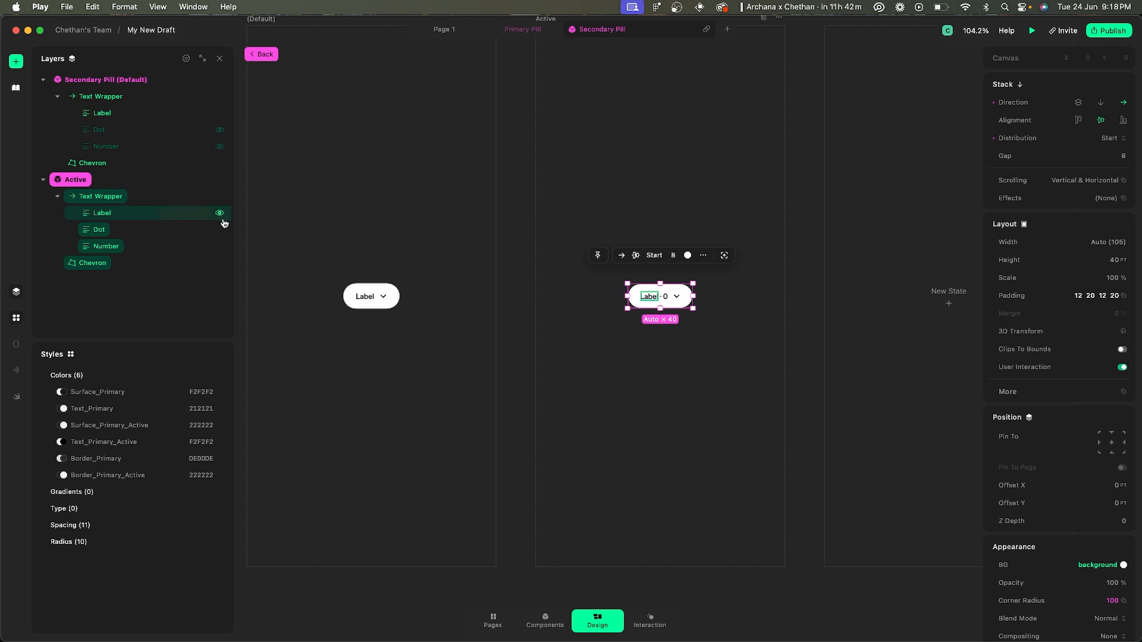
- Hide the Chevron in the default state and the Dot and Number layers in the Active state
{"action": "left_click", "coordinate": [220, 163]}
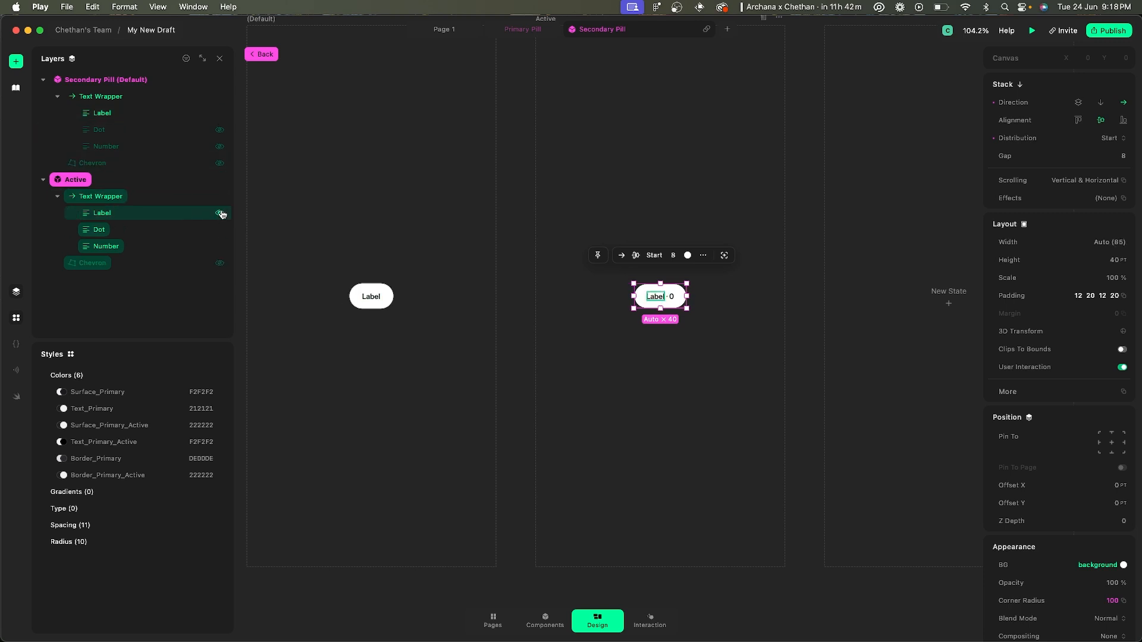
{"action": "left_click", "coordinate": [220, 229]}
{"action": "left_click", "coordinate": [220, 245]}
{"action": "left_click", "coordinate": [490, 338]}
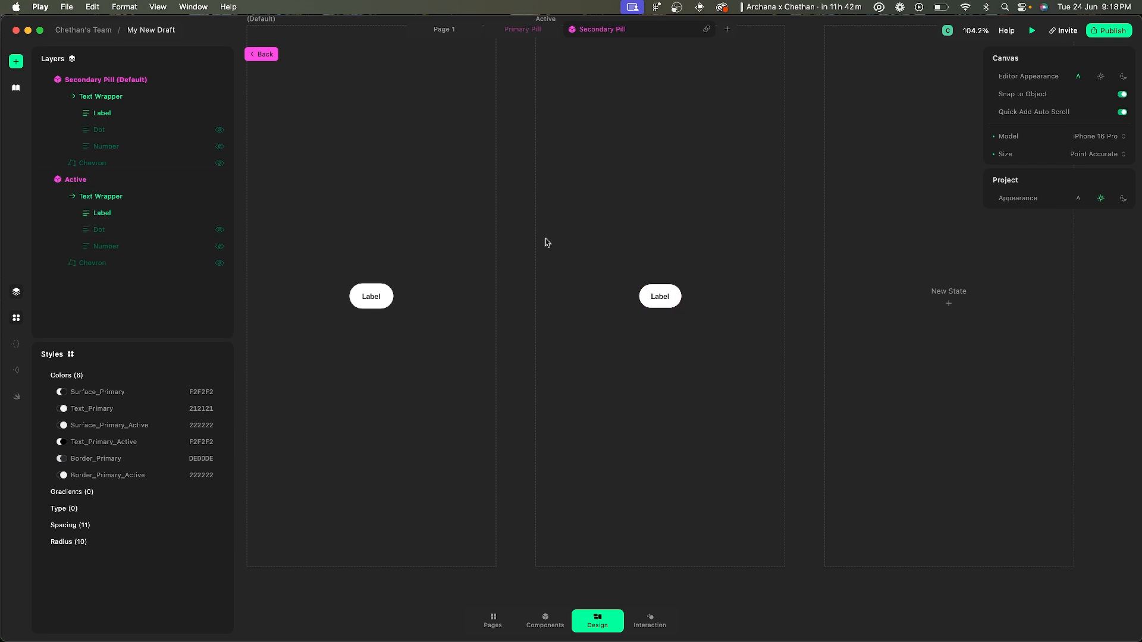
- Add a third state to the Secondary Pill component and name it Dropdown_Default
{"action": "scroll", "coordinate": [545, 242], "scroll_direction": "down", "scroll_amount": 3}
{"action": "left_click", "coordinate": [772, 333]}
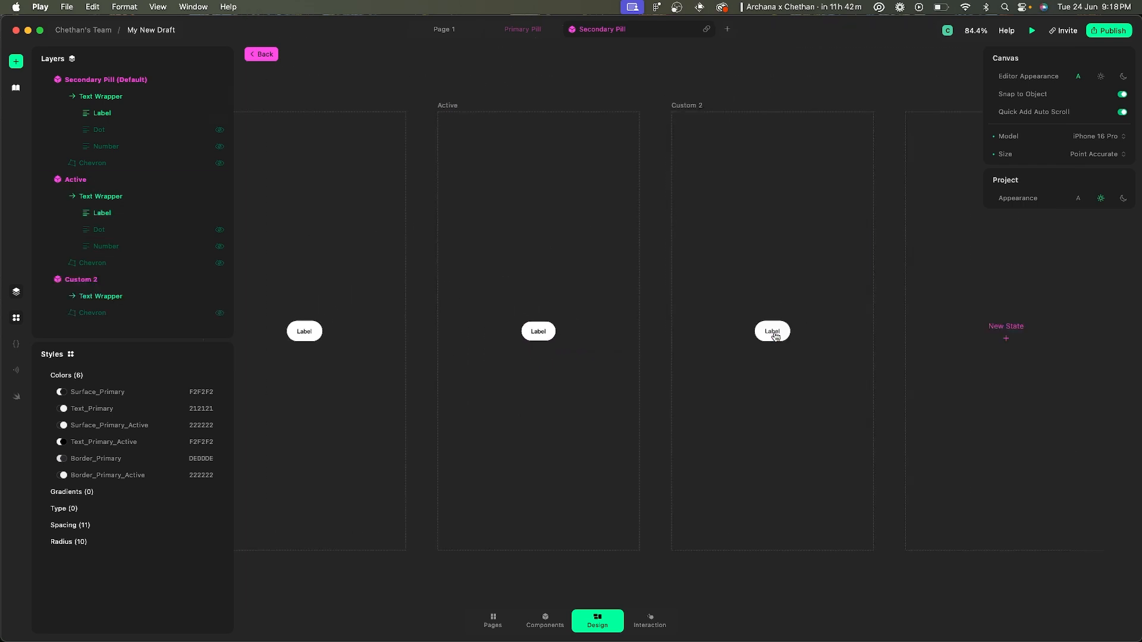
{"action": "left_click", "coordinate": [695, 106]}
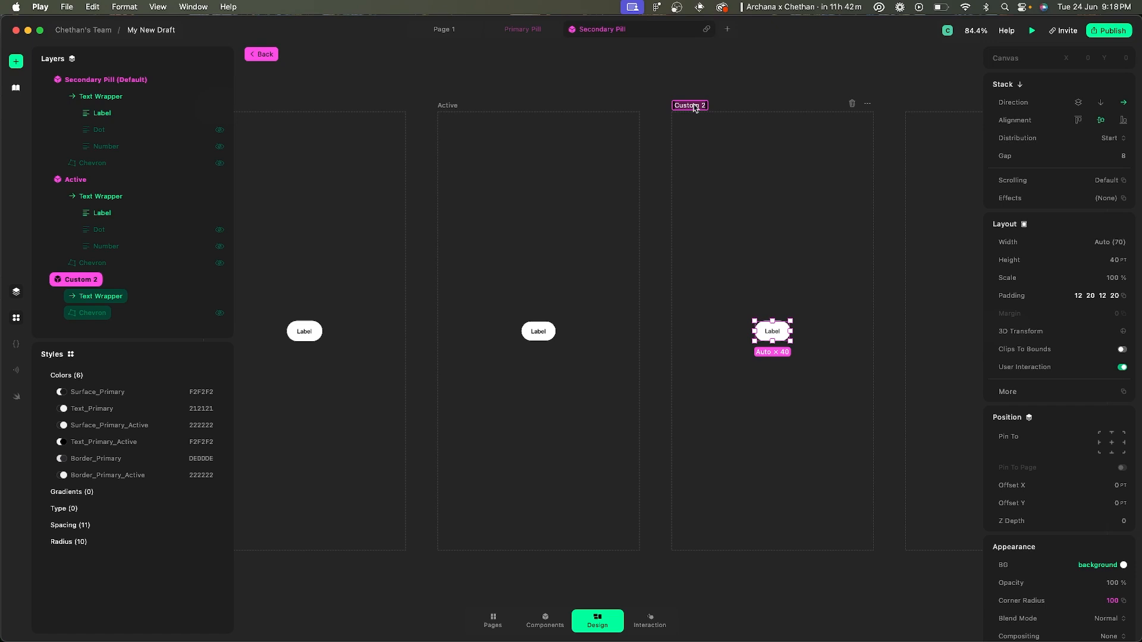
{"action": "double_click", "coordinate": [694, 106]}
{"action": "type", "text": "Dropdown_Default"}
{"action": "key", "text": "Return"}
- Make the Chevron layer visible in the Dropdown_Default state
{"action": "scroll", "coordinate": [548, 147], "scroll_direction": "left", "scroll_amount": 3}
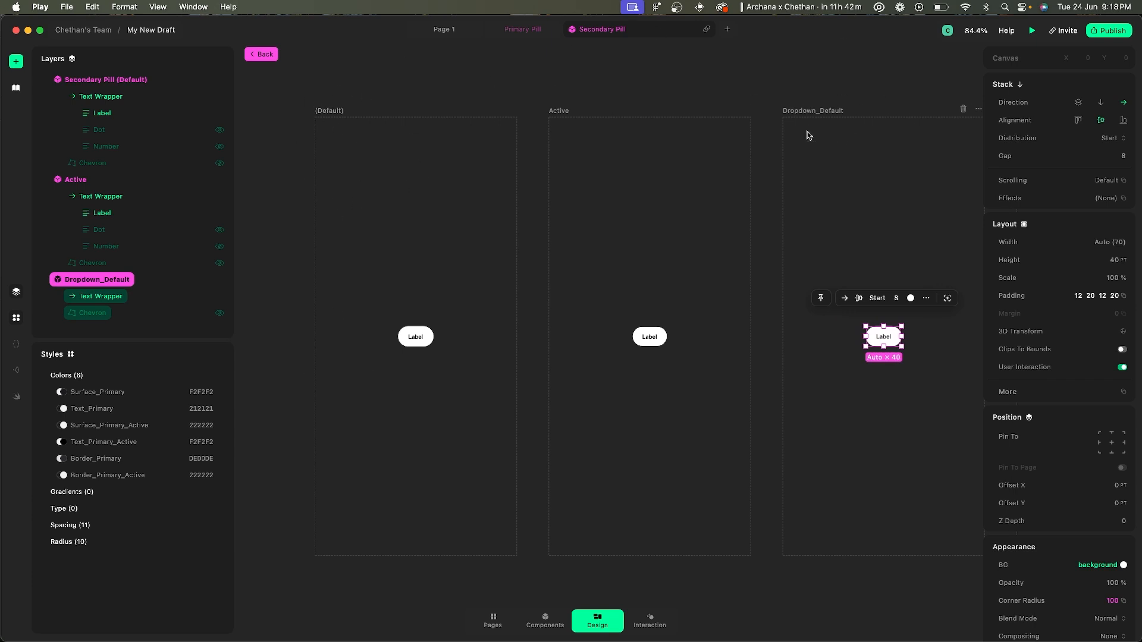
{"action": "scroll", "coordinate": [724, 254], "scroll_direction": "right", "scroll_amount": 5}
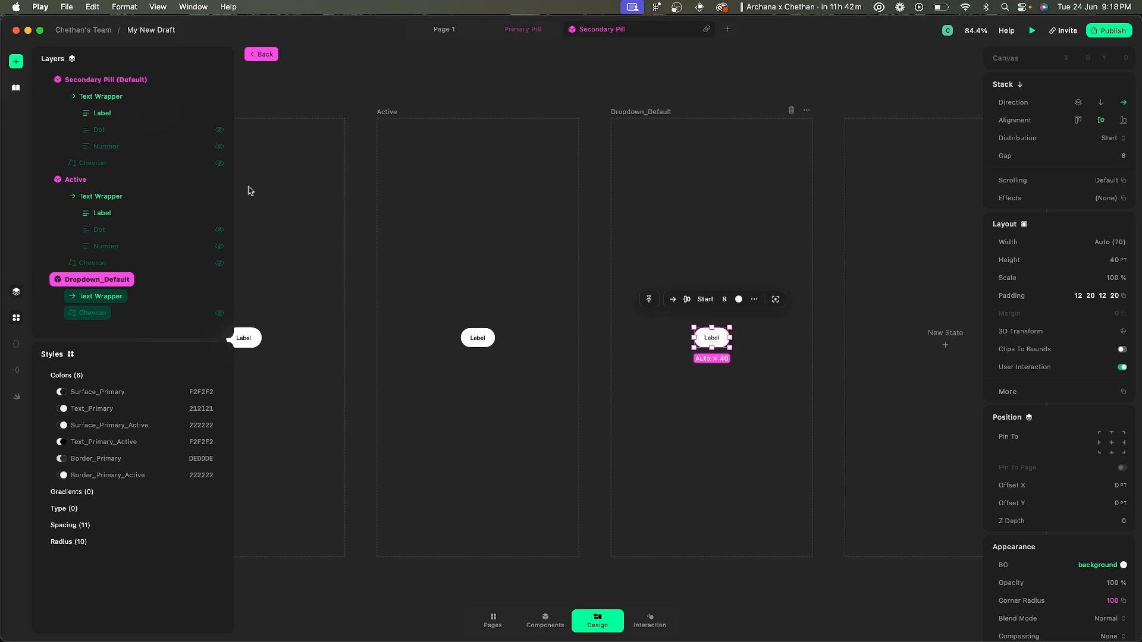
{"action": "left_click", "coordinate": [221, 314]}
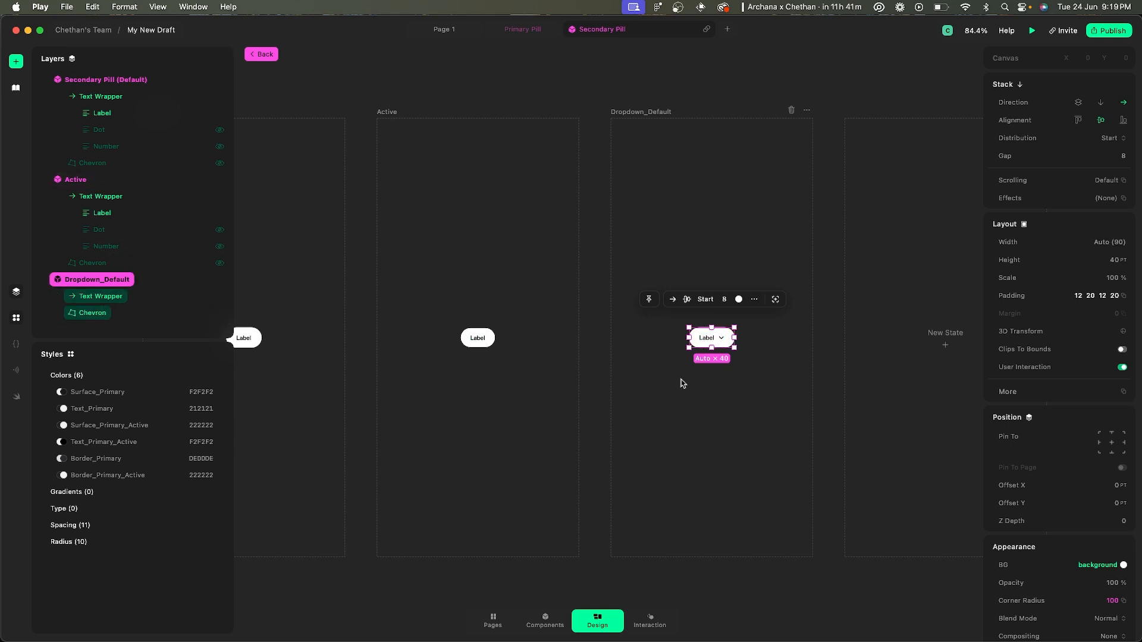
- Add a fourth state to the Secondary Pill component and name it Dropdown_Active
{"action": "scroll", "coordinate": [805, 247], "scroll_direction": "right", "scroll_amount": 2}
{"action": "left_click", "coordinate": [867, 336]}
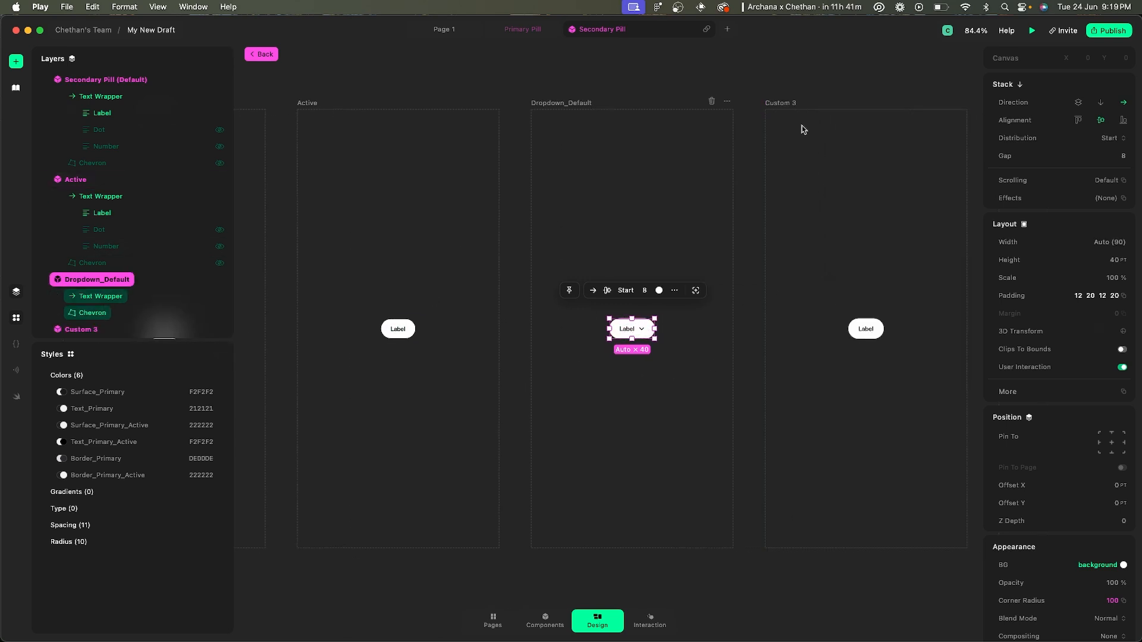
{"action": "left_click", "coordinate": [784, 105]}
{"action": "double_click", "coordinate": [785, 104]}
{"action": "type", "text": "Dr"}
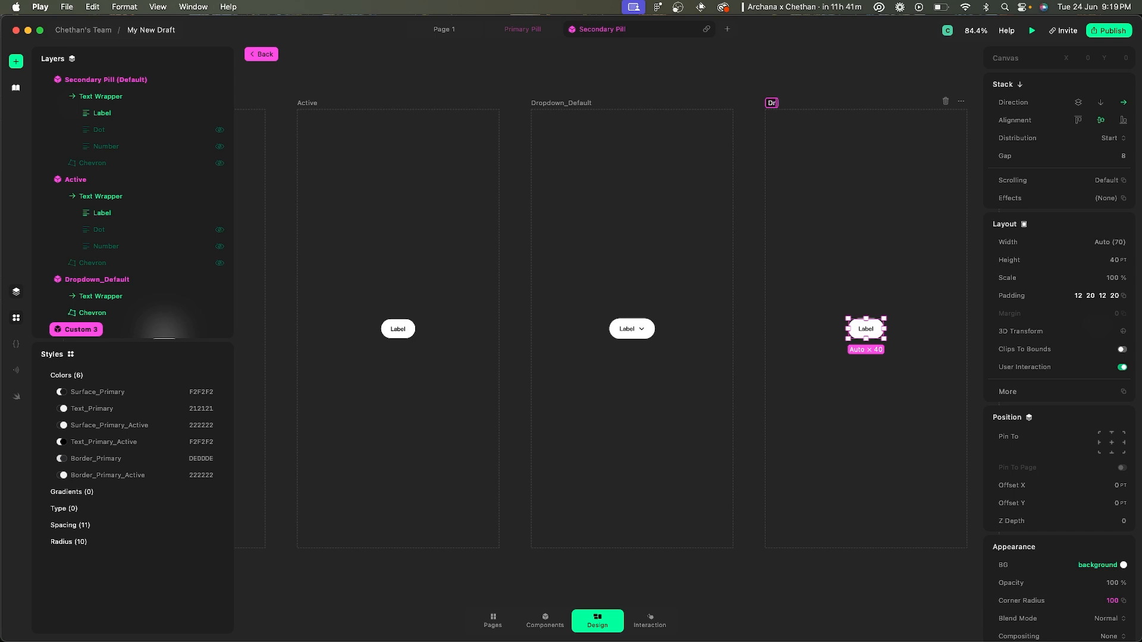
{"action": "type", "text": "opdown_Active"}
{"action": "key", "text": "Return"}
- Make the Chevron, Dot and Number layers visible in the Dropdown_Active state
{"action": "scroll", "coordinate": [131, 256], "scroll_direction": "down", "scroll_amount": 5}
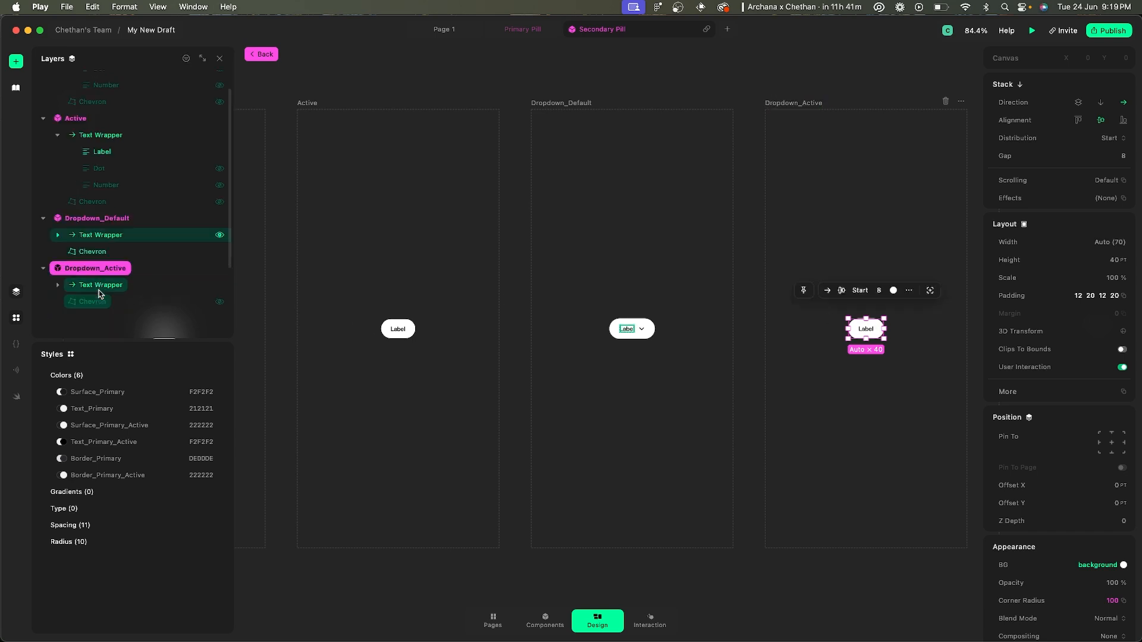
{"action": "left_click", "coordinate": [218, 240]}
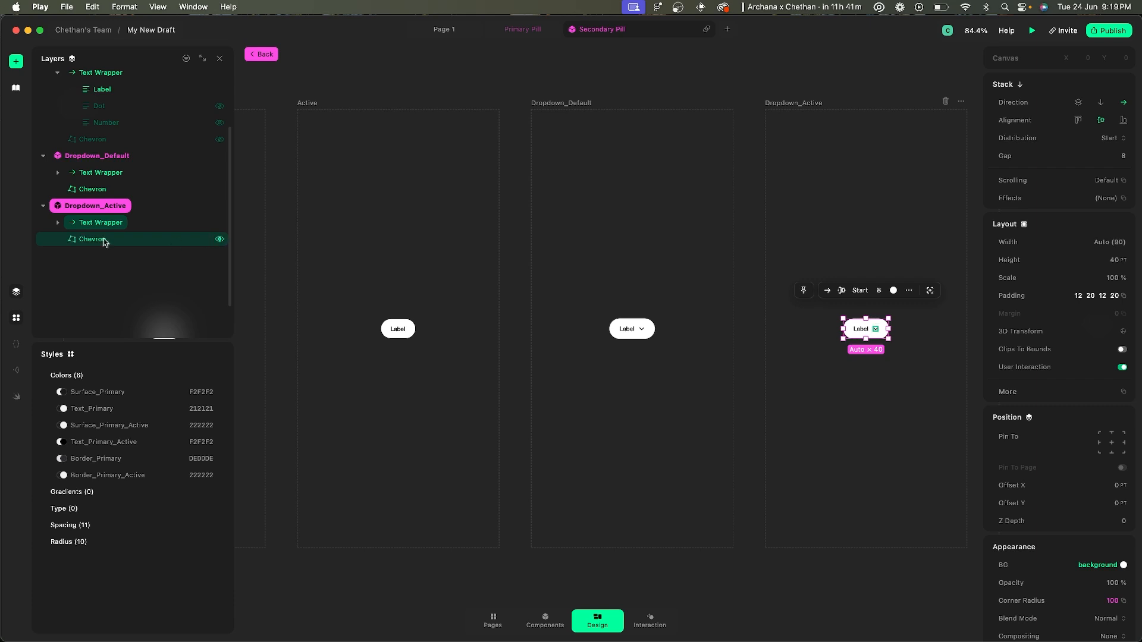
{"action": "left_click", "coordinate": [57, 223]}
{"action": "left_click", "coordinate": [220, 272]}
{"action": "left_click", "coordinate": [653, 394]}
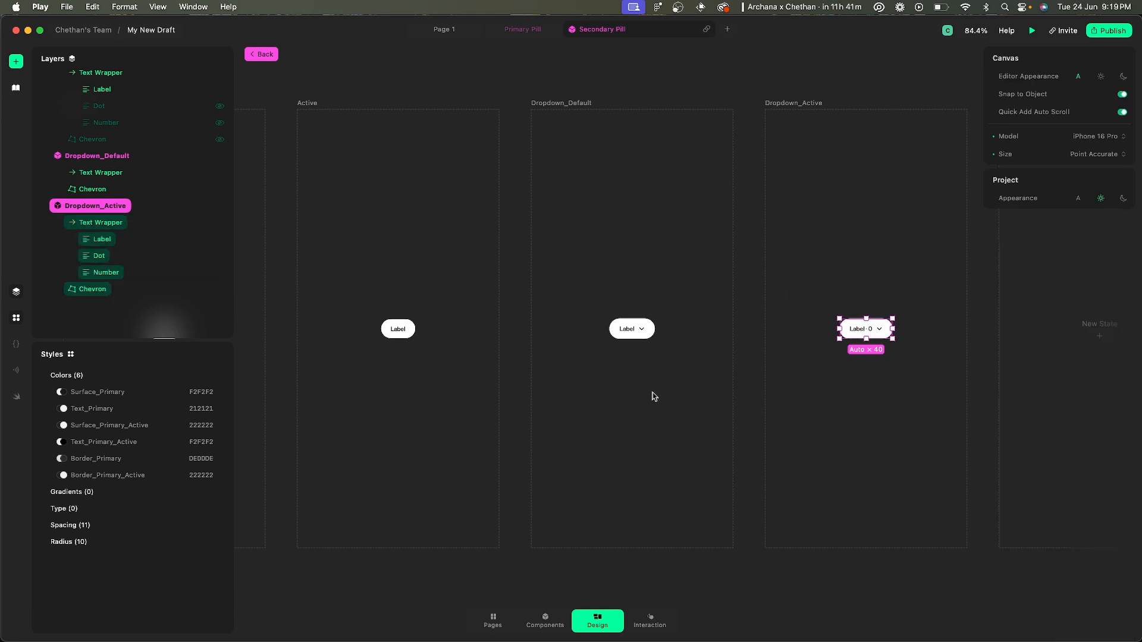
- Duplicate the active Secondary Pill instance twice on Page 1
{"action": "scroll", "coordinate": [541, 382], "scroll_direction": "down", "scroll_amount": 3}
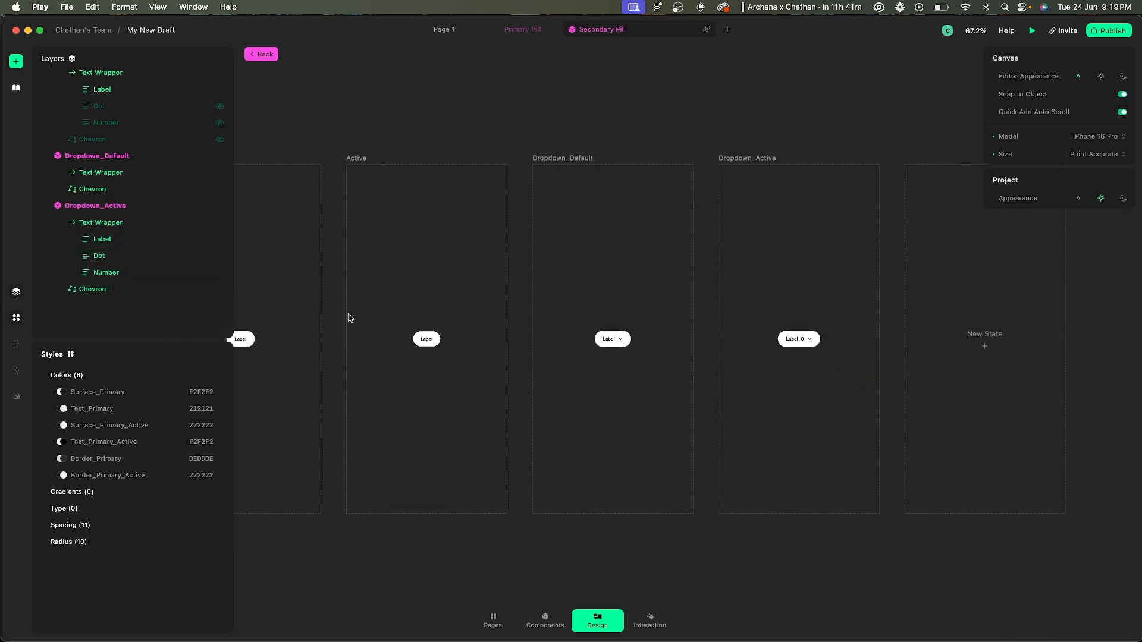
{"action": "scroll", "coordinate": [823, 429], "scroll_direction": "left", "scroll_amount": 1}
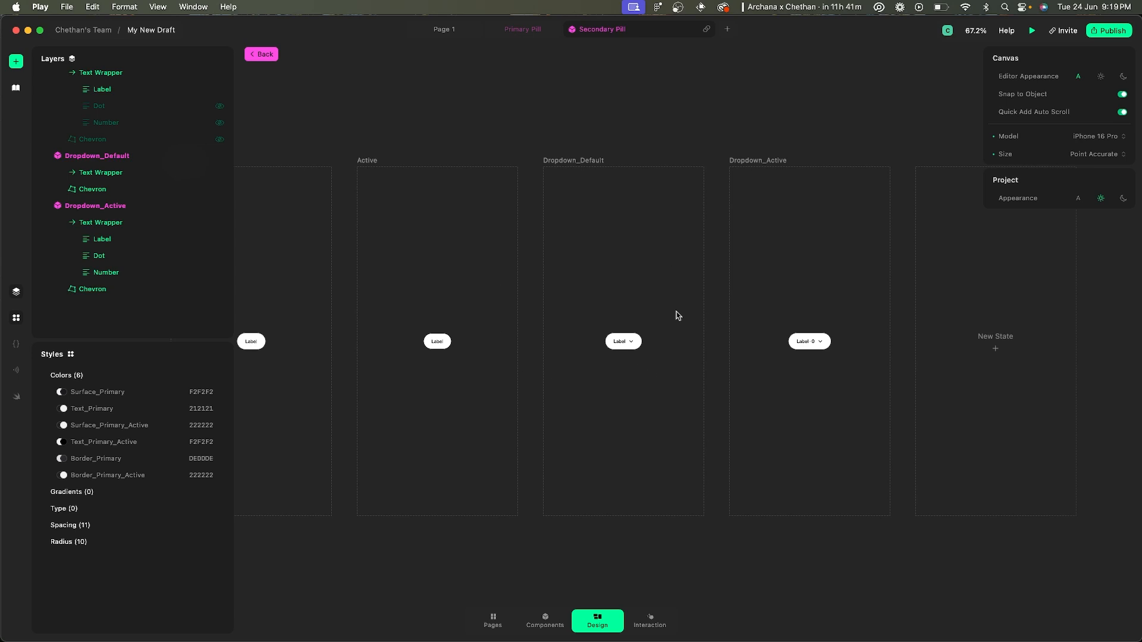
{"action": "left_click", "coordinate": [443, 29]}
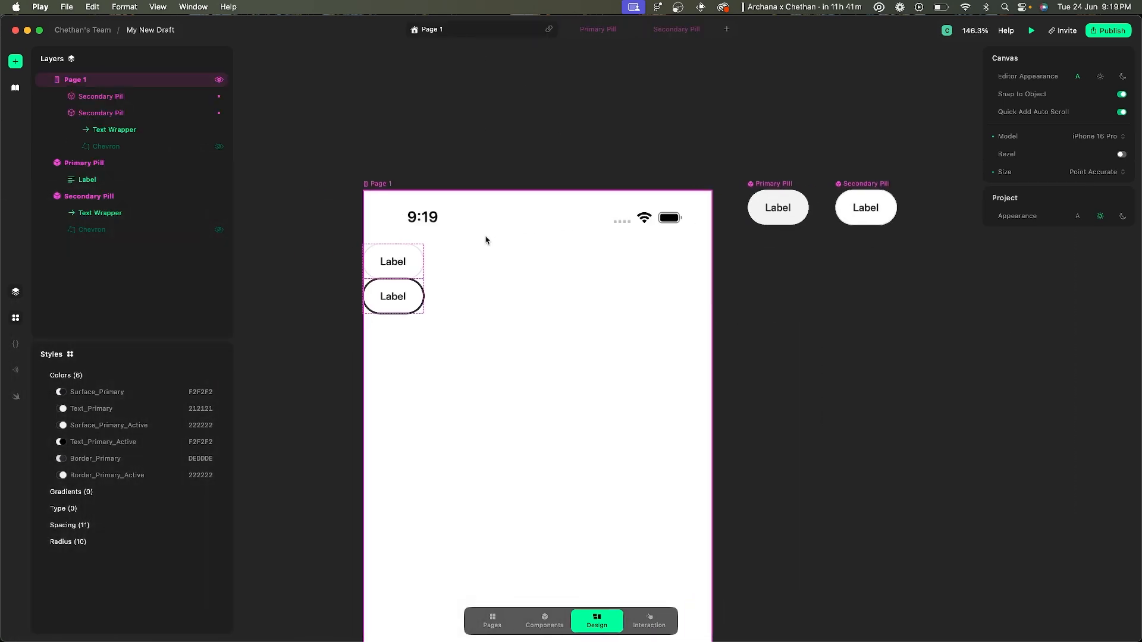
{"action": "left_click", "coordinate": [401, 294]}
{"action": "key", "text": "super+d"}
{"action": "key", "text": "super+d"}
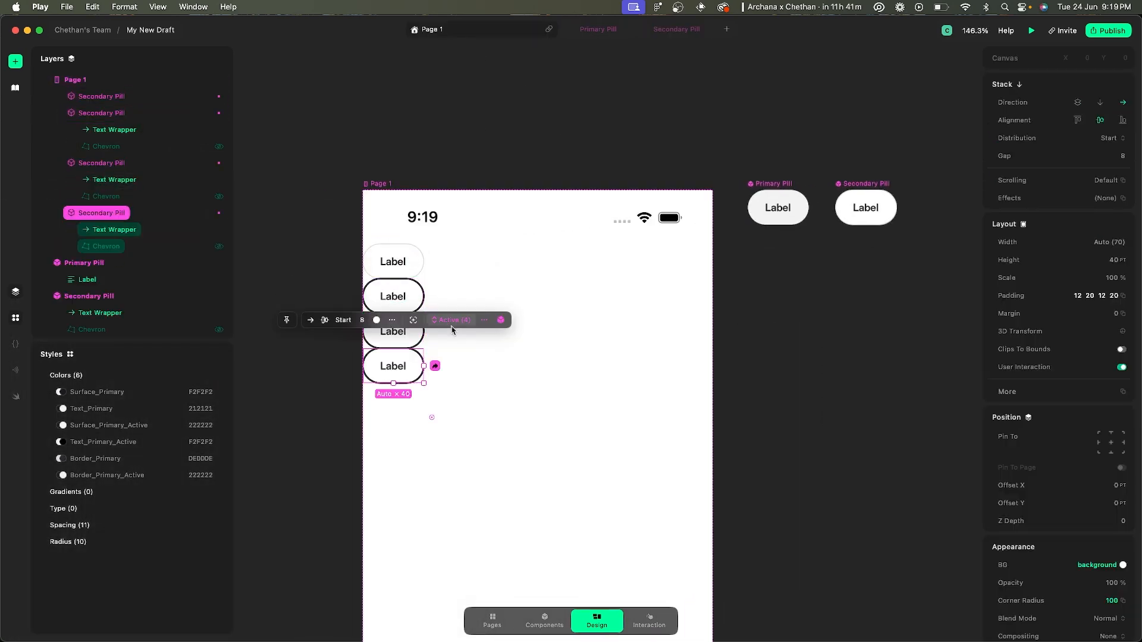
- Set the third Secondary Pill on Page 1 to the Dropdown_Default state and the fourth to Dropdown_Active
{"action": "left_click", "coordinate": [379, 339]}
{"action": "left_click", "coordinate": [450, 284]}
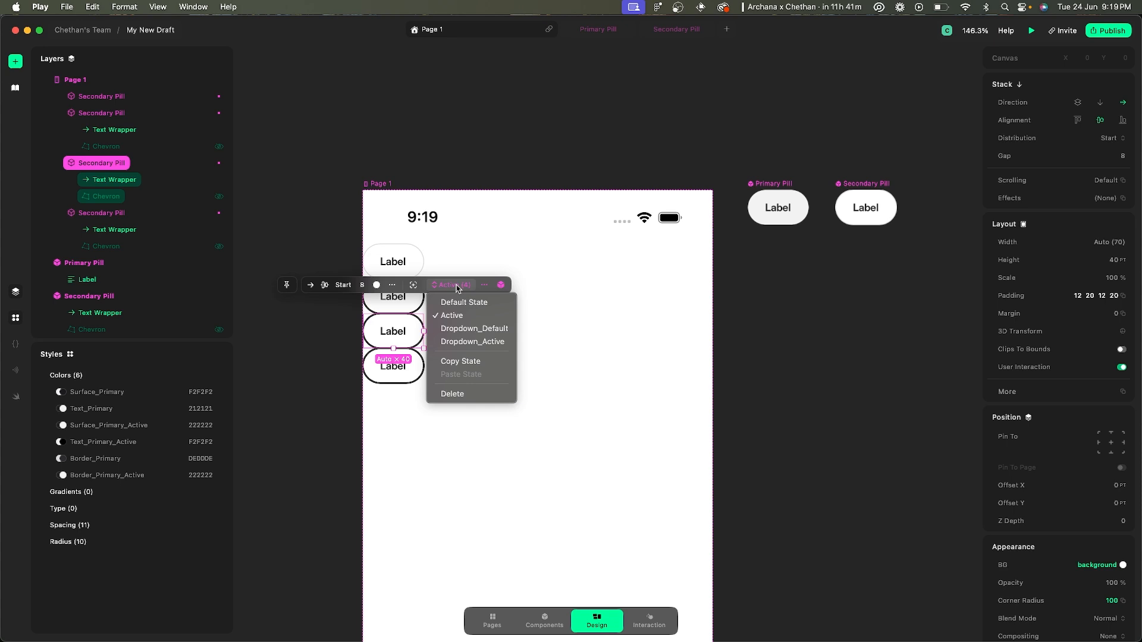
{"action": "left_click", "coordinate": [474, 329]}
{"action": "left_click", "coordinate": [405, 368]}
{"action": "left_click", "coordinate": [451, 320]}
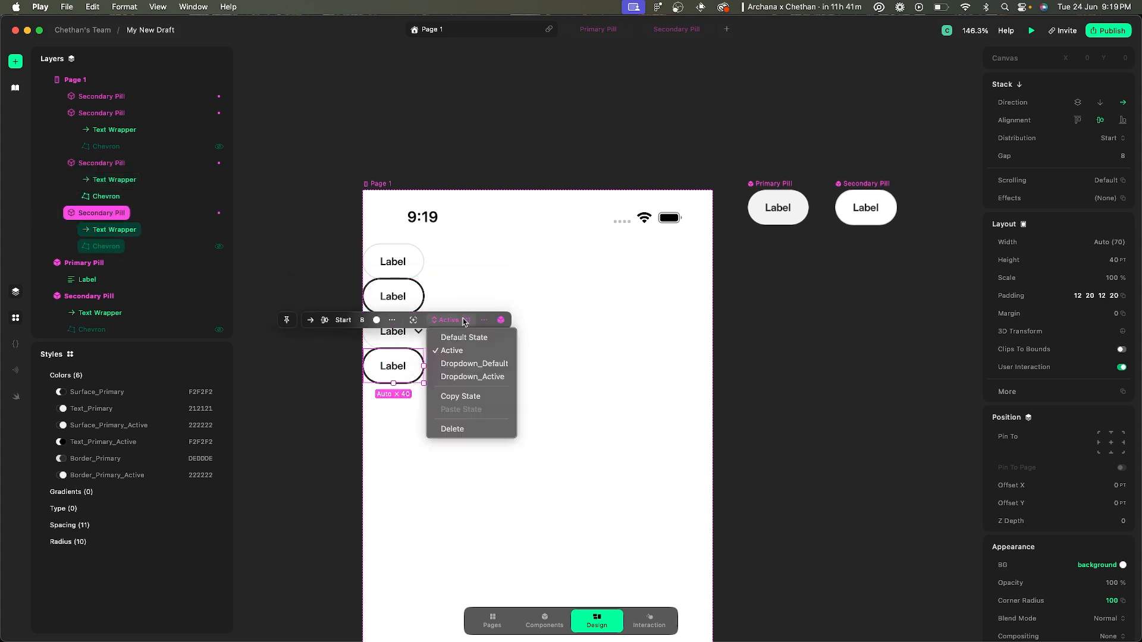
{"action": "left_click", "coordinate": [472, 377]}
{"action": "left_click", "coordinate": [654, 363]}
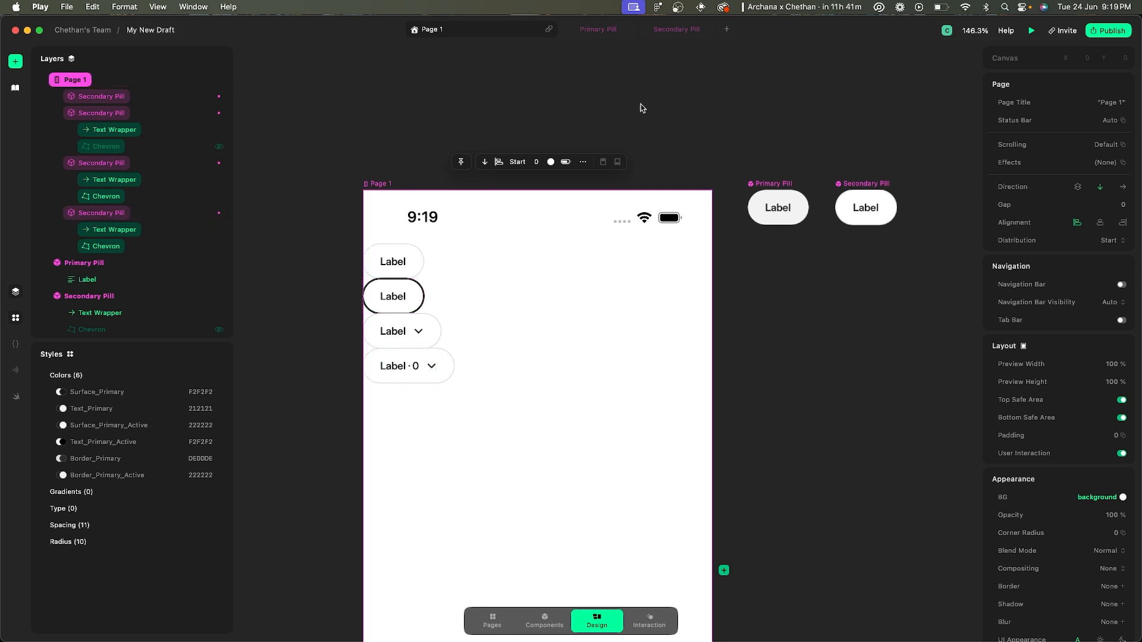
- Set the border width of the Secondary Pill's Dropdown_Active state to 2 pt
{"action": "left_click", "coordinate": [675, 30]}
{"action": "left_click", "coordinate": [826, 343]}
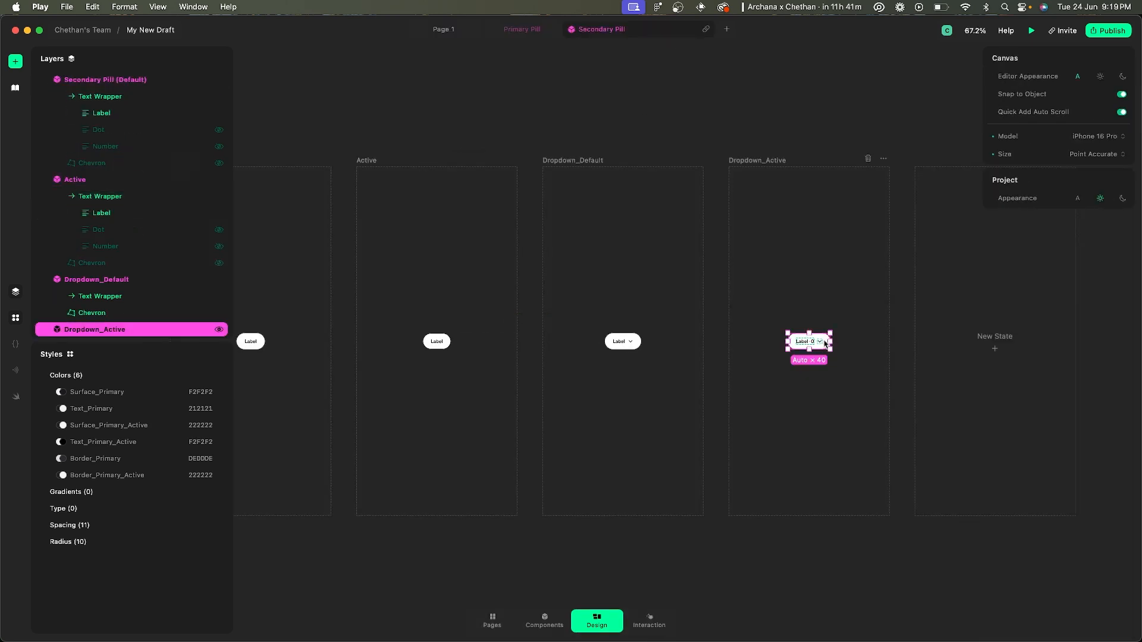
{"action": "scroll", "coordinate": [1104, 469], "scroll_direction": "down", "scroll_amount": 6}
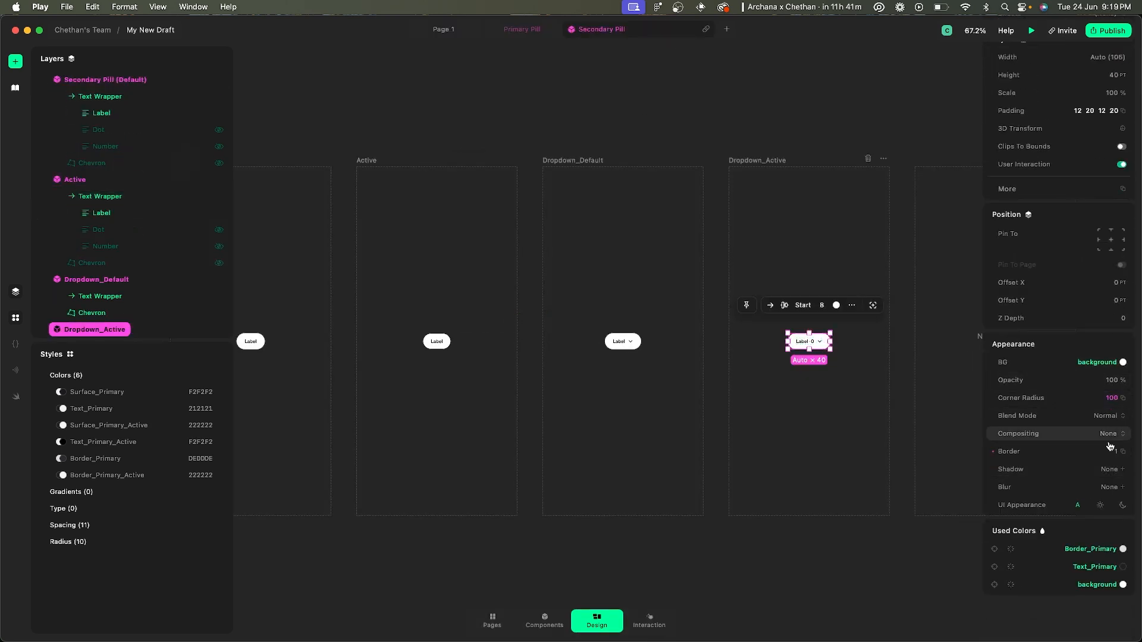
{"action": "left_click", "coordinate": [1119, 458]}
{"action": "left_click", "coordinate": [956, 475]}
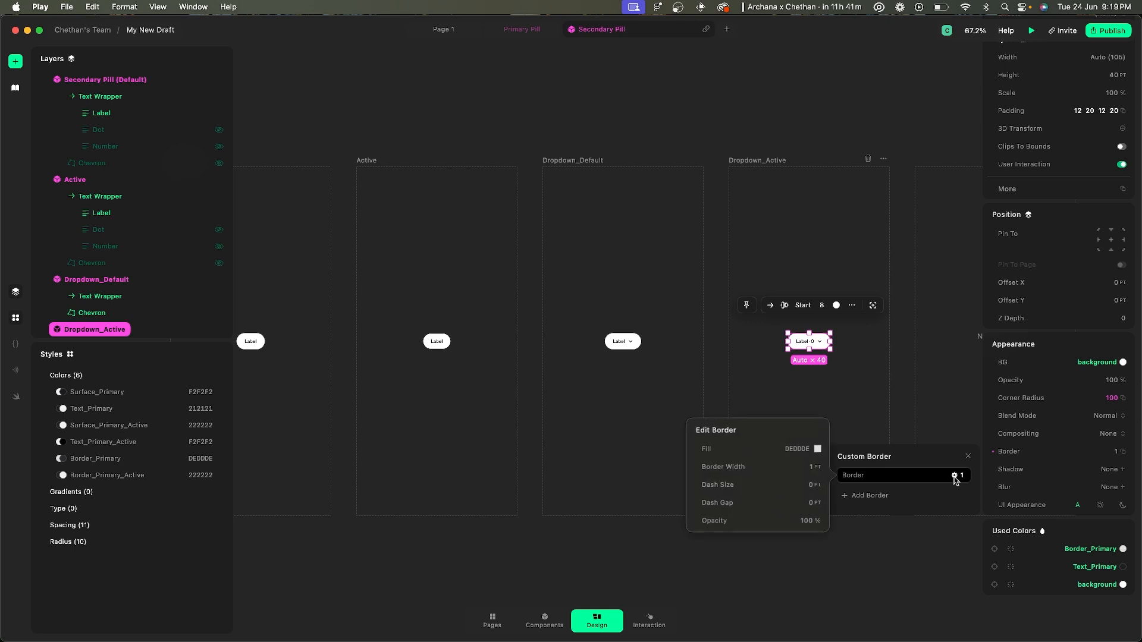
{"action": "left_click", "coordinate": [811, 471]}
{"action": "type", "text": "2"}
{"action": "key", "text": "Return"}
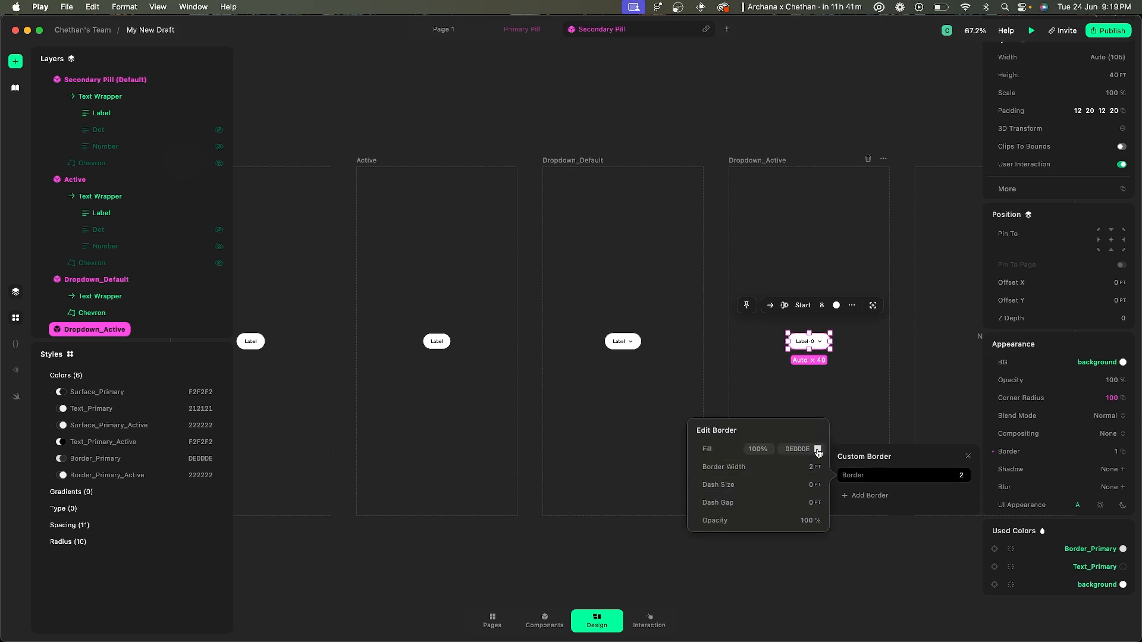
- Apply the Border_Primary_Active colour style to the Dropdown_Active state's border
{"action": "left_click", "coordinate": [818, 449]}
{"action": "left_click", "coordinate": [752, 345]}
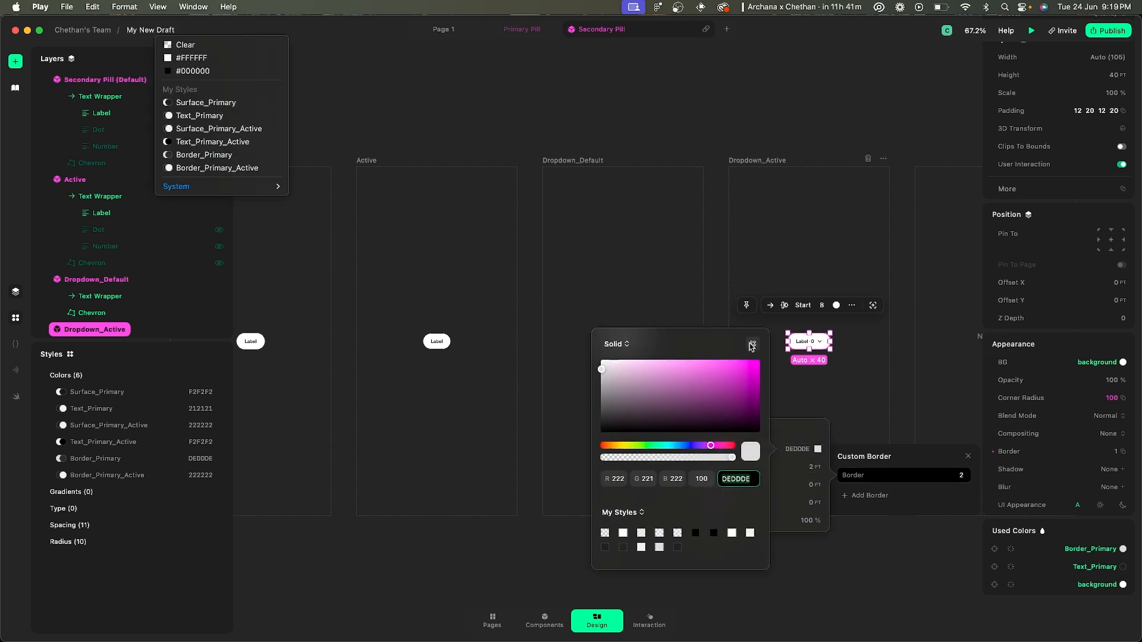
{"action": "left_click", "coordinate": [210, 169]}
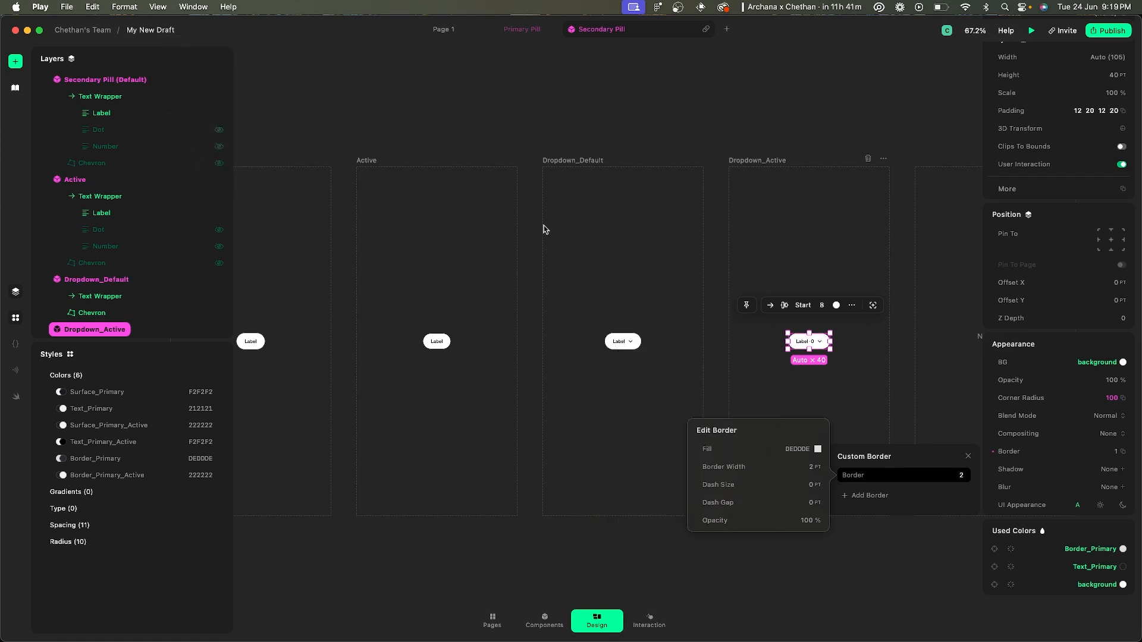
- Preview Page 1 in the iPhone 16 Pro simulator and switch the simulator's appearance mode
{"action": "left_click", "coordinate": [441, 29]}
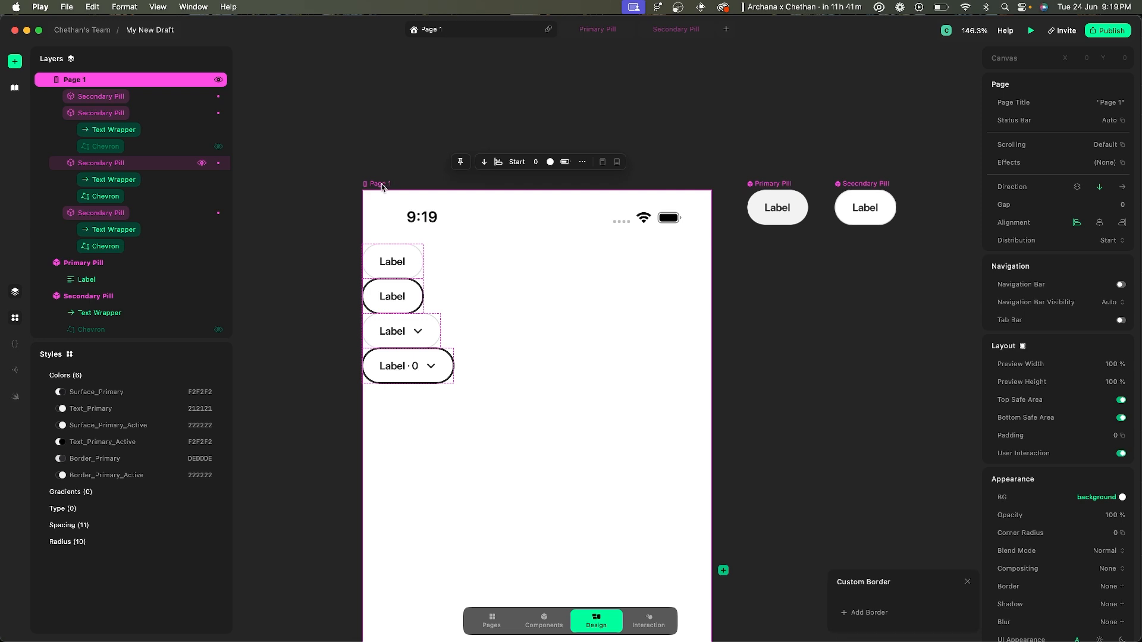
{"action": "left_click", "coordinate": [1031, 33]}
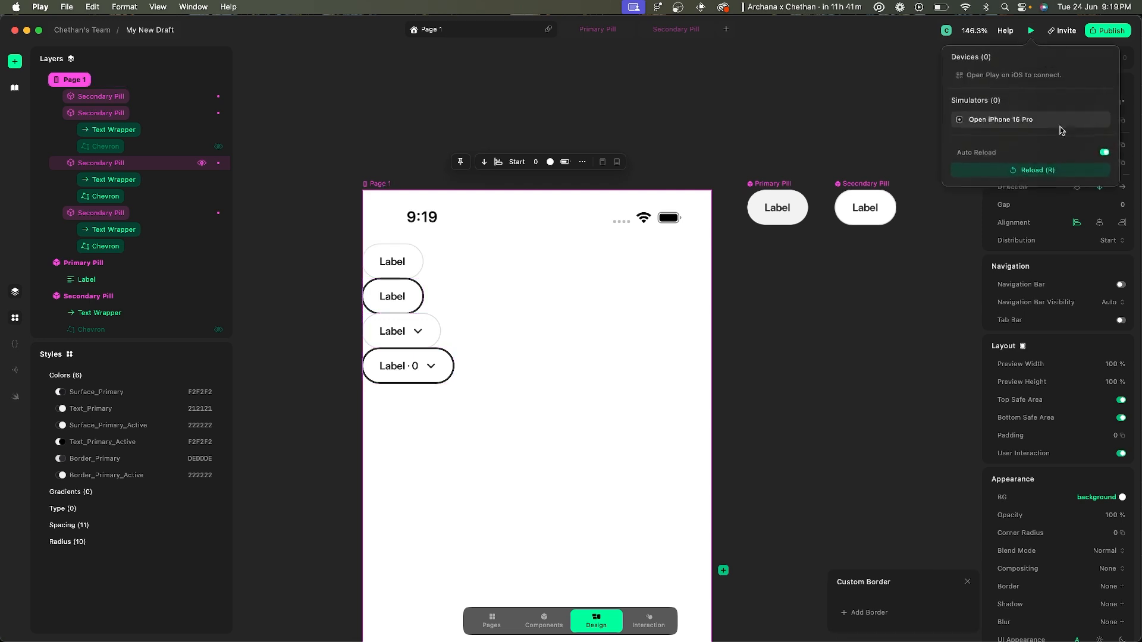
{"action": "left_click", "coordinate": [1026, 121]}
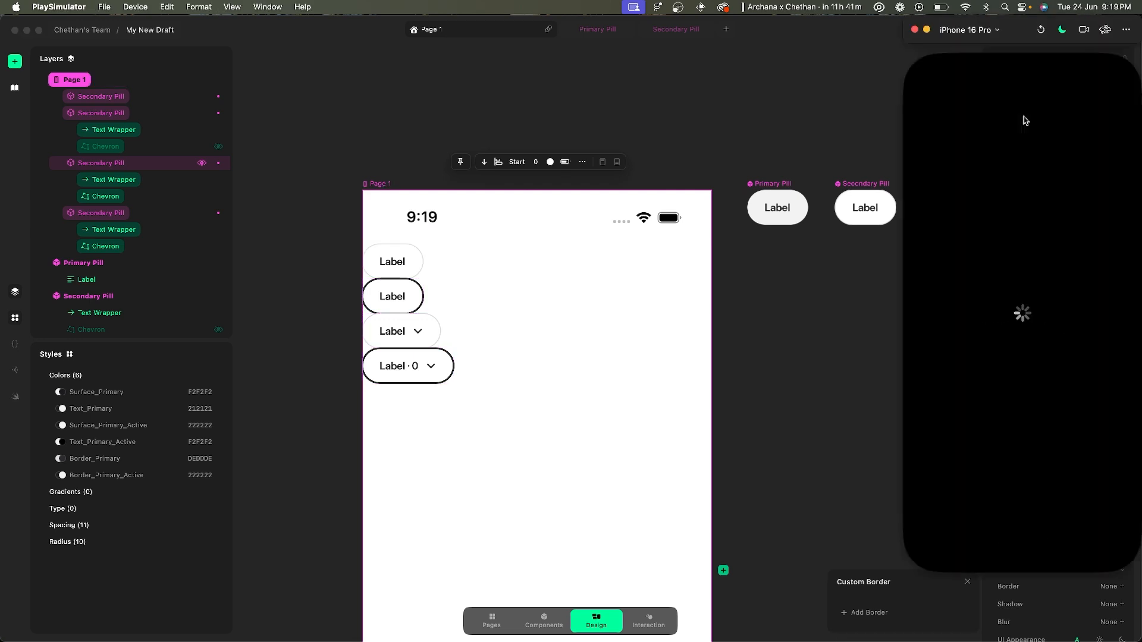
{"action": "left_click_drag", "start_coordinate": [1015, 37], "coordinate": [813, 56]}
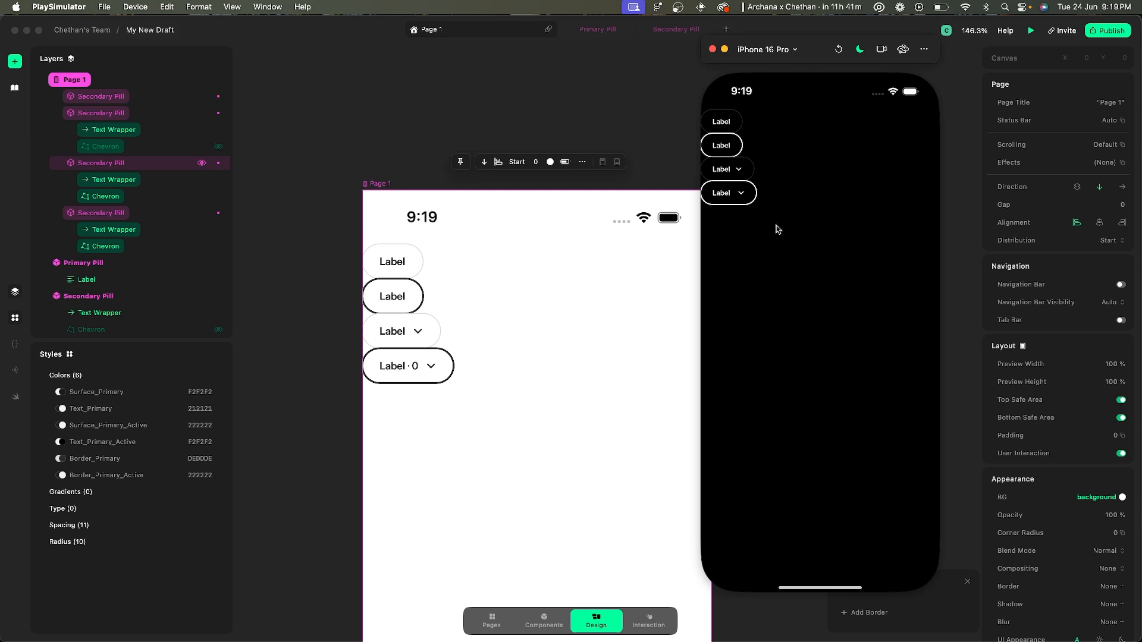
{"action": "left_click", "coordinate": [859, 50]}
{"action": "left_click", "coordinate": [874, 83]}
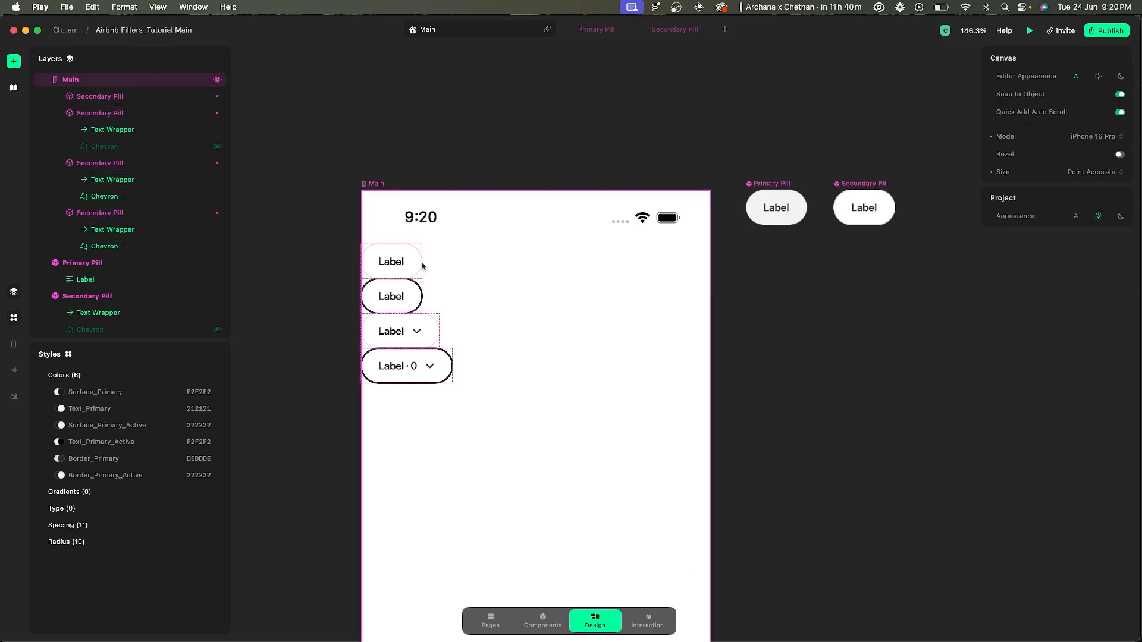
- Switch to Figma and examine the pill rows for the All, Homes, Experiences, Travelling and Support filters
{"action": "key", "text": "super+Tab"}
{"action": "scroll", "coordinate": [423, 266], "scroll_direction": "down", "scroll_amount": 5}
{"action": "scroll", "coordinate": [423, 266], "scroll_direction": "left", "scroll_amount": 5}
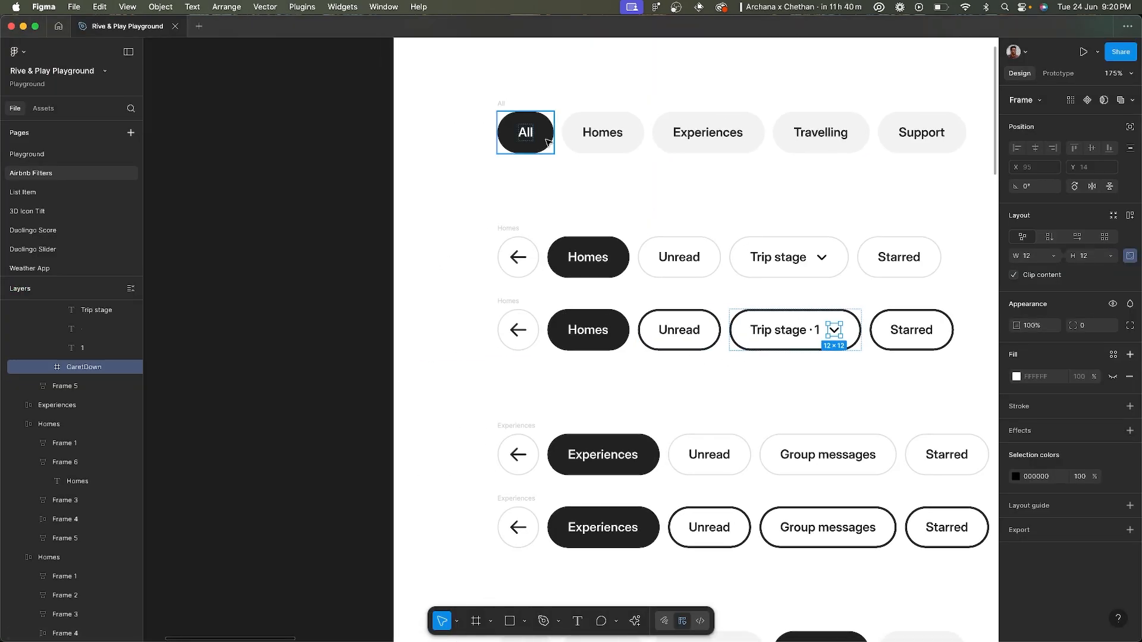
{"action": "scroll", "coordinate": [522, 214], "scroll_direction": "down", "scroll_amount": 5}
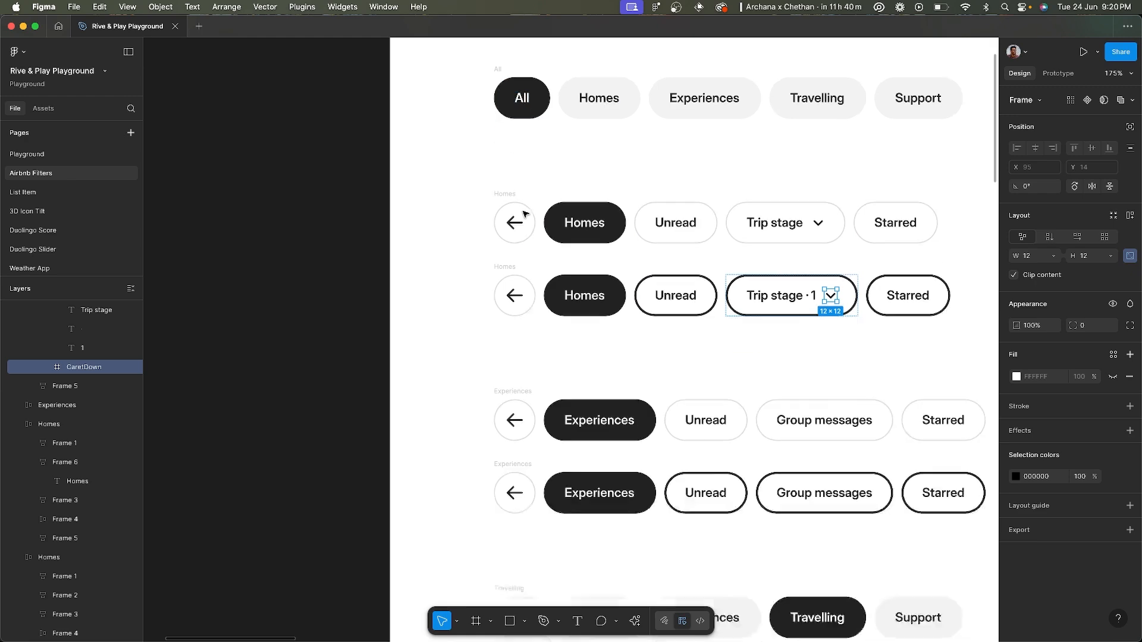
{"action": "scroll", "coordinate": [521, 214], "scroll_direction": "up", "scroll_amount": 5}
{"action": "scroll", "coordinate": [522, 213], "scroll_direction": "down", "scroll_amount": 2}
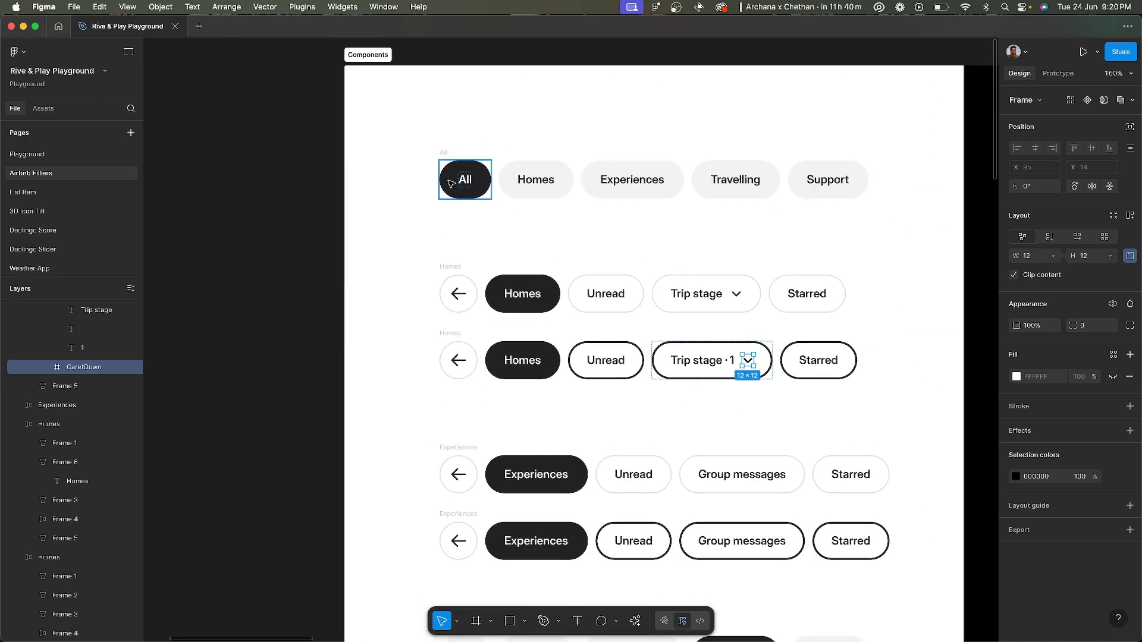
{"action": "scroll", "coordinate": [451, 183], "scroll_direction": "down", "scroll_amount": 7}
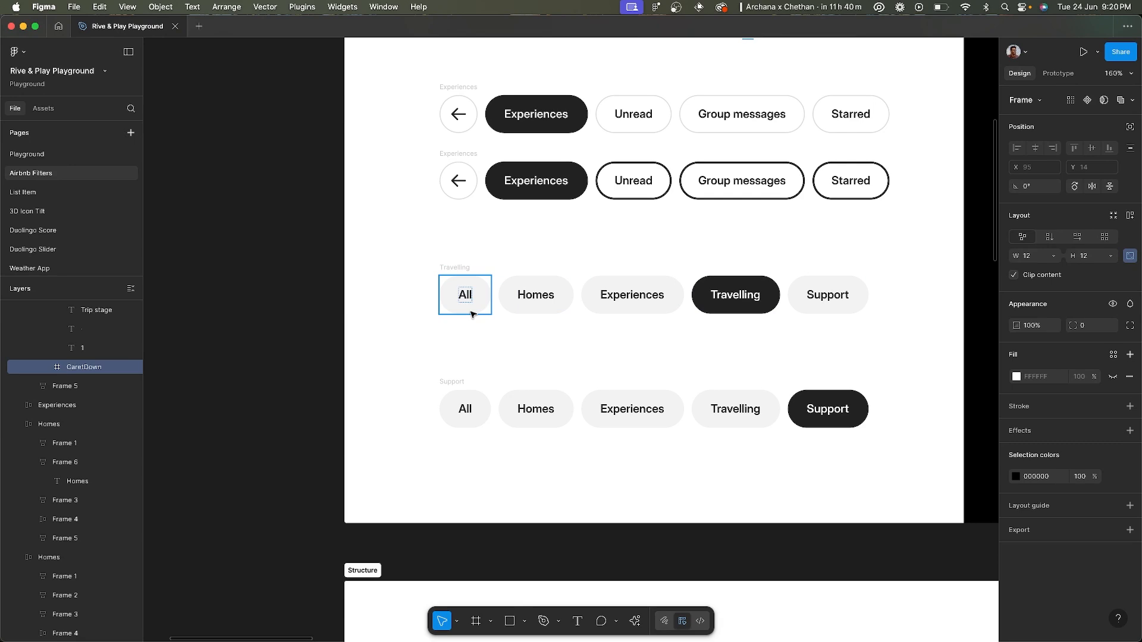
{"action": "scroll", "coordinate": [470, 313], "scroll_direction": "up", "scroll_amount": 5}
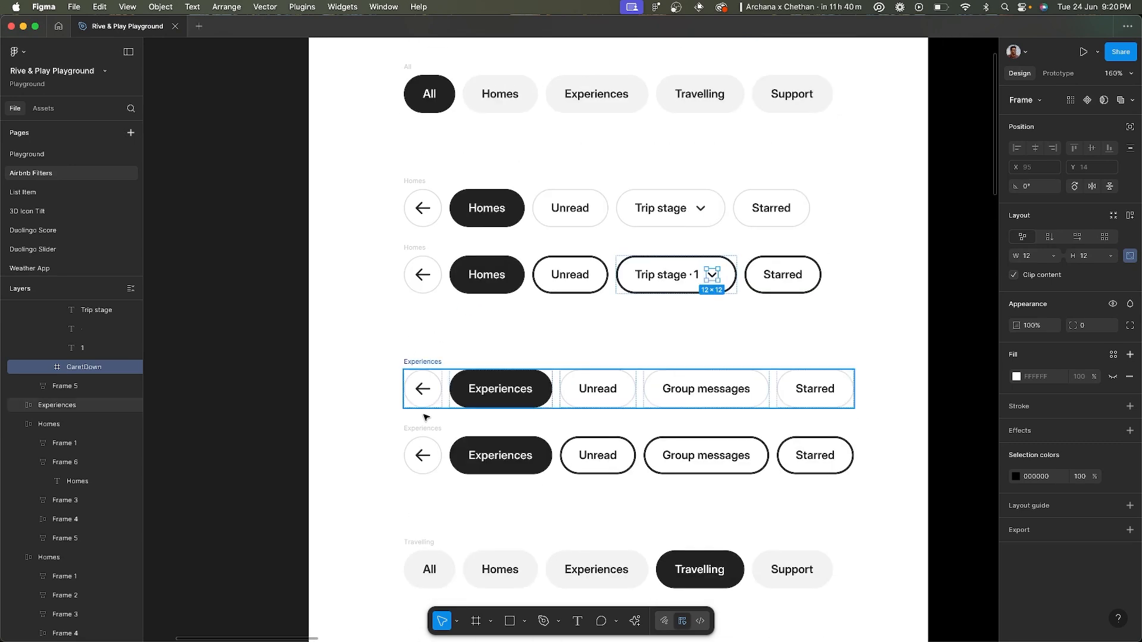
- Inspect the All pill in the Travelling row and compare it with the back-arrow buttons in the Homes and Experiences rows
{"action": "left_click", "coordinate": [417, 562]}
{"action": "right_click", "coordinate": [417, 563]}
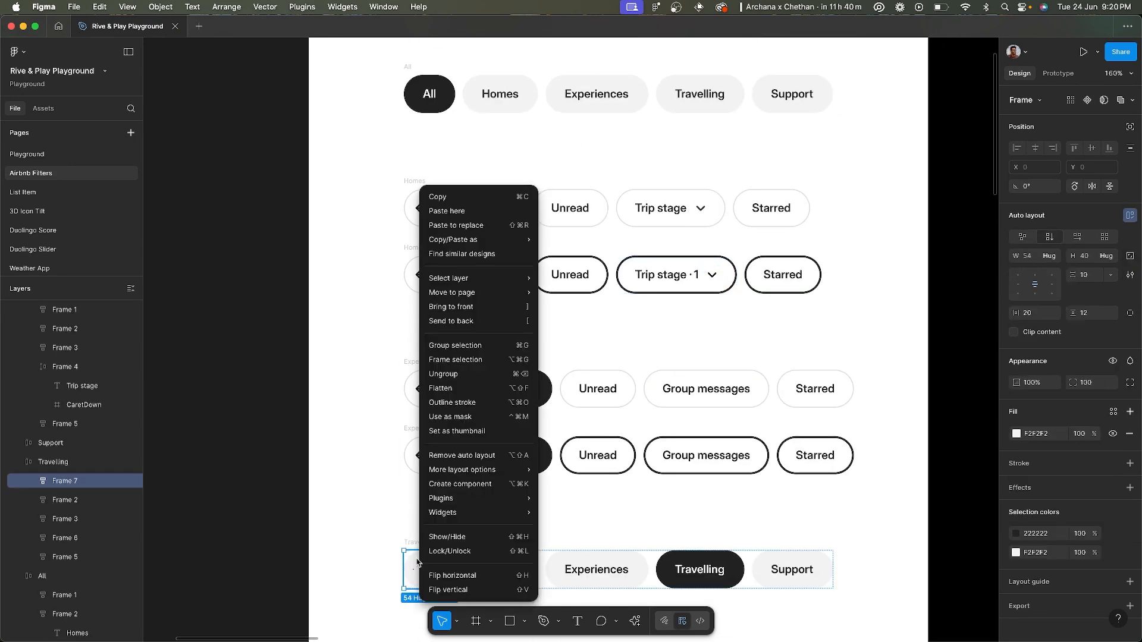
{"action": "scroll", "coordinate": [370, 548], "scroll_direction": "down", "scroll_amount": 1}
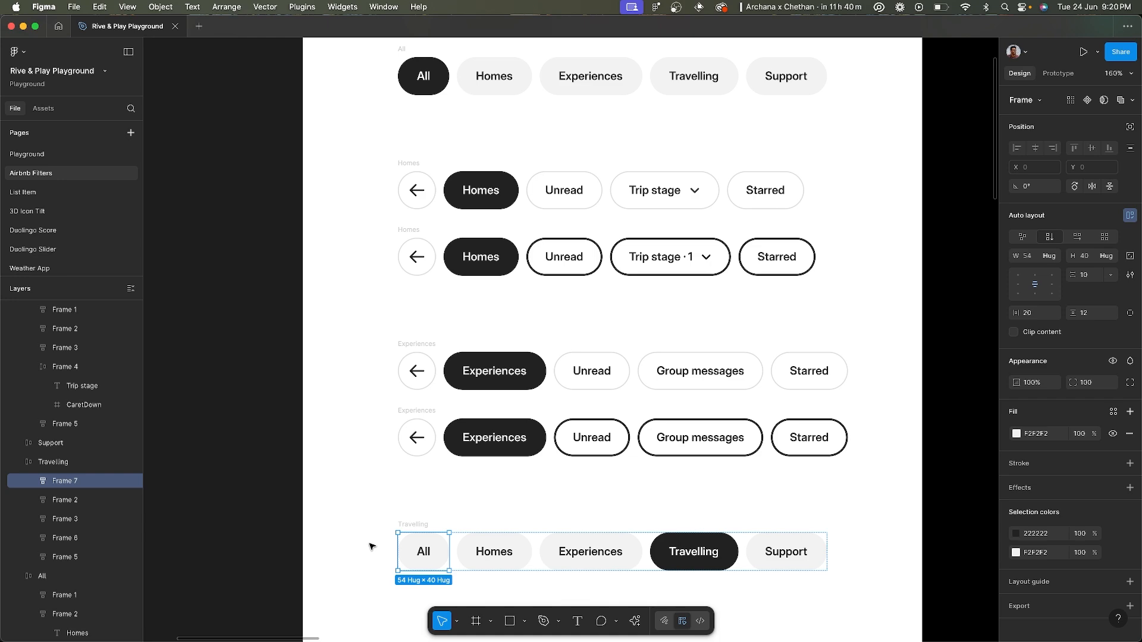
{"action": "scroll", "coordinate": [372, 546], "scroll_direction": "down", "scroll_amount": 2}
{"action": "scroll", "coordinate": [374, 544], "scroll_direction": "down", "scroll_amount": 2}
{"action": "scroll", "coordinate": [422, 485], "scroll_direction": "up", "scroll_amount": 5}
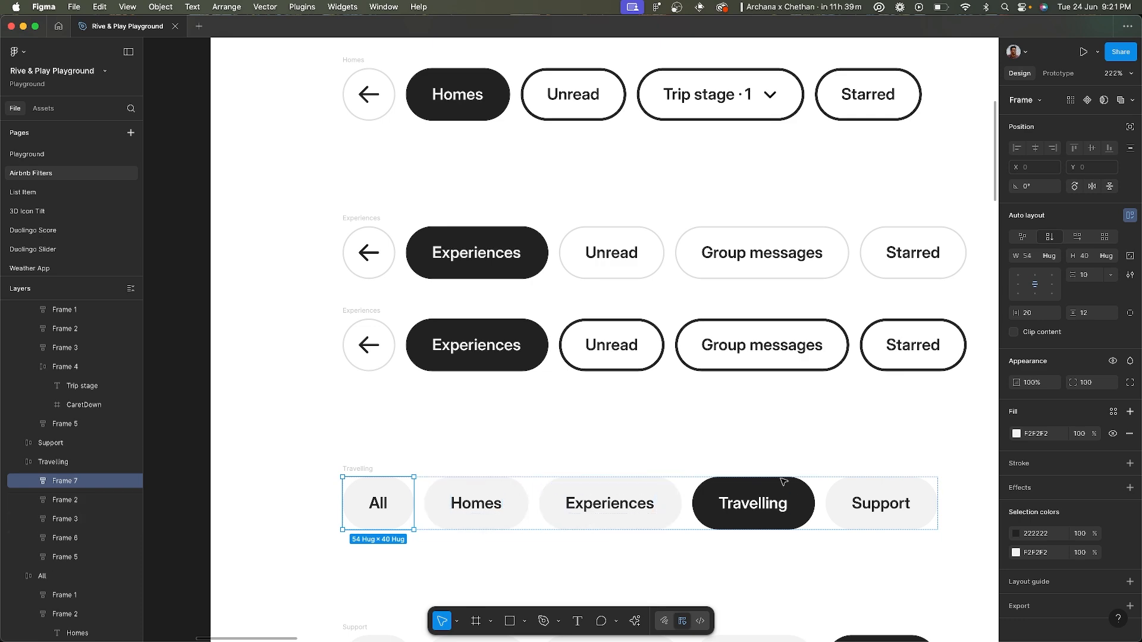
{"action": "scroll", "coordinate": [351, 505], "scroll_direction": "up", "scroll_amount": 1}
{"action": "scroll", "coordinate": [352, 470], "scroll_direction": "up", "scroll_amount": 5}
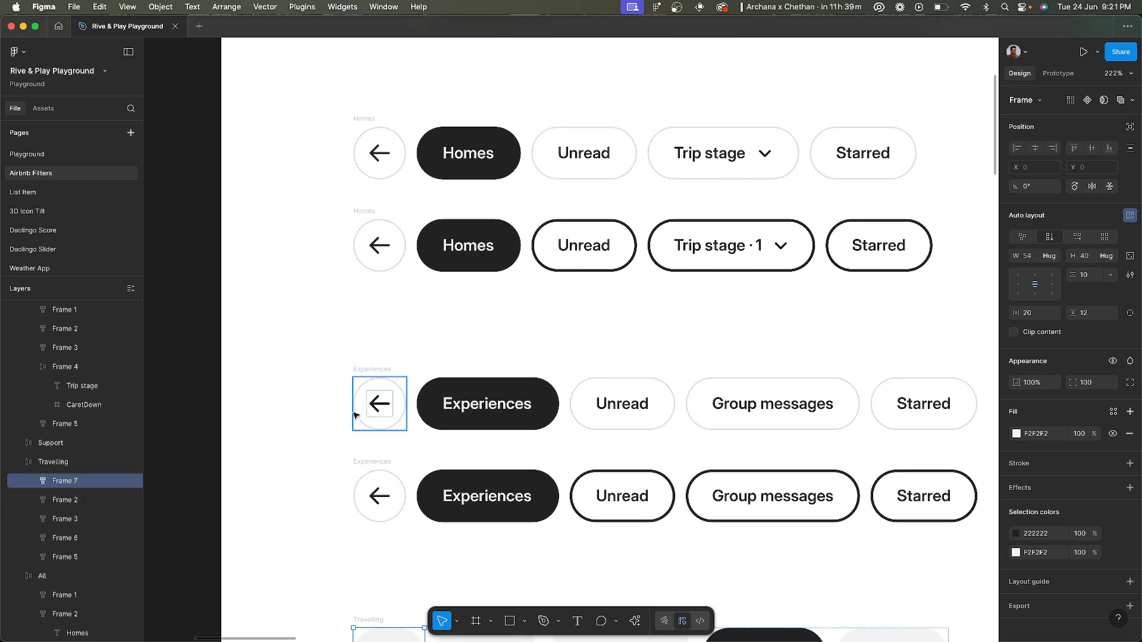
{"action": "scroll", "coordinate": [381, 397], "scroll_direction": "up", "scroll_amount": 10}
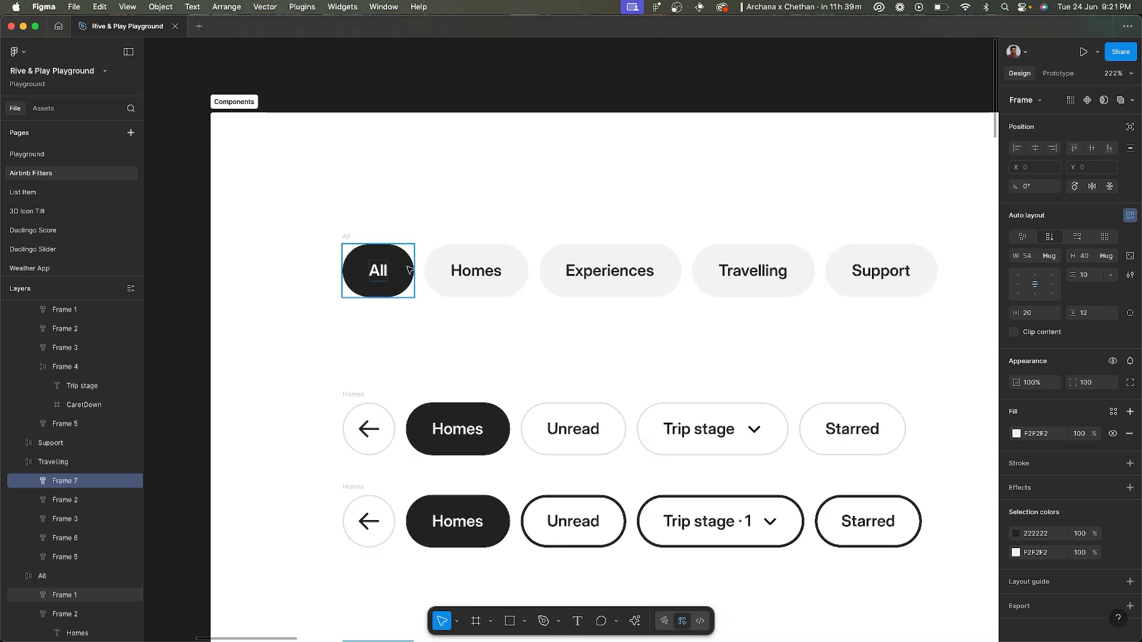
{"action": "scroll", "coordinate": [377, 304], "scroll_direction": "down", "scroll_amount": 5}
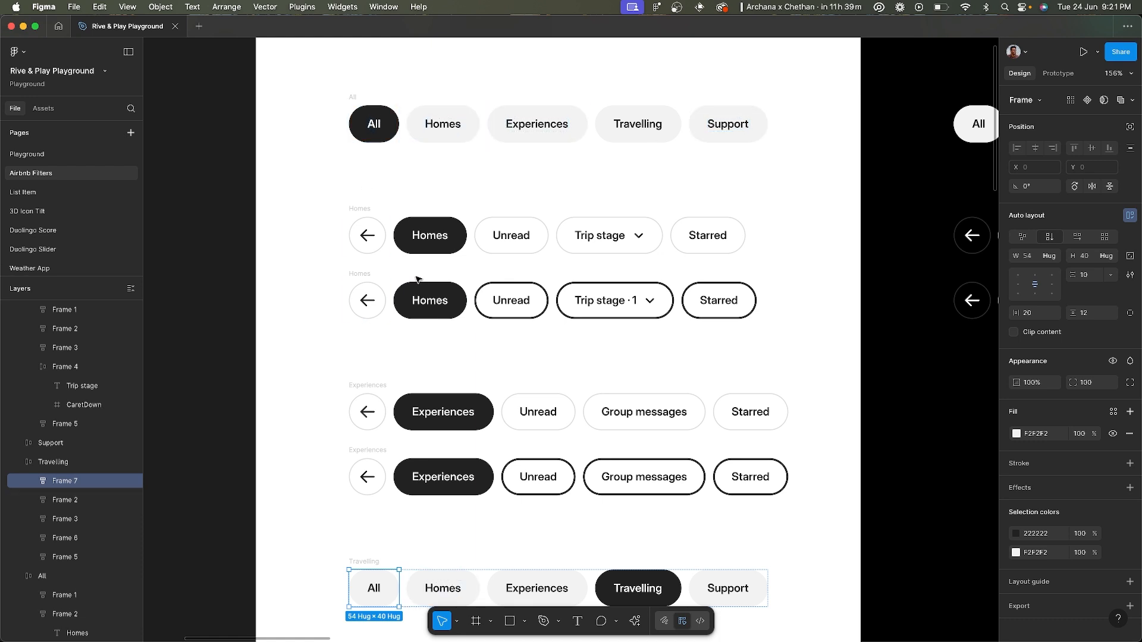
{"action": "right_click", "coordinate": [373, 596]}
{"action": "left_click", "coordinate": [299, 353]}
- Switch back to Play and place a copy of the Primary Pill component below the original on the canvas
{"action": "key", "text": "super+Tab"}
{"action": "left_click", "coordinate": [773, 185]}
{"action": "scroll", "coordinate": [754, 250], "scroll_direction": "right", "scroll_amount": 2}
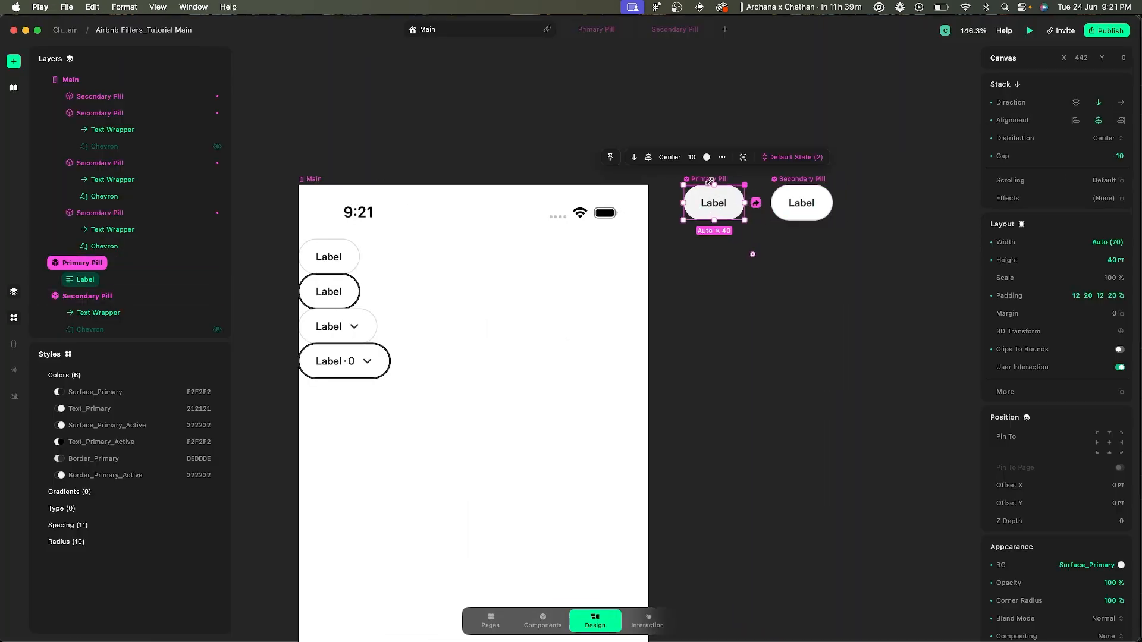
{"action": "left_click_drag", "start_coordinate": [700, 180], "coordinate": [700, 315]}
{"action": "scroll", "coordinate": [702, 312], "scroll_direction": "up", "scroll_amount": 3}
{"action": "scroll", "coordinate": [684, 345], "scroll_direction": "right", "scroll_amount": 2}
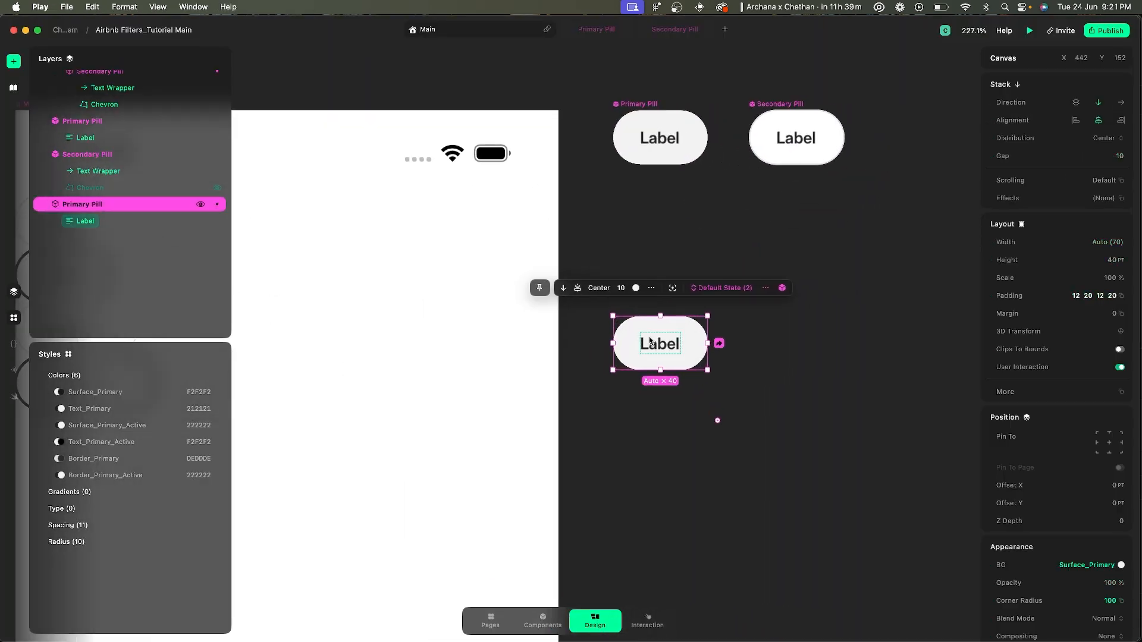
- Detach the copied Primary Pill from its component and rename it All Pill
{"action": "right_click", "coordinate": [632, 341]}
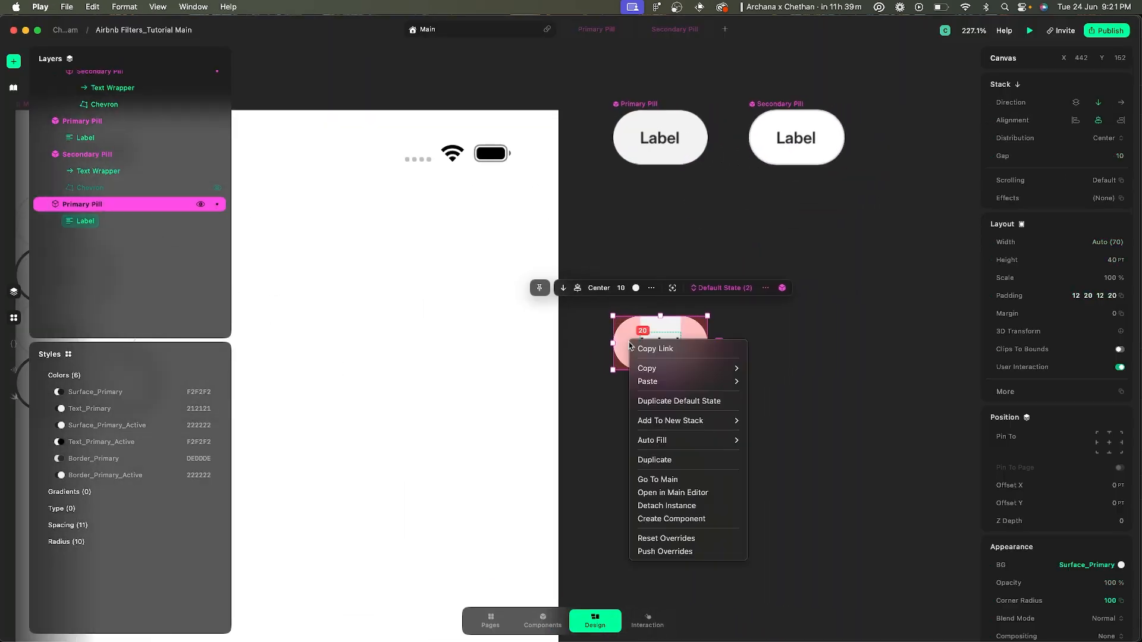
{"action": "left_click", "coordinate": [677, 507]}
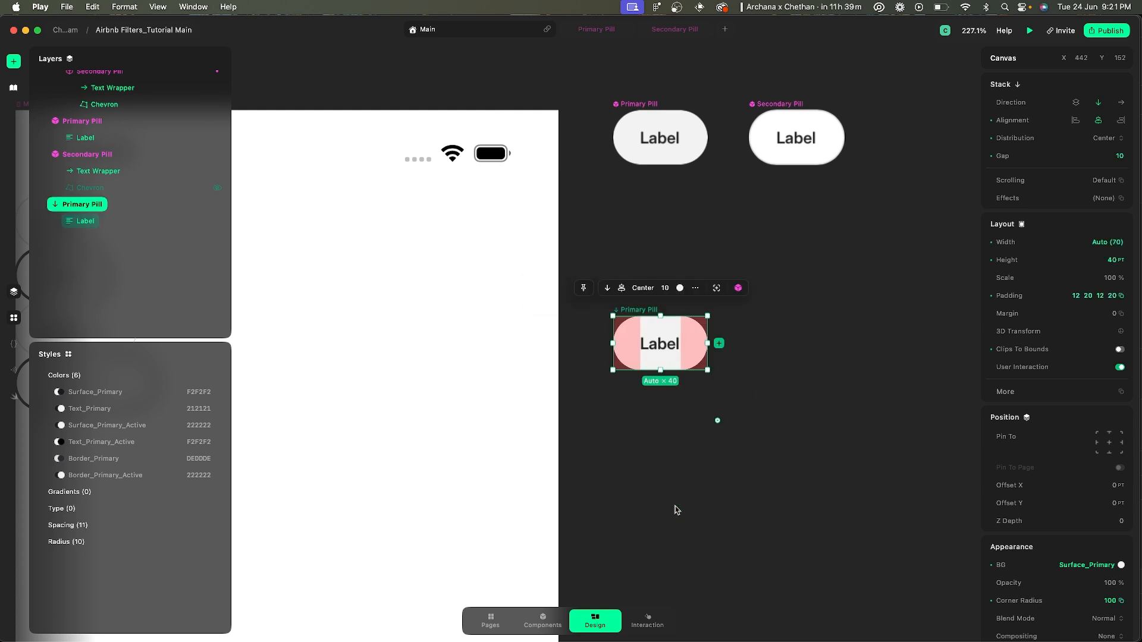
{"action": "double_click", "coordinate": [86, 205]}
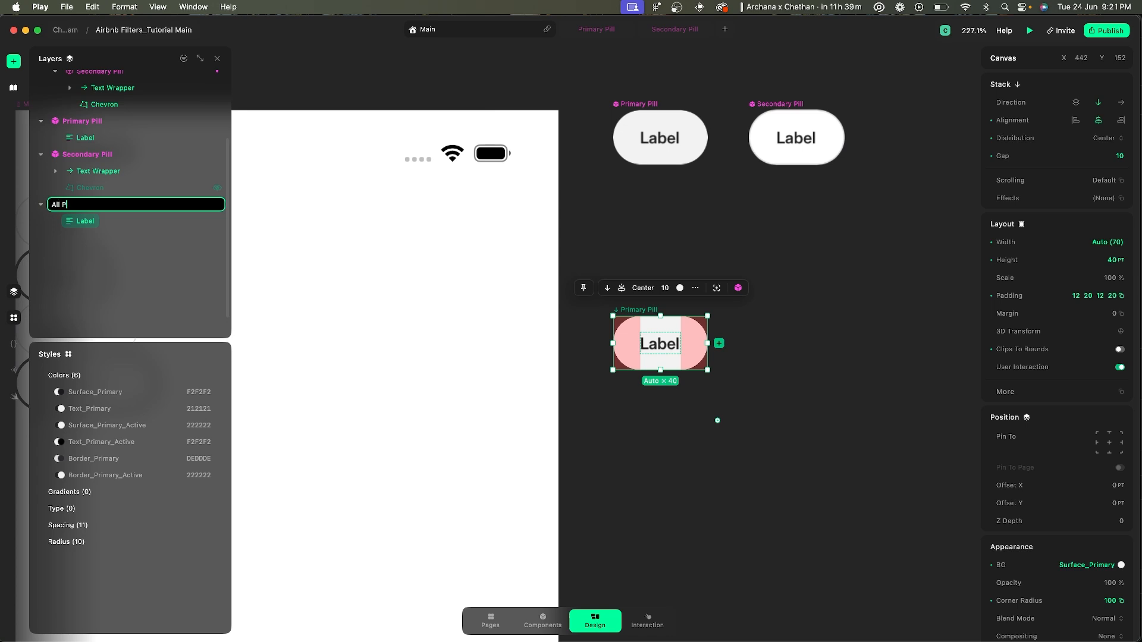
{"action": "key", "text": "Return"}
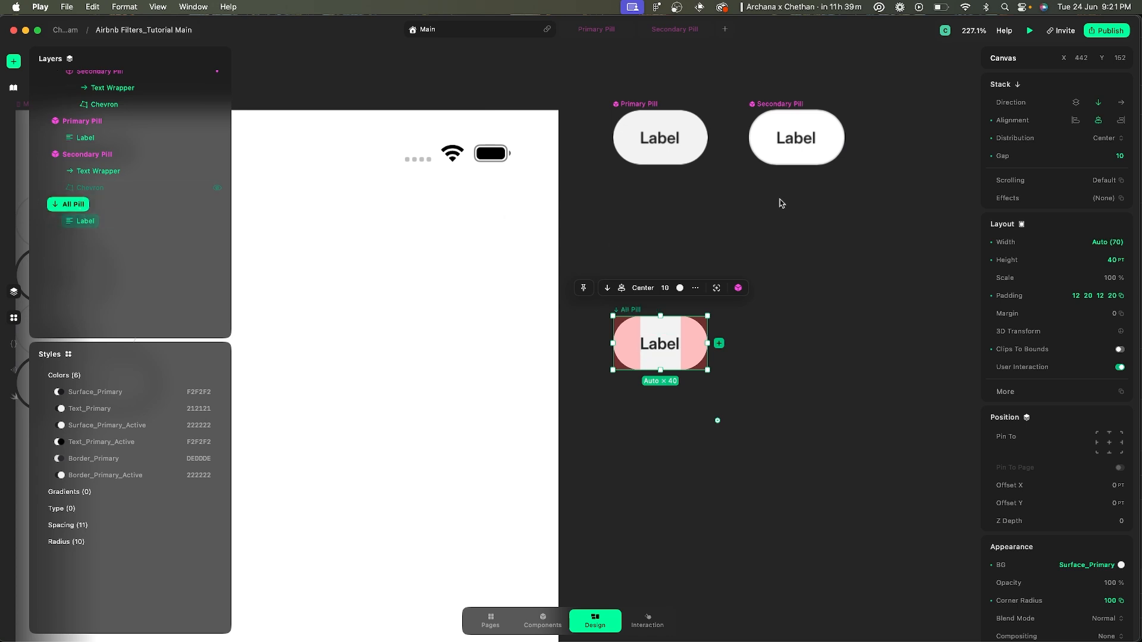
- Turn All Pill into a component, open it for editing and add a second state named Active
{"action": "left_click", "coordinate": [738, 289]}
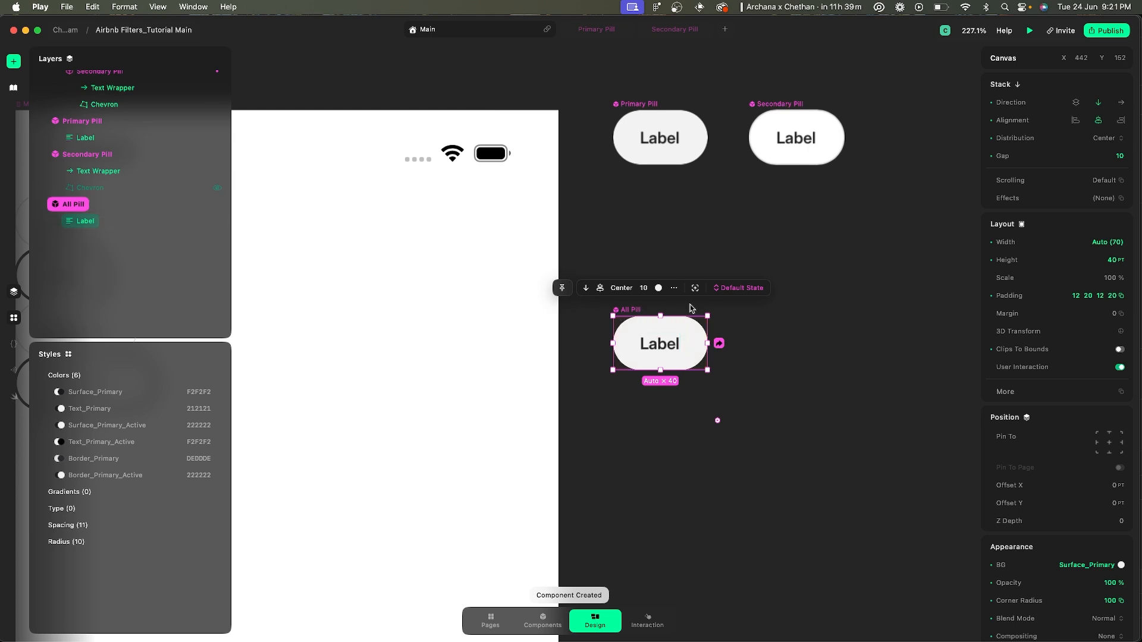
{"action": "left_click", "coordinate": [719, 344]}
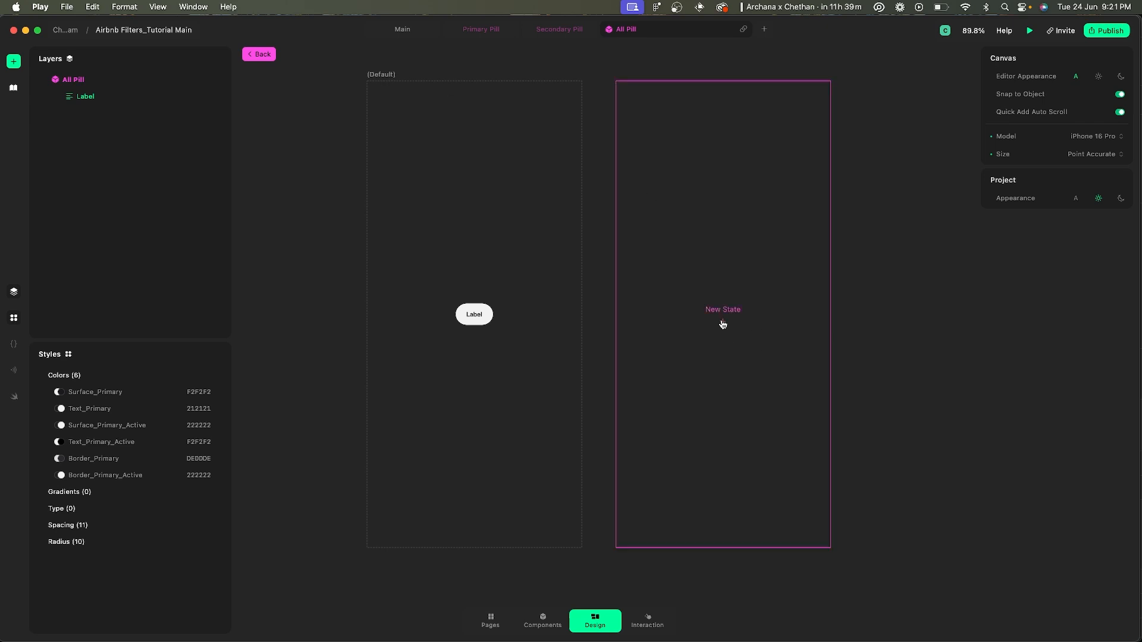
{"action": "left_click", "coordinate": [722, 324]}
{"action": "left_click", "coordinate": [635, 74]}
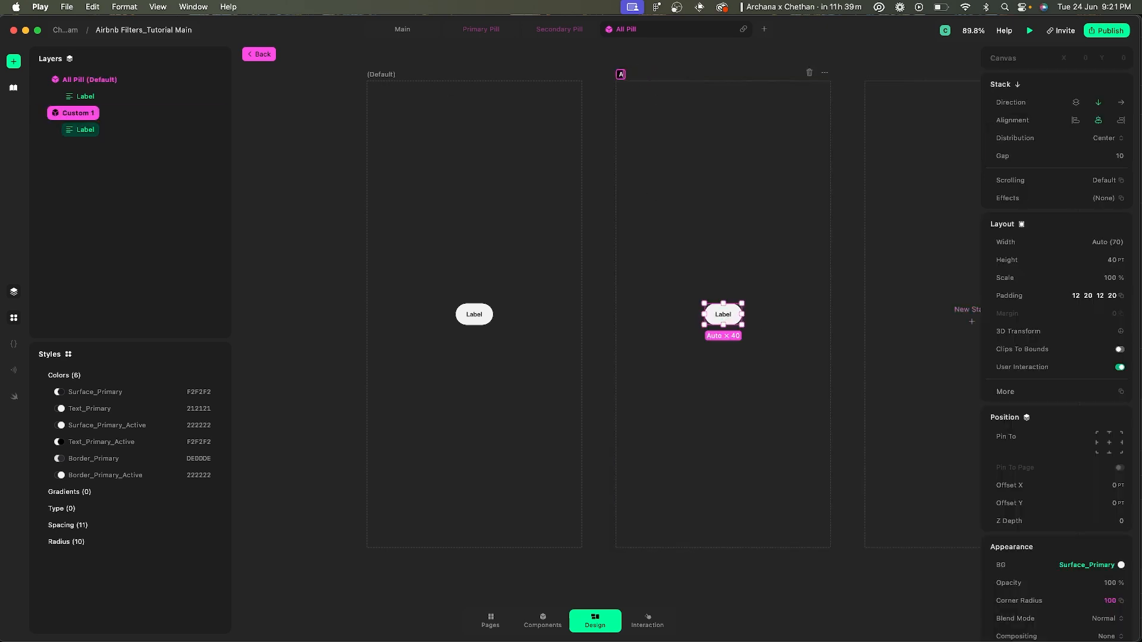
{"action": "type", "text": "Active"}
{"action": "key", "text": "Return"}
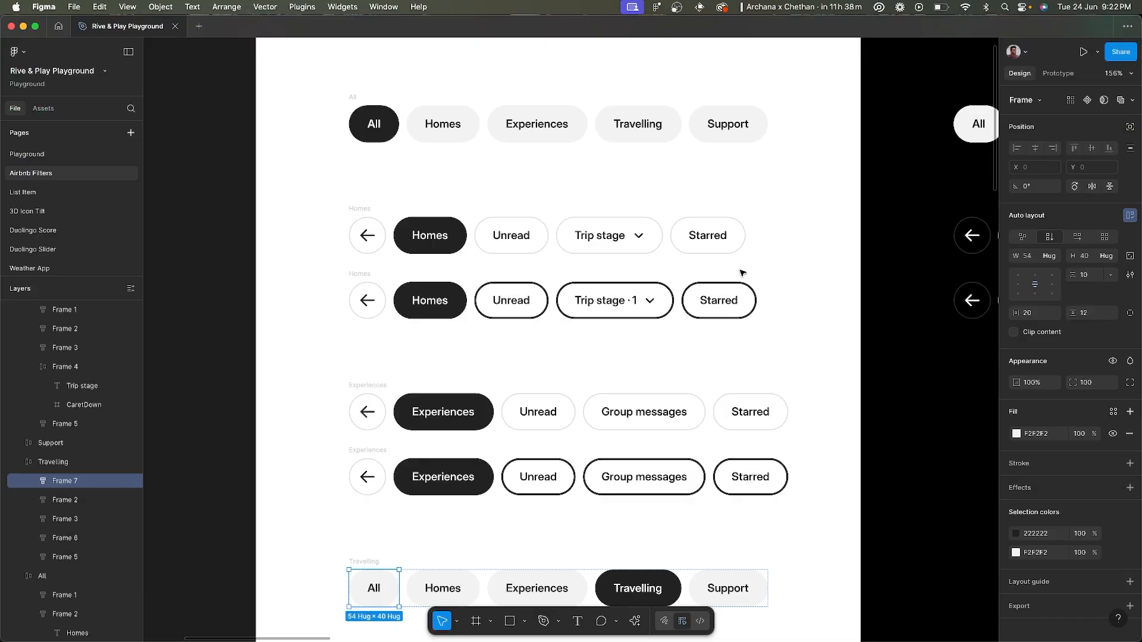
- Set the Active state's background to Surface_Primary_Active and move that colour style directly below Surface_Primary
{"action": "scroll", "coordinate": [353, 367], "scroll_direction": "down", "scroll_amount": 2}
{"action": "scroll", "coordinate": [361, 497], "scroll_direction": "up", "scroll_amount": 5}
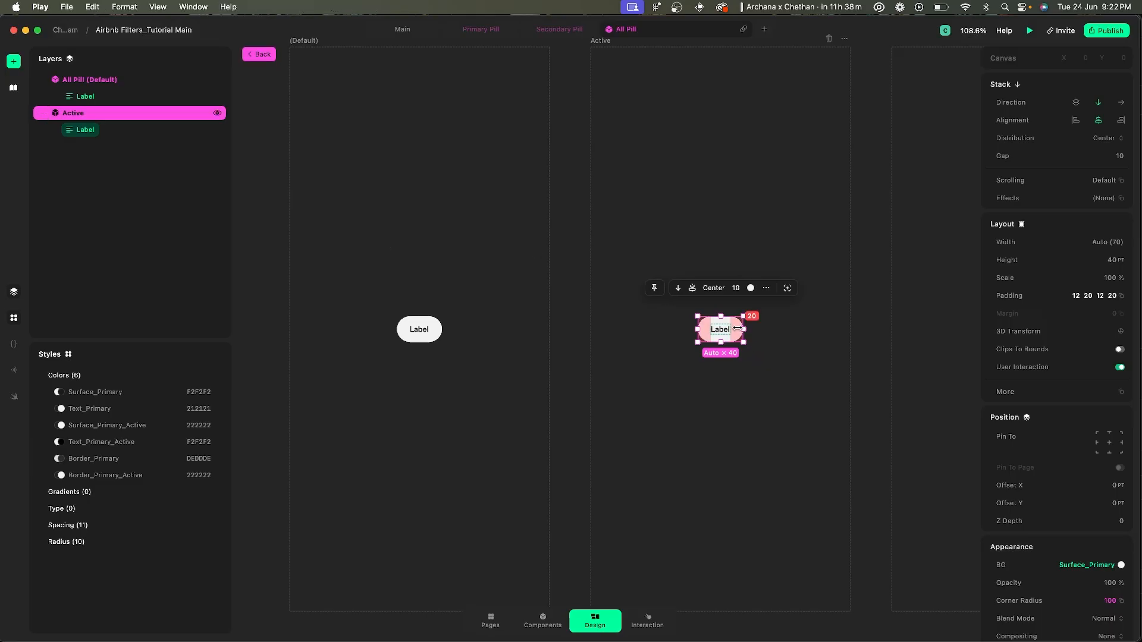
{"action": "scroll", "coordinate": [1059, 518], "scroll_direction": "down", "scroll_amount": 5}
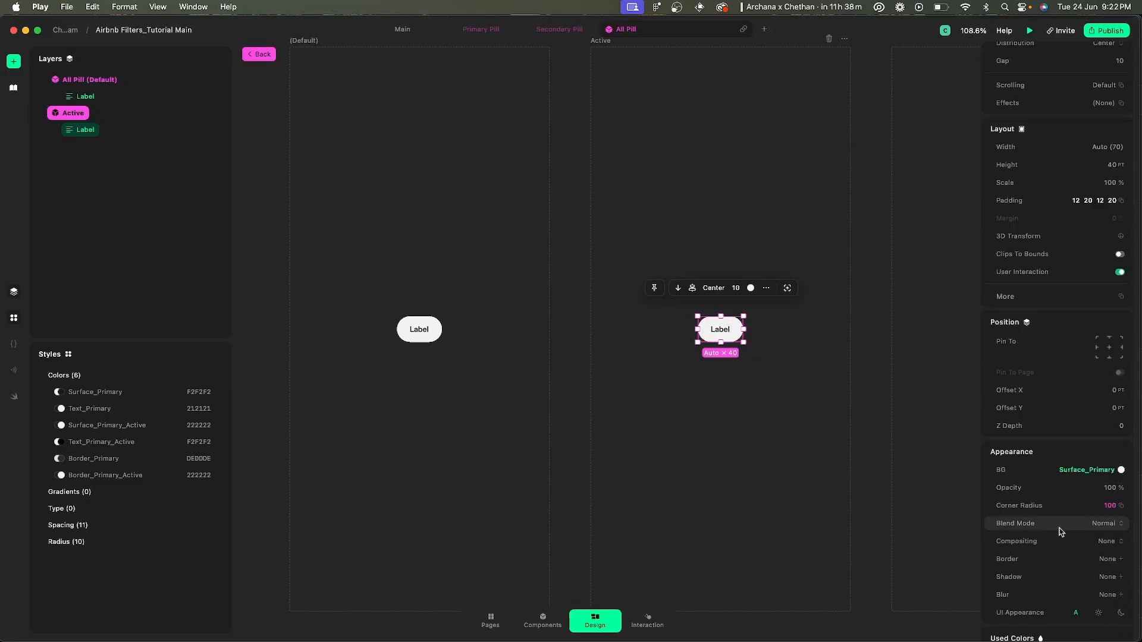
{"action": "left_click", "coordinate": [1089, 422]}
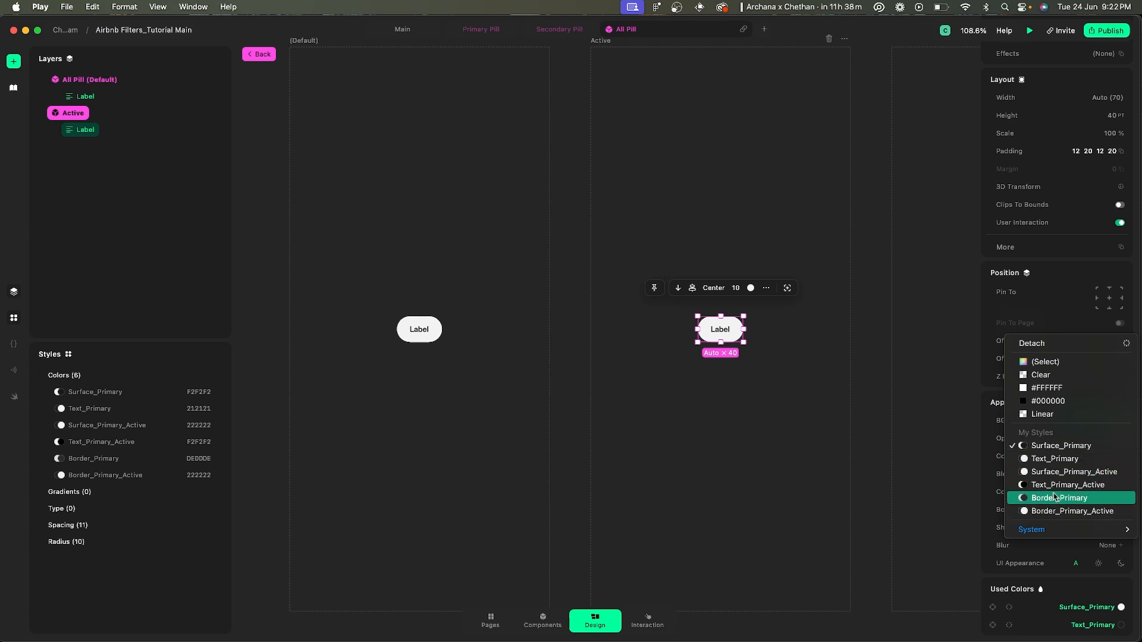
{"action": "left_click", "coordinate": [1065, 472]}
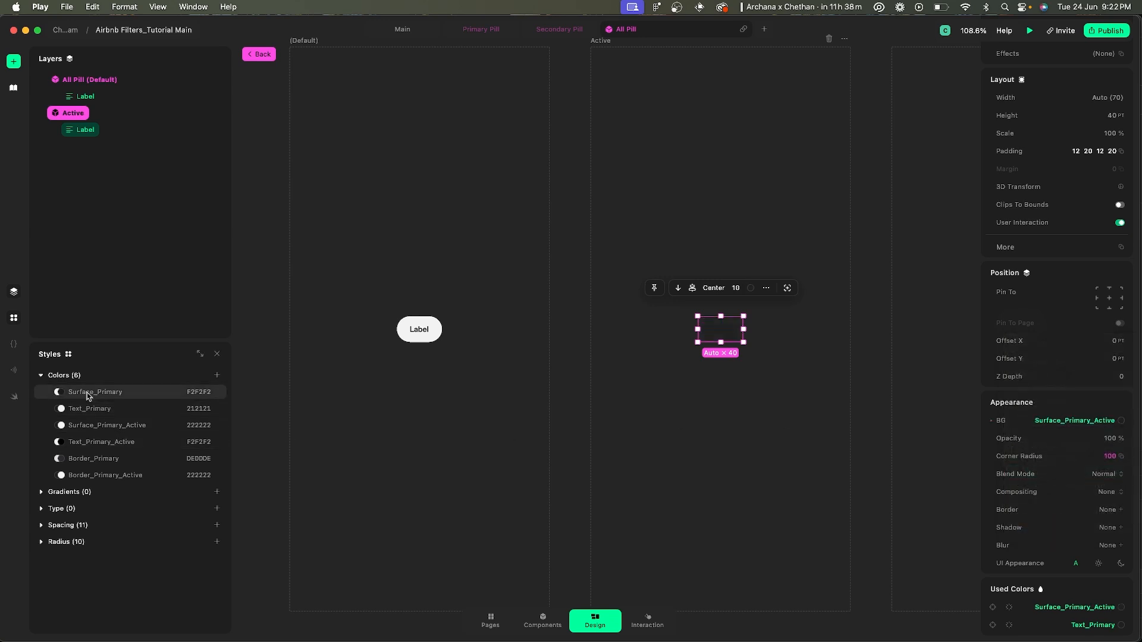
{"action": "left_click_drag", "start_coordinate": [93, 424], "coordinate": [93, 401]}
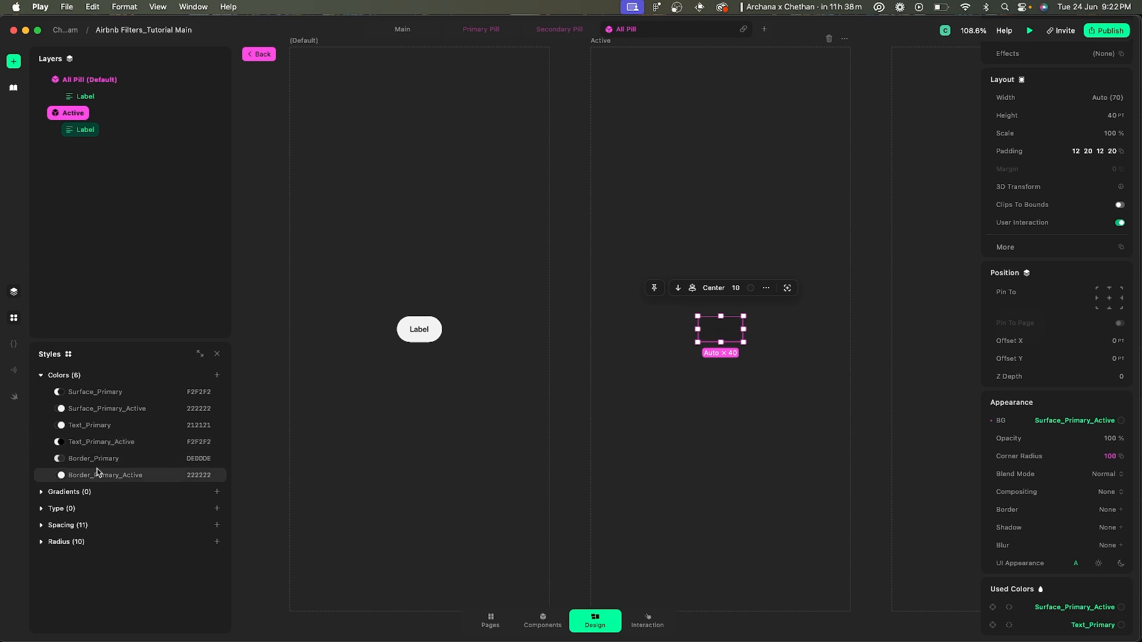
- Set the fill of the Active state's label to the Text_Primary_Active style
{"action": "double_click", "coordinate": [731, 327]}
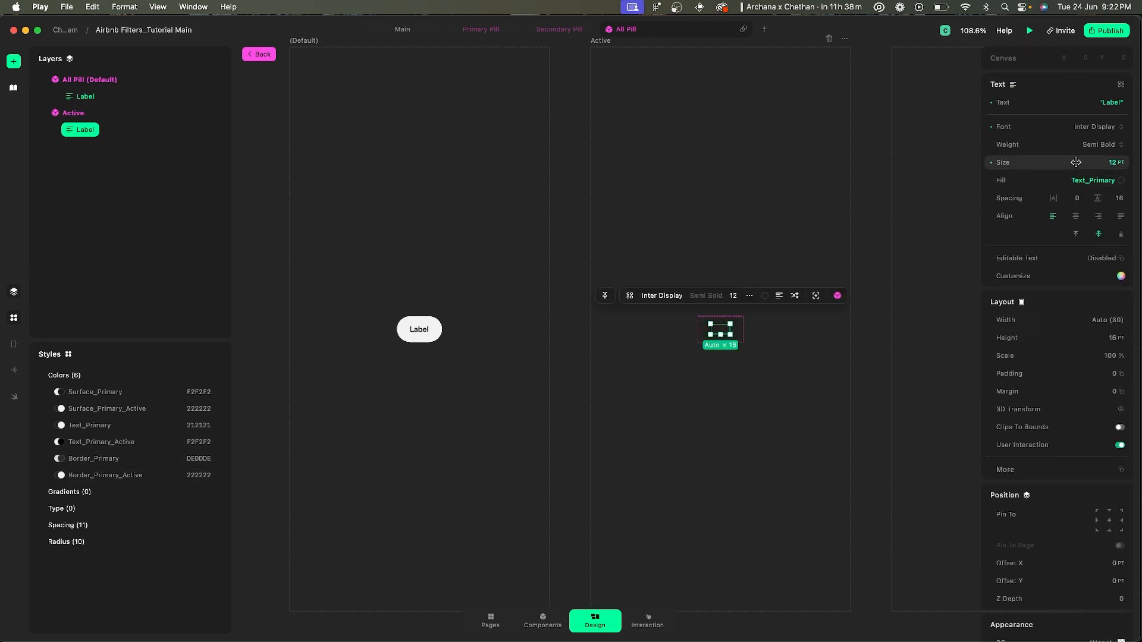
{"action": "left_click", "coordinate": [1100, 180]}
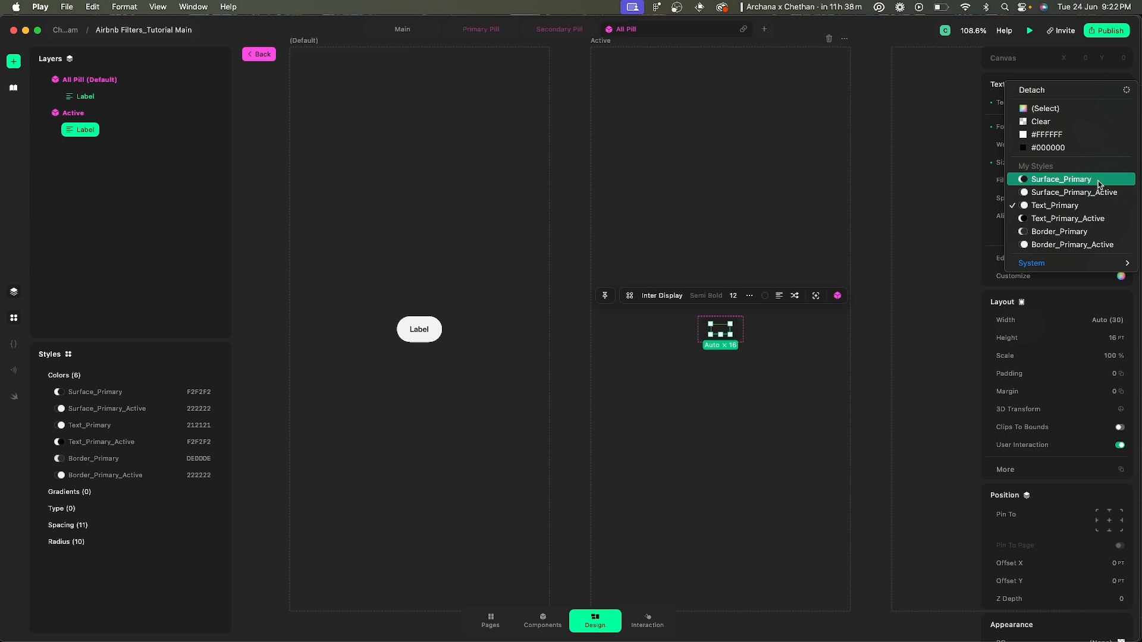
{"action": "left_click", "coordinate": [1071, 219]}
{"action": "scroll", "coordinate": [762, 352], "scroll_direction": "up", "scroll_amount": 5}
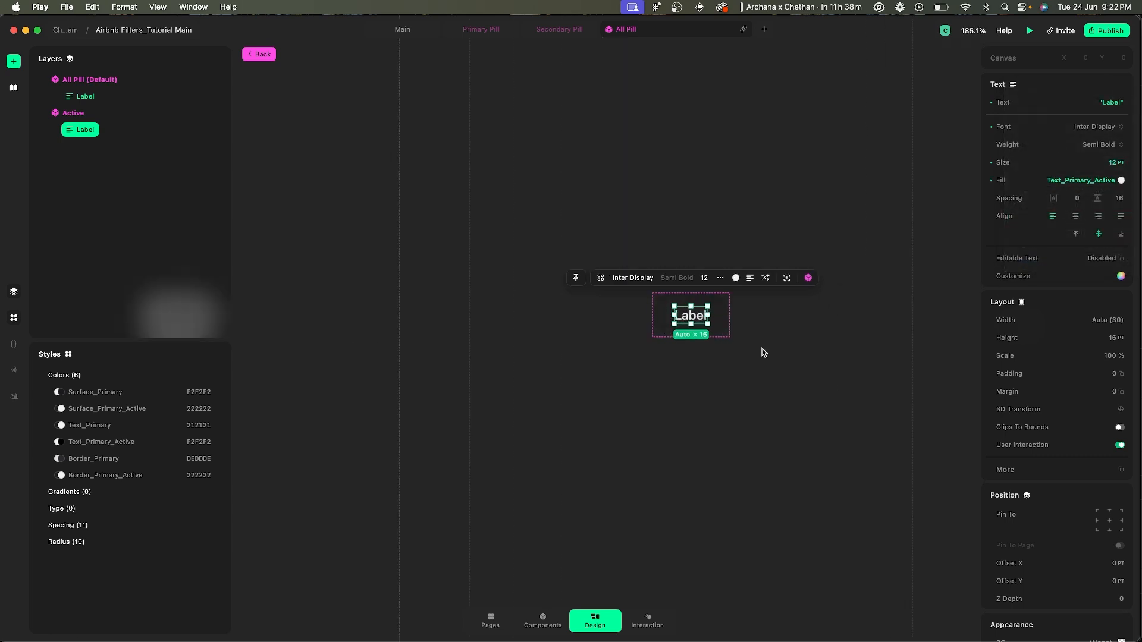
{"action": "left_click", "coordinate": [763, 352]}
- Add a third state to the All Pill component after the Active state
{"action": "scroll", "coordinate": [762, 352], "scroll_direction": "down", "scroll_amount": 4}
{"action": "scroll", "coordinate": [764, 352], "scroll_direction": "right", "scroll_amount": 3}
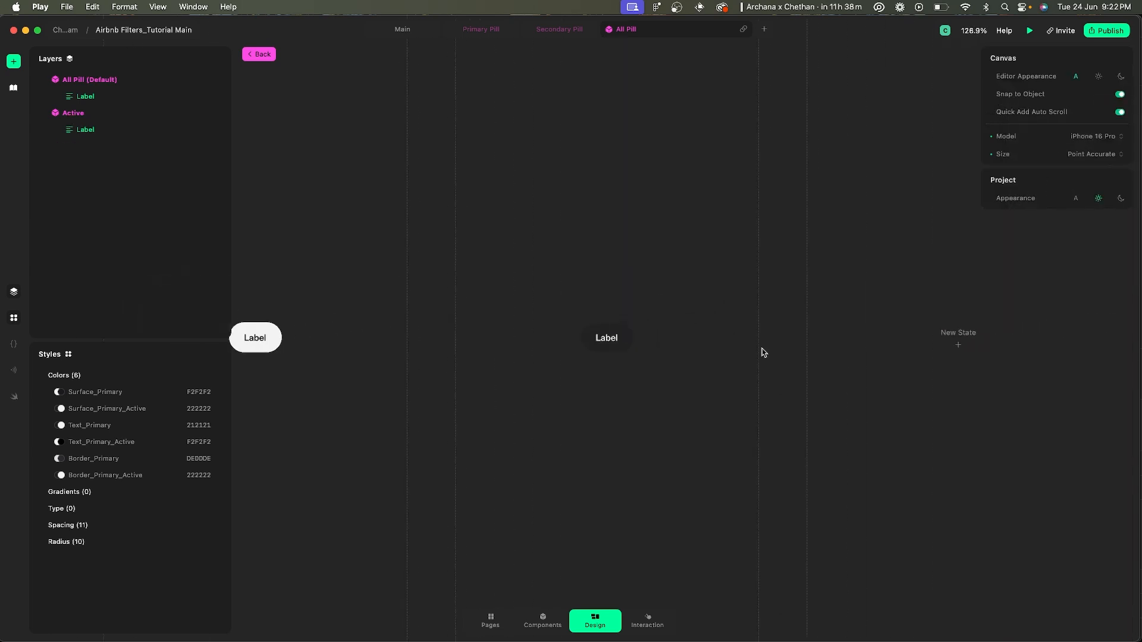
{"action": "left_click", "coordinate": [957, 346]}
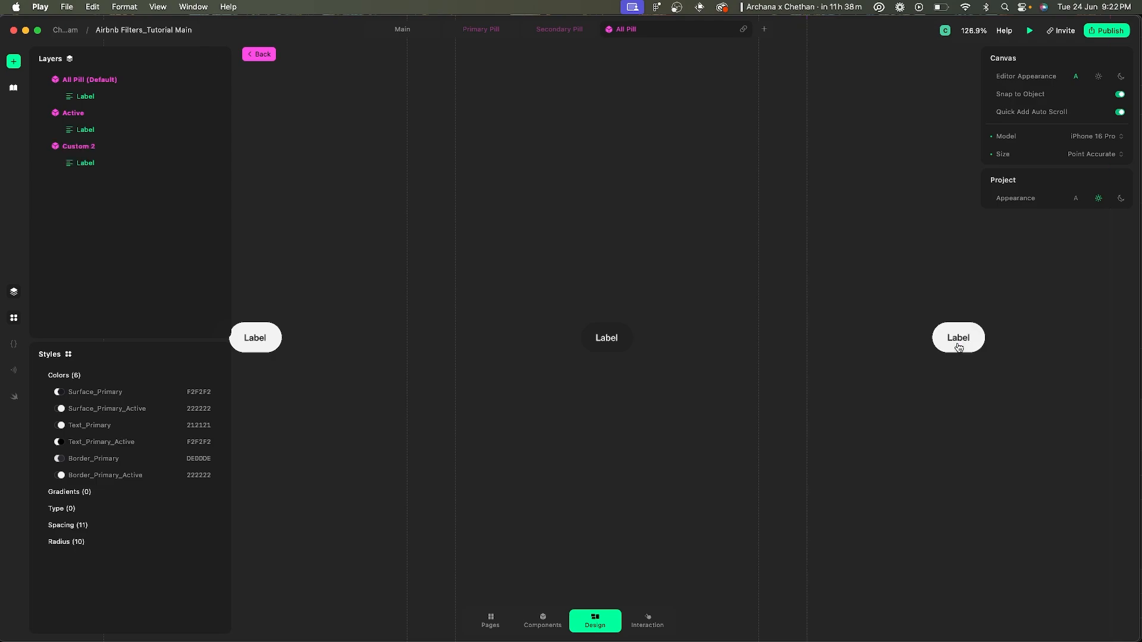
{"action": "scroll", "coordinate": [948, 292], "scroll_direction": "right", "scroll_amount": 3}
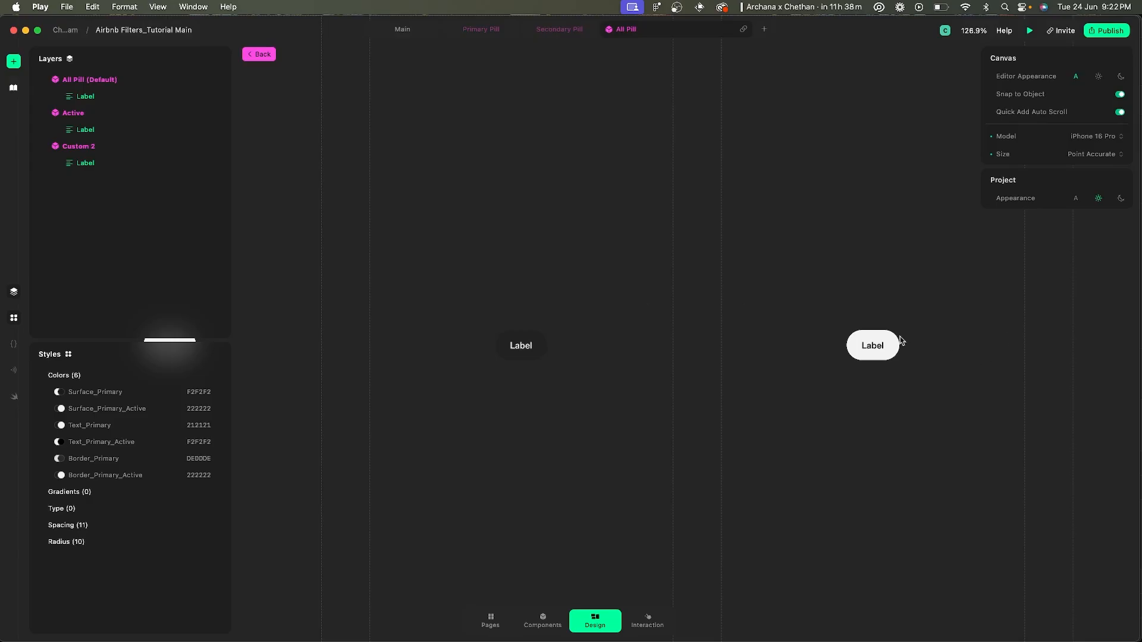
- Try hiding the label in the third state of the All Pill
{"action": "left_click", "coordinate": [872, 345]}
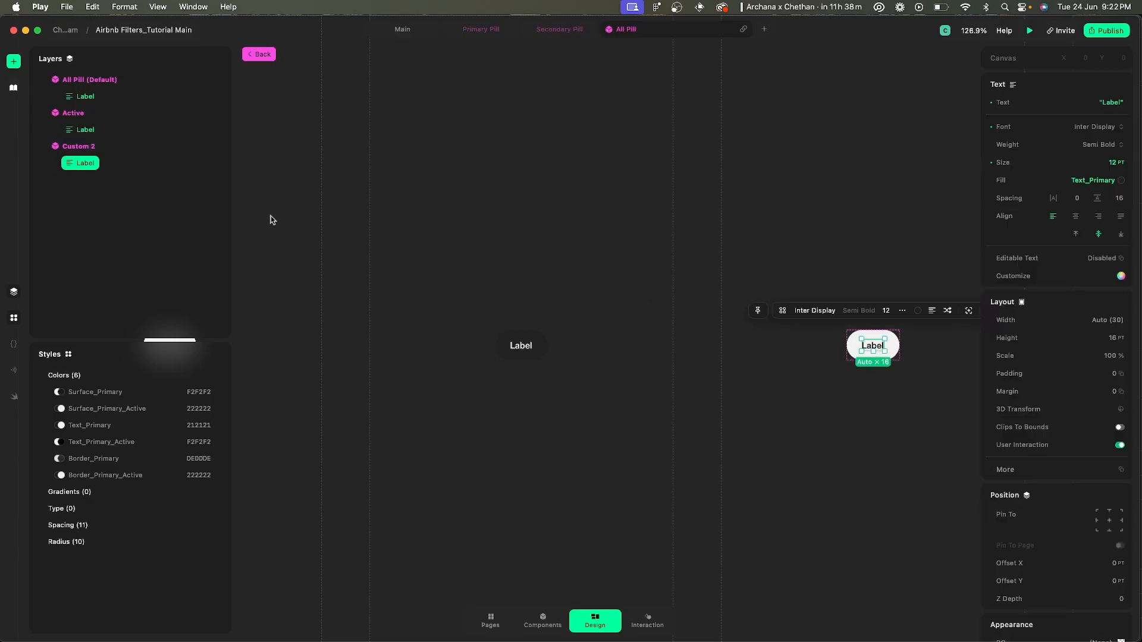
{"action": "left_click", "coordinate": [218, 163]}
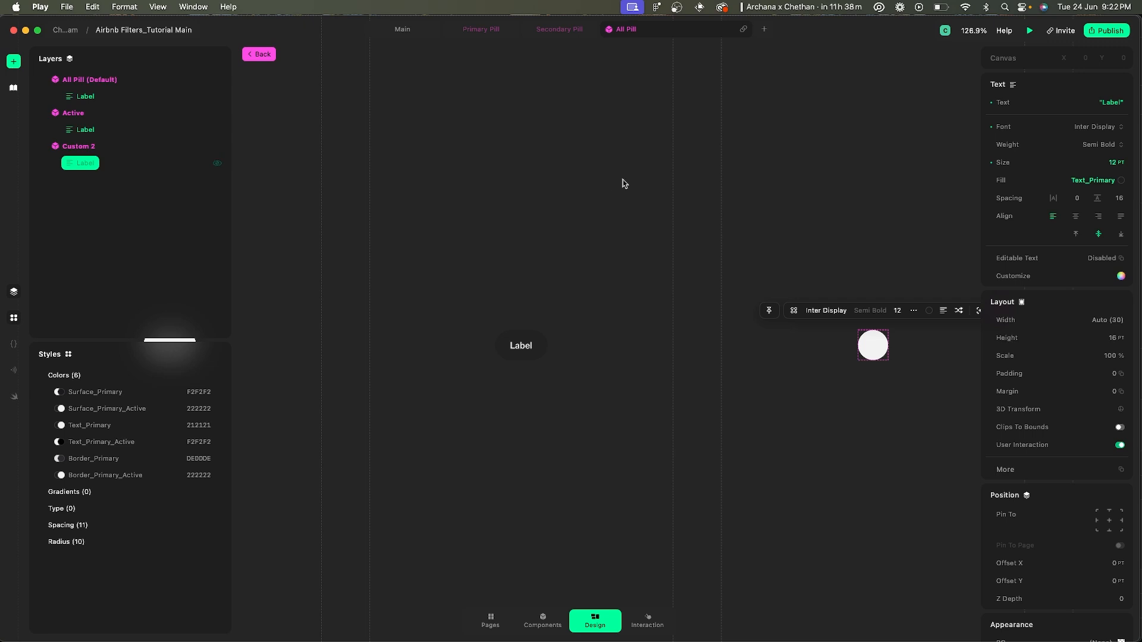
{"action": "scroll", "coordinate": [623, 184], "scroll_direction": "up", "scroll_amount": 2}
{"action": "scroll", "coordinate": [622, 184], "scroll_direction": "right", "scroll_amount": 3}
{"action": "key", "text": "super+z"}
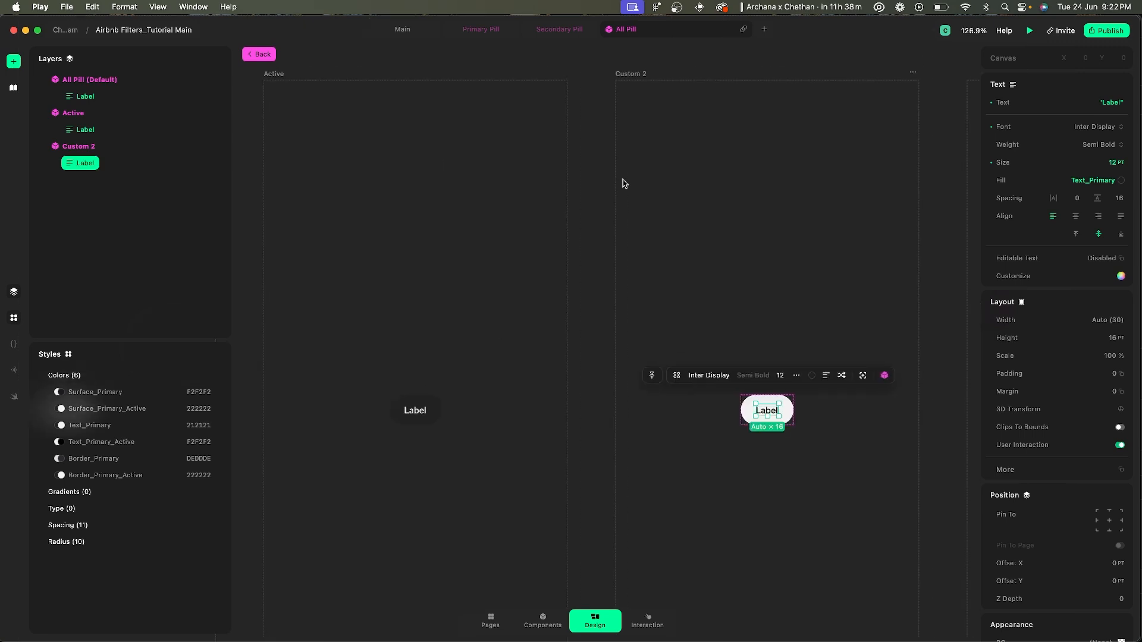
- Rename the third All Pill state as Back
{"action": "left_click", "coordinate": [638, 73]}
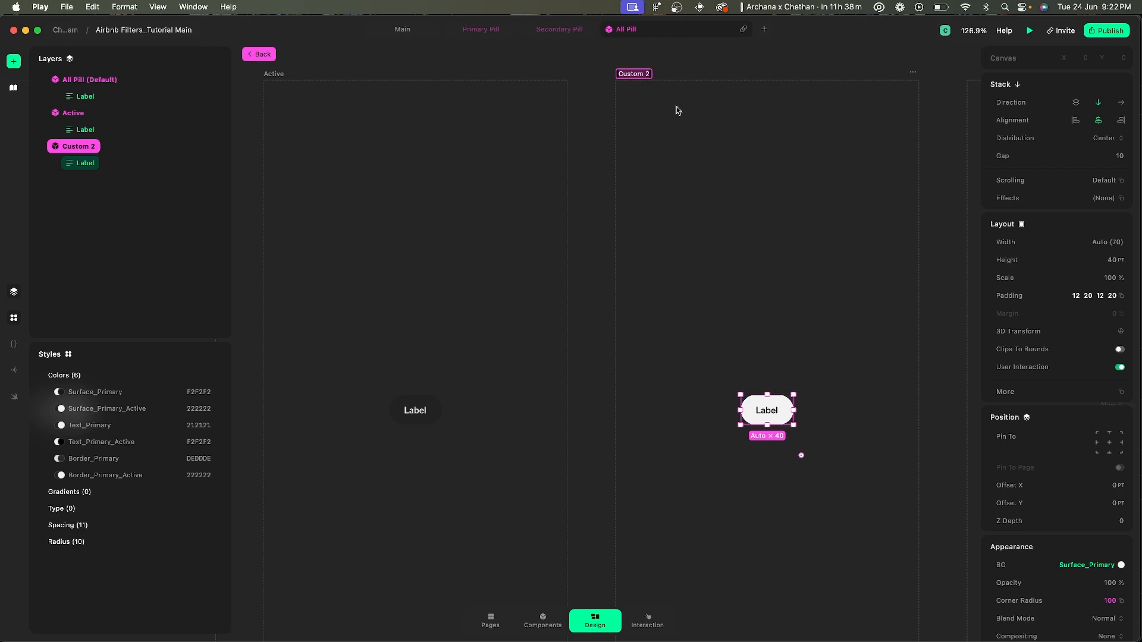
{"action": "type", "text": "Back"}
{"action": "key", "text": "Return"}
{"action": "scroll", "coordinate": [730, 378], "scroll_direction": "down", "scroll_amount": 3}
- Switch to Figma and copy the ArrowLeft icon from the back button in the first Homes row
{"action": "key", "text": "super+Tab"}
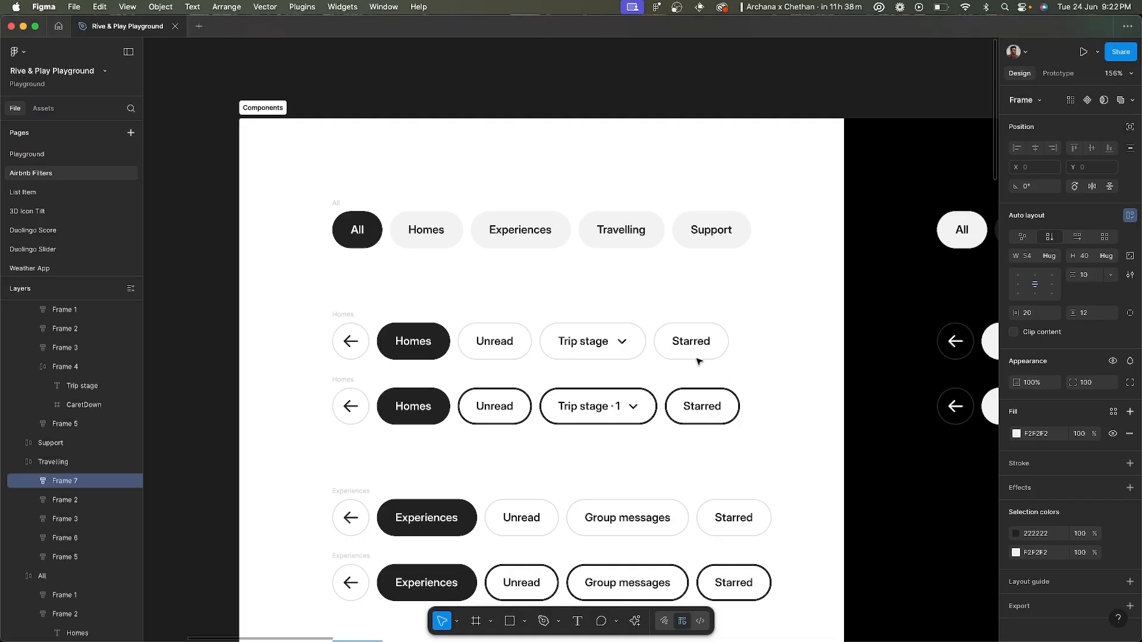
{"action": "scroll", "coordinate": [327, 386], "scroll_direction": "up", "scroll_amount": 5}
{"action": "scroll", "coordinate": [364, 316], "scroll_direction": "down", "scroll_amount": 4}
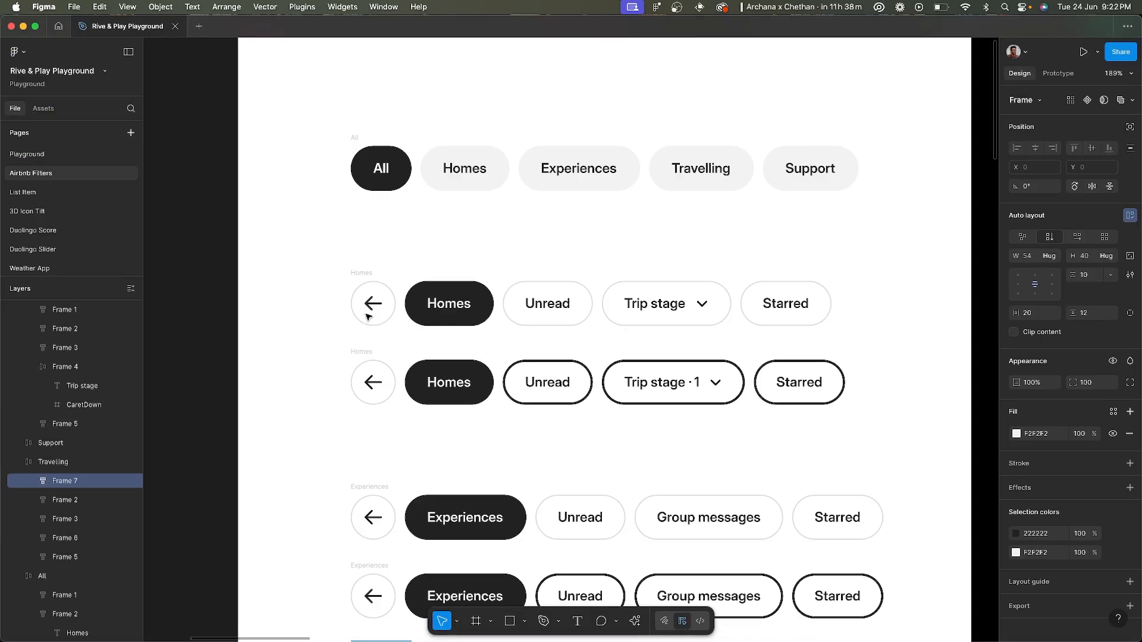
{"action": "scroll", "coordinate": [365, 207], "scroll_direction": "up", "scroll_amount": 2}
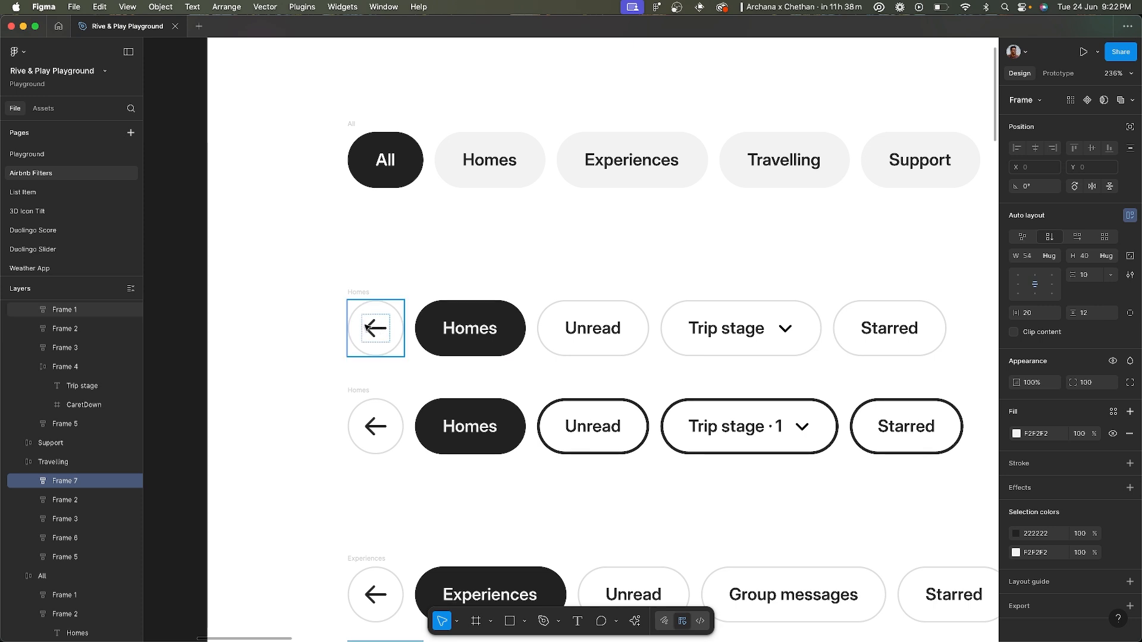
{"action": "left_click", "coordinate": [371, 329]}
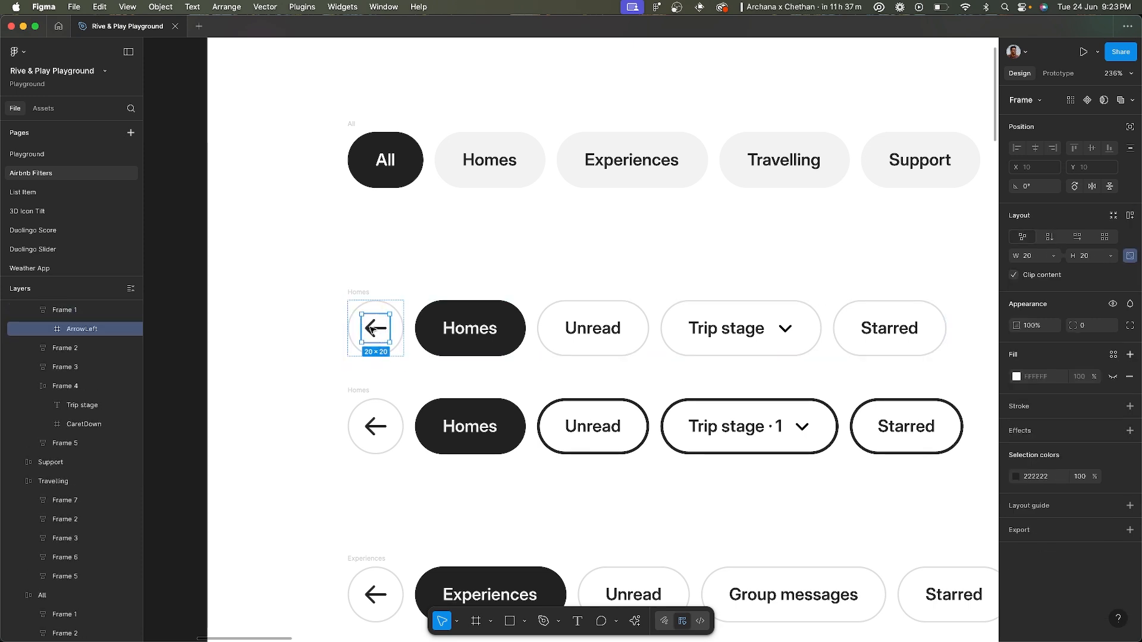
{"action": "right_click", "coordinate": [371, 331]}
{"action": "left_click", "coordinate": [369, 330]}
{"action": "right_click", "coordinate": [366, 331]}
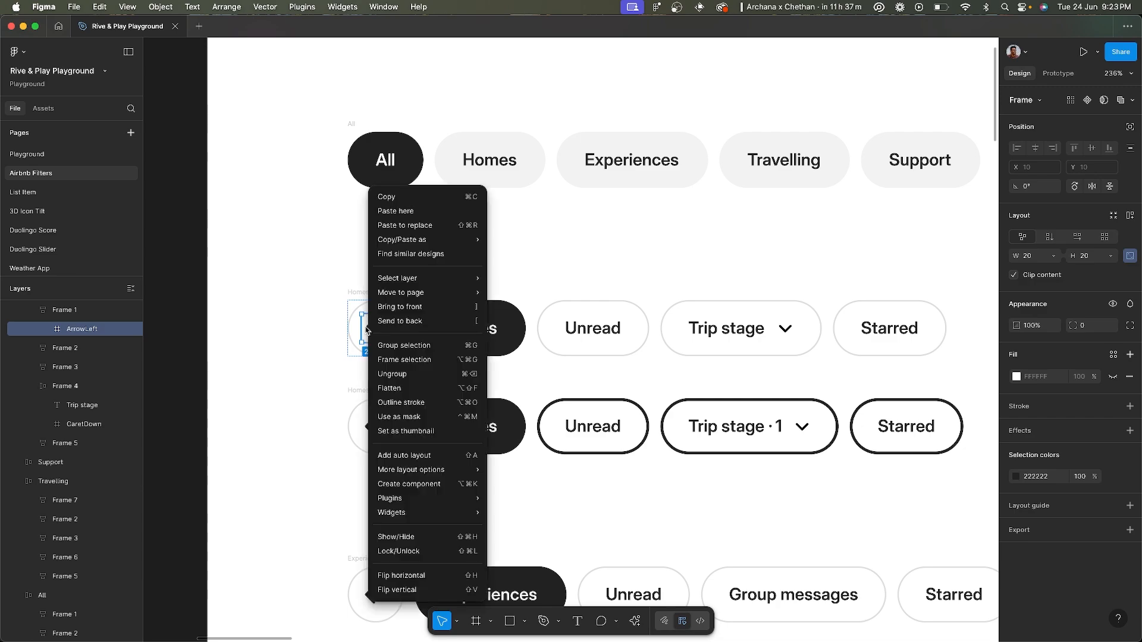
{"action": "mouse_move", "coordinate": [400, 238]}
{"action": "left_click", "coordinate": [506, 285]}
- Switch to Play and paste the ArrowLeft icon into the default state of the All Pill
{"action": "key", "text": "super+Tab"}
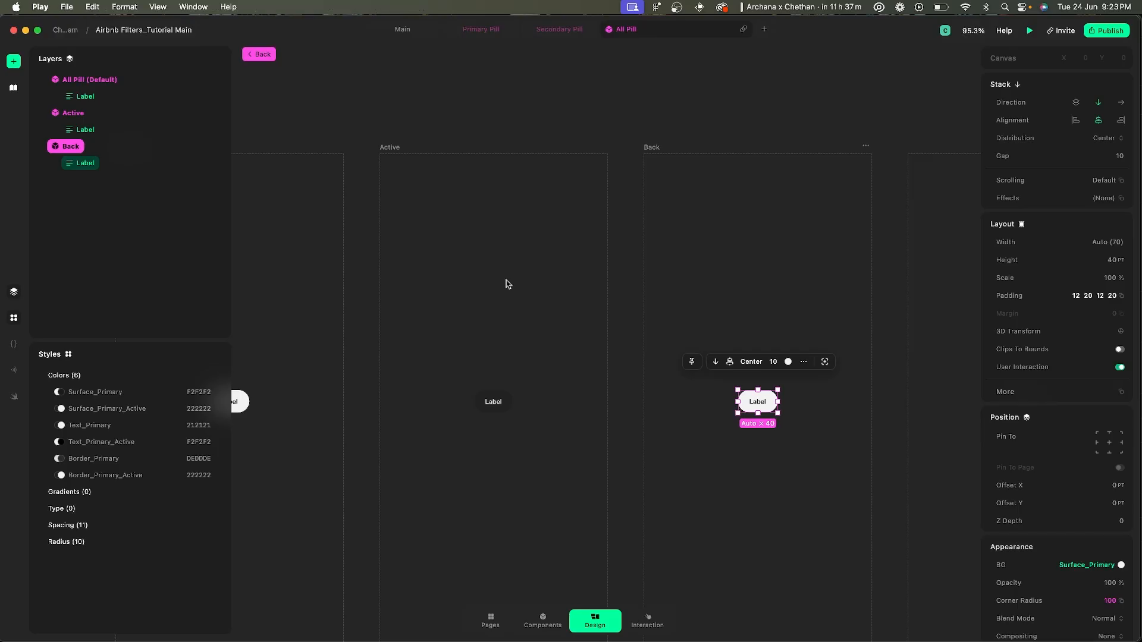
{"action": "left_click", "coordinate": [456, 392]}
{"action": "left_click", "coordinate": [500, 397]}
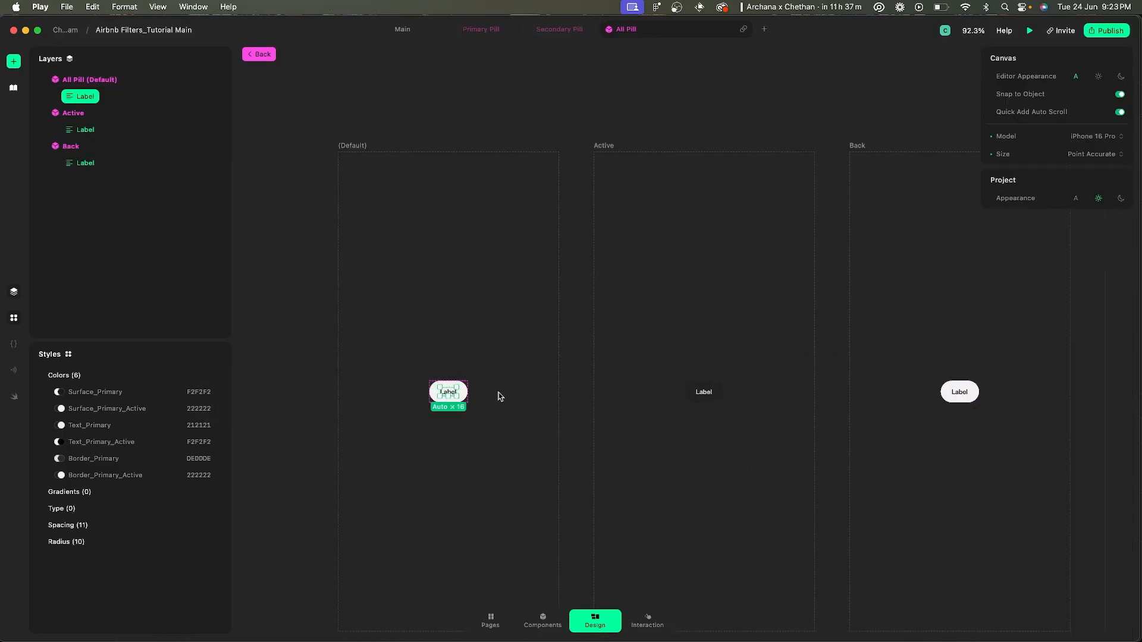
{"action": "left_click", "coordinate": [464, 396]}
{"action": "scroll", "coordinate": [442, 443], "scroll_direction": "up", "scroll_amount": 5}
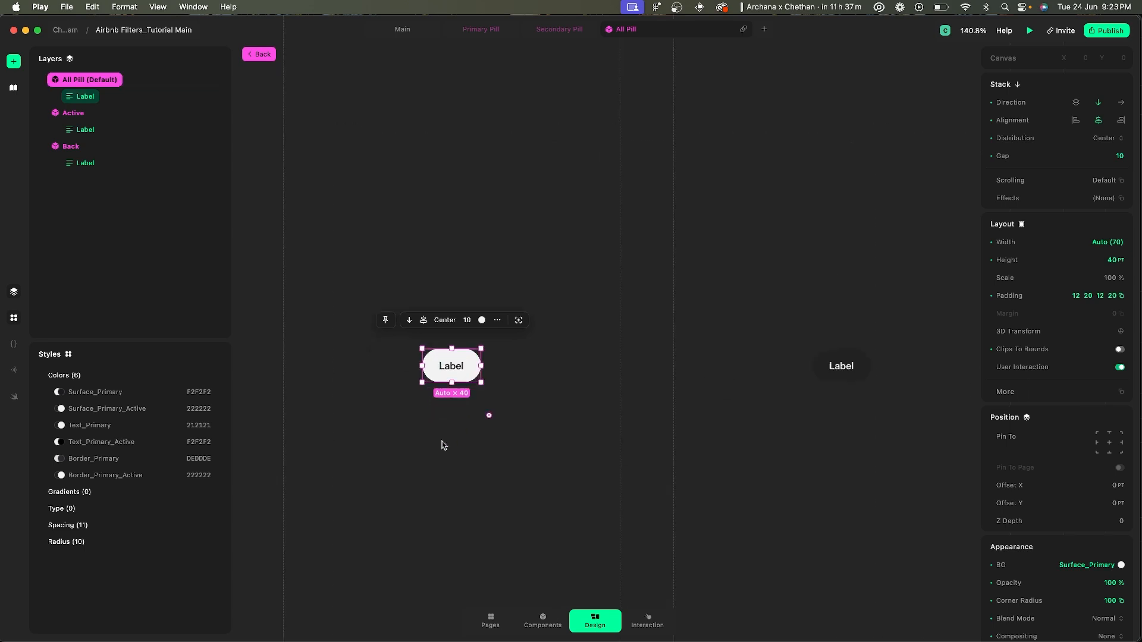
{"action": "key", "text": "super+v"}
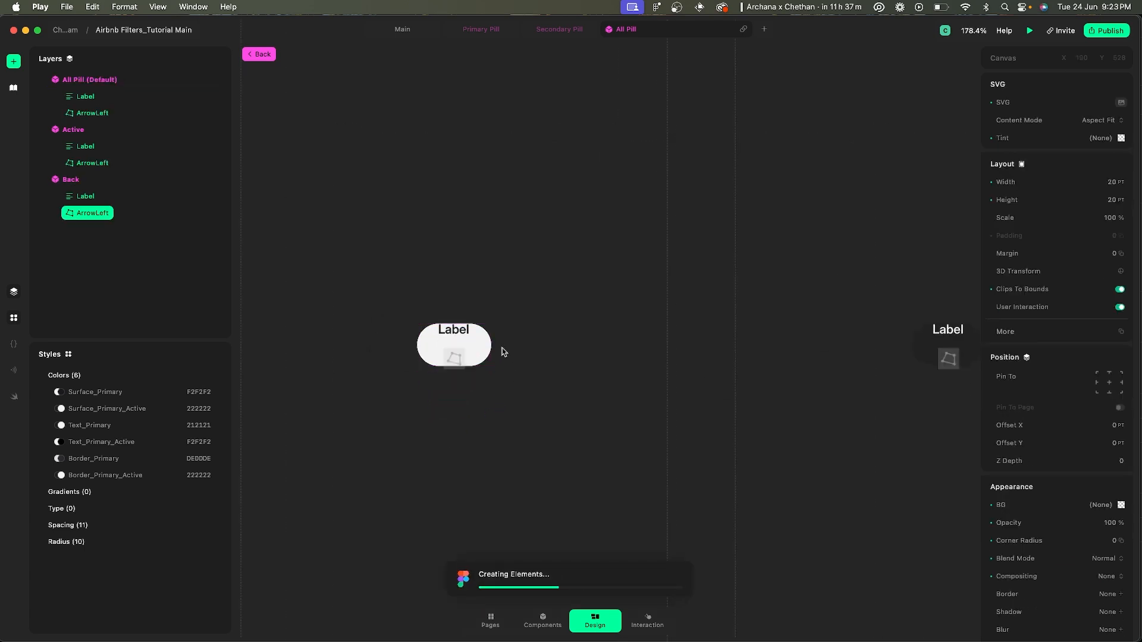
- Set the default All Pill's stack direction to horizontal so the label and arrow sit side by side
{"action": "left_click", "coordinate": [127, 79]}
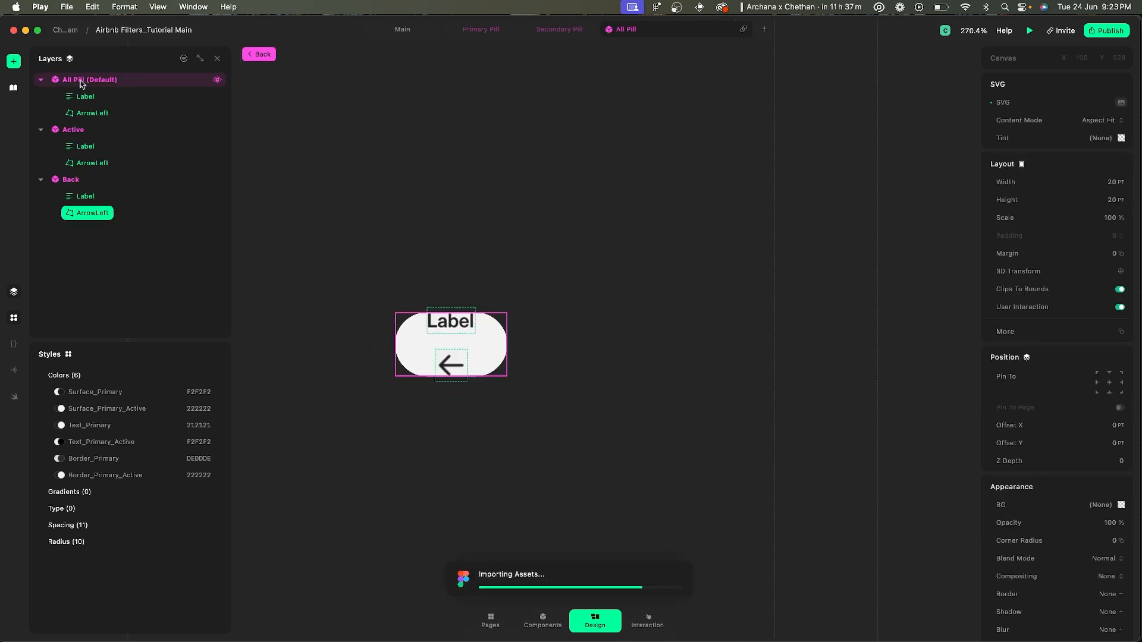
{"action": "left_click", "coordinate": [1122, 103]}
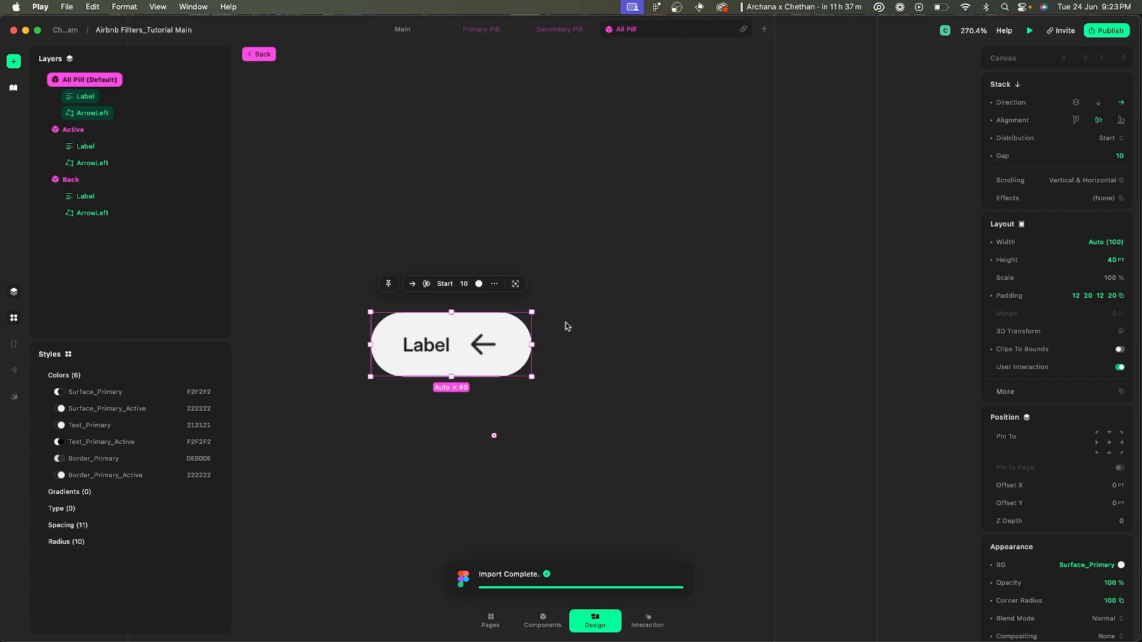
{"action": "left_click", "coordinate": [437, 344]}
{"action": "left_click", "coordinate": [484, 344]}
- Compare the pasted ArrowLeft icon with the original in Figma's Homes row and return to Play
{"action": "scroll", "coordinate": [484, 343], "scroll_direction": "up", "scroll_amount": 5}
{"action": "key", "text": "super+Tab"}
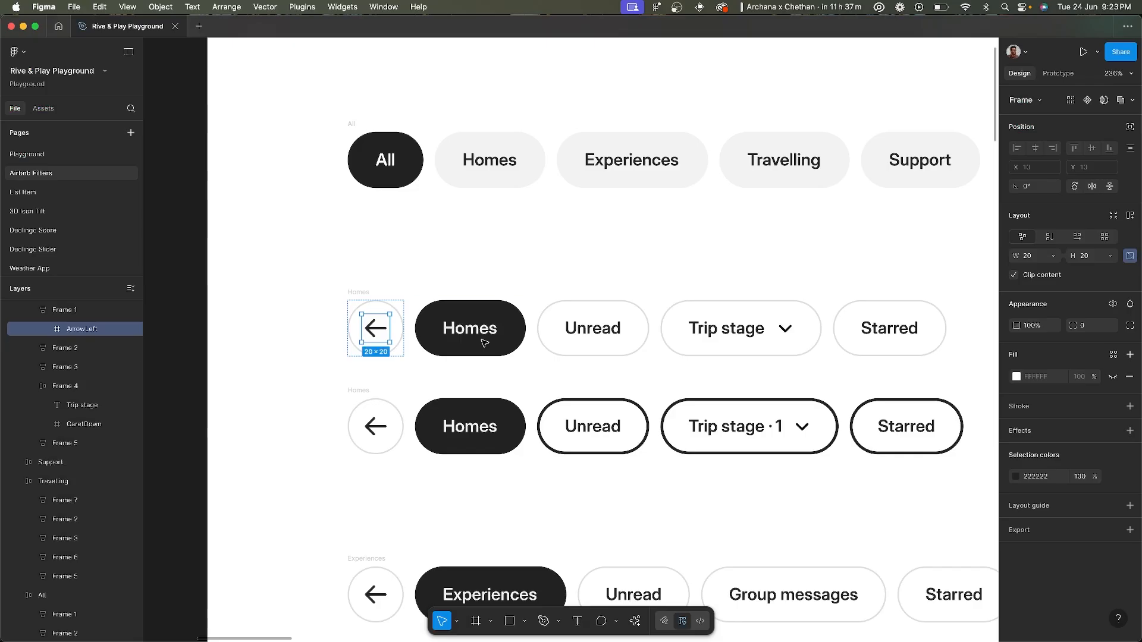
{"action": "key", "text": "super+Tab"}
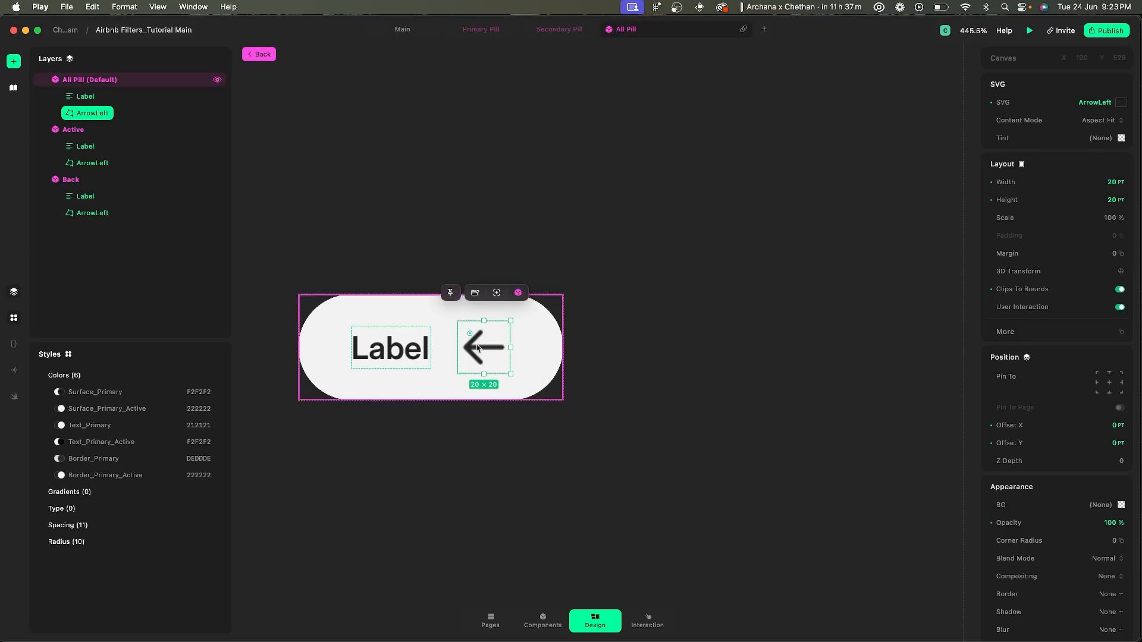
{"action": "left_click", "coordinate": [643, 300]}
{"action": "scroll", "coordinate": [643, 300], "scroll_direction": "down", "scroll_amount": 5}
- Set the ArrowLeft icon in the default All Pill to 16 pt wide and 16 pt high
{"action": "left_click", "coordinate": [510, 323]}
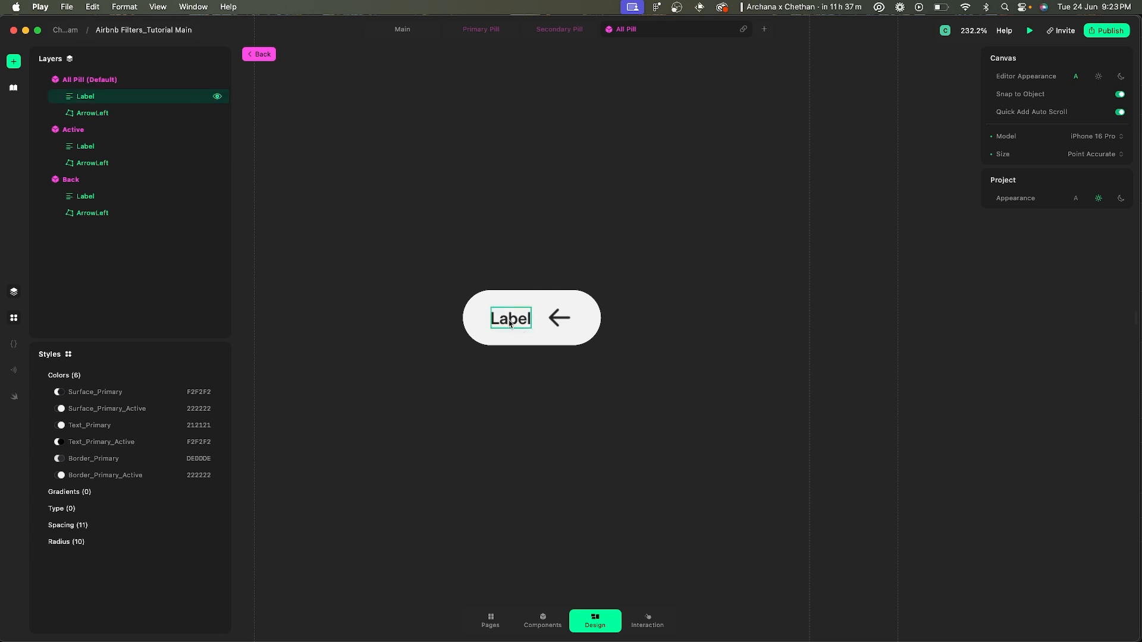
{"action": "left_click", "coordinate": [554, 315]}
{"action": "scroll", "coordinate": [551, 319], "scroll_direction": "up", "scroll_amount": 4}
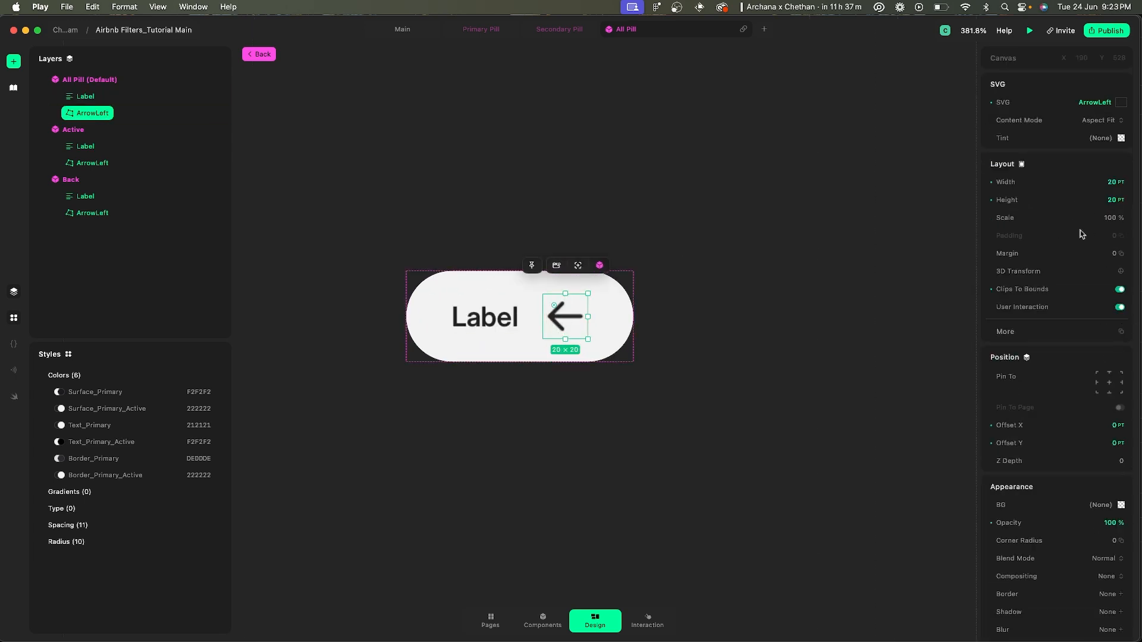
{"action": "left_click", "coordinate": [1111, 182]}
{"action": "type", "text": "16"}
{"action": "key", "text": "Tab"}
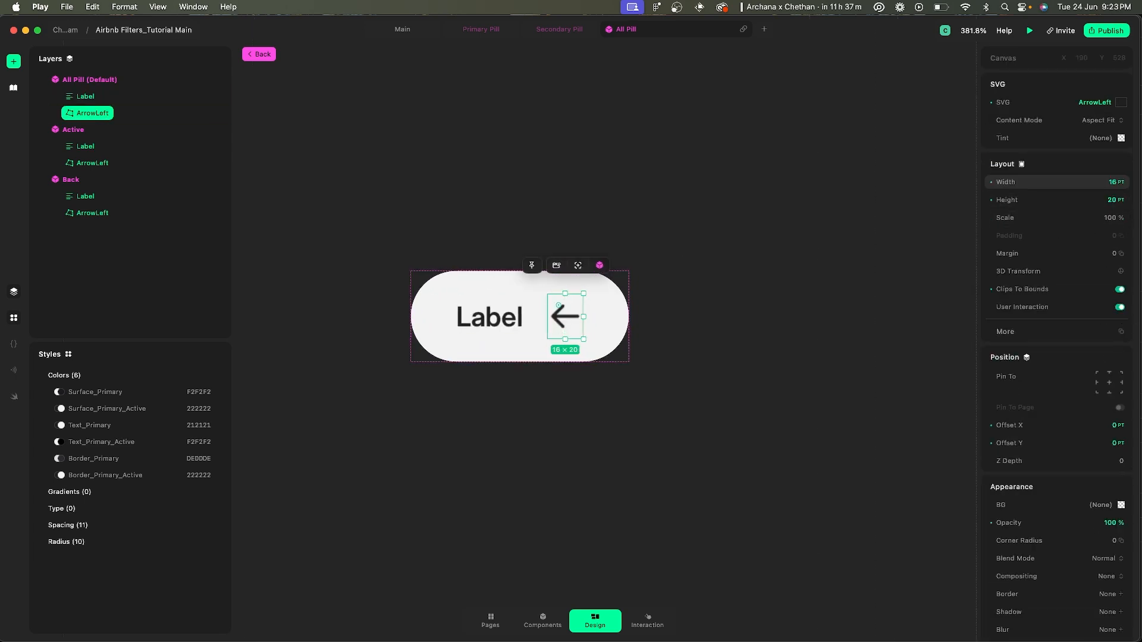
{"action": "type", "text": "6"}
{"action": "key", "text": "Return"}
{"action": "left_click", "coordinate": [1100, 199]}
{"action": "type", "text": "16"}
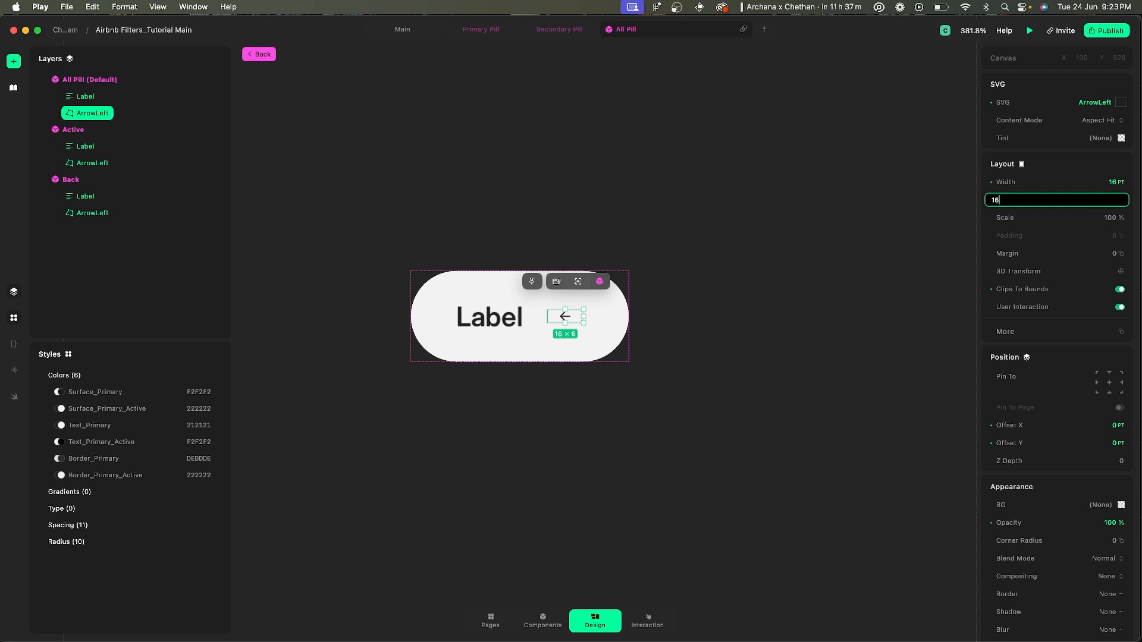
{"action": "key", "text": "Return"}
{"action": "left_click", "coordinate": [905, 217]}
- Try to tint the default All Pill's ArrowLeft icon with the Text_Primary color style
{"action": "left_click", "coordinate": [507, 323]}
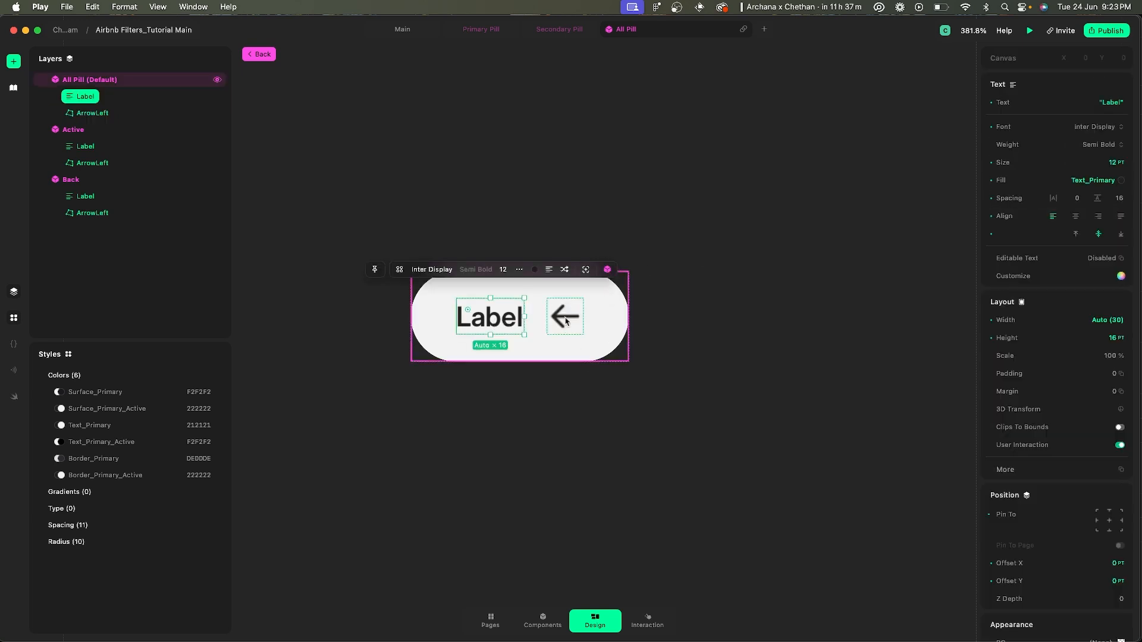
{"action": "left_click", "coordinate": [564, 316]}
{"action": "left_click", "coordinate": [1121, 139]}
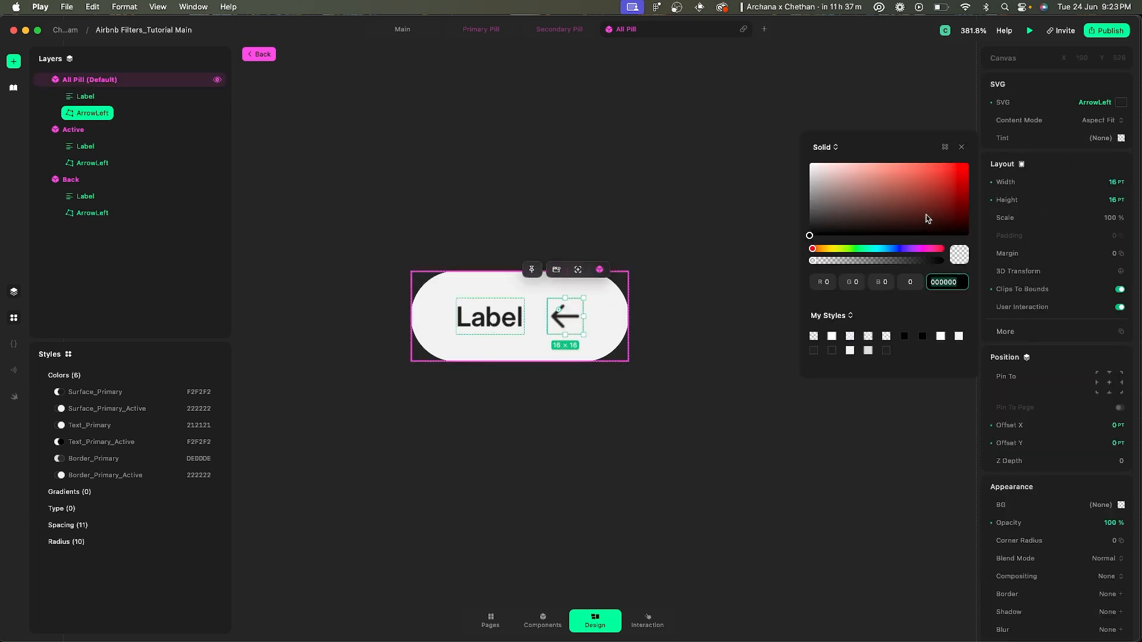
{"action": "left_click", "coordinate": [945, 148]}
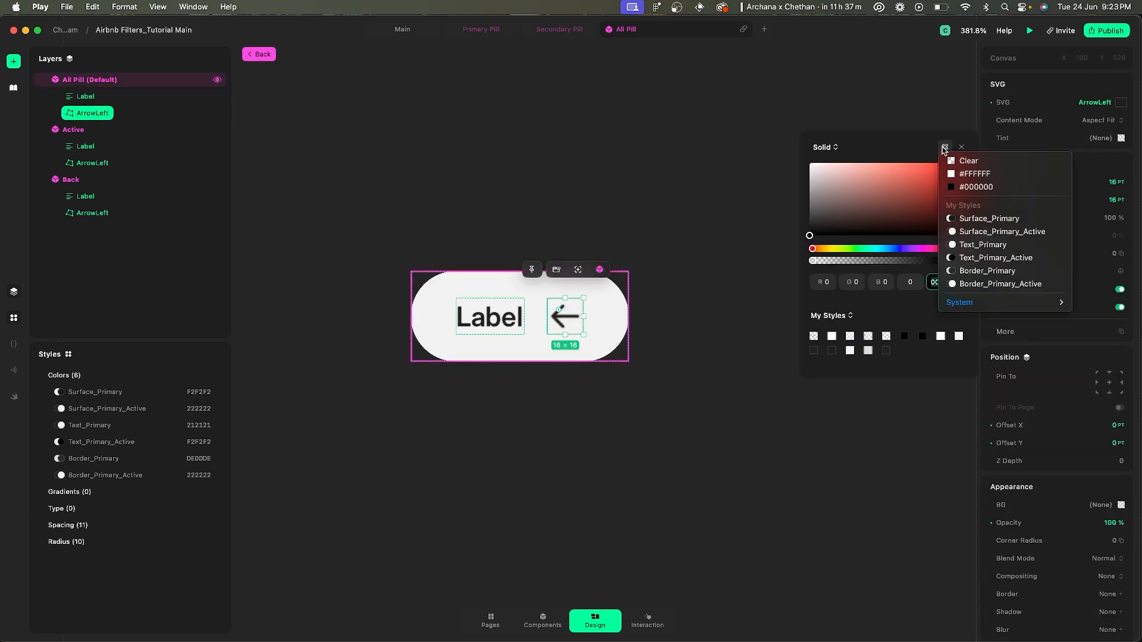
{"action": "left_click", "coordinate": [983, 244]}
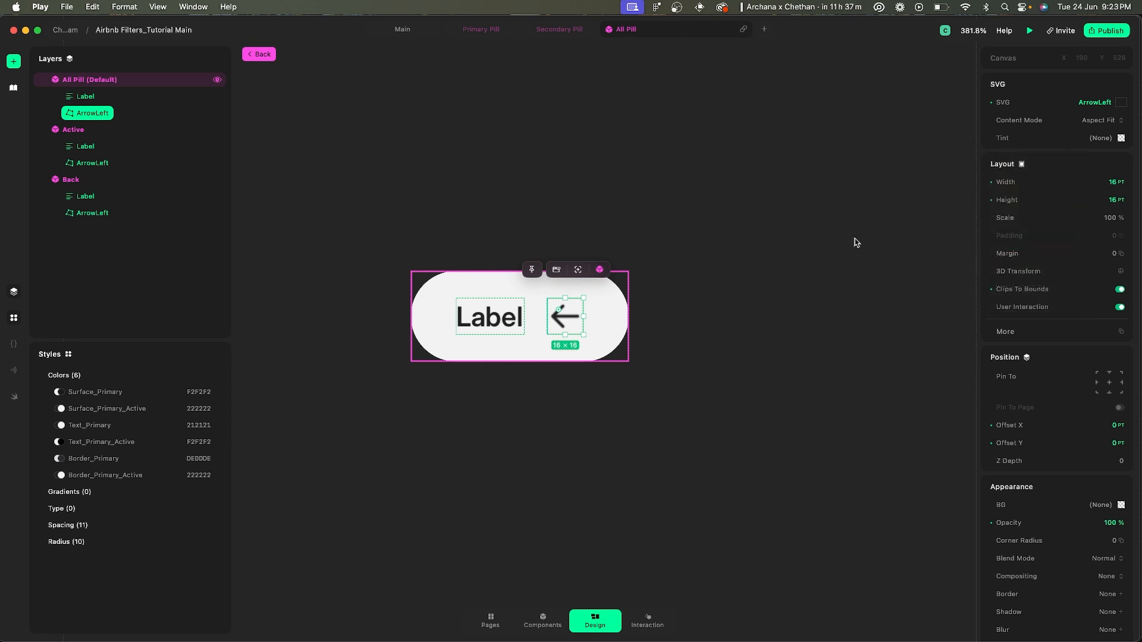
- Inspect the arrow icon across the All Pill's default, Active and Back states, focusing on the Active state
{"action": "scroll", "coordinate": [640, 263], "scroll_direction": "down", "scroll_amount": 3}
{"action": "left_click", "coordinate": [597, 352]}
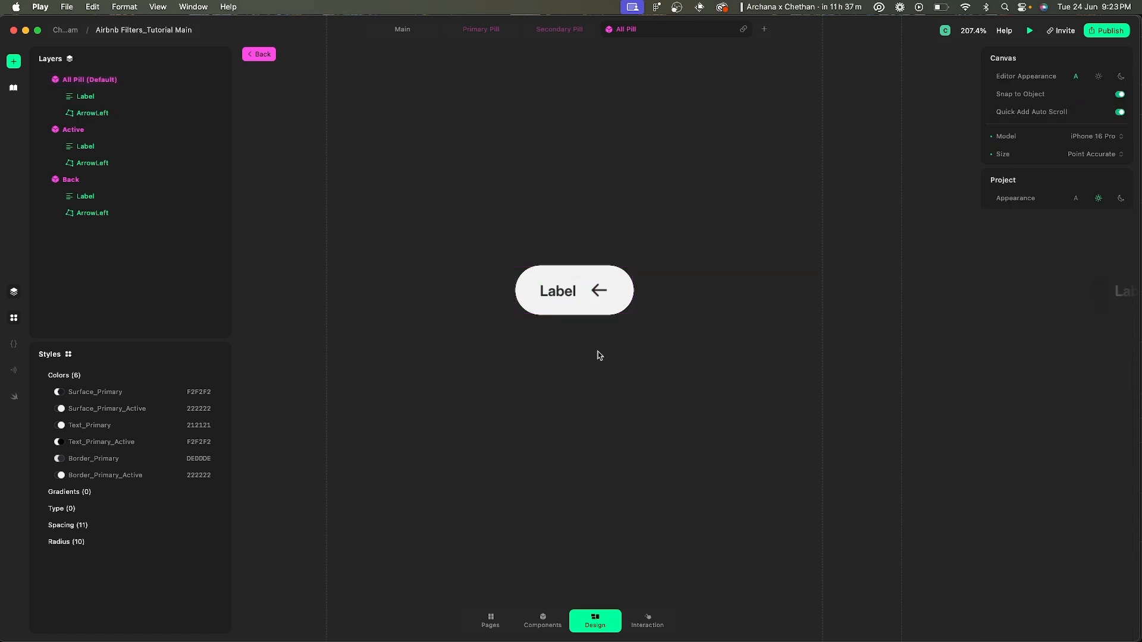
{"action": "scroll", "coordinate": [567, 287], "scroll_direction": "down", "scroll_amount": 3}
{"action": "scroll", "coordinate": [567, 287], "scroll_direction": "right", "scroll_amount": 4}
{"action": "scroll", "coordinate": [795, 313], "scroll_direction": "right", "scroll_amount": 3}
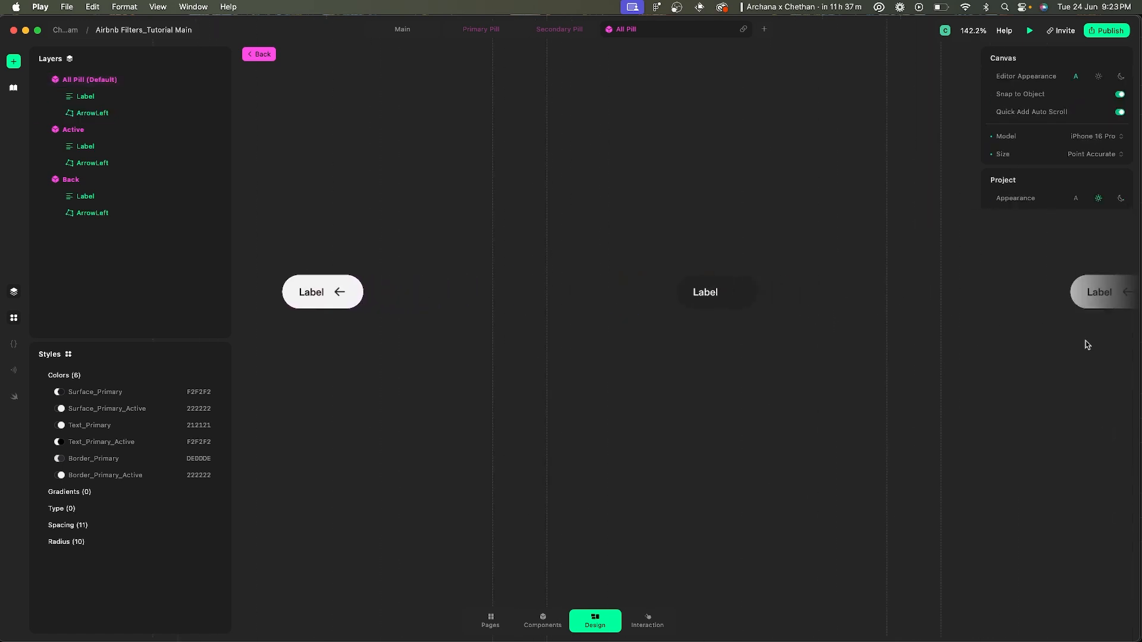
{"action": "scroll", "coordinate": [662, 287], "scroll_direction": "up", "scroll_amount": 3}
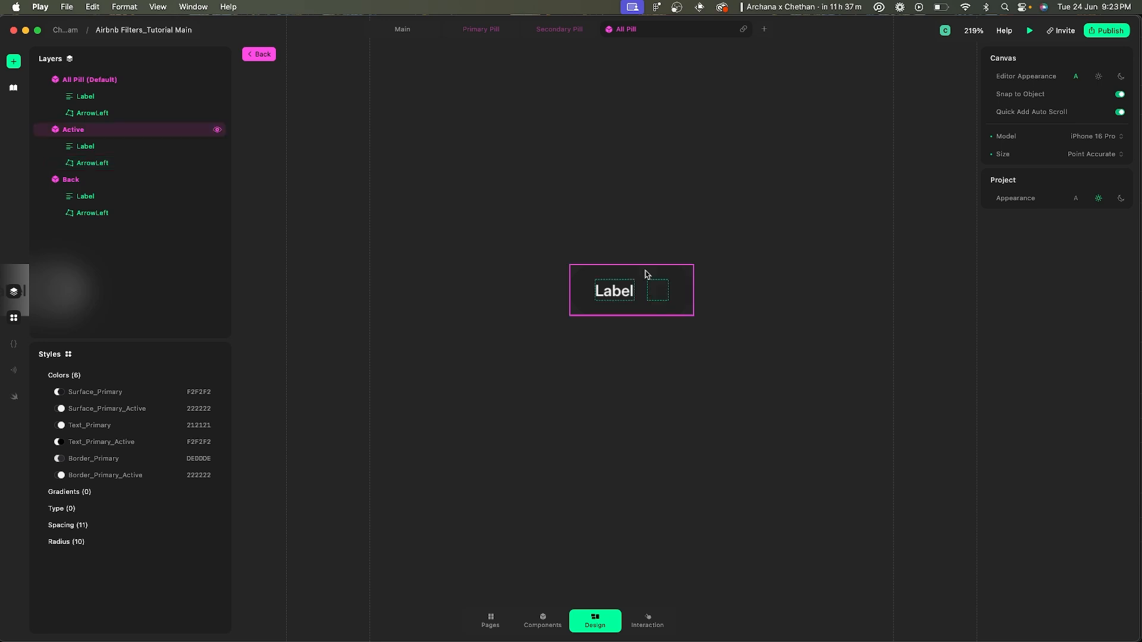
- Hide the arrow layer in the Active state and rename the default All Pill state's arrow layer to Arrow
{"action": "left_click", "coordinate": [636, 271]}
{"action": "left_click", "coordinate": [217, 163]}
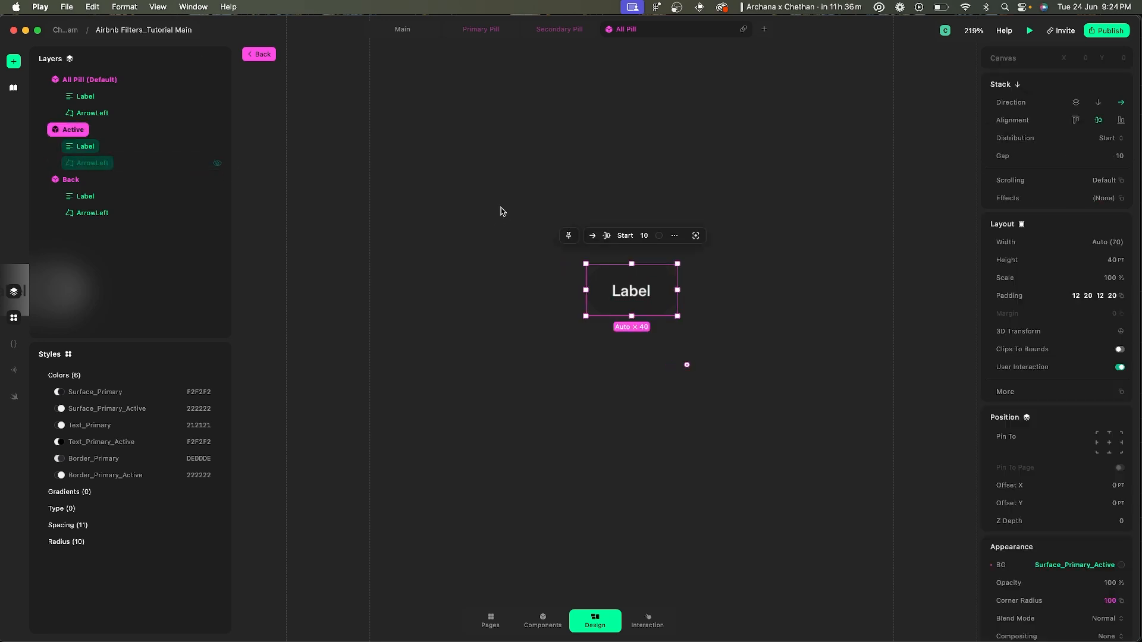
{"action": "scroll", "coordinate": [503, 212], "scroll_direction": "left", "scroll_amount": 5}
{"action": "left_click", "coordinate": [93, 113]}
{"action": "left_click", "coordinate": [94, 114]}
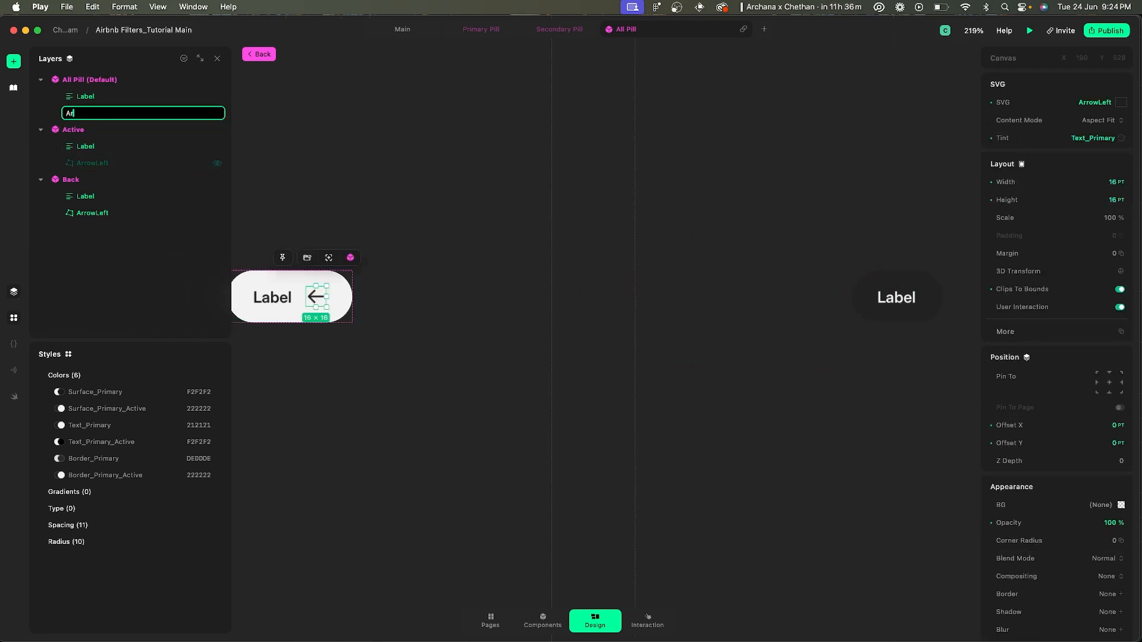
{"action": "type", "text": "Arrow"}
{"action": "key", "text": "Return"}
{"action": "scroll", "coordinate": [353, 166], "scroll_direction": "down", "scroll_amount": 4}
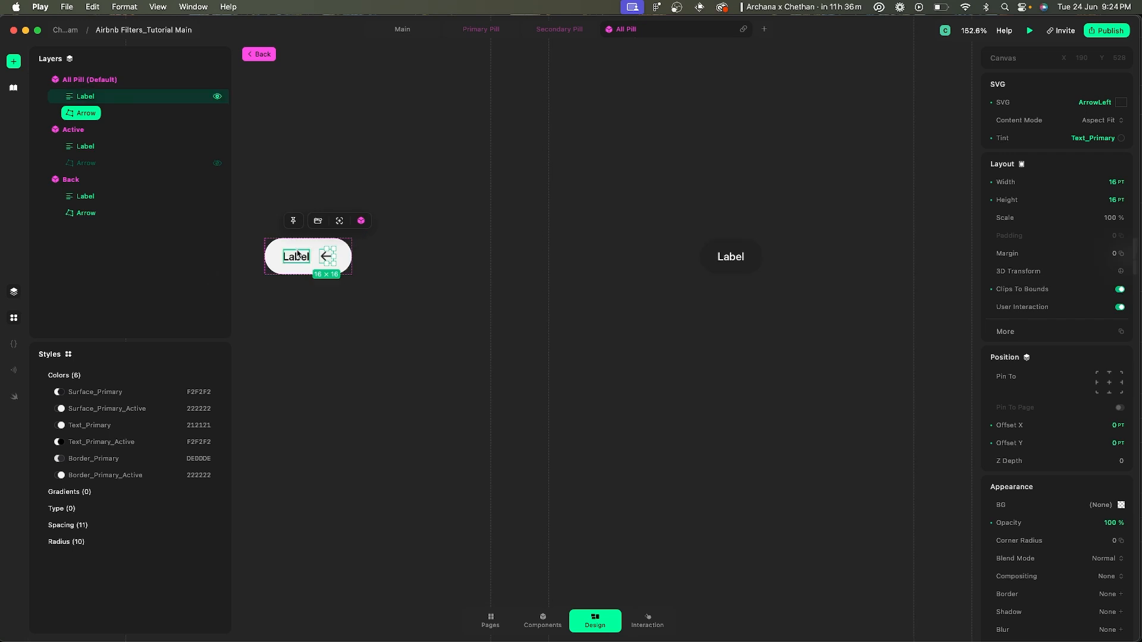
{"action": "scroll", "coordinate": [302, 250], "scroll_direction": "up", "scroll_amount": 5}
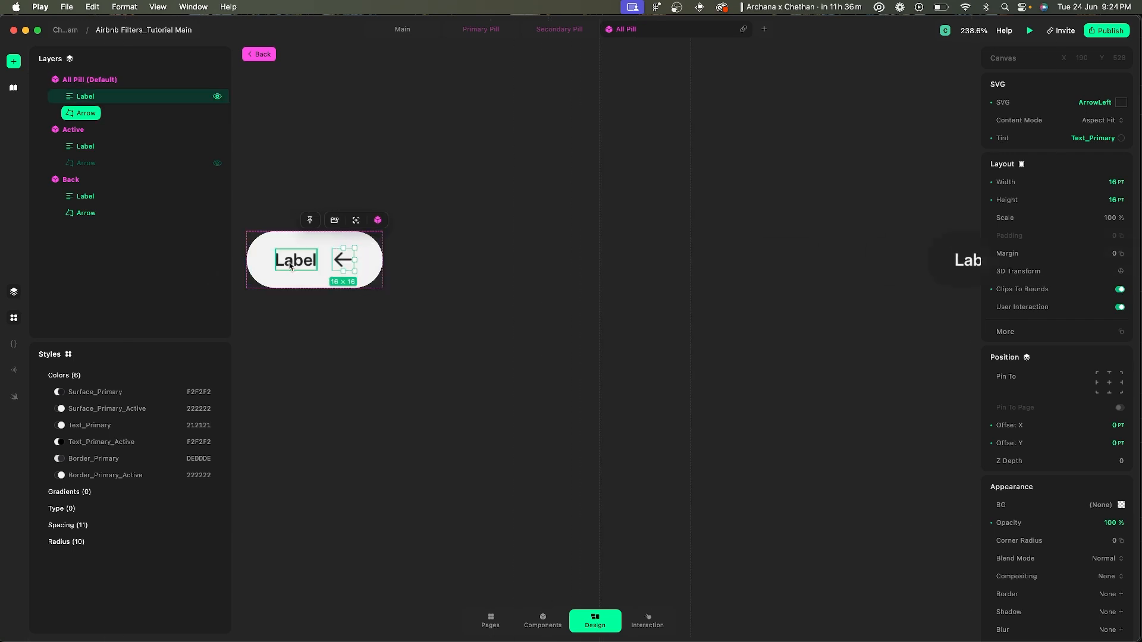
{"action": "scroll", "coordinate": [290, 266], "scroll_direction": "up", "scroll_amount": 3}
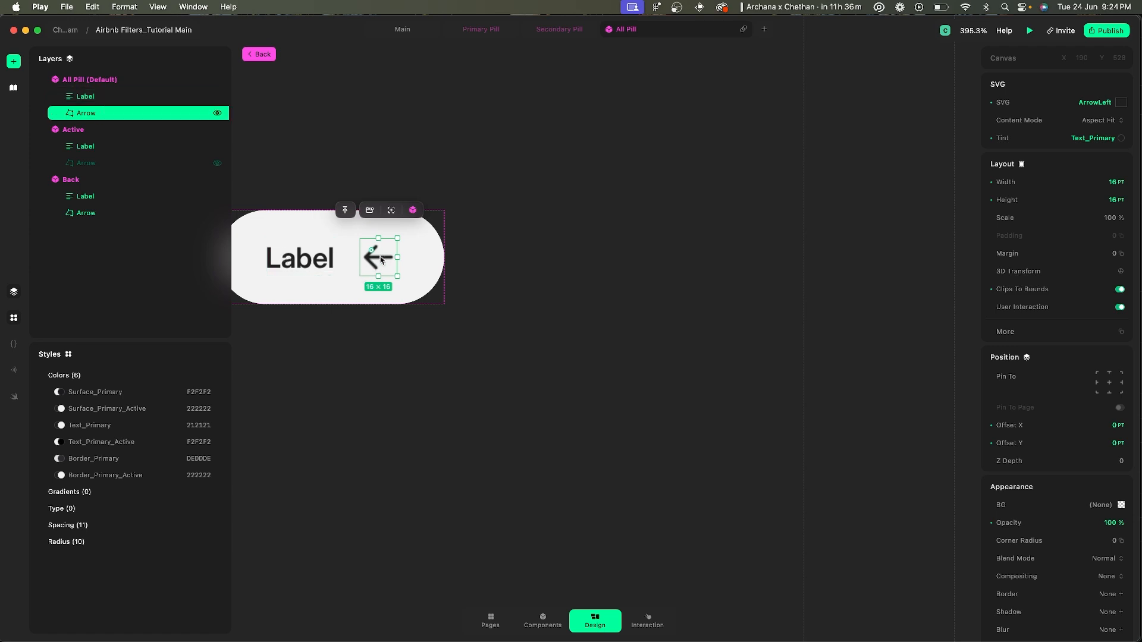
{"action": "left_click", "coordinate": [1109, 385]}
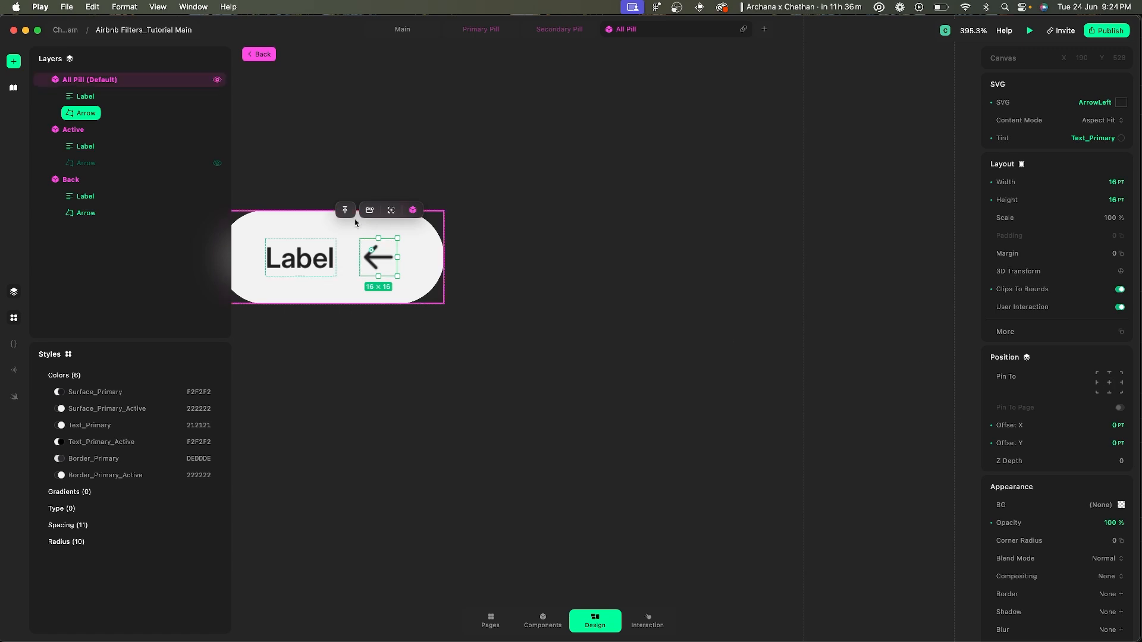
- Switch to Figma to examine the Ignore auto layout option on the dark Homes pill, and return to Play
{"action": "key", "text": "super+Tab"}
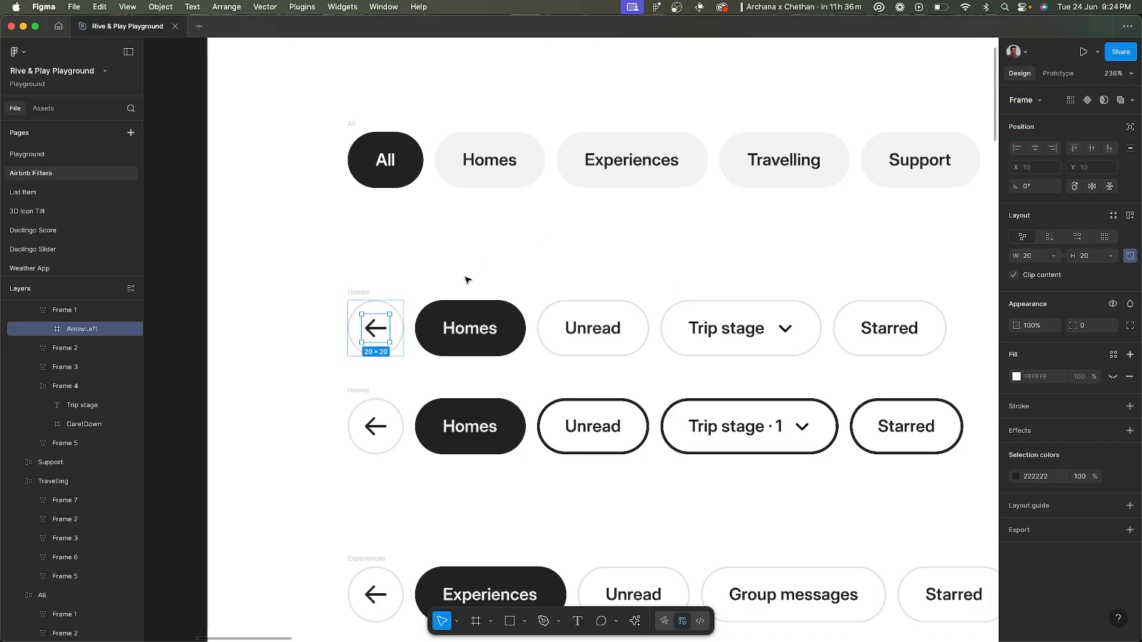
{"action": "left_click", "coordinate": [470, 333]}
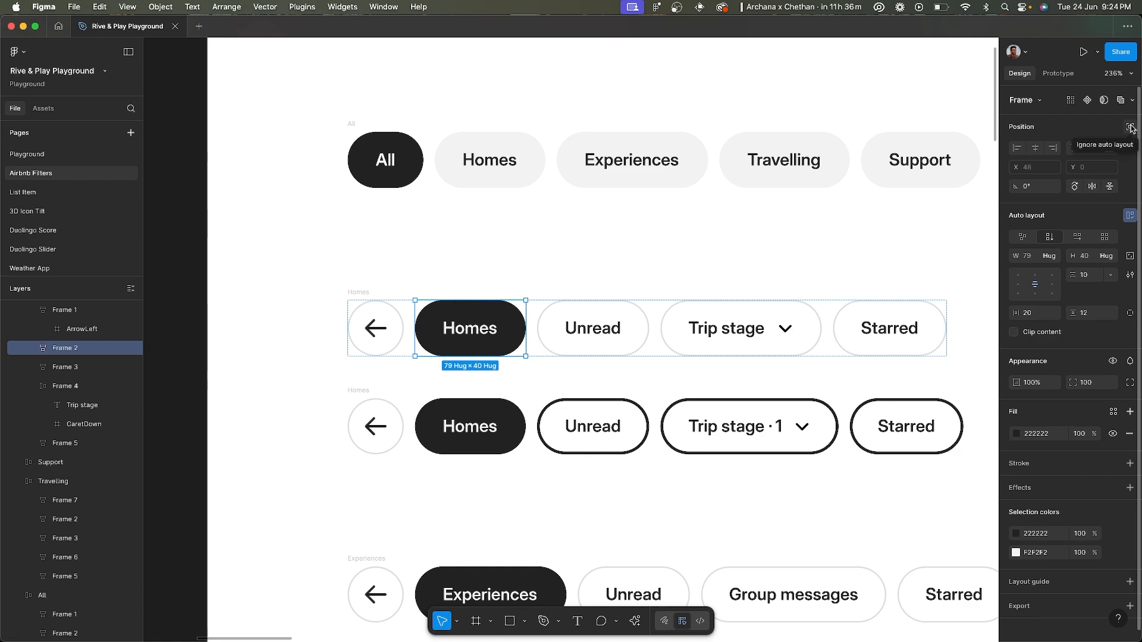
{"action": "key", "text": "super+Tab"}
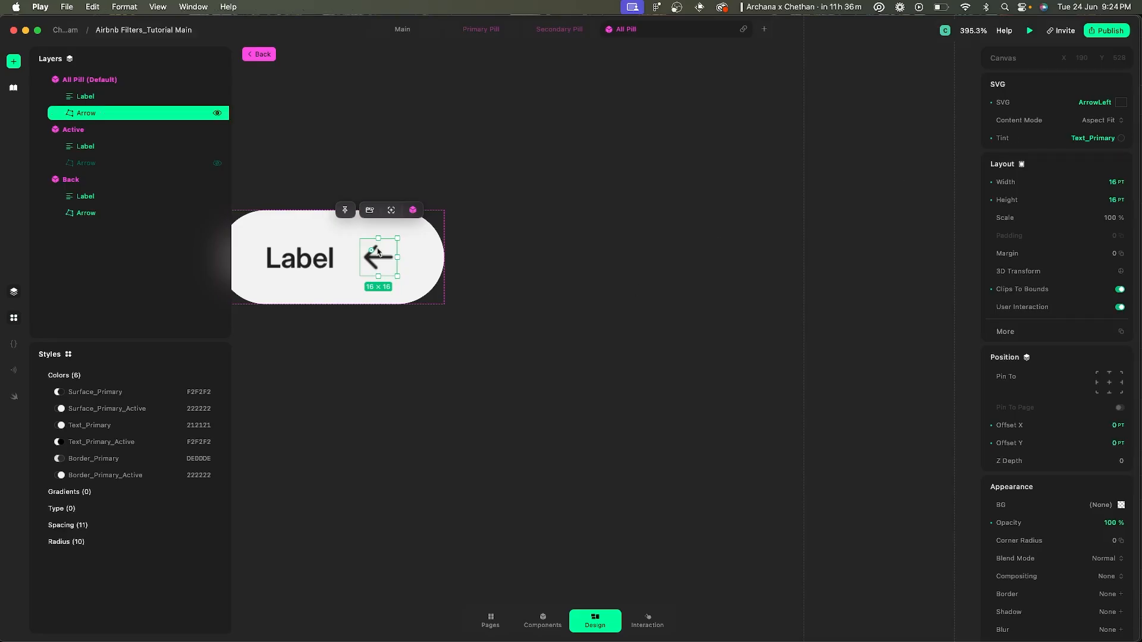
- Pin the default state's arrow to the centre of the pill and shift its horizontal offset to 20 pt
{"action": "left_click", "coordinate": [1110, 384]}
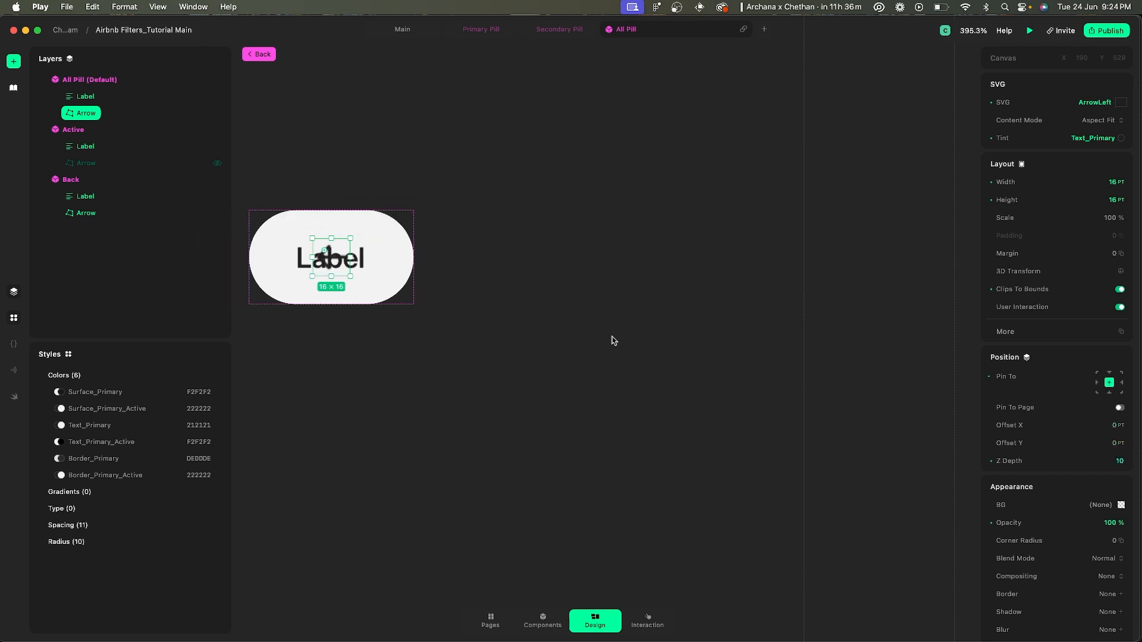
{"action": "key", "text": "shift+Right"}
{"action": "key", "text": "shift+Right"}
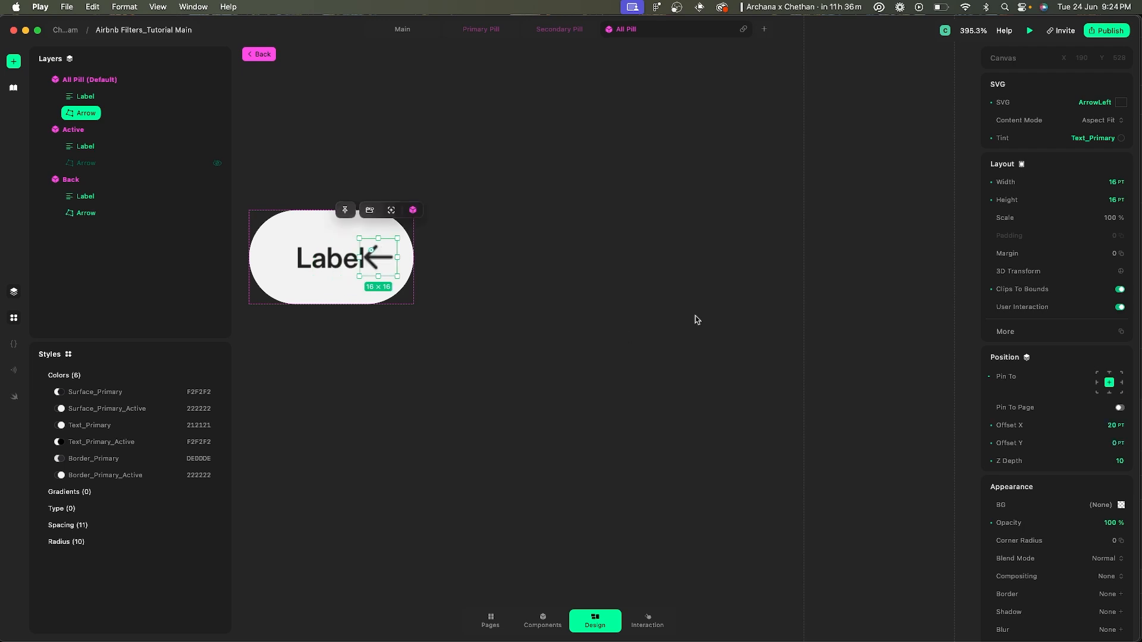
- Set the default state's arrow to 0% opacity and 0% scale
{"action": "left_click", "coordinate": [1096, 522]}
{"action": "type", "text": "0"}
{"action": "key", "text": "Return"}
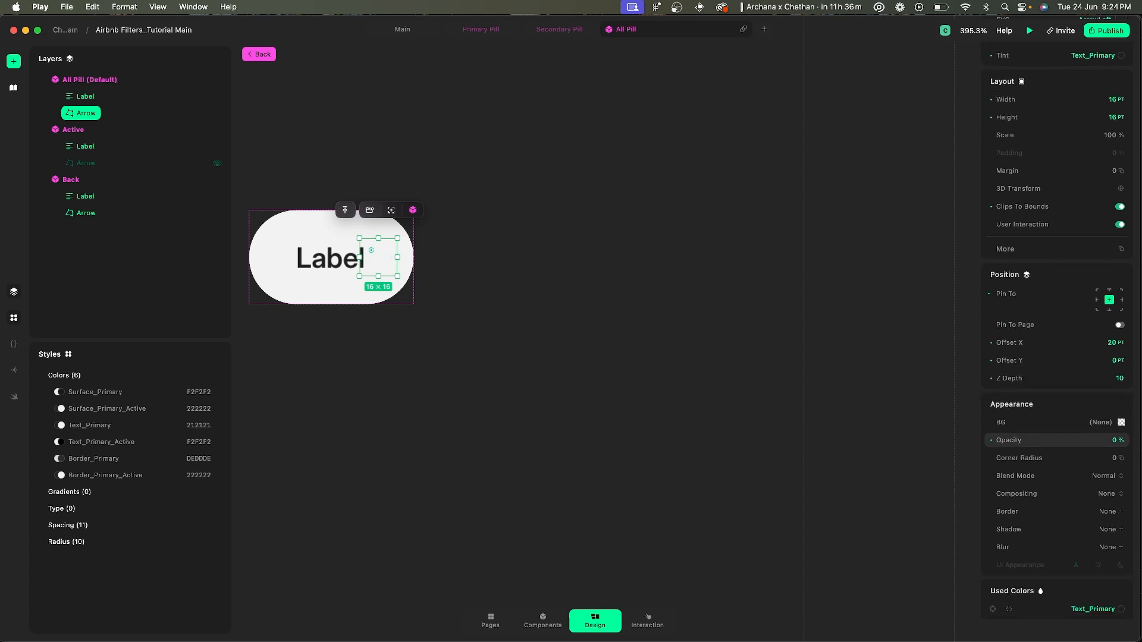
{"action": "scroll", "coordinate": [1065, 224], "scroll_direction": "up", "scroll_amount": 3}
{"action": "left_click", "coordinate": [1082, 216]}
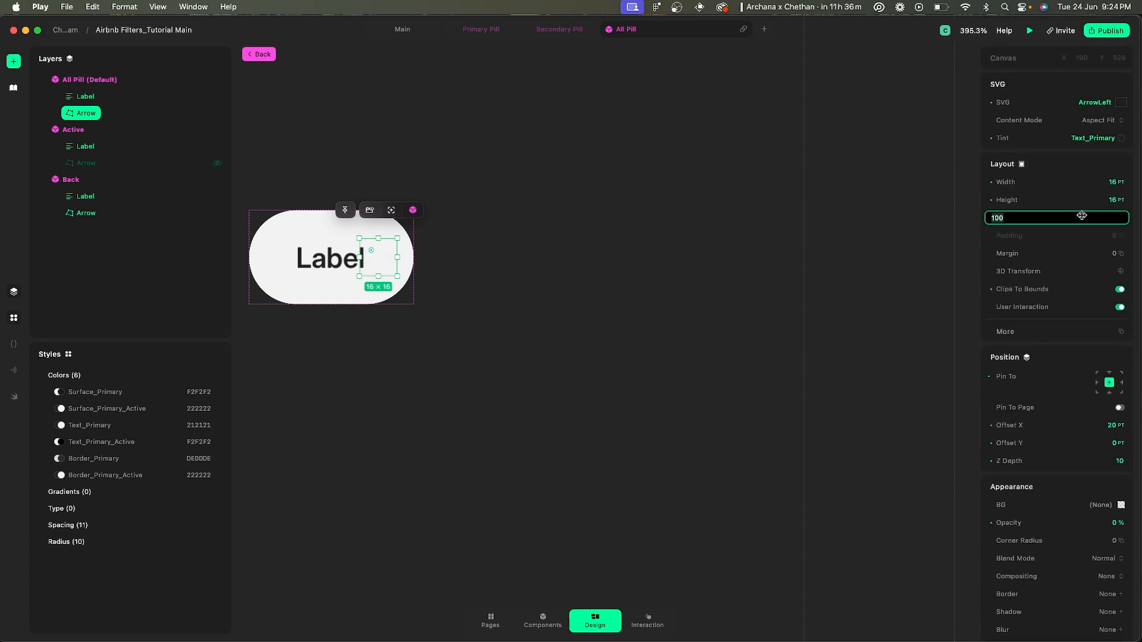
{"action": "type", "text": "0"}
{"action": "key", "text": "Return"}
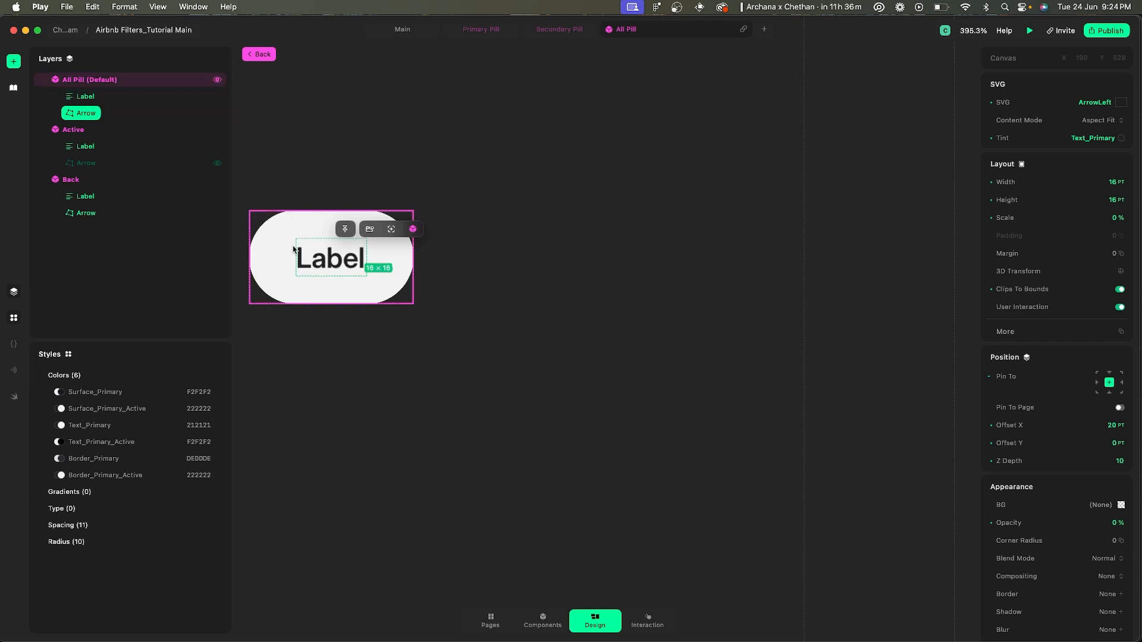
- Set the opacity of the arrow in the Back state to 100%
{"action": "scroll", "coordinate": [293, 250], "scroll_direction": "down", "scroll_amount": 3}
{"action": "scroll", "coordinate": [293, 250], "scroll_direction": "right", "scroll_amount": 3}
{"action": "scroll", "coordinate": [738, 275], "scroll_direction": "right", "scroll_amount": 10}
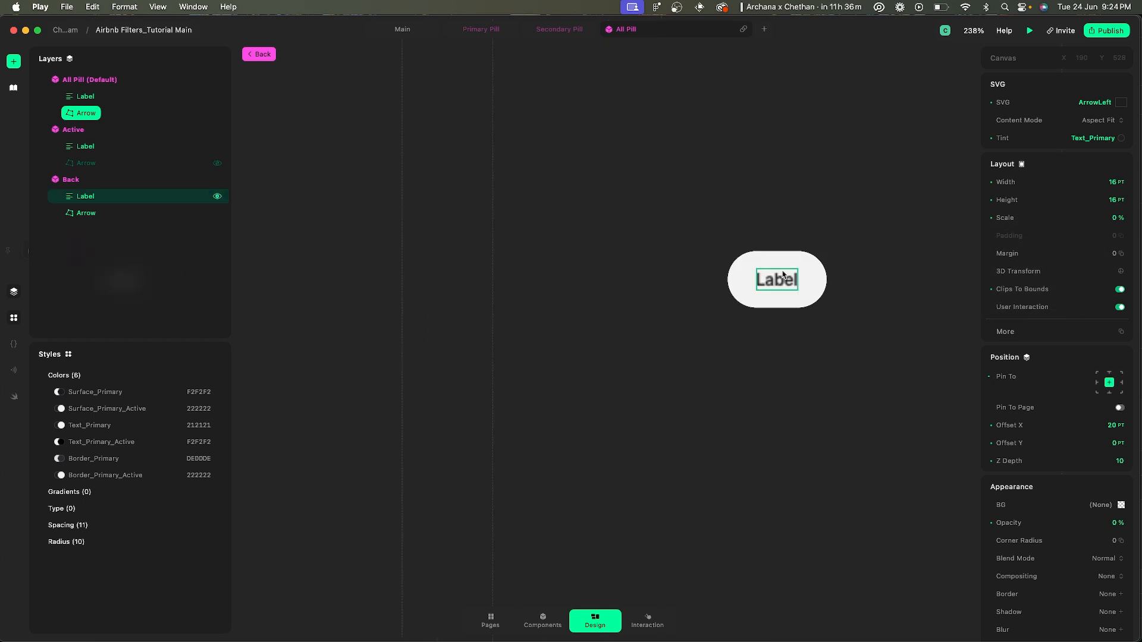
{"action": "left_click", "coordinate": [806, 265]}
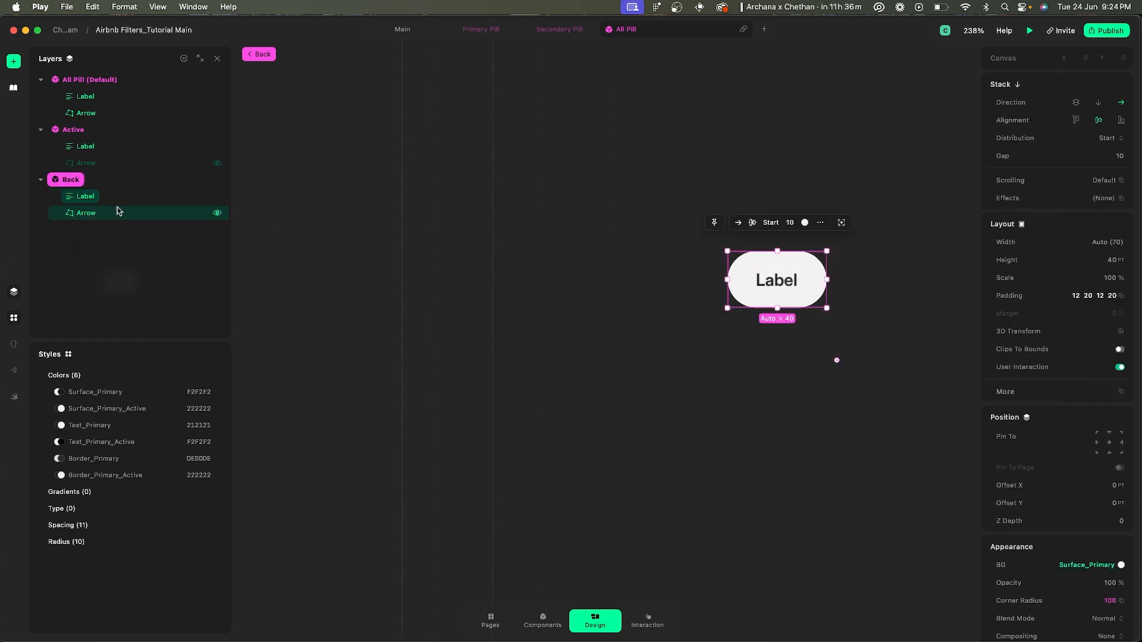
{"action": "scroll", "coordinate": [555, 260], "scroll_direction": "up", "scroll_amount": 2}
{"action": "scroll", "coordinate": [556, 260], "scroll_direction": "right", "scroll_amount": 2}
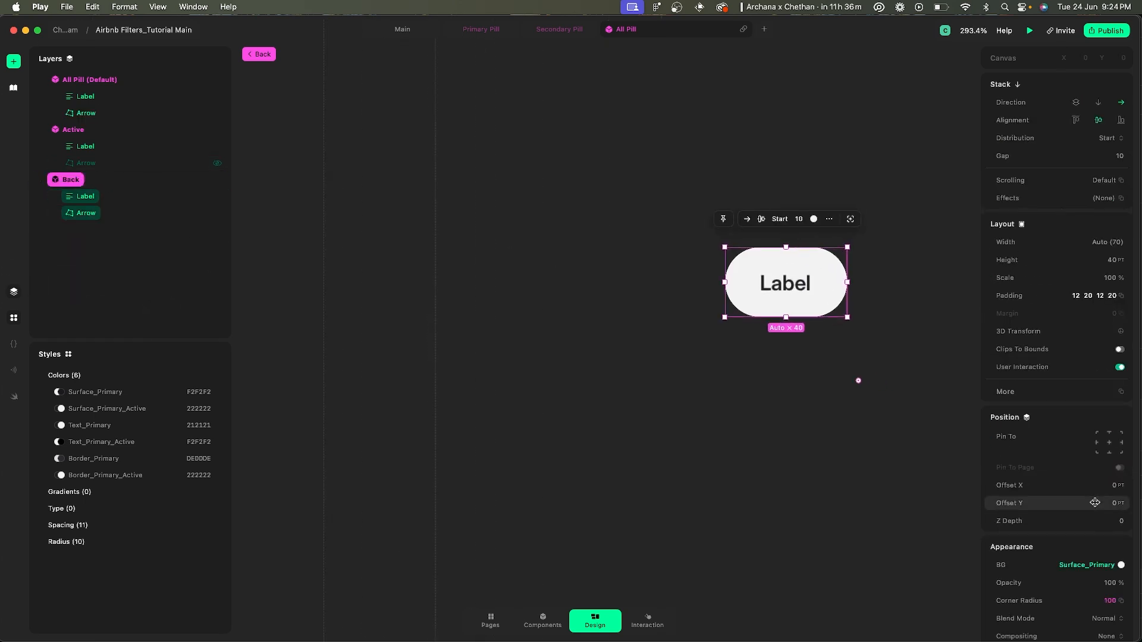
{"action": "scroll", "coordinate": [1075, 450], "scroll_direction": "down", "scroll_amount": 1}
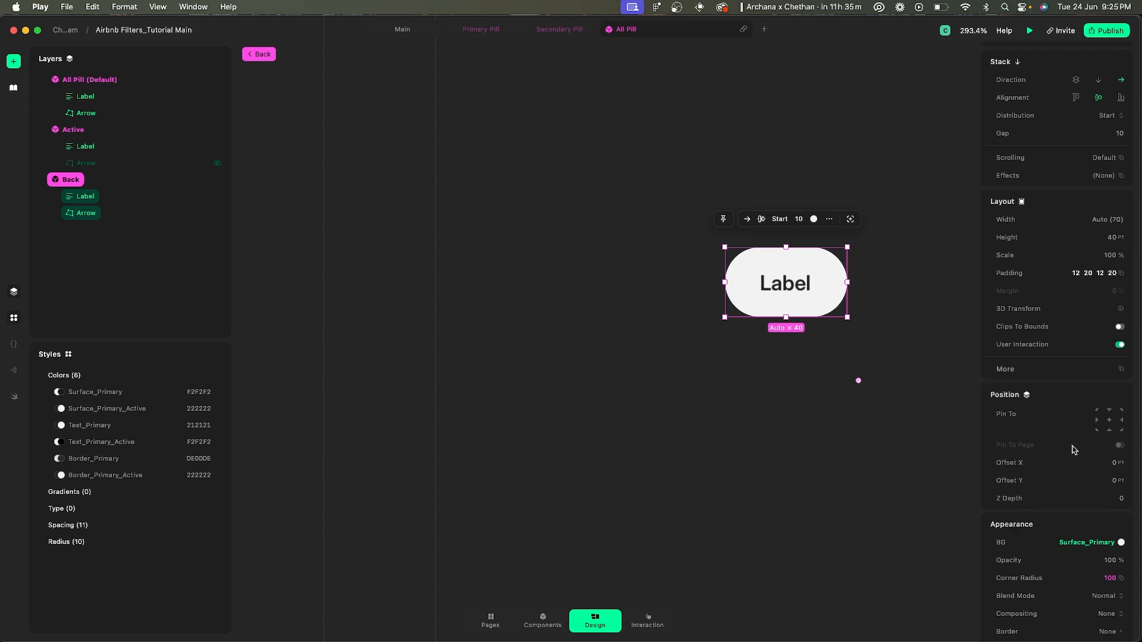
{"action": "scroll", "coordinate": [1074, 450], "scroll_direction": "down", "scroll_amount": 5}
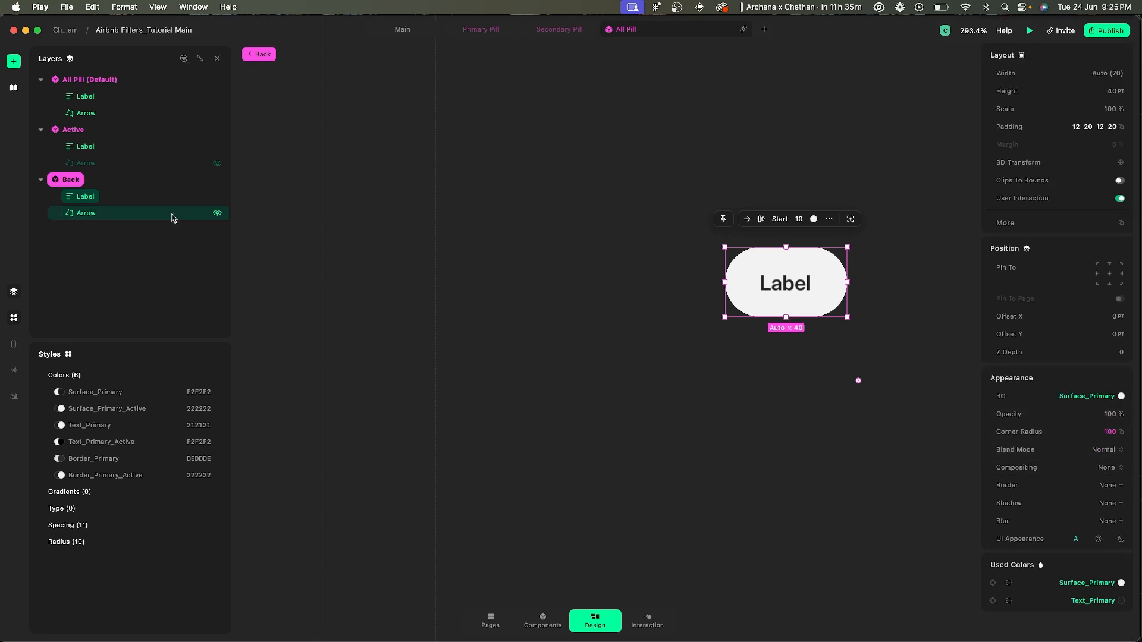
{"action": "left_click", "coordinate": [147, 214]}
{"action": "left_click", "coordinate": [1098, 353]}
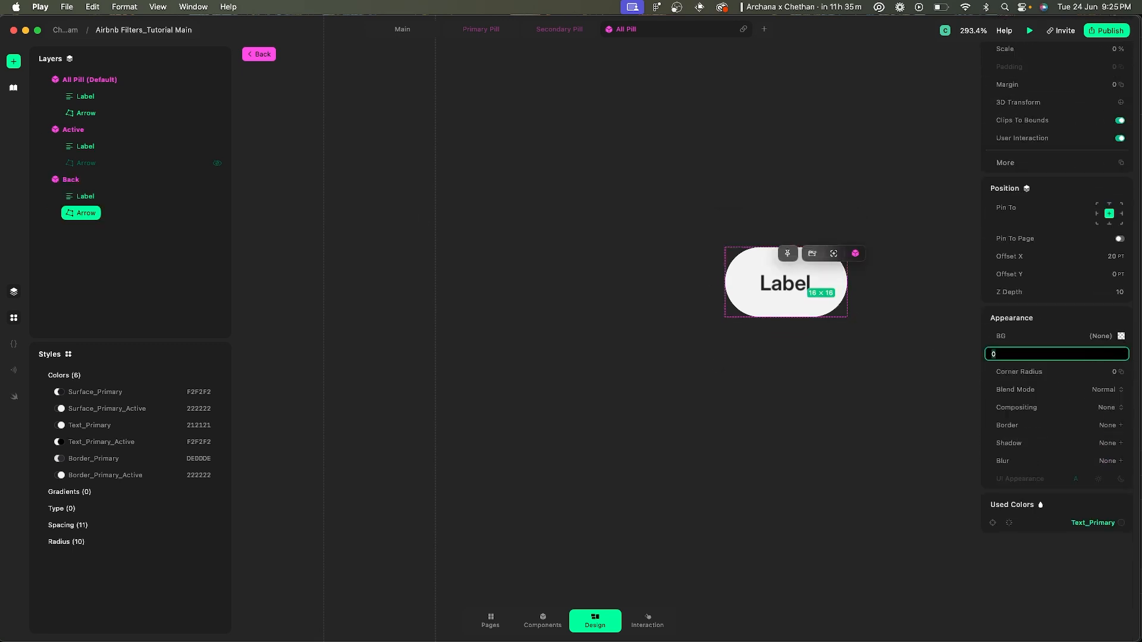
{"action": "key", "text": "Return"}
- Set the Back state arrow's scale to 100% and its horizontal offset to 0 pt
{"action": "scroll", "coordinate": [1097, 275], "scroll_direction": "up", "scroll_amount": 5}
{"action": "left_click", "coordinate": [1081, 218]}
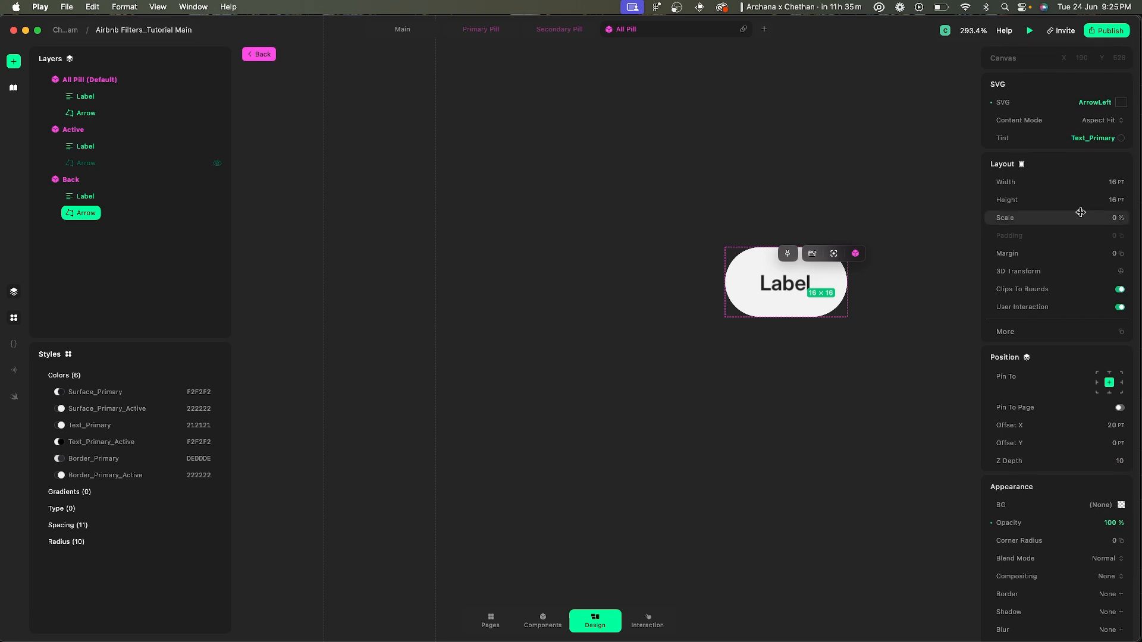
{"action": "type", "text": "100"}
{"action": "key", "text": "Return"}
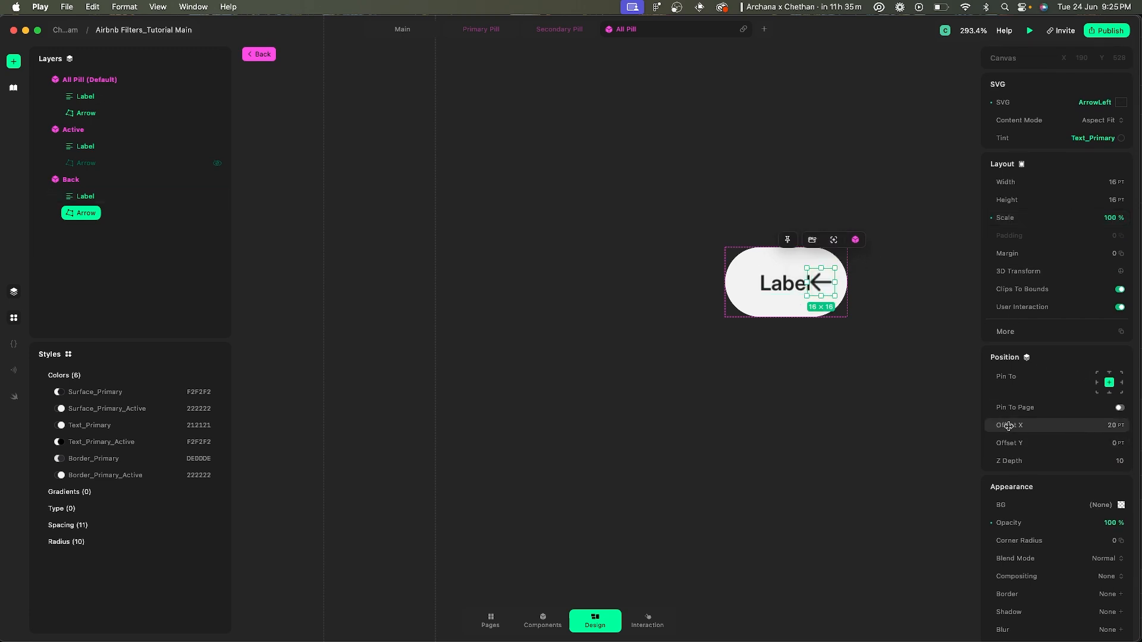
{"action": "left_click", "coordinate": [1109, 426]}
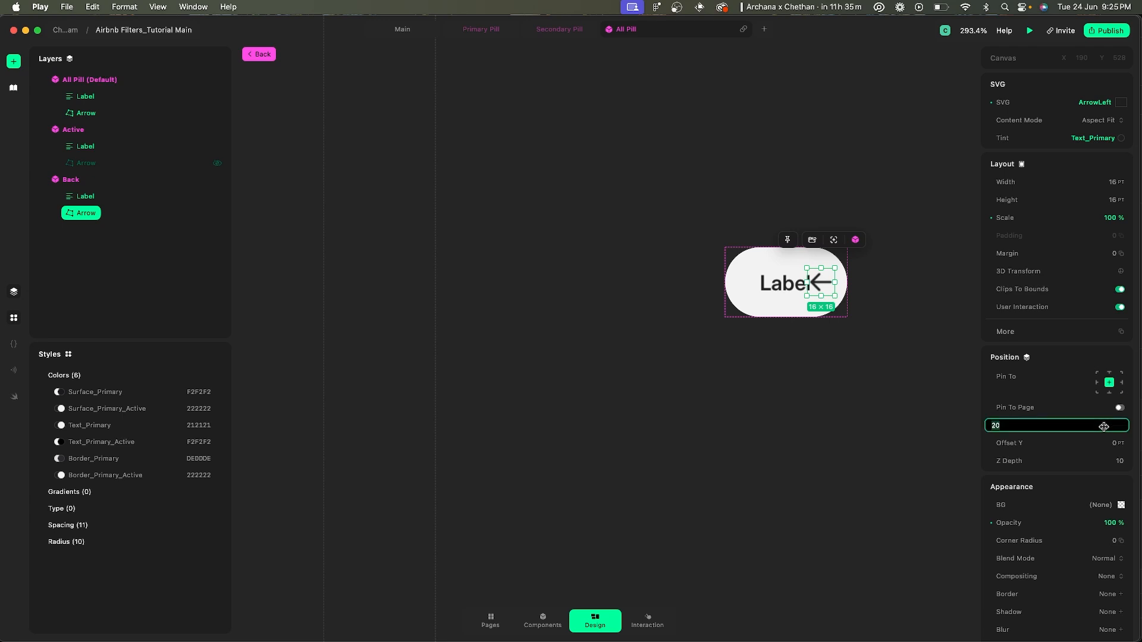
{"action": "type", "text": "0"}
{"action": "key", "text": "Return"}
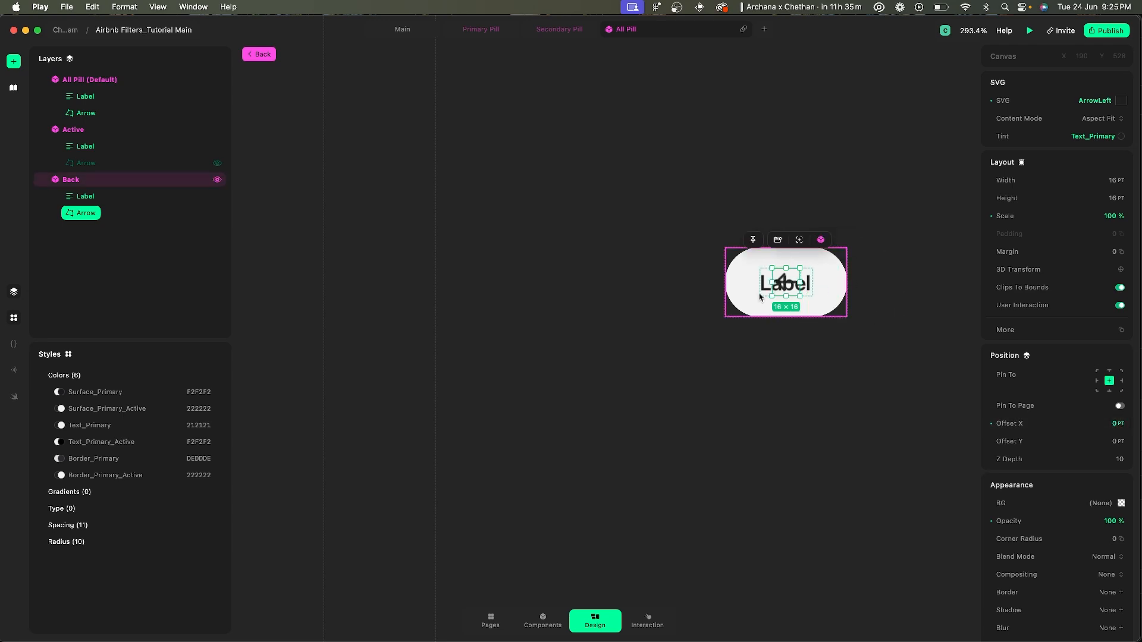
- Set the horizontal offset of the label in the Back state to -20 pt
{"action": "left_click", "coordinate": [82, 199]}
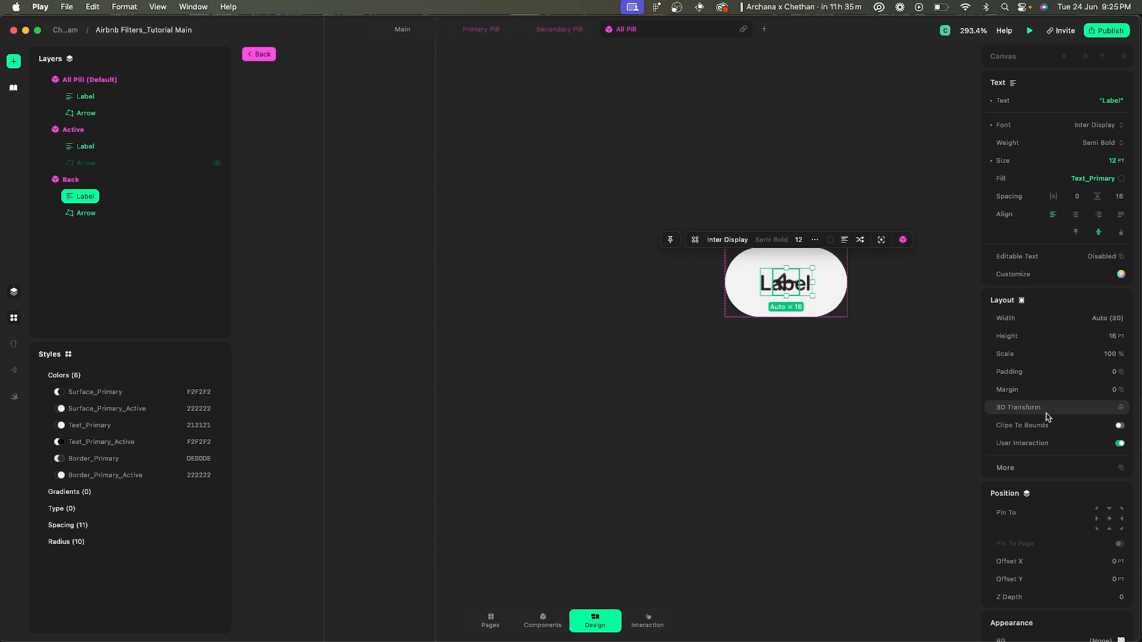
{"action": "scroll", "coordinate": [1048, 417], "scroll_direction": "down", "scroll_amount": 5}
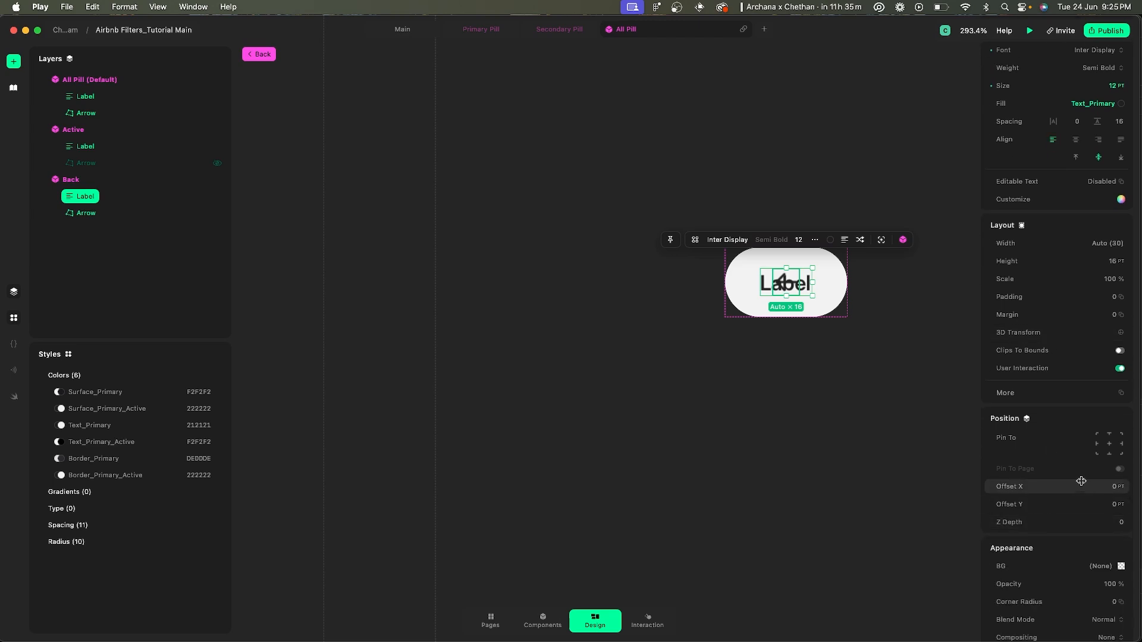
{"action": "left_click", "coordinate": [1058, 481]}
{"action": "type", "text": "-20"}
{"action": "key", "text": "Return"}
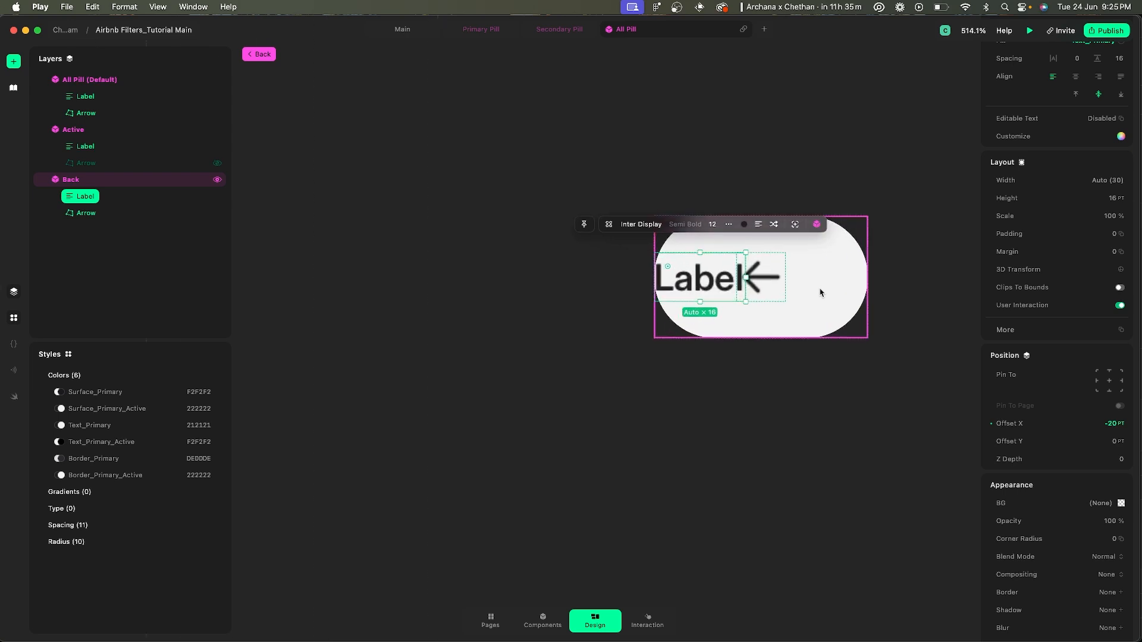
- Set the Back state label's scale to 0% and its opacity to 0%
{"action": "scroll", "coordinate": [821, 290], "scroll_direction": "up", "scroll_amount": 5}
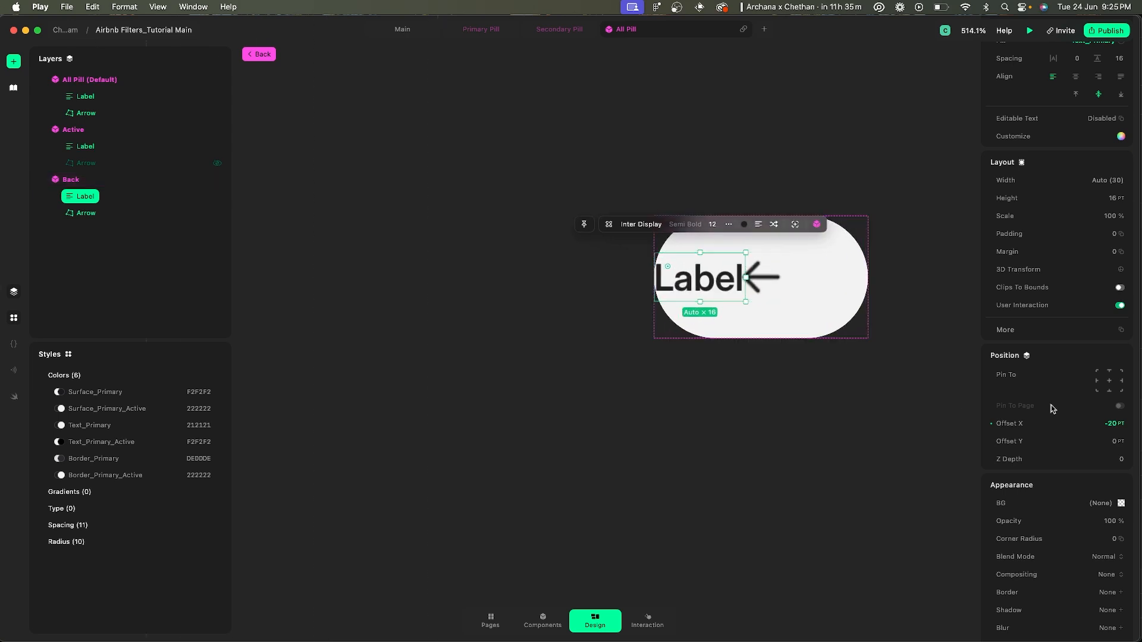
{"action": "scroll", "coordinate": [1084, 515], "scroll_direction": "down", "scroll_amount": 4}
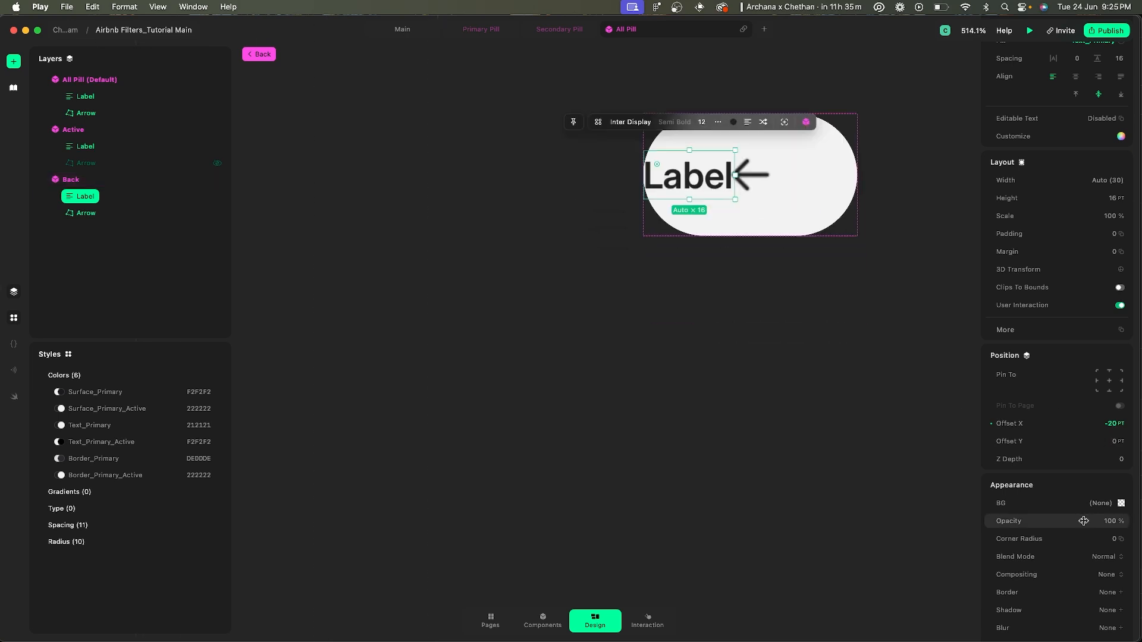
{"action": "scroll", "coordinate": [1083, 238], "scroll_direction": "up", "scroll_amount": 1}
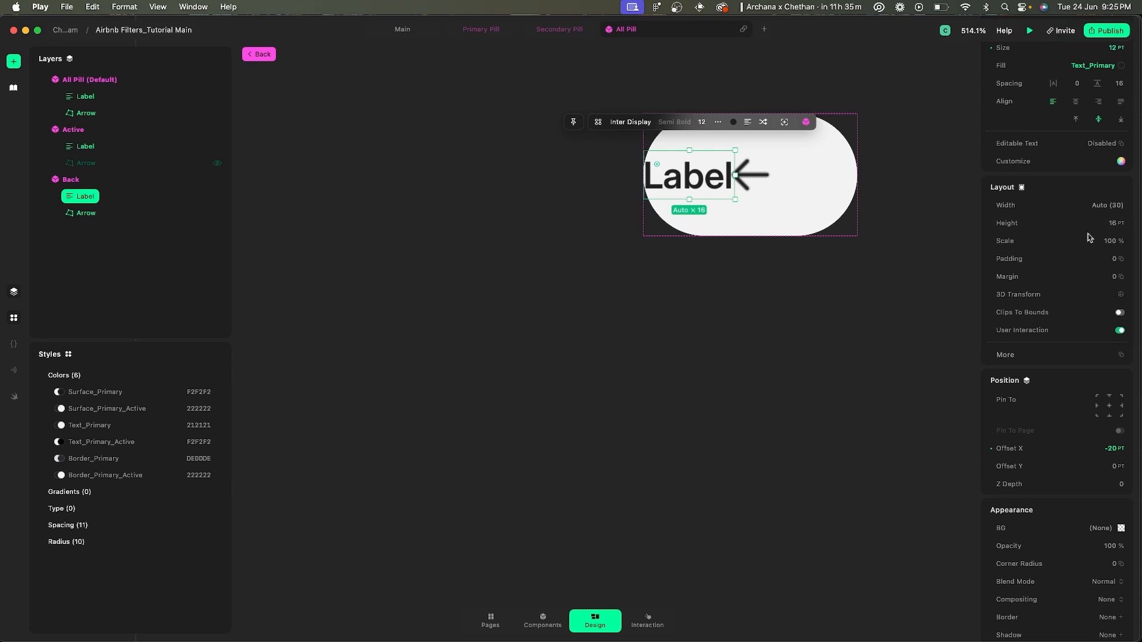
{"action": "left_click", "coordinate": [1082, 244]}
{"action": "type", "text": "0"}
{"action": "key", "text": "Return"}
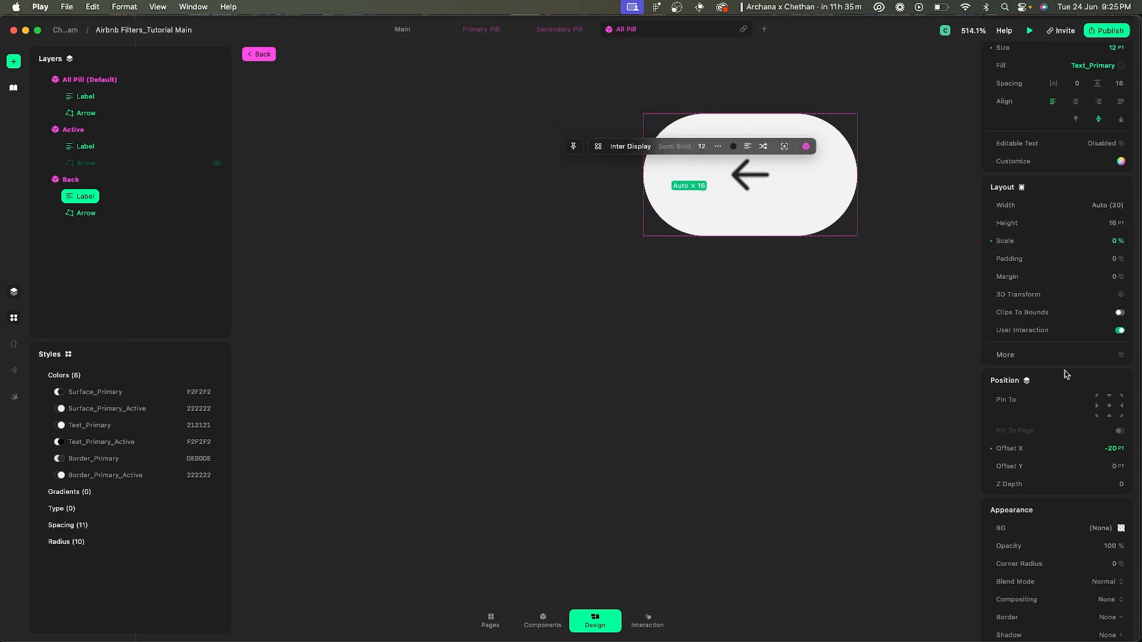
{"action": "left_click", "coordinate": [1089, 546]}
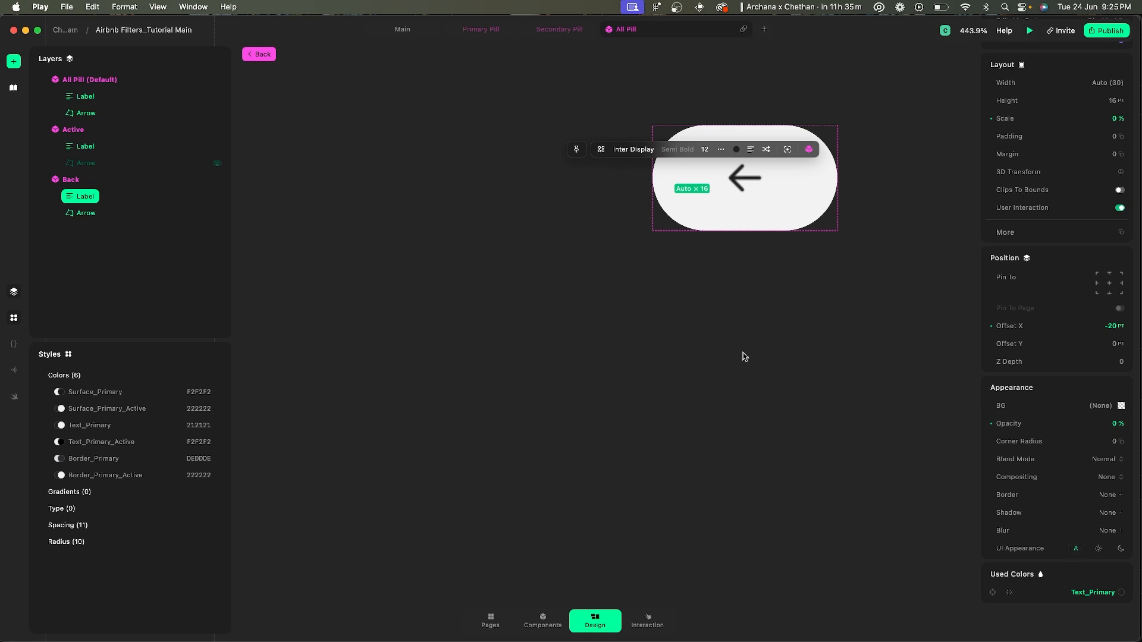
{"action": "left_click", "coordinate": [689, 311]}
- On the Main canvas, move the Primary Pill and Secondary Pill components together into the same row beside All Pill
{"action": "left_click", "coordinate": [403, 31]}
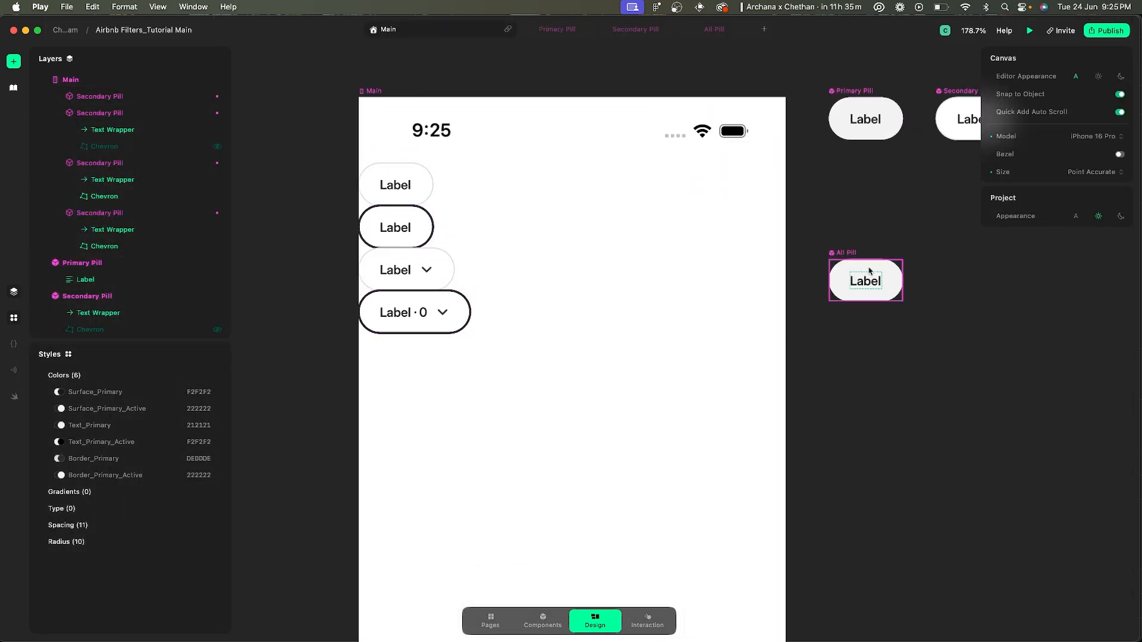
{"action": "scroll", "coordinate": [851, 143], "scroll_direction": "up", "scroll_amount": 3}
{"action": "left_click_drag", "start_coordinate": [716, 115], "coordinate": [926, 249]}
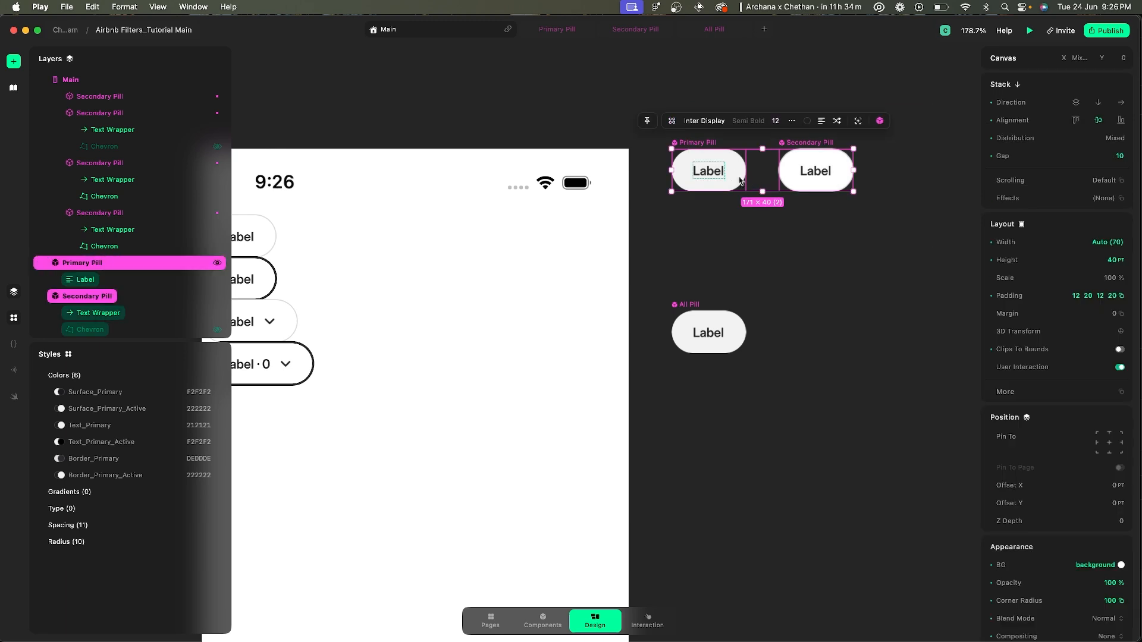
{"action": "left_click_drag", "start_coordinate": [735, 173], "coordinate": [848, 336]}
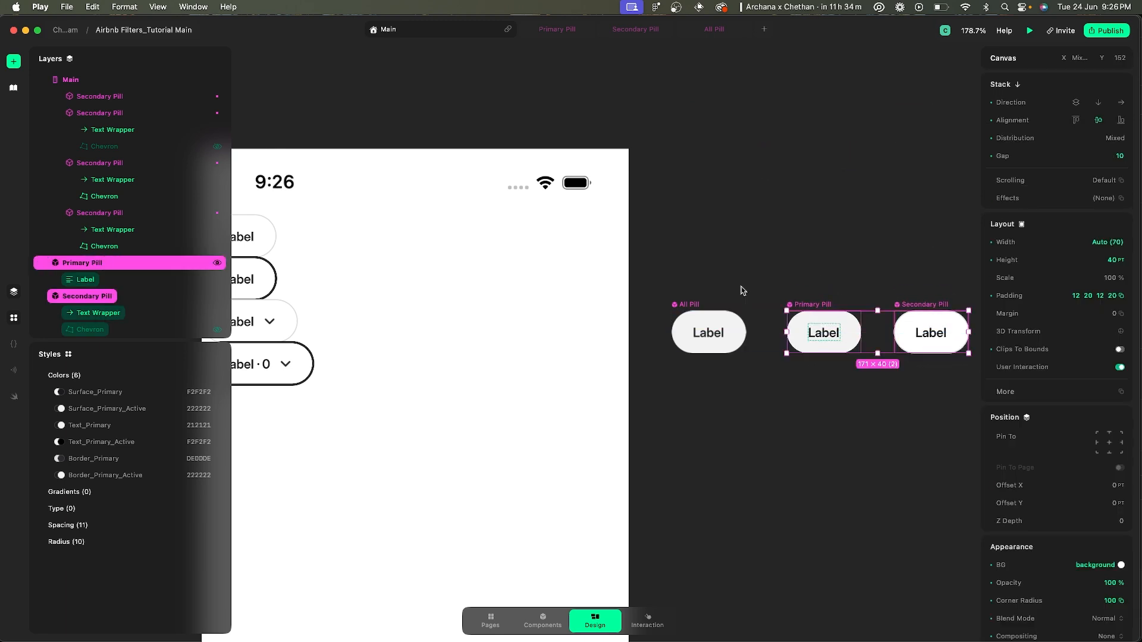
- Move the three pill components up together so they sit level with the top of the Main page
{"action": "left_click_drag", "start_coordinate": [664, 257], "coordinate": [969, 382]}
{"action": "left_click_drag", "start_coordinate": [738, 322], "coordinate": [739, 159]}
{"action": "left_click", "coordinate": [793, 100]}
{"action": "left_click_drag", "start_coordinate": [815, 139], "coordinate": [701, 213]}
{"action": "key", "text": "ctrl+z"}
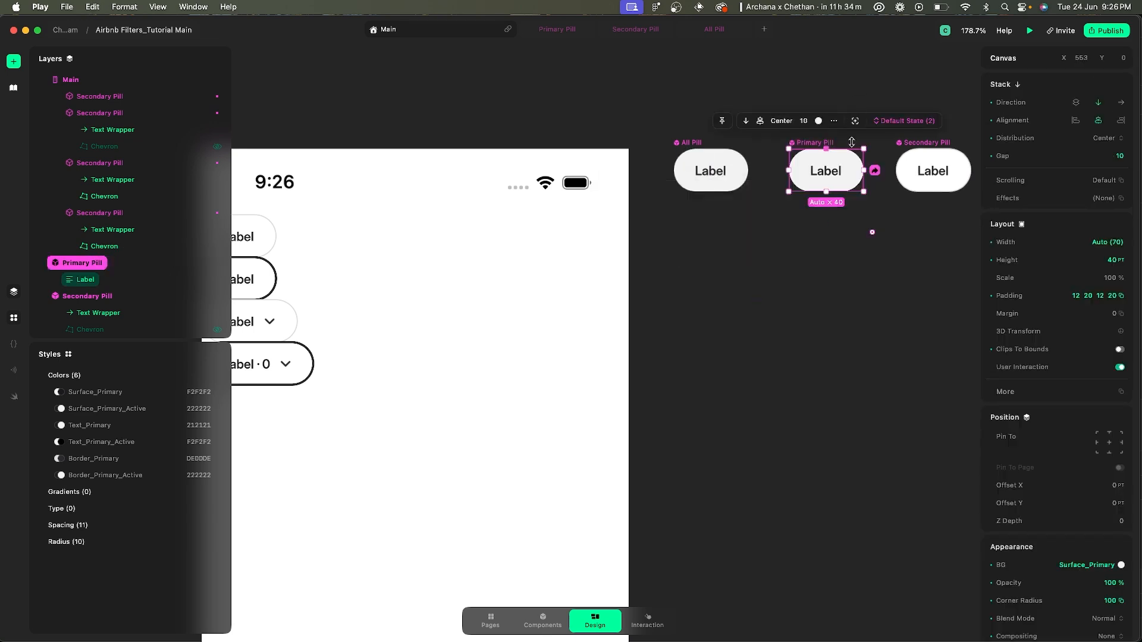
- Delete all four Secondary Pill instances from the Main page
{"action": "left_click", "coordinate": [784, 247]}
{"action": "scroll", "coordinate": [648, 213], "scroll_direction": "left", "scroll_amount": 5}
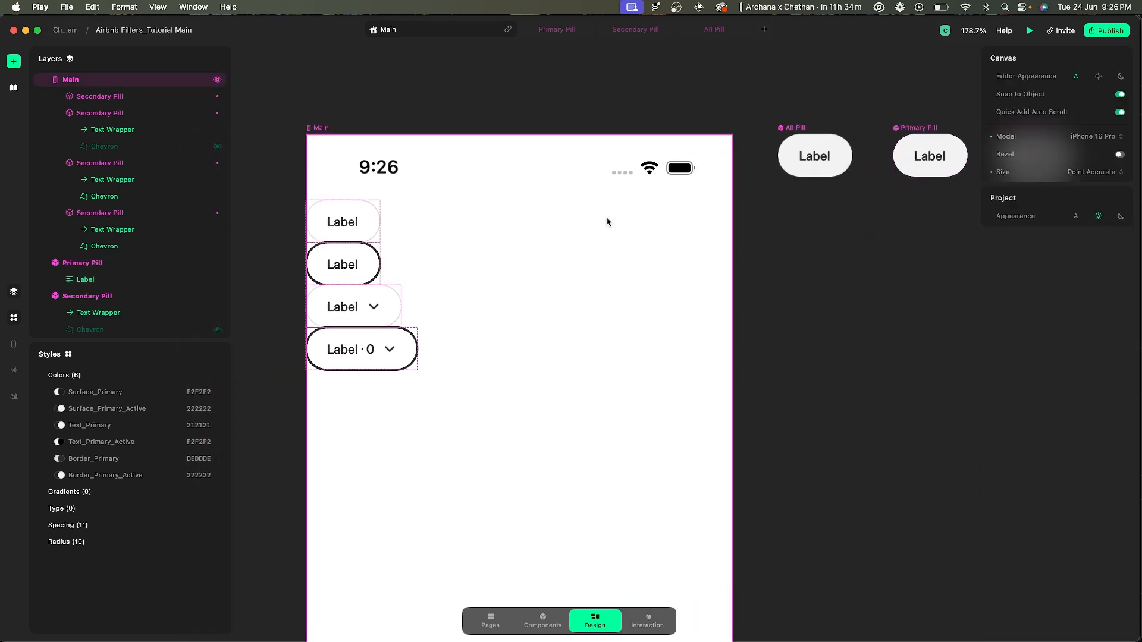
{"action": "left_click", "coordinate": [363, 234]}
{"action": "left_click", "coordinate": [354, 264], "text": "shift"}
{"action": "left_click", "coordinate": [340, 324], "text": "shift"}
{"action": "left_click", "coordinate": [339, 351], "text": "shift"}
{"action": "key", "text": "Delete"}
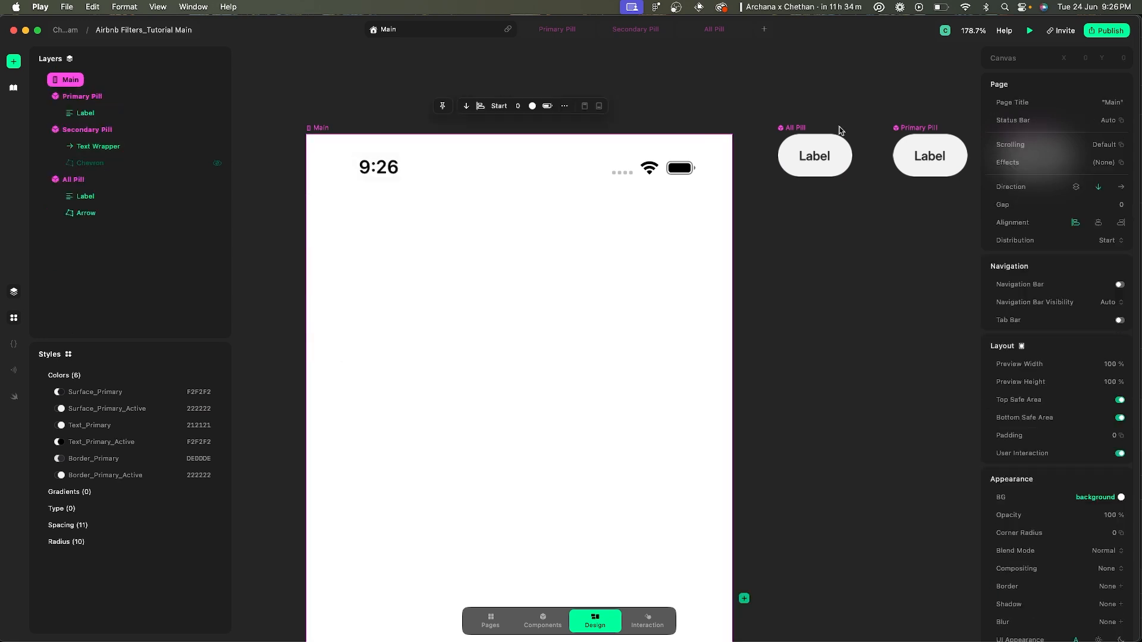
- Place an All Pill instance on the Main page, duplicate it and set the lower copy to the Active state
{"action": "left_click_drag", "start_coordinate": [798, 128], "coordinate": [441, 252]}
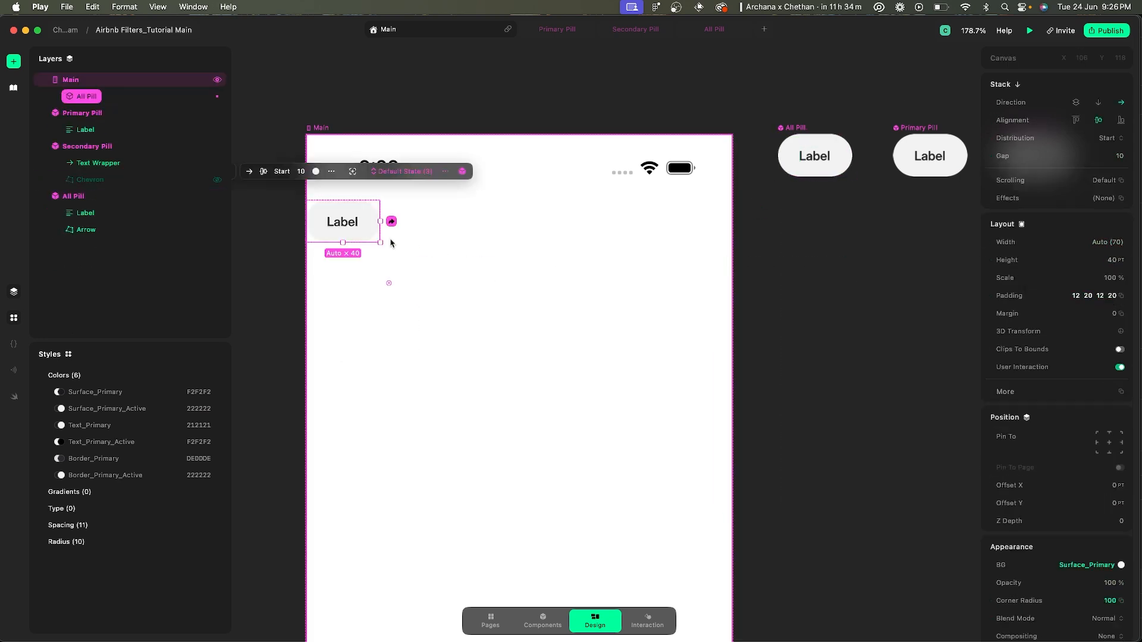
{"action": "key", "text": "super+d"}
{"action": "key", "text": "Escape"}
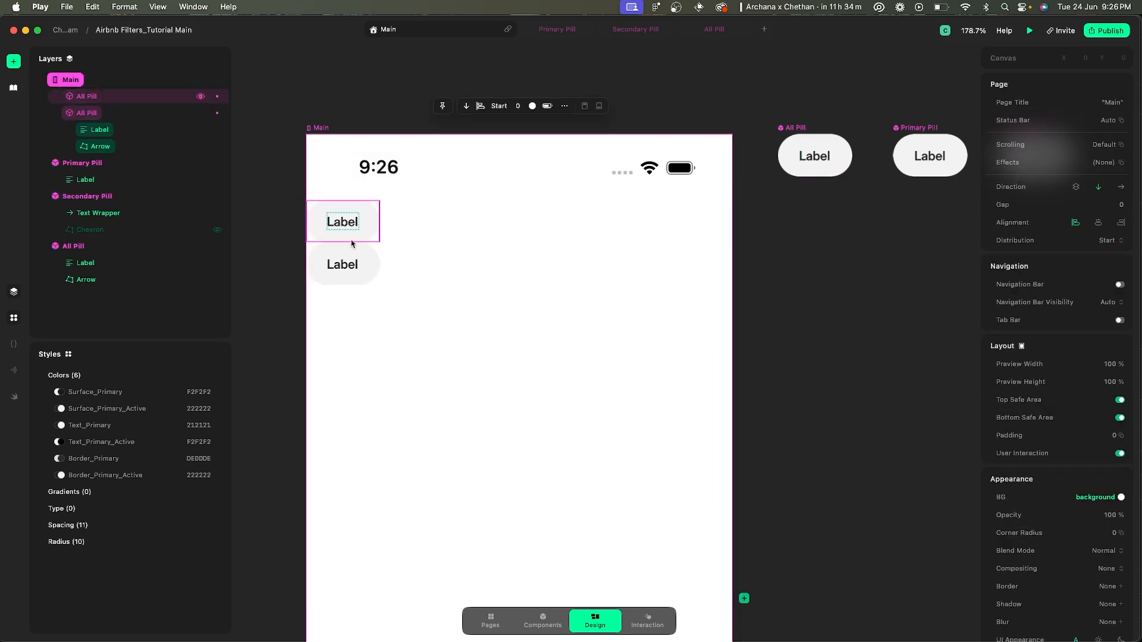
{"action": "left_click", "coordinate": [359, 263]}
{"action": "left_click", "coordinate": [401, 214]}
{"action": "left_click", "coordinate": [396, 245]}
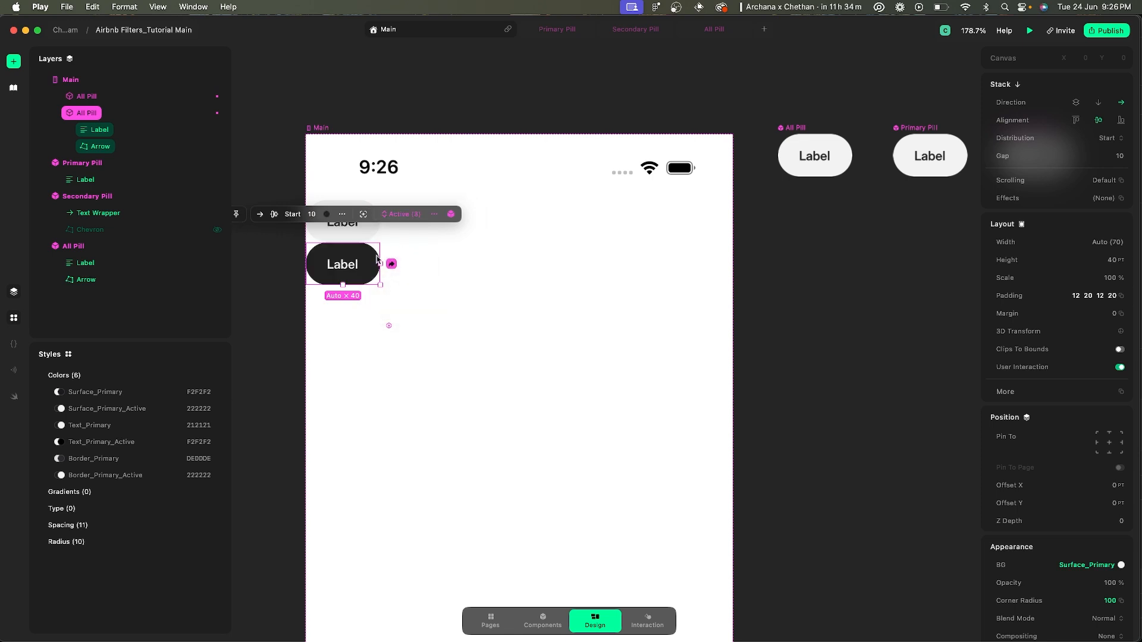
- Duplicate the Active All Pill instance and set the new copy to the Back state
{"action": "key", "text": "super+d"}
{"action": "left_click", "coordinate": [404, 256]}
{"action": "left_click", "coordinate": [411, 300]}
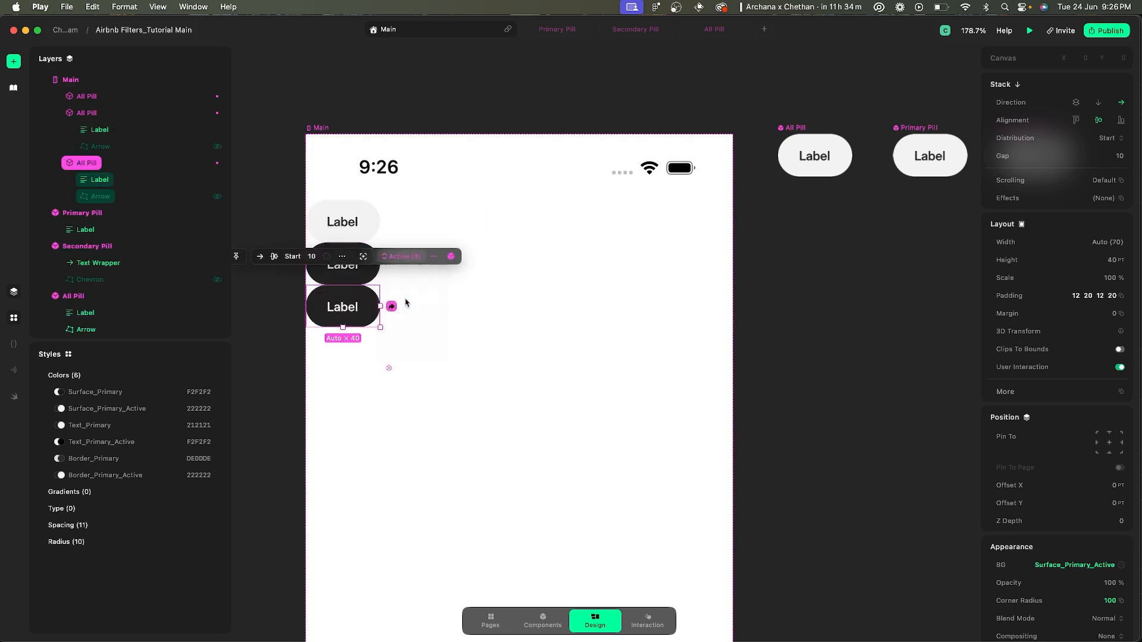
{"action": "left_click", "coordinate": [502, 290]}
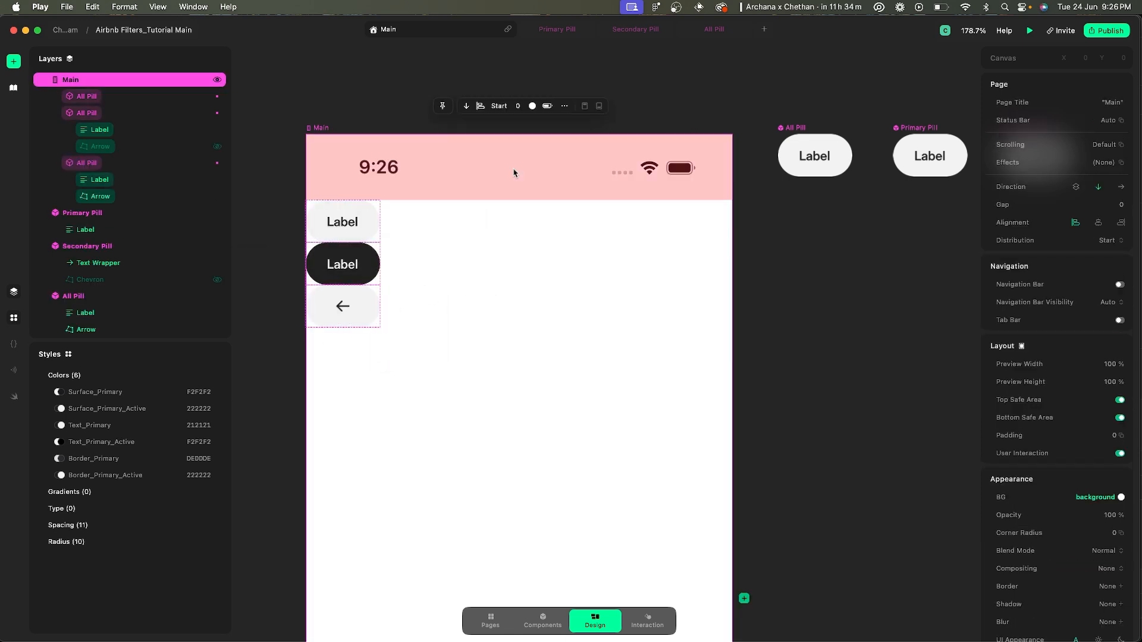
- Switch to Figma and examine the arrow pills in the Homes filter rows for comparison with the Back instance
{"action": "scroll", "coordinate": [393, 321], "scroll_direction": "up", "scroll_amount": 3}
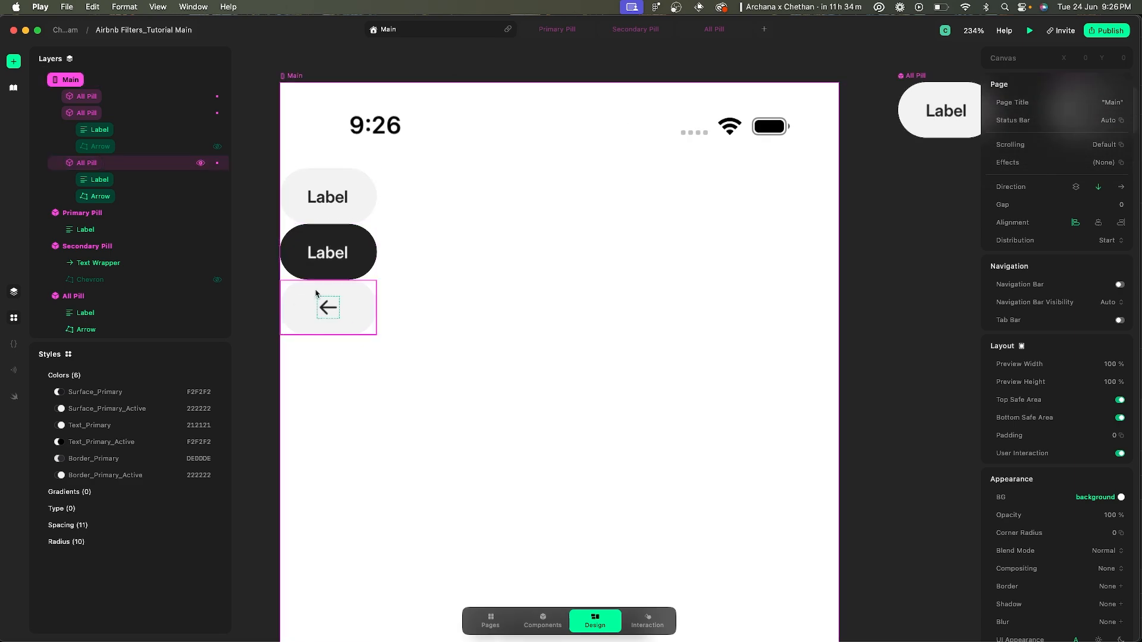
{"action": "key", "text": "super+Tab"}
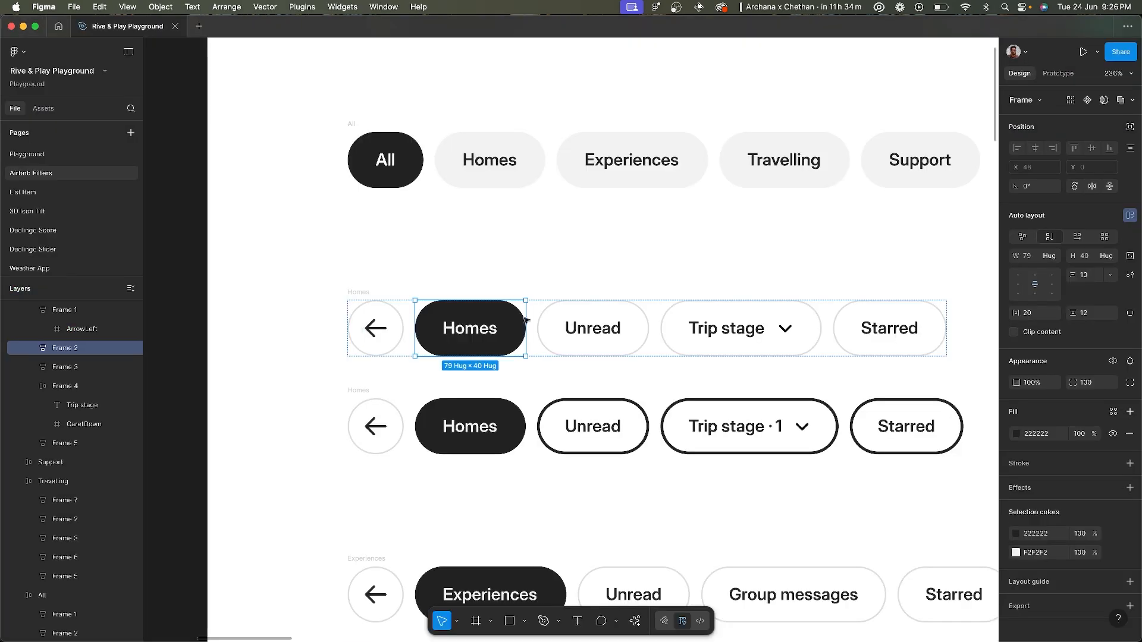
{"action": "scroll", "coordinate": [609, 398], "scroll_direction": "right", "scroll_amount": 2}
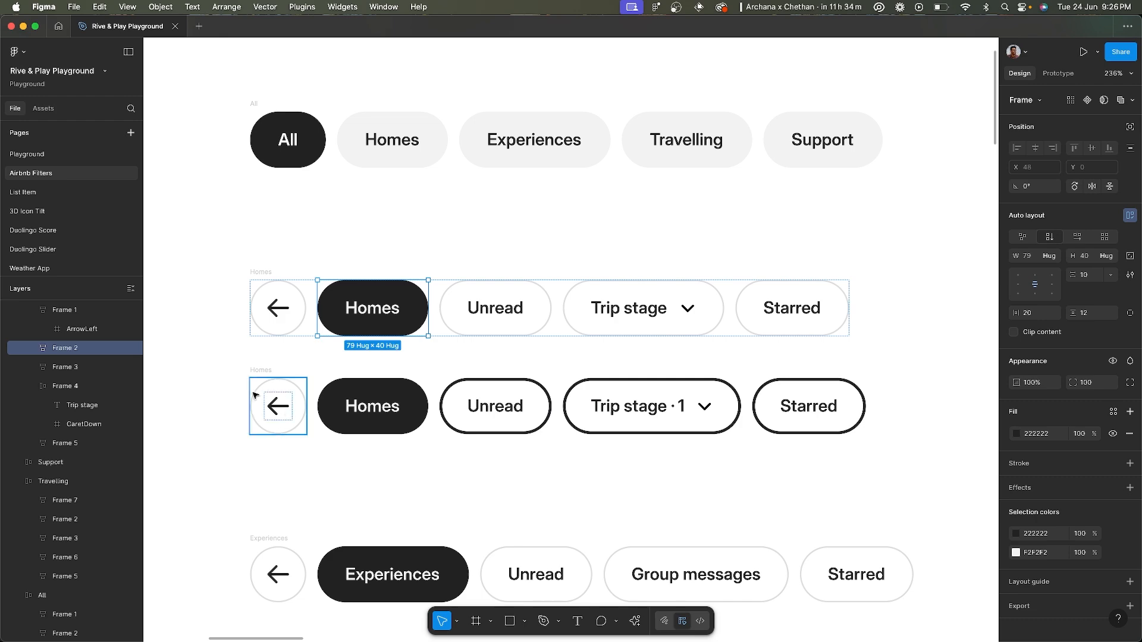
- Switch back to Play, open the All Pill component and select its Back state for a close look
{"action": "key", "text": "super+Tab"}
{"action": "left_click", "coordinate": [708, 31]}
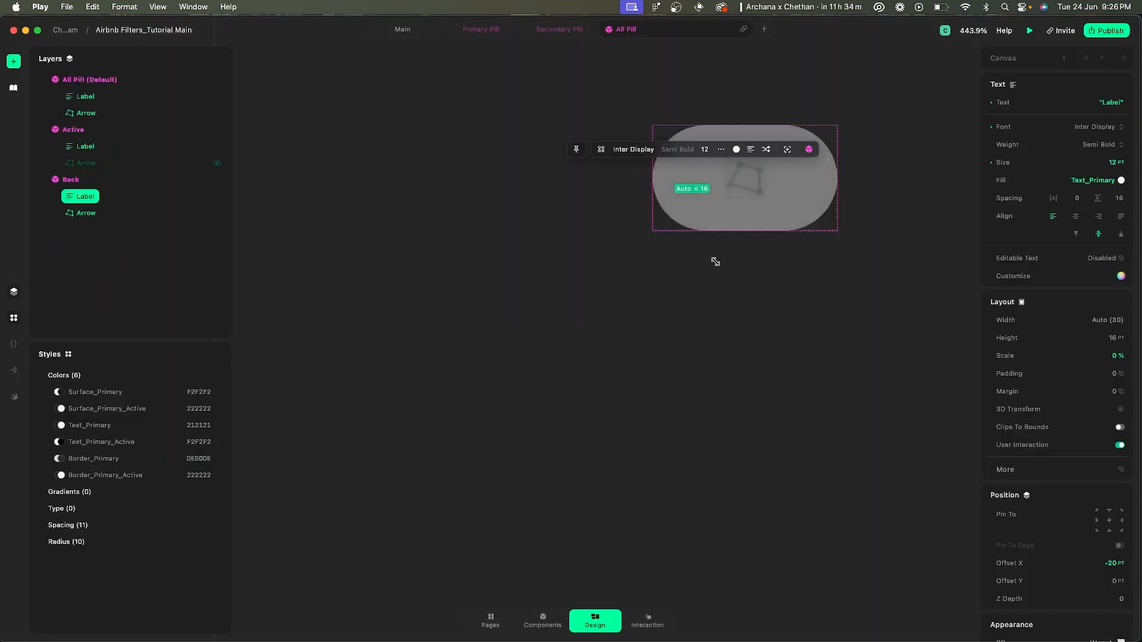
{"action": "scroll", "coordinate": [724, 280], "scroll_direction": "down", "scroll_amount": 5}
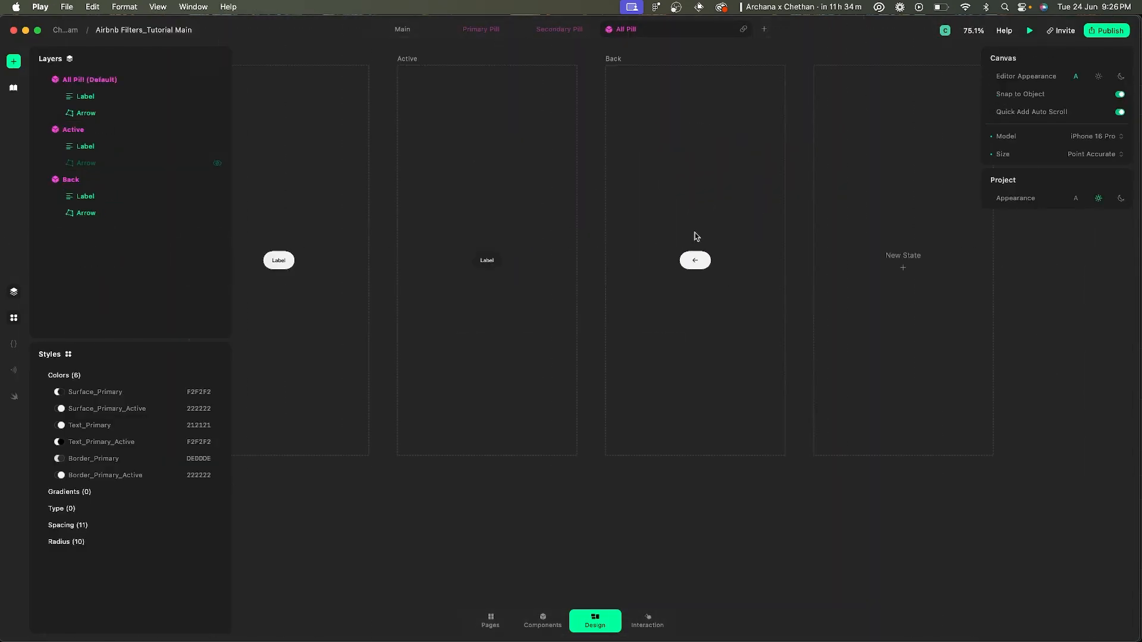
{"action": "scroll", "coordinate": [703, 276], "scroll_direction": "up", "scroll_amount": 6}
{"action": "left_click", "coordinate": [704, 277]}
{"action": "scroll", "coordinate": [847, 280], "scroll_direction": "right", "scroll_amount": 2}
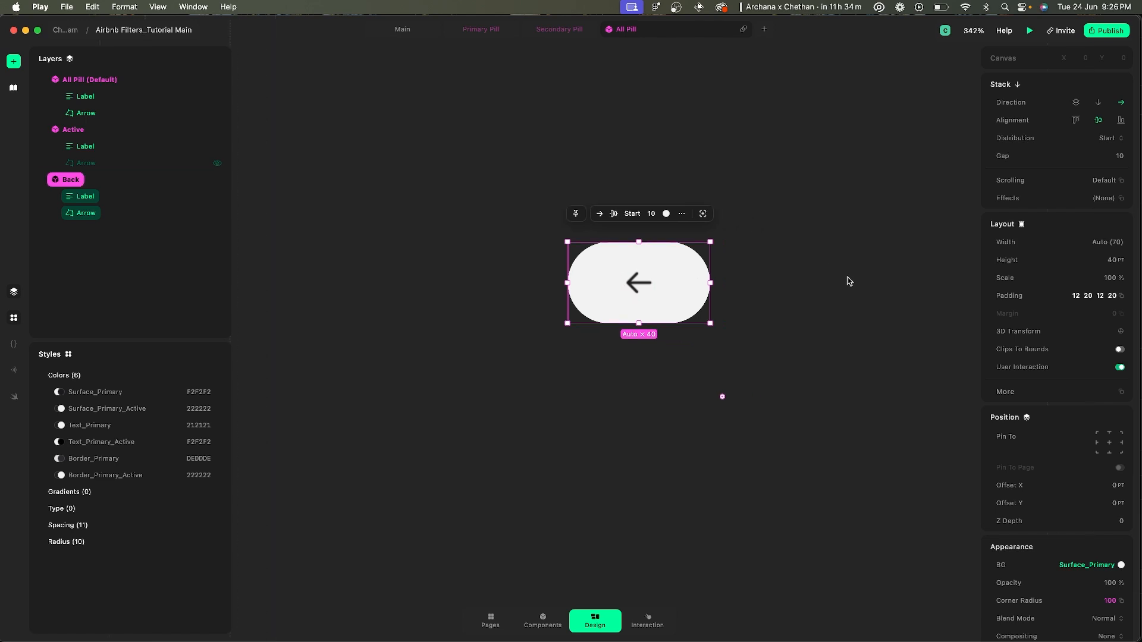
{"action": "scroll", "coordinate": [726, 244], "scroll_direction": "up", "scroll_amount": 3}
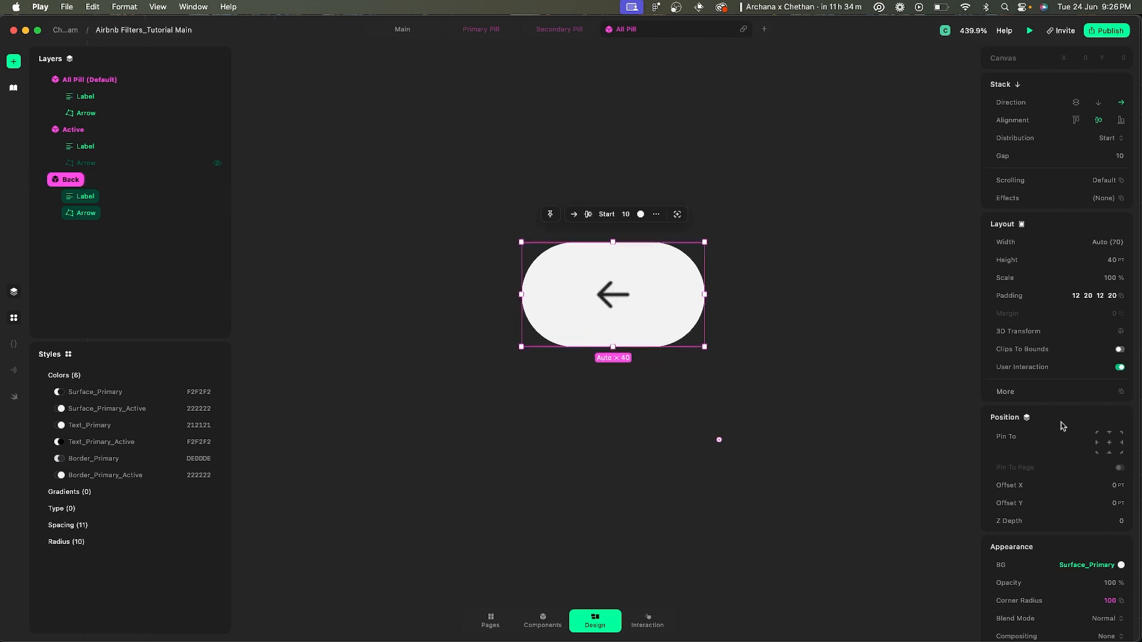
- Switch to Figma and examine the shape, fill and outline of the All and arrow pills across the filter rows
{"action": "key", "text": "super+Tab"}
{"action": "scroll", "coordinate": [309, 351], "scroll_direction": "up", "scroll_amount": 2}
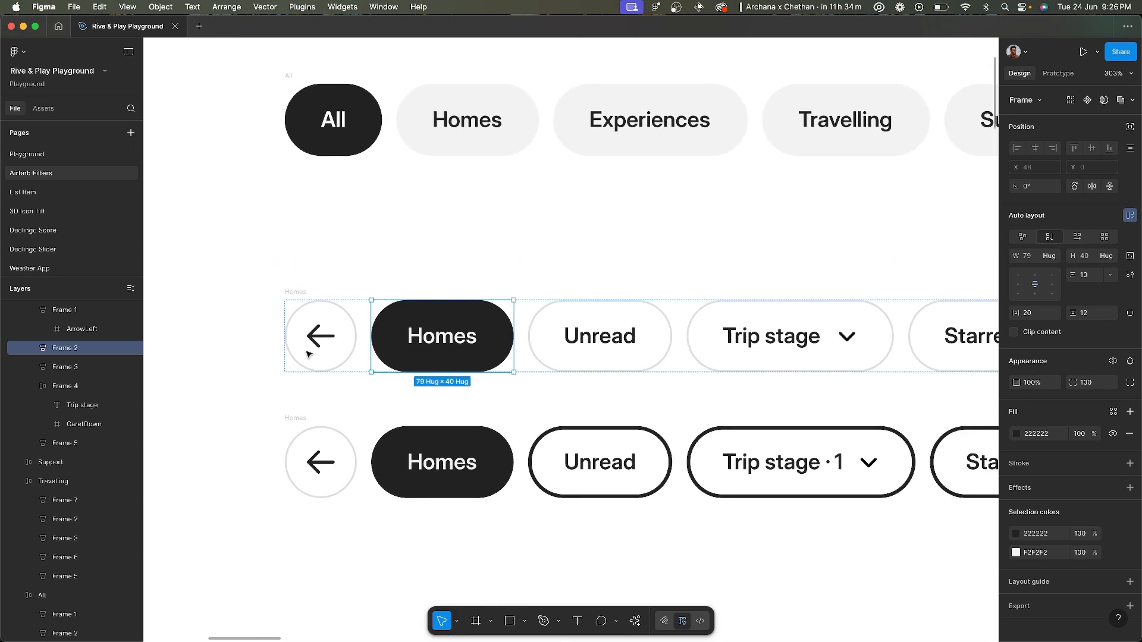
{"action": "scroll", "coordinate": [309, 354], "scroll_direction": "up", "scroll_amount": 1}
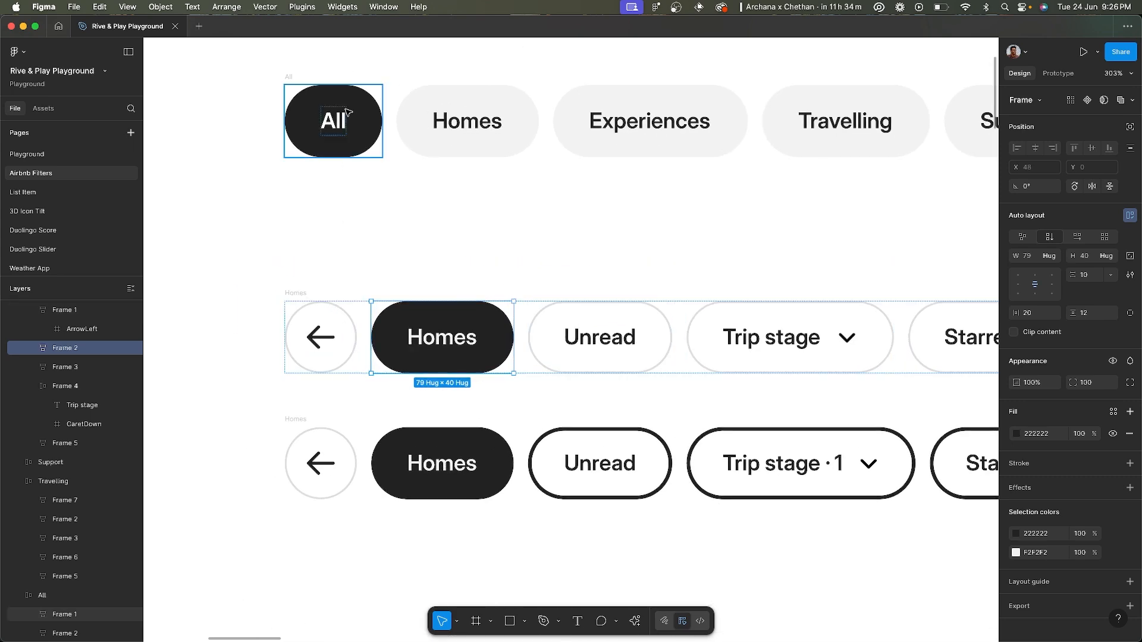
{"action": "scroll", "coordinate": [271, 143], "scroll_direction": "down", "scroll_amount": 10}
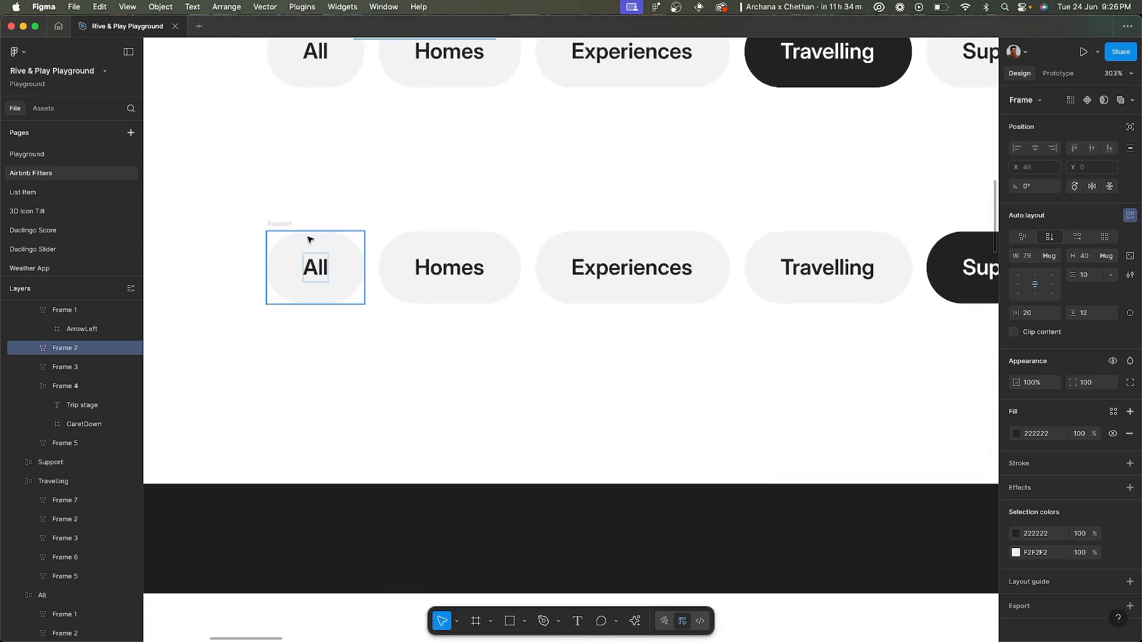
{"action": "scroll", "coordinate": [282, 243], "scroll_direction": "up", "scroll_amount": 2}
{"action": "scroll", "coordinate": [282, 243], "scroll_direction": "up", "scroll_amount": 1}
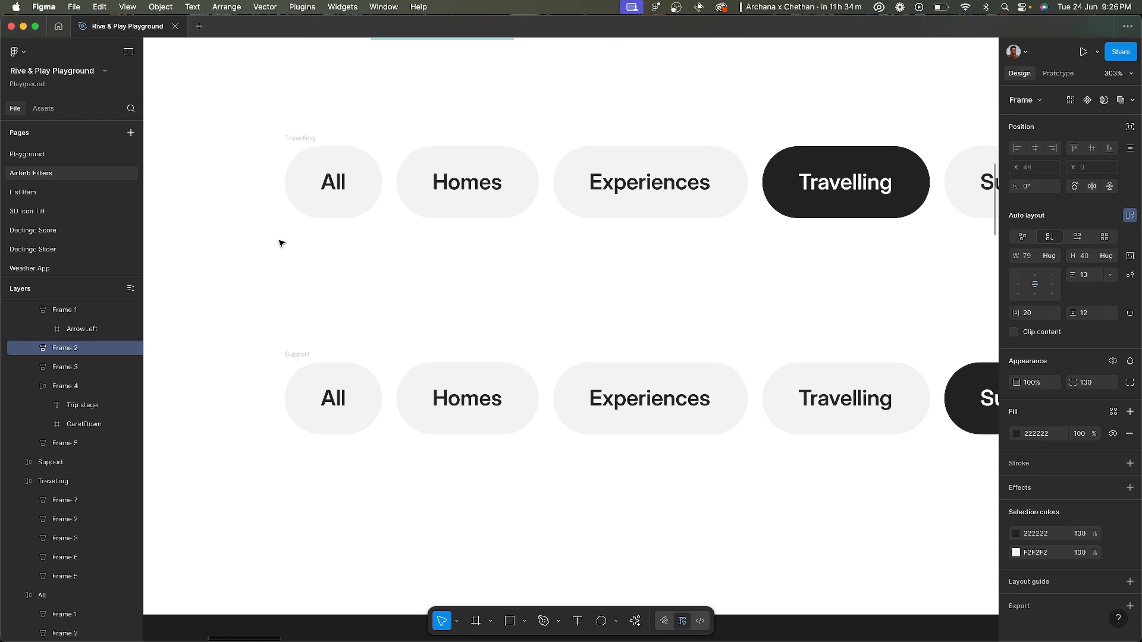
{"action": "scroll", "coordinate": [282, 243], "scroll_direction": "up", "scroll_amount": 6}
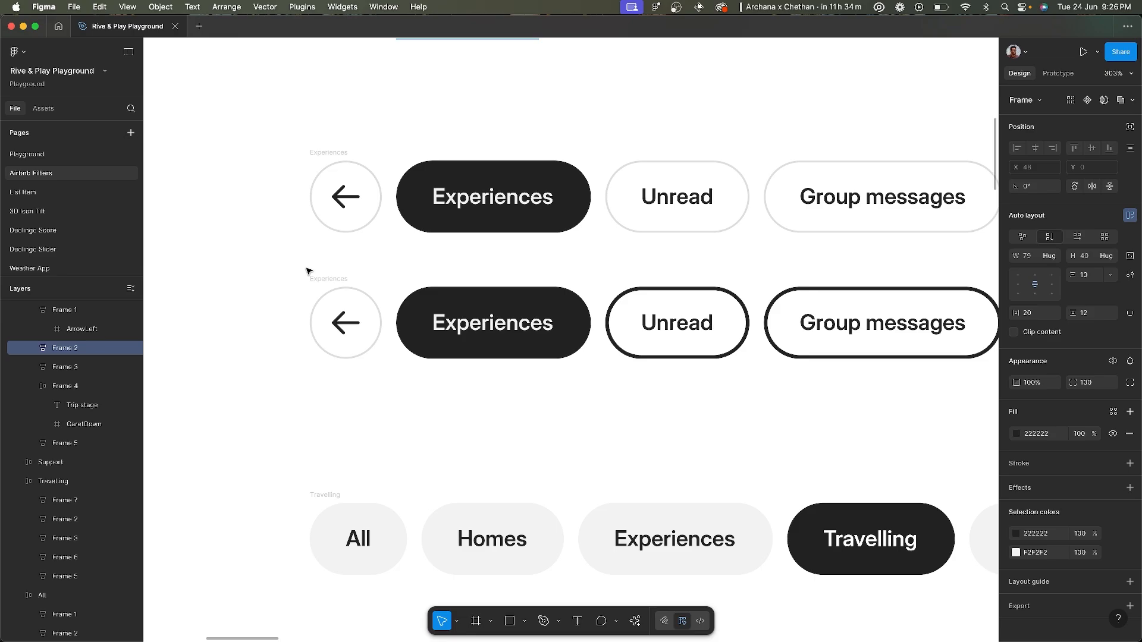
- In Play, add a 1 pt border using the Border_Primary style to the All Pill's default state
{"action": "key", "text": "super+Tab"}
{"action": "scroll", "coordinate": [390, 237], "scroll_direction": "down", "scroll_amount": 10}
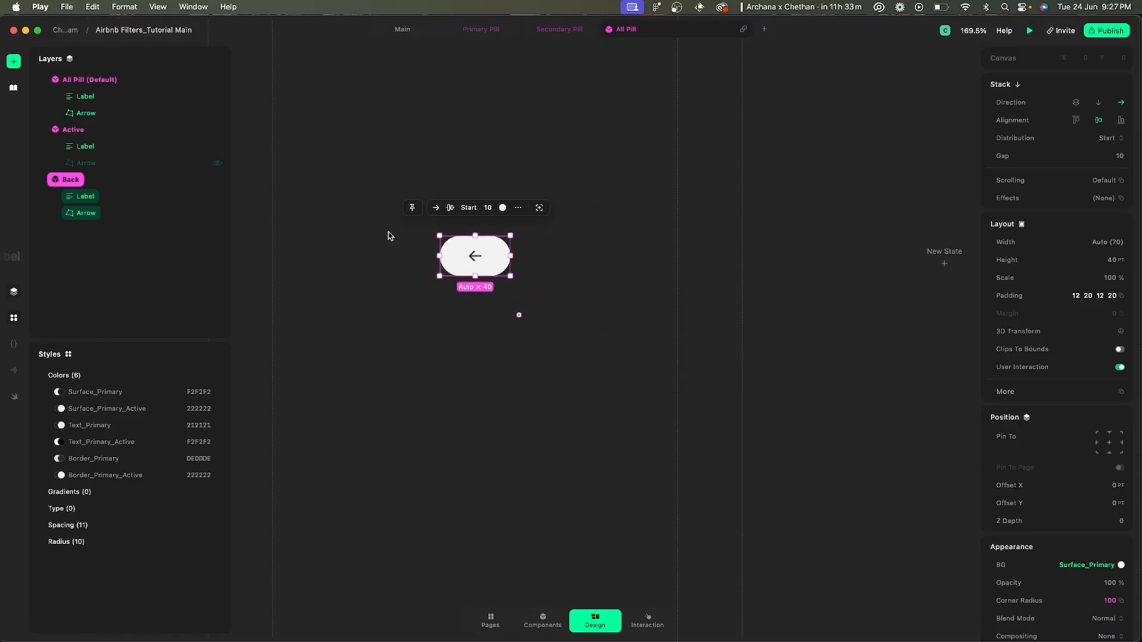
{"action": "scroll", "coordinate": [390, 236], "scroll_direction": "left", "scroll_amount": 5}
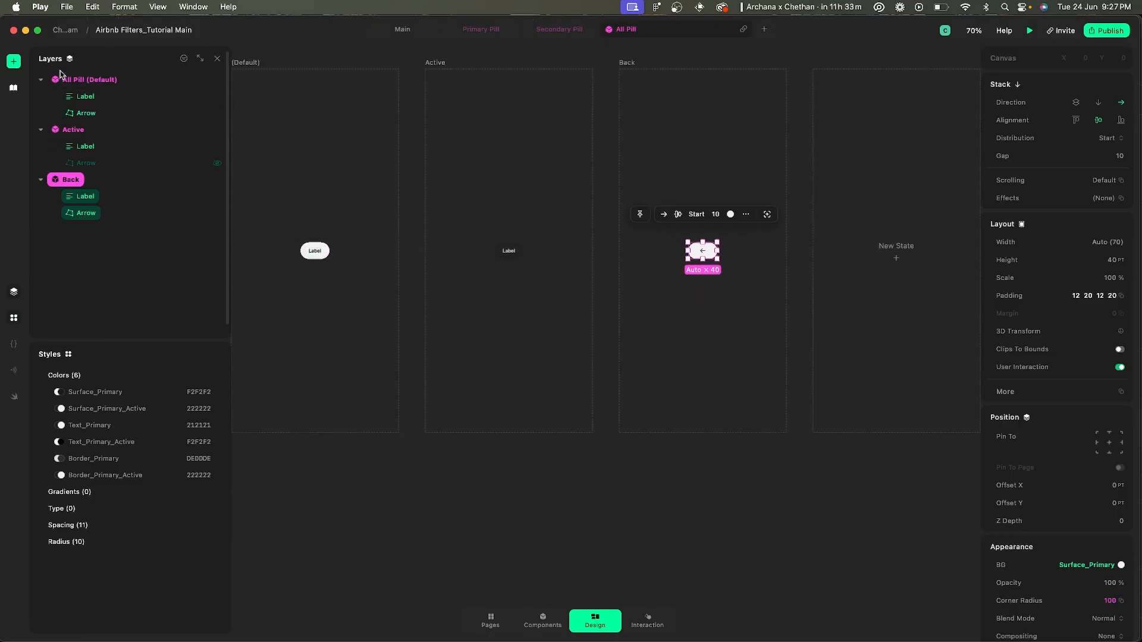
{"action": "left_click", "coordinate": [315, 250]}
{"action": "scroll", "coordinate": [315, 250], "scroll_direction": "up", "scroll_amount": 5}
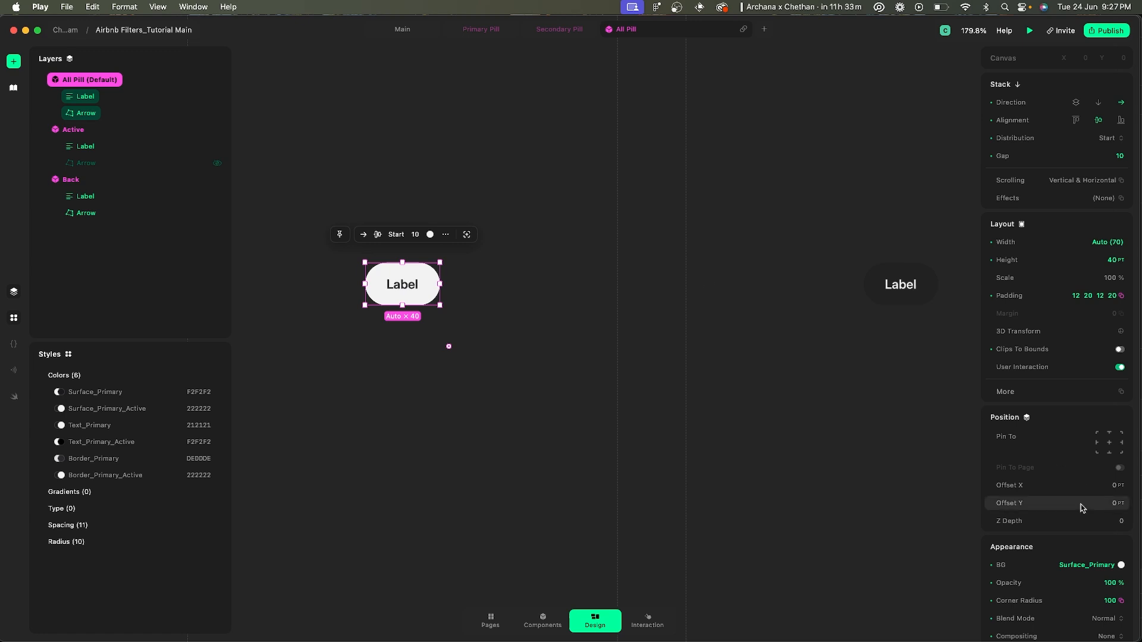
{"action": "scroll", "coordinate": [1080, 503], "scroll_direction": "down", "scroll_amount": 5}
{"action": "left_click", "coordinate": [1108, 455]}
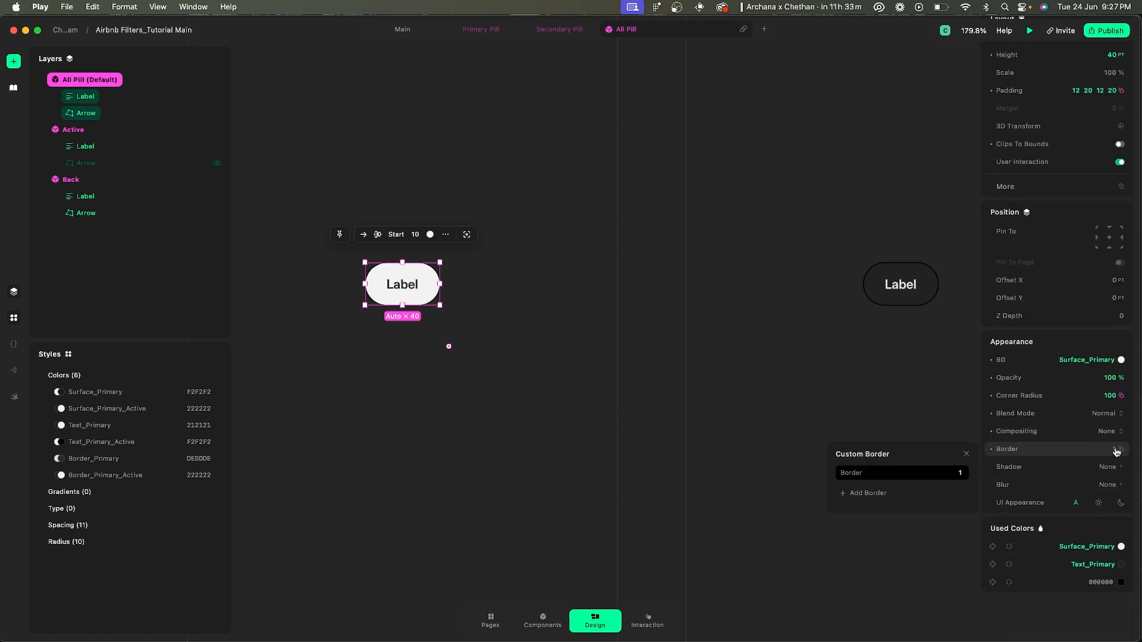
{"action": "left_click", "coordinate": [954, 474]}
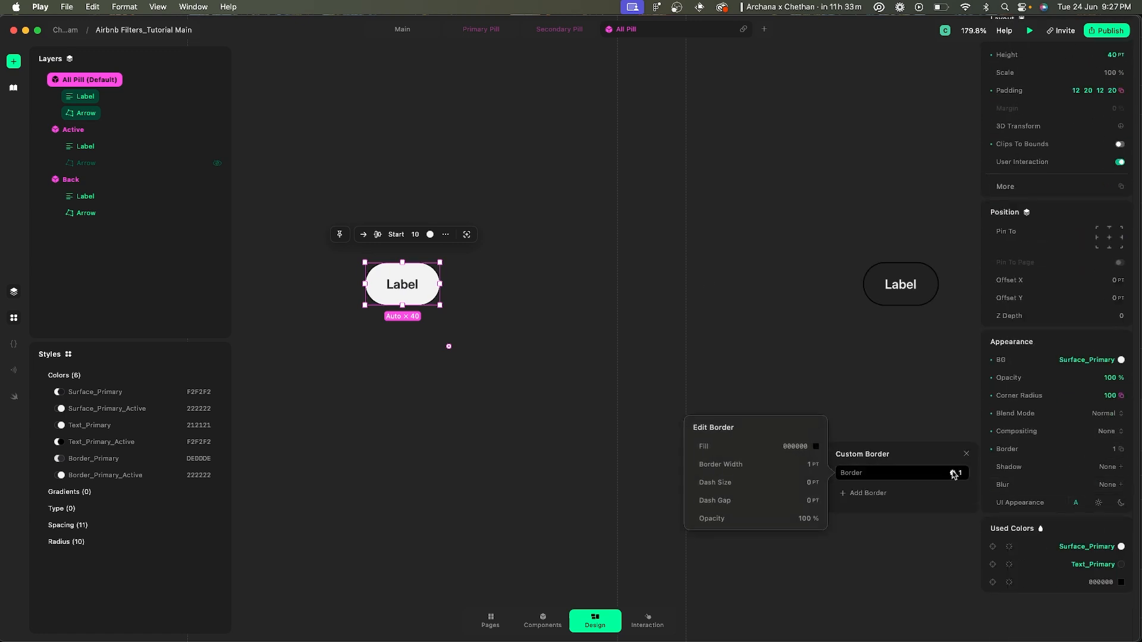
{"action": "left_click", "coordinate": [815, 448]}
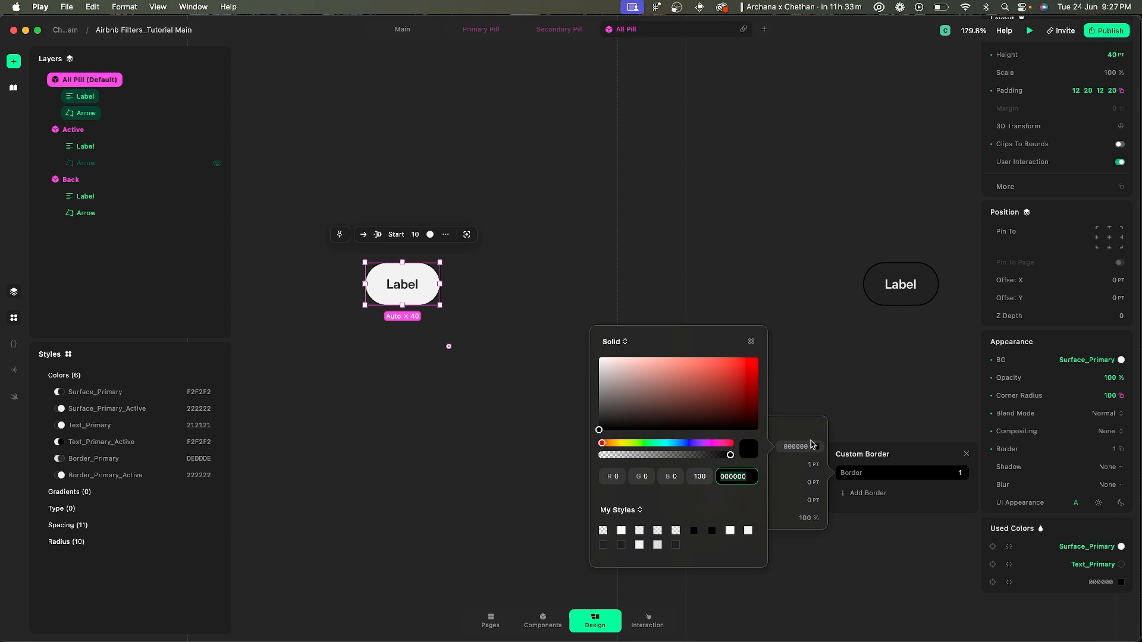
{"action": "left_click", "coordinate": [751, 341]}
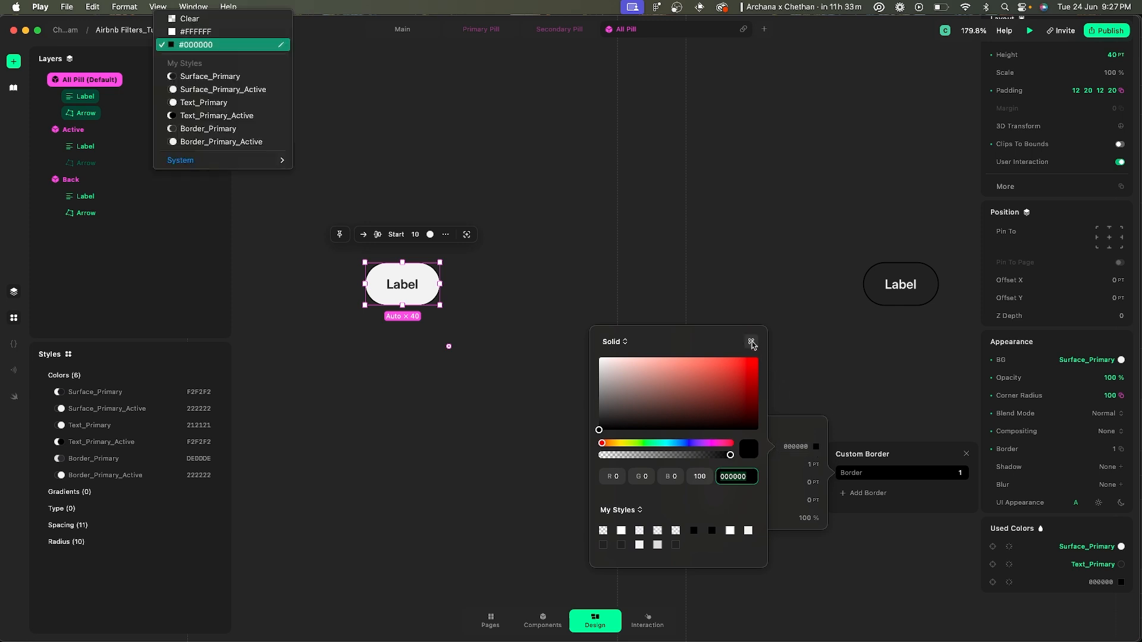
{"action": "left_click", "coordinate": [226, 129]}
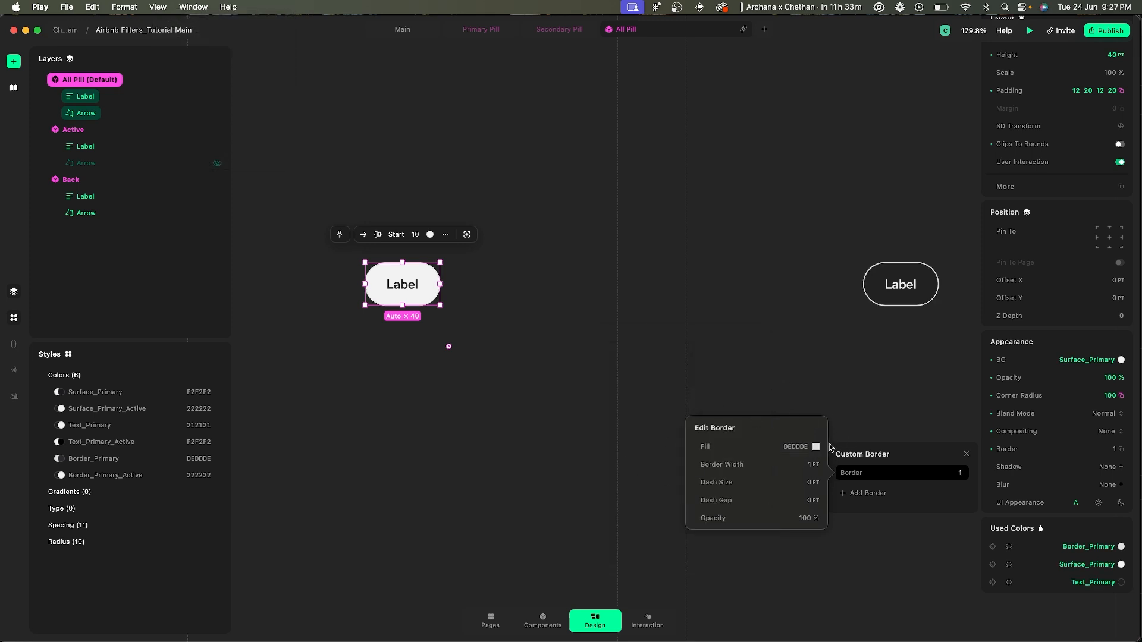
- Set the fill opacity of the default state's border to 0%
{"action": "mouse_move", "coordinate": [803, 447]}
{"action": "left_click", "coordinate": [755, 446]}
{"action": "type", "text": "0"}
{"action": "key", "text": "Return"}
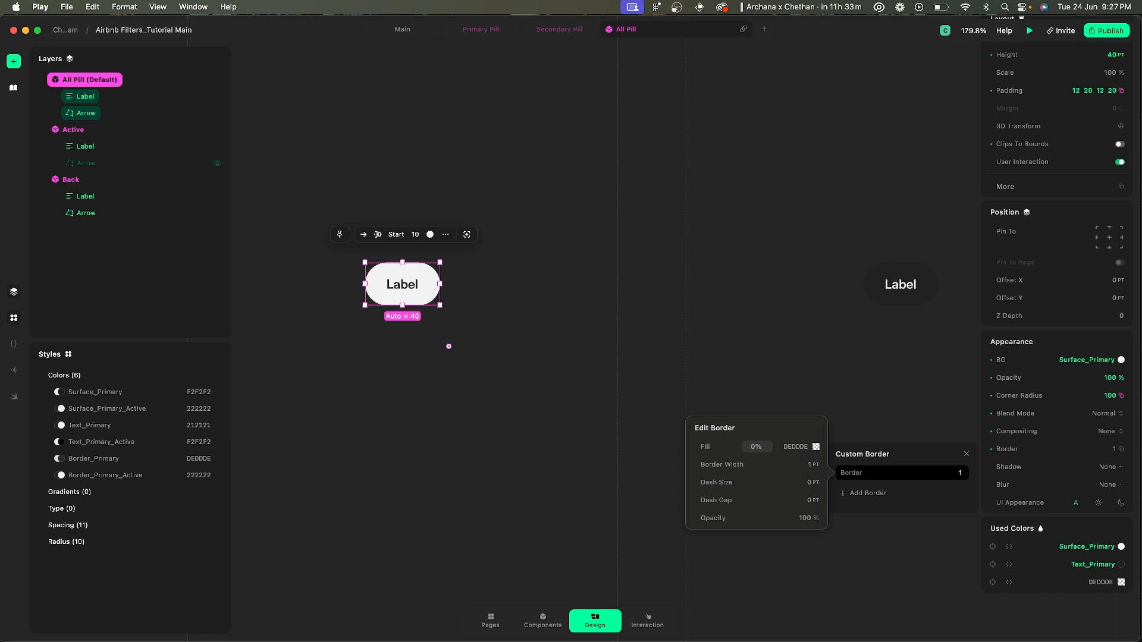
{"action": "left_click", "coordinate": [806, 335]}
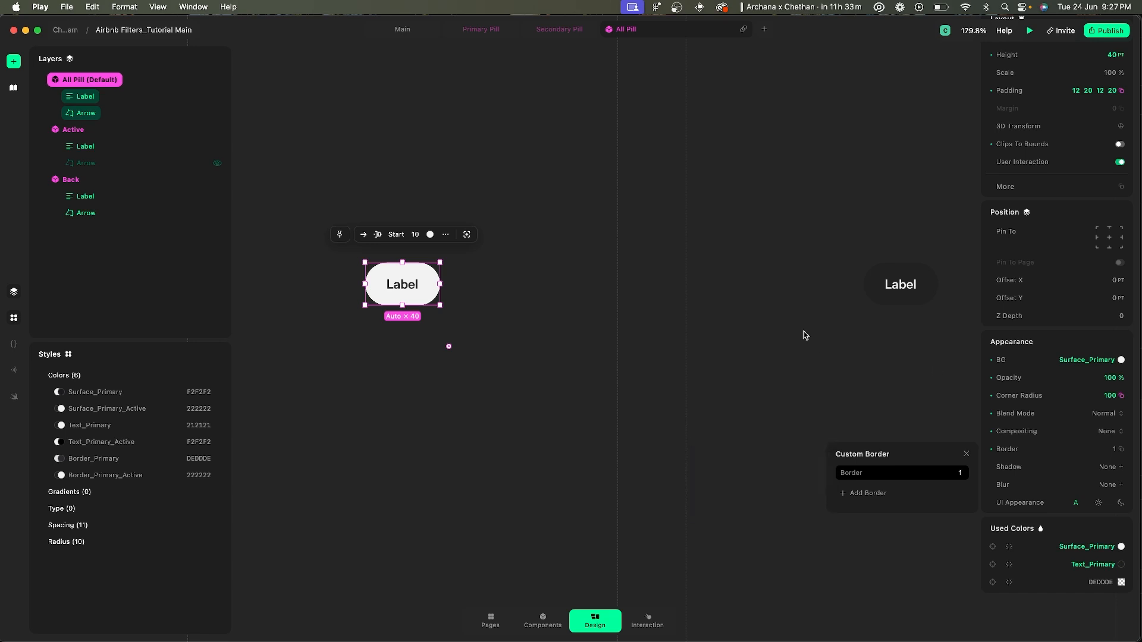
- Set the fill opacity of the Back state's border to 100%
{"action": "scroll", "coordinate": [714, 267], "scroll_direction": "right", "scroll_amount": 5}
{"action": "scroll", "coordinate": [734, 277], "scroll_direction": "right", "scroll_amount": 7}
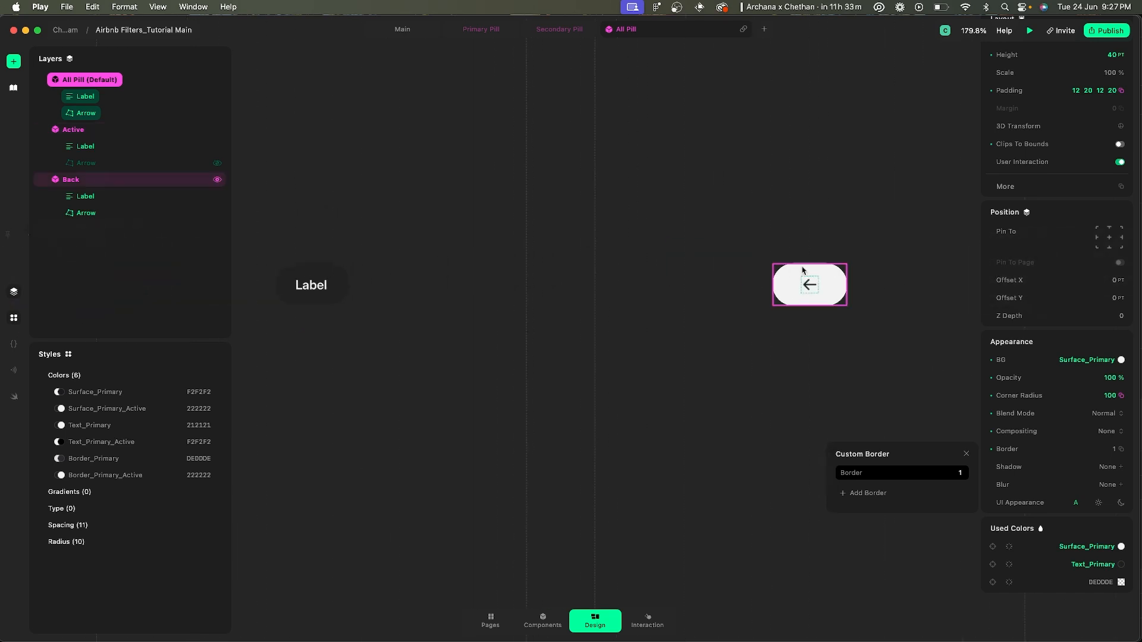
{"action": "left_click", "coordinate": [804, 269]}
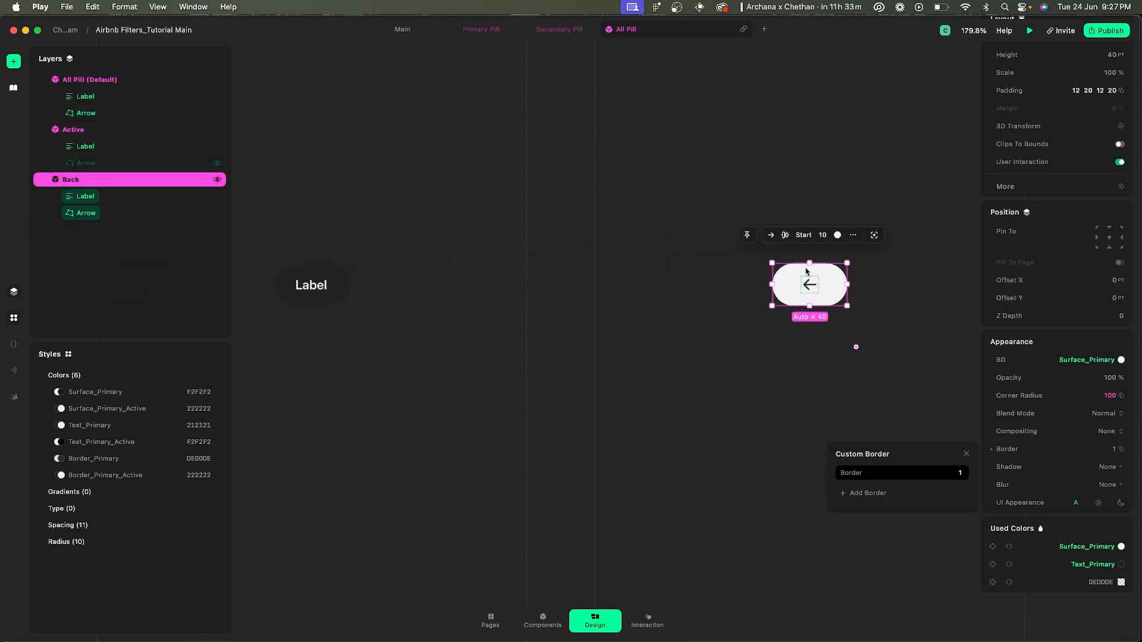
{"action": "left_click", "coordinate": [951, 474]}
{"action": "left_click", "coordinate": [757, 447]}
{"action": "type", "text": "1"}
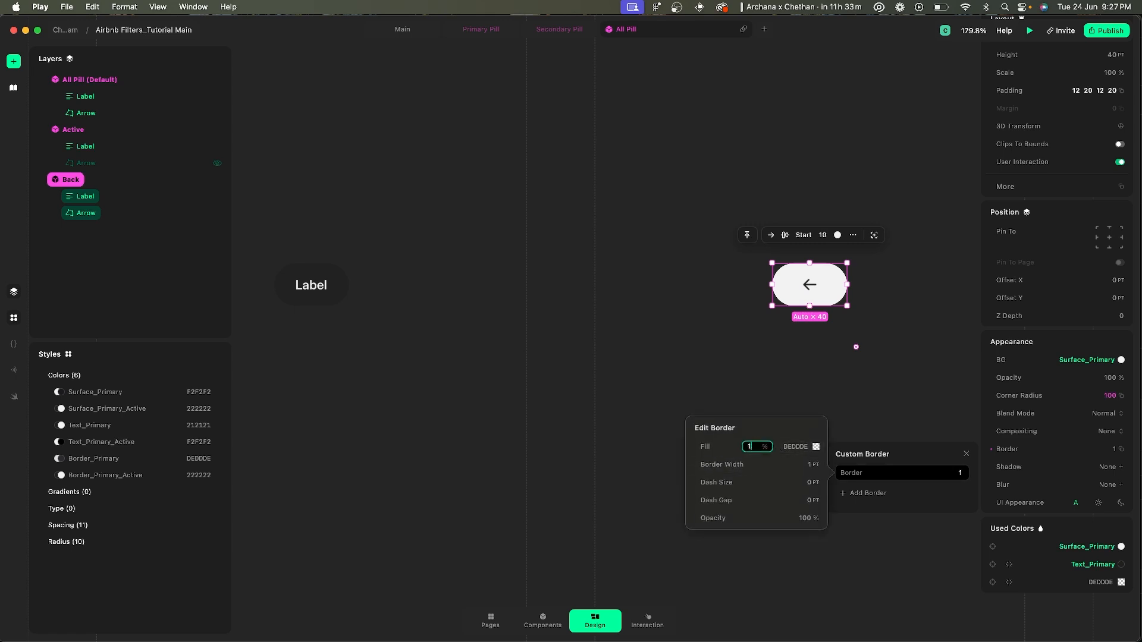
{"action": "type", "text": "00"}
{"action": "key", "text": "Return"}
{"action": "left_click", "coordinate": [871, 288]}
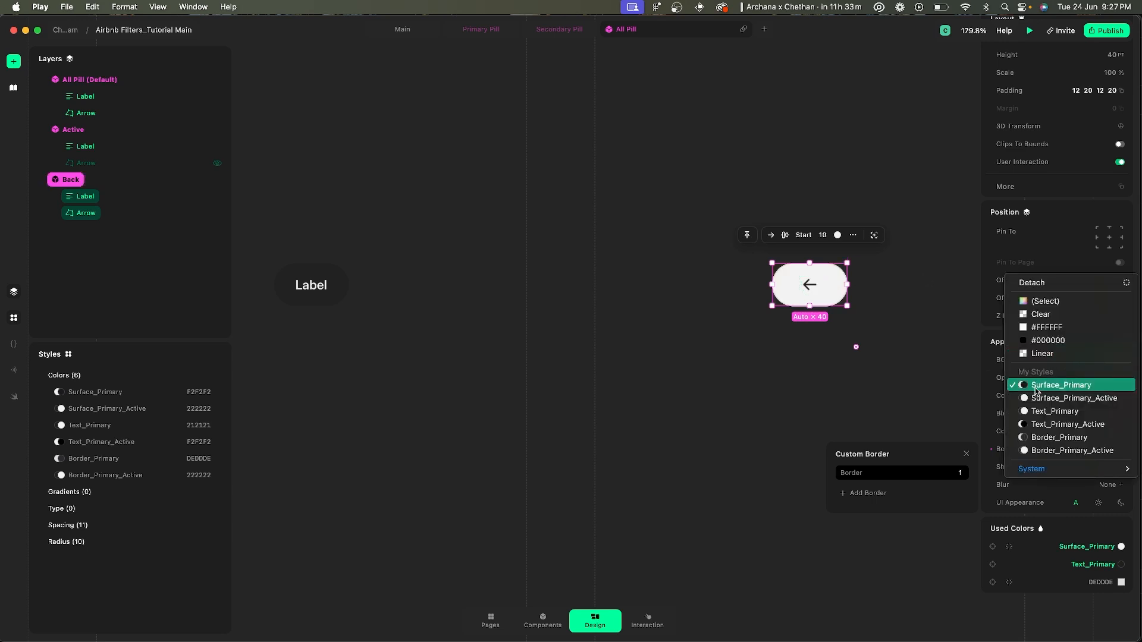
- Change the Back state's background fill to the system background colour and check the pills on the Main page
{"action": "mouse_move", "coordinate": [1058, 474]}
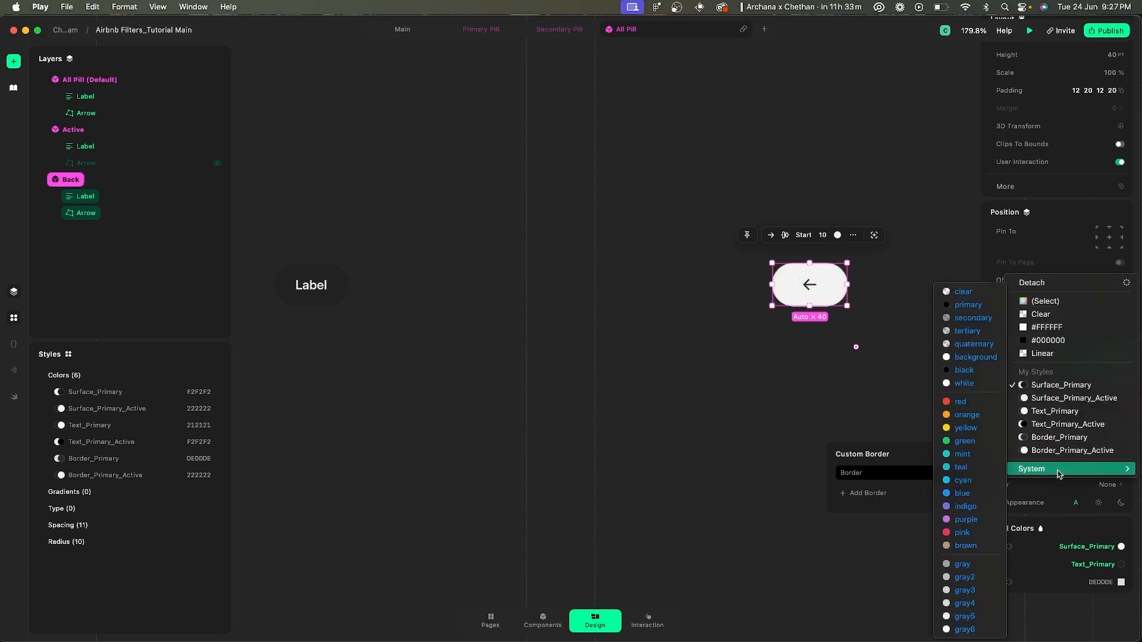
{"action": "left_click", "coordinate": [969, 358]}
{"action": "left_click", "coordinate": [778, 359]}
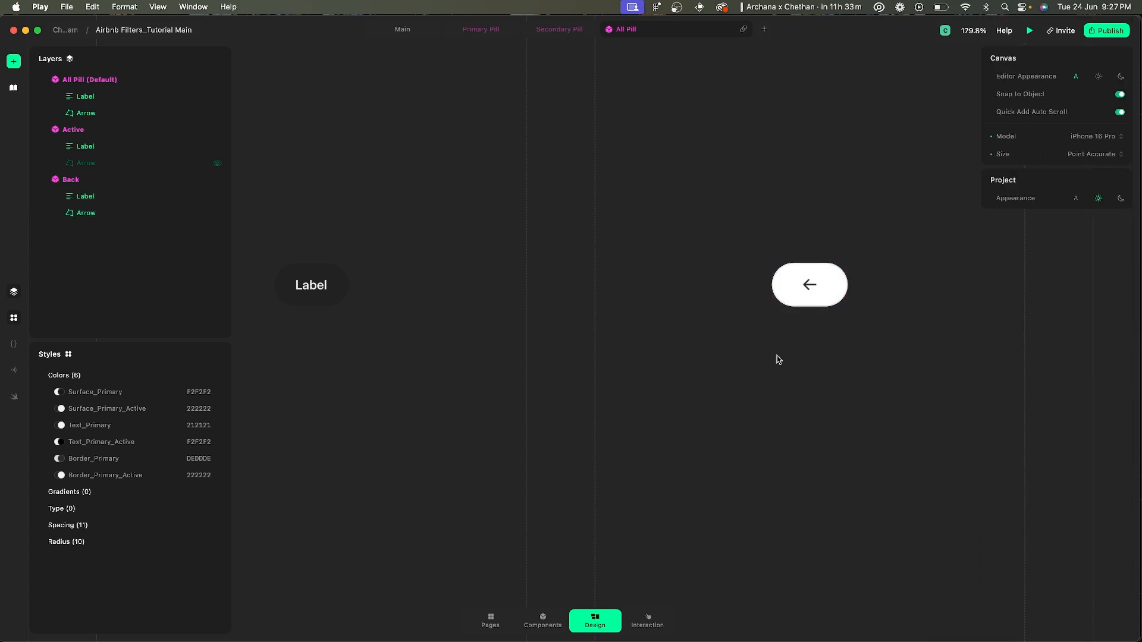
{"action": "left_click", "coordinate": [409, 35]}
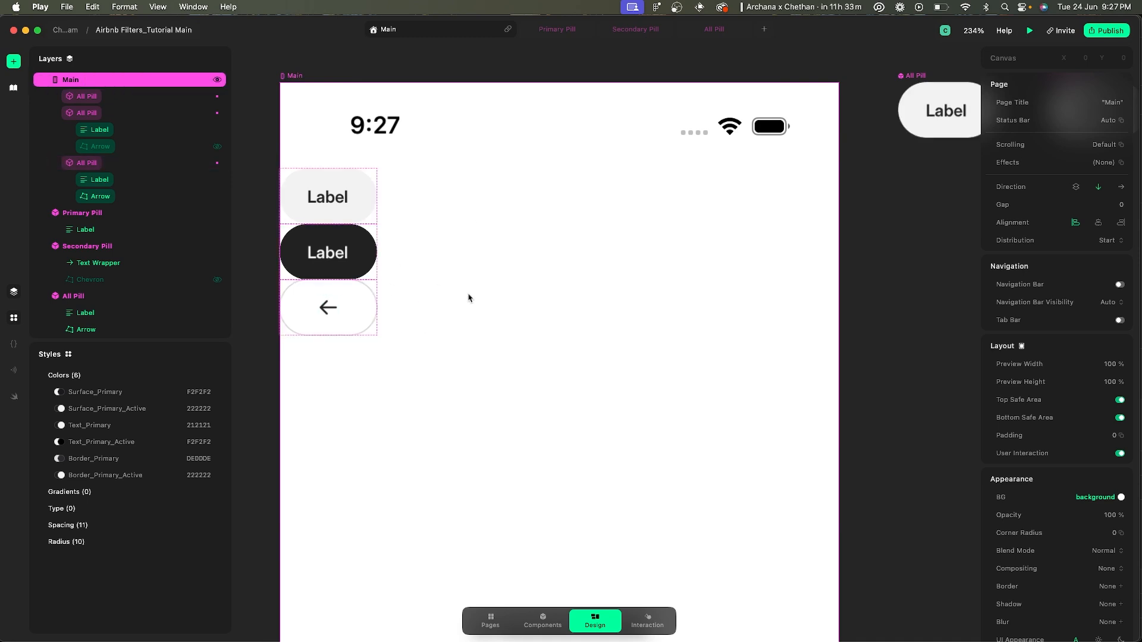
{"action": "left_click", "coordinate": [303, 464]}
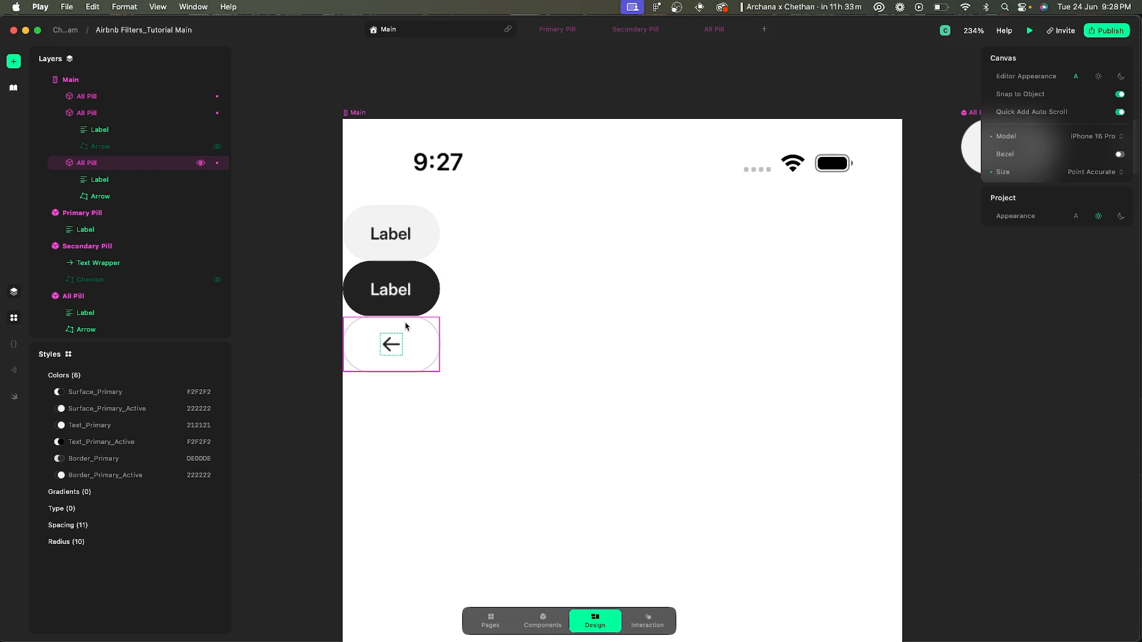
- Set the All Pill Back state's width to 40 pt and check its shape on the Main page
{"action": "left_click", "coordinate": [714, 29]}
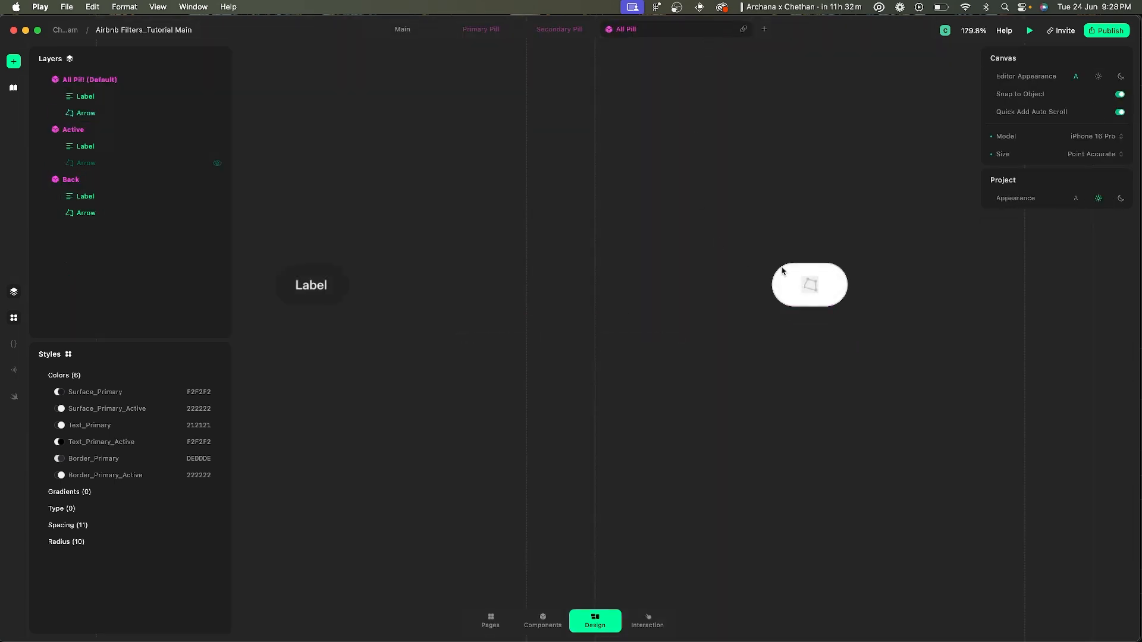
{"action": "left_click", "coordinate": [834, 283]}
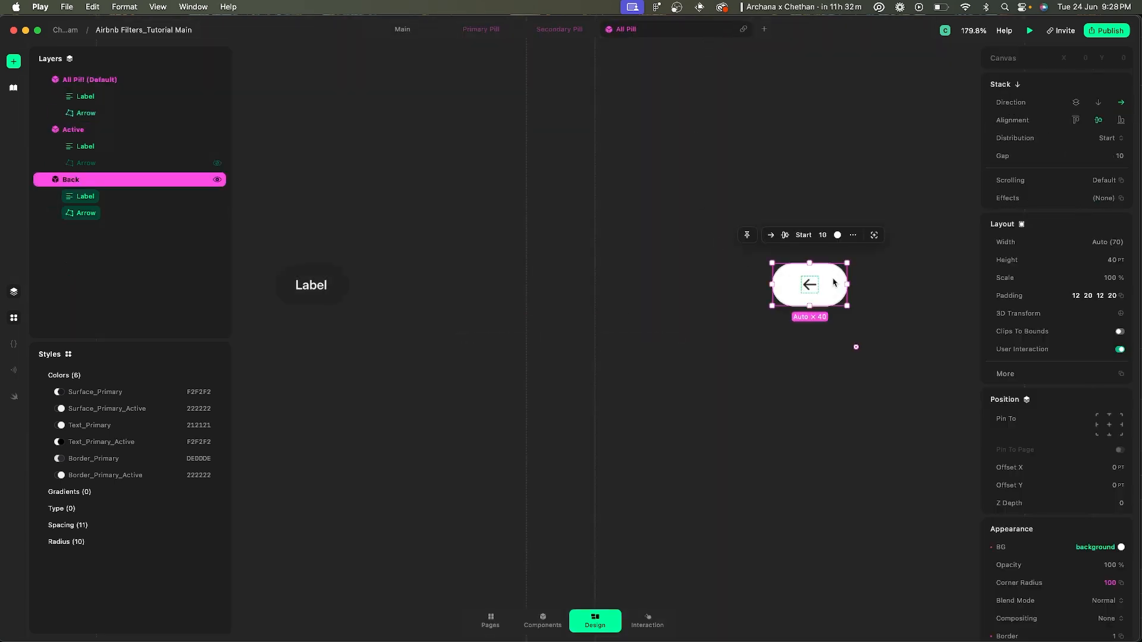
{"action": "left_click", "coordinate": [1086, 242]}
{"action": "type", "text": "40"}
{"action": "key", "text": "Return"}
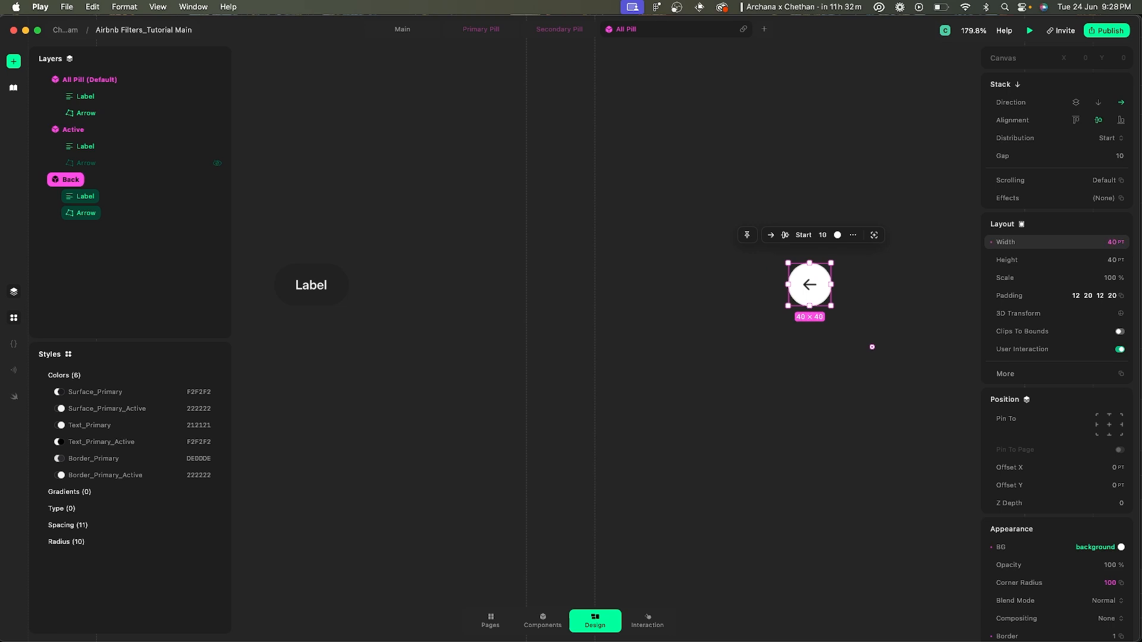
{"action": "left_click", "coordinate": [402, 30]}
{"action": "left_click", "coordinate": [526, 426]}
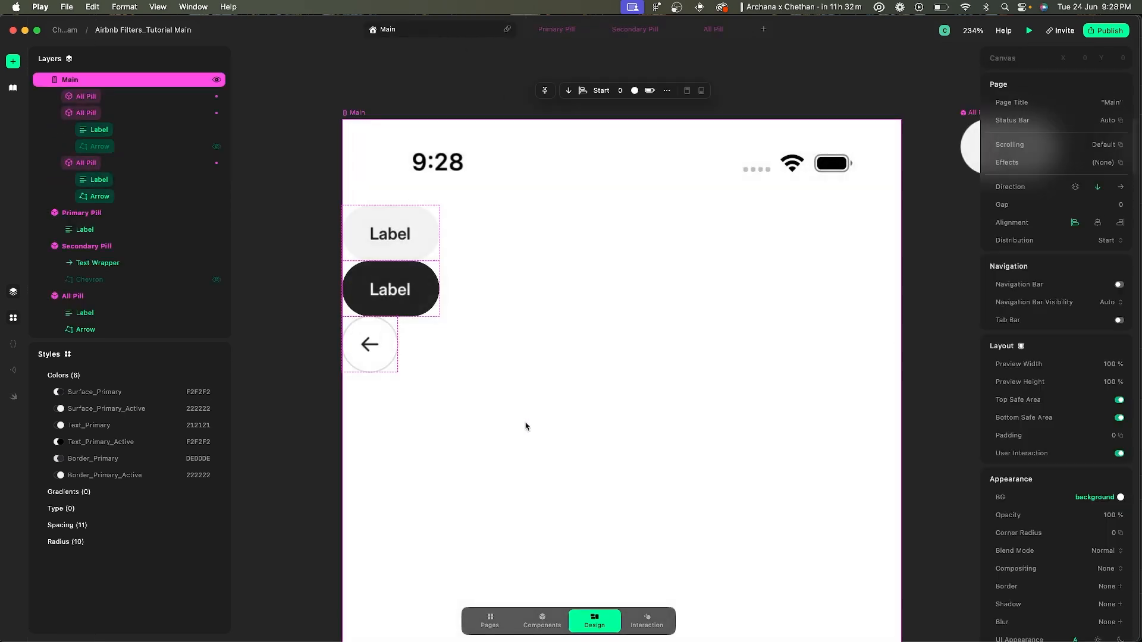
{"action": "scroll", "coordinate": [525, 423], "scroll_direction": "down", "scroll_amount": 2}
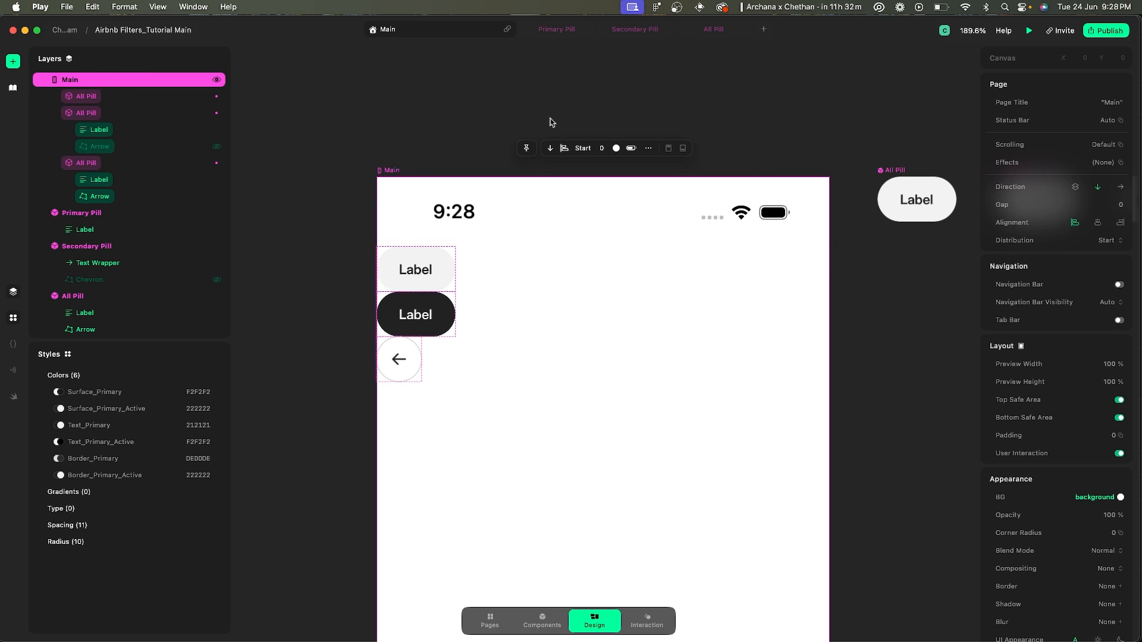
- Preview the Main page in the iPhone 16 Pro simulator and switch its appearance to Dark
{"action": "left_click", "coordinate": [1029, 31]}
{"action": "left_click", "coordinate": [1010, 119]}
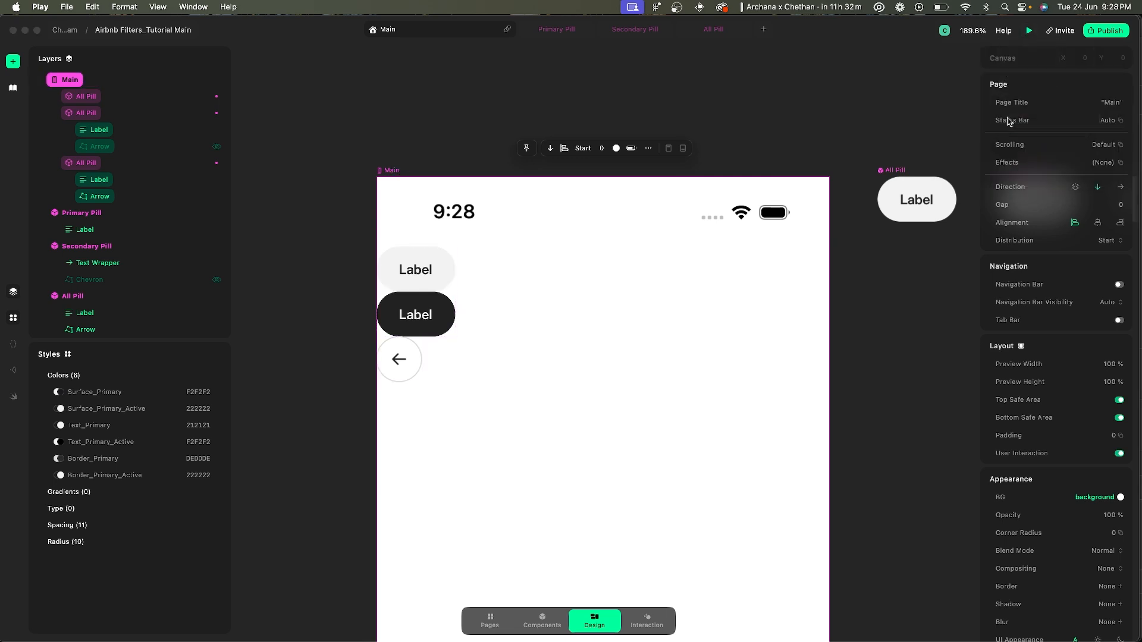
{"action": "left_click_drag", "start_coordinate": [1016, 35], "coordinate": [843, 51]}
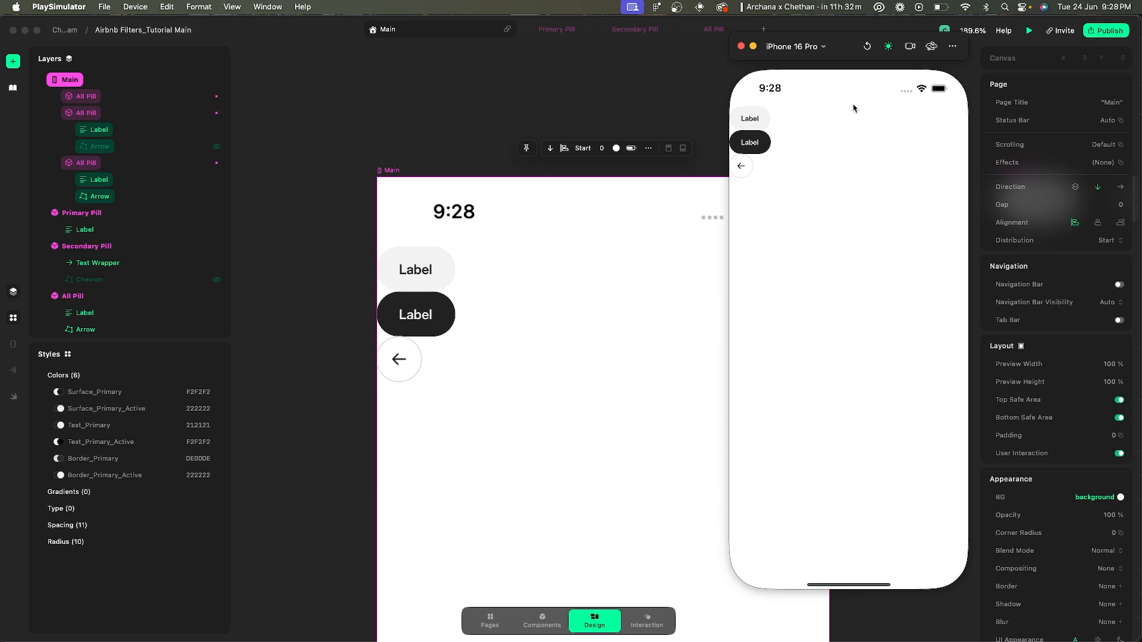
{"action": "left_click", "coordinate": [888, 46]}
{"action": "left_click", "coordinate": [899, 89]}
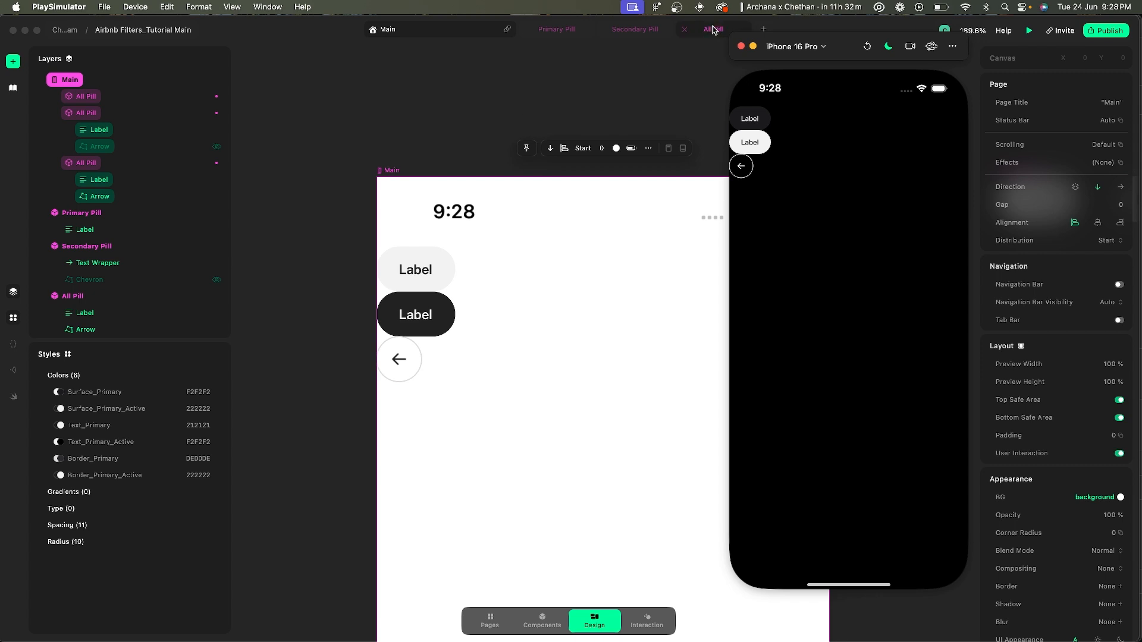
{"action": "left_click", "coordinate": [644, 256]}
- Preview the All Pill component's default state in the iPhone 16 Pro simulator with the Light appearance, moving the simulator clear of the properties
{"action": "left_click", "coordinate": [711, 29]}
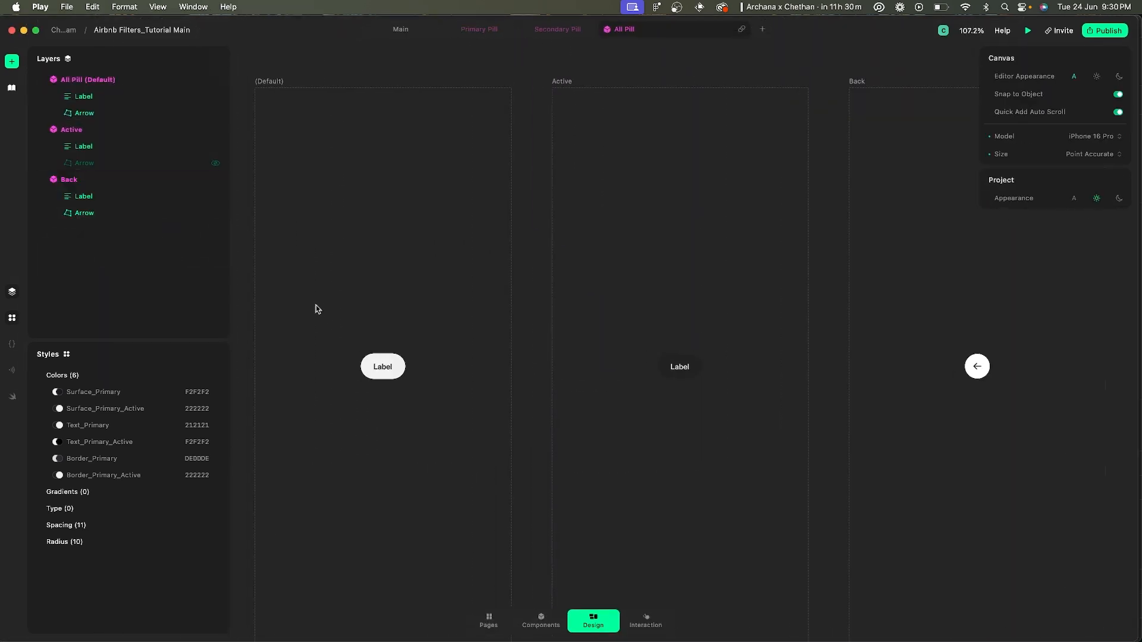
{"action": "left_click", "coordinate": [292, 88]}
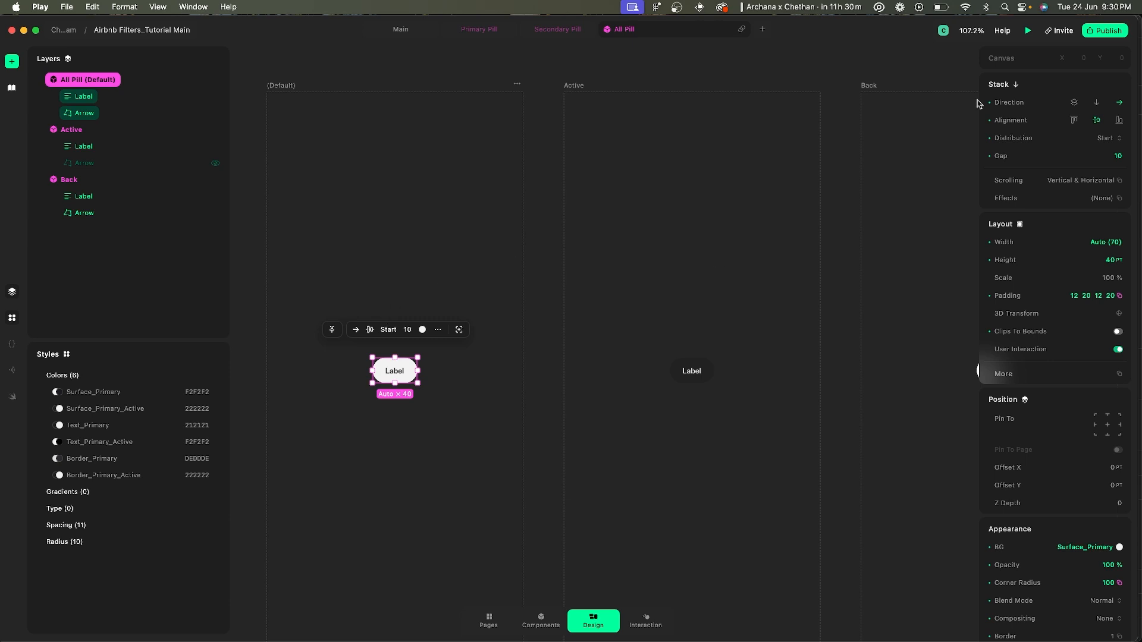
{"action": "left_click", "coordinate": [1028, 31]}
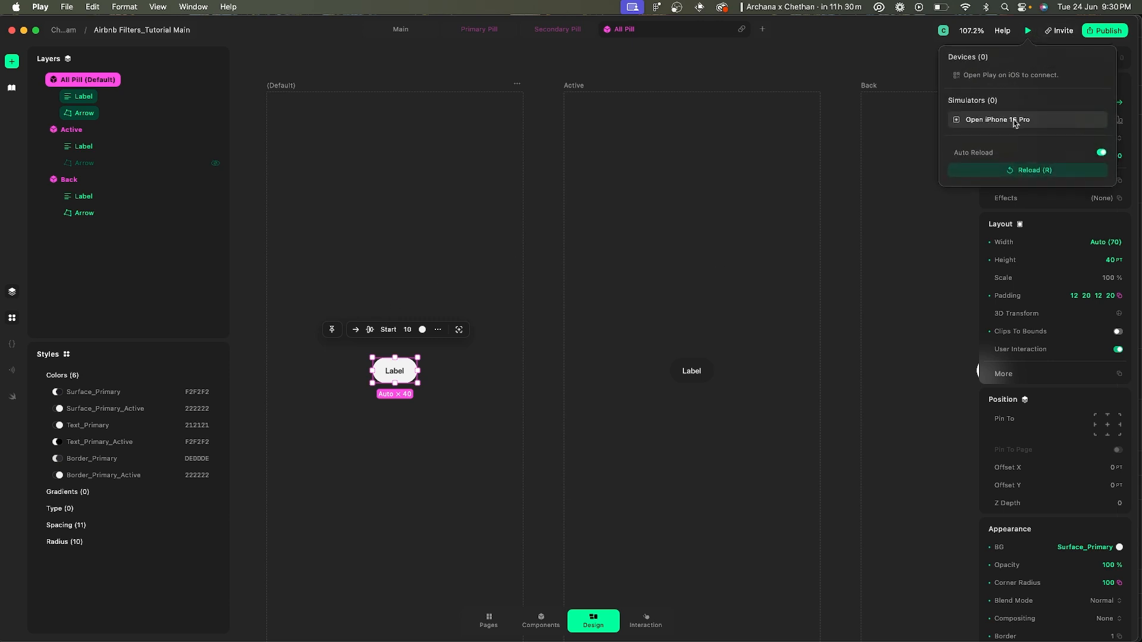
{"action": "left_click", "coordinate": [1016, 122]}
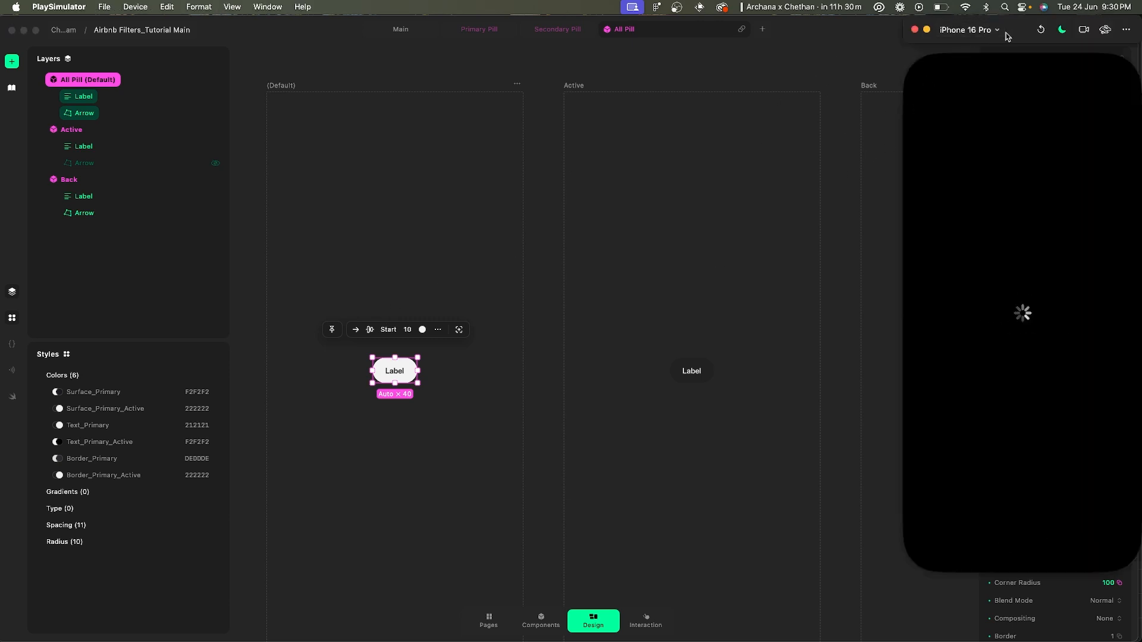
{"action": "left_click", "coordinate": [940, 41]}
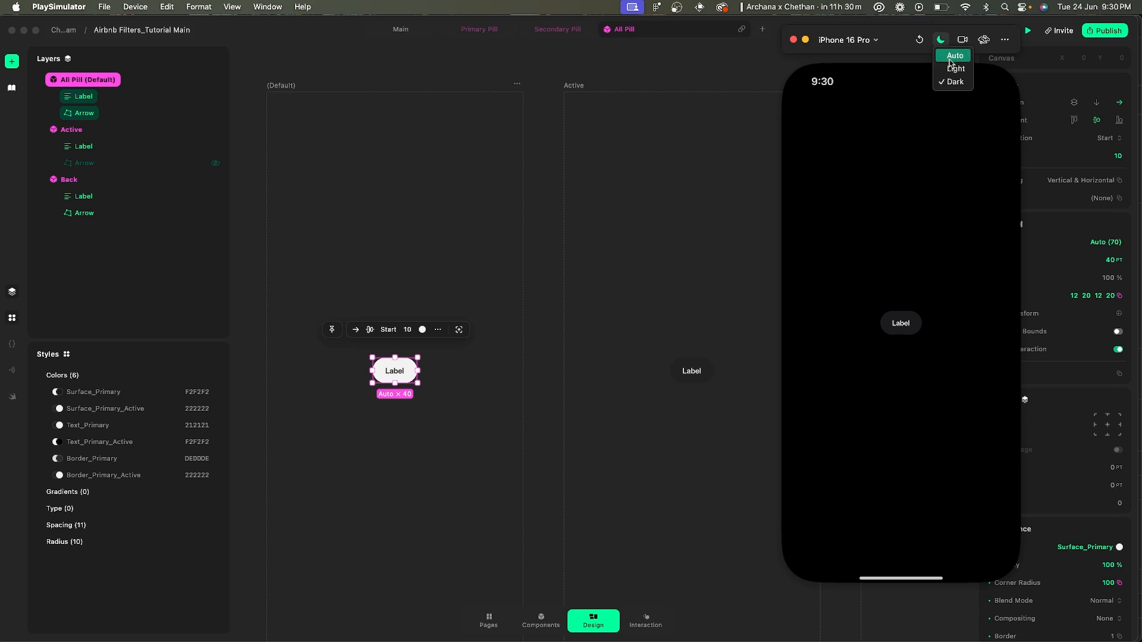
{"action": "left_click", "coordinate": [953, 68]}
{"action": "left_click", "coordinate": [278, 92]}
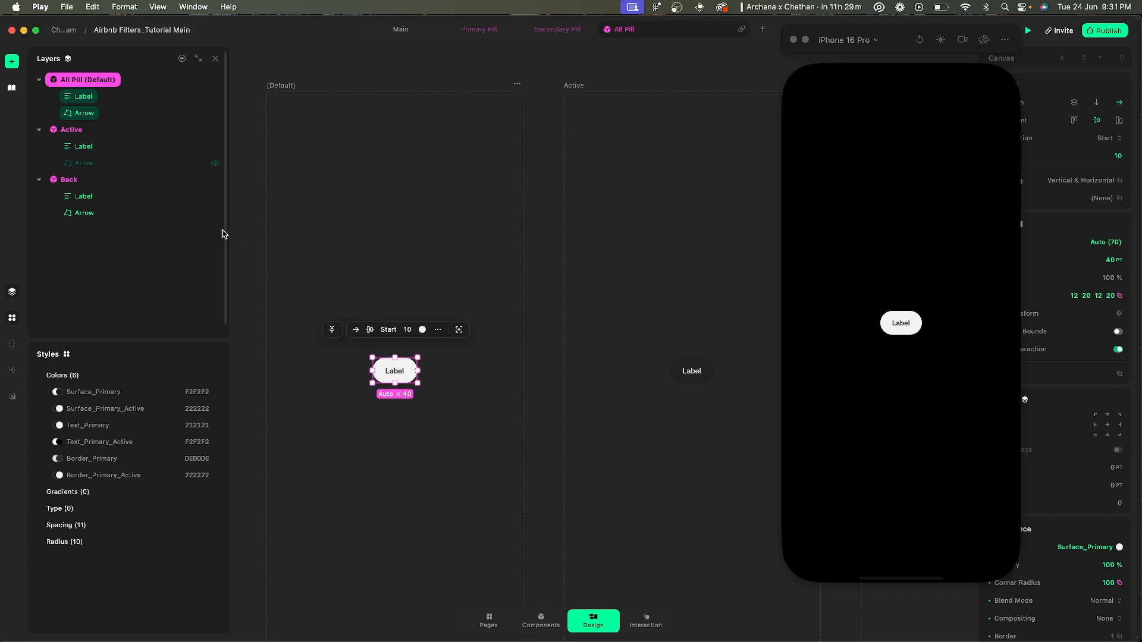
{"action": "left_click_drag", "start_coordinate": [925, 45], "coordinate": [431, 74]}
- Apply the Border_Primary style to the border fill of the All Pill's default state
{"action": "scroll", "coordinate": [1109, 383], "scroll_direction": "down", "scroll_amount": 5}
{"action": "left_click", "coordinate": [1107, 409]}
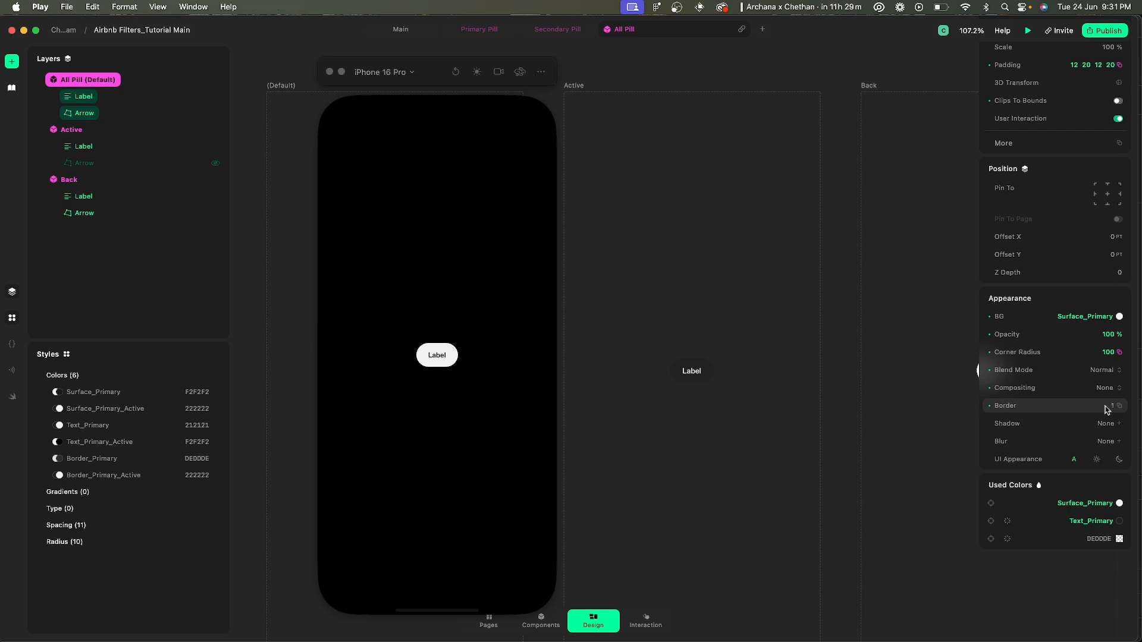
{"action": "left_click", "coordinate": [1114, 410]}
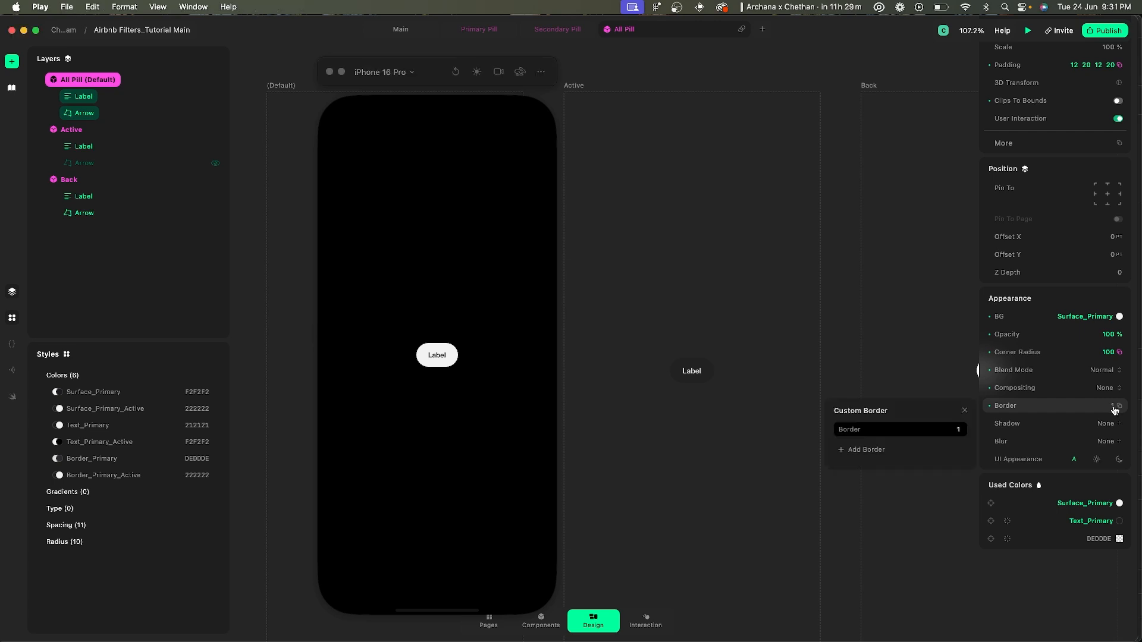
{"action": "left_click", "coordinate": [951, 430]}
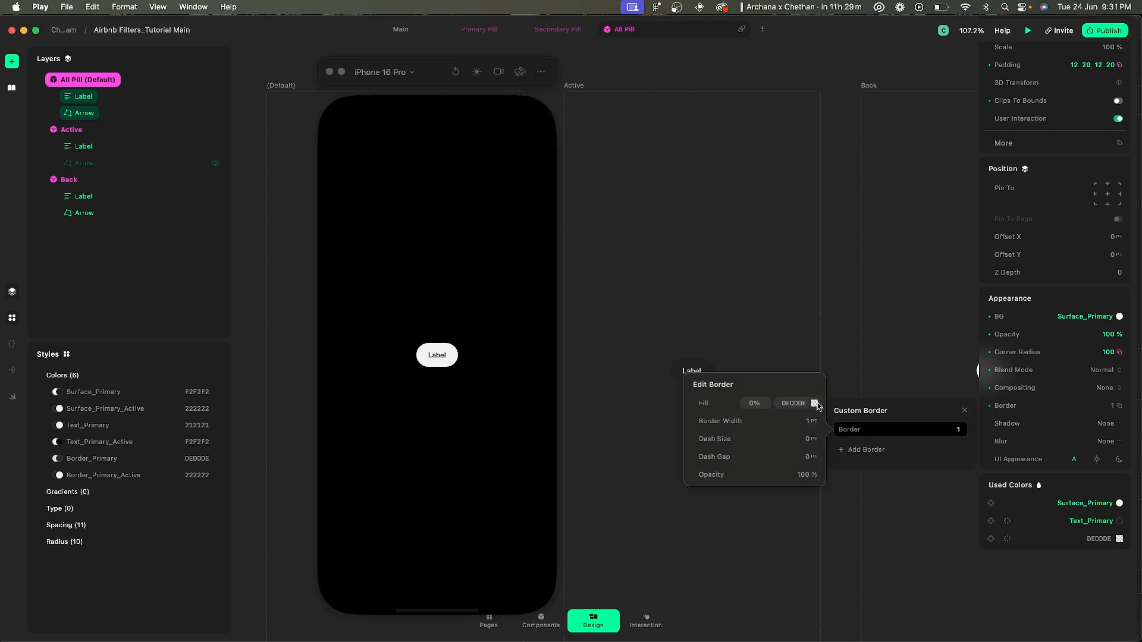
{"action": "left_click", "coordinate": [815, 404]}
{"action": "left_click", "coordinate": [749, 299]}
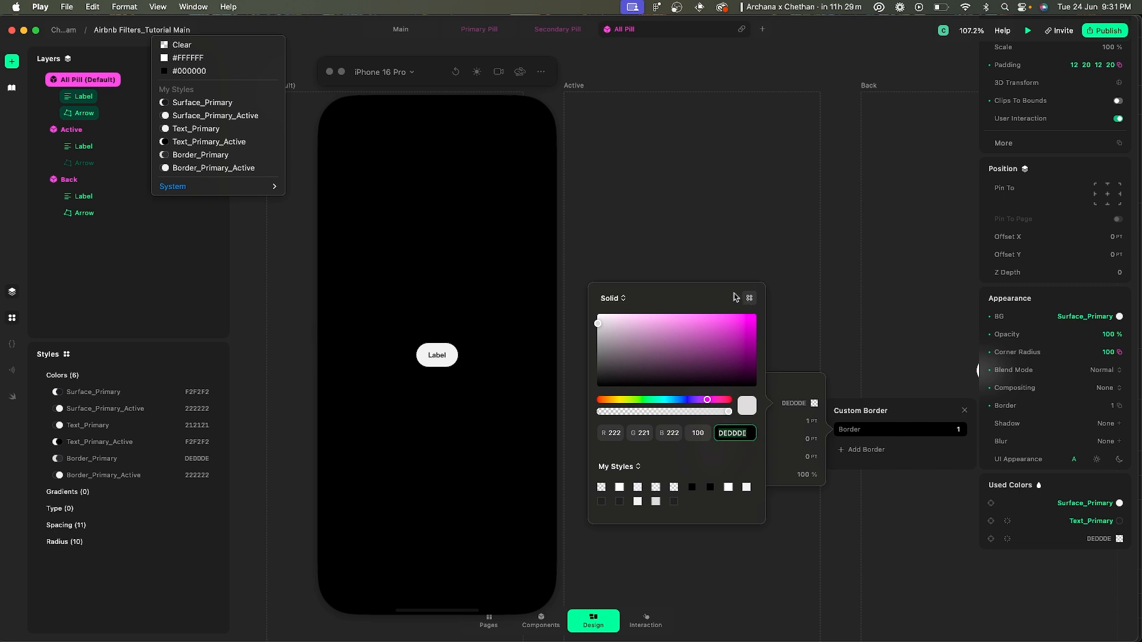
{"action": "left_click", "coordinate": [174, 155]}
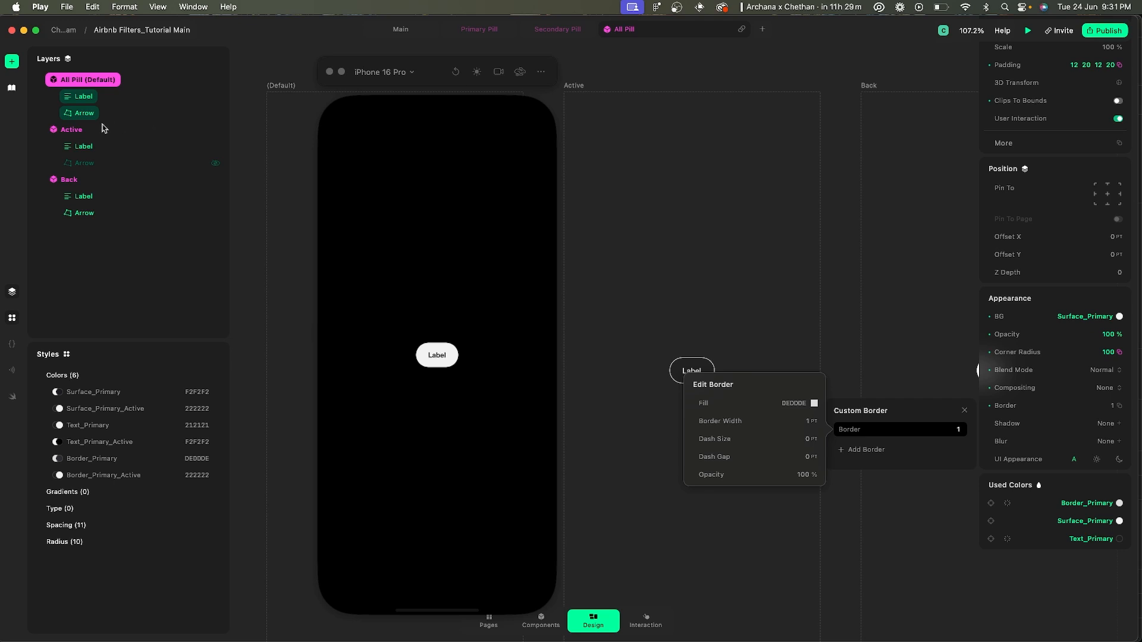
- Set the default state's border fill opacity to 0% and check the Active state in the simulator
{"action": "left_click", "coordinate": [70, 132]}
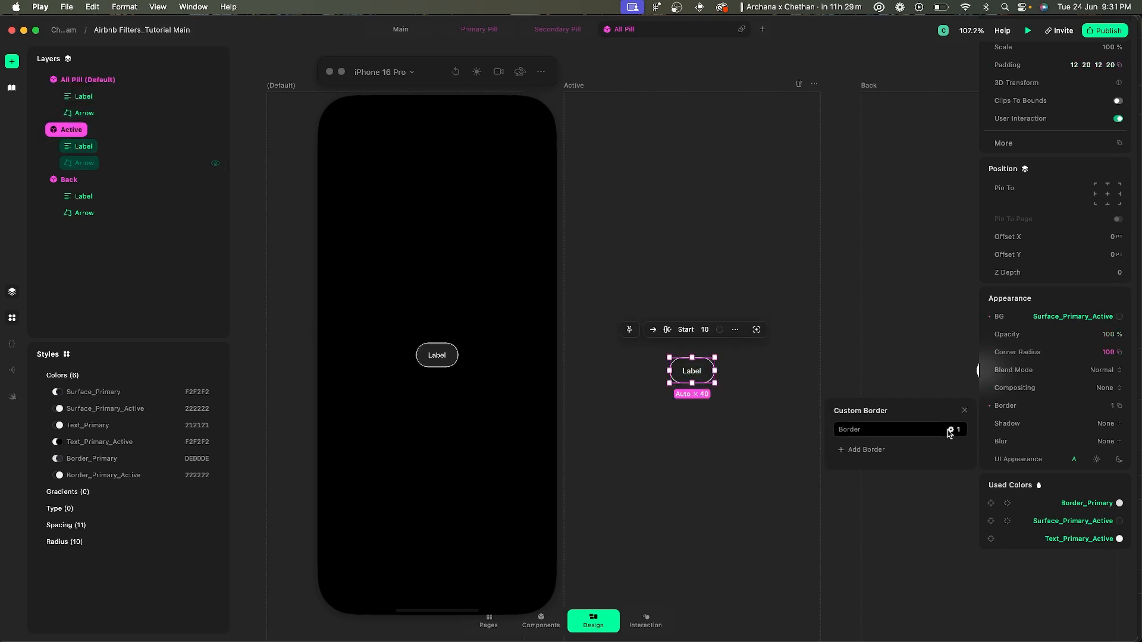
{"action": "left_click", "coordinate": [101, 80]}
{"action": "left_click", "coordinate": [952, 429]}
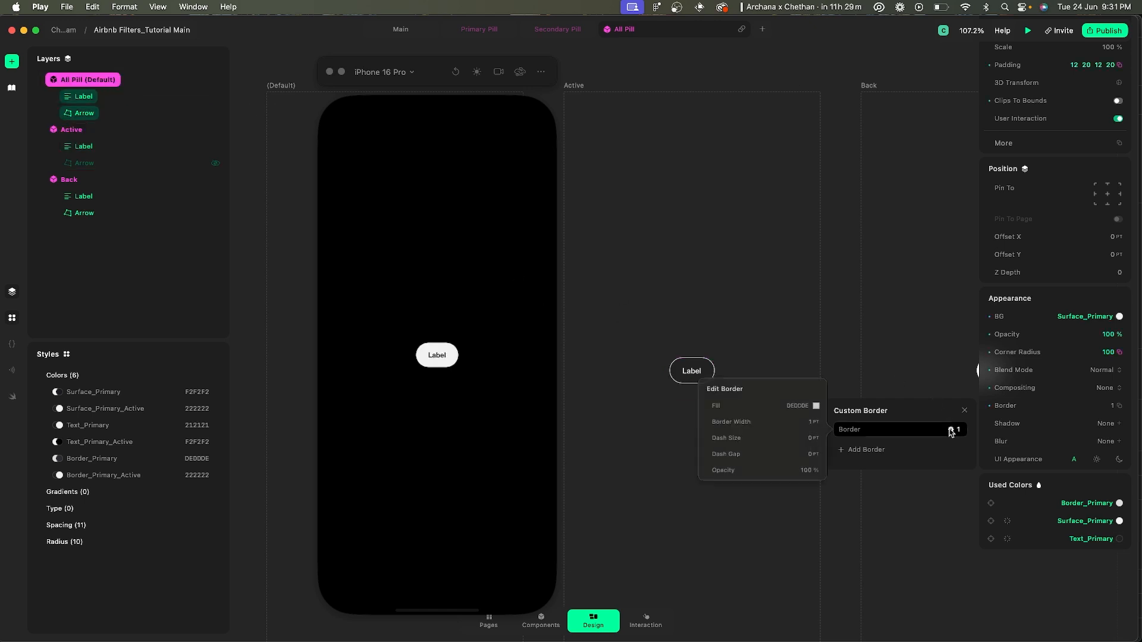
{"action": "left_click", "coordinate": [761, 403]}
{"action": "type", "text": "00"}
{"action": "key", "text": "Return"}
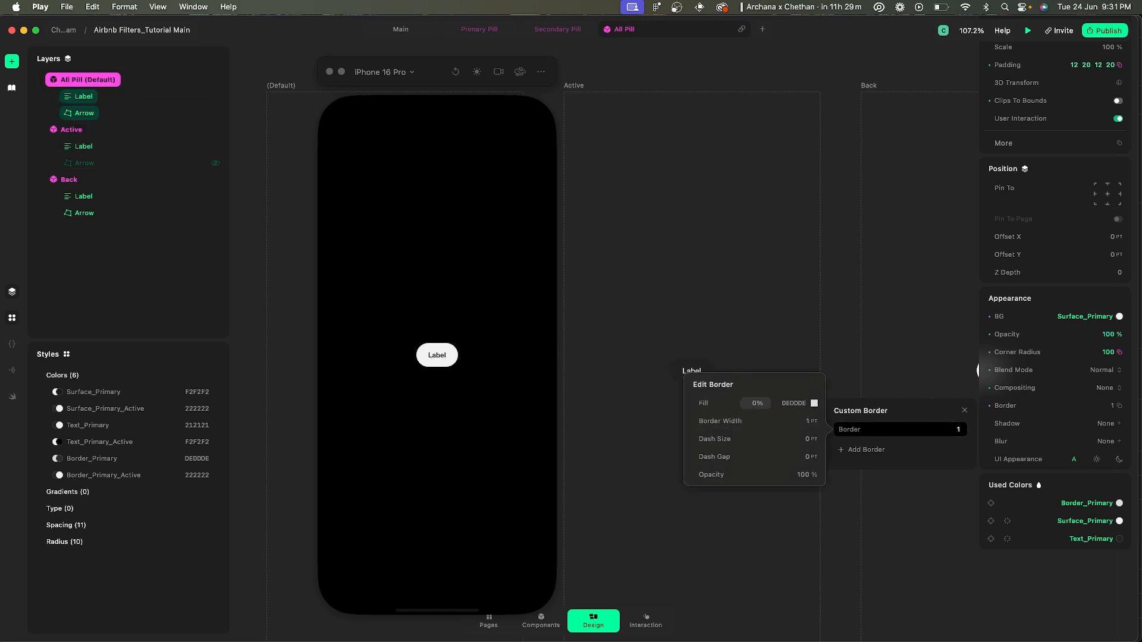
{"action": "left_click", "coordinate": [71, 130]}
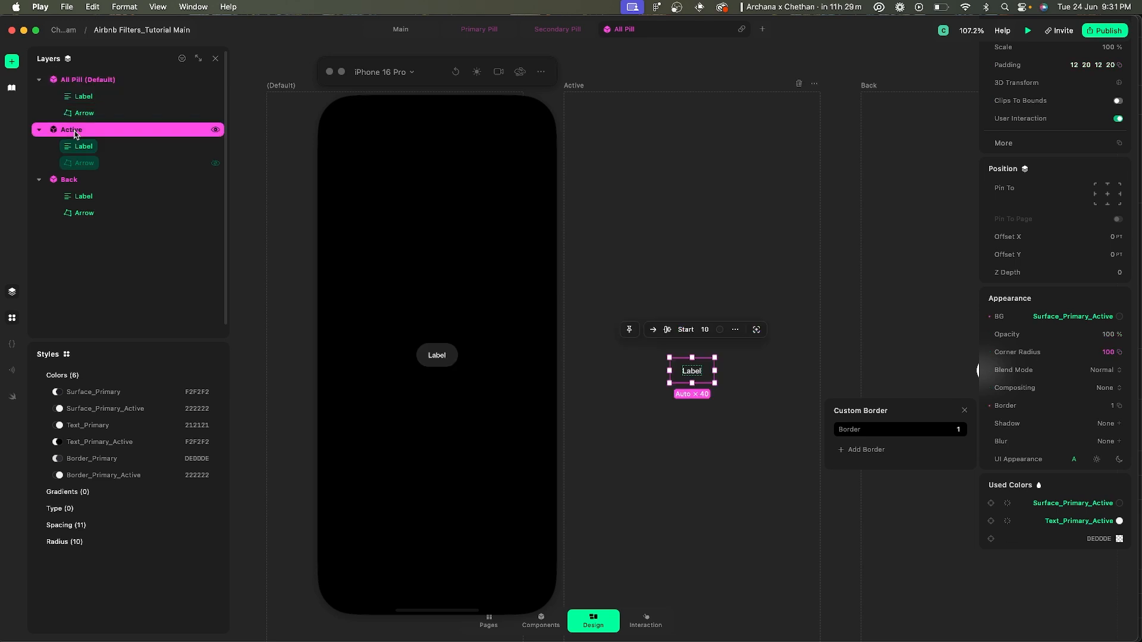
- Apply the Border_Primary style to the border fill of the Back state
{"action": "scroll", "coordinate": [648, 351], "scroll_direction": "right", "scroll_amount": 5}
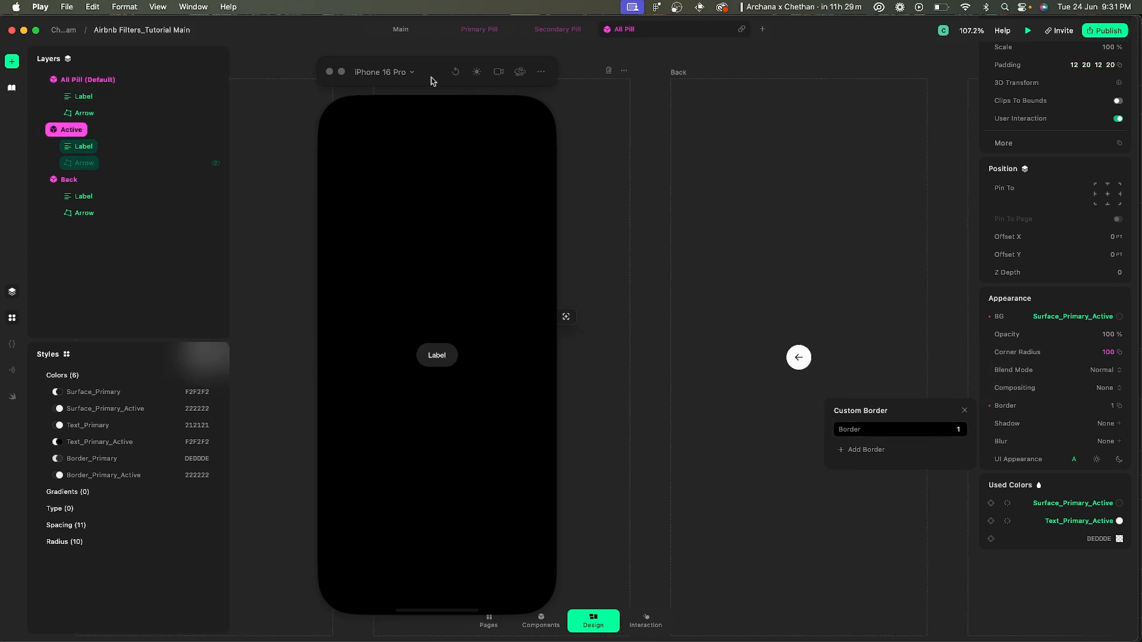
{"action": "left_click", "coordinate": [103, 179]}
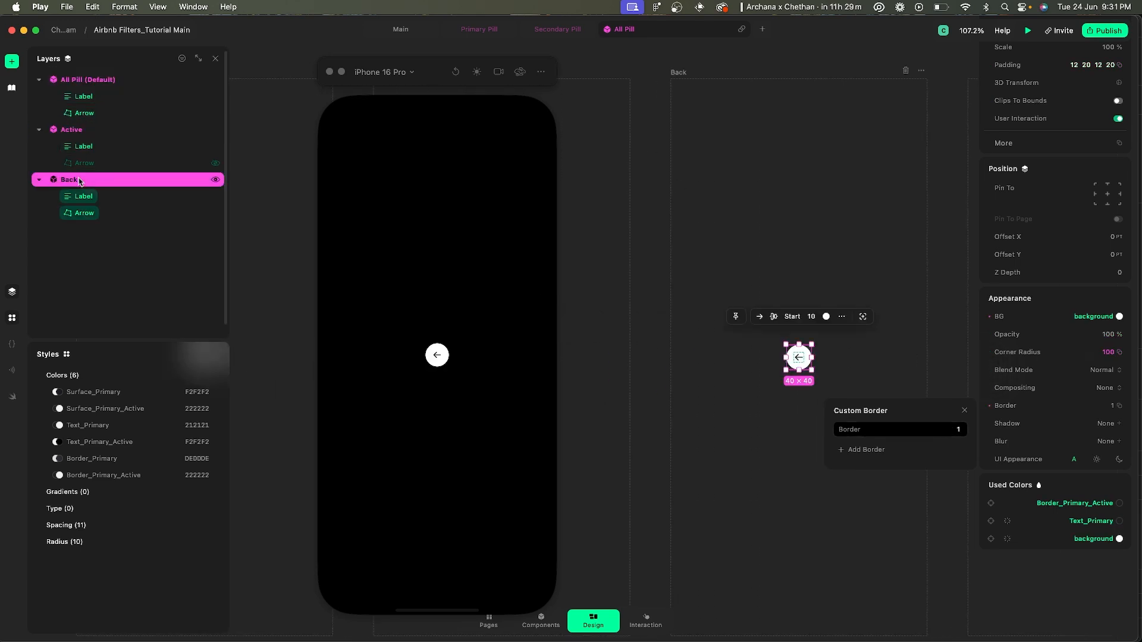
{"action": "left_click", "coordinate": [952, 430]}
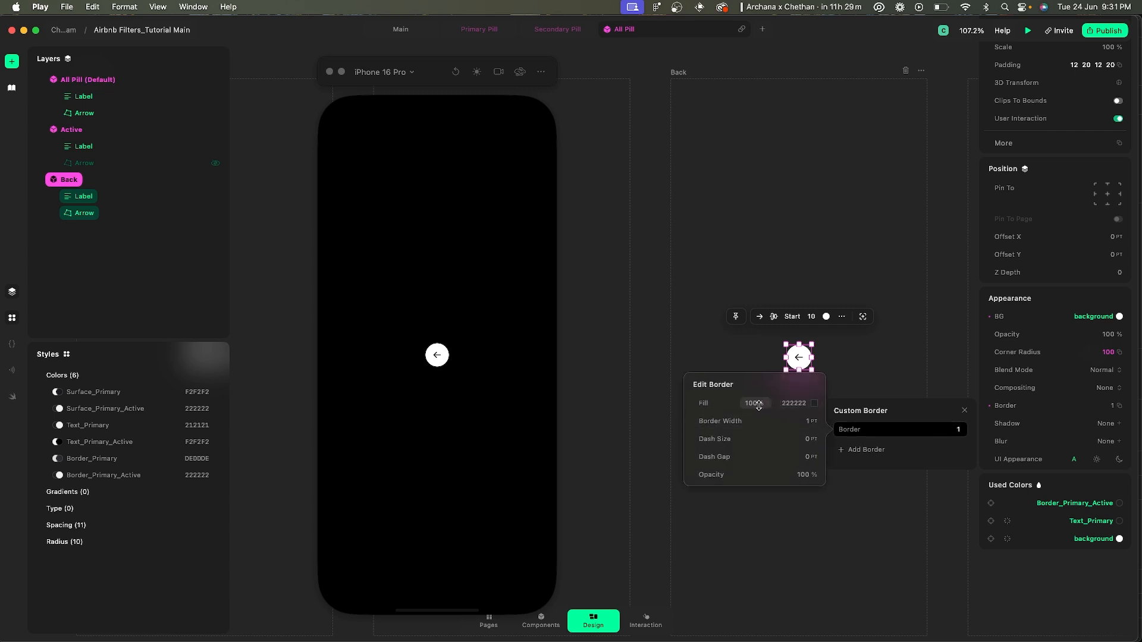
{"action": "left_click", "coordinate": [815, 405]}
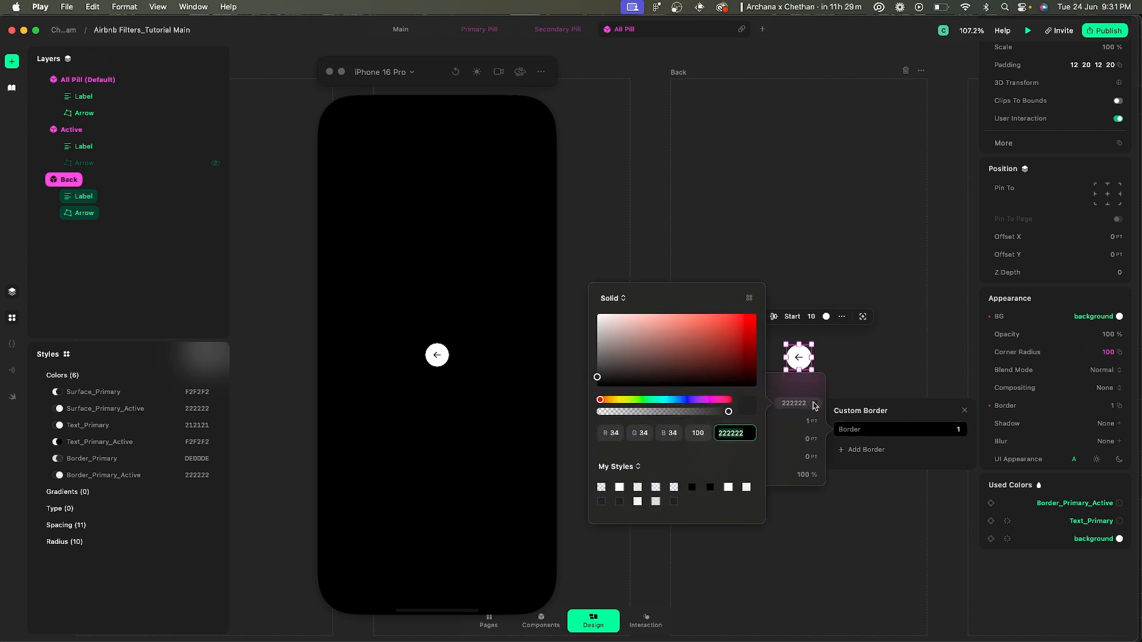
{"action": "left_click", "coordinate": [749, 298]}
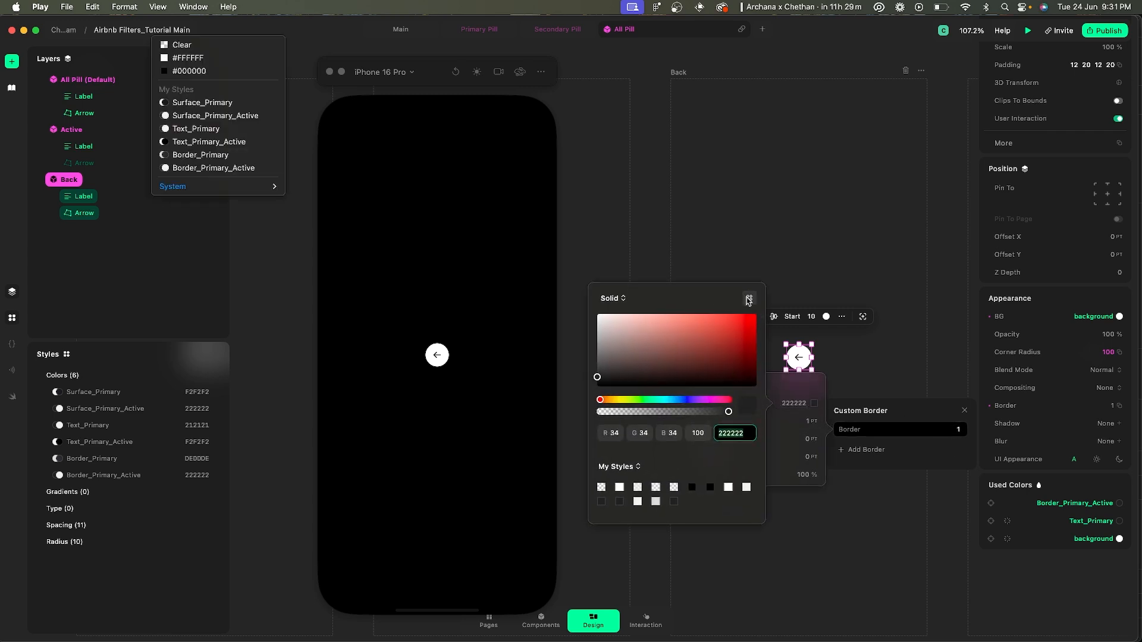
{"action": "left_click", "coordinate": [215, 156]}
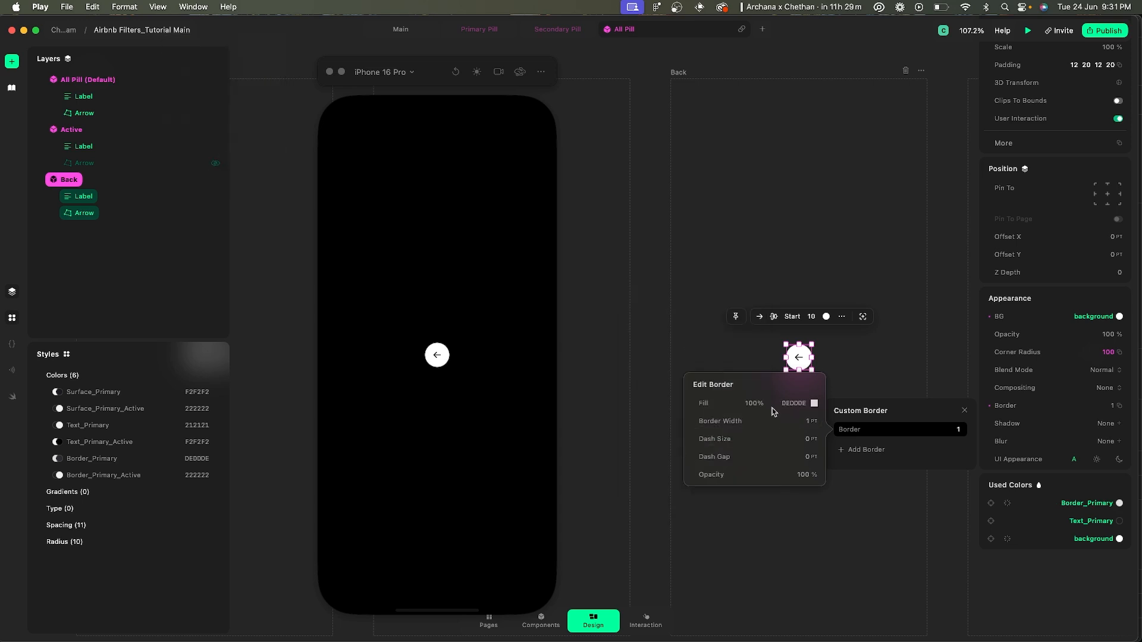
- Preview the Main page's All Pill instances in the simulator with the Dark appearance, then close the simulator
{"action": "left_click", "coordinate": [408, 30]}
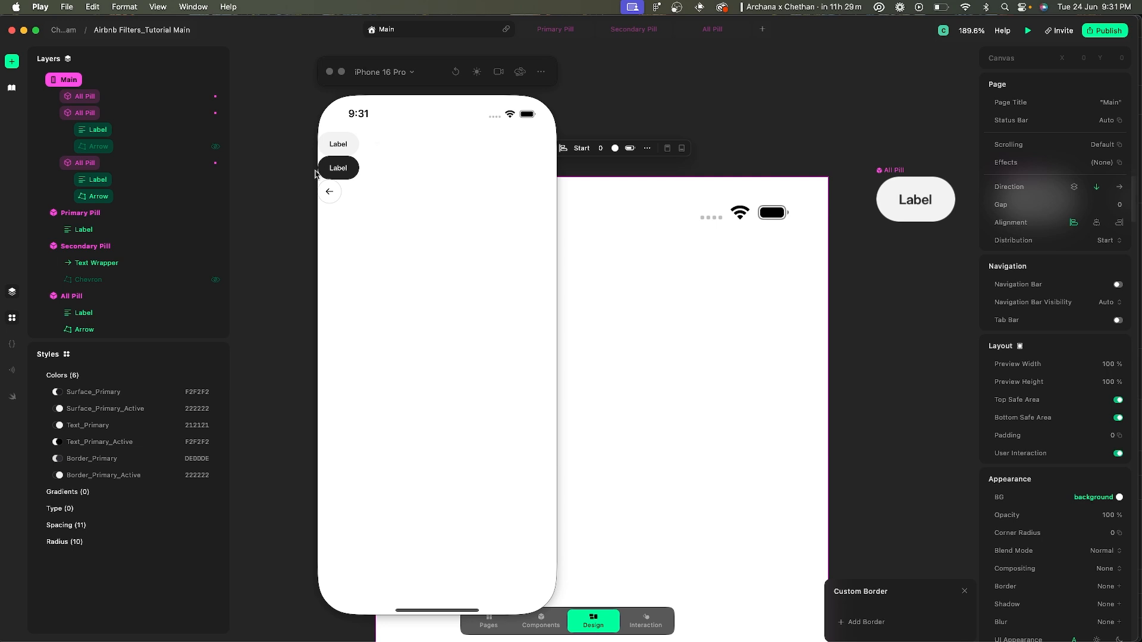
{"action": "left_click", "coordinate": [476, 72]}
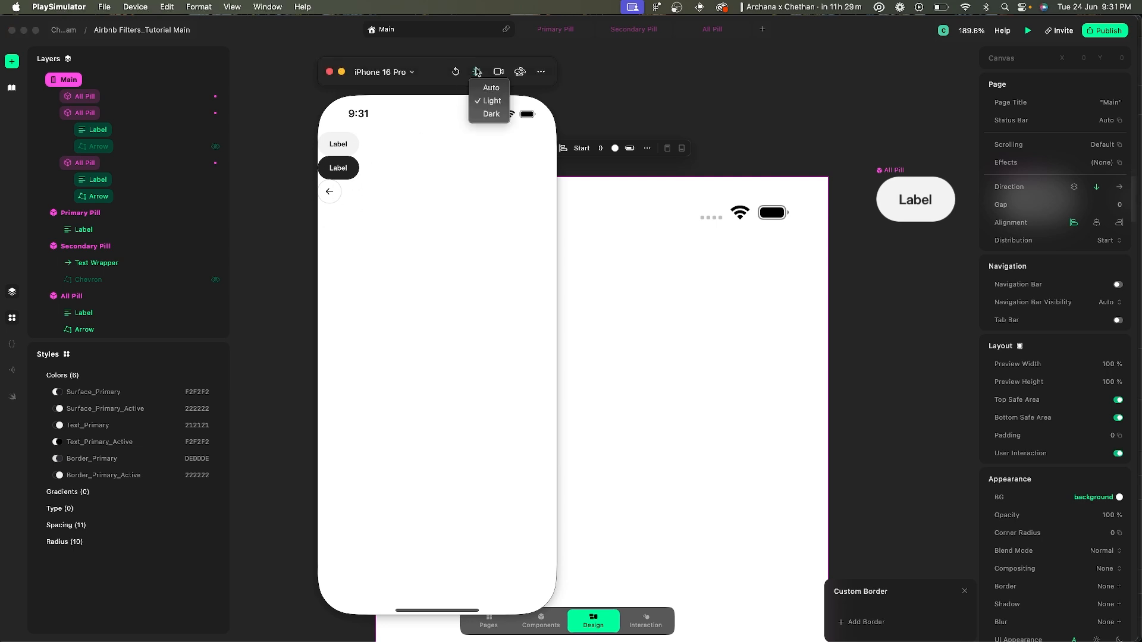
{"action": "left_click", "coordinate": [485, 113]}
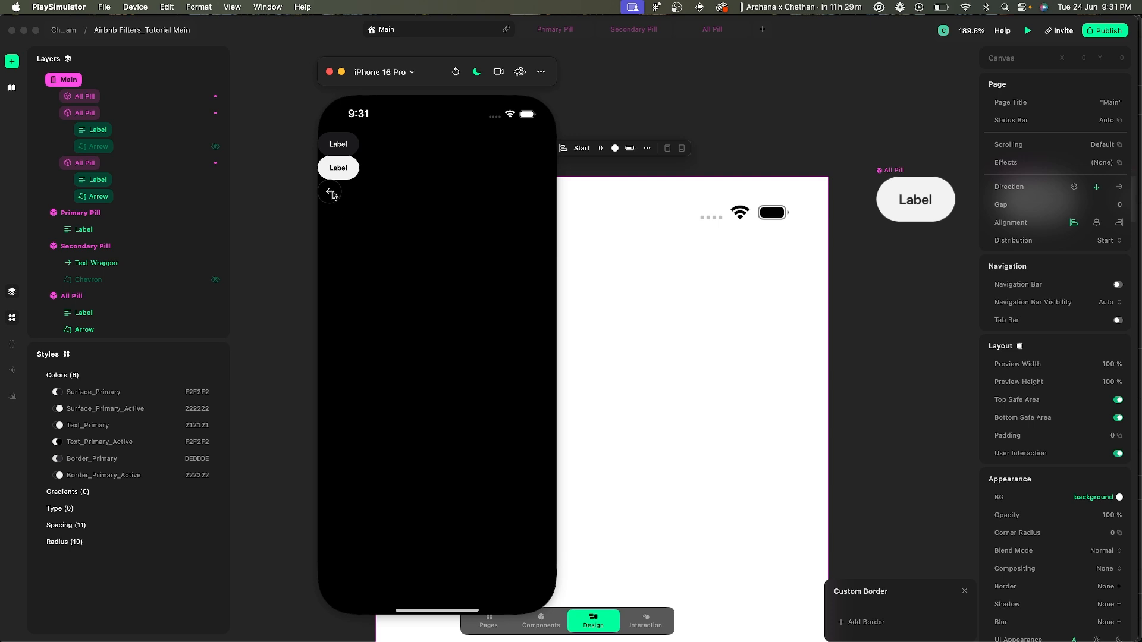
{"action": "left_click", "coordinate": [330, 72]}
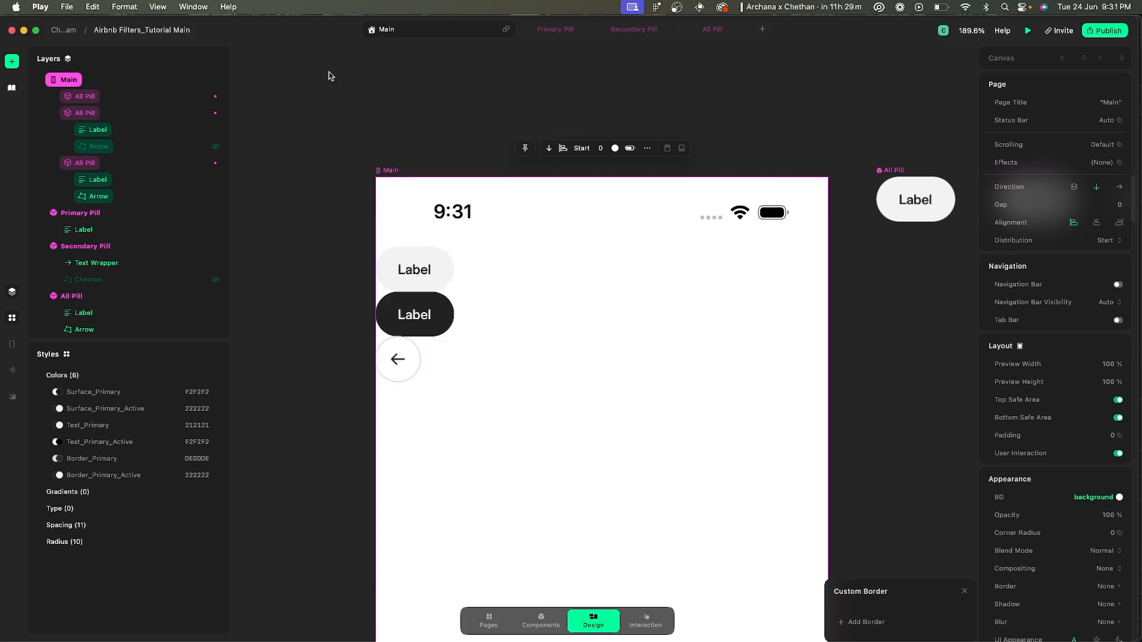
{"action": "left_click", "coordinate": [843, 289]}
{"action": "scroll", "coordinate": [842, 289], "scroll_direction": "down", "scroll_amount": 5}
{"action": "scroll", "coordinate": [842, 290], "scroll_direction": "right", "scroll_amount": 2}
{"action": "scroll", "coordinate": [786, 268], "scroll_direction": "up", "scroll_amount": 1}
{"action": "scroll", "coordinate": [786, 268], "scroll_direction": "up", "scroll_amount": 3}
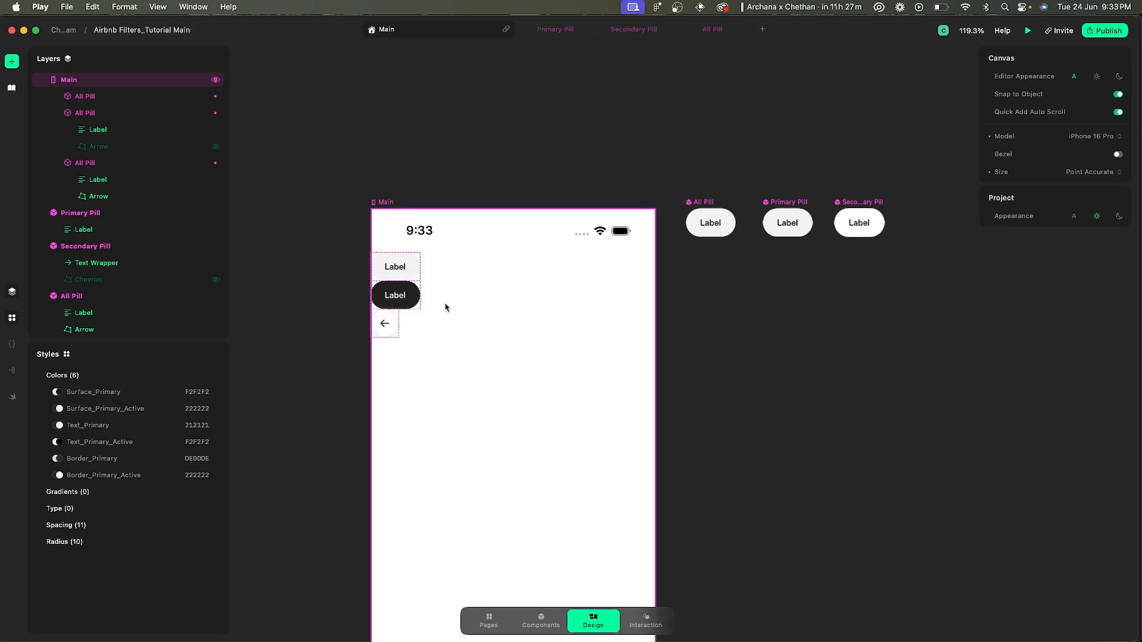
{"action": "scroll", "coordinate": [446, 306], "scroll_direction": "up", "scroll_amount": 5}
- Switch to Figma, hide its interface, and examine the pill rows in the Components frame and the nested layout in the Structure frame
{"action": "key", "text": "super+Tab"}
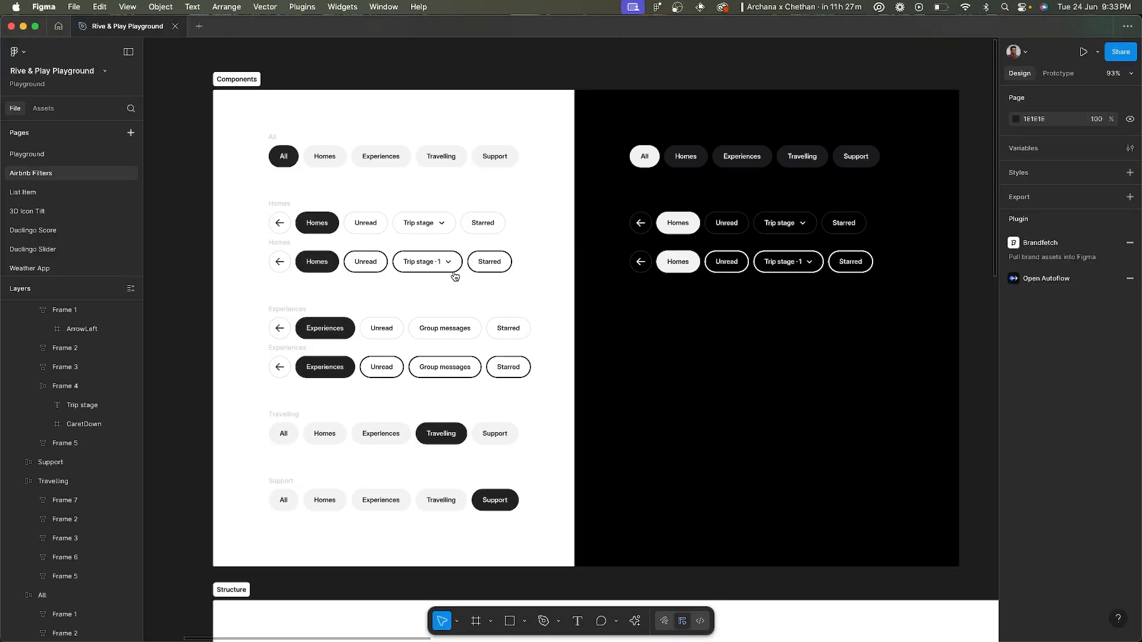
{"action": "scroll", "coordinate": [456, 276], "scroll_direction": "up", "scroll_amount": 4}
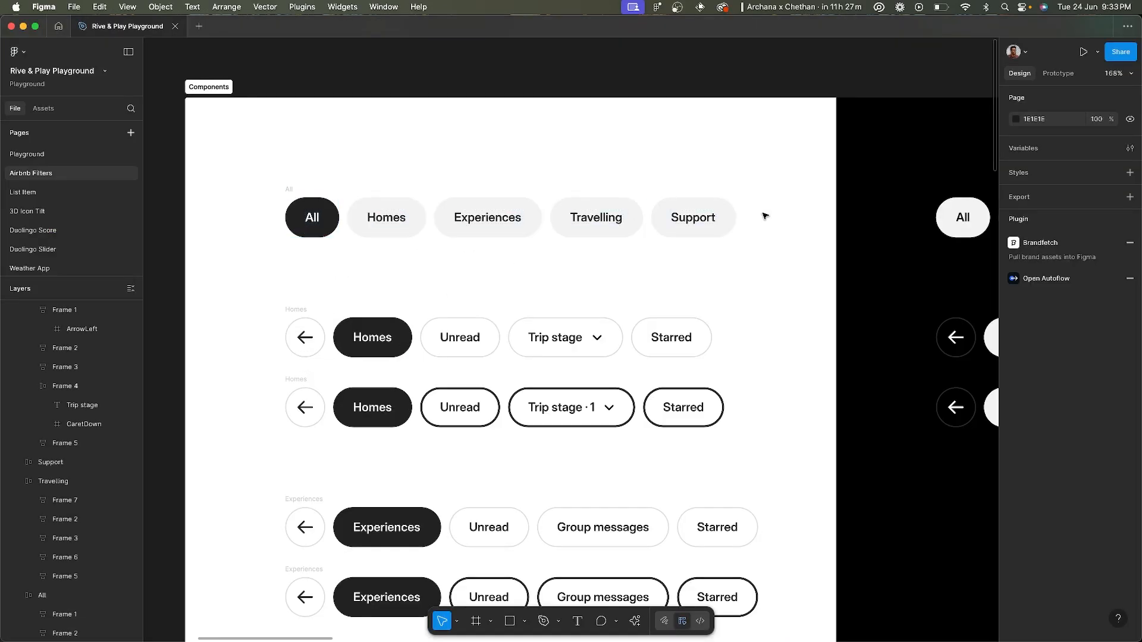
{"action": "scroll", "coordinate": [482, 271], "scroll_direction": "down", "scroll_amount": 5}
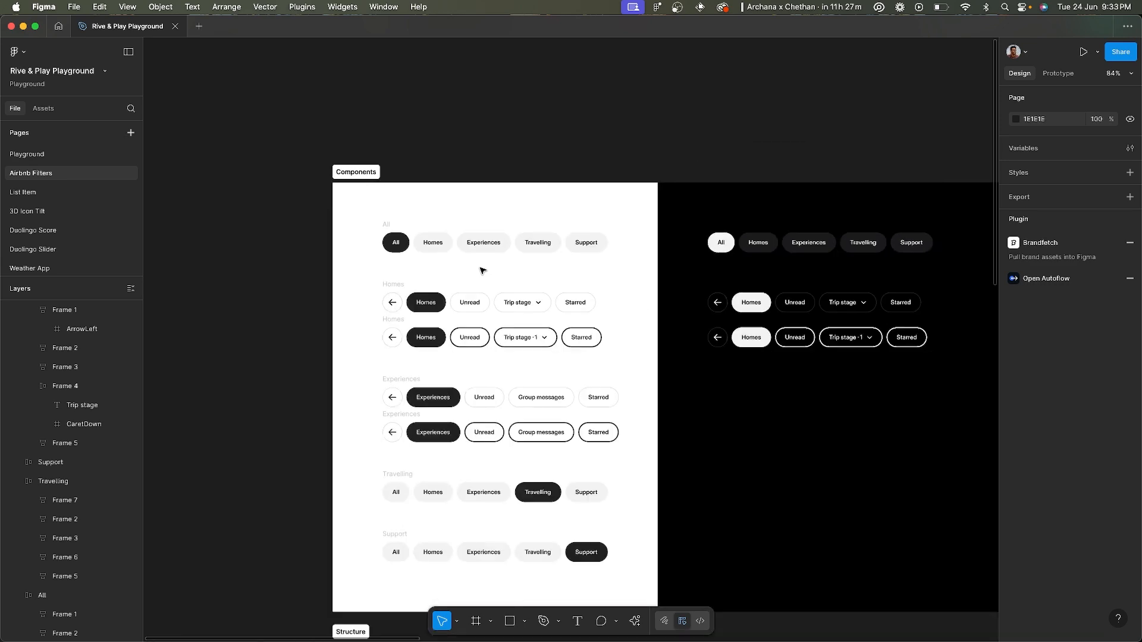
{"action": "scroll", "coordinate": [482, 270], "scroll_direction": "up", "scroll_amount": 3}
{"action": "key", "text": "super+backslash"}
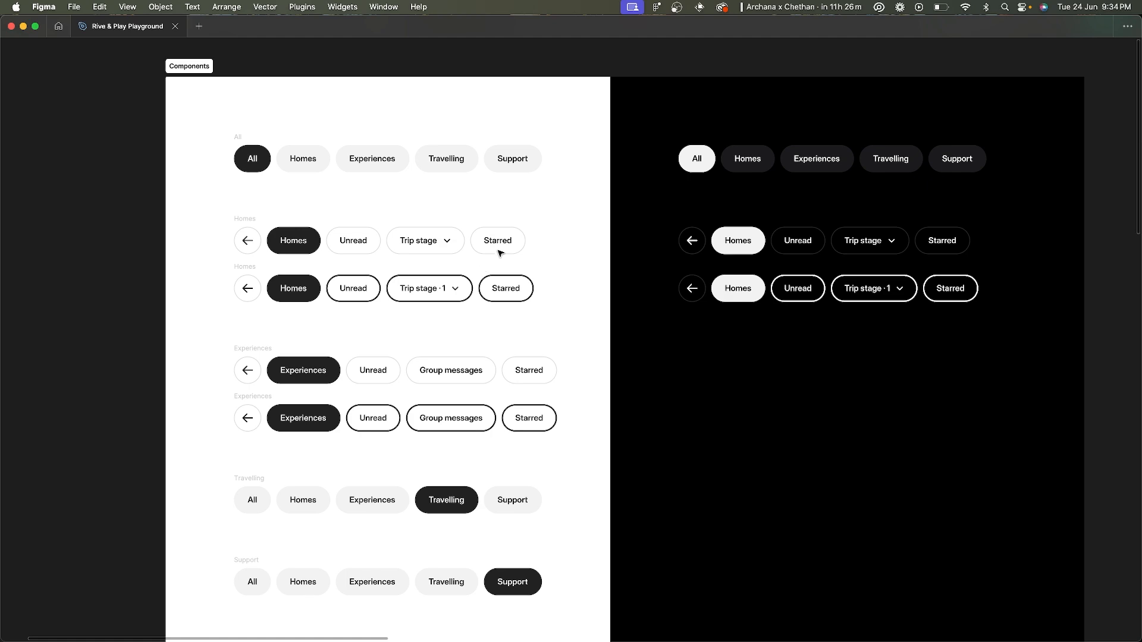
{"action": "scroll", "coordinate": [554, 214], "scroll_direction": "down", "scroll_amount": 10}
{"action": "scroll", "coordinate": [557, 217], "scroll_direction": "up", "scroll_amount": 5, "text": "ctrl"}
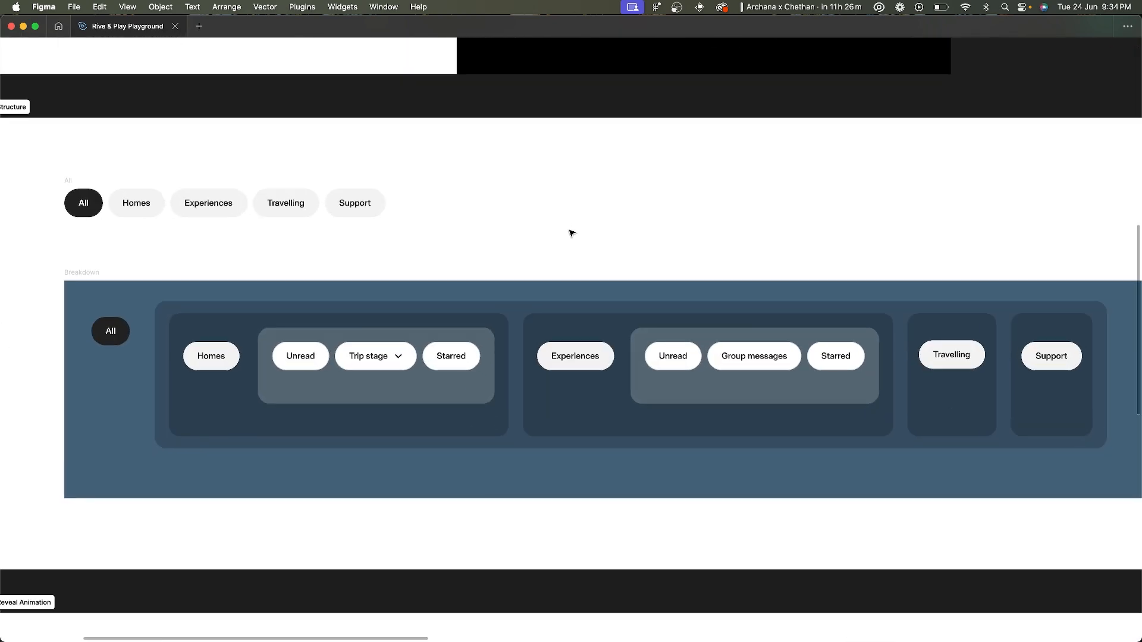
{"action": "scroll", "coordinate": [571, 233], "scroll_direction": "right", "scroll_amount": 1}
{"action": "scroll", "coordinate": [571, 233], "scroll_direction": "down", "scroll_amount": 1, "text": "ctrl"}
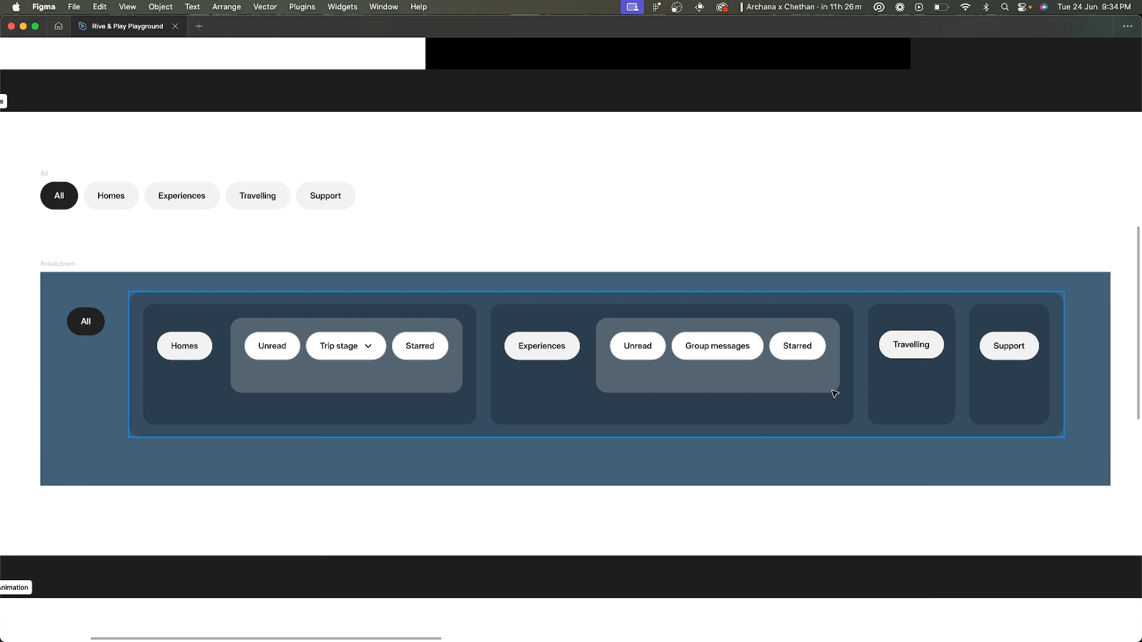
{"action": "scroll", "coordinate": [298, 161], "scroll_direction": "left", "scroll_amount": 3}
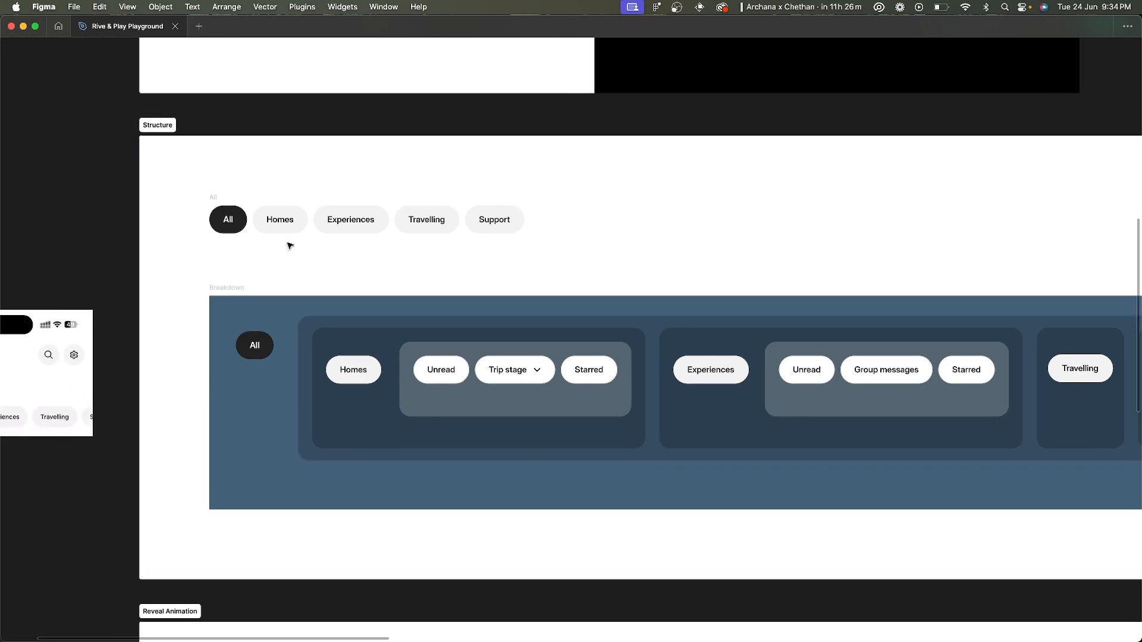
- Move the All pill down in the Breakdown frame so it lines up with the Homes pill
{"action": "scroll", "coordinate": [431, 411], "scroll_direction": "right", "scroll_amount": 3}
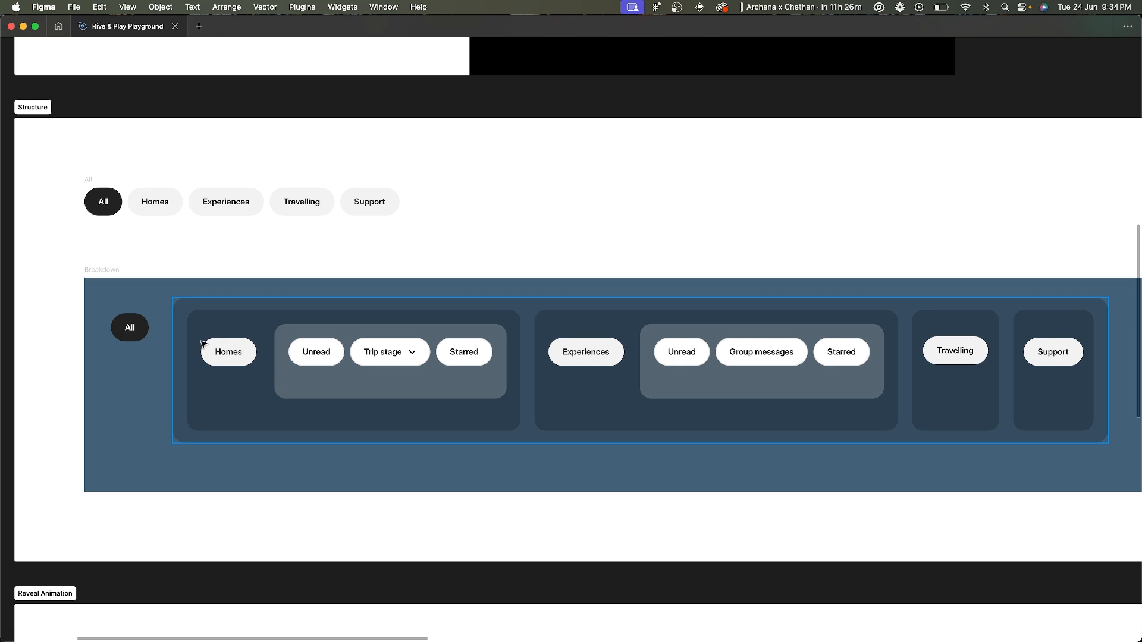
{"action": "scroll", "coordinate": [209, 350], "scroll_direction": "up", "scroll_amount": 3}
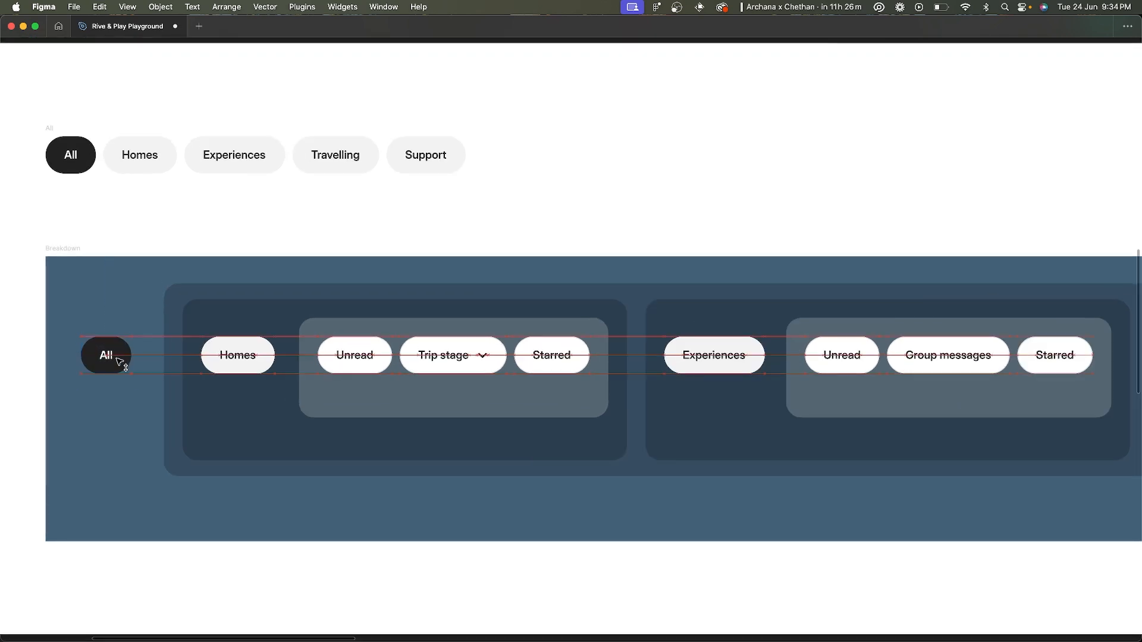
{"action": "scroll", "coordinate": [237, 306], "scroll_direction": "down", "scroll_amount": 2}
- Inspect the Homes container in the Breakdown frame, its Homes pill and the nested Unread, Trip stage and Starred group
{"action": "left_click", "coordinate": [234, 305]}
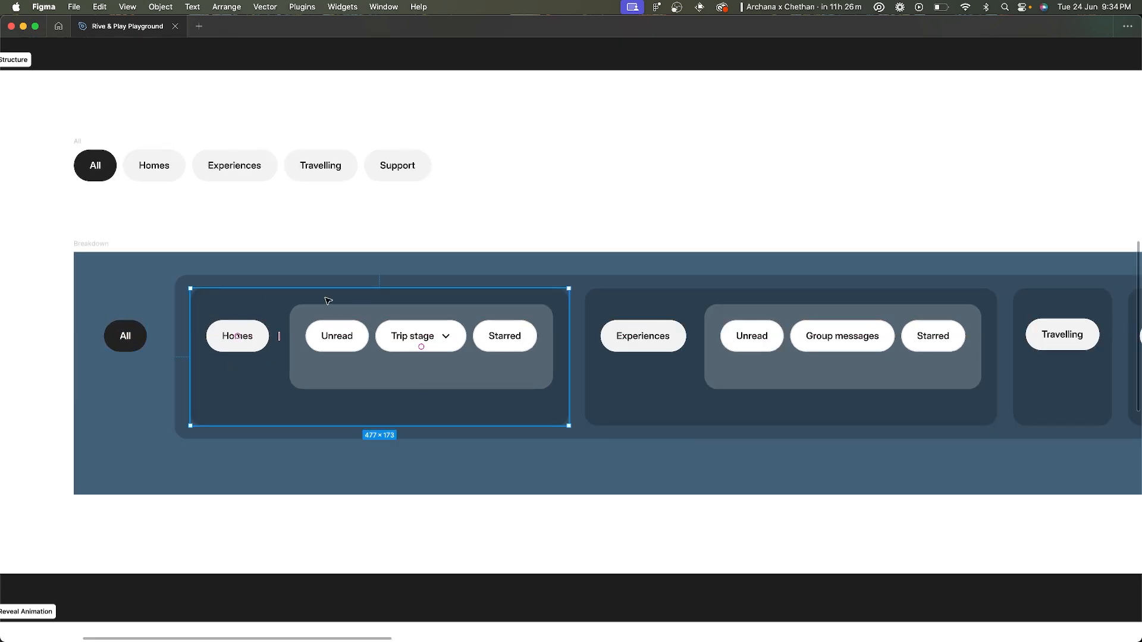
{"action": "left_click", "coordinate": [261, 333]}
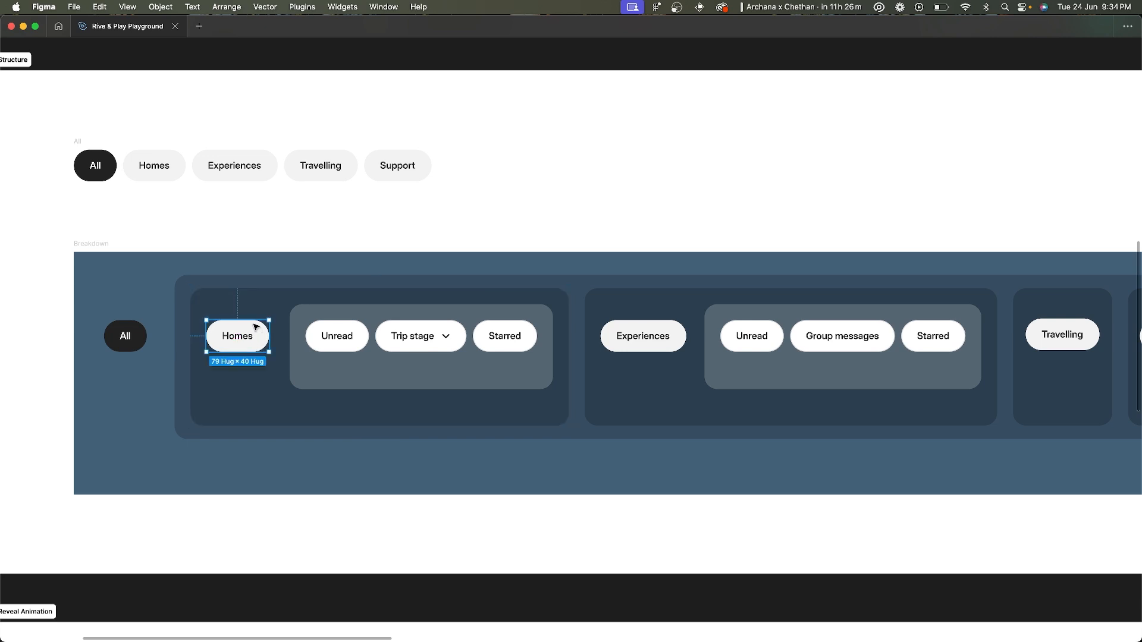
{"action": "left_click", "coordinate": [361, 319]}
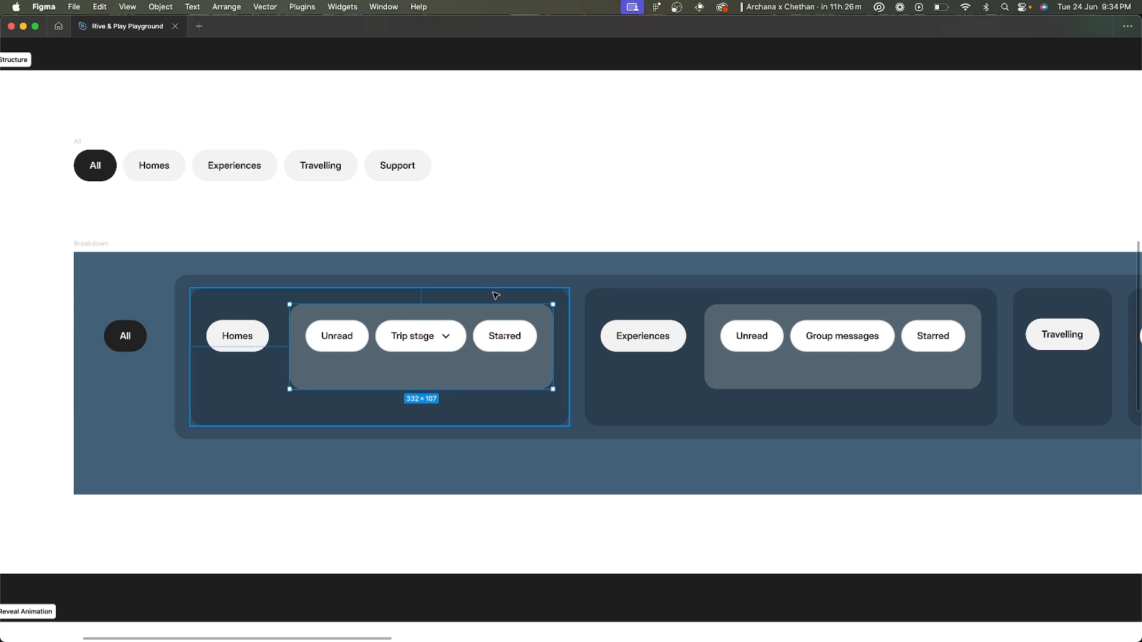
{"action": "scroll", "coordinate": [497, 294], "scroll_direction": "right", "scroll_amount": 5}
{"action": "scroll", "coordinate": [698, 360], "scroll_direction": "right", "scroll_amount": 4}
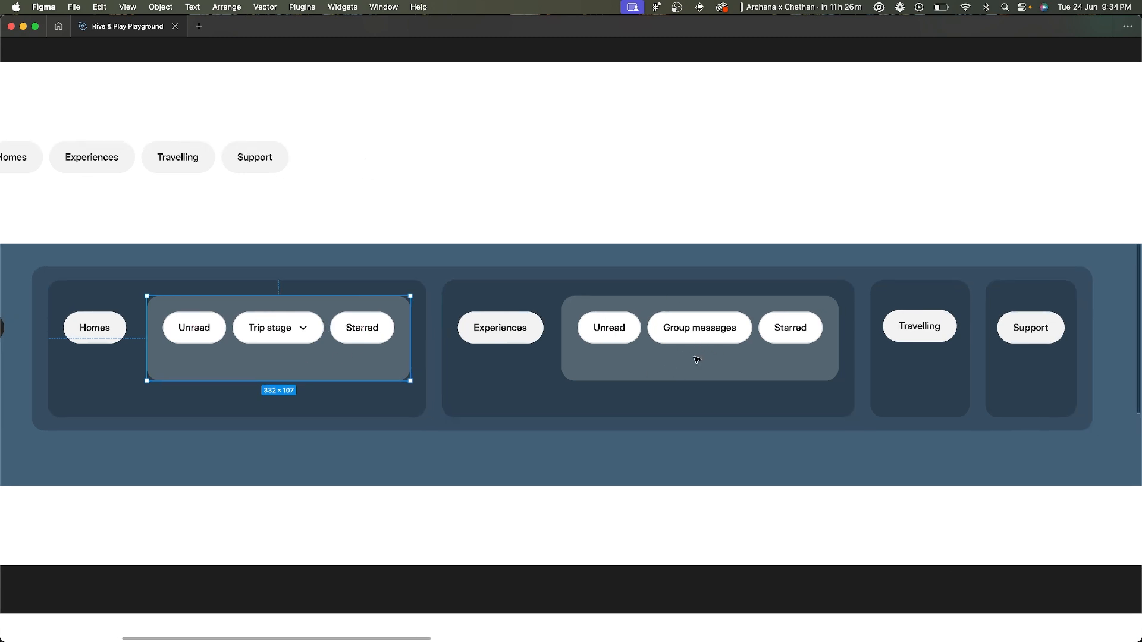
- Inspect the Travelling and Experiences containers and the nested group holding Unread, Group messages and Starred
{"action": "left_click", "coordinate": [850, 303]}
{"action": "left_click", "coordinate": [837, 325]}
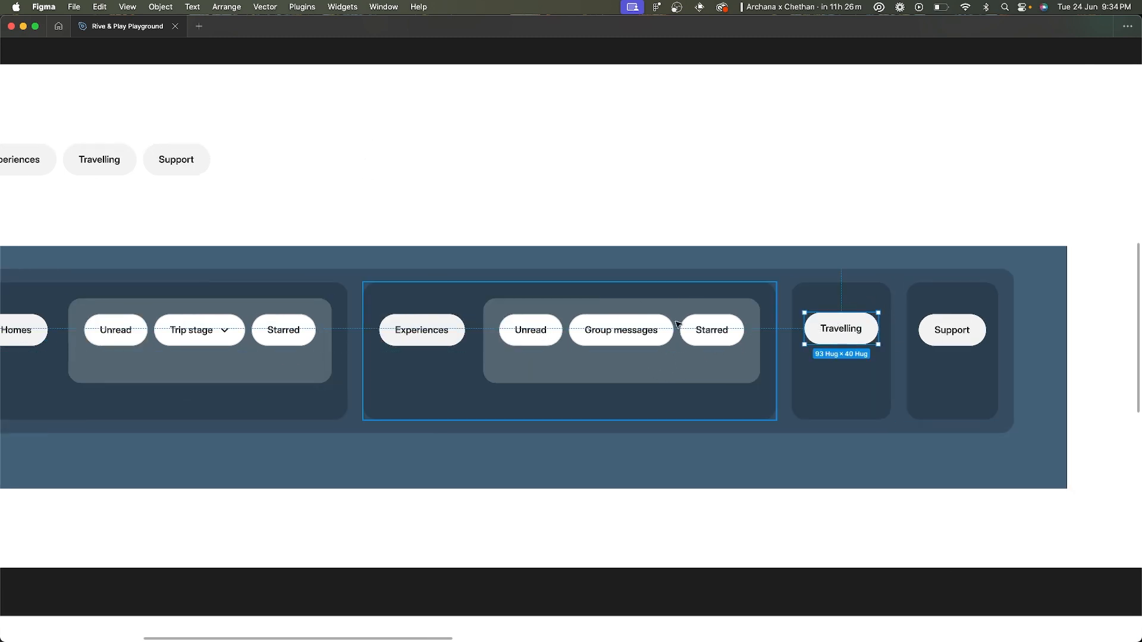
{"action": "left_click", "coordinate": [431, 328], "text": "shift"}
{"action": "scroll", "coordinate": [432, 328], "scroll_direction": "left", "scroll_amount": 6}
{"action": "scroll", "coordinate": [226, 329], "scroll_direction": "right", "scroll_amount": 5}
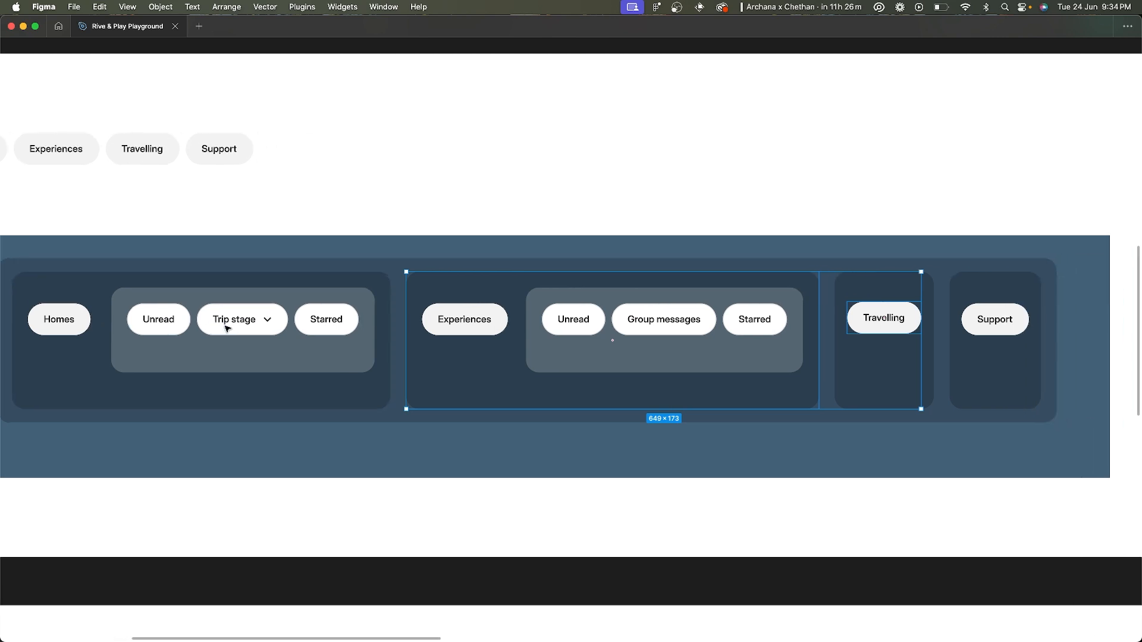
{"action": "left_click", "coordinate": [916, 303]}
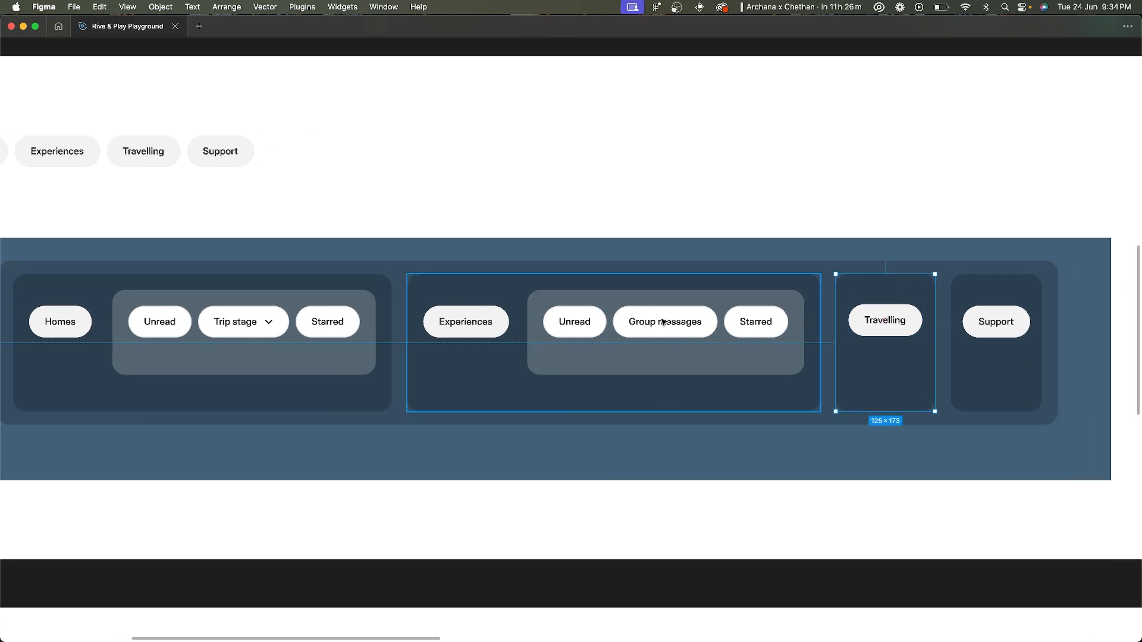
{"action": "left_click", "coordinate": [610, 300]}
{"action": "scroll", "coordinate": [714, 325], "scroll_direction": "right", "scroll_amount": 3}
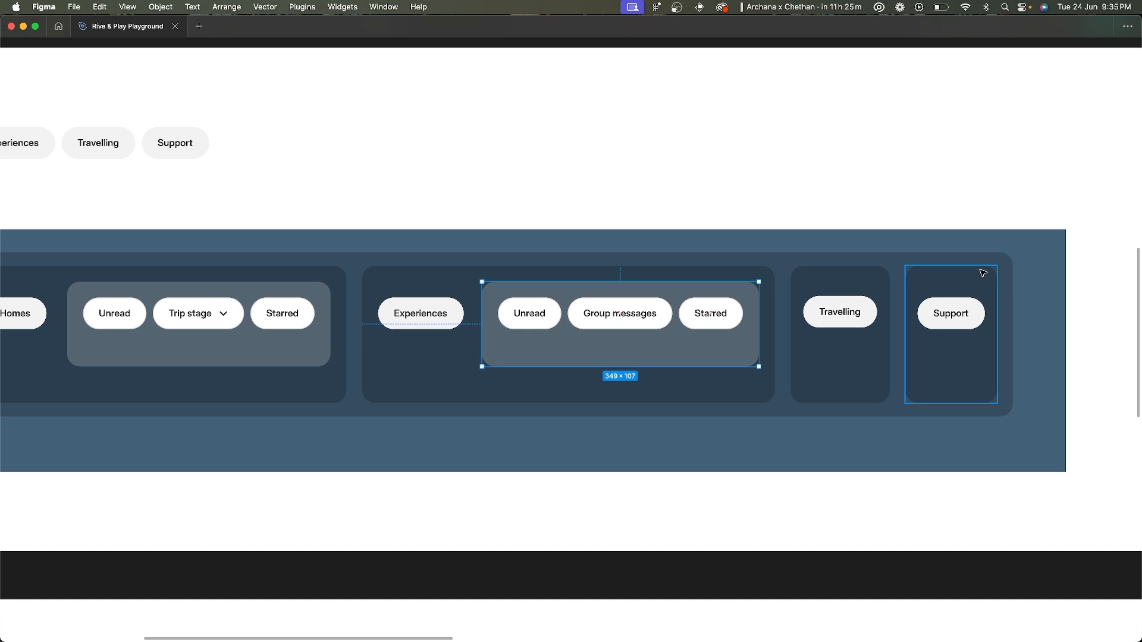
{"action": "scroll", "coordinate": [982, 273], "scroll_direction": "down", "scroll_amount": 3}
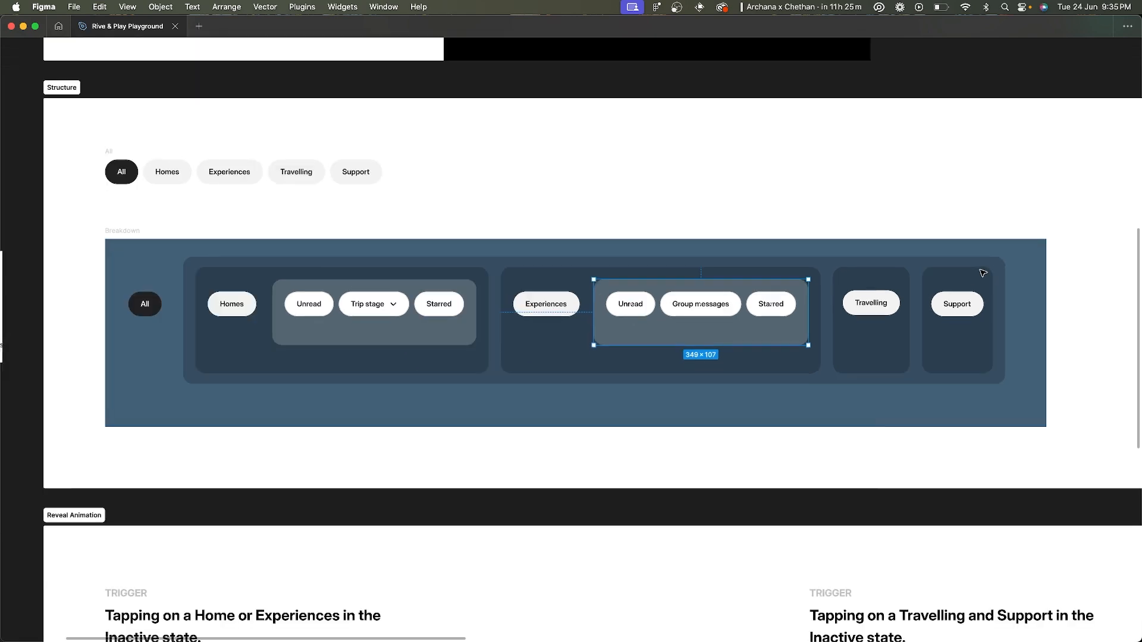
- Inspect the outer container around all category groups and the separate All pill in the Breakdown frame
{"action": "left_click", "coordinate": [496, 258]}
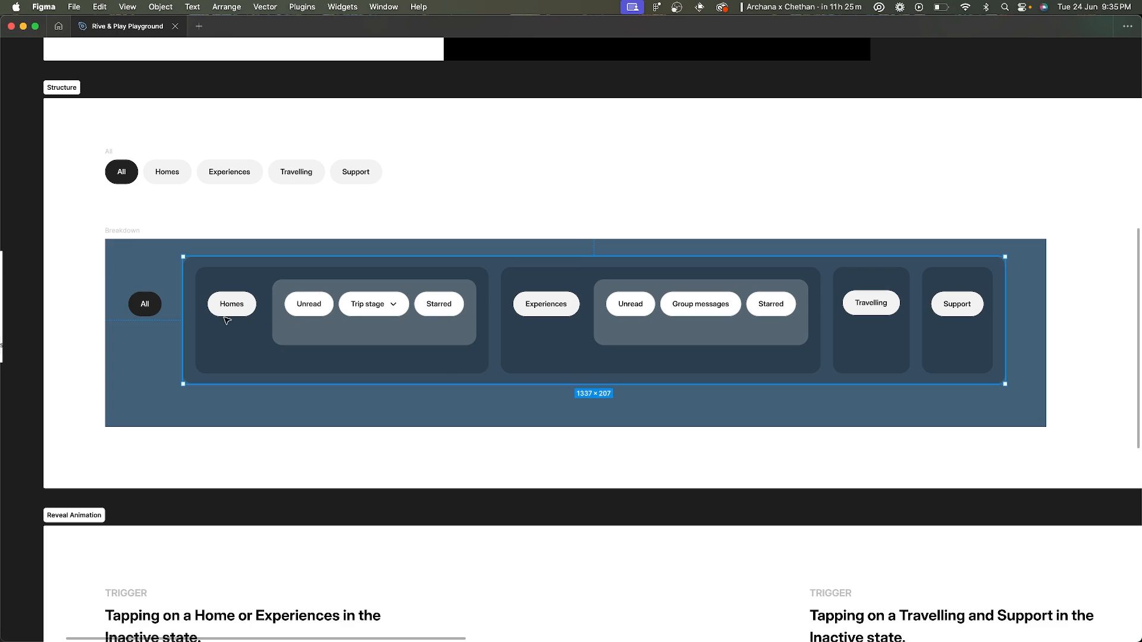
{"action": "scroll", "coordinate": [225, 320], "scroll_direction": "up", "scroll_amount": 3}
{"action": "left_click", "coordinate": [113, 284]}
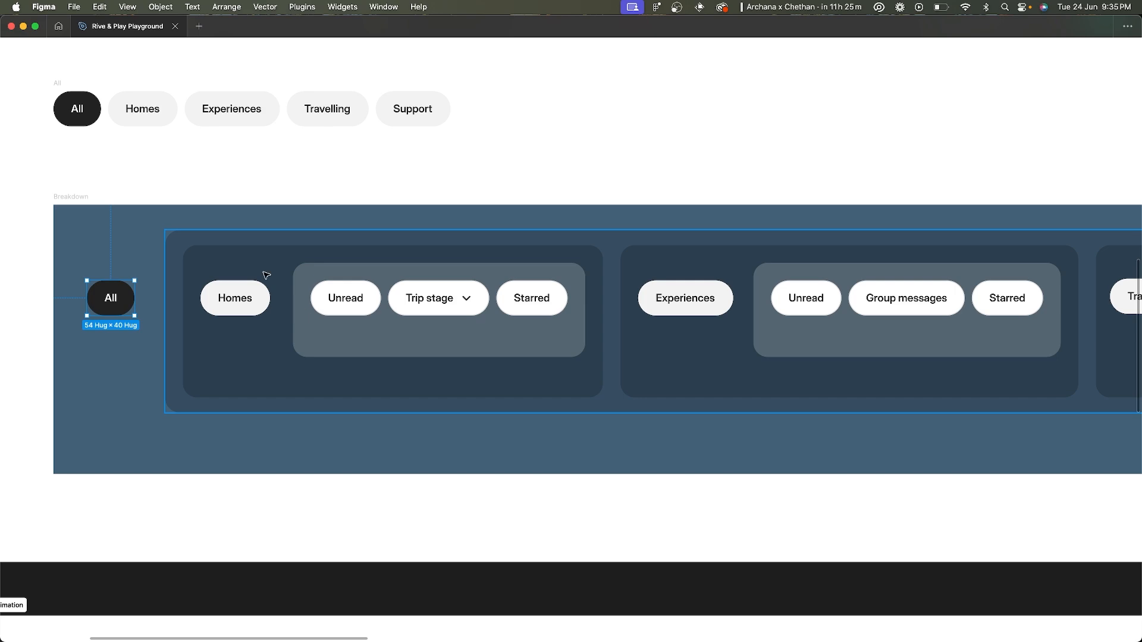
- Compare the pill rows in the Components frame with the nested containers of the Breakdown frame
{"action": "scroll", "coordinate": [266, 275], "scroll_direction": "up", "scroll_amount": 10}
{"action": "scroll", "coordinate": [266, 276], "scroll_direction": "left", "scroll_amount": 8}
{"action": "scroll", "coordinate": [690, 113], "scroll_direction": "right", "scroll_amount": 2}
{"action": "scroll", "coordinate": [691, 113], "scroll_direction": "up", "scroll_amount": 3}
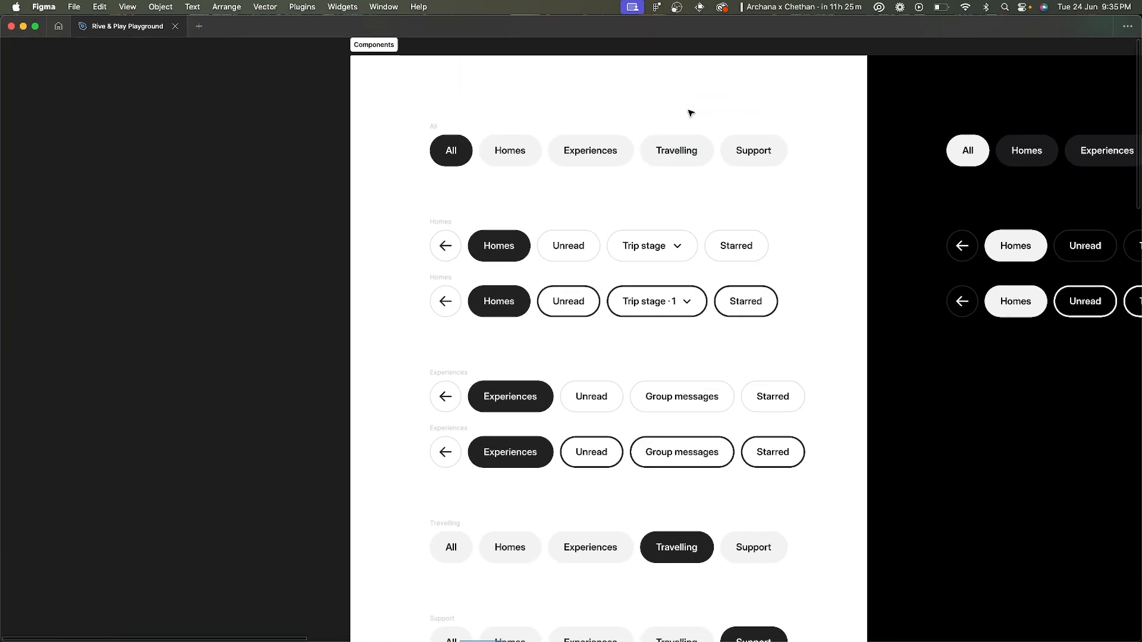
{"action": "scroll", "coordinate": [632, 204], "scroll_direction": "down", "scroll_amount": 10}
{"action": "scroll", "coordinate": [633, 204], "scroll_direction": "right", "scroll_amount": 5}
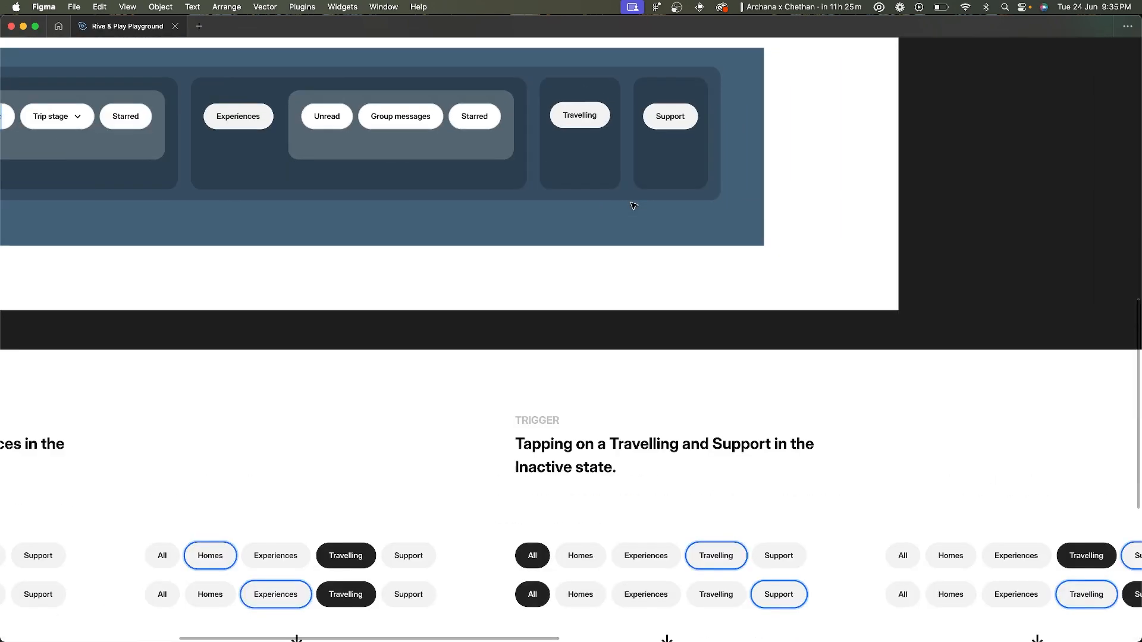
{"action": "scroll", "coordinate": [634, 205], "scroll_direction": "up", "scroll_amount": 4}
{"action": "scroll", "coordinate": [634, 206], "scroll_direction": "left", "scroll_amount": 4}
{"action": "scroll", "coordinate": [155, 336], "scroll_direction": "up", "scroll_amount": 4}
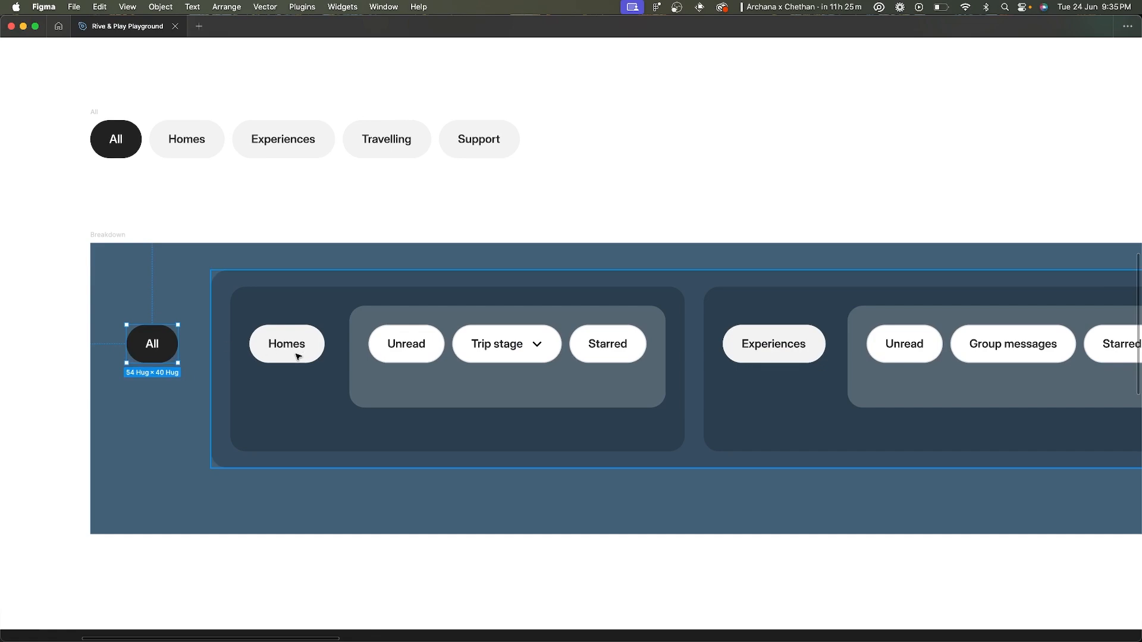
- Switch back to Play and delete the Active and Back instances of All Pill from the Main page
{"action": "key", "text": "super+Tab"}
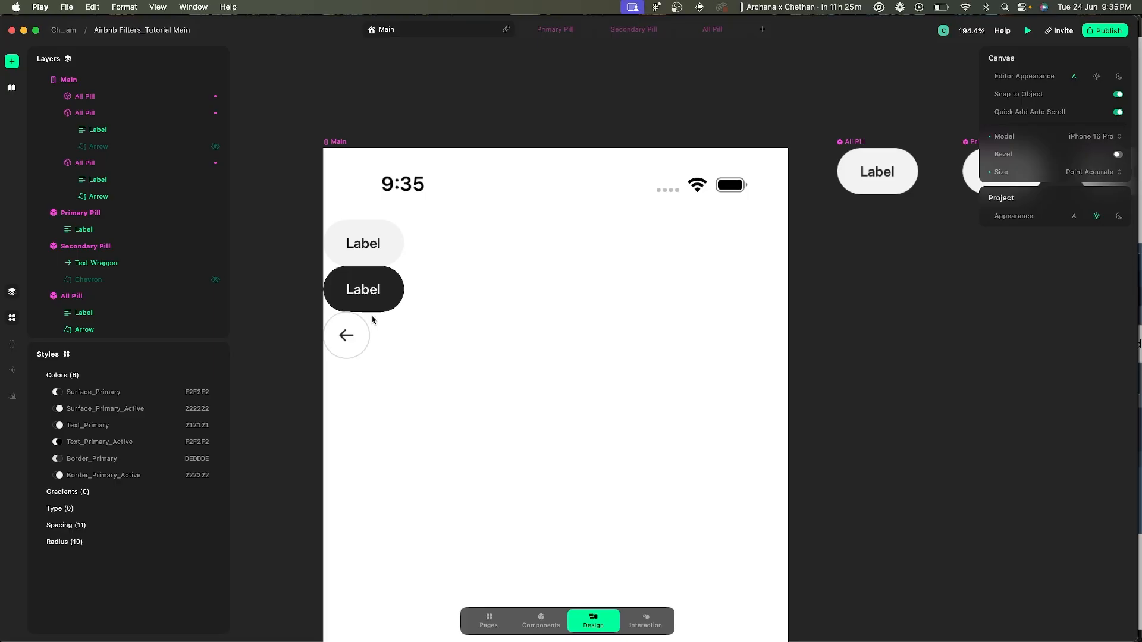
{"action": "left_click", "coordinate": [380, 289]}
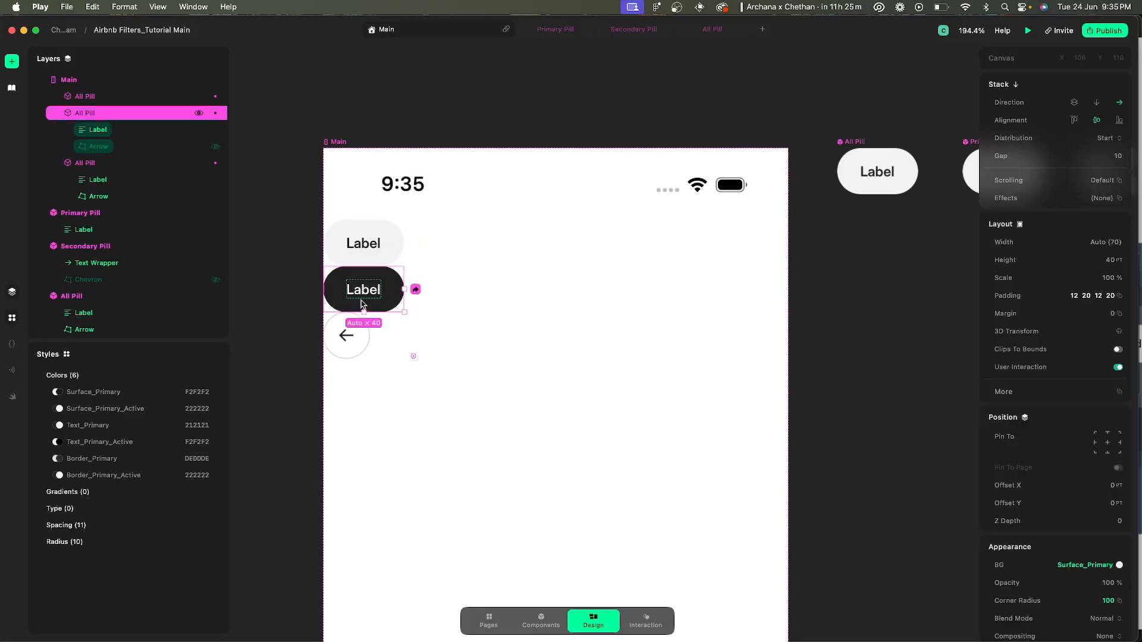
{"action": "left_click", "coordinate": [347, 348], "text": "shift"}
{"action": "key", "text": "Delete"}
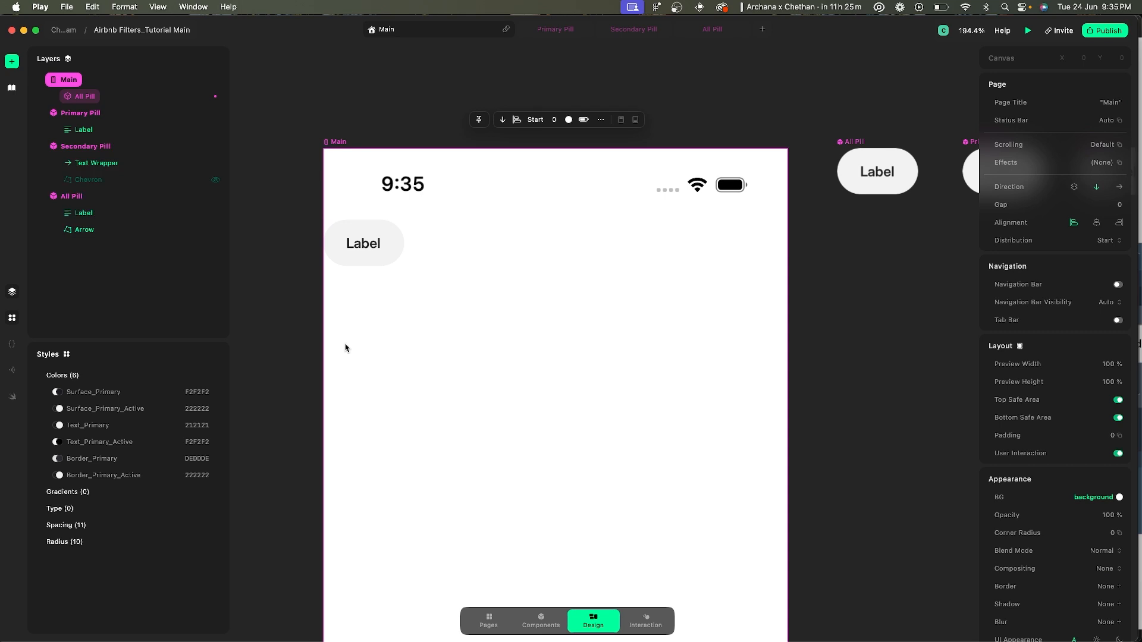
- Change the label of the remaining All Pill instance on the Main page to "All"
{"action": "left_click", "coordinate": [367, 231]}
{"action": "double_click", "coordinate": [366, 243]}
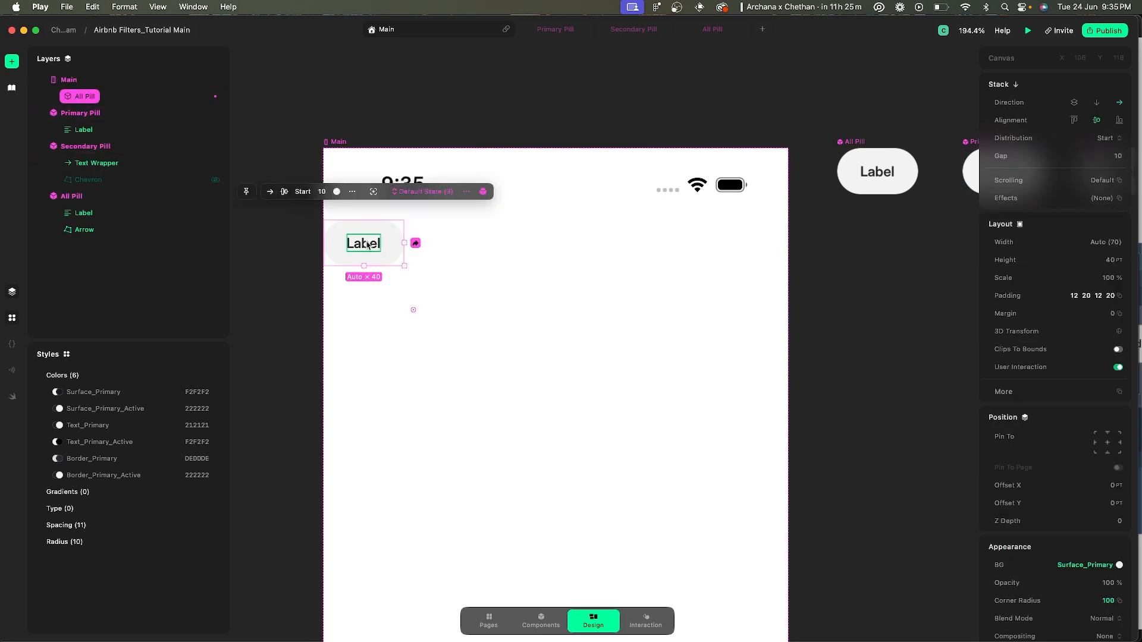
{"action": "type", "text": "All"}
{"action": "left_click", "coordinate": [469, 248]}
- Set the component state of the All pill on the Main page to Active
{"action": "left_click", "coordinate": [372, 242]}
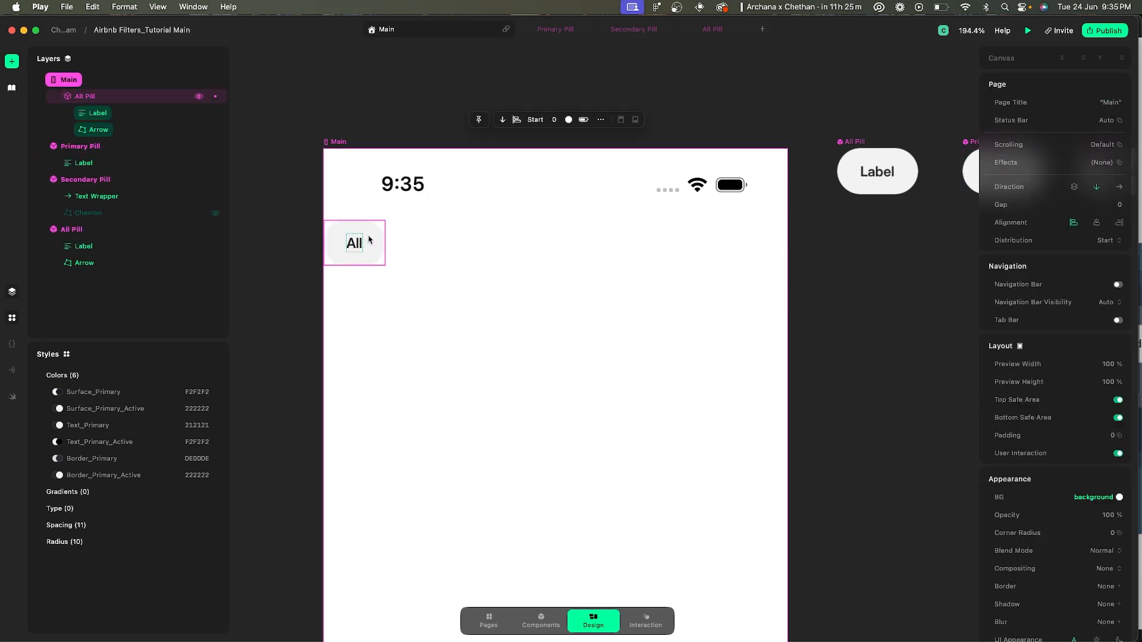
{"action": "left_click", "coordinate": [411, 190]}
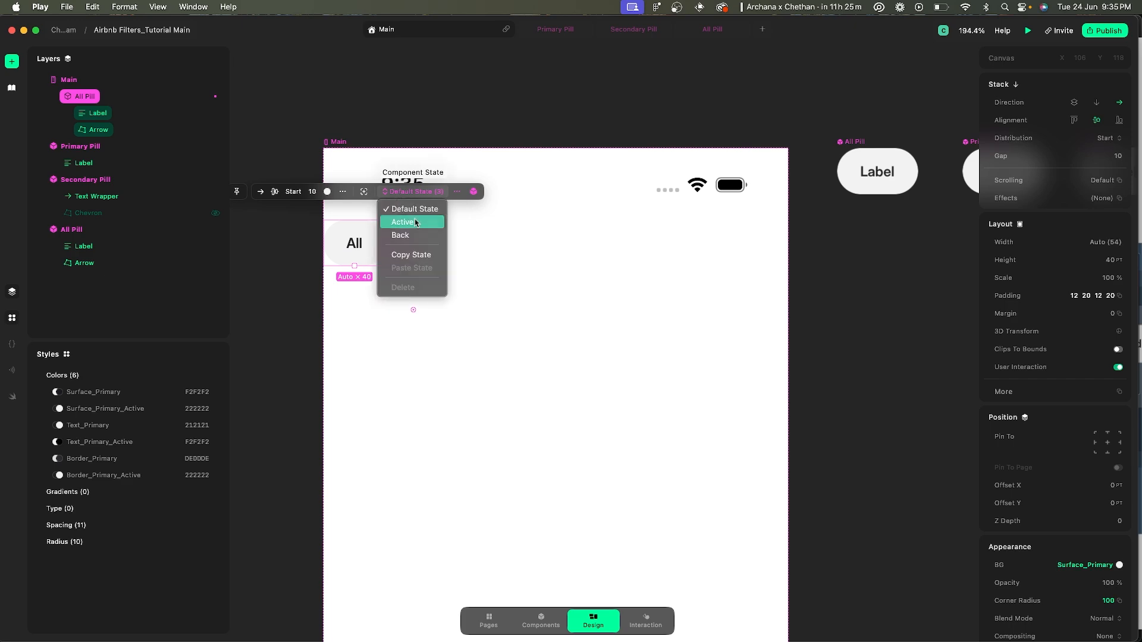
{"action": "left_click", "coordinate": [415, 228]}
{"action": "left_click", "coordinate": [472, 246]}
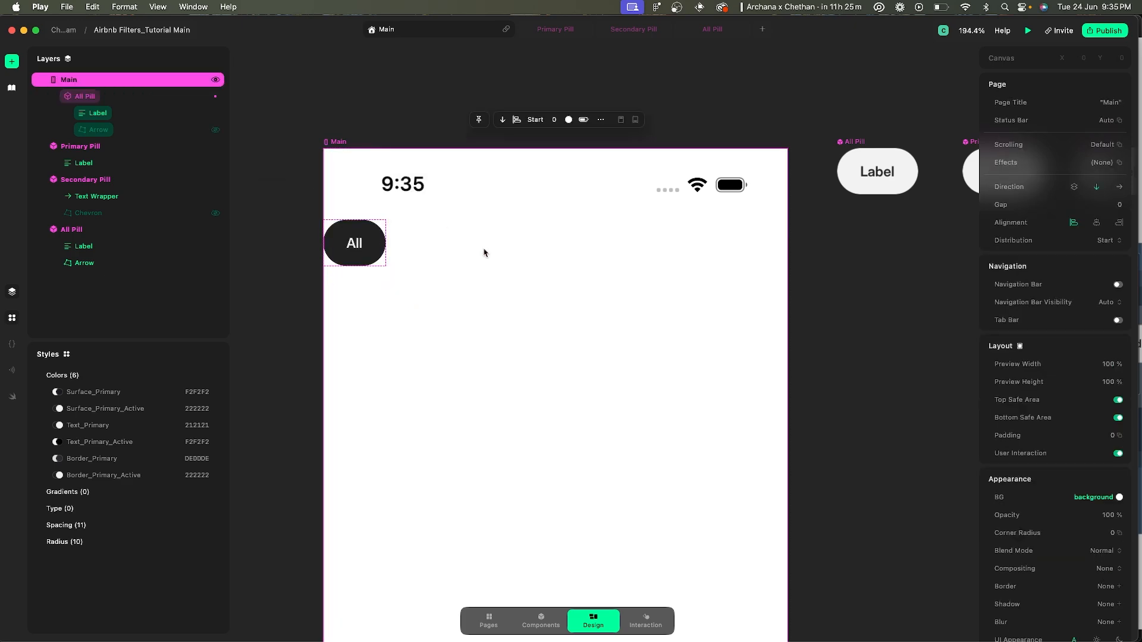
- Place a Primary Pill instance below the All pill on the Main page and change its label to "Homes"
{"action": "key", "text": "super+Tab"}
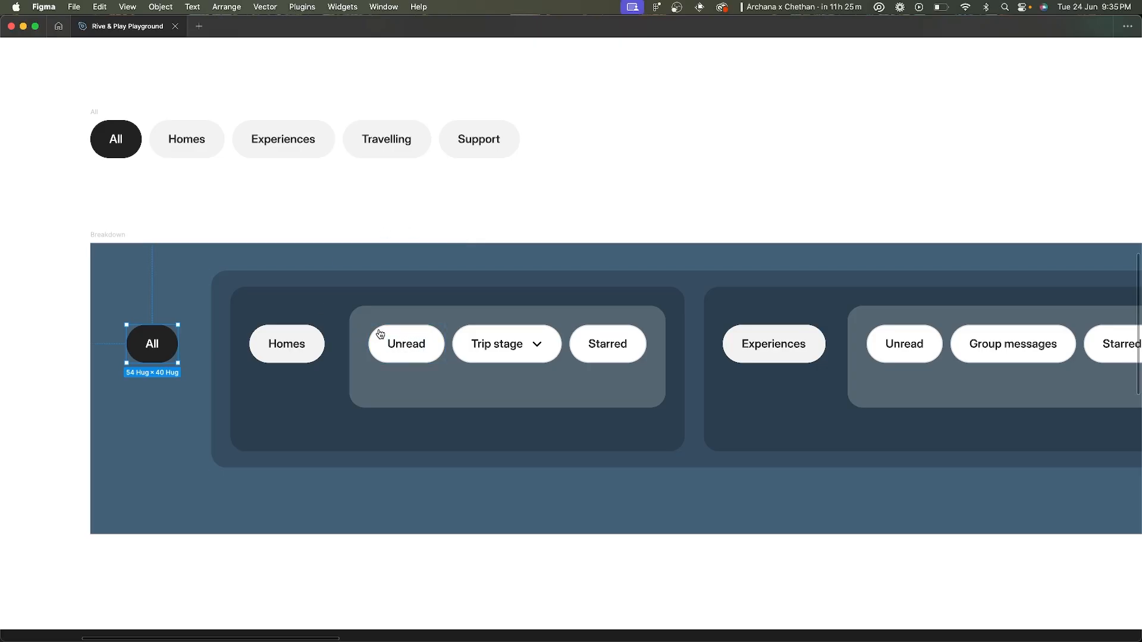
{"action": "key", "text": "super+Tab"}
{"action": "scroll", "coordinate": [461, 232], "scroll_direction": "right", "scroll_amount": 1}
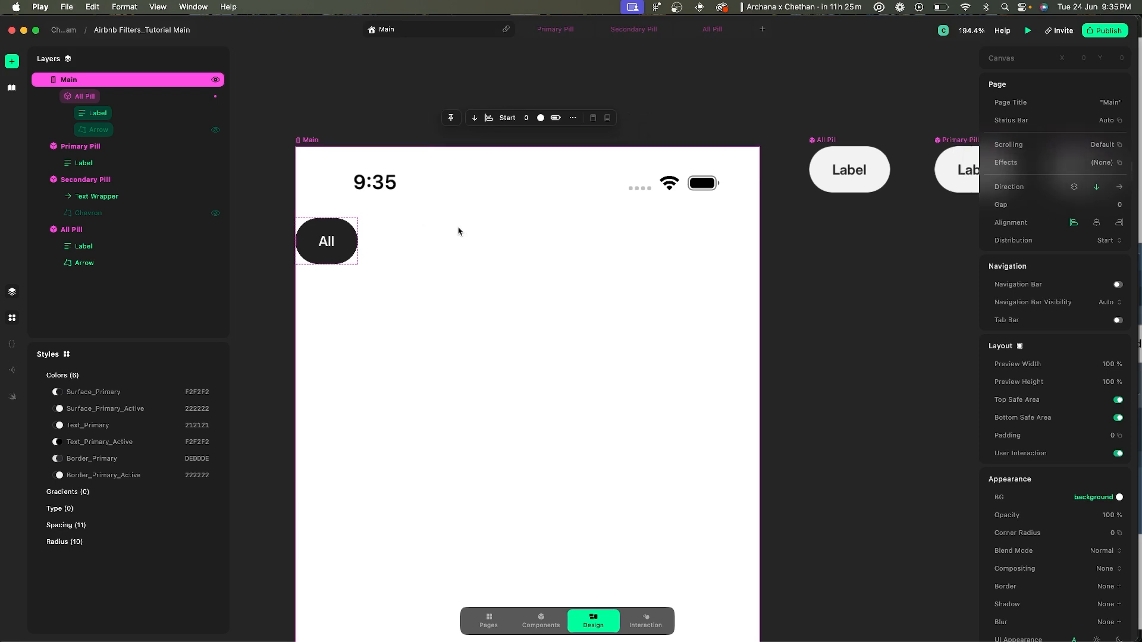
{"action": "scroll", "coordinate": [841, 155], "scroll_direction": "right", "scroll_amount": 1}
{"action": "left_click_drag", "start_coordinate": [928, 164], "coordinate": [449, 335]}
{"action": "double_click", "coordinate": [294, 284]}
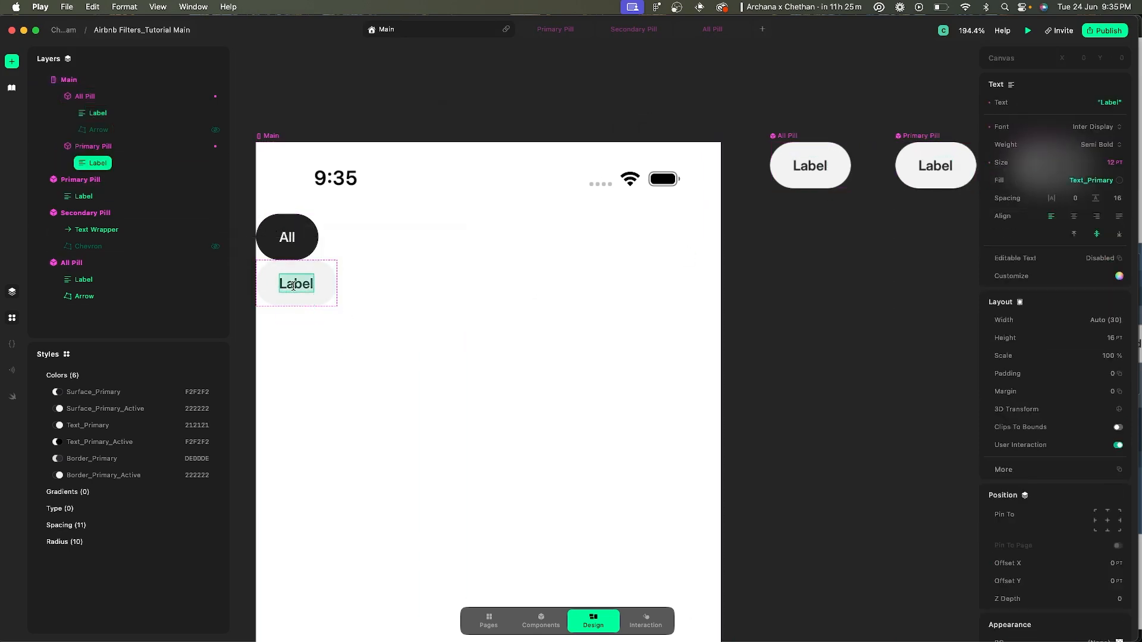
{"action": "type", "text": "Homes"}
{"action": "left_click", "coordinate": [415, 318]}
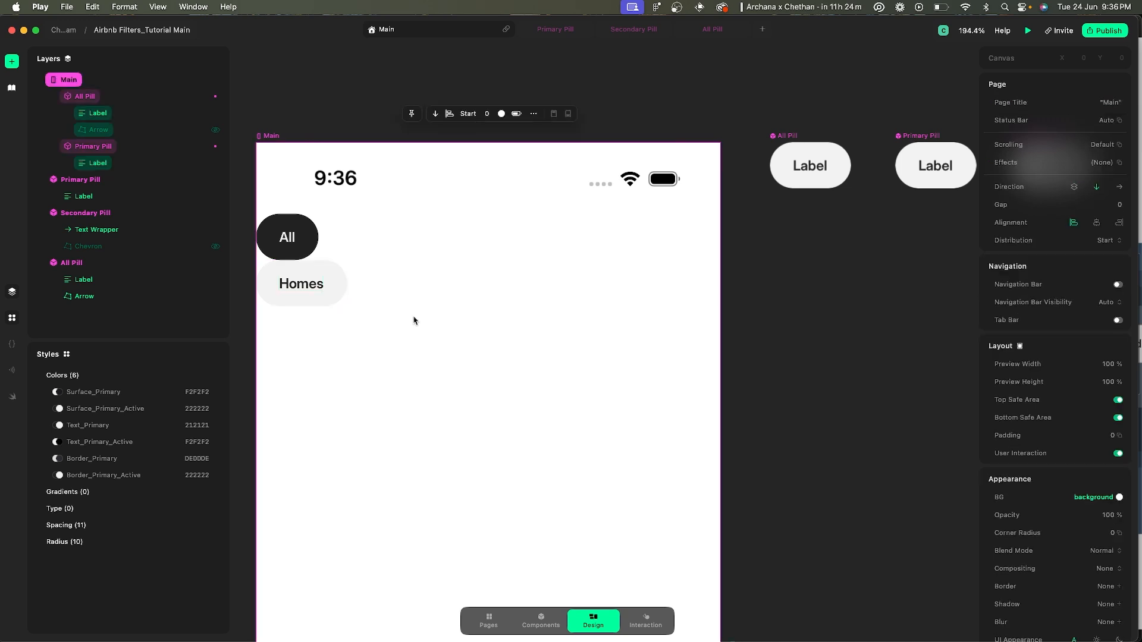
- Place a Secondary Pill instance below the Homes pill on the Main page and change its label to "Unread"
{"action": "scroll", "coordinate": [810, 166], "scroll_direction": "down", "scroll_amount": 5}
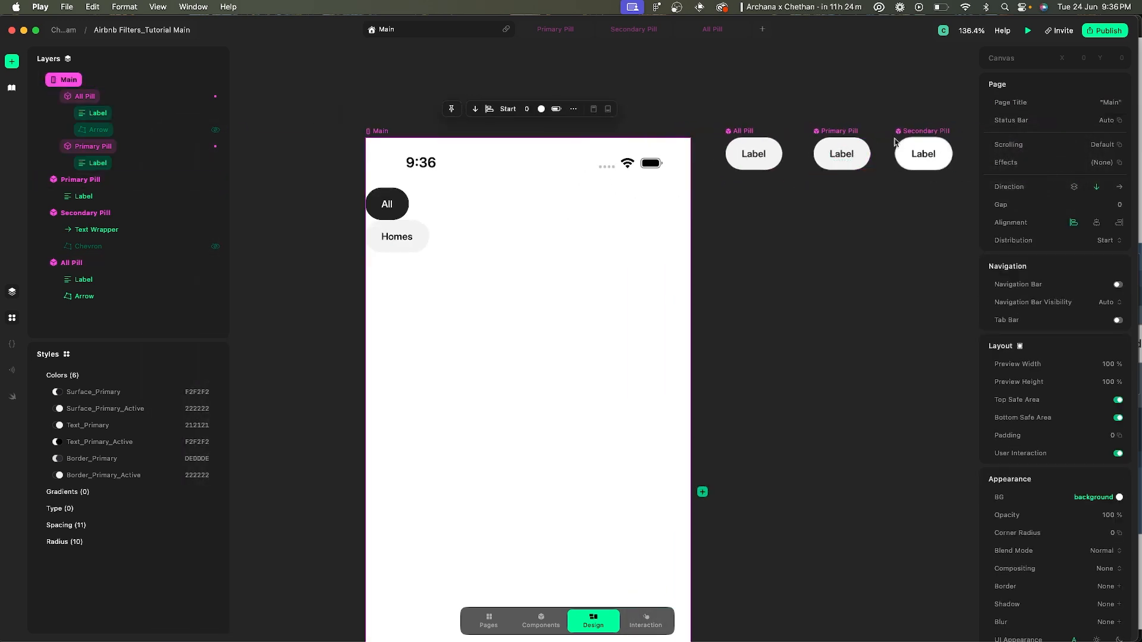
{"action": "left_click", "coordinate": [915, 134]}
{"action": "left_click_drag", "start_coordinate": [914, 134], "coordinate": [482, 321]}
{"action": "key", "text": "super+Tab"}
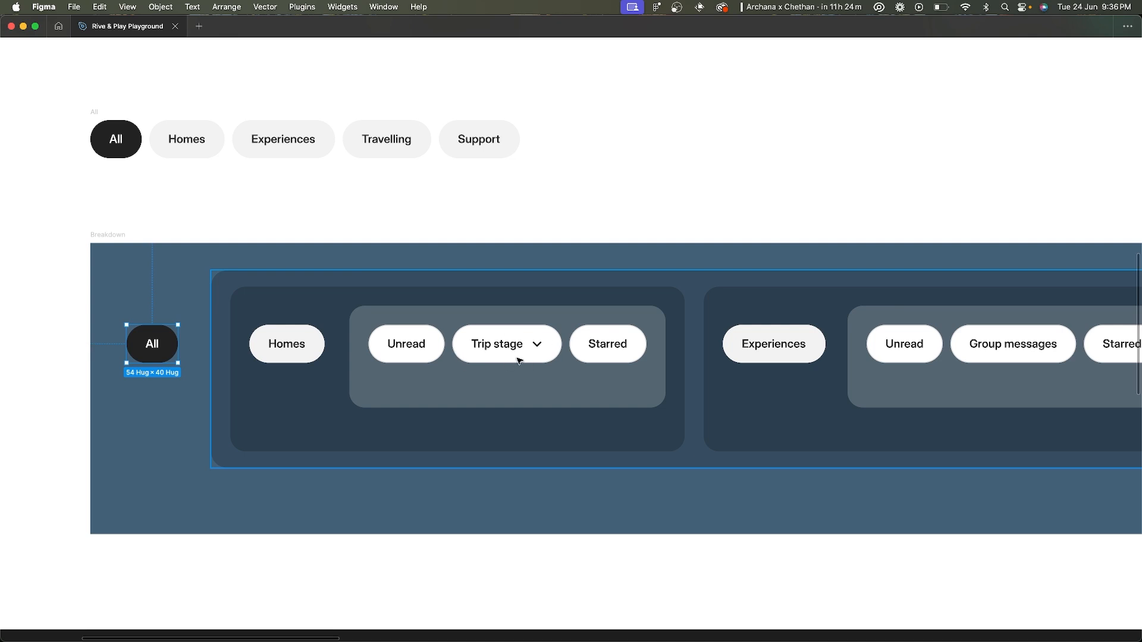
{"action": "key", "text": "super+Tab"}
{"action": "double_click", "coordinate": [411, 268]}
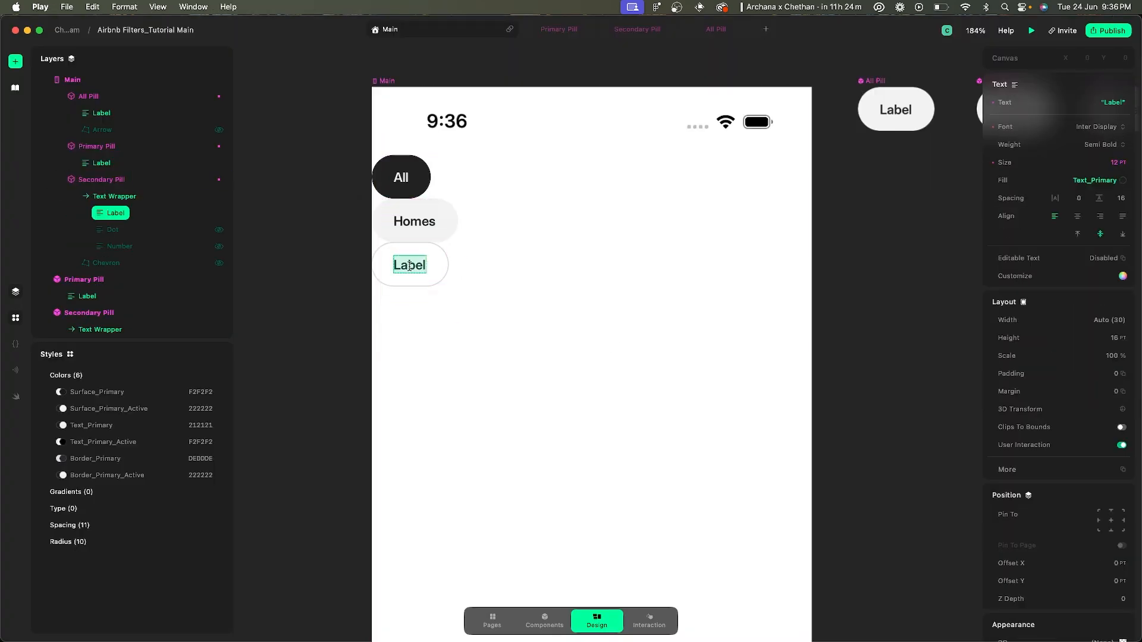
{"action": "type", "text": "Unread"}
{"action": "left_click", "coordinate": [493, 299]}
- Duplicate the Unread pill twice on the Main page
{"action": "left_click", "coordinate": [433, 234]}
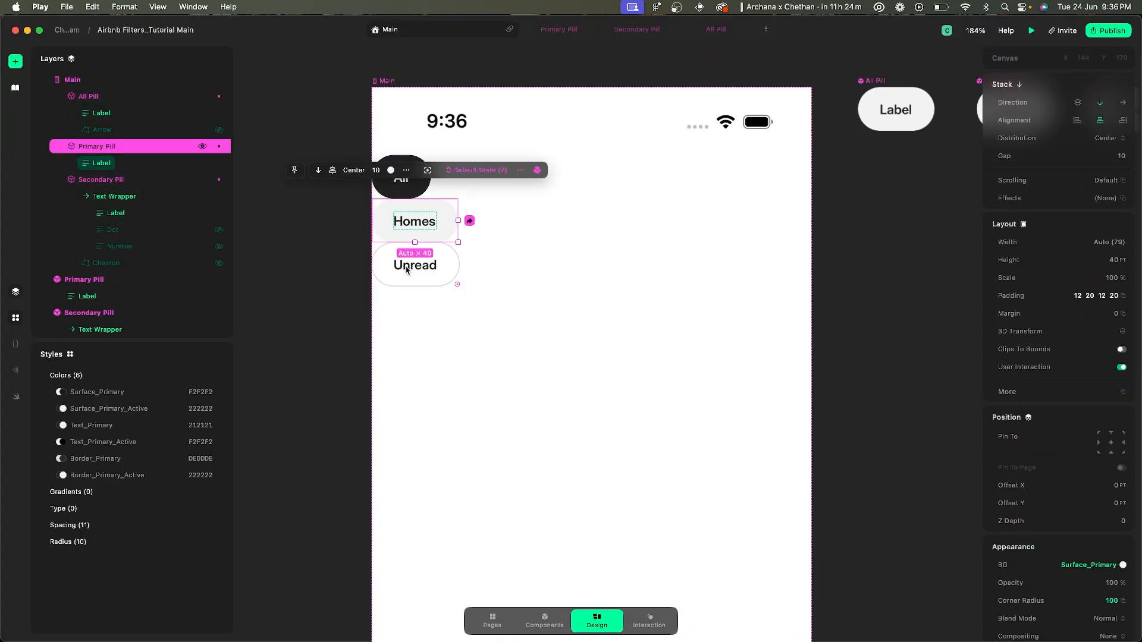
{"action": "left_click", "coordinate": [406, 267]}
{"action": "key", "text": "super+d"}
{"action": "key", "text": "super+d"}
- Relabel the two Unread copies "Trip stage" and "Starred", in that order
{"action": "double_click", "coordinate": [416, 314]}
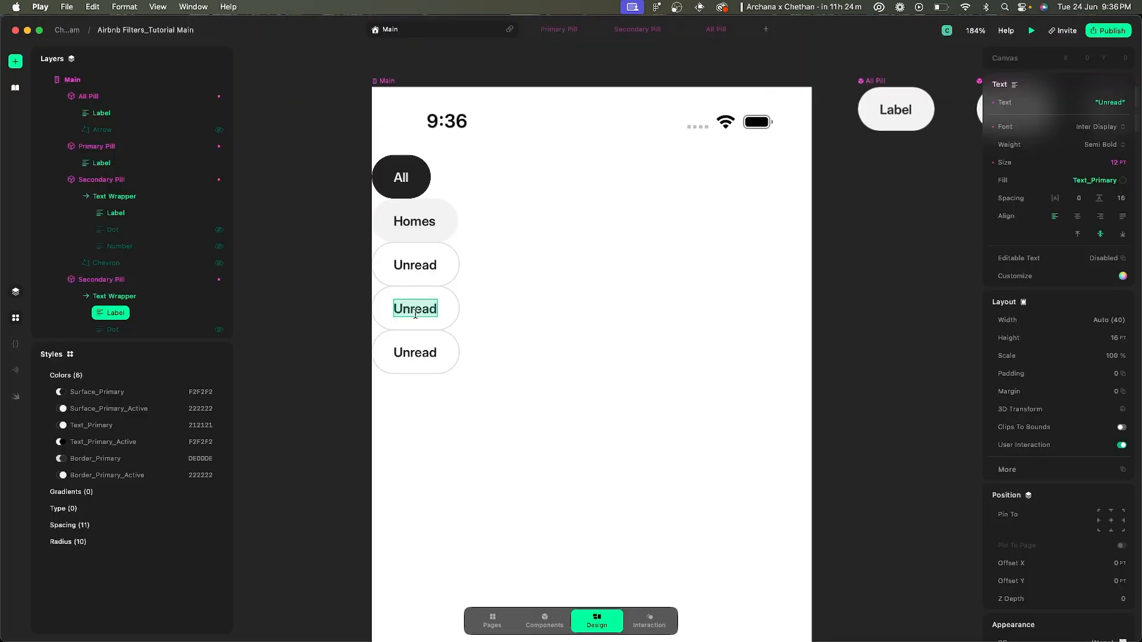
{"action": "type", "text": "Trip stage"}
{"action": "left_click", "coordinate": [416, 354]}
{"action": "double_click", "coordinate": [413, 352]}
{"action": "type", "text": "St"}
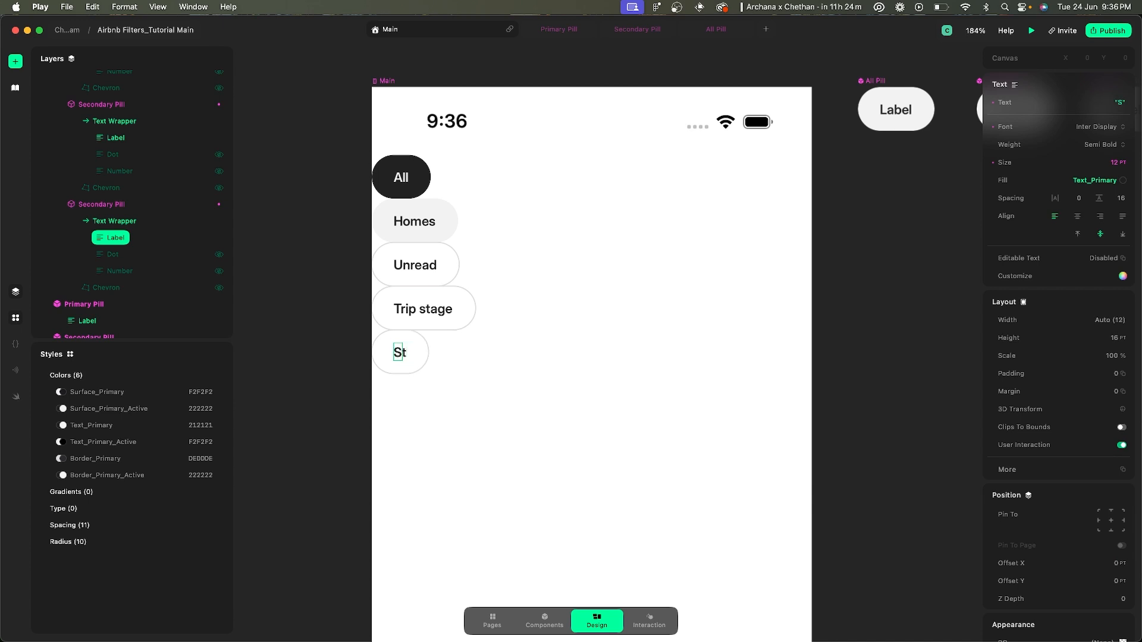
{"action": "type", "text": "arred"}
{"action": "left_click", "coordinate": [562, 423]}
- Set the component state of the Trip stage pill to Dropdown_Default
{"action": "left_click", "coordinate": [454, 308]}
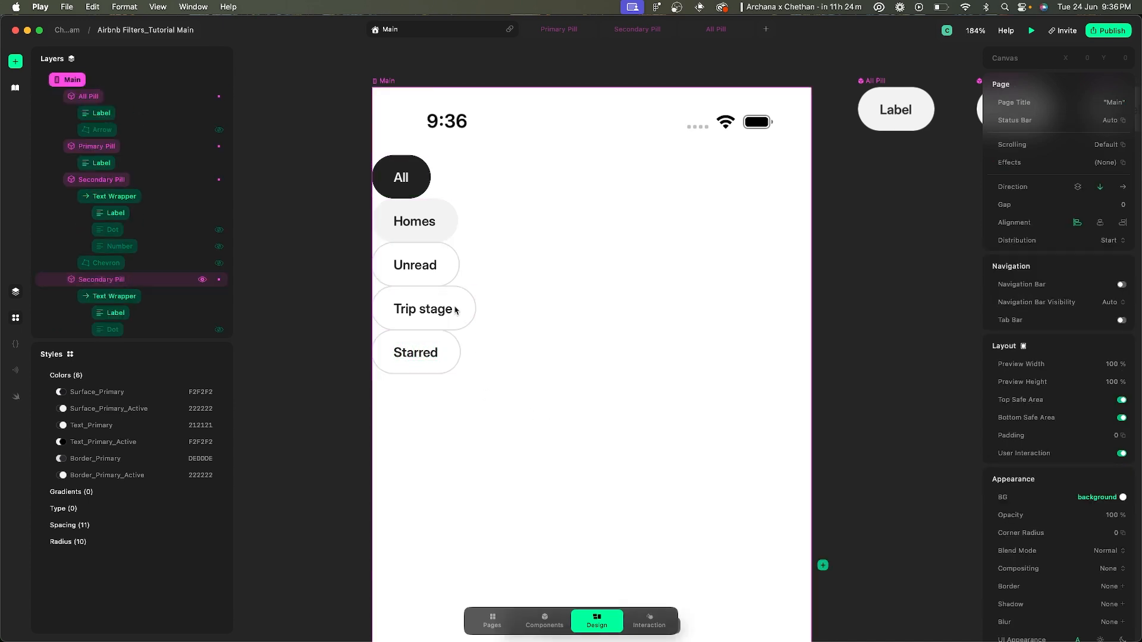
{"action": "left_click", "coordinate": [481, 258]}
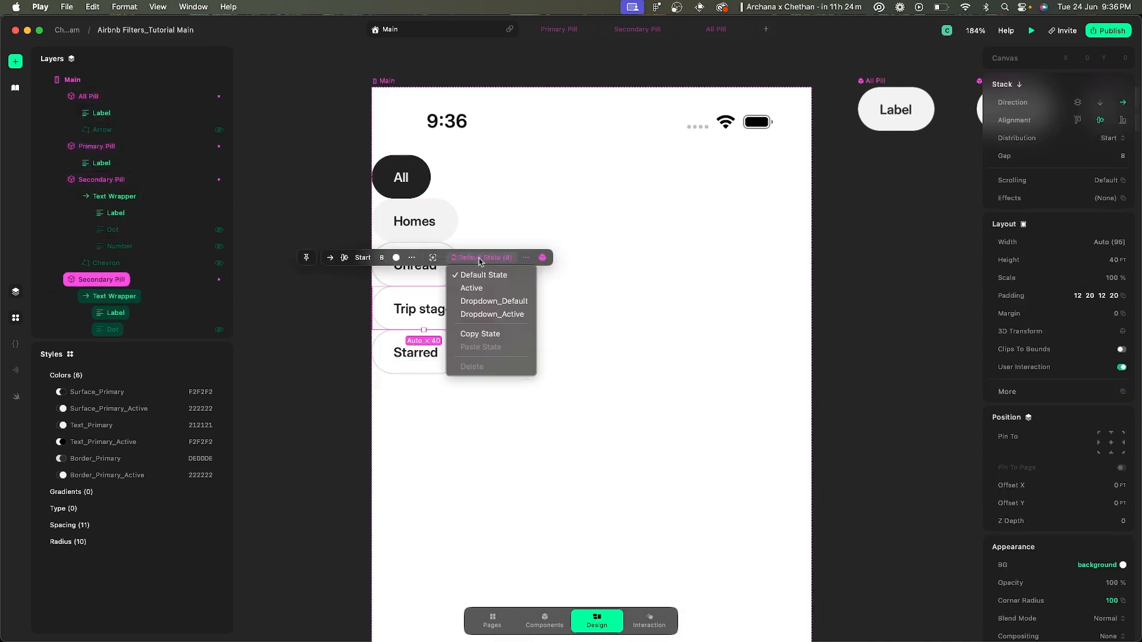
{"action": "left_click", "coordinate": [491, 308]}
{"action": "left_click", "coordinate": [534, 357]}
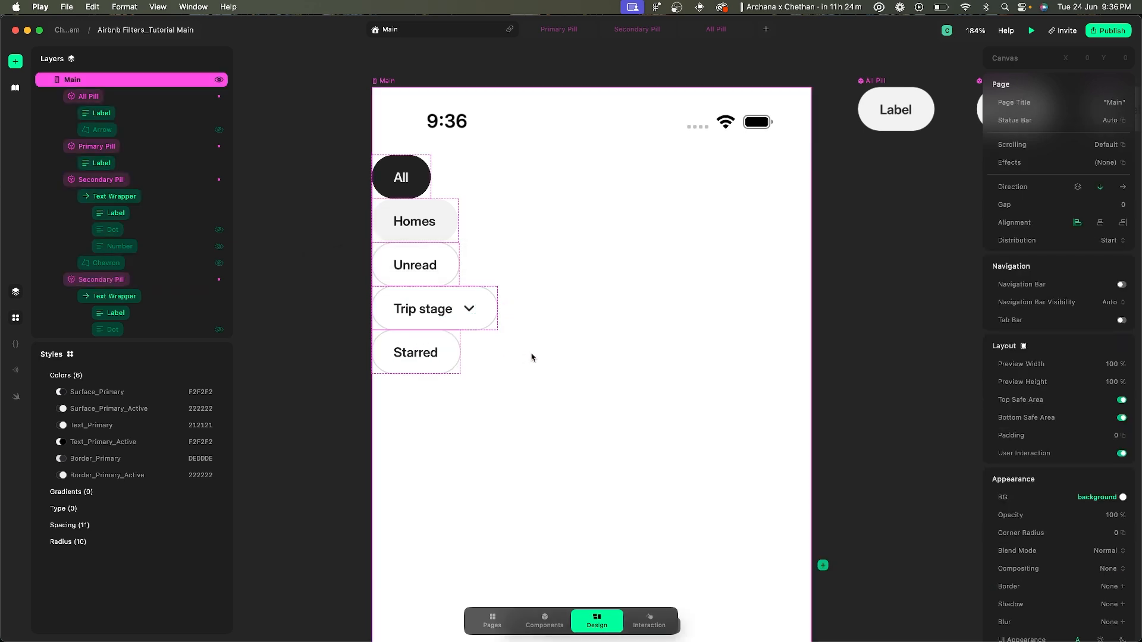
- Group the Unread, Trip stage and Starred pills into one stack, following the Figma breakdown
{"action": "key", "text": "super+Tab"}
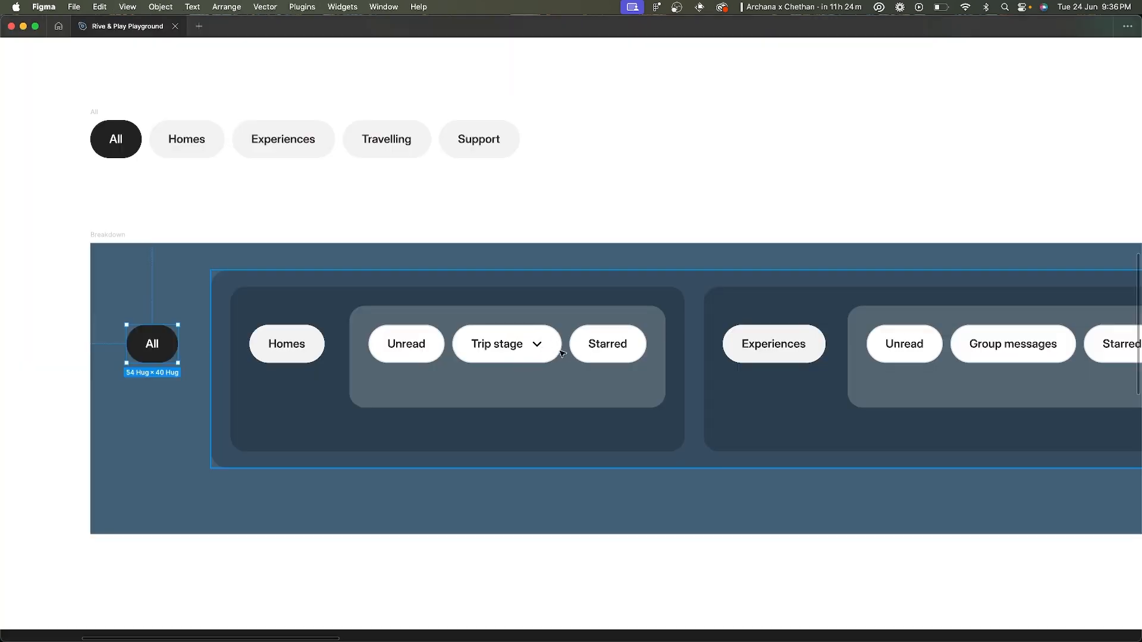
{"action": "key", "text": "super+Tab"}
{"action": "left_click", "coordinate": [409, 226]}
{"action": "left_click", "coordinate": [417, 275]}
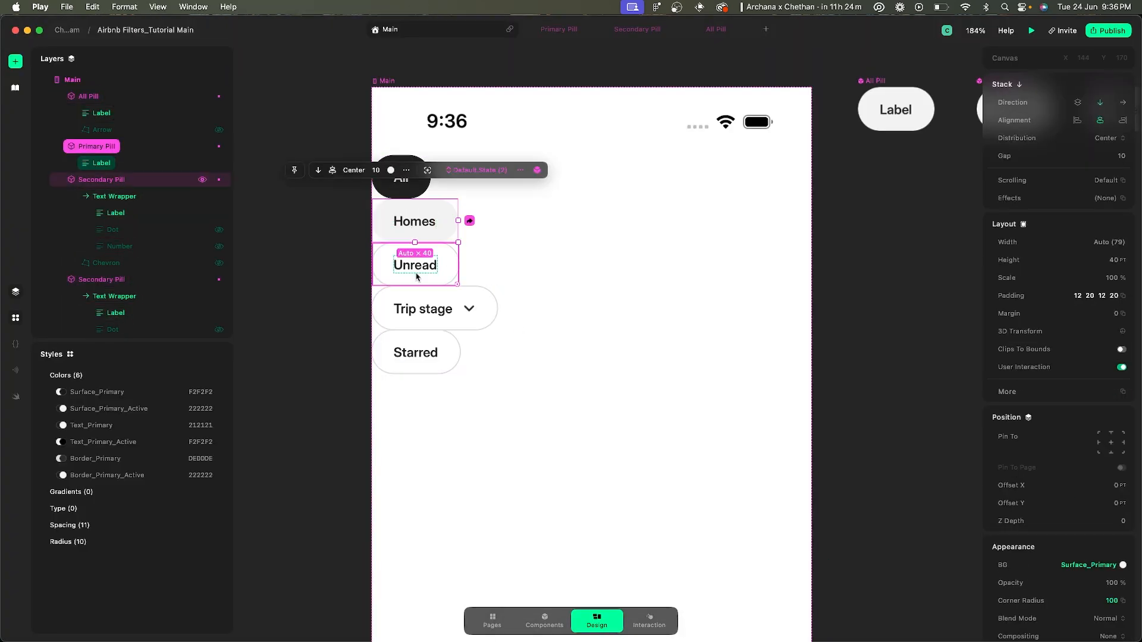
{"action": "left_click", "coordinate": [434, 315], "text": "shift"}
{"action": "left_click", "coordinate": [424, 354], "text": "shift"}
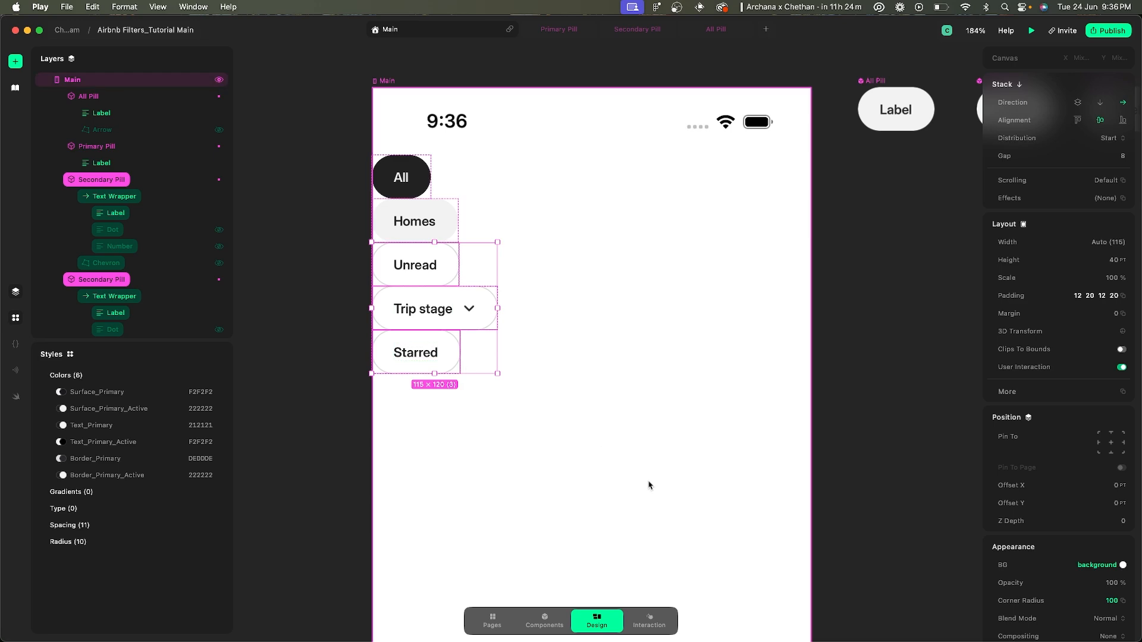
{"action": "key", "text": "super+g"}
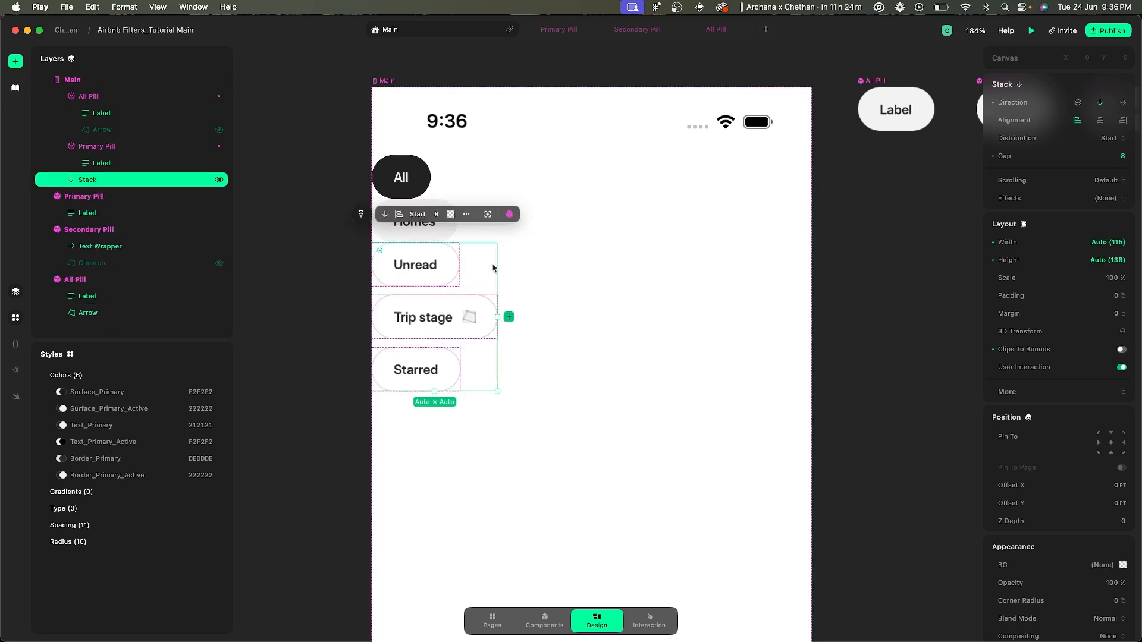
- Switch to Figma and examine the layout of the Homes pill row in the Components frame
{"action": "key", "text": "super+Tab"}
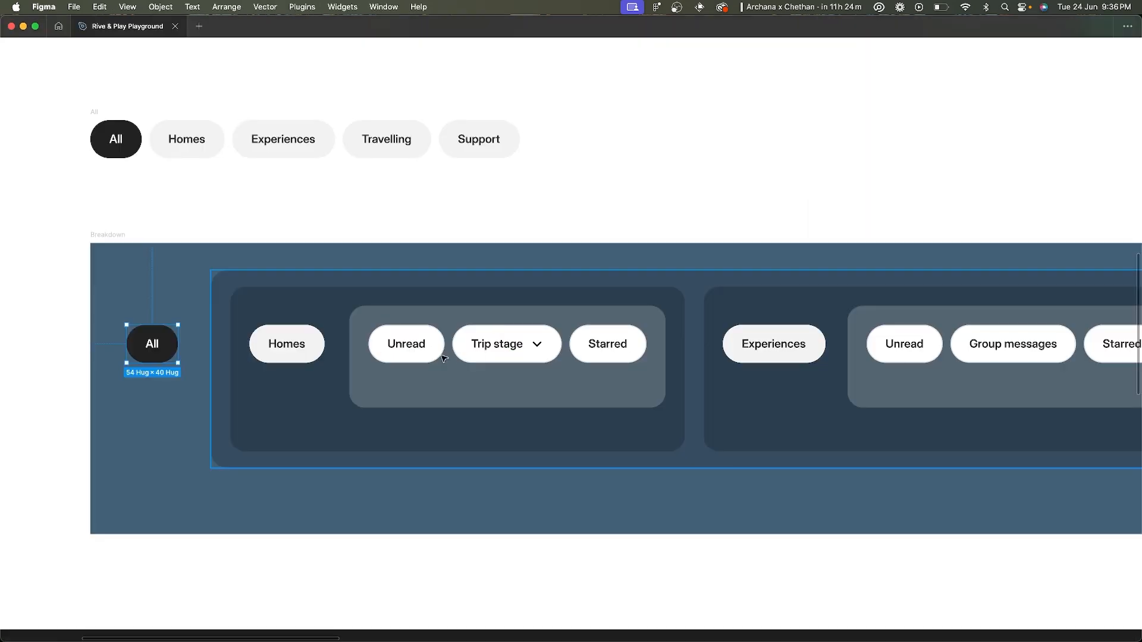
{"action": "scroll", "coordinate": [305, 202], "scroll_direction": "down", "scroll_amount": 5}
{"action": "scroll", "coordinate": [306, 202], "scroll_direction": "left", "scroll_amount": 5}
{"action": "scroll", "coordinate": [306, 202], "scroll_direction": "up", "scroll_amount": 7}
{"action": "scroll", "coordinate": [306, 202], "scroll_direction": "right", "scroll_amount": 2}
{"action": "scroll", "coordinate": [632, 433], "scroll_direction": "up", "scroll_amount": 4}
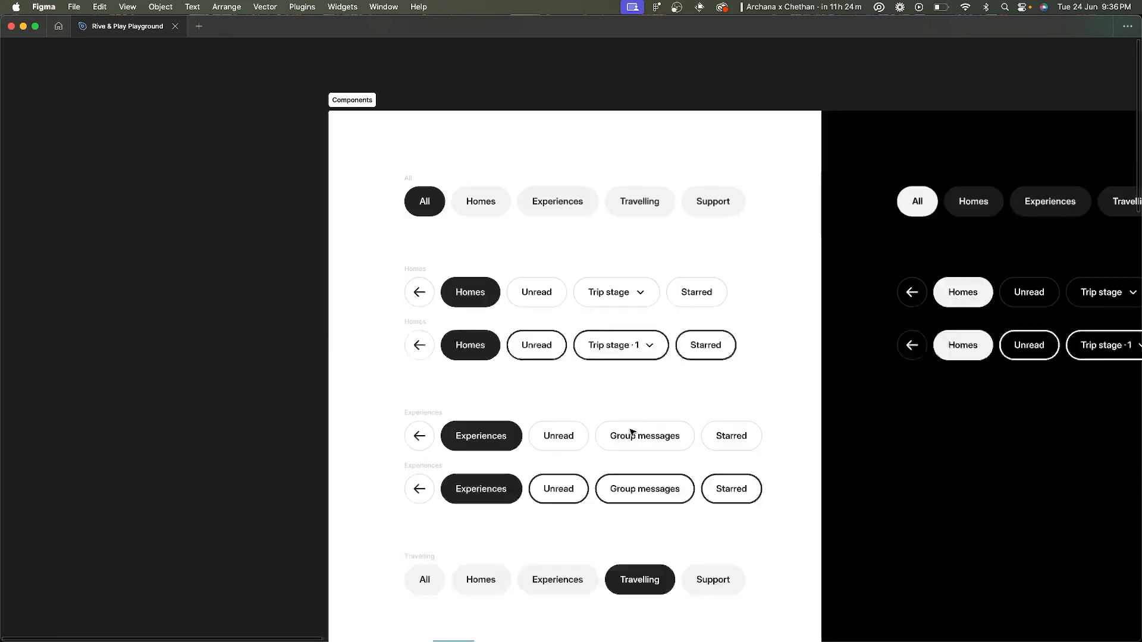
{"action": "scroll", "coordinate": [632, 434], "scroll_direction": "up", "scroll_amount": 3}
{"action": "left_click", "coordinate": [403, 200]}
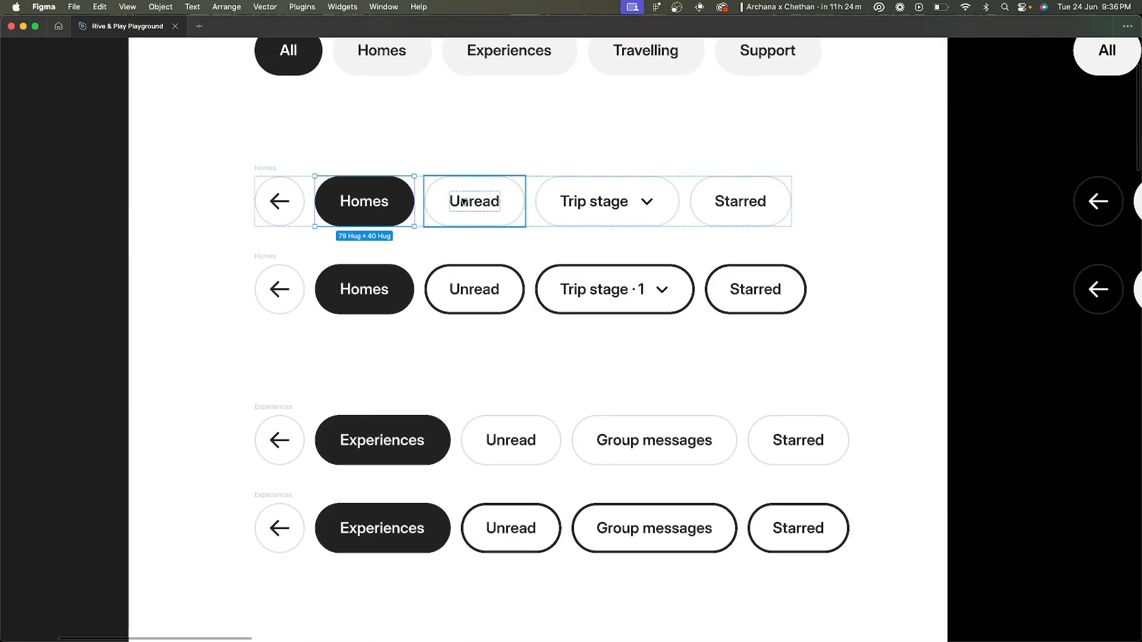
- Back in Play, set the new stack's direction to horizontal and rename it "Secondary Stack"
{"action": "key", "text": "super+Tab"}
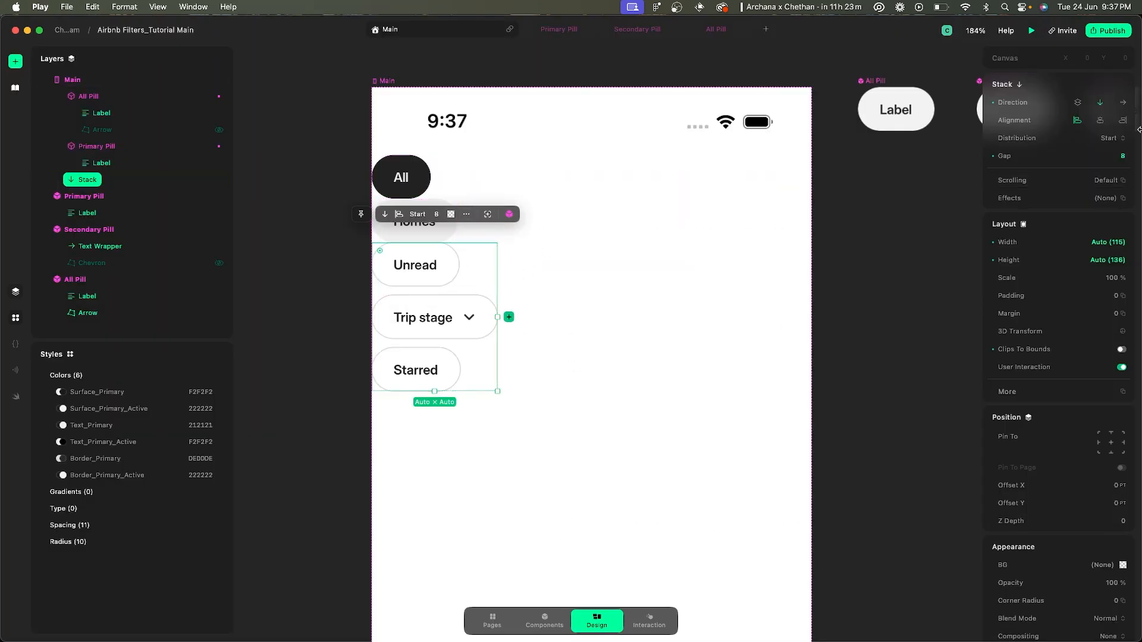
{"action": "left_click", "coordinate": [1123, 103]}
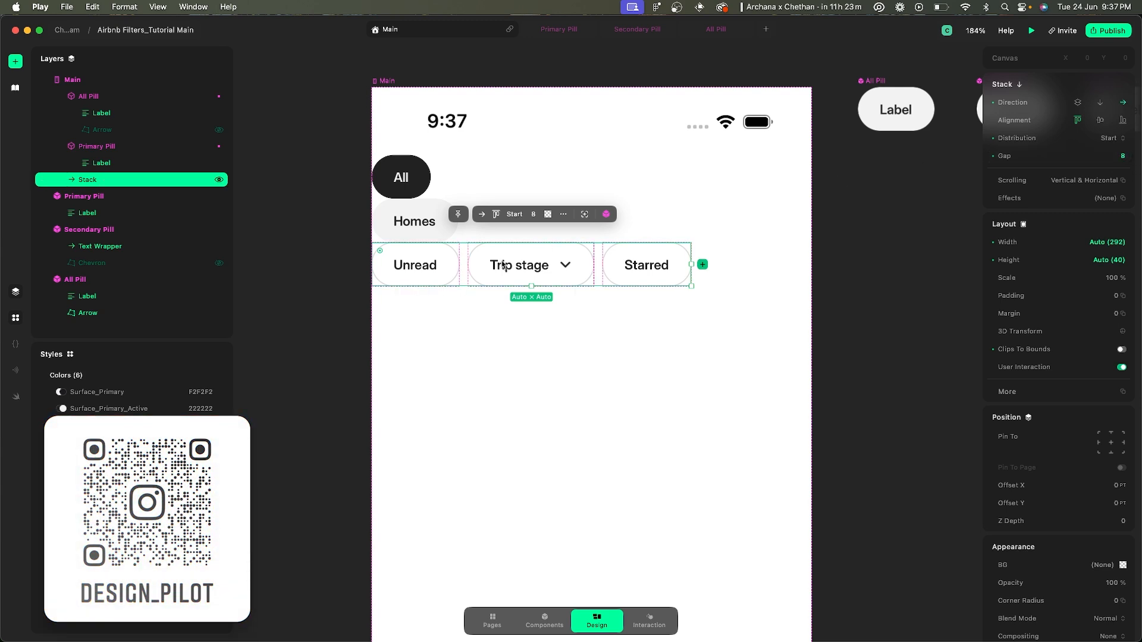
{"action": "double_click", "coordinate": [91, 181]}
{"action": "type", "text": "Secondary Sta"}
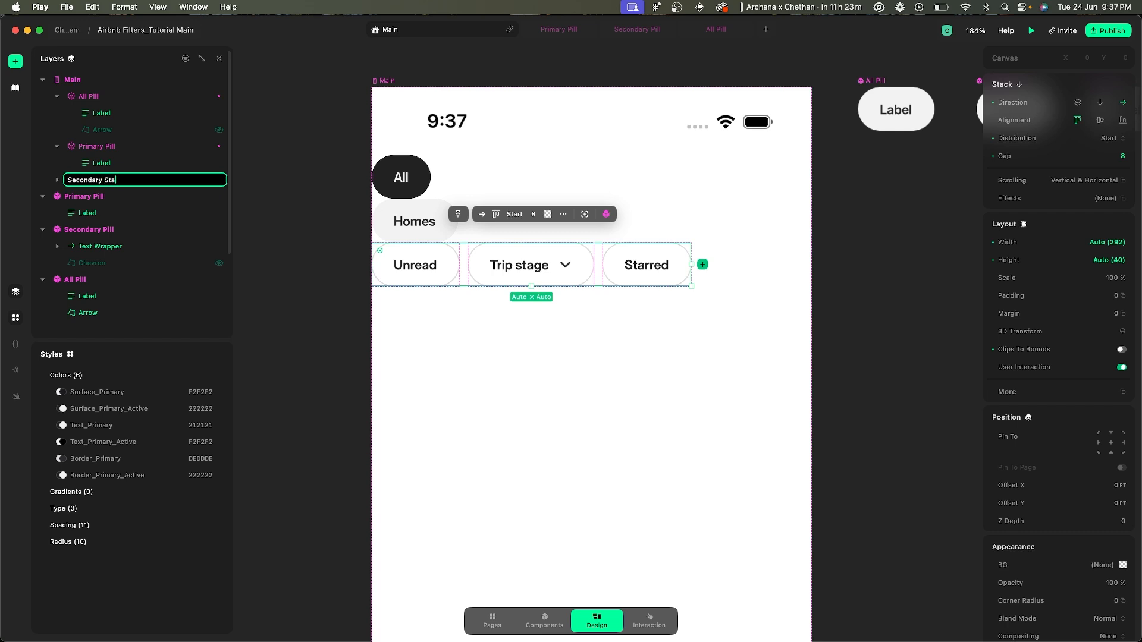
{"action": "type", "text": "ck"}
{"action": "key", "text": "Return"}
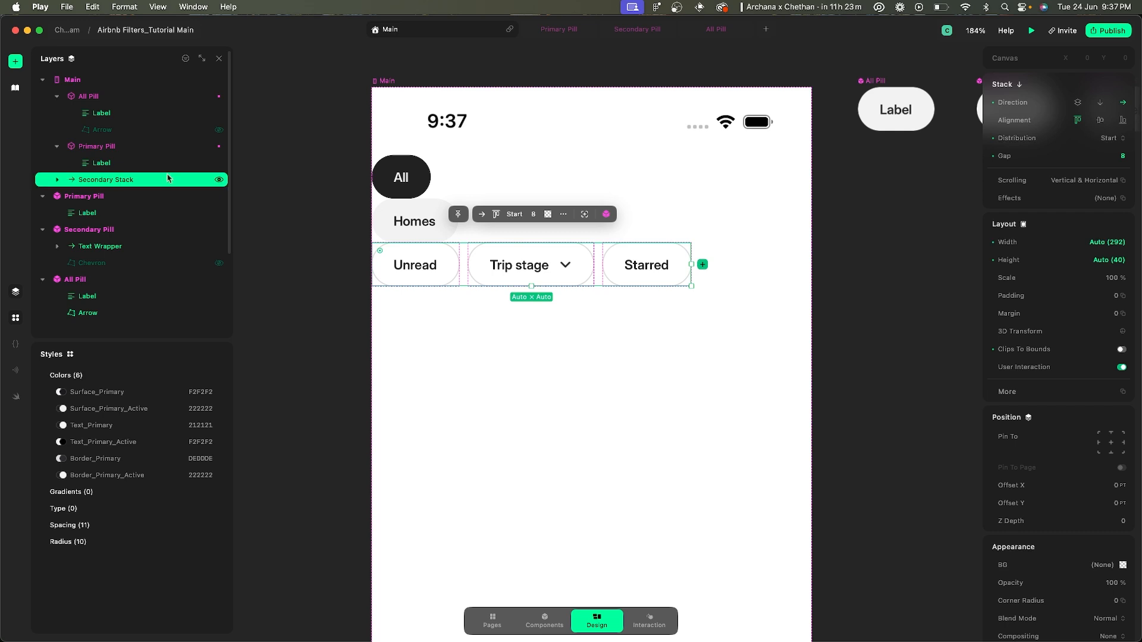
- Group the Homes pill with the Secondary Stack and name the new stack "Primary Stack"
{"action": "left_click", "coordinate": [430, 228], "text": "shift"}
{"action": "key", "text": "super+g"}
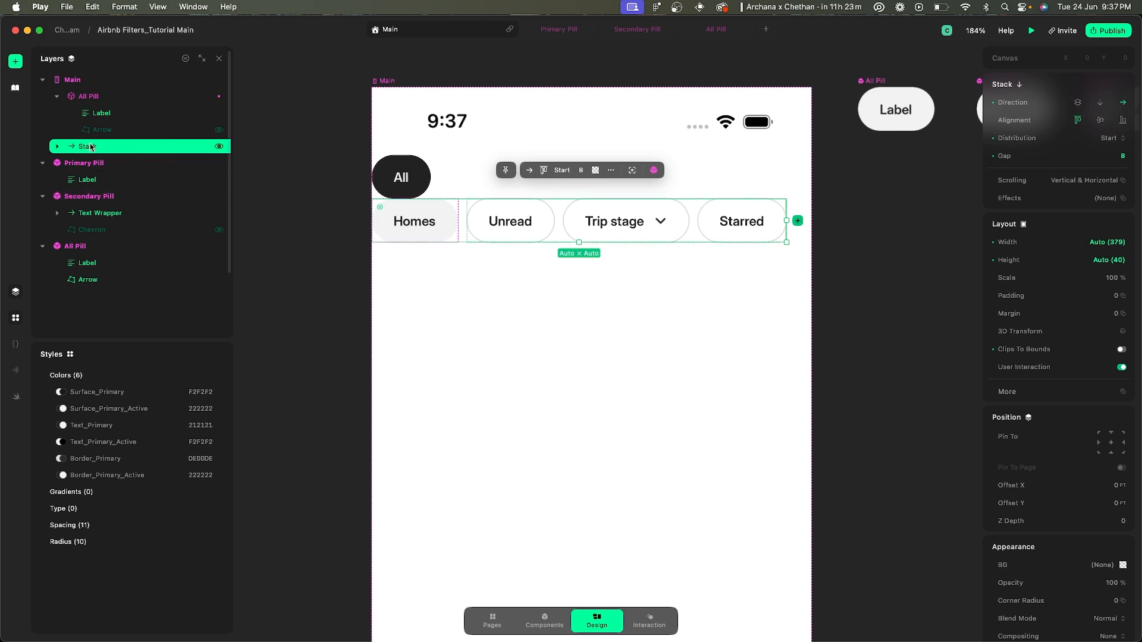
{"action": "double_click", "coordinate": [91, 147]}
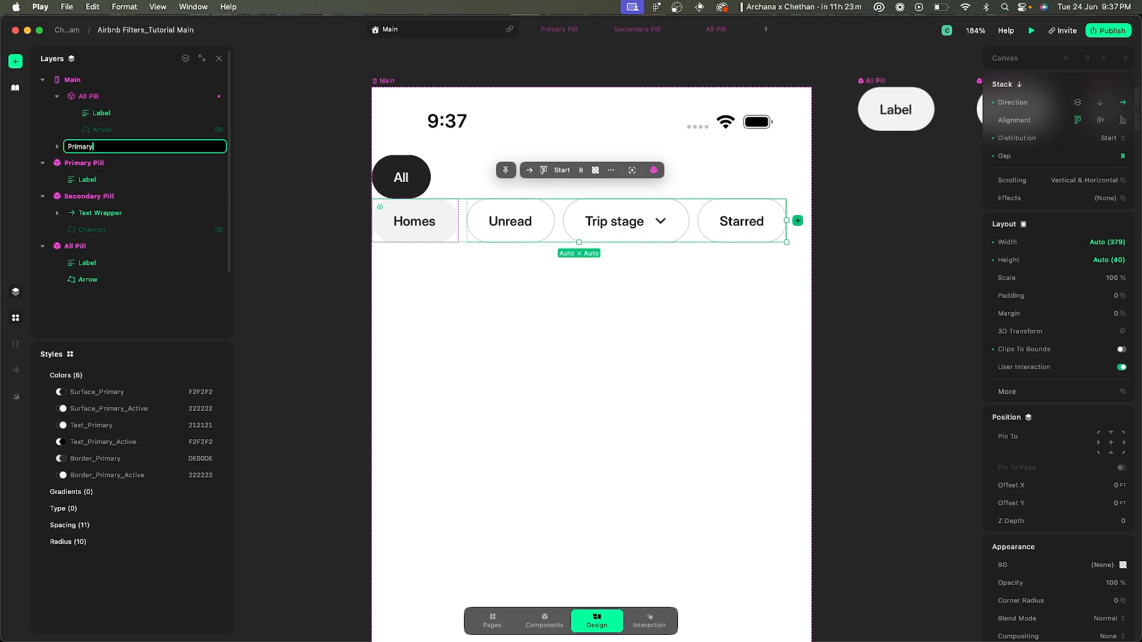
{"action": "key", "text": "Return"}
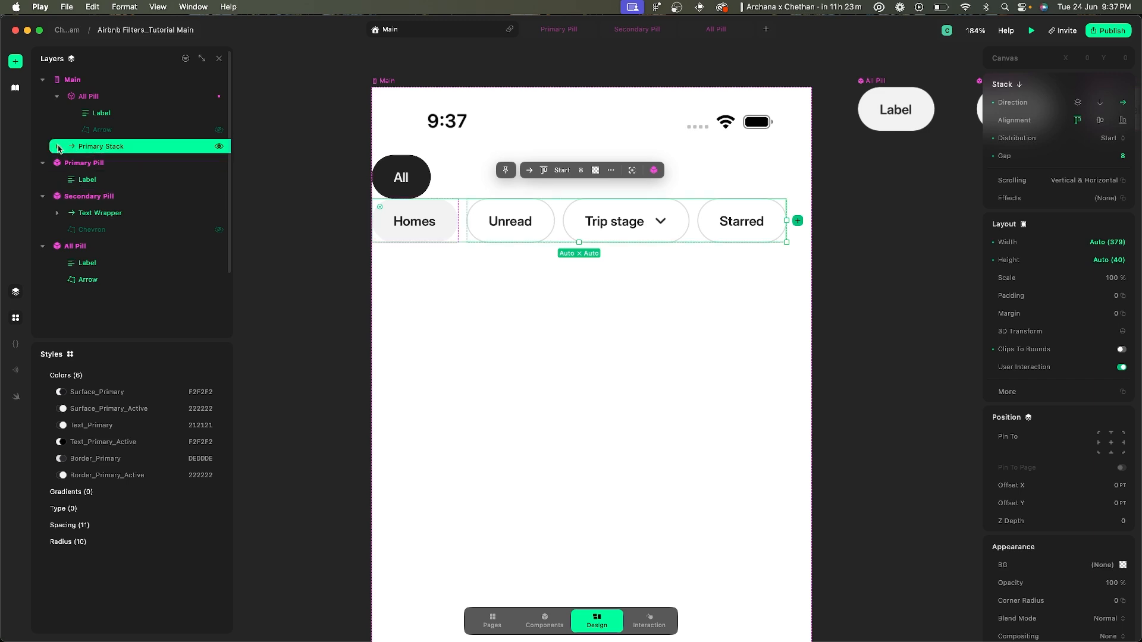
- Review the nesting inside Primary Stack and Secondary Stack, collapsing the three Secondary Pill layers
{"action": "left_click", "coordinate": [59, 147]}
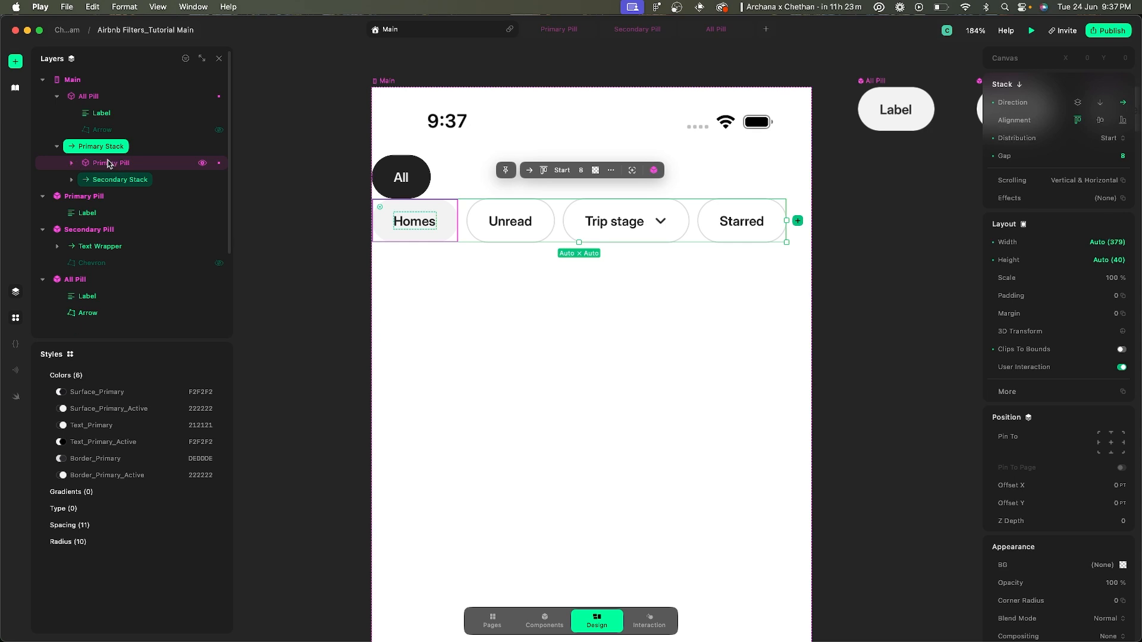
{"action": "left_click", "coordinate": [108, 164]}
{"action": "left_click", "coordinate": [113, 179]}
{"action": "left_click", "coordinate": [72, 179]}
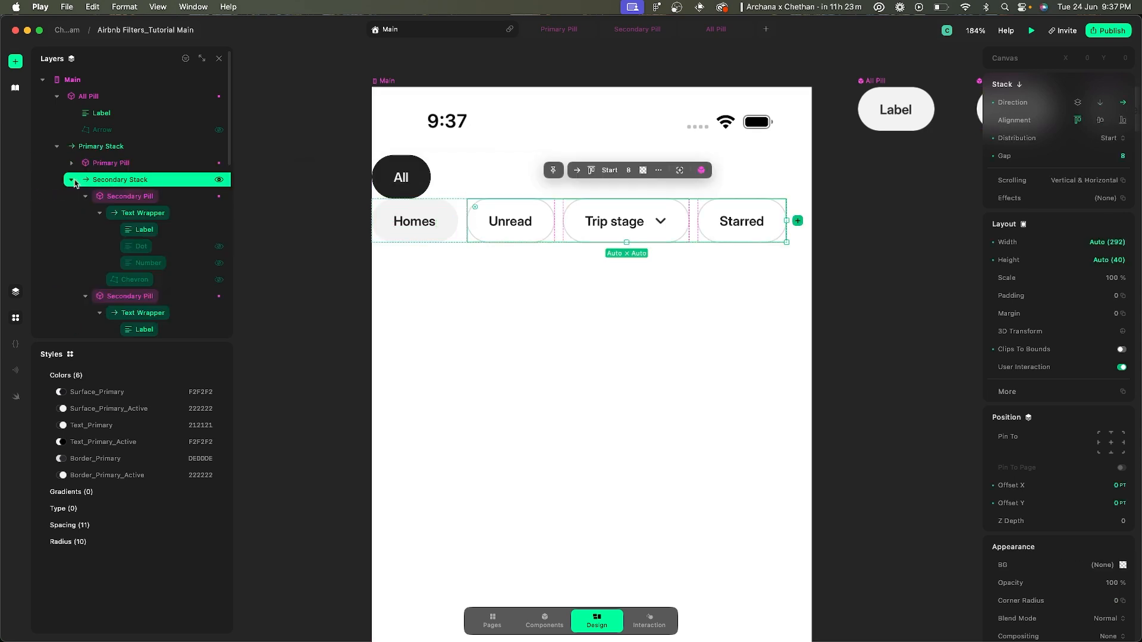
{"action": "left_click", "coordinate": [100, 213]}
{"action": "left_click", "coordinate": [100, 263]}
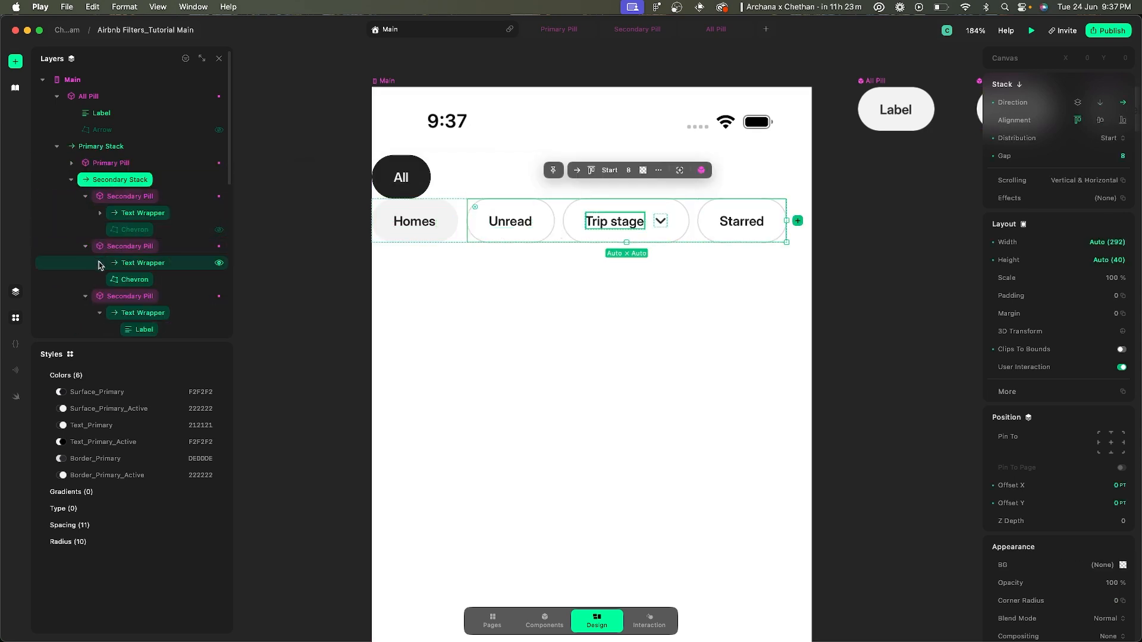
{"action": "left_click", "coordinate": [100, 312]}
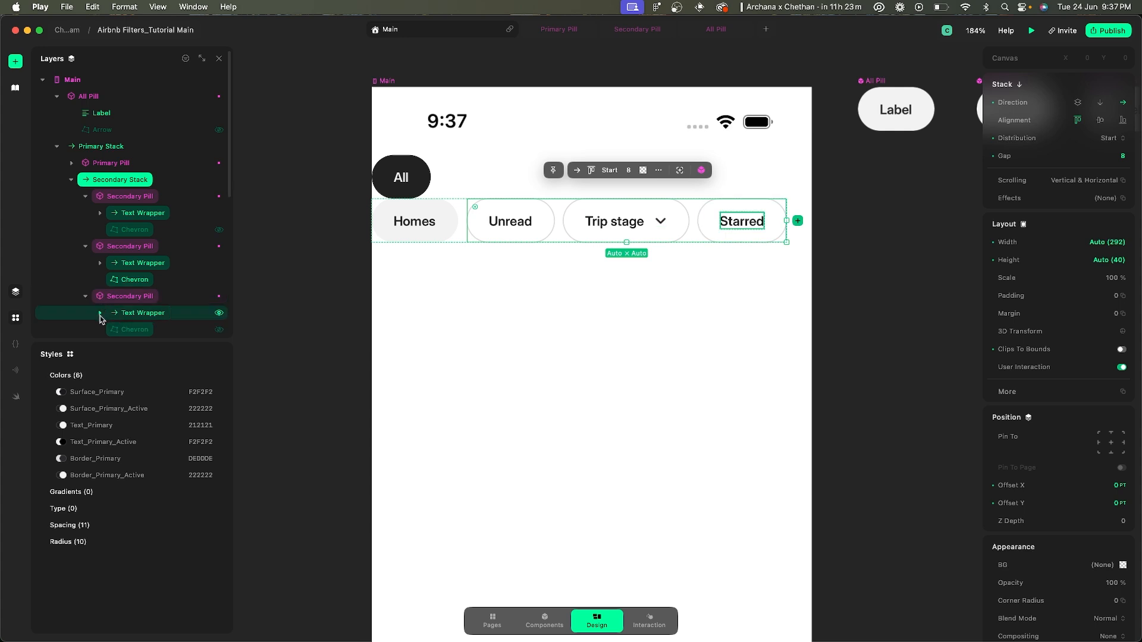
{"action": "left_click", "coordinate": [86, 296]}
{"action": "left_click", "coordinate": [85, 247]}
{"action": "left_click", "coordinate": [86, 196]}
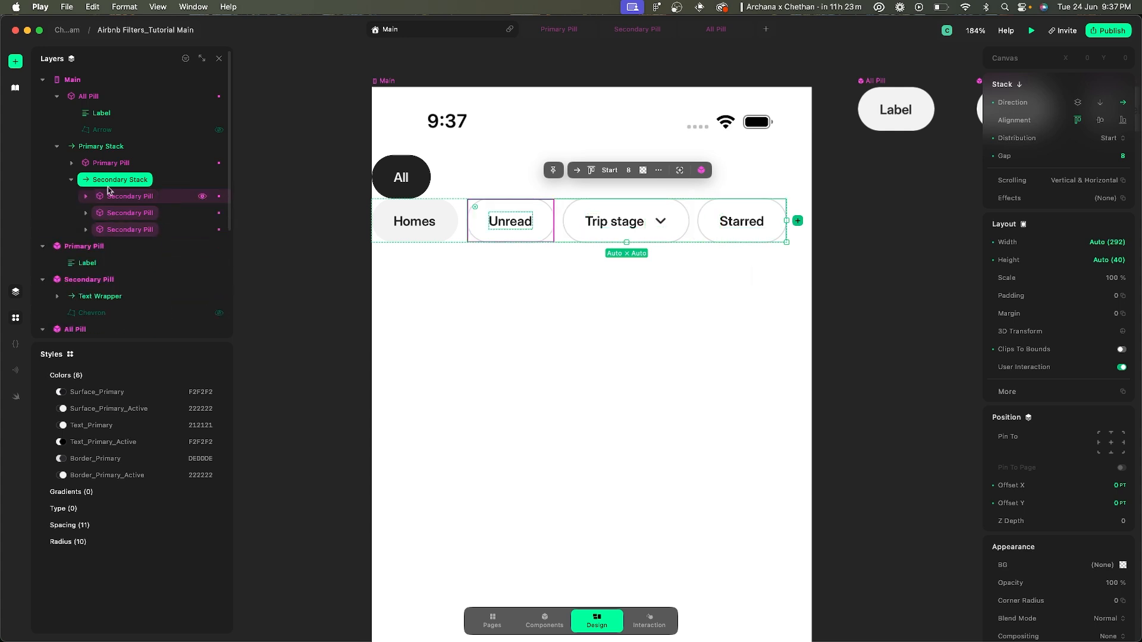
{"action": "left_click", "coordinate": [461, 308]}
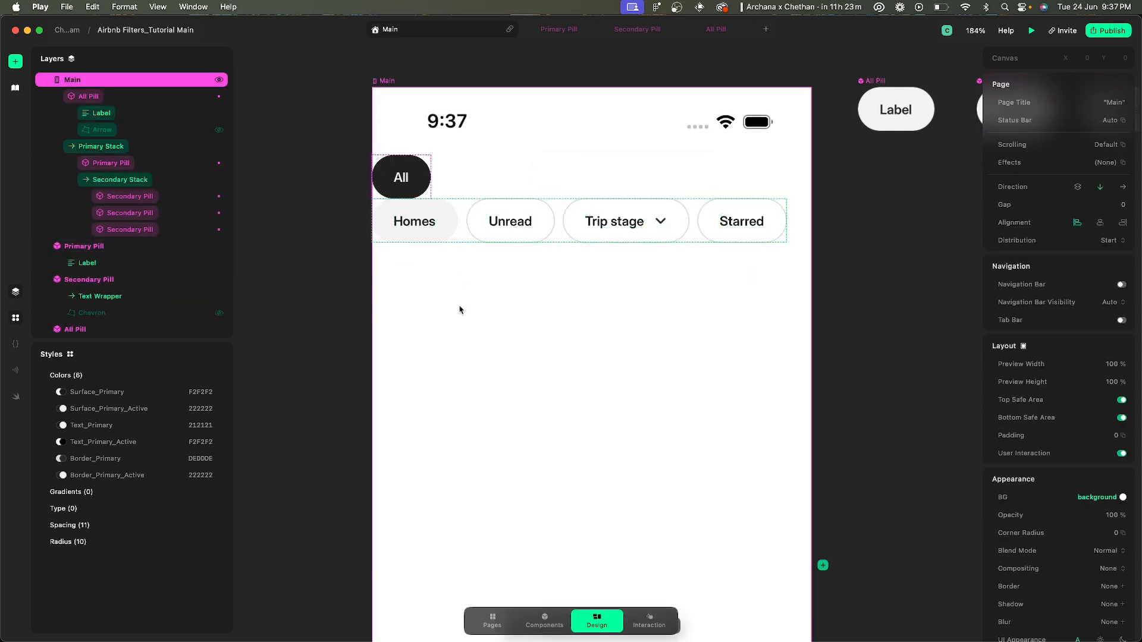
- Duplicate the Primary Stack on the Main page and switch to the pill reference in Figma
{"action": "left_click", "coordinate": [433, 224]}
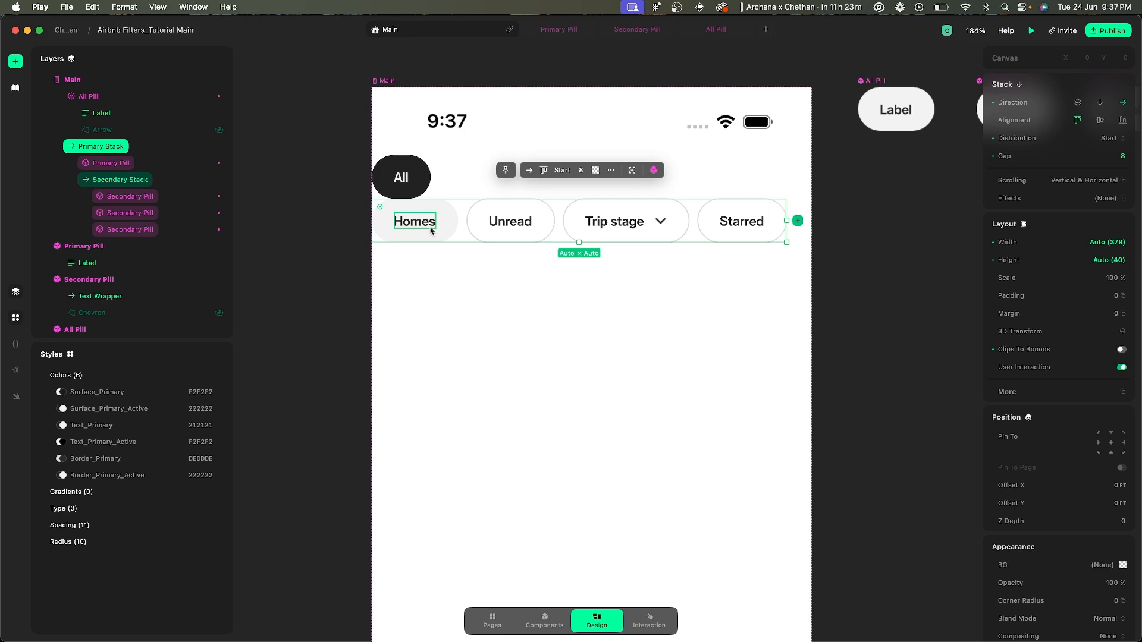
{"action": "key", "text": "super+d"}
{"action": "key", "text": "super+Tab"}
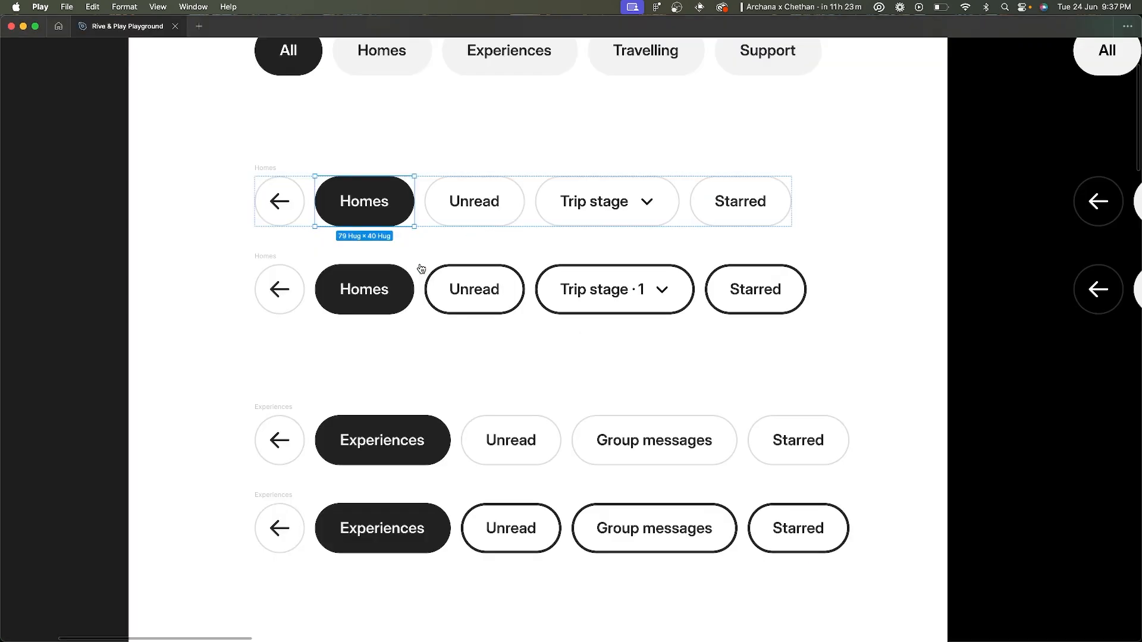
- Back in Play, relabel the duplicated stack's primary pill "Experiences", checking the Experiences row in the Figma reference
{"action": "key", "text": "super+Tab"}
{"action": "double_click", "coordinate": [422, 268]}
{"action": "type", "text": "Experein"}
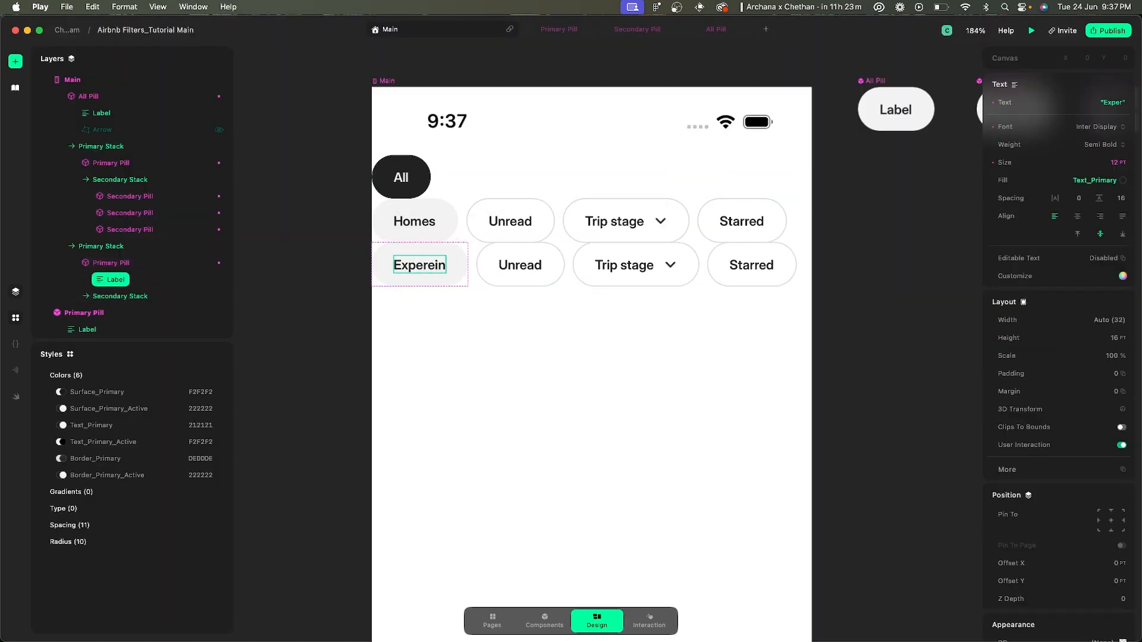
{"action": "key", "text": "BackSpace"}
{"action": "key", "text": "BackSpace"}
{"action": "key", "text": "BackSpace"}
{"action": "type", "text": "iences"}
{"action": "key", "text": "super+Tab"}
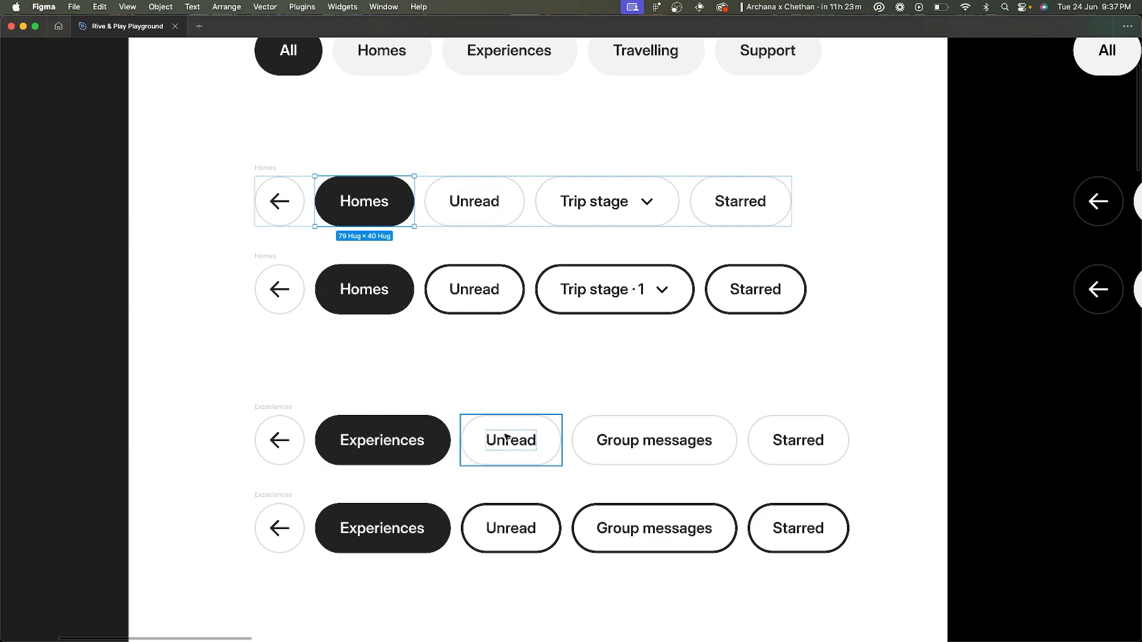
{"action": "key", "text": "super+Tab"}
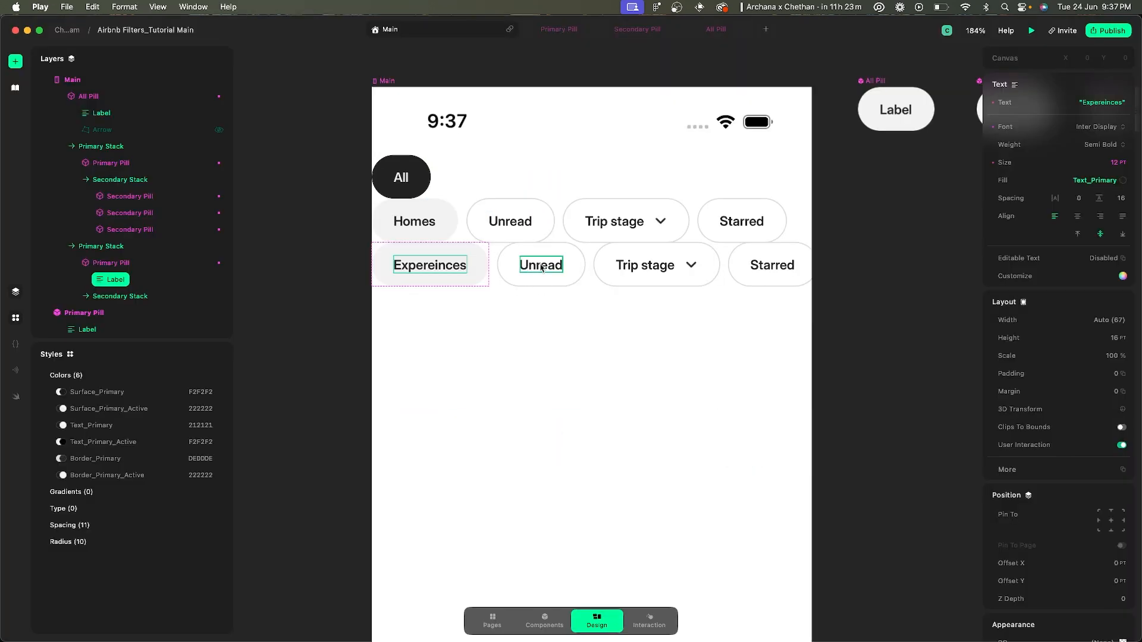
- Change the Trip stage label in the Experiences row to "Group messages"
{"action": "left_click", "coordinate": [648, 266]}
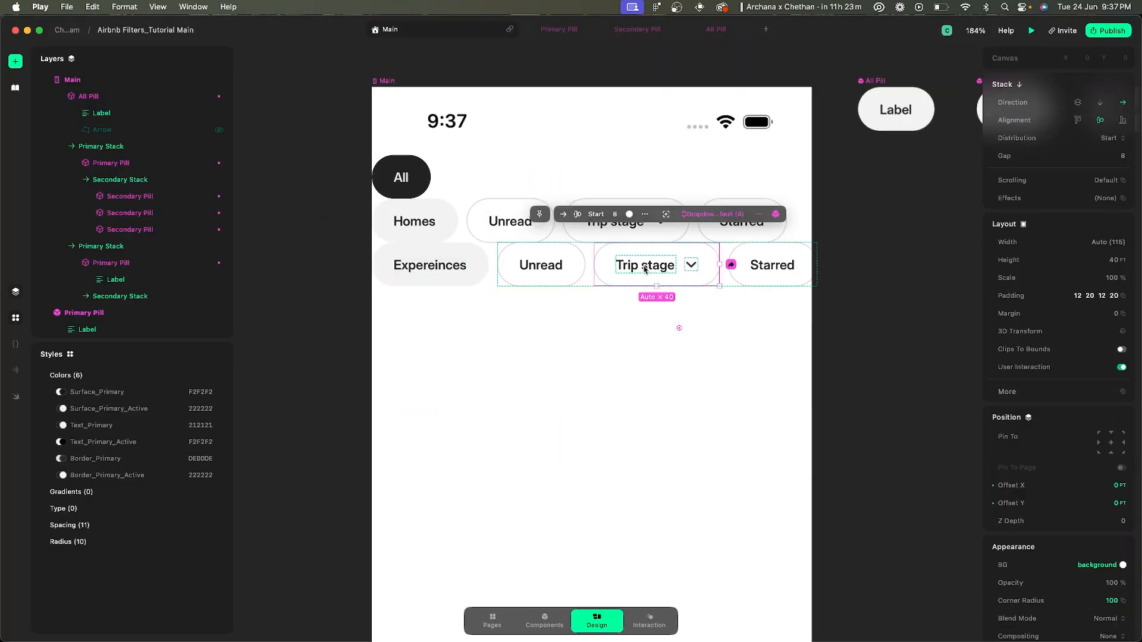
{"action": "double_click", "coordinate": [644, 266]}
{"action": "type", "text": "Group m"}
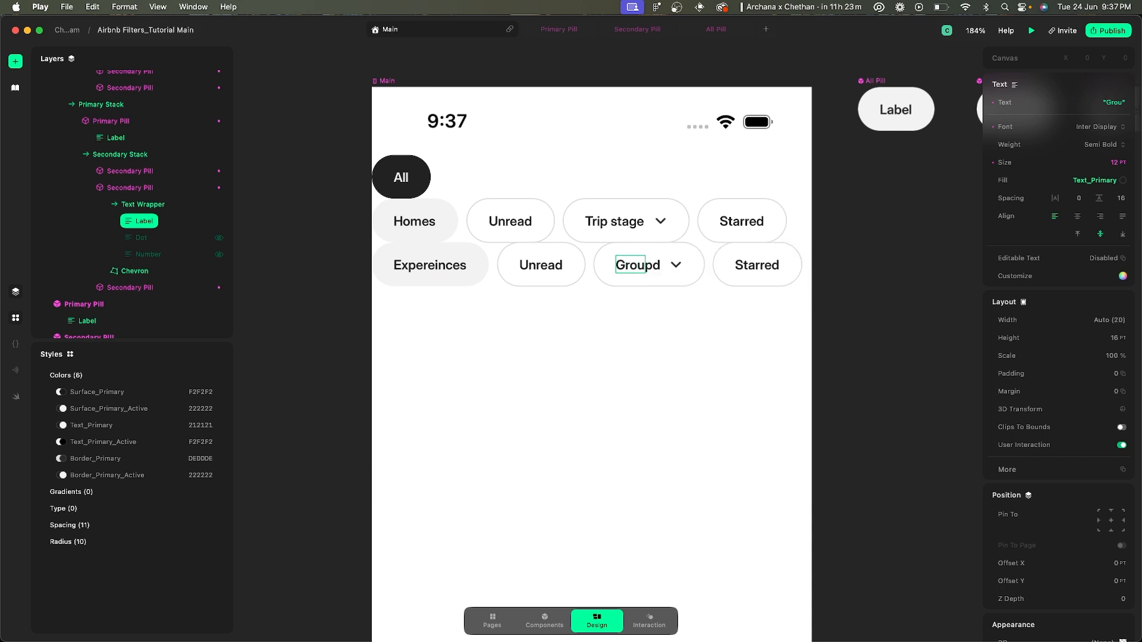
{"action": "type", "text": "essages"}
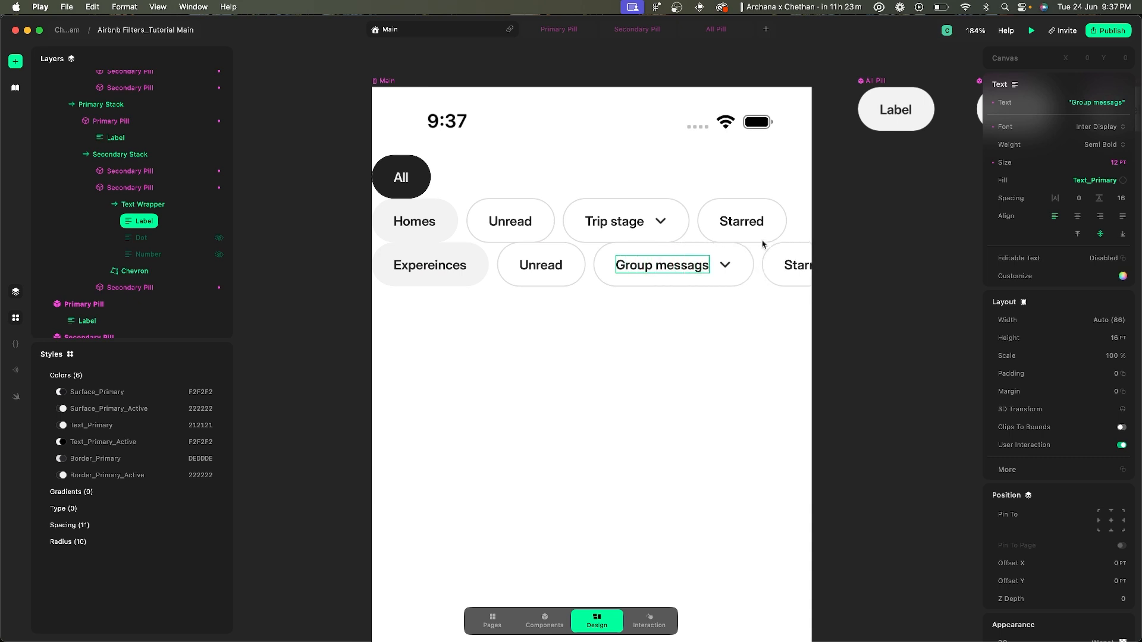
{"action": "key", "text": "BackSpace"}
{"action": "type", "text": "es"}
{"action": "left_click", "coordinate": [796, 316]}
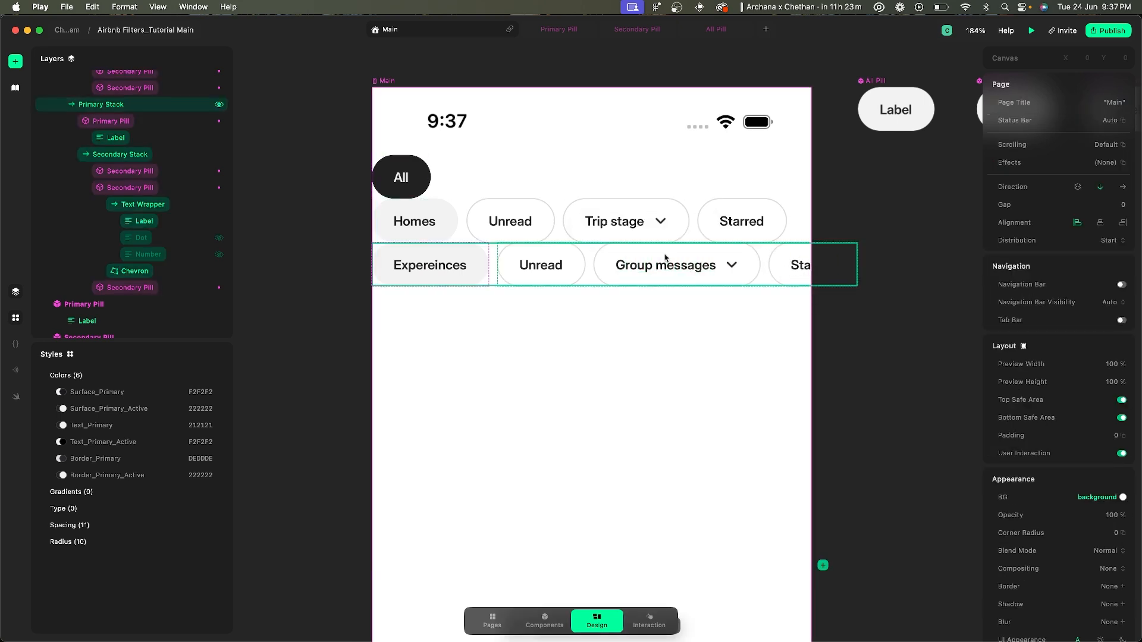
- Switch the Group messages pill to Default State to remove its dropdown chevron
{"action": "left_click", "coordinate": [543, 256]}
{"action": "left_click", "coordinate": [649, 269]}
{"action": "left_click", "coordinate": [734, 214]}
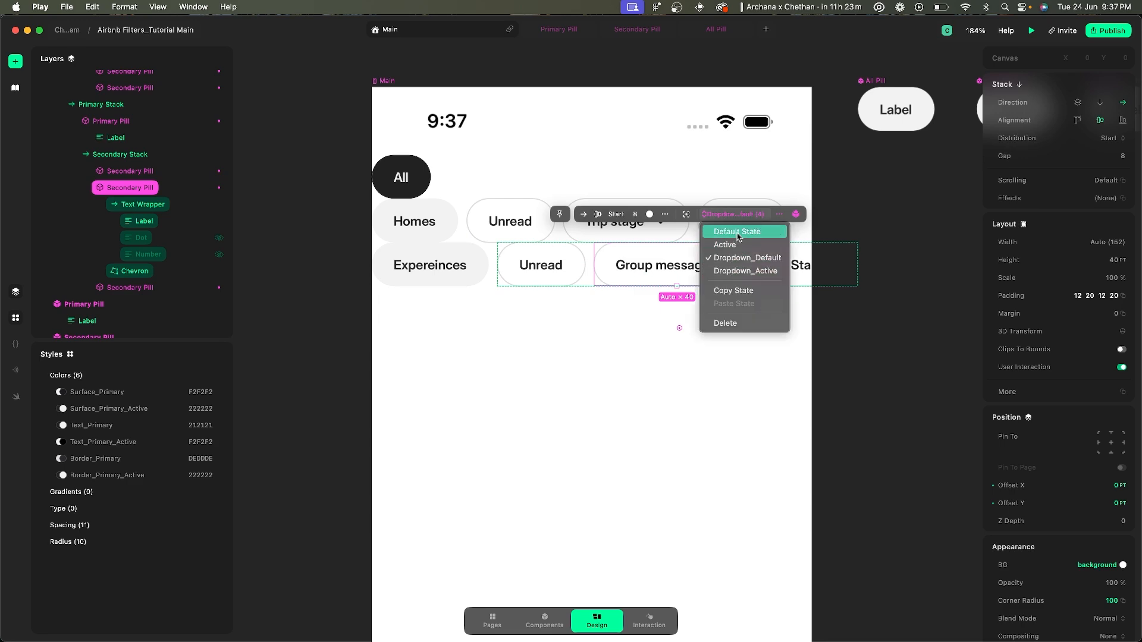
{"action": "left_click", "coordinate": [738, 233]}
{"action": "left_click", "coordinate": [700, 372]}
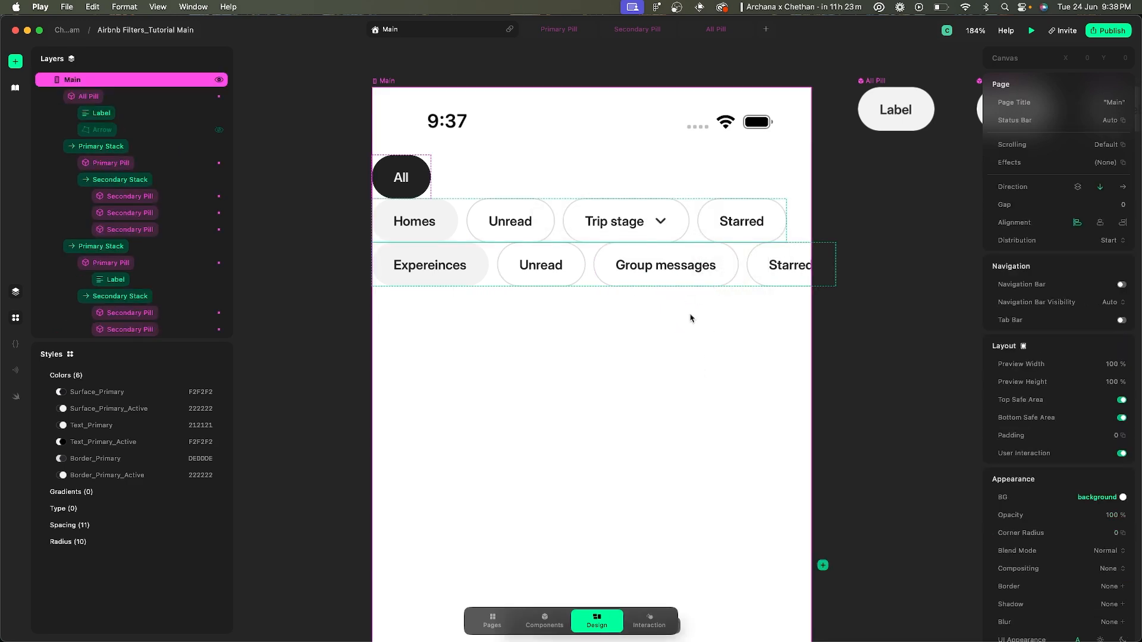
- After checking the Figma reference, duplicate the Experiences Primary Stack in Play and delete the Secondary Stack from the copy
{"action": "key", "text": "super+Tab"}
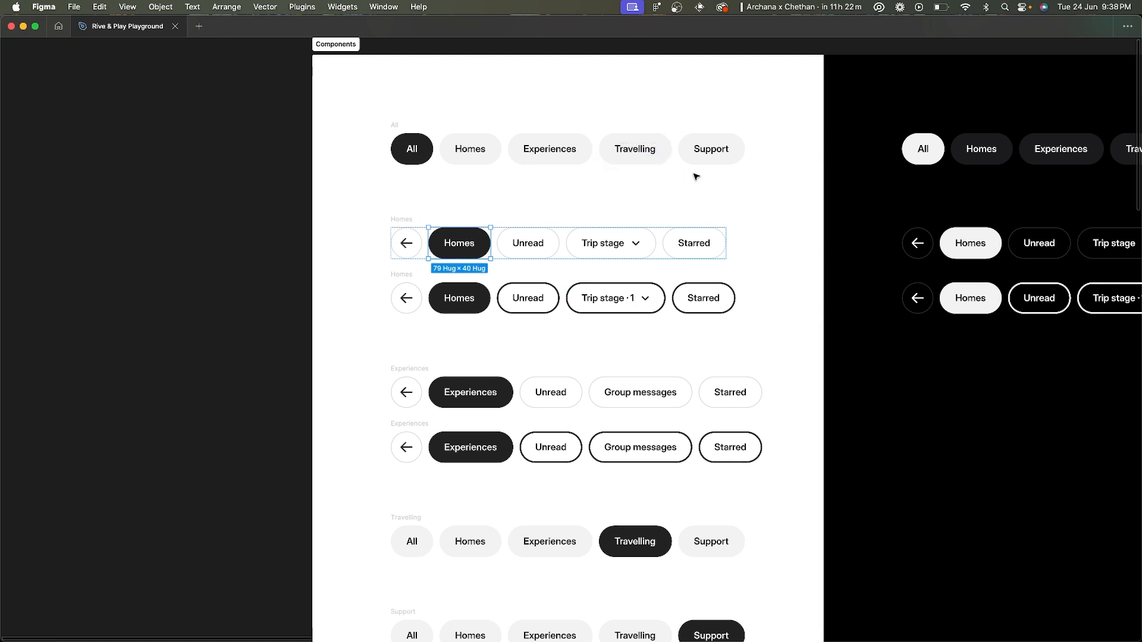
{"action": "key", "text": "super+Tab"}
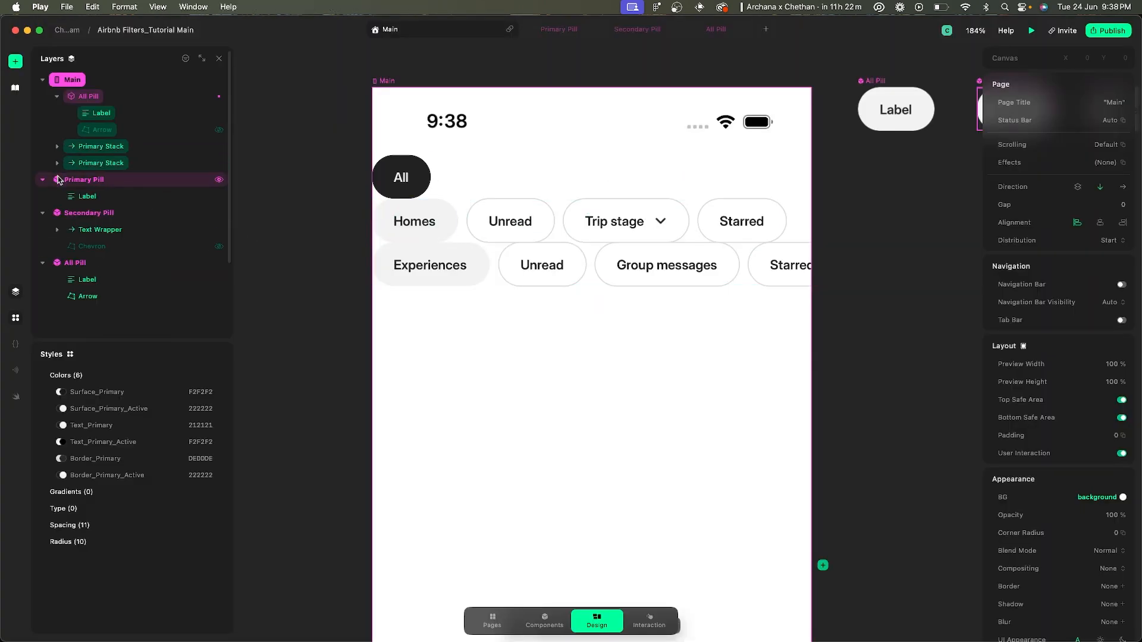
{"action": "left_click", "coordinate": [90, 162]}
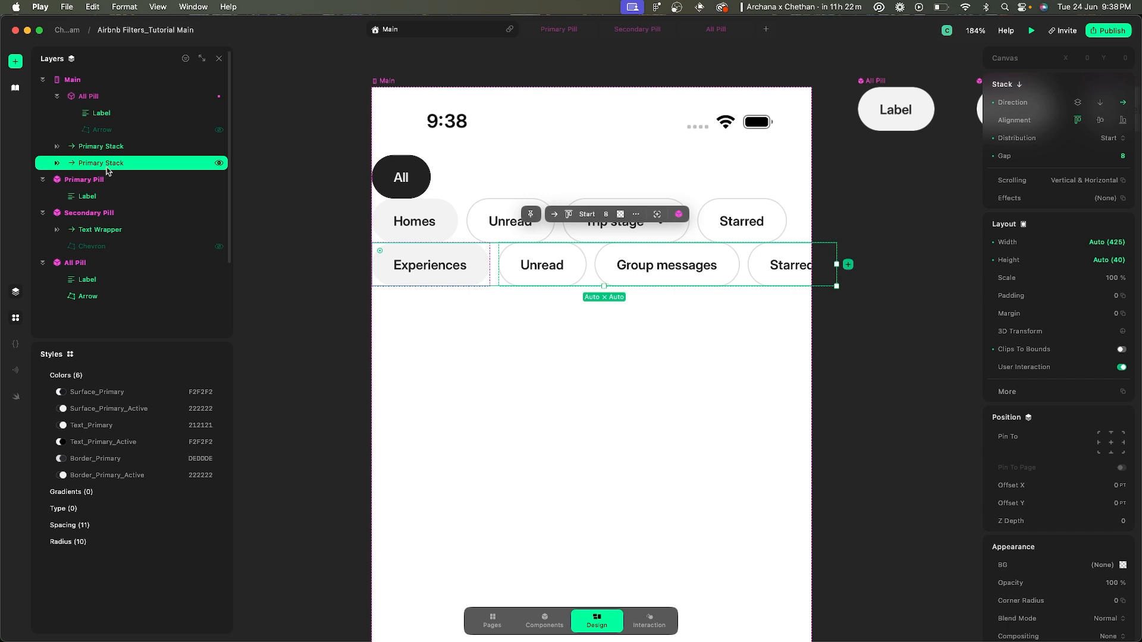
{"action": "key", "text": "super+d"}
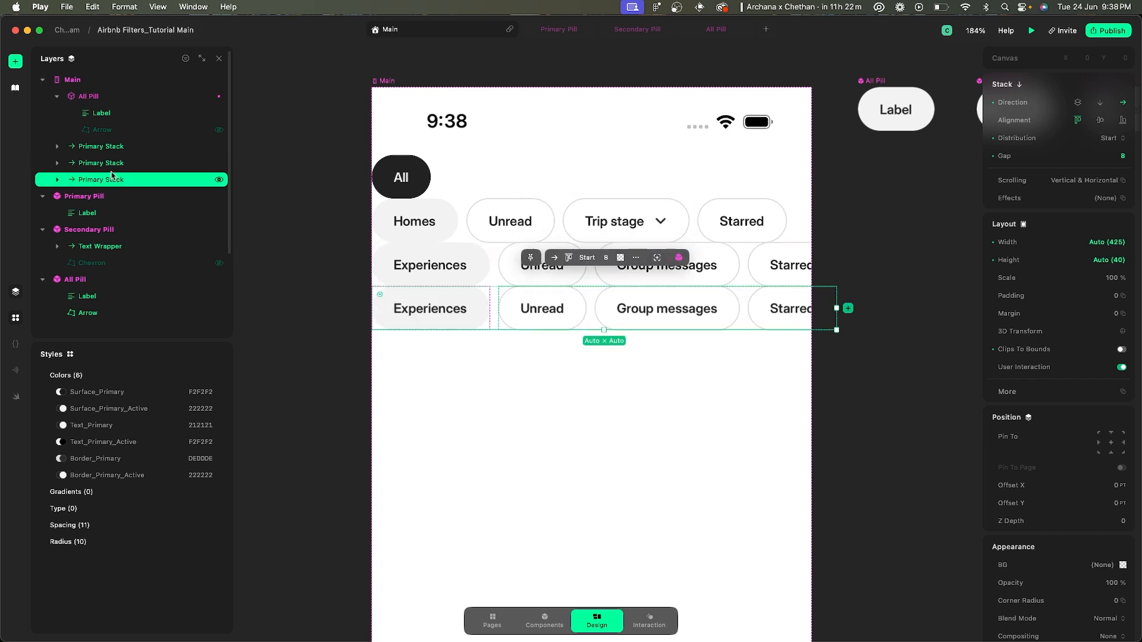
{"action": "left_click", "coordinate": [58, 181]}
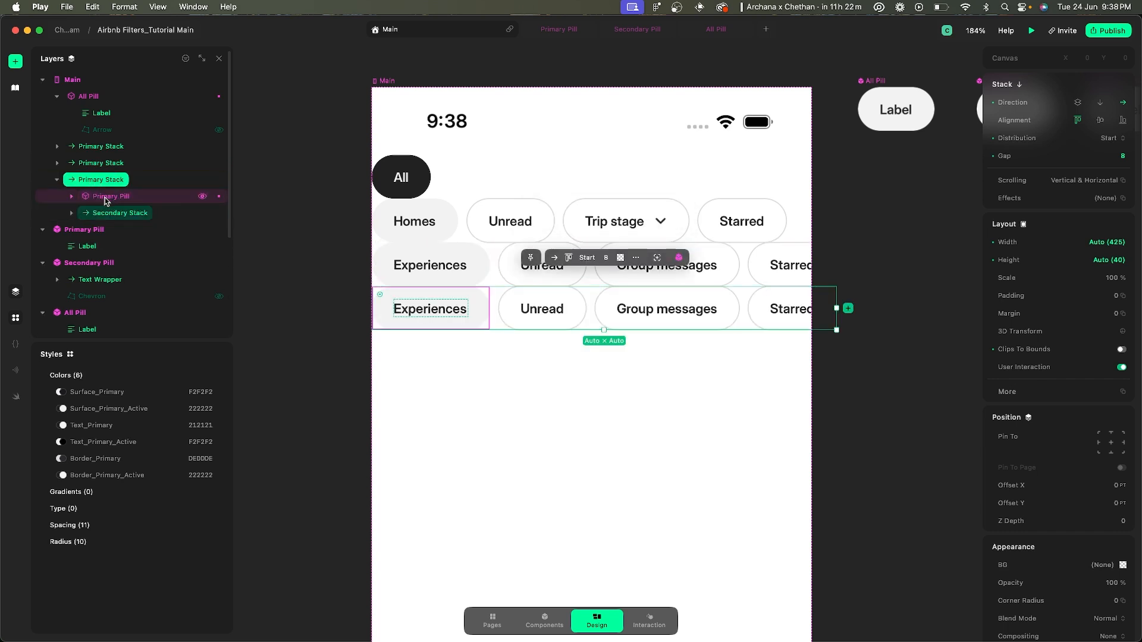
{"action": "left_click", "coordinate": [116, 213]}
{"action": "key", "text": "Delete"}
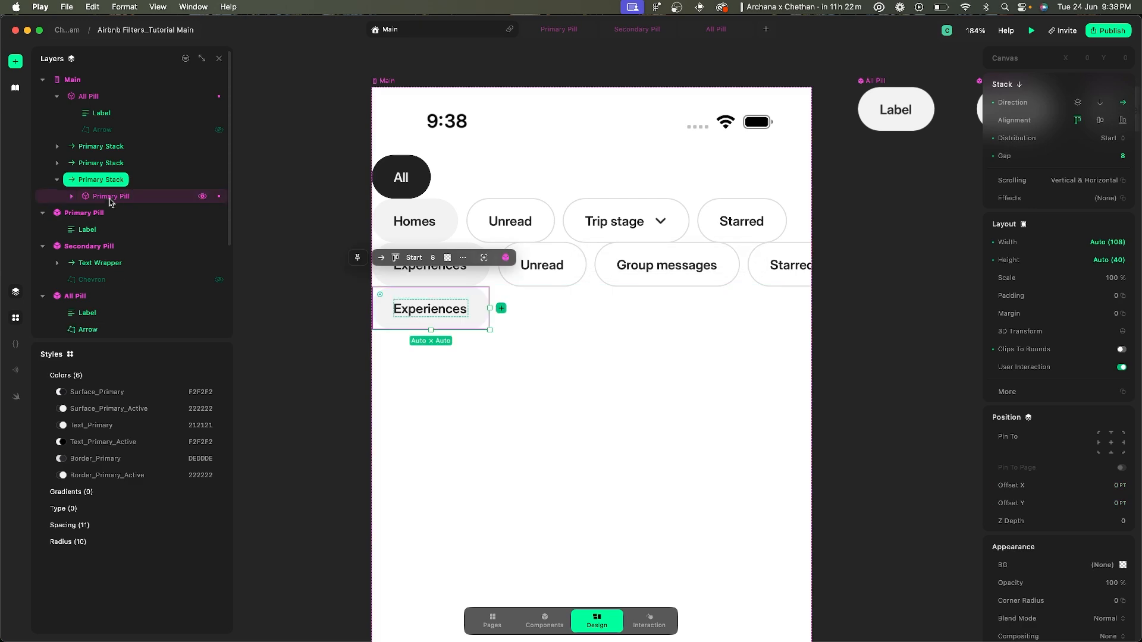
- Relabel the third stack's primary pill "Travelling", consulting the pill reference in Figma and returning to Play
{"action": "left_click", "coordinate": [111, 196]}
{"action": "double_click", "coordinate": [442, 309]}
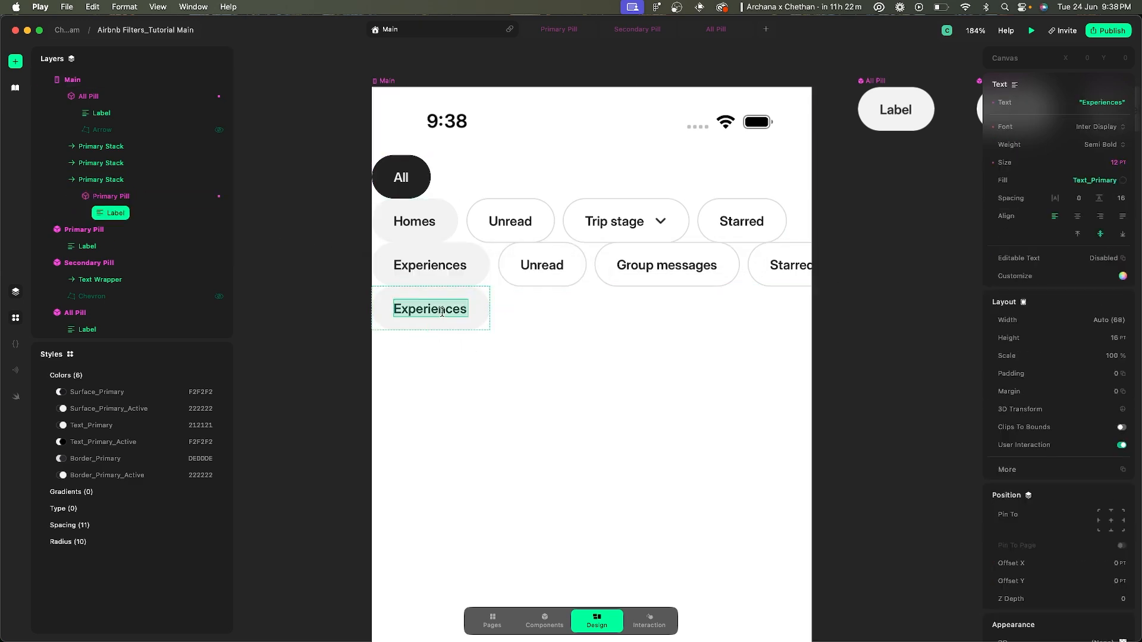
{"action": "key", "text": "super+Tab"}
{"action": "key", "text": "super+Tab"}
{"action": "key", "text": "super+Tab"}
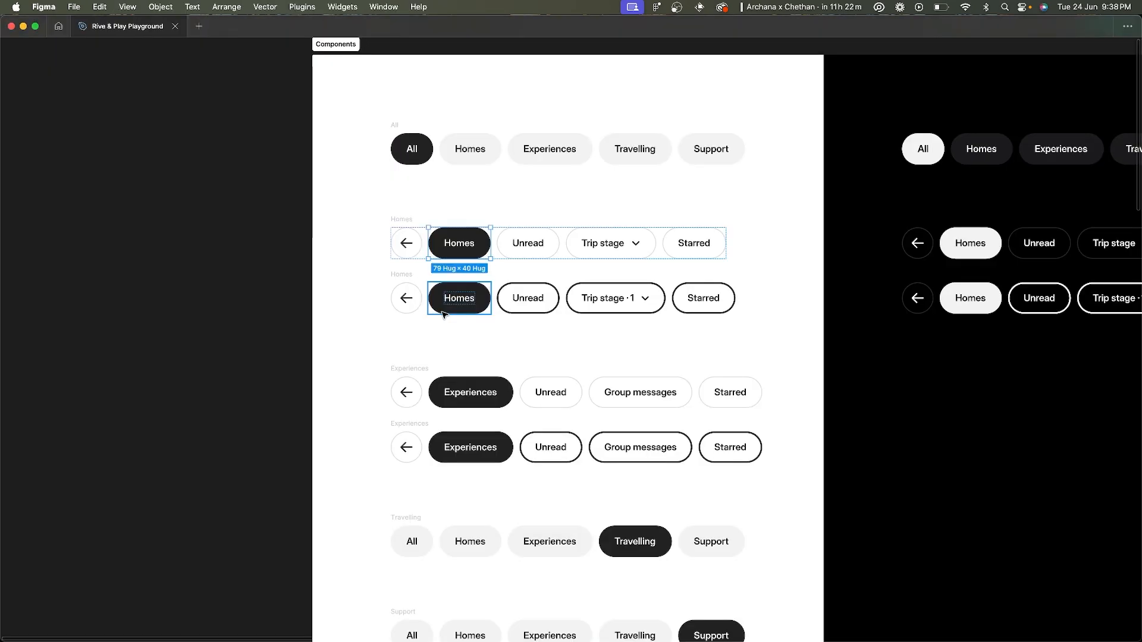
{"action": "scroll", "coordinate": [444, 314], "scroll_direction": "down", "scroll_amount": 5}
{"action": "scroll", "coordinate": [443, 314], "scroll_direction": "right", "scroll_amount": 3}
{"action": "key", "text": "super+Tab"}
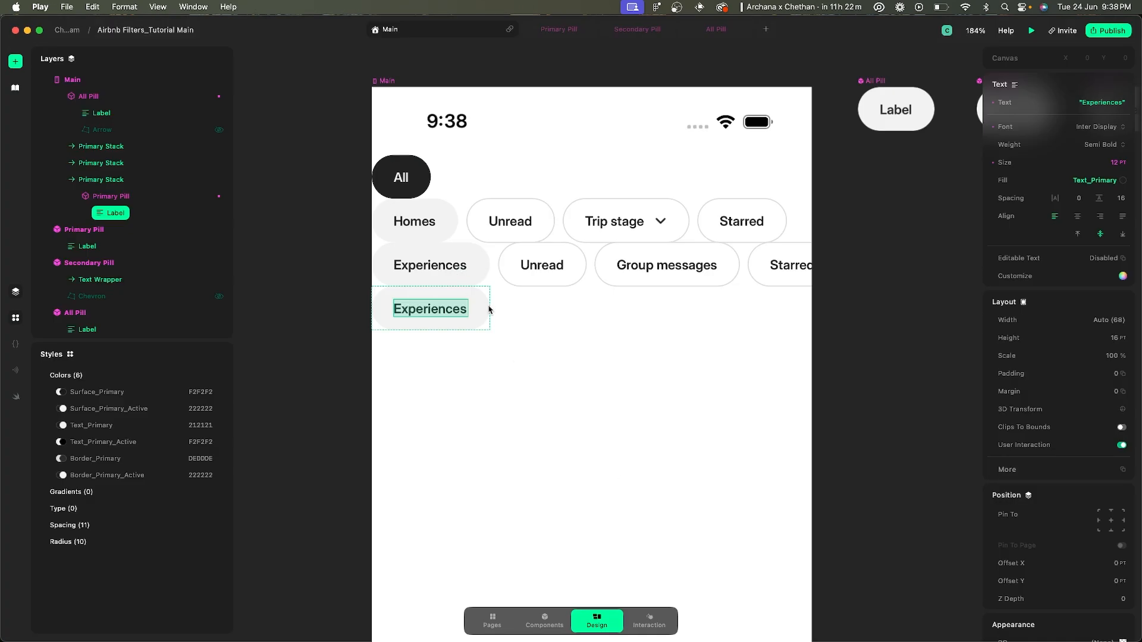
{"action": "type", "text": "Travelling"}
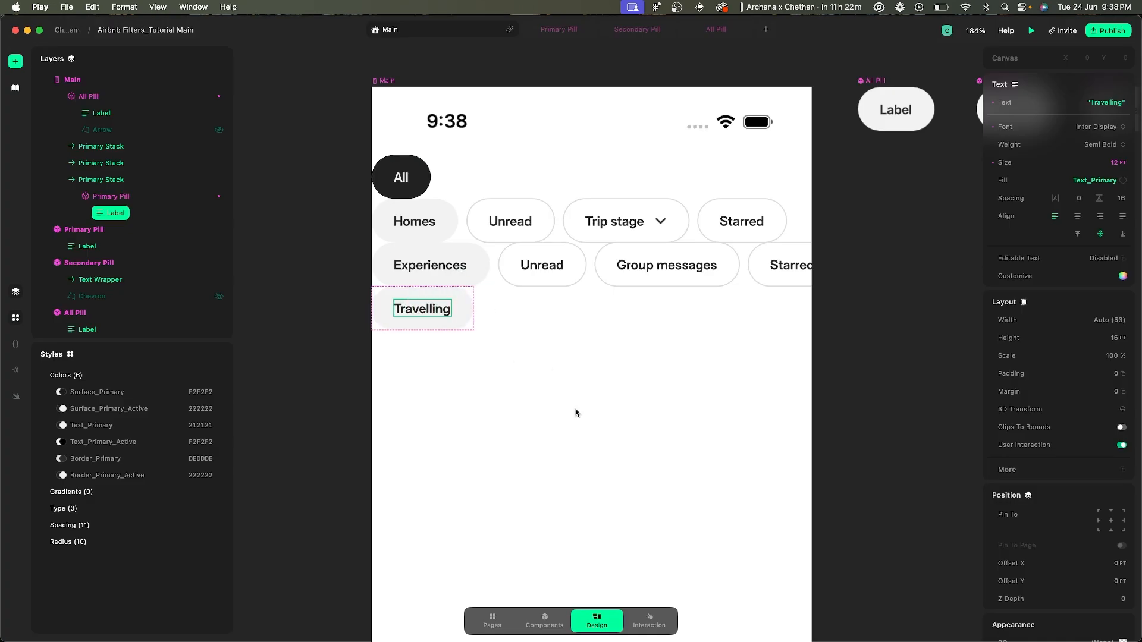
{"action": "left_click", "coordinate": [577, 413]}
- Duplicate the Travelling Primary Stack and relabel the copy's pill "Support"
{"action": "left_click", "coordinate": [57, 180]}
{"action": "left_click", "coordinate": [99, 183]}
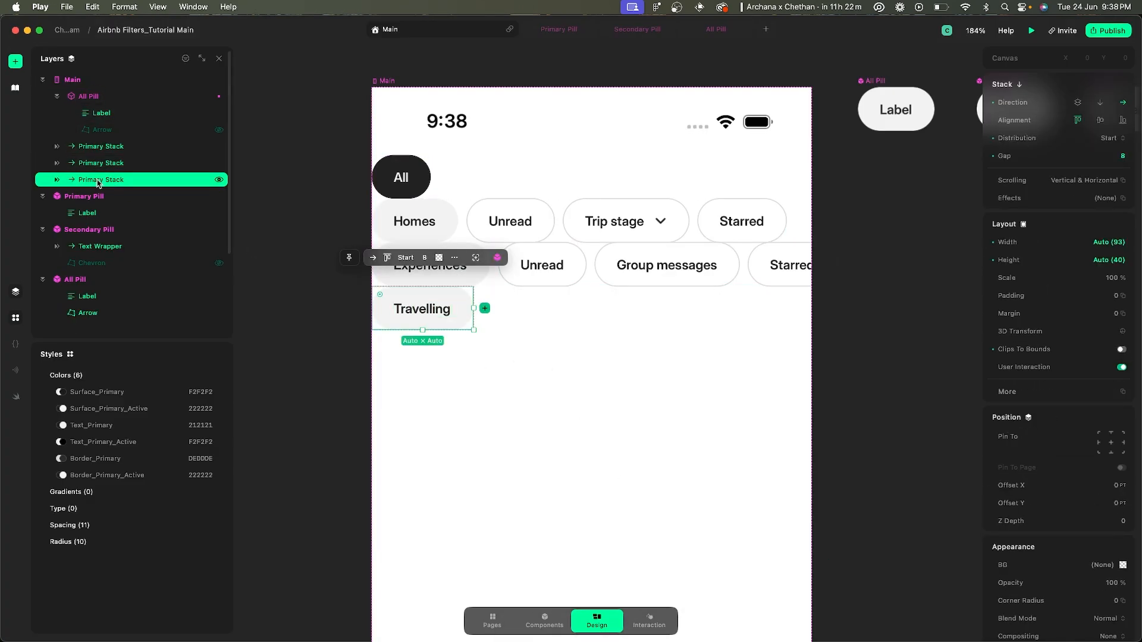
{"action": "key", "text": "super+d"}
{"action": "left_click", "coordinate": [58, 197]}
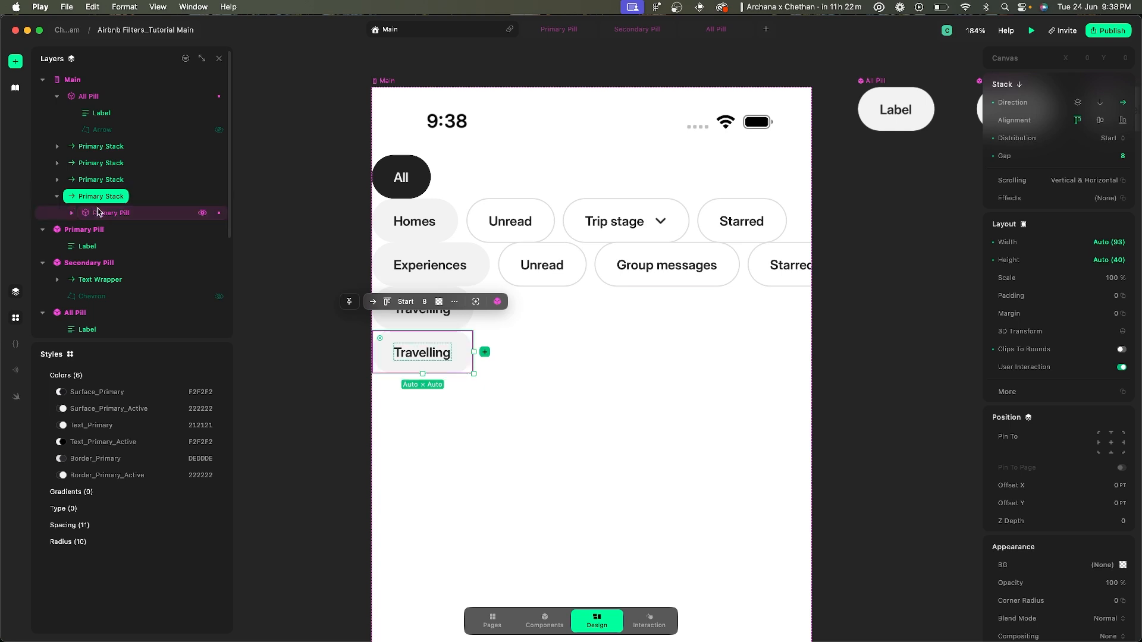
{"action": "left_click", "coordinate": [102, 214]}
{"action": "double_click", "coordinate": [422, 358]}
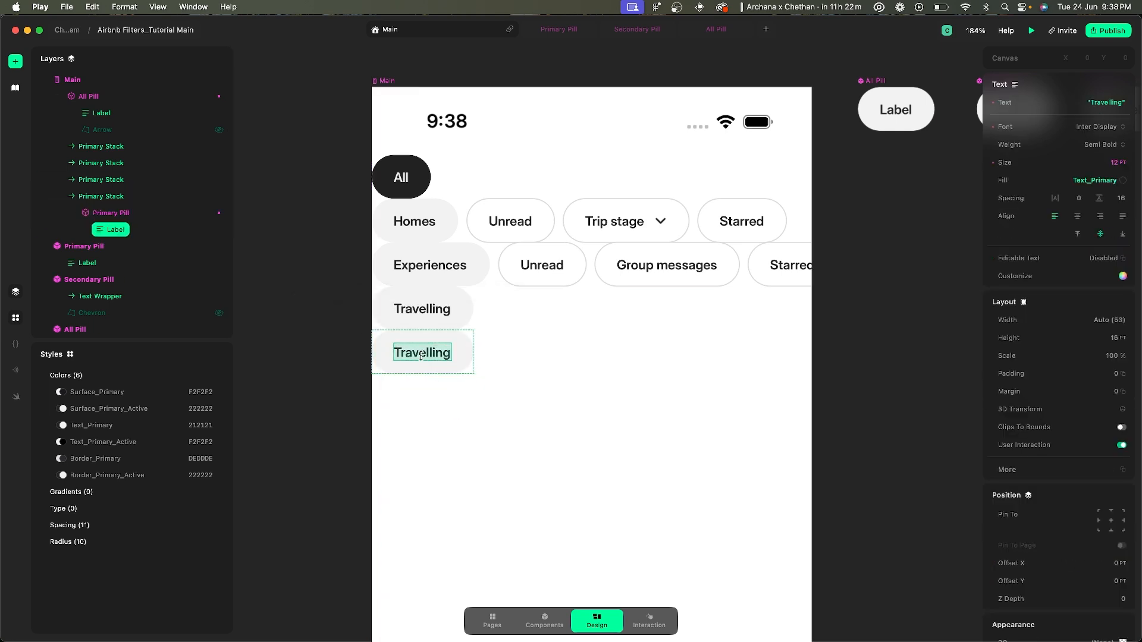
{"action": "type", "text": "Support"}
{"action": "left_click", "coordinate": [504, 421]}
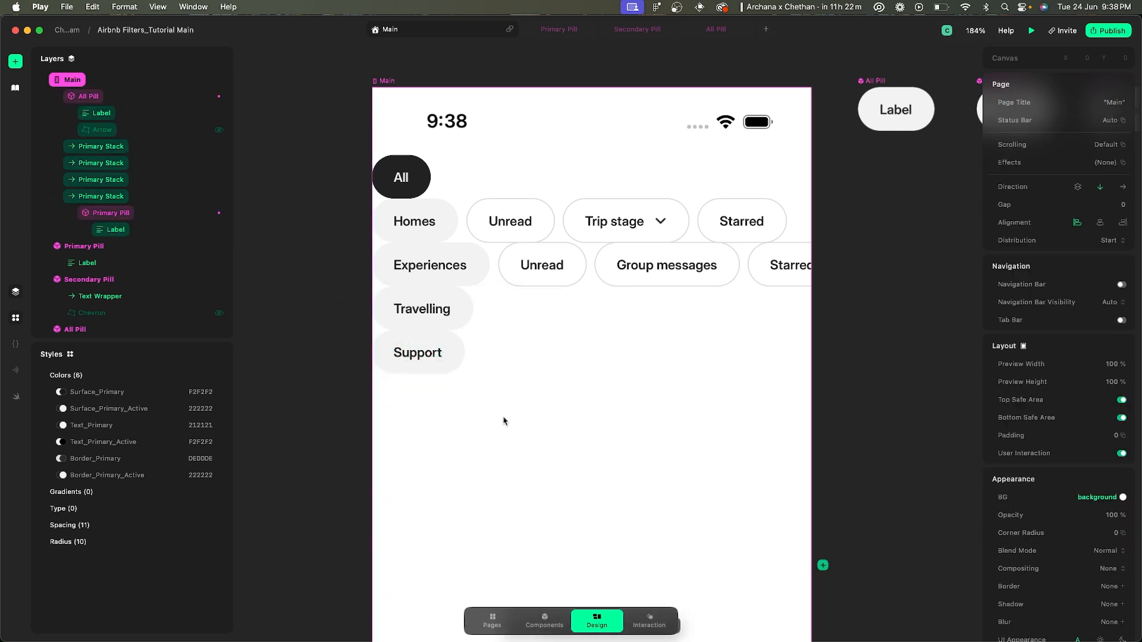
- Group the four Primary Stacks into a horizontal stack and name it "Filters Stack"
{"action": "left_click_drag", "start_coordinate": [417, 199], "coordinate": [421, 355]}
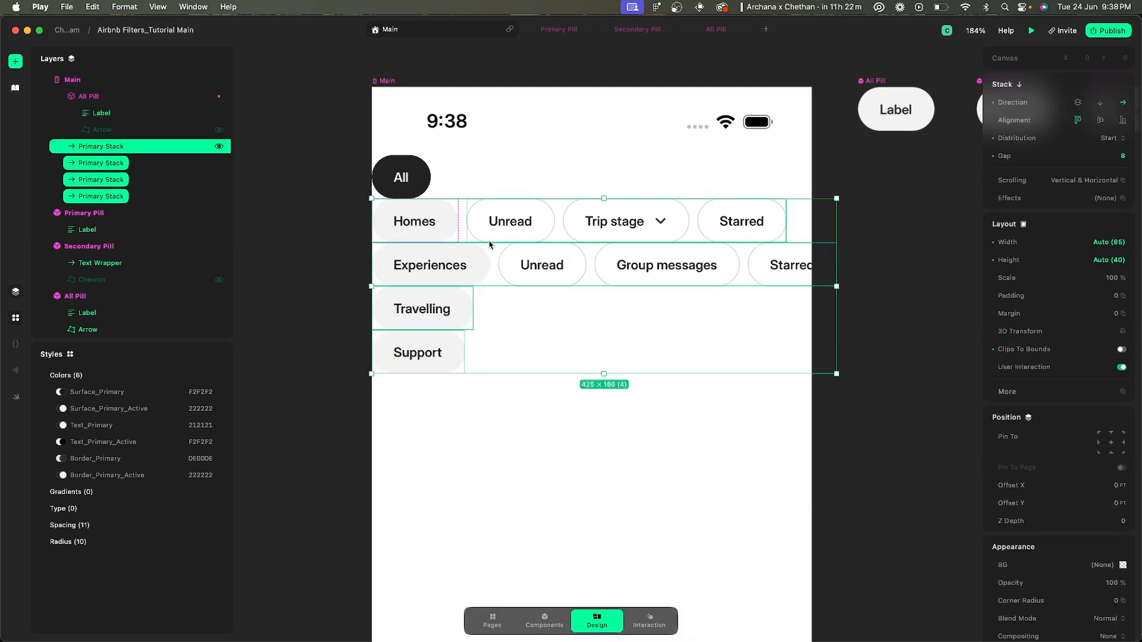
{"action": "key", "text": "super+g"}
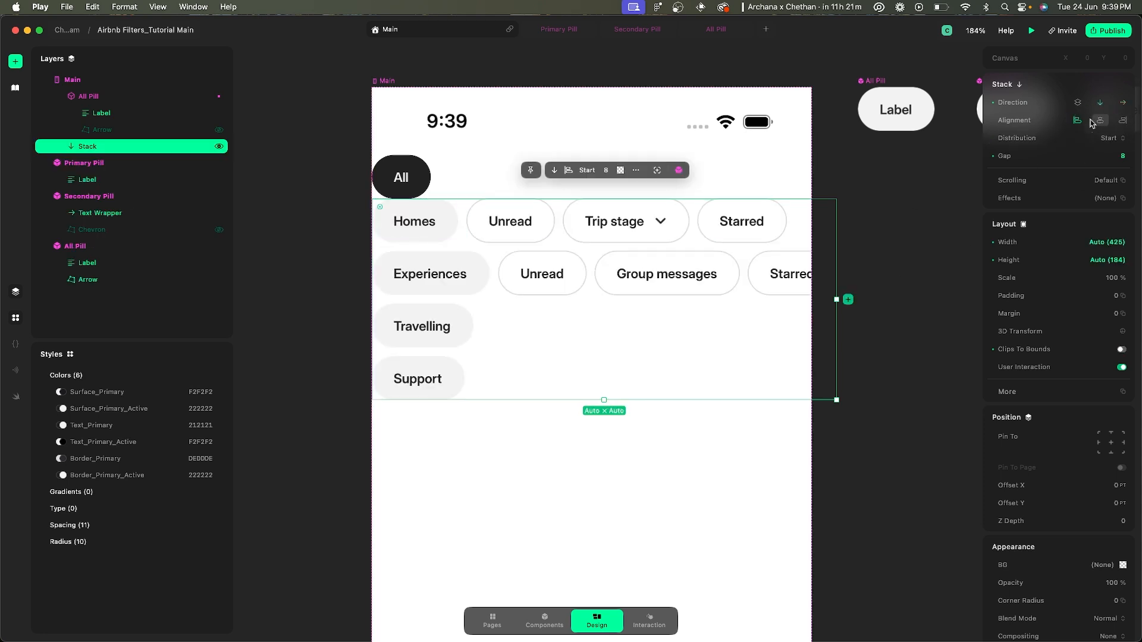
{"action": "left_click", "coordinate": [1123, 102]}
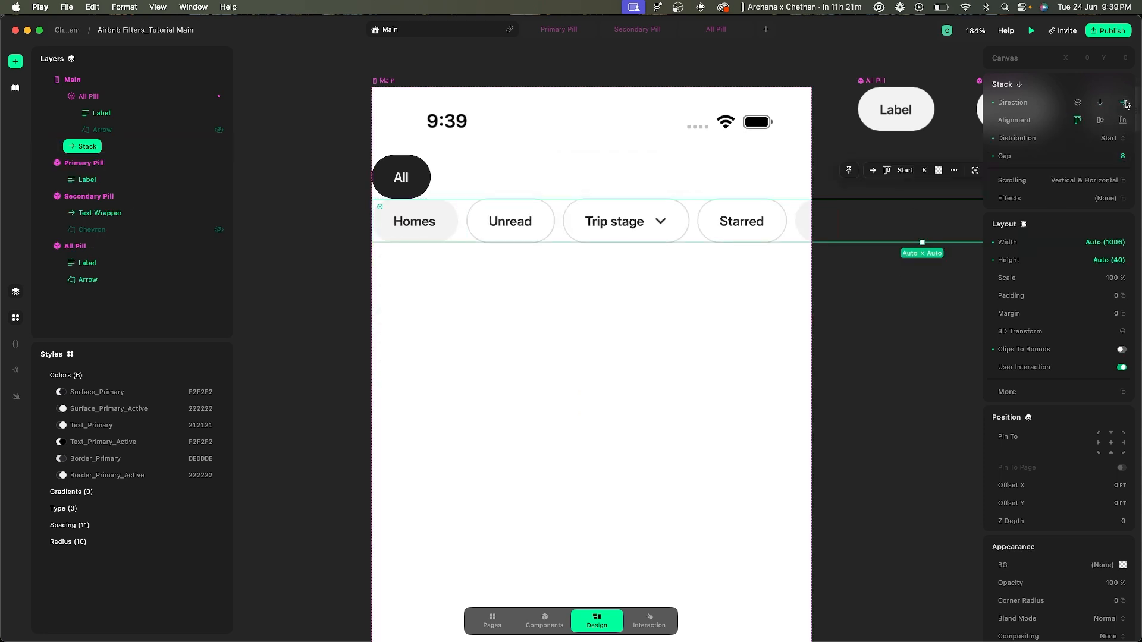
{"action": "scroll", "coordinate": [733, 230], "scroll_direction": "right", "scroll_amount": 10}
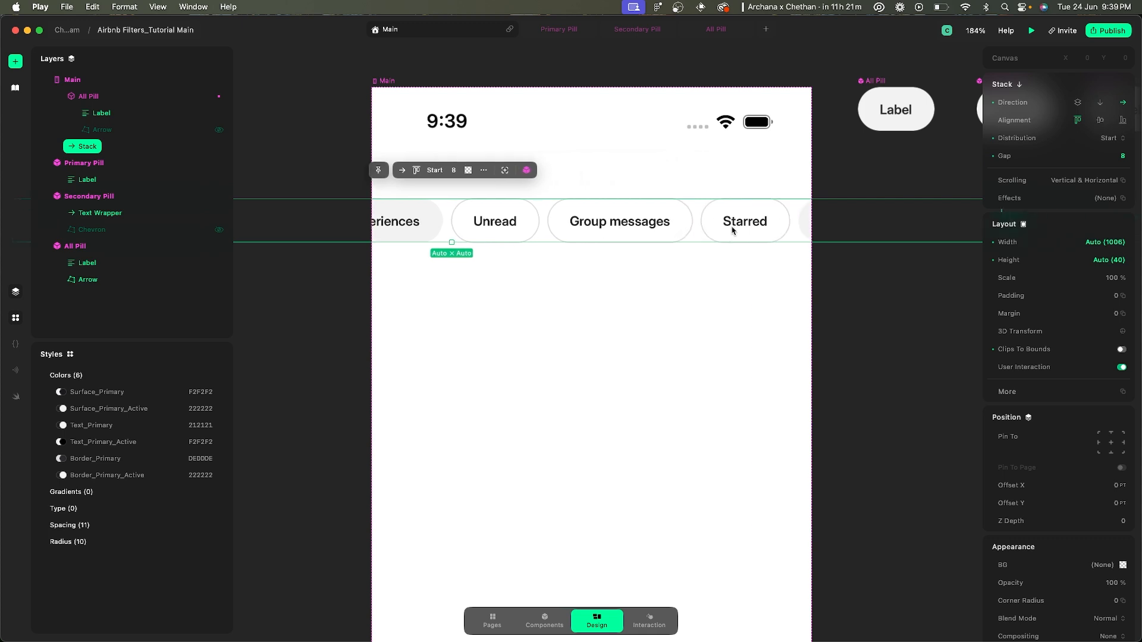
{"action": "scroll", "coordinate": [732, 226], "scroll_direction": "left", "scroll_amount": 10}
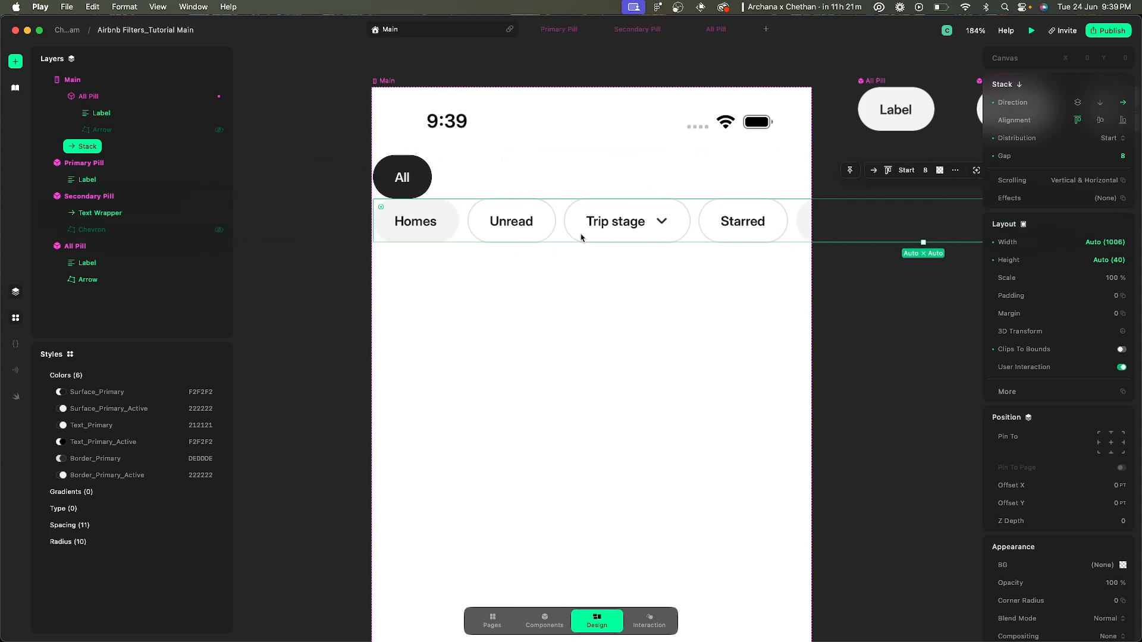
{"action": "double_click", "coordinate": [85, 149]}
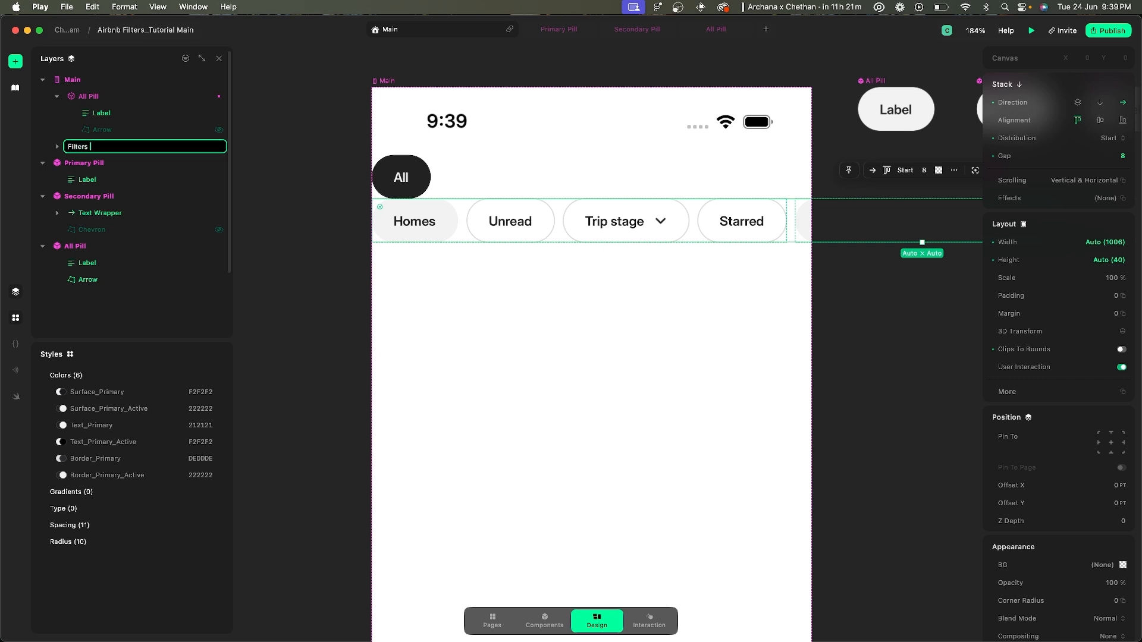
{"action": "key", "text": "Return"}
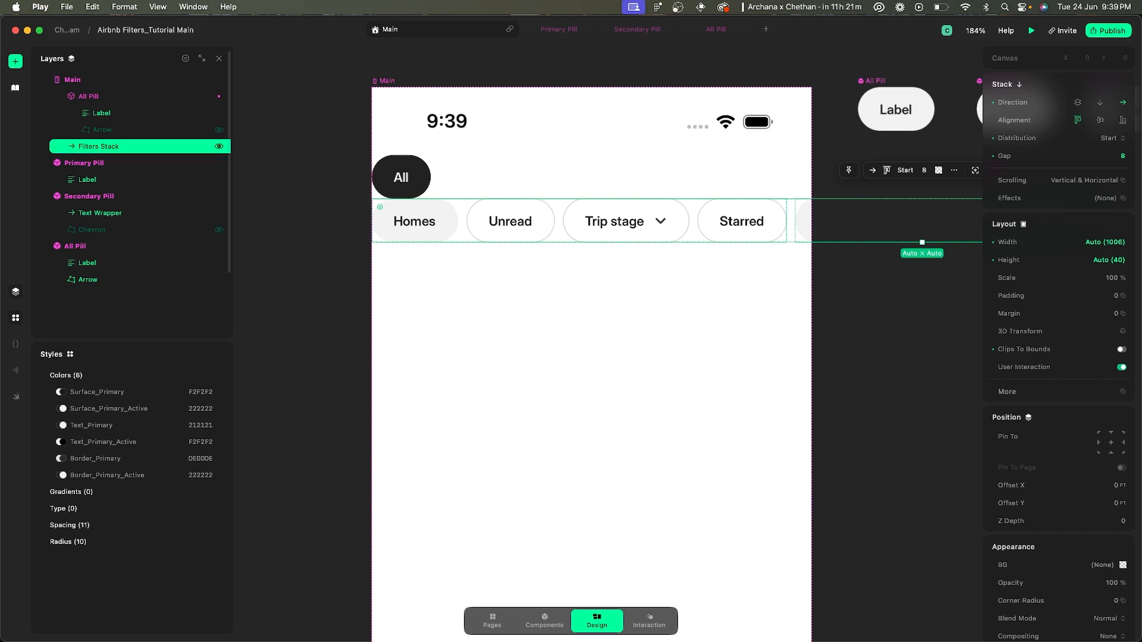
- Group the All Pill with the Filters Stack, set the new stack's direction to horizontal and name it "Main Stack"
{"action": "left_click", "coordinate": [57, 97]}
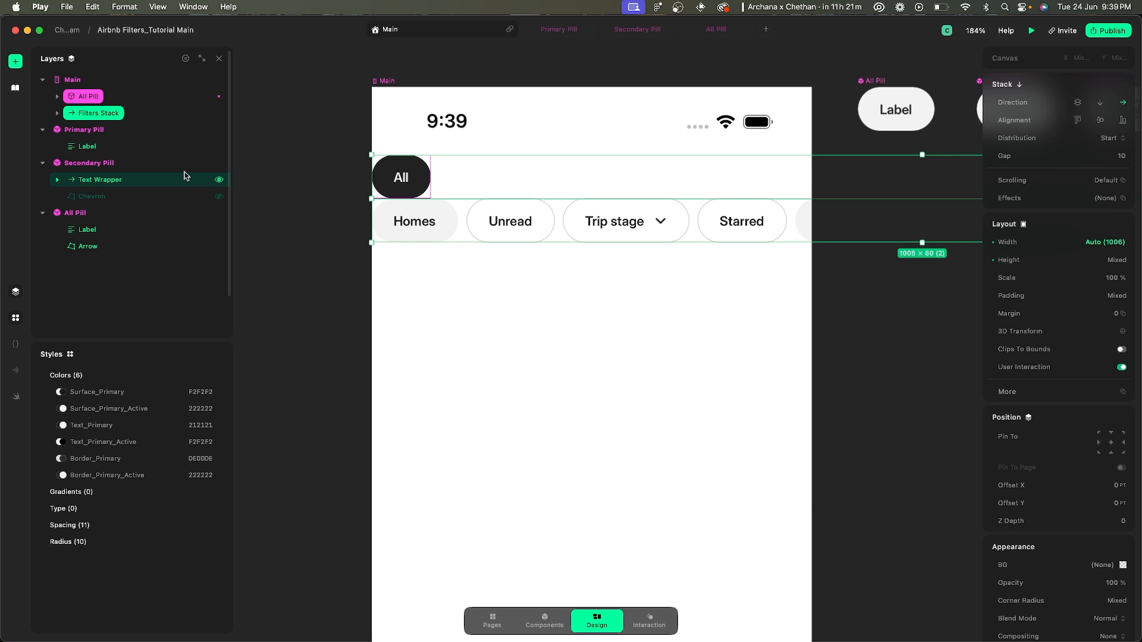
{"action": "key", "text": "super+g"}
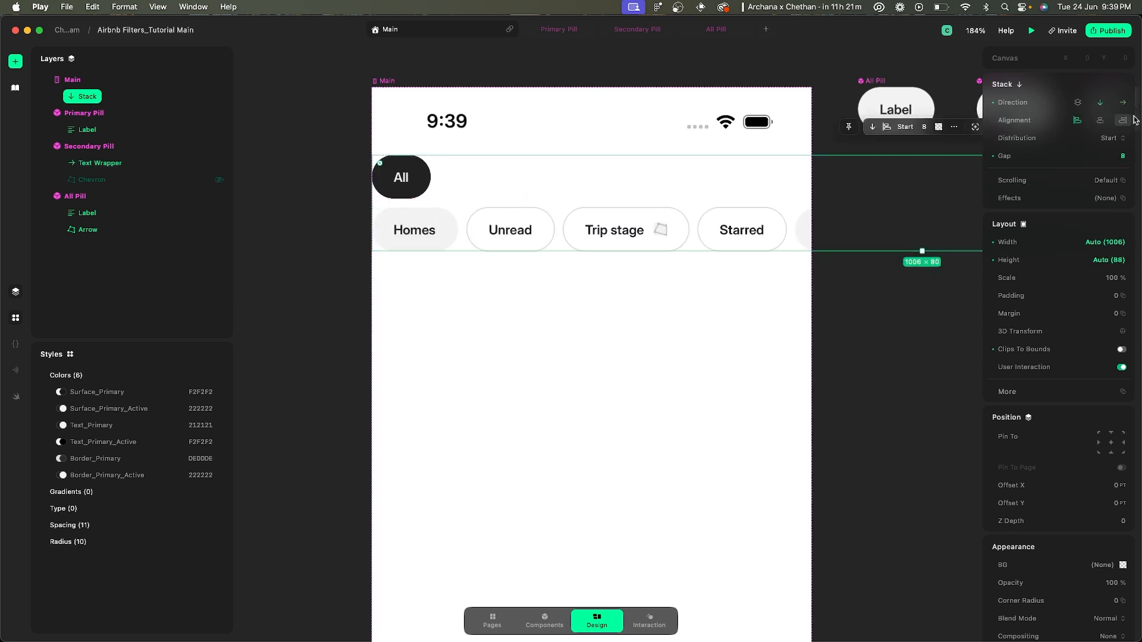
{"action": "left_click", "coordinate": [1119, 105]}
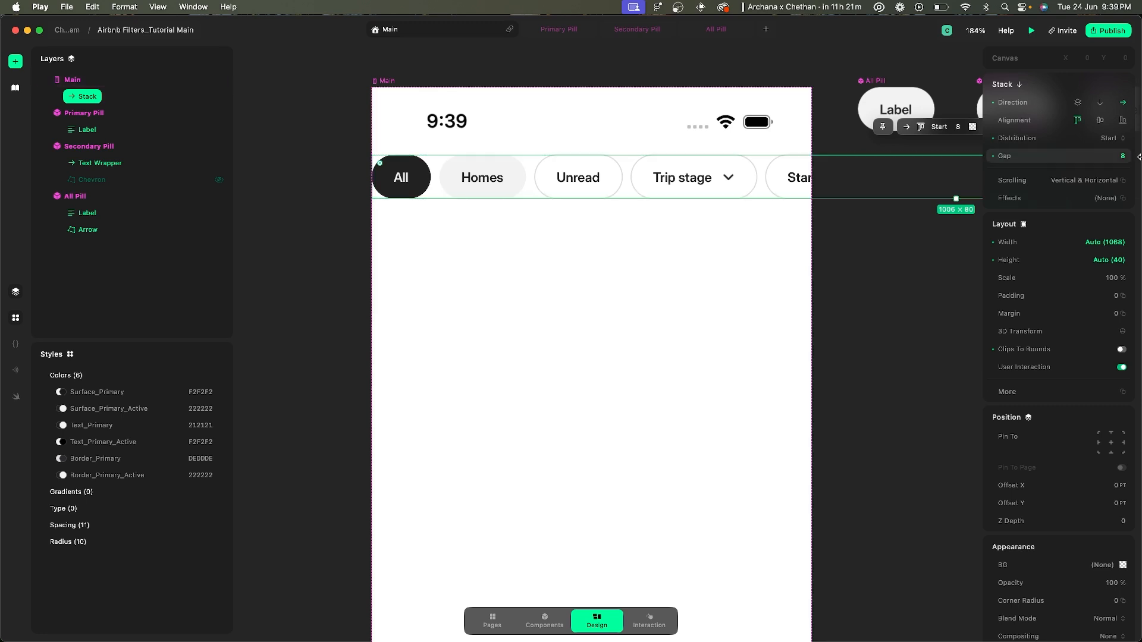
{"action": "double_click", "coordinate": [87, 97]}
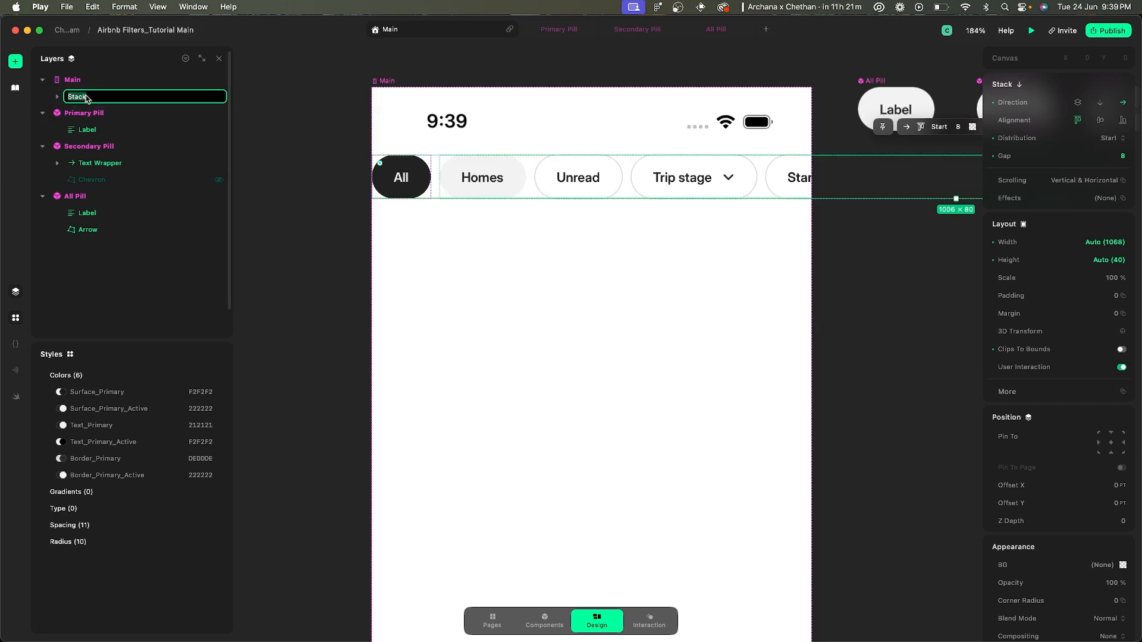
{"action": "type", "text": "Main Stack"}
{"action": "key", "text": "Return"}
- Rename the Main page as "Filters Screen"
{"action": "double_click", "coordinate": [65, 79]}
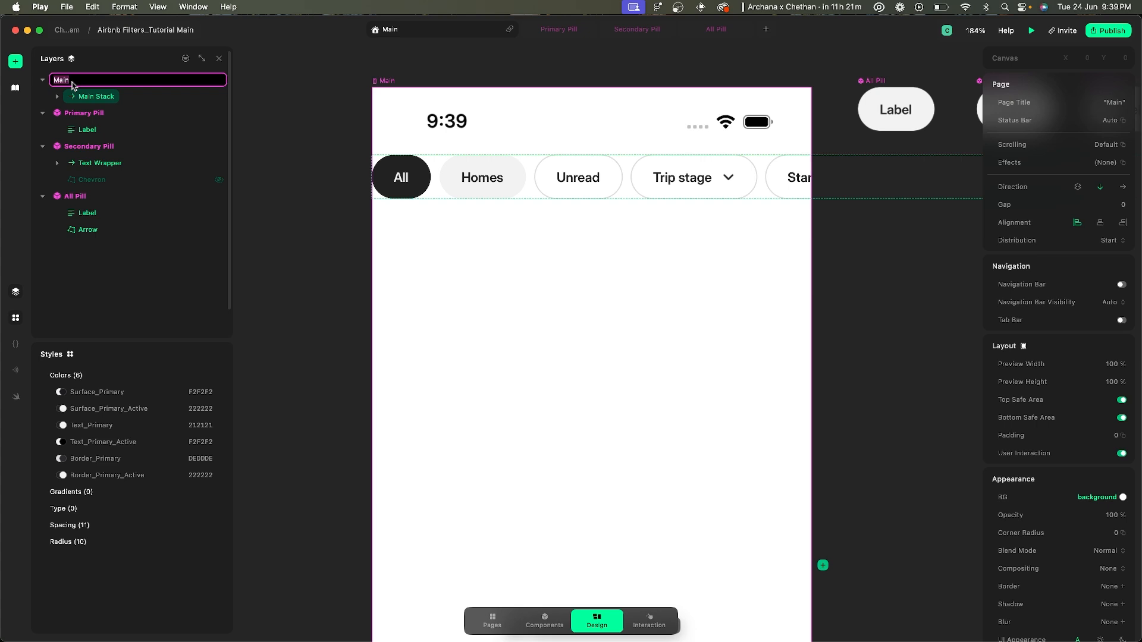
{"action": "type", "text": "Filters Screen"}
{"action": "key", "text": "Return"}
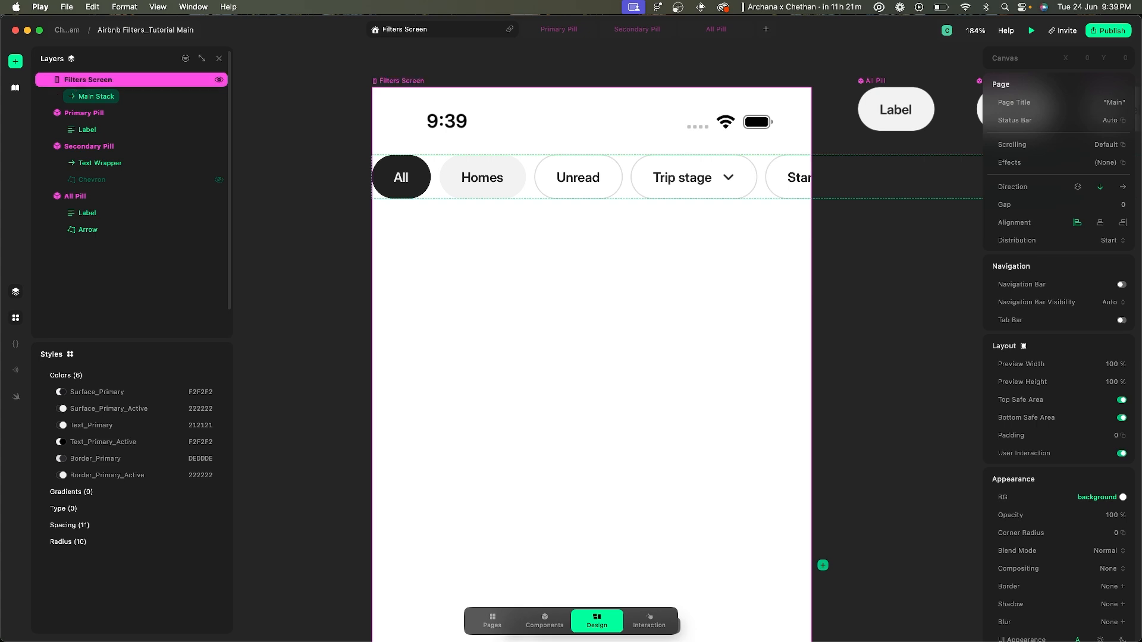
- Compare the nested layers of the Main Stack with the structure breakdown in Figma, returning to Play
{"action": "left_click", "coordinate": [99, 97]}
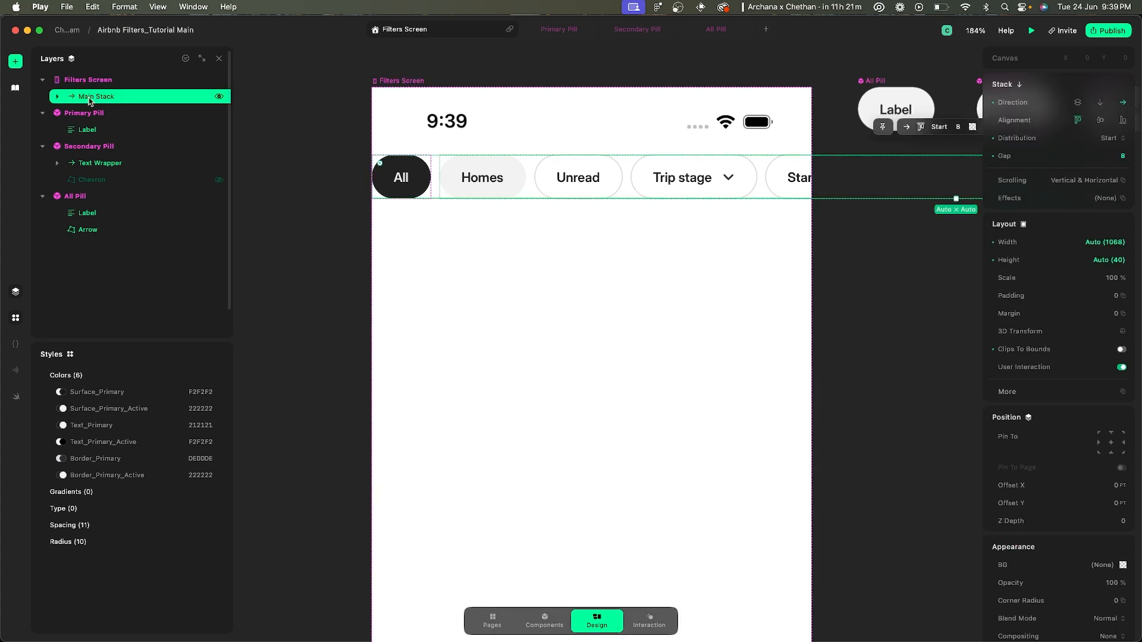
{"action": "left_click", "coordinate": [57, 97]}
{"action": "left_click", "coordinate": [106, 132]}
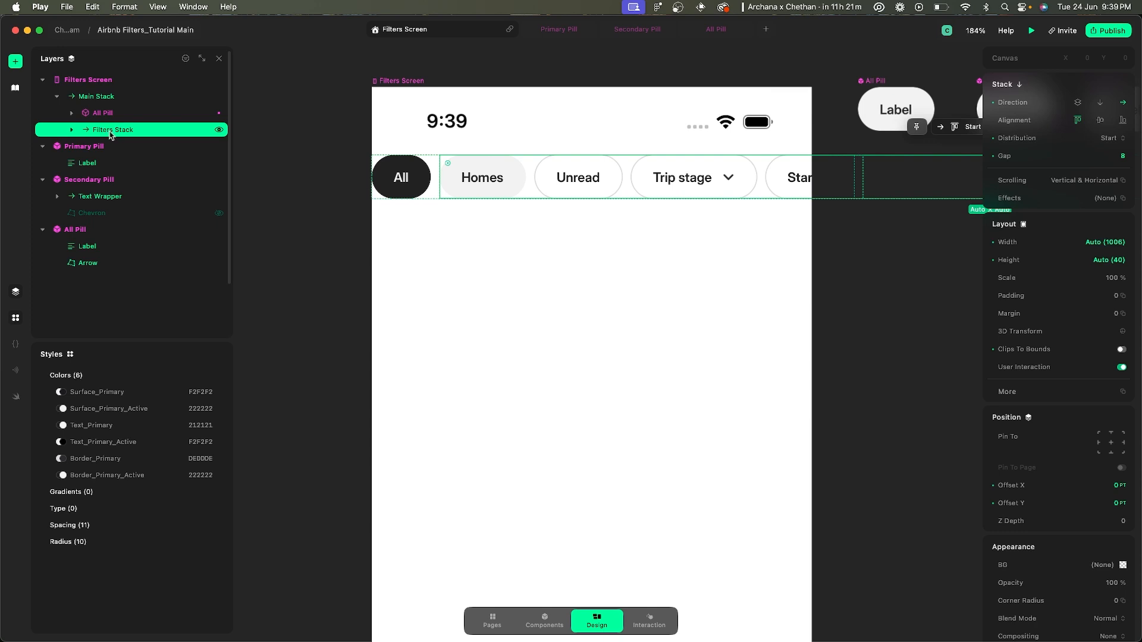
{"action": "left_click", "coordinate": [70, 130]}
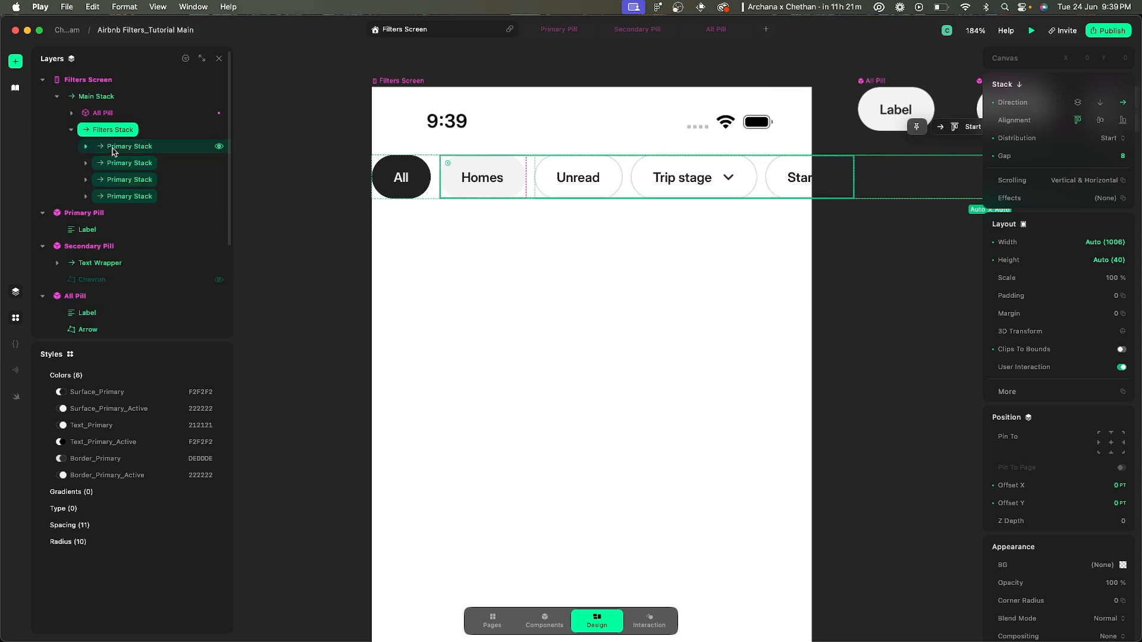
{"action": "left_click", "coordinate": [86, 147]}
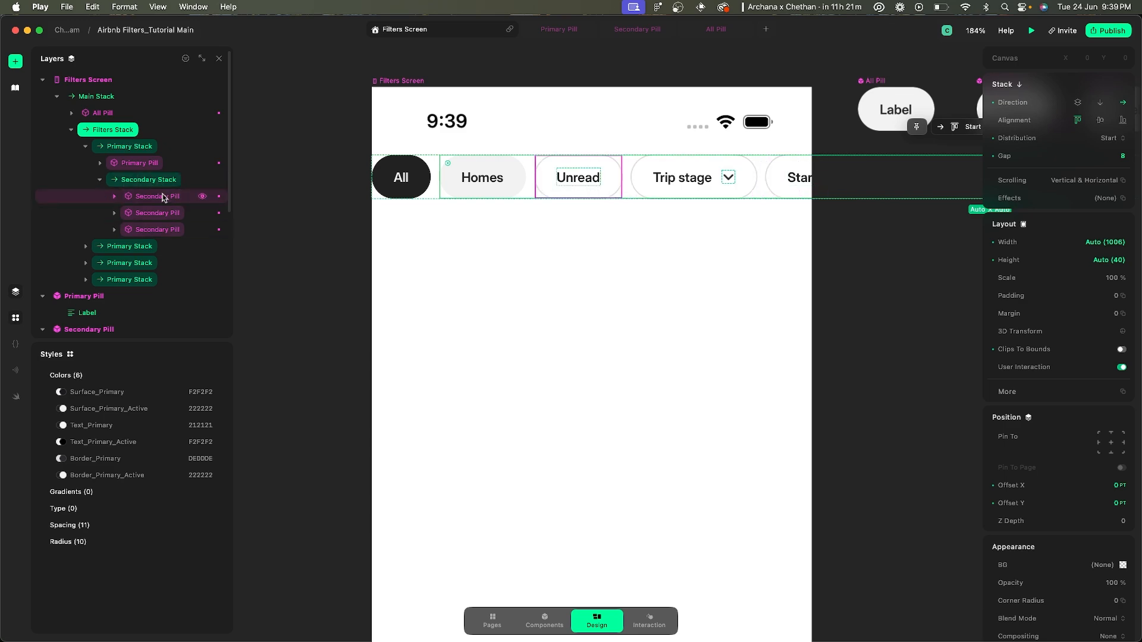
{"action": "key", "text": "super+Tab"}
{"action": "scroll", "coordinate": [420, 240], "scroll_direction": "down", "scroll_amount": 5}
{"action": "scroll", "coordinate": [420, 241], "scroll_direction": "down", "scroll_amount": 5}
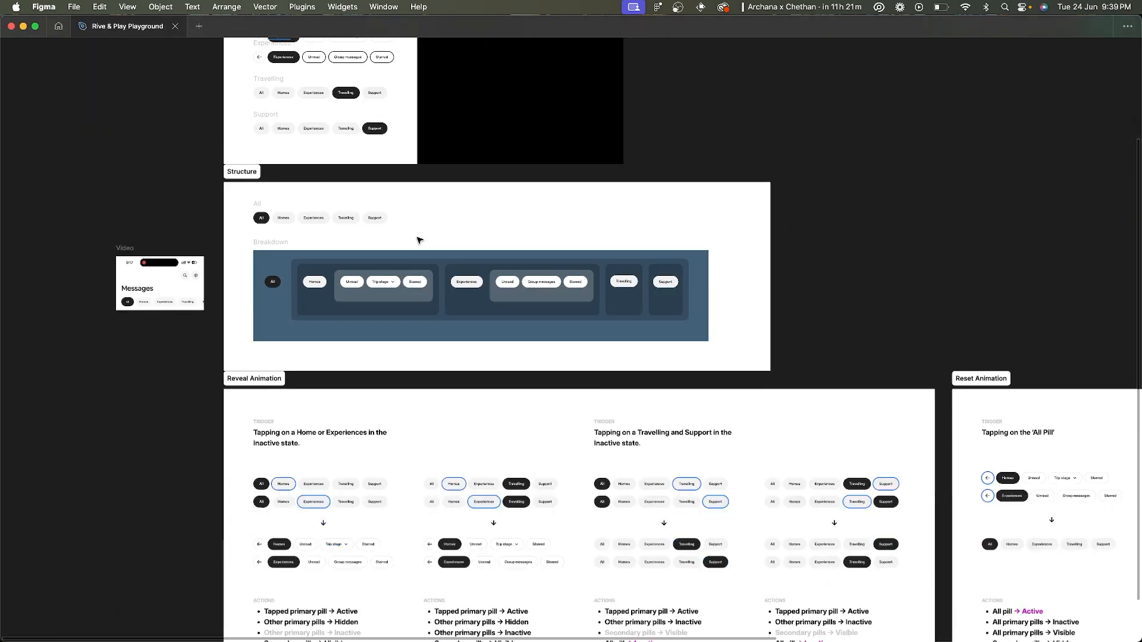
{"action": "scroll", "coordinate": [421, 244], "scroll_direction": "up", "scroll_amount": 4}
{"action": "scroll", "coordinate": [422, 266], "scroll_direction": "up", "scroll_amount": 4}
{"action": "scroll", "coordinate": [248, 245], "scroll_direction": "down", "scroll_amount": 2}
{"action": "scroll", "coordinate": [255, 239], "scroll_direction": "left", "scroll_amount": 2}
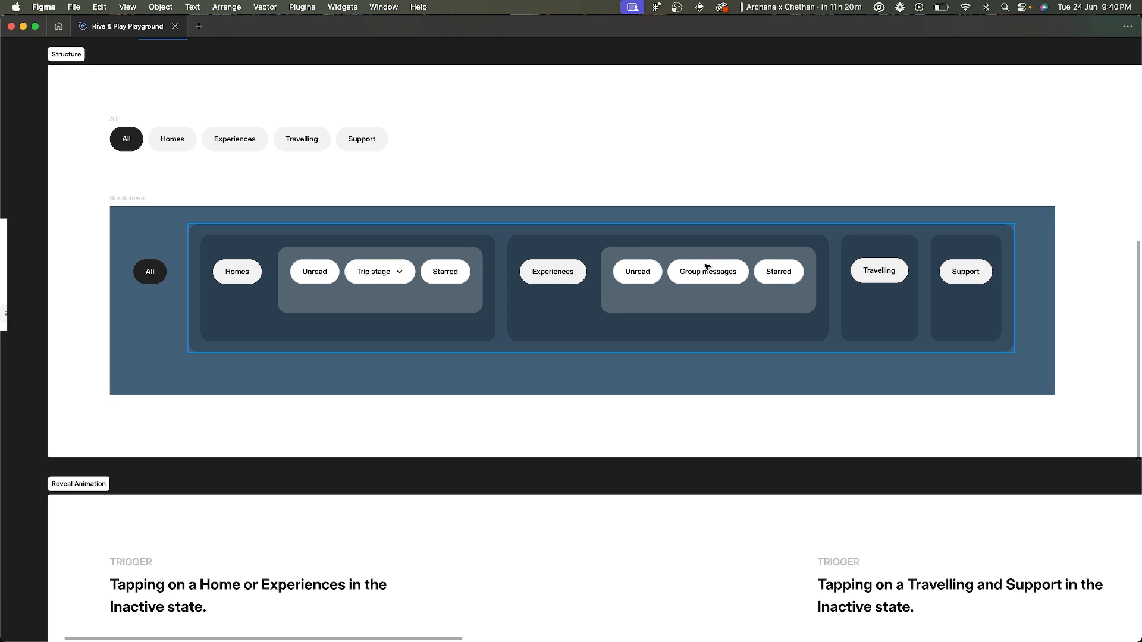
{"action": "key", "text": "super+Tab"}
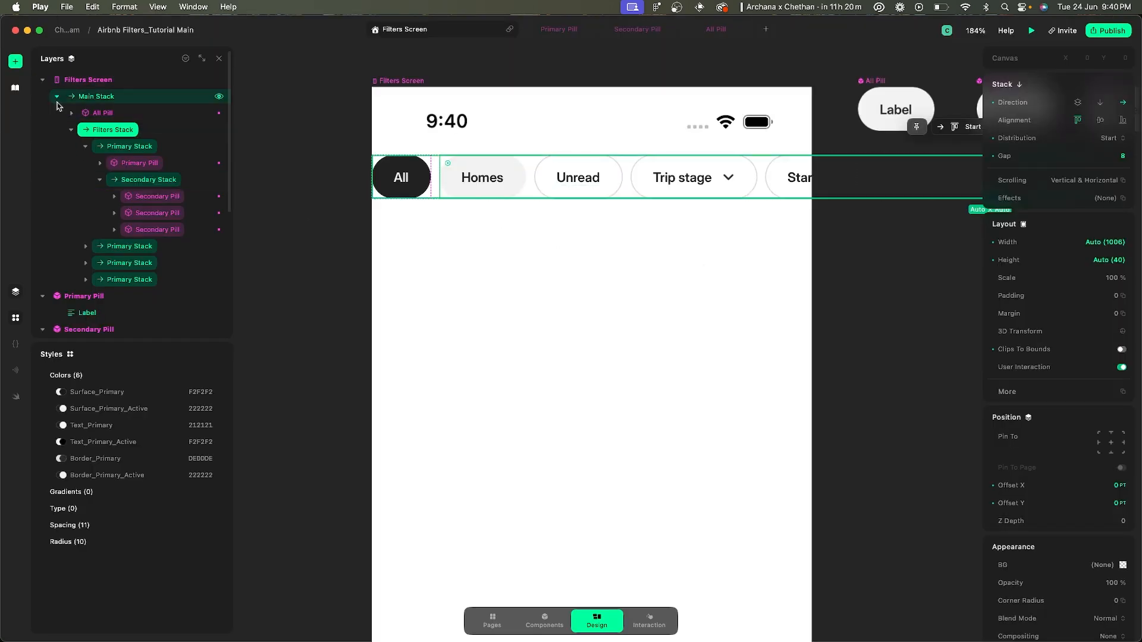
{"action": "left_click", "coordinate": [56, 97]}
- Set the Filters Screen page's distribution to Center
{"action": "scroll", "coordinate": [395, 177], "scroll_direction": "down", "scroll_amount": 3}
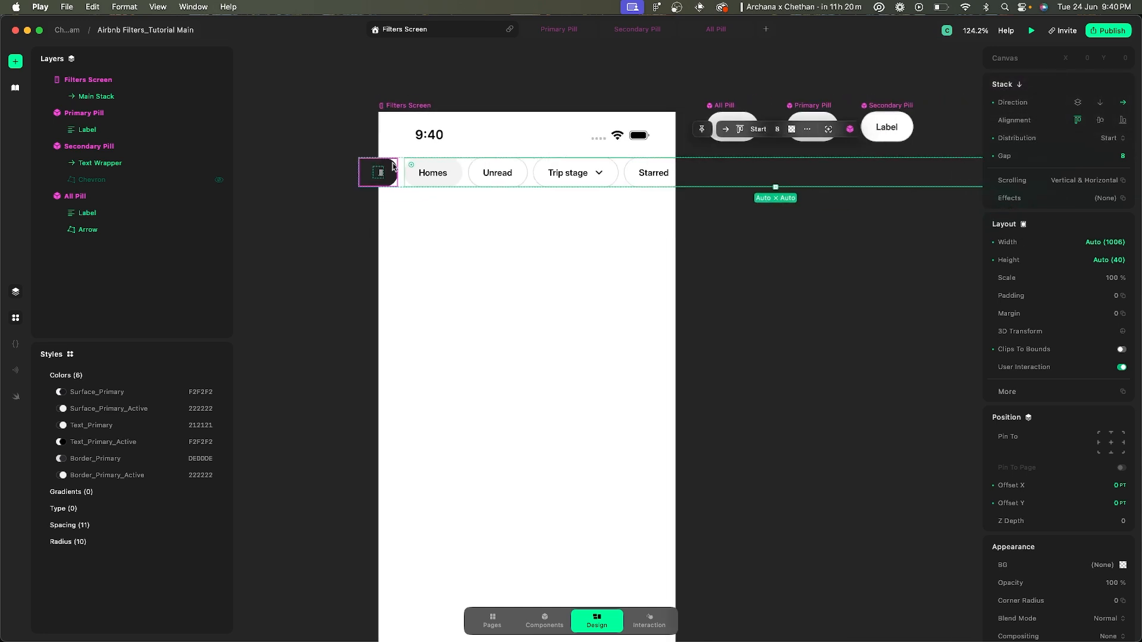
{"action": "left_click", "coordinate": [103, 83]}
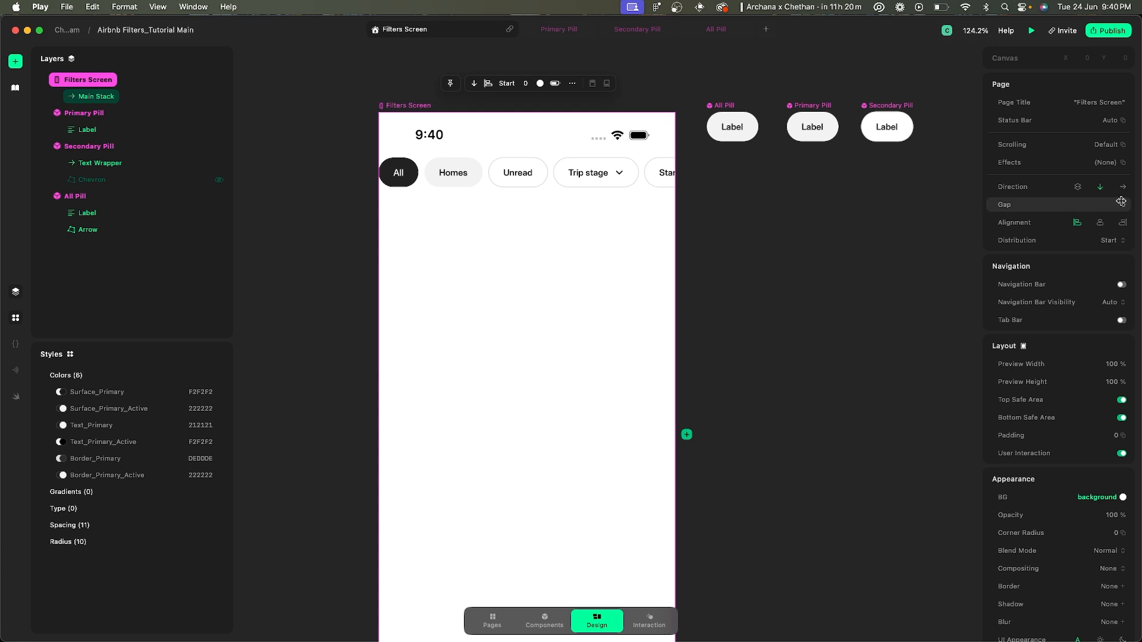
{"action": "left_click", "coordinate": [1110, 240]}
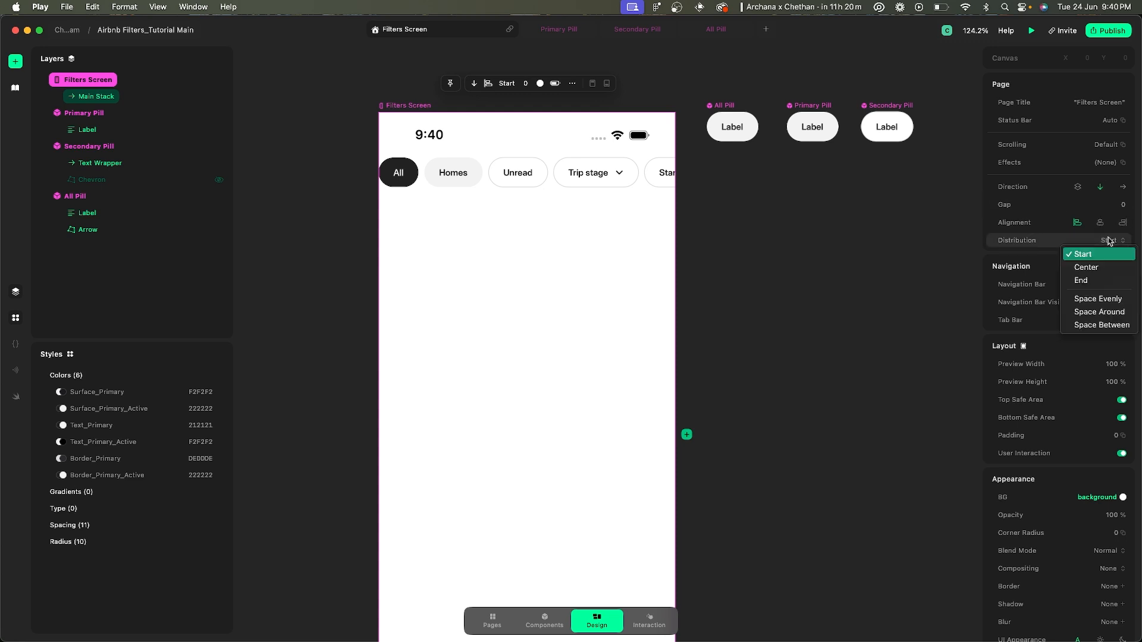
{"action": "left_click", "coordinate": [1107, 268]}
{"action": "scroll", "coordinate": [765, 319], "scroll_direction": "down", "scroll_amount": 3}
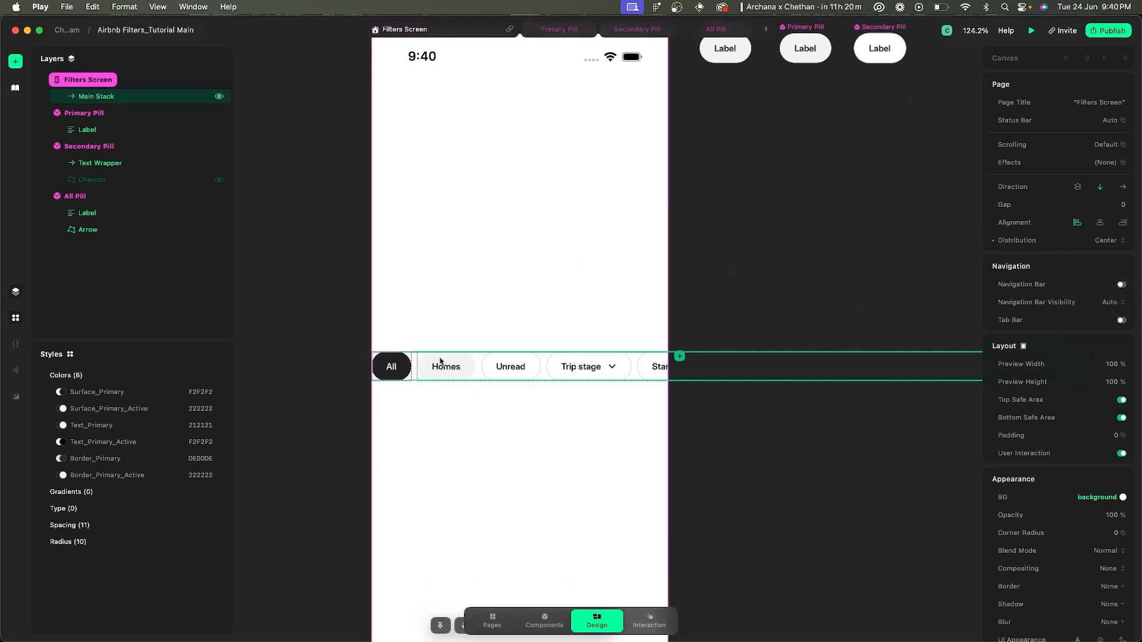
- Set the Main Stack's top and right padding to 32 pt
{"action": "left_click", "coordinate": [124, 97]}
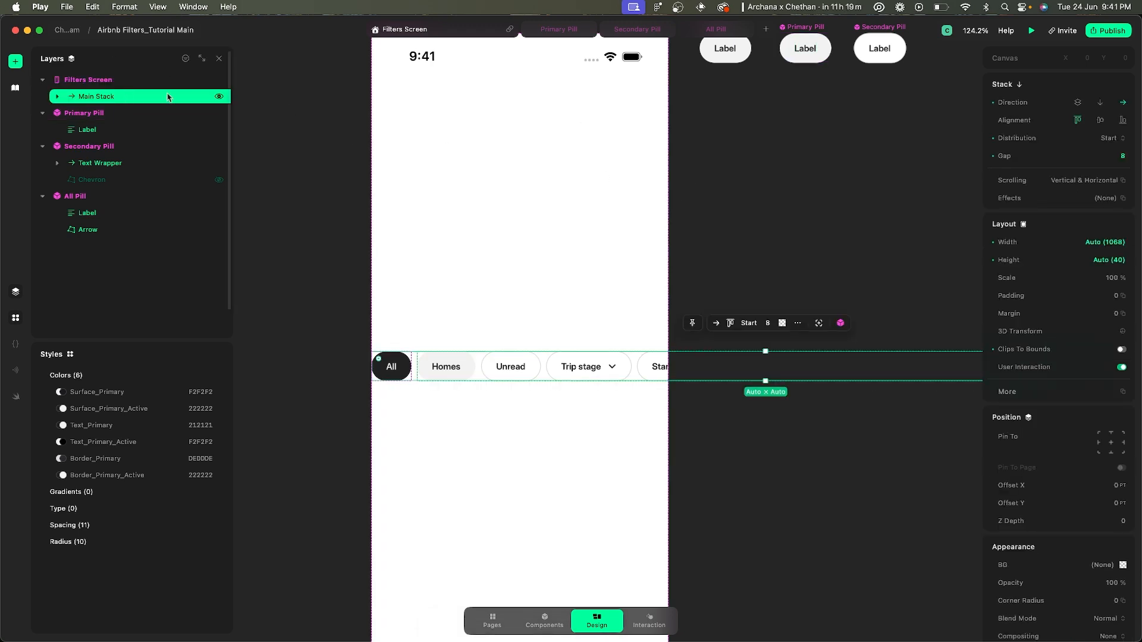
{"action": "left_click", "coordinate": [1099, 296]}
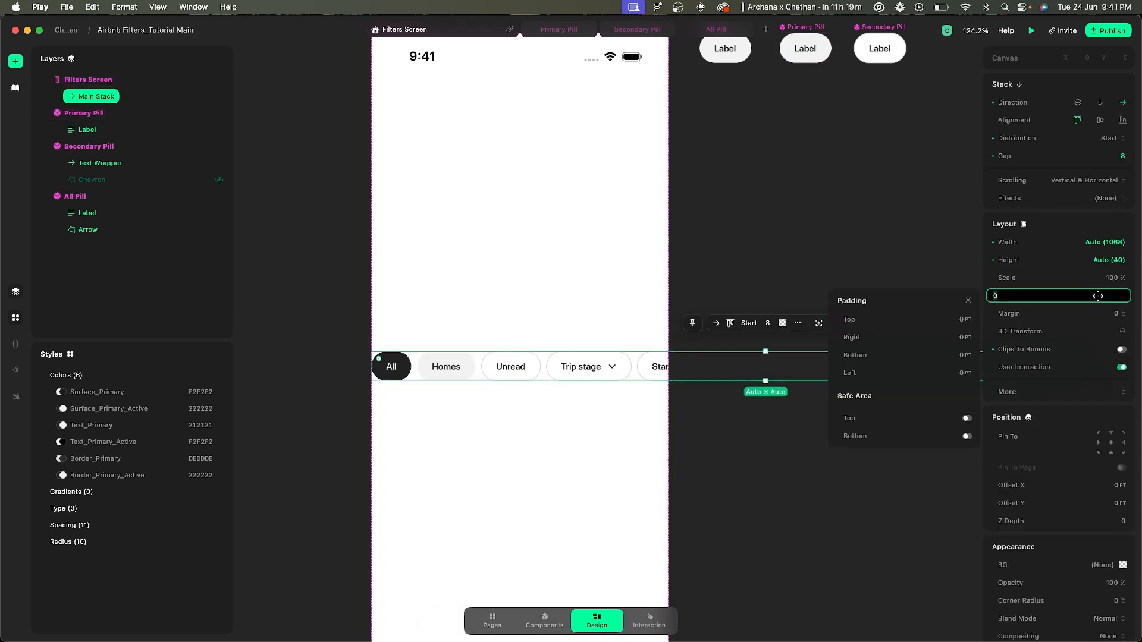
{"action": "left_click", "coordinate": [953, 321]}
{"action": "type", "text": "32"}
{"action": "key", "text": "Return"}
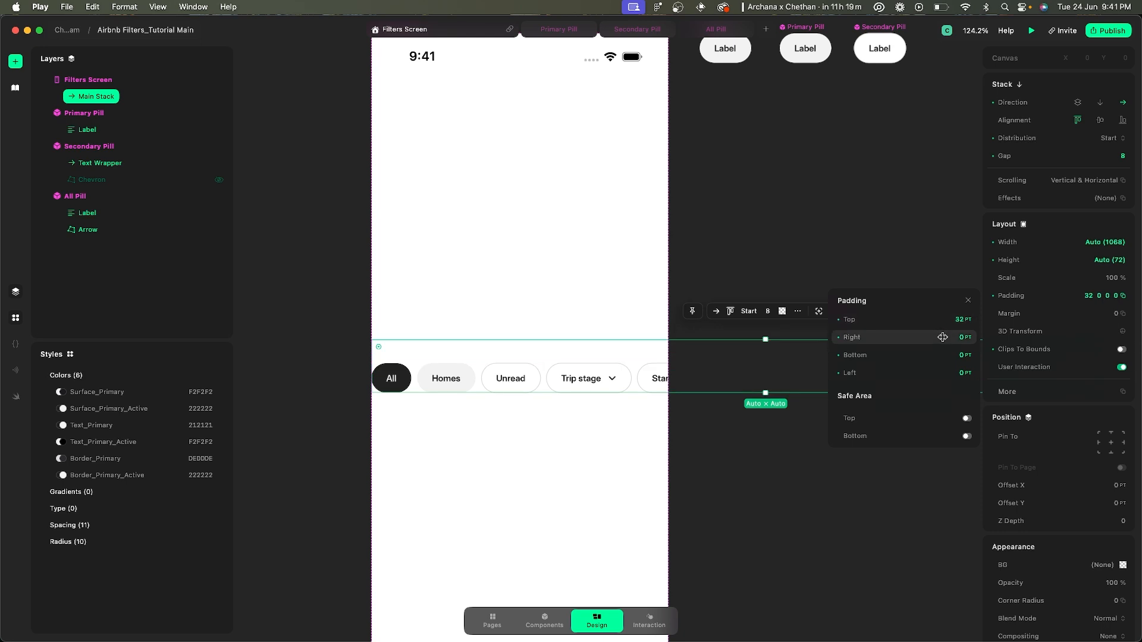
{"action": "left_click", "coordinate": [944, 337]}
{"action": "type", "text": "32"}
{"action": "key", "text": "Return"}
- Set the Main Stack's bottom and left padding to 32 pt
{"action": "left_click", "coordinate": [923, 354]}
{"action": "type", "text": "2"}
{"action": "key", "text": "Return"}
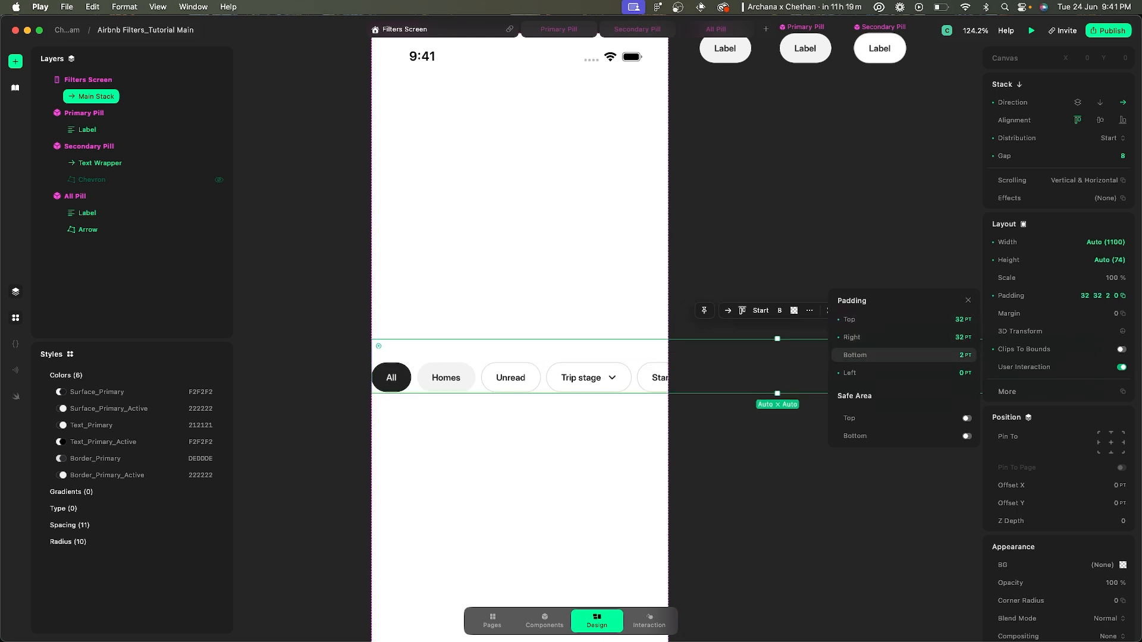
{"action": "left_click", "coordinate": [921, 356]}
{"action": "type", "text": "2"}
{"action": "key", "text": "Return"}
{"action": "left_click", "coordinate": [917, 356]}
{"action": "type", "text": "32"}
{"action": "key", "text": "Return"}
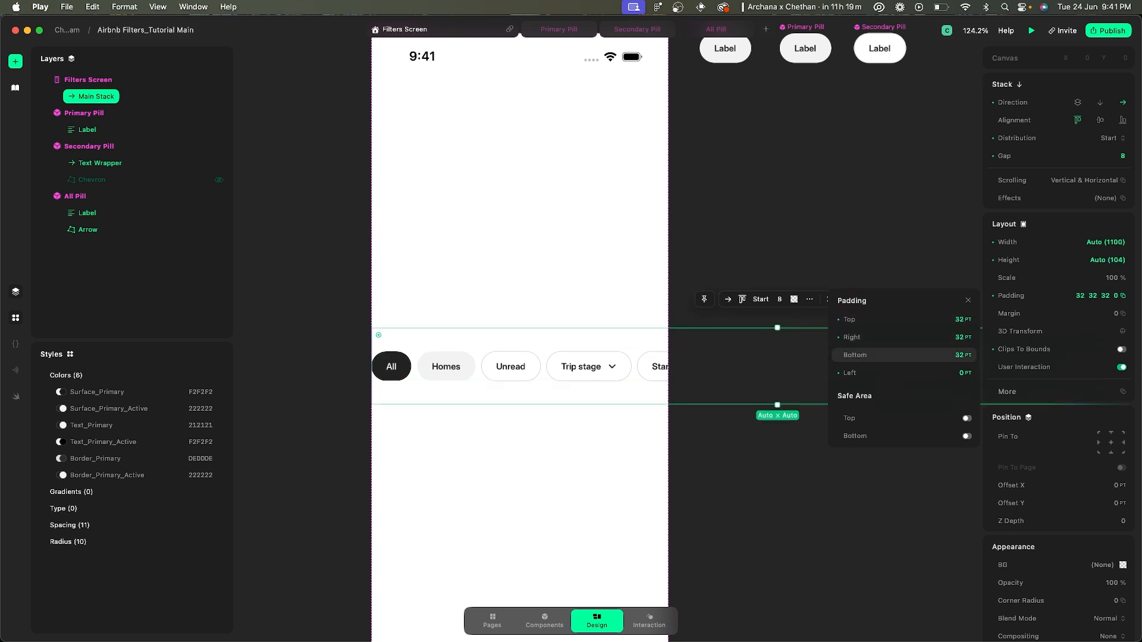
{"action": "left_click", "coordinate": [917, 373]}
{"action": "type", "text": "32"}
{"action": "key", "text": "Return"}
{"action": "left_click", "coordinate": [725, 203]}
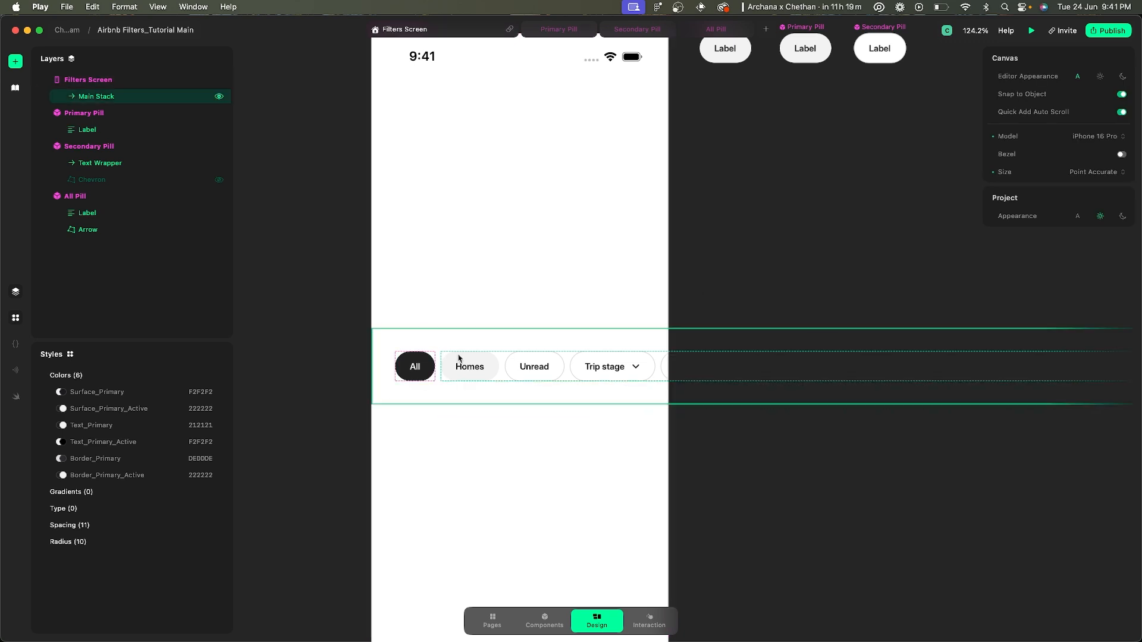
- Launch the Filters Screen in the iPhone 16 Pro simulator and move the simulator window clear of the page settings
{"action": "scroll", "coordinate": [542, 336], "scroll_direction": "right", "scroll_amount": 10}
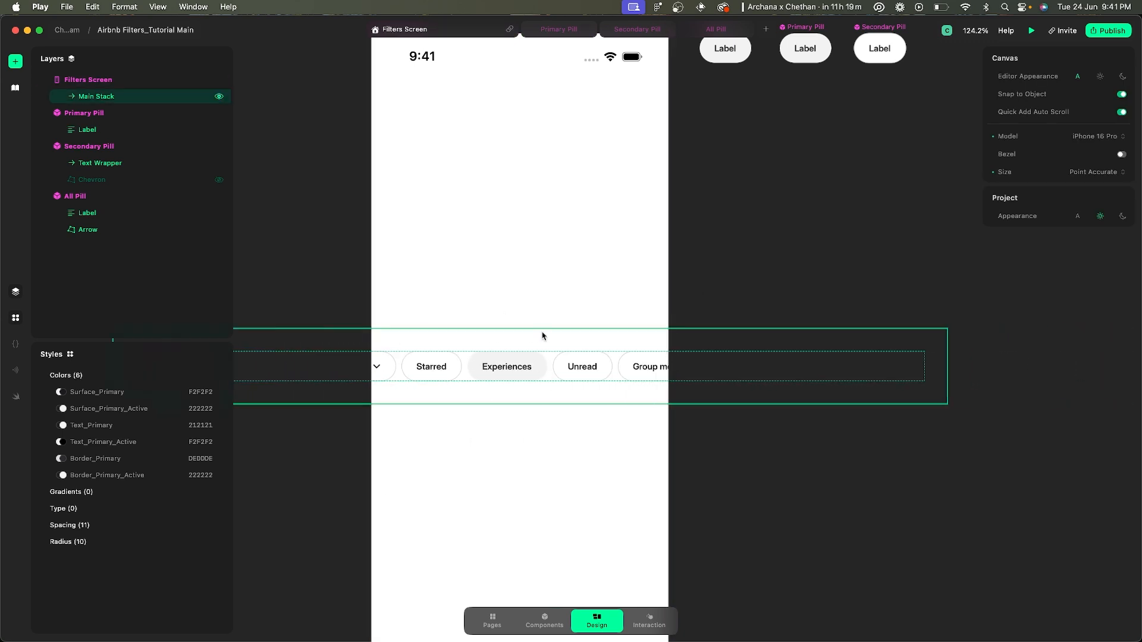
{"action": "scroll", "coordinate": [542, 336], "scroll_direction": "left", "scroll_amount": 10}
{"action": "scroll", "coordinate": [517, 253], "scroll_direction": "up", "scroll_amount": 2}
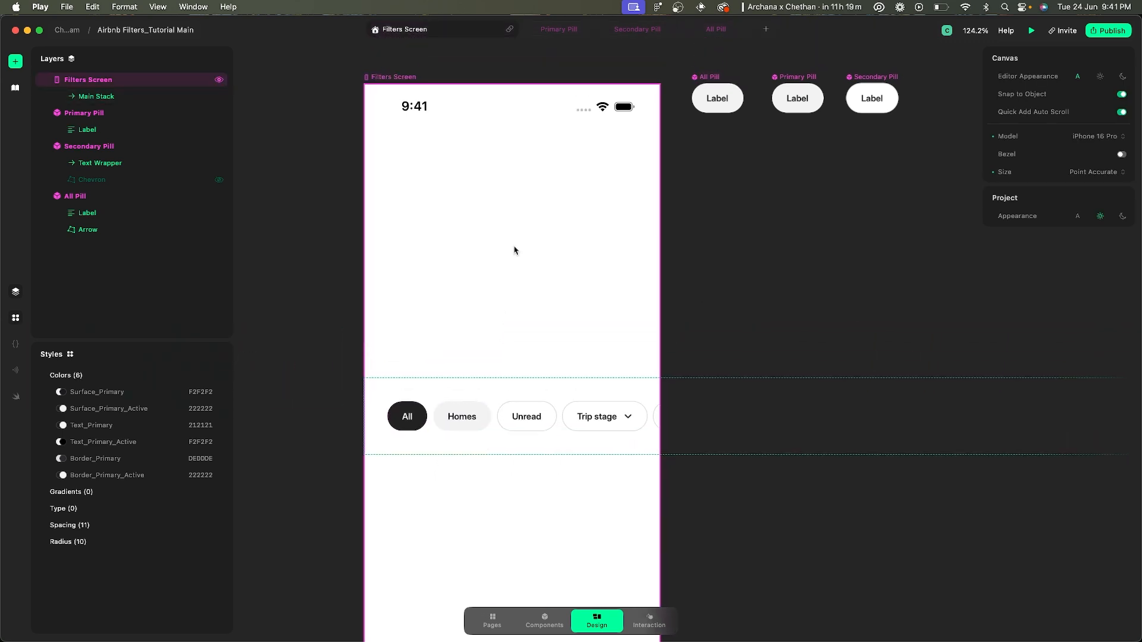
{"action": "left_click", "coordinate": [397, 80]}
{"action": "left_click", "coordinate": [1032, 30]}
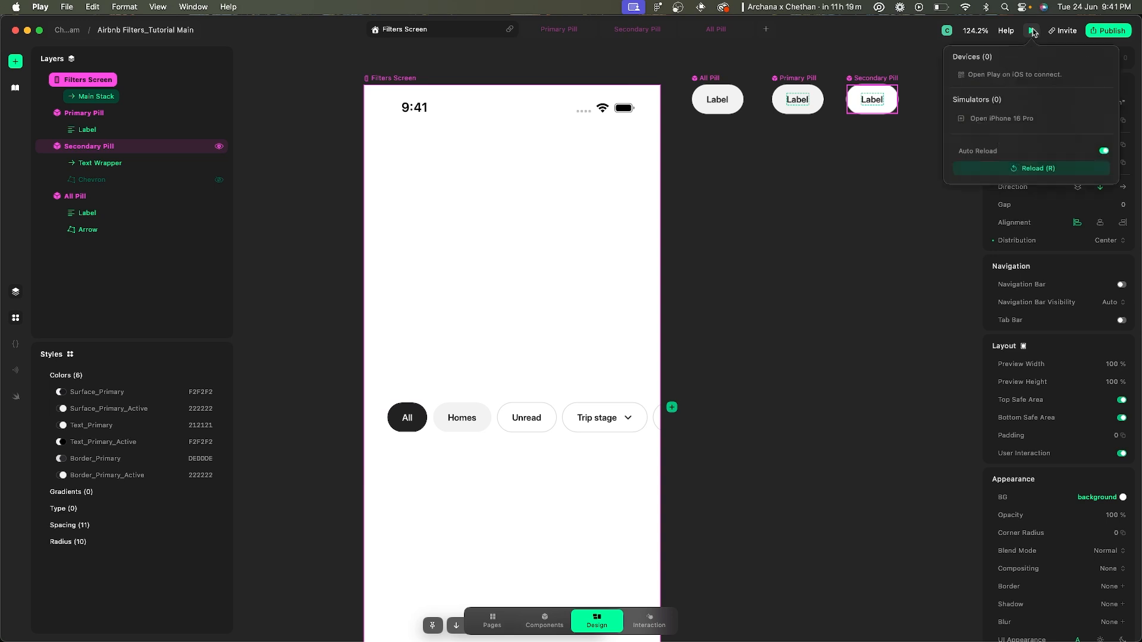
{"action": "left_click", "coordinate": [988, 120]}
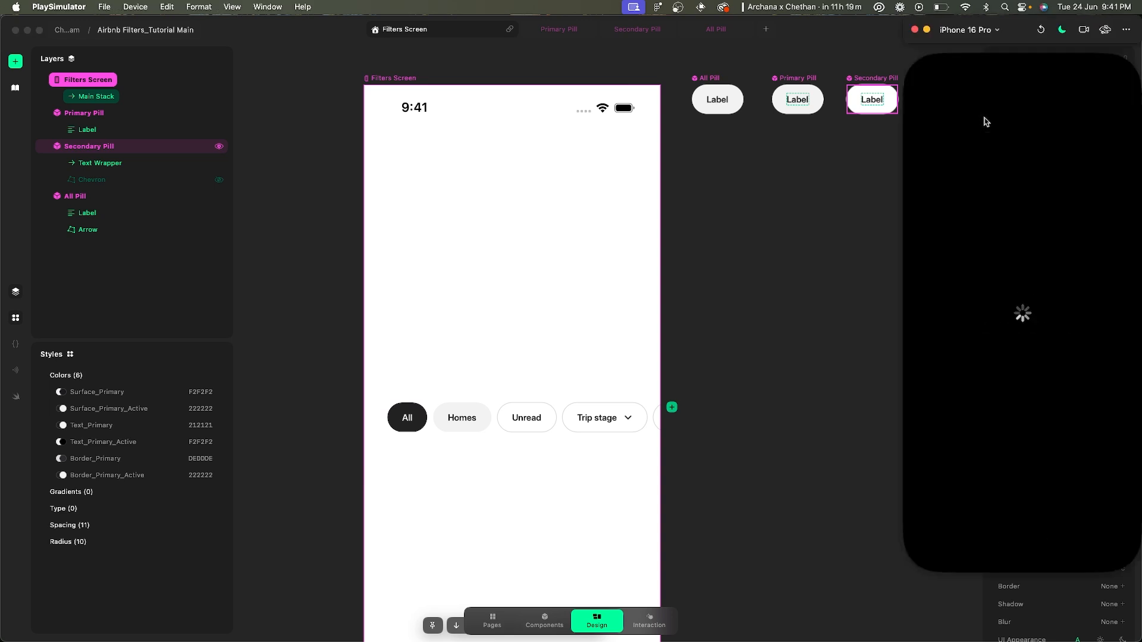
{"action": "left_click_drag", "start_coordinate": [1018, 33], "coordinate": [866, 68]}
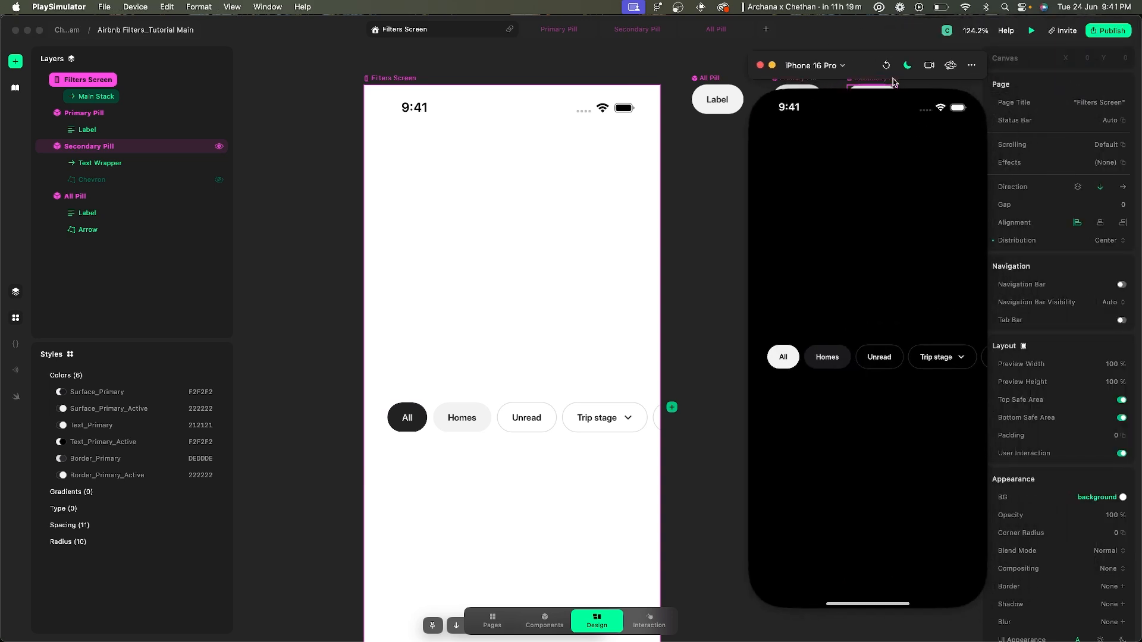
- Check the pill row's horizontal scrolling in light and dark appearance in the simulator, and close the simulator
{"action": "left_click", "coordinate": [907, 65]}
{"action": "left_click", "coordinate": [921, 93]}
{"action": "scroll", "coordinate": [932, 349], "scroll_direction": "right", "scroll_amount": 5}
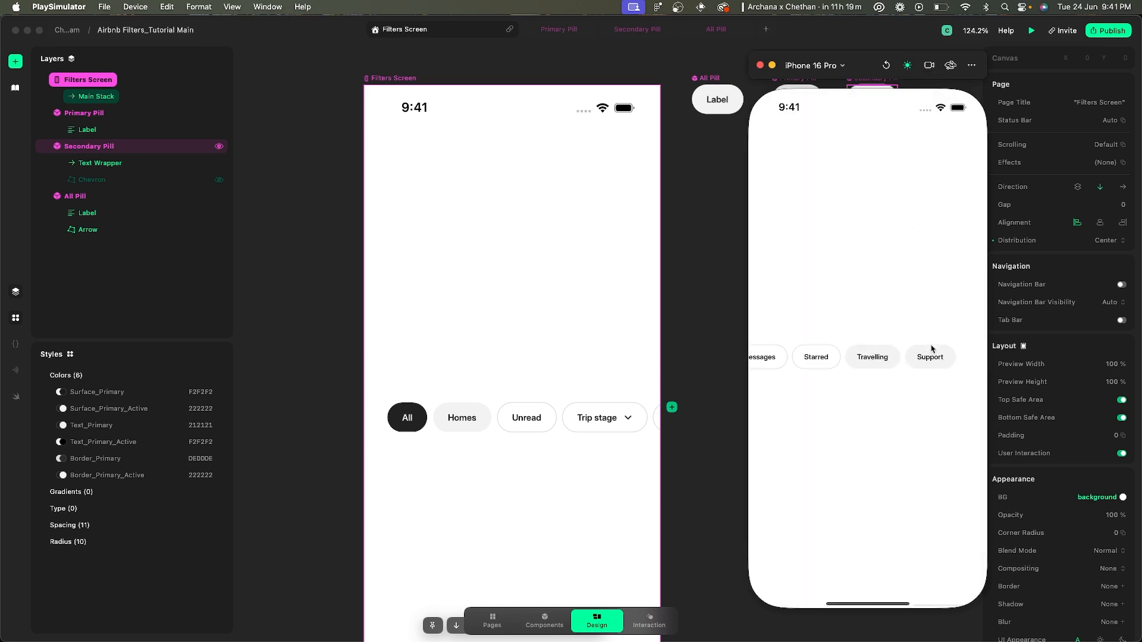
{"action": "scroll", "coordinate": [931, 349], "scroll_direction": "left", "scroll_amount": 5}
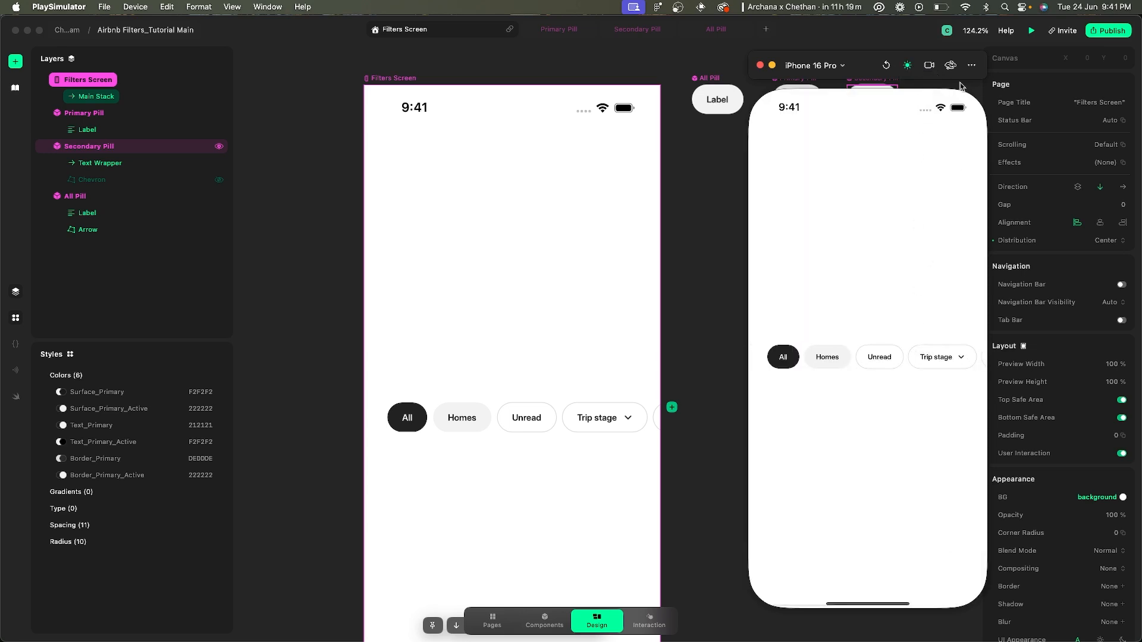
{"action": "left_click", "coordinate": [907, 66]}
{"action": "left_click", "coordinate": [921, 109]}
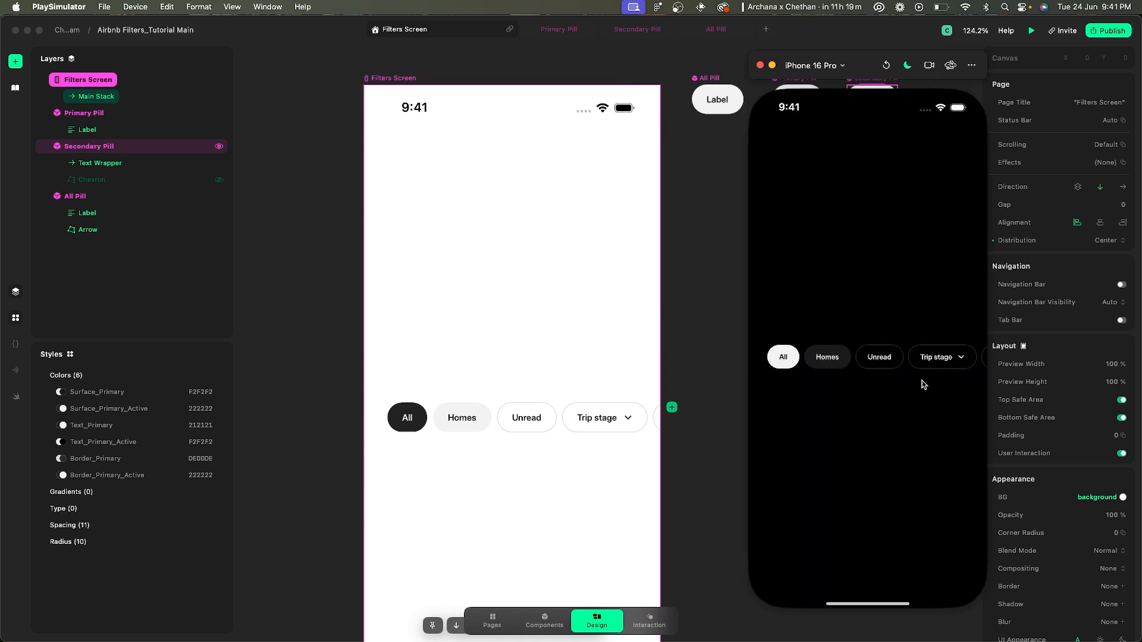
{"action": "scroll", "coordinate": [917, 360], "scroll_direction": "right", "scroll_amount": 5}
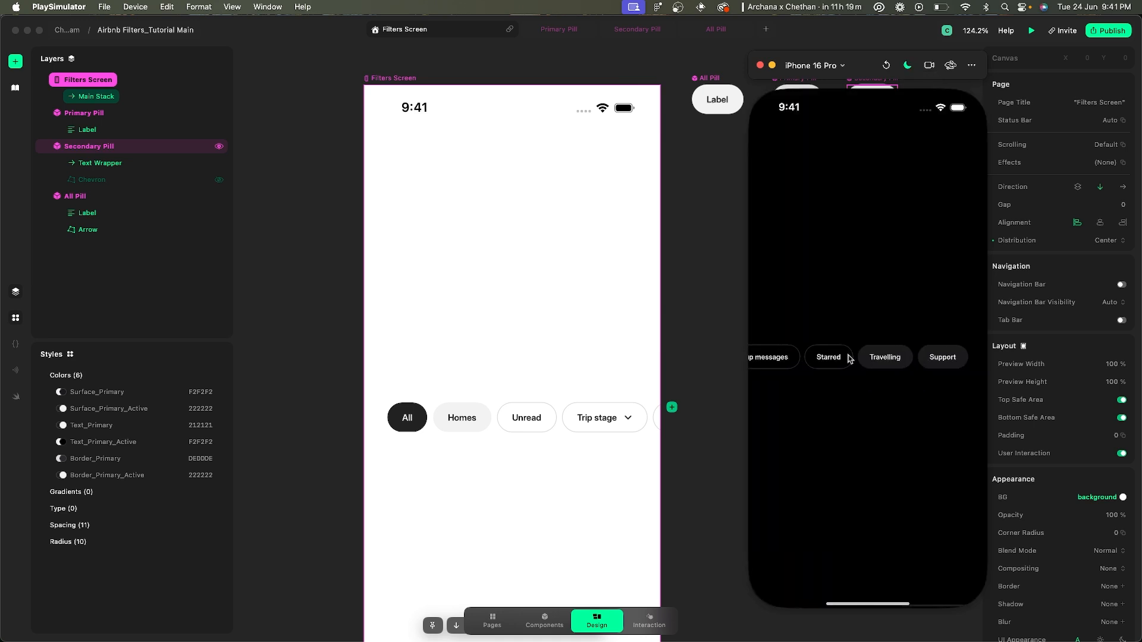
{"action": "scroll", "coordinate": [829, 360], "scroll_direction": "left", "scroll_amount": 5}
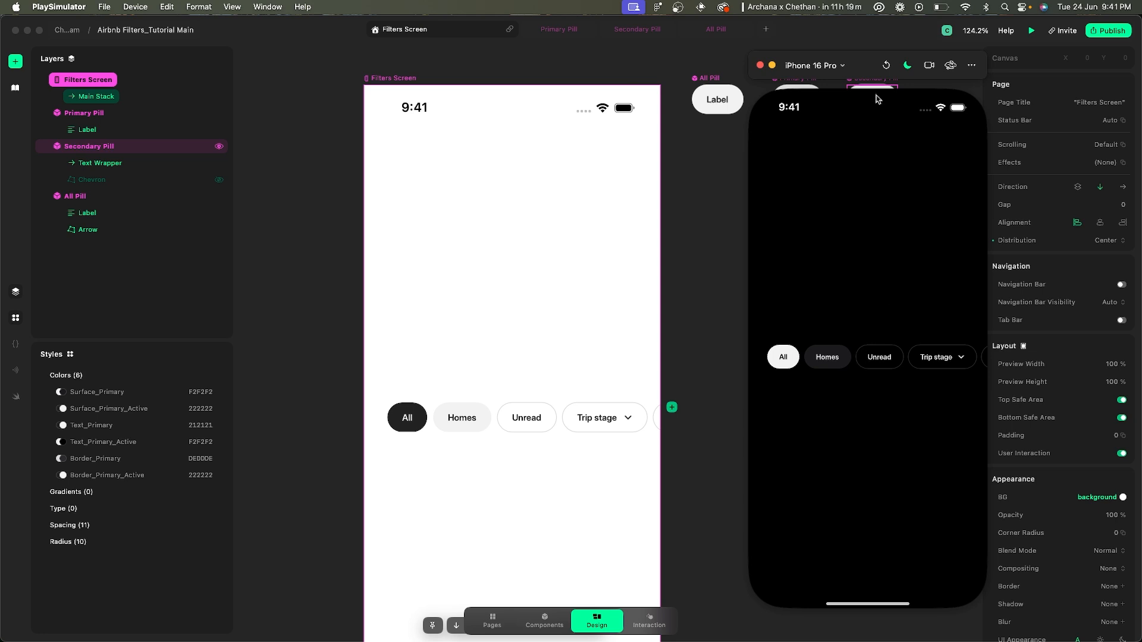
{"action": "left_click", "coordinate": [907, 65]}
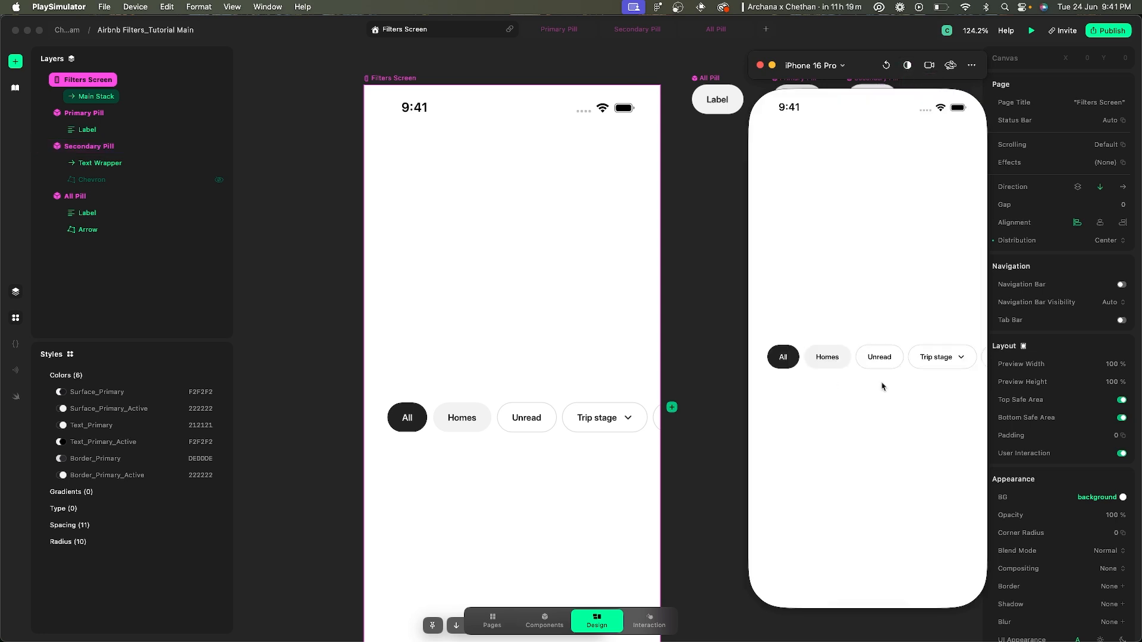
{"action": "scroll", "coordinate": [879, 348], "scroll_direction": "right", "scroll_amount": 5}
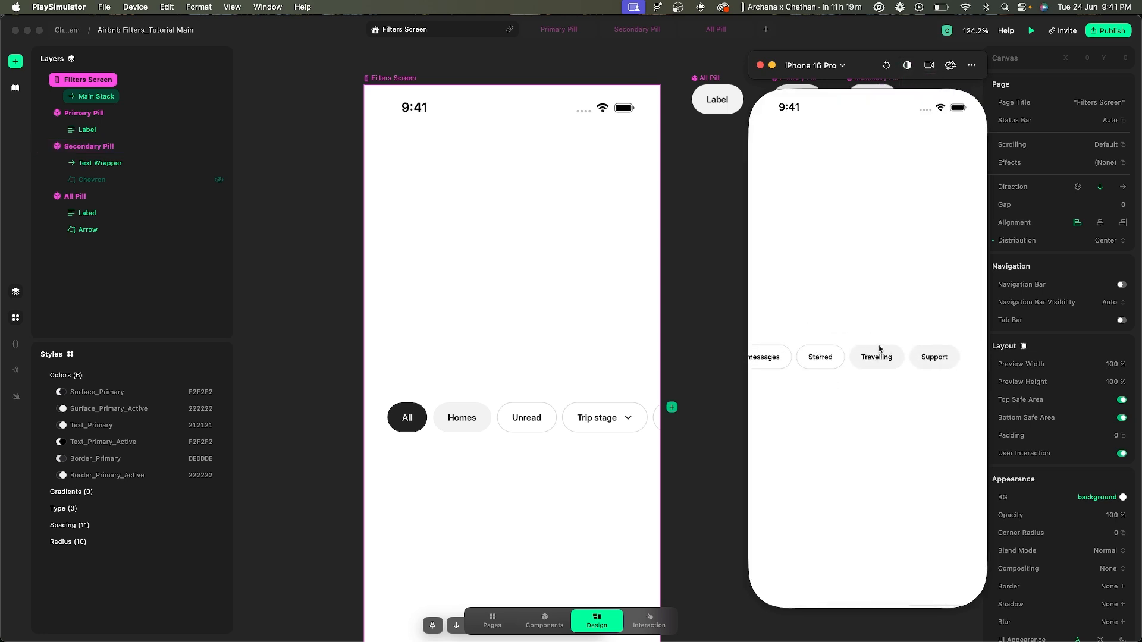
{"action": "scroll", "coordinate": [809, 347], "scroll_direction": "left", "scroll_amount": 5}
{"action": "left_click", "coordinate": [760, 65]}
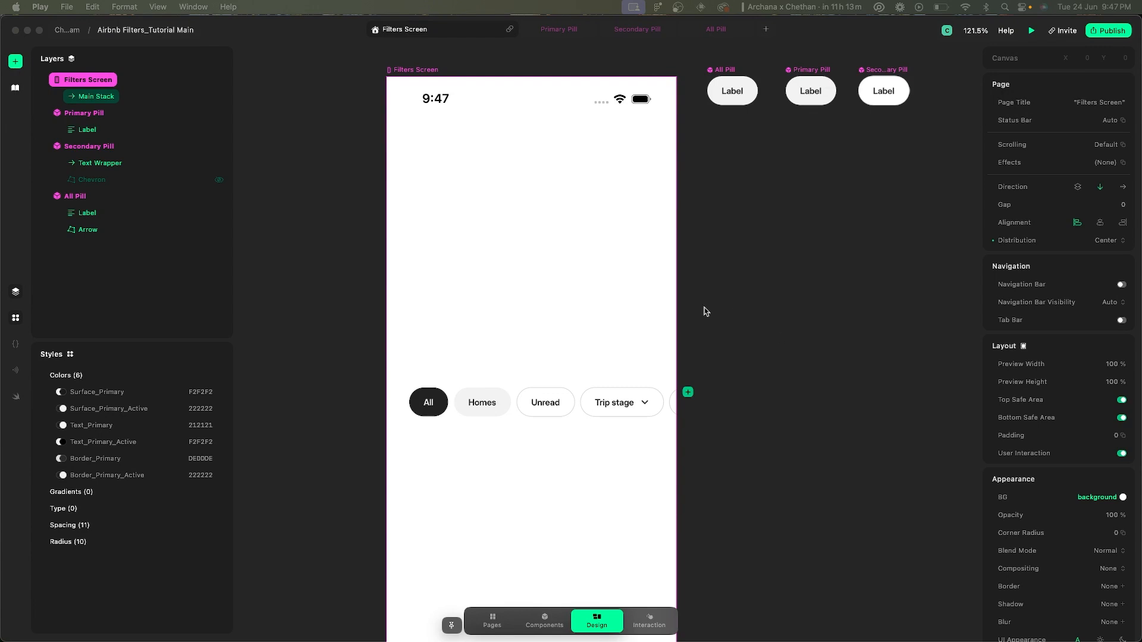
{"action": "scroll", "coordinate": [704, 311], "scroll_direction": "right", "scroll_amount": 3}
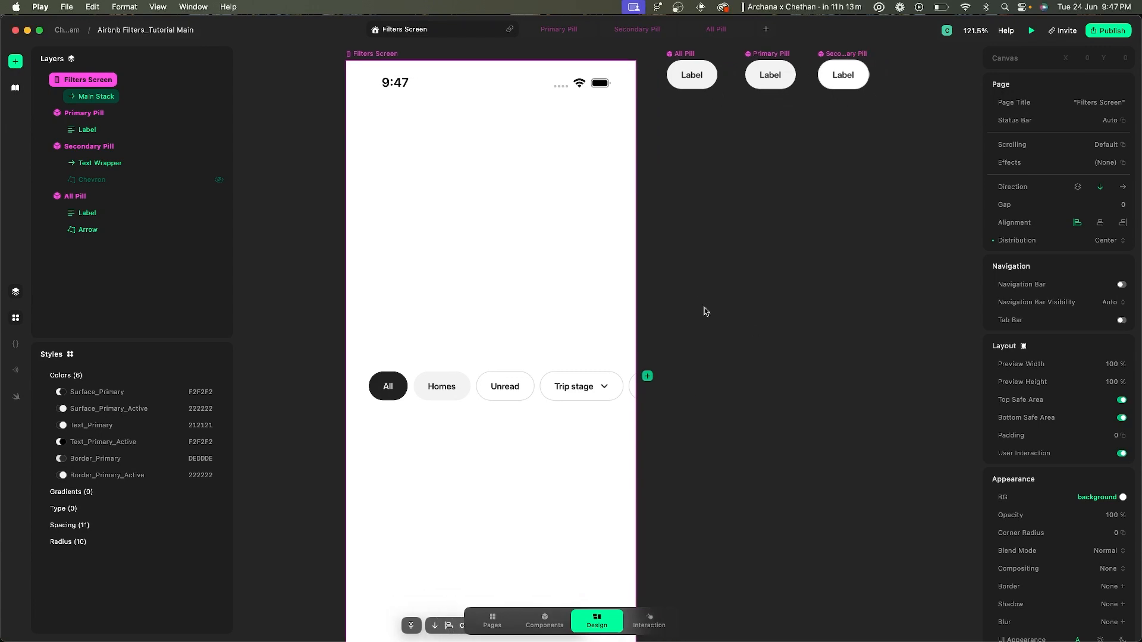
{"action": "left_click", "coordinate": [704, 311]}
{"action": "scroll", "coordinate": [705, 311], "scroll_direction": "down", "scroll_amount": 5}
{"action": "scroll", "coordinate": [676, 308], "scroll_direction": "up", "scroll_amount": 4}
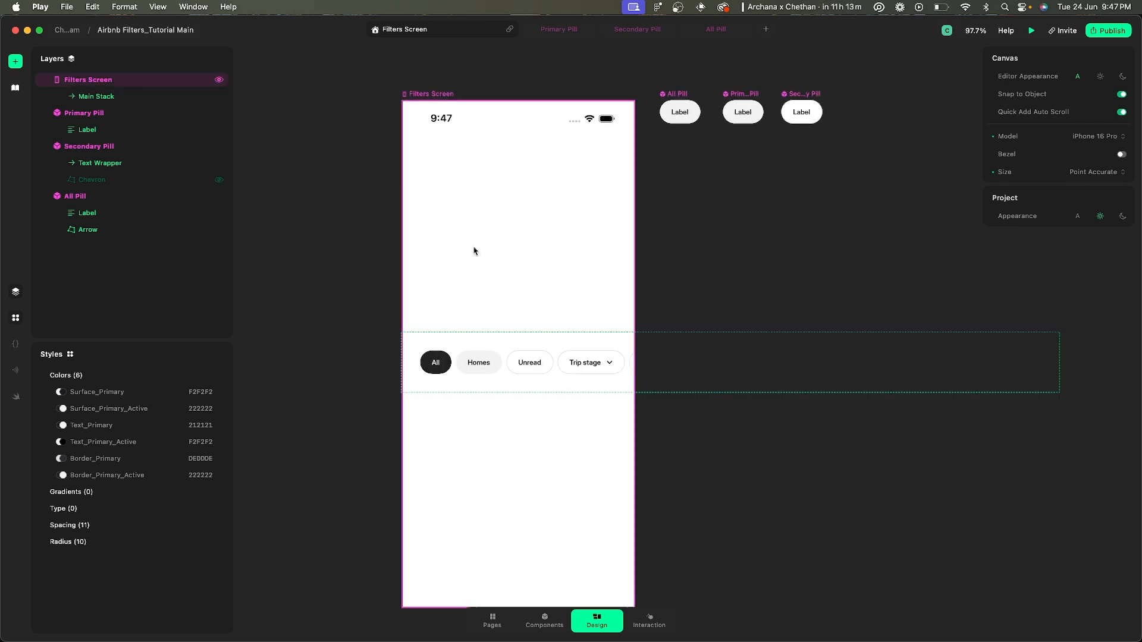
{"action": "left_click", "coordinate": [536, 341]}
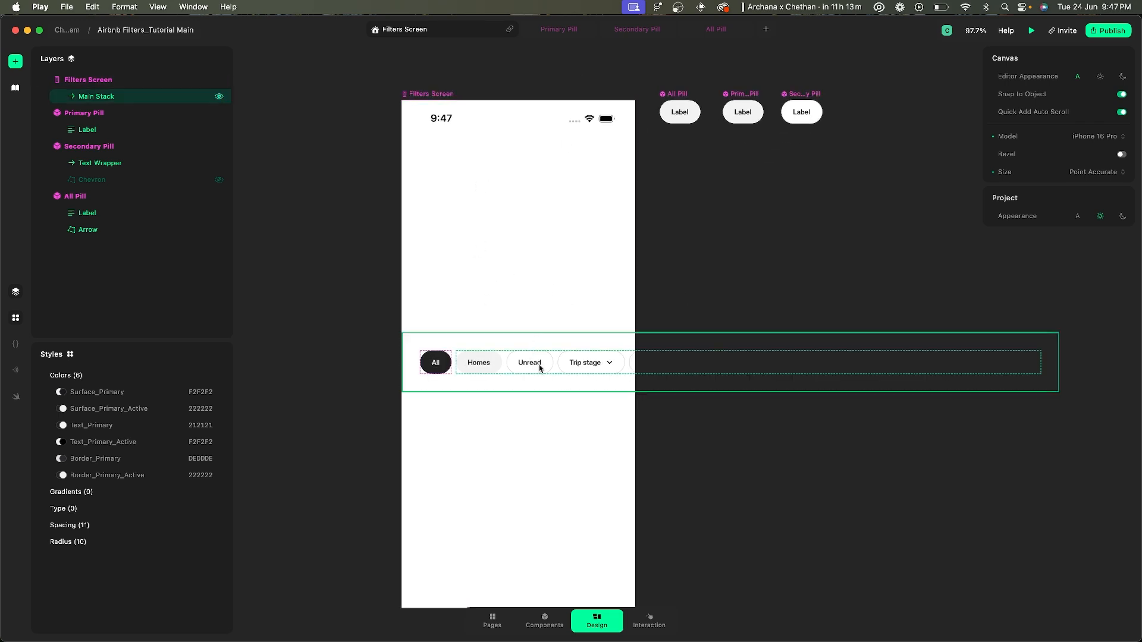
- Check the pill row's horizontal scrolling on the Filters Screen canvas, from the All pill to the last pills and back
{"action": "scroll", "coordinate": [540, 369], "scroll_direction": "right", "scroll_amount": 2}
{"action": "scroll", "coordinate": [543, 363], "scroll_direction": "right", "scroll_amount": 5}
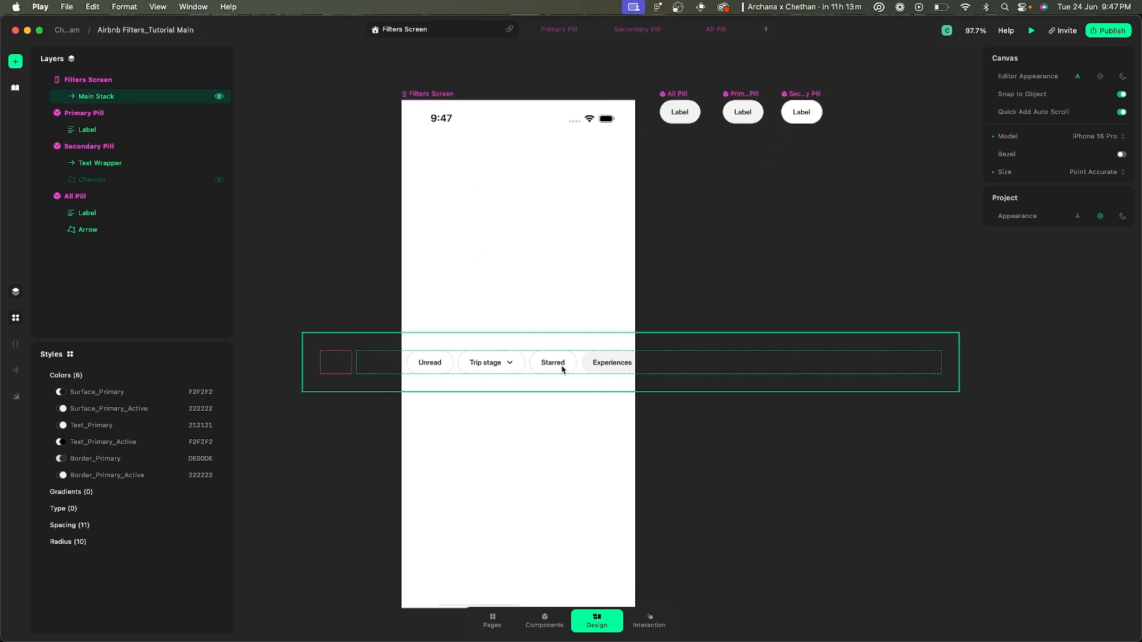
{"action": "scroll", "coordinate": [535, 366], "scroll_direction": "right", "scroll_amount": 4}
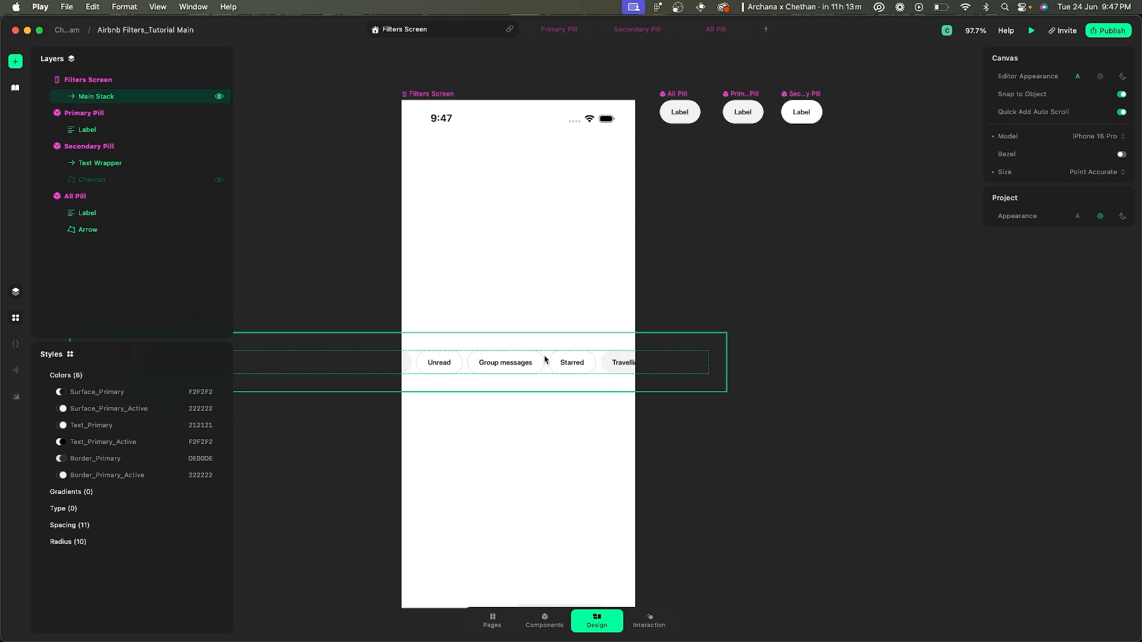
{"action": "left_click", "coordinate": [404, 310]}
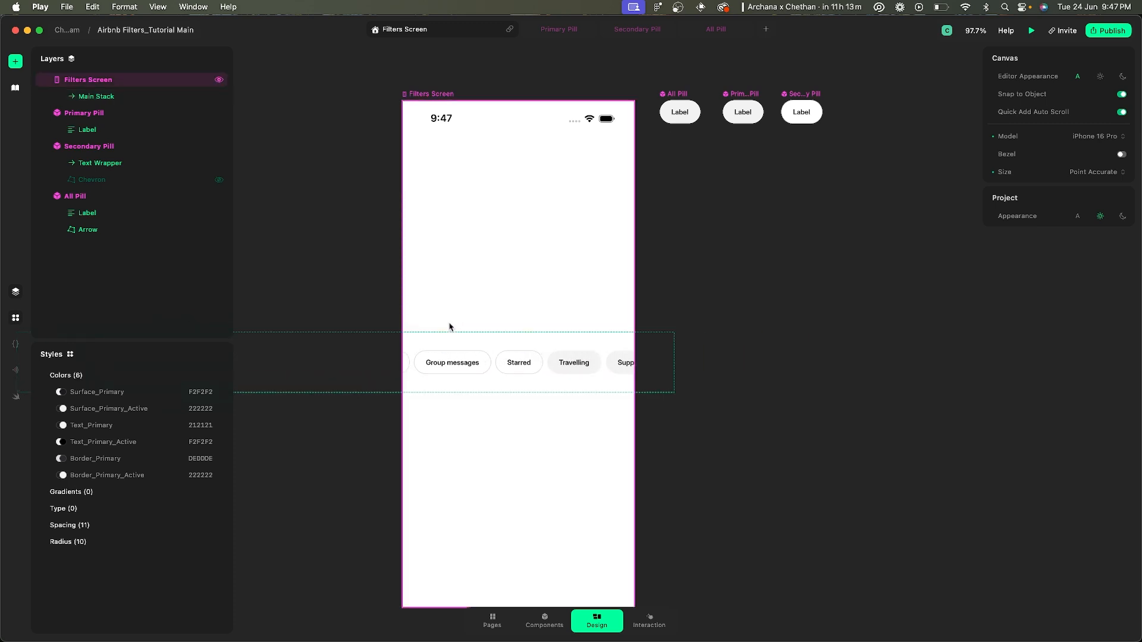
{"action": "left_click", "coordinate": [455, 351]}
{"action": "scroll", "coordinate": [461, 357], "scroll_direction": "left", "scroll_amount": 8}
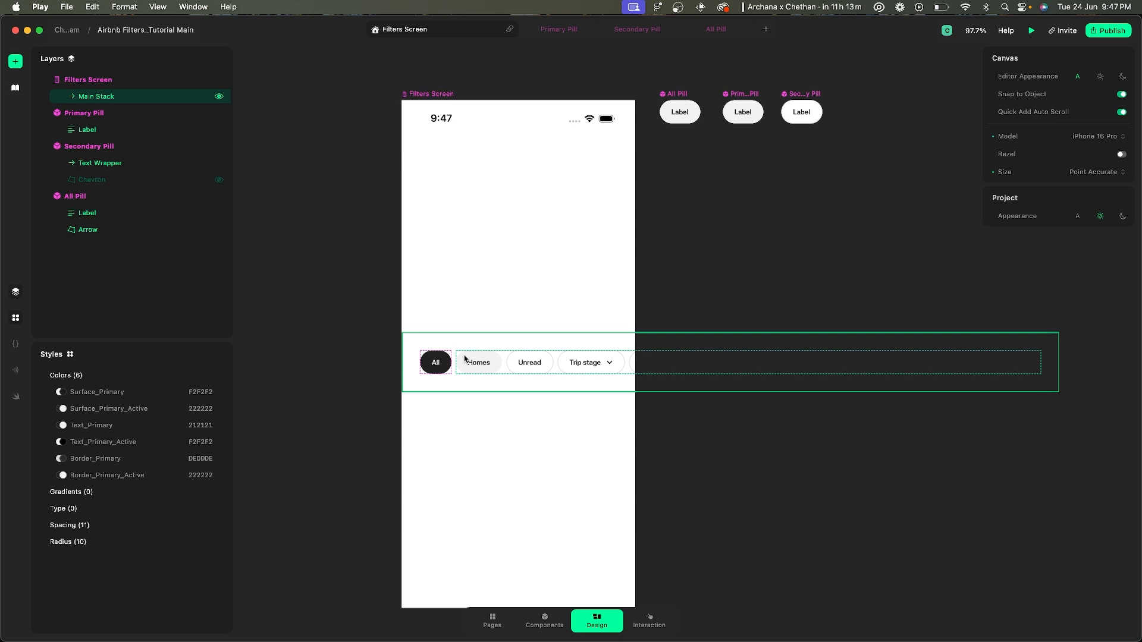
- Hide the Styles list, collapse the three pill components and the first Secondary Stack, and expand the Main Stack's layers
{"action": "left_click", "coordinate": [43, 375]}
{"action": "left_click", "coordinate": [219, 355]}
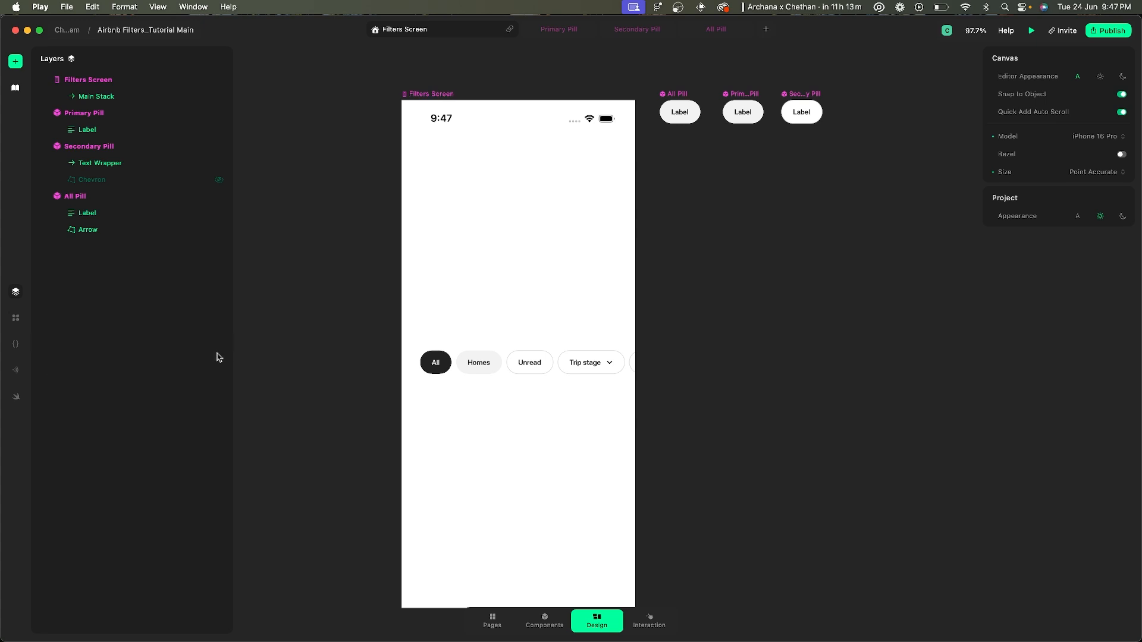
{"action": "left_click", "coordinate": [43, 113]}
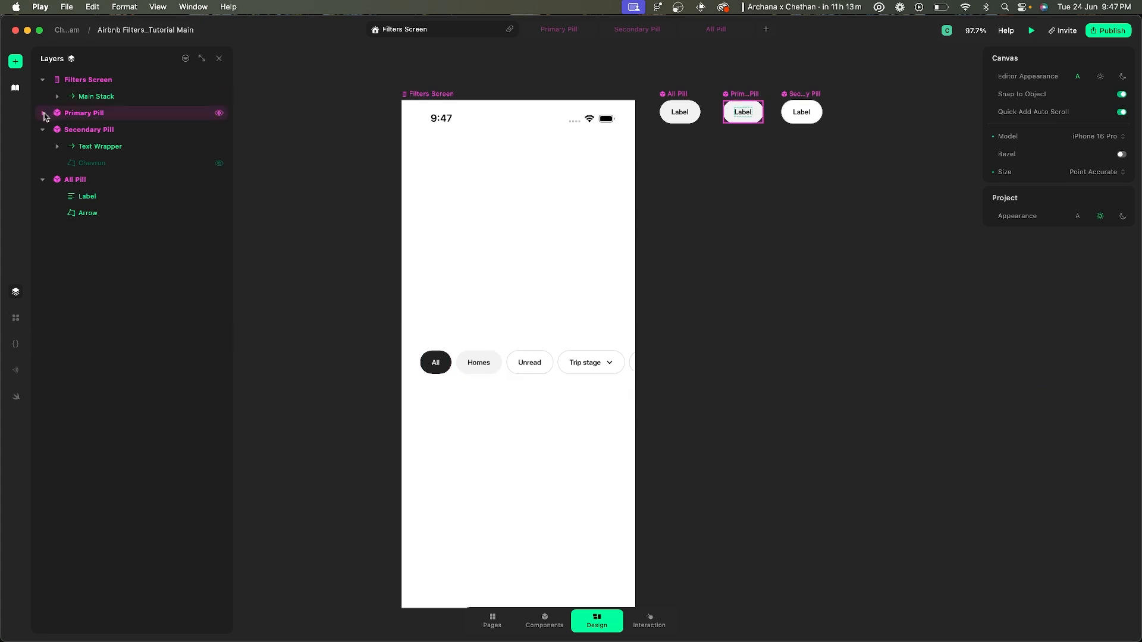
{"action": "left_click", "coordinate": [44, 130]}
{"action": "left_click", "coordinate": [43, 147]}
{"action": "left_click", "coordinate": [58, 97]}
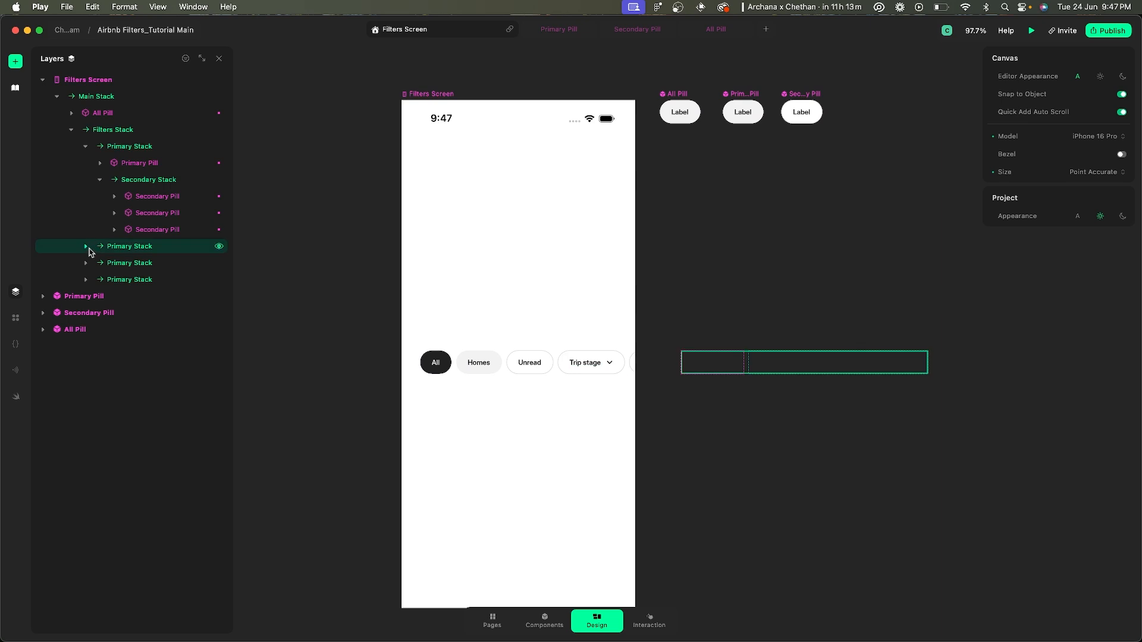
{"action": "left_click", "coordinate": [100, 180]}
- Fill the background of the Secondary Stack in the first Primary Stack with solid FF7A7A at 100% opacity
{"action": "left_click", "coordinate": [130, 181]}
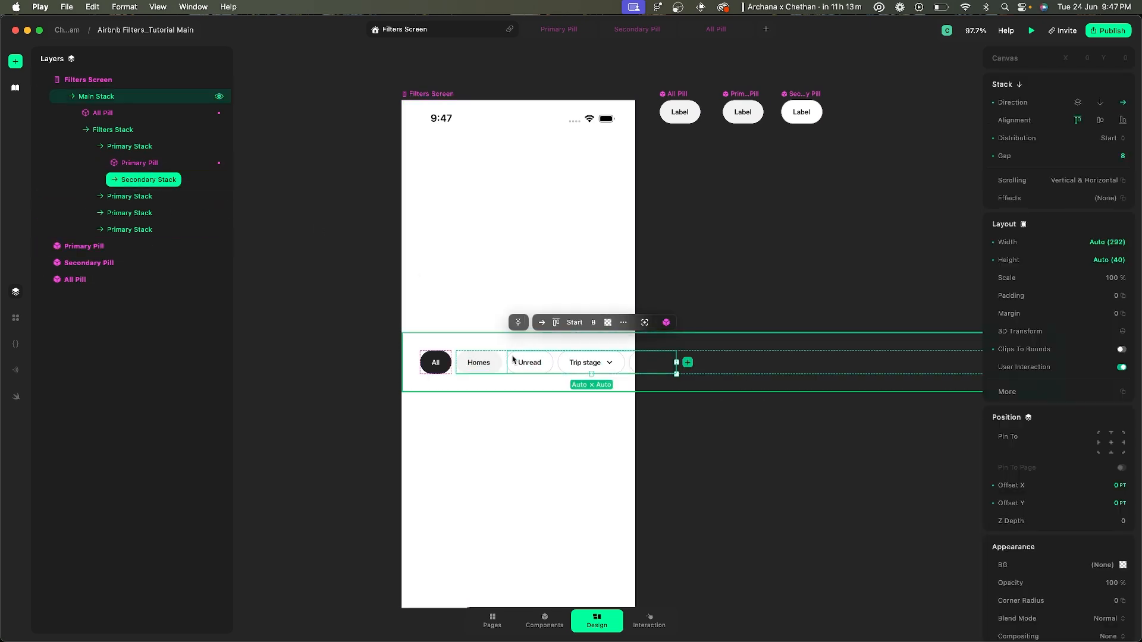
{"action": "scroll", "coordinate": [595, 363], "scroll_direction": "right", "scroll_amount": 5}
{"action": "scroll", "coordinate": [618, 364], "scroll_direction": "right", "scroll_amount": 1}
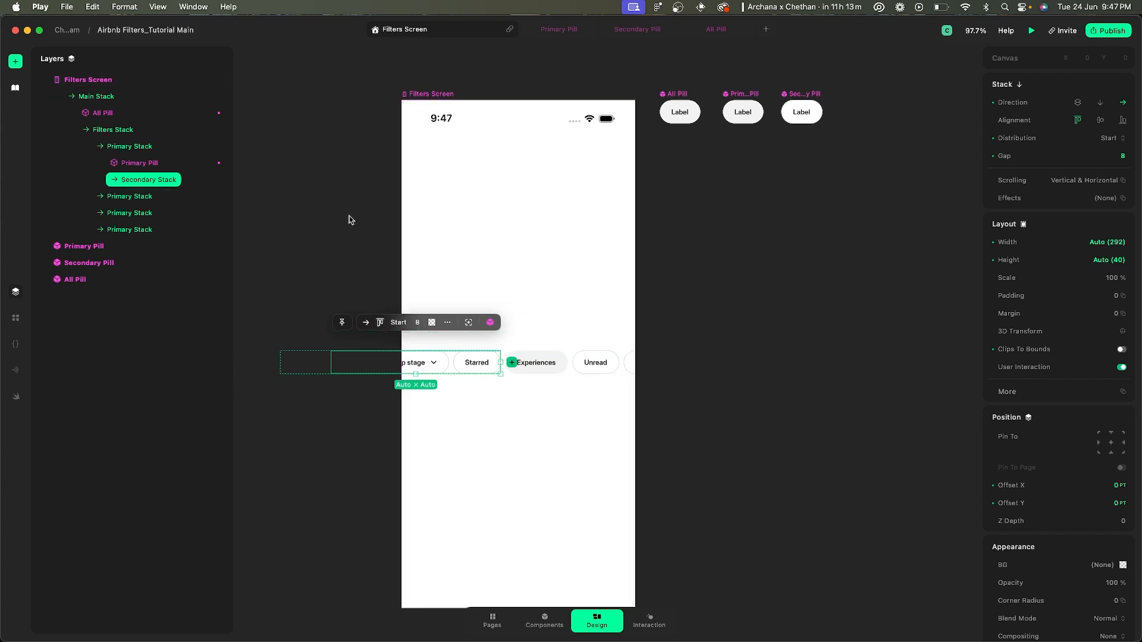
{"action": "scroll", "coordinate": [1058, 469], "scroll_direction": "down", "scroll_amount": 3}
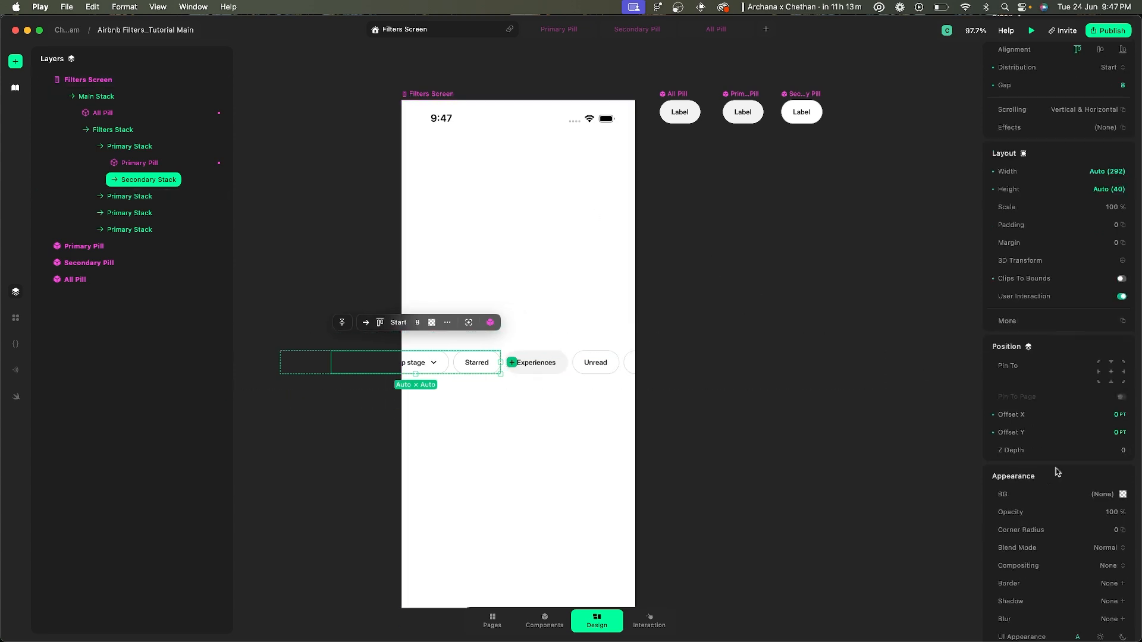
{"action": "left_click", "coordinate": [1123, 436]}
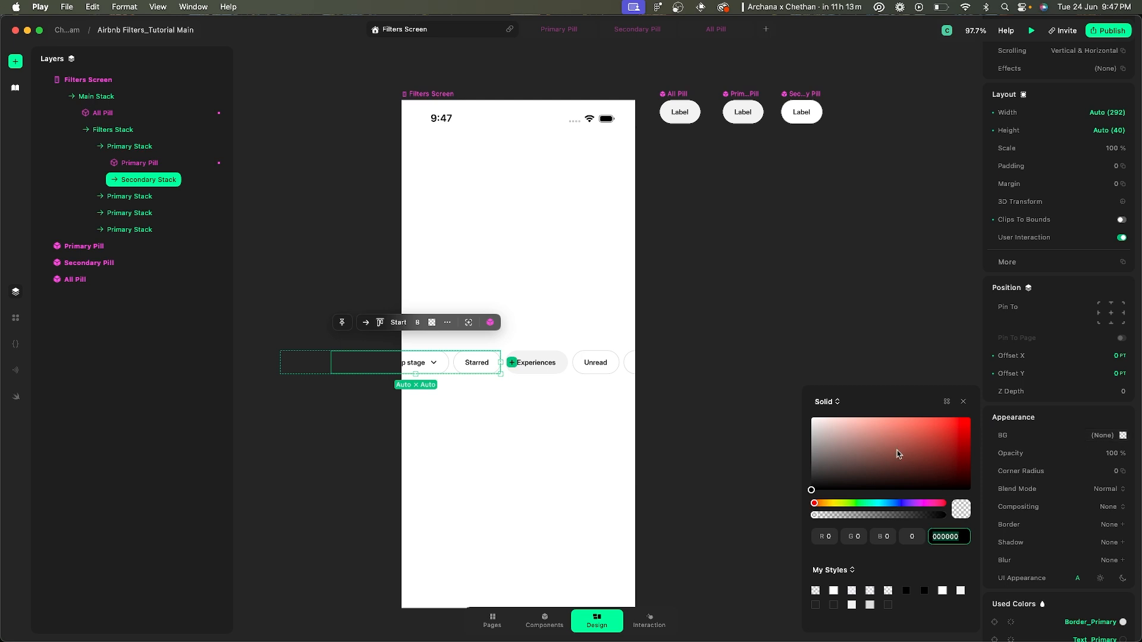
{"action": "scroll", "coordinate": [456, 357], "scroll_direction": "left", "scroll_amount": 3}
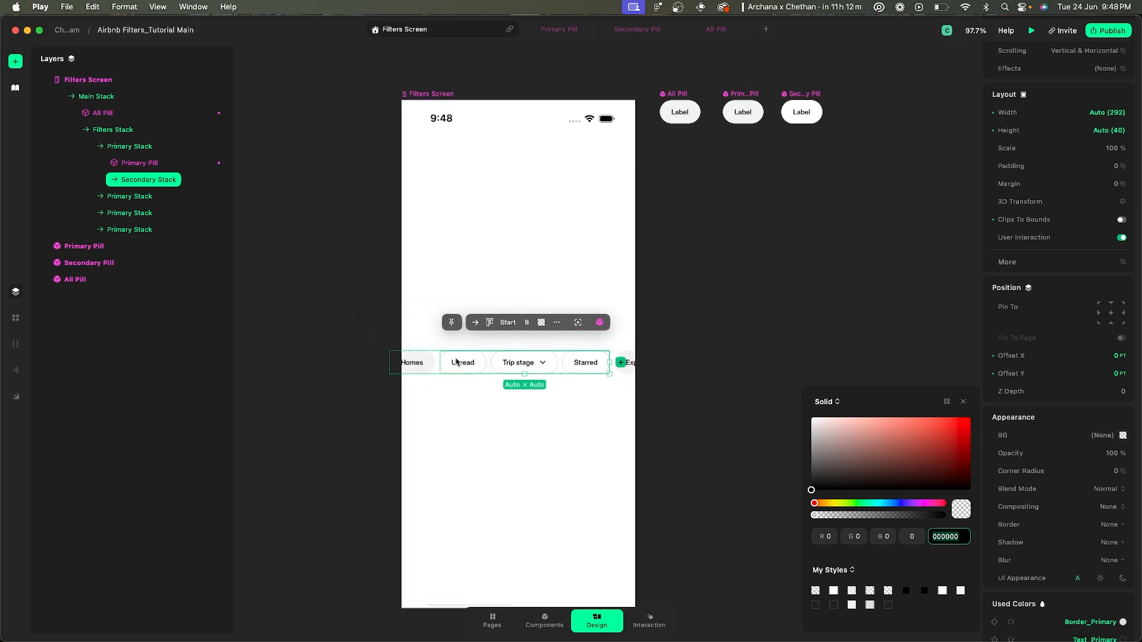
{"action": "mouse_move", "coordinate": [859, 436]}
{"action": "left_mouse_down"}
{"action": "mouse_move", "coordinate": [855, 395]}
{"action": "mouse_move", "coordinate": [840, 401]}
{"action": "left_mouse_up"}
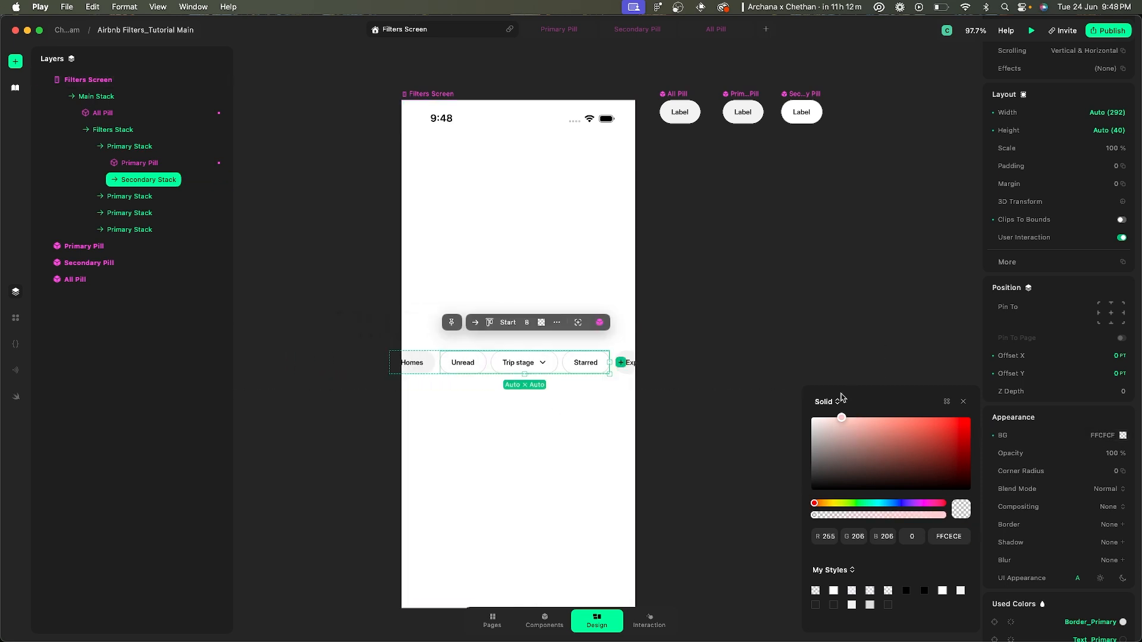
{"action": "left_click_drag", "start_coordinate": [973, 457], "coordinate": [929, 394]}
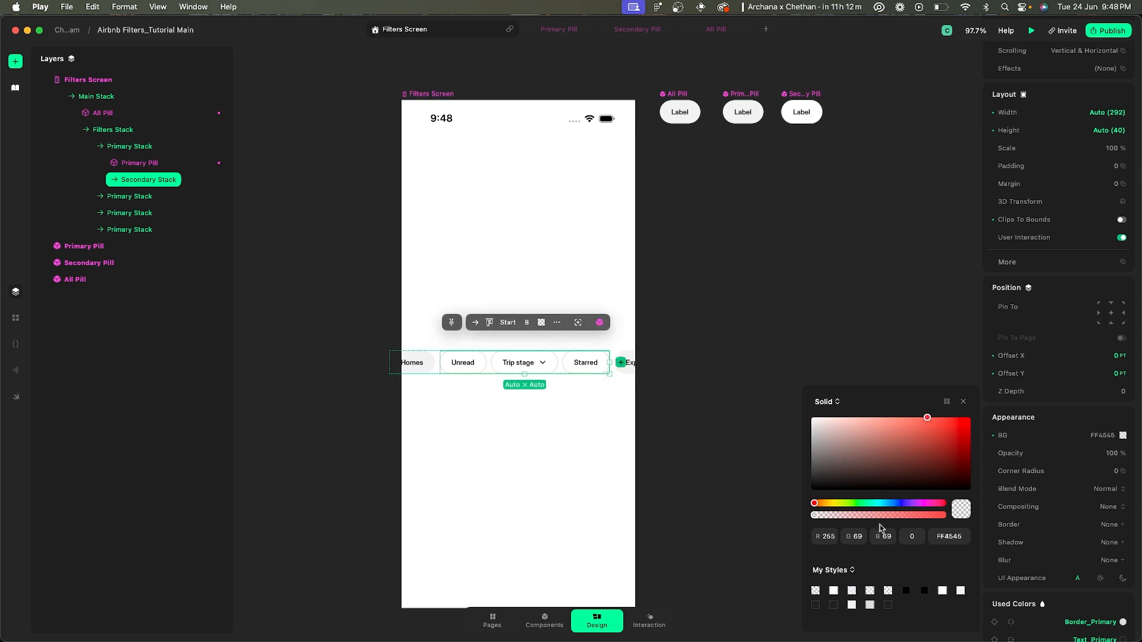
{"action": "left_click", "coordinate": [939, 516]}
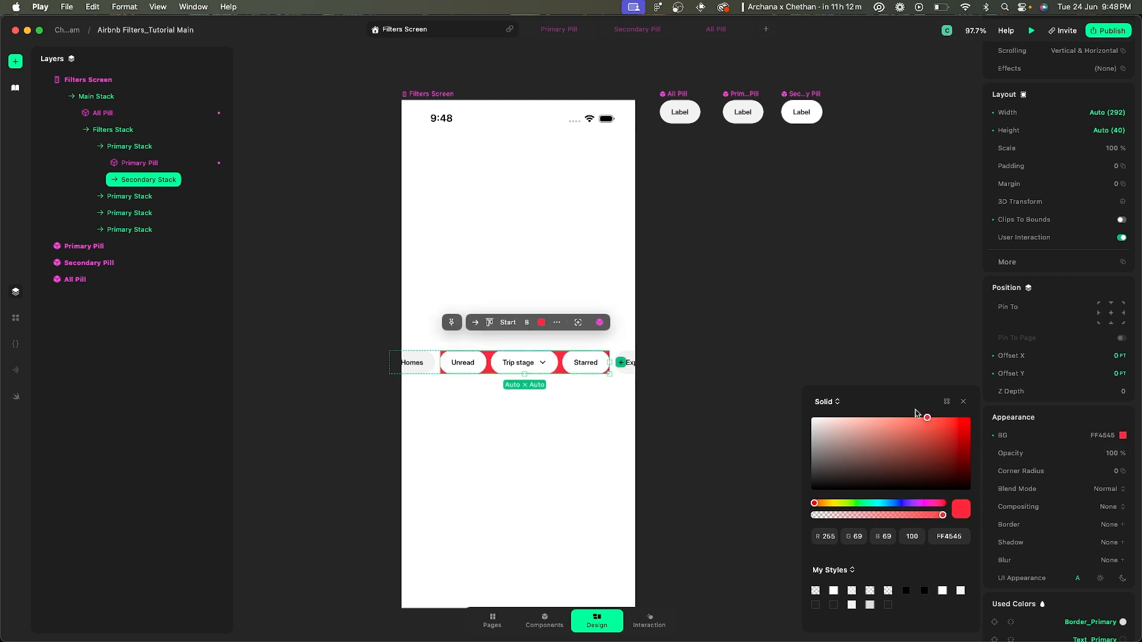
{"action": "left_click_drag", "start_coordinate": [929, 418], "coordinate": [895, 418]}
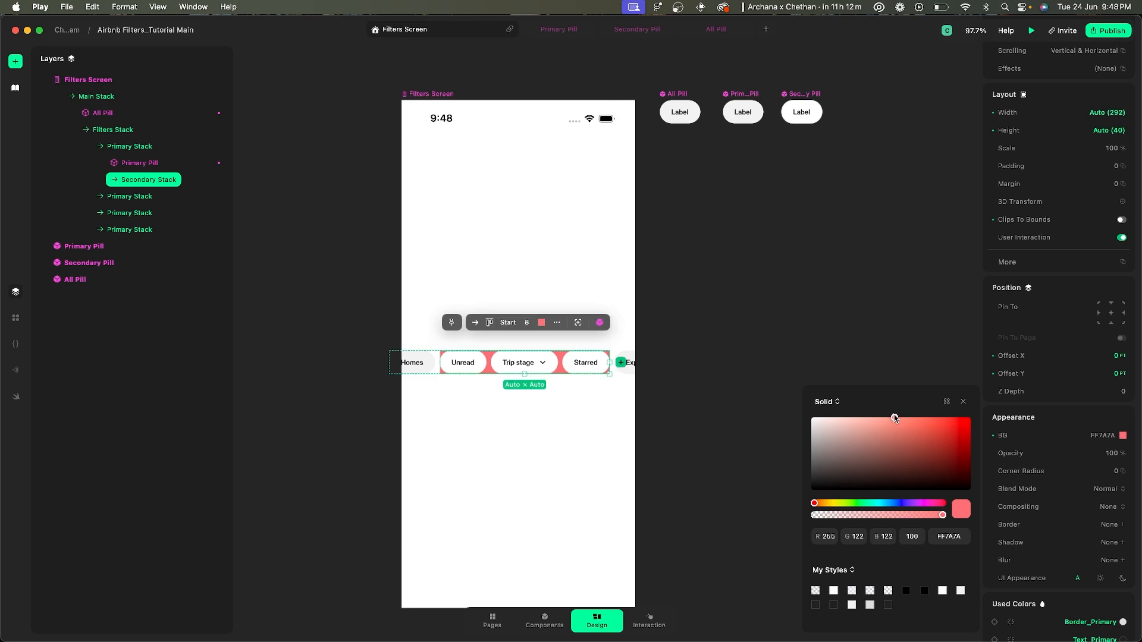
- Apply the same FF7A7A background to the Secondary Stack in the second Primary Stack, collapsing its sibling layers
{"action": "left_click", "coordinate": [952, 536]}
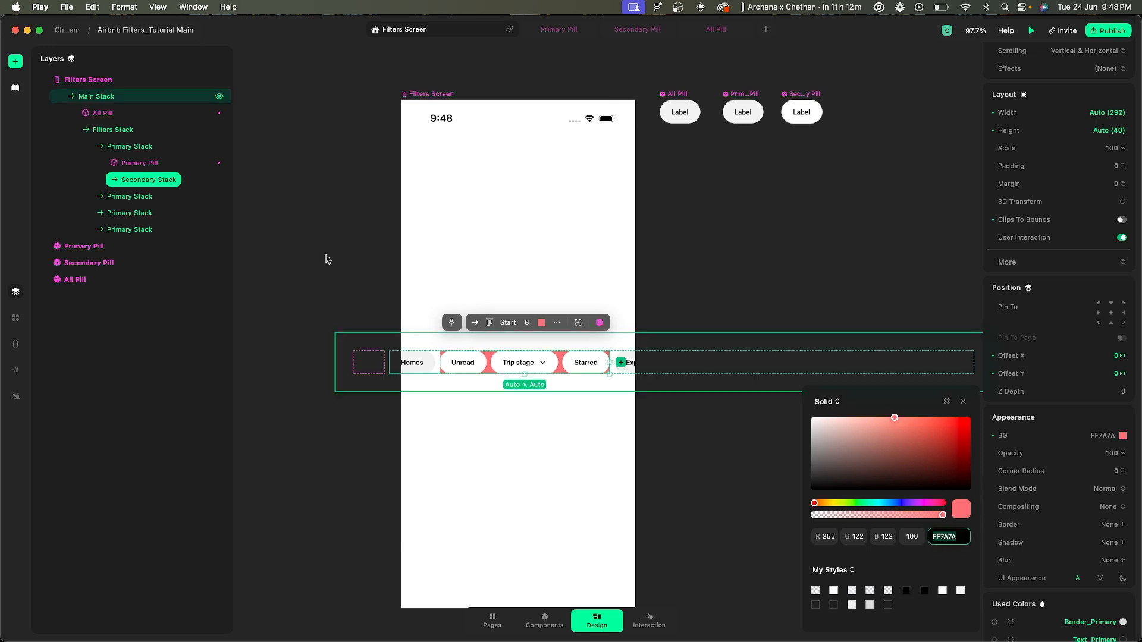
{"action": "left_click", "coordinate": [100, 180]}
{"action": "left_click", "coordinate": [99, 179]}
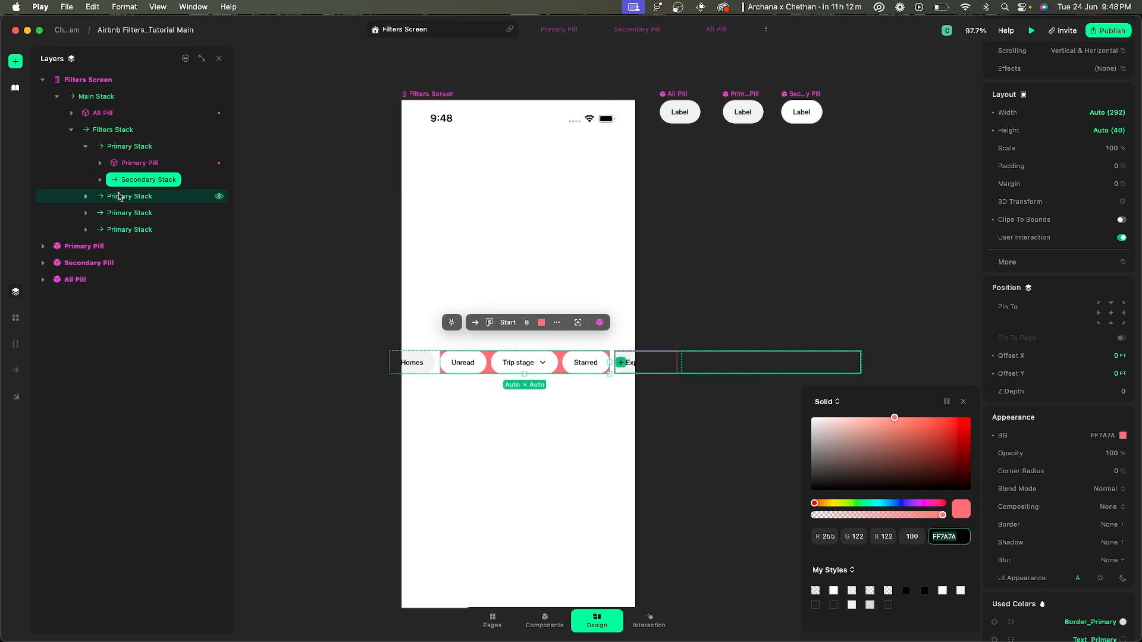
{"action": "left_click", "coordinate": [86, 197]}
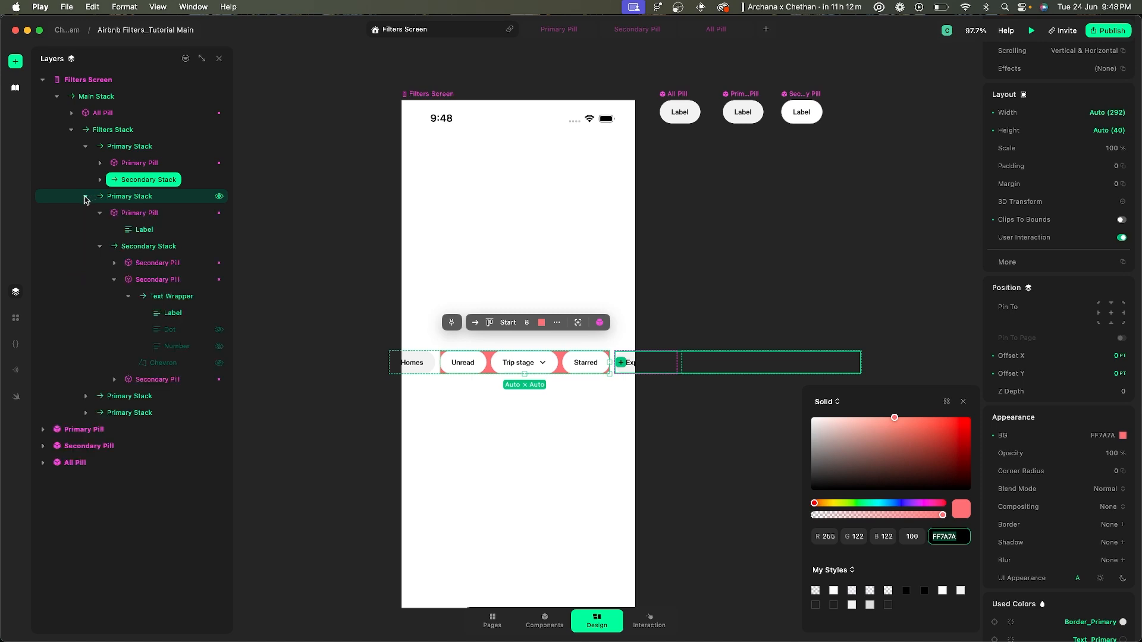
{"action": "left_click", "coordinate": [99, 215]}
{"action": "left_click", "coordinate": [99, 230]}
{"action": "left_click", "coordinate": [158, 230]}
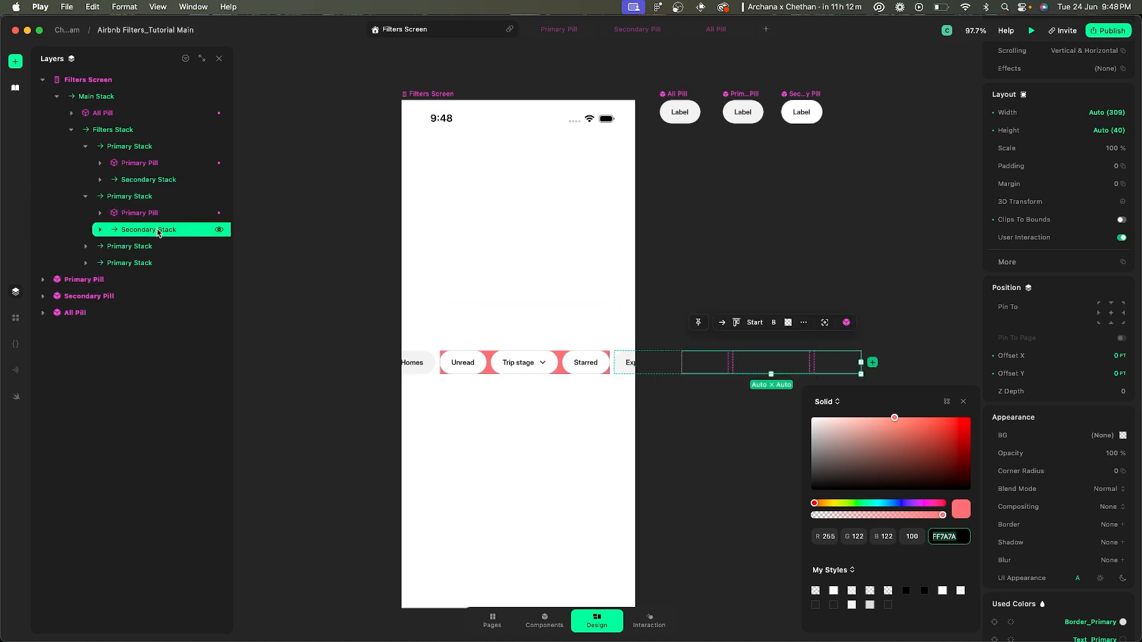
{"action": "scroll", "coordinate": [574, 363], "scroll_direction": "right", "scroll_amount": 3}
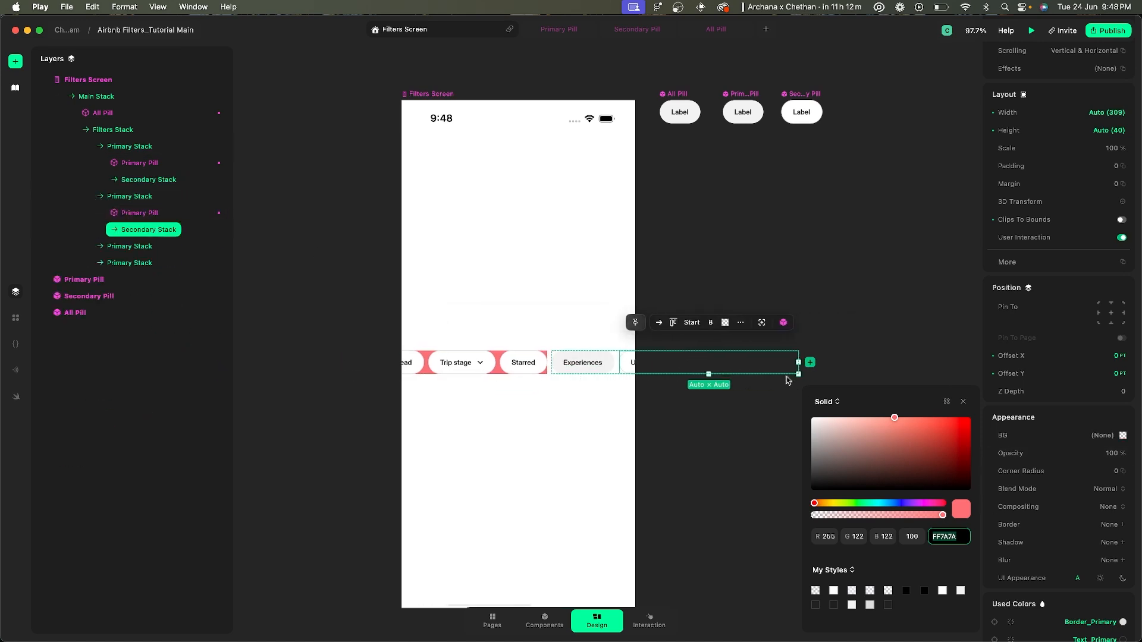
{"action": "left_click", "coordinate": [1094, 436]}
{"action": "left_click", "coordinate": [1084, 448]}
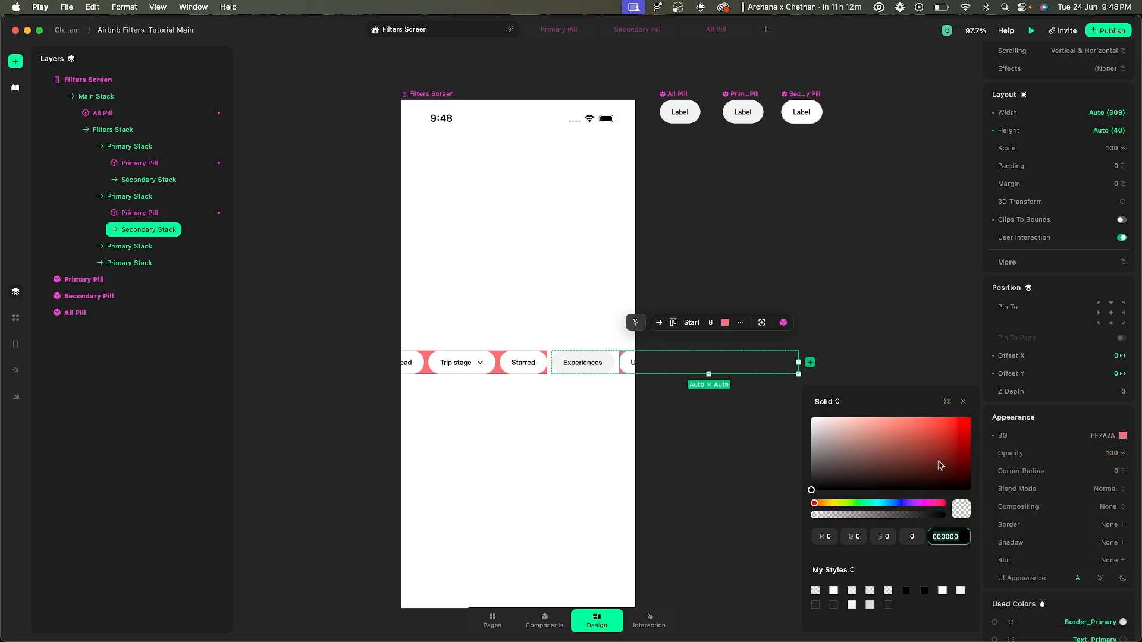
{"action": "left_click", "coordinate": [873, 315]}
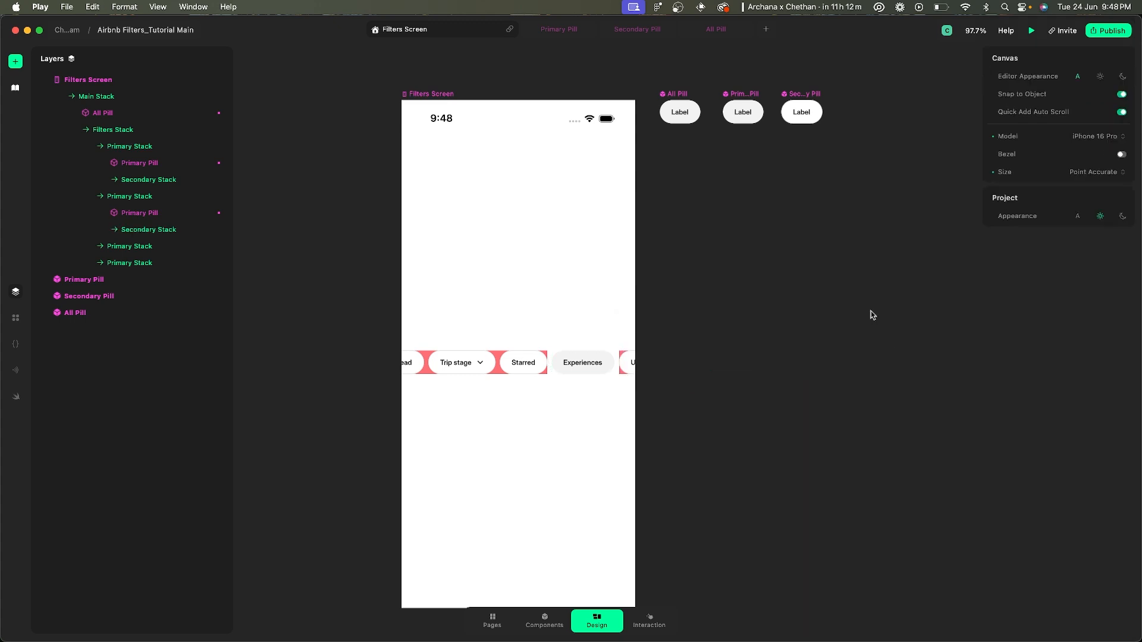
- Open the Filters Screen in the iPhone 16 Pro simulator and place the simulator window beside the canvas
{"action": "scroll", "coordinate": [563, 365], "scroll_direction": "right", "scroll_amount": 3}
{"action": "scroll", "coordinate": [564, 365], "scroll_direction": "left", "scroll_amount": 4}
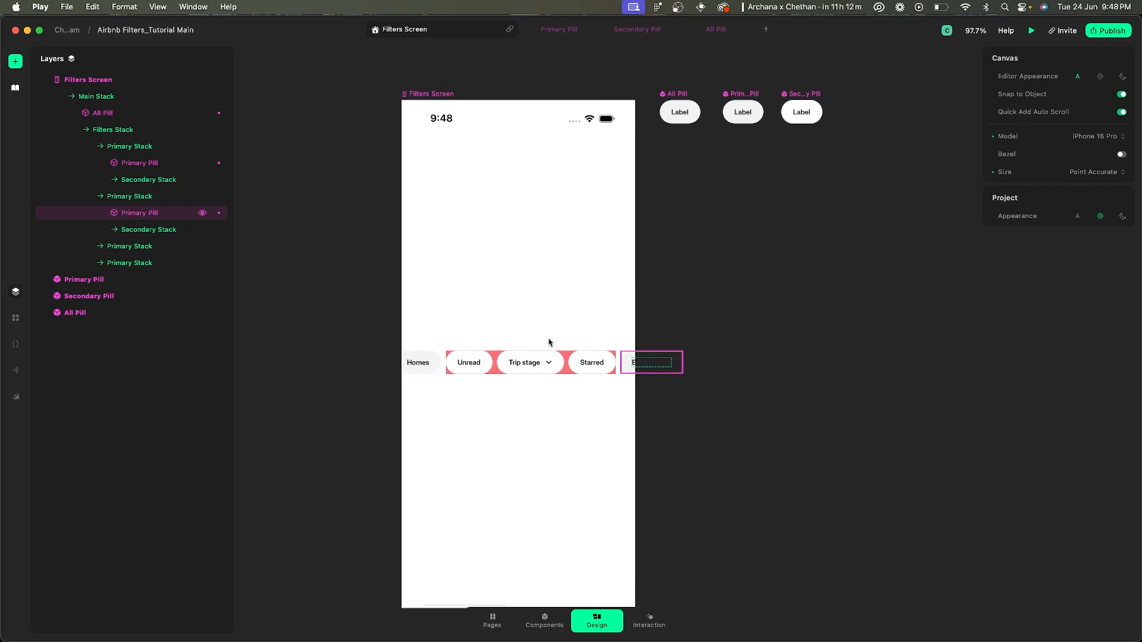
{"action": "left_click", "coordinate": [565, 215]}
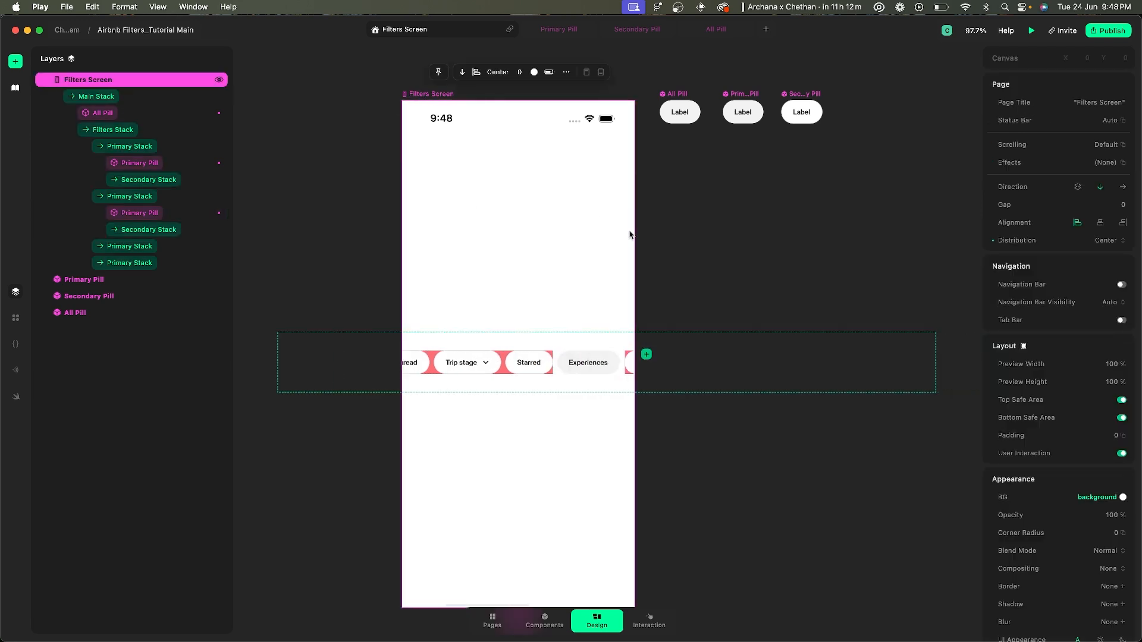
{"action": "left_click", "coordinate": [1032, 30]}
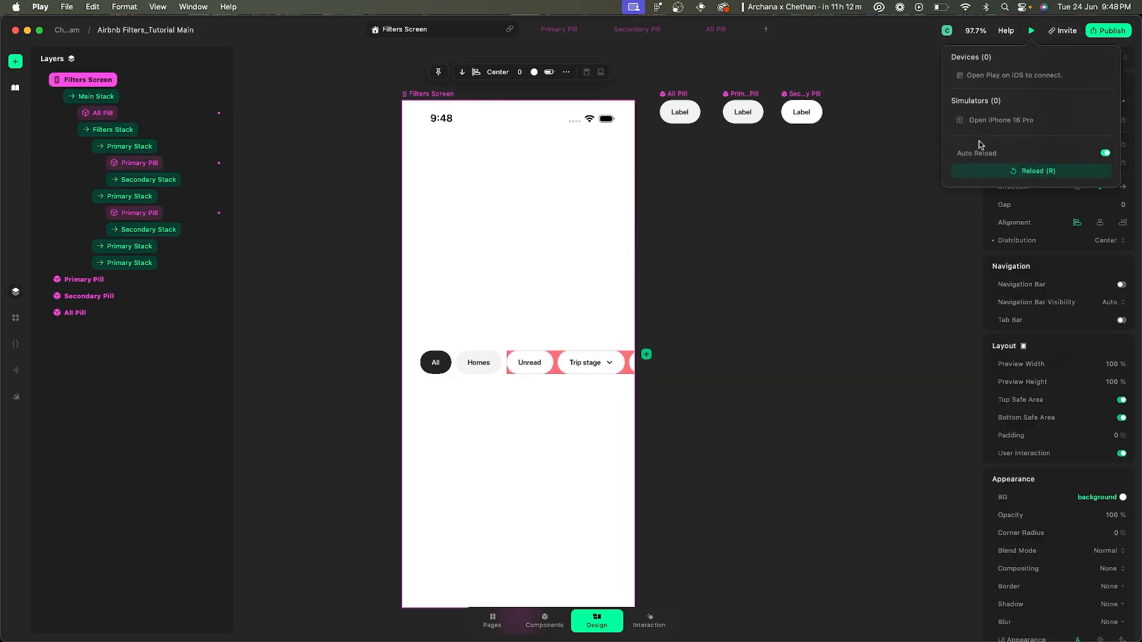
{"action": "left_click", "coordinate": [976, 122]}
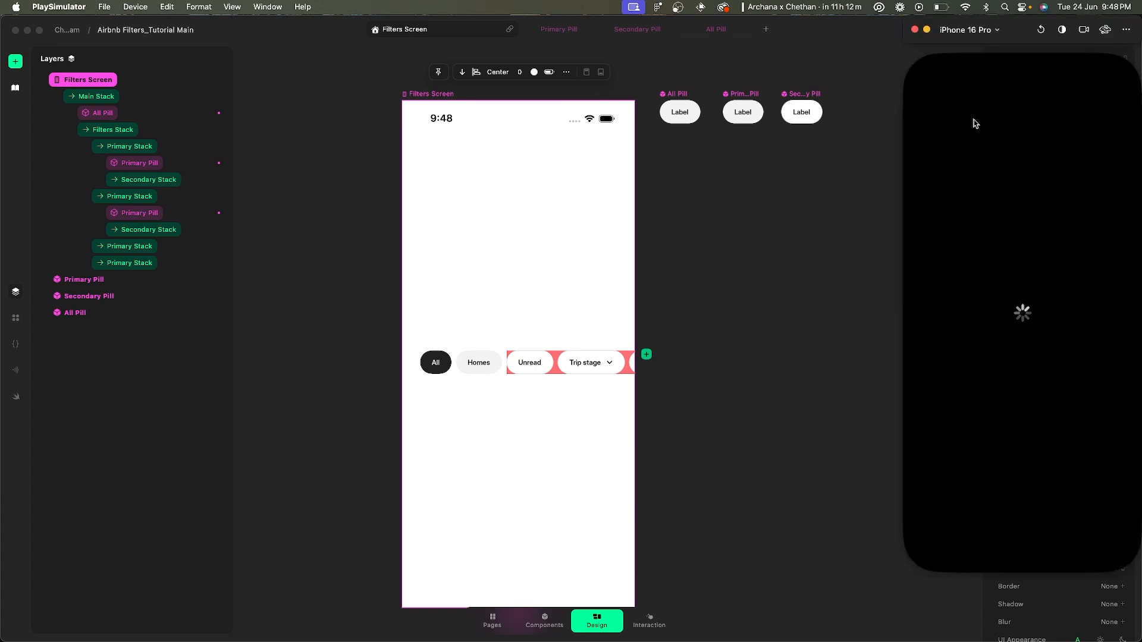
{"action": "left_click_drag", "start_coordinate": [1021, 26], "coordinate": [908, 43]}
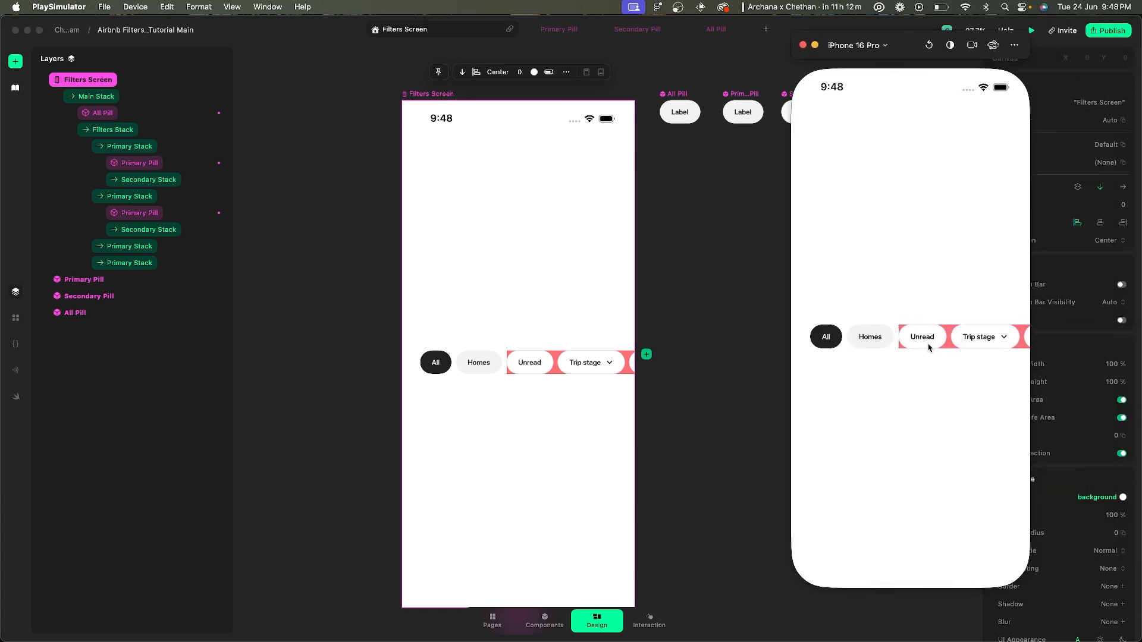
- Scroll the pill row back and forth in the simulator to examine the coloured Secondary Stacks, moving the simulator window aside
{"action": "scroll", "coordinate": [928, 344], "scroll_direction": "right", "scroll_amount": 10}
{"action": "scroll", "coordinate": [891, 348], "scroll_direction": "left", "scroll_amount": 5}
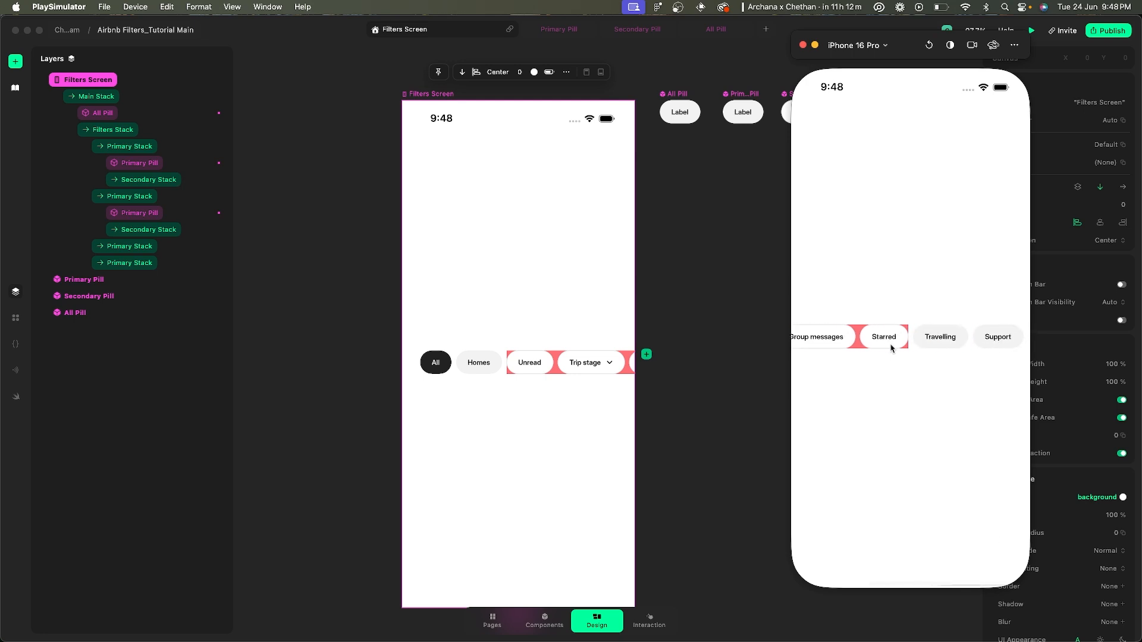
{"action": "scroll", "coordinate": [679, 109], "scroll_direction": "right", "scroll_amount": 5}
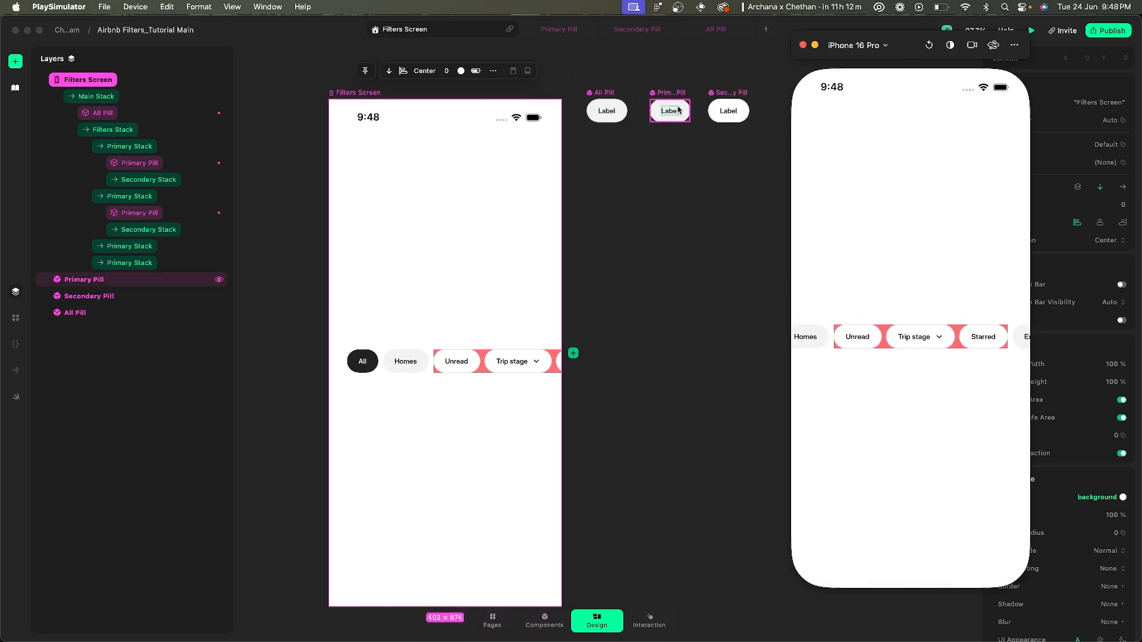
{"action": "left_click_drag", "start_coordinate": [902, 52], "coordinate": [977, 53]}
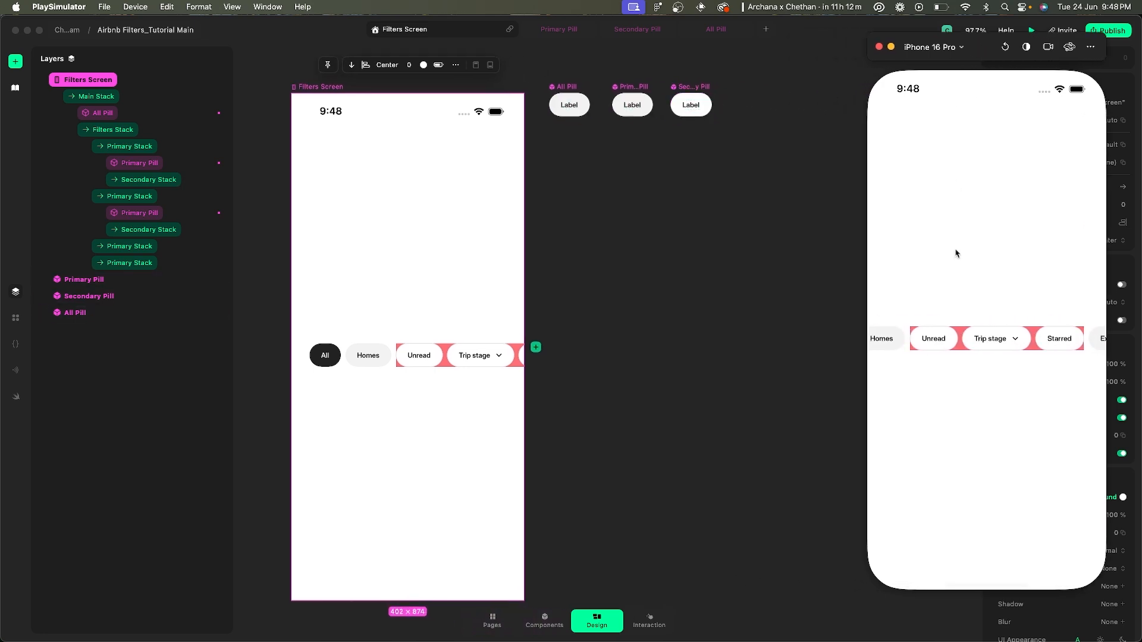
{"action": "scroll", "coordinate": [932, 342], "scroll_direction": "left", "scroll_amount": 3}
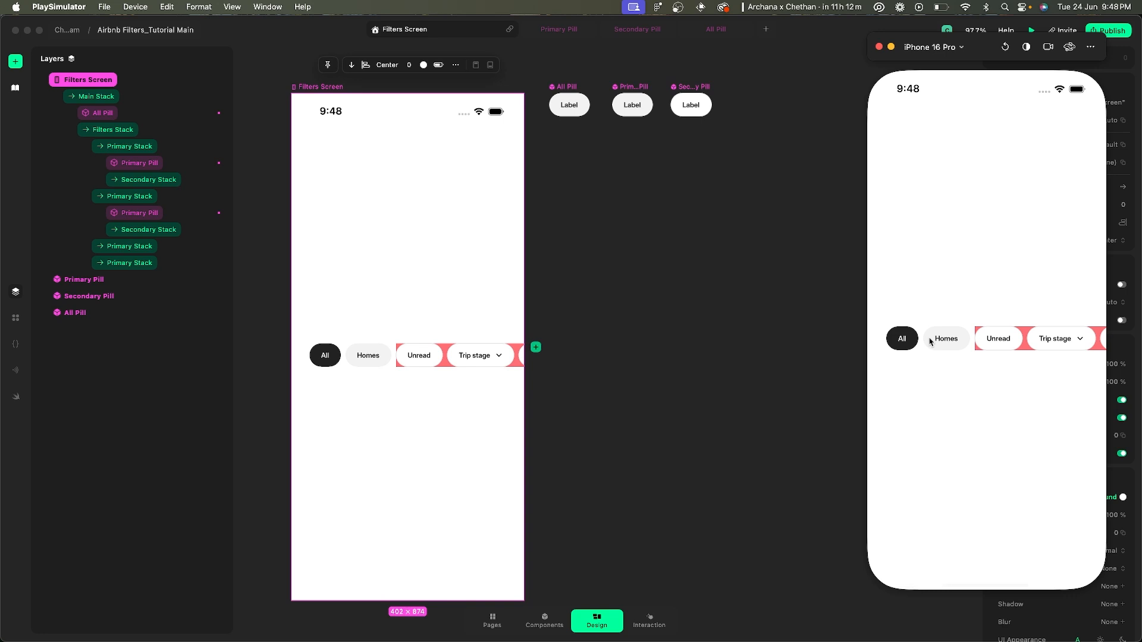
- Switch to Interaction mode and open the list of available triggers for the Filters Screen
{"action": "left_click", "coordinate": [141, 182]}
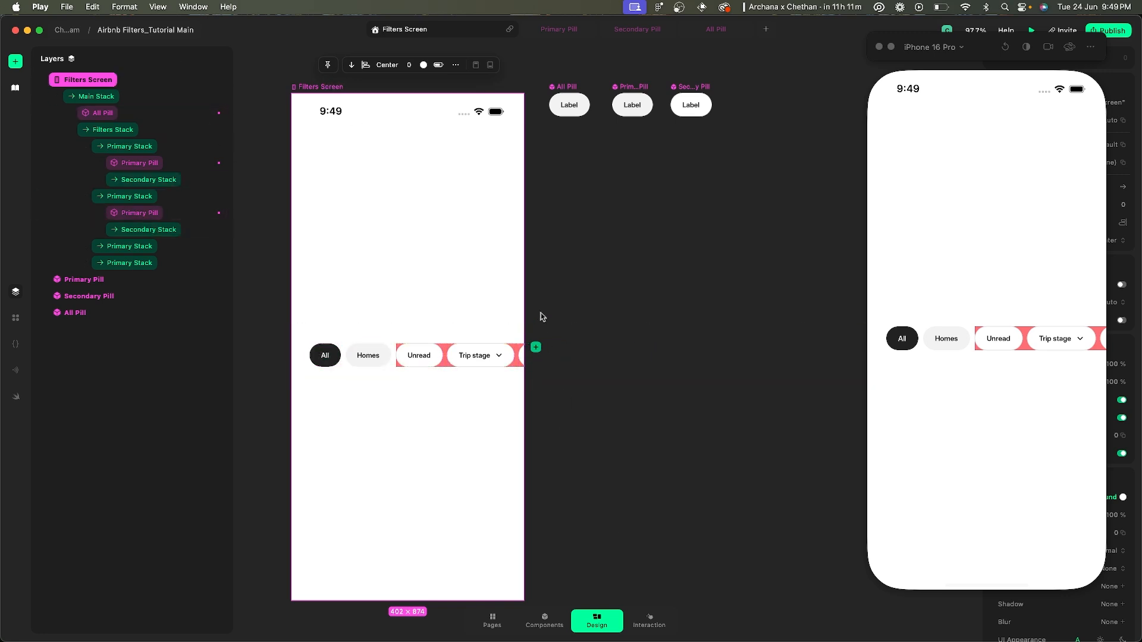
{"action": "key", "text": "4"}
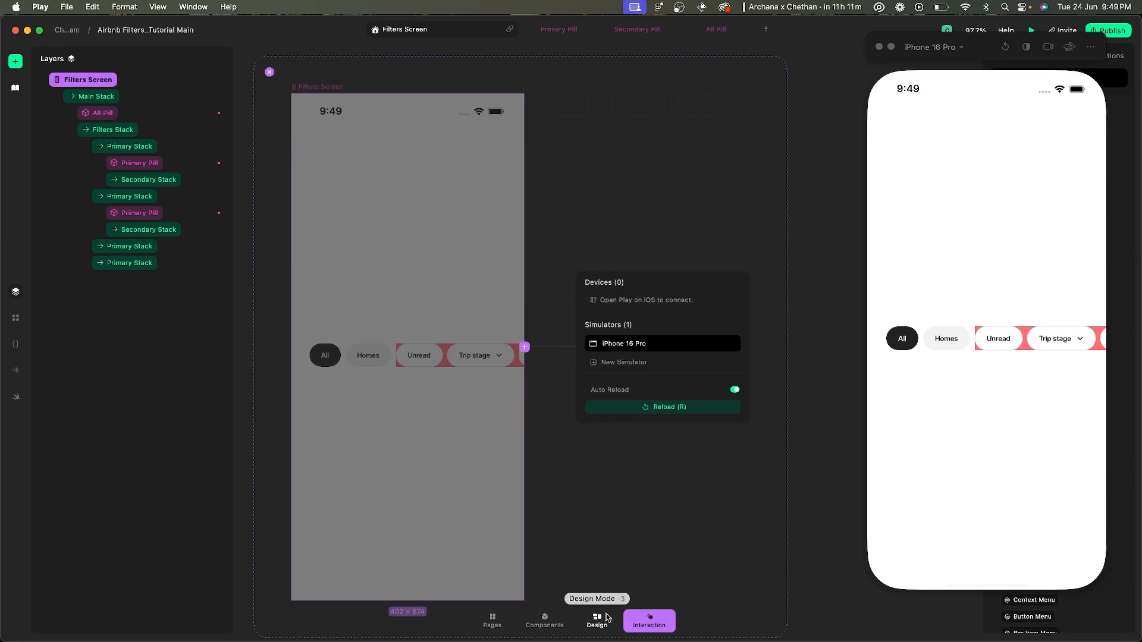
{"action": "left_click", "coordinate": [659, 624]}
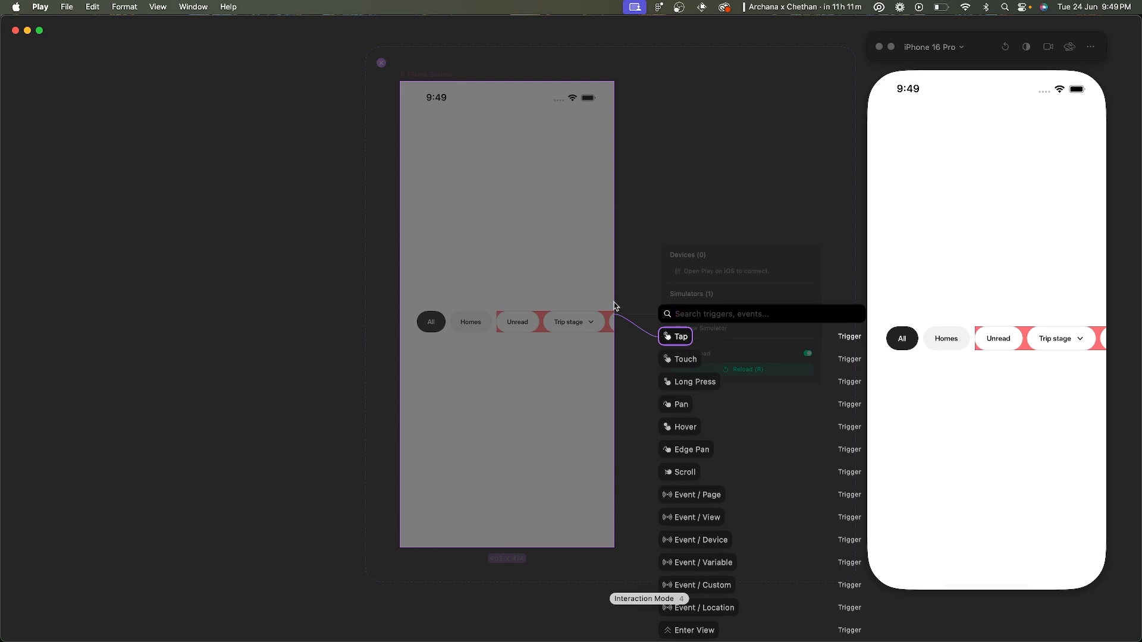
- Add a Page event trigger set to On Load to the Filters Screen
{"action": "type", "text": "eve"}
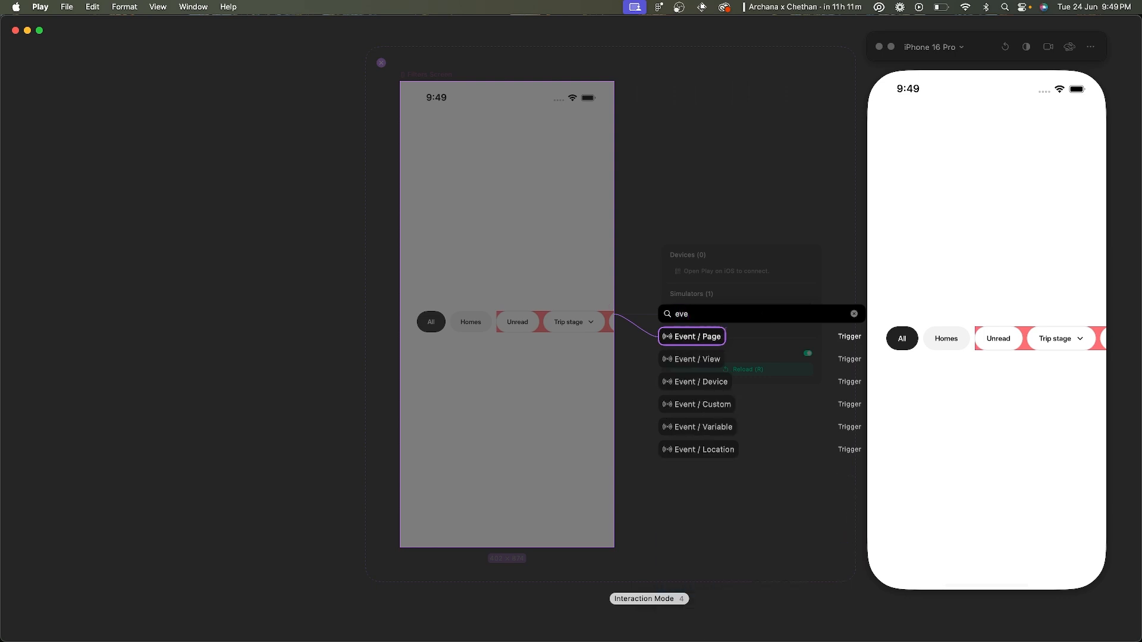
{"action": "key", "text": "Return"}
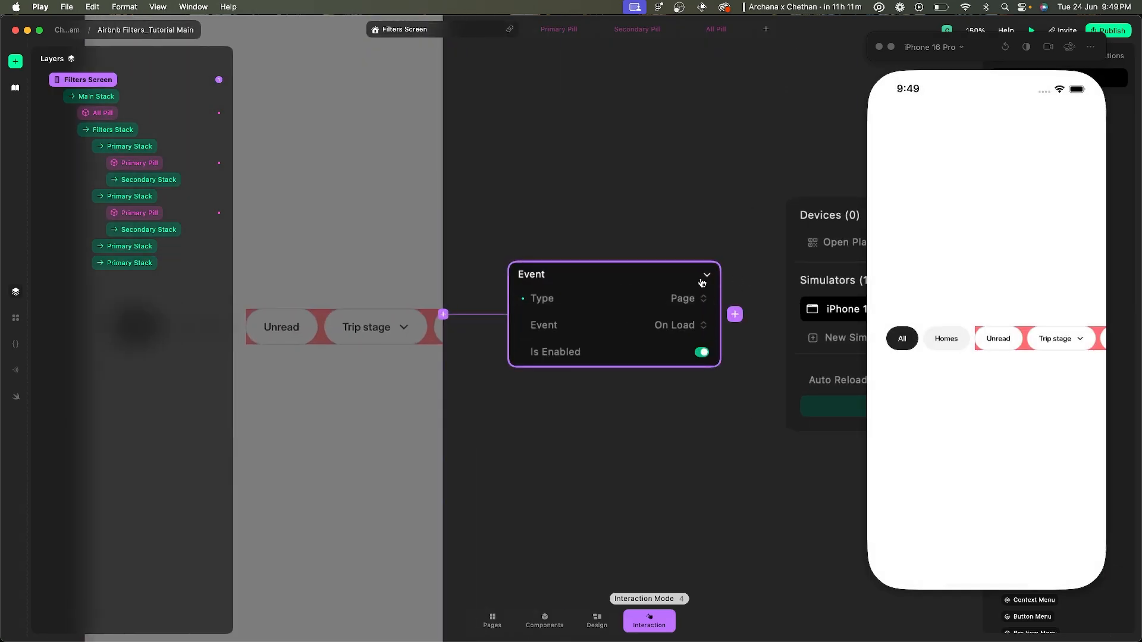
{"action": "left_click", "coordinate": [671, 326]}
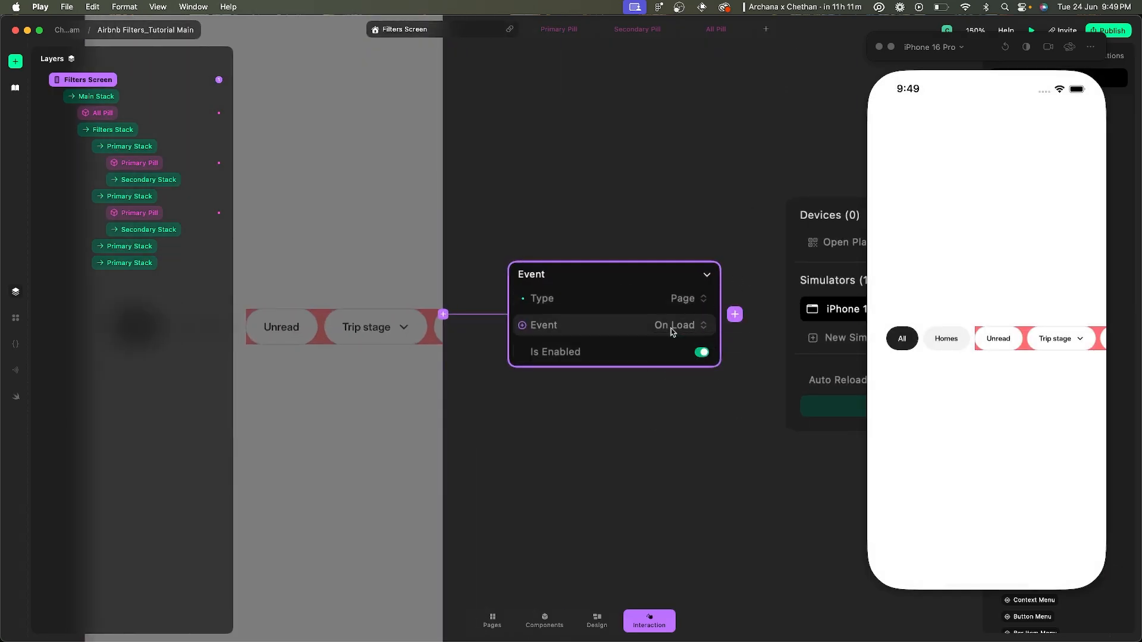
{"action": "left_click", "coordinate": [674, 326]}
{"action": "left_click", "coordinate": [682, 327]}
- Add a Set Hidden action after the Filters Screen's On Load event
{"action": "left_click", "coordinate": [735, 314]}
{"action": "type", "text": "hid"}
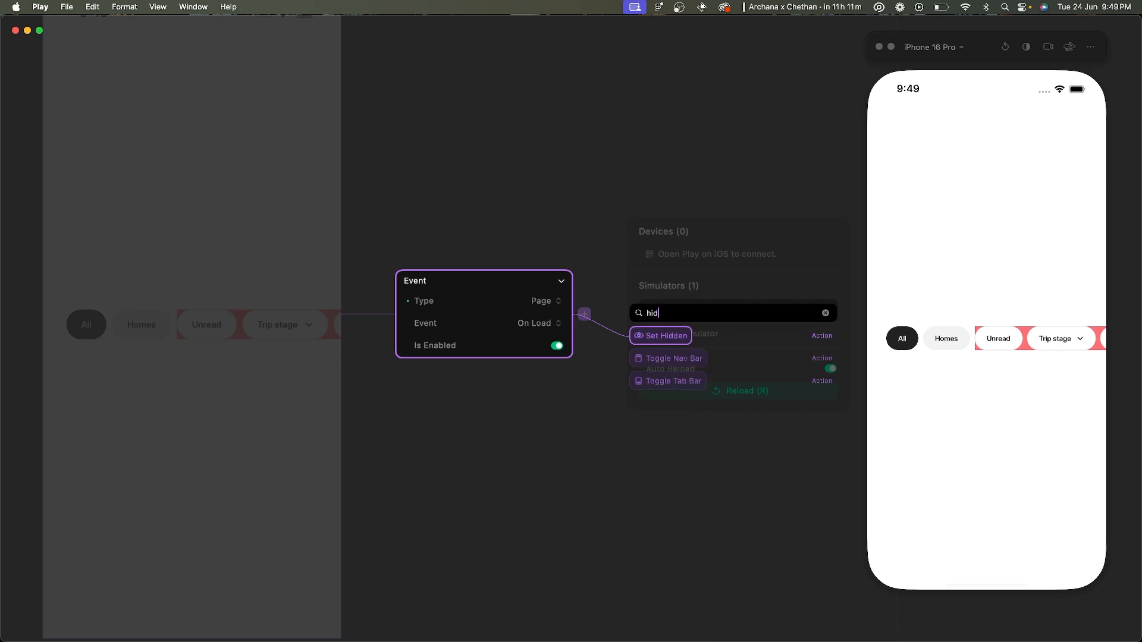
{"action": "key", "text": "Return"}
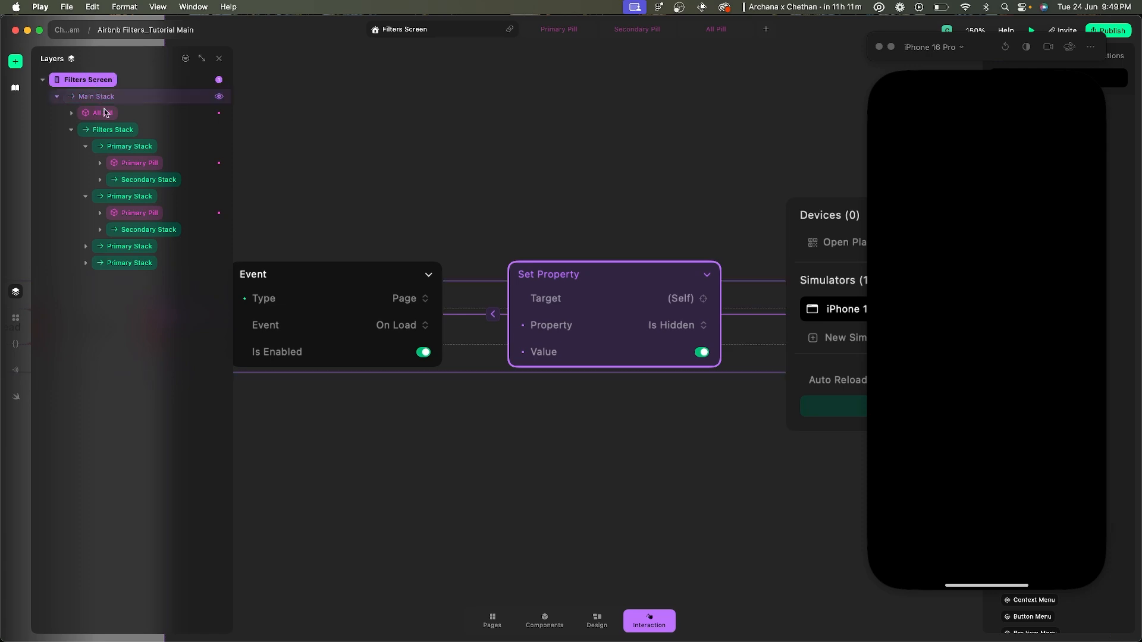
- Target the Is Hidden action at the first Primary Stack's Secondary Stack, moving the simulator clear of the target list, and preview the pill row
{"action": "left_click", "coordinate": [684, 299]}
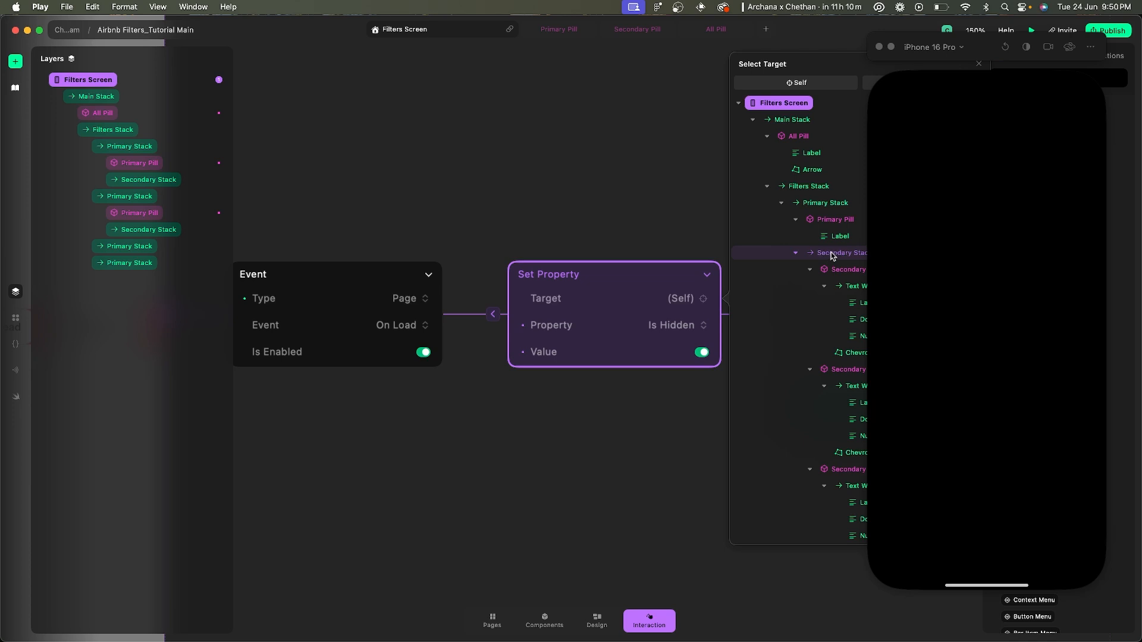
{"action": "left_click", "coordinate": [796, 253]}
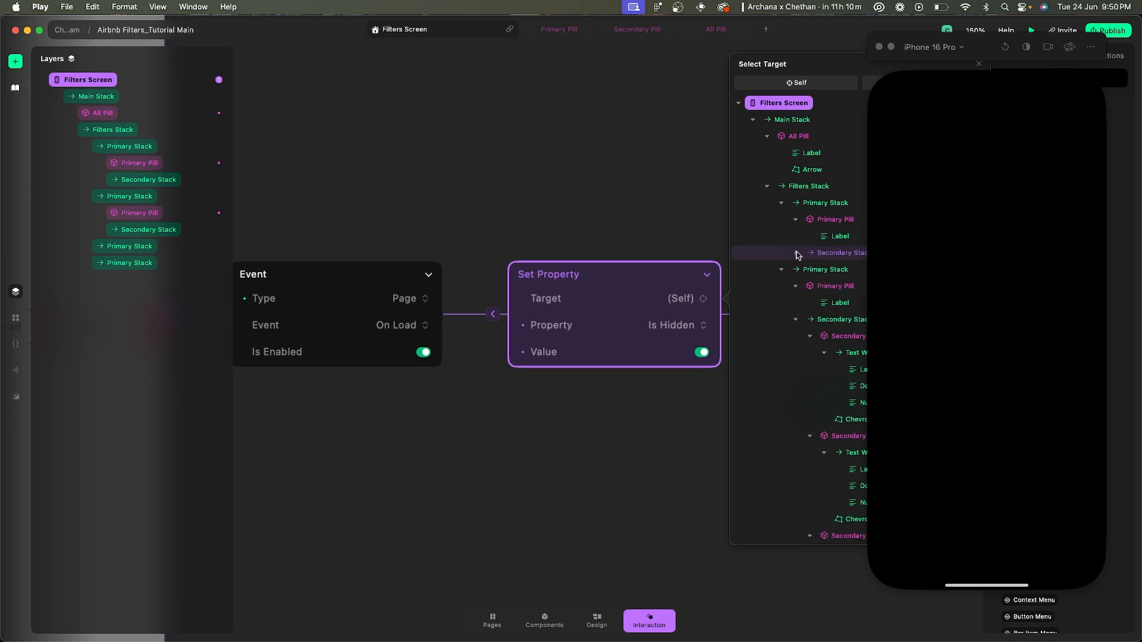
{"action": "left_click", "coordinate": [796, 286]}
{"action": "left_click", "coordinate": [796, 303]}
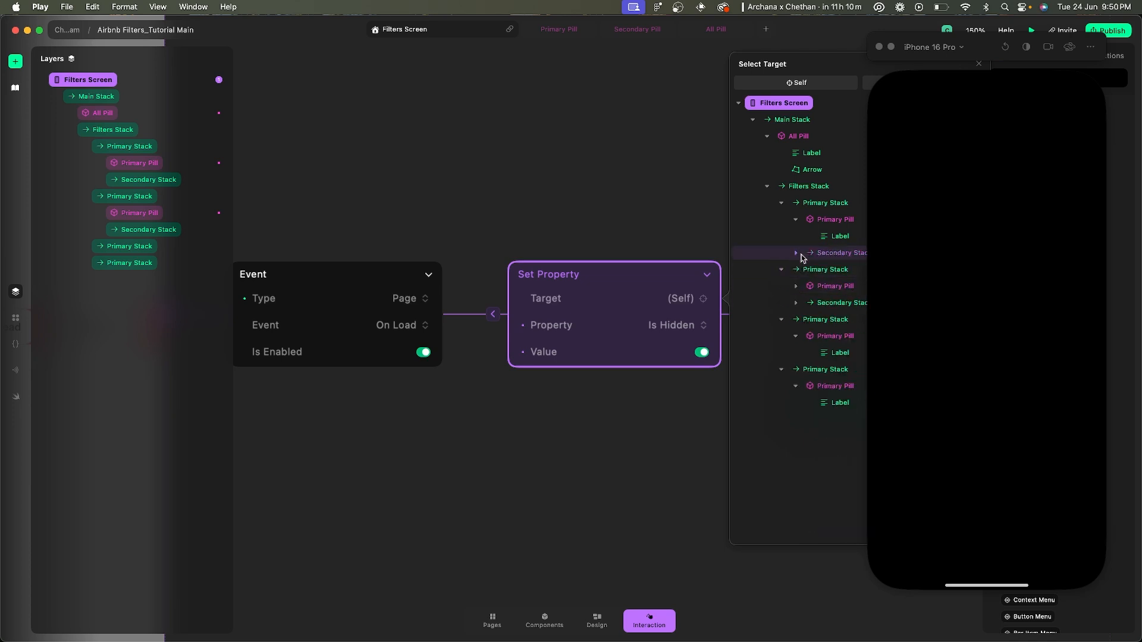
{"action": "left_click", "coordinate": [796, 337]}
{"action": "left_click_drag", "start_coordinate": [984, 52], "coordinate": [356, 52]}
{"action": "left_click", "coordinate": [674, 297]}
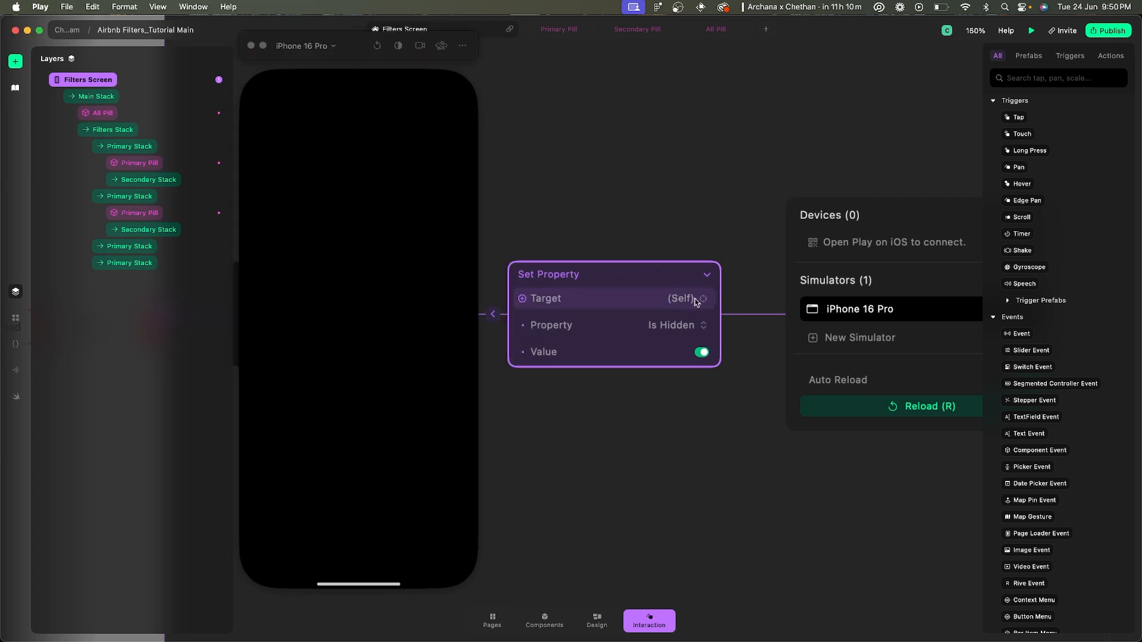
{"action": "left_click", "coordinate": [695, 303]}
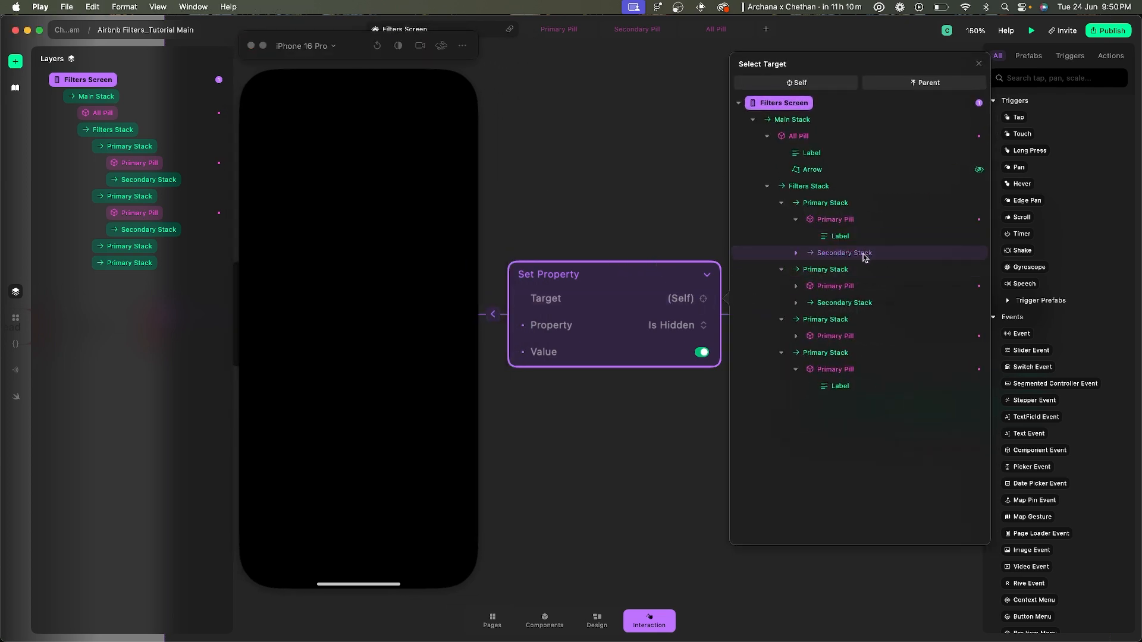
{"action": "left_click", "coordinate": [840, 254]}
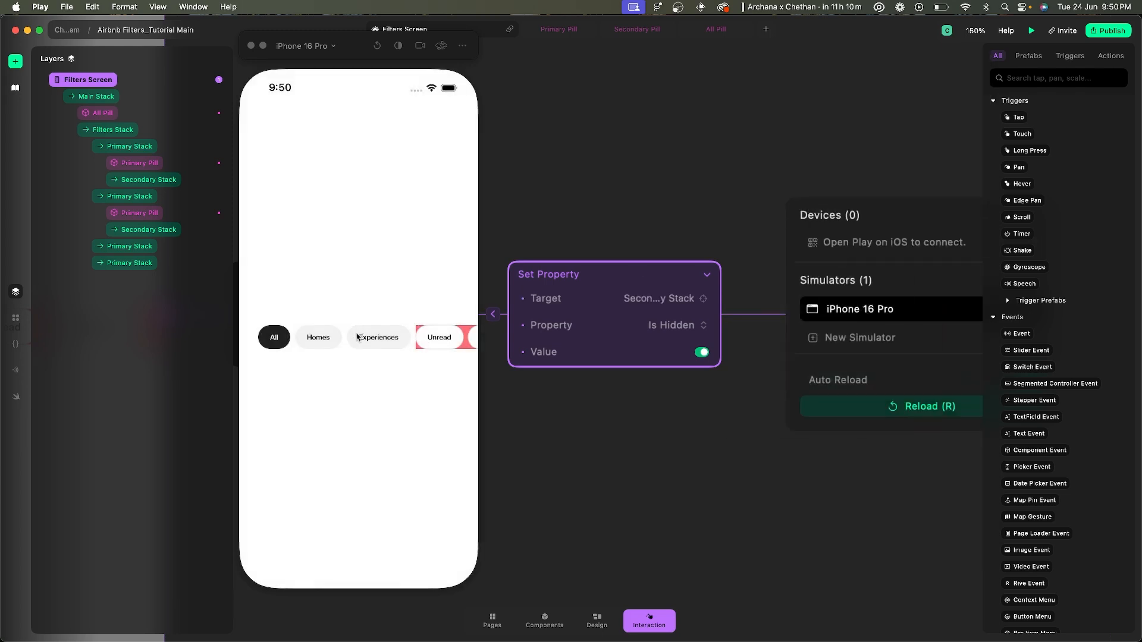
{"action": "scroll", "coordinate": [359, 344], "scroll_direction": "right", "scroll_amount": 4}
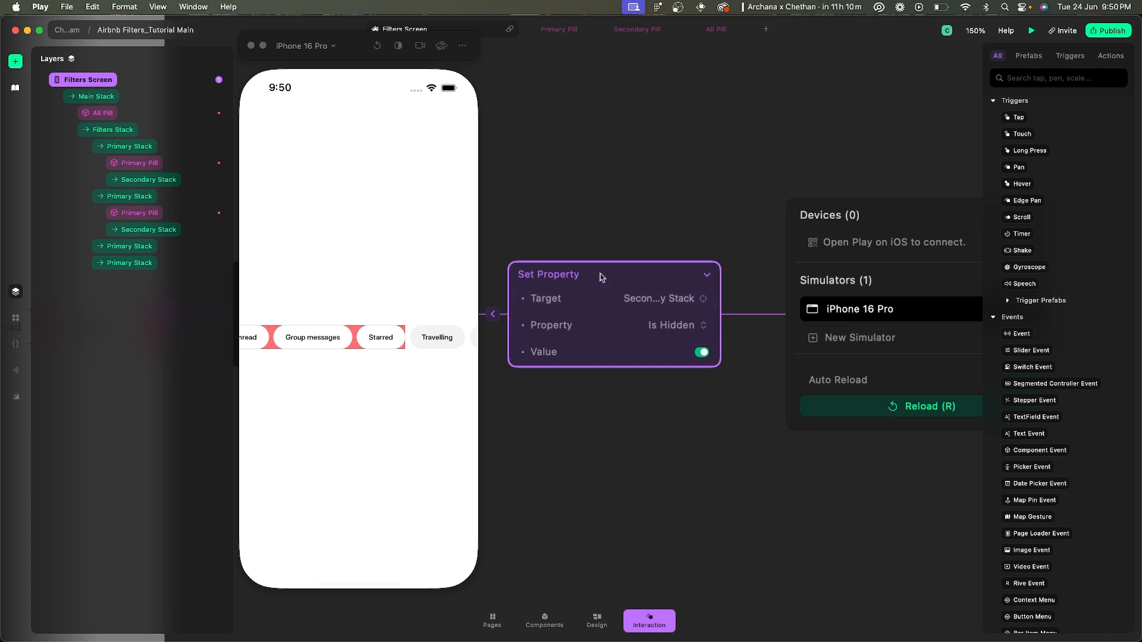
- Duplicate the Is Hidden action, target the copy at the second Primary Stack's Secondary Stack, and preview the pill row
{"action": "key", "text": "super+d"}
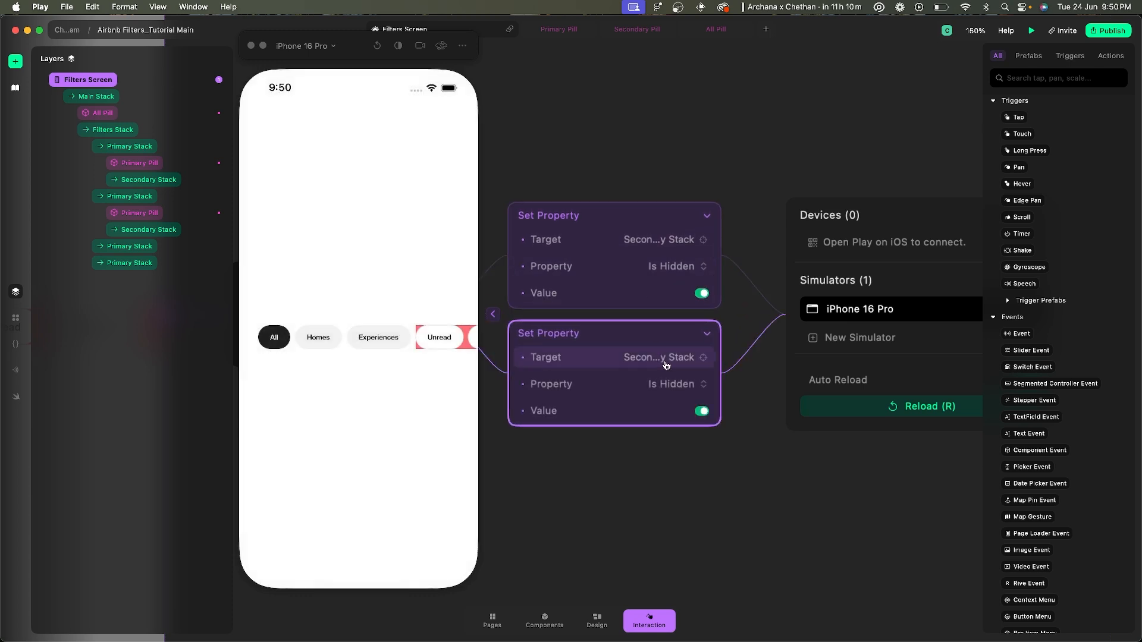
{"action": "left_click", "coordinate": [666, 361]}
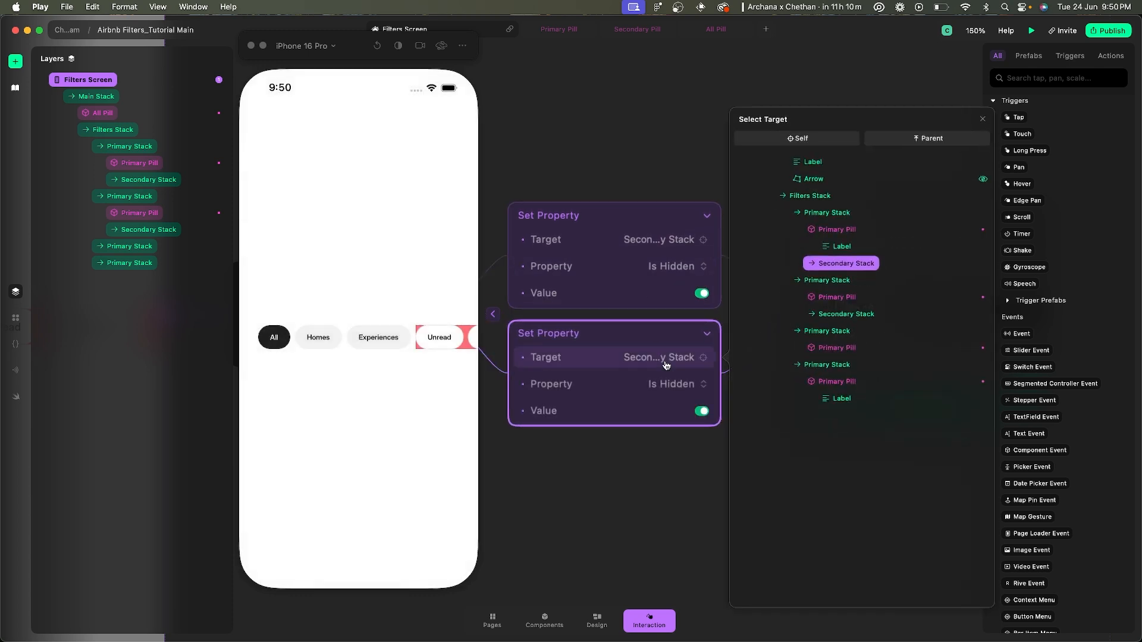
{"action": "left_click", "coordinate": [846, 319]}
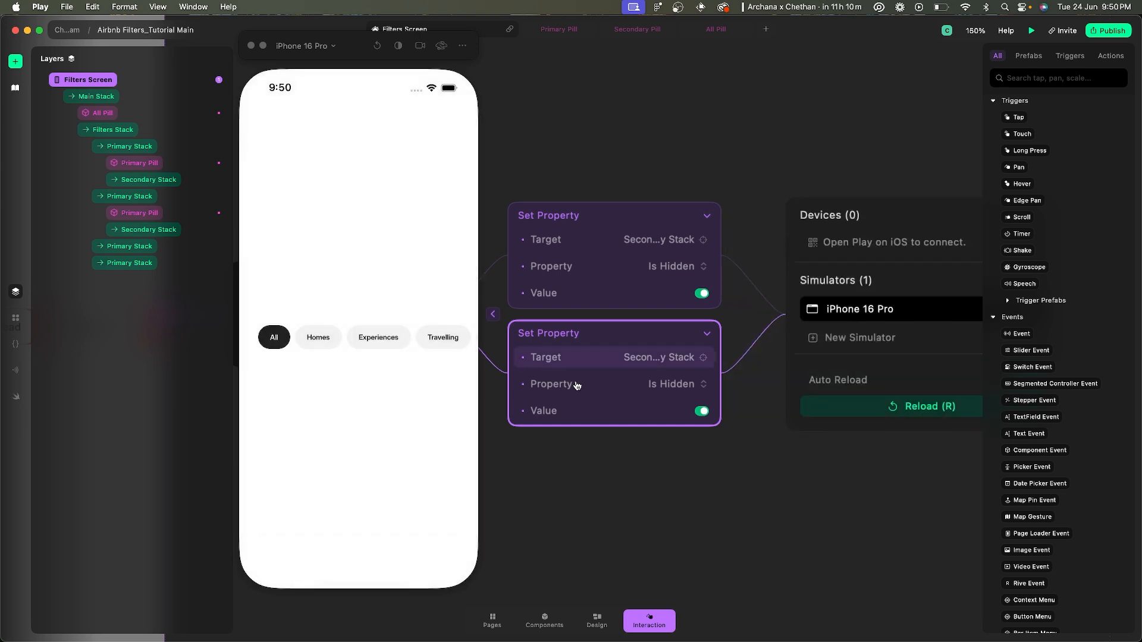
{"action": "scroll", "coordinate": [360, 349], "scroll_direction": "right", "scroll_amount": 3}
{"action": "scroll", "coordinate": [360, 349], "scroll_direction": "left", "scroll_amount": 3}
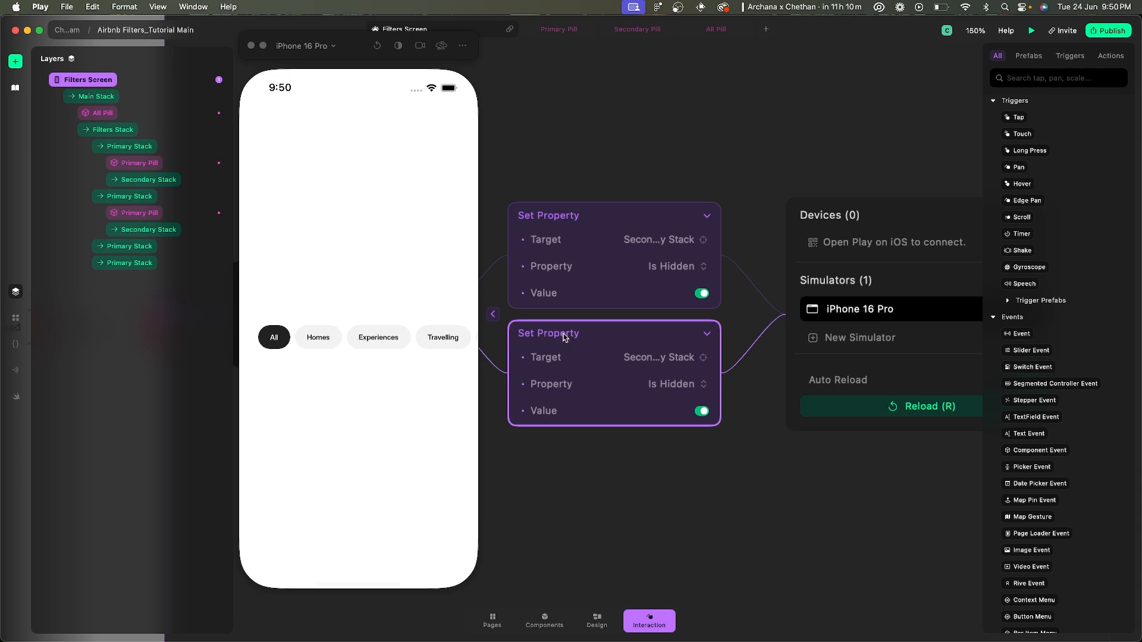
{"action": "key", "text": "super+d"}
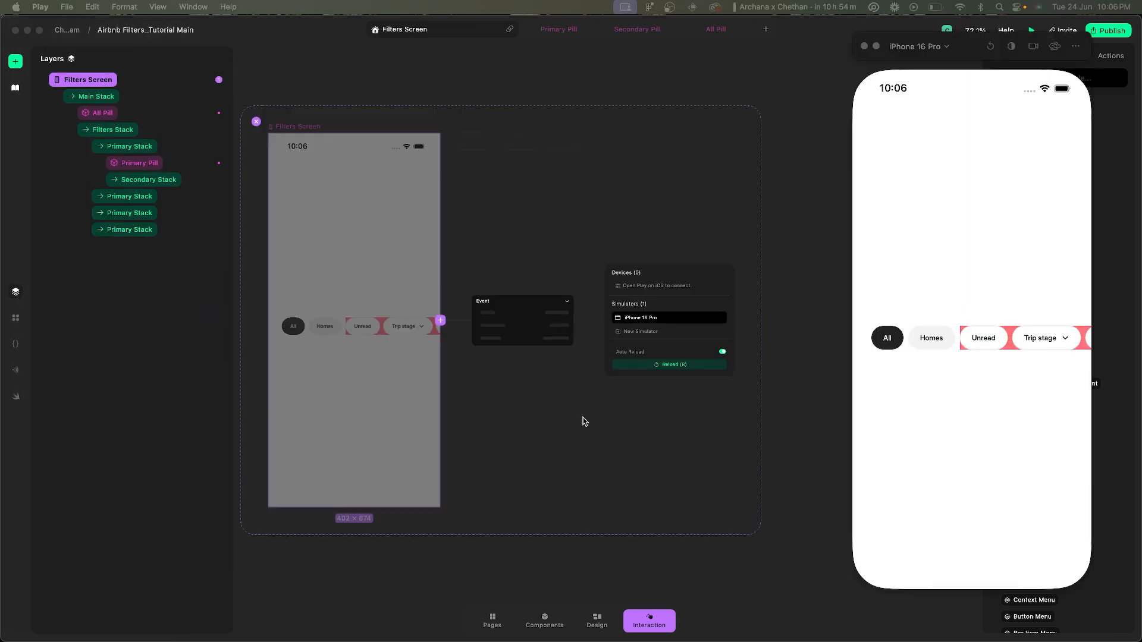
- Examine the Primary Stacks and their nested Secondary Stacks in the layer tree, expanding and collapsing each one
{"action": "scroll", "coordinate": [562, 324], "scroll_direction": "up", "scroll_amount": 5}
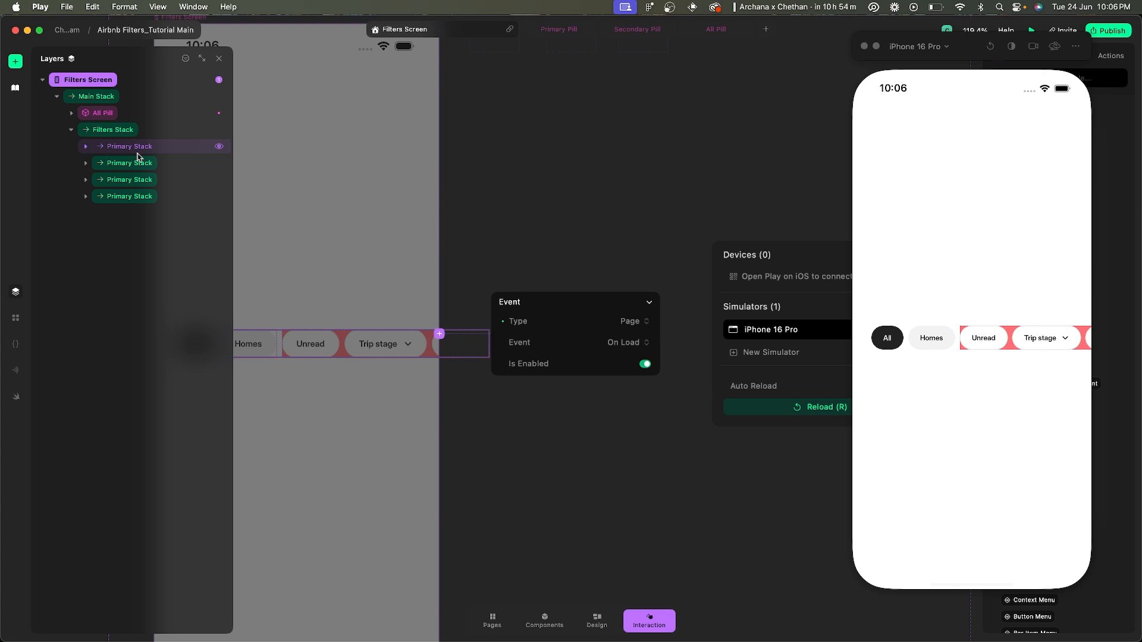
{"action": "left_click", "coordinate": [146, 149]}
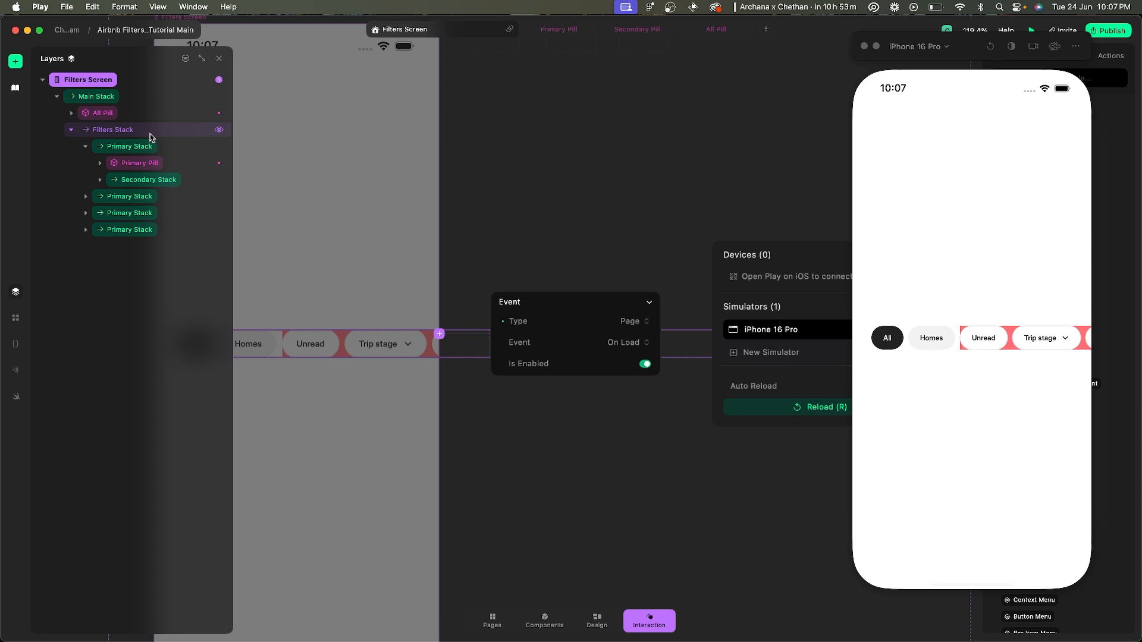
{"action": "left_click", "coordinate": [147, 146]}
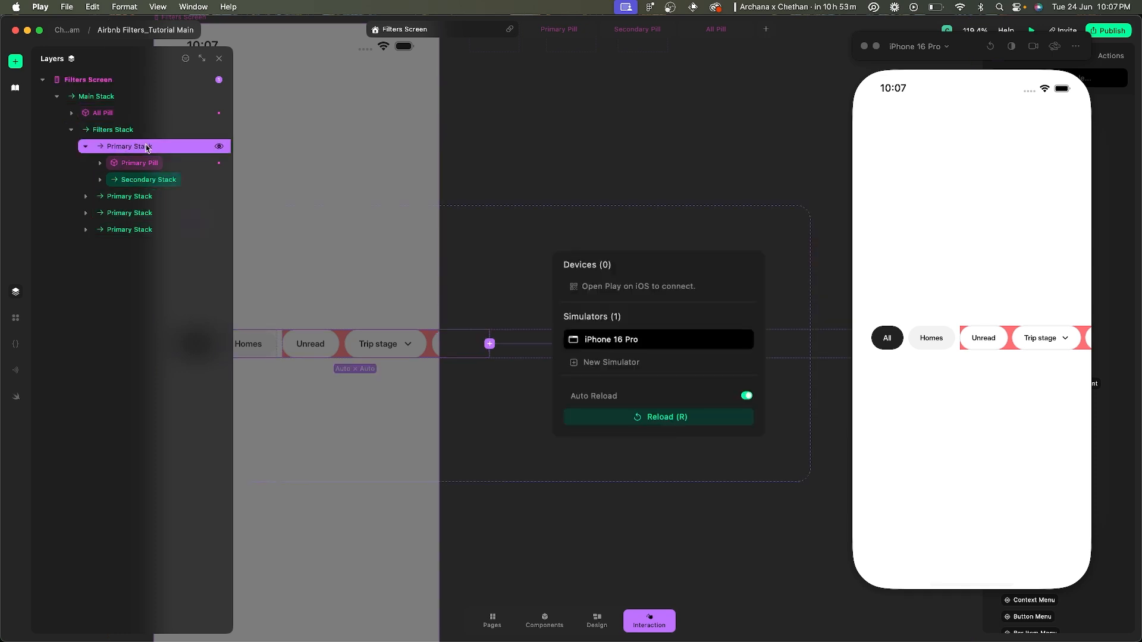
{"action": "left_click", "coordinate": [157, 180]}
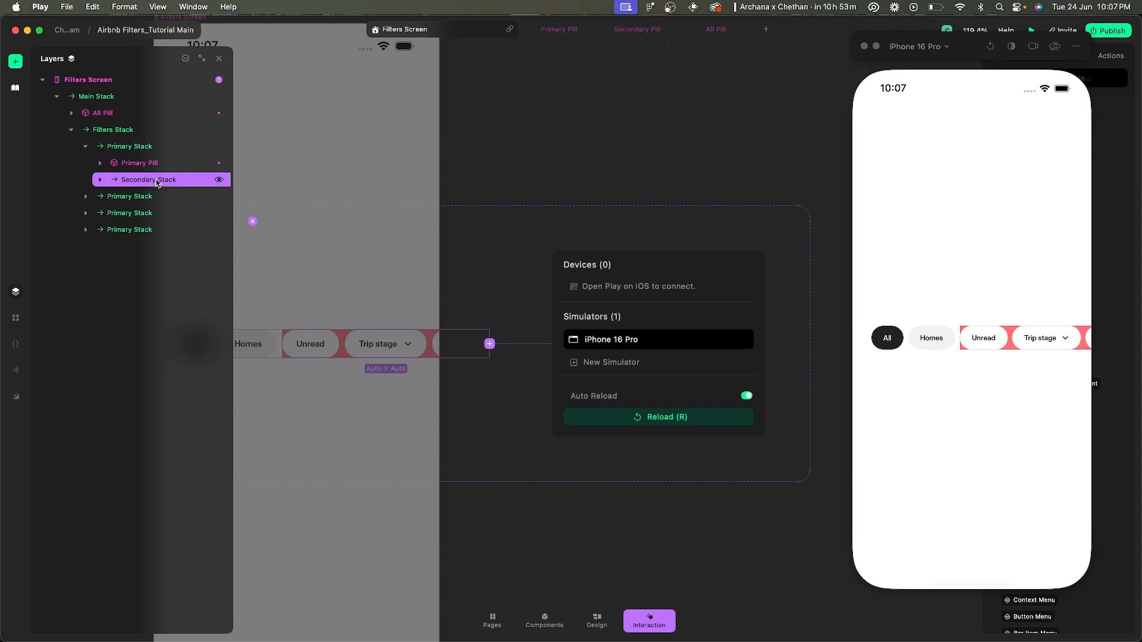
{"action": "left_click", "coordinate": [139, 149]}
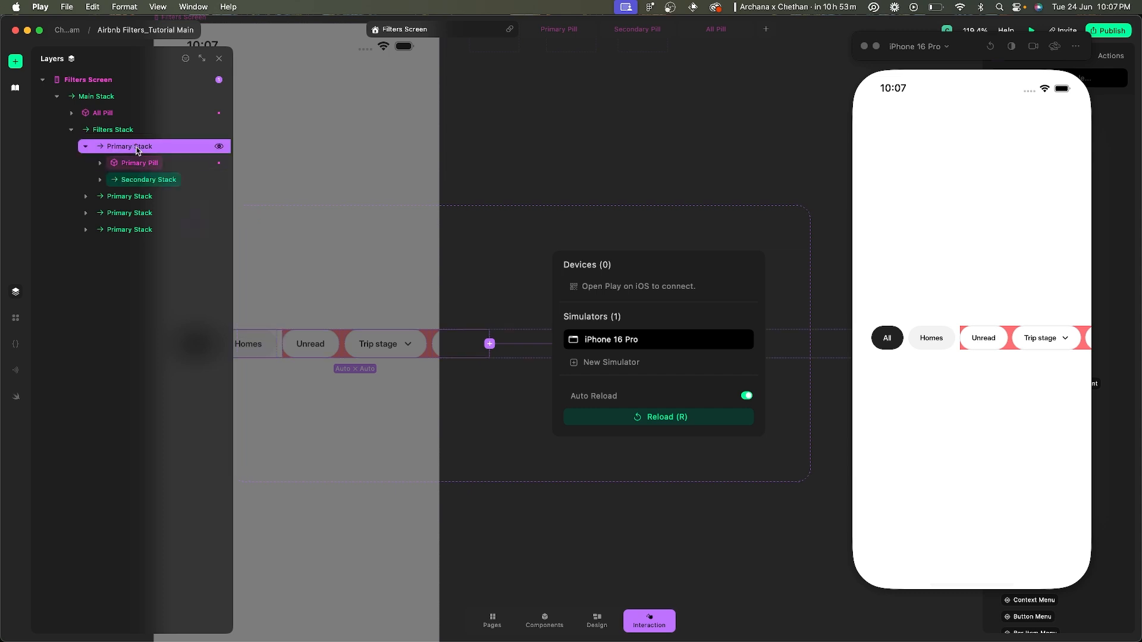
{"action": "left_click", "coordinate": [153, 180]}
{"action": "left_click", "coordinate": [85, 197]}
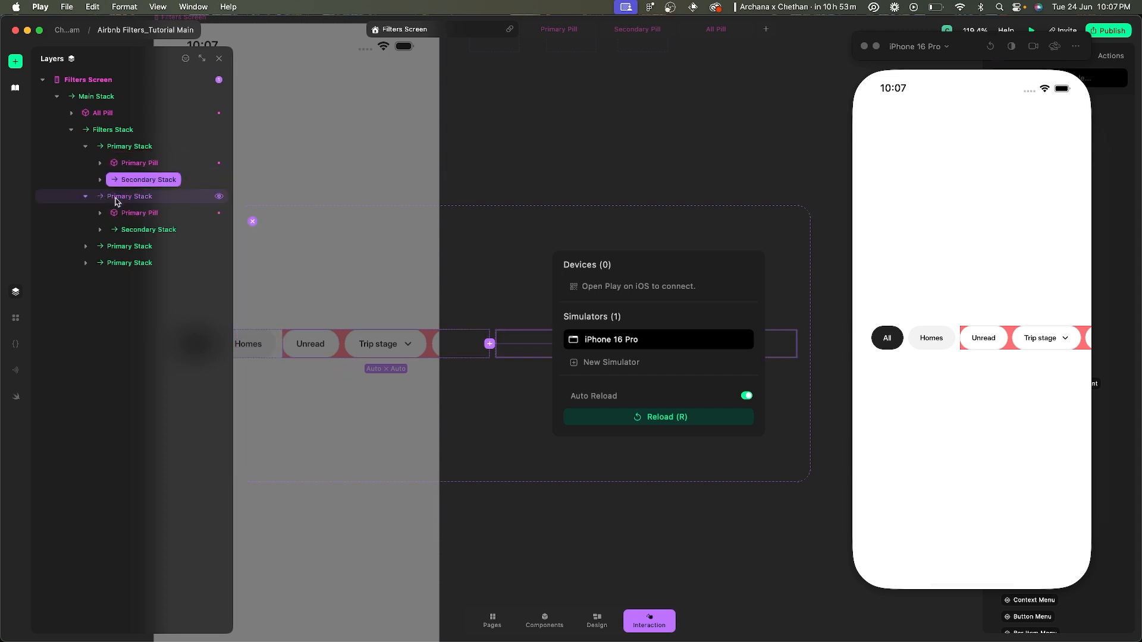
{"action": "left_click", "coordinate": [136, 232]}
{"action": "left_click", "coordinate": [85, 247]}
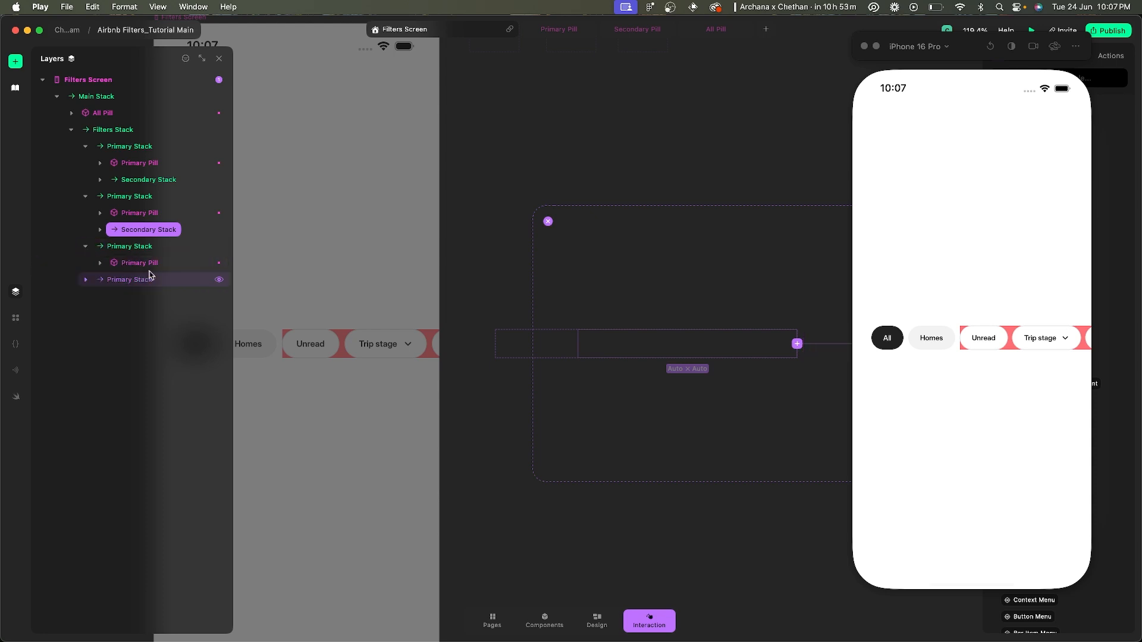
{"action": "left_click", "coordinate": [86, 279]}
{"action": "left_click", "coordinate": [86, 280]}
{"action": "left_click", "coordinate": [86, 246]}
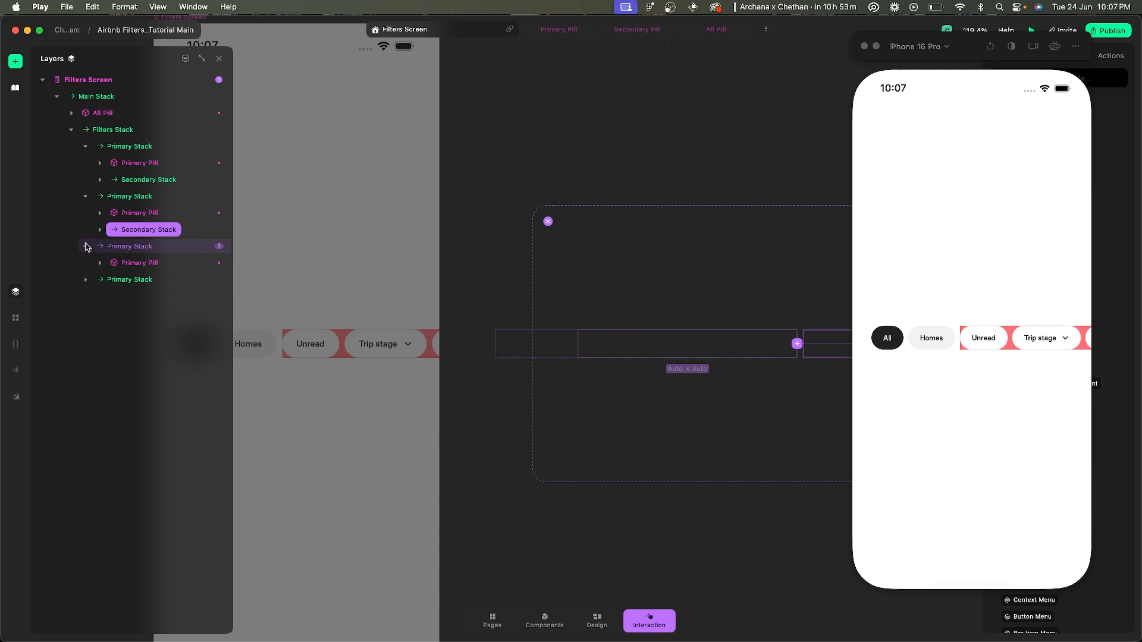
{"action": "left_click", "coordinate": [86, 196]}
{"action": "left_click", "coordinate": [85, 147]}
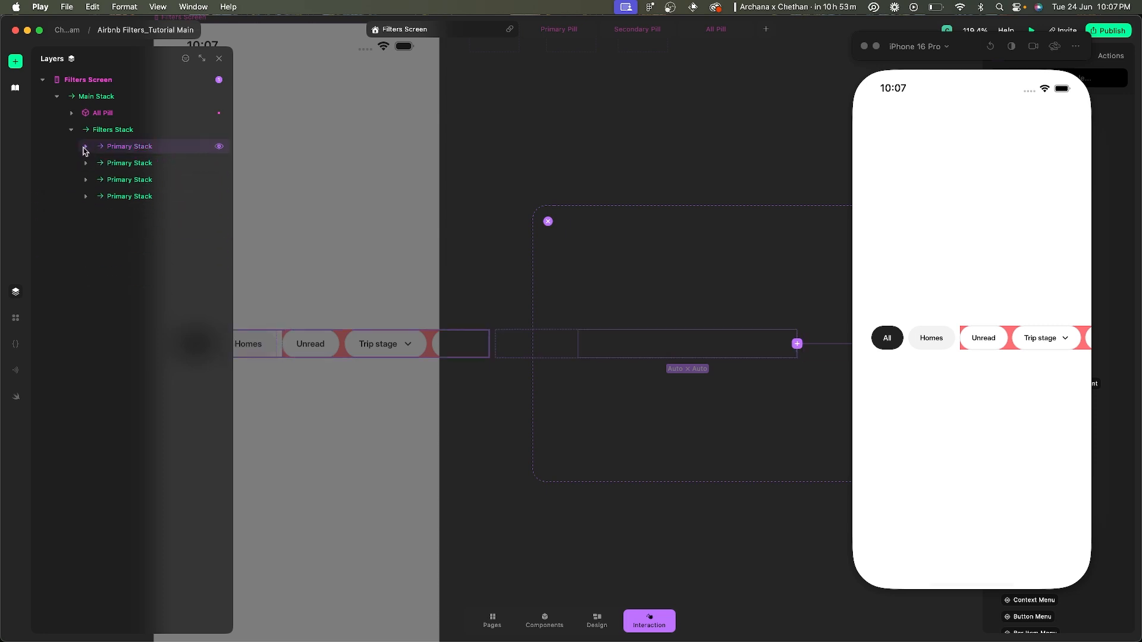
{"action": "left_click", "coordinate": [137, 150]}
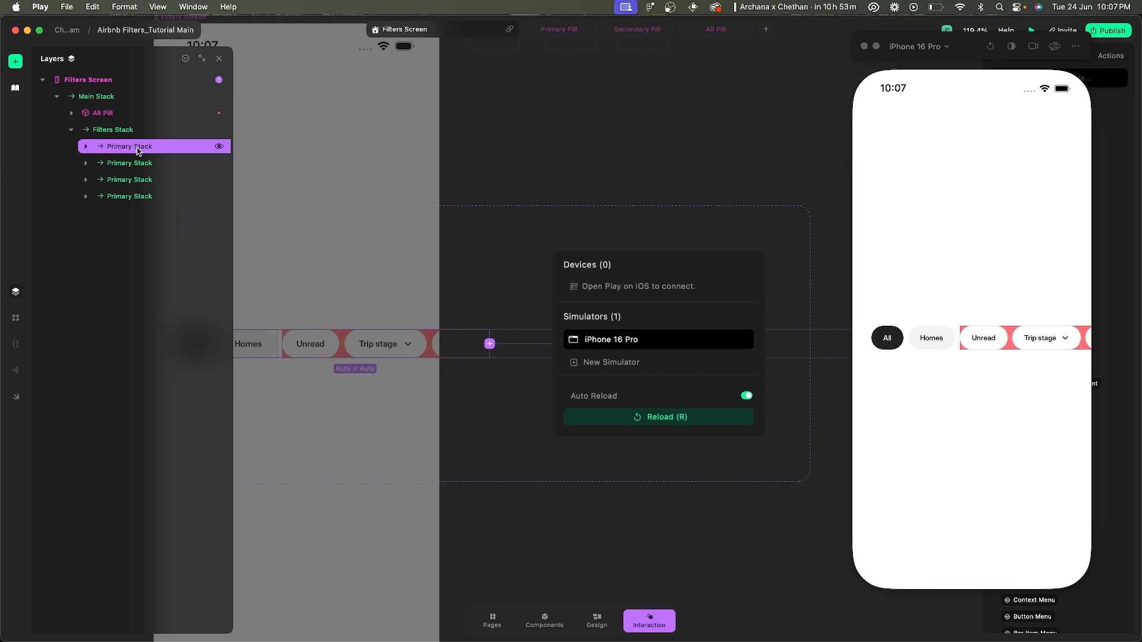
{"action": "key", "text": "t"}
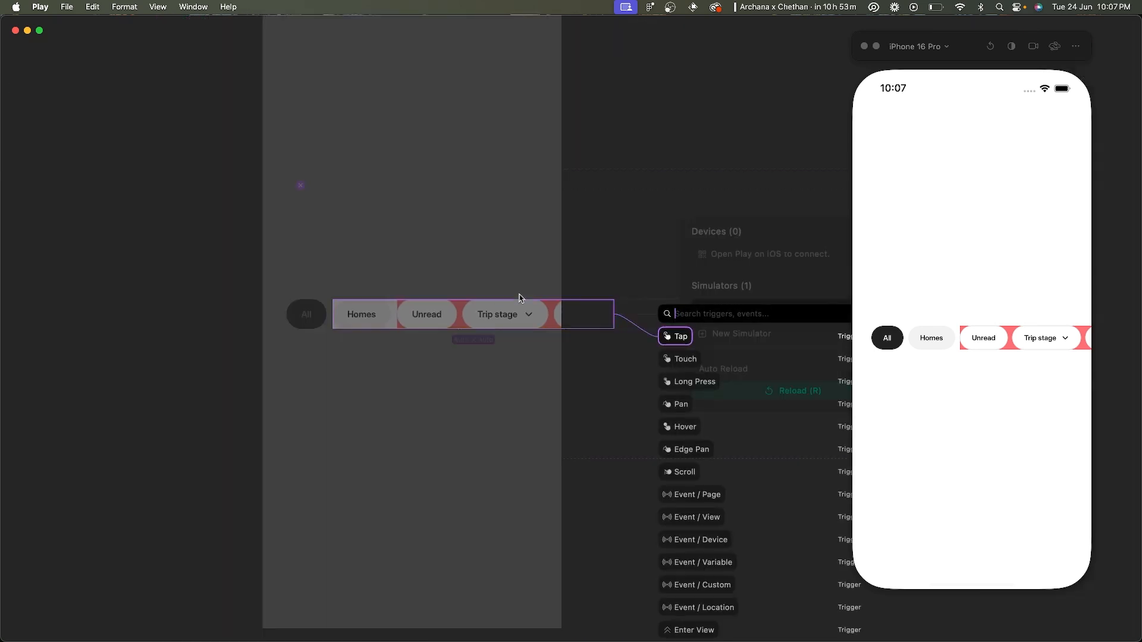
{"action": "key", "text": "Escape"}
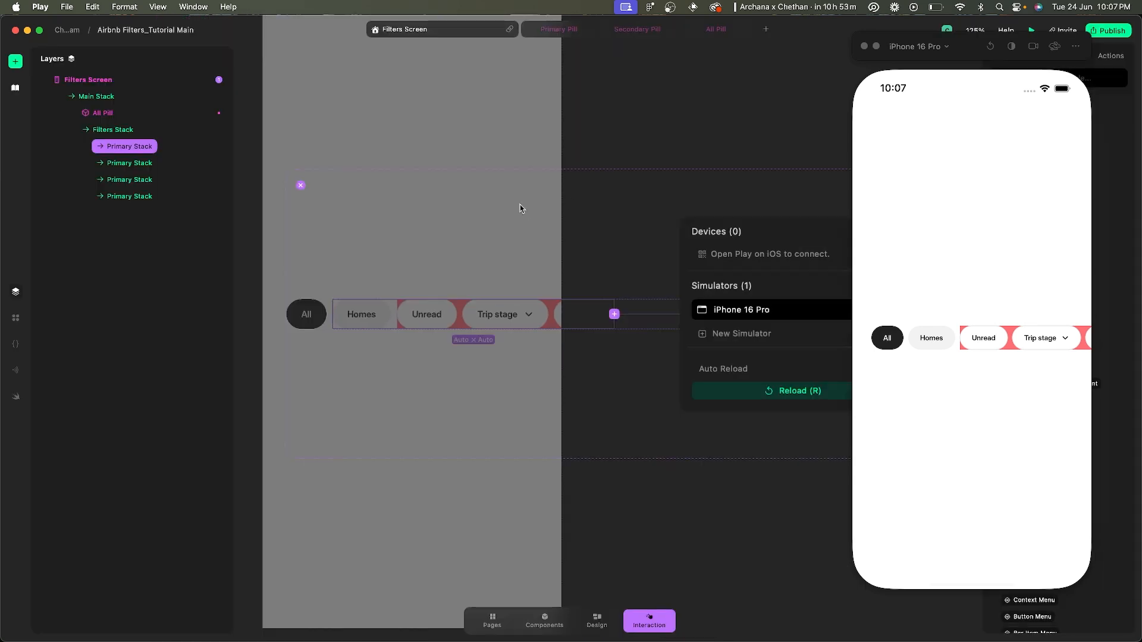
{"action": "scroll", "coordinate": [522, 207], "scroll_direction": "down", "scroll_amount": 3}
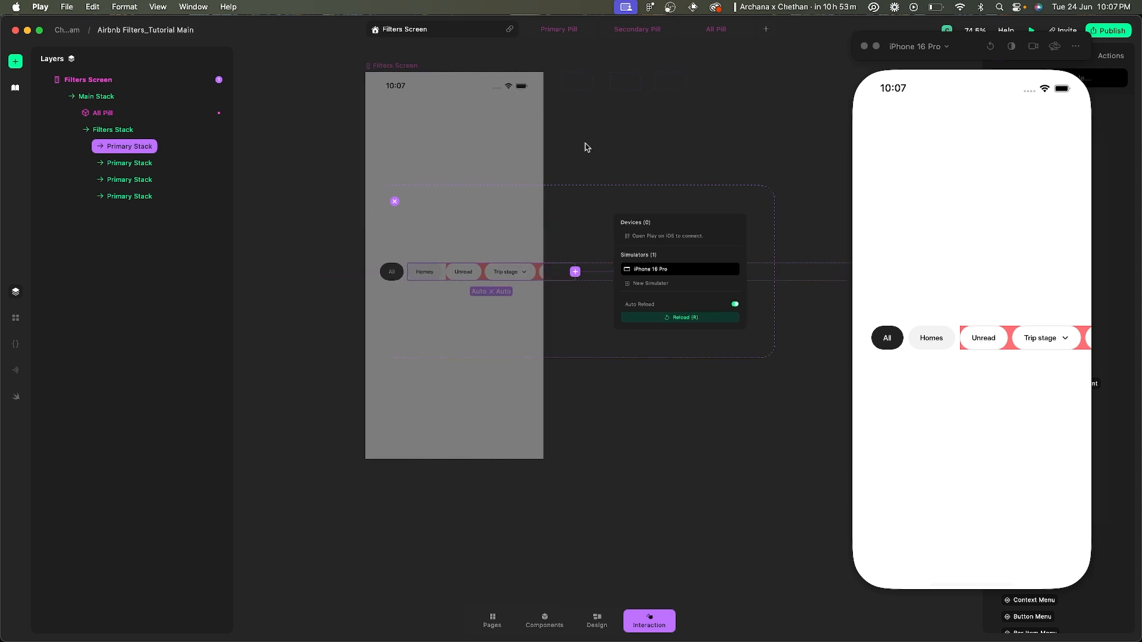
{"action": "key", "text": "t"}
{"action": "key", "text": "Escape"}
{"action": "scroll", "coordinate": [559, 247], "scroll_direction": "down", "scroll_amount": 3}
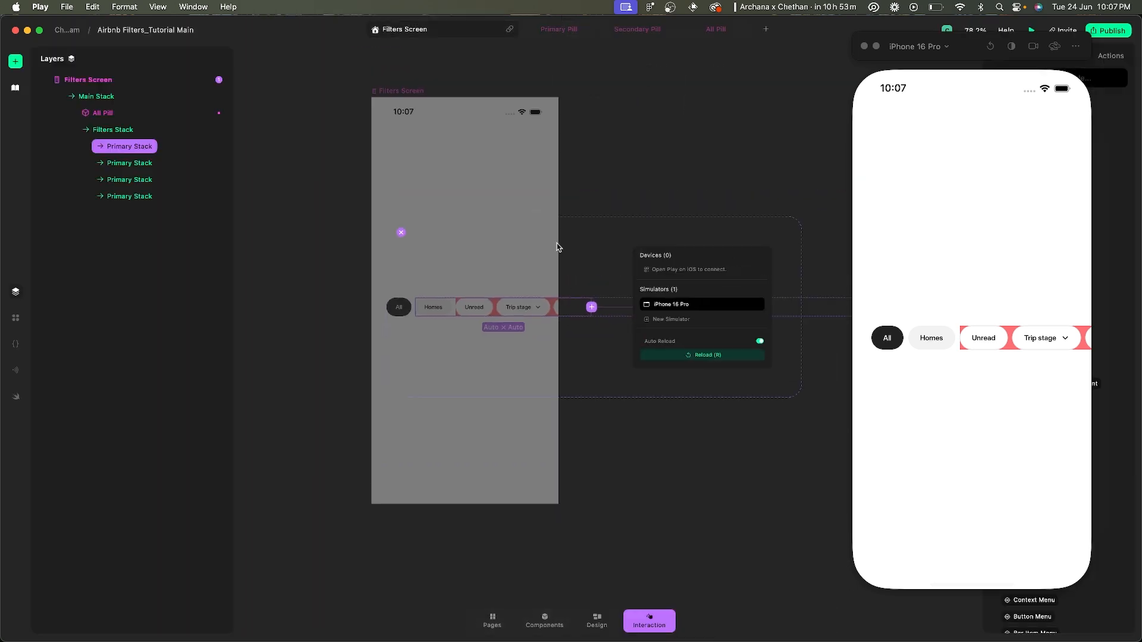
{"action": "scroll", "coordinate": [559, 248], "scroll_direction": "up", "scroll_amount": 1}
- Add a Children loop after the Filters Screen's On Load event
{"action": "left_click", "coordinate": [113, 80]}
{"action": "scroll", "coordinate": [604, 196], "scroll_direction": "right", "scroll_amount": 3}
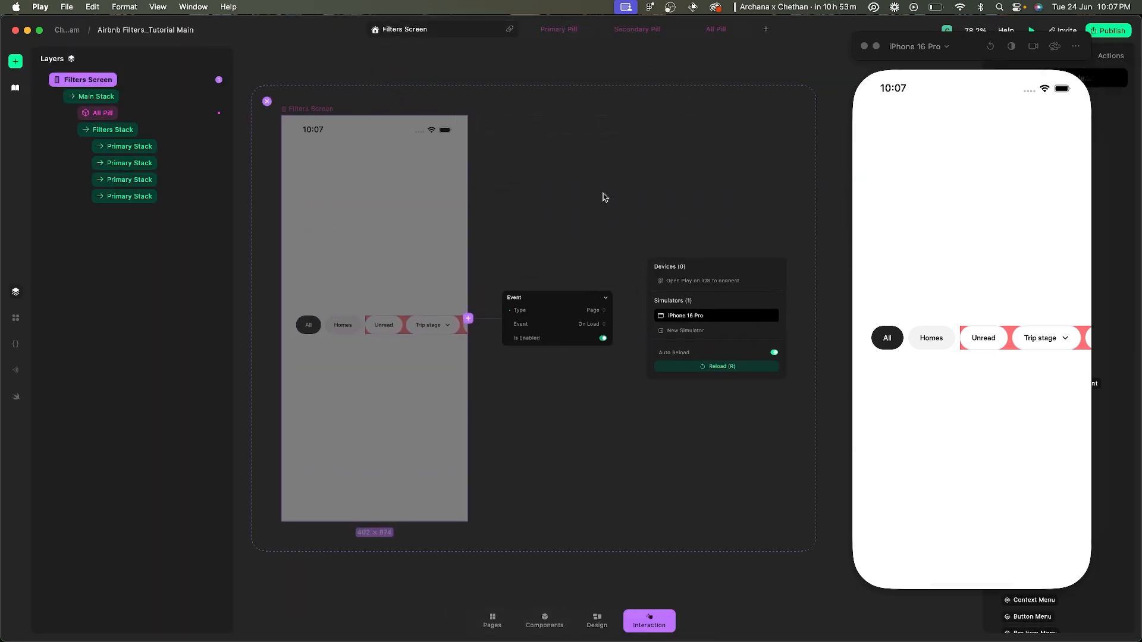
{"action": "scroll", "coordinate": [683, 260], "scroll_direction": "up", "scroll_amount": 3}
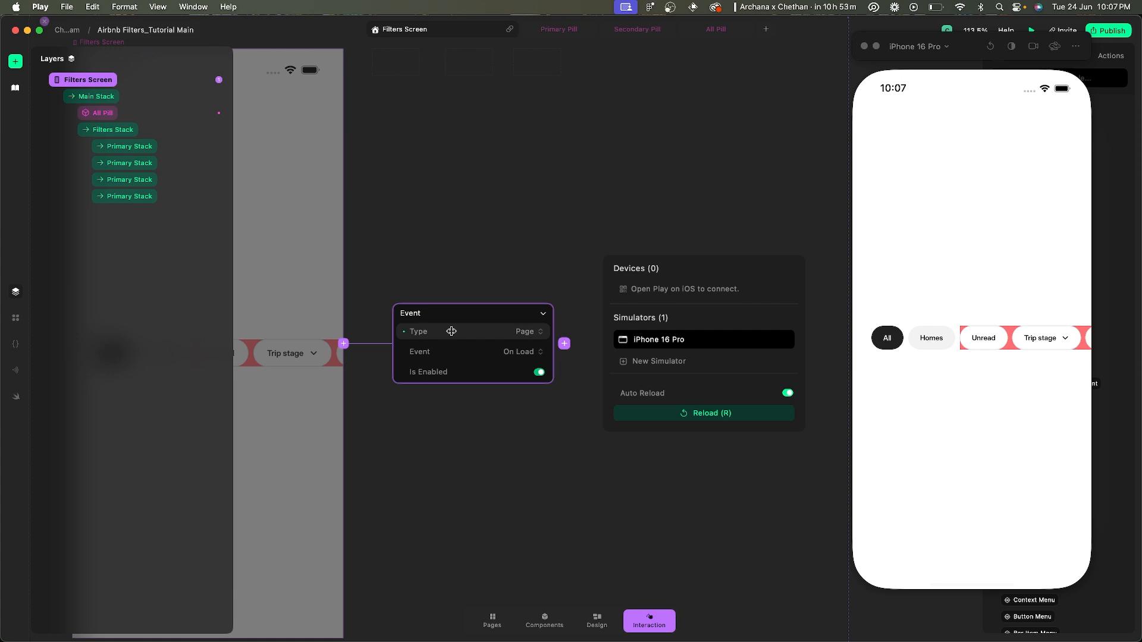
{"action": "left_click", "coordinate": [564, 343]}
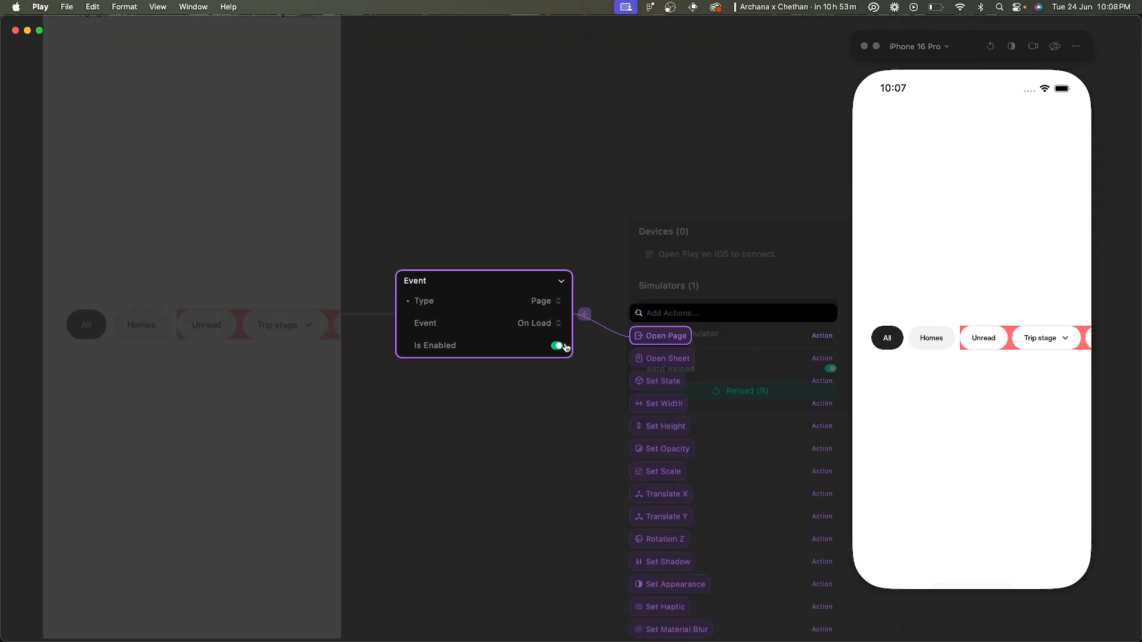
{"action": "type", "text": "loo"}
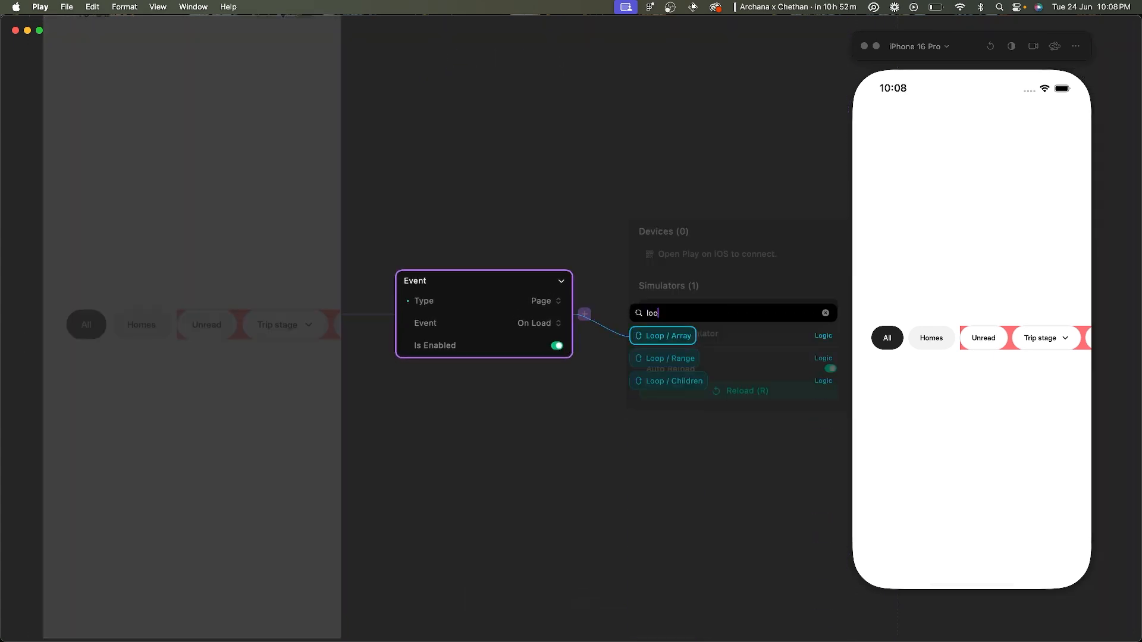
{"action": "key", "text": "Return"}
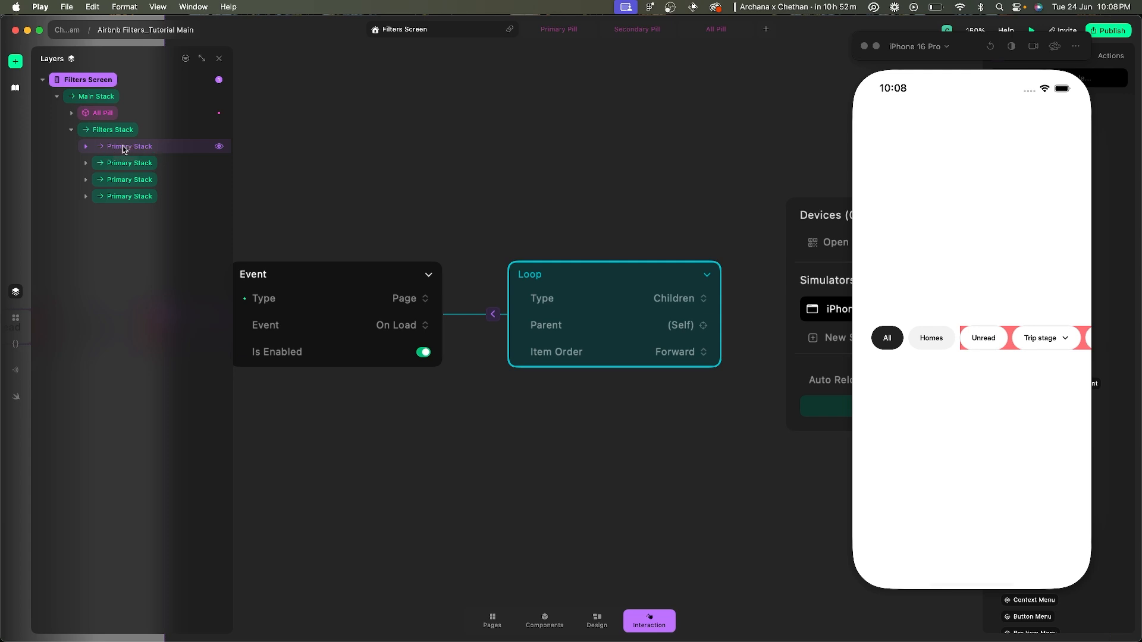
- Set the loop's parent to Filters Stack and check the layers nested in the first Primary Stack
{"action": "left_click", "coordinate": [689, 331]}
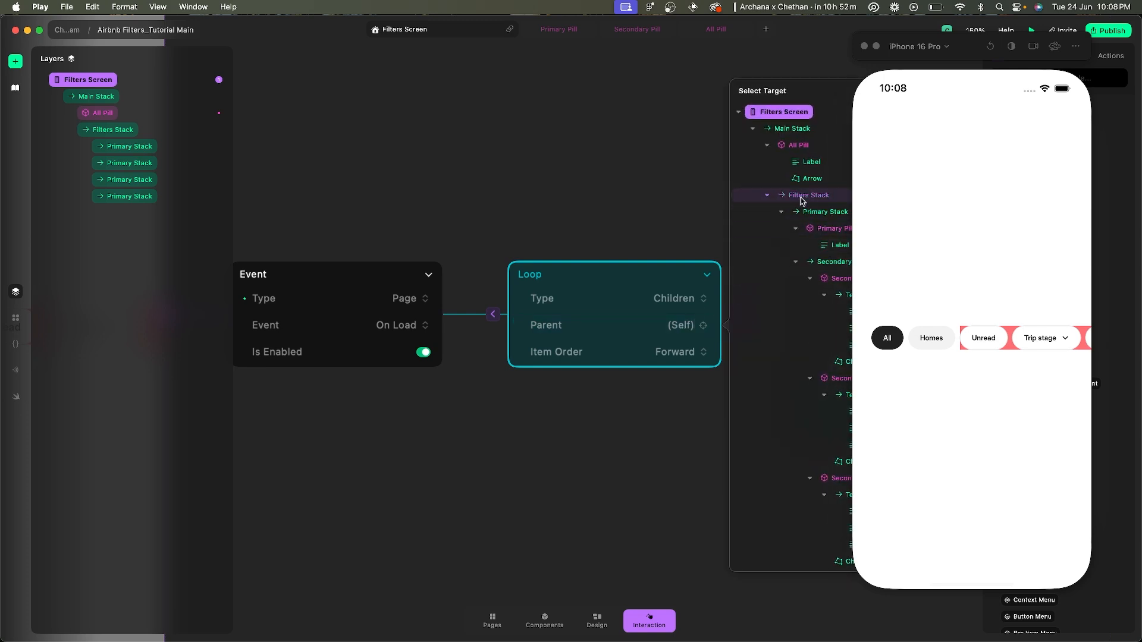
{"action": "left_click", "coordinate": [802, 199]}
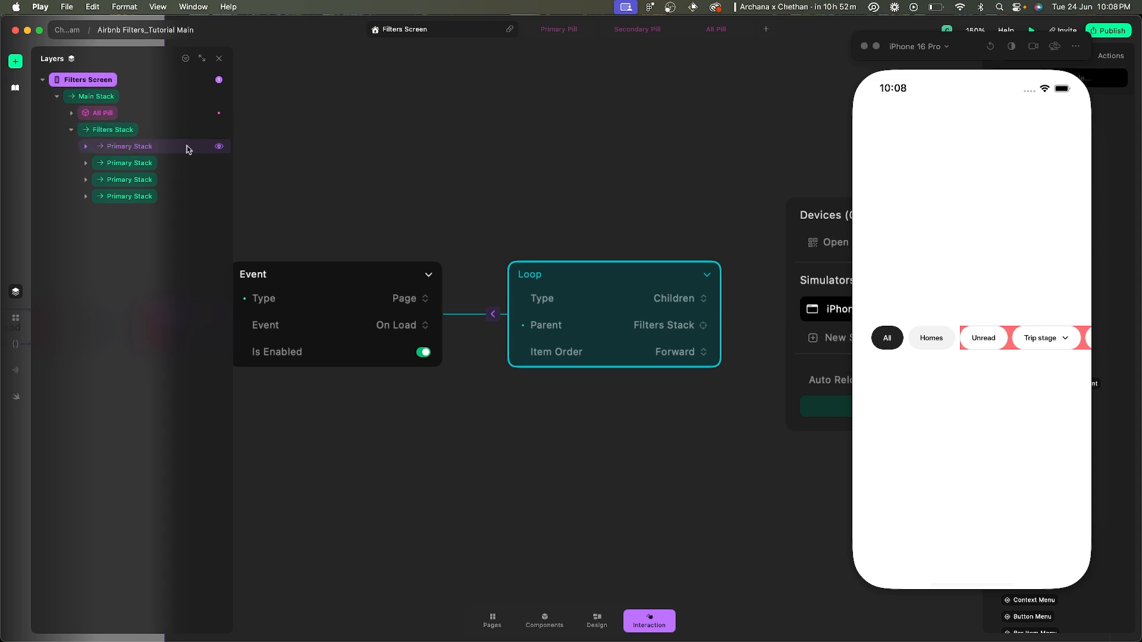
{"action": "left_click", "coordinate": [86, 146]}
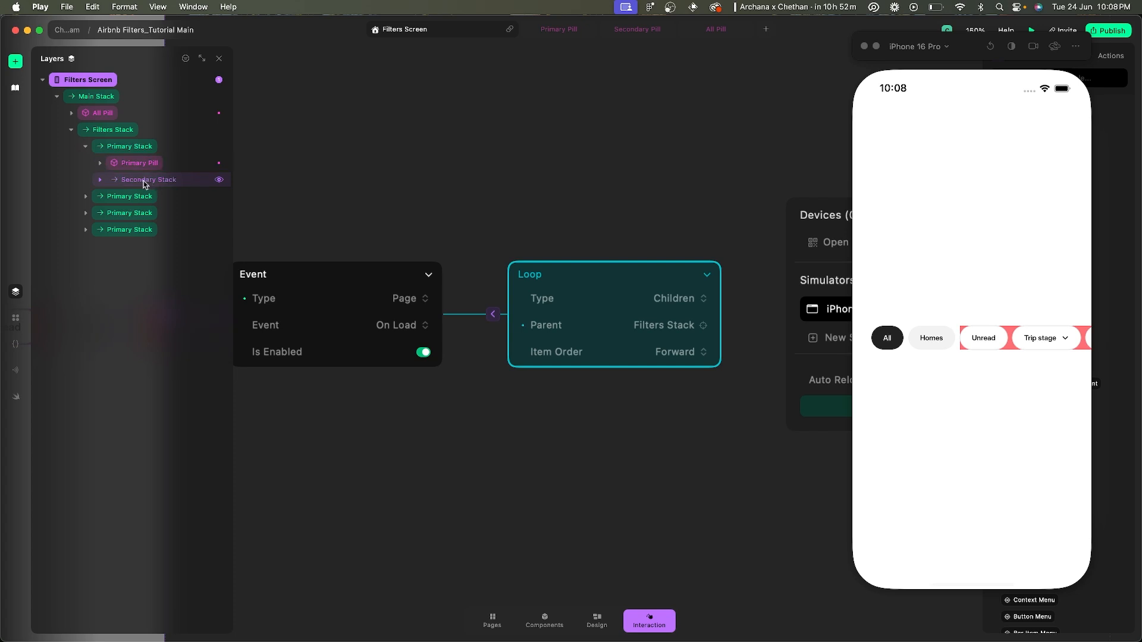
{"action": "left_click", "coordinate": [86, 147]}
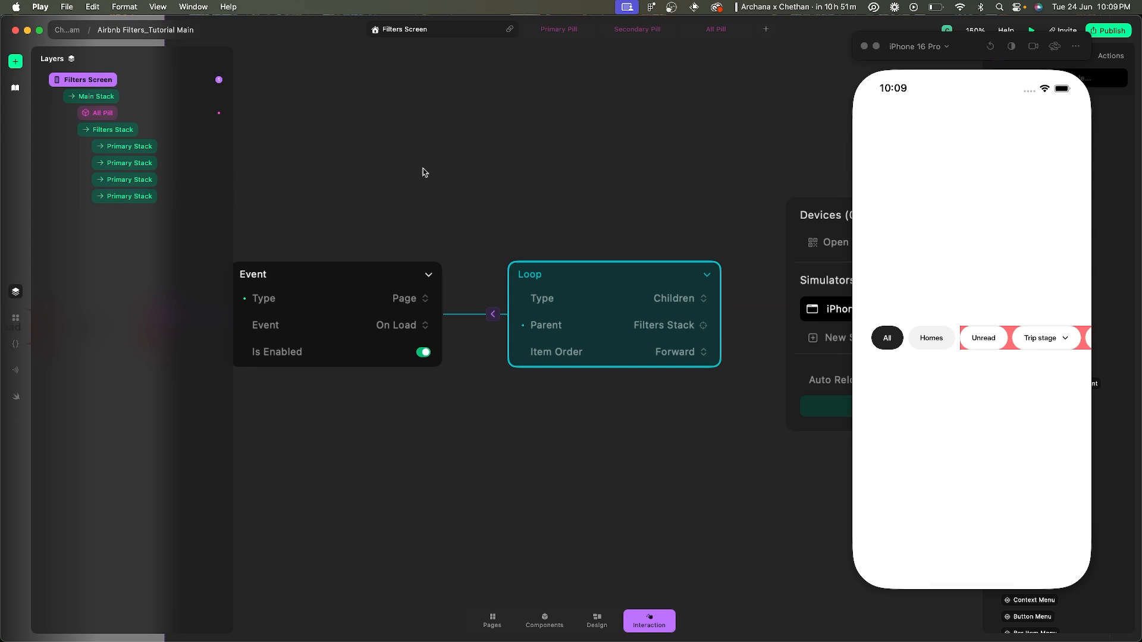
- Add a Set Hidden action after the Filters Stack loop
{"action": "scroll", "coordinate": [424, 173], "scroll_direction": "right", "scroll_amount": 3}
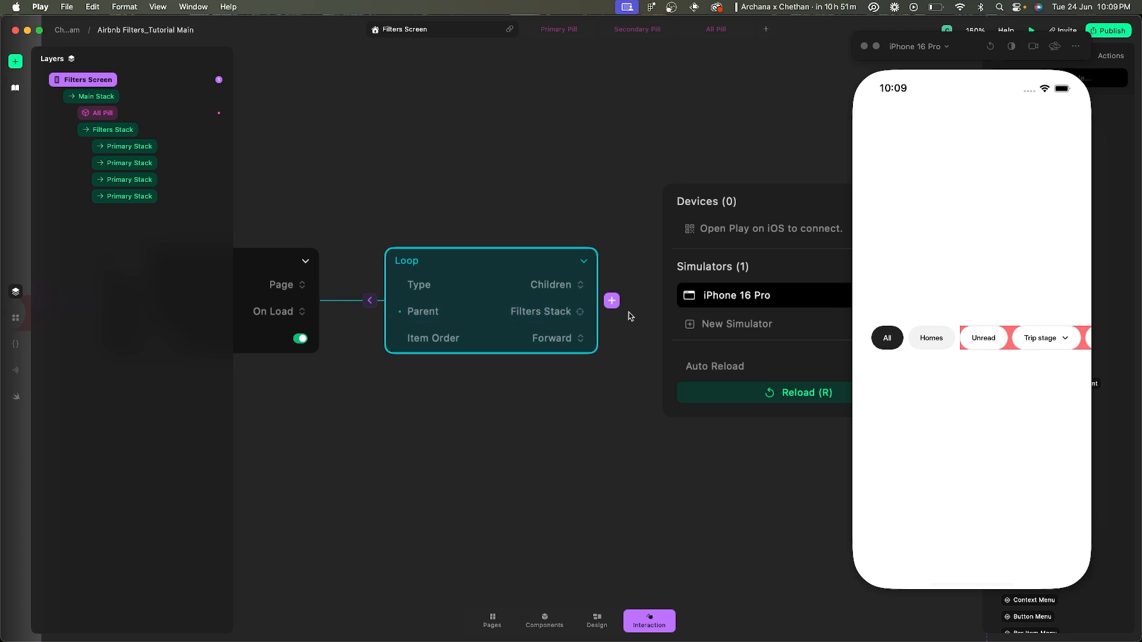
{"action": "left_click", "coordinate": [612, 302]}
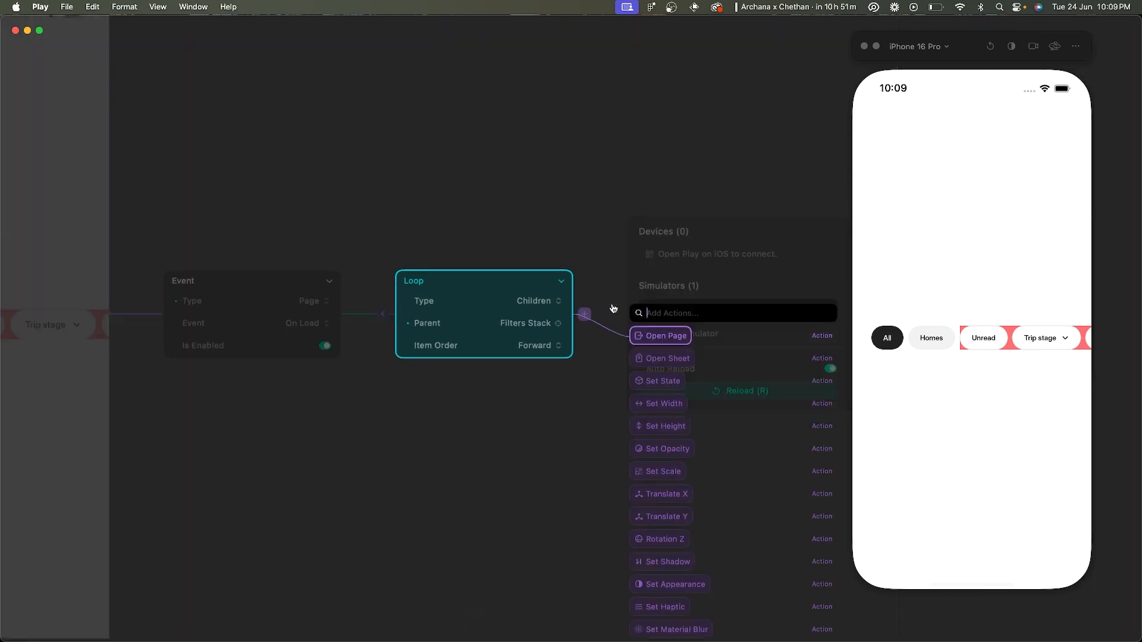
{"action": "type", "text": "hid"}
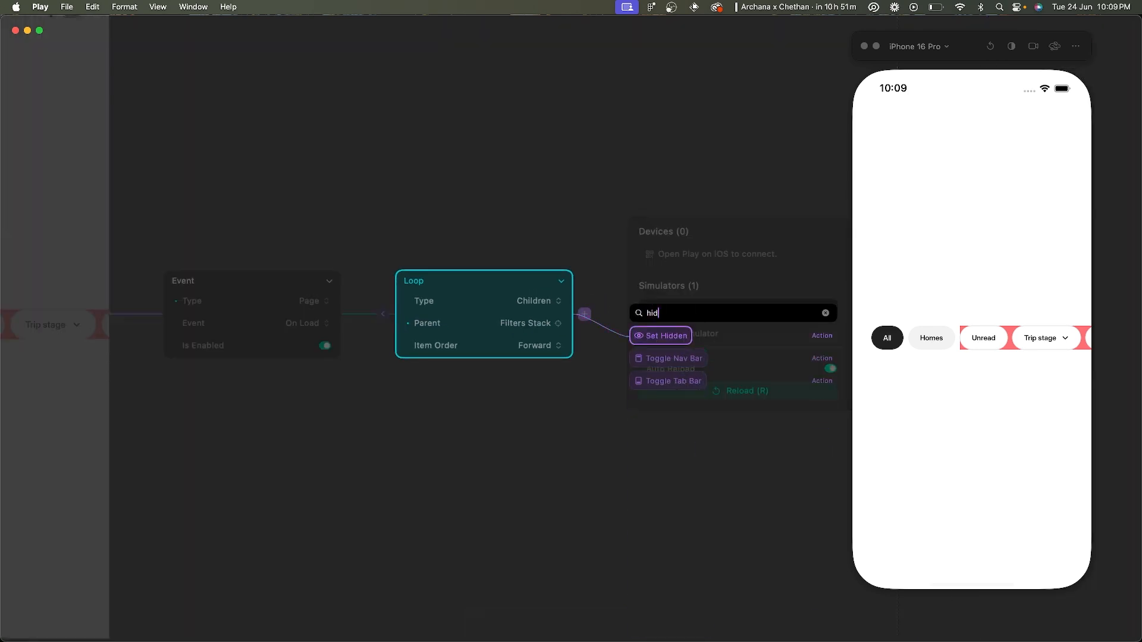
{"action": "key", "text": "Return"}
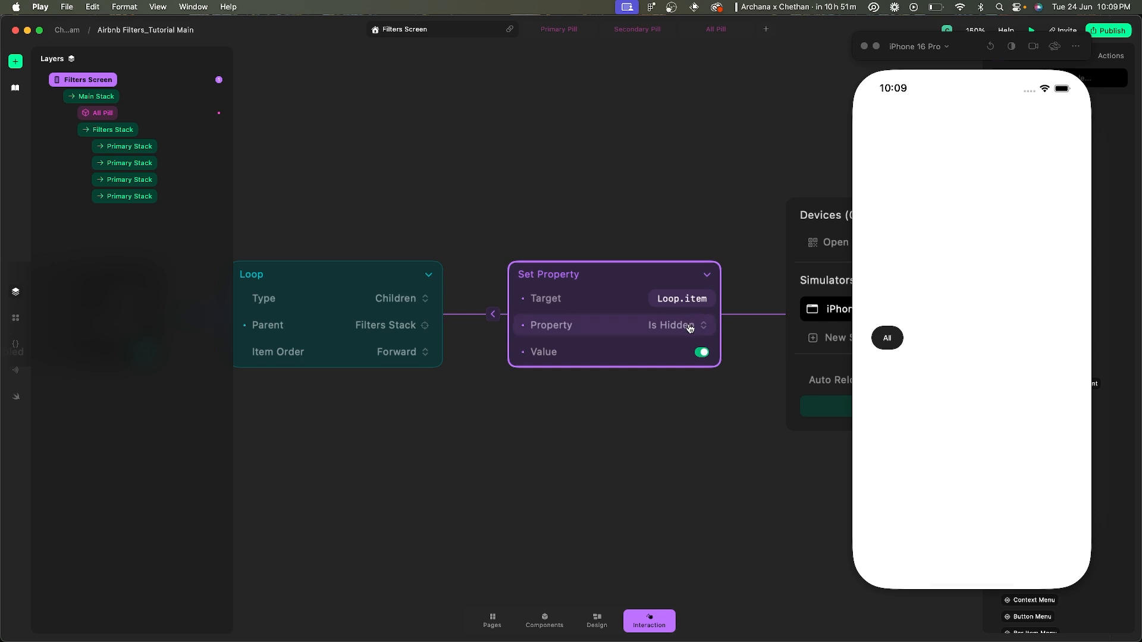
- Expand the first Primary Stack for reference and replace the Is Hidden action's target with the childAtIndex() function
{"action": "left_click", "coordinate": [86, 146]}
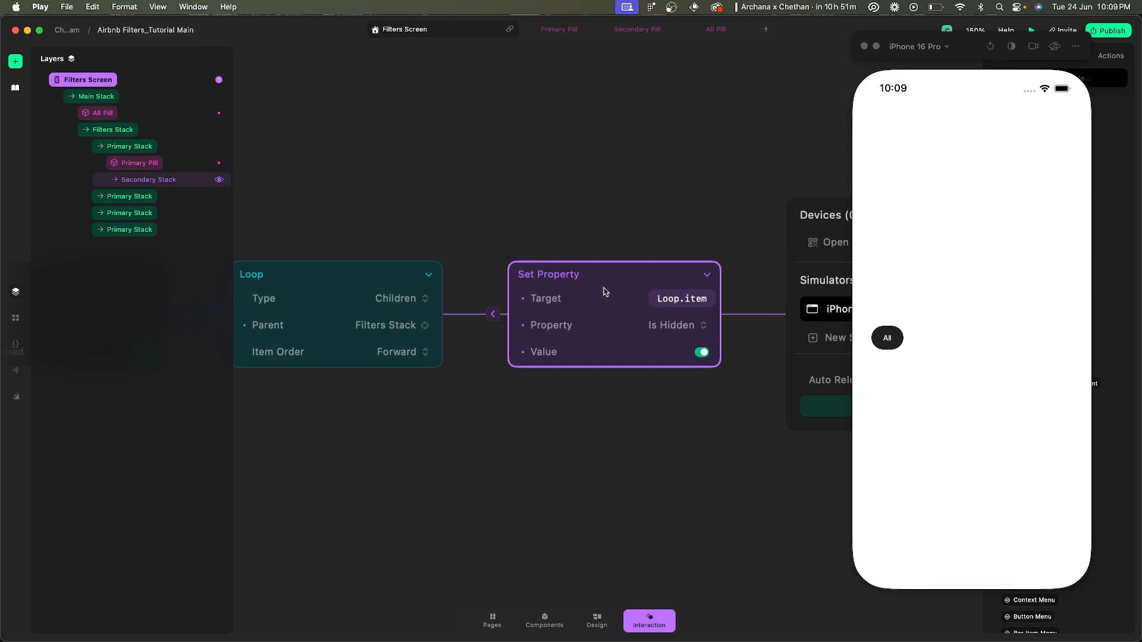
{"action": "left_click", "coordinate": [699, 302]}
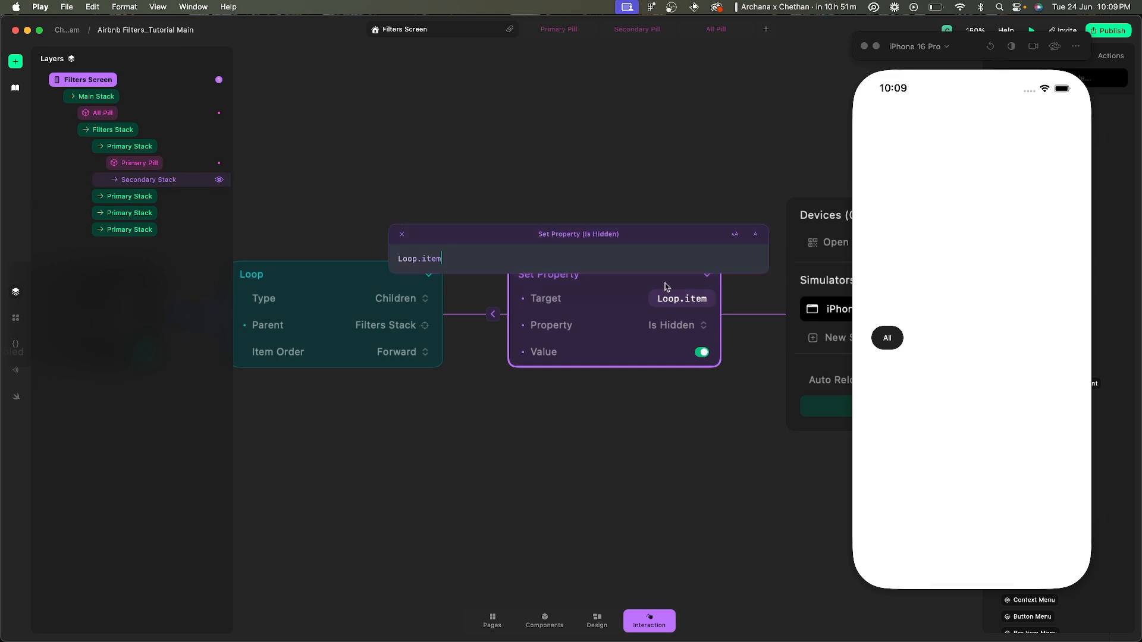
{"action": "key", "text": "super+a"}
{"action": "key", "text": "BackSpace"}
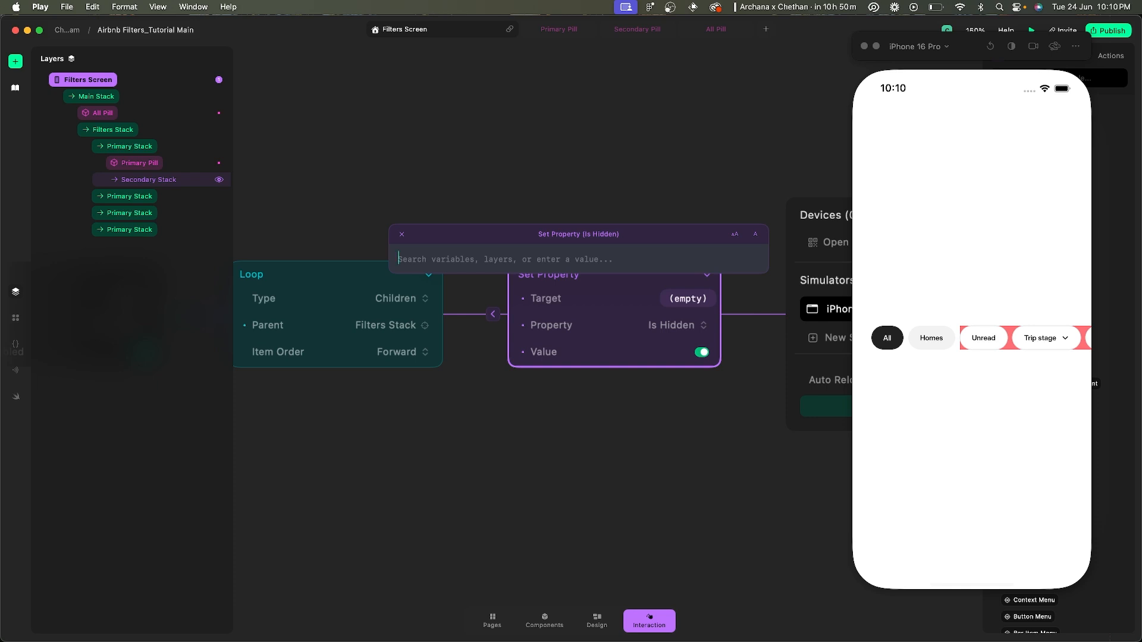
{"action": "type", "text": "child"}
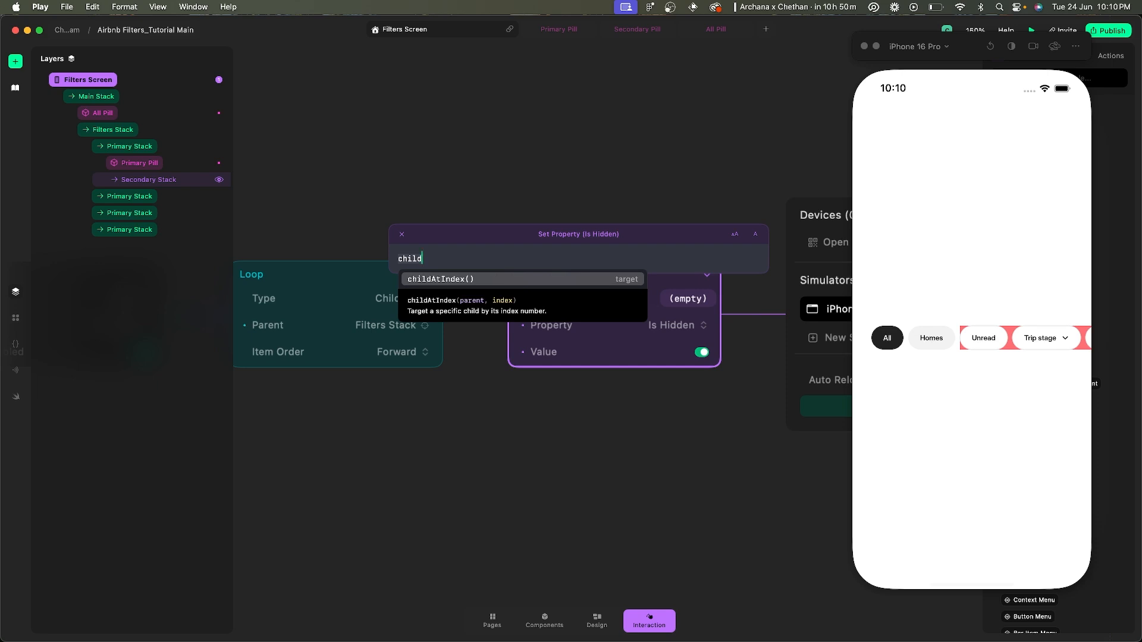
{"action": "key", "text": "Return"}
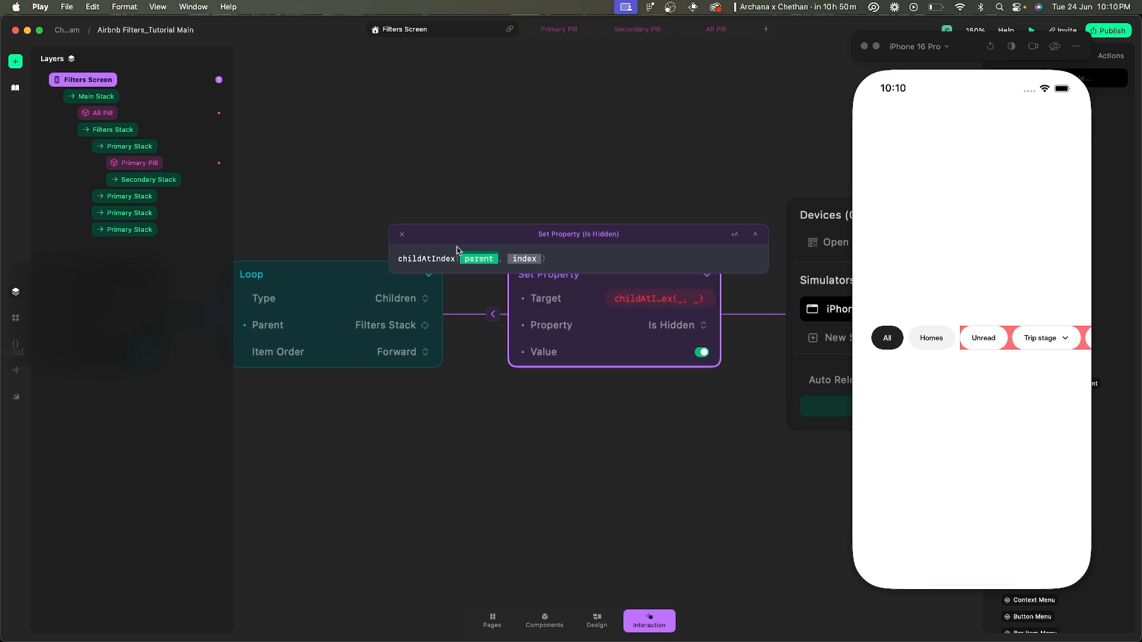
- Fill in the childAtIndex() target with Loop.item as the parent and 1 as the index
{"action": "left_click", "coordinate": [482, 260]}
{"action": "type", "text": "loop"}
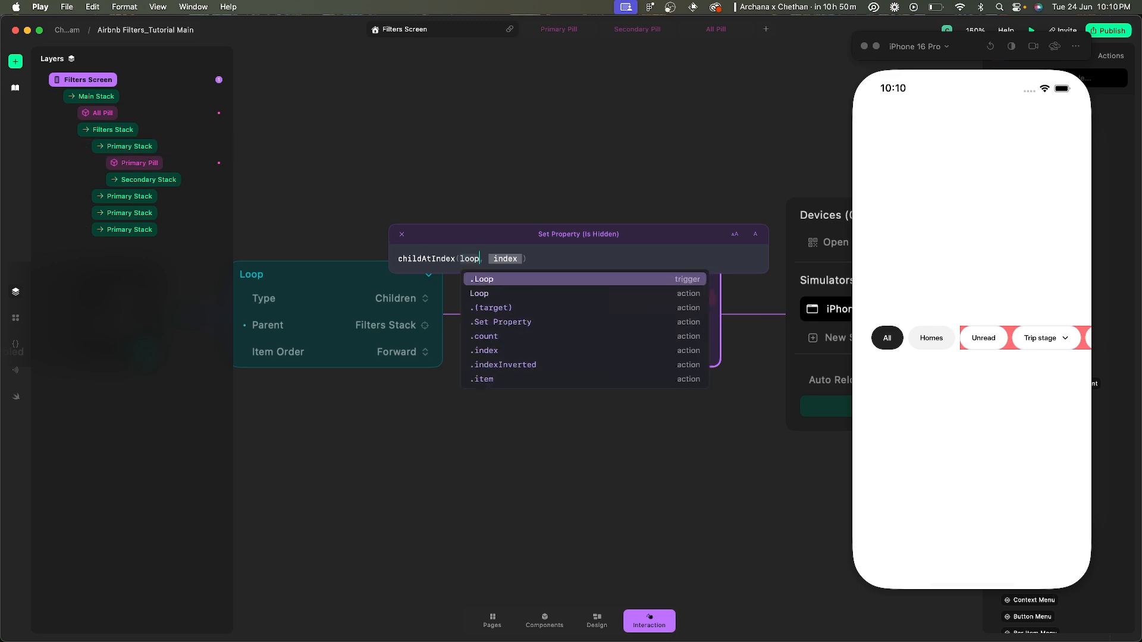
{"action": "key", "text": "Return"}
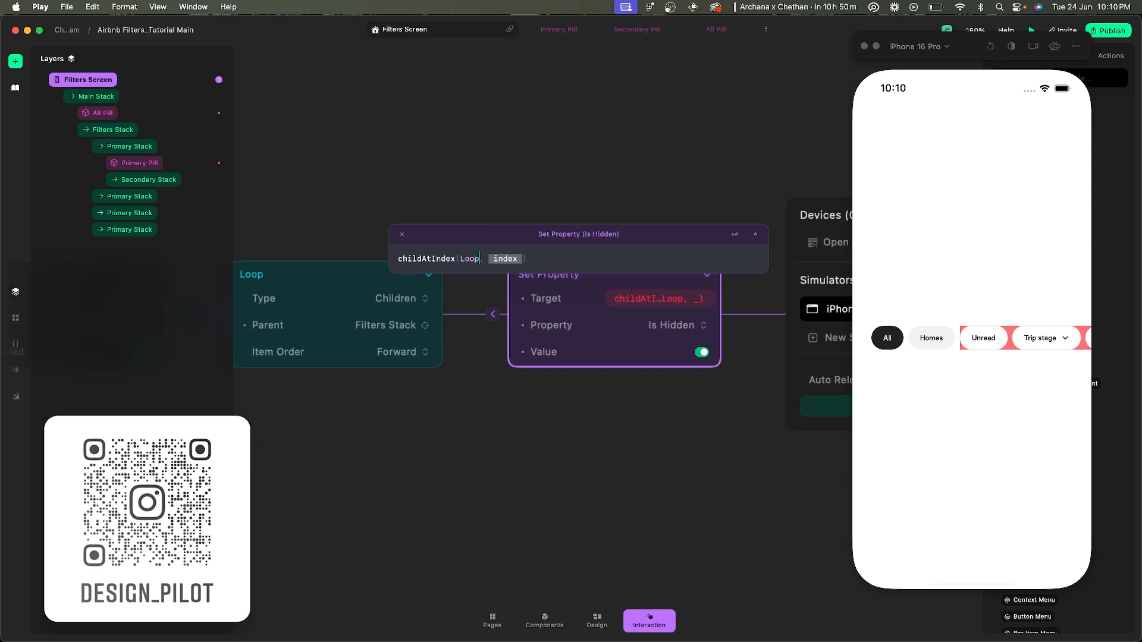
{"action": "type", "text": ".item"}
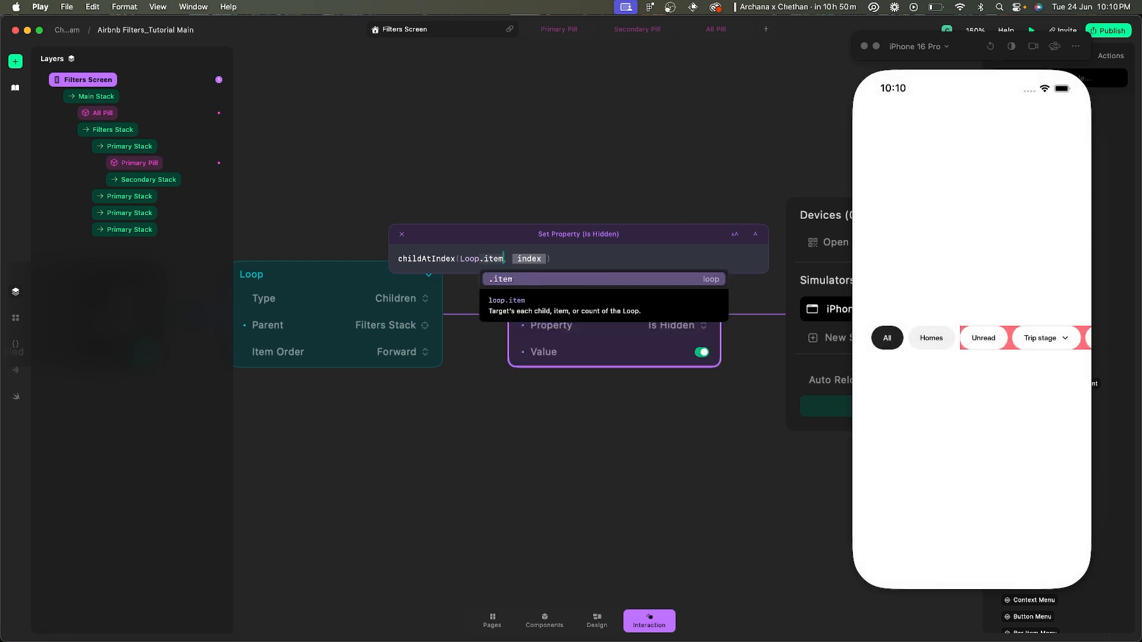
{"action": "key", "text": "Return"}
{"action": "left_click", "coordinate": [533, 257]}
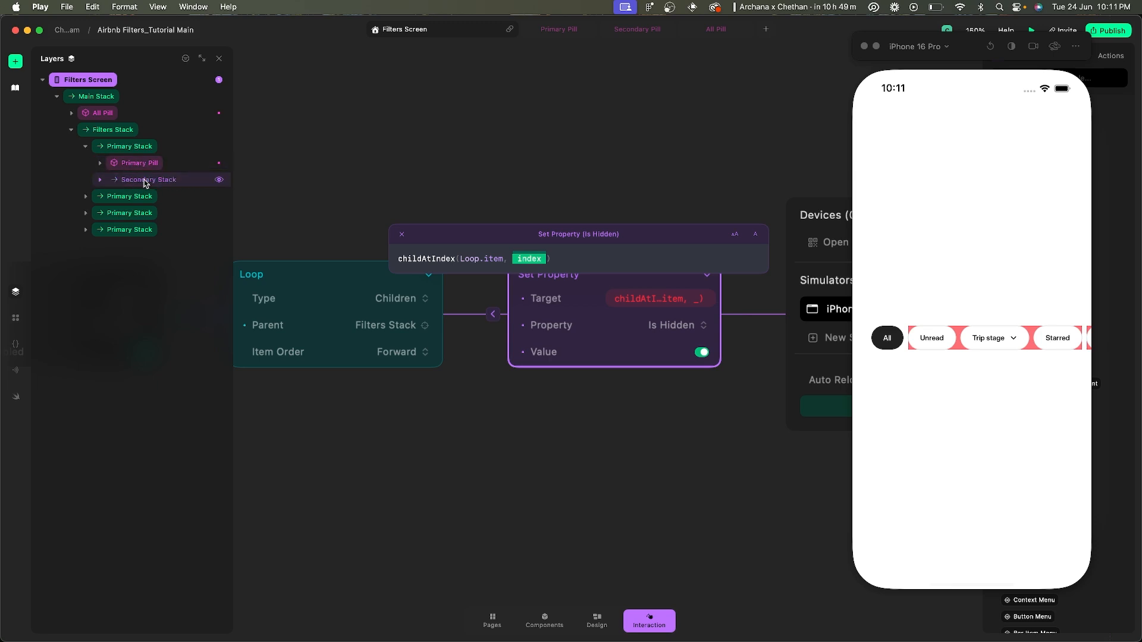
{"action": "type", "text": "1"}
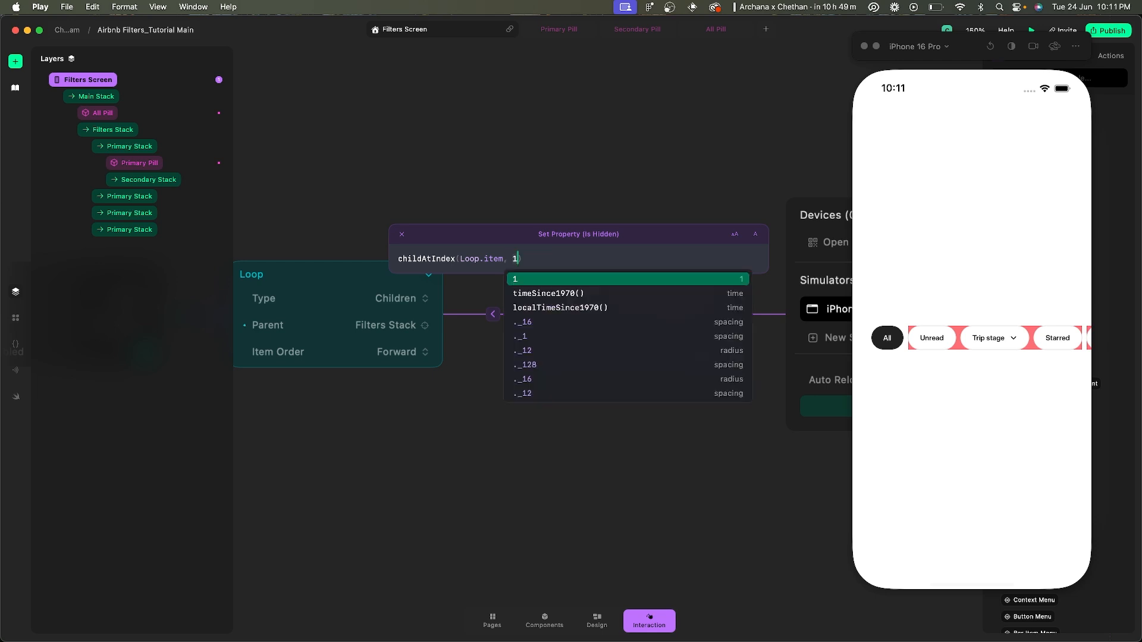
{"action": "key", "text": "Return"}
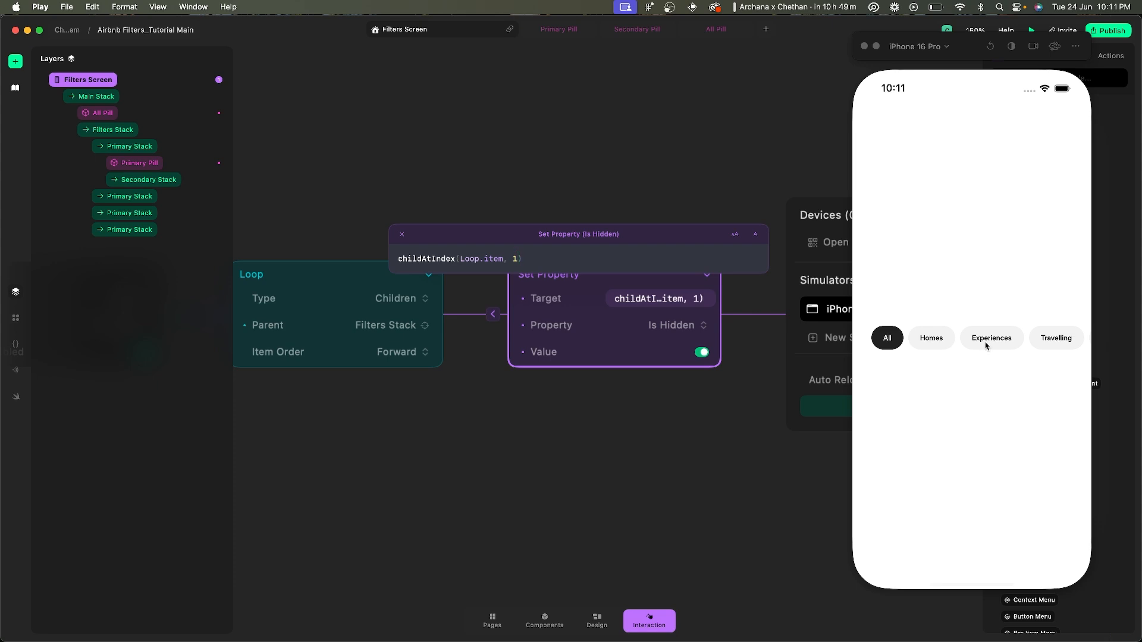
- Preview the full pill row in the simulator, close the target expression editor, and review the On Load interaction chain
{"action": "scroll", "coordinate": [987, 346], "scroll_direction": "right", "scroll_amount": 3}
{"action": "left_click", "coordinate": [993, 304]}
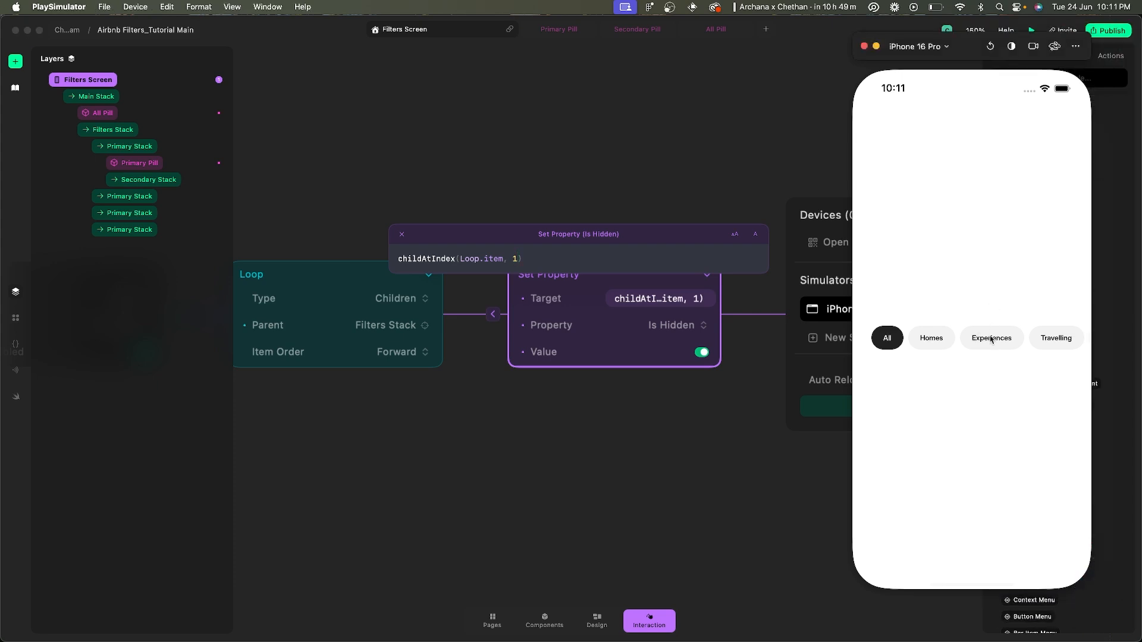
{"action": "scroll", "coordinate": [991, 340], "scroll_direction": "right", "scroll_amount": 2}
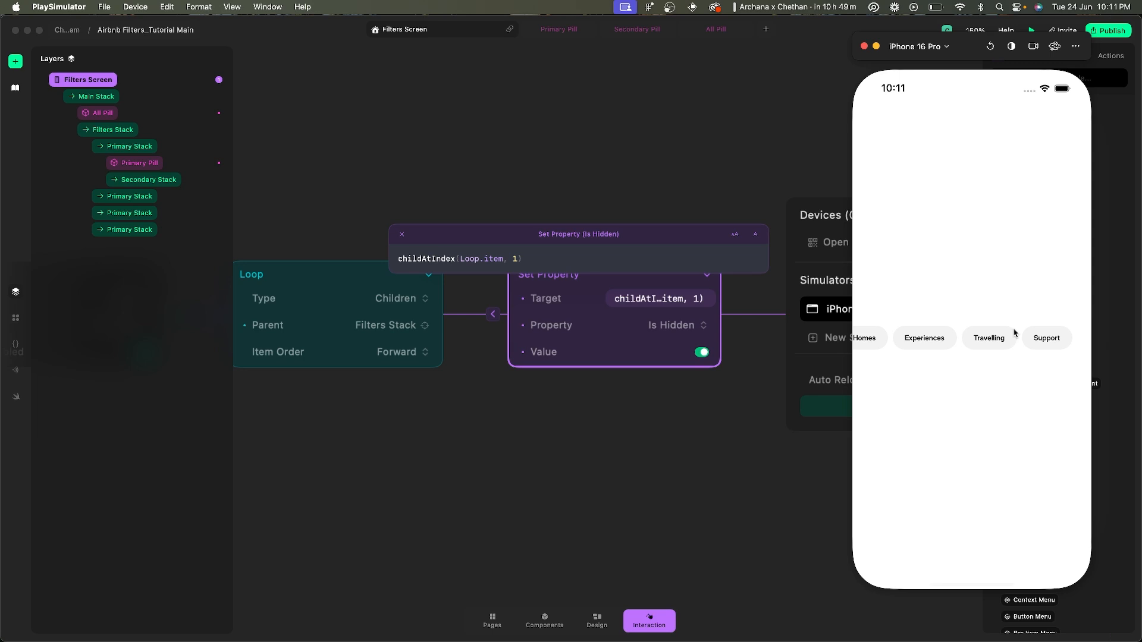
{"action": "scroll", "coordinate": [1000, 336], "scroll_direction": "left", "scroll_amount": 2}
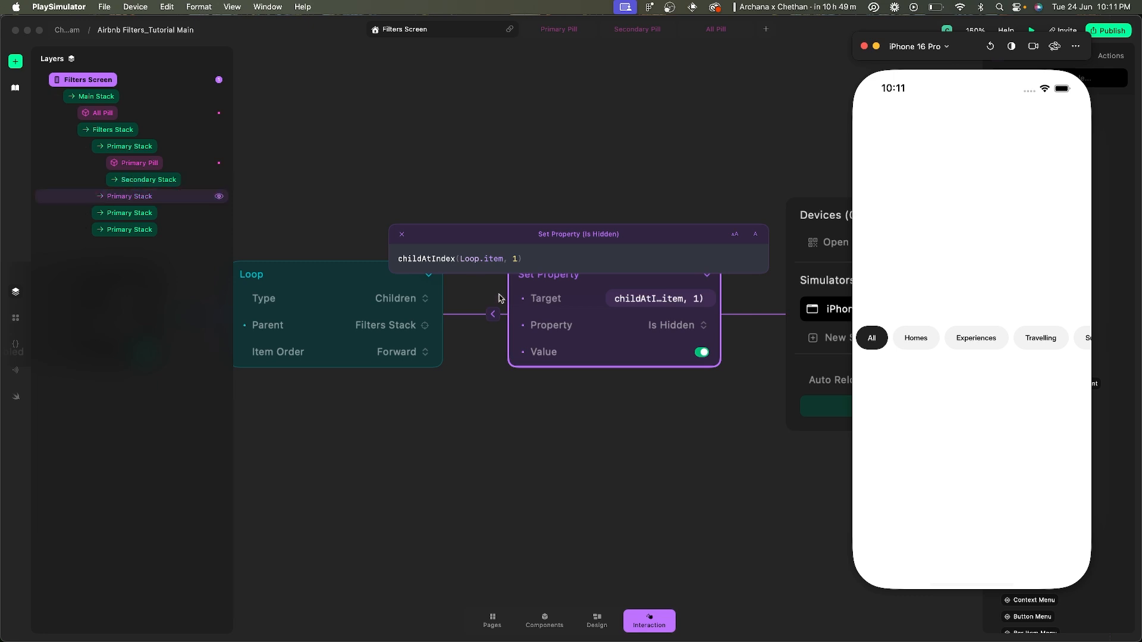
{"action": "left_click", "coordinate": [575, 188]}
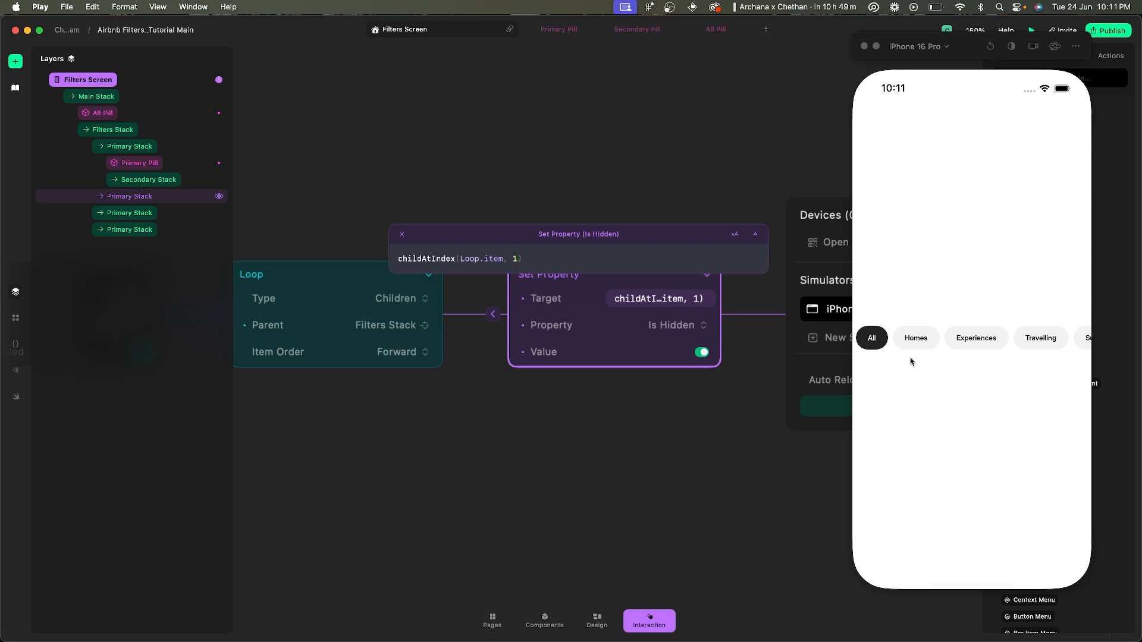
{"action": "left_click", "coordinate": [517, 164]}
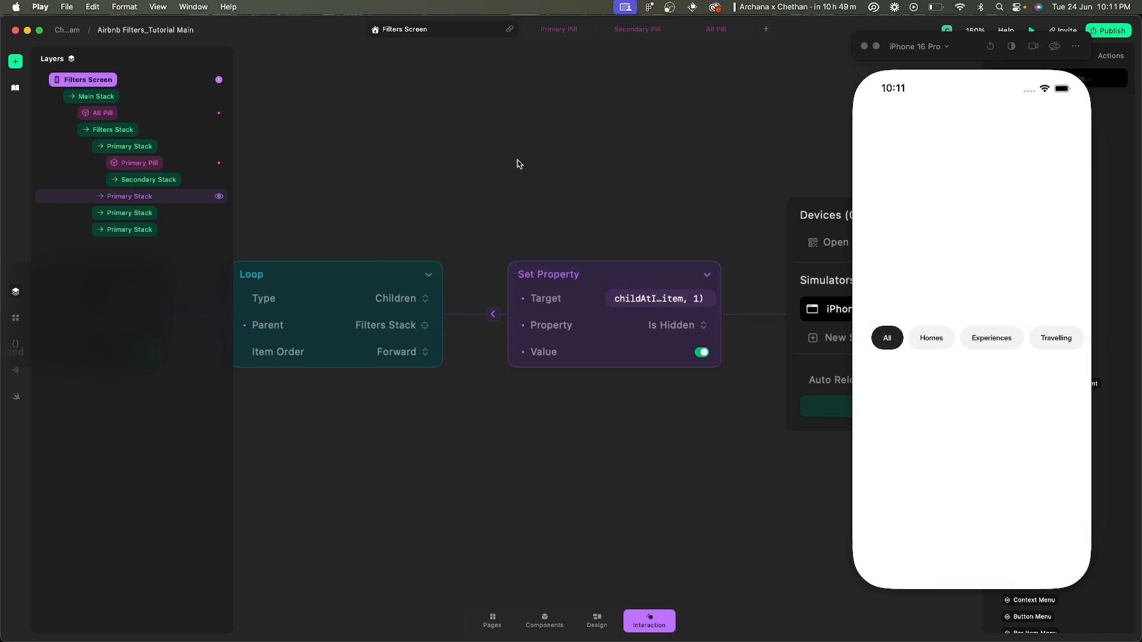
{"action": "scroll", "coordinate": [503, 197], "scroll_direction": "down", "scroll_amount": 5}
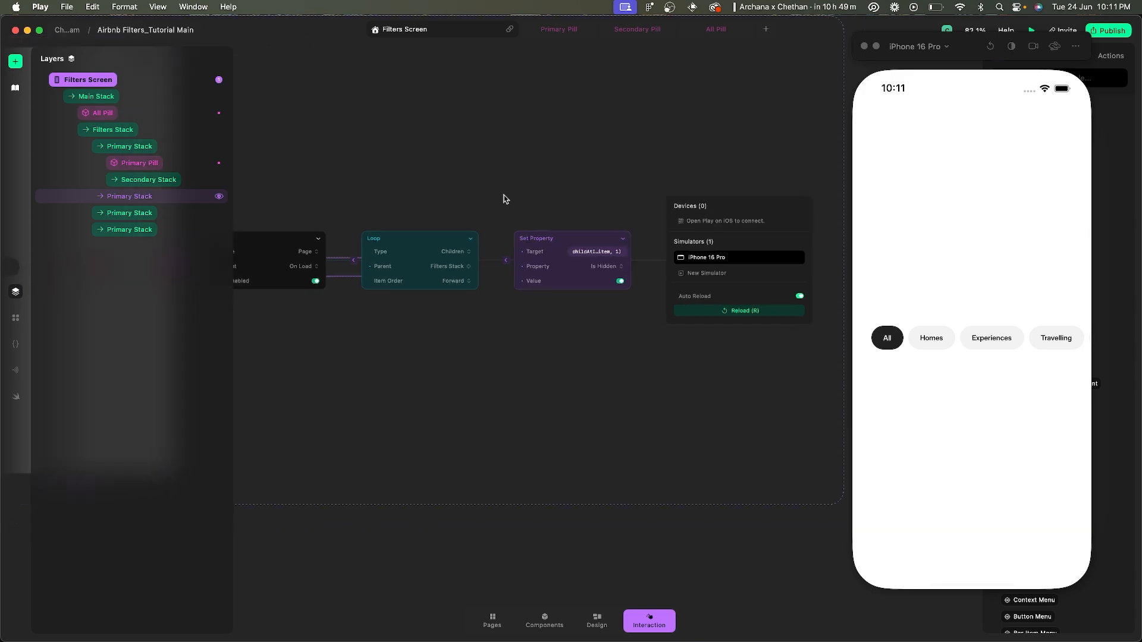
{"action": "scroll", "coordinate": [504, 197], "scroll_direction": "left", "scroll_amount": 5}
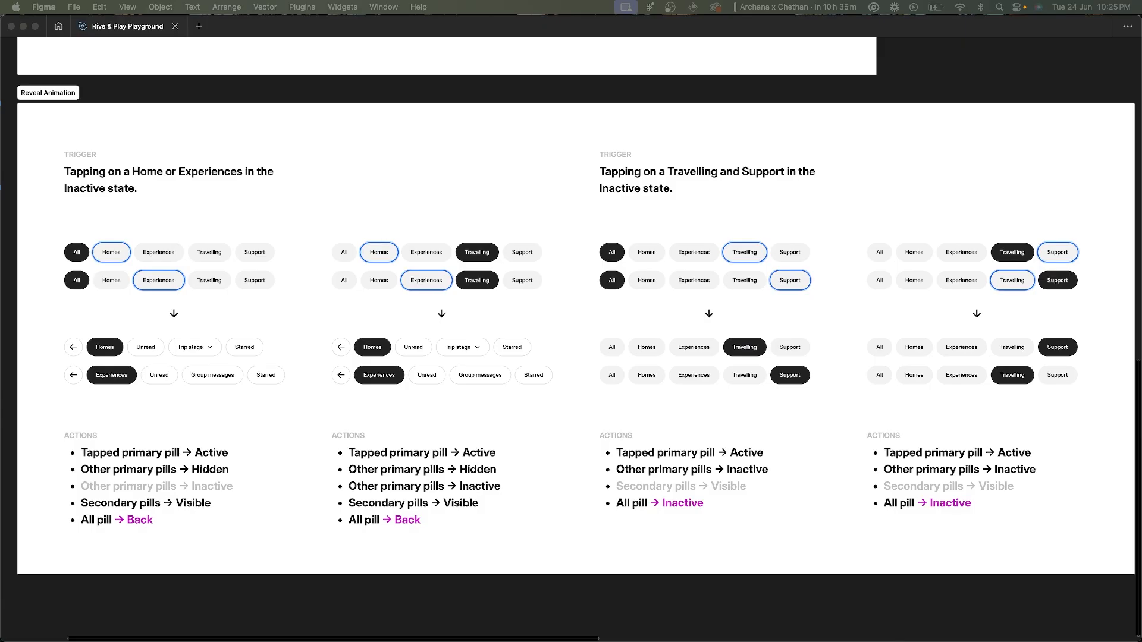
- In Figma, examine the Reveal Animation board's triggers and actions for tapping the Homes or Experiences pill
{"action": "left_click", "coordinate": [792, 84]}
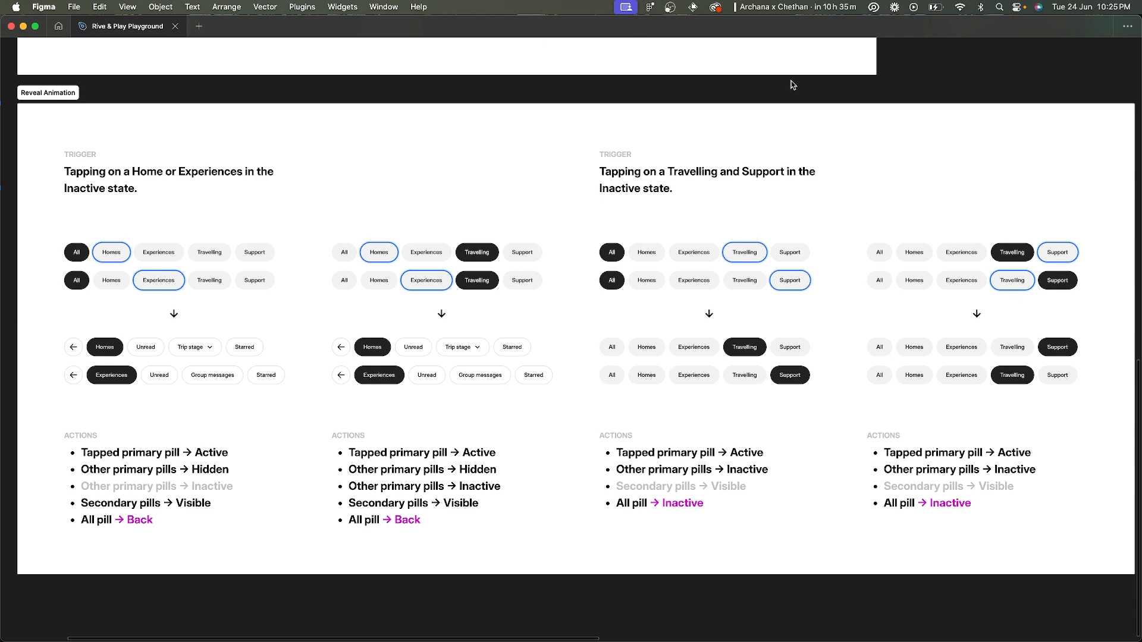
{"action": "scroll", "coordinate": [332, 273], "scroll_direction": "left", "scroll_amount": 5}
{"action": "scroll", "coordinate": [331, 271], "scroll_direction": "up", "scroll_amount": 5, "text": "ctrl"}
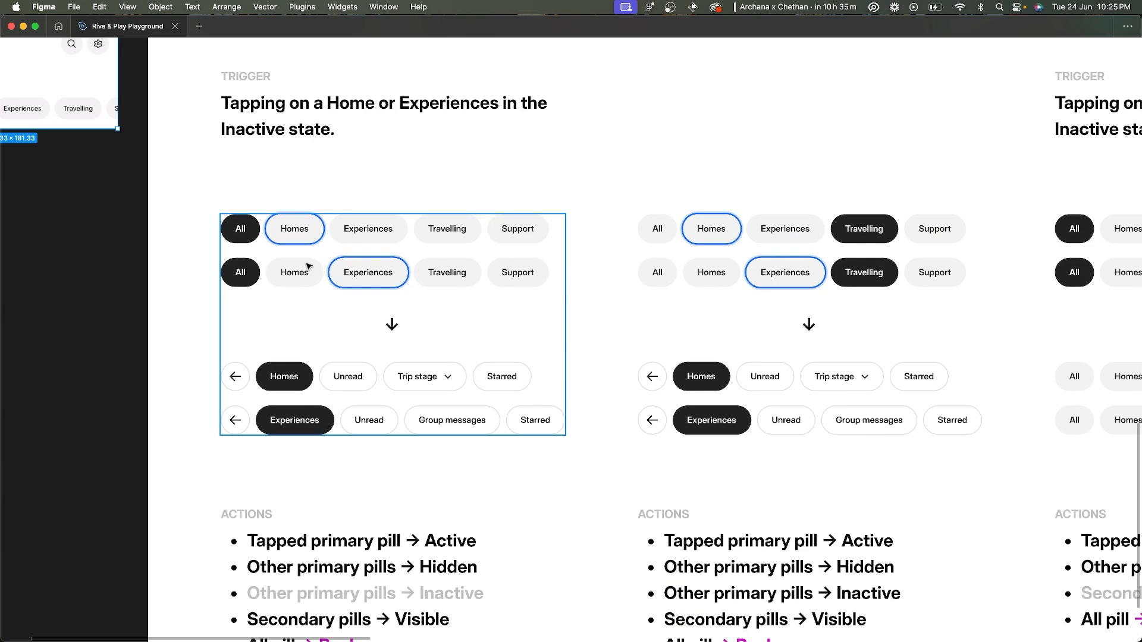
{"action": "scroll", "coordinate": [291, 268], "scroll_direction": "down", "scroll_amount": 5}
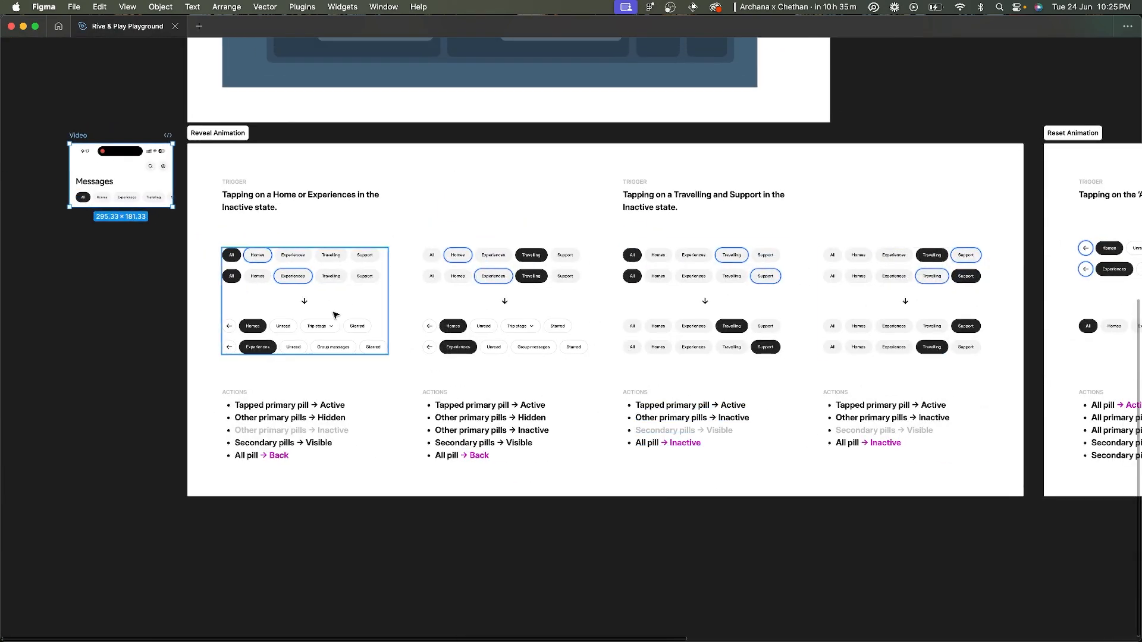
{"action": "scroll", "coordinate": [331, 298], "scroll_direction": "up", "scroll_amount": 5}
{"action": "scroll", "coordinate": [335, 315], "scroll_direction": "left", "scroll_amount": 1}
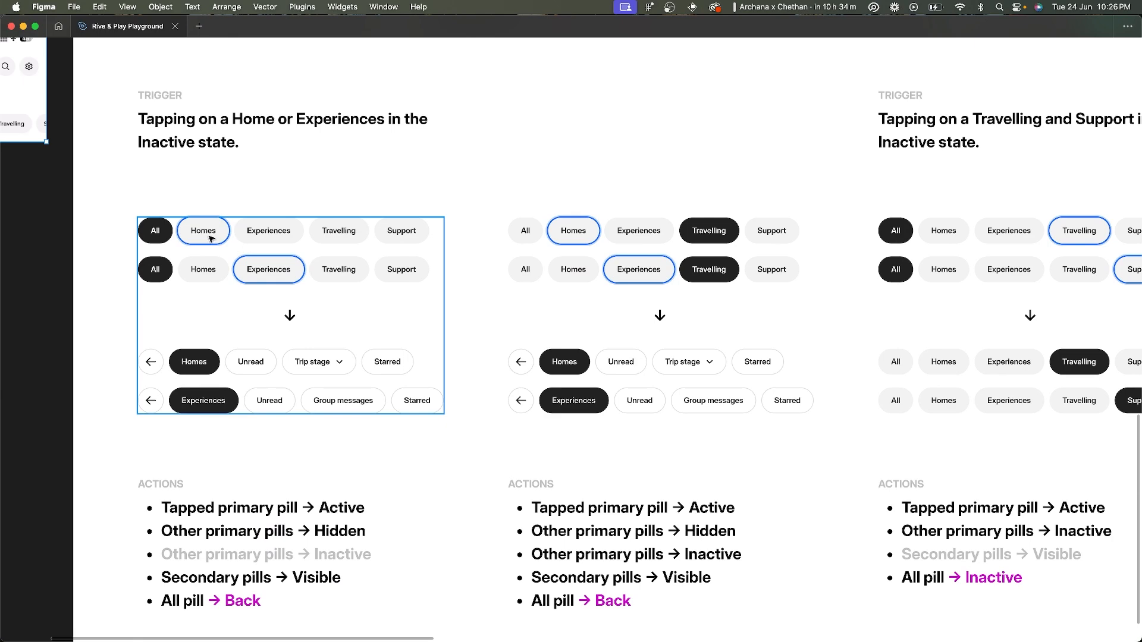
- Look over the Reveal Animation triggers and the Reset Animation board's triggers and actions for tapping the All pill or an active primary pill
{"action": "scroll", "coordinate": [209, 238], "scroll_direction": "up", "scroll_amount": 5}
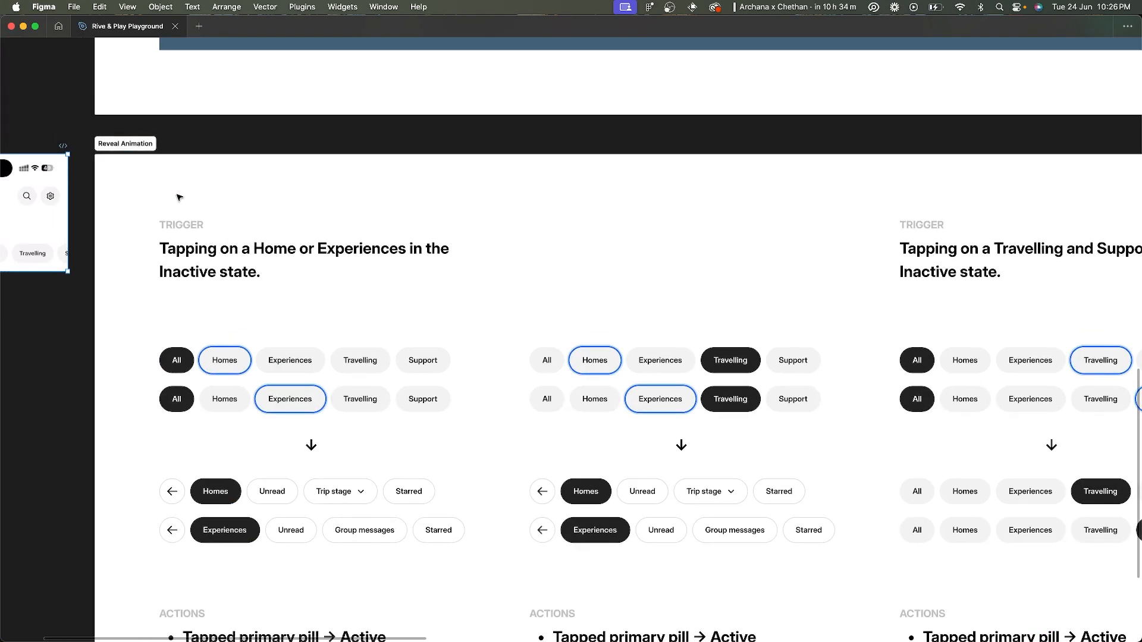
{"action": "scroll", "coordinate": [178, 197], "scroll_direction": "down", "scroll_amount": 2}
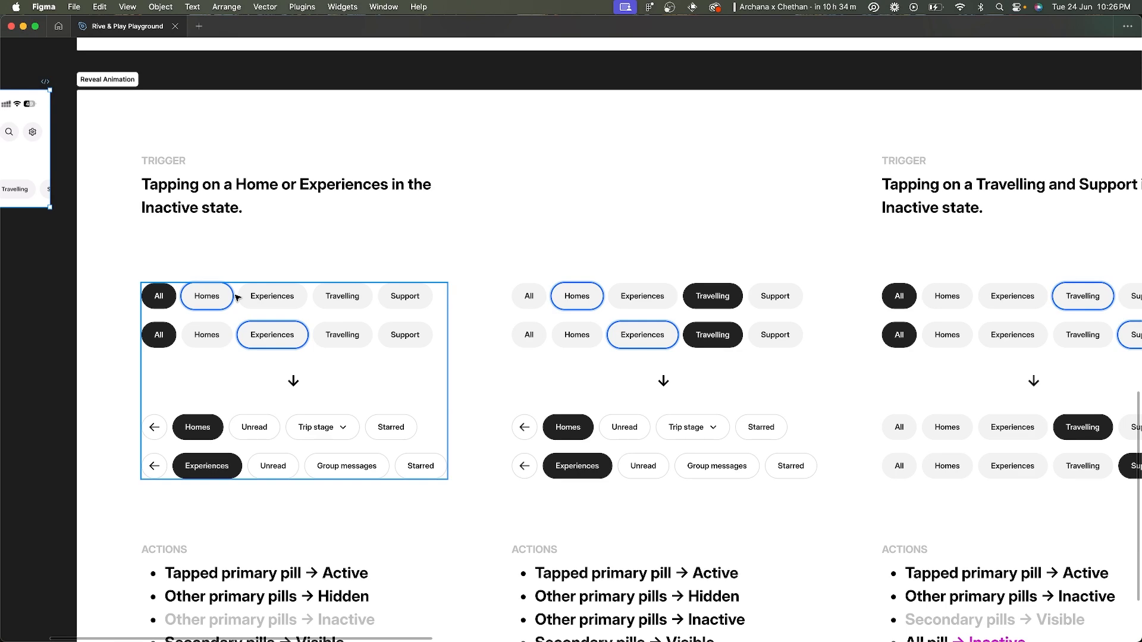
{"action": "scroll", "coordinate": [238, 298], "scroll_direction": "down", "scroll_amount": 3}
{"action": "scroll", "coordinate": [237, 298], "scroll_direction": "right", "scroll_amount": 15}
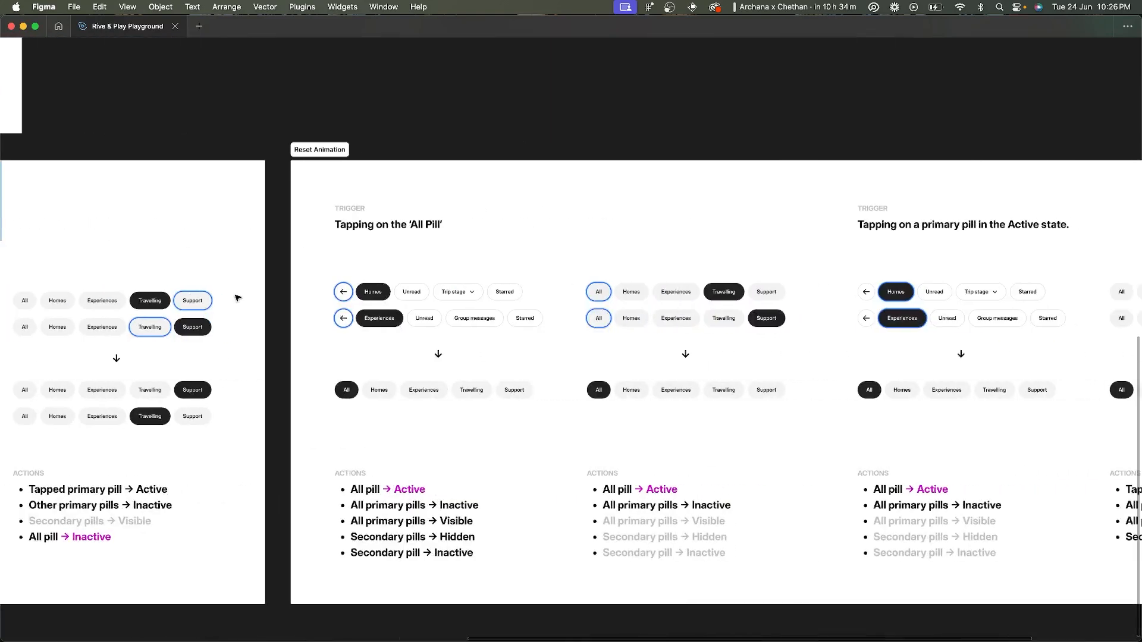
{"action": "scroll", "coordinate": [238, 298], "scroll_direction": "right", "scroll_amount": 3}
{"action": "scroll", "coordinate": [238, 298], "scroll_direction": "down", "scroll_amount": 1}
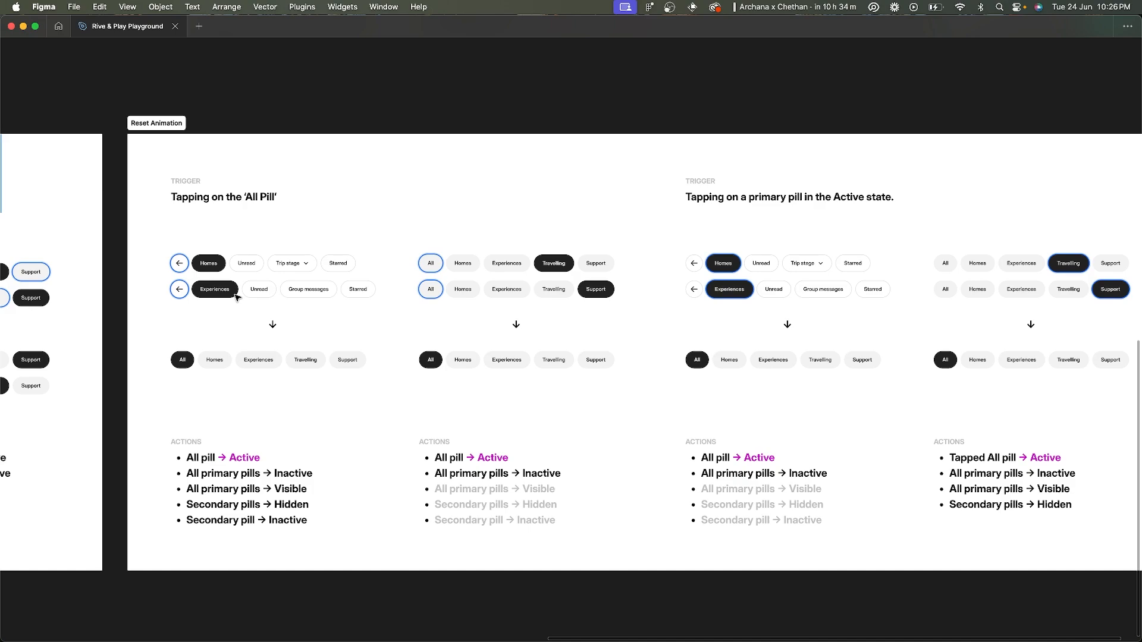
{"action": "scroll", "coordinate": [383, 352], "scroll_direction": "left", "scroll_amount": 15}
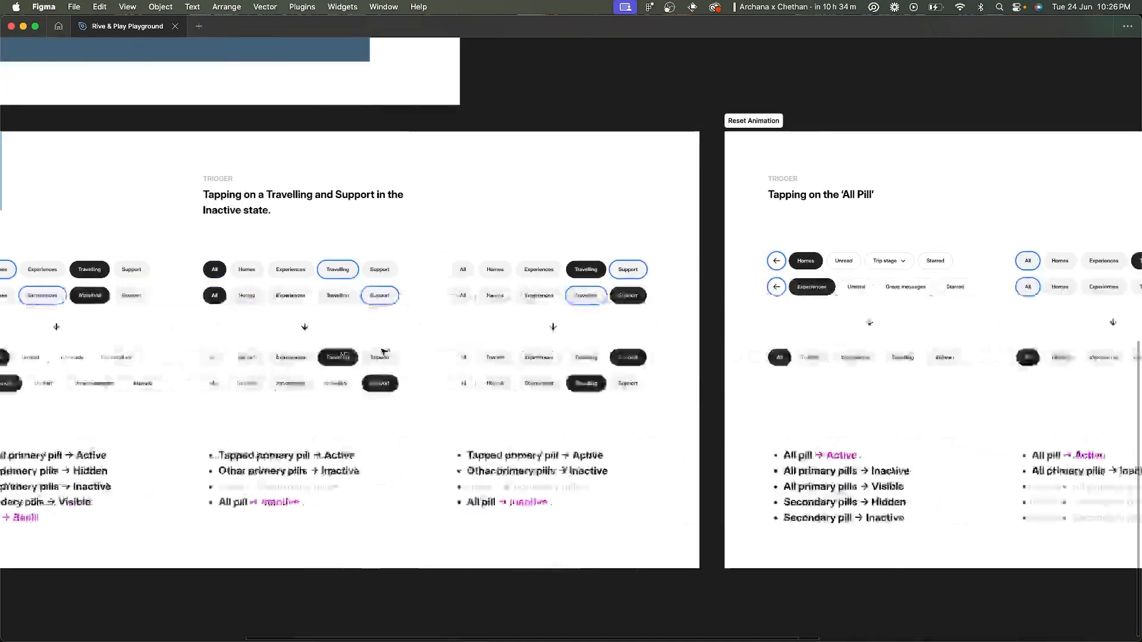
{"action": "scroll", "coordinate": [315, 327], "scroll_direction": "up", "scroll_amount": 5}
{"action": "scroll", "coordinate": [317, 327], "scroll_direction": "down", "scroll_amount": 1}
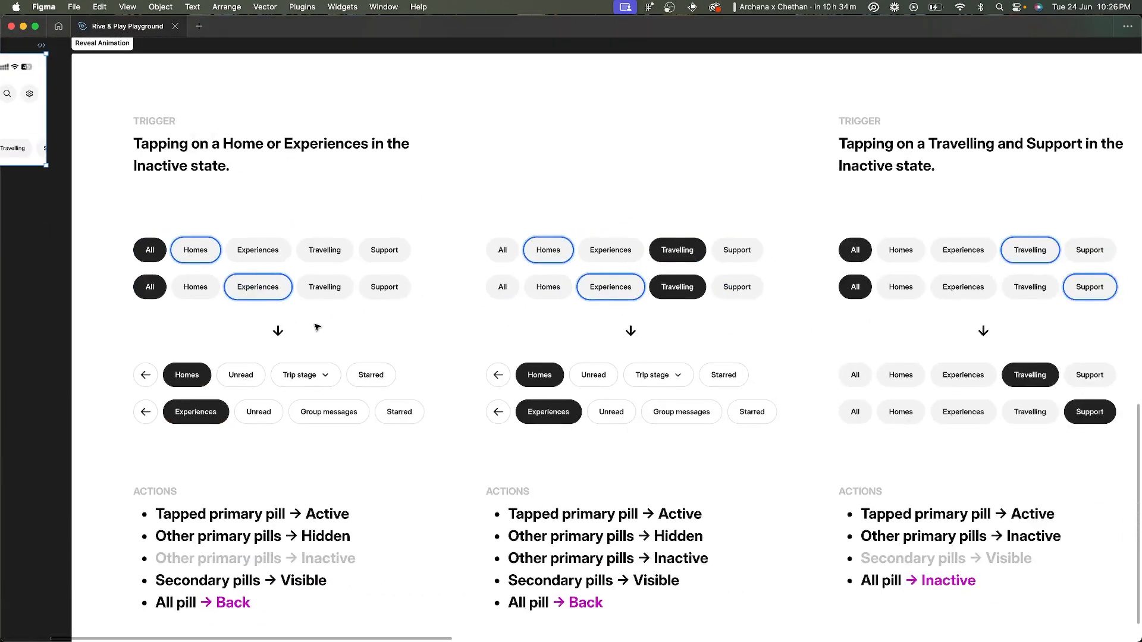
- Examine the before-and-after pill states for tapping Homes or Experiences and for tapping Travelling or Support on the Reveal Animation board
{"action": "scroll", "coordinate": [538, 295], "scroll_direction": "right", "scroll_amount": 5}
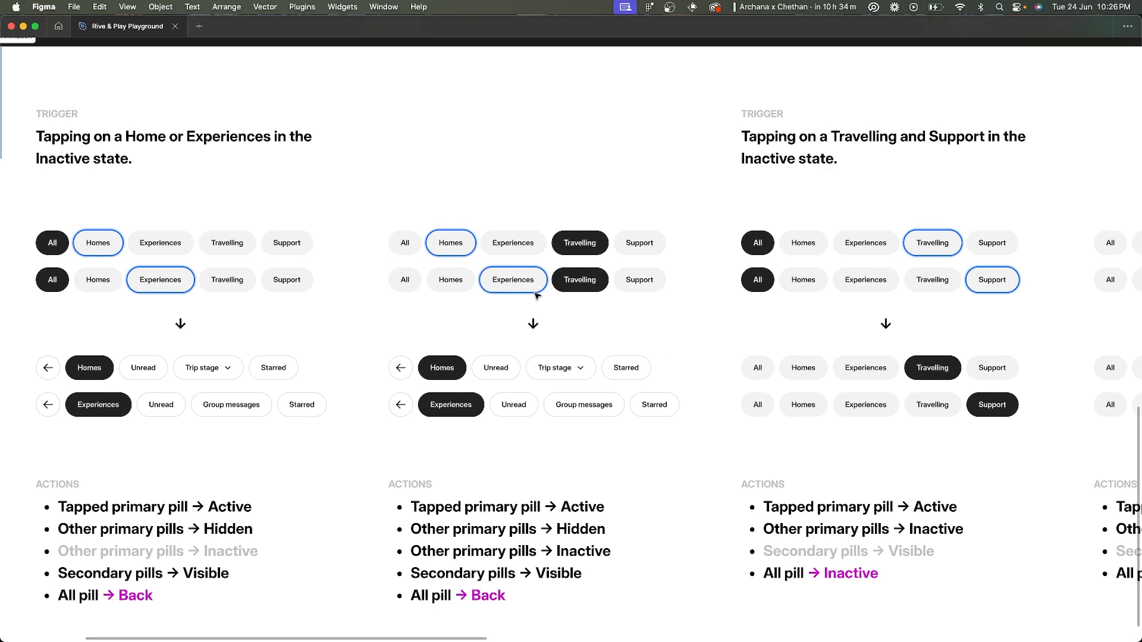
{"action": "scroll", "coordinate": [538, 296], "scroll_direction": "left", "scroll_amount": 9}
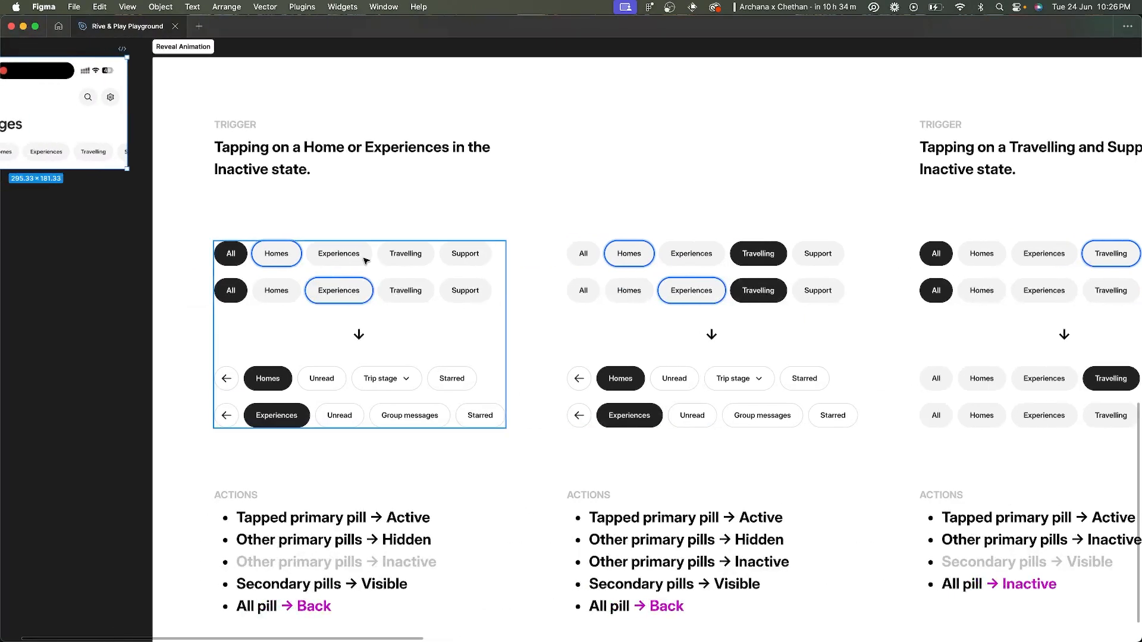
{"action": "scroll", "coordinate": [248, 259], "scroll_direction": "up", "scroll_amount": 4}
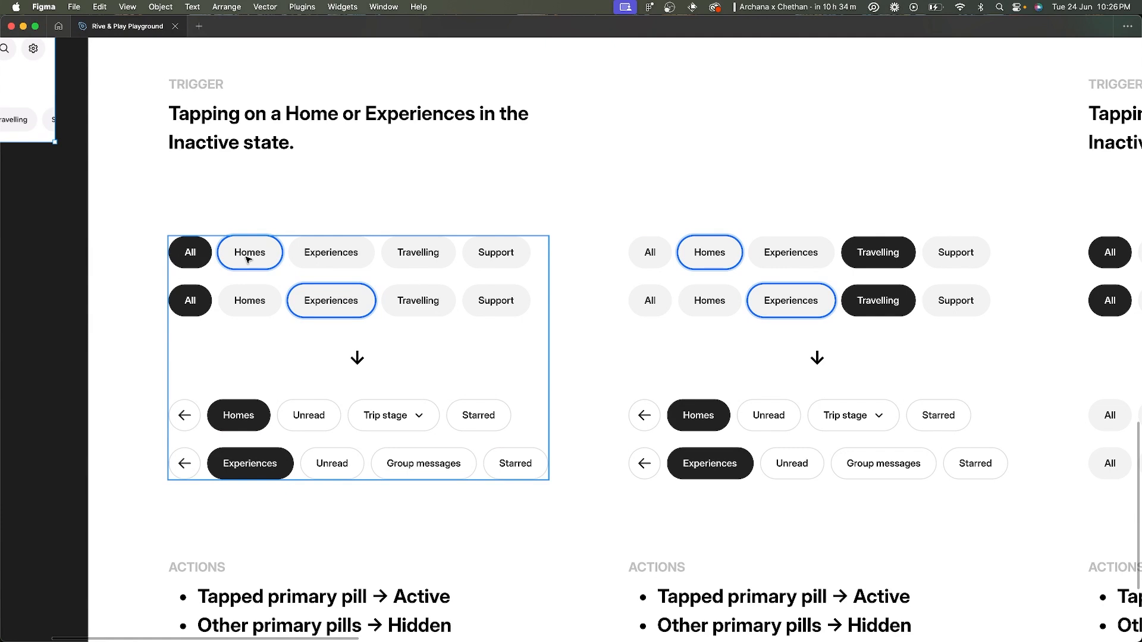
{"action": "scroll", "coordinate": [249, 260], "scroll_direction": "up", "scroll_amount": 1}
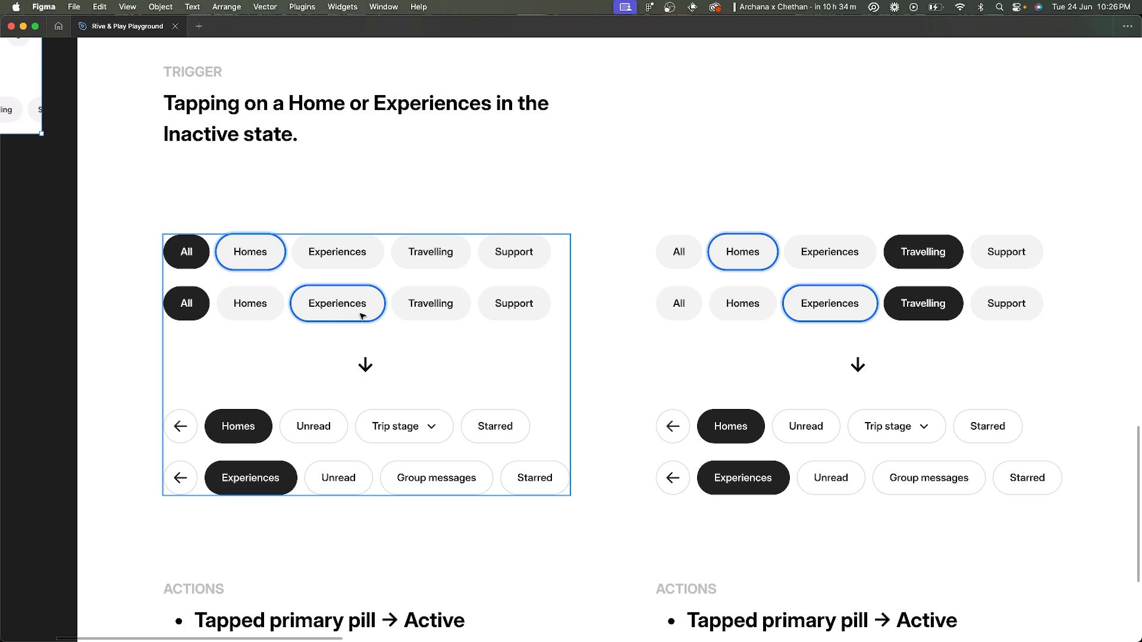
{"action": "scroll", "coordinate": [362, 316], "scroll_direction": "right", "scroll_amount": 4}
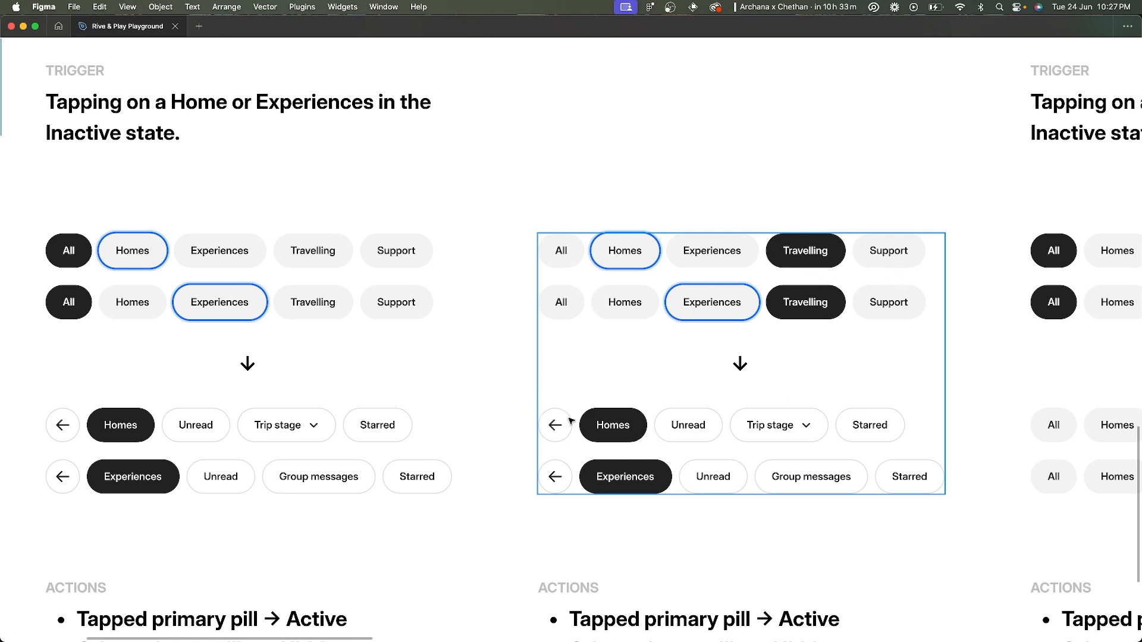
{"action": "scroll", "coordinate": [546, 421], "scroll_direction": "right", "scroll_amount": 10}
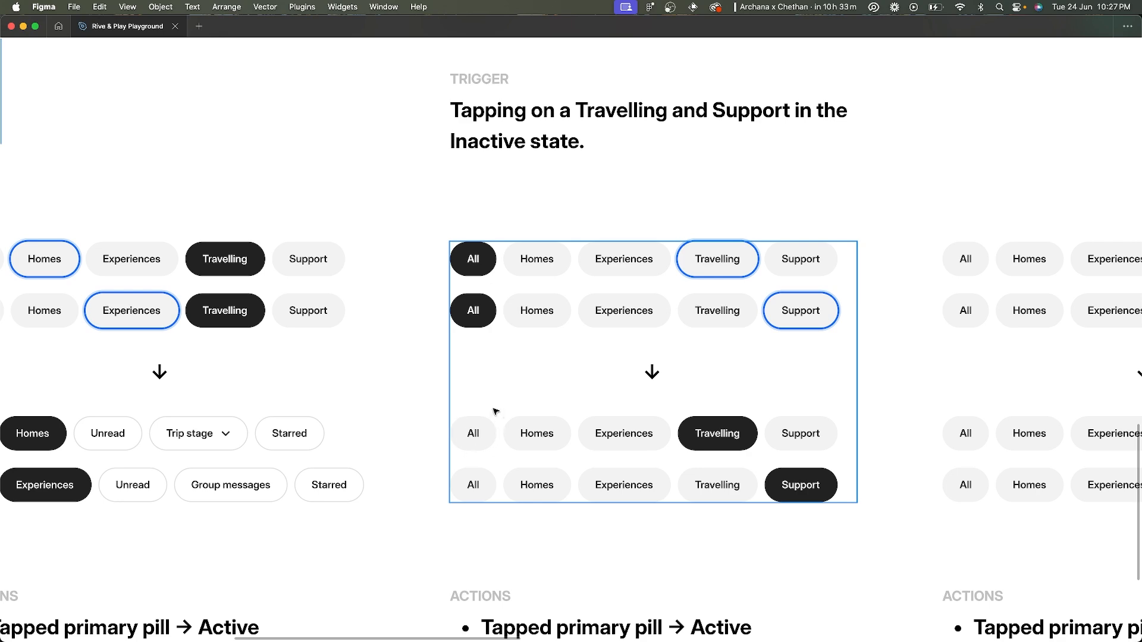
{"action": "scroll", "coordinate": [476, 433], "scroll_direction": "right", "scroll_amount": 3}
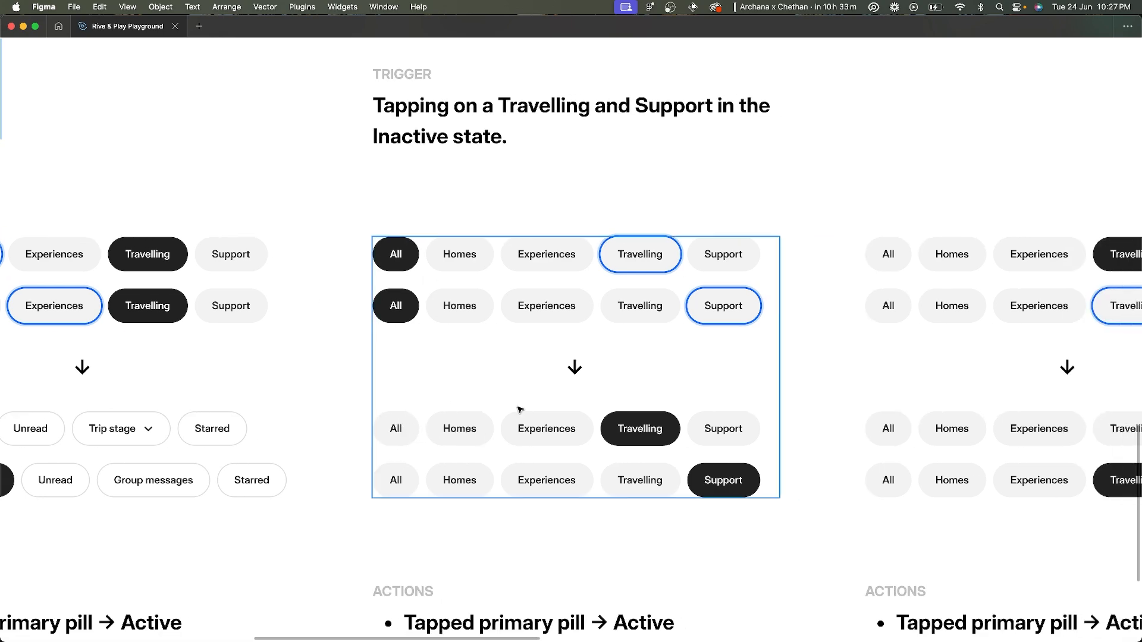
{"action": "scroll", "coordinate": [696, 426], "scroll_direction": "right", "scroll_amount": 8}
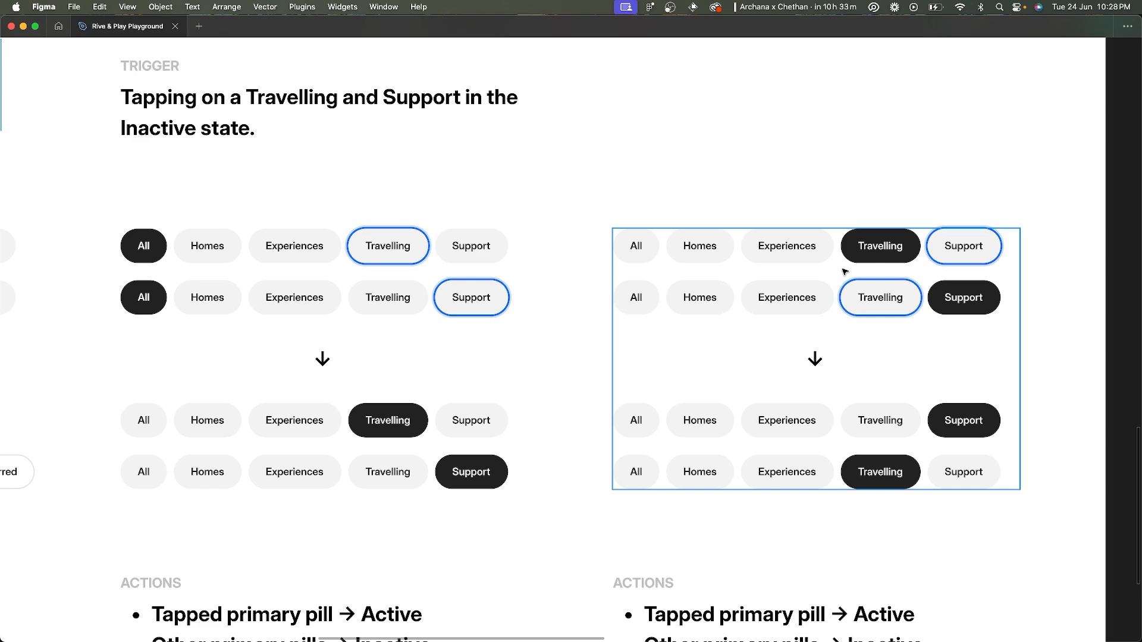
{"action": "scroll", "coordinate": [845, 271], "scroll_direction": "down", "scroll_amount": 3}
{"action": "scroll", "coordinate": [844, 271], "scroll_direction": "left", "scroll_amount": 10}
{"action": "scroll", "coordinate": [375, 477], "scroll_direction": "up", "scroll_amount": 2}
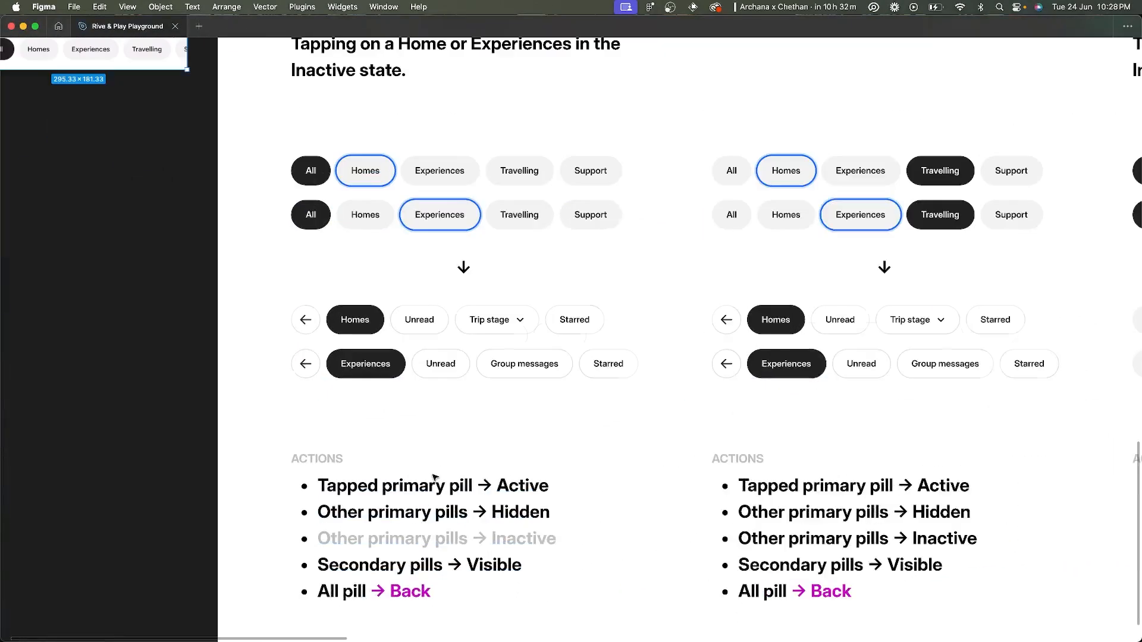
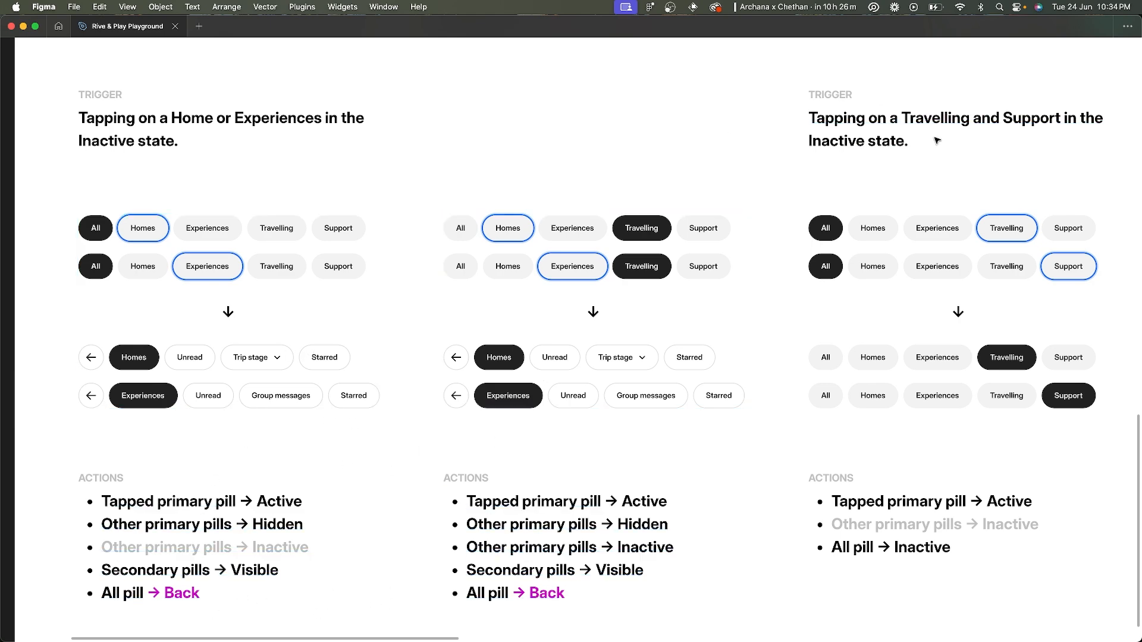
- Compare the action lists under the Home or Experiences trigger with those under the Travelling and Support trigger
{"action": "scroll", "coordinate": [937, 141], "scroll_direction": "right", "scroll_amount": 10}
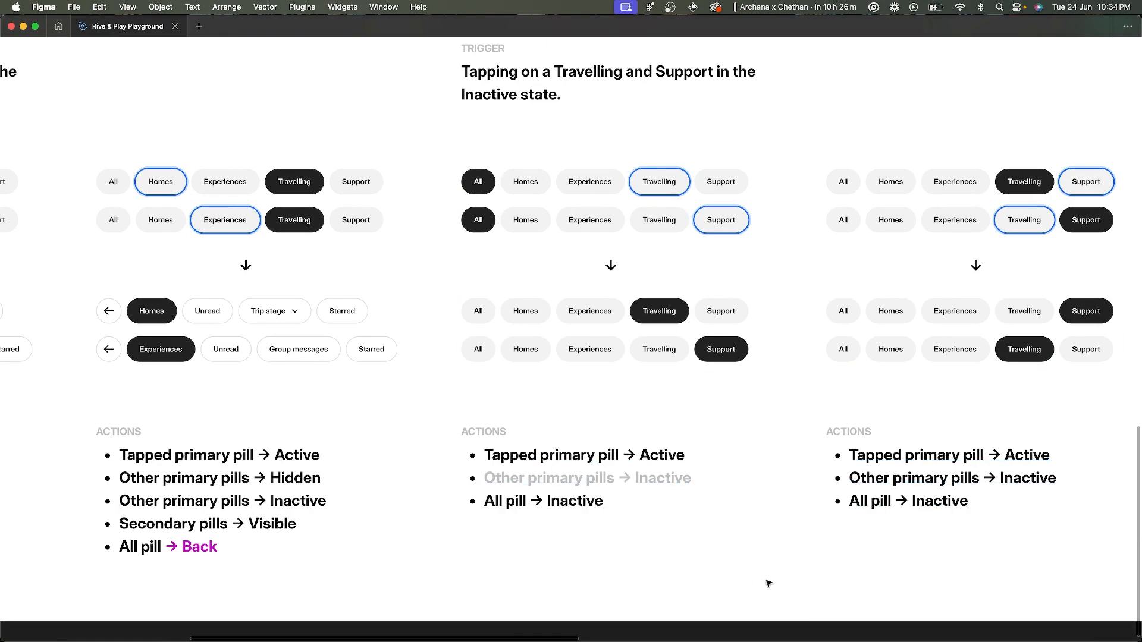
{"action": "scroll", "coordinate": [803, 443], "scroll_direction": "left", "scroll_amount": 2}
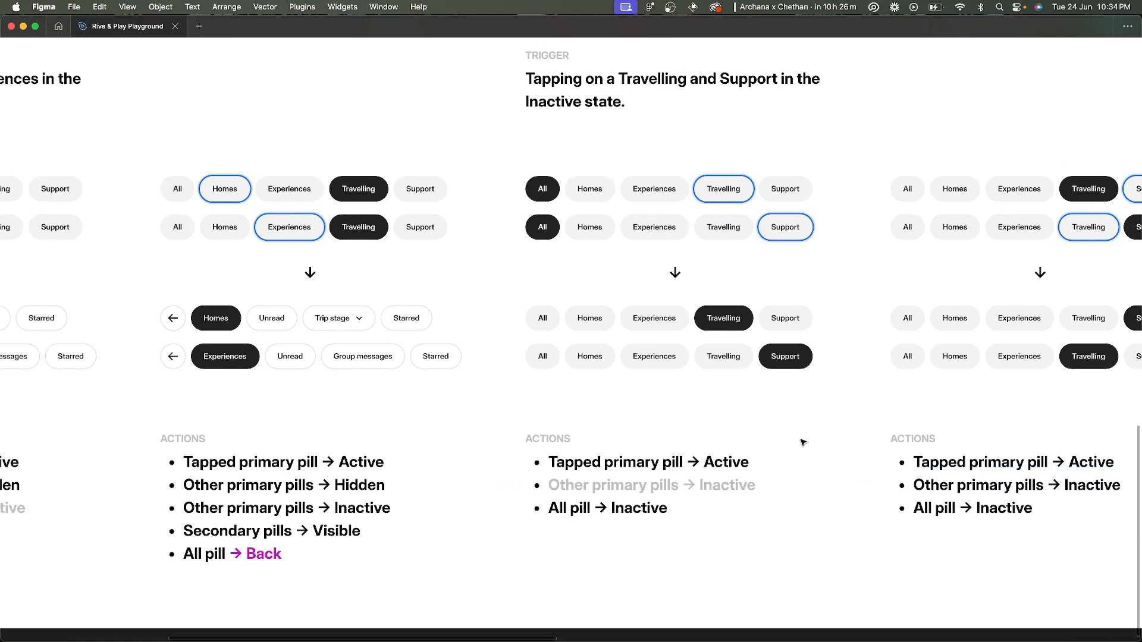
{"action": "scroll", "coordinate": [803, 443], "scroll_direction": "left", "scroll_amount": 9}
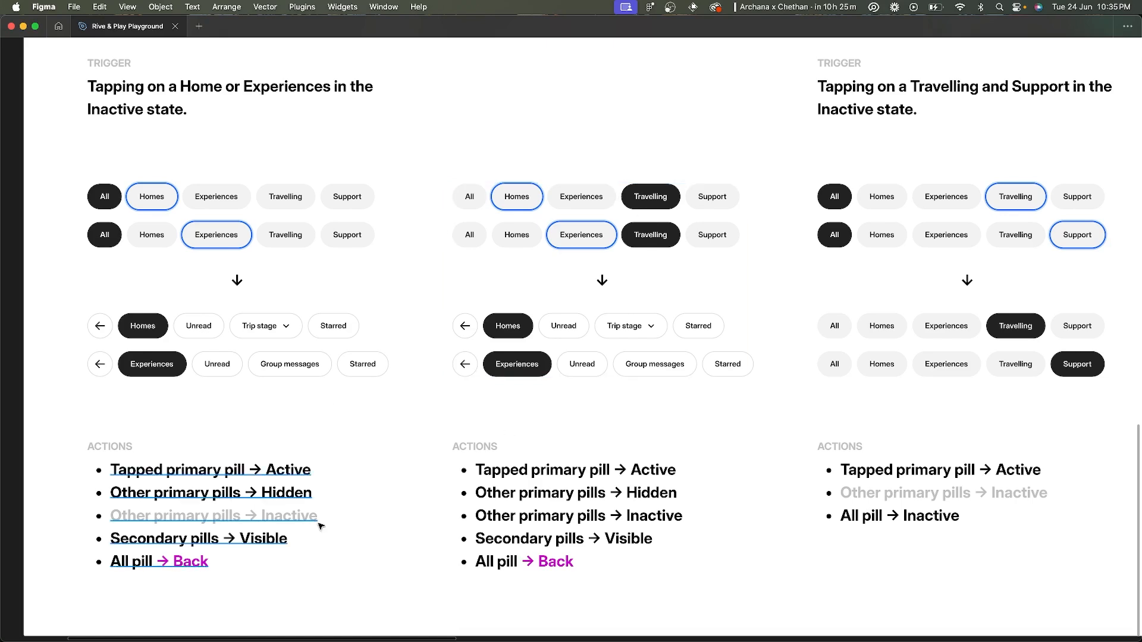
{"action": "scroll", "coordinate": [876, 197], "scroll_direction": "right", "scroll_amount": 5}
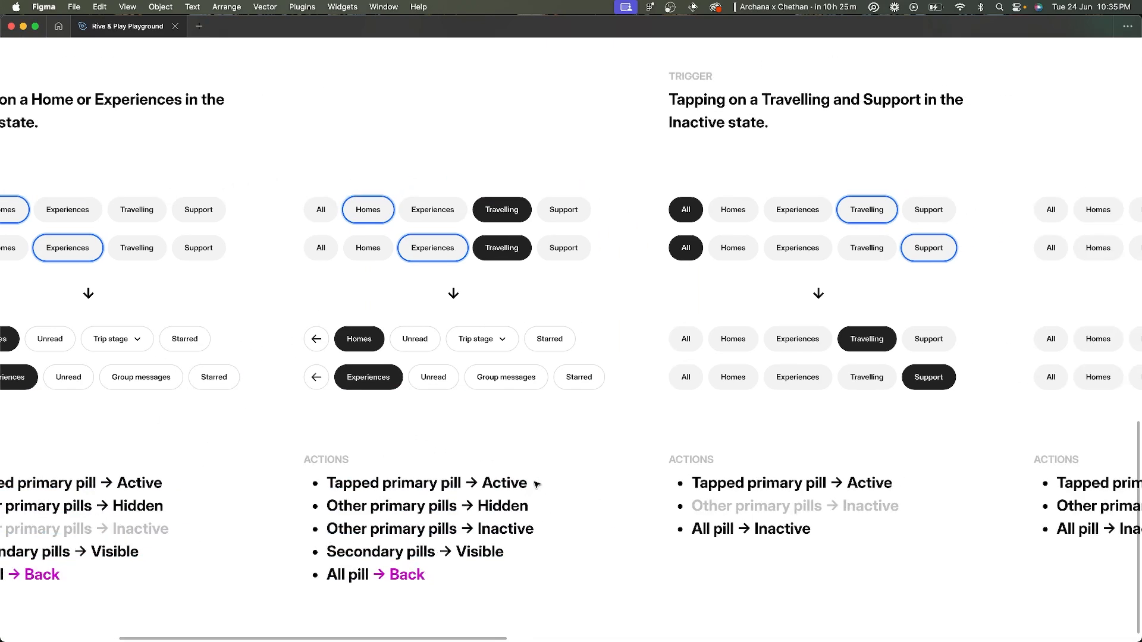
{"action": "scroll", "coordinate": [876, 197], "scroll_direction": "right", "scroll_amount": 3}
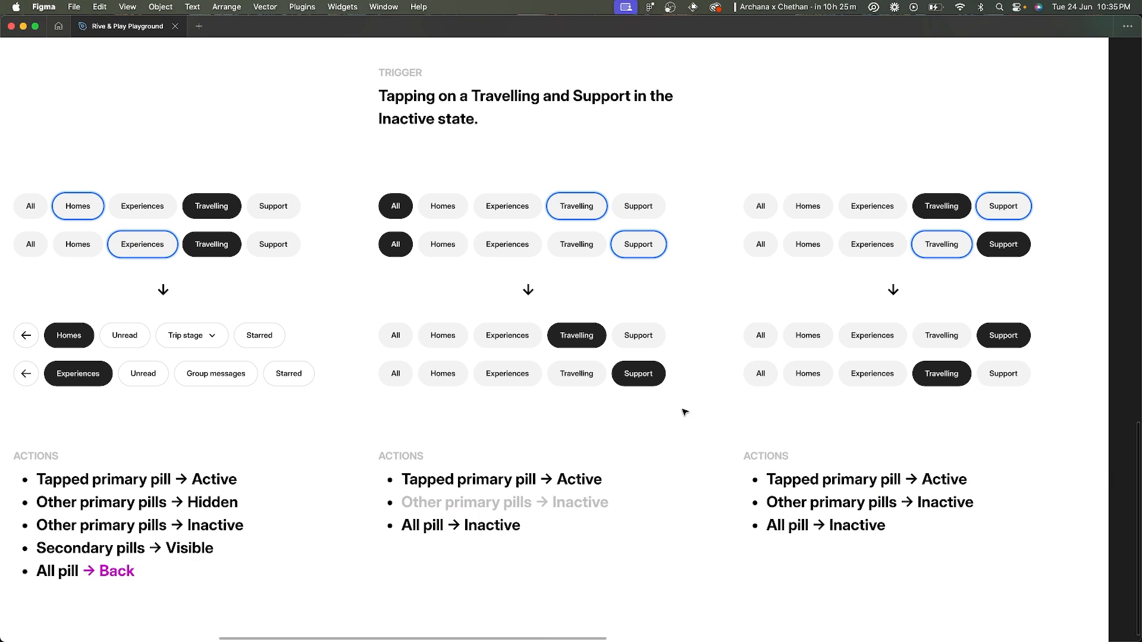
{"action": "scroll", "coordinate": [685, 413], "scroll_direction": "left", "scroll_amount": 8}
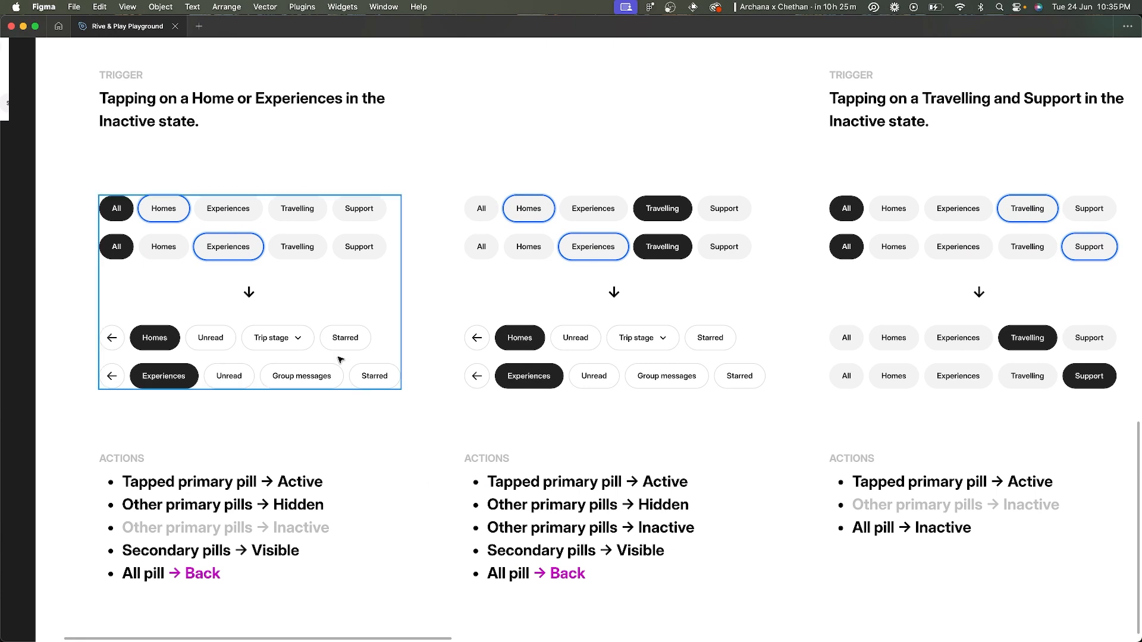
- Rewrite the Home or Experiences trigger heading as "Tapping on a Primary Pill that has Secondary Pills as siblings"
{"action": "double_click", "coordinate": [158, 111]}
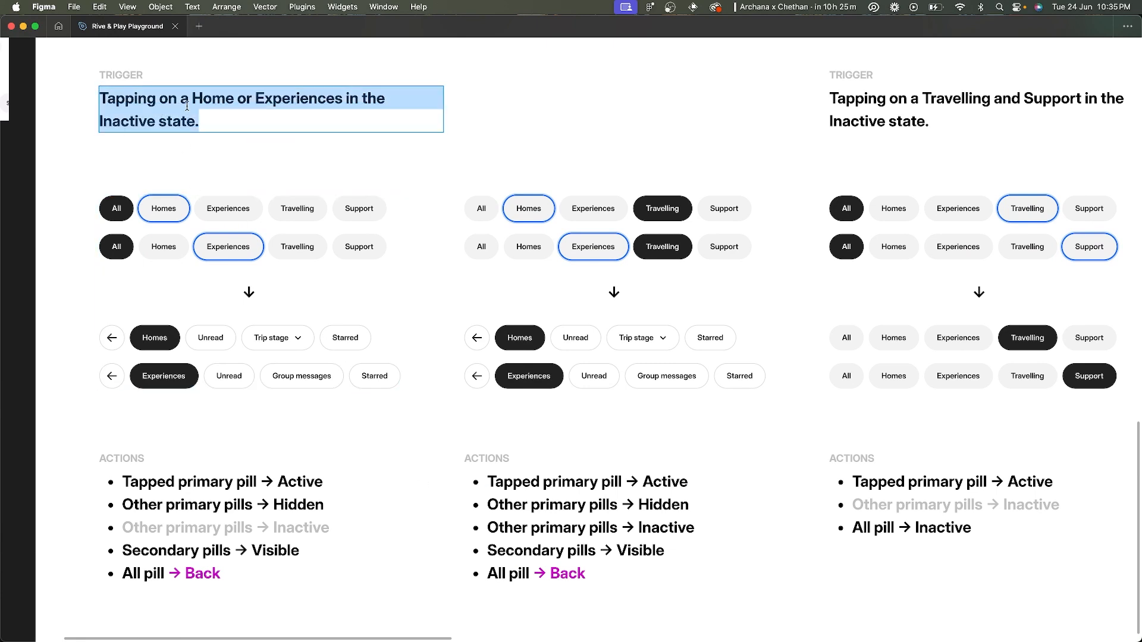
{"action": "left_click_drag", "start_coordinate": [190, 97], "coordinate": [292, 167]}
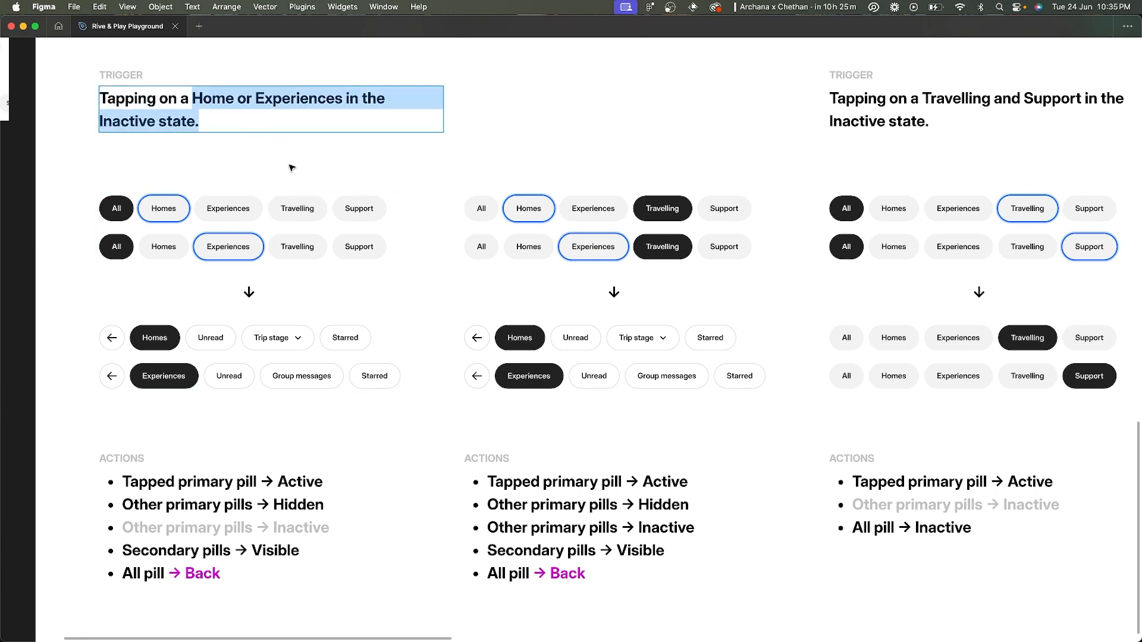
{"action": "type", "text": "Pr"}
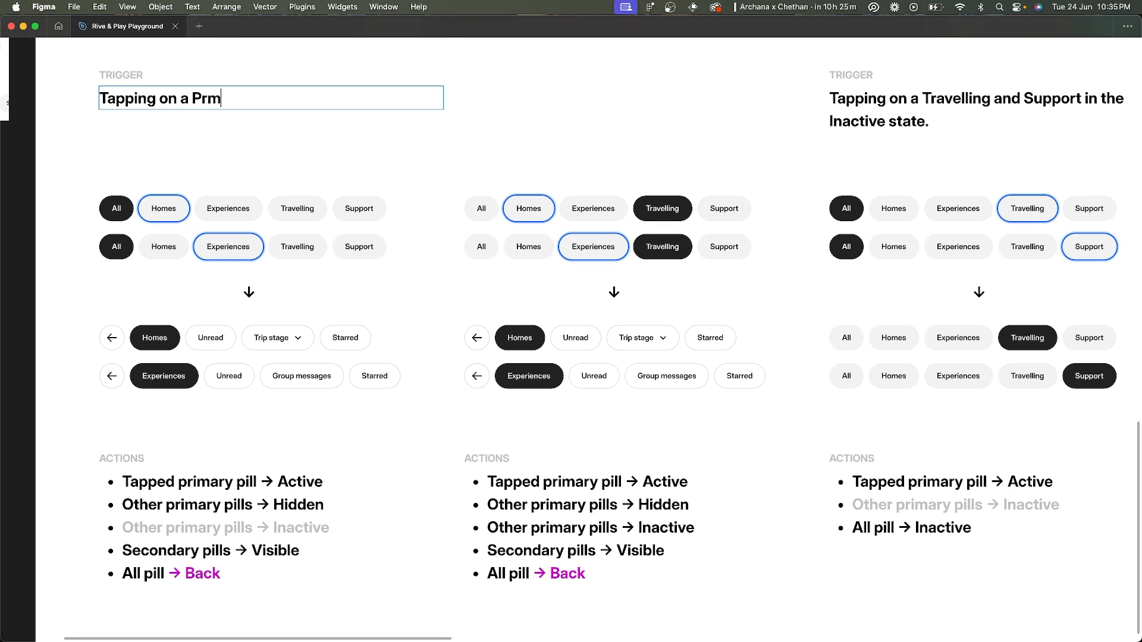
{"action": "type", "text": "imary Pill that has Secondary Po"}
{"action": "key", "text": "alt+shift+Left"}
{"action": "key", "text": "alt+shift+Left"}
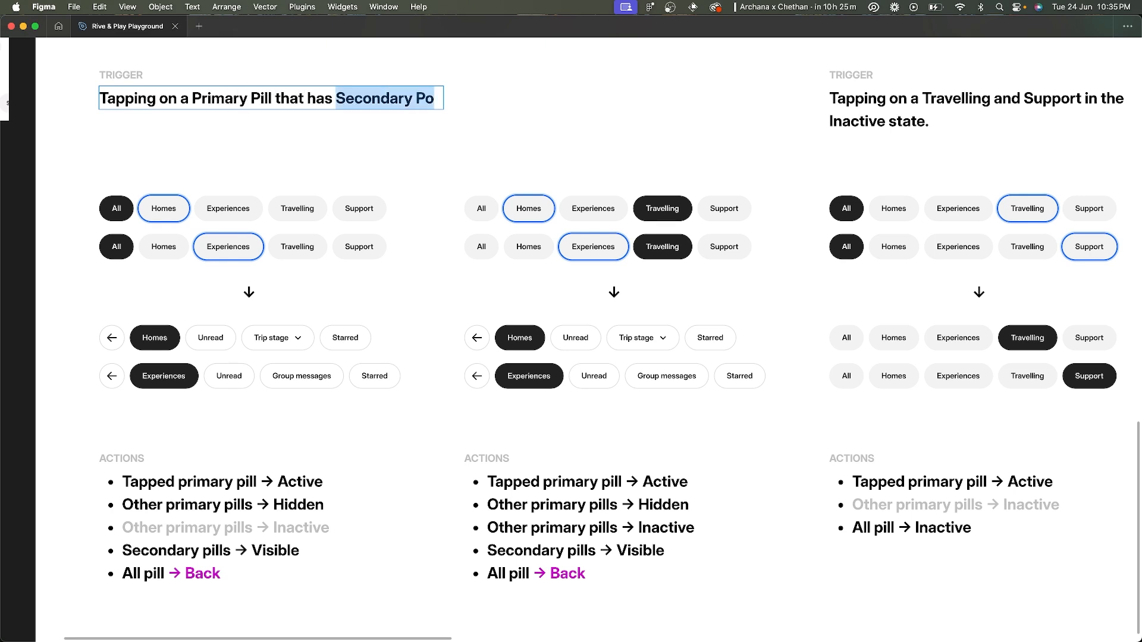
{"action": "type", "text": "Seconf"}
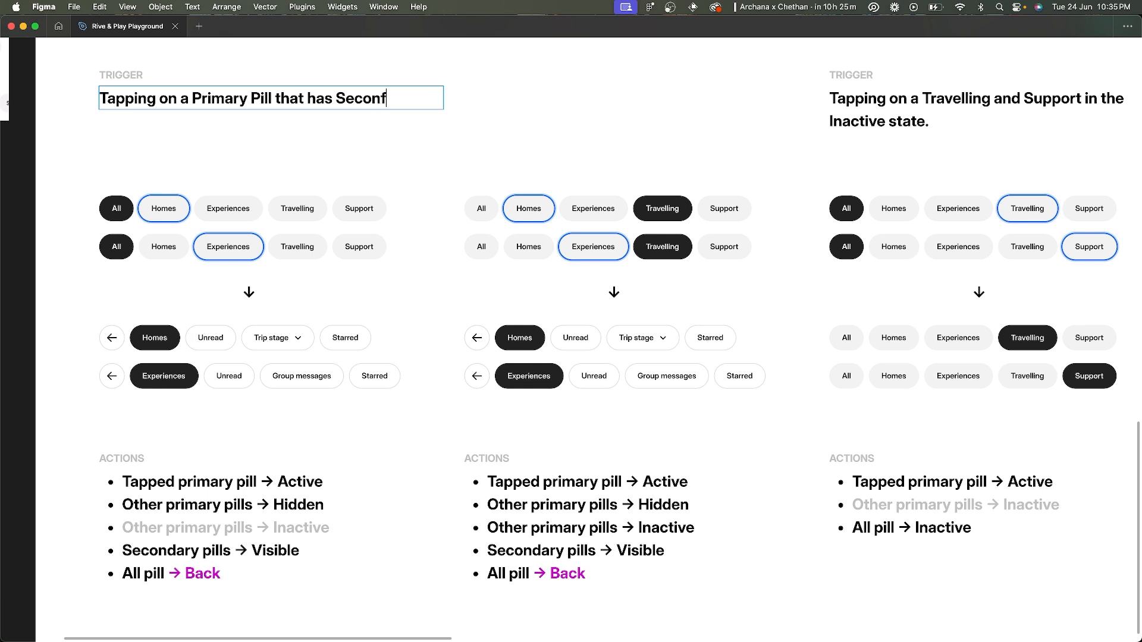
{"action": "key", "text": "BackSpace"}
{"action": "type", "text": "dary Pills as "}
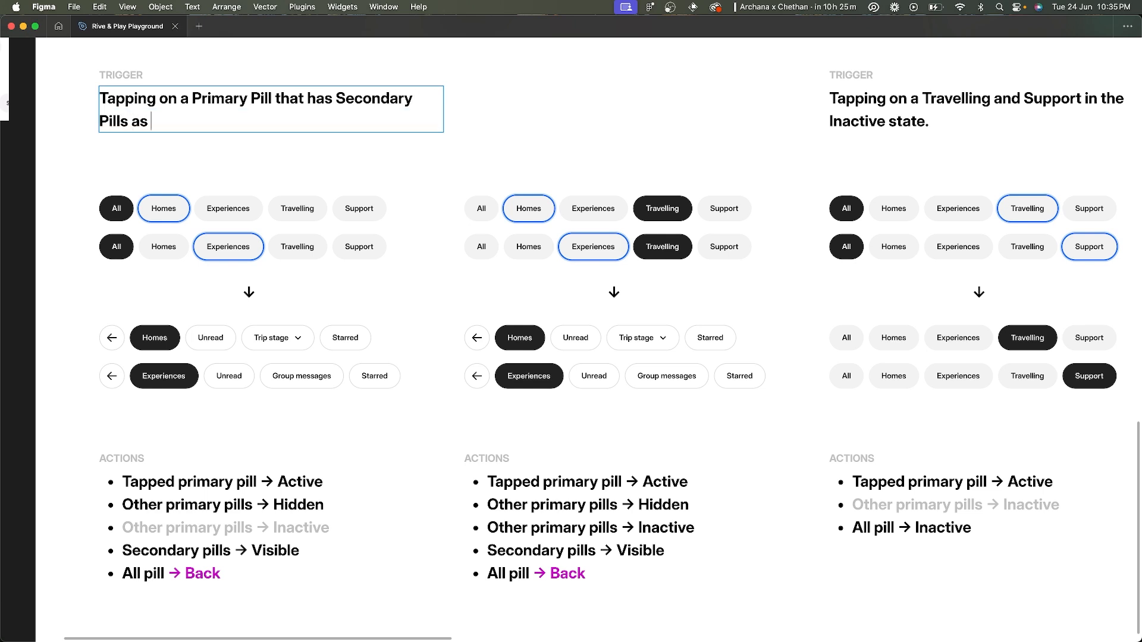
{"action": "type", "text": "subm"}
{"action": "key", "text": "BackSpace"}
{"action": "key", "text": "BackSpace"}
{"action": "key", "text": "BackSpace"}
{"action": "type", "text": "iblings"}
- Copy the new heading over the Travelling and Support trigger and reword it to "Tapping on a Primary Pill that DOES NOT have Secondary Pills as siblings"
{"action": "key", "text": "super+a"}
{"action": "key", "text": "super+c"}
{"action": "scroll", "coordinate": [595, 140], "scroll_direction": "right", "scroll_amount": 5}
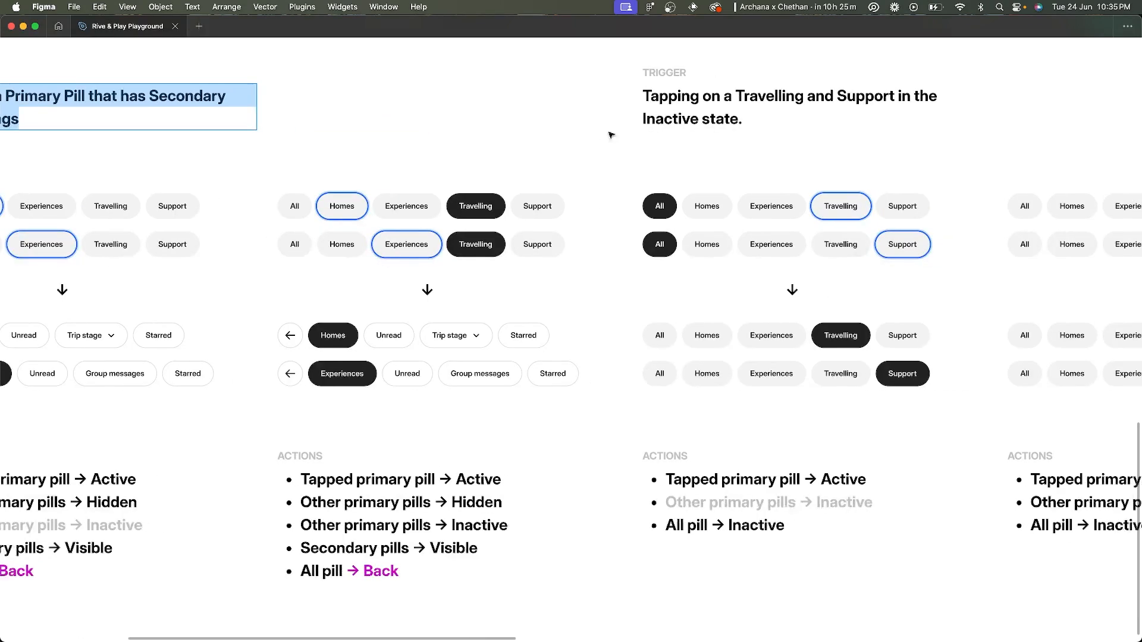
{"action": "double_click", "coordinate": [812, 109]}
{"action": "key", "text": "super+v"}
{"action": "scroll", "coordinate": [812, 109], "scroll_direction": "right", "scroll_amount": 2}
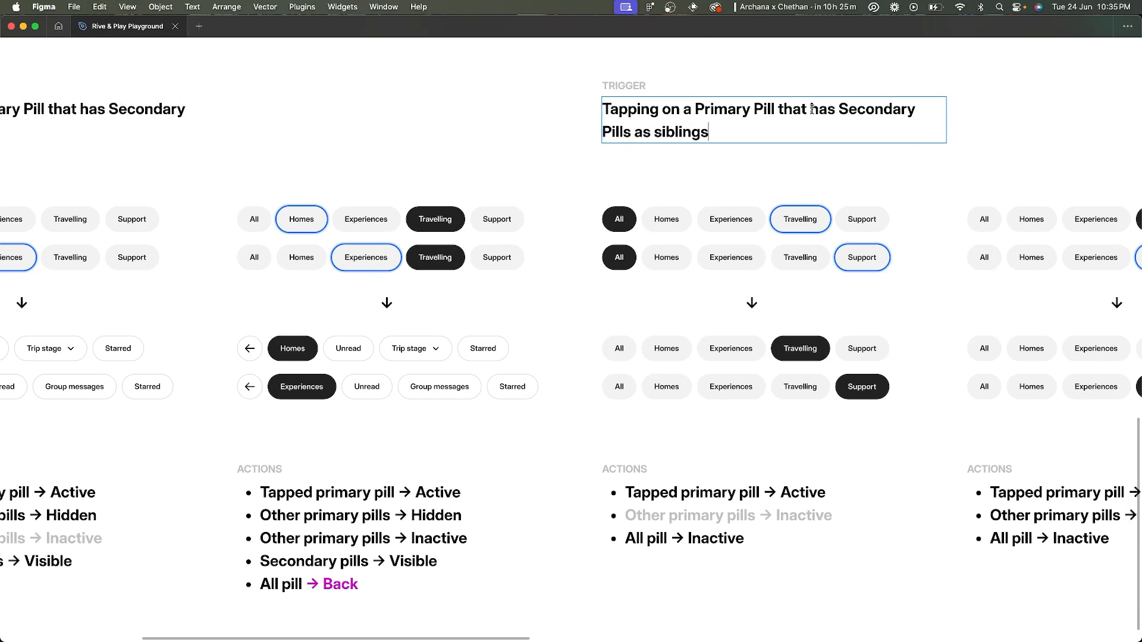
{"action": "left_click", "coordinate": [810, 109]}
{"action": "type", "text": "DOES NOT"}
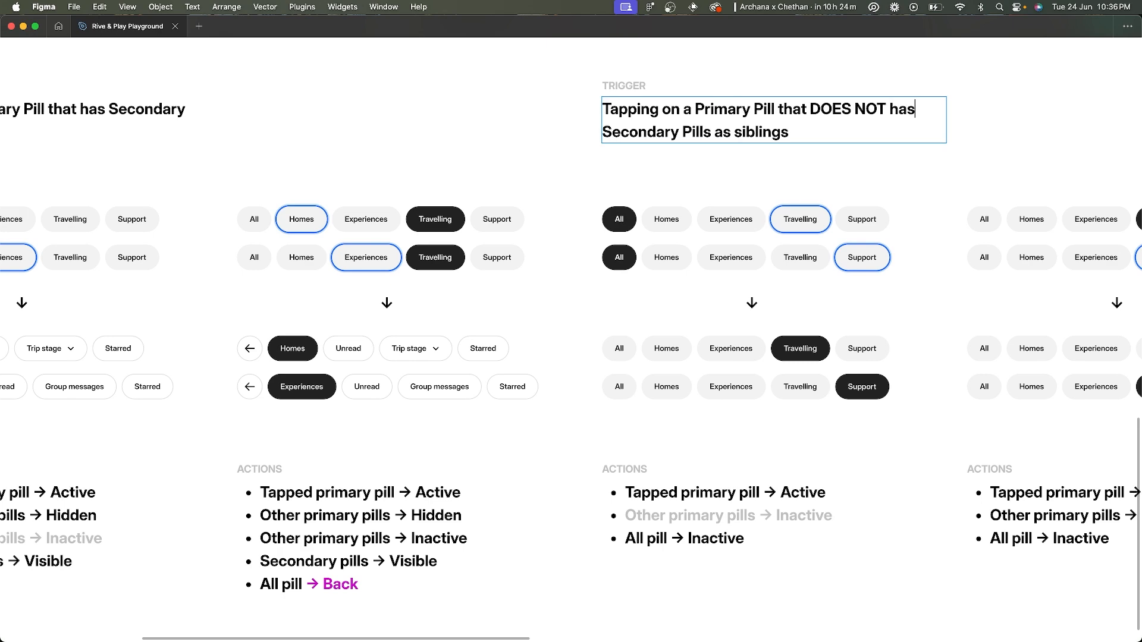
{"action": "key", "text": "BackSpace"}
{"action": "type", "text": "ve"}
{"action": "key", "text": "Escape"}
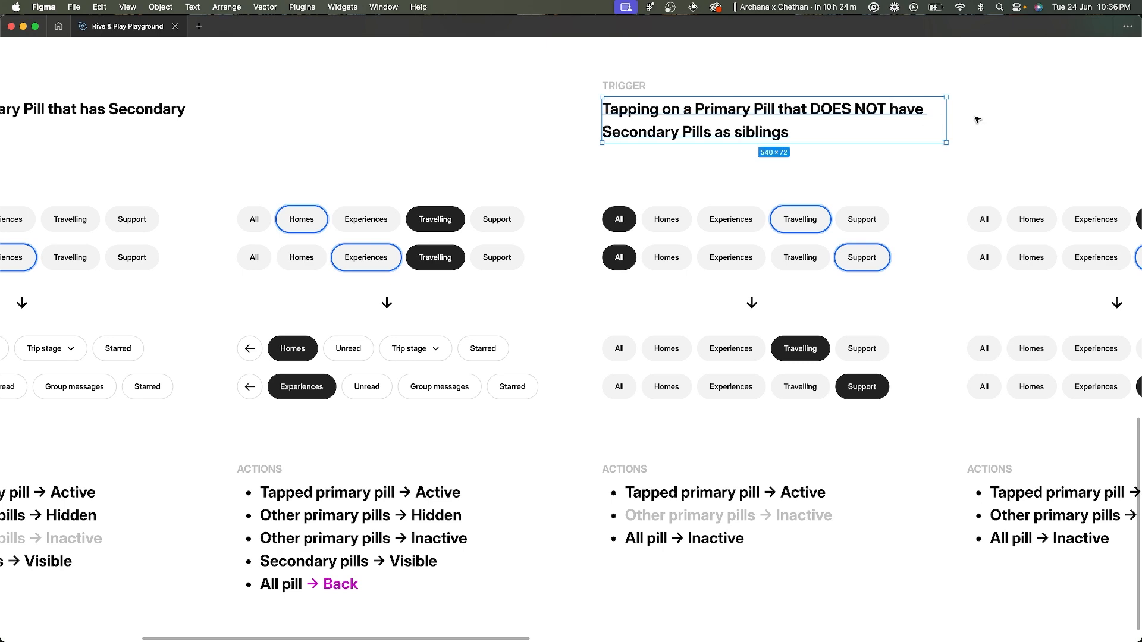
{"action": "left_click", "coordinate": [616, 175]}
{"action": "scroll", "coordinate": [616, 175], "scroll_direction": "down", "scroll_amount": 3}
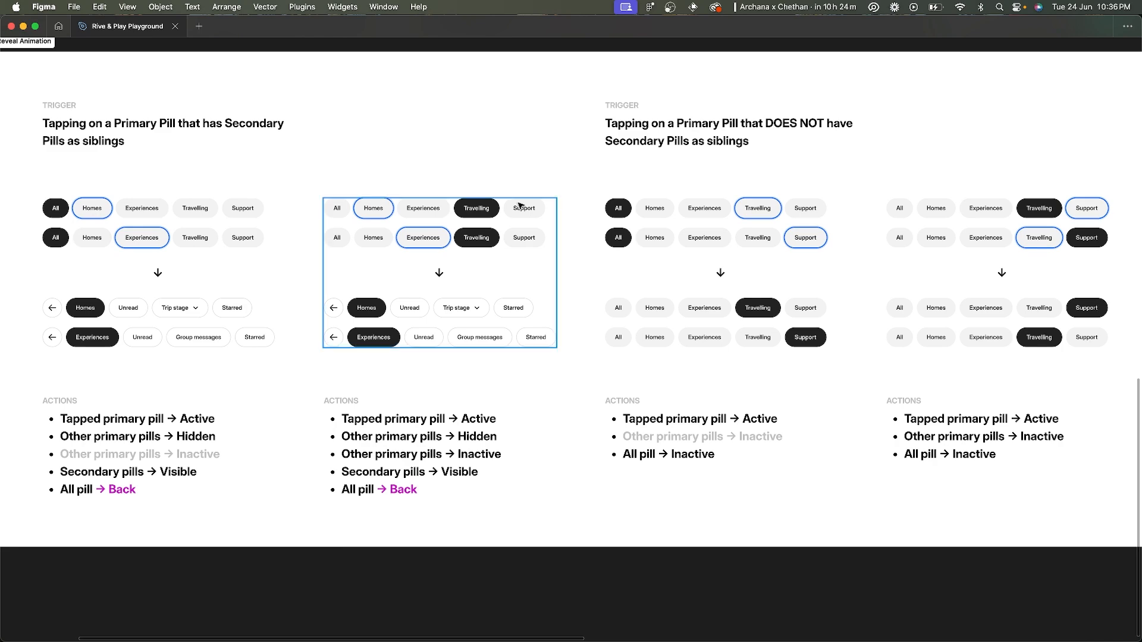
{"action": "scroll", "coordinate": [519, 206], "scroll_direction": "left", "scroll_amount": 2}
{"action": "scroll", "coordinate": [177, 233], "scroll_direction": "up", "scroll_amount": 5}
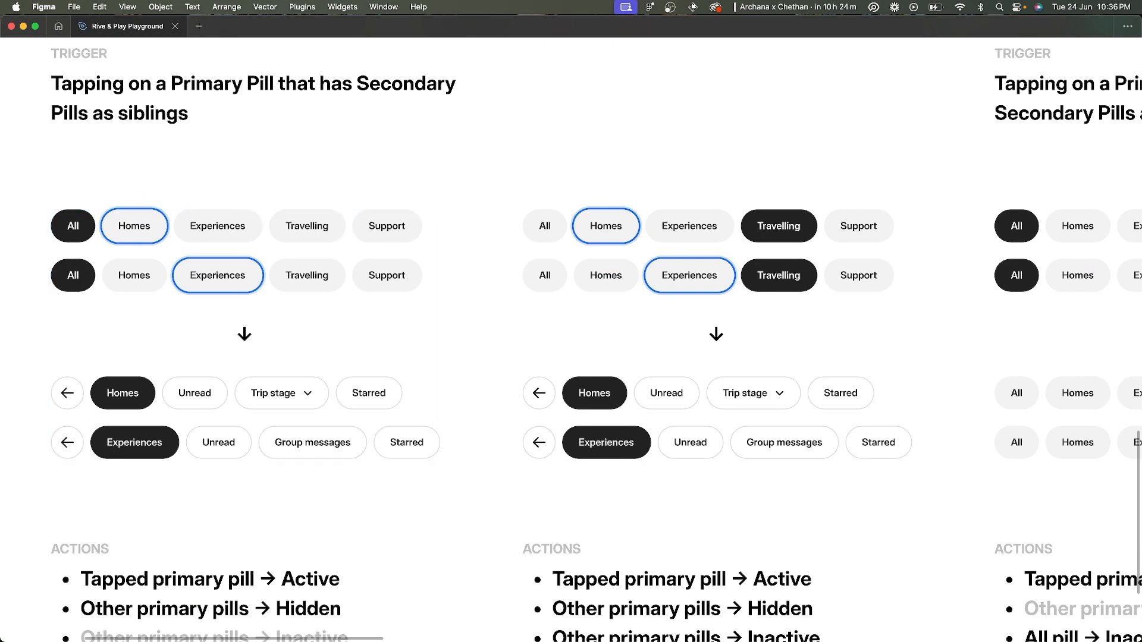
- Switch to Play and open the Filters Screen prototype in an iPhone 16 Pro simulator
{"action": "key", "text": "super+Tab"}
{"action": "left_click", "coordinate": [1032, 31]}
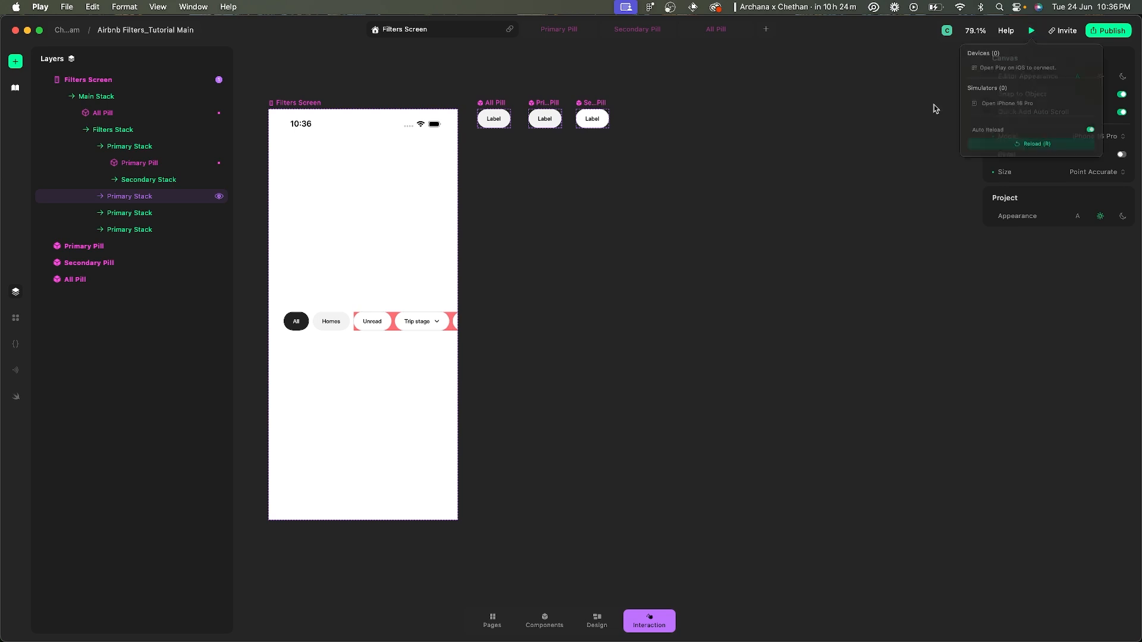
{"action": "left_click", "coordinate": [982, 119]}
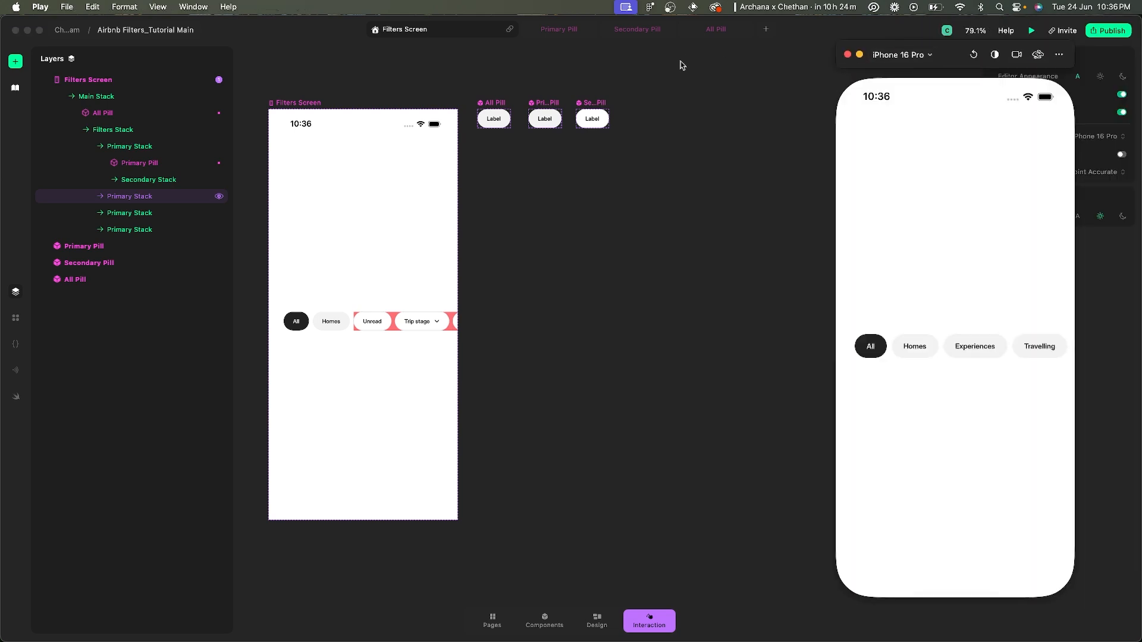
{"action": "left_click", "coordinate": [557, 31]}
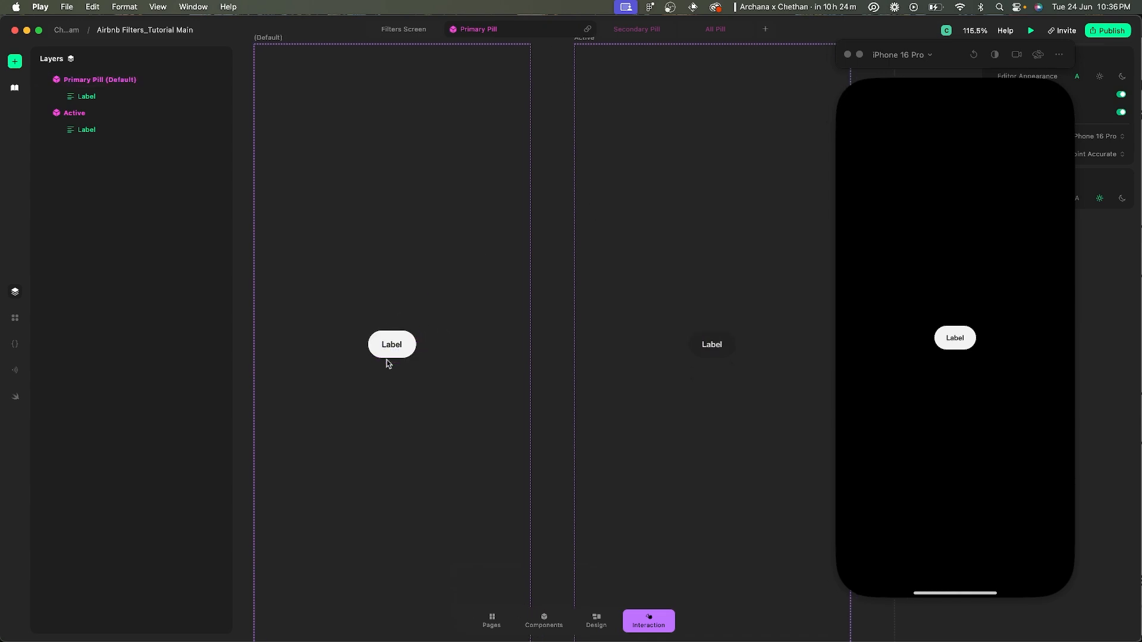
{"action": "left_click", "coordinate": [409, 33]}
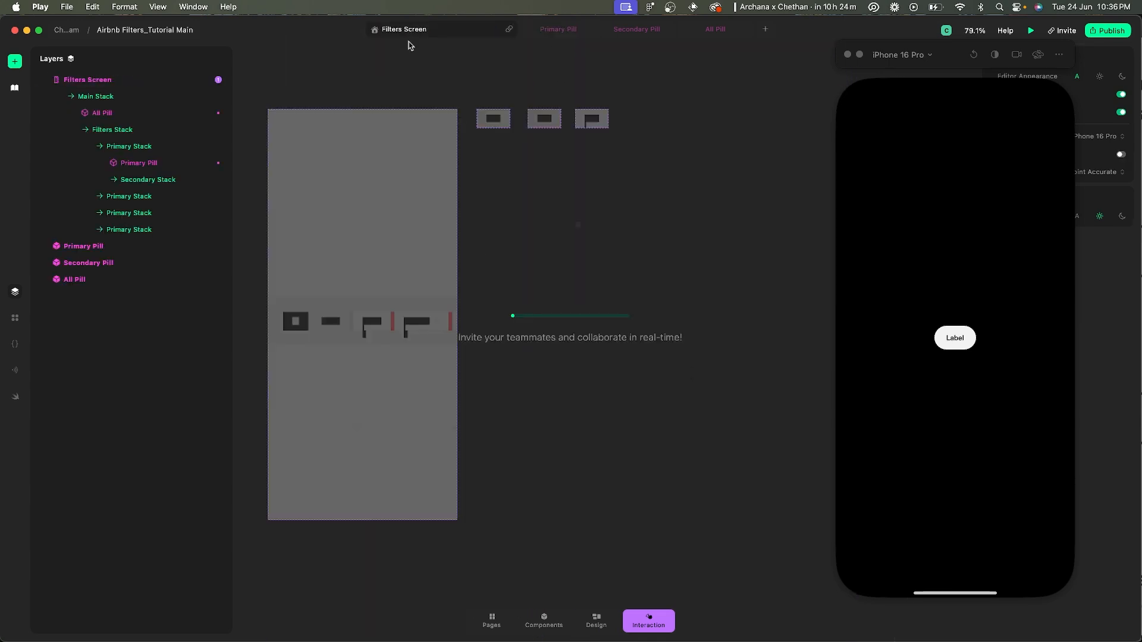
{"action": "left_click", "coordinate": [489, 104]}
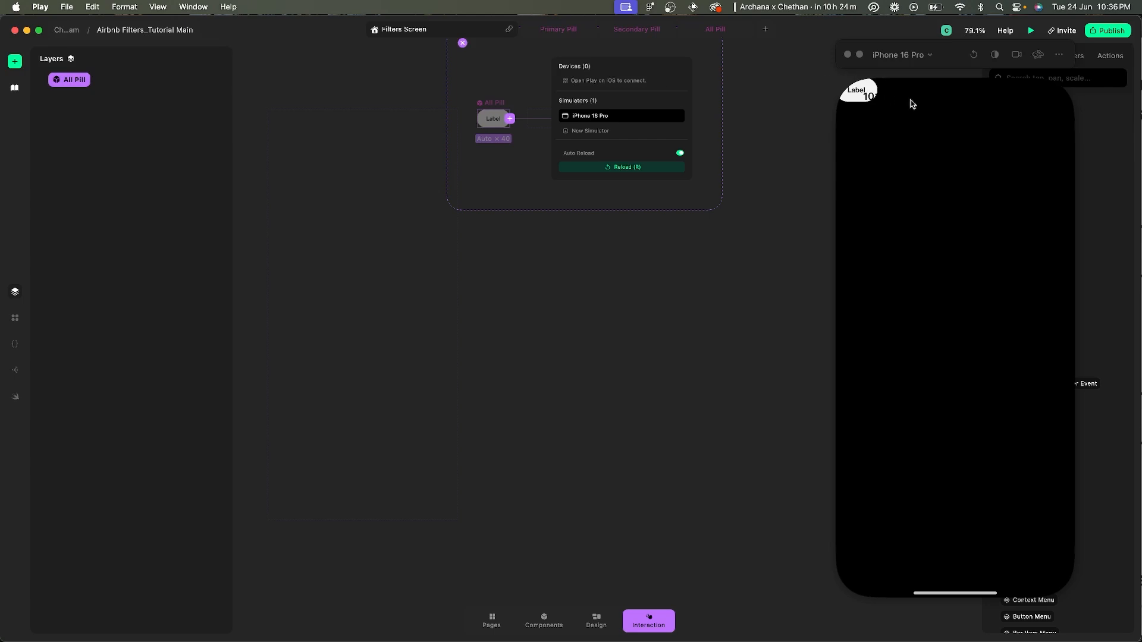
- Open the Primary Pill component and add a Touch Down trigger to its default state
{"action": "left_click", "coordinate": [563, 30]}
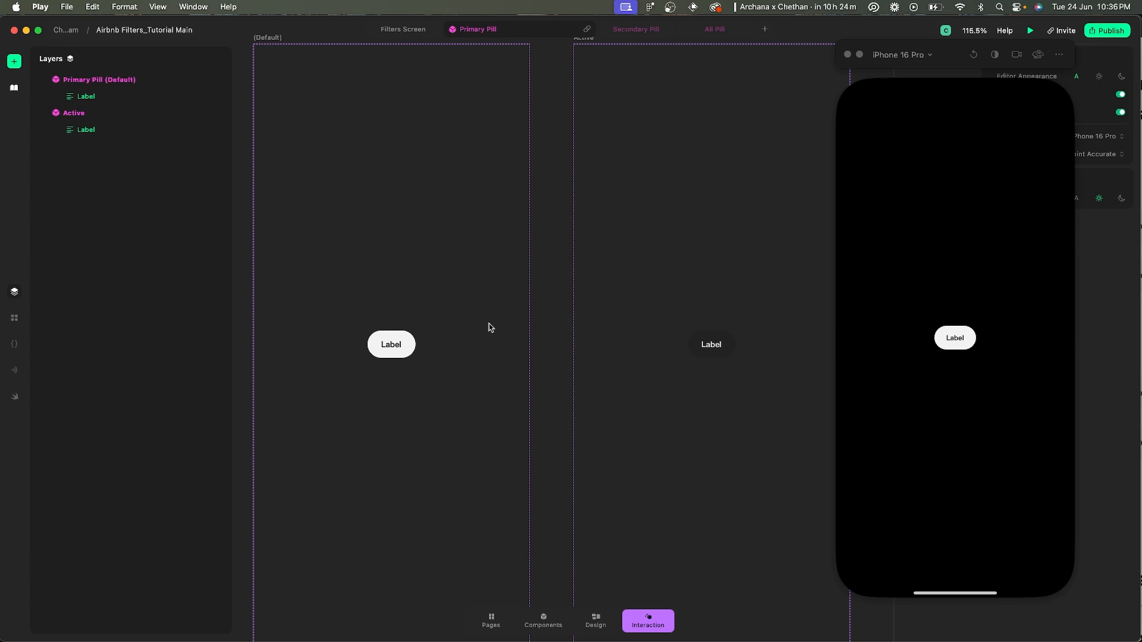
{"action": "scroll", "coordinate": [492, 327], "scroll_direction": "down", "scroll_amount": 3}
{"action": "scroll", "coordinate": [491, 327], "scroll_direction": "right", "scroll_amount": 1}
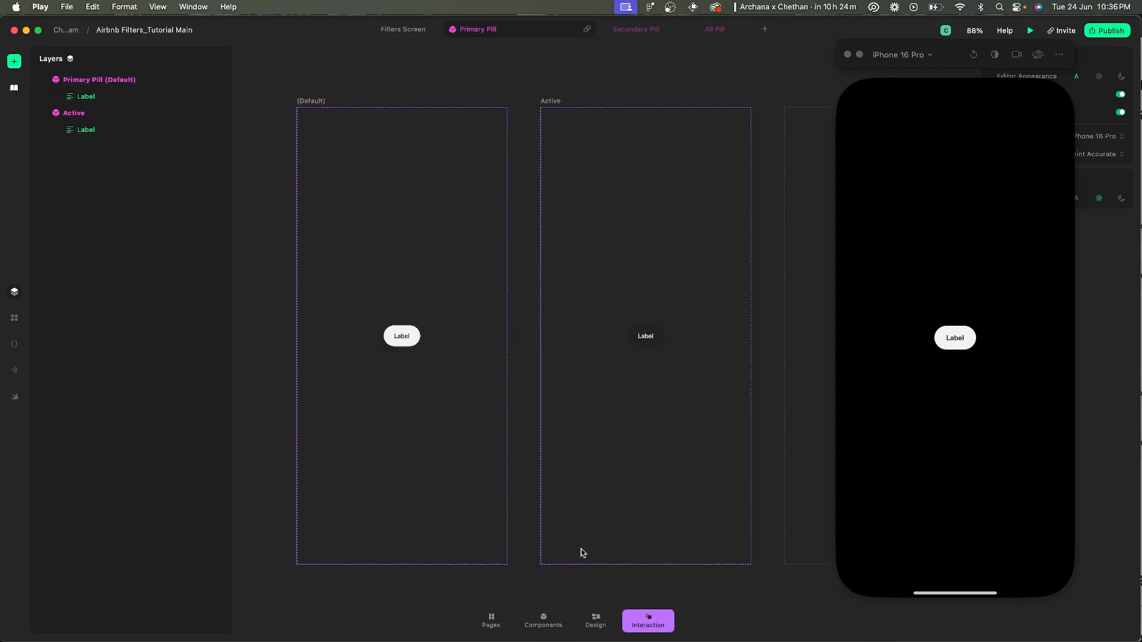
{"action": "left_click", "coordinate": [98, 80]}
{"action": "key", "text": "Tab"}
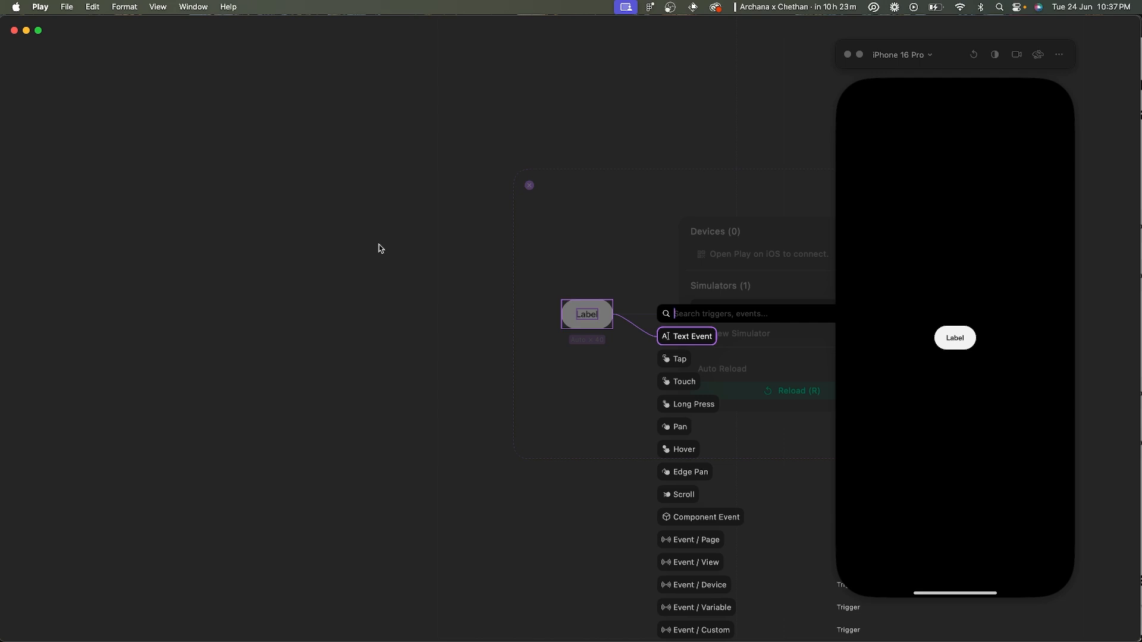
{"action": "type", "text": "touch"}
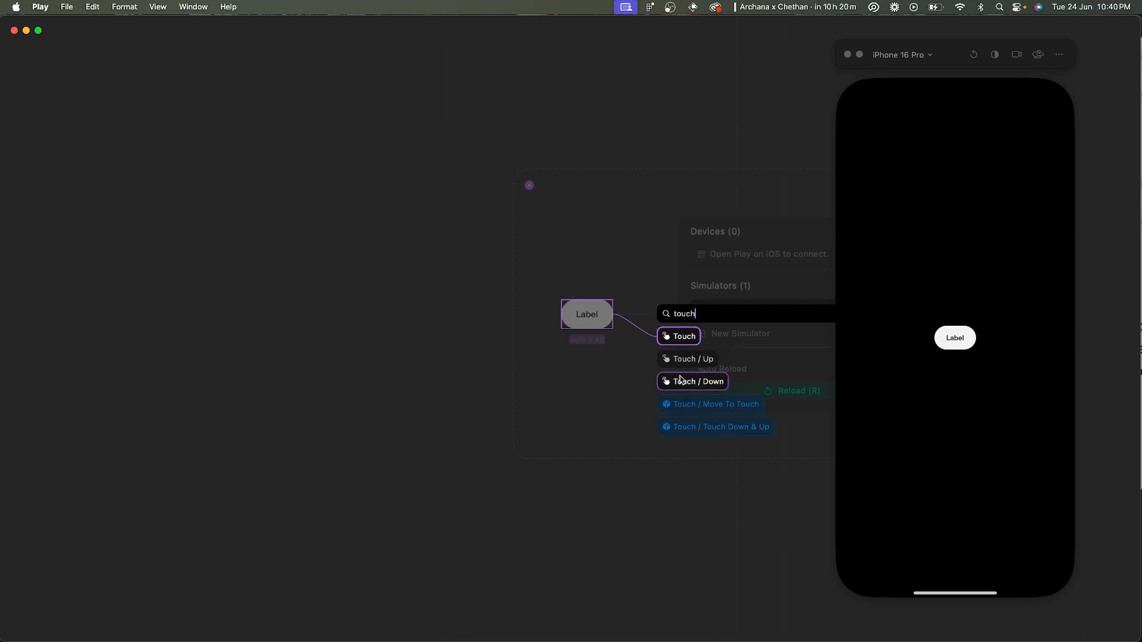
{"action": "left_click", "coordinate": [705, 383]}
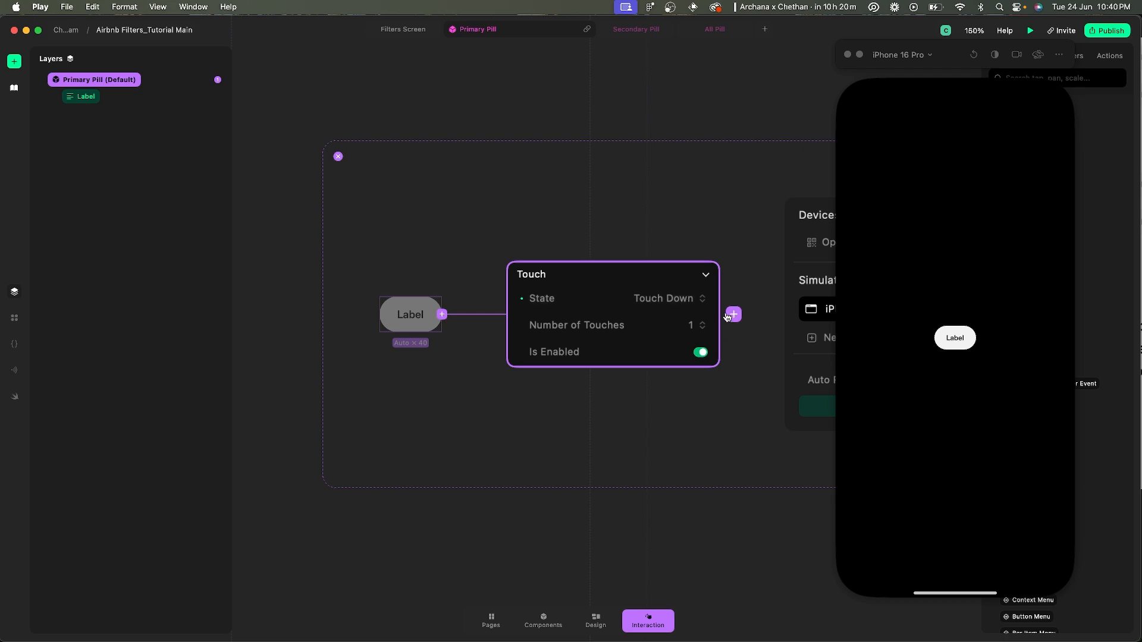
- Add a Set Scale action to the pill's Touch Down trigger, try it on the simulated pill and restart the preview
{"action": "left_click", "coordinate": [734, 314]}
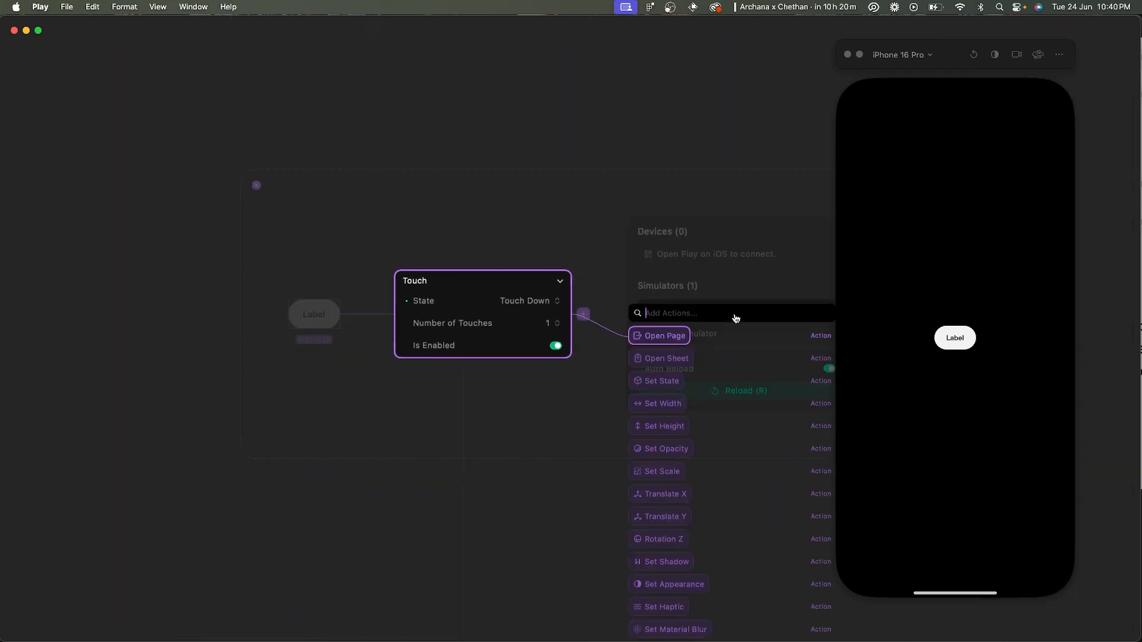
{"action": "type", "text": "set scale"}
{"action": "key", "text": "Return"}
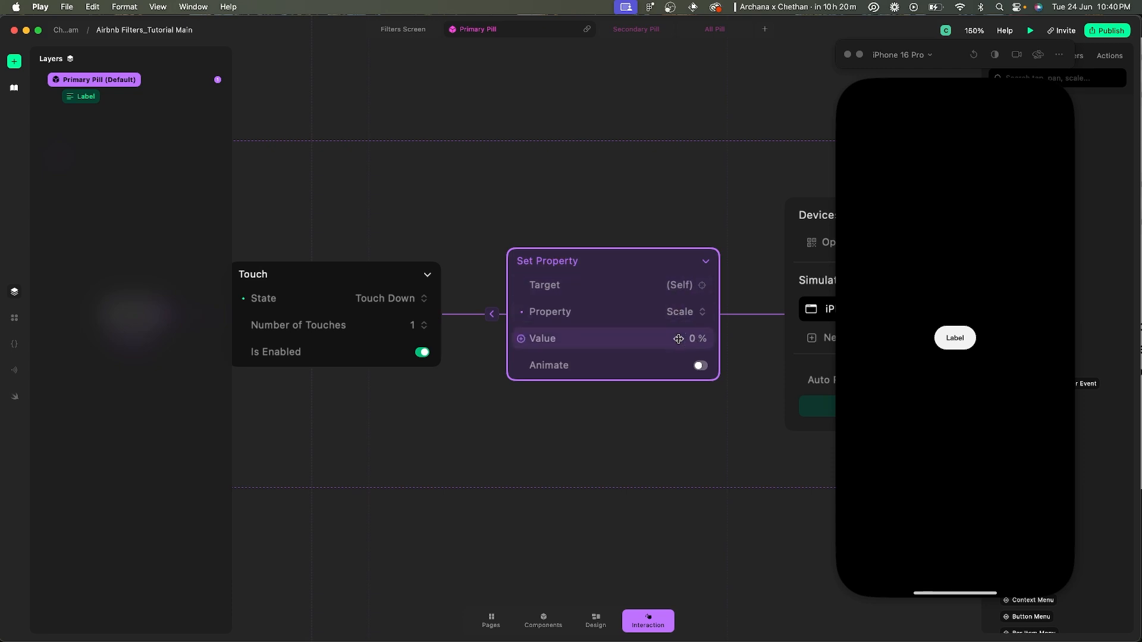
{"action": "left_click", "coordinate": [961, 345]}
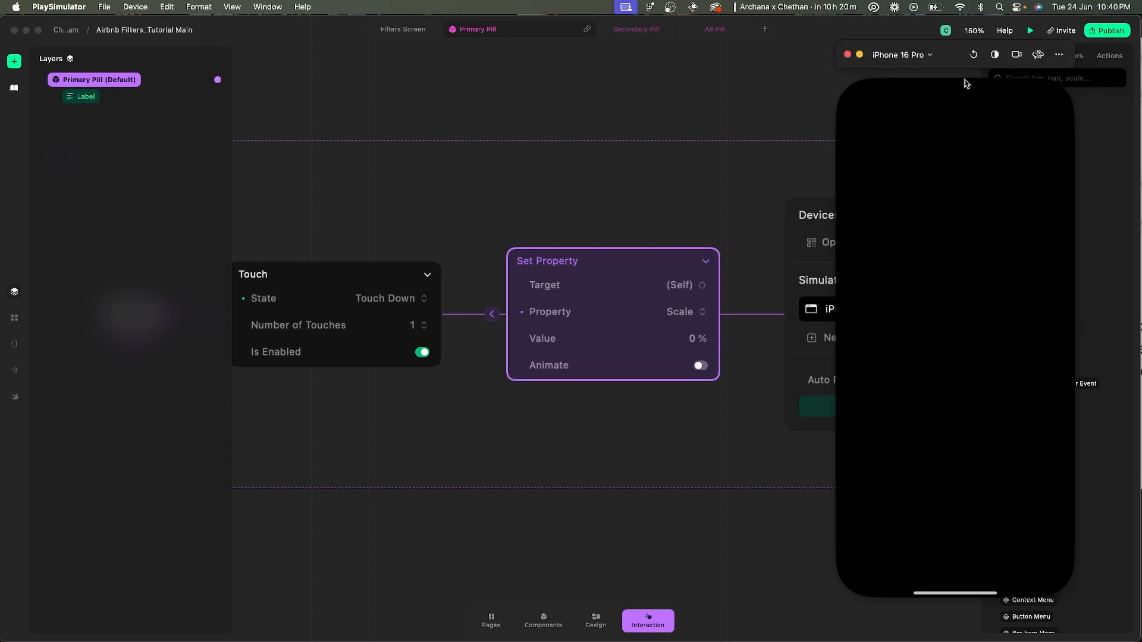
{"action": "left_click", "coordinate": [974, 54]}
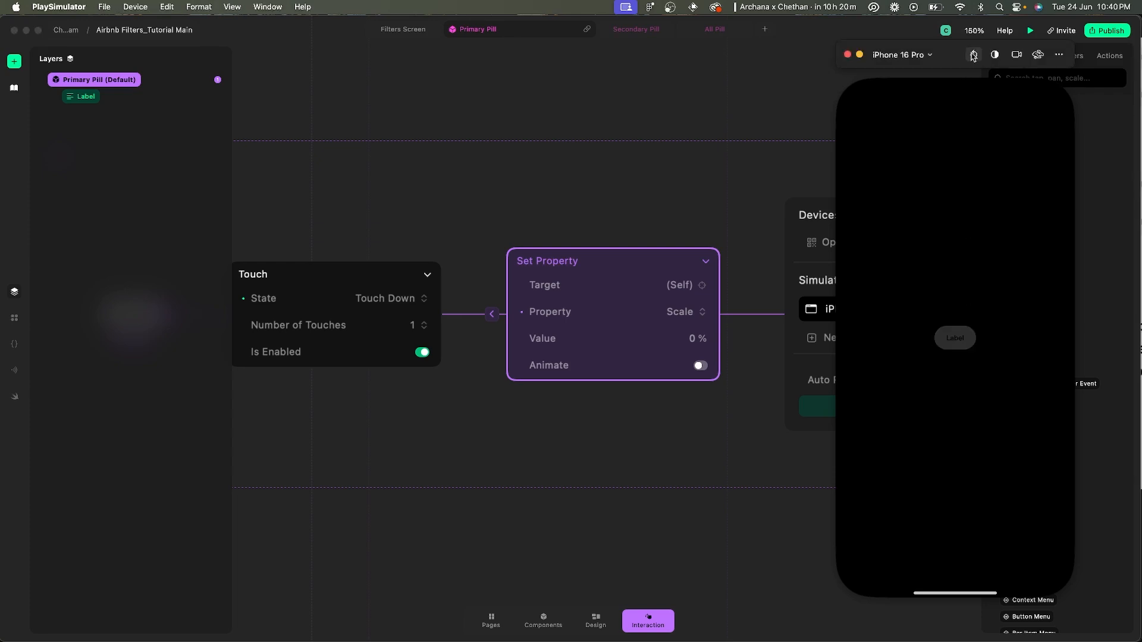
- Set the Touch Down scale value to 94%, test the pill in the simulator and restart the preview
{"action": "left_click", "coordinate": [689, 338]}
{"action": "left_click", "coordinate": [688, 338]}
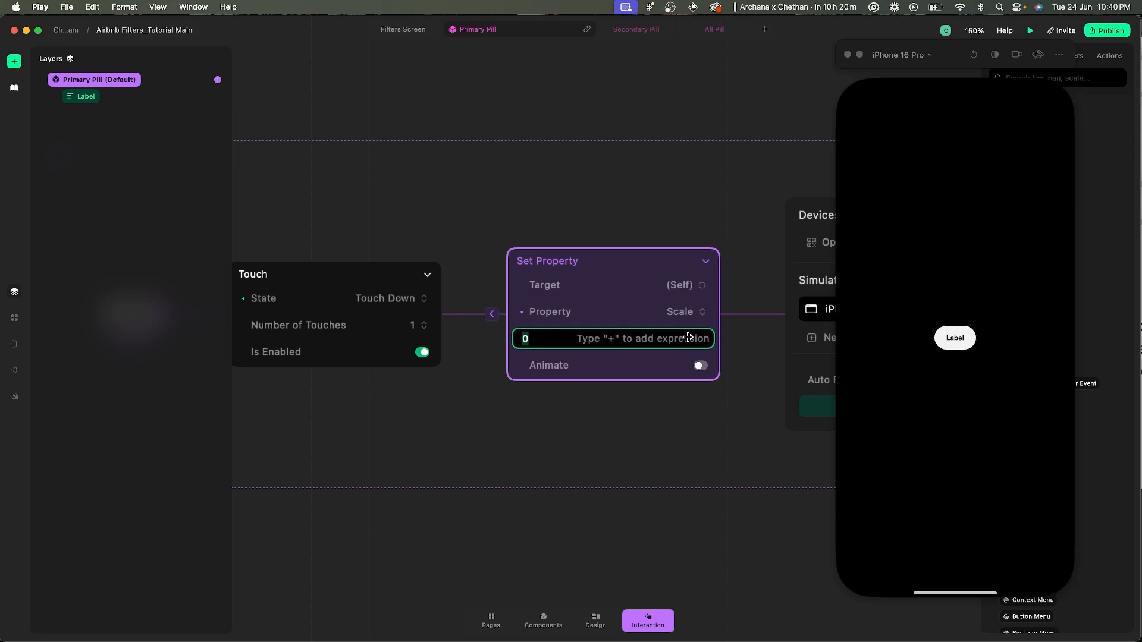
{"action": "type", "text": "94"}
{"action": "key", "text": "Return"}
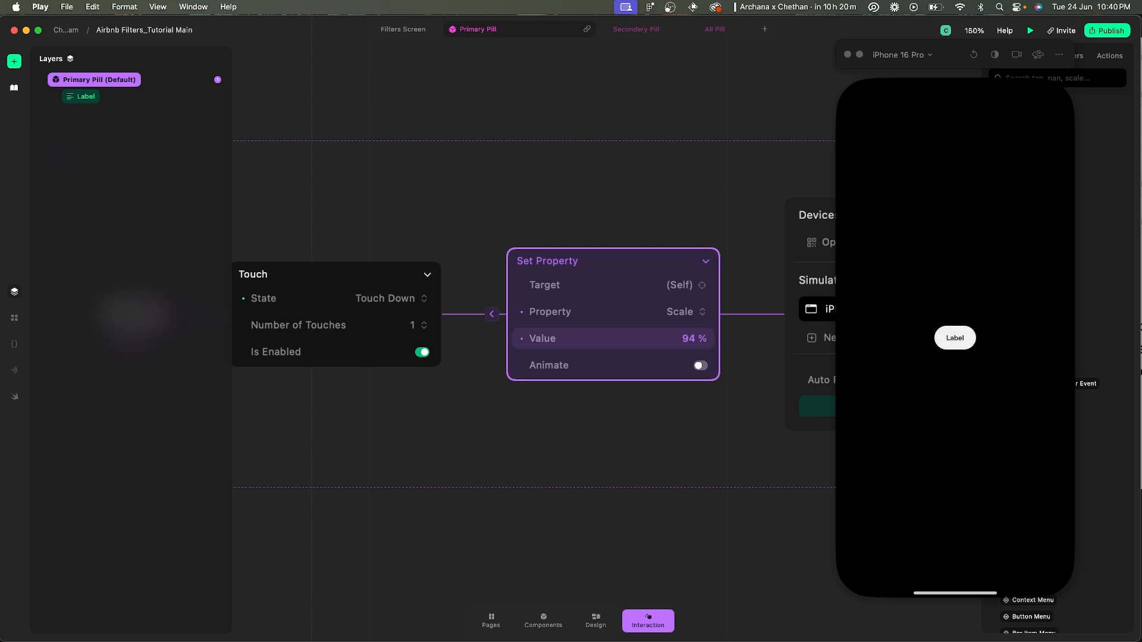
{"action": "left_click", "coordinate": [967, 342]}
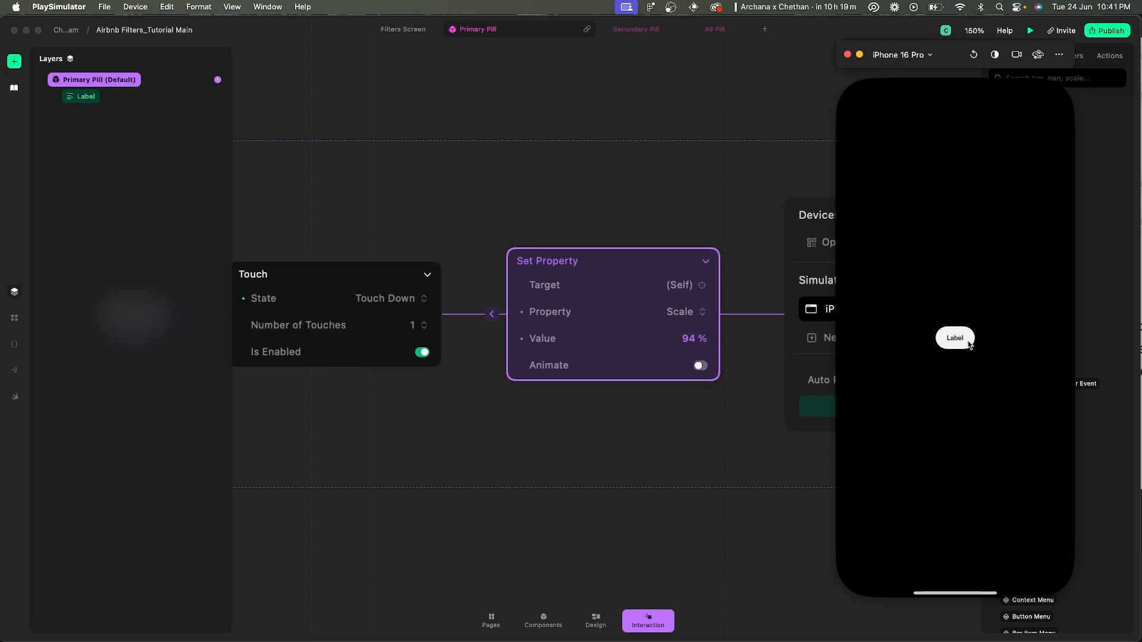
{"action": "left_click", "coordinate": [974, 55]}
- Animate the Touch Down scale change with Spring easing and a 0.15 s duration, and test it on the simulated pill
{"action": "left_click", "coordinate": [692, 370]}
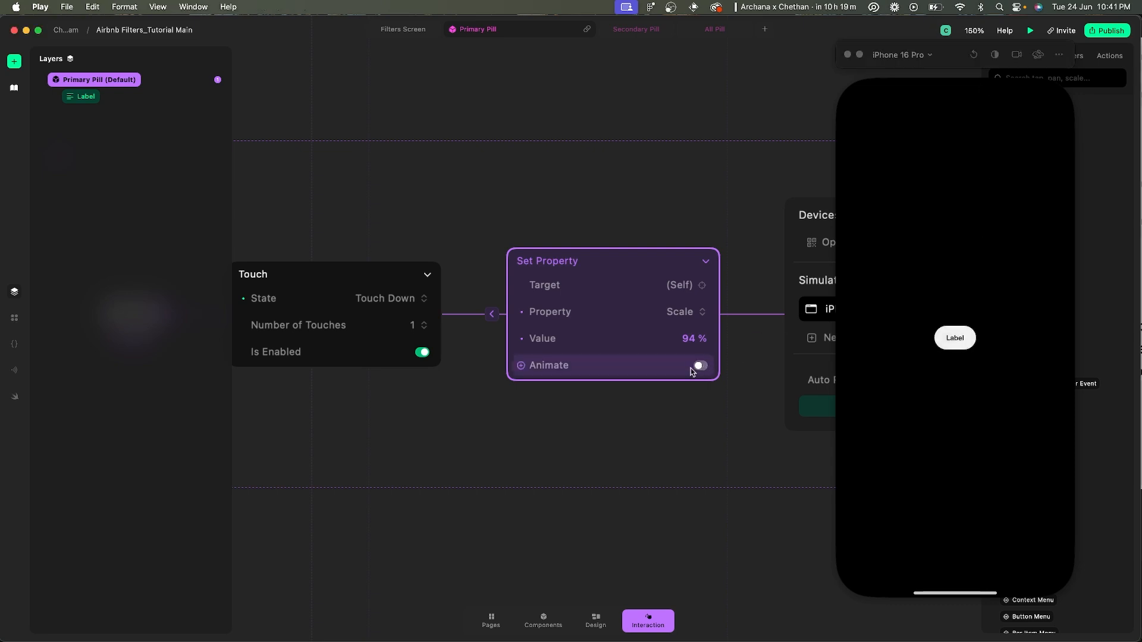
{"action": "left_click", "coordinate": [692, 368]}
{"action": "left_click", "coordinate": [690, 392]}
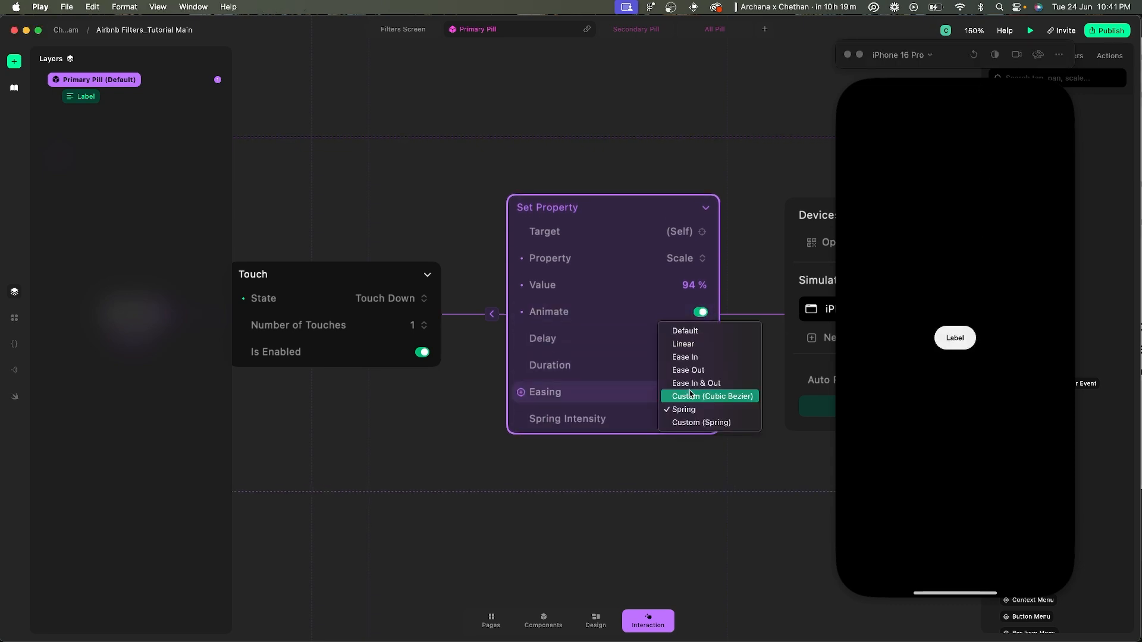
{"action": "left_click", "coordinate": [690, 410]}
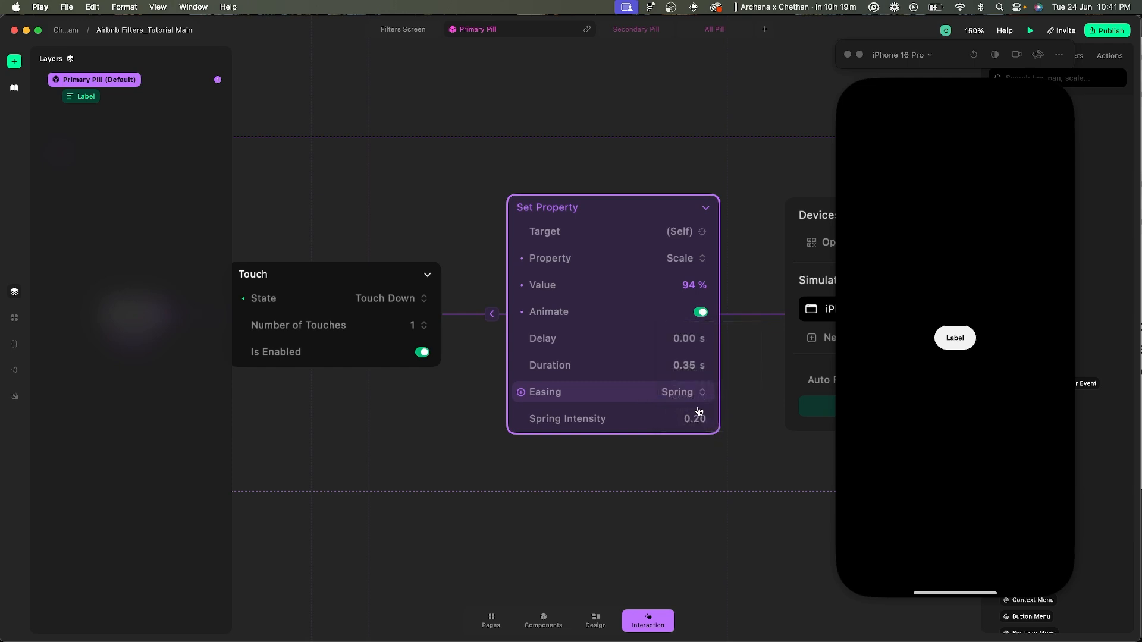
{"action": "left_click", "coordinate": [695, 364]}
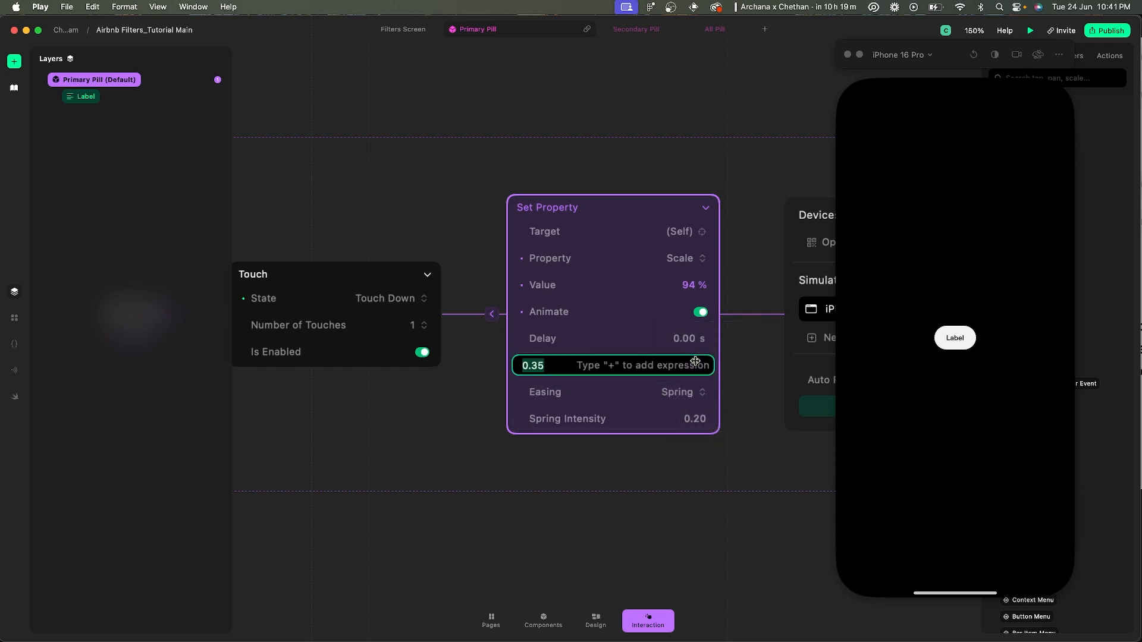
{"action": "type", "text": "0.15"}
{"action": "key", "text": "Return"}
{"action": "left_click", "coordinate": [973, 344]}
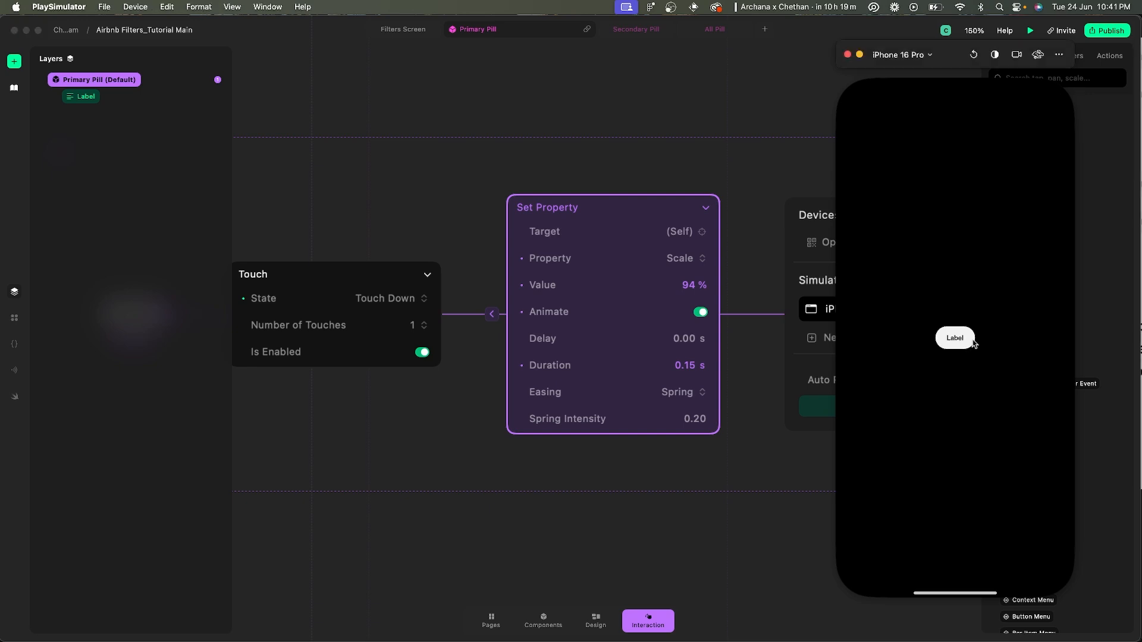
{"action": "left_click", "coordinate": [974, 350]}
- Duplicate the Touch Down trigger with its scale action and set the copy's state to Touch Up
{"action": "left_click", "coordinate": [475, 180]}
{"action": "left_click", "coordinate": [439, 260]}
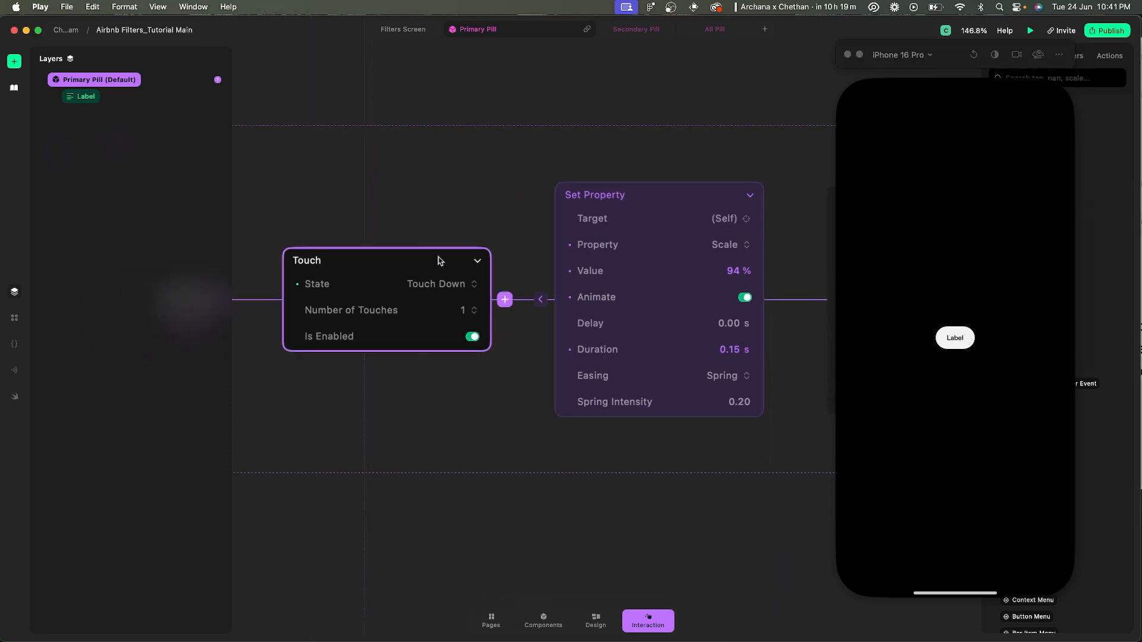
{"action": "key", "text": "super+d"}
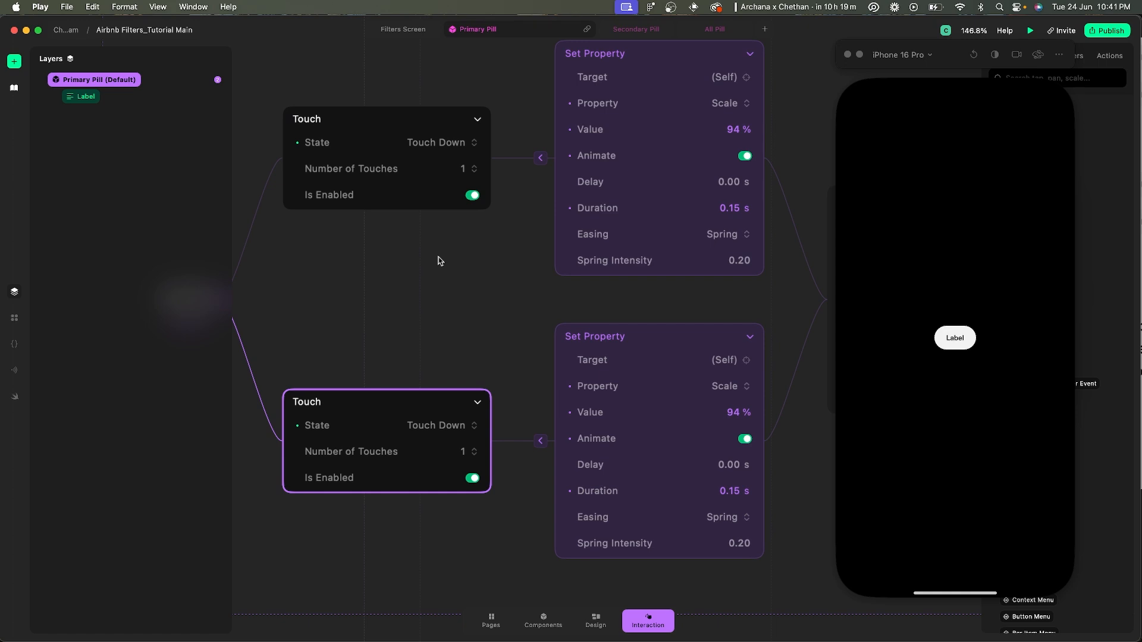
{"action": "left_click", "coordinate": [459, 427]}
{"action": "left_click", "coordinate": [446, 432]}
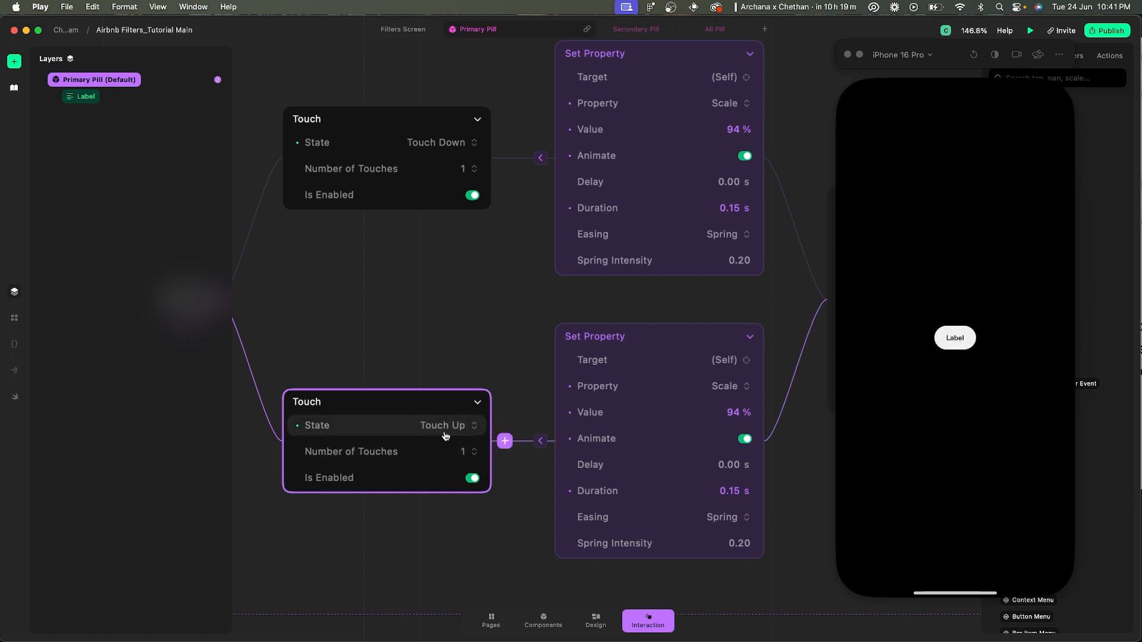
- Set the Touch Up scale value to 100% and test the press and release repeatedly in the simulator
{"action": "left_click", "coordinate": [737, 413]}
{"action": "type", "text": "100"}
{"action": "key", "text": "Return"}
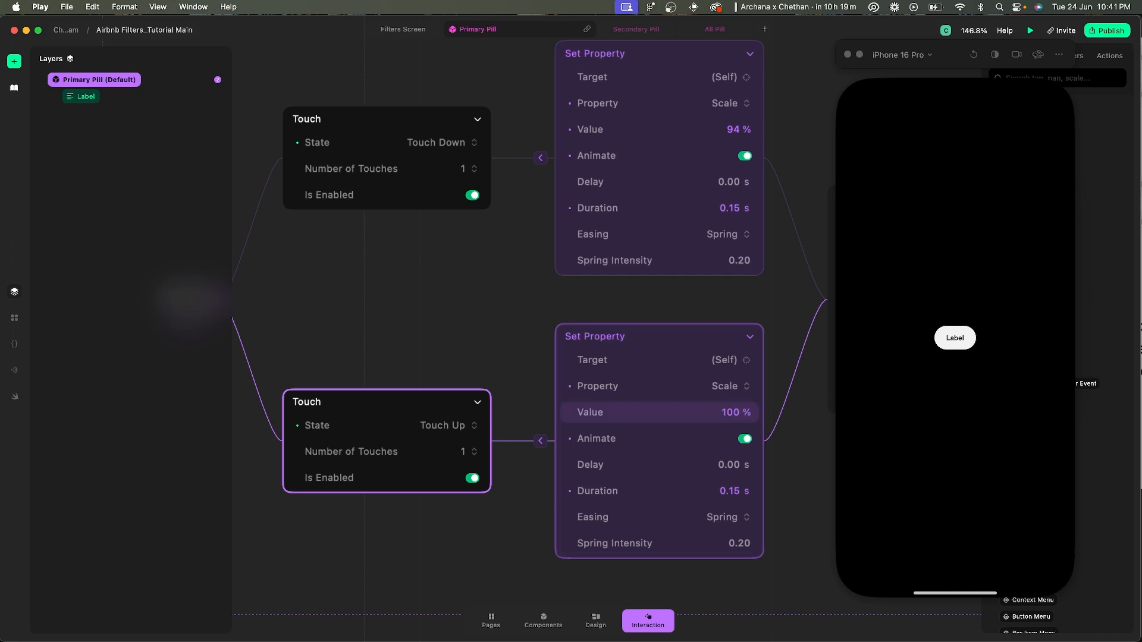
{"action": "left_click", "coordinate": [971, 342]}
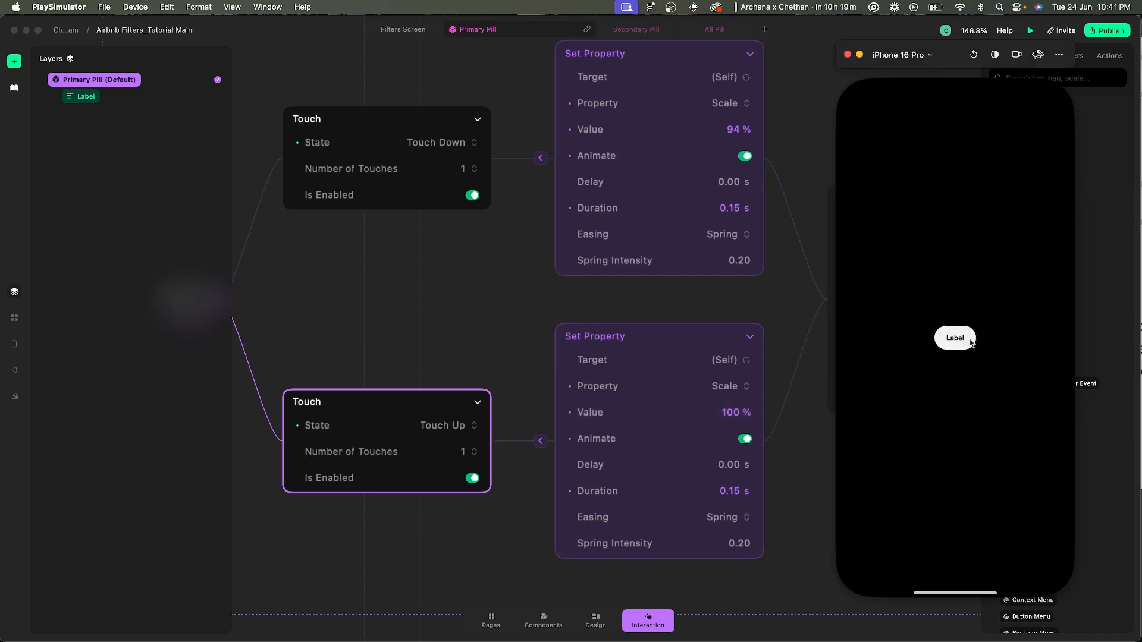
{"action": "left_click", "coordinate": [971, 340]}
{"action": "left_click", "coordinate": [970, 339]}
{"action": "left_click", "coordinate": [970, 340]}
- Set the duration of both the Touch Down and Touch Up scale animations to 0.2 s and test the pill
{"action": "left_click", "coordinate": [726, 211]}
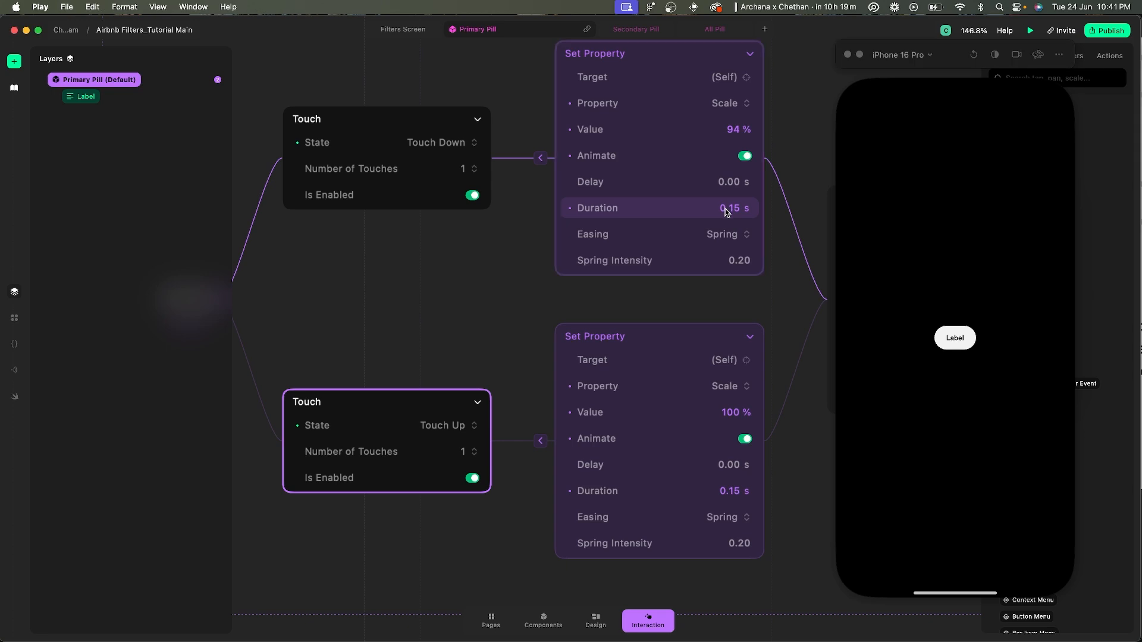
{"action": "left_click", "coordinate": [726, 211]}
{"action": "type", "text": "0.2"}
{"action": "key", "text": "Return"}
{"action": "left_click", "coordinate": [735, 491]}
{"action": "type", "text": "0.2"}
{"action": "key", "text": "Return"}
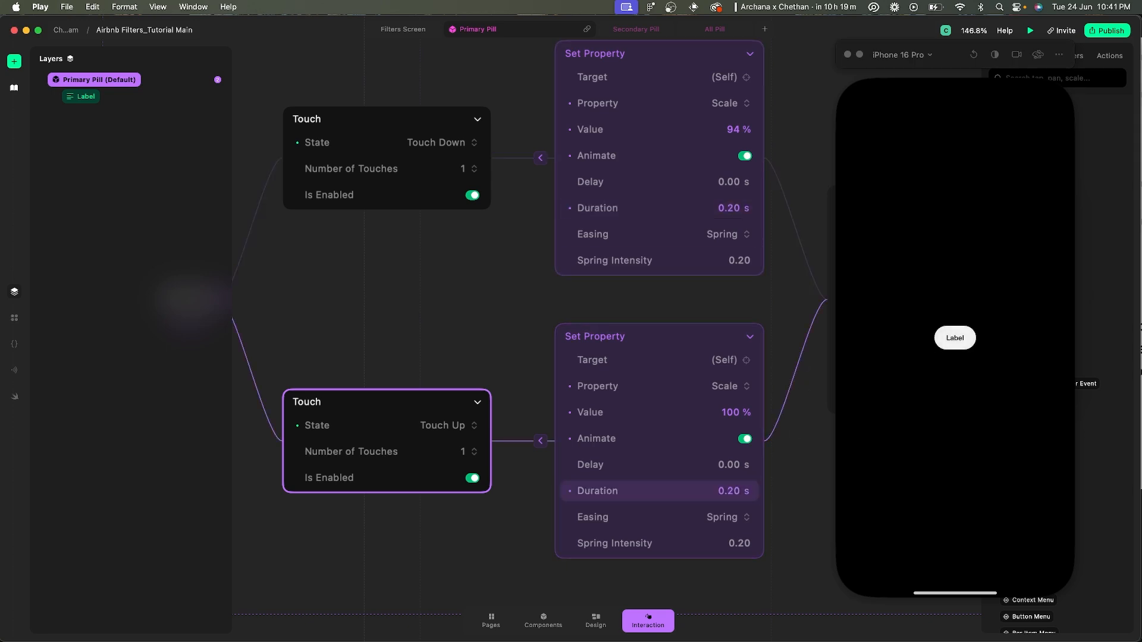
{"action": "left_click", "coordinate": [960, 337]}
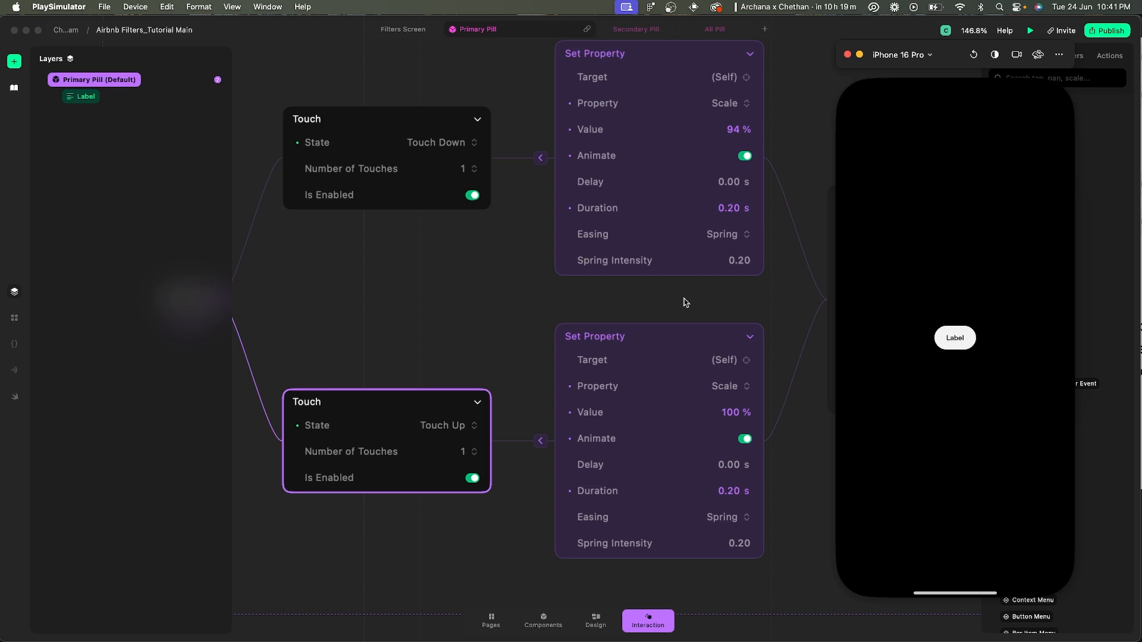
- Add a Set Haptic action to the Touch Up trigger
{"action": "scroll", "coordinate": [684, 302], "scroll_direction": "down", "scroll_amount": 1}
{"action": "scroll", "coordinate": [684, 303], "scroll_direction": "right", "scroll_amount": 1}
{"action": "scroll", "coordinate": [684, 303], "scroll_direction": "down", "scroll_amount": 4}
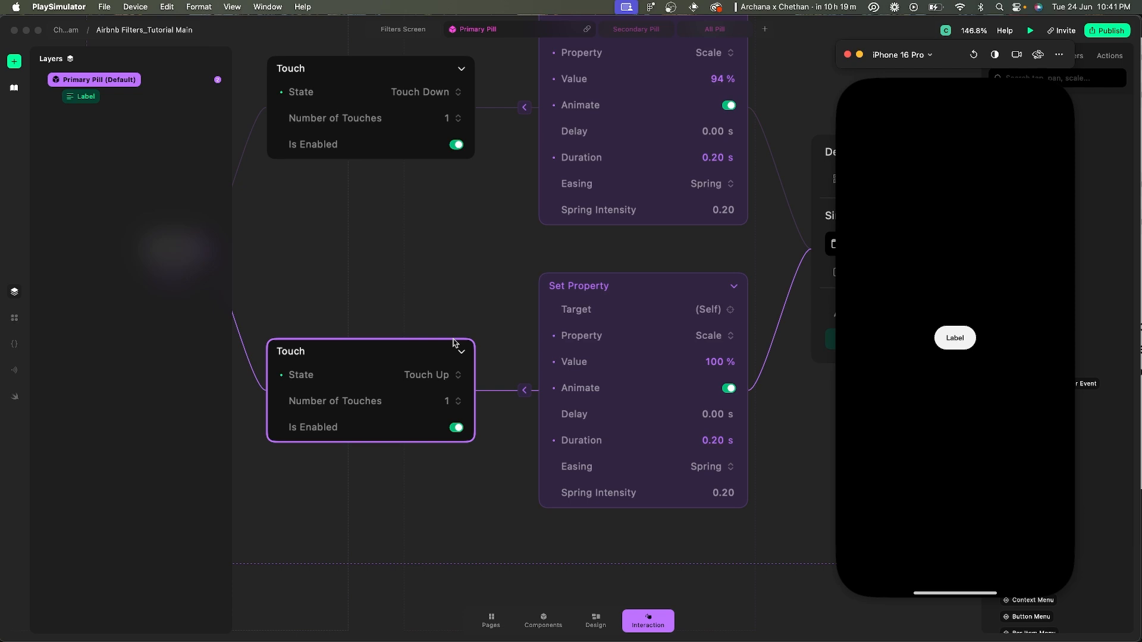
{"action": "left_click", "coordinate": [490, 391]}
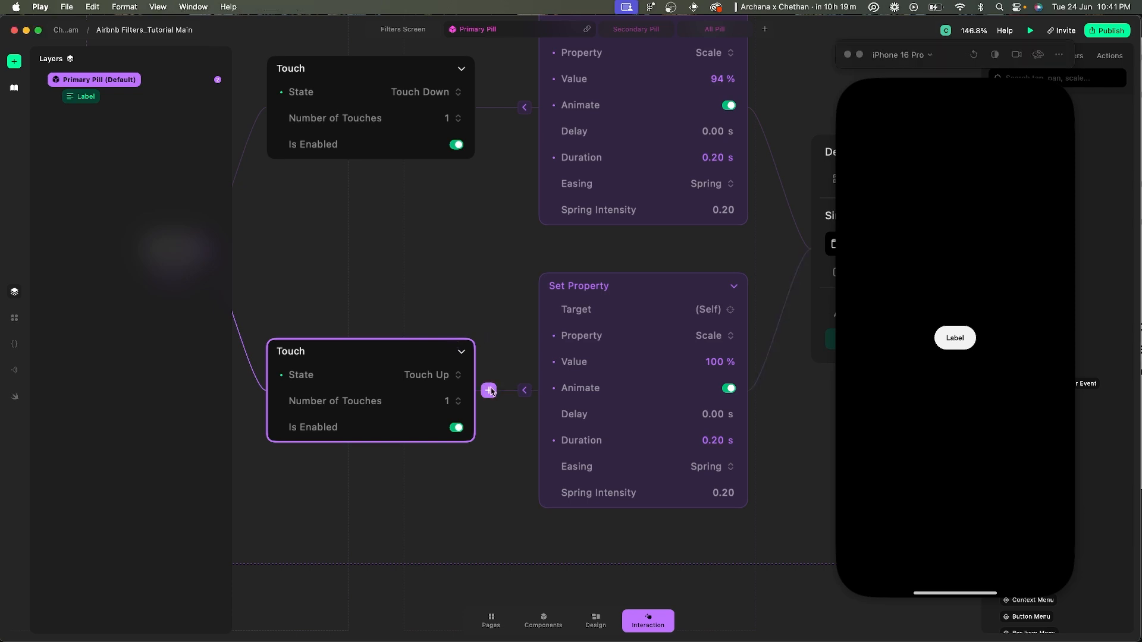
{"action": "left_click", "coordinate": [490, 391]}
{"action": "type", "text": "hap"}
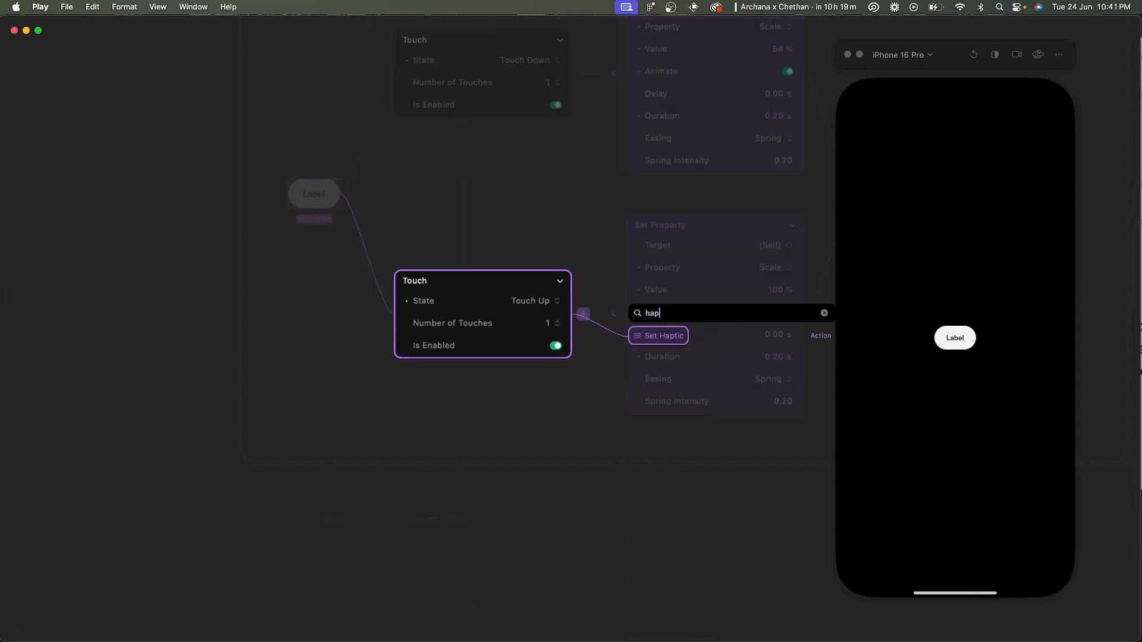
{"action": "key", "text": "Return"}
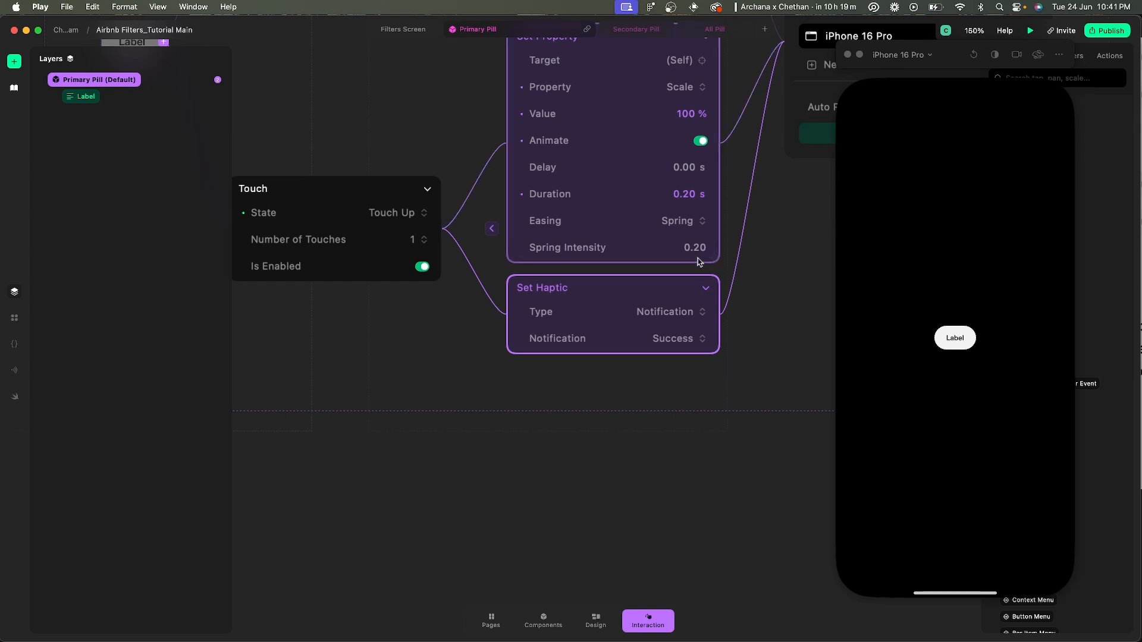
- Set the Touch Up haptic's type to Impact, keep the Light strength and test the pill in the simulator
{"action": "left_click", "coordinate": [681, 312]}
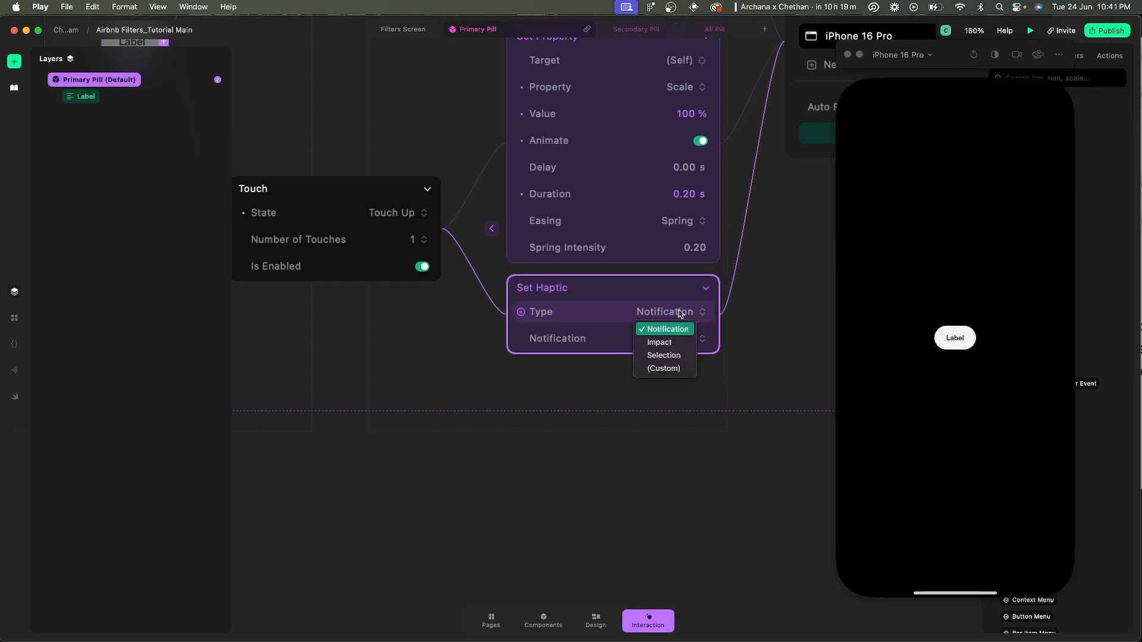
{"action": "left_click", "coordinate": [670, 344]}
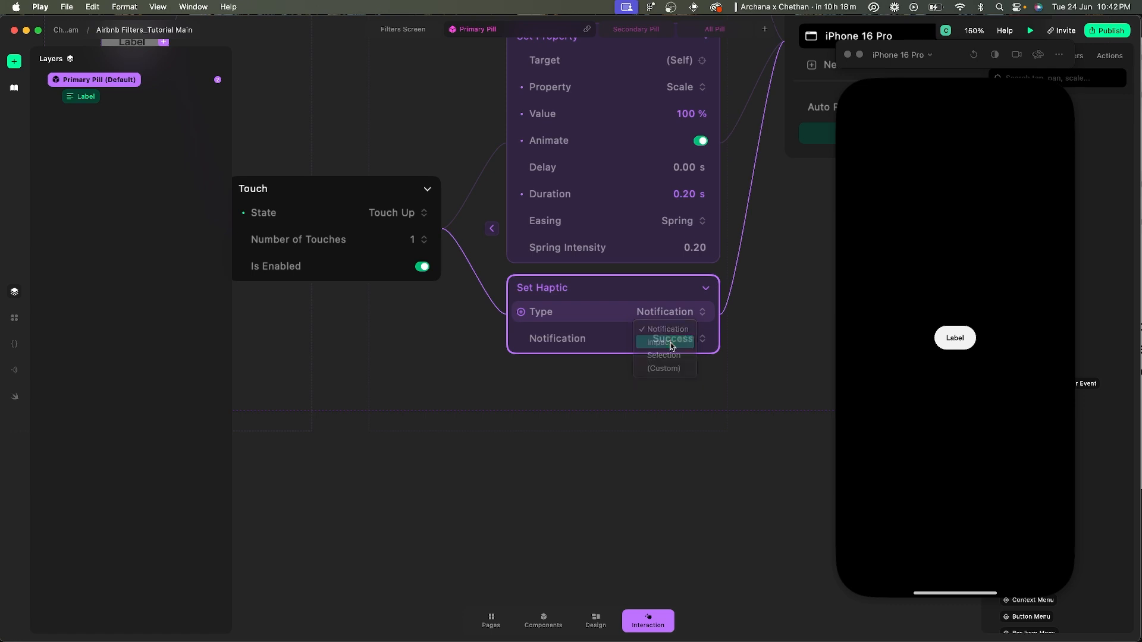
{"action": "left_click", "coordinate": [688, 340]}
{"action": "left_click", "coordinate": [972, 358]}
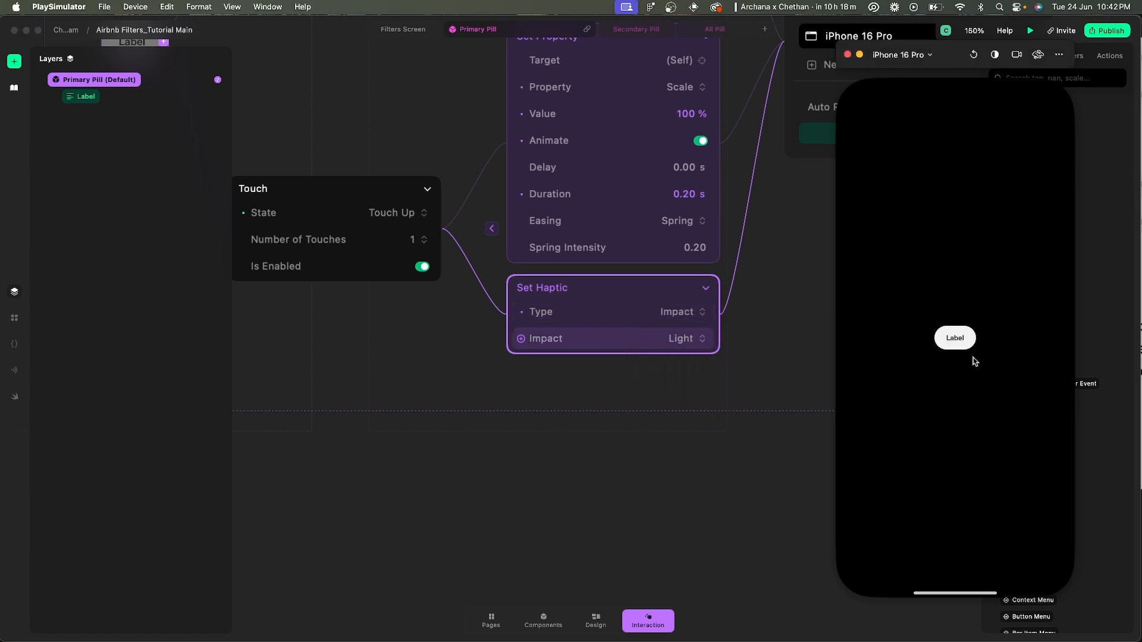
{"action": "left_click", "coordinate": [962, 347]}
- Add a Set State action to the Touch Up trigger alongside its scale and haptic actions
{"action": "scroll", "coordinate": [676, 291], "scroll_direction": "up", "scroll_amount": 2}
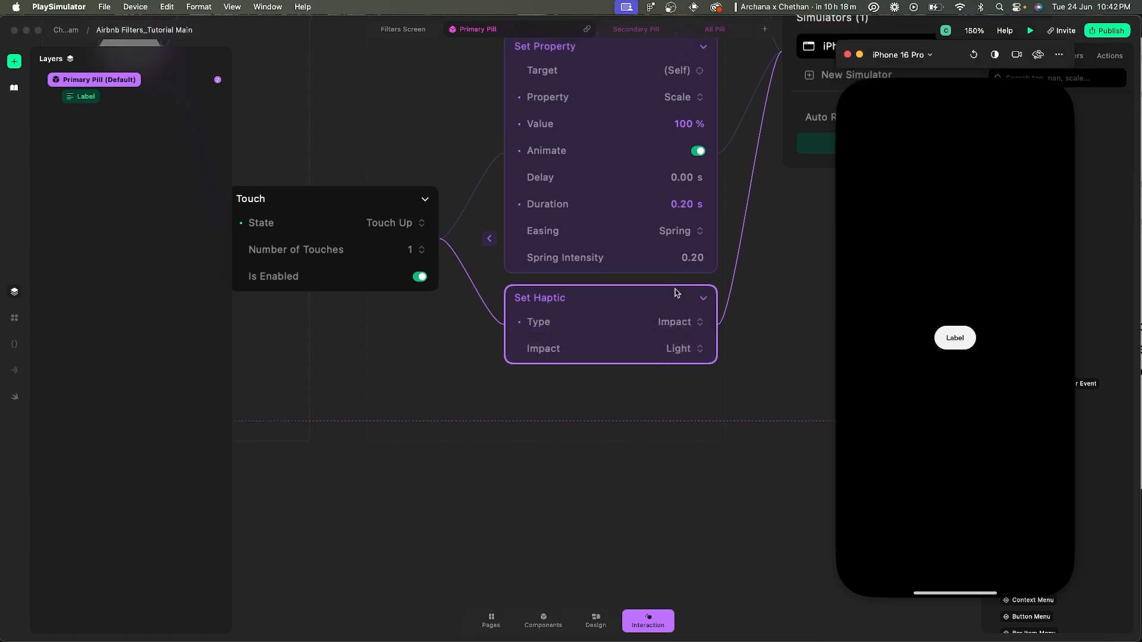
{"action": "left_click", "coordinate": [434, 195]}
{"action": "scroll", "coordinate": [434, 195], "scroll_direction": "down", "scroll_amount": 4}
{"action": "scroll", "coordinate": [434, 196], "scroll_direction": "up", "scroll_amount": 2}
{"action": "left_click", "coordinate": [392, 298]}
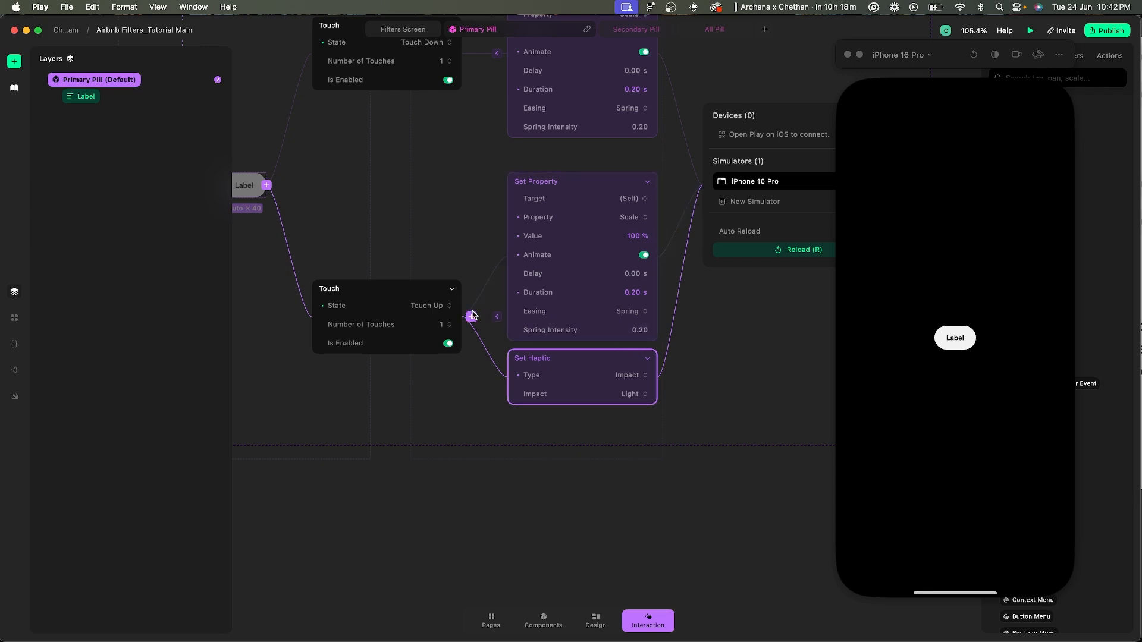
{"action": "left_click", "coordinate": [472, 315]}
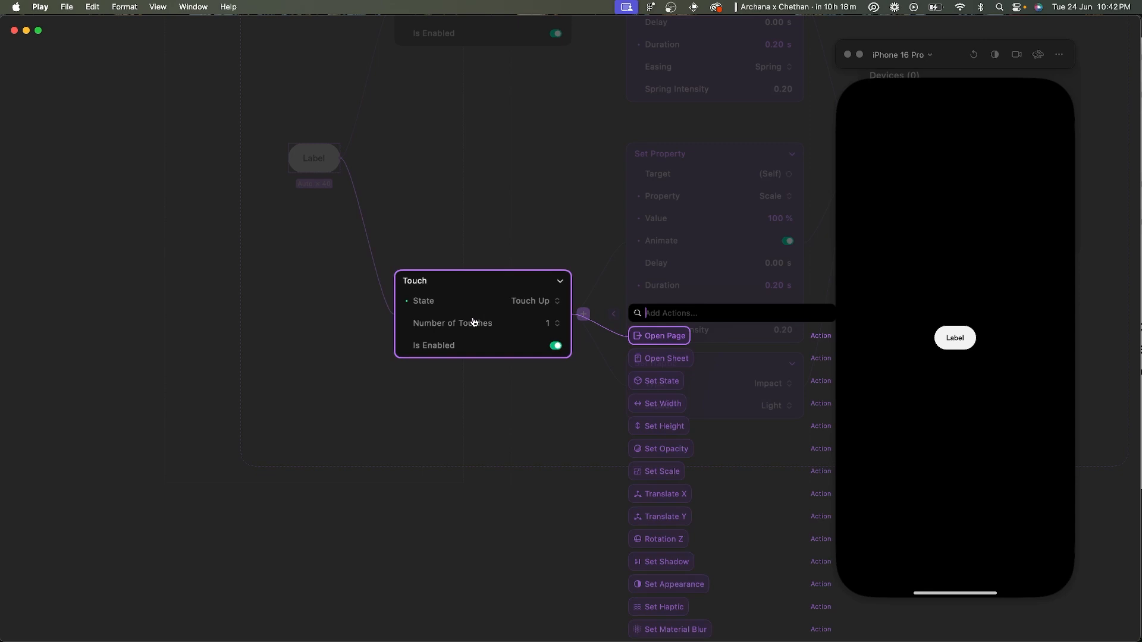
{"action": "type", "text": "set st"}
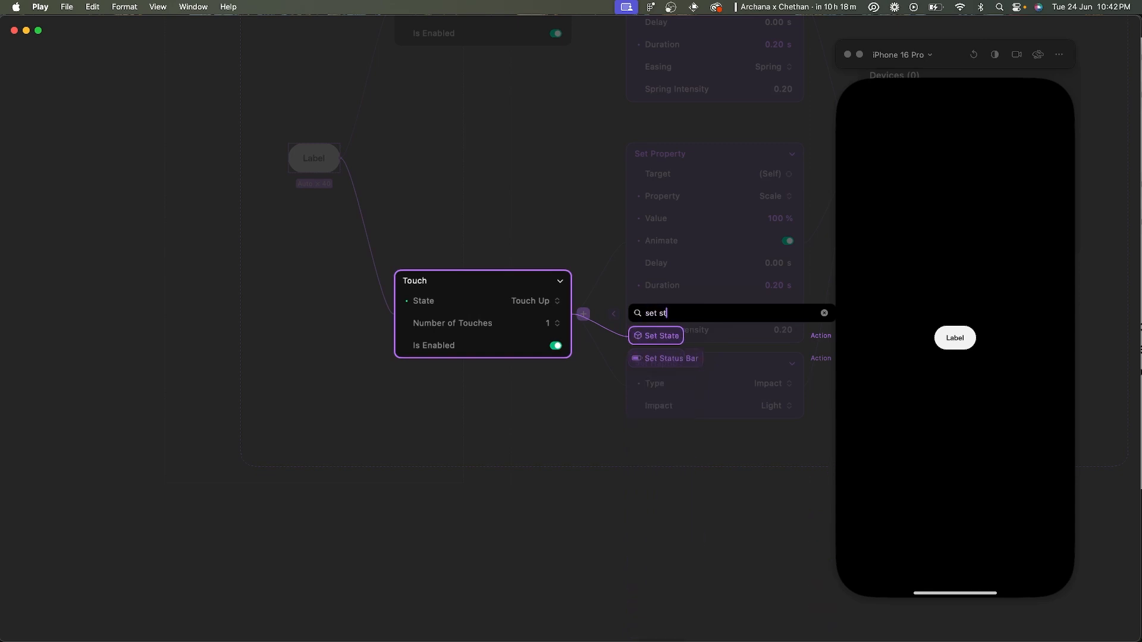
{"action": "key", "text": "Return"}
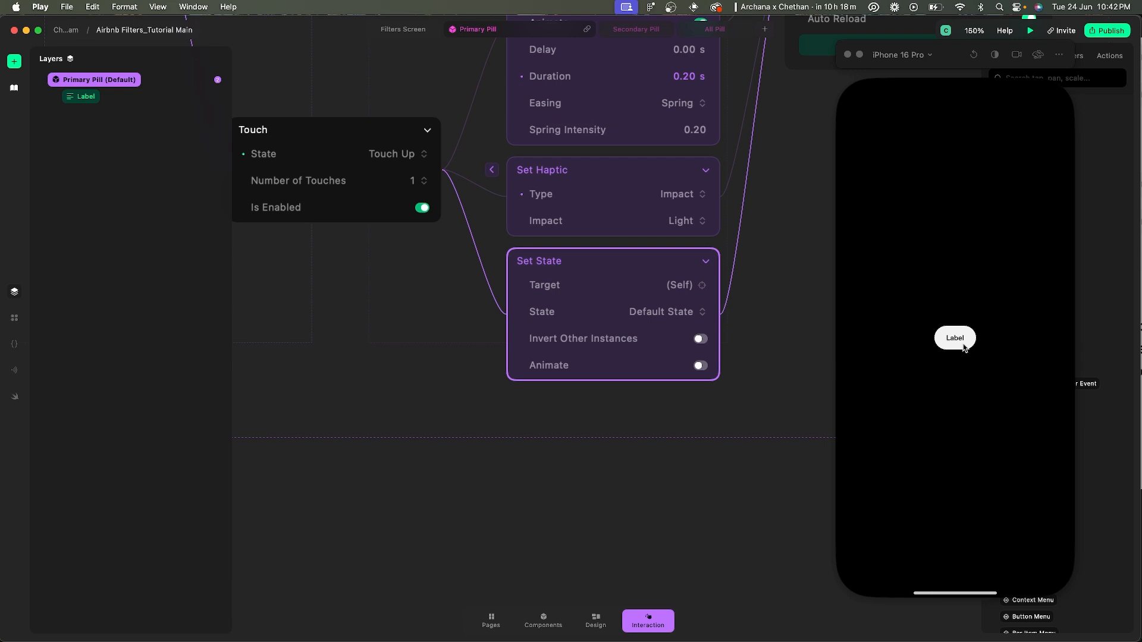
- Make the Set State action switch the pill to Active, animated with a 0.2 s duration
{"action": "left_click", "coordinate": [676, 314]}
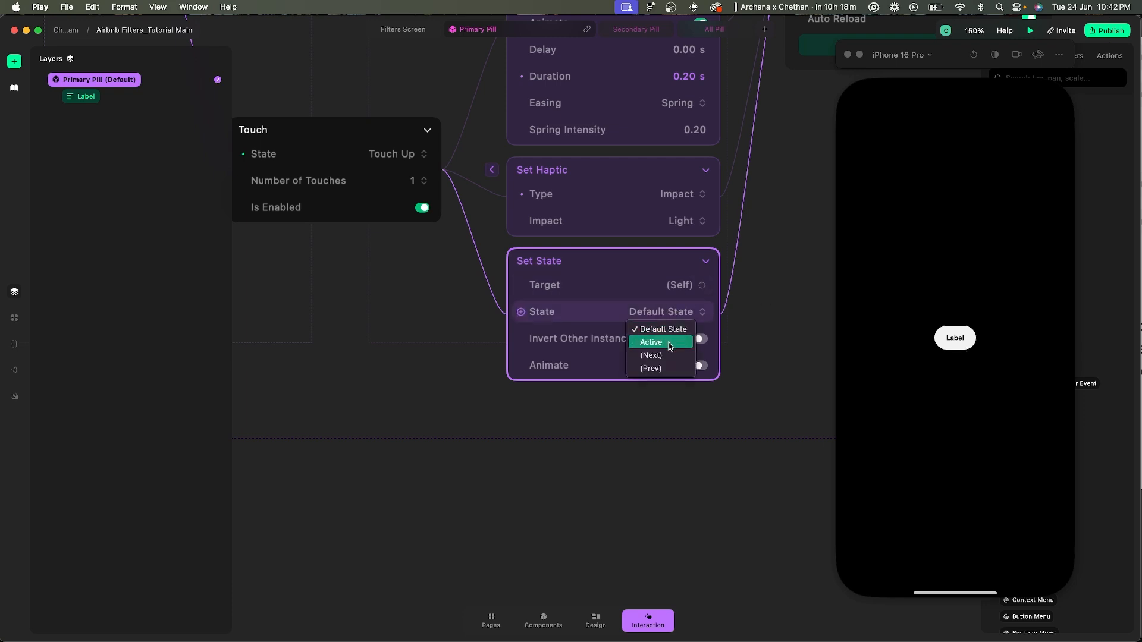
{"action": "left_click", "coordinate": [670, 343]}
{"action": "left_click", "coordinate": [701, 365]}
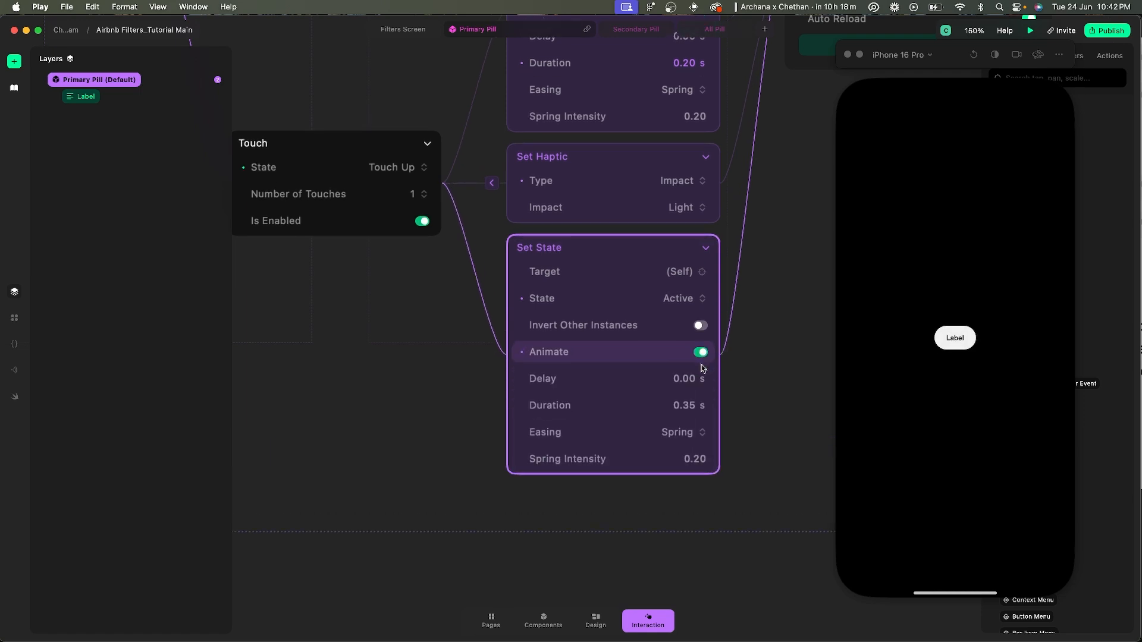
{"action": "left_click", "coordinate": [693, 407]}
{"action": "type", "text": "0.2"}
{"action": "key", "text": "Return"}
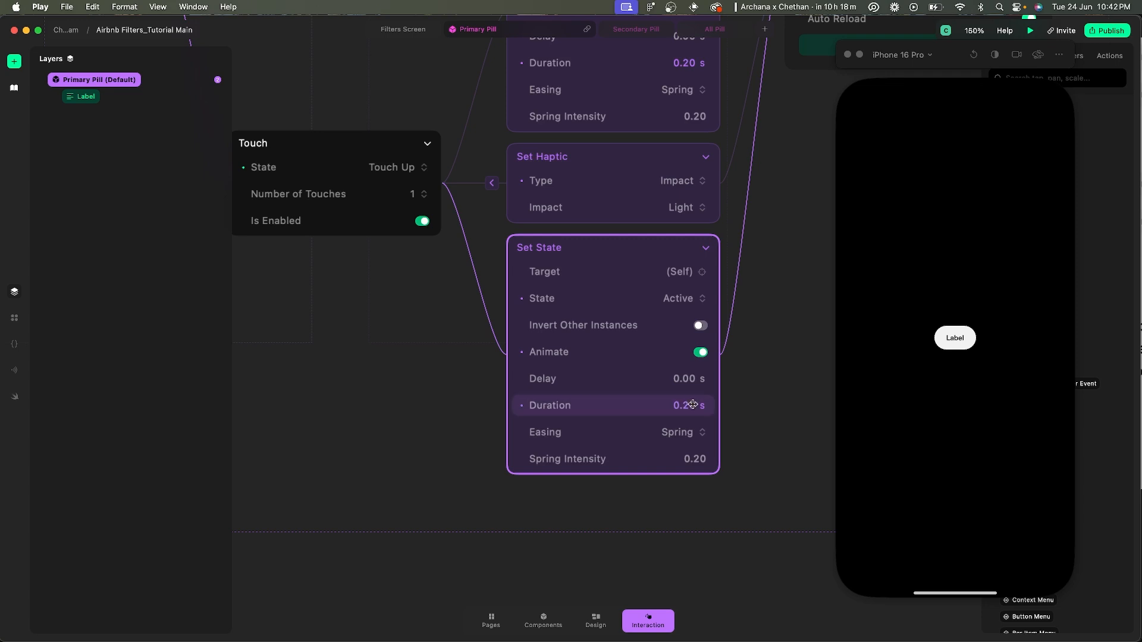
- Set the Set State action's easing to Default and test the pill's state change in the simulator
{"action": "left_click", "coordinate": [681, 433]}
{"action": "left_click", "coordinate": [686, 372]}
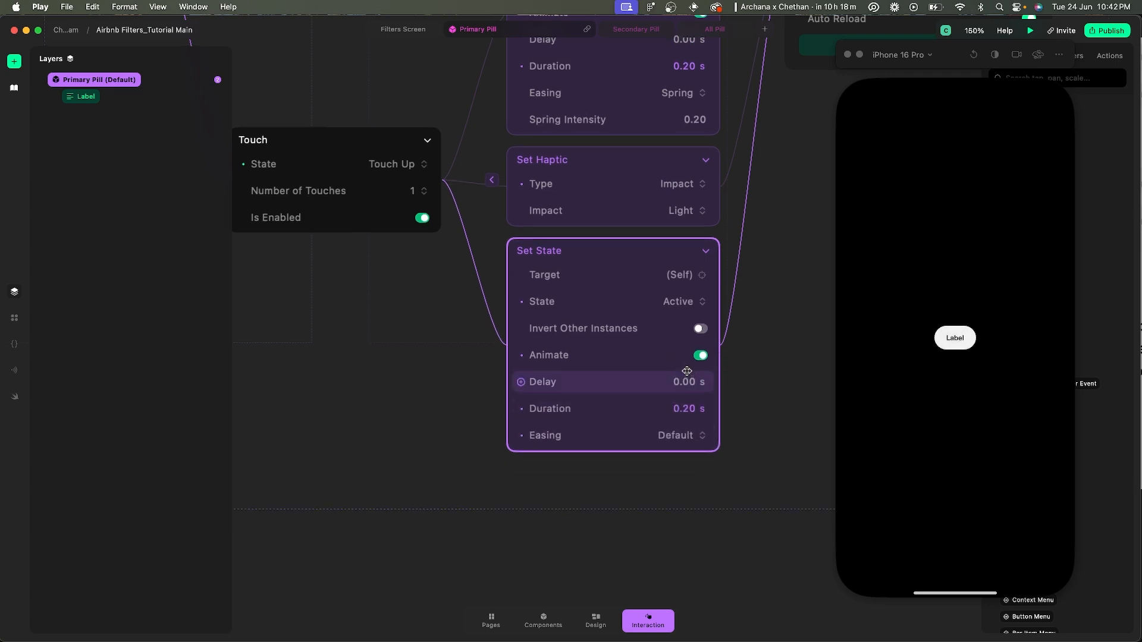
{"action": "left_click", "coordinate": [970, 344]}
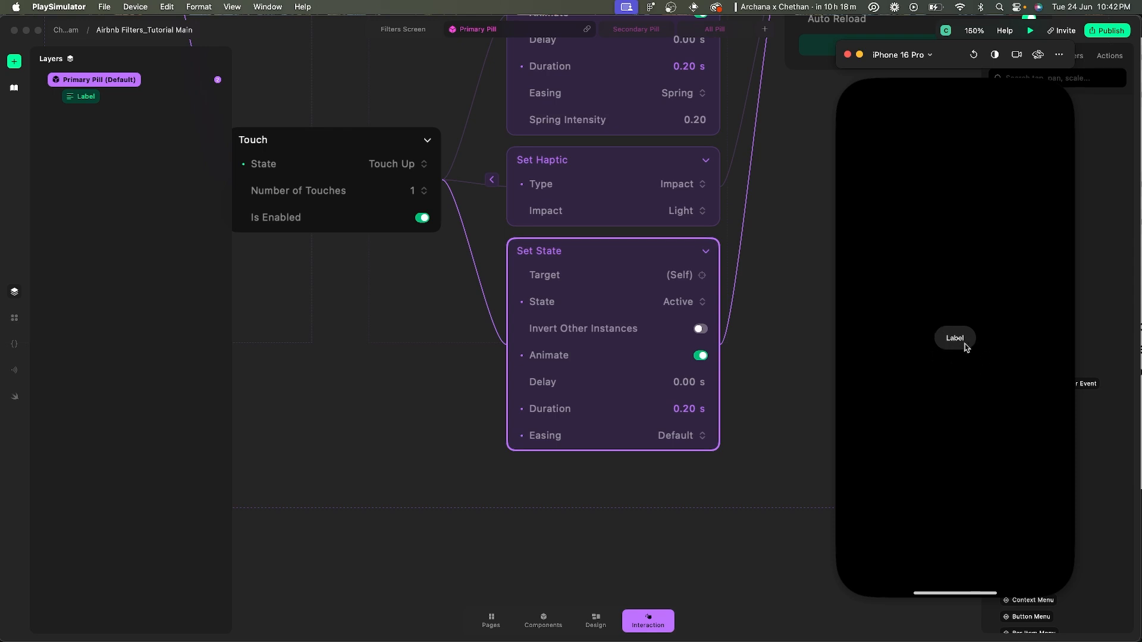
{"action": "left_click", "coordinate": [965, 344]}
{"action": "left_click", "coordinate": [965, 344]}
{"action": "left_click", "coordinate": [965, 344]}
{"action": "left_click", "coordinate": [964, 344]}
{"action": "left_click", "coordinate": [965, 344]}
- Restart the simulator prototype and tap the pill repeatedly to check whether it toggles between its states
{"action": "scroll", "coordinate": [566, 284], "scroll_direction": "up", "scroll_amount": 1}
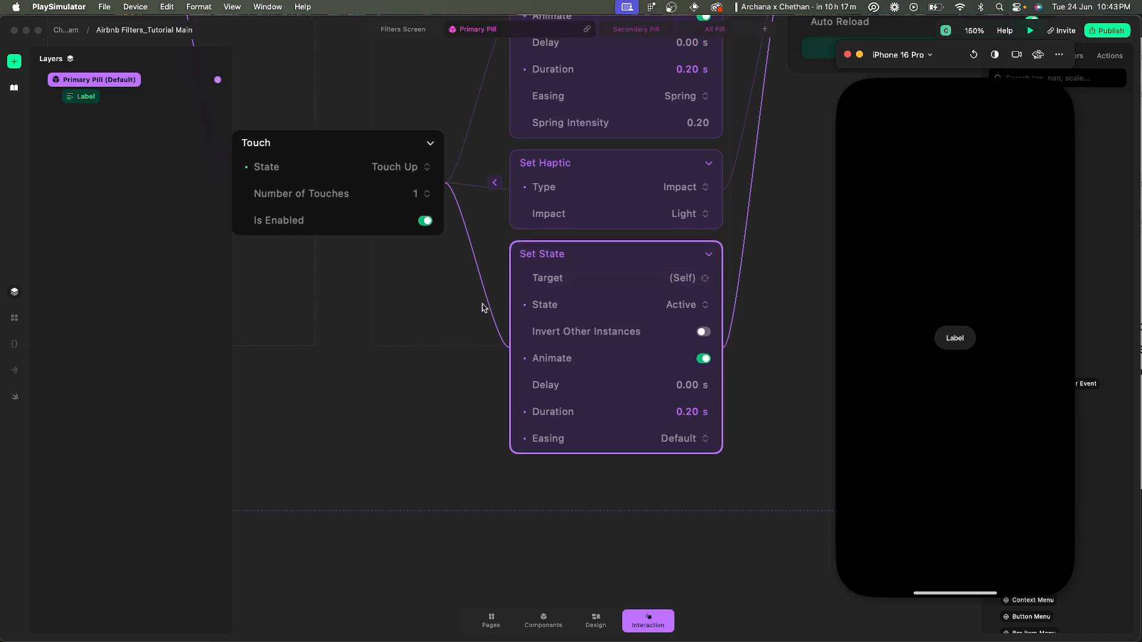
{"action": "scroll", "coordinate": [482, 309], "scroll_direction": "left", "scroll_amount": 2}
{"action": "left_click", "coordinate": [482, 308]}
{"action": "scroll", "coordinate": [482, 308], "scroll_direction": "down", "scroll_amount": 4}
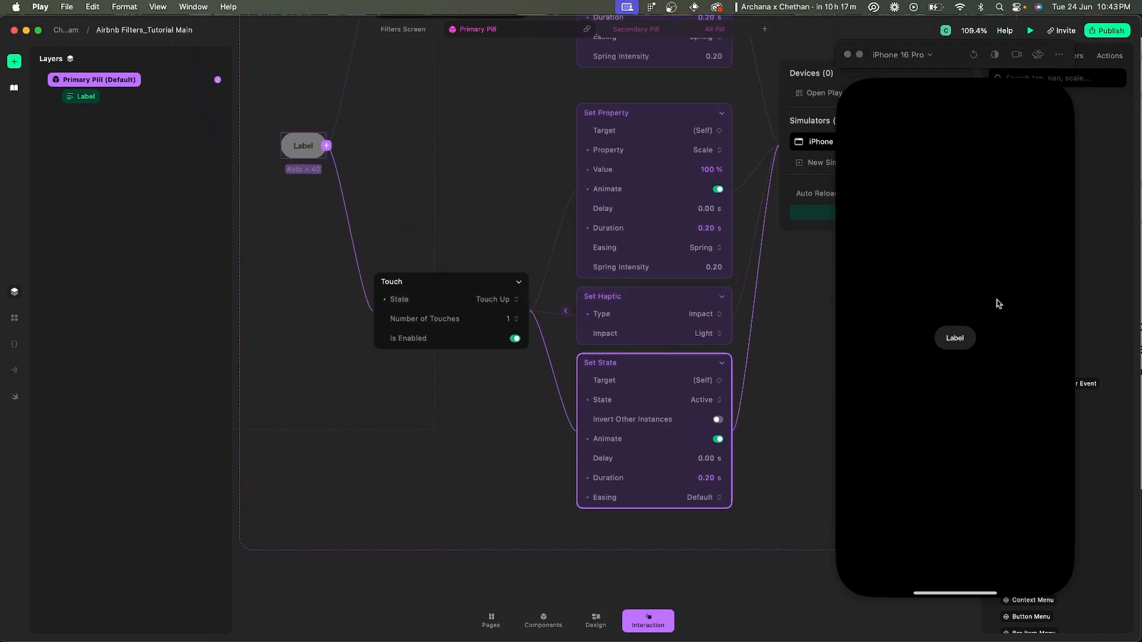
{"action": "left_click", "coordinate": [974, 55]}
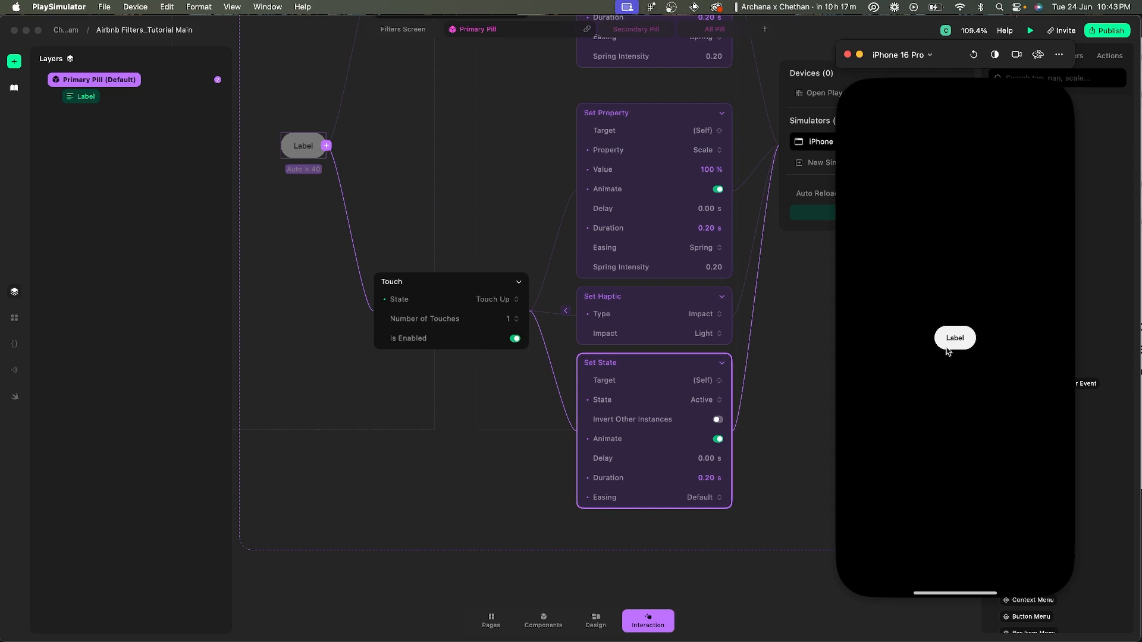
{"action": "left_click", "coordinate": [968, 344]}
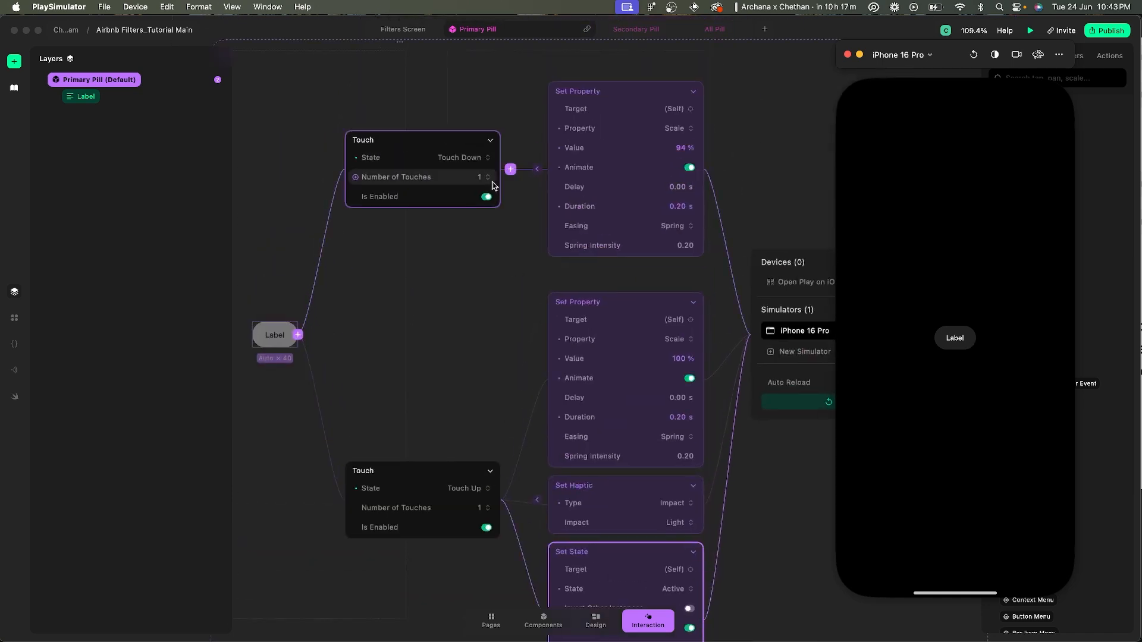
{"action": "left_click", "coordinate": [974, 56]}
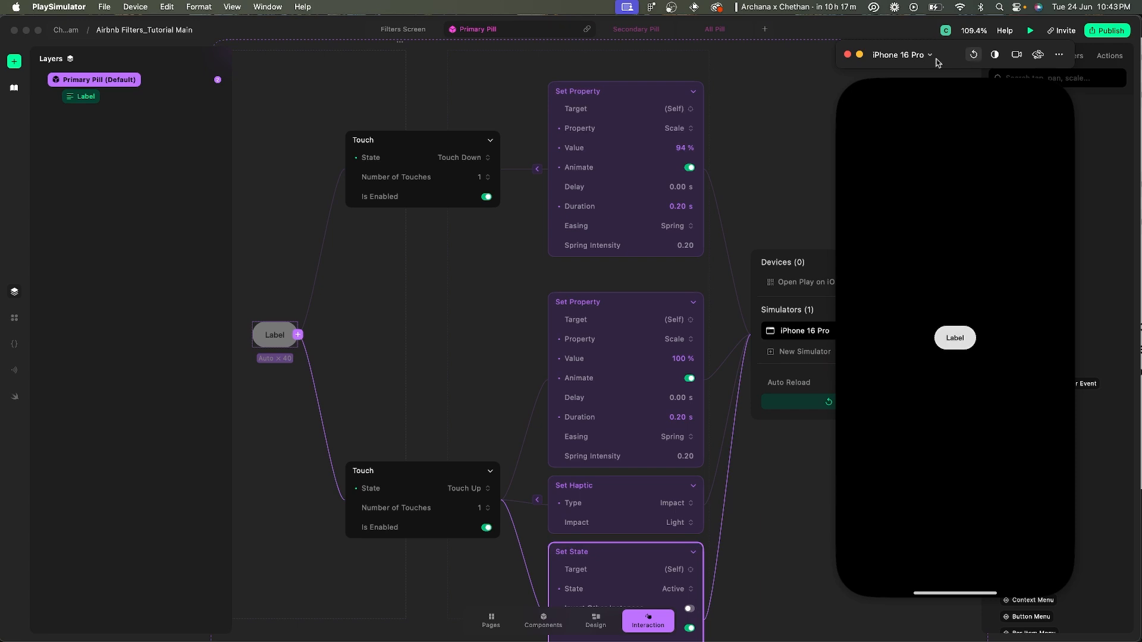
{"action": "left_click", "coordinate": [970, 342]}
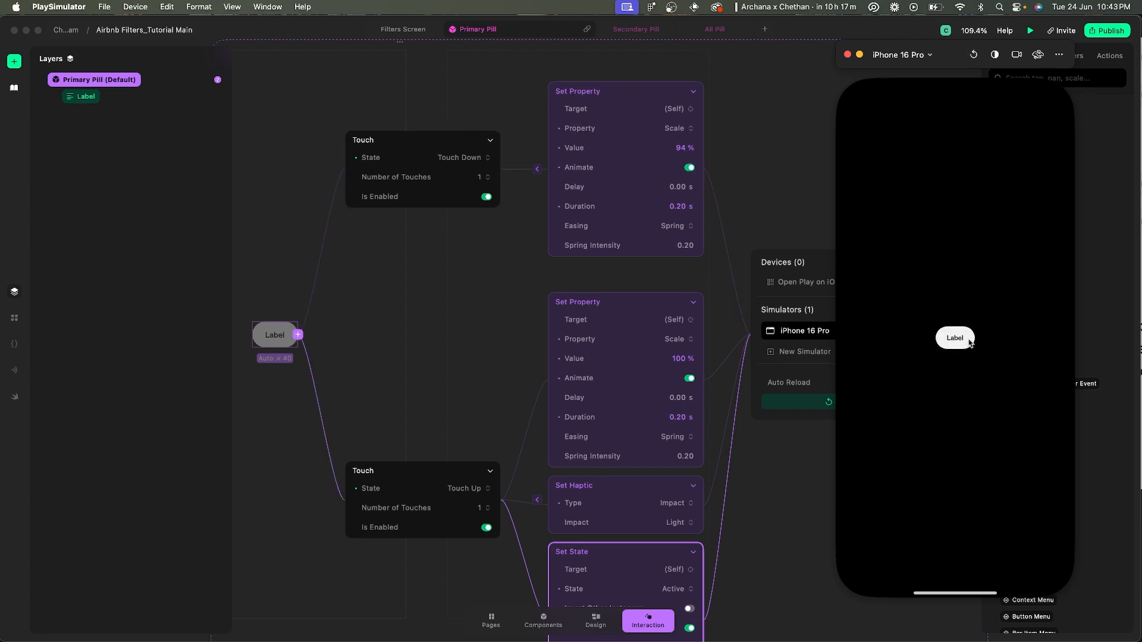
{"action": "left_click", "coordinate": [970, 342]}
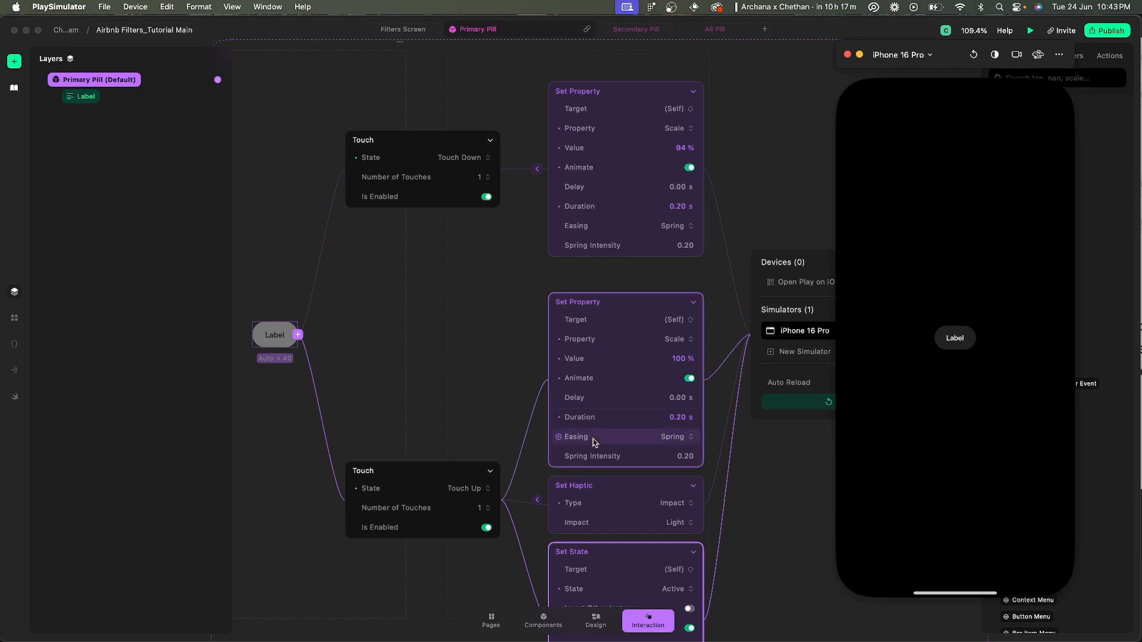
- Add a conditional If/Else block to the Touch Up trigger
{"action": "scroll", "coordinate": [594, 441], "scroll_direction": "down", "scroll_amount": 2}
{"action": "left_click", "coordinate": [498, 438]}
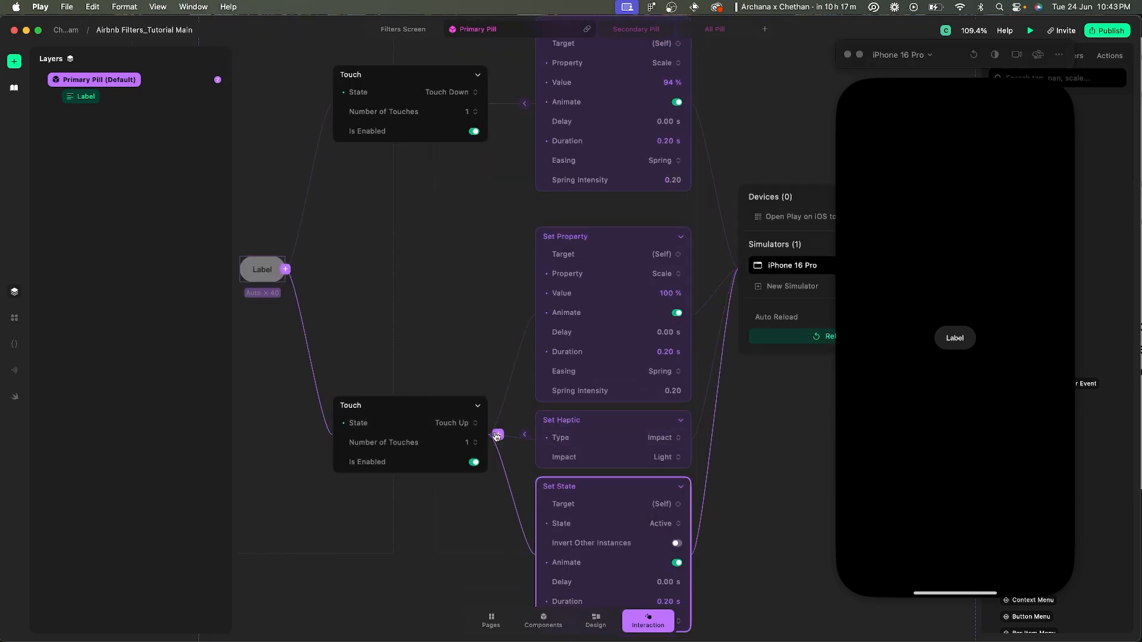
{"action": "left_click", "coordinate": [498, 436]}
{"action": "type", "text": "con"}
{"action": "key", "text": "Return"}
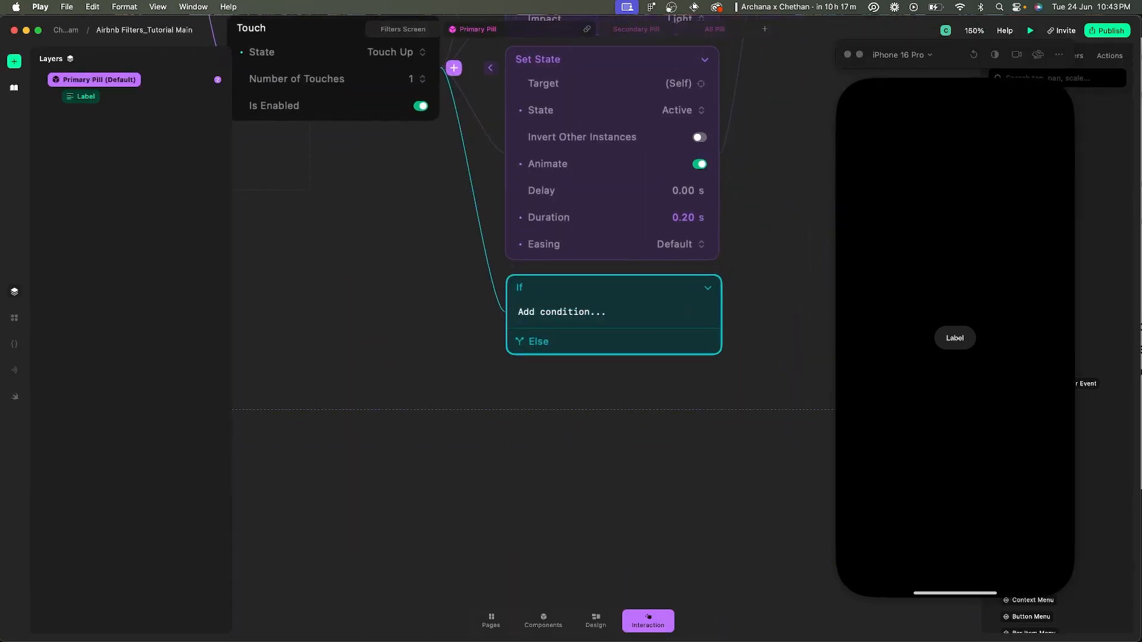
- Set the If block's condition to self.currentState == self.states.Default
{"action": "scroll", "coordinate": [738, 255], "scroll_direction": "up", "scroll_amount": 4}
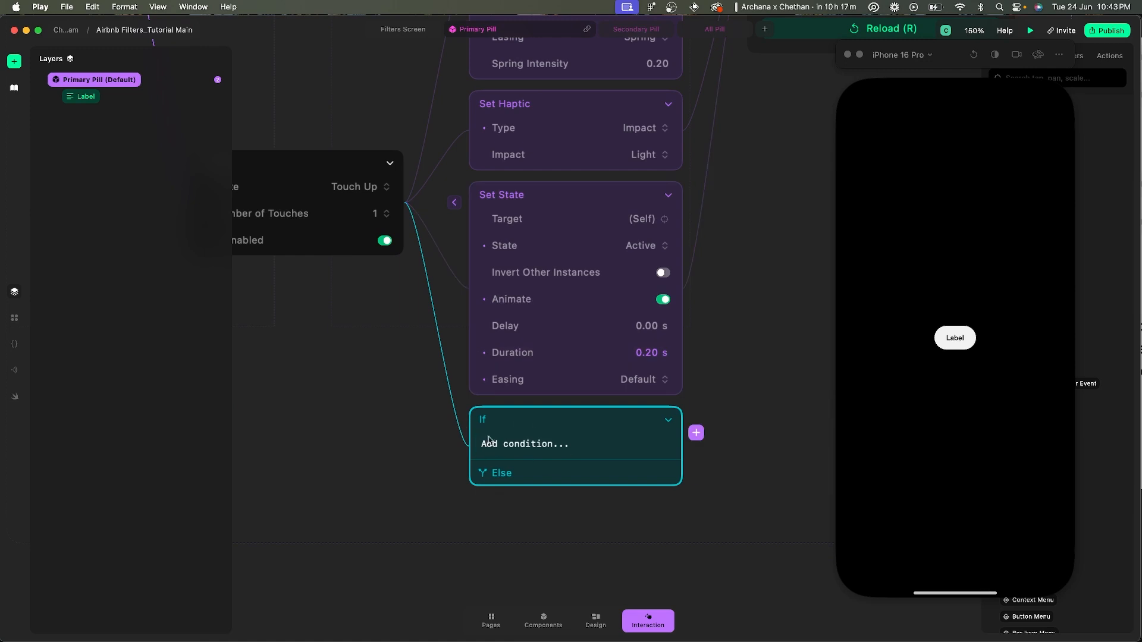
{"action": "left_click", "coordinate": [518, 450]}
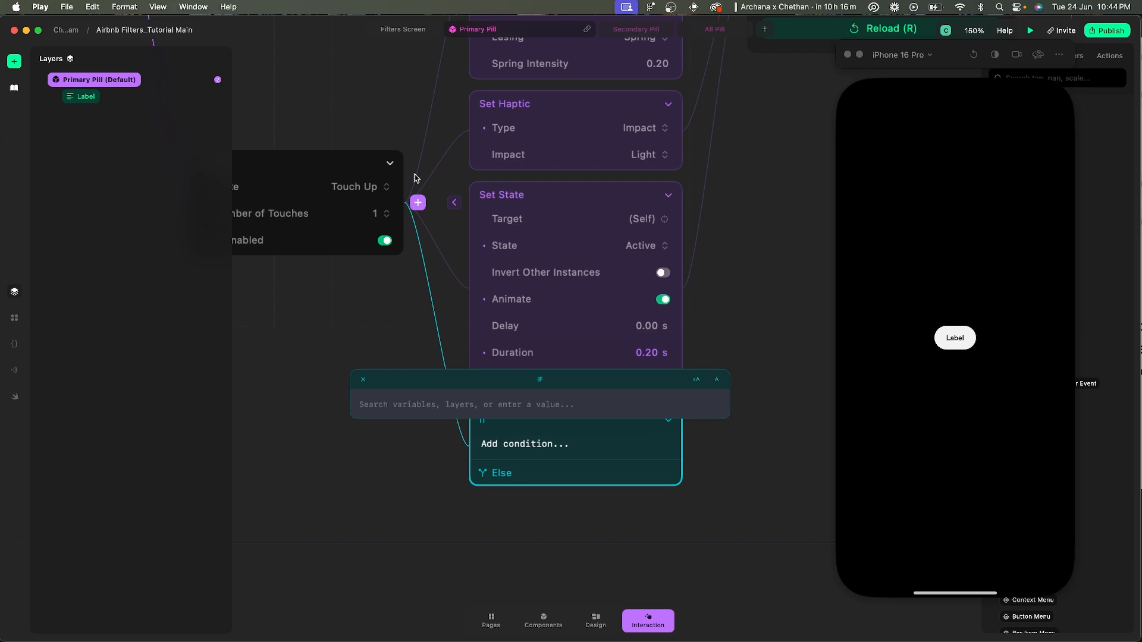
{"action": "type", "text": "self"}
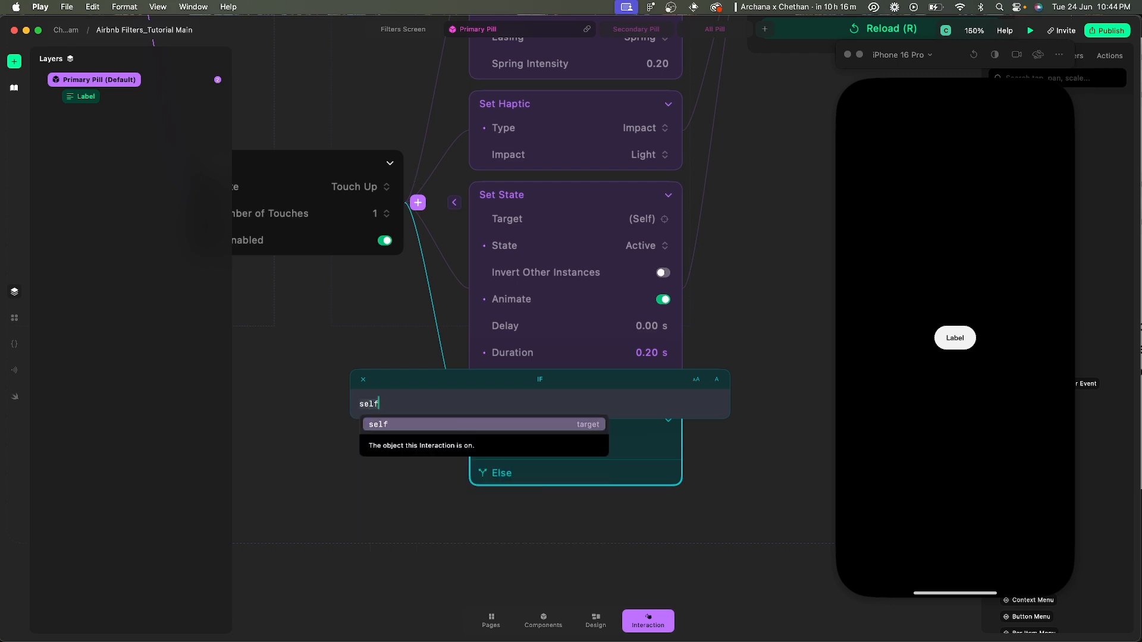
{"action": "key", "text": "Return"}
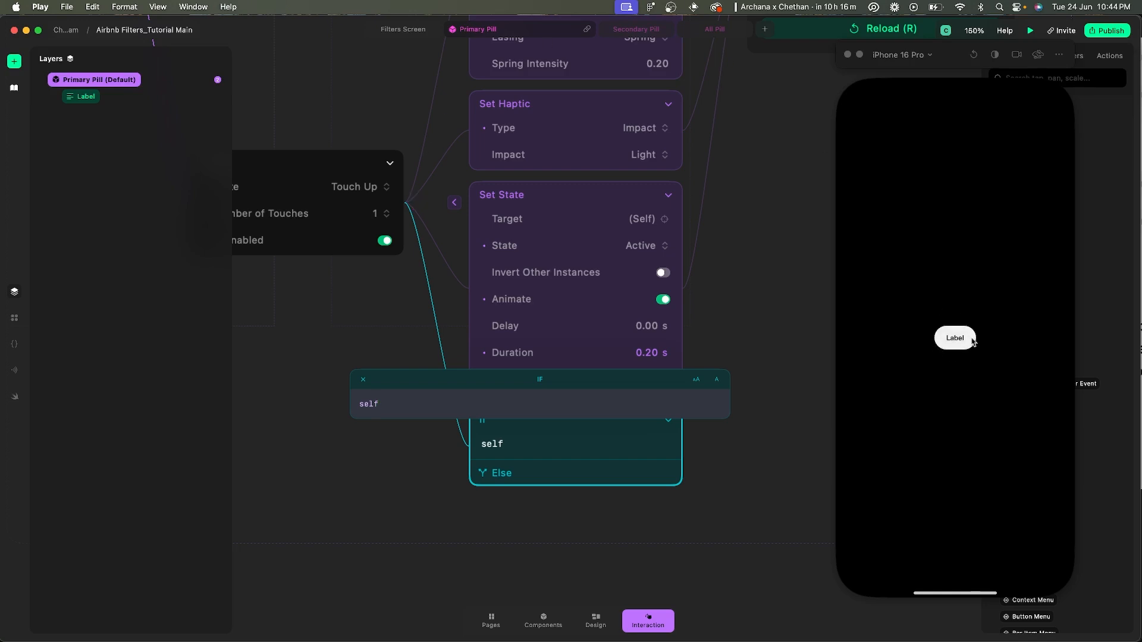
{"action": "type", "text": "."}
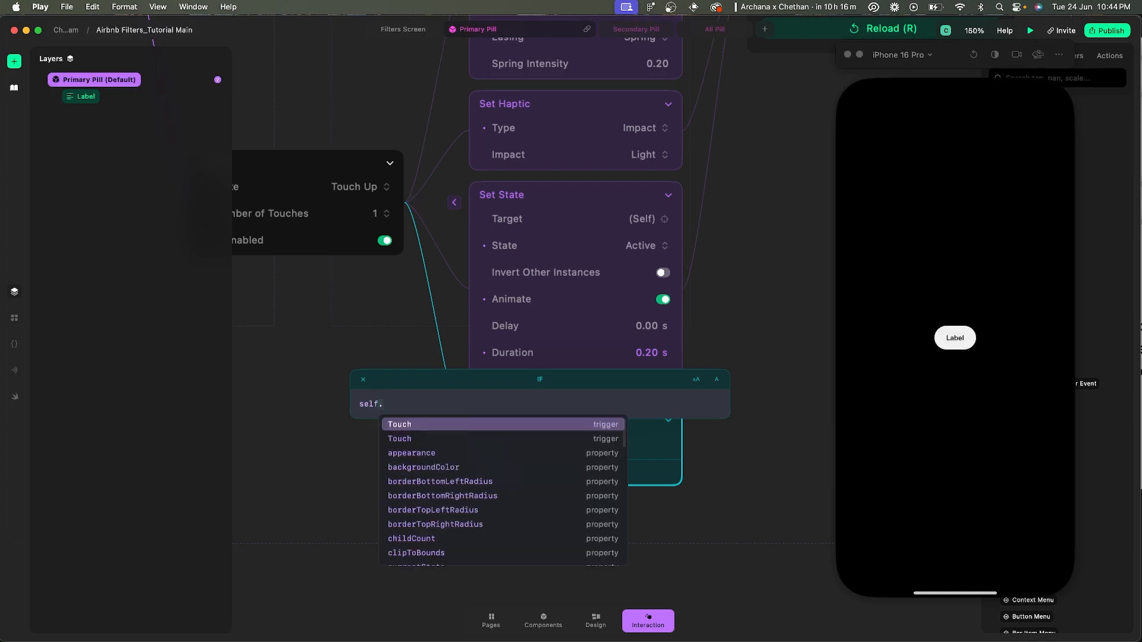
{"action": "type", "text": "curr"}
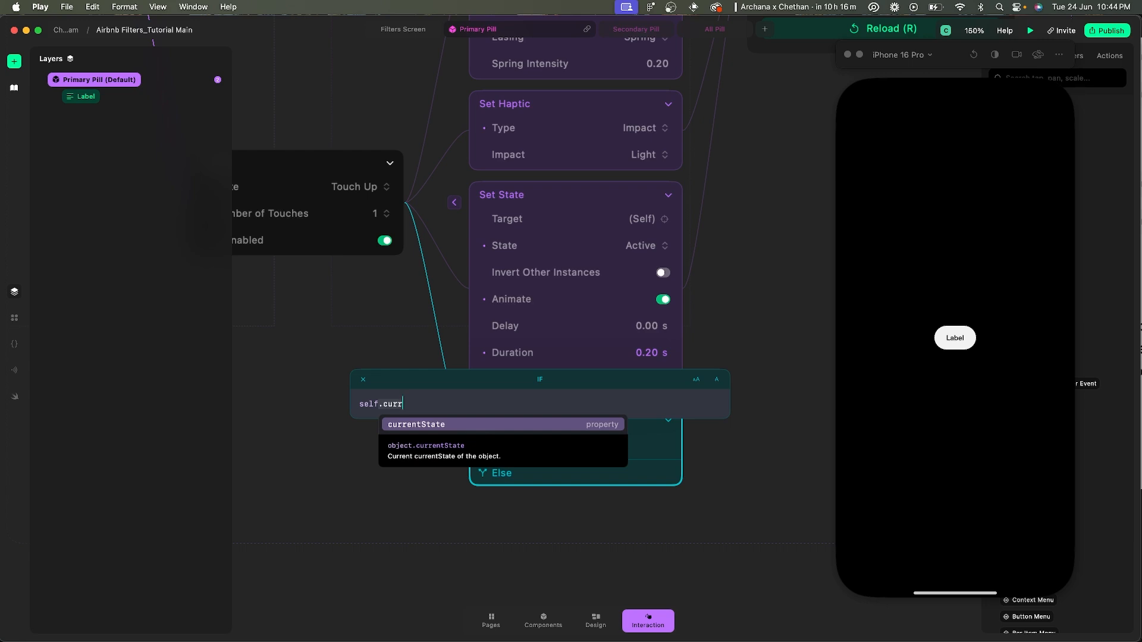
{"action": "key", "text": "Return"}
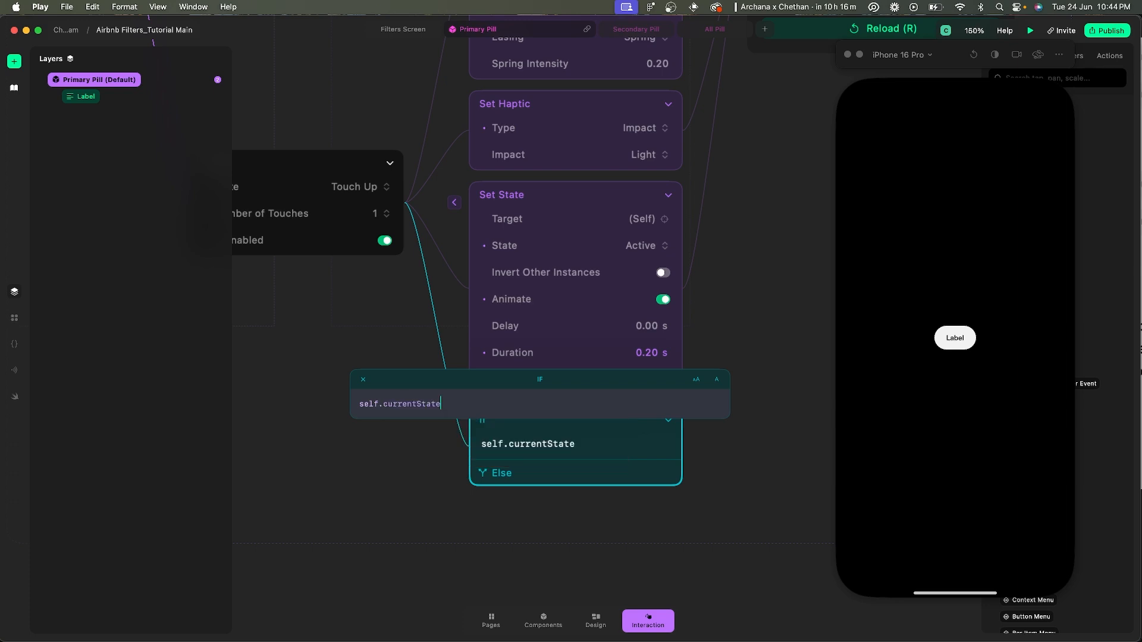
{"action": "type", "text": "=="}
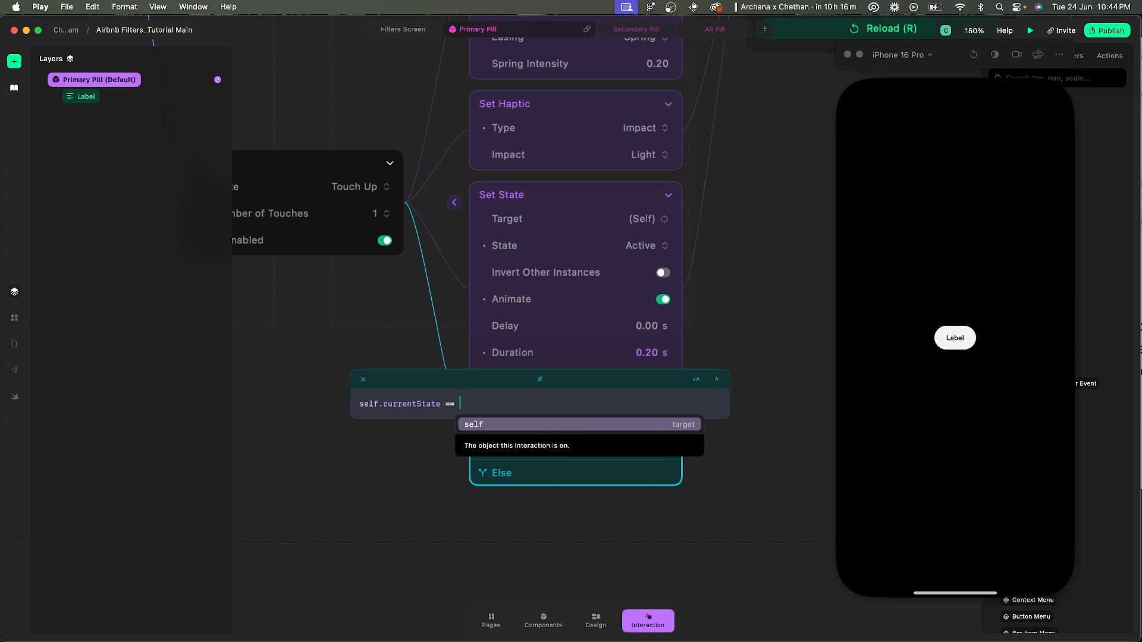
{"action": "key", "text": "Return"}
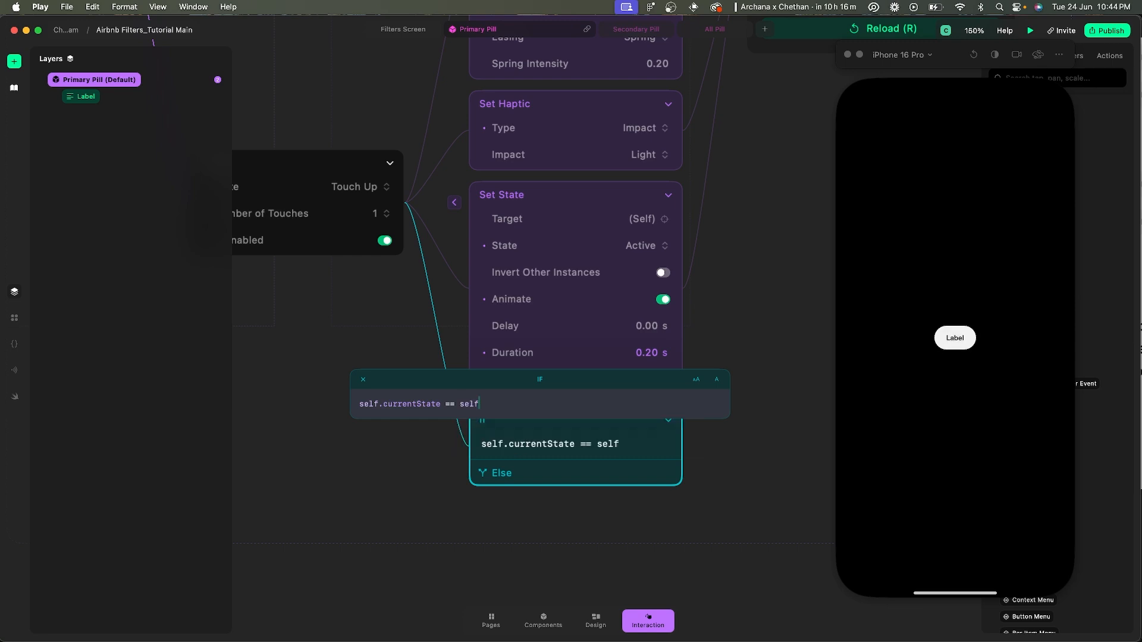
{"action": "type", "text": ".stat"}
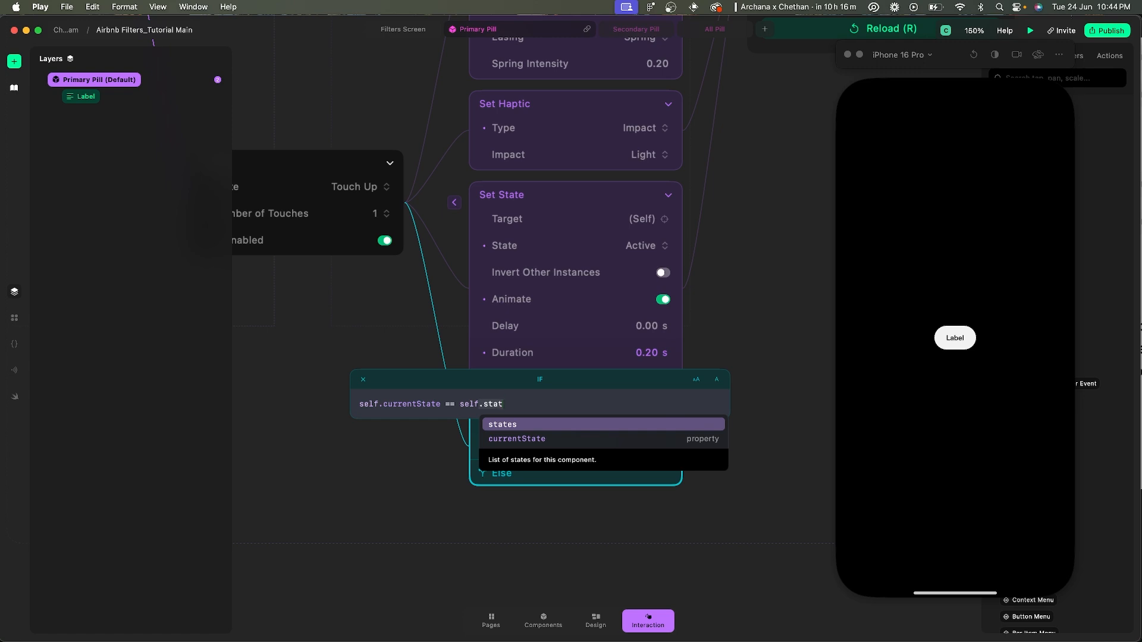
{"action": "key", "text": "Return"}
{"action": "type", "text": "."}
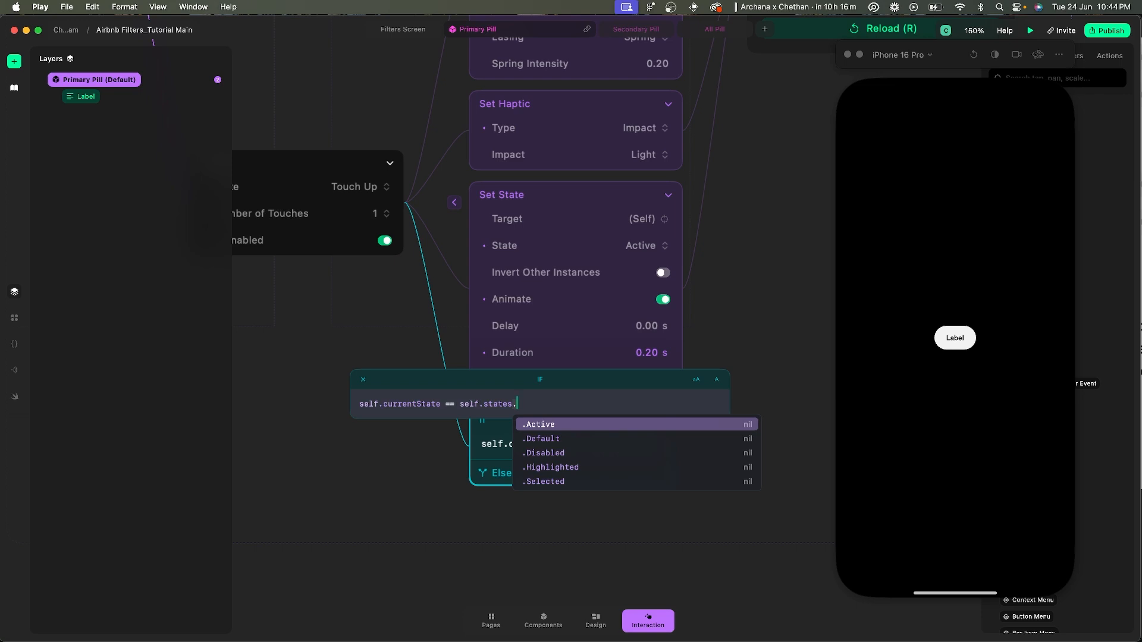
{"action": "key", "text": "Down"}
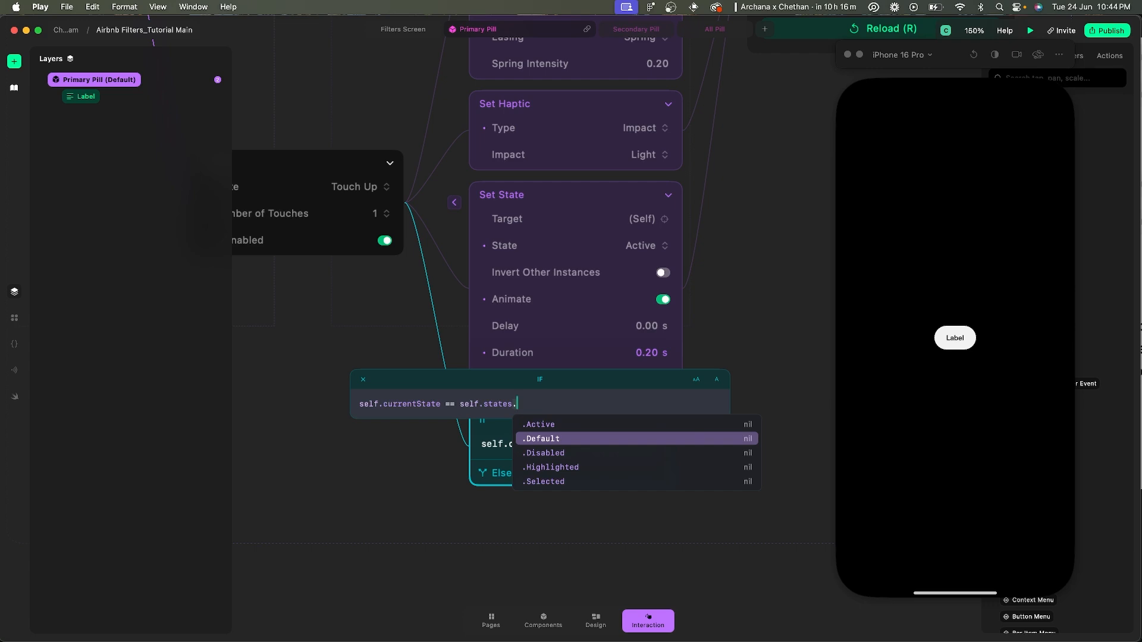
{"action": "key", "text": "Return"}
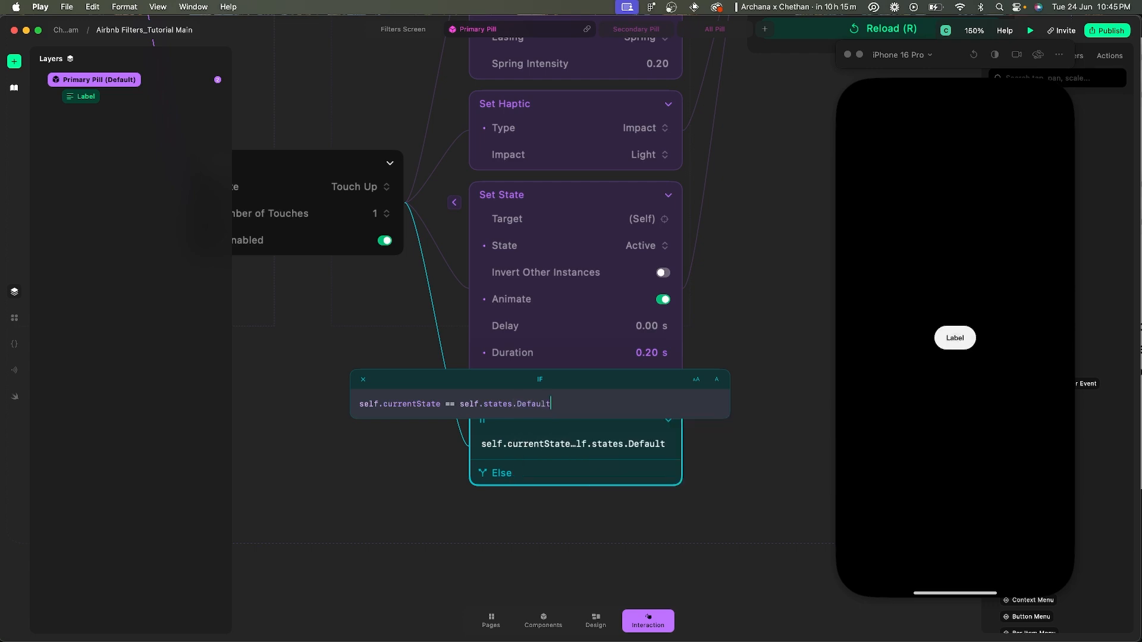
{"action": "key", "text": "Return"}
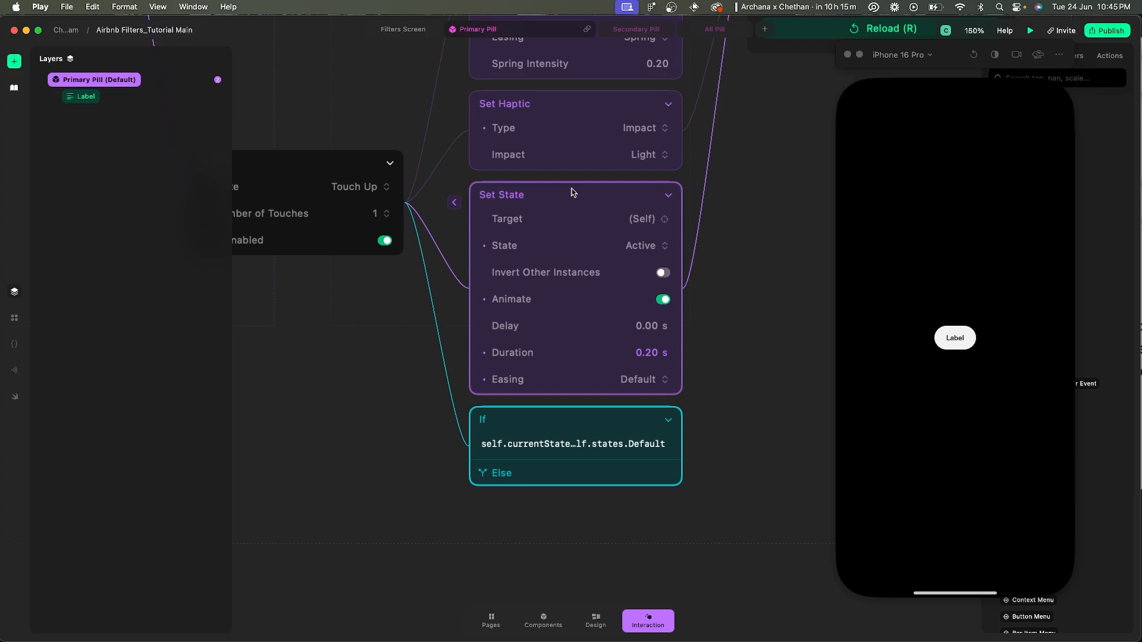
- Move the Set State action into the If branch and place a duplicate set to Default State in the Else branch
{"action": "left_click_drag", "start_coordinate": [574, 191], "coordinate": [629, 415]}
{"action": "scroll", "coordinate": [751, 277], "scroll_direction": "right", "scroll_amount": 3}
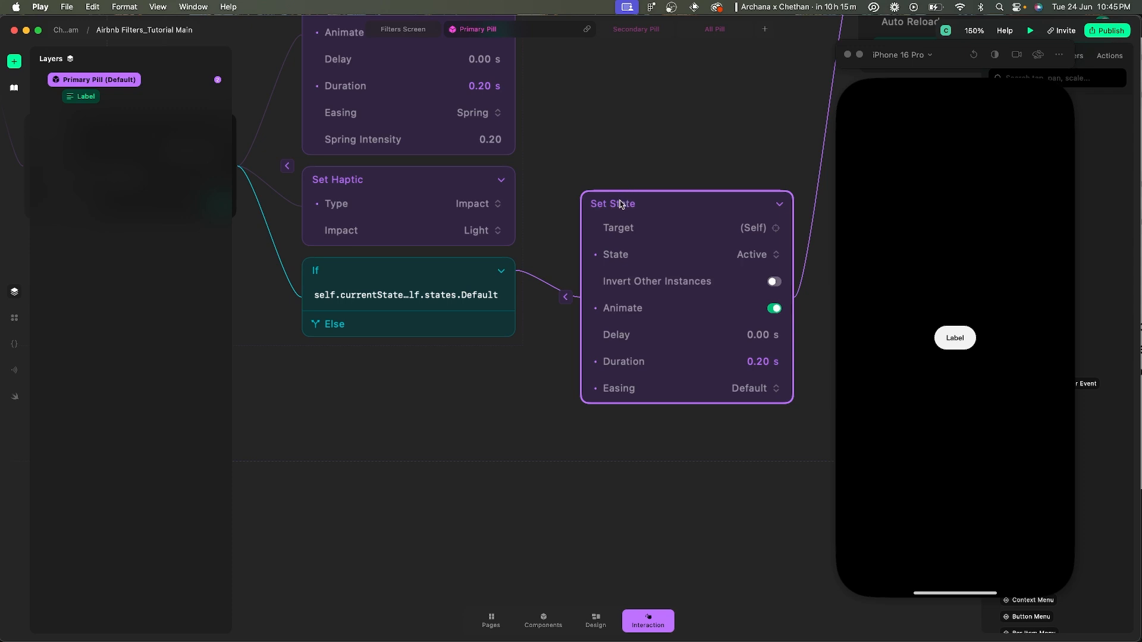
{"action": "key", "text": "super+d"}
{"action": "left_click_drag", "start_coordinate": [620, 329], "coordinate": [460, 321]}
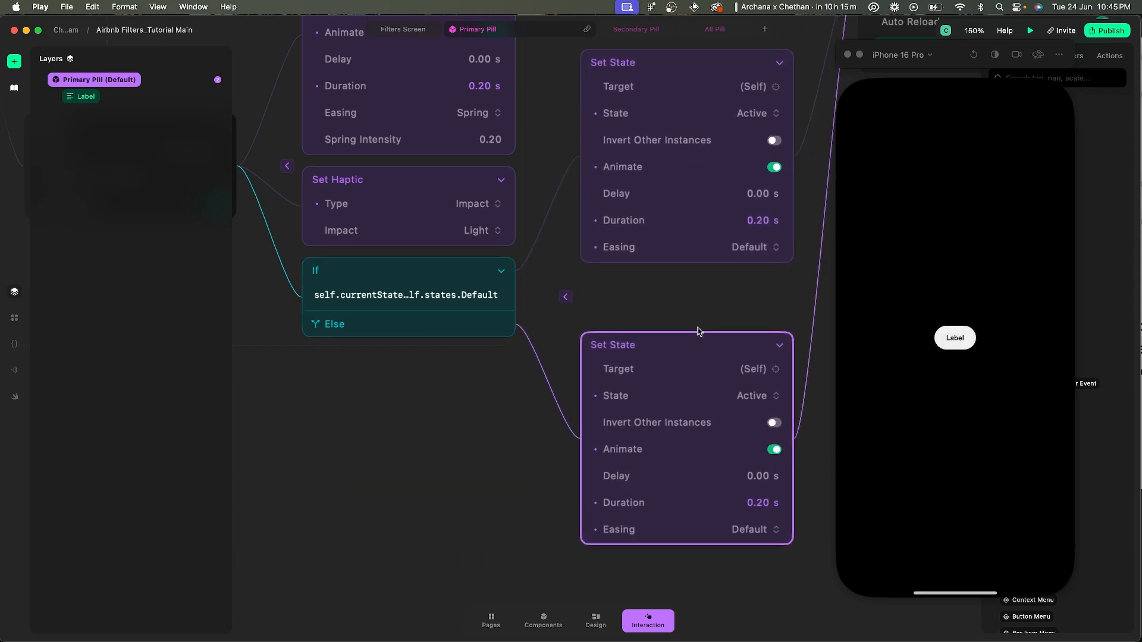
{"action": "left_click", "coordinate": [759, 402]}
{"action": "left_click", "coordinate": [764, 400]}
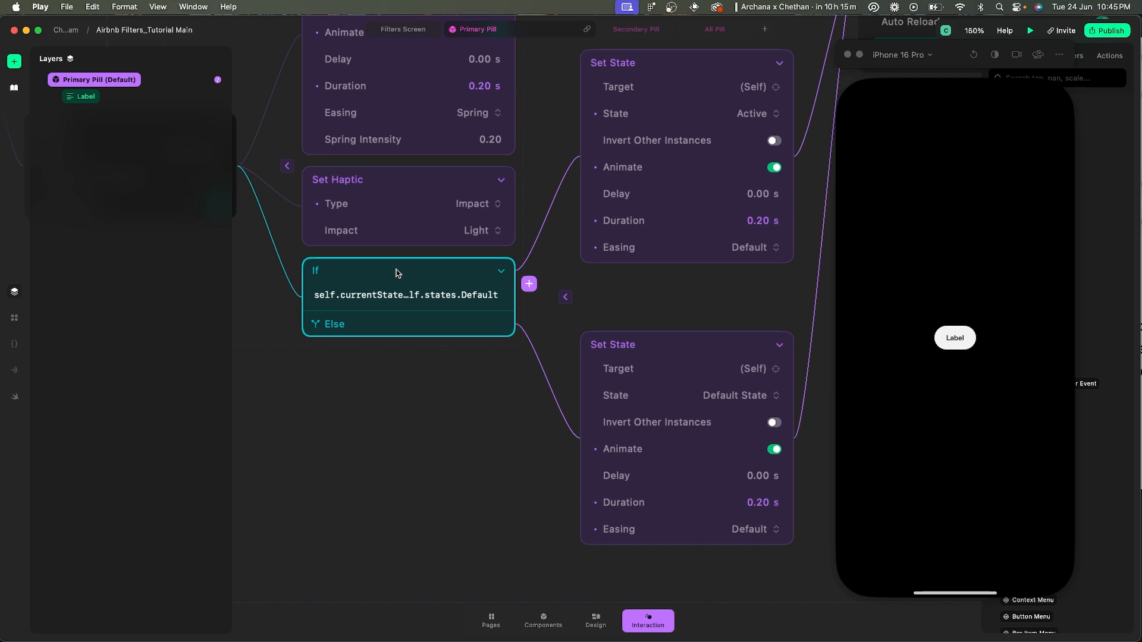
- Add the comment "This condition checks which state the Primary Pill is in." to the If block
{"action": "right_click", "coordinate": [419, 275]}
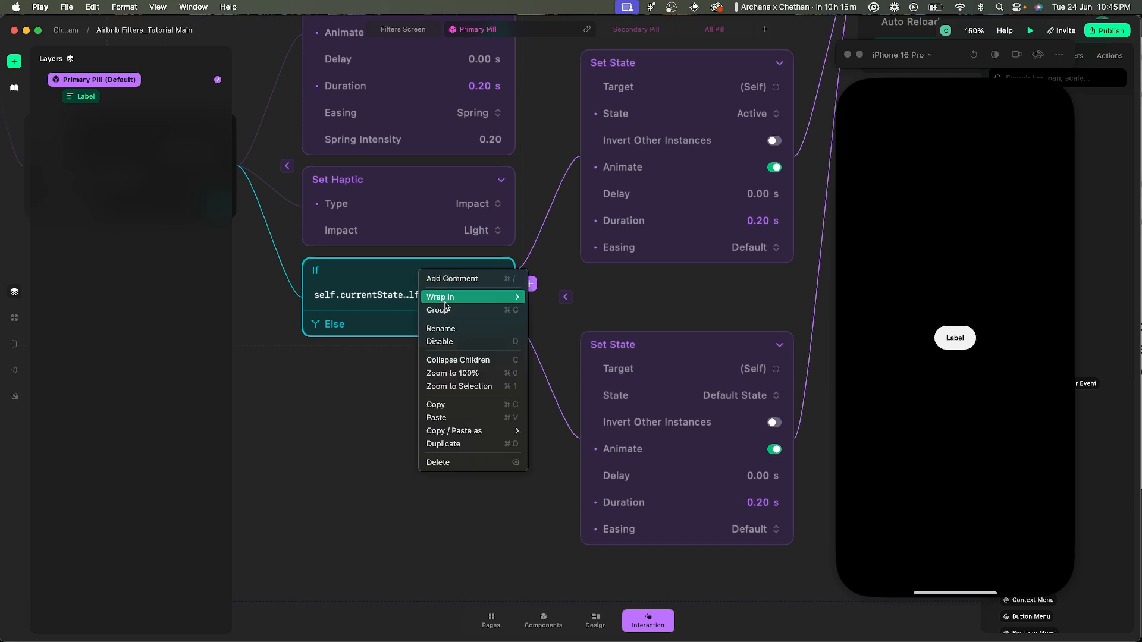
{"action": "left_click", "coordinate": [443, 276]}
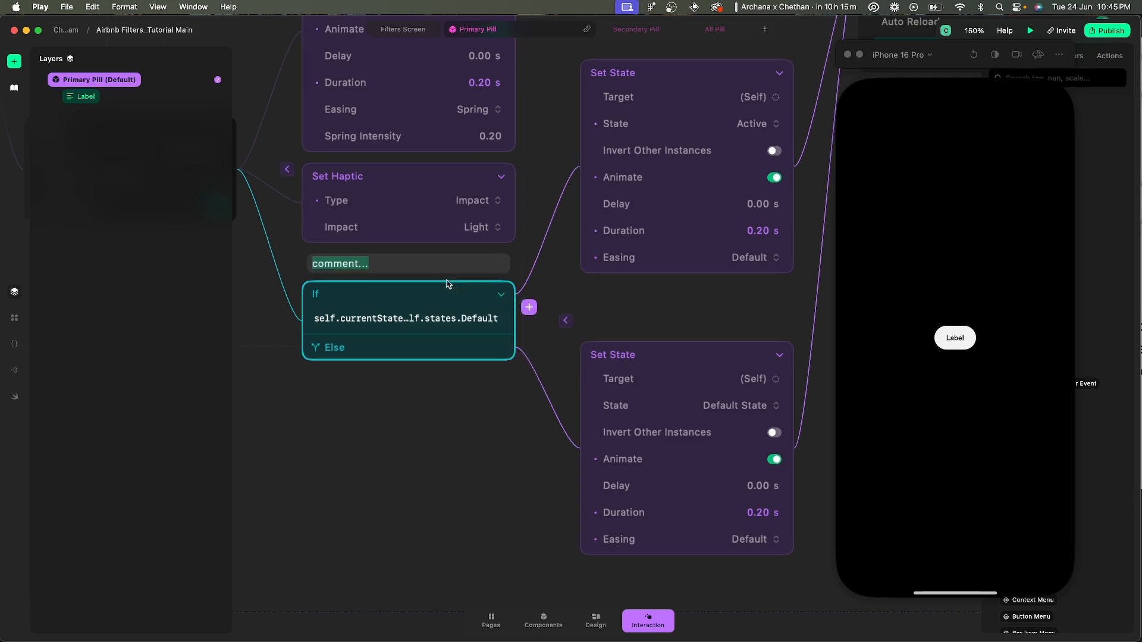
{"action": "type", "text": "This con"}
{"action": "type", "text": "dition"}
{"action": "key", "text": "BackSpace"}
{"action": "key", "text": "BackSpace"}
{"action": "key", "text": "BackSpace"}
{"action": "key", "text": "BackSpace"}
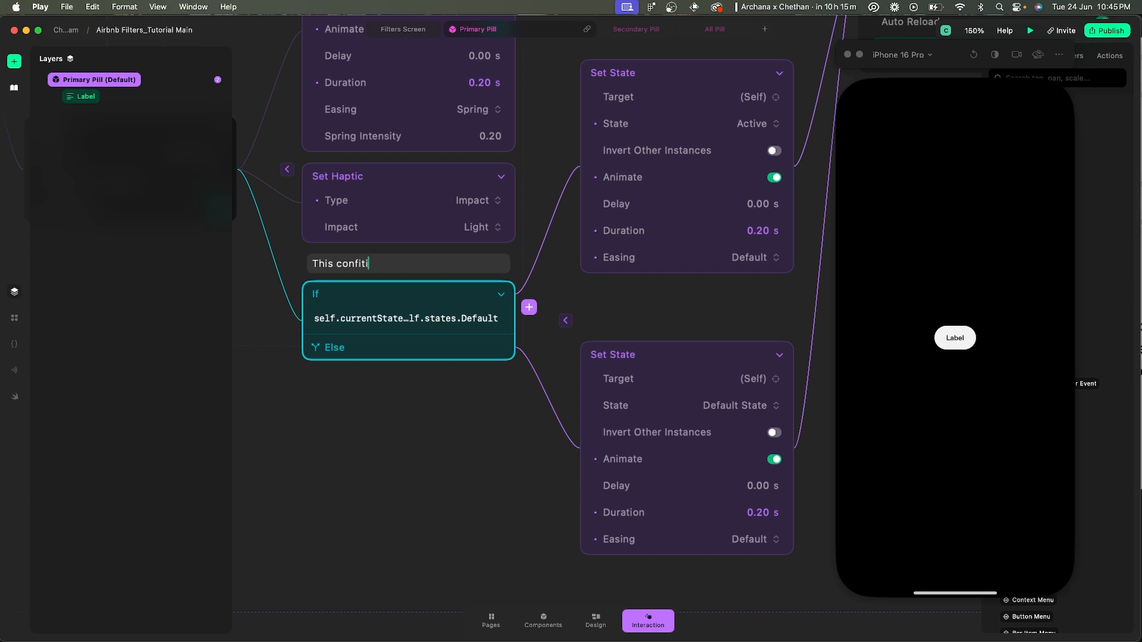
{"action": "type", "text": "ition check wil"}
{"action": "key", "text": "BackSpace"}
{"action": "key", "text": "BackSpace"}
{"action": "key", "text": "BackSpace"}
{"action": "key", "text": "BackSpace"}
{"action": "type", "text": "s which state the"}
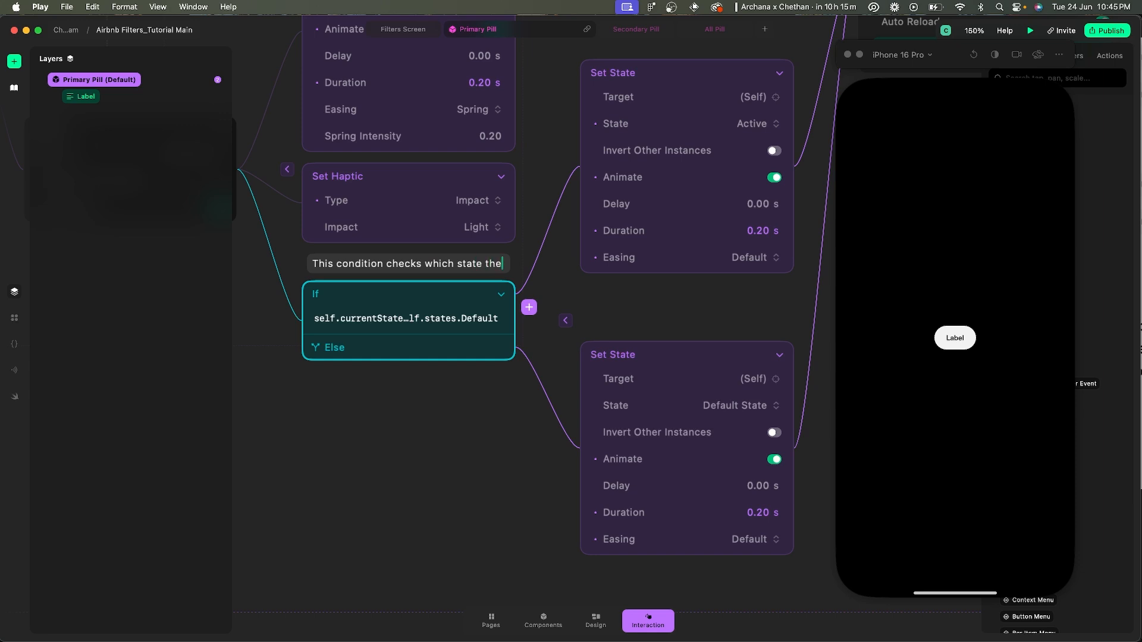
{"action": "type", "text": " Primary Pil"}
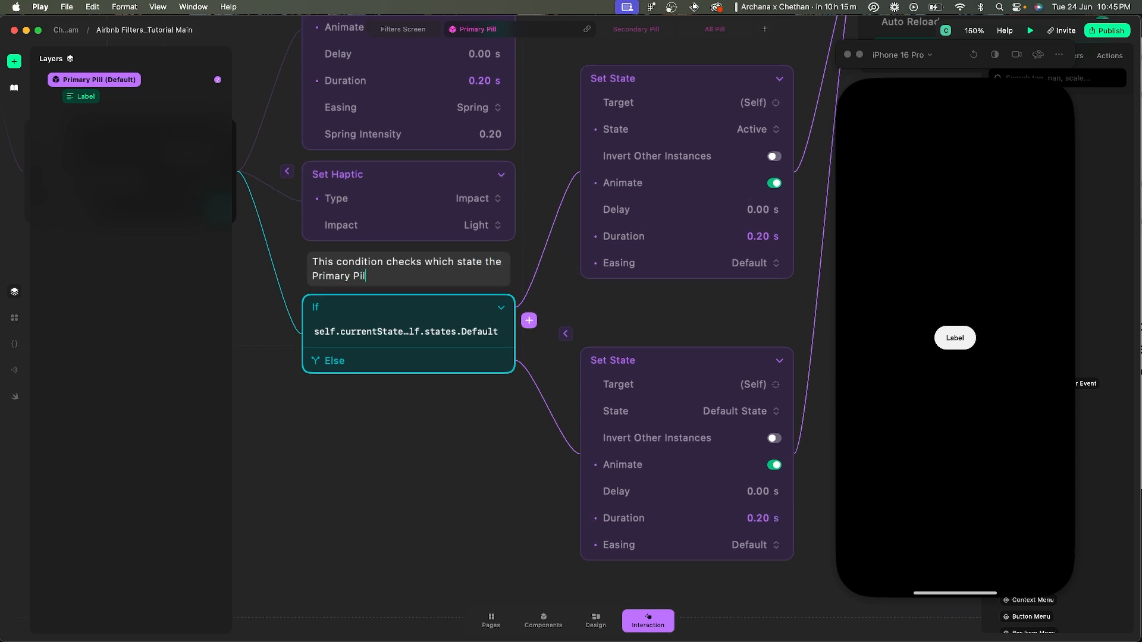
{"action": "type", "text": "l is in."}
{"action": "key", "text": "Escape"}
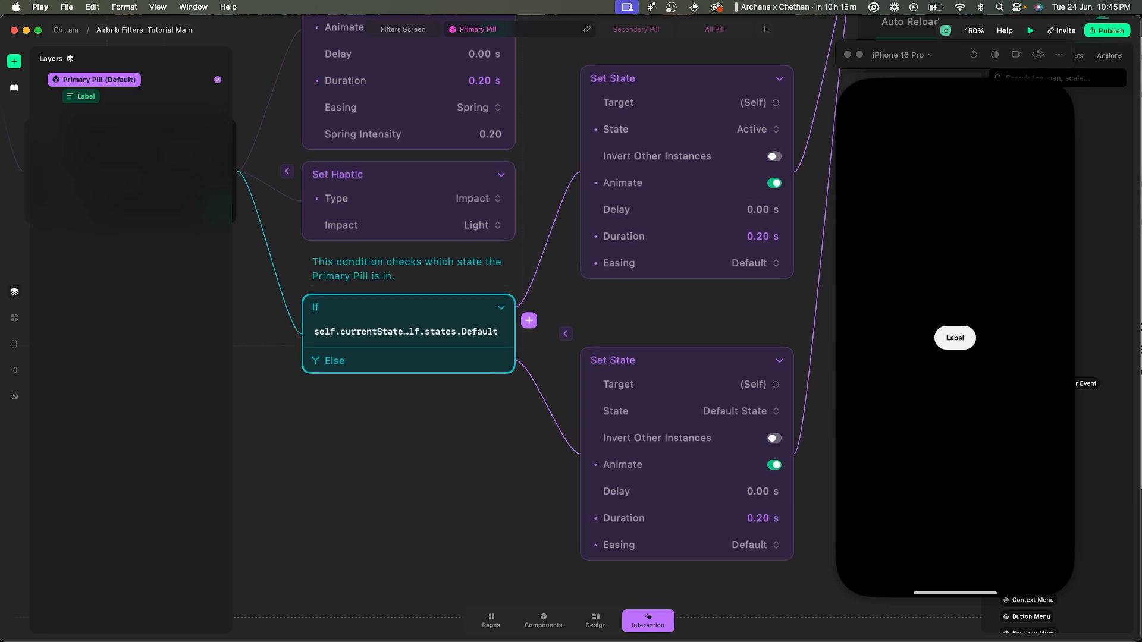
{"action": "scroll", "coordinate": [501, 245], "scroll_direction": "down", "scroll_amount": 2}
{"action": "scroll", "coordinate": [501, 241], "scroll_direction": "down", "scroll_amount": 3}
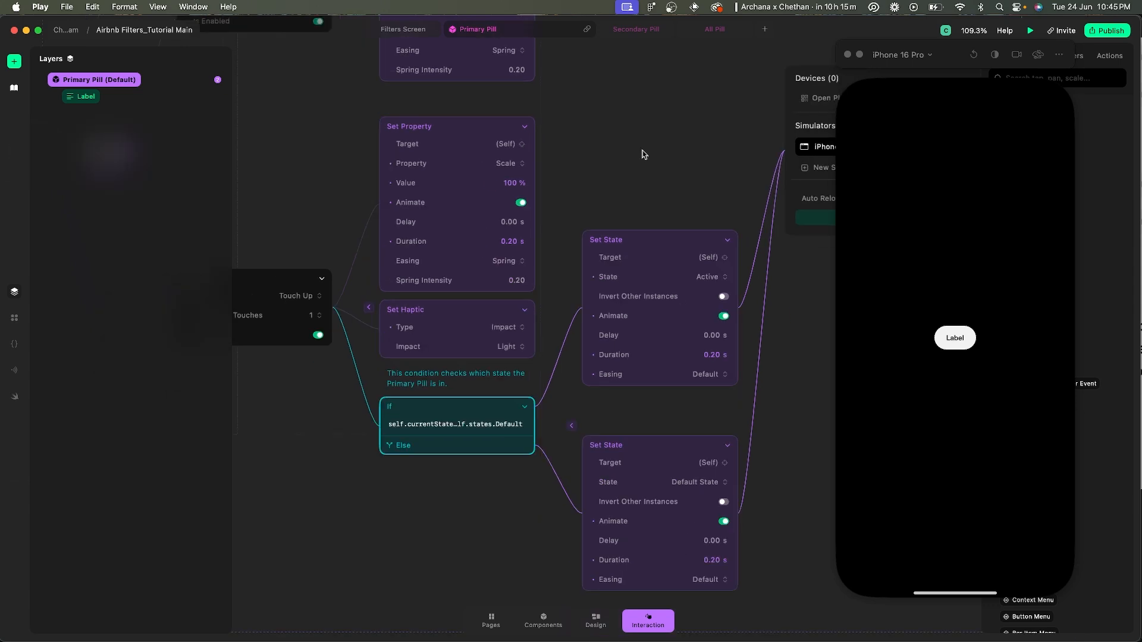
- Test the Primary Pill in the iPhone 16 Pro simulator by repeatedly toggling it between its Default and Active states
{"action": "left_click", "coordinate": [970, 344]}
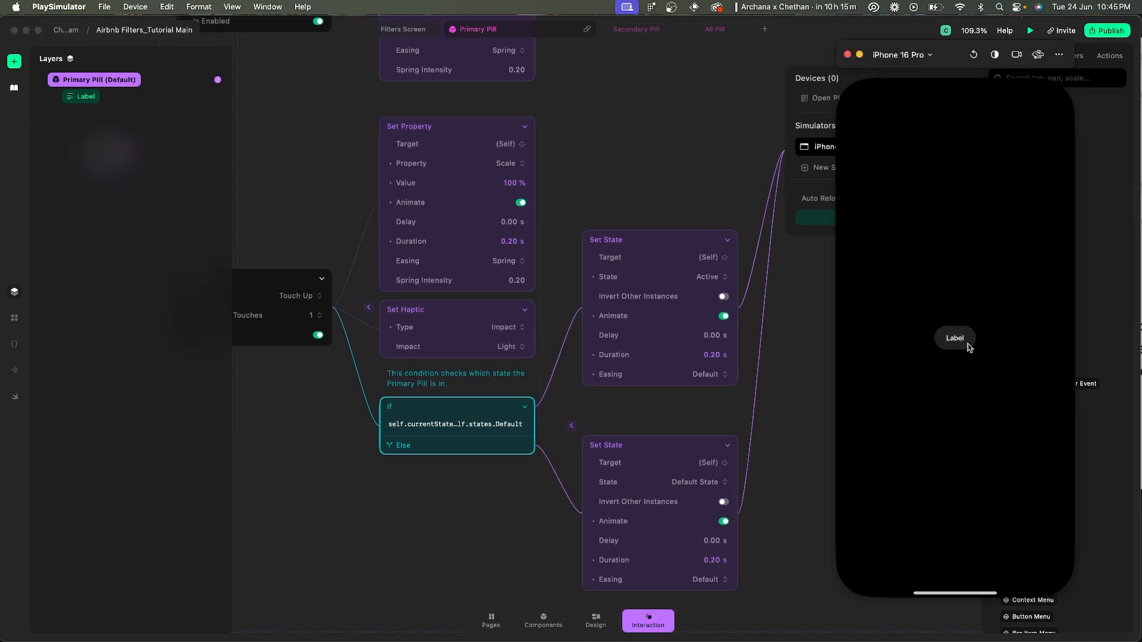
{"action": "left_click", "coordinate": [968, 343]}
{"action": "left_click", "coordinate": [964, 338]}
{"action": "left_click", "coordinate": [965, 340]}
{"action": "left_click", "coordinate": [965, 340]}
{"action": "left_click", "coordinate": [965, 341]}
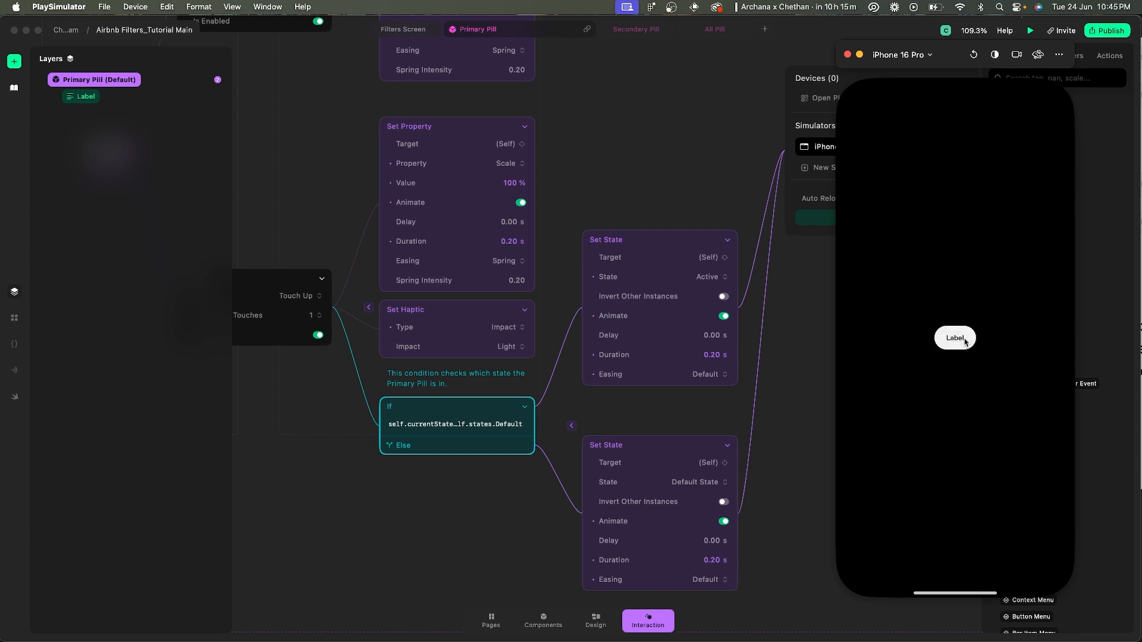
{"action": "left_click", "coordinate": [965, 342]}
{"action": "left_click", "coordinate": [965, 341]}
{"action": "scroll", "coordinate": [334, 186], "scroll_direction": "up", "scroll_amount": 5}
{"action": "scroll", "coordinate": [334, 186], "scroll_direction": "left", "scroll_amount": 5}
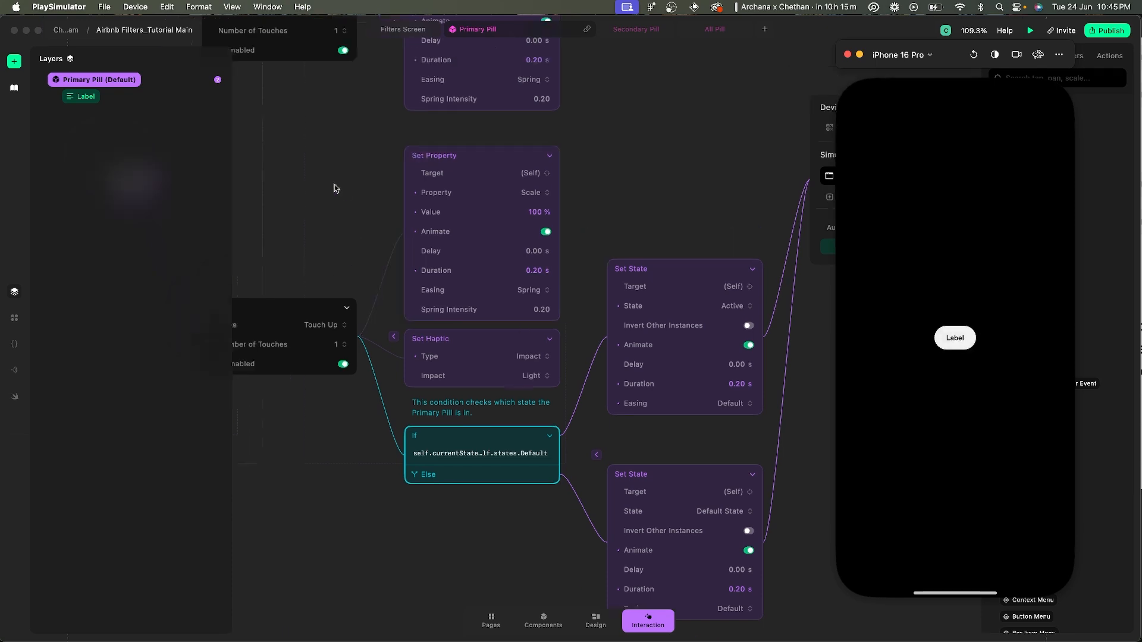
{"action": "left_click", "coordinate": [950, 335]}
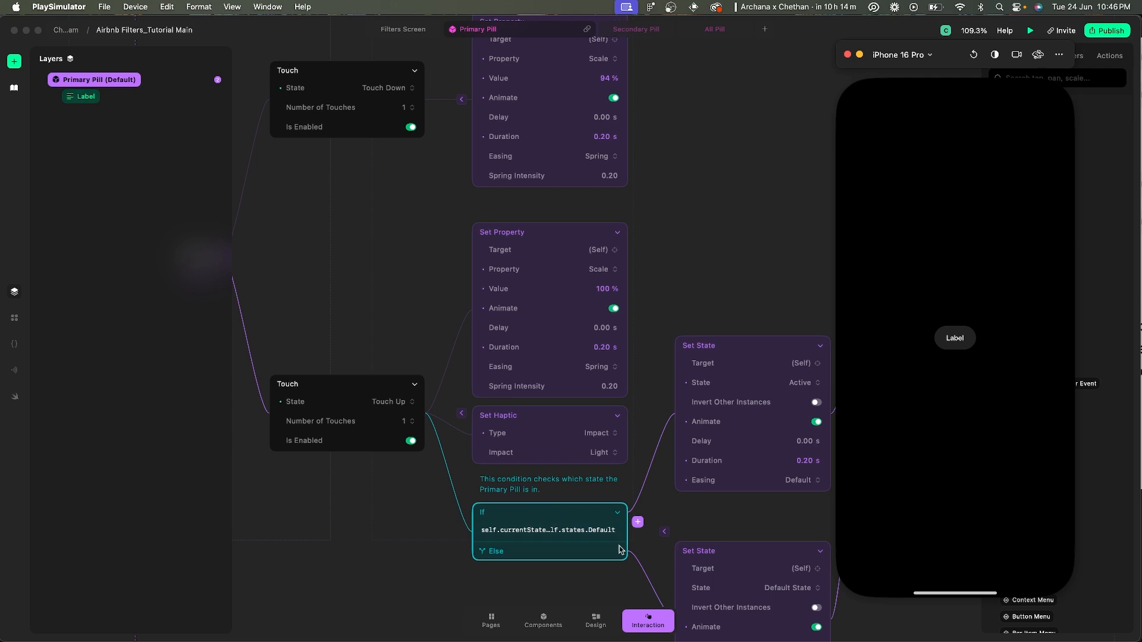
{"action": "scroll", "coordinate": [714, 571], "scroll_direction": "down", "scroll_amount": 2}
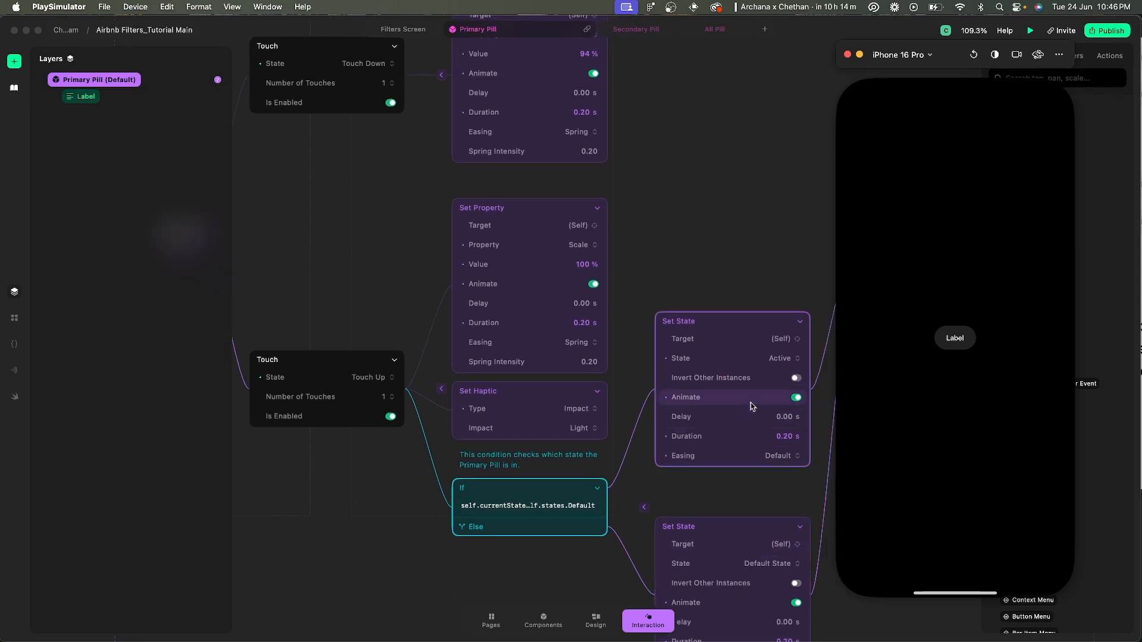
{"action": "left_click", "coordinate": [970, 340]}
{"action": "left_click", "coordinate": [970, 340]}
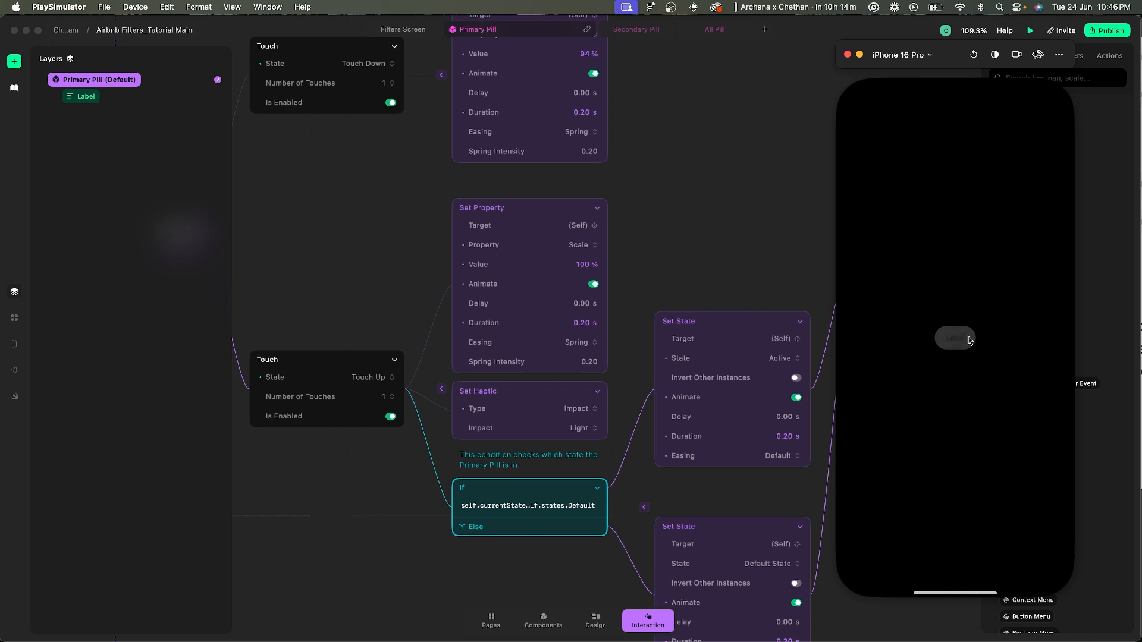
{"action": "left_click", "coordinate": [971, 341]}
{"action": "left_click", "coordinate": [970, 340]}
{"action": "left_click", "coordinate": [971, 340]}
- Collapse the action branches of the Touch Down and Touch Up triggers
{"action": "left_click", "coordinate": [675, 247]}
{"action": "scroll", "coordinate": [675, 246], "scroll_direction": "left", "scroll_amount": 5}
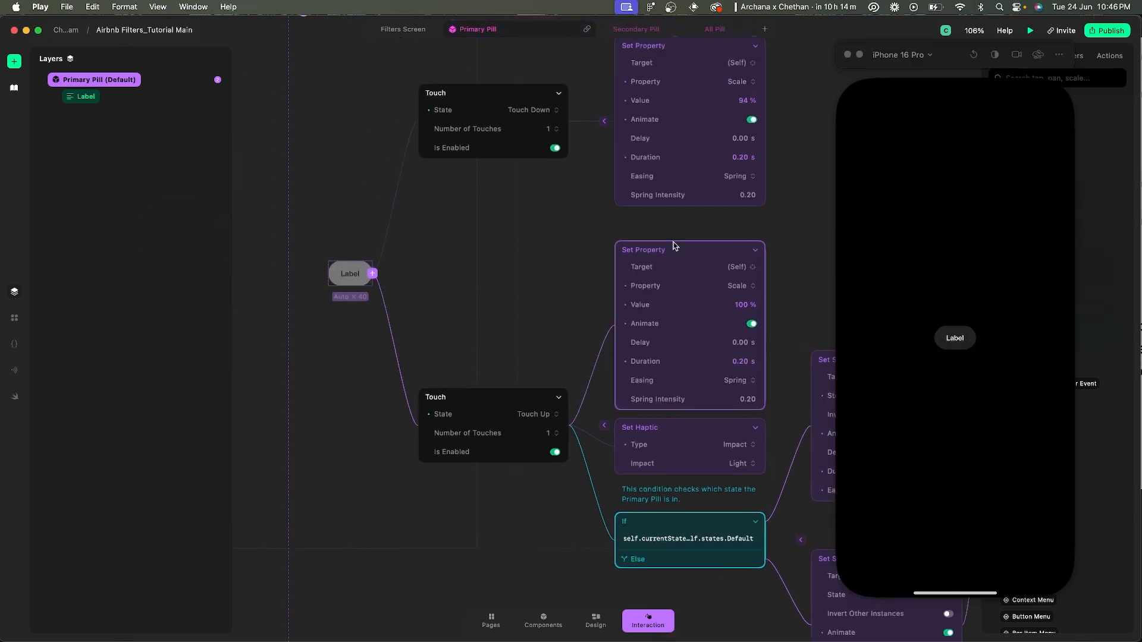
{"action": "scroll", "coordinate": [415, 224], "scroll_direction": "up", "scroll_amount": 2}
{"action": "scroll", "coordinate": [415, 224], "scroll_direction": "up", "scroll_amount": 1}
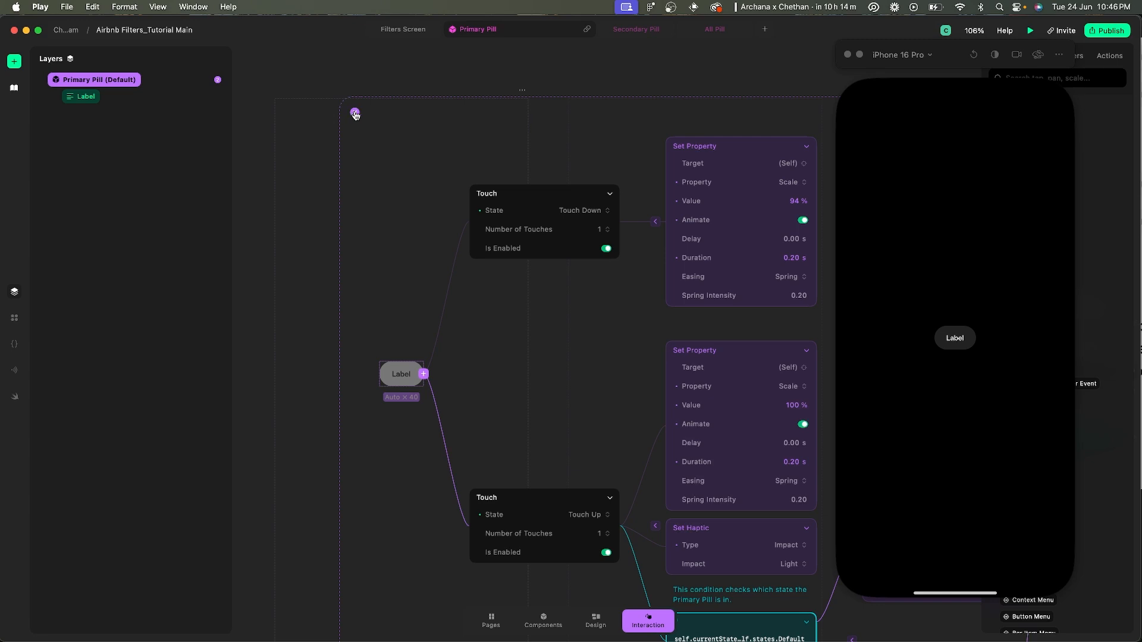
{"action": "left_click", "coordinate": [655, 221]}
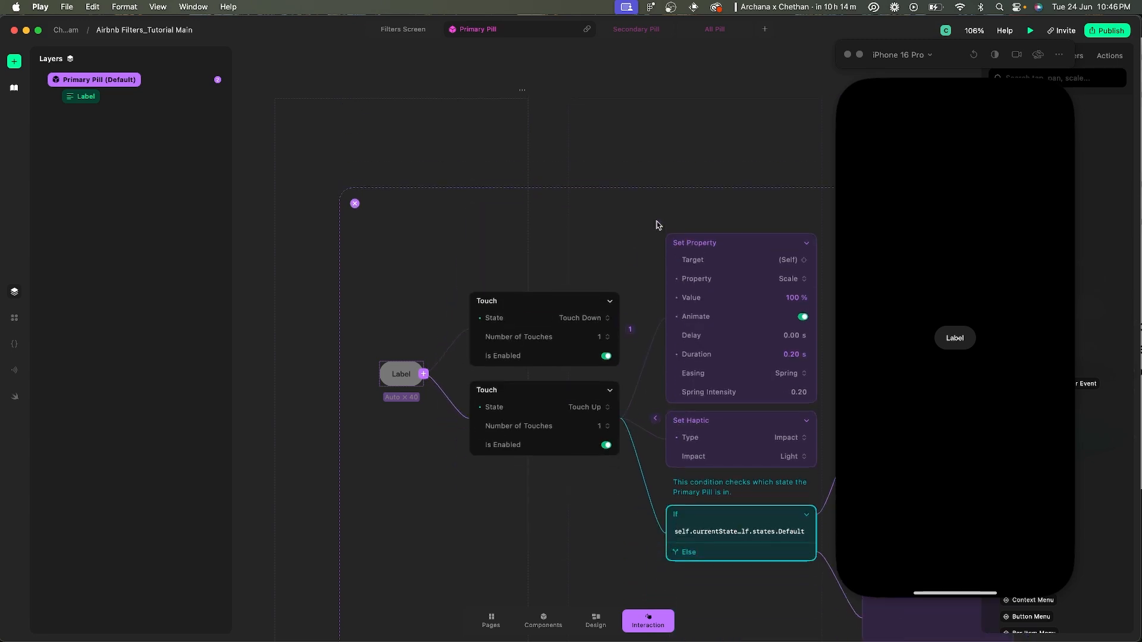
{"action": "left_click", "coordinate": [655, 416]}
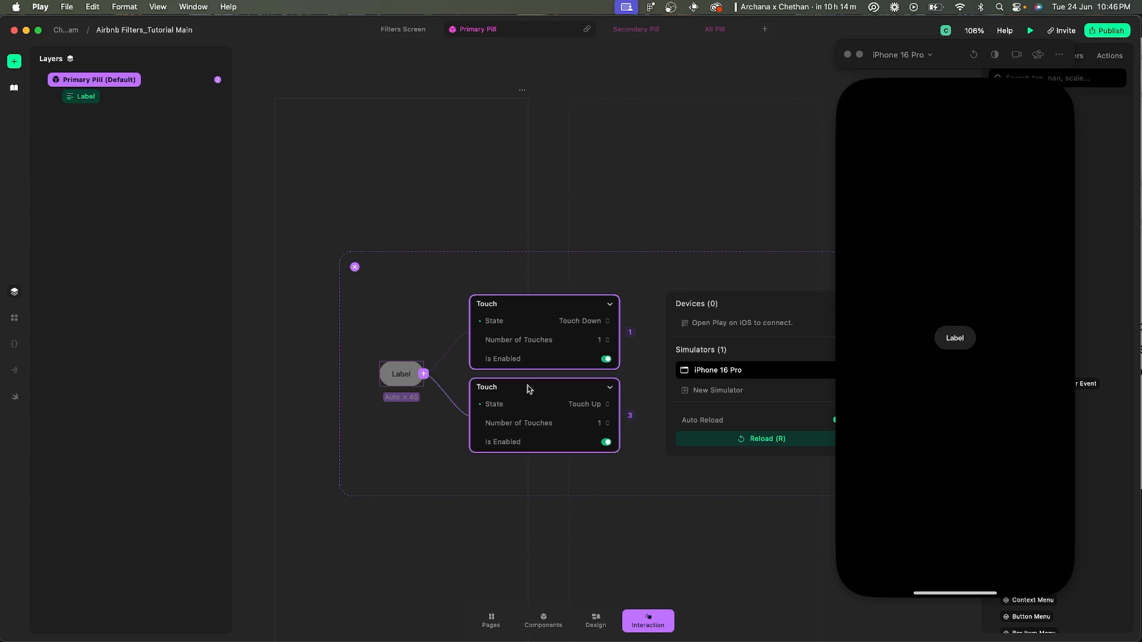
- Group the two Touch triggers and name the group "Selecting/Deselecting"
{"action": "key", "text": "super+g"}
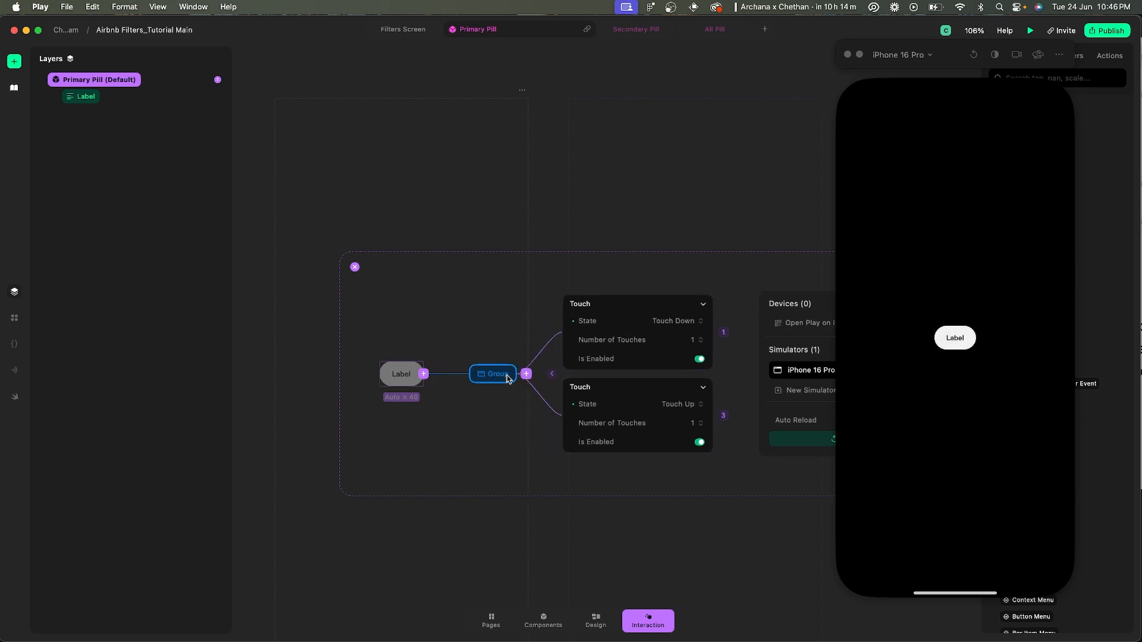
{"action": "double_click", "coordinate": [498, 374]}
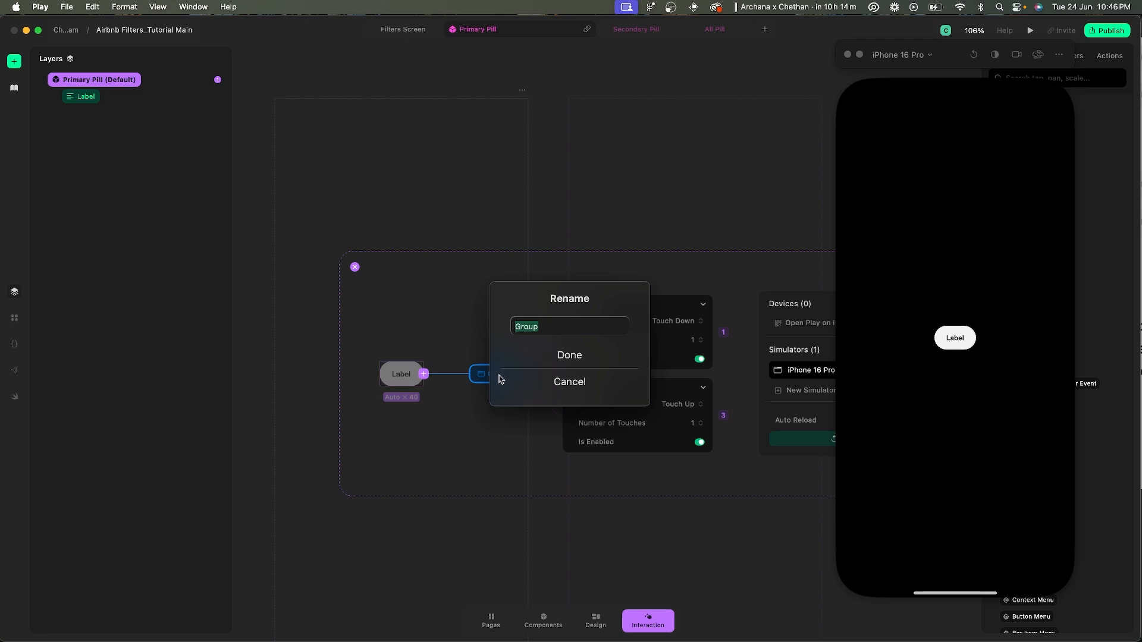
{"action": "type", "text": "Selecting/Deselecting th"}
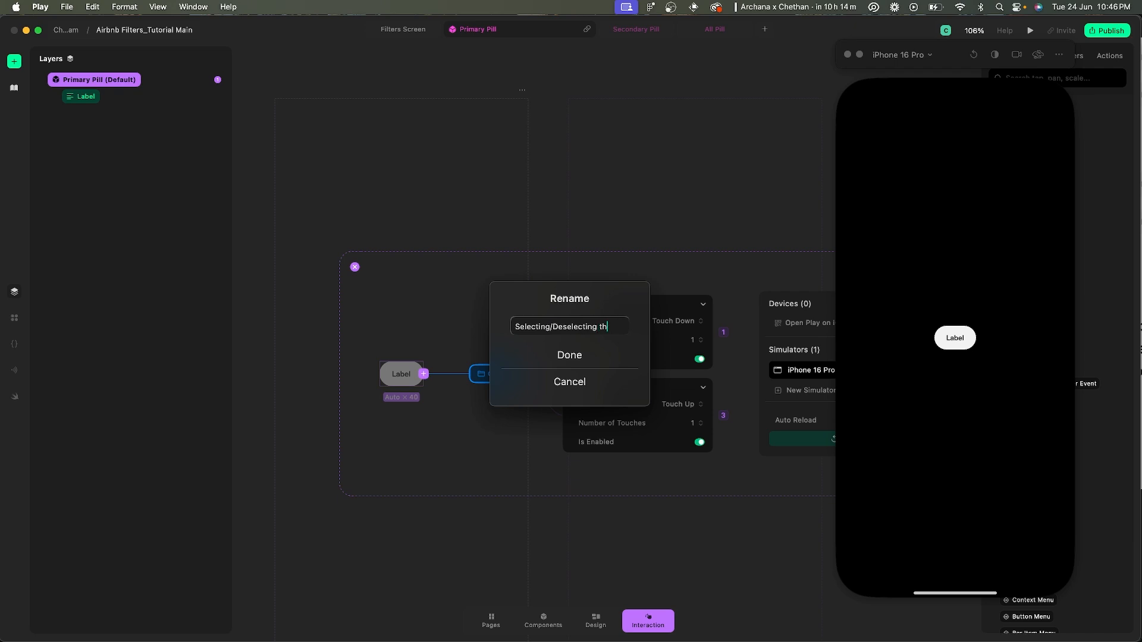
{"action": "key", "text": "BackSpace"}
{"action": "key", "text": "BackSpace"}
{"action": "key", "text": "Return"}
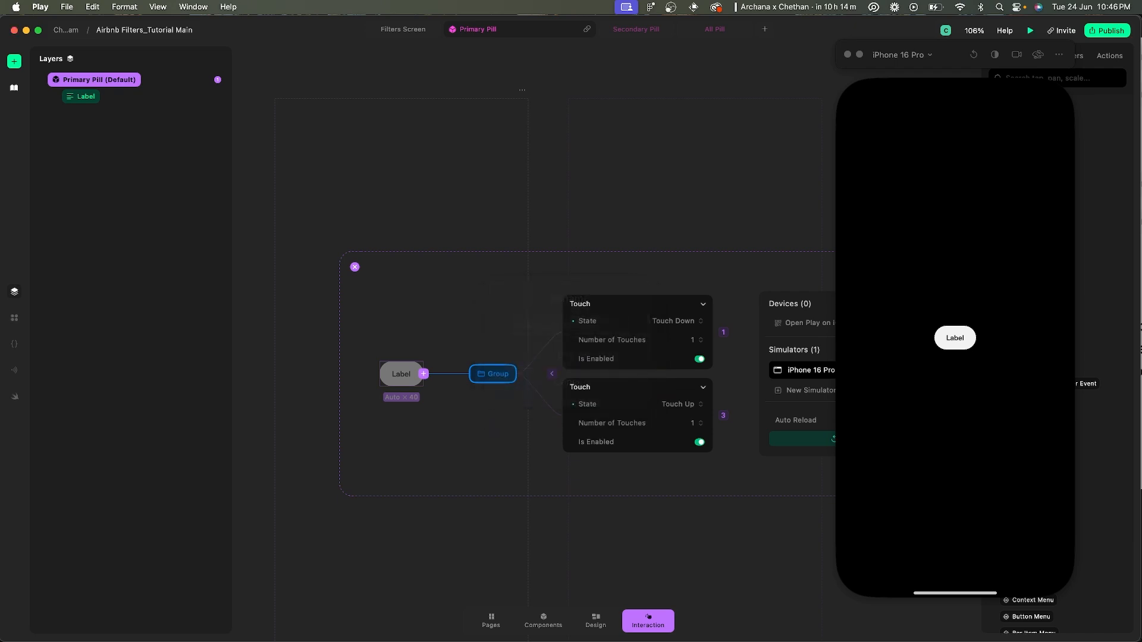
- Check the grouped Primary Pill interaction in the simulator by toggling the pill a few times
{"action": "left_click", "coordinate": [969, 336]}
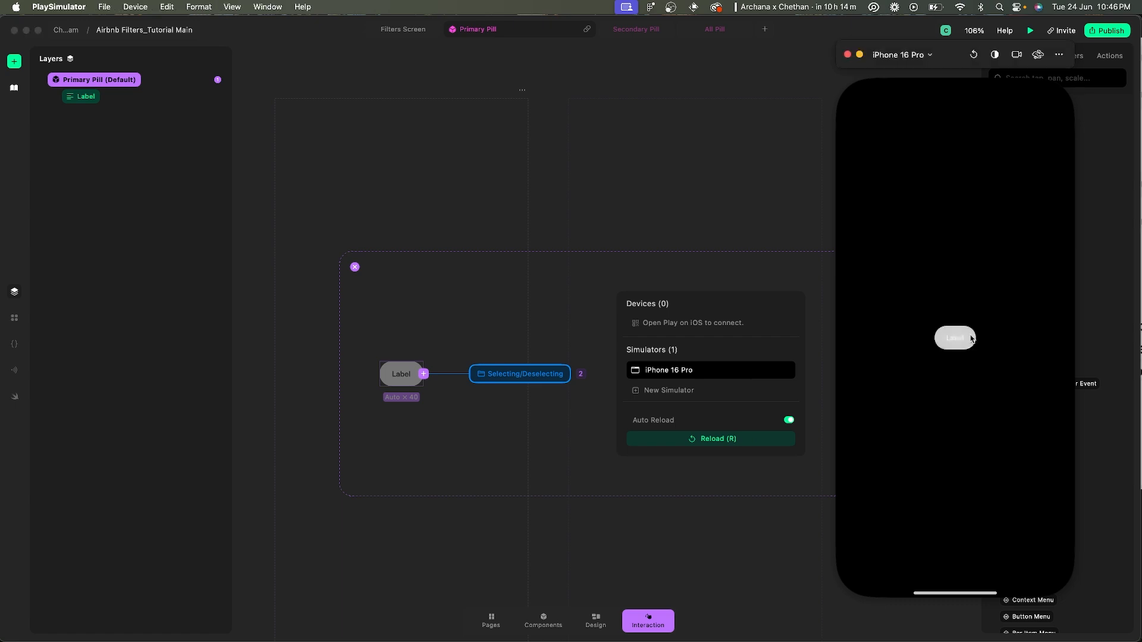
{"action": "left_click", "coordinate": [970, 336]}
{"action": "left_click", "coordinate": [969, 337]}
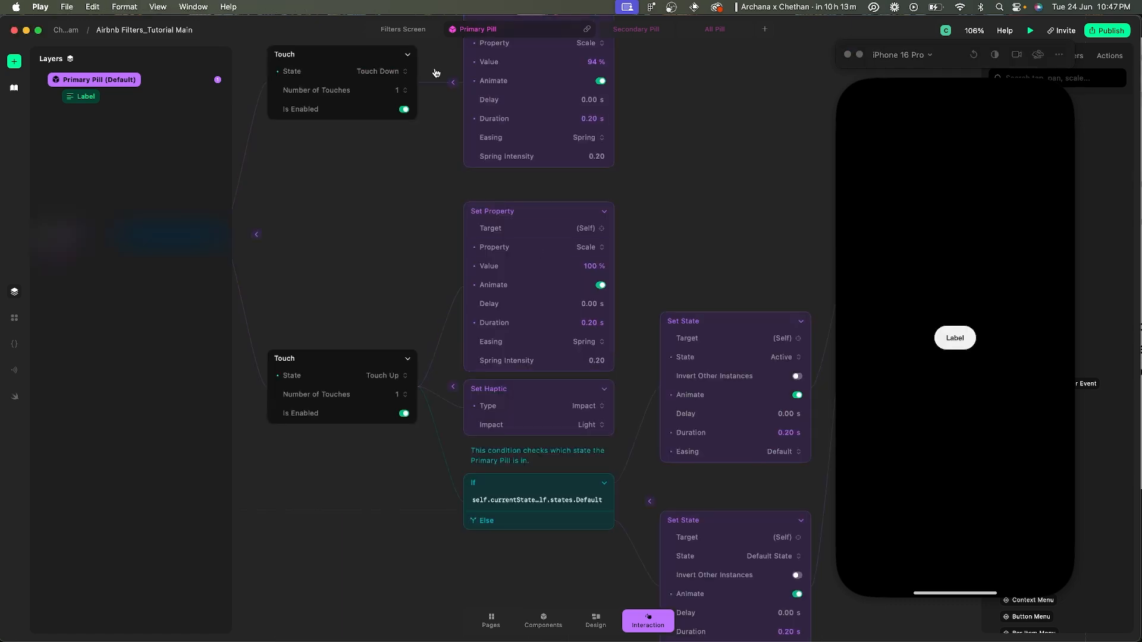
- Open the Filters Screen and test selecting and deselecting the Homes, Experiences, Travelling and Support pills in the simulator
{"action": "left_click", "coordinate": [402, 29]}
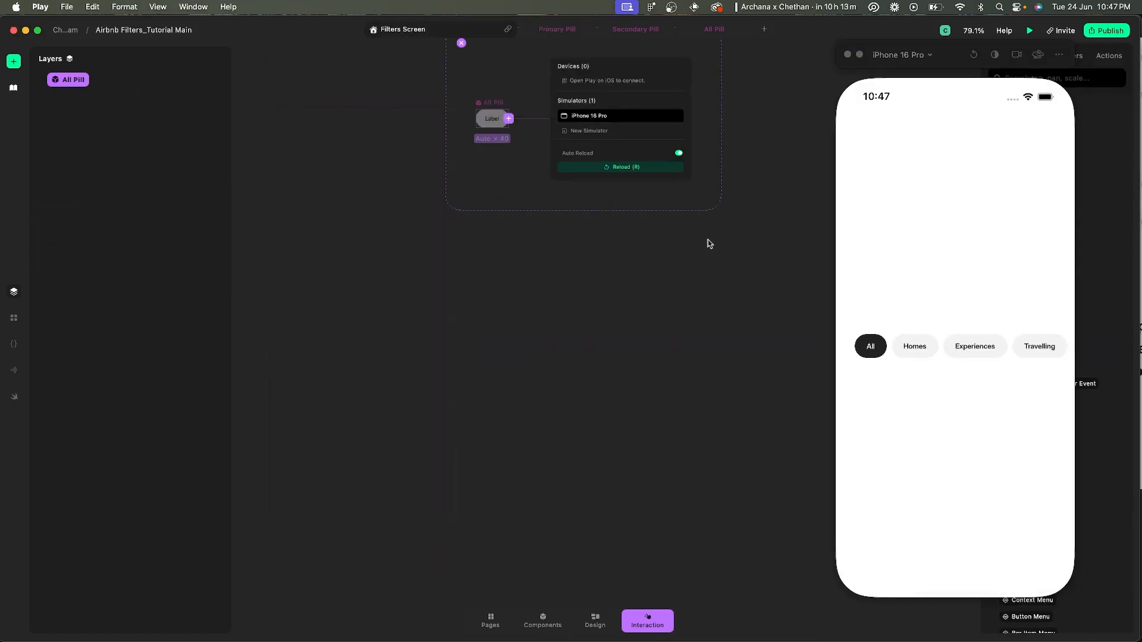
{"action": "left_click", "coordinate": [923, 351]}
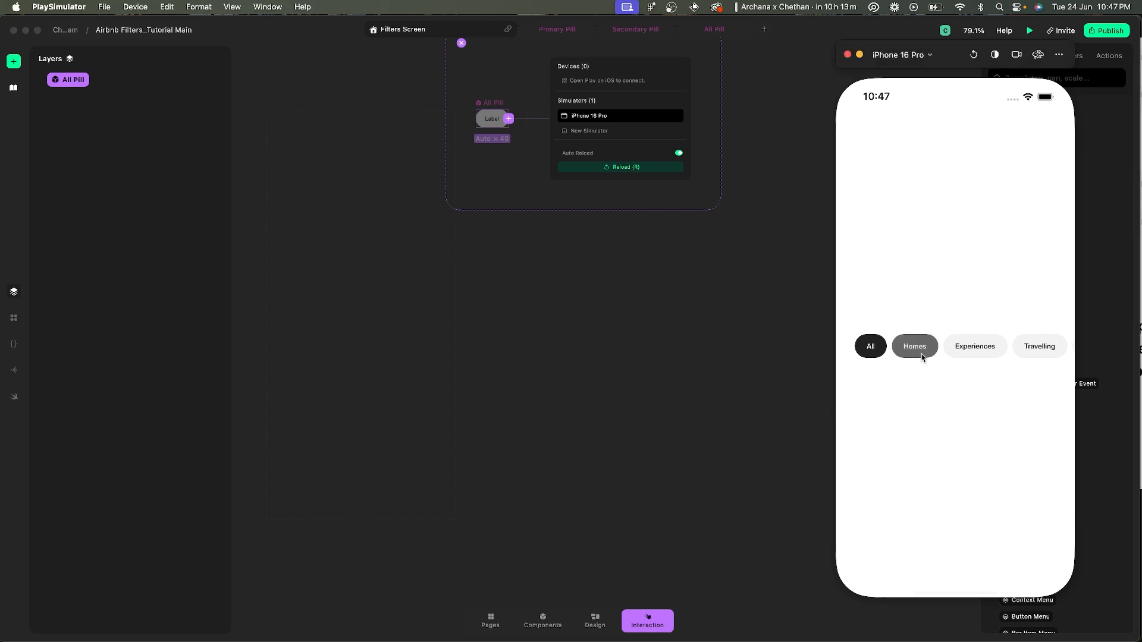
{"action": "left_click", "coordinate": [964, 351]}
{"action": "left_click", "coordinate": [1032, 347]}
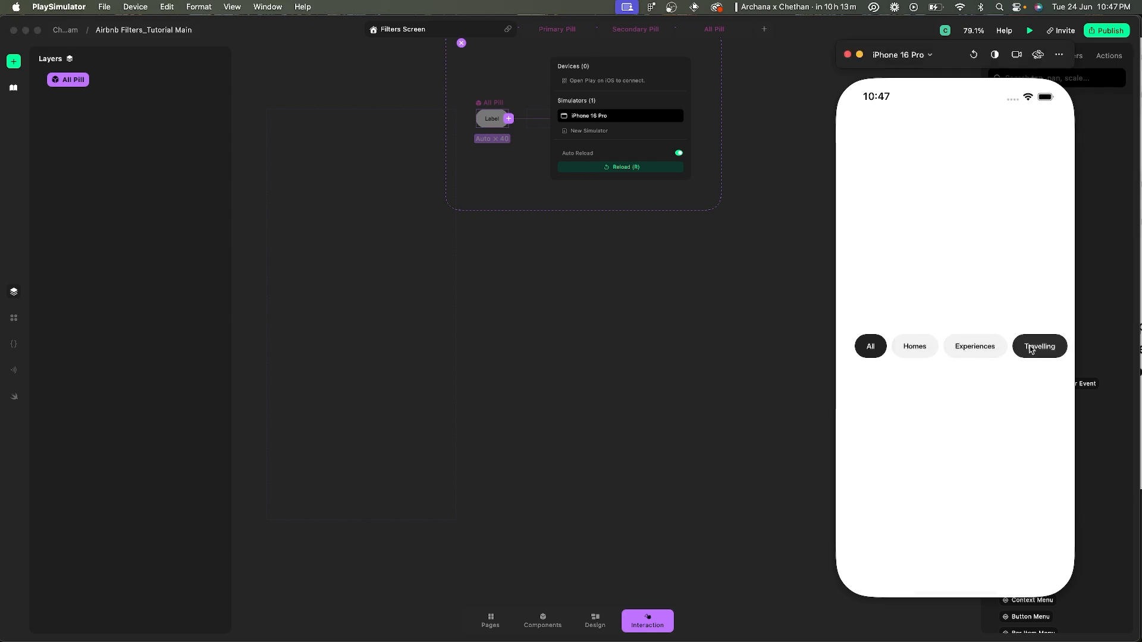
{"action": "scroll", "coordinate": [1031, 351], "scroll_direction": "right", "scroll_amount": 3}
{"action": "left_click", "coordinate": [1031, 350]}
{"action": "left_click", "coordinate": [956, 348]}
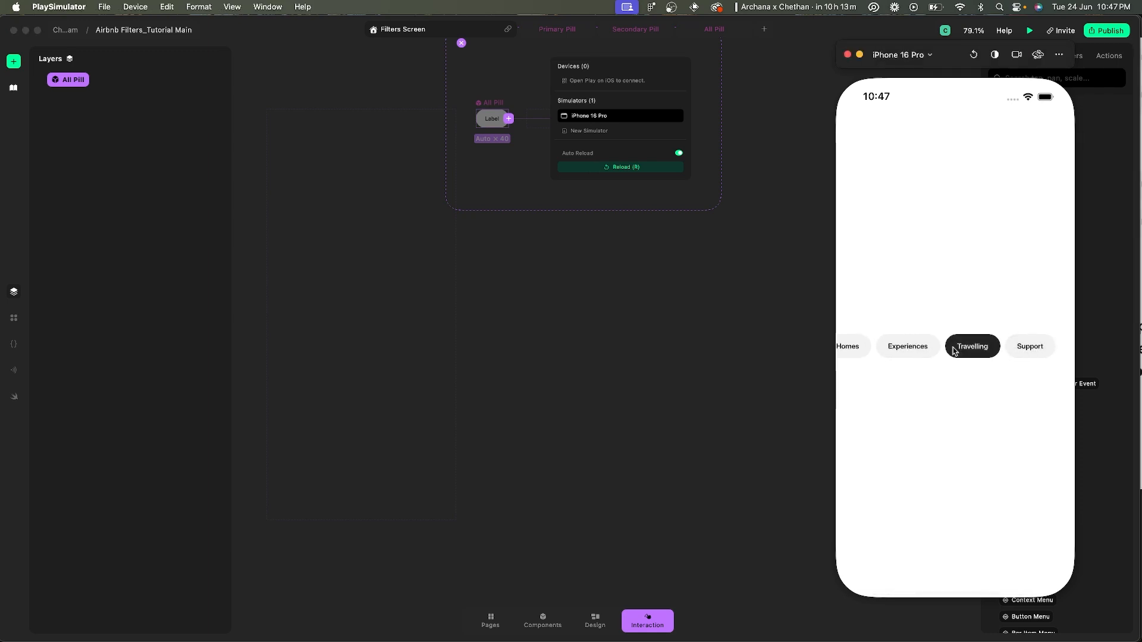
{"action": "left_click", "coordinate": [921, 350]}
{"action": "left_click", "coordinate": [1019, 348]}
{"action": "scroll", "coordinate": [1019, 349], "scroll_direction": "left", "scroll_amount": 3}
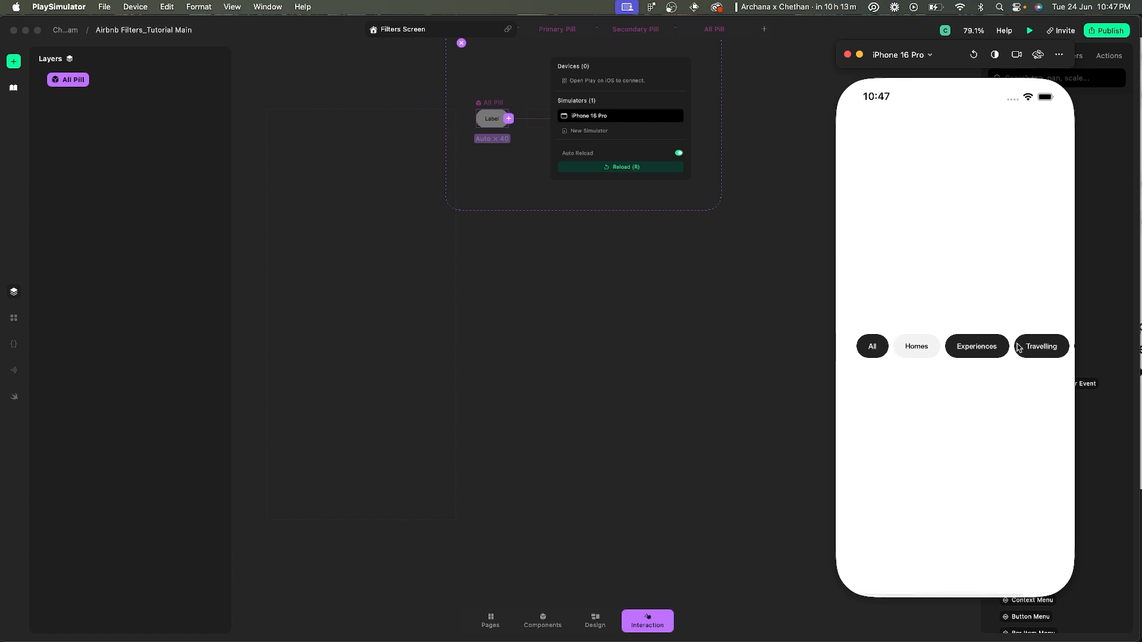
{"action": "left_click", "coordinate": [912, 349]}
{"action": "left_click", "coordinate": [922, 355]}
{"action": "left_click", "coordinate": [971, 351]}
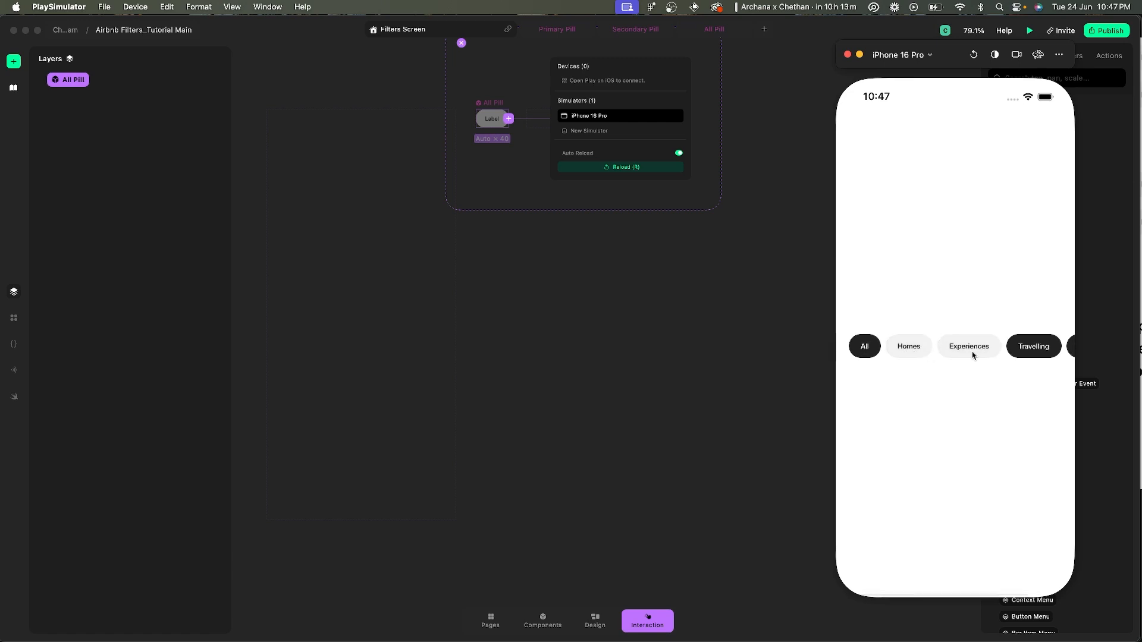
{"action": "scroll", "coordinate": [975, 351], "scroll_direction": "right", "scroll_amount": 2}
{"action": "left_click", "coordinate": [978, 351]}
{"action": "left_click", "coordinate": [1031, 349]}
{"action": "left_click", "coordinate": [984, 349]}
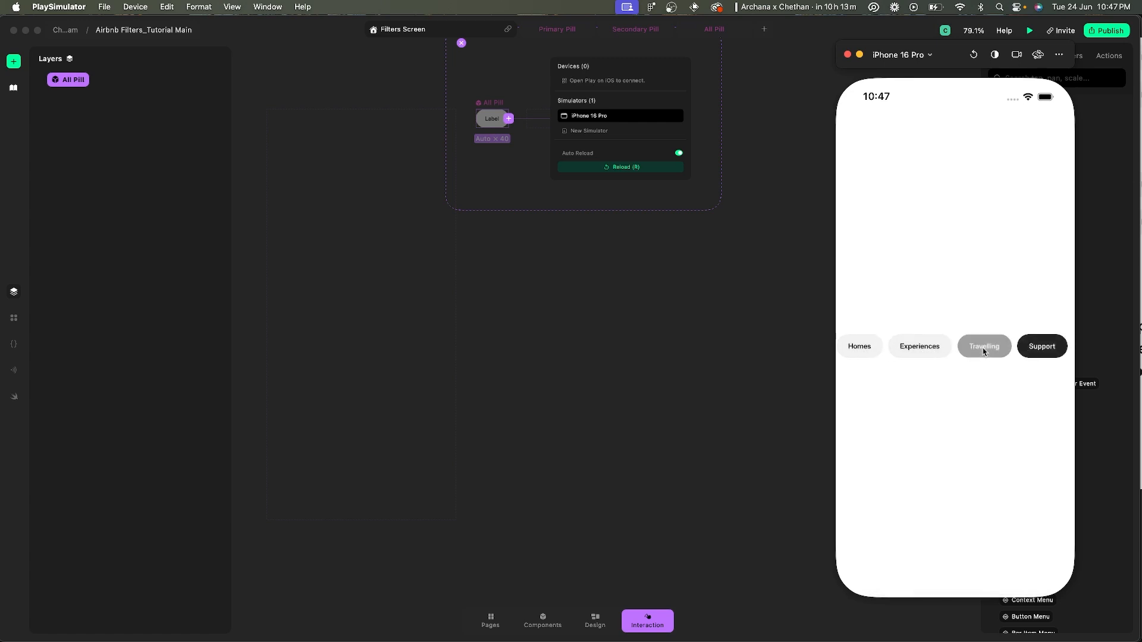
{"action": "left_click", "coordinate": [910, 351]}
{"action": "scroll", "coordinate": [910, 350], "scroll_direction": "left", "scroll_amount": 2}
{"action": "left_click", "coordinate": [912, 350]}
{"action": "left_click", "coordinate": [912, 350]}
{"action": "left_click", "coordinate": [952, 351]}
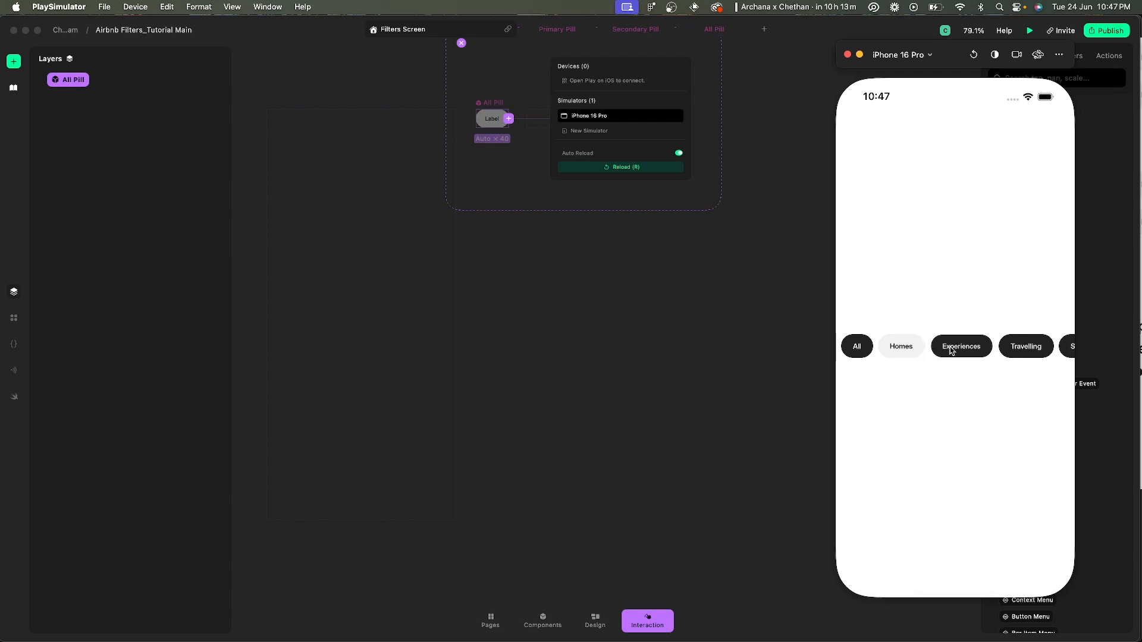
{"action": "left_click", "coordinate": [1027, 352]}
{"action": "scroll", "coordinate": [1028, 352], "scroll_direction": "left", "scroll_amount": 1}
- Switch to Figma and review the actions listed for the tapped and other primary pills in the first two flows
{"action": "key", "text": "super+Tab"}
{"action": "scroll", "coordinate": [408, 426], "scroll_direction": "left", "scroll_amount": 3}
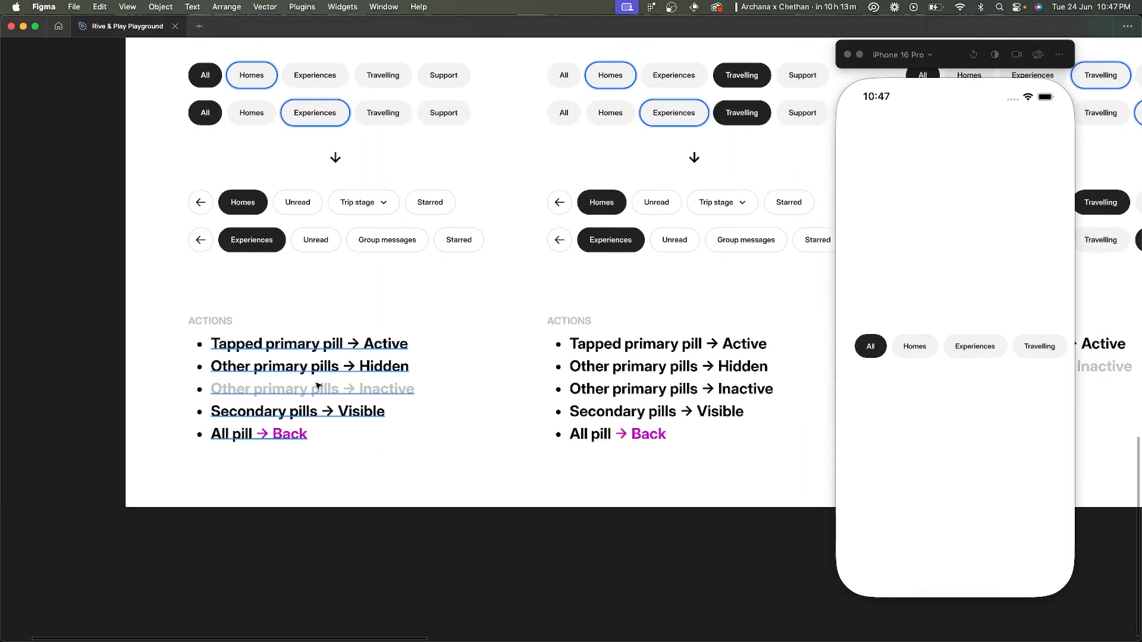
{"action": "double_click", "coordinate": [226, 350]}
{"action": "left_click_drag", "start_coordinate": [213, 345], "coordinate": [475, 347]}
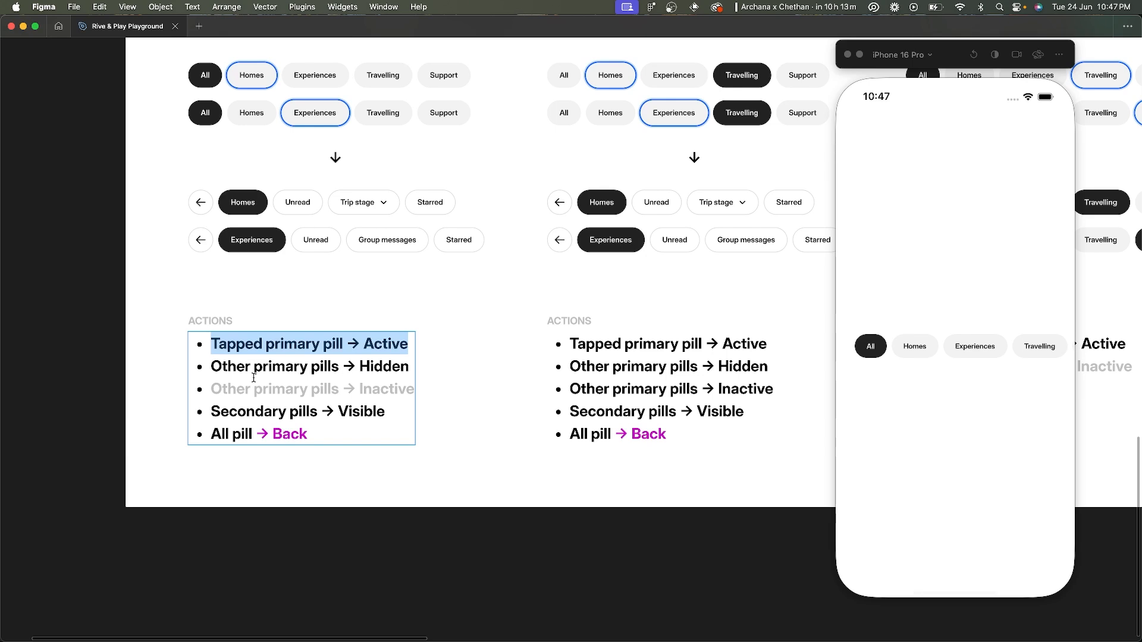
{"action": "left_click_drag", "start_coordinate": [209, 368], "coordinate": [437, 369]}
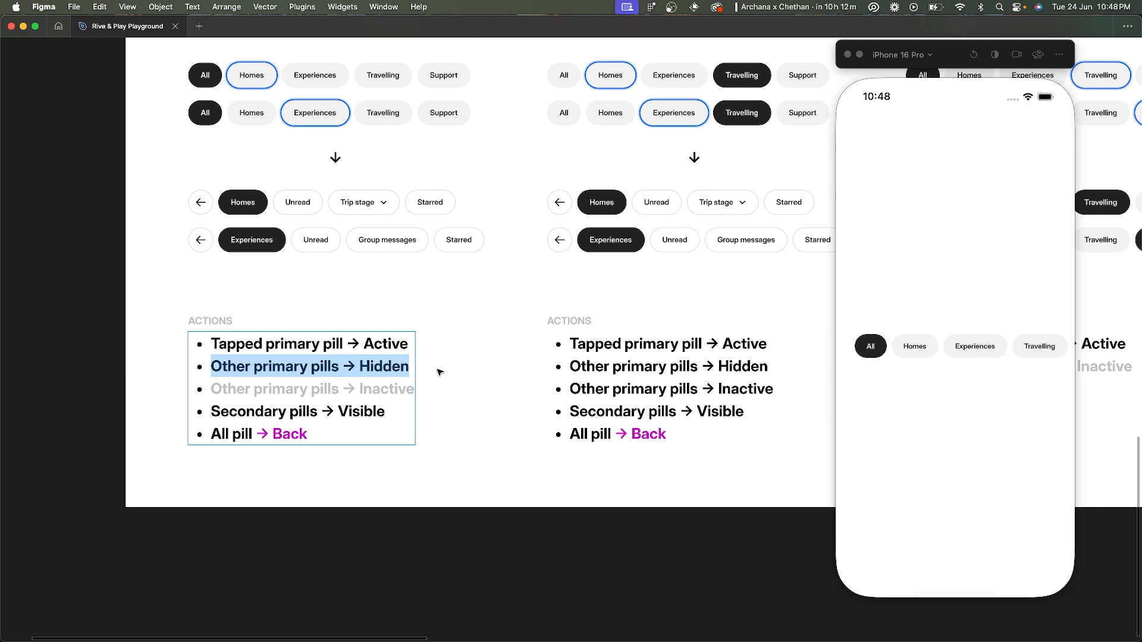
{"action": "left_click", "coordinate": [282, 389]}
{"action": "left_click_drag", "start_coordinate": [212, 367], "coordinate": [438, 390]}
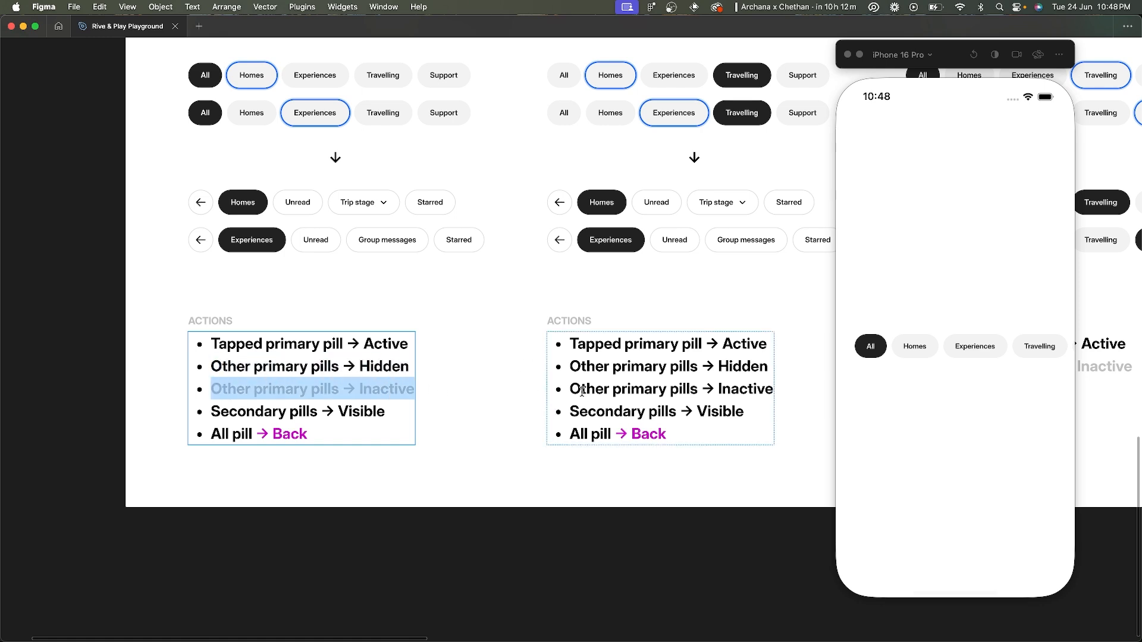
{"action": "left_click_drag", "start_coordinate": [570, 389], "coordinate": [780, 396]}
- Toggle the Homes, Experiences and Travelling pills in the simulator to compare their behaviour with the listed actions
{"action": "left_click", "coordinate": [919, 346]}
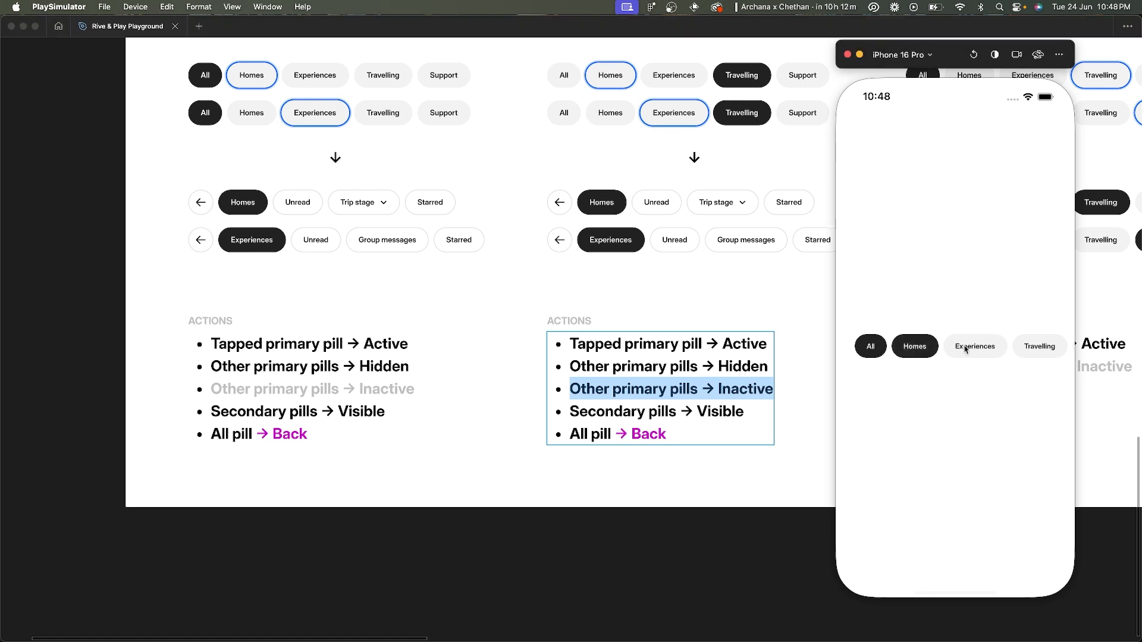
{"action": "left_click", "coordinate": [967, 350]}
{"action": "left_click", "coordinate": [1032, 347]}
{"action": "left_click", "coordinate": [915, 347]}
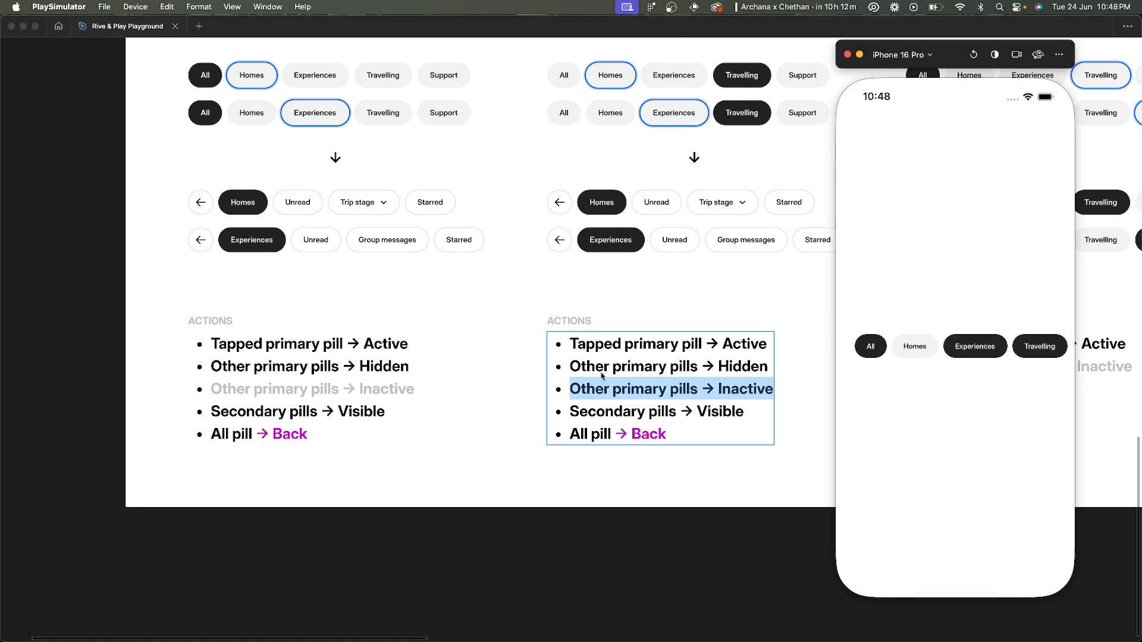
- Examine the Figma flows for tapping primary pills with and without secondary pills as siblings, including their action lists
{"action": "left_click", "coordinate": [690, 397]}
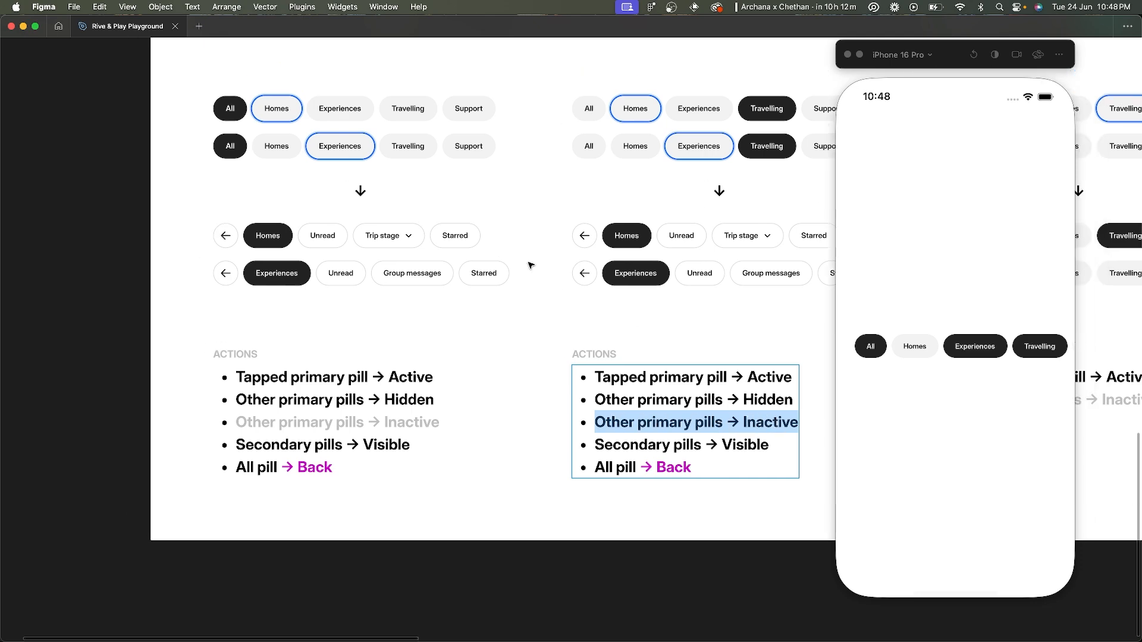
{"action": "scroll", "coordinate": [528, 260], "scroll_direction": "up", "scroll_amount": 1}
{"action": "scroll", "coordinate": [518, 158], "scroll_direction": "right", "scroll_amount": 5}
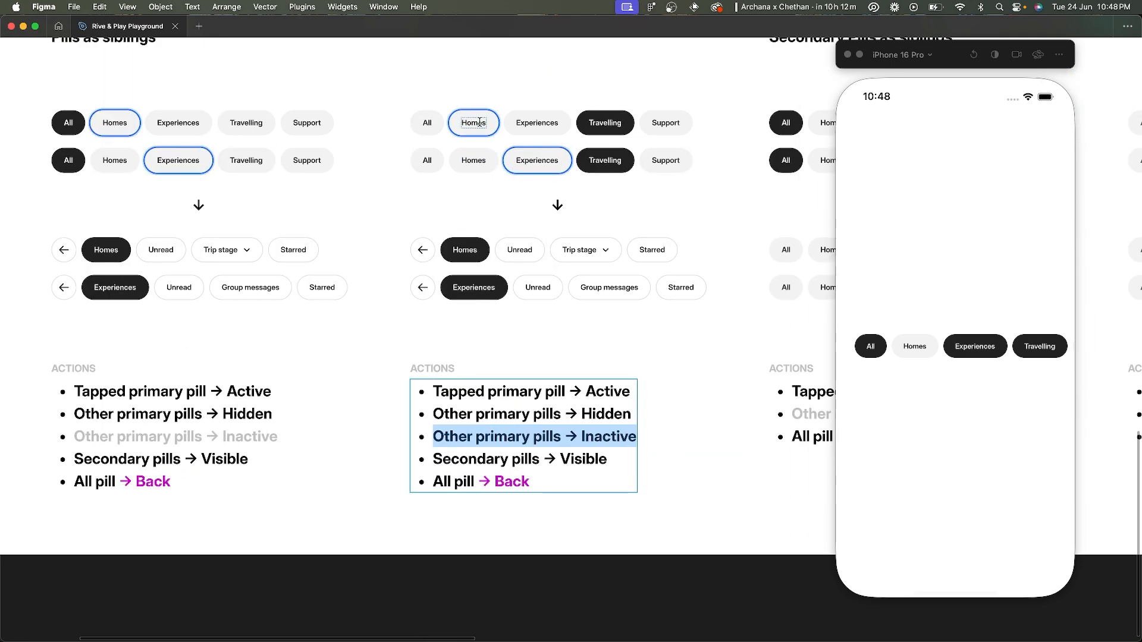
{"action": "scroll", "coordinate": [480, 122], "scroll_direction": "right", "scroll_amount": 6}
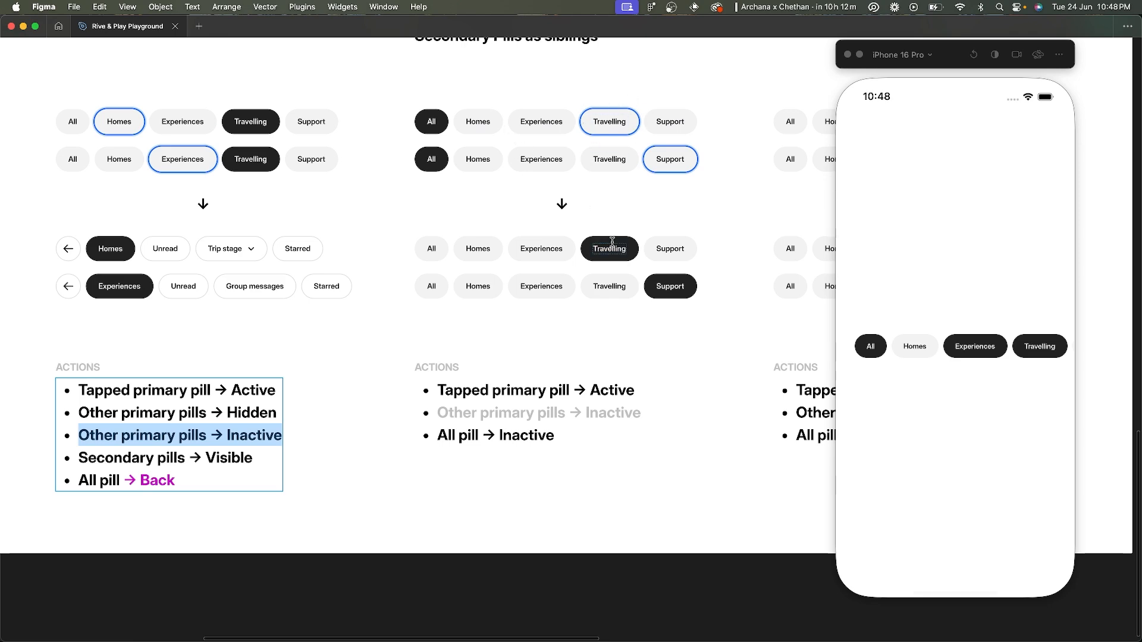
{"action": "scroll", "coordinate": [595, 244], "scroll_direction": "right", "scroll_amount": 10}
{"action": "scroll", "coordinate": [640, 166], "scroll_direction": "left", "scroll_amount": 3}
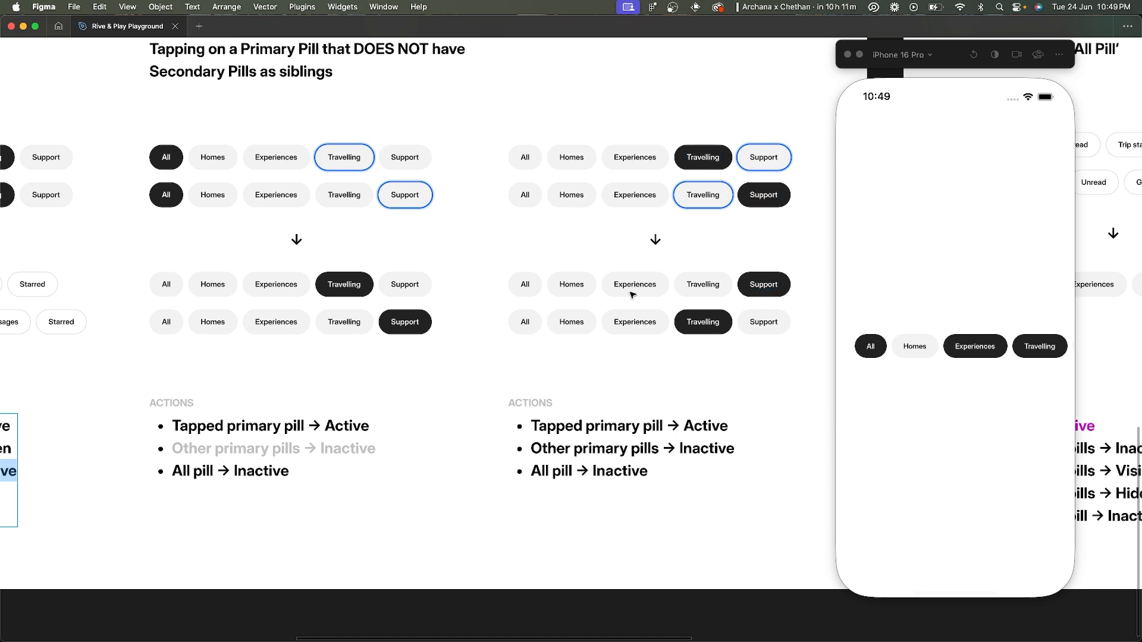
{"action": "scroll", "coordinate": [633, 294], "scroll_direction": "down", "scroll_amount": 2}
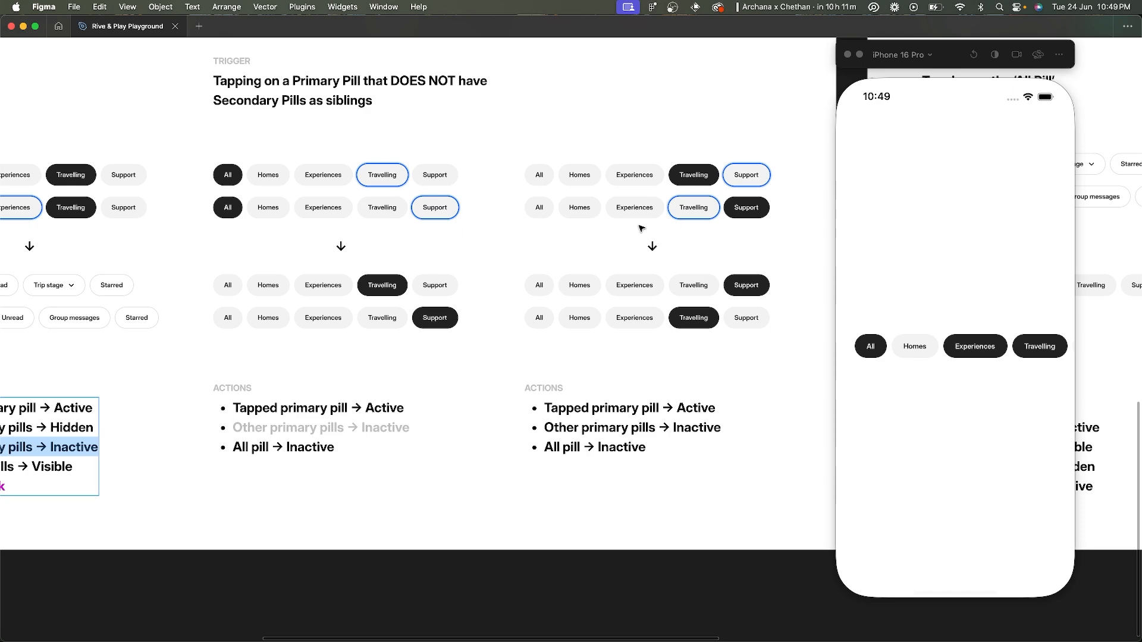
- Put the simulator away and examine how primary and secondary pills are nested in Figma's Structure breakdown
{"action": "scroll", "coordinate": [690, 184], "scroll_direction": "up", "scroll_amount": 2}
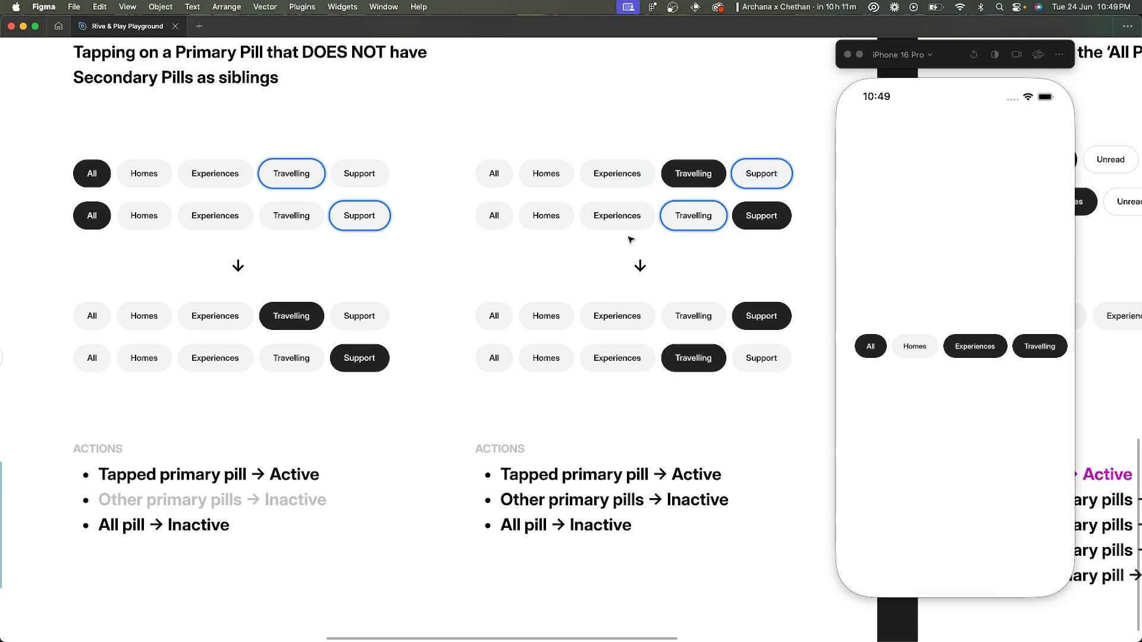
{"action": "scroll", "coordinate": [773, 171], "scroll_direction": "down", "scroll_amount": 5}
{"action": "scroll", "coordinate": [631, 239], "scroll_direction": "up", "scroll_amount": 5}
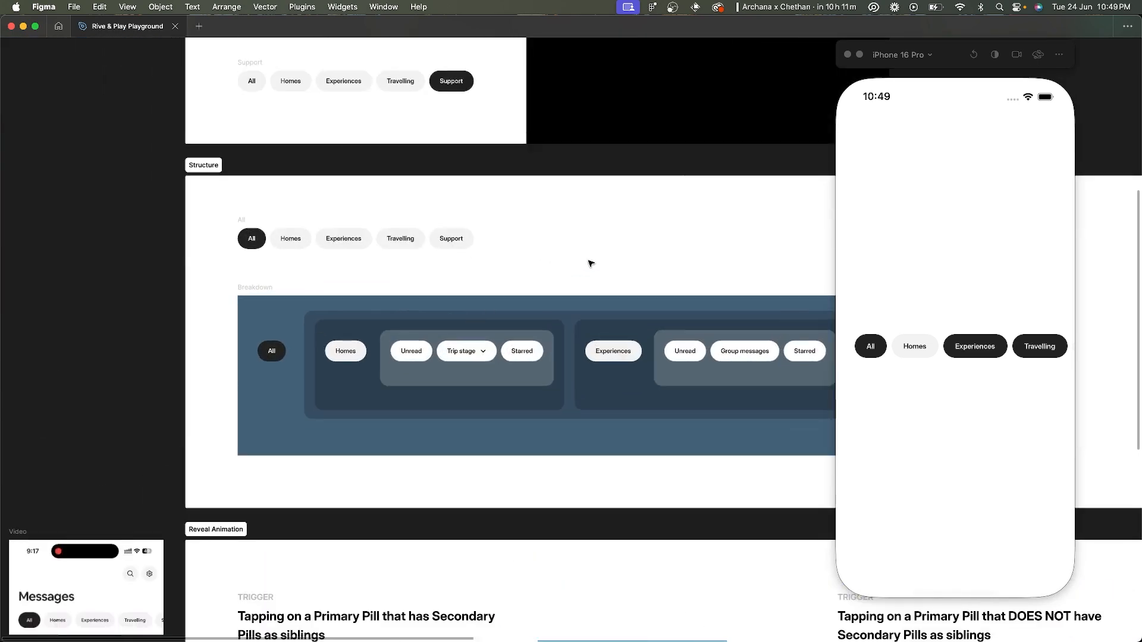
{"action": "left_click", "coordinate": [860, 54]}
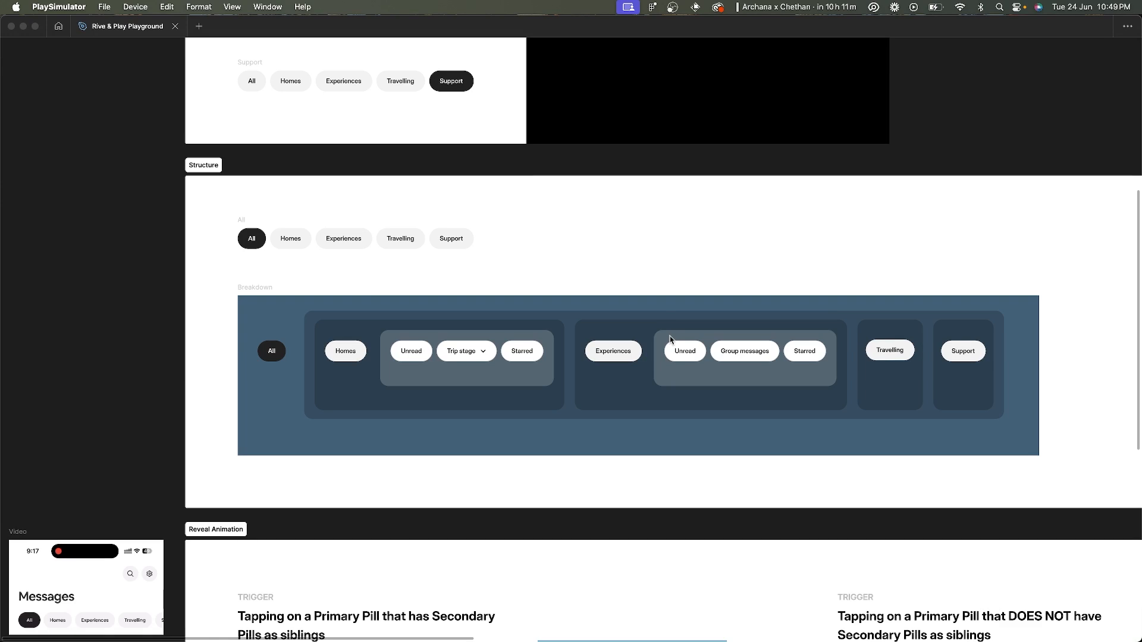
{"action": "scroll", "coordinate": [586, 350], "scroll_direction": "right", "scroll_amount": 2}
{"action": "left_click", "coordinate": [471, 417]}
{"action": "scroll", "coordinate": [470, 415], "scroll_direction": "up", "scroll_amount": 3}
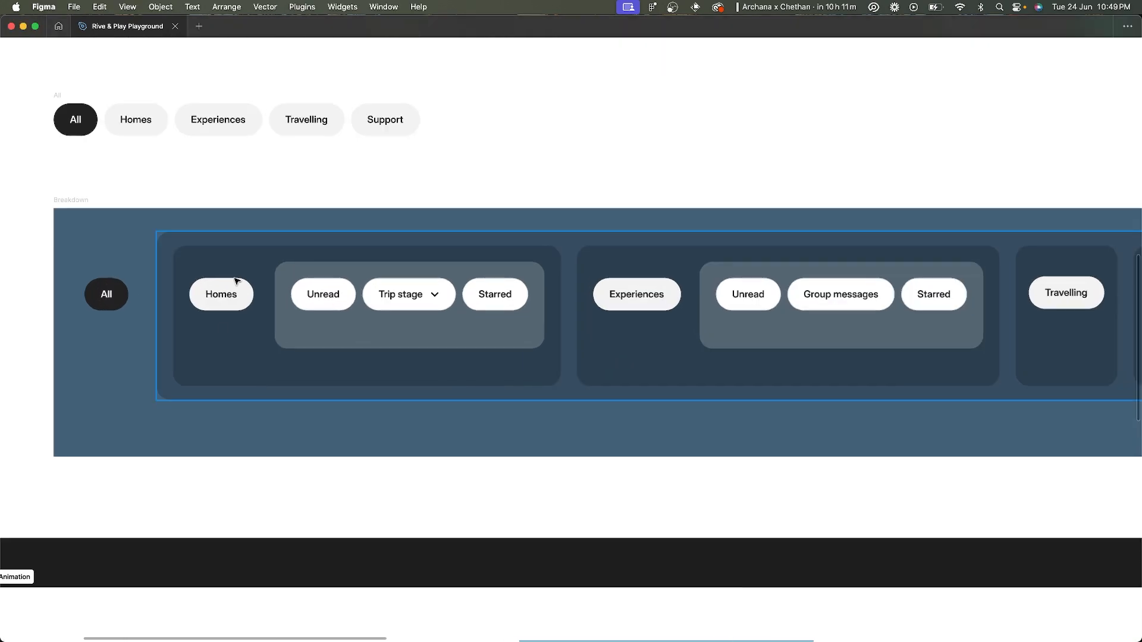
{"action": "scroll", "coordinate": [503, 305], "scroll_direction": "right", "scroll_amount": 2}
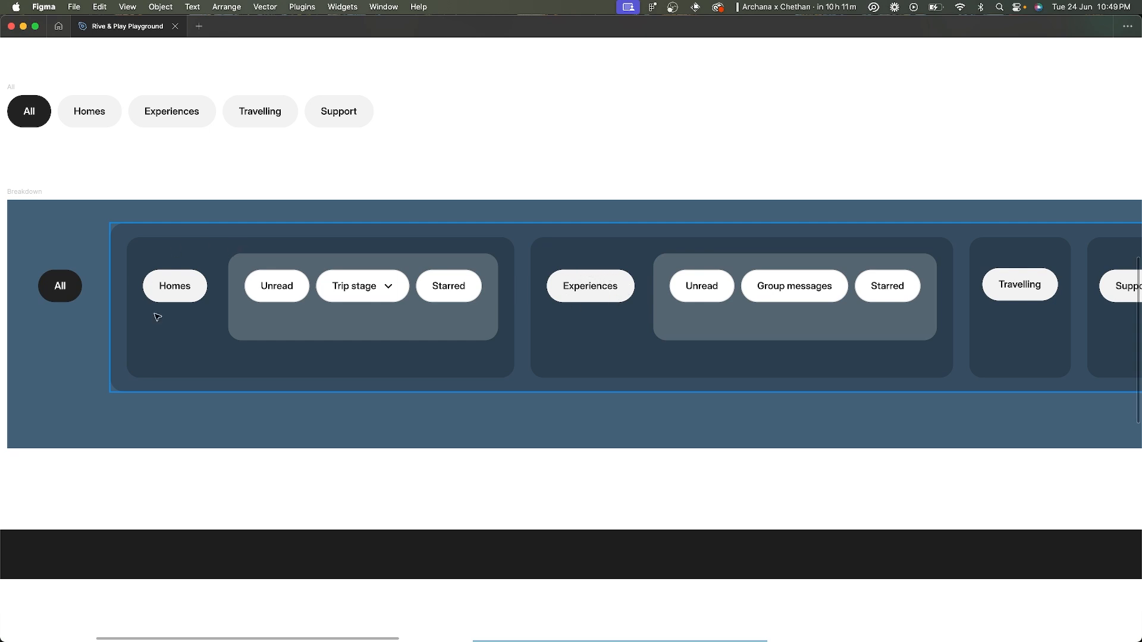
{"action": "scroll", "coordinate": [153, 301], "scroll_direction": "right", "scroll_amount": 10}
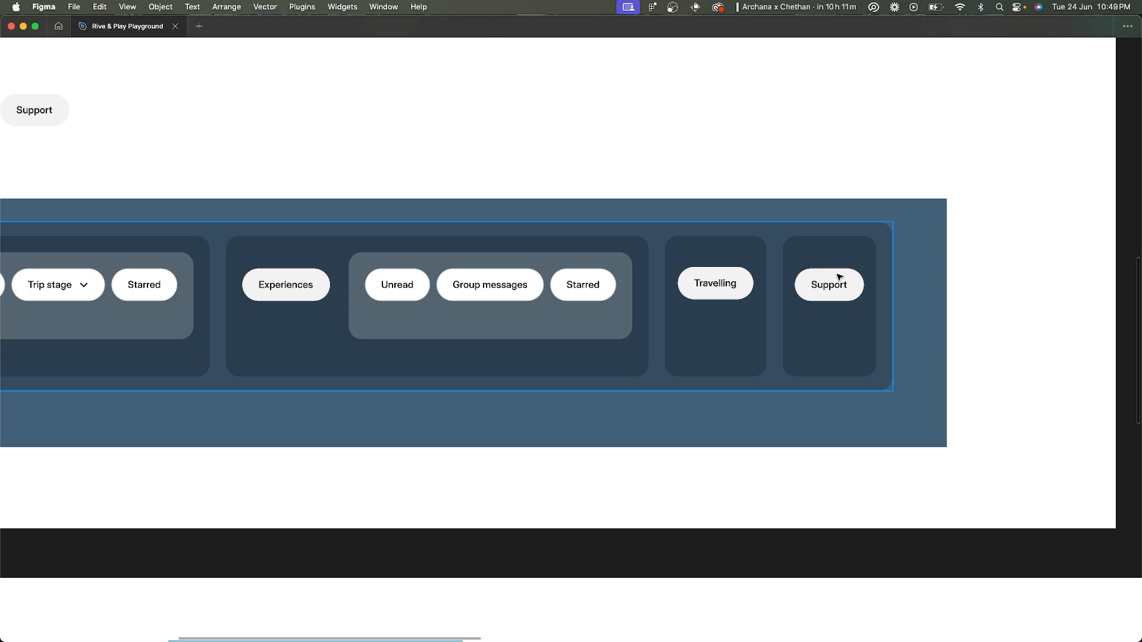
{"action": "scroll", "coordinate": [839, 278], "scroll_direction": "down", "scroll_amount": 2}
{"action": "scroll", "coordinate": [839, 277], "scroll_direction": "left", "scroll_amount": 3}
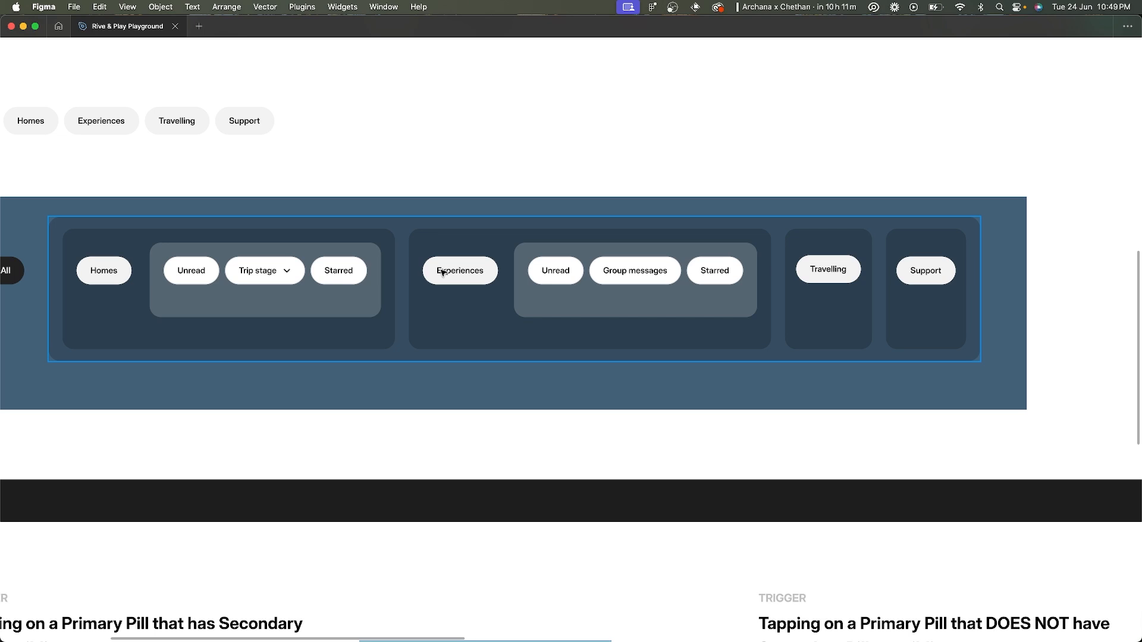
- Restore the Figma interface and annotations, and examine the index labels on the breakdown's nested pill containers
{"action": "key", "text": "super+backslash"}
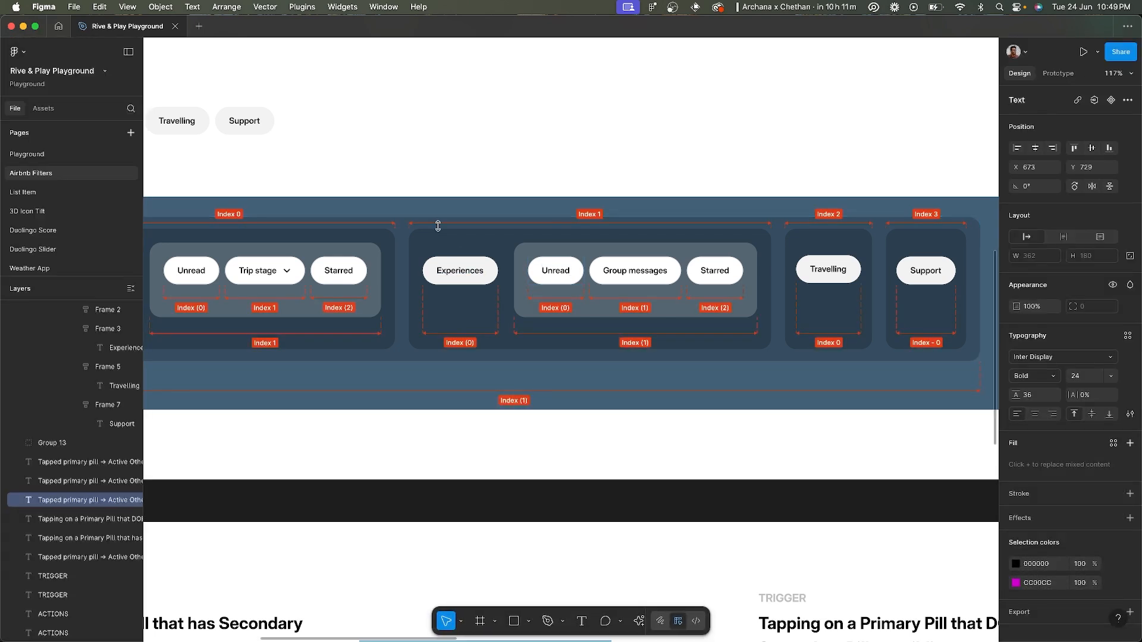
{"action": "scroll", "coordinate": [438, 224], "scroll_direction": "down", "scroll_amount": 2}
{"action": "scroll", "coordinate": [348, 214], "scroll_direction": "left", "scroll_amount": 2}
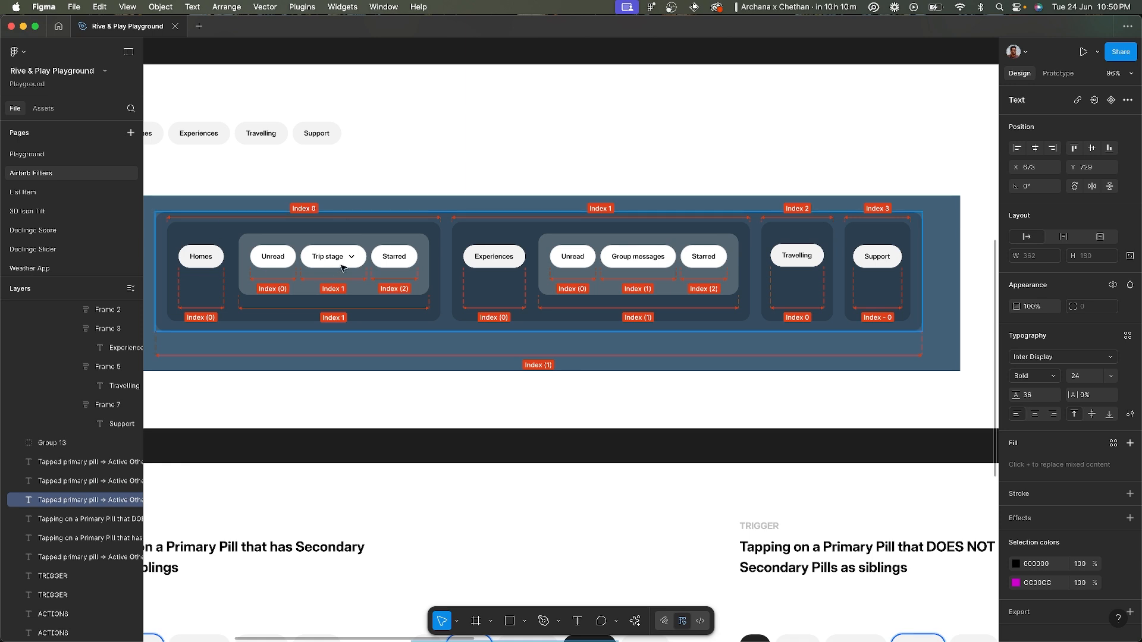
{"action": "scroll", "coordinate": [316, 361], "scroll_direction": "left", "scroll_amount": 2}
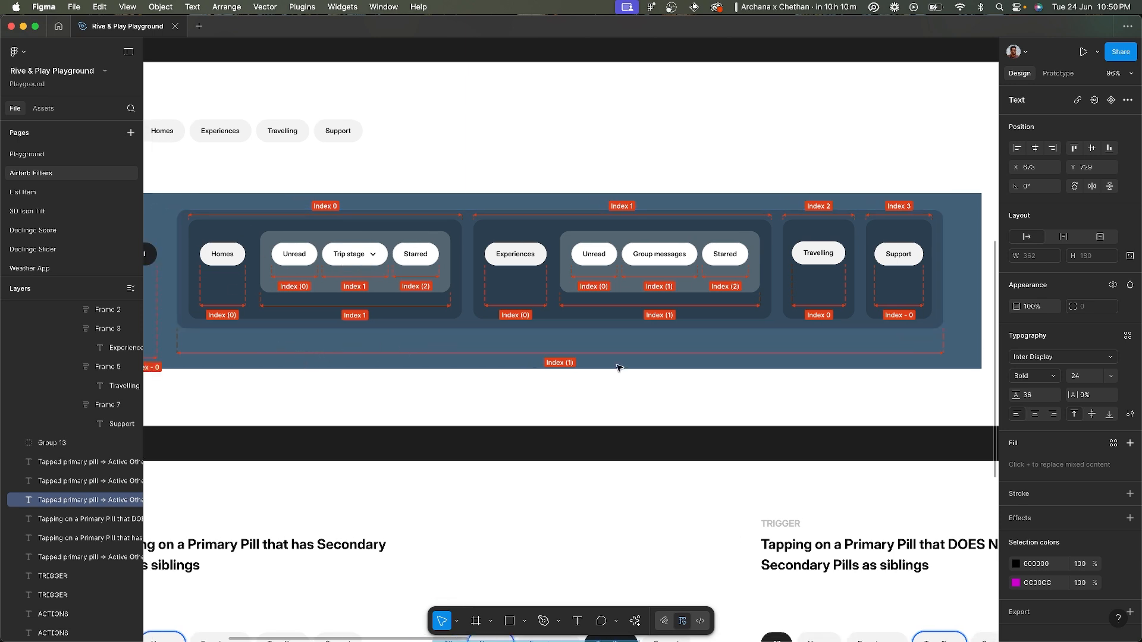
{"action": "scroll", "coordinate": [339, 351], "scroll_direction": "down", "scroll_amount": 2}
{"action": "scroll", "coordinate": [334, 349], "scroll_direction": "up", "scroll_amount": 5}
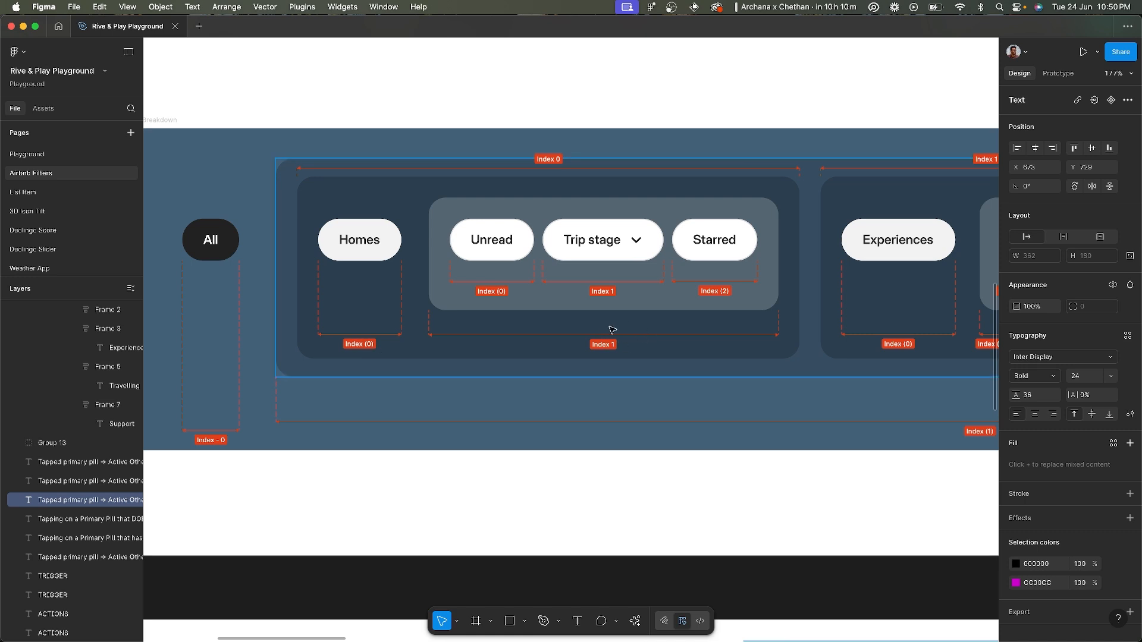
{"action": "scroll", "coordinate": [612, 330], "scroll_direction": "right", "scroll_amount": 4}
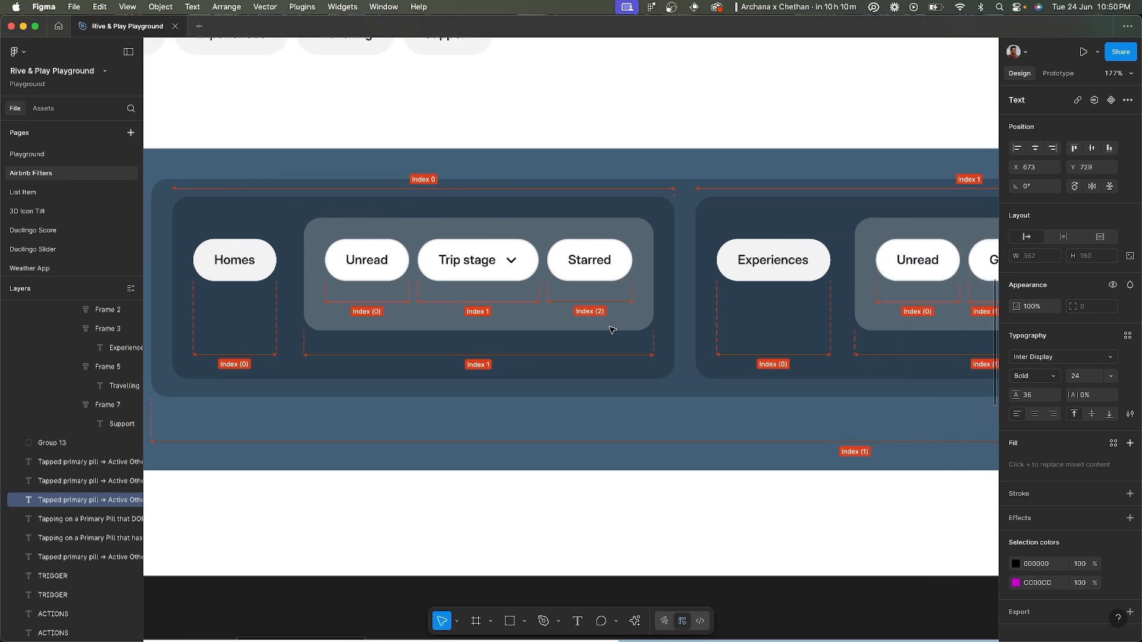
{"action": "scroll", "coordinate": [613, 330], "scroll_direction": "down", "scroll_amount": 5}
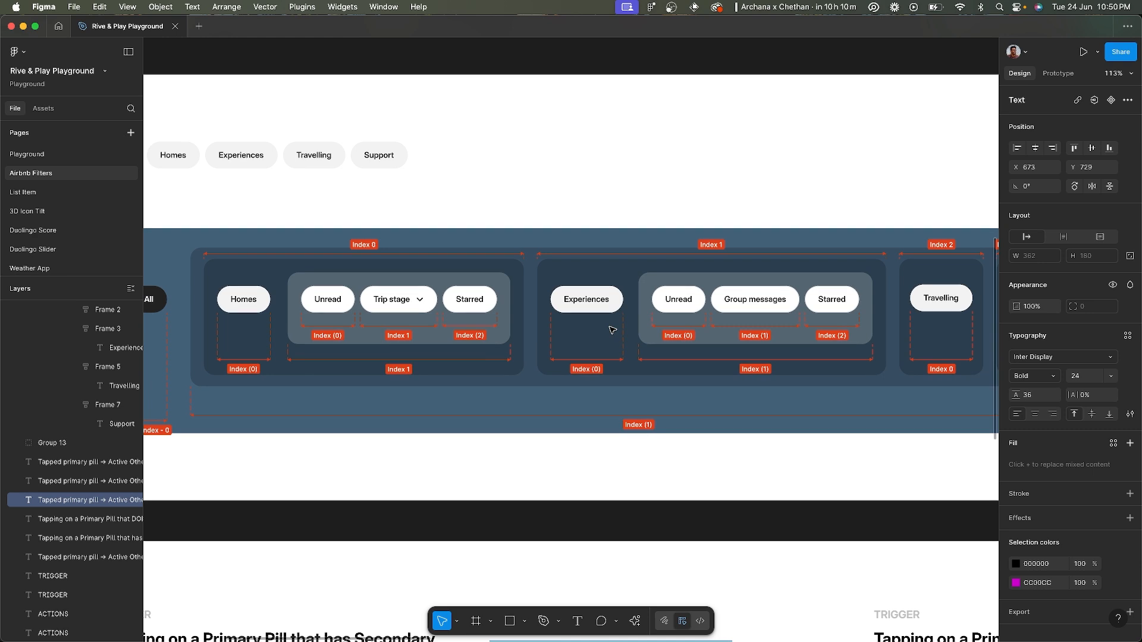
{"action": "scroll", "coordinate": [612, 329], "scroll_direction": "down", "scroll_amount": 1}
- Inspect the parent filters frame and its Homes, Experiences, Travelling and Support containers one after another
{"action": "left_click", "coordinate": [439, 234]}
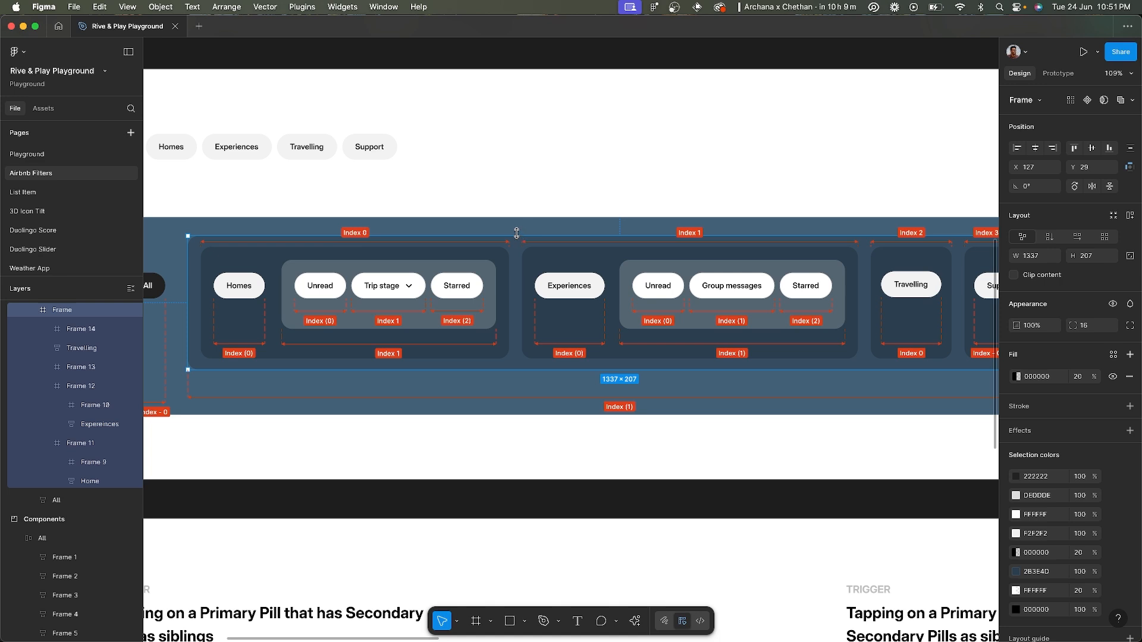
{"action": "left_click", "coordinate": [275, 262]}
{"action": "left_click", "coordinate": [644, 264]}
{"action": "scroll", "coordinate": [791, 262], "scroll_direction": "right", "scroll_amount": 3}
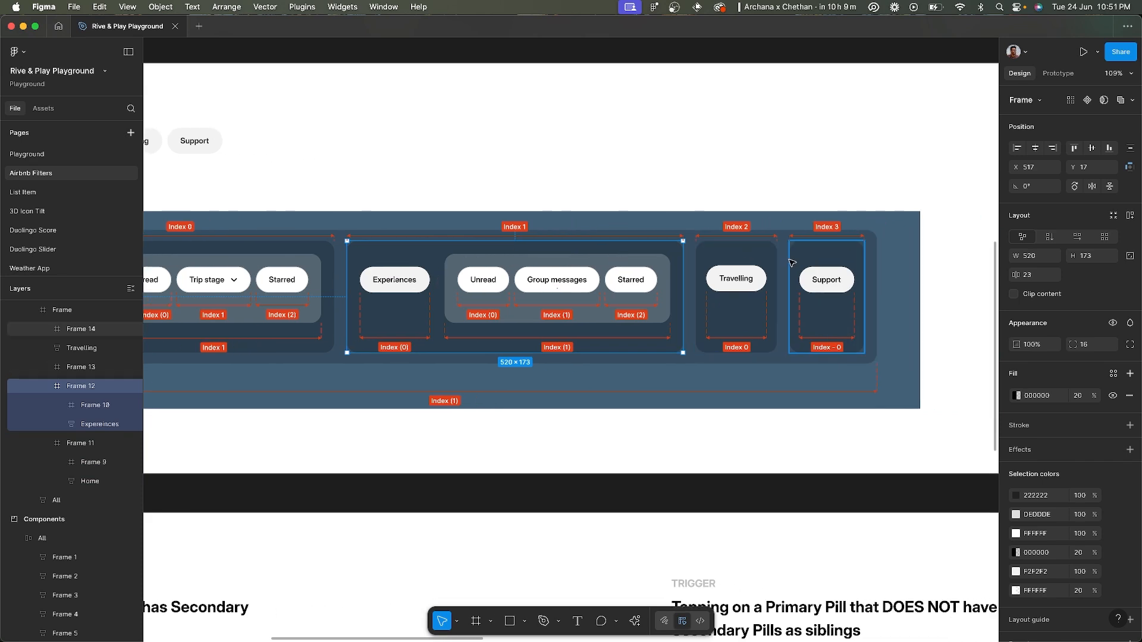
{"action": "left_click", "coordinate": [737, 253]}
{"action": "left_click", "coordinate": [824, 253]}
{"action": "scroll", "coordinate": [820, 249], "scroll_direction": "left", "scroll_amount": 3}
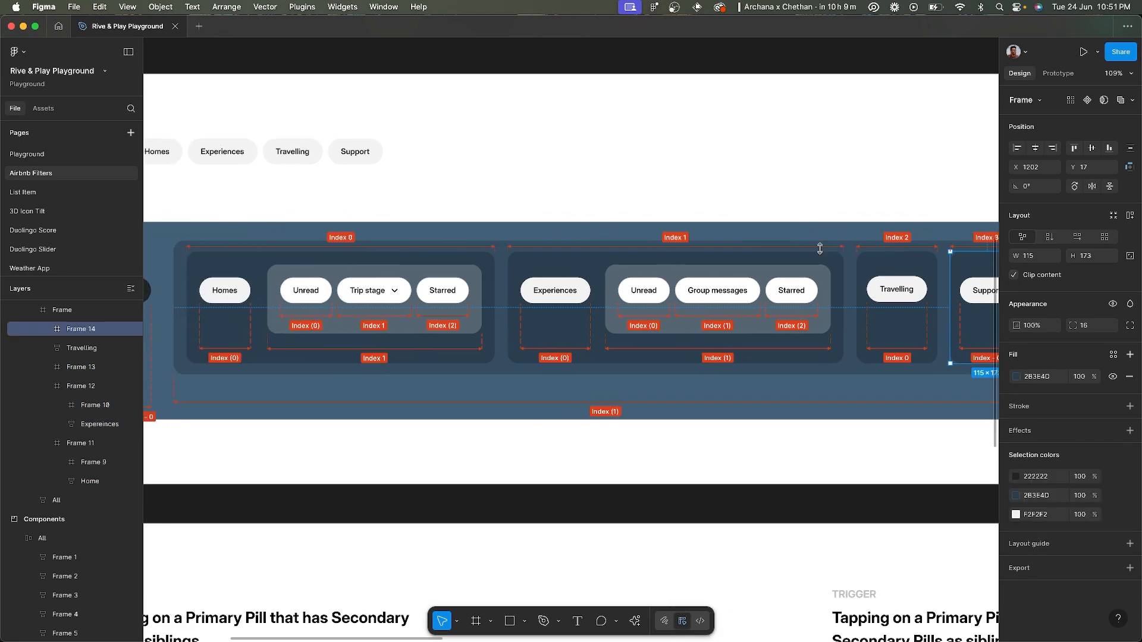
- Trace the hierarchy from the Homes container up to its parent frame and across to the Travelling and Support containers
{"action": "left_click", "coordinate": [275, 271]}
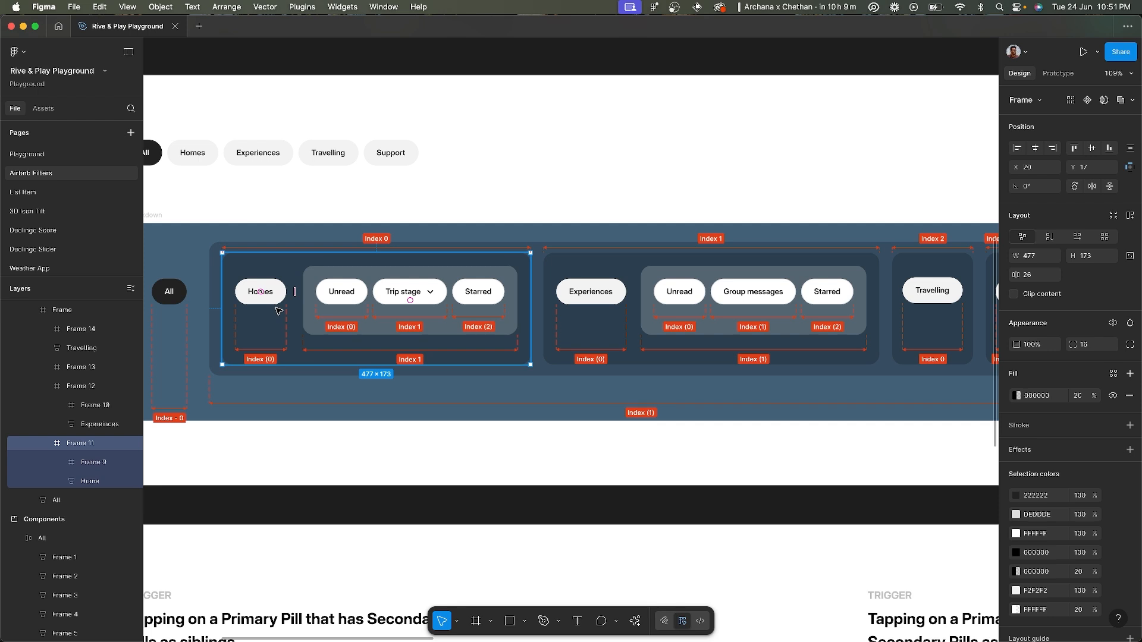
{"action": "left_click", "coordinate": [275, 244]}
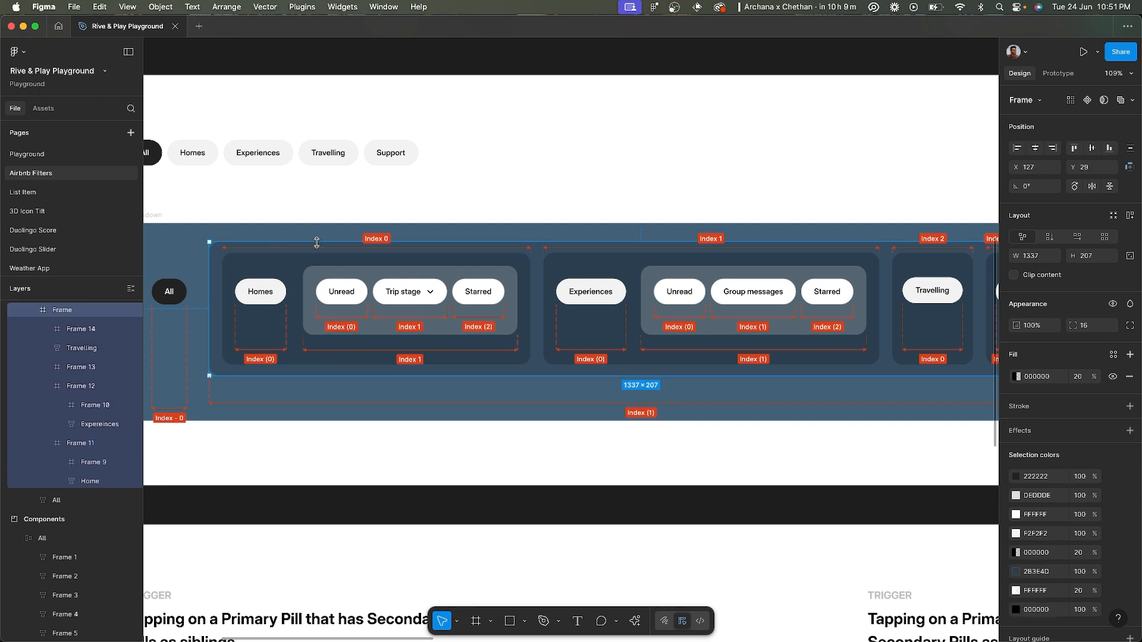
{"action": "left_click", "coordinate": [271, 265]}
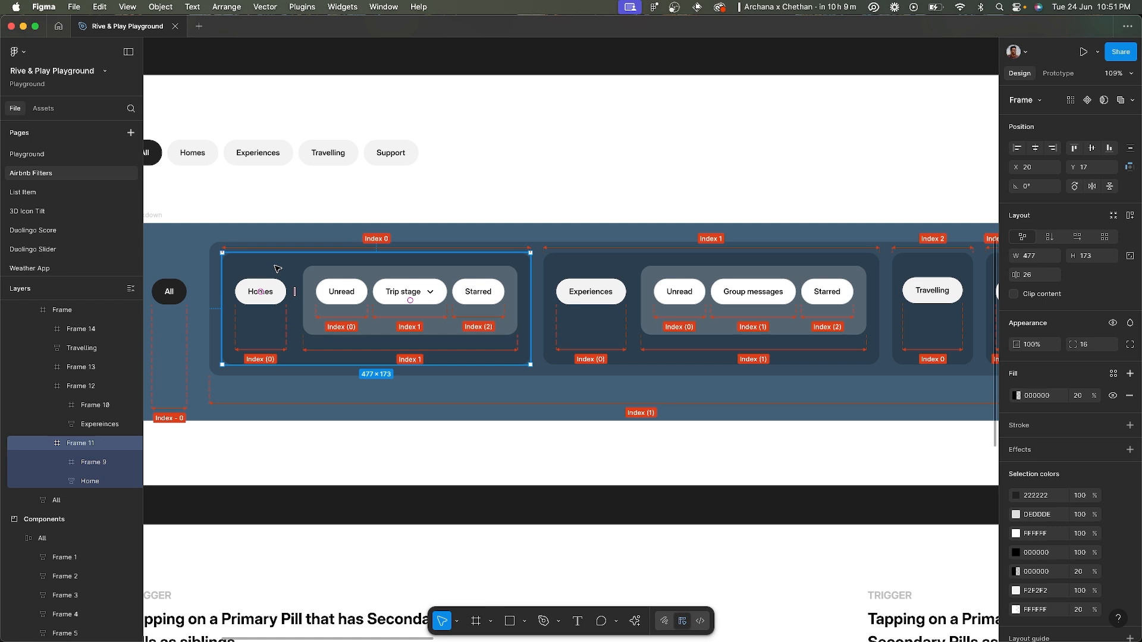
{"action": "scroll", "coordinate": [278, 269], "scroll_direction": "right", "scroll_amount": 5}
{"action": "left_click", "coordinate": [704, 268]}
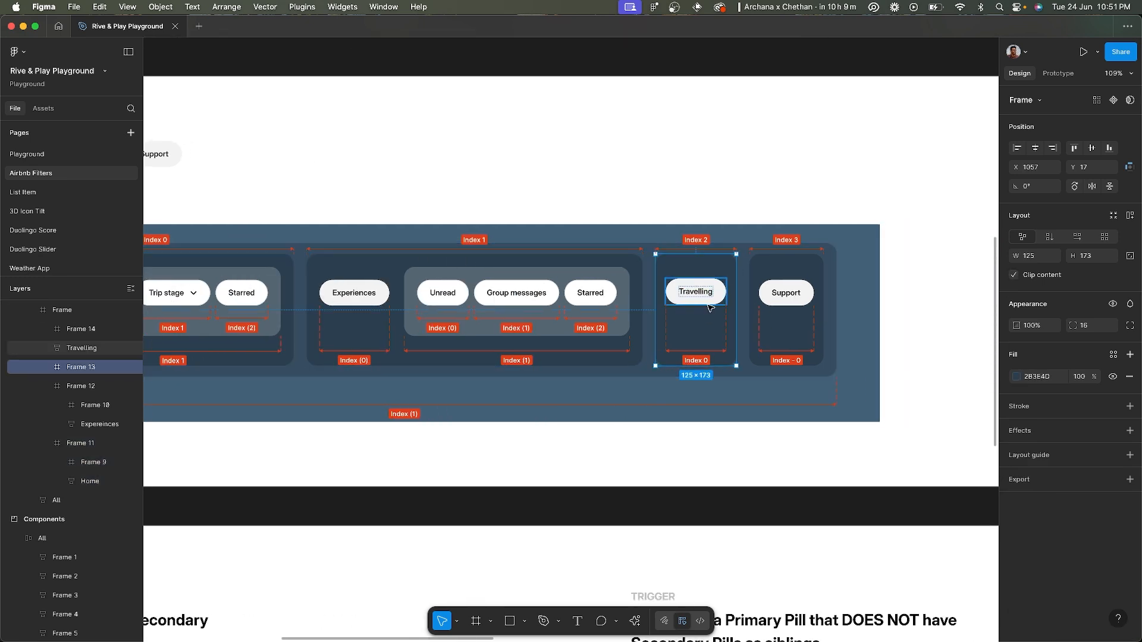
{"action": "left_click", "coordinate": [780, 279]}
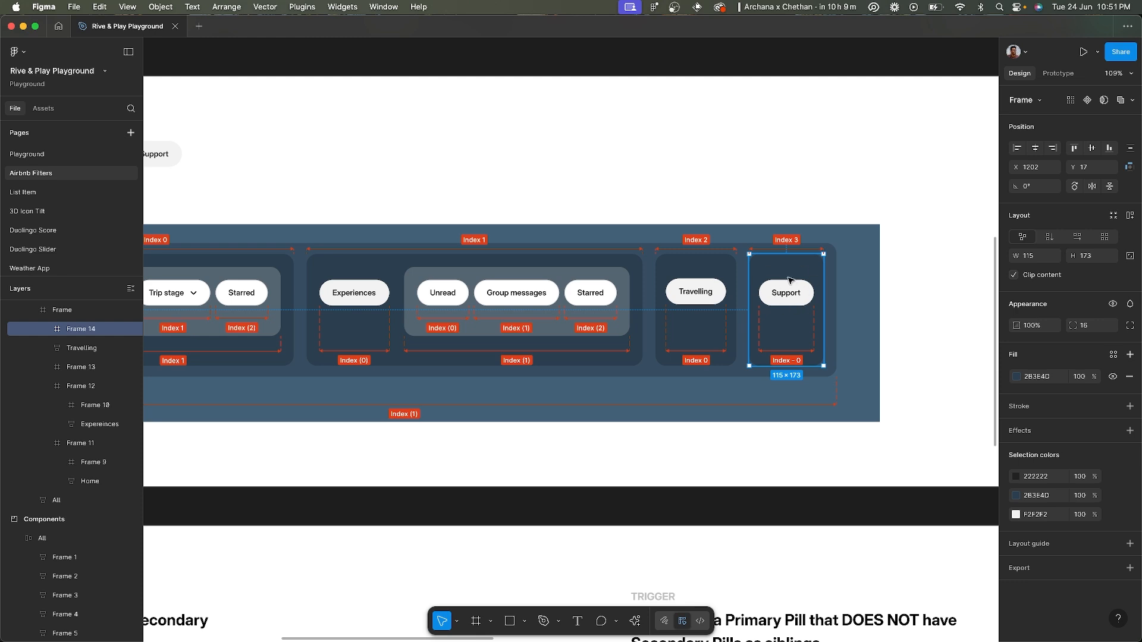
- Compare the Experiences and Travelling containers with the Support pill, ending on the parent frame that holds all primary stacks
{"action": "scroll", "coordinate": [404, 262], "scroll_direction": "left", "scroll_amount": 2}
{"action": "left_click", "coordinate": [405, 263]}
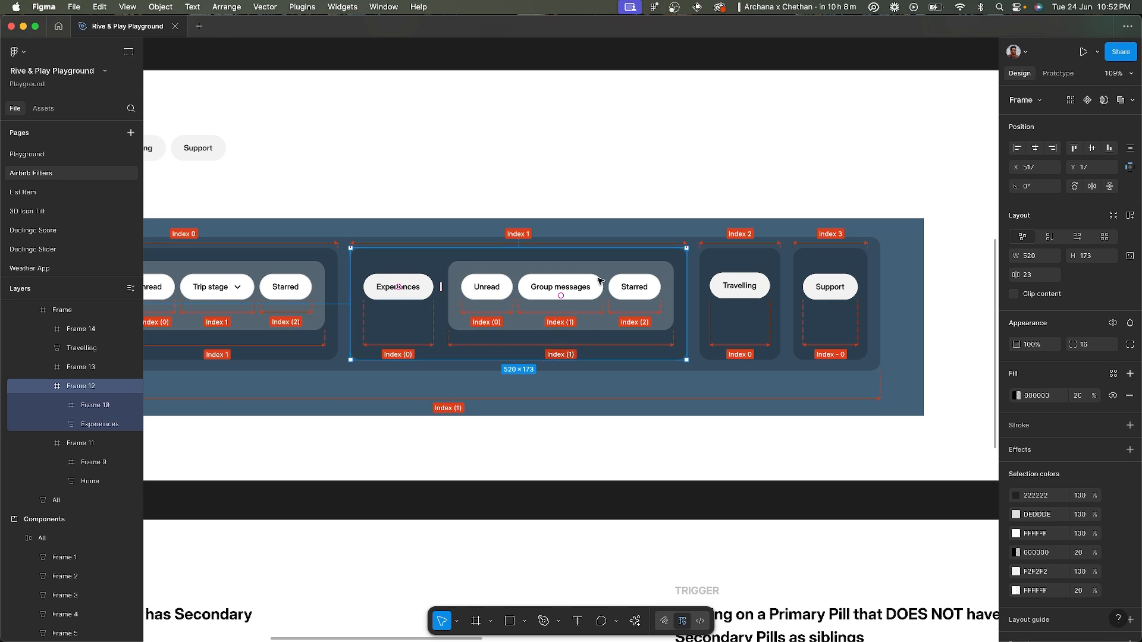
{"action": "left_click", "coordinate": [745, 258]}
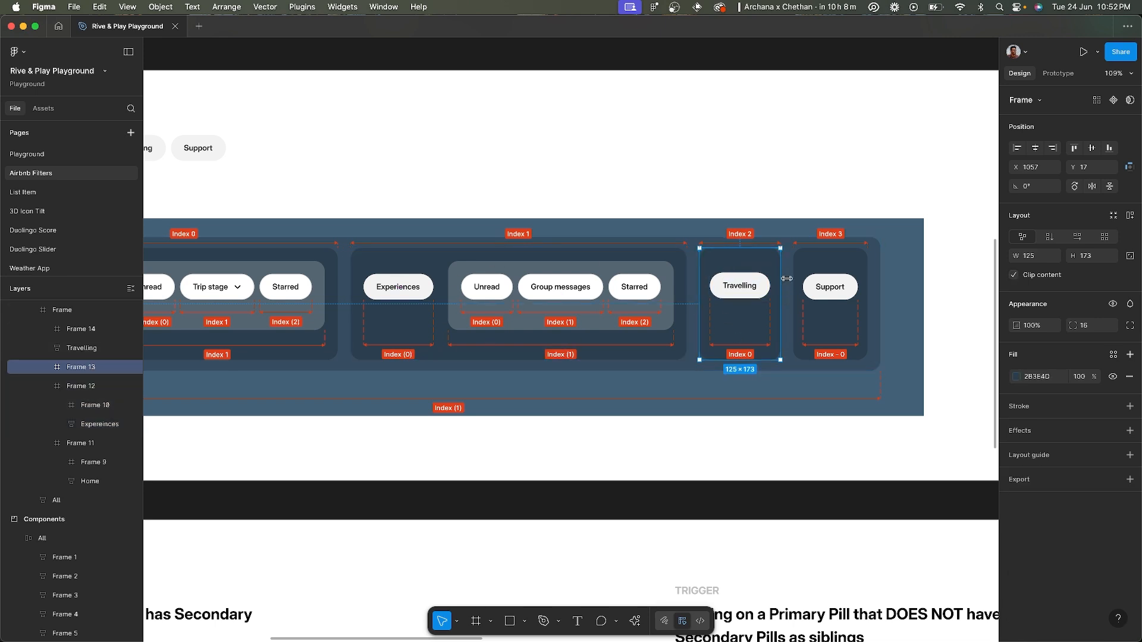
{"action": "left_click", "coordinate": [828, 289]}
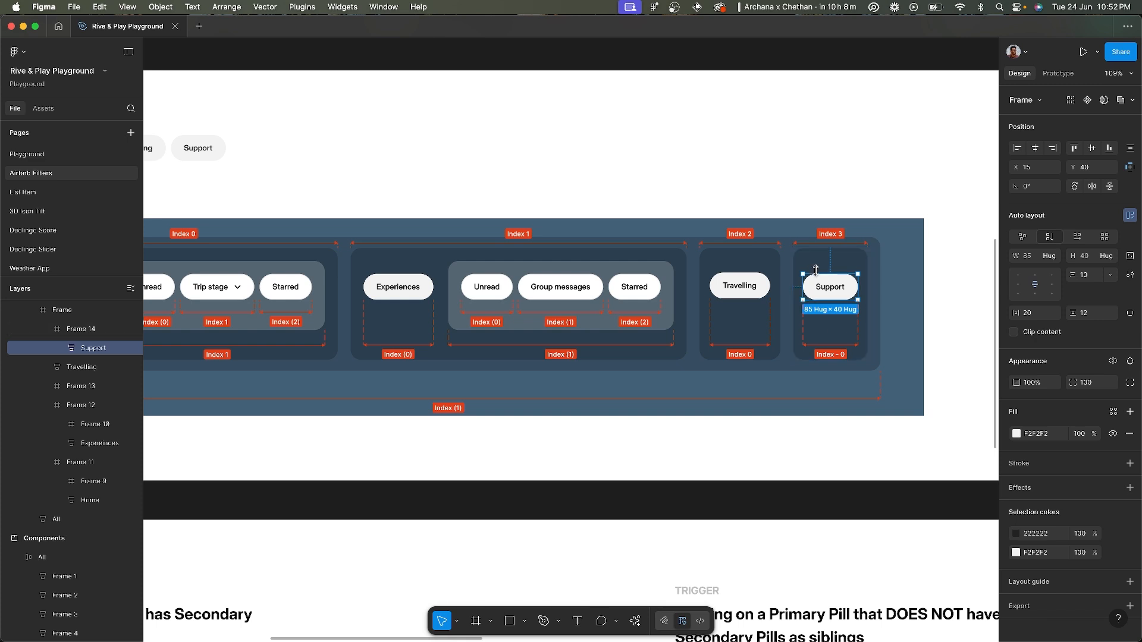
{"action": "left_click", "coordinate": [814, 279]}
{"action": "scroll", "coordinate": [415, 204], "scroll_direction": "left", "scroll_amount": 5}
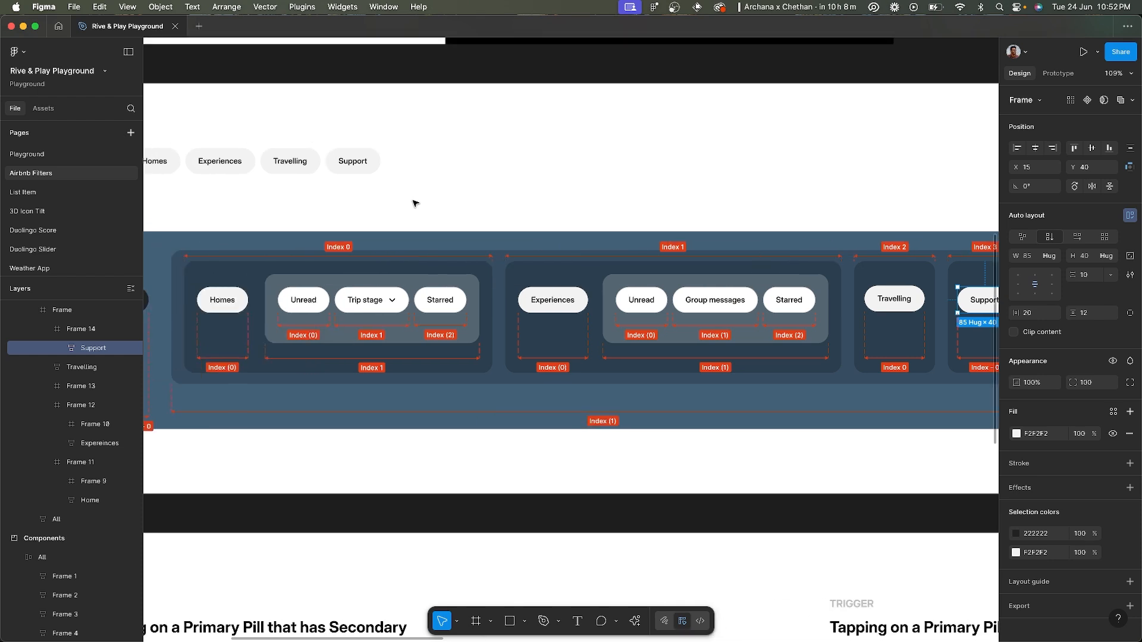
{"action": "left_click", "coordinate": [379, 250]}
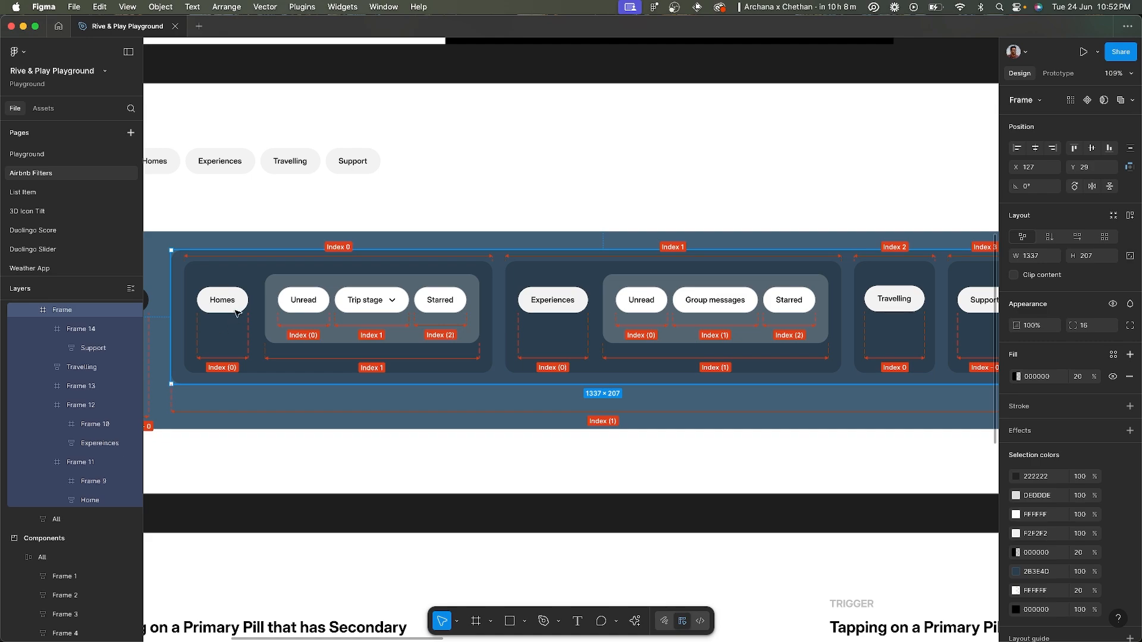
- Switch to Play, leave the All Pill interactions and open the Primary Pill component's interactions
{"action": "key", "text": "super+Tab"}
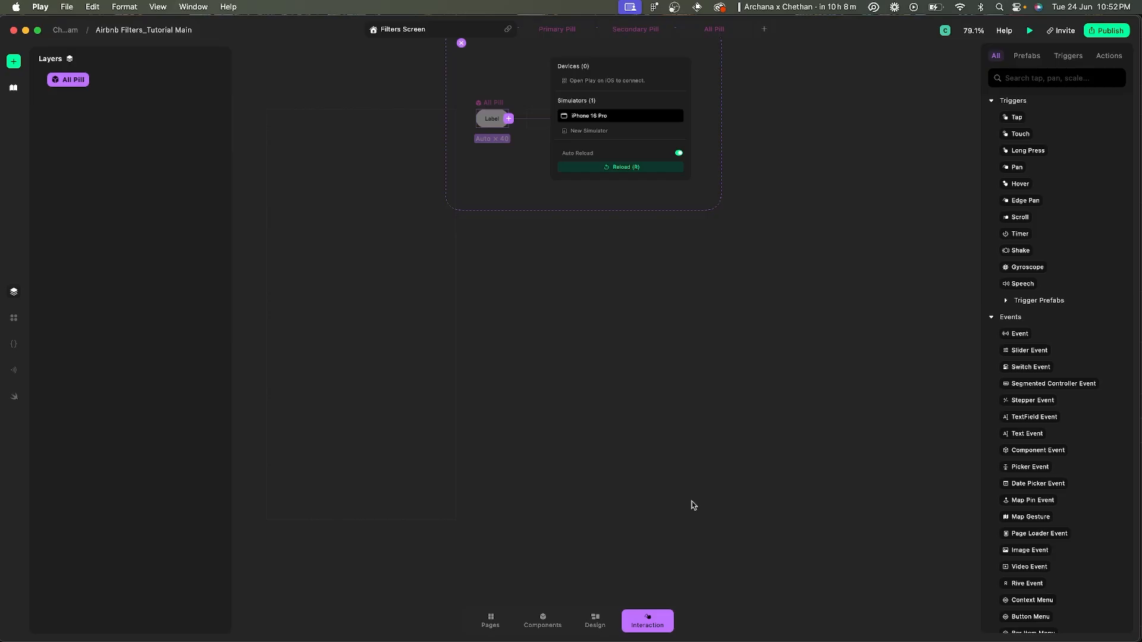
{"action": "left_click", "coordinate": [463, 47]}
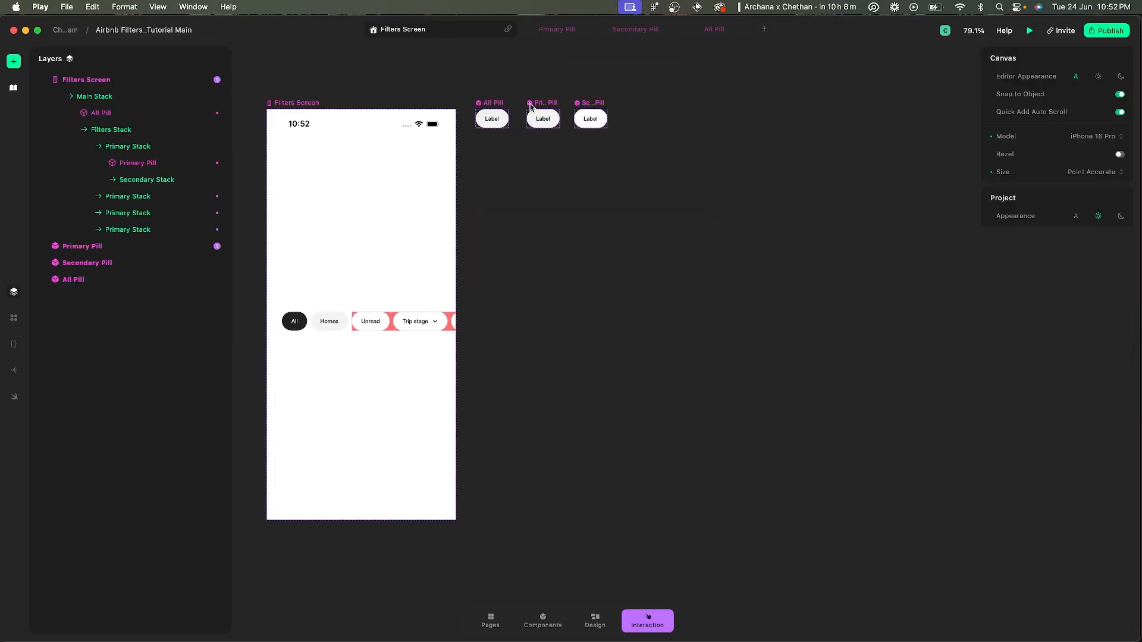
{"action": "left_click", "coordinate": [530, 103]}
{"action": "scroll", "coordinate": [648, 189], "scroll_direction": "right", "scroll_amount": 9}
{"action": "scroll", "coordinate": [648, 189], "scroll_direction": "up", "scroll_amount": 7}
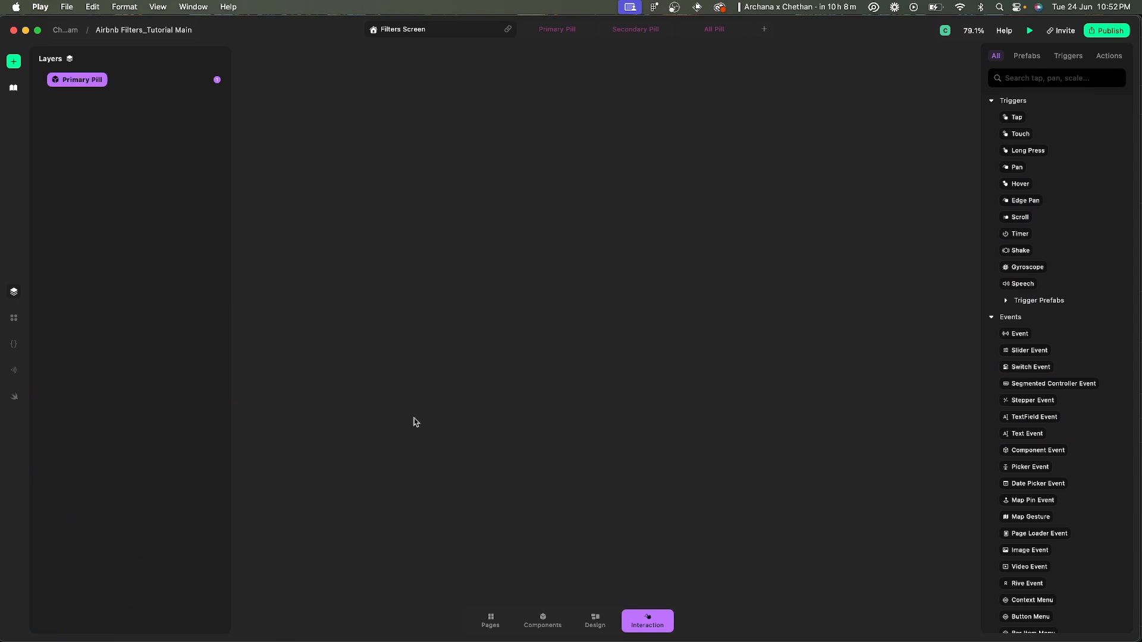
{"action": "key", "text": "shift+1"}
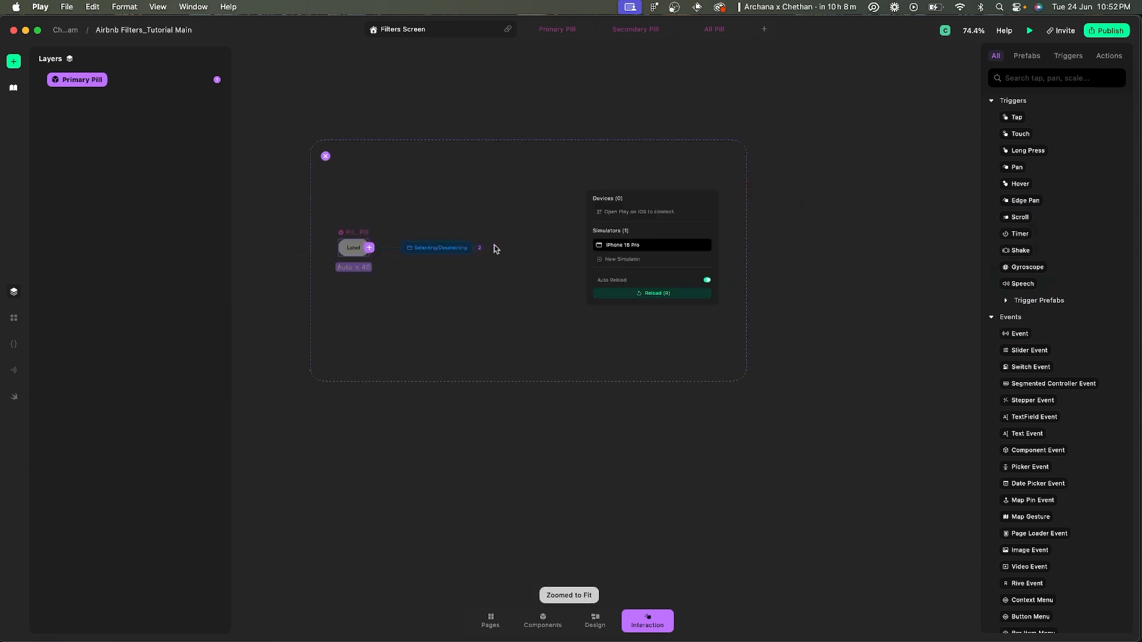
{"action": "scroll", "coordinate": [380, 255], "scroll_direction": "up", "scroll_amount": 5}
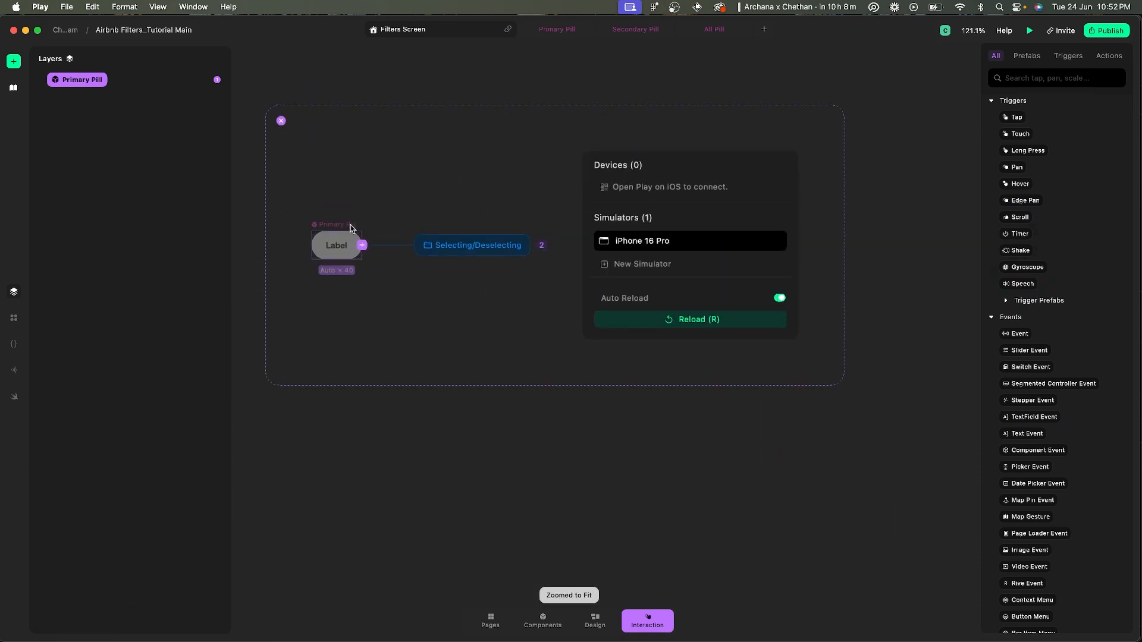
- Add a Touch trigger with the Touch Up state to the Primary Pill and collapse the Selecting/Deselecting group
{"action": "left_click", "coordinate": [362, 246]}
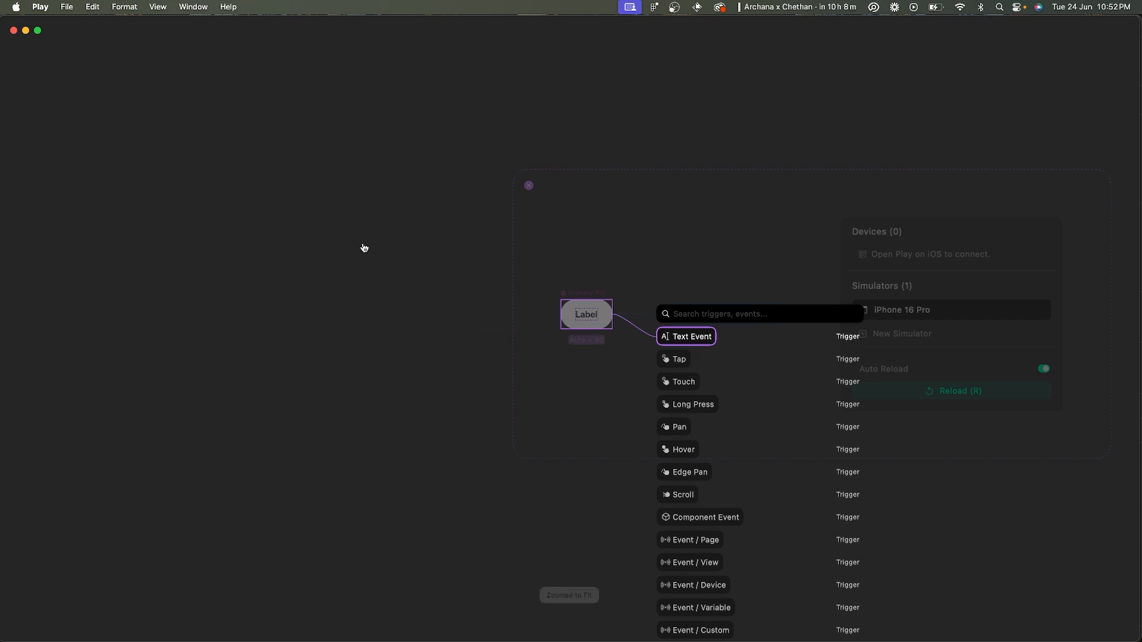
{"action": "type", "text": "touc"}
{"action": "key", "text": "Down"}
{"action": "key", "text": "Down"}
{"action": "key", "text": "Return"}
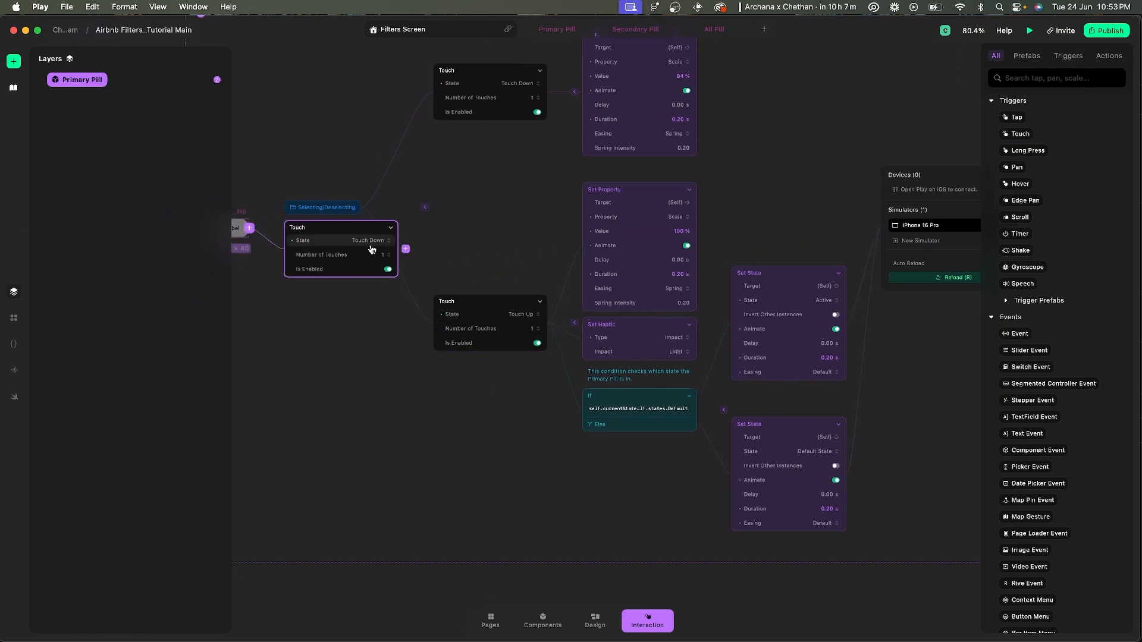
{"action": "left_click", "coordinate": [370, 240]}
{"action": "left_click", "coordinate": [380, 241]}
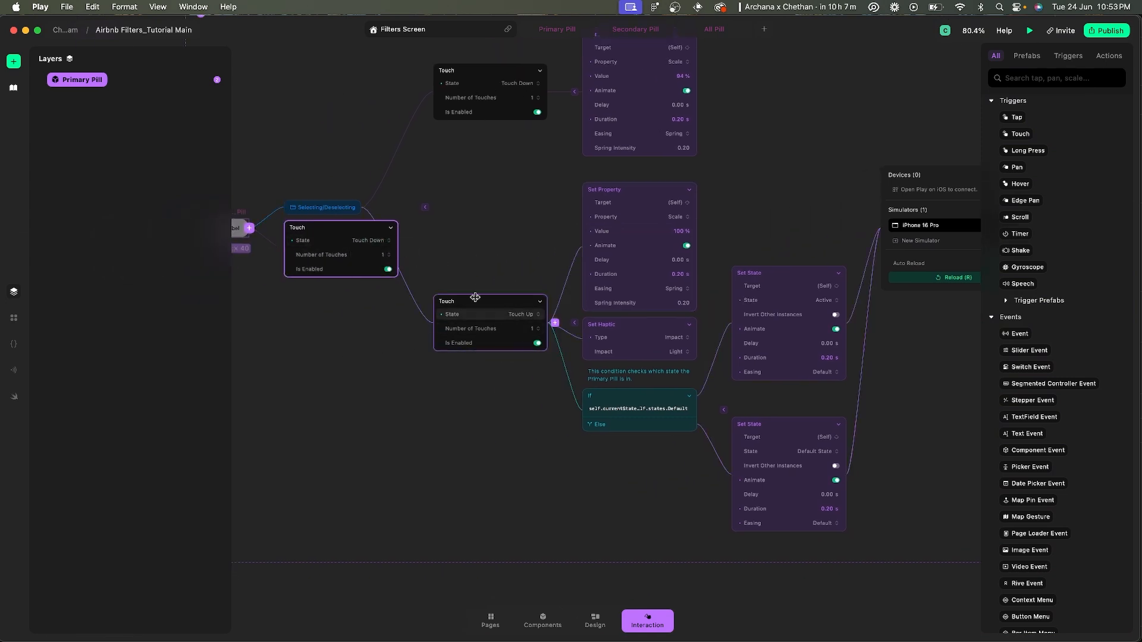
{"action": "left_click", "coordinate": [424, 207]}
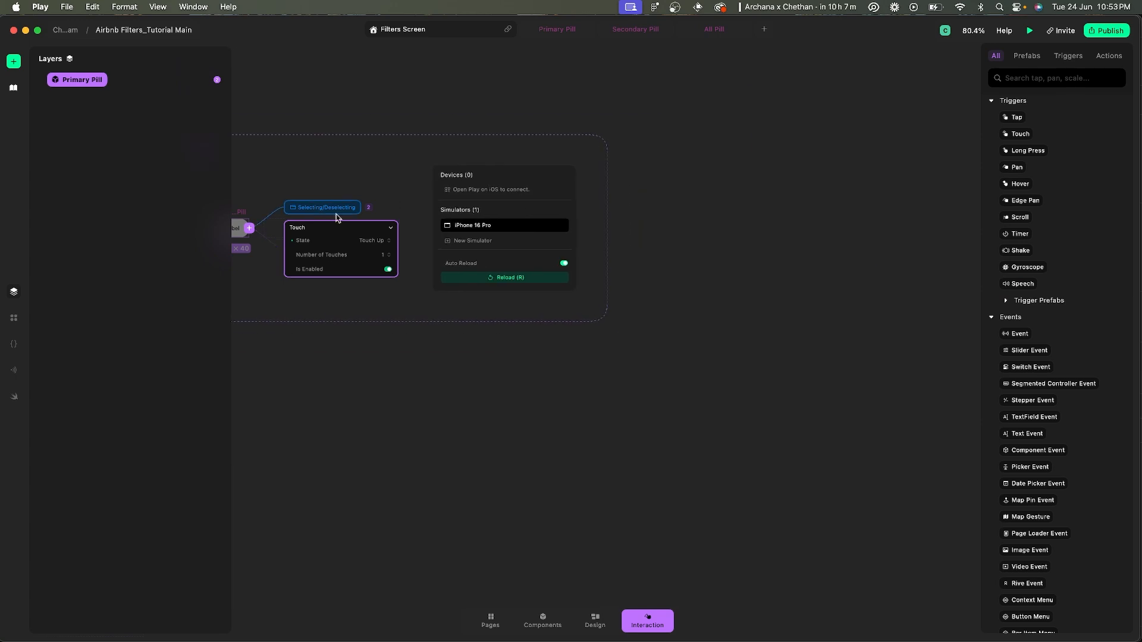
- Switch to Figma and trace the hierarchy from the Homes pill through its container up to the outer parent frame
{"action": "scroll", "coordinate": [423, 232], "scroll_direction": "up", "scroll_amount": 3}
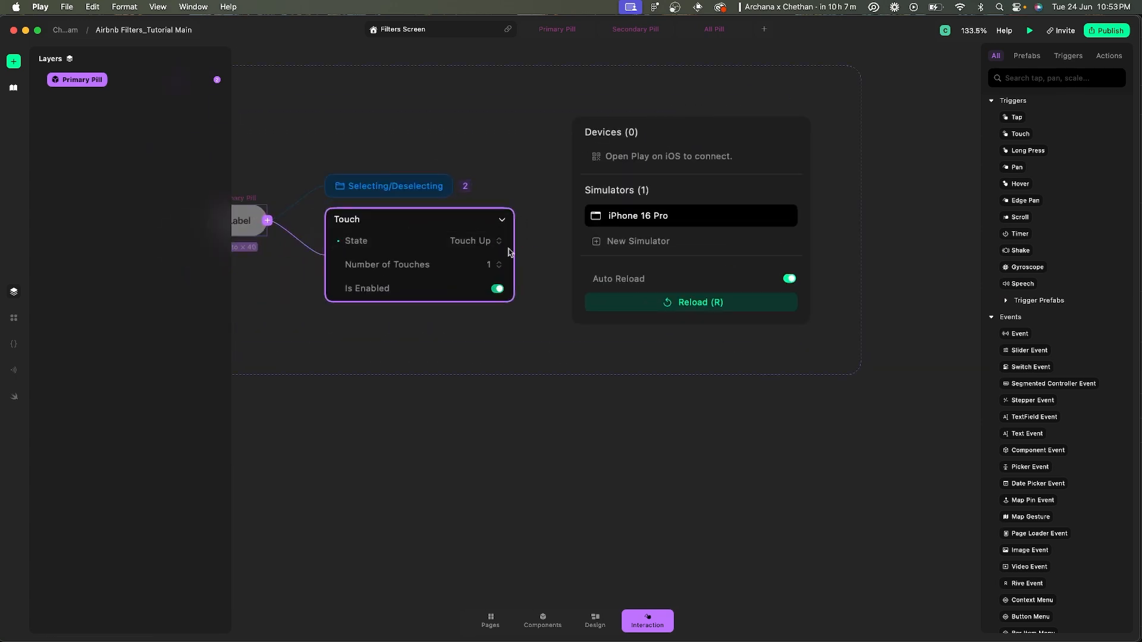
{"action": "key", "text": "super+Tab"}
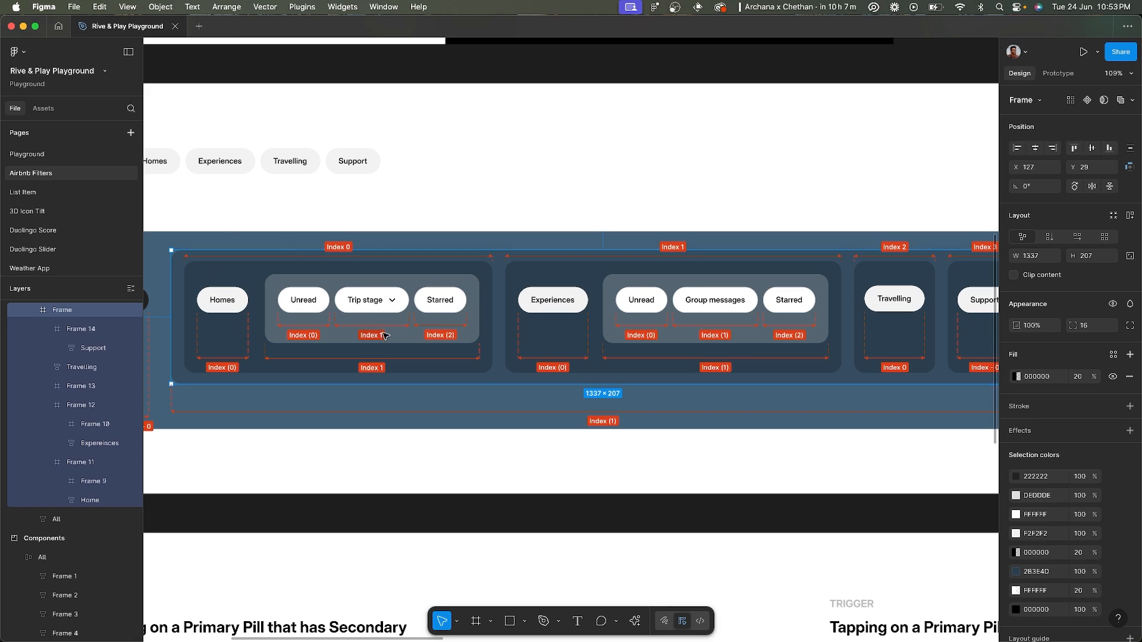
{"action": "key", "text": "super+Tab"}
{"action": "key", "text": "super+Tab"}
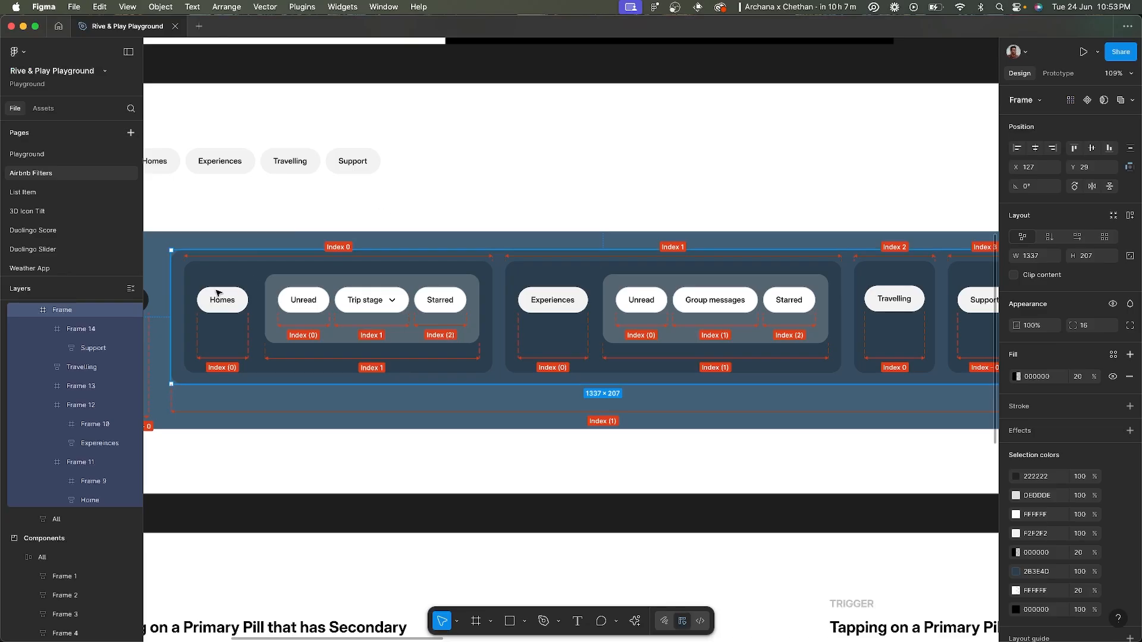
{"action": "scroll", "coordinate": [241, 306], "scroll_direction": "up", "scroll_amount": 3}
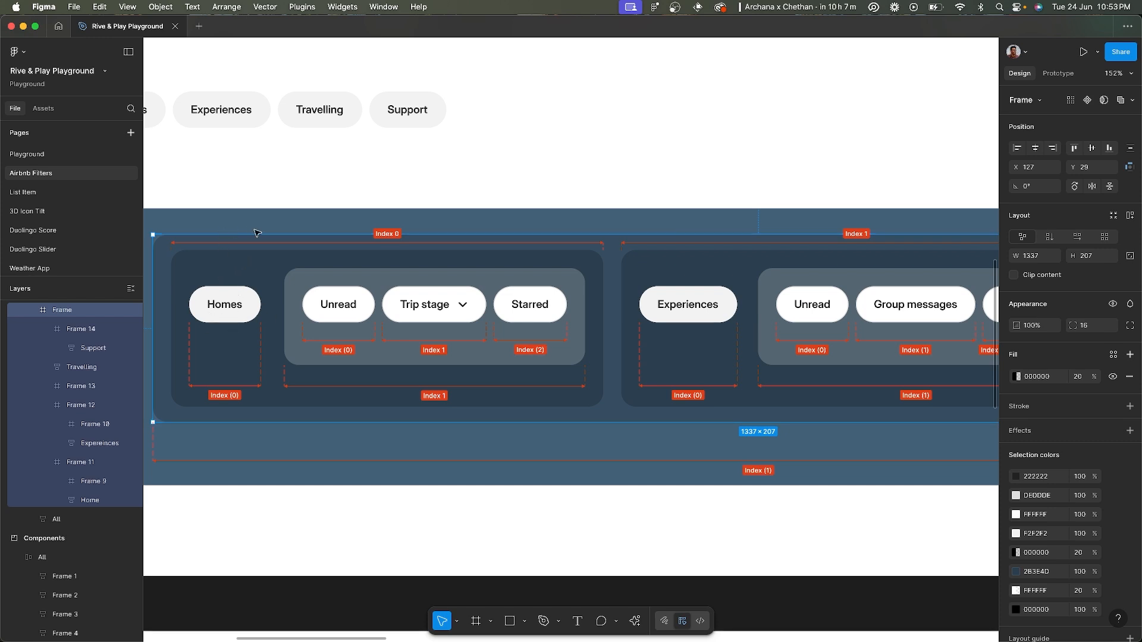
{"action": "left_click", "coordinate": [230, 291], "text": "super"}
{"action": "left_click", "coordinate": [255, 271], "text": "super"}
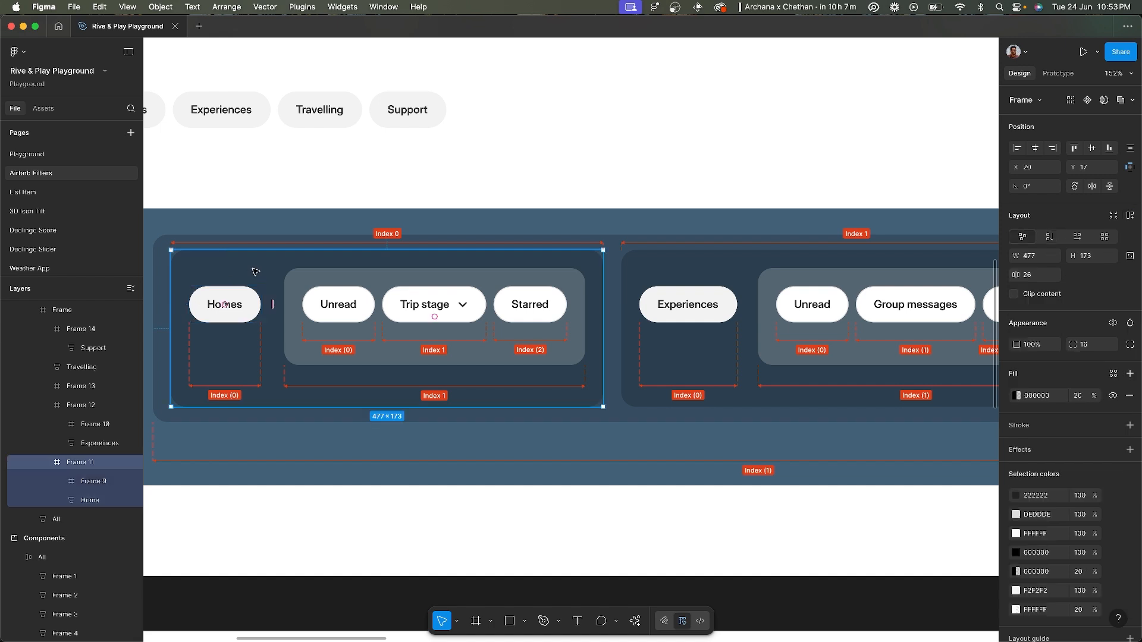
{"action": "left_click", "coordinate": [284, 238]}
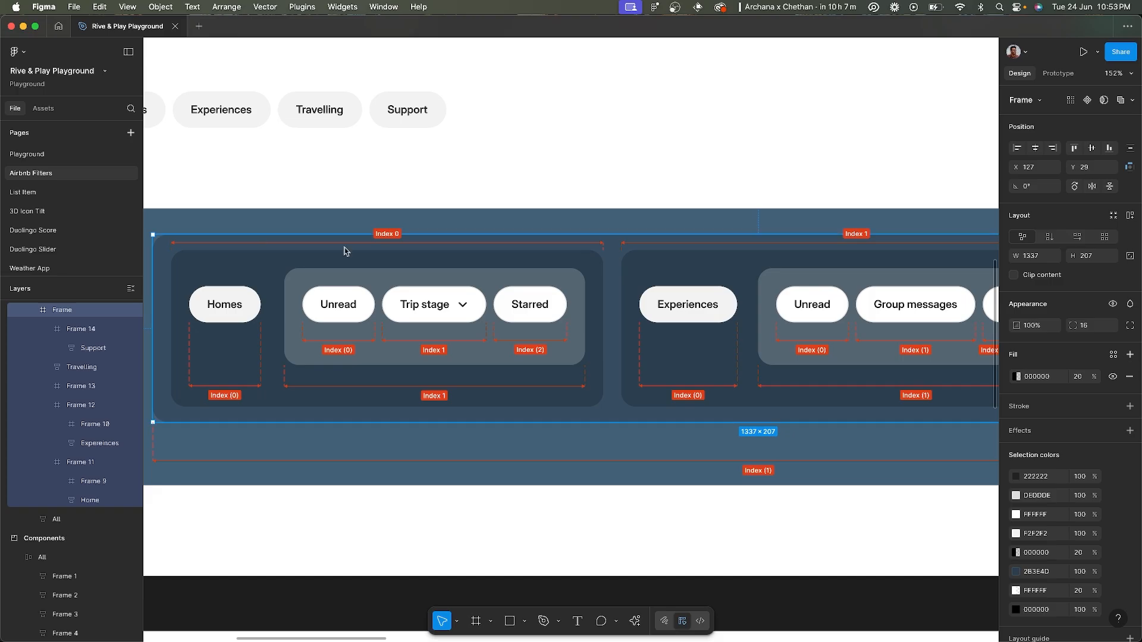
- Switch to Play and add a Loop / Children block after the Primary Pill's Touch trigger
{"action": "key", "text": "super+Tab"}
{"action": "scroll", "coordinate": [529, 259], "scroll_direction": "up", "scroll_amount": 2}
{"action": "key", "text": "Tab"}
{"action": "type", "text": "loo"}
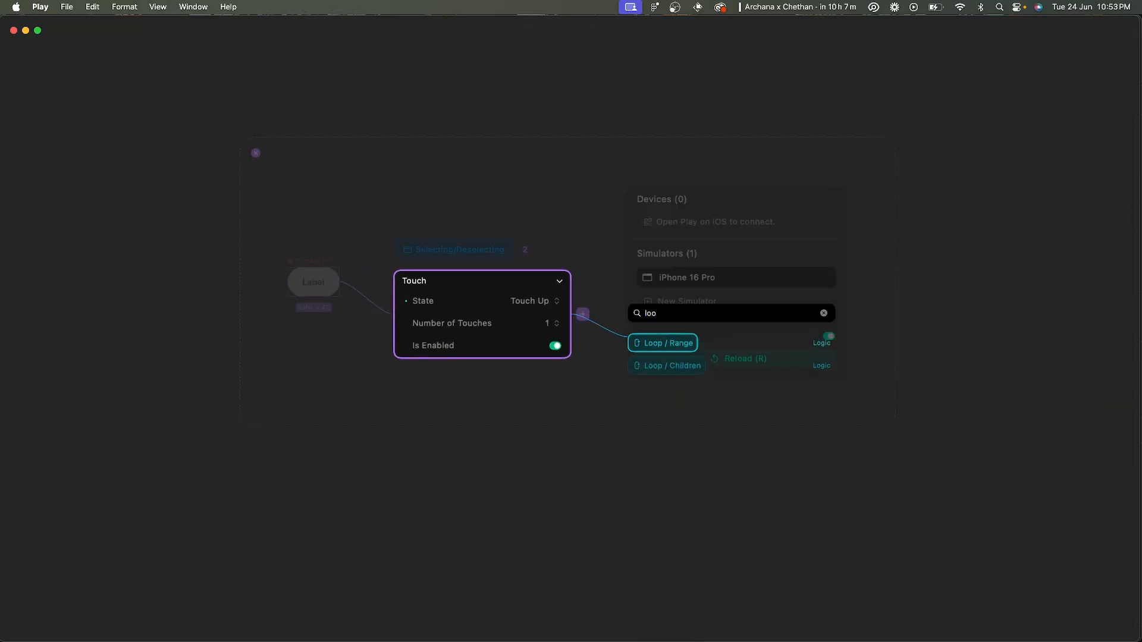
{"action": "key", "text": "Down"}
{"action": "key", "text": "Return"}
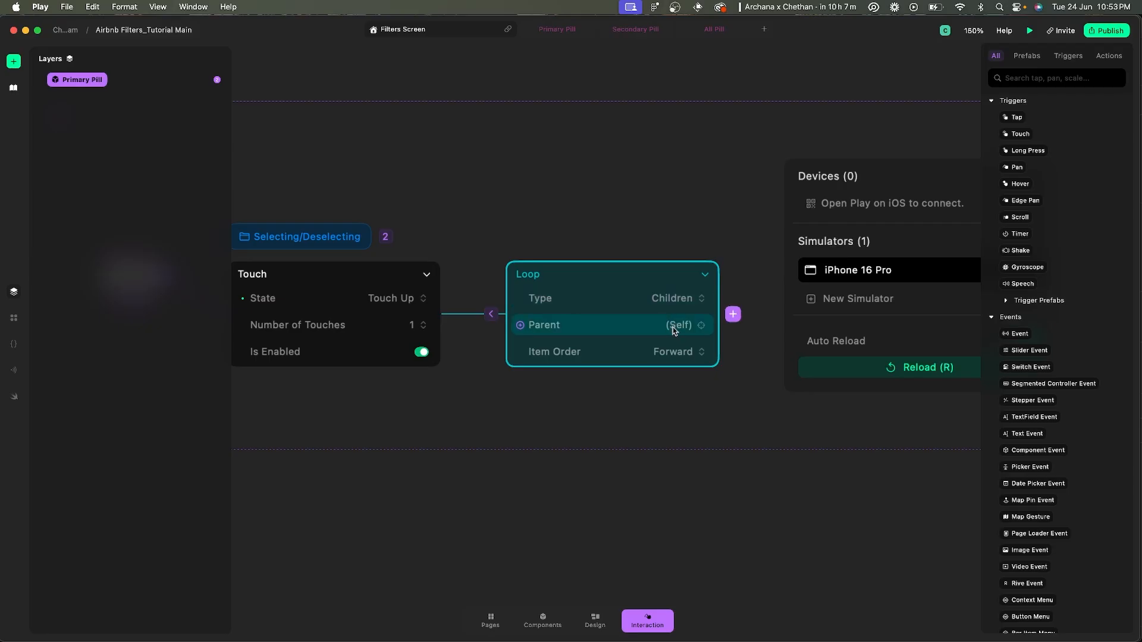
- Make the Loop's Parent an expression and set it to self.parent
{"action": "left_click", "coordinate": [675, 326]}
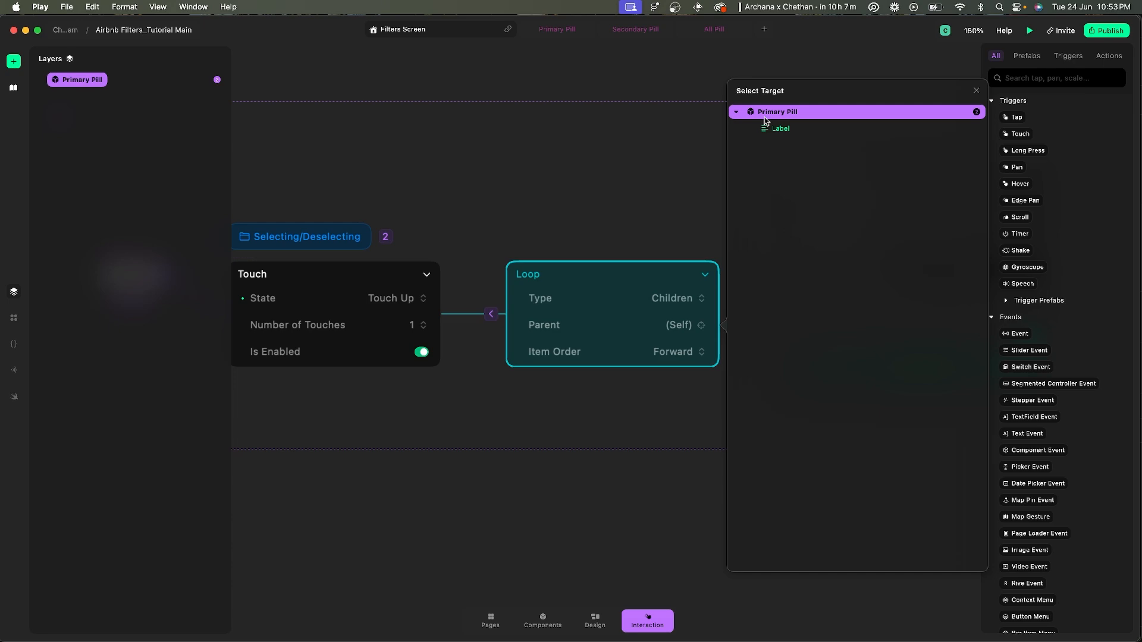
{"action": "key", "text": "super+Tab"}
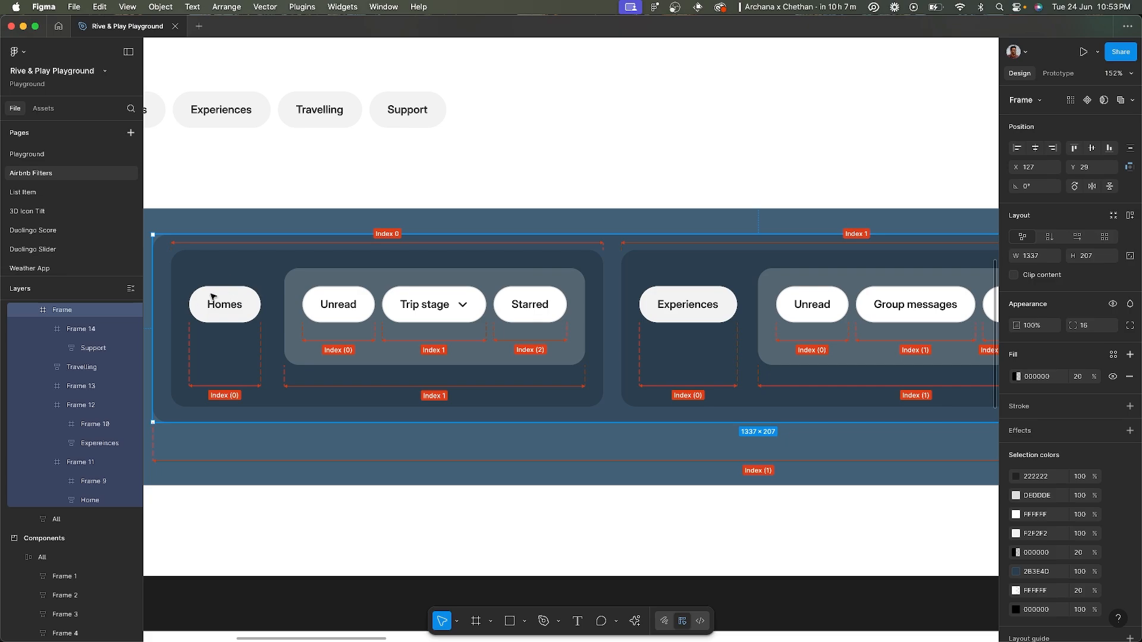
{"action": "key", "text": "super+Tab"}
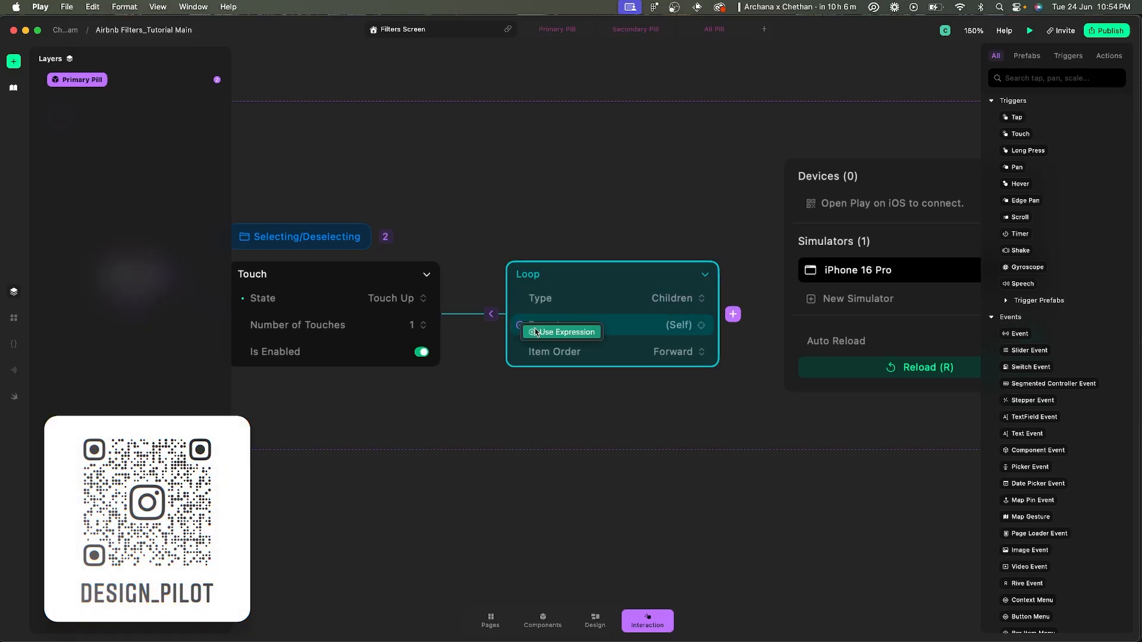
{"action": "left_click", "coordinate": [542, 335]}
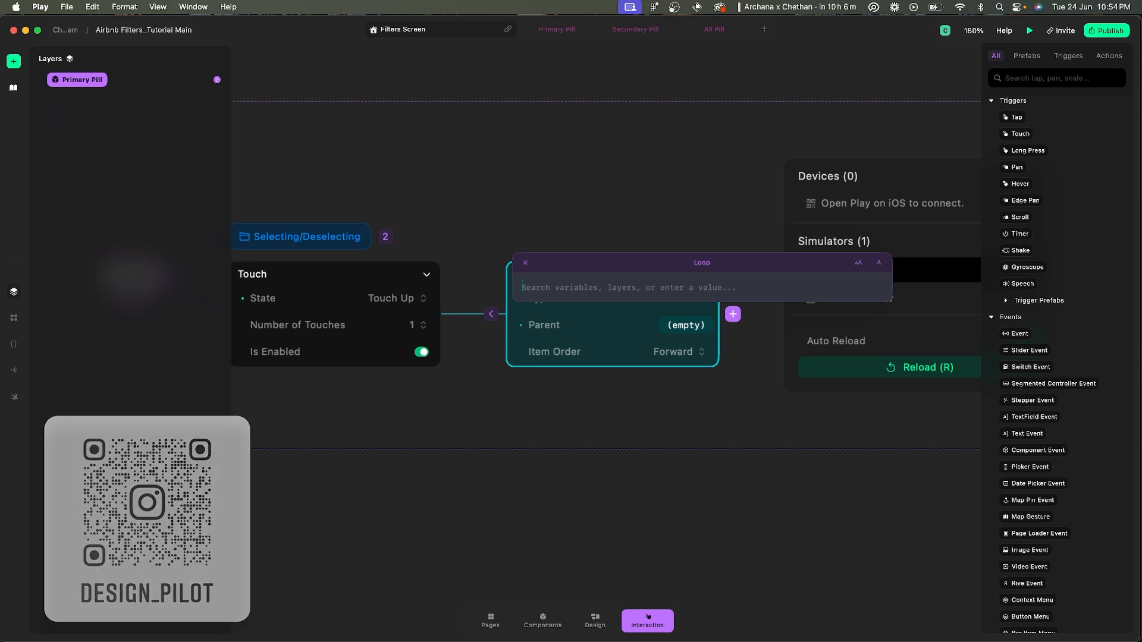
{"action": "type", "text": "self.par"}
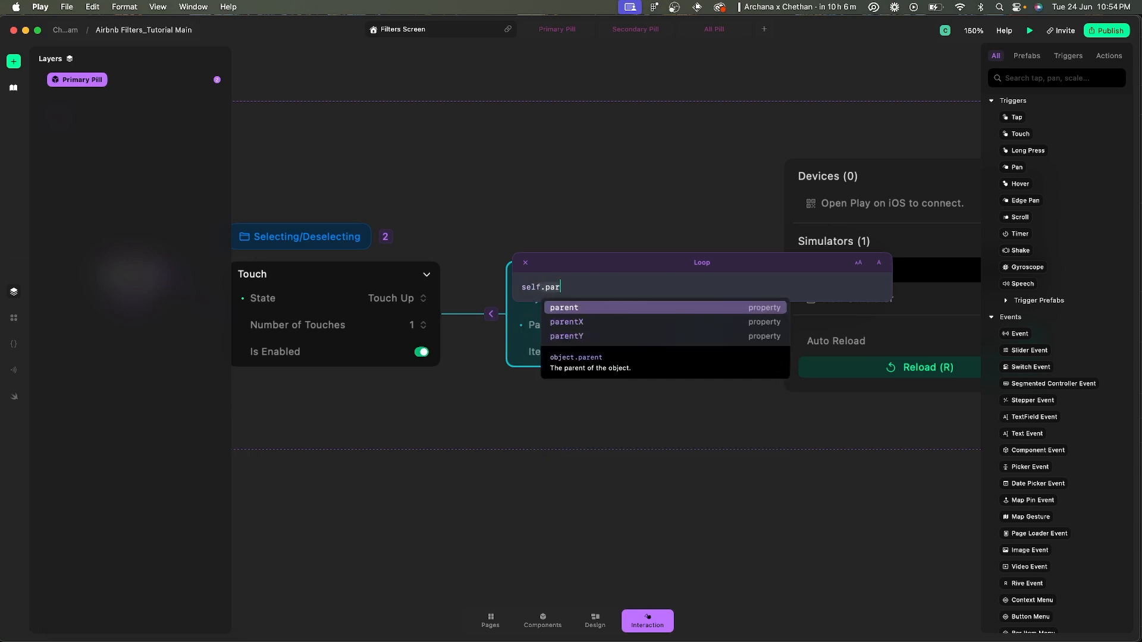
{"action": "key", "text": "Return"}
- Try parent alone as the Loop's Parent expression, and restore it to self.parent
{"action": "key", "text": "super+a"}
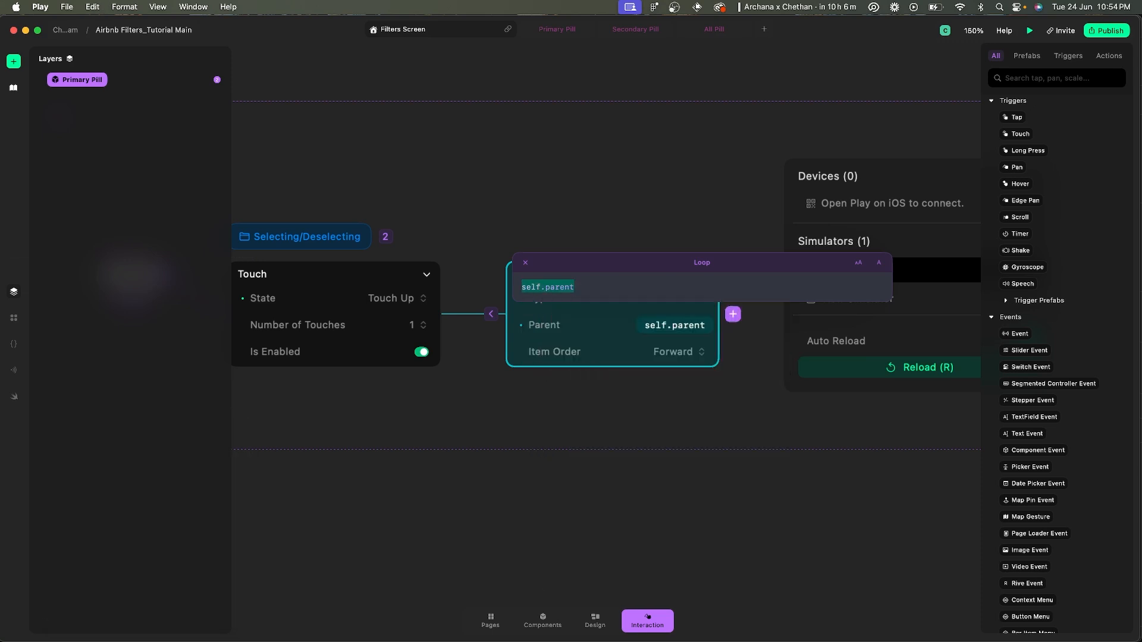
{"action": "type", "text": "parent"}
{"action": "key", "text": "Return"}
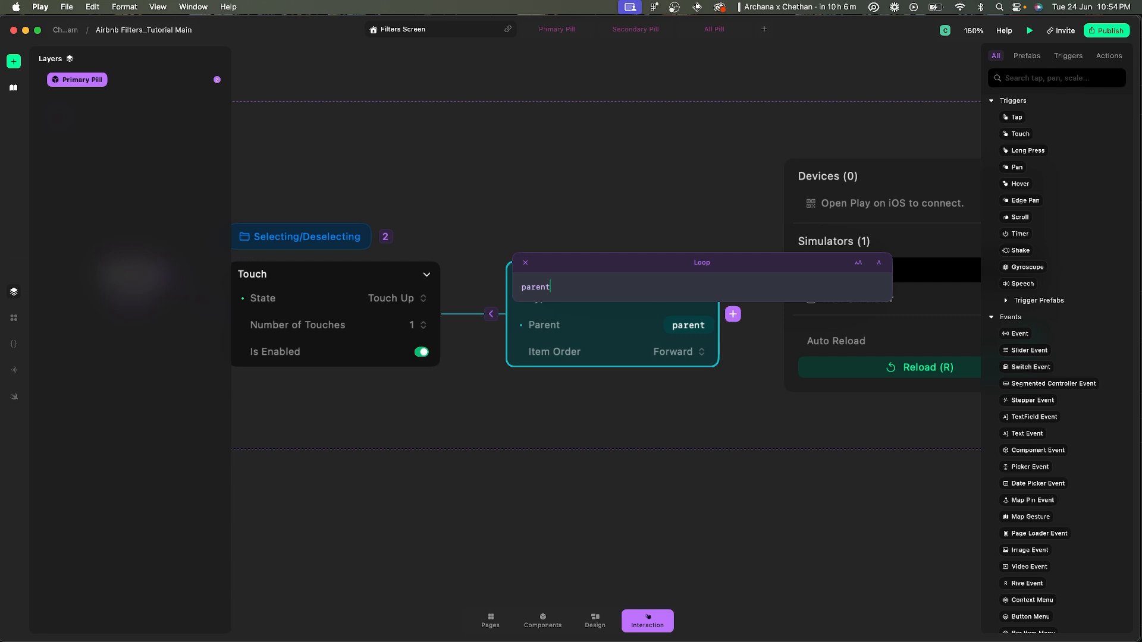
{"action": "key", "text": "super+a"}
{"action": "key", "text": "BackSpace"}
{"action": "type", "text": "self"}
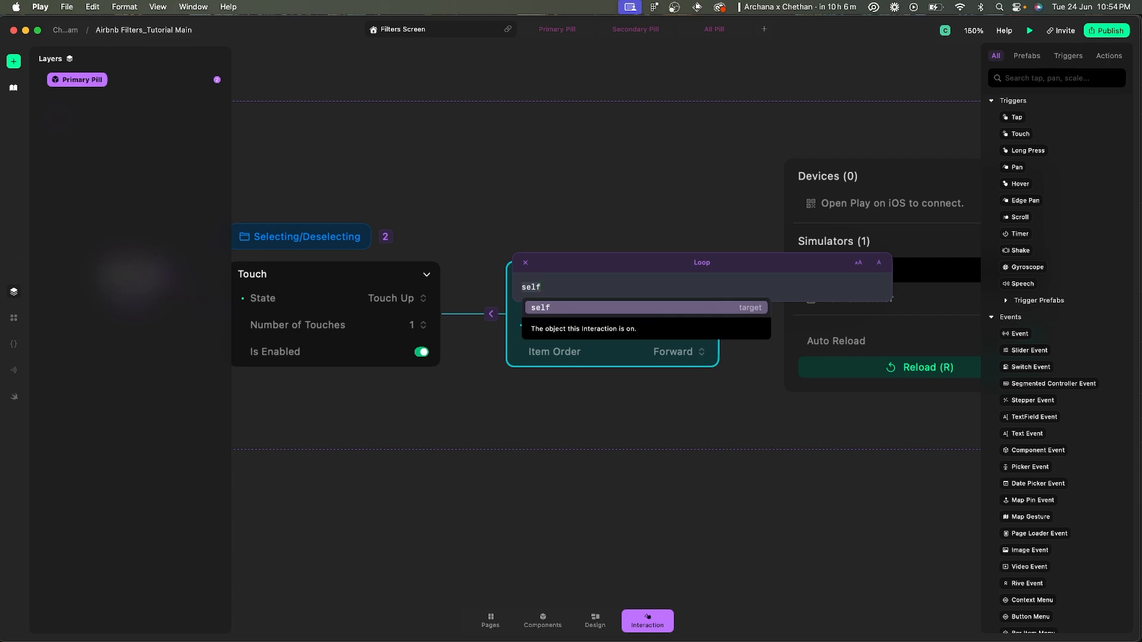
{"action": "type", "text": ".parent"}
{"action": "key", "text": "Return"}
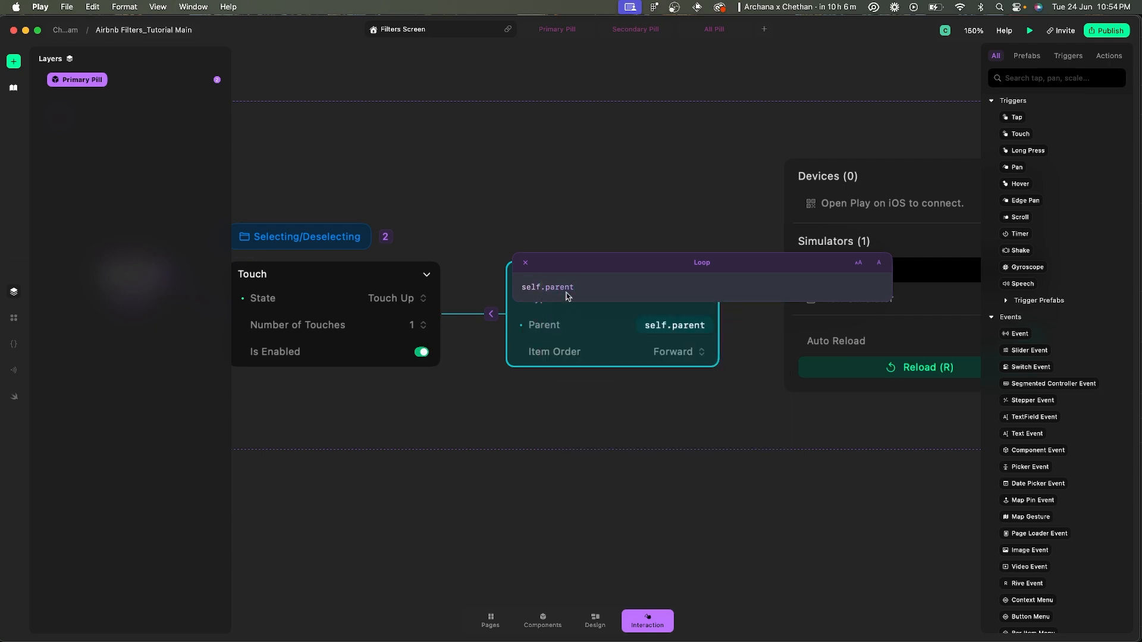
- Check the Homes container and its outer frame in Figma, and extend the Loop's Parent expression in Play to self.parent.parent
{"action": "key", "text": "super+Tab"}
{"action": "left_click", "coordinate": [234, 268]}
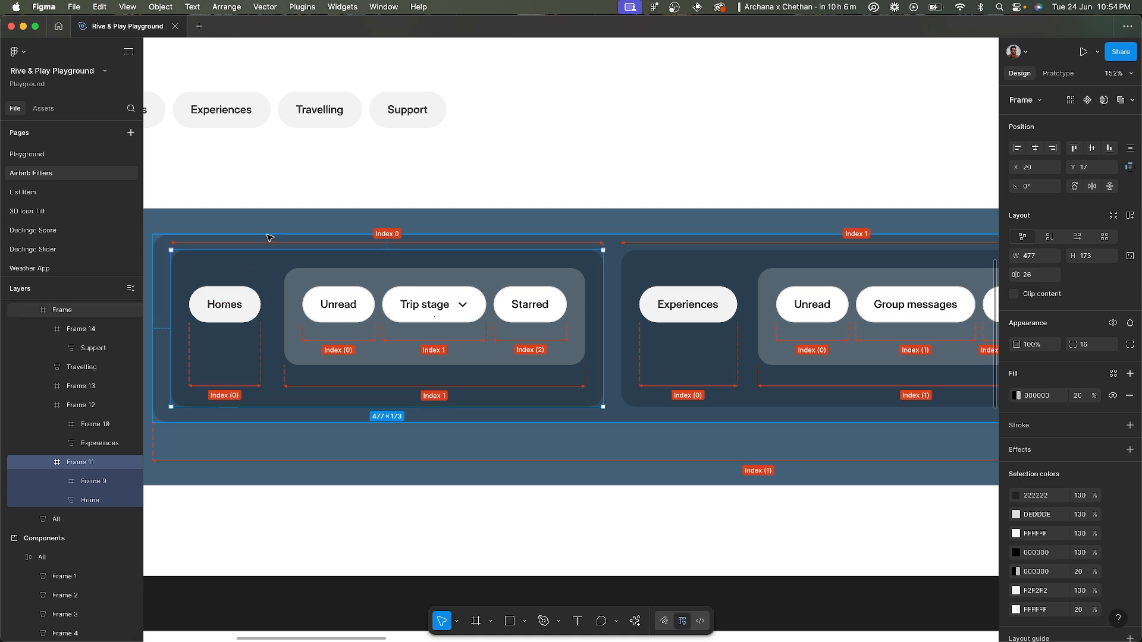
{"action": "left_click", "coordinate": [266, 236]}
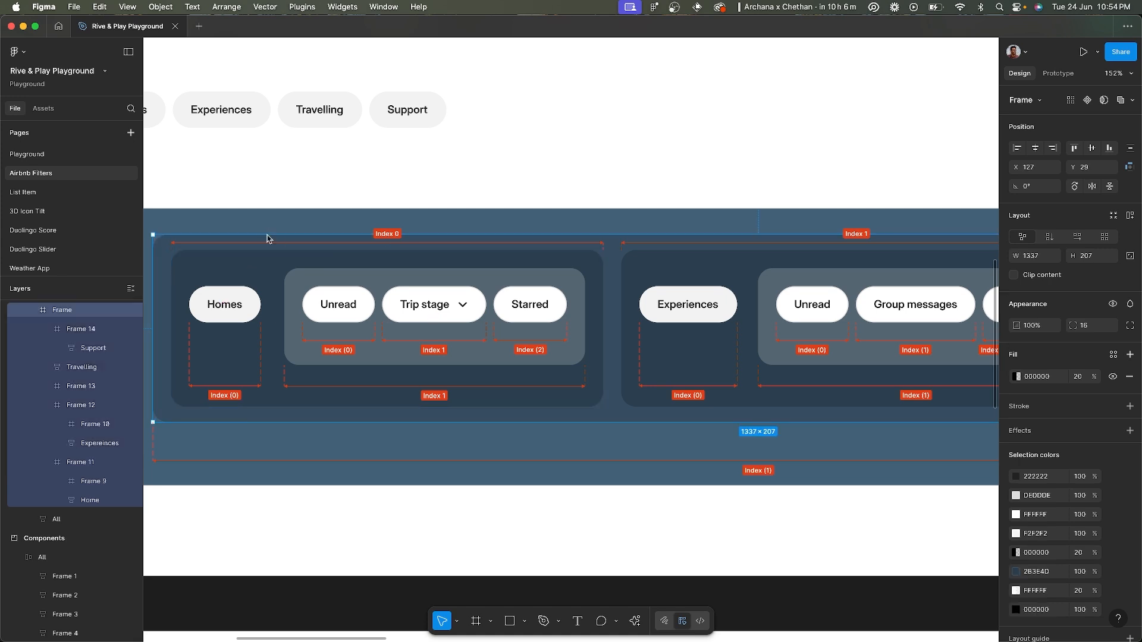
{"action": "key", "text": "super+Tab"}
{"action": "type", "text": "pare"}
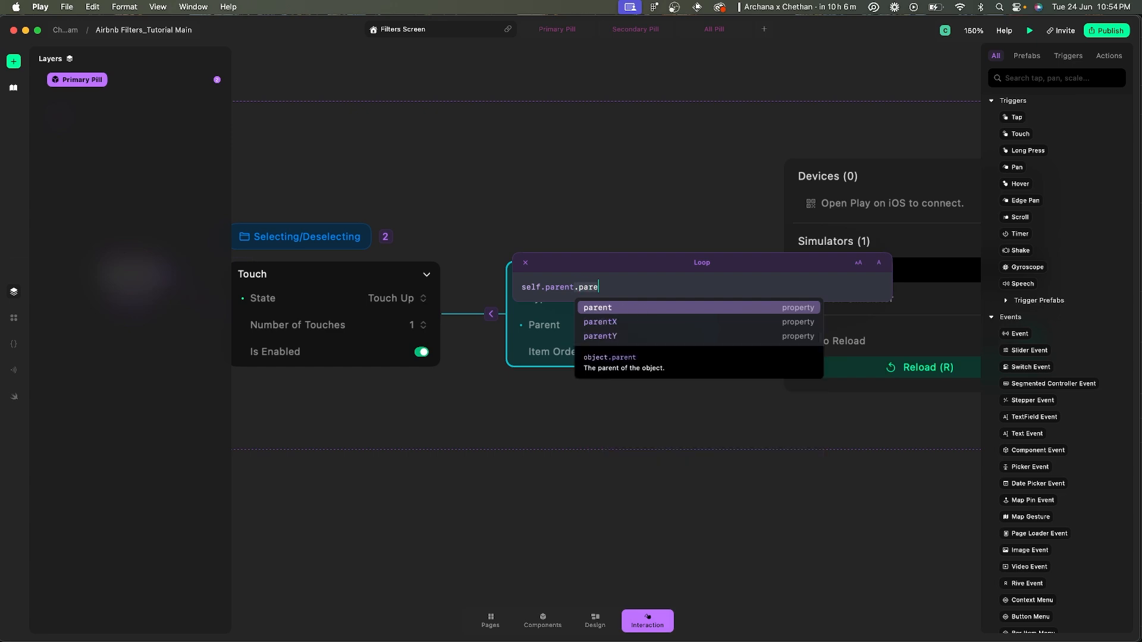
{"action": "key", "text": "Return"}
{"action": "key", "text": "Escape"}
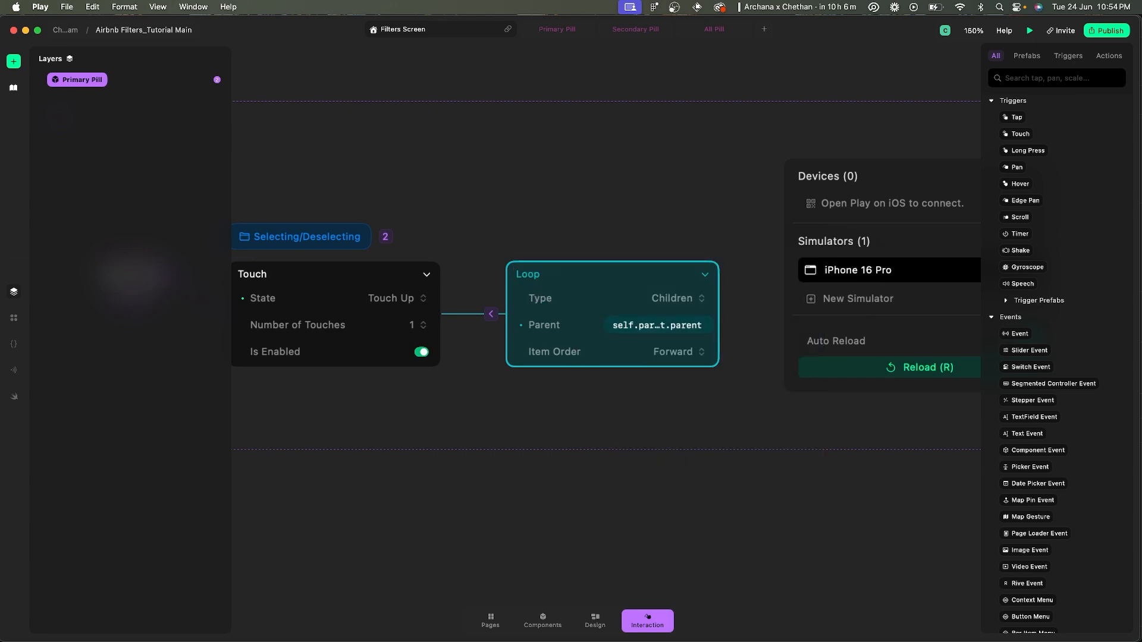
- Switch to Figma and examine the Homes, Experiences, Travelling and Support containers as the children the loop goes through
{"action": "key", "text": "super+Tab"}
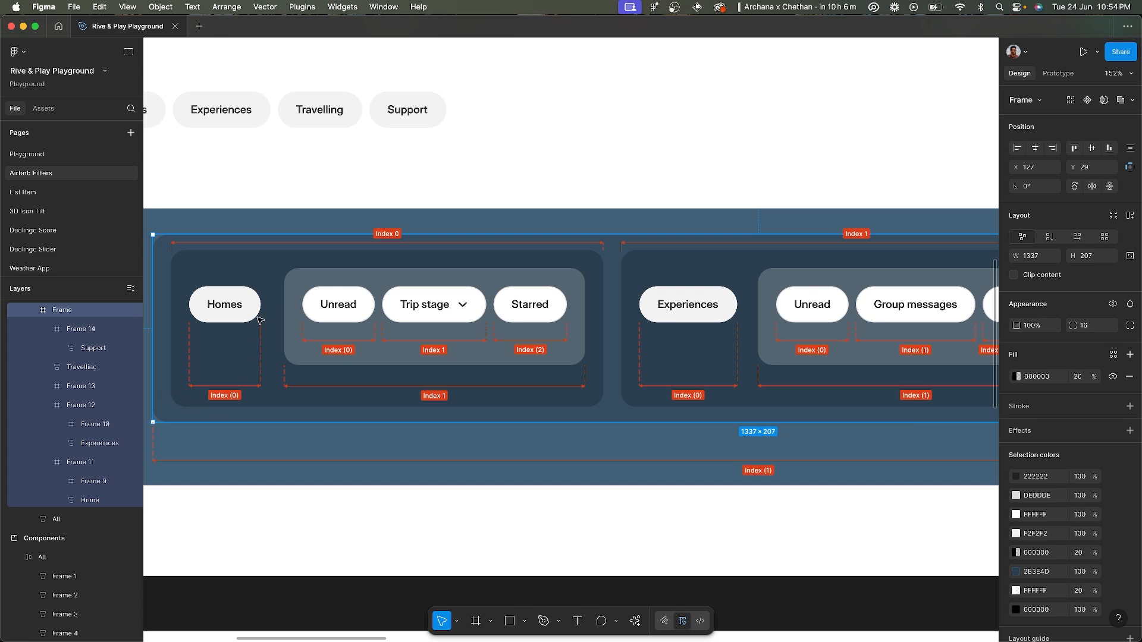
{"action": "left_click", "coordinate": [276, 265]}
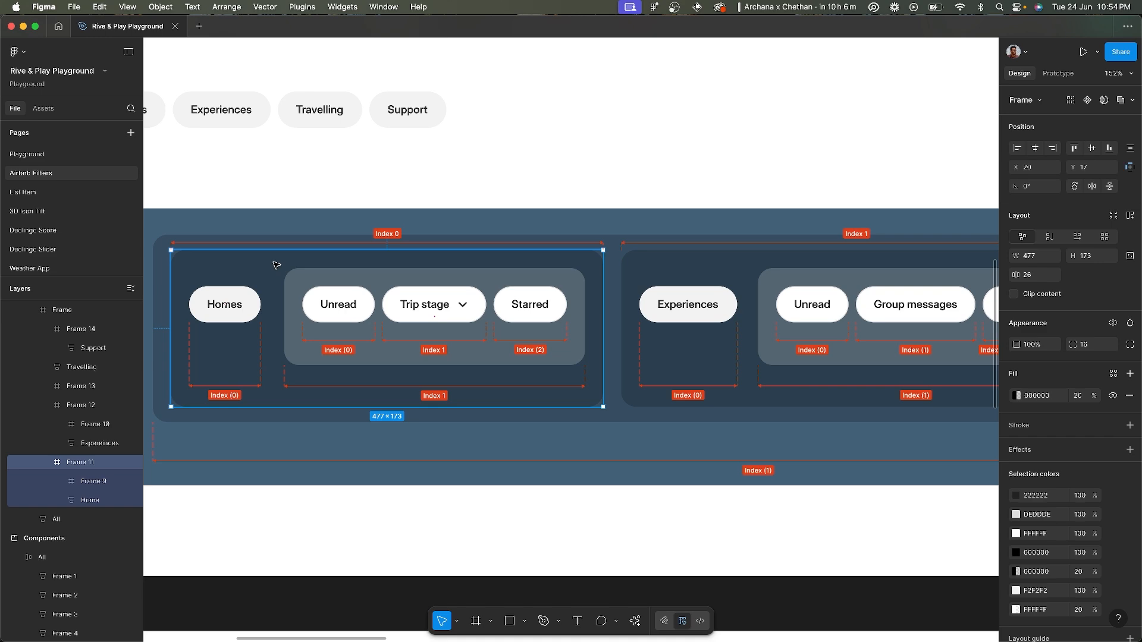
{"action": "scroll", "coordinate": [276, 265], "scroll_direction": "down", "scroll_amount": 3}
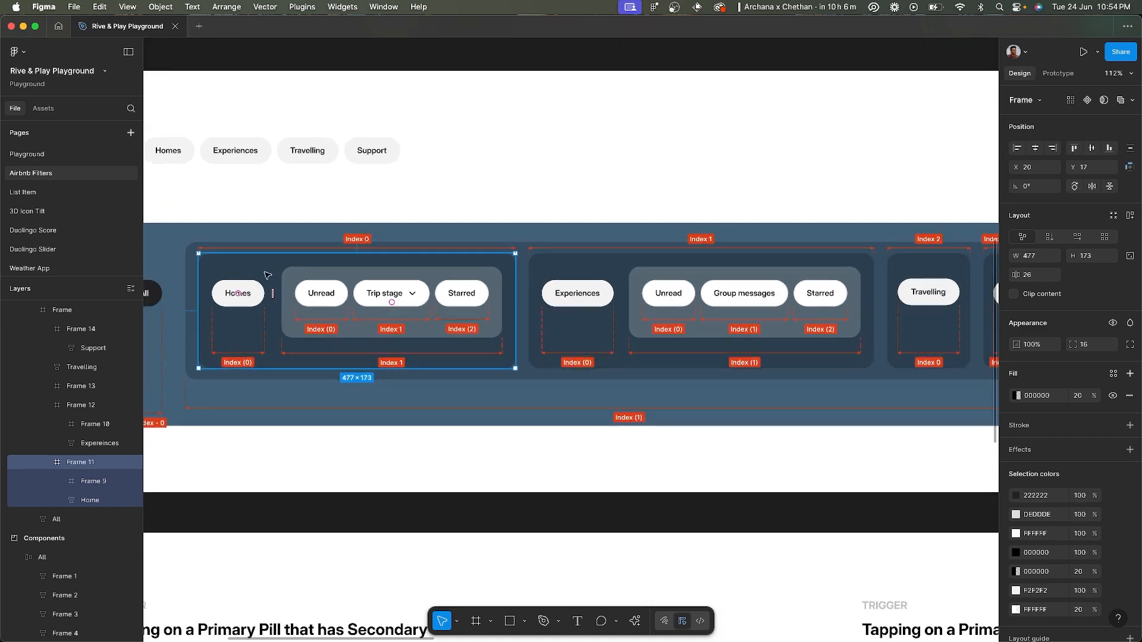
{"action": "left_click", "coordinate": [553, 262]}
{"action": "scroll", "coordinate": [684, 267], "scroll_direction": "right", "scroll_amount": 5}
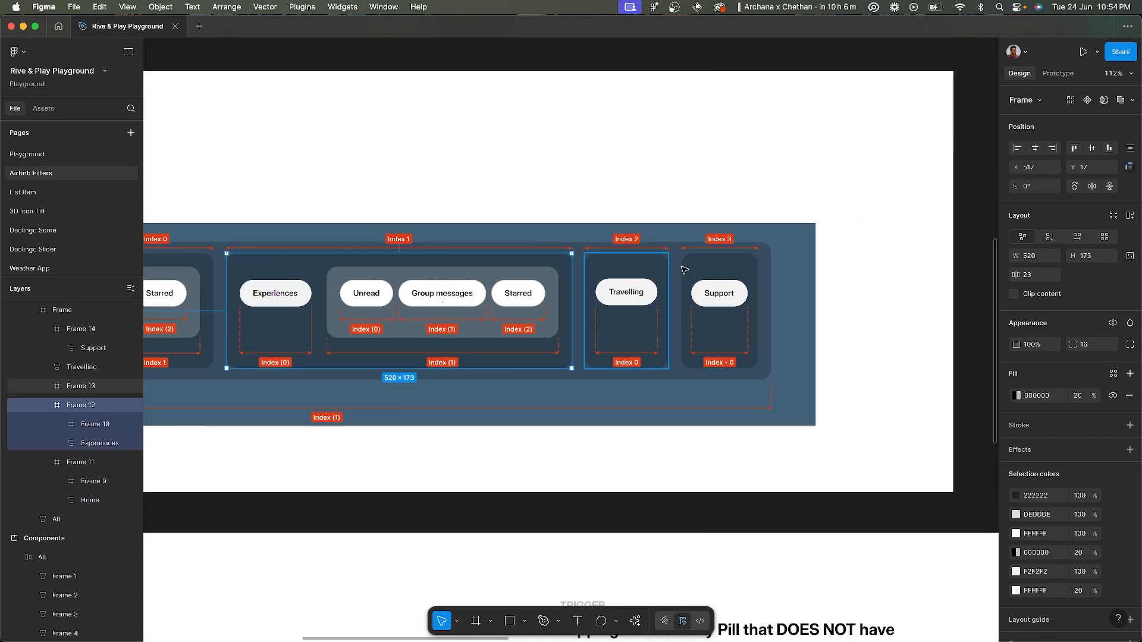
{"action": "scroll", "coordinate": [684, 268], "scroll_direction": "left", "scroll_amount": 5}
{"action": "scroll", "coordinate": [357, 283], "scroll_direction": "up", "scroll_amount": 3}
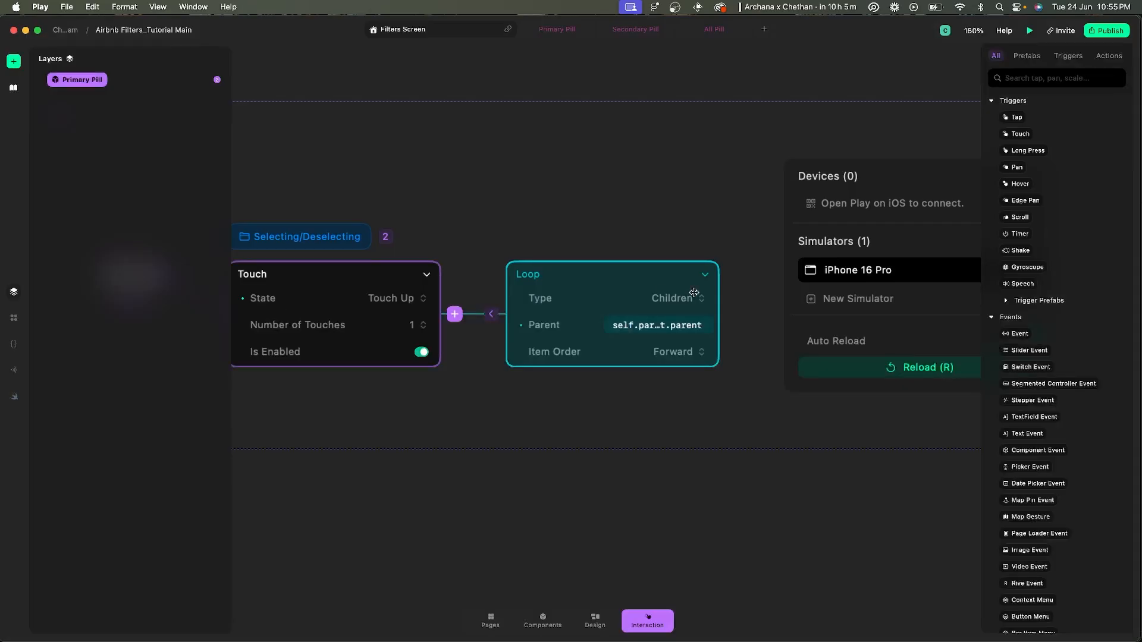
- Add a Set State action after the Loop block in Play
{"action": "left_click", "coordinate": [731, 316]}
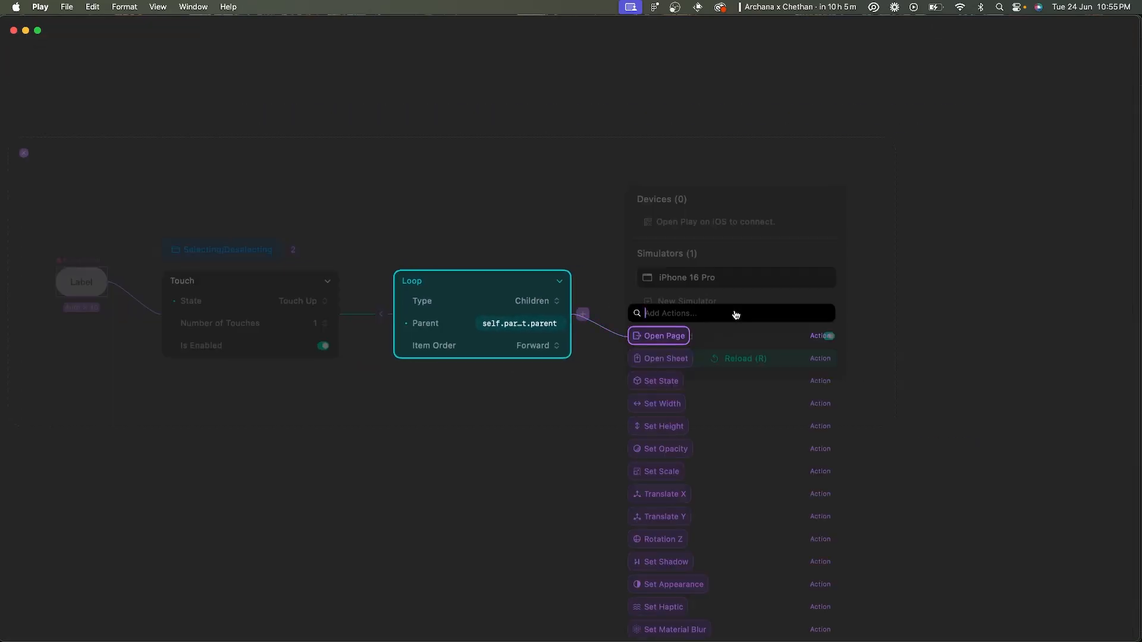
{"action": "type", "text": "set sta"}
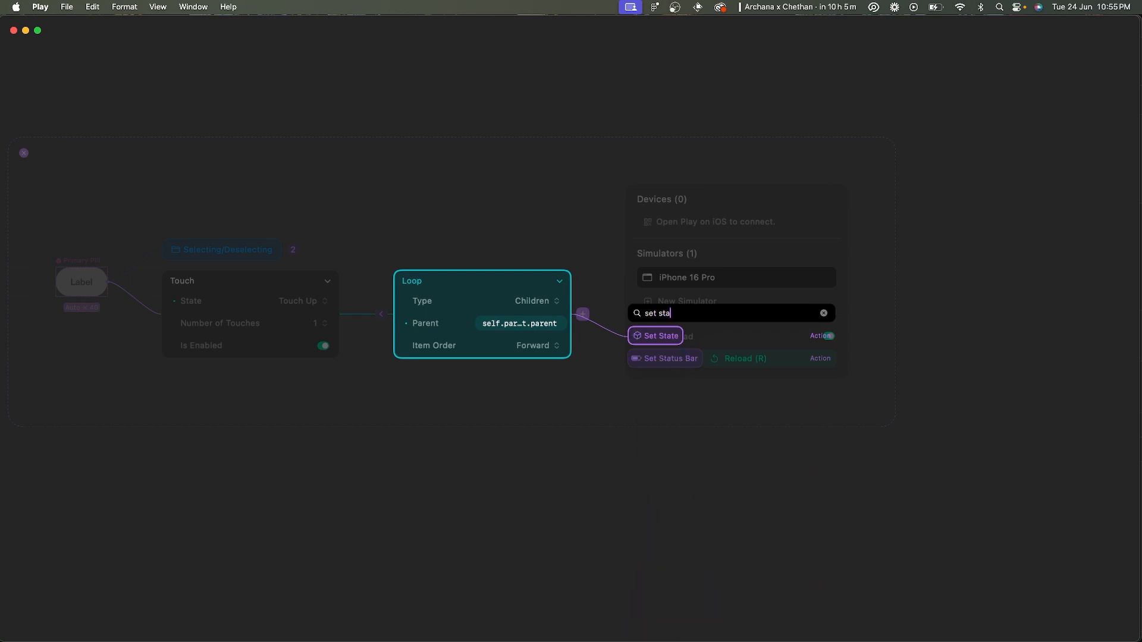
{"action": "key", "text": "Return"}
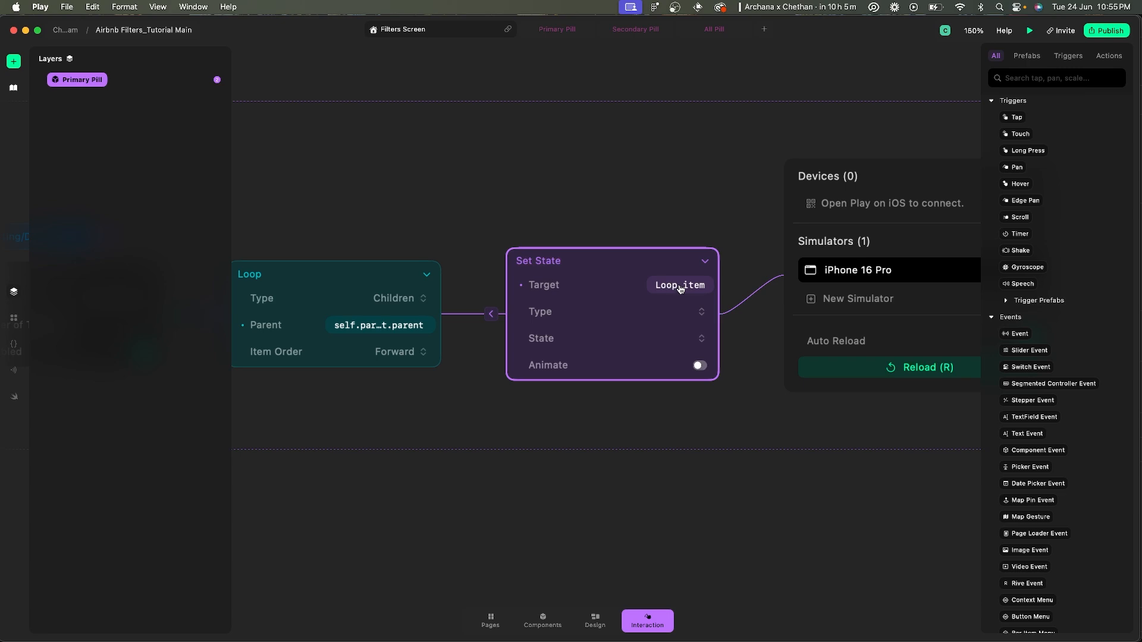
- Open the Set State action's Target expression, and examine the Homes container and its first child pill in Figma
{"action": "left_click", "coordinate": [678, 288]}
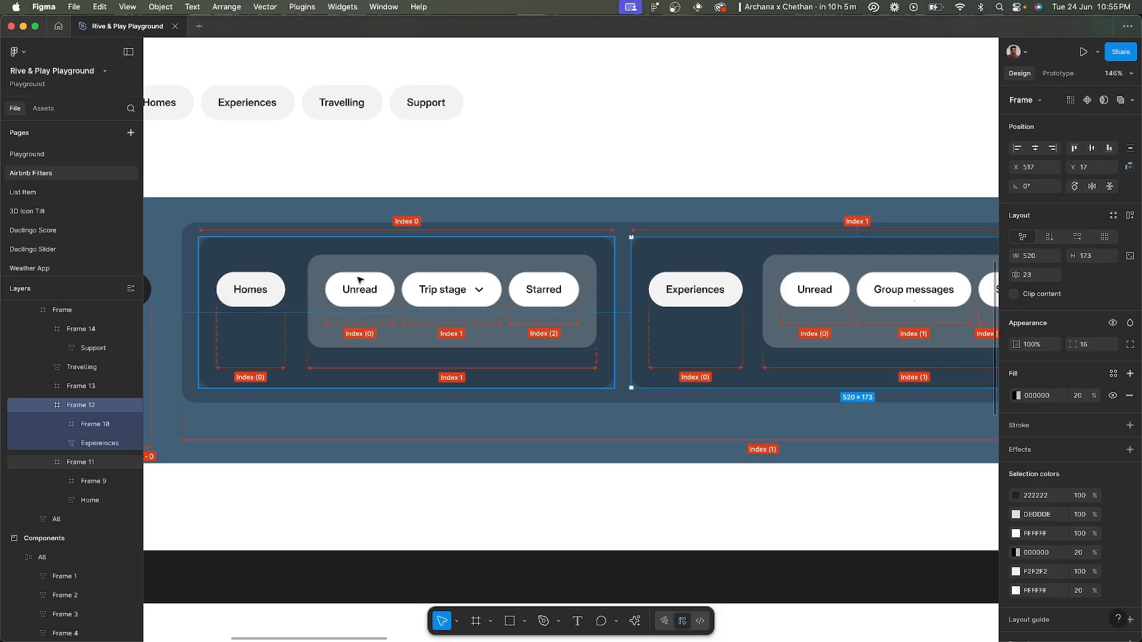
{"action": "left_click", "coordinate": [249, 259]}
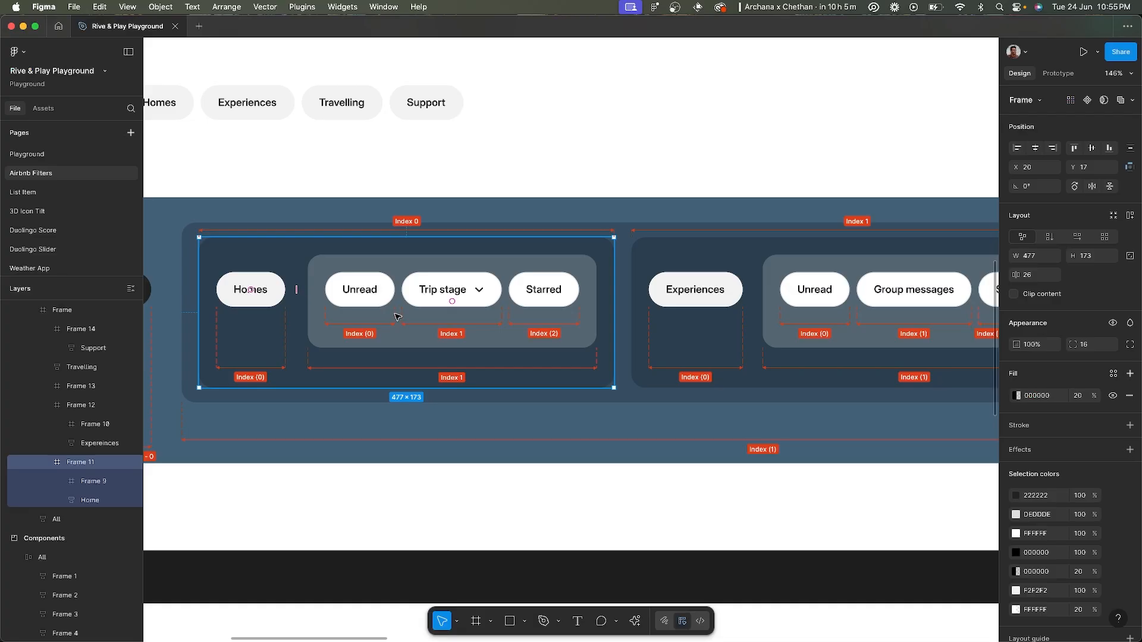
{"action": "left_click", "coordinate": [292, 226]}
{"action": "left_click", "coordinate": [282, 255]}
{"action": "left_click", "coordinate": [270, 287]}
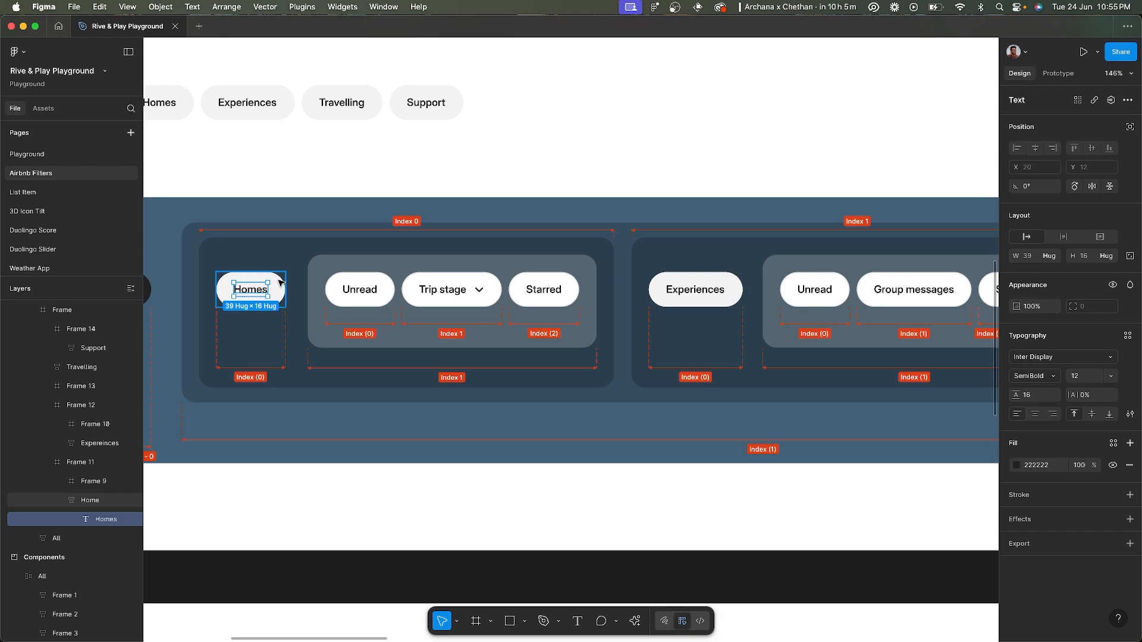
{"action": "left_click", "coordinate": [297, 249]}
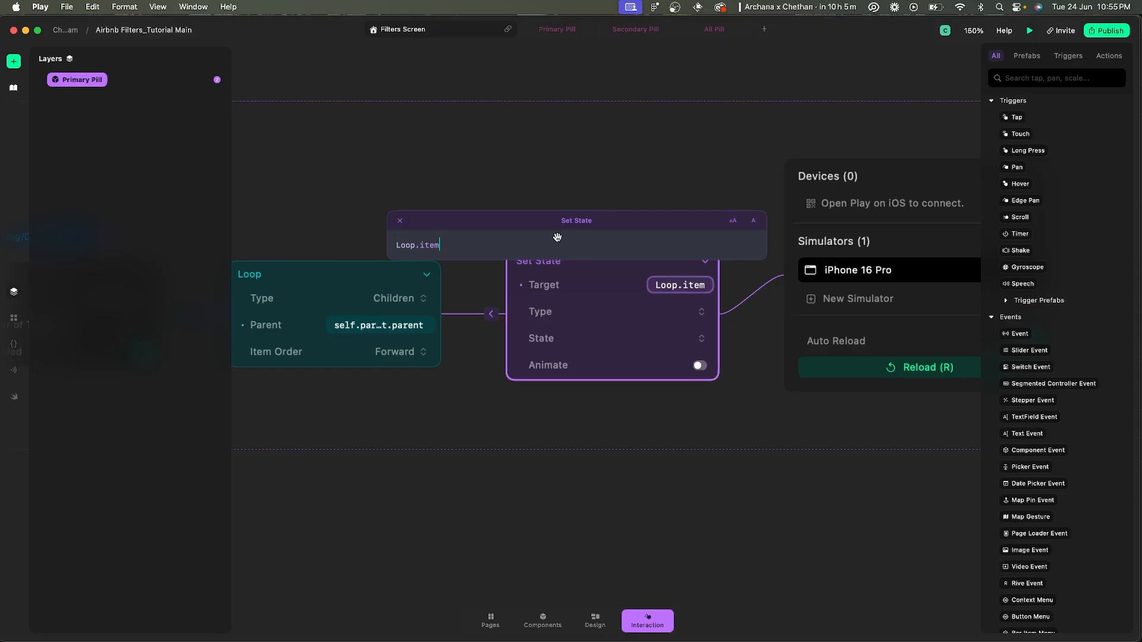
- Replace the Set State Target expression in Play with the childAtIndex function
{"action": "left_click_drag", "start_coordinate": [392, 247], "coordinate": [460, 249]}
{"action": "key", "text": "BackSpace"}
{"action": "type", "text": "child"}
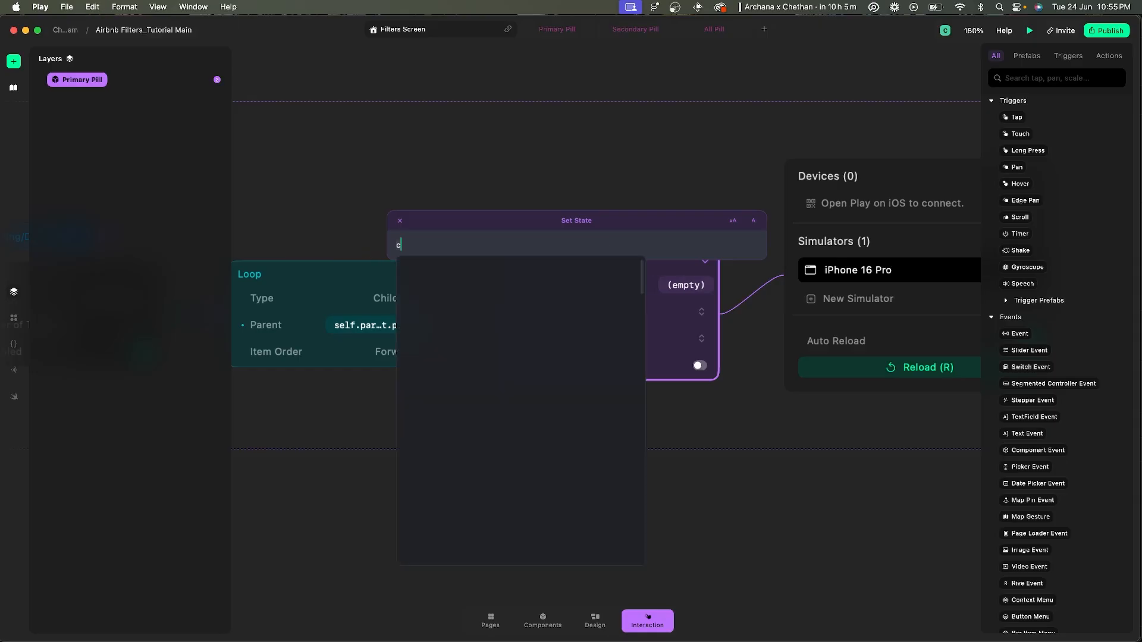
{"action": "key", "text": "Return"}
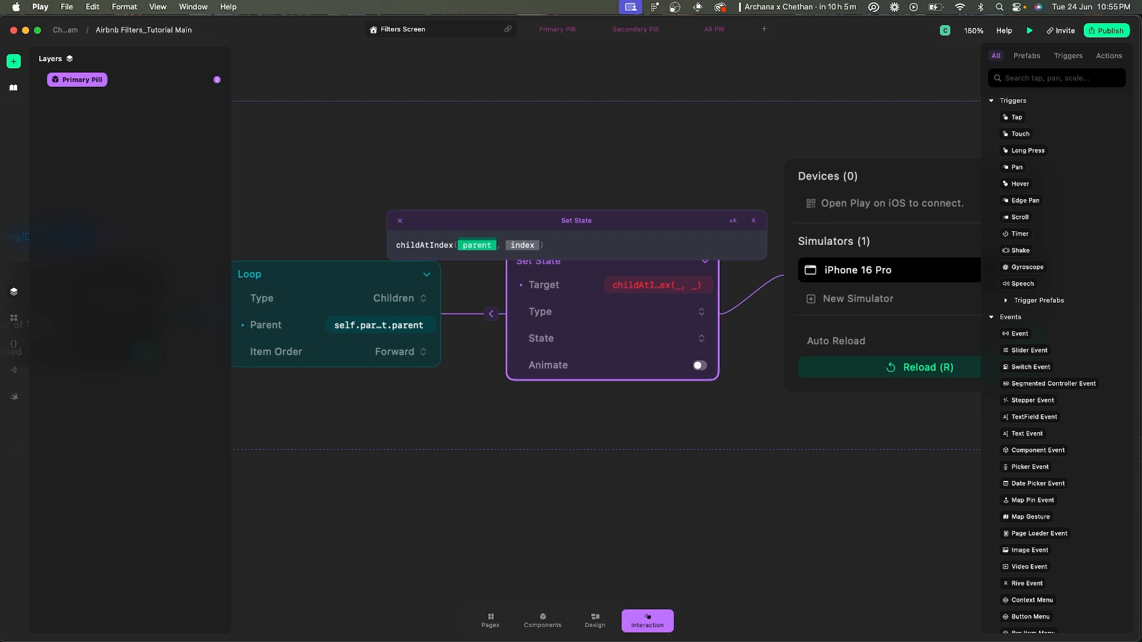
- Set the parent argument of childAtIndex to Loop.item, checking the Homes container in Figma
{"action": "type", "text": "l"}
{"action": "key", "text": "super+Tab"}
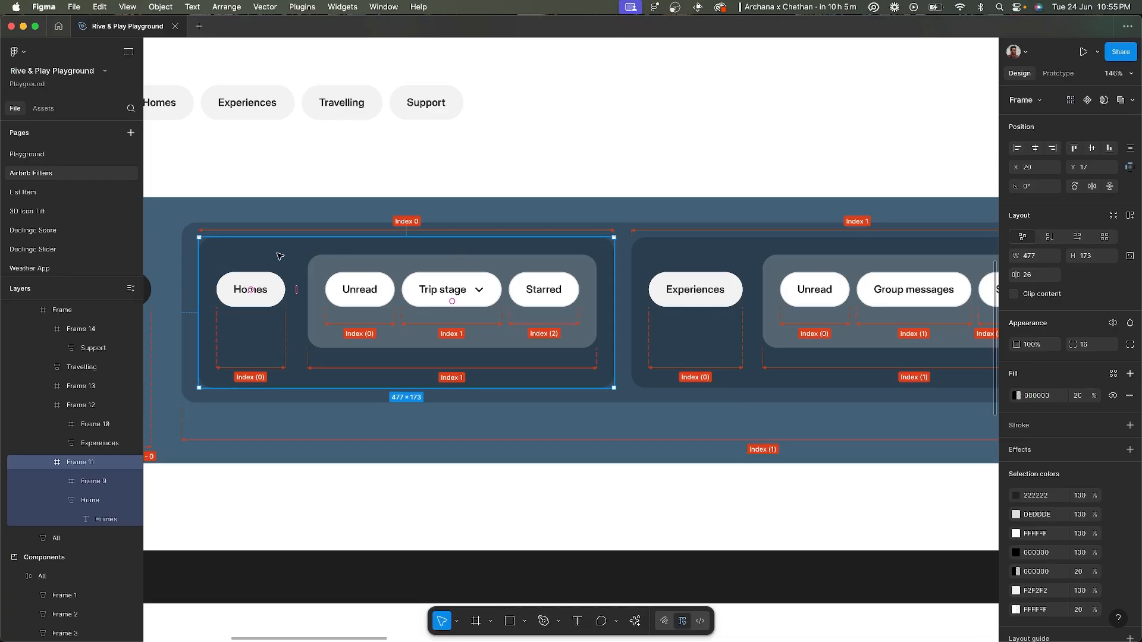
{"action": "key", "text": "super+Tab"}
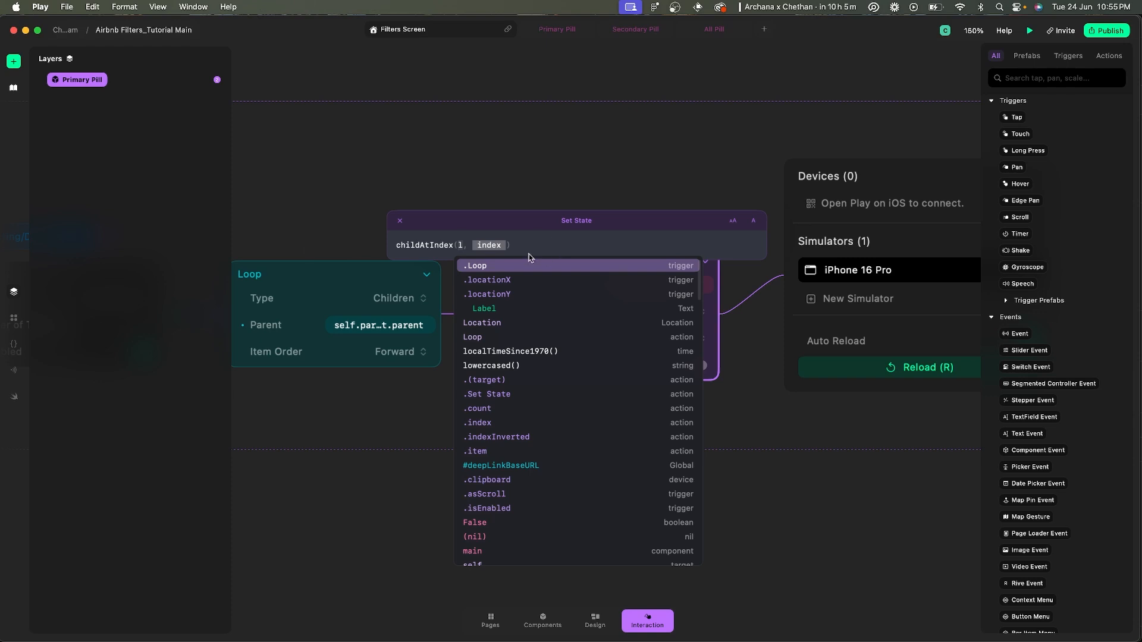
{"action": "type", "text": "o"}
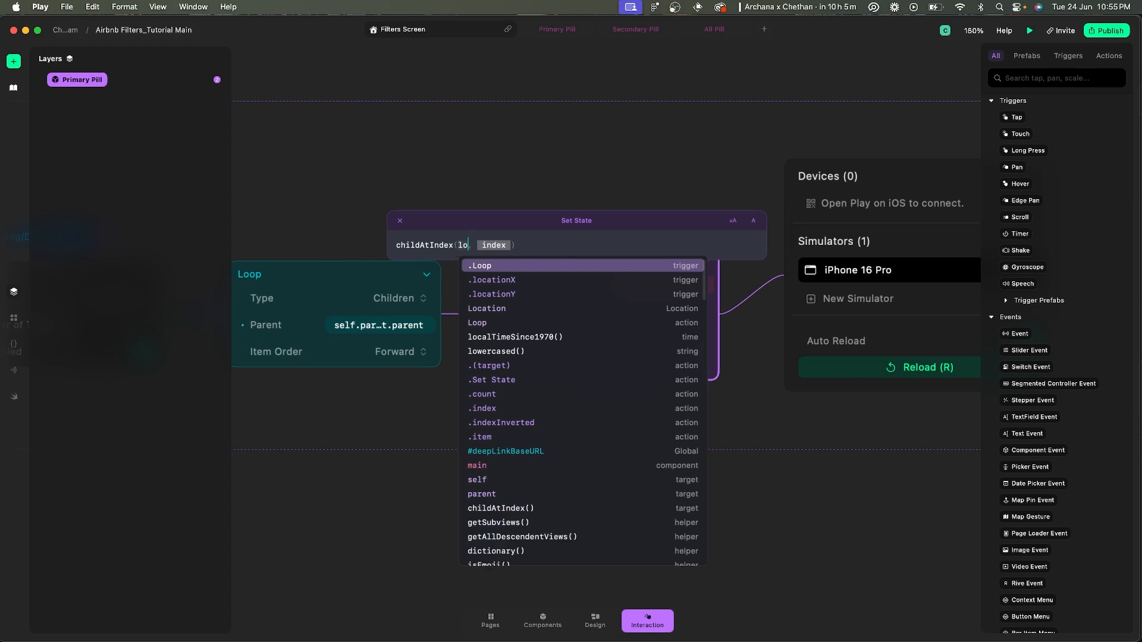
{"action": "type", "text": "op."}
{"action": "key", "text": "BackSpace"}
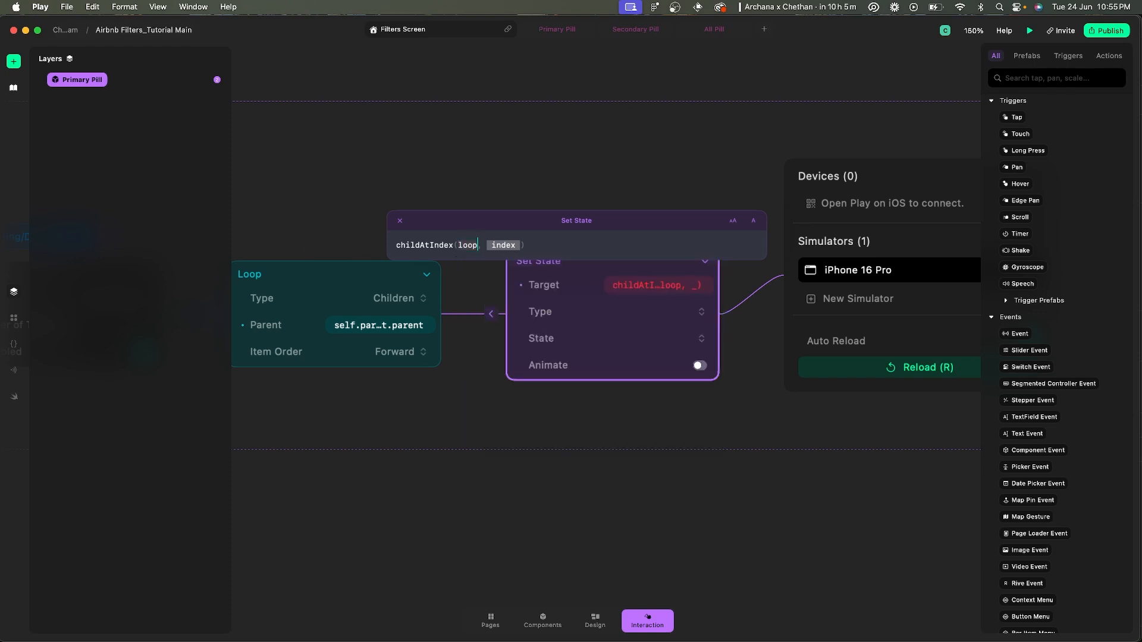
{"action": "type", "text": "."}
{"action": "key", "text": "BackSpace"}
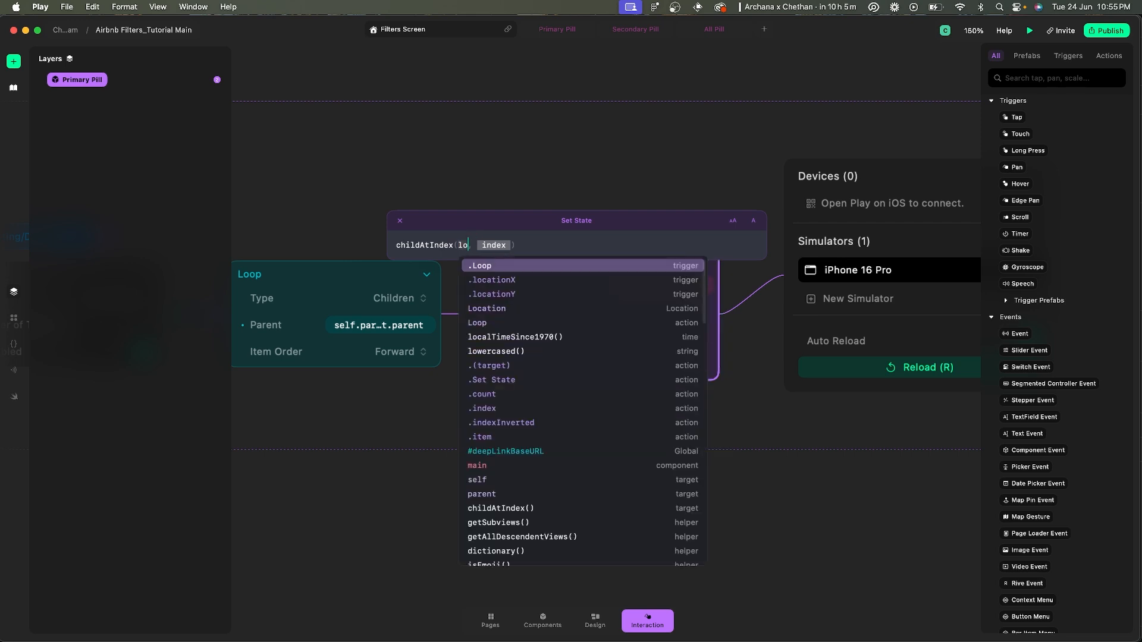
{"action": "key", "text": "Down"}
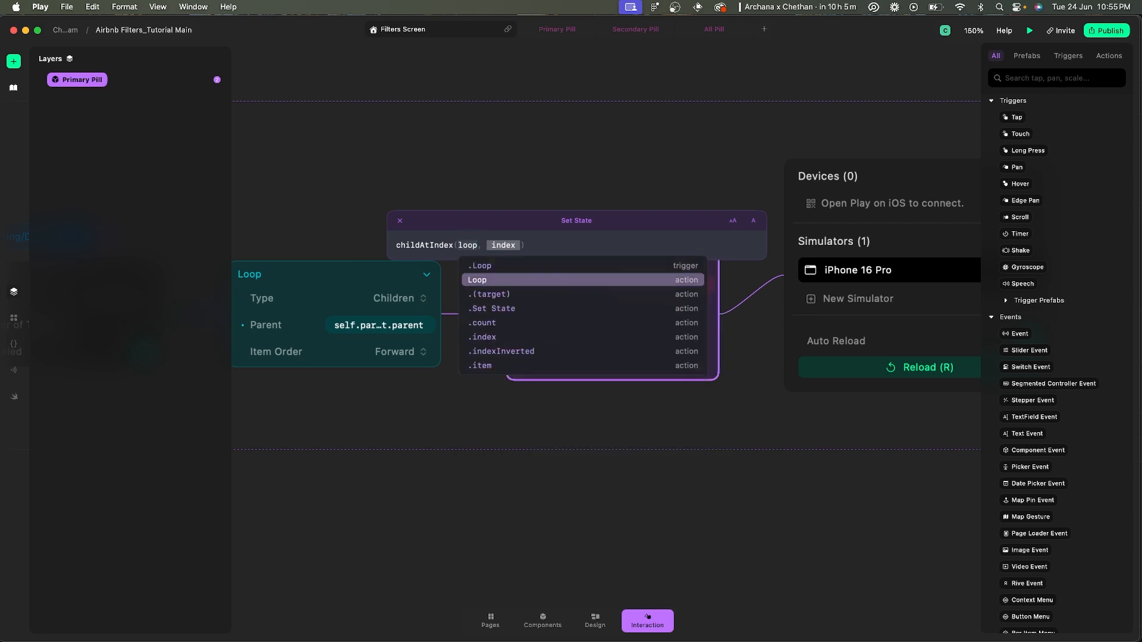
{"action": "key", "text": "Return"}
{"action": "type", "text": ".item"}
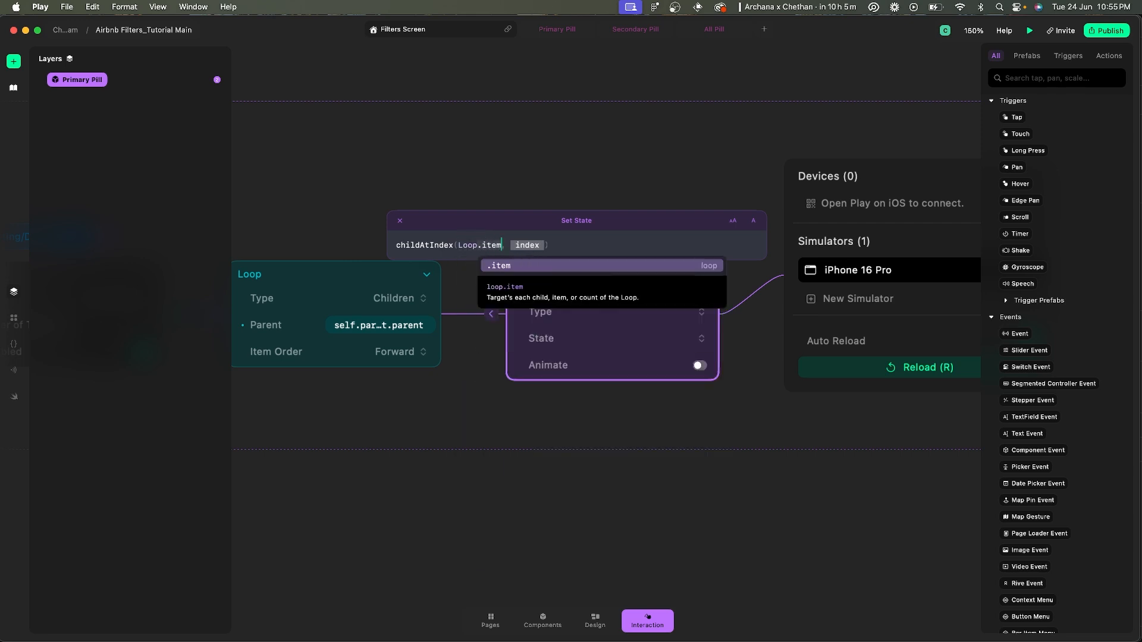
{"action": "key", "text": "Return"}
- Set the index argument of childAtIndex to 0, matching the pill's place in the Figma breakdown, and close the expression editor
{"action": "key", "text": "Tab"}
{"action": "key", "text": "super+Tab"}
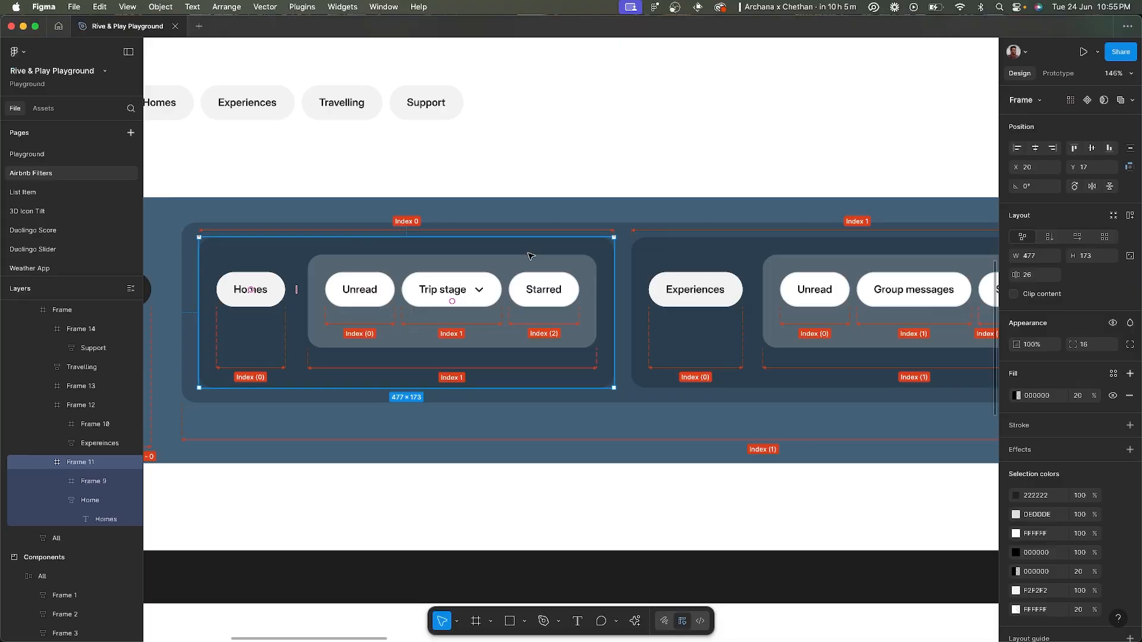
{"action": "key", "text": "super+Tab"}
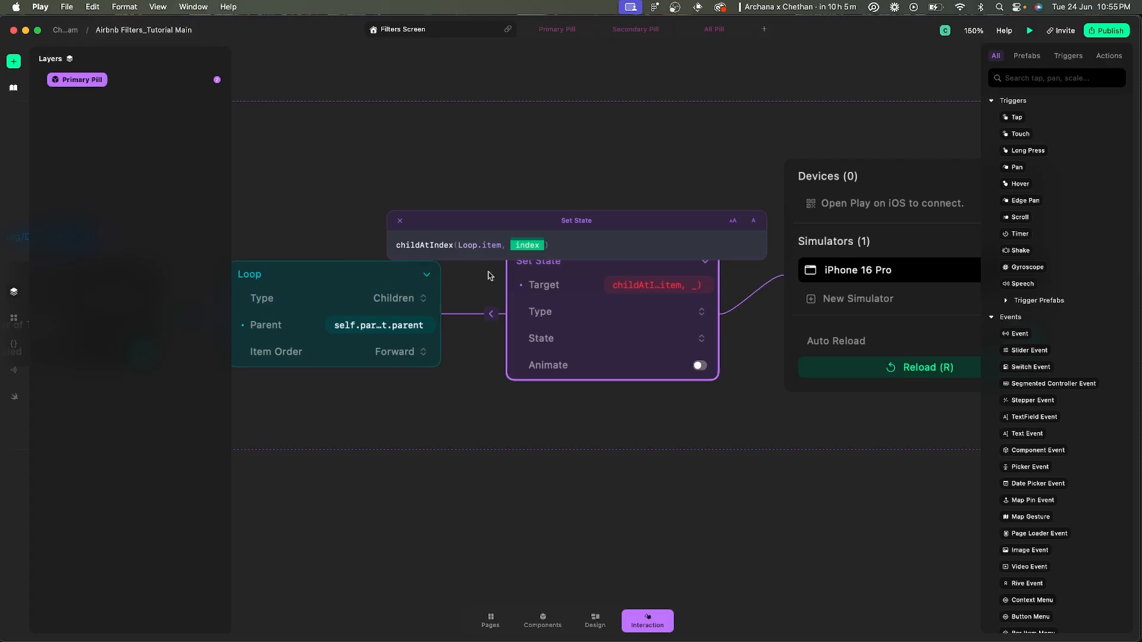
{"action": "type", "text": "0"}
{"action": "key", "text": "super+Tab"}
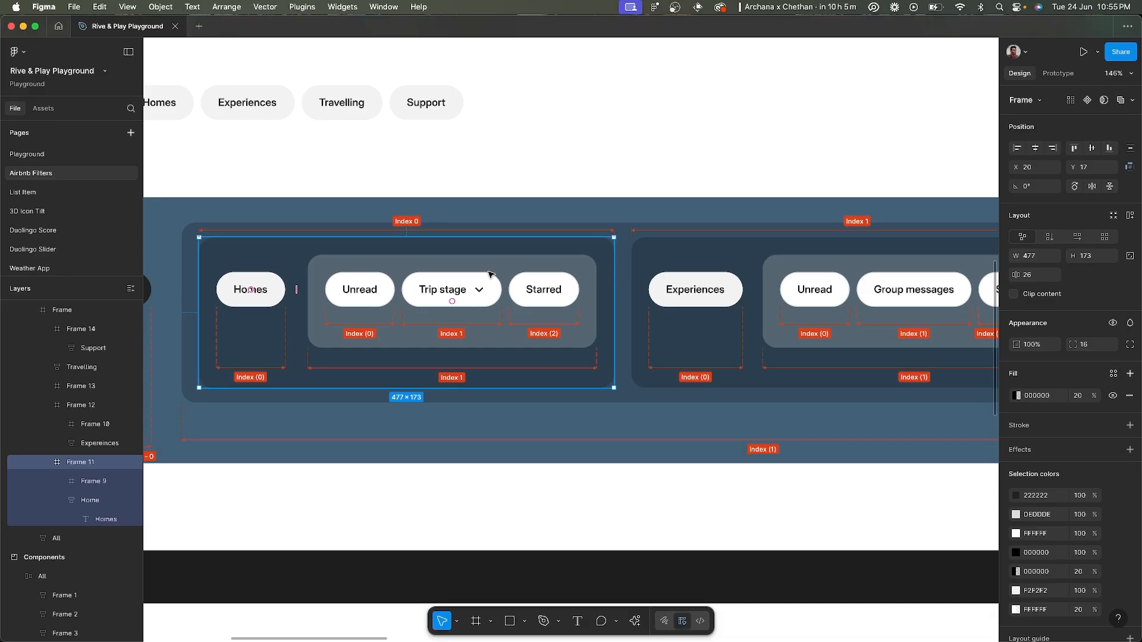
{"action": "key", "text": "super+Tab"}
{"action": "left_click", "coordinate": [703, 311]}
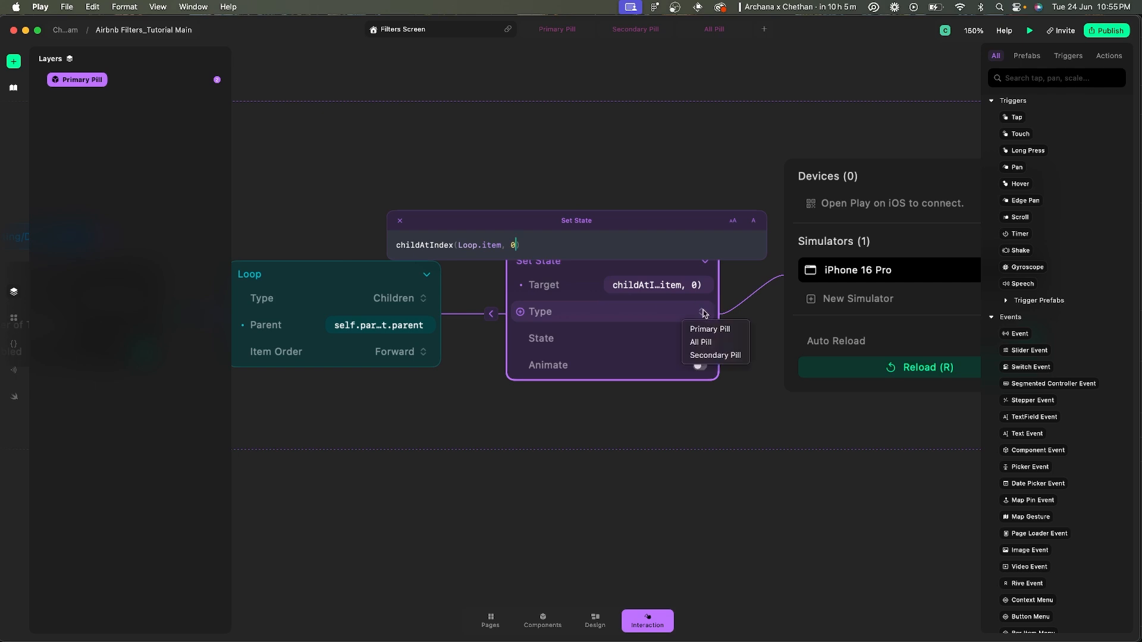
{"action": "left_click", "coordinate": [663, 136]}
{"action": "key", "text": "Return"}
- Set the Set State type to Primary Pill and check the Actions list in Figma, keeping Default State as the state
{"action": "left_click", "coordinate": [706, 313]}
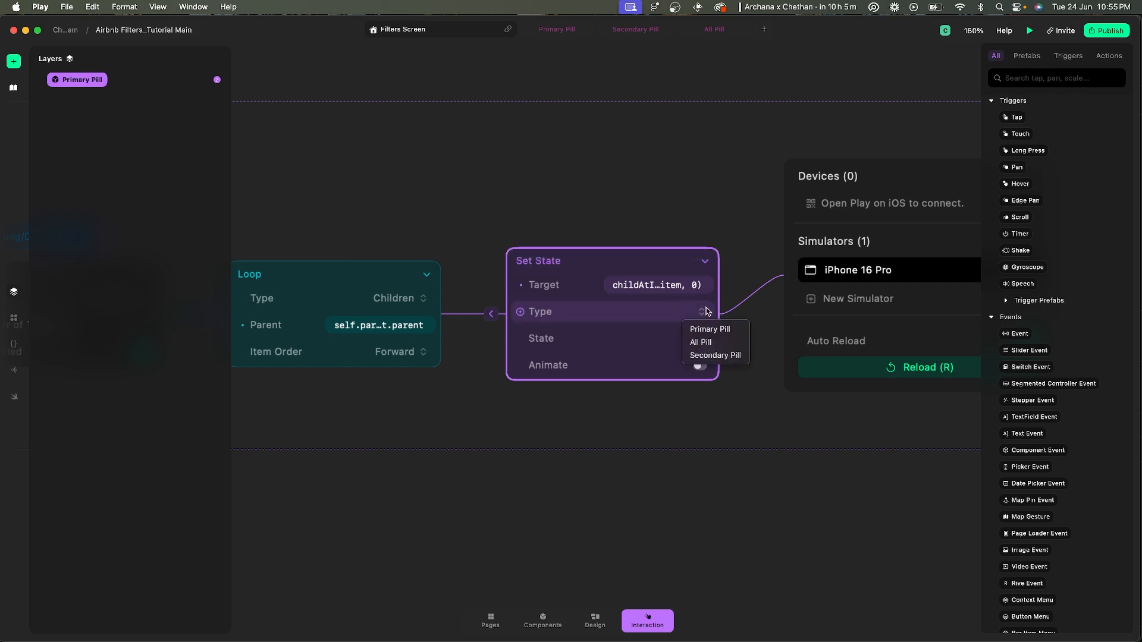
{"action": "key", "text": "super+Tab"}
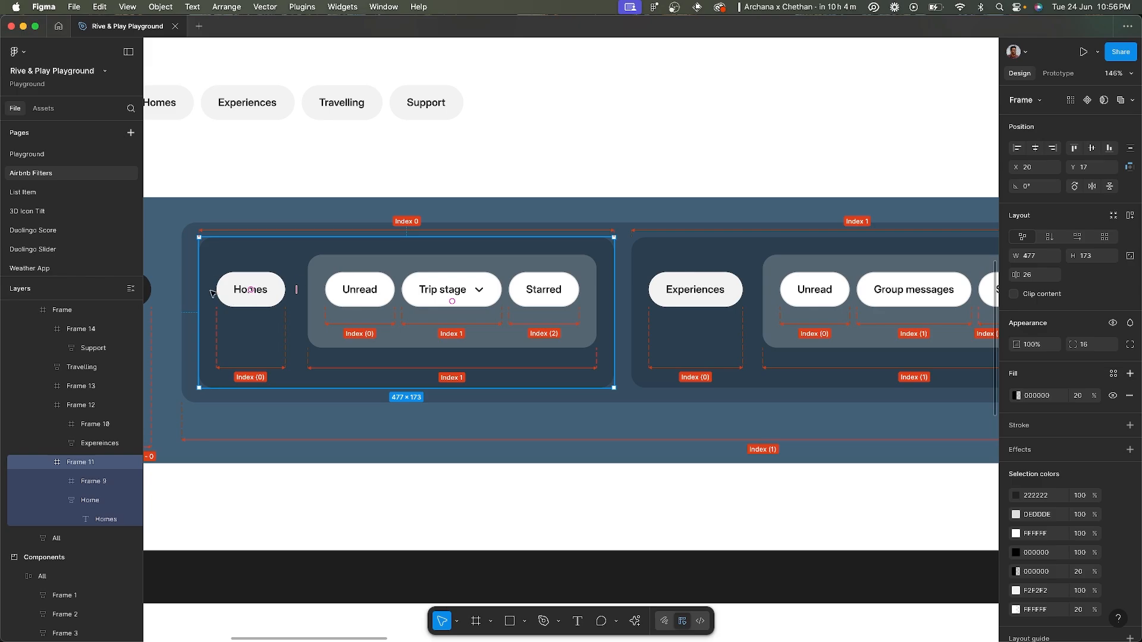
{"action": "key", "text": "super+Tab"}
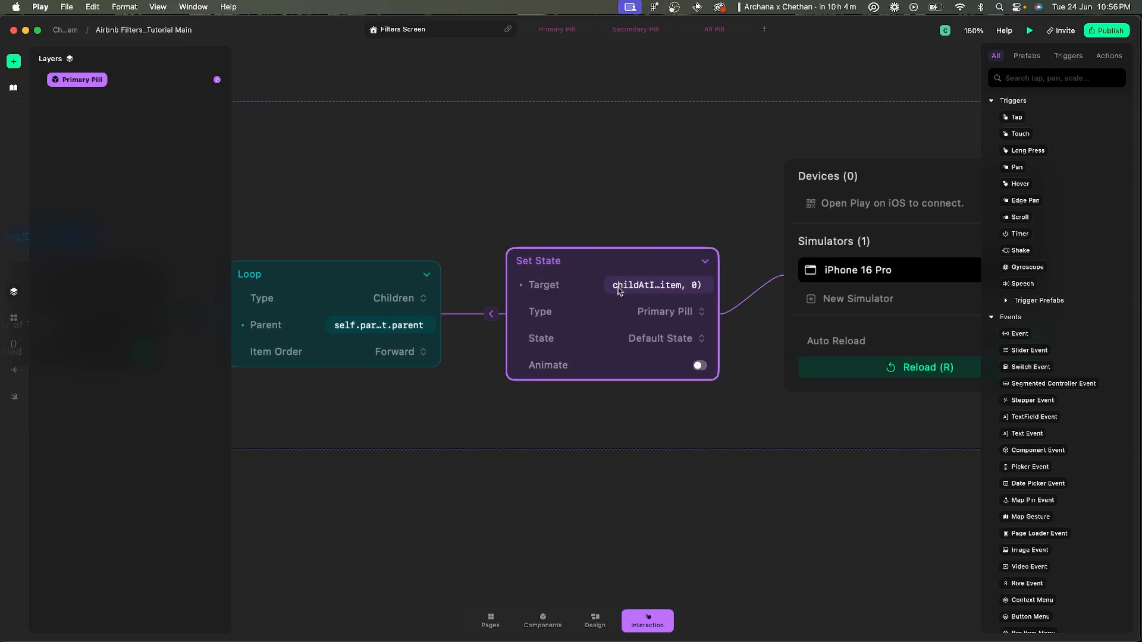
{"action": "left_click", "coordinate": [686, 339]}
{"action": "key", "text": "super+Tab"}
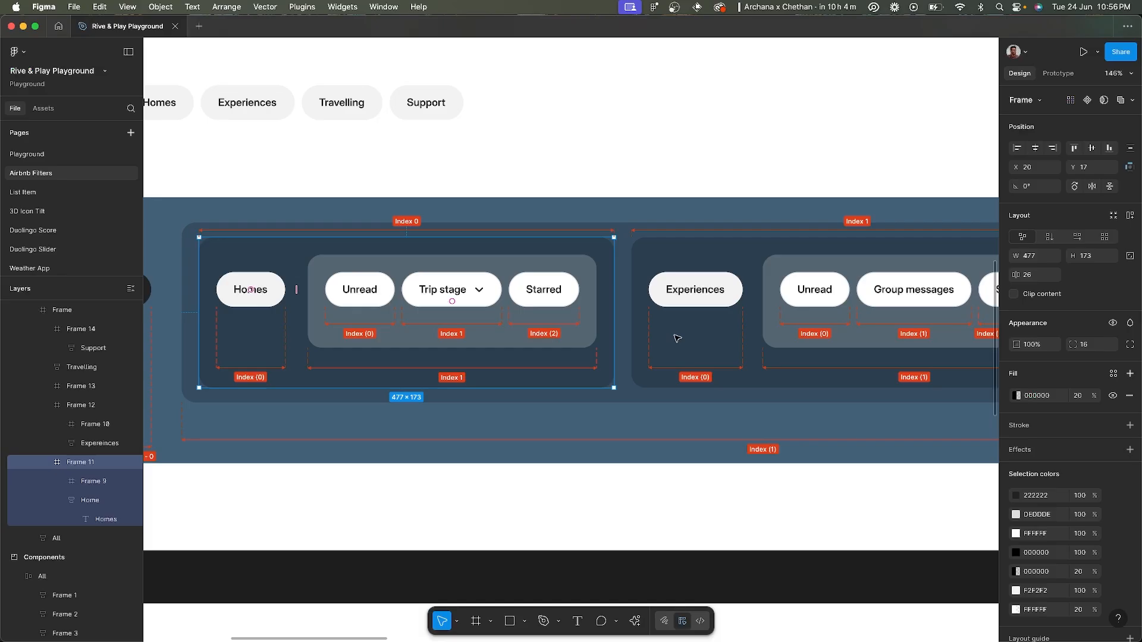
{"action": "scroll", "coordinate": [461, 378], "scroll_direction": "down", "scroll_amount": 10}
{"action": "scroll", "coordinate": [461, 378], "scroll_direction": "up", "scroll_amount": 6}
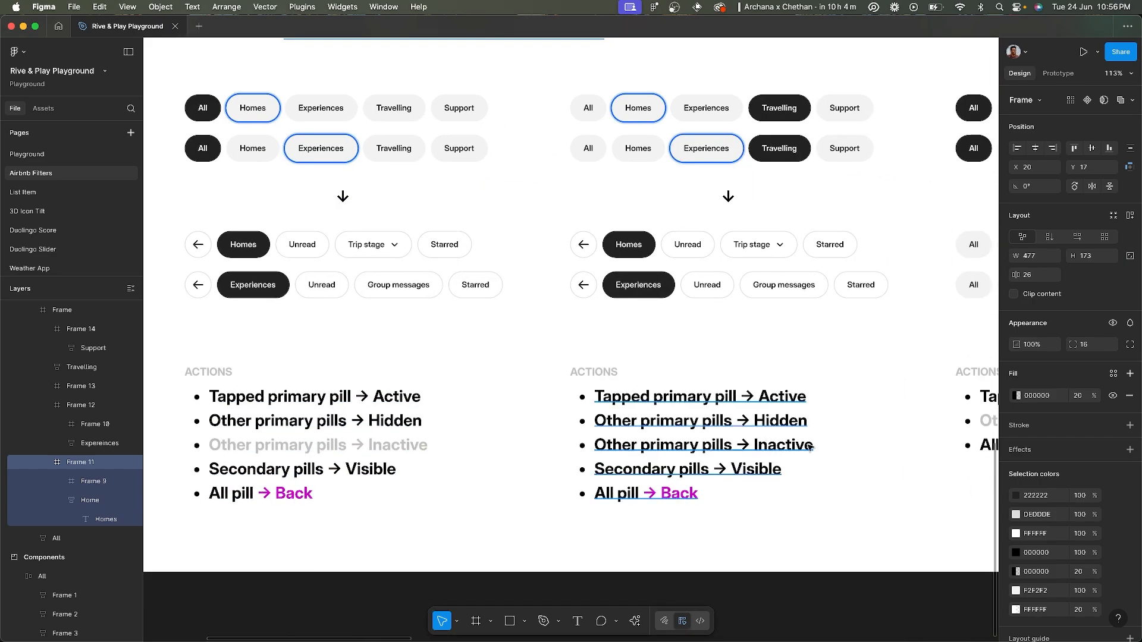
{"action": "key", "text": "super+Tab"}
{"action": "left_click", "coordinate": [674, 338]}
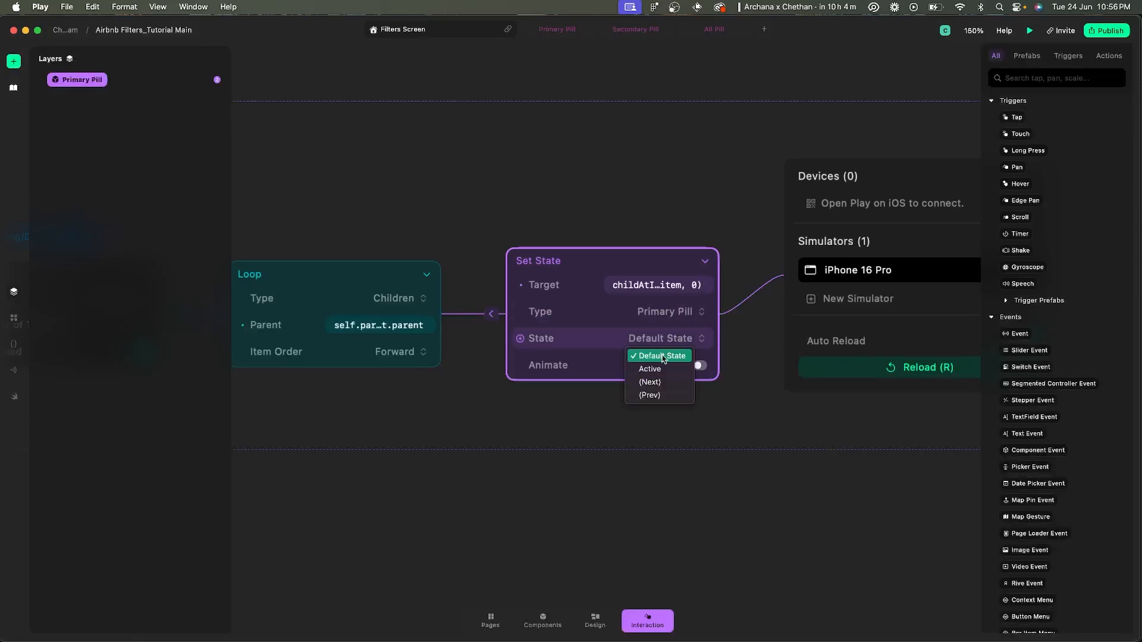
{"action": "left_click", "coordinate": [662, 339]}
- Animate the Set State action with Default easing and a duration of 0.2 s
{"action": "left_click", "coordinate": [701, 365]}
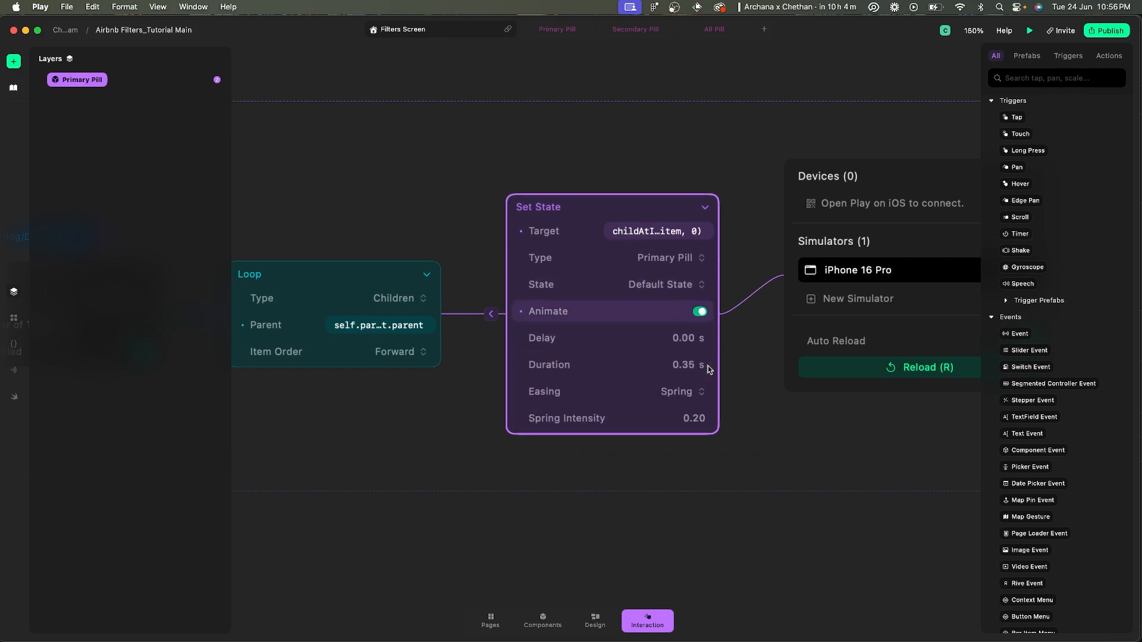
{"action": "left_click", "coordinate": [693, 391]}
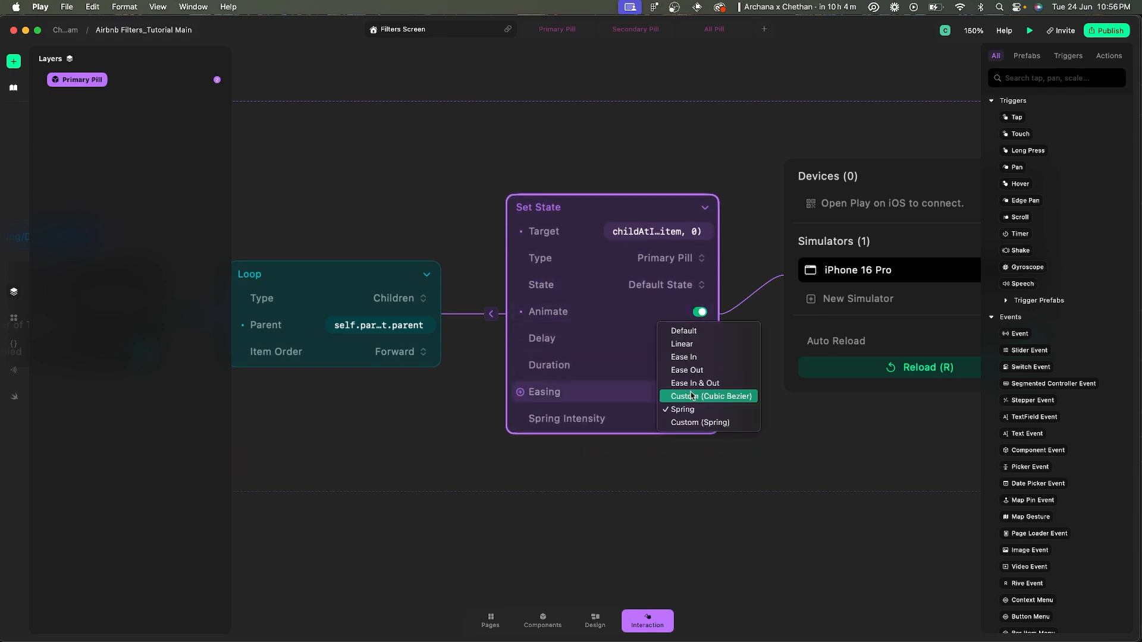
{"action": "left_click", "coordinate": [691, 334]}
{"action": "left_click", "coordinate": [693, 376]}
{"action": "type", "text": "0.2"}
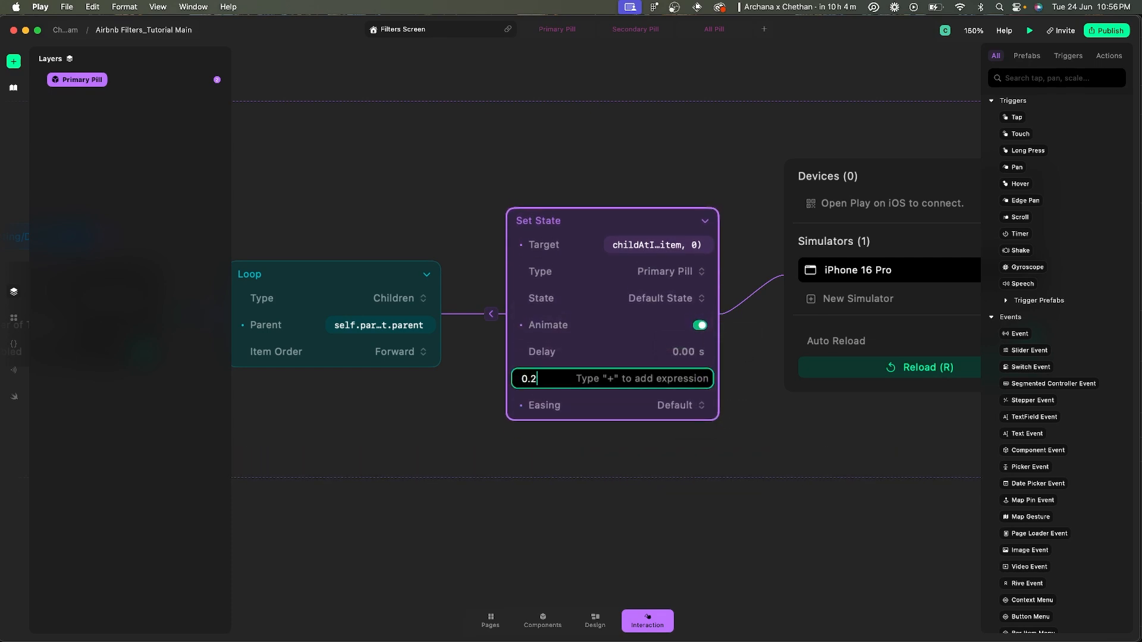
{"action": "key", "text": "Return"}
{"action": "left_click", "coordinate": [626, 449]}
{"action": "scroll", "coordinate": [626, 448], "scroll_direction": "down", "scroll_amount": 5}
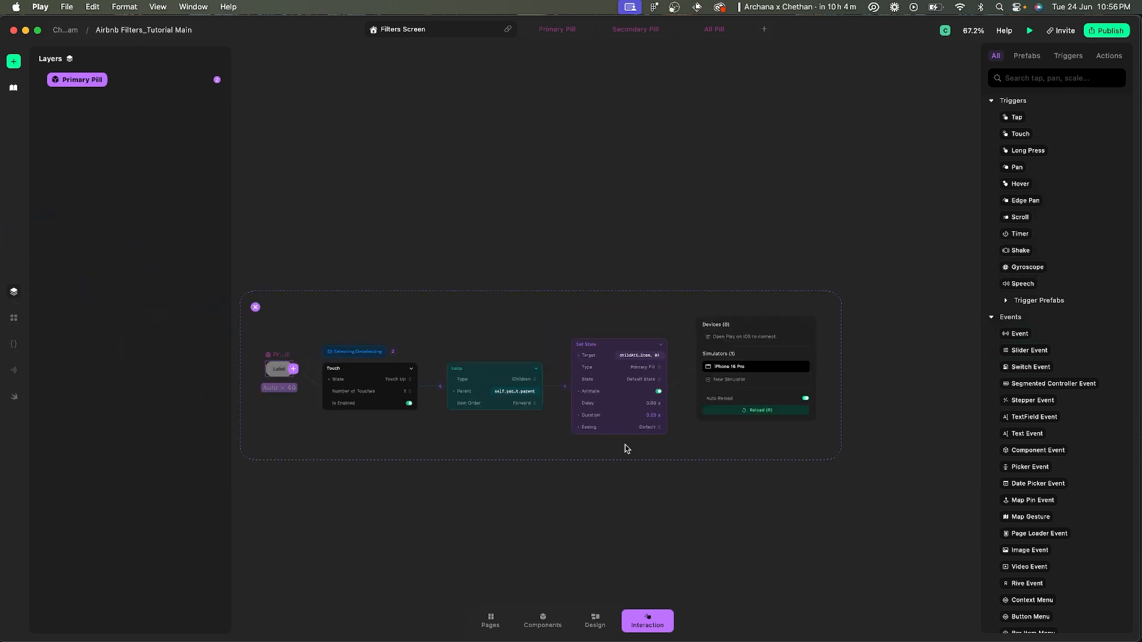
- Leave the Primary Pill's interactions, open the Filters Screen, and launch the prototype in the iPhone 16 Pro simulator
{"action": "left_click", "coordinate": [255, 307]}
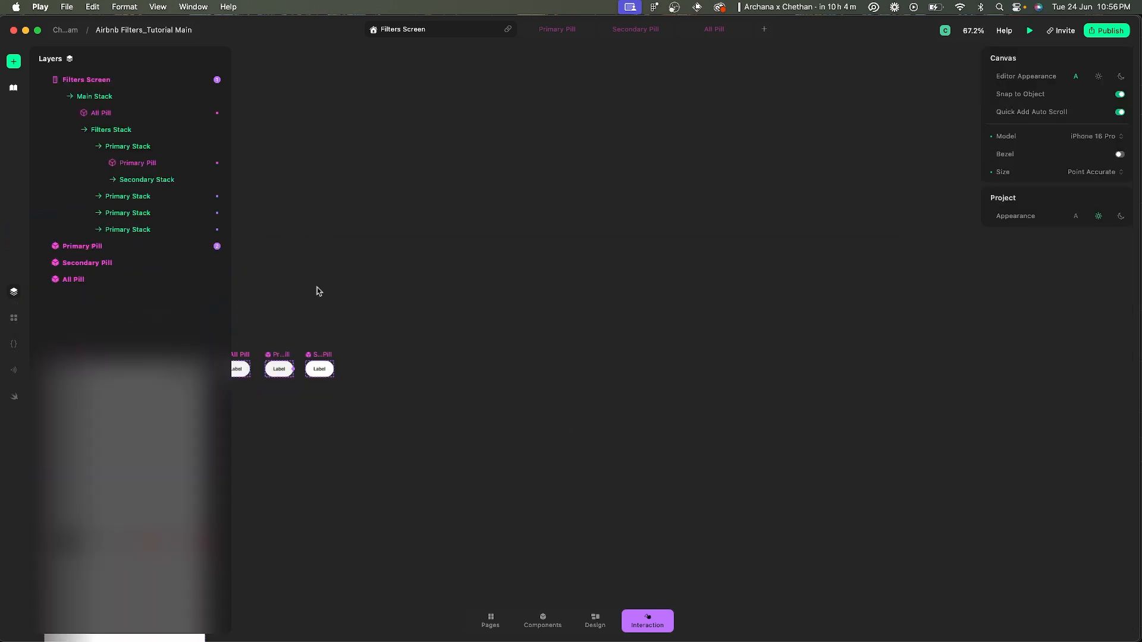
{"action": "left_click", "coordinate": [256, 319]}
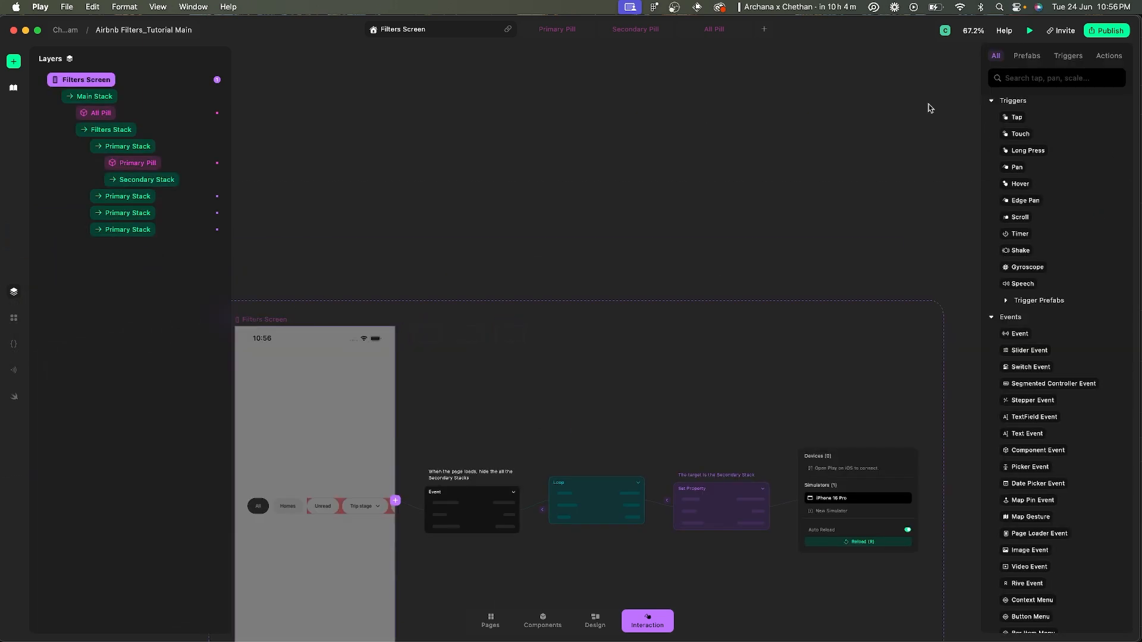
{"action": "left_click", "coordinate": [1031, 33]}
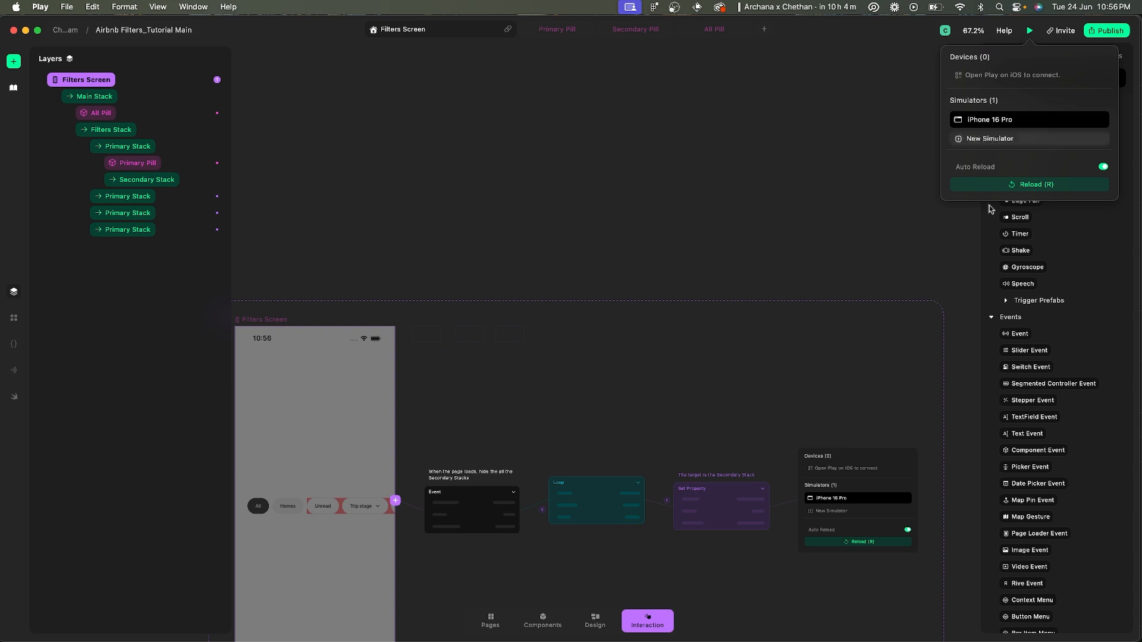
{"action": "left_click", "coordinate": [1013, 120]}
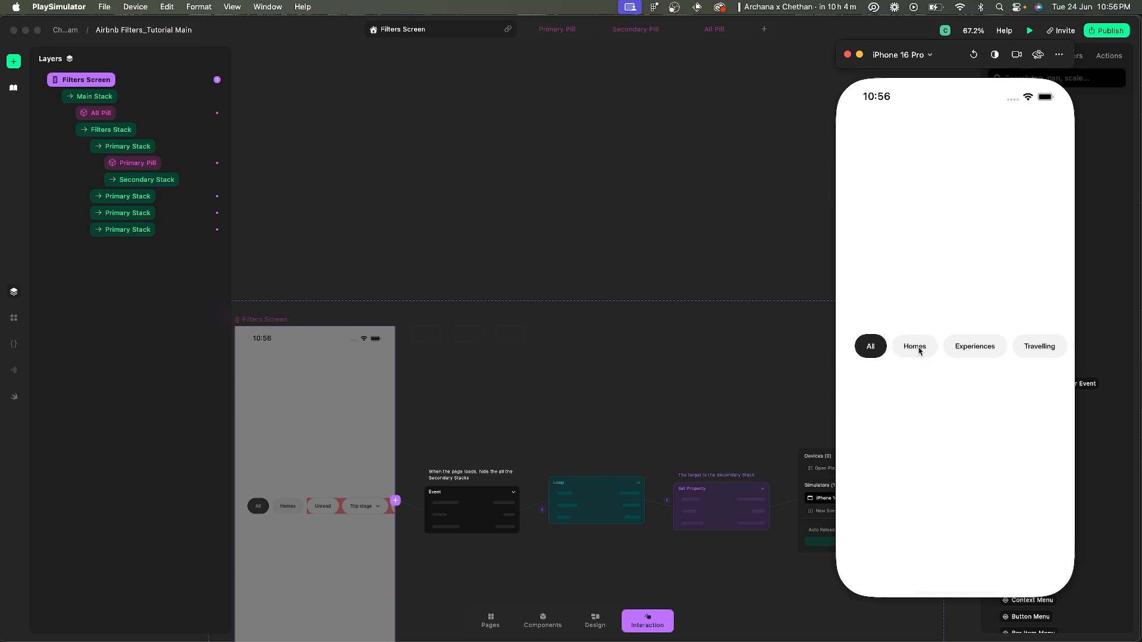
- Switch to Figma, hide its interface, and examine the Homes and Experiences containers in the filter breakdown
{"action": "key", "text": "super+Tab"}
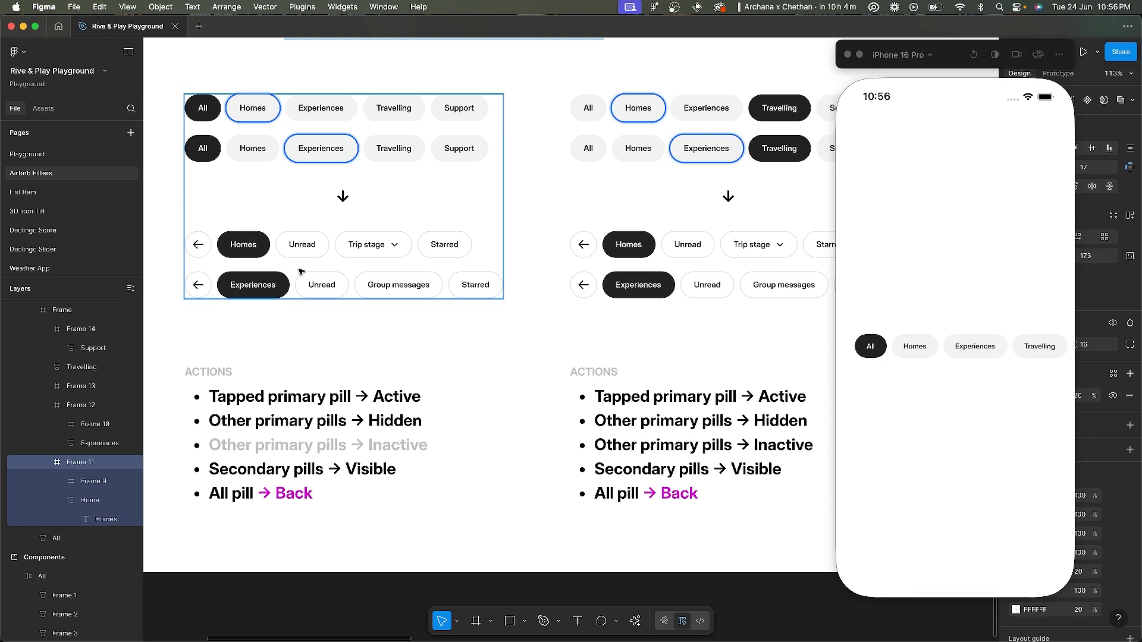
{"action": "scroll", "coordinate": [300, 271], "scroll_direction": "down", "scroll_amount": 5}
{"action": "scroll", "coordinate": [300, 271], "scroll_direction": "up", "scroll_amount": 5}
{"action": "scroll", "coordinate": [358, 271], "scroll_direction": "up", "scroll_amount": 5}
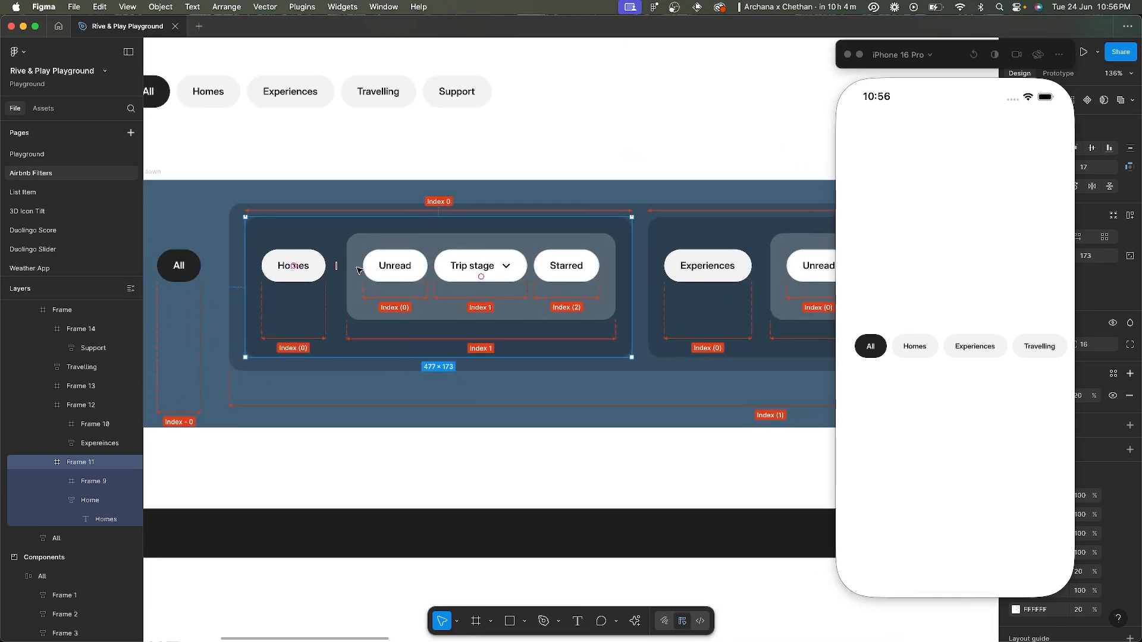
{"action": "key", "text": "super+backslash"}
{"action": "scroll", "coordinate": [300, 272], "scroll_direction": "up", "scroll_amount": 3}
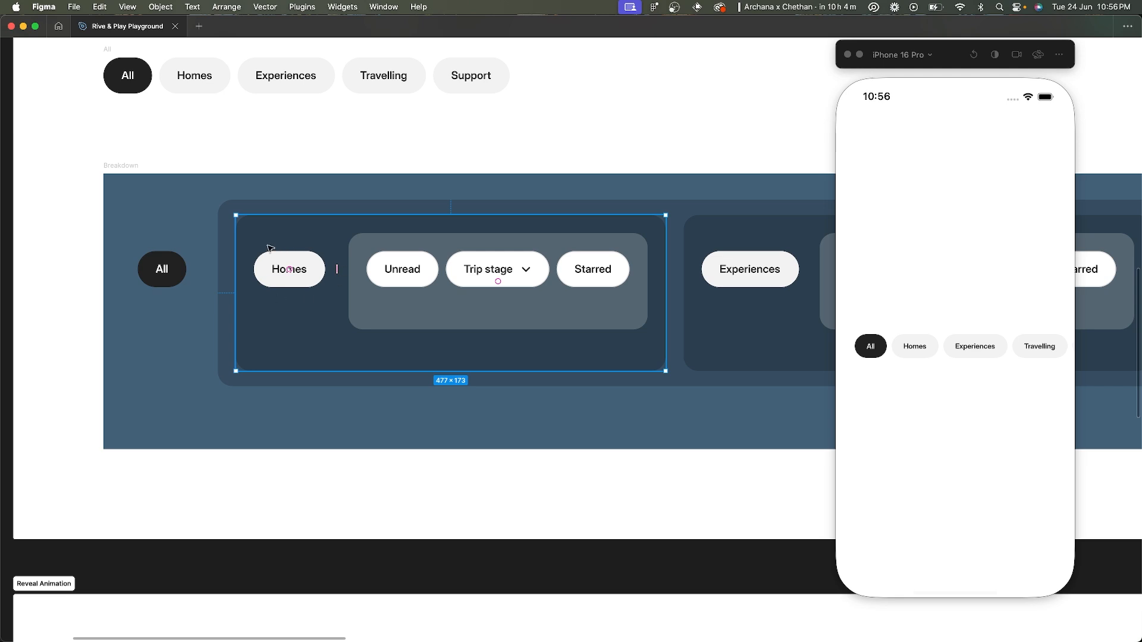
{"action": "scroll", "coordinate": [643, 253], "scroll_direction": "right", "scroll_amount": 5}
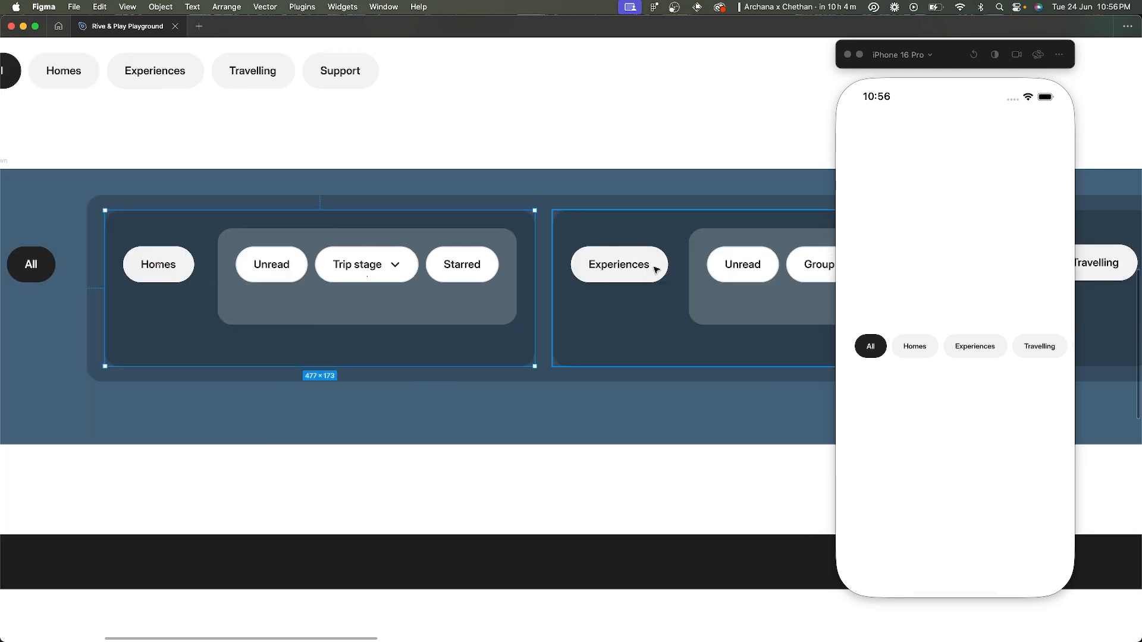
- Try the Experiences pill in the simulator, and select the Travelling container in Figma's filter breakdown with the interface shown
{"action": "left_click", "coordinate": [972, 350]}
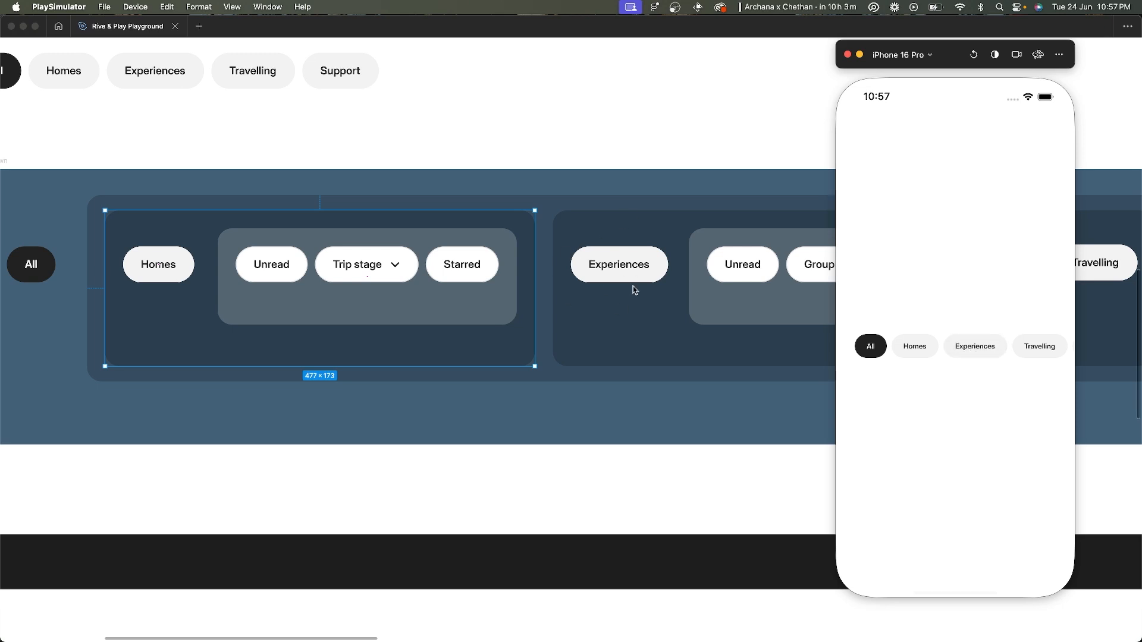
{"action": "scroll", "coordinate": [605, 255], "scroll_direction": "right", "scroll_amount": 2}
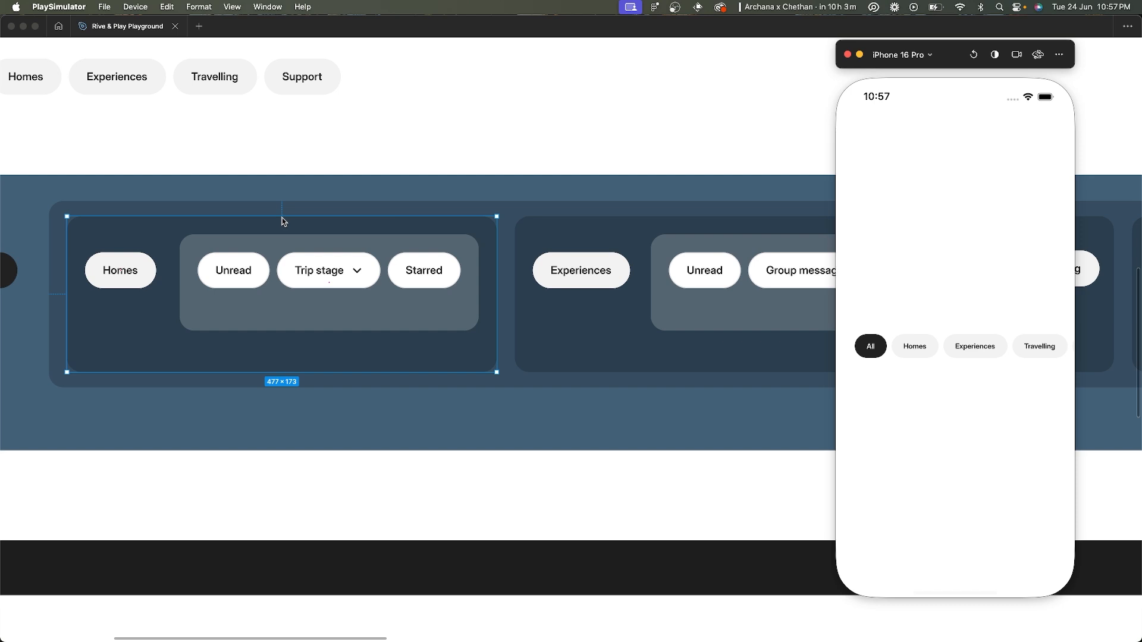
{"action": "scroll", "coordinate": [282, 222], "scroll_direction": "right", "scroll_amount": 4}
{"action": "scroll", "coordinate": [408, 238], "scroll_direction": "right", "scroll_amount": 8}
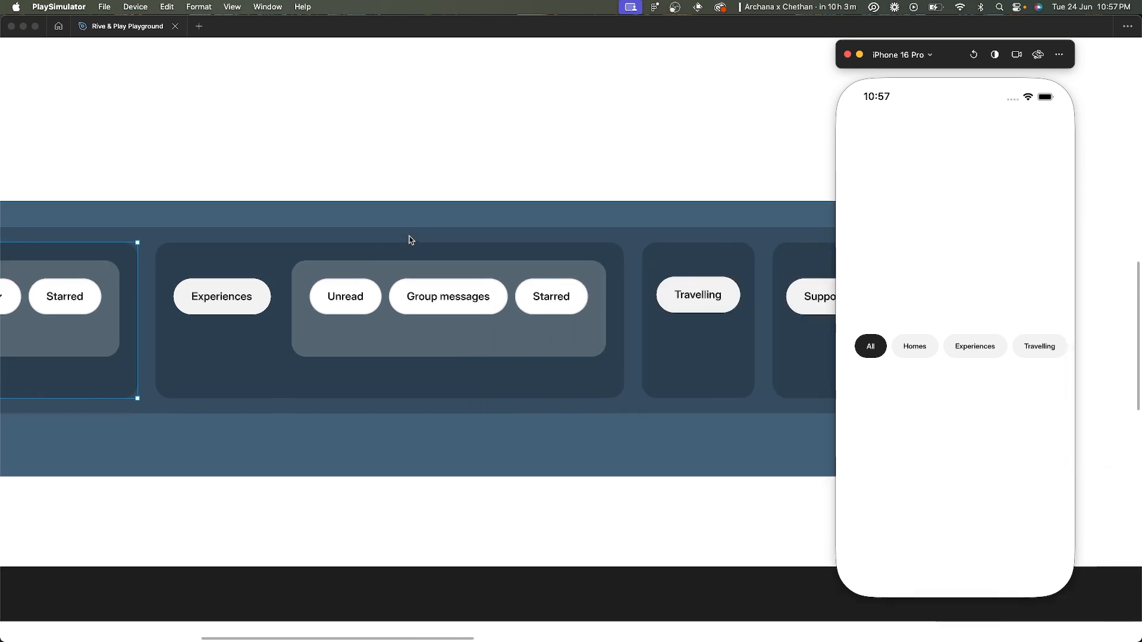
{"action": "left_click", "coordinate": [654, 254]}
{"action": "key", "text": "super+backslash"}
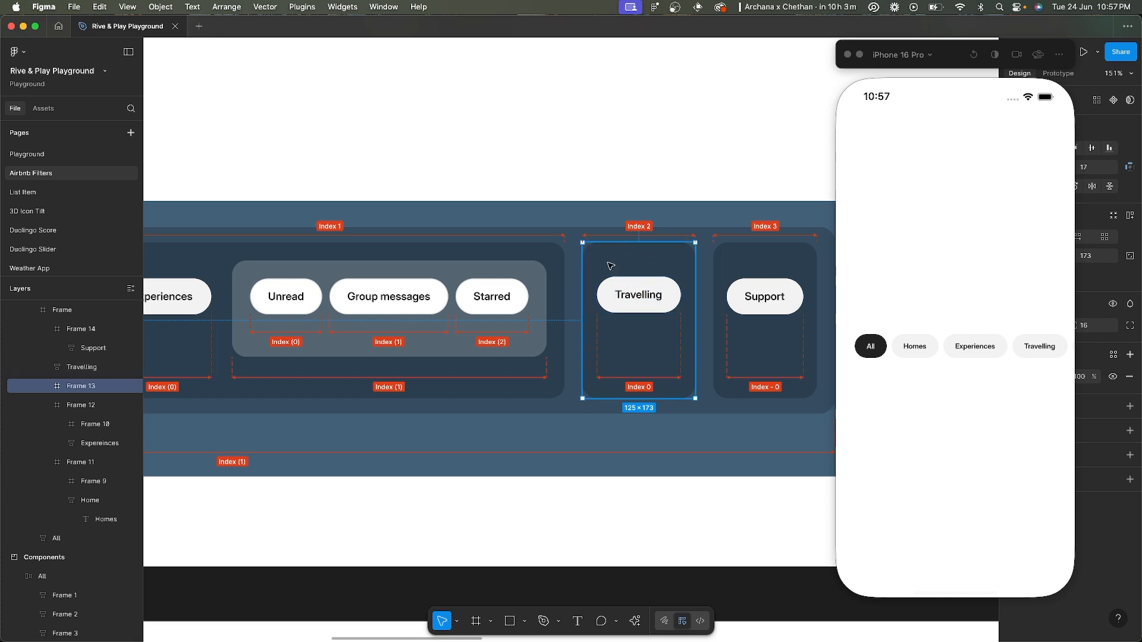
- Examine the index labels of the Travelling pill, its container and the neighbouring Support container in the breakdown
{"action": "left_click", "coordinate": [632, 292]}
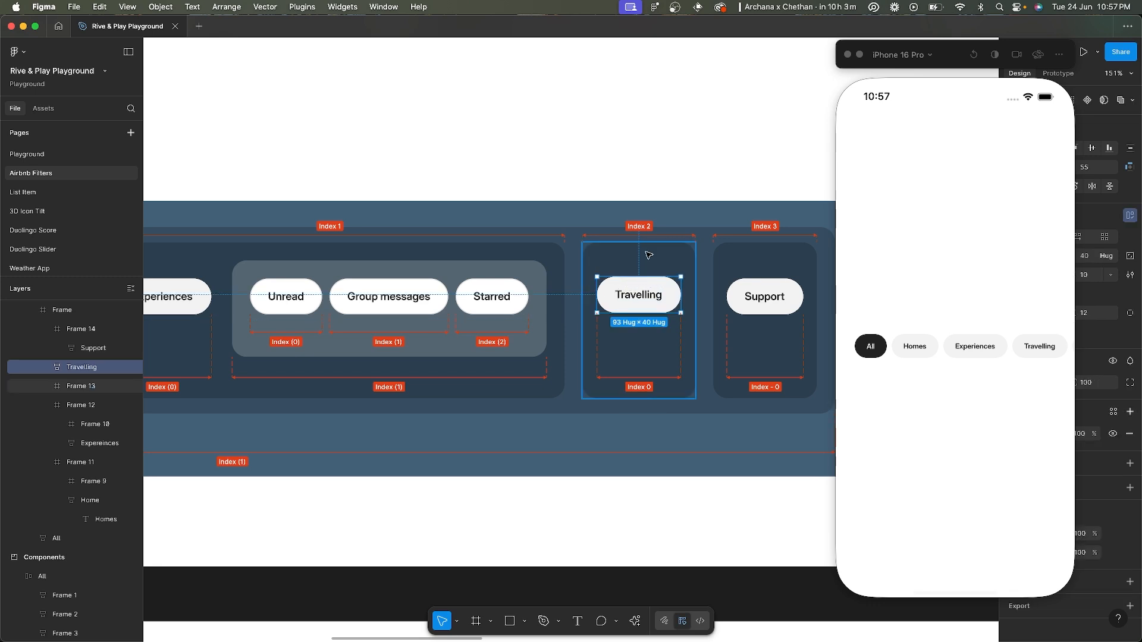
{"action": "scroll", "coordinate": [649, 255], "scroll_direction": "down", "scroll_amount": 5}
{"action": "left_click", "coordinate": [635, 232]}
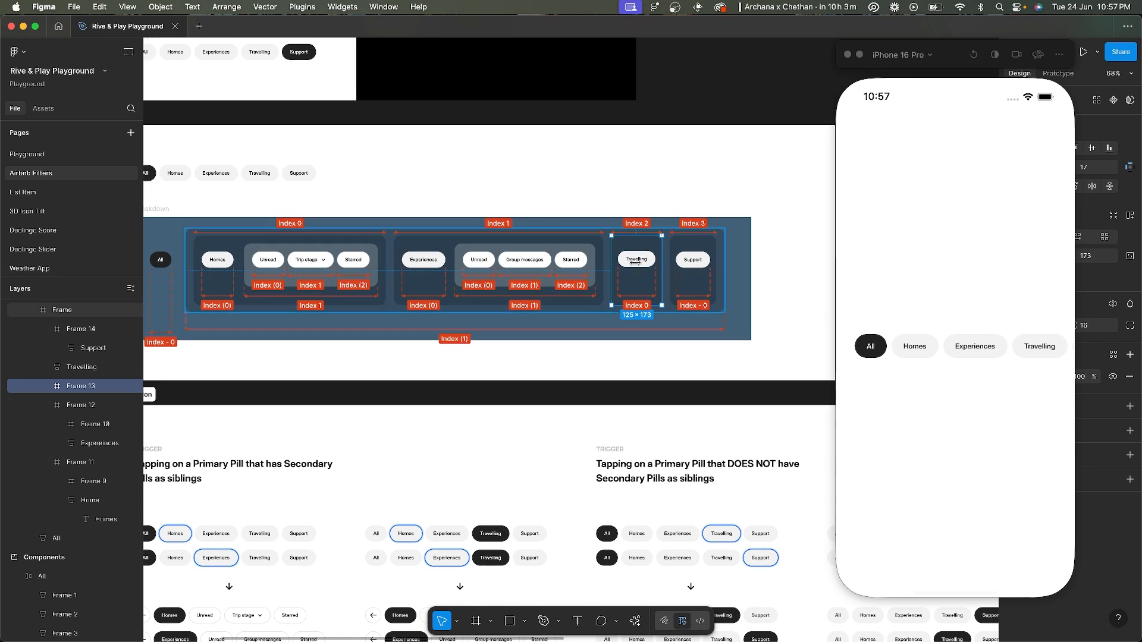
{"action": "scroll", "coordinate": [644, 232], "scroll_direction": "up", "scroll_amount": 5}
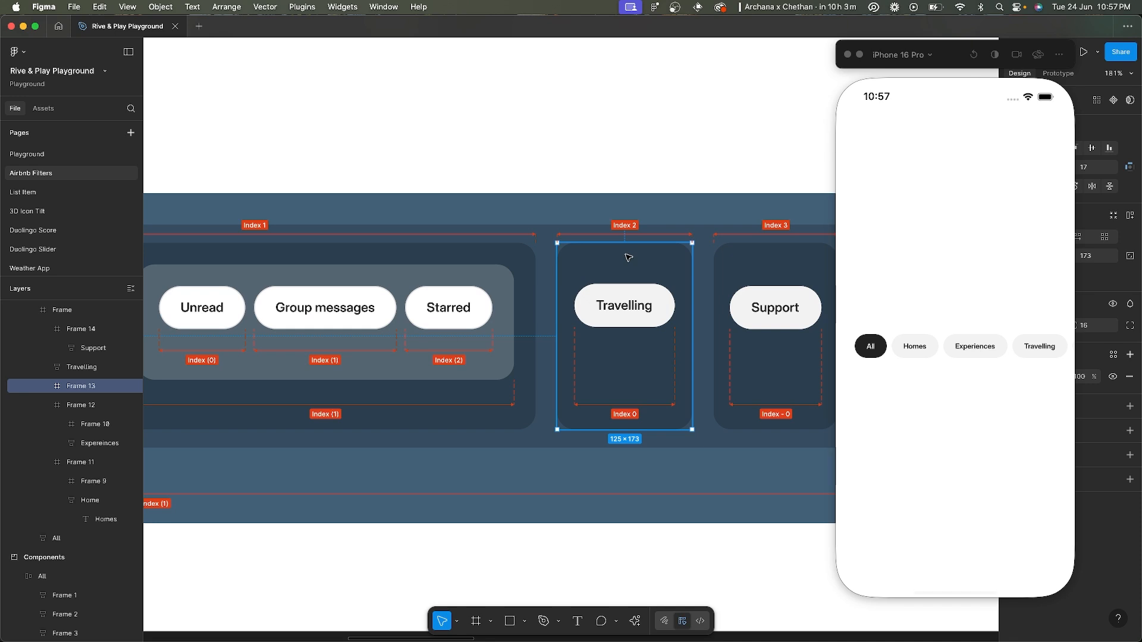
{"action": "scroll", "coordinate": [628, 258], "scroll_direction": "down", "scroll_amount": 5}
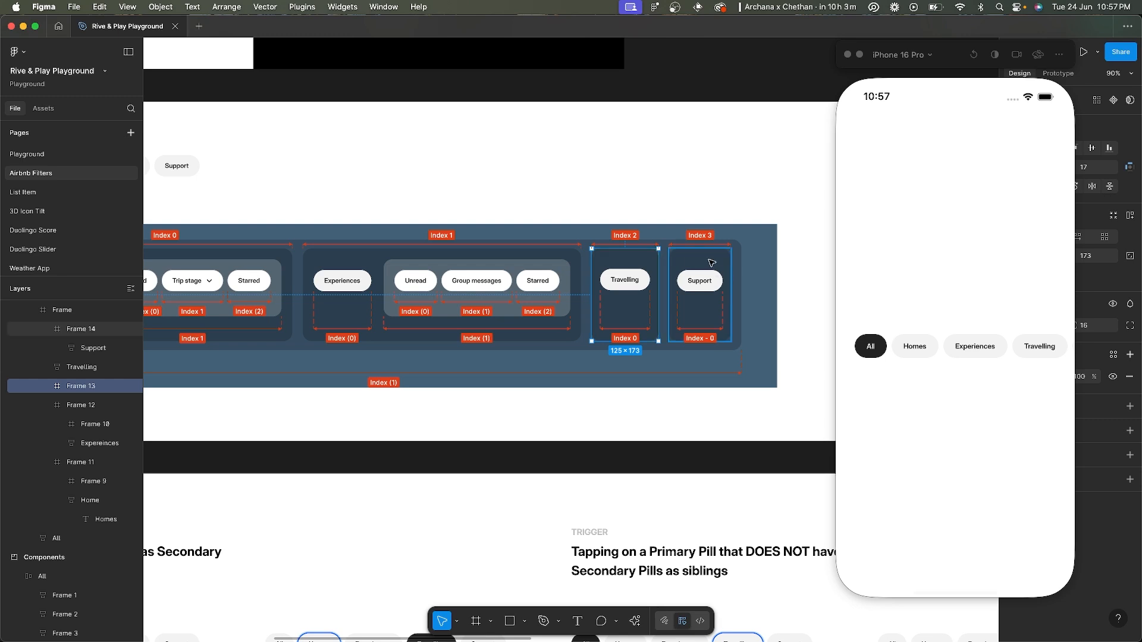
{"action": "scroll", "coordinate": [712, 262], "scroll_direction": "up", "scroll_amount": 5}
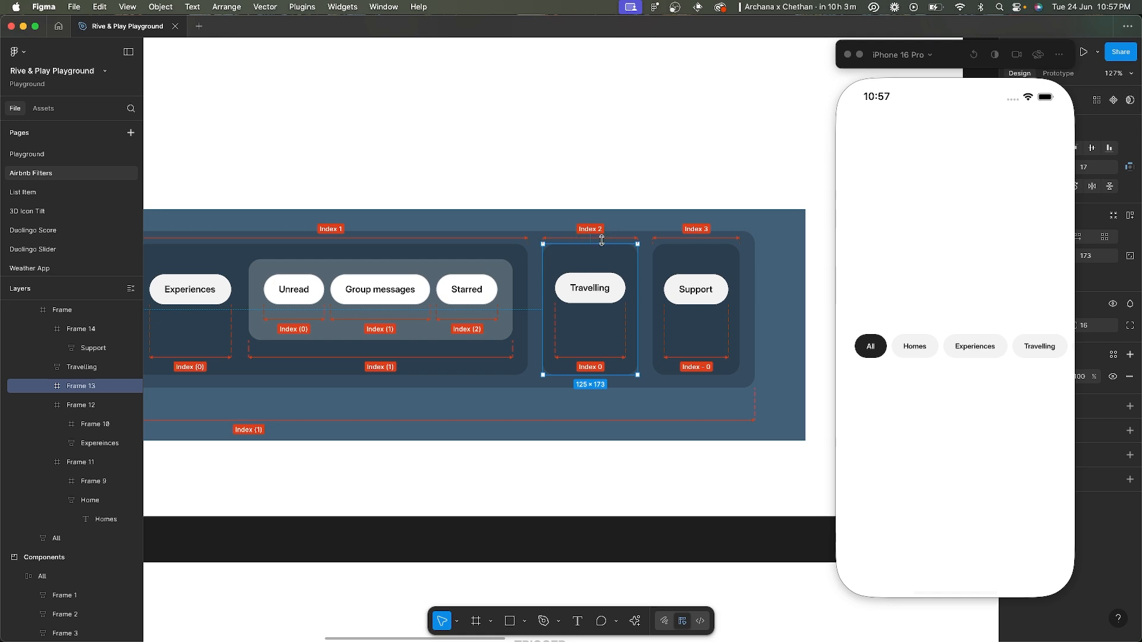
{"action": "left_click", "coordinate": [600, 284]}
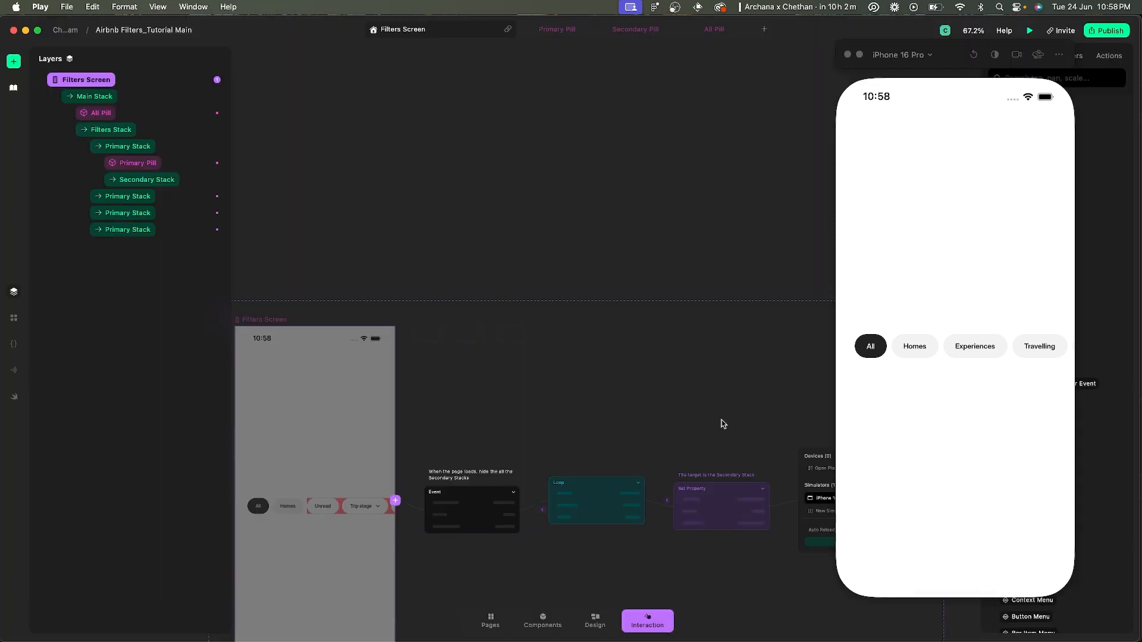
- Switch to Play and add a Condition after the Loop that runs through the children
{"action": "scroll", "coordinate": [722, 424], "scroll_direction": "up", "scroll_amount": 10}
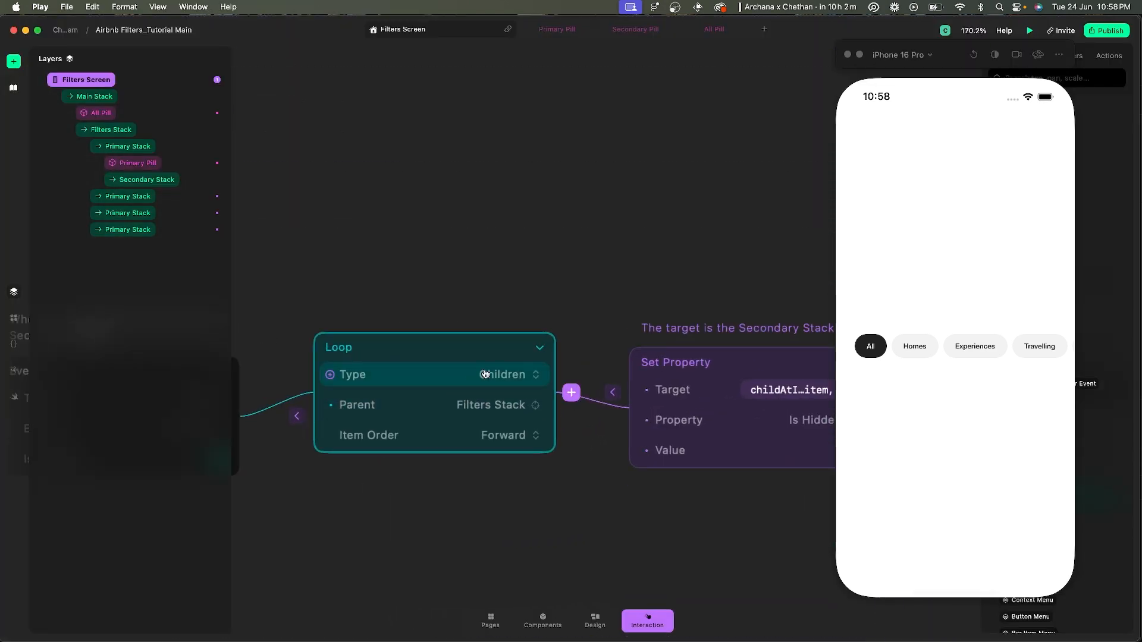
{"action": "scroll", "coordinate": [461, 362], "scroll_direction": "right", "scroll_amount": 5}
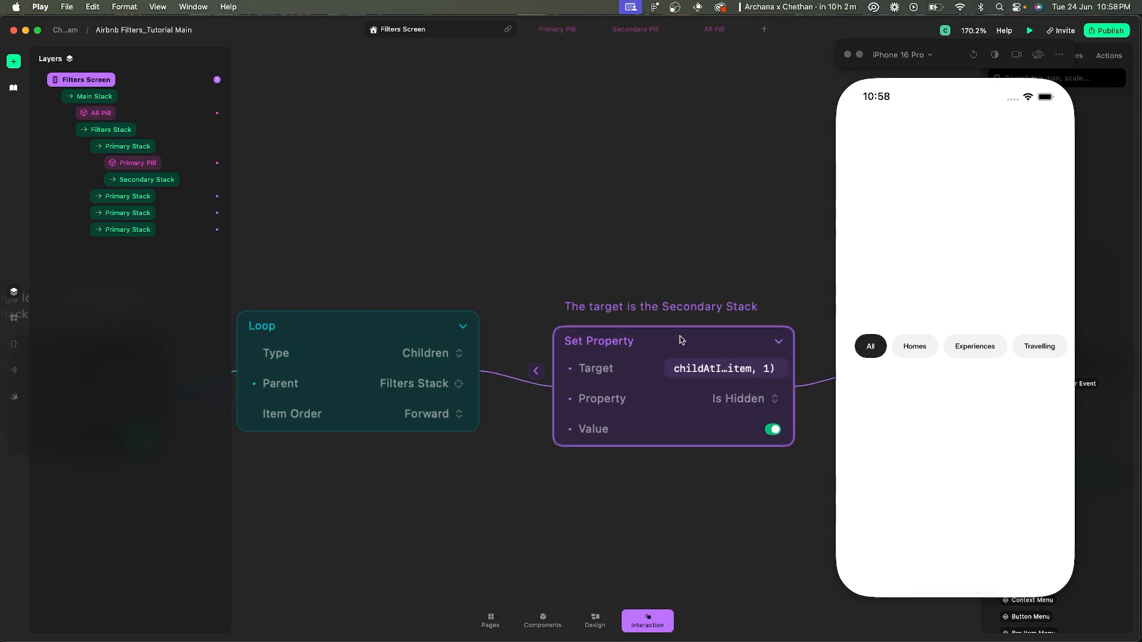
{"action": "left_click", "coordinate": [505, 370]}
{"action": "type", "text": "con"}
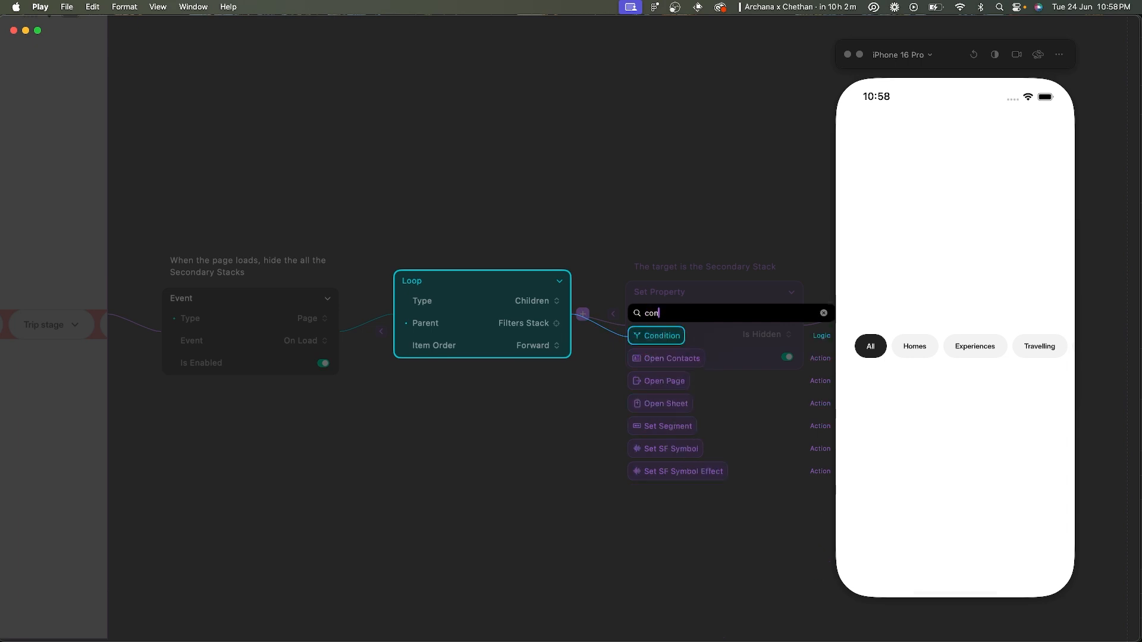
{"action": "key", "text": "Return"}
{"action": "scroll", "coordinate": [667, 372], "scroll_direction": "right", "scroll_amount": 1}
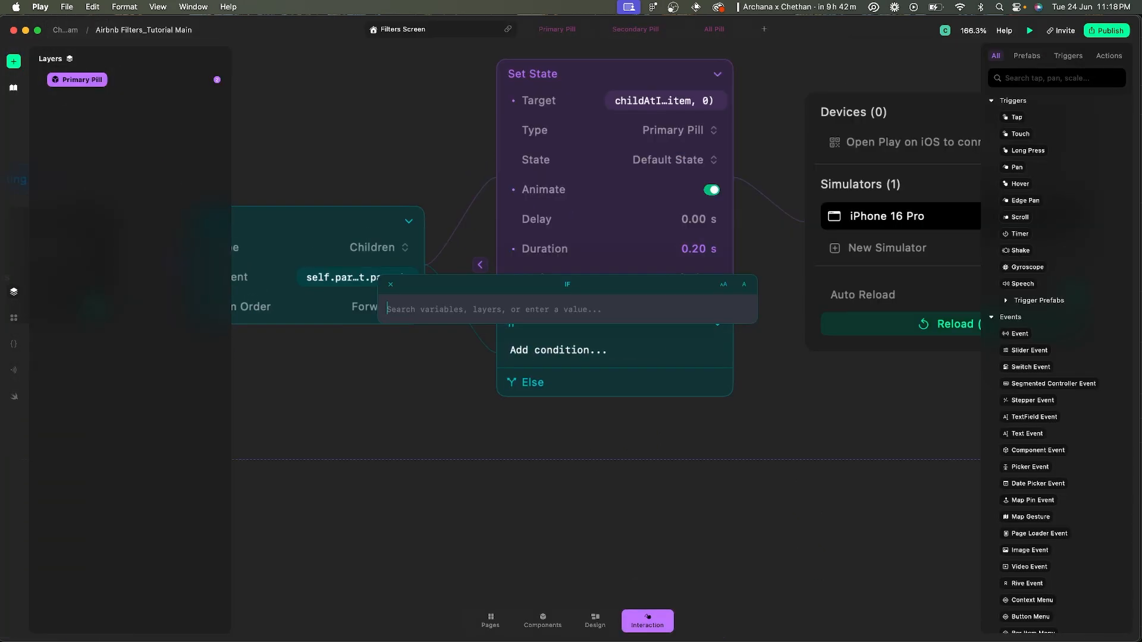
- Enter Loop.item.index as the first part of the If condition in the Primary Pill's interactions
{"action": "type", "text": "loop"}
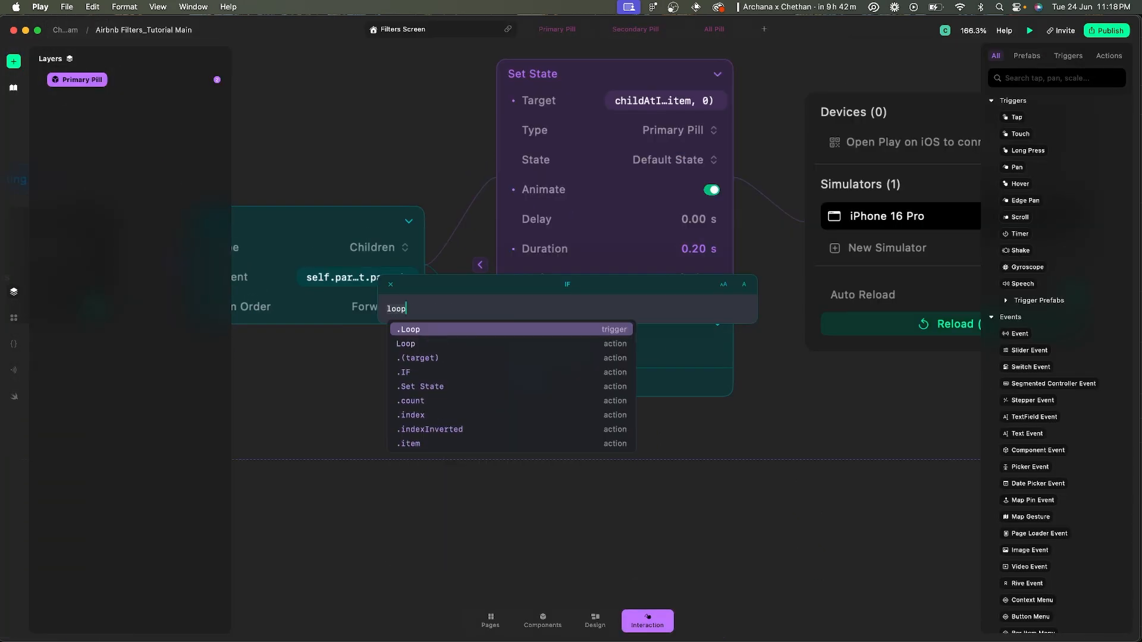
{"action": "key", "text": "Down"}
{"action": "key", "text": "Return"}
{"action": "type", "text": ".it"}
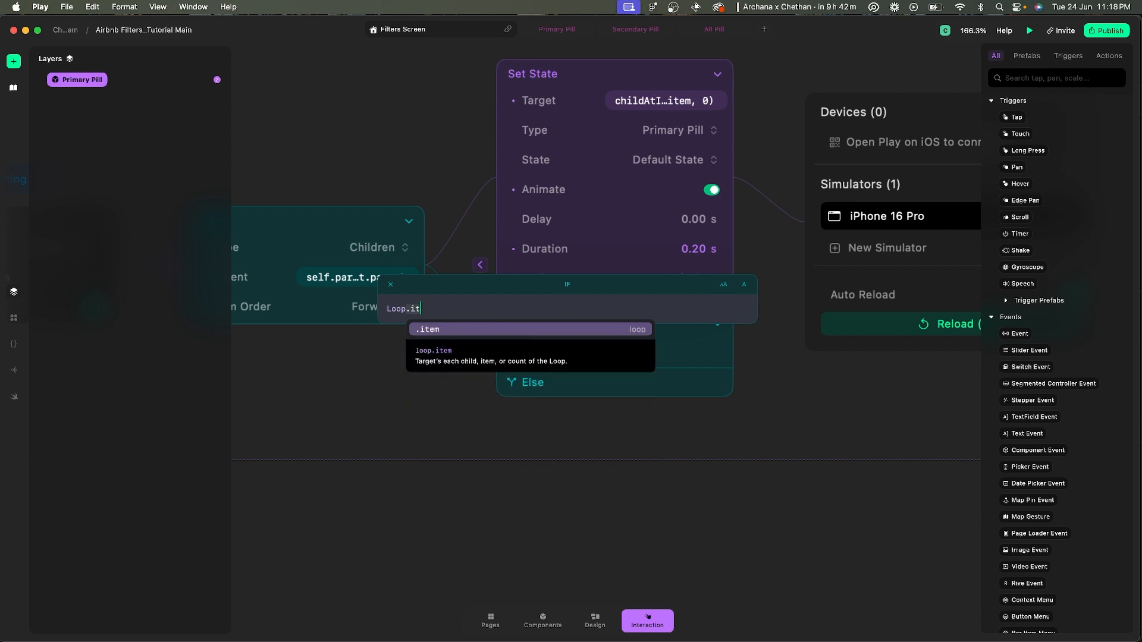
{"action": "type", "text": "em"}
{"action": "key", "text": "Return"}
{"action": "type", "text": ".i"}
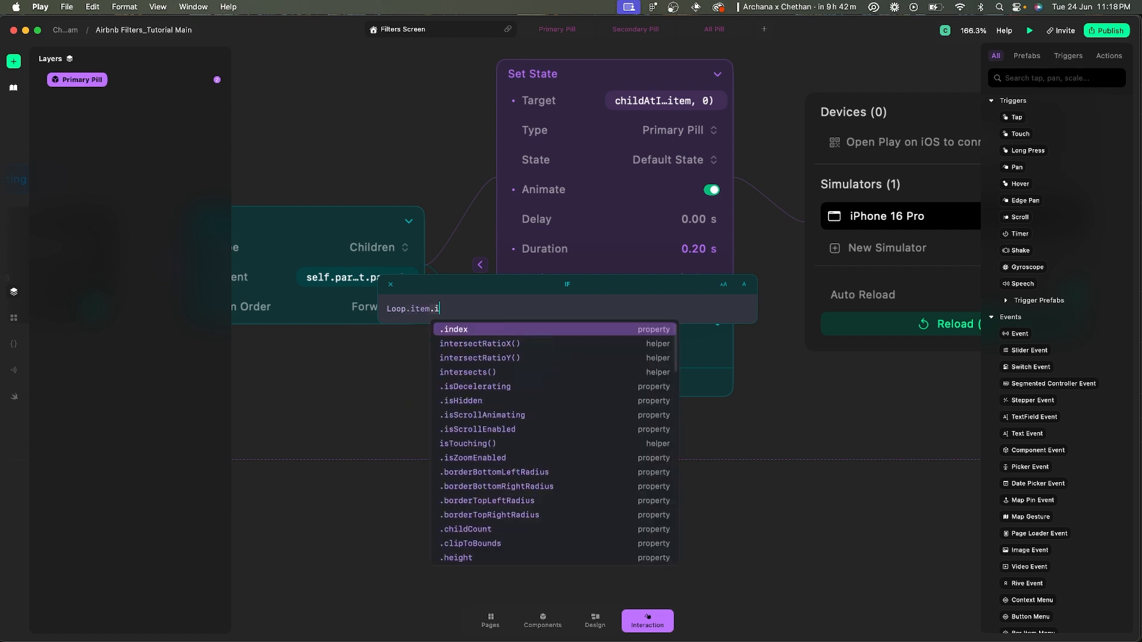
{"action": "type", "text": "ndex"}
{"action": "key", "text": "Return"}
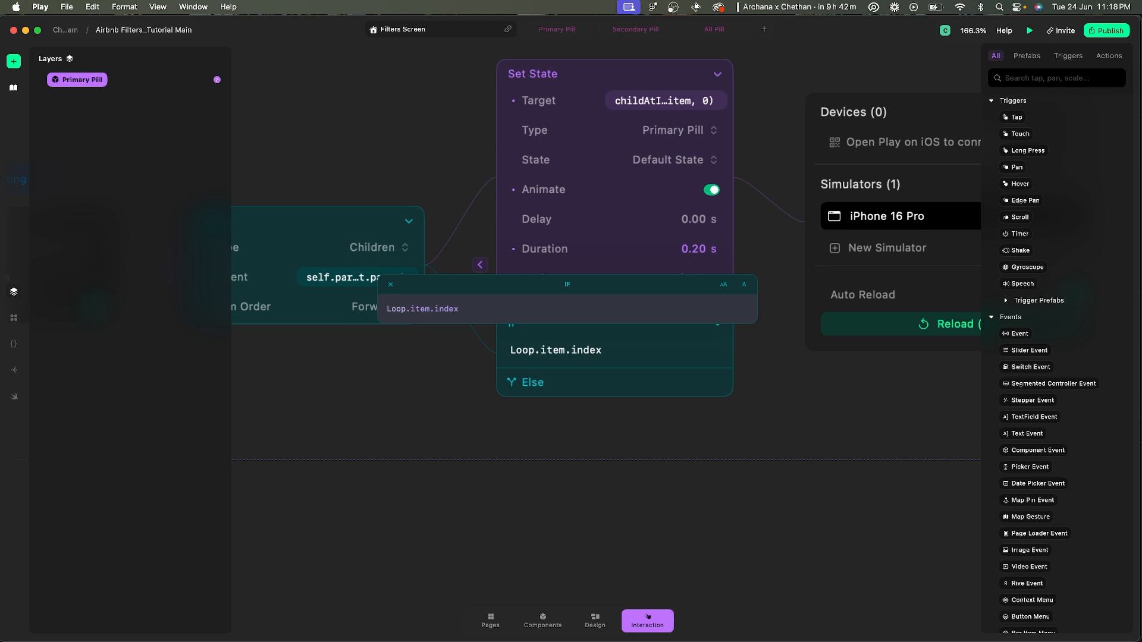
- Complete the If condition with == self.parent.index and check it against the Travelling container in Figma
{"action": "type", "text": "== self."}
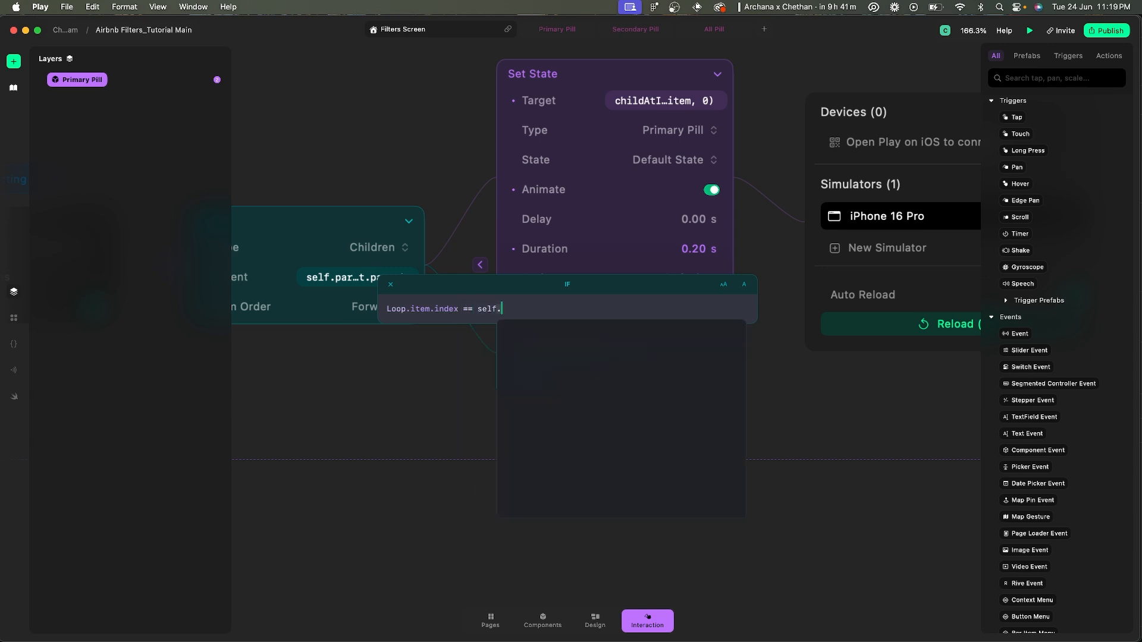
{"action": "type", "text": "paren"}
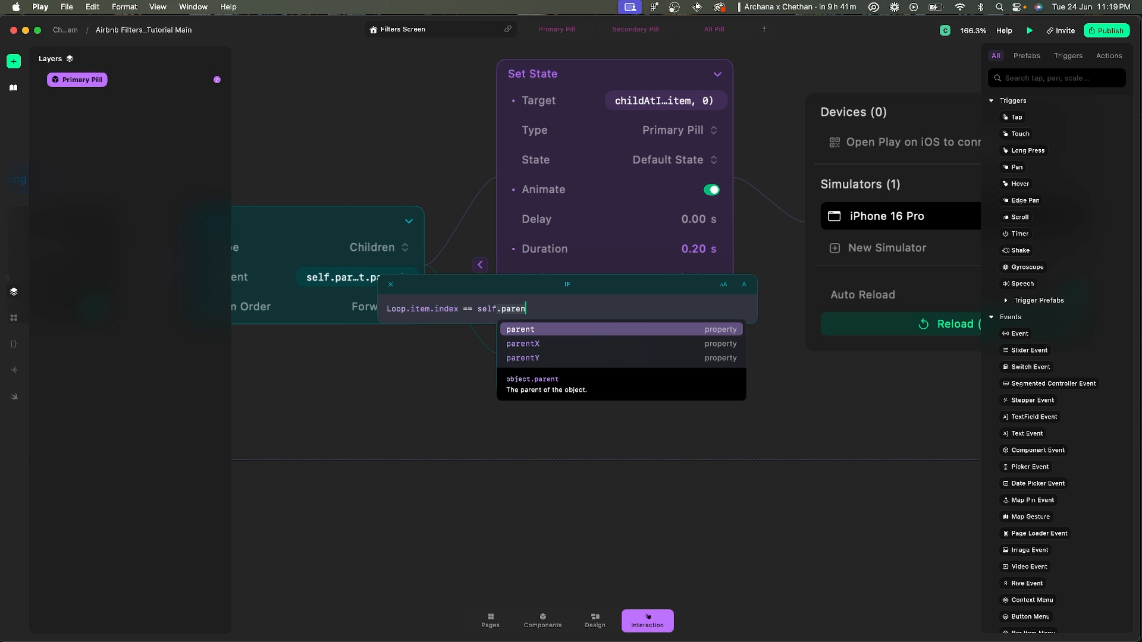
{"action": "type", "text": "t.index"}
{"action": "key", "text": "Return"}
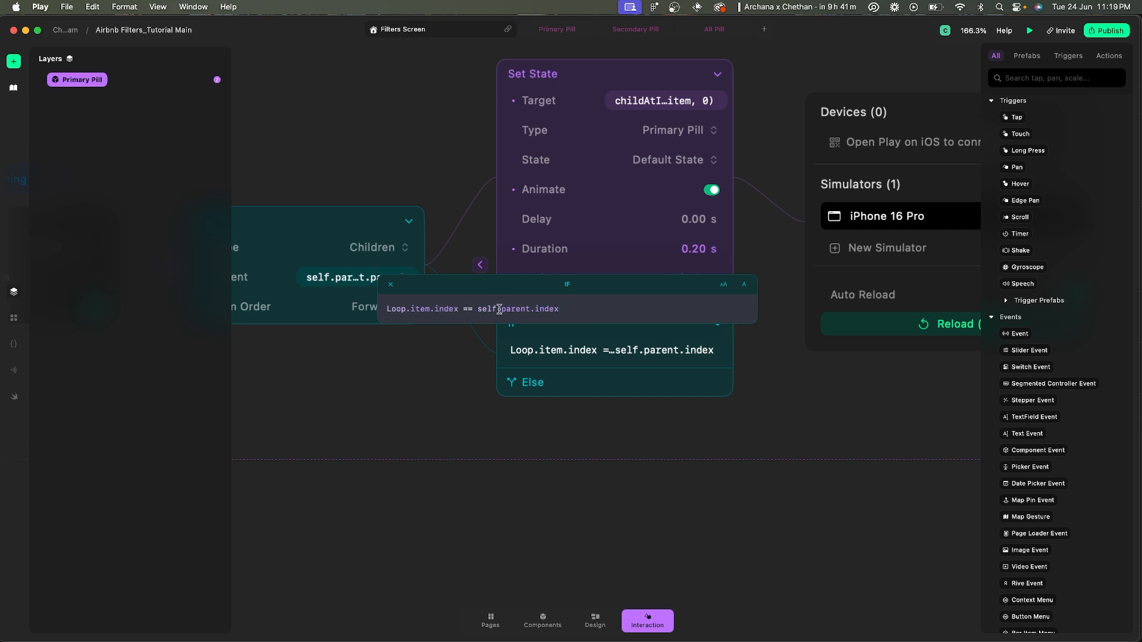
{"action": "key", "text": "super+Tab"}
{"action": "left_click", "coordinate": [840, 256]}
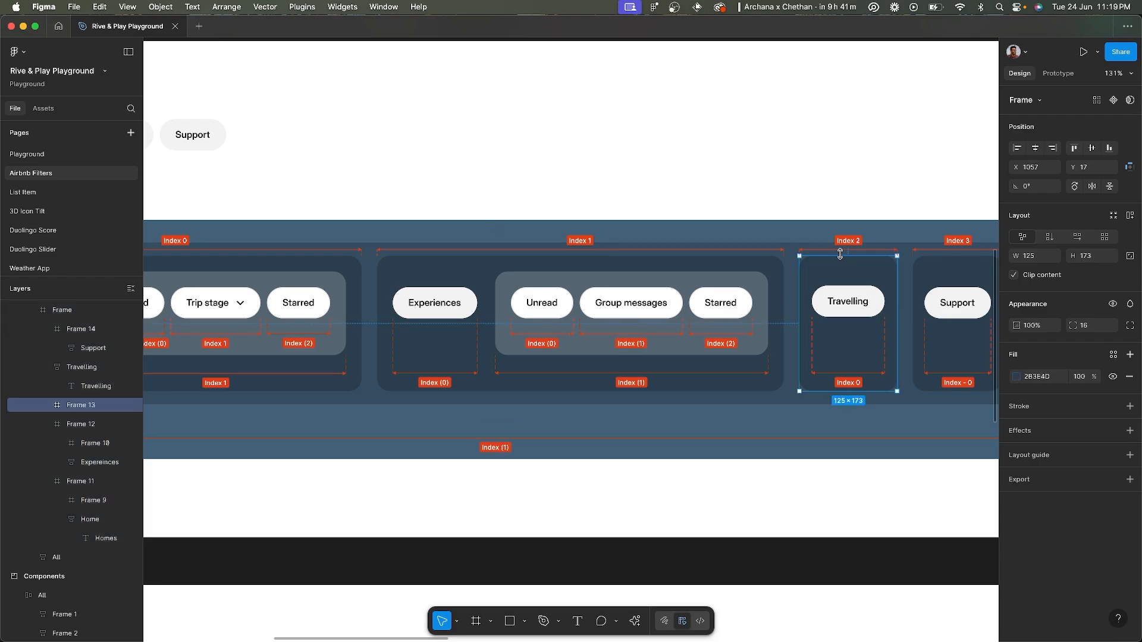
{"action": "key", "text": "super+Tab"}
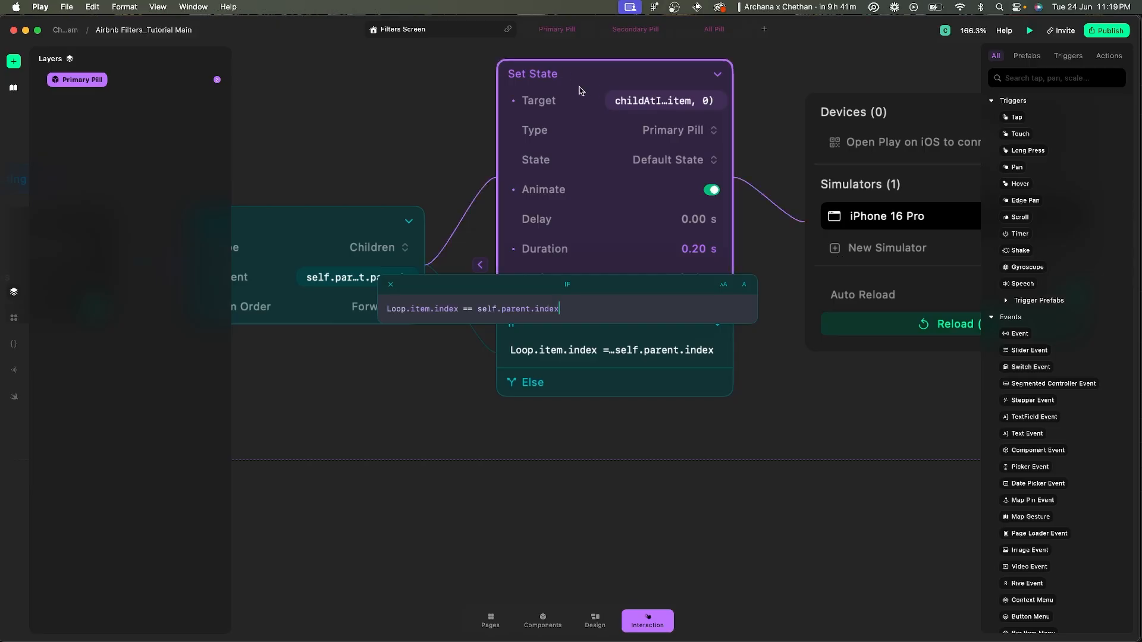
- Attach the Set State action to the If branch so that it runs after the condition
{"action": "left_click", "coordinate": [601, 458]}
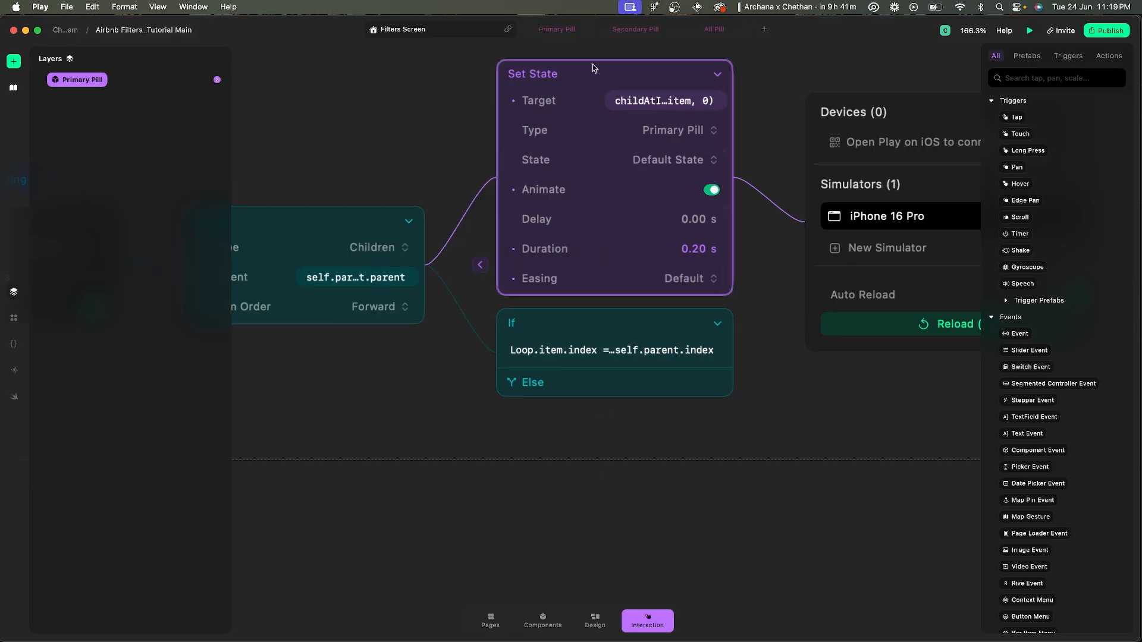
{"action": "left_click_drag", "start_coordinate": [595, 69], "coordinate": [666, 327]}
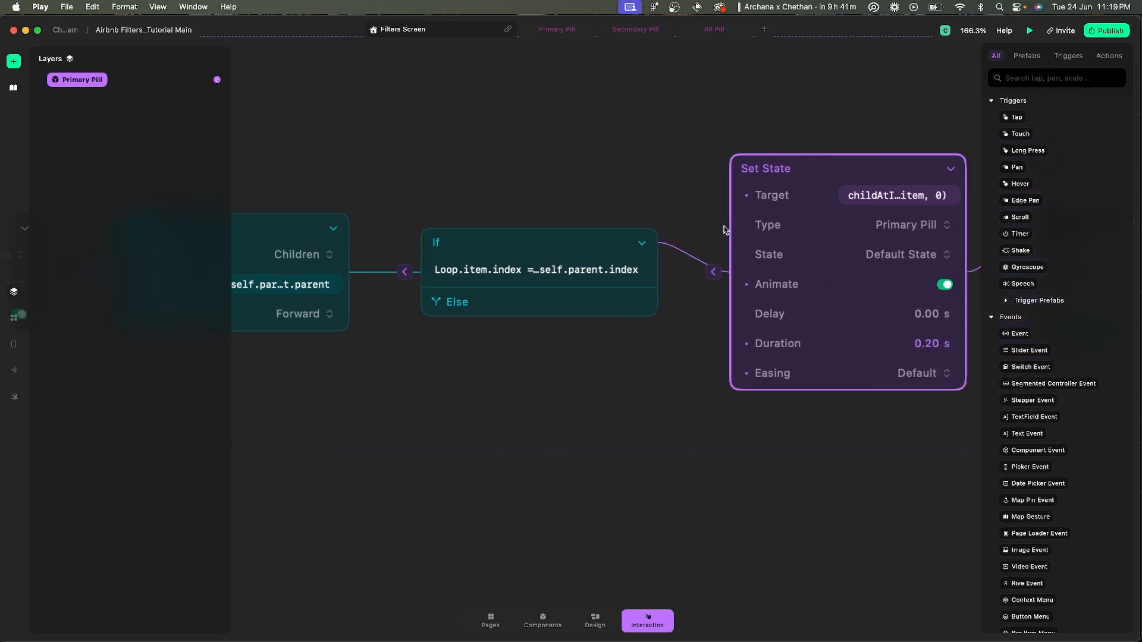
- Change the If condition's operator to Does Not Equal, giving Loop.item.index != self.parent.index
{"action": "left_click", "coordinate": [576, 272]}
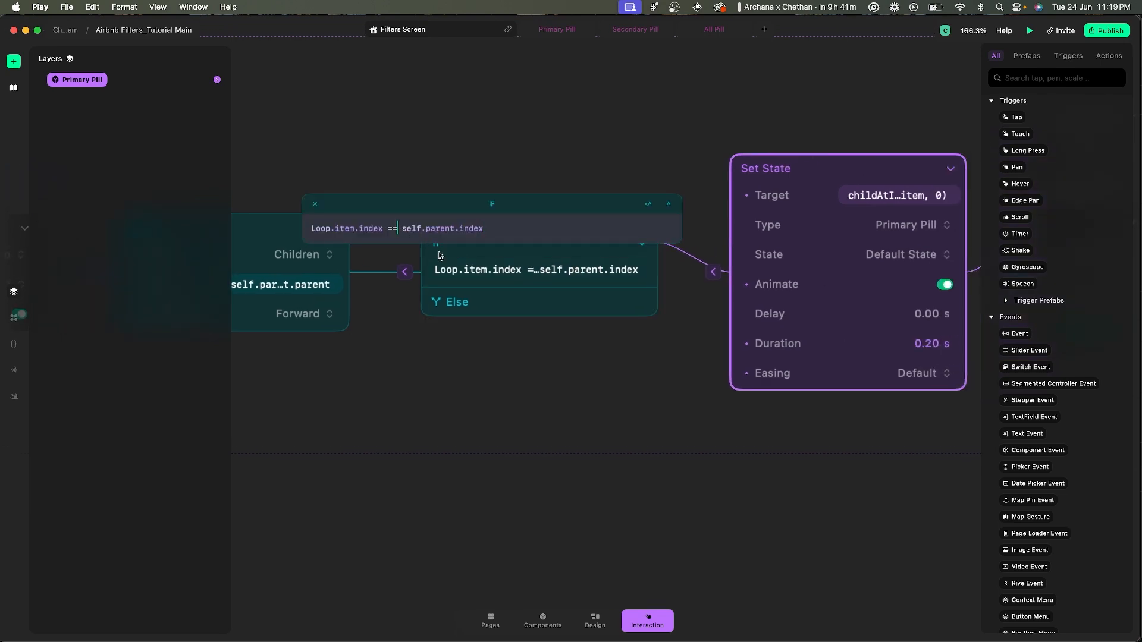
{"action": "key", "text": "BackSpace"}
{"action": "key", "text": "Down"}
{"action": "key", "text": "Down"}
{"action": "key", "text": "Down"}
{"action": "key", "text": "Down"}
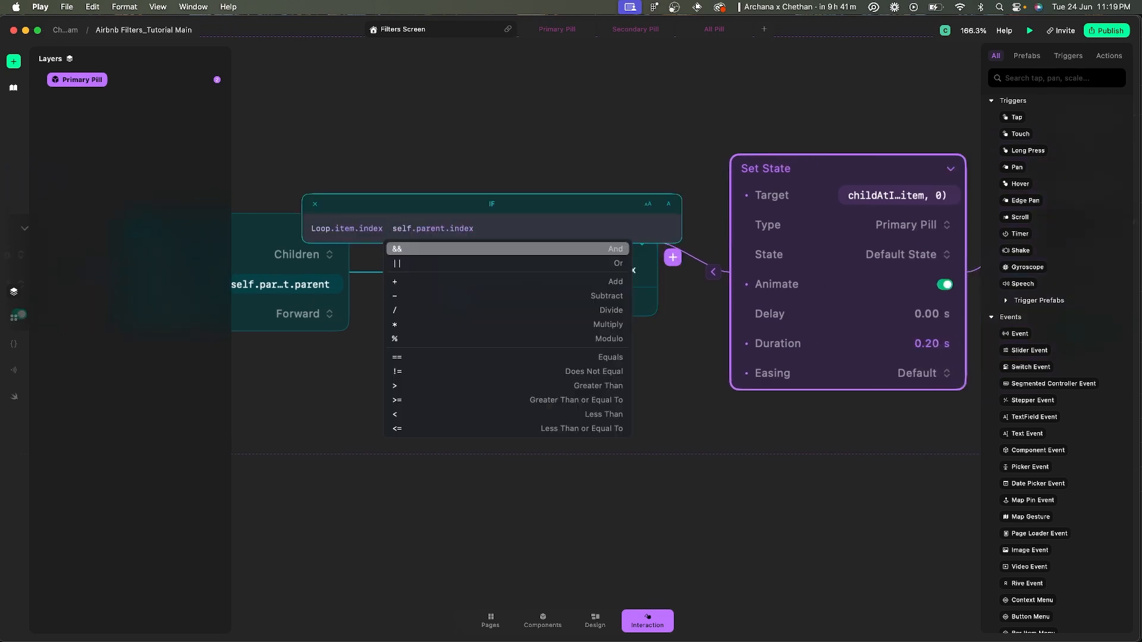
{"action": "key", "text": "Down"}
{"action": "key", "text": "Down"}
{"action": "key", "text": "Down"}
{"action": "key", "text": "Down"}
{"action": "key", "text": "Down"}
{"action": "key", "text": "Return"}
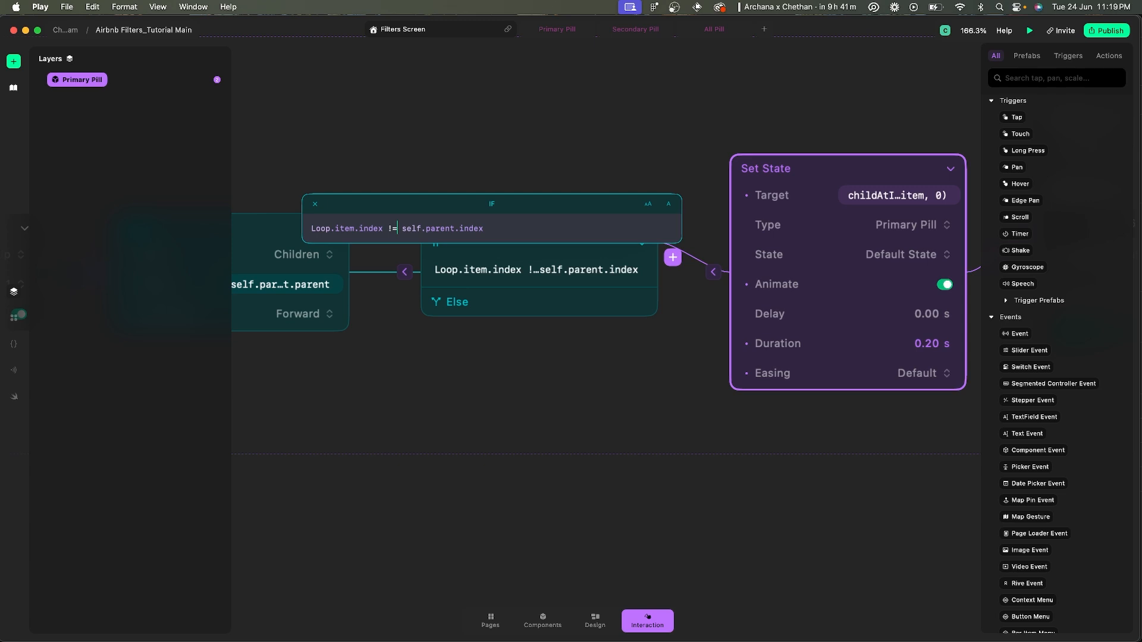
{"action": "key", "text": "Return"}
- Compare the If expression with the container indexes in Figma and inspect the condition's operator options
{"action": "left_click", "coordinate": [518, 271]}
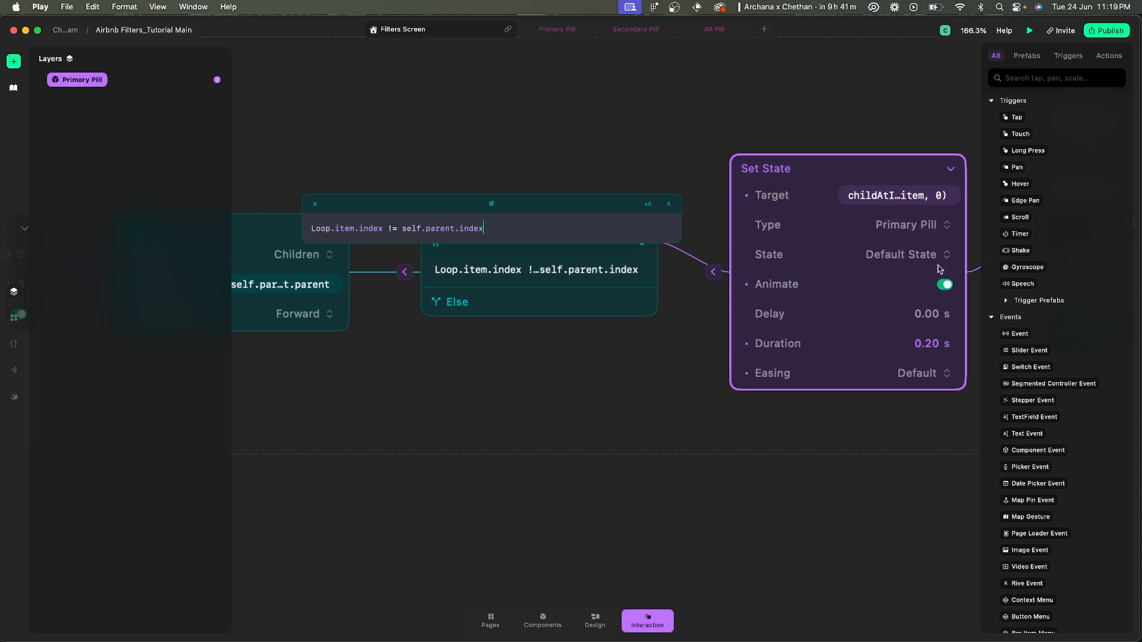
{"action": "key", "text": "super+Tab"}
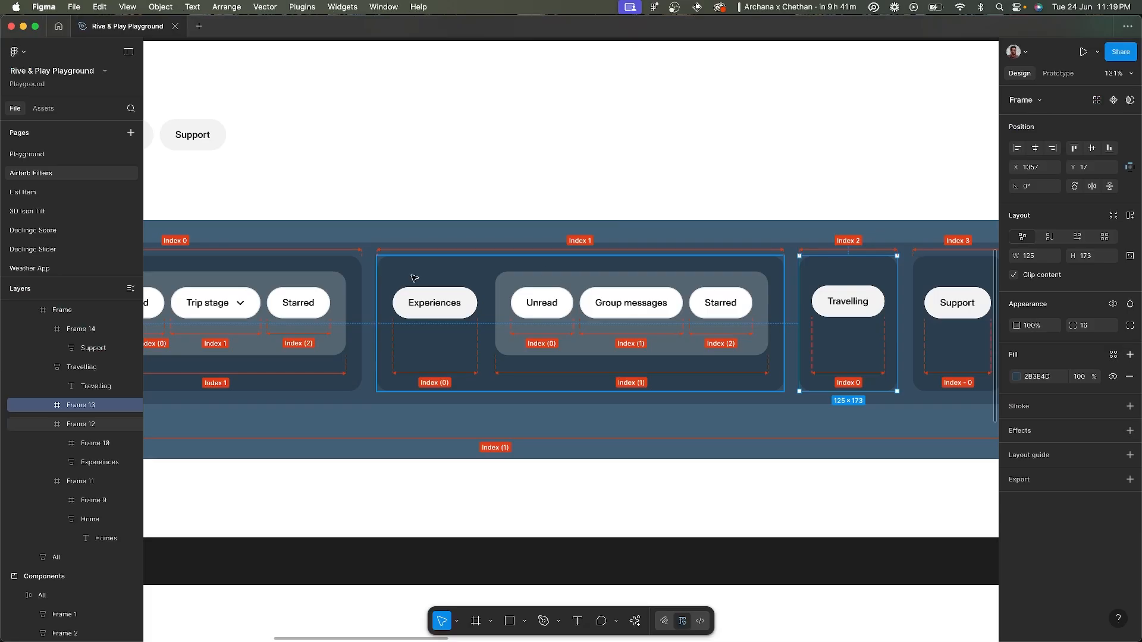
{"action": "key", "text": "super+Tab"}
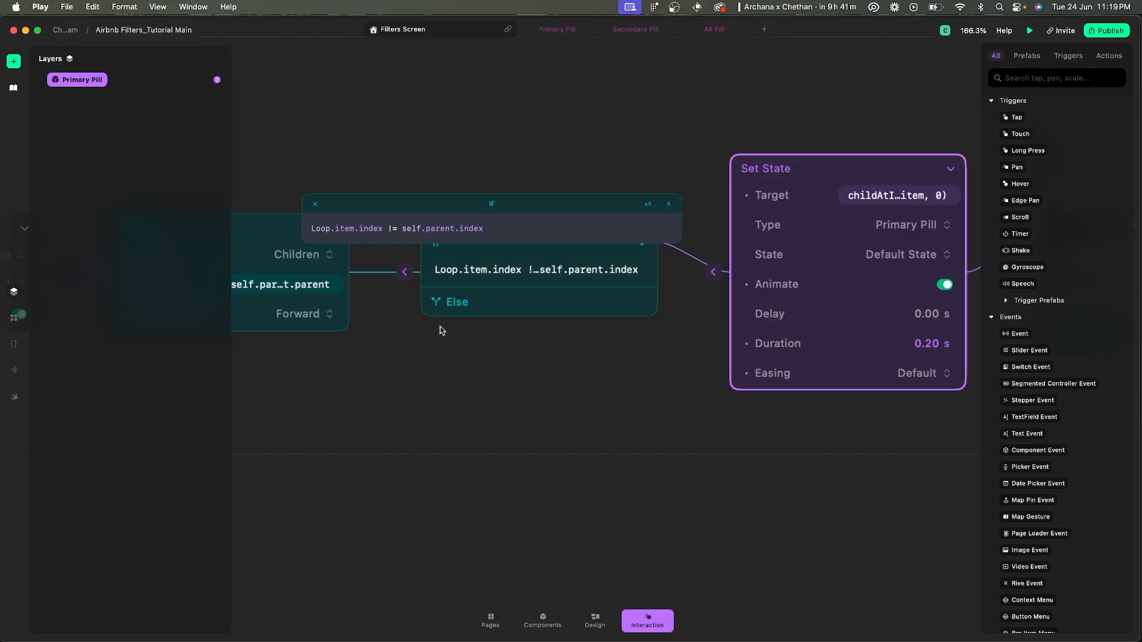
{"action": "key", "text": "super+Tab"}
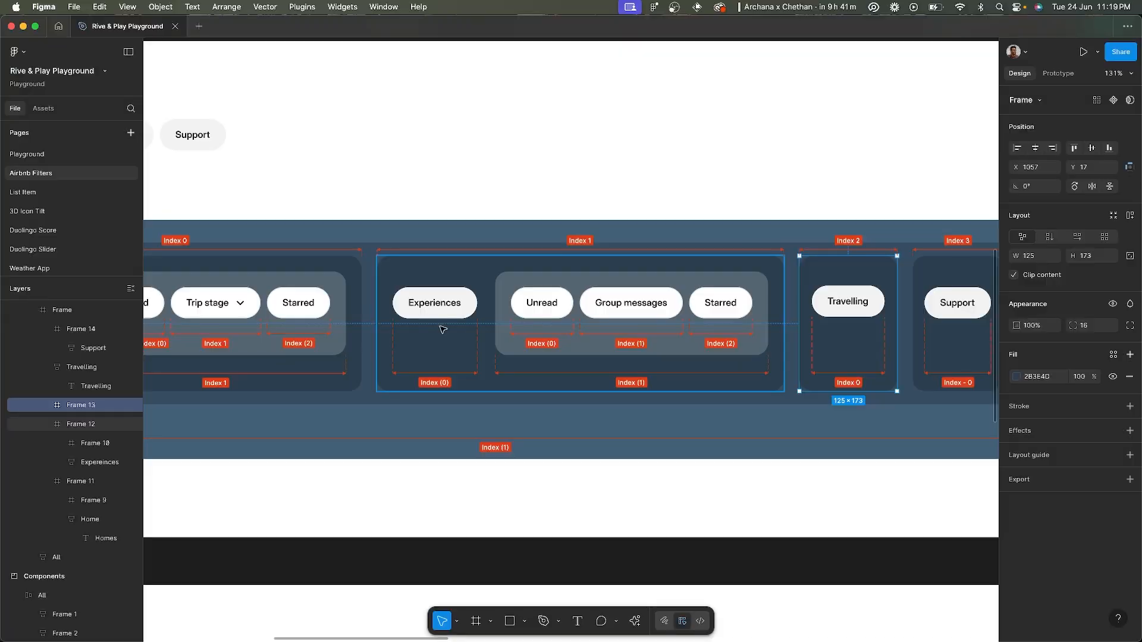
{"action": "key", "text": "super+Tab"}
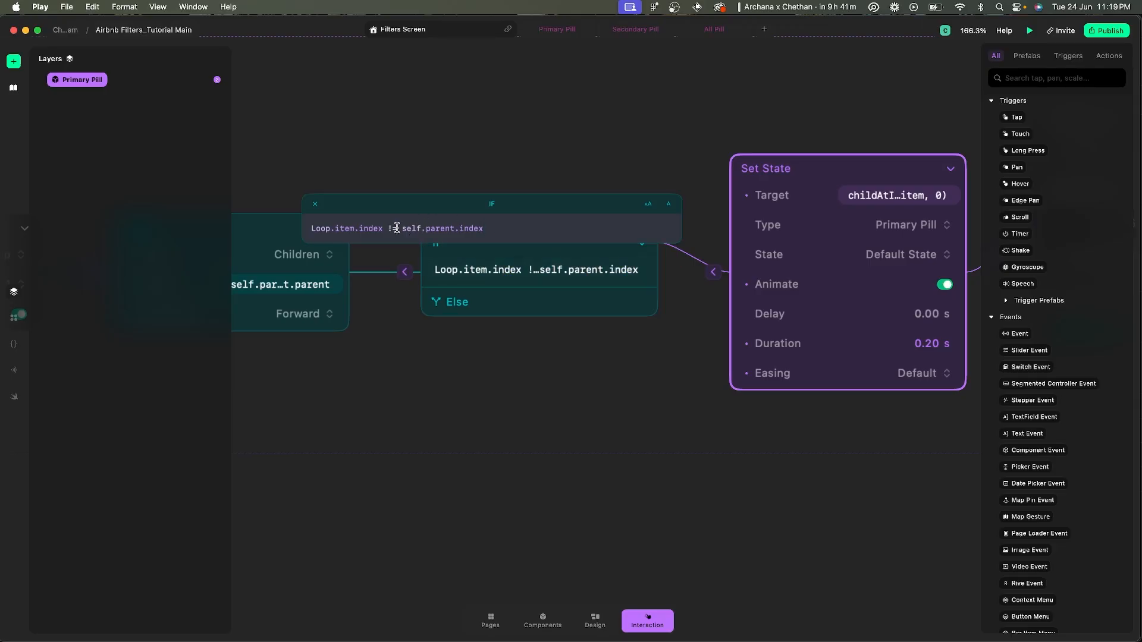
{"action": "left_click_drag", "start_coordinate": [388, 229], "coordinate": [522, 231]}
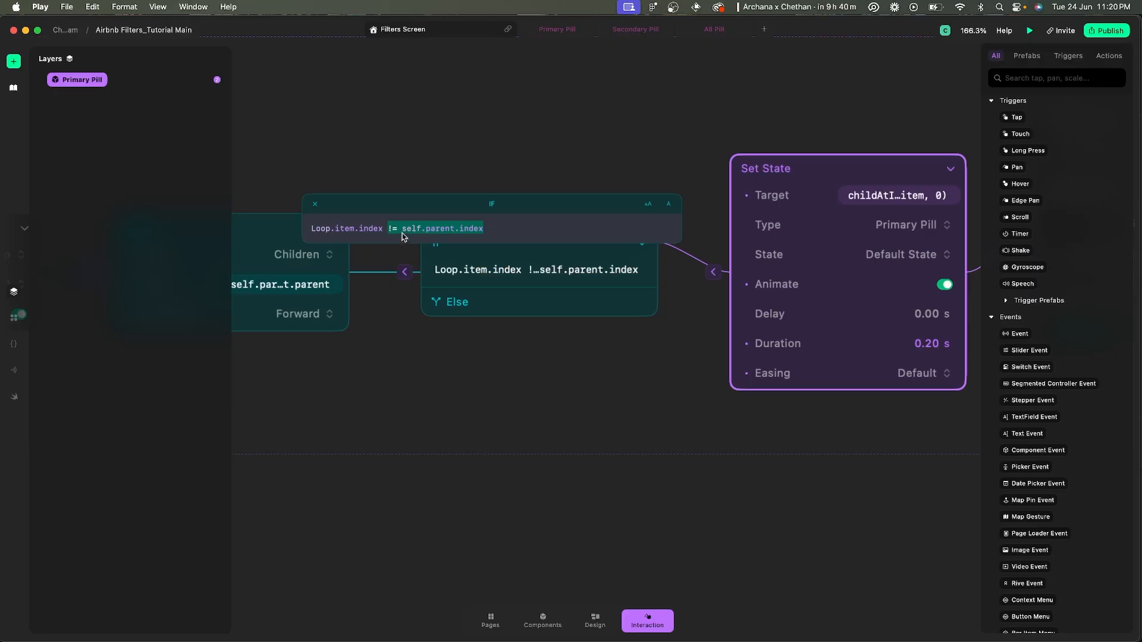
{"action": "left_click", "coordinate": [393, 229]}
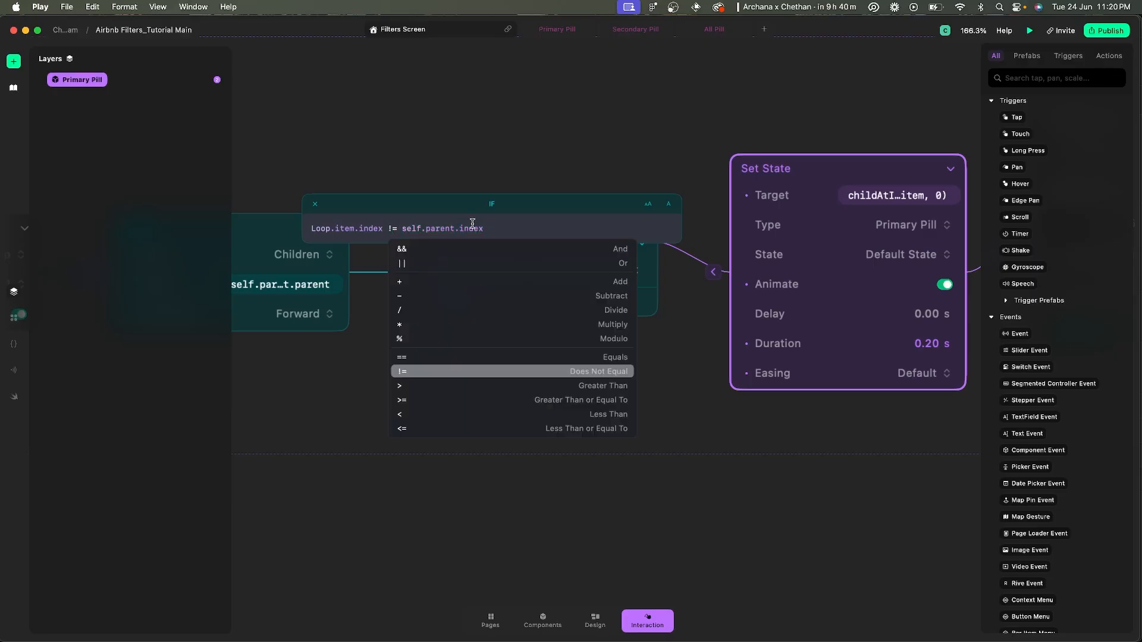
- Add the comment "This condition excludes the parent of the Primary Pill that was tapped." to the If condition
{"action": "left_click", "coordinate": [474, 225]}
{"action": "left_click_drag", "start_coordinate": [499, 224], "coordinate": [284, 228]}
{"action": "key", "text": "Escape"}
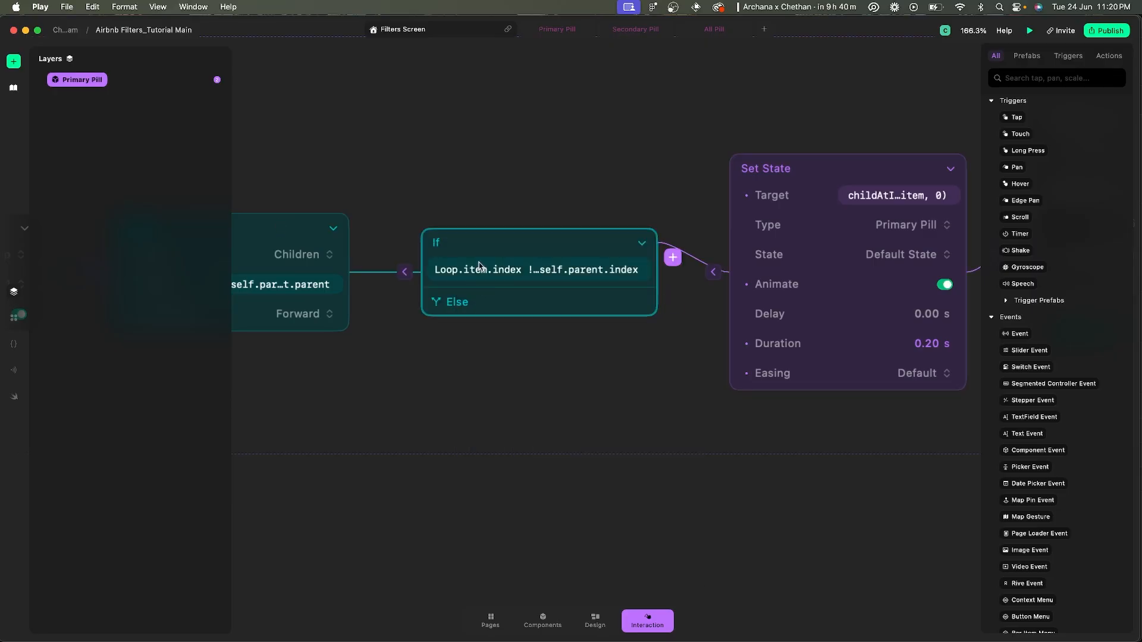
{"action": "right_click", "coordinate": [479, 243]}
{"action": "left_click", "coordinate": [512, 249]}
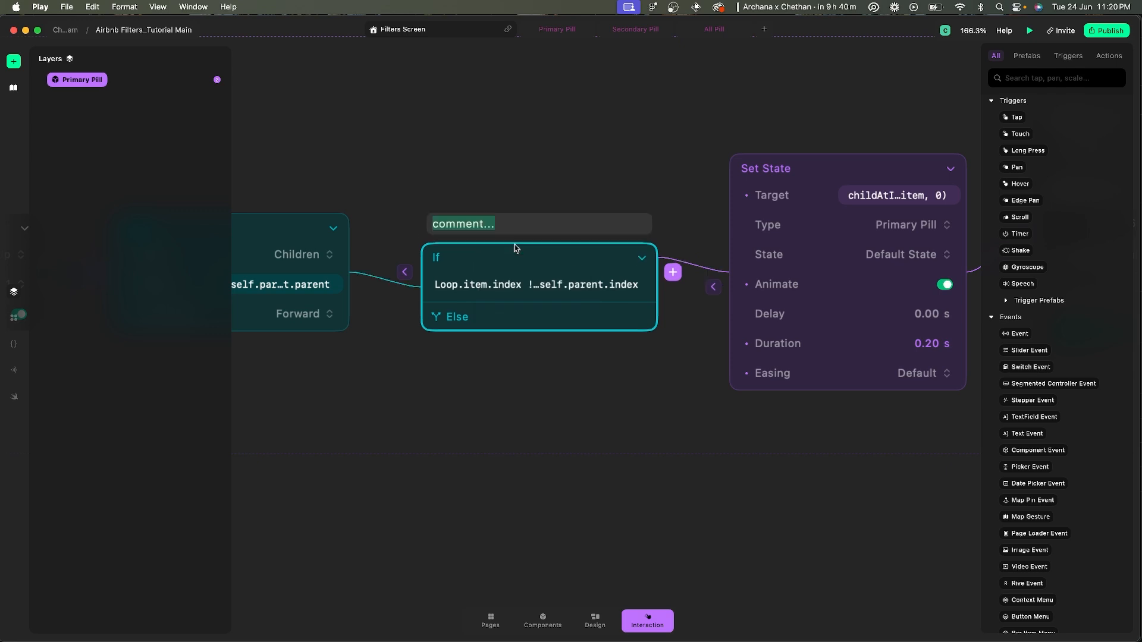
{"action": "type", "text": "This confitions"}
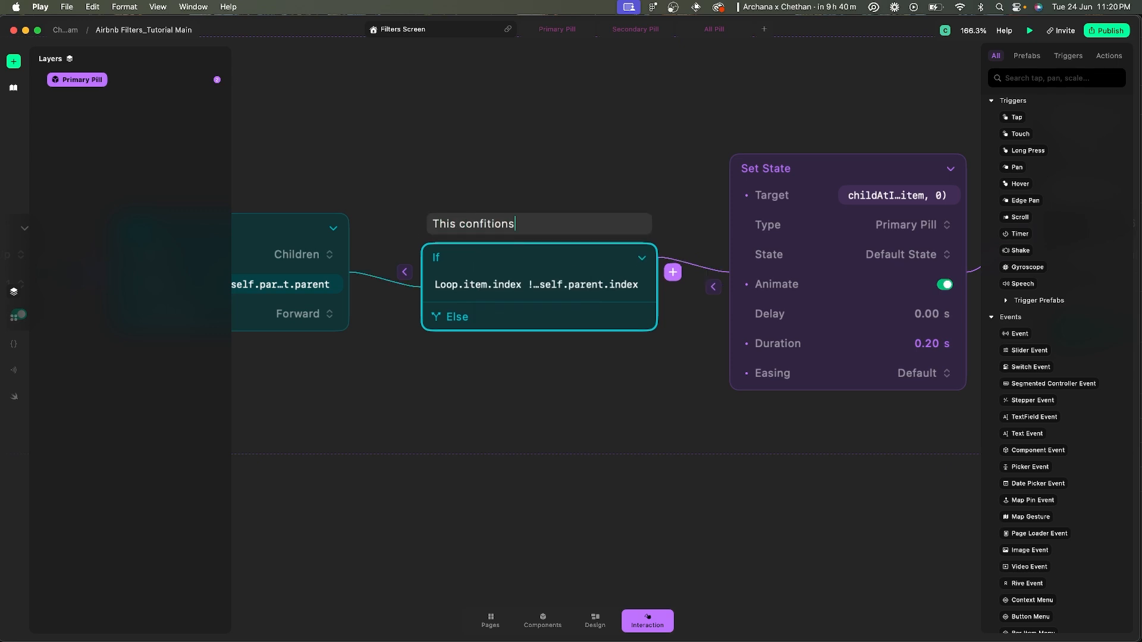
{"action": "key", "text": "super+a"}
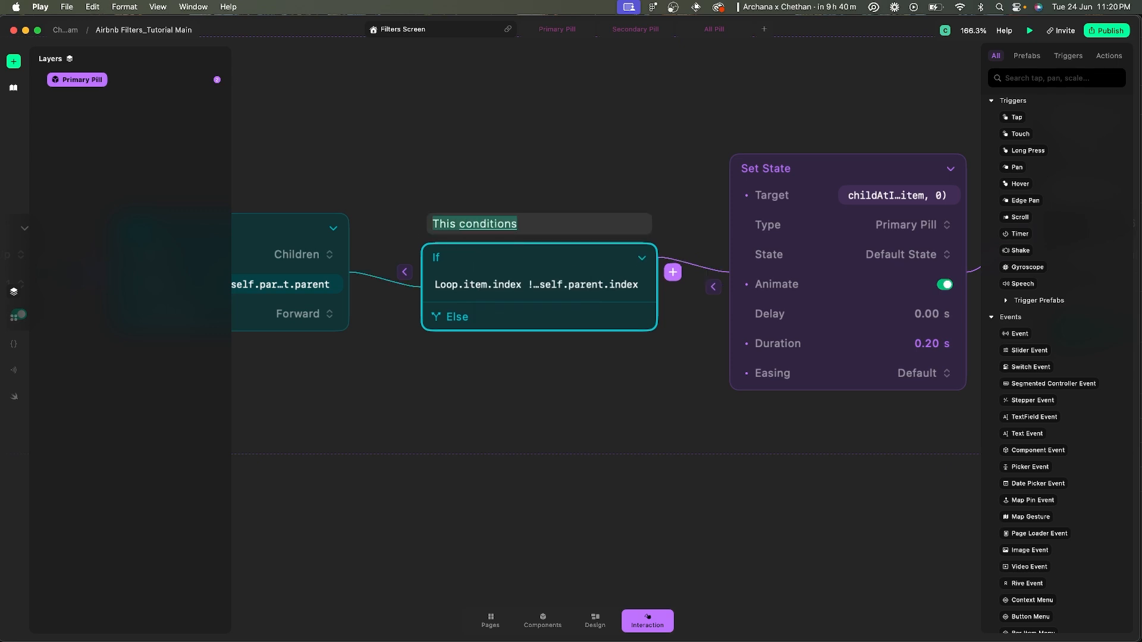
{"action": "key", "text": "Right"}
{"action": "type", "text": "excli"}
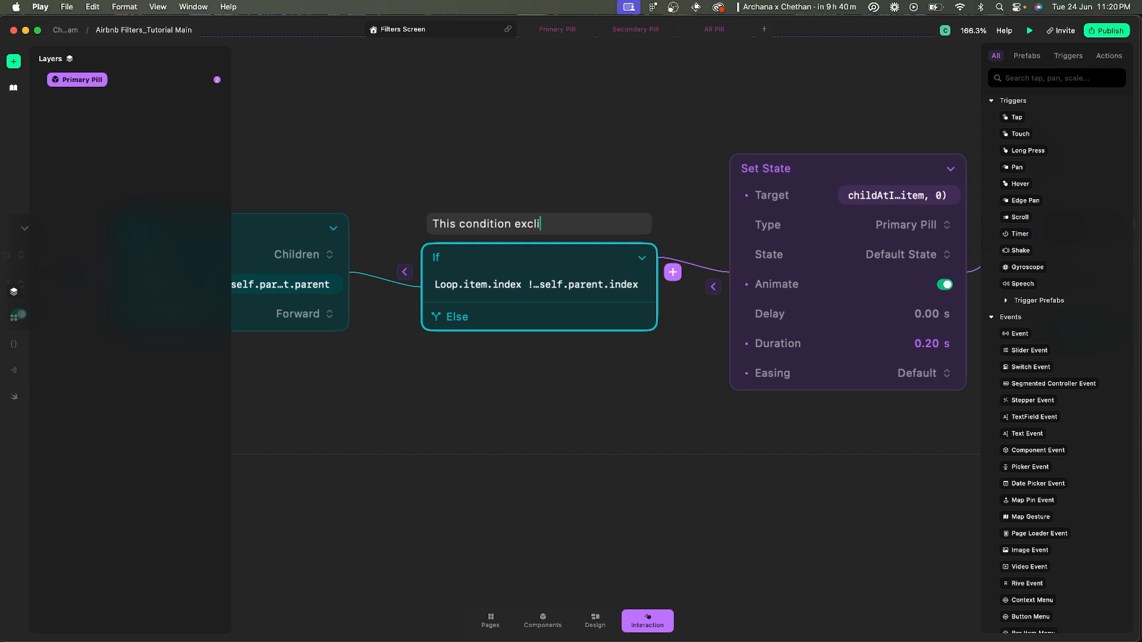
{"action": "key", "text": "BackSpace"}
{"action": "type", "text": "udes"}
{"action": "key", "text": "BackSpace"}
{"action": "type", "text": "s the parent of the "}
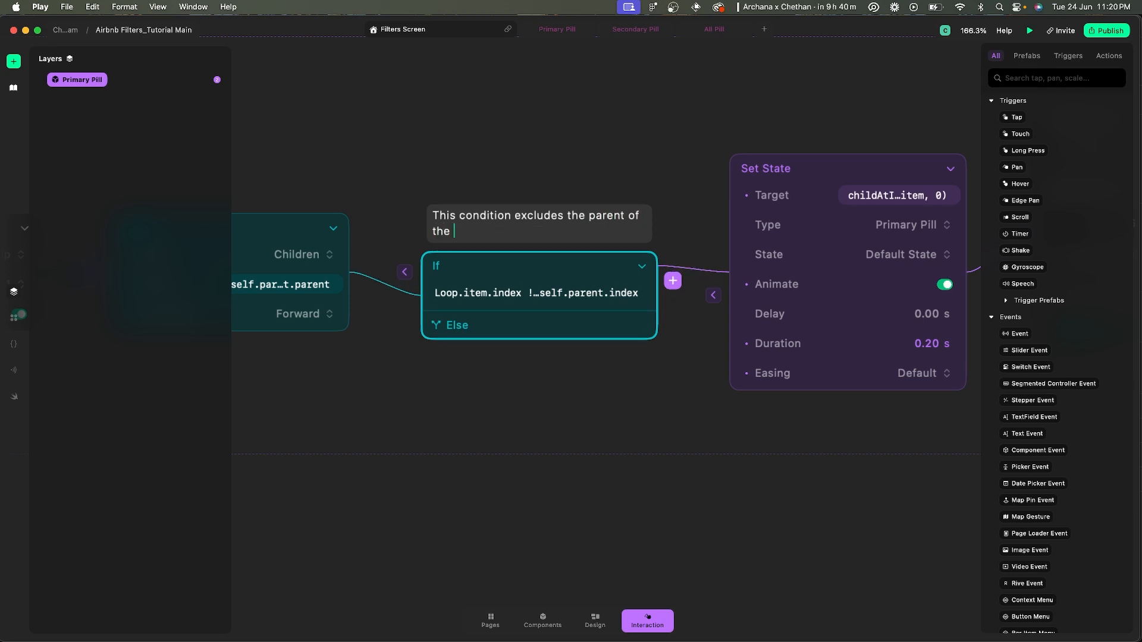
{"action": "type", "text": "Primary Pill that was tapped."}
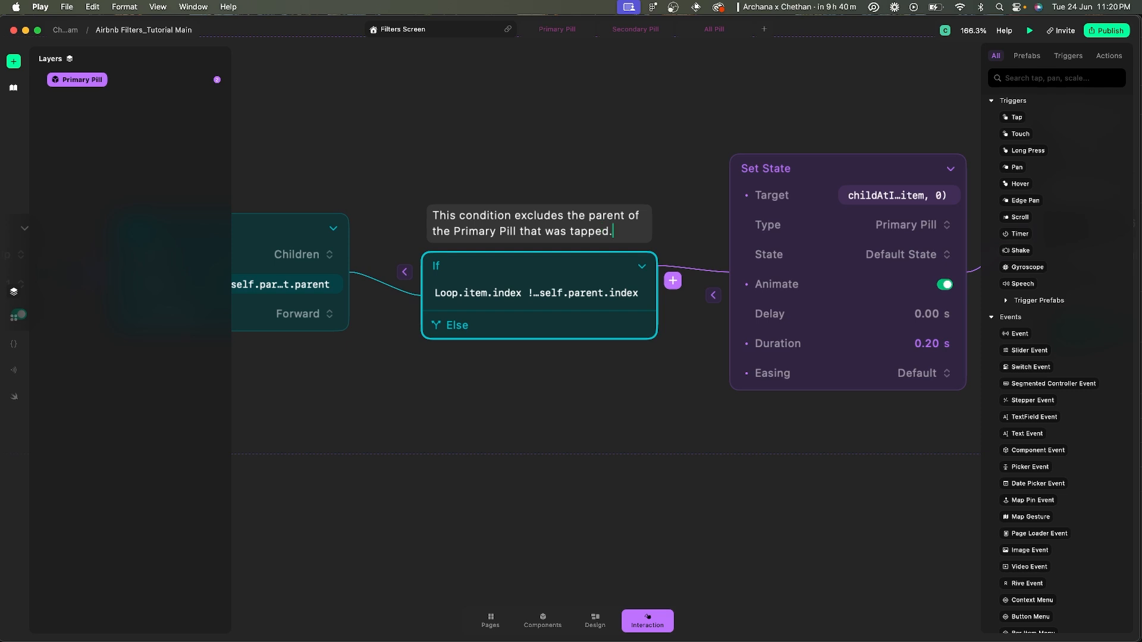
{"action": "key", "text": "Escape"}
- Add the comment "Target 'Primary Stack'" to the Loop action
{"action": "scroll", "coordinate": [736, 295], "scroll_direction": "down", "scroll_amount": 5}
{"action": "left_click", "coordinate": [485, 272]}
{"action": "scroll", "coordinate": [466, 262], "scroll_direction": "up", "scroll_amount": 5}
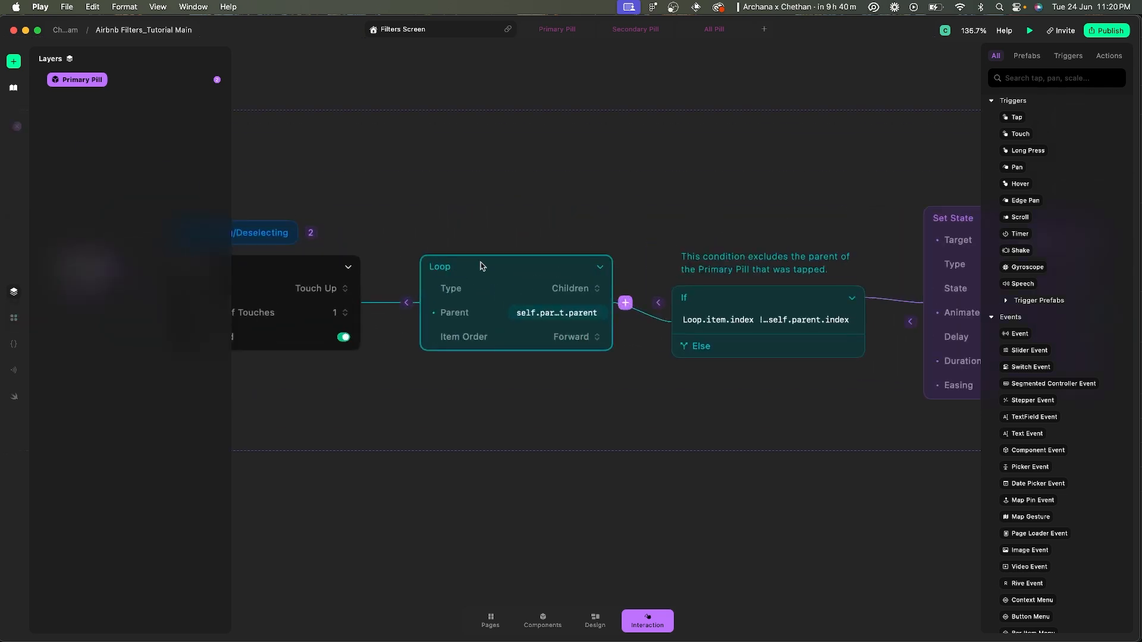
{"action": "right_click", "coordinate": [482, 264]}
{"action": "left_click", "coordinate": [517, 273]}
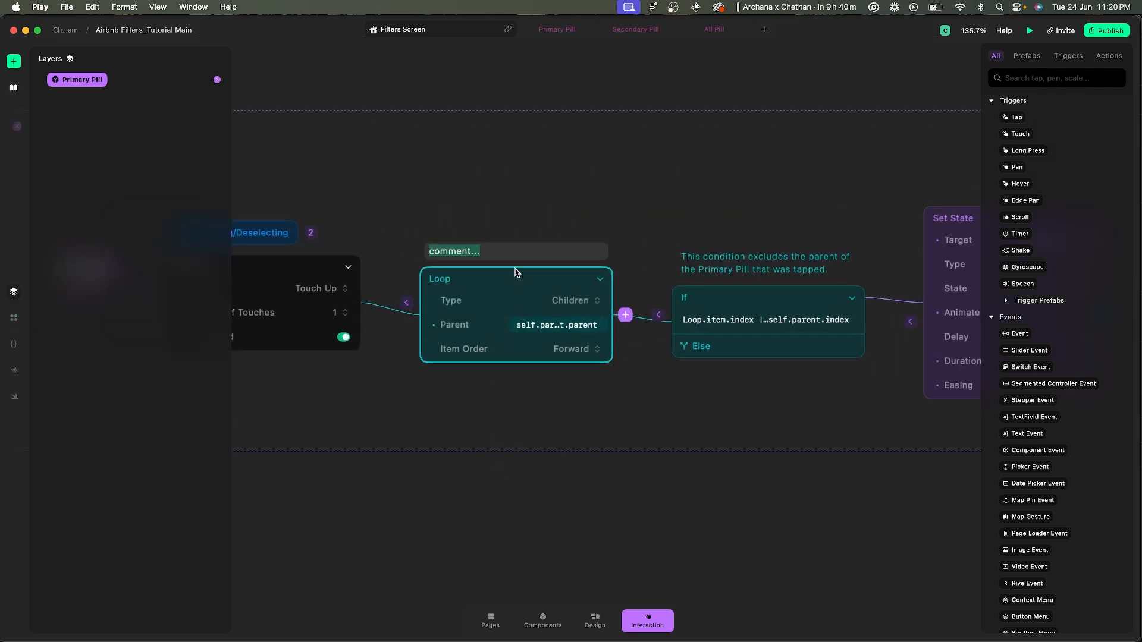
{"action": "type", "text": "Tar"}
{"action": "type", "text": "get 'Prunary Stack"}
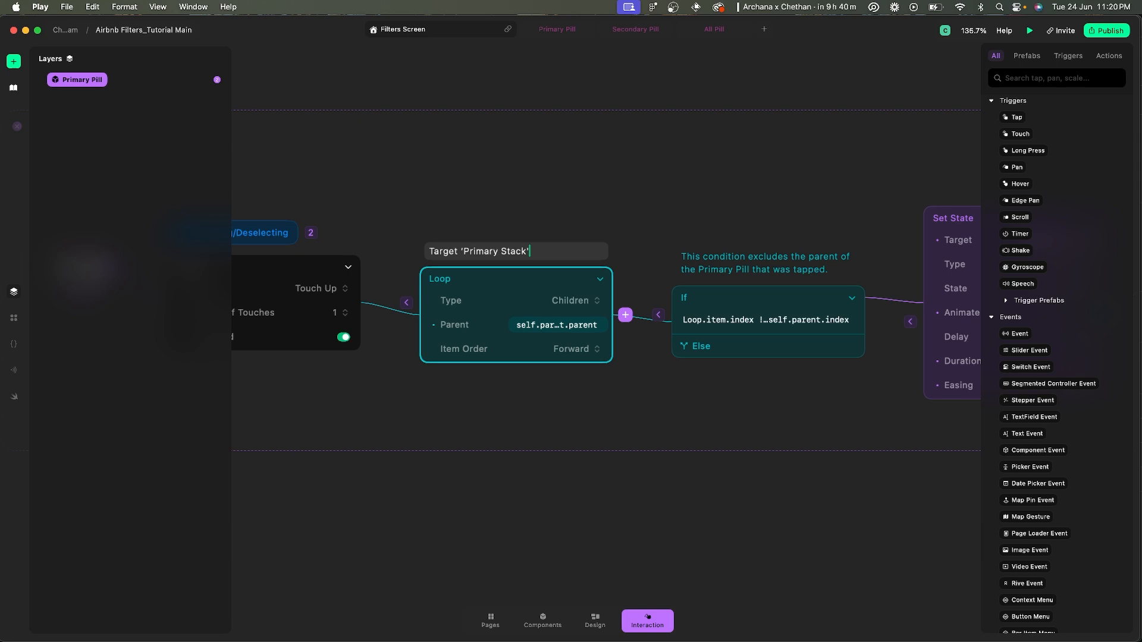
{"action": "key", "text": "Return"}
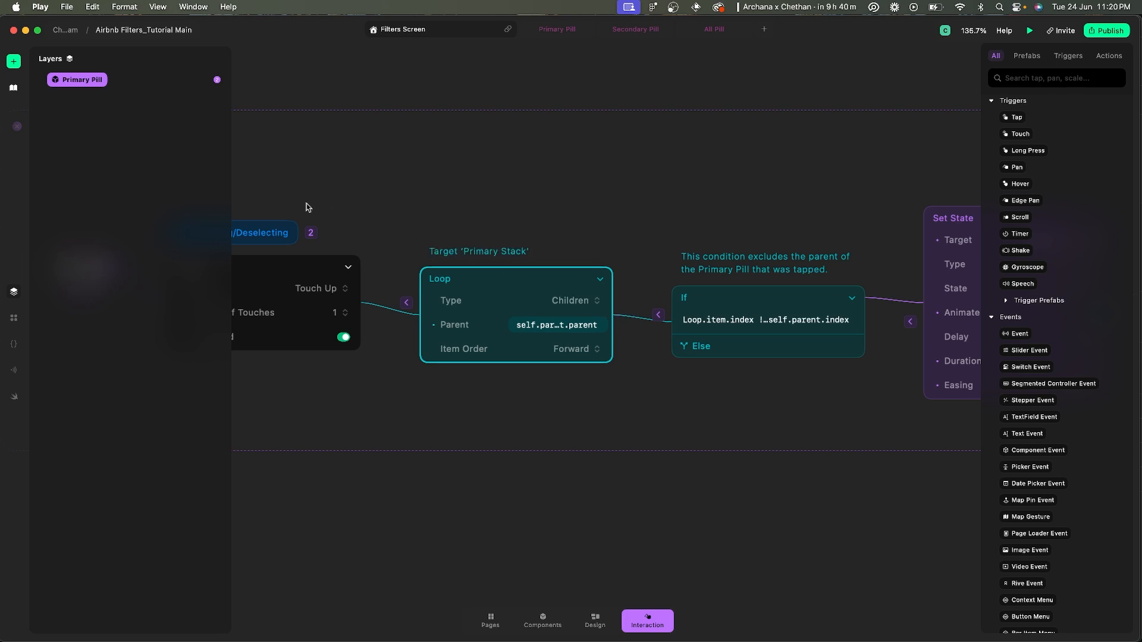
- Check the stack names in the layer hierarchy and correct the Loop comment to "Target 'Filters Stack'"
{"action": "left_click", "coordinate": [365, 177]}
{"action": "scroll", "coordinate": [365, 177], "scroll_direction": "down", "scroll_amount": 5}
{"action": "scroll", "coordinate": [365, 177], "scroll_direction": "left", "scroll_amount": 5}
{"action": "key", "text": "Escape"}
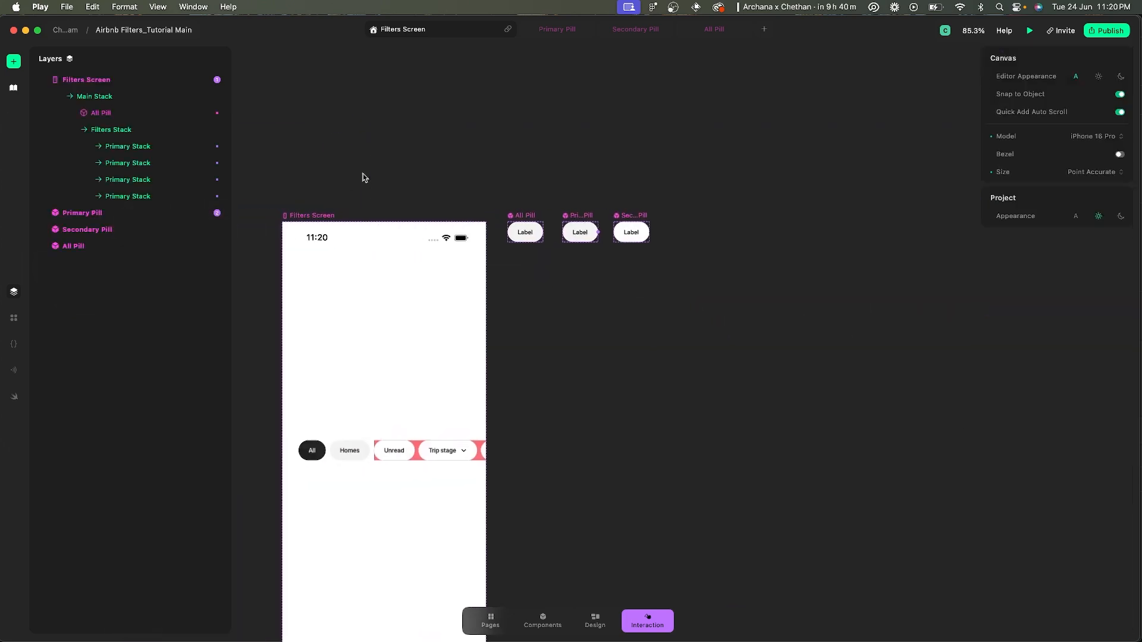
{"action": "double_click", "coordinate": [594, 214]}
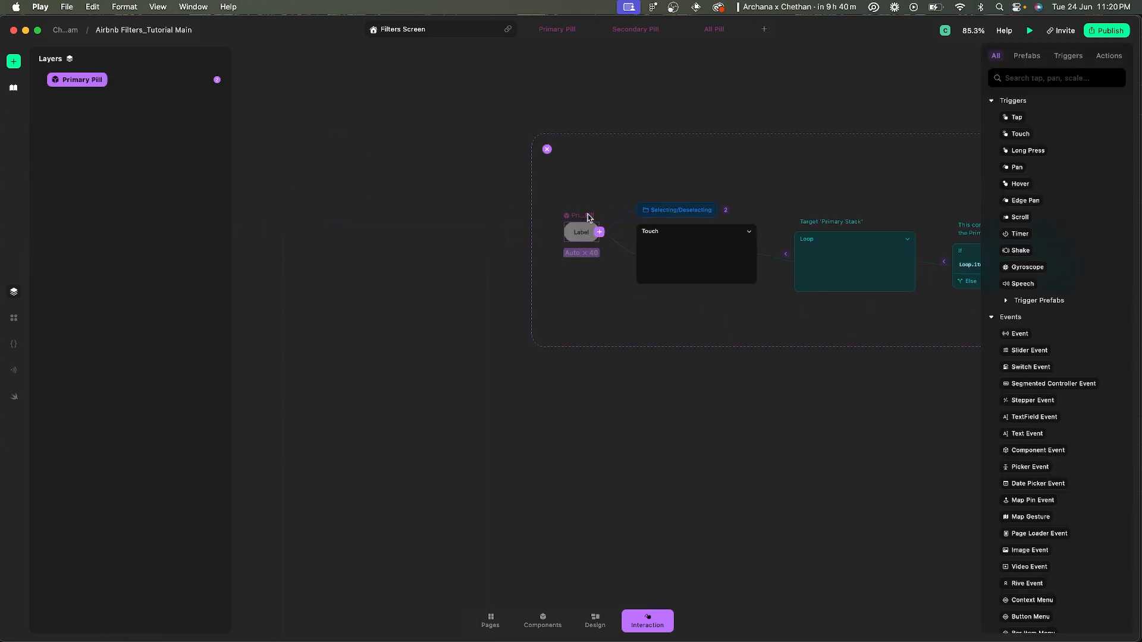
{"action": "double_click", "coordinate": [747, 227]}
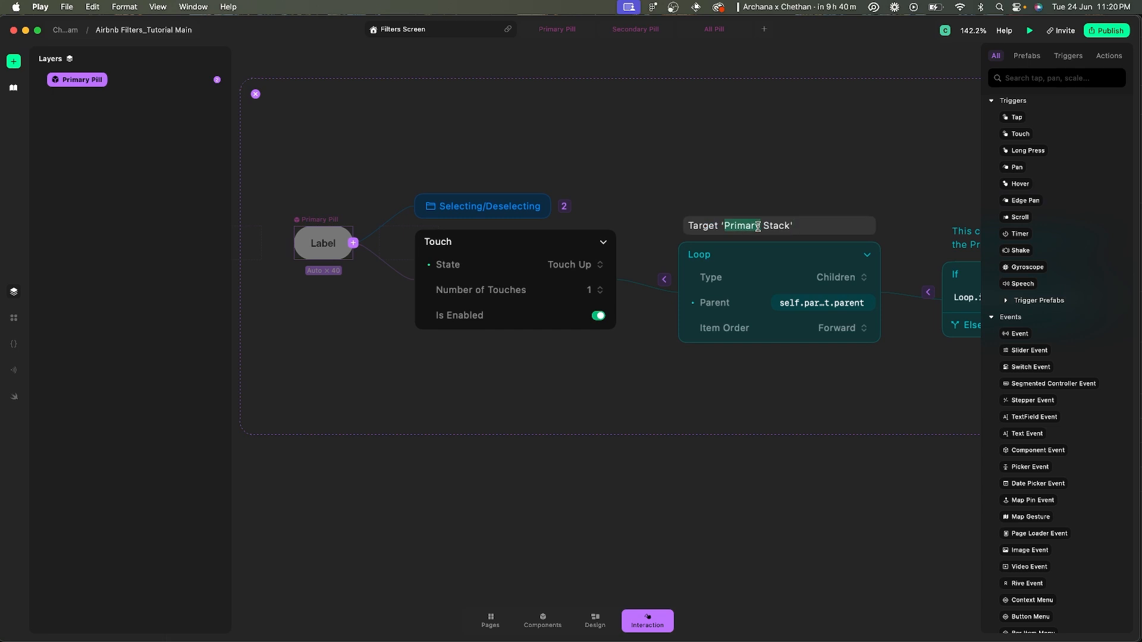
{"action": "type", "text": "Filters"}
{"action": "key", "text": "Return"}
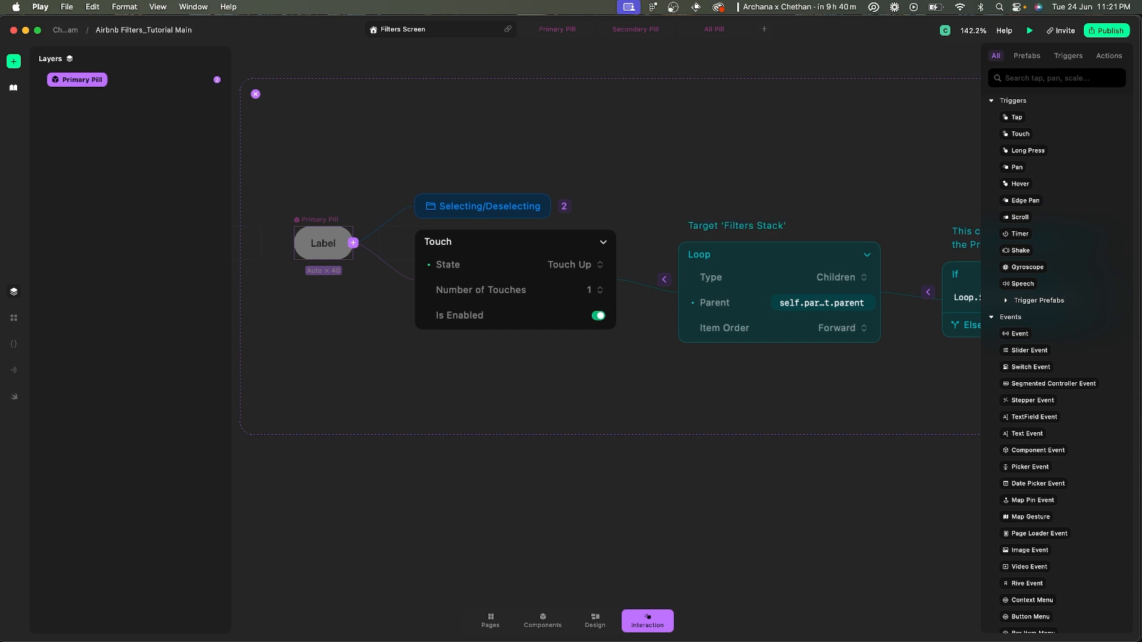
- Bring up the iPhone 16 Pro simulator and test switching between the Homes and Experiences pills
{"action": "scroll", "coordinate": [751, 178], "scroll_direction": "down", "scroll_amount": 3}
{"action": "scroll", "coordinate": [751, 179], "scroll_direction": "right", "scroll_amount": 6}
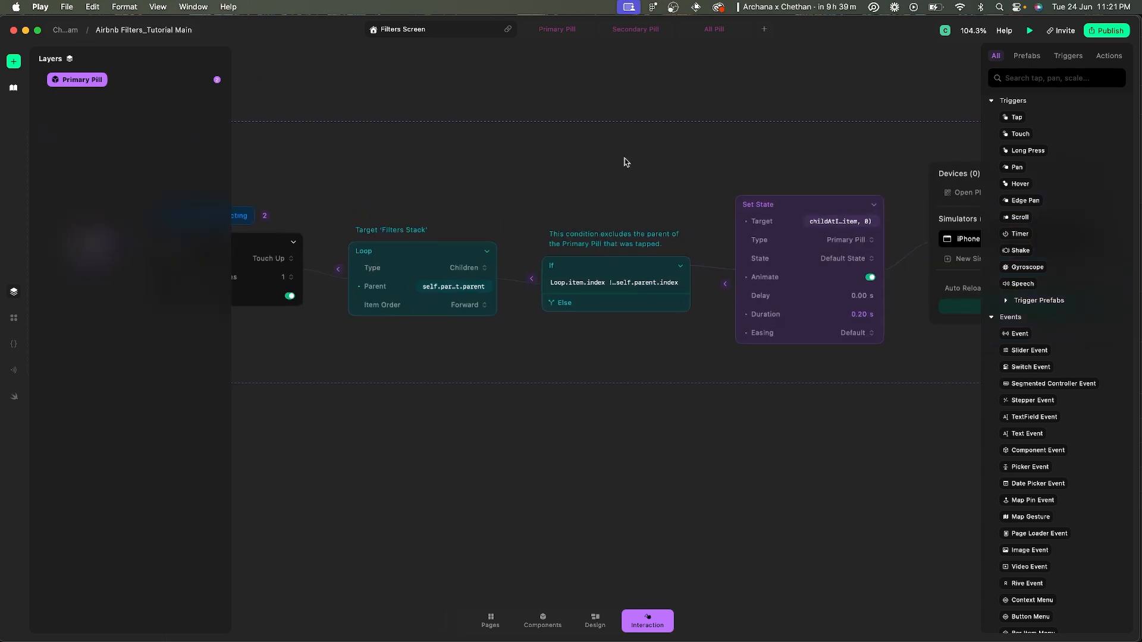
{"action": "scroll", "coordinate": [627, 162], "scroll_direction": "down", "scroll_amount": 4}
{"action": "left_click", "coordinate": [329, 161]}
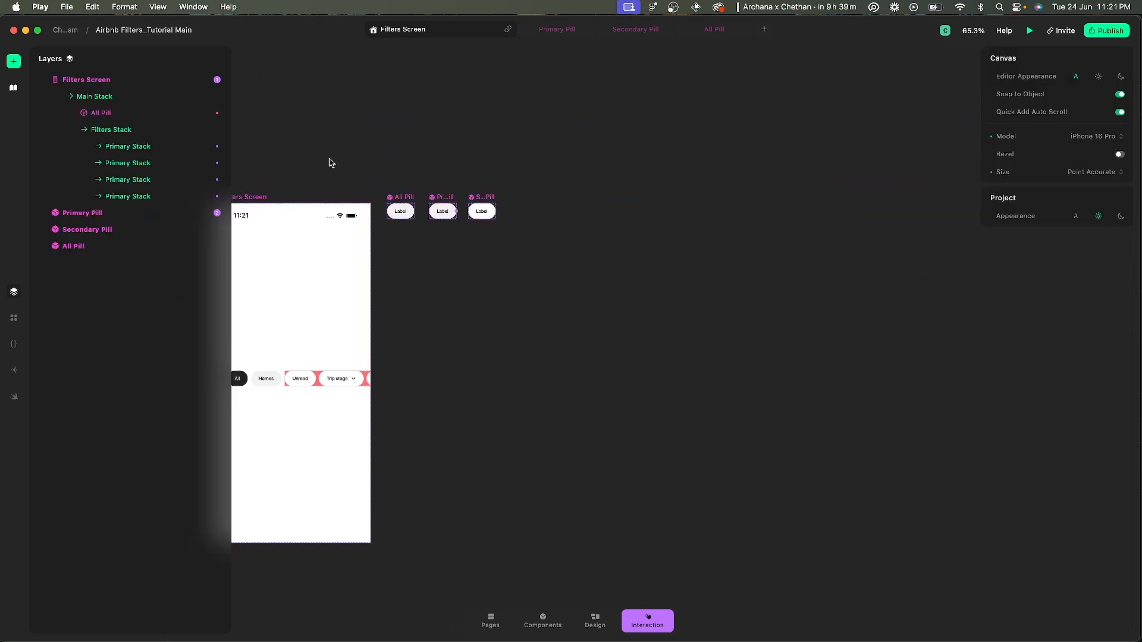
{"action": "left_click", "coordinate": [254, 198]}
{"action": "left_click", "coordinate": [883, 635]}
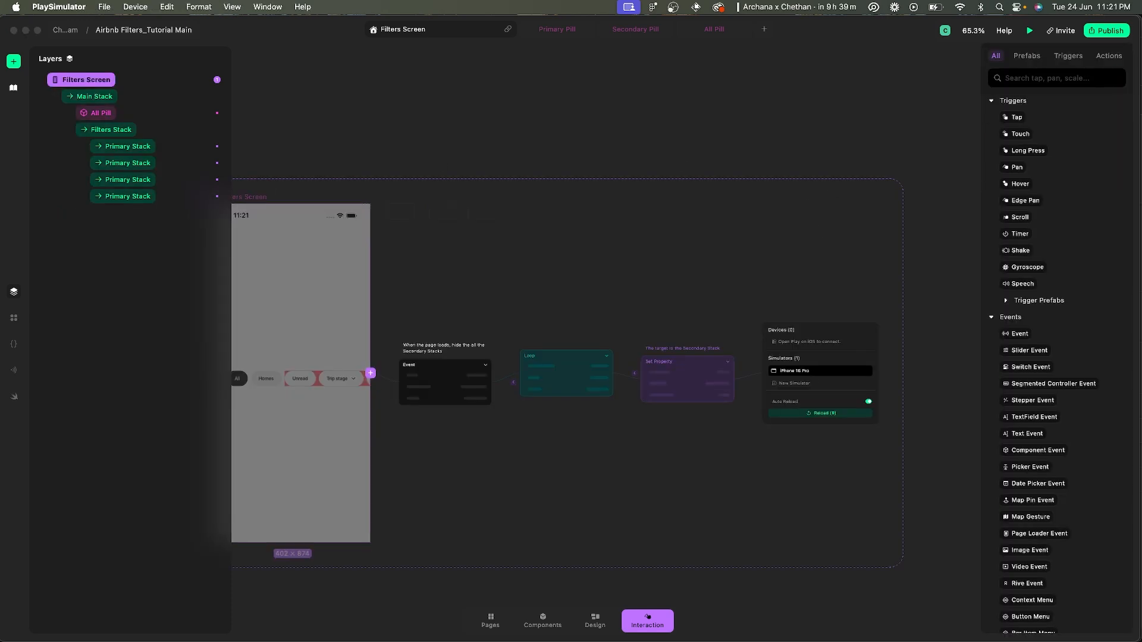
{"action": "left_click", "coordinate": [918, 349]}
{"action": "left_click", "coordinate": [977, 348]}
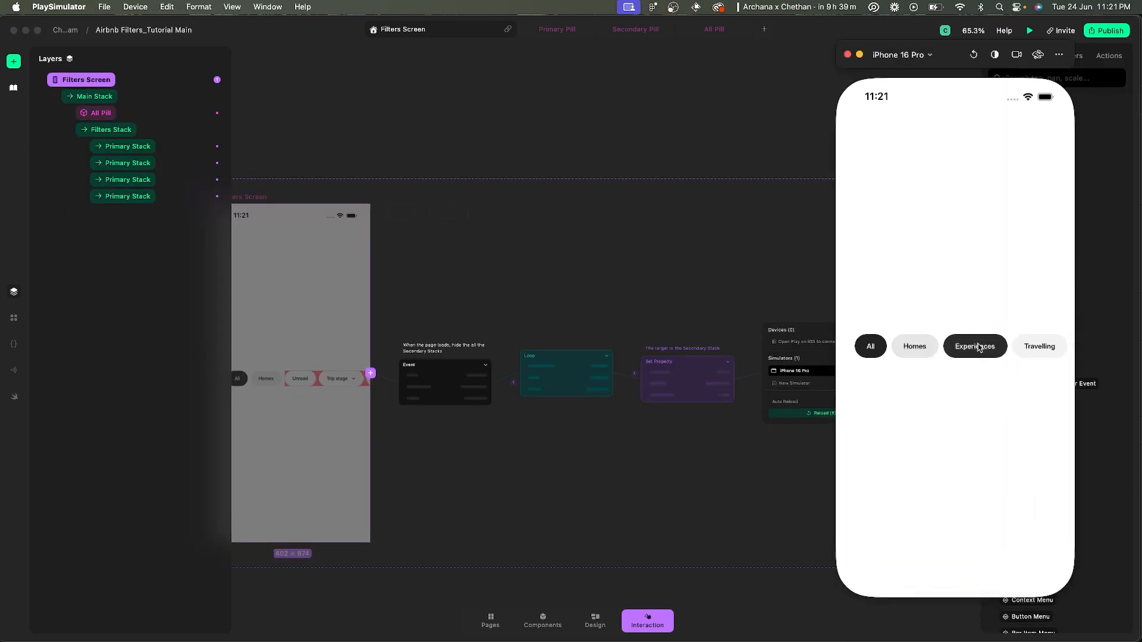
{"action": "left_click", "coordinate": [917, 350]}
{"action": "left_click", "coordinate": [974, 350]}
{"action": "left_click", "coordinate": [916, 350]}
{"action": "left_click", "coordinate": [959, 350]}
{"action": "left_click", "coordinate": [959, 350]}
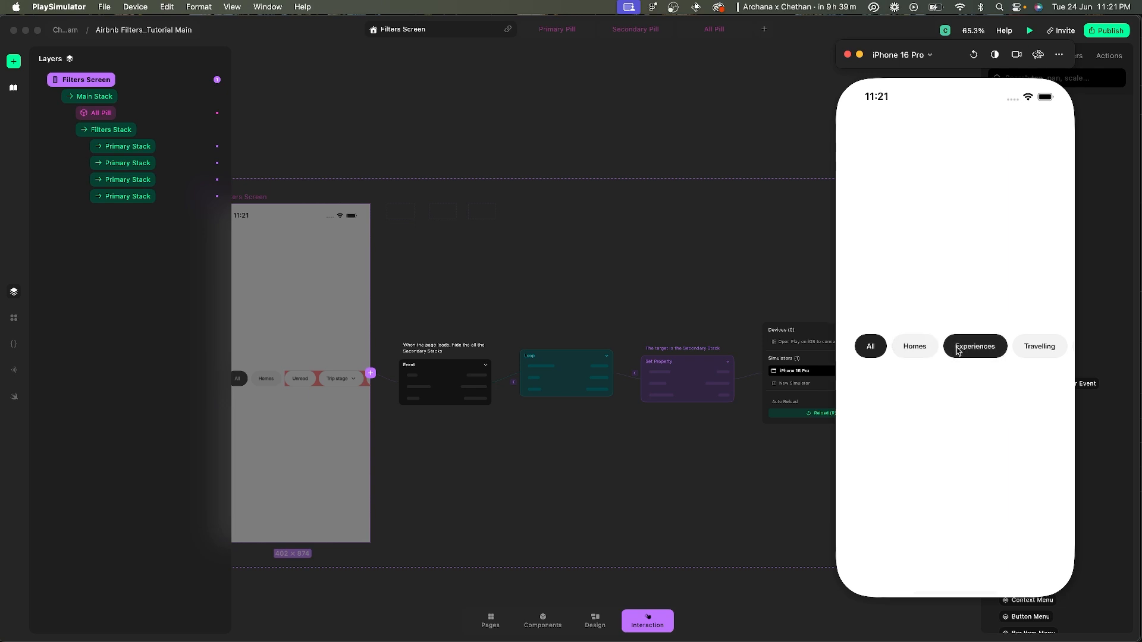
- Scroll the simulator's pill row and test switching repeatedly among Homes, Experiences, Travelling and Support
{"action": "scroll", "coordinate": [959, 350], "scroll_direction": "right", "scroll_amount": 3}
{"action": "left_click", "coordinate": [916, 345]}
{"action": "left_click", "coordinate": [979, 345]}
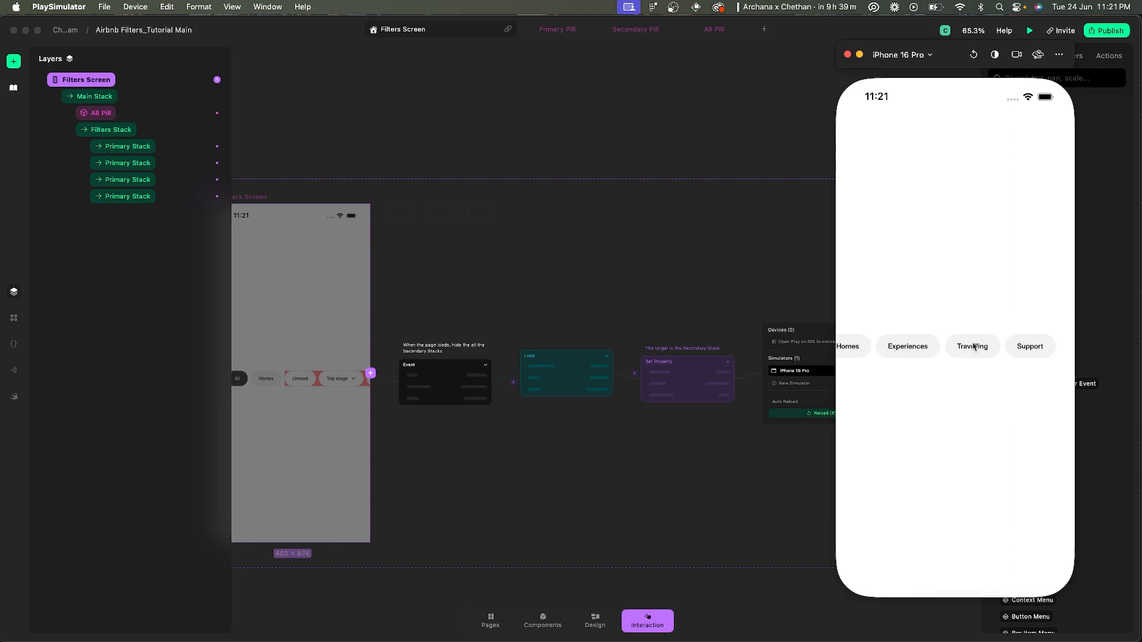
{"action": "left_click", "coordinate": [1020, 341]}
{"action": "left_click", "coordinate": [1020, 340]}
{"action": "left_click", "coordinate": [984, 347]}
{"action": "left_click", "coordinate": [919, 349]}
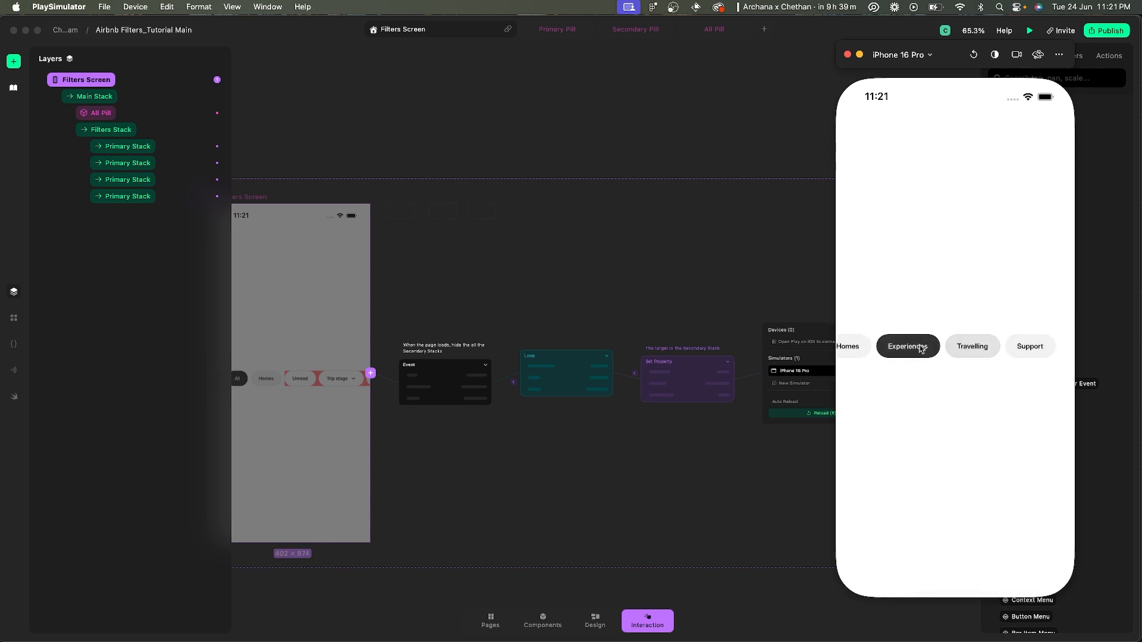
{"action": "left_click", "coordinate": [1022, 349]}
{"action": "left_click", "coordinate": [979, 350]}
{"action": "left_click", "coordinate": [978, 350]}
{"action": "left_click", "coordinate": [908, 348]}
{"action": "left_click", "coordinate": [852, 348]}
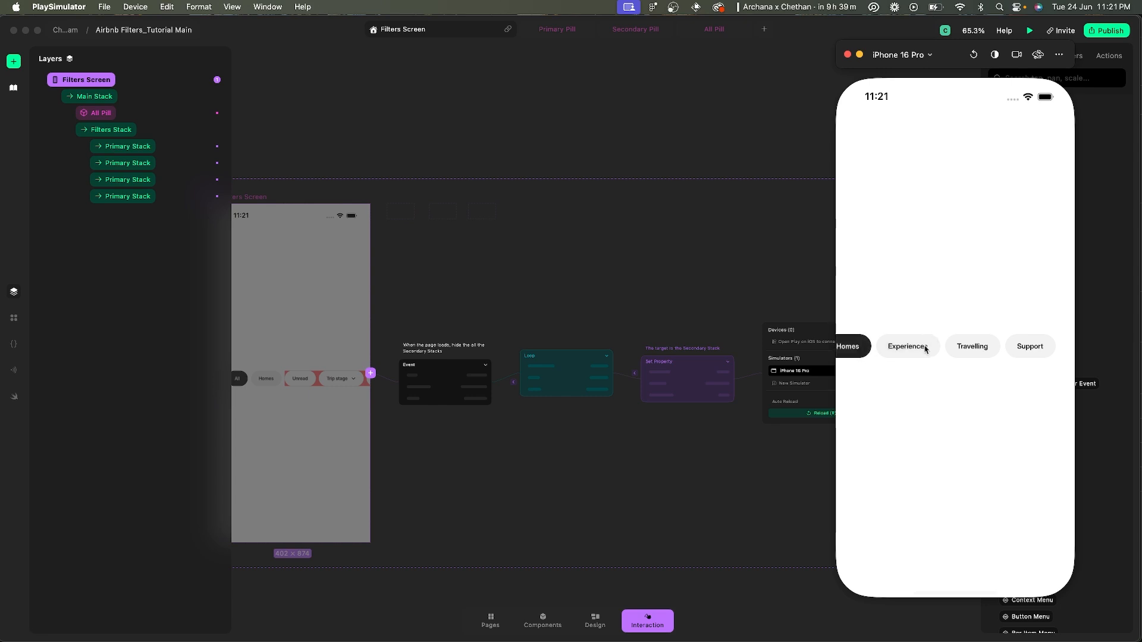
{"action": "left_click", "coordinate": [908, 348]}
{"action": "left_click", "coordinate": [973, 348]}
{"action": "left_click", "coordinate": [1021, 349]}
{"action": "left_click", "coordinate": [979, 348]}
{"action": "left_click", "coordinate": [908, 348]}
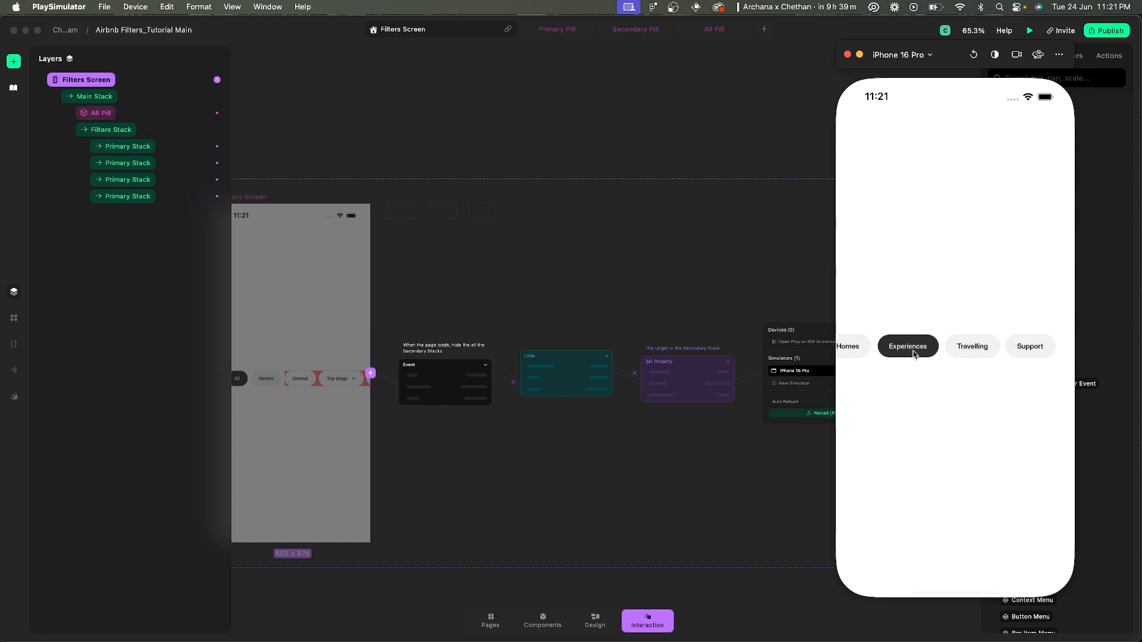
{"action": "left_click", "coordinate": [851, 348]}
{"action": "left_click", "coordinate": [908, 348]}
{"action": "left_click", "coordinate": [973, 348]}
{"action": "left_click", "coordinate": [1031, 348]}
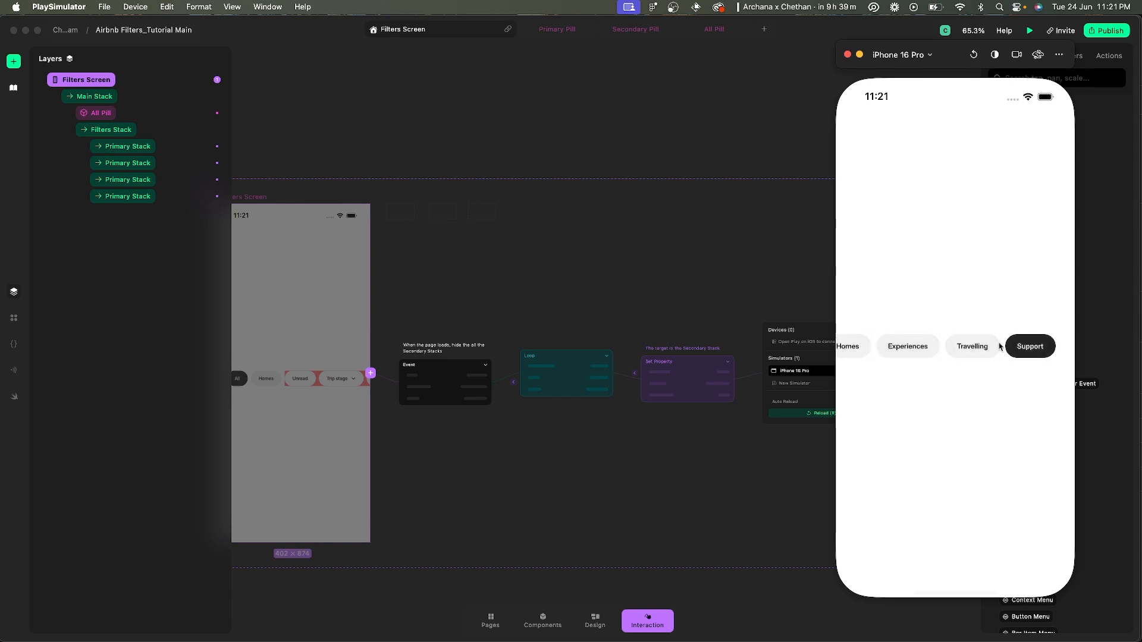
- Test toggling the Support pill, switch to Travelling and Experiences, and minimize the simulator
{"action": "left_click", "coordinate": [972, 348]}
{"action": "left_click", "coordinate": [1016, 348]}
{"action": "left_click", "coordinate": [1023, 348]}
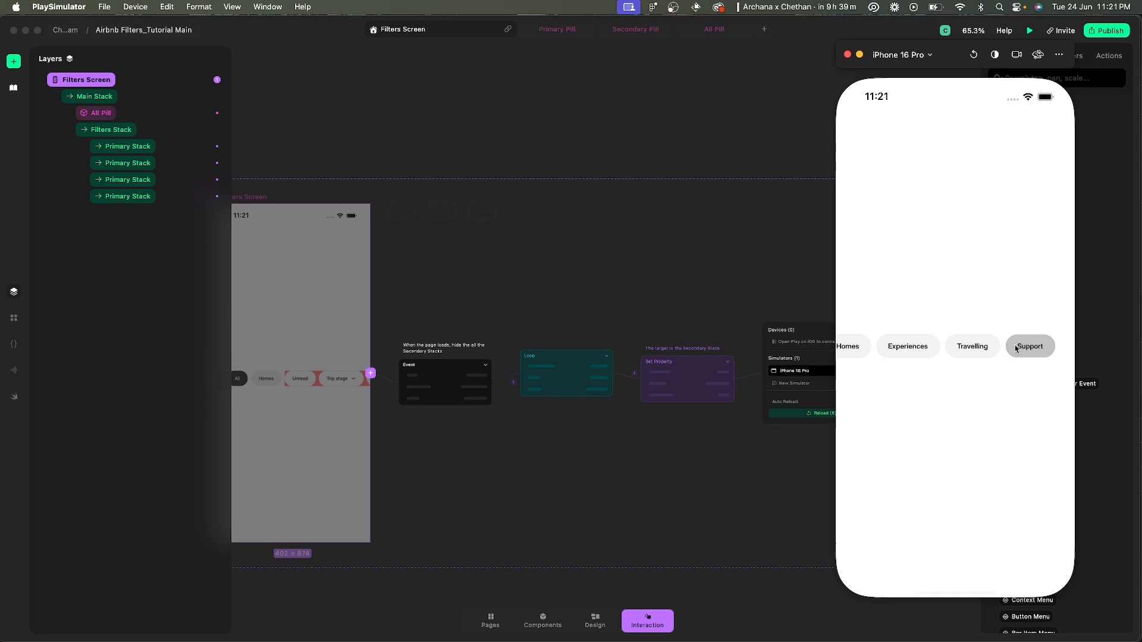
{"action": "left_click", "coordinate": [971, 350]}
{"action": "left_click", "coordinate": [908, 348]}
{"action": "left_click", "coordinate": [744, 274]}
{"action": "scroll", "coordinate": [744, 275], "scroll_direction": "right", "scroll_amount": 2}
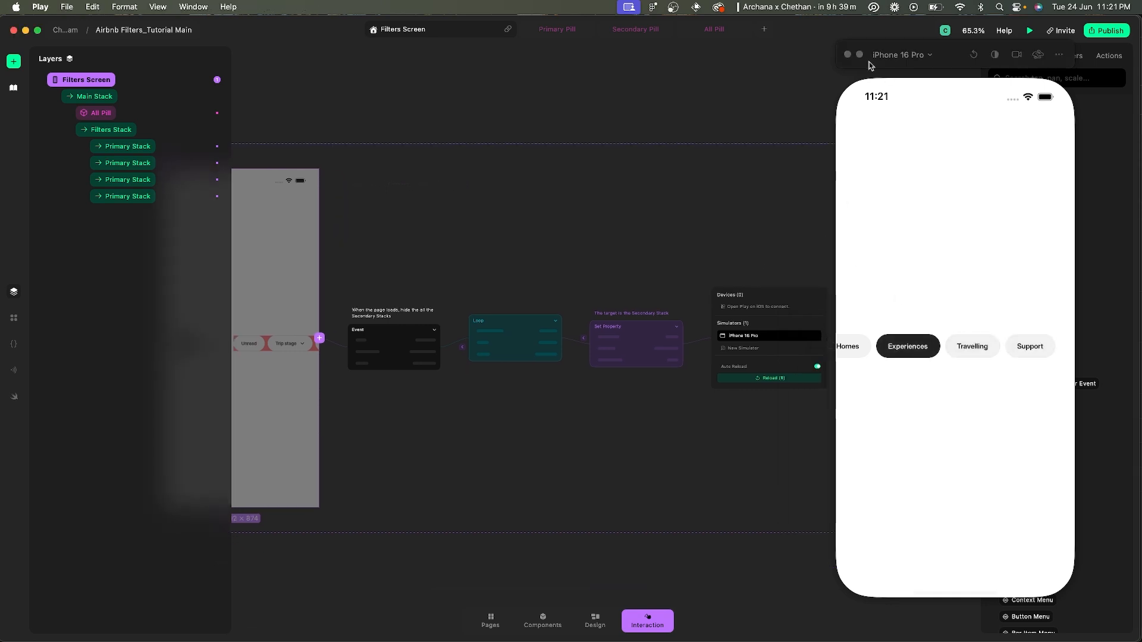
{"action": "left_click", "coordinate": [861, 55]}
- Group the Loop, If and Set State nodes that follow the Primary Pill's Touch Up trigger and collapse the group
{"action": "left_click", "coordinate": [538, 301]}
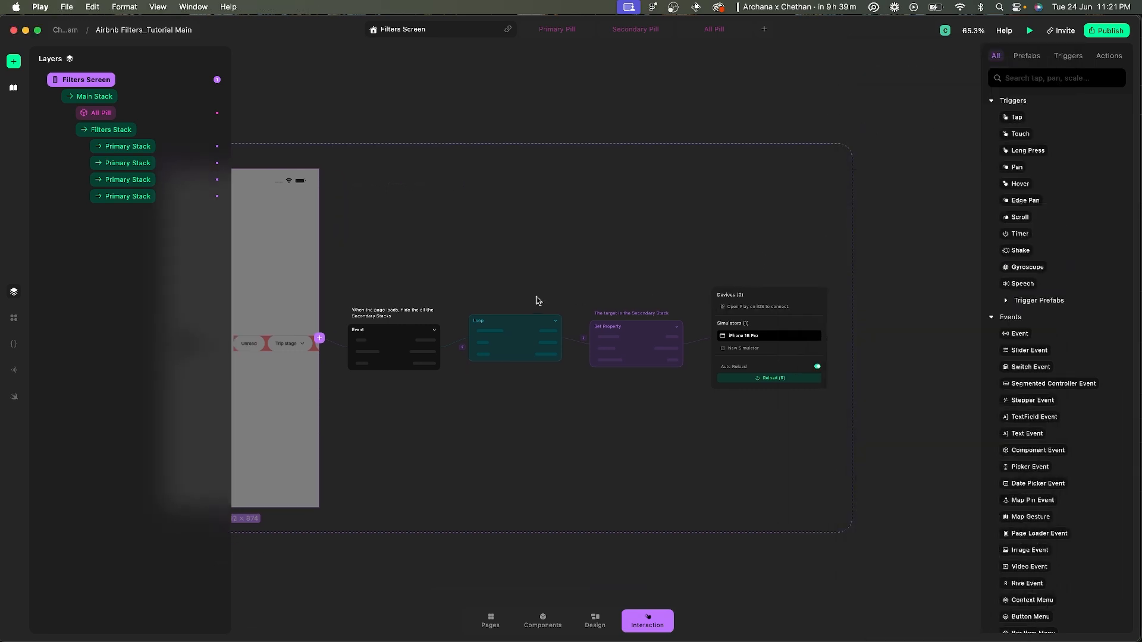
{"action": "scroll", "coordinate": [537, 301], "scroll_direction": "up", "scroll_amount": 5}
{"action": "left_click", "coordinate": [365, 125]}
{"action": "scroll", "coordinate": [344, 100], "scroll_direction": "left", "scroll_amount": 1}
{"action": "left_click", "coordinate": [304, 70]}
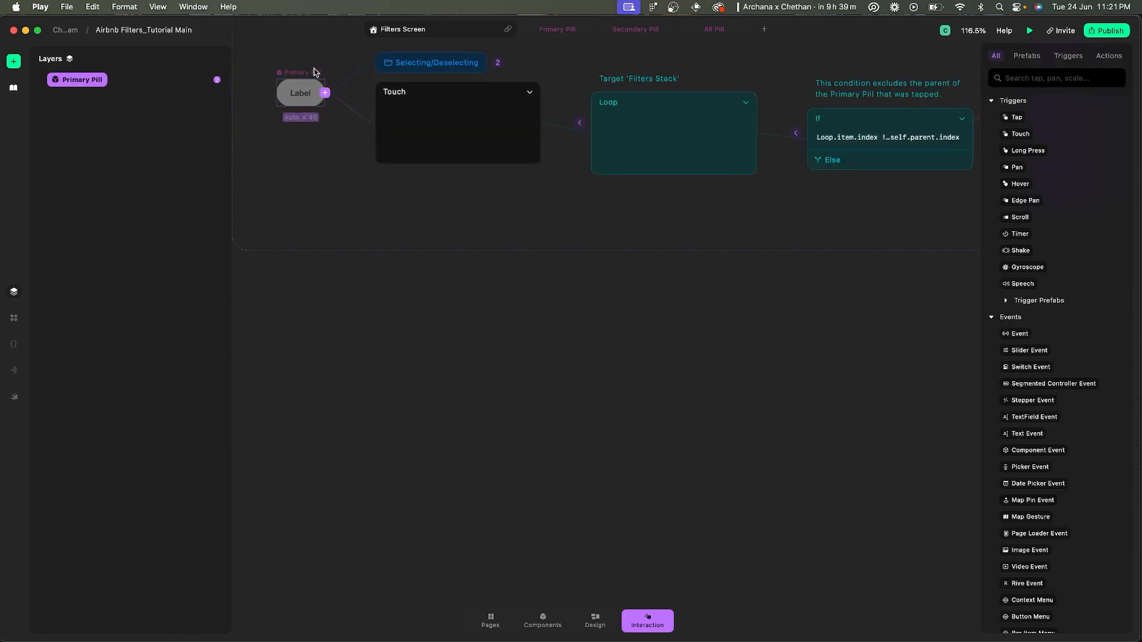
{"action": "scroll", "coordinate": [579, 216], "scroll_direction": "up", "scroll_amount": 2}
{"action": "scroll", "coordinate": [579, 217], "scroll_direction": "right", "scroll_amount": 2}
{"action": "scroll", "coordinate": [521, 134], "scroll_direction": "down", "scroll_amount": 3}
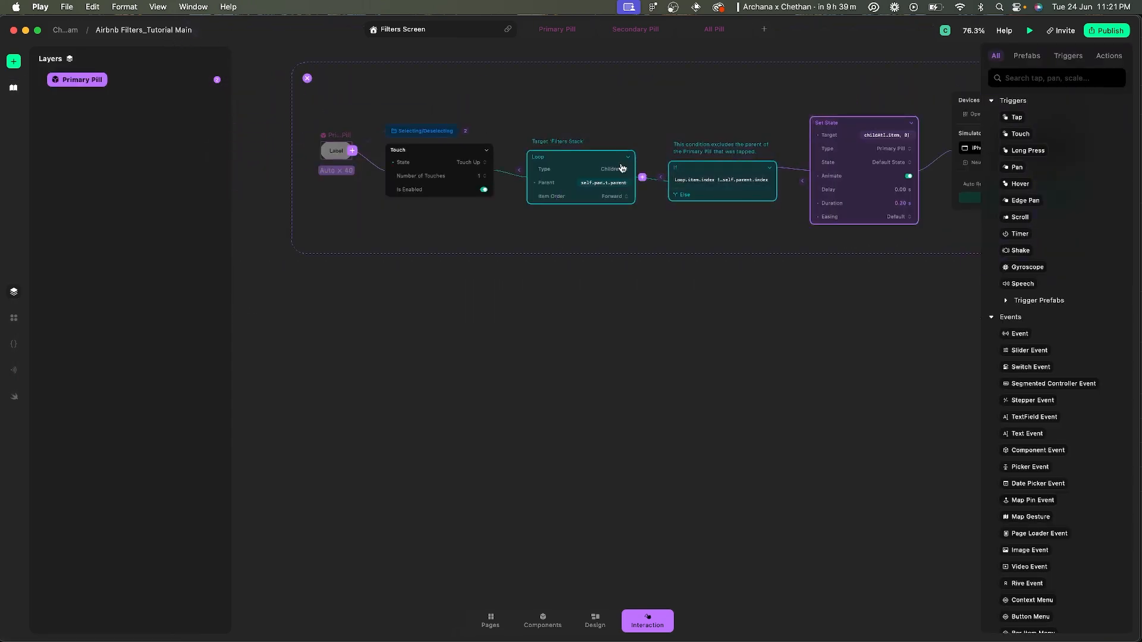
{"action": "right_click", "coordinate": [581, 169]}
{"action": "left_click", "coordinate": [581, 159]}
{"action": "left_click", "coordinate": [580, 94]}
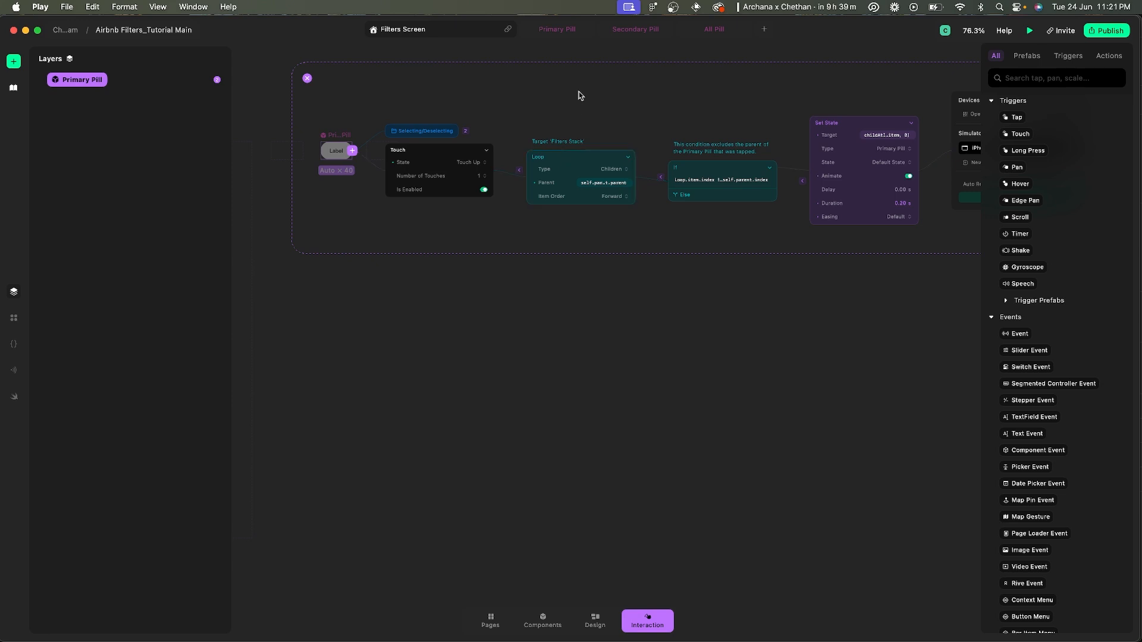
{"action": "left_click", "coordinate": [550, 159]}
{"action": "key", "text": "super+g"}
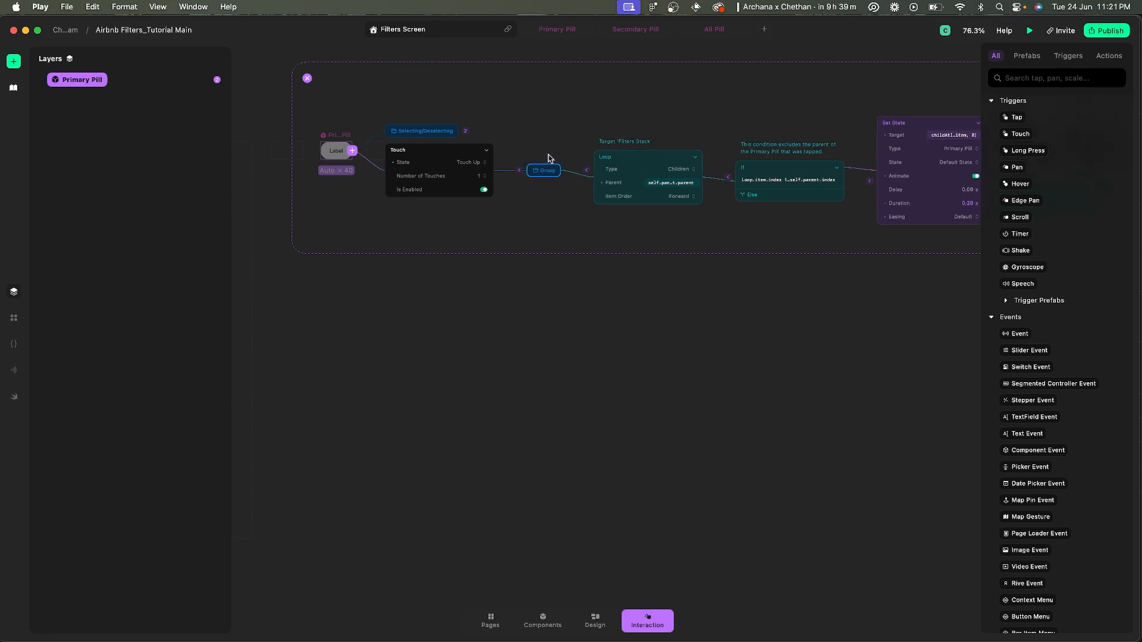
{"action": "scroll", "coordinate": [548, 158], "scroll_direction": "up", "scroll_amount": 4}
{"action": "left_click", "coordinate": [617, 183]}
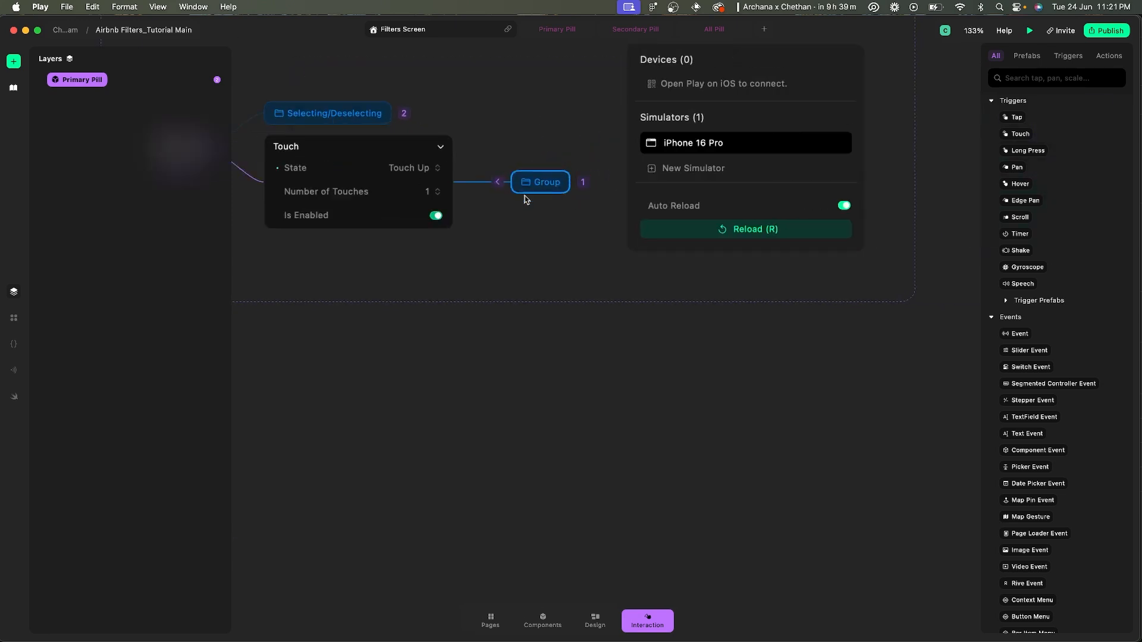
- Rename the node group after the Touch Up trigger as "Primary Pills to Inactive"
{"action": "double_click", "coordinate": [548, 186]}
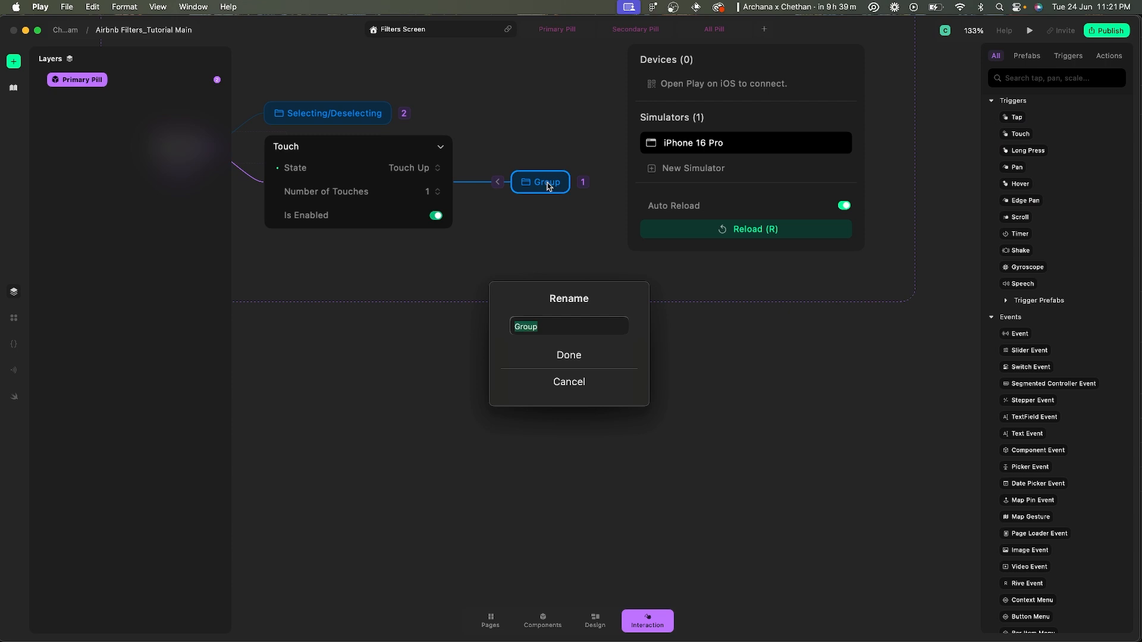
{"action": "type", "text": "Primary Pills to Active"}
{"action": "key", "text": "alt+shift+Left"}
{"action": "type", "text": "Inactive"}
{"action": "key", "text": "Return"}
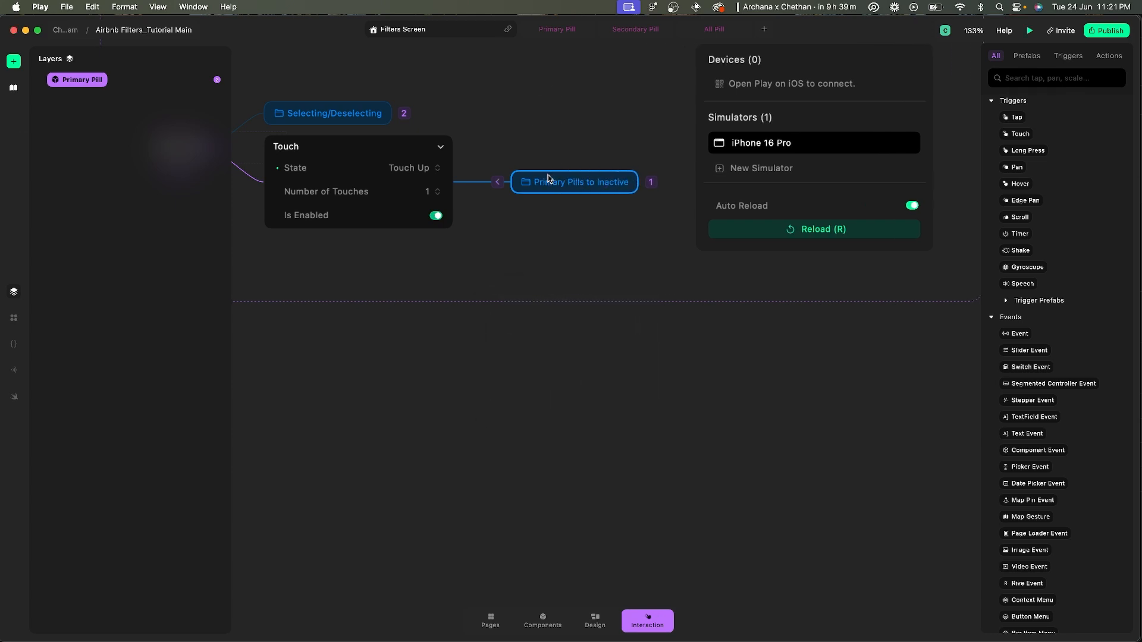
- Add the comment "These interactions set all the Primary Pills to Inactive other than the one that was tapped on." to the Primary Pills to Inactive group
{"action": "right_click", "coordinate": [548, 177]}
{"action": "left_click", "coordinate": [566, 185]}
{"action": "type", "text": "his "}
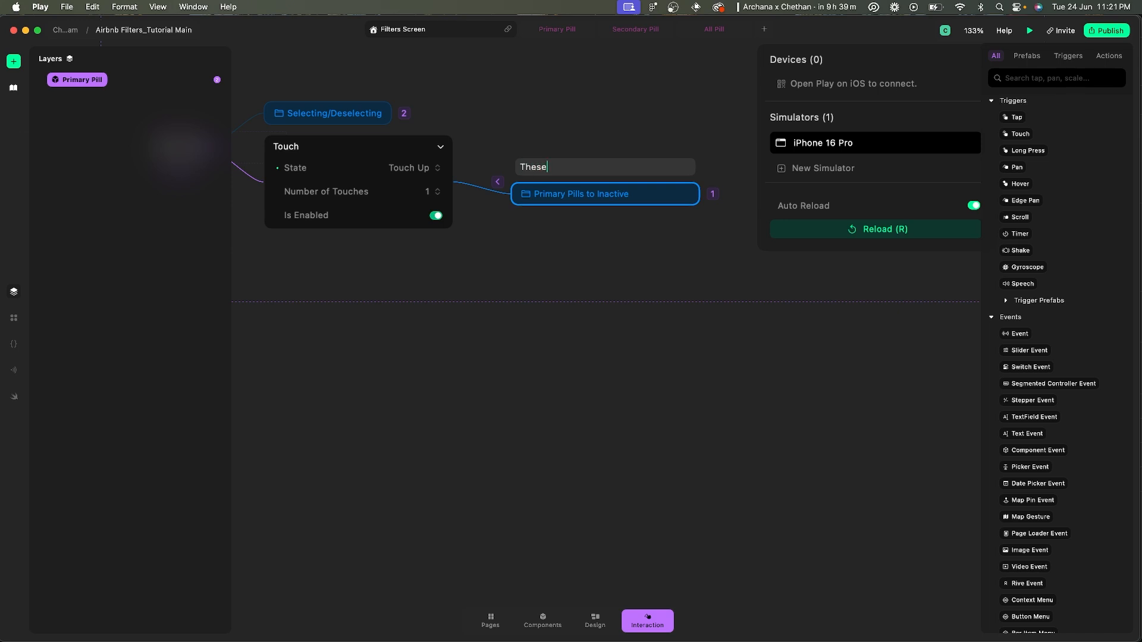
{"action": "type", "text": "interactions set t"}
{"action": "type", "text": " the primary po"}
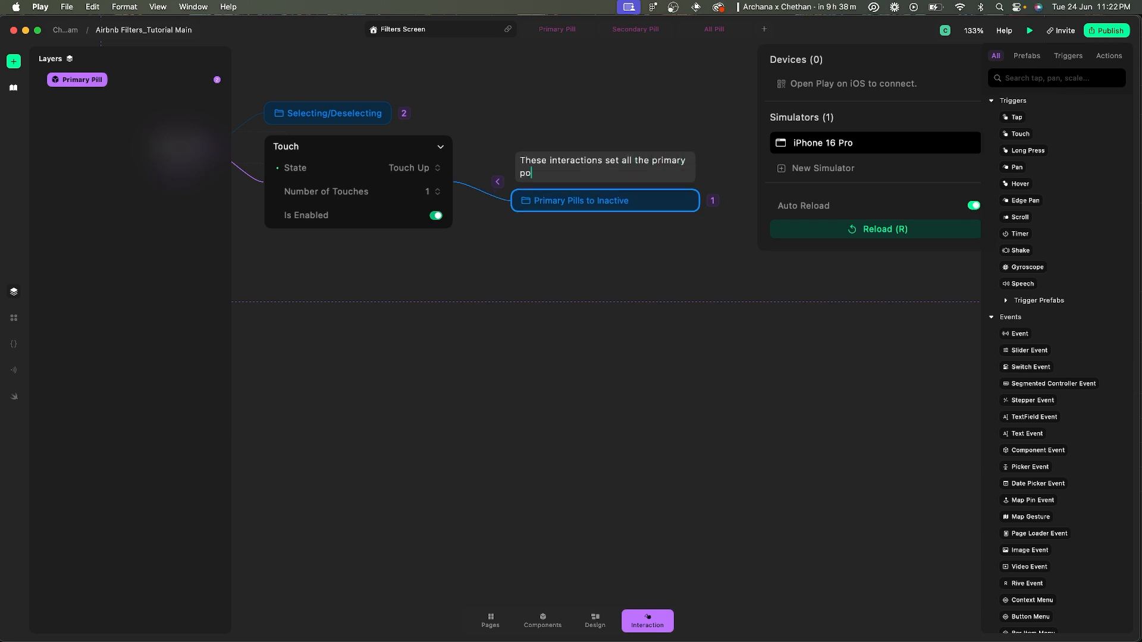
{"action": "key", "text": "BackSpace"}
{"action": "key", "text": "BackSpace"}
{"action": "key", "text": "BackSpace"}
{"action": "key", "text": "BackSpace"}
{"action": "key", "text": "BackSpace"}
{"action": "key", "text": "BackSpace"}
{"action": "key", "text": "BackSpace"}
{"action": "key", "text": "BackSpace"}
{"action": "key", "text": "BackSpace"}
{"action": "type", "text": "Prima"}
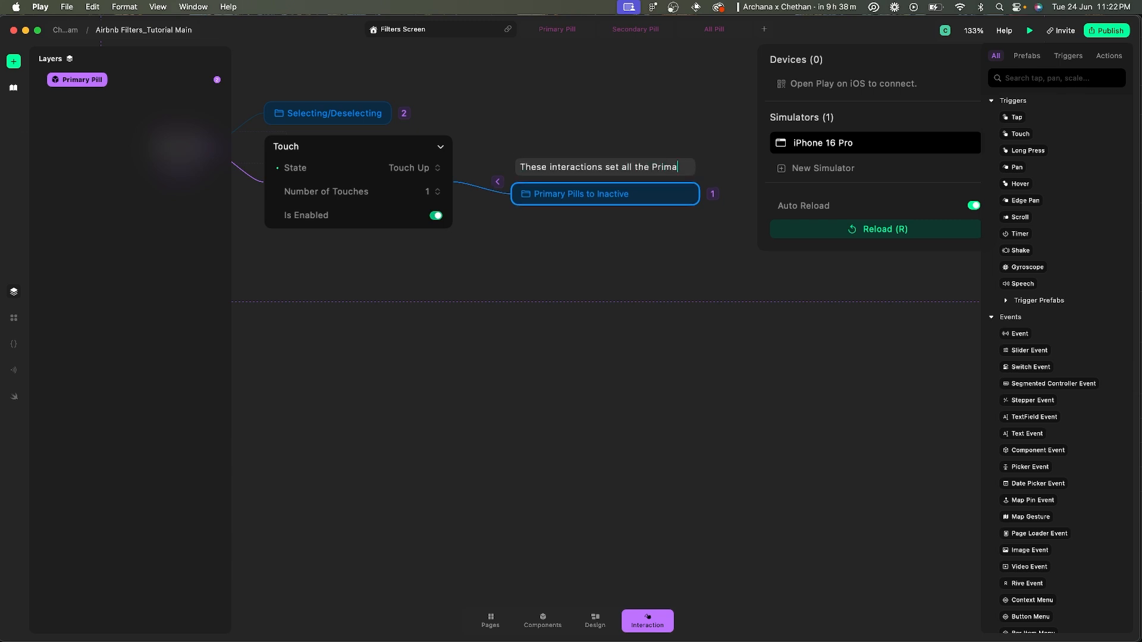
{"action": "type", "text": "ry Pills to "}
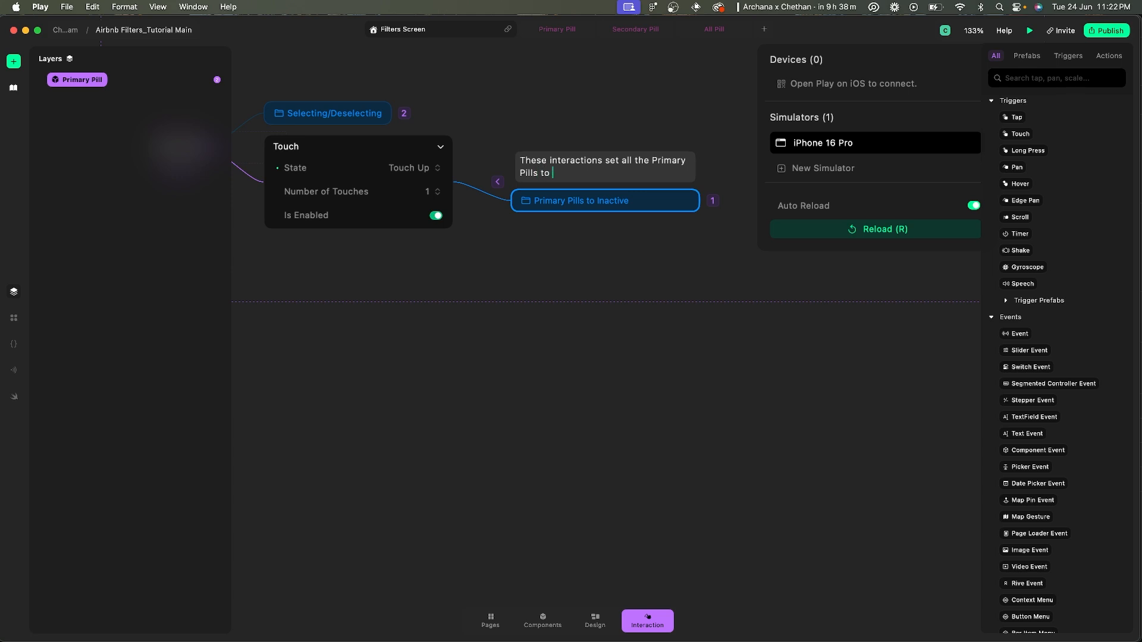
{"action": "type", "text": "Inactive other than the one that was tappe don"}
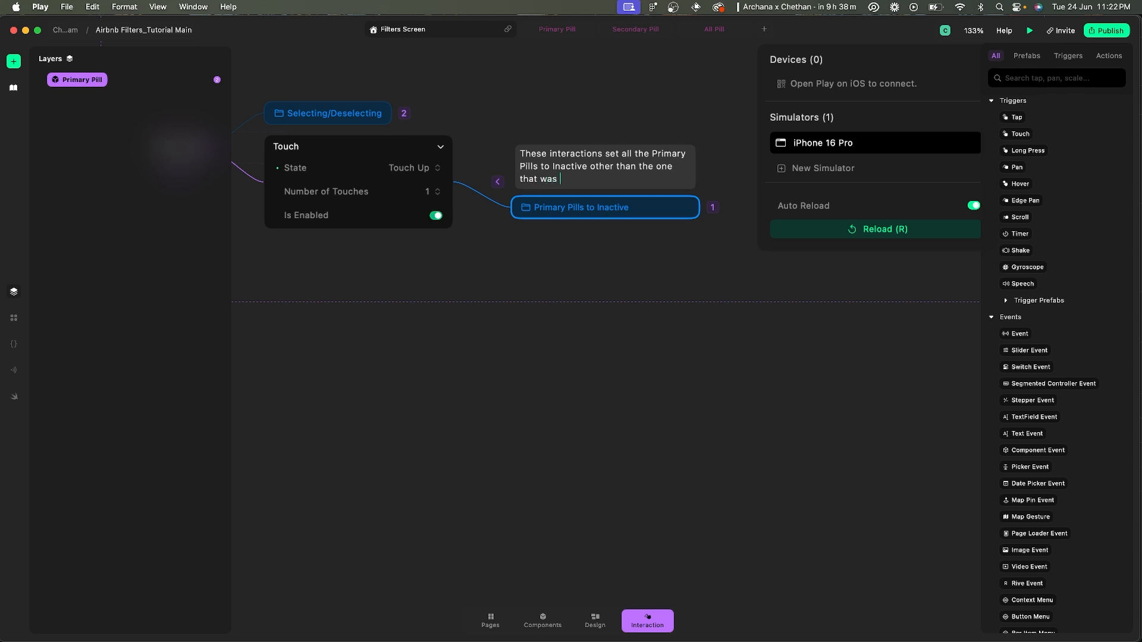
{"action": "key", "text": "BackSpace"}
{"action": "key", "text": "BackSpace"}
{"action": "key", "text": "BackSpace"}
{"action": "key", "text": "BackSpace"}
{"action": "type", "text": "d on."}
{"action": "key", "text": "Escape"}
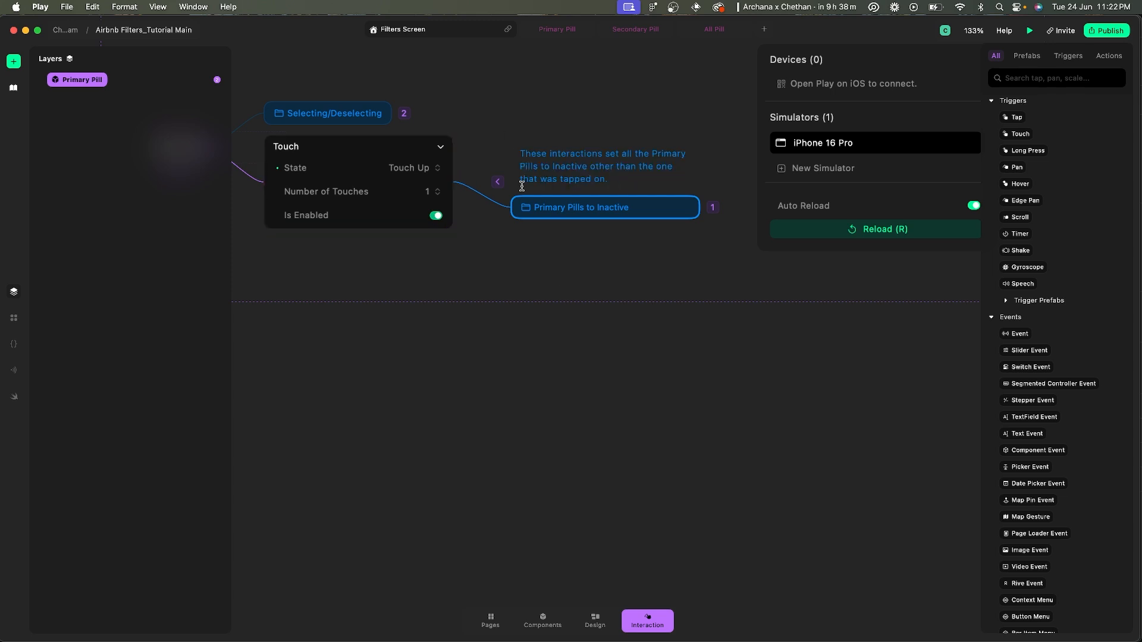
{"action": "left_click", "coordinate": [308, 148]}
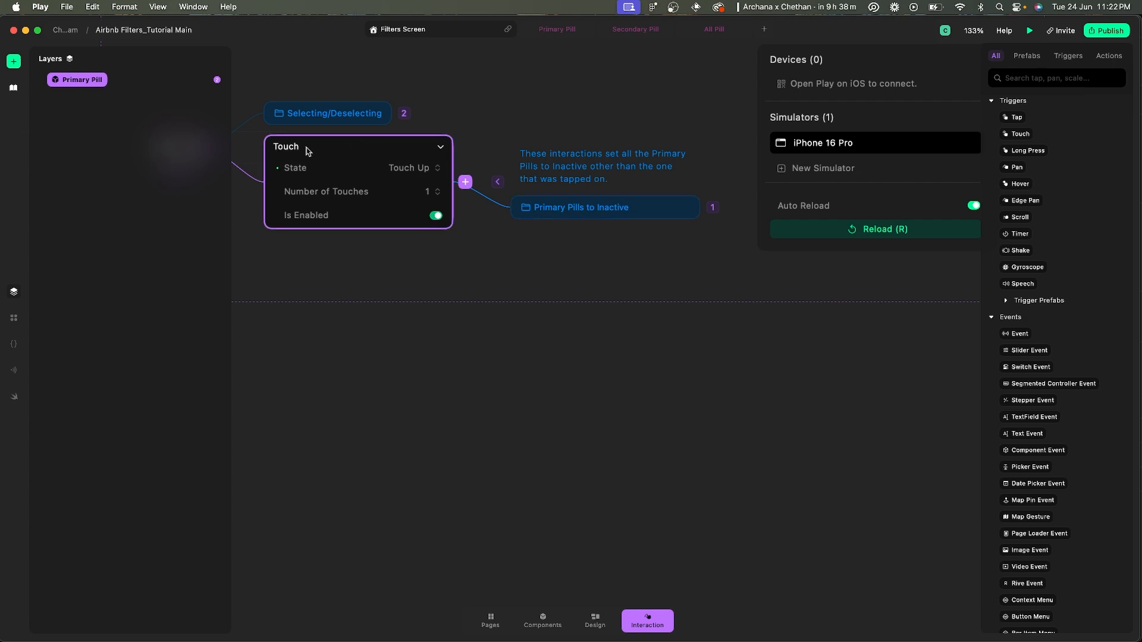
- Switch to Figma and examine the Reveal Animation triggers and actions for Primary Pills with and without Secondary Pills as siblings
{"action": "key", "text": "super+Tab"}
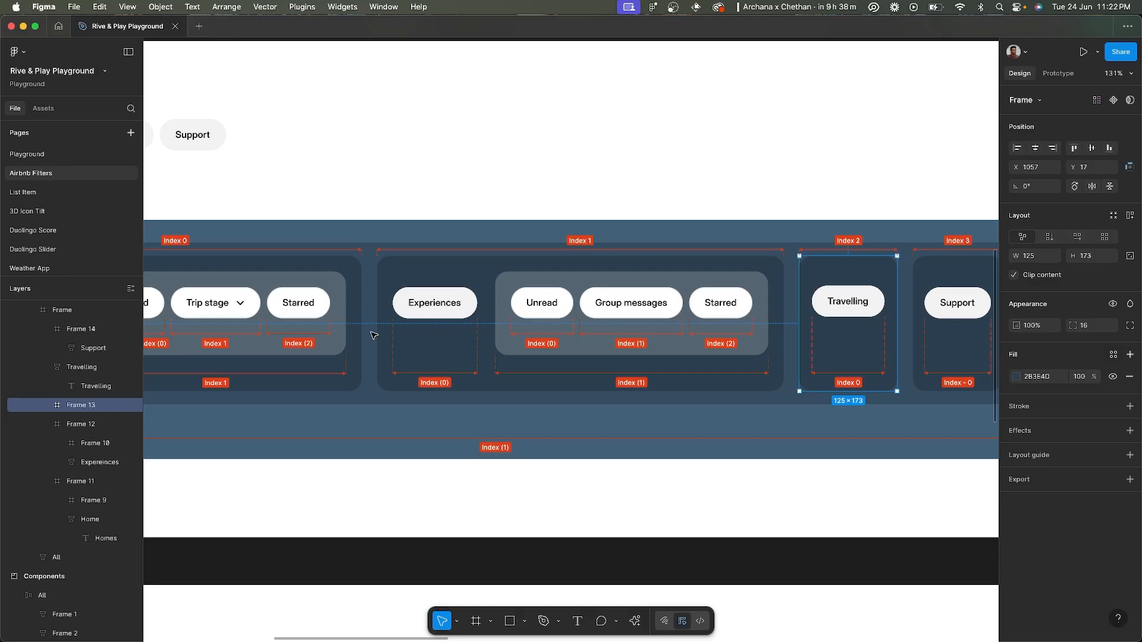
{"action": "scroll", "coordinate": [373, 334], "scroll_direction": "down", "scroll_amount": 5}
{"action": "scroll", "coordinate": [381, 357], "scroll_direction": "down", "scroll_amount": 5}
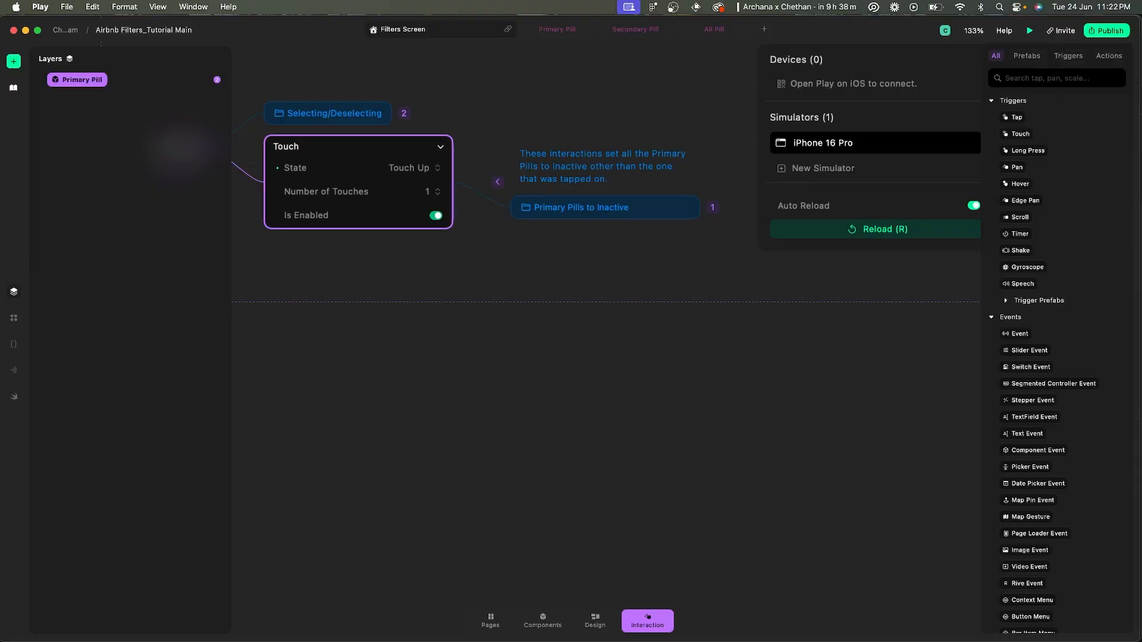
{"action": "key", "text": "super+Tab"}
{"action": "key", "text": "super+Tab"}
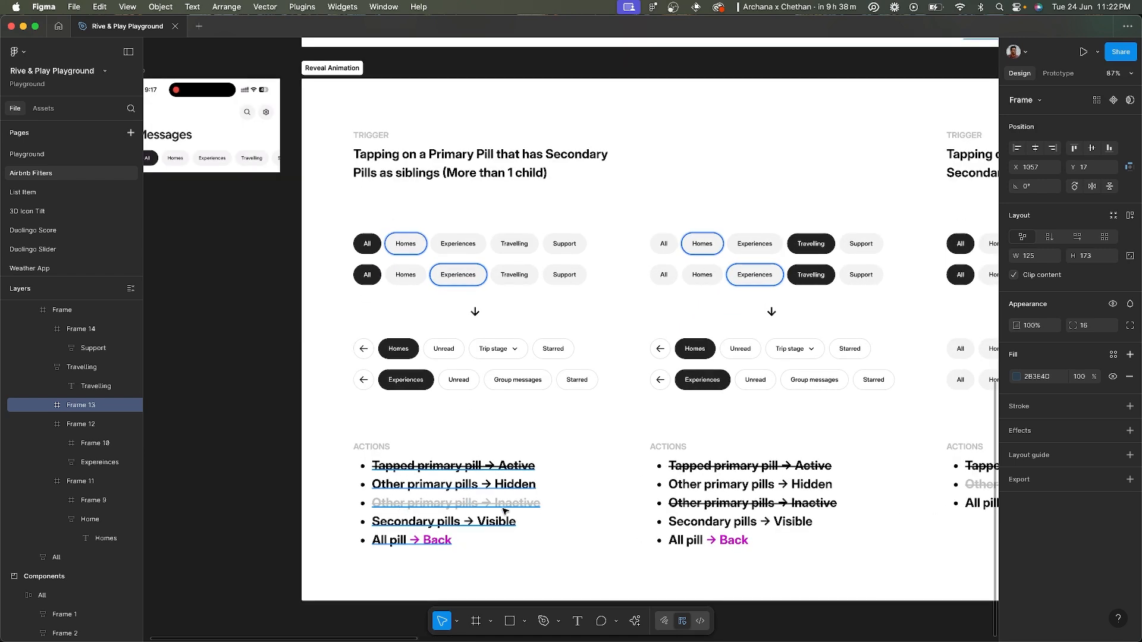
{"action": "scroll", "coordinate": [613, 526], "scroll_direction": "right", "scroll_amount": 5}
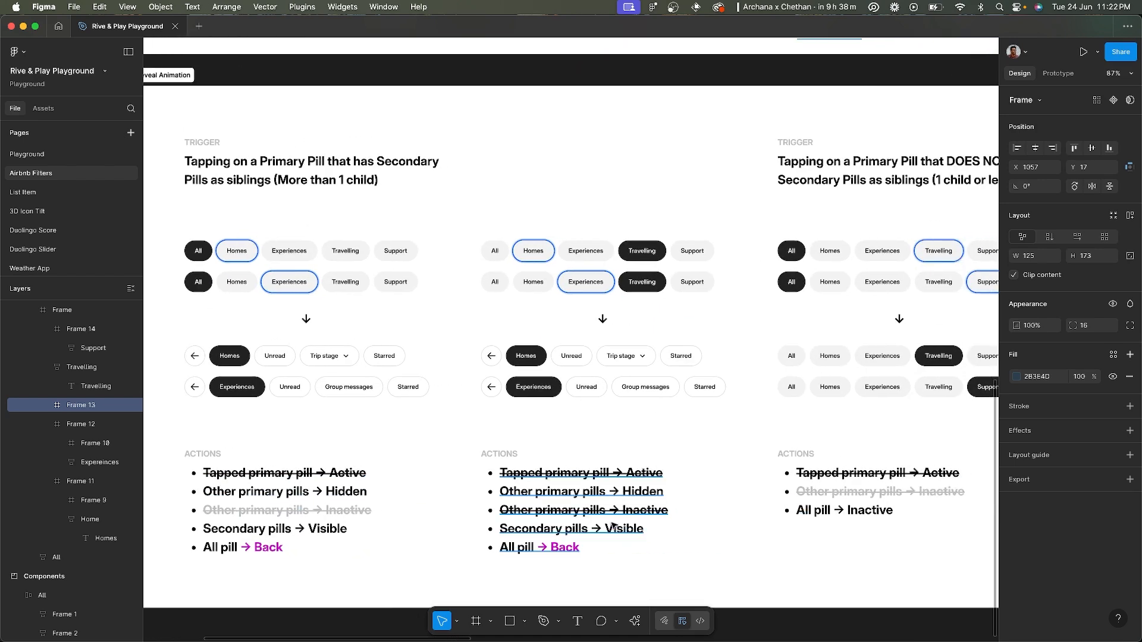
{"action": "scroll", "coordinate": [868, 503], "scroll_direction": "right", "scroll_amount": 12}
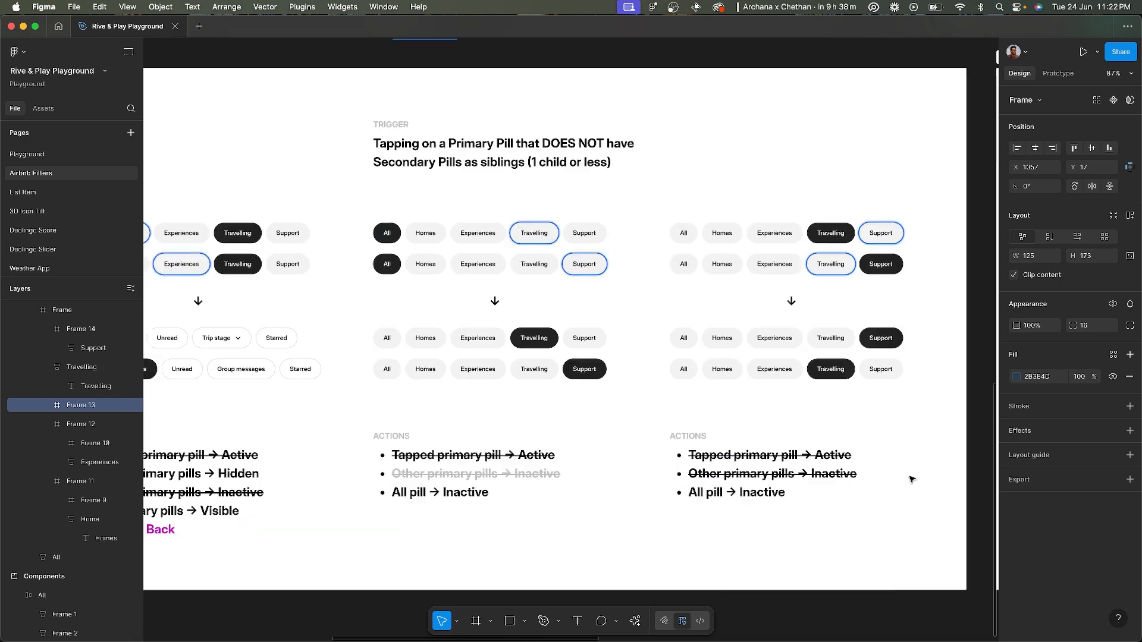
{"action": "scroll", "coordinate": [912, 479], "scroll_direction": "right", "scroll_amount": 1}
{"action": "scroll", "coordinate": [586, 469], "scroll_direction": "left", "scroll_amount": 14}
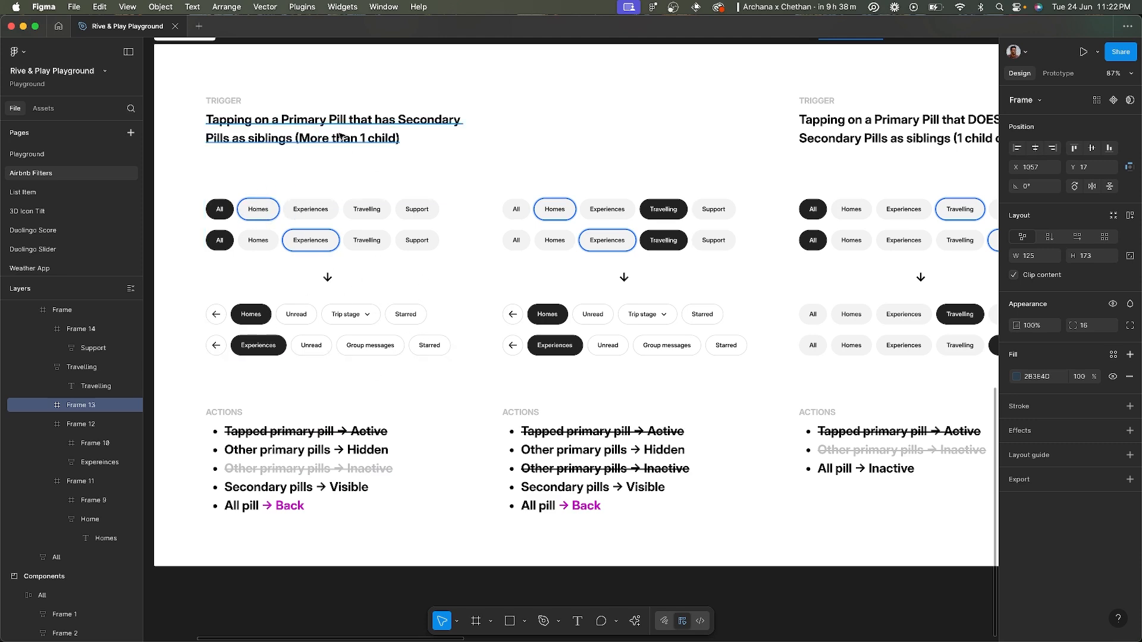
{"action": "scroll", "coordinate": [372, 147], "scroll_direction": "right", "scroll_amount": 10}
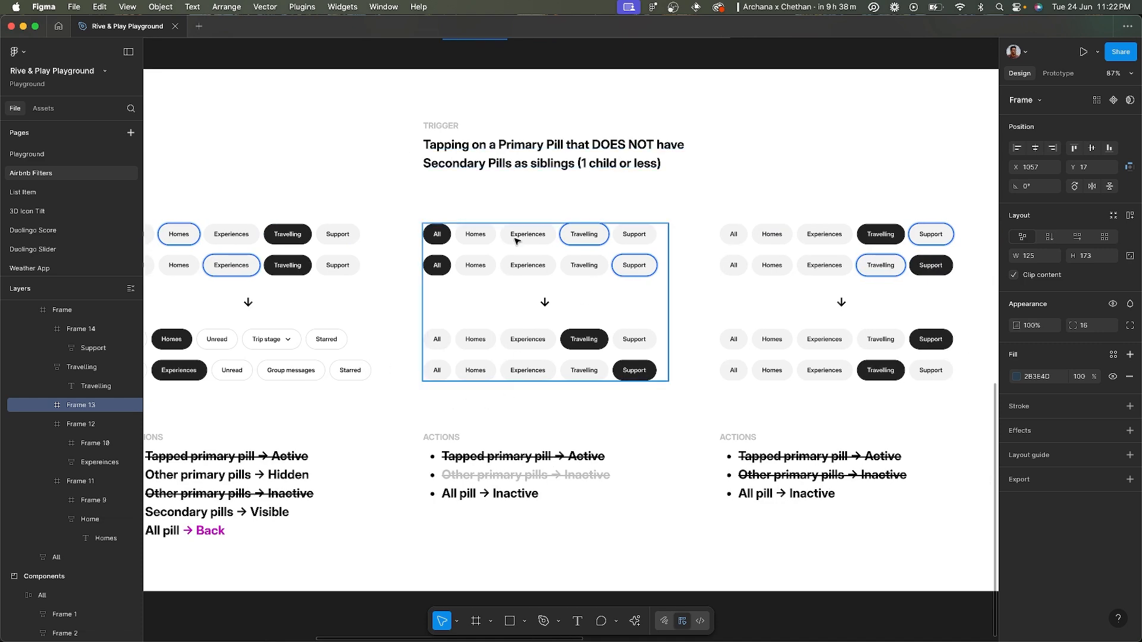
{"action": "scroll", "coordinate": [487, 257], "scroll_direction": "left", "scroll_amount": 15}
{"action": "scroll", "coordinate": [477, 273], "scroll_direction": "up", "scroll_amount": 2}
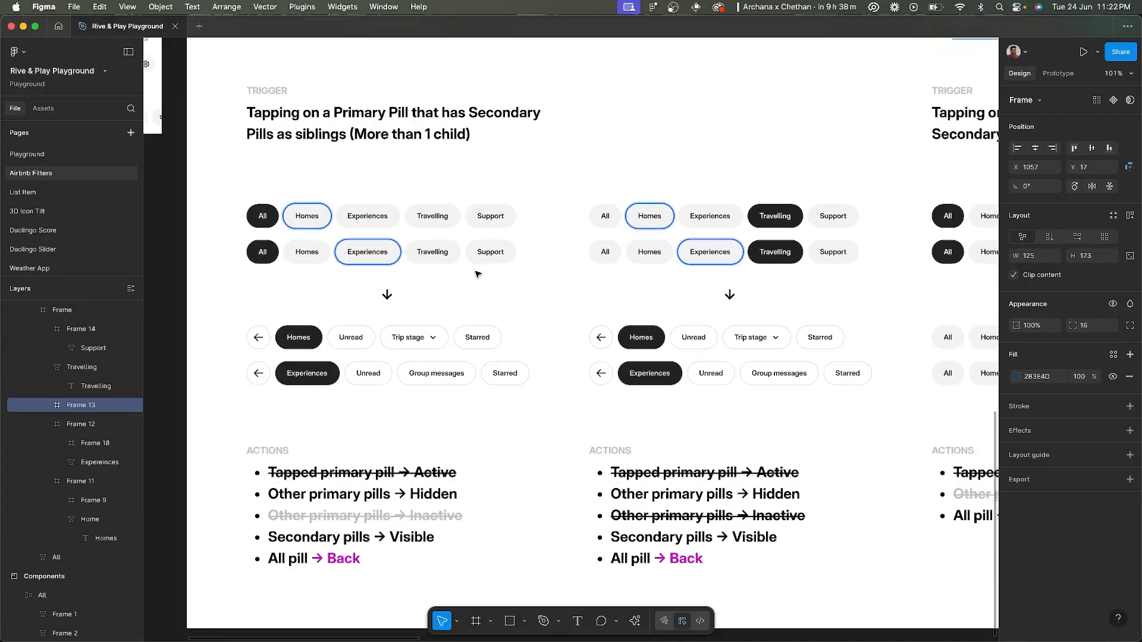
- Switch back to Play and add a Condition node after the Primary Pill's Touch Up trigger
{"action": "key", "text": "super+Tab"}
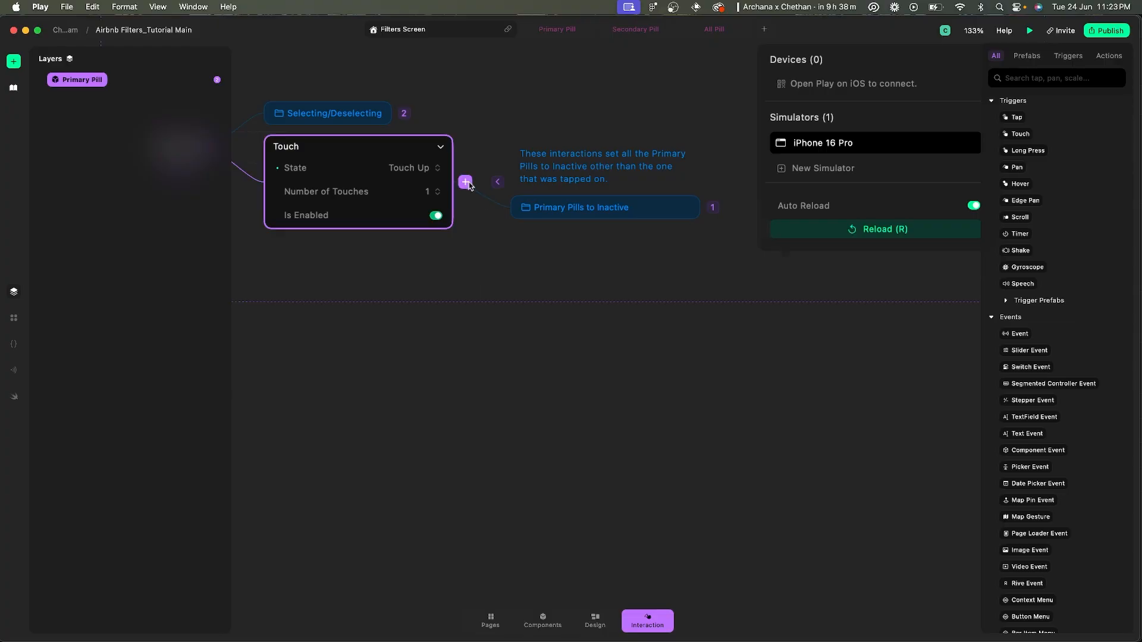
{"action": "left_click", "coordinate": [467, 182]}
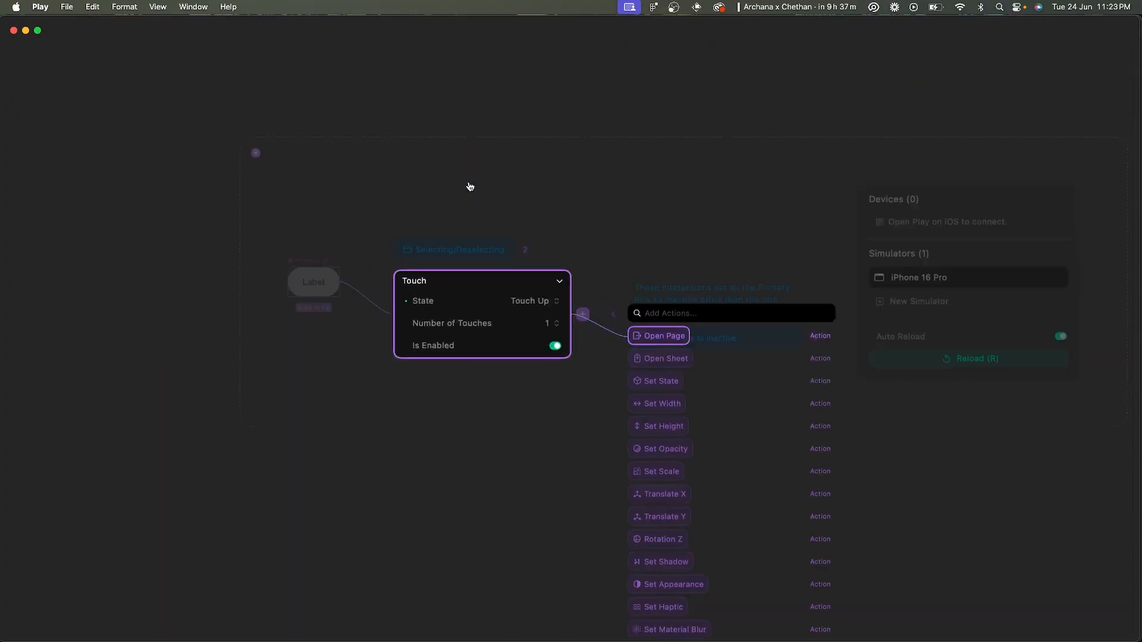
{"action": "type", "text": "con"}
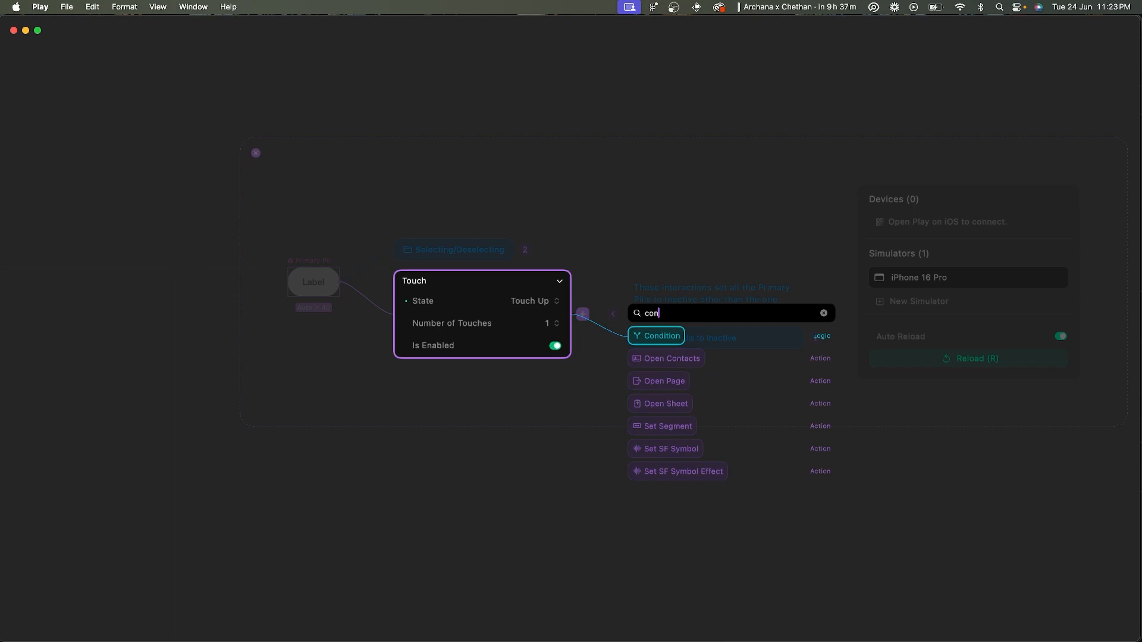
{"action": "key", "text": "Return"}
- Switch to Figma and examine which elements the Homes, Experiences, Travelling and Support container frames hold in the index diagram
{"action": "key", "text": "super+Tab"}
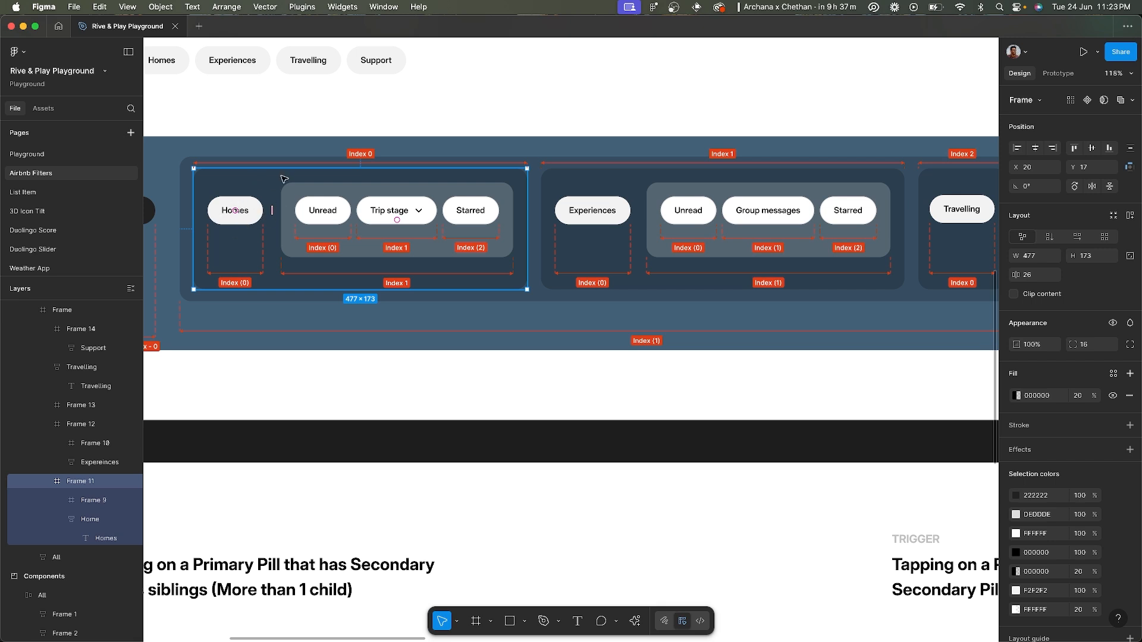
{"action": "scroll", "coordinate": [455, 226], "scroll_direction": "down", "scroll_amount": 3}
{"action": "scroll", "coordinate": [455, 226], "scroll_direction": "right", "scroll_amount": 1}
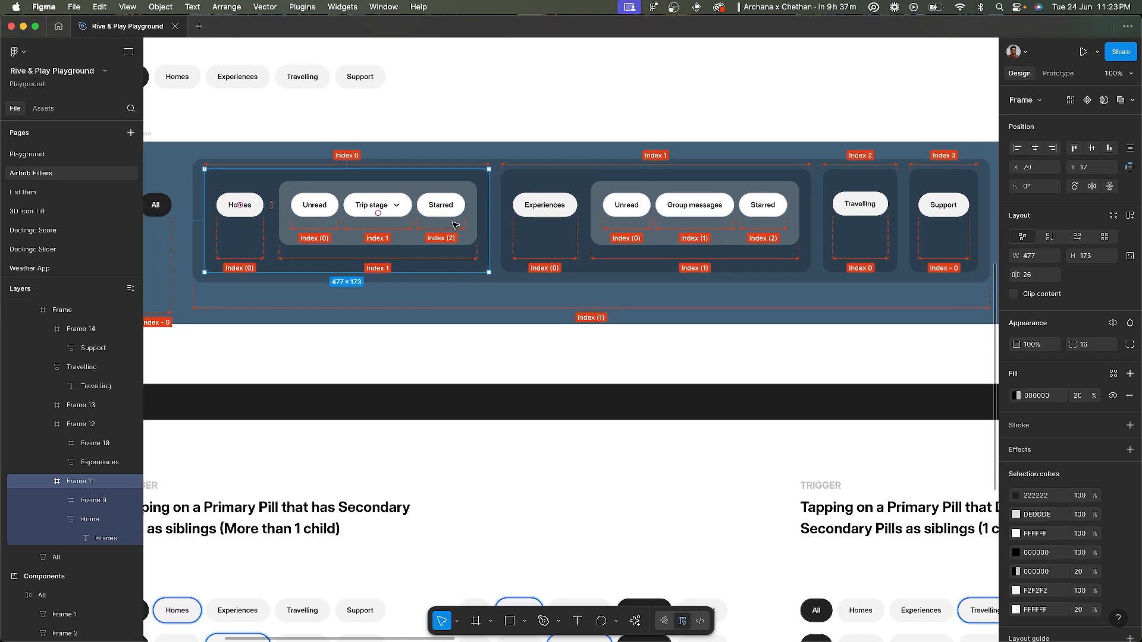
{"action": "left_click", "coordinate": [531, 179]}
{"action": "left_click", "coordinate": [881, 180], "text": "shift"}
{"action": "left_click", "coordinate": [942, 176], "text": "shift"}
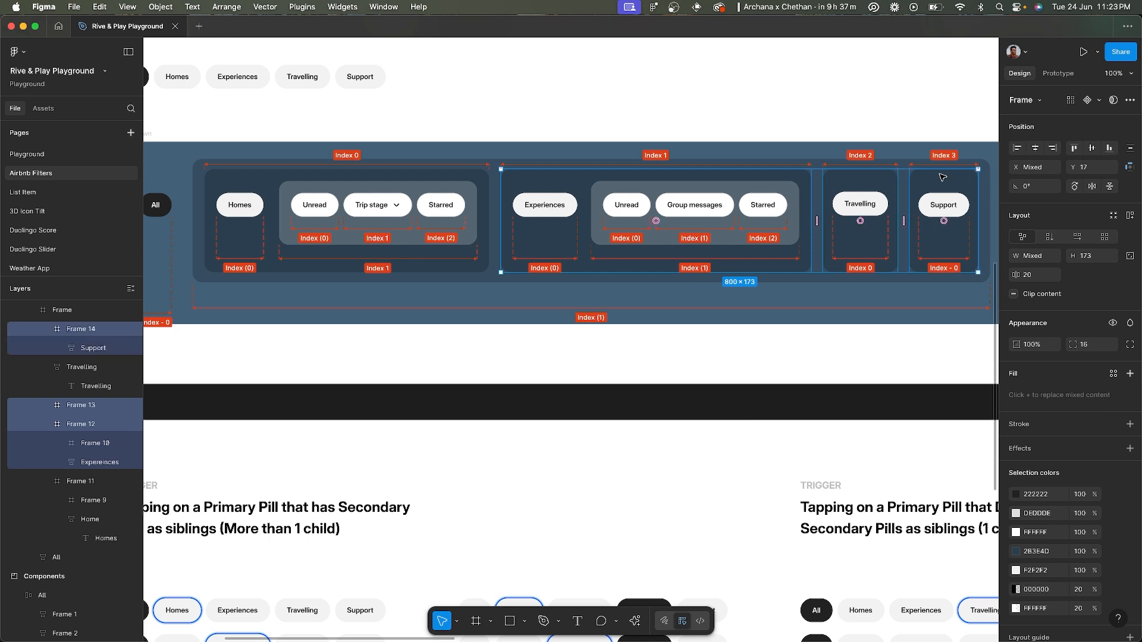
{"action": "left_click", "coordinate": [871, 179]}
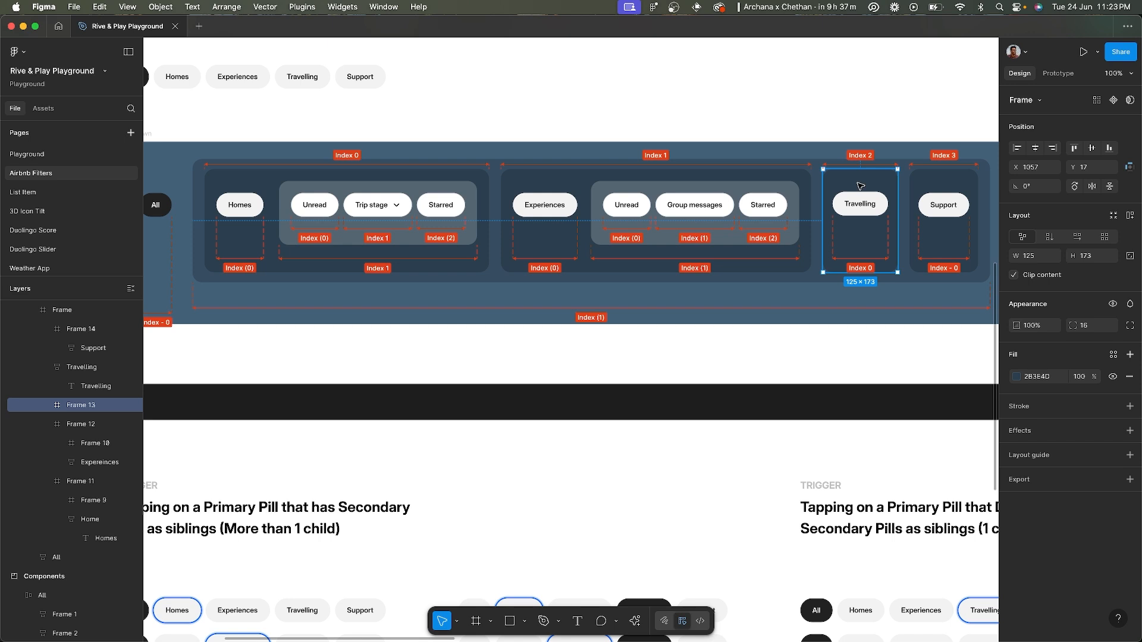
{"action": "scroll", "coordinate": [281, 174], "scroll_direction": "up", "scroll_amount": 3}
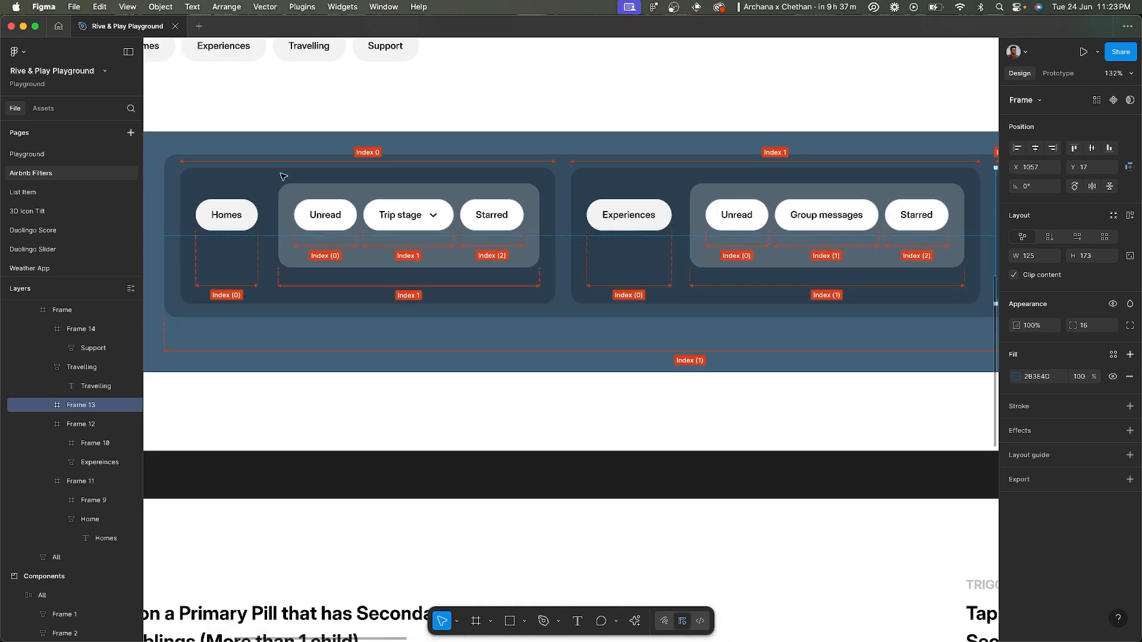
{"action": "left_click", "coordinate": [249, 183]}
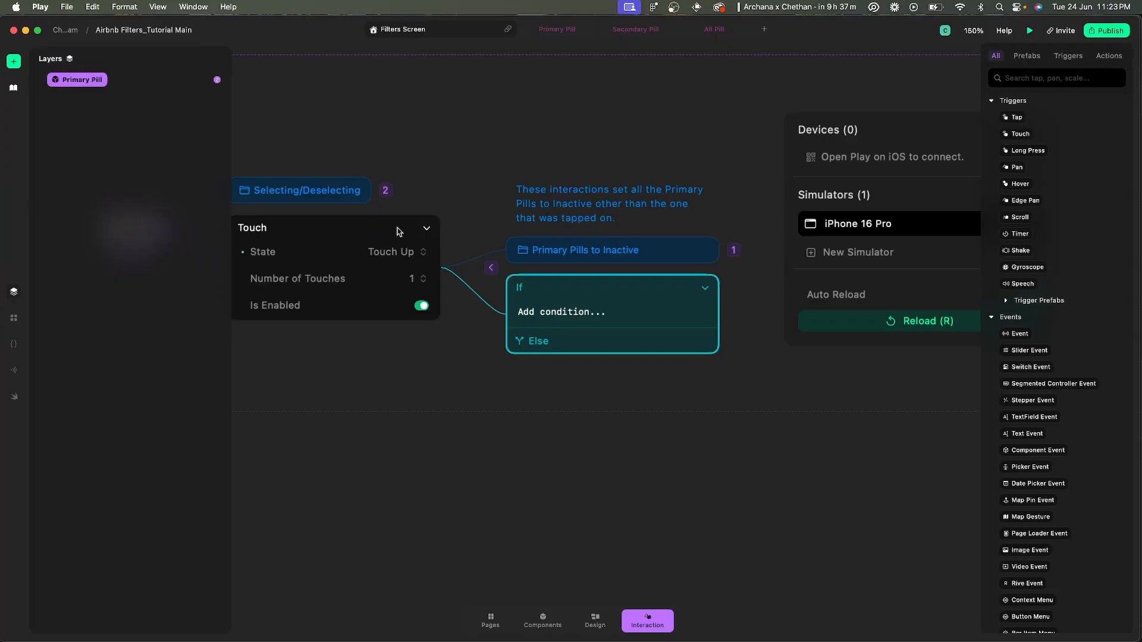
- Set the new If node's condition in Play to self.parent.childCount > 1, checking the Homes container in Figma for reference
{"action": "left_click", "coordinate": [560, 314]}
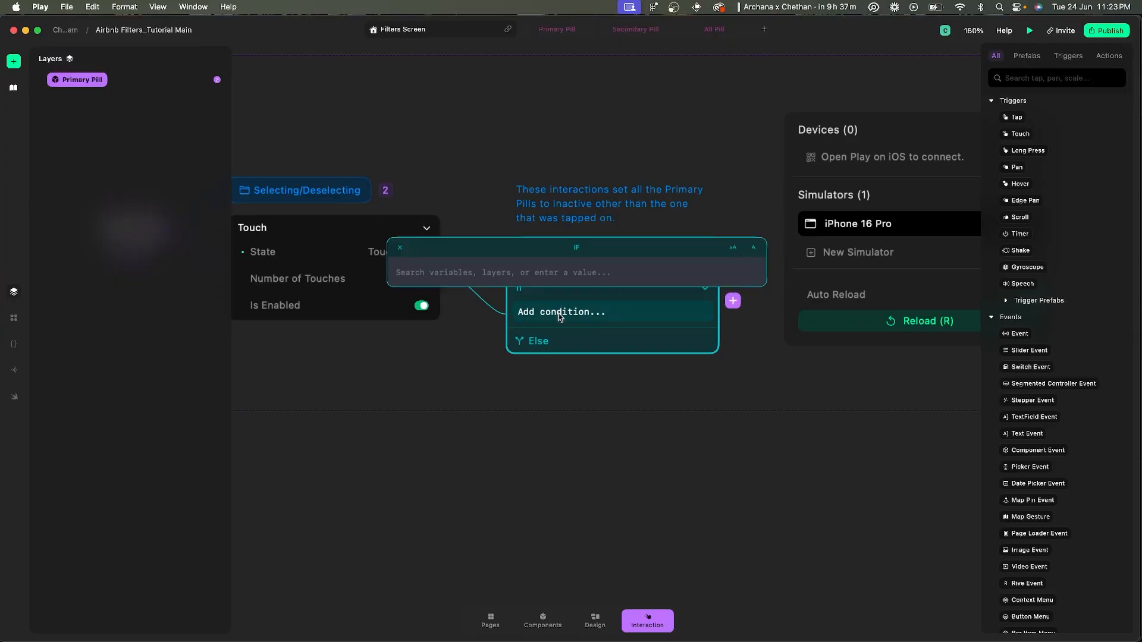
{"action": "type", "text": "self.par"}
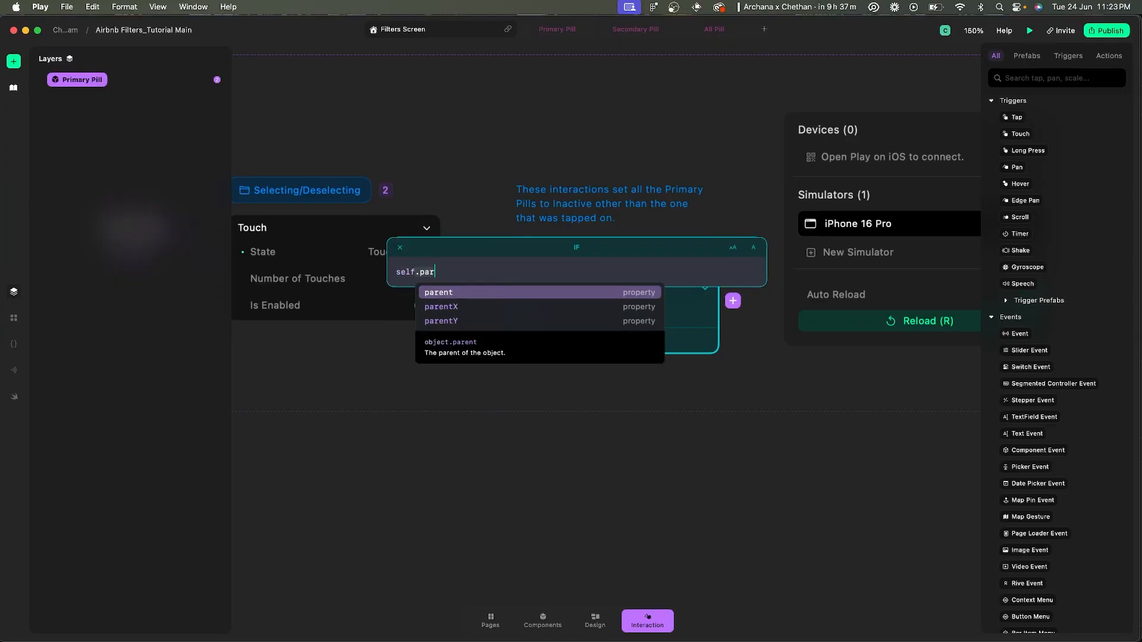
{"action": "key", "text": "Return"}
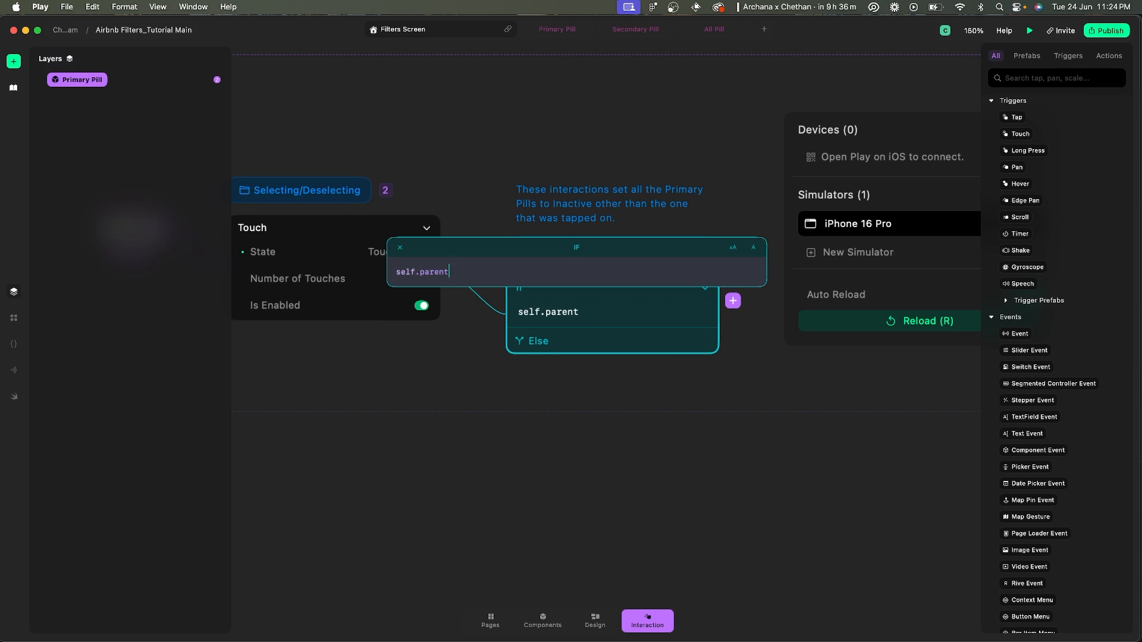
{"action": "type", "text": ".ch"}
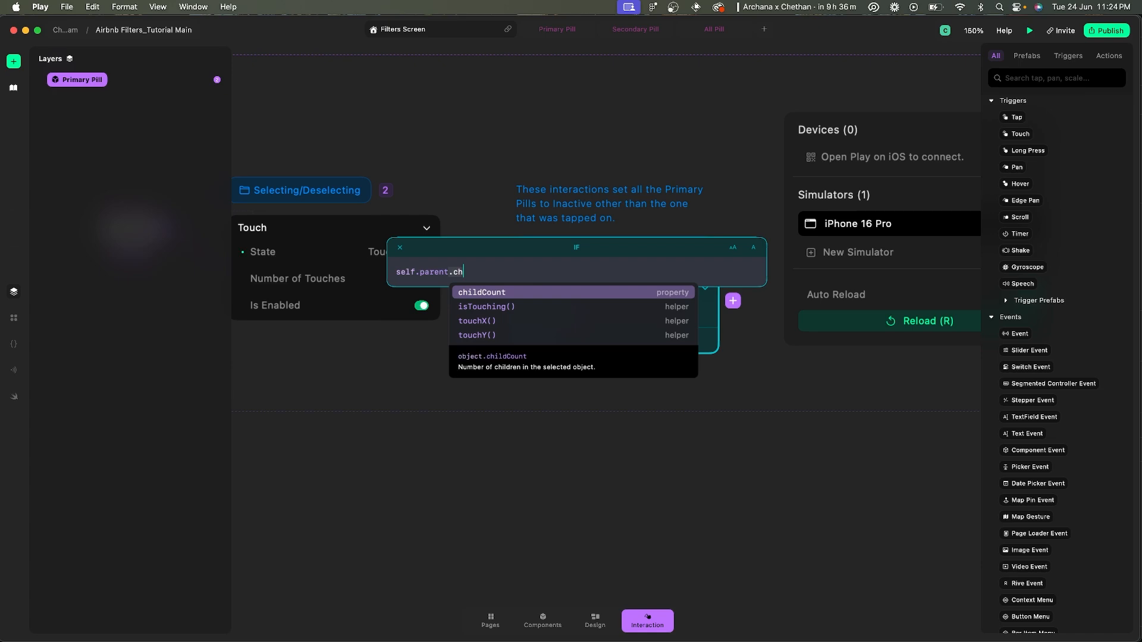
{"action": "key", "text": "Return"}
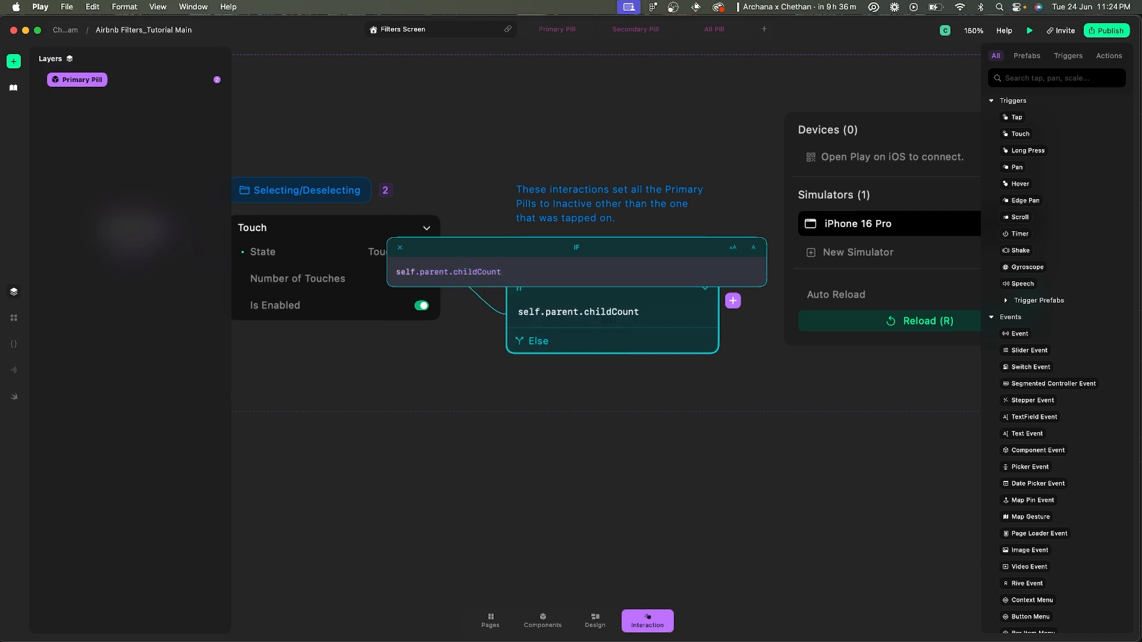
{"action": "key", "text": "super+Tab"}
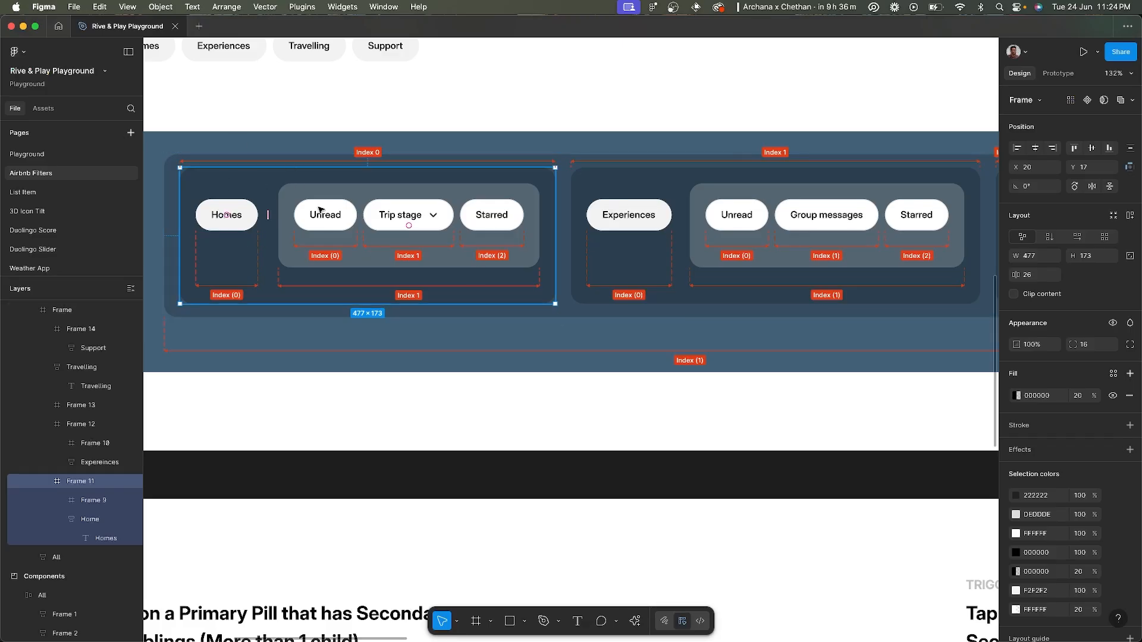
{"action": "key", "text": "super+Tab"}
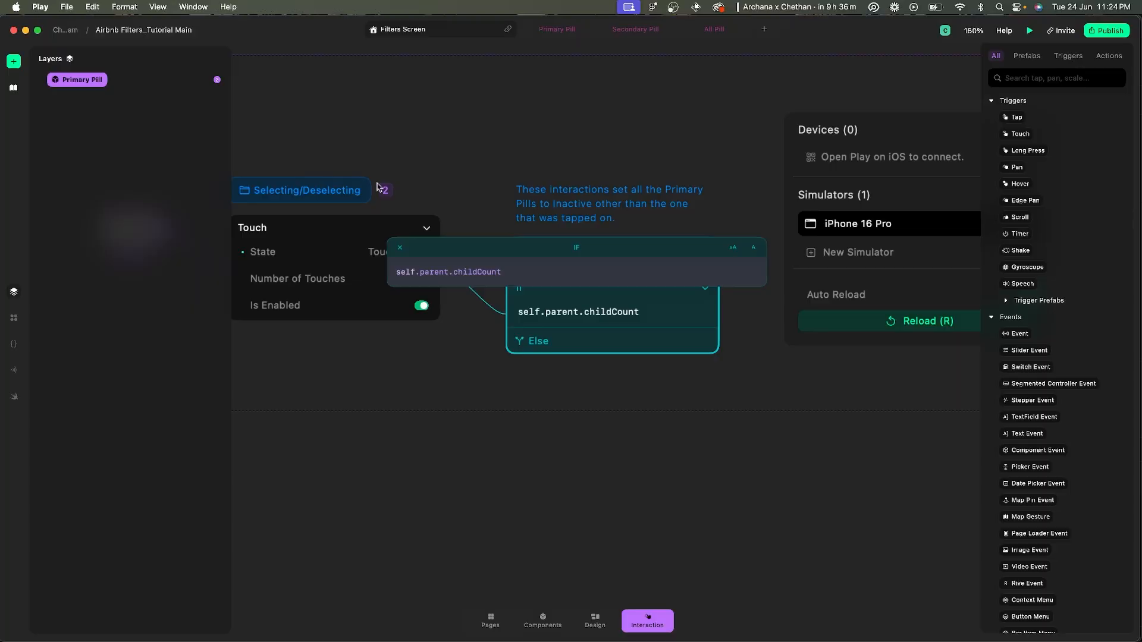
{"action": "key", "text": "super+Tab"}
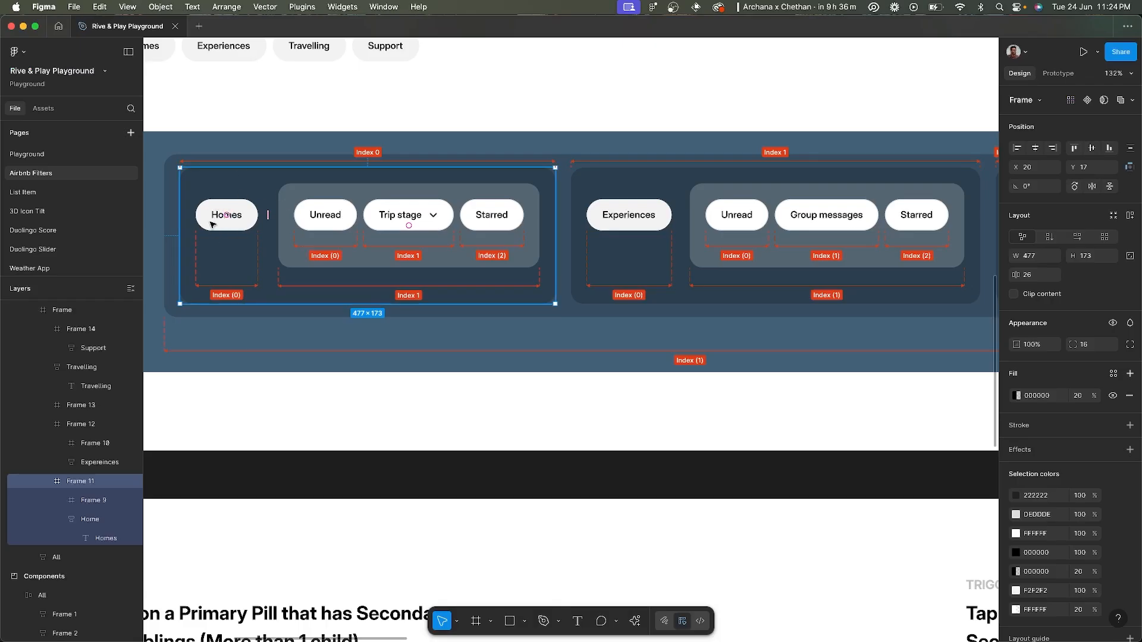
{"action": "key", "text": "super+Tab"}
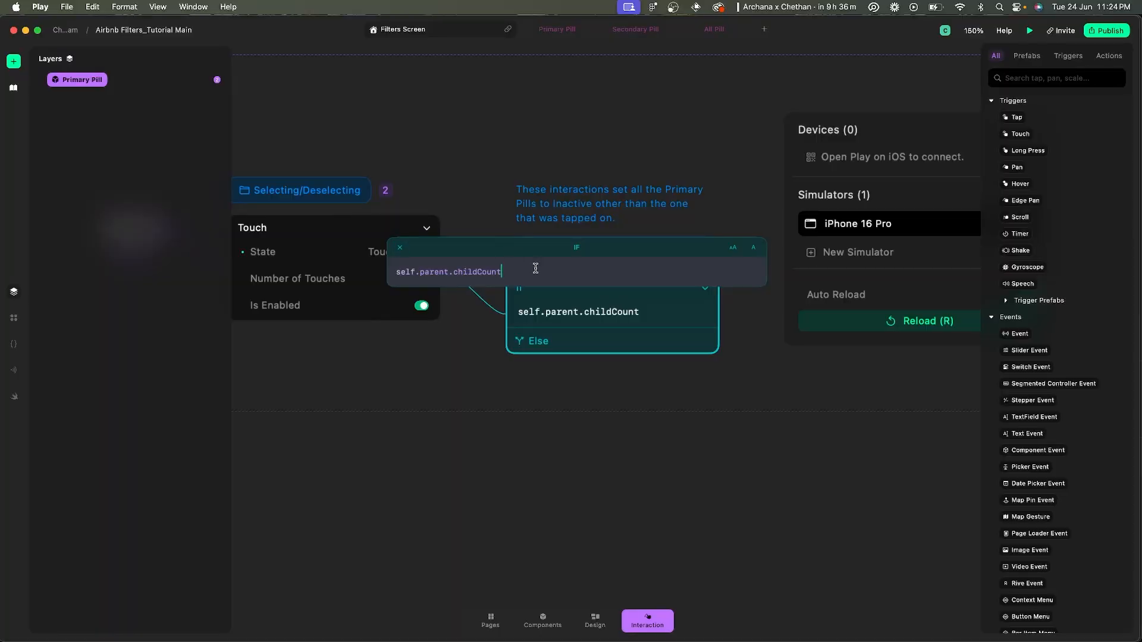
{"action": "type", "text": "> 1"}
- Switch to Figma and examine the Experiences, Travelling and Support containers in the index diagram to compare their child elements
{"action": "key", "text": "super+Tab"}
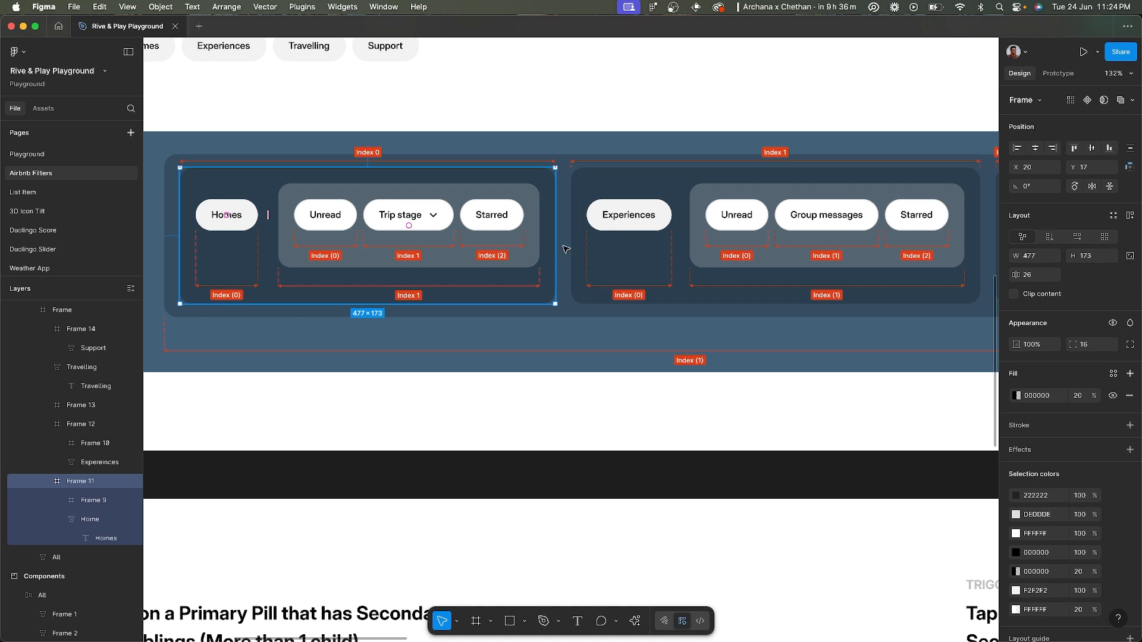
{"action": "left_click", "coordinate": [647, 176]}
{"action": "scroll", "coordinate": [646, 176], "scroll_direction": "right", "scroll_amount": 10}
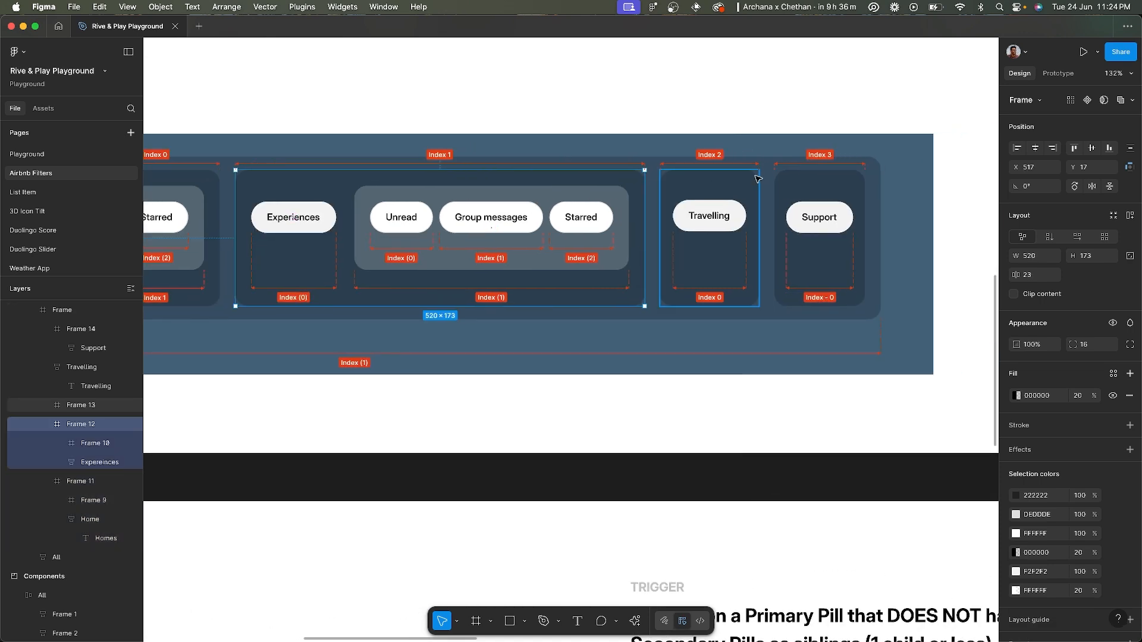
{"action": "left_click", "coordinate": [723, 180]}
{"action": "left_click", "coordinate": [821, 181]}
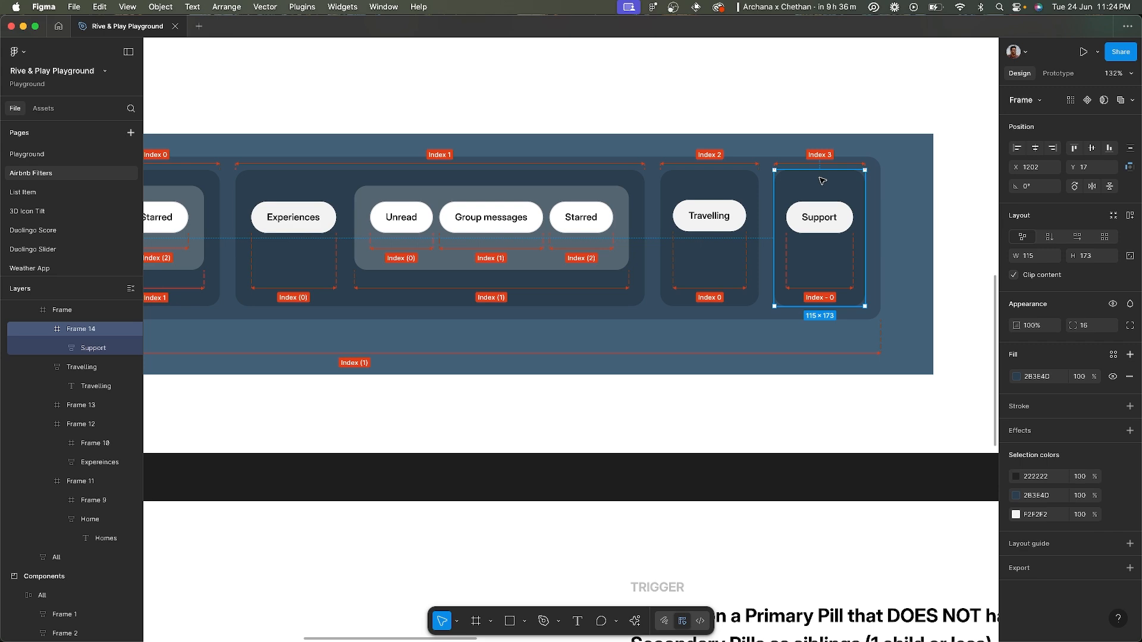
{"action": "scroll", "coordinate": [515, 299], "scroll_direction": "left", "scroll_amount": 5}
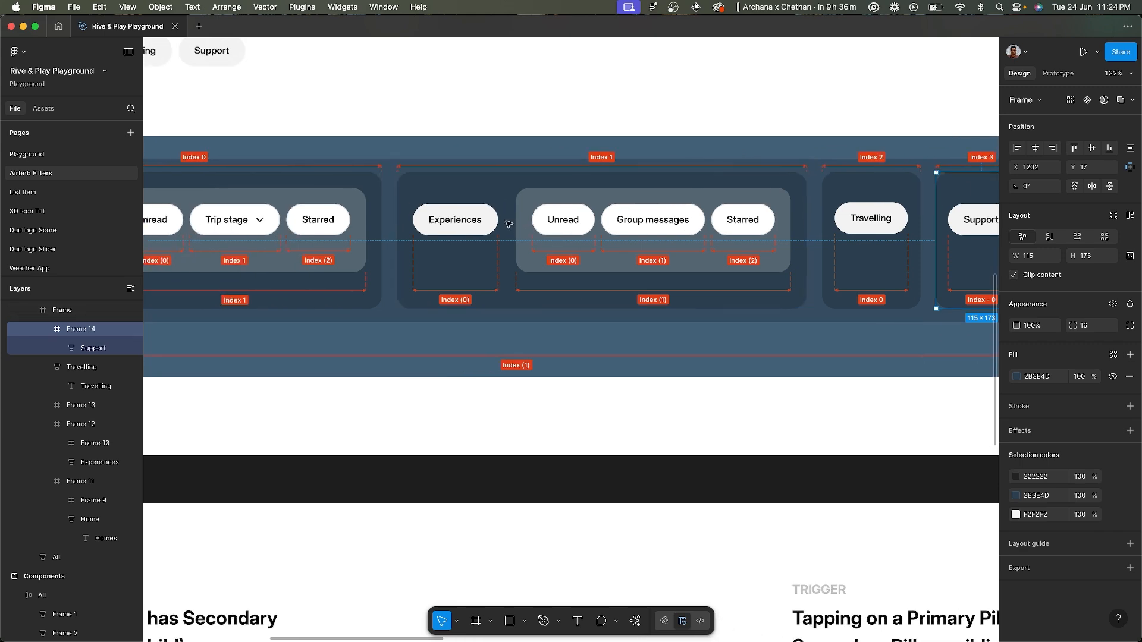
- Switch back to Play and add a Condition node after the self.parent.childCount > 1 If node
{"action": "key", "text": "super+Tab"}
{"action": "left_click", "coordinate": [401, 192]}
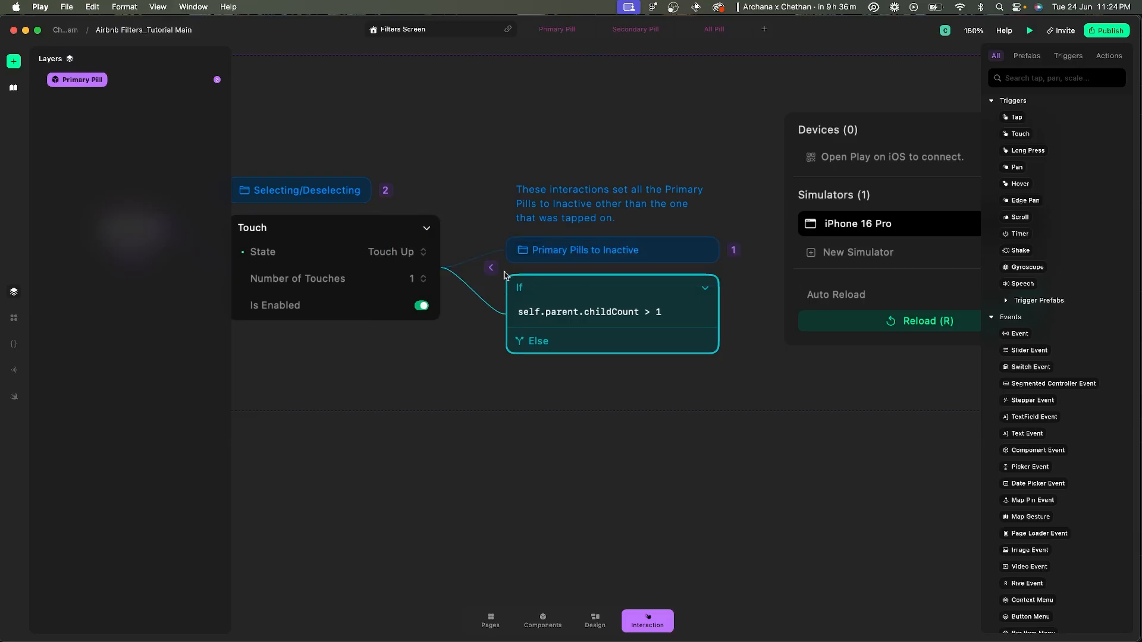
{"action": "scroll", "coordinate": [712, 314], "scroll_direction": "right", "scroll_amount": 2}
{"action": "left_click", "coordinate": [682, 295]}
{"action": "type", "text": "cond"}
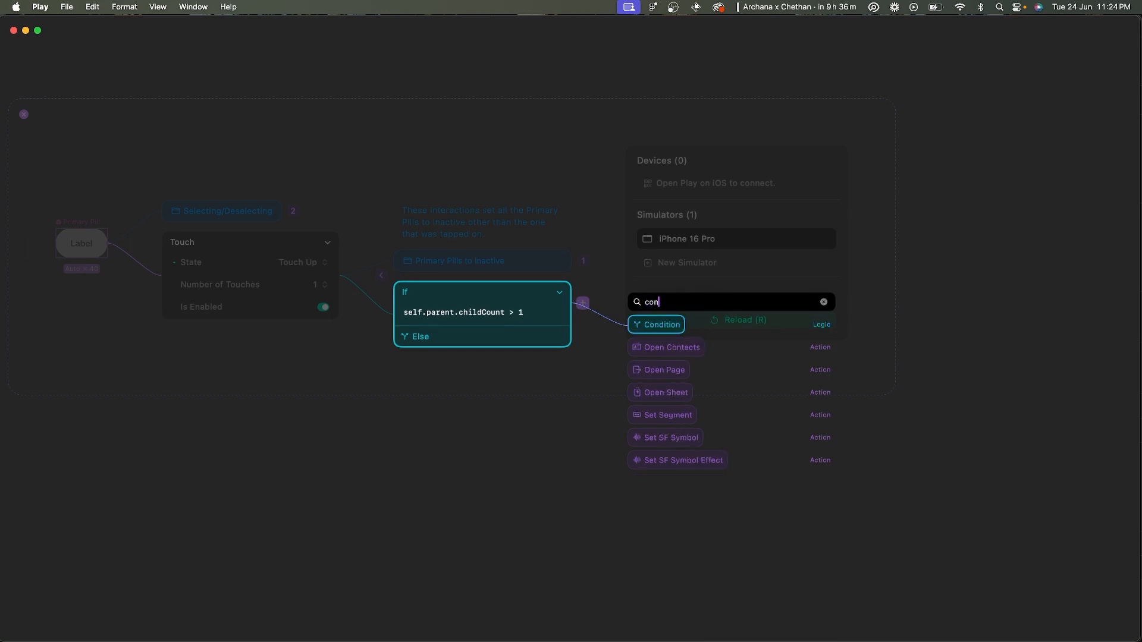
{"action": "key", "text": "Return"}
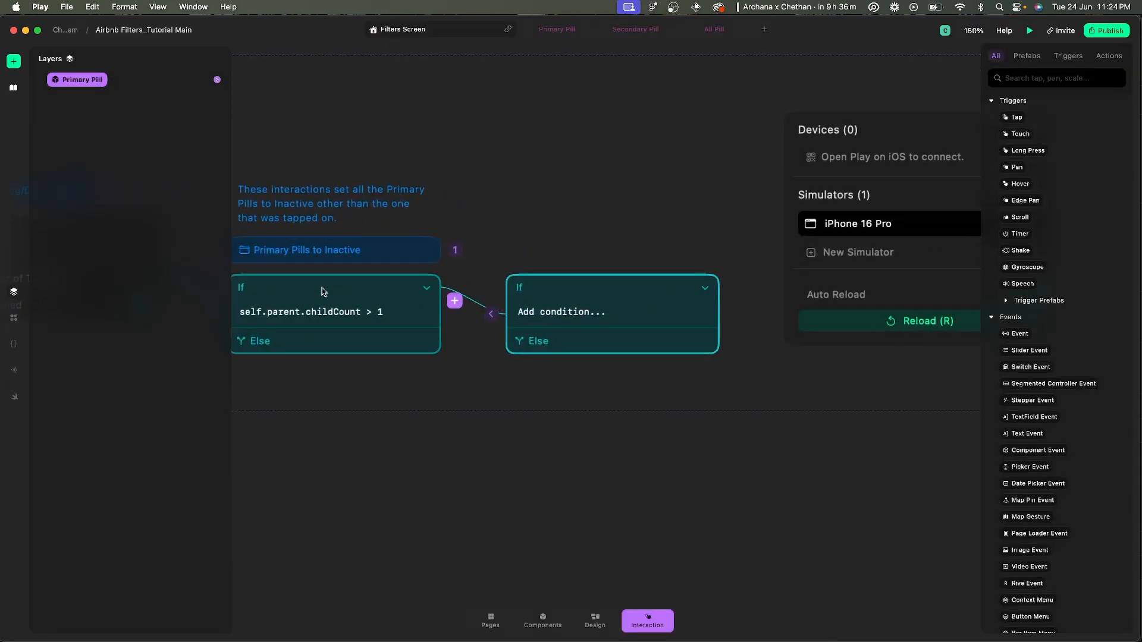
- Add the comment "Check the number of children of the 'Primary Stack'" to the self.parent.childCount > 1 If node
{"action": "right_click", "coordinate": [323, 287]}
{"action": "left_click", "coordinate": [348, 296]}
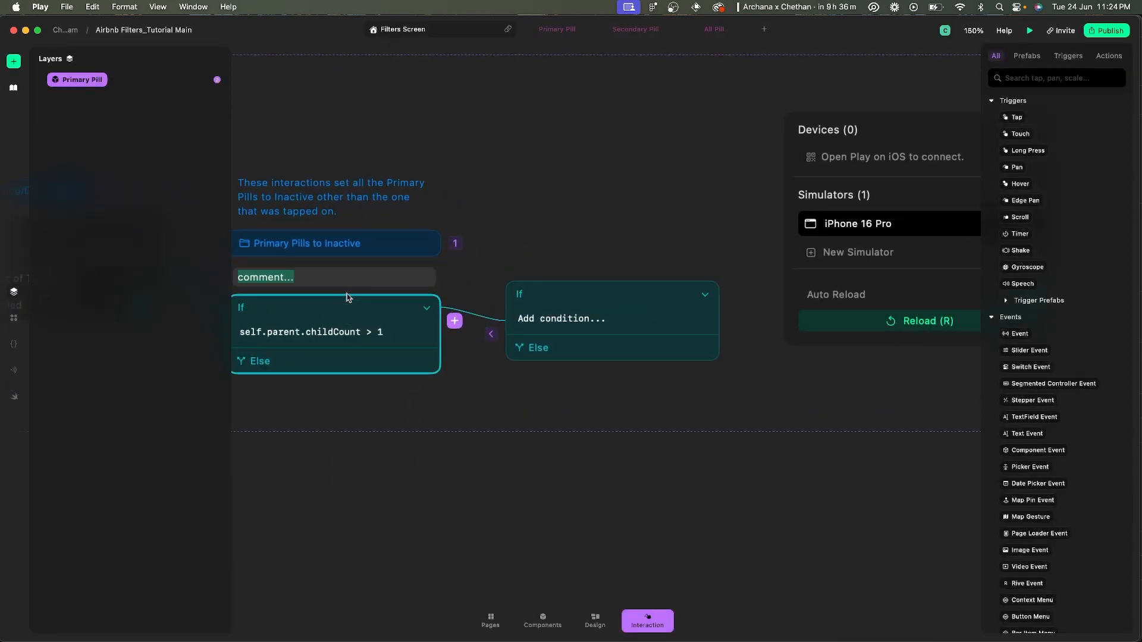
{"action": "type", "text": "Check the number of c"}
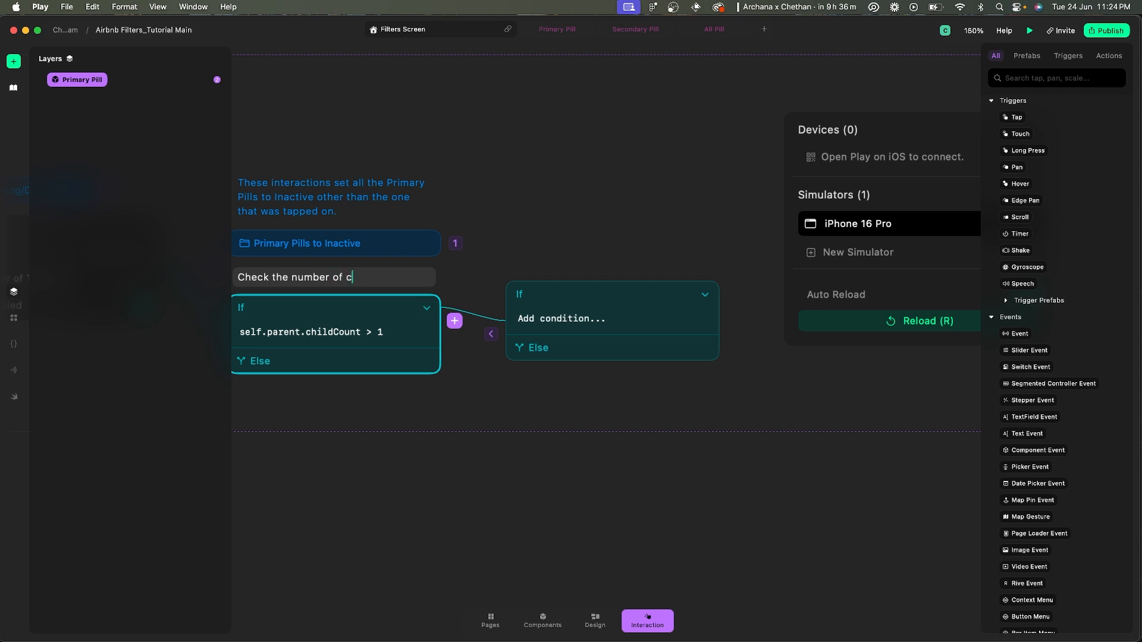
{"action": "type", "text": "hildren in the"}
{"action": "key", "text": "BackSpace"}
{"action": "key", "text": "BackSpace"}
{"action": "key", "text": "BackSpace"}
{"action": "key", "text": "BackSpace"}
{"action": "key", "text": "BackSpace"}
{"action": "type", "text": "of the Primary "}
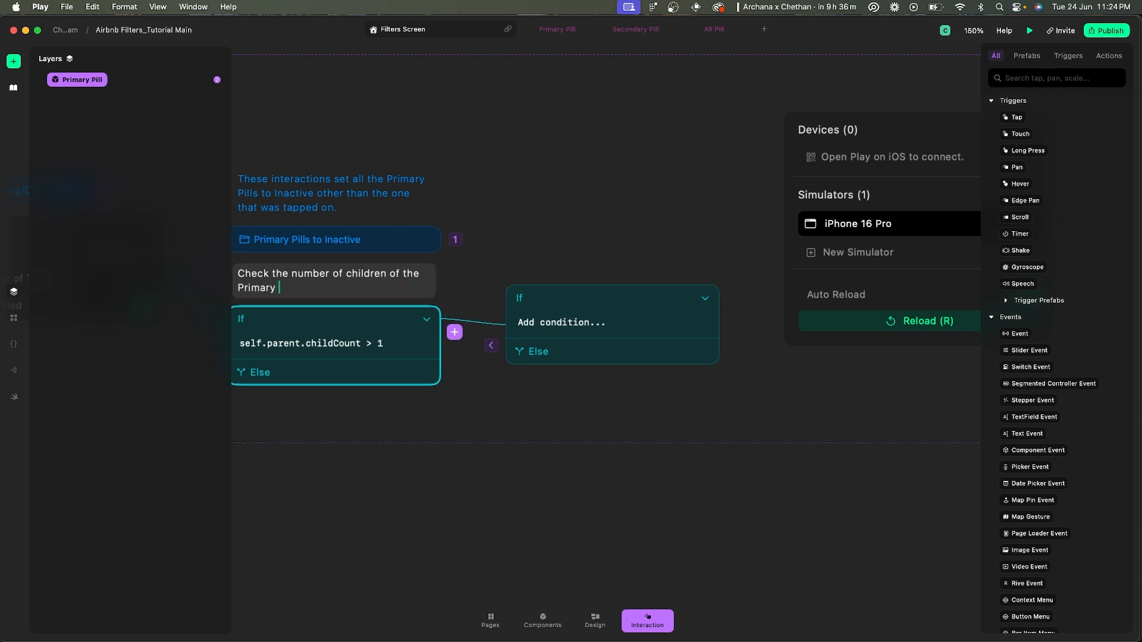
{"action": "type", "text": "Stacj"}
{"action": "type", "text": "'"}
{"action": "key", "text": "Escape"}
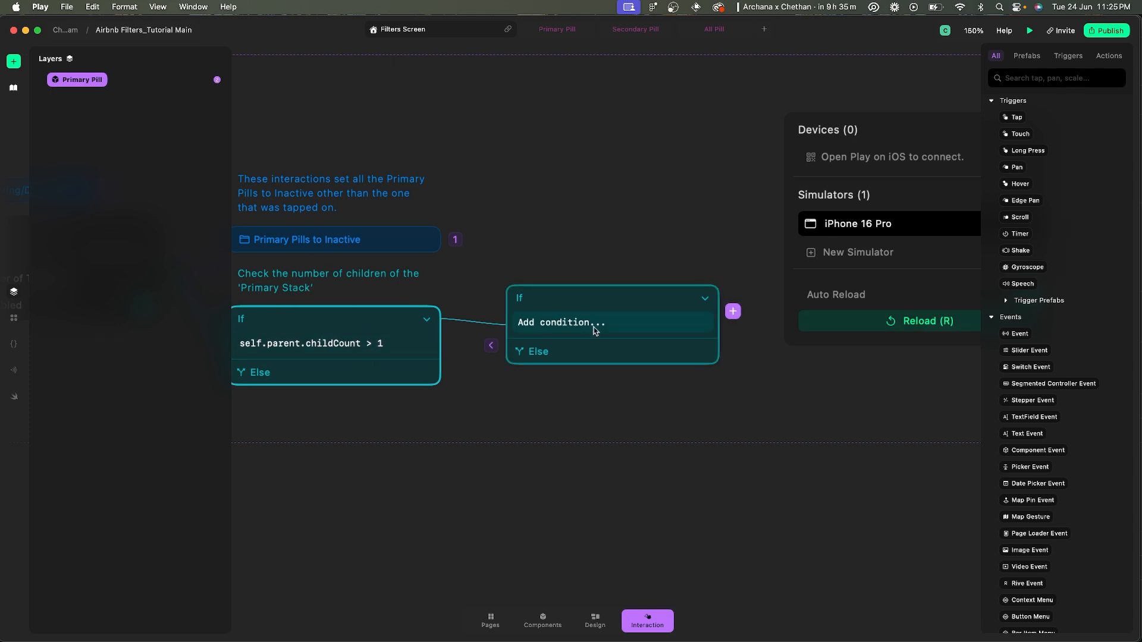
- Switch to Figma and examine the index diagram, comparing the Homes and Experiences containers with Travelling and Support
{"action": "key", "text": "super+Tab"}
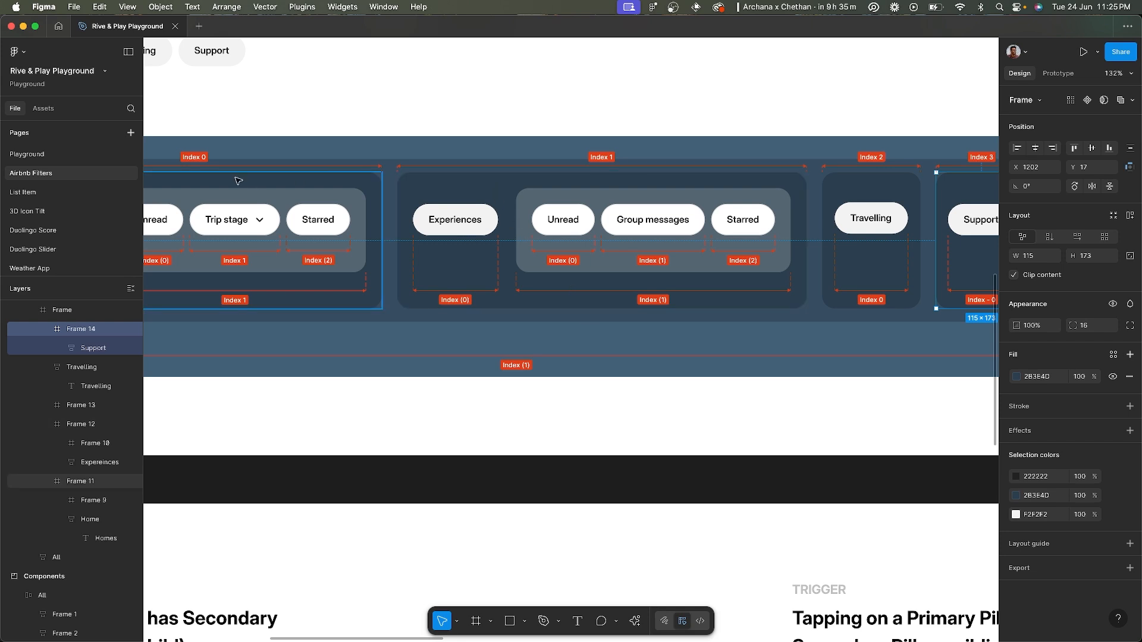
{"action": "scroll", "coordinate": [502, 203], "scroll_direction": "right", "scroll_amount": 5}
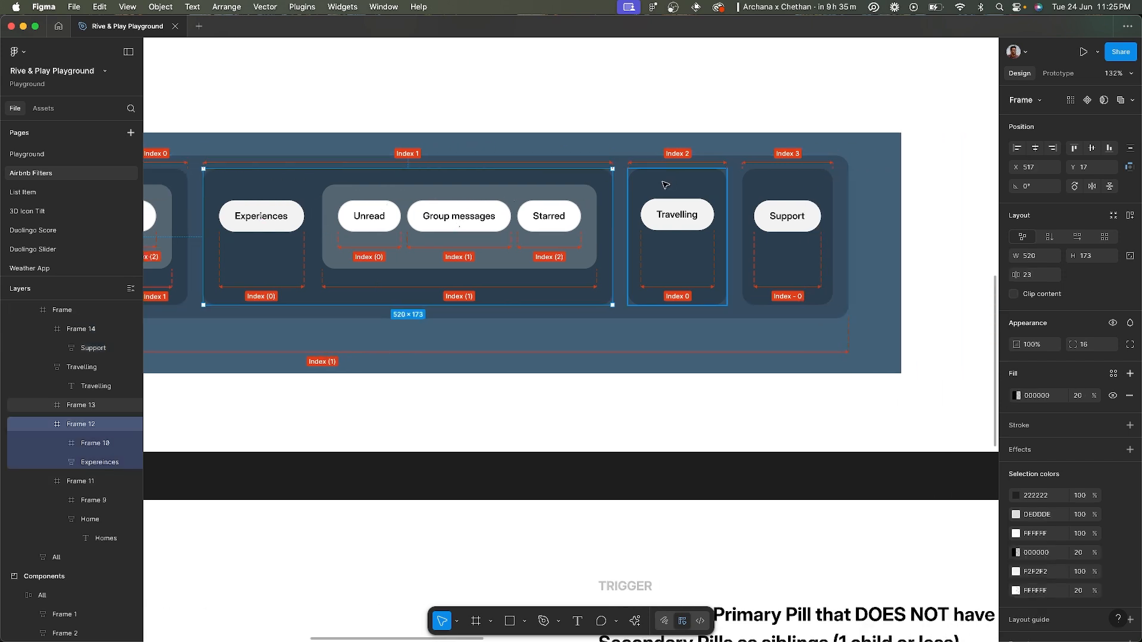
{"action": "scroll", "coordinate": [537, 183], "scroll_direction": "left", "scroll_amount": 10}
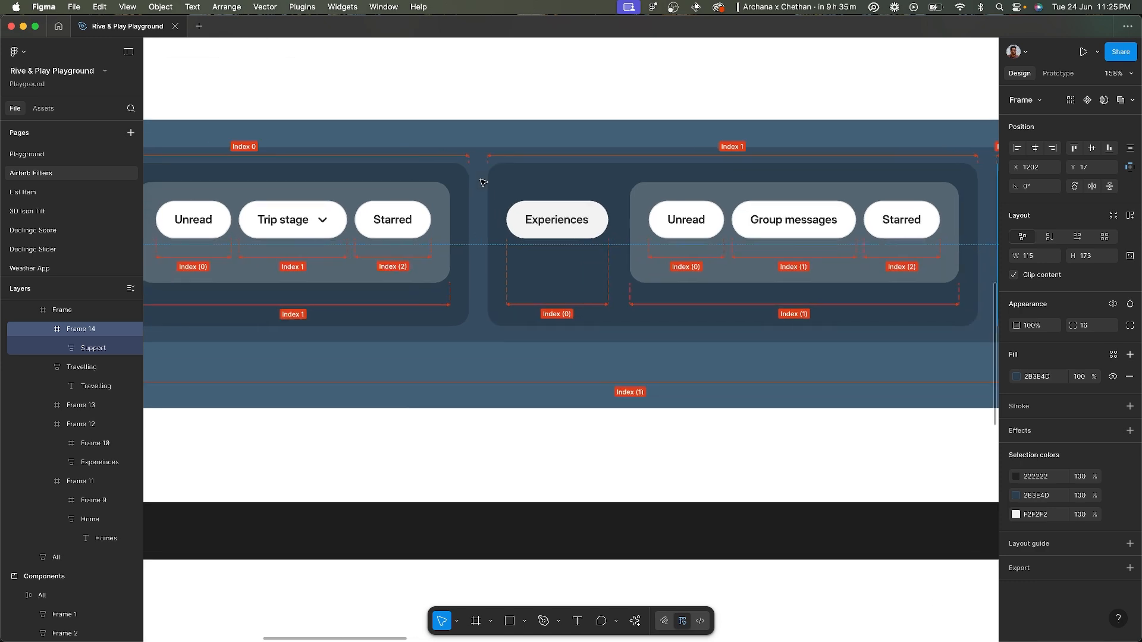
{"action": "scroll", "coordinate": [470, 166], "scroll_direction": "down", "scroll_amount": 3}
{"action": "scroll", "coordinate": [469, 166], "scroll_direction": "right", "scroll_amount": 1}
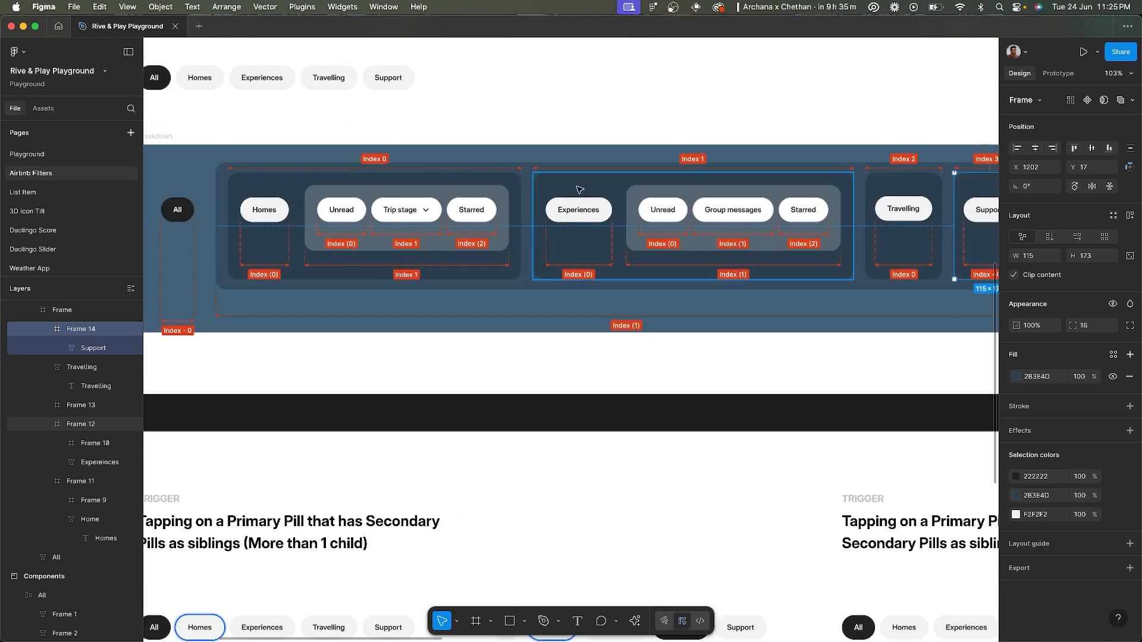
{"action": "left_click", "coordinate": [577, 184]}
{"action": "scroll", "coordinate": [773, 182], "scroll_direction": "right", "scroll_amount": 3}
{"action": "left_click", "coordinate": [881, 182]}
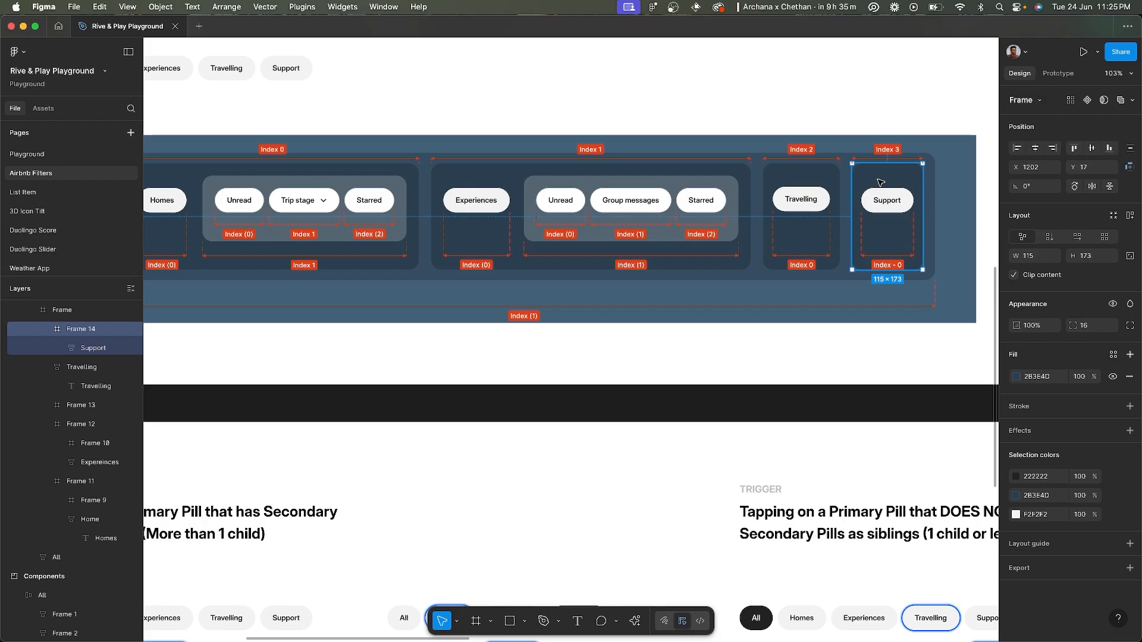
- Switch back to Play and add a Loop / Children node after the childCount If node in place of the empty Condition
{"action": "key", "text": "super+Tab"}
{"action": "left_click", "coordinate": [574, 299]}
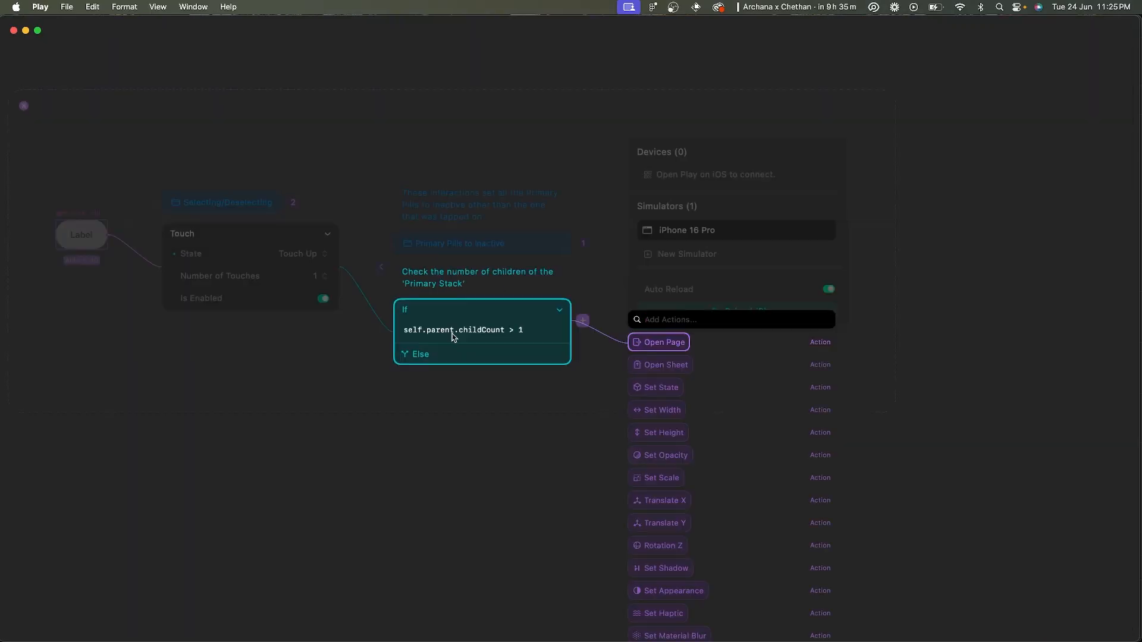
{"action": "type", "text": "loop"}
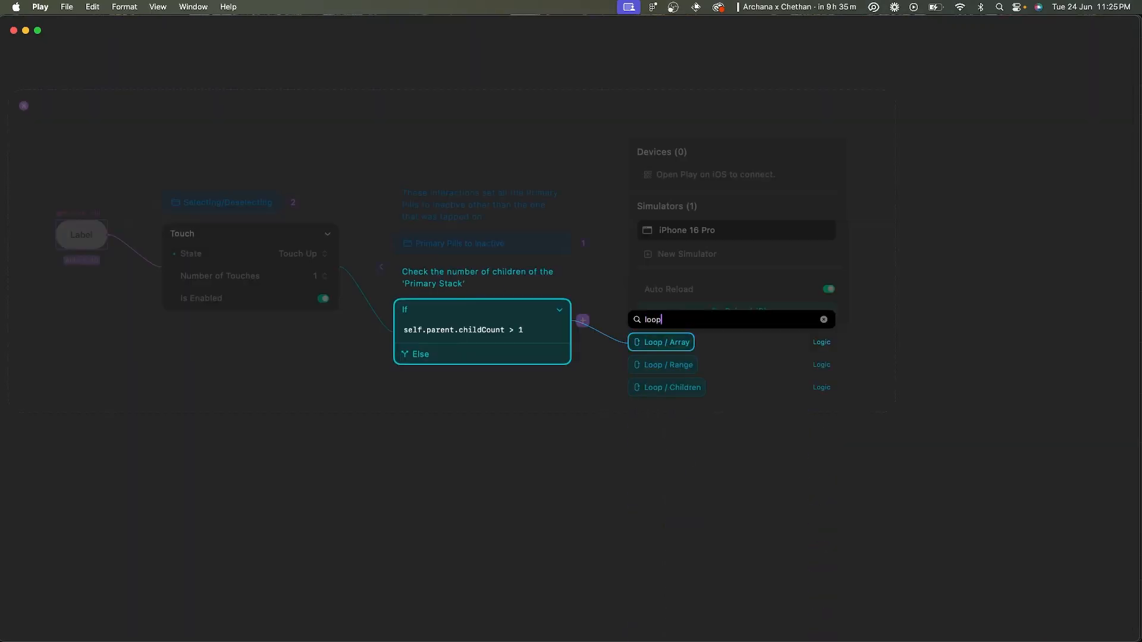
{"action": "key", "text": "Down"}
{"action": "key", "text": "Down"}
{"action": "key", "text": "Return"}
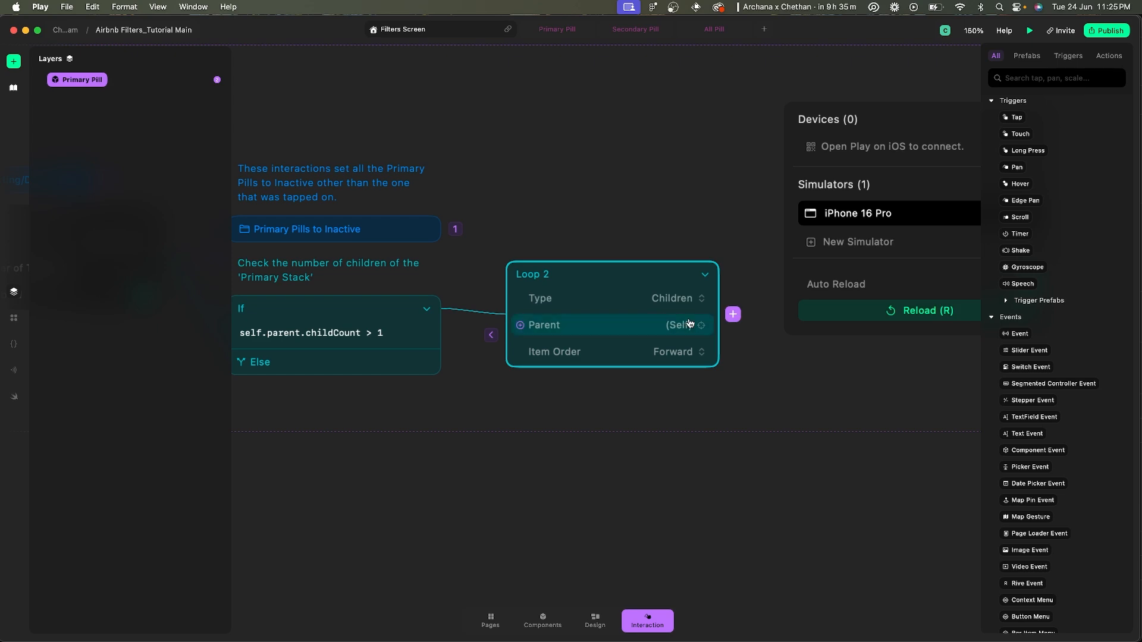
- Switch to Figma and examine how the Experiences, Travelling and Support containers sit inside the outer frame that holds all pill containers
{"action": "key", "text": "super+Tab"}
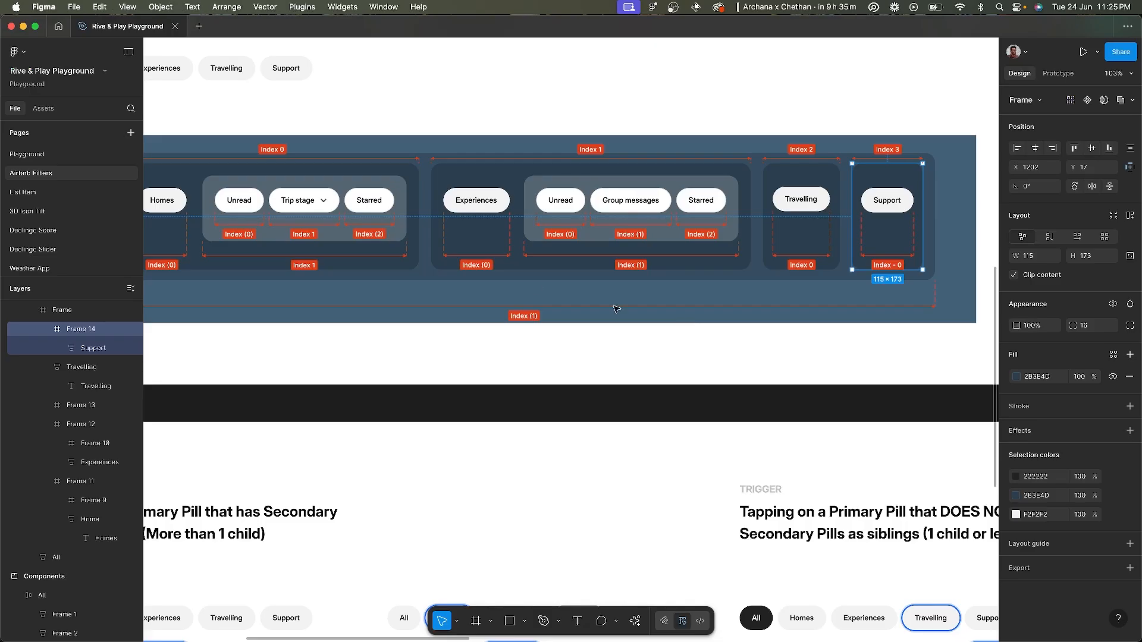
{"action": "scroll", "coordinate": [327, 182], "scroll_direction": "left", "scroll_amount": 3}
{"action": "scroll", "coordinate": [327, 182], "scroll_direction": "up", "scroll_amount": 2}
{"action": "left_click", "coordinate": [681, 185]}
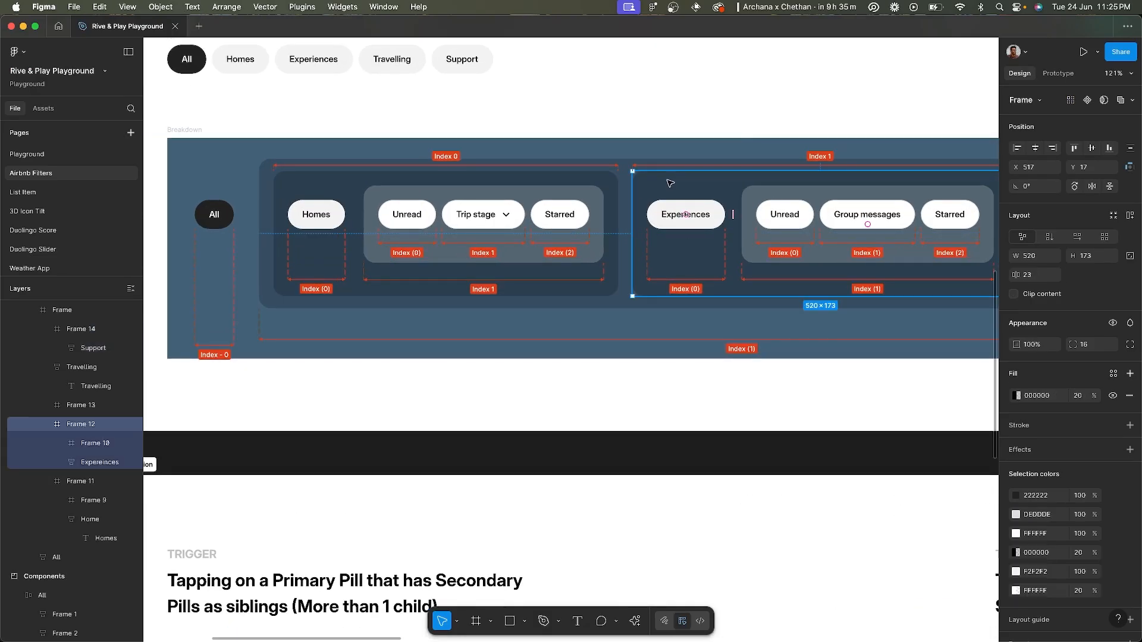
{"action": "scroll", "coordinate": [678, 184], "scroll_direction": "right", "scroll_amount": 5}
{"action": "left_click", "coordinate": [792, 184], "text": "shift"}
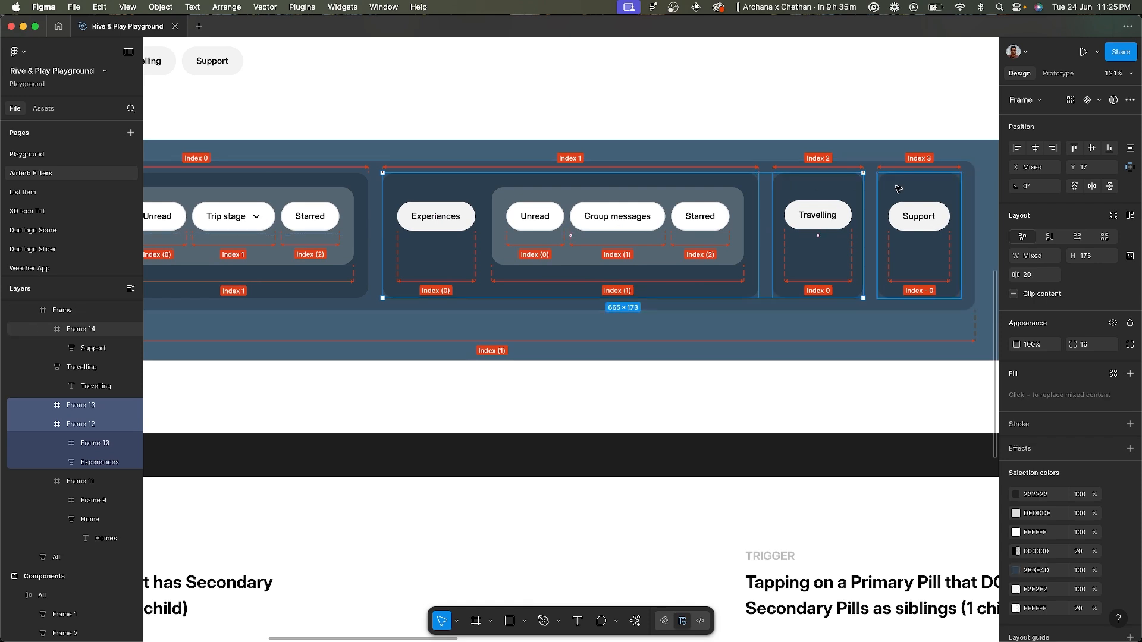
{"action": "left_click", "coordinate": [898, 190], "text": "shift"}
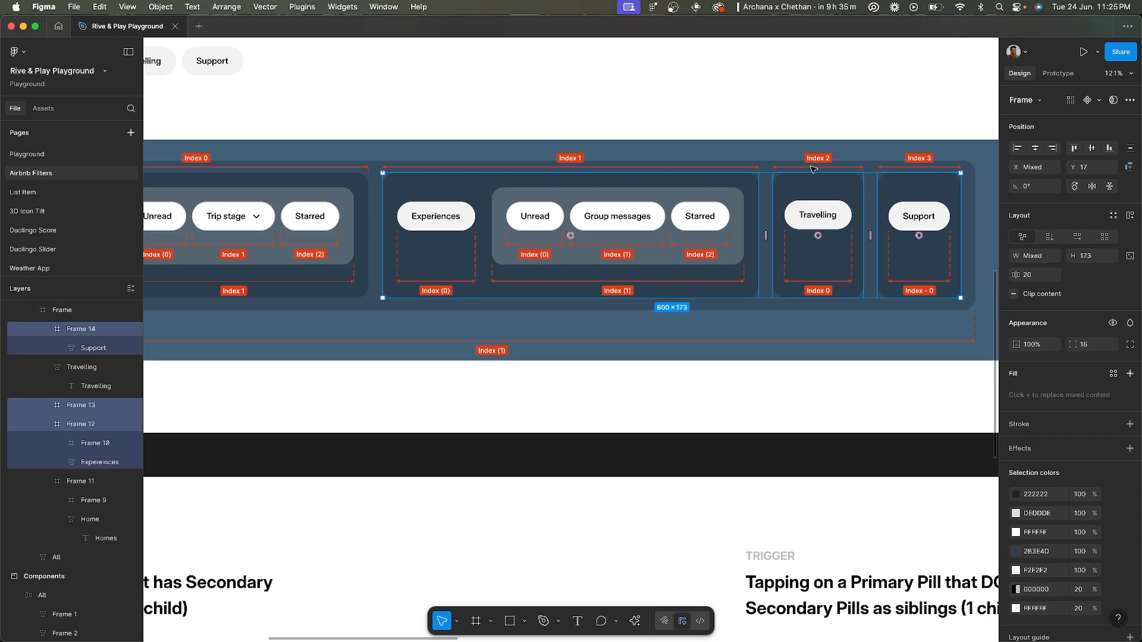
{"action": "left_click", "coordinate": [476, 163]}
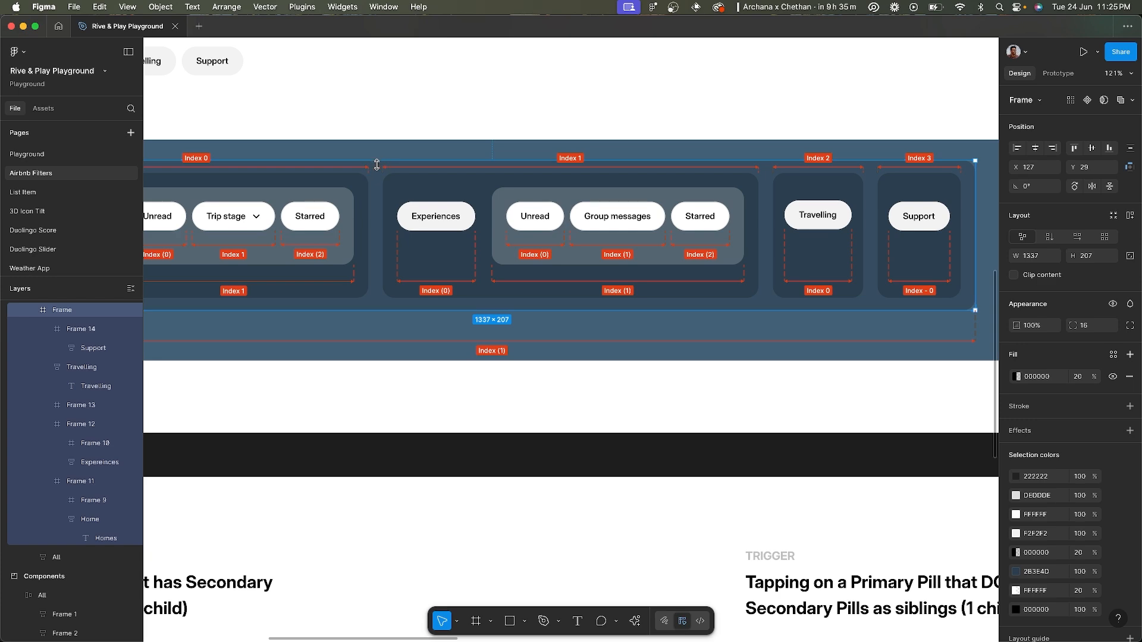
{"action": "scroll", "coordinate": [377, 164], "scroll_direction": "left", "scroll_amount": 5}
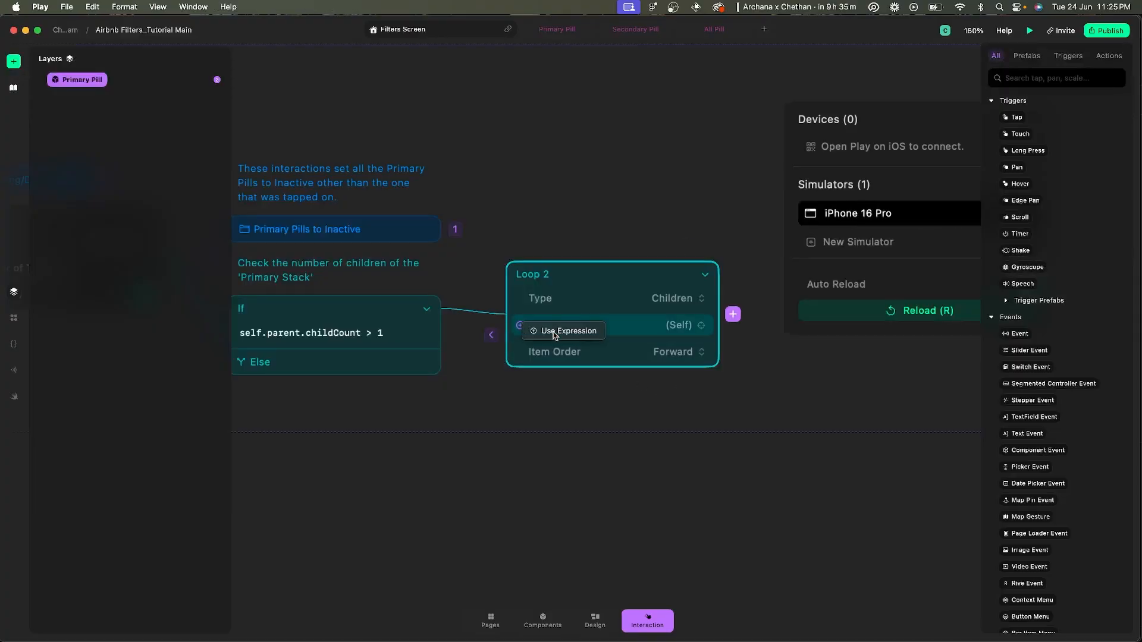
- Set the Parent of Loop 2 in Play to the expression self.parent.parent
{"action": "left_click", "coordinate": [553, 336]}
{"action": "type", "text": "se"}
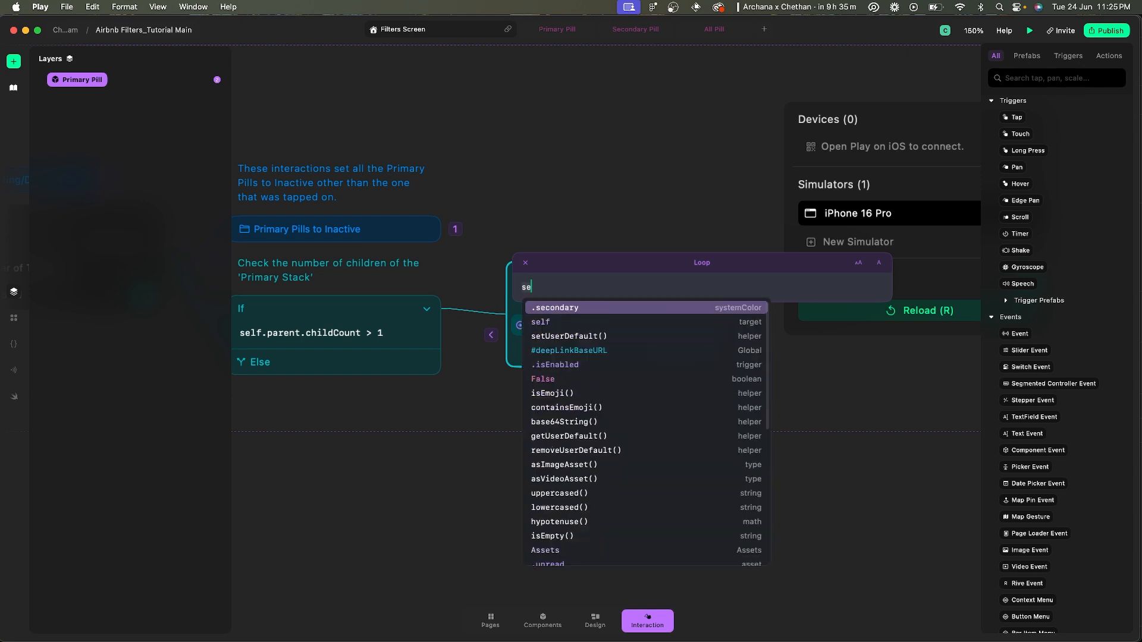
{"action": "type", "text": "lf.oar"}
{"action": "key", "text": "BackSpace"}
{"action": "key", "text": "BackSpace"}
{"action": "key", "text": "BackSpace"}
{"action": "type", "text": "p"}
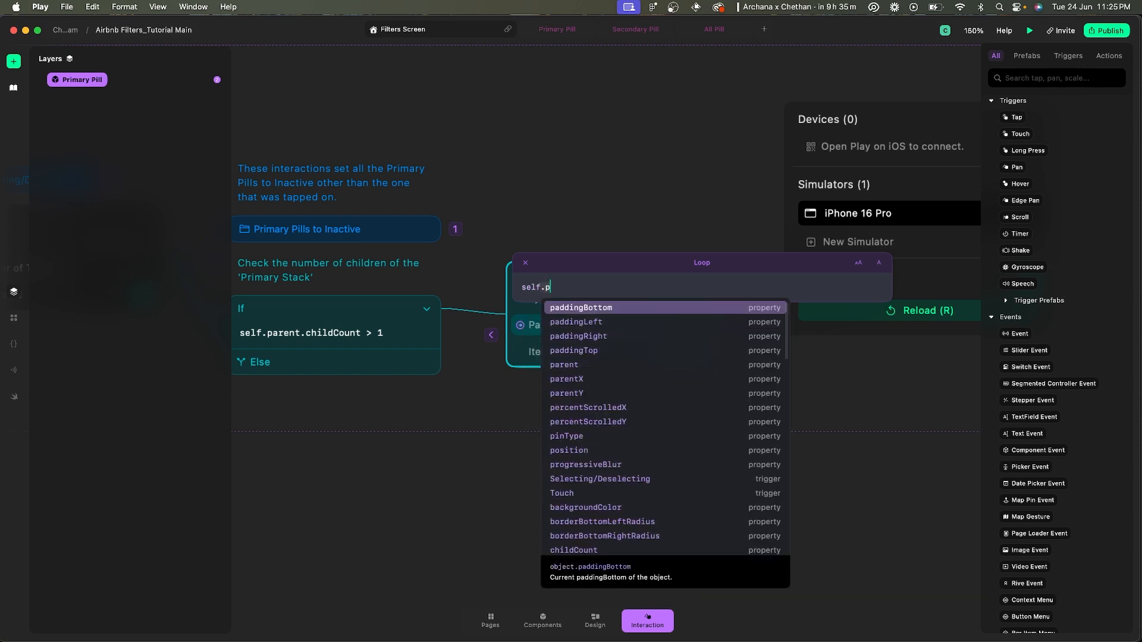
{"action": "type", "text": "arent.pare"}
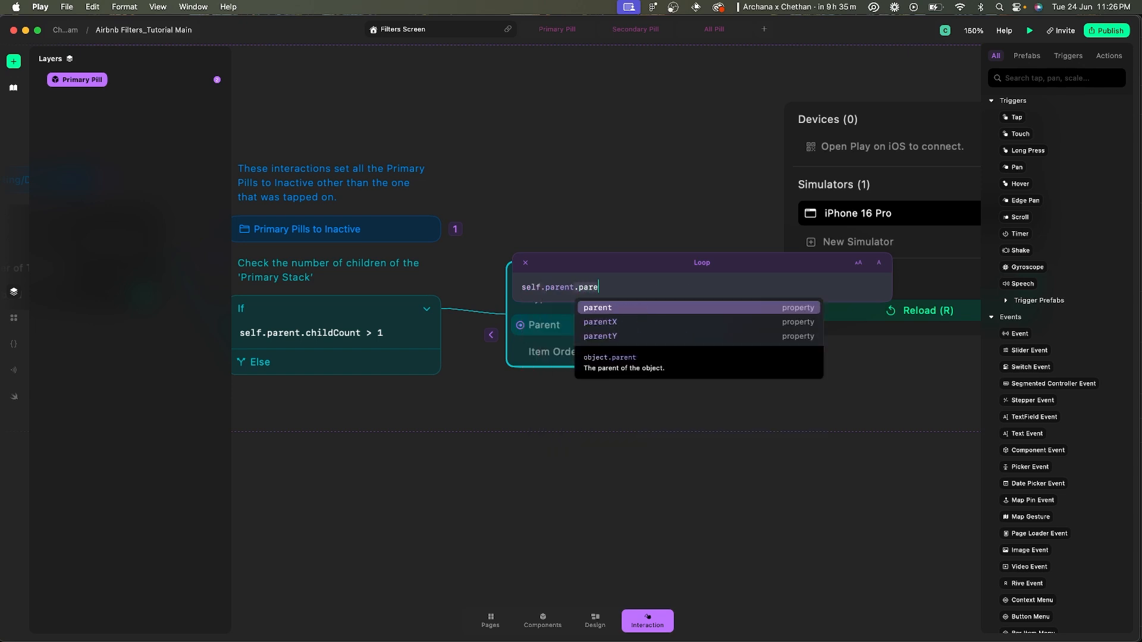
{"action": "key", "text": "Return"}
{"action": "key", "text": "Return"}
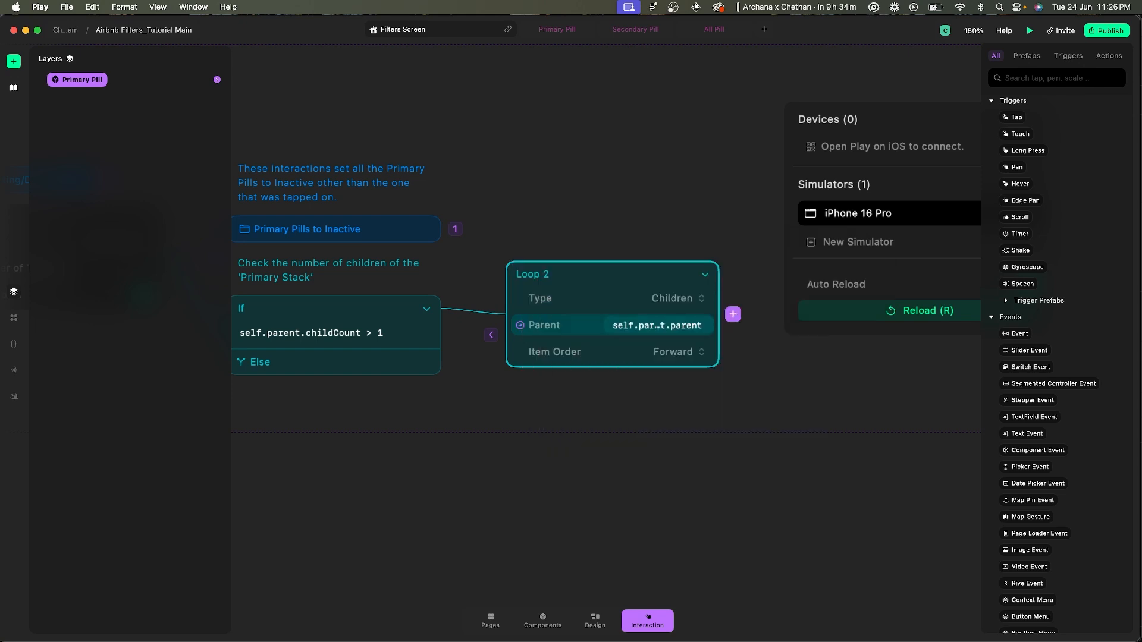
- Add a Condition node after Loop 2, checking the Homes container in the Figma diagram along the way
{"action": "left_click", "coordinate": [732, 314]}
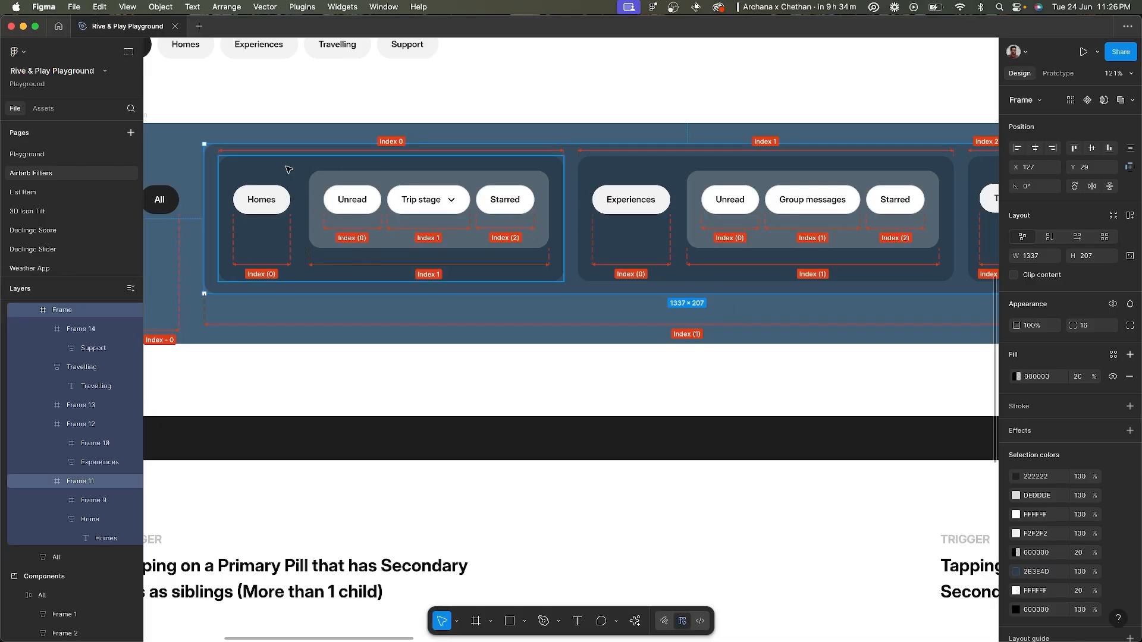
{"action": "left_click", "coordinate": [288, 170]}
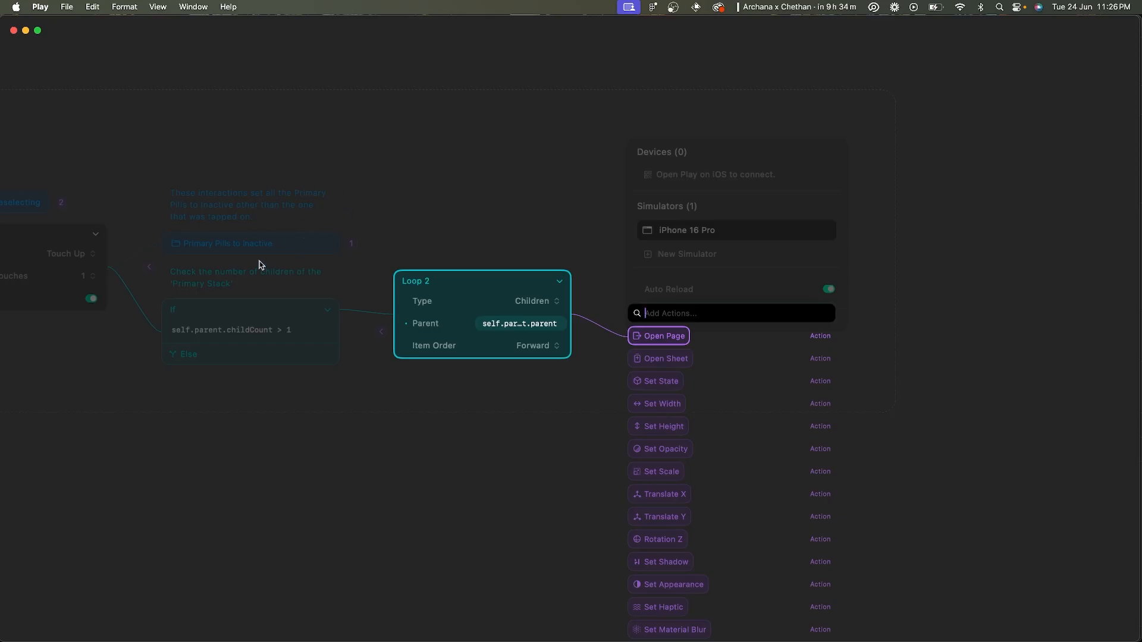
{"action": "type", "text": "con"}
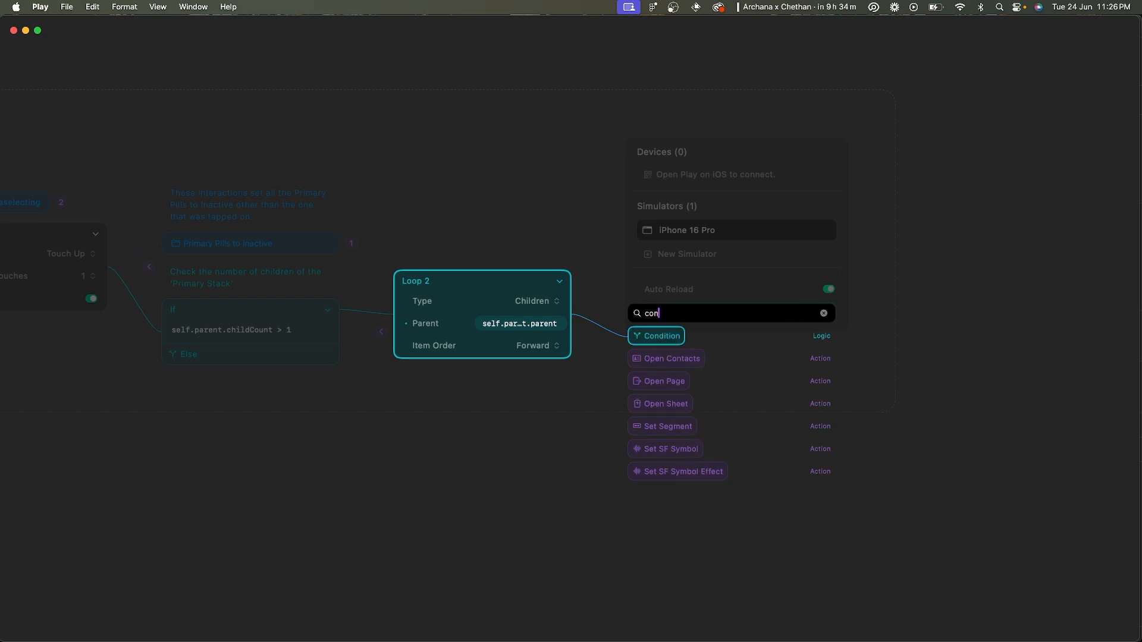
{"action": "key", "text": "Return"}
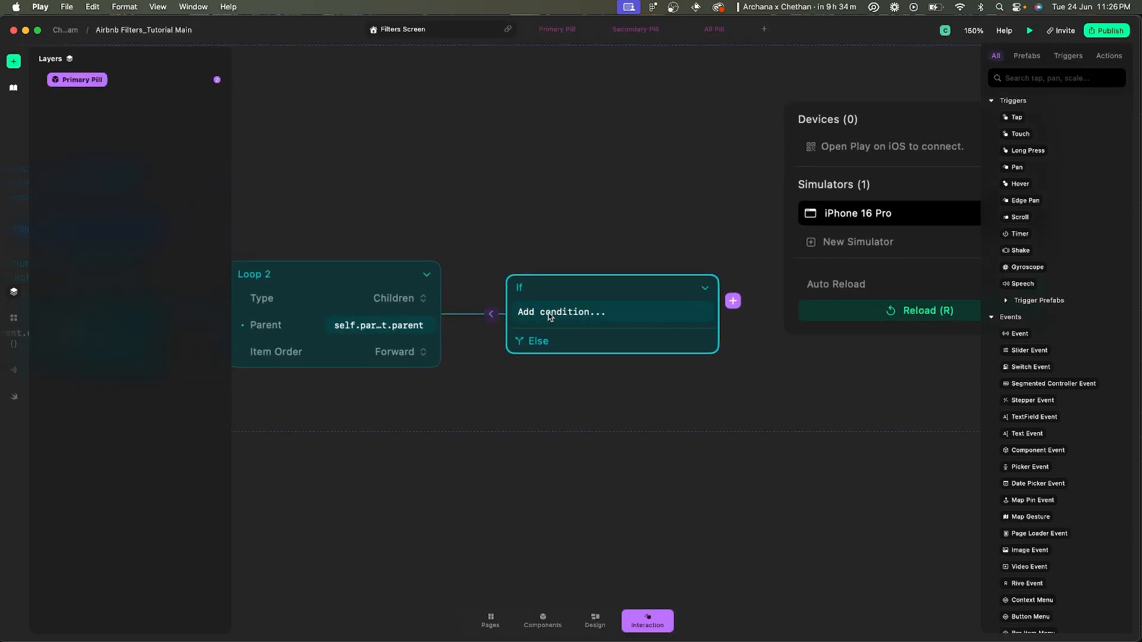
- Start the new If node's condition with Loop2.item.index followed by the Does Not Equal operator (!=)
{"action": "left_click", "coordinate": [550, 317]}
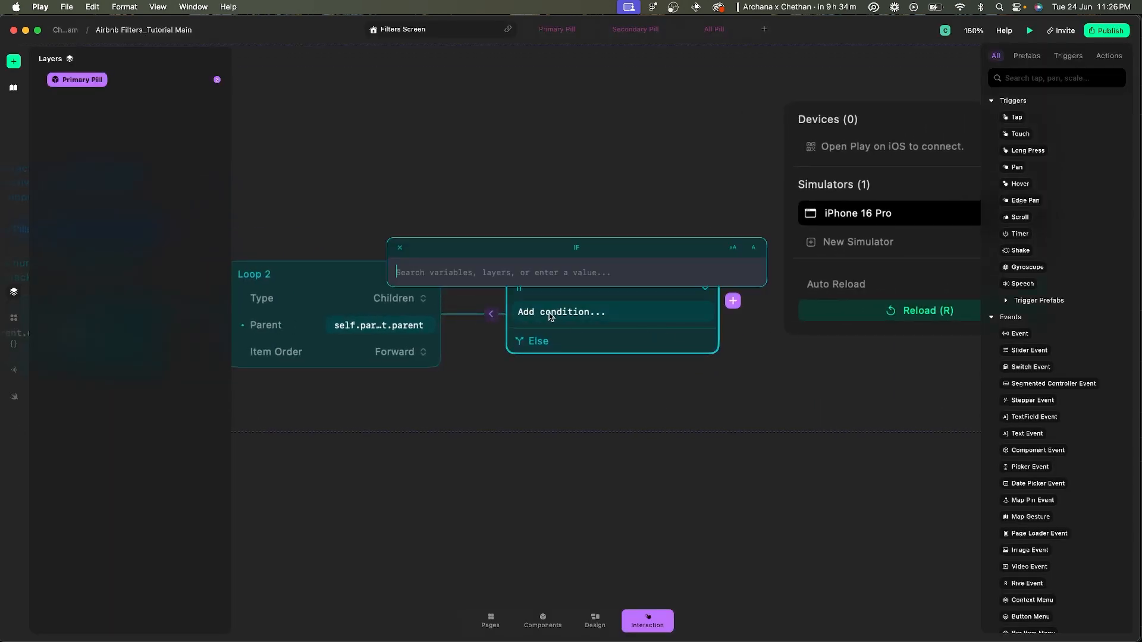
{"action": "type", "text": "Loop2"}
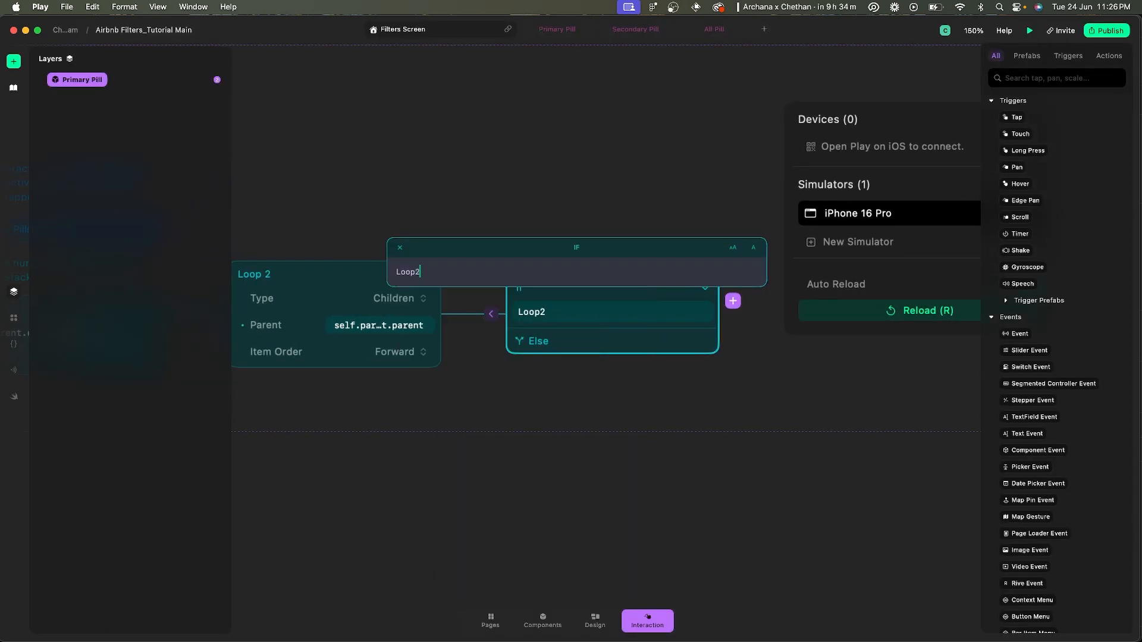
{"action": "type", "text": ".item"}
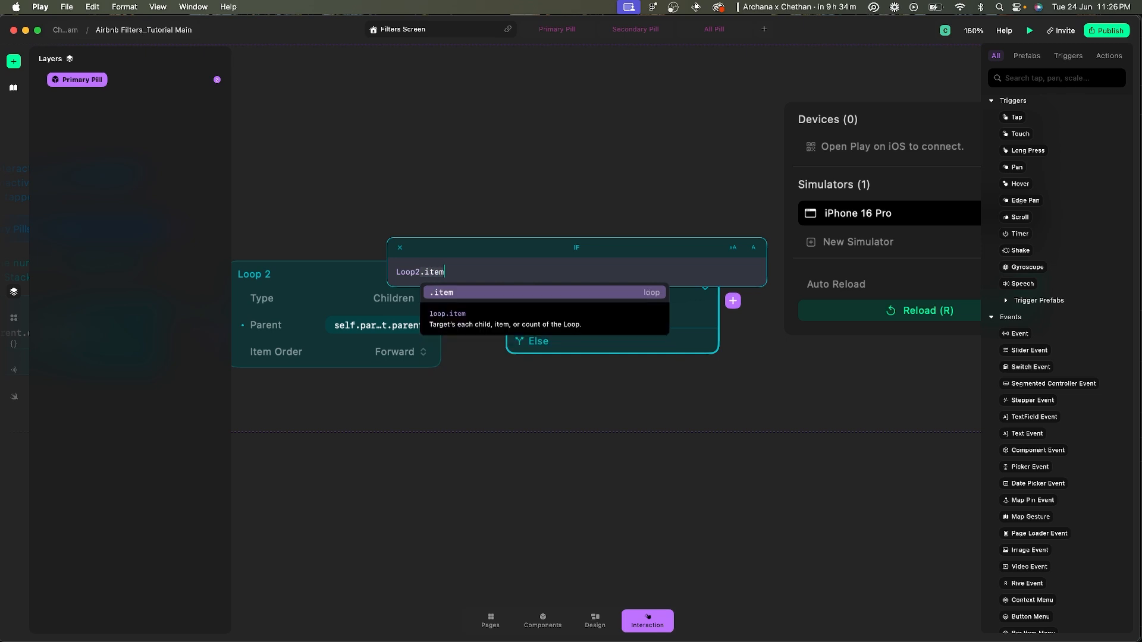
{"action": "type", "text": ".index"}
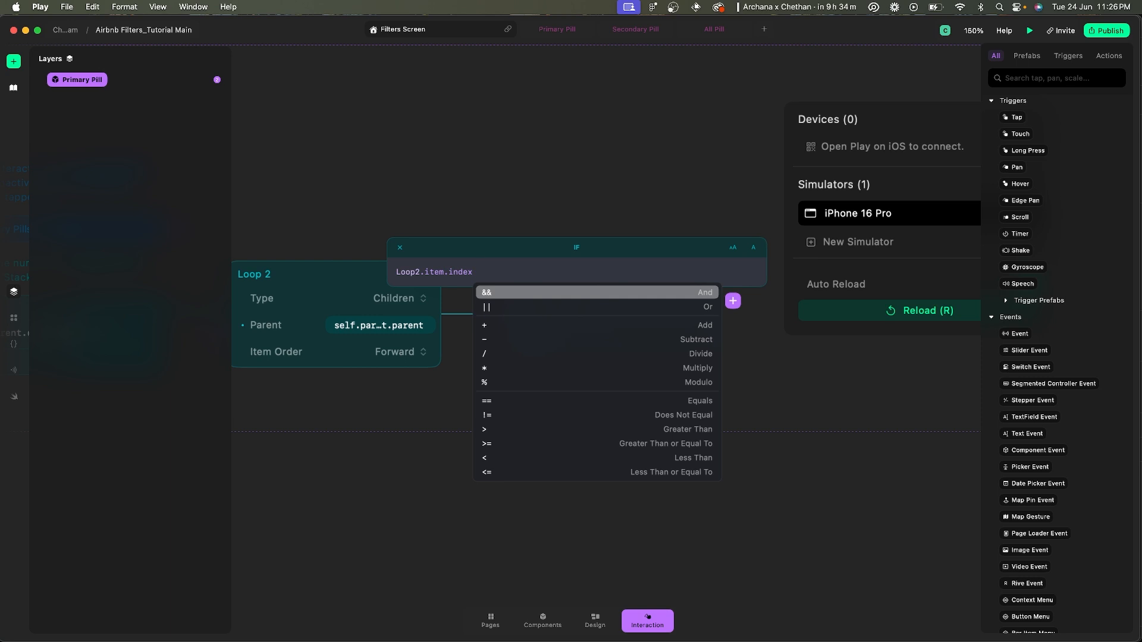
{"action": "type", "text": "++"}
{"action": "key", "text": "BackSpace"}
{"action": "key", "text": "BackSpace"}
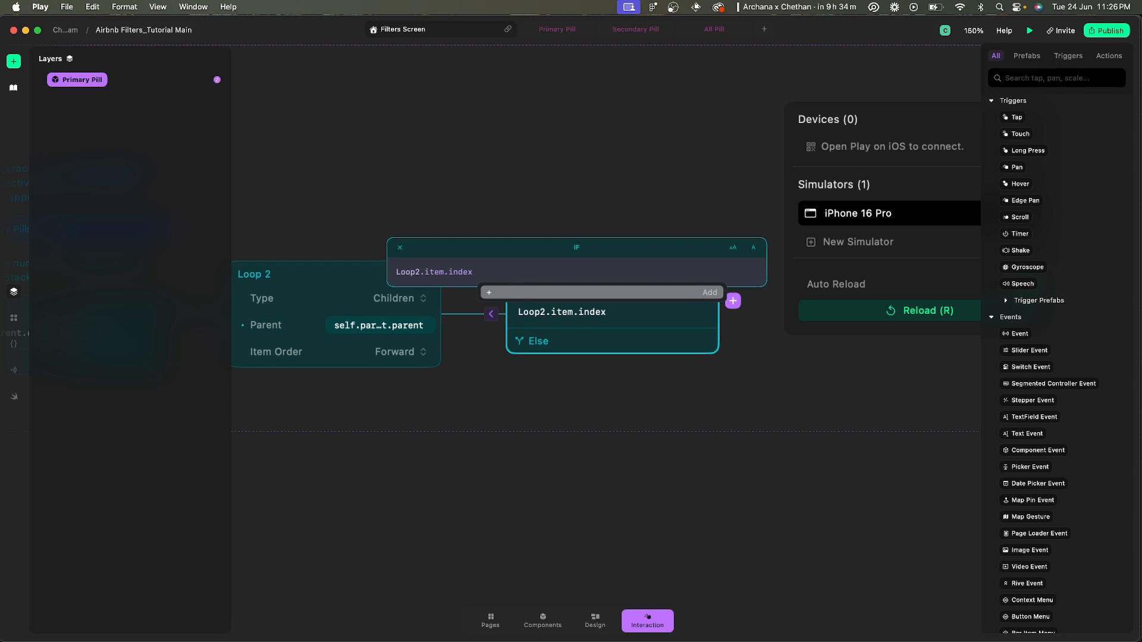
{"action": "key", "text": "BackSpace"}
{"action": "key", "text": "Down"}
{"action": "key", "text": "Down"}
{"action": "key", "text": "Down"}
{"action": "key", "text": "Down"}
{"action": "key", "text": "Down"}
{"action": "key", "text": "Down"}
{"action": "key", "text": "Down"}
{"action": "key", "text": "Down"}
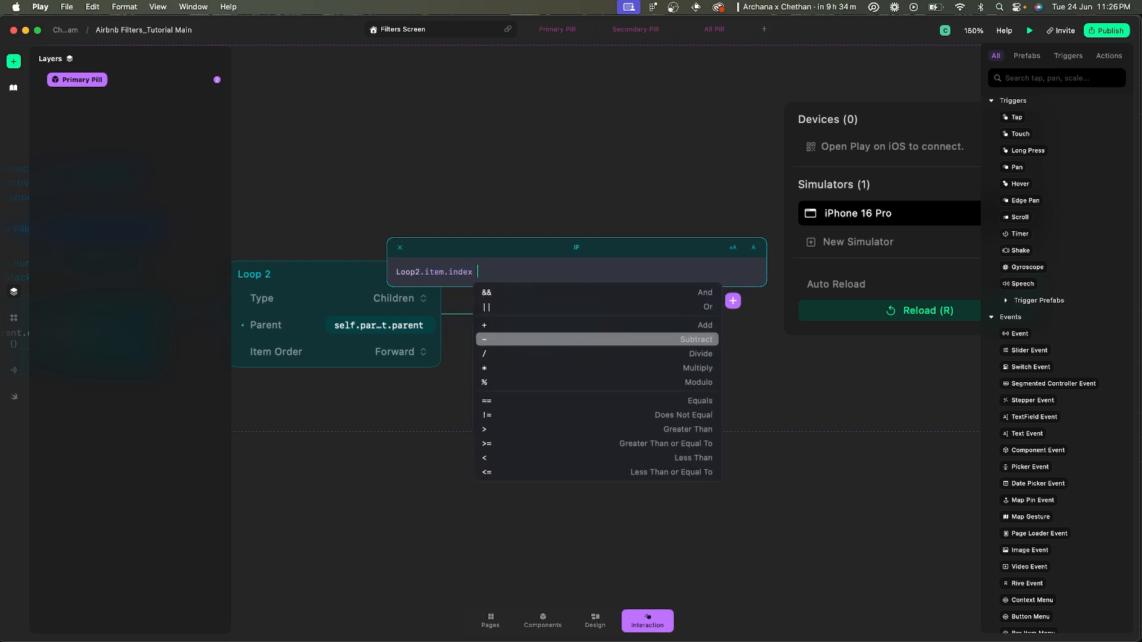
{"action": "key", "text": "Return"}
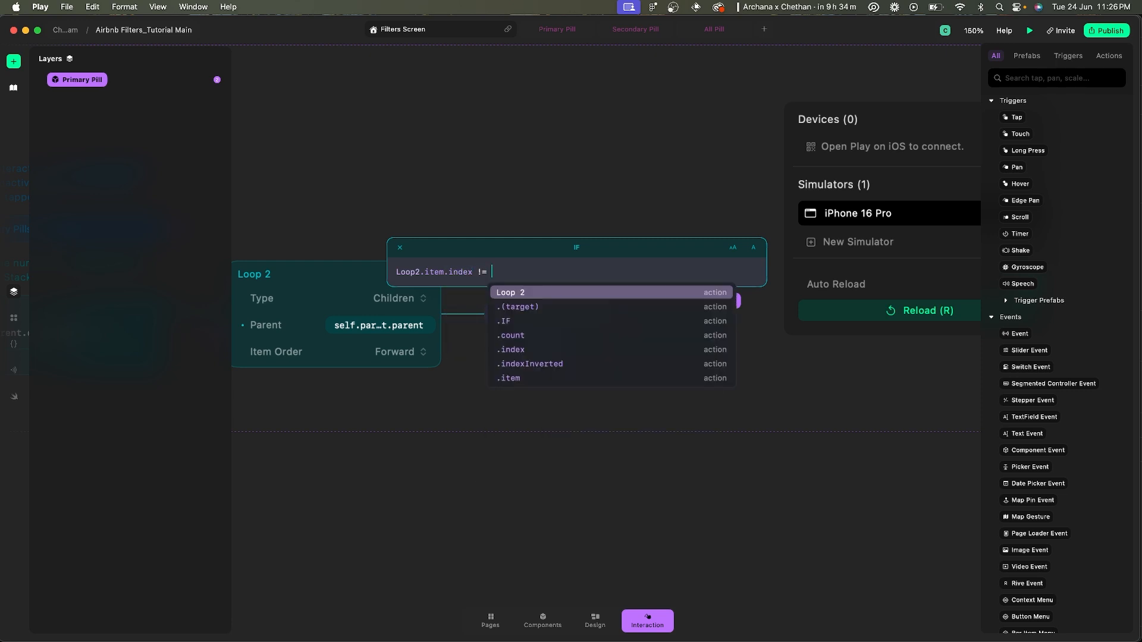
- Complete the If condition in Play so it reads Loop2.item.index != self.parent.index
{"action": "key", "text": "super+Tab"}
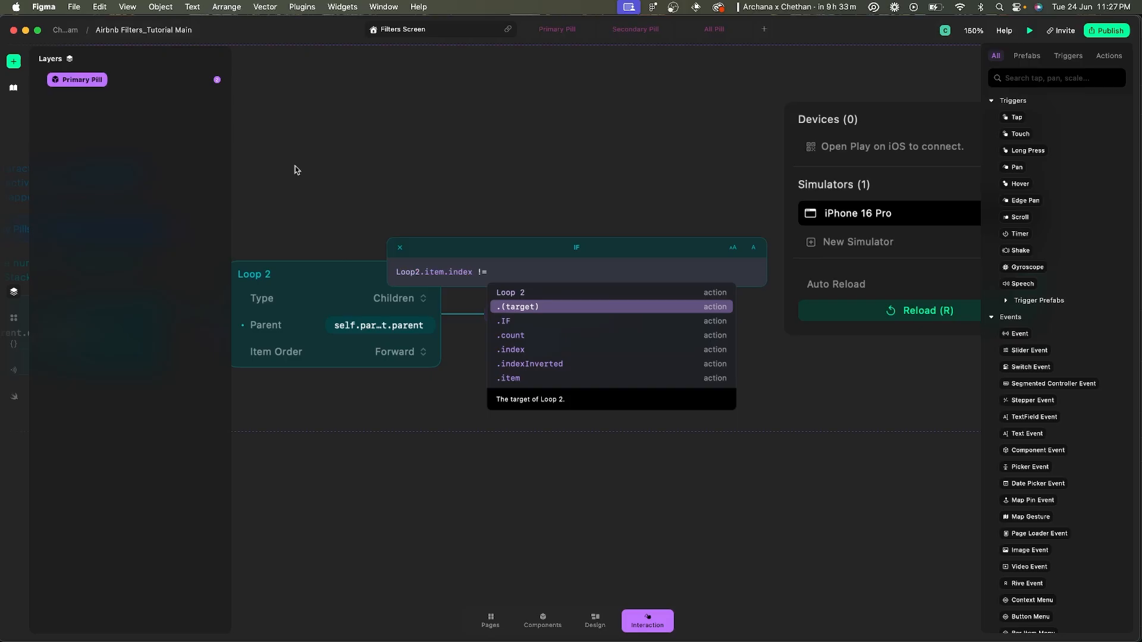
{"action": "type", "text": "self.pa"}
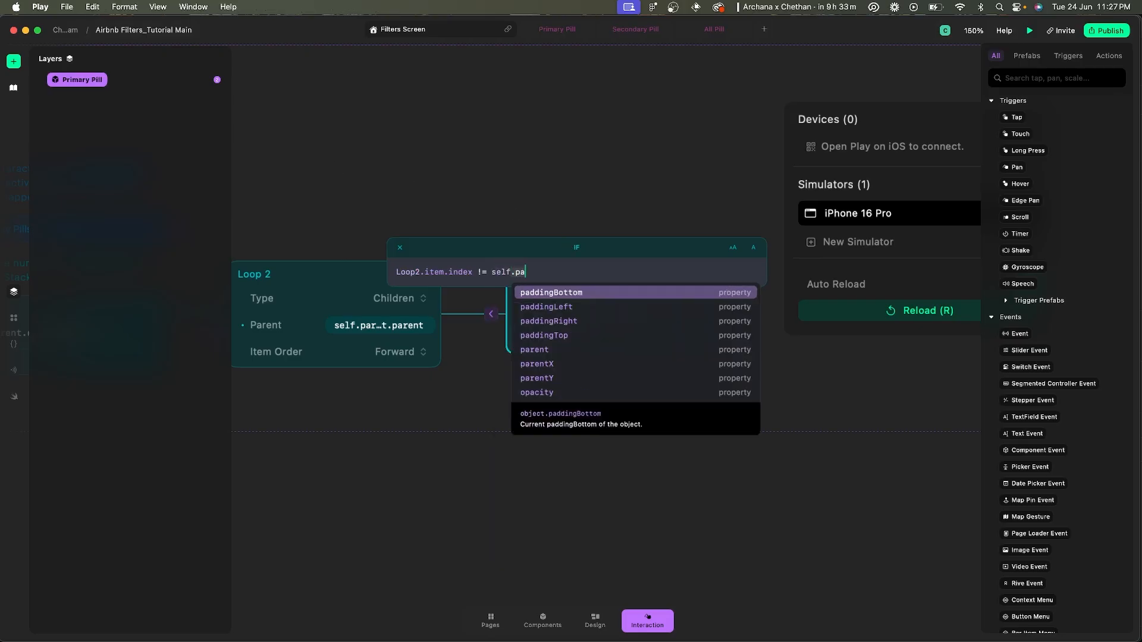
{"action": "type", "text": "rent.index"}
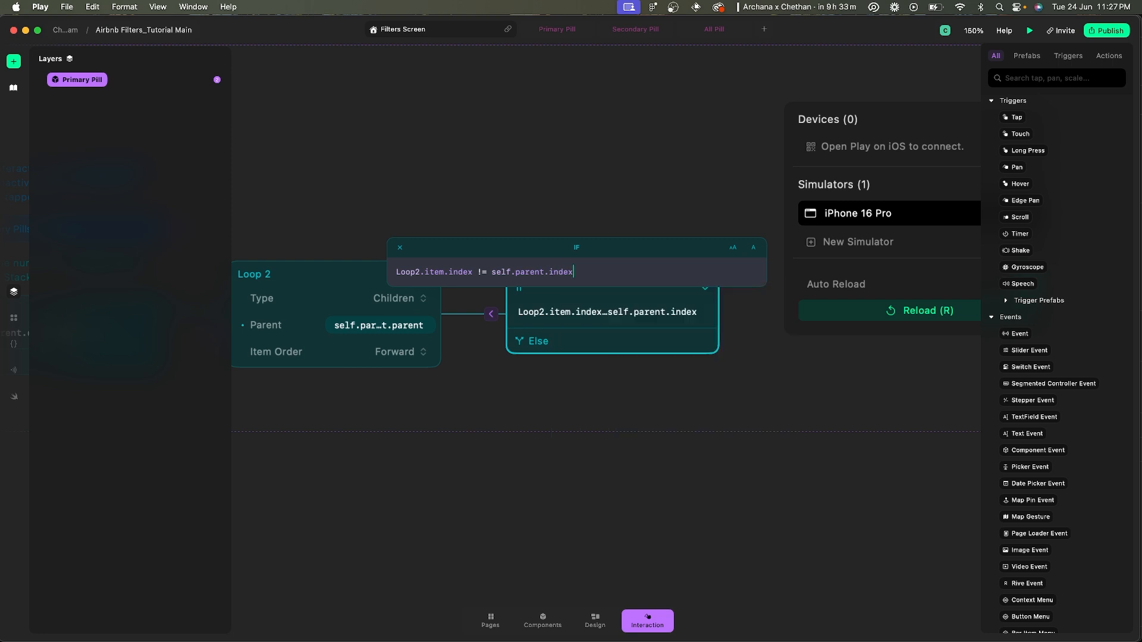
{"action": "key", "text": "Return"}
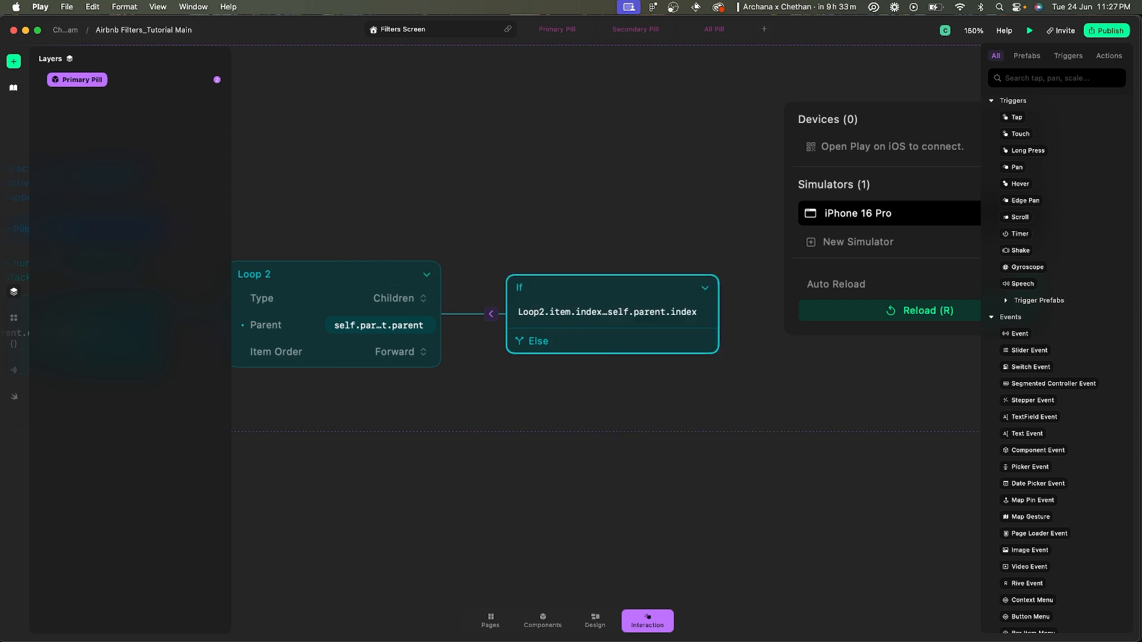
- Compare the self.parent.index part of the condition with the selected Homes container in the Figma index diagram
{"action": "left_click", "coordinate": [635, 312]}
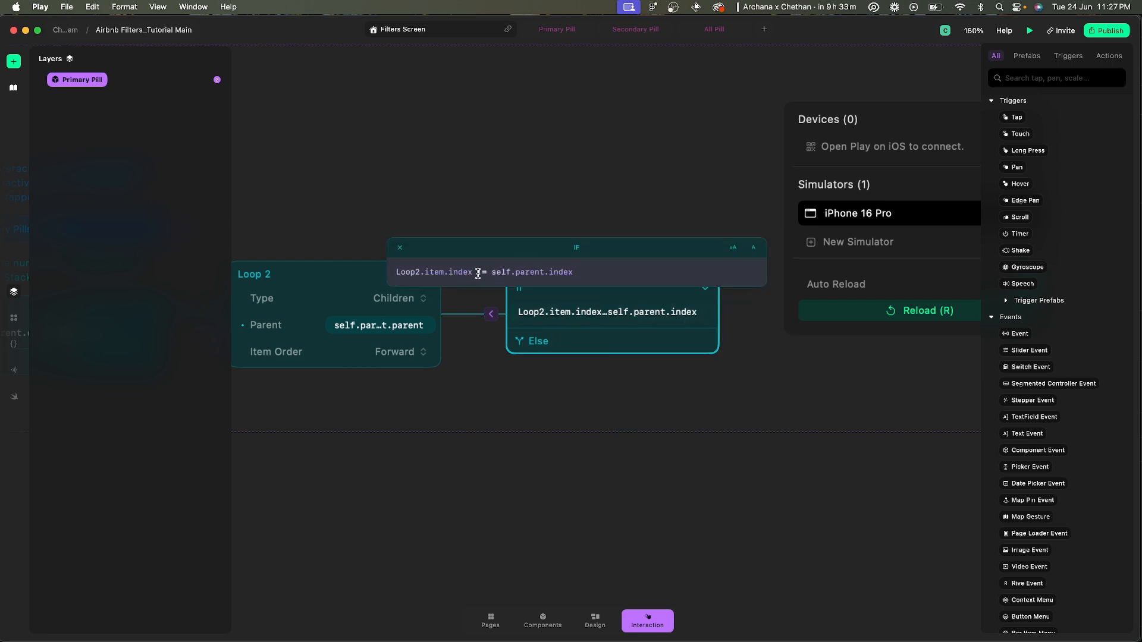
{"action": "left_click_drag", "start_coordinate": [494, 271], "coordinate": [590, 275]}
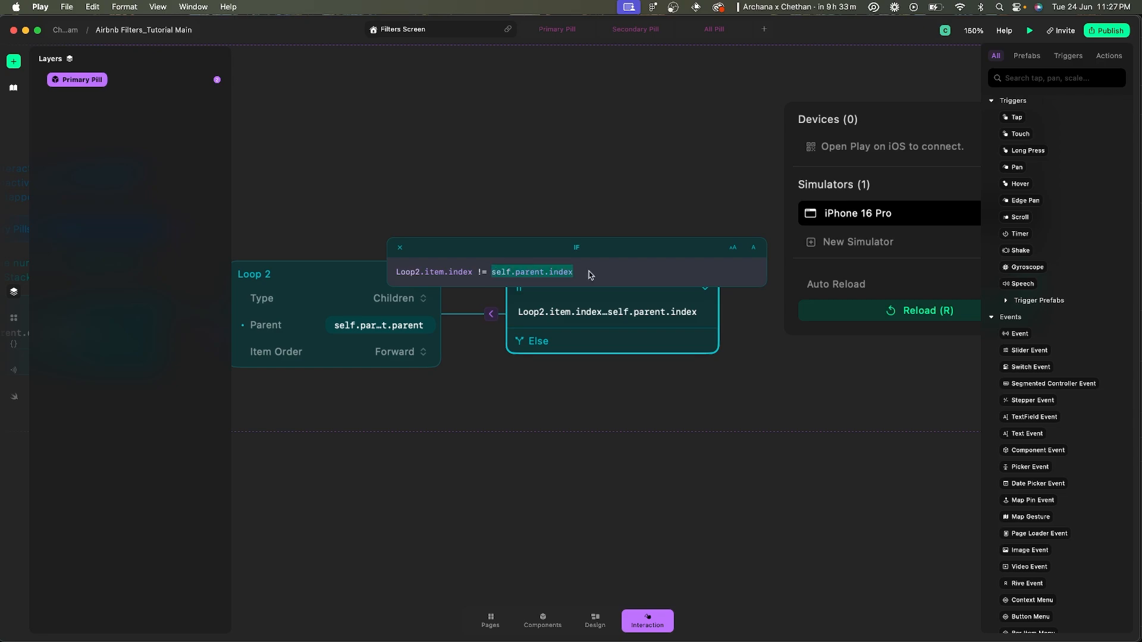
{"action": "key", "text": "super+Tab"}
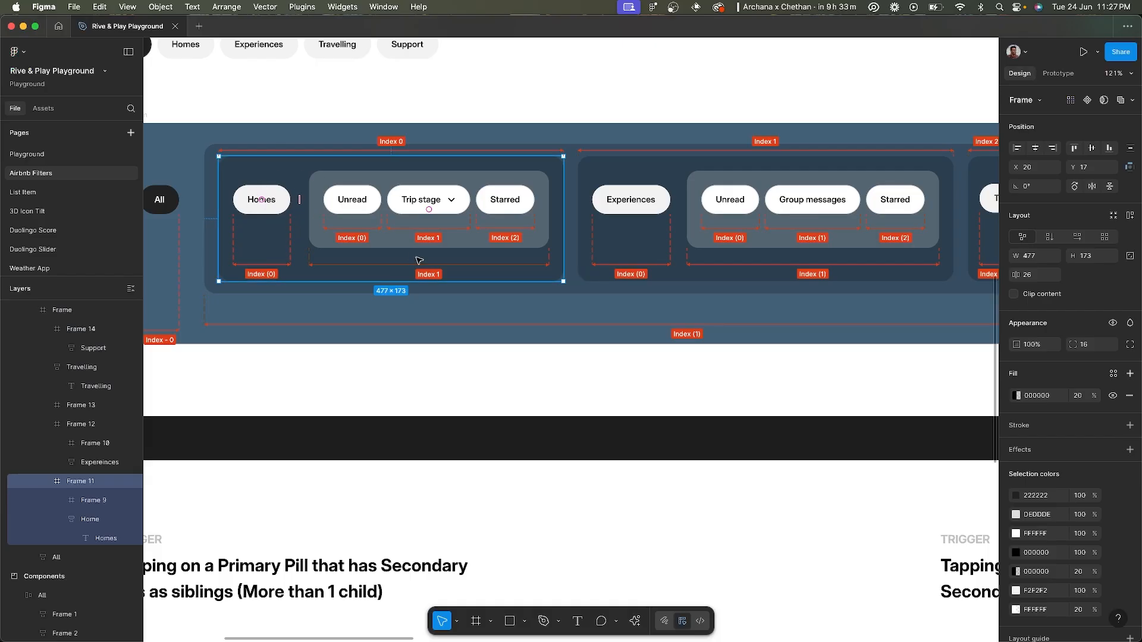
{"action": "key", "text": "super+Tab"}
- Add a Set Hidden action after the index-comparison If node, with Loop2.item as target and Is Hidden switched on
{"action": "left_click", "coordinate": [731, 304]}
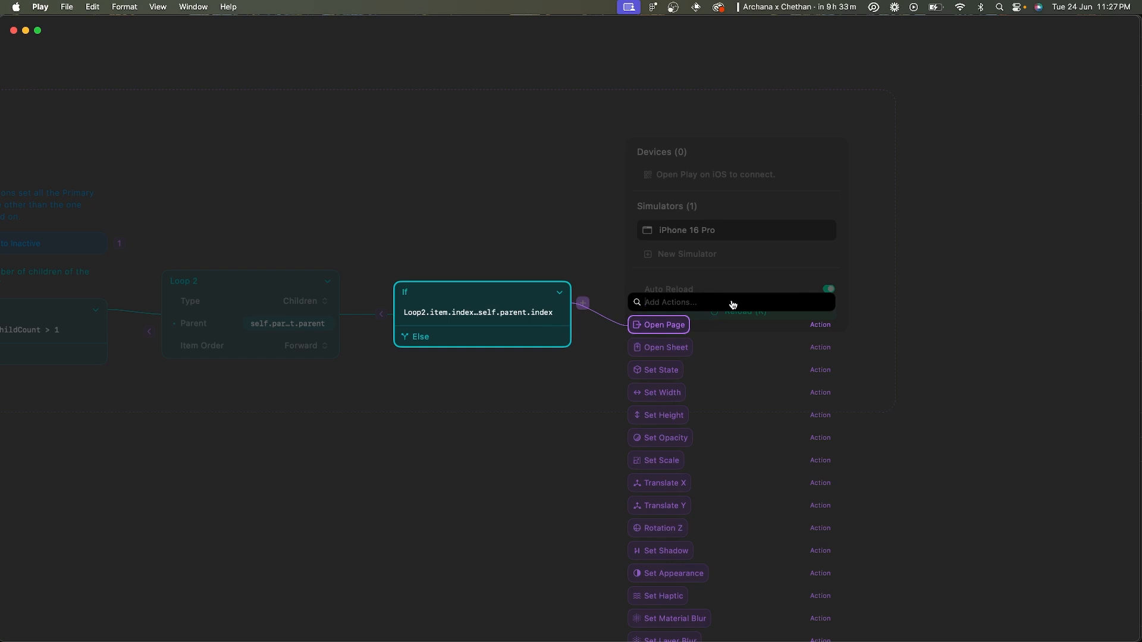
{"action": "type", "text": "set prop"}
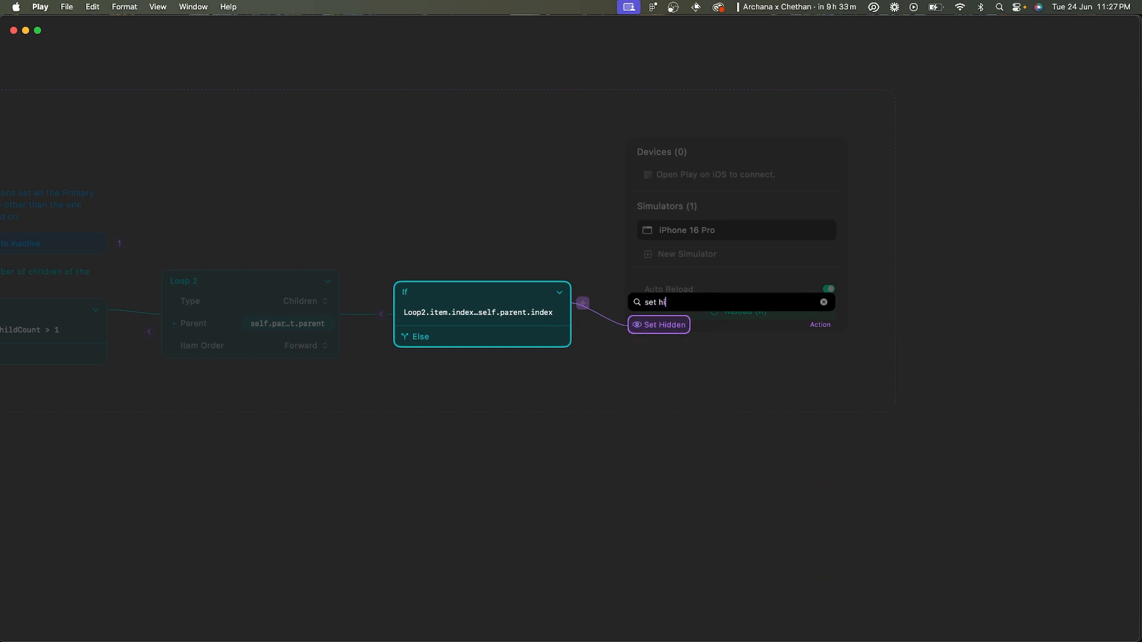
{"action": "key", "text": "Return"}
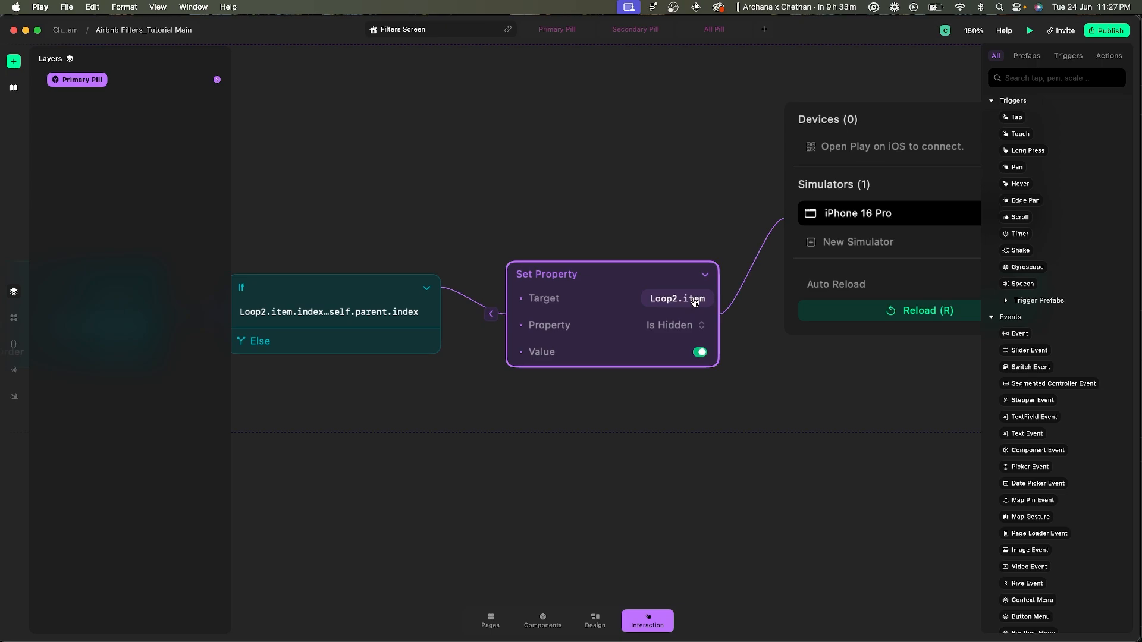
- Switch to Figma and examine the Experiences, Travelling and Support containers that the hide action should affect
{"action": "key", "text": "super+Tab"}
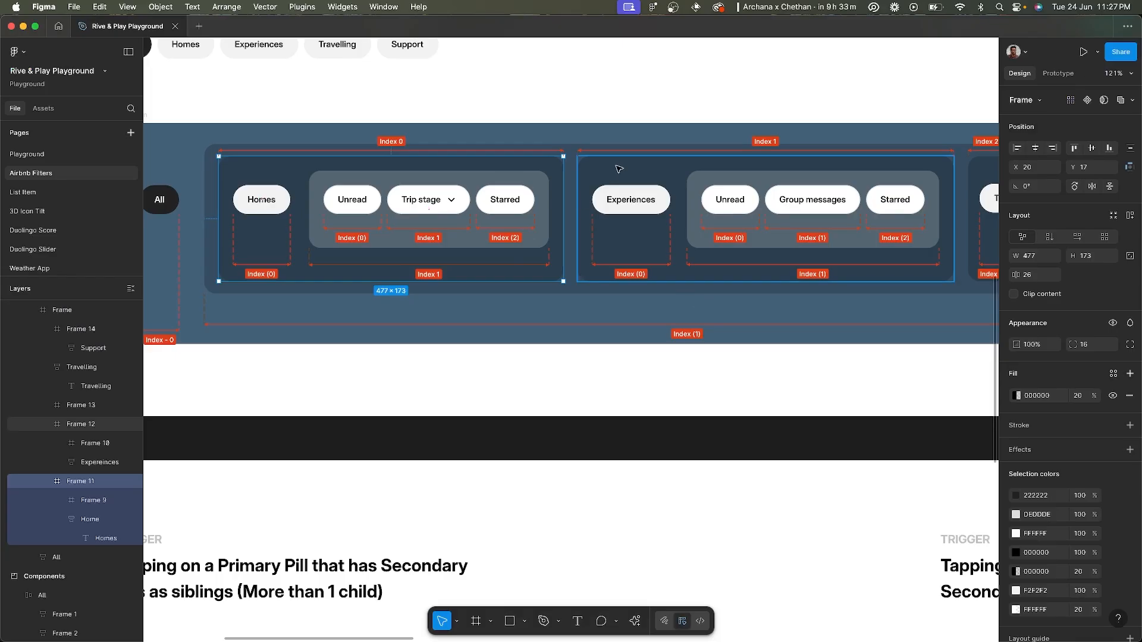
{"action": "left_click", "coordinate": [595, 143]}
{"action": "scroll", "coordinate": [595, 143], "scroll_direction": "right", "scroll_amount": 5}
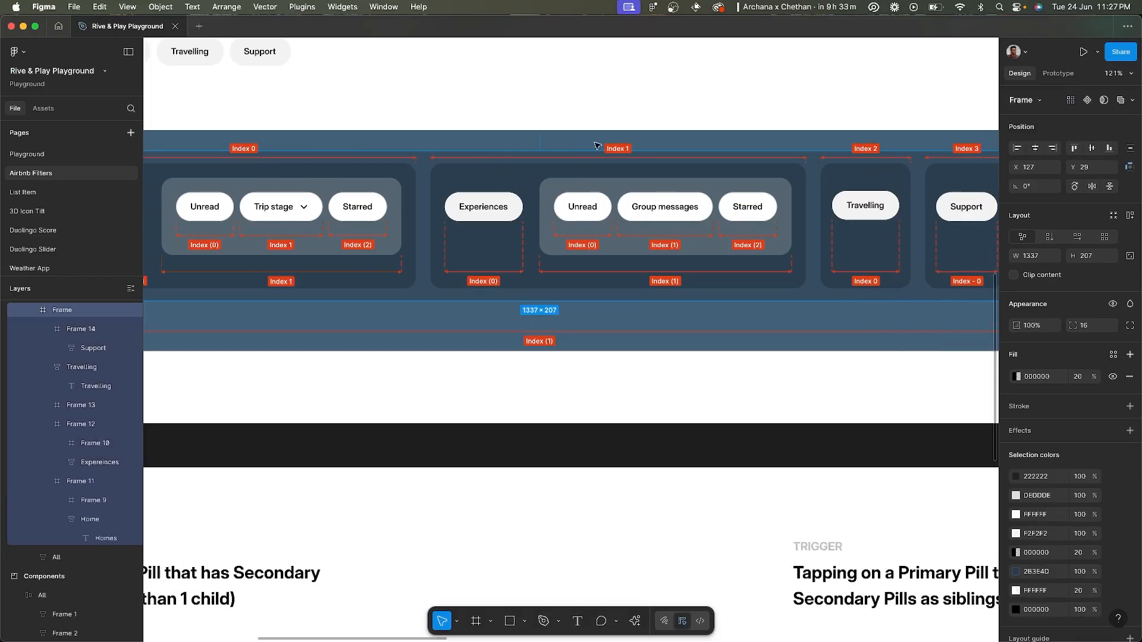
{"action": "left_click", "coordinate": [500, 183]}
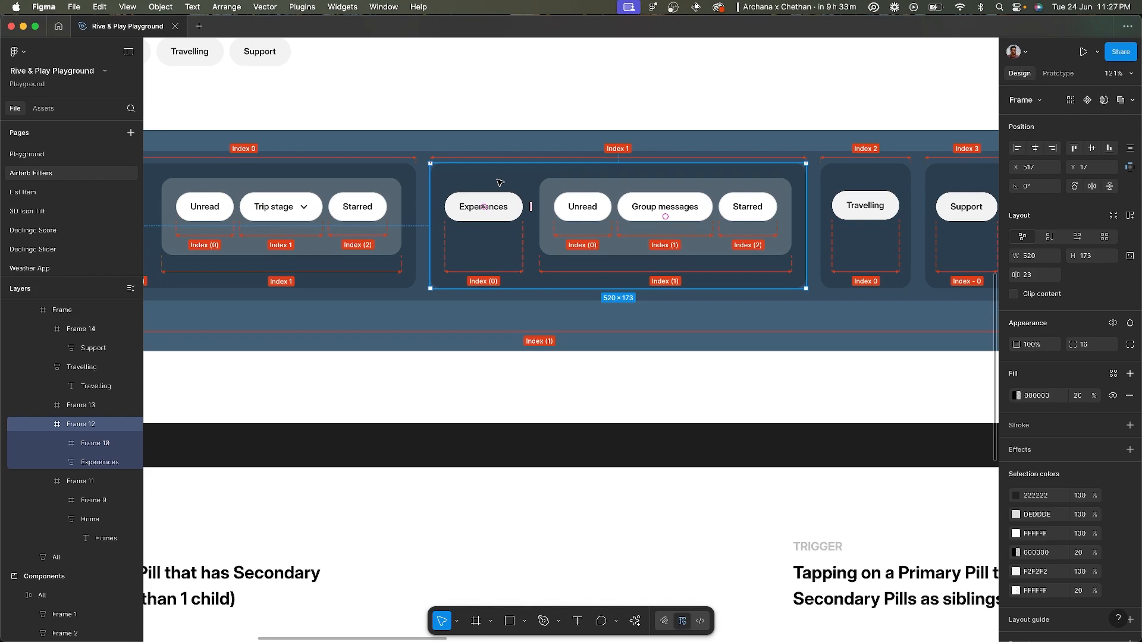
{"action": "scroll", "coordinate": [473, 180], "scroll_direction": "right", "scroll_amount": 5}
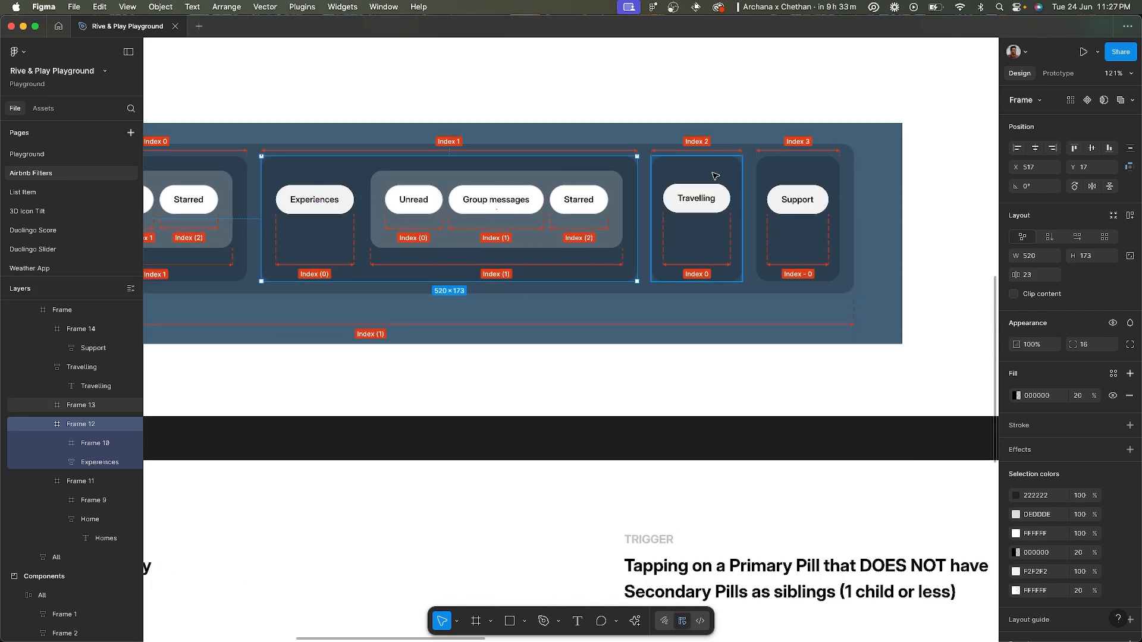
{"action": "left_click", "coordinate": [737, 179]}
{"action": "left_click", "coordinate": [786, 171]}
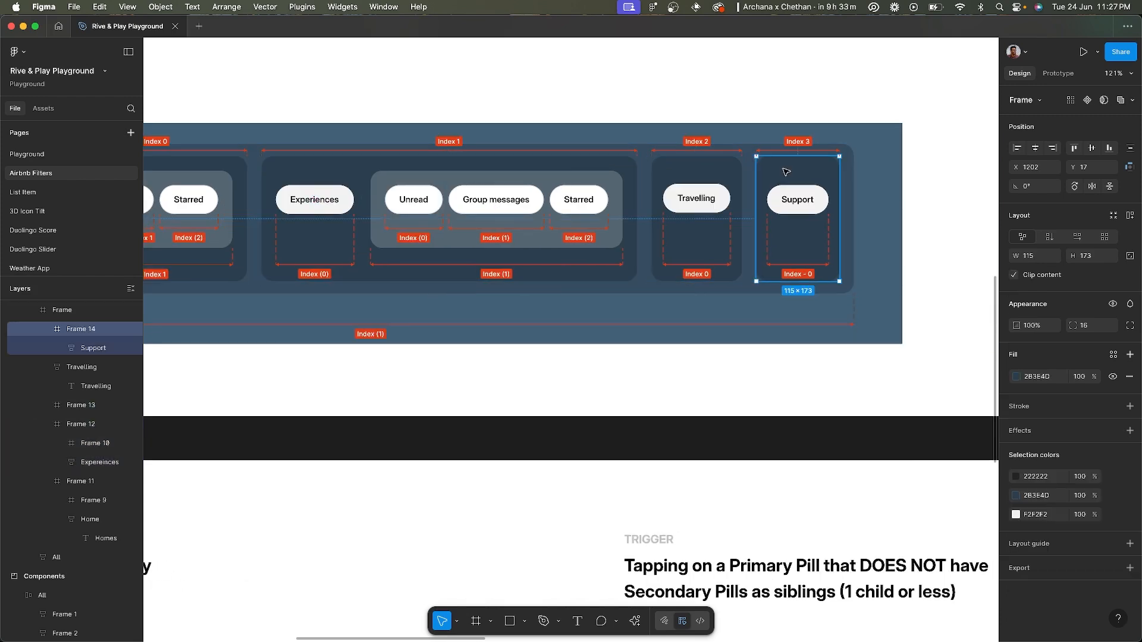
- Switch back to Play and review the Primary Pill's interaction flow from the Touch trigger through the childCount check and Loop 2
{"action": "key", "text": "super+Tab"}
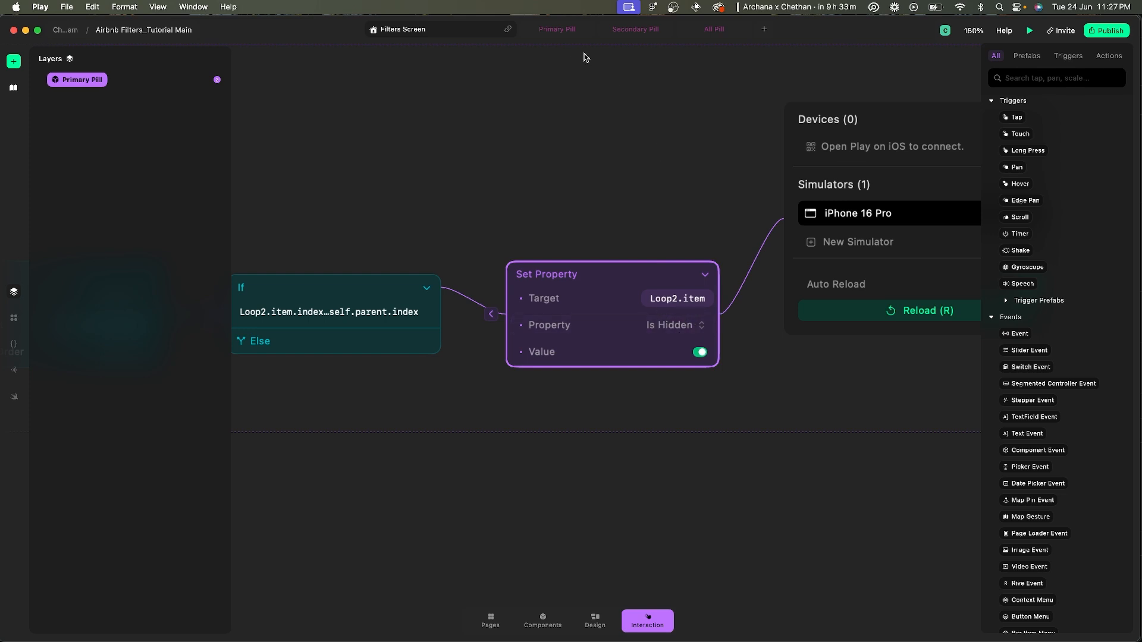
{"action": "scroll", "coordinate": [536, 144], "scroll_direction": "down", "scroll_amount": 5}
{"action": "scroll", "coordinate": [535, 143], "scroll_direction": "left", "scroll_amount": 4}
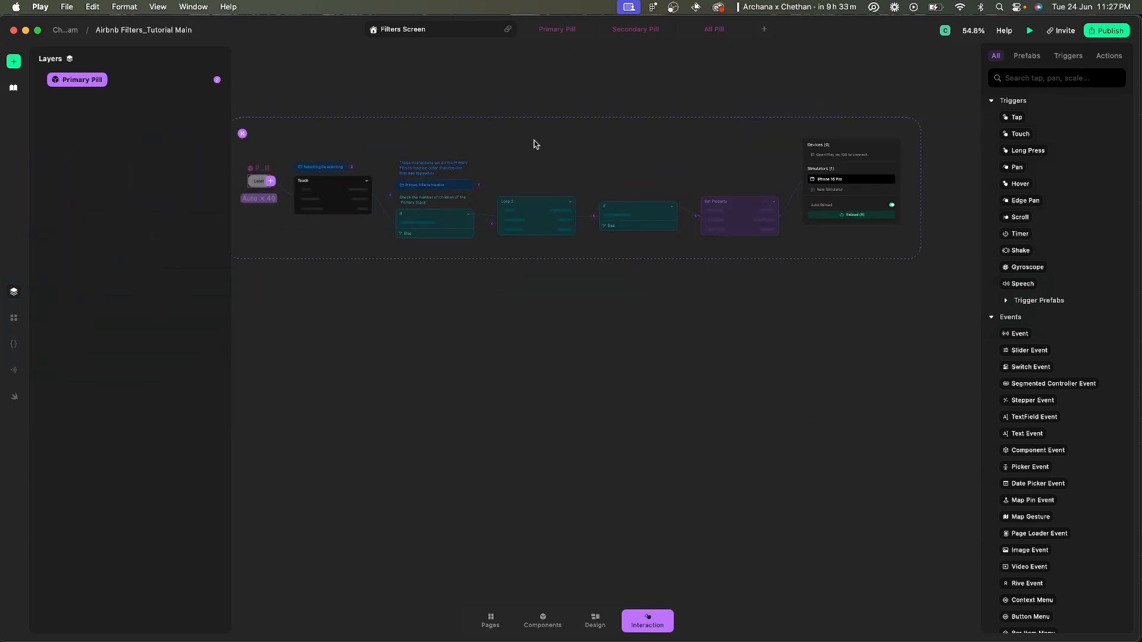
{"action": "scroll", "coordinate": [533, 156], "scroll_direction": "up", "scroll_amount": 5}
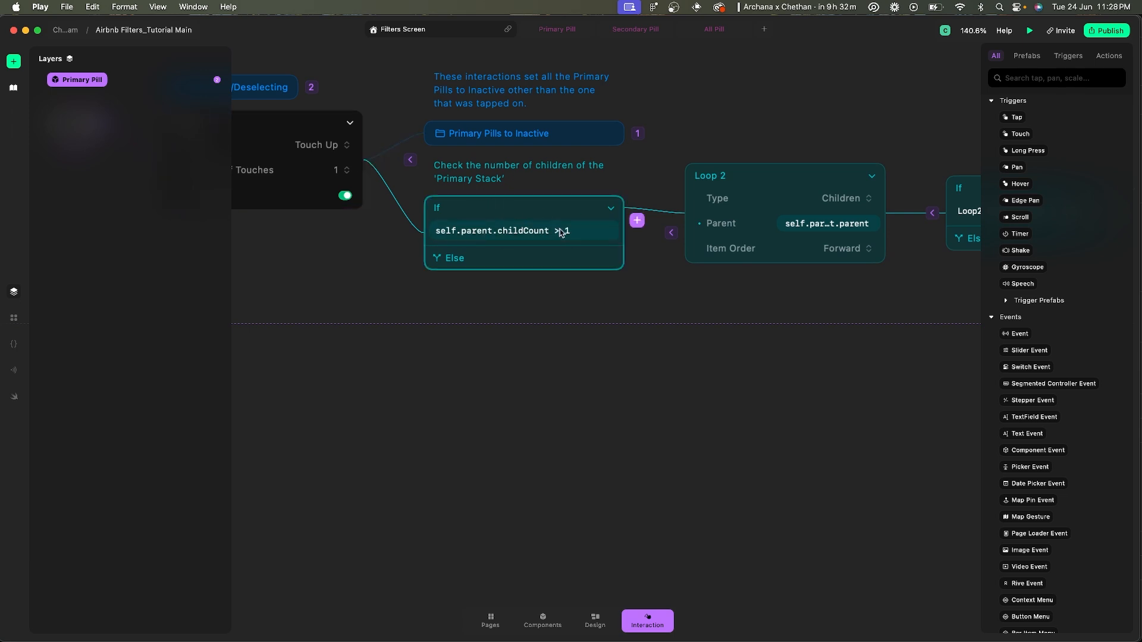
{"action": "scroll", "coordinate": [567, 234], "scroll_direction": "down", "scroll_amount": 5}
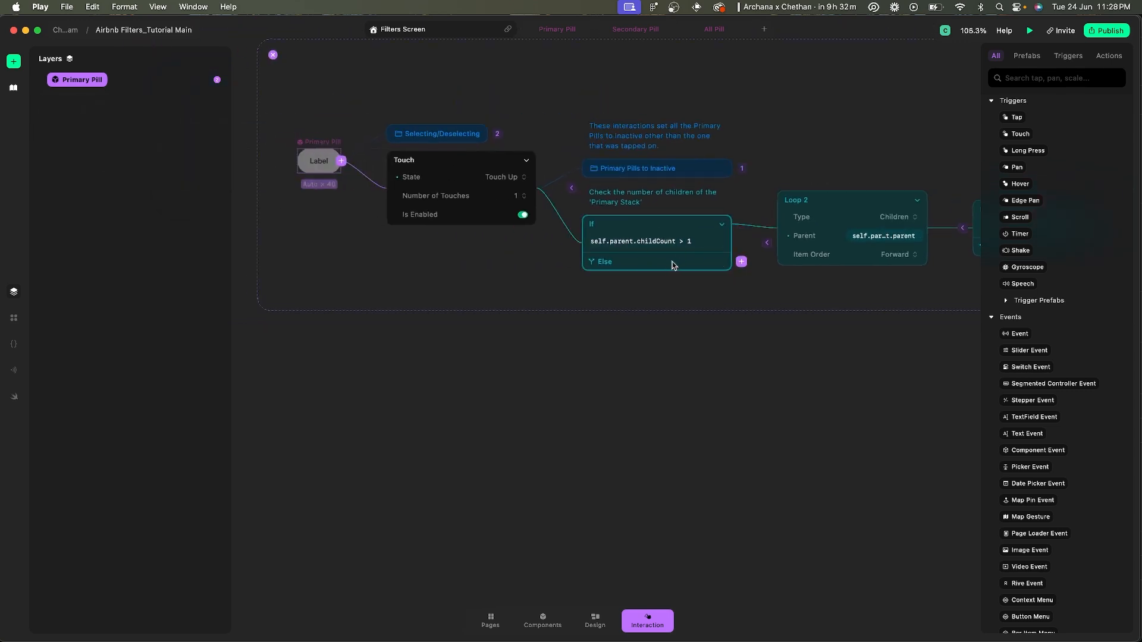
- Preview the Filters Screen in the iPhone 16 Pro simulator and test tapping the Support pill
{"action": "left_click", "coordinate": [541, 257]}
{"action": "scroll", "coordinate": [542, 257], "scroll_direction": "left", "scroll_amount": 5}
{"action": "scroll", "coordinate": [327, 173], "scroll_direction": "left", "scroll_amount": 5}
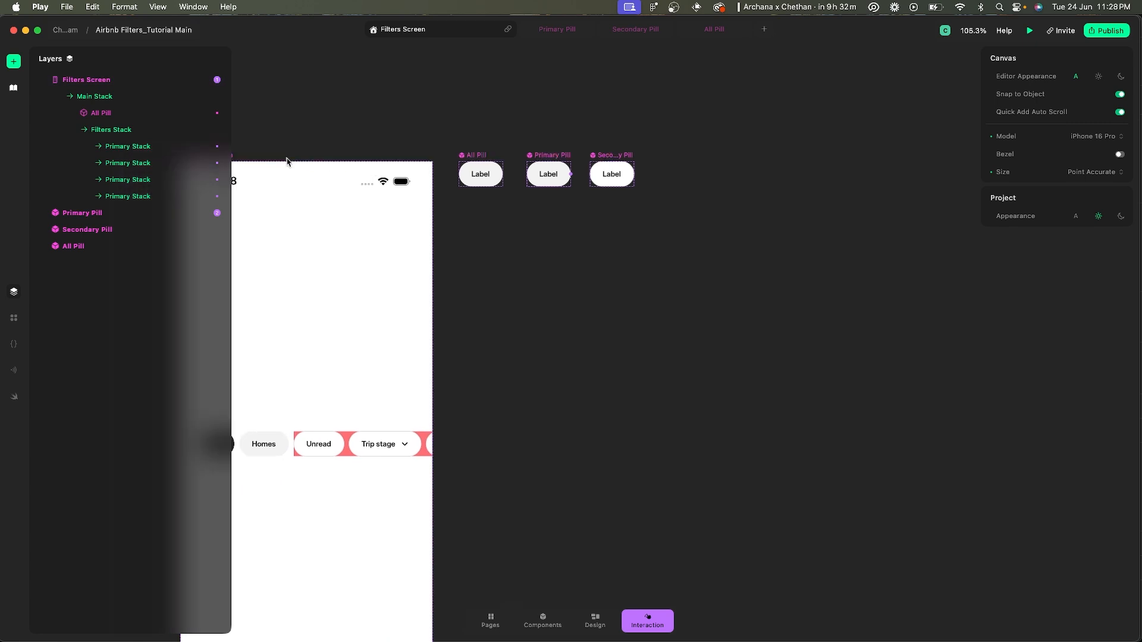
{"action": "left_click", "coordinate": [277, 153]}
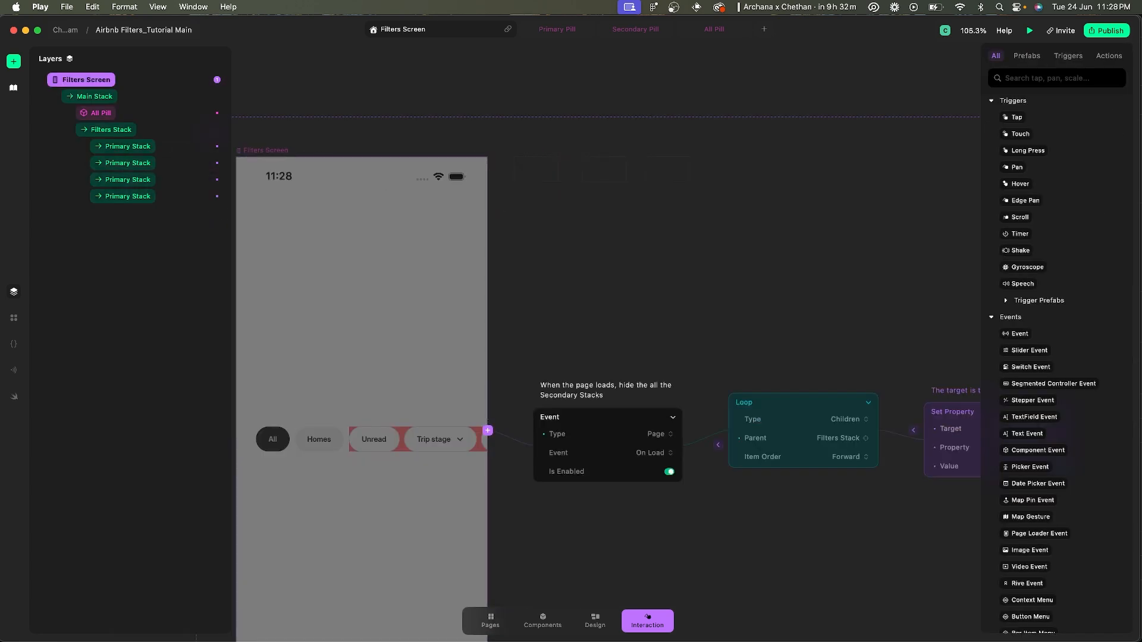
{"action": "left_click", "coordinate": [893, 633]}
{"action": "left_click_drag", "start_coordinate": [953, 57], "coordinate": [845, 56]}
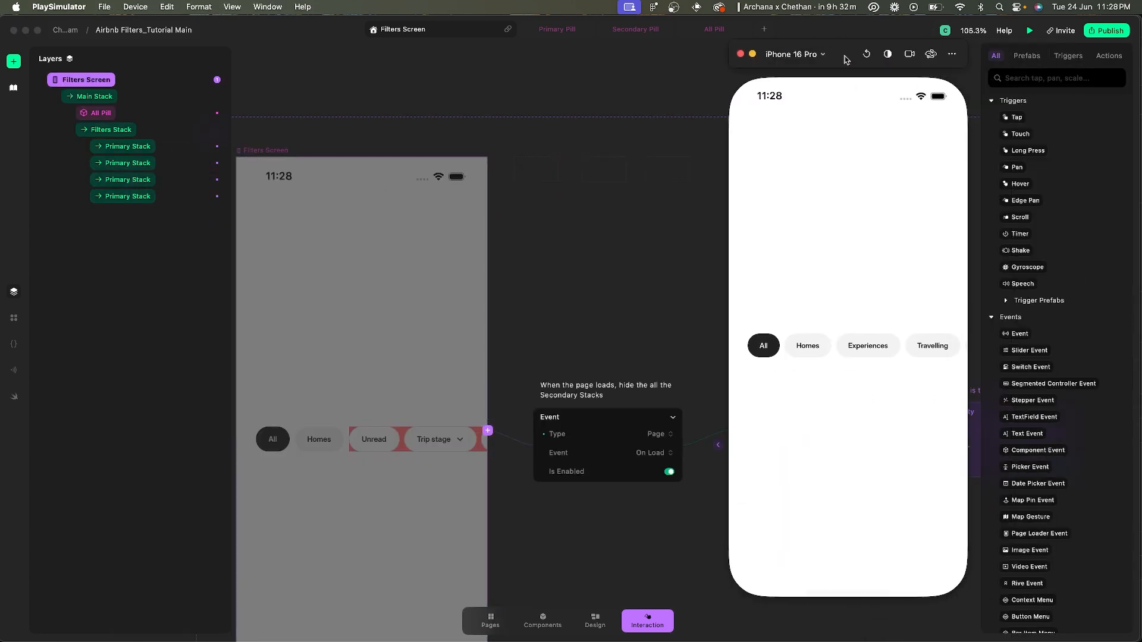
{"action": "scroll", "coordinate": [892, 356], "scroll_direction": "right", "scroll_amount": 3}
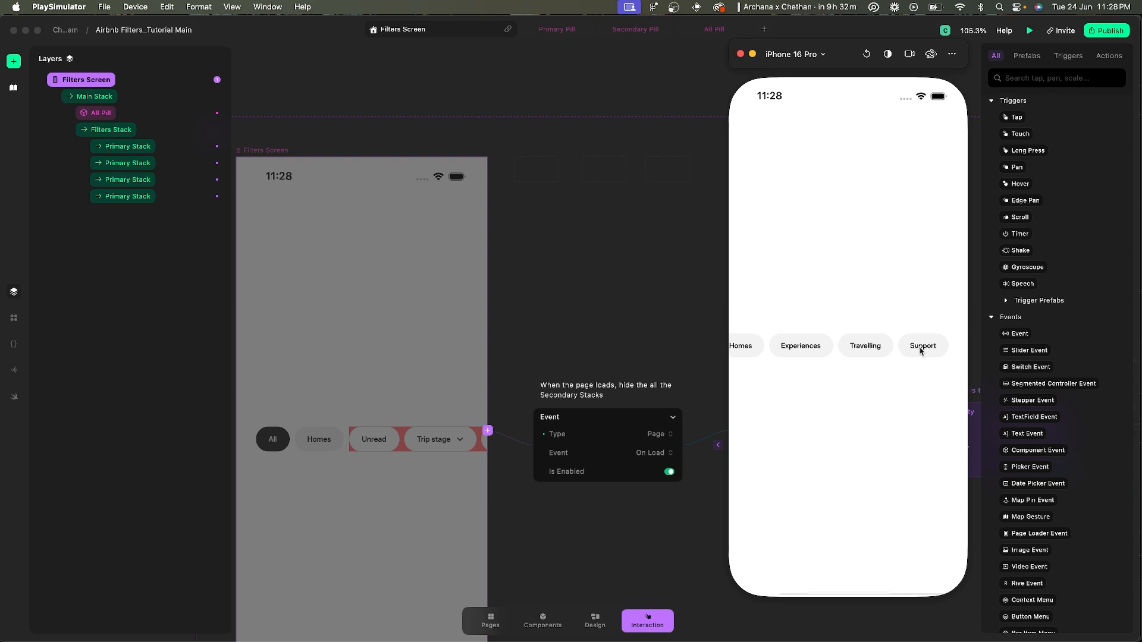
{"action": "left_click", "coordinate": [921, 350]}
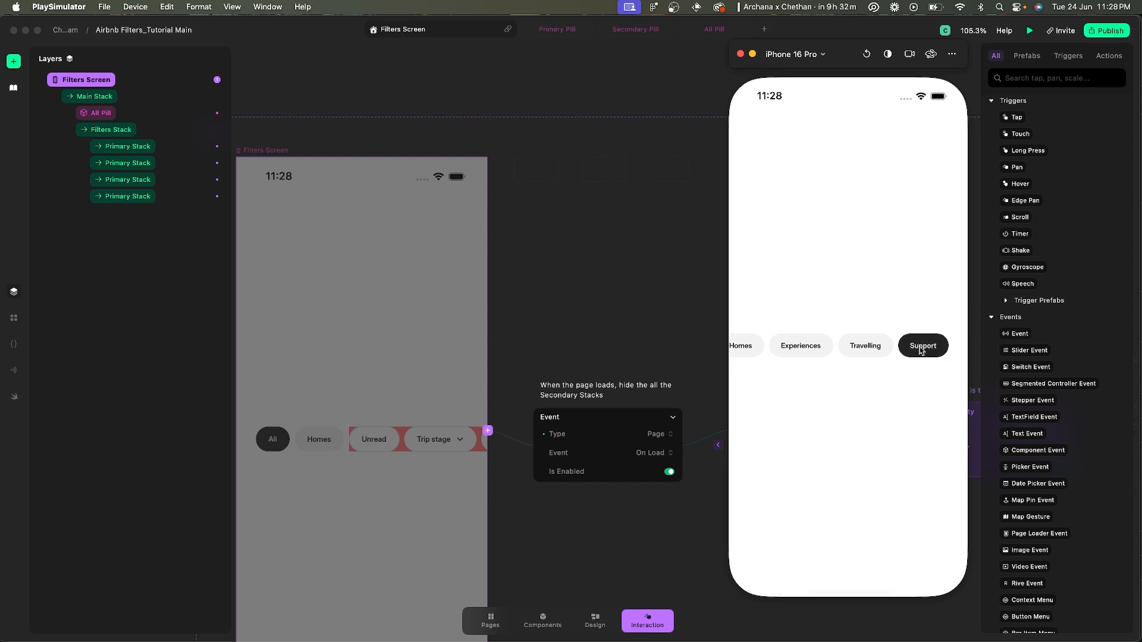
- Test tapping the Travelling and Experiences pills in the simulator preview
{"action": "left_click", "coordinate": [867, 350]}
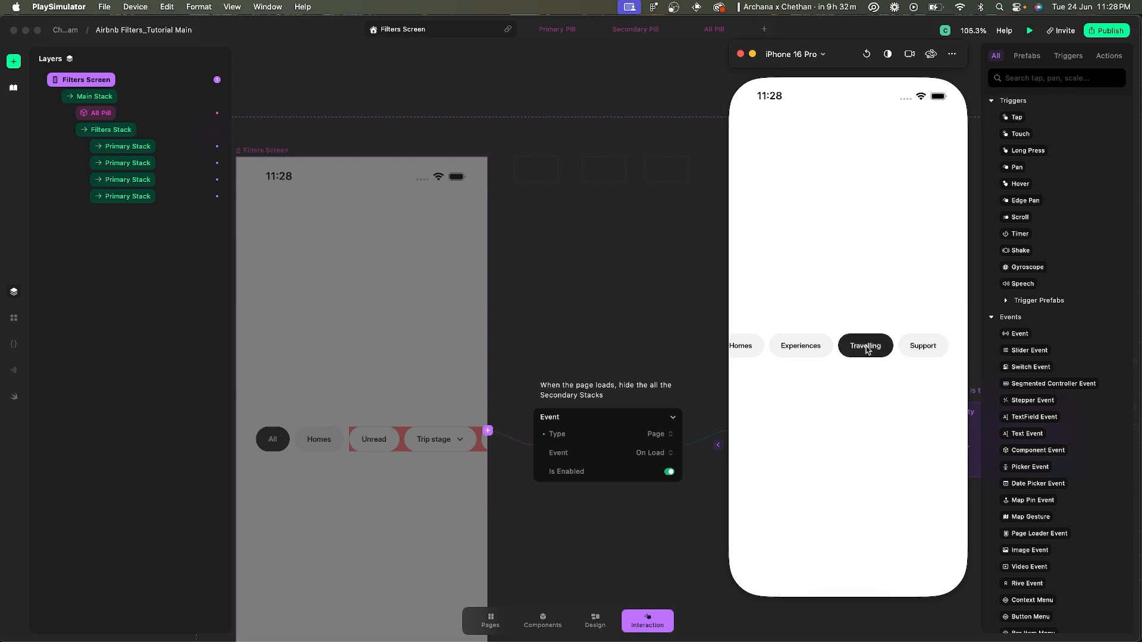
{"action": "scroll", "coordinate": [868, 351], "scroll_direction": "left", "scroll_amount": 2}
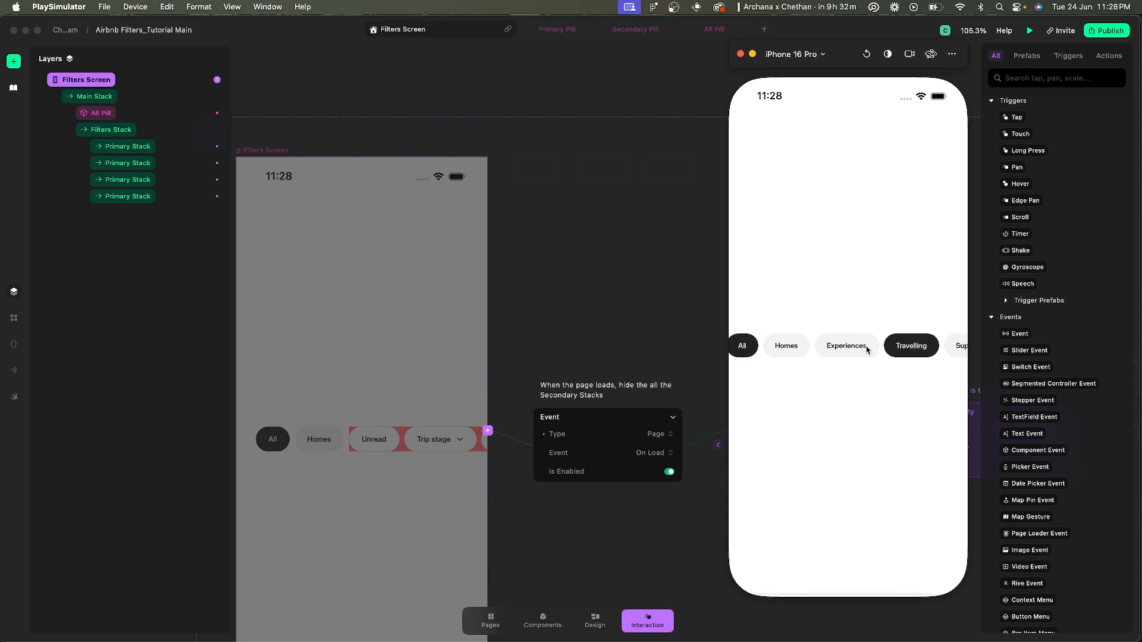
{"action": "left_click", "coordinate": [847, 350]}
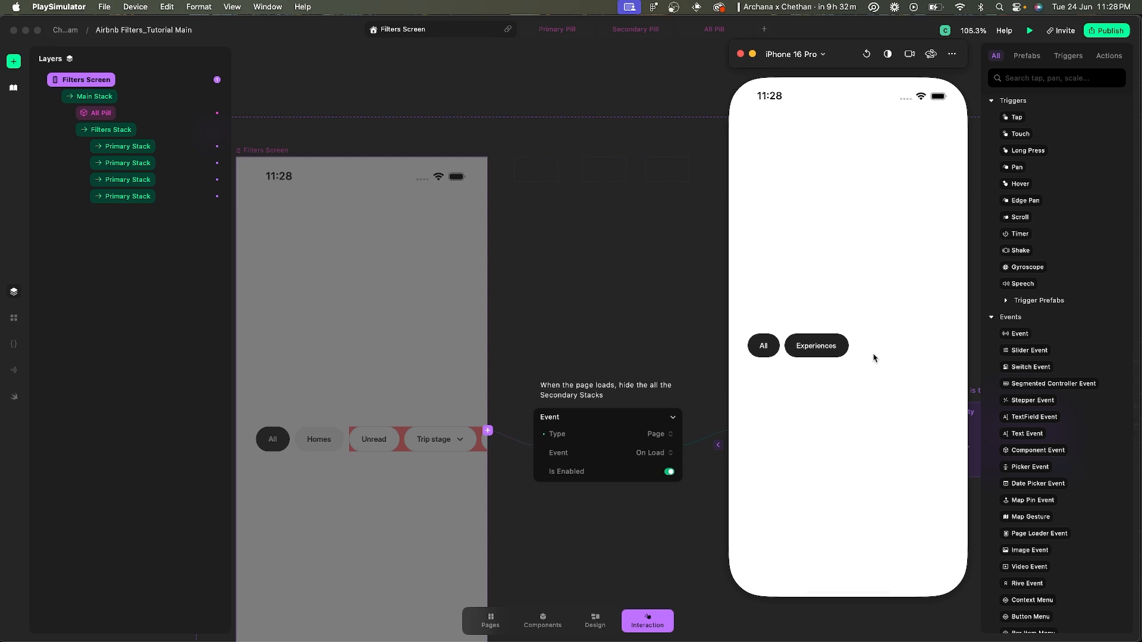
- Restart the preview and test the Homes and Experiences pills, reloading between taps
{"action": "left_click", "coordinate": [868, 54]}
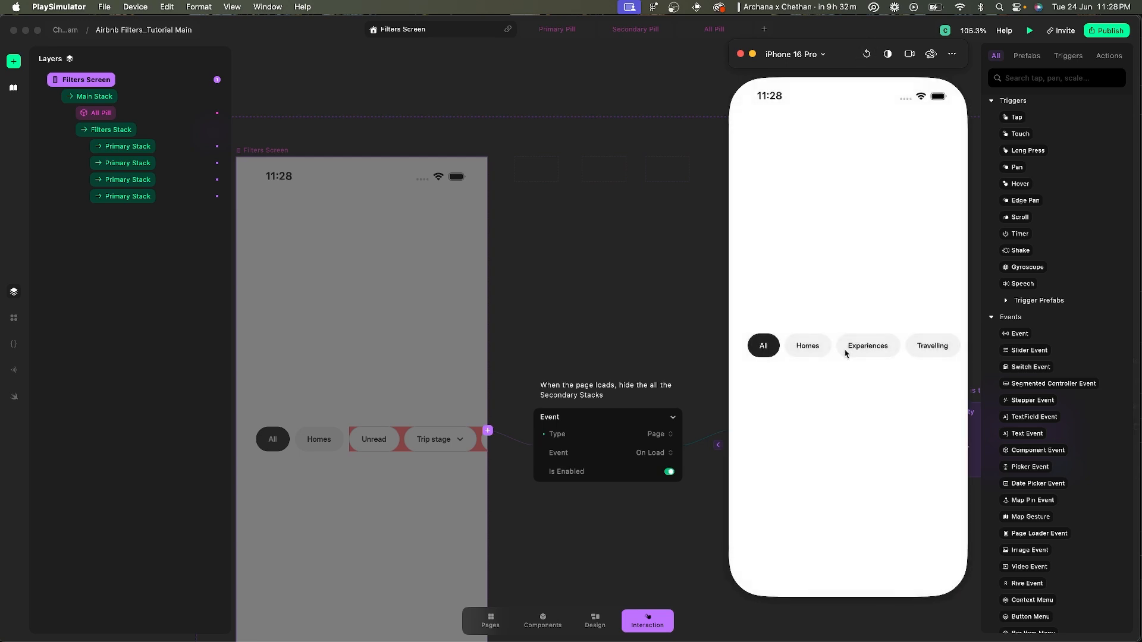
{"action": "left_click", "coordinate": [798, 347]}
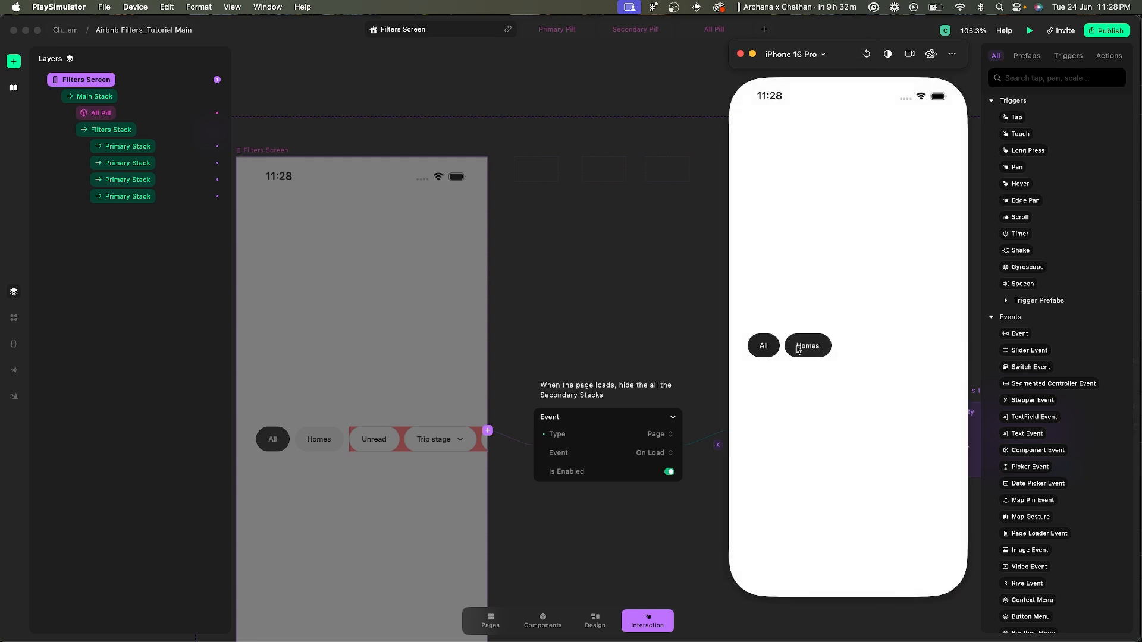
{"action": "left_click", "coordinate": [867, 55]}
{"action": "left_click", "coordinate": [863, 351]}
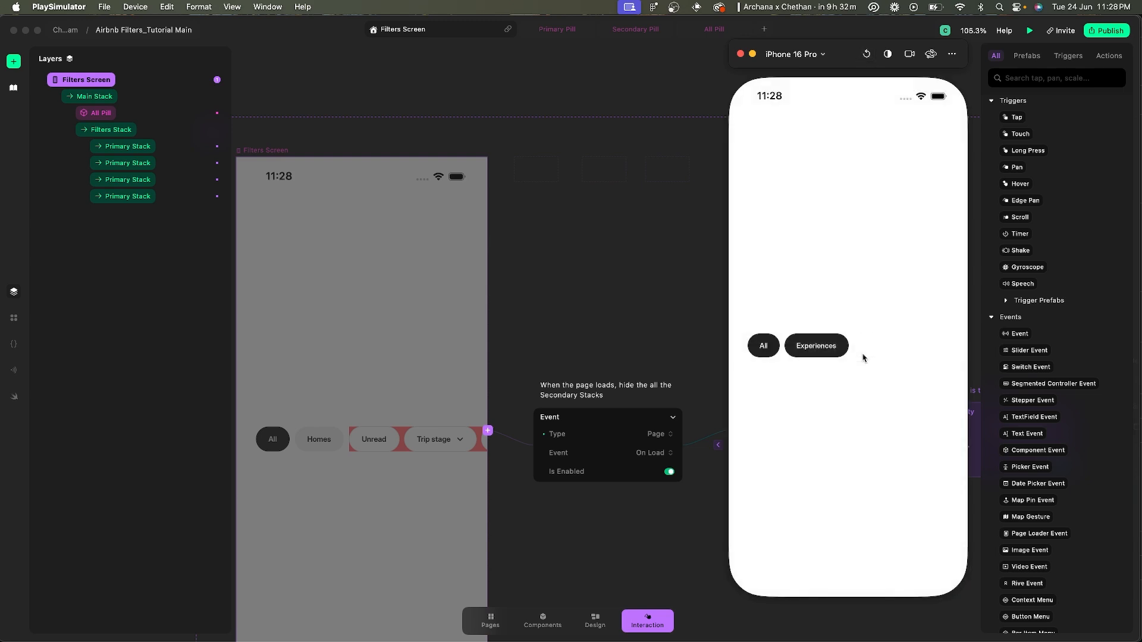
{"action": "left_click", "coordinate": [867, 55]}
- Reload the preview and test switching repeatedly between the Travelling and Support pills
{"action": "left_click", "coordinate": [866, 54]}
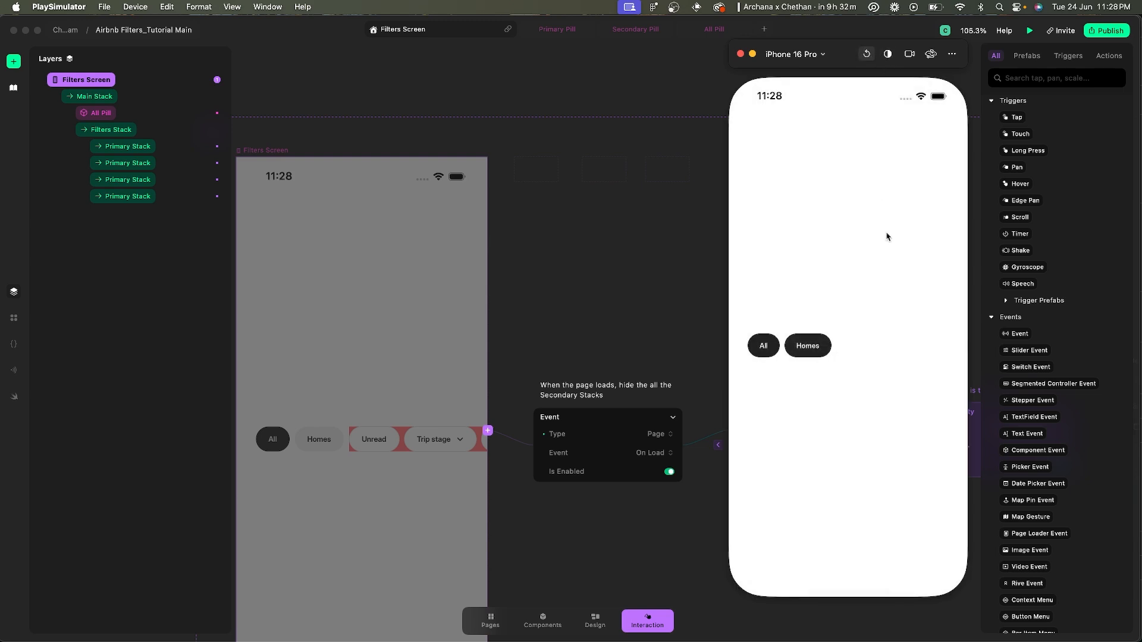
{"action": "scroll", "coordinate": [912, 351], "scroll_direction": "right", "scroll_amount": 3}
{"action": "left_click", "coordinate": [874, 350]}
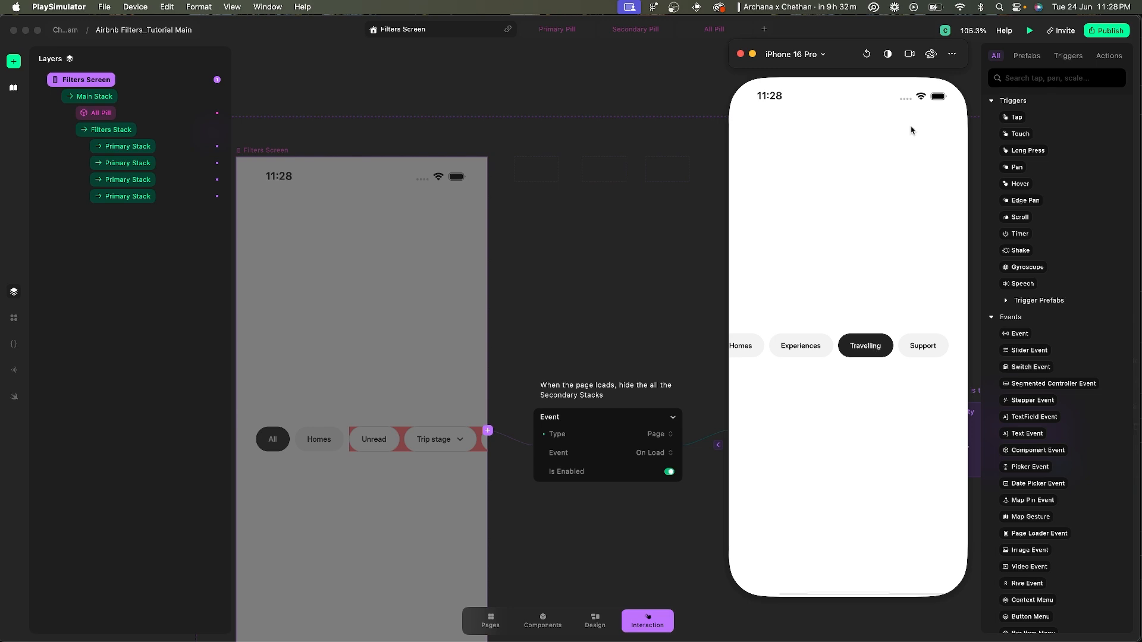
{"action": "left_click", "coordinate": [907, 353]}
{"action": "left_click", "coordinate": [884, 352]}
{"action": "left_click", "coordinate": [906, 350]}
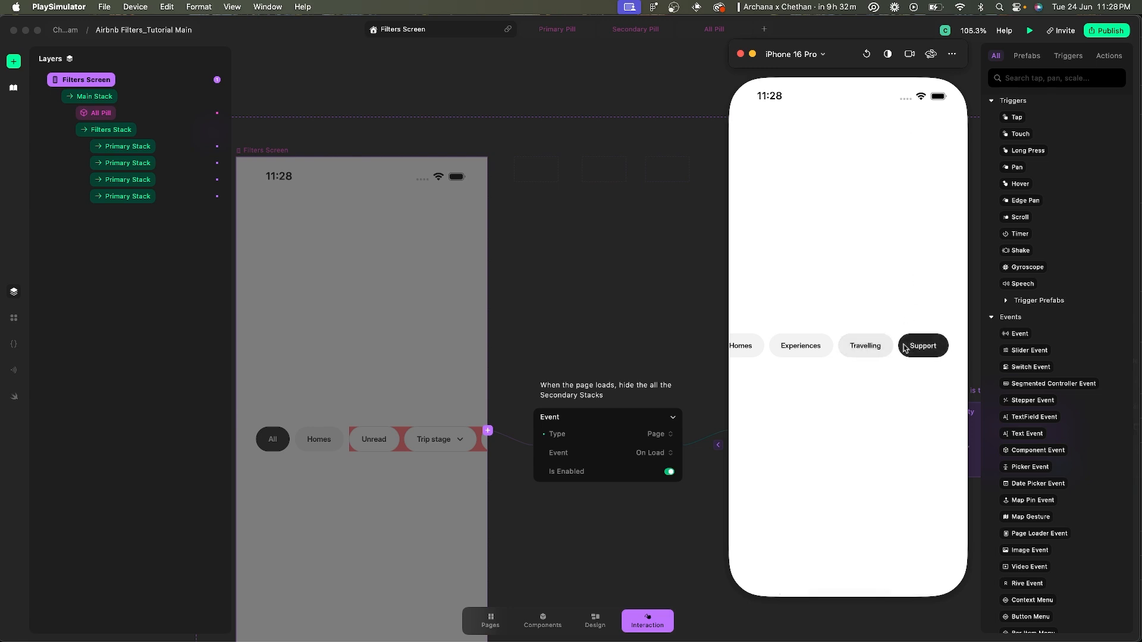
{"action": "left_click", "coordinate": [868, 351]}
{"action": "left_click", "coordinate": [867, 54]}
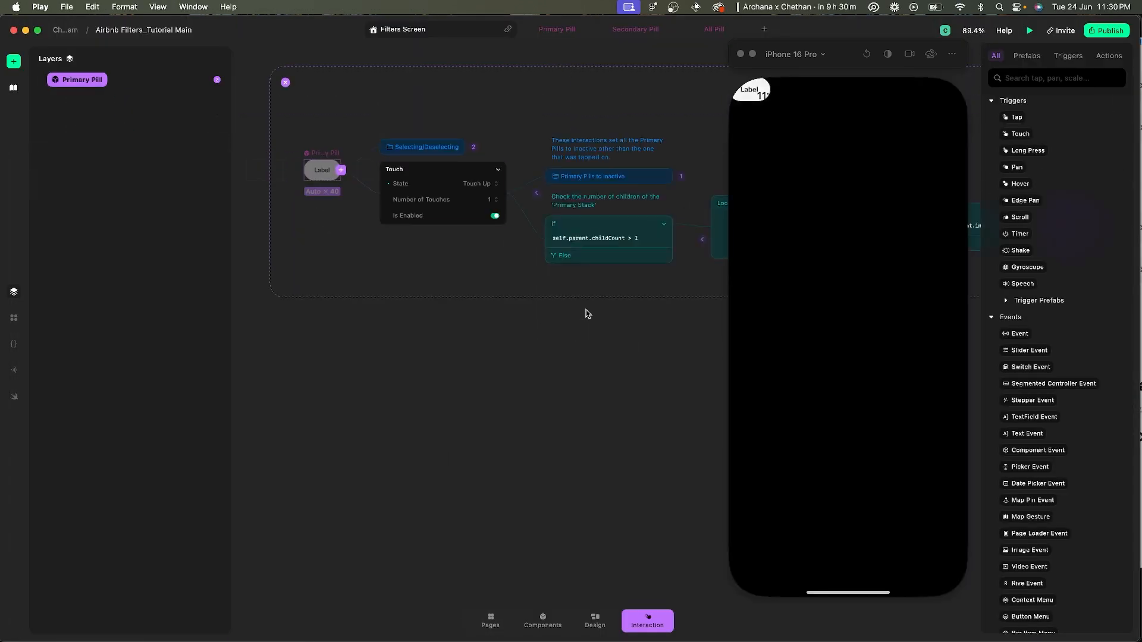
- Put the simulator away and add a Set Property action after the index-comparison If node, setting Loop2.item's Scale to 0%
{"action": "scroll", "coordinate": [587, 315], "scroll_direction": "right", "scroll_amount": 3}
{"action": "left_click", "coordinate": [753, 54]}
{"action": "scroll", "coordinate": [737, 163], "scroll_direction": "right", "scroll_amount": 2}
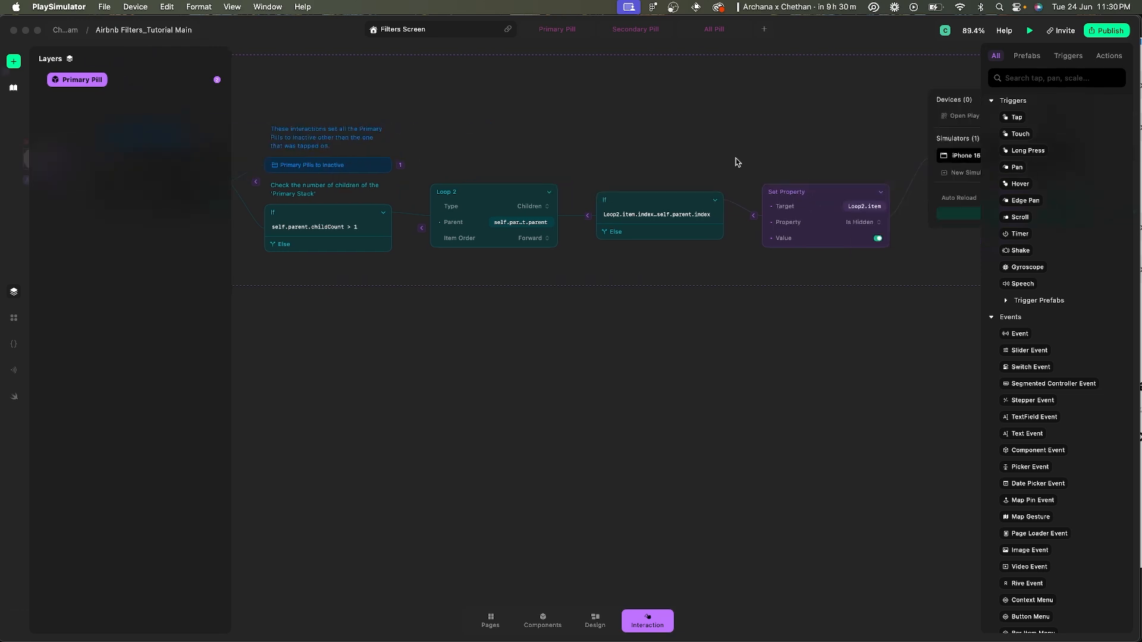
{"action": "scroll", "coordinate": [757, 179], "scroll_direction": "right", "scroll_amount": 2}
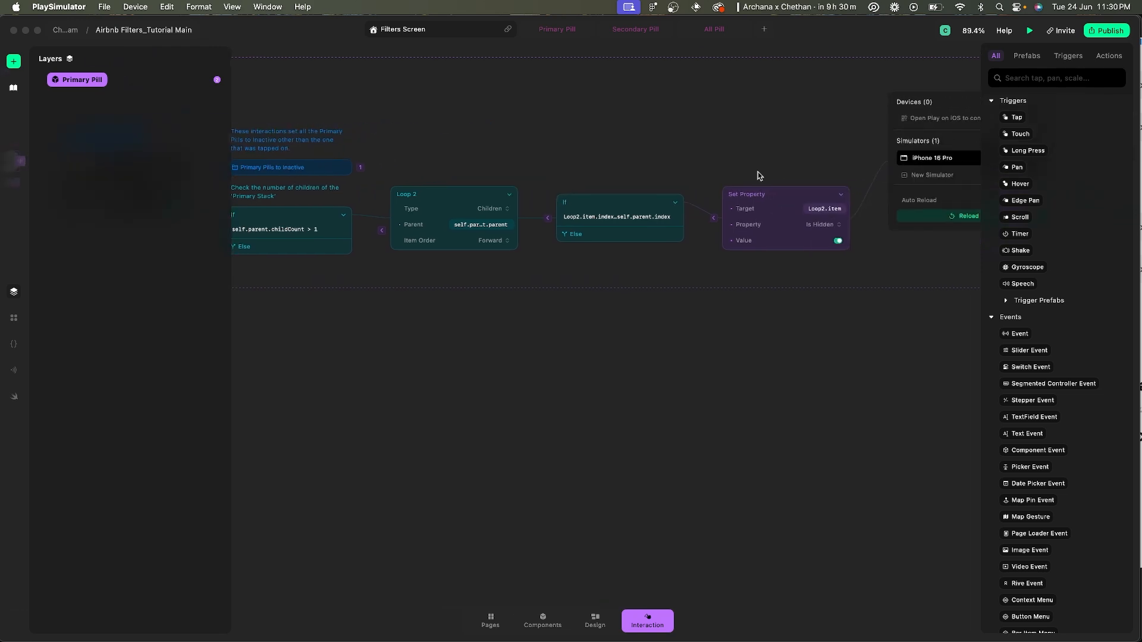
{"action": "left_click", "coordinate": [693, 220]}
{"action": "scroll", "coordinate": [696, 215], "scroll_direction": "up", "scroll_amount": 2}
{"action": "scroll", "coordinate": [697, 168], "scroll_direction": "up", "scroll_amount": 3}
{"action": "scroll", "coordinate": [687, 233], "scroll_direction": "right", "scroll_amount": 1}
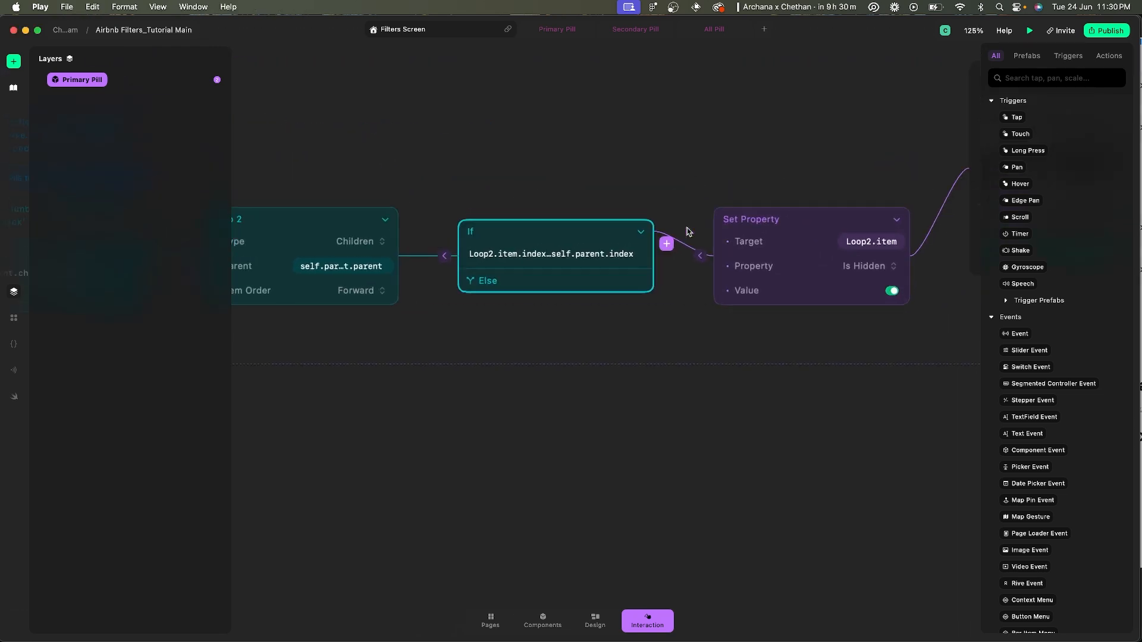
{"action": "left_click", "coordinate": [687, 232]}
{"action": "type", "text": "set pr"}
{"action": "key", "text": "Return"}
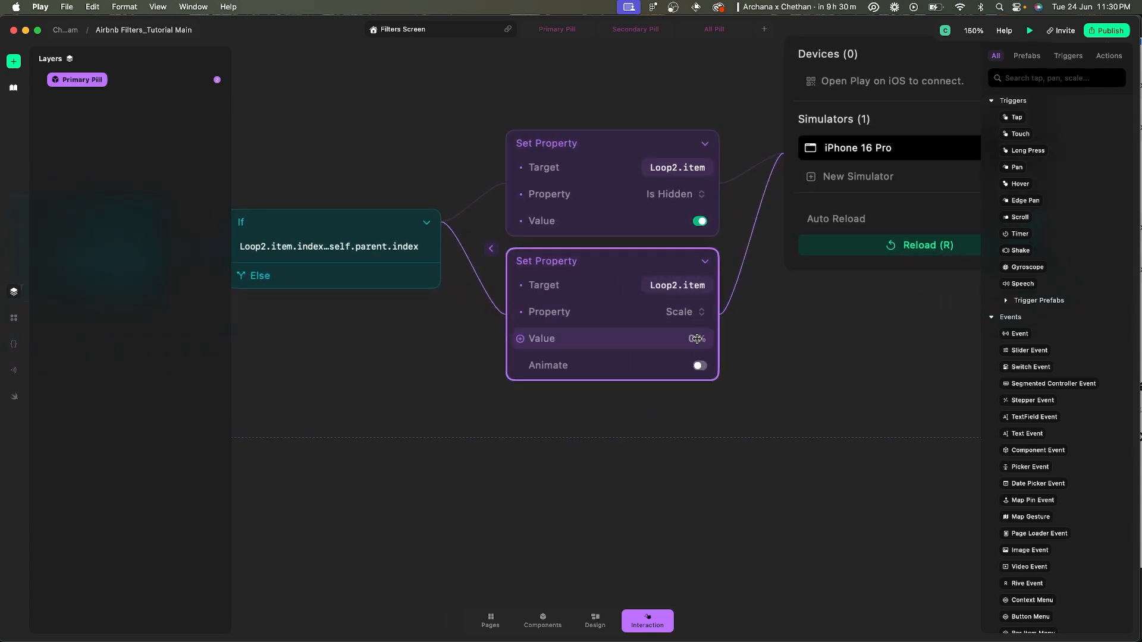
- Switch on Animate for the Scale action and choose its easing
{"action": "left_click", "coordinate": [699, 366]}
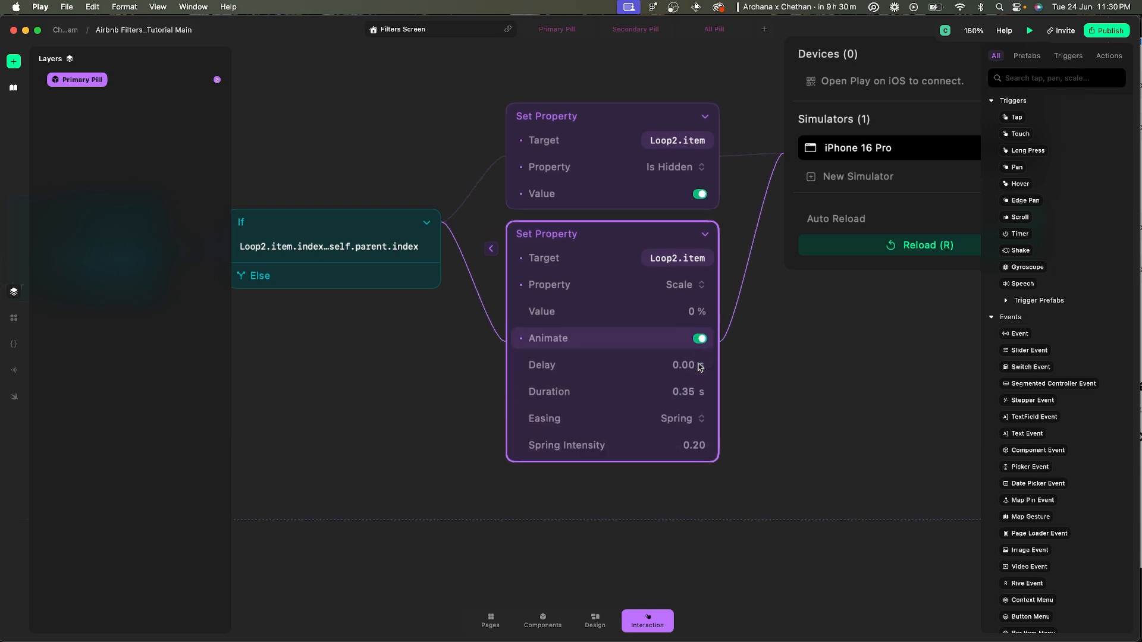
{"action": "left_click", "coordinate": [687, 419]}
{"action": "left_click", "coordinate": [686, 358]}
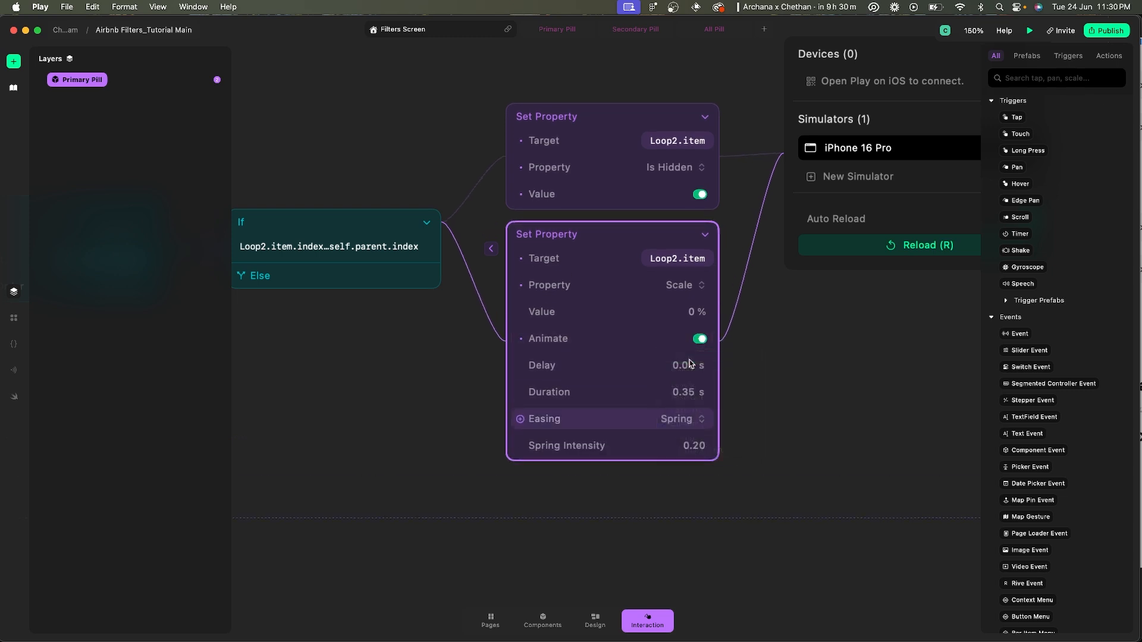
- Set the Scale action's duration to 0.20 s and its easing to Default
{"action": "left_click", "coordinate": [690, 399]}
{"action": "type", "text": "0.2"}
{"action": "key", "text": "Return"}
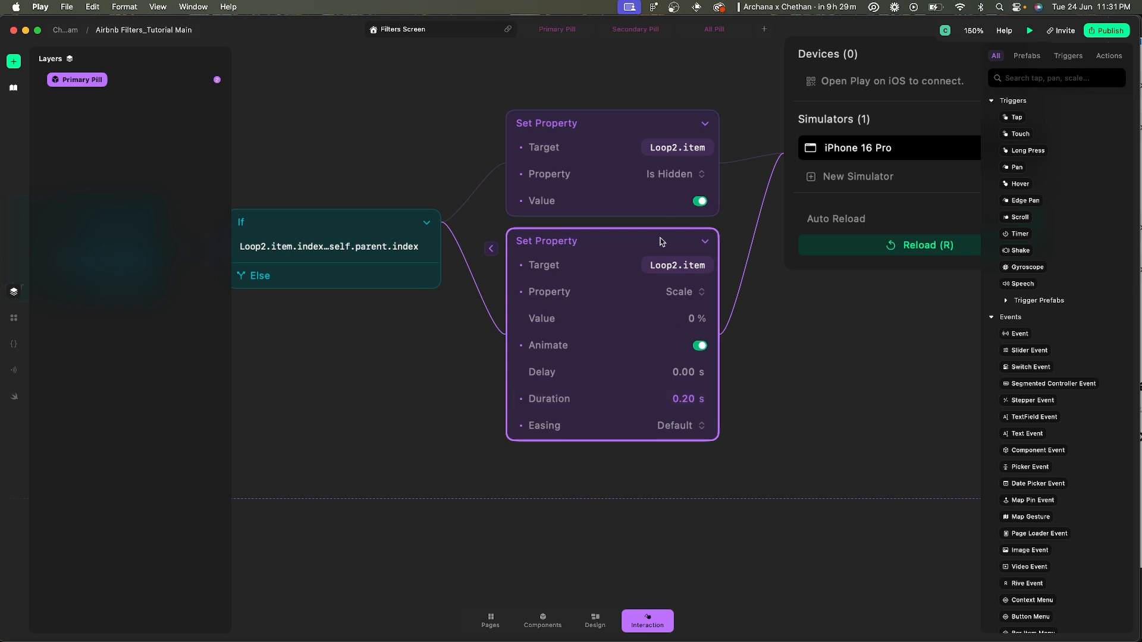
- Duplicate the Scale action and change the copy's property to Opacity
{"action": "key", "text": "super+d"}
{"action": "left_click", "coordinate": [686, 404]}
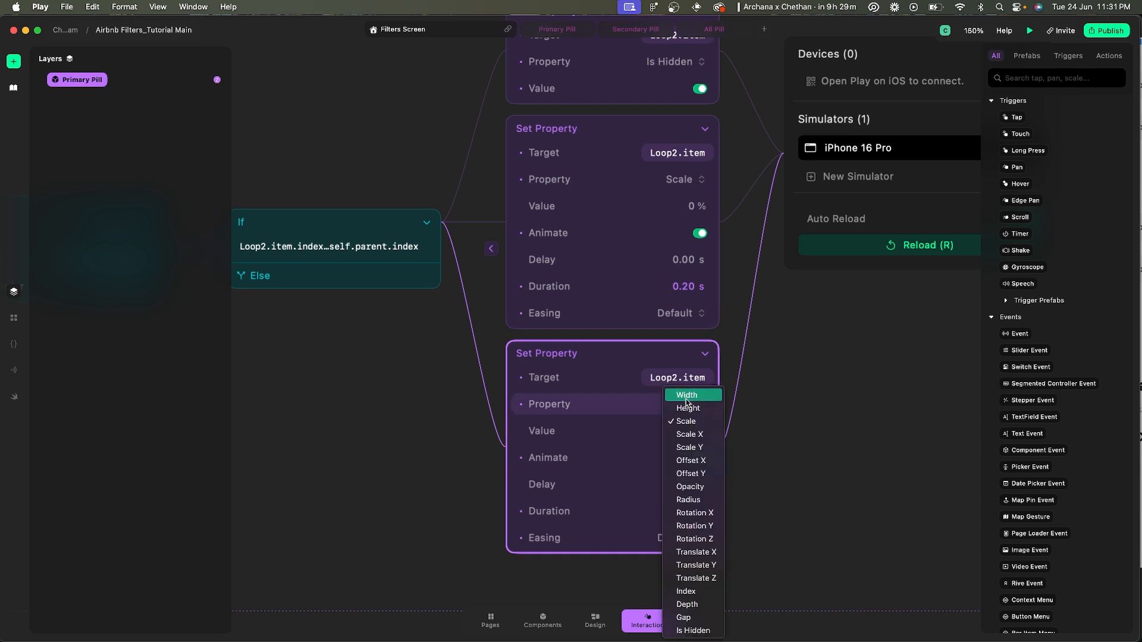
{"action": "left_click", "coordinate": [692, 485]}
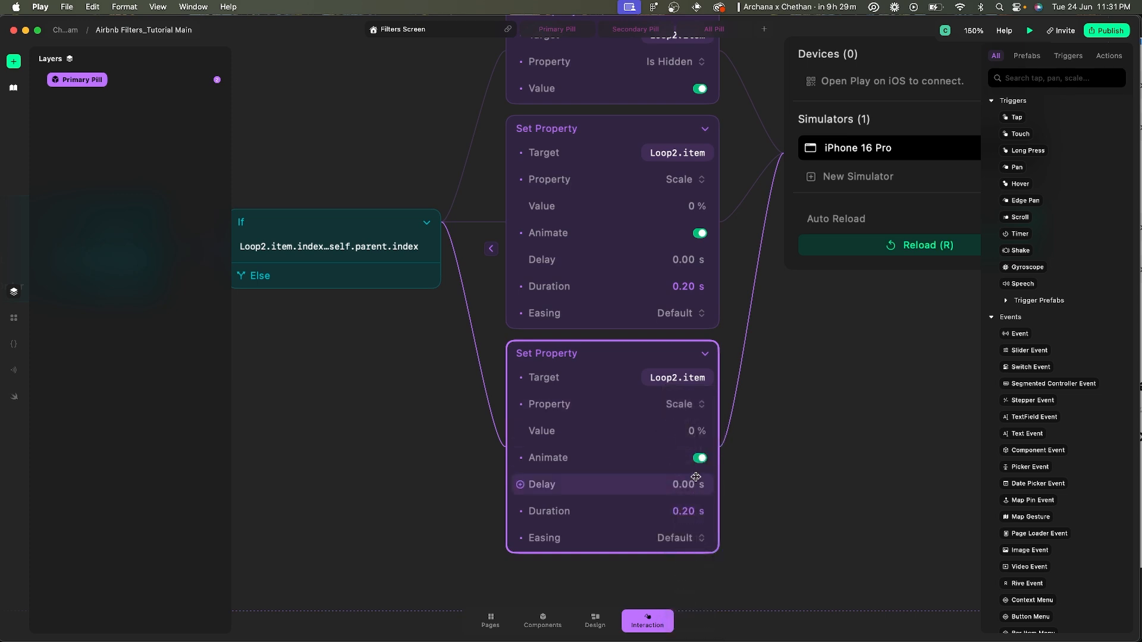
- Add an Animate node to the If condition that compares the Loop2 item index with the parent index
{"action": "scroll", "coordinate": [619, 351], "scroll_direction": "down", "scroll_amount": 3}
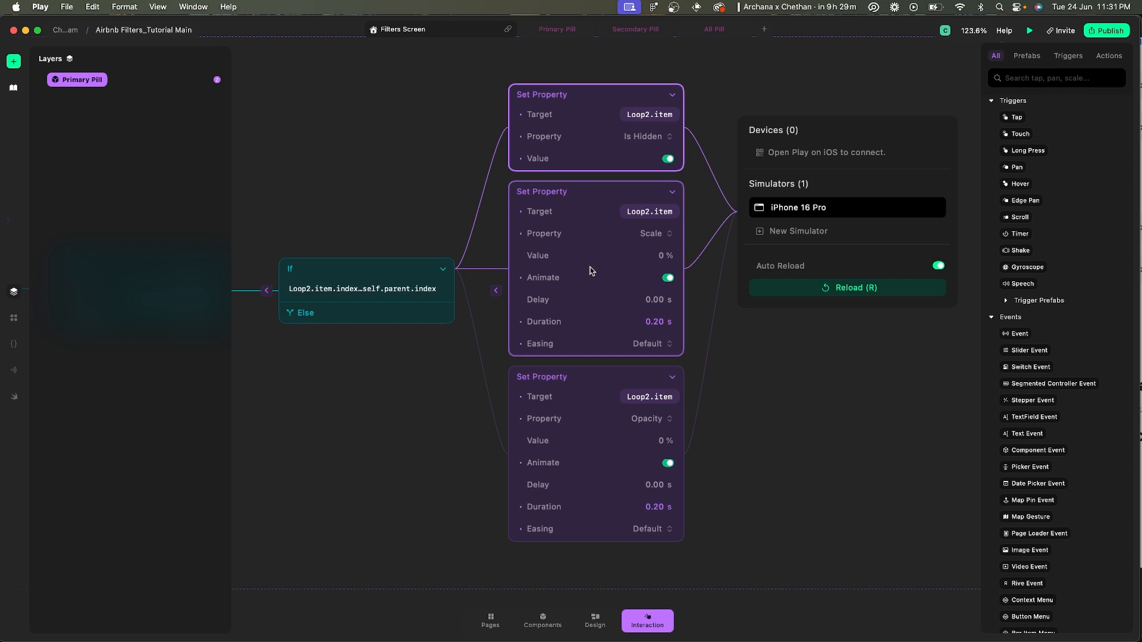
{"action": "left_click", "coordinate": [466, 280]}
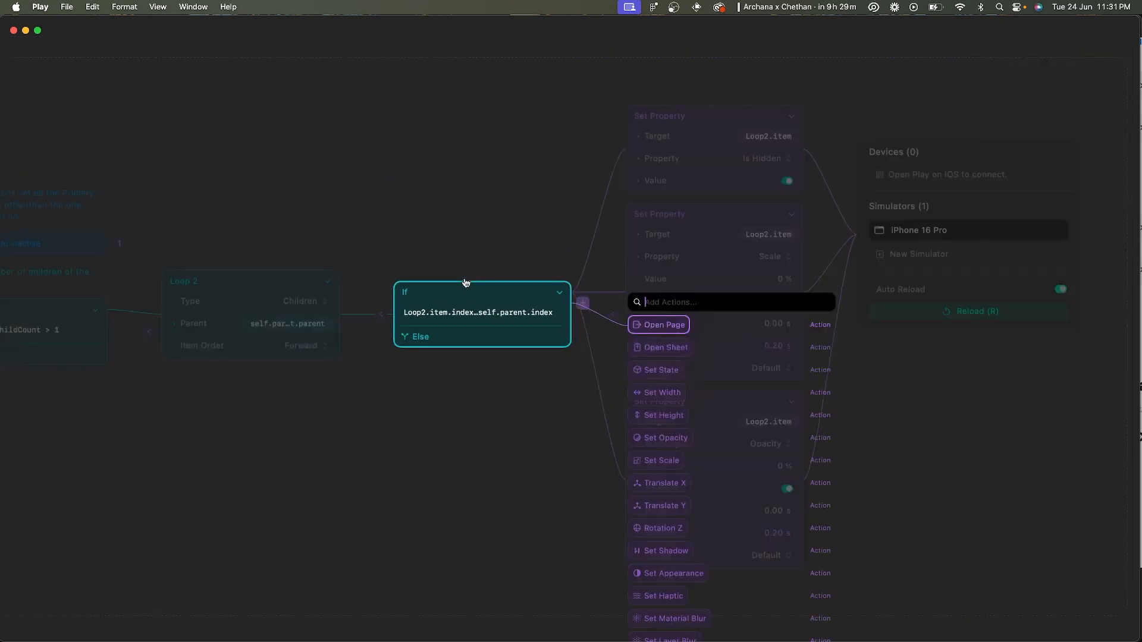
{"action": "type", "text": "ani"}
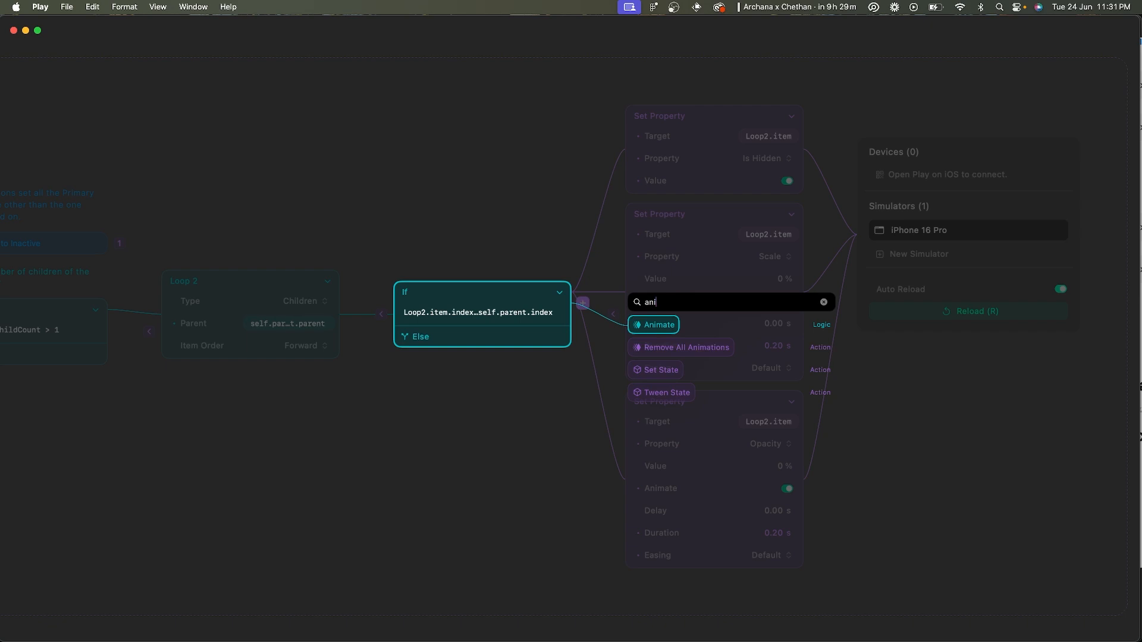
{"action": "key", "text": "Return"}
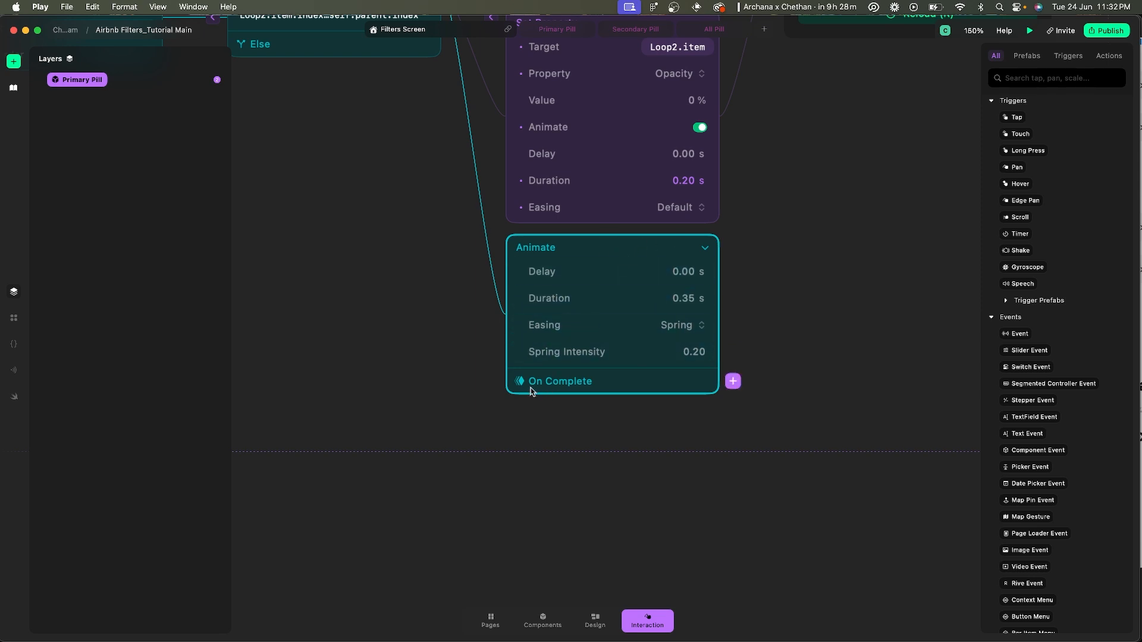
- Move the Scale and Opacity Set Property actions together into the Animate node's main branch
{"action": "scroll", "coordinate": [632, 264], "scroll_direction": "down", "scroll_amount": 5}
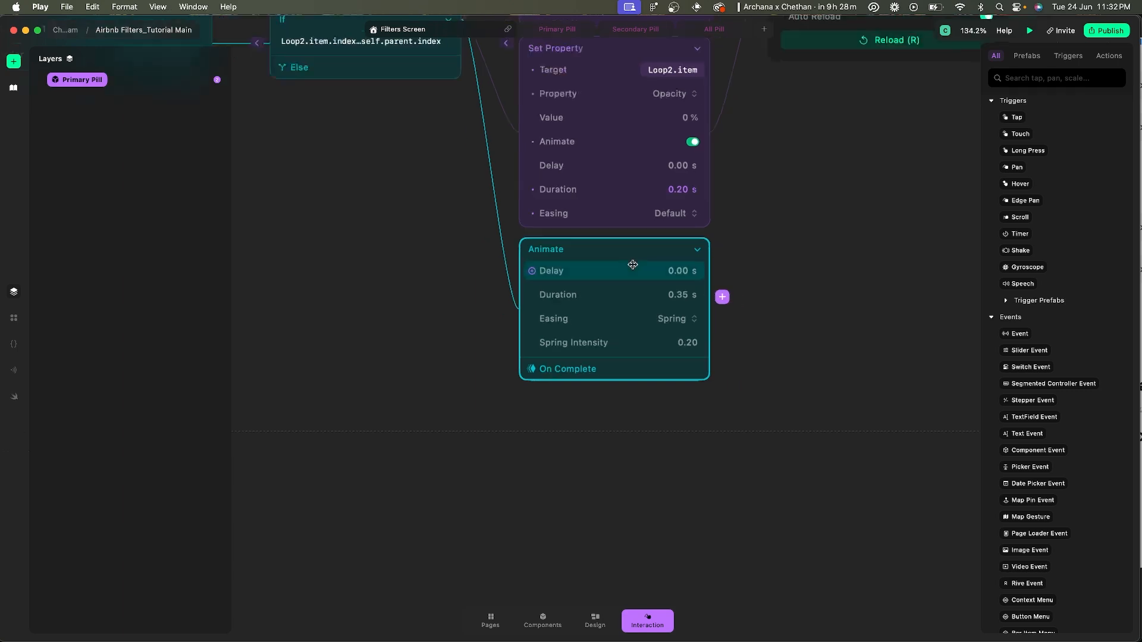
{"action": "scroll", "coordinate": [634, 267], "scroll_direction": "up", "scroll_amount": 2}
{"action": "scroll", "coordinate": [660, 193], "scroll_direction": "up", "scroll_amount": 4}
{"action": "scroll", "coordinate": [584, 124], "scroll_direction": "down", "scroll_amount": 3}
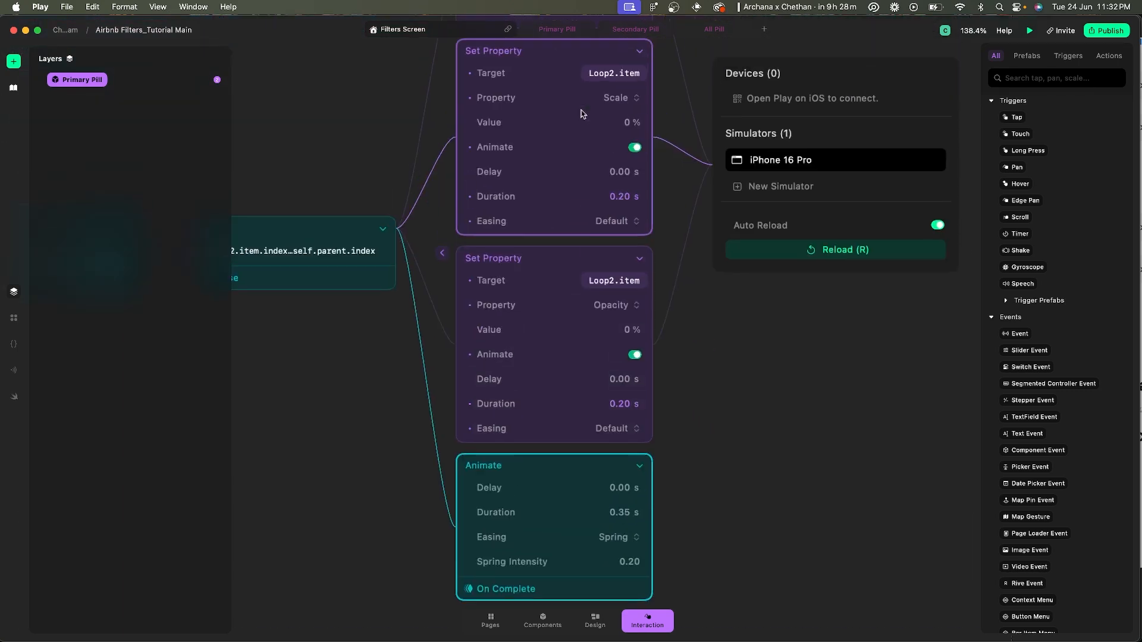
{"action": "scroll", "coordinate": [533, 82], "scroll_direction": "up", "scroll_amount": 1}
{"action": "scroll", "coordinate": [500, 291], "scroll_direction": "down", "scroll_amount": 2}
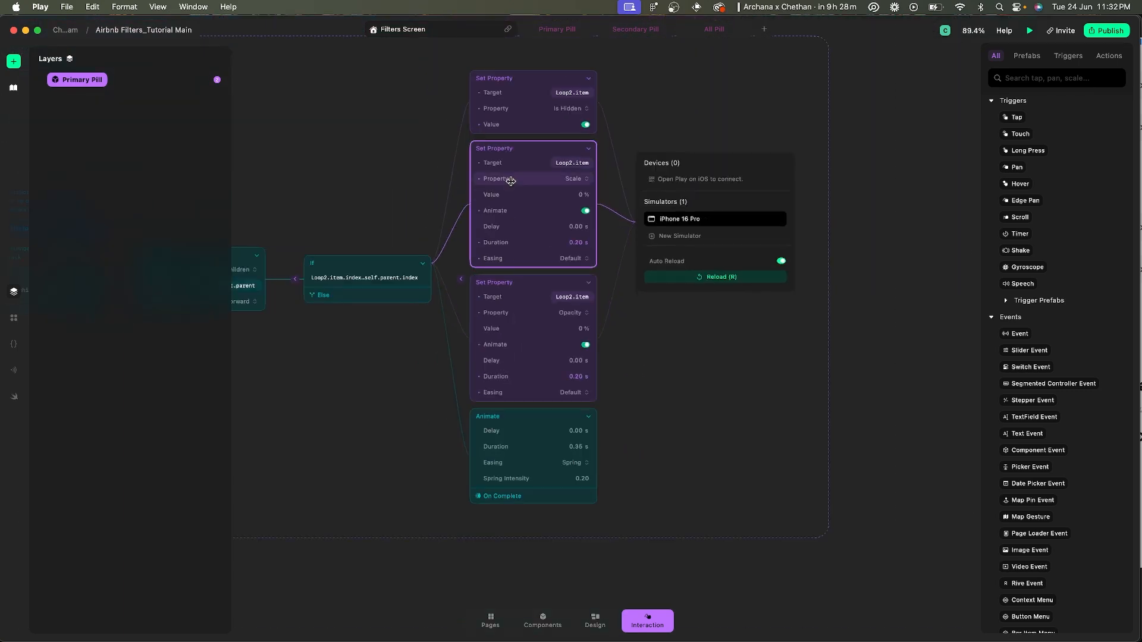
{"action": "left_click_drag", "start_coordinate": [510, 180], "coordinate": [558, 409]}
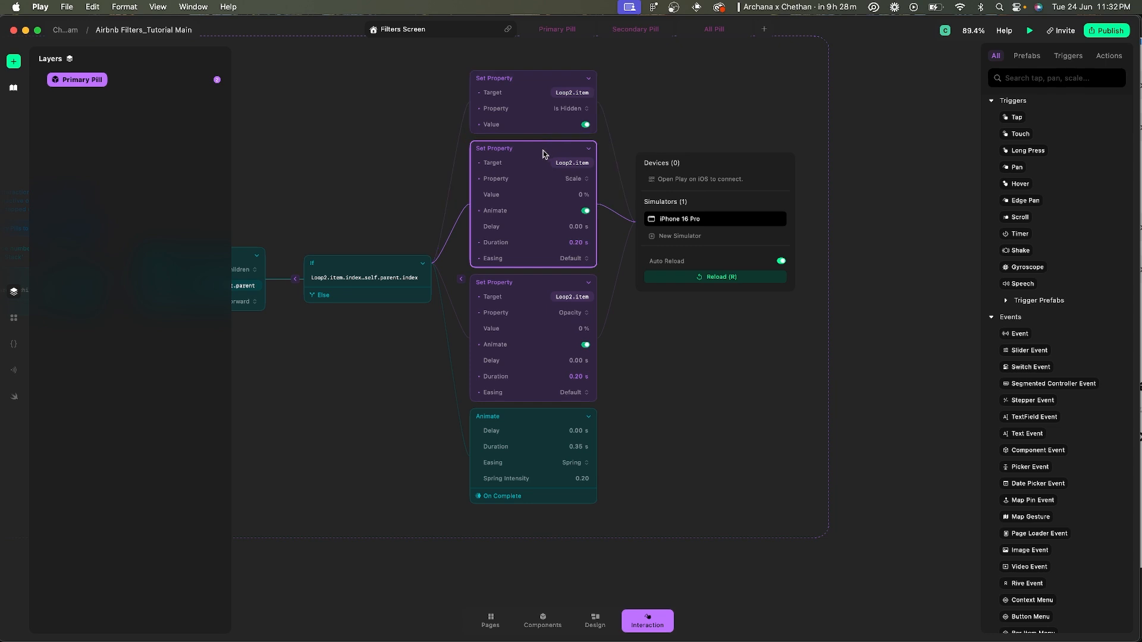
{"action": "key", "text": "super+z"}
{"action": "left_click", "coordinate": [527, 285], "text": "shift"}
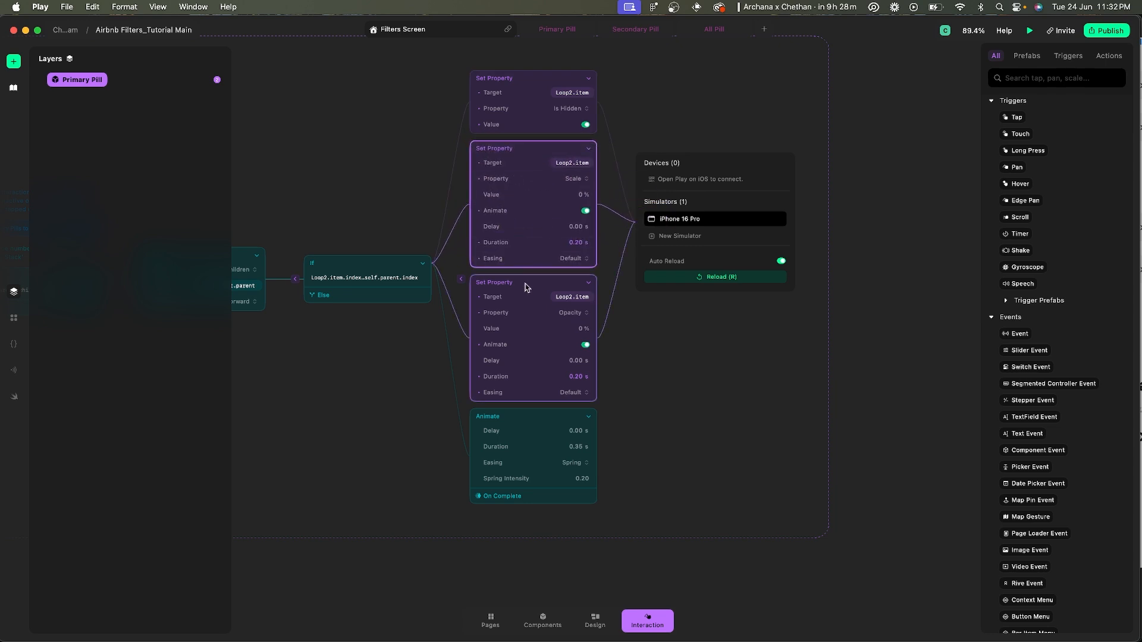
{"action": "left_click_drag", "start_coordinate": [524, 153], "coordinate": [538, 418]}
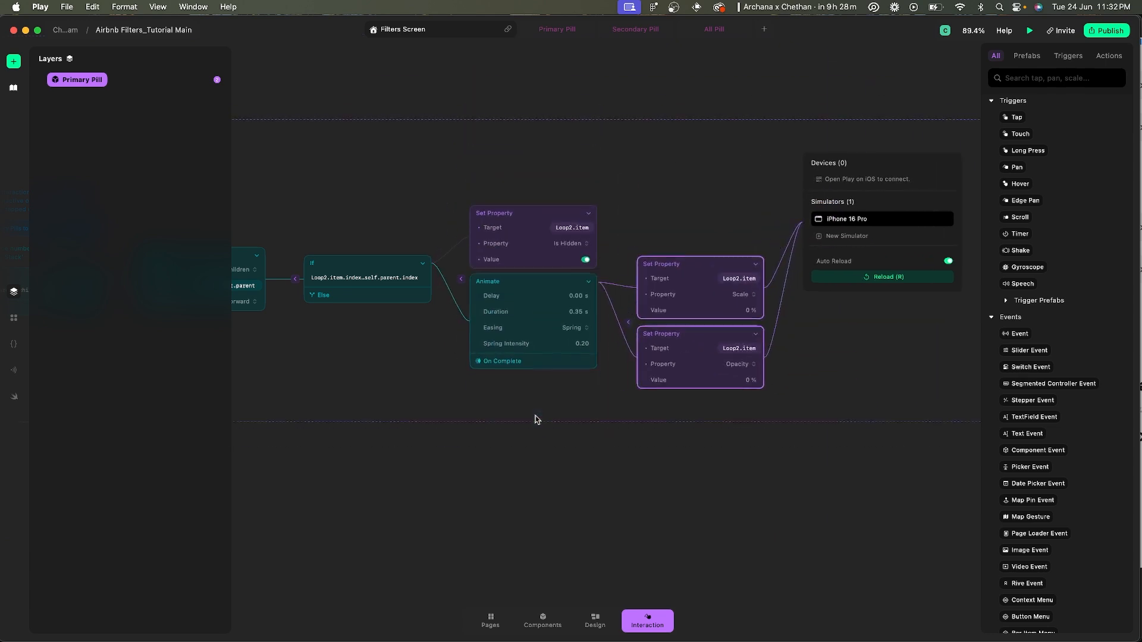
- Set the Animate node's duration to 0.20 s and easing to Default, and move the Is Hidden action to its On Complete branch
{"action": "scroll", "coordinate": [576, 319], "scroll_direction": "up", "scroll_amount": 3}
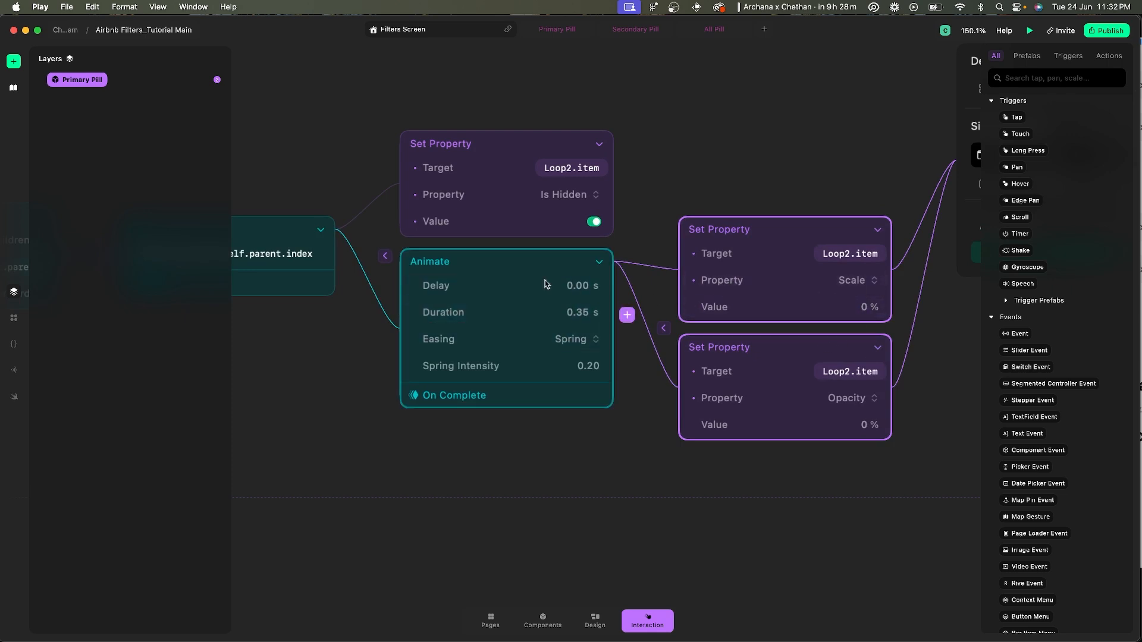
{"action": "left_click", "coordinate": [586, 312]}
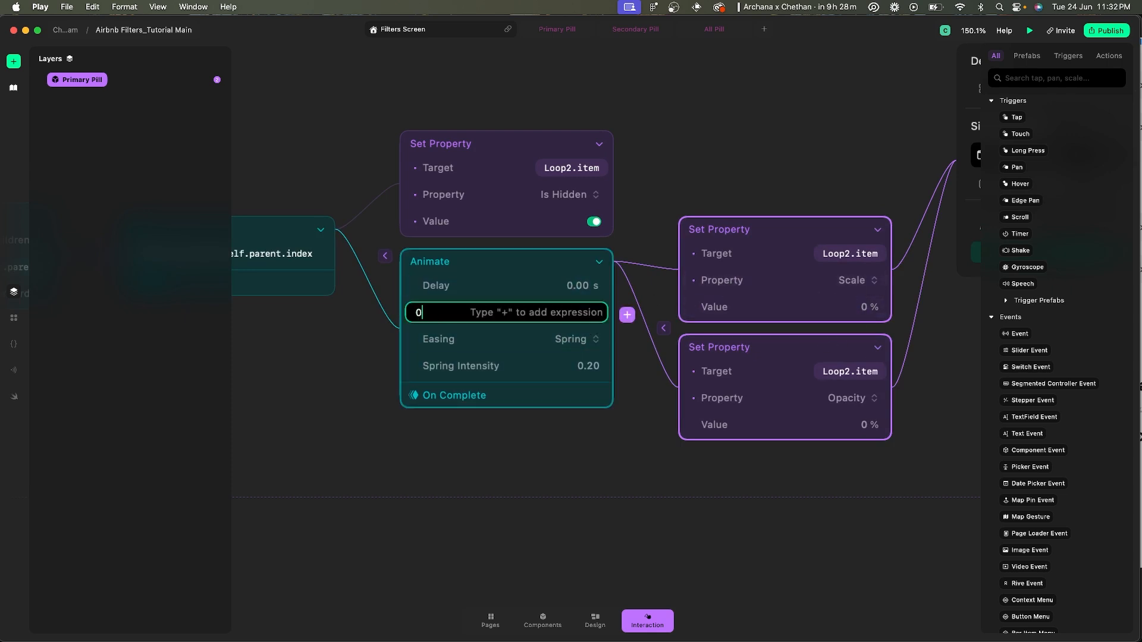
{"action": "key", "text": "Return"}
{"action": "left_click", "coordinate": [594, 339]}
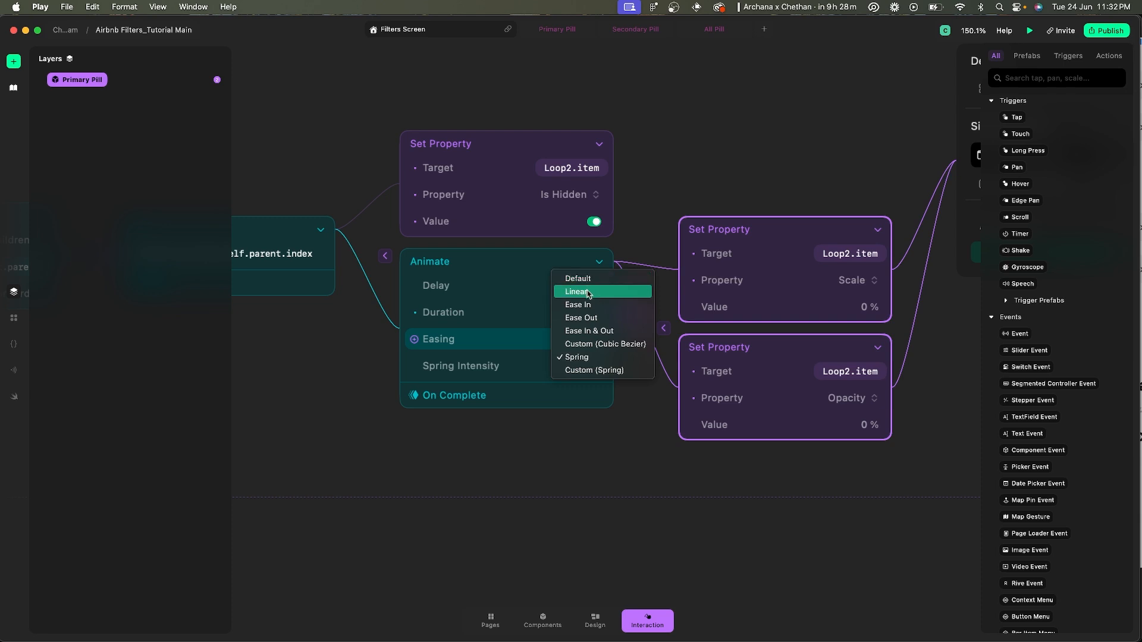
{"action": "left_click", "coordinate": [590, 278]}
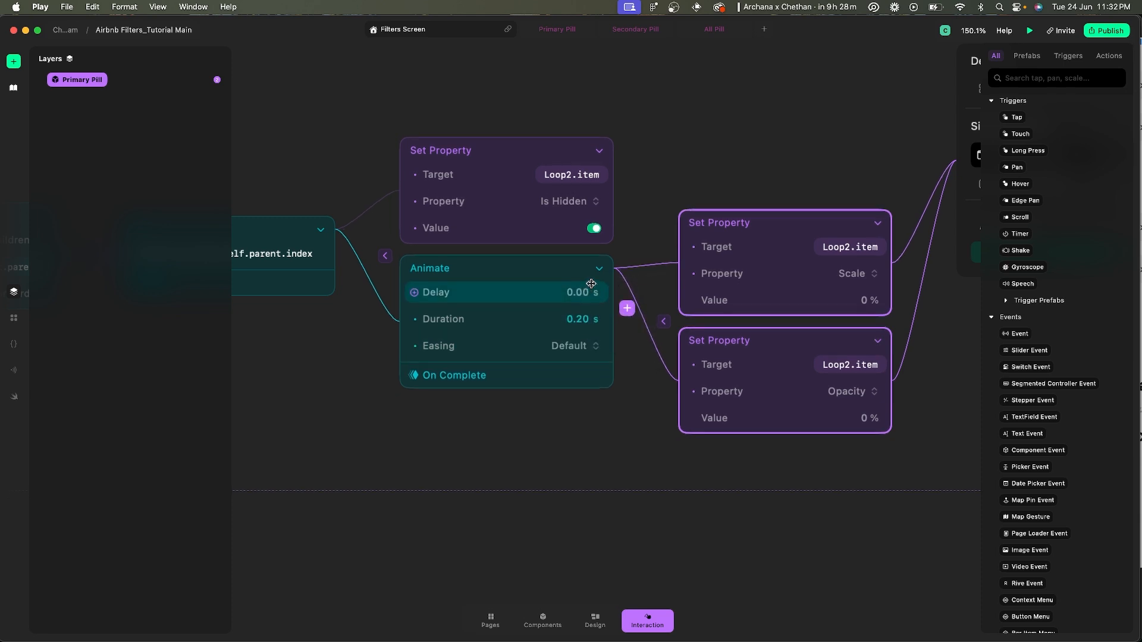
{"action": "left_click", "coordinate": [588, 321]}
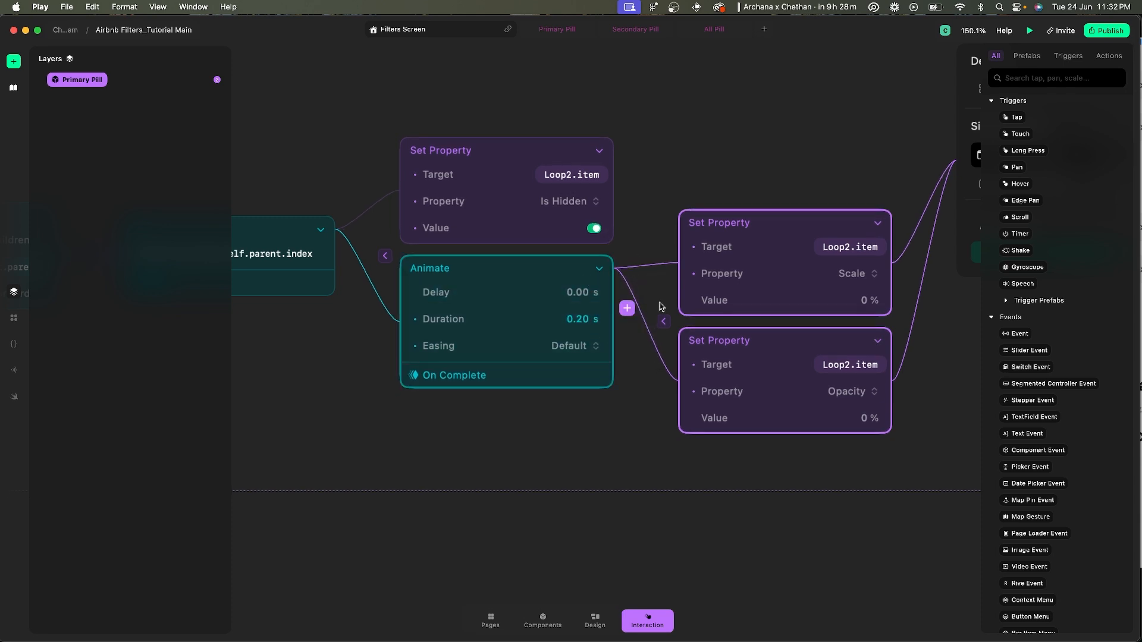
{"action": "left_click_drag", "start_coordinate": [527, 152], "coordinate": [636, 476]}
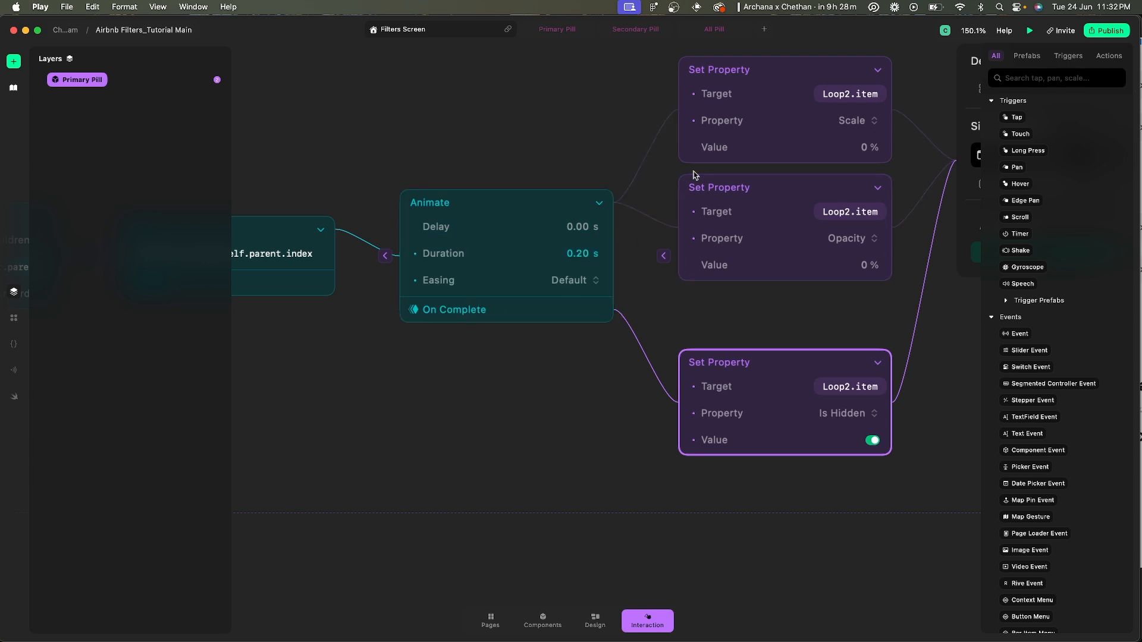
- Leave the Primary Pill interactions for the Filters Screen and launch the iPhone 16 Pro simulator
{"action": "scroll", "coordinate": [614, 116], "scroll_direction": "down", "scroll_amount": 6}
{"action": "scroll", "coordinate": [614, 115], "scroll_direction": "left", "scroll_amount": 2}
{"action": "scroll", "coordinate": [614, 116], "scroll_direction": "left", "scroll_amount": 5}
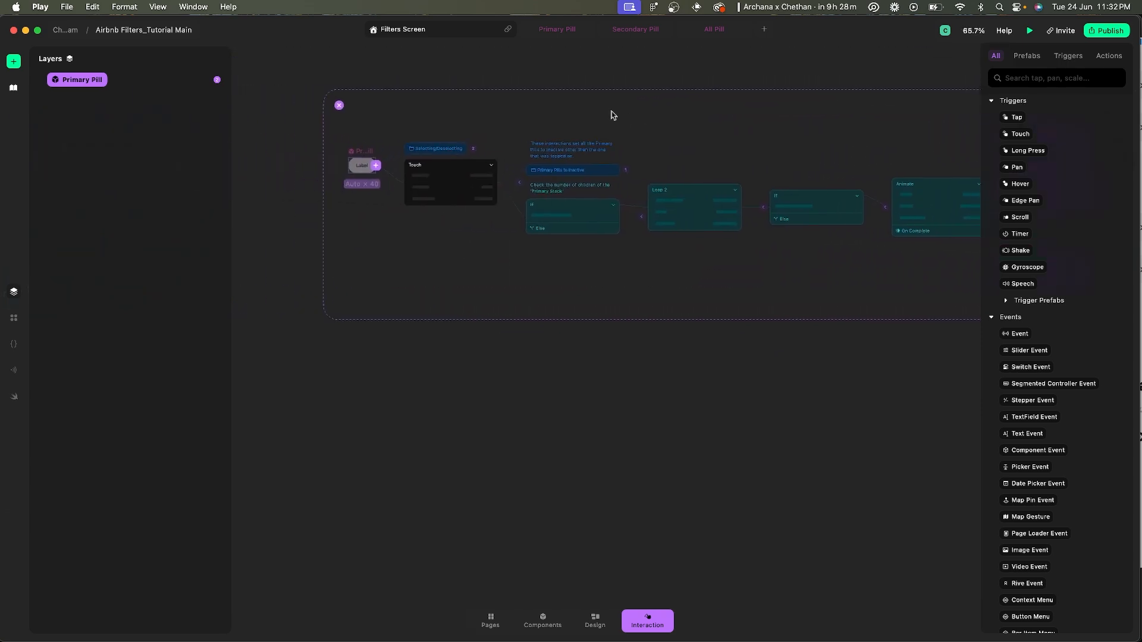
{"action": "left_click", "coordinate": [384, 106]}
{"action": "scroll", "coordinate": [384, 106], "scroll_direction": "left", "scroll_amount": 2}
{"action": "left_click", "coordinate": [302, 150]}
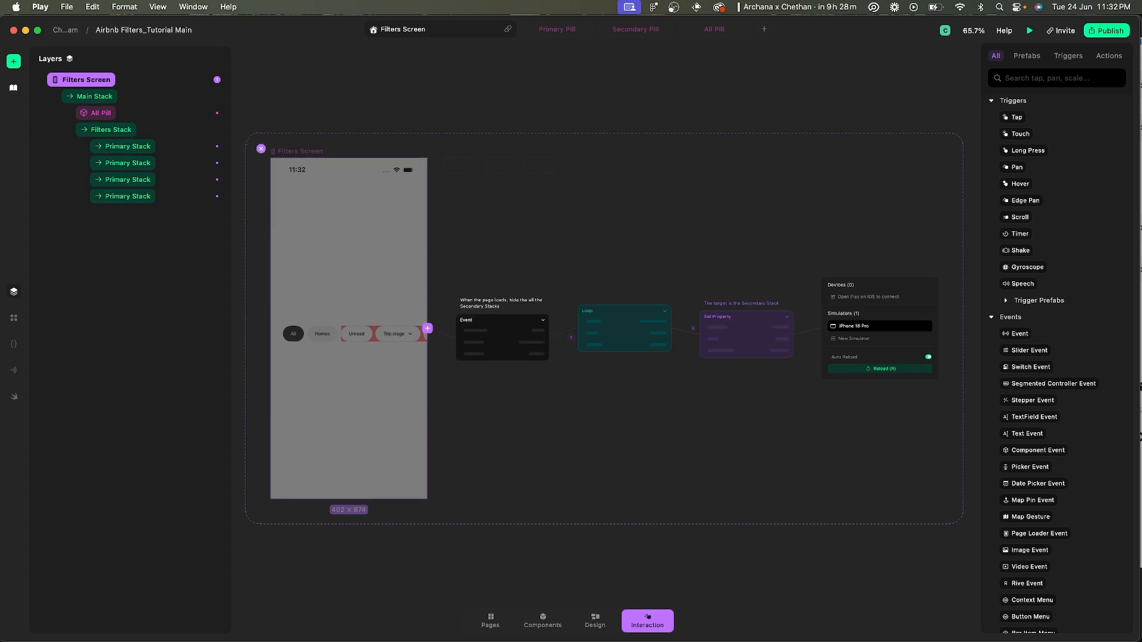
{"action": "left_click", "coordinate": [883, 327]}
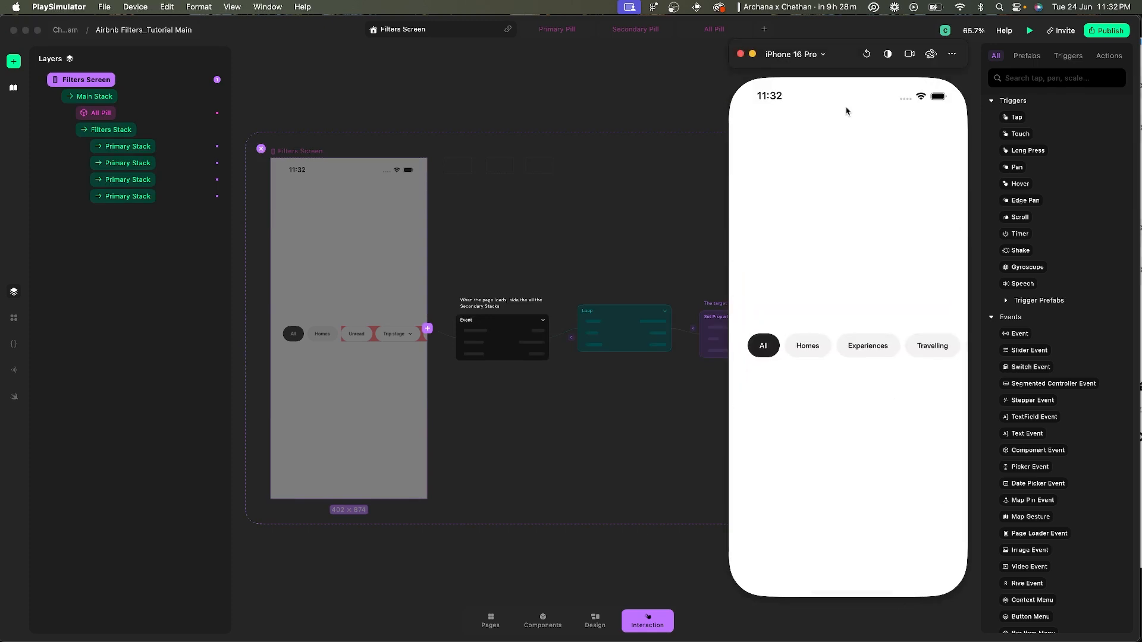
- Test the Support and Travelling pills at the end of the filter row by selecting them alternately in the simulator
{"action": "scroll", "coordinate": [892, 351], "scroll_direction": "right", "scroll_amount": 3}
{"action": "left_click", "coordinate": [913, 351]}
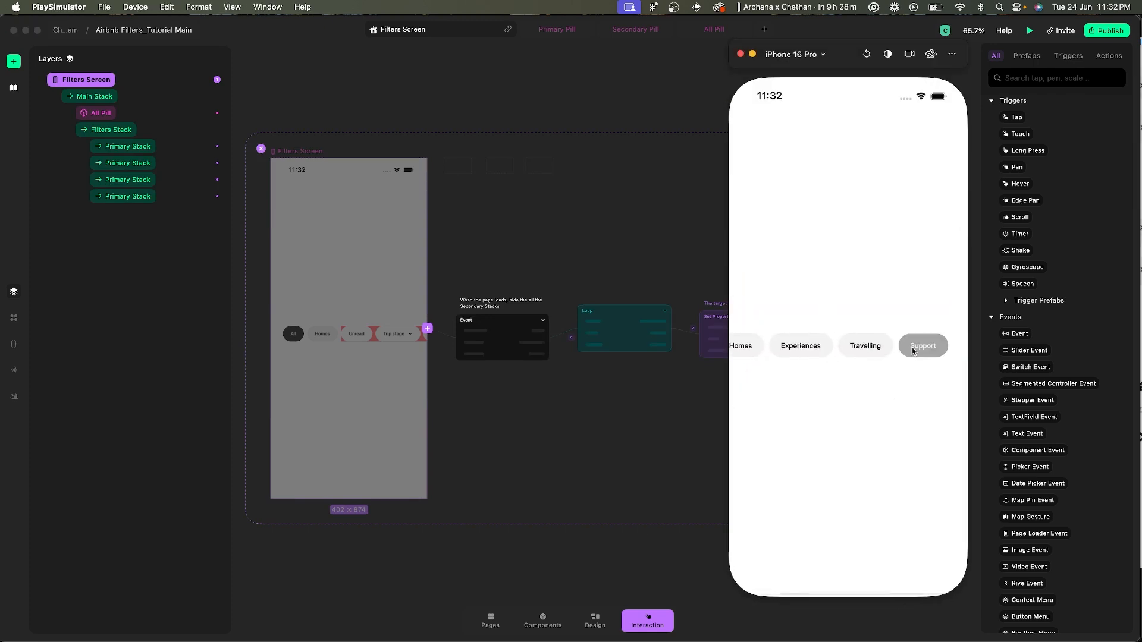
{"action": "left_click", "coordinate": [880, 350]}
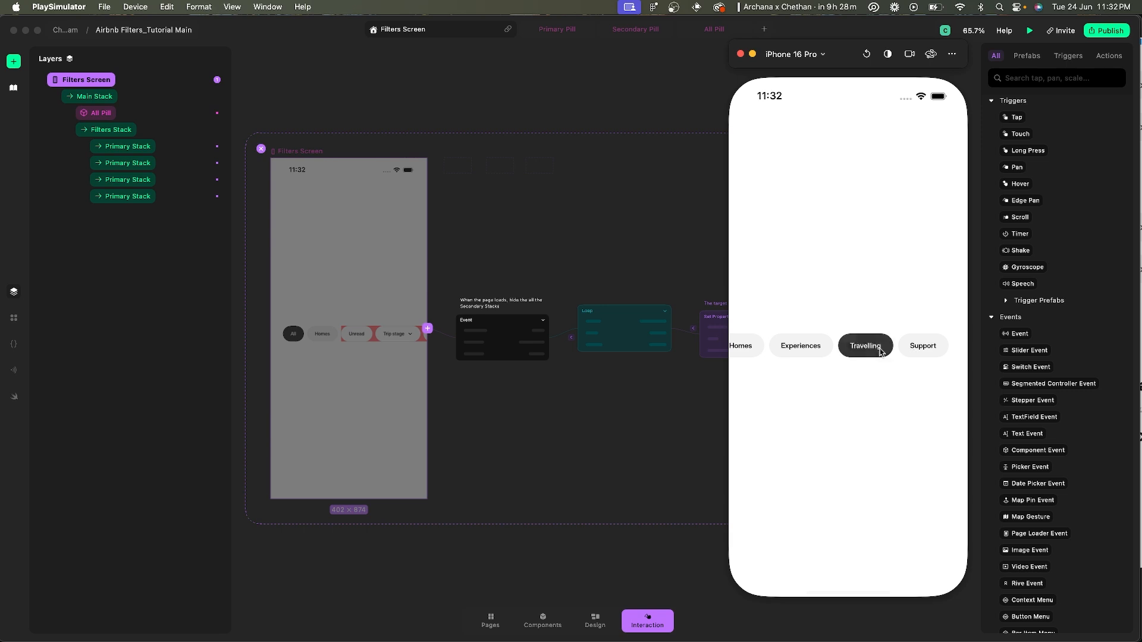
{"action": "left_click", "coordinate": [916, 350]}
{"action": "left_click", "coordinate": [874, 348]}
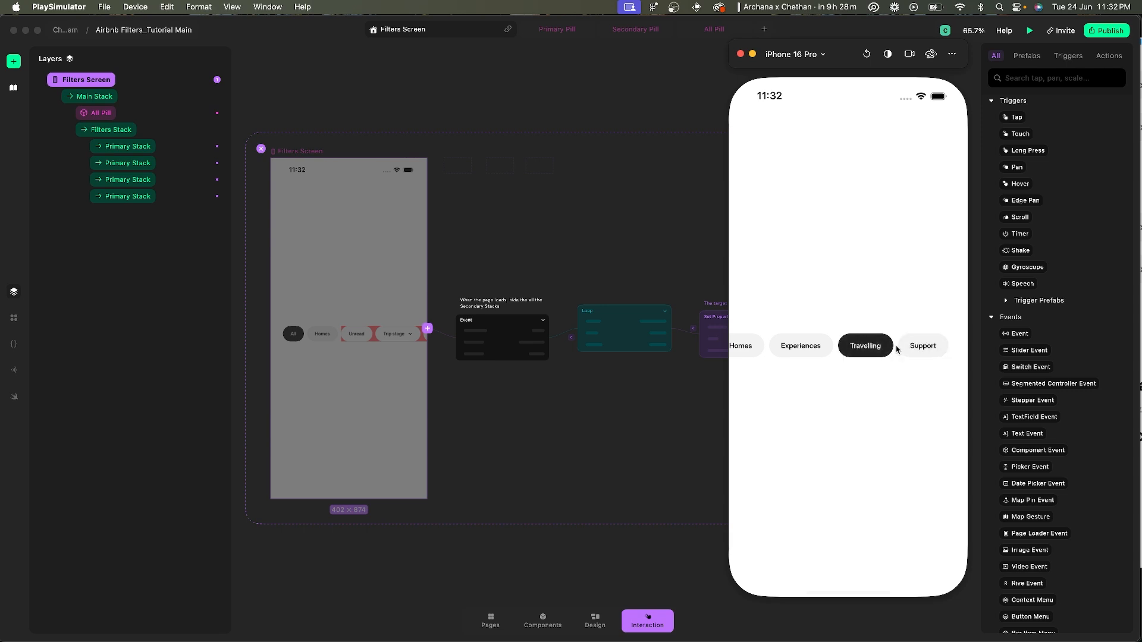
{"action": "left_click", "coordinate": [901, 350]}
{"action": "left_click", "coordinate": [858, 350]}
- Select the Homes pill in the simulator, reload the prototype and test Homes again
{"action": "scroll", "coordinate": [859, 349], "scroll_direction": "left", "scroll_amount": 3}
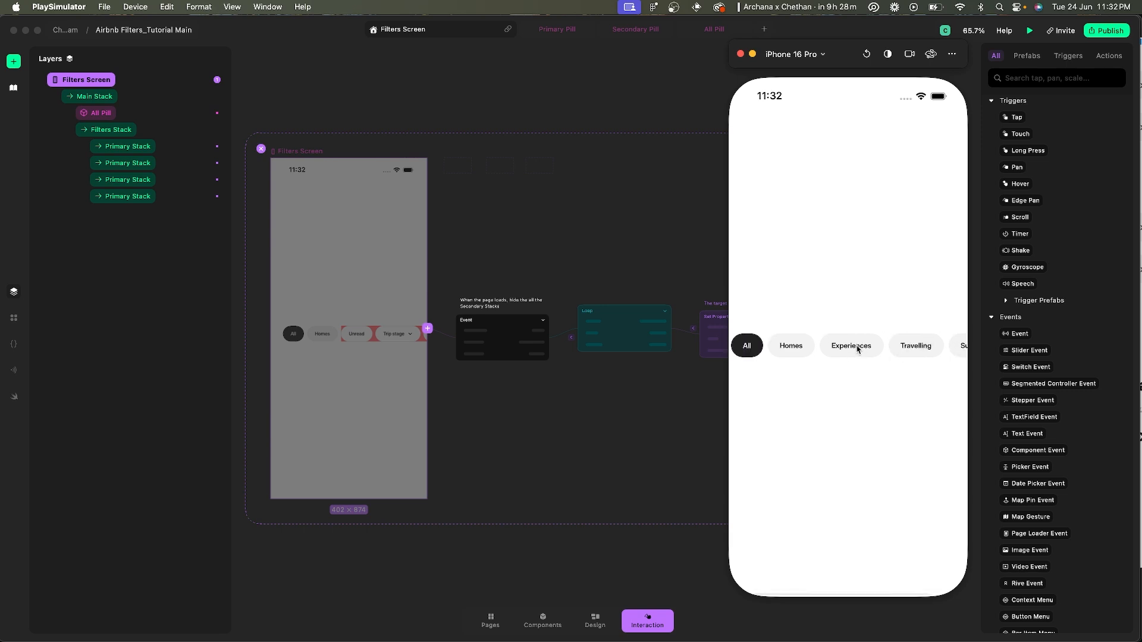
{"action": "left_click", "coordinate": [798, 345]}
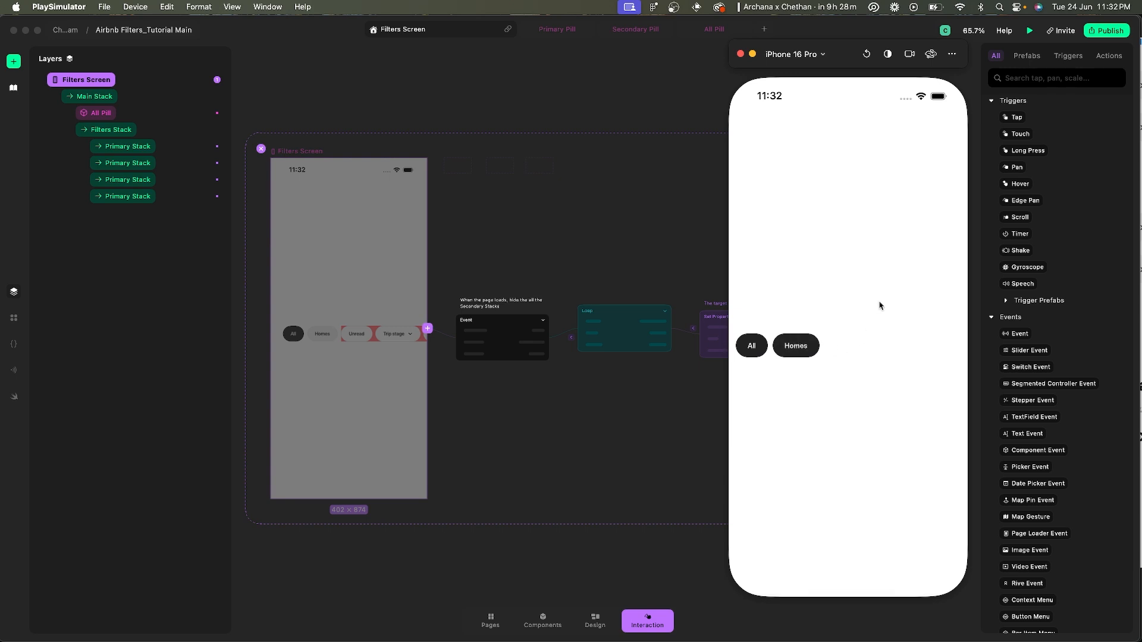
{"action": "left_click", "coordinate": [867, 54]}
{"action": "left_click", "coordinate": [821, 347]}
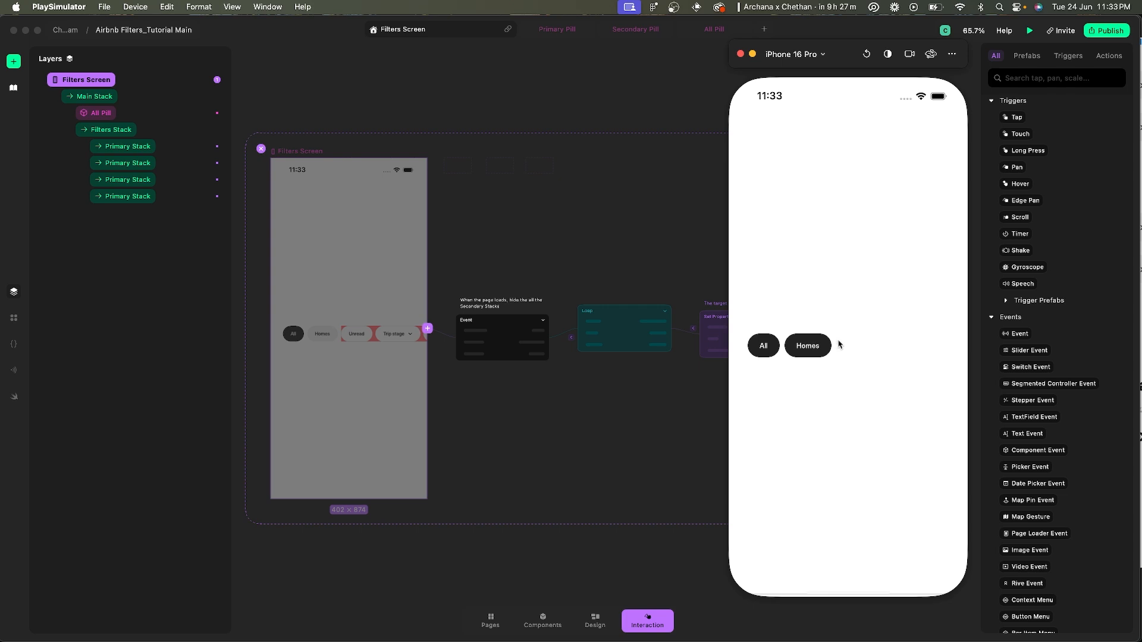
- Reload the prototype and toggle the Experiences pill on and off repeatedly to check how the other pills animate
{"action": "left_click", "coordinate": [866, 55]}
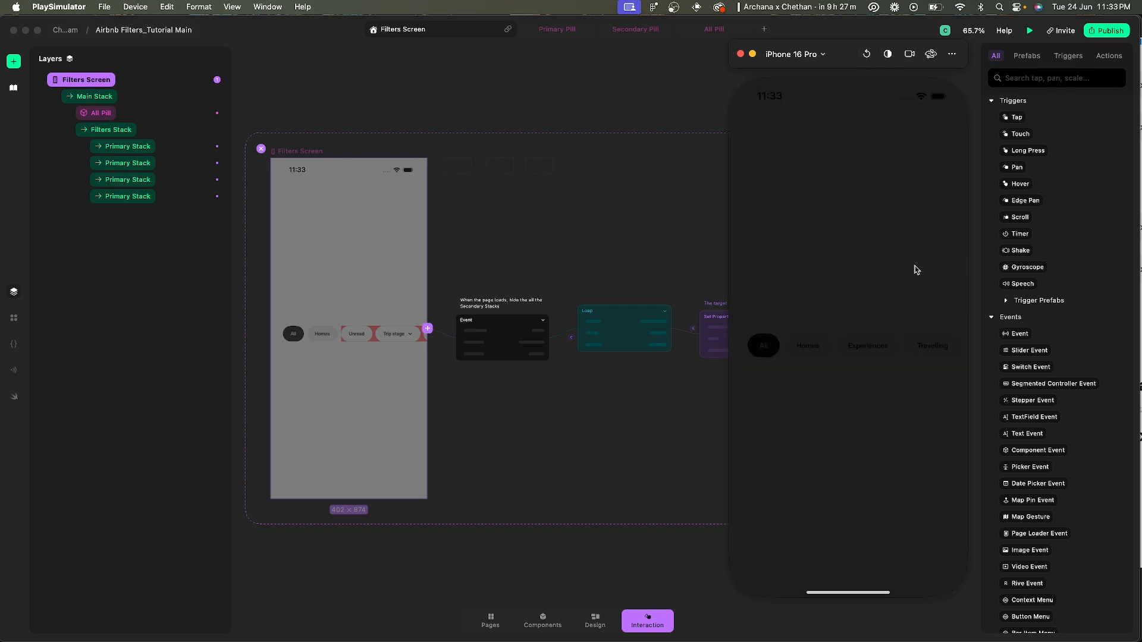
{"action": "left_click", "coordinate": [868, 351]}
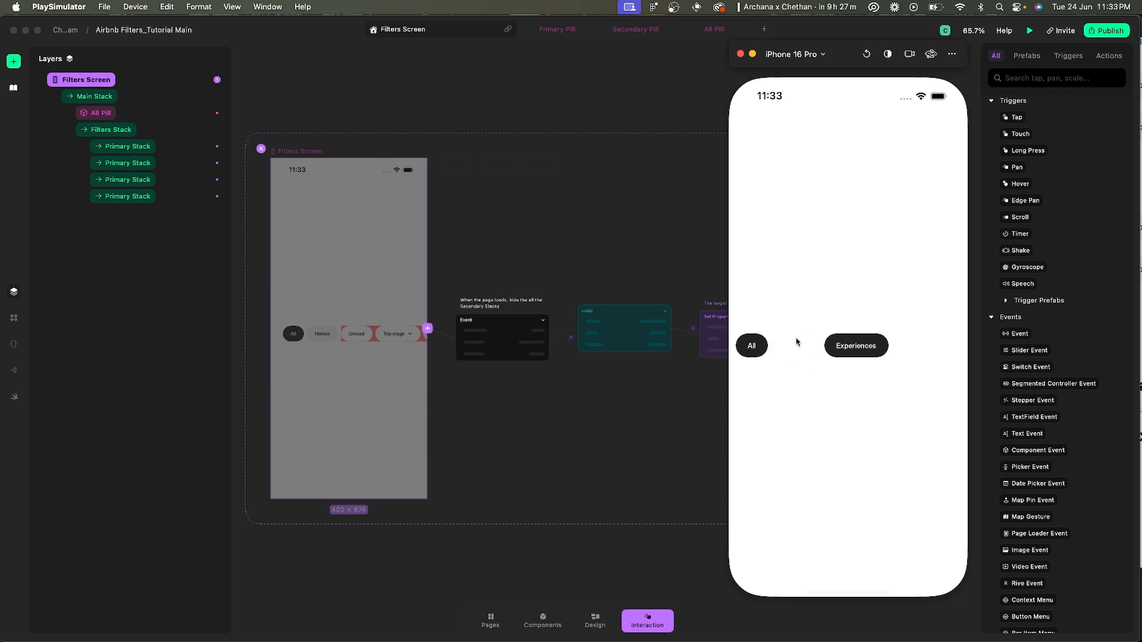
{"action": "left_click", "coordinate": [836, 346]}
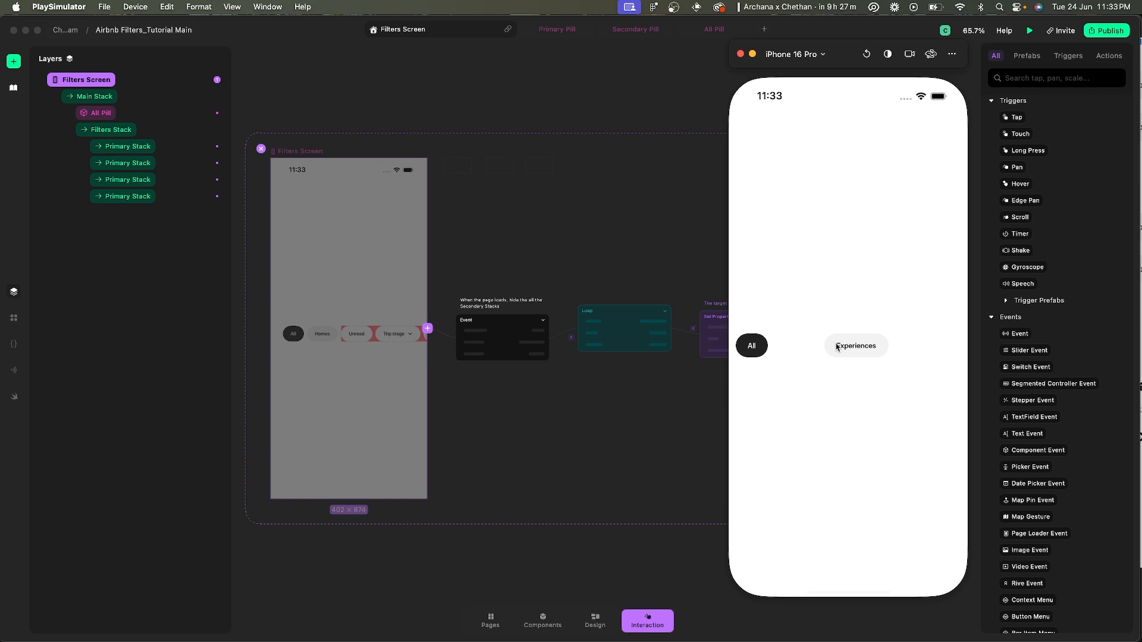
{"action": "left_click", "coordinate": [839, 347]}
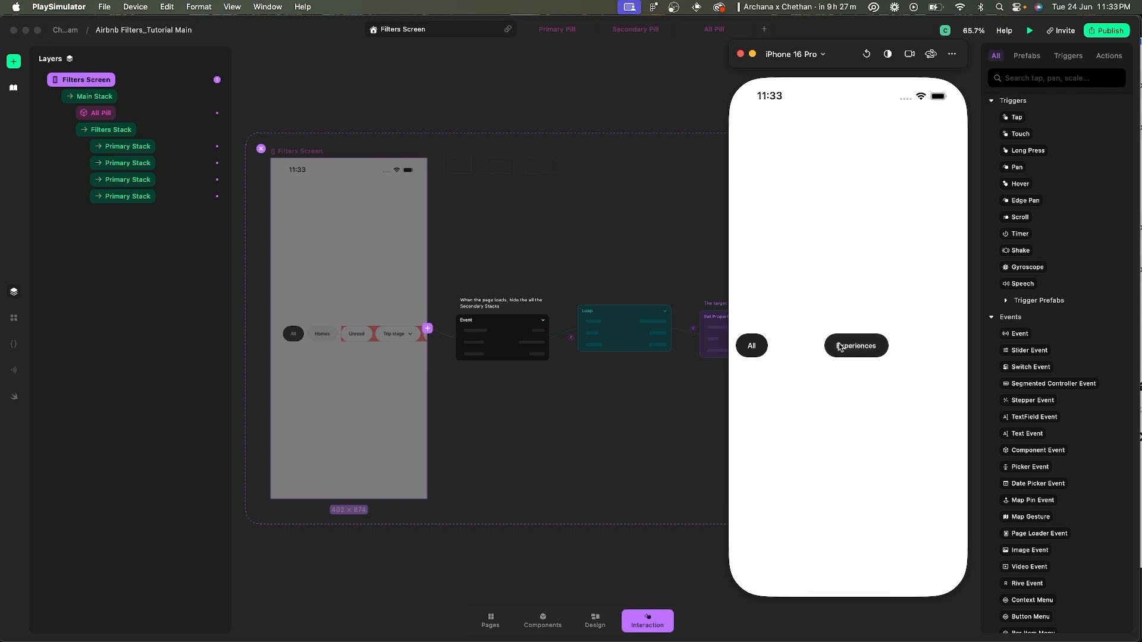
{"action": "left_click", "coordinate": [839, 347]}
{"action": "left_click", "coordinate": [839, 346]}
{"action": "left_click", "coordinate": [839, 346]}
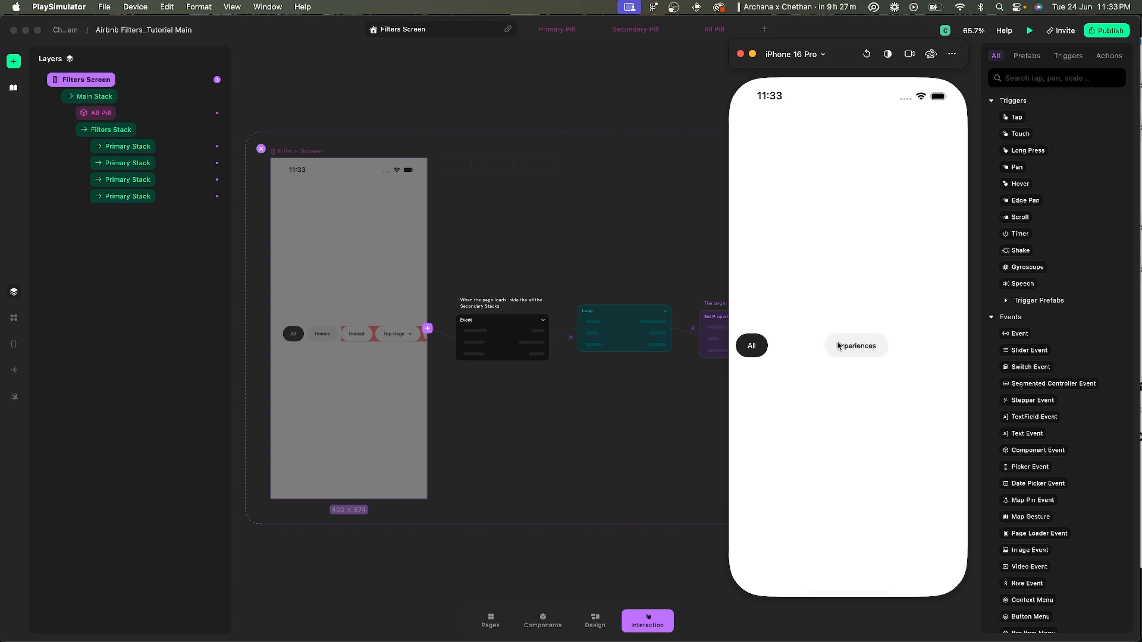
- Reload the prototype once more and select the Homes pill to check the hiding animation
{"action": "left_click", "coordinate": [866, 54]}
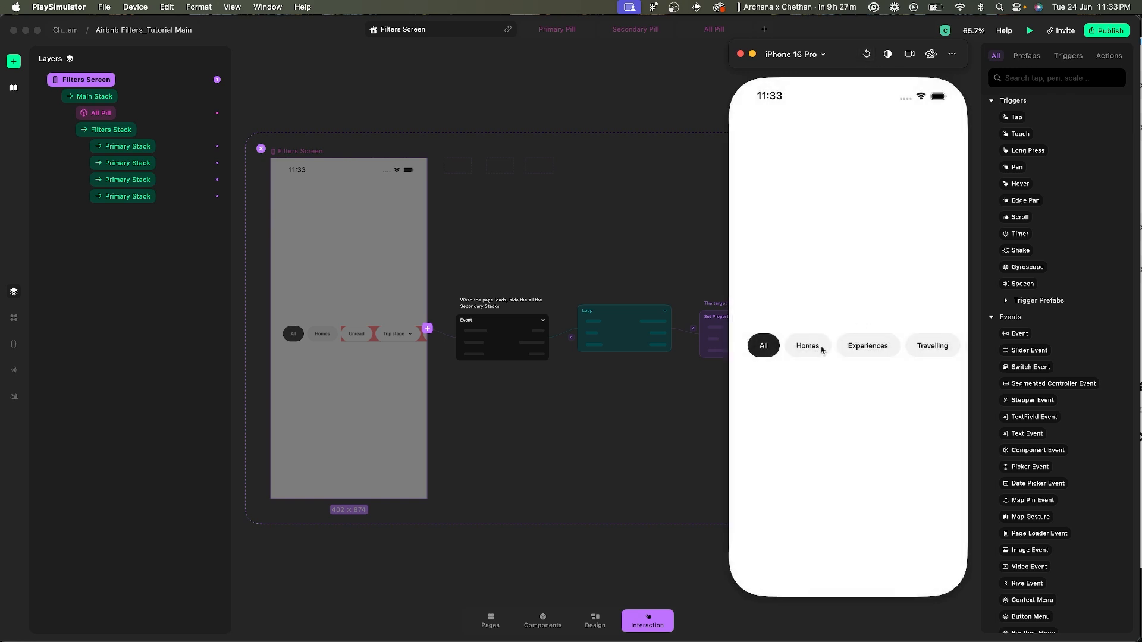
{"action": "left_click", "coordinate": [822, 350]}
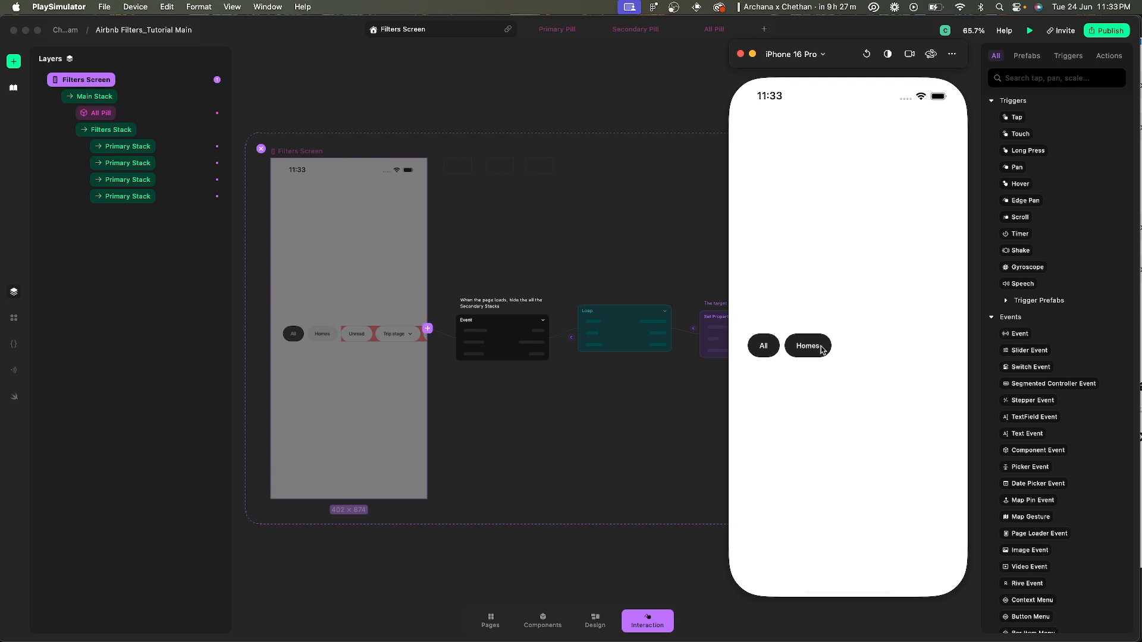
- Switch to the Figma notes and strike through "Other primary pills → Hidden" in the first actions list, minimizing the simulator
{"action": "key", "text": "super+Tab"}
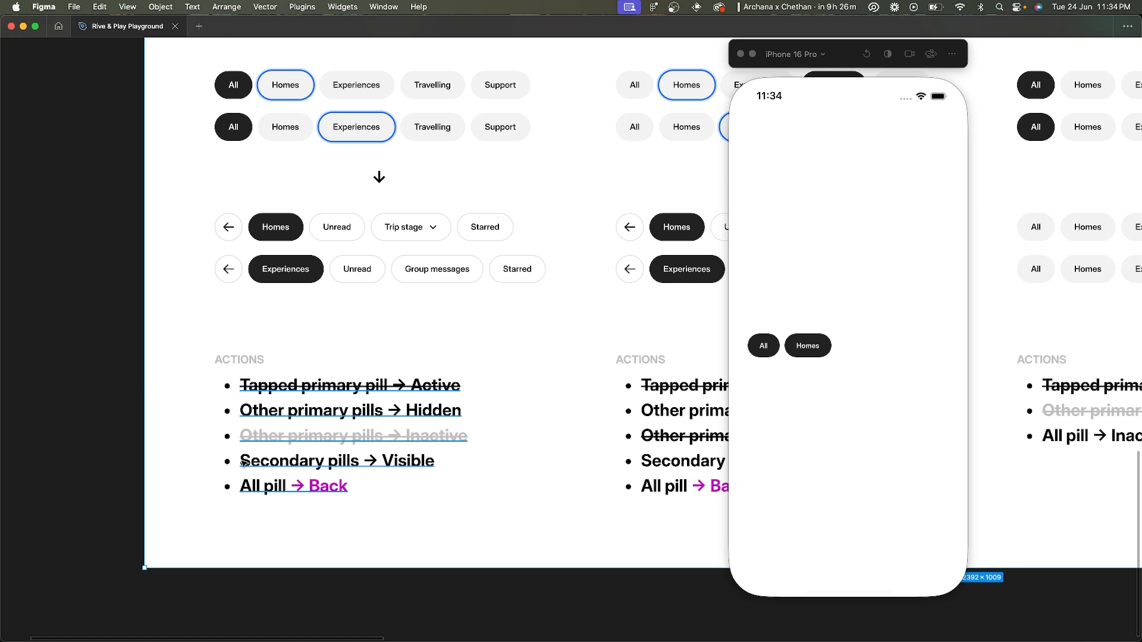
{"action": "double_click", "coordinate": [402, 467]}
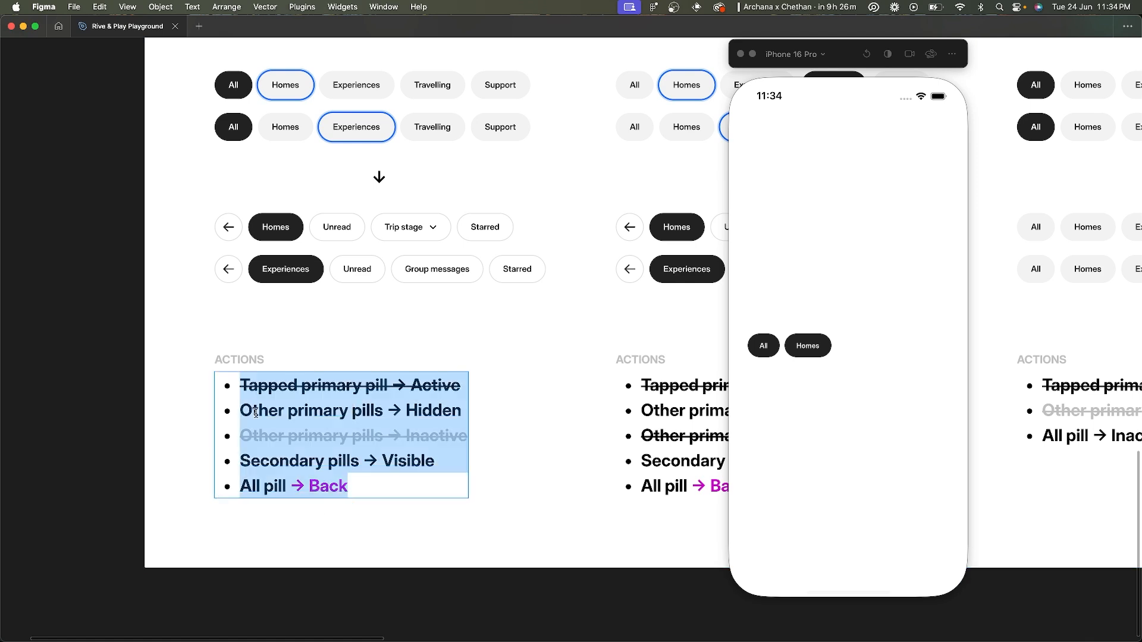
{"action": "left_click_drag", "start_coordinate": [240, 410], "coordinate": [528, 409]}
{"action": "left_click", "coordinate": [753, 54]}
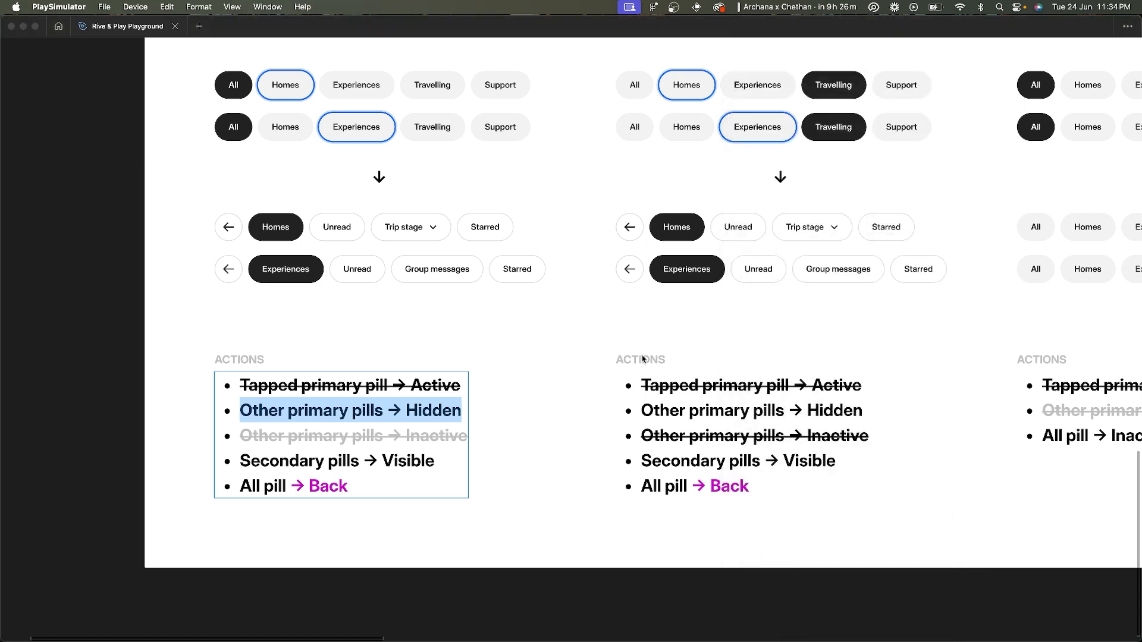
{"action": "left_click", "coordinate": [576, 417]}
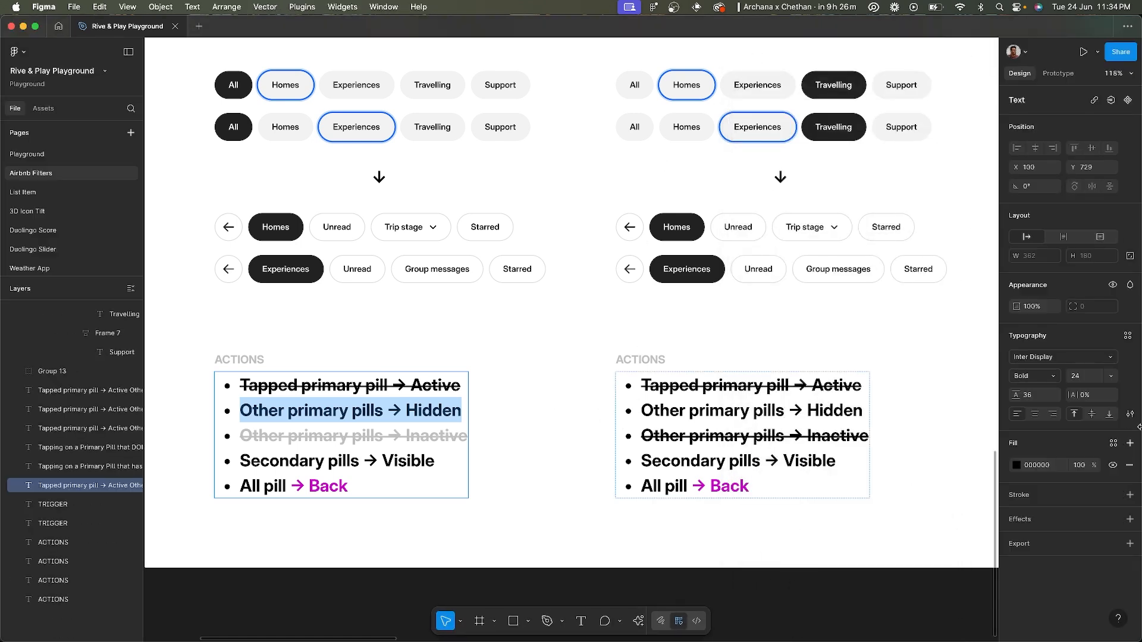
{"action": "left_click", "coordinate": [1130, 415]}
{"action": "left_click", "coordinate": [969, 470]}
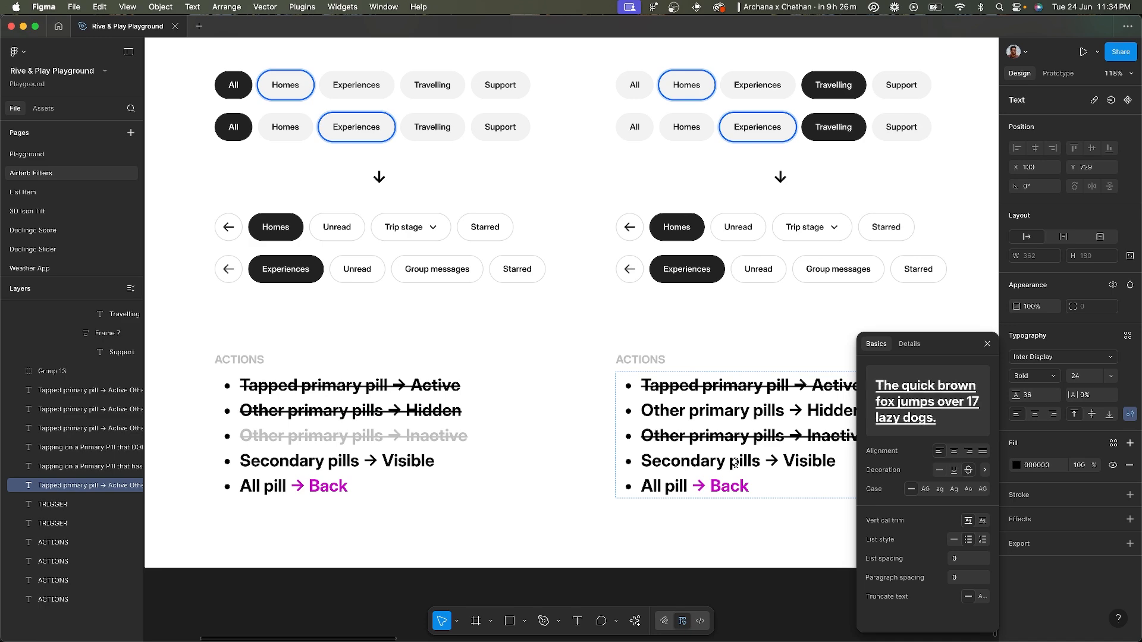
- Strike through "Other primary pills → Hidden" in the second actions list and look over the neighbouring lists
{"action": "scroll", "coordinate": [480, 420], "scroll_direction": "right", "scroll_amount": 5}
{"action": "left_click_drag", "start_coordinate": [435, 401], "coordinate": [743, 396]}
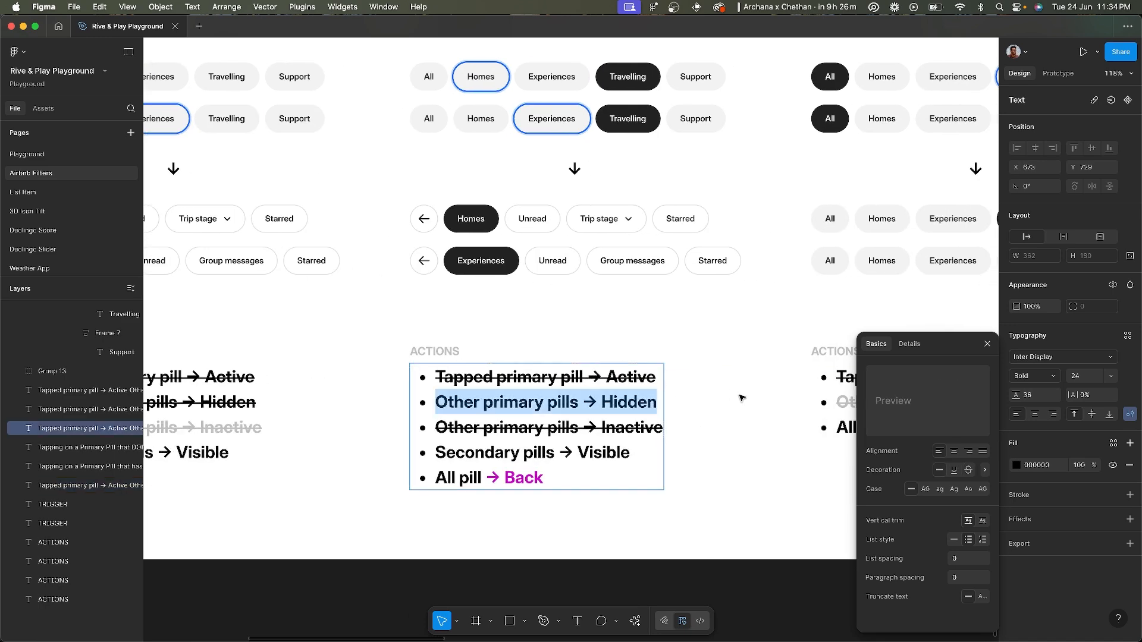
{"action": "left_click", "coordinate": [968, 470]}
{"action": "scroll", "coordinate": [748, 434], "scroll_direction": "right", "scroll_amount": 10}
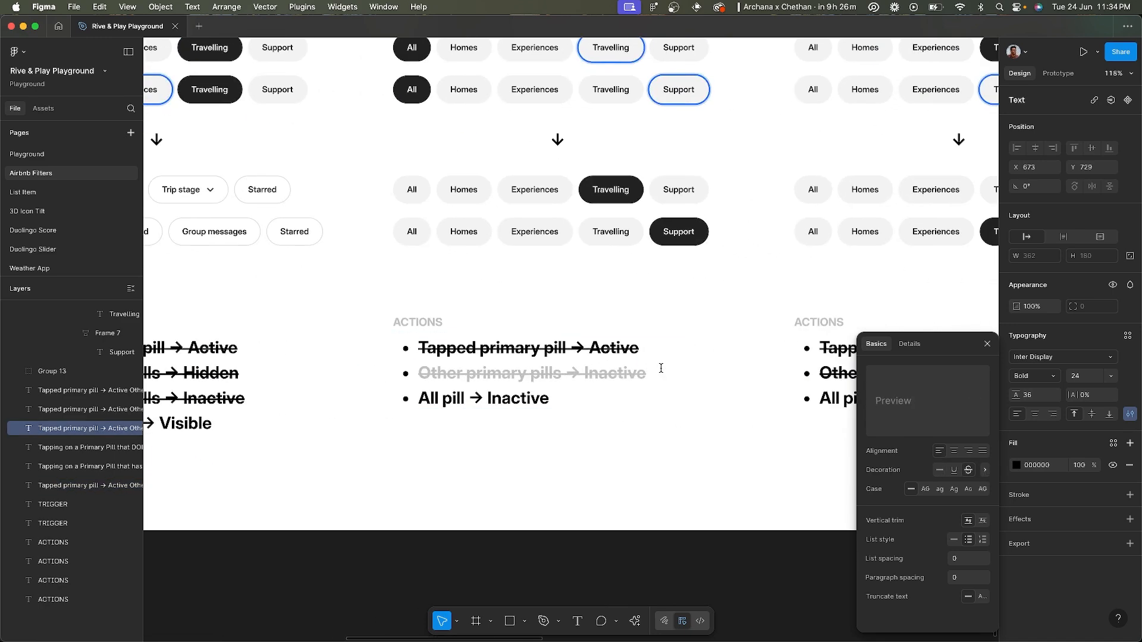
{"action": "scroll", "coordinate": [486, 388], "scroll_direction": "left", "scroll_amount": 15}
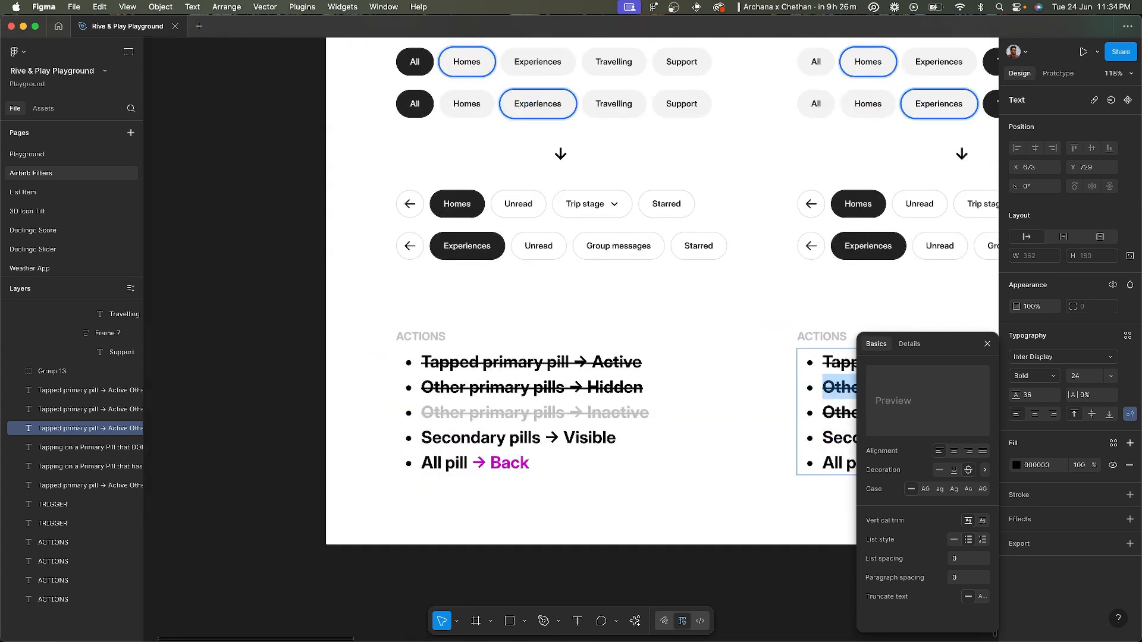
- Switch back to Play and examine the page-load Loop and Set Property nodes against the layers inside the first Primary Stack
{"action": "key", "text": "super+Tab"}
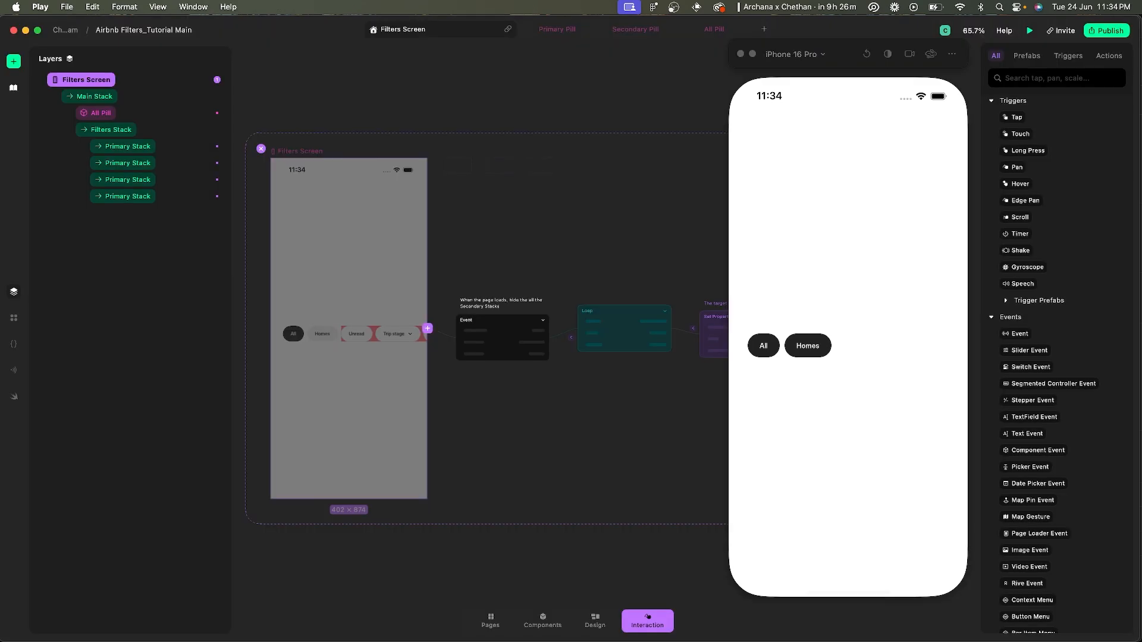
{"action": "left_click", "coordinate": [262, 150]}
{"action": "left_click", "coordinate": [324, 153]}
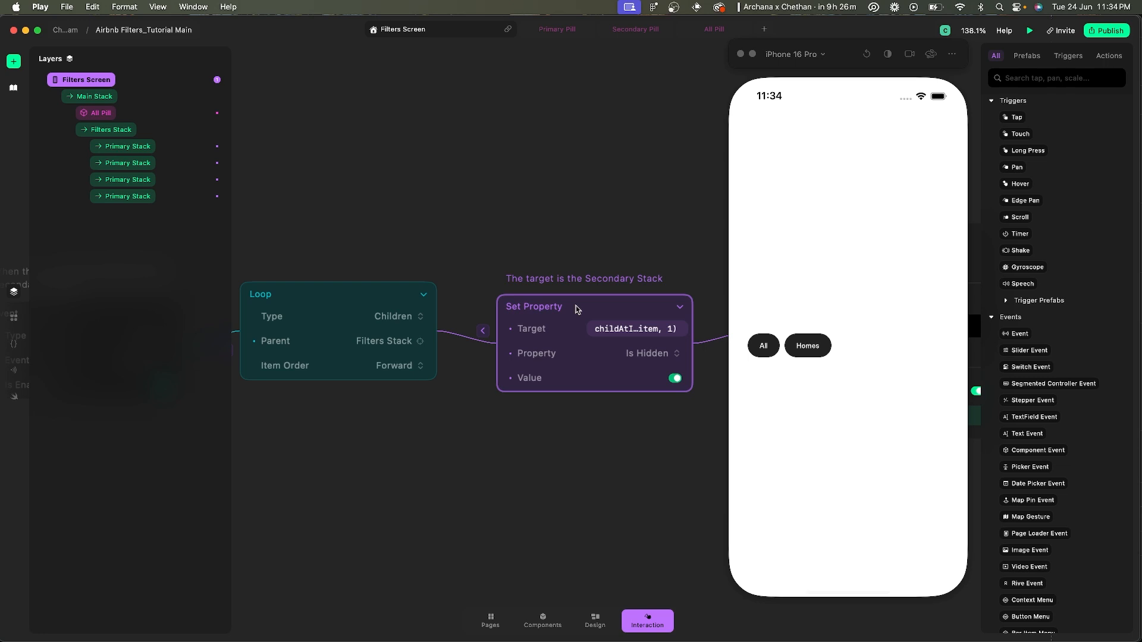
{"action": "scroll", "coordinate": [451, 263], "scroll_direction": "down", "scroll_amount": 5}
{"action": "scroll", "coordinate": [451, 262], "scroll_direction": "left", "scroll_amount": 3}
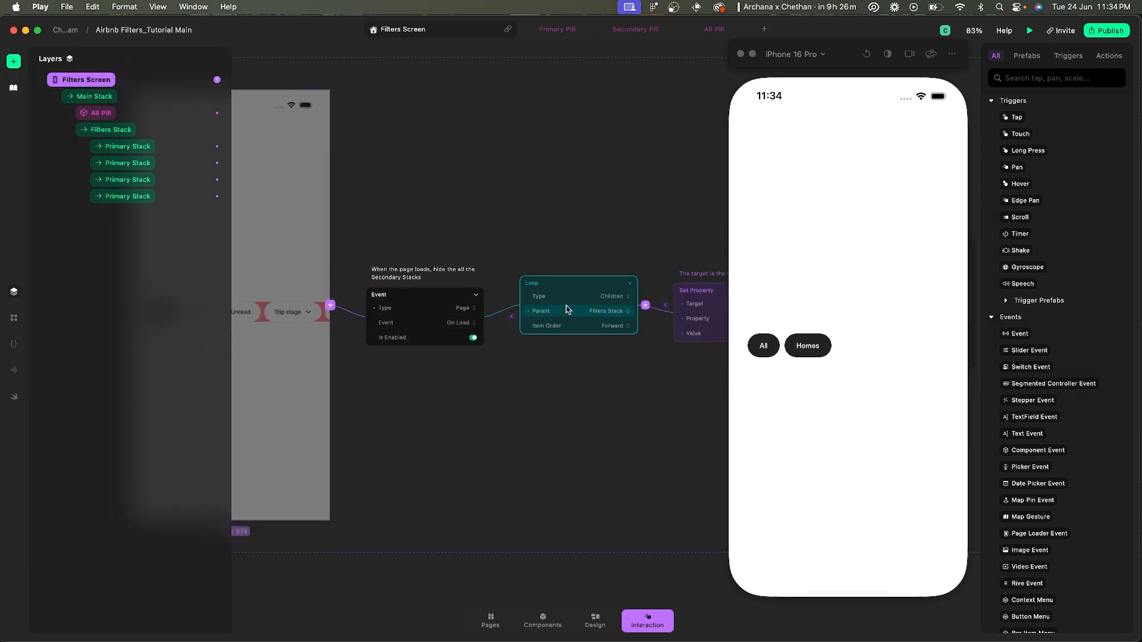
{"action": "scroll", "coordinate": [566, 309], "scroll_direction": "up", "scroll_amount": 5}
{"action": "scroll", "coordinate": [617, 316], "scroll_direction": "right", "scroll_amount": 3}
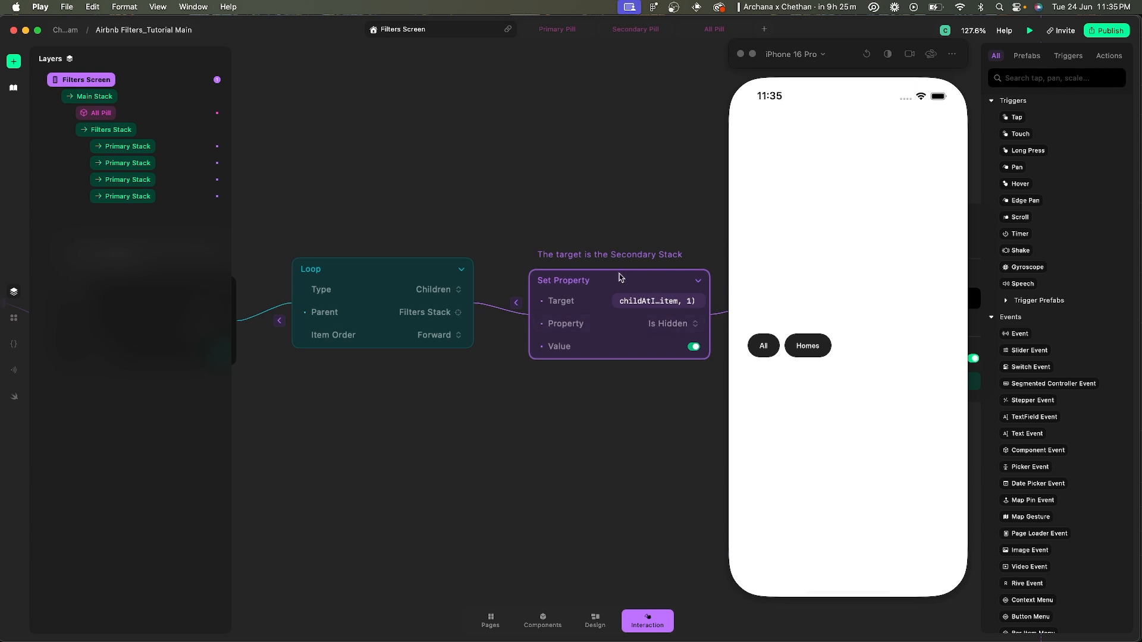
{"action": "left_click", "coordinate": [84, 146]}
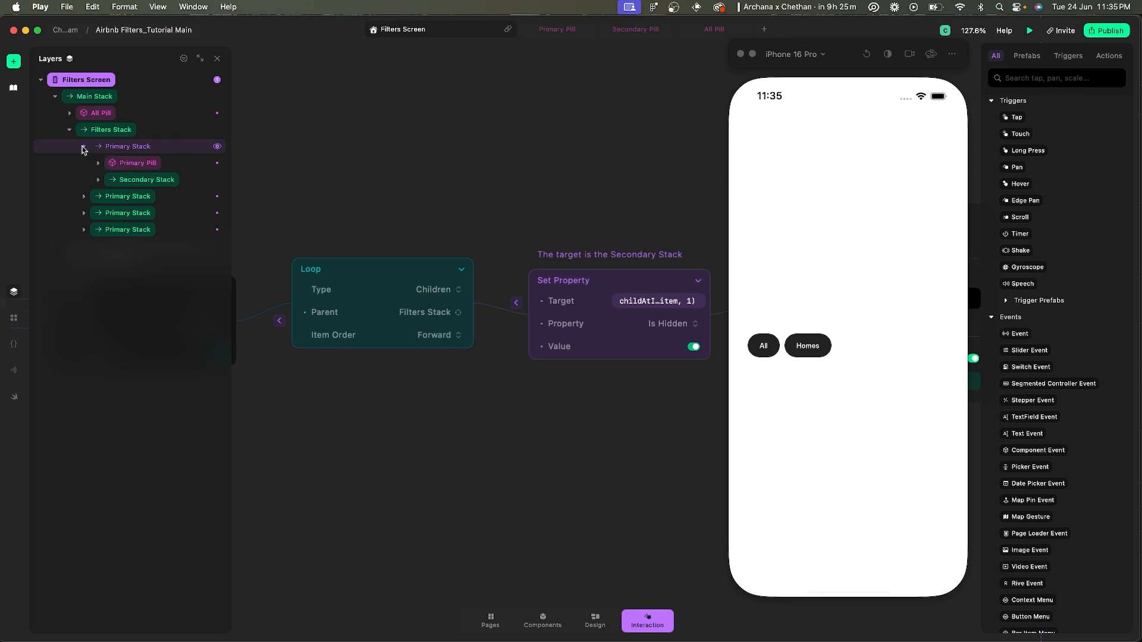
- Put single quotes around Secondary Stack in the Set Property node's comment
{"action": "double_click", "coordinate": [583, 254]}
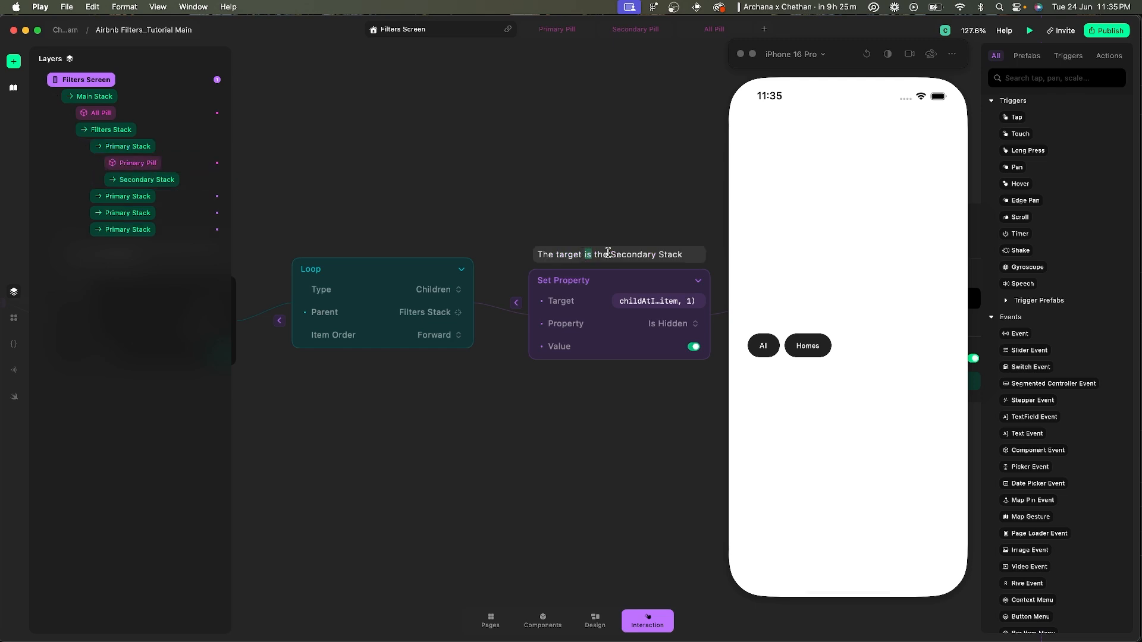
{"action": "left_click", "coordinate": [608, 255]}
{"action": "key", "text": "Right"}
{"action": "key", "text": "super+a"}
{"action": "type", "text": "T"}
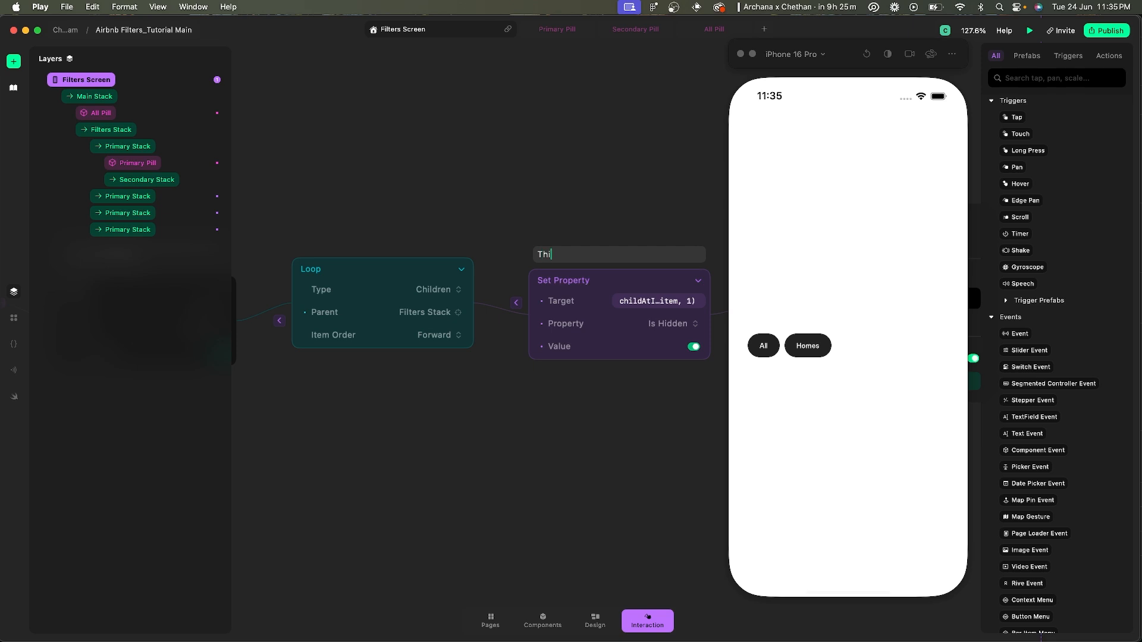
{"action": "key", "text": "super+z"}
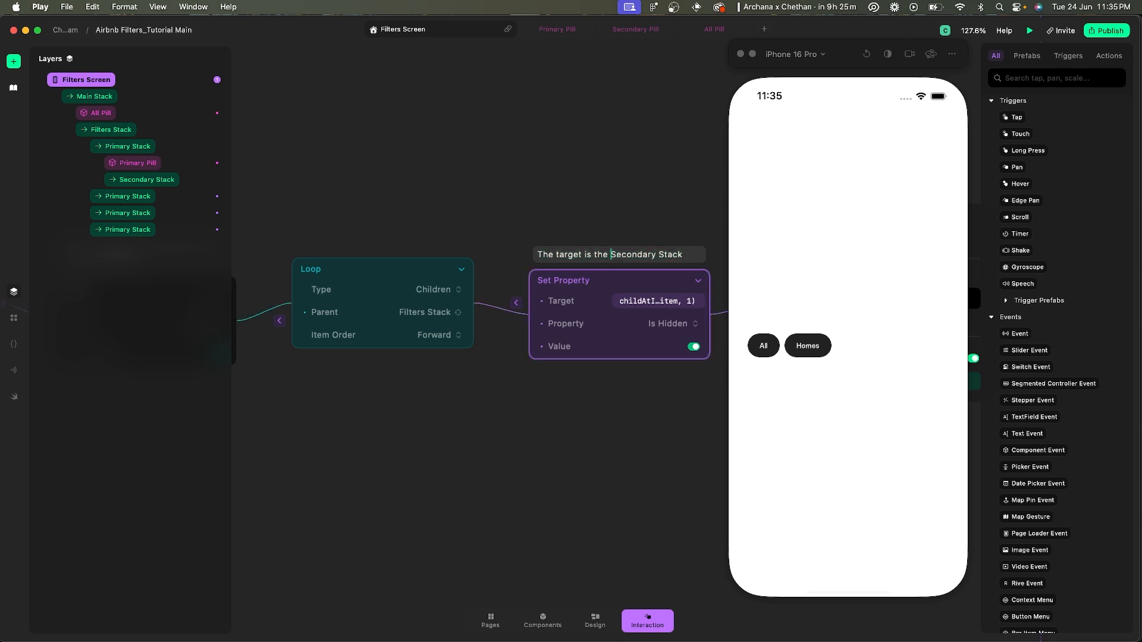
{"action": "type", "text": "'"}
{"action": "key", "text": "super+Right"}
{"action": "type", "text": "'"}
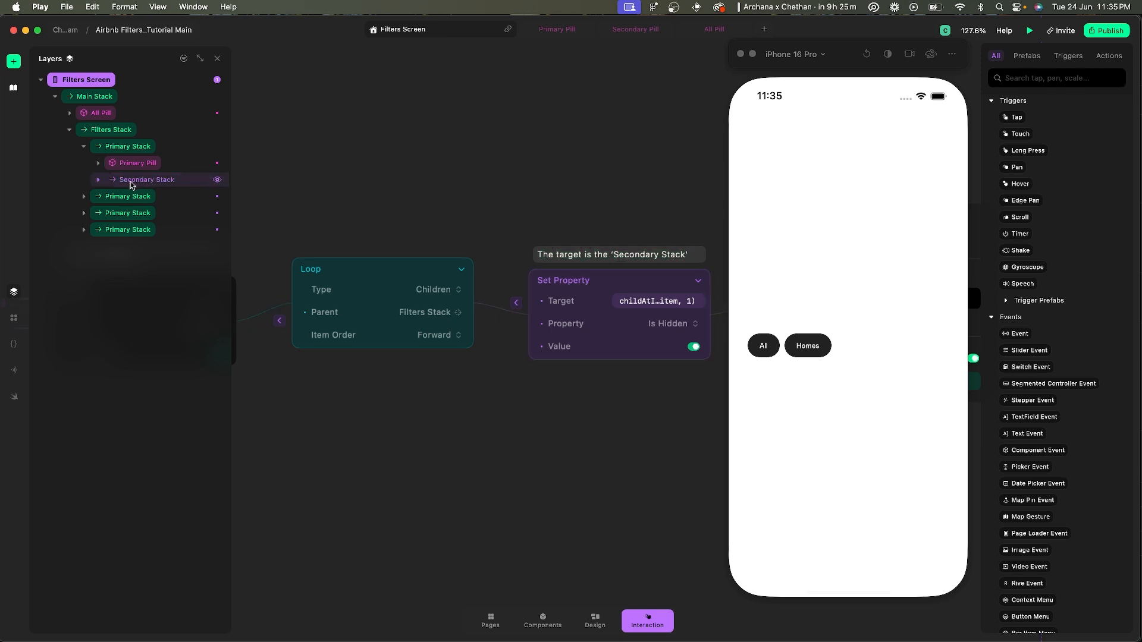
- Expand the first two Primary Stacks and their Secondary Stacks in the layer tree, and move the simulator clear of the nodes
{"action": "left_click", "coordinate": [99, 180]}
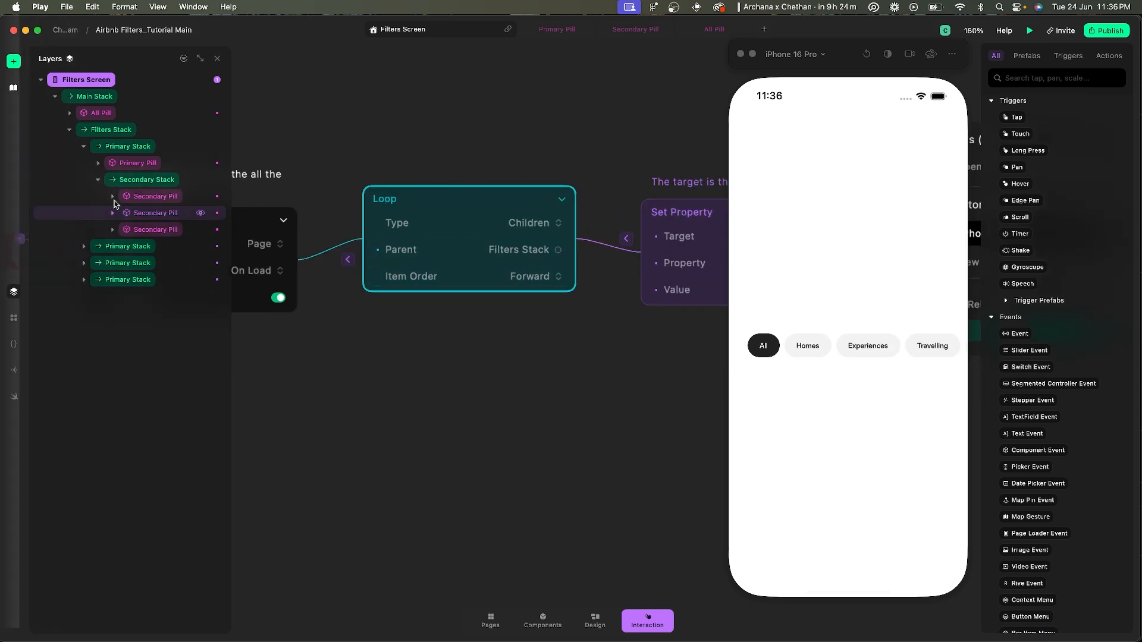
{"action": "left_click", "coordinate": [84, 246]}
{"action": "left_click", "coordinate": [99, 179]}
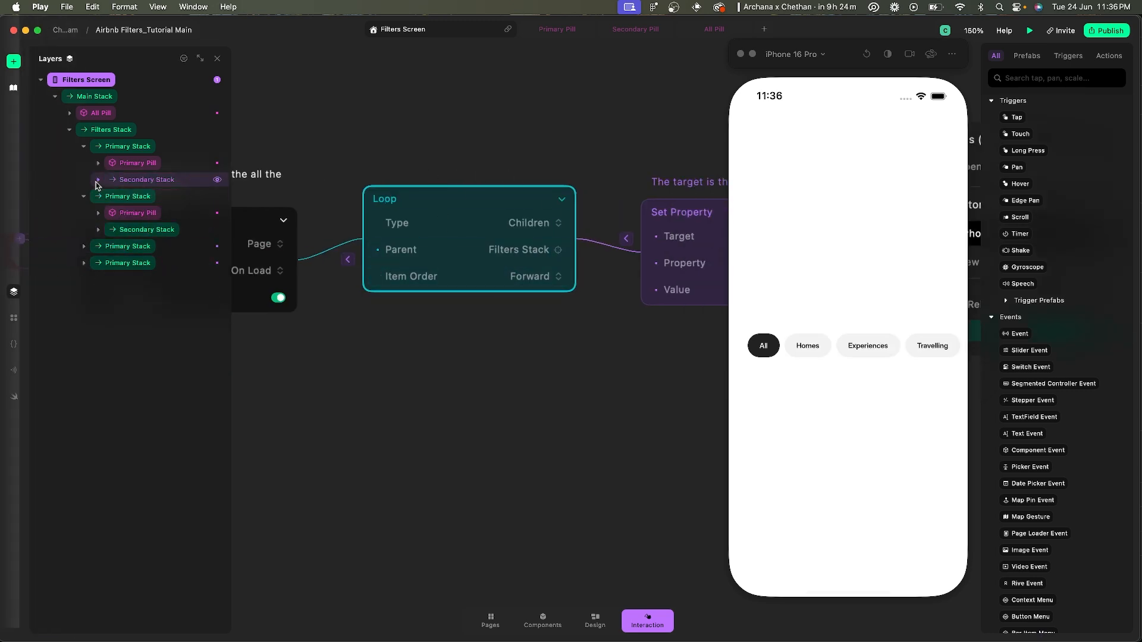
{"action": "scroll", "coordinate": [377, 194], "scroll_direction": "right", "scroll_amount": 5}
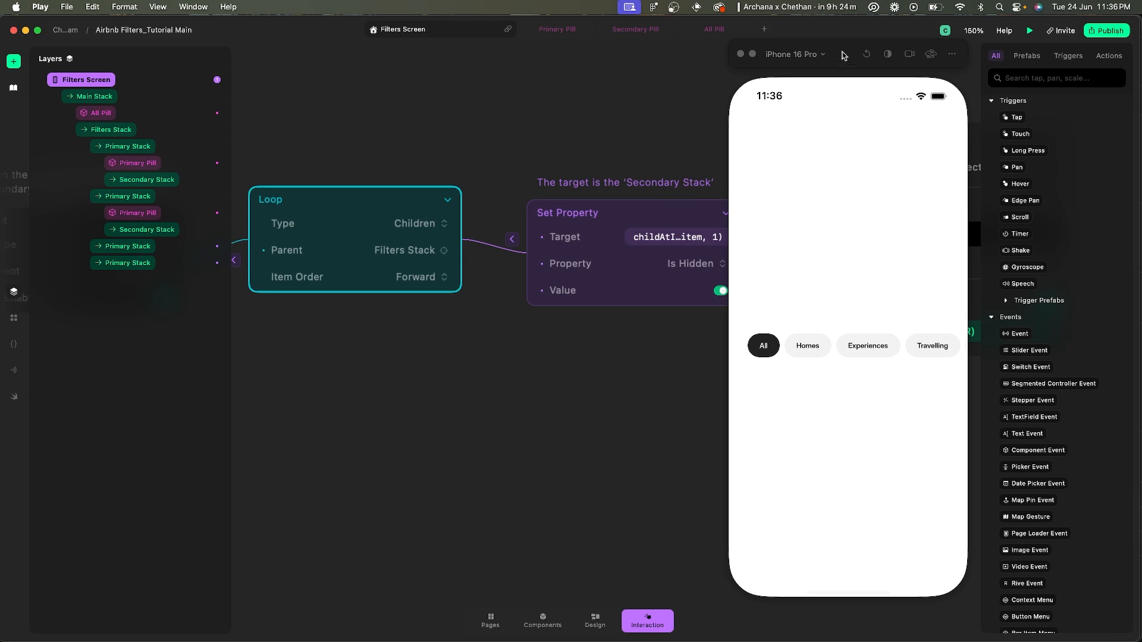
{"action": "left_click_drag", "start_coordinate": [843, 55], "coordinate": [991, 53]}
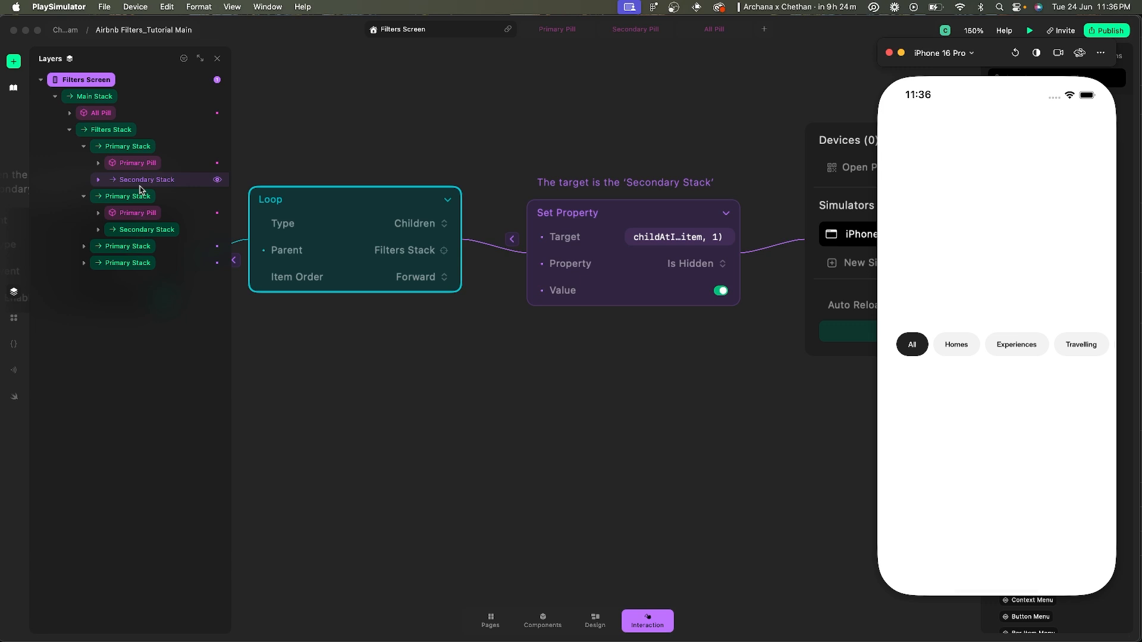
{"action": "left_click", "coordinate": [97, 185]}
{"action": "left_click", "coordinate": [99, 179]}
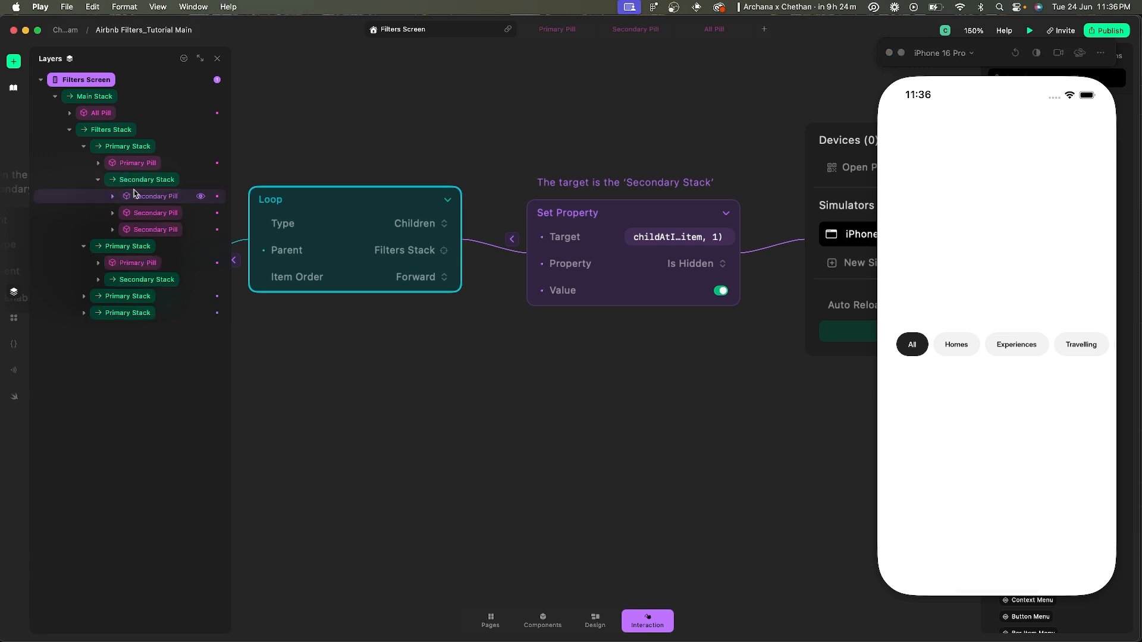
{"action": "left_click", "coordinate": [98, 279]}
{"action": "left_click", "coordinate": [112, 313]}
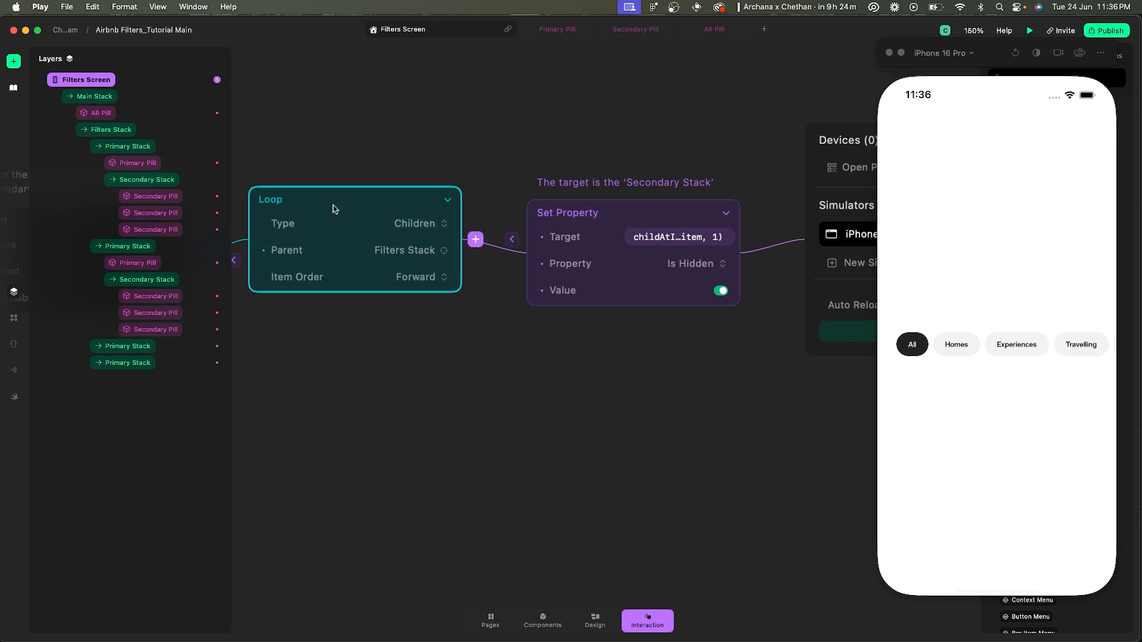
- Add a Loop / Children node branching from the Filters Stack loop
{"action": "left_click", "coordinate": [476, 239]}
{"action": "type", "text": "lo"}
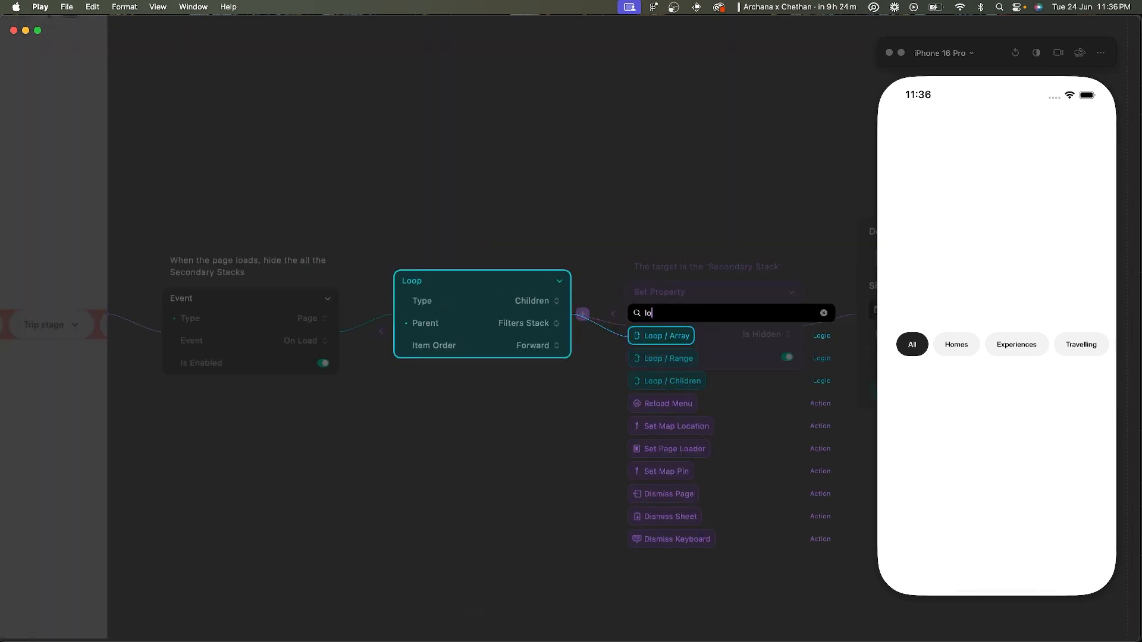
{"action": "key", "text": "Down"}
{"action": "key", "text": "Down"}
{"action": "key", "text": "Return"}
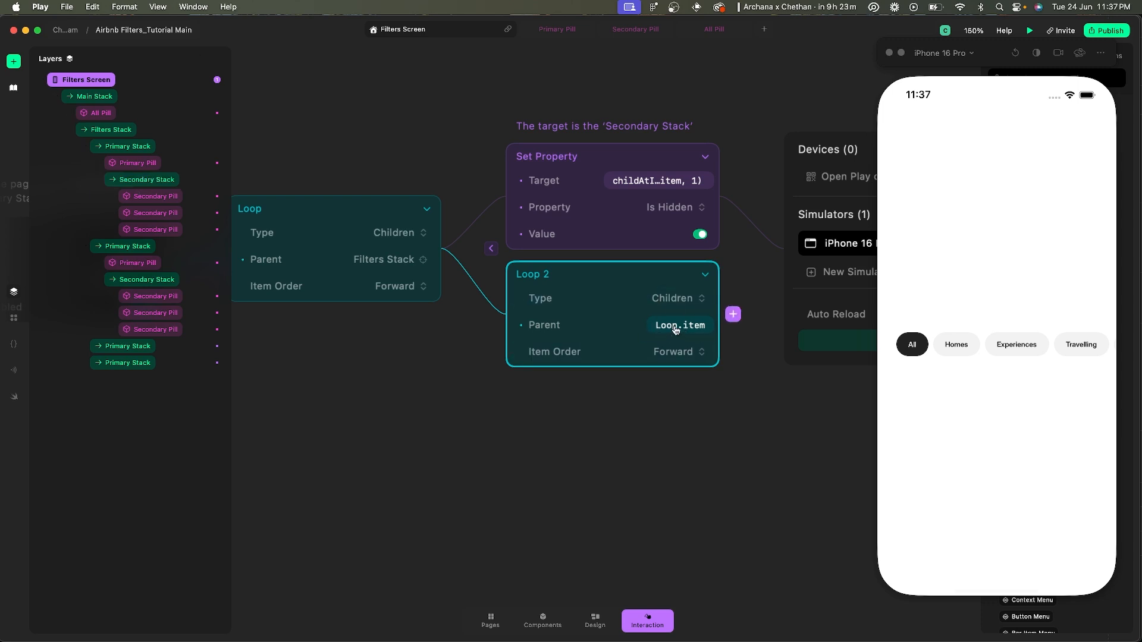
- Copy the Set Property target expression and set the nested loop's parent to childAtIndex(Loop.item, 1)
{"action": "left_click", "coordinate": [644, 181]}
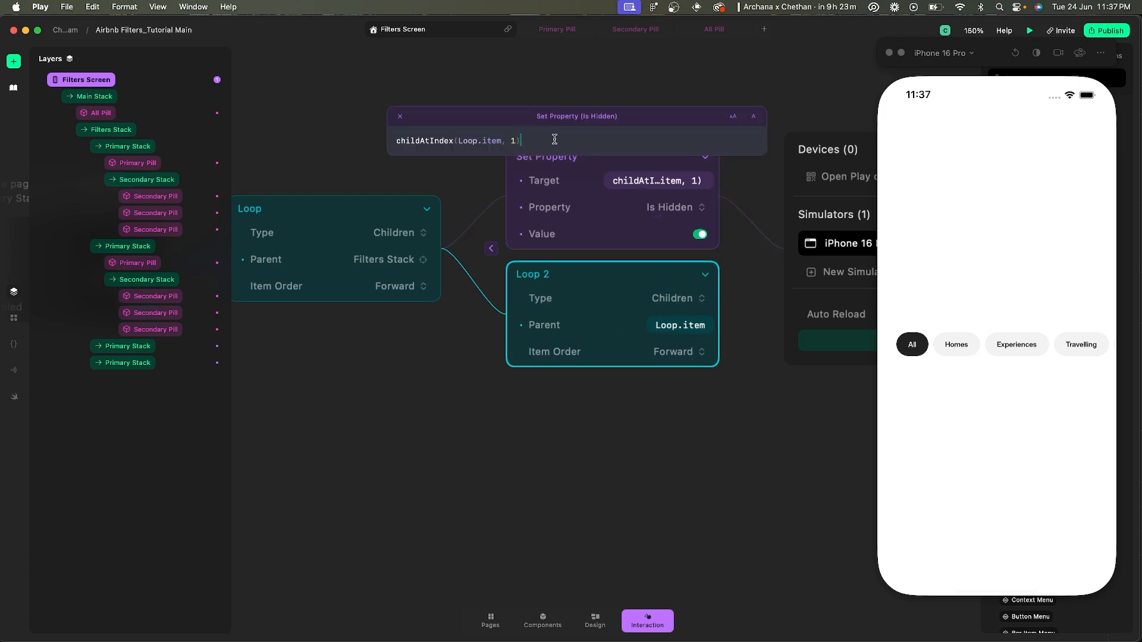
{"action": "left_click_drag", "start_coordinate": [554, 139], "coordinate": [320, 144]}
{"action": "key", "text": "super+c"}
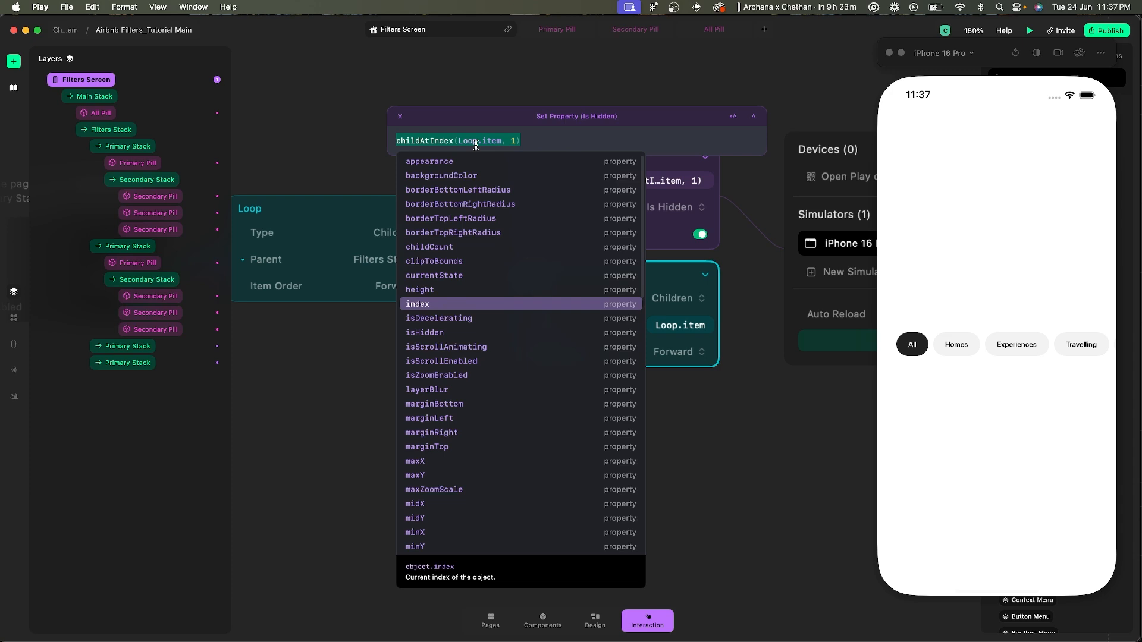
{"action": "left_click", "coordinate": [680, 326]}
{"action": "key", "text": "super+a"}
{"action": "key", "text": "super+v"}
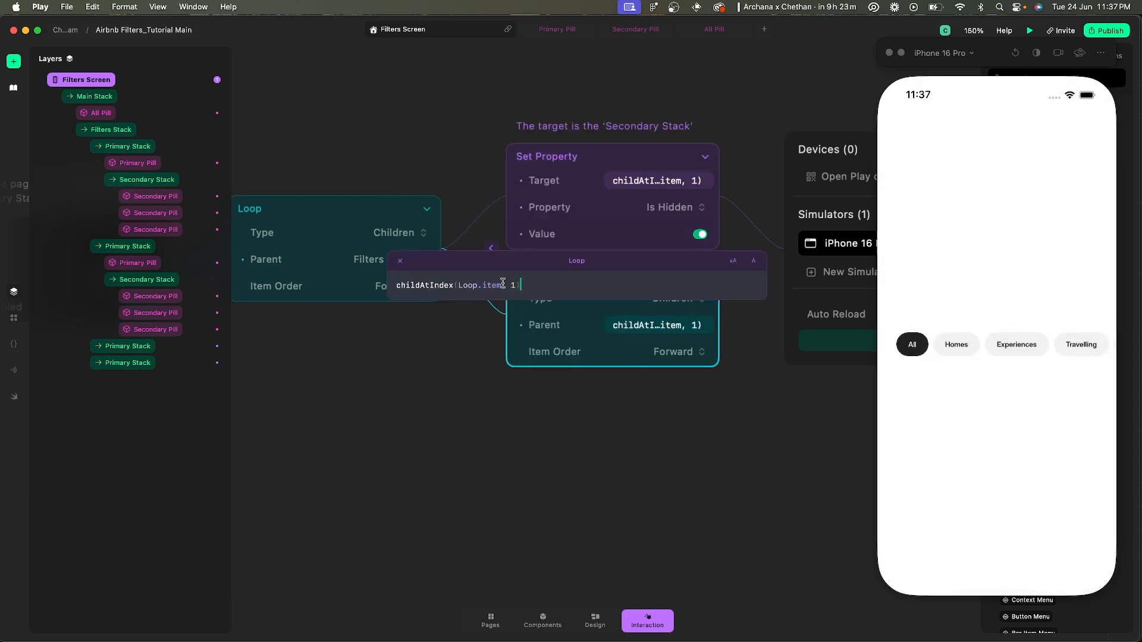
{"action": "key", "text": "Return"}
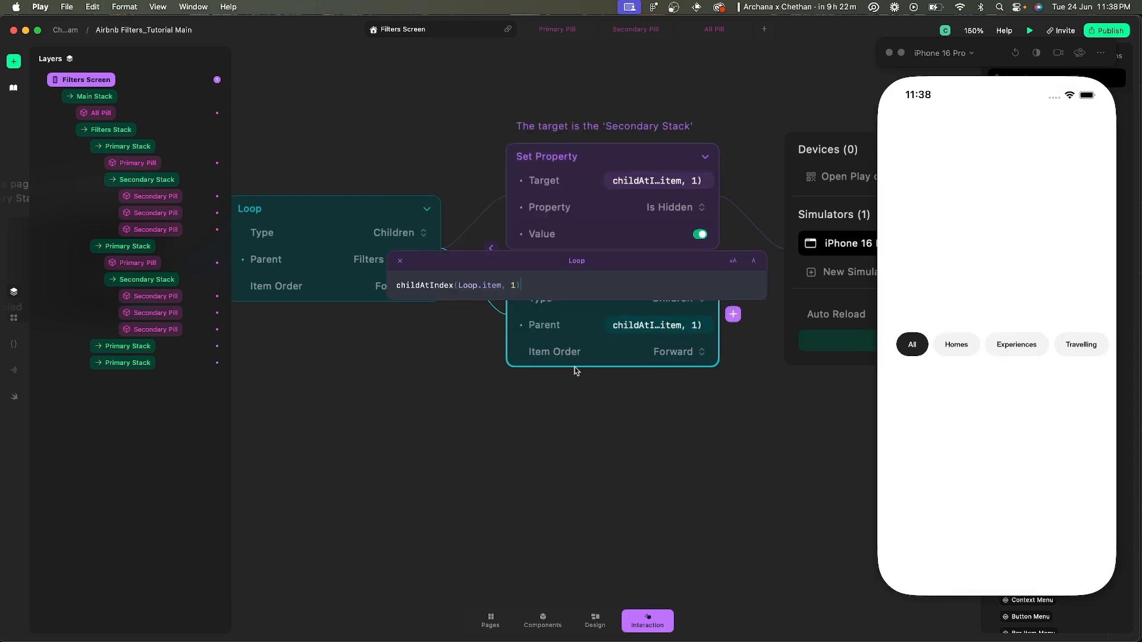
{"action": "left_click", "coordinate": [583, 396]}
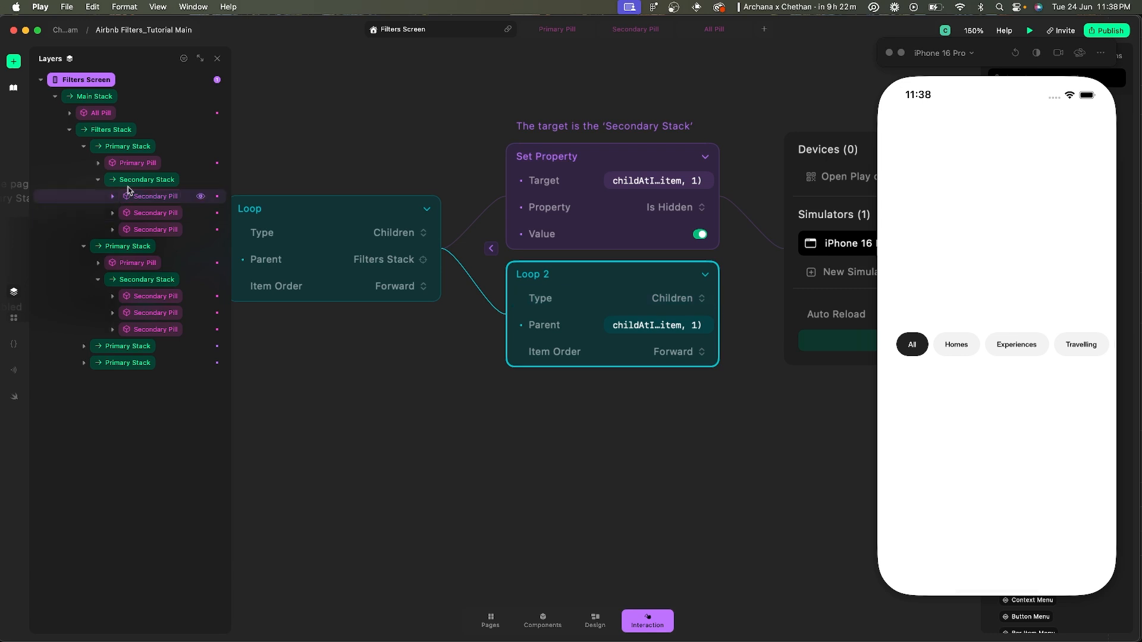
- Copy the comment "The target is the 'Secondary Stack'" from the Set Property node onto the nested loop
{"action": "double_click", "coordinate": [581, 122]}
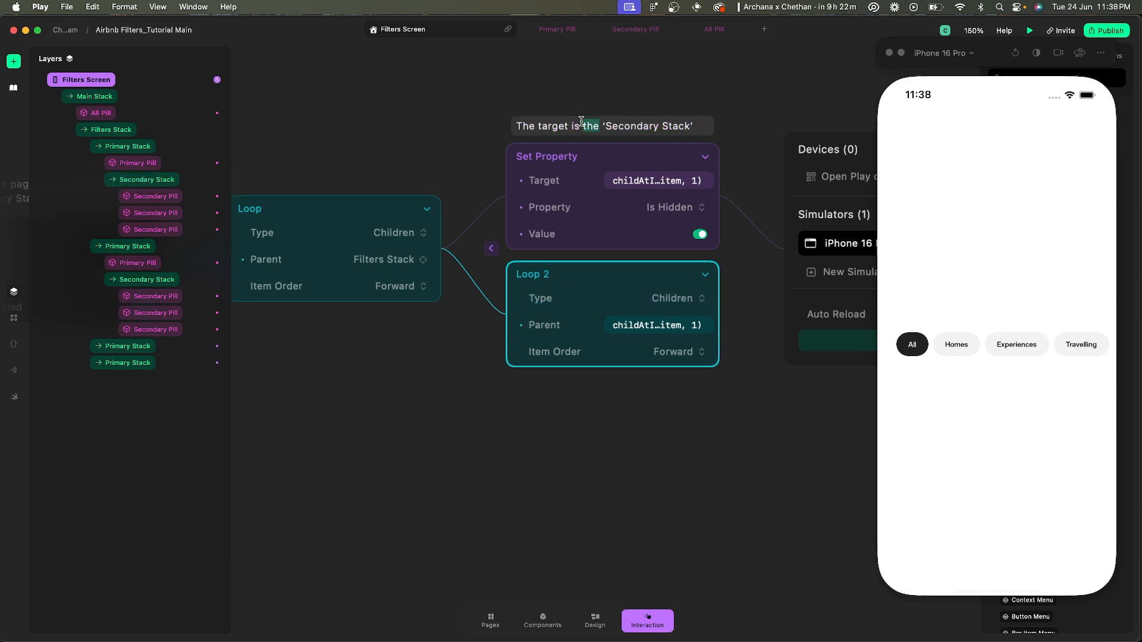
{"action": "key", "text": "super+a"}
{"action": "key", "text": "super+c"}
{"action": "right_click", "coordinate": [577, 272]}
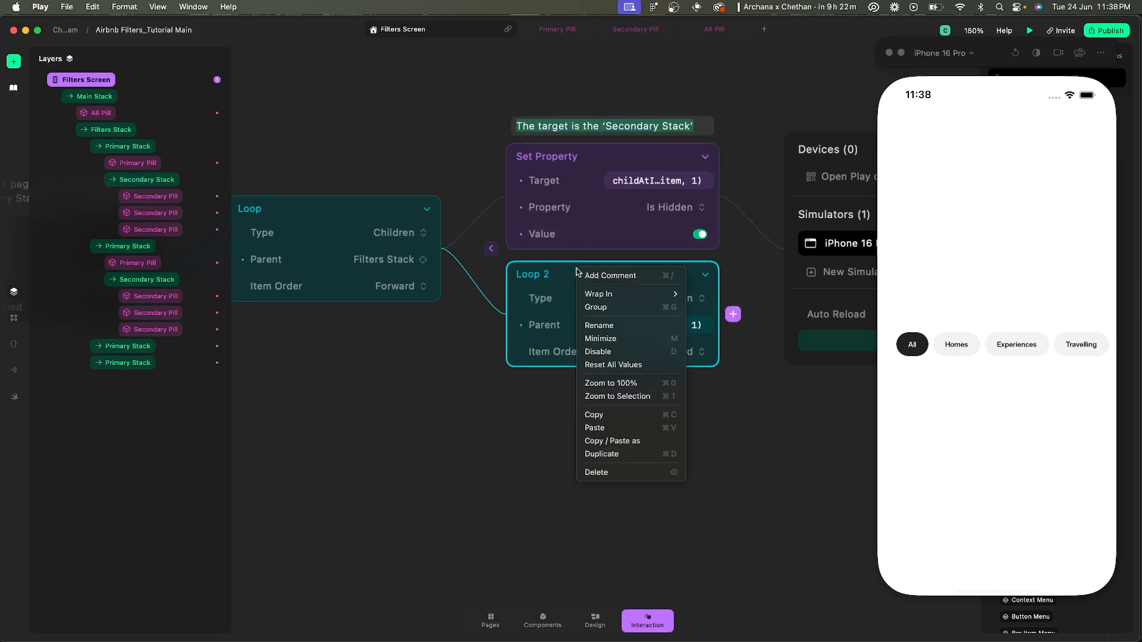
{"action": "left_click", "coordinate": [615, 278]}
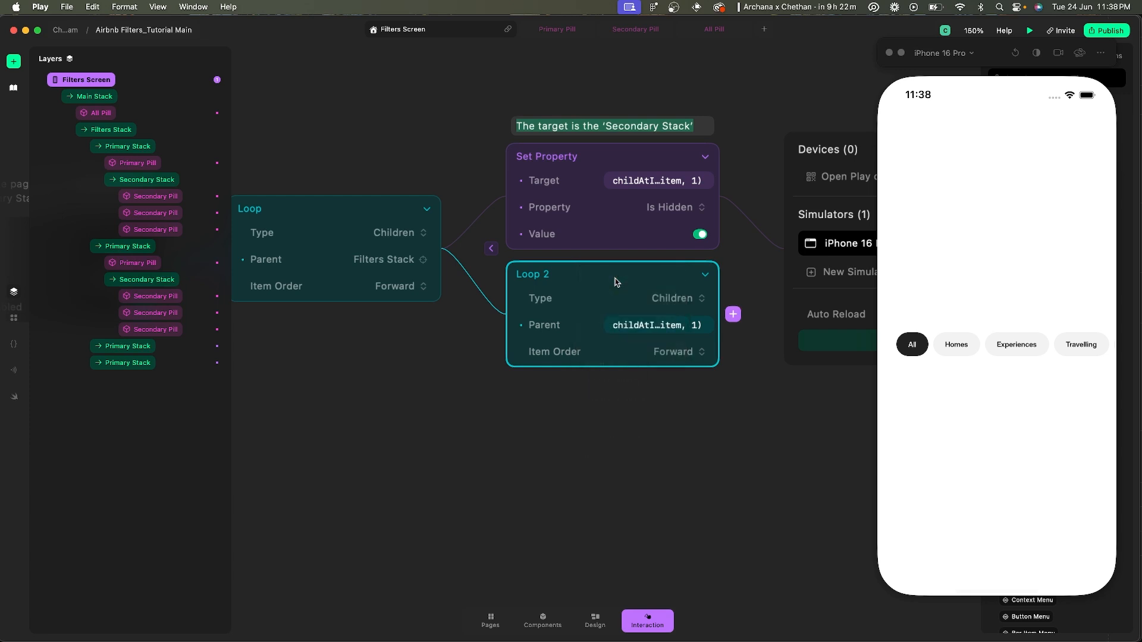
{"action": "key", "text": "super+v"}
{"action": "key", "text": "Return"}
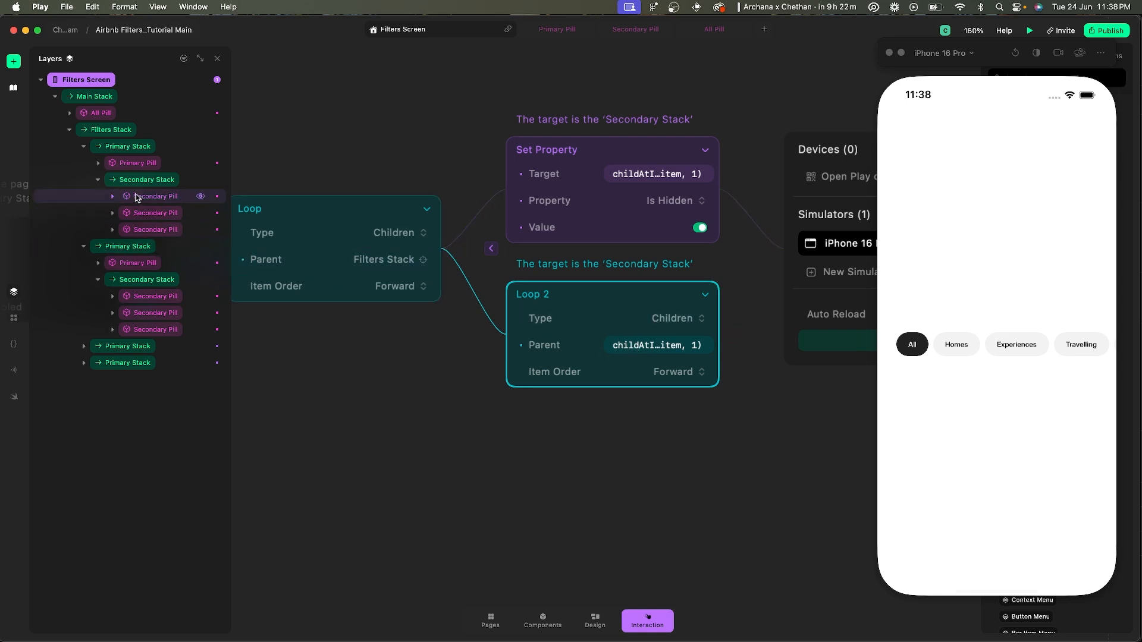
- Add a Set Property node for Scale after the nested loop, duplicate it, and set the duplicate's property to Opacity
{"action": "left_click", "coordinate": [734, 334]}
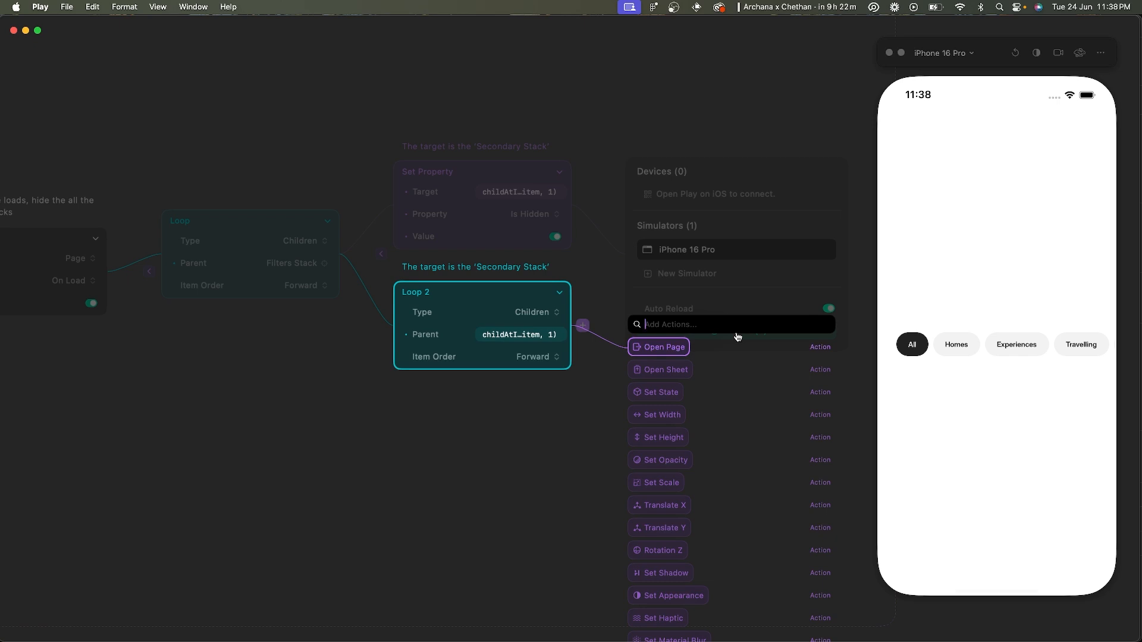
{"action": "type", "text": "set prop"}
{"action": "key", "text": "Return"}
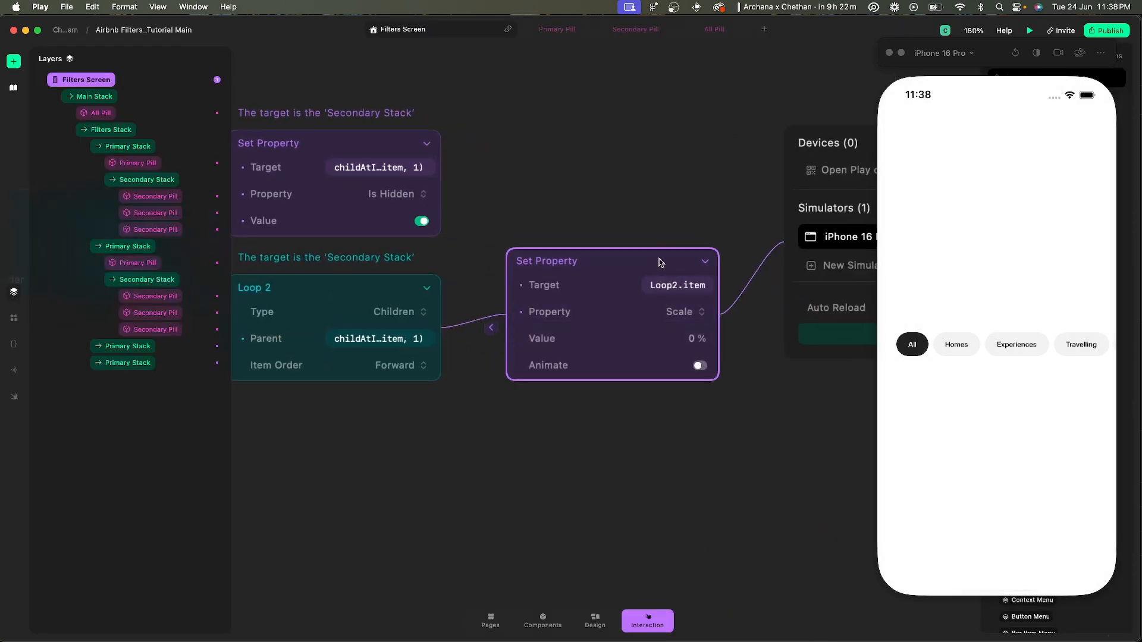
{"action": "key", "text": "super+d"}
{"action": "left_click", "coordinate": [687, 384]}
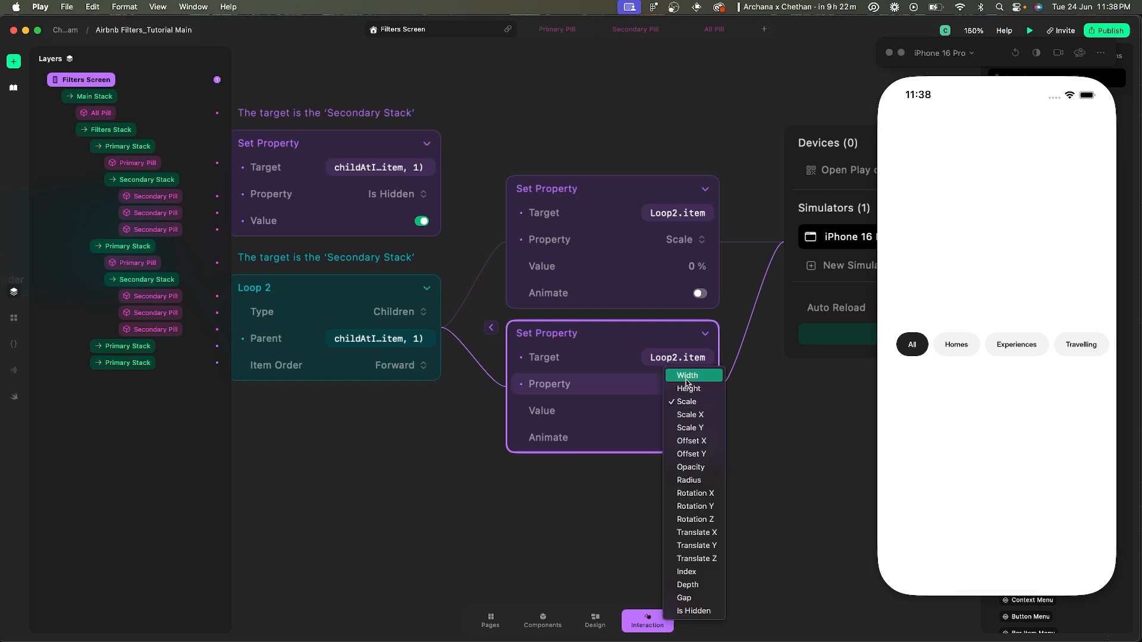
{"action": "type", "text": "op"}
{"action": "key", "text": "Return"}
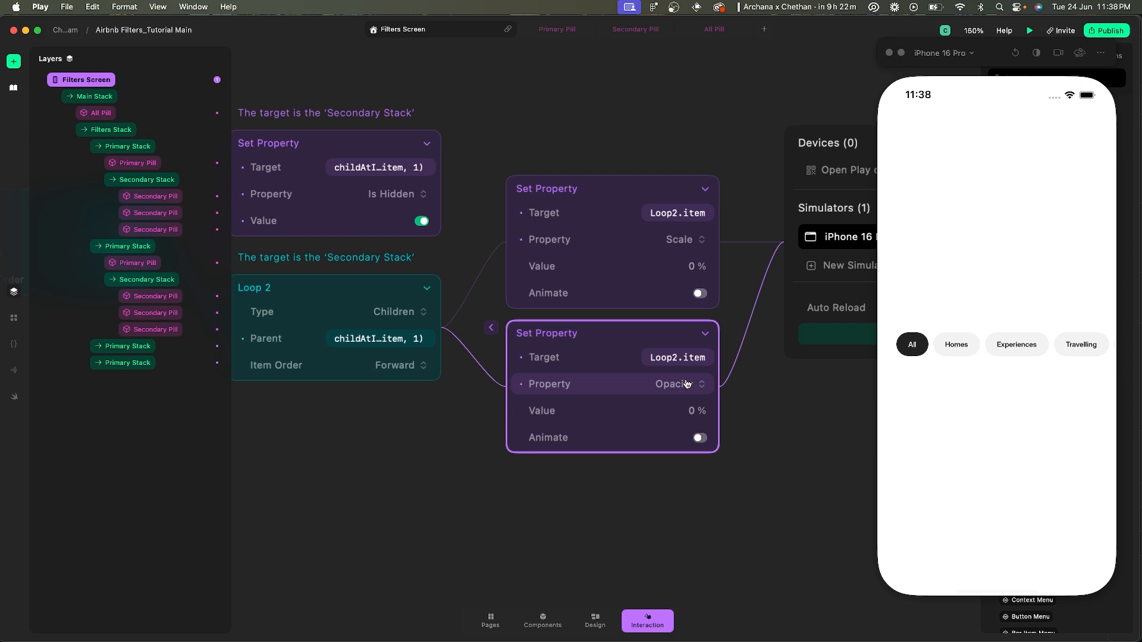
- Disable the Set Property node that hides the Secondary Stacks and browse the pill row in the simulator
{"action": "left_click", "coordinate": [331, 142]}
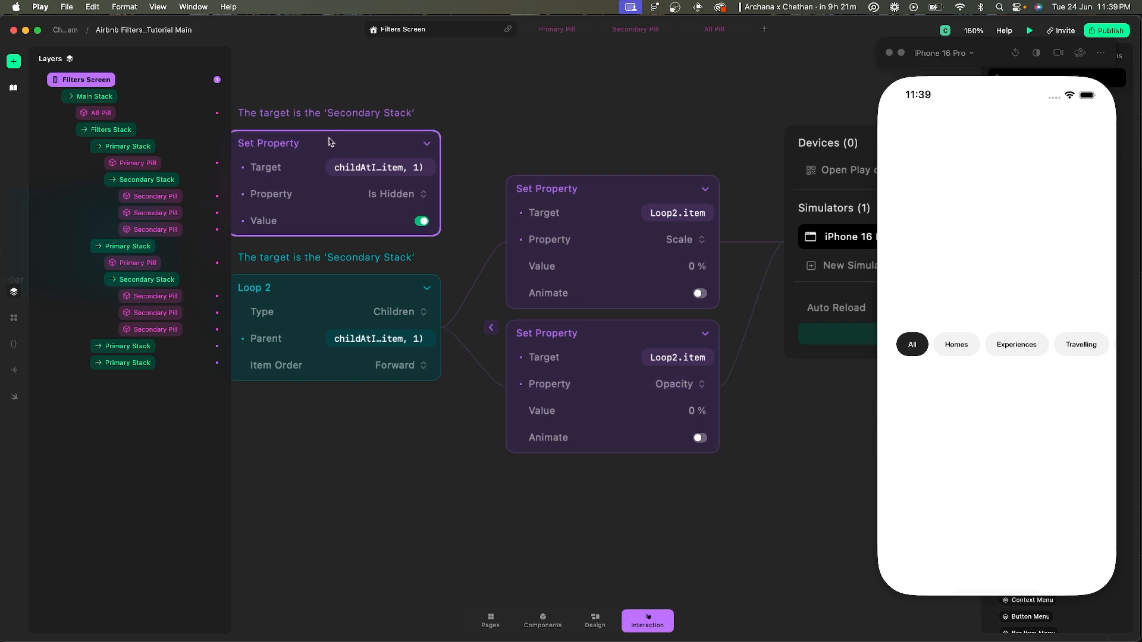
{"action": "key", "text": "super+shift+h"}
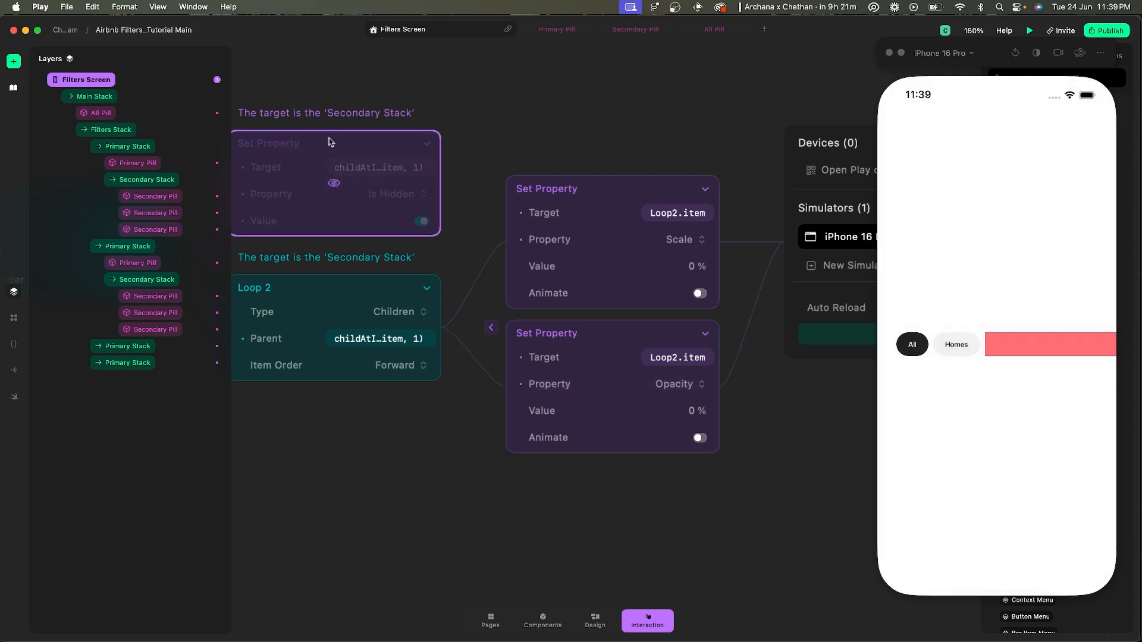
{"action": "scroll", "coordinate": [1019, 345], "scroll_direction": "right", "scroll_amount": 3}
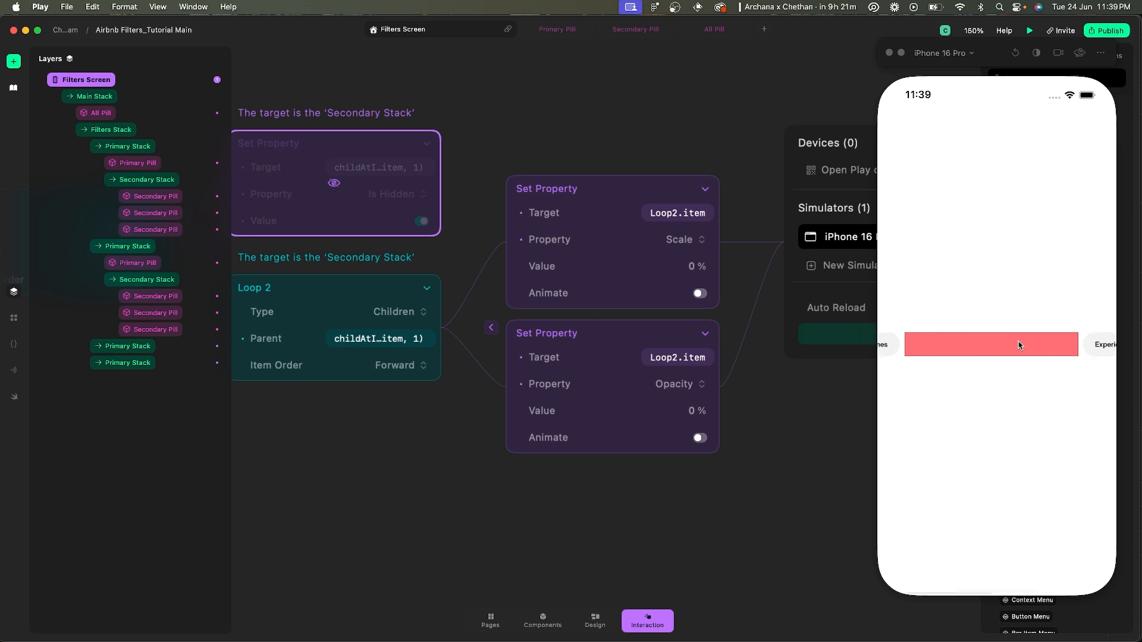
{"action": "scroll", "coordinate": [1011, 345], "scroll_direction": "right", "scroll_amount": 3}
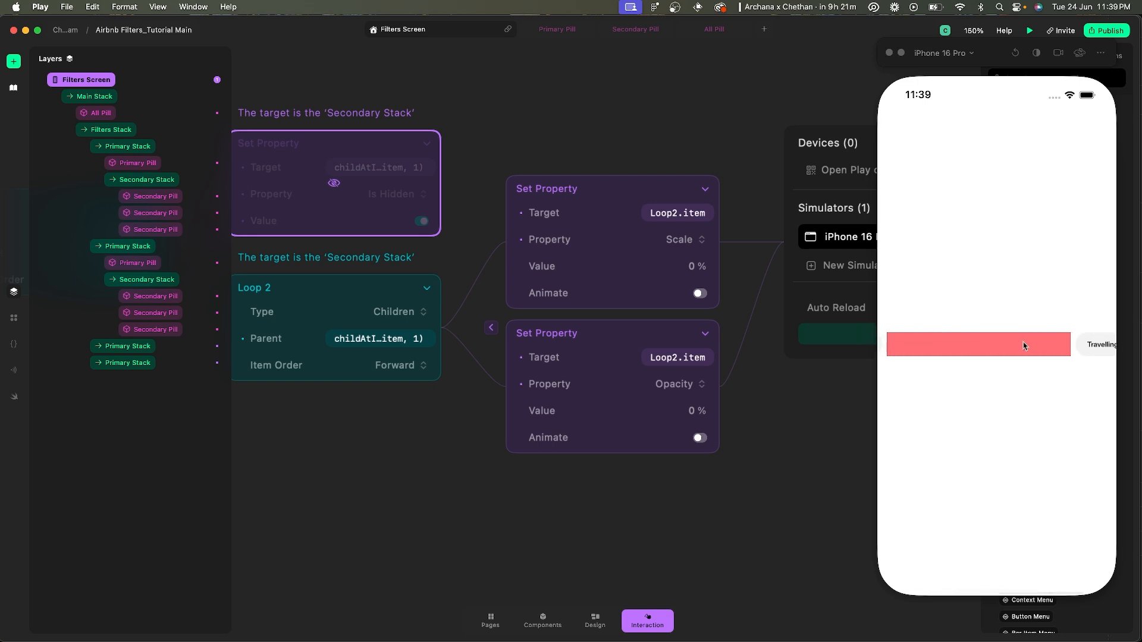
- Set the Scale and Opacity values of the nested loop's items to 30% and check the secondary pills in the simulator
{"action": "left_click", "coordinate": [690, 266]}
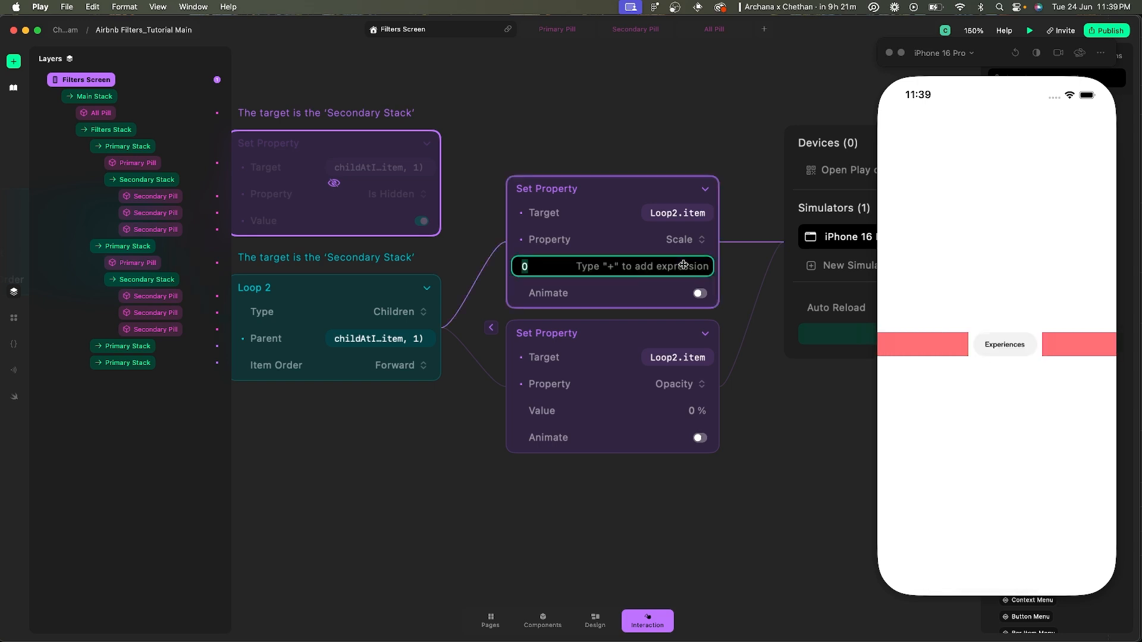
{"action": "type", "text": "30"}
{"action": "key", "text": "Return"}
{"action": "left_click", "coordinate": [692, 411]}
{"action": "type", "text": "30"}
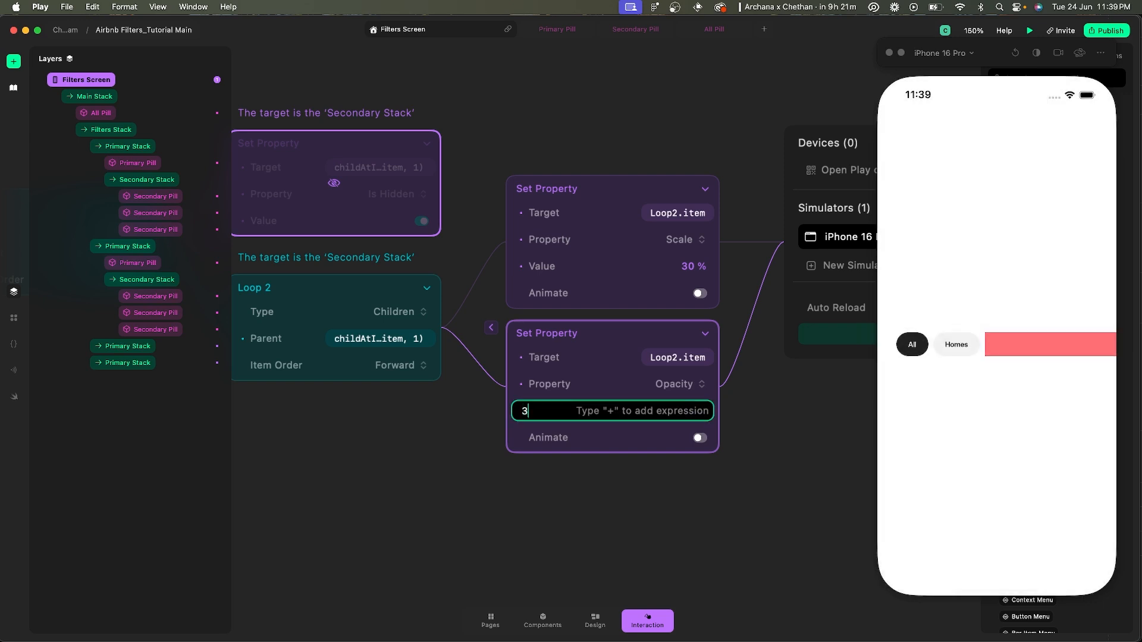
{"action": "key", "text": "Return"}
{"action": "scroll", "coordinate": [1035, 354], "scroll_direction": "right", "scroll_amount": 2}
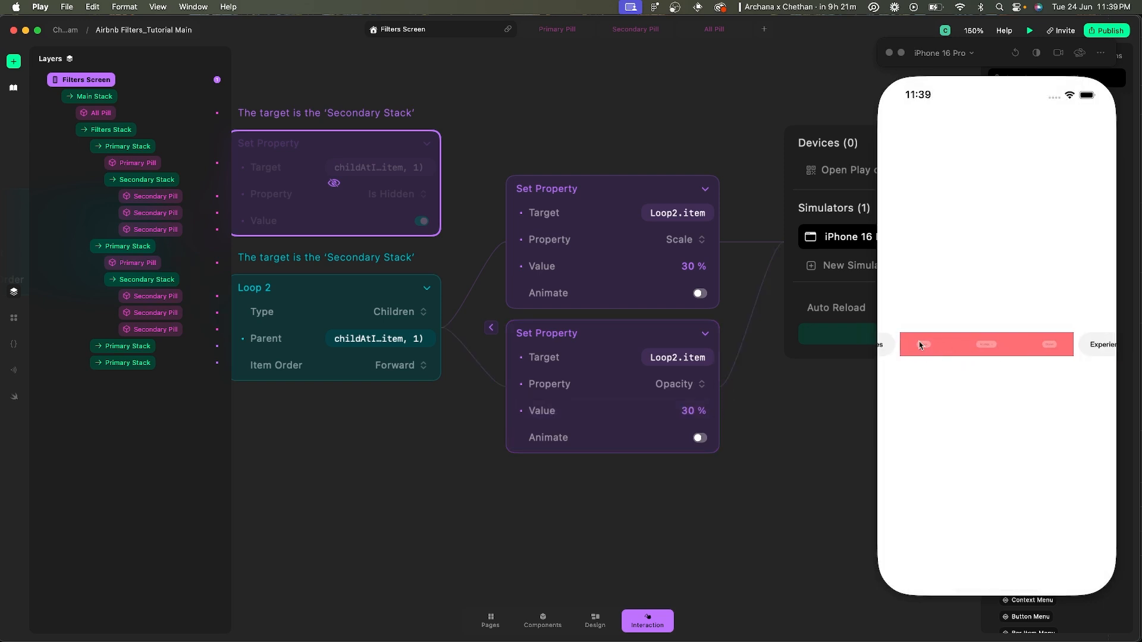
{"action": "scroll", "coordinate": [1058, 348], "scroll_direction": "right", "scroll_amount": 4}
- Return the Opacity and Scale values to 0%, re-enable the Is Hidden node, and check the pill row in the simulator
{"action": "left_click", "coordinate": [696, 411]}
{"action": "type", "text": "0"}
{"action": "key", "text": "Return"}
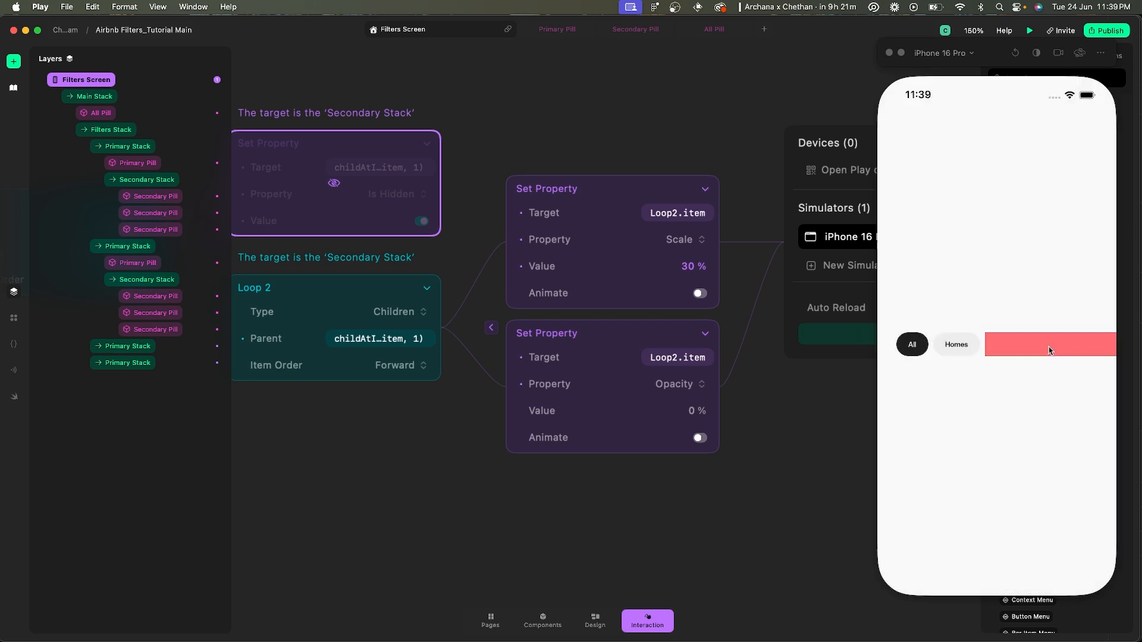
{"action": "left_click", "coordinate": [693, 266]}
{"action": "type", "text": "0"}
{"action": "key", "text": "Return"}
{"action": "key", "text": "super+shift+h"}
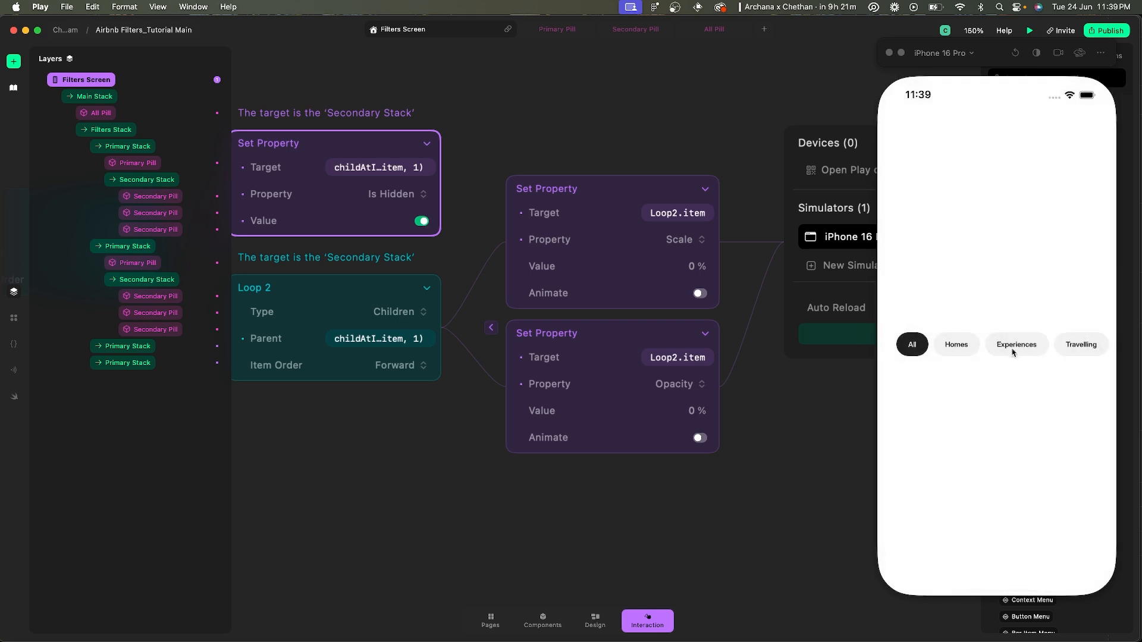
{"action": "scroll", "coordinate": [992, 345], "scroll_direction": "right", "scroll_amount": 3}
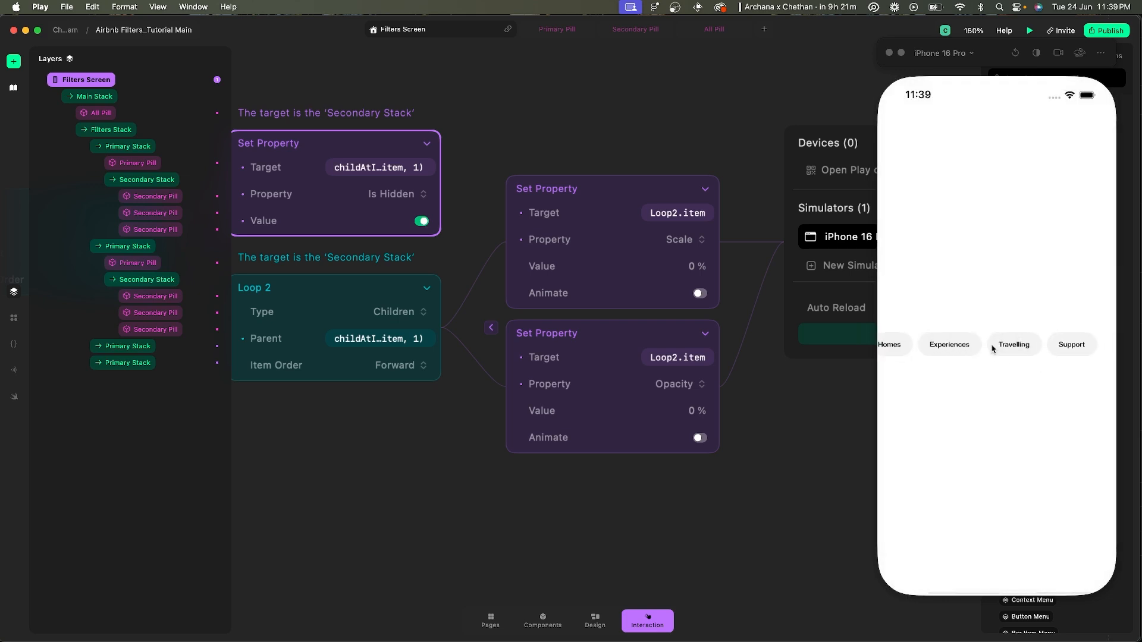
{"action": "scroll", "coordinate": [992, 347], "scroll_direction": "left", "scroll_amount": 3}
- Add the comment "Setting the Scale and Opacity of all the Secondary Pills to 0" to the Scale Set Property node
{"action": "scroll", "coordinate": [771, 332], "scroll_direction": "down", "scroll_amount": 2}
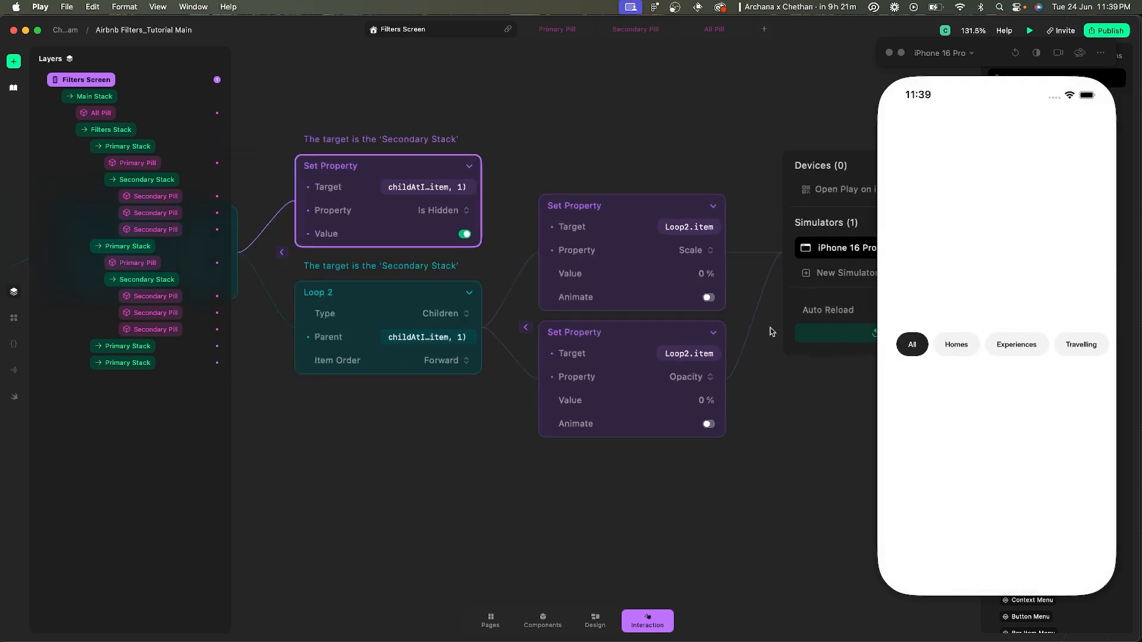
{"action": "scroll", "coordinate": [771, 331], "scroll_direction": "down", "scroll_amount": 2}
{"action": "scroll", "coordinate": [663, 222], "scroll_direction": "left", "scroll_amount": 4}
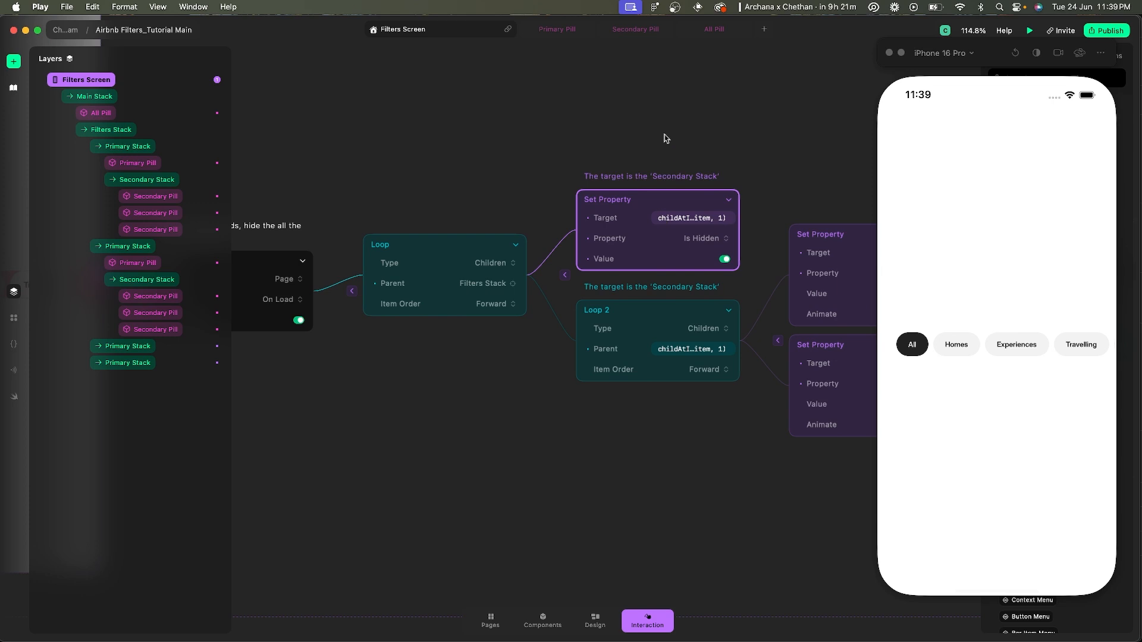
{"action": "left_click", "coordinate": [717, 240]}
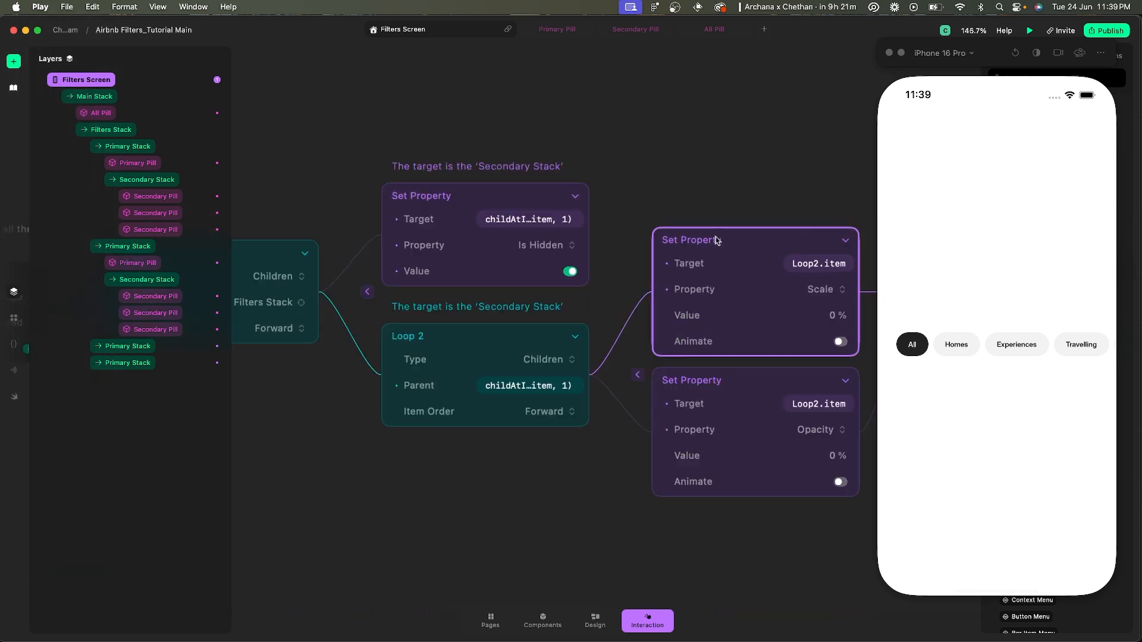
{"action": "right_click", "coordinate": [717, 240]}
{"action": "left_click", "coordinate": [754, 256]}
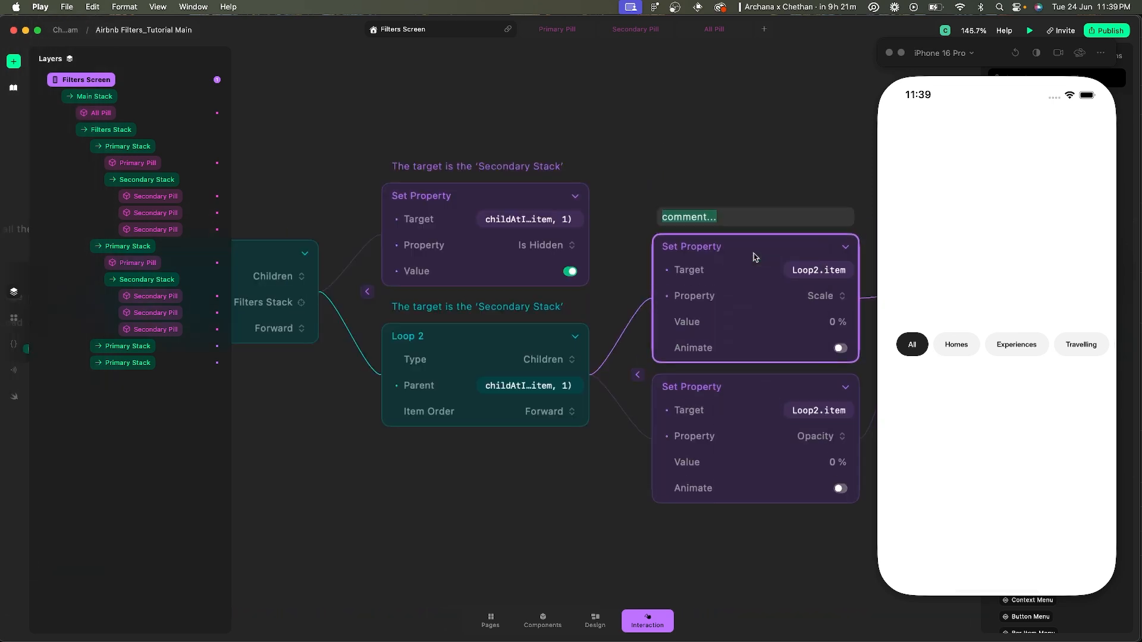
{"action": "type", "text": "Settig"}
{"action": "key", "text": "BackSpace"}
{"action": "type", "text": "ngs the Scale and "}
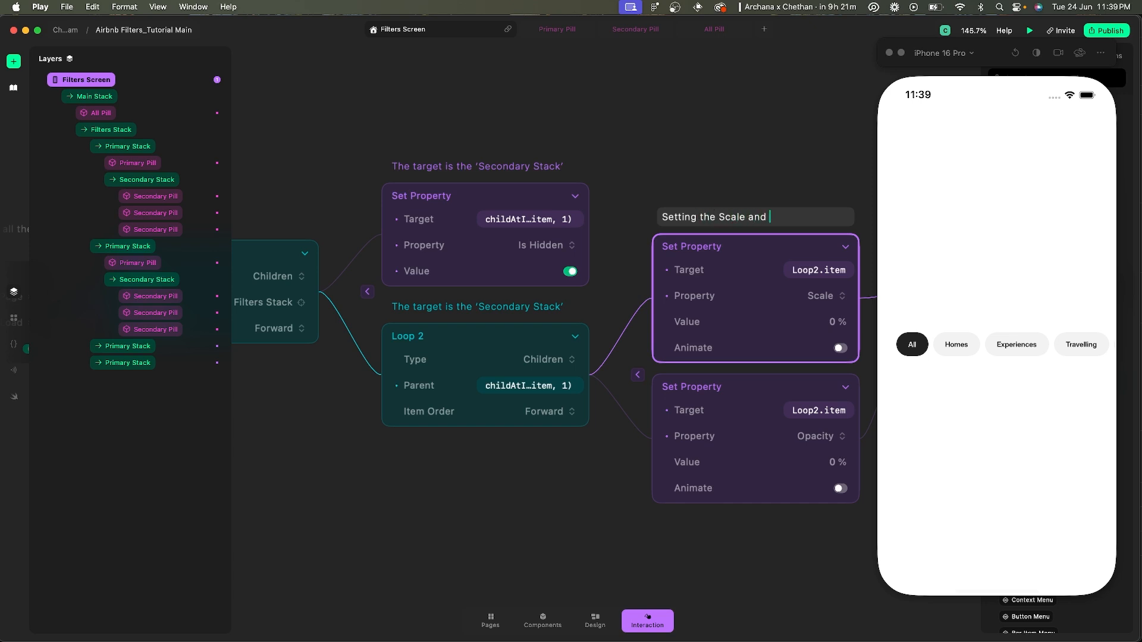
{"action": "type", "text": "Opacity of all the Seconday Pi"}
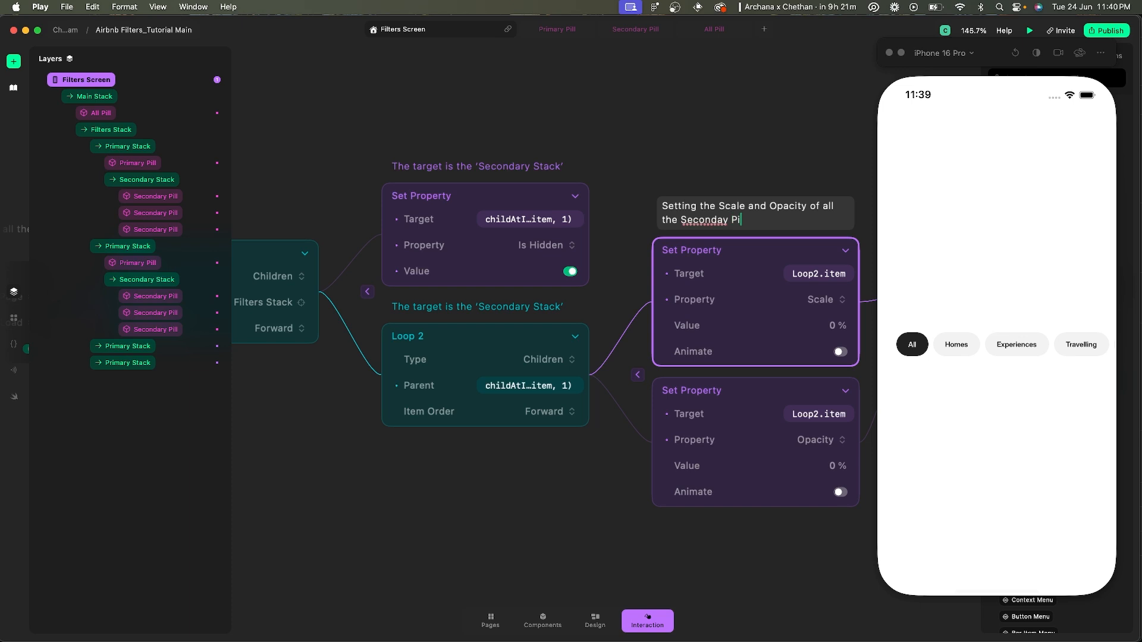
{"action": "key", "text": "BackSpace"}
{"action": "key", "text": "BackSpace"}
{"action": "key", "text": "BackSpace"}
{"action": "key", "text": "BackSpace"}
{"action": "key", "text": "BackSpace"}
{"action": "key", "text": "BackSpace"}
{"action": "type", "text": "ary P"}
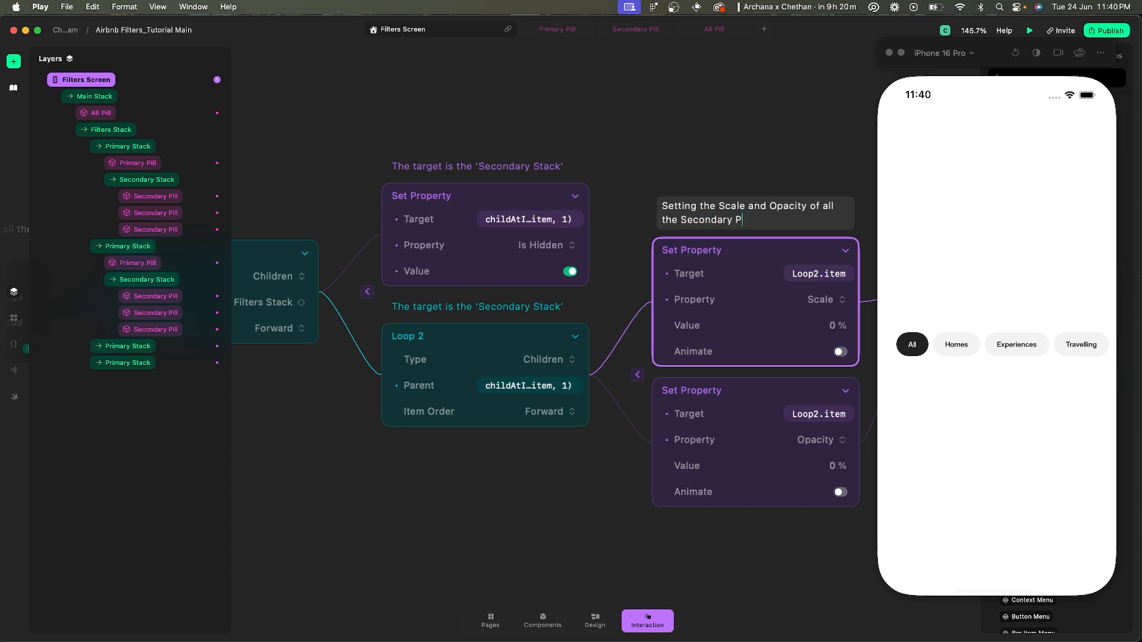
{"action": "type", "text": "ills to be0"}
{"action": "key", "text": "Return"}
{"action": "left_click", "coordinate": [668, 176]}
- Extend the page load Event comment with ", and set the opacity + scale of all the Secondary Pills to 0"
{"action": "scroll", "coordinate": [668, 176], "scroll_direction": "down", "scroll_amount": 5}
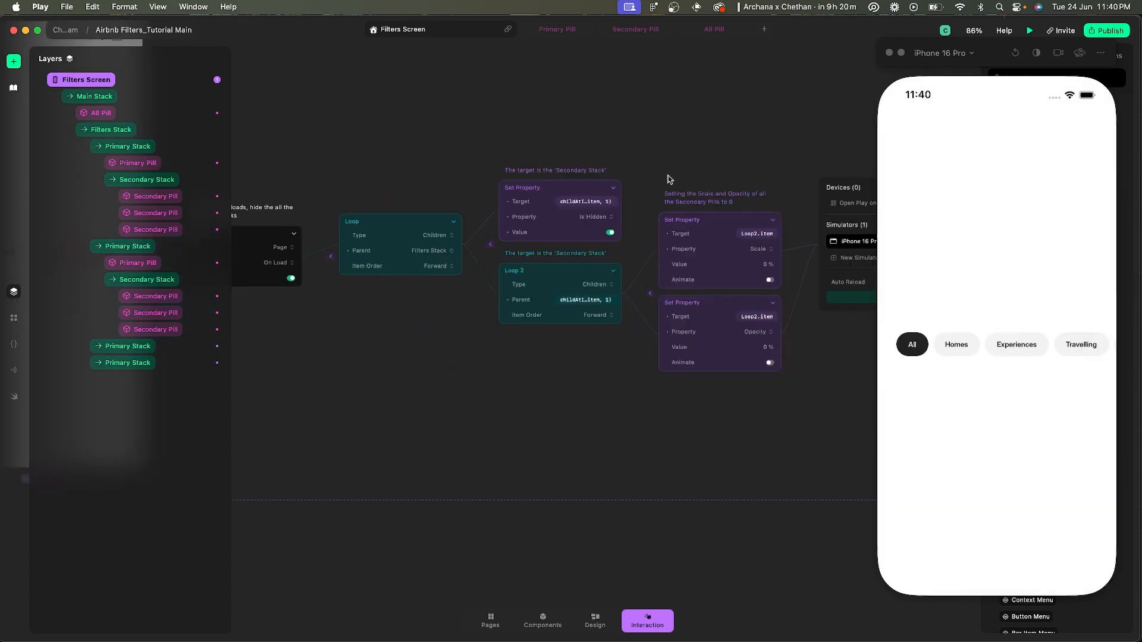
{"action": "scroll", "coordinate": [669, 176], "scroll_direction": "left", "scroll_amount": 2}
{"action": "scroll", "coordinate": [440, 208], "scroll_direction": "up", "scroll_amount": 5}
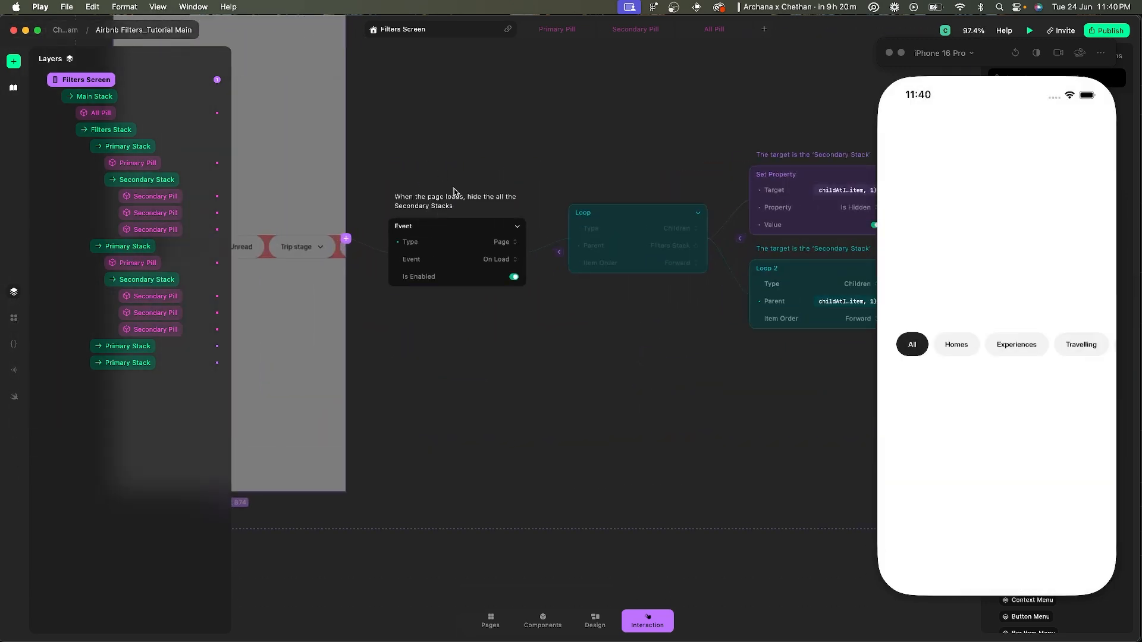
{"action": "double_click", "coordinate": [442, 213]}
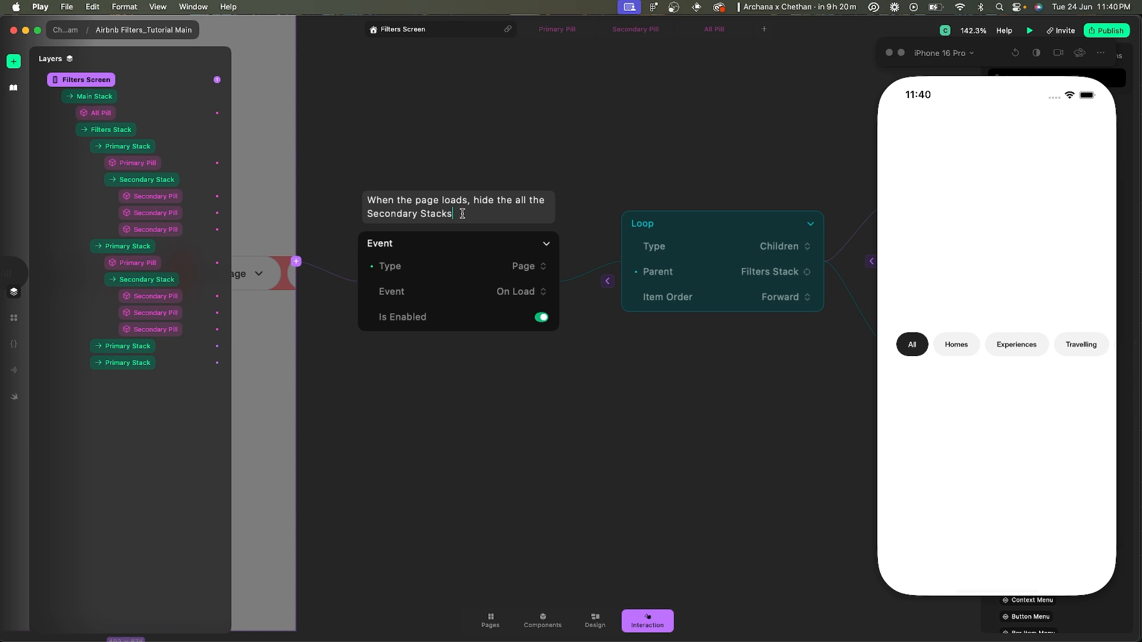
{"action": "type", "text": ", and set the opacity and sc"}
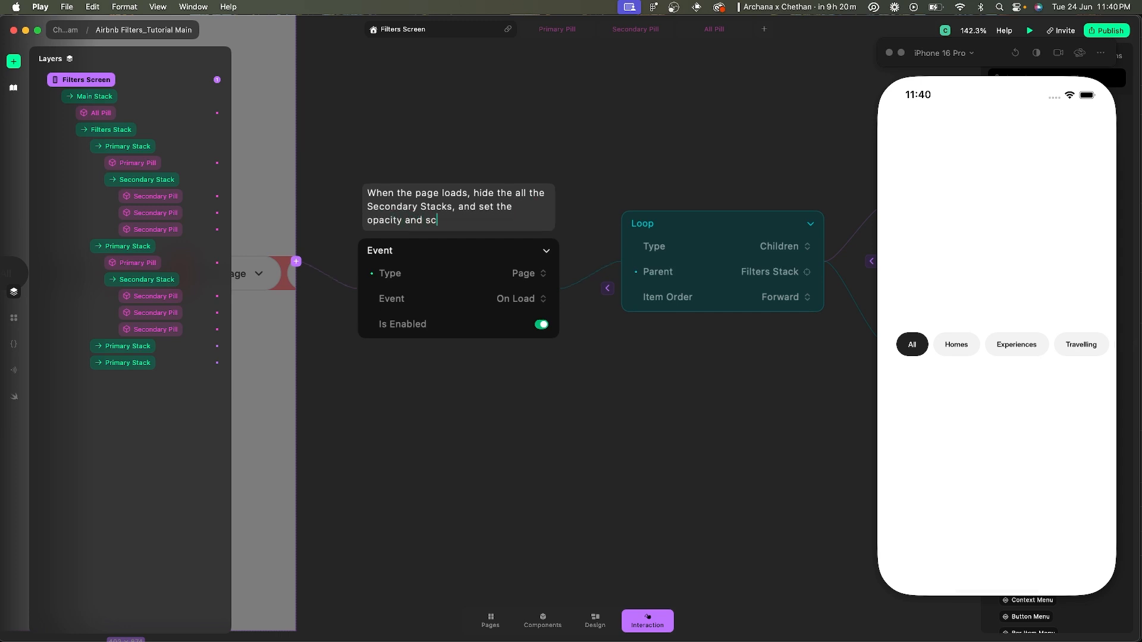
{"action": "key", "text": "BackSpace"}
{"action": "key", "text": "BackSpace"}
{"action": "type", "text": "+ scale of t"}
{"action": "type", "text": "ll the Secondary"}
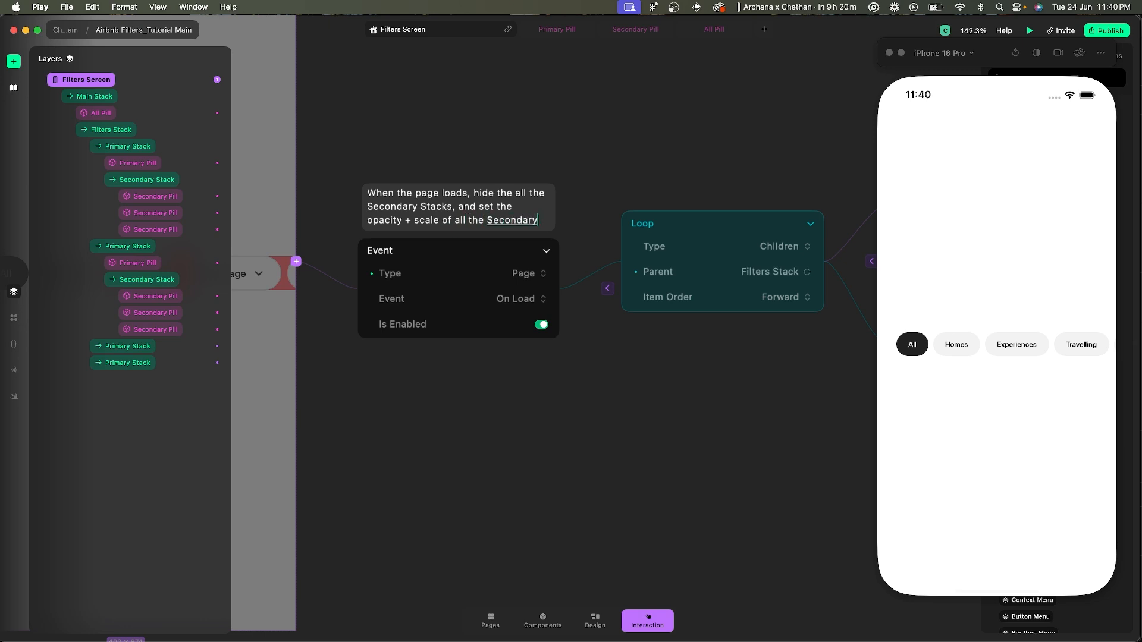
{"action": "type", "text": " Pills to 0]"}
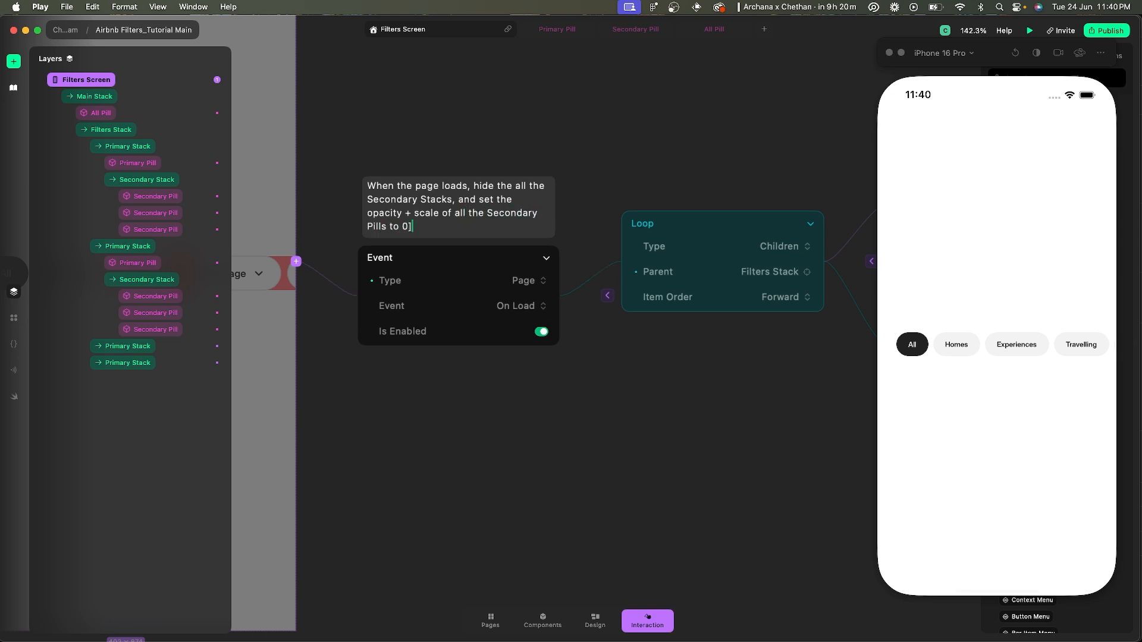
{"action": "key", "text": "BackSpace"}
{"action": "left_click", "coordinate": [560, 148]}
- Exit the Filters Screen interactions and open the Primary Pill component's interactions
{"action": "scroll", "coordinate": [559, 148], "scroll_direction": "down", "scroll_amount": 5}
{"action": "scroll", "coordinate": [560, 148], "scroll_direction": "up", "scroll_amount": 2}
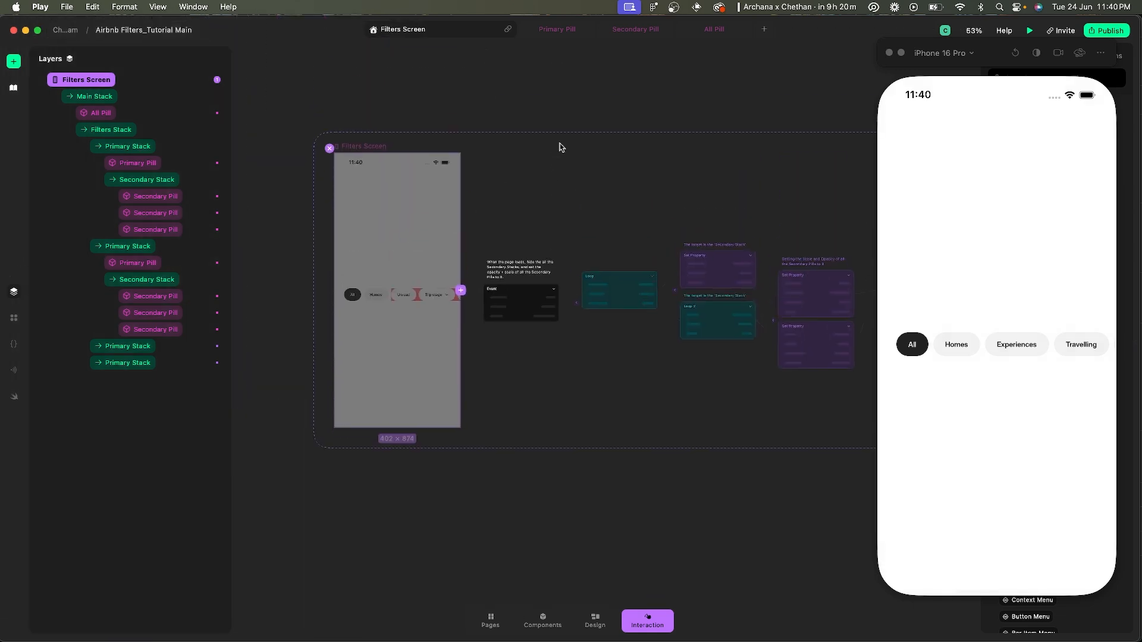
{"action": "scroll", "coordinate": [563, 147], "scroll_direction": "up", "scroll_amount": 1}
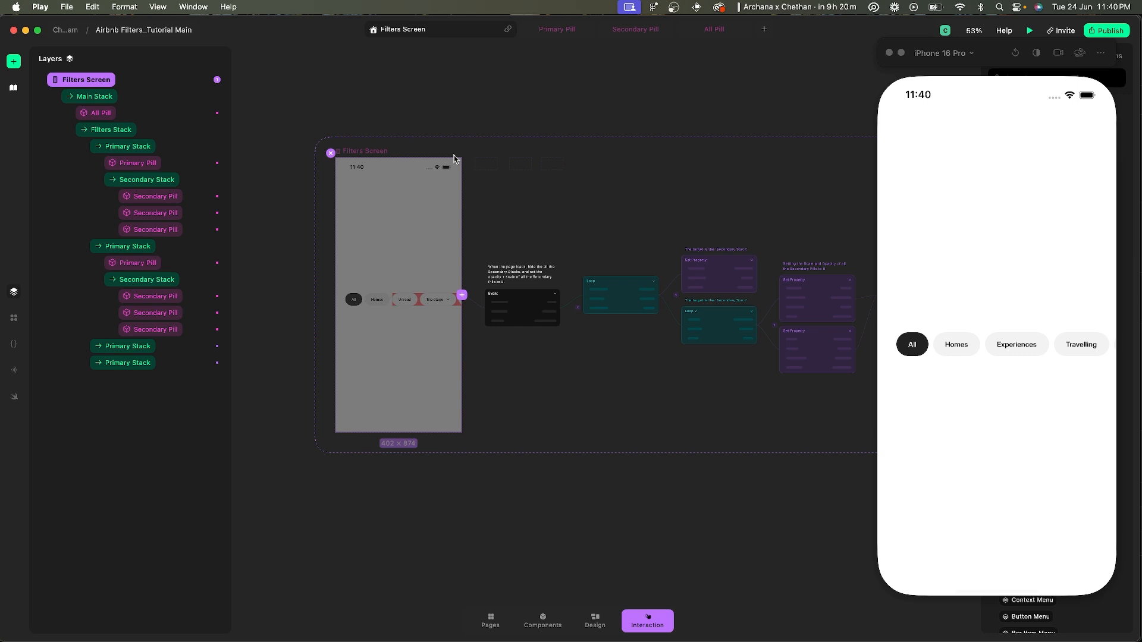
{"action": "left_click", "coordinate": [334, 154]}
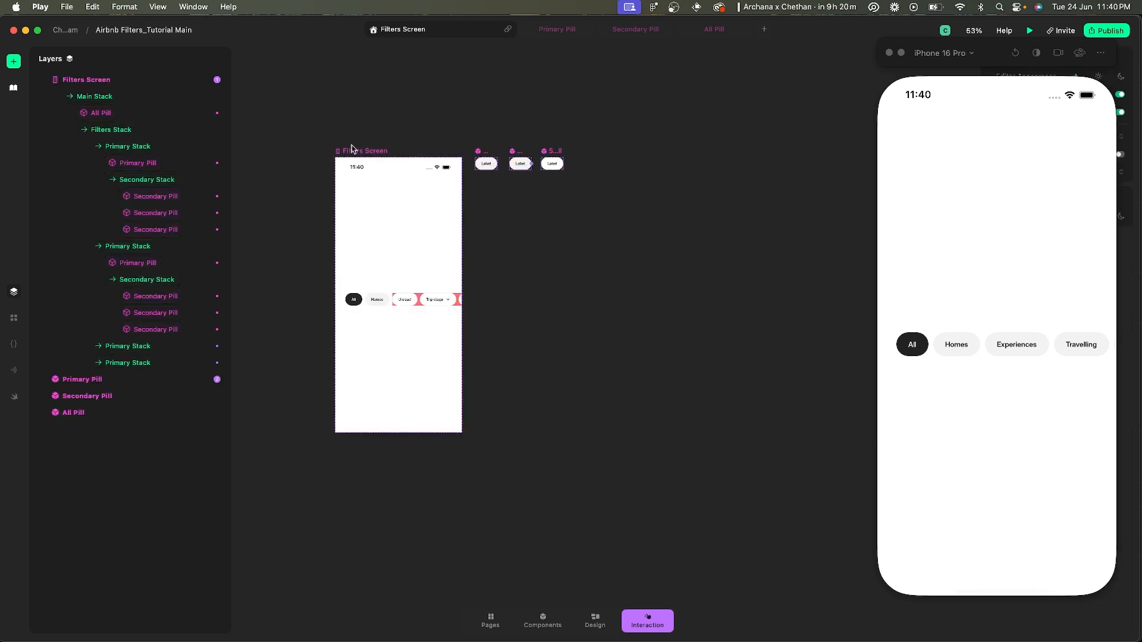
{"action": "left_click", "coordinate": [513, 152]}
{"action": "scroll", "coordinate": [632, 182], "scroll_direction": "up", "scroll_amount": 3}
- Review the Primary Pill's touch interaction chain, from the child-count check through Loop 2 and its index condition to the Animate node
{"action": "scroll", "coordinate": [671, 184], "scroll_direction": "right", "scroll_amount": 10}
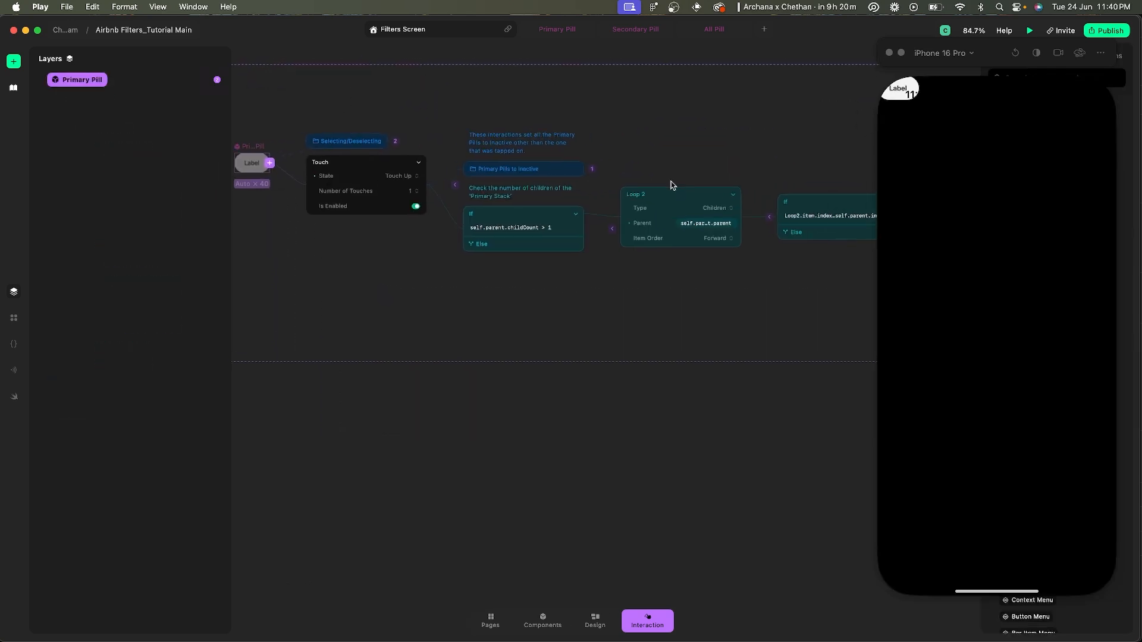
{"action": "scroll", "coordinate": [670, 185], "scroll_direction": "up", "scroll_amount": 2}
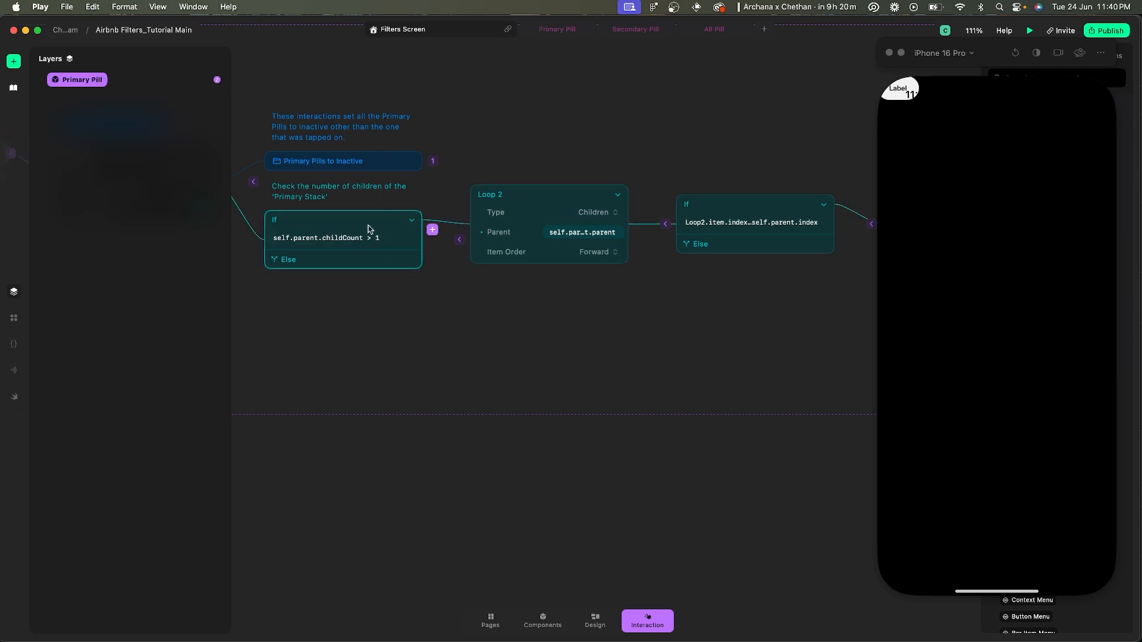
{"action": "scroll", "coordinate": [370, 229], "scroll_direction": "left", "scroll_amount": 5}
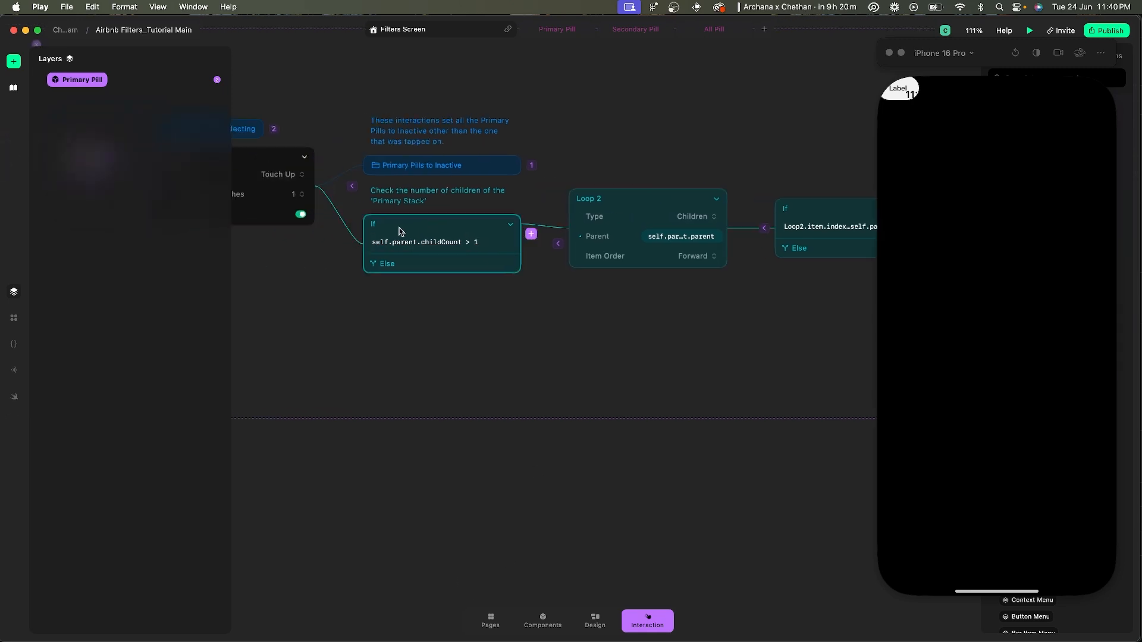
{"action": "scroll", "coordinate": [647, 216], "scroll_direction": "down", "scroll_amount": 3}
{"action": "scroll", "coordinate": [492, 210], "scroll_direction": "up", "scroll_amount": 4}
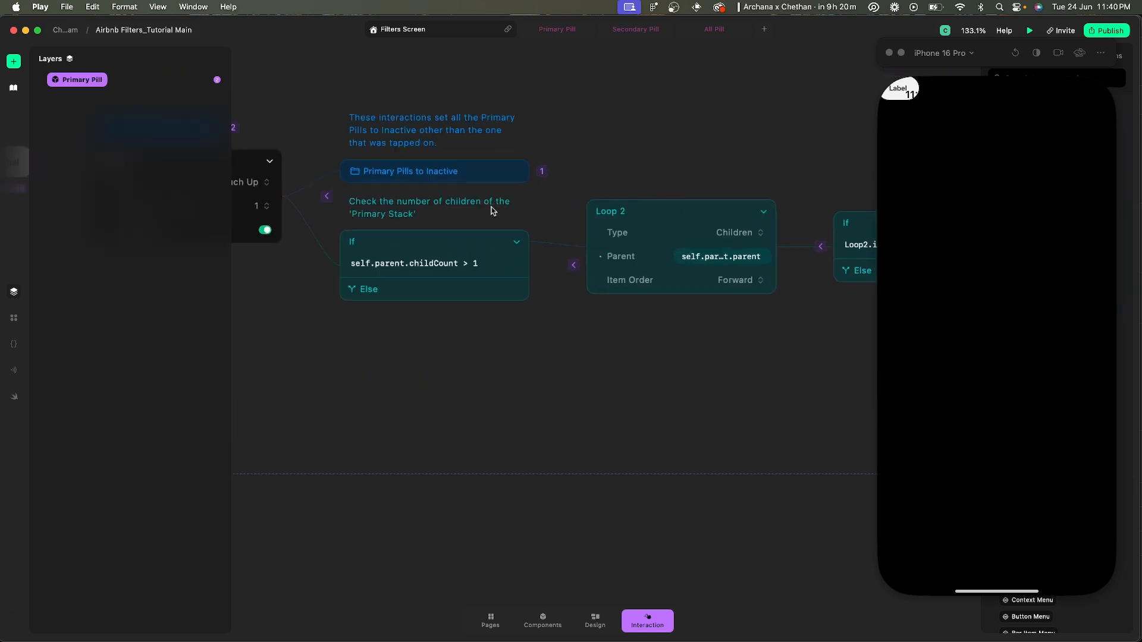
{"action": "scroll", "coordinate": [439, 209], "scroll_direction": "down", "scroll_amount": 3}
{"action": "scroll", "coordinate": [439, 211], "scroll_direction": "right", "scroll_amount": 5}
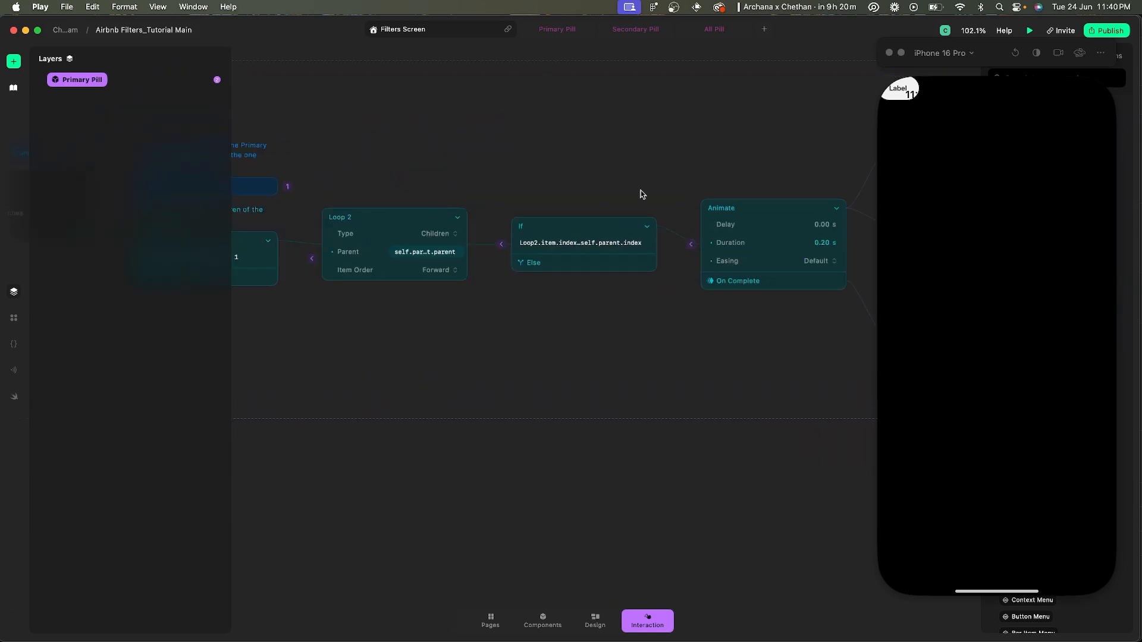
{"action": "scroll", "coordinate": [372, 232], "scroll_direction": "left", "scroll_amount": 10}
{"action": "scroll", "coordinate": [372, 234], "scroll_direction": "down", "scroll_amount": 4}
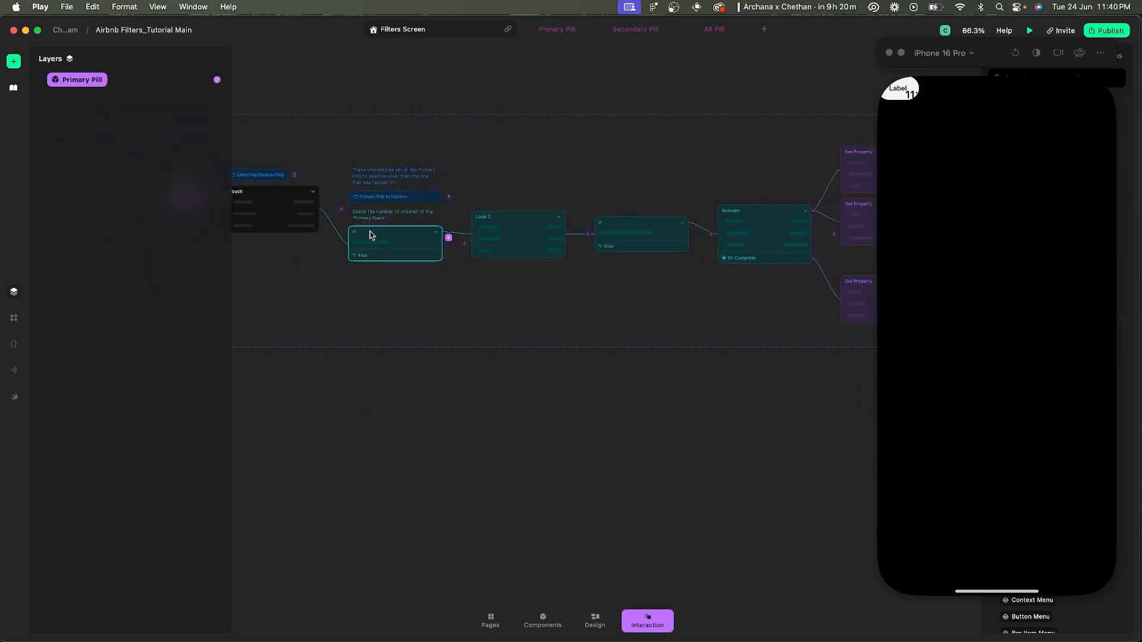
{"action": "scroll", "coordinate": [549, 230], "scroll_direction": "right", "scroll_amount": 2}
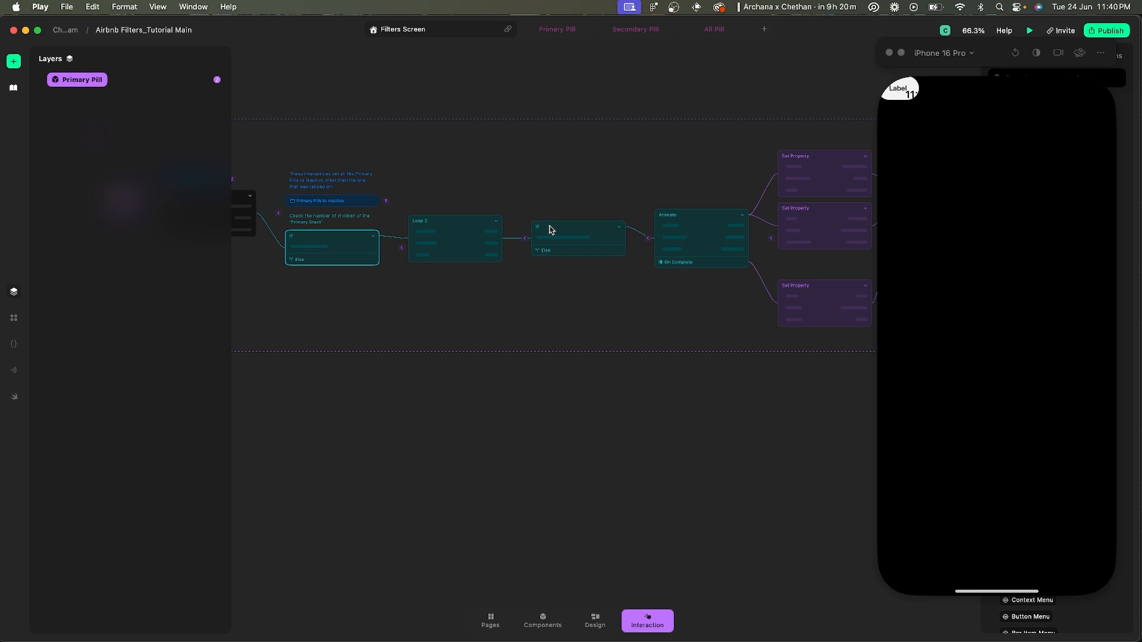
- Group the interaction chain starting at the child-count If node and name the group "Hide other Parent Stacks"
{"action": "key", "text": "super+g"}
{"action": "scroll", "coordinate": [320, 229], "scroll_direction": "up", "scroll_amount": 5}
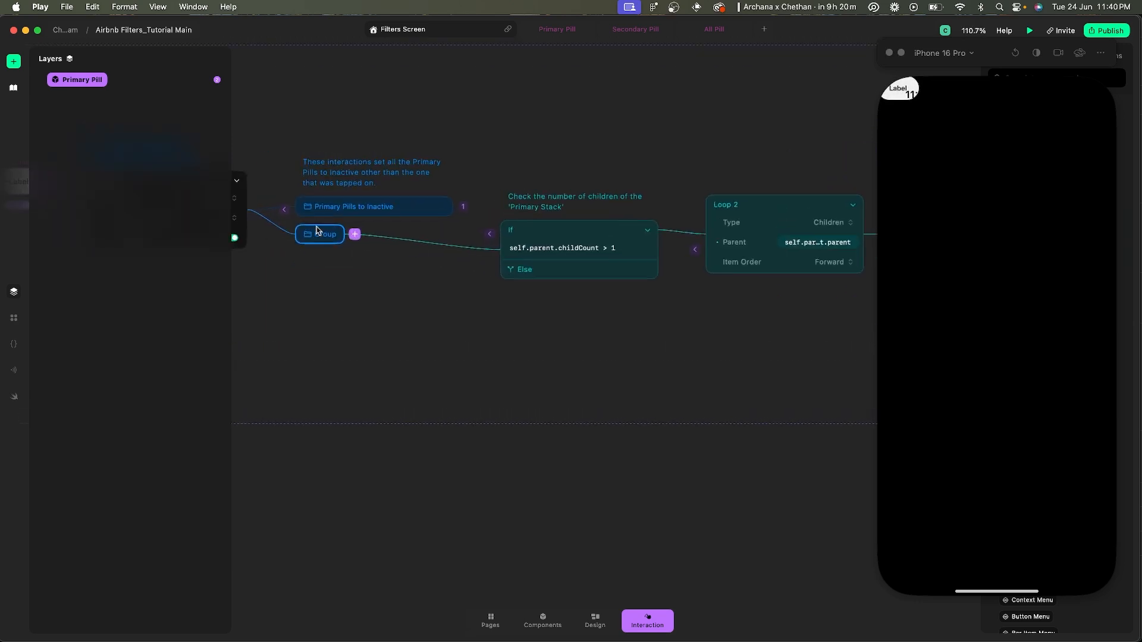
{"action": "scroll", "coordinate": [447, 259], "scroll_direction": "right", "scroll_amount": 5}
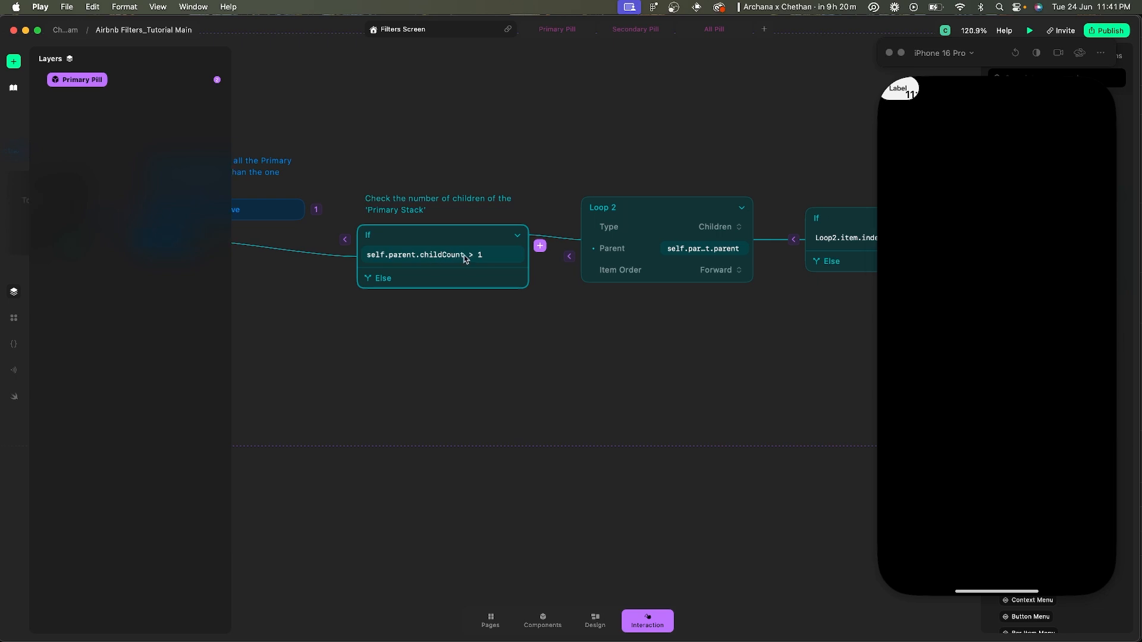
{"action": "scroll", "coordinate": [565, 252], "scroll_direction": "right", "scroll_amount": 10}
{"action": "scroll", "coordinate": [666, 248], "scroll_direction": "right", "scroll_amount": 4}
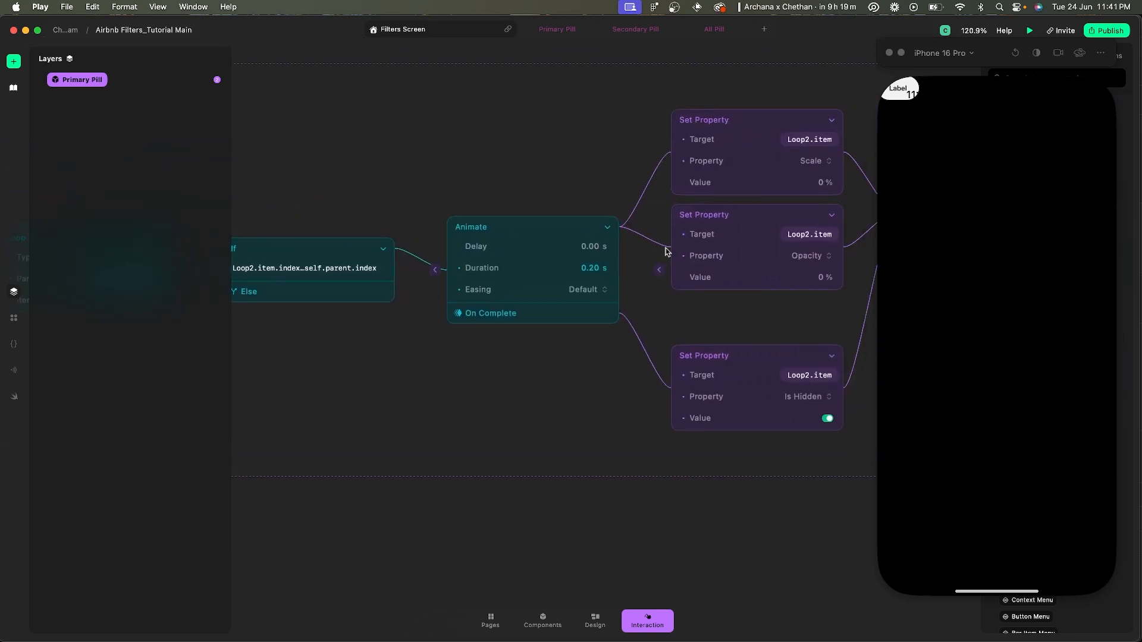
{"action": "scroll", "coordinate": [624, 167], "scroll_direction": "left", "scroll_amount": 8}
{"action": "scroll", "coordinate": [625, 168], "scroll_direction": "left", "scroll_amount": 14}
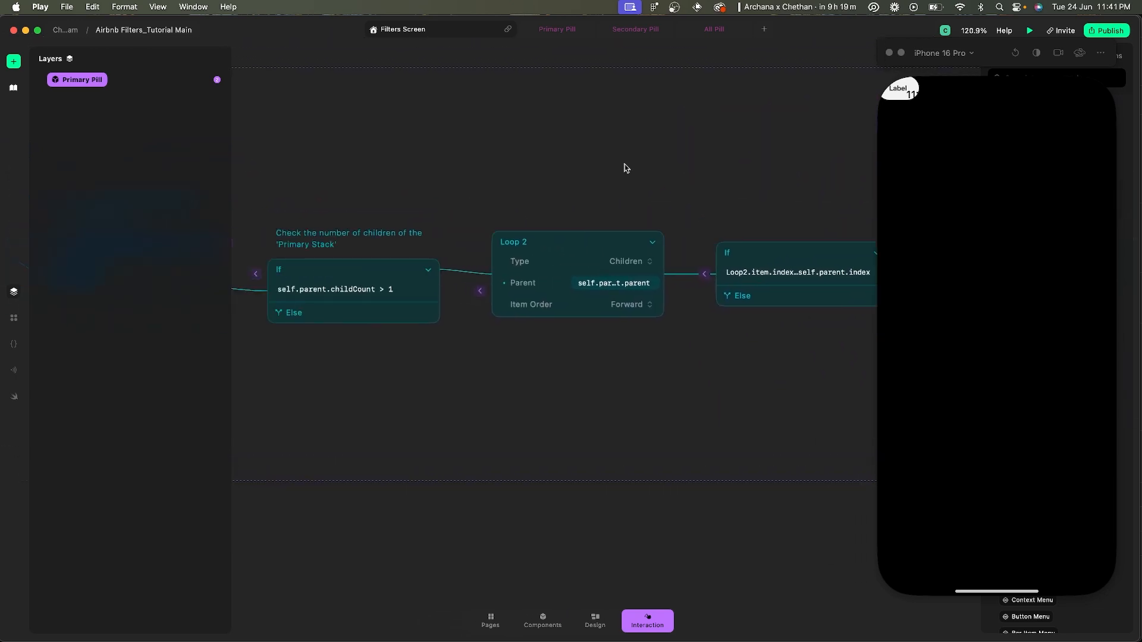
{"action": "scroll", "coordinate": [250, 274], "scroll_direction": "up", "scroll_amount": 3}
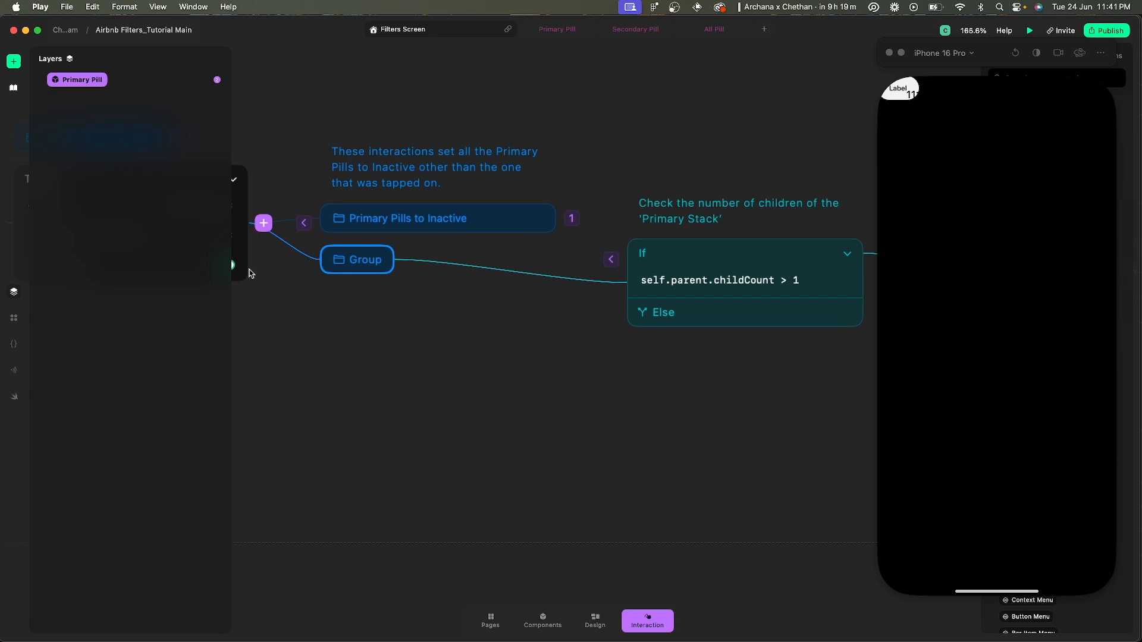
{"action": "double_click", "coordinate": [363, 261]}
{"action": "type", "text": "Hide other Parent Stack"}
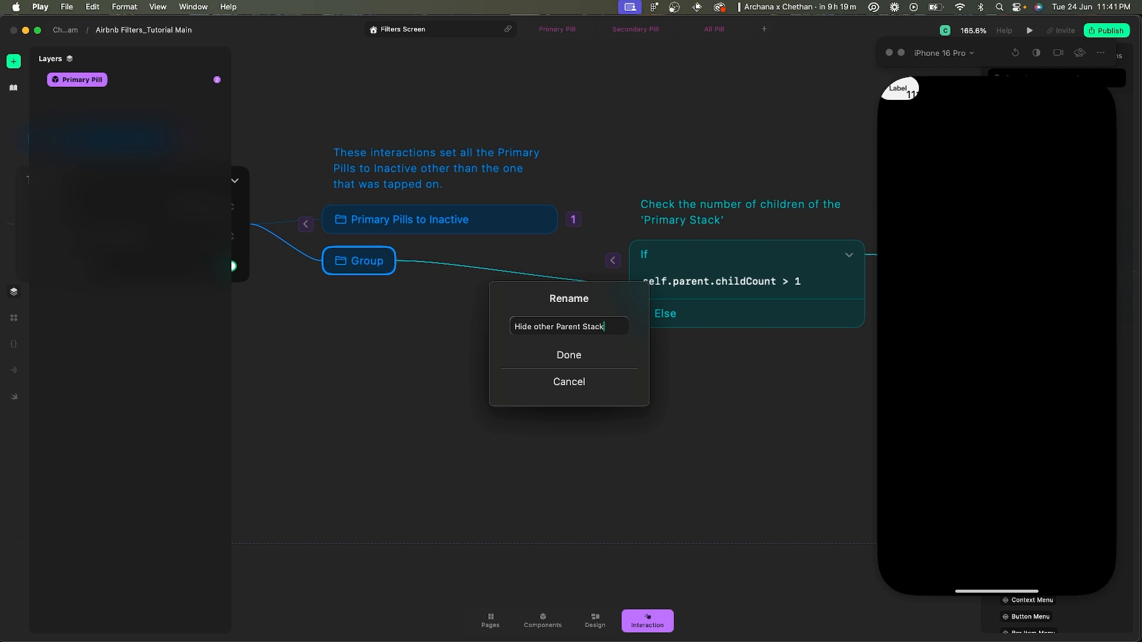
{"action": "key", "text": "Return"}
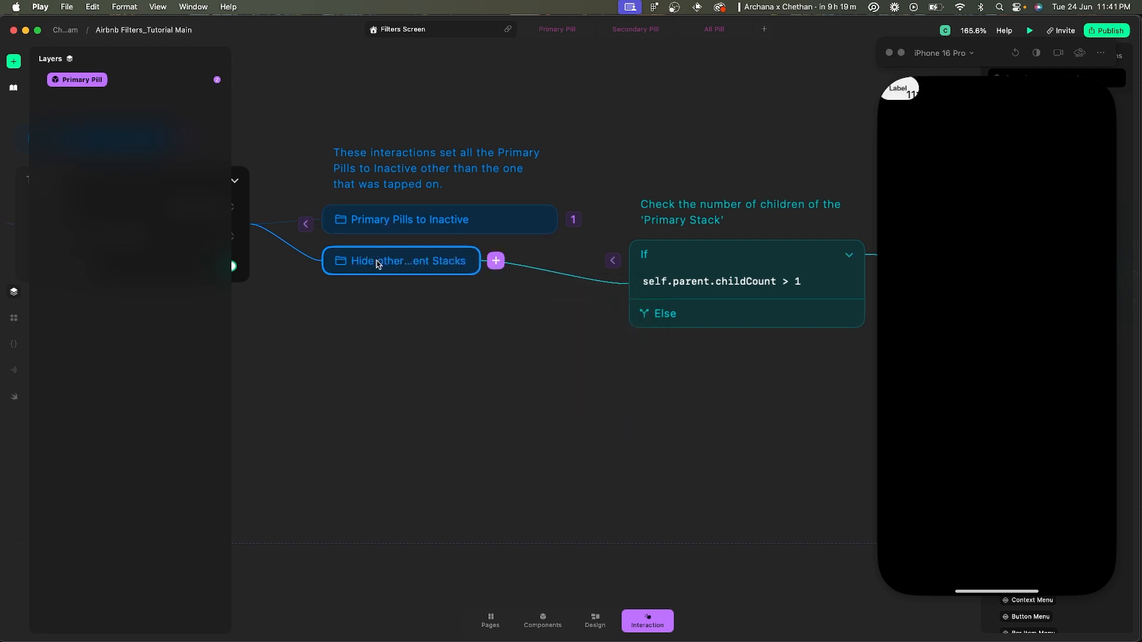
- Add the comment "These interactions check if a parent stack has multiple children. If yes, hide all the parent stacks" to the Hide other Parent Stacks group
{"action": "scroll", "coordinate": [378, 263], "scroll_direction": "down", "scroll_amount": 2}
{"action": "scroll", "coordinate": [377, 262], "scroll_direction": "up", "scroll_amount": 2}
{"action": "right_click", "coordinate": [392, 258]}
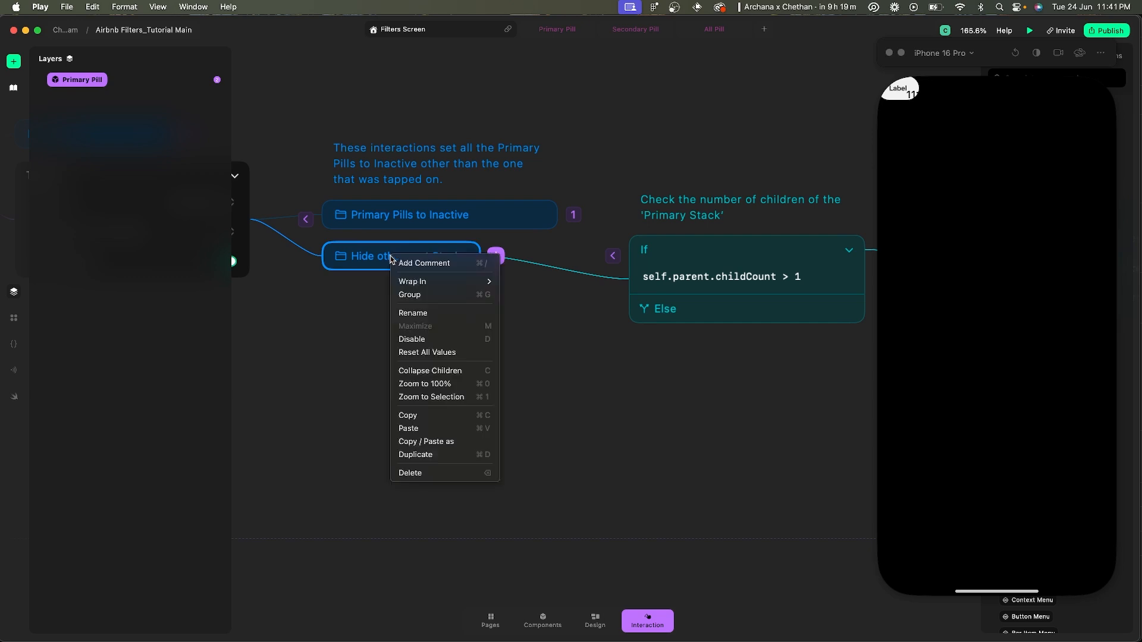
{"action": "left_click", "coordinate": [440, 265]}
{"action": "type", "text": "Check"}
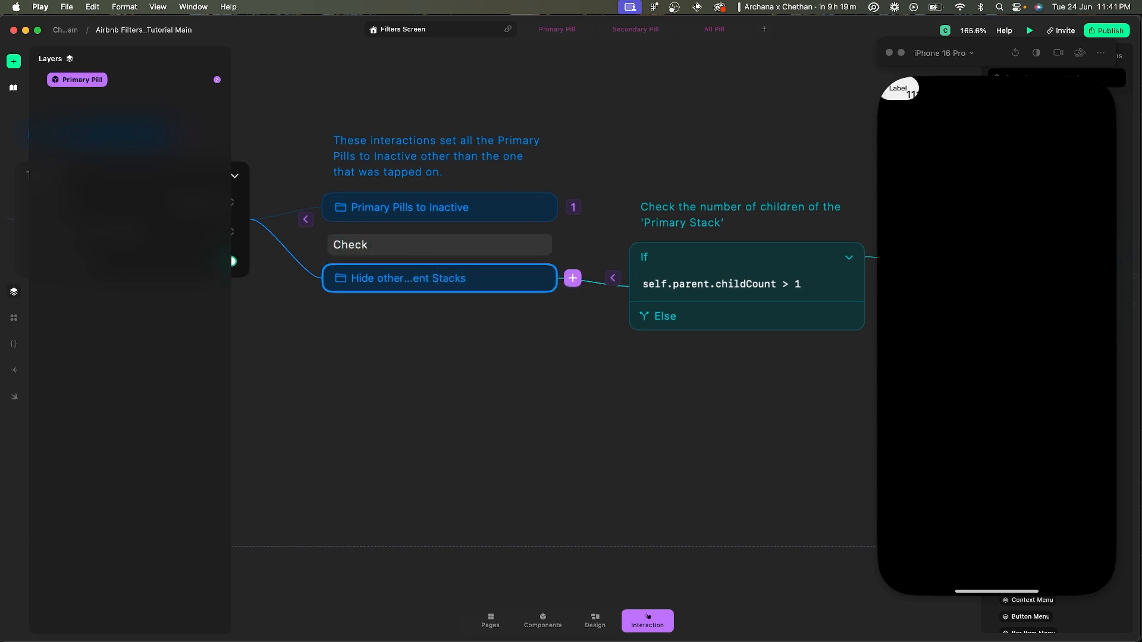
{"action": "key", "text": "super+a"}
{"action": "type", "text": "These interactions check if "}
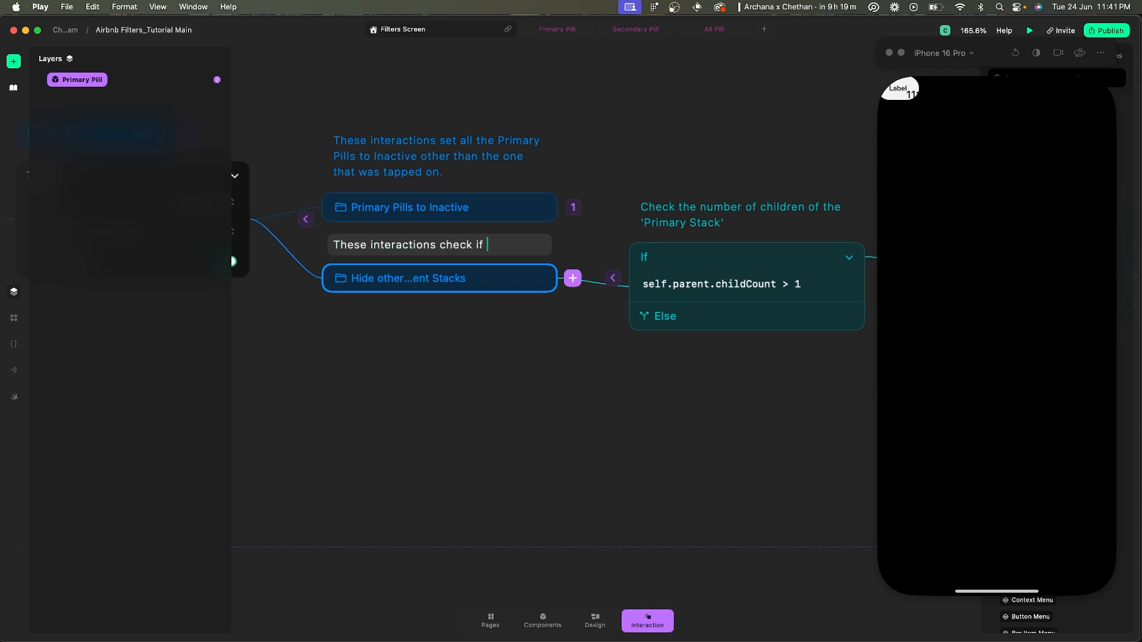
{"action": "type", "text": "a parent stack has "}
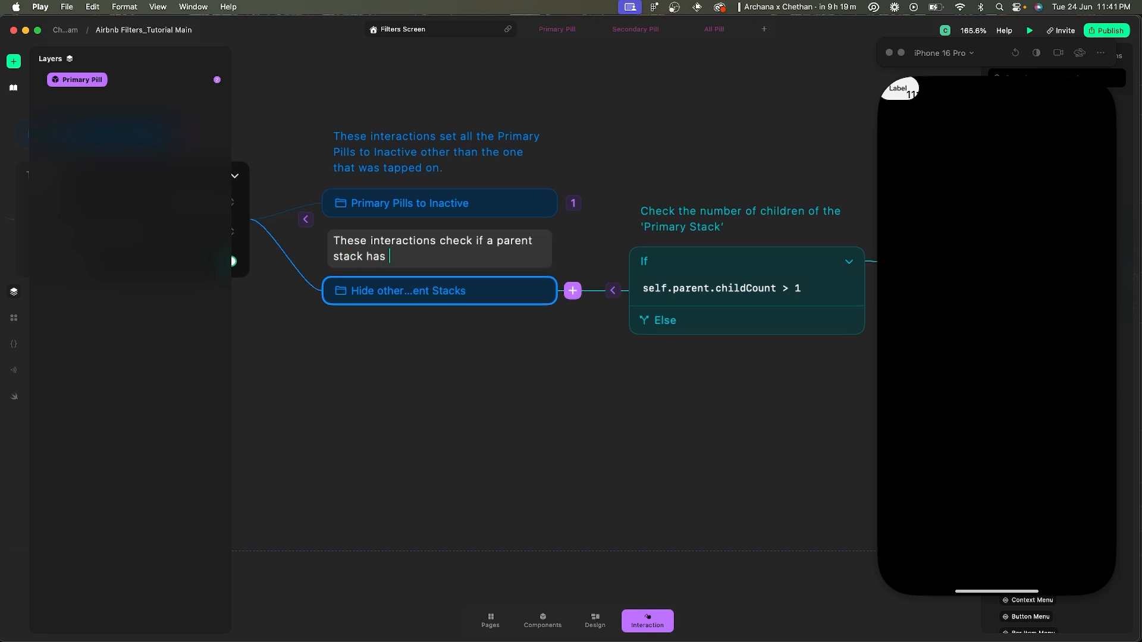
{"action": "type", "text": "multiple children."}
{"action": "key", "text": "BackSpace"}
{"action": "key", "text": "BackSpace"}
{"action": "type", "text": "ren. If yes,"}
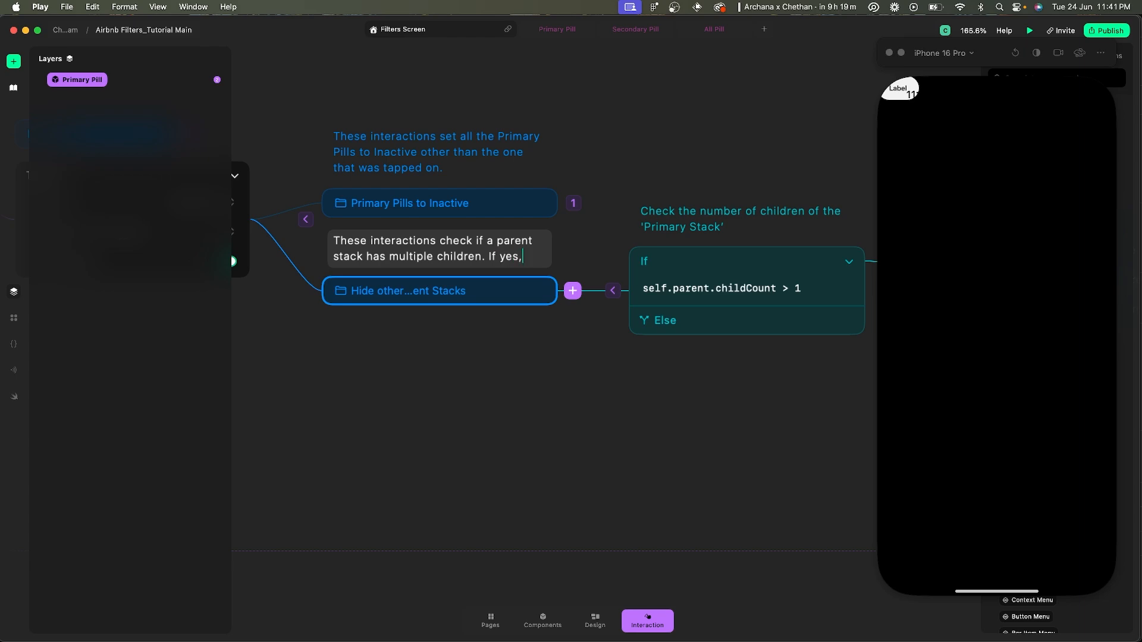
{"action": "type", "text": " h"}
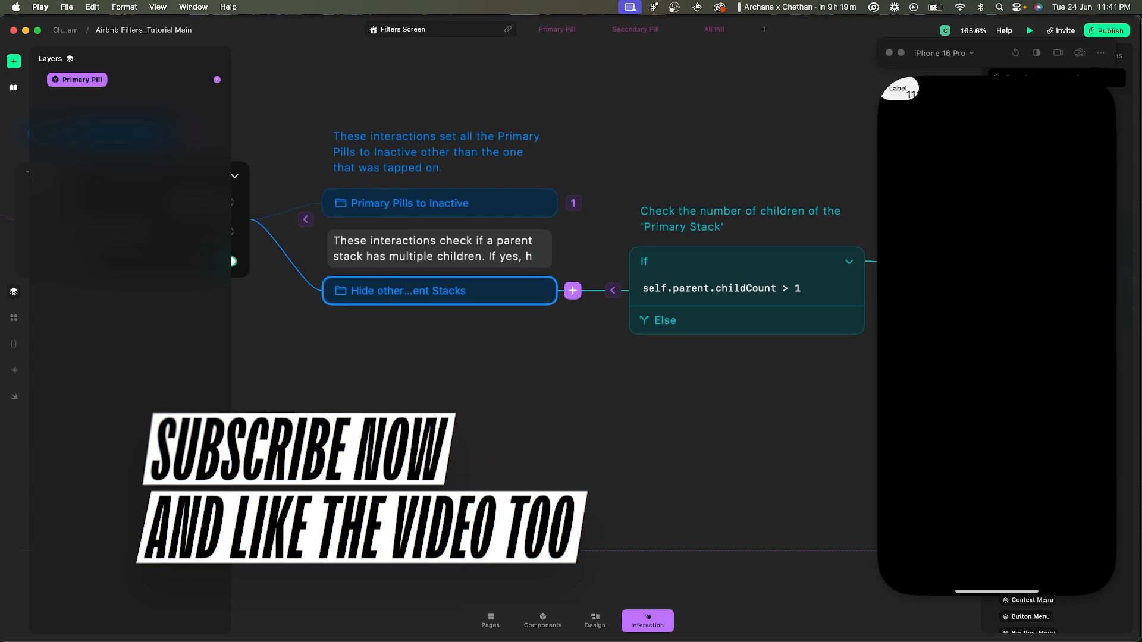
{"action": "type", "text": "ide"}
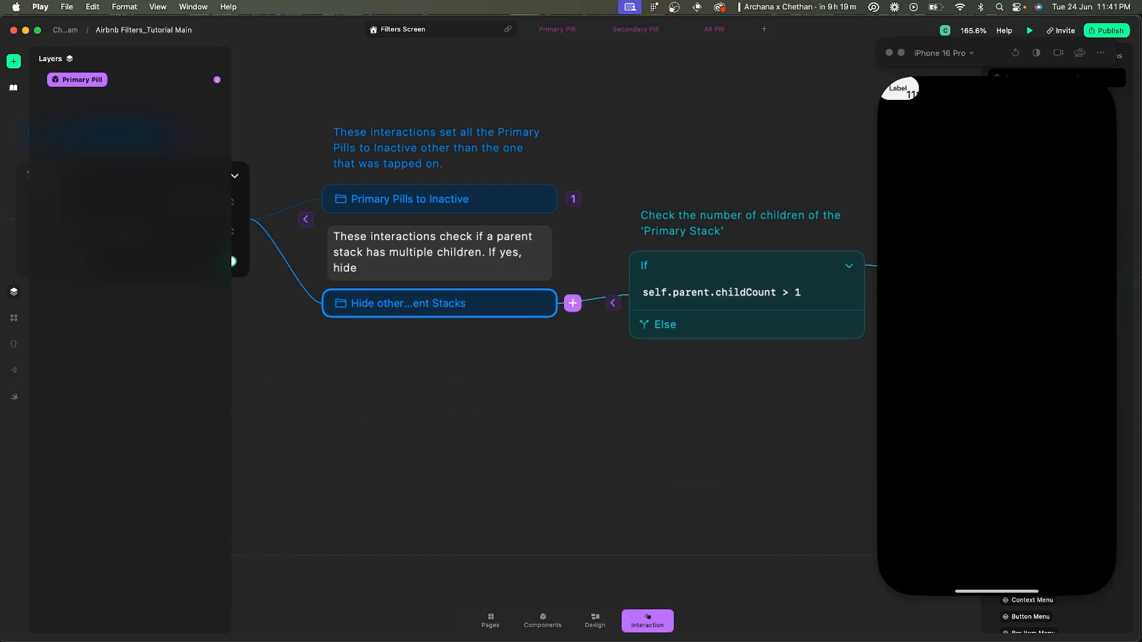
{"action": "type", "text": " all the parent stacks"}
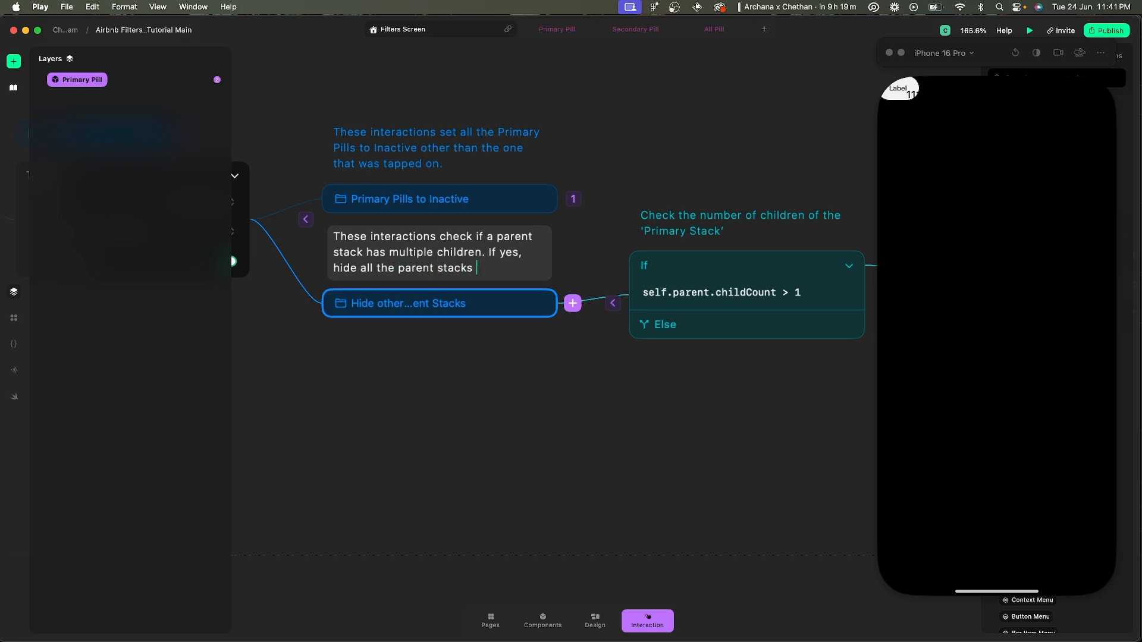
- Capitalise the stack names in the group's comment as "Parent Stack" and "Parent Stacks"
{"action": "left_click", "coordinate": [502, 238]}
{"action": "key", "text": "BackSpace"}
{"action": "type", "text": "P"}
{"action": "left_click", "coordinate": [341, 254]}
{"action": "key", "text": "BackSpace"}
{"action": "type", "text": "S"}
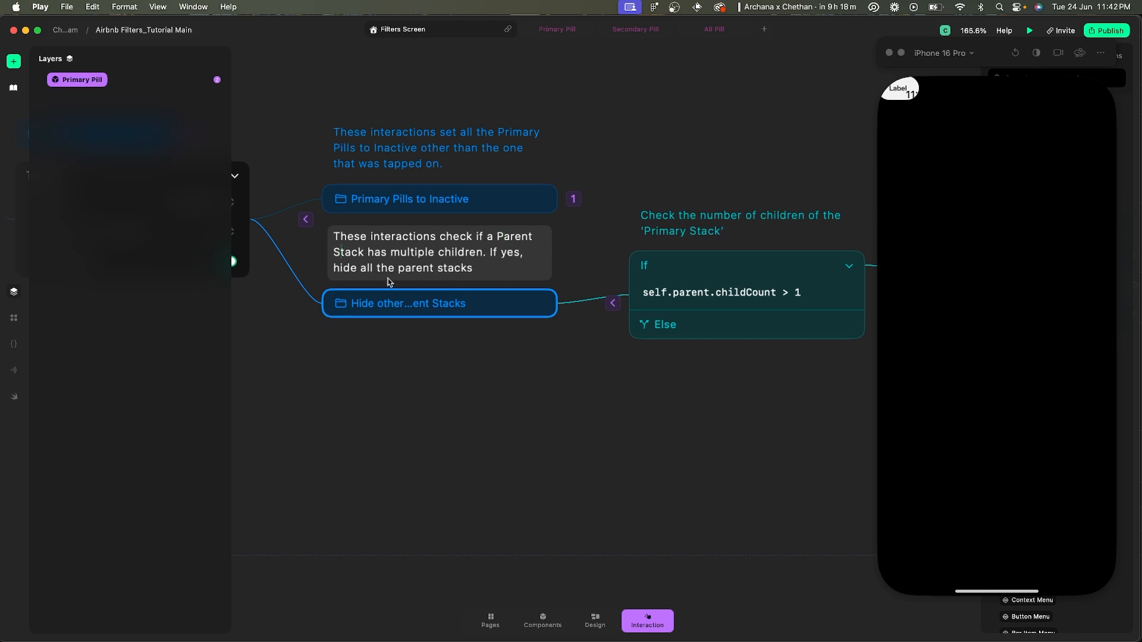
{"action": "left_click", "coordinate": [405, 268]}
{"action": "key", "text": "BackSpace"}
{"action": "type", "text": "P"}
{"action": "left_click", "coordinate": [444, 269]}
{"action": "key", "text": "BackSpace"}
{"action": "type", "text": "S"}
- Finish the group's comment with "other than the selected one."
{"action": "left_click", "coordinate": [478, 268]}
{"action": "type", "text": "other than the "}
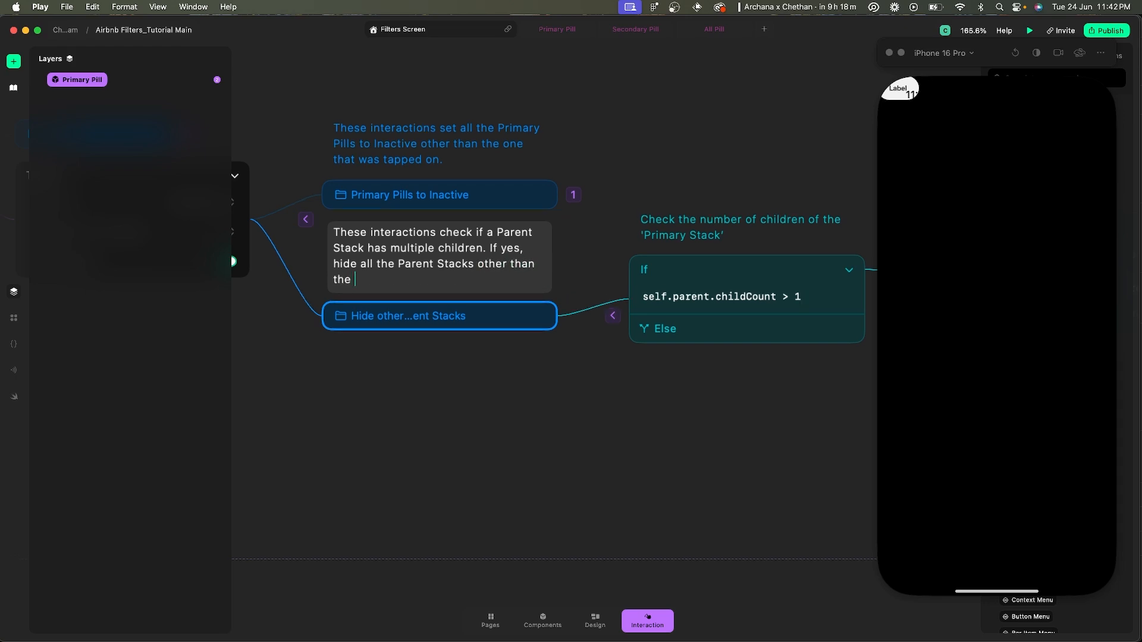
{"action": "type", "text": "selected one."}
{"action": "key", "text": "Escape"}
{"action": "scroll", "coordinate": [652, 123], "scroll_direction": "down", "scroll_amount": 3}
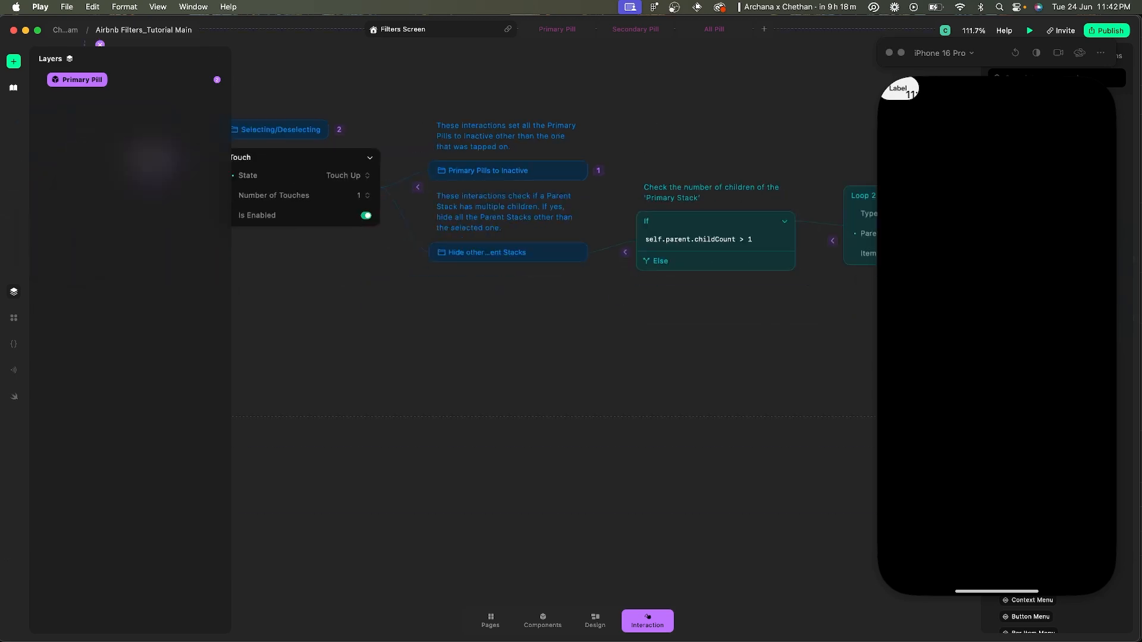
- Switch to Figma and examine the Reveal Animation action lists and the nested pill diagram with its index labels
{"action": "key", "text": "super+Tab"}
{"action": "scroll", "coordinate": [599, 498], "scroll_direction": "right", "scroll_amount": 2}
{"action": "scroll", "coordinate": [599, 498], "scroll_direction": "up", "scroll_amount": 2}
{"action": "scroll", "coordinate": [413, 305], "scroll_direction": "up", "scroll_amount": 3}
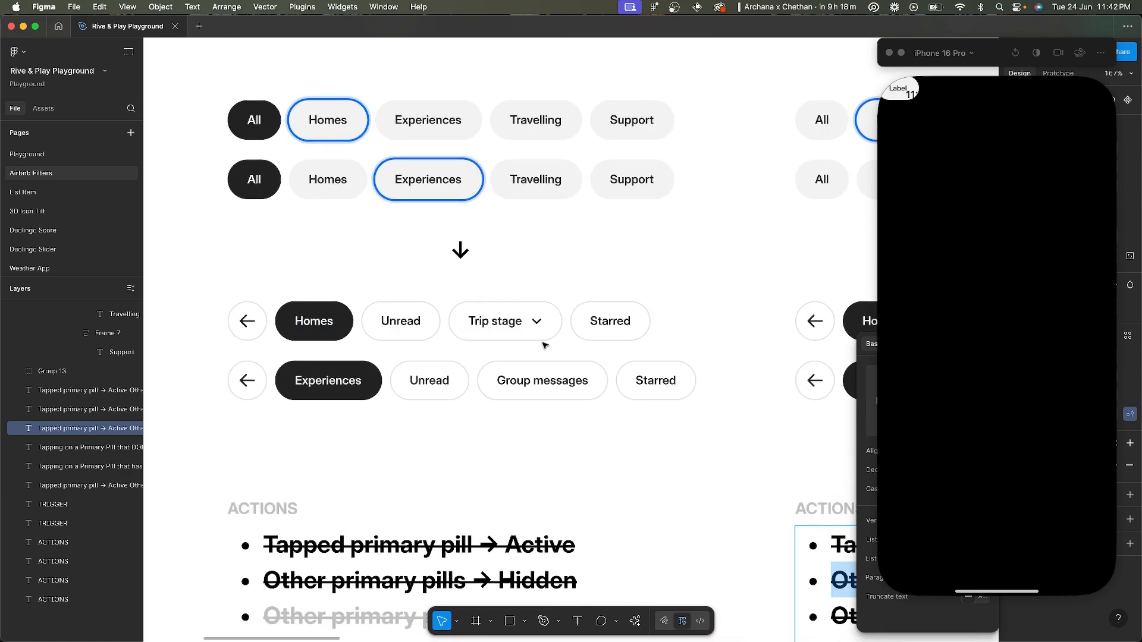
{"action": "scroll", "coordinate": [544, 345], "scroll_direction": "down", "scroll_amount": 5}
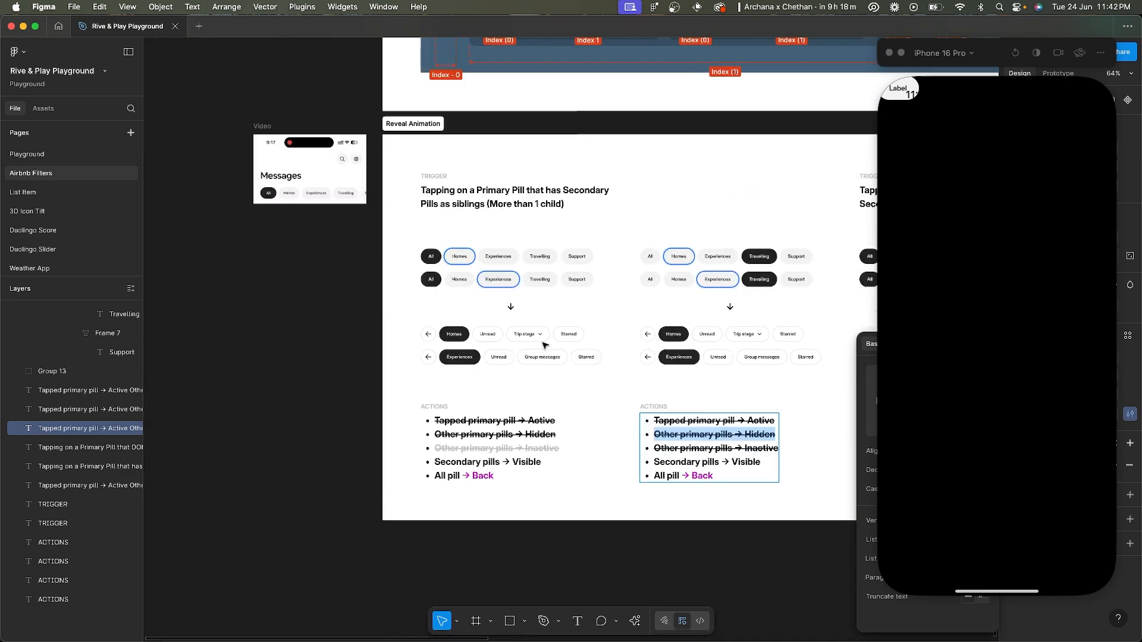
{"action": "scroll", "coordinate": [476, 333], "scroll_direction": "up", "scroll_amount": 5}
{"action": "scroll", "coordinate": [419, 331], "scroll_direction": "up", "scroll_amount": 5}
{"action": "scroll", "coordinate": [419, 330], "scroll_direction": "up", "scroll_amount": 3}
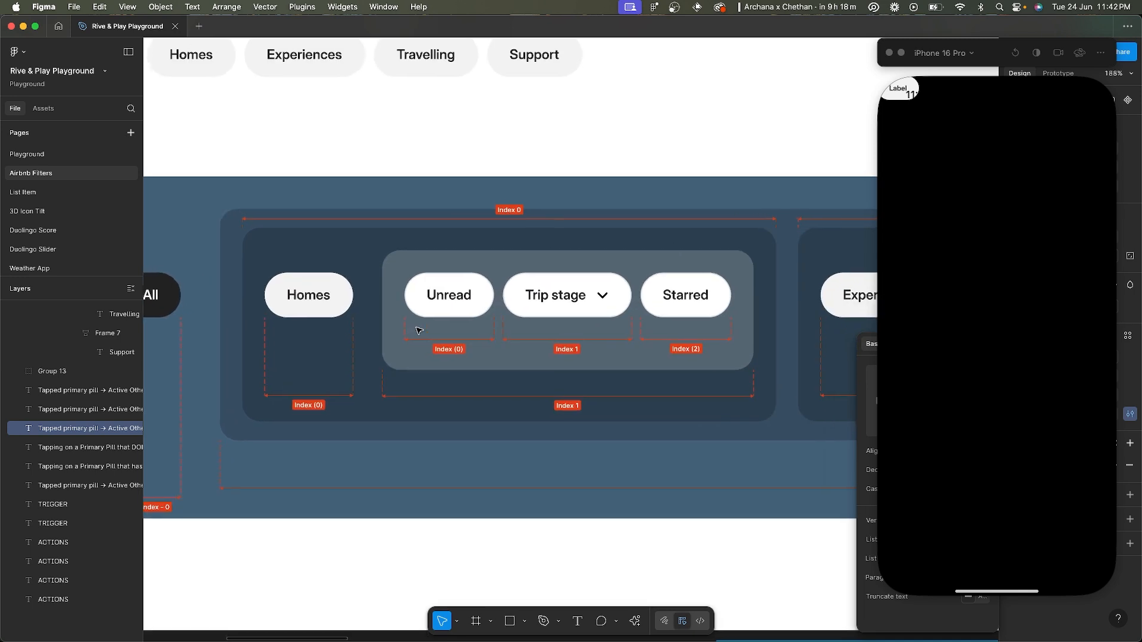
{"action": "scroll", "coordinate": [419, 331], "scroll_direction": "right", "scroll_amount": 1}
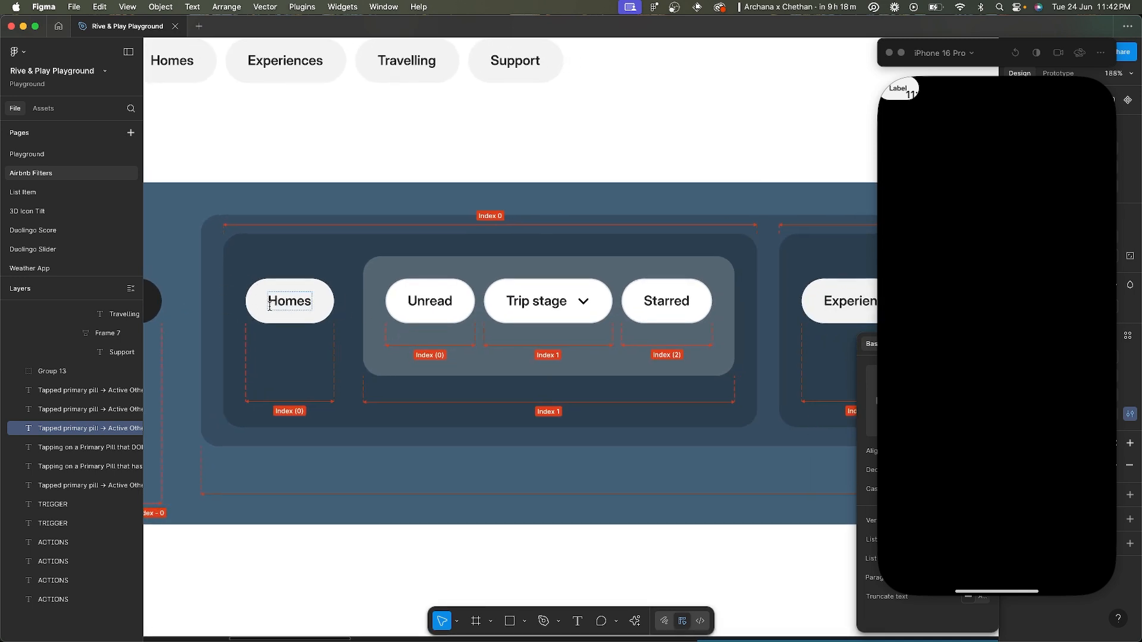
- Clear the simulator and type settings off the Figma canvas, and select the frame holding the Unread, Trip stage and Starred pills
{"action": "left_click", "coordinate": [902, 52]}
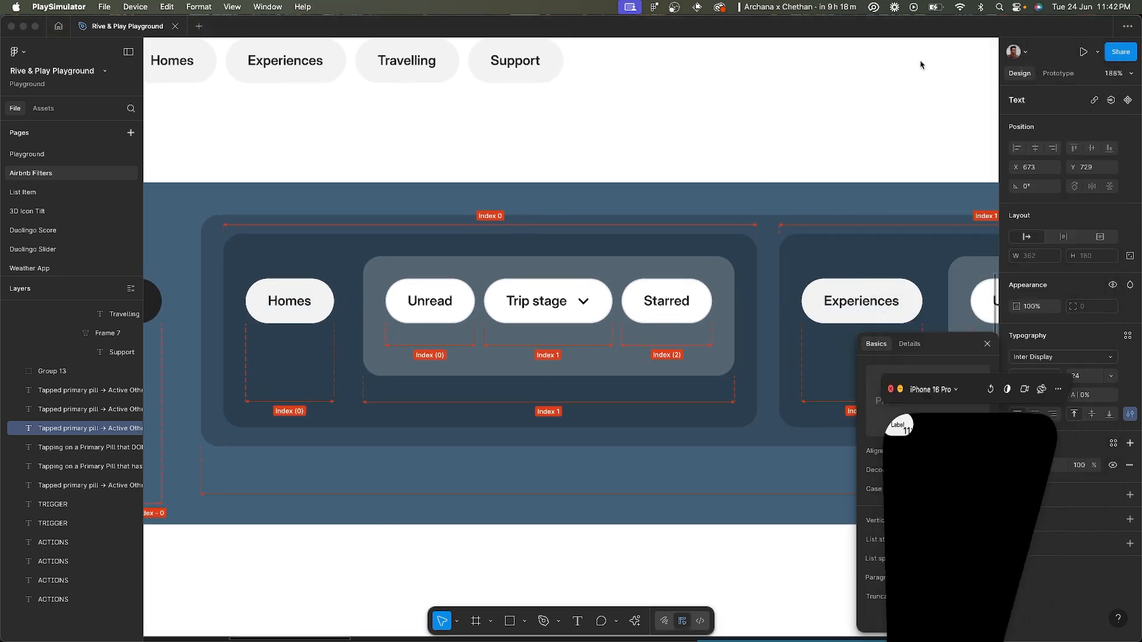
{"action": "left_click", "coordinate": [988, 345]}
{"action": "left_click", "coordinate": [988, 344]}
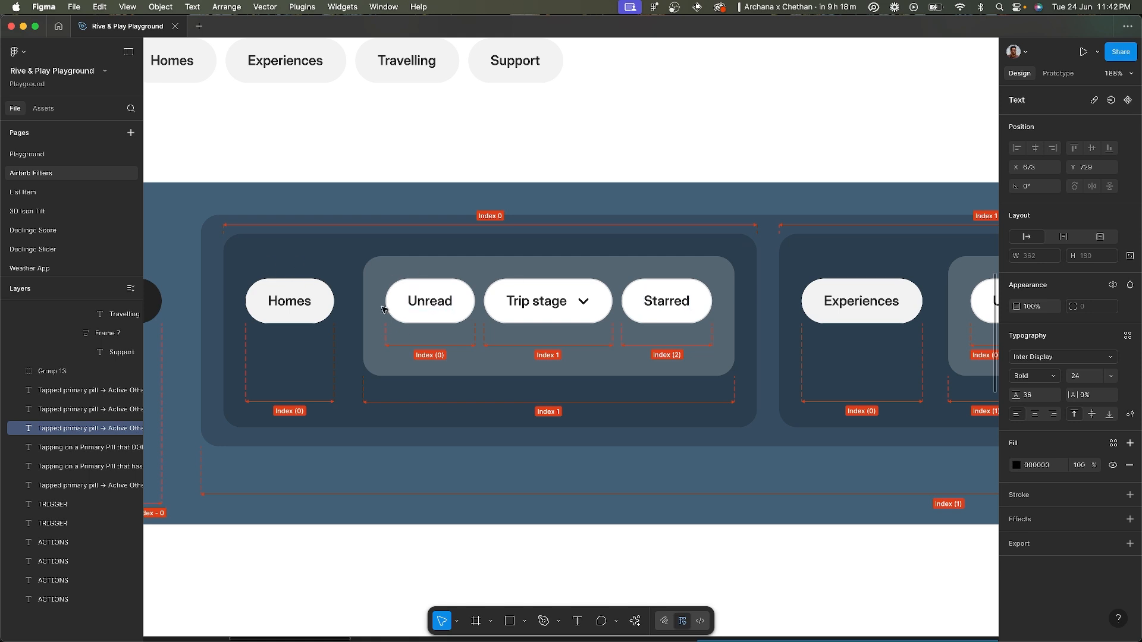
{"action": "left_click", "coordinate": [607, 262], "text": "super"}
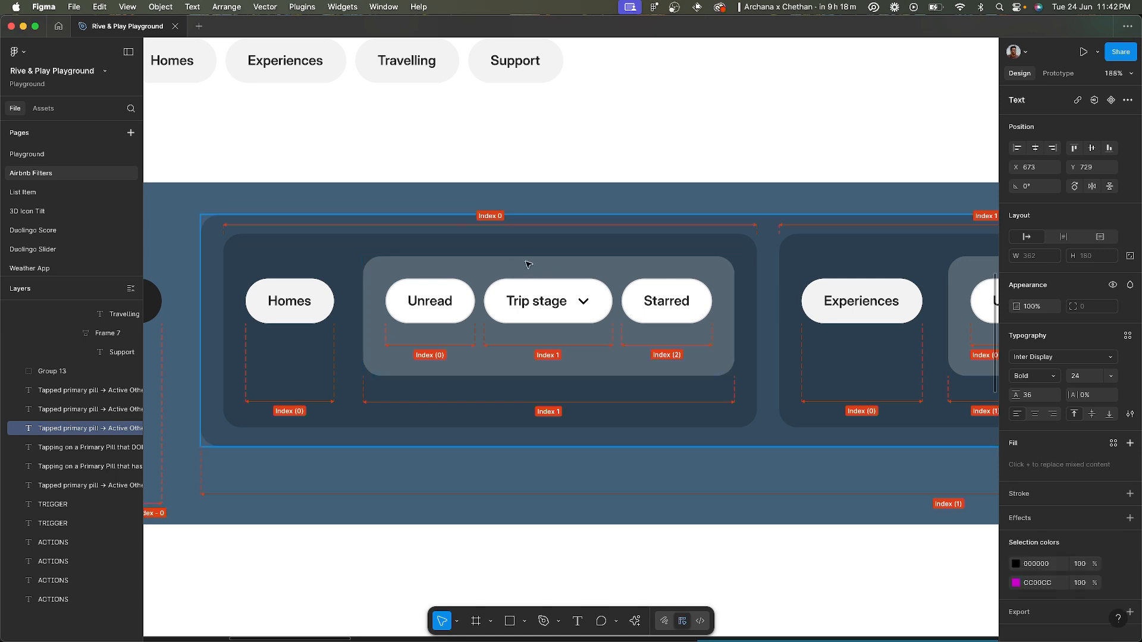
{"action": "left_click", "coordinate": [529, 265], "text": "super"}
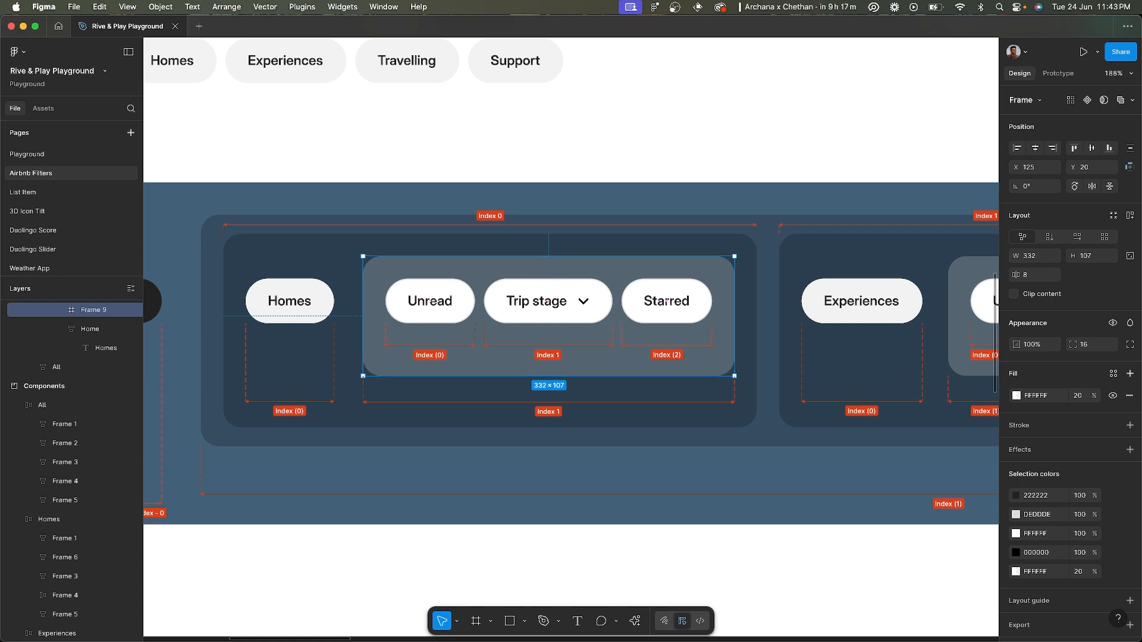
- Switch to Play and add a children Loop to the Primary Pill's Touch Up trigger, below the Hide other Parent Stacks group
{"action": "key", "text": "super+Tab"}
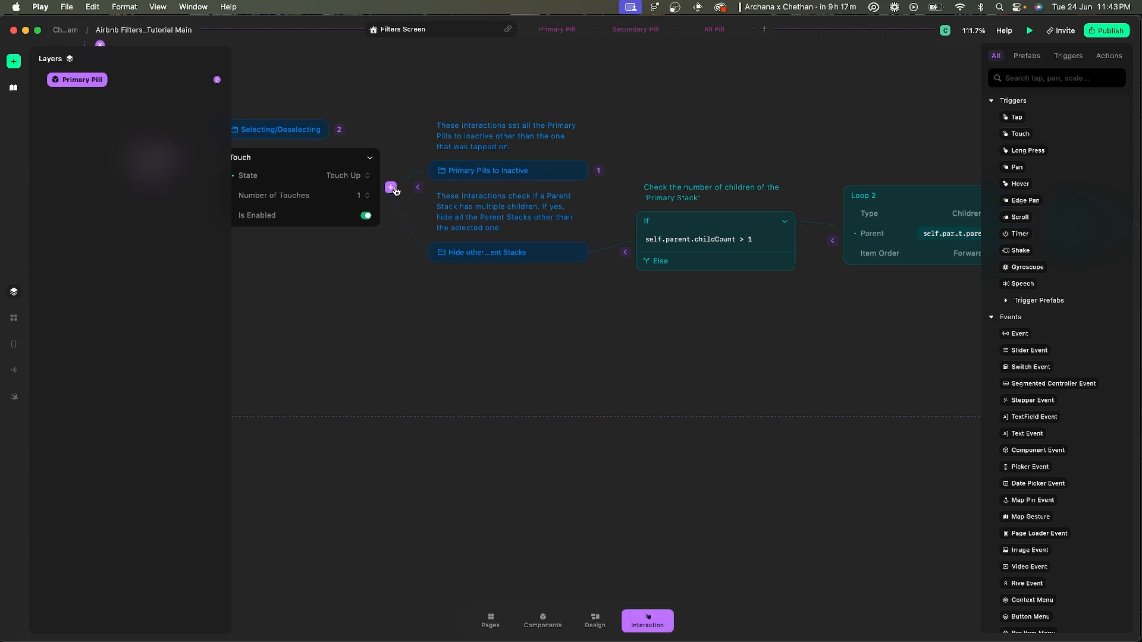
{"action": "left_click", "coordinate": [391, 188]}
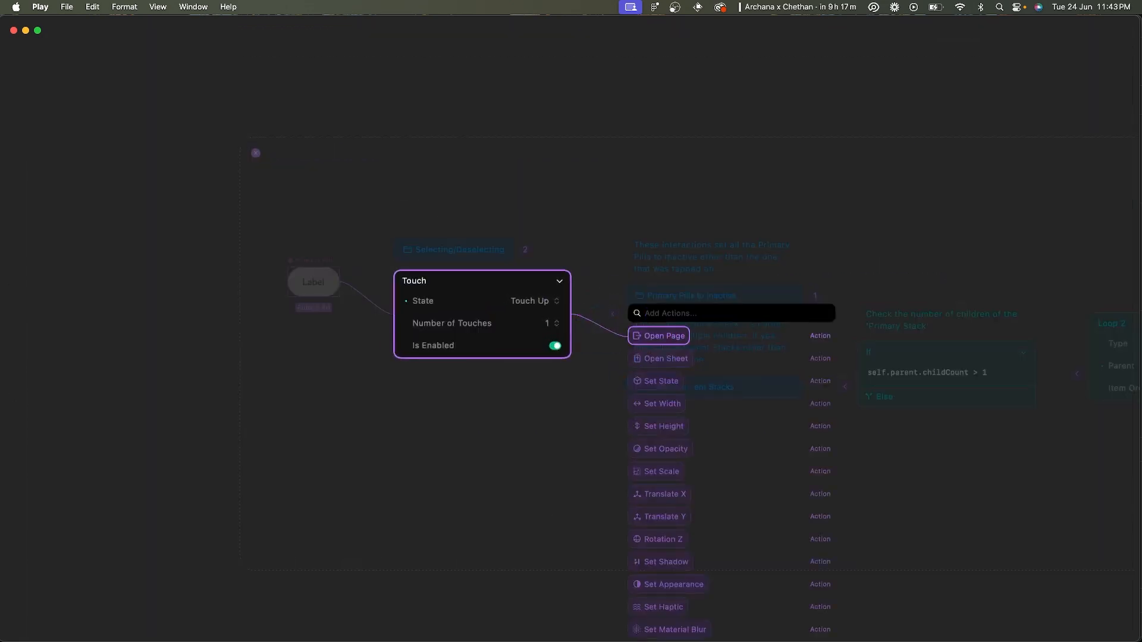
{"action": "type", "text": "lo"}
{"action": "key", "text": "Down"}
{"action": "key", "text": "Down"}
{"action": "key", "text": "Return"}
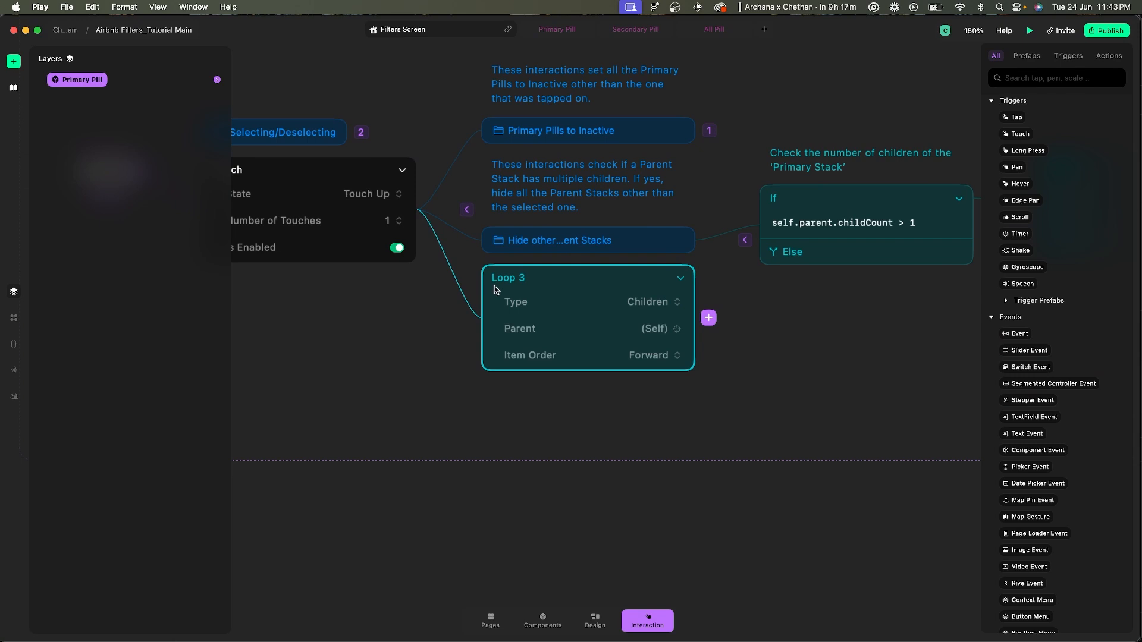
{"action": "scroll", "coordinate": [636, 306], "scroll_direction": "up", "scroll_amount": 2}
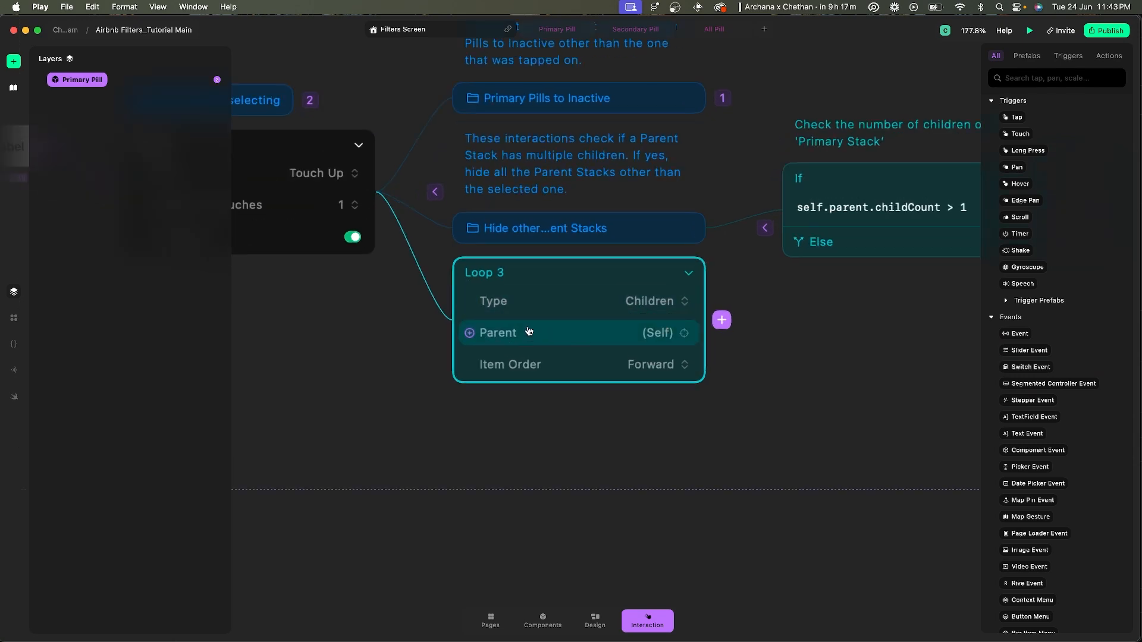
- Check the Homes pill and its enclosing frame in Figma, and in Play give Loop 3's Parent a childAtIndex expression with index 1
{"action": "key", "text": "super+Tab"}
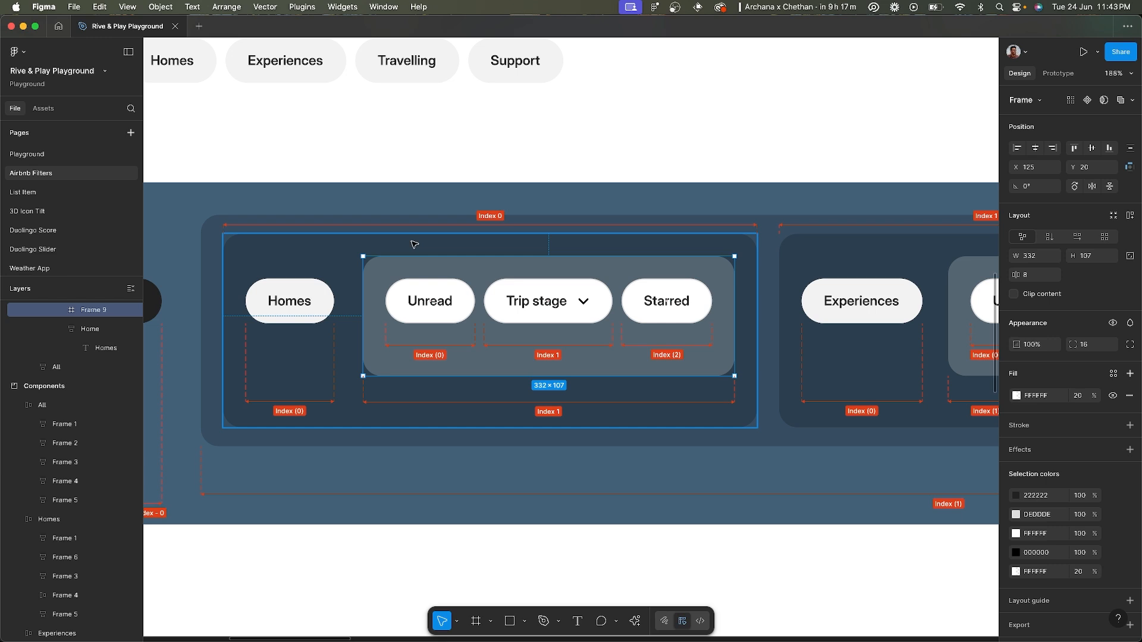
{"action": "left_click", "coordinate": [299, 305]}
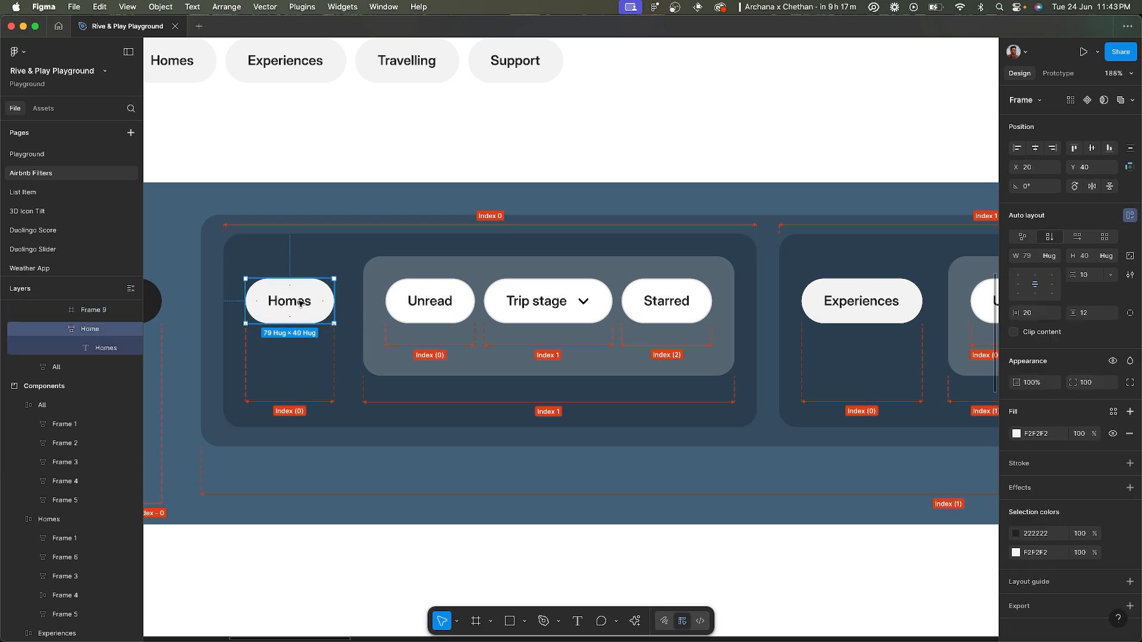
{"action": "left_click", "coordinate": [306, 250]}
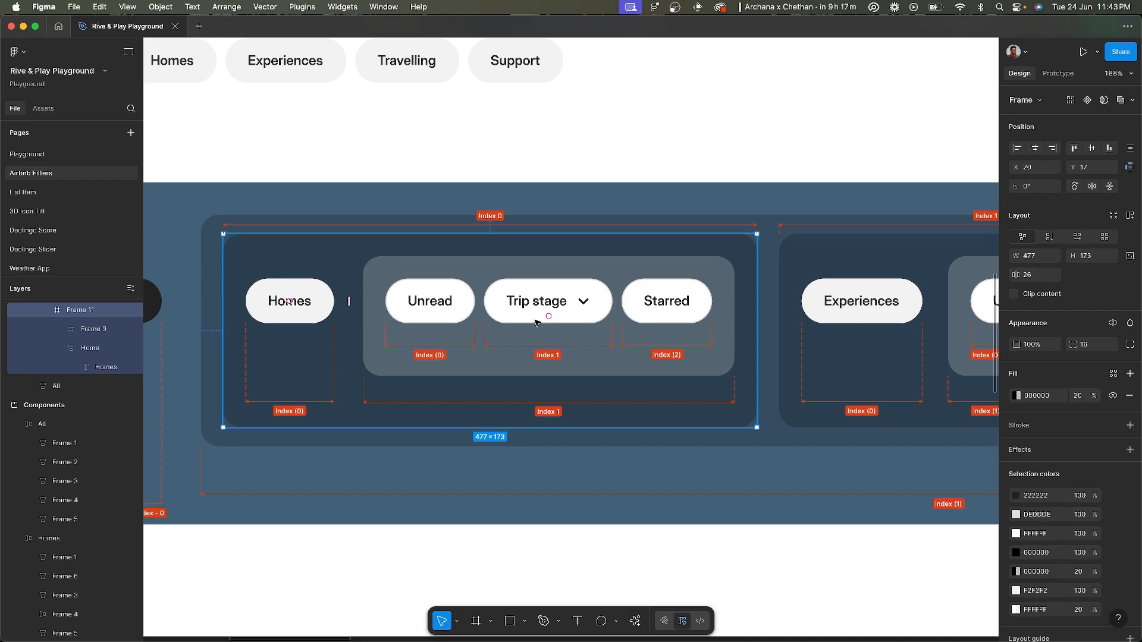
{"action": "key", "text": "super+Tab"}
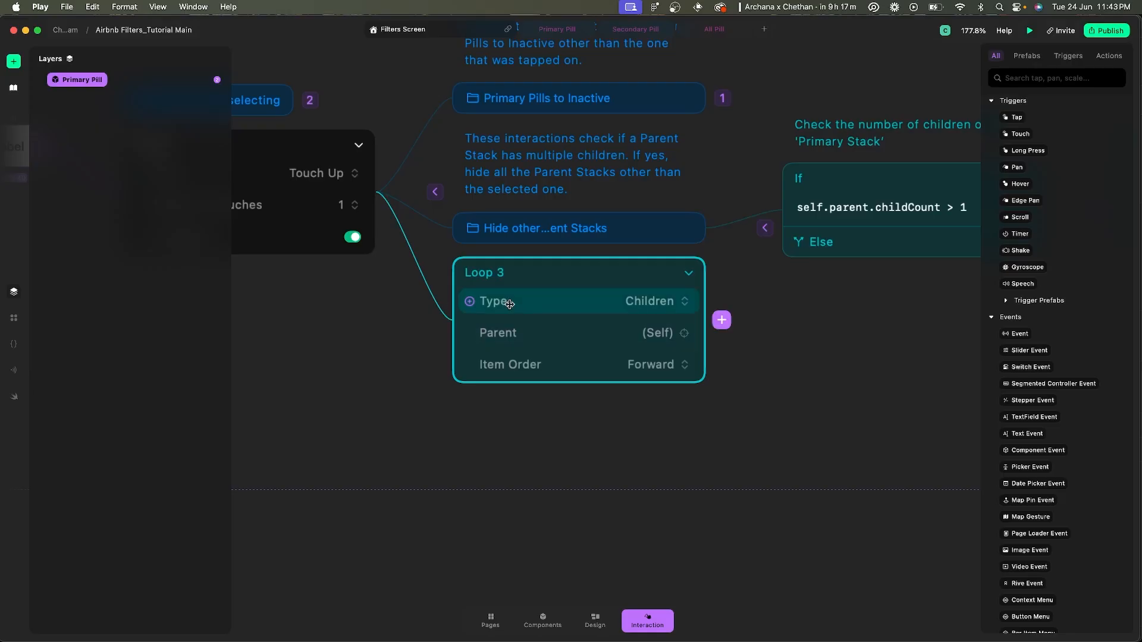
{"action": "left_click", "coordinate": [469, 333]}
{"action": "left_click", "coordinate": [488, 339]}
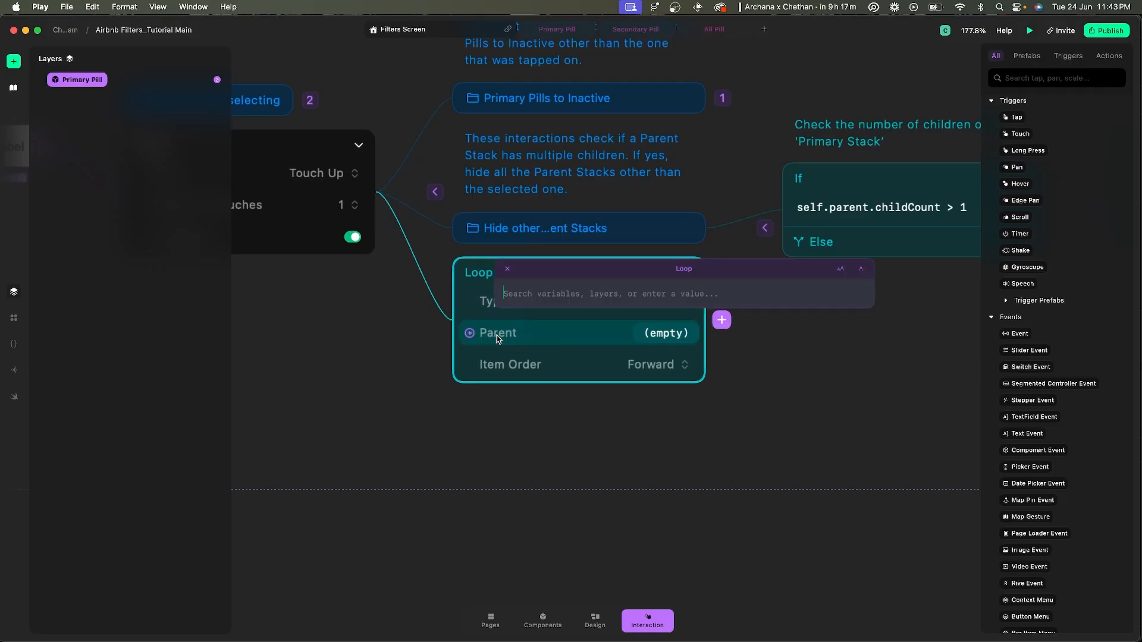
{"action": "type", "text": "chil"}
{"action": "key", "text": "Return"}
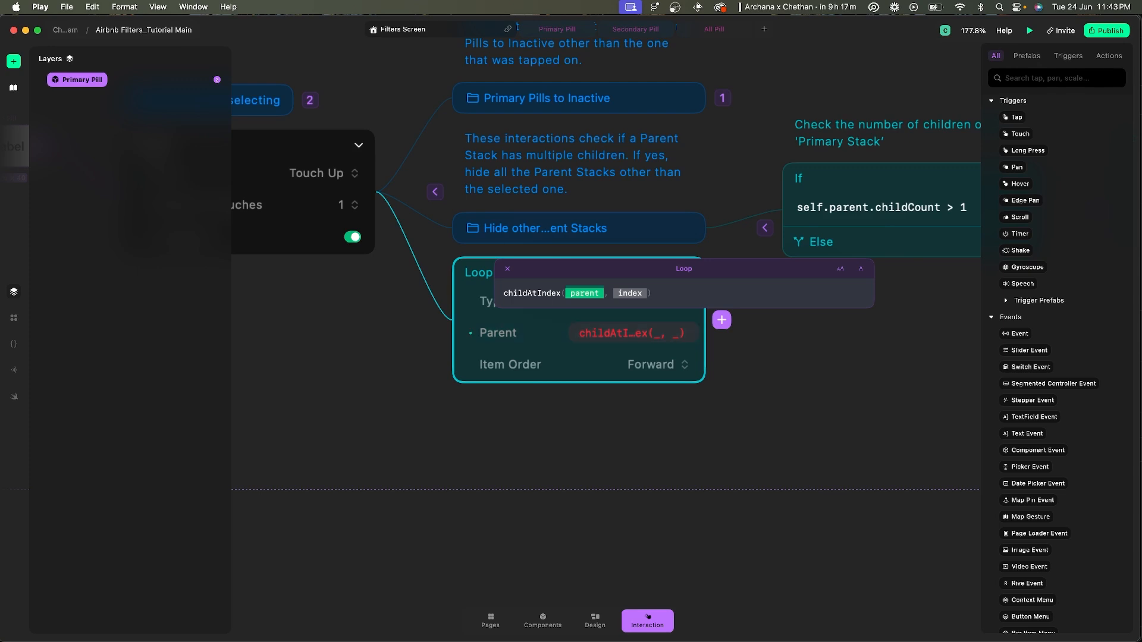
{"action": "key", "text": "Tab"}
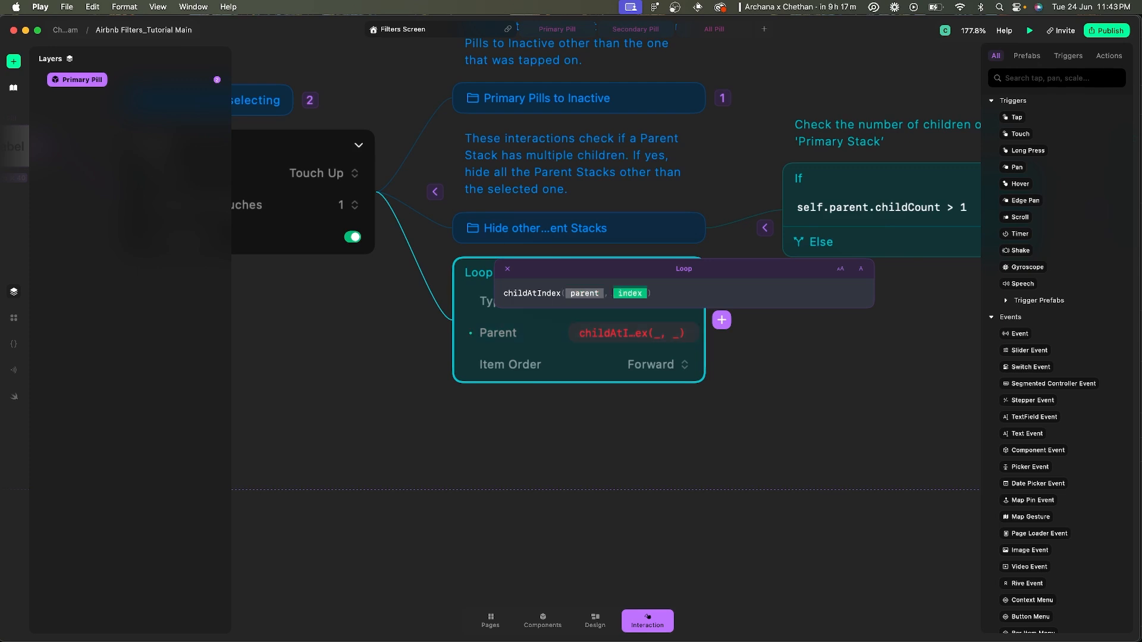
{"action": "type", "text": "1"}
- Recheck the nested frames in Figma, and in Play complete Loop 3's Parent as childAtIndex(self.parent, 1)
{"action": "left_click", "coordinate": [580, 293]}
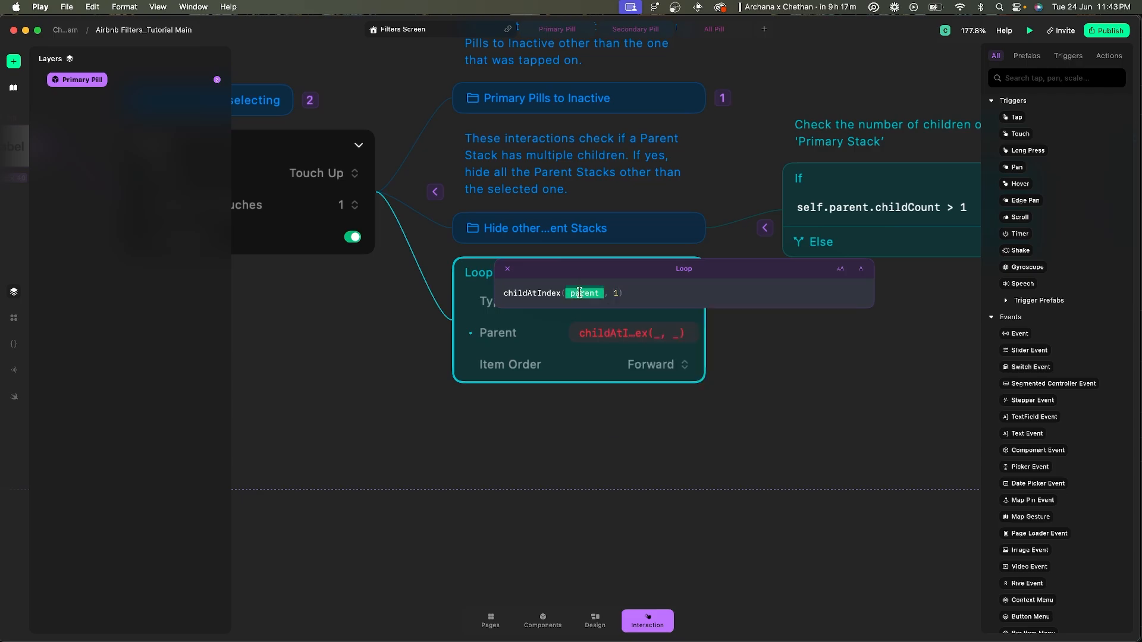
{"action": "key", "text": "super+Tab"}
{"action": "left_click", "coordinate": [465, 266], "text": "super"}
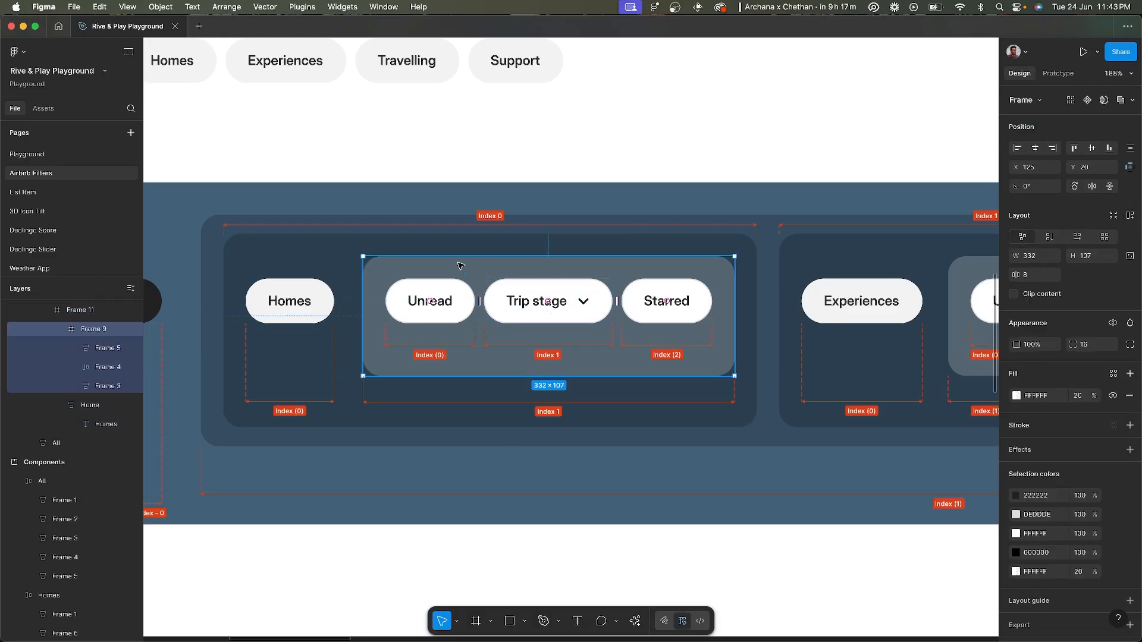
{"action": "left_click", "coordinate": [327, 262], "text": "super"}
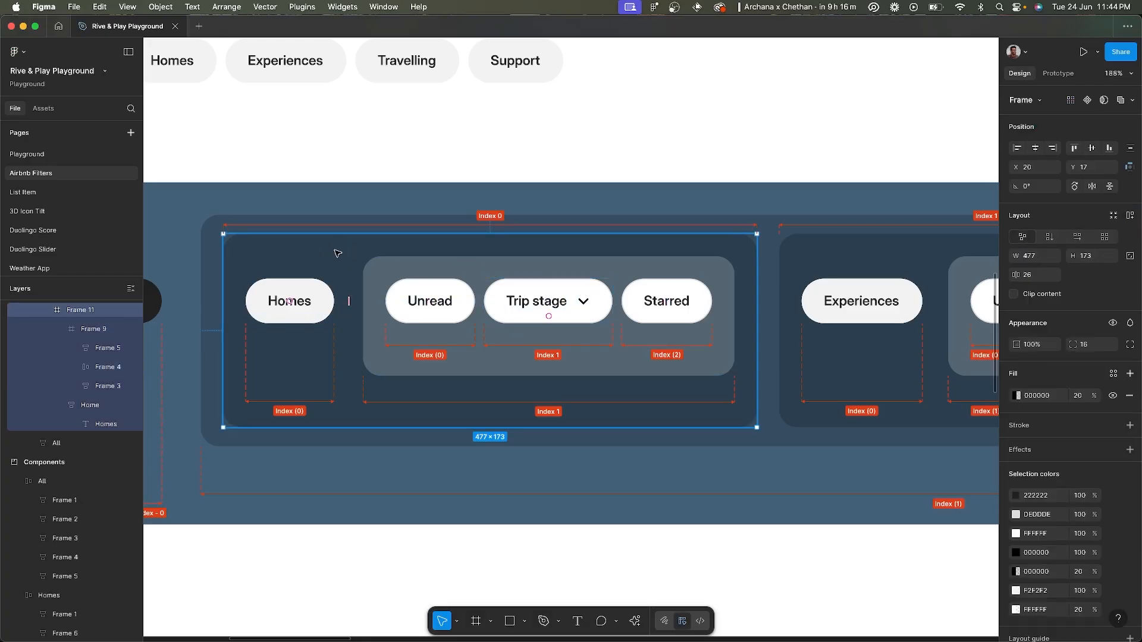
{"action": "key", "text": "super+Tab"}
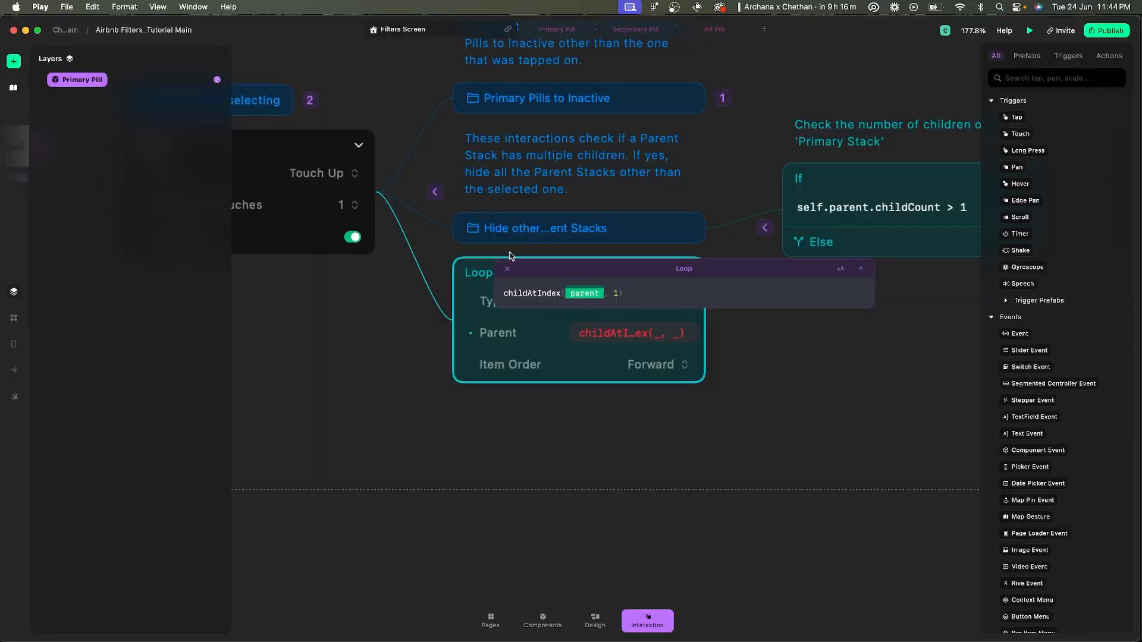
{"action": "type", "text": "self.pa"}
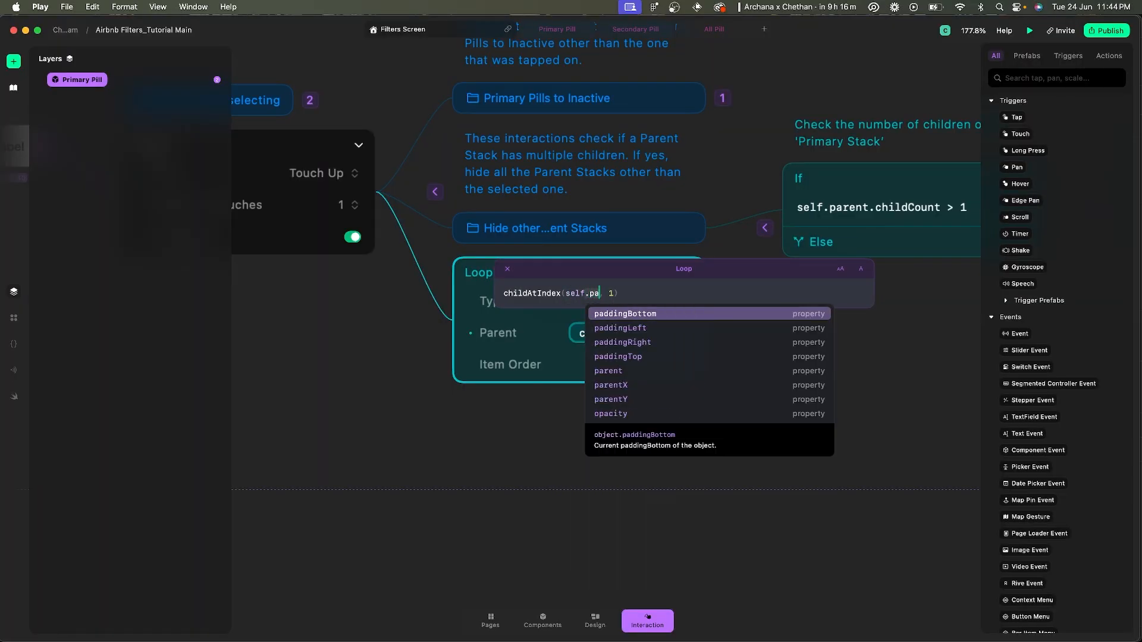
{"action": "type", "text": "rent"}
{"action": "key", "text": "Return"}
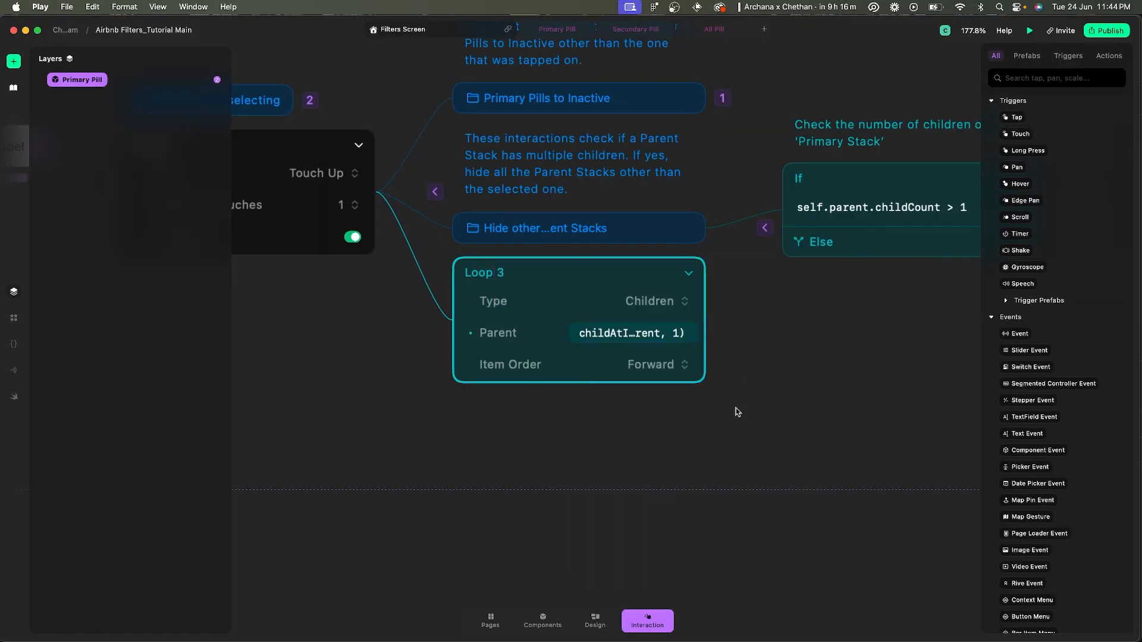
- Add the comment "Targeting the 'Secondary Stack'" to Loop 3
{"action": "right_click", "coordinate": [561, 267]}
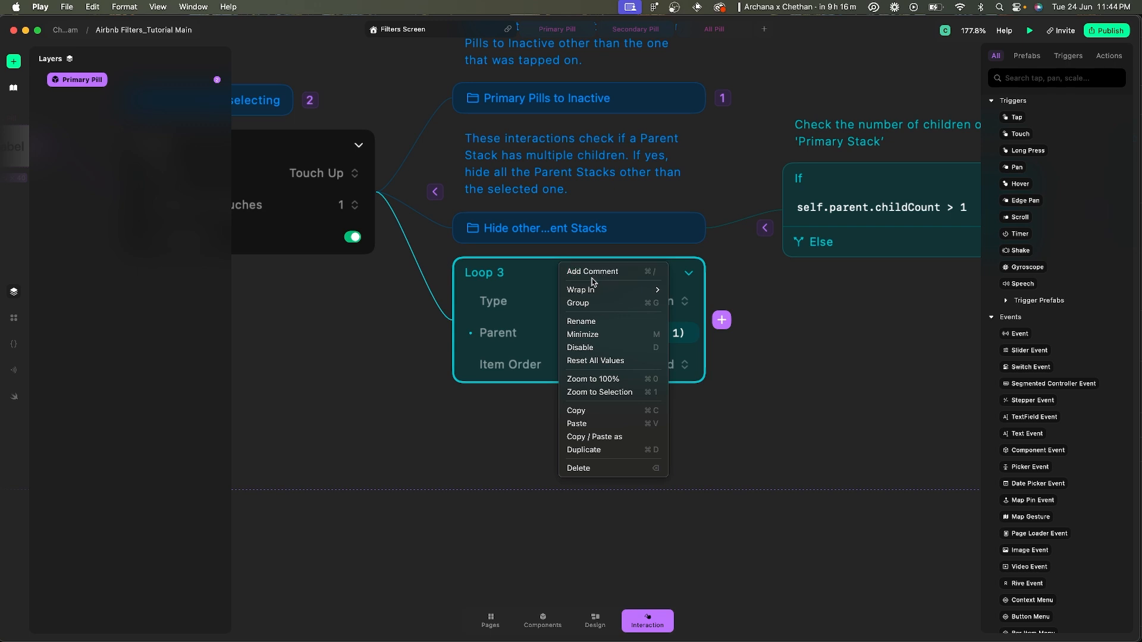
{"action": "left_click", "coordinate": [592, 277]}
{"action": "type", "text": "Targe"}
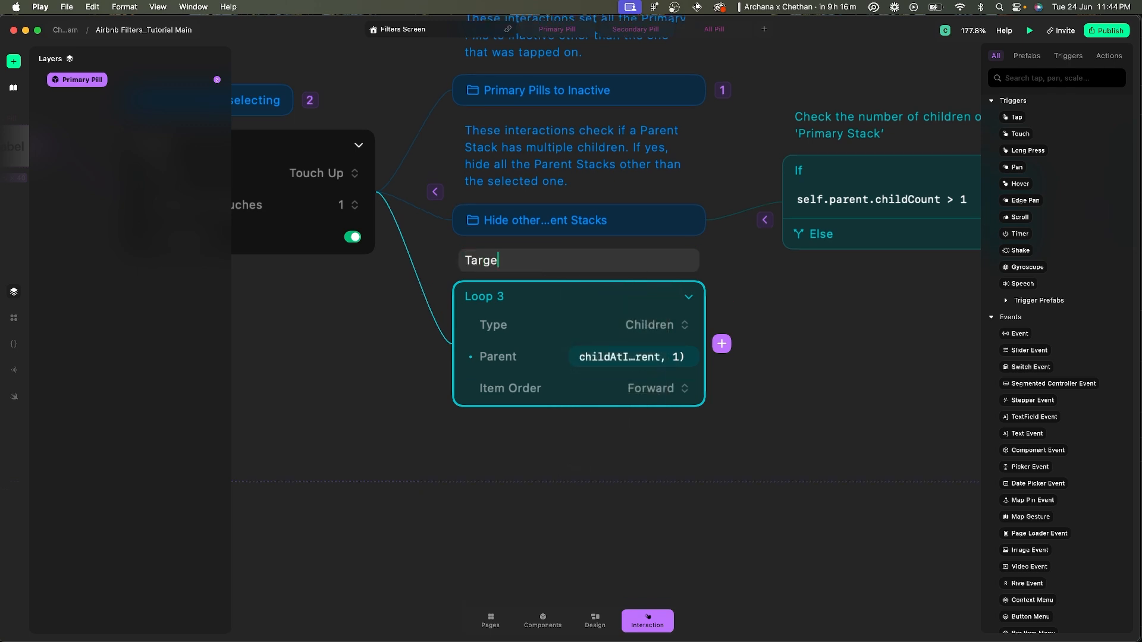
{"action": "type", "text": "ting the Secondary Stack"}
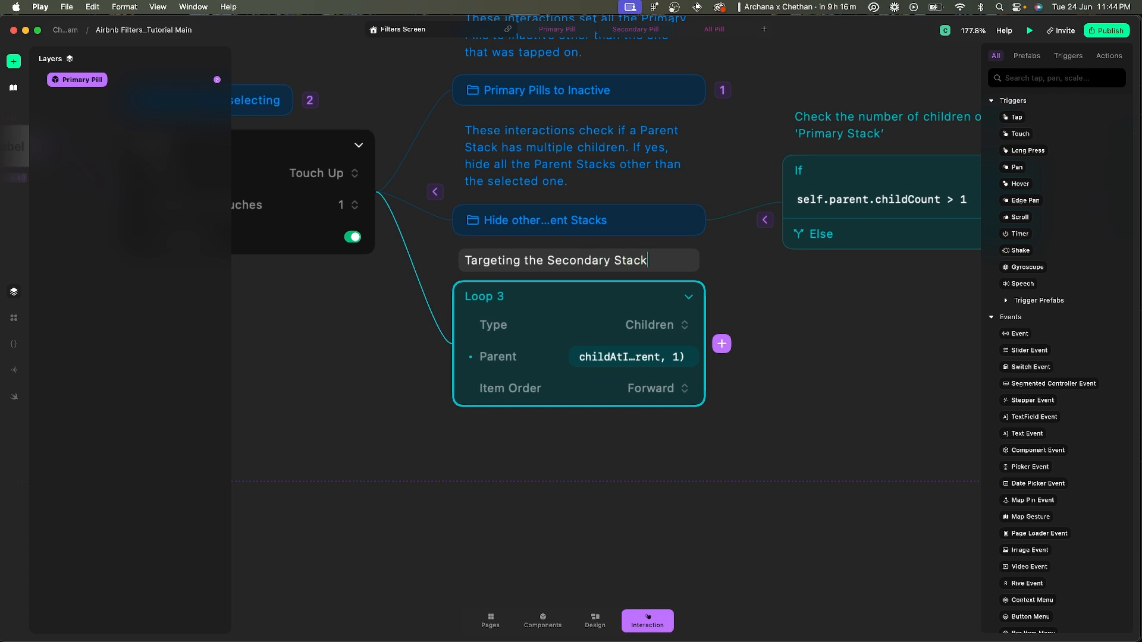
{"action": "type", "text": "'"}
{"action": "left_click", "coordinate": [550, 261]}
{"action": "type", "text": "'"}
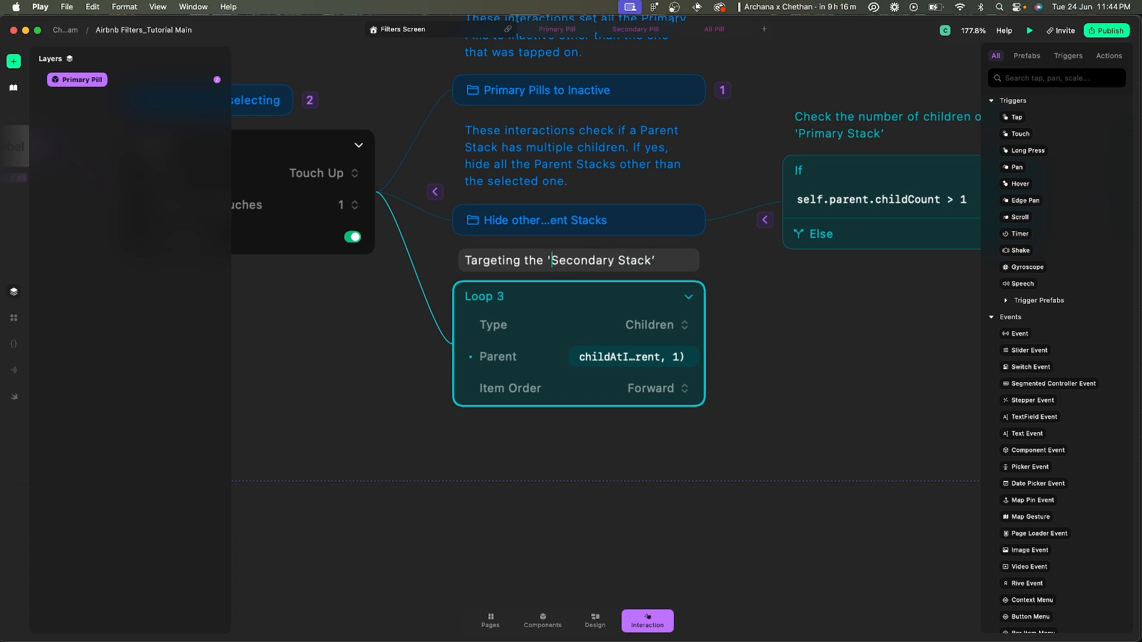
{"action": "key", "text": "Return"}
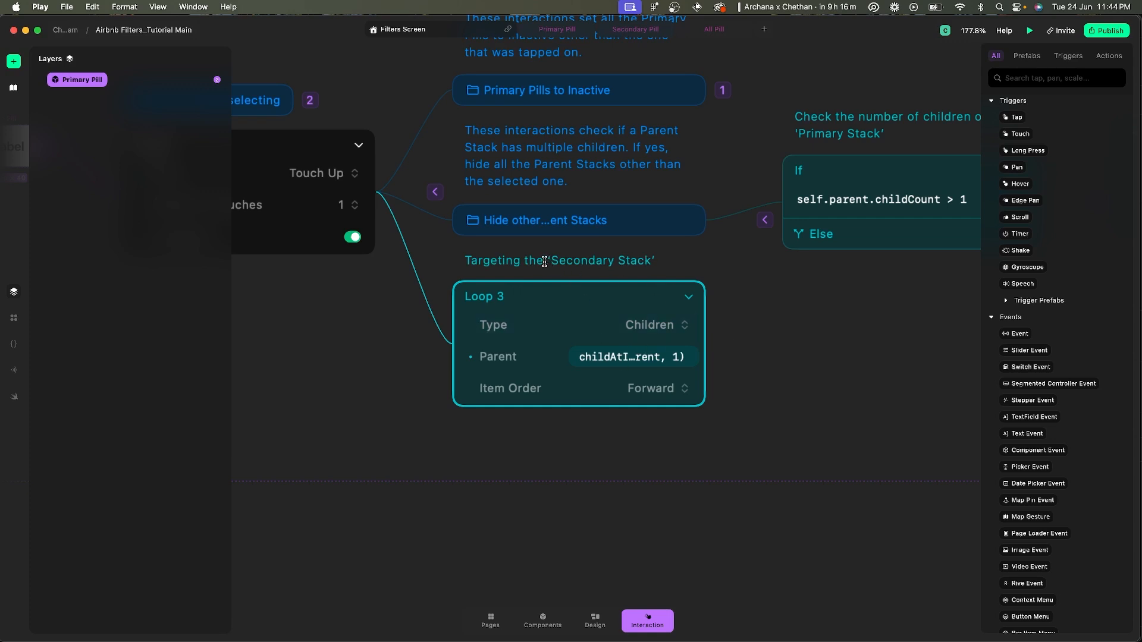
- Insert the word "parent" before 'Secondary Stack' in Loop 3's comment
{"action": "double_click", "coordinate": [545, 262]}
{"action": "left_click", "coordinate": [544, 262]}
{"action": "type", "text": "parent"}
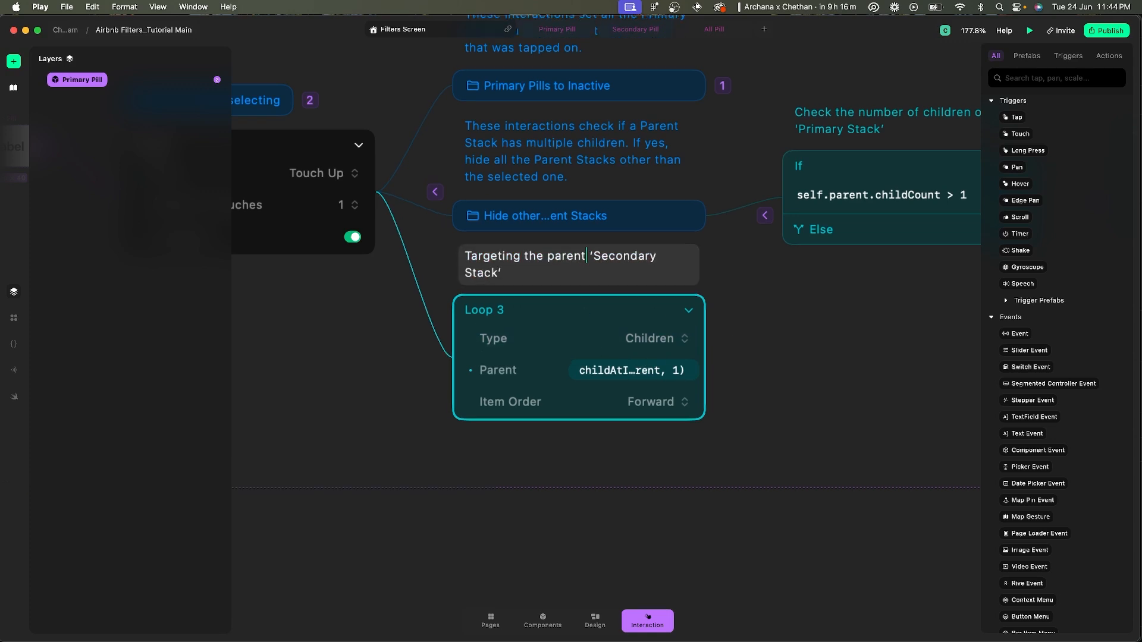
{"action": "key", "text": "Return"}
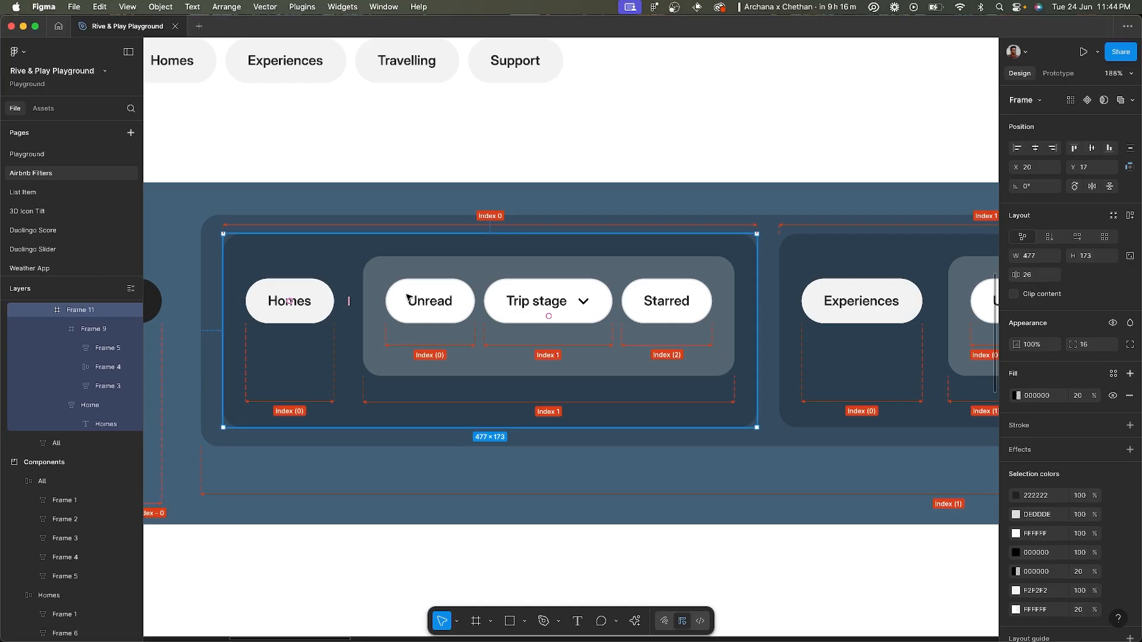
- Add a Set Property action to Loop 3 that sets the Scale of Loop3.item to 100 %
{"action": "left_click", "coordinate": [502, 265]}
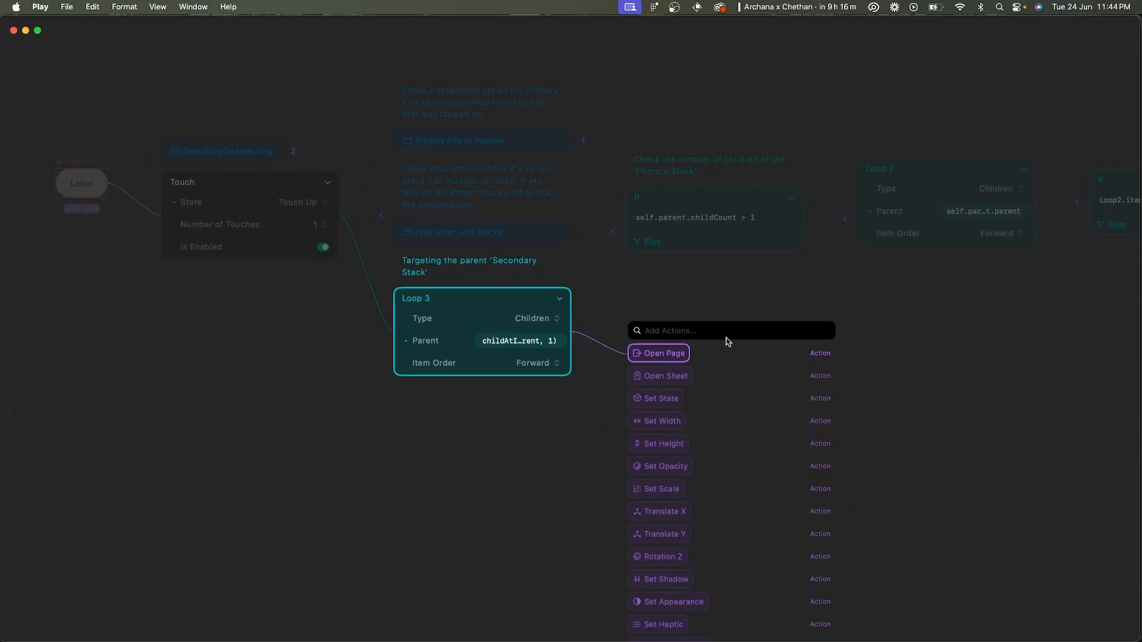
{"action": "type", "text": "set pos"}
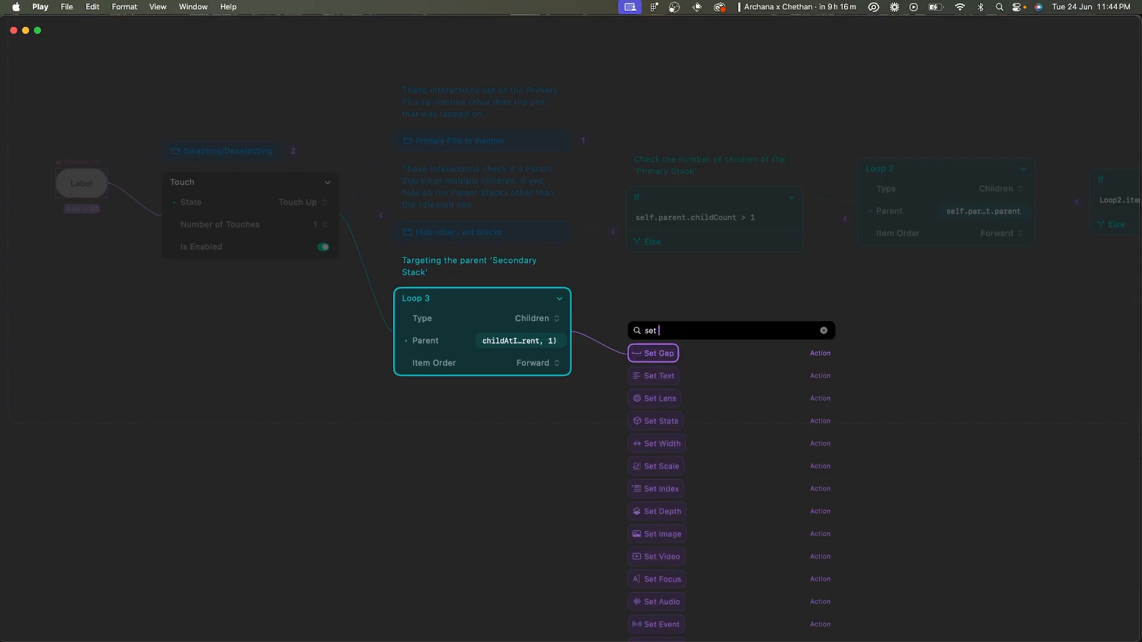
{"action": "key", "text": "Return"}
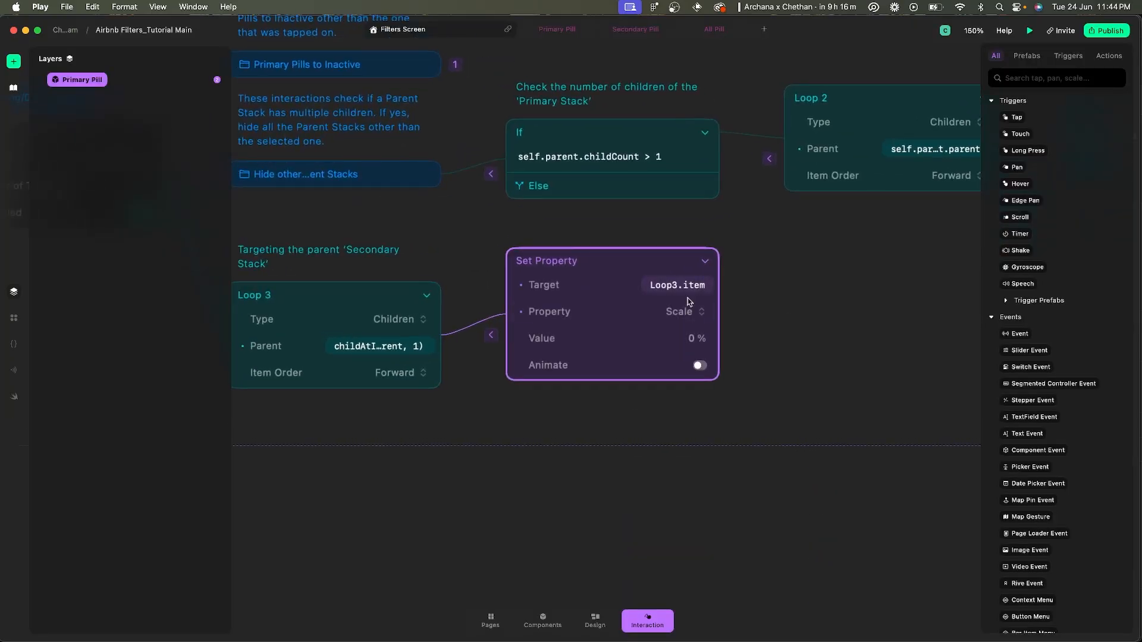
{"action": "left_click", "coordinate": [692, 333]}
{"action": "type", "text": "100"}
{"action": "key", "text": "Return"}
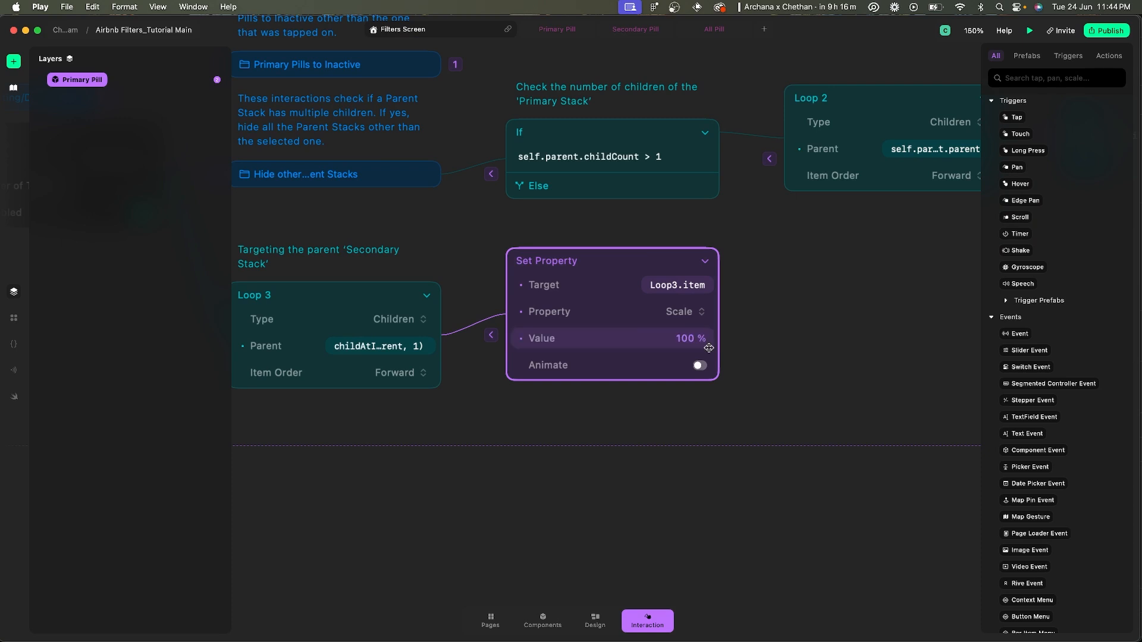
- Turn on animation for the Scale action and set its duration to 0.2 s
{"action": "left_click", "coordinate": [700, 365]}
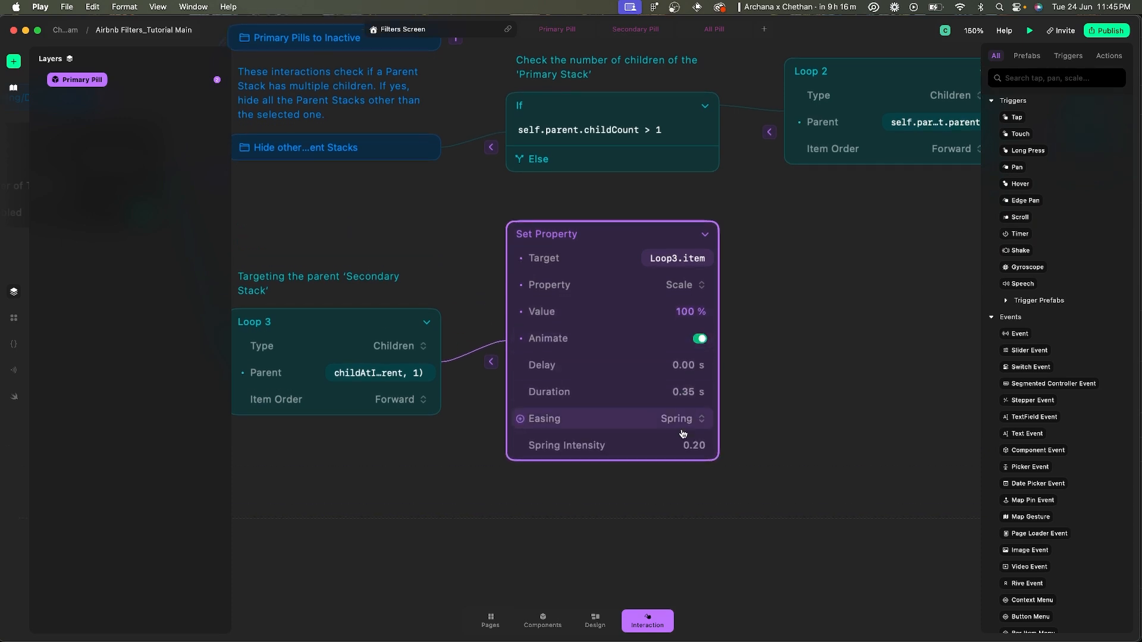
{"action": "left_click", "coordinate": [688, 391]}
{"action": "type", "text": "0.2"}
{"action": "key", "text": "Return"}
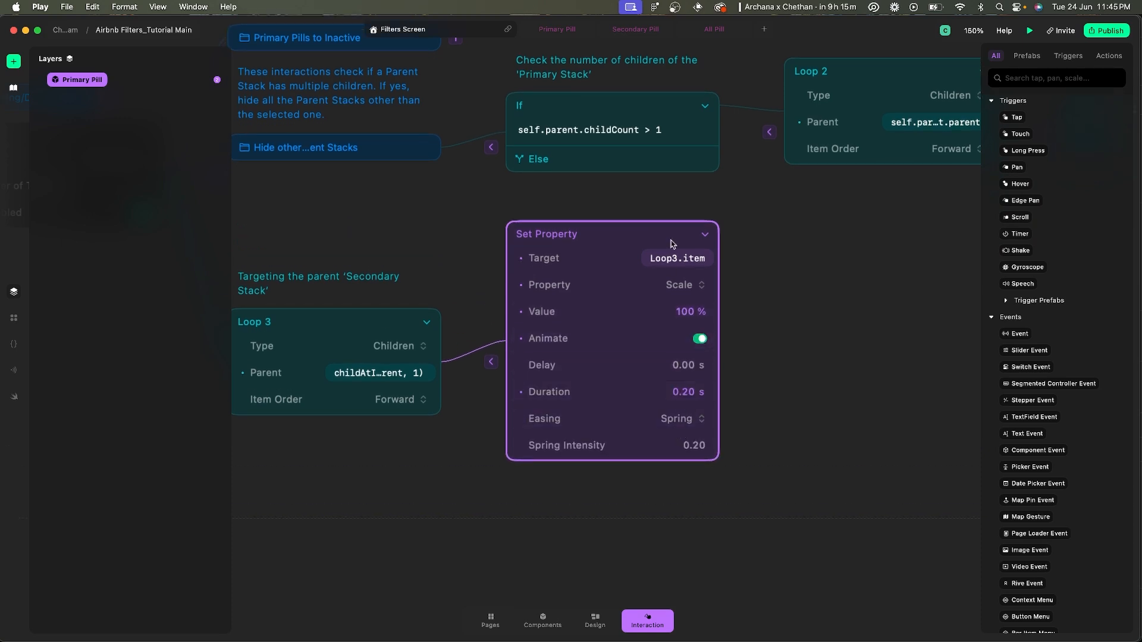
- Duplicate the Scale action, change the copy's property to Opacity and set its easing to Default
{"action": "key", "text": "super+d"}
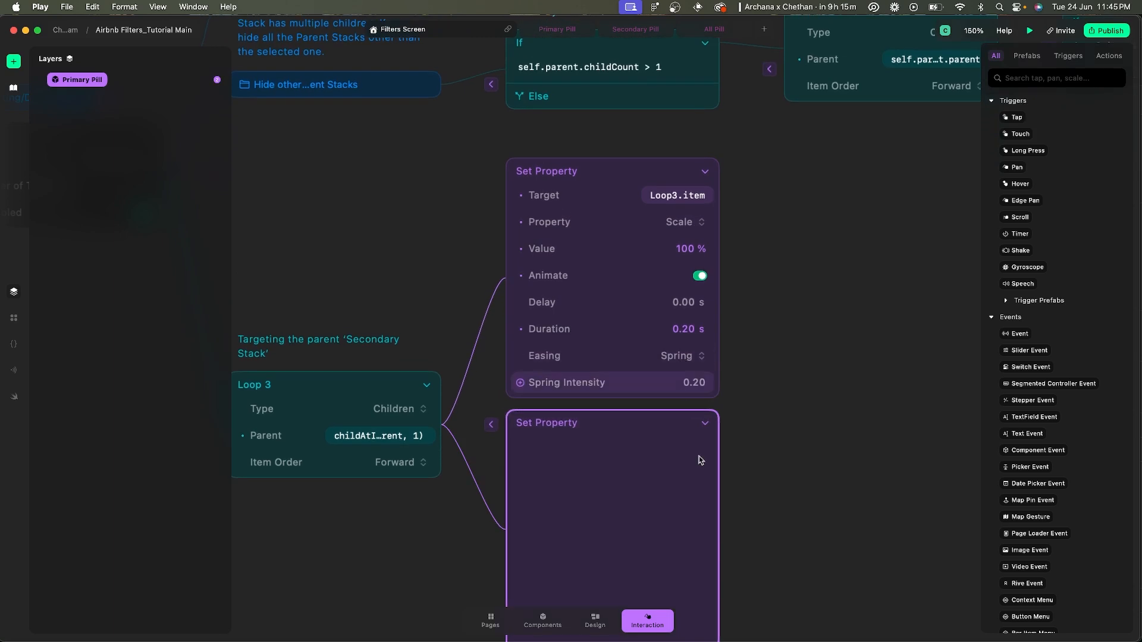
{"action": "scroll", "coordinate": [719, 526], "scroll_direction": "down", "scroll_amount": 3}
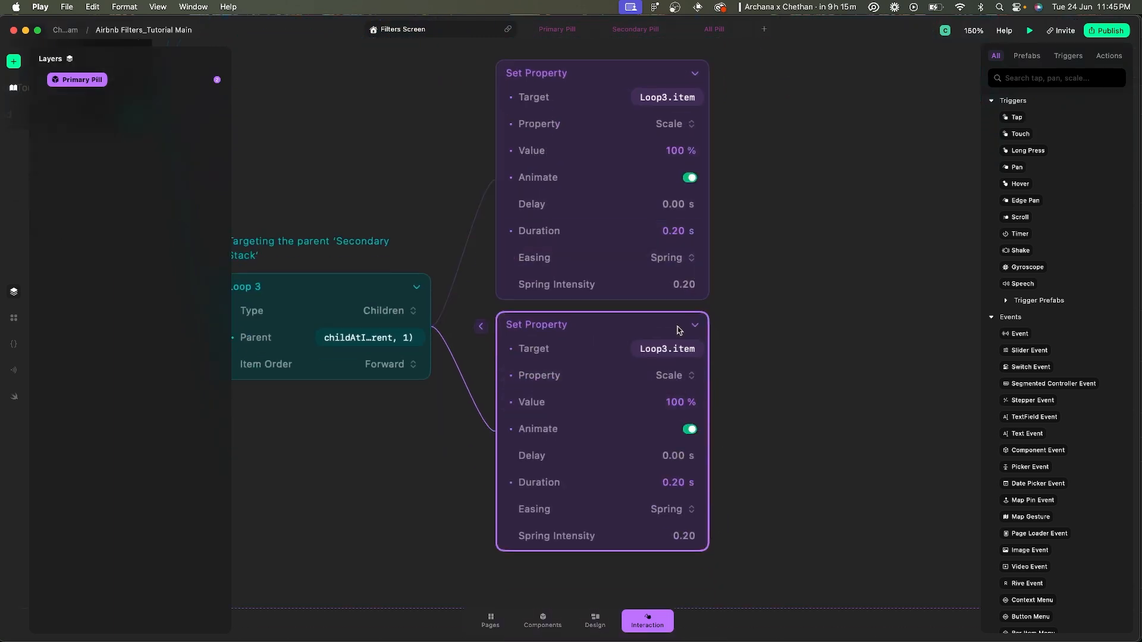
{"action": "left_click", "coordinate": [671, 376]}
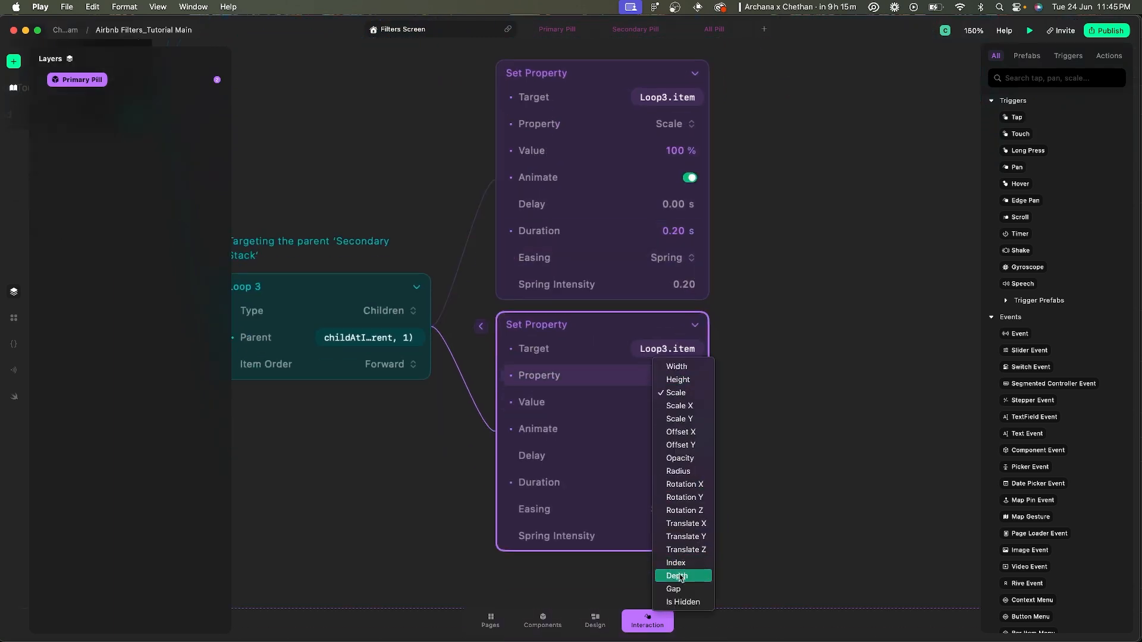
{"action": "left_click", "coordinate": [683, 459]}
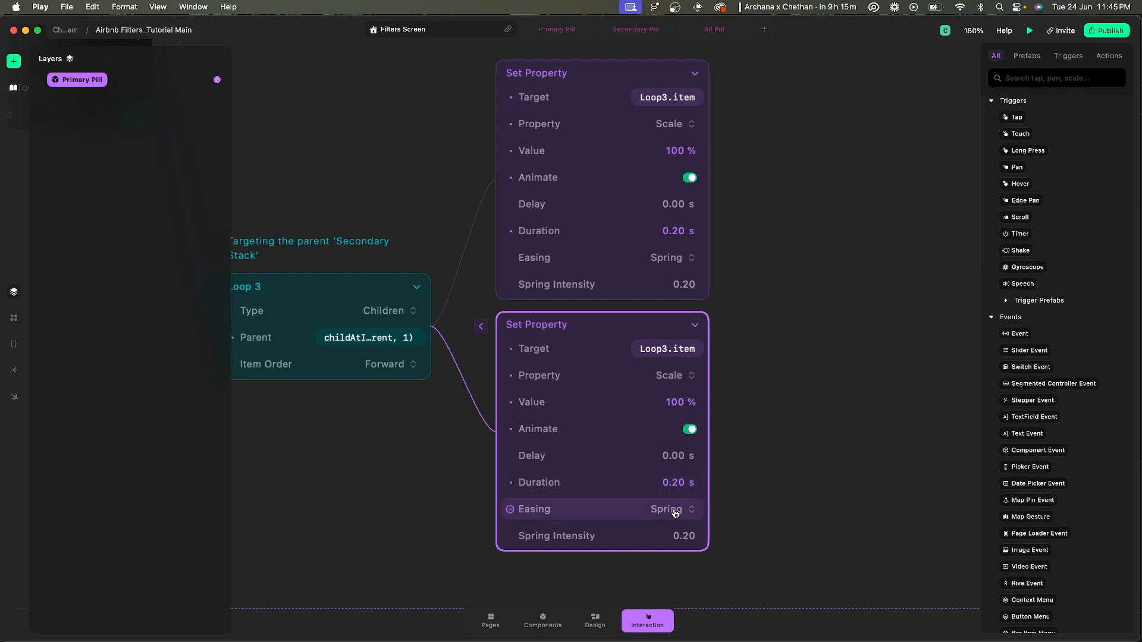
{"action": "left_click", "coordinate": [669, 509]}
{"action": "left_click", "coordinate": [682, 449]}
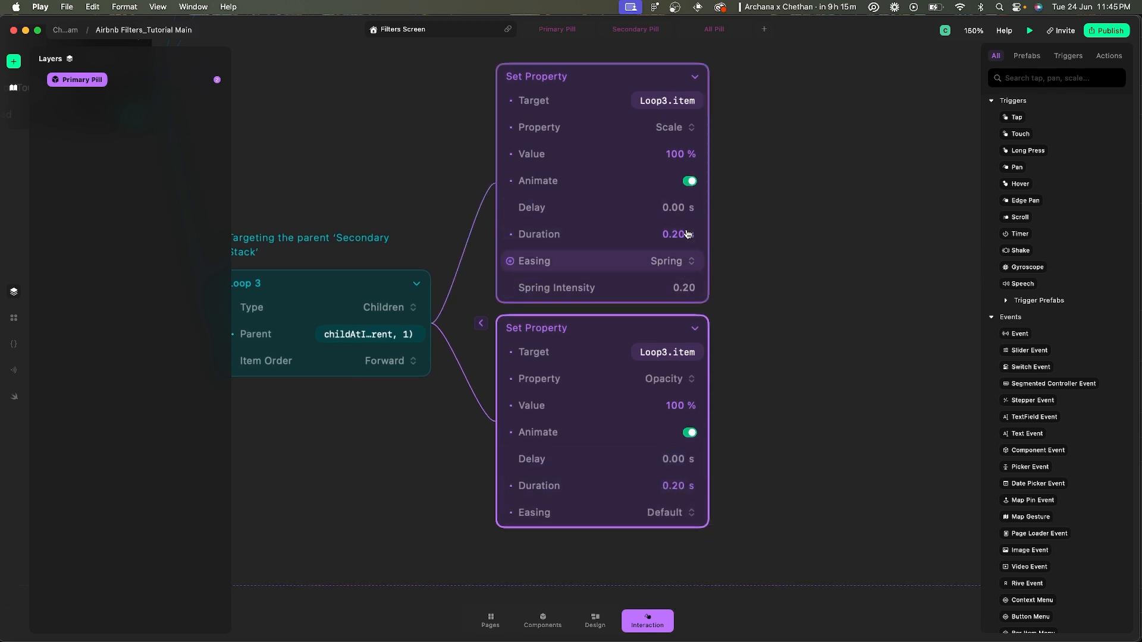
- Run the Filters Screen in the iPhone 16 Pro simulator and test the Homes pill
{"action": "left_click", "coordinate": [757, 308]}
{"action": "scroll", "coordinate": [756, 308], "scroll_direction": "down", "scroll_amount": 10}
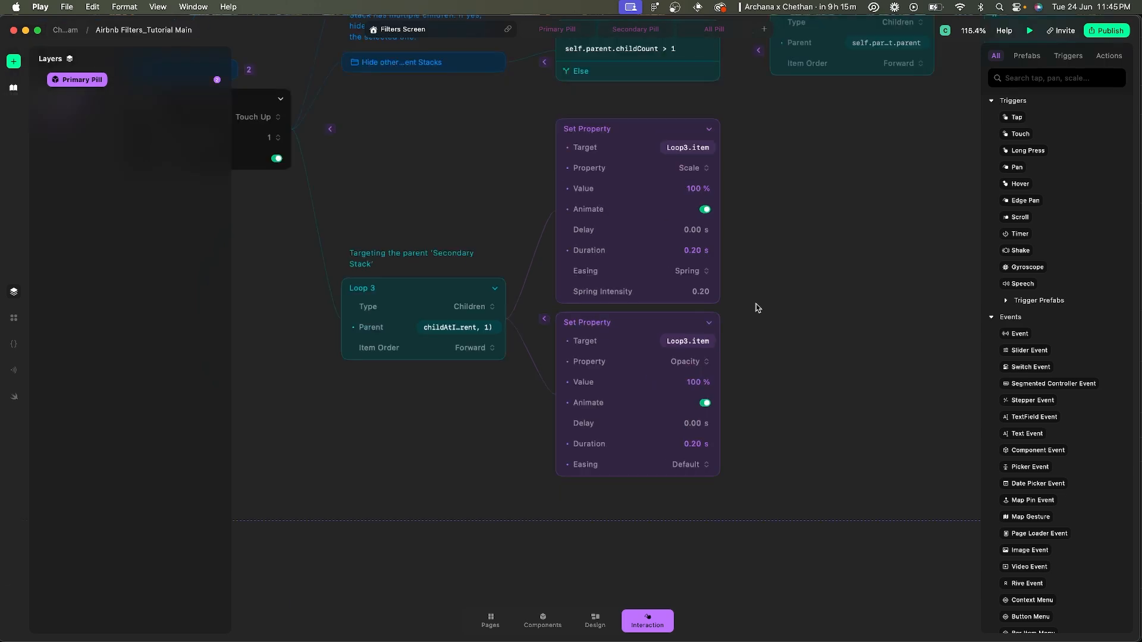
{"action": "left_click", "coordinate": [437, 235]}
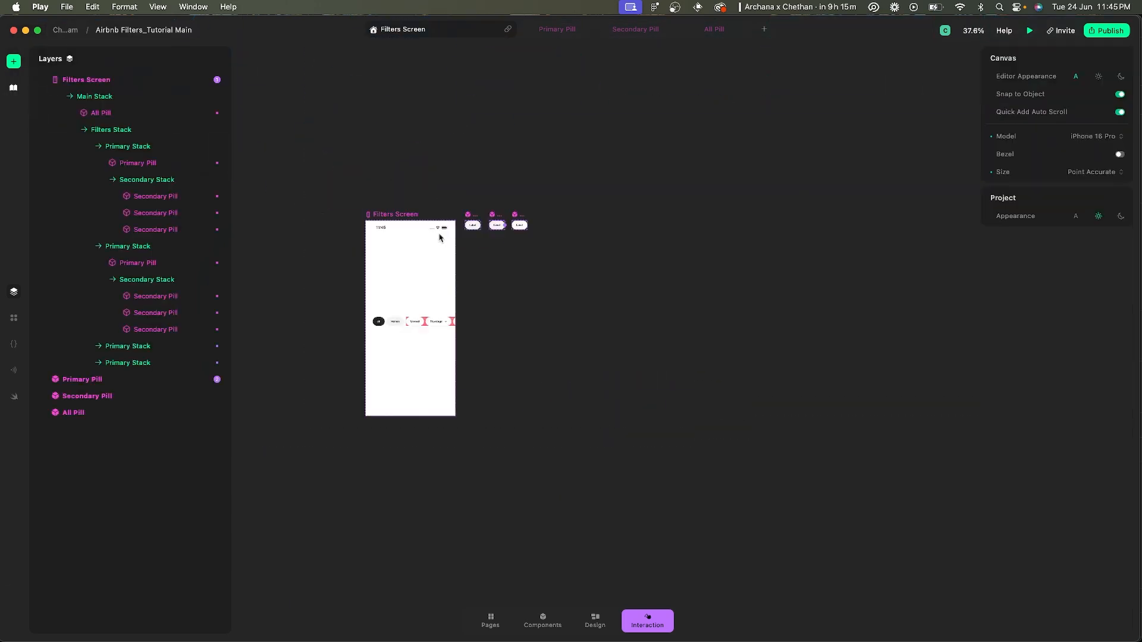
{"action": "left_click", "coordinate": [392, 211]}
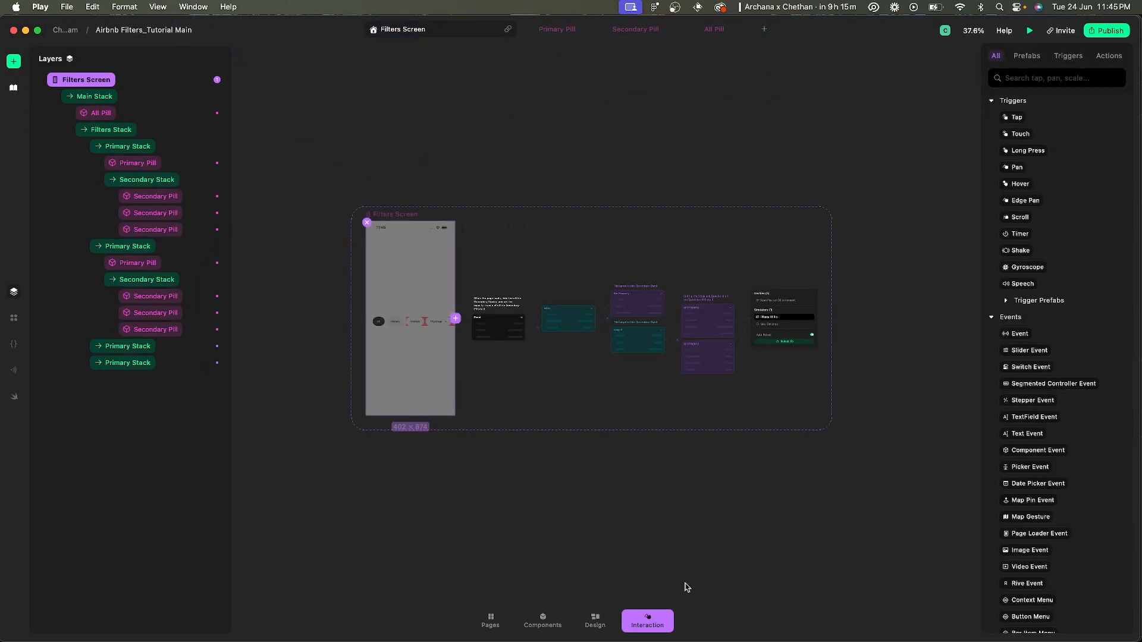
{"action": "left_click", "coordinate": [892, 641]}
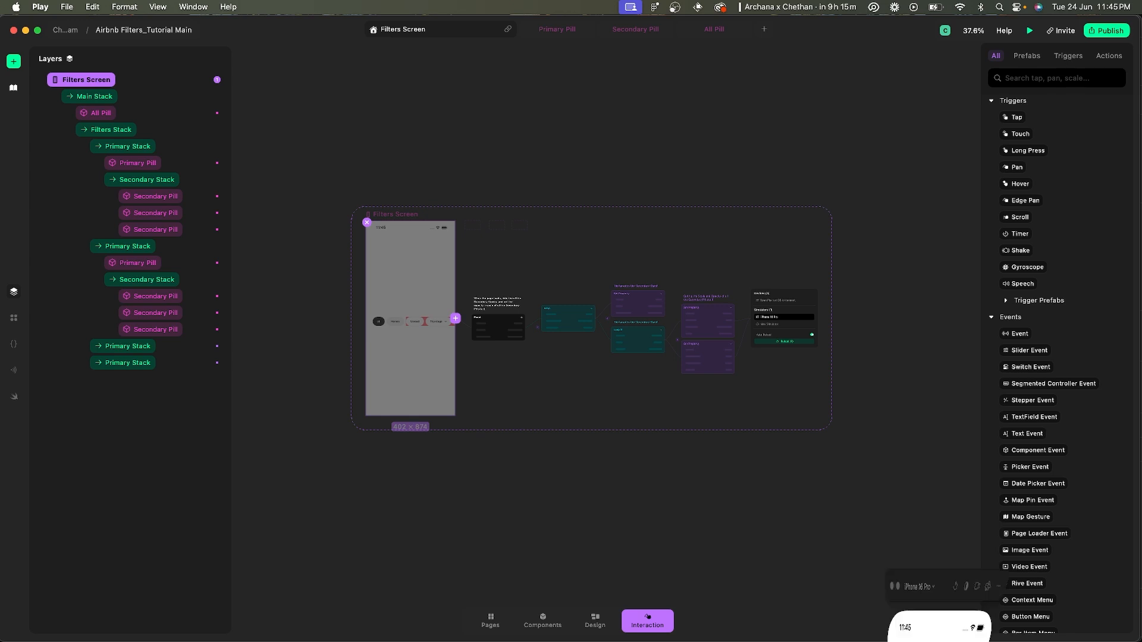
{"action": "left_click_drag", "start_coordinate": [993, 49], "coordinate": [860, 48]}
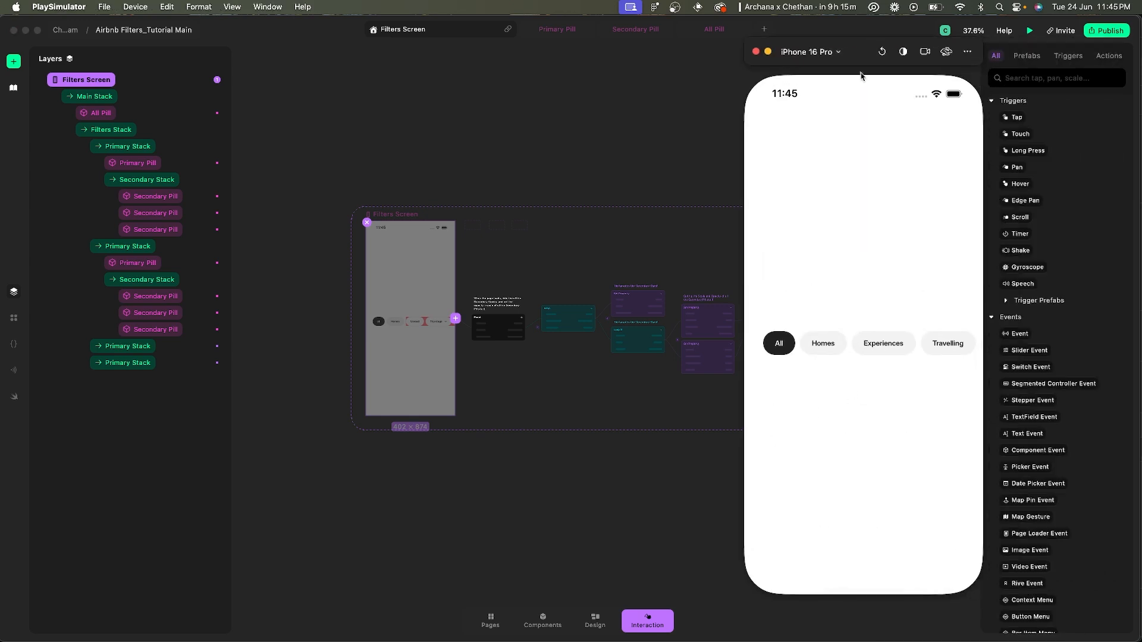
{"action": "left_click", "coordinate": [828, 353]}
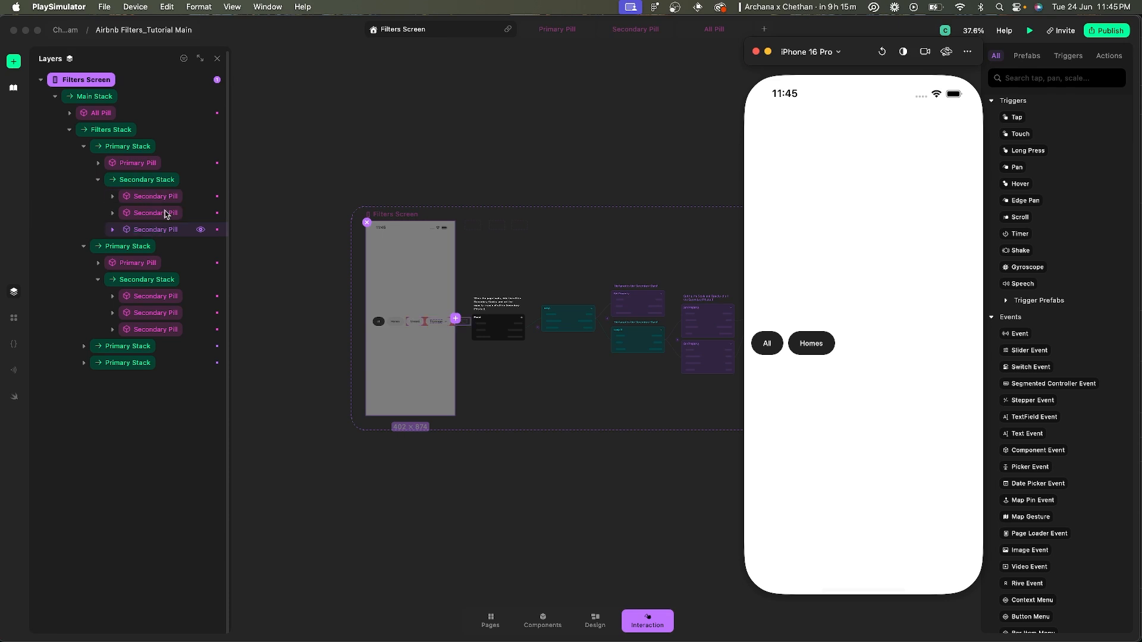
- Change the comment above the Filters Screen's Is Hidden action to "Hide the 'Secondary Stack'"
{"action": "left_click", "coordinate": [393, 230]}
{"action": "scroll", "coordinate": [531, 251], "scroll_direction": "up", "scroll_amount": 5}
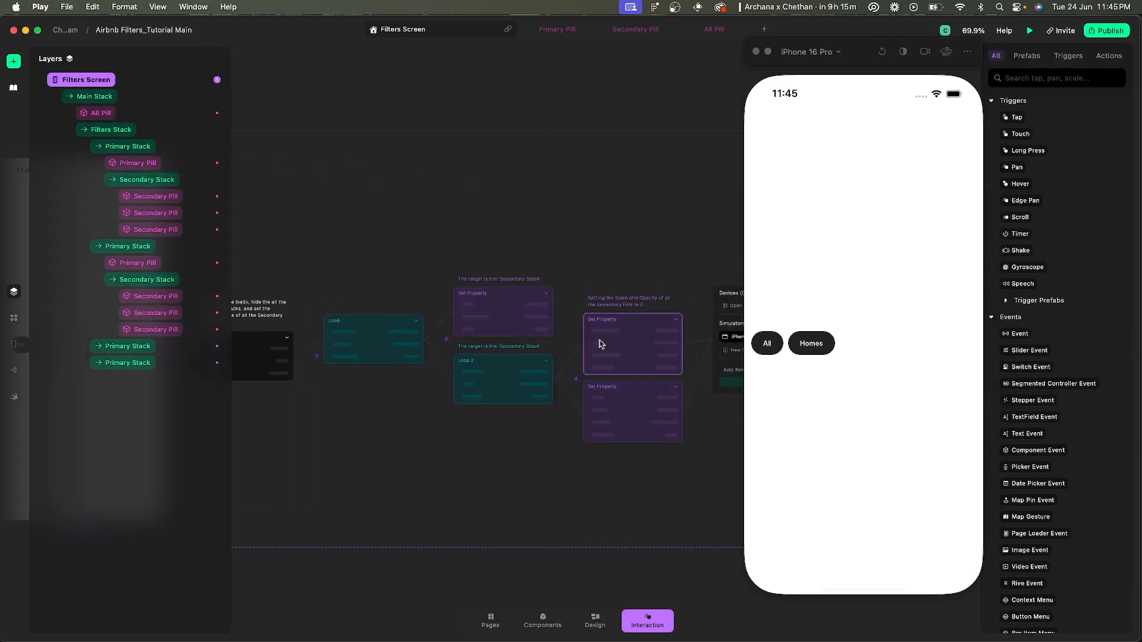
{"action": "scroll", "coordinate": [600, 344], "scroll_direction": "up", "scroll_amount": 5}
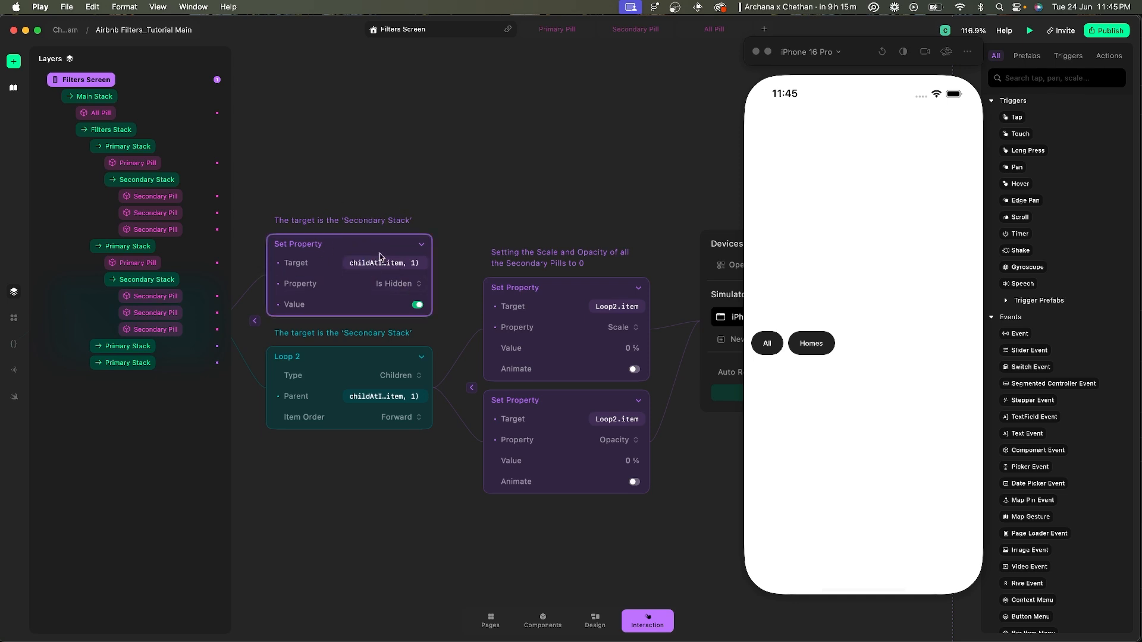
{"action": "double_click", "coordinate": [335, 221]}
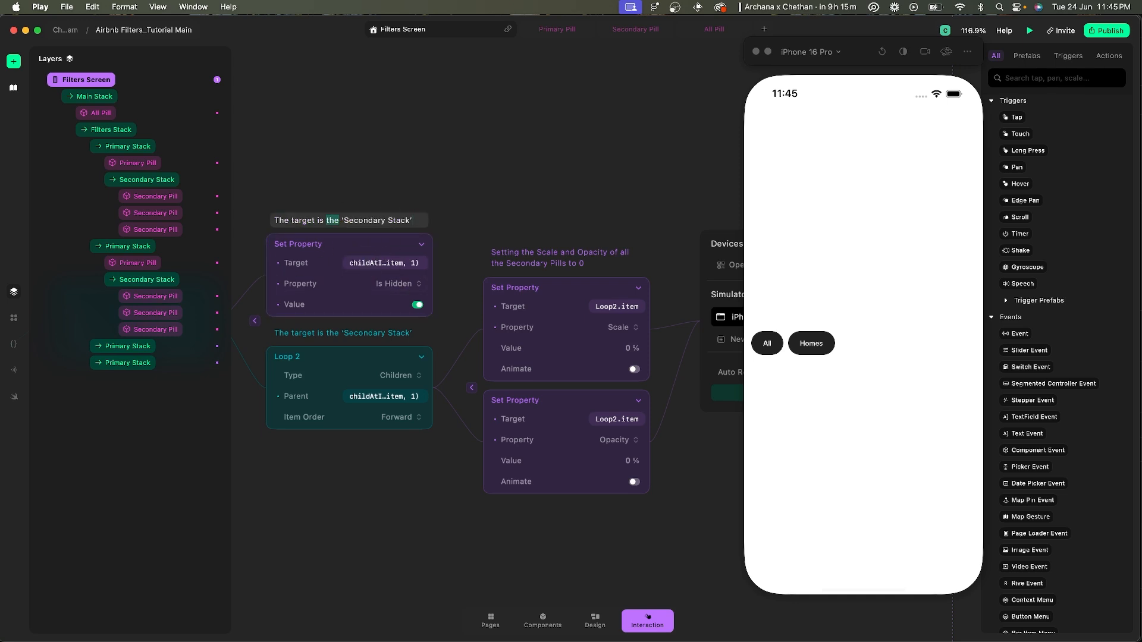
{"action": "key", "text": "alt+shift+Left"}
{"action": "key", "text": "alt+shift+Left"}
{"action": "key", "text": "alt+shift+Left"}
{"action": "type", "text": "Hide the"}
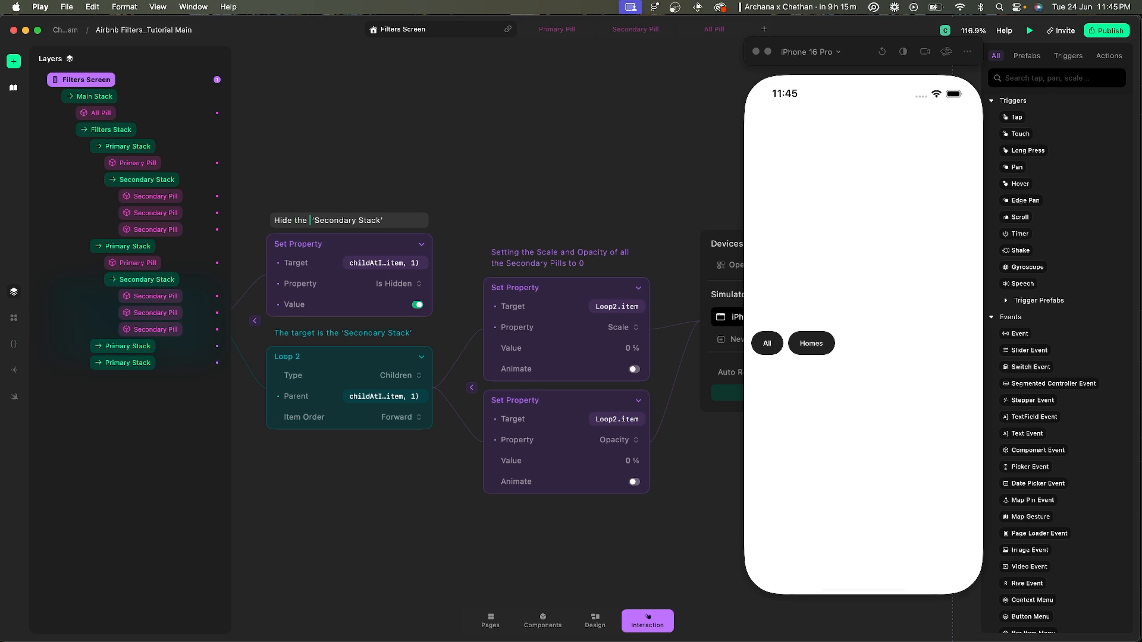
{"action": "key", "text": "Return"}
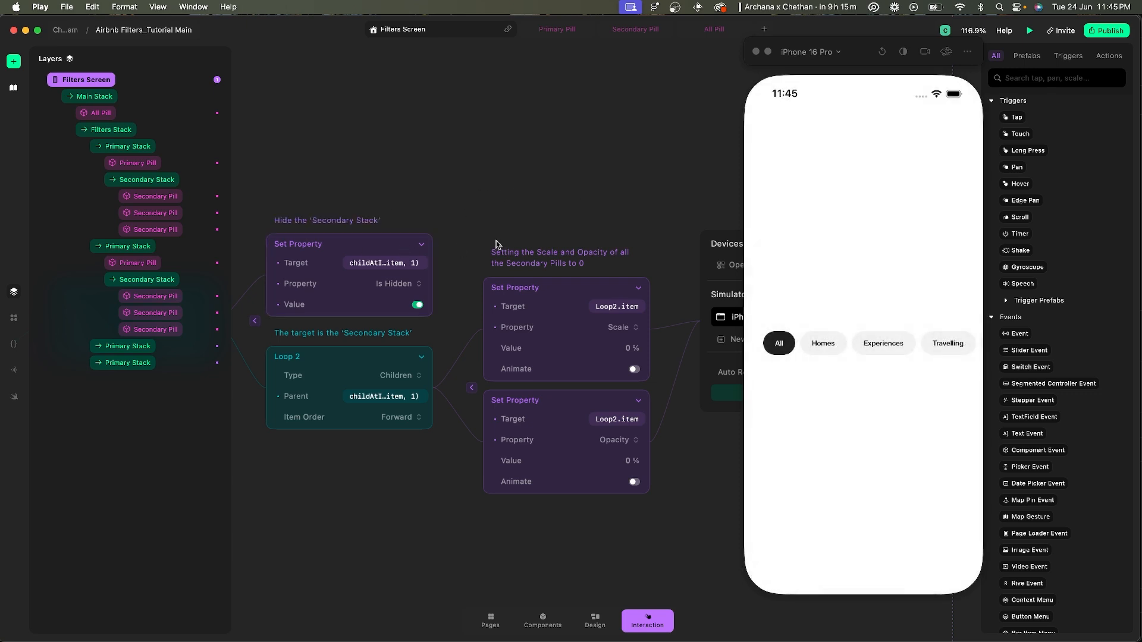
- Open the Primary Pill component's interactions and get the simulator window out of the way
{"action": "scroll", "coordinate": [396, 202], "scroll_direction": "left", "scroll_amount": 2}
{"action": "left_click", "coordinate": [396, 203]}
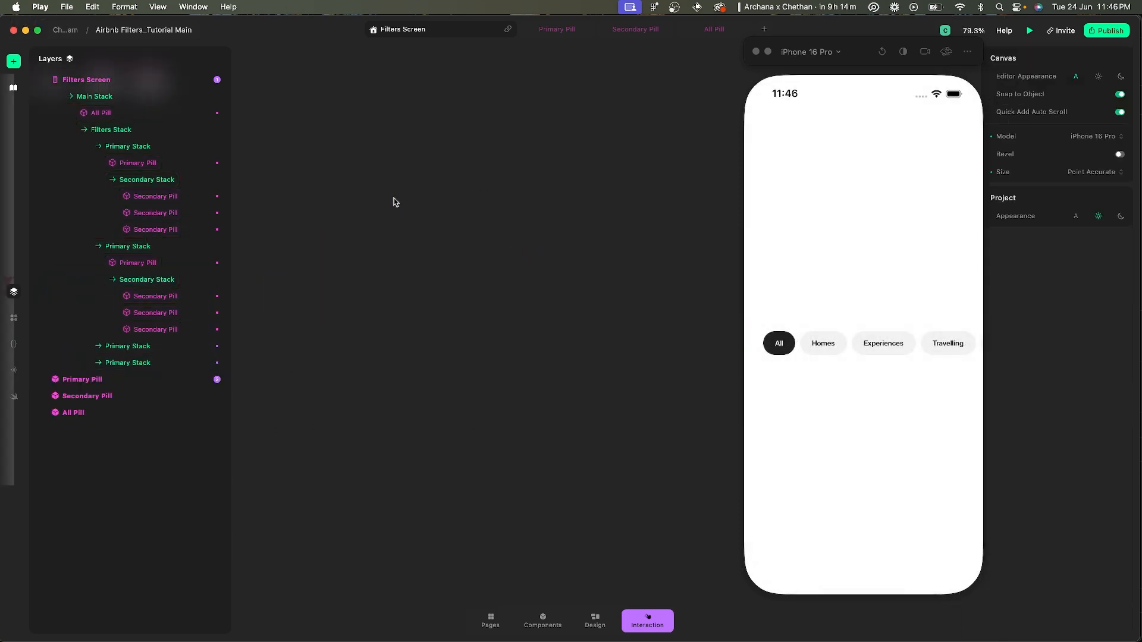
{"action": "scroll", "coordinate": [396, 202], "scroll_direction": "left", "scroll_amount": 6}
{"action": "left_click", "coordinate": [317, 128]}
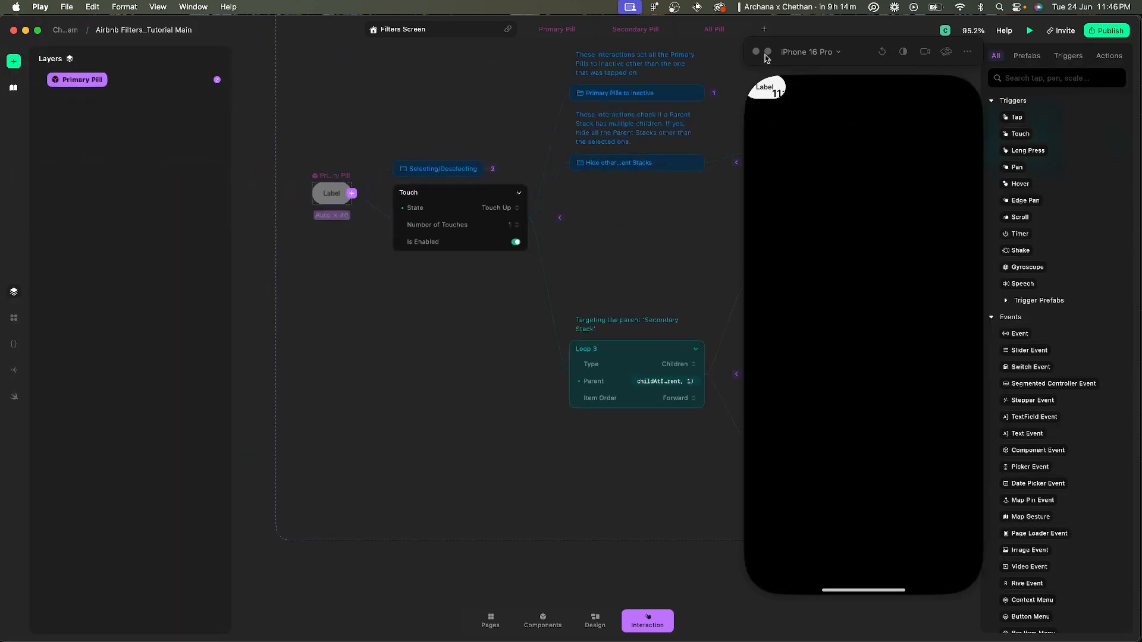
{"action": "left_click", "coordinate": [767, 57]}
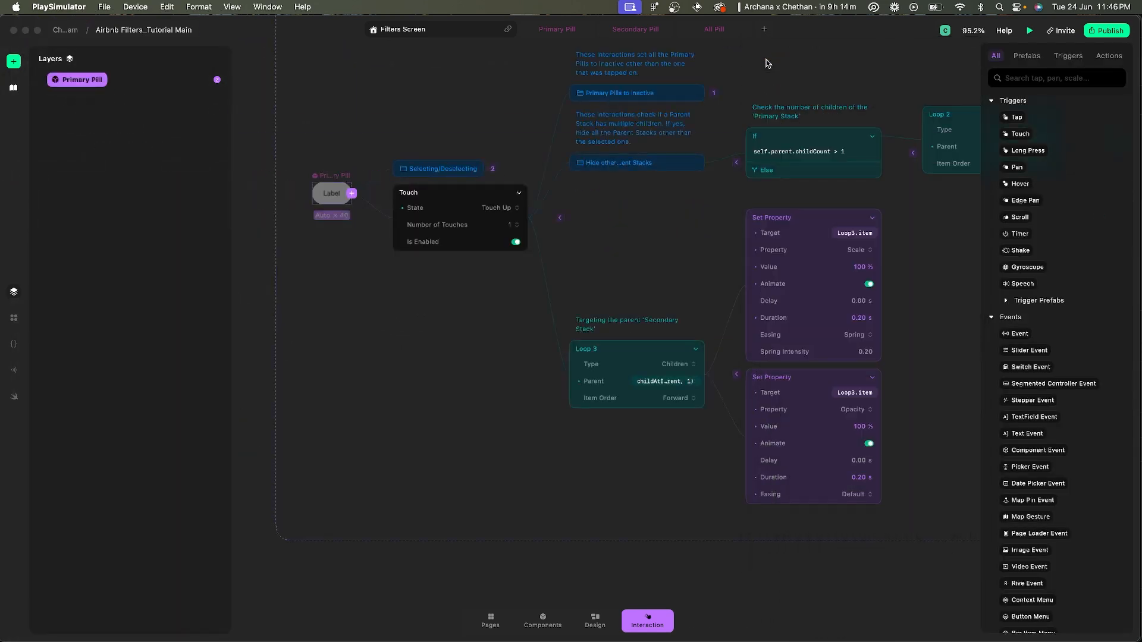
- Examine the Primary Pill's Loop 3 actions and the Loop 2 branch that animates and hides the other stacks
{"action": "scroll", "coordinate": [791, 280], "scroll_direction": "right", "scroll_amount": 3}
{"action": "scroll", "coordinate": [778, 263], "scroll_direction": "right", "scroll_amount": 1}
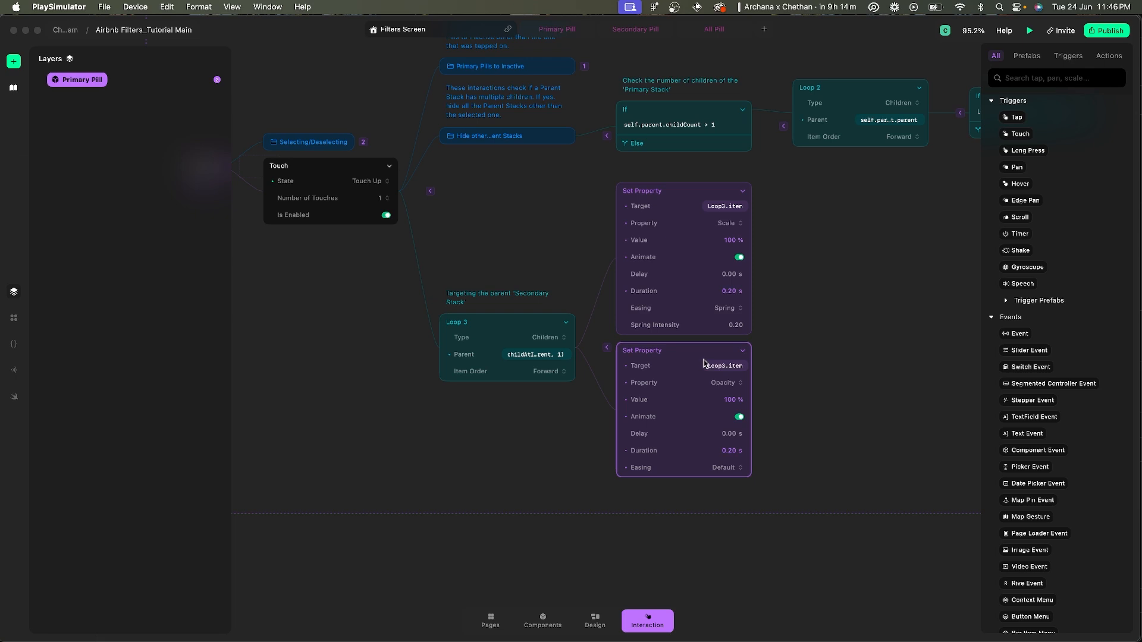
{"action": "scroll", "coordinate": [765, 308], "scroll_direction": "right", "scroll_amount": 2}
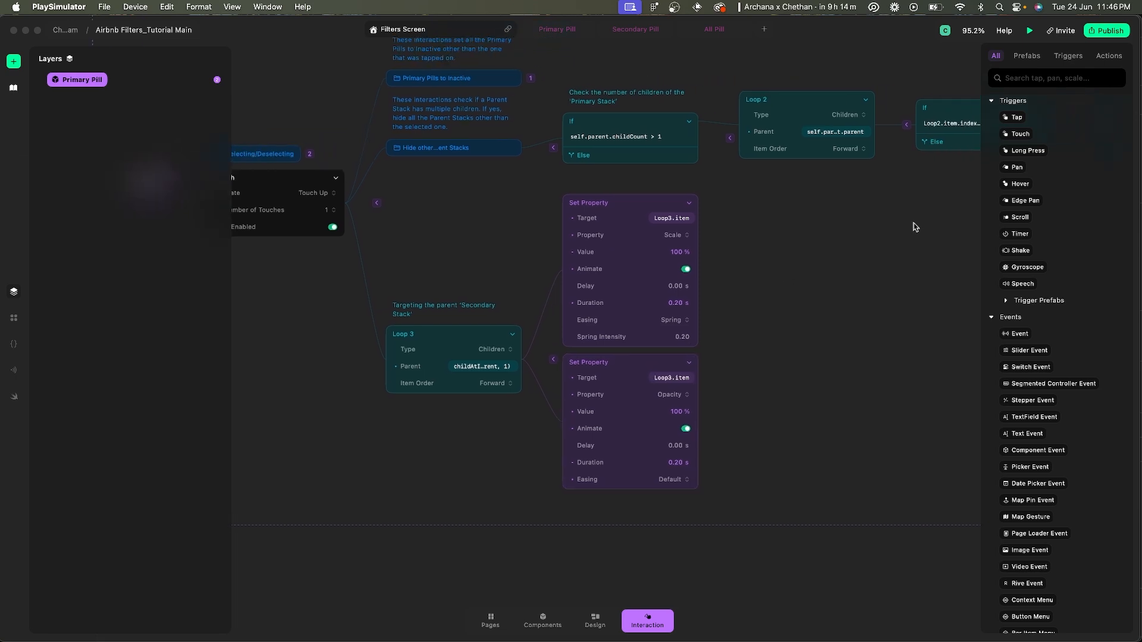
{"action": "left_click", "coordinate": [738, 252]}
{"action": "scroll", "coordinate": [736, 251], "scroll_direction": "right", "scroll_amount": 2}
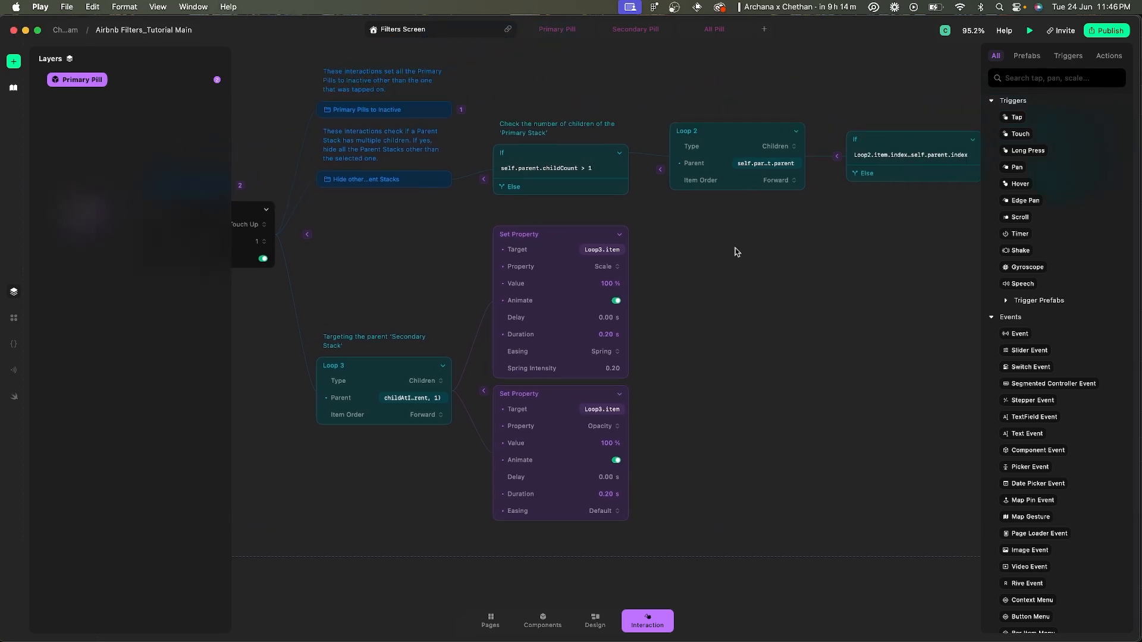
{"action": "scroll", "coordinate": [589, 158], "scroll_direction": "right", "scroll_amount": 5}
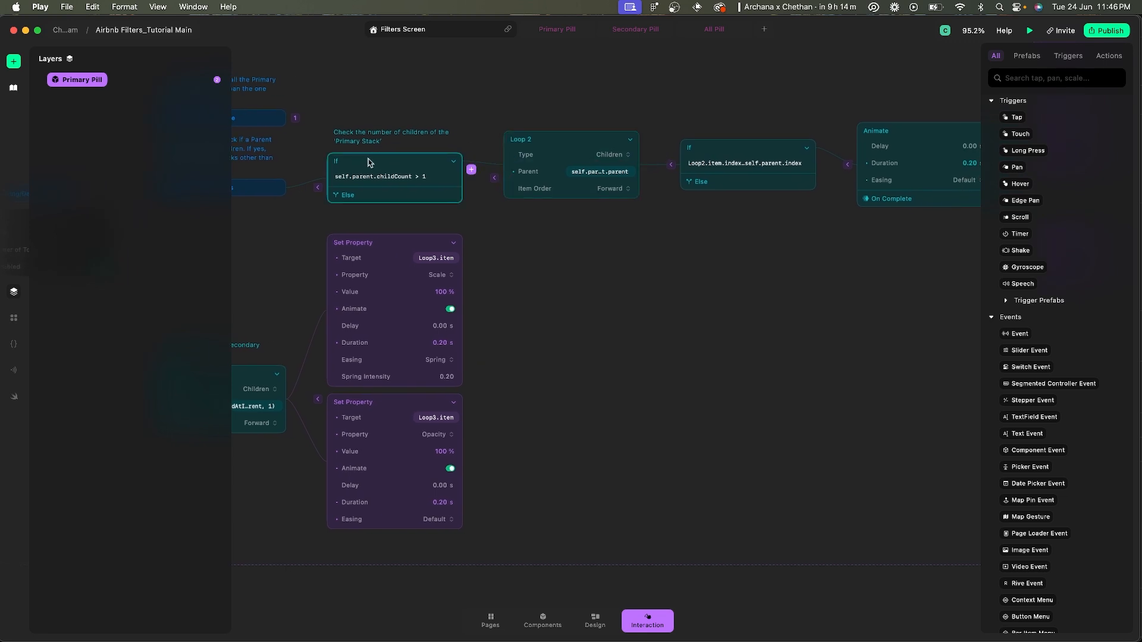
{"action": "scroll", "coordinate": [792, 116], "scroll_direction": "right", "scroll_amount": 8}
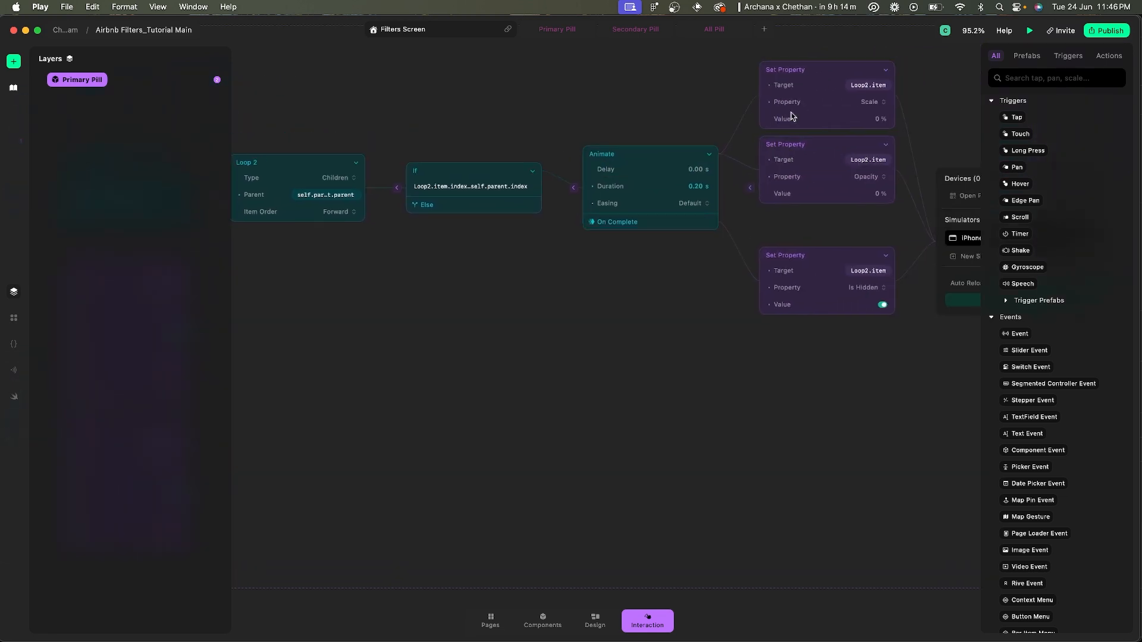
- Switch to Figma and examine the Reveal Animation triggers, pill states and action list
{"action": "key", "text": "super+Tab"}
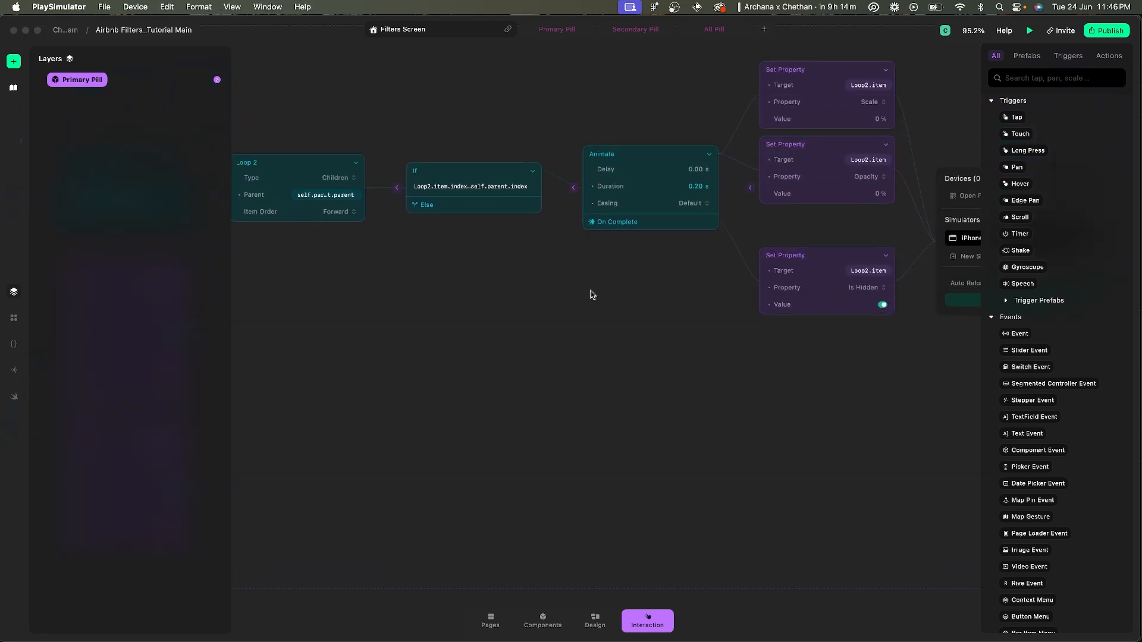
{"action": "key", "text": "super+Tab"}
{"action": "scroll", "coordinate": [627, 465], "scroll_direction": "down", "scroll_amount": 8}
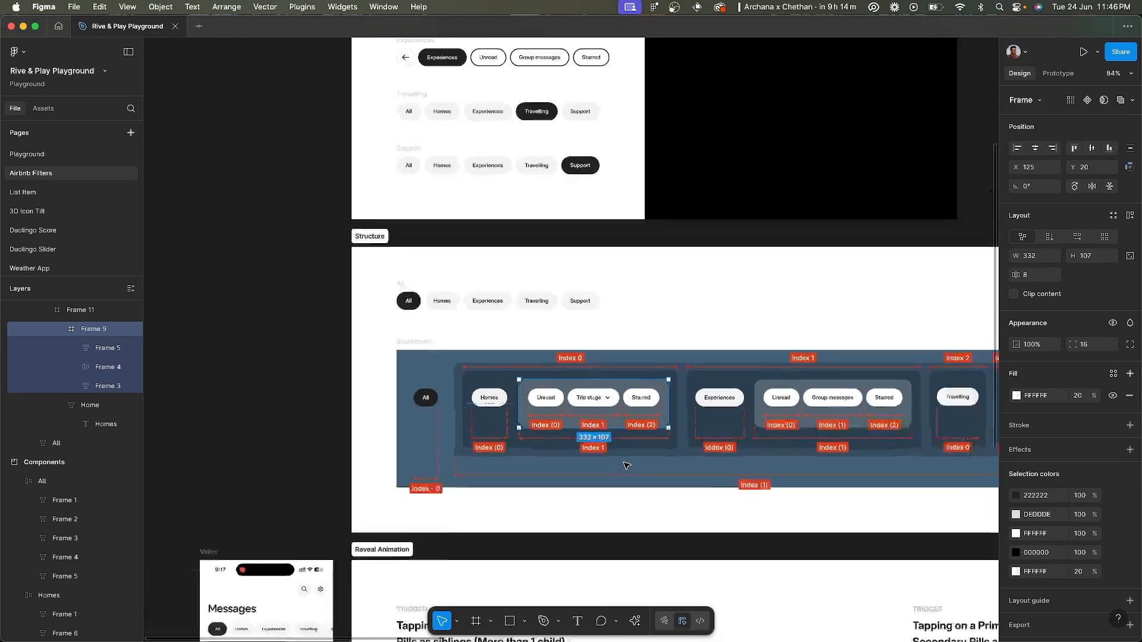
{"action": "scroll", "coordinate": [627, 465], "scroll_direction": "up", "scroll_amount": 2}
{"action": "scroll", "coordinate": [627, 465], "scroll_direction": "up", "scroll_amount": 2}
{"action": "scroll", "coordinate": [566, 321], "scroll_direction": "down", "scroll_amount": 7}
{"action": "scroll", "coordinate": [567, 320], "scroll_direction": "up", "scroll_amount": 4}
{"action": "scroll", "coordinate": [566, 320], "scroll_direction": "down", "scroll_amount": 3}
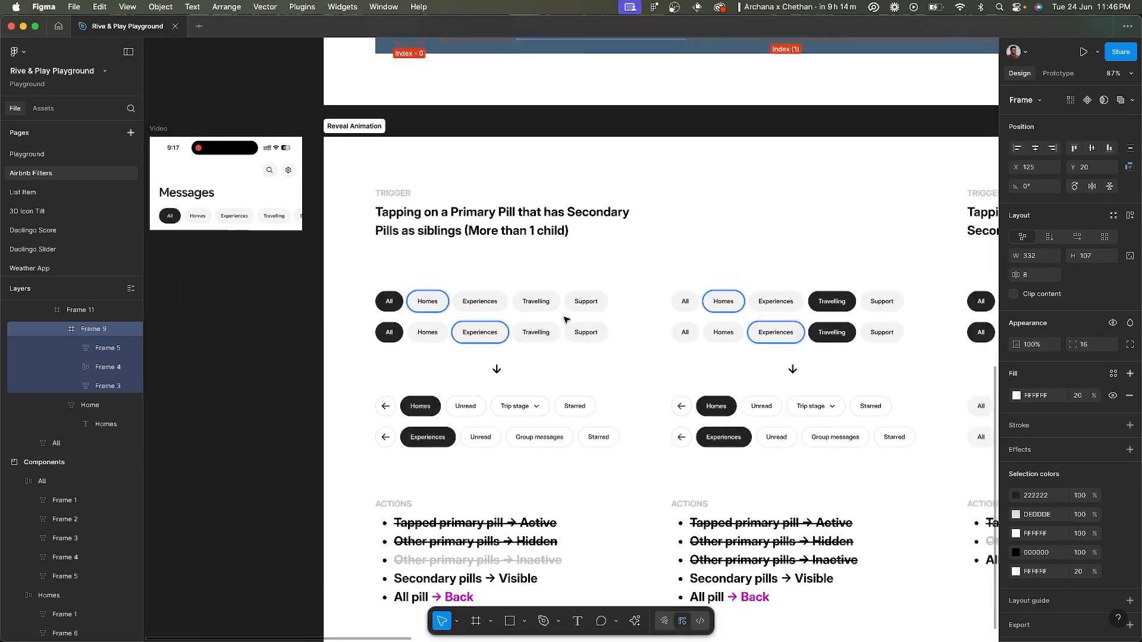
{"action": "scroll", "coordinate": [567, 320], "scroll_direction": "up", "scroll_amount": 4}
{"action": "scroll", "coordinate": [566, 320], "scroll_direction": "down", "scroll_amount": 3}
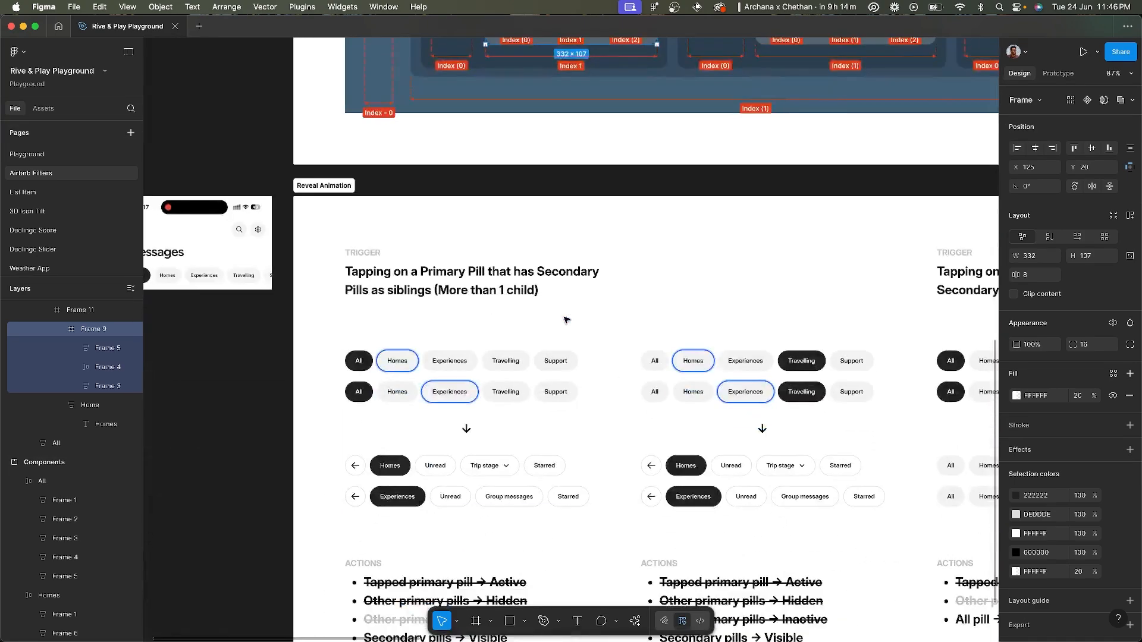
{"action": "scroll", "coordinate": [498, 422], "scroll_direction": "up", "scroll_amount": 3}
{"action": "scroll", "coordinate": [498, 423], "scroll_direction": "down", "scroll_amount": 3}
{"action": "scroll", "coordinate": [407, 371], "scroll_direction": "up", "scroll_amount": 5}
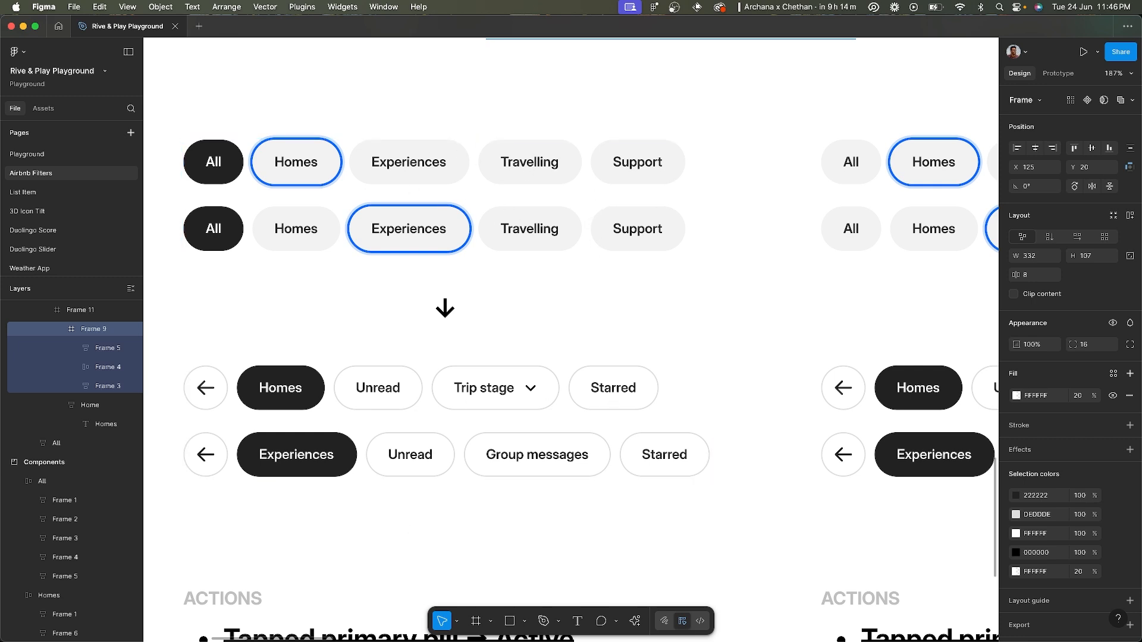
- Switch back to Play and add an Animate action to Loop 3 in the Primary Pill's interactions
{"action": "key", "text": "super+Tab"}
{"action": "scroll", "coordinate": [687, 455], "scroll_direction": "right", "scroll_amount": 3}
{"action": "scroll", "coordinate": [749, 196], "scroll_direction": "up", "scroll_amount": 4}
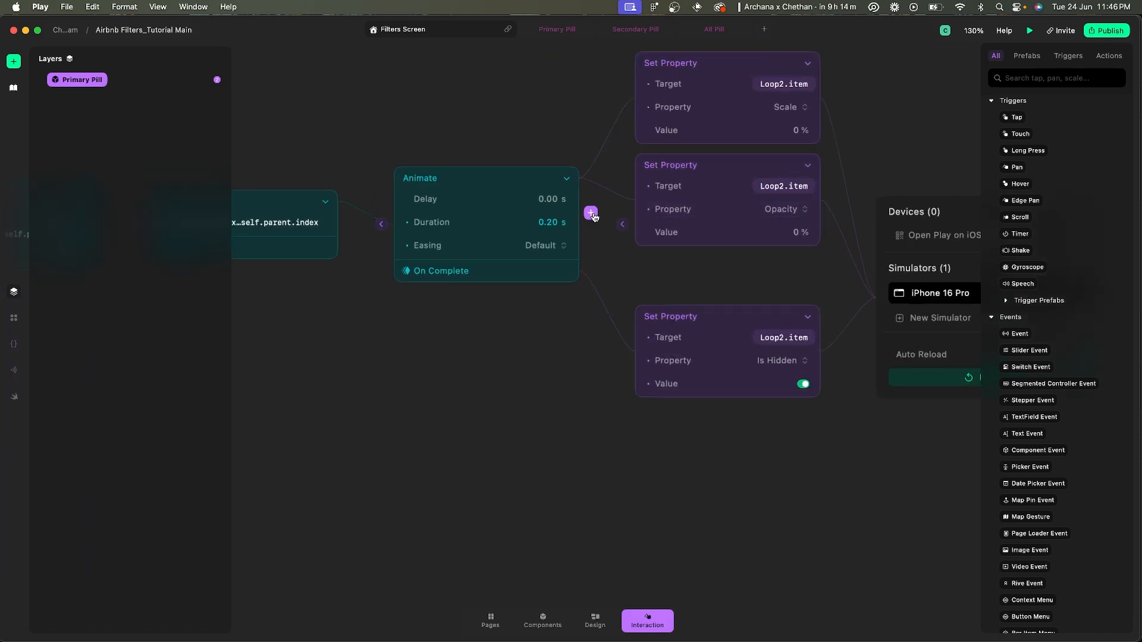
{"action": "scroll", "coordinate": [555, 223], "scroll_direction": "down", "scroll_amount": 5}
{"action": "scroll", "coordinate": [556, 224], "scroll_direction": "left", "scroll_amount": 5}
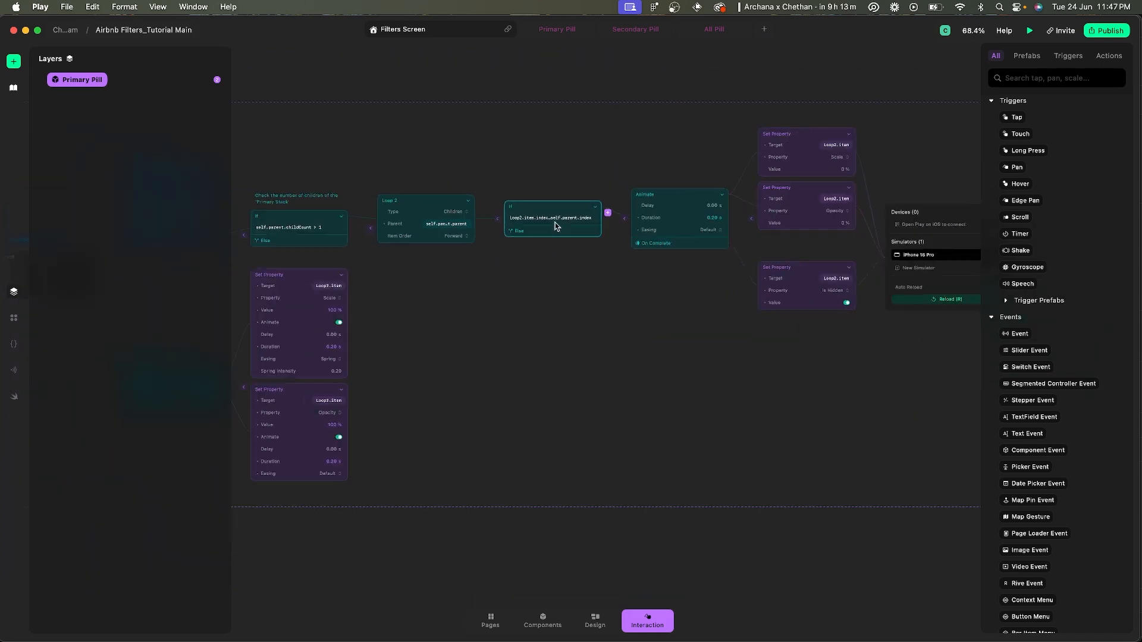
{"action": "scroll", "coordinate": [364, 383], "scroll_direction": "up", "scroll_amount": 4}
{"action": "scroll", "coordinate": [364, 383], "scroll_direction": "left", "scroll_amount": 3}
{"action": "scroll", "coordinate": [332, 367], "scroll_direction": "up", "scroll_amount": 4}
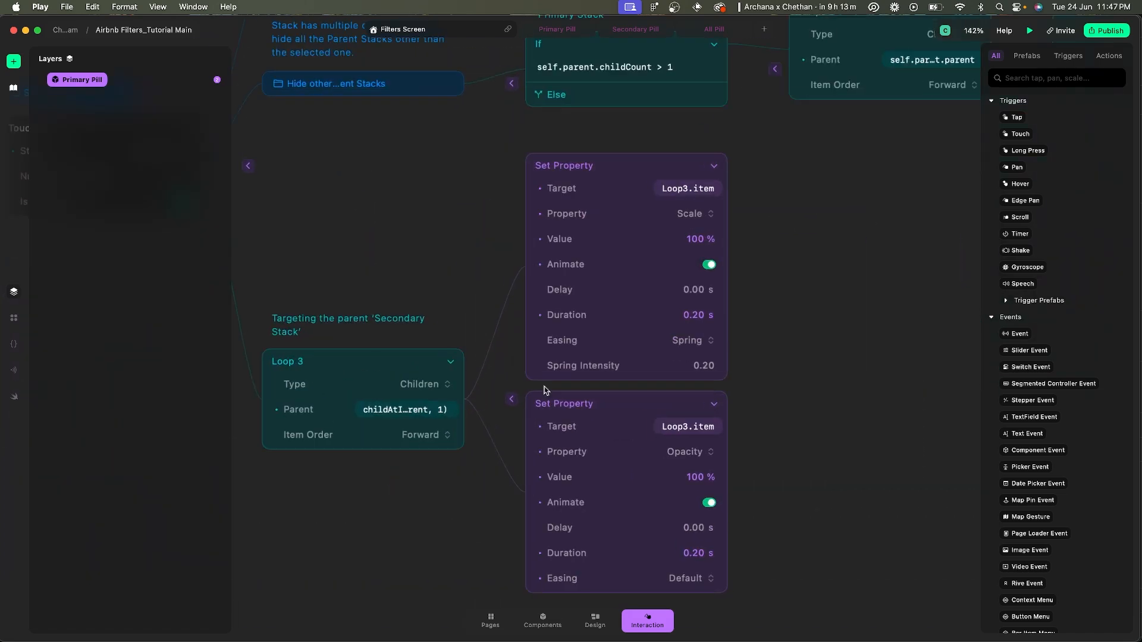
{"action": "left_click", "coordinate": [478, 401]}
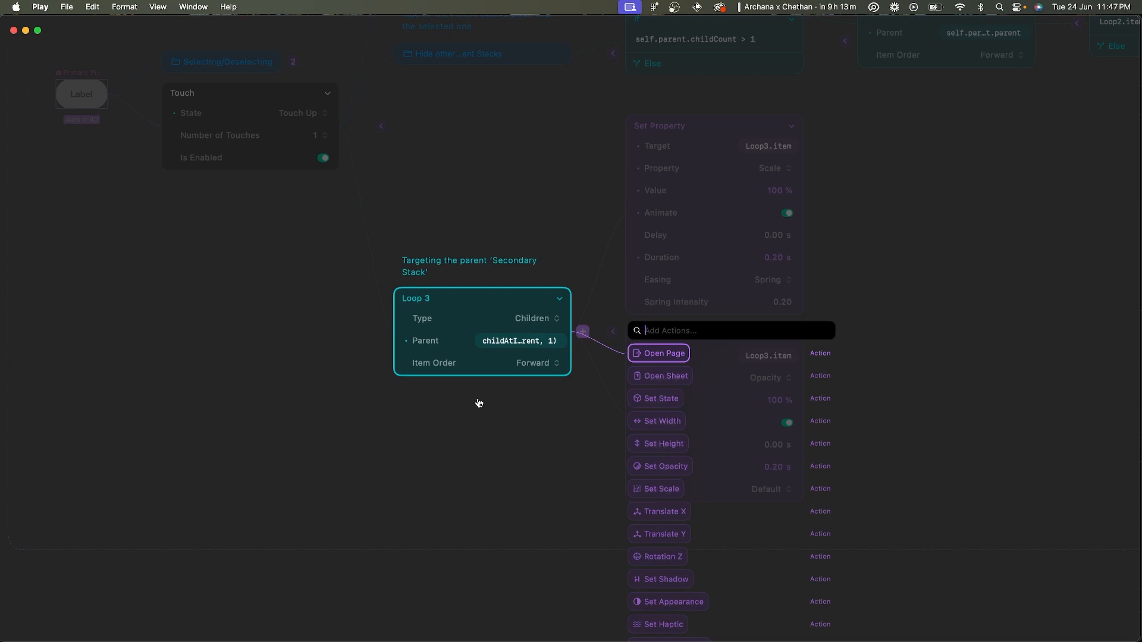
{"action": "type", "text": "anim"}
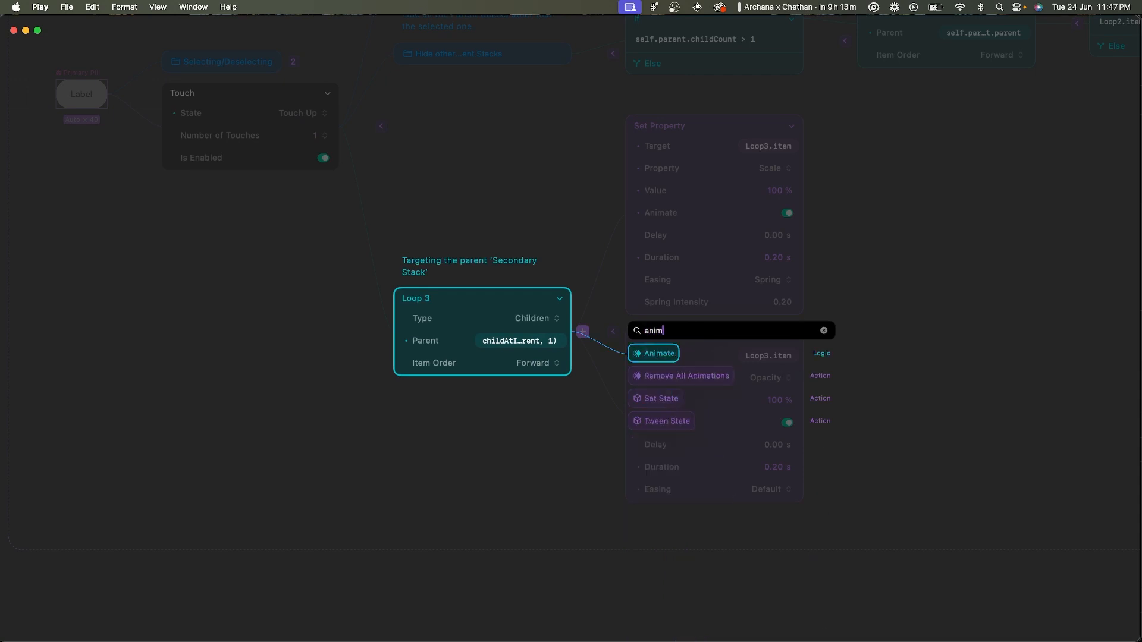
{"action": "key", "text": "Return"}
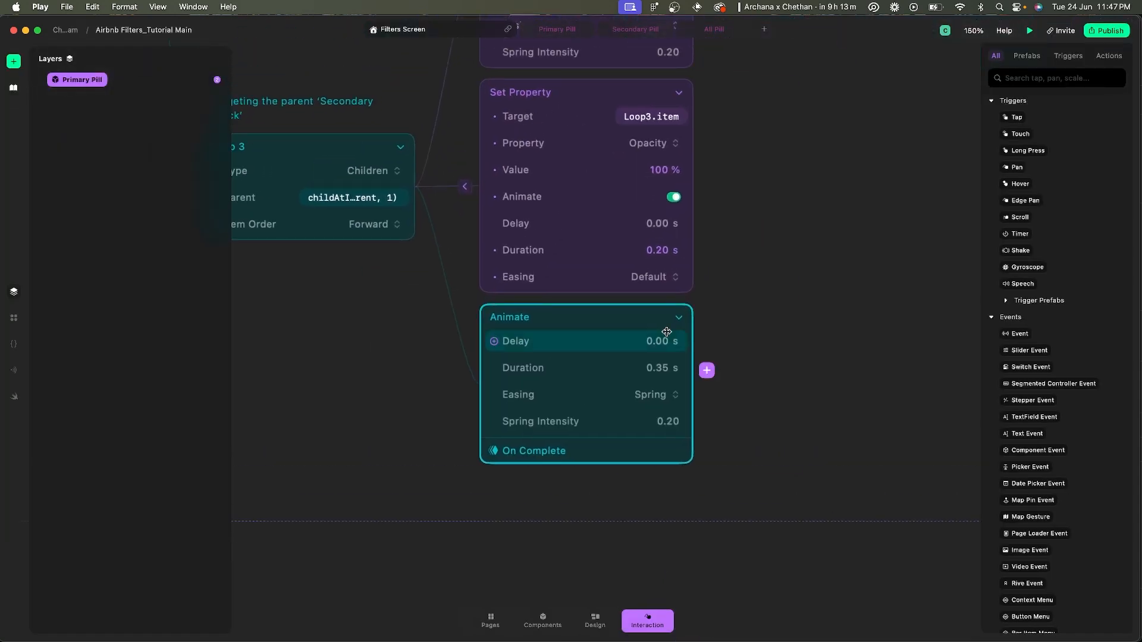
- Set the delay of Loop 3's new Animate action to 0.2 s
{"action": "left_click", "coordinate": [660, 340]}
{"action": "type", "text": "0.2"}
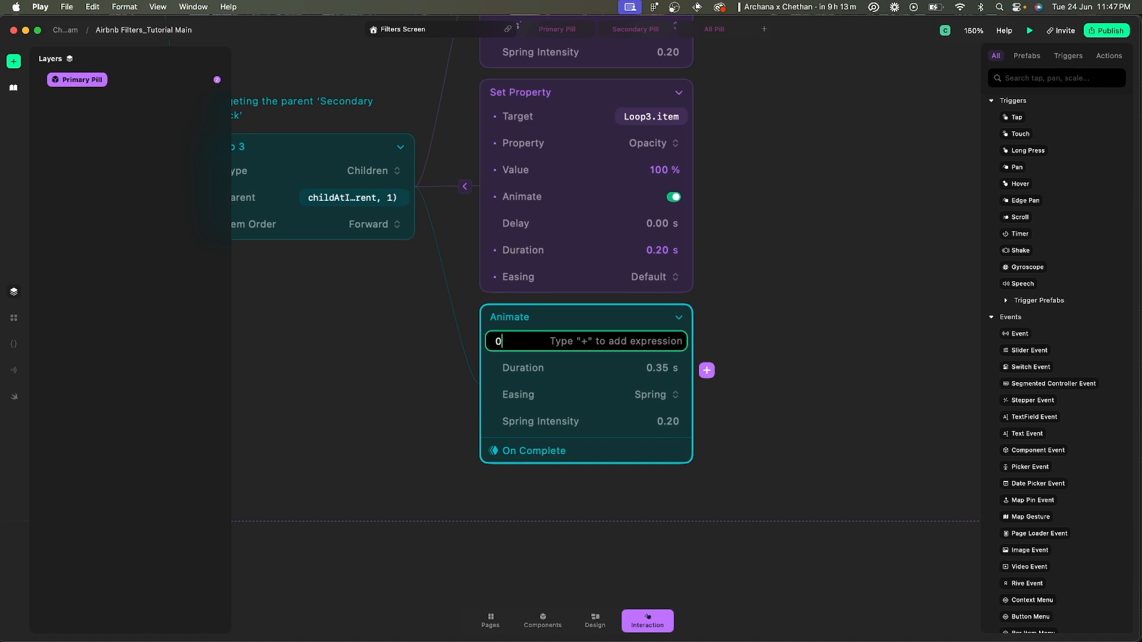
{"action": "key", "text": "Return"}
{"action": "scroll", "coordinate": [785, 273], "scroll_direction": "down", "scroll_amount": 1}
{"action": "scroll", "coordinate": [785, 273], "scroll_direction": "up", "scroll_amount": 4}
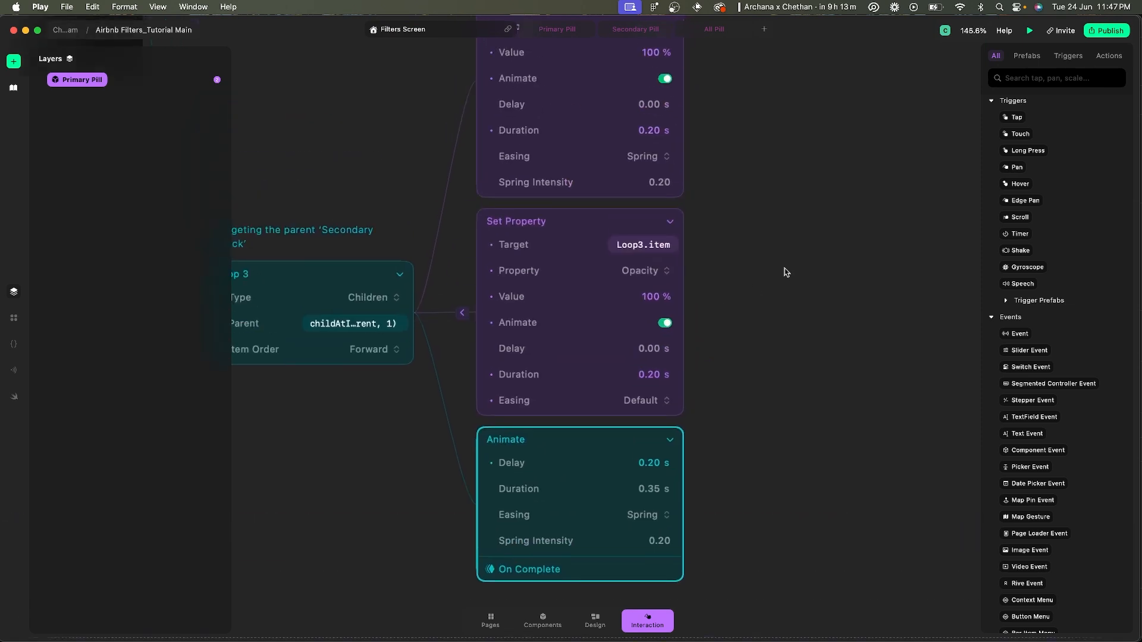
{"action": "scroll", "coordinate": [785, 273], "scroll_direction": "down", "scroll_amount": 1}
- Add a Set Property action to the Animate action, targeting the Is Hidden property of Loop3.item
{"action": "left_click", "coordinate": [689, 468]}
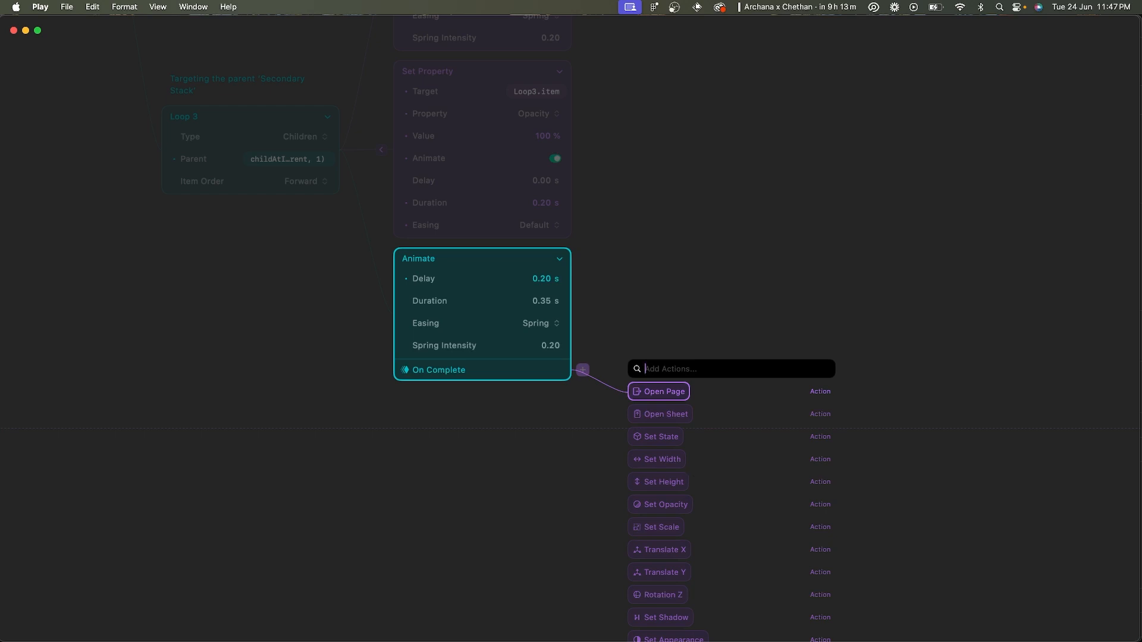
{"action": "type", "text": "set "}
{"action": "type", "text": "pr"}
{"action": "key", "text": "Return"}
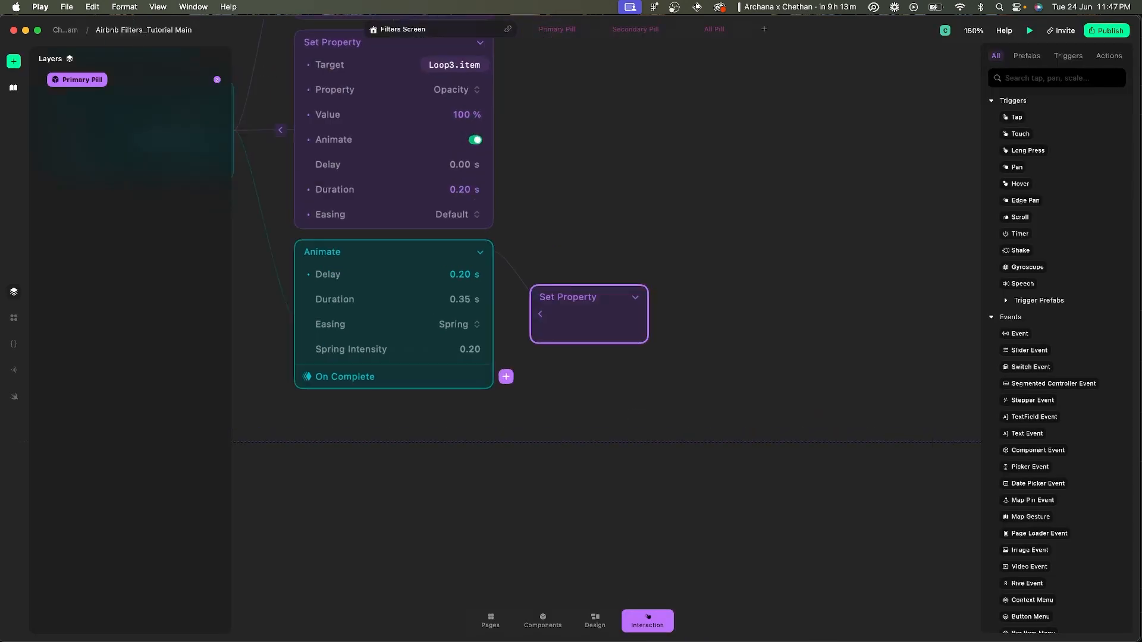
{"action": "scroll", "coordinate": [604, 122], "scroll_direction": "up", "scroll_amount": 2}
{"action": "scroll", "coordinate": [604, 123], "scroll_direction": "left", "scroll_amount": 4}
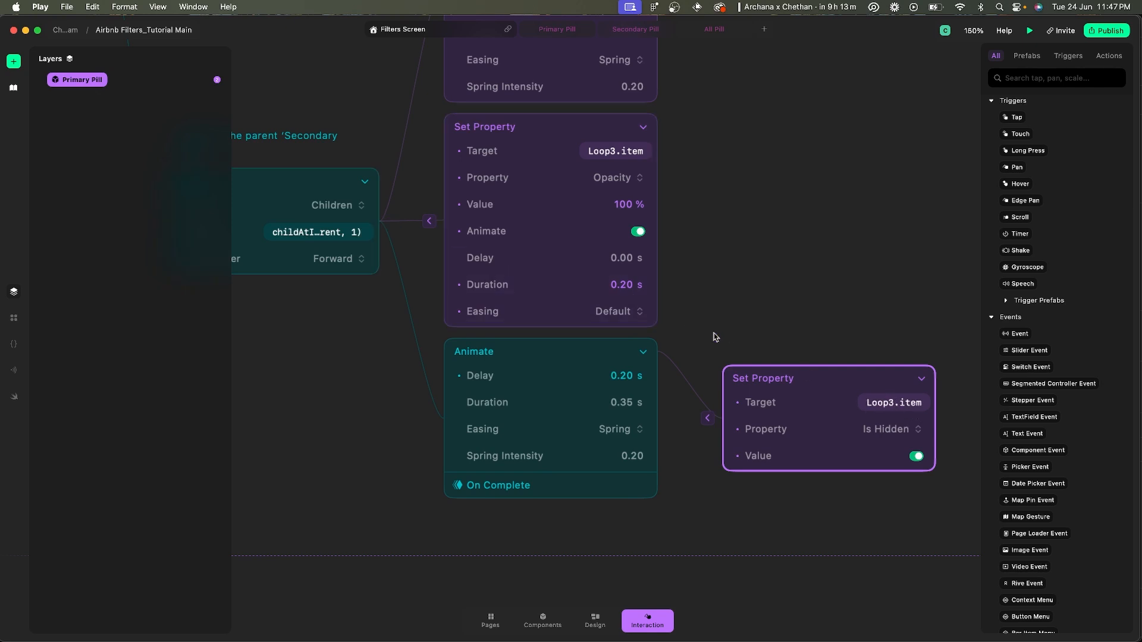
- Switch to Figma and examine the index structure of the Homes pill's secondary stack
{"action": "key", "text": "super+Tab"}
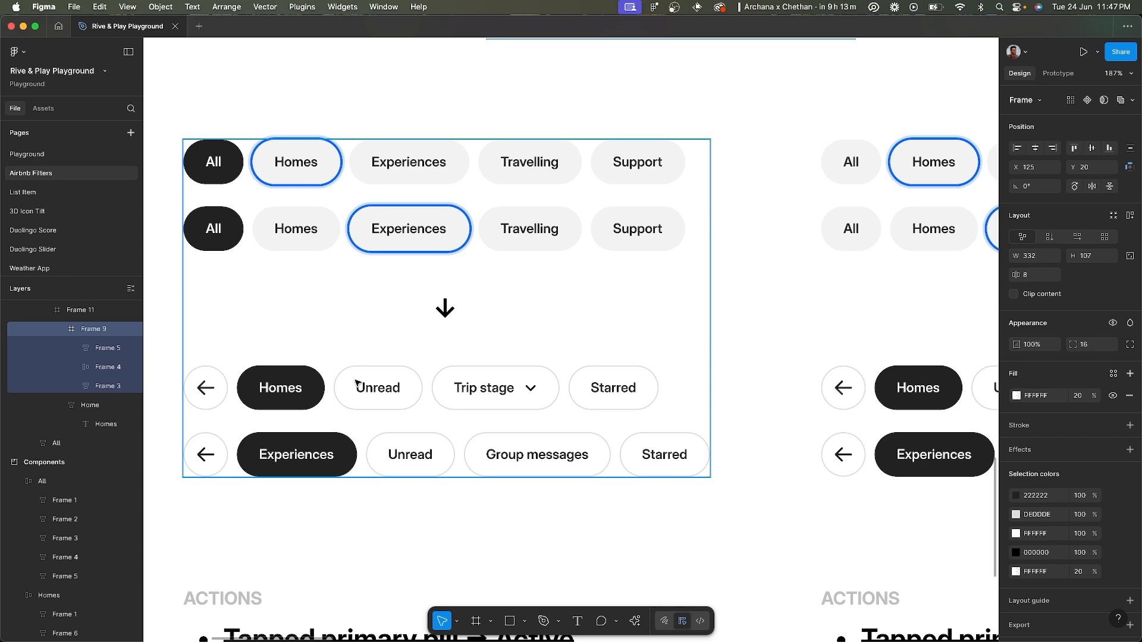
{"action": "scroll", "coordinate": [427, 388], "scroll_direction": "down", "scroll_amount": 5}
{"action": "scroll", "coordinate": [427, 387], "scroll_direction": "up", "scroll_amount": 3}
{"action": "scroll", "coordinate": [428, 388], "scroll_direction": "right", "scroll_amount": 3}
{"action": "scroll", "coordinate": [324, 267], "scroll_direction": "up", "scroll_amount": 4}
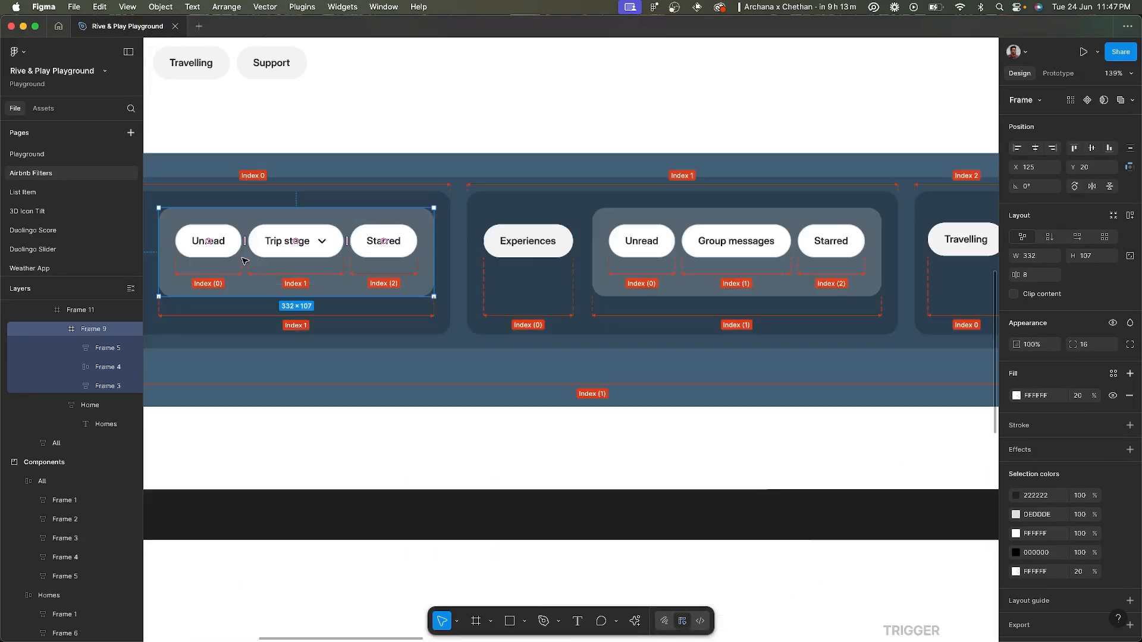
{"action": "scroll", "coordinate": [207, 250], "scroll_direction": "up", "scroll_amount": 4}
{"action": "scroll", "coordinate": [207, 250], "scroll_direction": "left", "scroll_amount": 5}
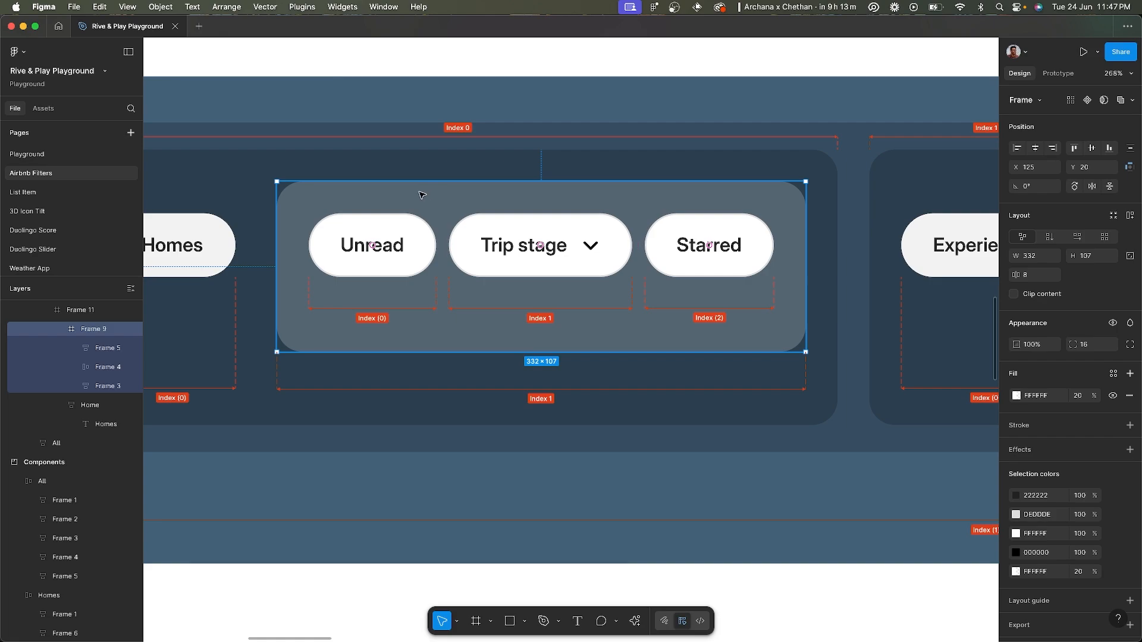
- Switch back to Play and move the Is Hidden Set Property out of Loop 3's Animate action, directly under the Touch trigger below Loop 3
{"action": "key", "text": "super+Tab"}
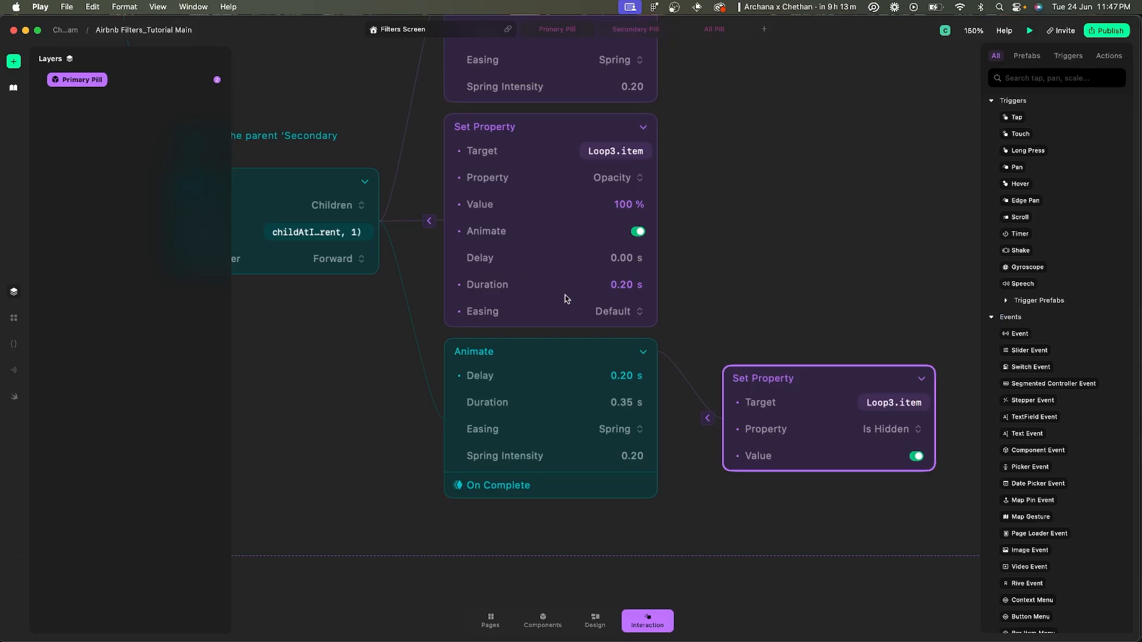
{"action": "scroll", "coordinate": [504, 311], "scroll_direction": "left", "scroll_amount": 3}
{"action": "scroll", "coordinate": [504, 311], "scroll_direction": "down", "scroll_amount": 3}
{"action": "scroll", "coordinate": [503, 310], "scroll_direction": "up", "scroll_amount": 3}
{"action": "scroll", "coordinate": [503, 309], "scroll_direction": "left", "scroll_amount": 2}
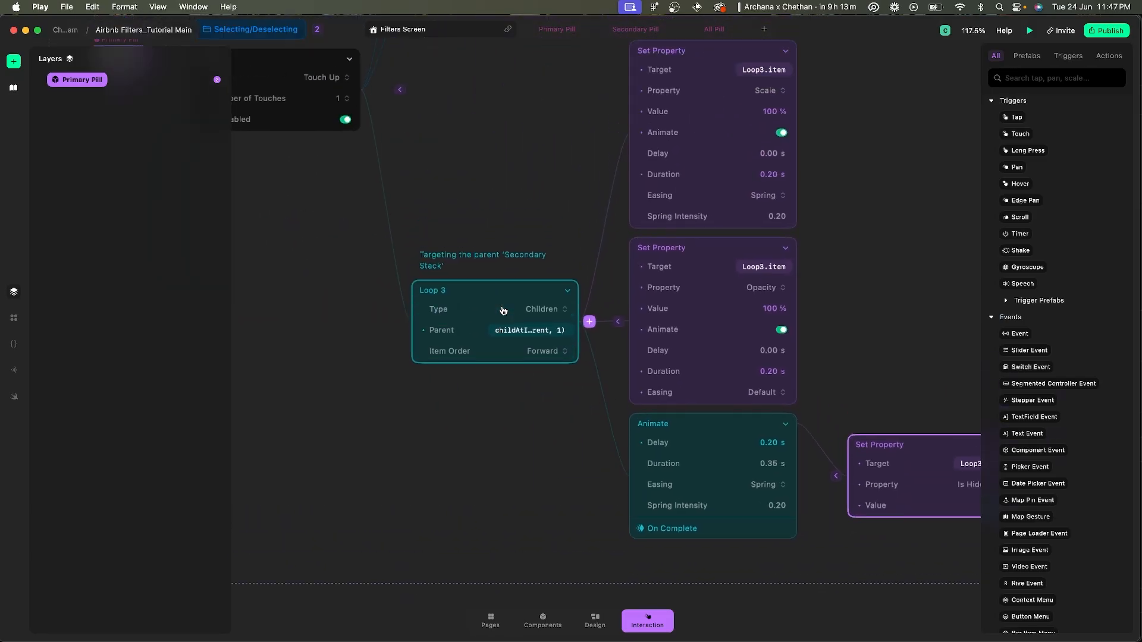
{"action": "scroll", "coordinate": [502, 306], "scroll_direction": "down", "scroll_amount": 2}
{"action": "scroll", "coordinate": [502, 306], "scroll_direction": "right", "scroll_amount": 1}
{"action": "left_click_drag", "start_coordinate": [875, 395], "coordinate": [423, 316]}
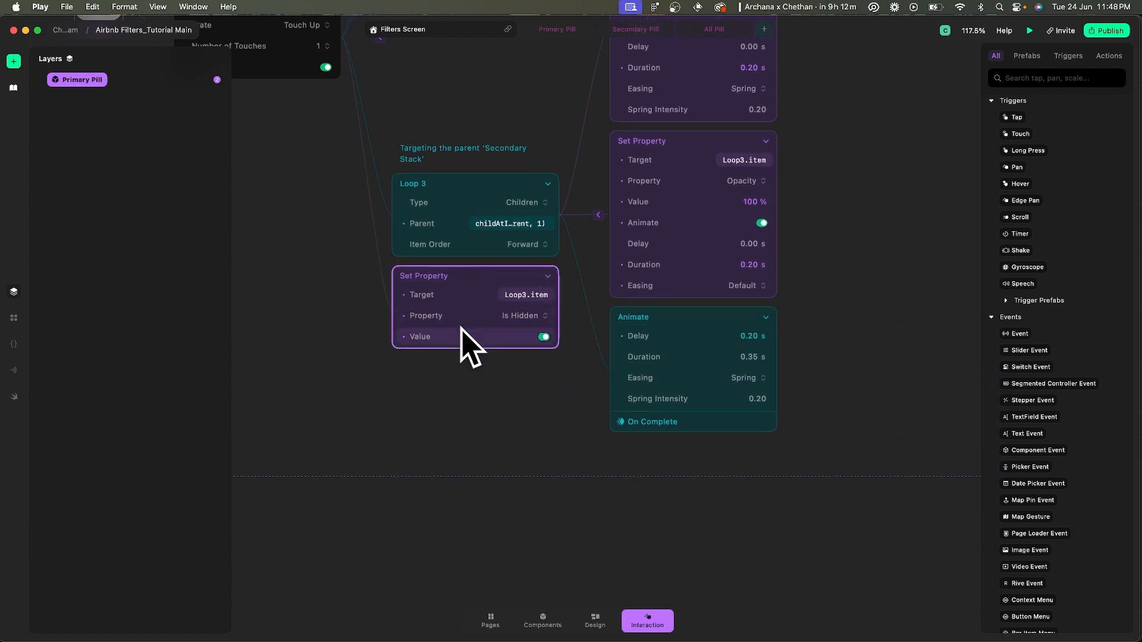
{"action": "scroll", "coordinate": [454, 304], "scroll_direction": "up", "scroll_amount": 2}
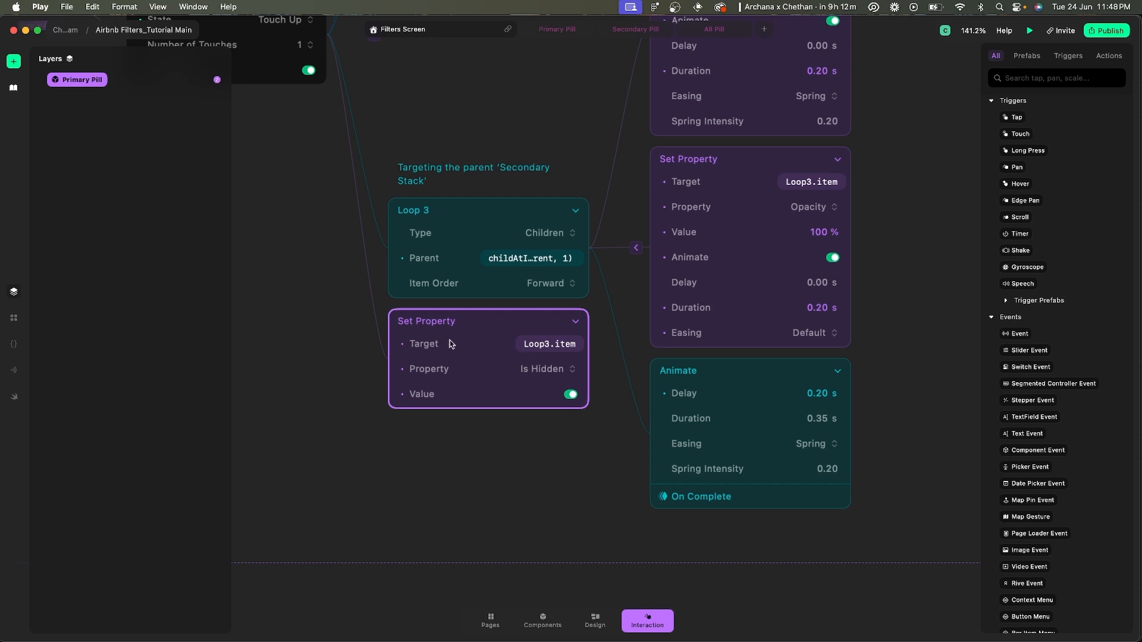
- Set the Is Hidden Set Property's target to Loop 3's parent expression, childAtIndex(self.parent, 1)
{"action": "key", "text": "super+Tab"}
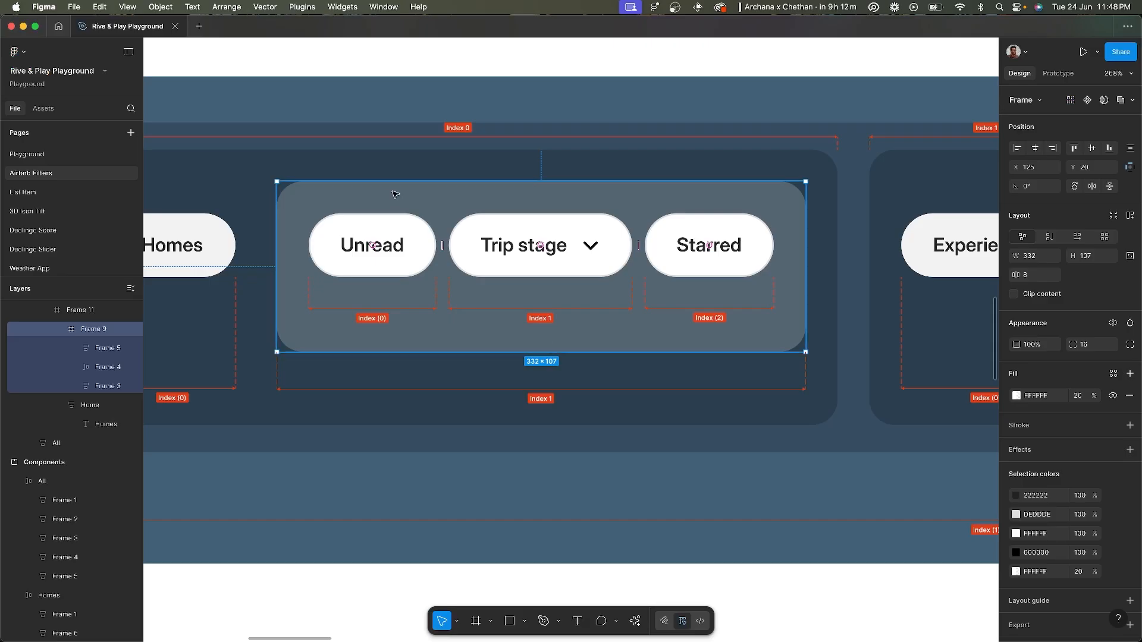
{"action": "key", "text": "super+Tab"}
{"action": "left_click", "coordinate": [516, 258]}
{"action": "key", "text": "super+c"}
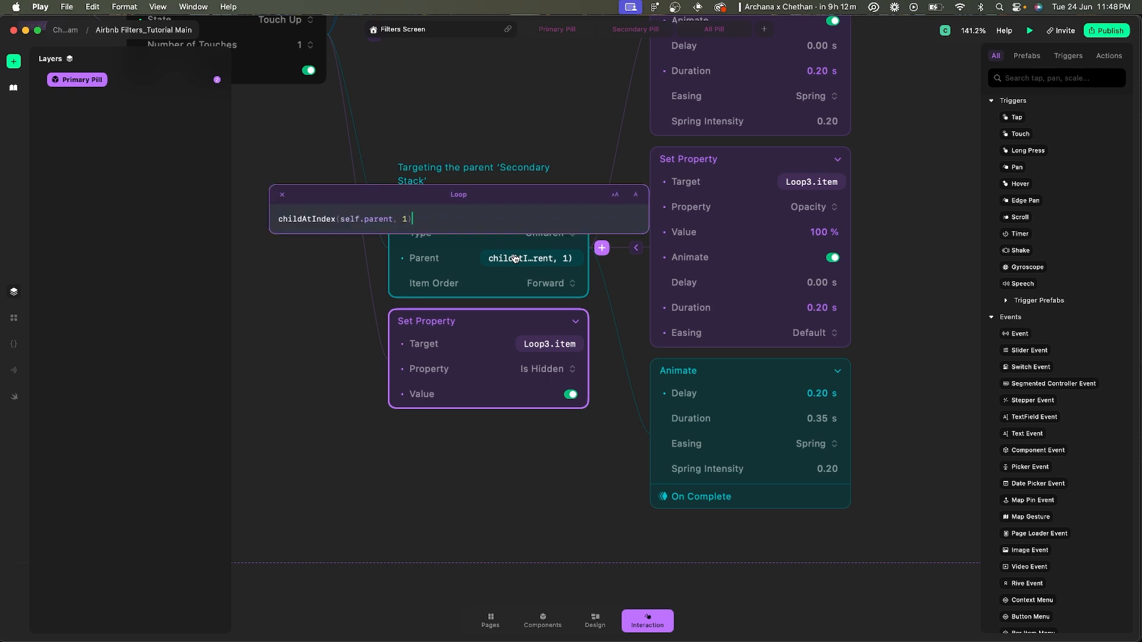
{"action": "left_click", "coordinate": [619, 370]}
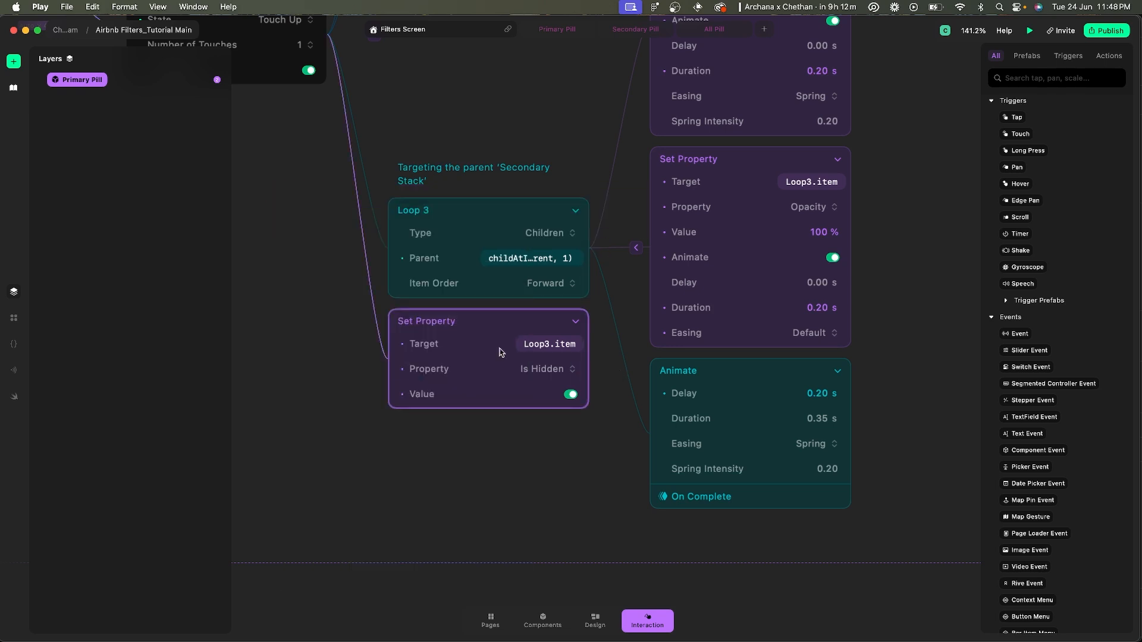
{"action": "left_click", "coordinate": [403, 344]}
{"action": "left_click", "coordinate": [558, 349]}
{"action": "left_click", "coordinate": [393, 347]}
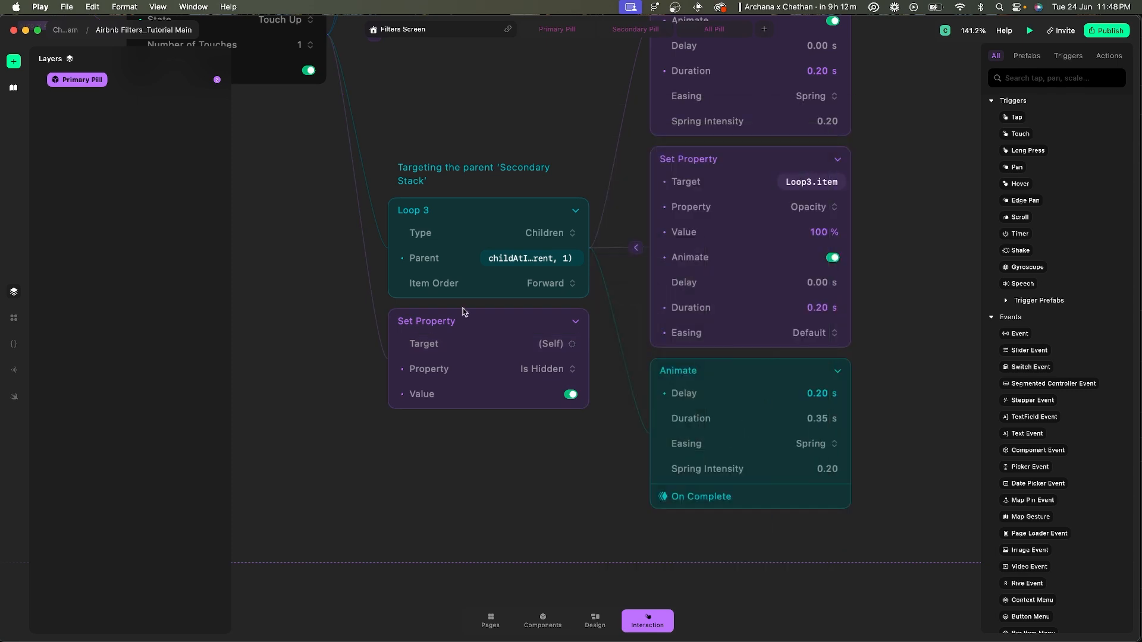
{"action": "left_click", "coordinate": [404, 345]}
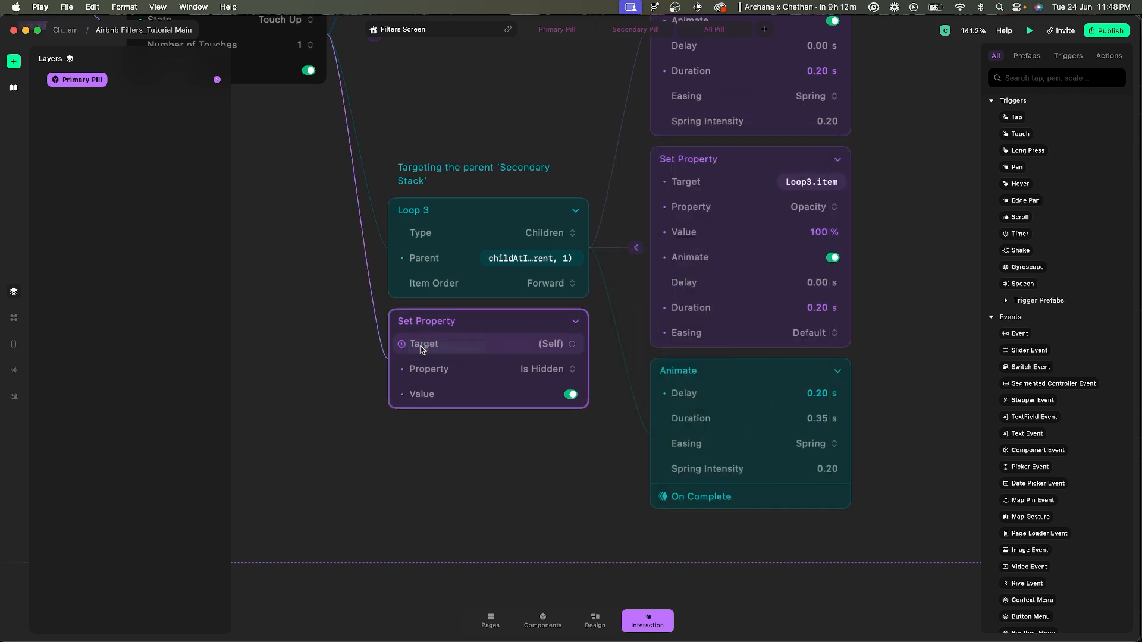
{"action": "key", "text": "super+v"}
{"action": "left_click", "coordinate": [643, 328]}
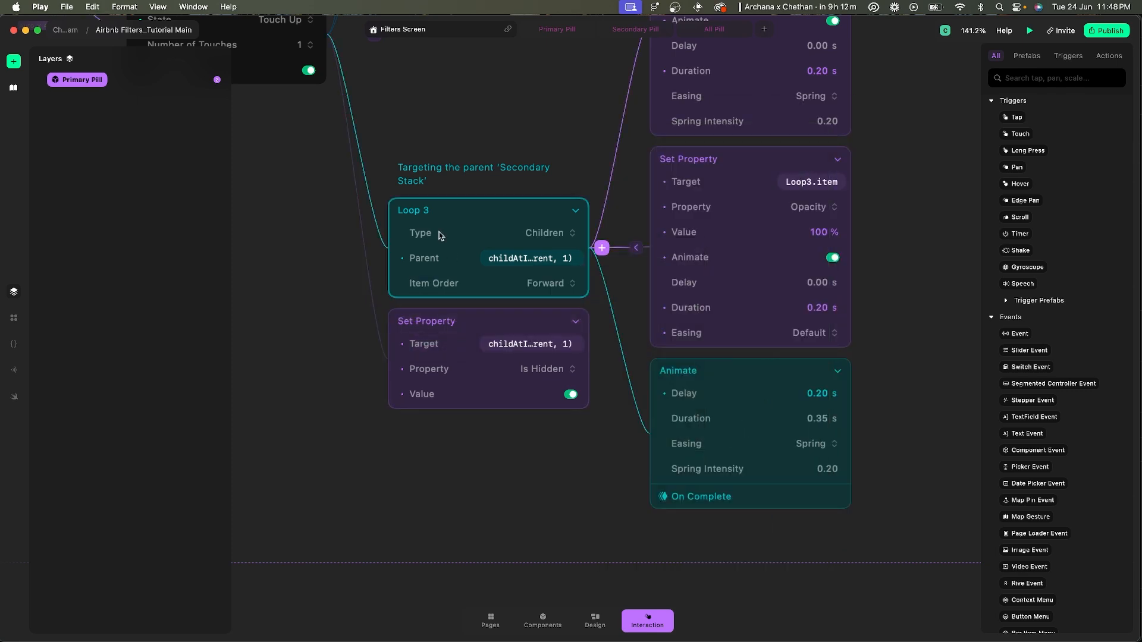
- Add the comment "Unhide the parent 'Secondary Stack'" to the Is Hidden Set Property, adapting a copy of Loop 3's comment
{"action": "double_click", "coordinate": [449, 169]}
{"action": "key", "text": "super+a"}
{"action": "key", "text": "super+c"}
{"action": "right_click", "coordinate": [448, 320]}
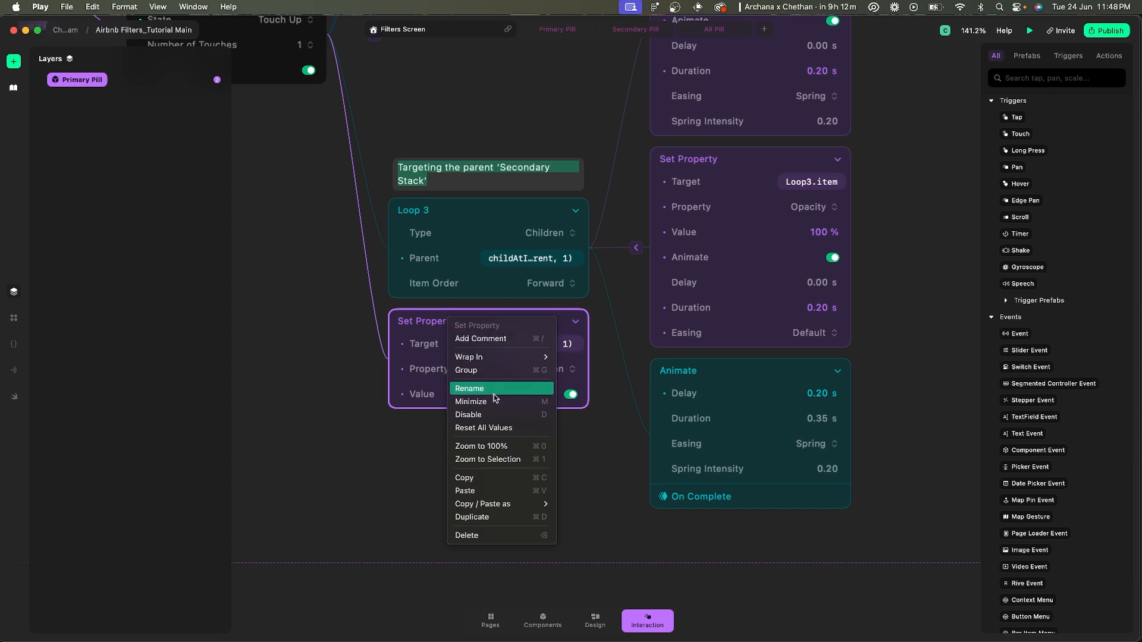
{"action": "left_click", "coordinate": [492, 347]}
{"action": "key", "text": "super+v"}
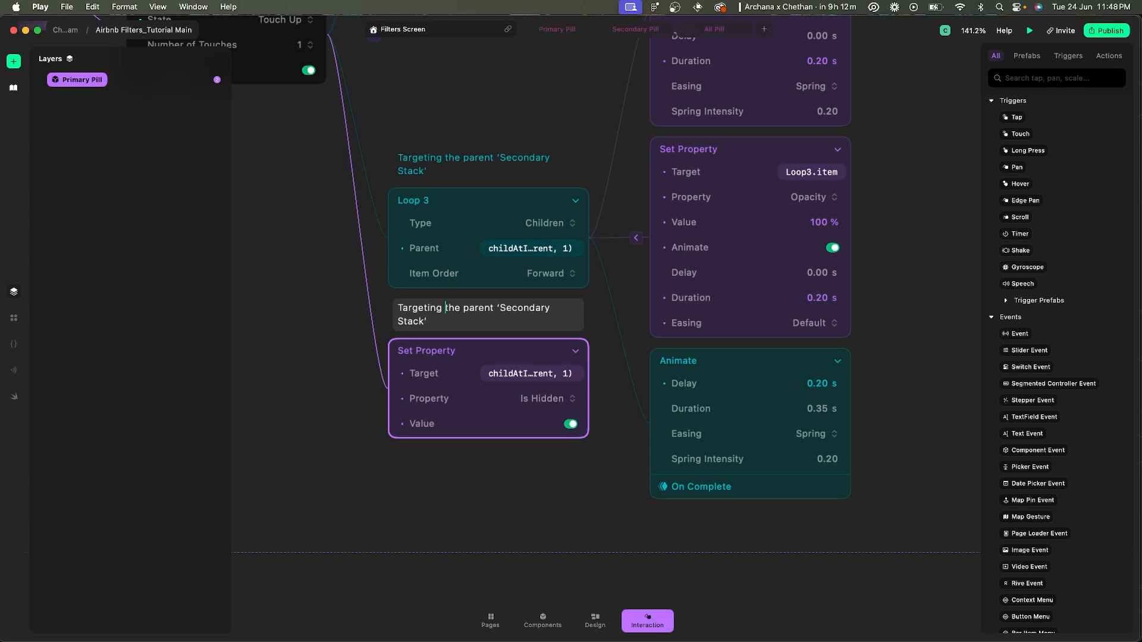
{"action": "key", "text": "alt+shift+Left"}
{"action": "type", "text": "Un"}
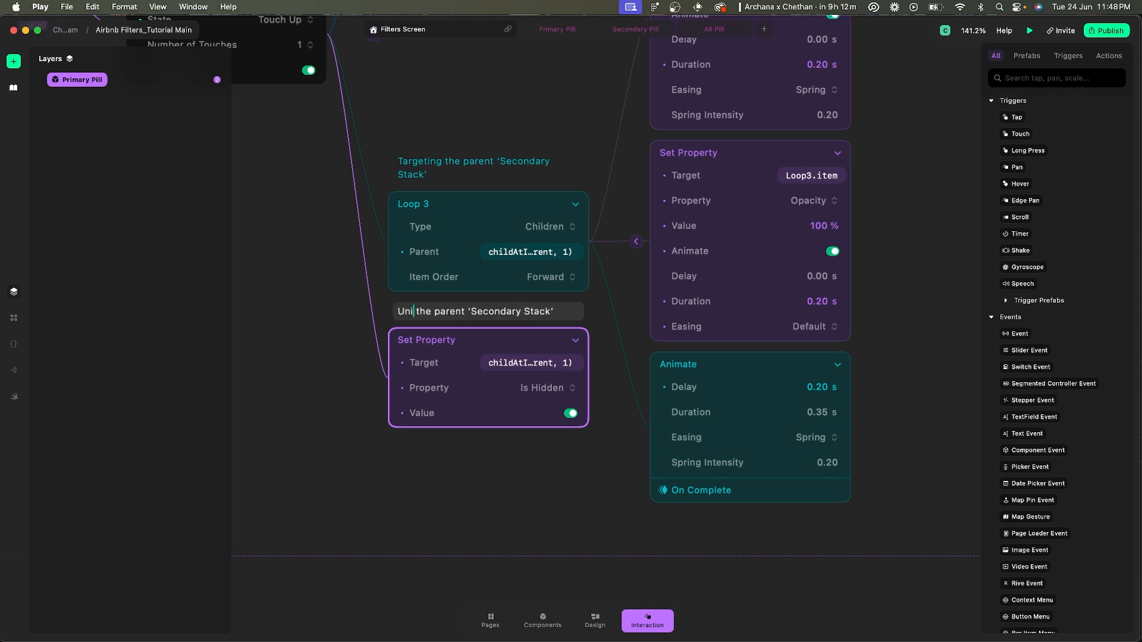
{"action": "type", "text": "hide"}
{"action": "key", "text": "Escape"}
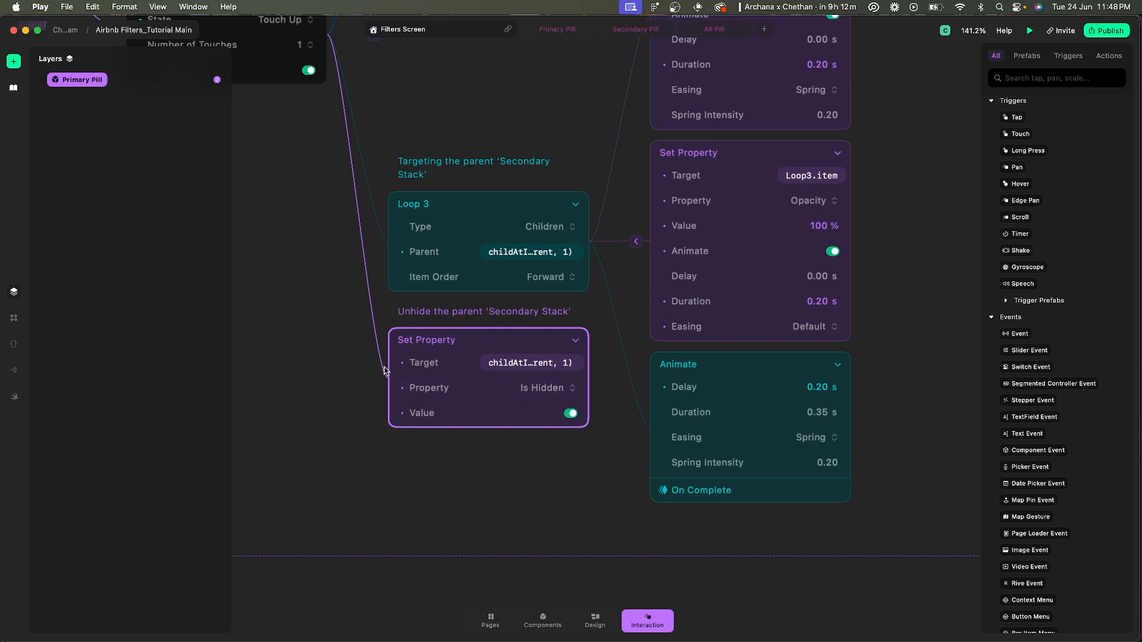
- Add a Delay action to the Touch trigger and set its time to 0.2 s
{"action": "scroll", "coordinate": [398, 247], "scroll_direction": "up", "scroll_amount": 3}
{"action": "scroll", "coordinate": [399, 247], "scroll_direction": "left", "scroll_amount": 2}
{"action": "left_click", "coordinate": [384, 108]}
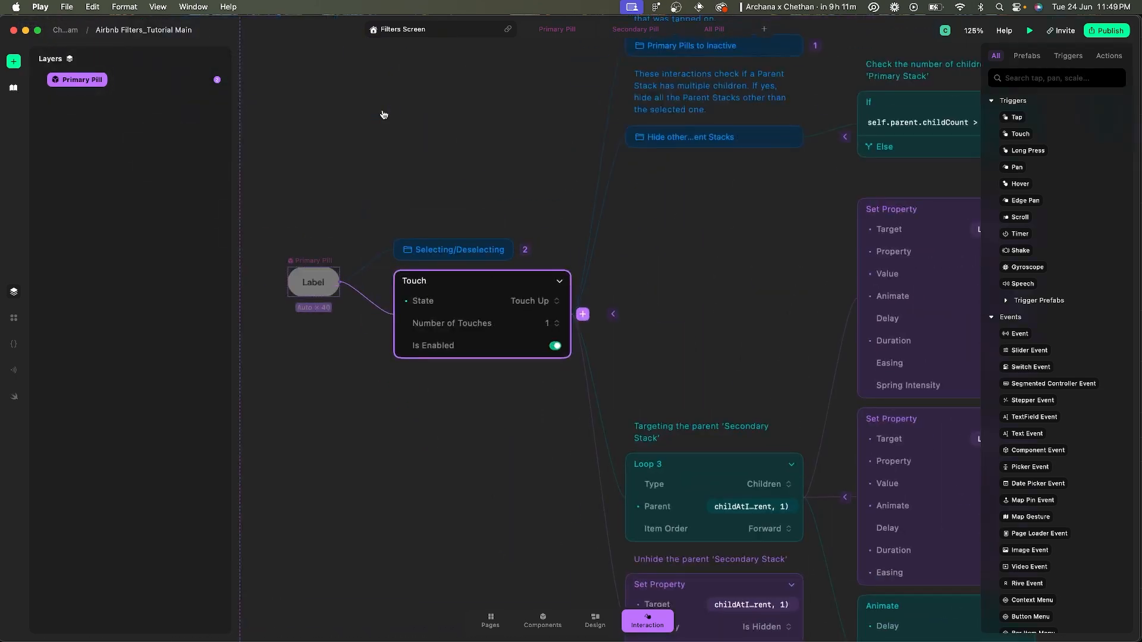
{"action": "type", "text": "dela"}
{"action": "key", "text": "Return"}
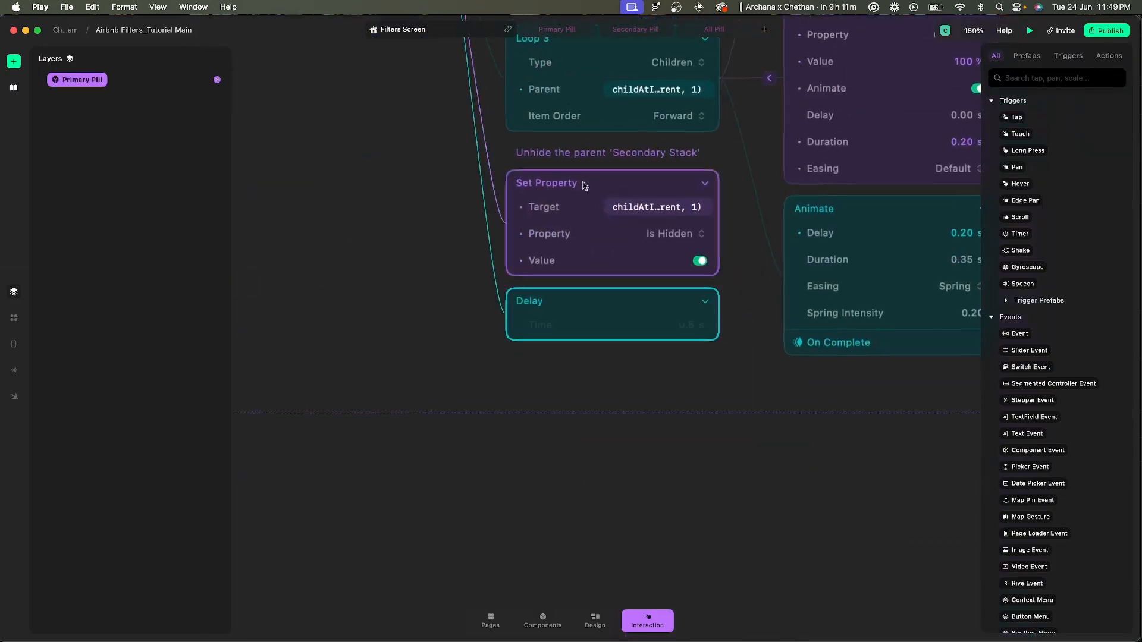
{"action": "left_click", "coordinate": [683, 325]}
{"action": "type", "text": "0.2"}
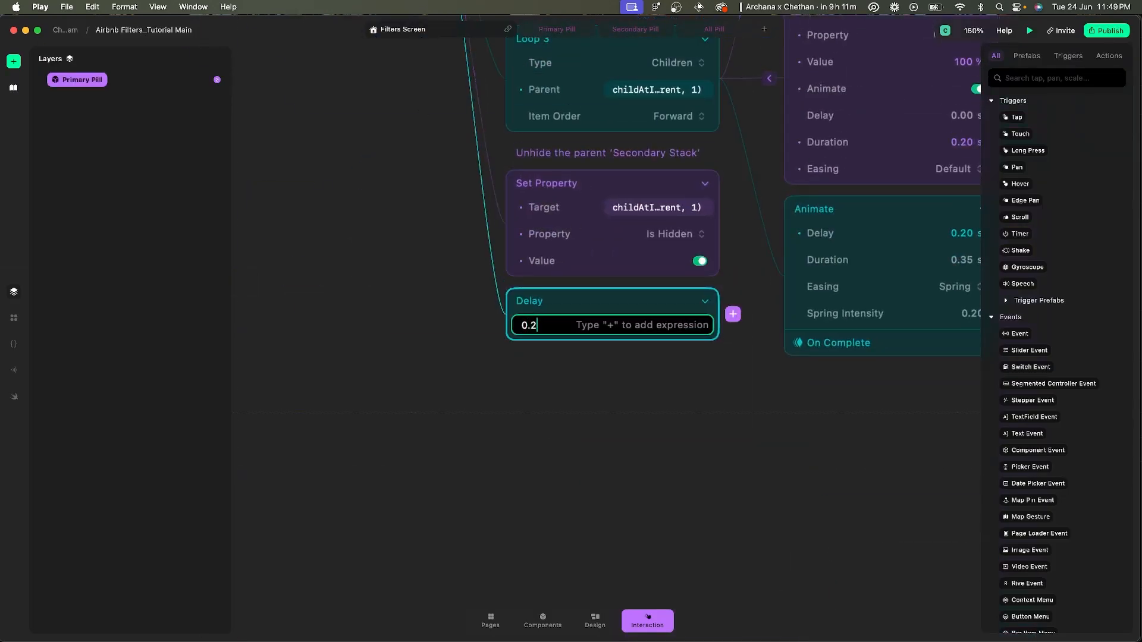
{"action": "key", "text": "Return"}
{"action": "scroll", "coordinate": [614, 187], "scroll_direction": "right", "scroll_amount": 2}
{"action": "scroll", "coordinate": [615, 186], "scroll_direction": "up", "scroll_amount": 2}
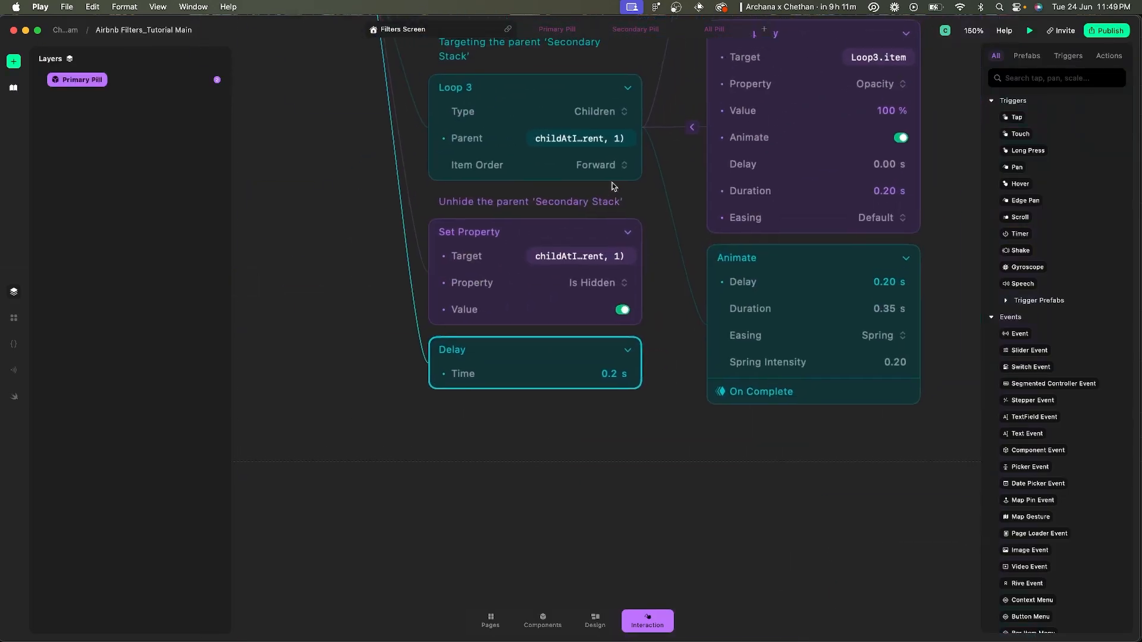
- Delete Loop 3's Animate action and move the unhide Set Property under the Delay action
{"action": "left_click", "coordinate": [690, 340]}
{"action": "key", "text": "Delete"}
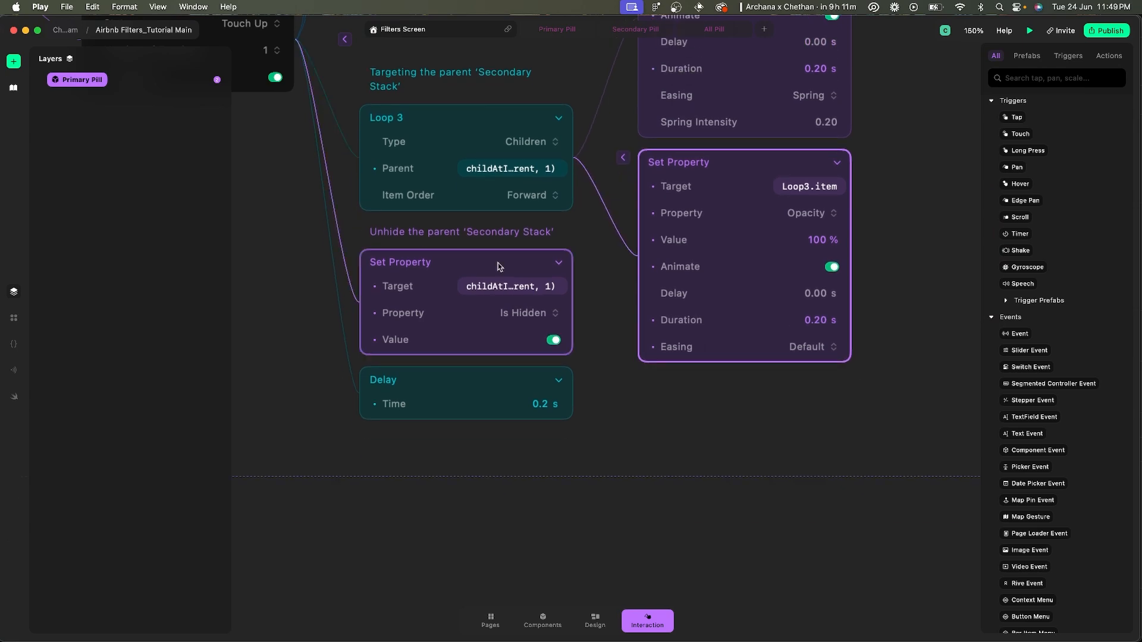
{"action": "left_click_drag", "start_coordinate": [411, 262], "coordinate": [558, 287]}
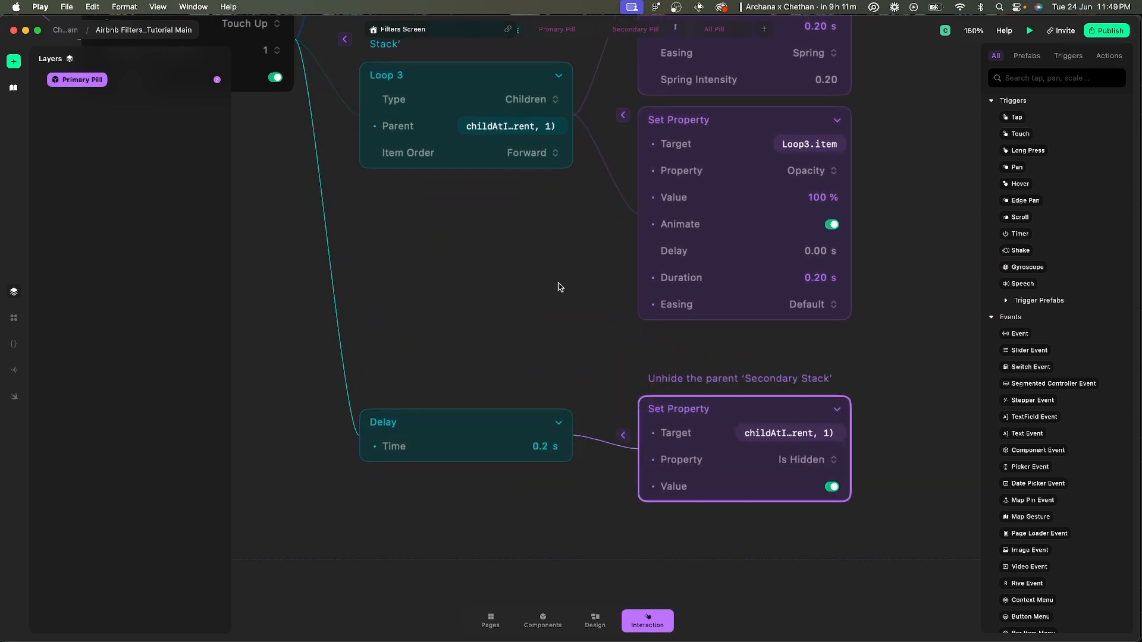
- Add an Animate action to the Touch trigger and set its delay to 0.2 s
{"action": "left_click", "coordinate": [292, 106]}
{"action": "type", "text": "ani"}
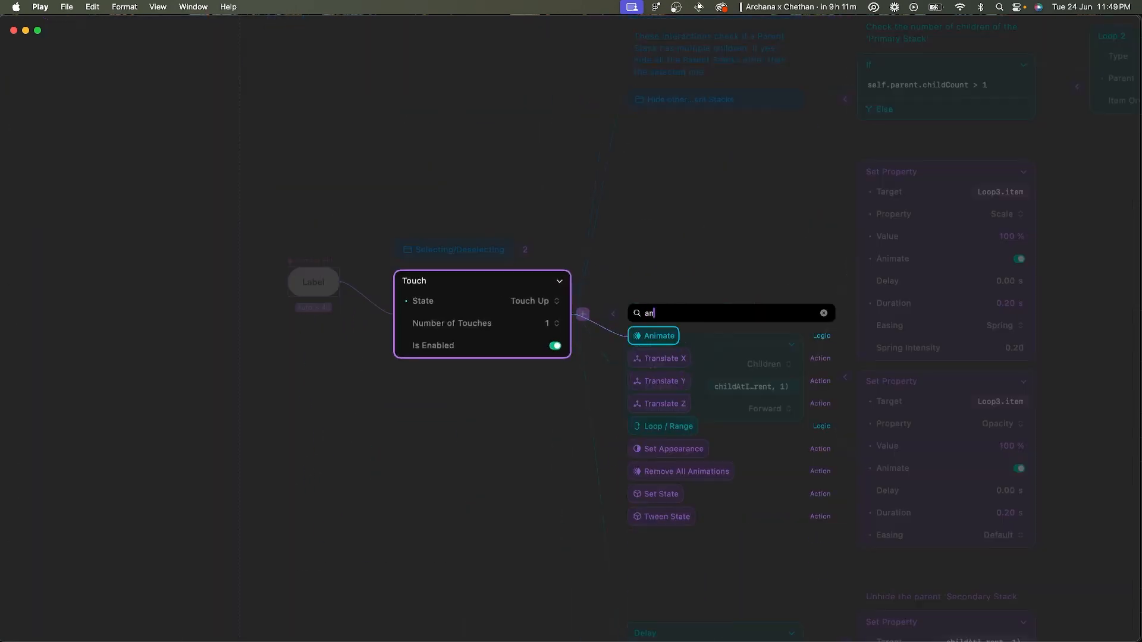
{"action": "key", "text": "Return"}
{"action": "scroll", "coordinate": [543, 191], "scroll_direction": "up", "scroll_amount": 5}
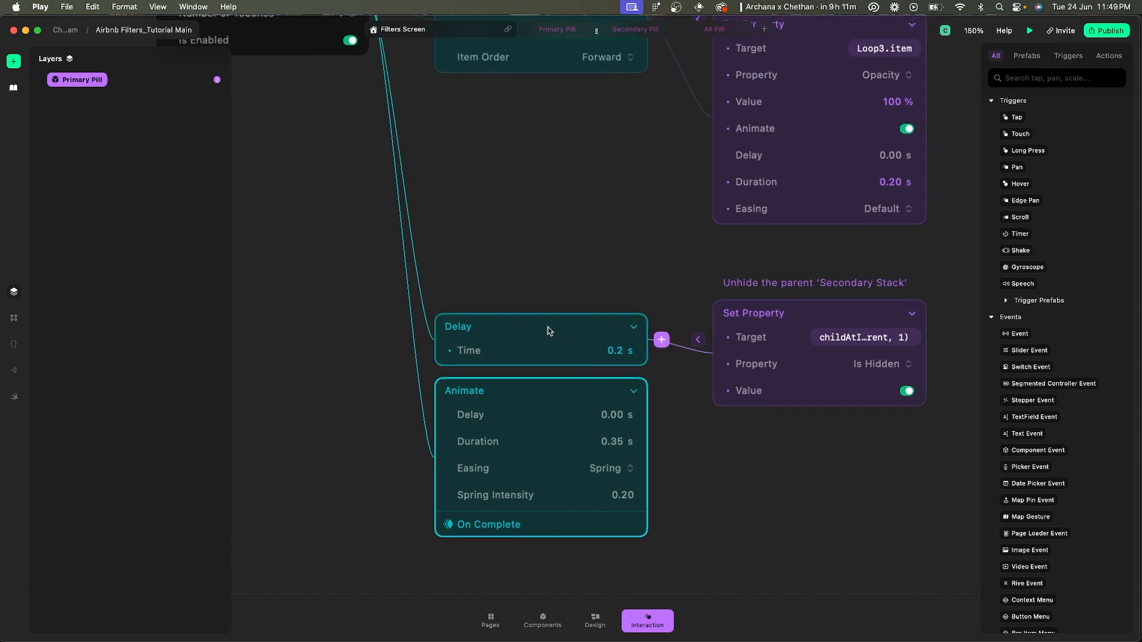
{"action": "scroll", "coordinate": [549, 329], "scroll_direction": "down", "scroll_amount": 3}
{"action": "scroll", "coordinate": [607, 370], "scroll_direction": "up", "scroll_amount": 3}
{"action": "left_click", "coordinate": [591, 400]}
{"action": "type", "text": "0.2"}
{"action": "key", "text": "Return"}
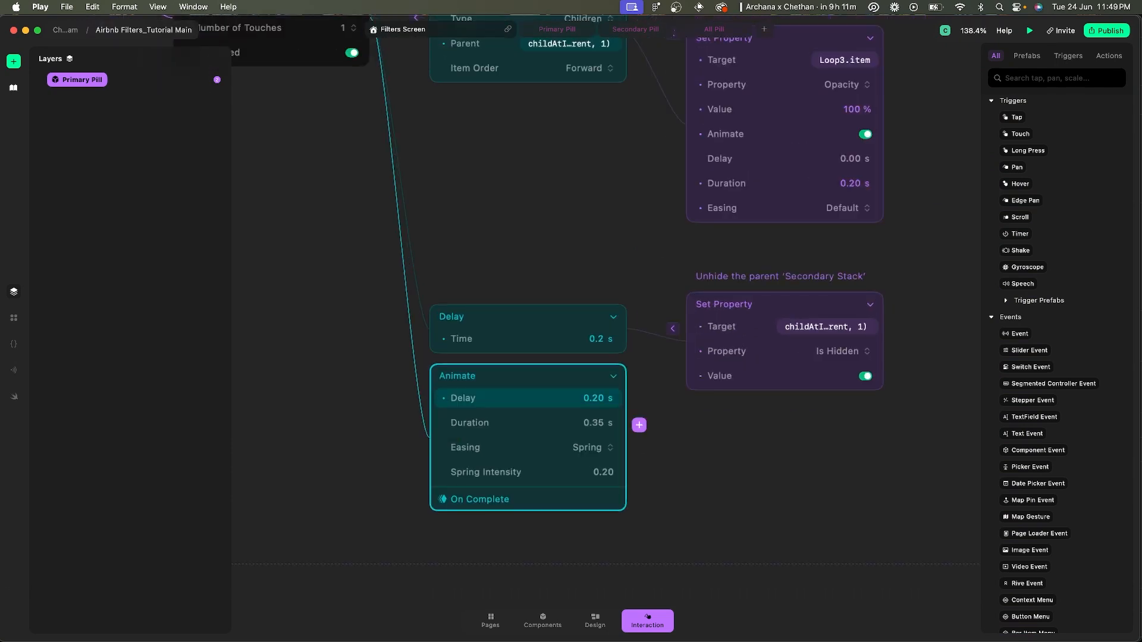
- Move the unhide Set Property from the Delay to the Touch trigger's Animate action and remove the Delay
{"action": "left_click_drag", "start_coordinate": [785, 308], "coordinate": [581, 383]}
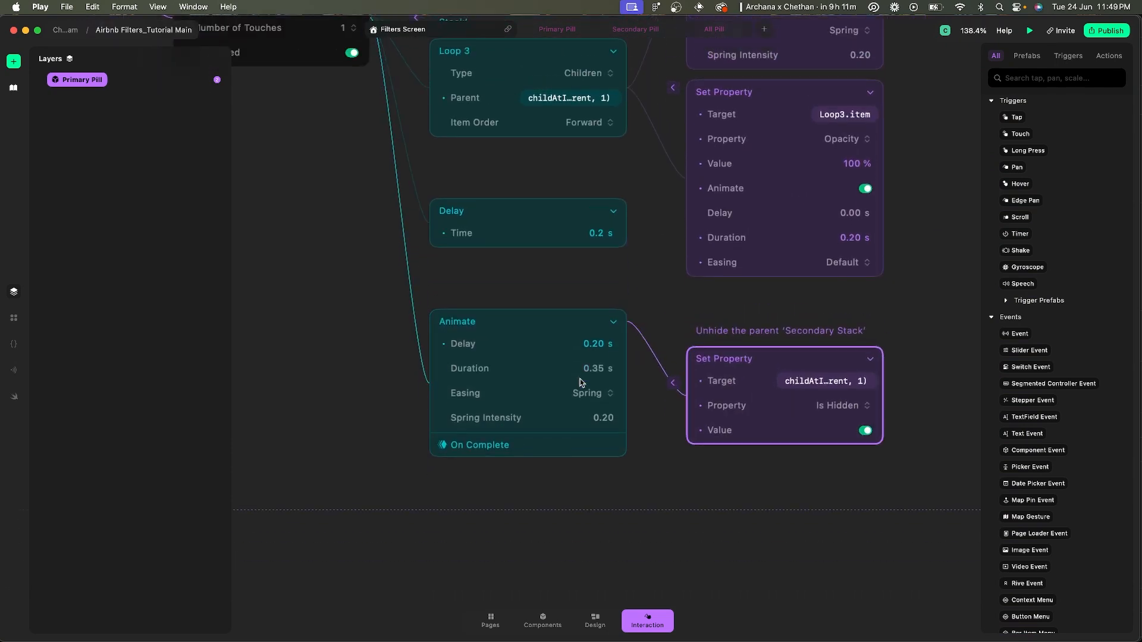
{"action": "scroll", "coordinate": [786, 329], "scroll_direction": "up", "scroll_amount": 2}
{"action": "scroll", "coordinate": [571, 364], "scroll_direction": "down", "scroll_amount": 3}
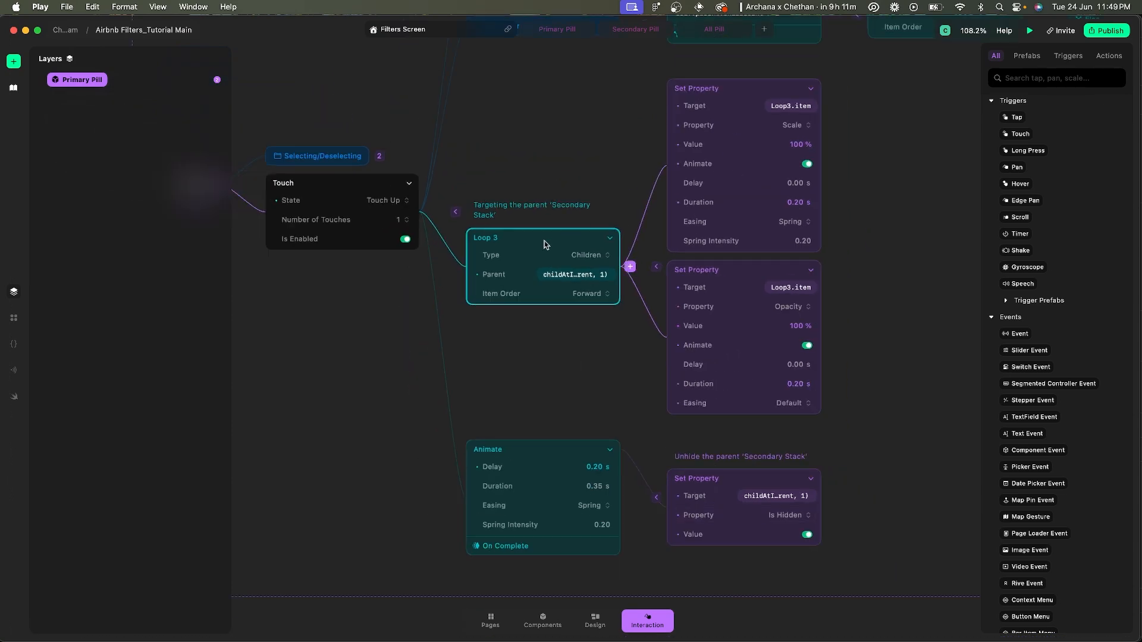
- Move Loop 3 with its Scale and Opacity actions into the Animate action's On Complete branch
{"action": "left_click_drag", "start_coordinate": [543, 244], "coordinate": [604, 560]}
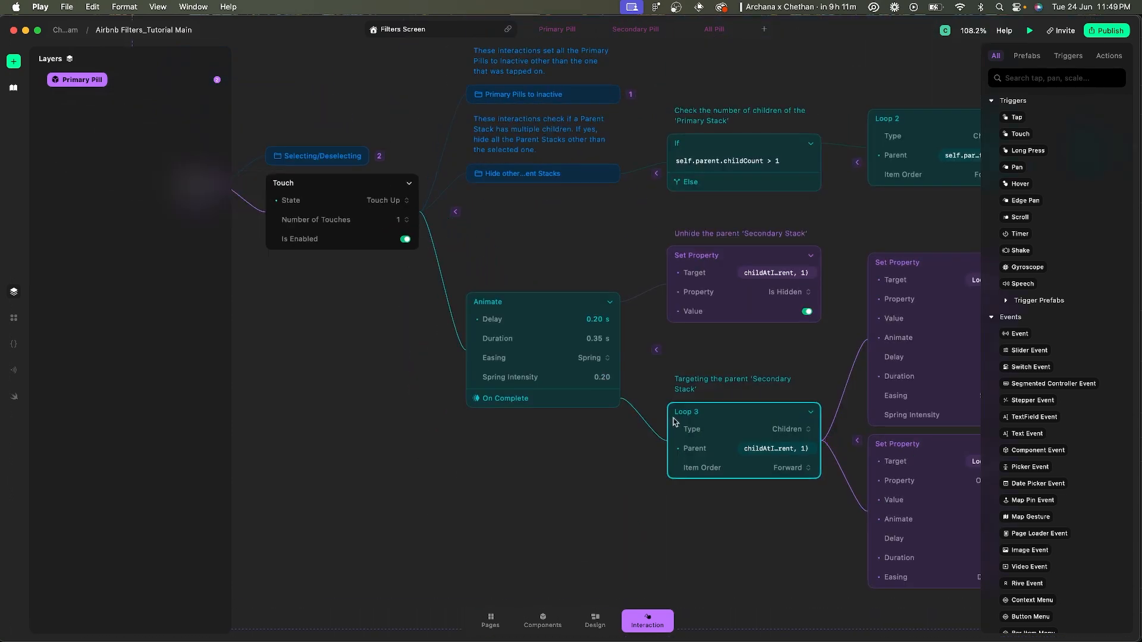
{"action": "scroll", "coordinate": [529, 333], "scroll_direction": "up", "scroll_amount": 1}
{"action": "scroll", "coordinate": [410, 273], "scroll_direction": "left", "scroll_amount": 2}
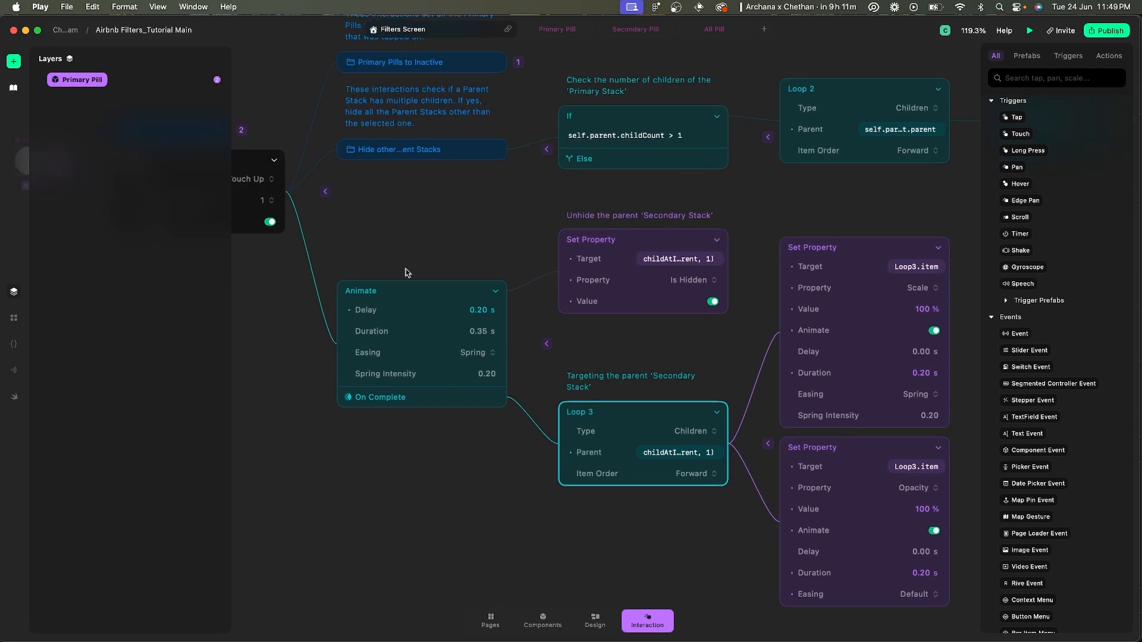
- Annotate the Animate action with "After 'Primary Pills' disappear (0.2s), first unhide the 'Secondary stack', then animate in, the 'Secondary Pills'."
{"action": "scroll", "coordinate": [403, 280], "scroll_direction": "up", "scroll_amount": 3}
{"action": "right_click", "coordinate": [383, 297]}
{"action": "left_click", "coordinate": [409, 301]}
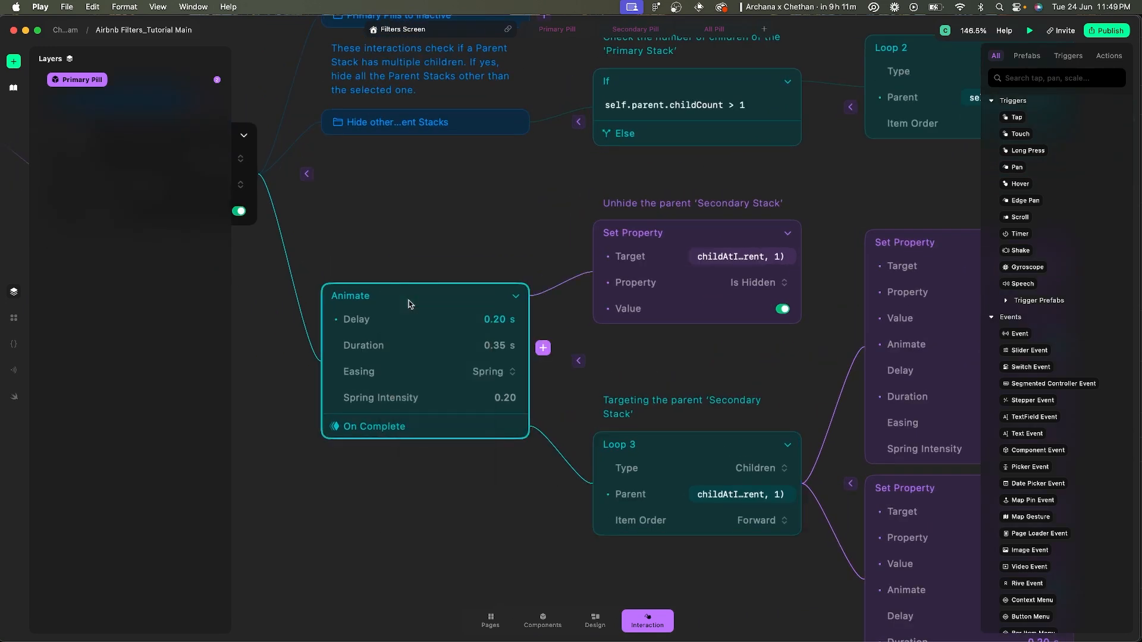
{"action": "type", "text": "F"}
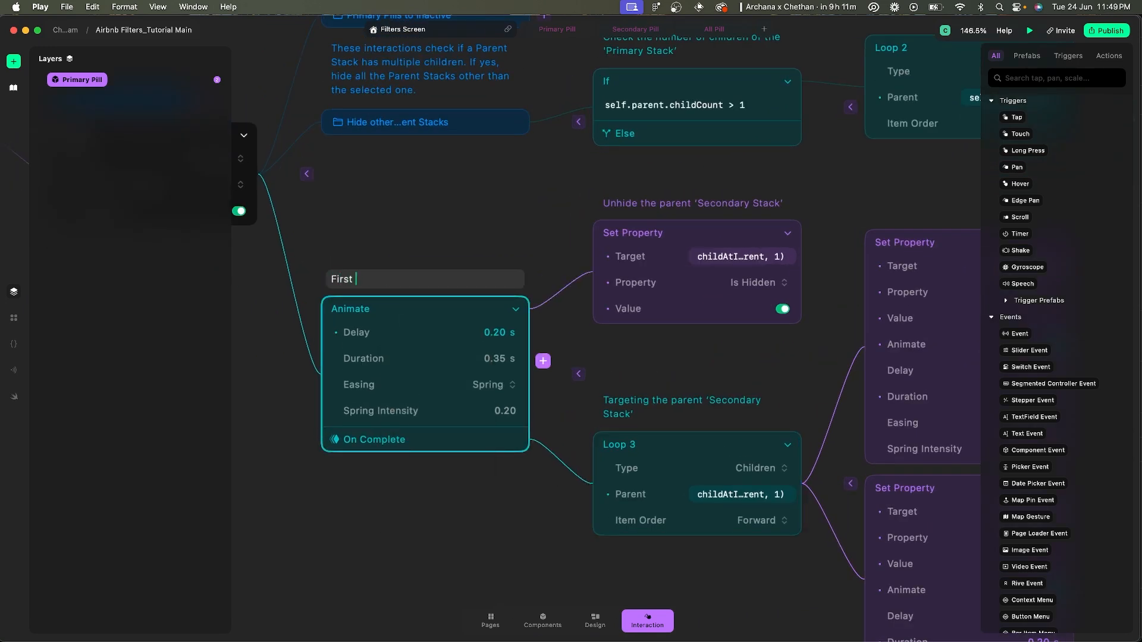
{"action": "type", "text": "irst"}
{"action": "key", "text": "super+a"}
{"action": "type", "text": "rimary"}
{"action": "key", "text": "BackSpace"}
{"action": "key", "text": "BackSpace"}
{"action": "key", "text": "BackSpace"}
{"action": "type", "text": "'Orim"}
{"action": "key", "text": "BackSpace"}
{"action": "key", "text": "BackSpace"}
{"action": "key", "text": "BackSpace"}
{"action": "type", "text": "Primary Pills' disappeared"}
{"action": "key", "text": "BackSpace"}
{"action": "key", "text": "BackSpace"}
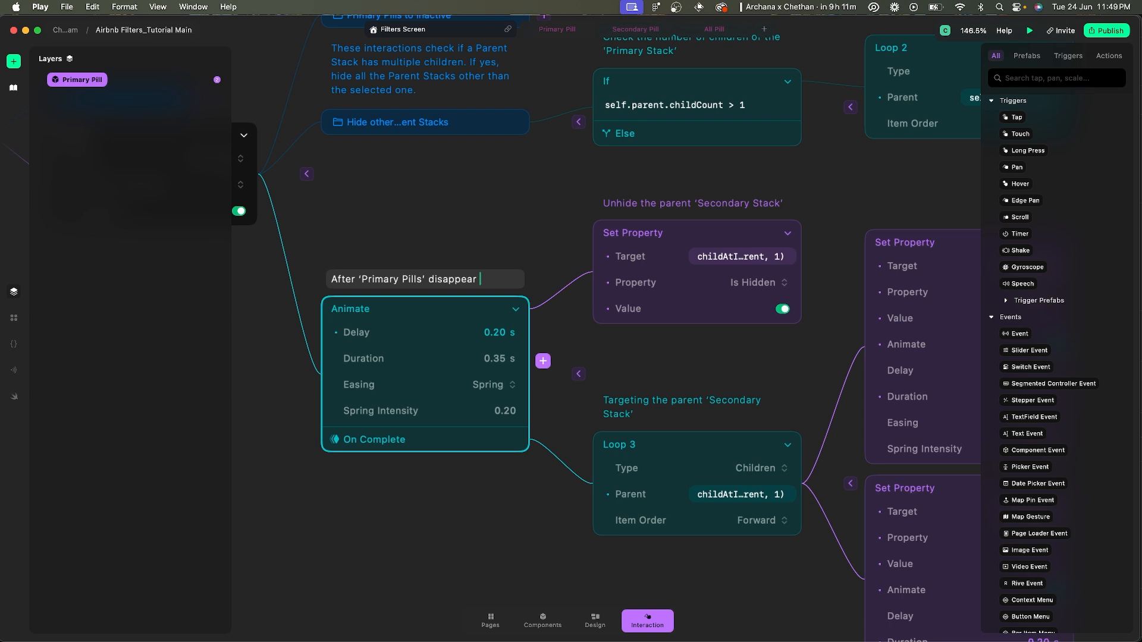
{"action": "type", "text": "(0.2s), "}
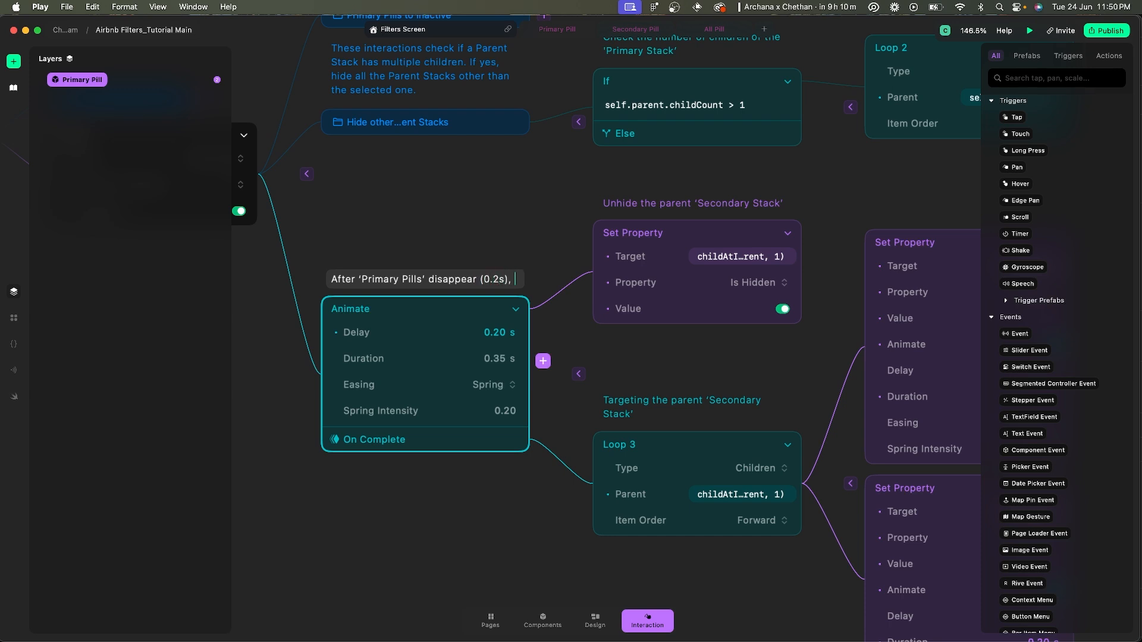
{"action": "type", "text": "first un"}
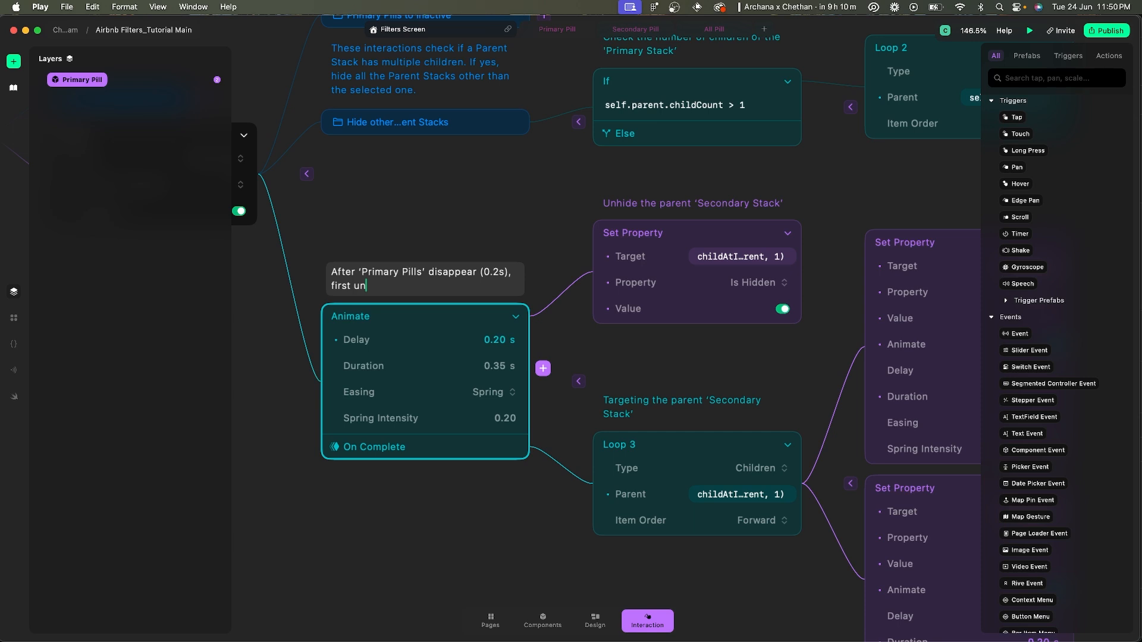
{"action": "type", "text": "hide the ‘S"}
{"action": "key", "text": "BackSpace"}
{"action": "type", "text": "'Seconda"}
{"action": "type", "text": "ry stack'"}
{"action": "type", "text": ", then "}
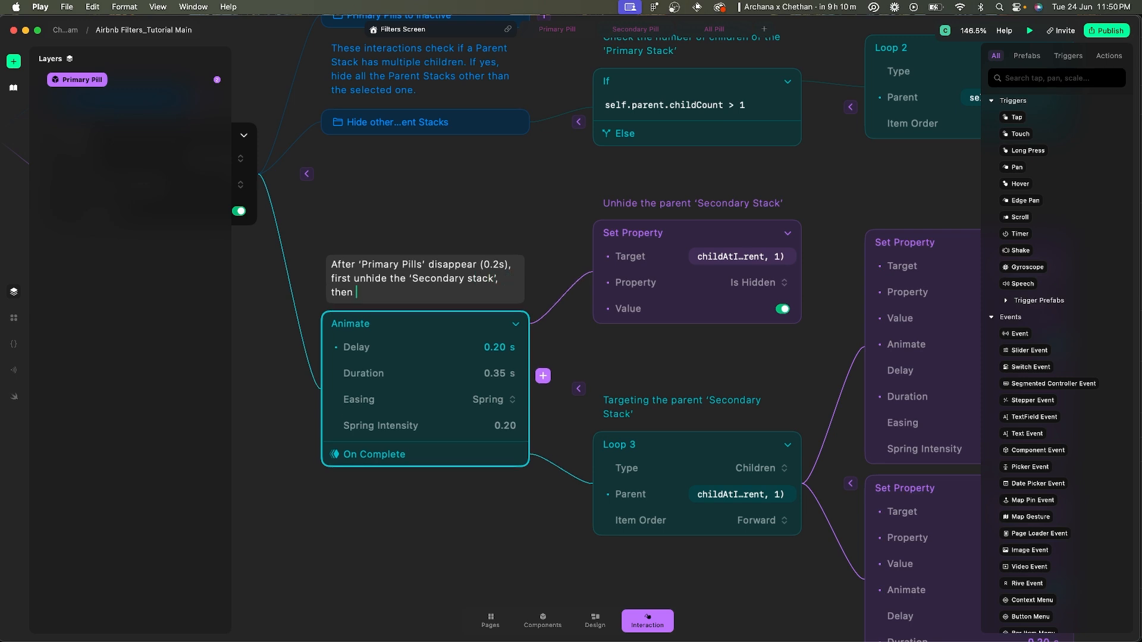
{"action": "type", "text": "anymore"}
{"action": "key", "text": "BackSpace"}
{"action": "key", "text": "BackSpace"}
{"action": "key", "text": "BackSpace"}
{"action": "key", "text": "BackSpace"}
{"action": "key", "text": "BackSpace"}
{"action": "key", "text": "BackSpace"}
{"action": "key", "text": "BackSpace"}
{"action": "type", "text": "nimate the"}
{"action": "type", "text": "in"}
{"action": "type", "text": ", th"}
{"action": "type", "text": "e 'Secondar"}
{"action": "type", "text": "y "}
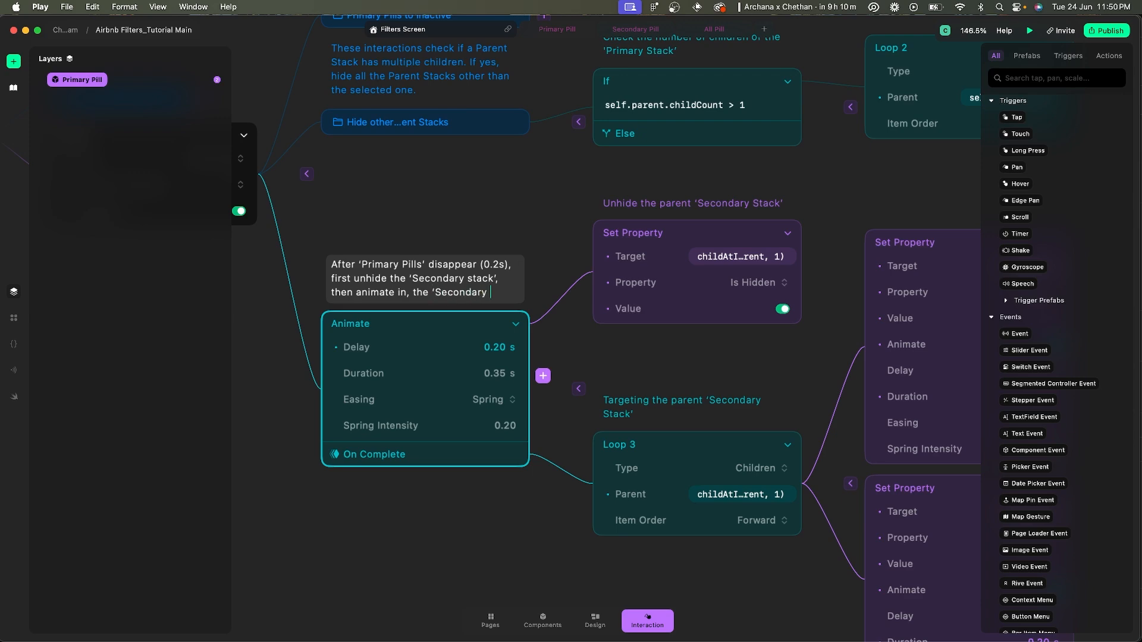
{"action": "type", "text": "Pills’"}
{"action": "key", "text": "Escape"}
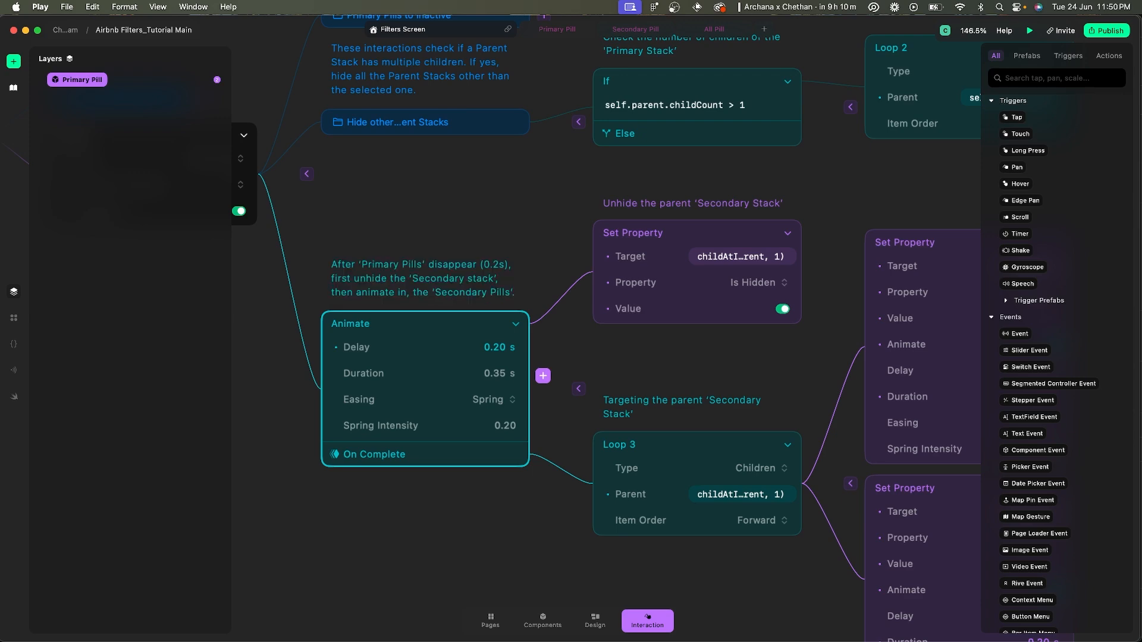
- Switch off the Is Hidden value in the Set Property action that unhides the parent Secondary Stack
{"action": "scroll", "coordinate": [361, 256], "scroll_direction": "down", "scroll_amount": 5}
{"action": "scroll", "coordinate": [436, 227], "scroll_direction": "down", "scroll_amount": 4}
{"action": "scroll", "coordinate": [437, 229], "scroll_direction": "left", "scroll_amount": 3}
{"action": "scroll", "coordinate": [436, 227], "scroll_direction": "up", "scroll_amount": 5}
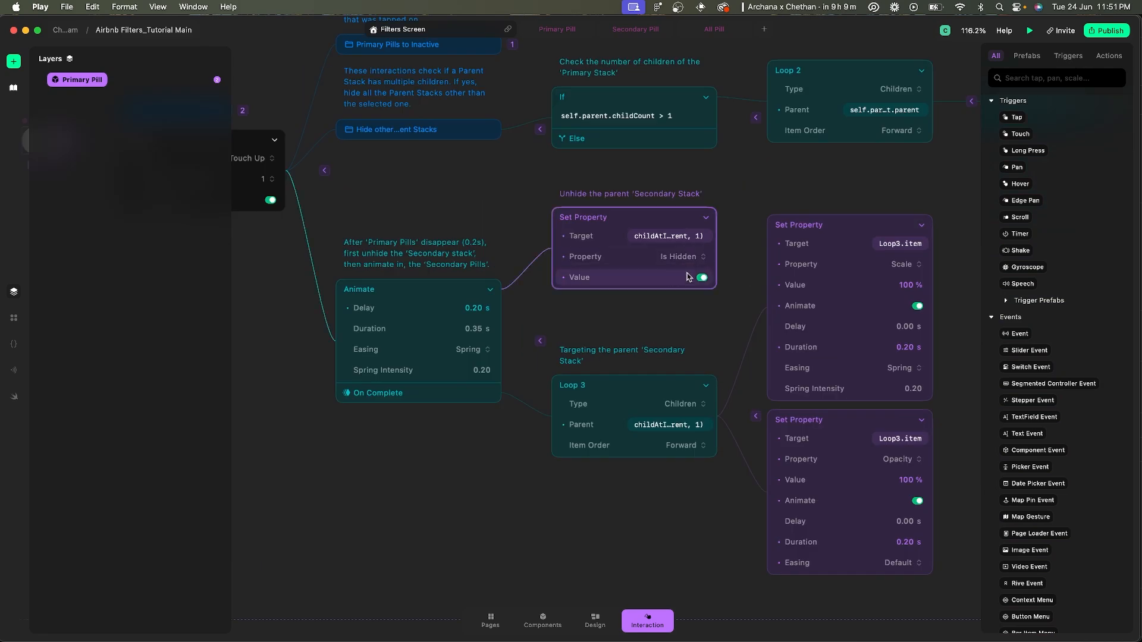
{"action": "left_click", "coordinate": [703, 278]}
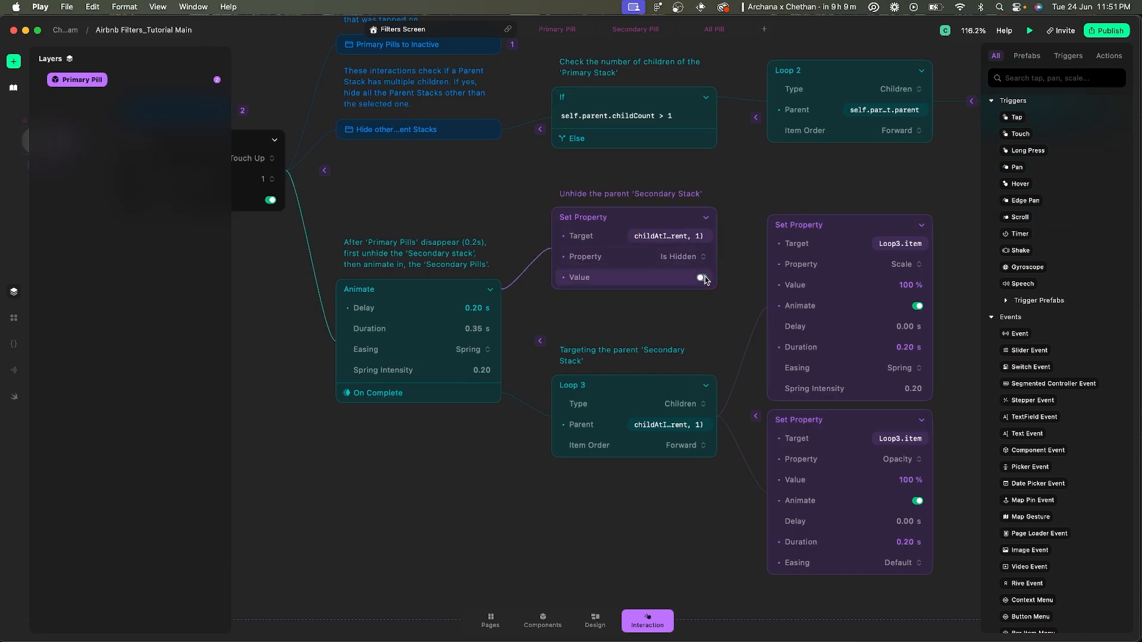
{"action": "scroll", "coordinate": [701, 275], "scroll_direction": "down", "scroll_amount": 4}
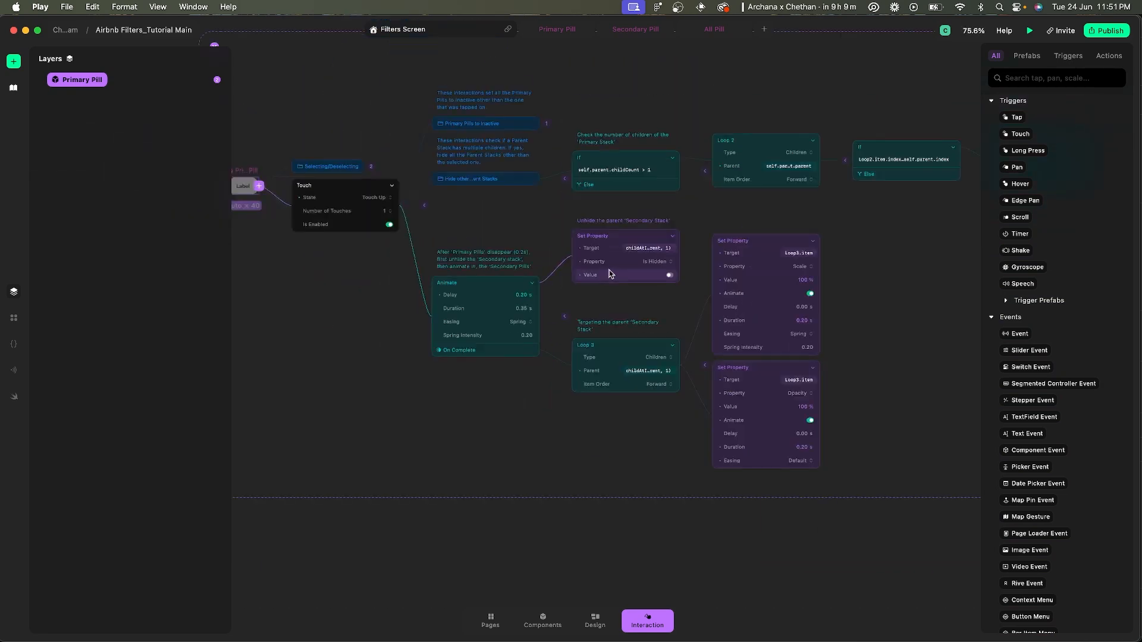
{"action": "scroll", "coordinate": [607, 270], "scroll_direction": "up", "scroll_amount": 4}
{"action": "scroll", "coordinate": [572, 250], "scroll_direction": "down", "scroll_amount": 5}
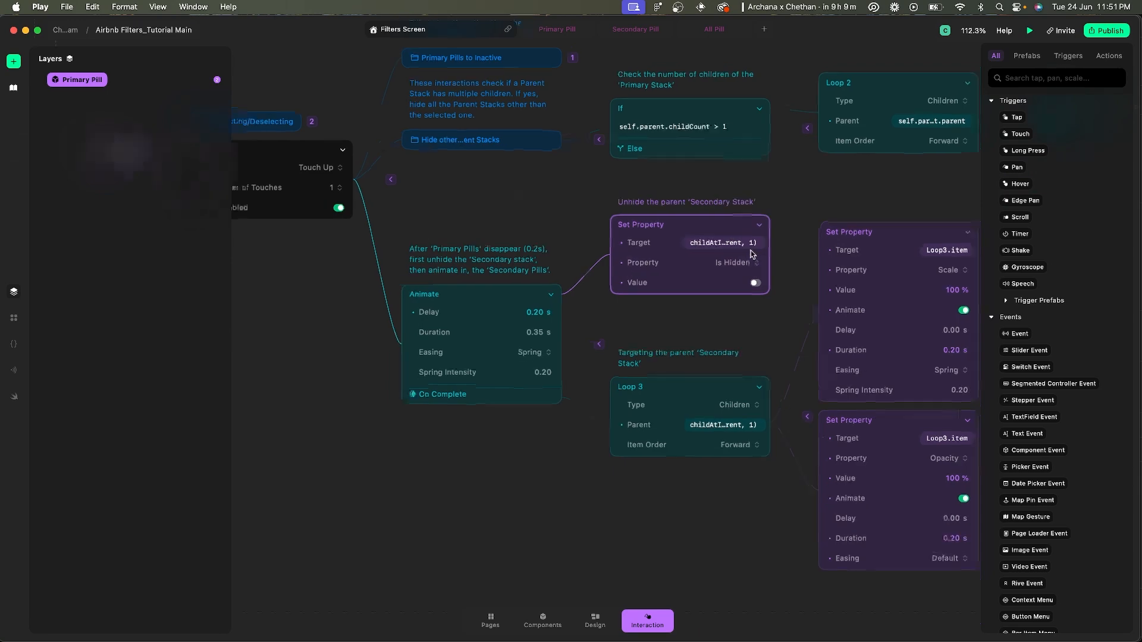
- Preview the Filters Screen in the simulator, test selecting the Homes pill, and scroll through its secondary pills
{"action": "left_click", "coordinate": [443, 213]}
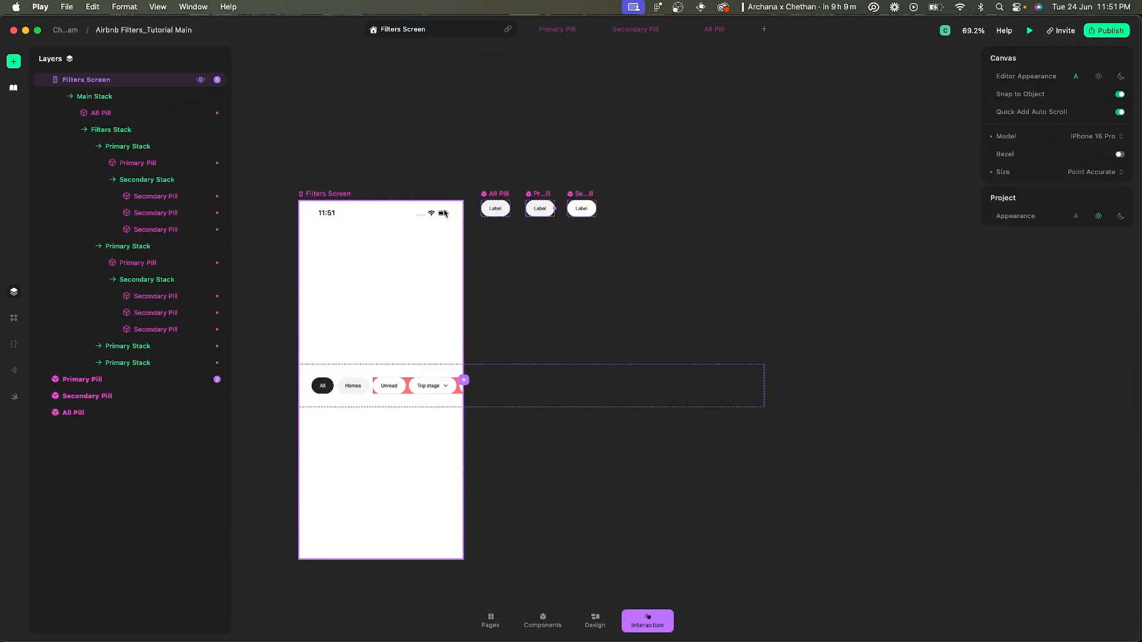
{"action": "left_click", "coordinate": [341, 195]}
{"action": "left_click", "coordinate": [893, 629]}
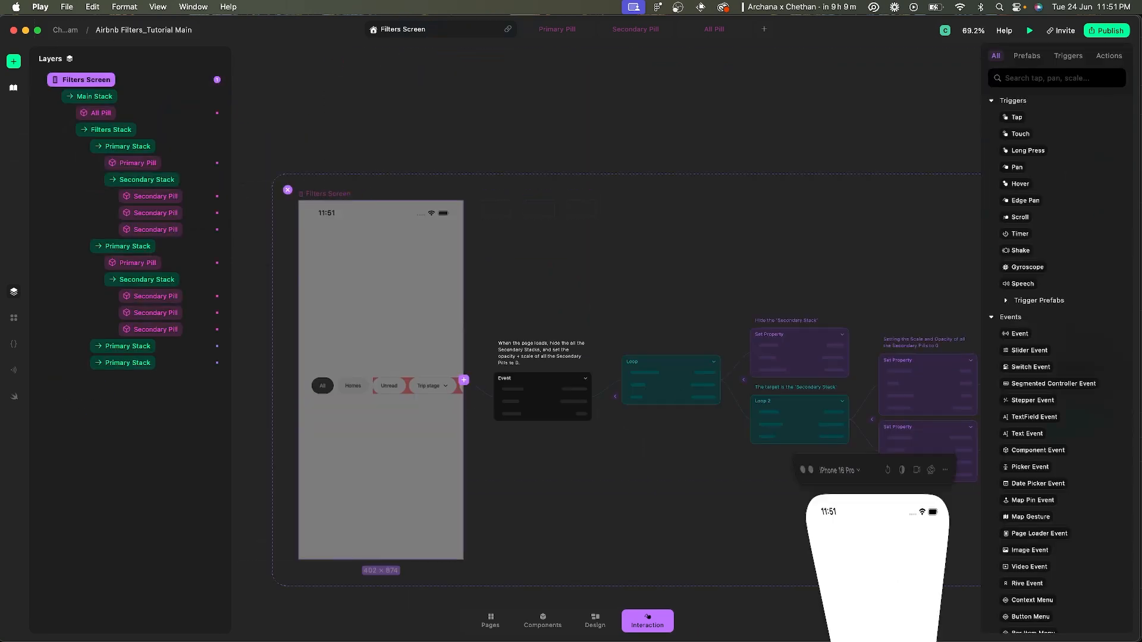
{"action": "left_click", "coordinate": [826, 353]}
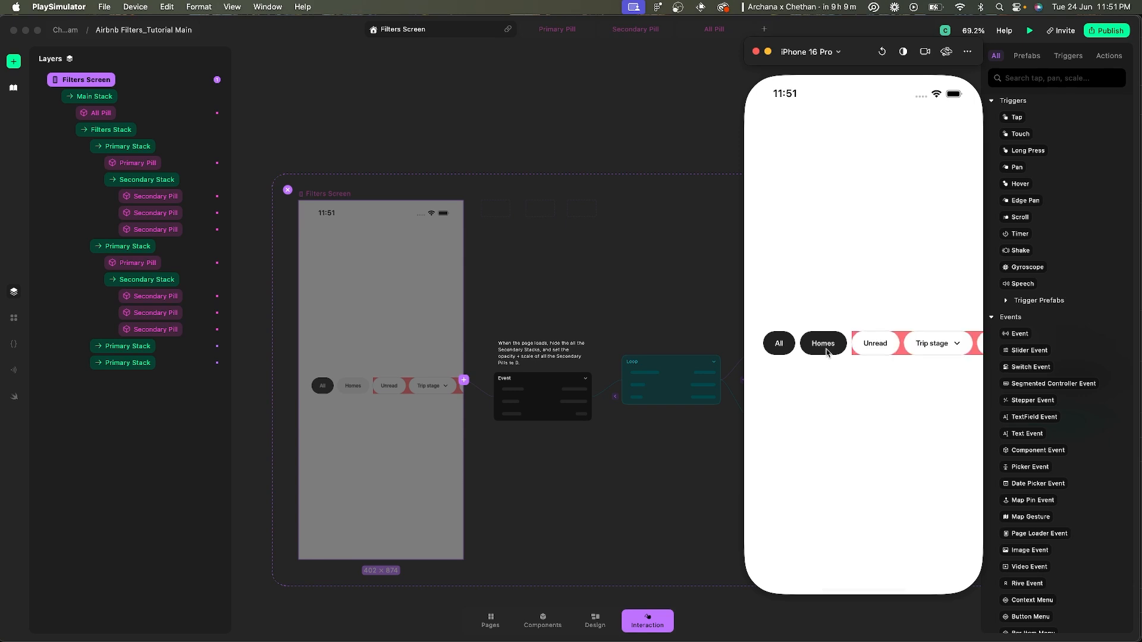
{"action": "scroll", "coordinate": [826, 352], "scroll_direction": "right", "scroll_amount": 2}
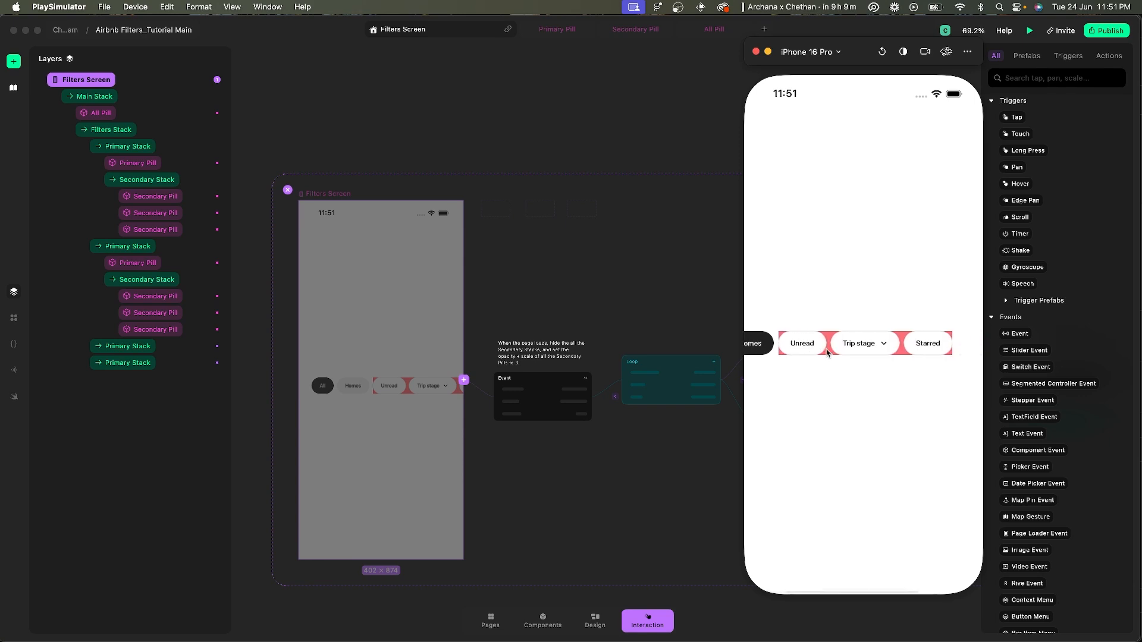
{"action": "scroll", "coordinate": [826, 353], "scroll_direction": "left", "scroll_amount": 1}
{"action": "scroll", "coordinate": [826, 353], "scroll_direction": "right", "scroll_amount": 1}
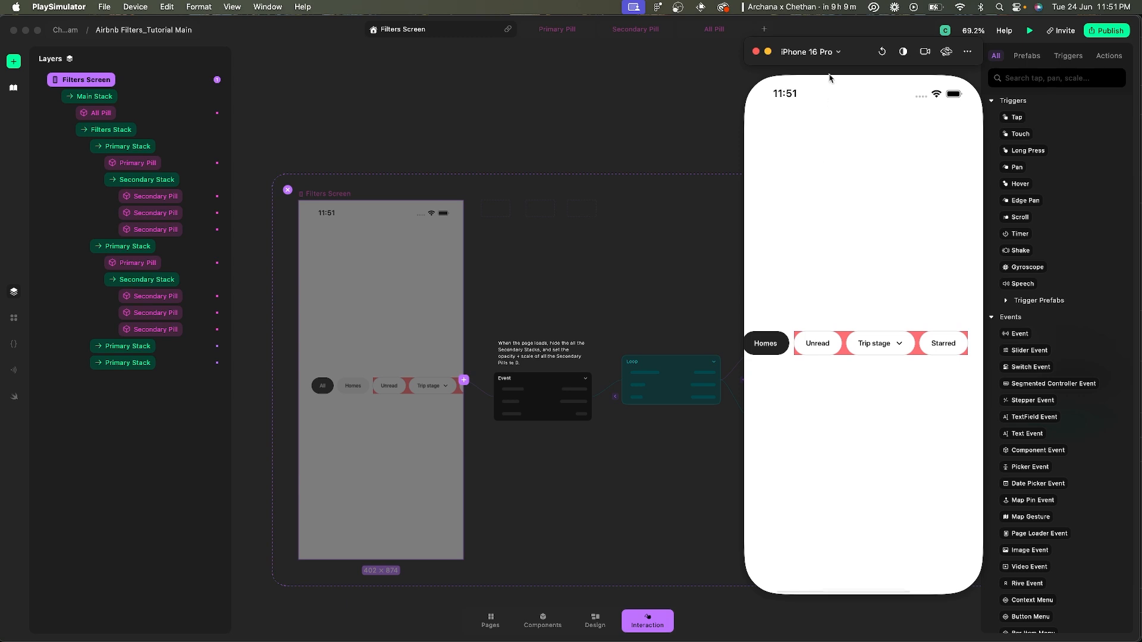
{"action": "left_click", "coordinate": [883, 52]}
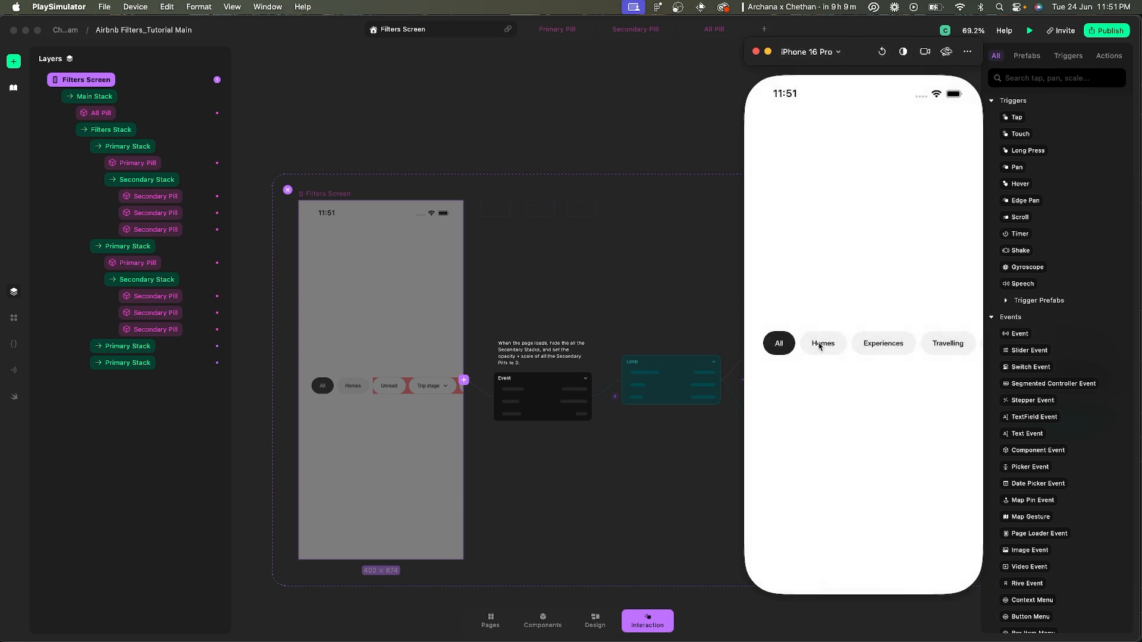
{"action": "left_click", "coordinate": [820, 347]}
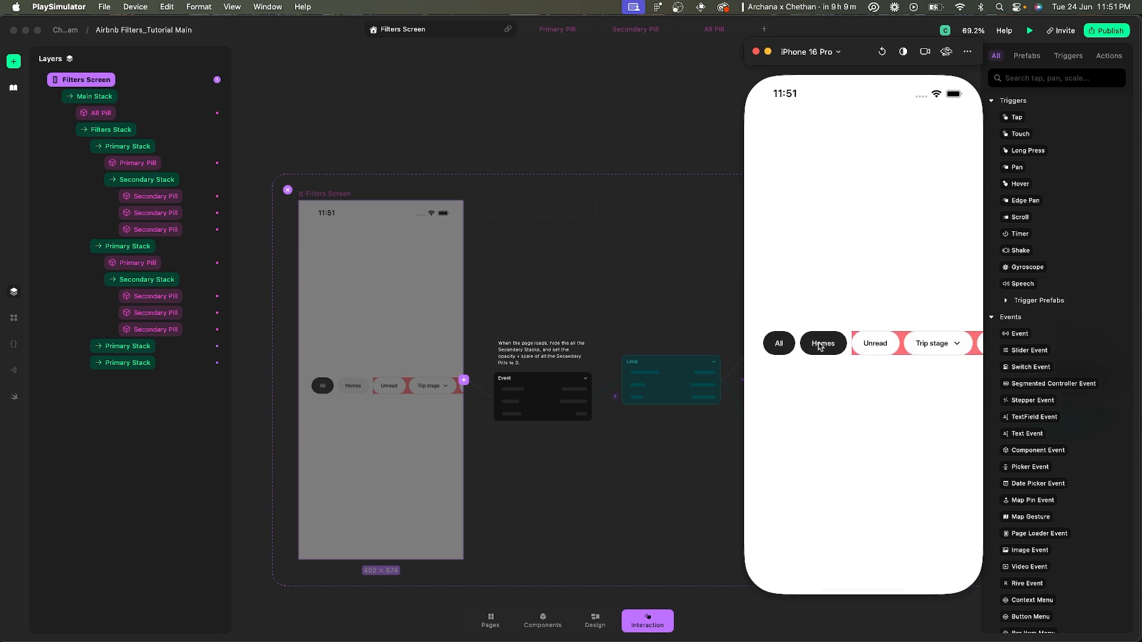
{"action": "left_click_drag", "start_coordinate": [908, 350], "coordinate": [852, 346]}
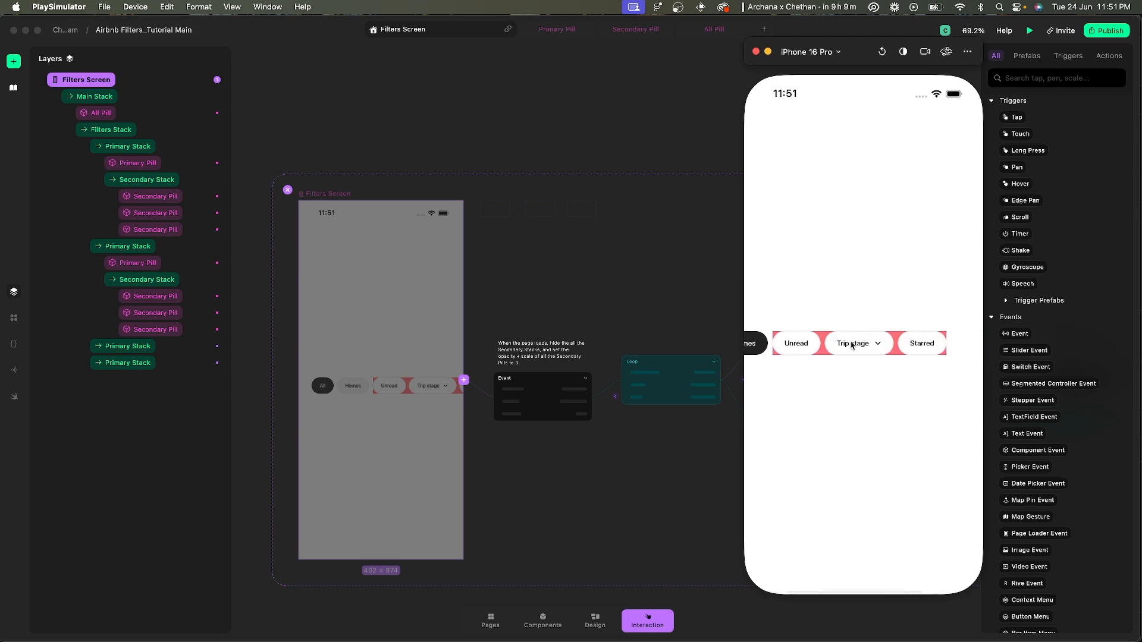
{"action": "left_click", "coordinate": [882, 52]}
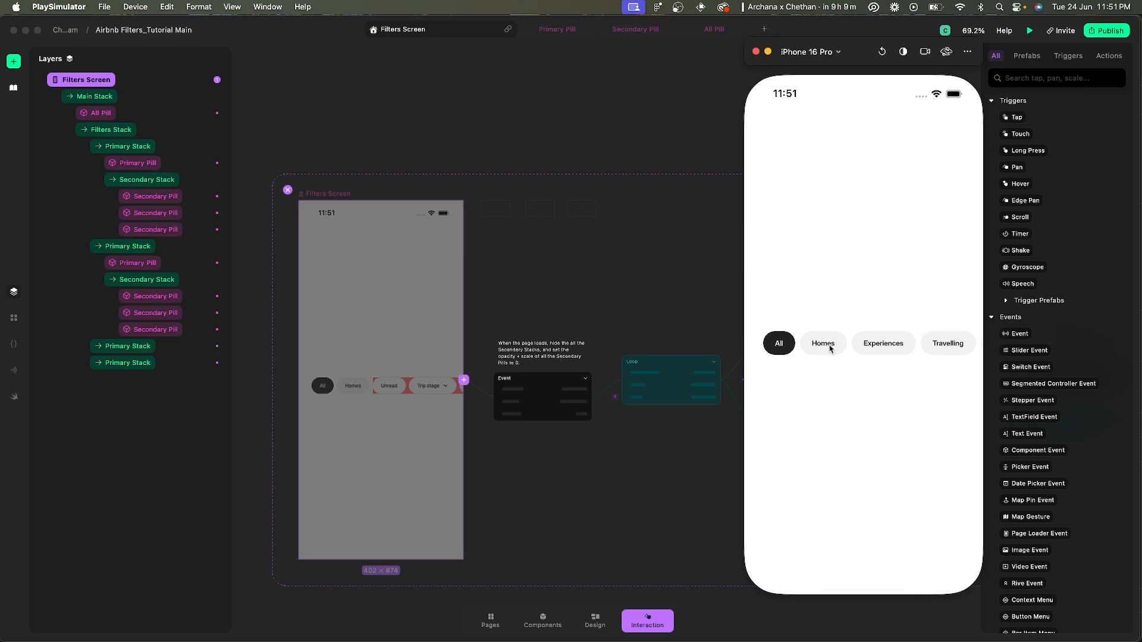
{"action": "left_click", "coordinate": [825, 347]}
- Set the duration of the Primary Pill's Animate action to 0 s
{"action": "left_click", "coordinate": [540, 208]}
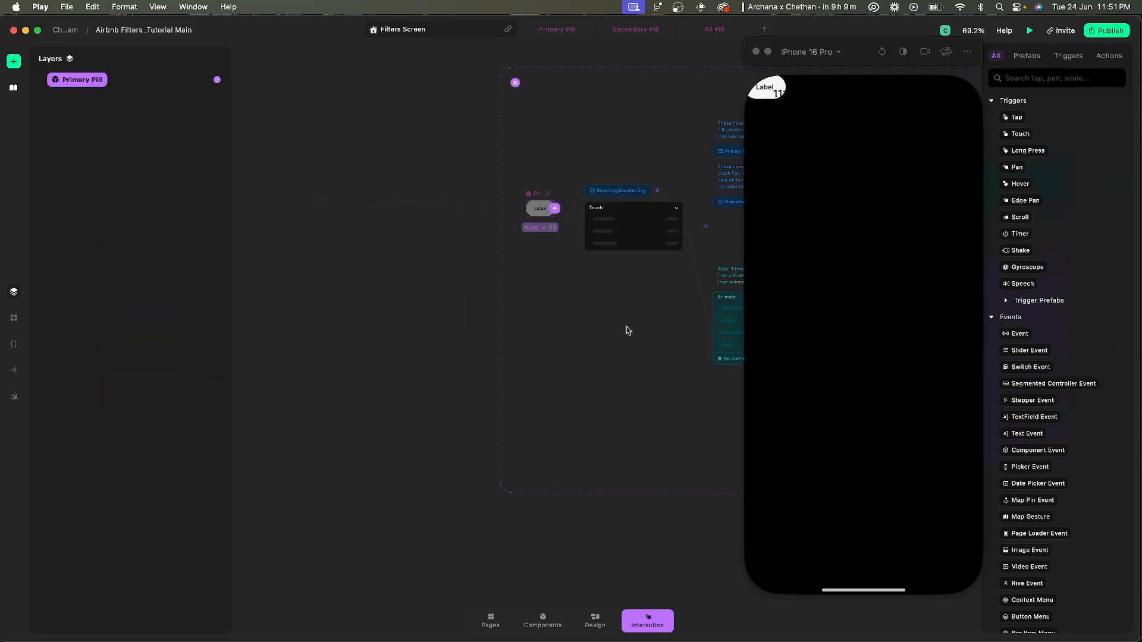
{"action": "scroll", "coordinate": [631, 333], "scroll_direction": "right", "scroll_amount": 5}
{"action": "scroll", "coordinate": [633, 330], "scroll_direction": "up", "scroll_amount": 5}
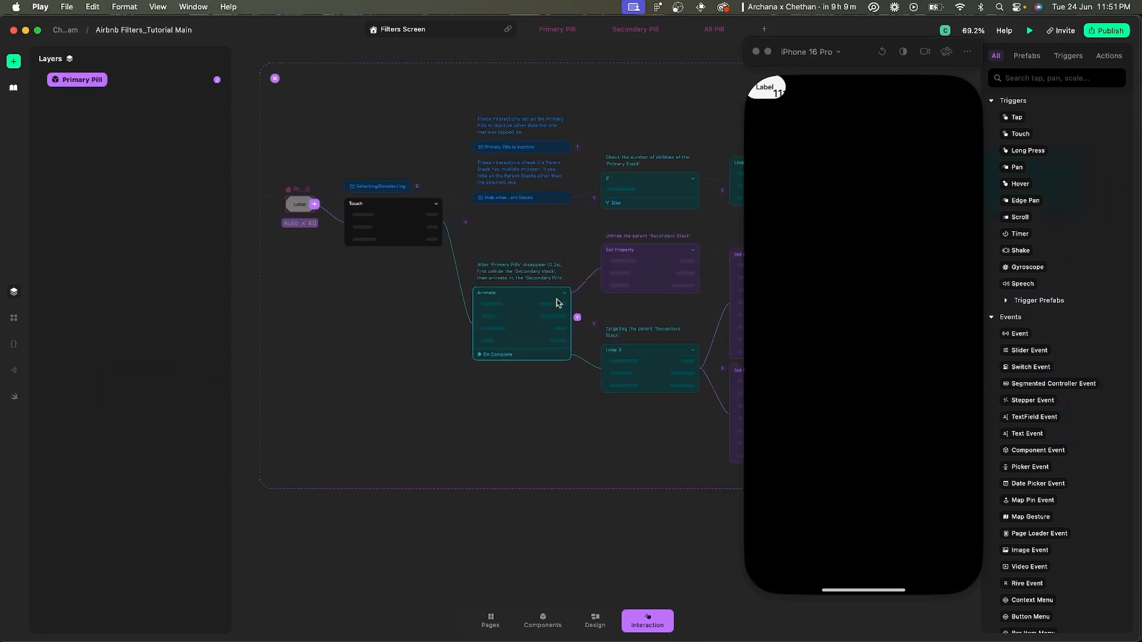
{"action": "scroll", "coordinate": [634, 328], "scroll_direction": "up", "scroll_amount": 2}
{"action": "scroll", "coordinate": [565, 327], "scroll_direction": "right", "scroll_amount": 4}
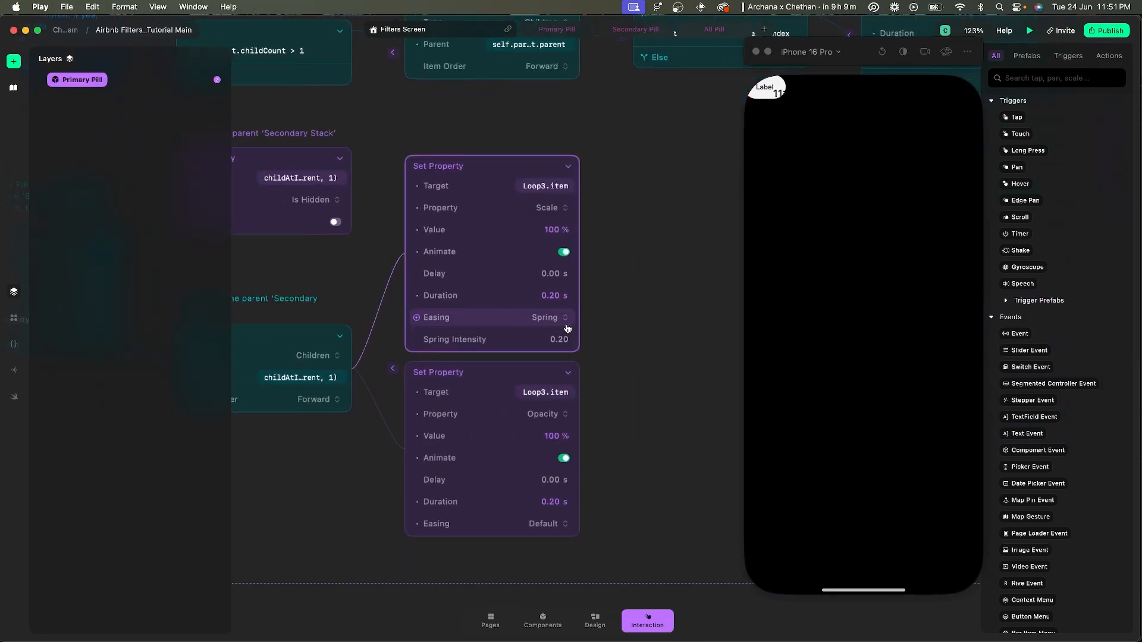
{"action": "scroll", "coordinate": [499, 283], "scroll_direction": "left", "scroll_amount": 4}
{"action": "scroll", "coordinate": [501, 291], "scroll_direction": "down", "scroll_amount": 1}
{"action": "left_click", "coordinate": [388, 295]}
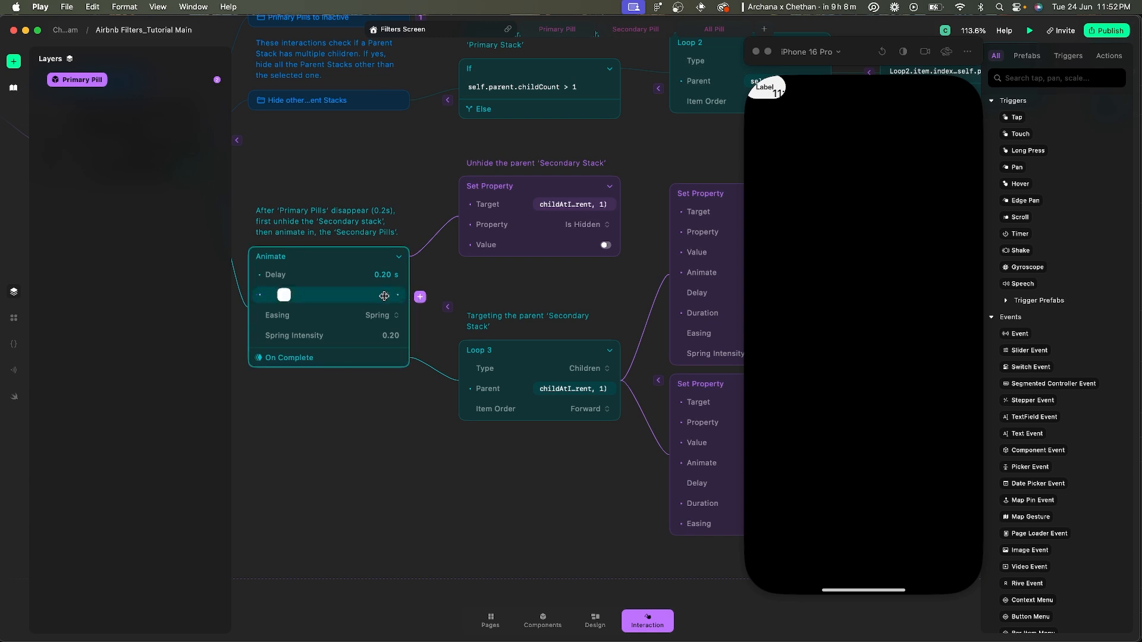
{"action": "type", "text": "0"}
{"action": "key", "text": "Return"}
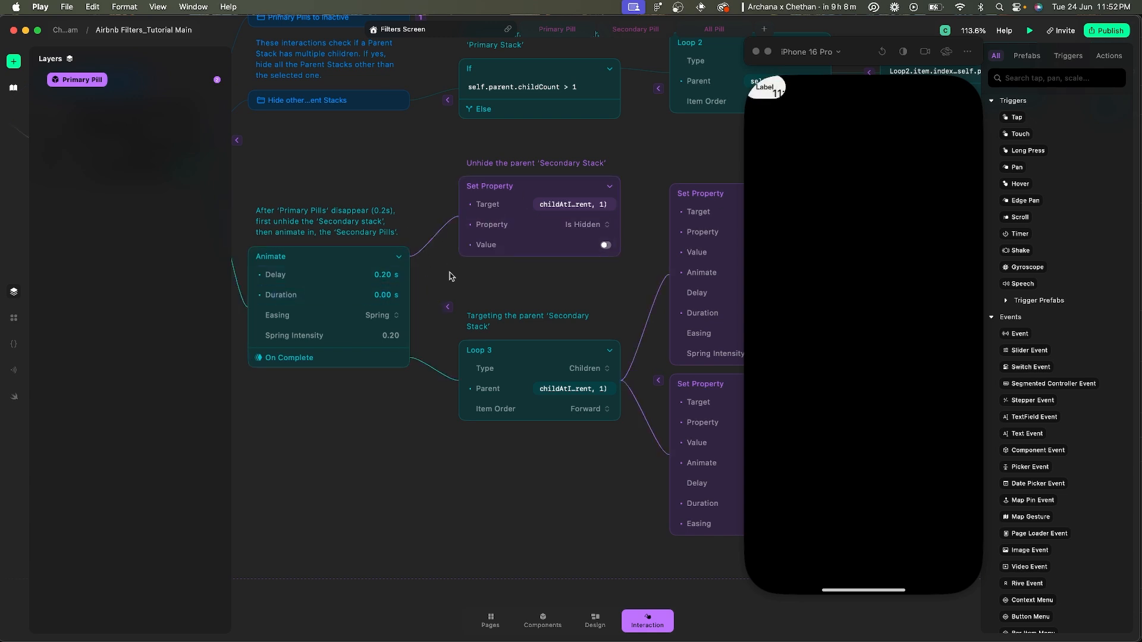
- Return to the Filters Screen and repeatedly reload the preview to check how the secondary pills animate in after selecting Homes
{"action": "scroll", "coordinate": [449, 276], "scroll_direction": "down", "scroll_amount": 5}
{"action": "scroll", "coordinate": [449, 277], "scroll_direction": "left", "scroll_amount": 5}
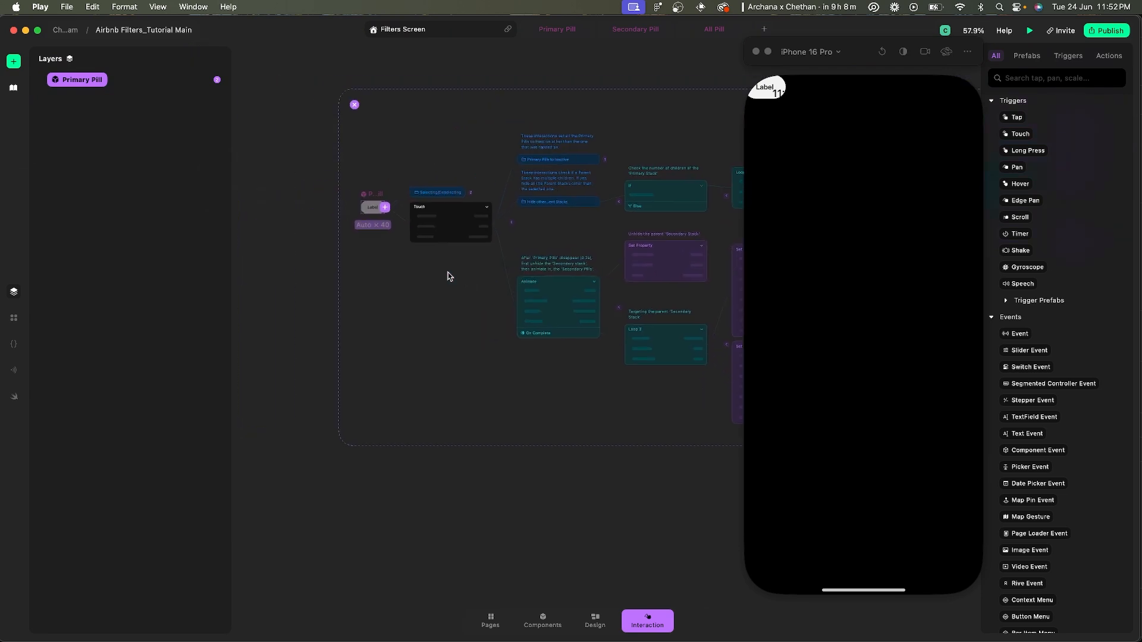
{"action": "left_click", "coordinate": [286, 193]}
{"action": "left_click", "coordinate": [295, 192]}
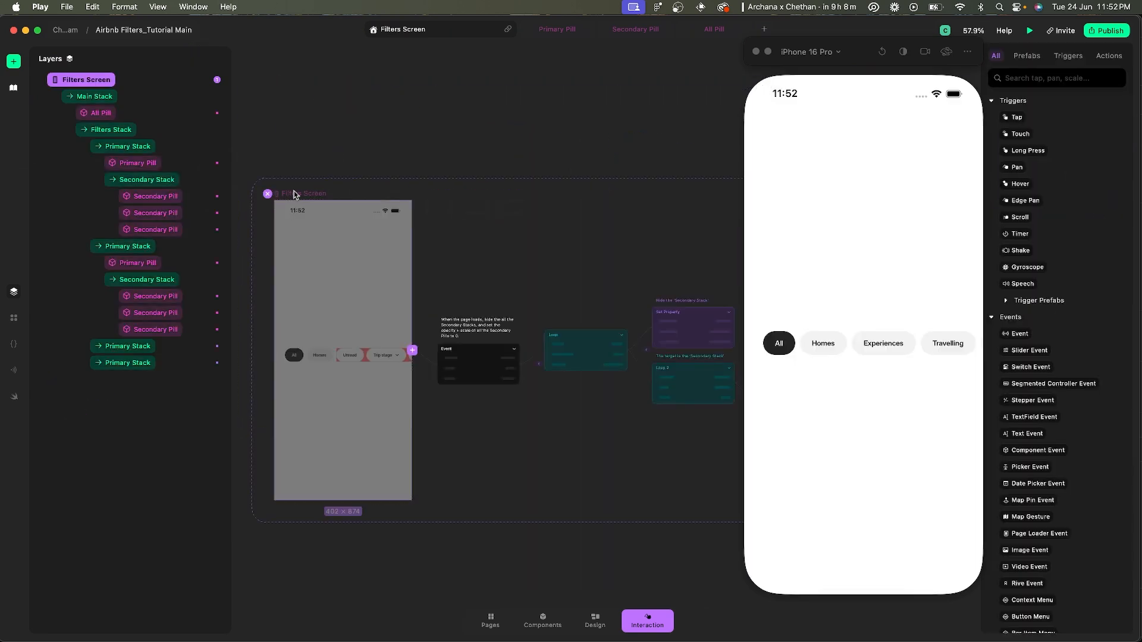
{"action": "left_click", "coordinate": [831, 347]}
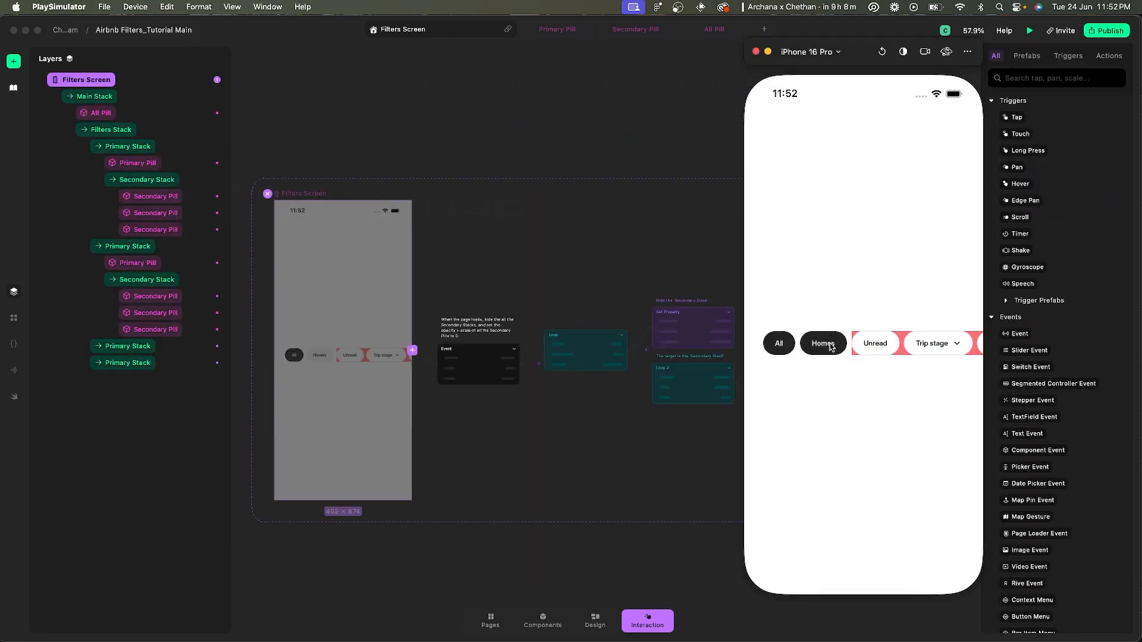
{"action": "left_click", "coordinate": [882, 55]}
{"action": "left_click", "coordinate": [831, 347]}
{"action": "left_click", "coordinate": [881, 52]}
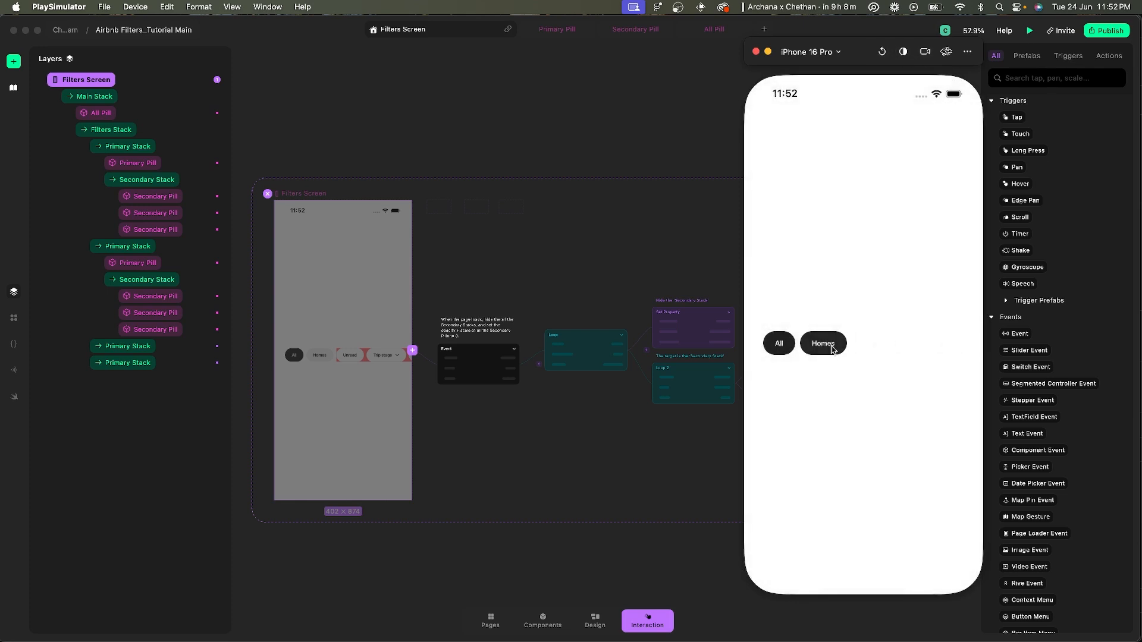
{"action": "left_click", "coordinate": [833, 349]}
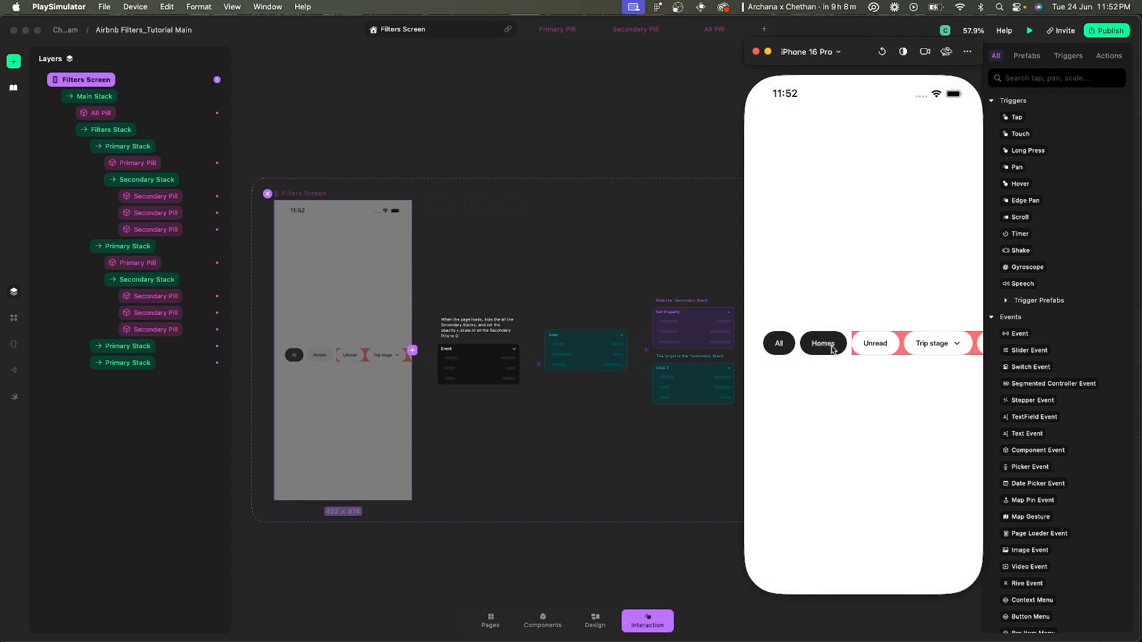
{"action": "left_click", "coordinate": [882, 52]}
{"action": "left_click", "coordinate": [831, 346]}
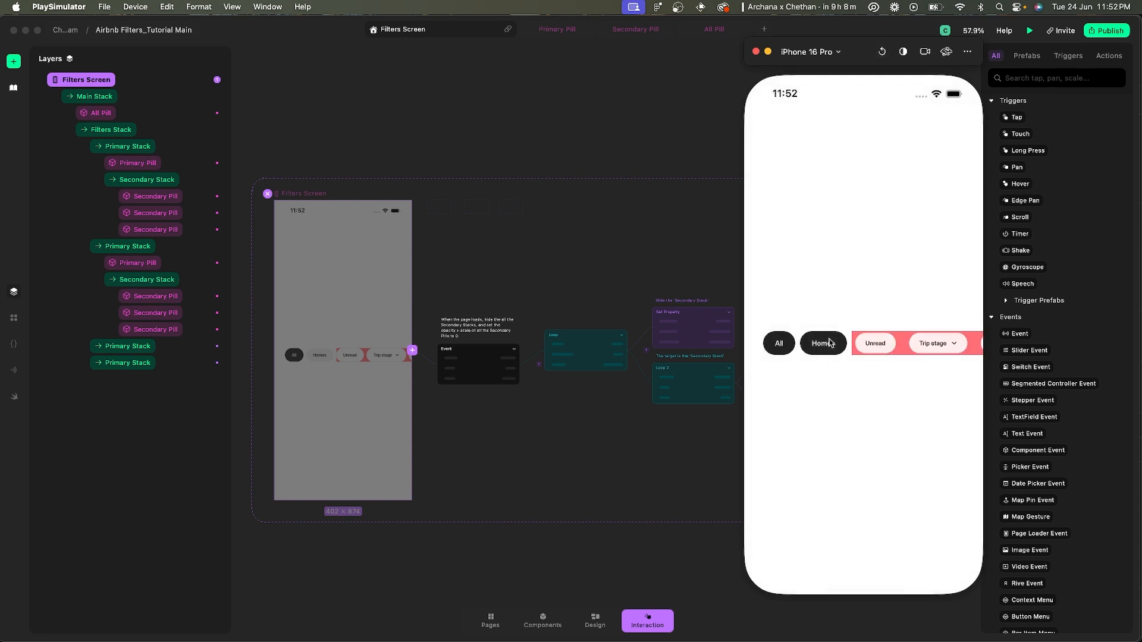
{"action": "left_click", "coordinate": [882, 52]}
{"action": "left_click", "coordinate": [832, 346]}
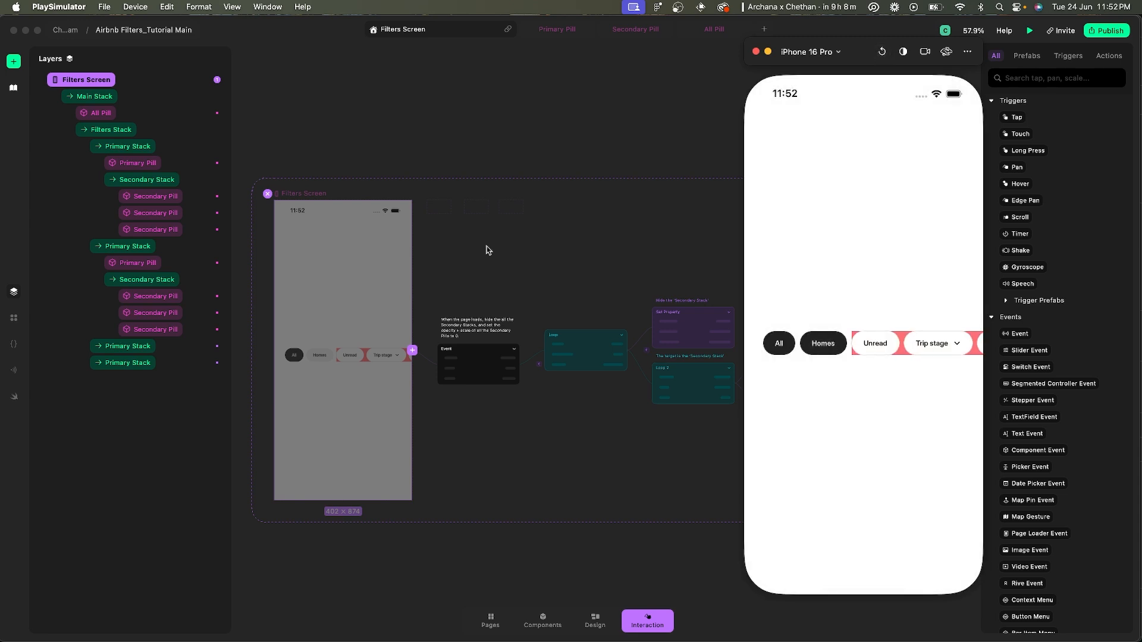
- Remove the FF7A7A background fill from the Secondary Stacks inside the first two Primary Stacks of the Filters Screen
{"action": "left_click", "coordinate": [266, 195]}
{"action": "left_click", "coordinate": [268, 195]}
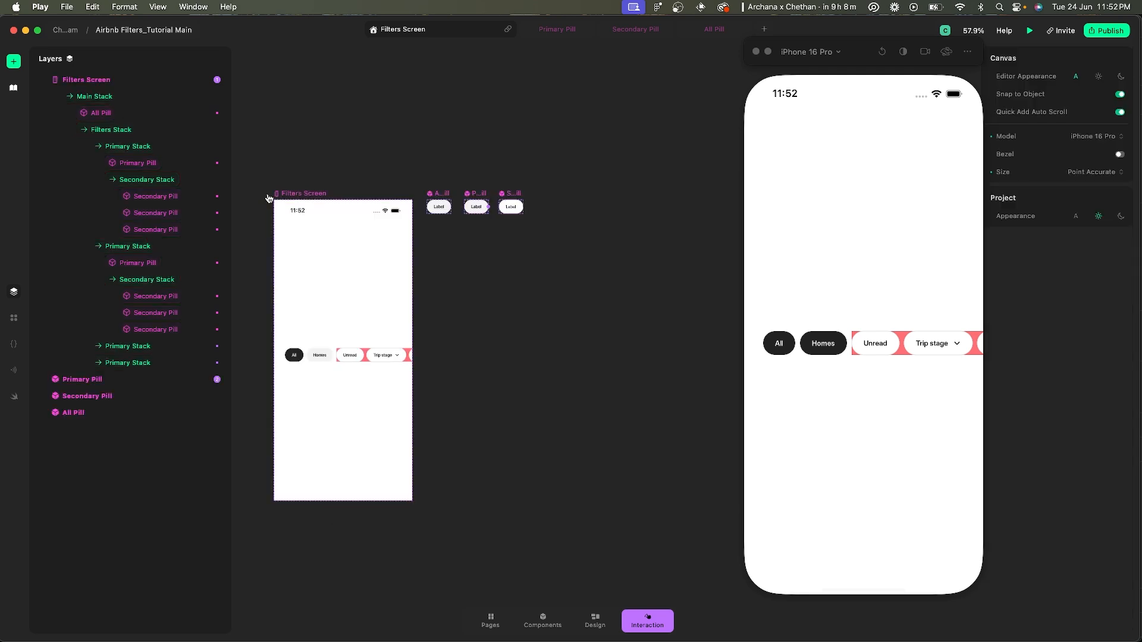
{"action": "left_click", "coordinate": [147, 179]}
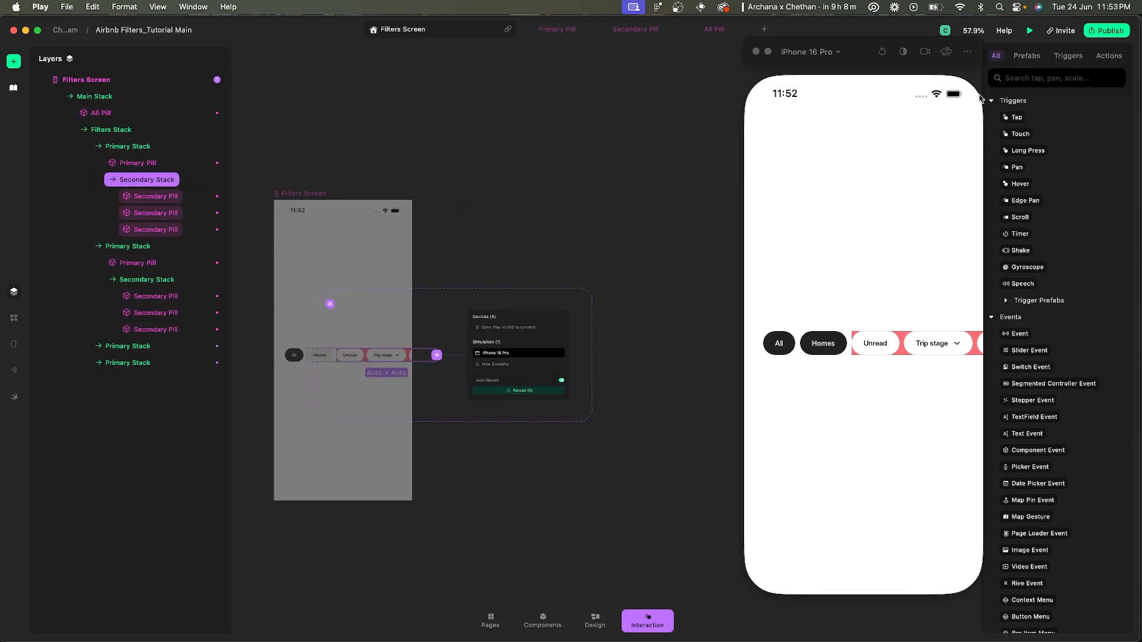
{"action": "key", "text": "d"}
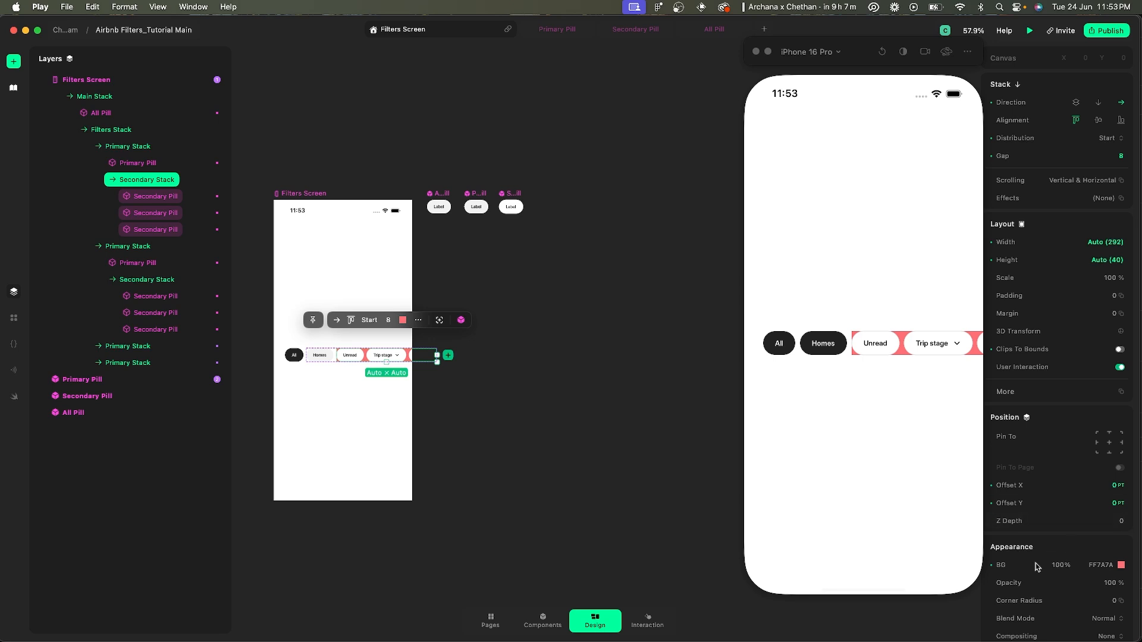
{"action": "left_click", "coordinate": [991, 566]}
{"action": "left_click", "coordinate": [156, 279]}
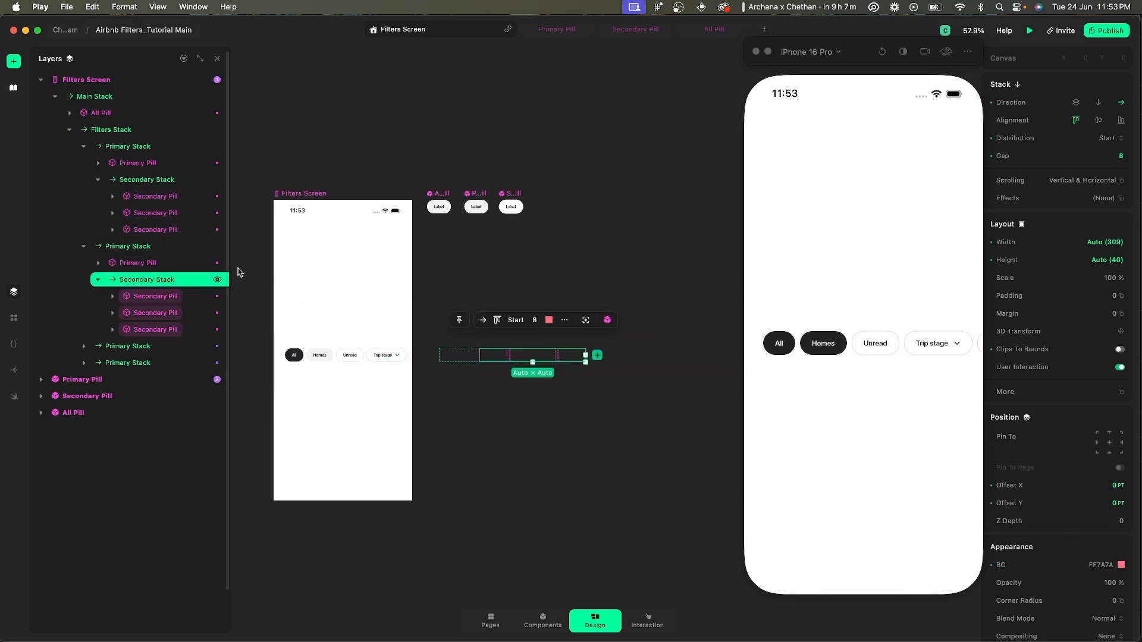
{"action": "left_click", "coordinate": [992, 568]}
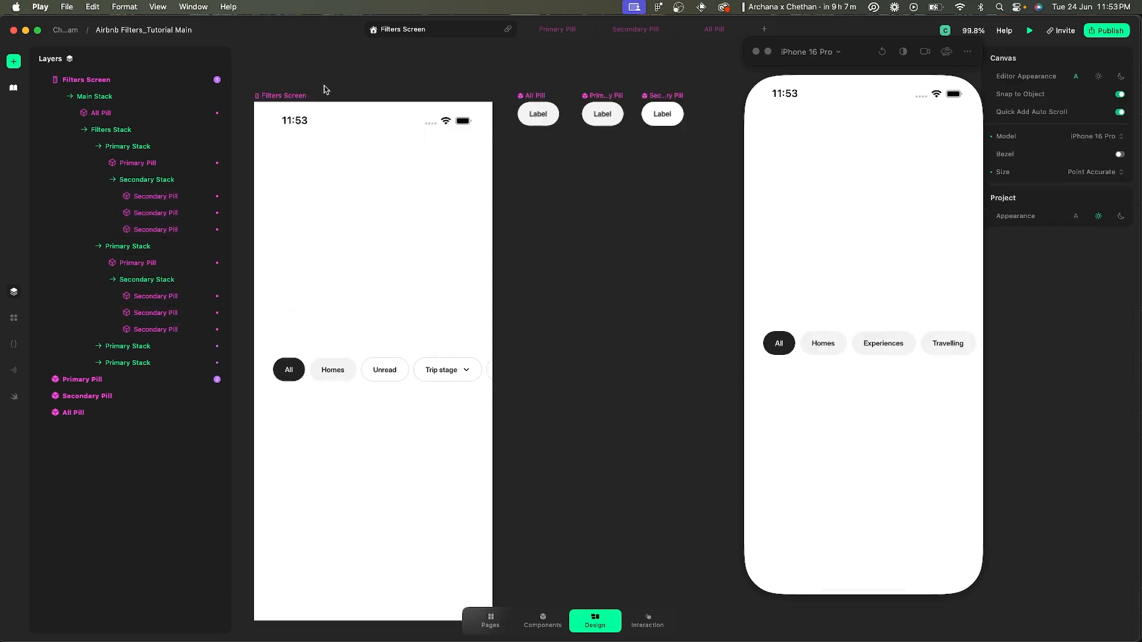
- Preview the Filters Screen, repeatedly reloading it and selecting Homes to check the secondary pills' transition at default speed
{"action": "left_click", "coordinate": [285, 95]}
{"action": "scroll", "coordinate": [504, 320], "scroll_direction": "down", "scroll_amount": 1}
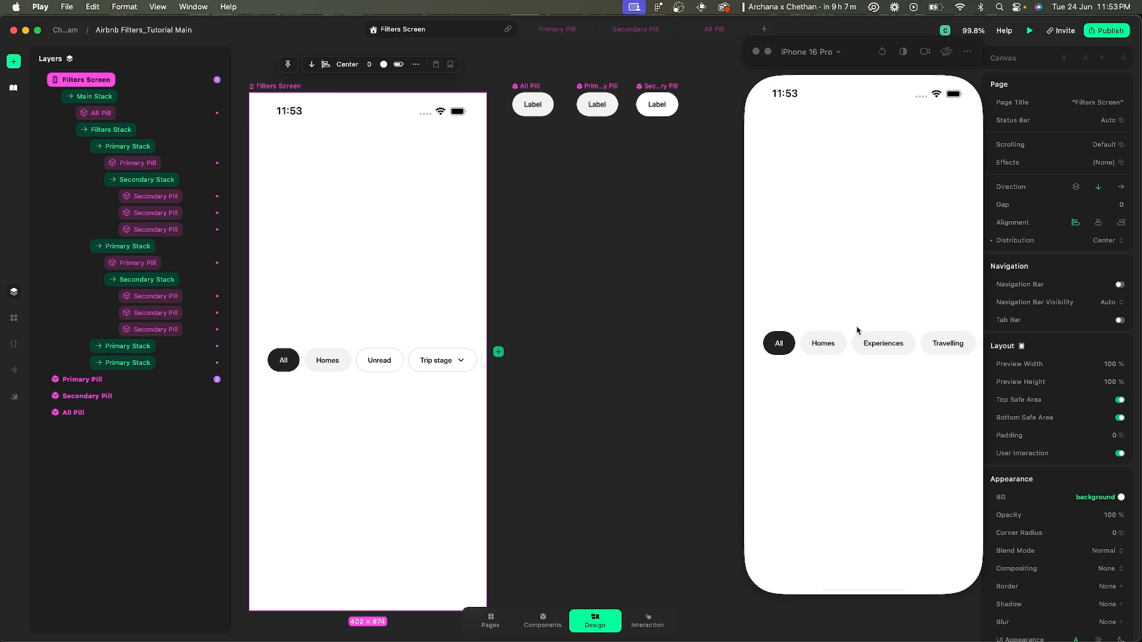
{"action": "left_click", "coordinate": [828, 350]}
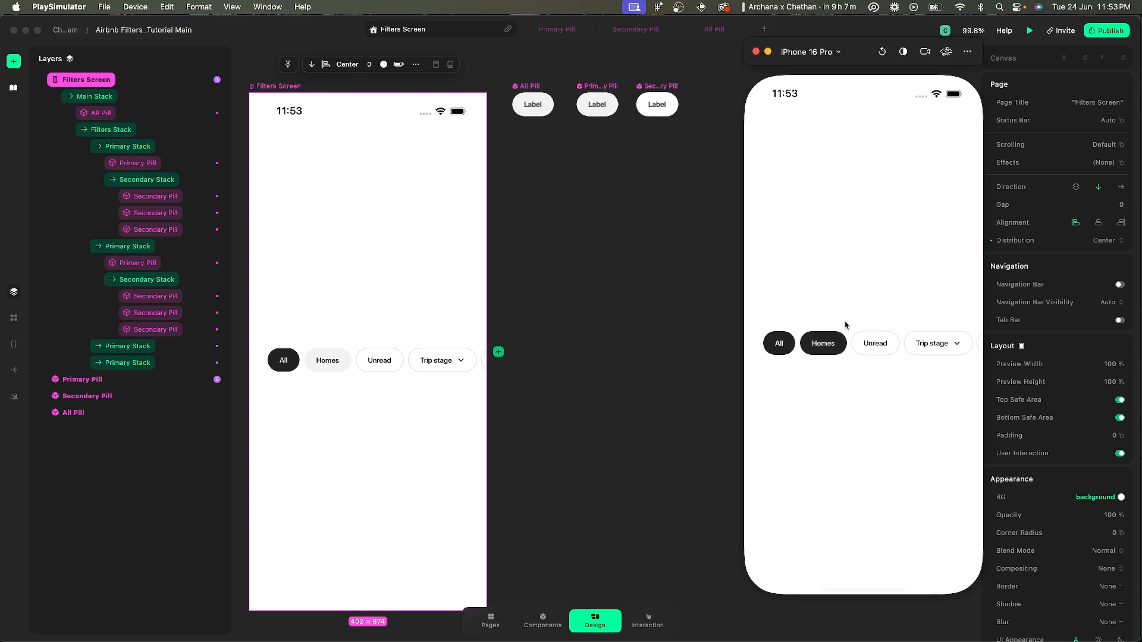
{"action": "left_click", "coordinate": [882, 51]}
{"action": "left_click", "coordinate": [820, 352]}
{"action": "left_click", "coordinate": [822, 337]}
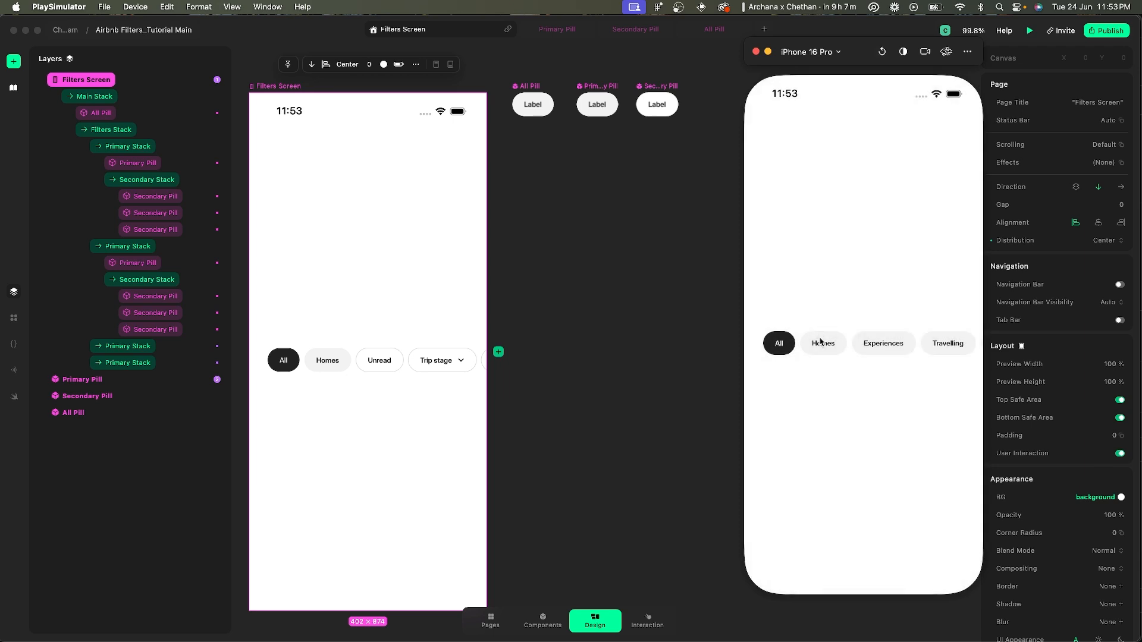
{"action": "left_click", "coordinate": [820, 342]}
{"action": "left_click", "coordinate": [882, 52]}
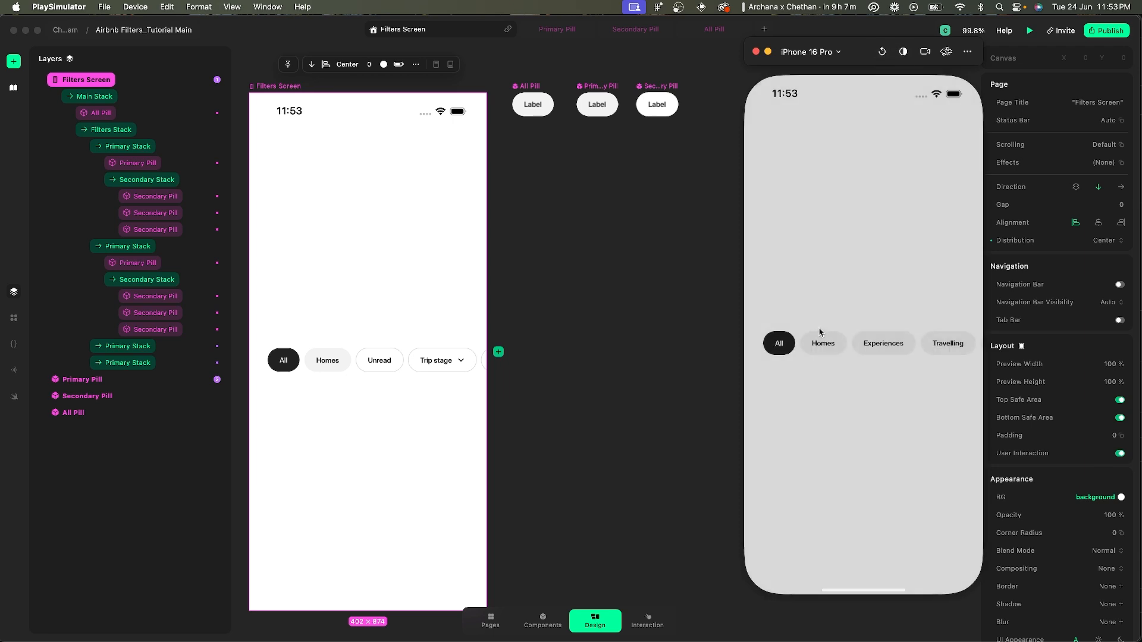
{"action": "left_click", "coordinate": [822, 339]}
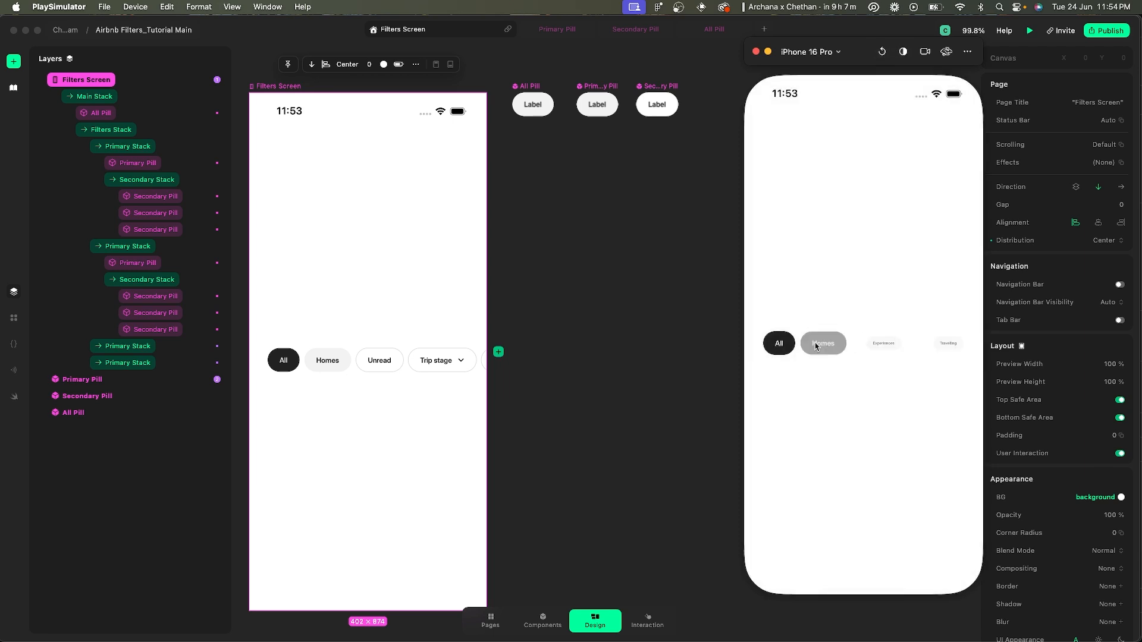
{"action": "left_click", "coordinate": [882, 52]}
{"action": "left_click", "coordinate": [819, 344]}
{"action": "left_click", "coordinate": [882, 52]}
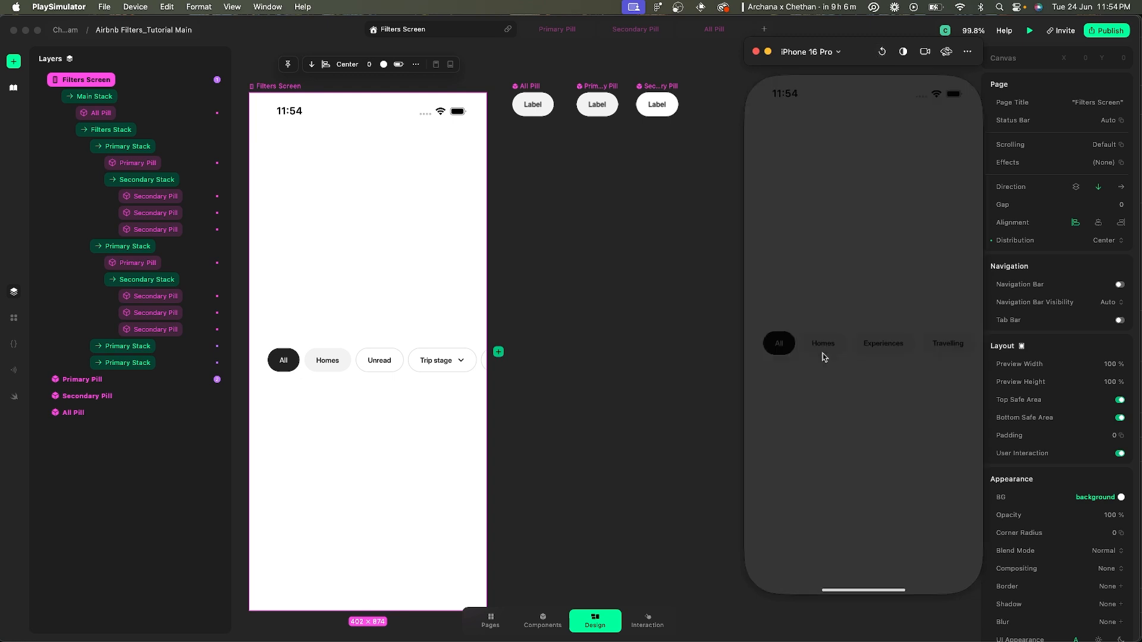
{"action": "left_click", "coordinate": [822, 342]}
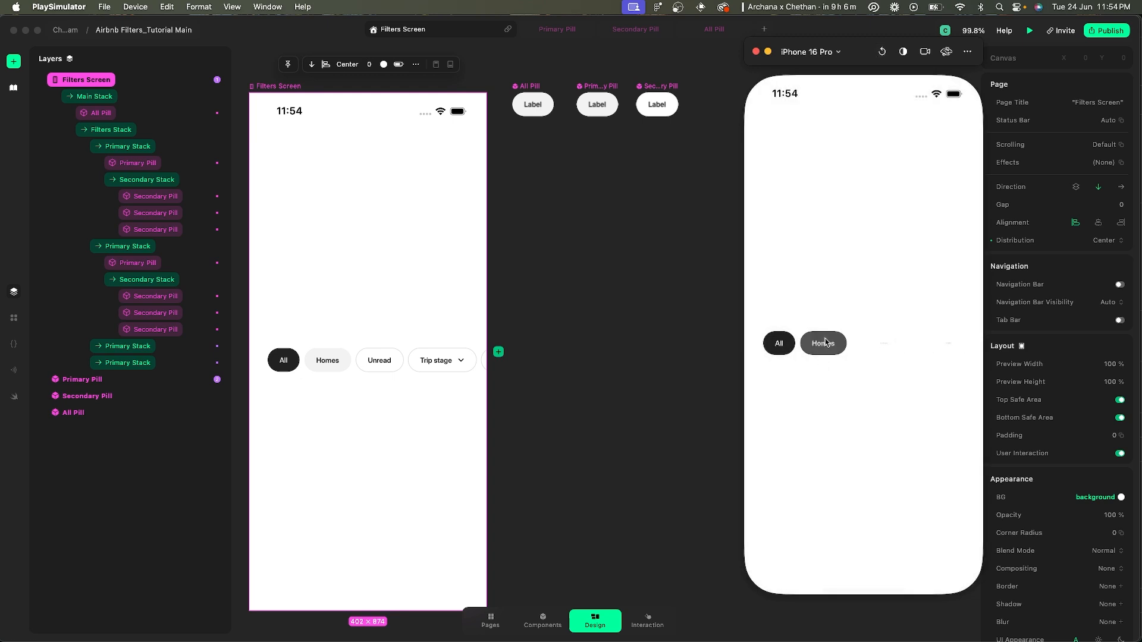
{"action": "left_click", "coordinate": [882, 51]}
- Set the simulator's animation speed to 0.05x
{"action": "left_click", "coordinate": [966, 52]}
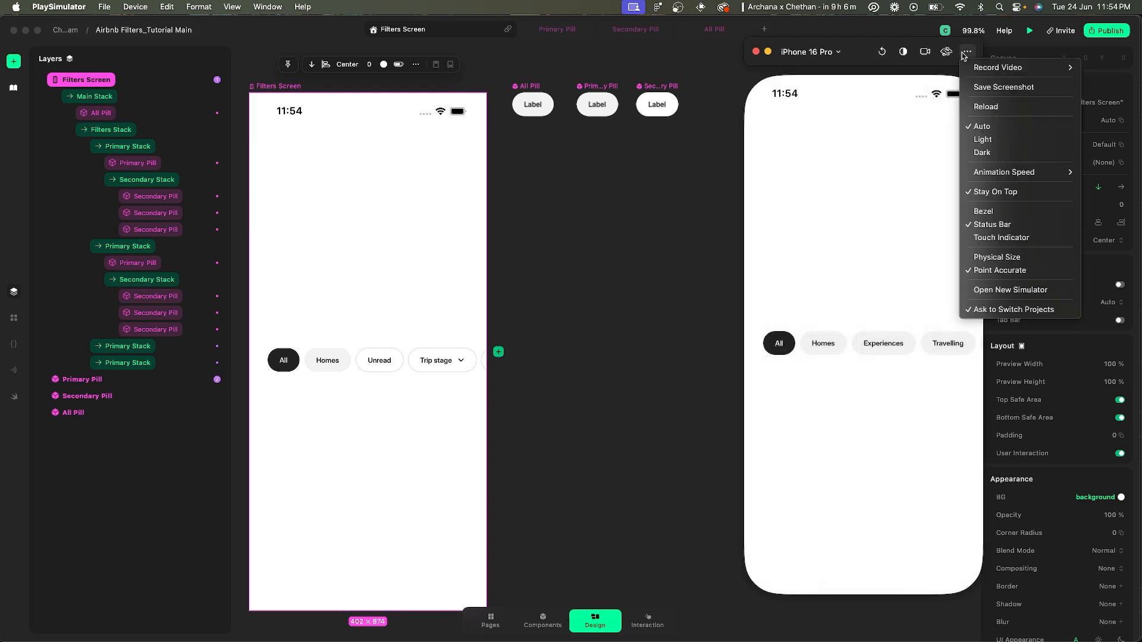
{"action": "left_click", "coordinate": [966, 52]}
{"action": "left_click", "coordinate": [947, 52]}
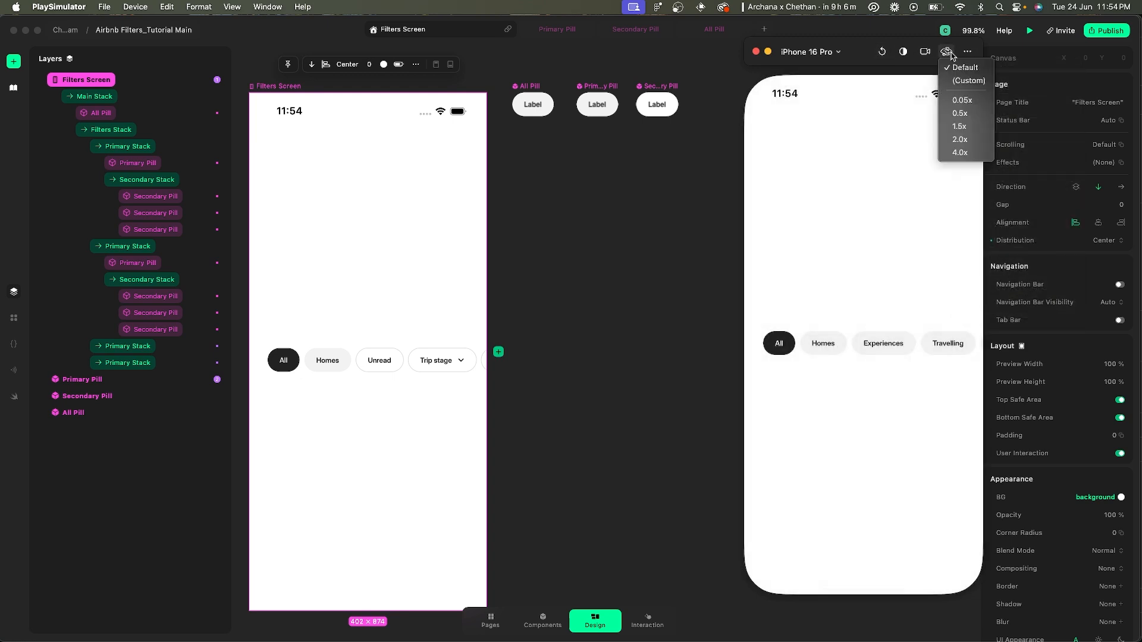
{"action": "left_click", "coordinate": [963, 100]}
- Reload the slowed-down preview and select Homes several times to examine how the primary and secondary pills animate
{"action": "left_click", "coordinate": [883, 52]}
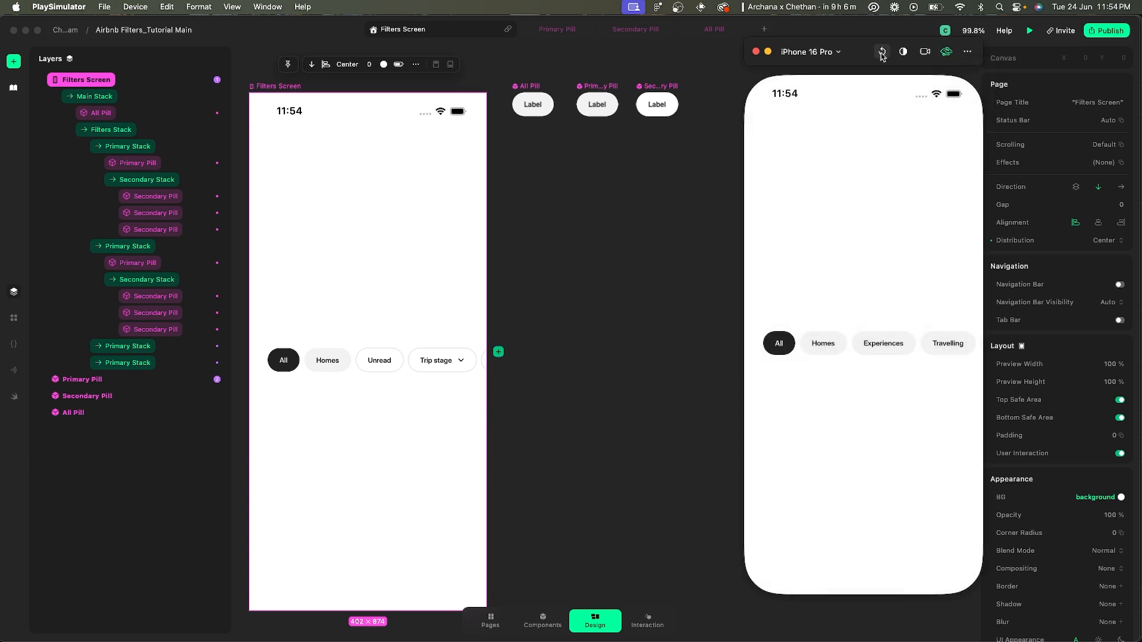
{"action": "left_click", "coordinate": [813, 345]}
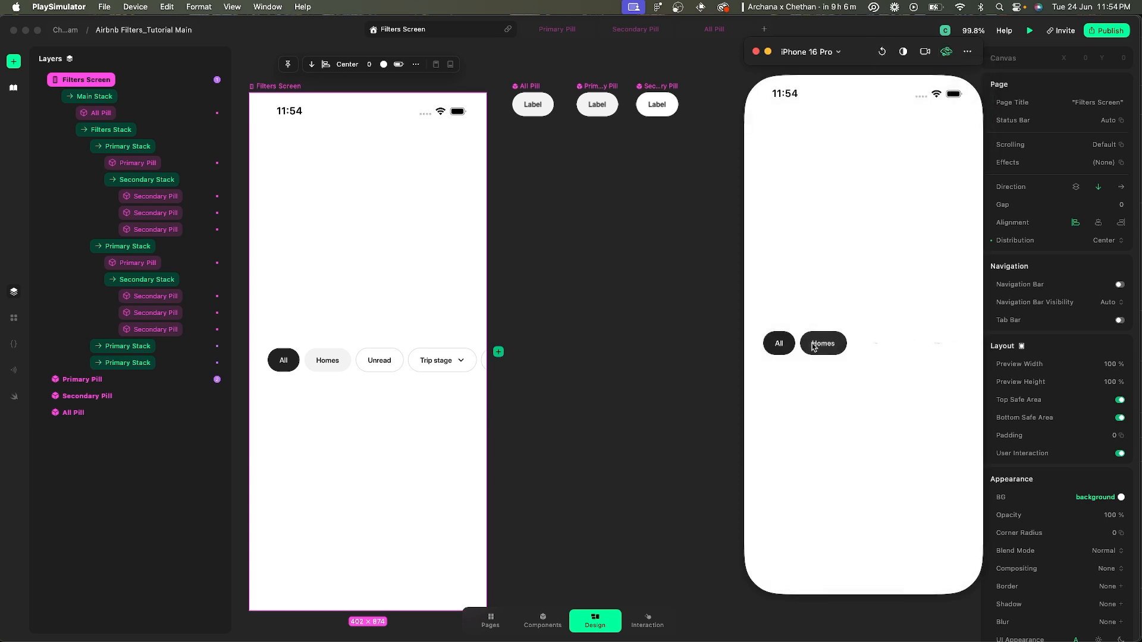
{"action": "left_click", "coordinate": [882, 52]}
{"action": "left_click", "coordinate": [818, 345]}
{"action": "left_click", "coordinate": [882, 52]}
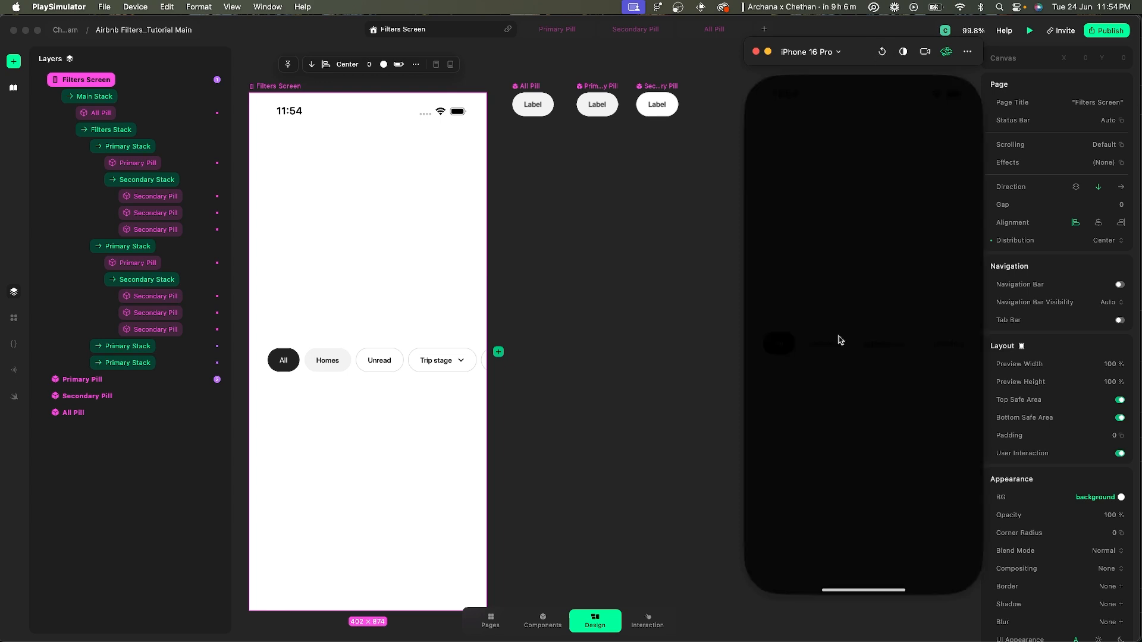
{"action": "left_click", "coordinate": [835, 345]}
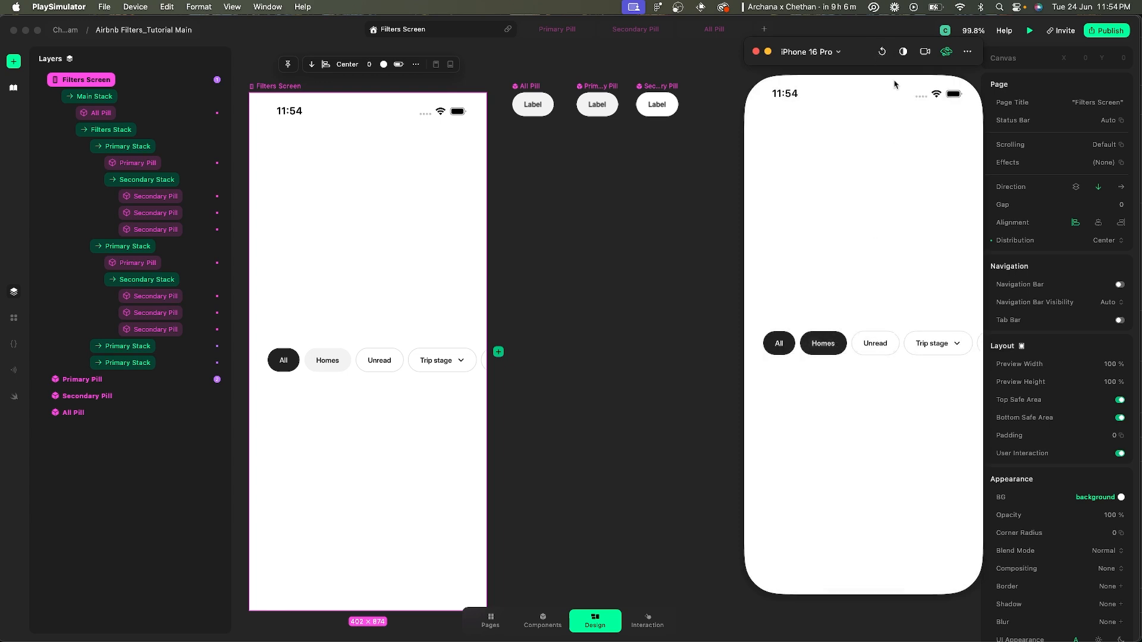
- Reload the preview once more, select Homes, and scroll back and forth through the Unread, Trip stage and Starred pills
{"action": "left_click", "coordinate": [882, 51]}
{"action": "left_click", "coordinate": [831, 347]}
{"action": "scroll", "coordinate": [831, 347], "scroll_direction": "right", "scroll_amount": 5}
{"action": "scroll", "coordinate": [831, 347], "scroll_direction": "left", "scroll_amount": 5}
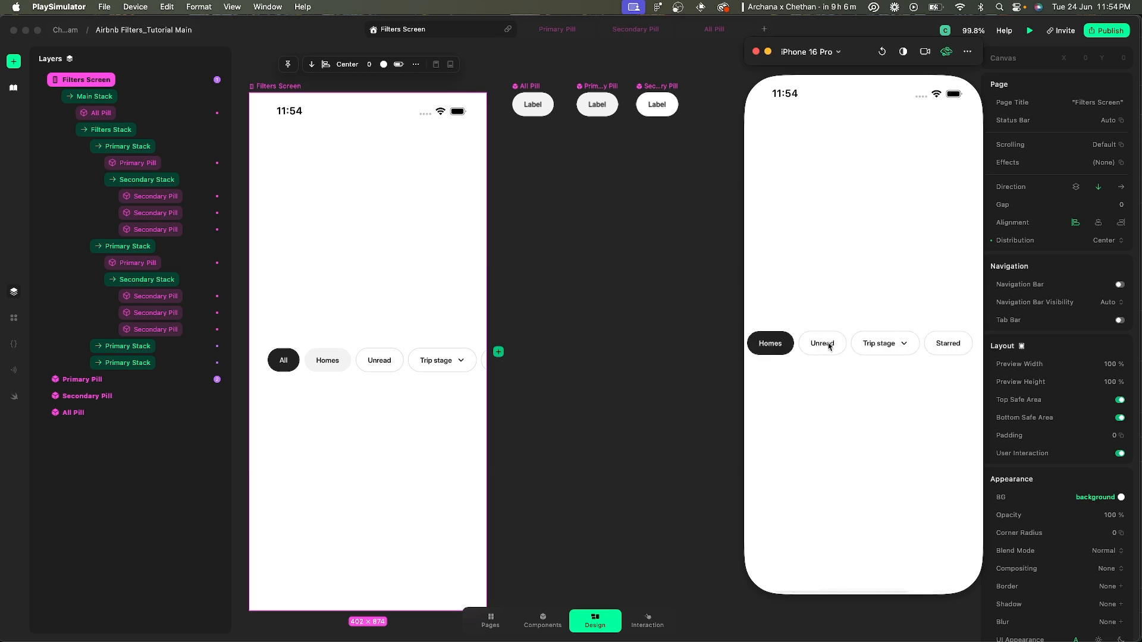
{"action": "scroll", "coordinate": [830, 347], "scroll_direction": "right", "scroll_amount": 2}
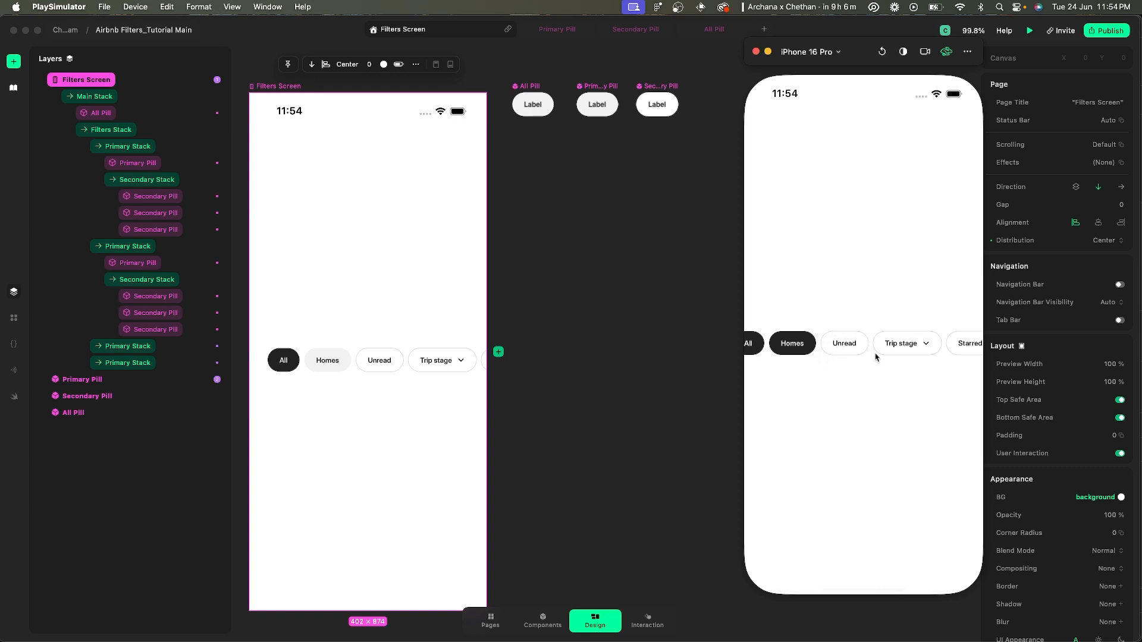
{"action": "scroll", "coordinate": [936, 339], "scroll_direction": "right", "scroll_amount": 2}
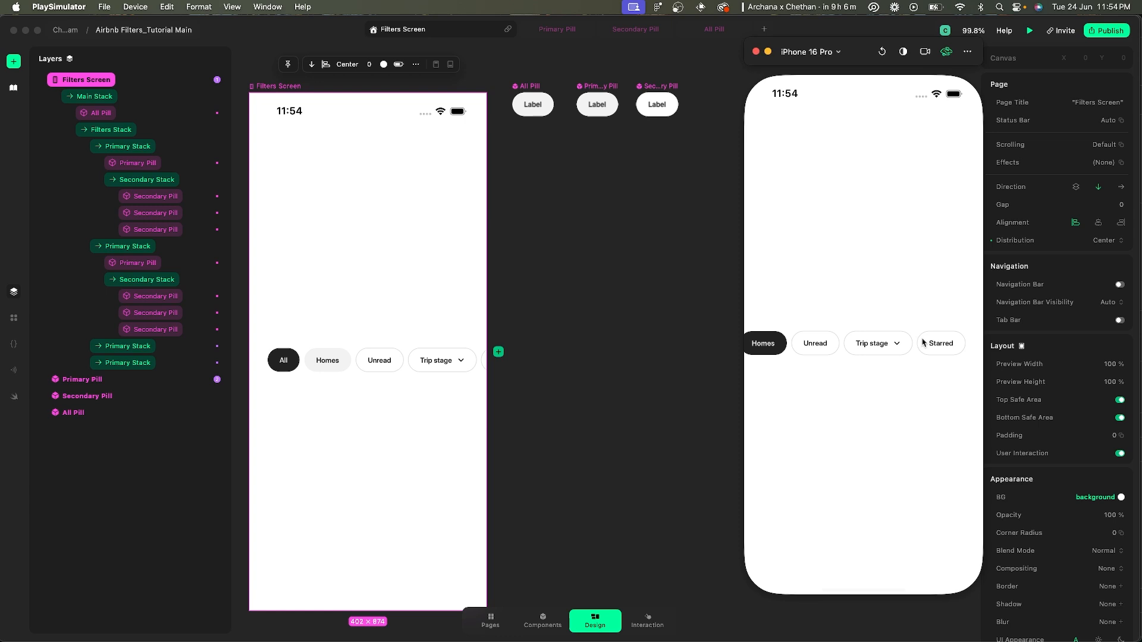
- Open the Primary Pill's Loop 3 Set Property actions, and switch to Figma to examine the index diagram of the Homes secondary pills
{"action": "left_click", "coordinate": [574, 222]}
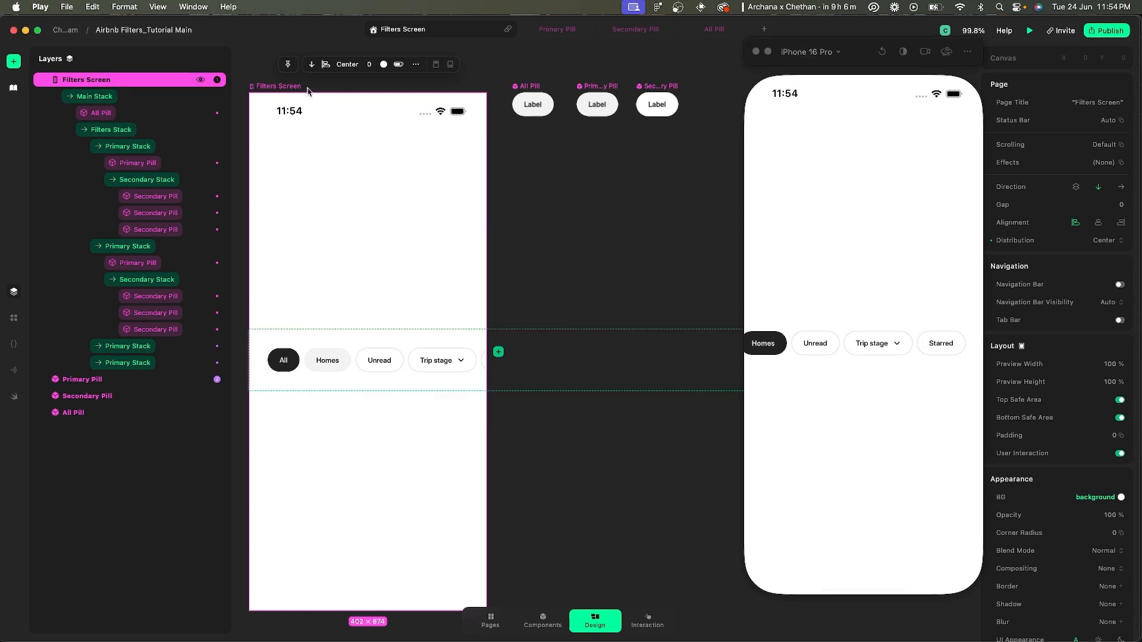
{"action": "left_click", "coordinate": [597, 109]}
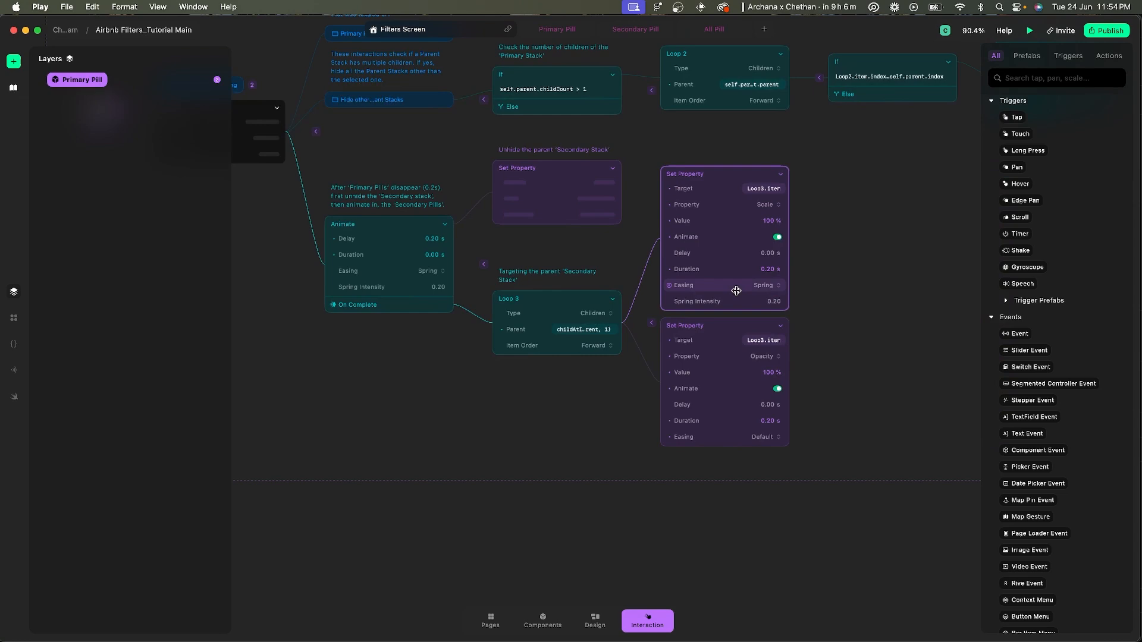
{"action": "scroll", "coordinate": [737, 288], "scroll_direction": "up", "scroll_amount": 2}
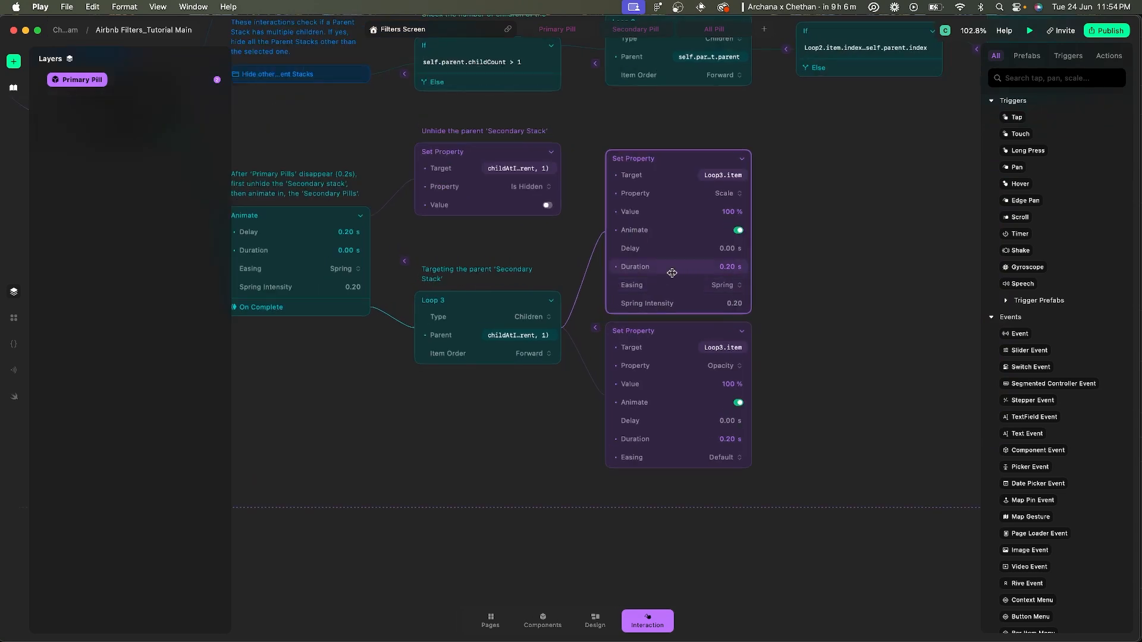
{"action": "scroll", "coordinate": [673, 273], "scroll_direction": "up", "scroll_amount": 2}
{"action": "scroll", "coordinate": [649, 241], "scroll_direction": "up", "scroll_amount": 2}
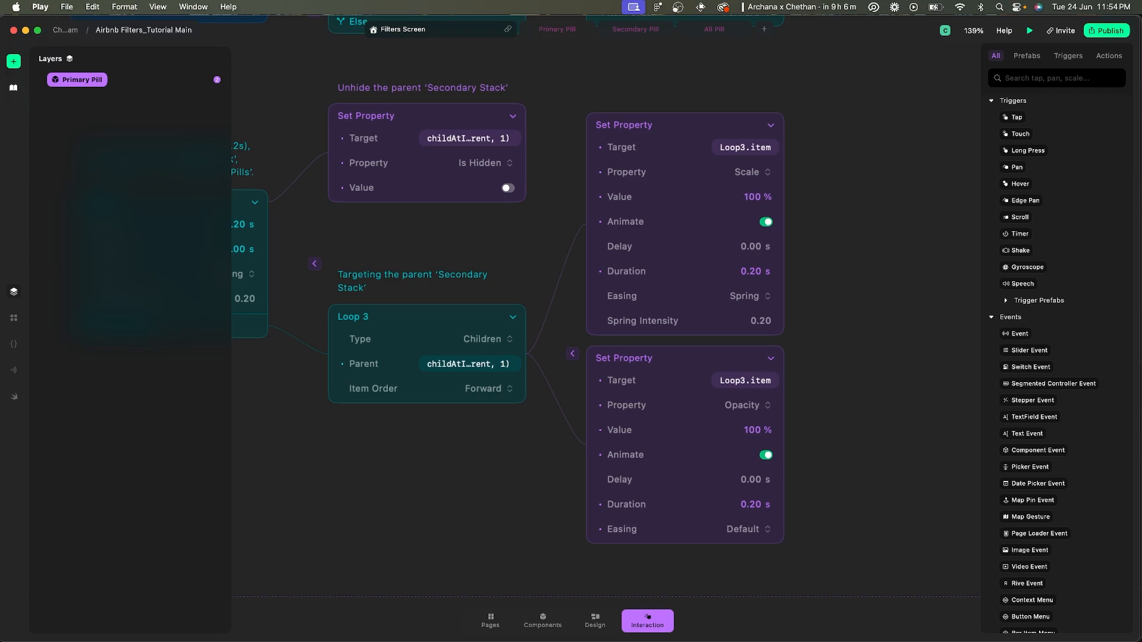
{"action": "key", "text": "super+Tab"}
{"action": "scroll", "coordinate": [619, 322], "scroll_direction": "left", "scroll_amount": 2}
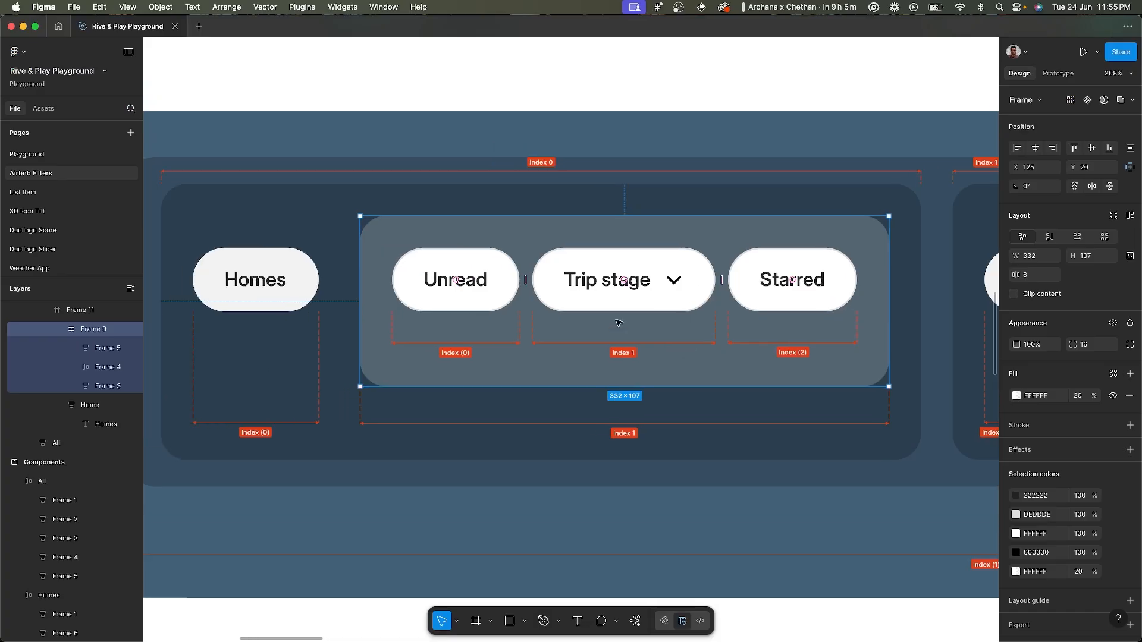
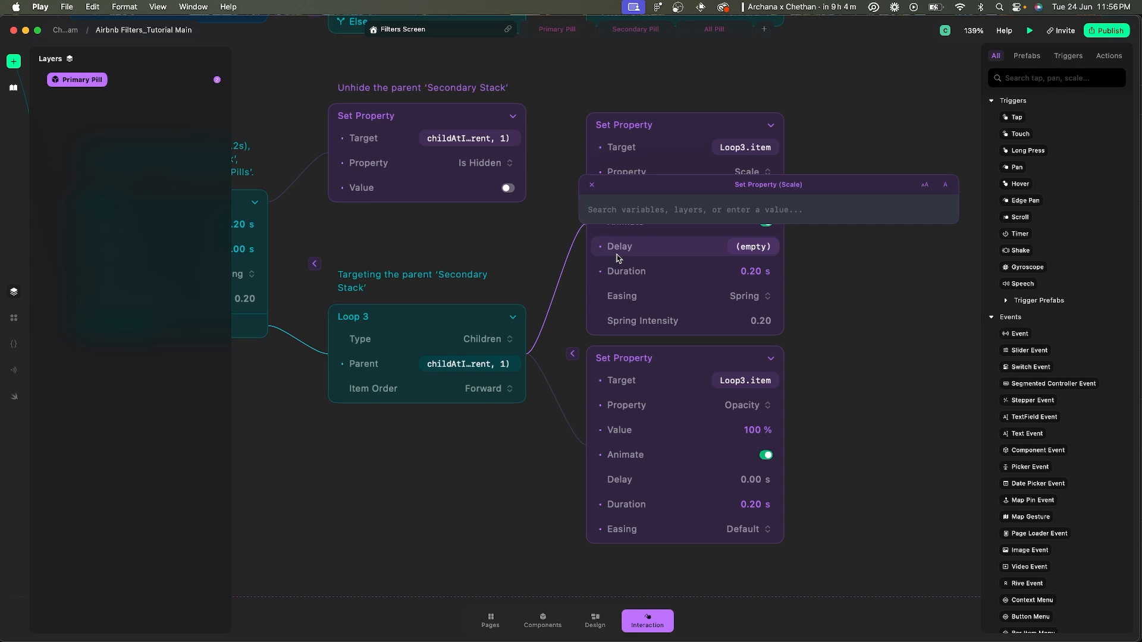
- Set the delay of the Scale Set Property action under Loop 3 in Play to the expression Loop3.item.index * 1
{"action": "type", "text": "loop"}
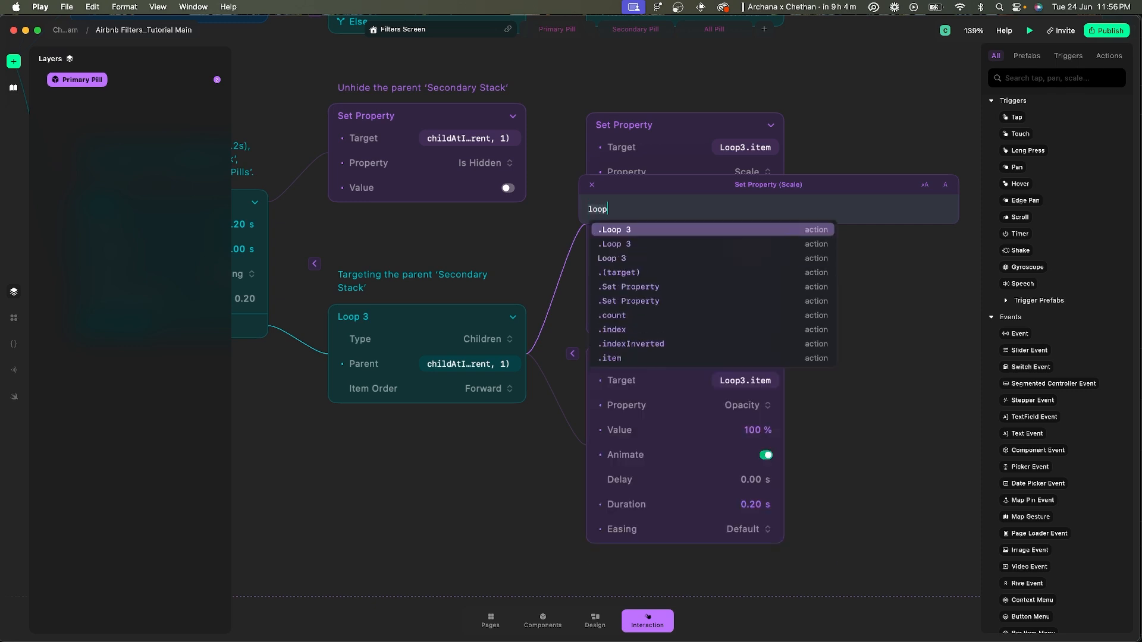
{"action": "key", "text": "Down"}
{"action": "key", "text": "Down"}
{"action": "key", "text": "Return"}
{"action": "type", "text": ".it"}
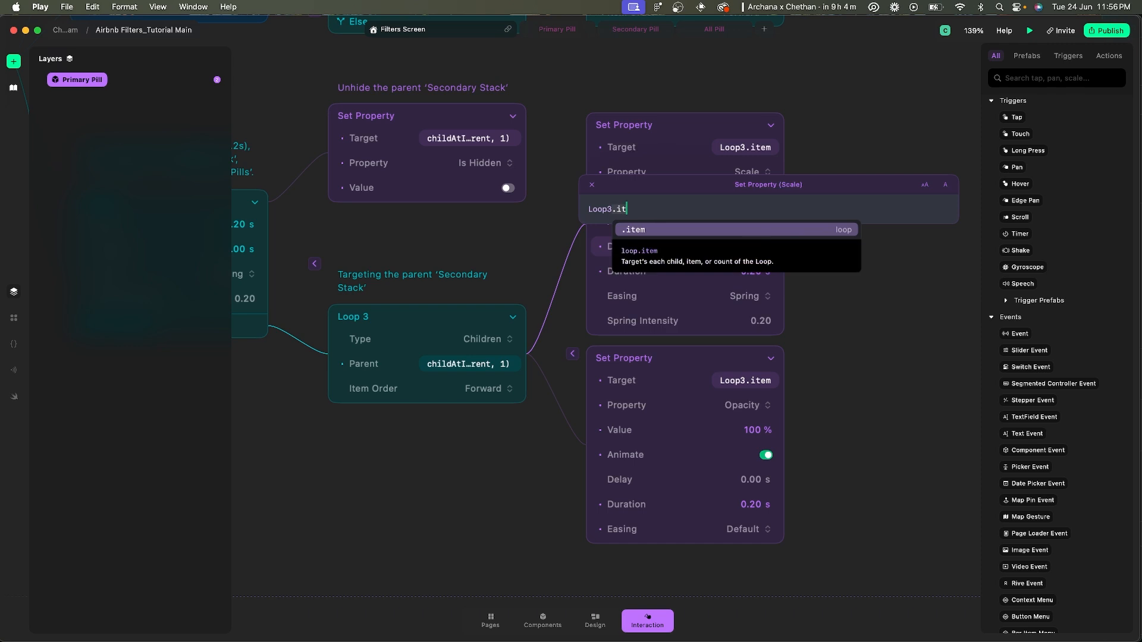
{"action": "key", "text": "Return"}
{"action": "type", "text": ".index"}
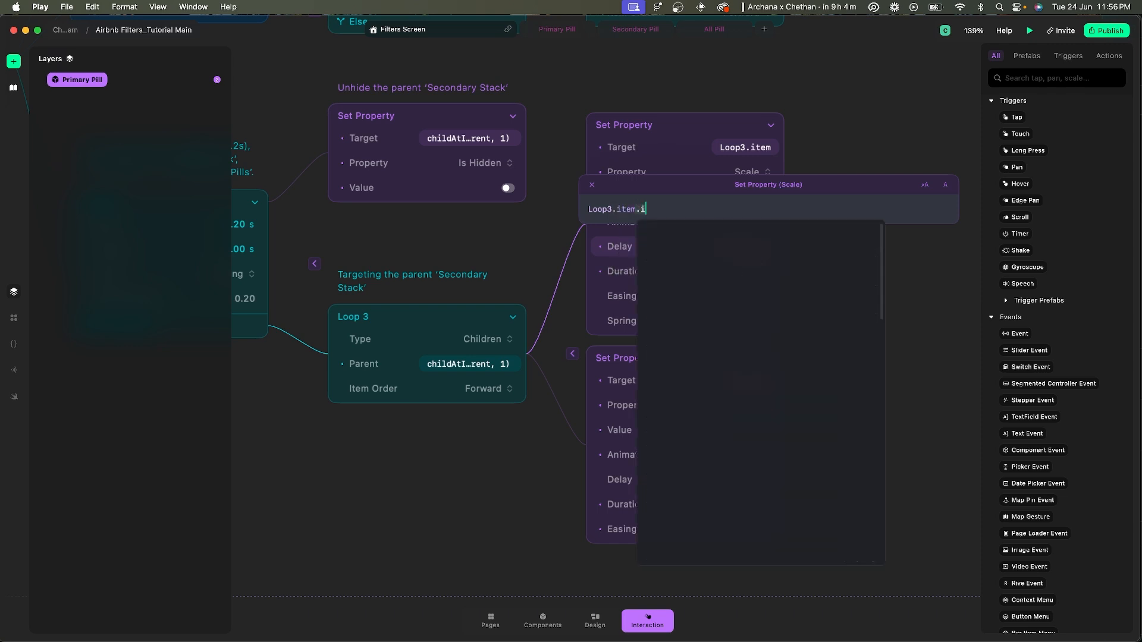
{"action": "key", "text": "Return"}
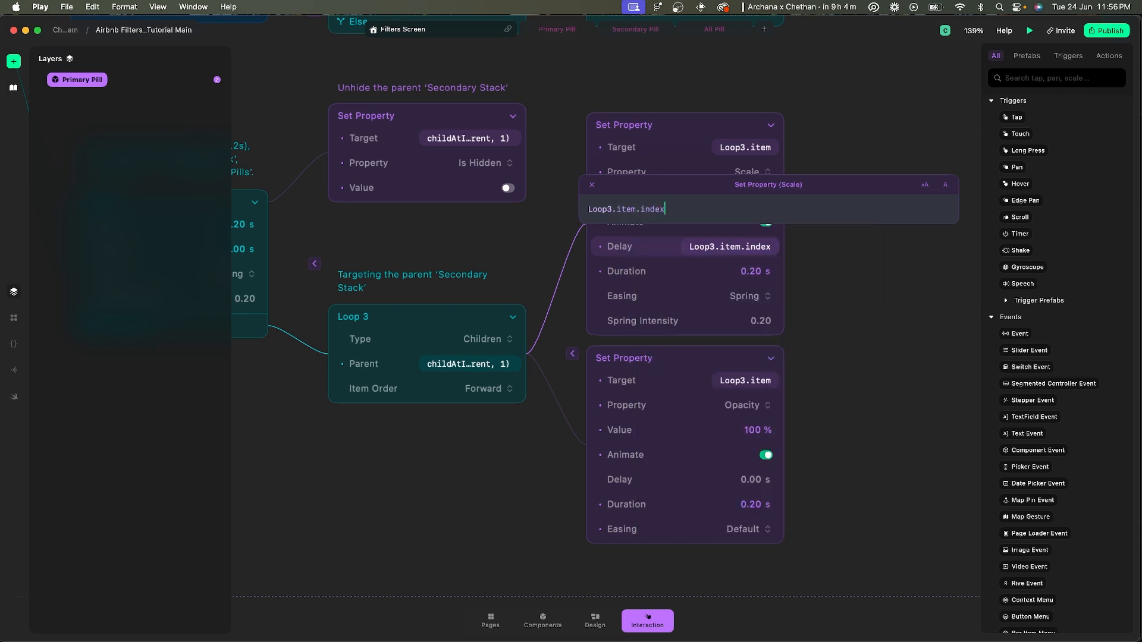
{"action": "type", "text": "* "}
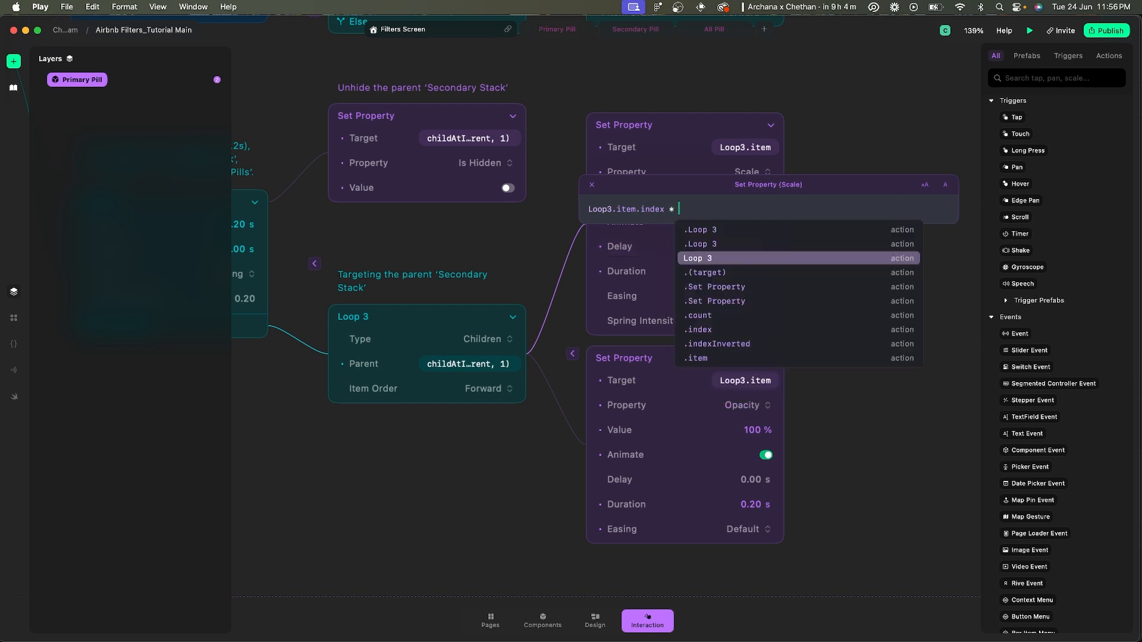
{"action": "type", "text": "1"}
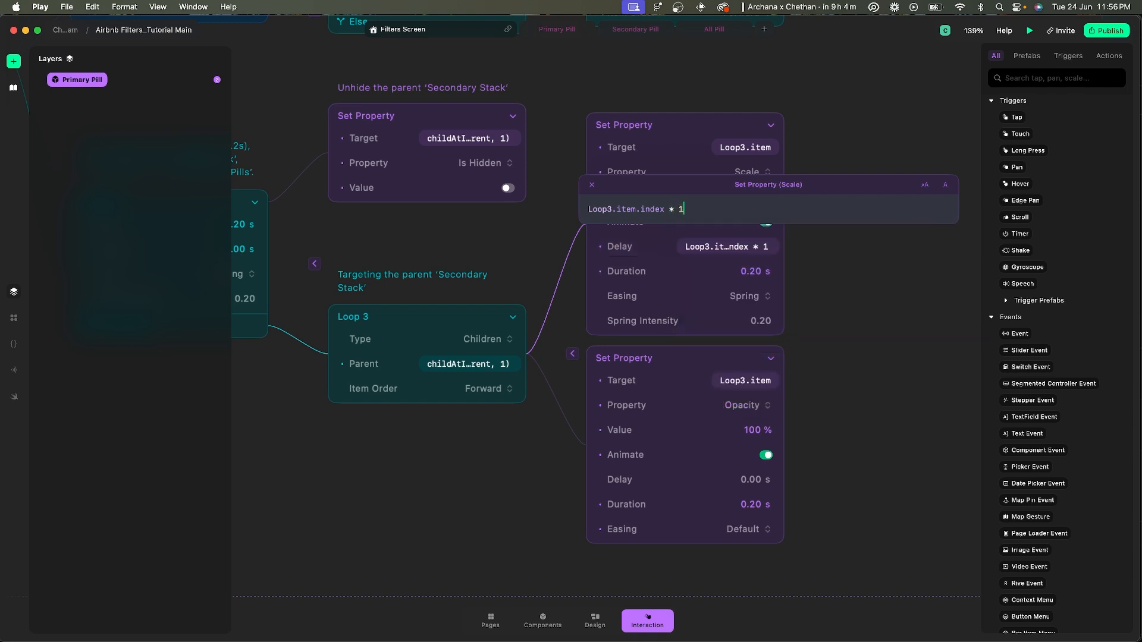
{"action": "key", "text": "Return"}
- Set the delay of the Opacity Set Property action under Loop 3 to the expression Loop3.item.index * 1
{"action": "left_click", "coordinate": [746, 351]}
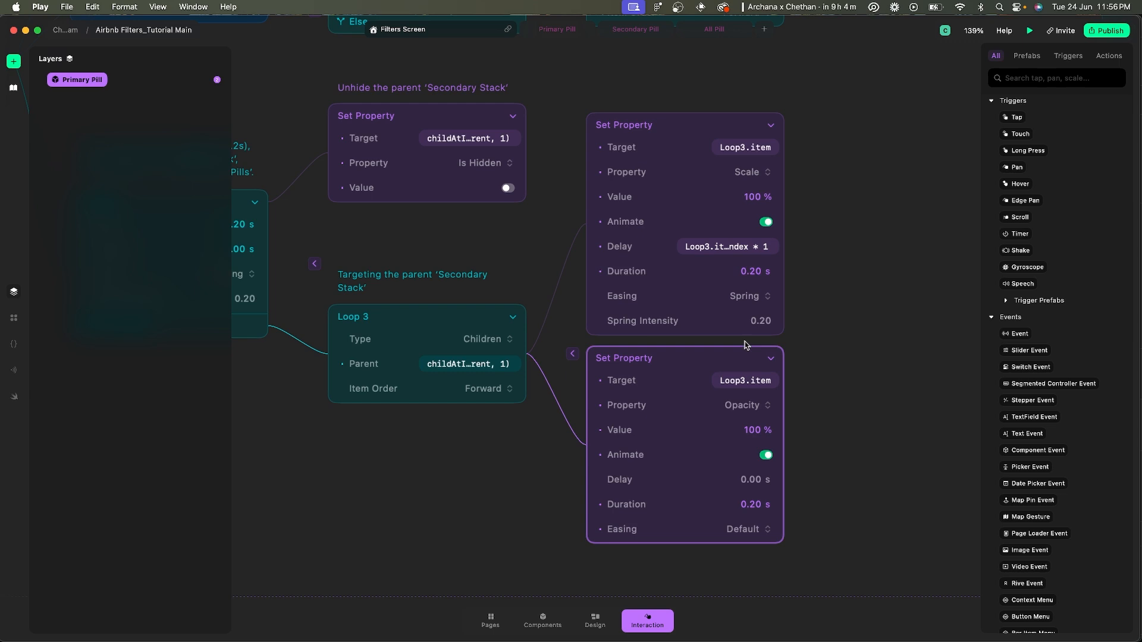
{"action": "left_click", "coordinate": [616, 487]}
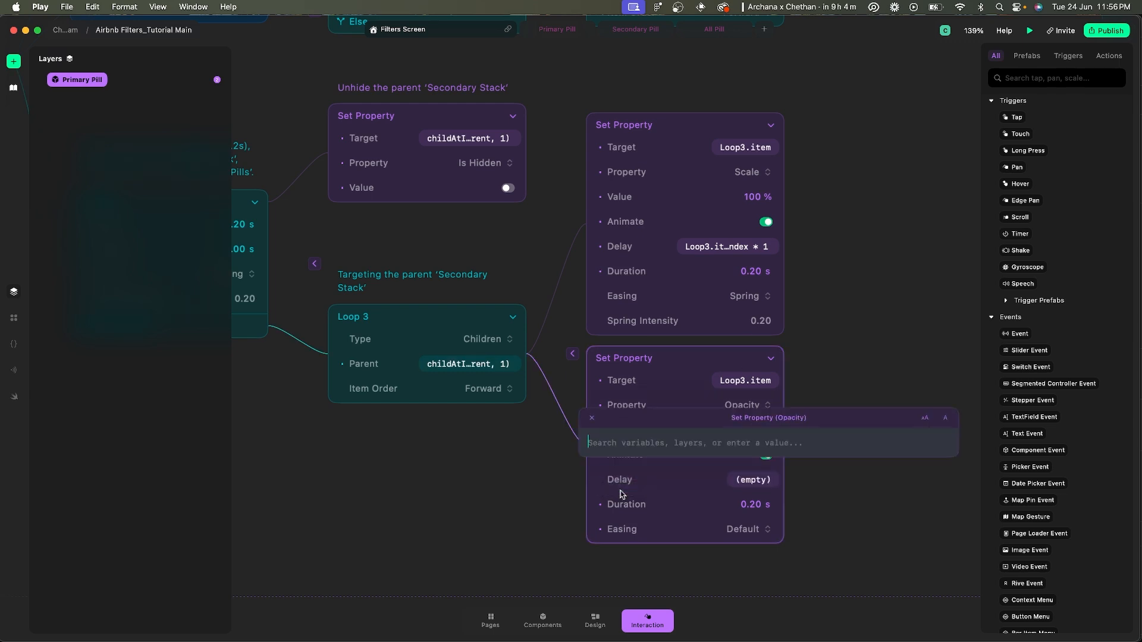
{"action": "type", "text": "Loop3/"}
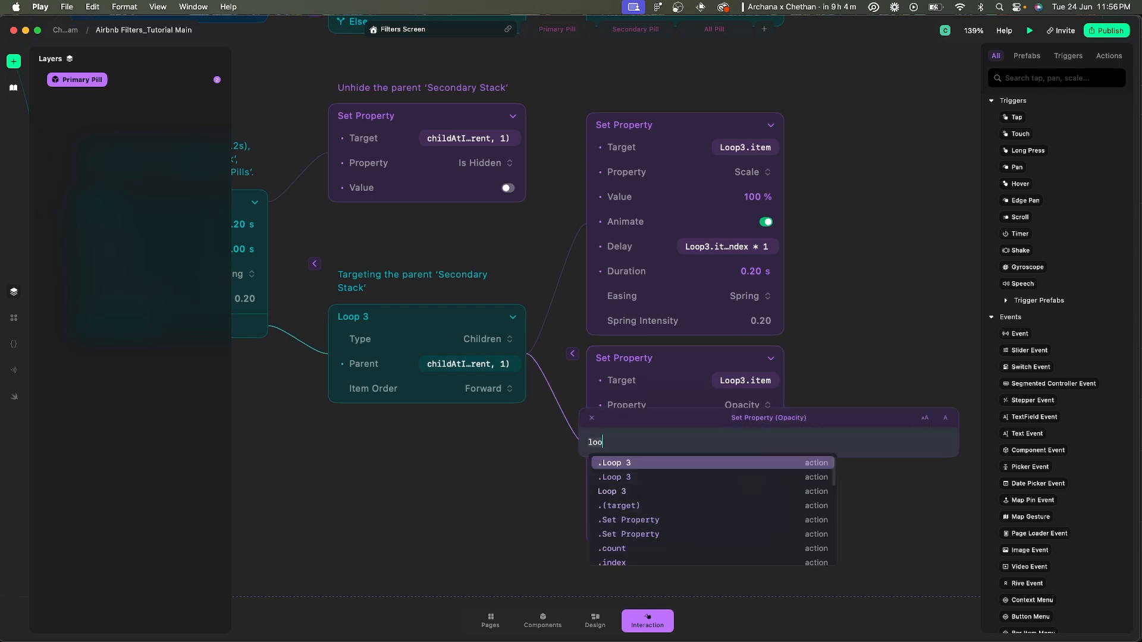
{"action": "type", "text": "i"}
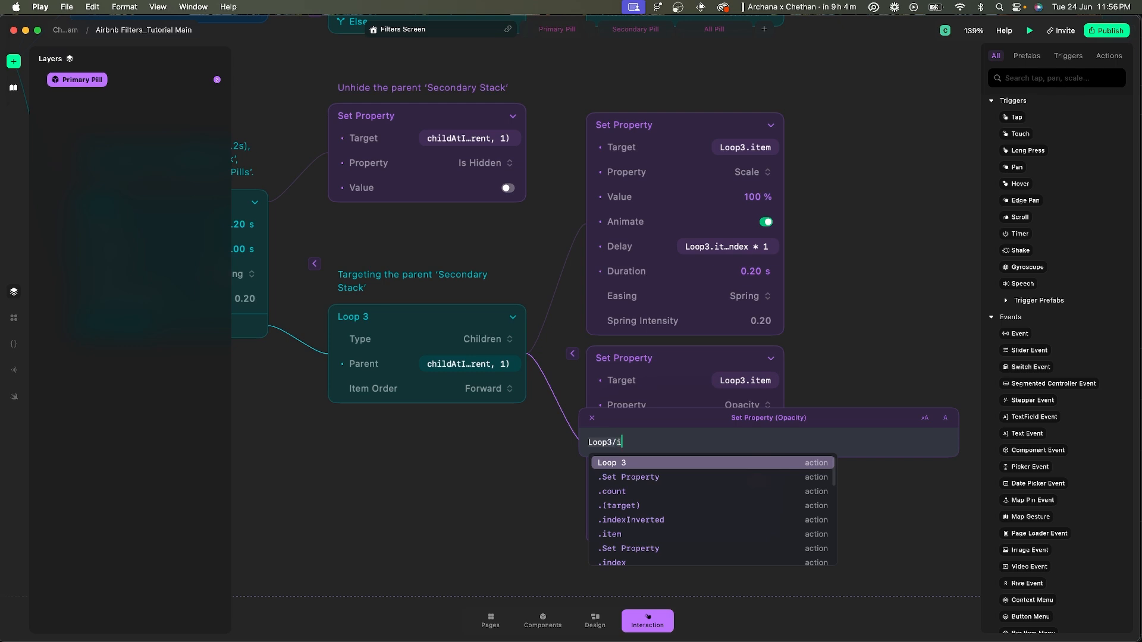
{"action": "type", "text": "tem."}
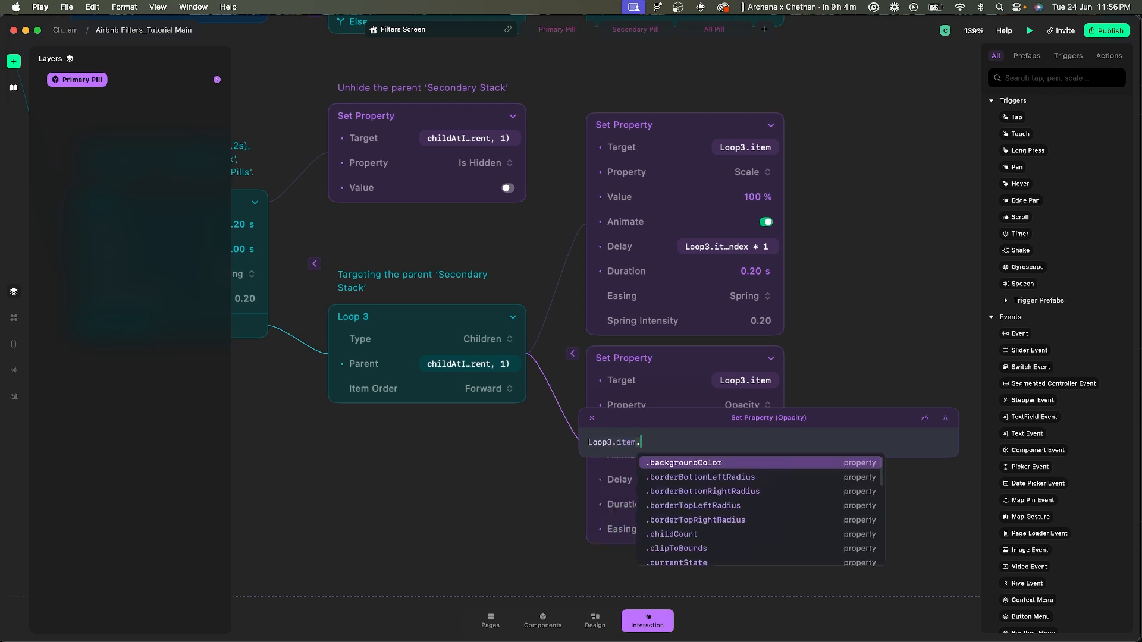
{"action": "type", "text": "index"}
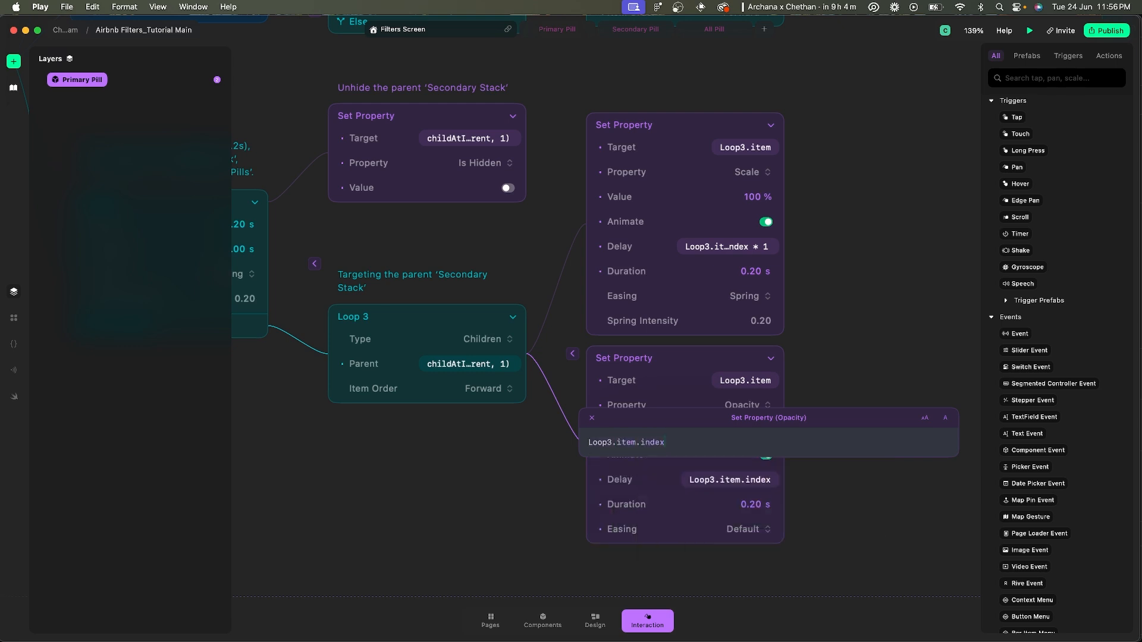
{"action": "type", "text": " * 1"}
{"action": "key", "text": "Return"}
- Return to the Filters Screen, reload its iPhone 16 Pro preview, and set the simulator's animation speed to Default
{"action": "scroll", "coordinate": [721, 390], "scroll_direction": "down", "scroll_amount": 5}
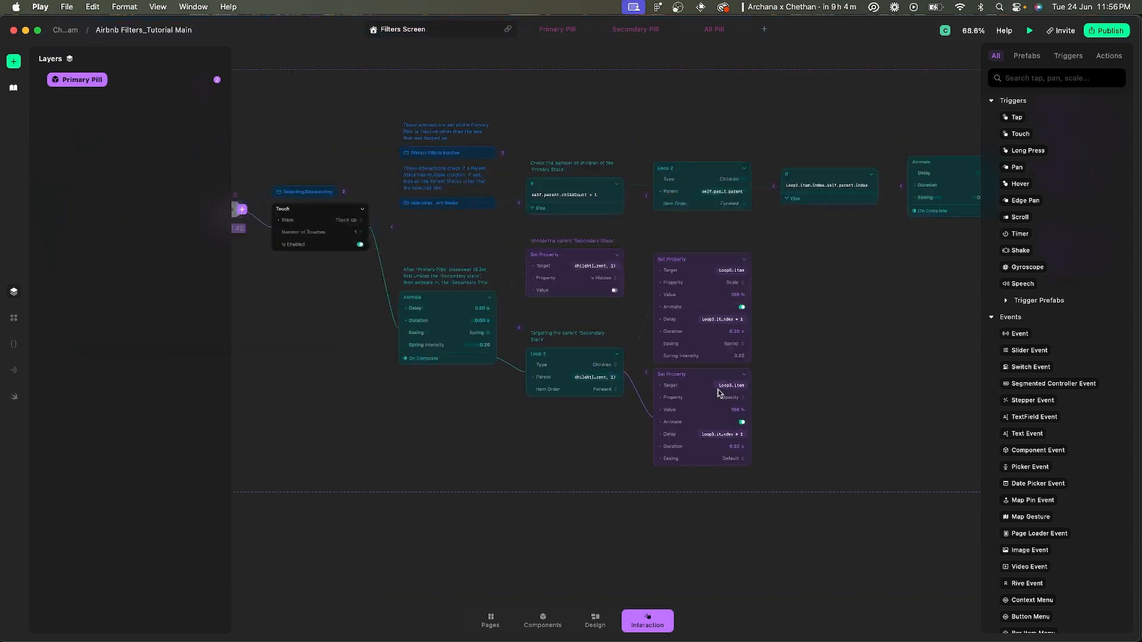
{"action": "scroll", "coordinate": [640, 321], "scroll_direction": "left", "scroll_amount": 4}
{"action": "left_click", "coordinate": [363, 257]}
{"action": "left_click", "coordinate": [263, 217]}
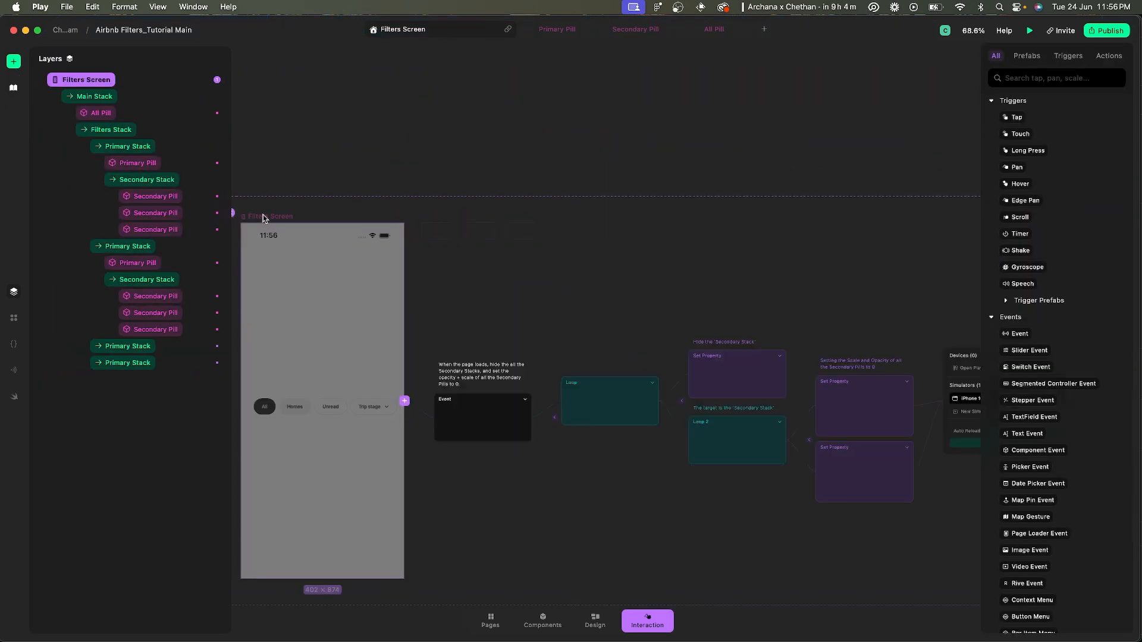
{"action": "left_click", "coordinate": [895, 641]}
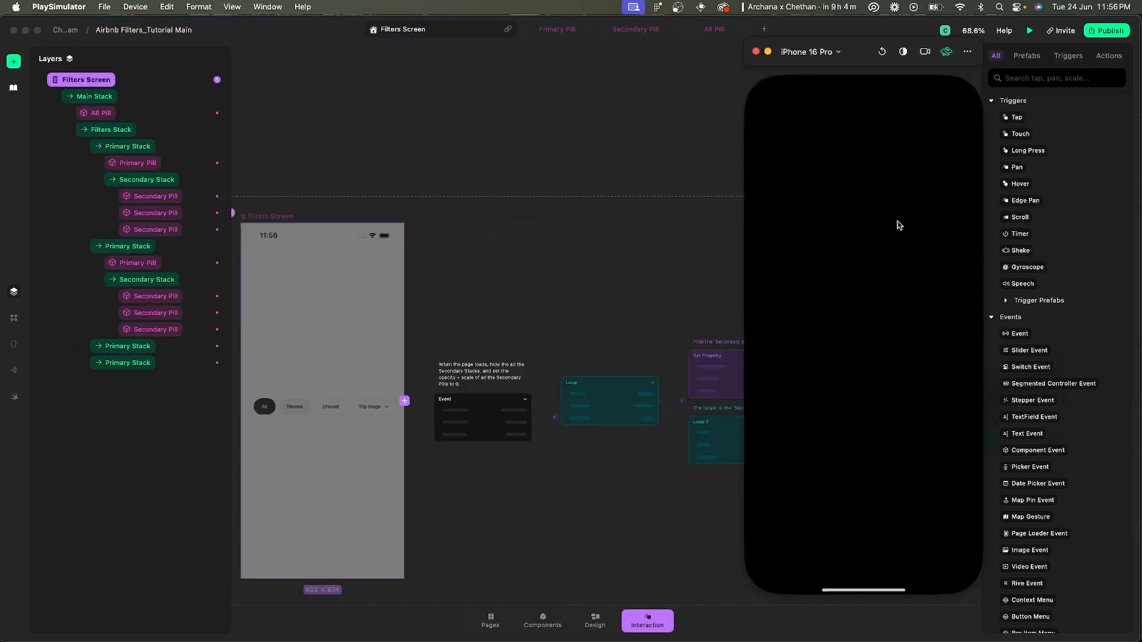
{"action": "left_click", "coordinate": [883, 51]}
{"action": "left_click", "coordinate": [945, 55]}
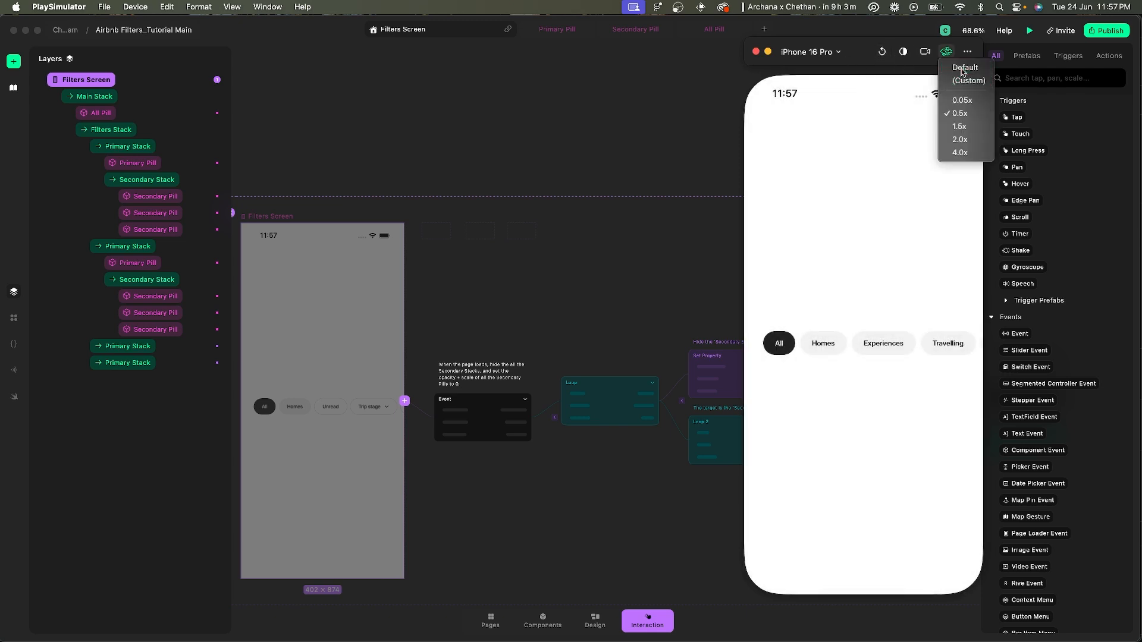
{"action": "left_click", "coordinate": [965, 70]}
- Select Homes in the preview, reload it, and select Homes again to examine the staggered secondary pills
{"action": "left_click", "coordinate": [816, 351]}
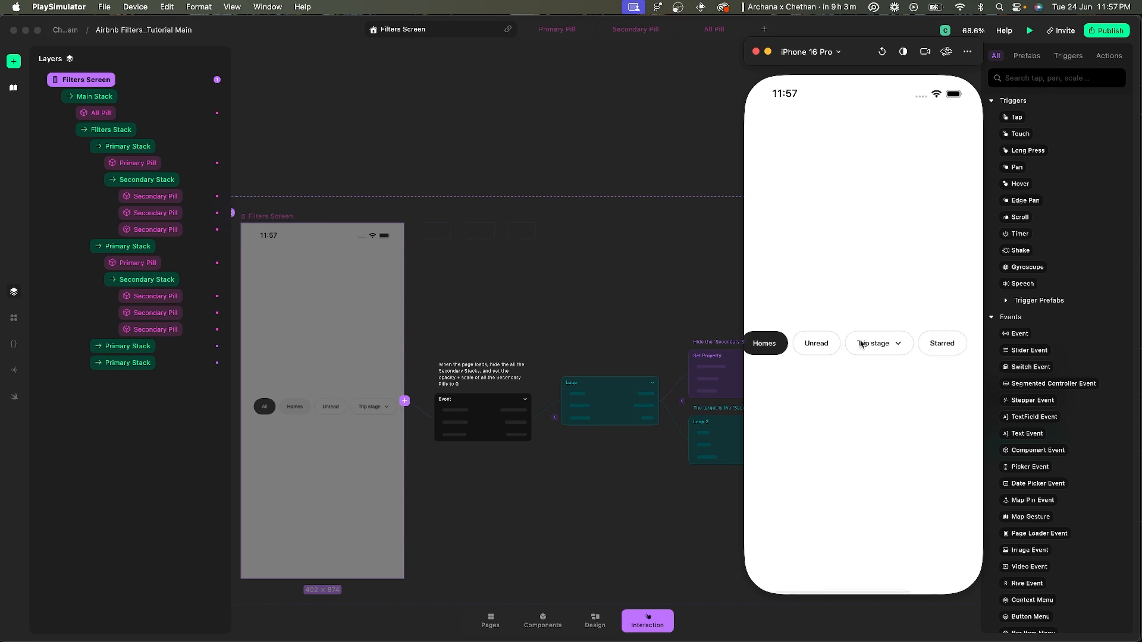
{"action": "left_click", "coordinate": [883, 51]}
{"action": "left_click", "coordinate": [824, 343]}
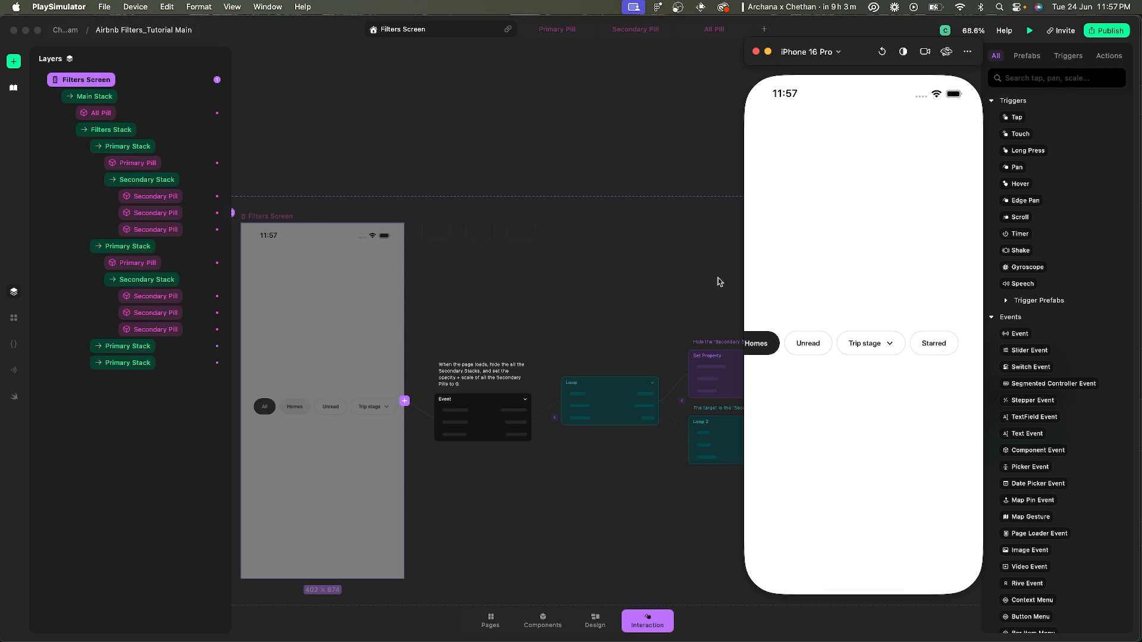
- Reopen the Primary Pill's interactions and set the Loop 3 Scale action's delay to Loop3.item.index * 0.15
{"action": "left_click", "coordinate": [303, 183]}
{"action": "scroll", "coordinate": [377, 191], "scroll_direction": "left", "scroll_amount": 2}
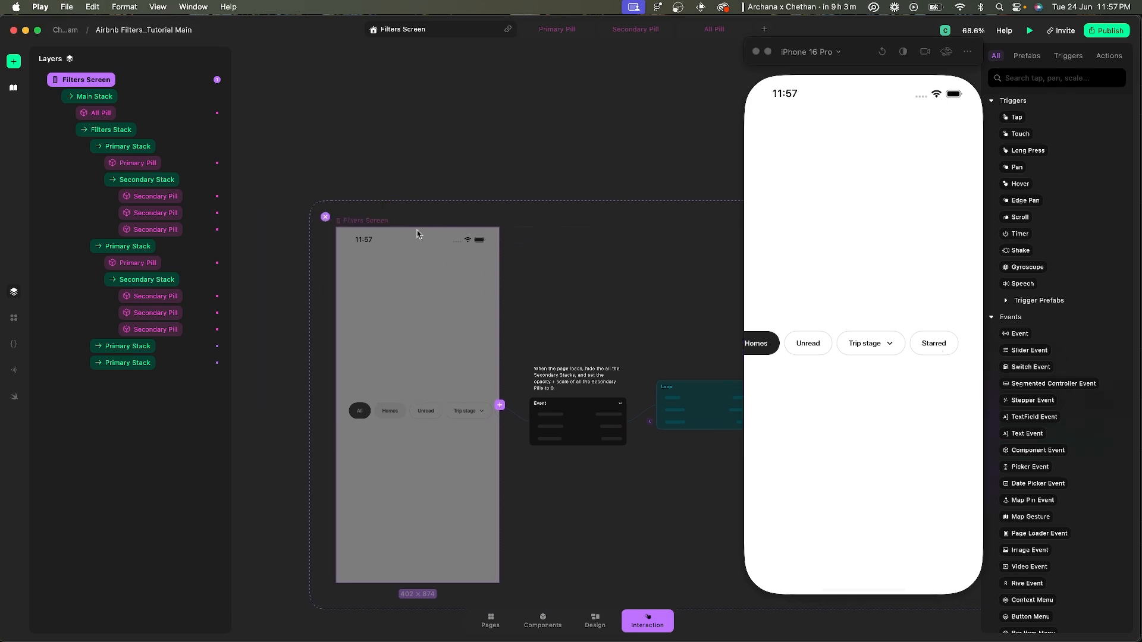
{"action": "left_click", "coordinate": [325, 217]}
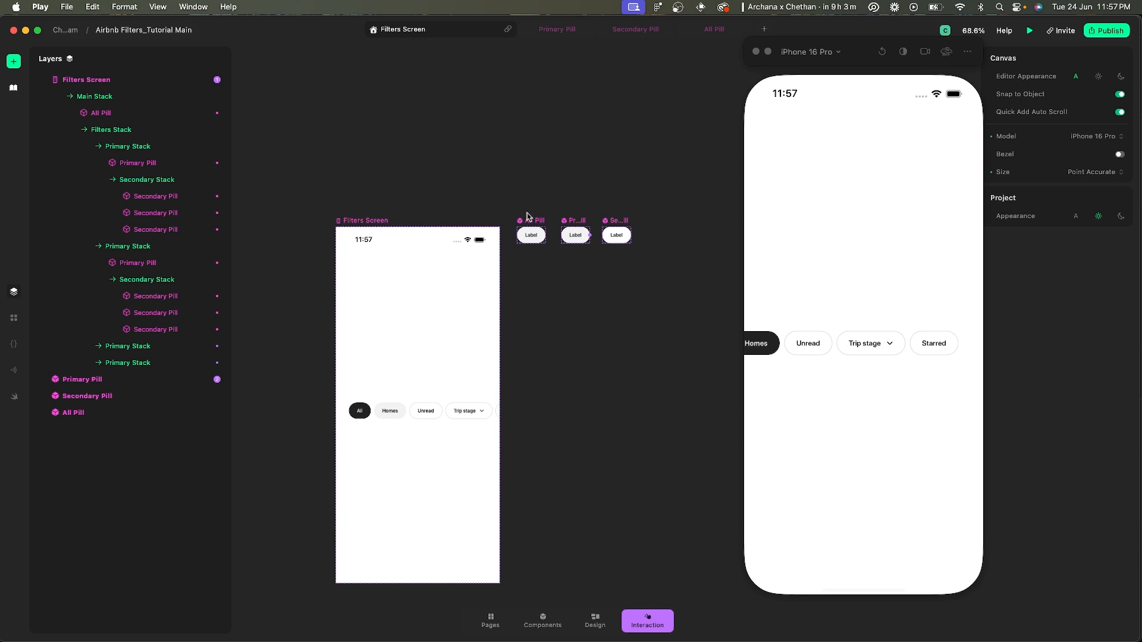
{"action": "left_click", "coordinate": [579, 224]}
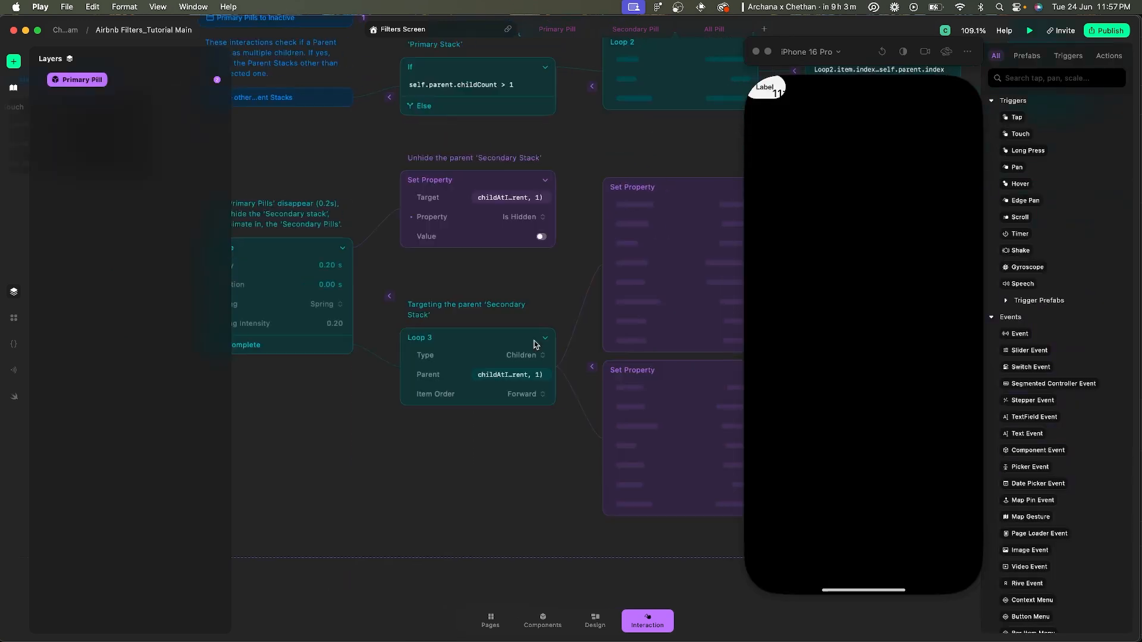
{"action": "scroll", "coordinate": [533, 340], "scroll_direction": "right", "scroll_amount": 4}
{"action": "left_click", "coordinate": [521, 284]}
{"action": "key", "text": "BackSpace"}
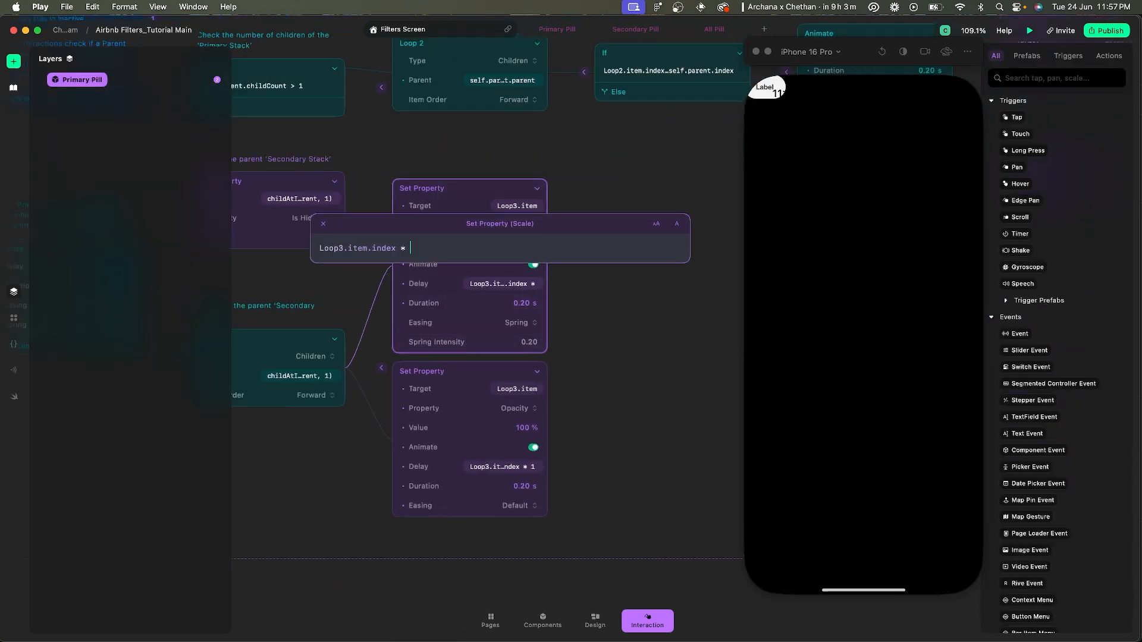
{"action": "type", "text": "0.15"}
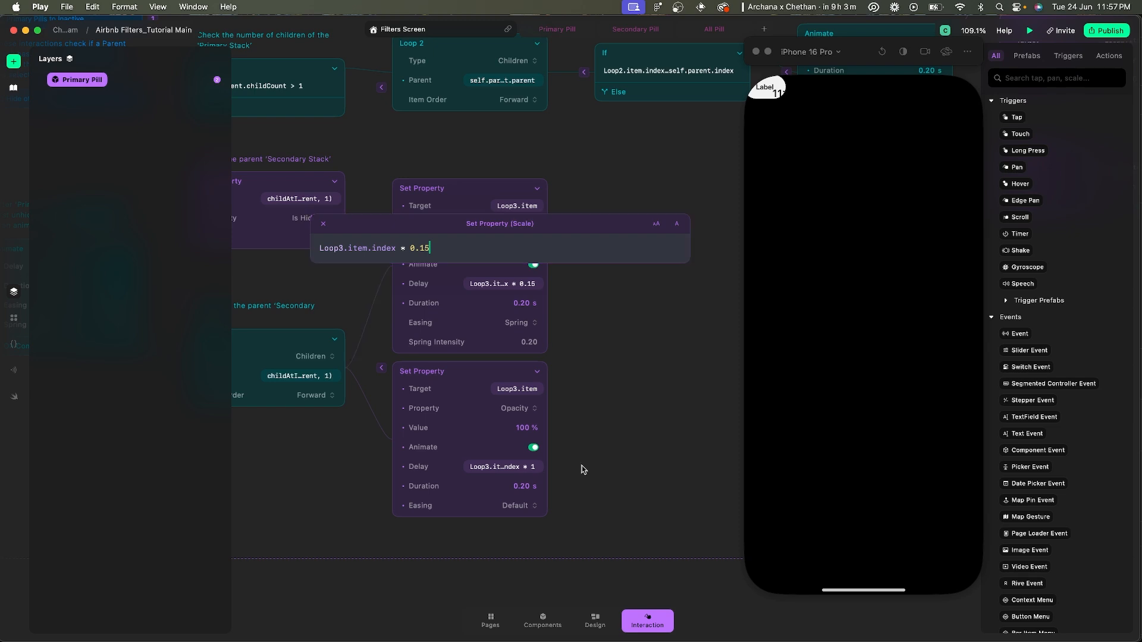
- Set the delay of the Opacity Set Property action under Loop 3 to Loop3.item.index * 0.15
{"action": "left_click", "coordinate": [502, 467]}
{"action": "key", "text": "BackSpace"}
{"action": "type", "text": "10"}
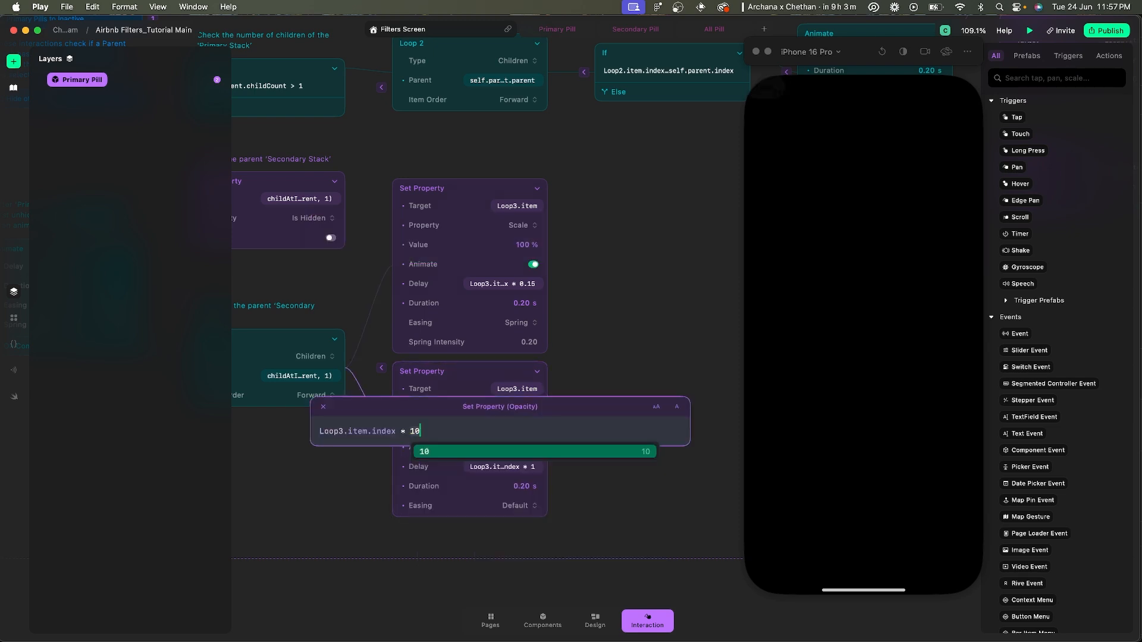
{"action": "key", "text": "BackSpace"}
{"action": "key", "text": "BackSpace"}
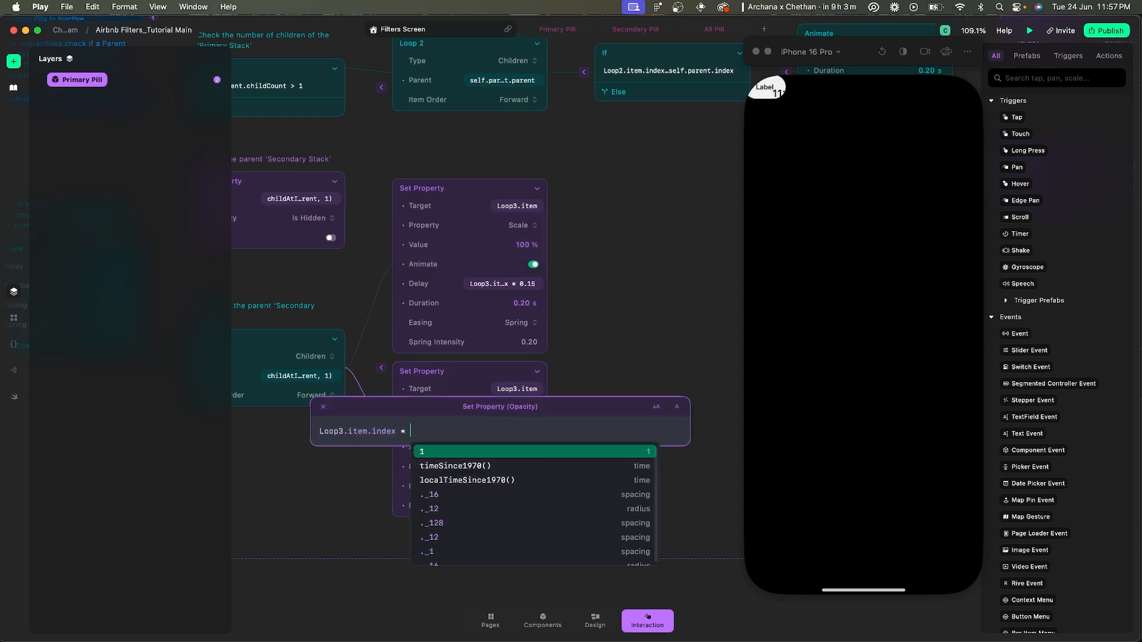
{"action": "type", "text": "0.15"}
{"action": "left_click", "coordinate": [641, 339]}
- Preview the Filters Screen again and select Homes after each reload to examine the faster secondary pill stagger
{"action": "scroll", "coordinate": [641, 339], "scroll_direction": "down", "scroll_amount": 5}
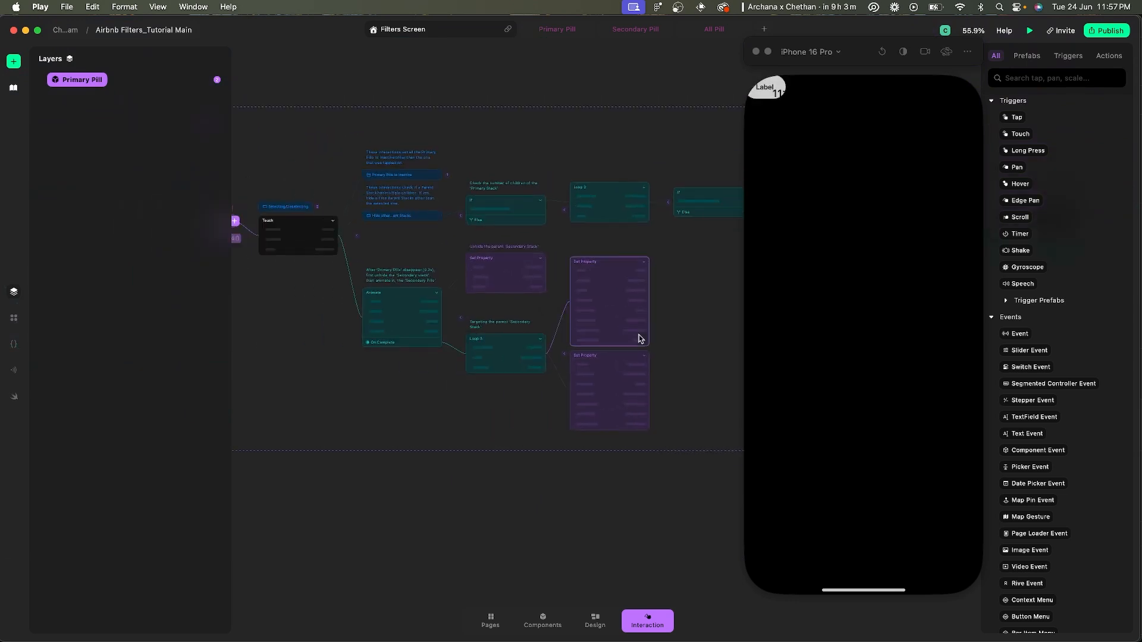
{"action": "key", "text": "Escape"}
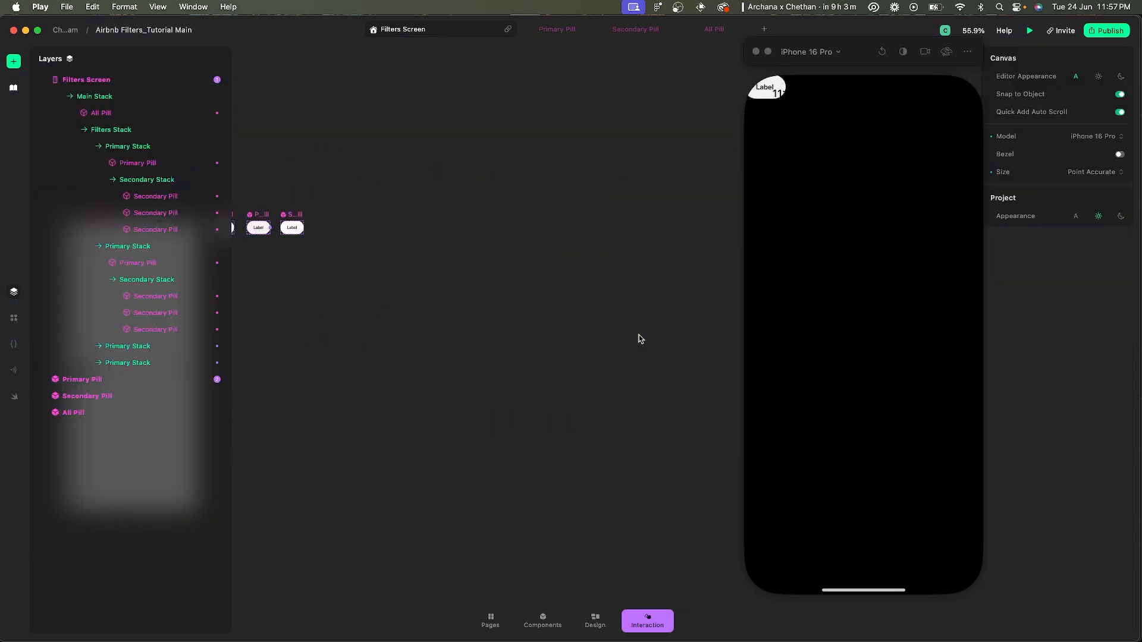
{"action": "scroll", "coordinate": [497, 322], "scroll_direction": "left", "scroll_amount": 5}
{"action": "left_click", "coordinate": [336, 211]}
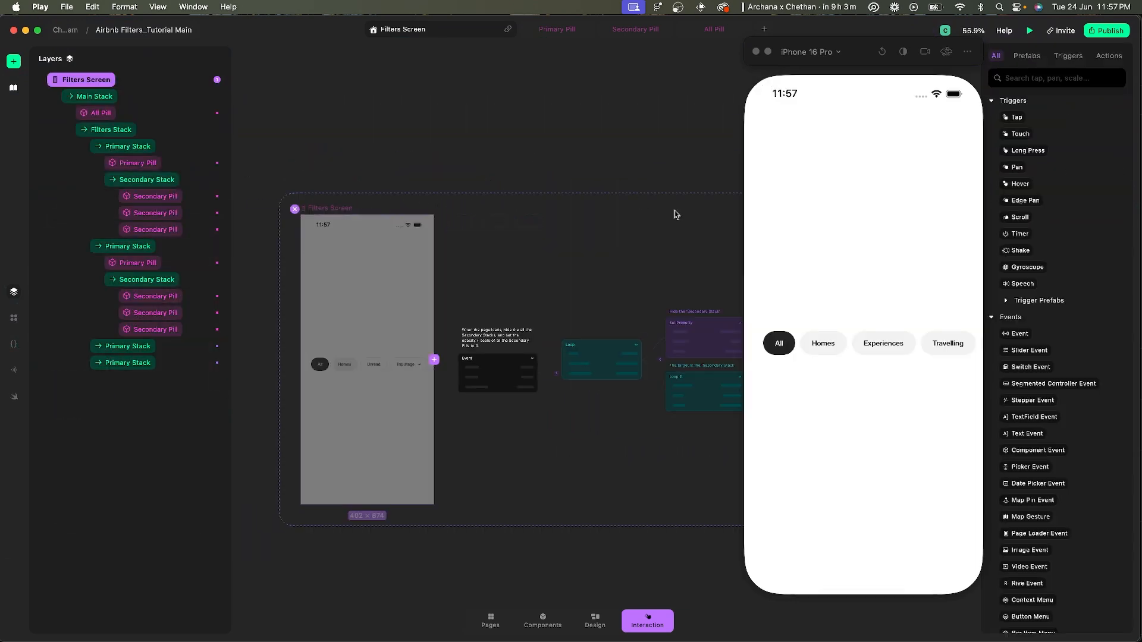
{"action": "left_click", "coordinate": [819, 351]}
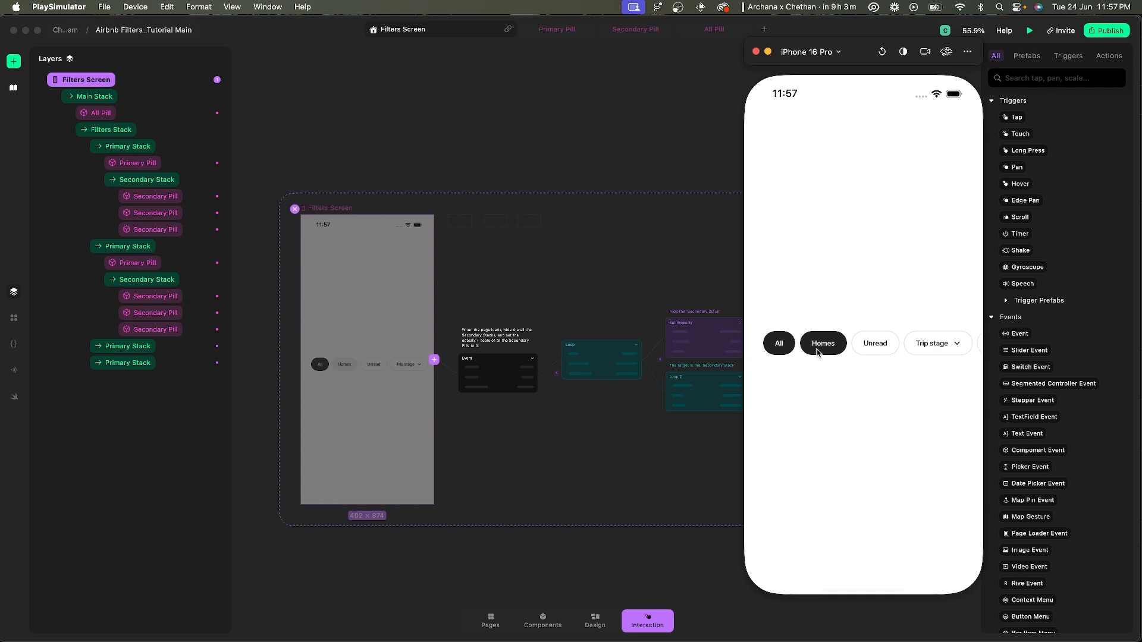
{"action": "scroll", "coordinate": [857, 352], "scroll_direction": "right", "scroll_amount": 2}
{"action": "left_click", "coordinate": [882, 53]}
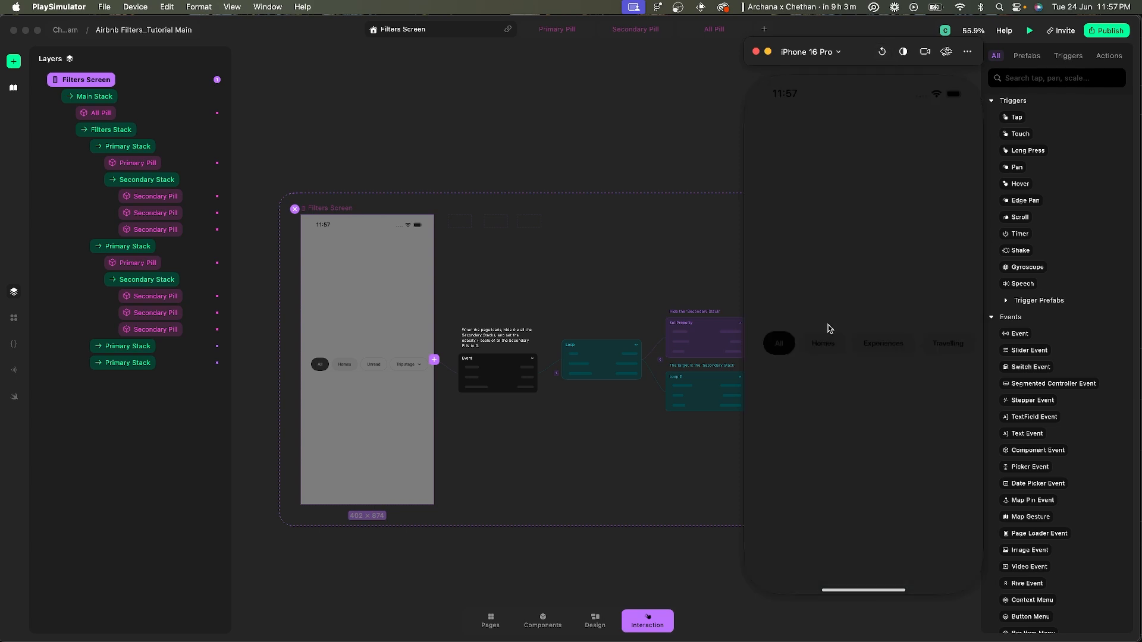
{"action": "scroll", "coordinate": [824, 345], "scroll_direction": "right", "scroll_amount": 2}
{"action": "left_click", "coordinate": [795, 348]}
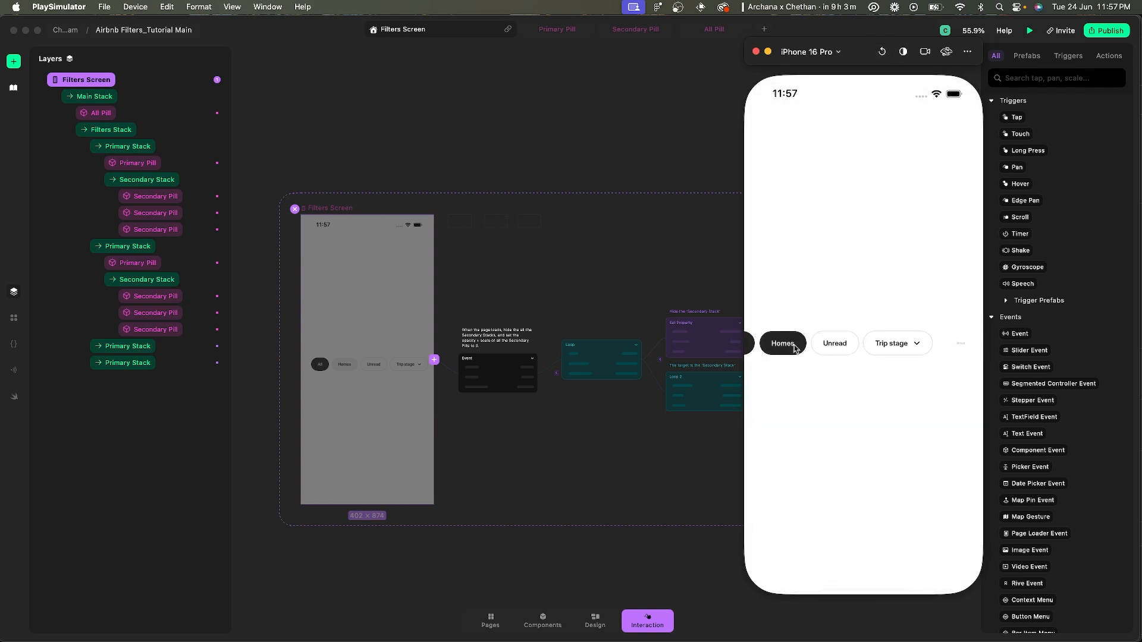
{"action": "left_click", "coordinate": [883, 52]}
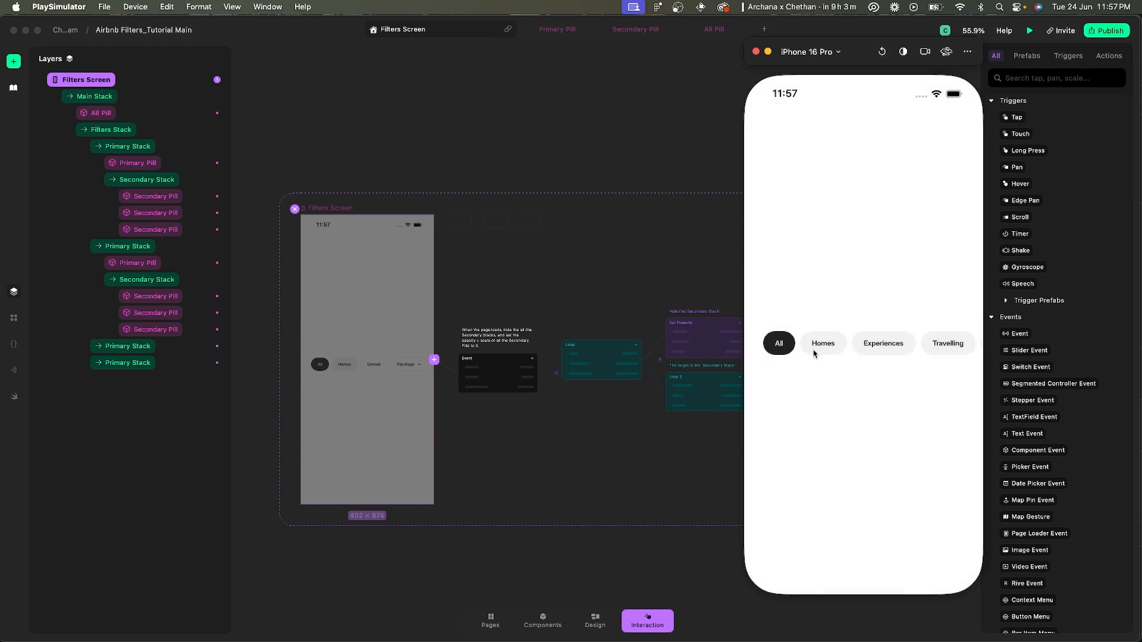
{"action": "left_click", "coordinate": [802, 345]}
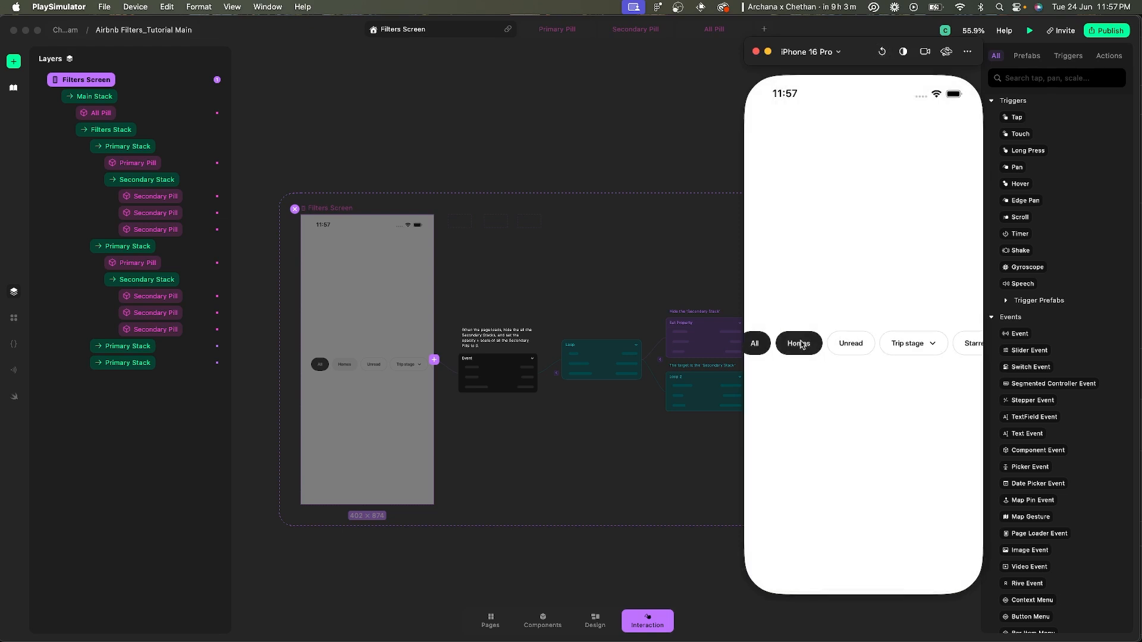
- Reload the preview, select Experiences, and scroll through its secondary pills to examine their animation
{"action": "left_click", "coordinate": [882, 52]}
{"action": "left_click", "coordinate": [885, 352]}
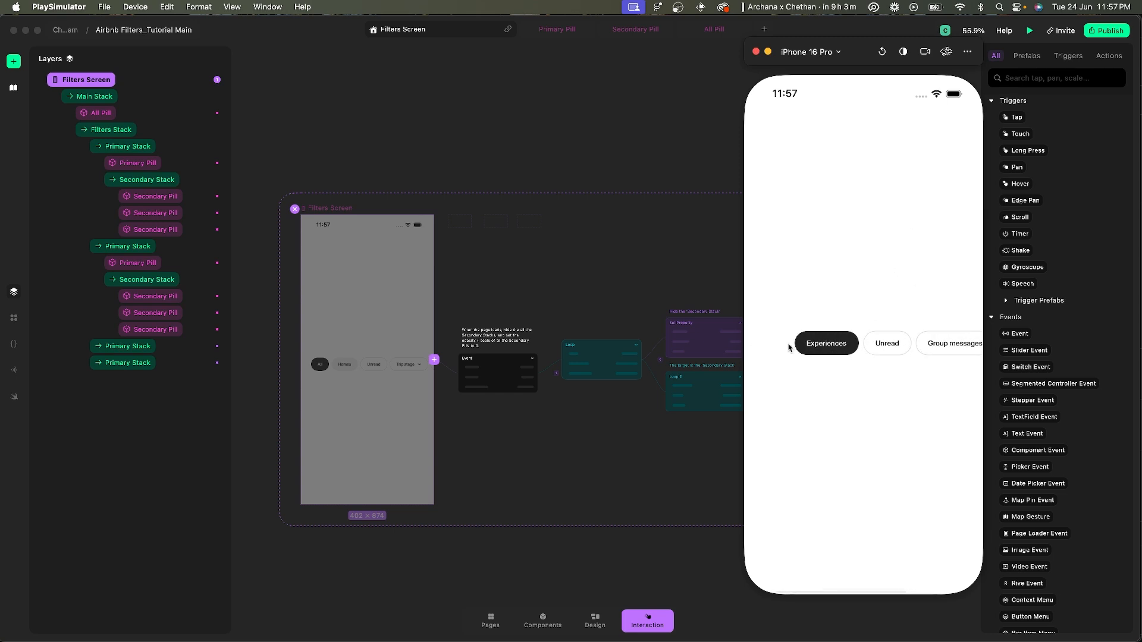
{"action": "left_click", "coordinate": [882, 52]}
{"action": "scroll", "coordinate": [881, 350], "scroll_direction": "right", "scroll_amount": 3}
{"action": "left_click", "coordinate": [826, 350]}
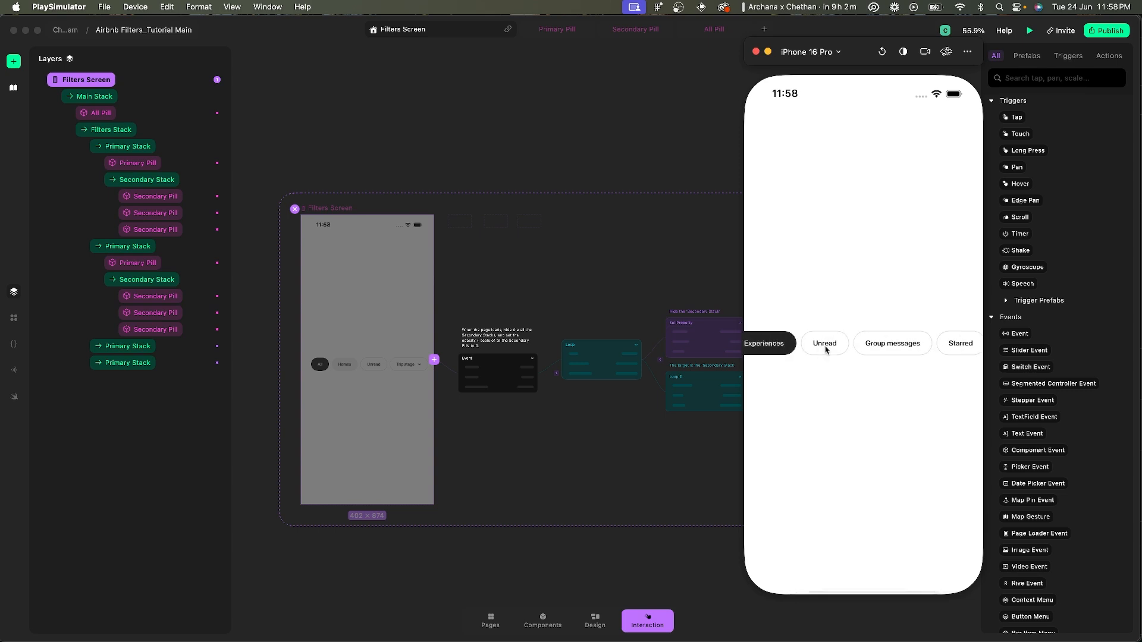
{"action": "scroll", "coordinate": [804, 350], "scroll_direction": "left", "scroll_amount": 2}
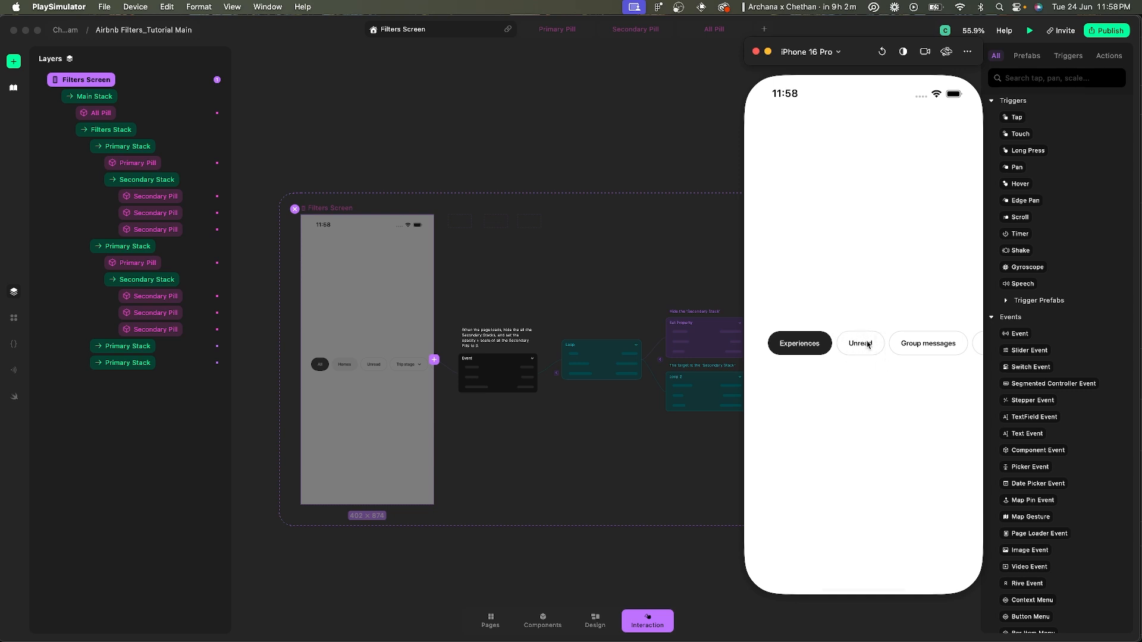
- Open the Secondary Pill component's interactions and add the Toggle Tap prefab to the pill
{"action": "left_click", "coordinate": [294, 209]}
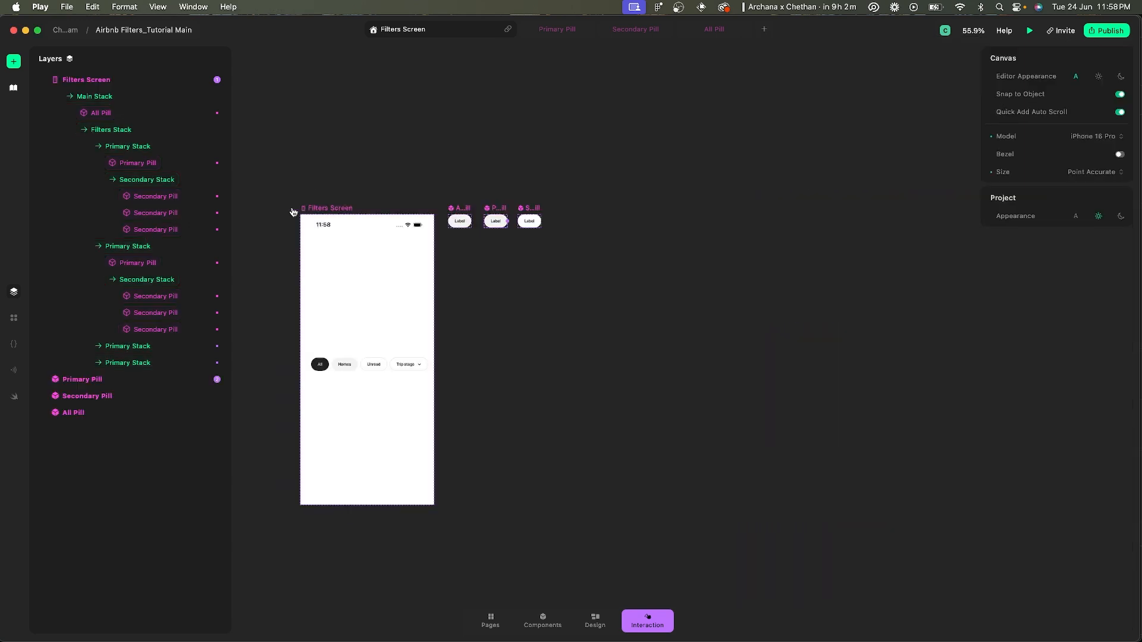
{"action": "scroll", "coordinate": [528, 245], "scroll_direction": "up", "scroll_amount": 3}
{"action": "left_click", "coordinate": [528, 194]}
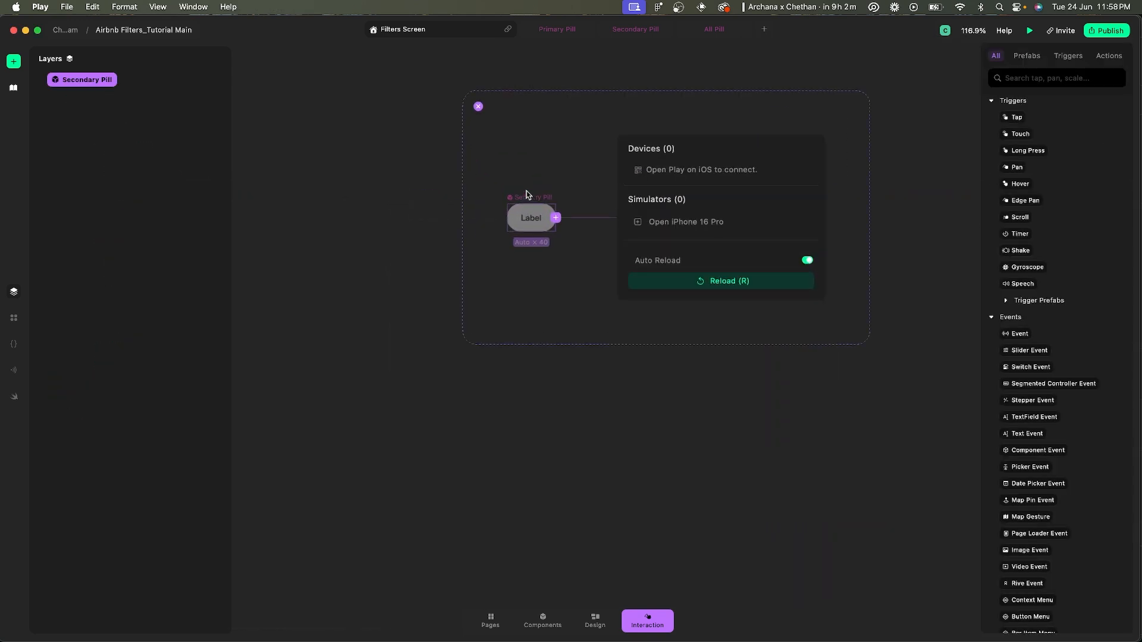
{"action": "left_click", "coordinate": [548, 210]}
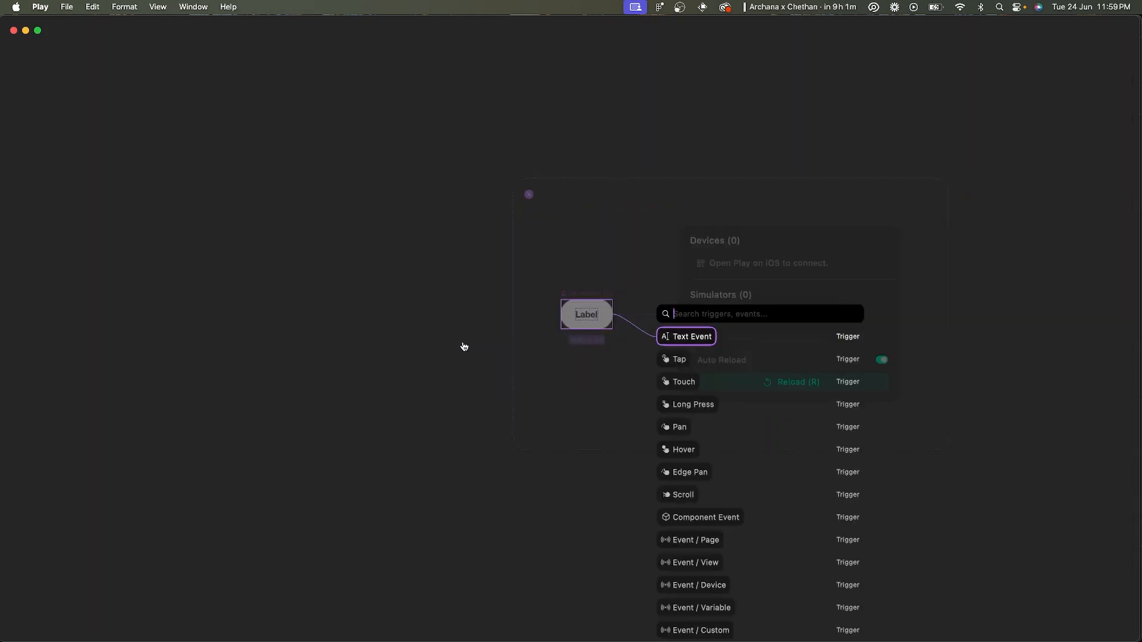
{"action": "type", "text": "tou"}
{"action": "key", "text": "Down"}
{"action": "key", "text": "Down"}
{"action": "key", "text": "Down"}
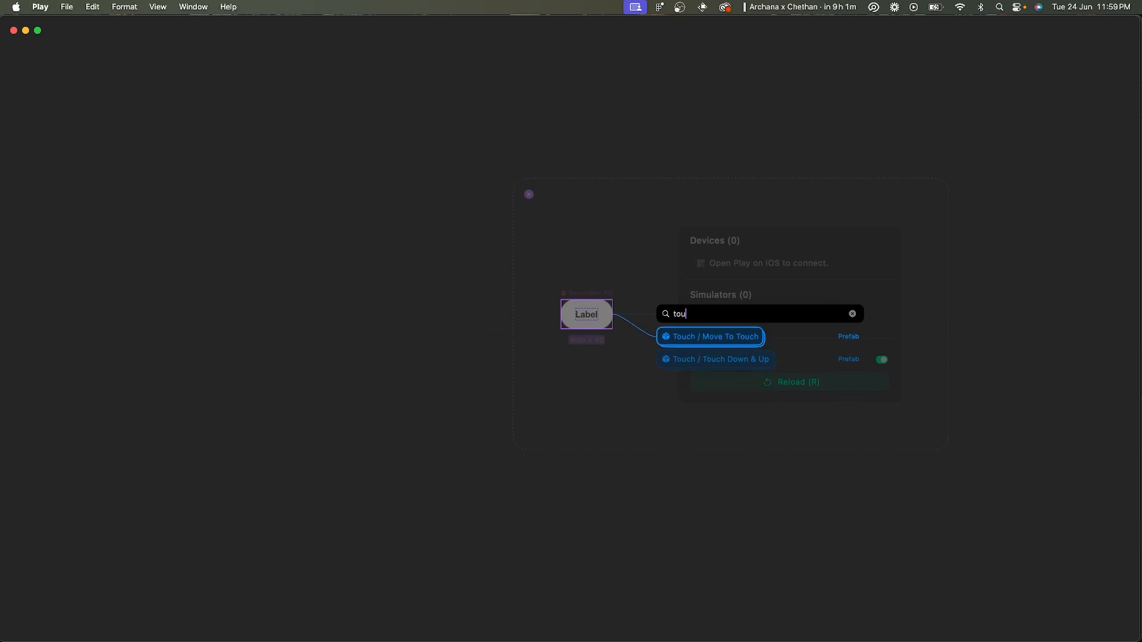
{"action": "key", "text": "BackSpace"}
{"action": "type", "text": "g"}
{"action": "key", "text": "Return"}
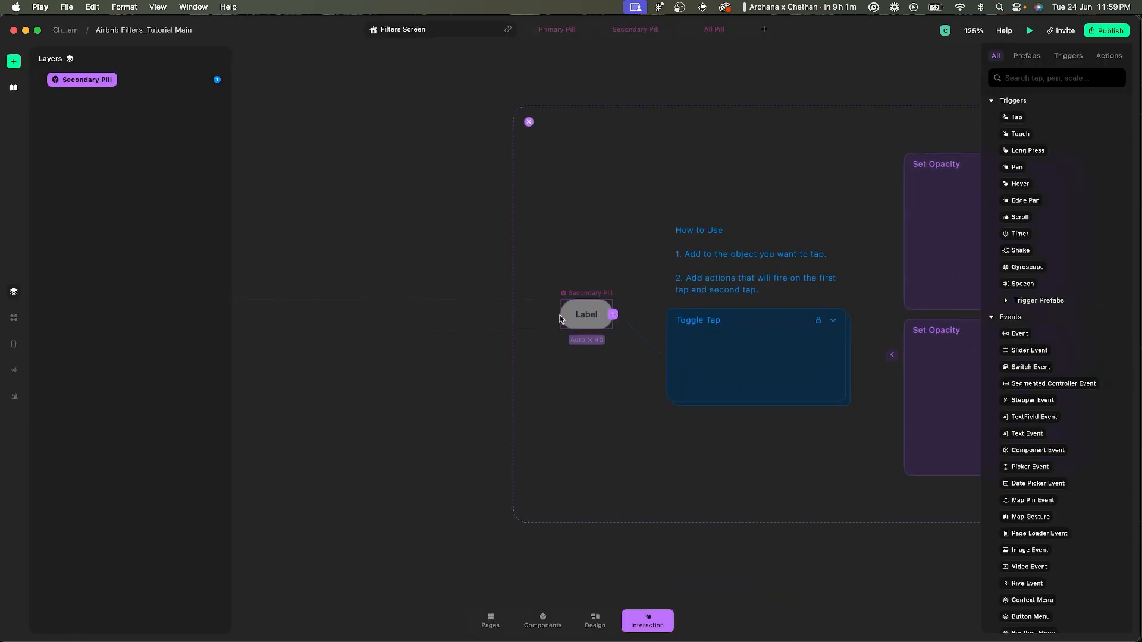
- Replace the Toggle Tap prefab on the Secondary Pill with a Tap trigger
{"action": "scroll", "coordinate": [679, 178], "scroll_direction": "right", "scroll_amount": 3}
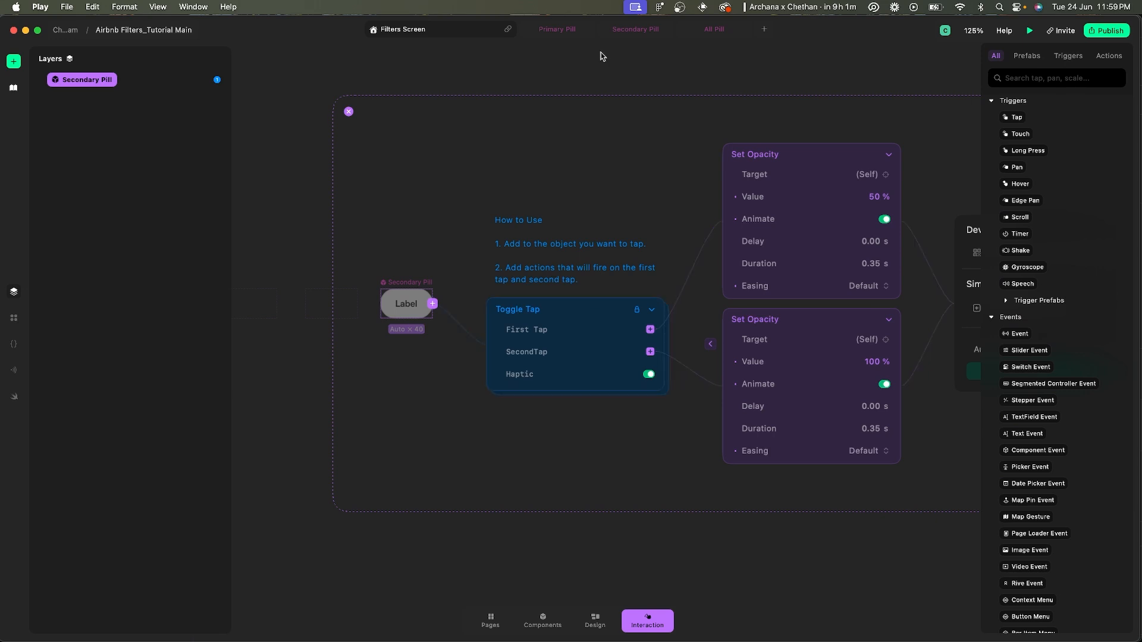
{"action": "left_click", "coordinate": [635, 29]}
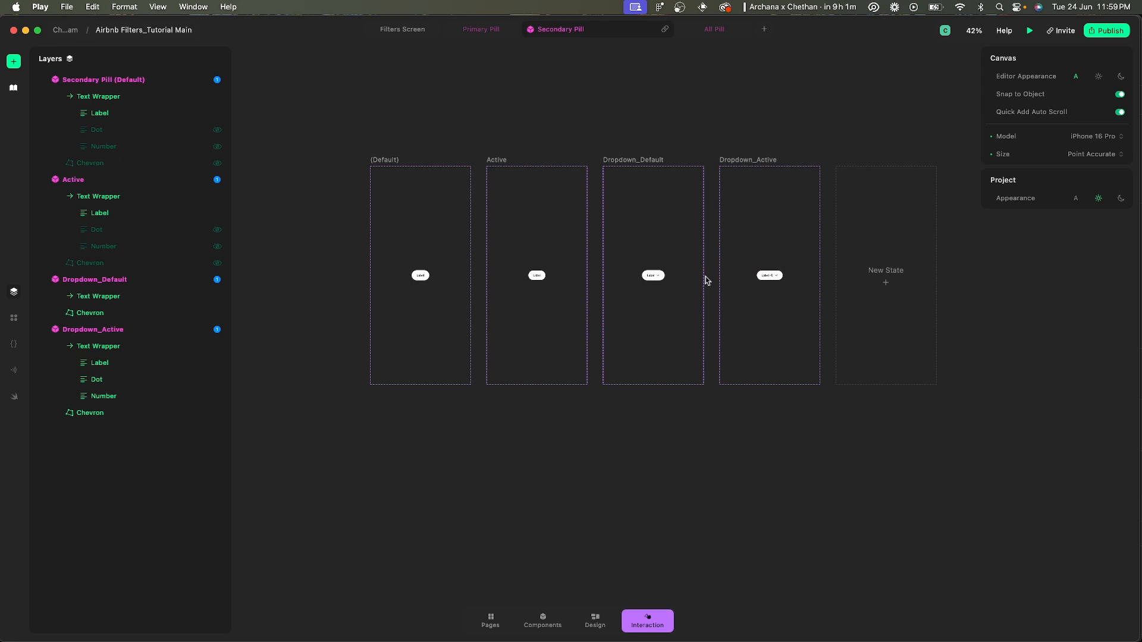
{"action": "scroll", "coordinate": [519, 286], "scroll_direction": "up", "scroll_amount": 2}
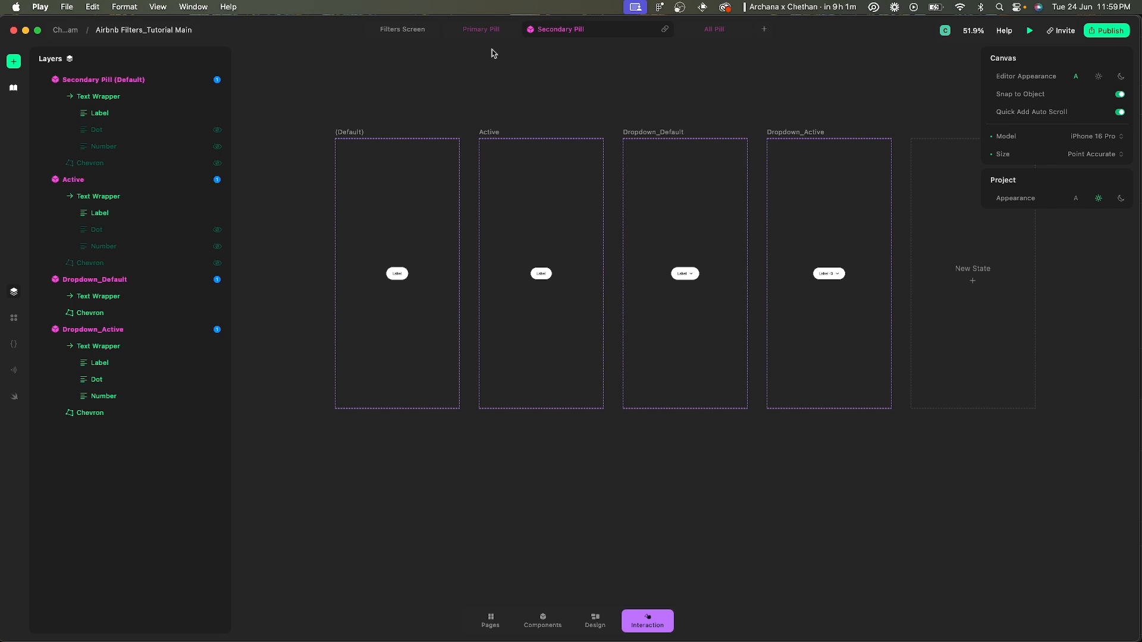
{"action": "left_click", "coordinate": [415, 36]}
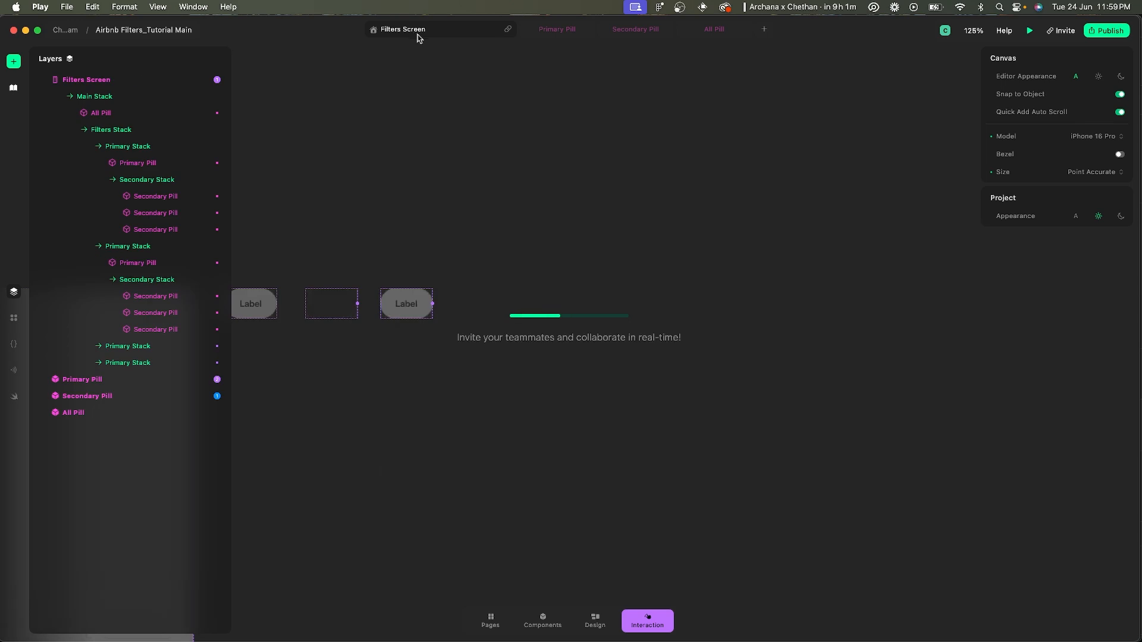
{"action": "left_click", "coordinate": [591, 308]}
{"action": "key", "text": "Delete"}
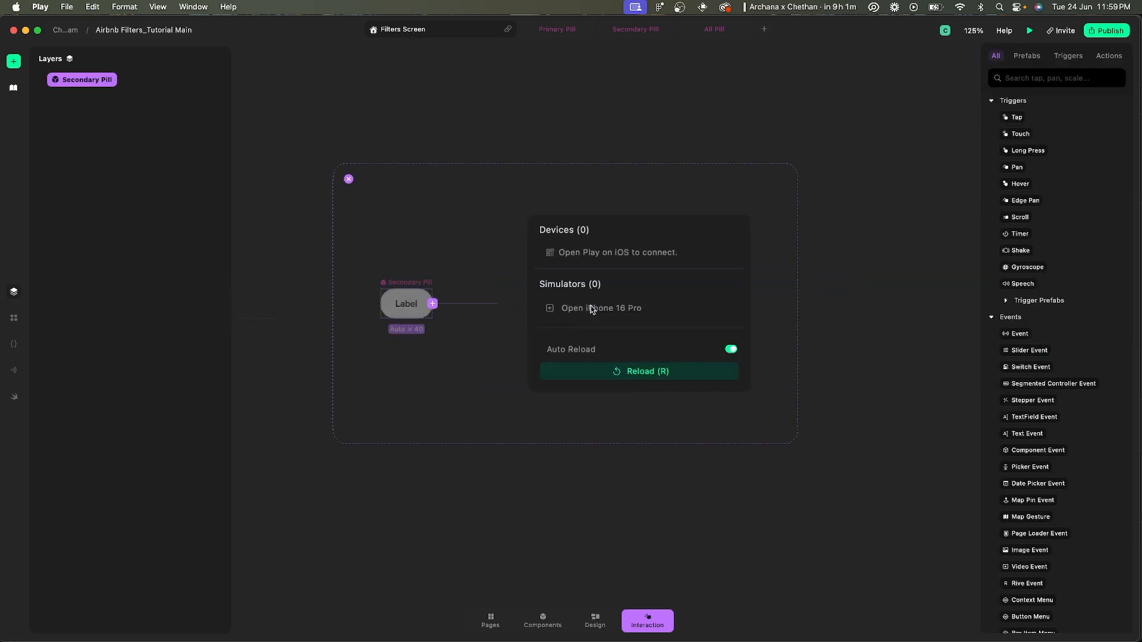
{"action": "left_click", "coordinate": [434, 308]}
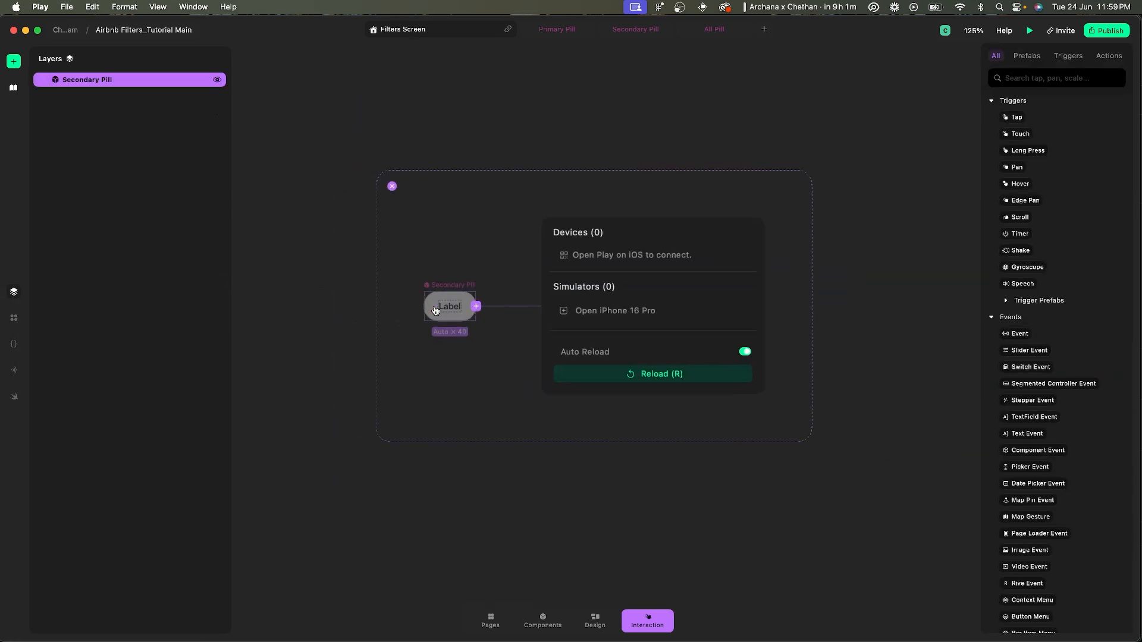
{"action": "type", "text": "tap"}
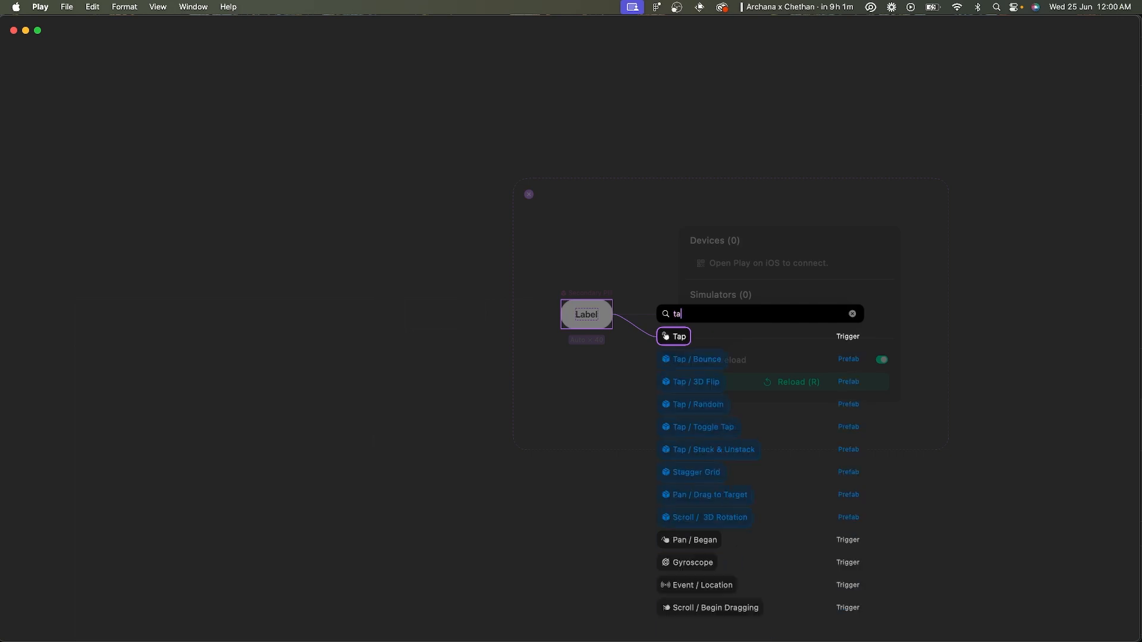
{"action": "key", "text": "Return"}
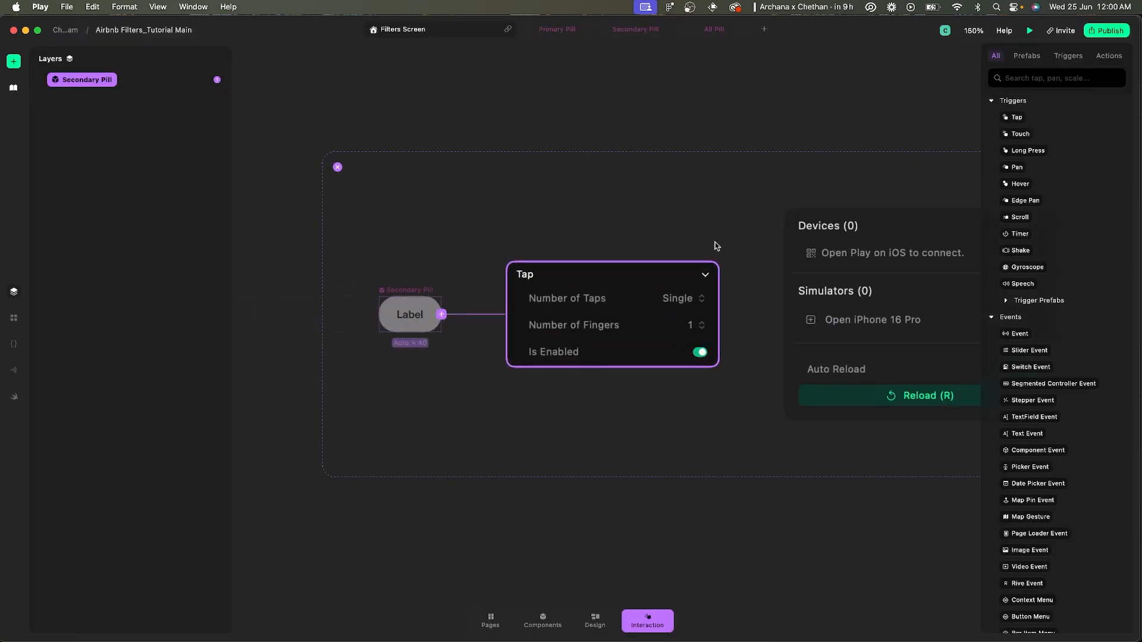
- Add a Condition after the Secondary Pill's Tap trigger
{"action": "scroll", "coordinate": [716, 246], "scroll_direction": "right", "scroll_amount": 3}
{"action": "left_click", "coordinate": [652, 308]}
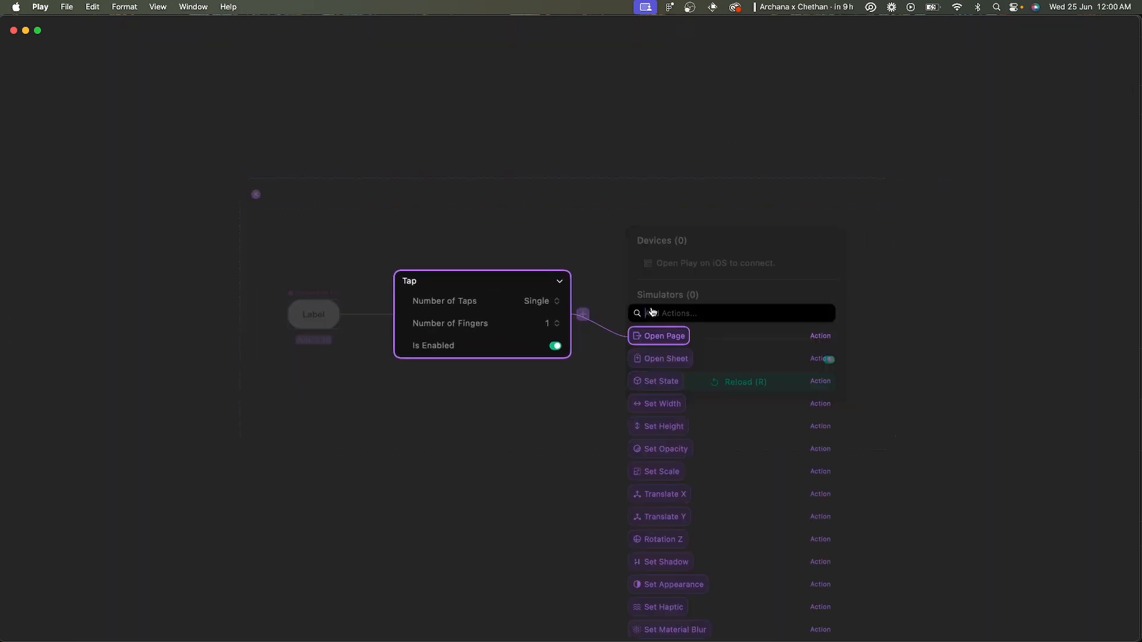
{"action": "type", "text": "con"}
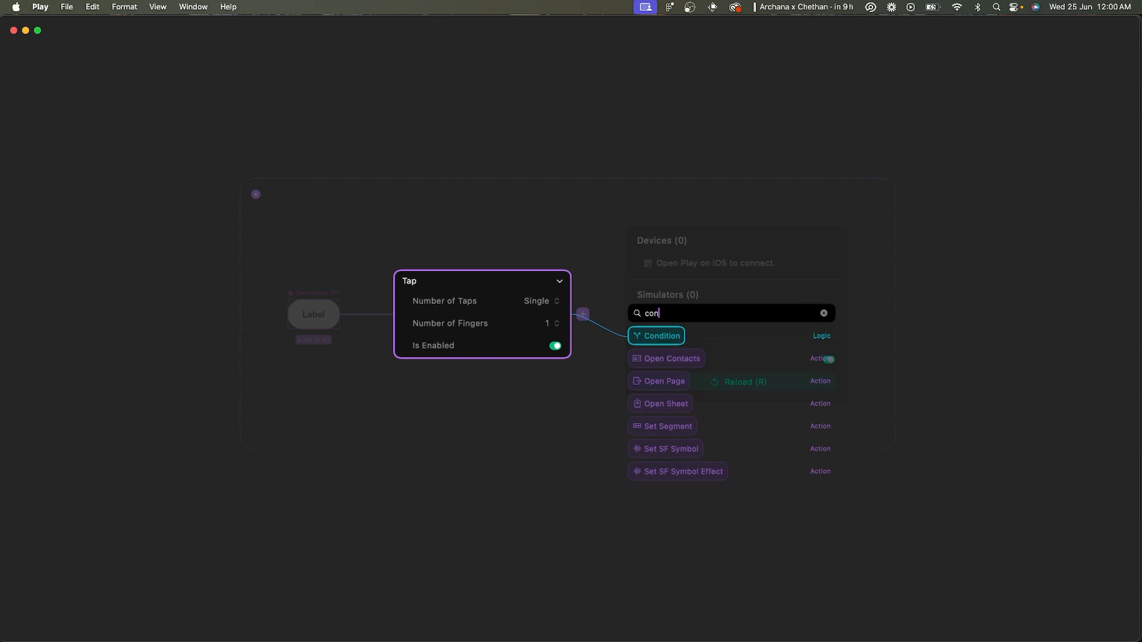
{"action": "key", "text": "Return"}
- Set the If condition to self.currentState == self.states.Default
{"action": "left_click", "coordinate": [636, 312]}
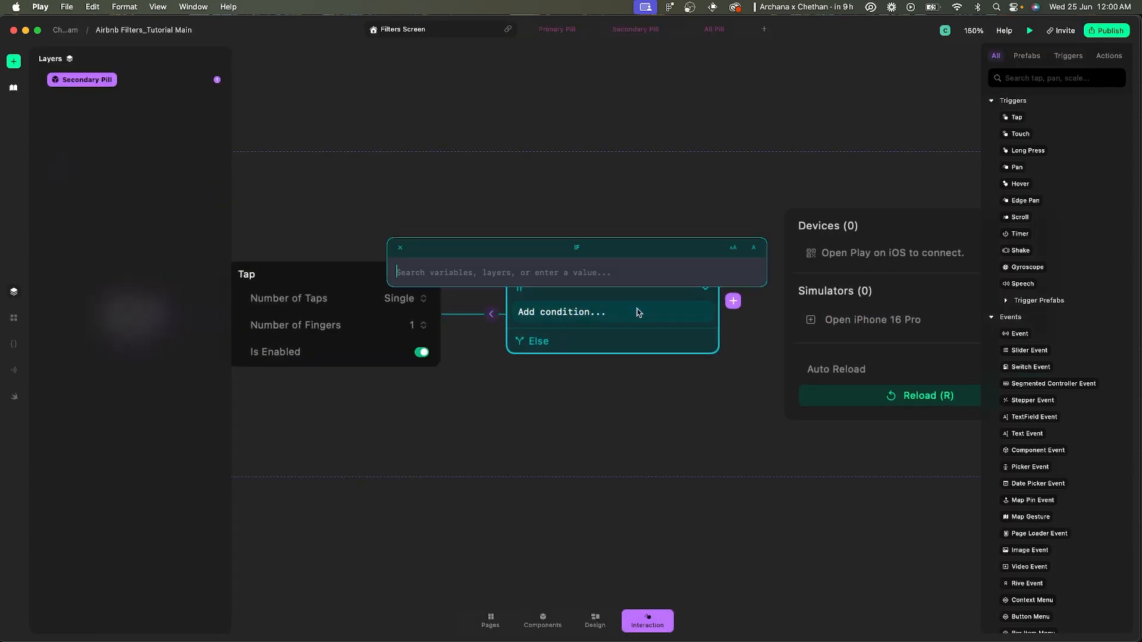
{"action": "type", "text": "self."}
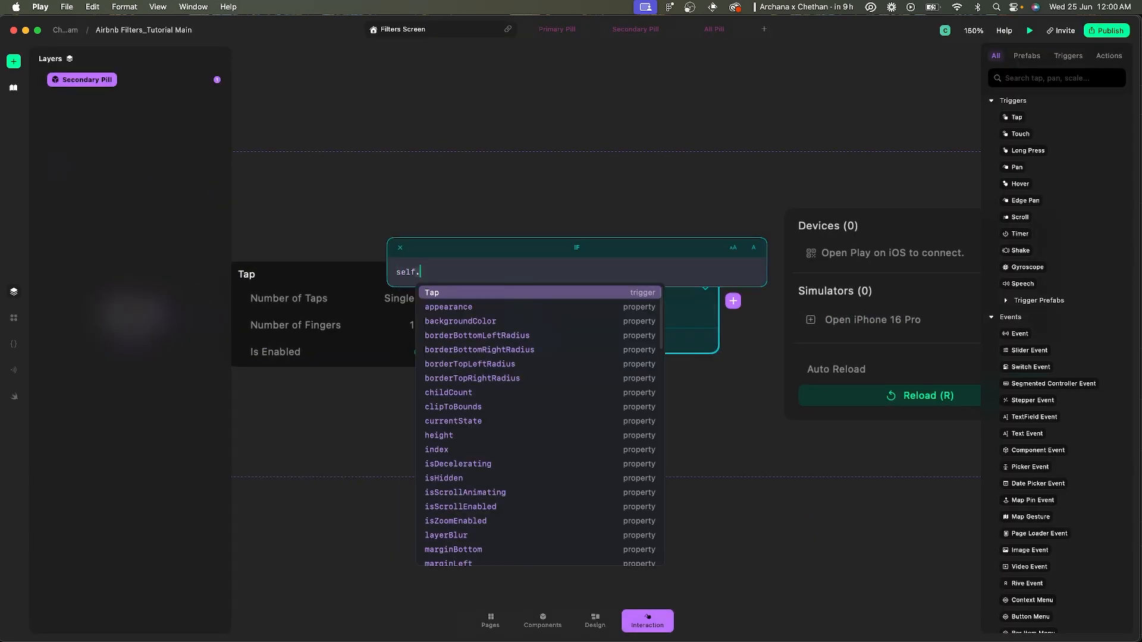
{"action": "type", "text": "cur"}
{"action": "key", "text": "Return"}
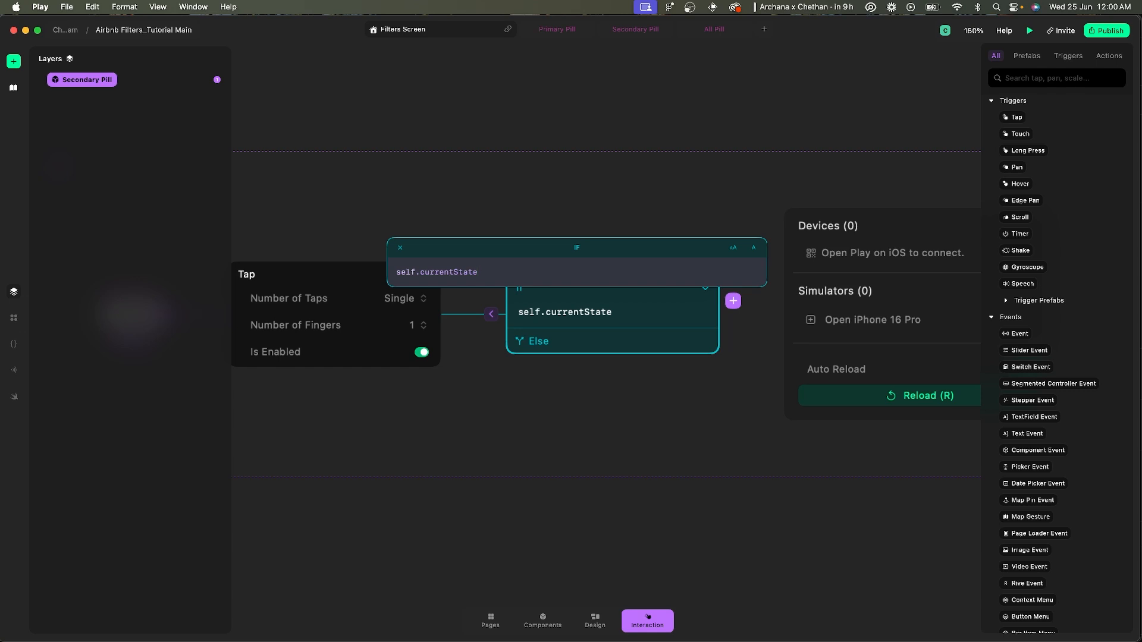
{"action": "type", "text": "== self.stat"}
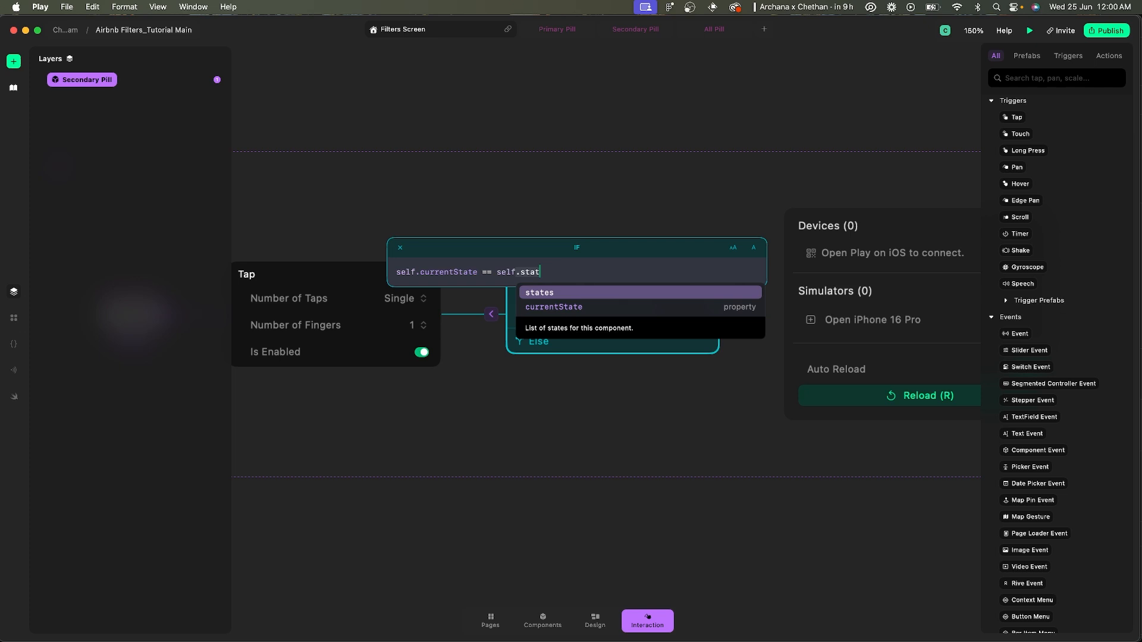
{"action": "key", "text": "Return"}
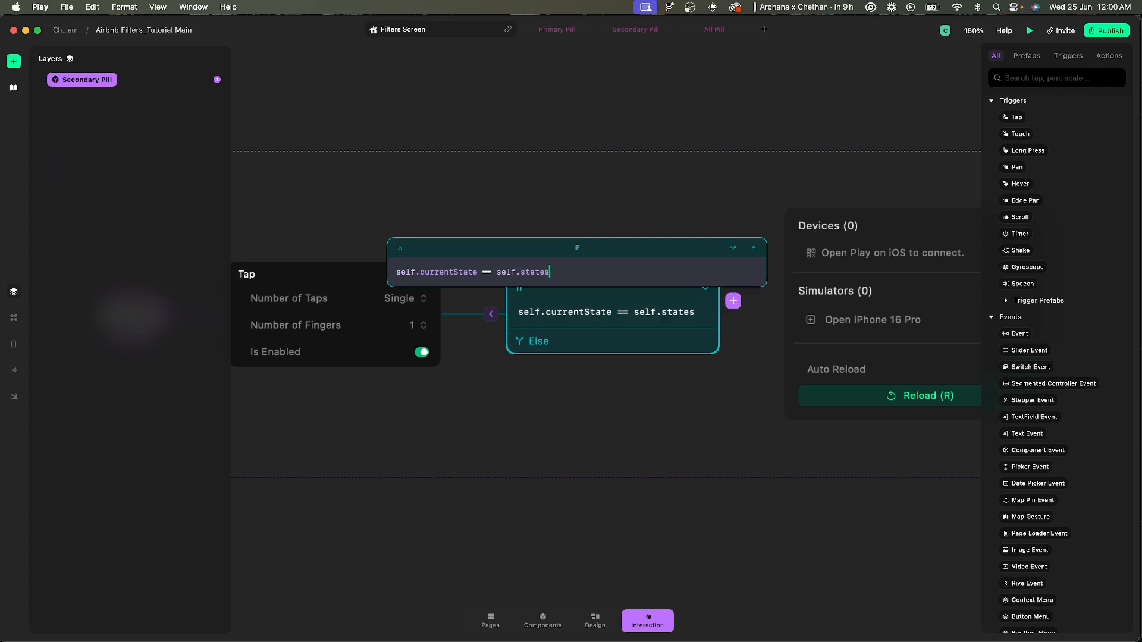
{"action": "type", "text": ".De"}
{"action": "key", "text": "Return"}
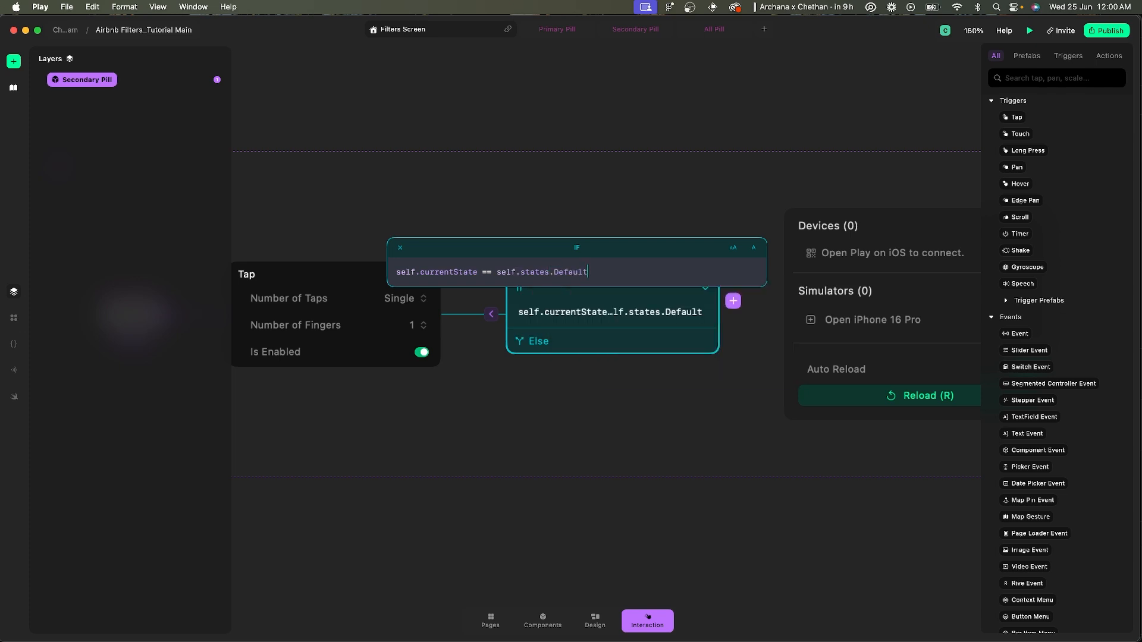
{"action": "left_click", "coordinate": [639, 120]}
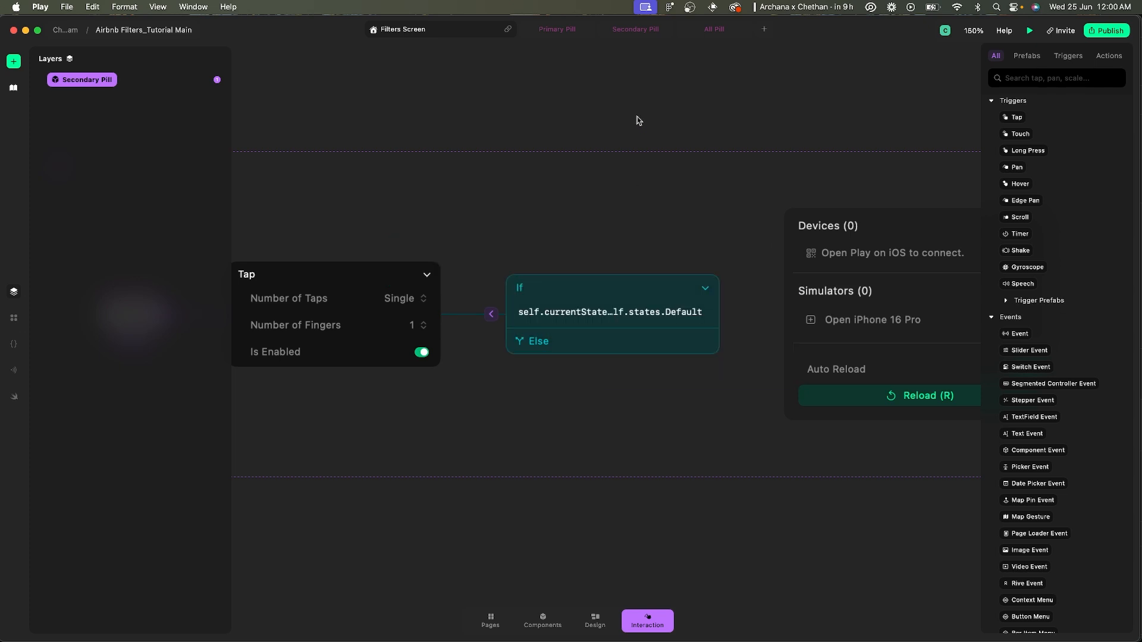
- Check the Secondary Pill's component states and add a Set State action to the condition's If branch
{"action": "left_click", "coordinate": [631, 34]}
{"action": "scroll", "coordinate": [400, 262], "scroll_direction": "up", "scroll_amount": 5}
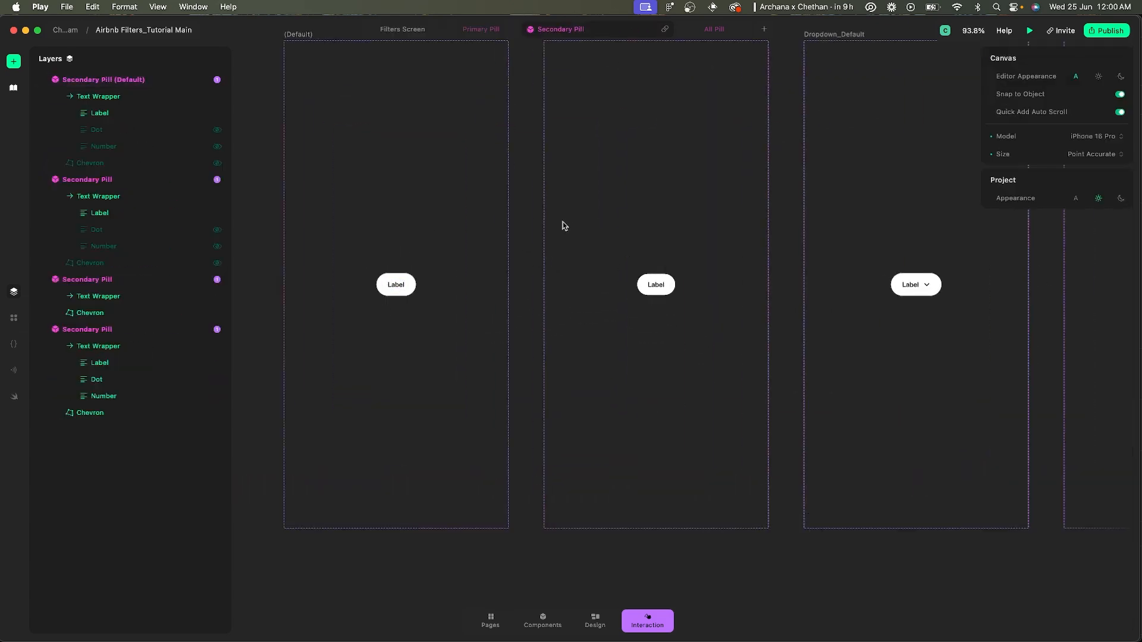
{"action": "scroll", "coordinate": [564, 225], "scroll_direction": "up", "scroll_amount": 2}
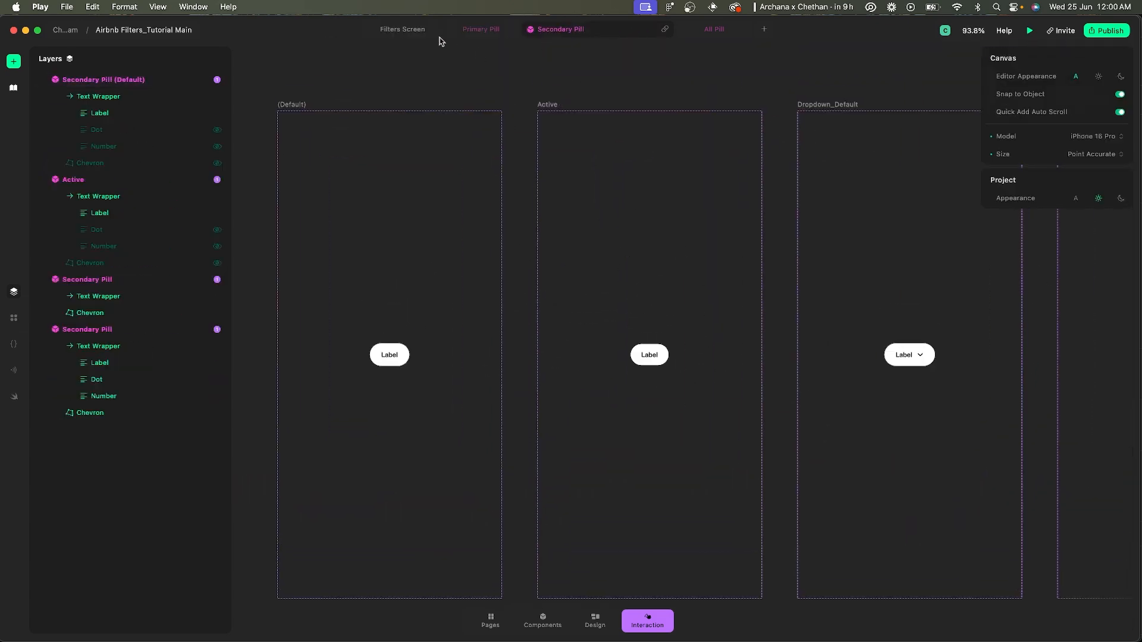
{"action": "left_click", "coordinate": [416, 33]}
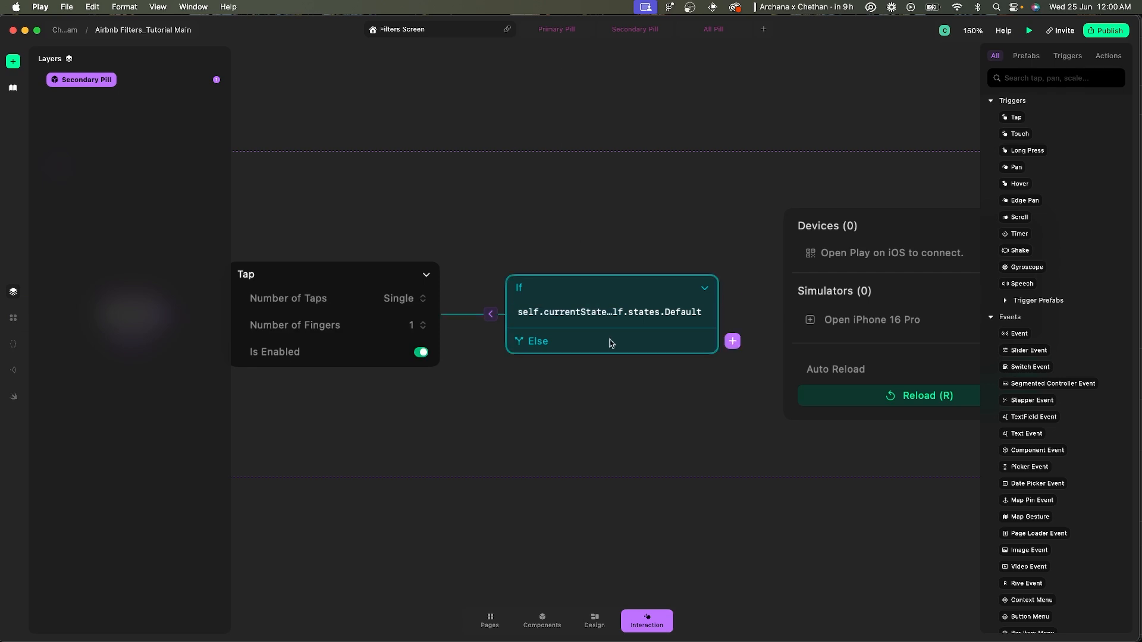
{"action": "left_click", "coordinate": [732, 301]}
{"action": "type", "text": "set sta"}
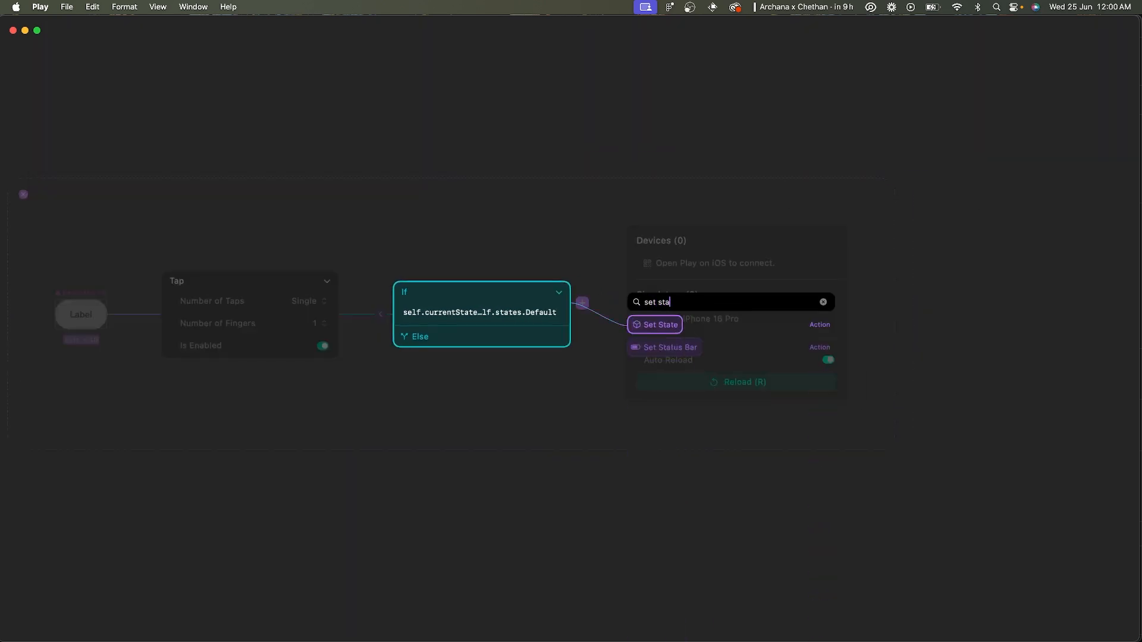
{"action": "key", "text": "Return"}
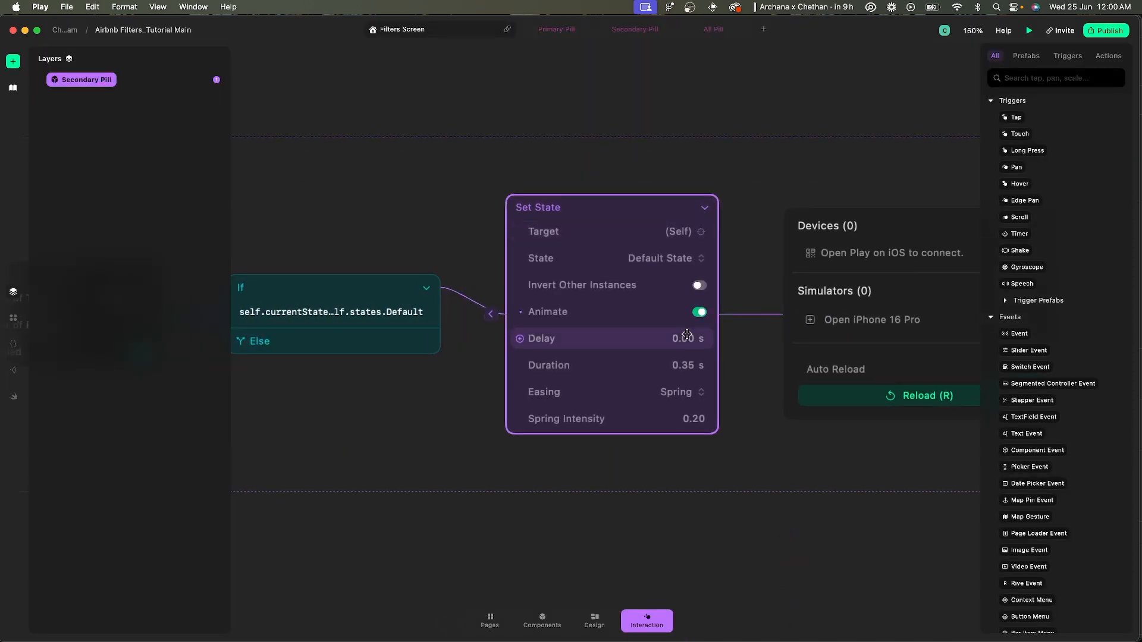
- Configure the Set State action with Default easing, the Active state and a duration of 0.2 s
{"action": "left_click", "coordinate": [694, 390]}
{"action": "left_click", "coordinate": [690, 330]}
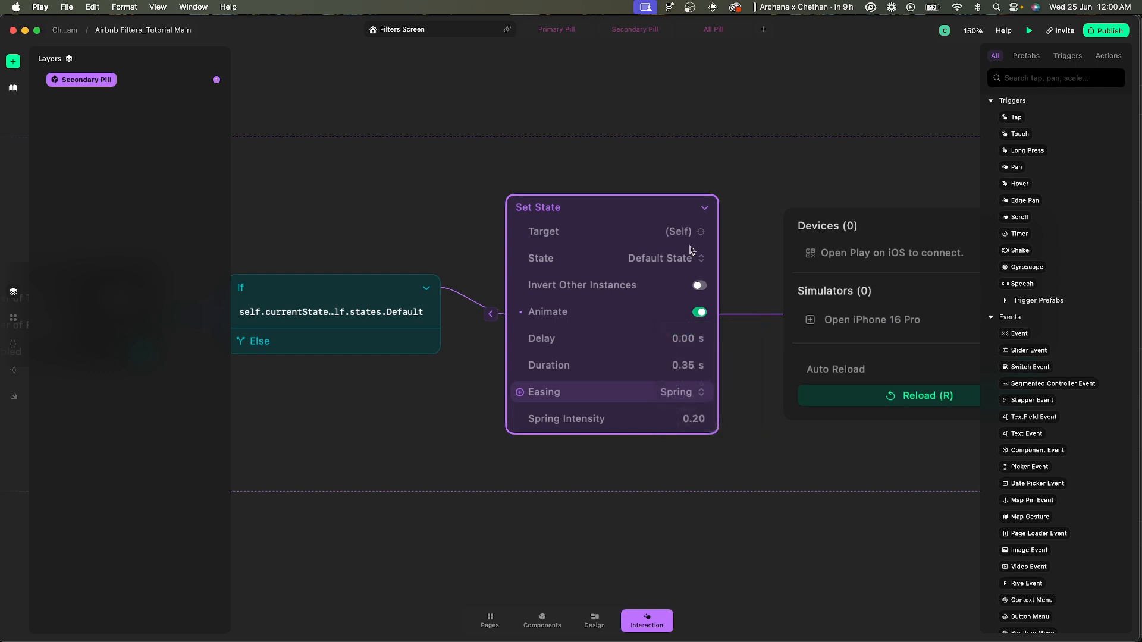
{"action": "left_click", "coordinate": [677, 271]}
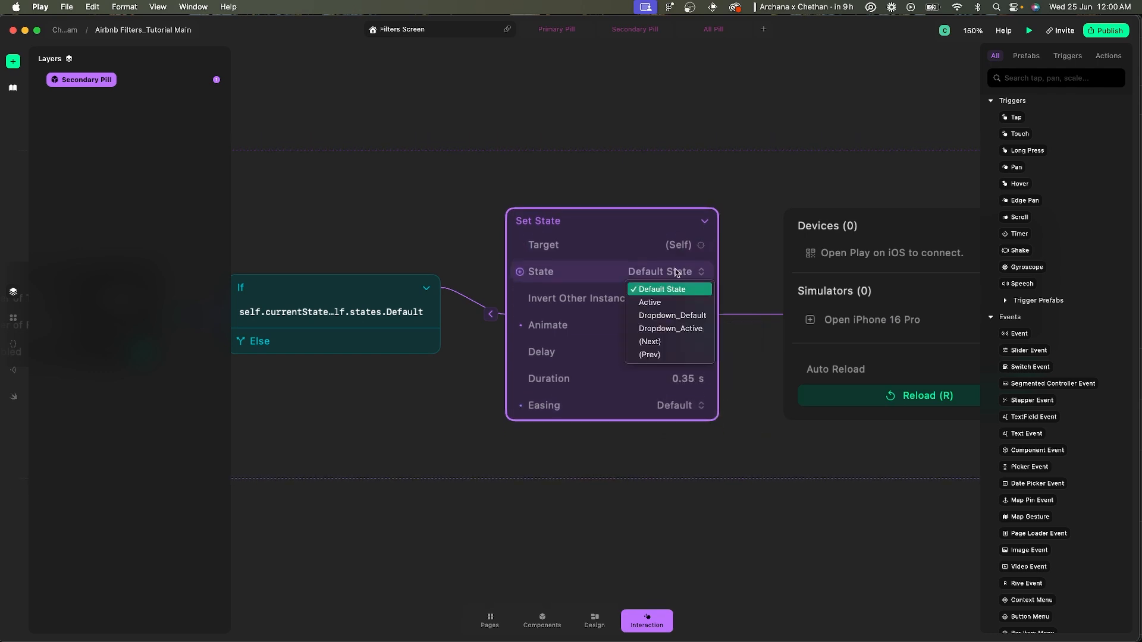
{"action": "left_click", "coordinate": [680, 303]}
{"action": "left_click", "coordinate": [690, 379]}
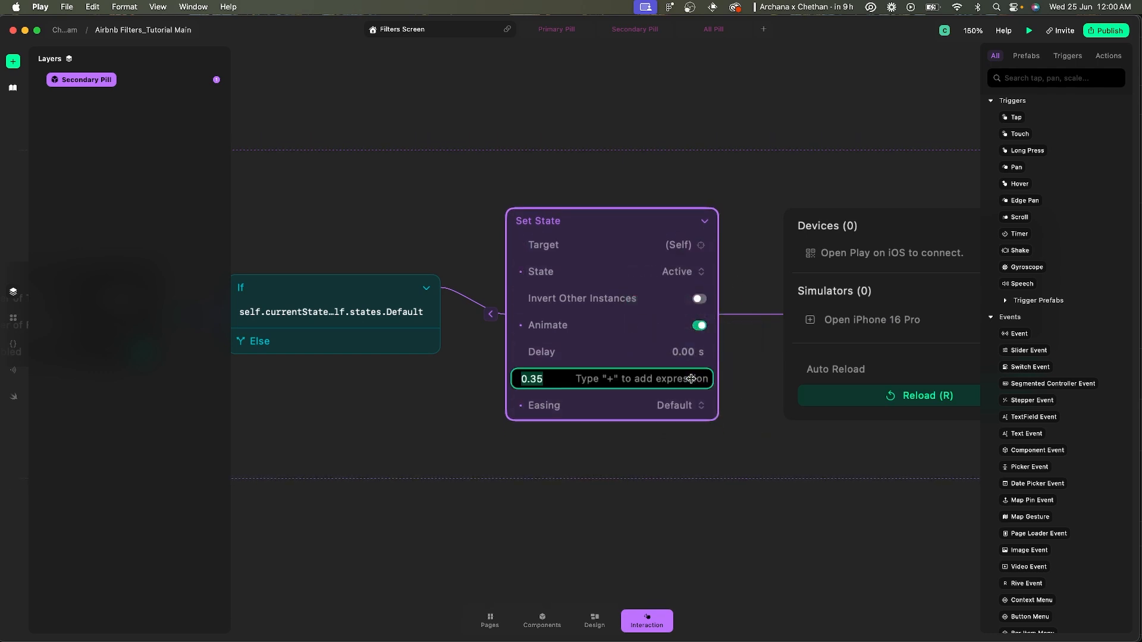
{"action": "type", "text": "0.2"}
{"action": "key", "text": "Return"}
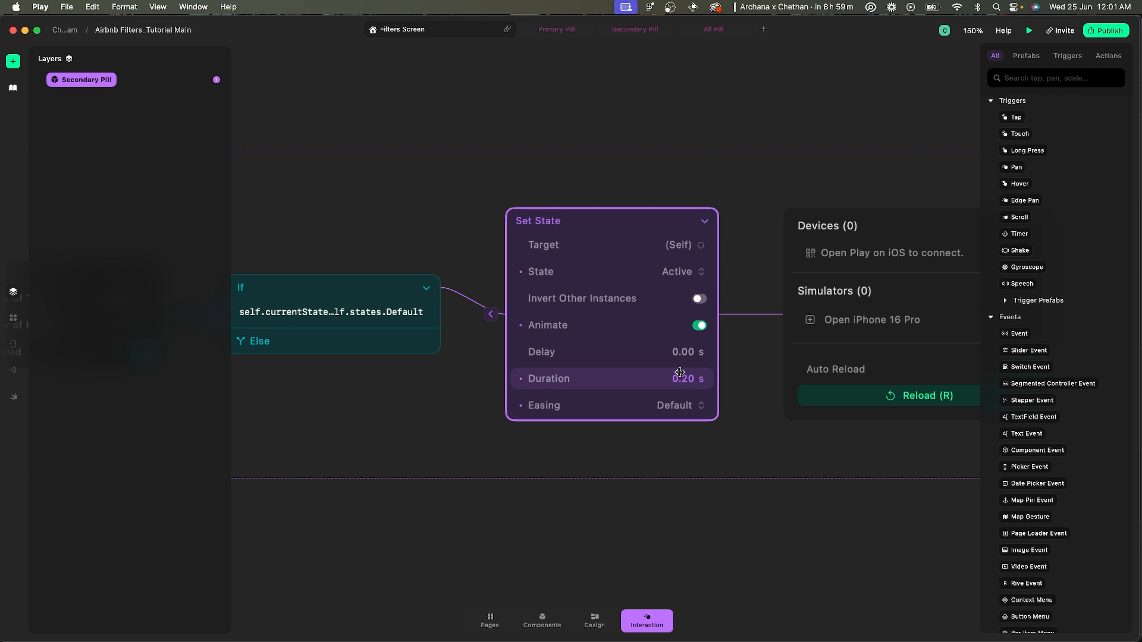
- Review the Secondary Pill's dropdown states and add a second Condition to the first condition's Else branch
{"action": "scroll", "coordinate": [647, 166], "scroll_direction": "down", "scroll_amount": 5}
{"action": "scroll", "coordinate": [631, 175], "scroll_direction": "up", "scroll_amount": 2}
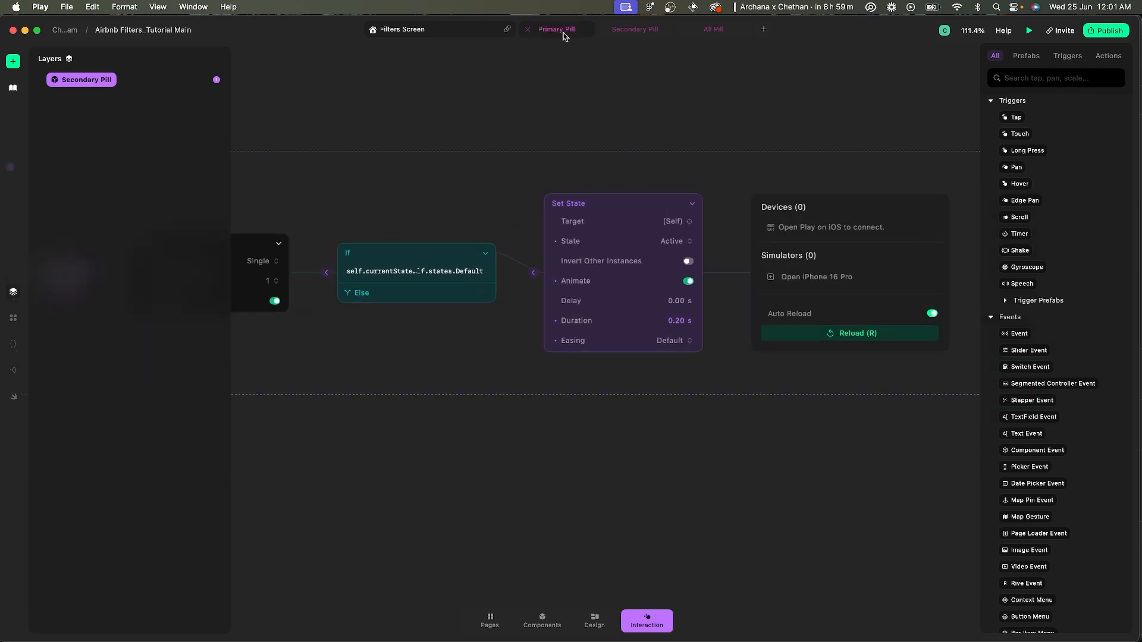
{"action": "left_click", "coordinate": [632, 30]}
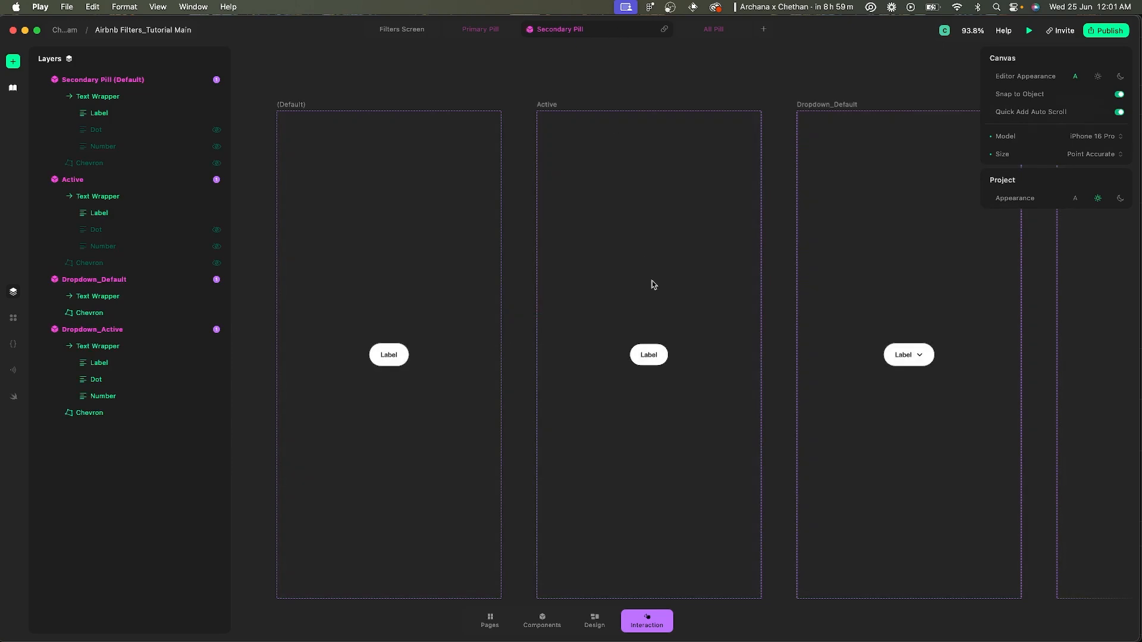
{"action": "scroll", "coordinate": [653, 285], "scroll_direction": "down", "scroll_amount": 2}
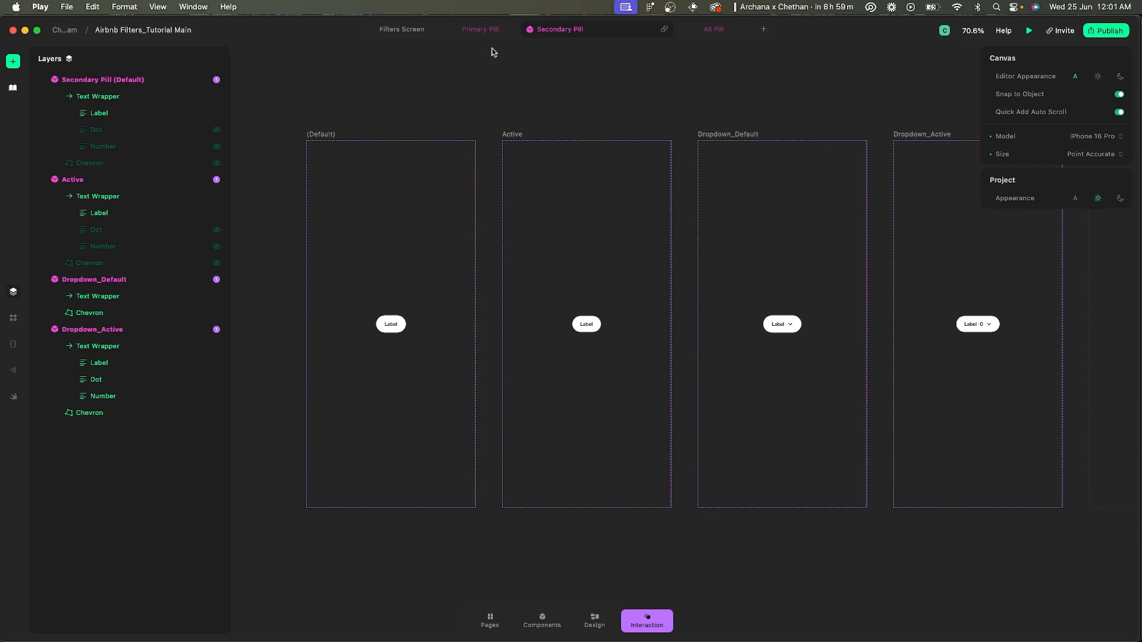
{"action": "left_click", "coordinate": [415, 37]}
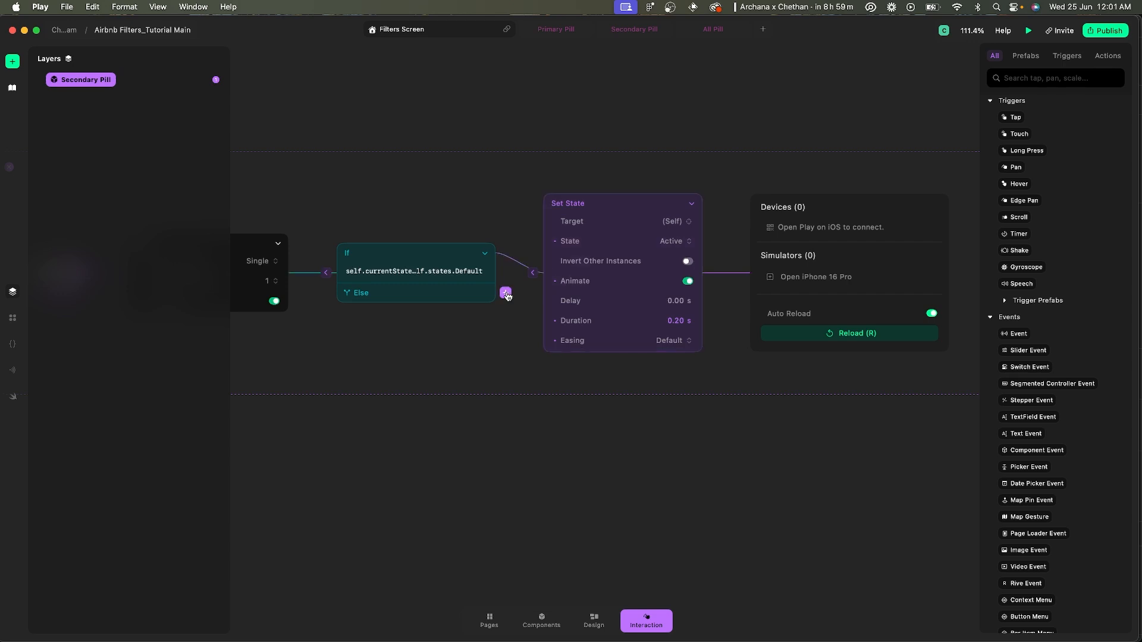
{"action": "left_click", "coordinate": [505, 293]}
{"action": "type", "text": "cond"}
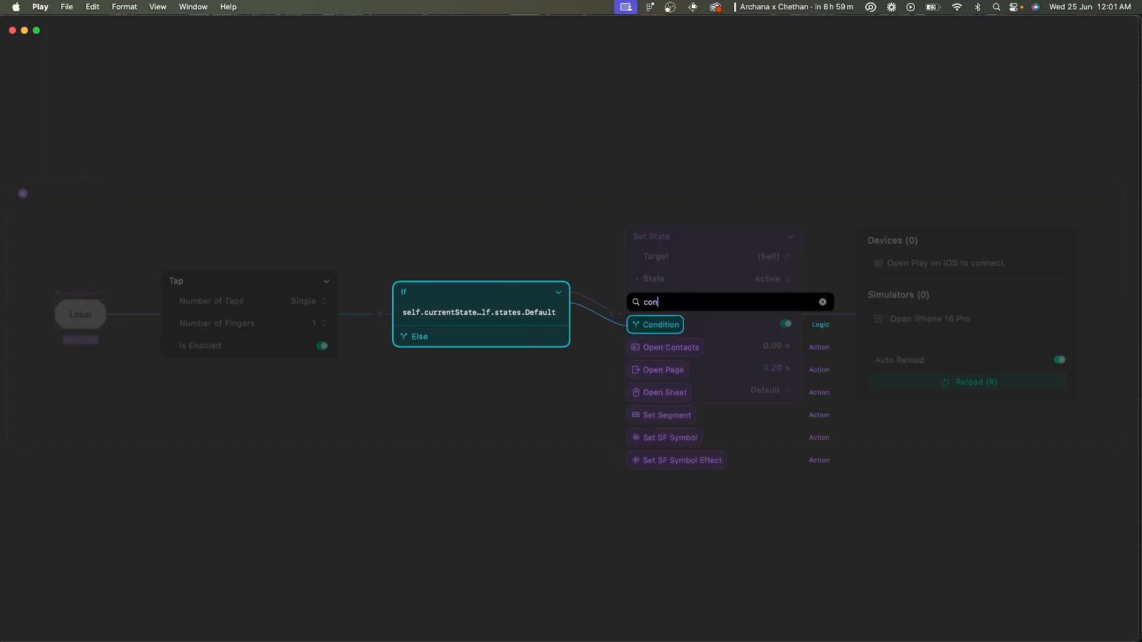
{"action": "key", "text": "Return"}
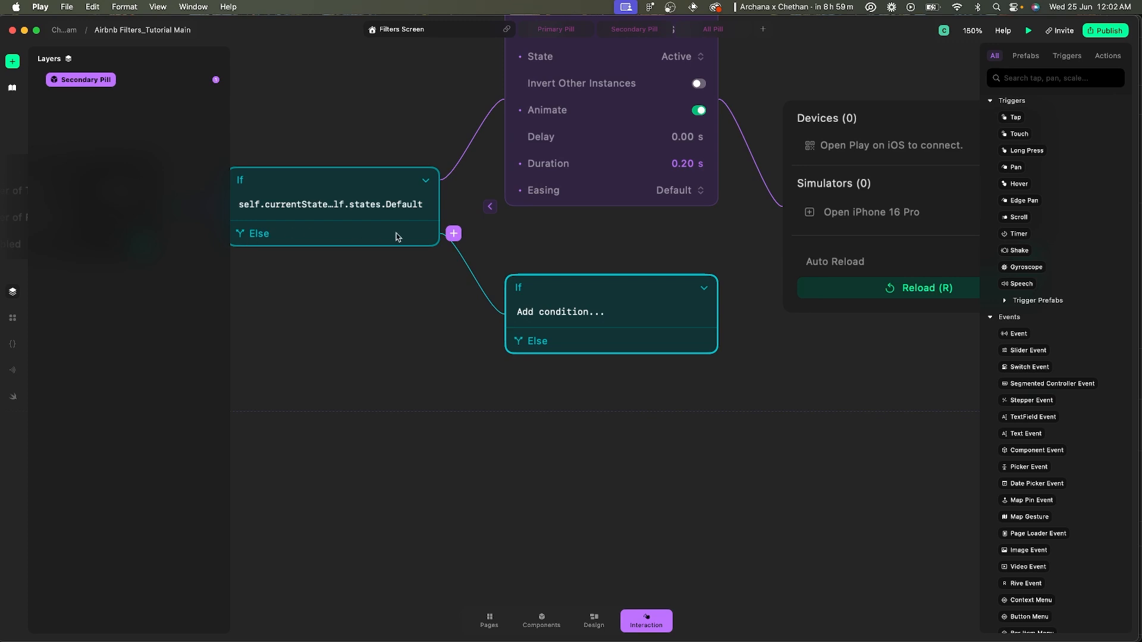
{"action": "left_click", "coordinate": [576, 314]}
{"action": "type", "text": "sl"}
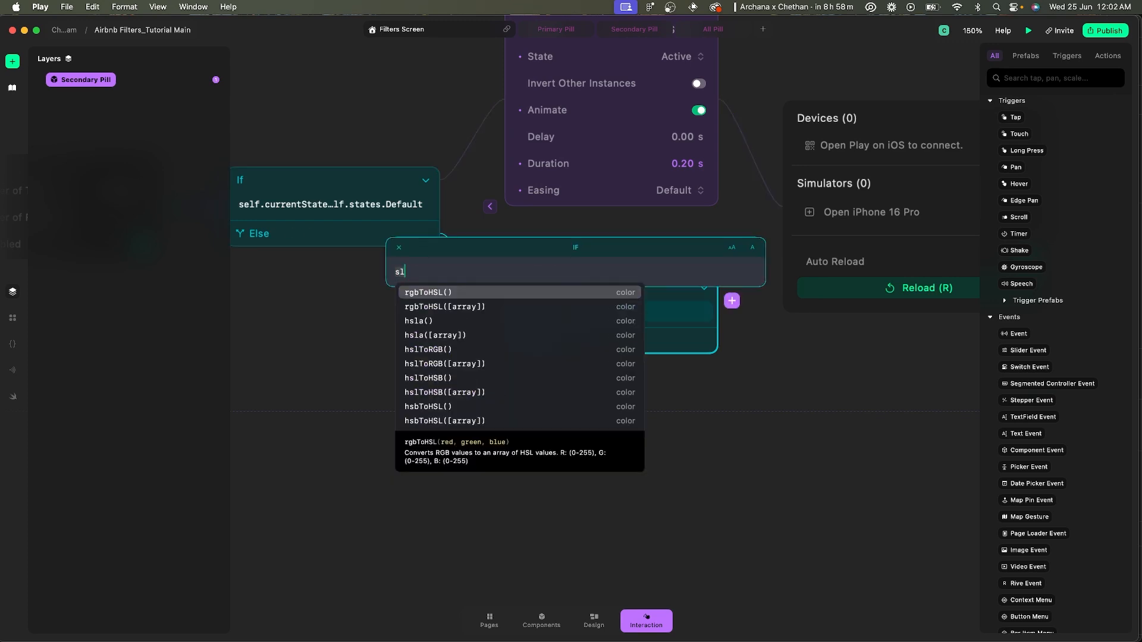
{"action": "key", "text": "BackSpace"}
{"action": "type", "text": "el"}
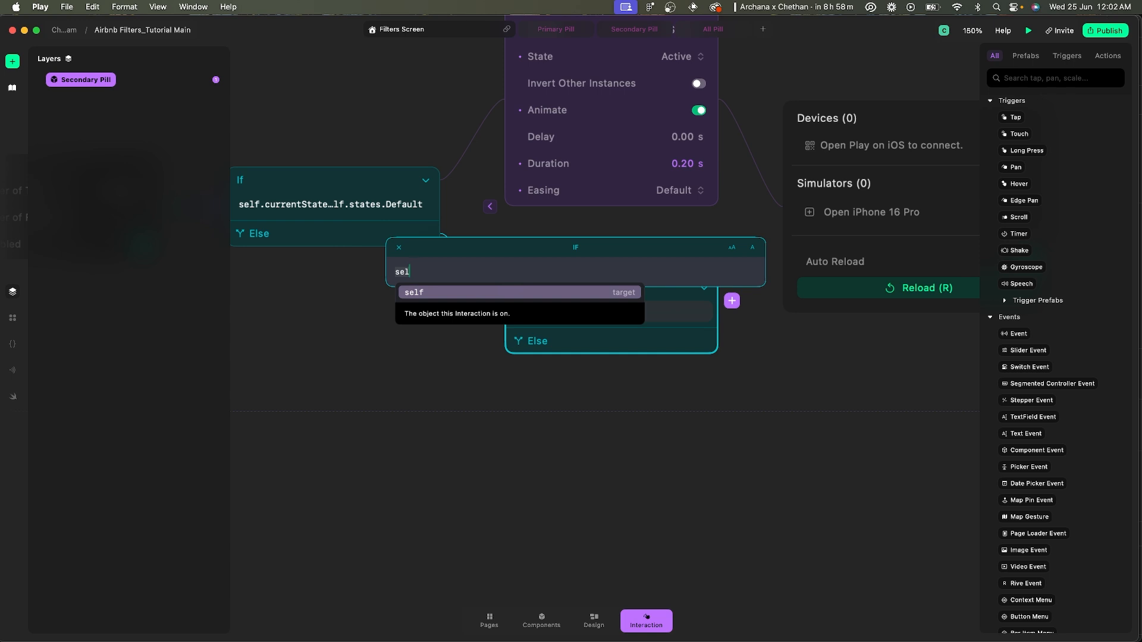
{"action": "key", "text": "Return"}
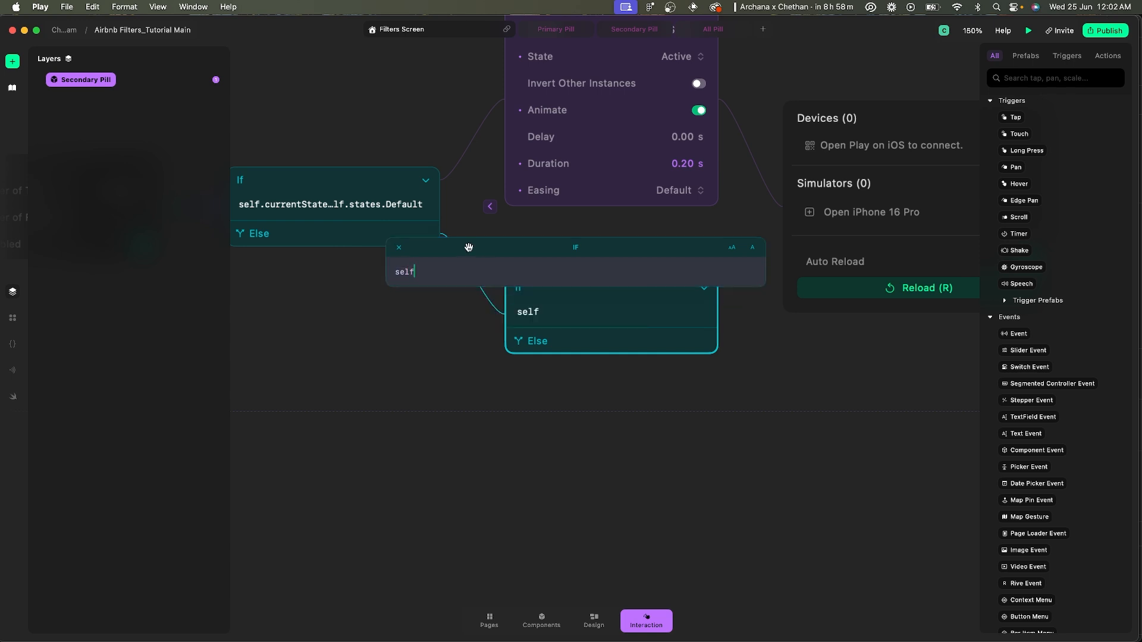
- Reuse the first condition's expression in the second condition and change it to self.currentState == self.states.Active
{"action": "left_click", "coordinate": [381, 216]}
{"action": "key", "text": "super+c"}
{"action": "left_click", "coordinate": [538, 310]}
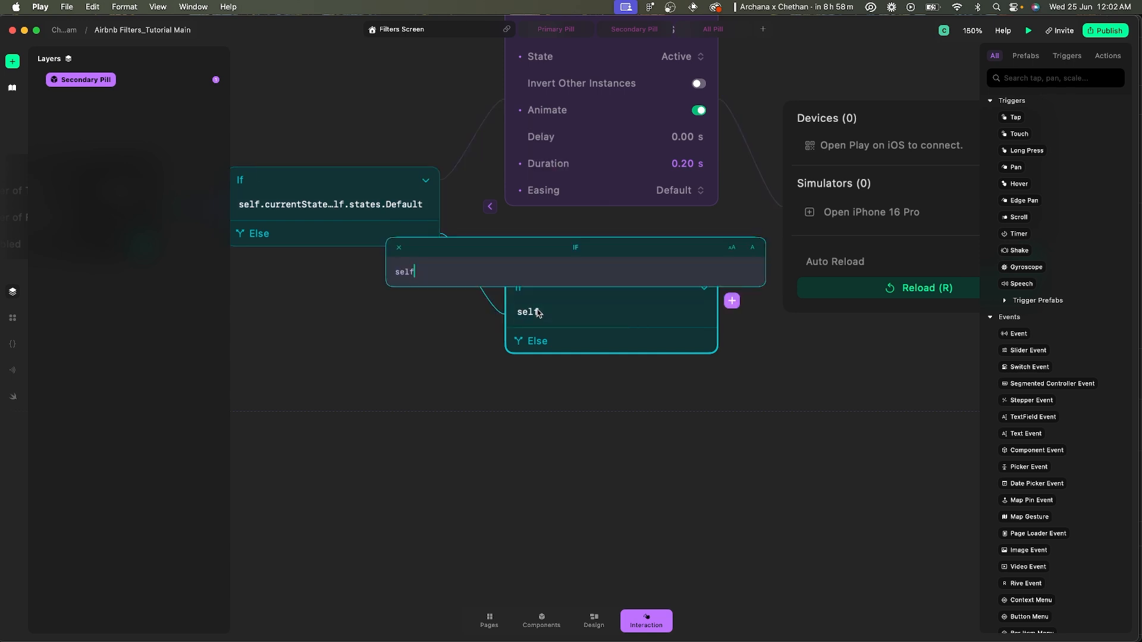
{"action": "key", "text": "super+a"}
{"action": "key", "text": "super+v"}
{"action": "key", "text": "BackSpace"}
{"action": "key", "text": "BackSpace"}
{"action": "key", "text": "BackSpace"}
{"action": "key", "text": "BackSpace"}
{"action": "key", "text": "BackSpace"}
{"action": "key", "text": "BackSpace"}
{"action": "key", "text": "BackSpace"}
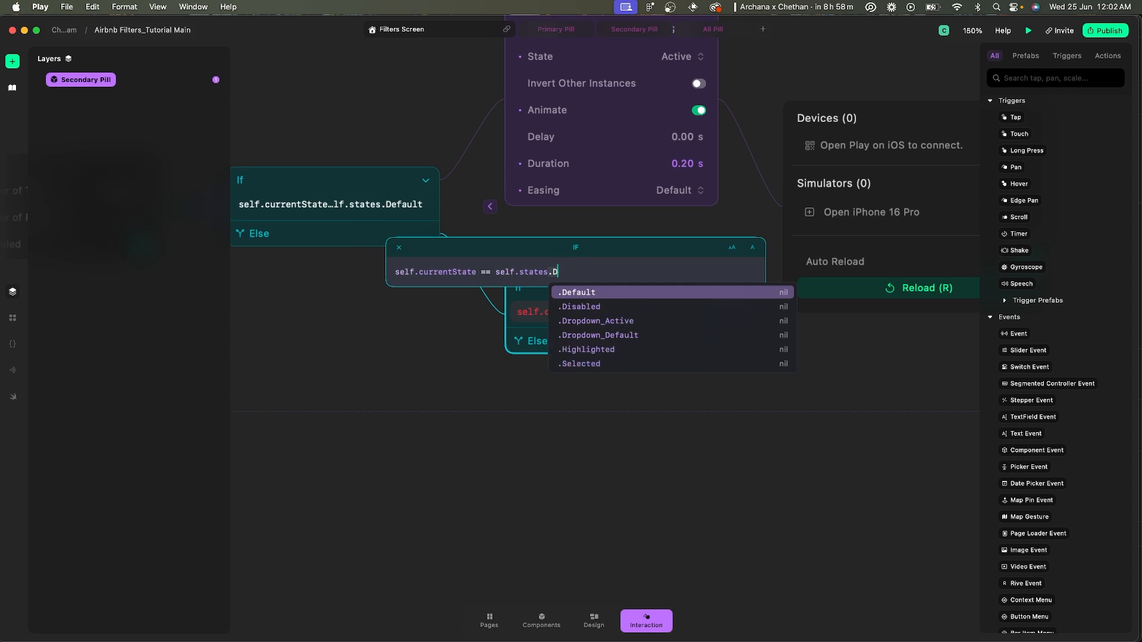
{"action": "type", "text": "A"}
{"action": "key", "text": "Return"}
{"action": "key", "text": "Return"}
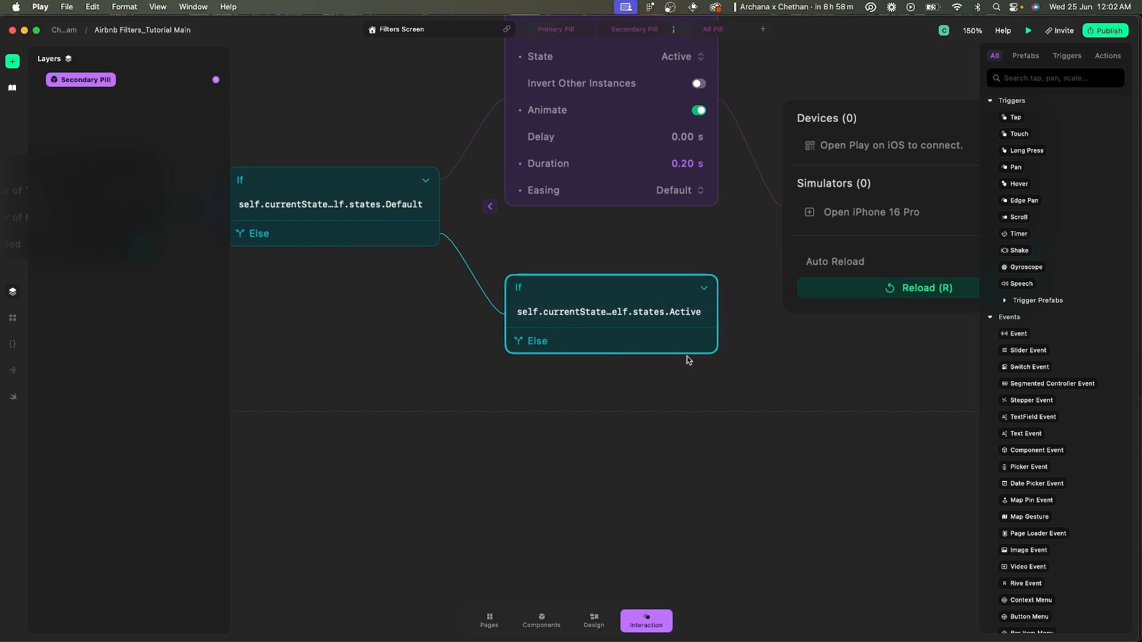
- Duplicate the Set State action onto the second condition's If branch and set its state to Default State
{"action": "left_click", "coordinate": [732, 300]}
{"action": "key", "text": "Escape"}
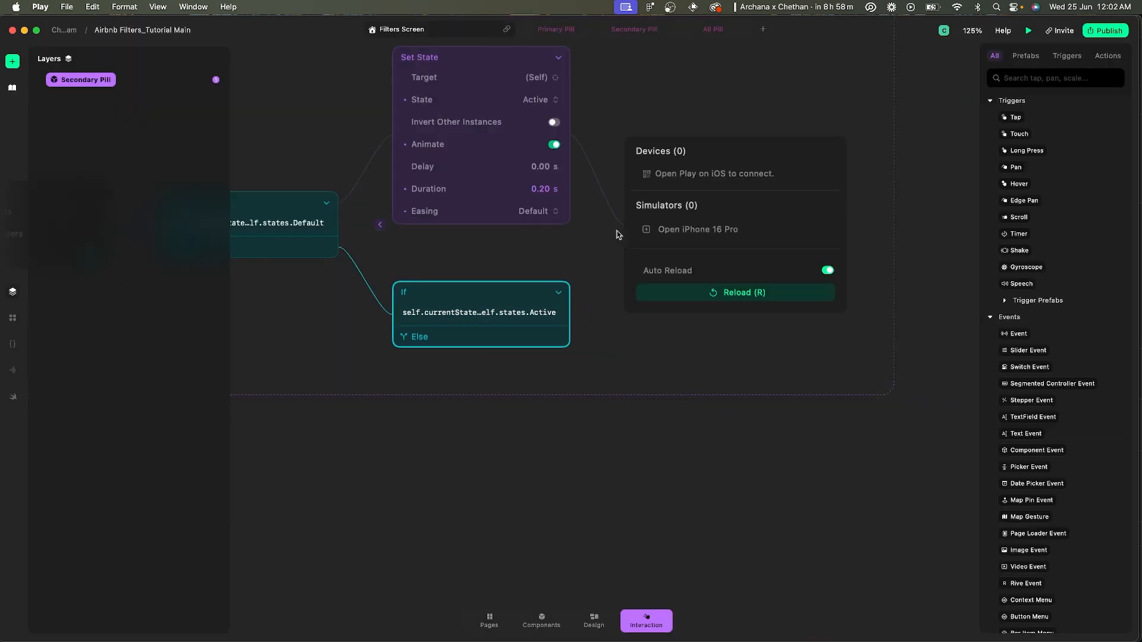
{"action": "left_click", "coordinate": [469, 55]}
{"action": "key", "text": "super+d"}
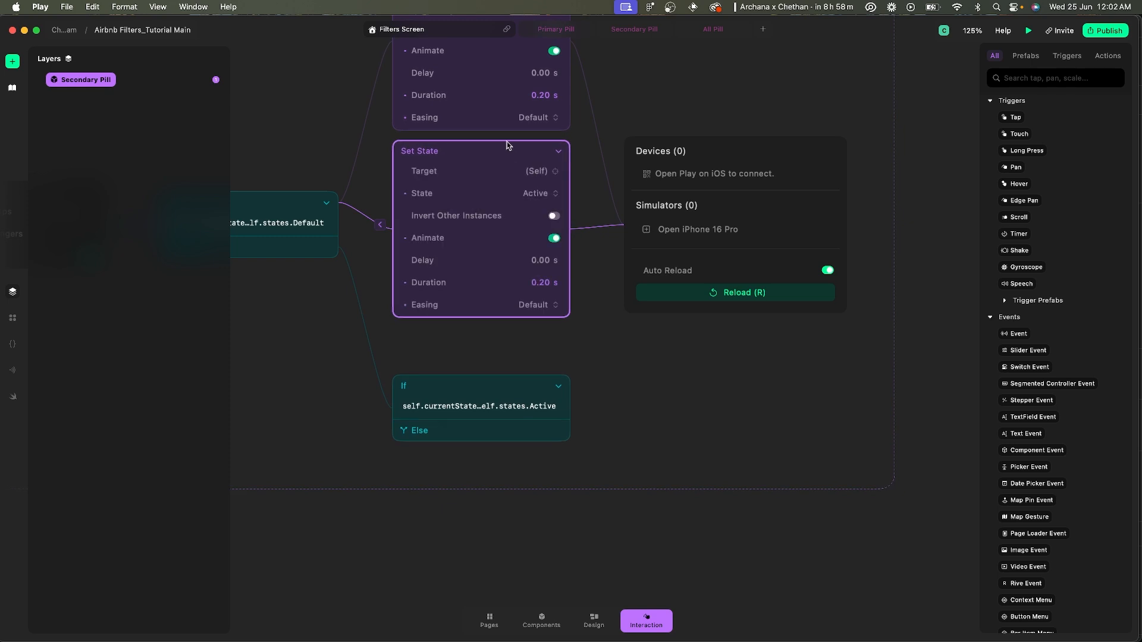
{"action": "left_click_drag", "start_coordinate": [508, 147], "coordinate": [560, 369]}
{"action": "left_click", "coordinate": [773, 279]}
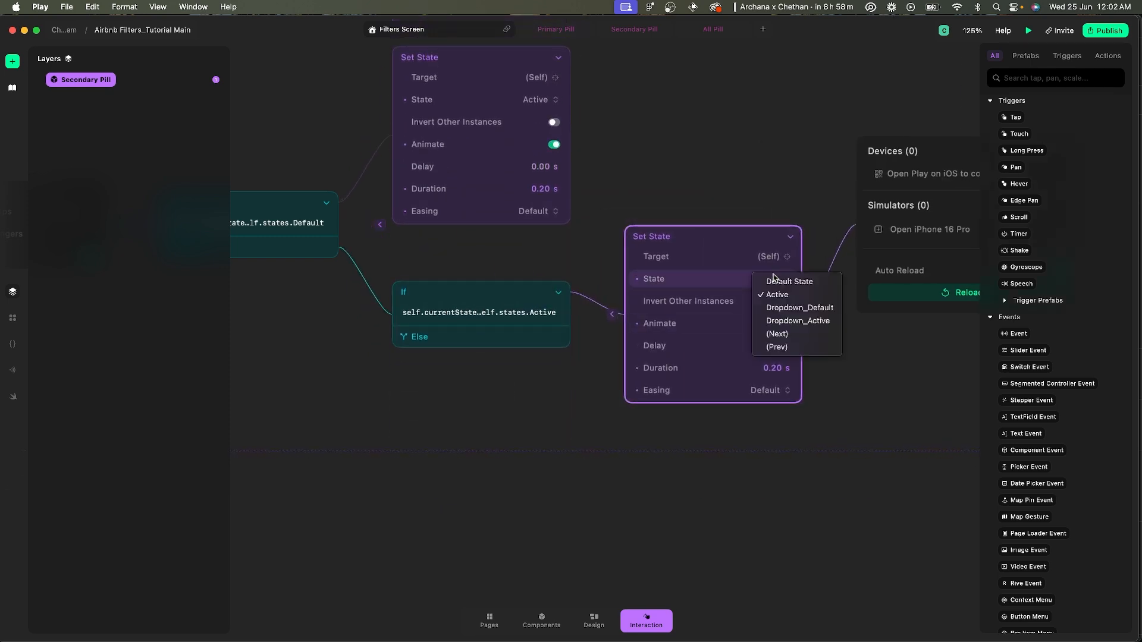
{"action": "left_click", "coordinate": [784, 283]}
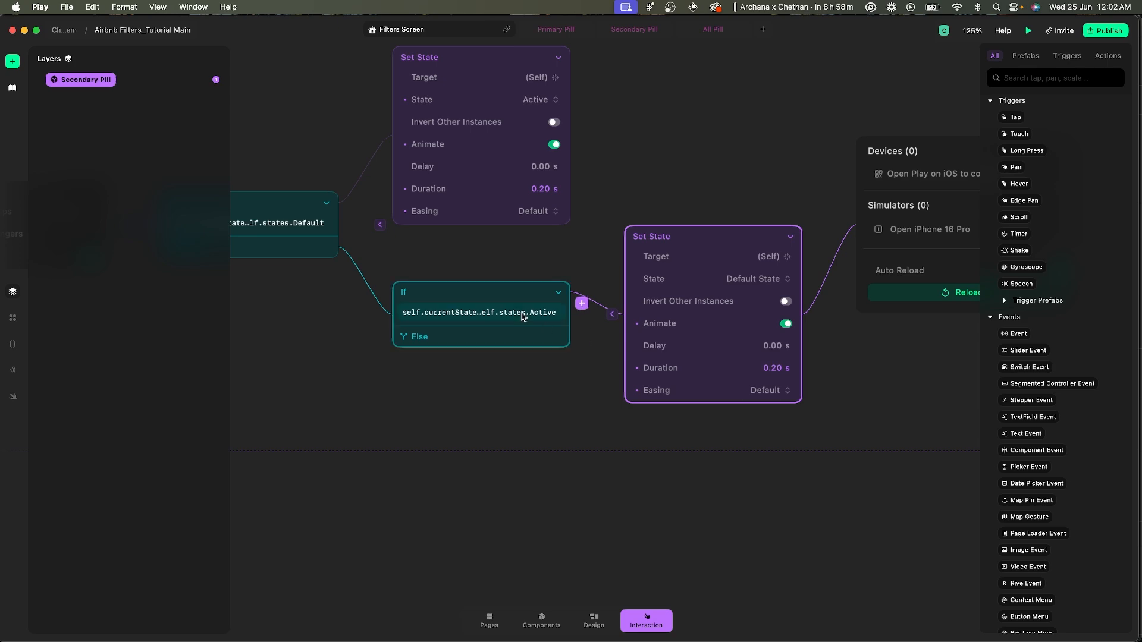
- Copy the second condition's expression and add a third Condition to its Else branch
{"action": "left_click", "coordinate": [542, 343]}
{"action": "key", "text": "super+a"}
{"action": "key", "text": "super+c"}
{"action": "key", "text": "Escape"}
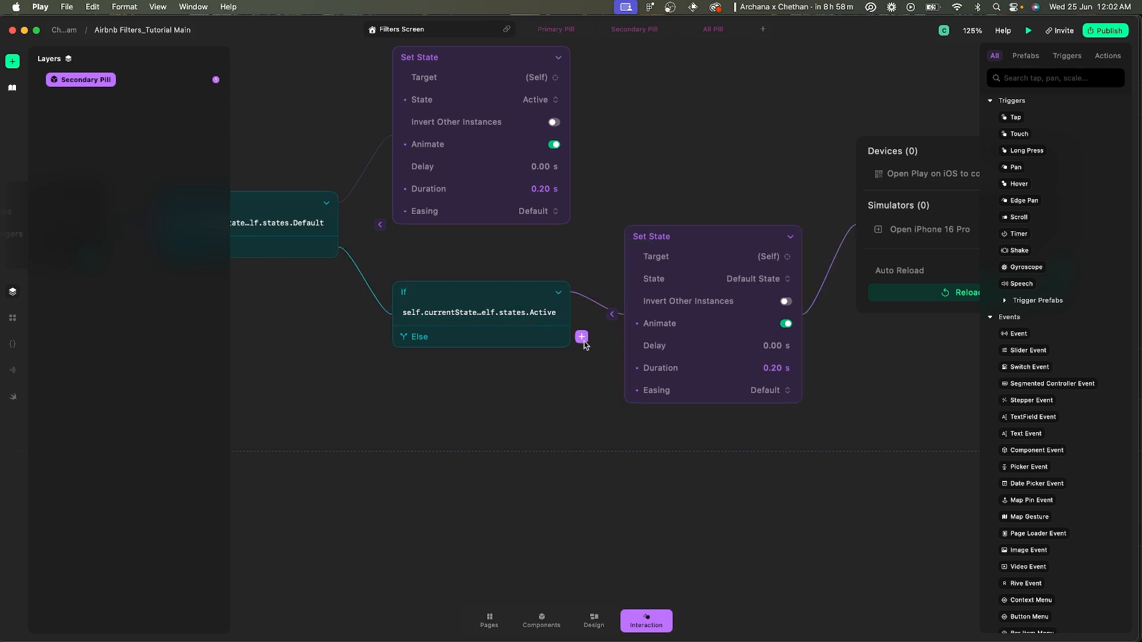
{"action": "left_click", "coordinate": [582, 337]}
{"action": "type", "text": "con"}
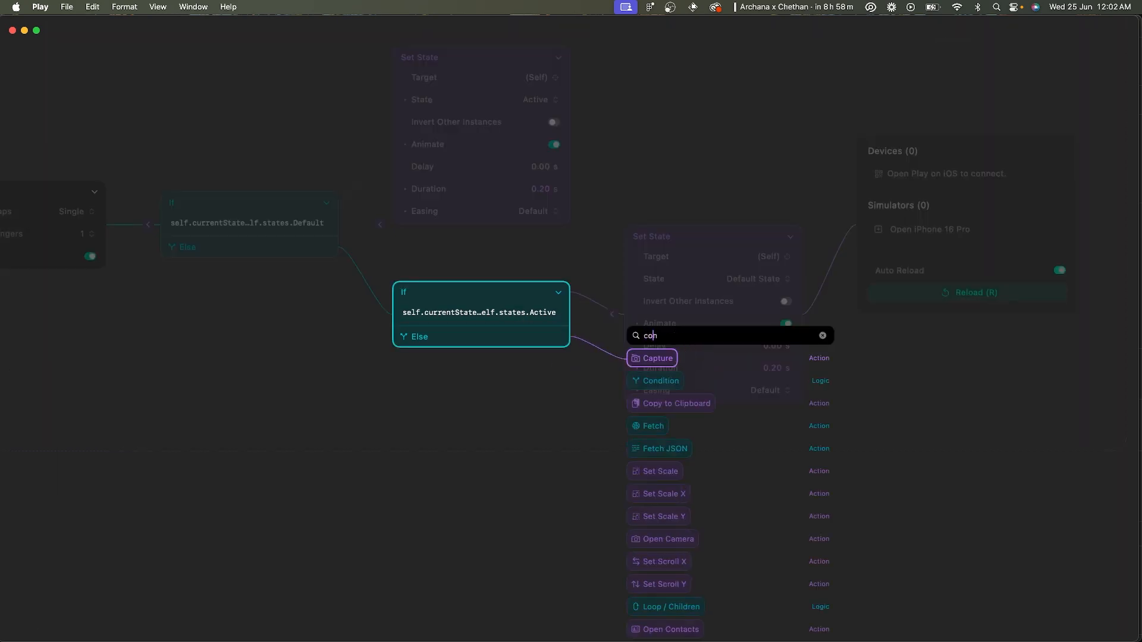
{"action": "key", "text": "Return"}
- Paste the copied expression into the third condition and change it to self.currentState == self.states.Dropdown_Default
{"action": "left_click", "coordinate": [593, 314]}
{"action": "key", "text": "super+v"}
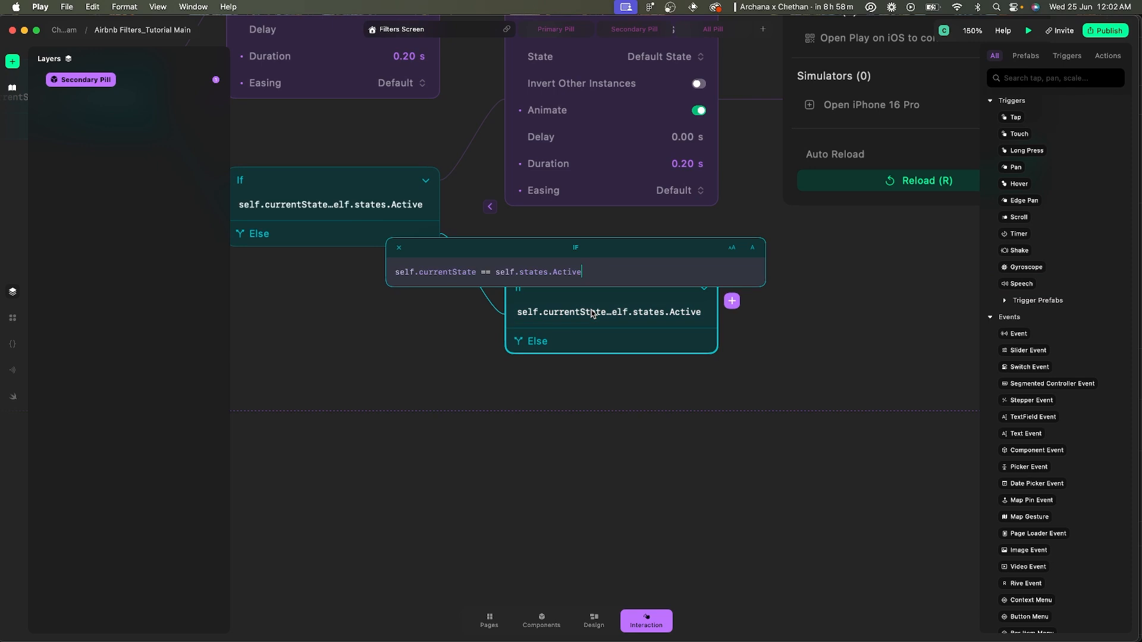
{"action": "key", "text": "alt+shift+Left"}
{"action": "key", "text": "BackSpace"}
{"action": "key", "text": "Down"}
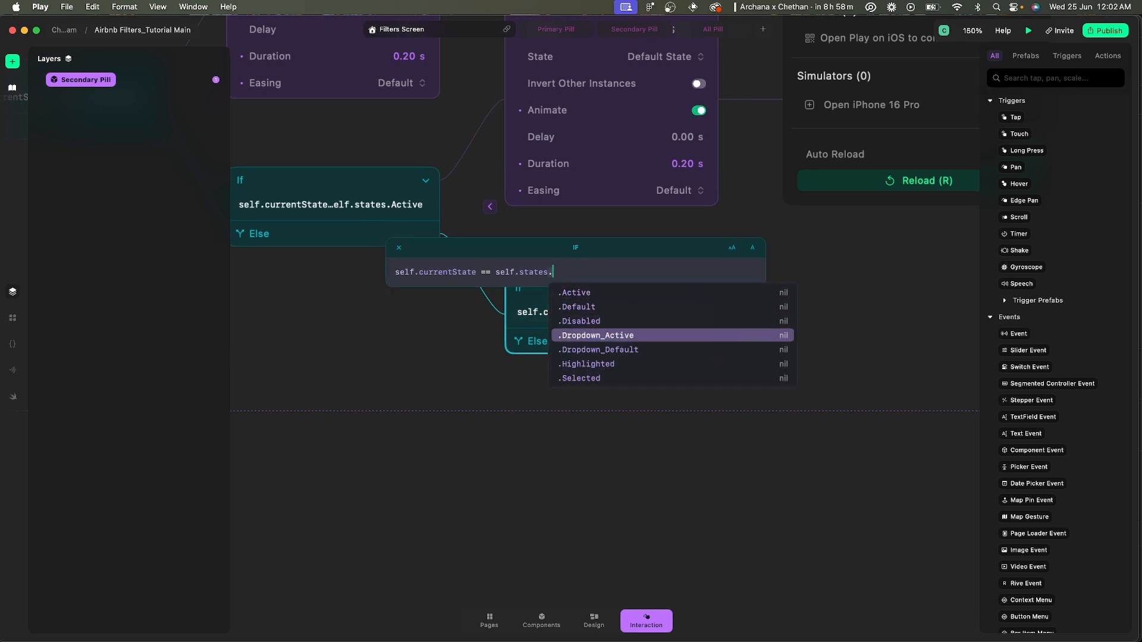
{"action": "key", "text": "Up"}
{"action": "key", "text": "Down"}
{"action": "key", "text": "Down"}
{"action": "key", "text": "Return"}
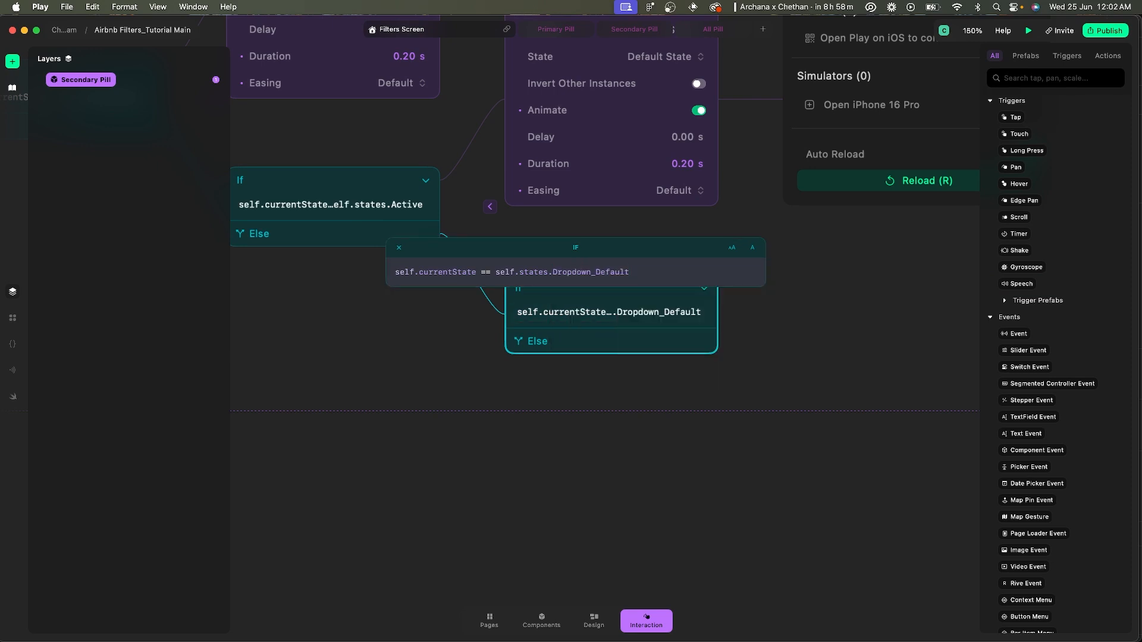
{"action": "key", "text": "Return"}
- Duplicate the Default State action onto the third condition's If branch and set its state to Dropdown_Active
{"action": "scroll", "coordinate": [754, 255], "scroll_direction": "down", "scroll_amount": 3}
{"action": "scroll", "coordinate": [753, 255], "scroll_direction": "up", "scroll_amount": 1}
{"action": "left_click", "coordinate": [603, 108]}
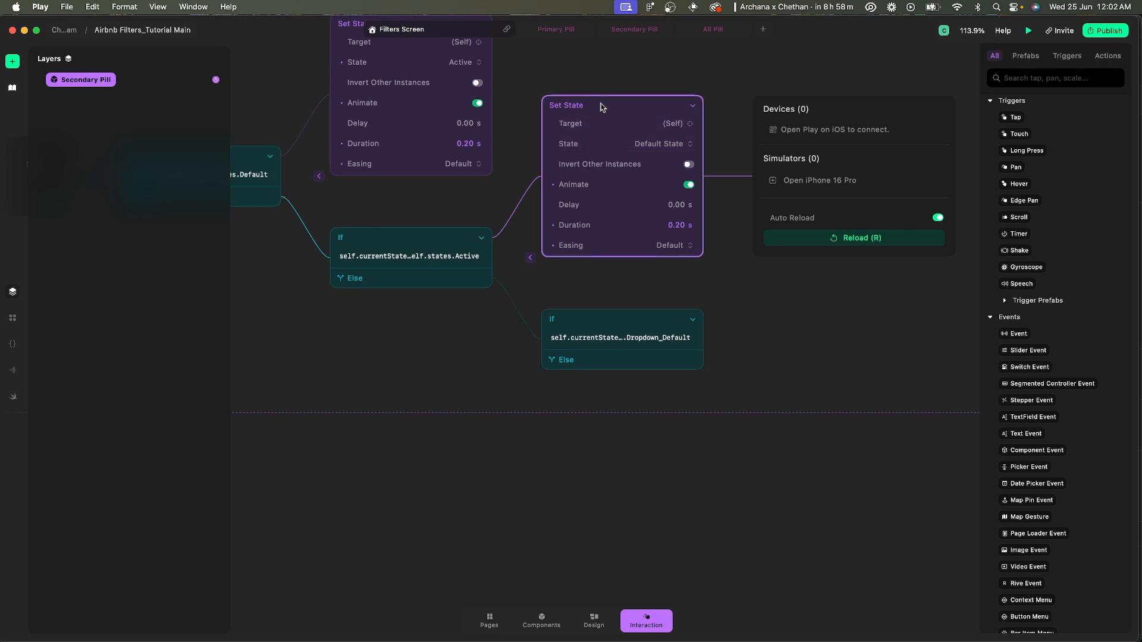
{"action": "left_click_drag", "start_coordinate": [602, 107], "coordinate": [612, 410]}
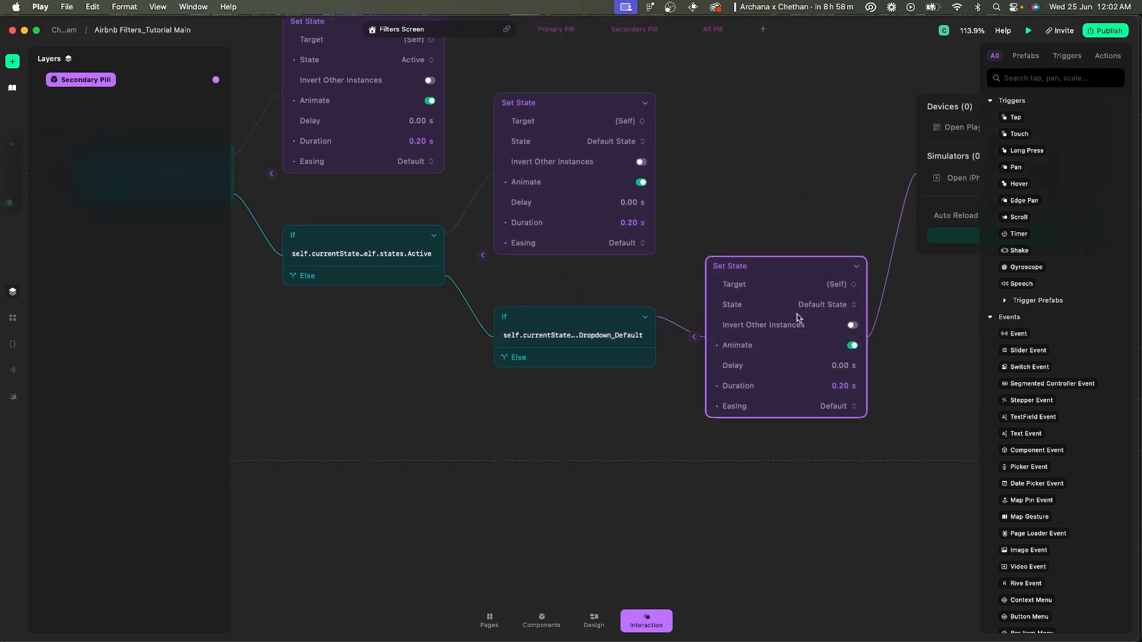
{"action": "left_click", "coordinate": [819, 306]}
{"action": "left_click", "coordinate": [841, 359]}
- Duplicate the Dropdown_Active action onto the third condition's Else branch and set its state to Dropdown_Default
{"action": "key", "text": "super+d"}
{"action": "left_click_drag", "start_coordinate": [756, 351], "coordinate": [663, 357]}
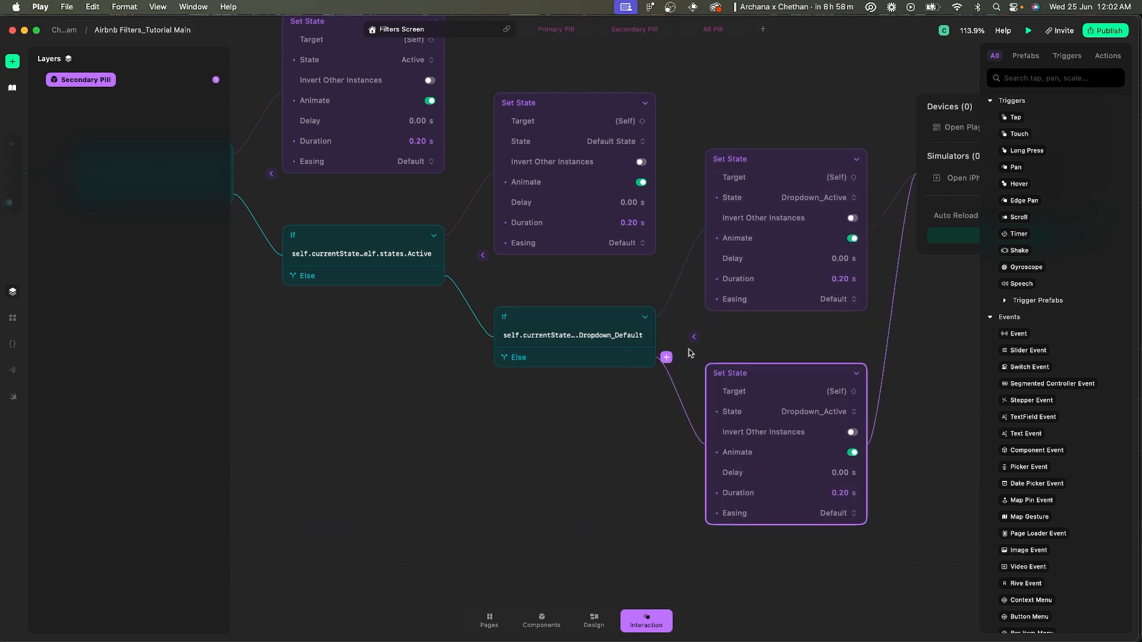
{"action": "left_click", "coordinate": [830, 412]}
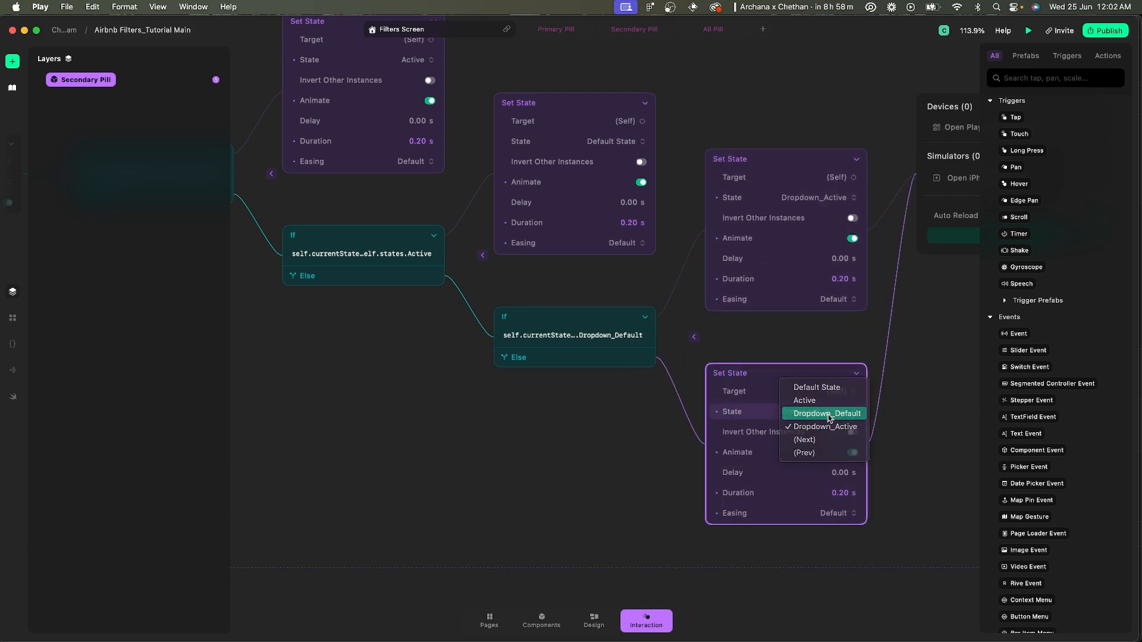
{"action": "left_click", "coordinate": [827, 413]}
{"action": "scroll", "coordinate": [753, 376], "scroll_direction": "down", "scroll_amount": 3}
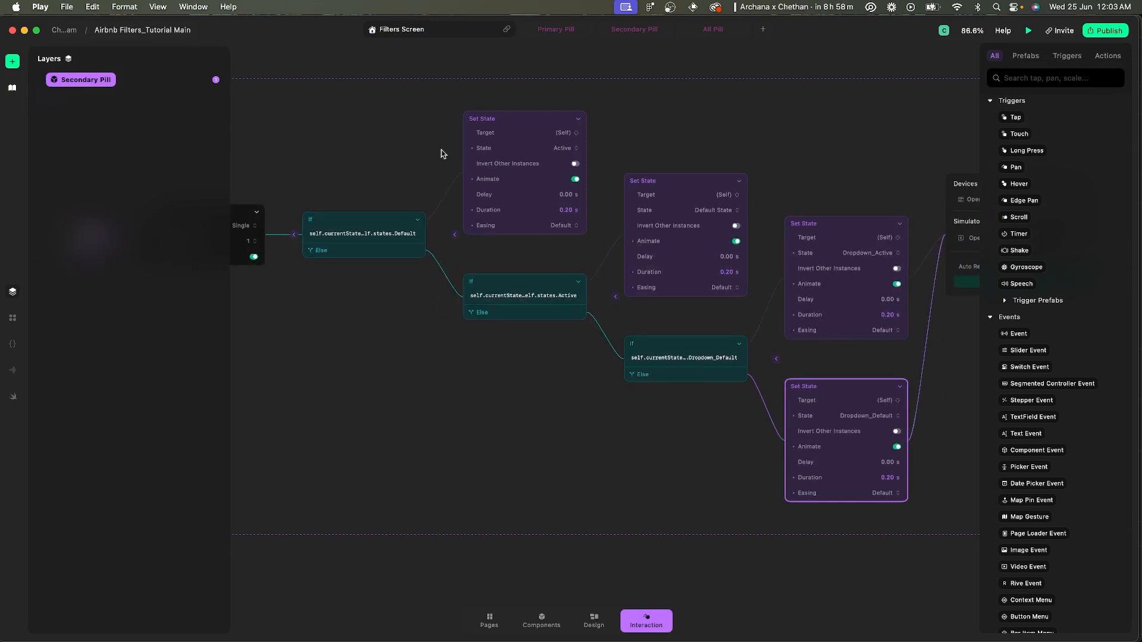
{"action": "scroll", "coordinate": [397, 175], "scroll_direction": "up", "scroll_amount": 4}
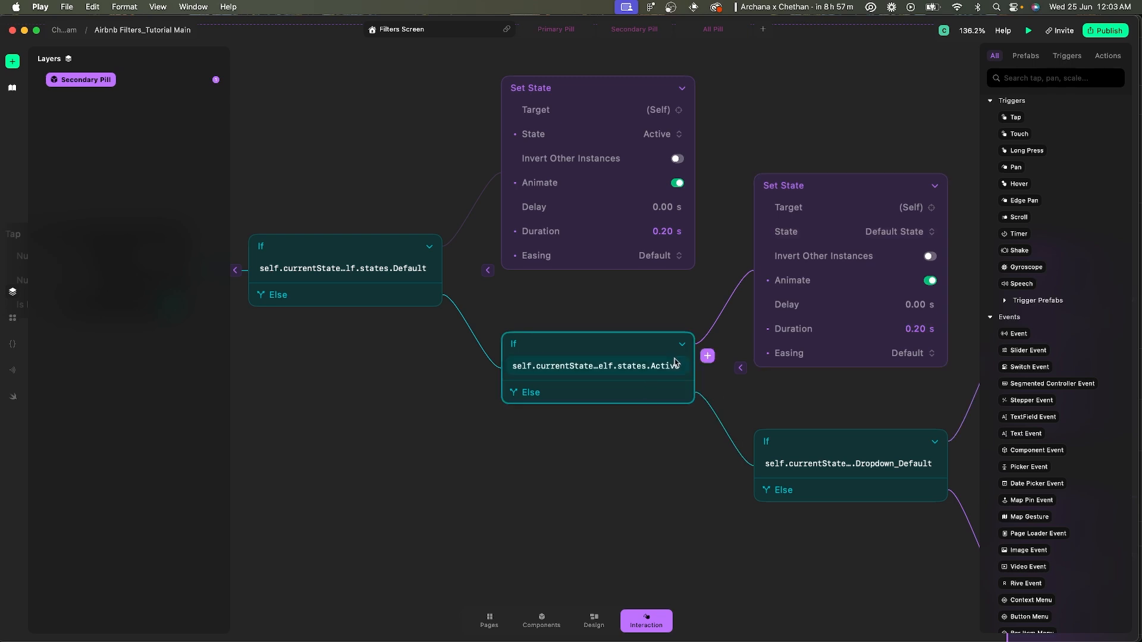
- Examine the Secondary Pill's chained state conditions and the Set State actions attached to them
{"action": "scroll", "coordinate": [678, 356], "scroll_direction": "right", "scroll_amount": 5}
{"action": "scroll", "coordinate": [678, 357], "scroll_direction": "down", "scroll_amount": 2}
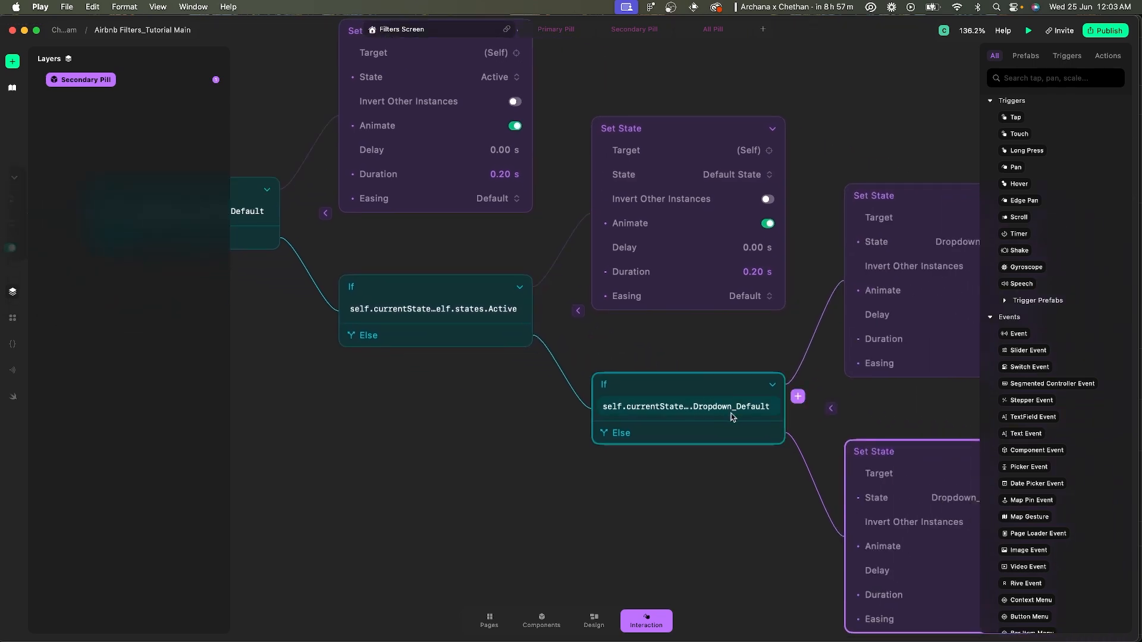
{"action": "scroll", "coordinate": [731, 417], "scroll_direction": "right", "scroll_amount": 3}
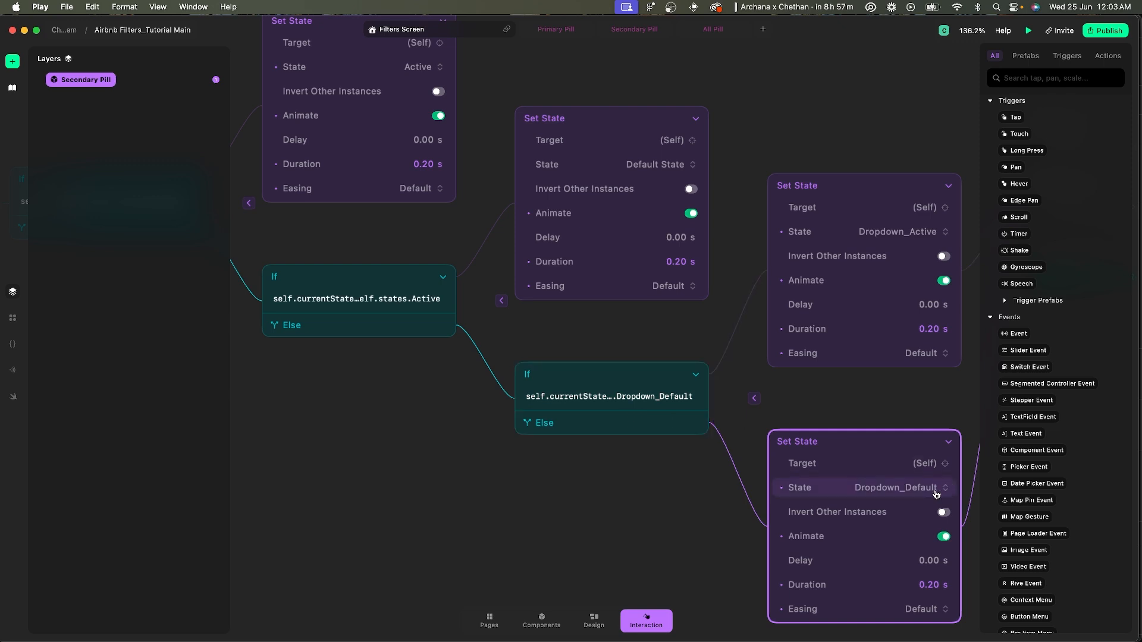
{"action": "scroll", "coordinate": [852, 385], "scroll_direction": "down", "scroll_amount": 5}
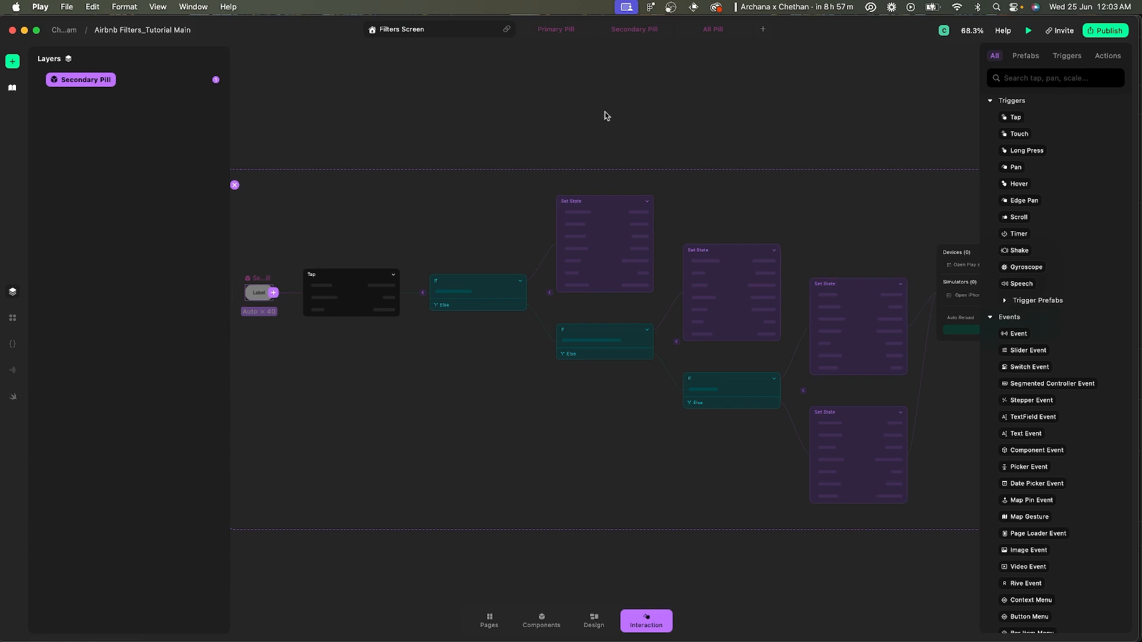
{"action": "scroll", "coordinate": [501, 74], "scroll_direction": "left", "scroll_amount": 4}
{"action": "scroll", "coordinate": [501, 74], "scroll_direction": "down", "scroll_amount": 3}
- Preview the Filters Screen in the iPhone 16 Pro simulator and expand the Homes pill
{"action": "left_click", "coordinate": [504, 151]}
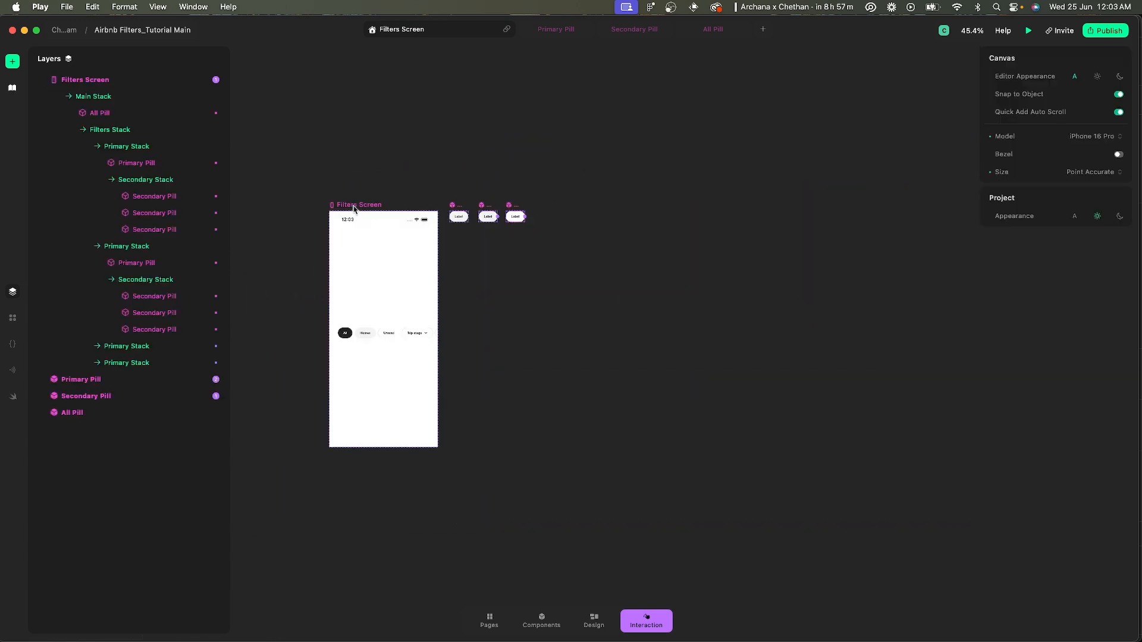
{"action": "left_click", "coordinate": [354, 205]}
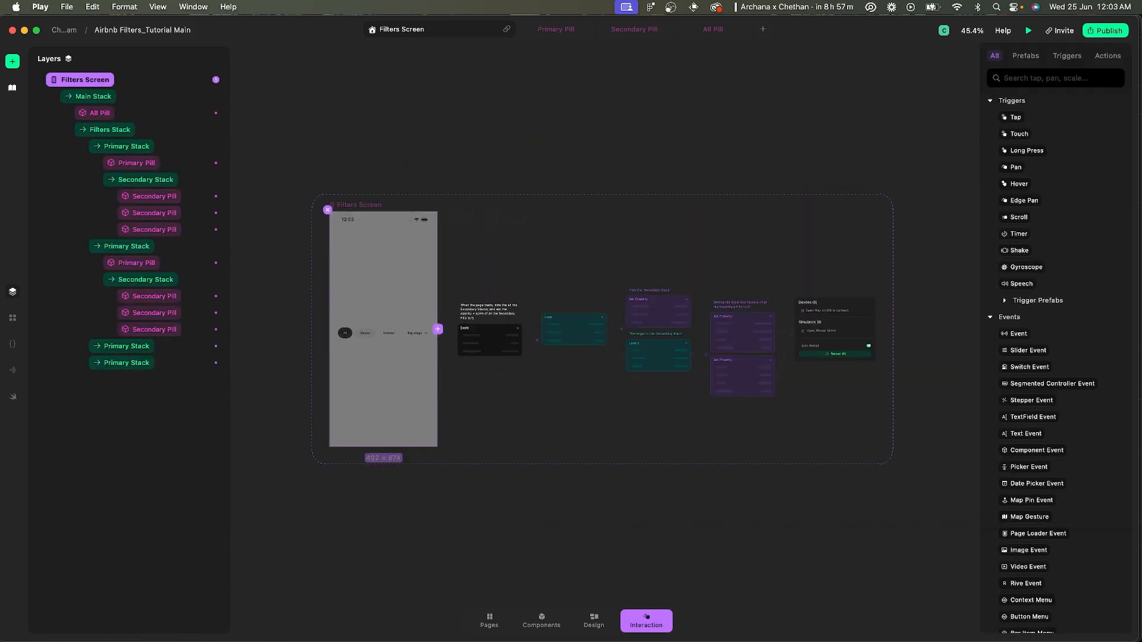
{"action": "left_click", "coordinate": [1029, 30]}
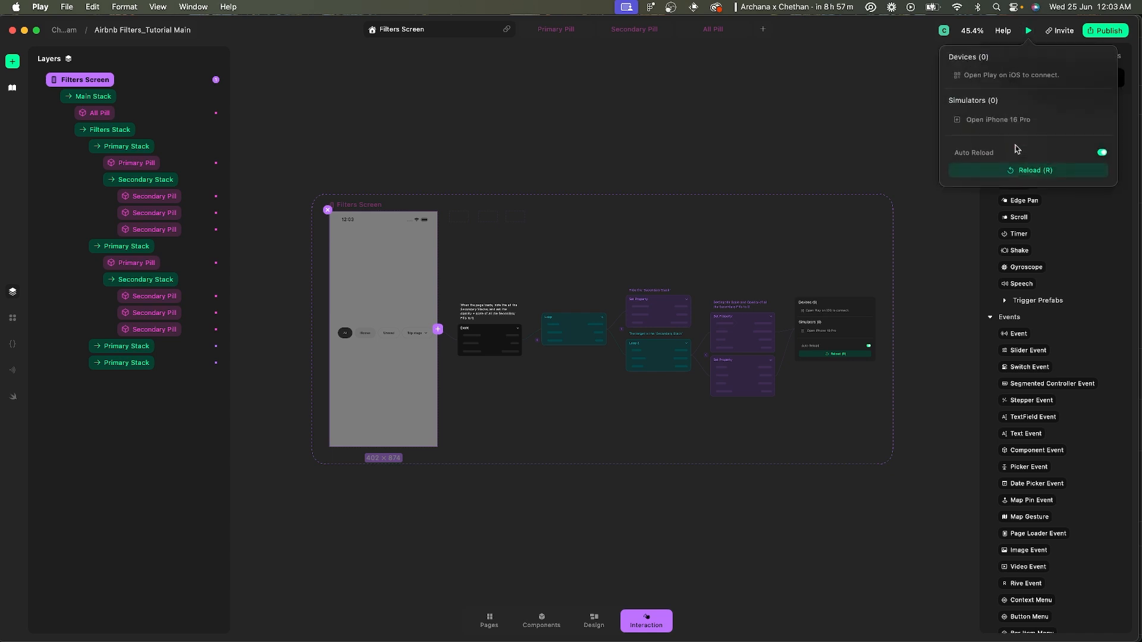
{"action": "left_click", "coordinate": [1002, 118]}
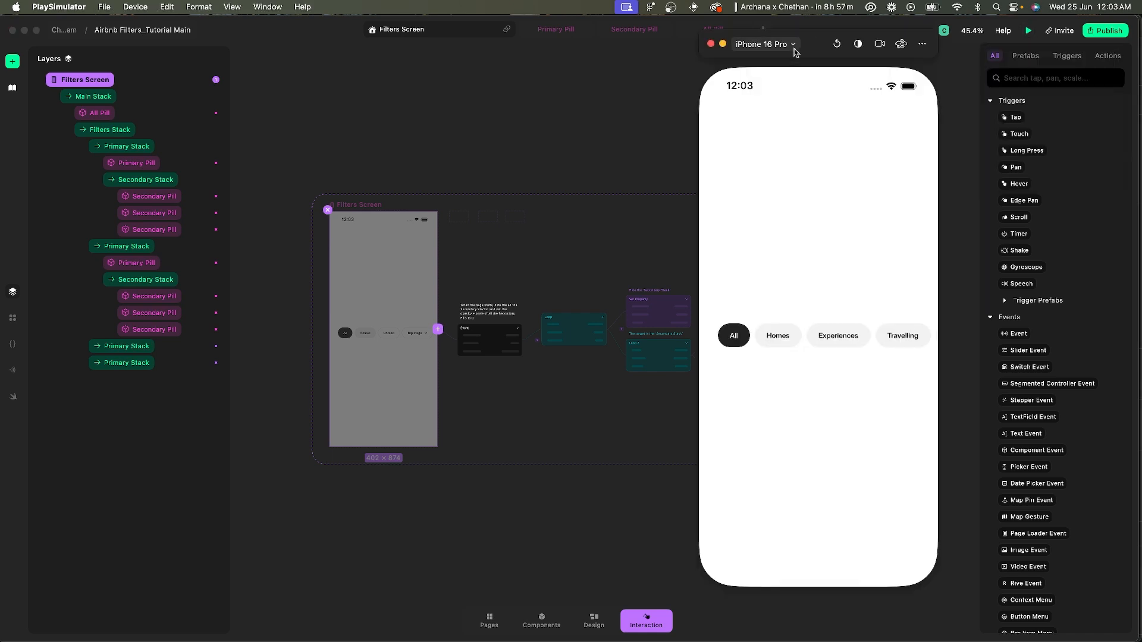
{"action": "left_click", "coordinate": [791, 338]}
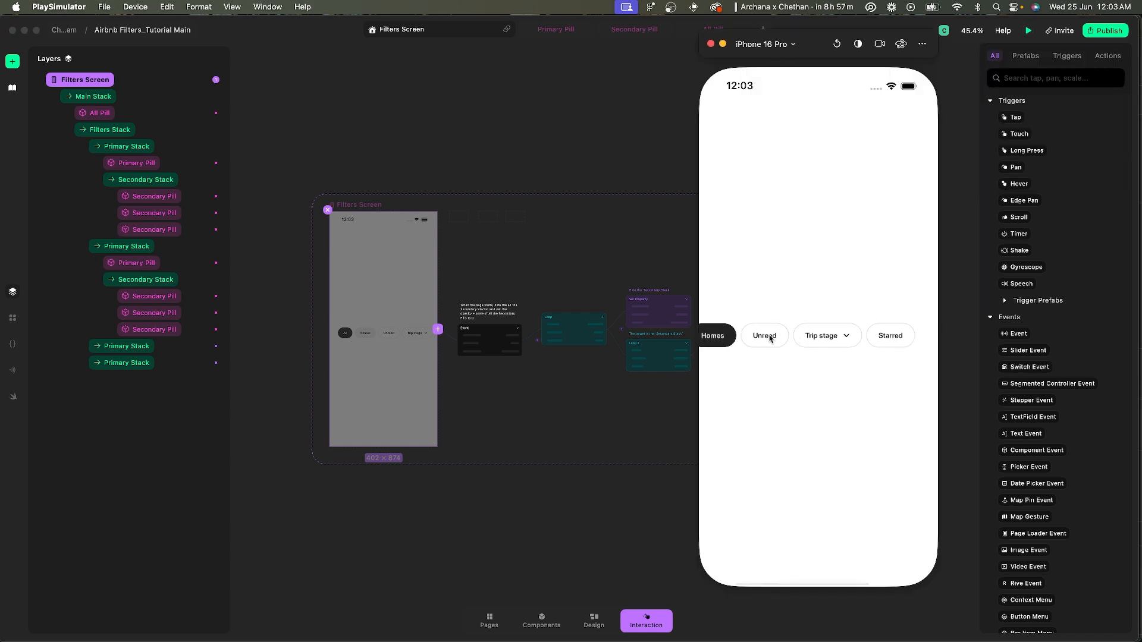
- Test the Unread pill by toggling it several times, and activate the Trip stage pill
{"action": "left_click", "coordinate": [769, 337]}
{"action": "left_click", "coordinate": [775, 343]}
{"action": "left_click", "coordinate": [775, 343]}
{"action": "left_click", "coordinate": [775, 343]}
{"action": "left_click", "coordinate": [776, 345]}
{"action": "left_click", "coordinate": [809, 343]}
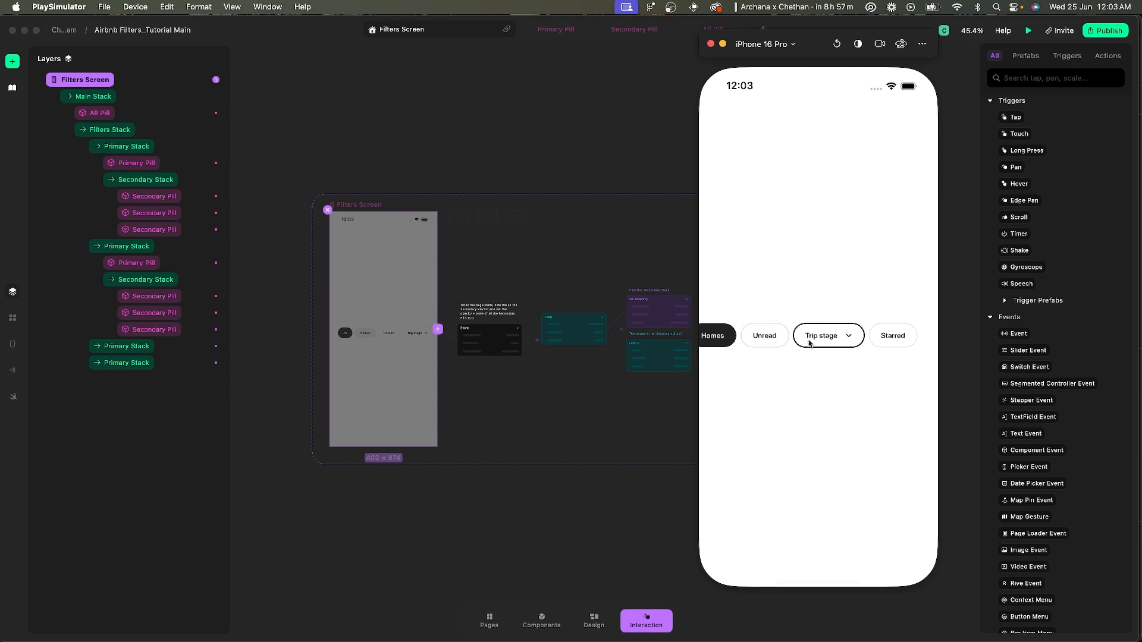
- Test switching the Trip stage, Starred and Unread pills between their default and active states
{"action": "left_click", "coordinate": [848, 339]}
{"action": "left_click", "coordinate": [848, 339]}
{"action": "left_click", "coordinate": [880, 338]}
{"action": "left_click", "coordinate": [881, 338]}
{"action": "left_click", "coordinate": [849, 340]}
{"action": "left_click", "coordinate": [886, 336]}
{"action": "left_click", "coordinate": [821, 337]}
{"action": "left_click", "coordinate": [757, 337]}
{"action": "left_click", "coordinate": [803, 337]}
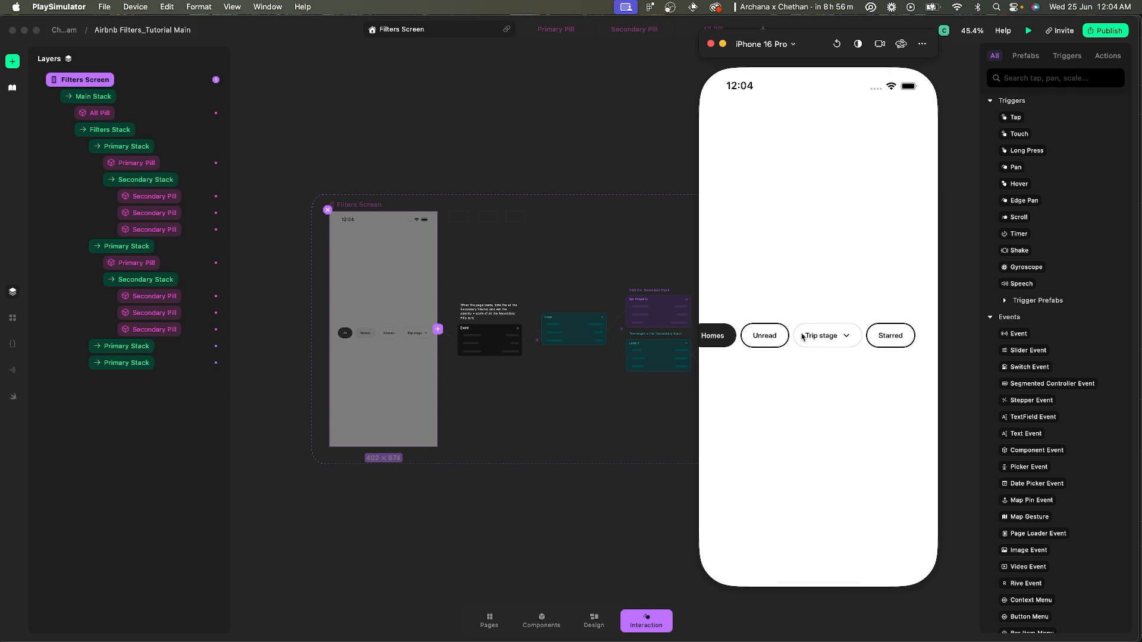
- Toggle the Unread pill repeatedly to check its tap response, and close the simulator
{"action": "left_click", "coordinate": [776, 337]}
{"action": "left_click", "coordinate": [776, 337]}
{"action": "left_click", "coordinate": [776, 337]}
{"action": "left_click", "coordinate": [775, 337]}
{"action": "left_click", "coordinate": [776, 337]}
{"action": "left_click", "coordinate": [776, 338]}
{"action": "left_click", "coordinate": [711, 44]}
- Copy the Primary Pill's Touch Down and Touch Up triggers together with their scale Set Property and Set Haptic actions
{"action": "left_click", "coordinate": [328, 210]}
{"action": "left_click", "coordinate": [481, 208]}
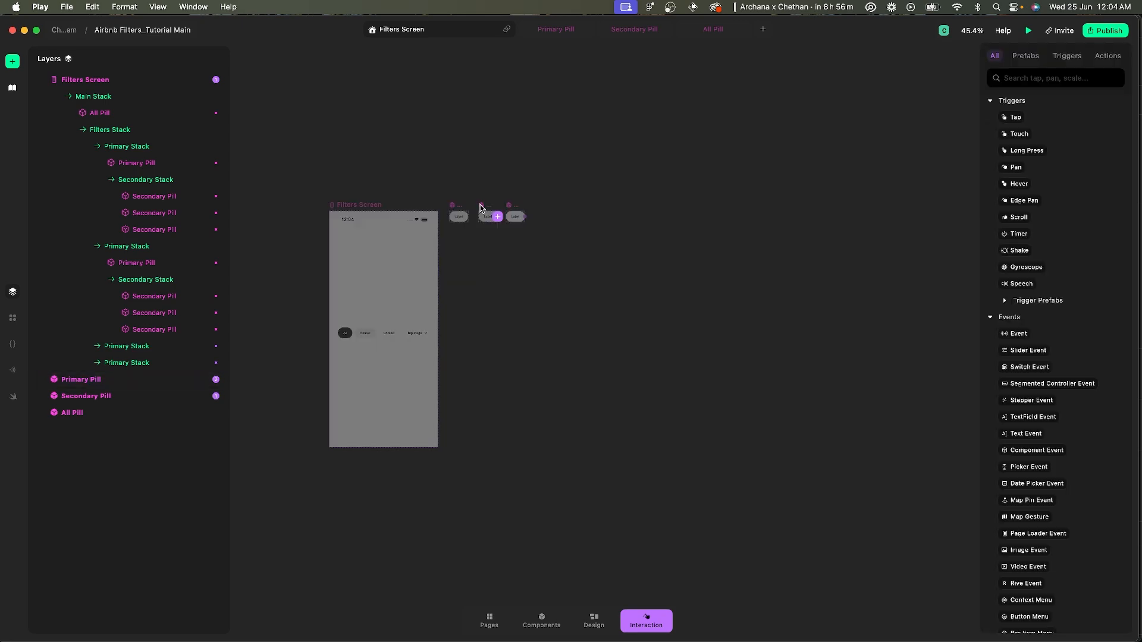
{"action": "left_click", "coordinate": [630, 205]}
{"action": "scroll", "coordinate": [629, 207], "scroll_direction": "down", "scroll_amount": 3}
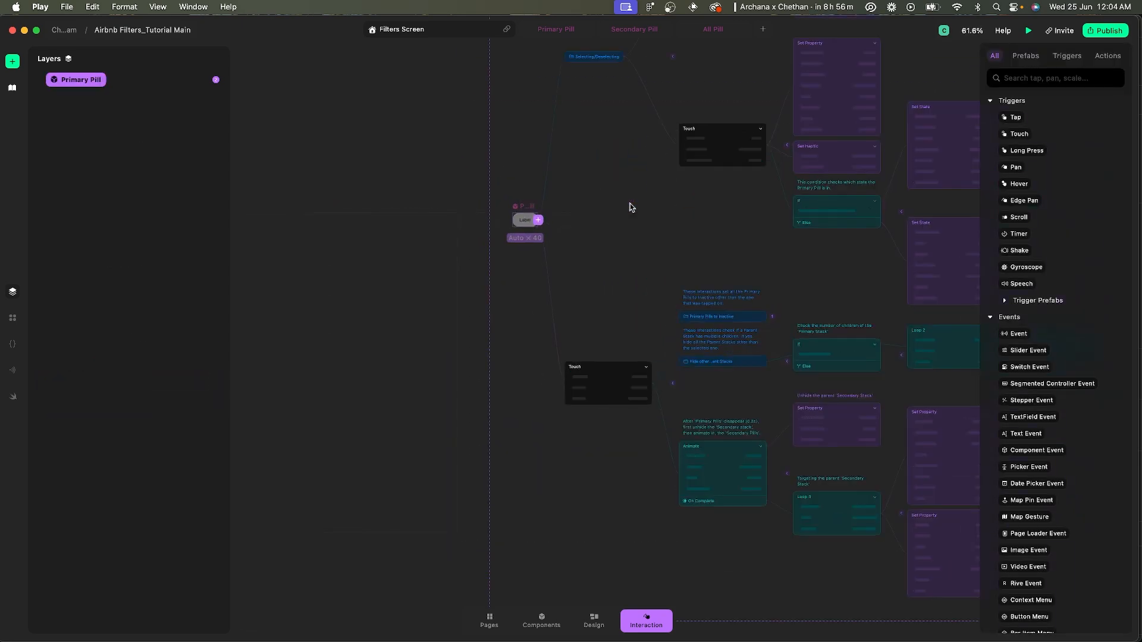
{"action": "scroll", "coordinate": [650, 112], "scroll_direction": "up", "scroll_amount": 3}
{"action": "scroll", "coordinate": [668, 193], "scroll_direction": "up", "scroll_amount": 3}
{"action": "scroll", "coordinate": [668, 194], "scroll_direction": "right", "scroll_amount": 4}
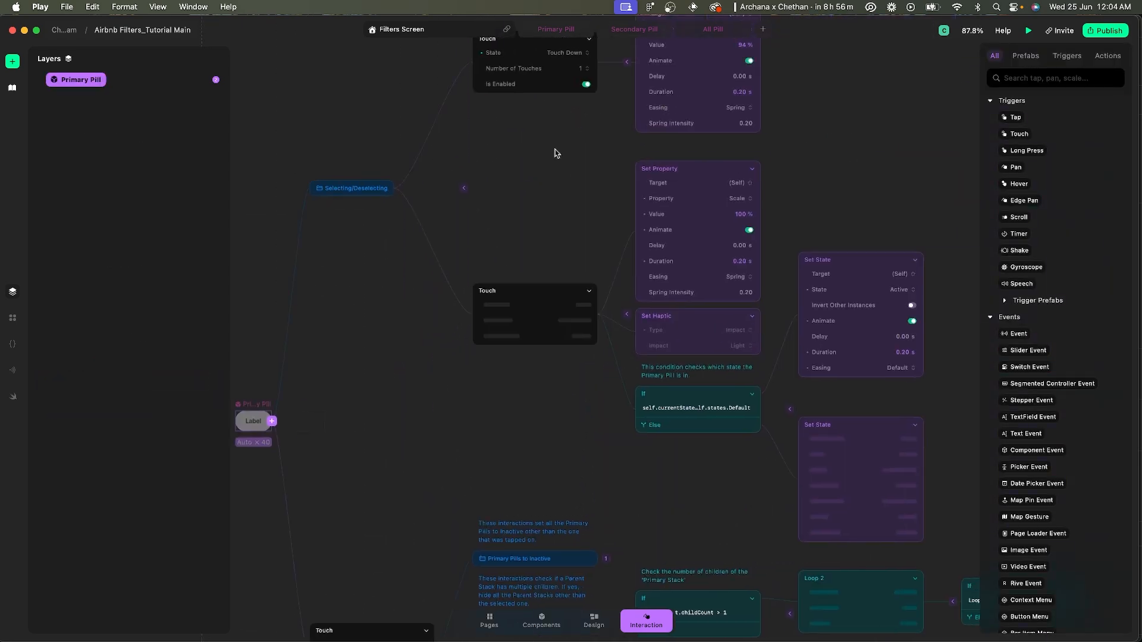
{"action": "scroll", "coordinate": [505, 126], "scroll_direction": "up", "scroll_amount": 1}
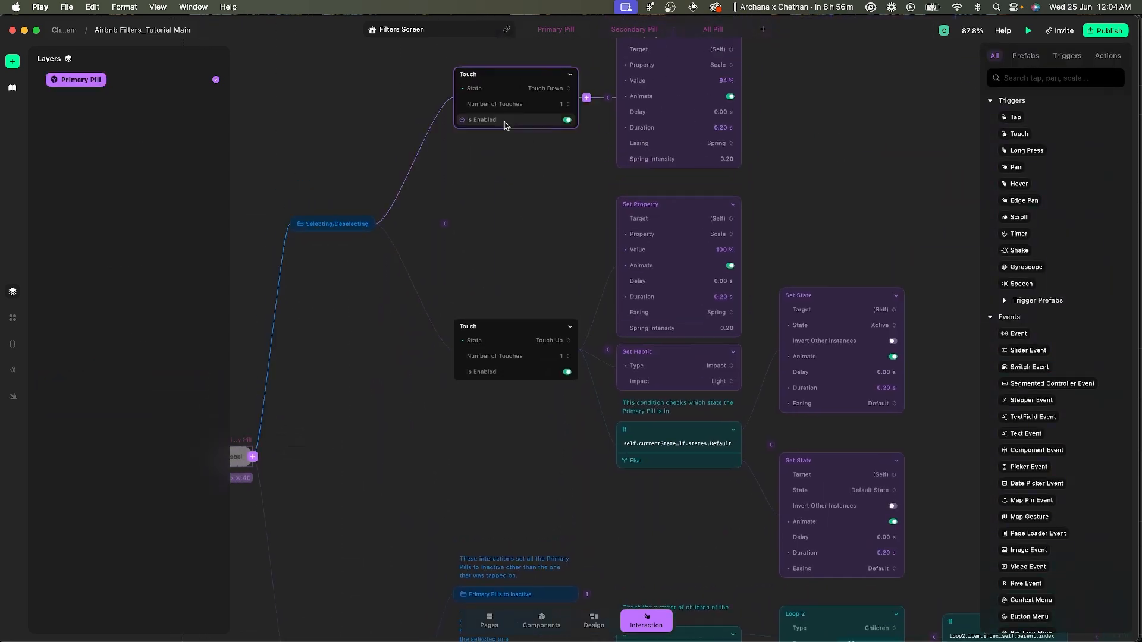
{"action": "left_click", "coordinate": [517, 347]}
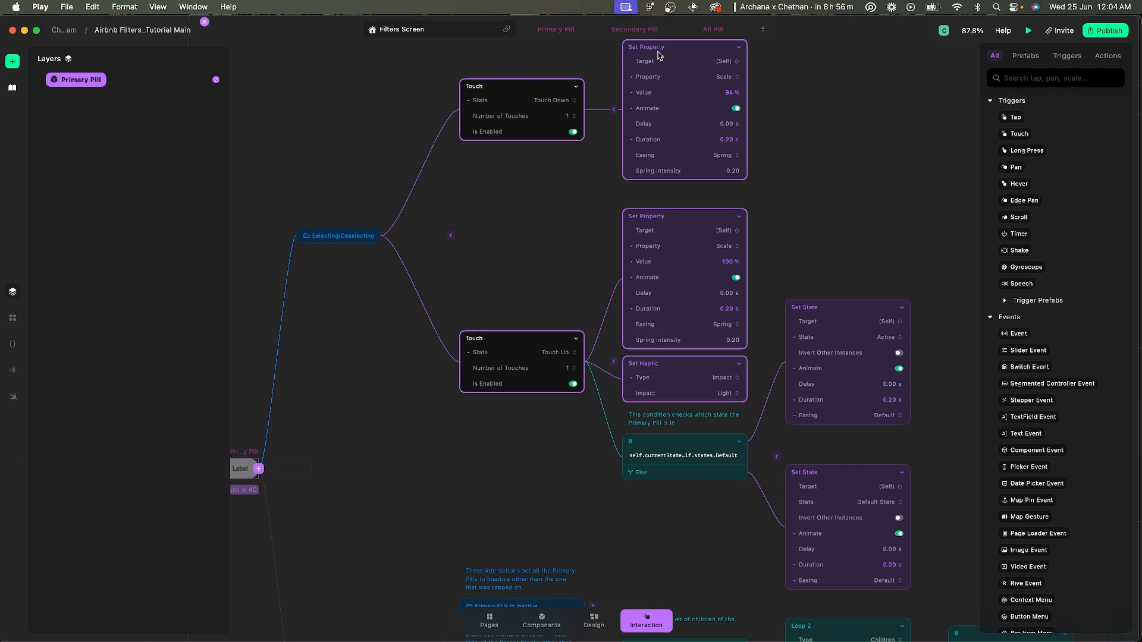
- Paste the copied Touch triggers and their actions into the Secondary Pill's interactions on the Filters Screen canvas
{"action": "left_click", "coordinate": [627, 31]}
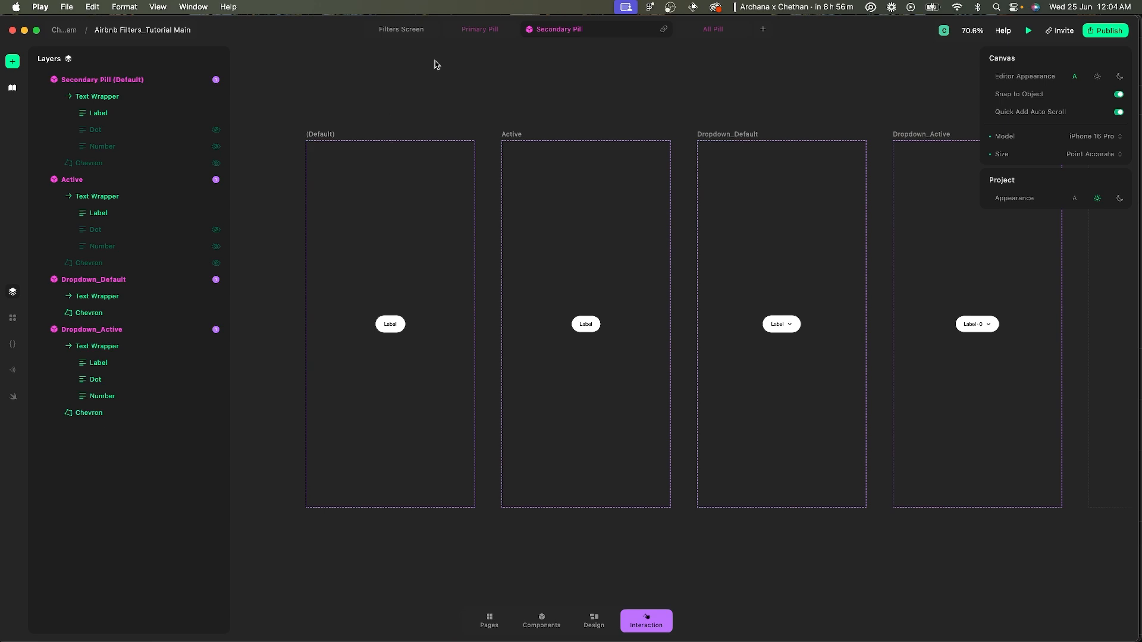
{"action": "left_click", "coordinate": [402, 29]}
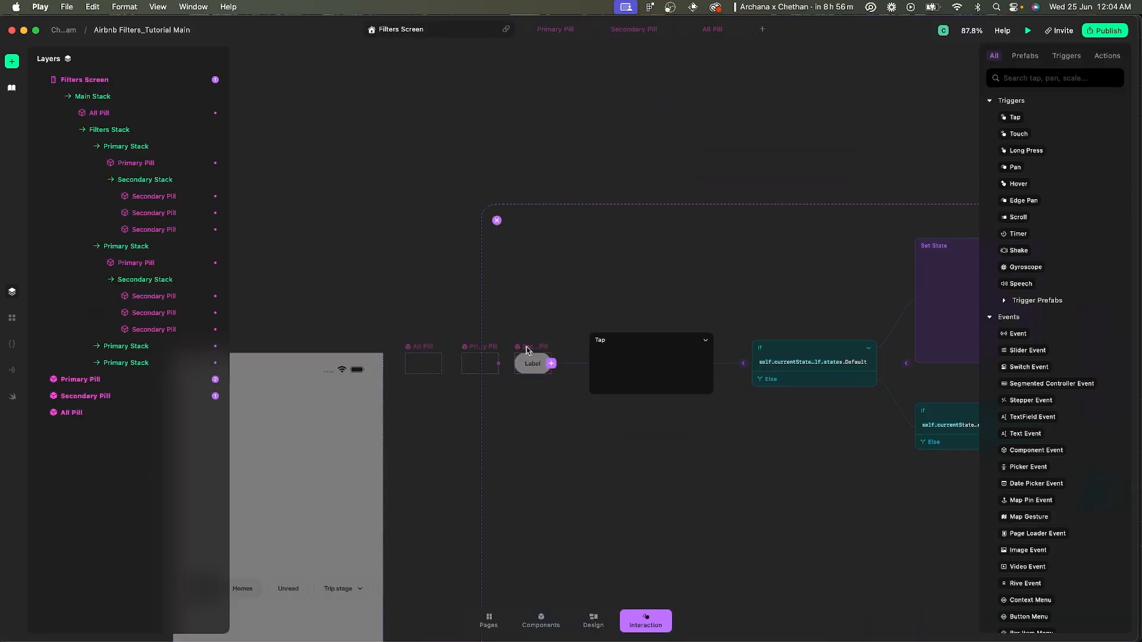
{"action": "left_click", "coordinate": [527, 349]}
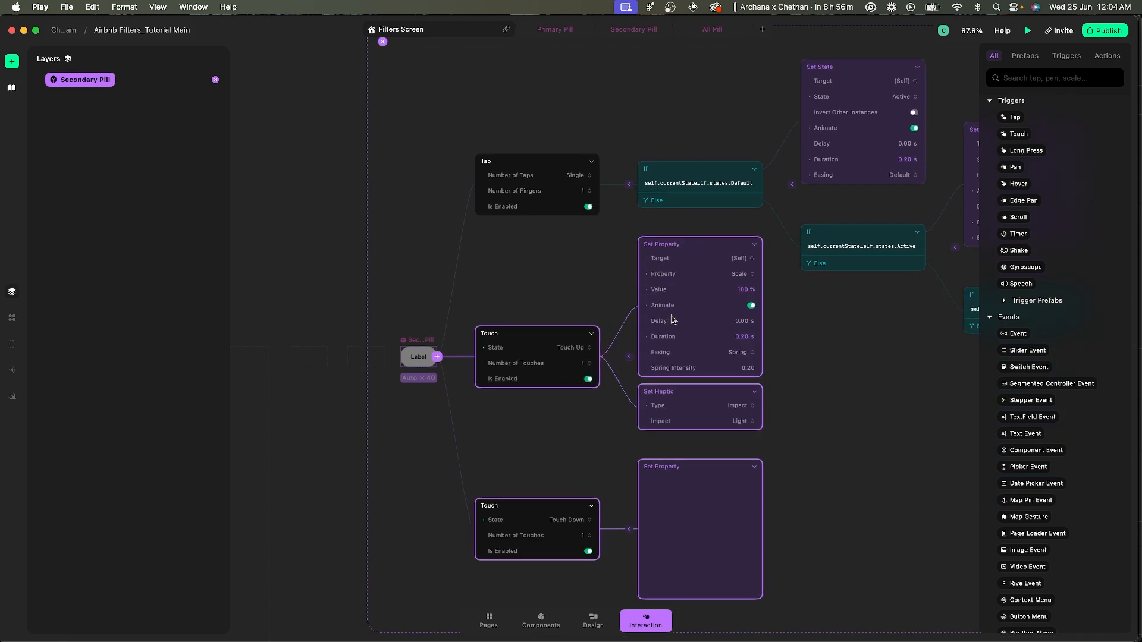
{"action": "scroll", "coordinate": [672, 320], "scroll_direction": "right", "scroll_amount": 2}
{"action": "scroll", "coordinate": [645, 316], "scroll_direction": "up", "scroll_amount": 2}
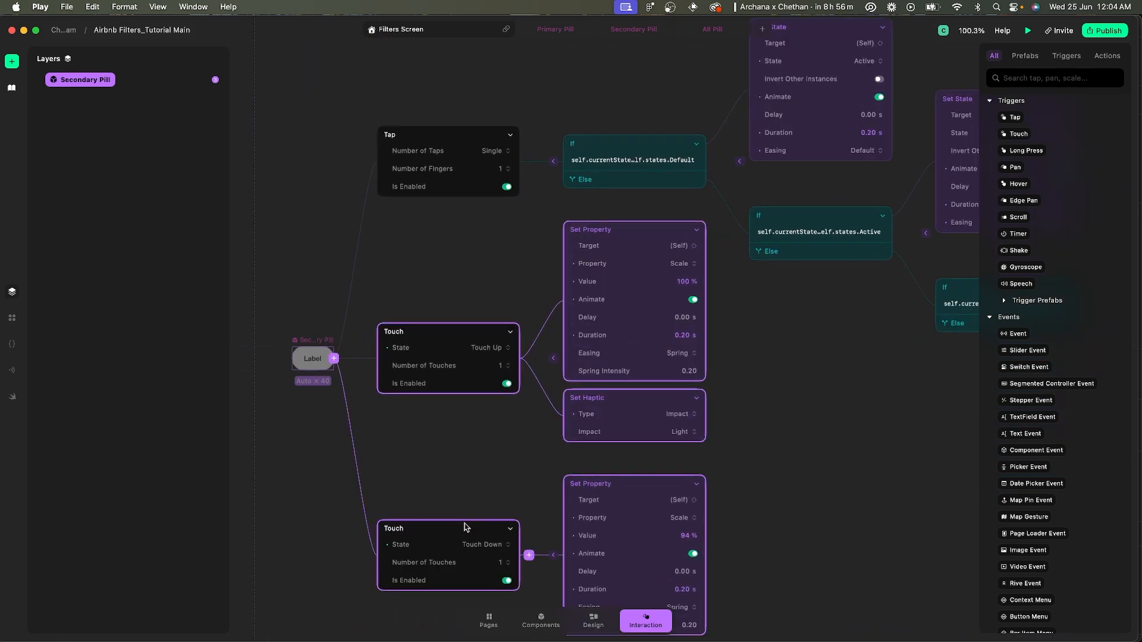
- Reorder the Secondary Pill's triggers so that Touch Down sits above Touch Up
{"action": "left_click_drag", "start_coordinate": [465, 528], "coordinate": [466, 300]}
{"action": "left_click_drag", "start_coordinate": [470, 523], "coordinate": [429, 324]}
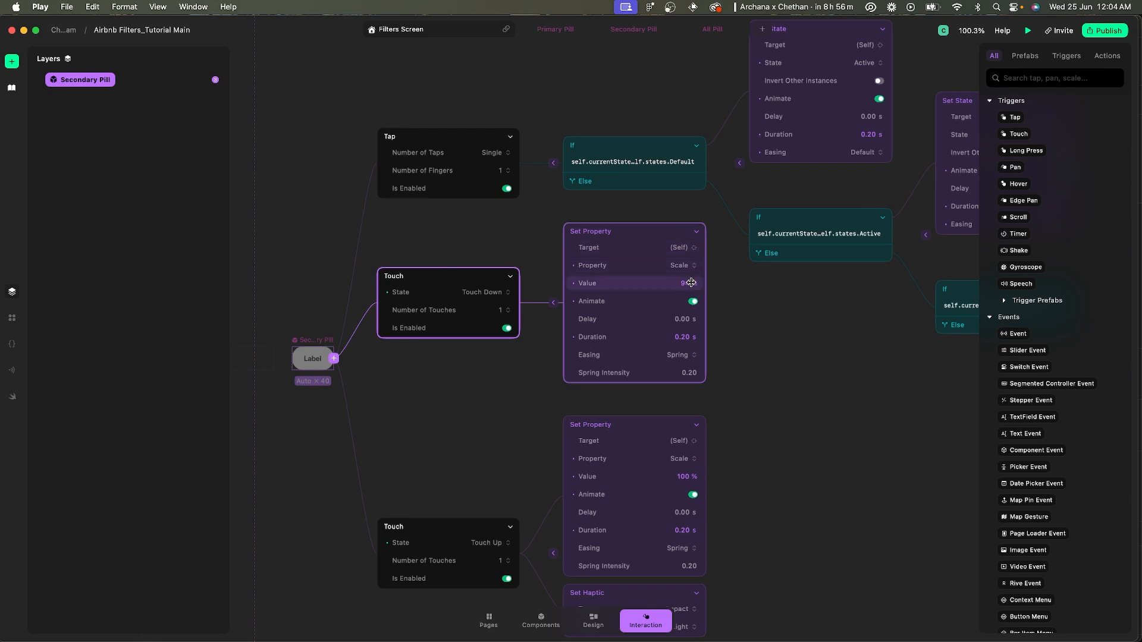
{"action": "scroll", "coordinate": [717, 519], "scroll_direction": "down", "scroll_amount": 2}
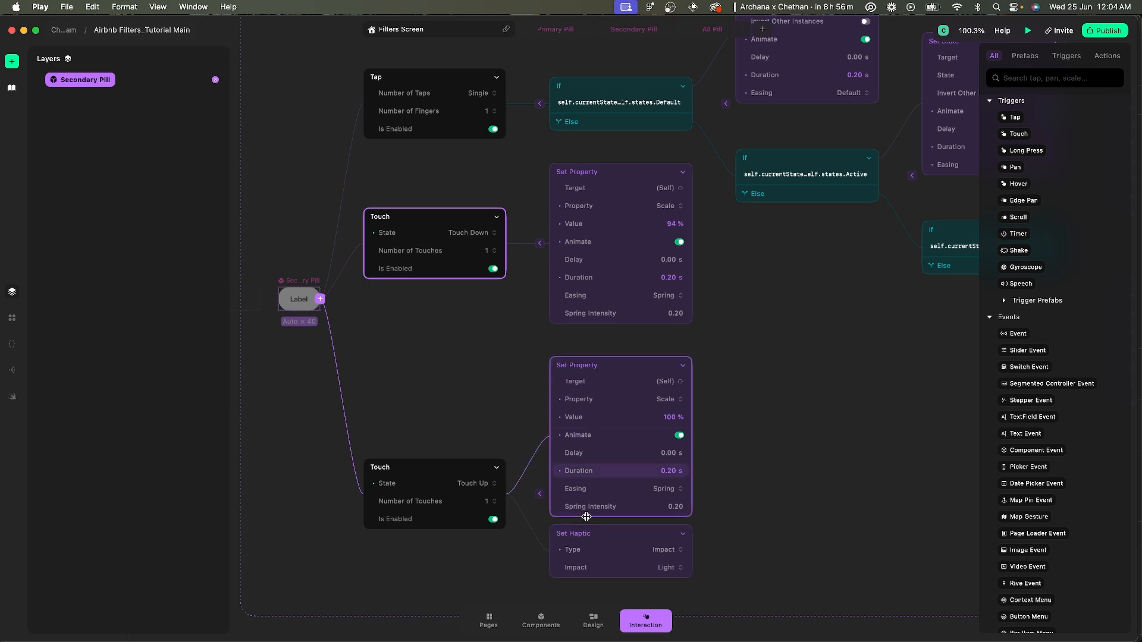
- Move the Set Haptic action from the Touch Up trigger to the Tap trigger
{"action": "left_click_drag", "start_coordinate": [595, 541], "coordinate": [461, 77]}
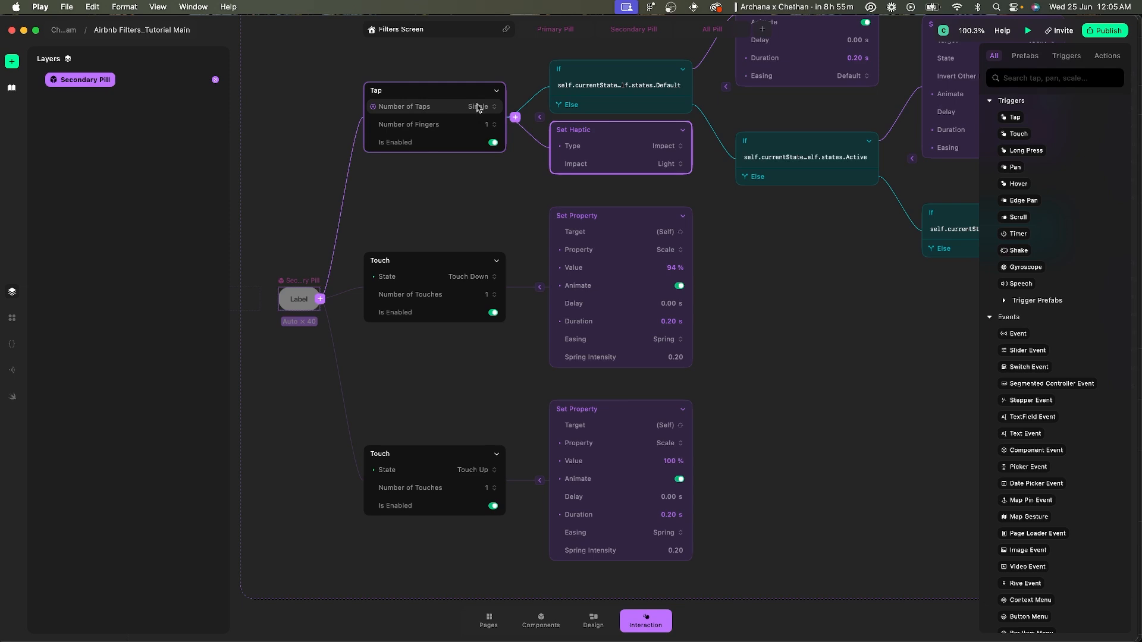
{"action": "left_click", "coordinate": [478, 107]}
{"action": "left_click", "coordinate": [479, 106]}
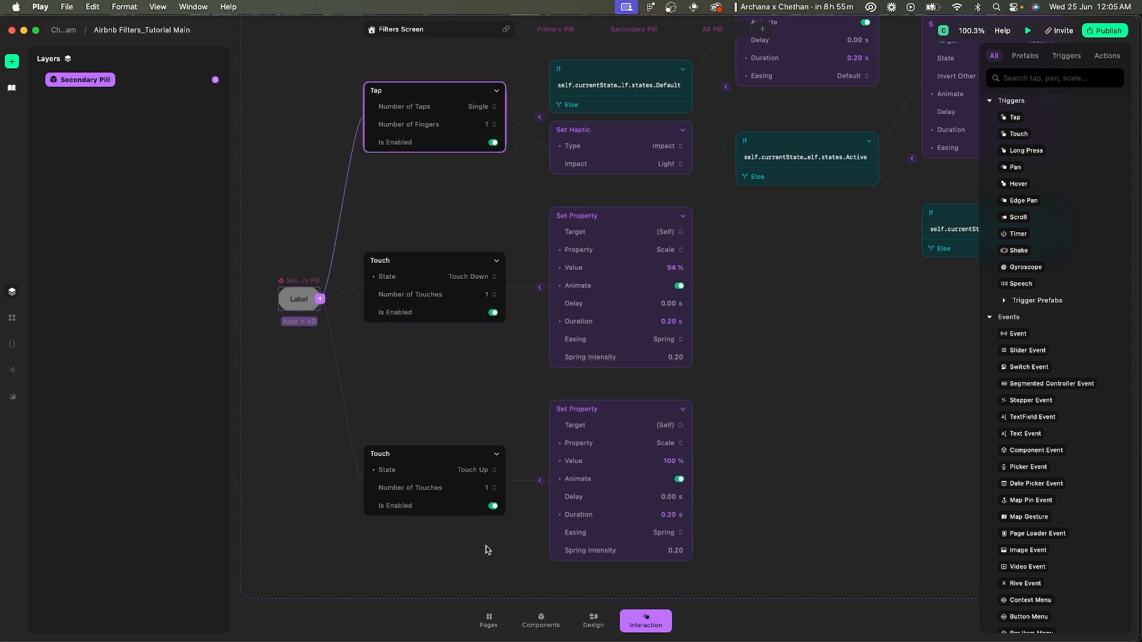
- Move the If condition chain and the Set Haptic action from Tap to the Touch Up trigger, and delete the emptied Tap trigger
{"action": "scroll", "coordinate": [450, 438], "scroll_direction": "down", "scroll_amount": 3}
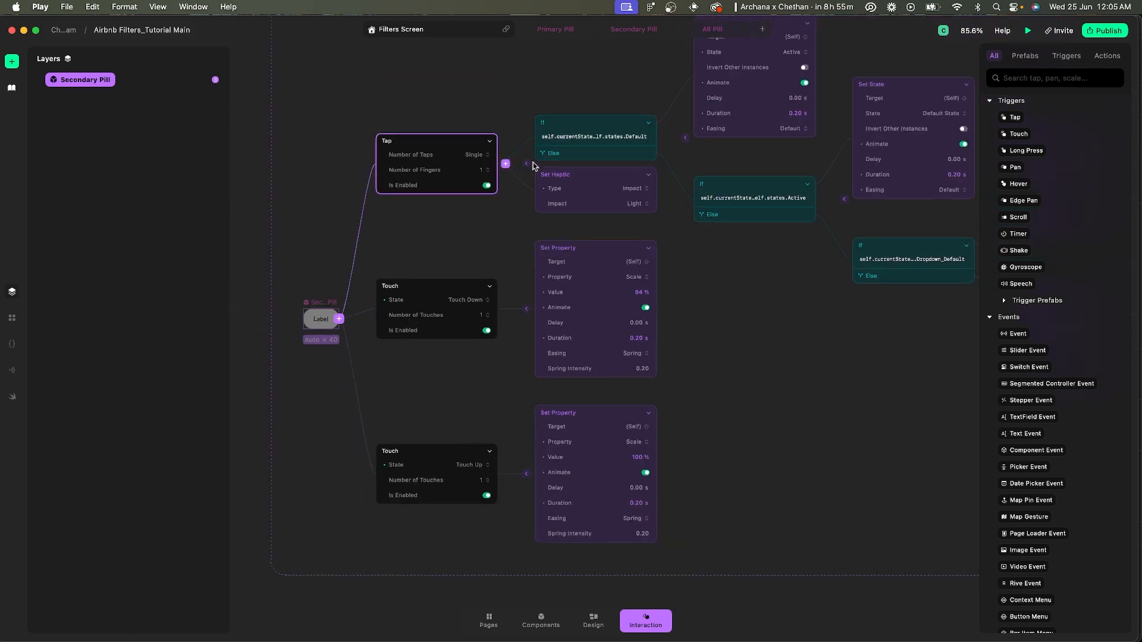
{"action": "left_click_drag", "start_coordinate": [594, 123], "coordinate": [595, 519]}
{"action": "left_click_drag", "start_coordinate": [575, 143], "coordinate": [452, 467]}
{"action": "left_click", "coordinate": [434, 145]}
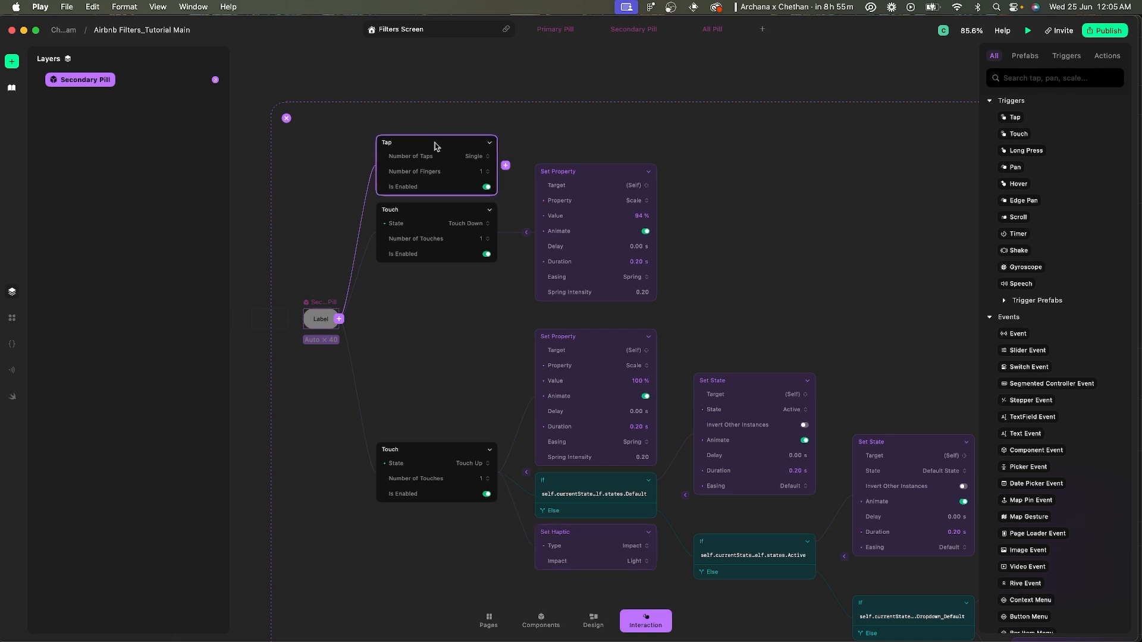
{"action": "key", "text": "BackSpace"}
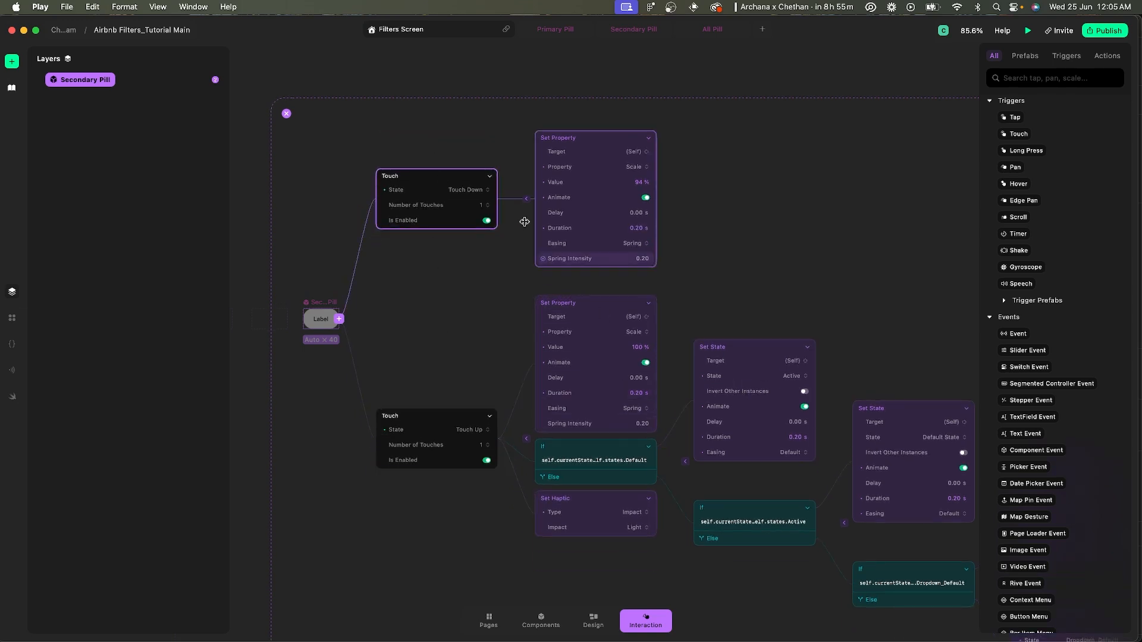
- Launch the Filters Screen in the iPhone 16 Pro simulator and reposition the simulator window
{"action": "scroll", "coordinate": [524, 225], "scroll_direction": "down", "scroll_amount": 3}
{"action": "scroll", "coordinate": [563, 220], "scroll_direction": "up", "scroll_amount": 3}
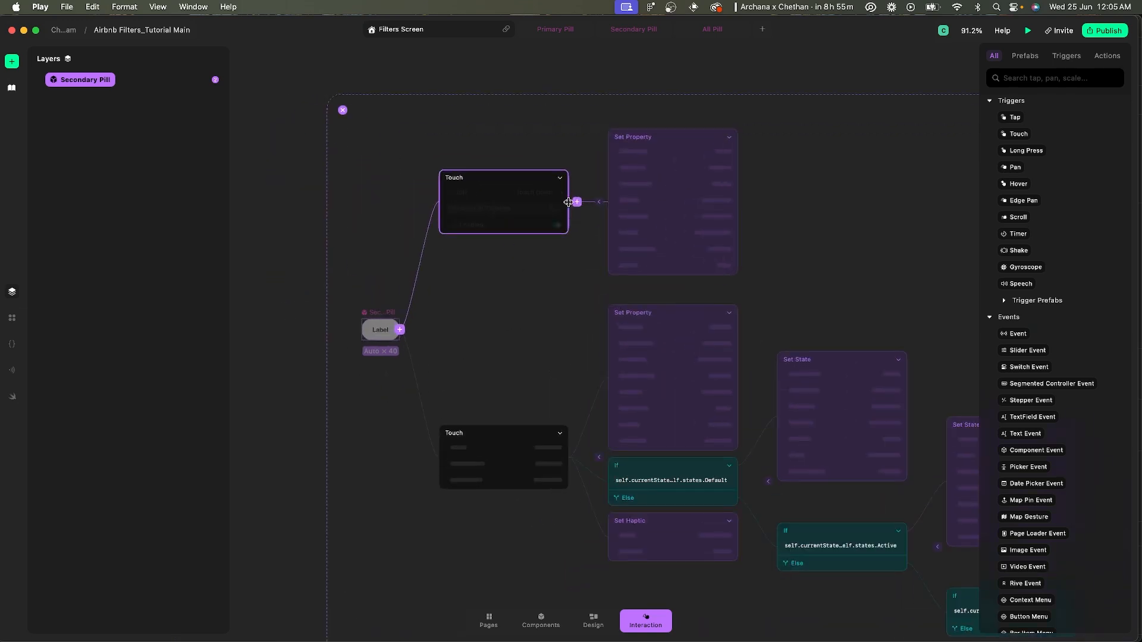
{"action": "scroll", "coordinate": [616, 442], "scroll_direction": "down", "scroll_amount": 3}
{"action": "scroll", "coordinate": [617, 442], "scroll_direction": "down", "scroll_amount": 1}
{"action": "scroll", "coordinate": [616, 442], "scroll_direction": "left", "scroll_amount": 4}
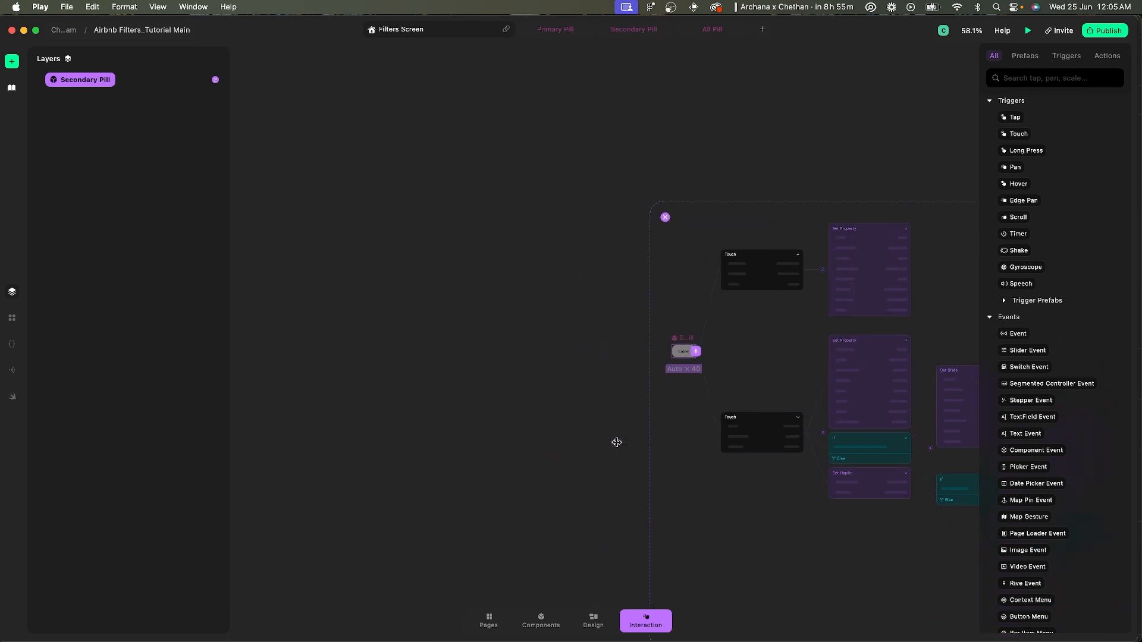
{"action": "left_click", "coordinate": [524, 381]}
{"action": "left_click", "coordinate": [470, 341]}
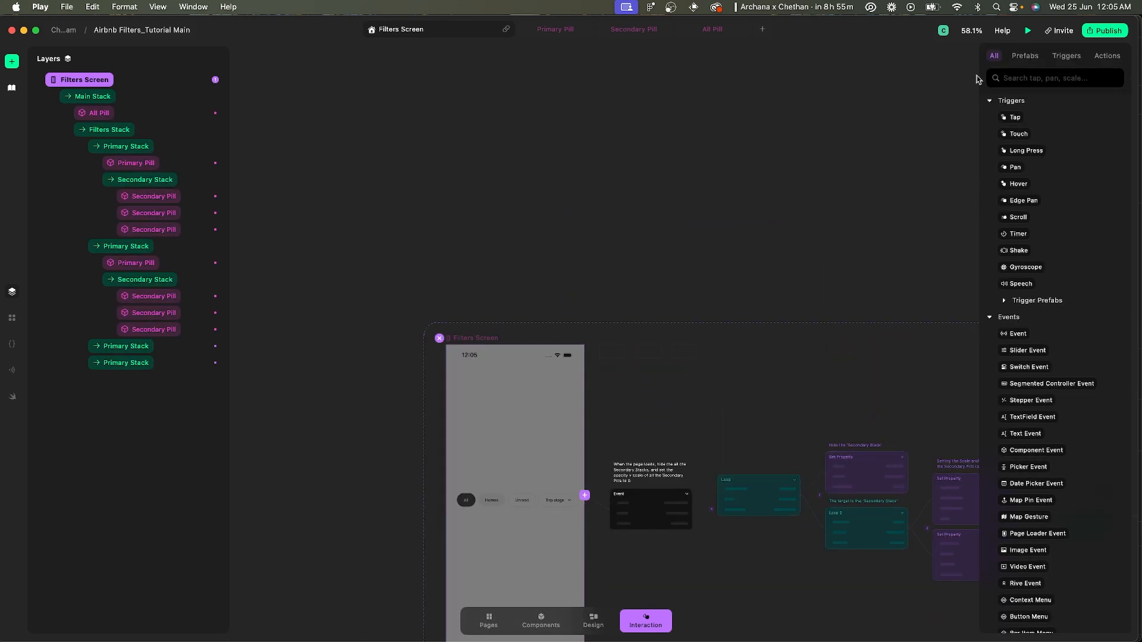
{"action": "left_click", "coordinate": [1027, 31]}
{"action": "left_click", "coordinate": [999, 118]}
{"action": "left_click_drag", "start_coordinate": [1019, 32], "coordinate": [860, 55]}
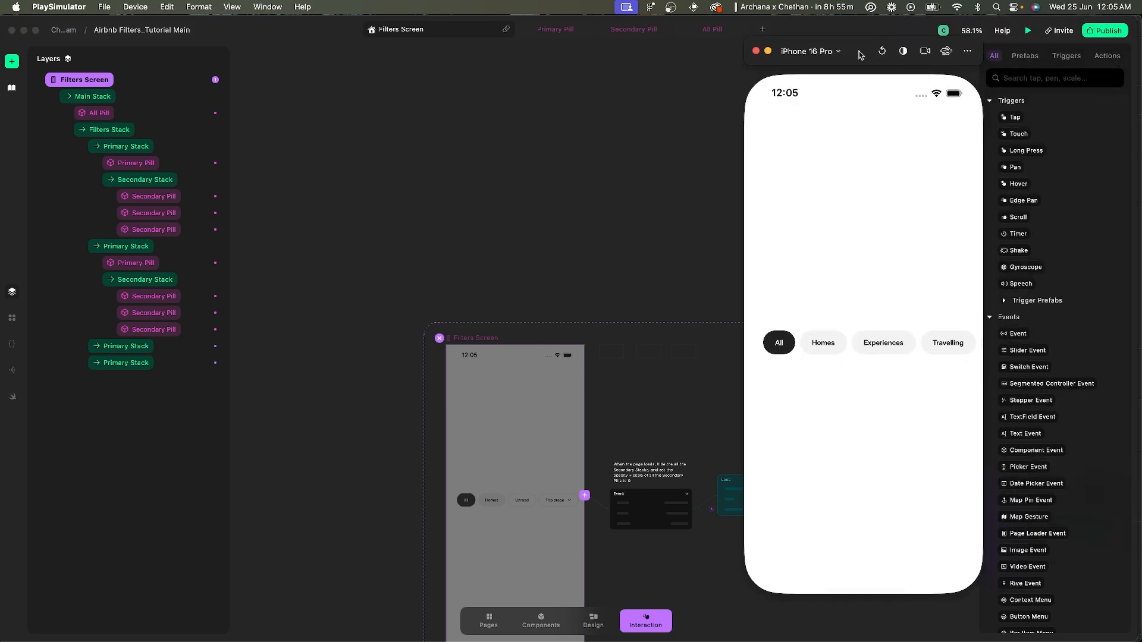
- Test the Homes and Trip stage pills in the preview, and minimize the simulator
{"action": "left_click", "coordinate": [839, 344]}
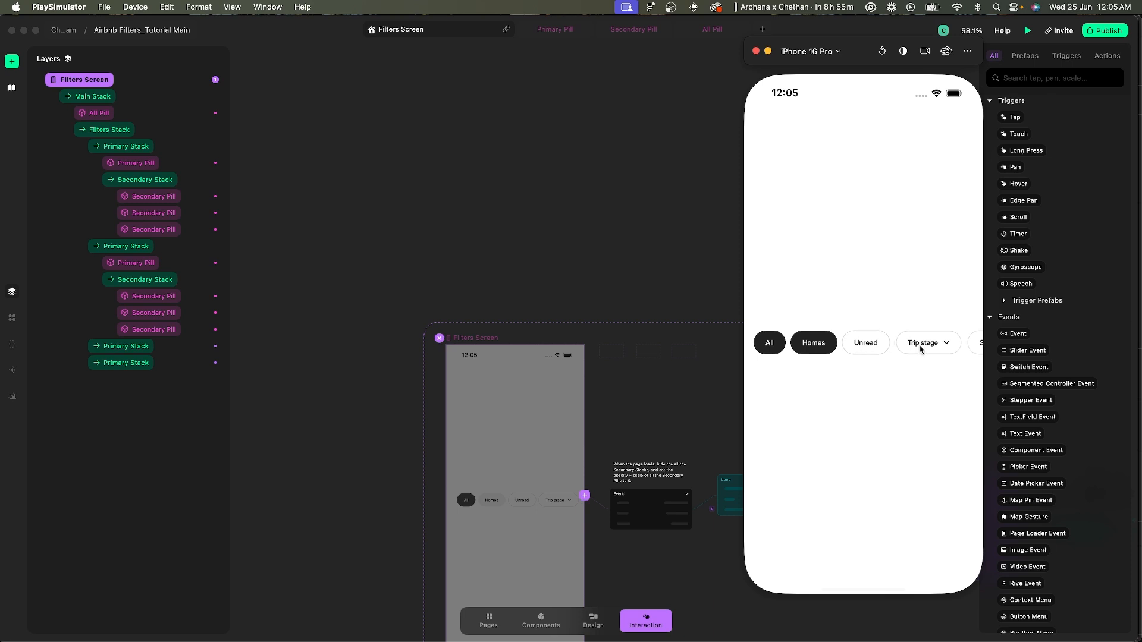
{"action": "scroll", "coordinate": [920, 350], "scroll_direction": "right", "scroll_amount": 2}
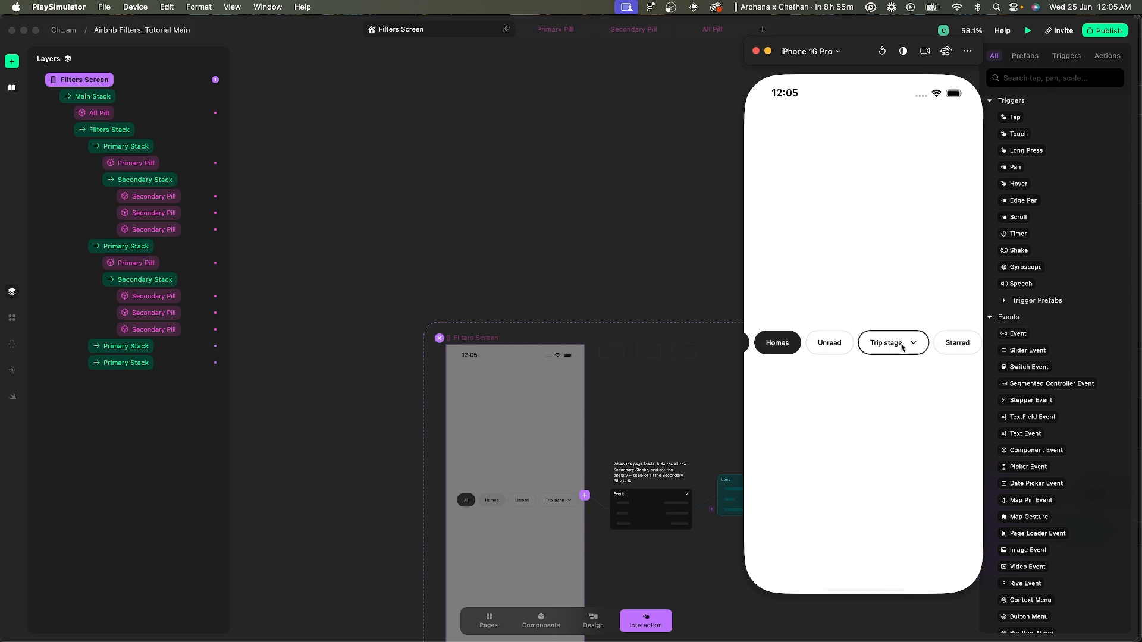
{"action": "left_click", "coordinate": [767, 51]}
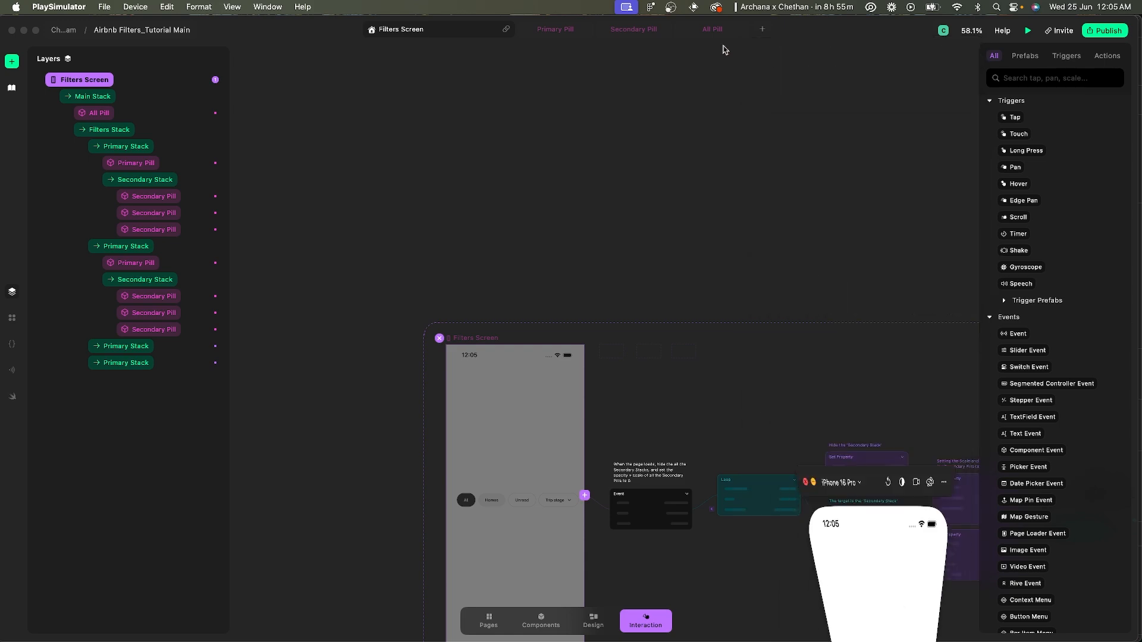
- Open the Secondary Pill component and inspect its Dropdown_Default and Dropdown_Active states
{"action": "left_click", "coordinate": [646, 33]}
{"action": "scroll", "coordinate": [783, 323], "scroll_direction": "up", "scroll_amount": 5}
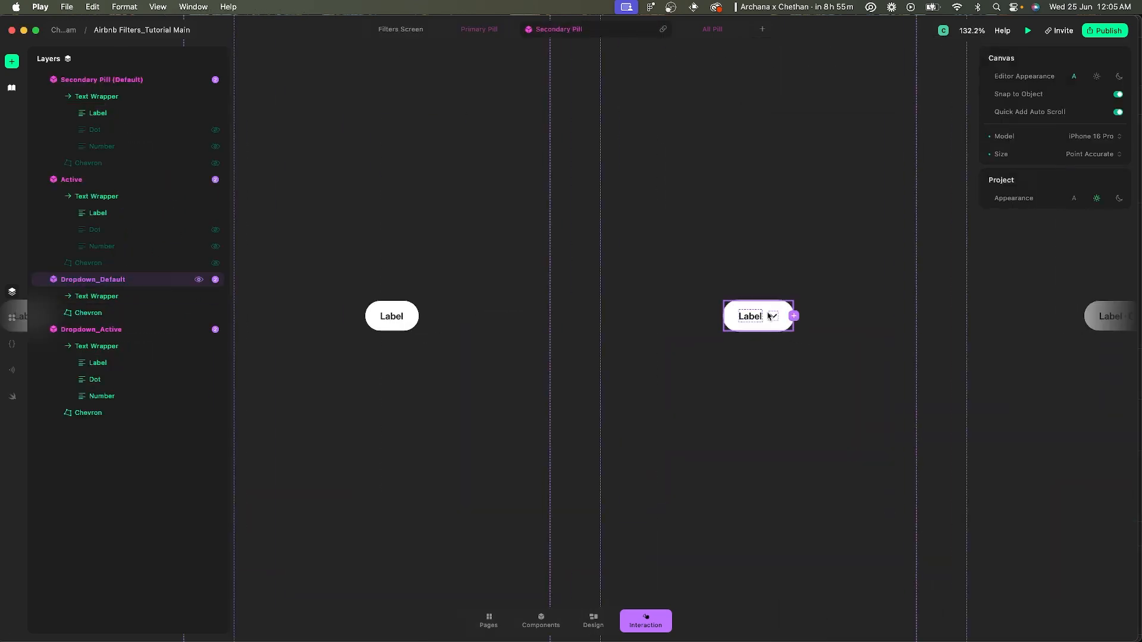
{"action": "scroll", "coordinate": [769, 317], "scroll_direction": "down", "scroll_amount": 4}
{"action": "scroll", "coordinate": [843, 309], "scroll_direction": "right", "scroll_amount": 3}
{"action": "scroll", "coordinate": [913, 318], "scroll_direction": "up", "scroll_amount": 5}
{"action": "left_click", "coordinate": [915, 319]}
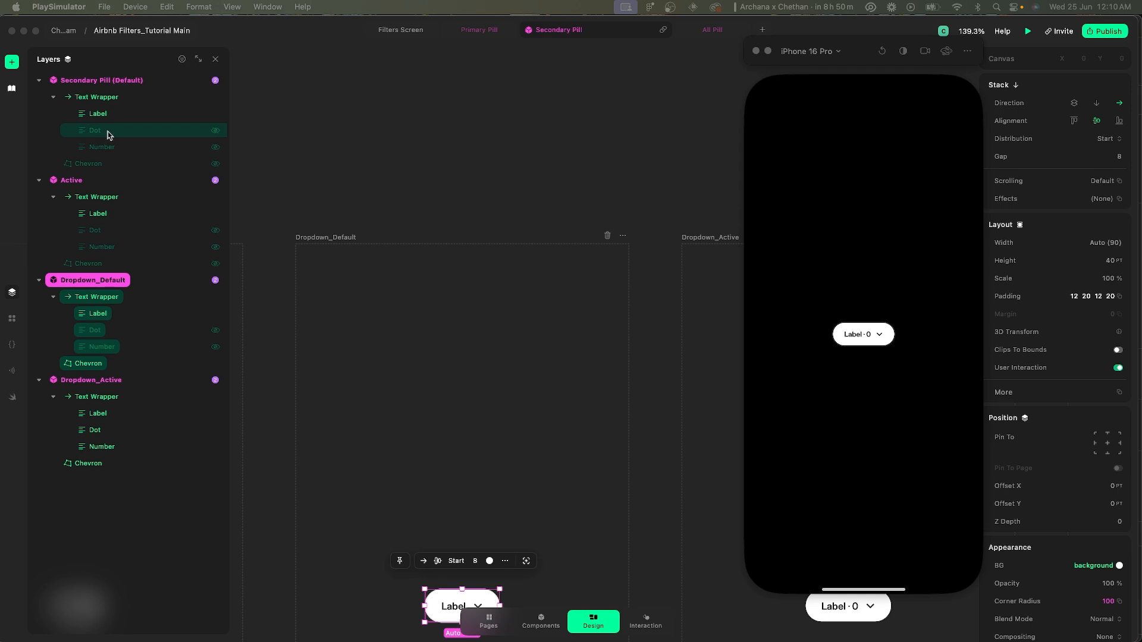
- Return to the Filters Screen page and delete the stray Secondary Pill above the filter row
{"action": "left_click", "coordinate": [850, 335]}
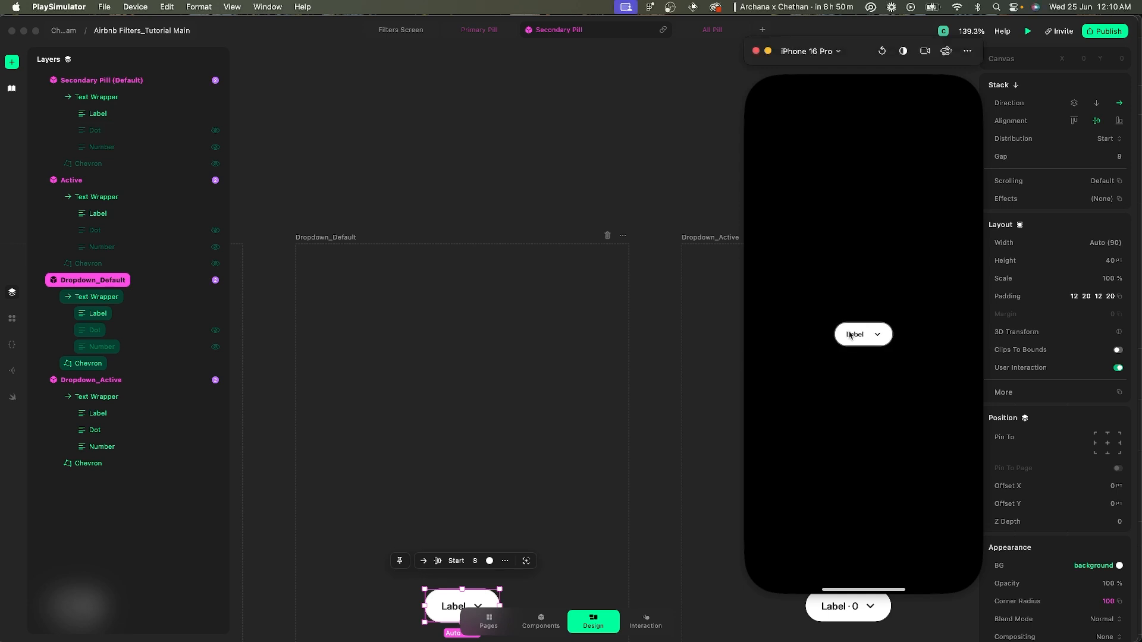
{"action": "left_click", "coordinate": [380, 33]}
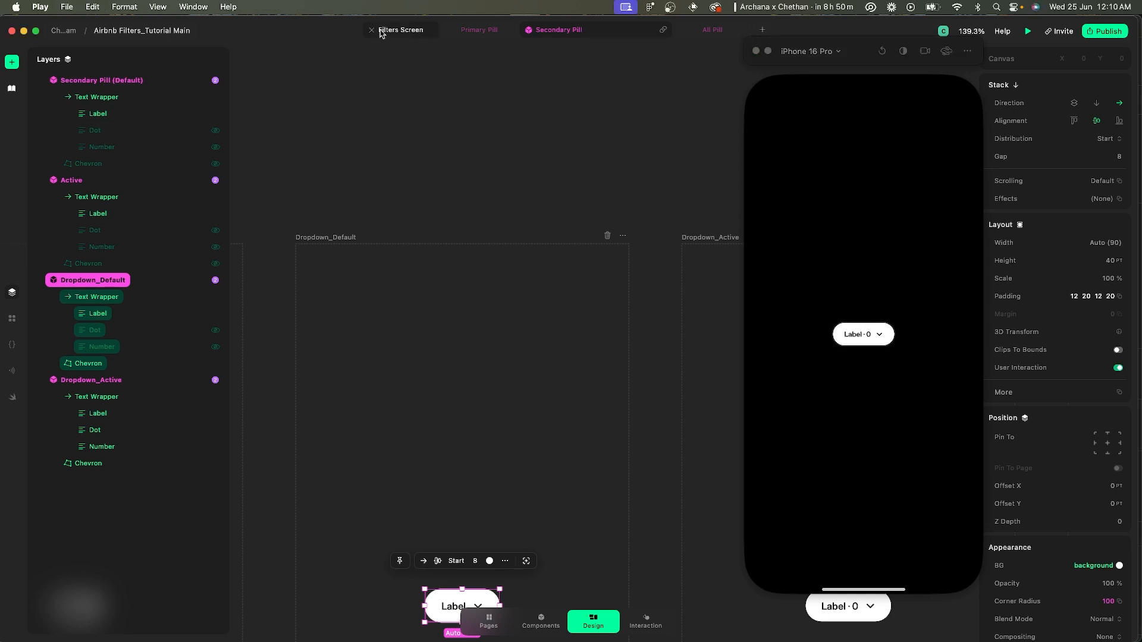
{"action": "left_click", "coordinate": [407, 31]}
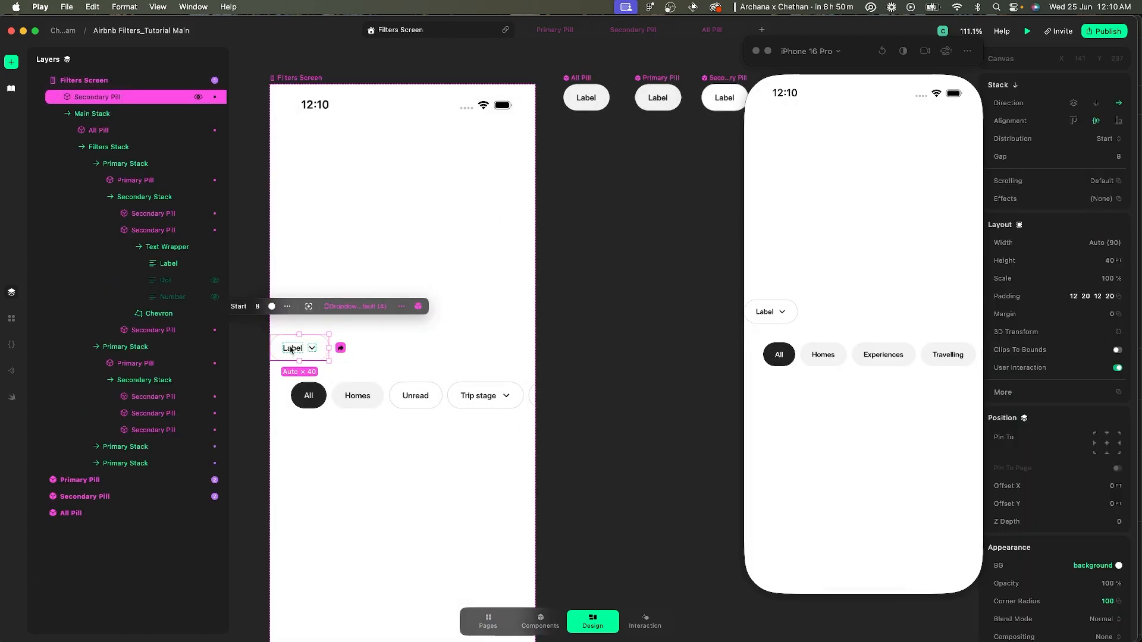
{"action": "key", "text": "BackSpace"}
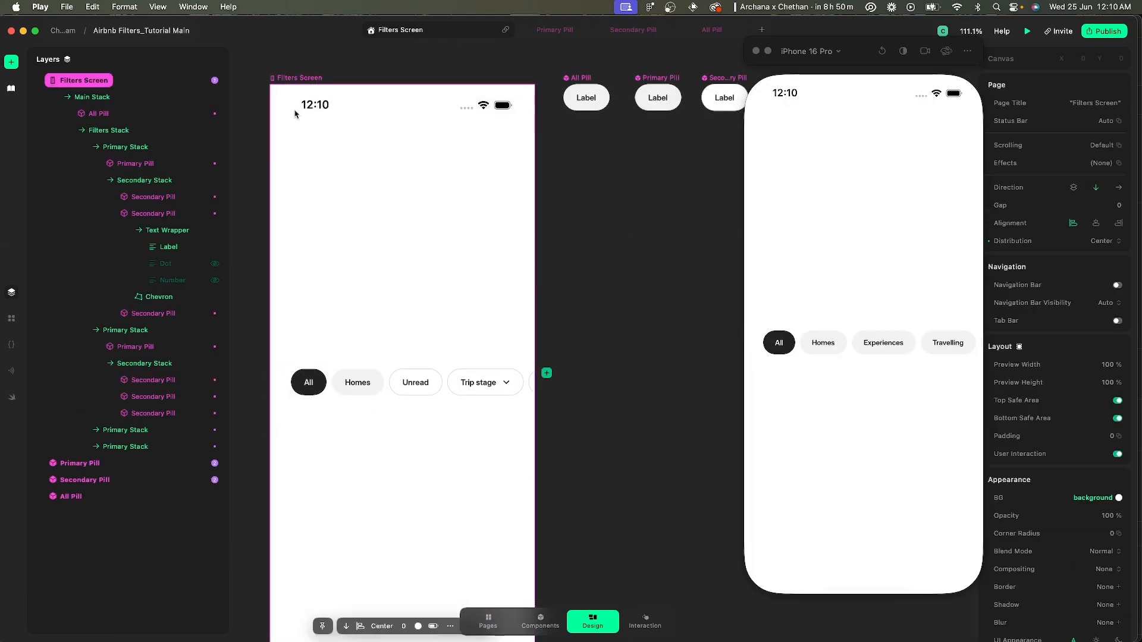
- Test the Homes pill and its Unread, Trip stage and Starred secondary pills in the preview
{"action": "left_click", "coordinate": [832, 343]}
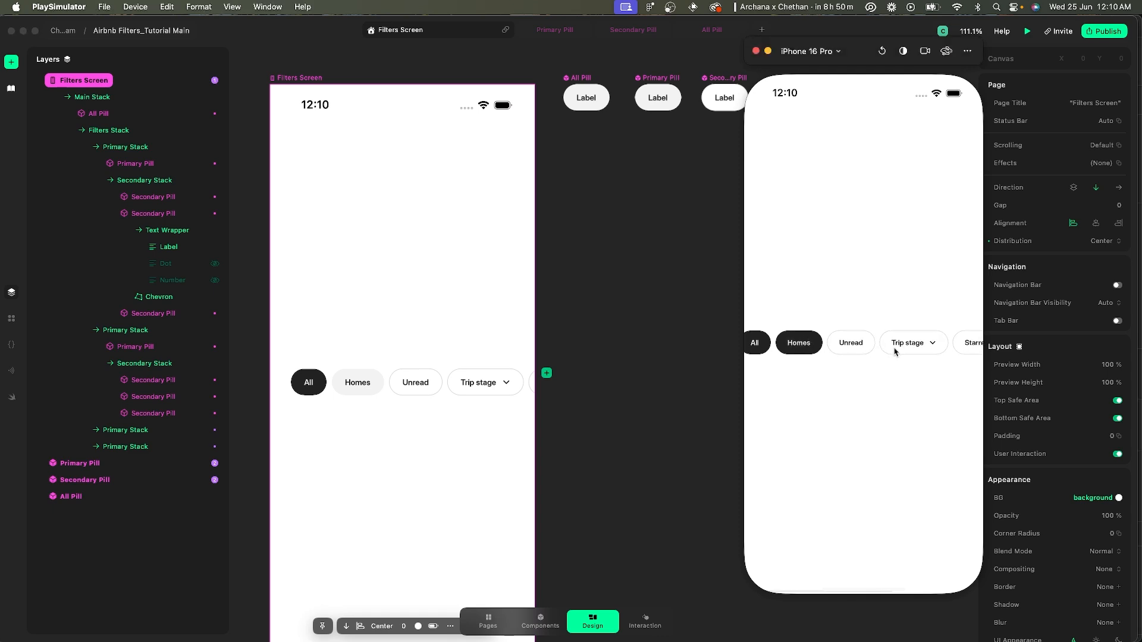
{"action": "left_click", "coordinate": [903, 349]}
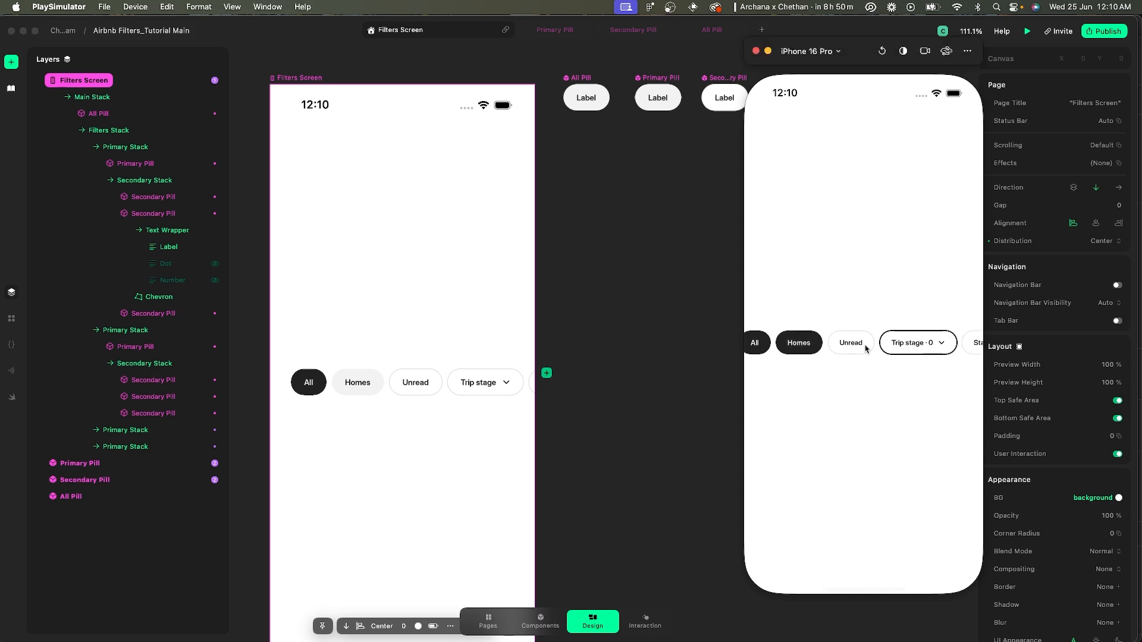
{"action": "left_click", "coordinate": [905, 349]}
{"action": "left_click", "coordinate": [895, 350]}
{"action": "left_click", "coordinate": [893, 350]}
{"action": "left_click", "coordinate": [860, 349]}
{"action": "left_click", "coordinate": [860, 350]}
{"action": "scroll", "coordinate": [860, 350], "scroll_direction": "right", "scroll_amount": 2}
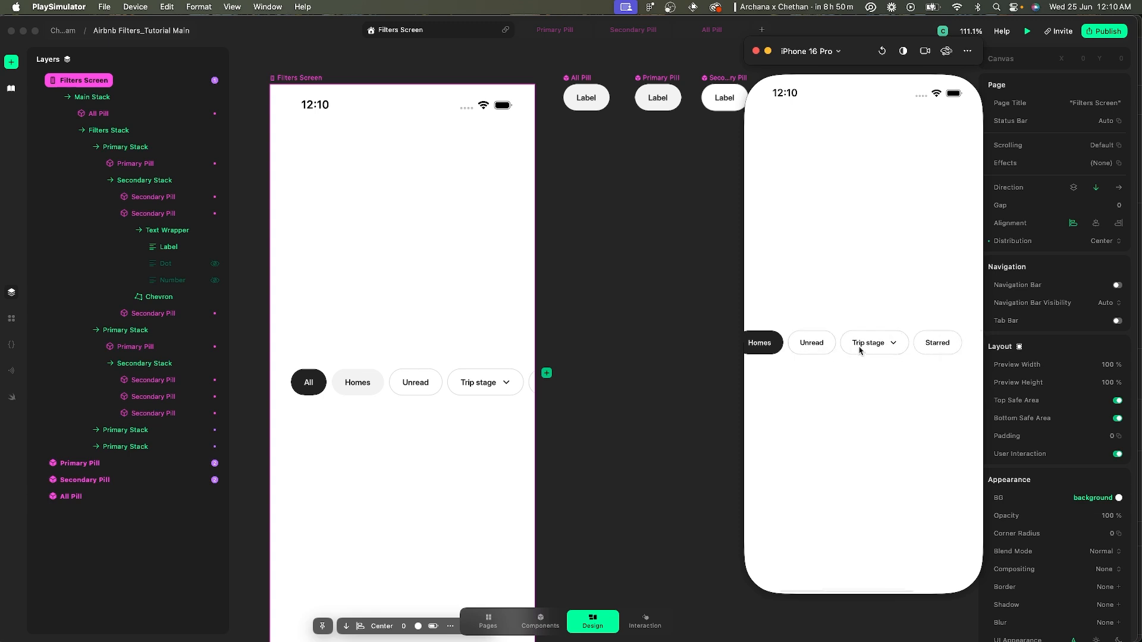
{"action": "left_click", "coordinate": [919, 346]}
{"action": "left_click", "coordinate": [919, 346]}
{"action": "scroll", "coordinate": [892, 345], "scroll_direction": "left", "scroll_amount": 2}
{"action": "left_click", "coordinate": [823, 345]}
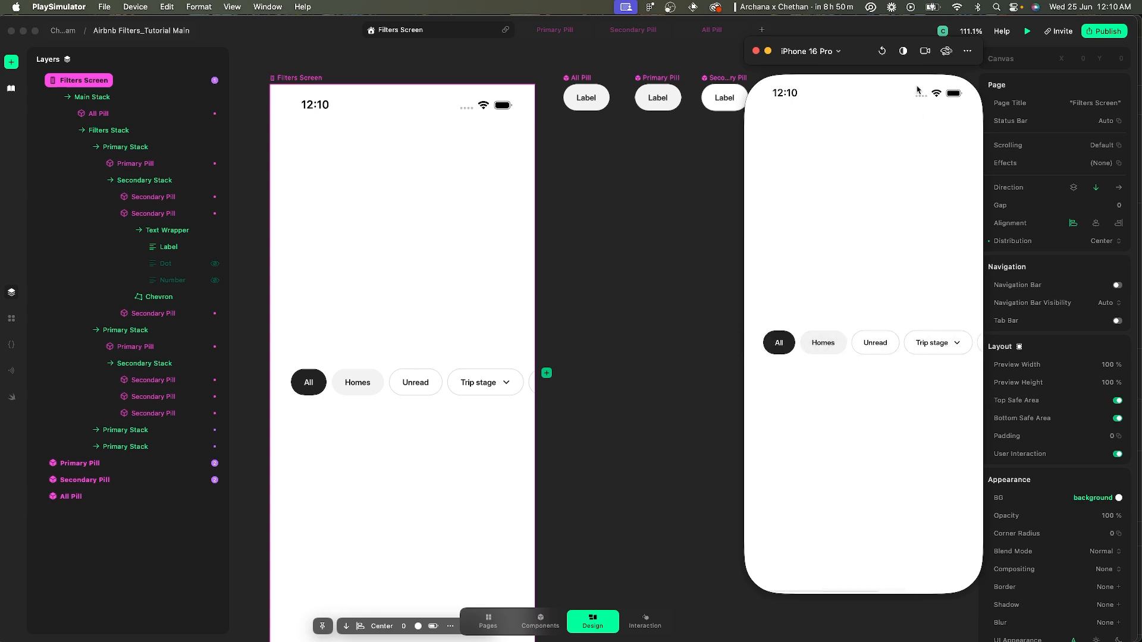
- Restart the preview and test the Experiences pill from both the scrolled and the unscrolled filter row
{"action": "left_click", "coordinate": [882, 51]}
{"action": "scroll", "coordinate": [856, 350], "scroll_direction": "right", "scroll_amount": 2}
{"action": "left_click", "coordinate": [818, 343]}
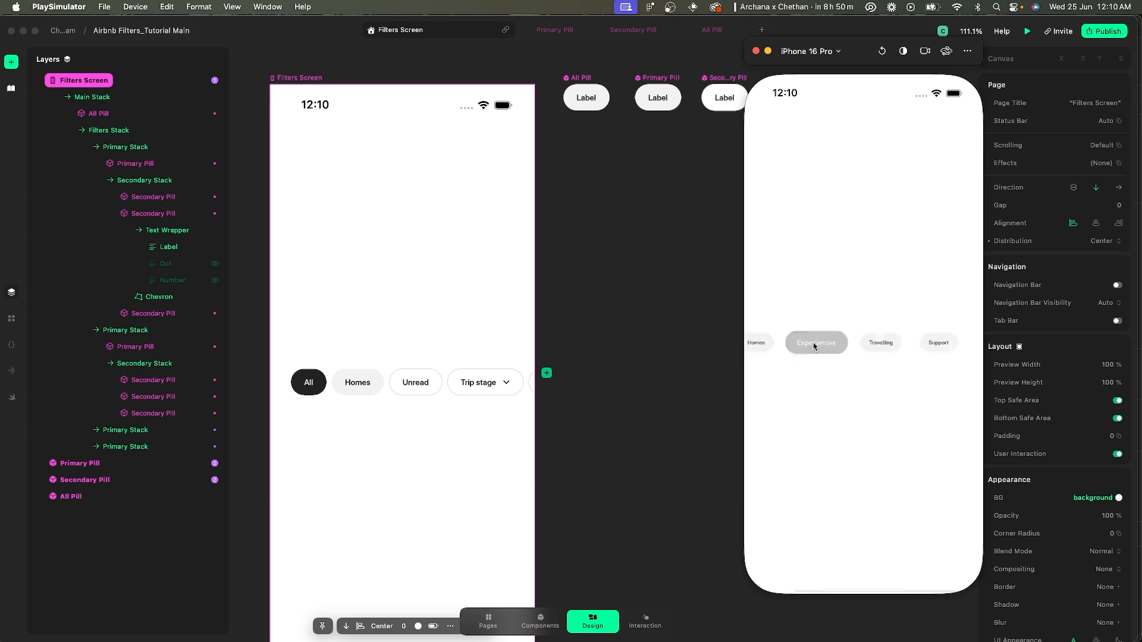
{"action": "left_click", "coordinate": [818, 342]}
{"action": "left_click", "coordinate": [882, 51]}
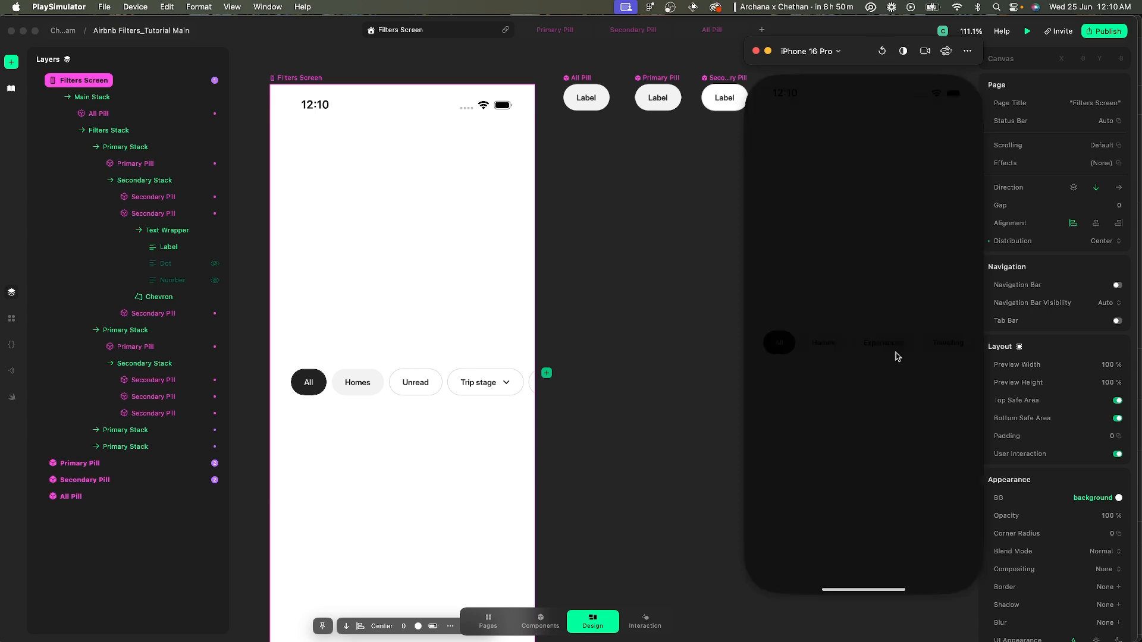
{"action": "left_click", "coordinate": [892, 344]}
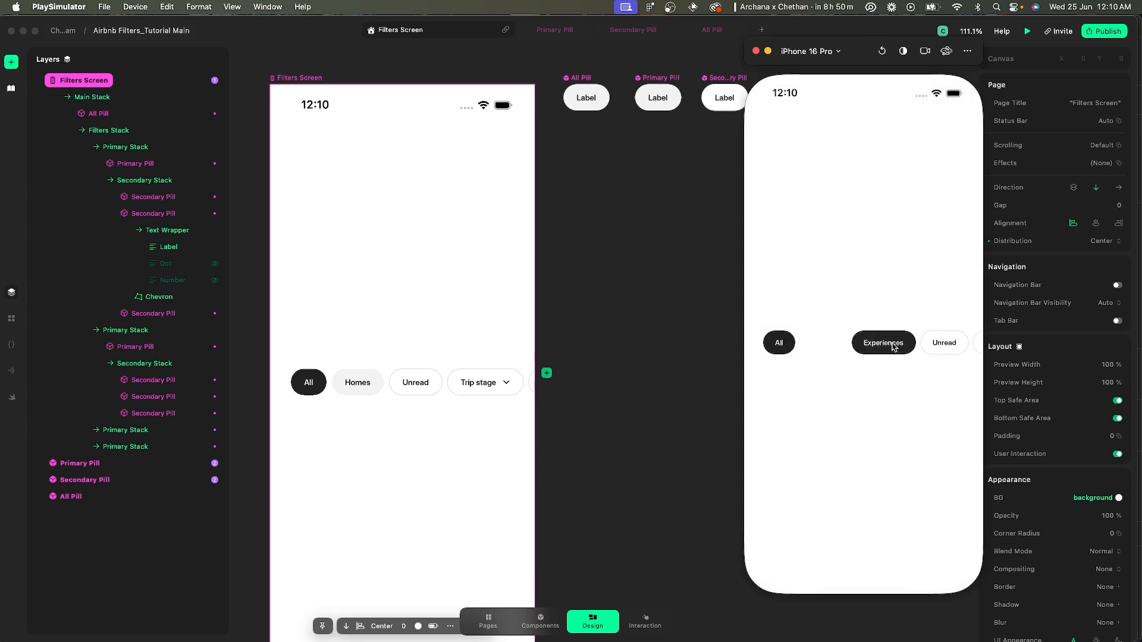
- Restart the preview and test switching between the Travelling, Support and Experiences pills, including deselecting Experiences
{"action": "left_click", "coordinate": [882, 51]}
{"action": "scroll", "coordinate": [857, 343], "scroll_direction": "right", "scroll_amount": 2}
{"action": "left_click", "coordinate": [879, 343]}
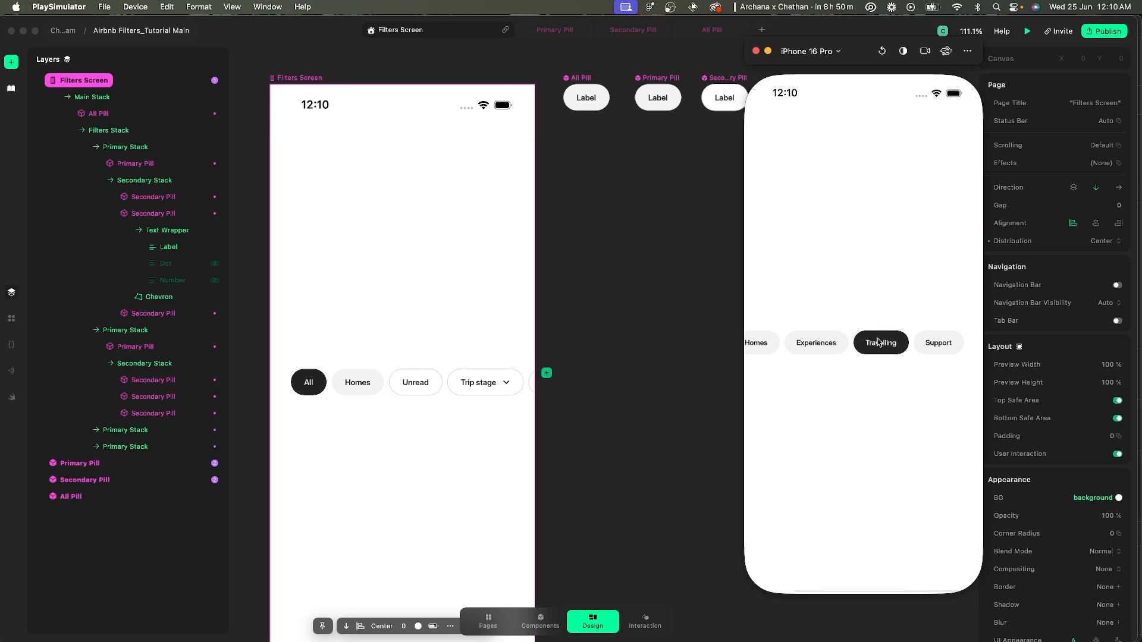
{"action": "left_click", "coordinate": [936, 346]}
{"action": "left_click", "coordinate": [896, 345]}
{"action": "left_click", "coordinate": [817, 345]}
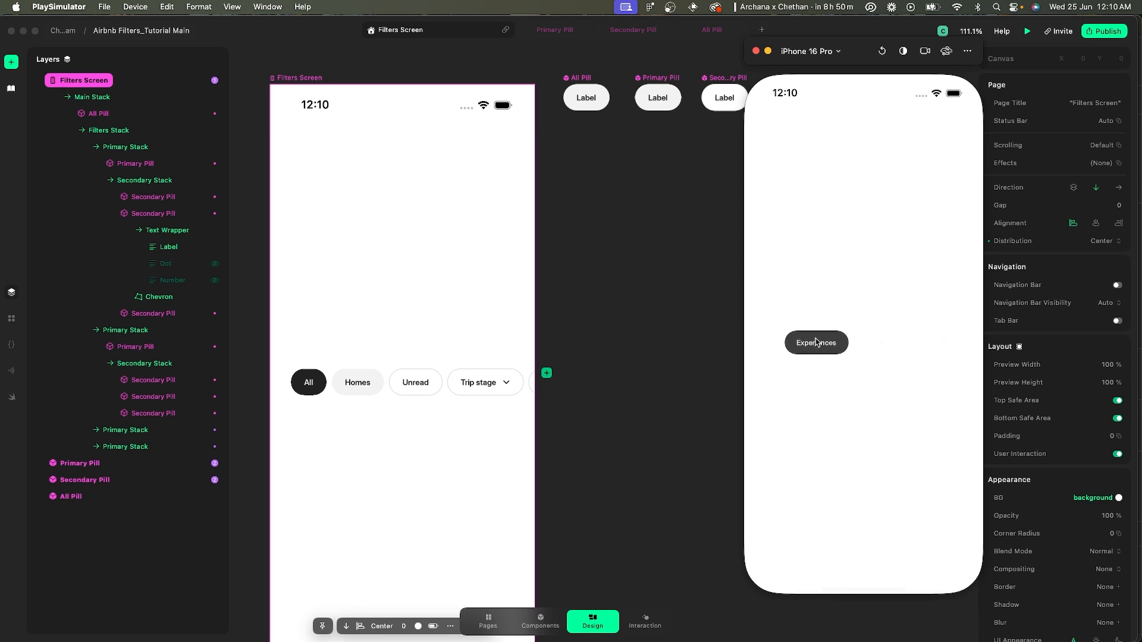
{"action": "scroll", "coordinate": [876, 334], "scroll_direction": "left", "scroll_amount": 2}
{"action": "scroll", "coordinate": [875, 334], "scroll_direction": "right", "scroll_amount": 2}
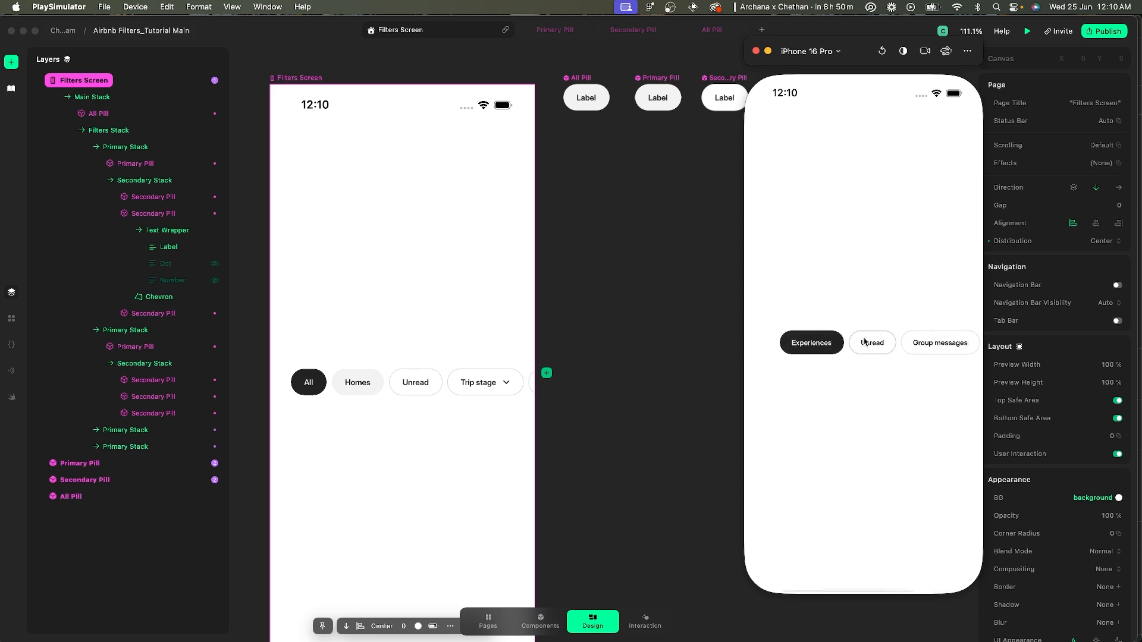
{"action": "left_click", "coordinate": [840, 344]}
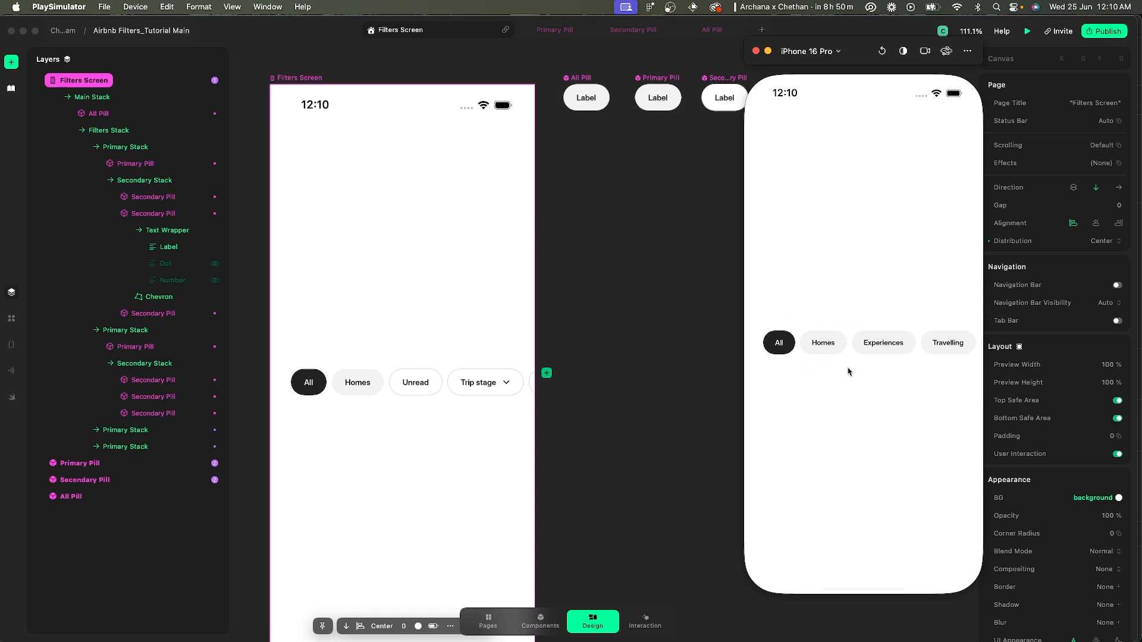
- Test the Support and Travelling pills once more, restart the preview and check the full row of primary pills
{"action": "scroll", "coordinate": [895, 345], "scroll_direction": "right", "scroll_amount": 2}
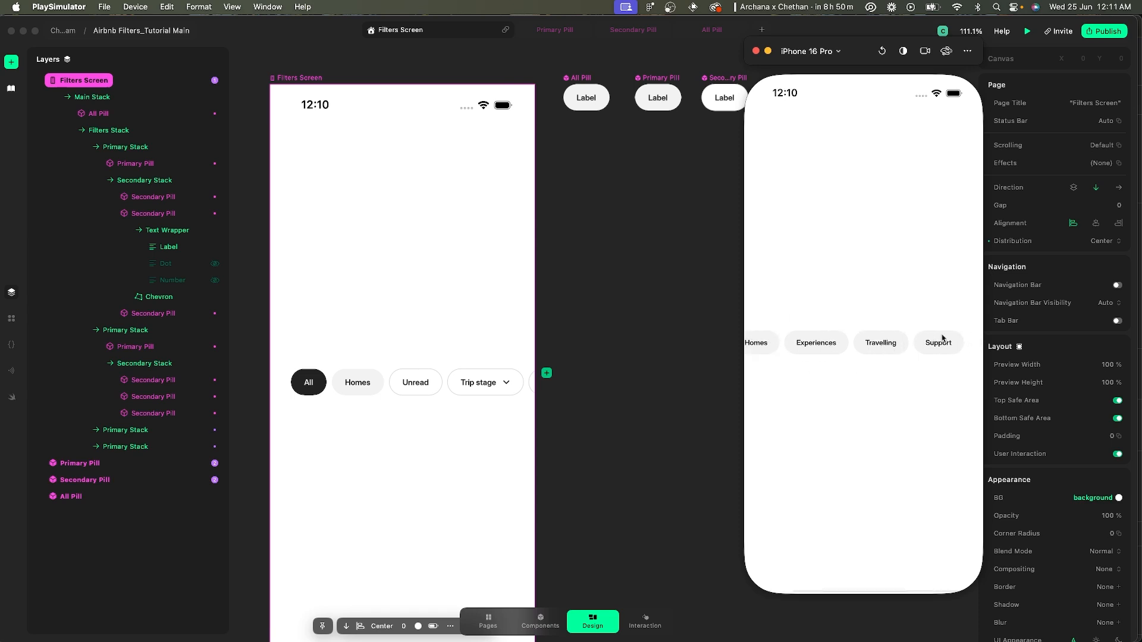
{"action": "left_click", "coordinate": [938, 343]}
{"action": "left_click", "coordinate": [886, 345]}
{"action": "scroll", "coordinate": [772, 339], "scroll_direction": "left", "scroll_amount": 2}
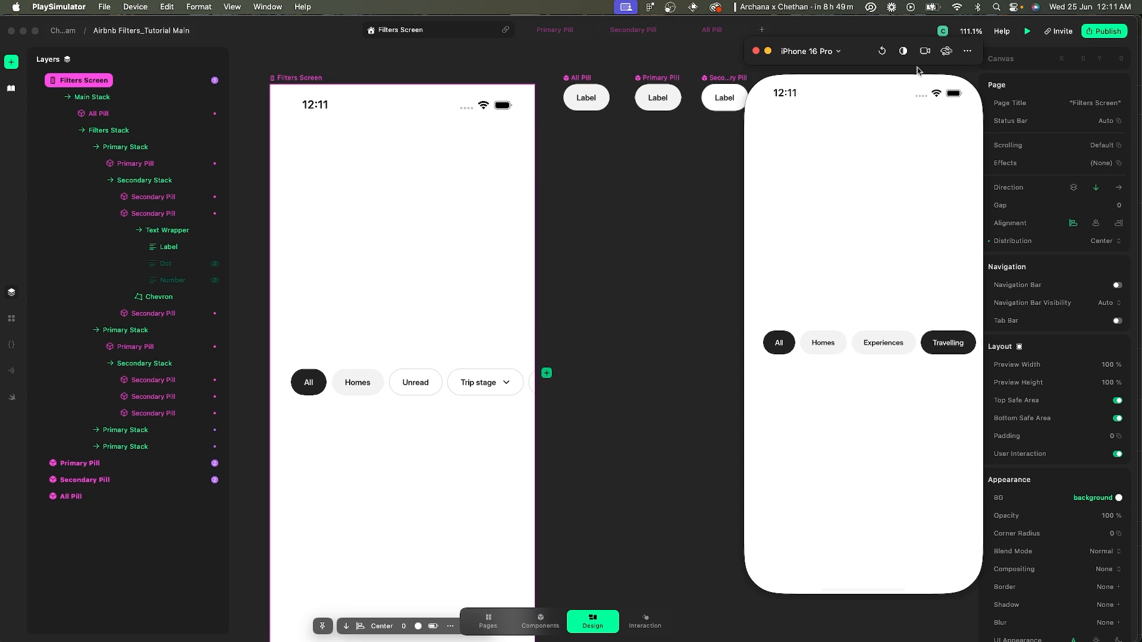
{"action": "left_click", "coordinate": [883, 50]}
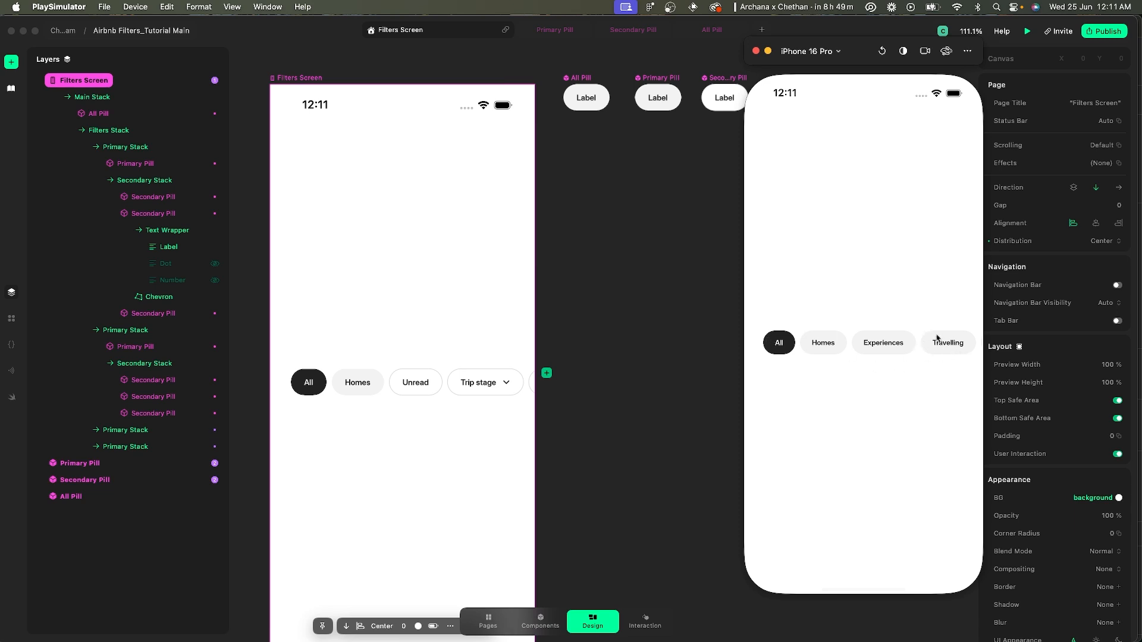
{"action": "scroll", "coordinate": [944, 352], "scroll_direction": "right", "scroll_amount": 3}
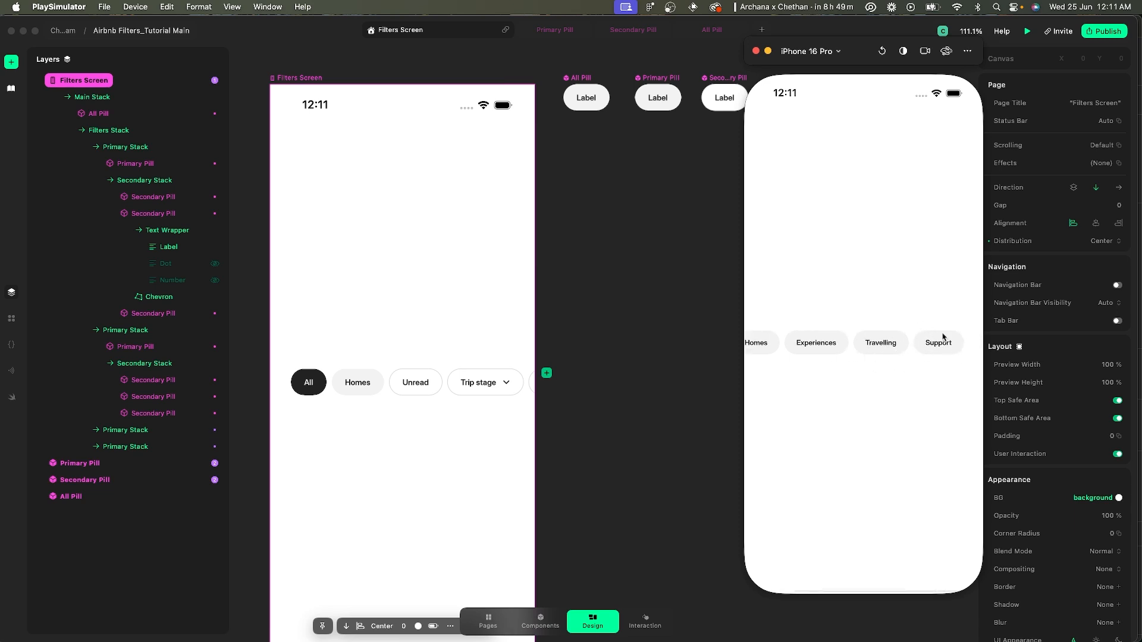
{"action": "scroll", "coordinate": [868, 334], "scroll_direction": "left", "scroll_amount": 3}
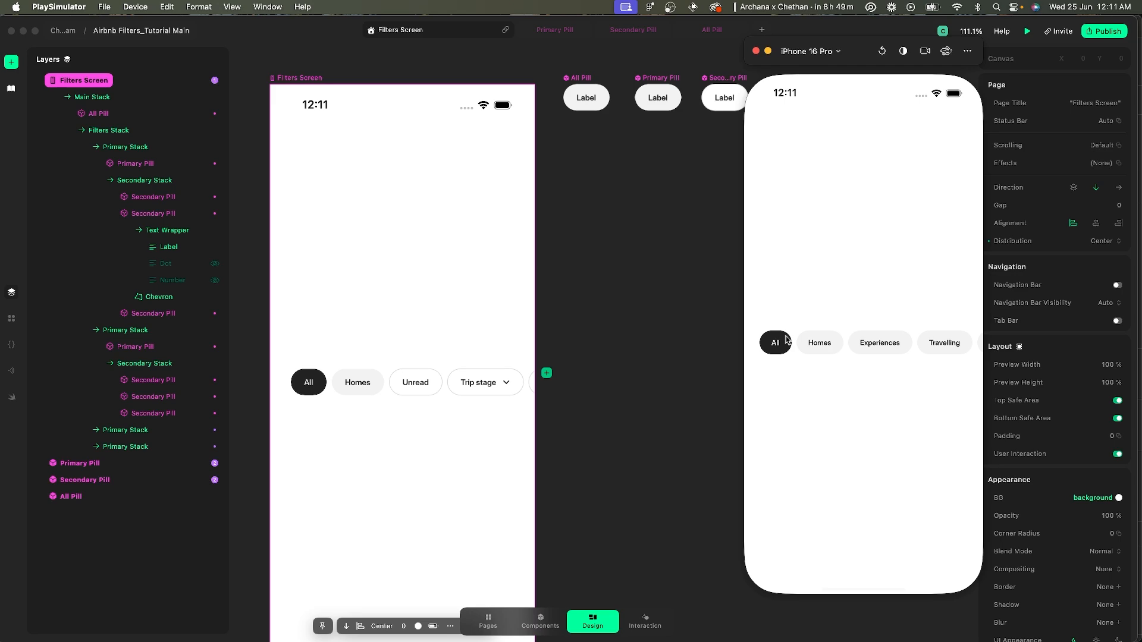
- Switch to Figma and examine the Reveal Animation notes for primary pills with and without secondary pill siblings
{"action": "key", "text": "super+Tab"}
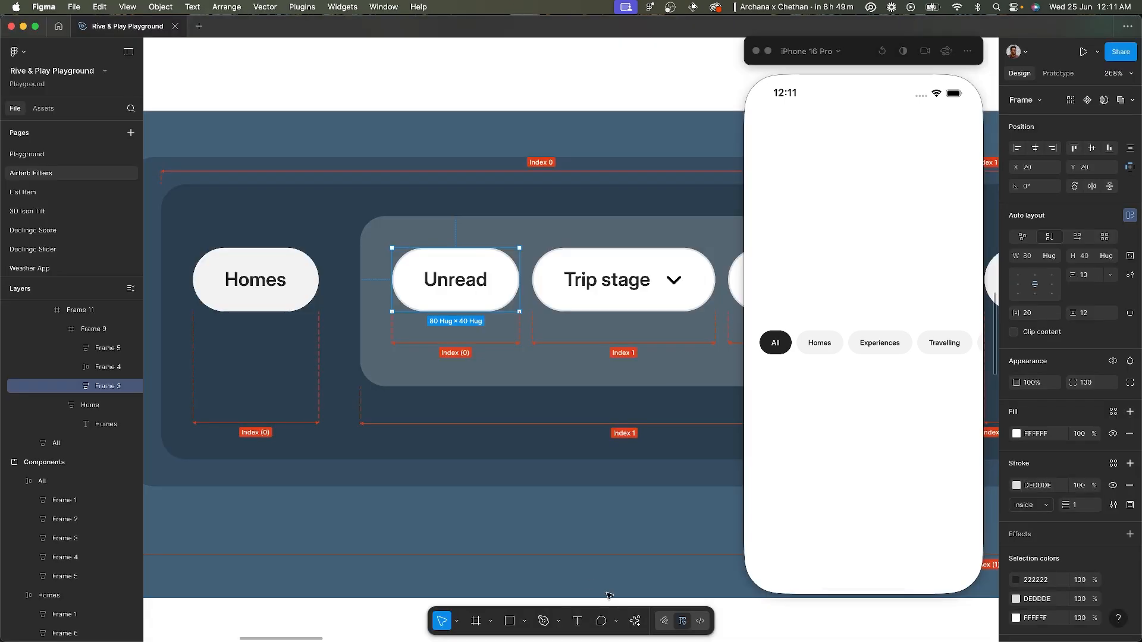
{"action": "left_click", "coordinate": [522, 525]}
{"action": "scroll", "coordinate": [521, 525], "scroll_direction": "down", "scroll_amount": 10}
{"action": "scroll", "coordinate": [521, 526], "scroll_direction": "down", "scroll_amount": 7}
{"action": "scroll", "coordinate": [521, 525], "scroll_direction": "right", "scroll_amount": 2}
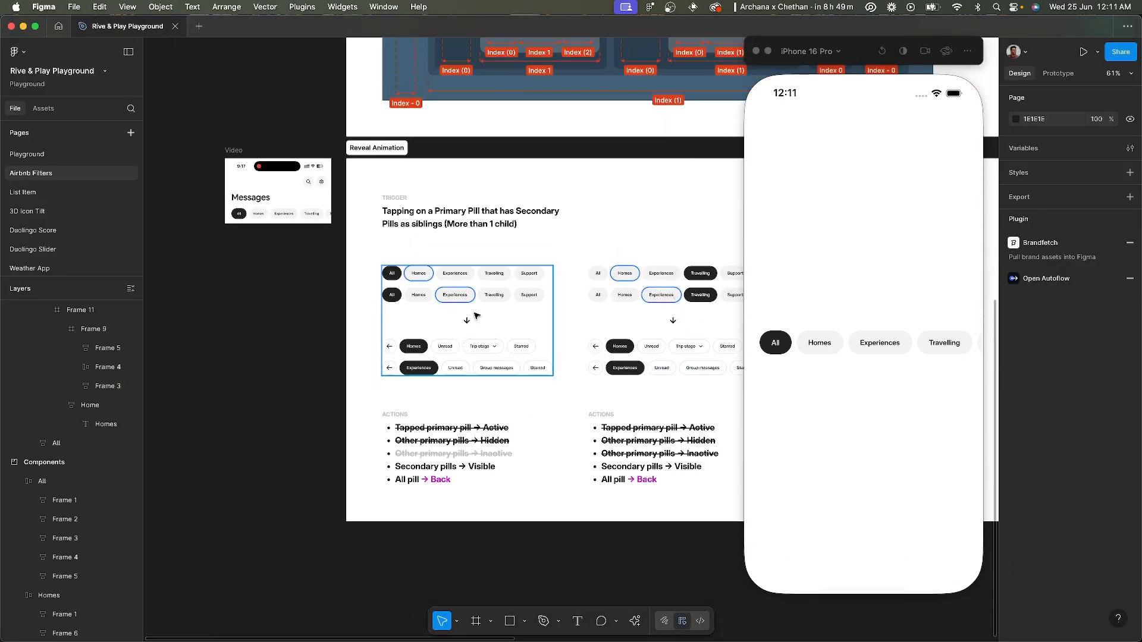
{"action": "scroll", "coordinate": [476, 313], "scroll_direction": "up", "scroll_amount": 6}
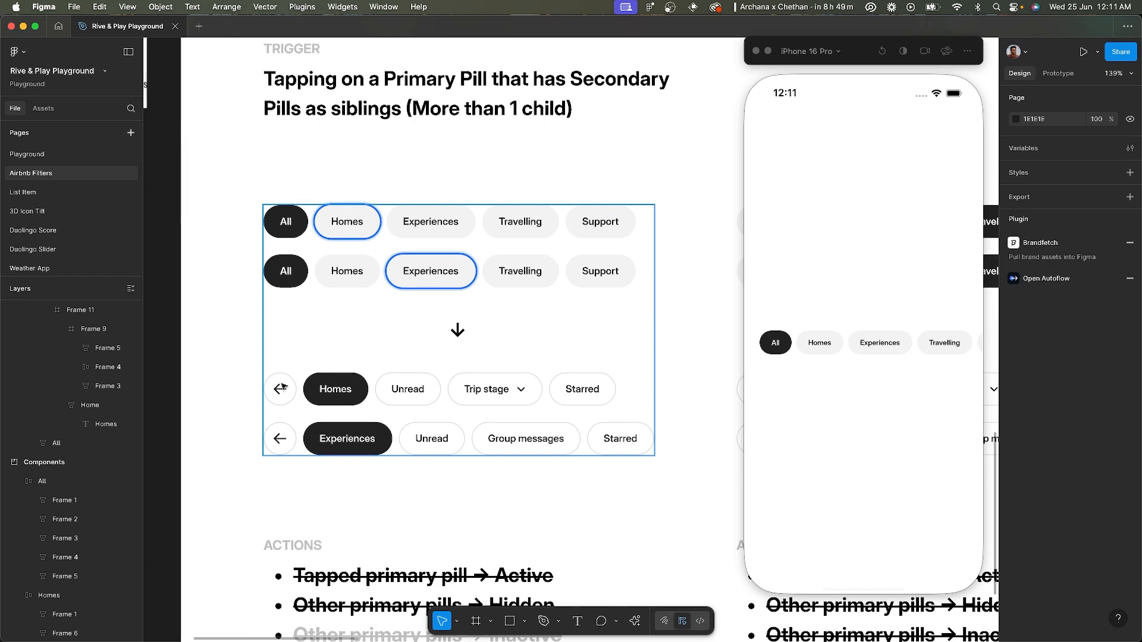
{"action": "scroll", "coordinate": [381, 392], "scroll_direction": "right", "scroll_amount": 8}
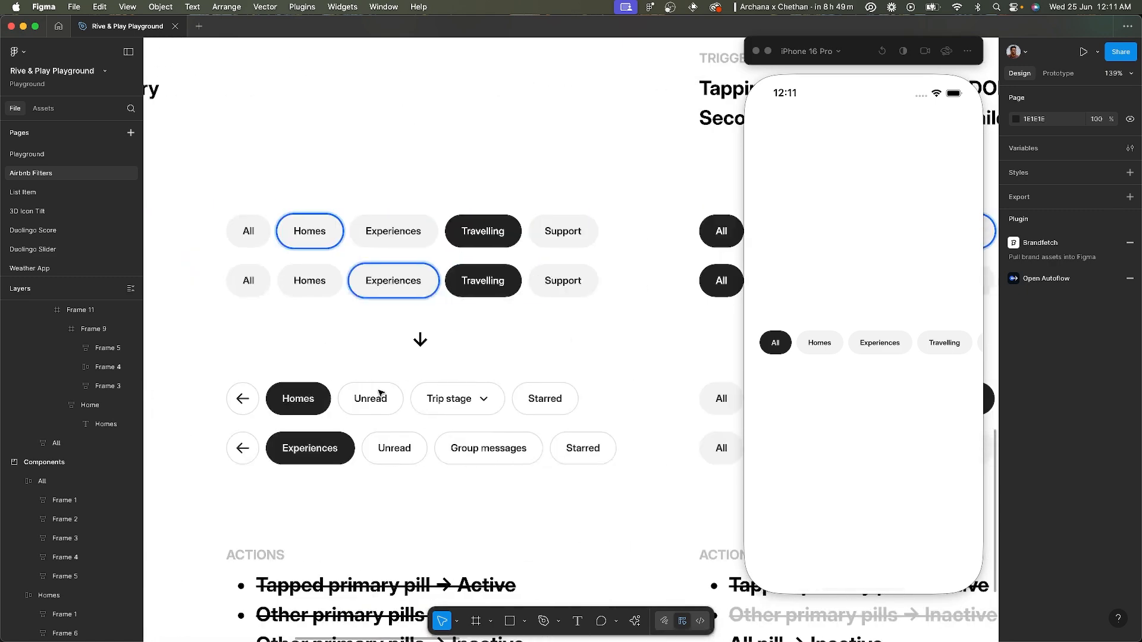
{"action": "scroll", "coordinate": [445, 387], "scroll_direction": "right", "scroll_amount": 3}
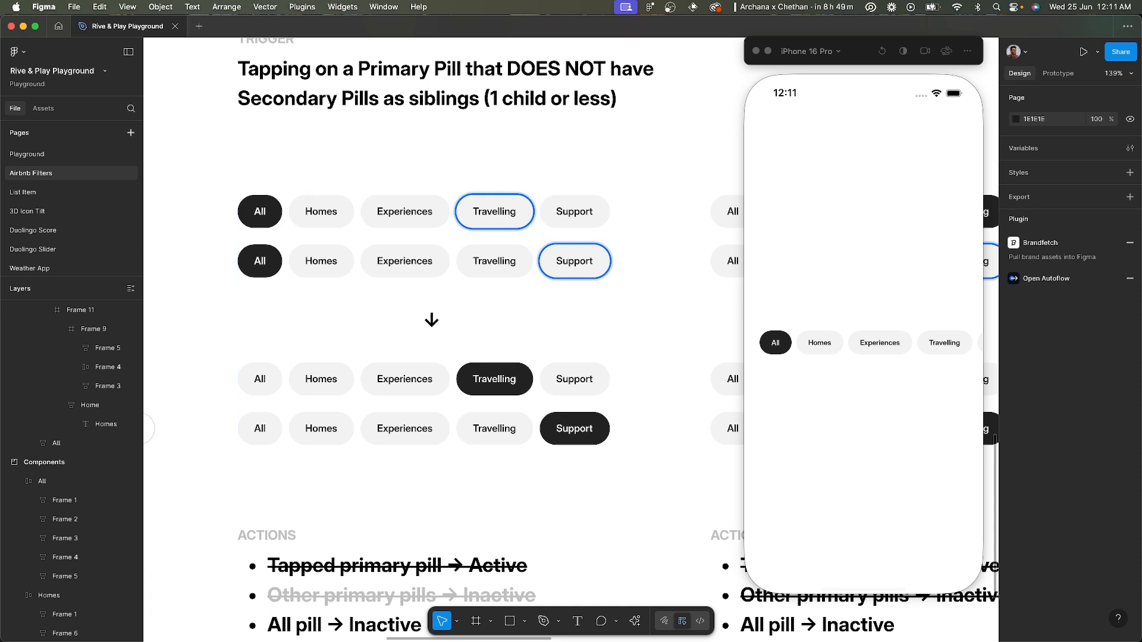
- Switch back to Play and minimize the iPhone 16 Pro simulator
{"action": "left_click", "coordinate": [864, 286]}
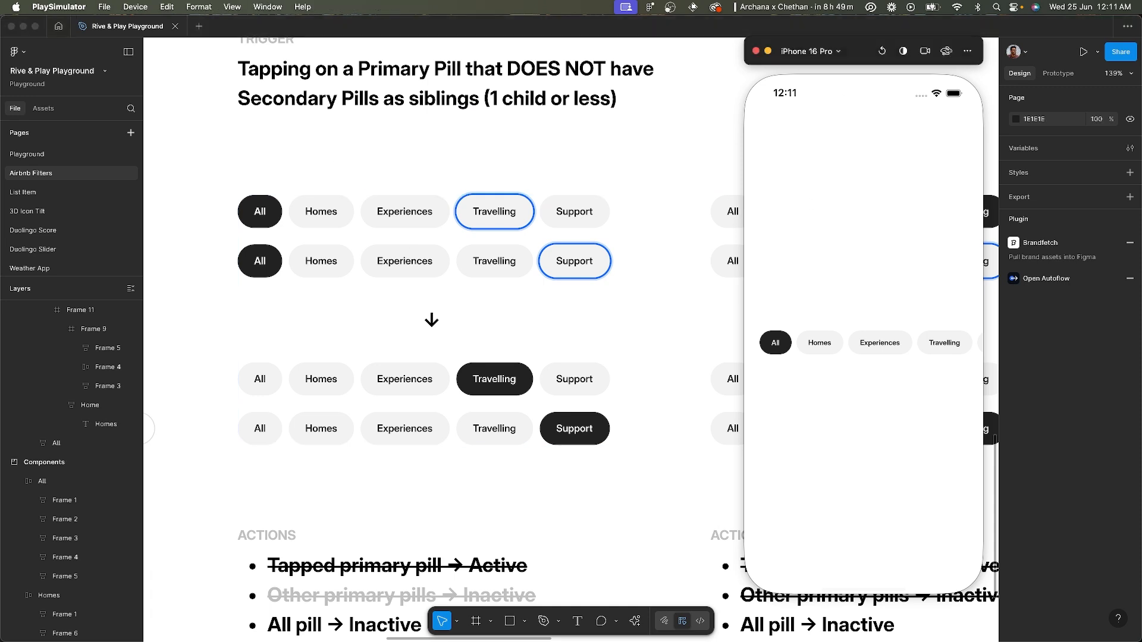
{"action": "key", "text": "super+Tab"}
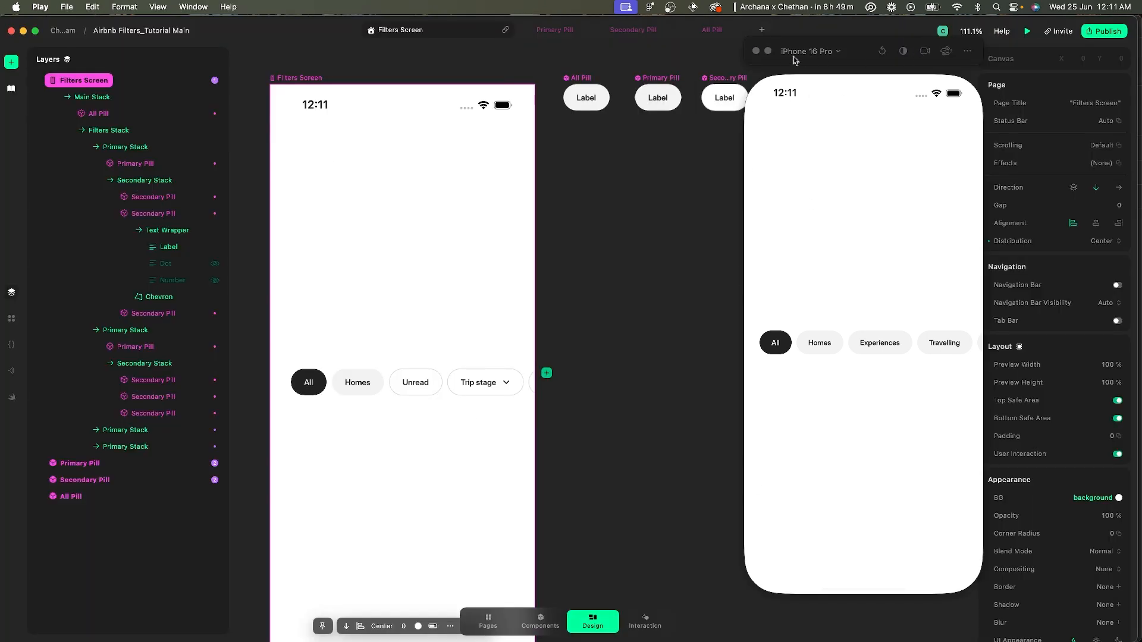
{"action": "left_click", "coordinate": [768, 51]}
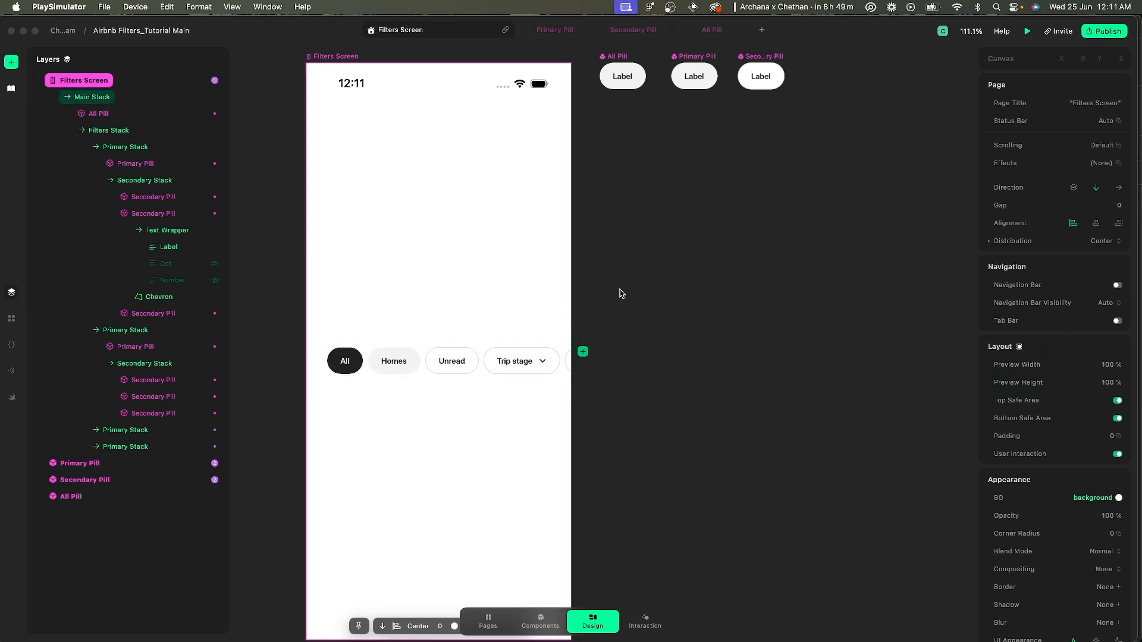
- Open the Primary Pill component's interactions and collapse the Selecting/Deselecting group
{"action": "left_click", "coordinate": [690, 60]}
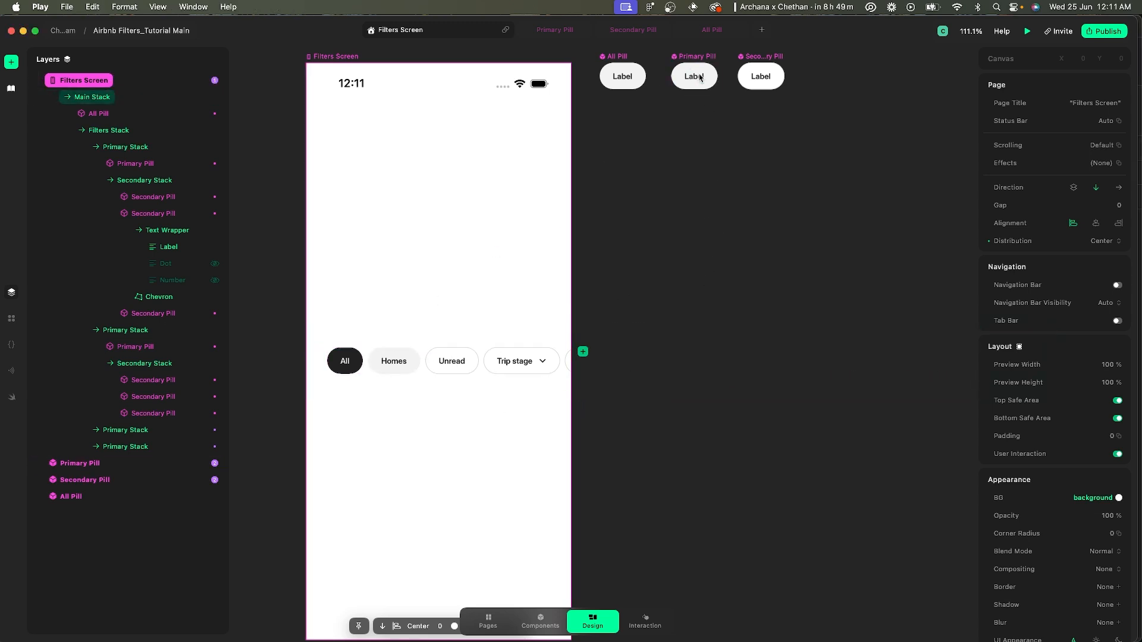
{"action": "left_click", "coordinate": [690, 66]}
{"action": "key", "text": "i"}
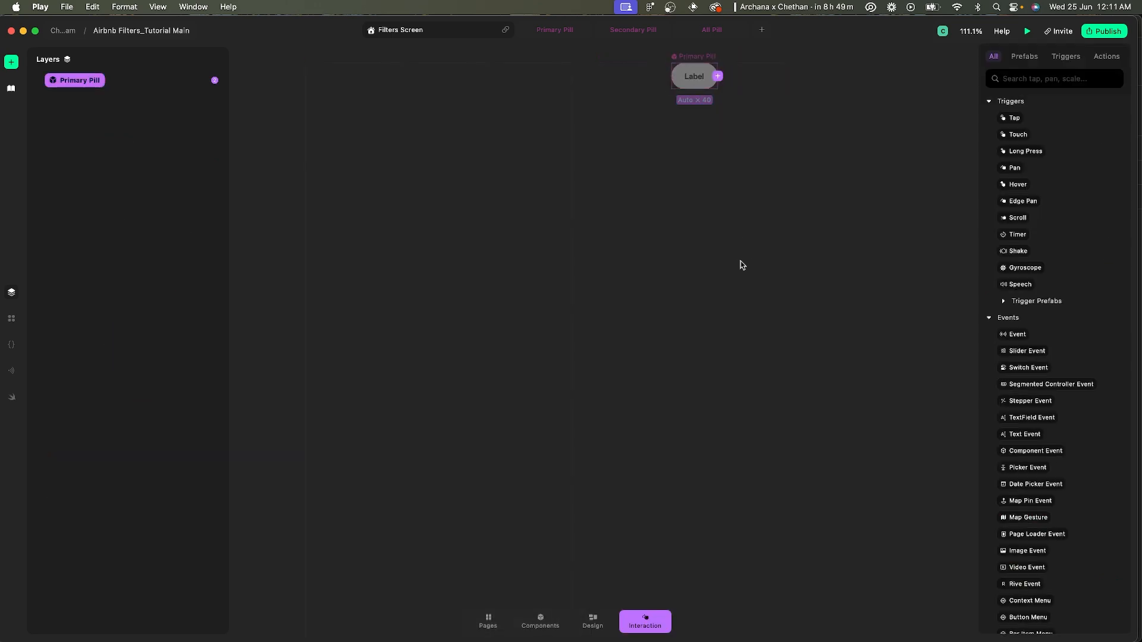
{"action": "scroll", "coordinate": [725, 272], "scroll_direction": "right", "scroll_amount": 3}
{"action": "scroll", "coordinate": [726, 273], "scroll_direction": "down", "scroll_amount": 4}
{"action": "scroll", "coordinate": [726, 273], "scroll_direction": "up", "scroll_amount": 3}
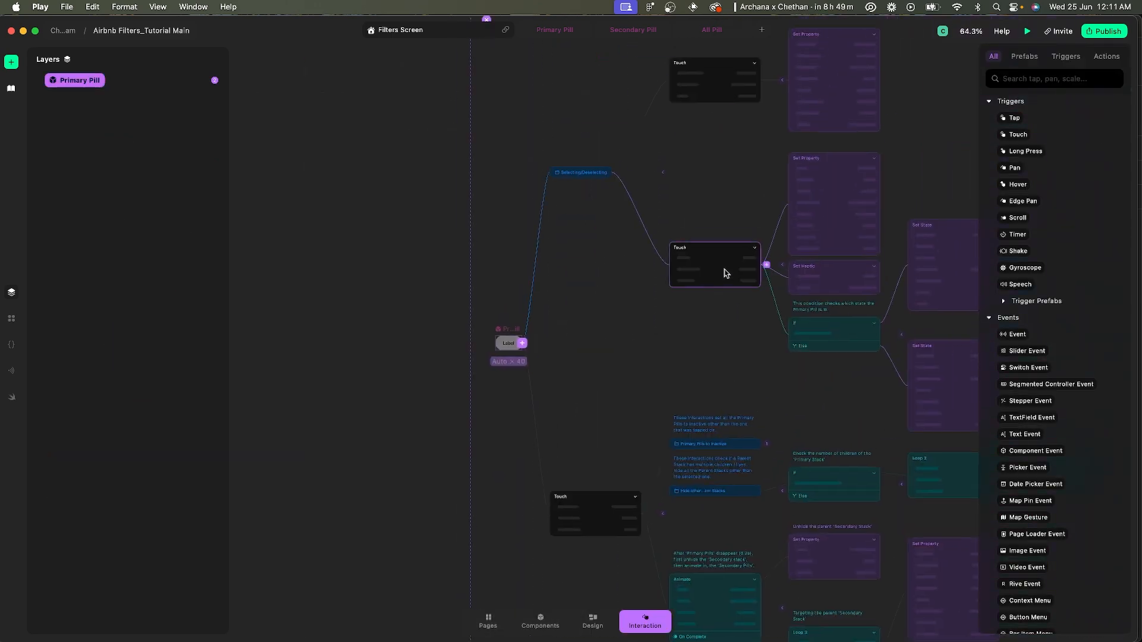
{"action": "left_click", "coordinate": [663, 173]}
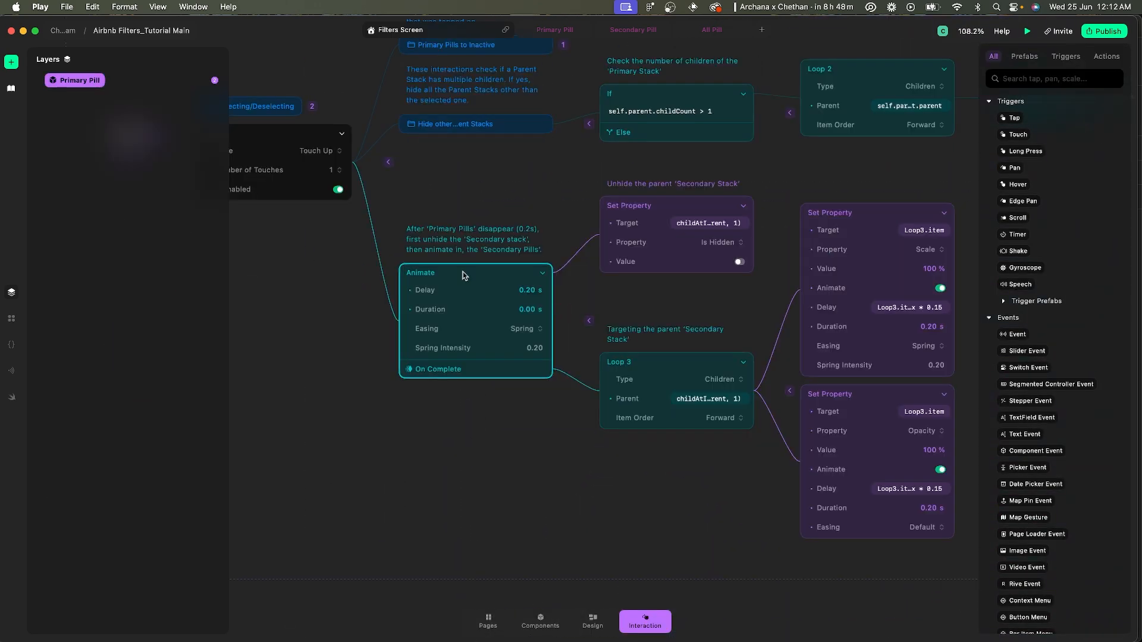
- Group the Animate action that unhides the Secondary Stack with its chain, and name the group "Revealing Secondary Pills"
{"action": "key", "text": "super+g"}
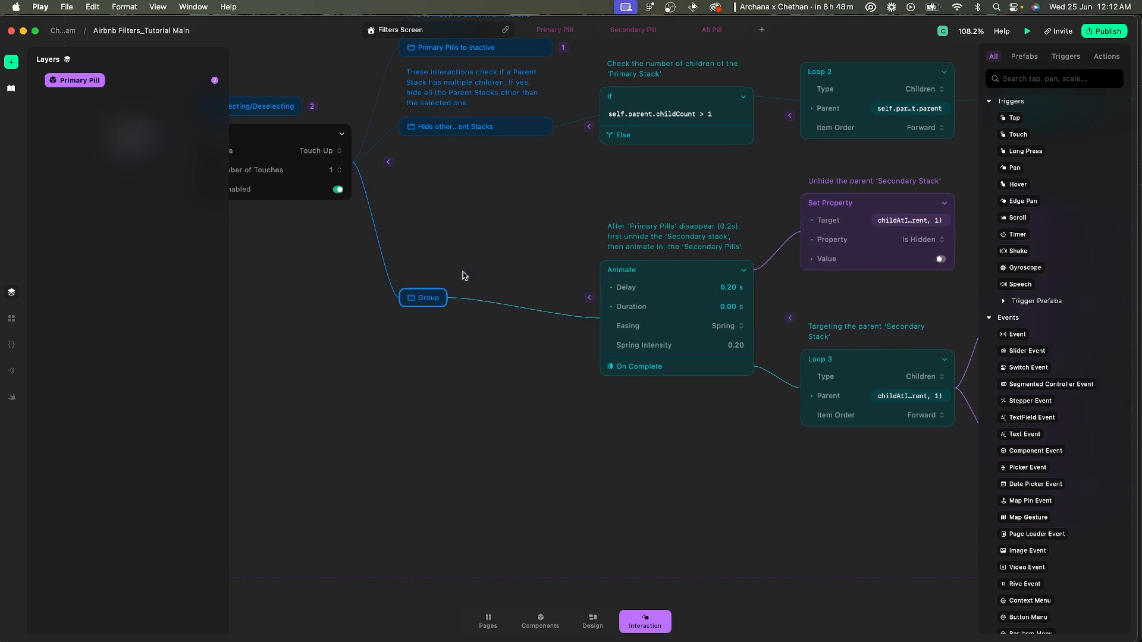
{"action": "double_click", "coordinate": [429, 298]}
{"action": "type", "text": "Revealing Sec"}
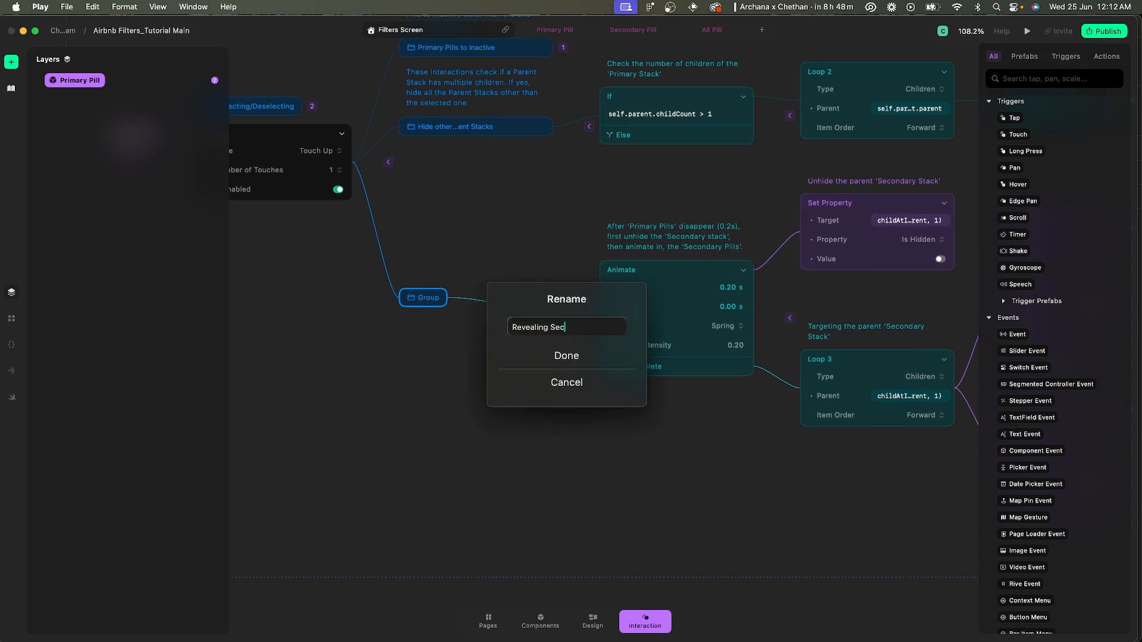
{"action": "type", "text": "ondary Pills"}
{"action": "key", "text": "Return"}
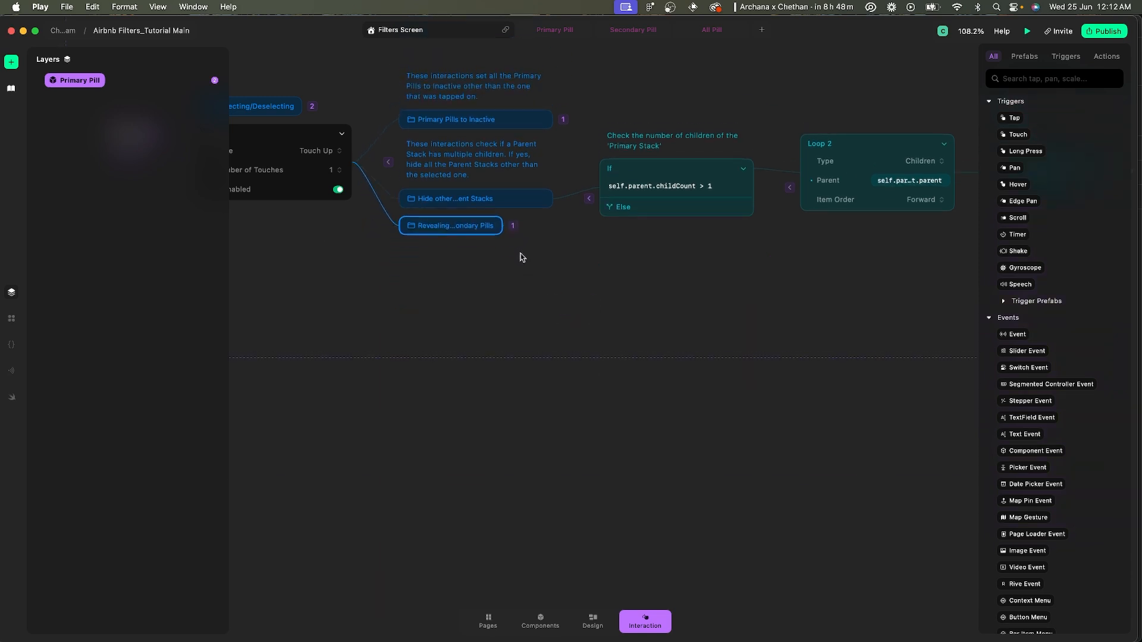
- Paste a copy of the If condition that checks the Primary Stack's child count onto the Touch trigger
{"action": "left_click", "coordinate": [647, 173]}
{"action": "scroll", "coordinate": [647, 174], "scroll_direction": "down", "scroll_amount": 5}
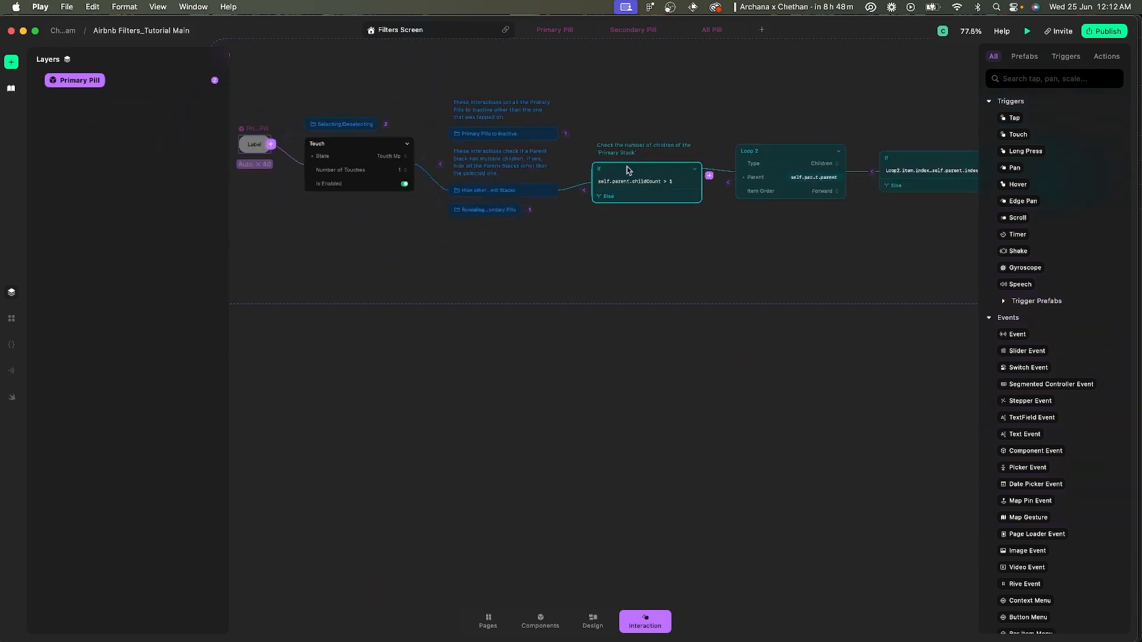
{"action": "scroll", "coordinate": [312, 155], "scroll_direction": "up", "scroll_amount": 5}
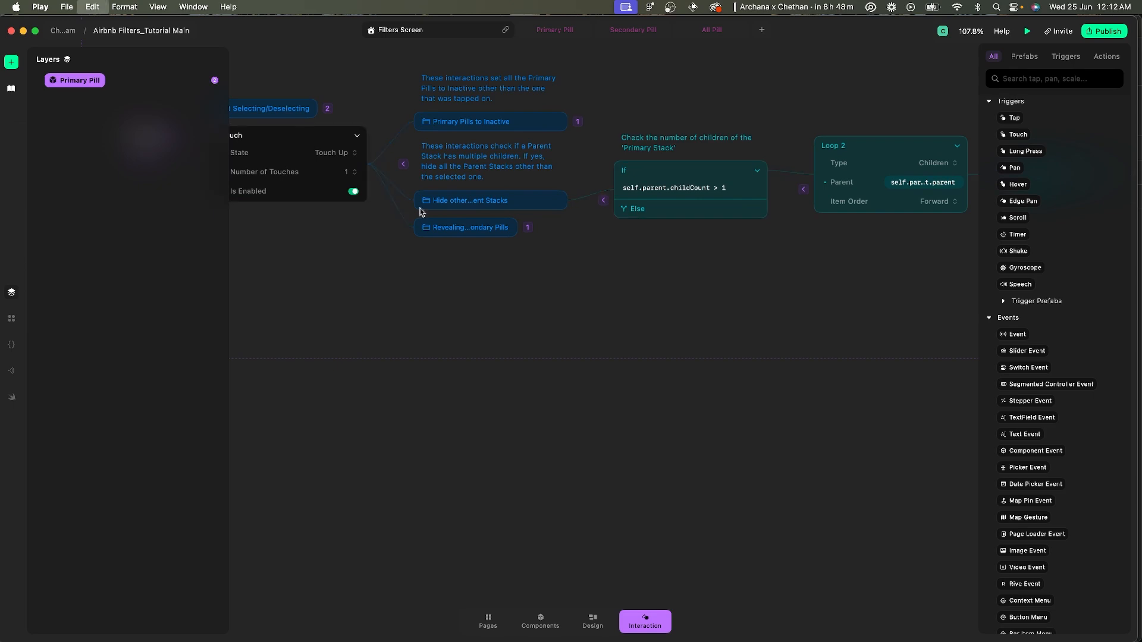
{"action": "key", "text": "super+v"}
{"action": "scroll", "coordinate": [512, 269], "scroll_direction": "down", "scroll_amount": 5}
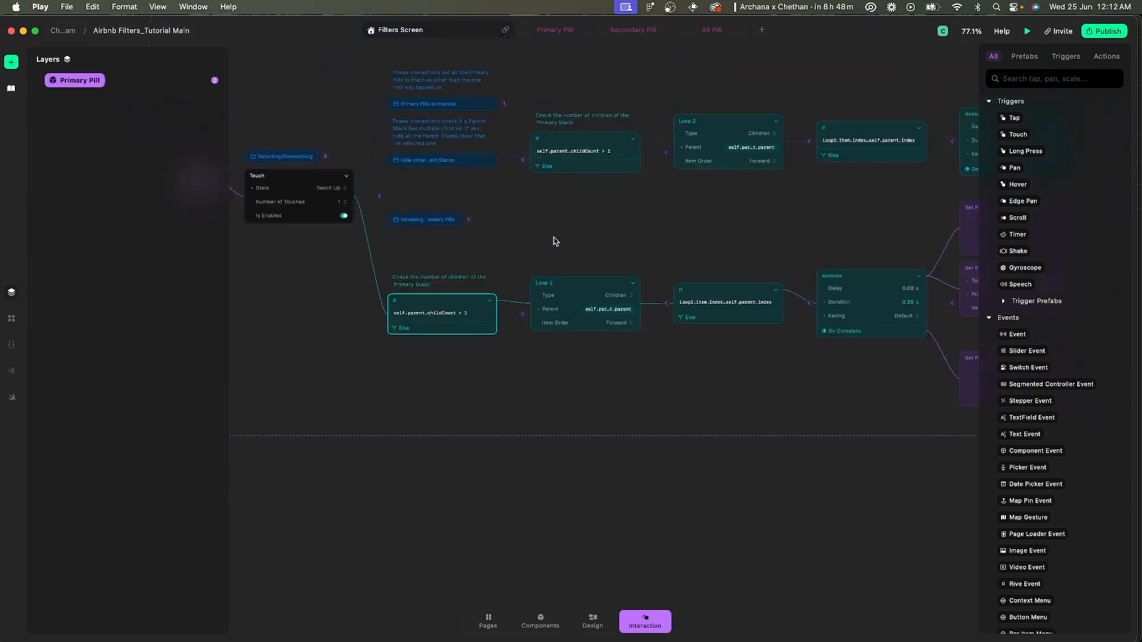
- Delete the copied Loop 2, If and Animate chain that follows the pasted If condition
{"action": "scroll", "coordinate": [556, 233], "scroll_direction": "down", "scroll_amount": 1}
{"action": "left_click_drag", "start_coordinate": [505, 215], "coordinate": [971, 464]}
{"action": "key", "text": "BackSpace"}
{"action": "scroll", "coordinate": [477, 281], "scroll_direction": "up", "scroll_amount": 5}
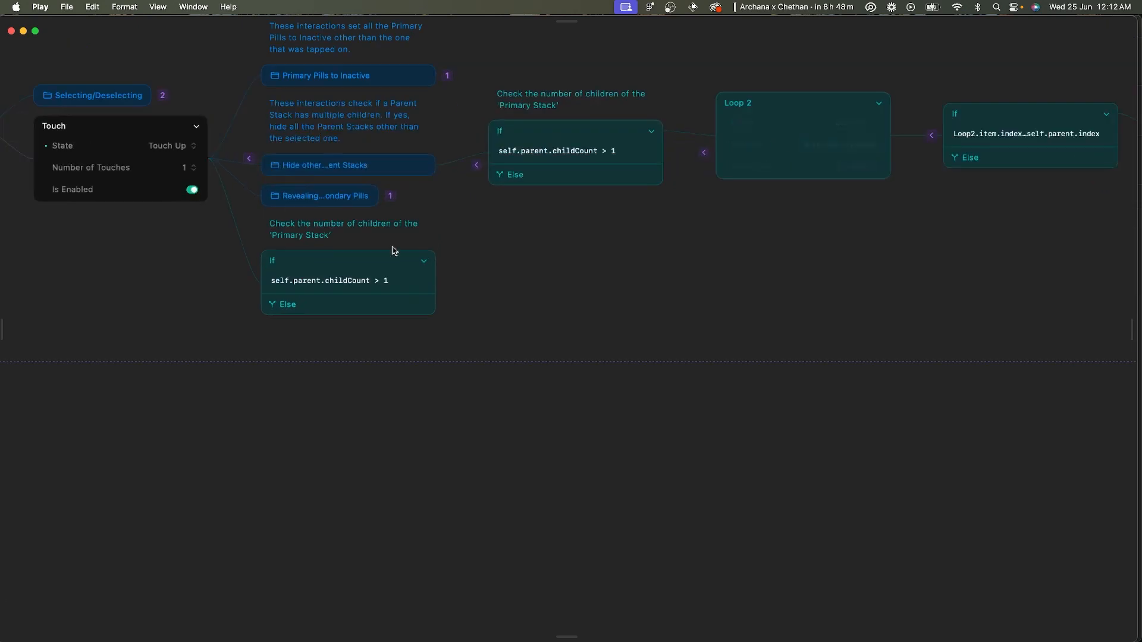
{"action": "left_click", "coordinate": [365, 258]}
{"action": "scroll", "coordinate": [329, 273], "scroll_direction": "up", "scroll_amount": 3}
{"action": "scroll", "coordinate": [326, 281], "scroll_direction": "down", "scroll_amount": 2}
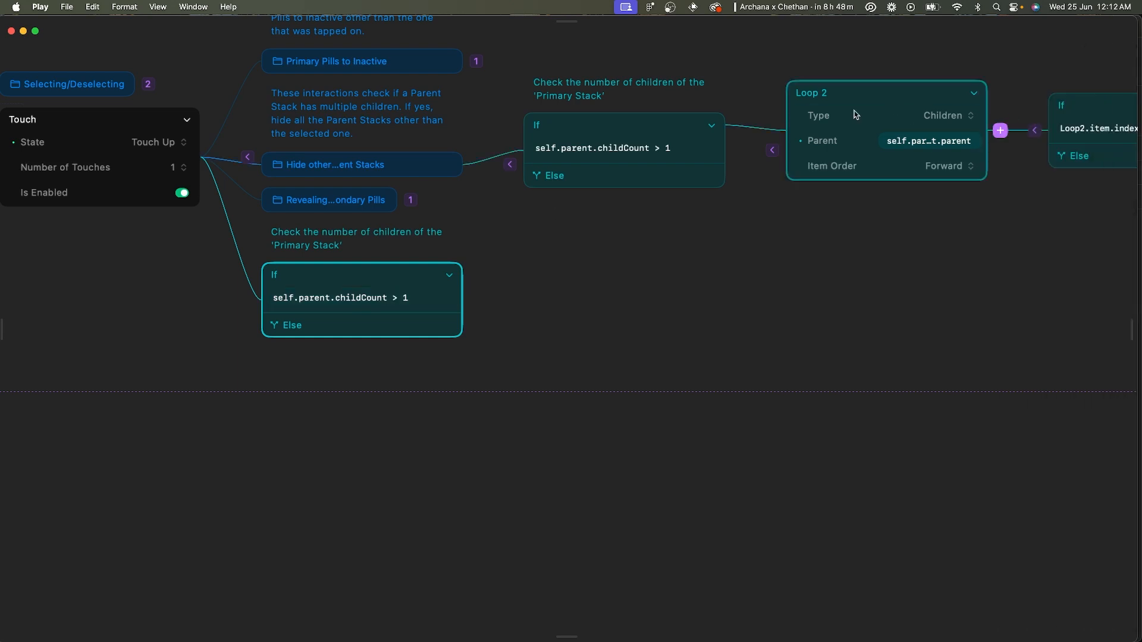
{"action": "left_click", "coordinate": [356, 171]}
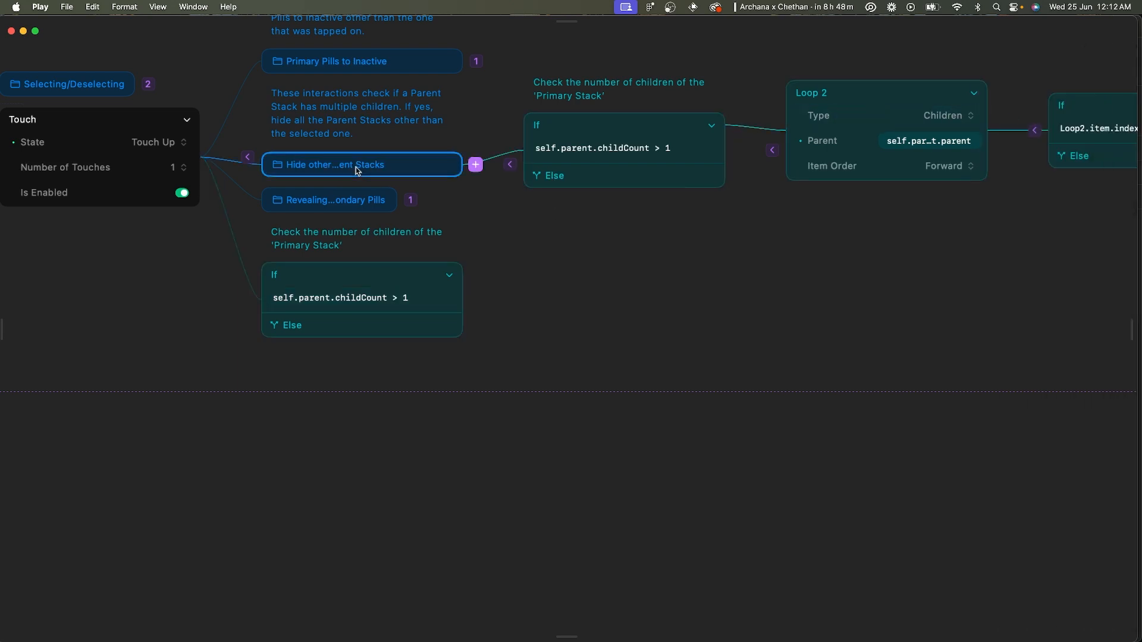
{"action": "double_click", "coordinate": [343, 169]}
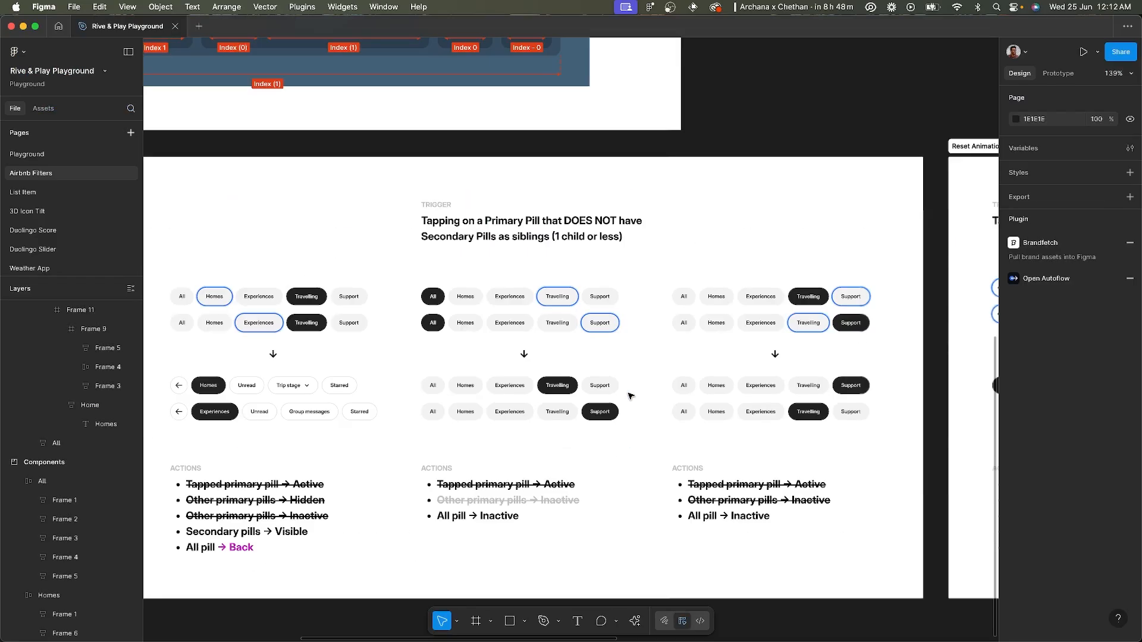
- Switch to Figma and examine the Reveal Animation actions and the All pill's index position in the Breakdown frame
{"action": "scroll", "coordinate": [631, 395], "scroll_direction": "down", "scroll_amount": 10}
{"action": "scroll", "coordinate": [631, 396], "scroll_direction": "up", "scroll_amount": 10}
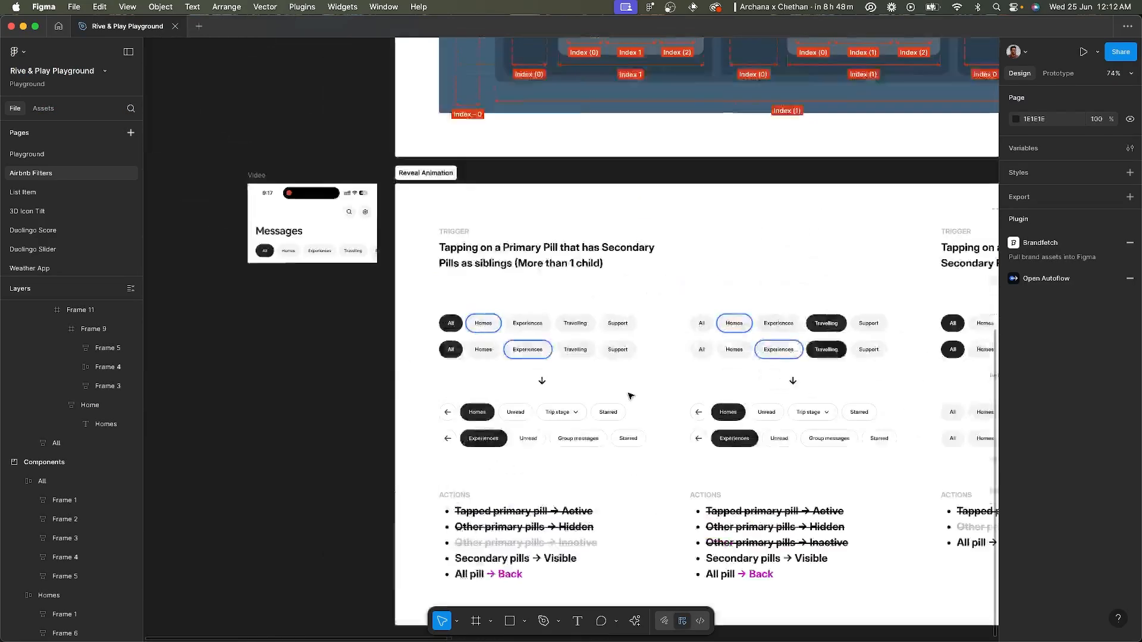
{"action": "scroll", "coordinate": [459, 504], "scroll_direction": "up", "scroll_amount": 5}
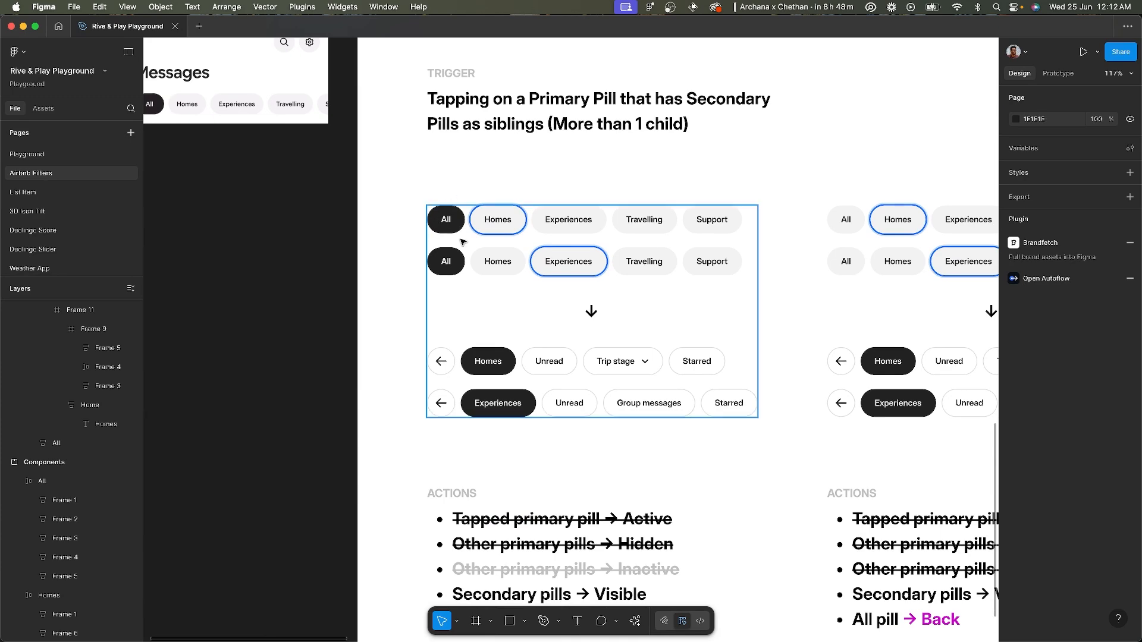
{"action": "scroll", "coordinate": [502, 274], "scroll_direction": "down", "scroll_amount": 5}
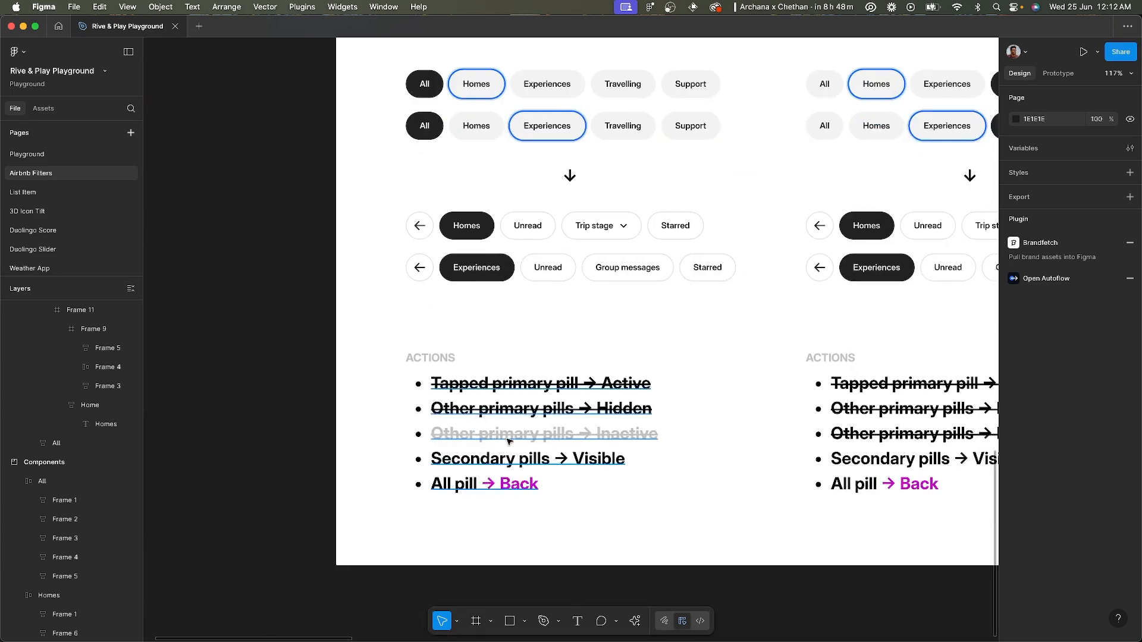
{"action": "scroll", "coordinate": [508, 442], "scroll_direction": "down", "scroll_amount": 5}
{"action": "scroll", "coordinate": [518, 422], "scroll_direction": "up", "scroll_amount": 5}
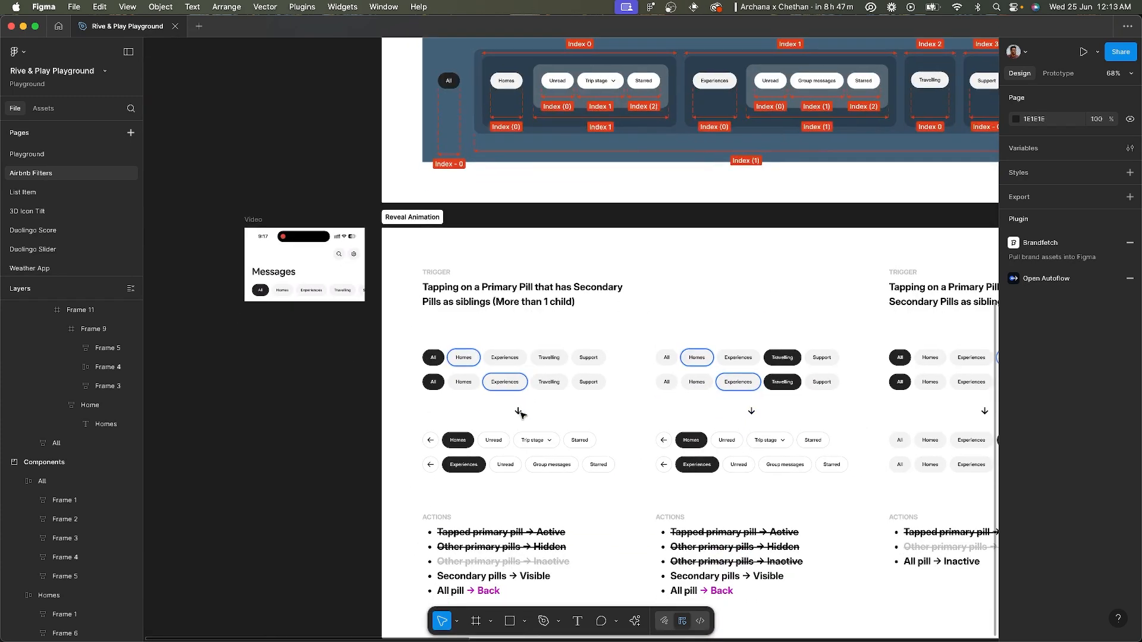
{"action": "scroll", "coordinate": [519, 412], "scroll_direction": "up", "scroll_amount": 5}
{"action": "scroll", "coordinate": [341, 374], "scroll_direction": "up", "scroll_amount": 5}
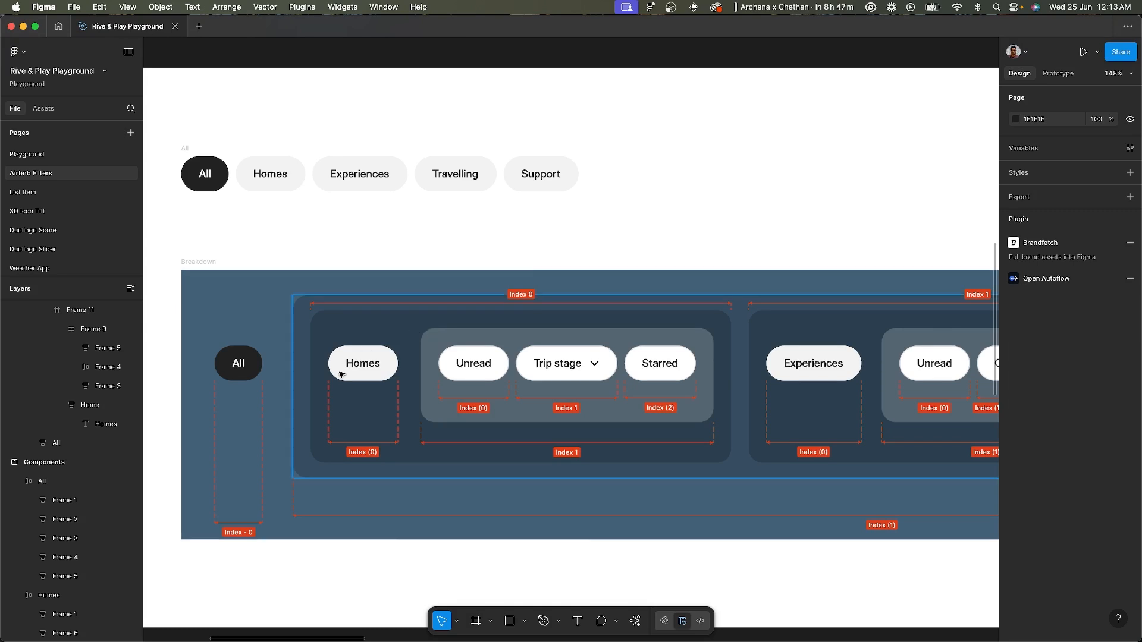
{"action": "left_click", "coordinate": [247, 373]}
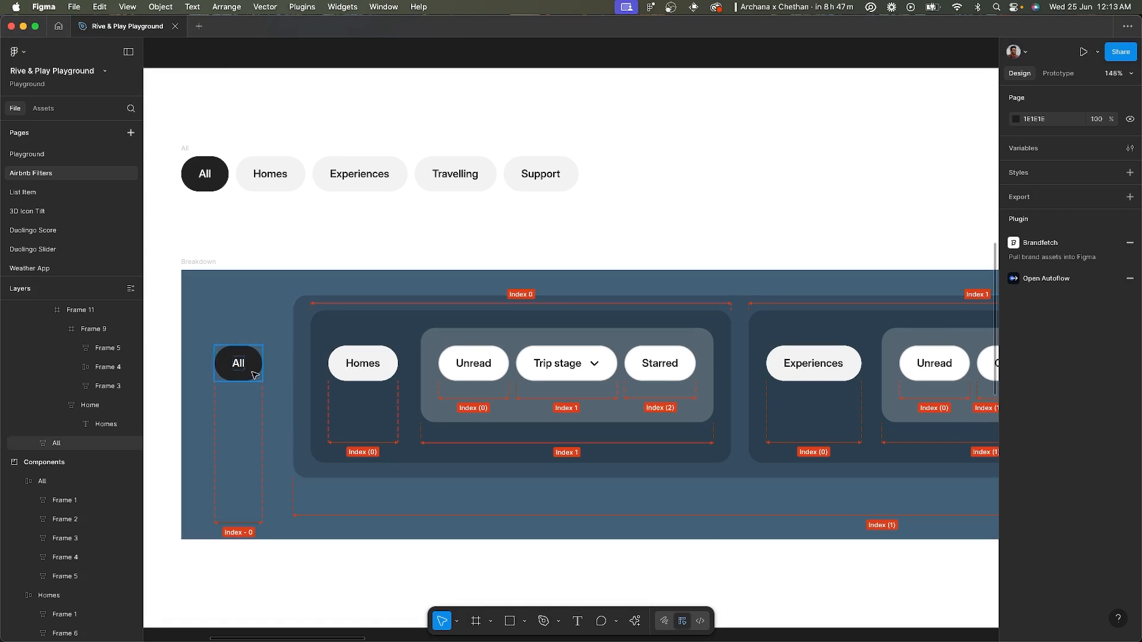
{"action": "left_click", "coordinate": [345, 331]}
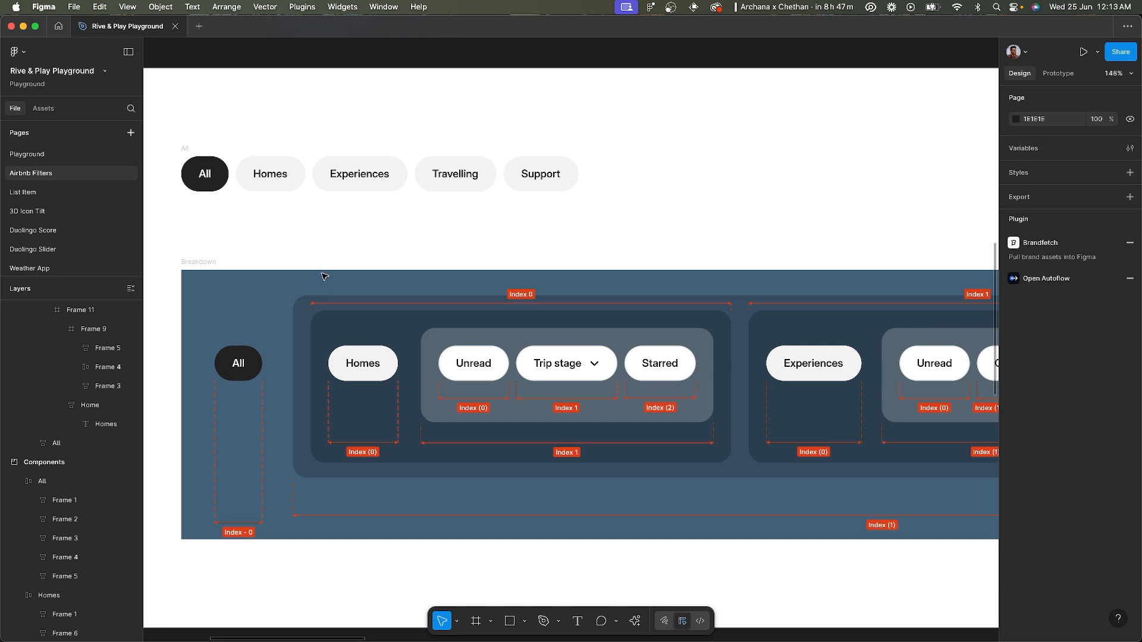
{"action": "left_click", "coordinate": [238, 363]}
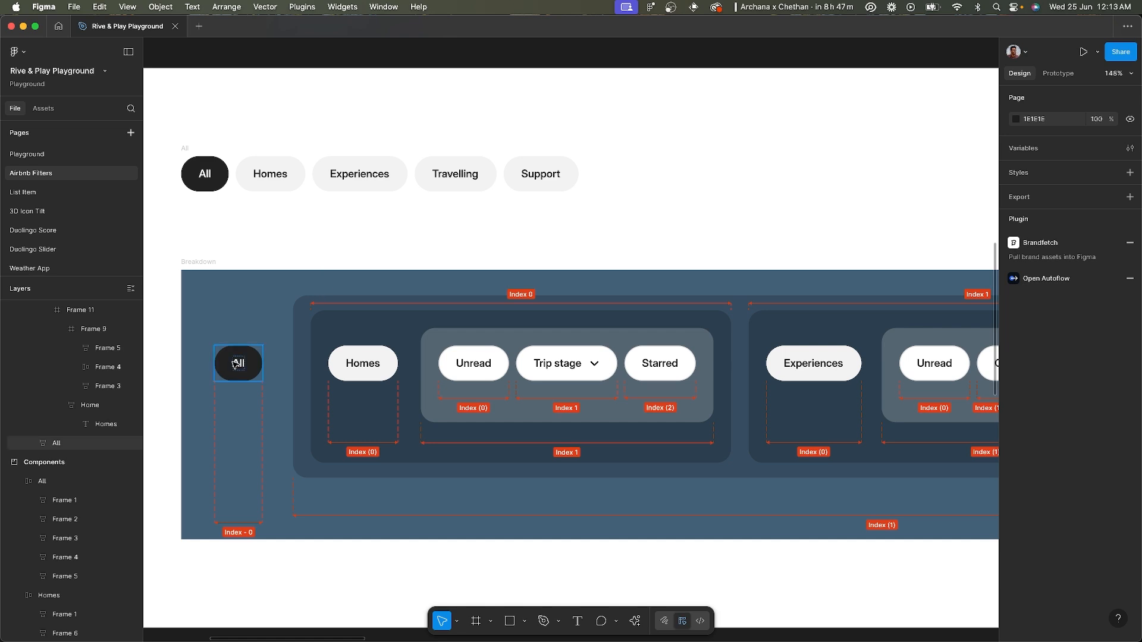
- Switch back to Play, cancel renaming the group and minimize the iPhone 16 Pro simulator
{"action": "key", "text": "super+Tab"}
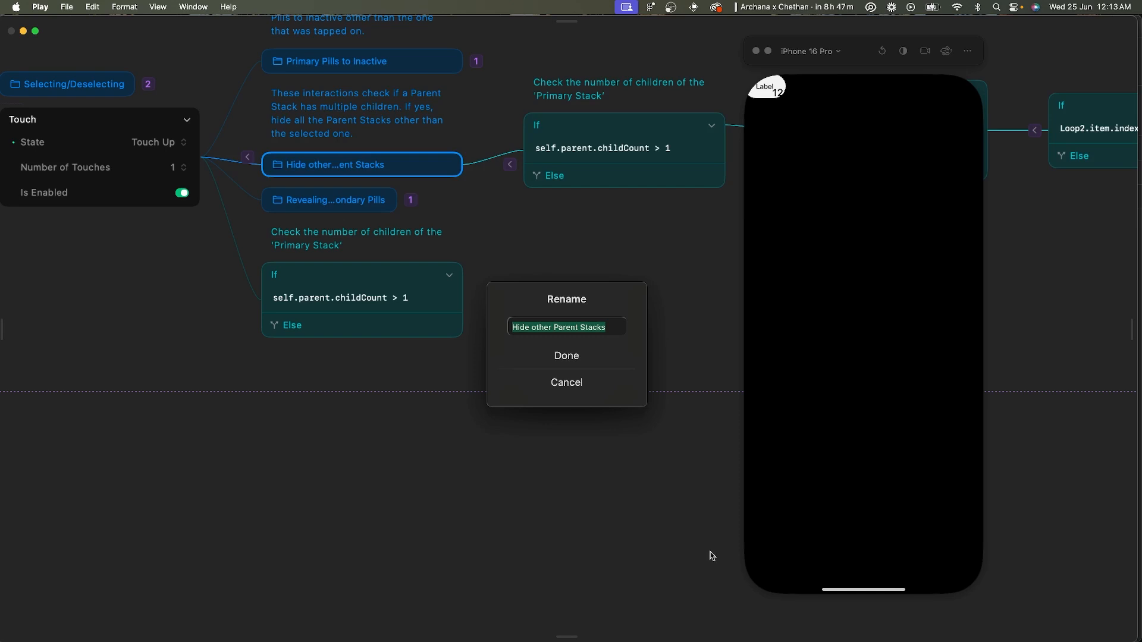
{"action": "left_click", "coordinate": [567, 383]}
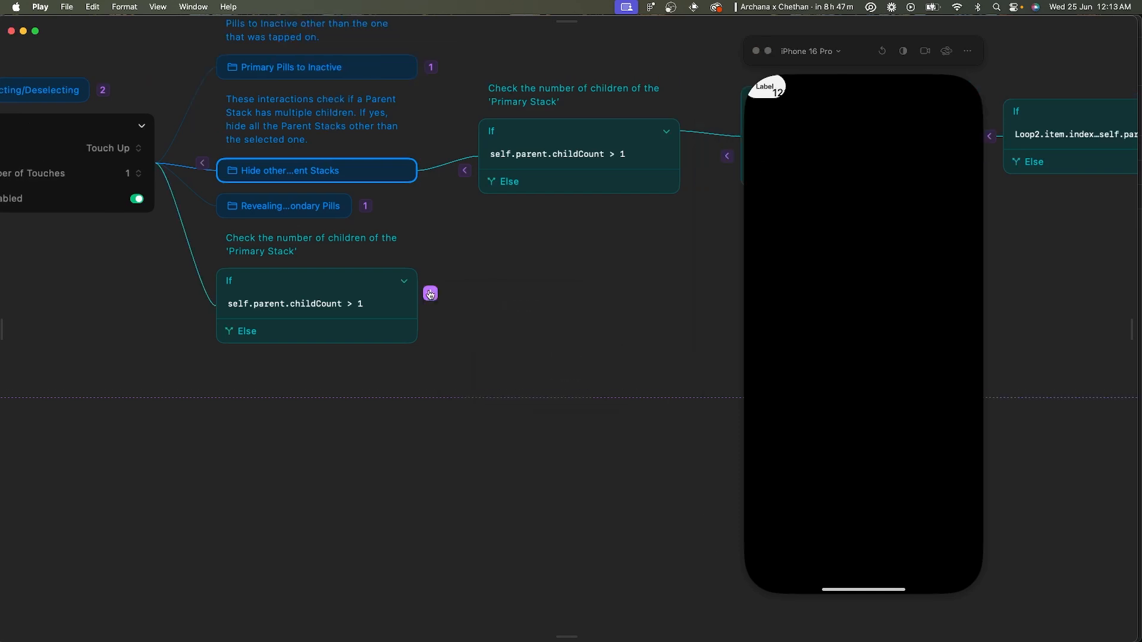
{"action": "left_click", "coordinate": [769, 53]}
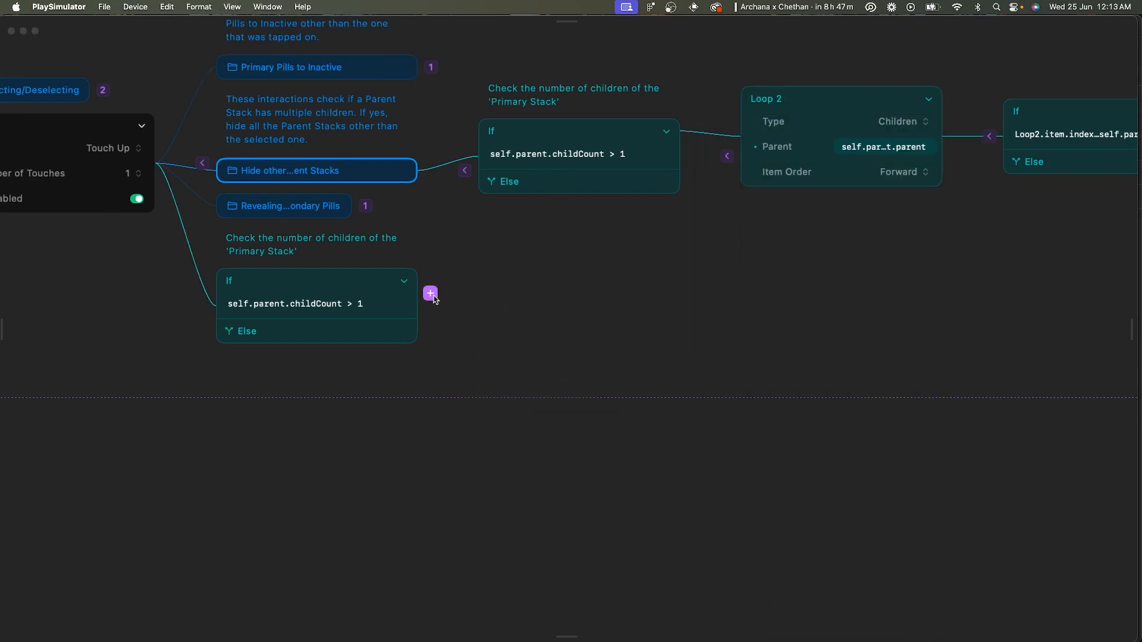
- Add a Set State action after the copied If condition
{"action": "left_click", "coordinate": [431, 294]}
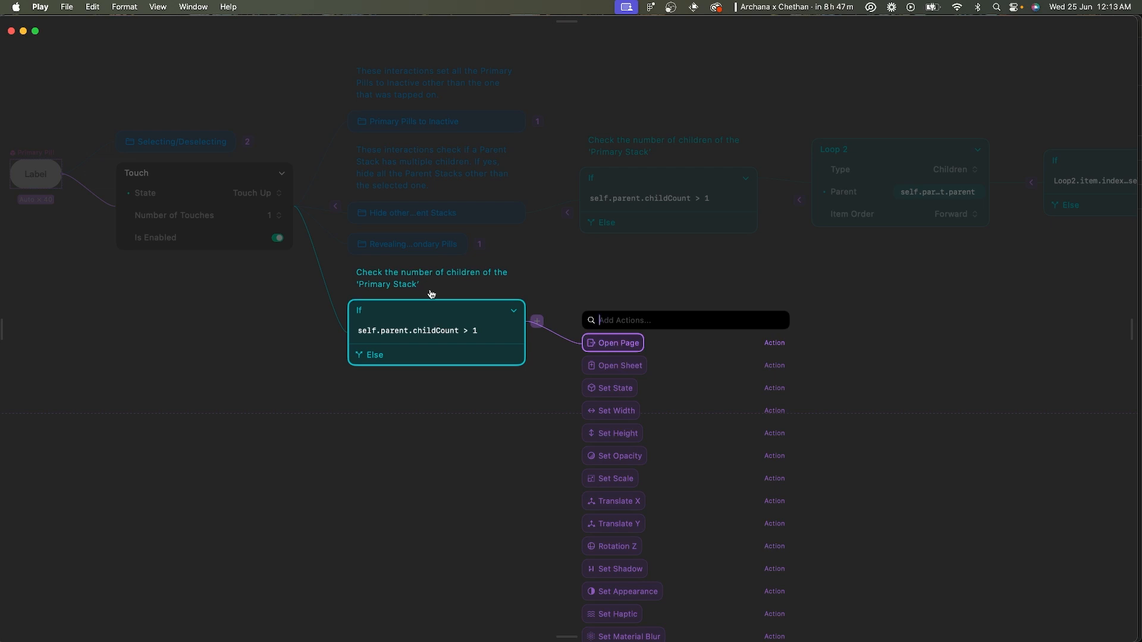
{"action": "type", "text": "set st"}
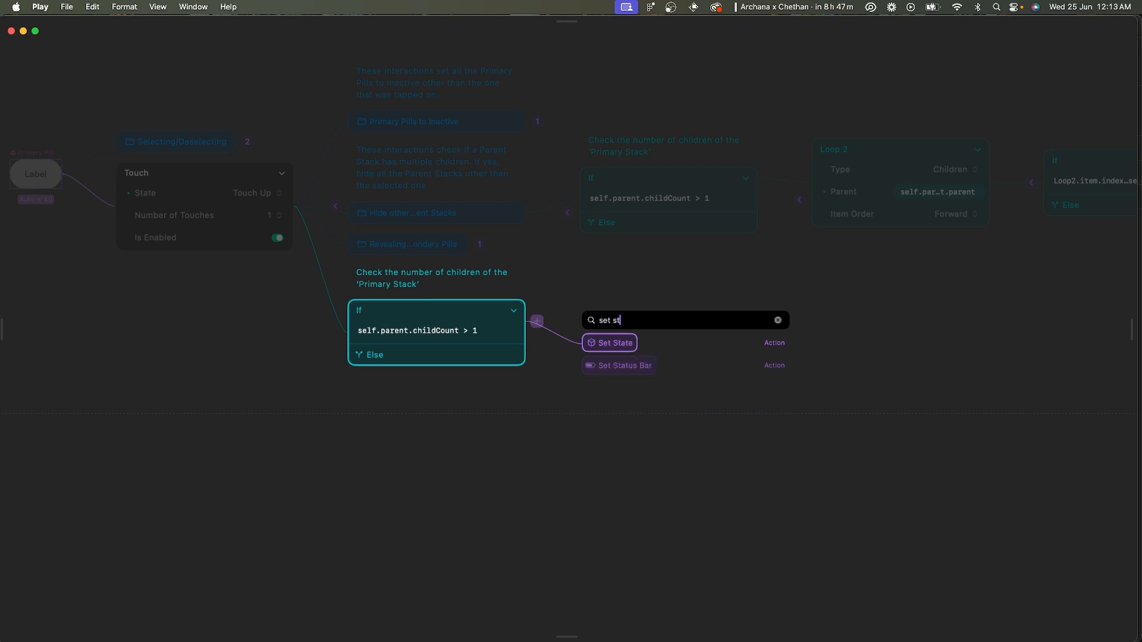
{"action": "key", "text": "Return"}
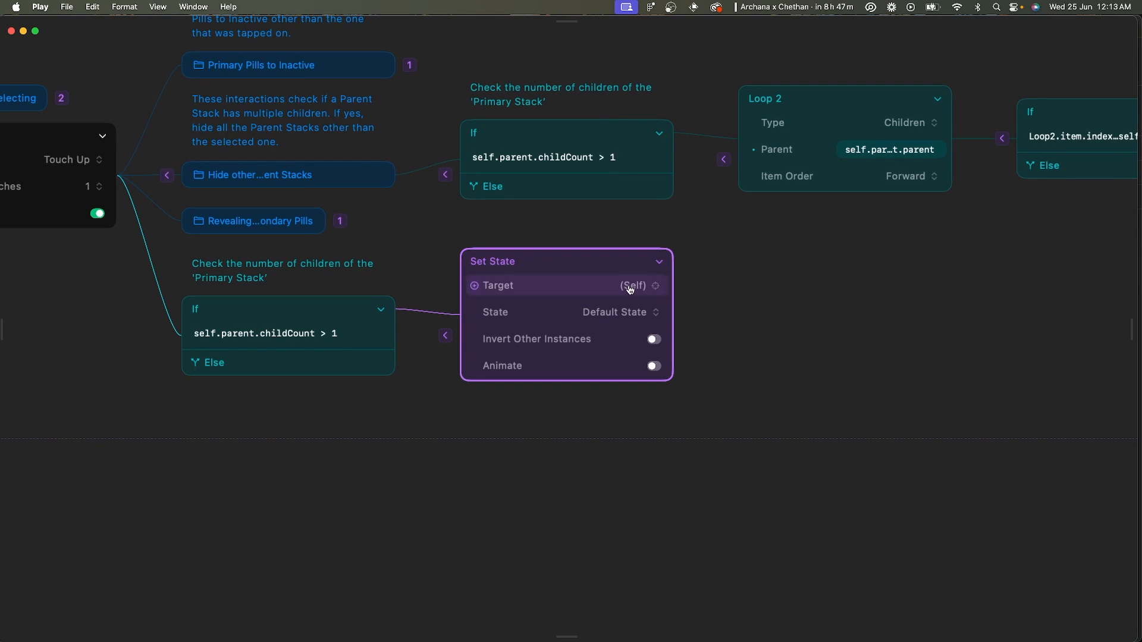
- Check the All pill in Figma, return to Play and set the Set State target to childAtIndex with index 0
{"action": "key", "text": "super+Tab"}
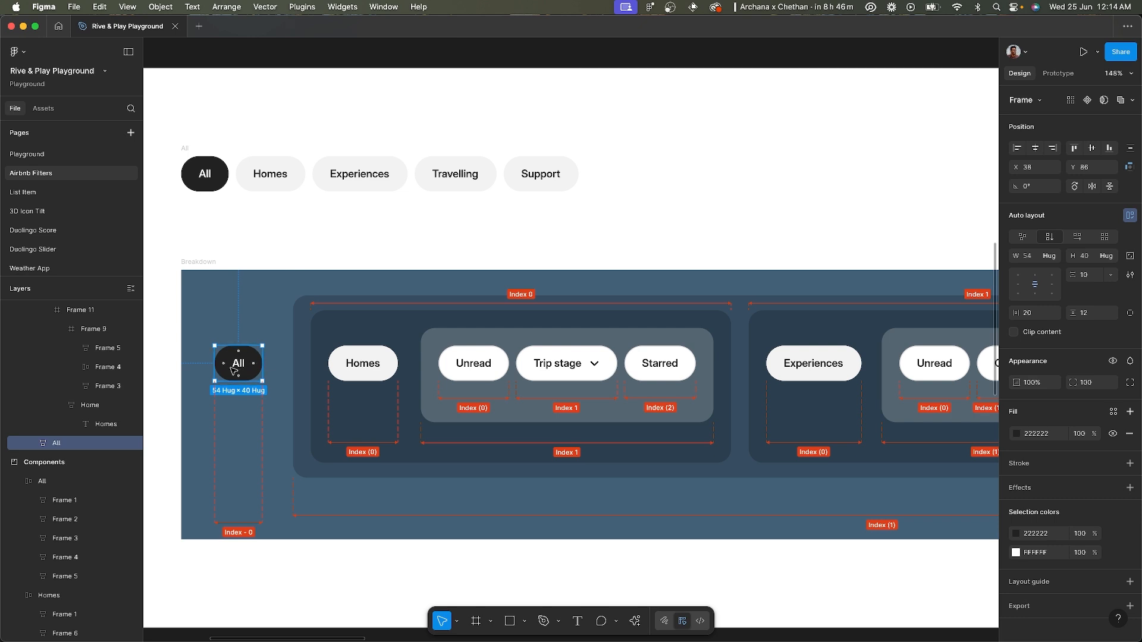
{"action": "key", "text": "super+Tab"}
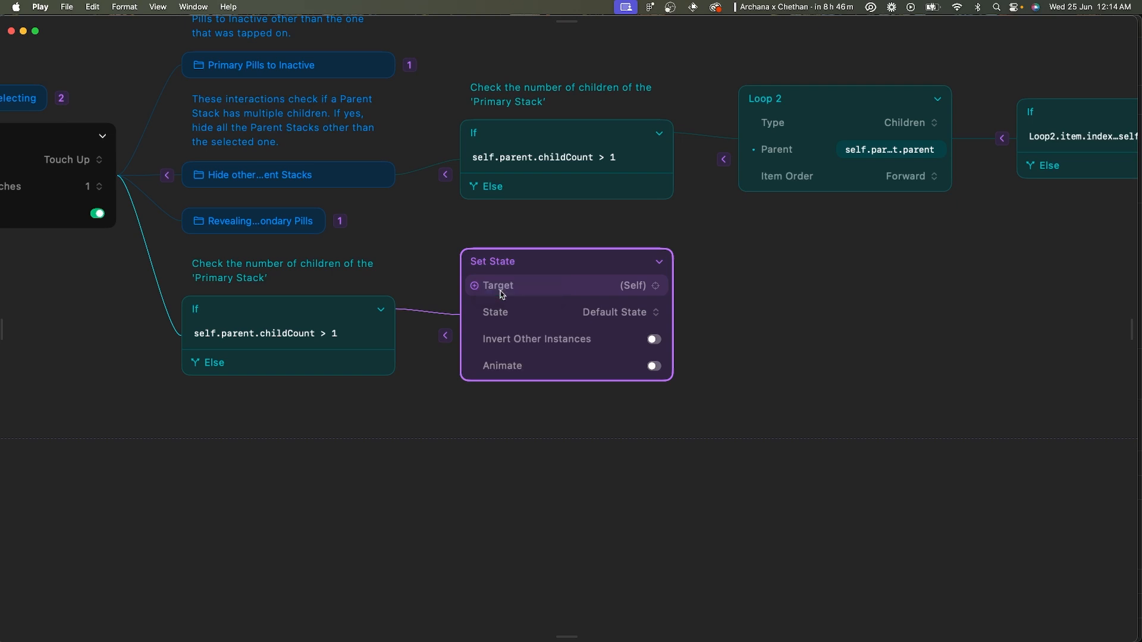
{"action": "left_click", "coordinate": [480, 286]}
{"action": "type", "text": "chil"}
{"action": "key", "text": "Return"}
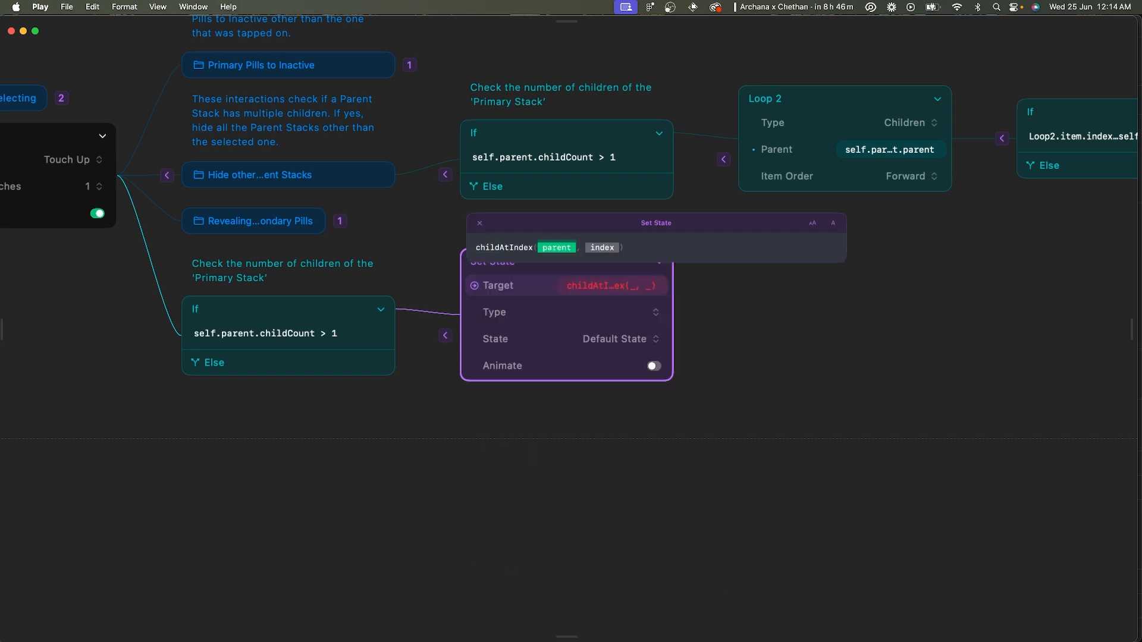
{"action": "left_click", "coordinate": [611, 245]}
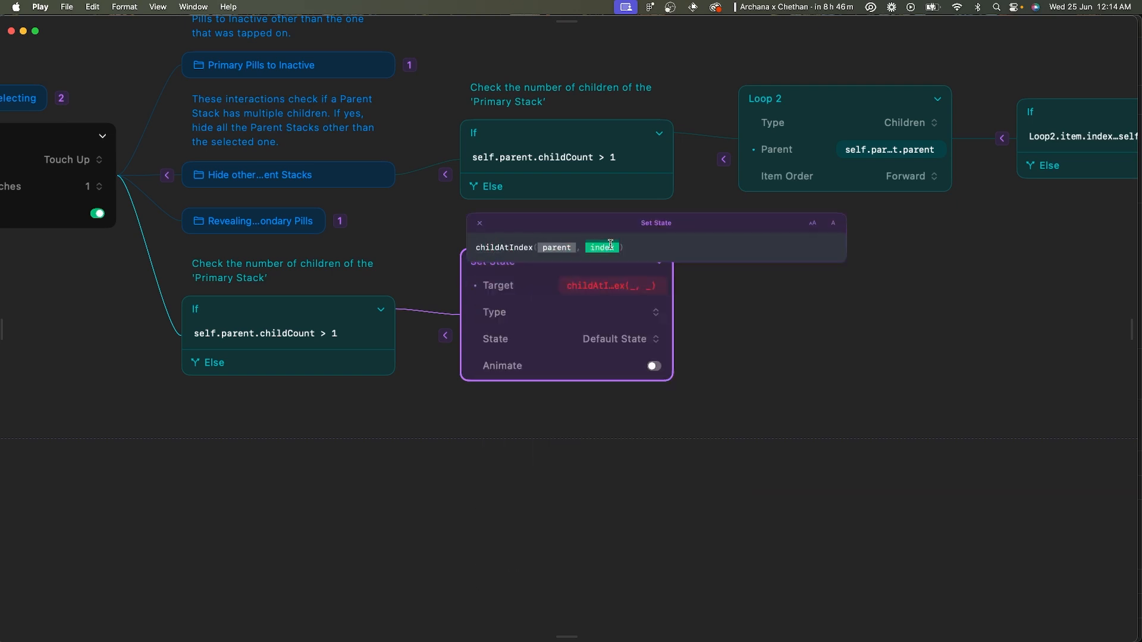
{"action": "type", "text": "0"}
{"action": "key", "text": "Return"}
- Switch to Figma, examine how the Homes pill is nested in its parent frames in the Breakdown, and return to Play
{"action": "key", "text": "super+Tab"}
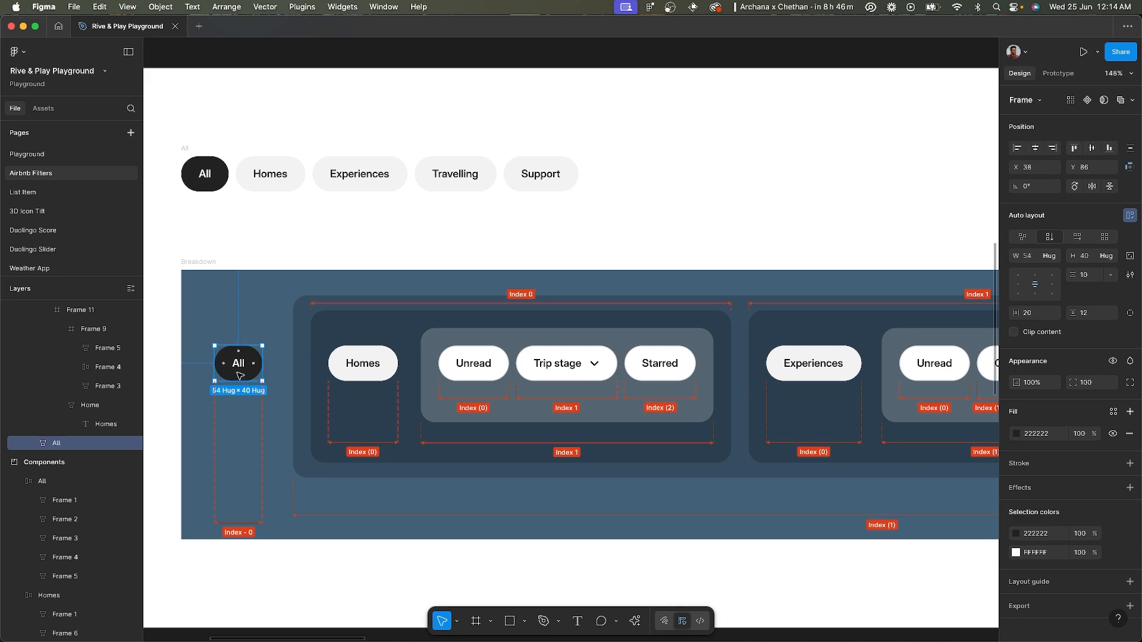
{"action": "key", "text": "super+Tab"}
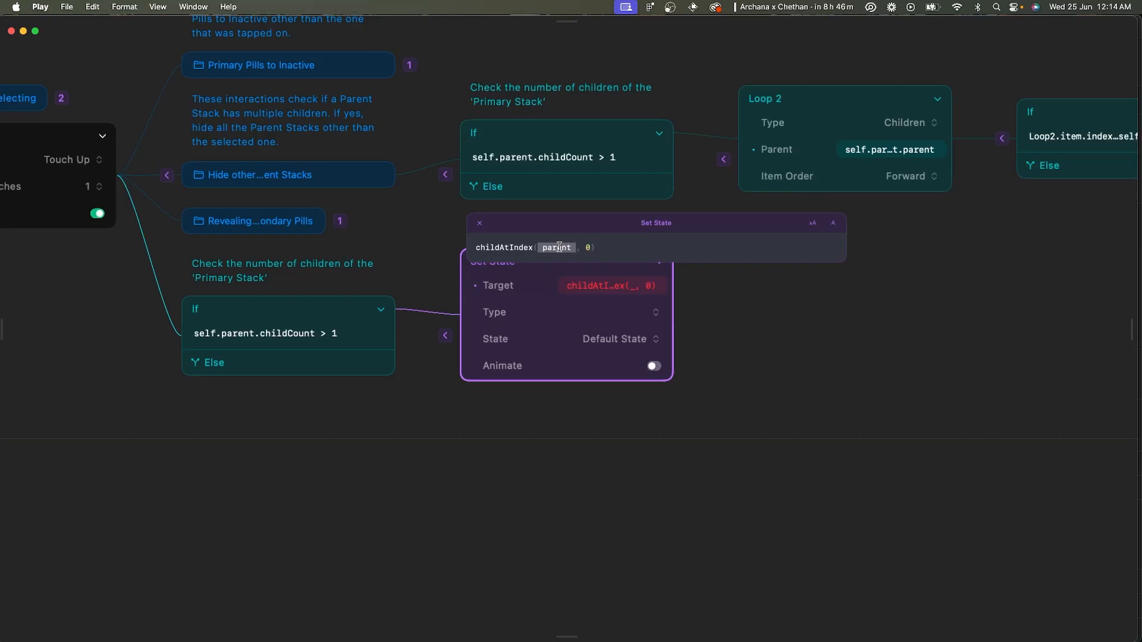
{"action": "key", "text": "super+Tab"}
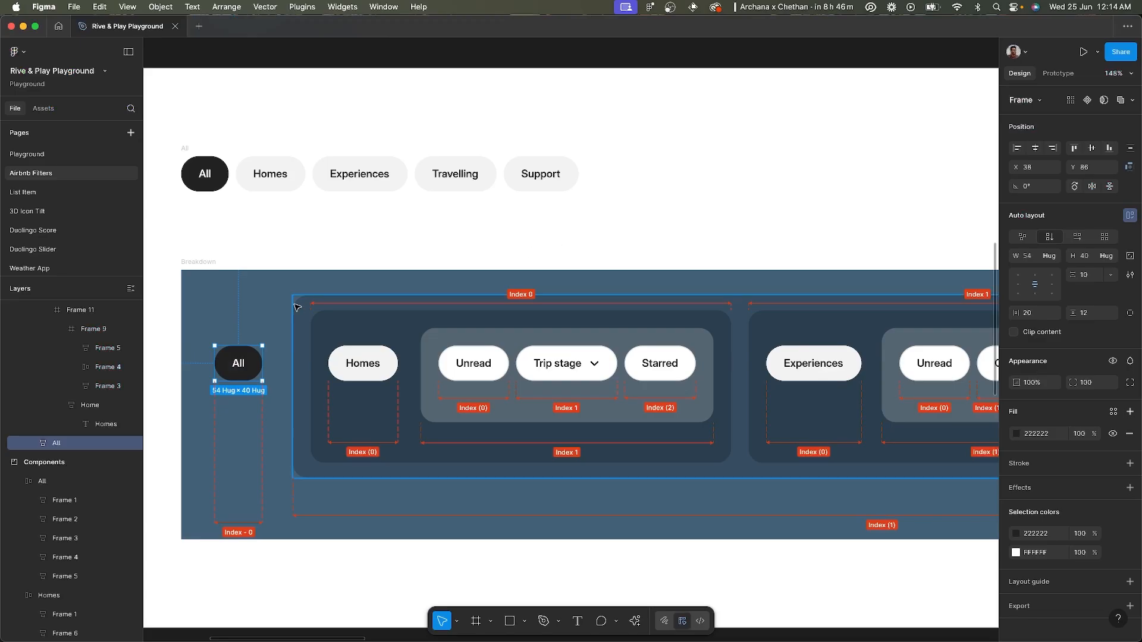
{"action": "left_click", "coordinate": [363, 361]}
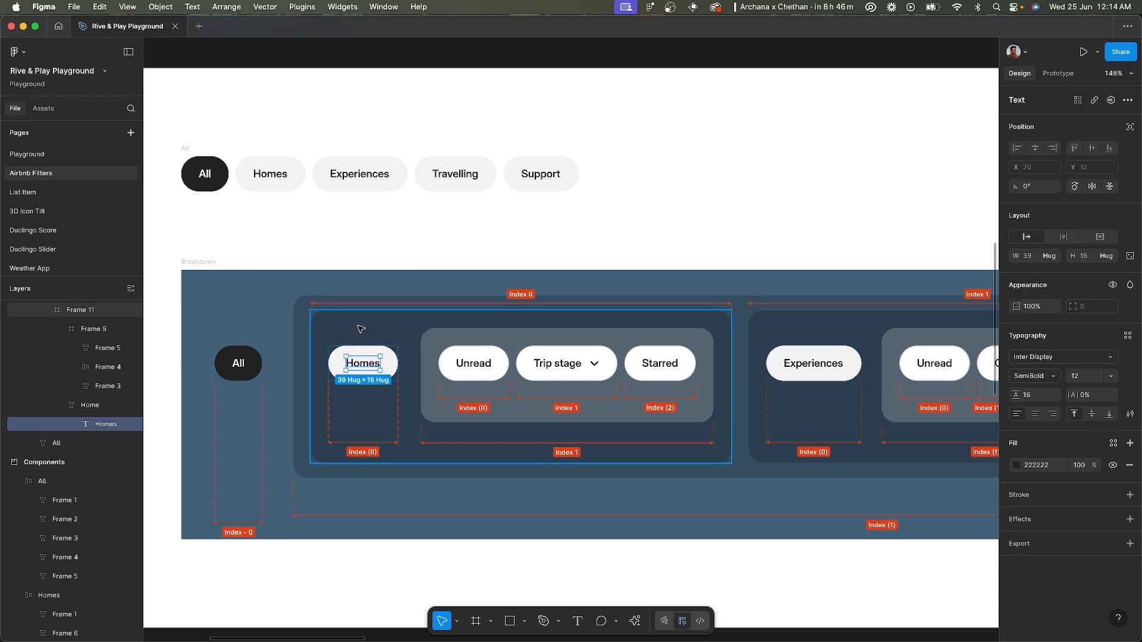
{"action": "key", "text": "Escape"}
{"action": "key", "text": "Escape"}
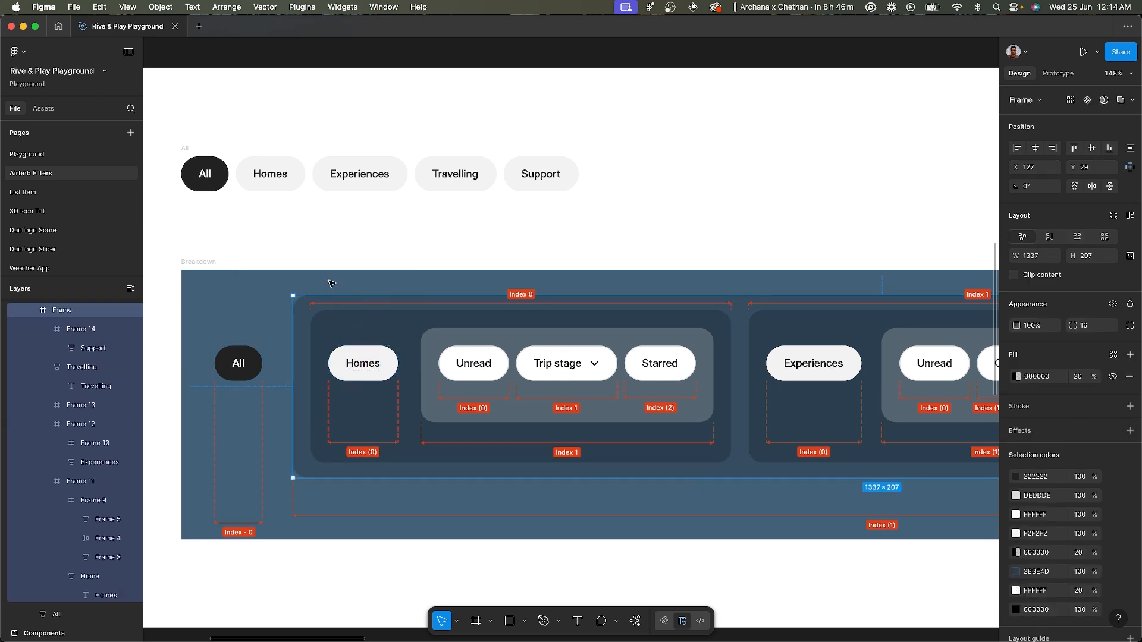
{"action": "key", "text": "Escape"}
{"action": "key", "text": "super+Tab"}
- Set the parent argument of childAtIndex in the Set State target to self.parent, keeping index 0
{"action": "left_click", "coordinate": [568, 248]}
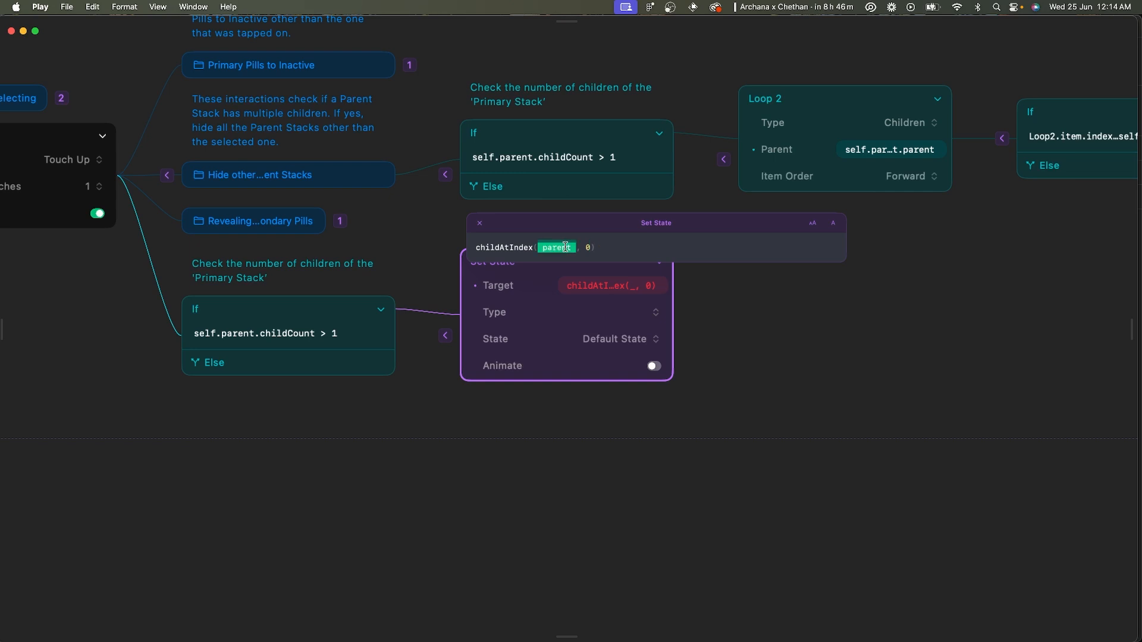
{"action": "type", "text": "self.paren"}
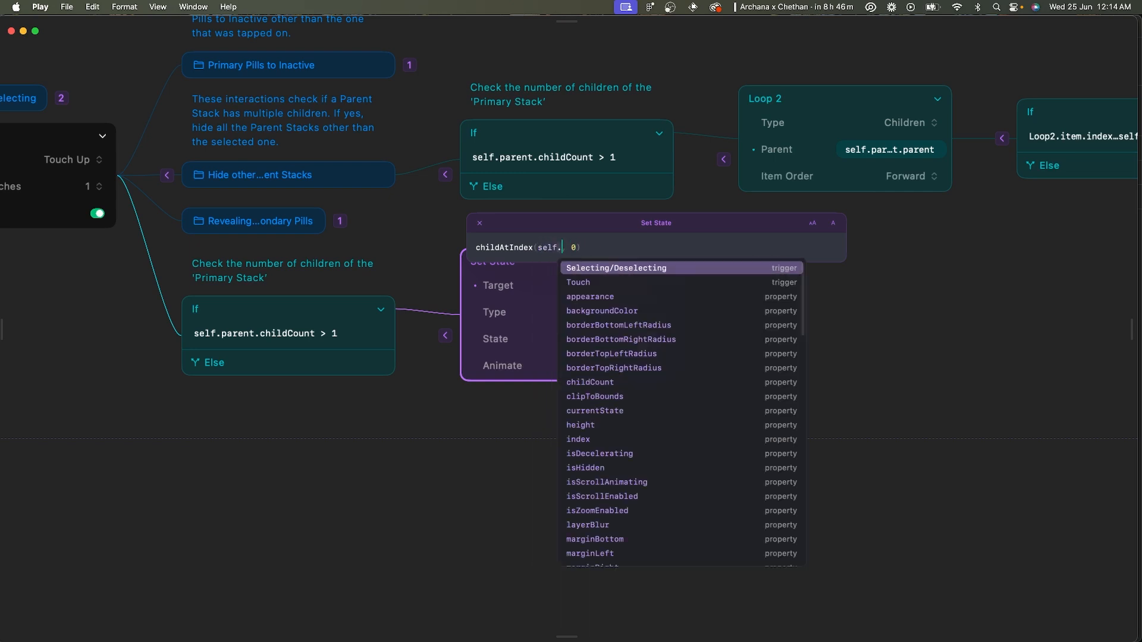
{"action": "type", "text": "t.p"}
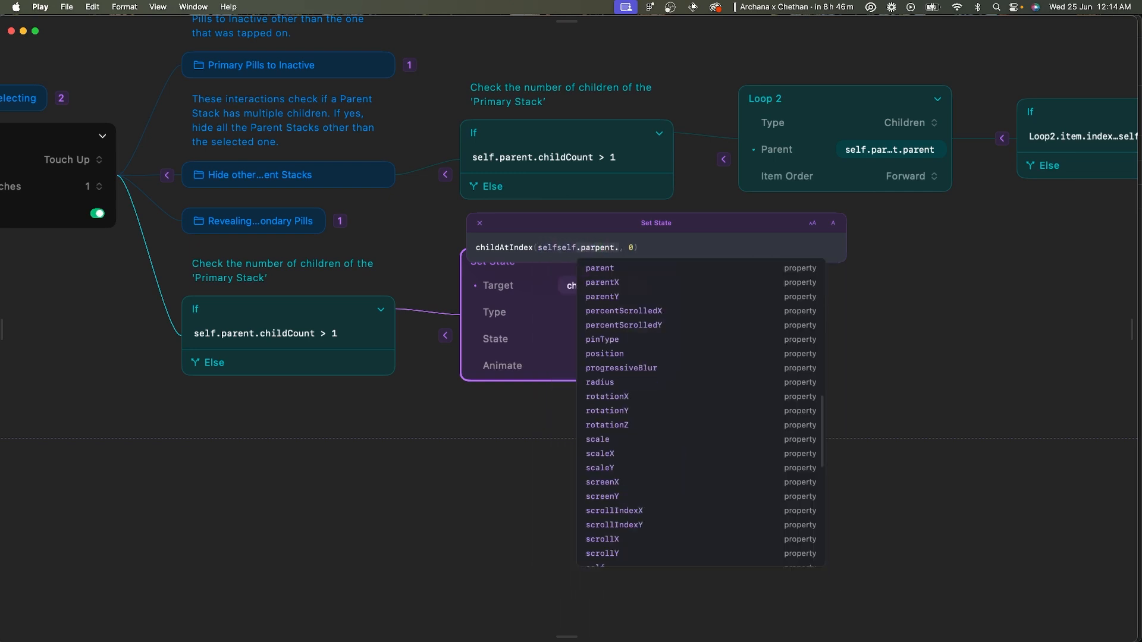
{"action": "left_click", "coordinate": [623, 247]}
{"action": "left_click_drag", "start_coordinate": [623, 248], "coordinate": [562, 248]}
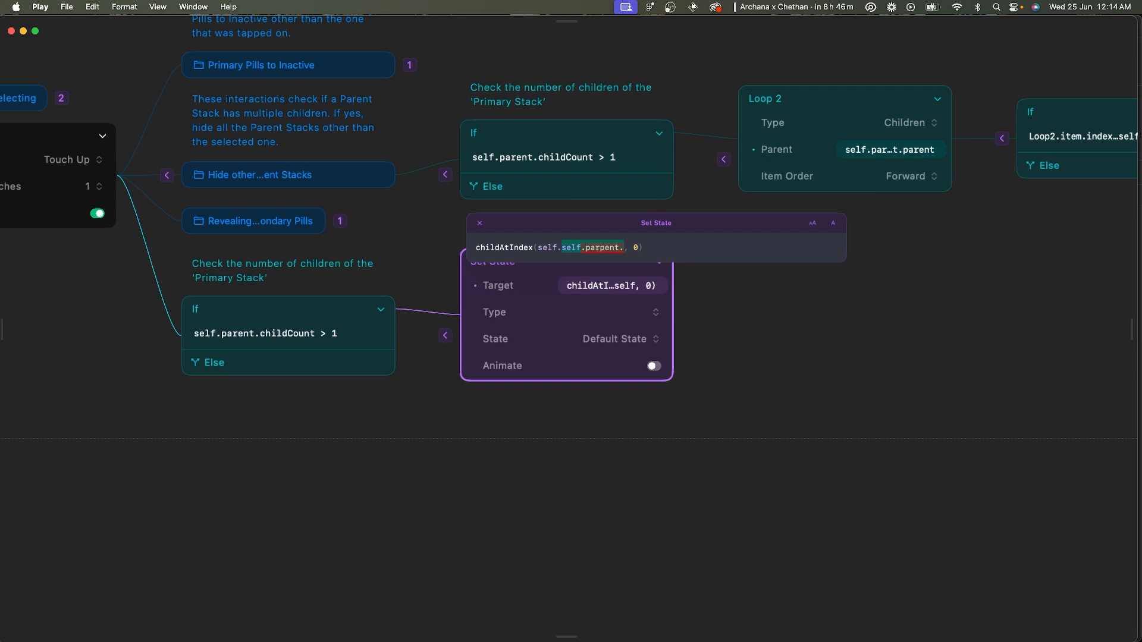
{"action": "key", "text": "BackSpace"}
{"action": "key", "text": "BackSpace"}
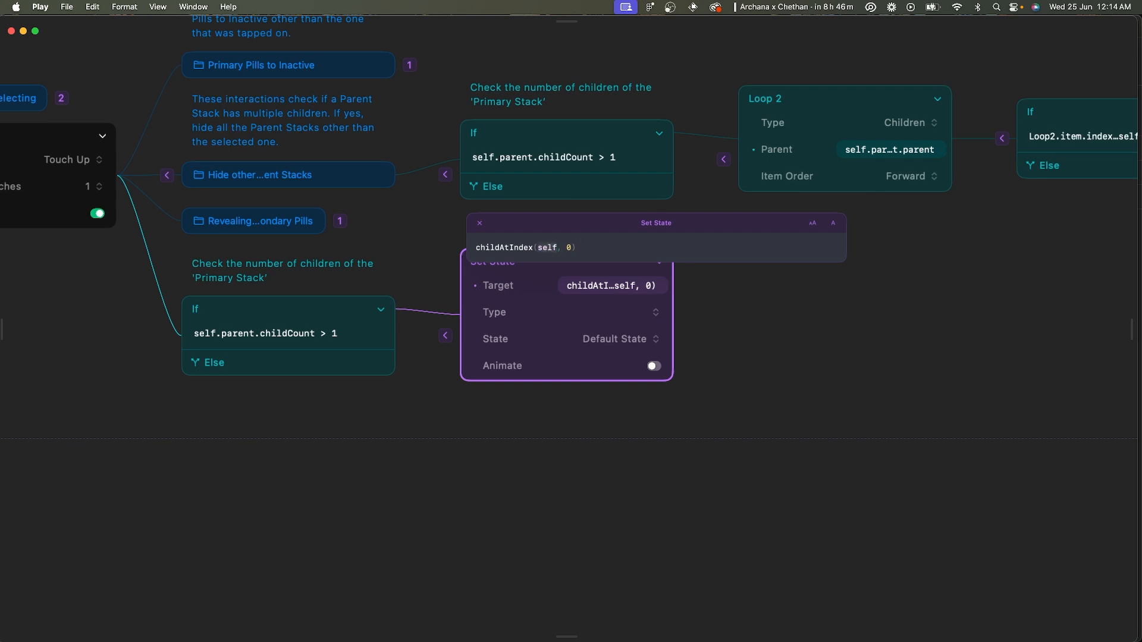
{"action": "type", "text": ".pre"}
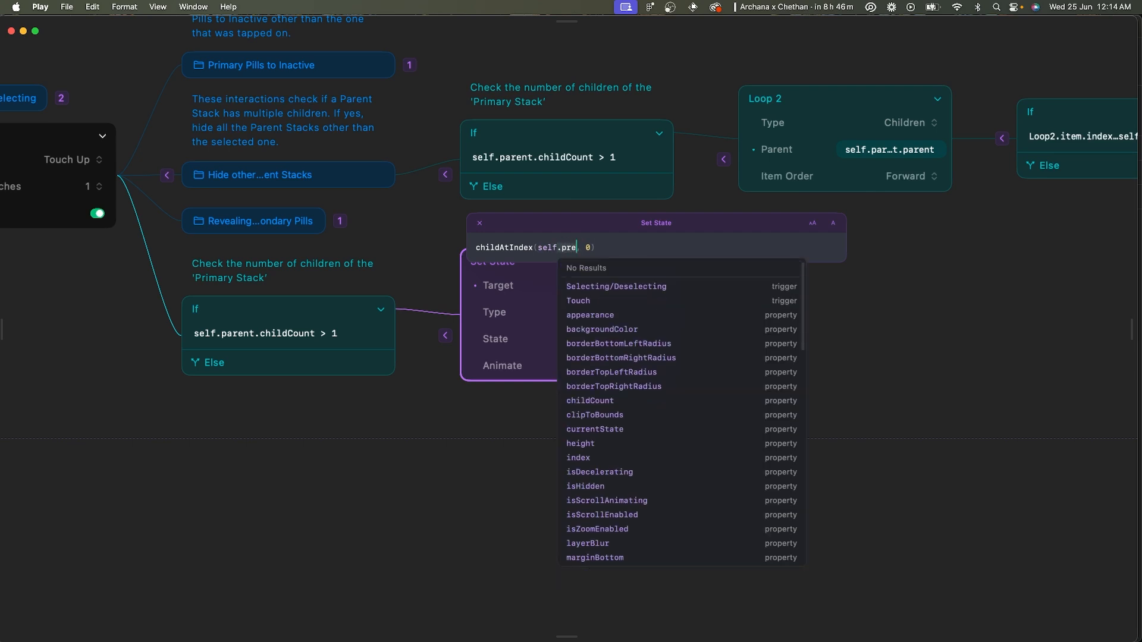
{"action": "key", "text": "BackSpace"}
{"action": "key", "text": "BackSpace"}
{"action": "type", "text": "arent"}
{"action": "key", "text": "Return"}
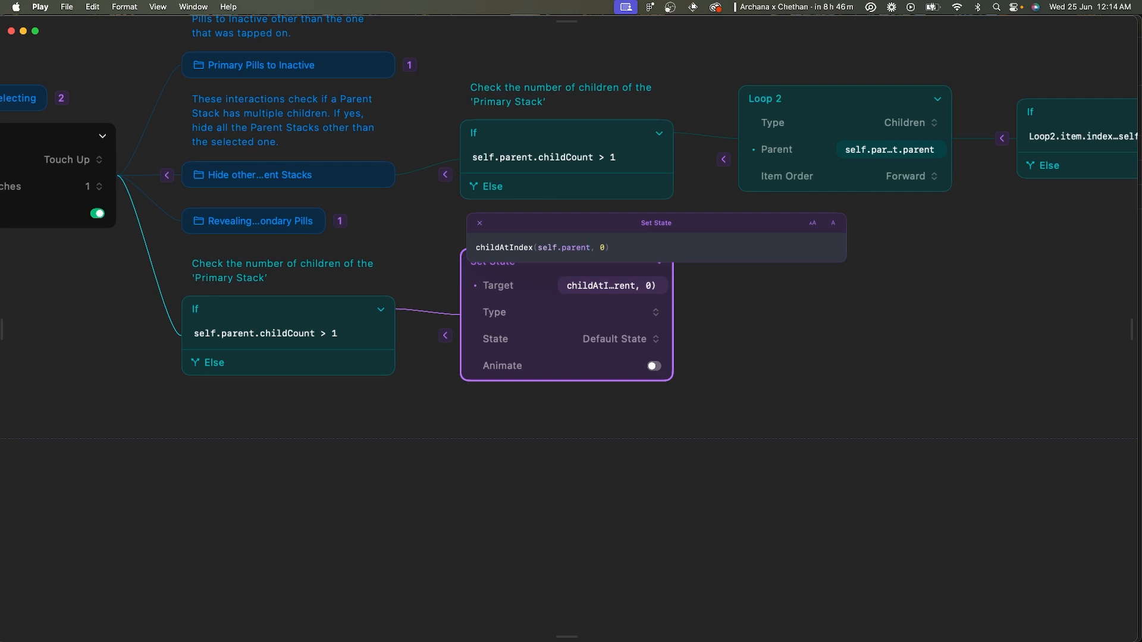
- Extend the target's parent argument by two more levels so it reads childAtIndex(self.parent.parent.parent, 0), and close the expression editor
{"action": "type", "text": ".par"}
{"action": "key", "text": "Return"}
{"action": "type", "text": ".parent.par"}
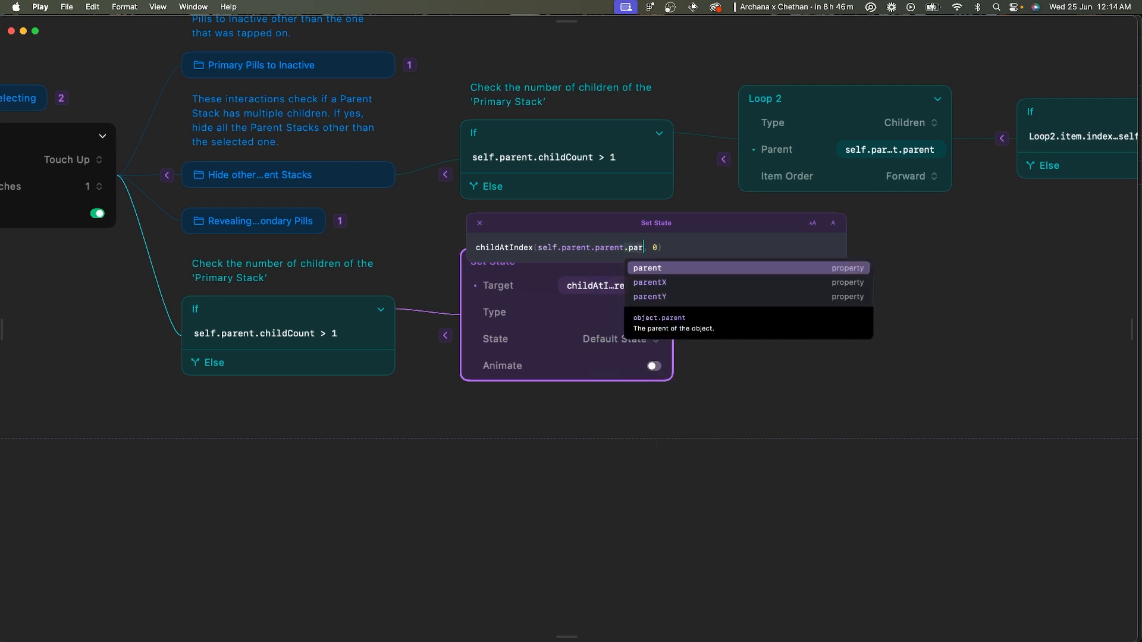
{"action": "key", "text": "Return"}
{"action": "key", "text": "Return"}
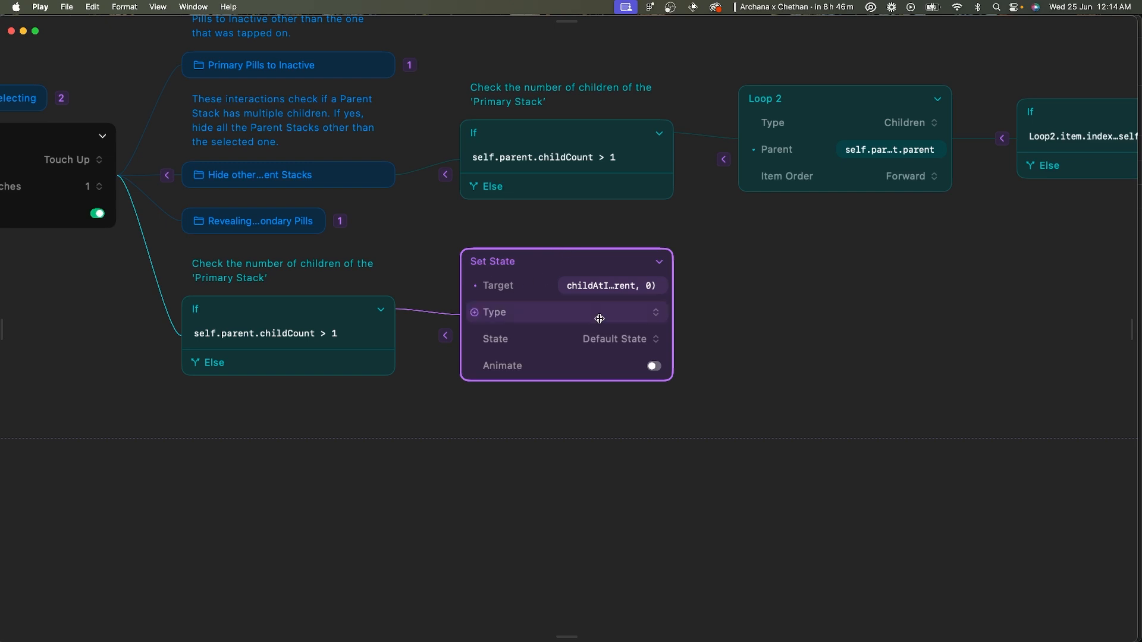
- Set the All Pill's state to Back in the Set State action and animate it with a 0.2 s duration
{"action": "left_click", "coordinate": [630, 340]}
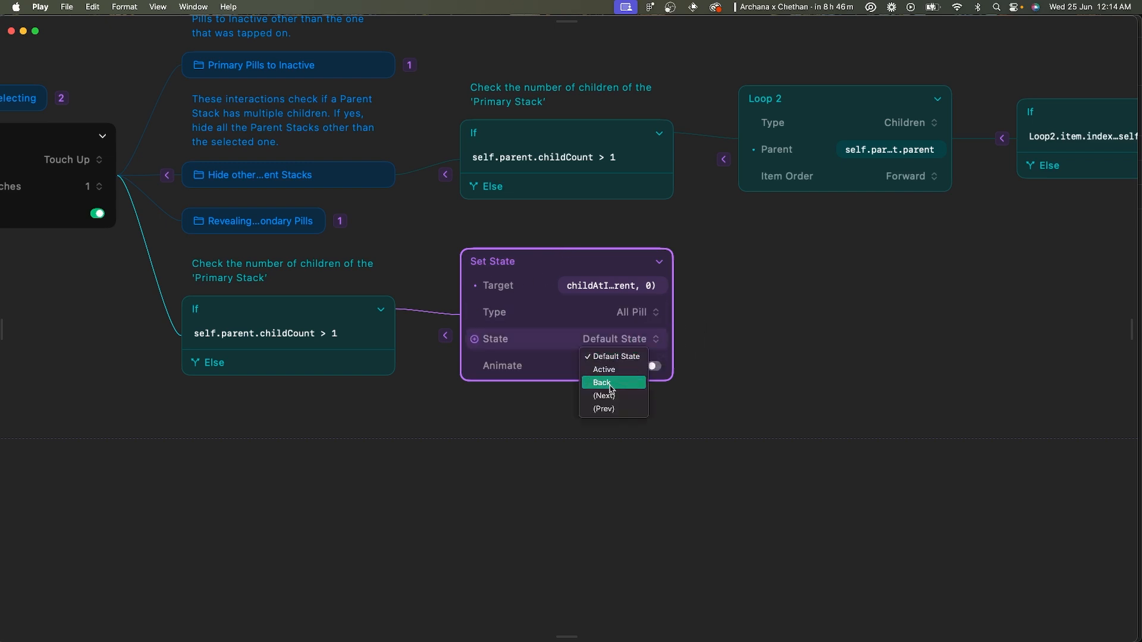
{"action": "left_click", "coordinate": [605, 384]}
{"action": "left_click", "coordinate": [654, 366]}
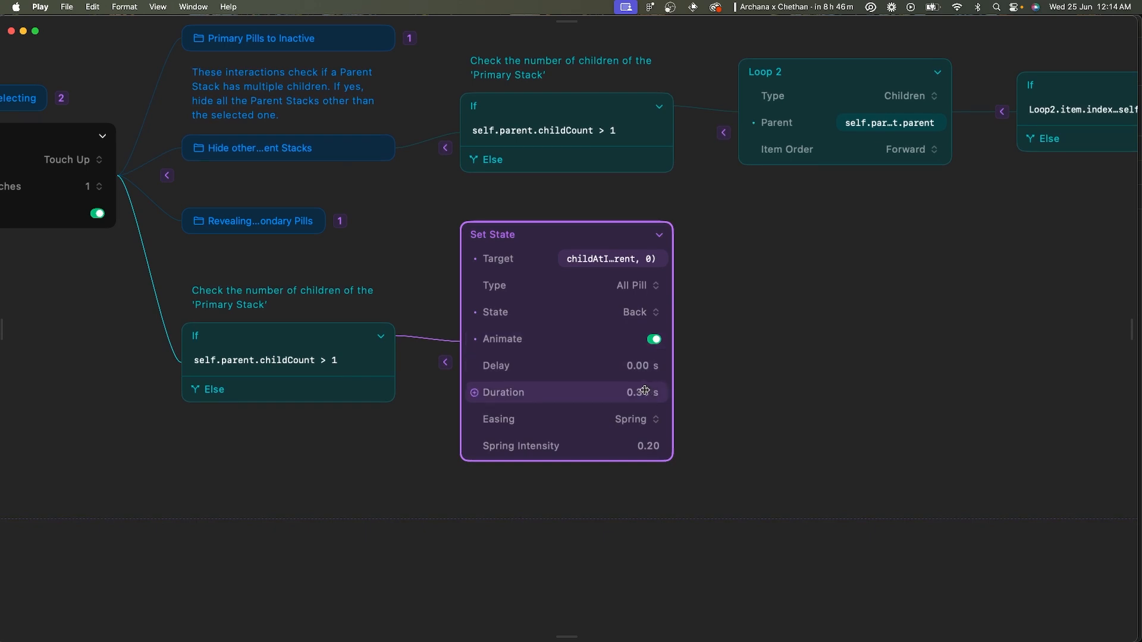
{"action": "left_click", "coordinate": [645, 391]}
{"action": "type", "text": "0.2"}
{"action": "key", "text": "Return"}
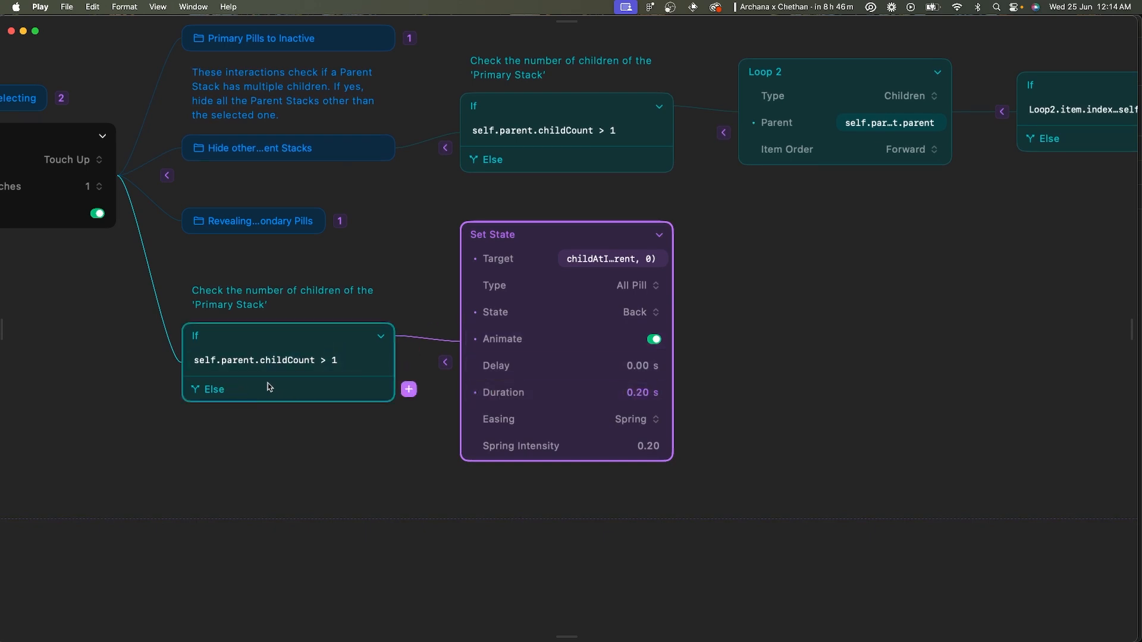
- Copy the Set State action to the If condition's Else branch and set the copy's state to Default State
{"action": "left_click_drag", "start_coordinate": [510, 241], "coordinate": [368, 451]}
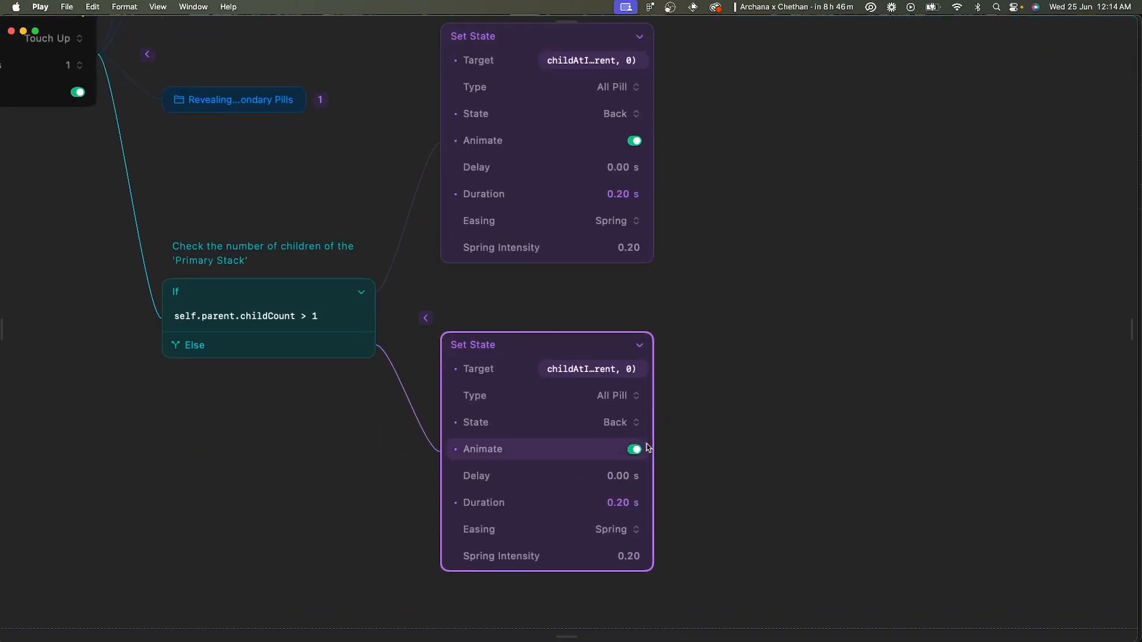
{"action": "left_click", "coordinate": [618, 423]}
{"action": "left_click", "coordinate": [626, 427]}
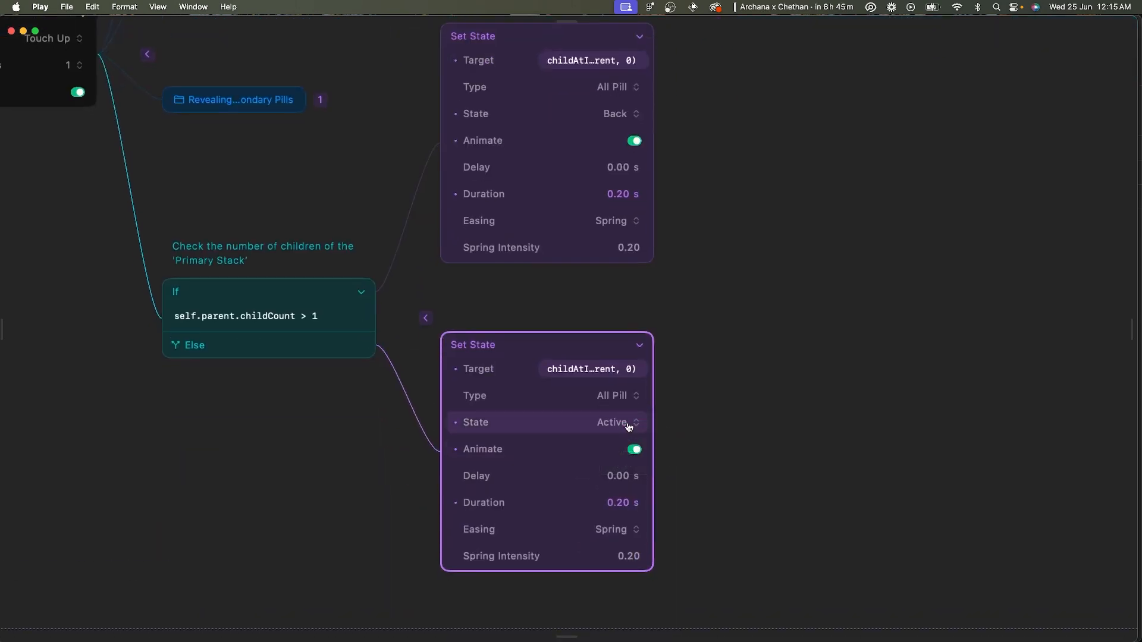
{"action": "left_click", "coordinate": [631, 424]}
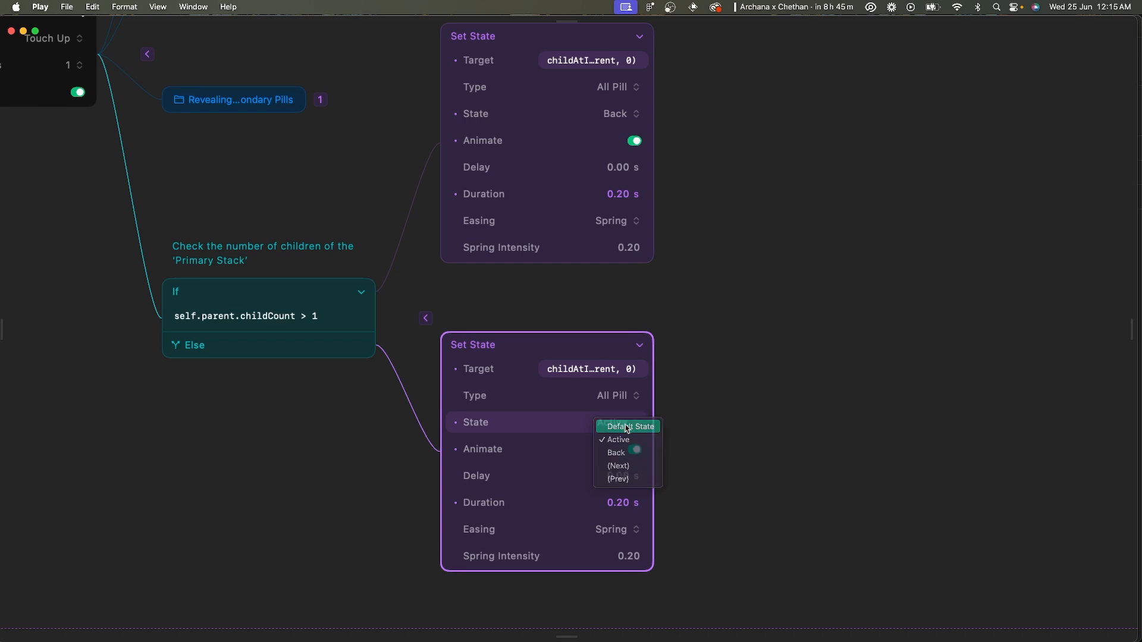
{"action": "left_click", "coordinate": [628, 426]}
- Select the Filters Screen, switch to the iPhone 16 Pro simulator and look through its pill row
{"action": "scroll", "coordinate": [682, 277], "scroll_direction": "down", "scroll_amount": 3}
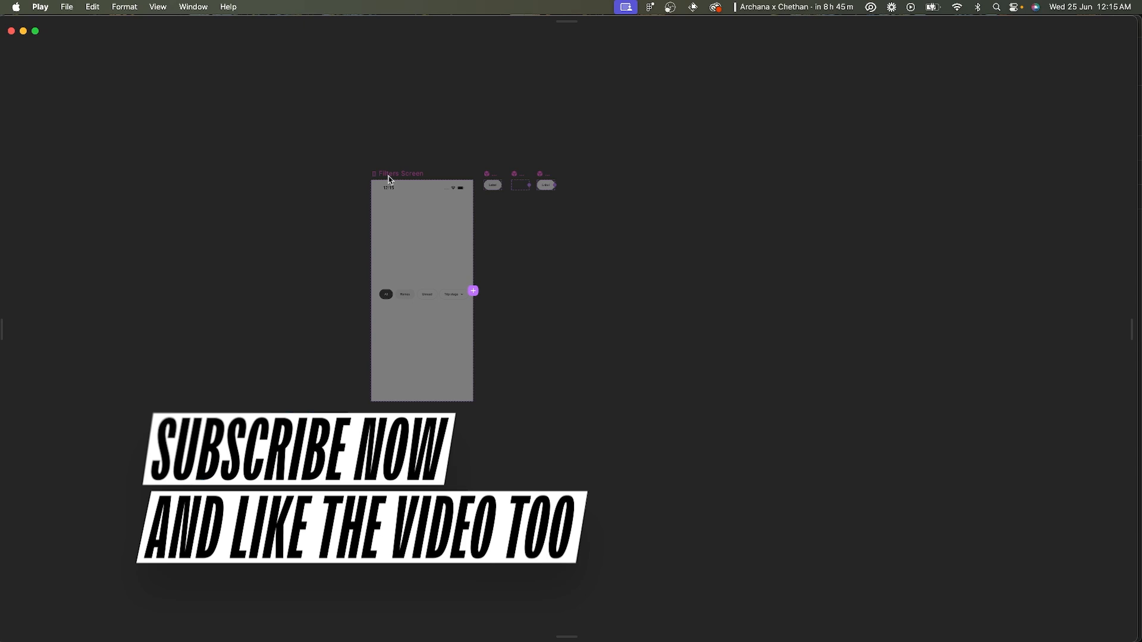
{"action": "left_click", "coordinate": [388, 176]}
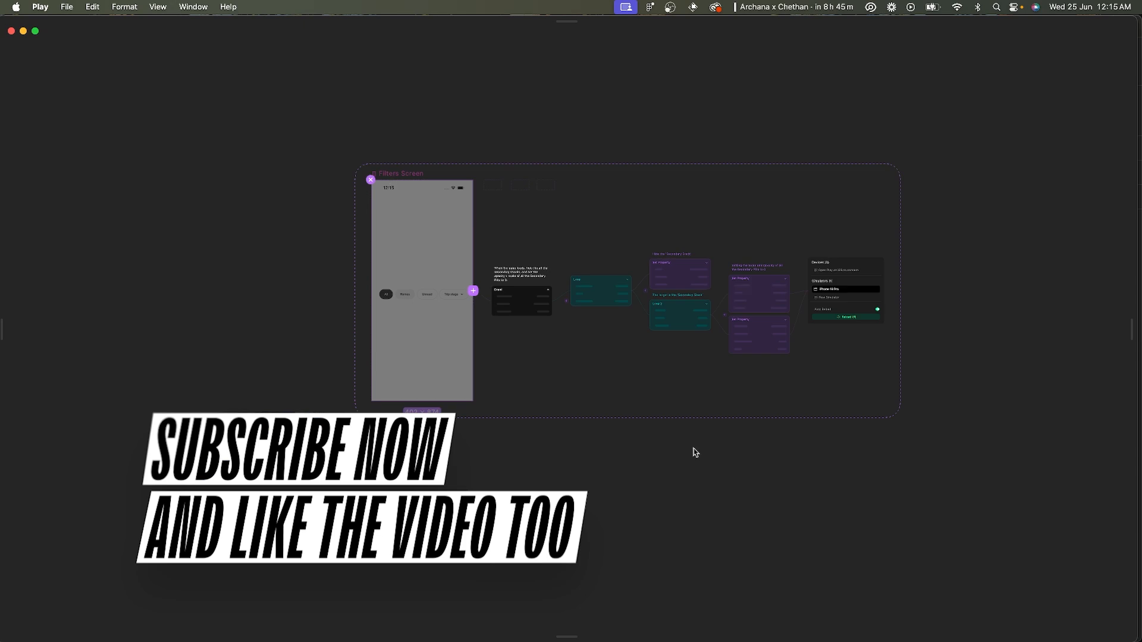
{"action": "left_click", "coordinate": [891, 628]}
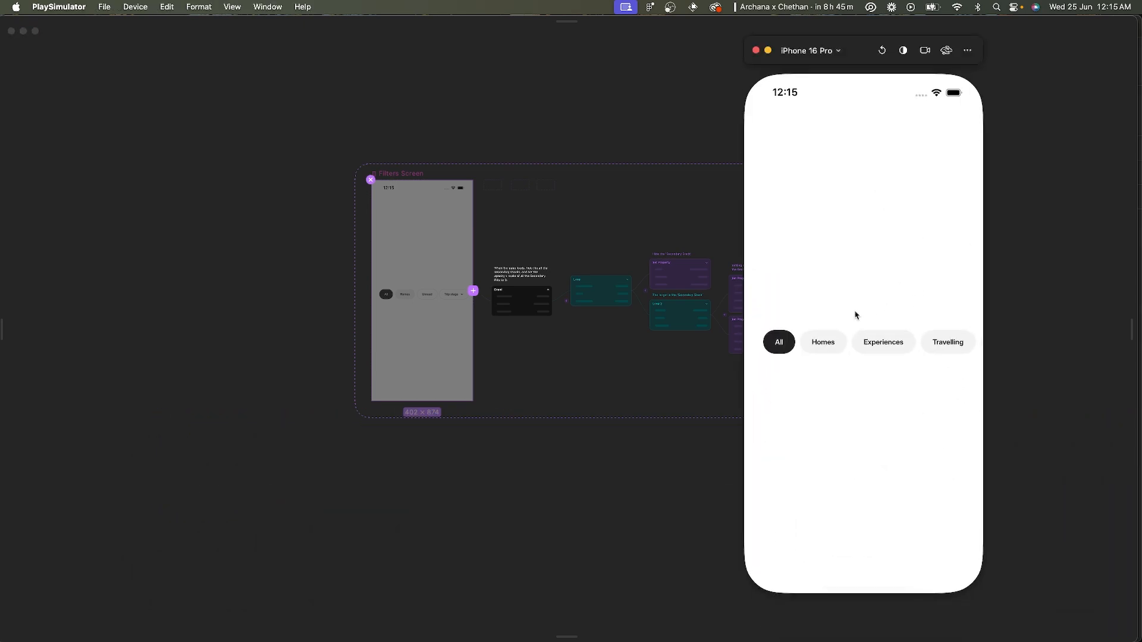
{"action": "scroll", "coordinate": [884, 372], "scroll_direction": "right", "scroll_amount": 3}
{"action": "scroll", "coordinate": [883, 372], "scroll_direction": "left", "scroll_amount": 3}
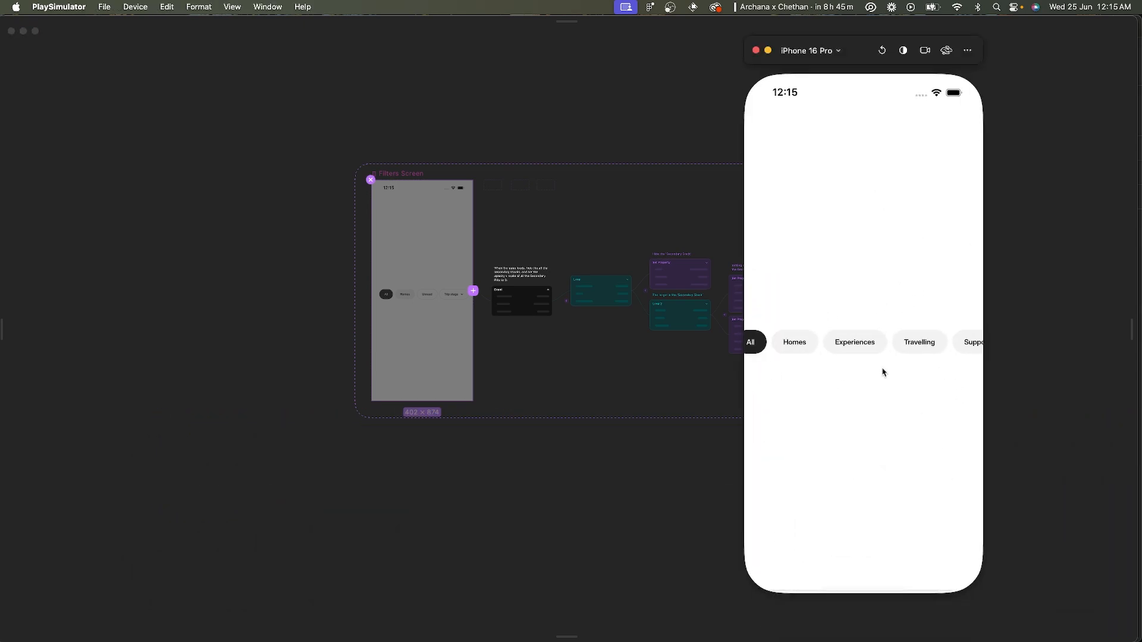
- Test the Travelling and Support pills in the simulator, then restart the prototype and test Support from the initial state
{"action": "left_click", "coordinate": [930, 348]}
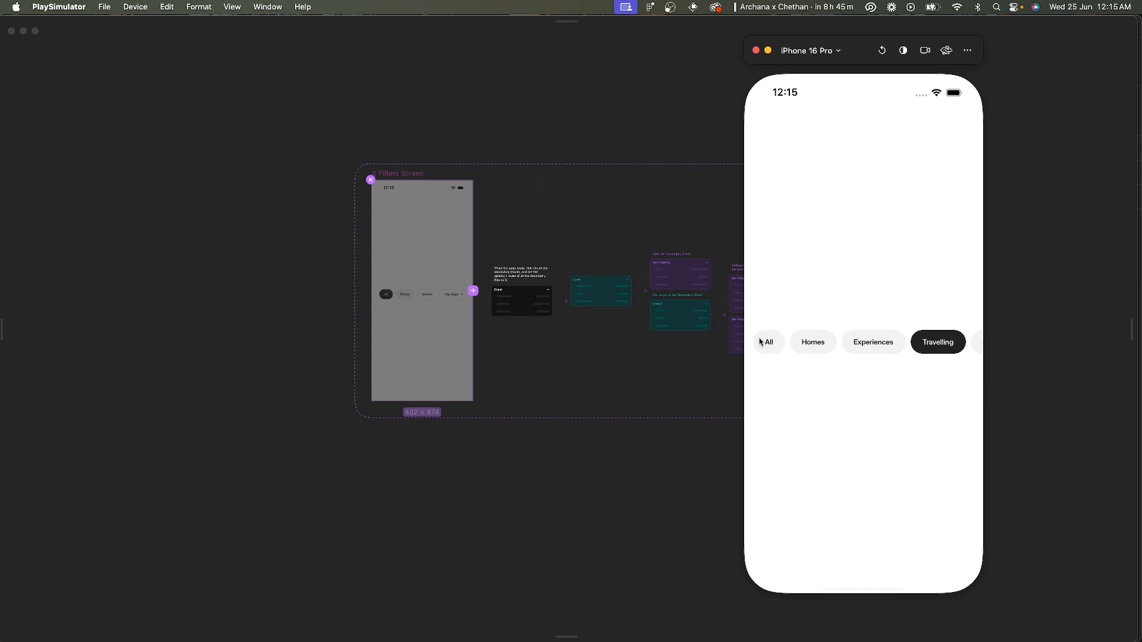
{"action": "scroll", "coordinate": [924, 322], "scroll_direction": "right", "scroll_amount": 2}
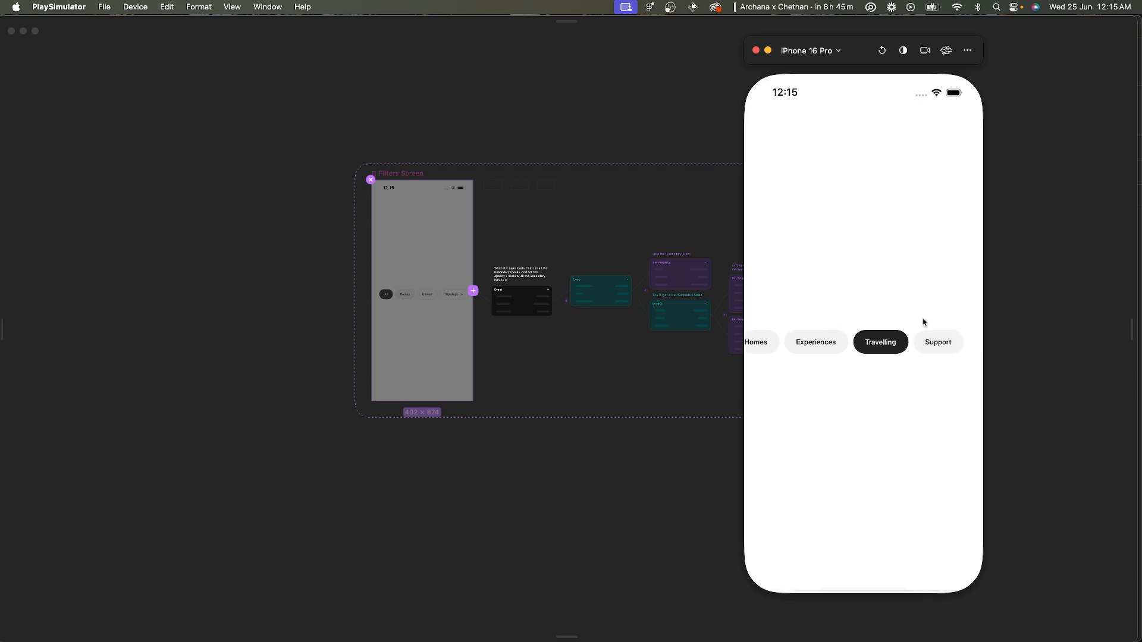
{"action": "scroll", "coordinate": [901, 349], "scroll_direction": "left", "scroll_amount": 2}
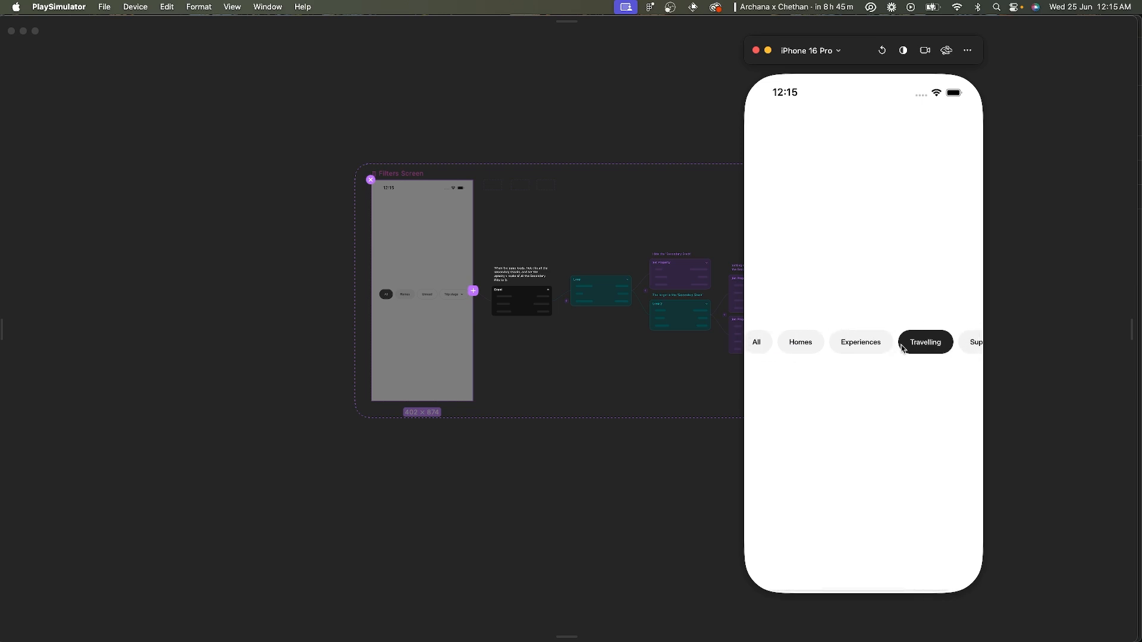
{"action": "left_click", "coordinate": [969, 339]}
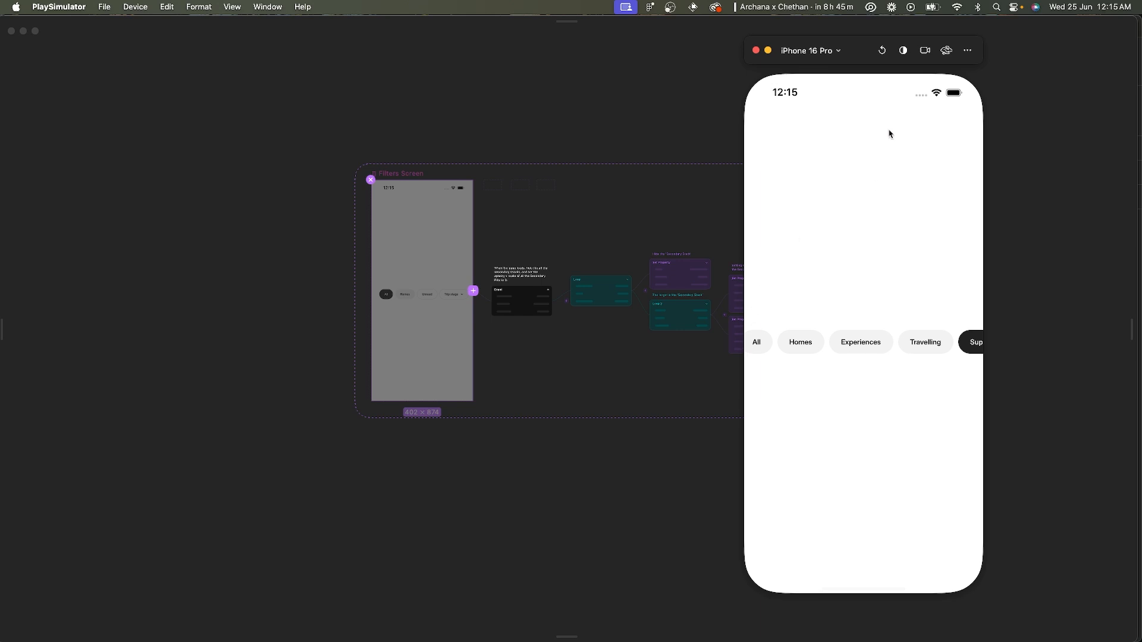
{"action": "left_click", "coordinate": [882, 51]}
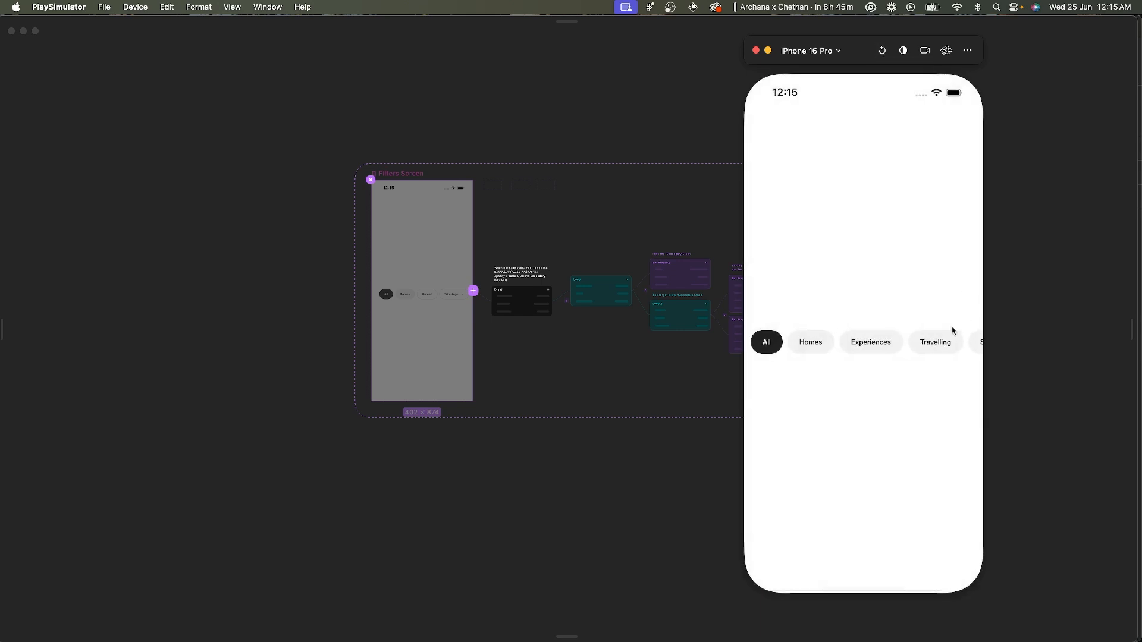
{"action": "scroll", "coordinate": [952, 331], "scroll_direction": "right", "scroll_amount": 1}
{"action": "left_click", "coordinate": [955, 331]}
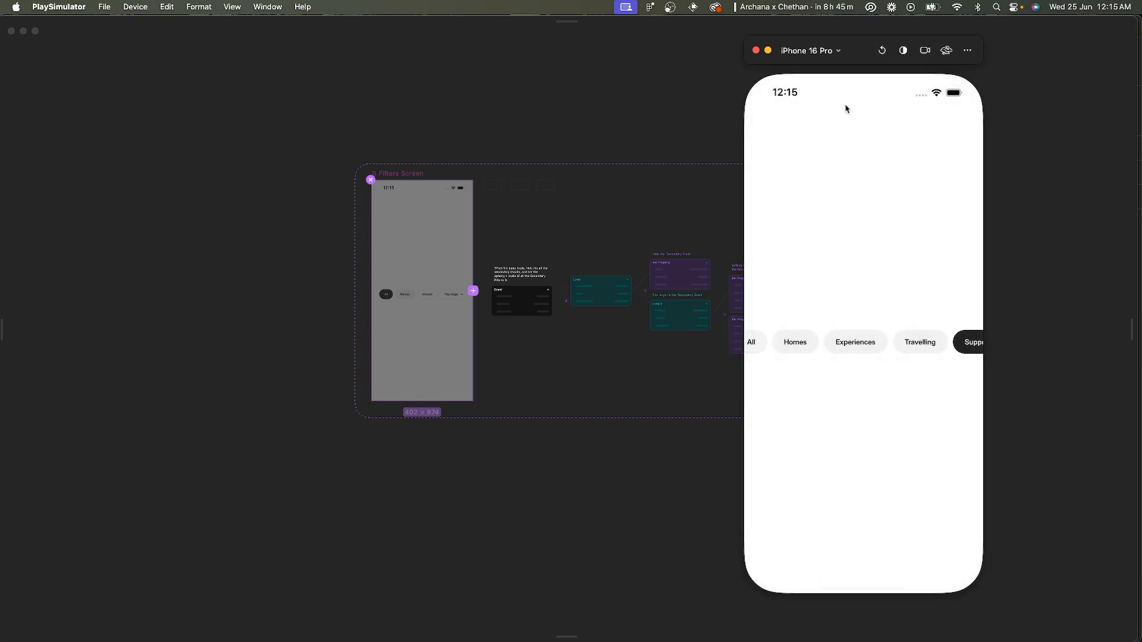
- Restart the prototype before each test and try the Homes and Experiences pills to examine the All pill's change
{"action": "left_click", "coordinate": [882, 50]}
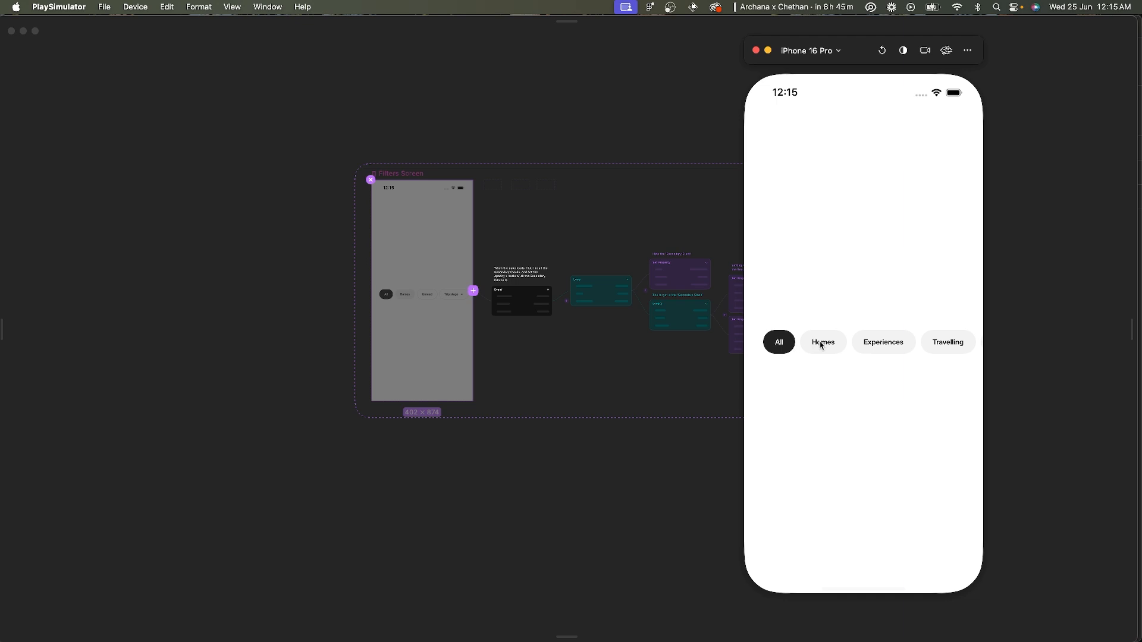
{"action": "left_click", "coordinate": [821, 344]}
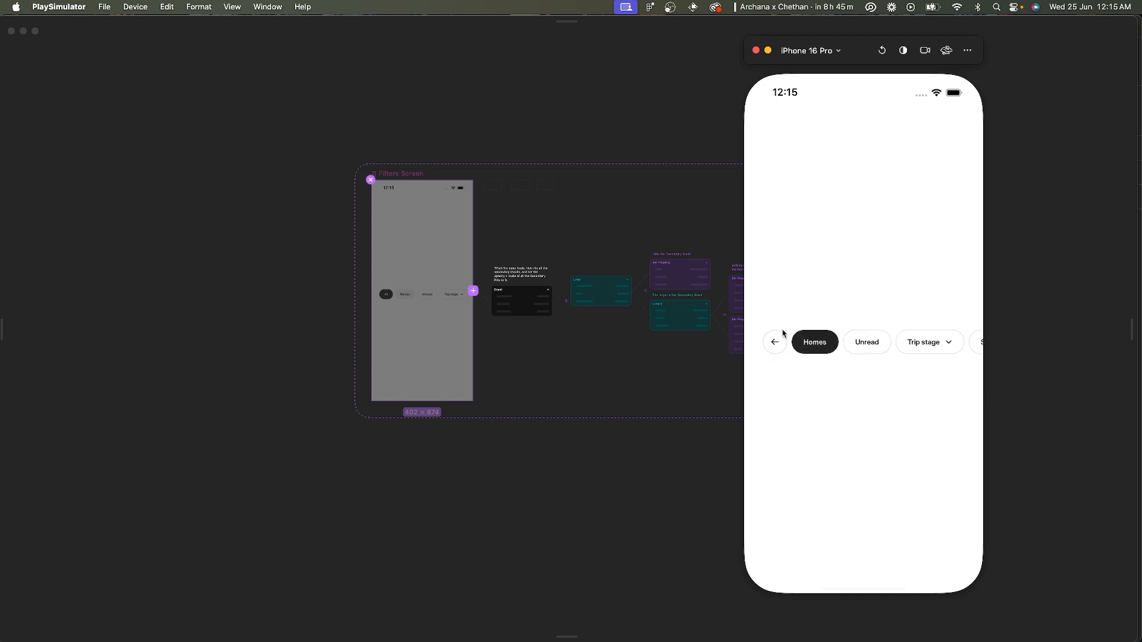
{"action": "left_click", "coordinate": [876, 52]}
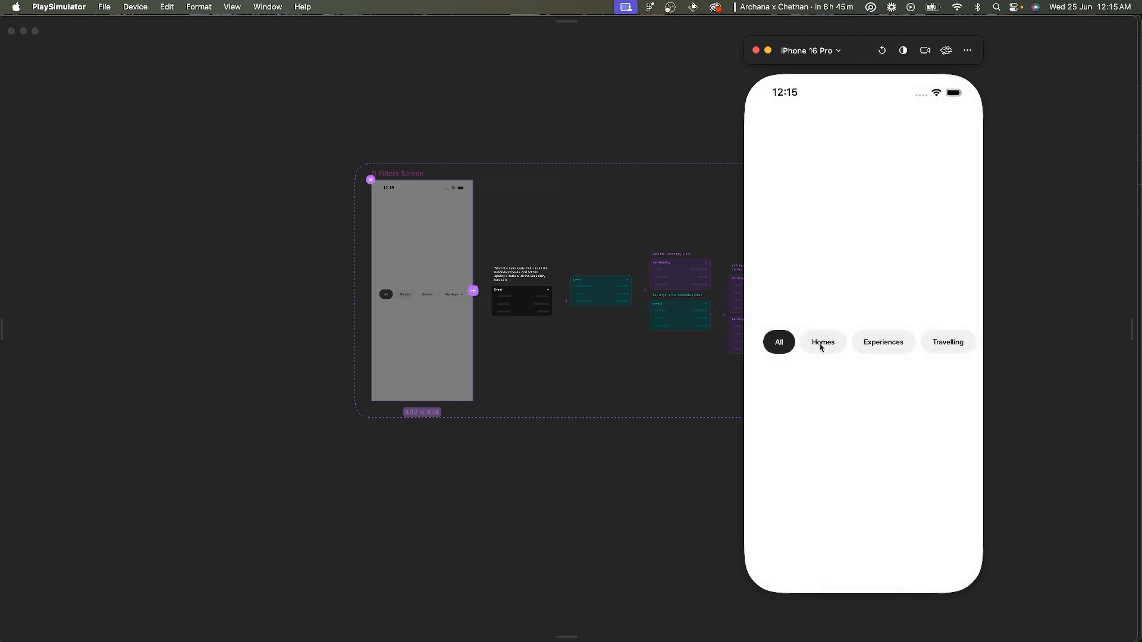
{"action": "left_click", "coordinate": [871, 345]}
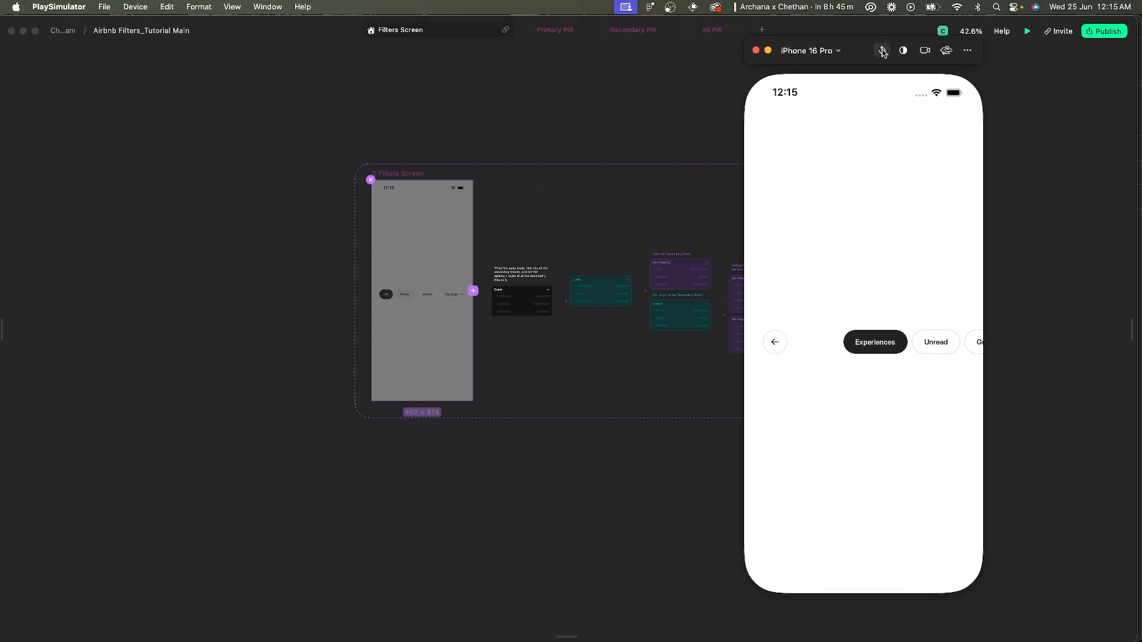
- Replay the Homes pill's transition twice from a restarted prototype at 0.25x speed, then restore the simulator's default speed
{"action": "left_click", "coordinate": [883, 50]}
{"action": "left_click", "coordinate": [947, 50]}
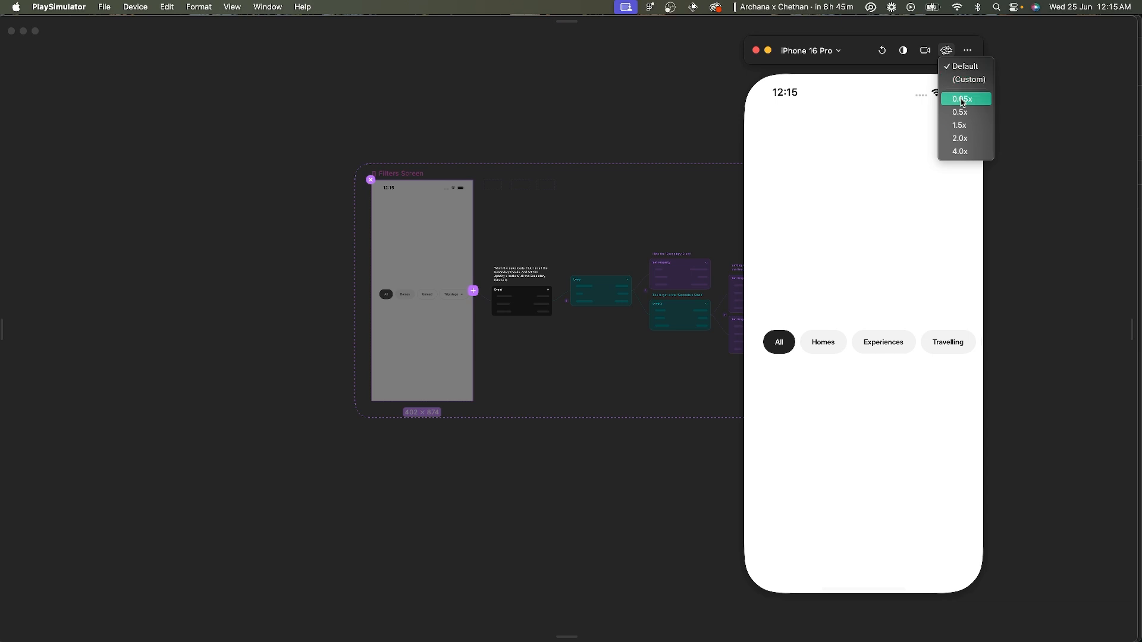
{"action": "left_click", "coordinate": [966, 100]}
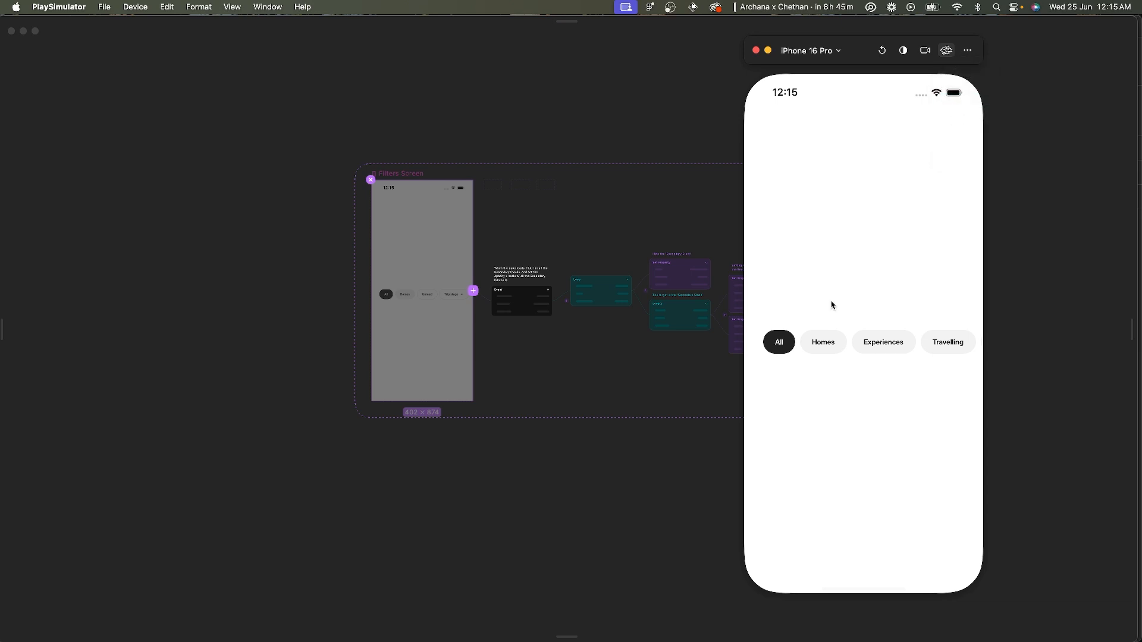
{"action": "left_click", "coordinate": [826, 352]}
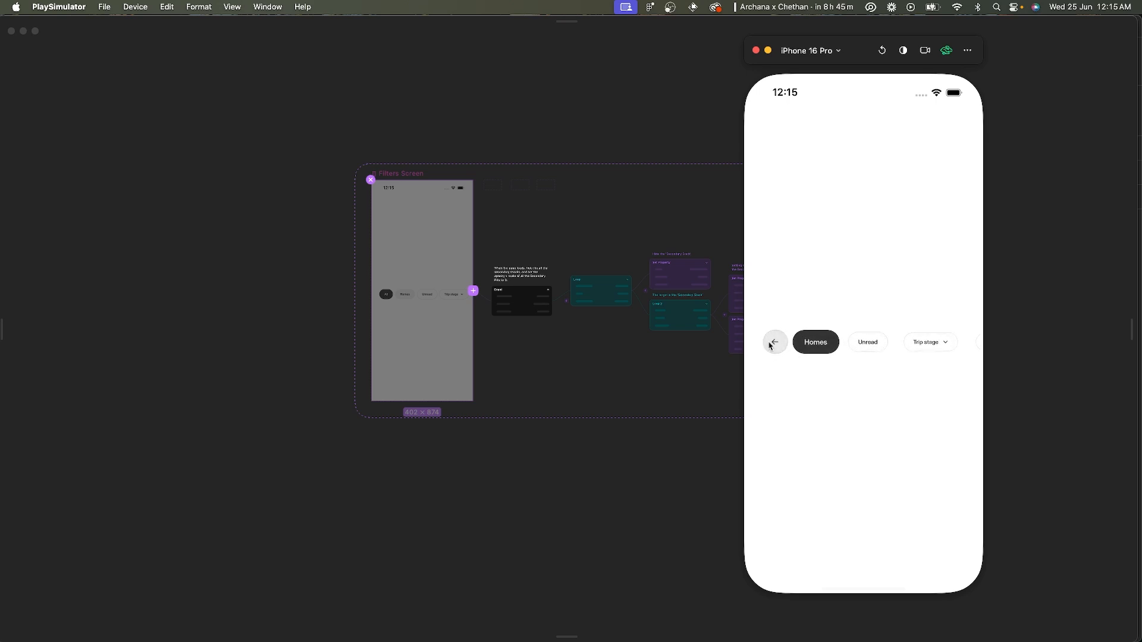
{"action": "left_click", "coordinate": [883, 50]}
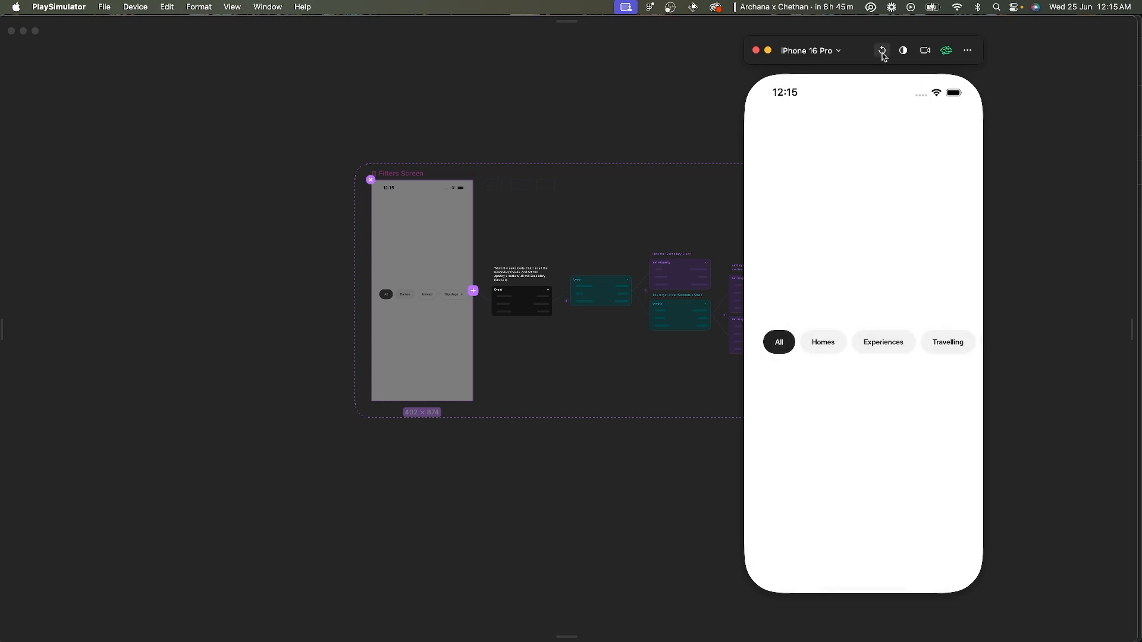
{"action": "left_click", "coordinate": [832, 343]}
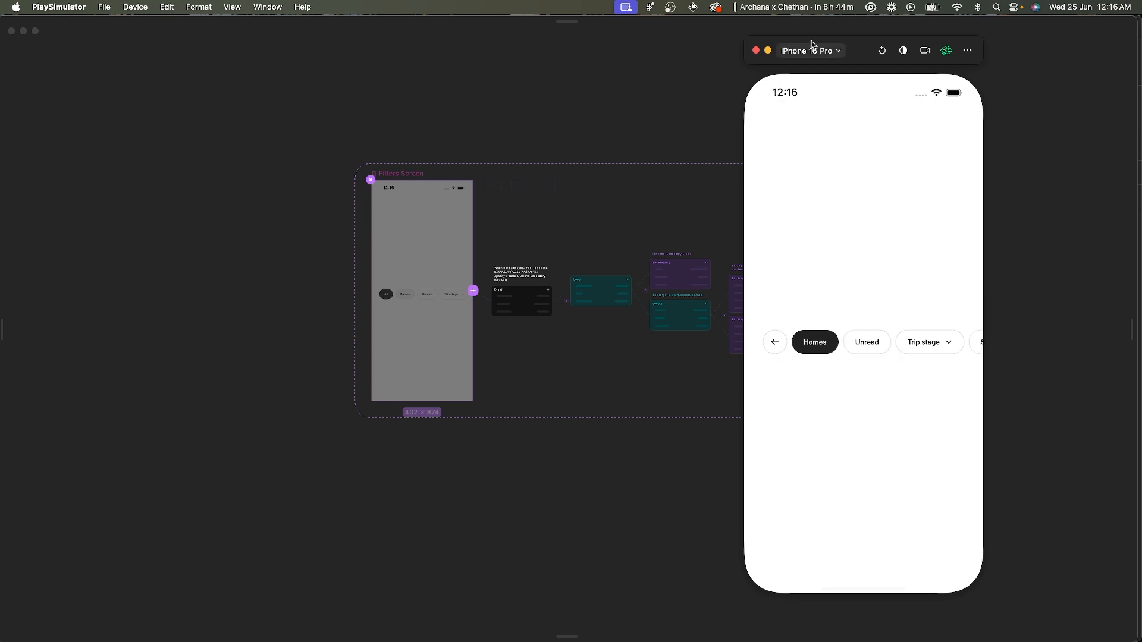
{"action": "left_click", "coordinate": [947, 50]}
{"action": "left_click", "coordinate": [965, 66]}
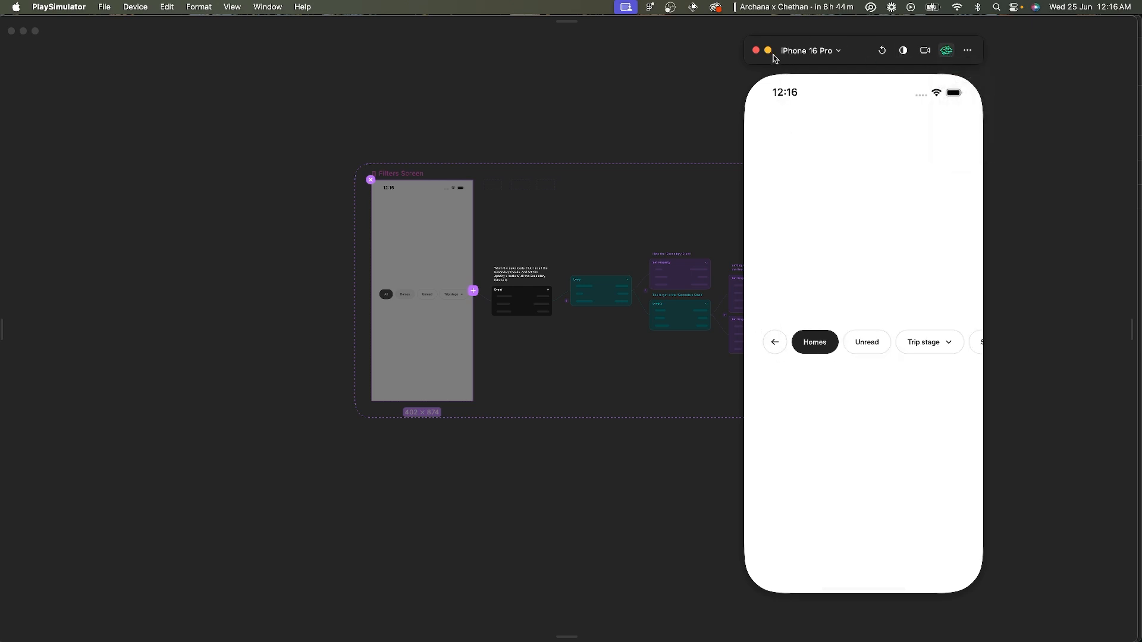
- Leave the simulator and the Filters Screen interactions, and open the All Pill component in the main editor
{"action": "left_click", "coordinate": [768, 50]}
{"action": "left_click", "coordinate": [372, 180]}
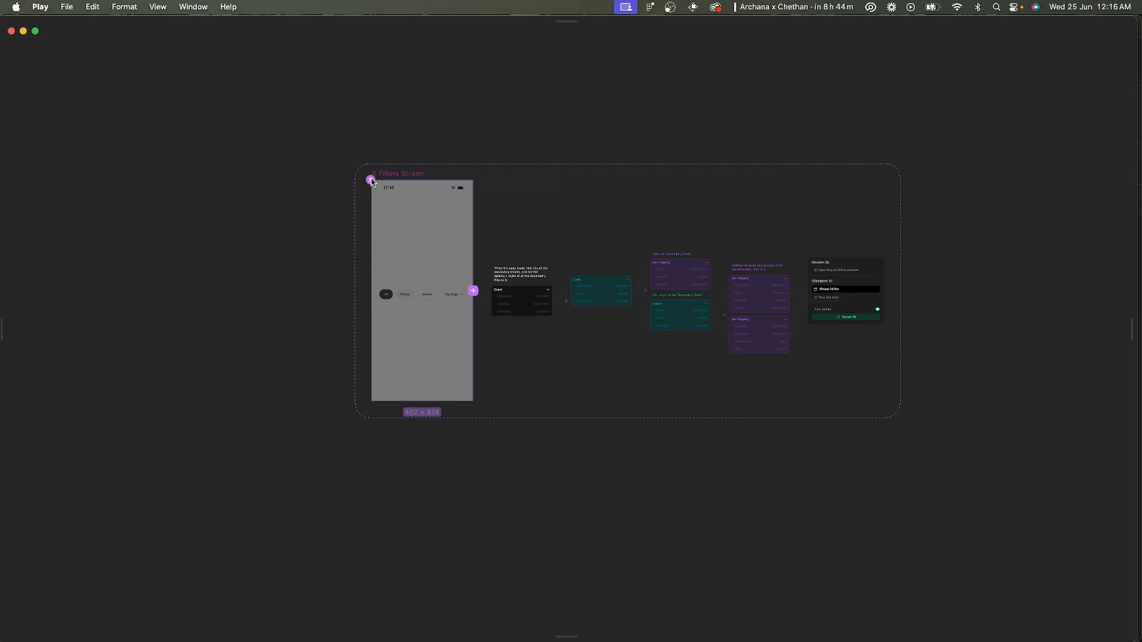
{"action": "left_click", "coordinate": [372, 180]}
{"action": "scroll", "coordinate": [536, 174], "scroll_direction": "up", "scroll_amount": 3}
{"action": "scroll", "coordinate": [537, 175], "scroll_direction": "up", "scroll_amount": 2}
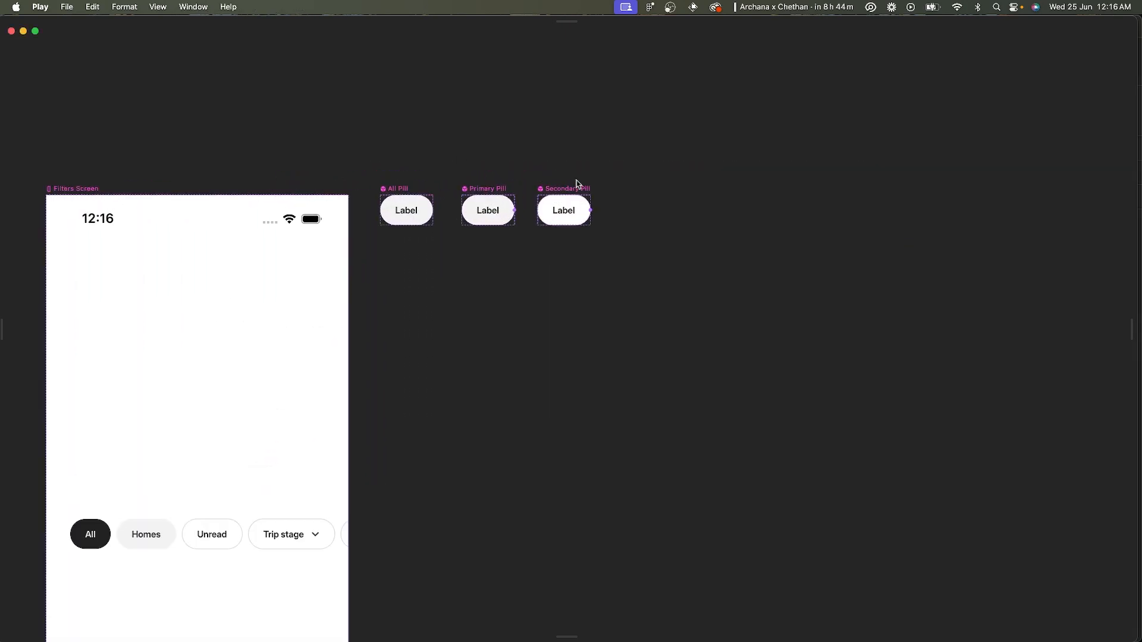
{"action": "left_click", "coordinate": [401, 209]}
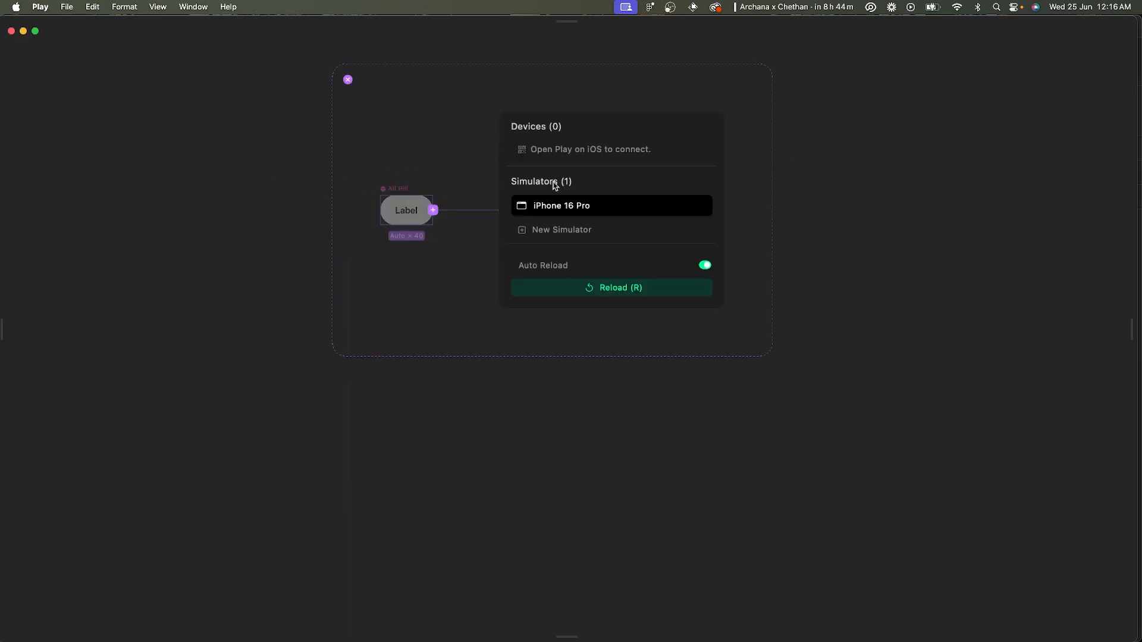
{"action": "key", "text": "Escape"}
{"action": "left_click", "coordinate": [445, 212]}
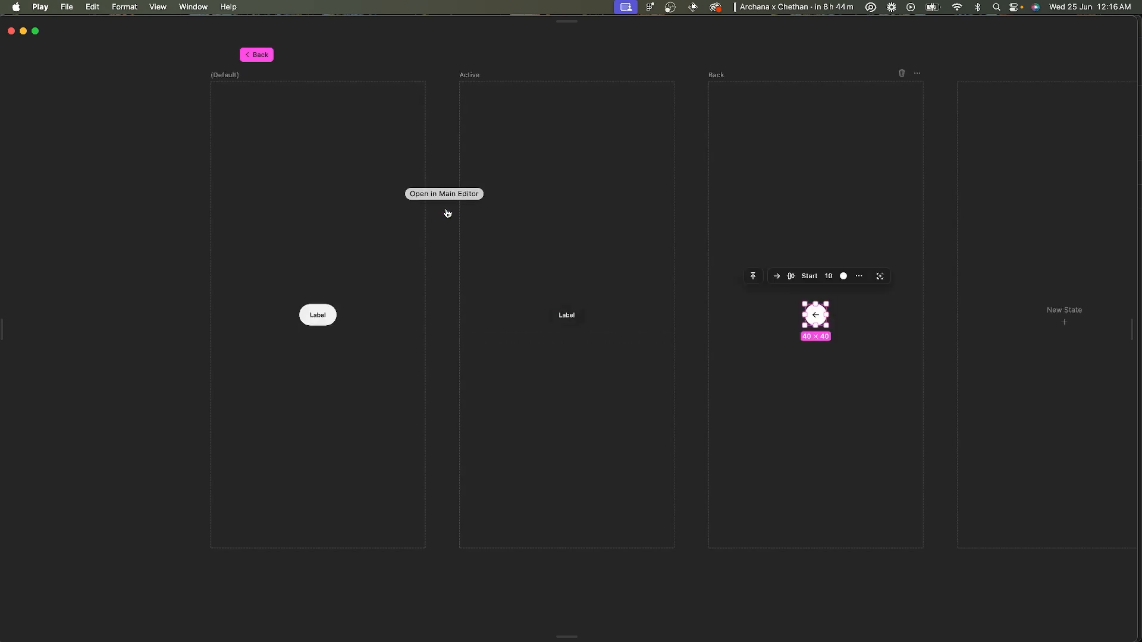
- Examine the Label and Arrow layer properties of the All Pill's Default state and compare them with the Back state
{"action": "left_click", "coordinate": [310, 318]}
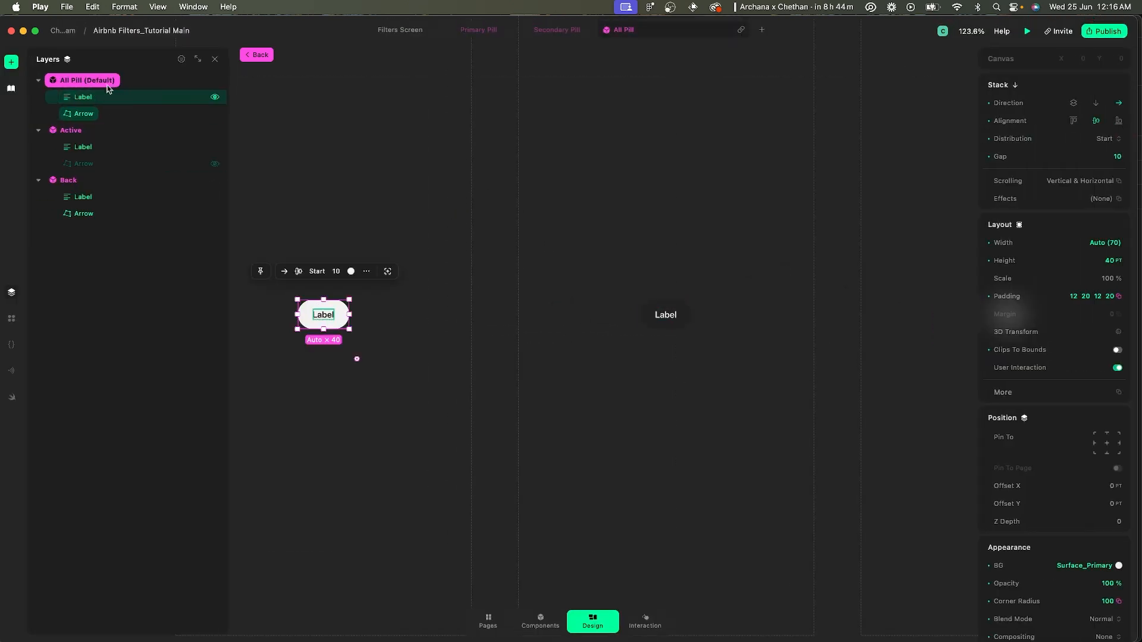
{"action": "left_click", "coordinate": [94, 97]}
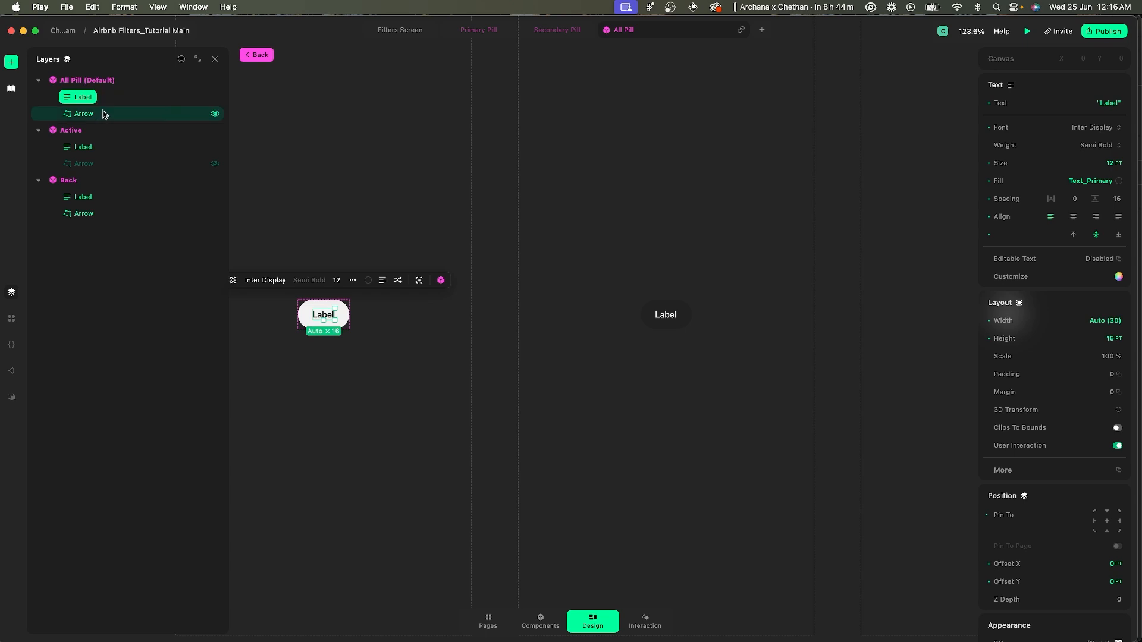
{"action": "left_click", "coordinate": [101, 113]}
{"action": "left_click", "coordinate": [99, 95]}
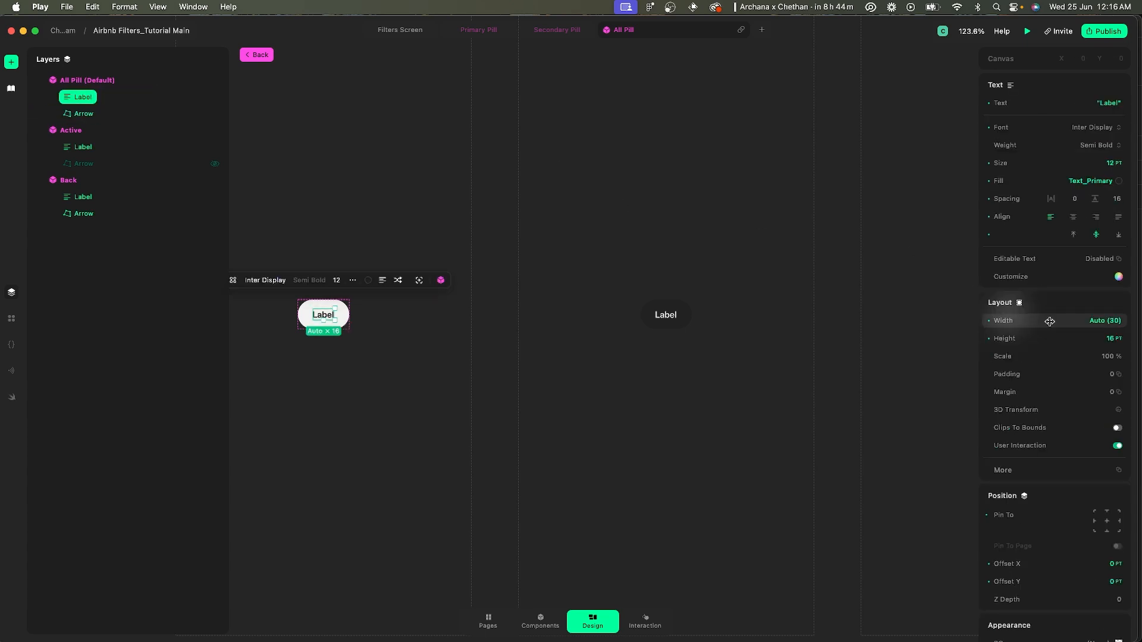
{"action": "scroll", "coordinate": [983, 418], "scroll_direction": "down", "scroll_amount": 4}
{"action": "scroll", "coordinate": [889, 405], "scroll_direction": "right", "scroll_amount": 5}
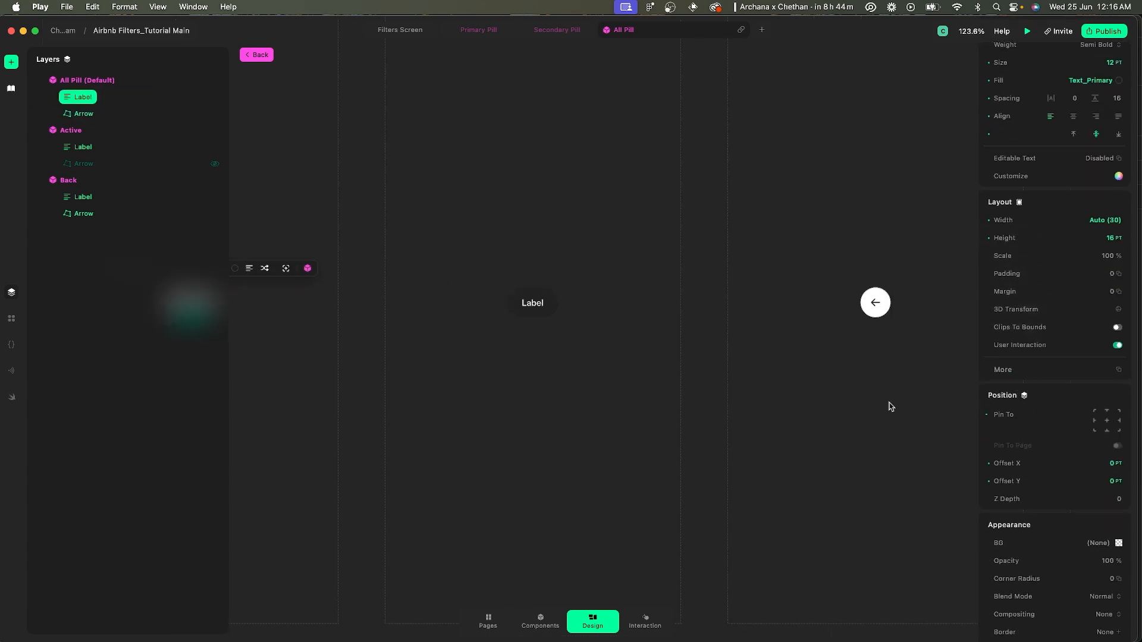
{"action": "left_click", "coordinate": [696, 304]}
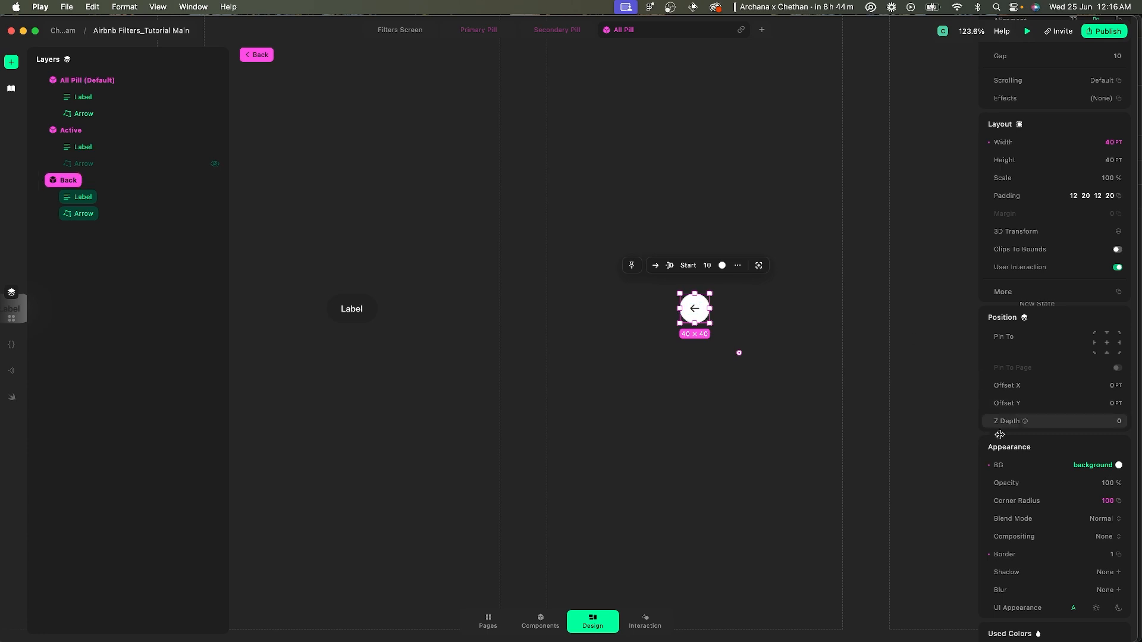
{"action": "scroll", "coordinate": [584, 269], "scroll_direction": "left", "scroll_amount": 5}
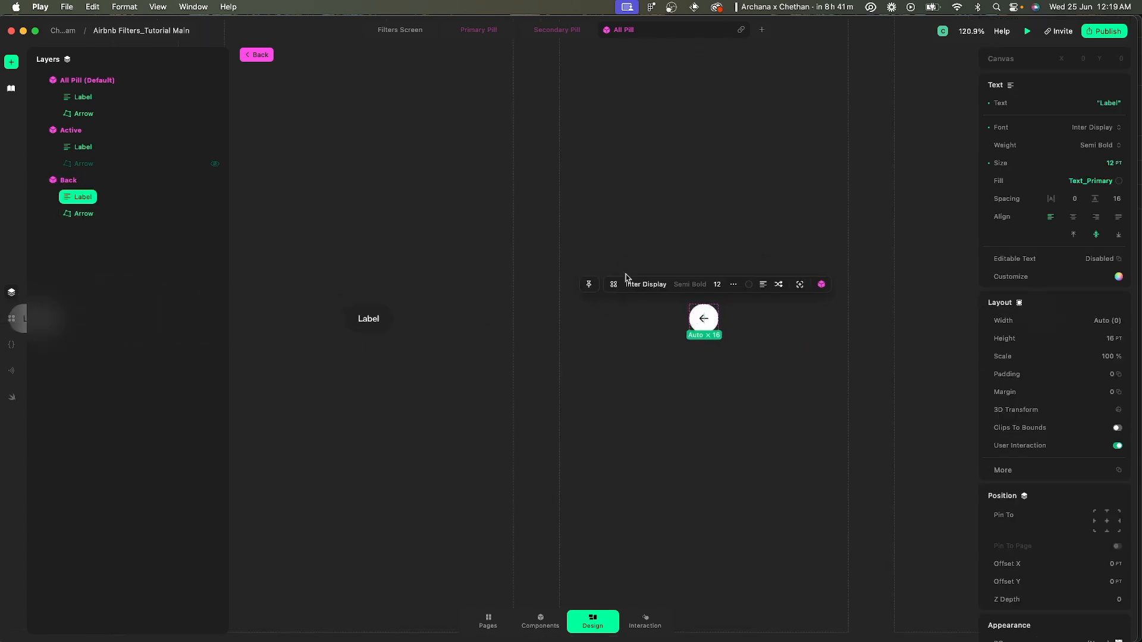
{"action": "scroll", "coordinate": [631, 274], "scroll_direction": "up", "scroll_amount": 2}
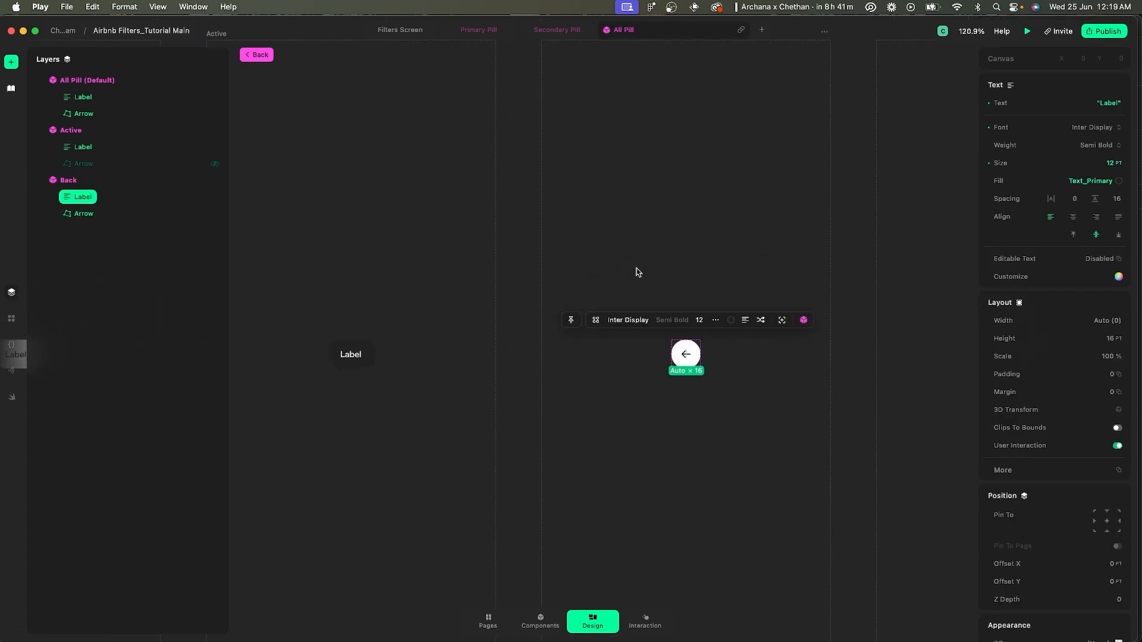
- Reset the Back state's pill container to the Default State, choosing only the All Pill layer
{"action": "left_click", "coordinate": [686, 354]}
{"action": "right_click", "coordinate": [690, 352]}
{"action": "mouse_move", "coordinate": [746, 426]}
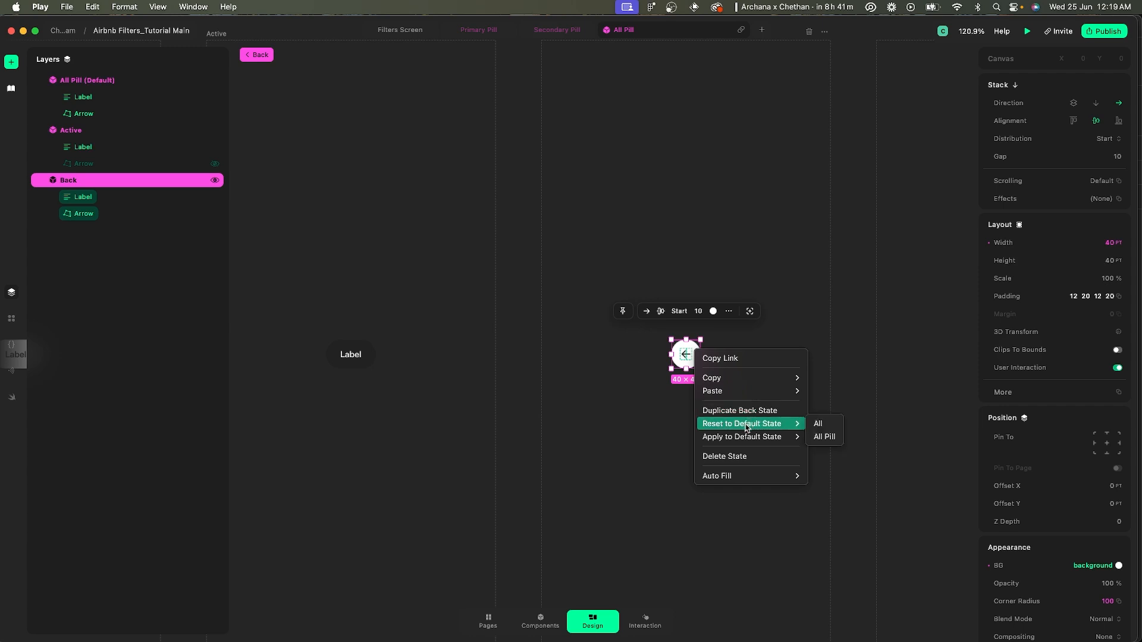
{"action": "left_click", "coordinate": [831, 429]}
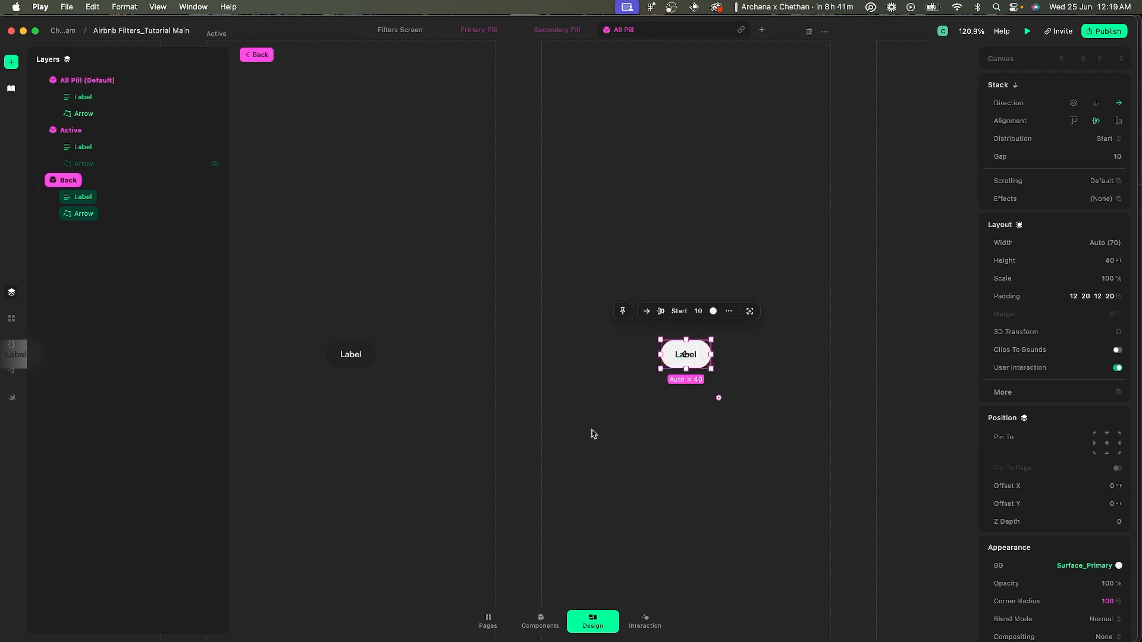
- Temporarily clear the scale override on the Default state's Arrow to reveal it, then restore its scale to 0%
{"action": "scroll", "coordinate": [594, 434], "scroll_direction": "left", "scroll_amount": 5}
{"action": "scroll", "coordinate": [264, 171], "scroll_direction": "left", "scroll_amount": 6}
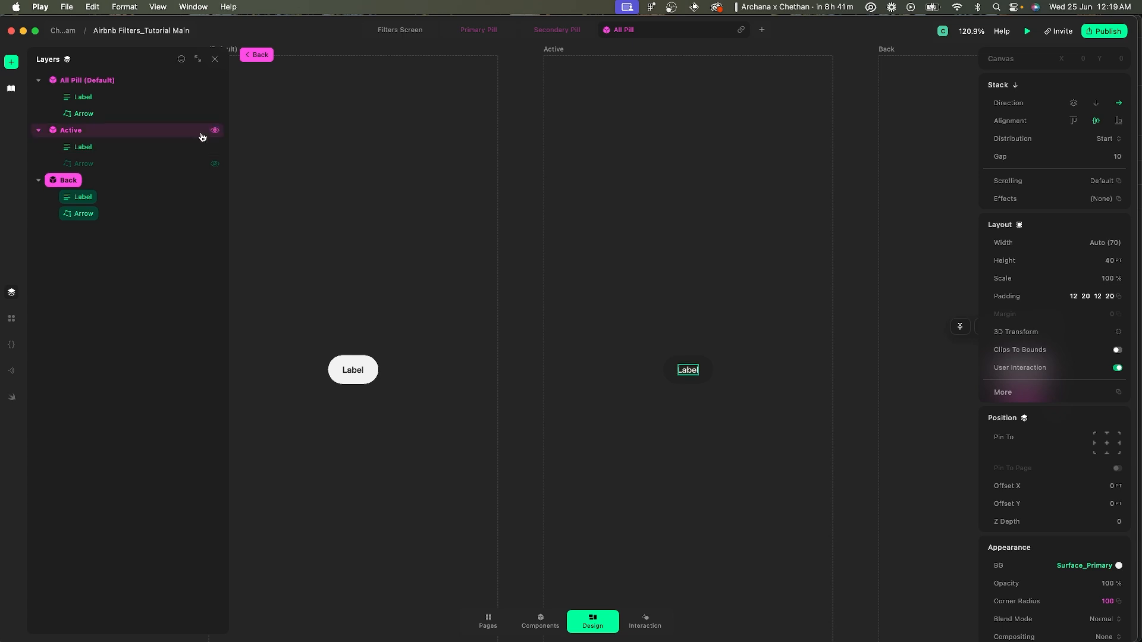
{"action": "left_click", "coordinate": [83, 96]}
{"action": "left_click", "coordinate": [83, 113]}
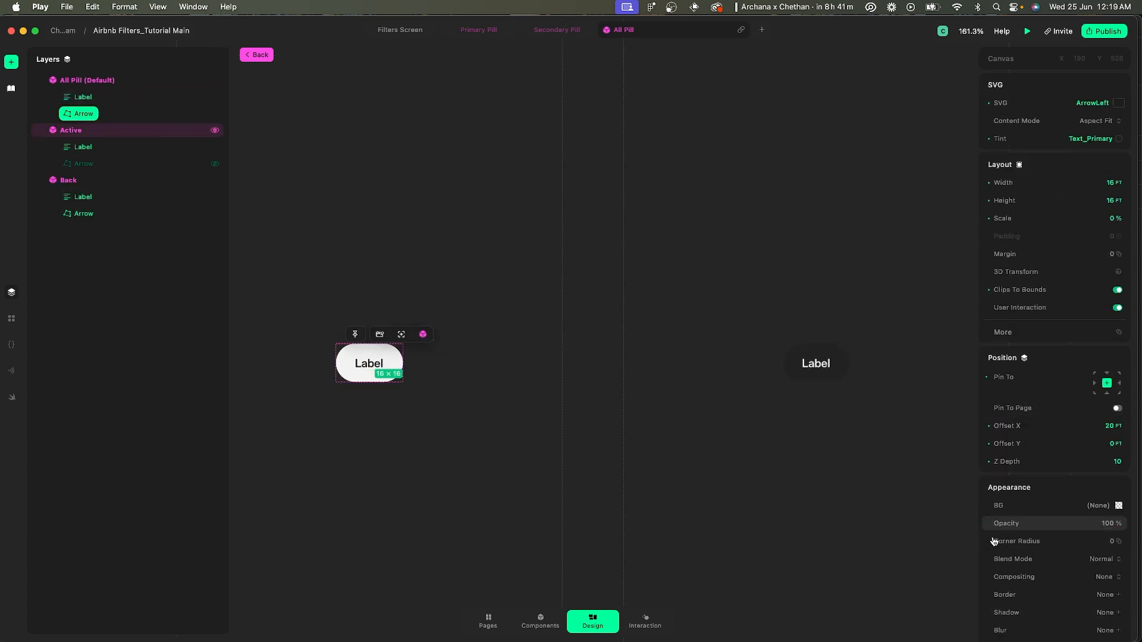
{"action": "left_click", "coordinate": [991, 220]}
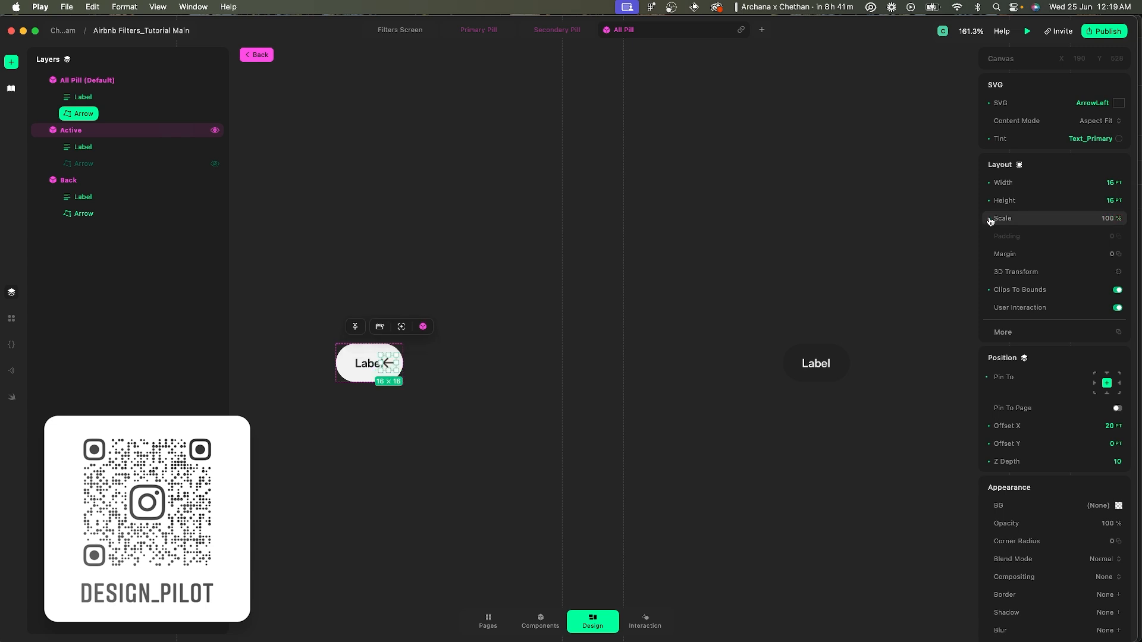
{"action": "scroll", "coordinate": [418, 413], "scroll_direction": "up", "scroll_amount": 3}
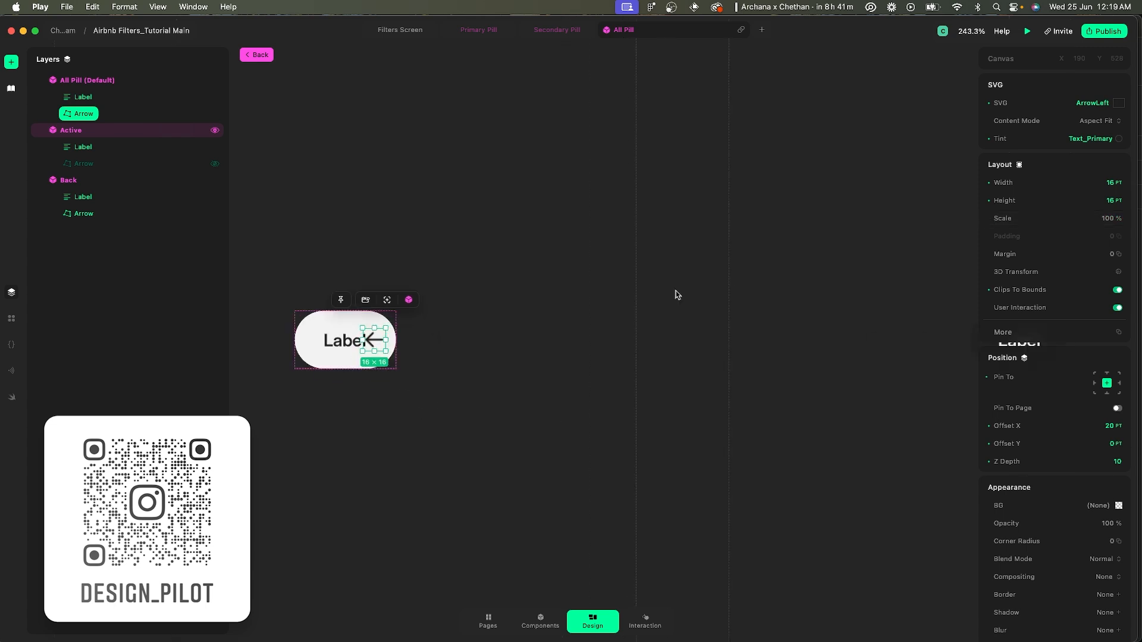
{"action": "left_click", "coordinate": [993, 224]}
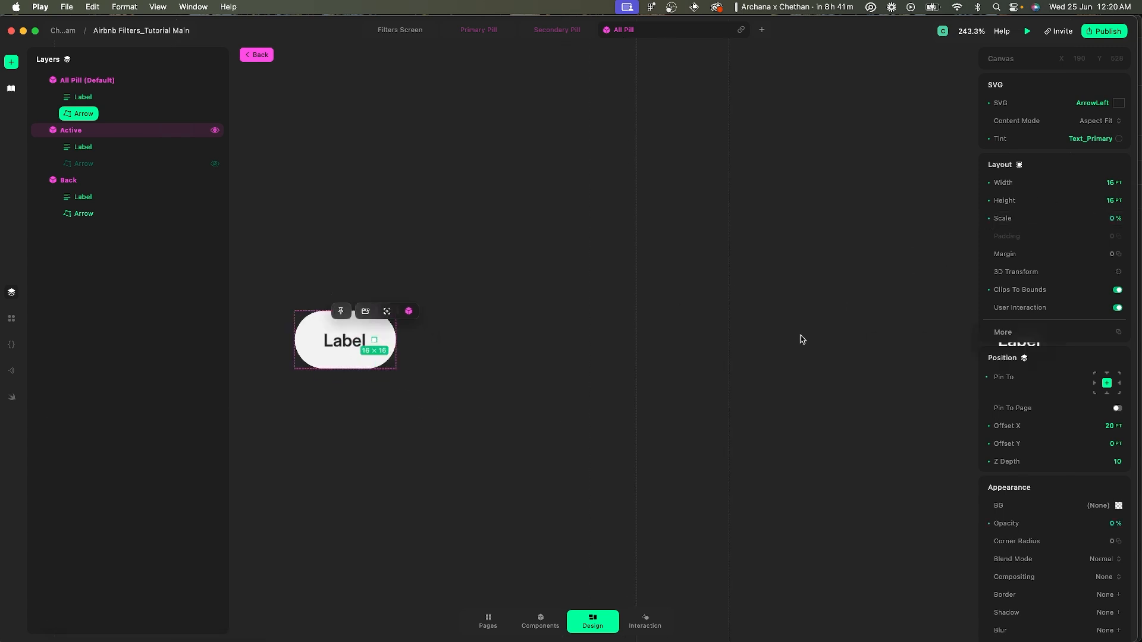
- Select the All Pill's Back state and set its width to 40 pt
{"action": "scroll", "coordinate": [823, 306], "scroll_direction": "right", "scroll_amount": 20}
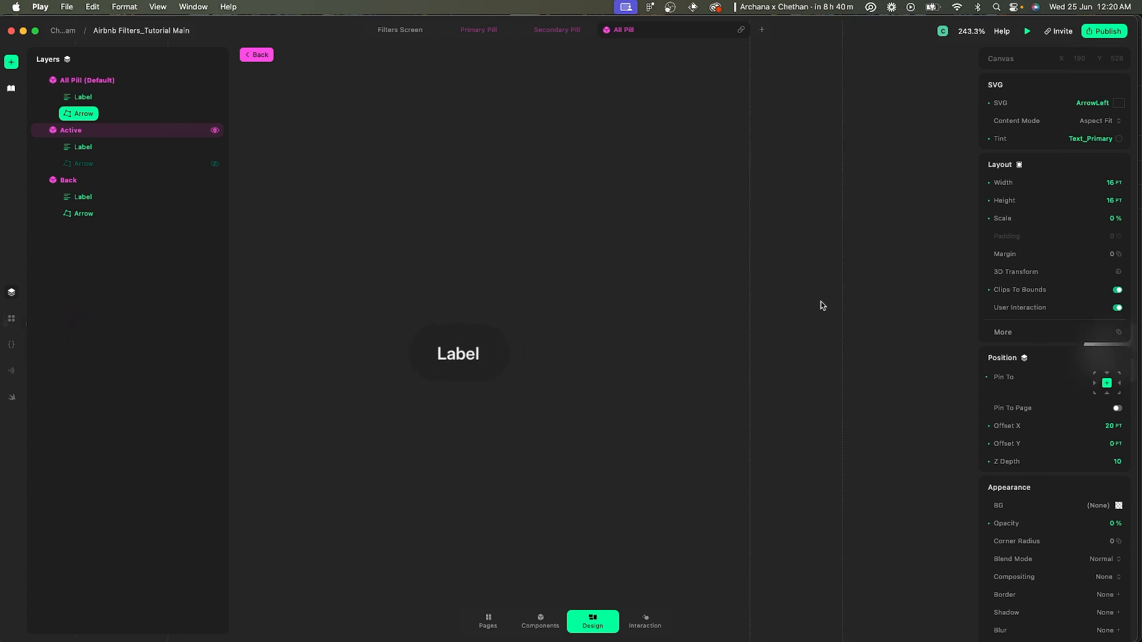
{"action": "left_click", "coordinate": [438, 353]}
{"action": "scroll", "coordinate": [440, 355], "scroll_direction": "up", "scroll_amount": 3}
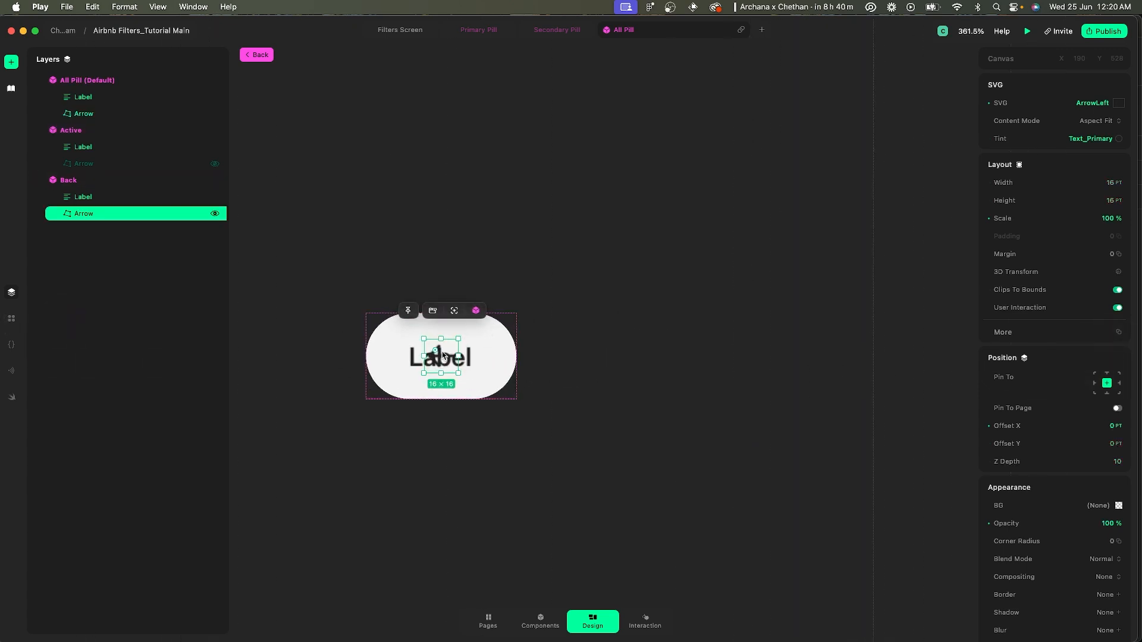
{"action": "left_click", "coordinate": [83, 196]}
{"action": "left_click", "coordinate": [68, 180]}
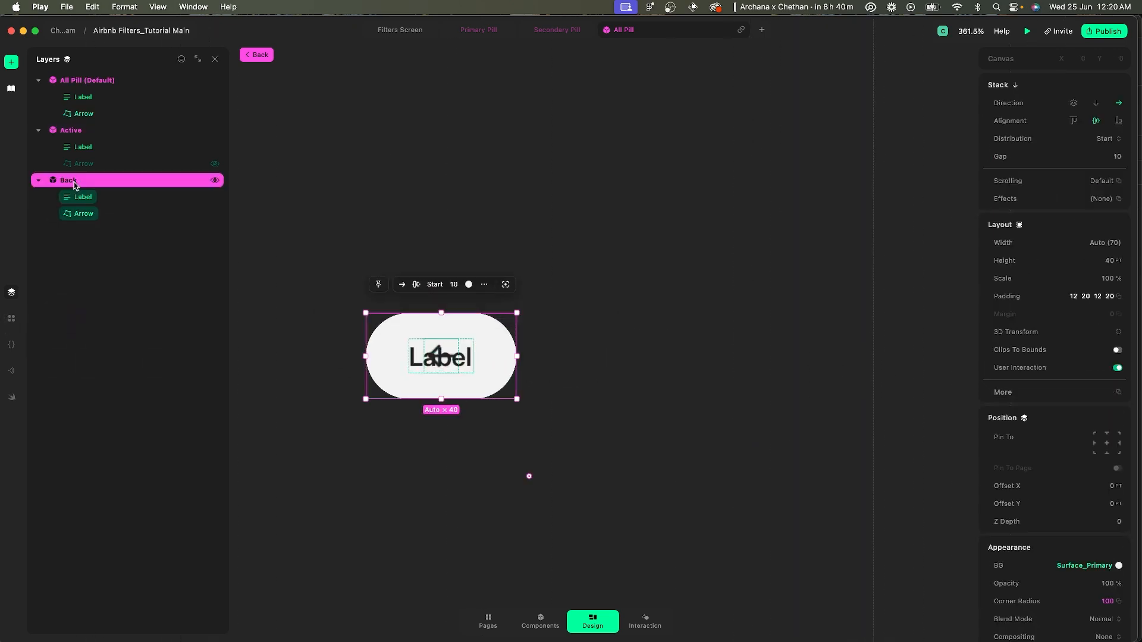
{"action": "left_click", "coordinate": [1083, 244]}
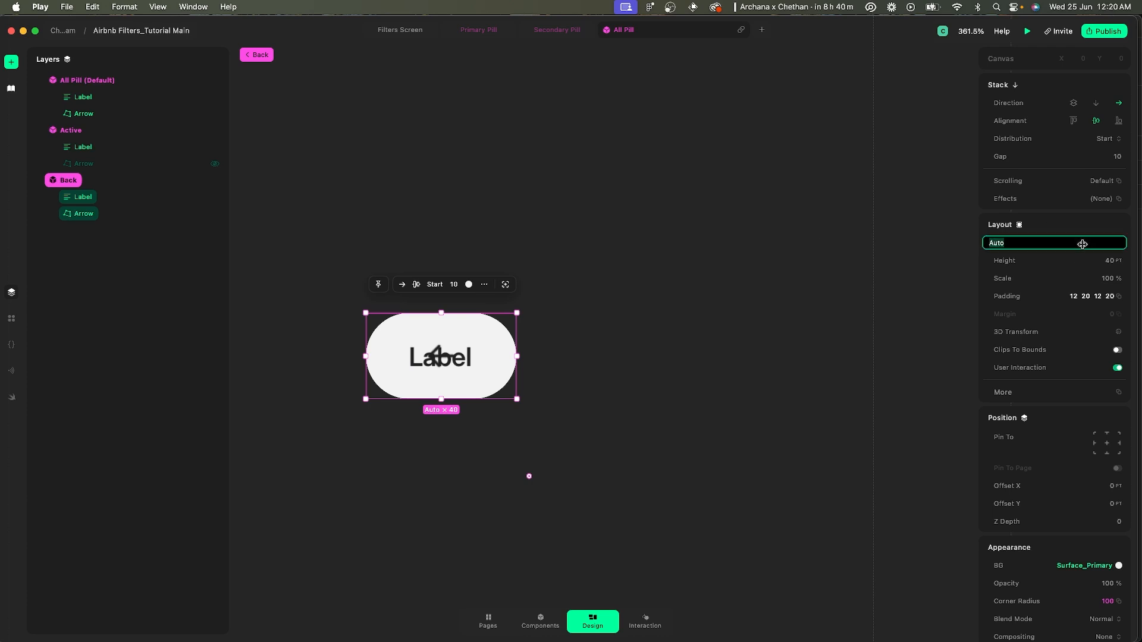
{"action": "type", "text": "40"}
{"action": "key", "text": "Return"}
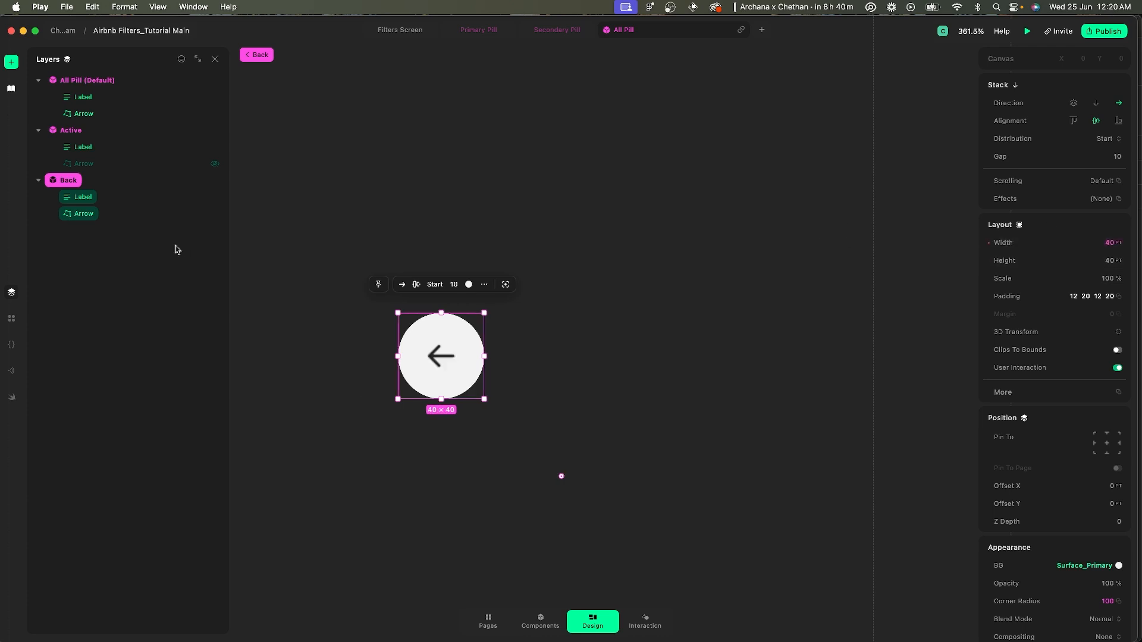
- Check the Back state's Arrow and Label layers, then undo the fixed width on the Back state
{"action": "left_click", "coordinate": [108, 214]}
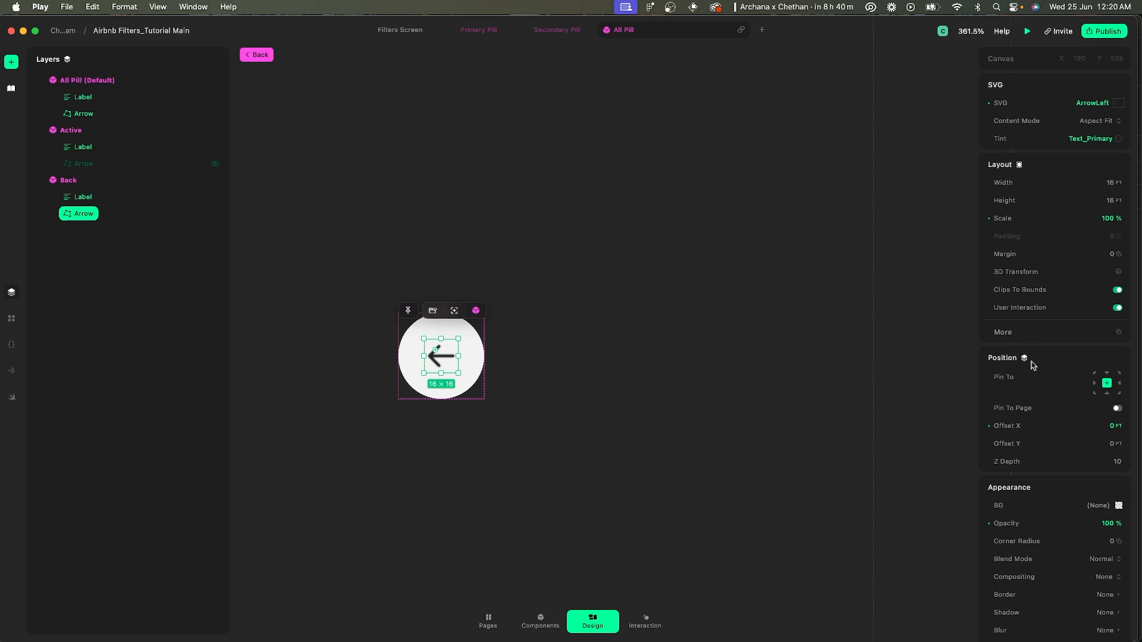
{"action": "left_click", "coordinate": [105, 197]}
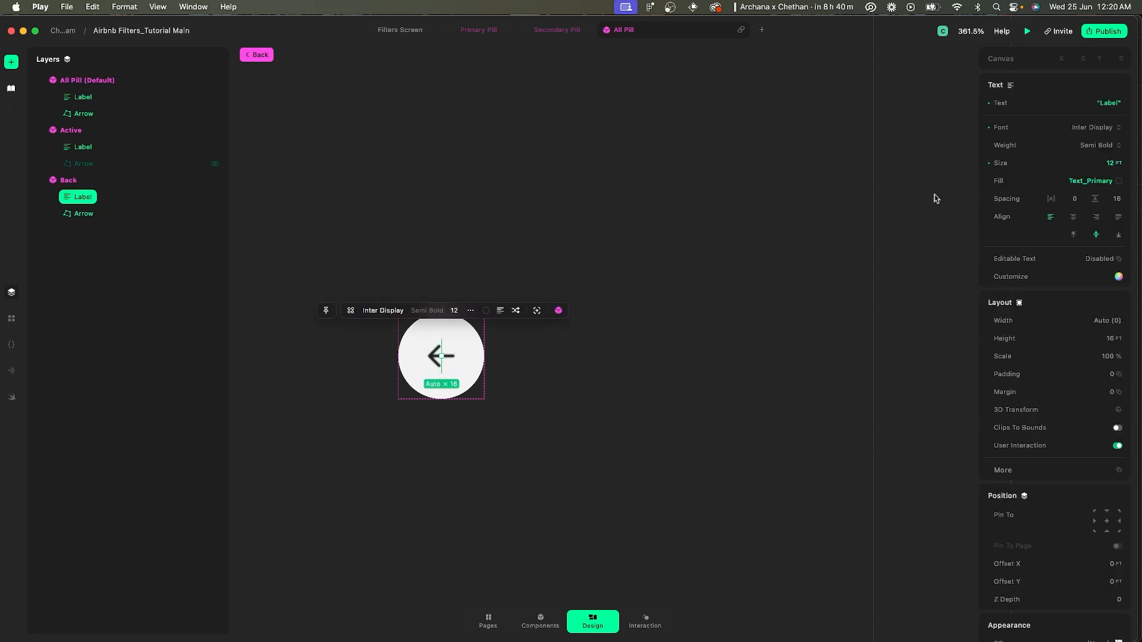
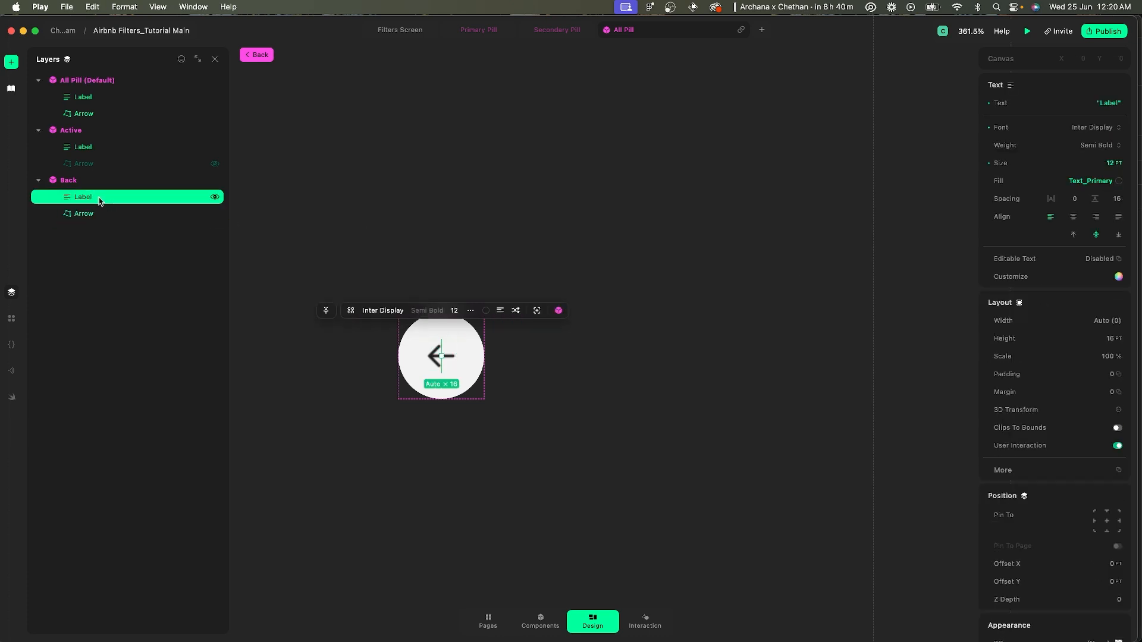
{"action": "key", "text": "super+z"}
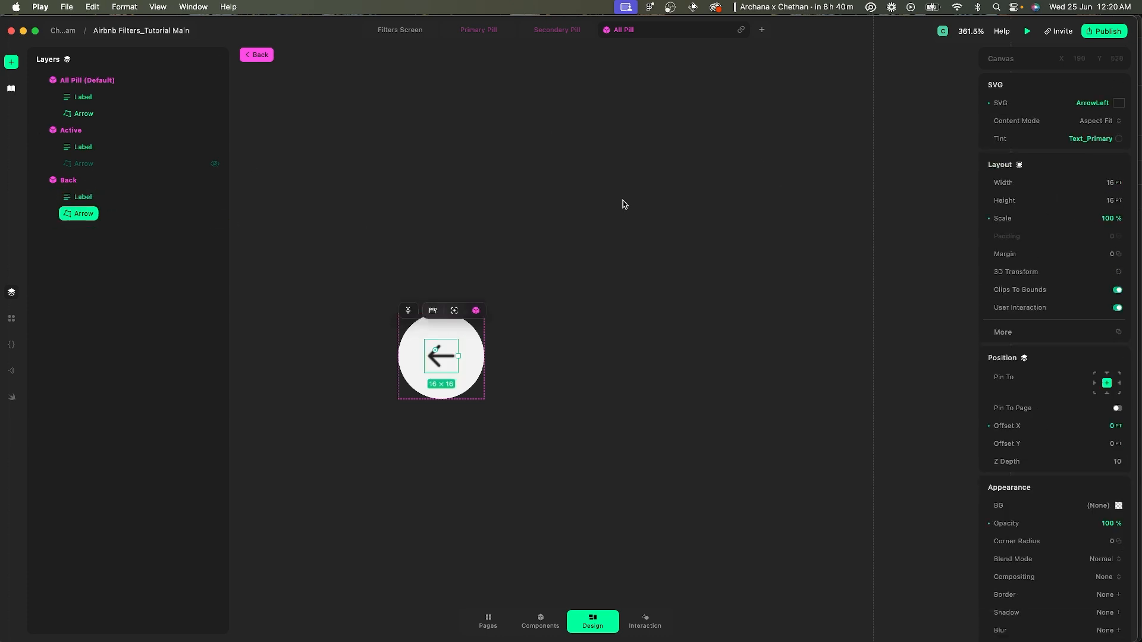
{"action": "key", "text": "super+z"}
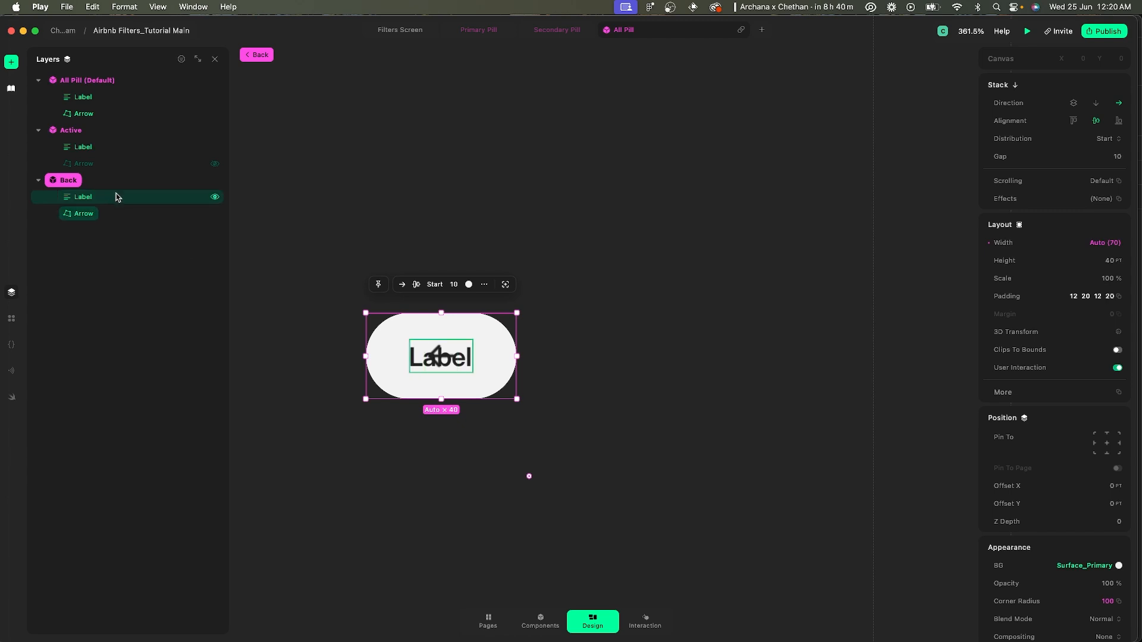
- Set the Back state's right and left padding to 8 pt
{"action": "left_click", "coordinate": [117, 197]}
{"action": "left_click", "coordinate": [95, 181]}
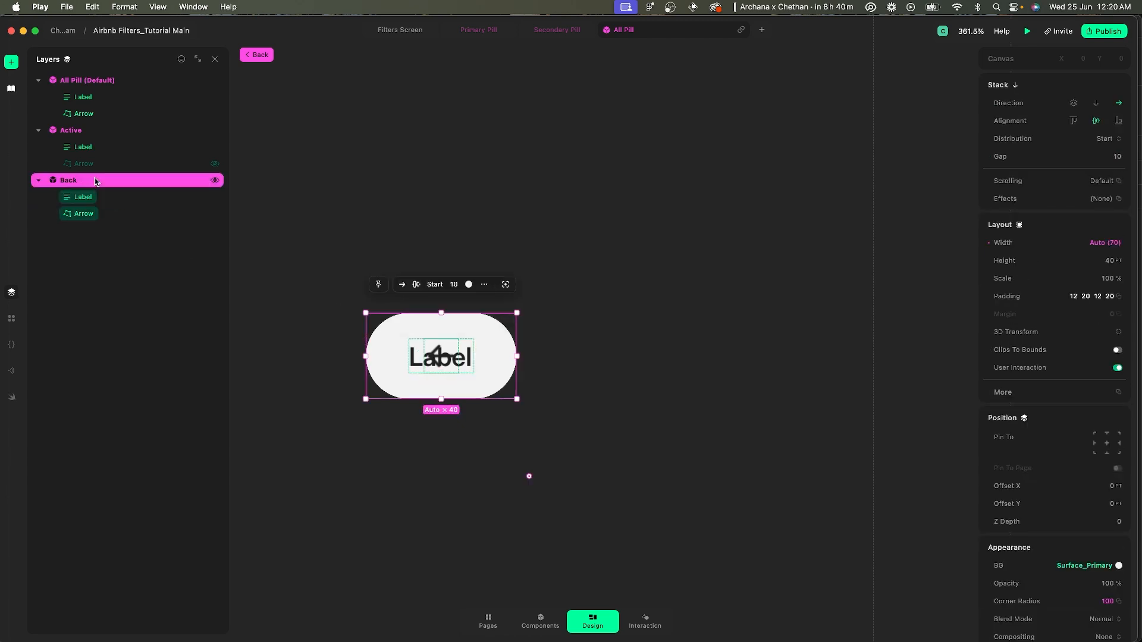
{"action": "left_click", "coordinate": [1084, 301]}
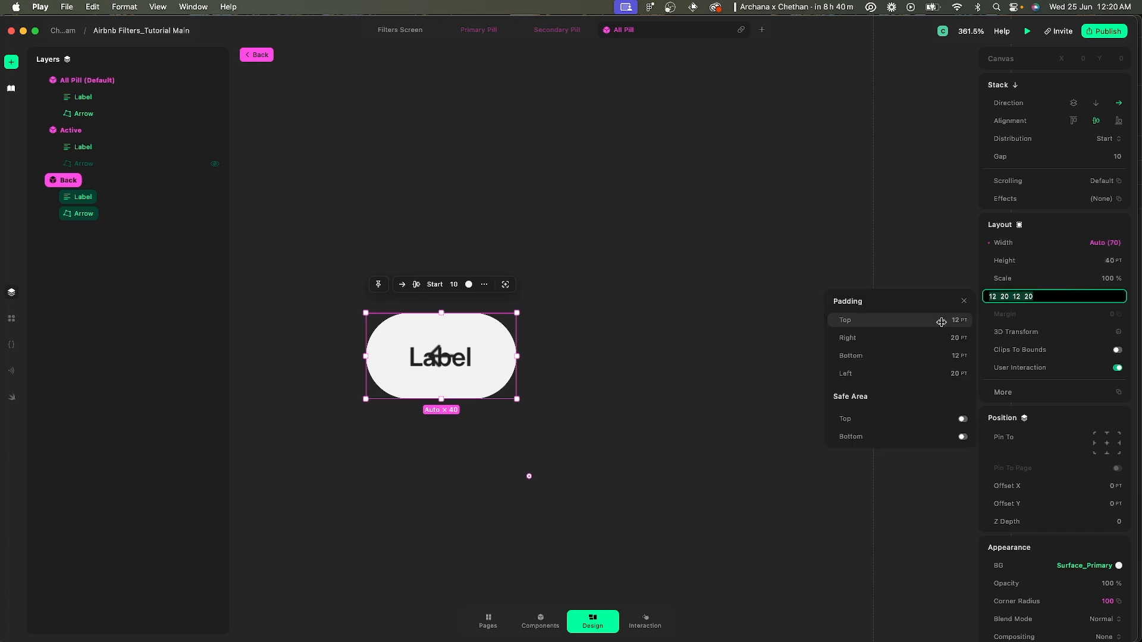
{"action": "left_click", "coordinate": [920, 338]}
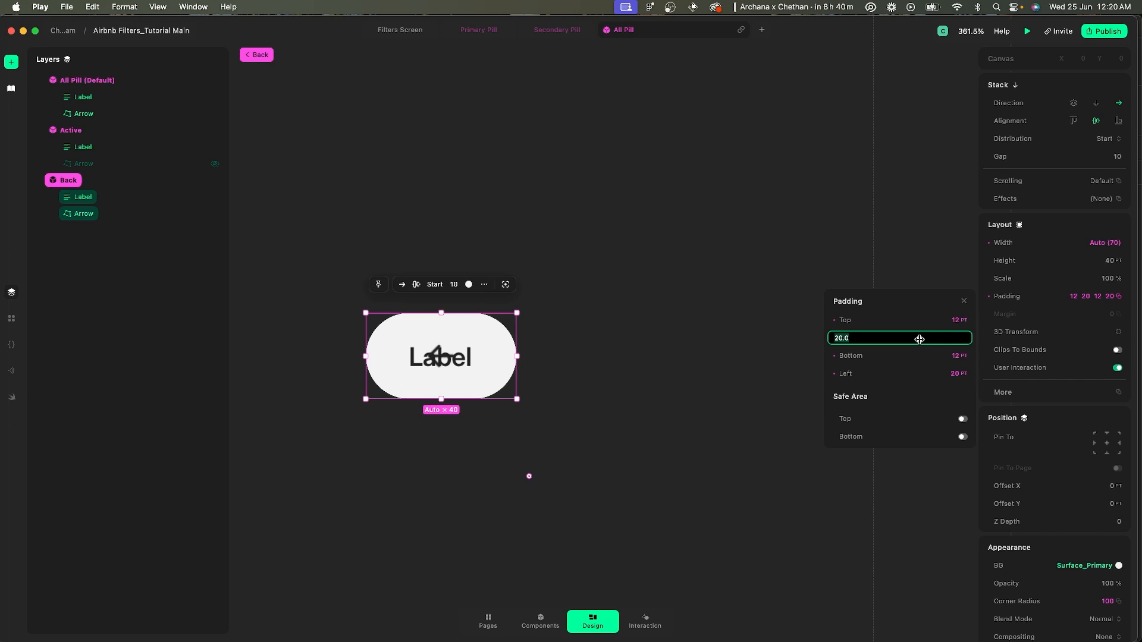
{"action": "type", "text": "8"}
{"action": "key", "text": "Return"}
{"action": "key", "text": "Return"}
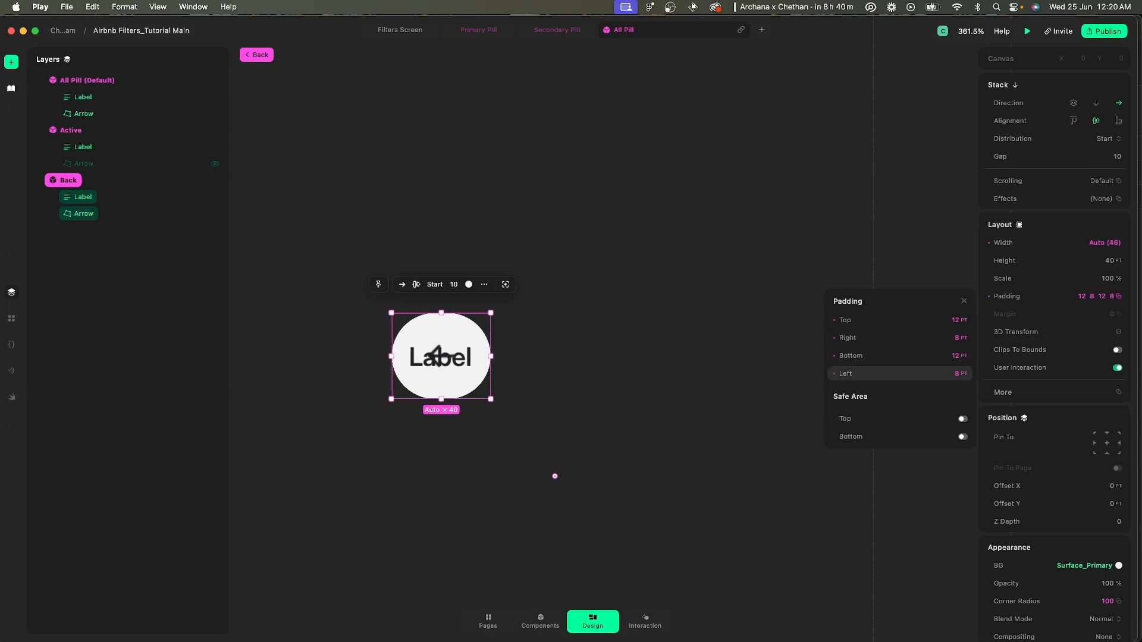
- Reduce the Back state's left and right padding to 5 pt each
{"action": "left_click", "coordinate": [911, 378]}
{"action": "key", "text": "Down"}
{"action": "key", "text": "Down"}
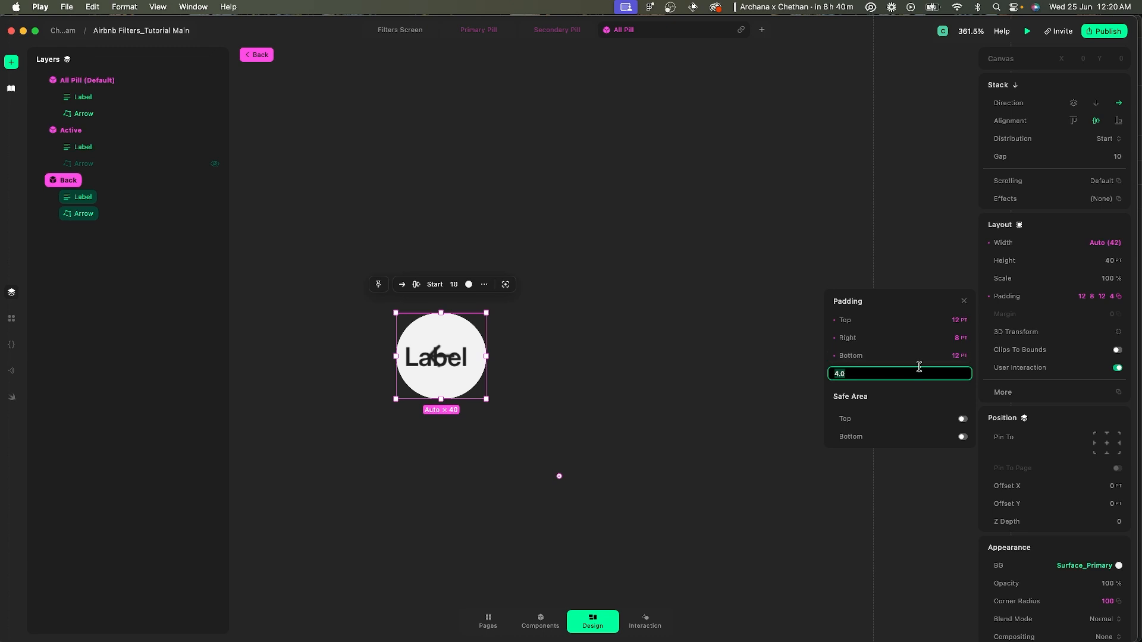
{"action": "left_click", "coordinate": [902, 338]}
{"action": "key", "text": "Down"}
{"action": "key", "text": "Down"}
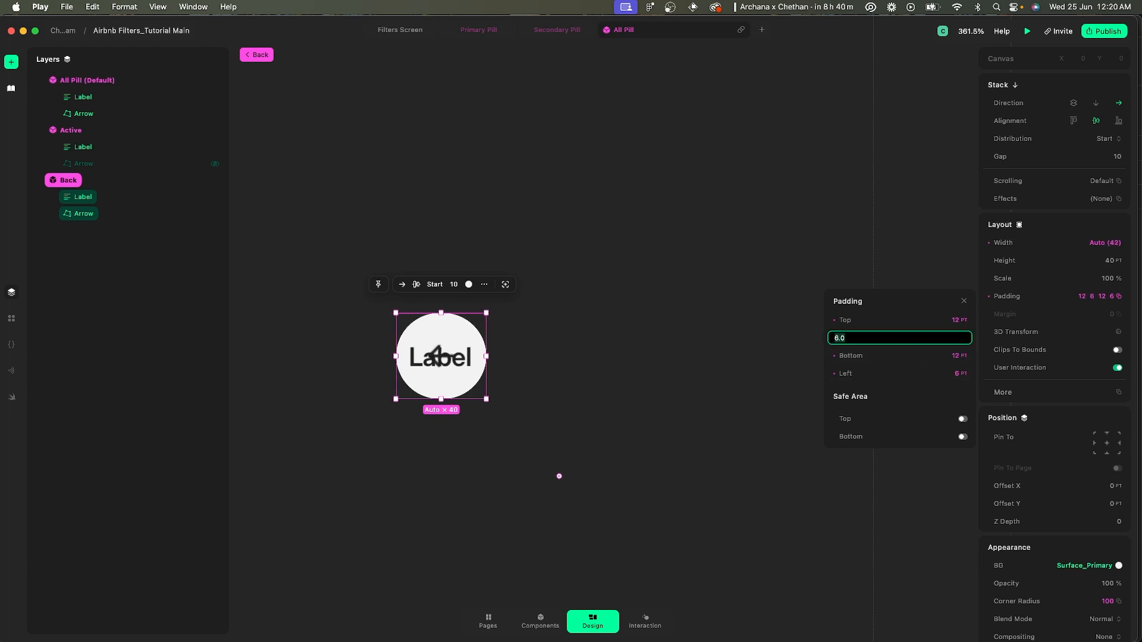
{"action": "key", "text": "Down"}
{"action": "key", "text": "Tab"}
{"action": "key", "text": "Down"}
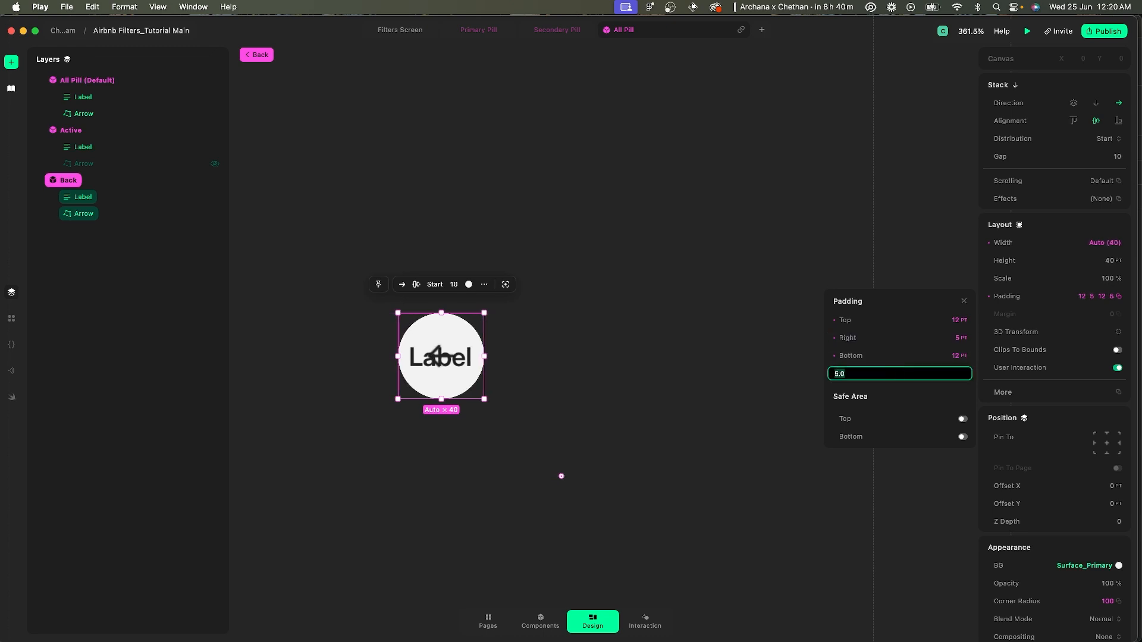
- Confirm the Back state's padding, and set its Label layer's horizontal offset to -20 pt
{"action": "key", "text": "Return"}
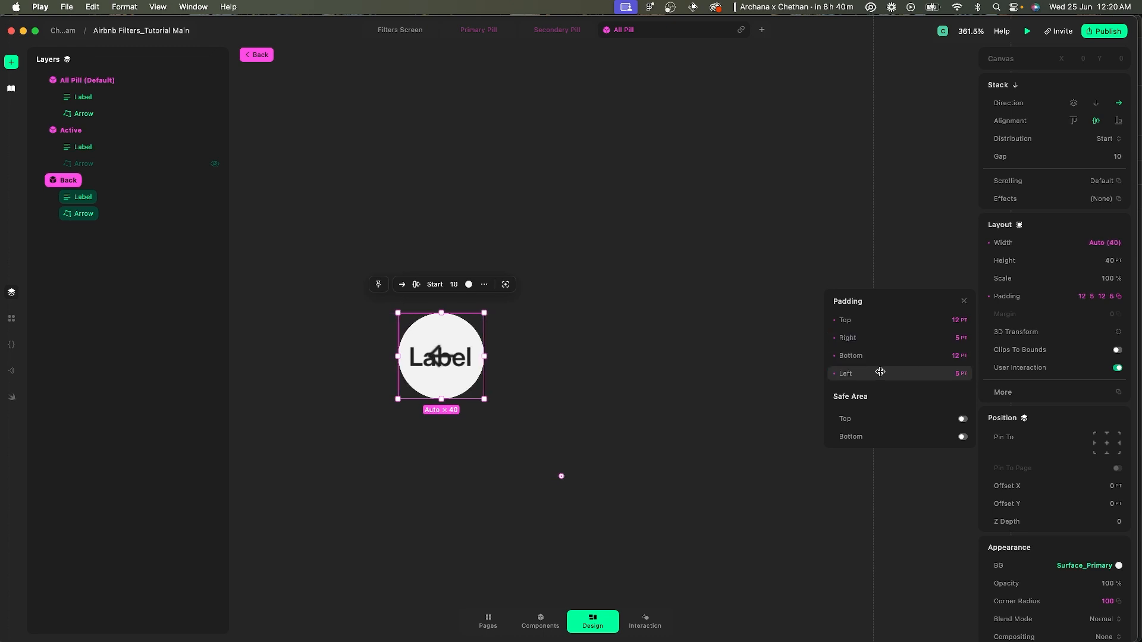
{"action": "left_click", "coordinate": [470, 363]}
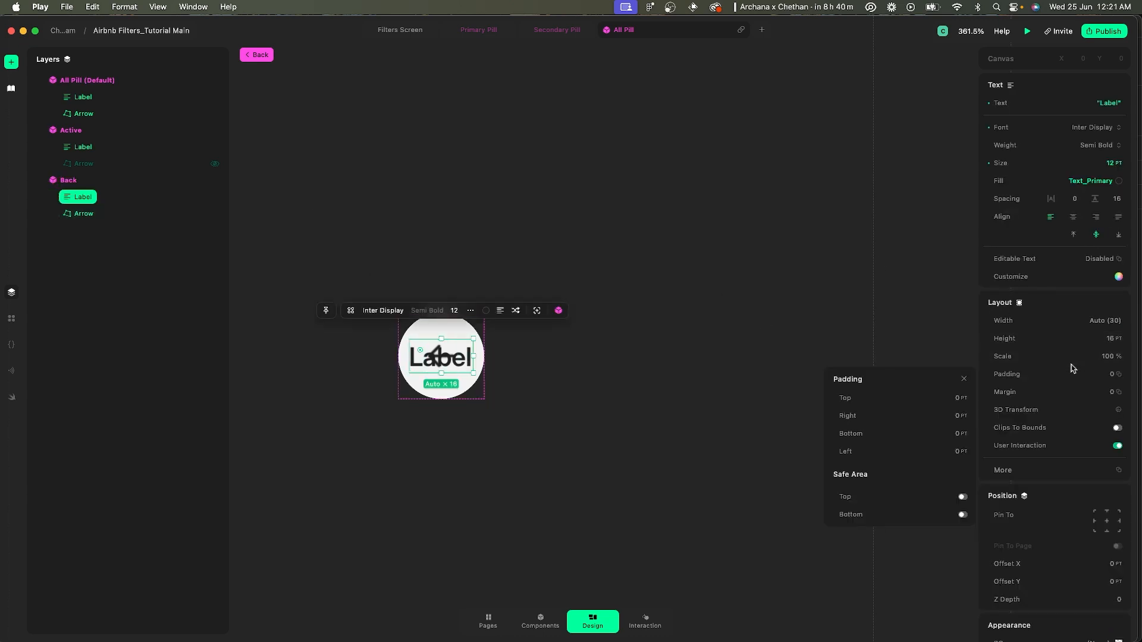
{"action": "left_click", "coordinate": [1105, 563]}
{"action": "scroll", "coordinate": [1099, 566], "scroll_direction": "down", "scroll_amount": 5}
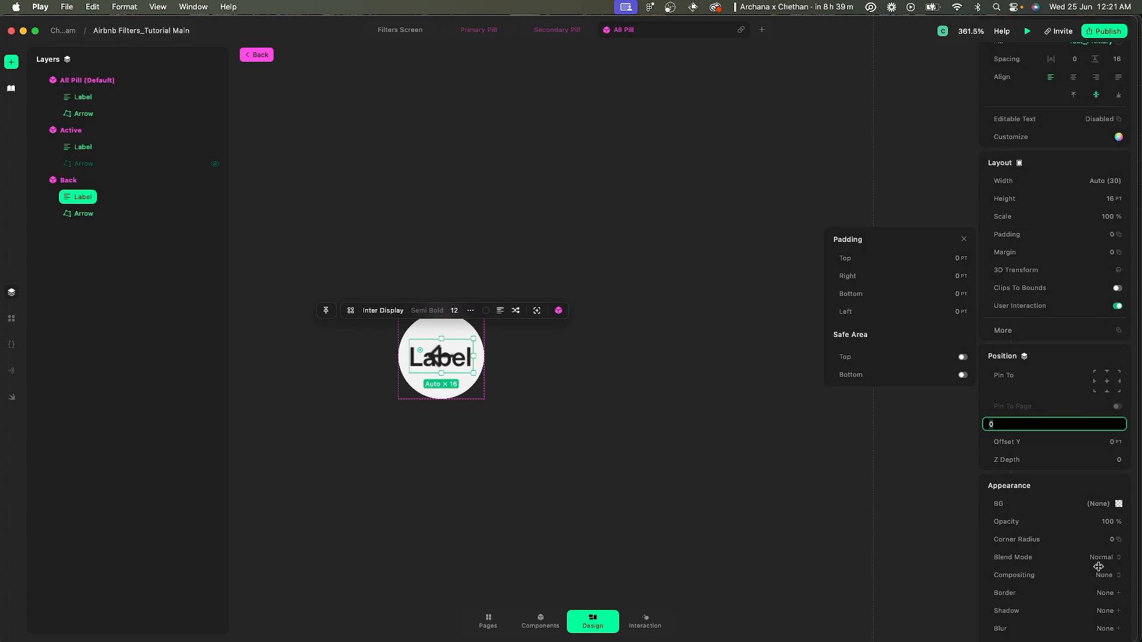
{"action": "key", "text": "Return"}
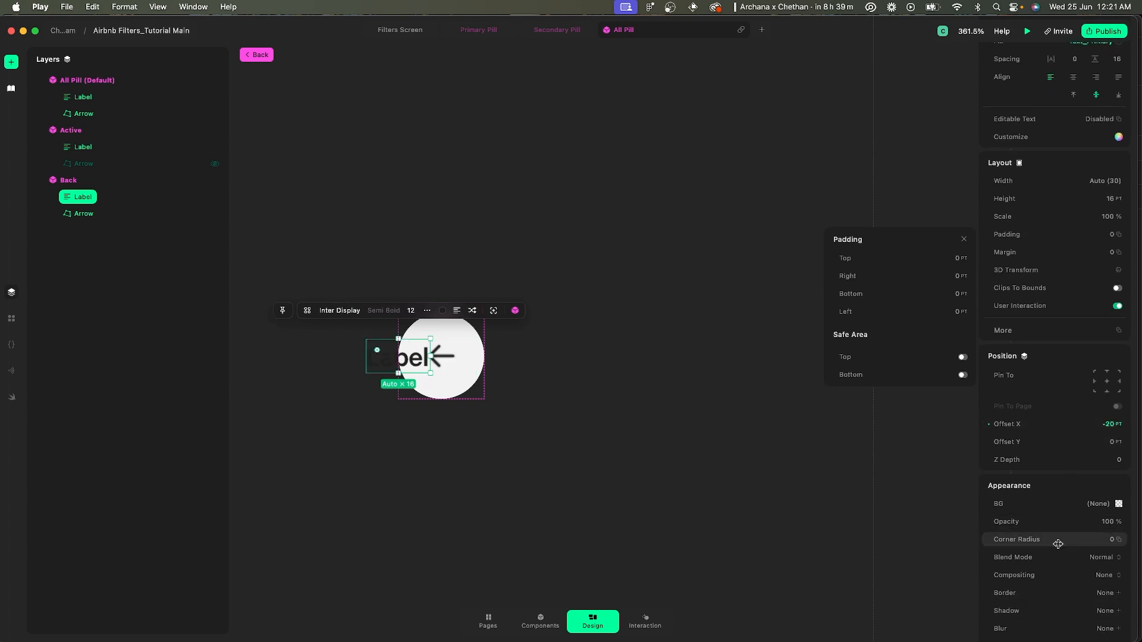
{"action": "scroll", "coordinate": [1071, 542], "scroll_direction": "up", "scroll_amount": 3}
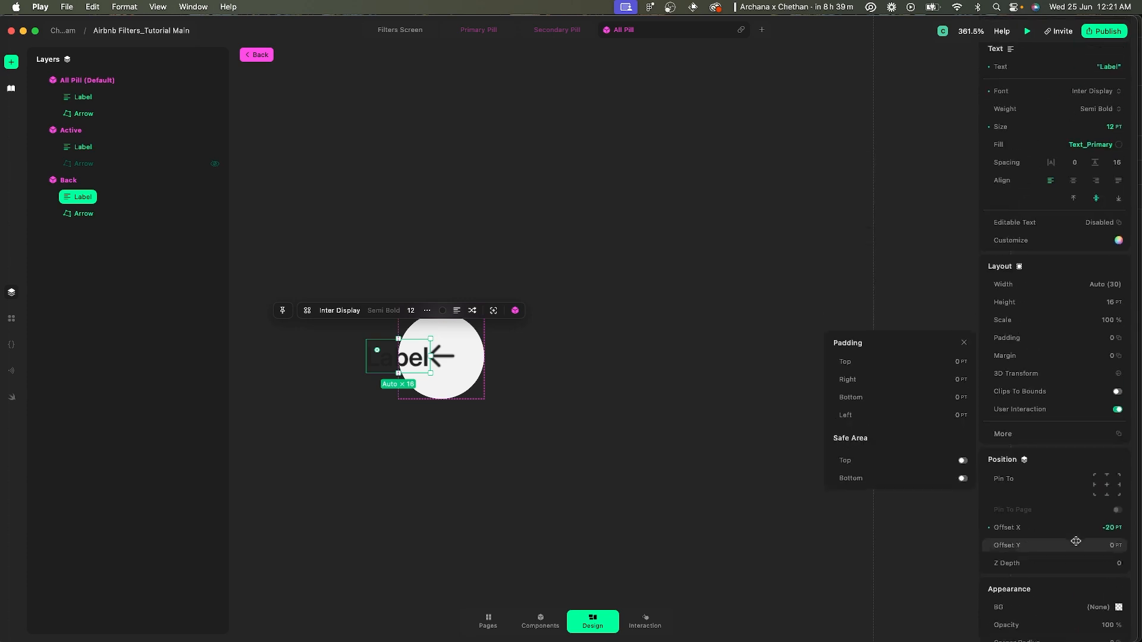
{"action": "scroll", "coordinate": [1062, 271], "scroll_direction": "up", "scroll_amount": 1}
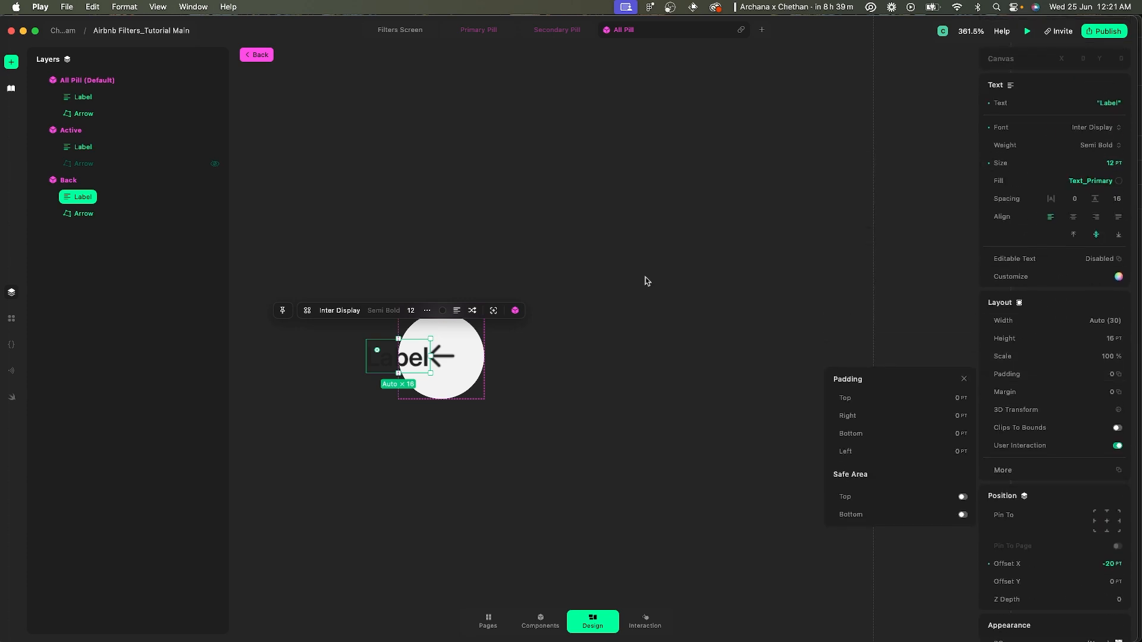
- Set the scale and opacity of the Back state's Label both to 0%
{"action": "left_click", "coordinate": [1063, 358]}
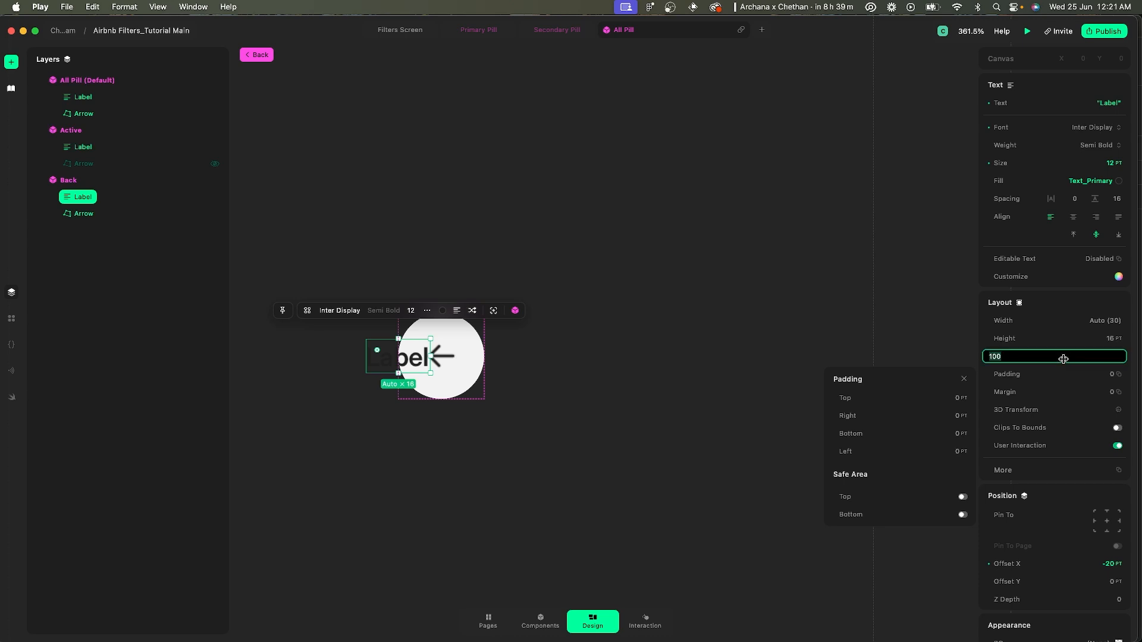
{"action": "type", "text": "0"}
{"action": "key", "text": "Return"}
{"action": "scroll", "coordinate": [1071, 535], "scroll_direction": "down", "scroll_amount": 3}
{"action": "left_click", "coordinate": [1071, 554]}
{"action": "scroll", "coordinate": [1071, 523], "scroll_direction": "down", "scroll_amount": 3}
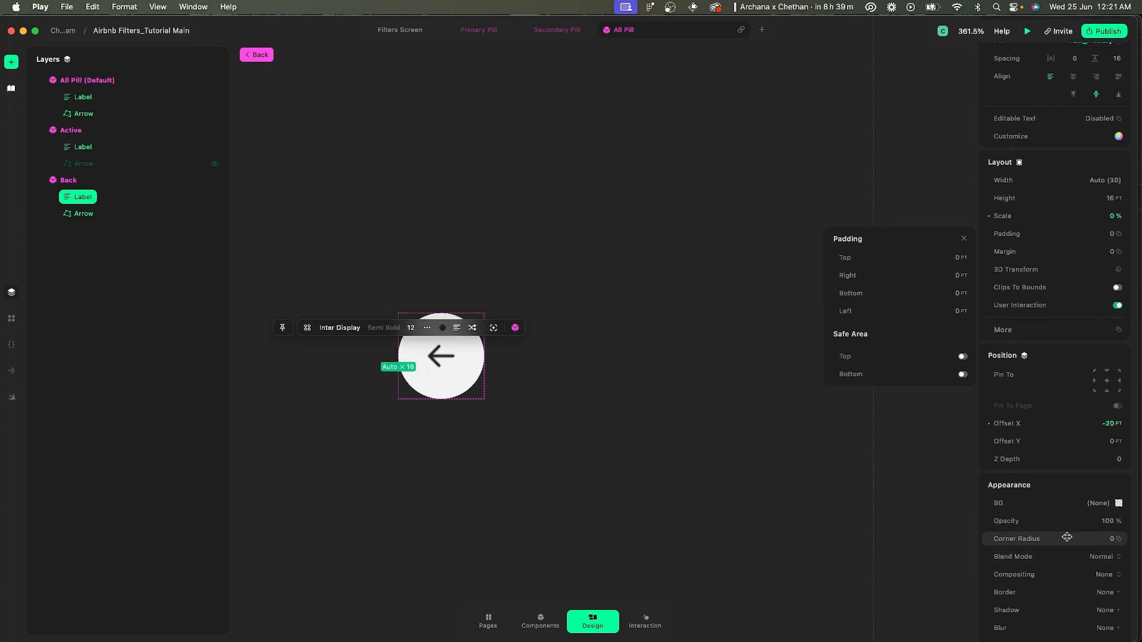
{"action": "type", "text": "0"}
{"action": "key", "text": "Return"}
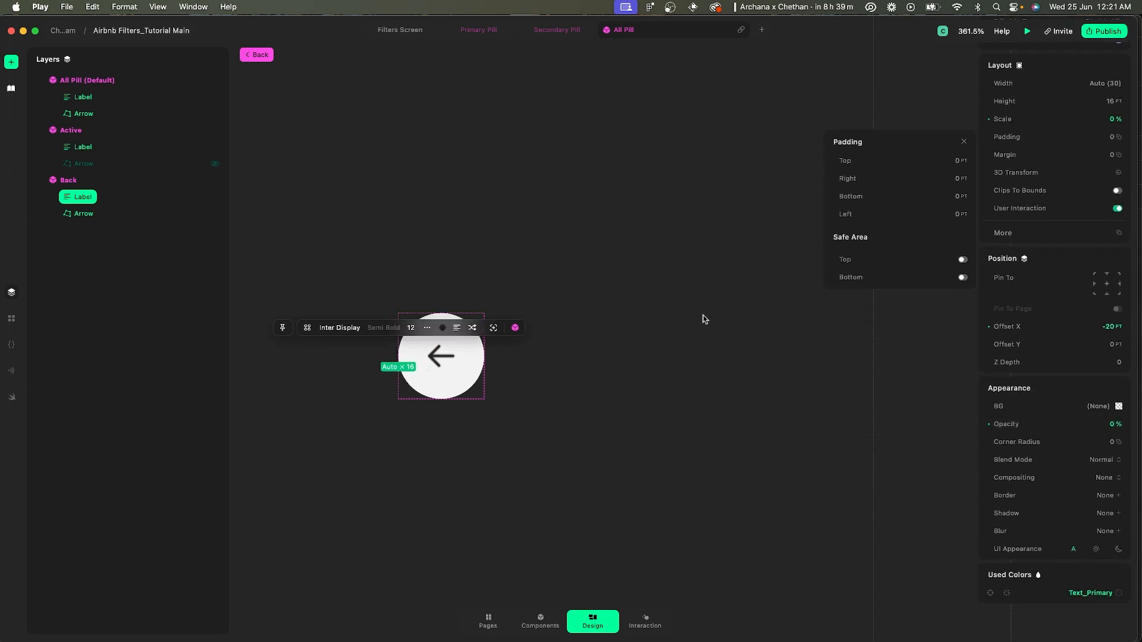
- Preview the Filters Screen at 0.05x speed and choose the Homes pill to check the All pill's transition
{"action": "left_click", "coordinate": [582, 215]}
{"action": "left_click", "coordinate": [397, 30]}
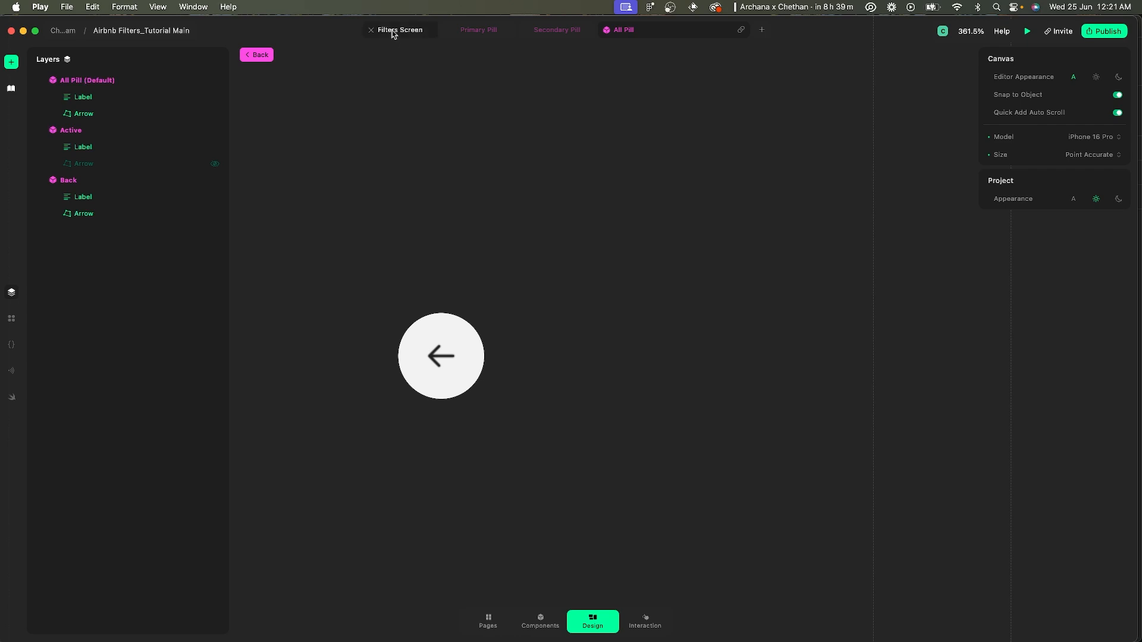
{"action": "scroll", "coordinate": [436, 145], "scroll_direction": "left", "scroll_amount": 1}
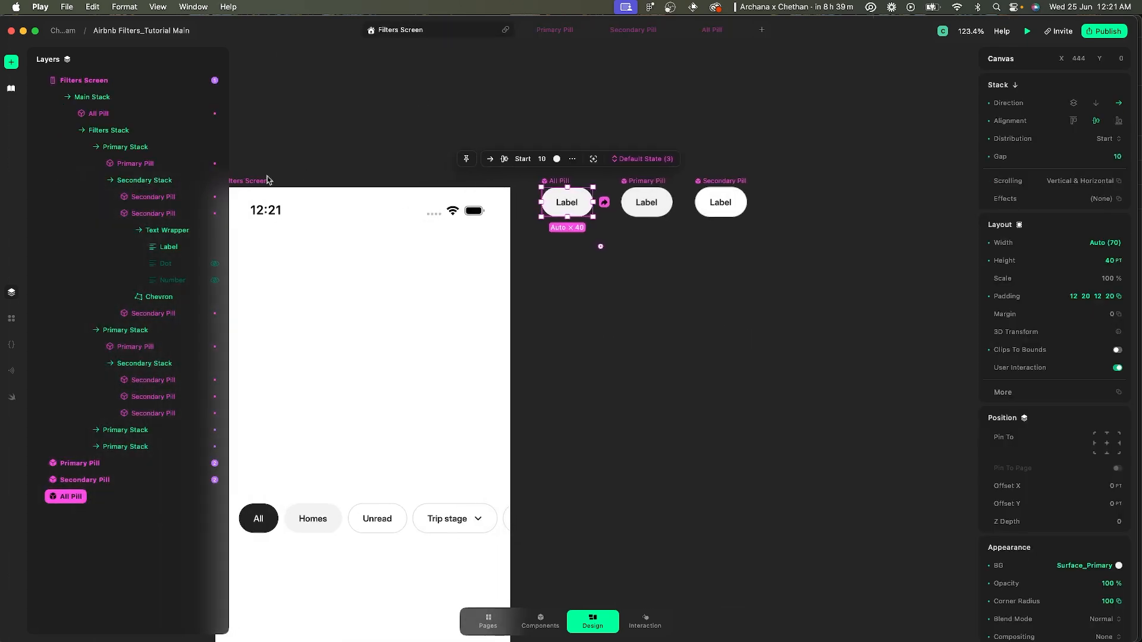
{"action": "left_click", "coordinate": [267, 179]}
{"action": "left_click", "coordinate": [890, 640]}
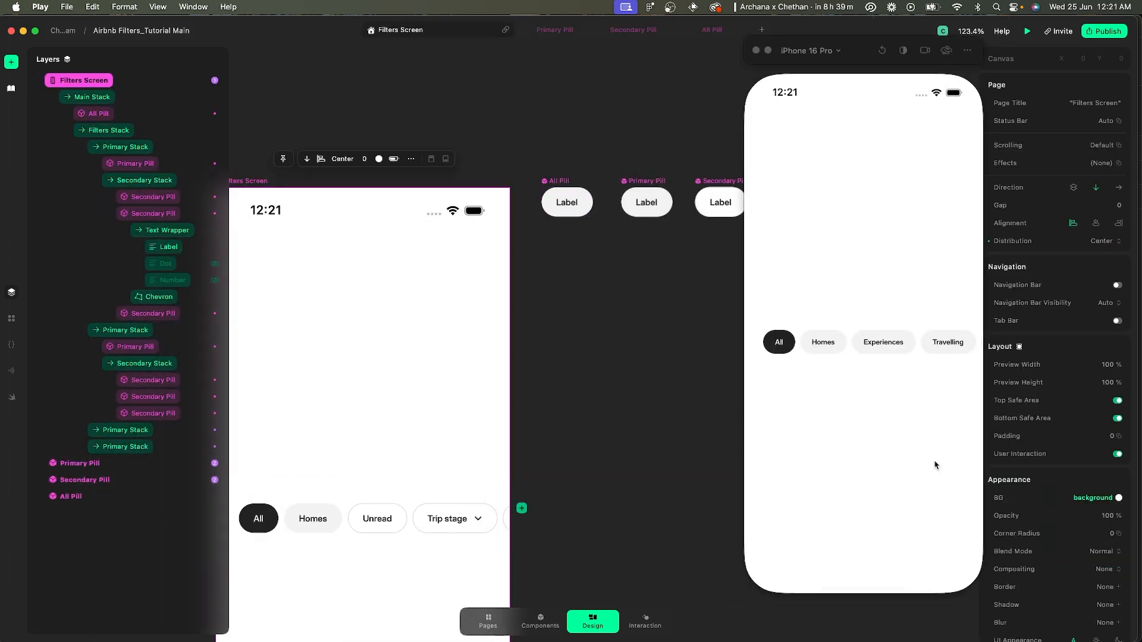
{"action": "left_click", "coordinate": [947, 51]}
{"action": "left_click", "coordinate": [964, 100]}
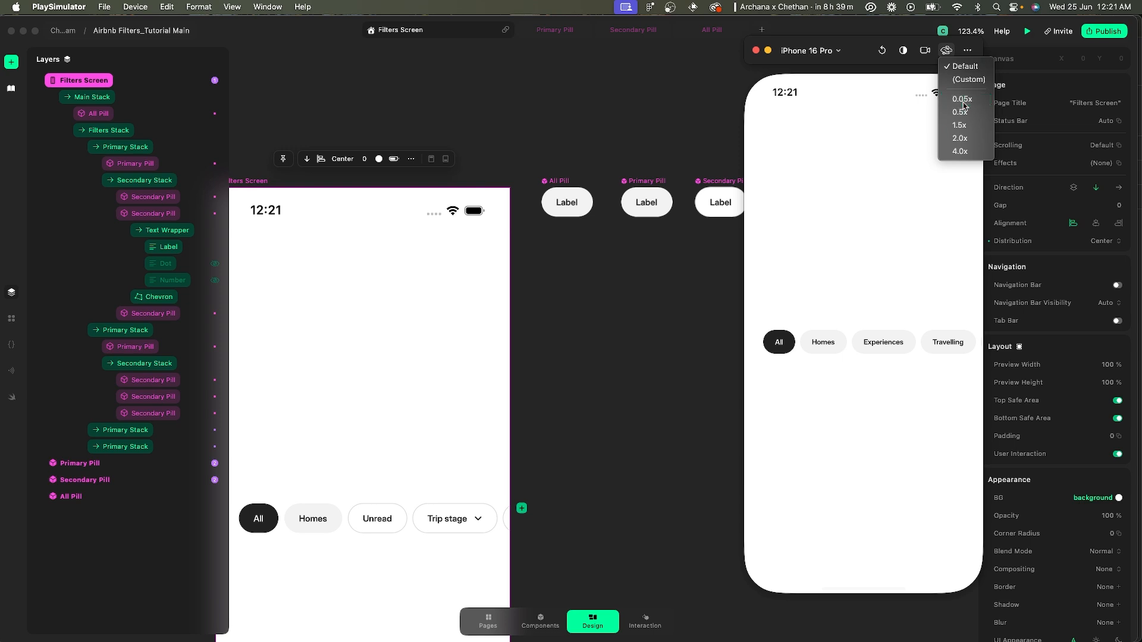
{"action": "left_click", "coordinate": [824, 349]}
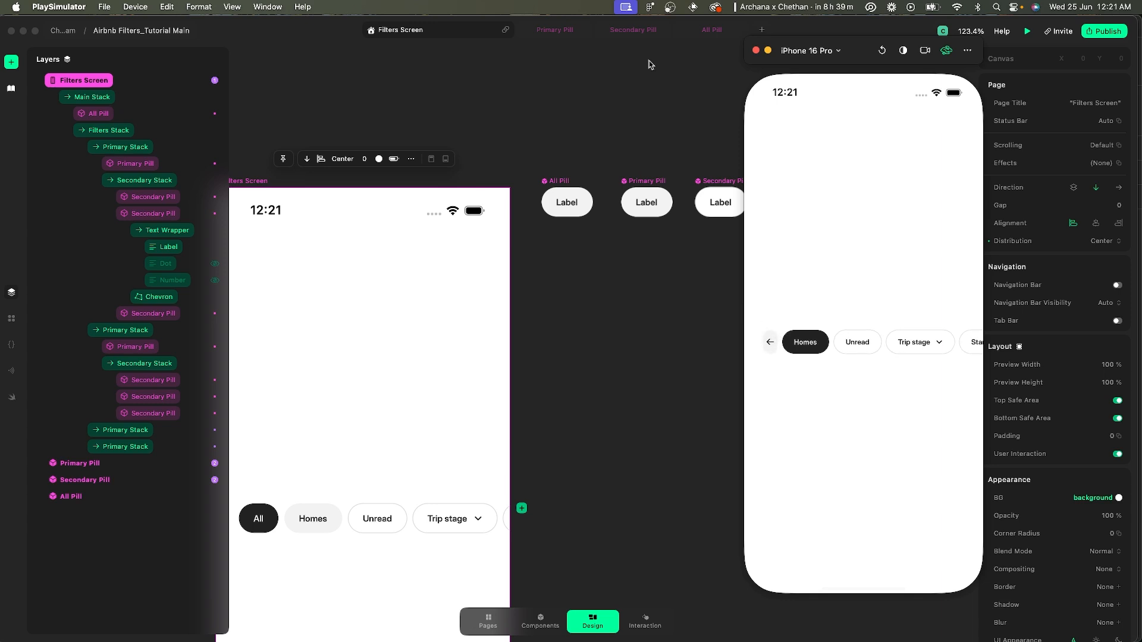
- Set the minimum width of the All Pill's Default state to 40 pt
{"action": "left_click", "coordinate": [705, 31]}
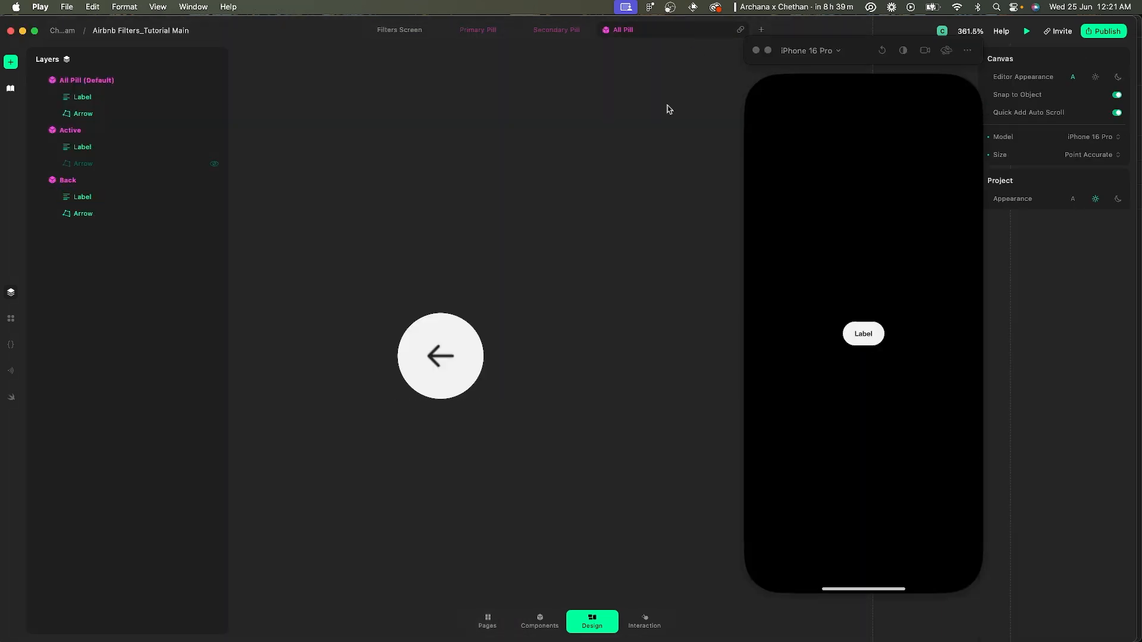
{"action": "left_click", "coordinate": [450, 334]}
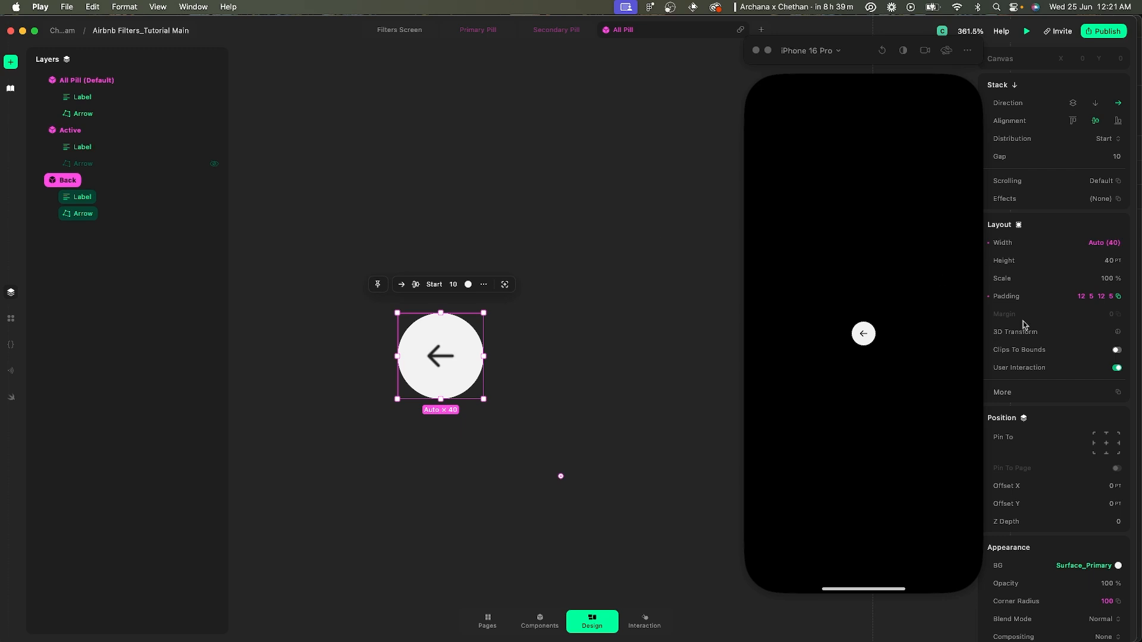
{"action": "left_click_drag", "start_coordinate": [870, 41], "coordinate": [808, 42]}
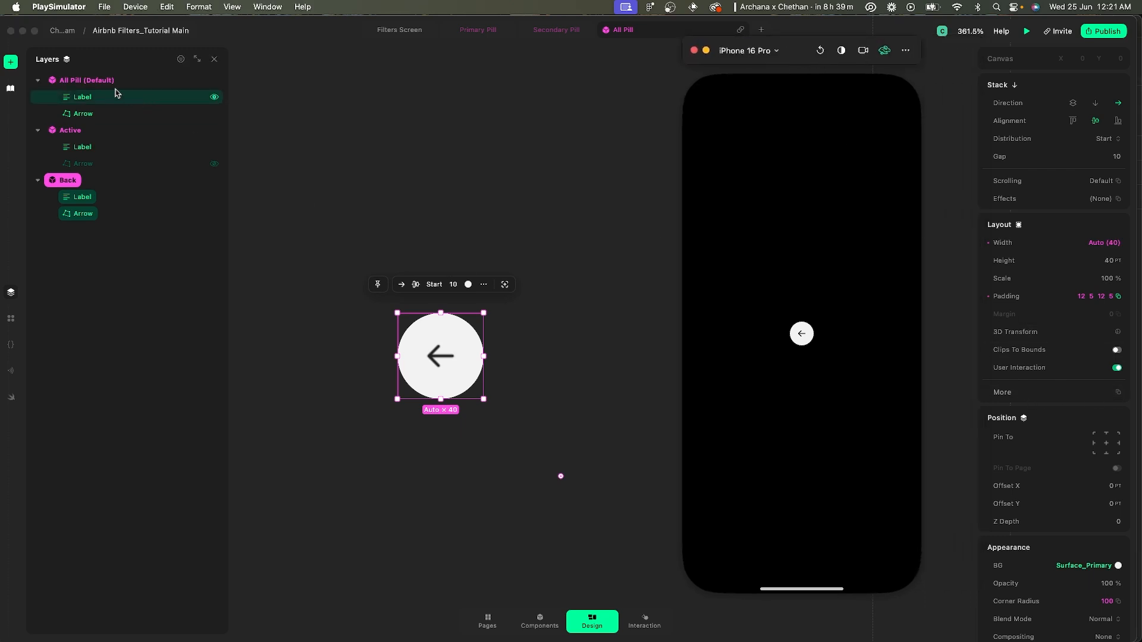
{"action": "left_click", "coordinate": [88, 85]}
{"action": "left_click", "coordinate": [100, 81]}
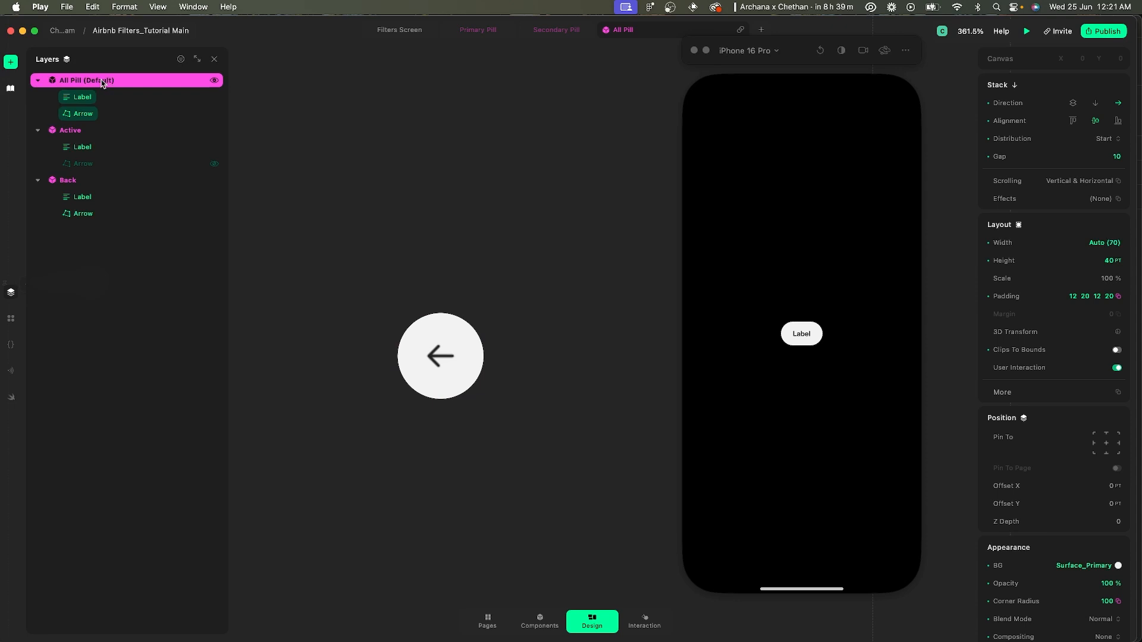
{"action": "left_click", "coordinate": [1095, 393]}
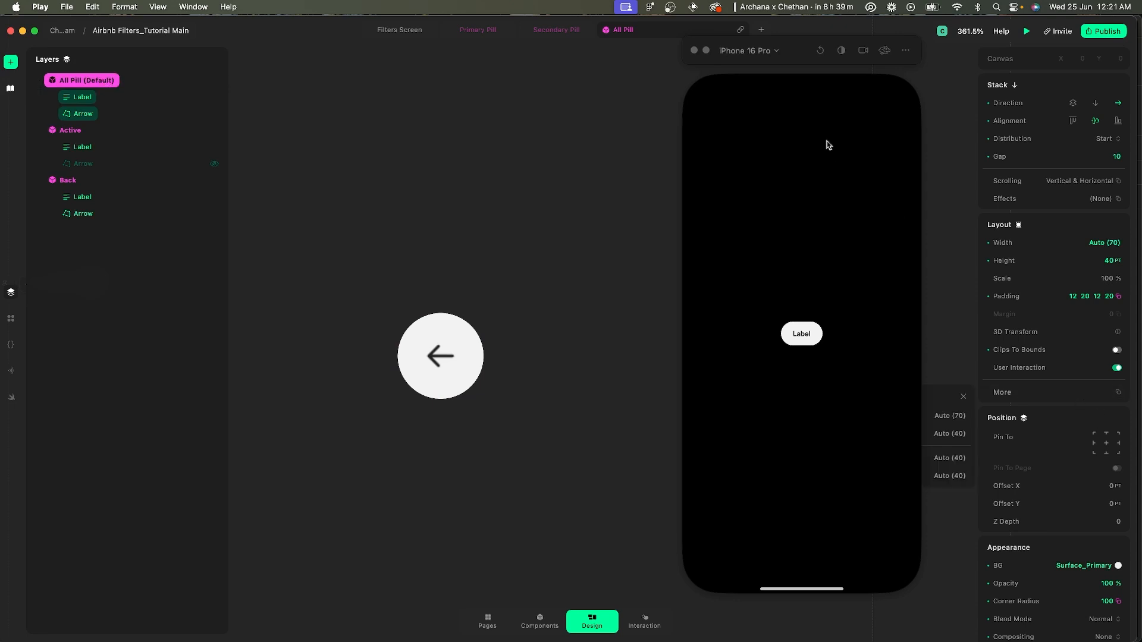
{"action": "left_click_drag", "start_coordinate": [797, 59], "coordinate": [675, 60]}
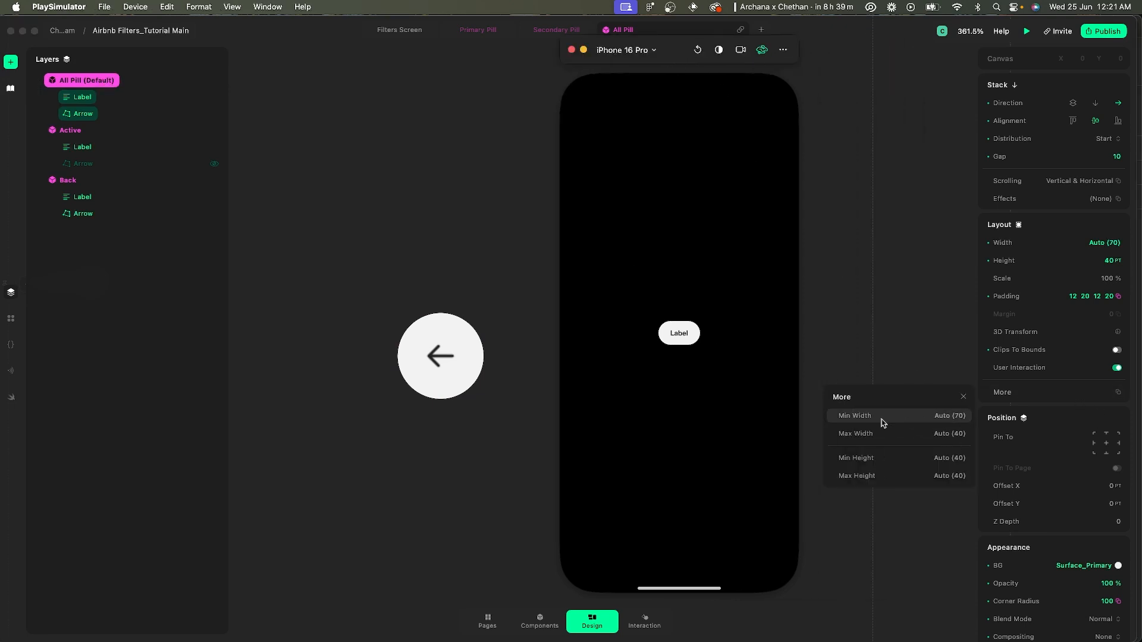
{"action": "left_click", "coordinate": [938, 417]}
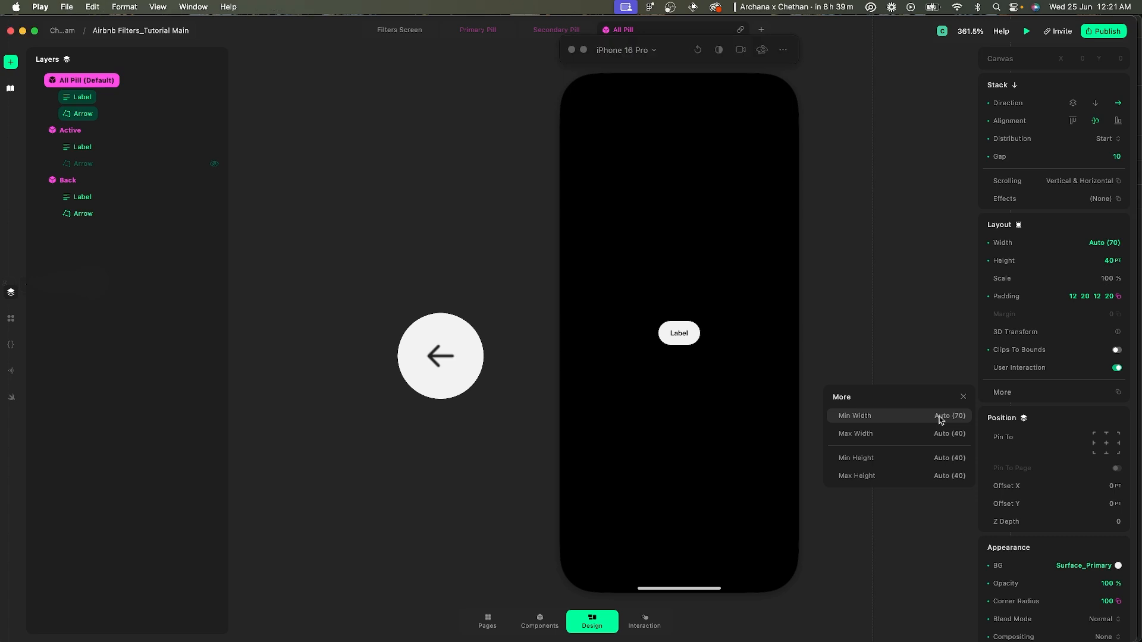
{"action": "left_click", "coordinate": [944, 416]}
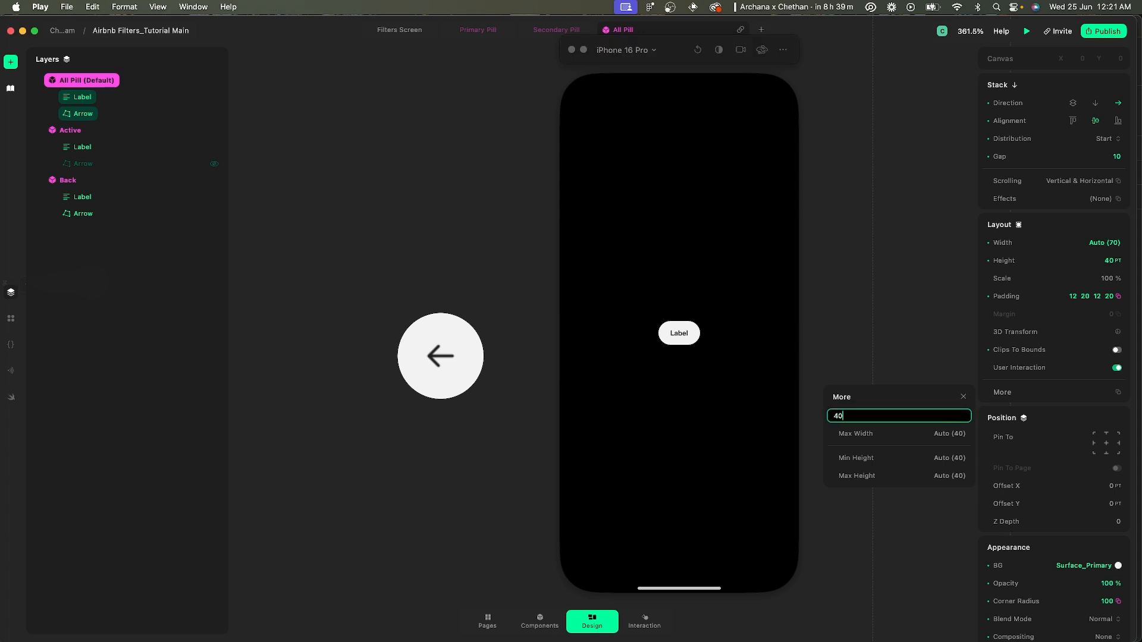
{"action": "key", "text": "Return"}
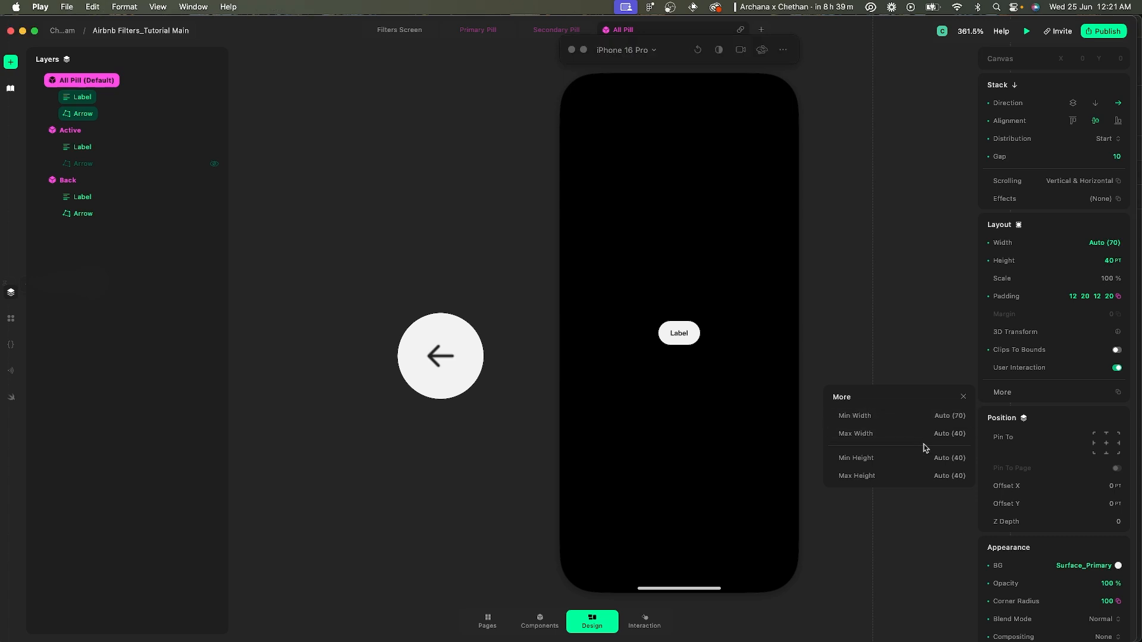
{"action": "left_click", "coordinate": [869, 417]}
{"action": "type", "text": "40"}
{"action": "key", "text": "Return"}
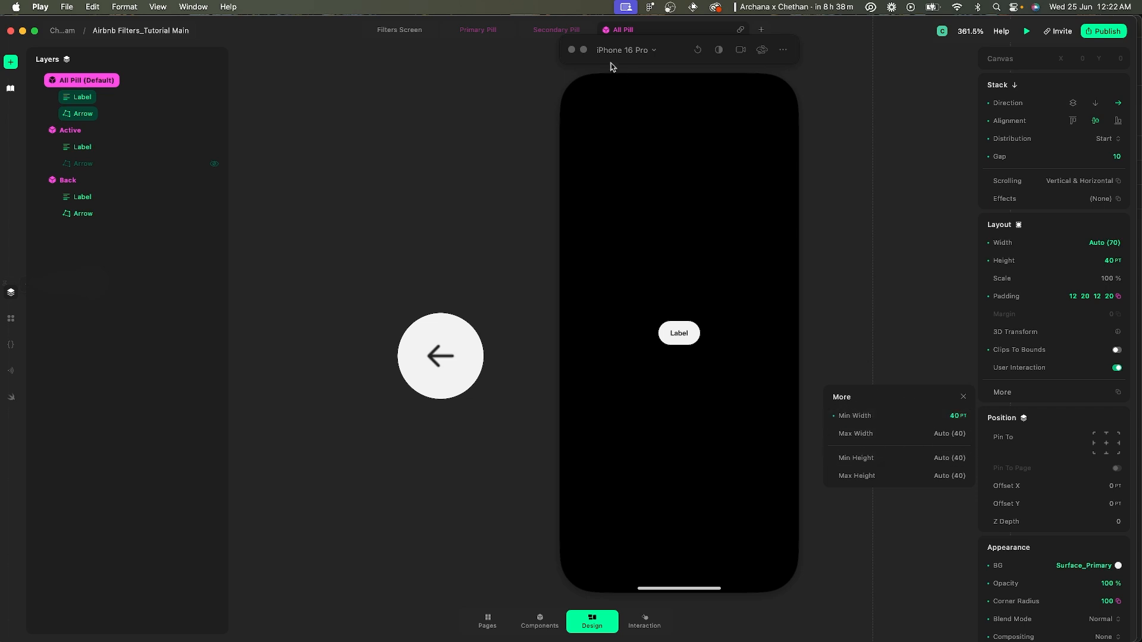
- Return to the Filters Screen and test the change to the back arrow by choosing Homes in the preview
{"action": "left_click", "coordinate": [399, 30]}
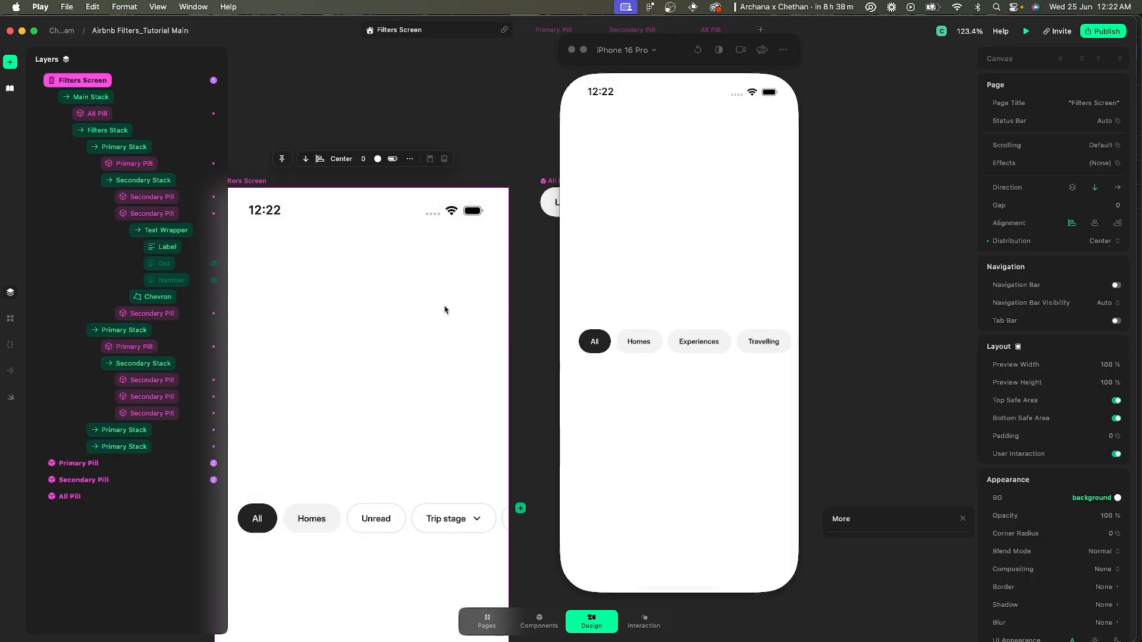
{"action": "left_click", "coordinate": [622, 339]}
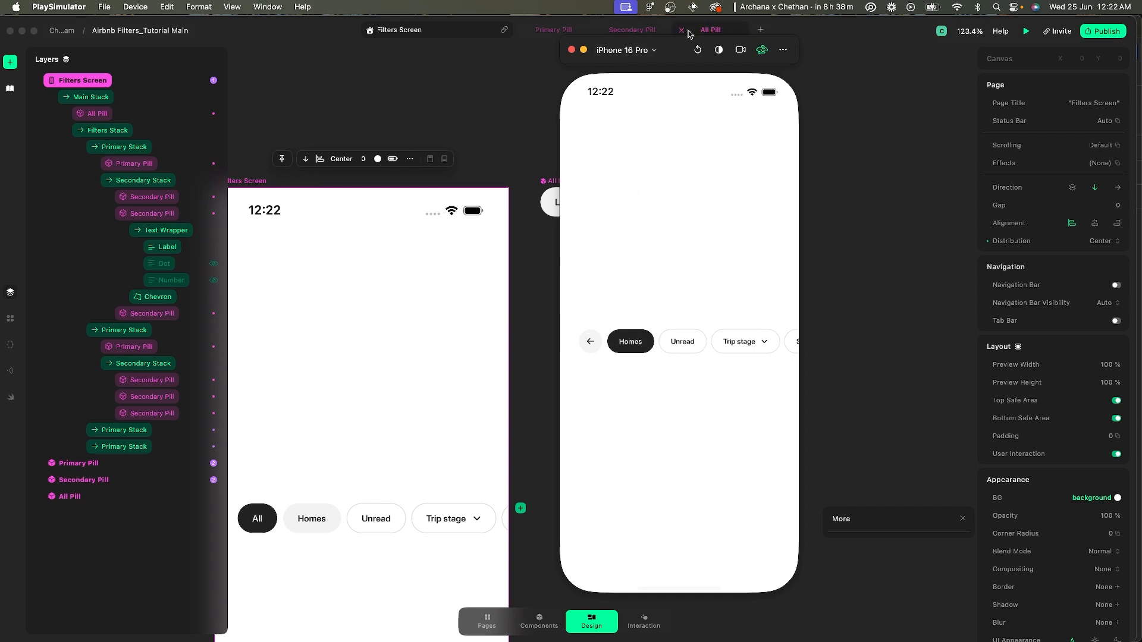
- Open the Secondary Pill component and examine the layout settings of its Default state
{"action": "left_click", "coordinate": [620, 33]}
{"action": "left_click", "coordinate": [619, 33]}
{"action": "left_click", "coordinate": [400, 266]}
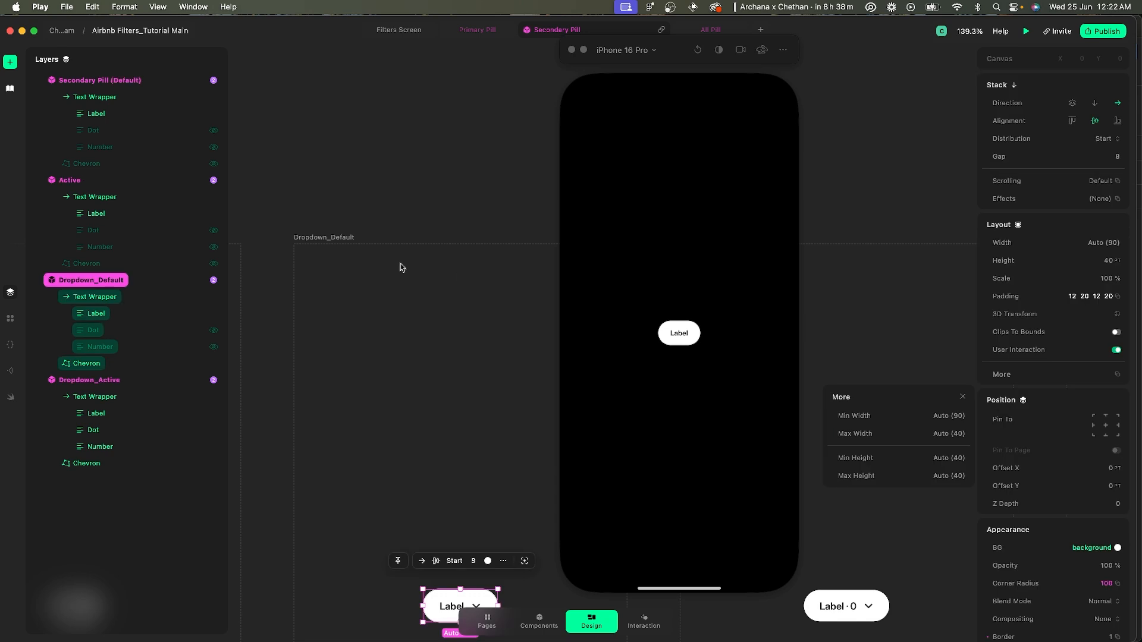
{"action": "scroll", "coordinate": [403, 267], "scroll_direction": "left", "scroll_amount": 6}
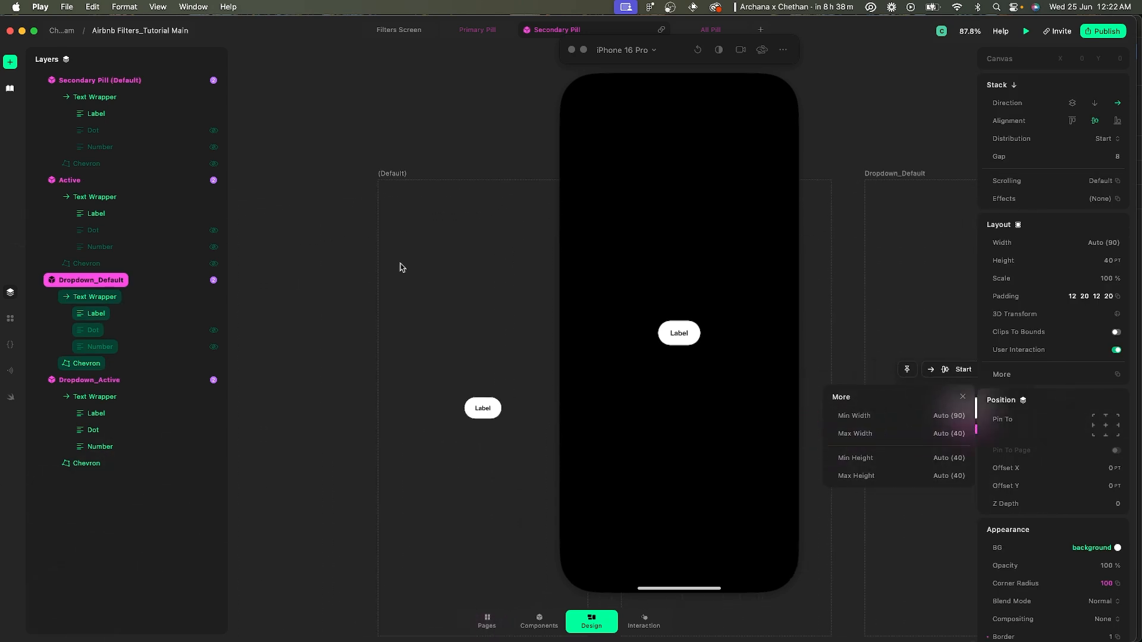
{"action": "left_click", "coordinate": [397, 168]}
{"action": "left_click", "coordinate": [392, 174]}
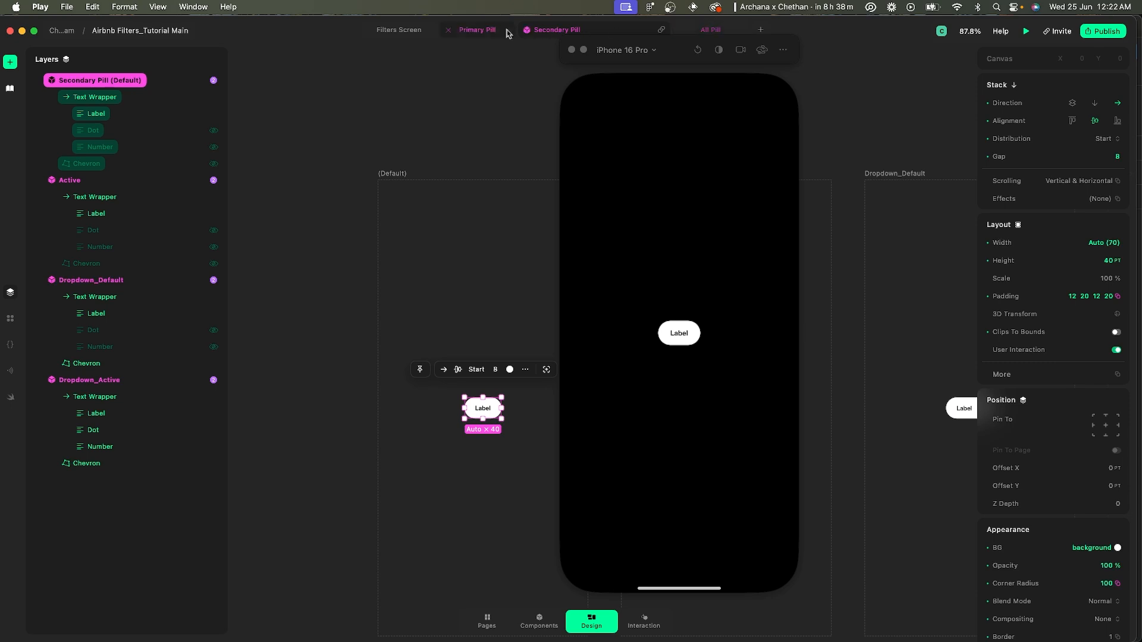
{"action": "double_click", "coordinate": [569, 30]}
{"action": "key", "text": "Return"}
- Set the horizontal offset of the Arrow in the All Pill's Default state to 30 pt
{"action": "left_click", "coordinate": [720, 29]}
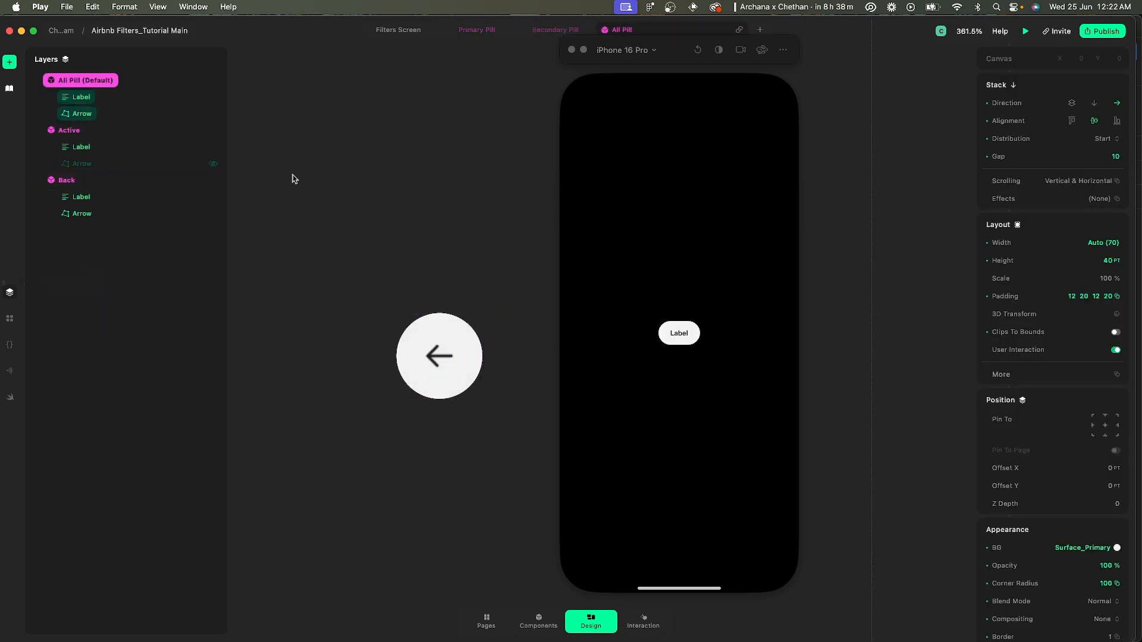
{"action": "scroll", "coordinate": [314, 171], "scroll_direction": "down", "scroll_amount": 5}
{"action": "scroll", "coordinate": [316, 173], "scroll_direction": "left", "scroll_amount": 3}
{"action": "scroll", "coordinate": [314, 171], "scroll_direction": "left", "scroll_amount": 4}
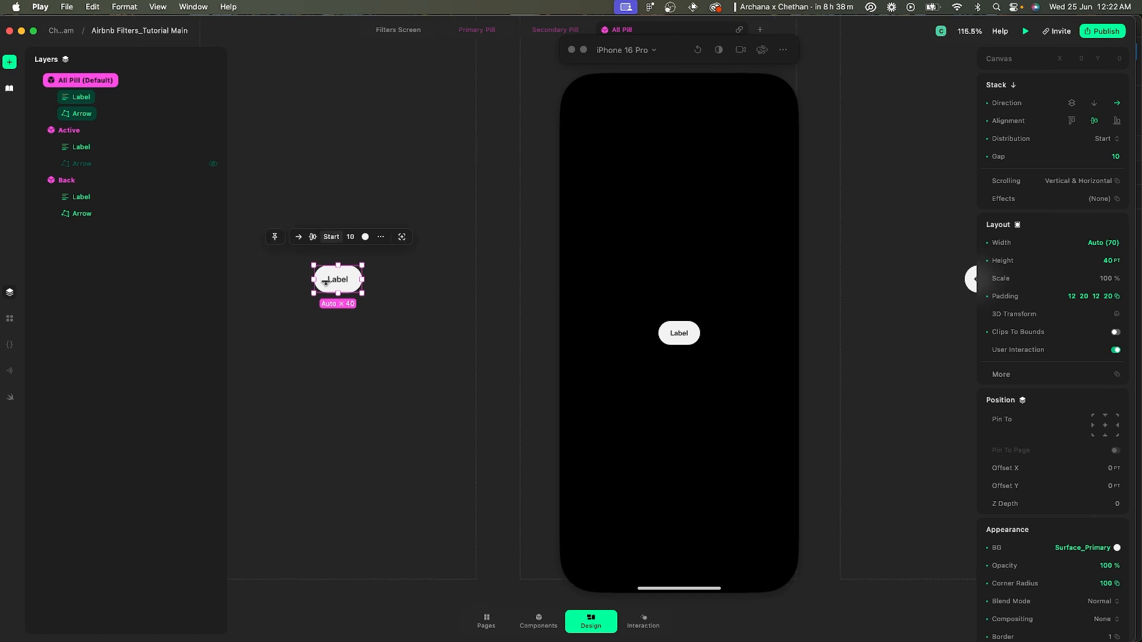
{"action": "left_click", "coordinate": [84, 113]}
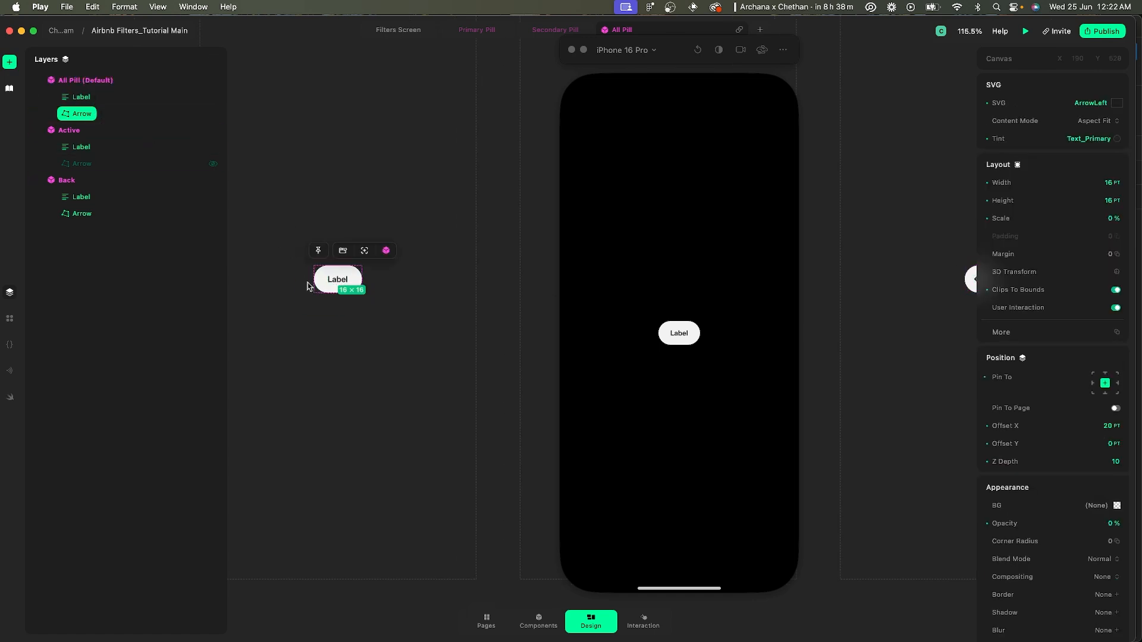
{"action": "scroll", "coordinate": [308, 283], "scroll_direction": "up", "scroll_amount": 3}
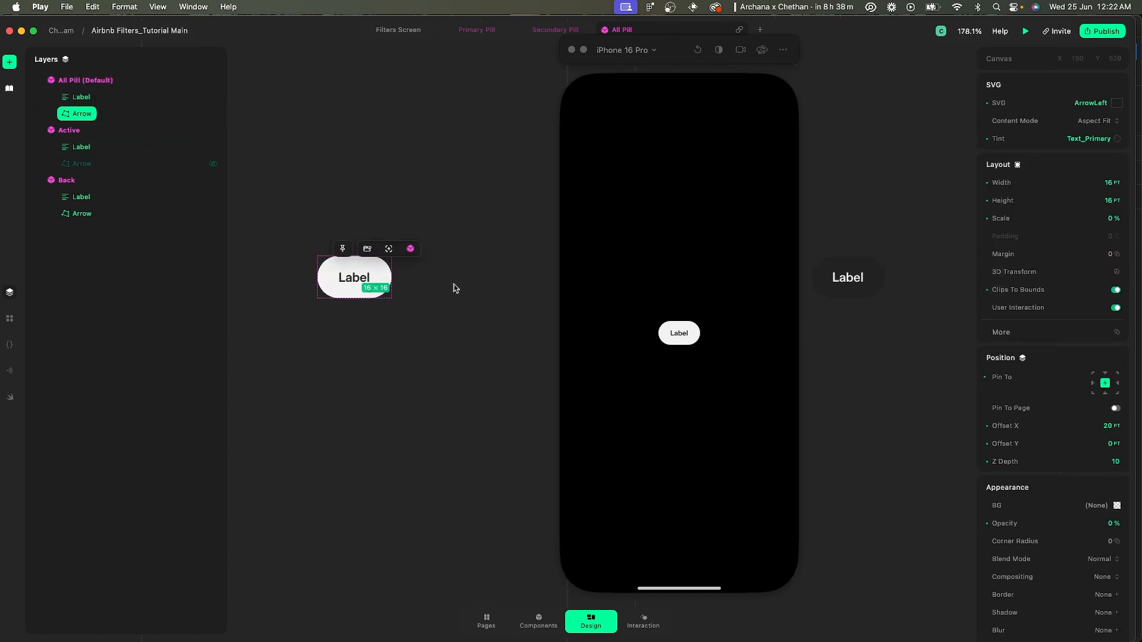
{"action": "left_click", "coordinate": [1072, 429]}
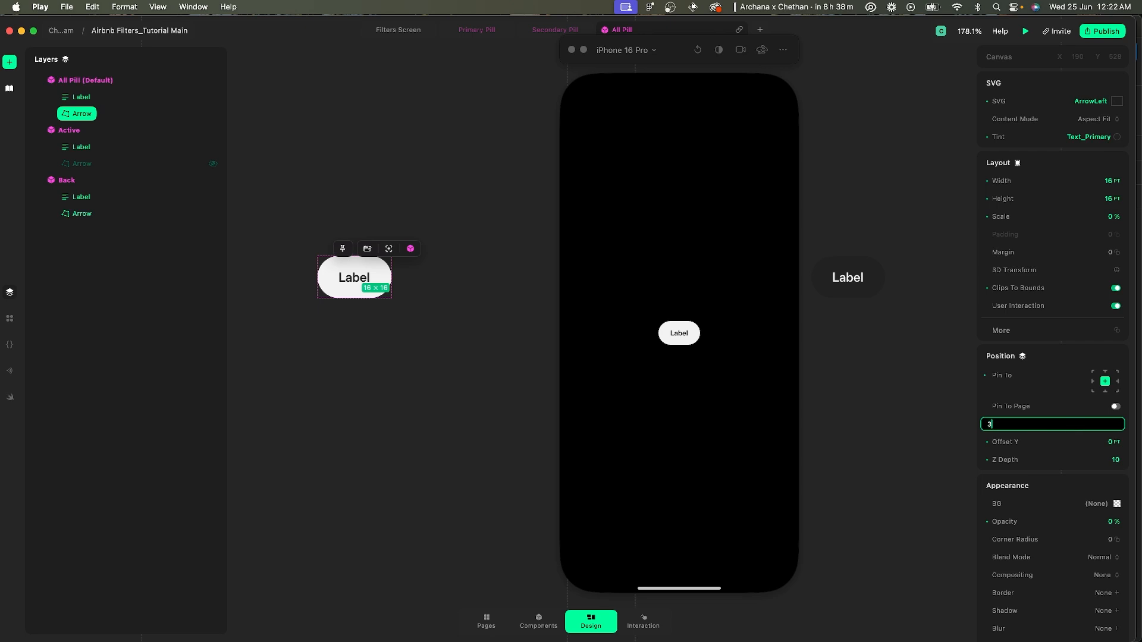
{"action": "key", "text": "Return"}
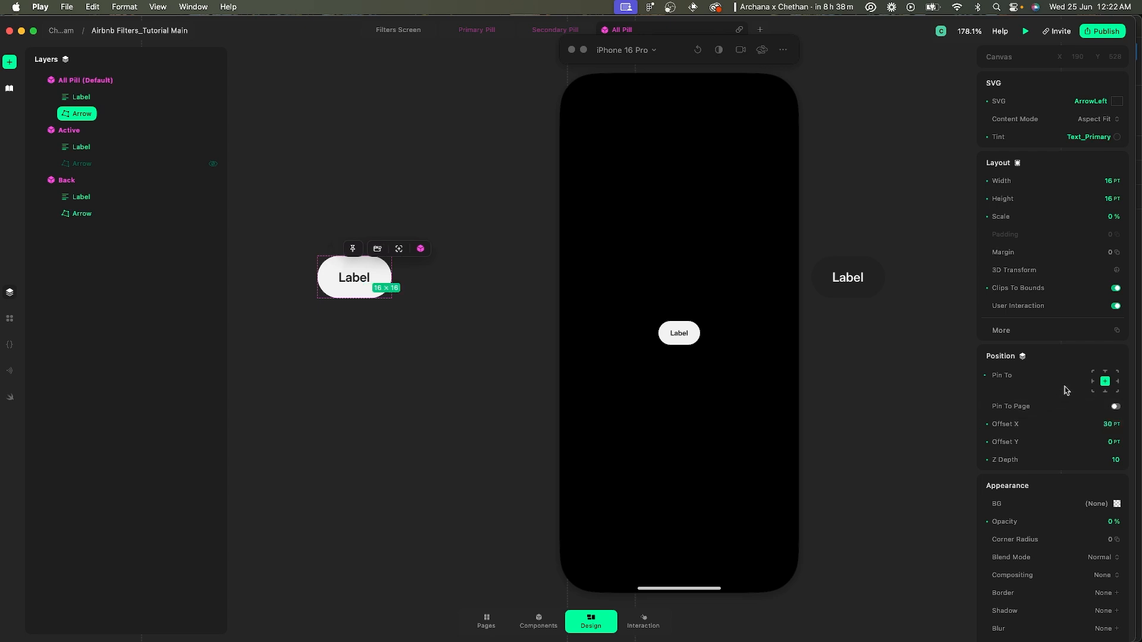
- Reset the scale and opacity of the Arrow in the All Pill's Default state and set its horizontal offset to 40 pt
{"action": "left_click", "coordinate": [987, 219]}
{"action": "left_click", "coordinate": [986, 525]}
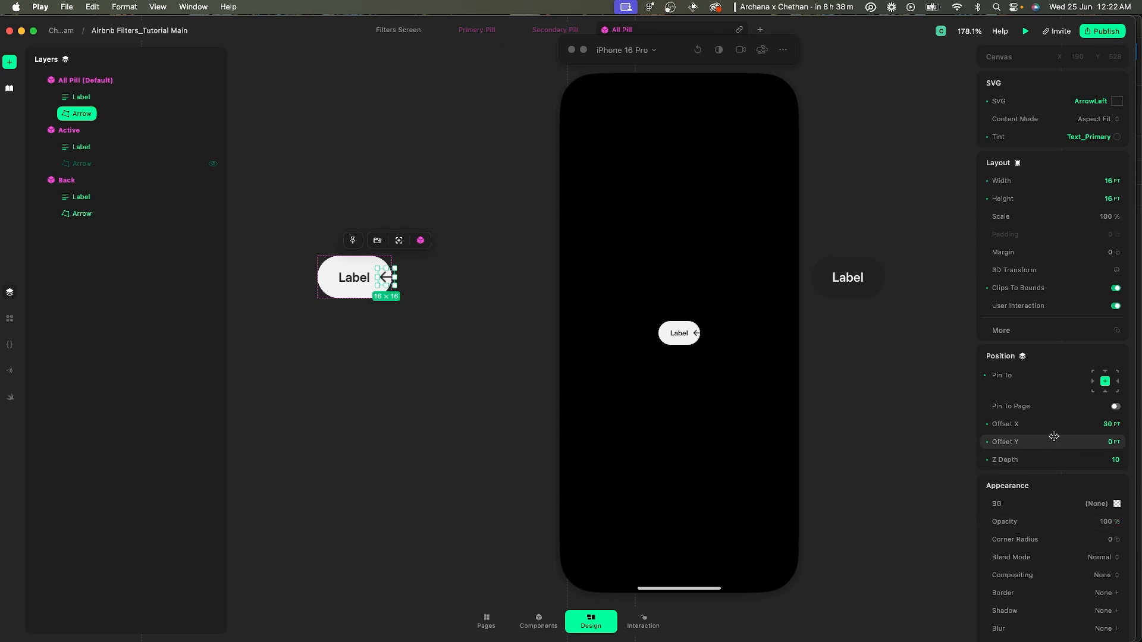
{"action": "left_click", "coordinate": [1107, 424]}
{"action": "type", "text": "40"}
{"action": "key", "text": "Return"}
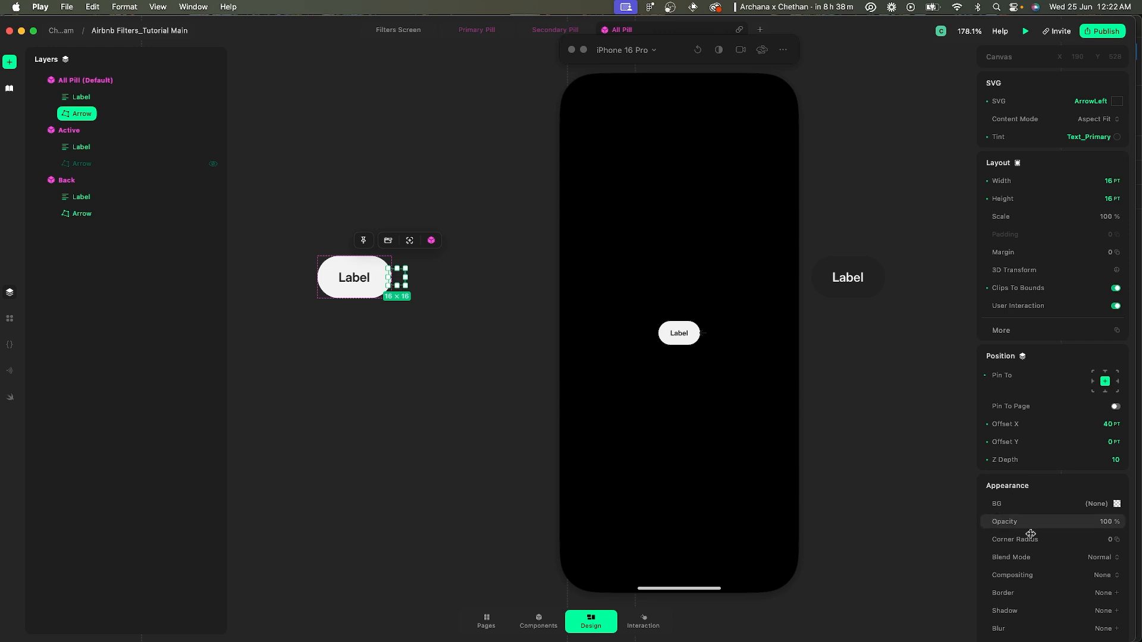
- Set both the opacity and the scale of the Default state's Arrow to 0%
{"action": "left_click", "coordinate": [1073, 521]}
{"action": "type", "text": "0"}
{"action": "key", "text": "Return"}
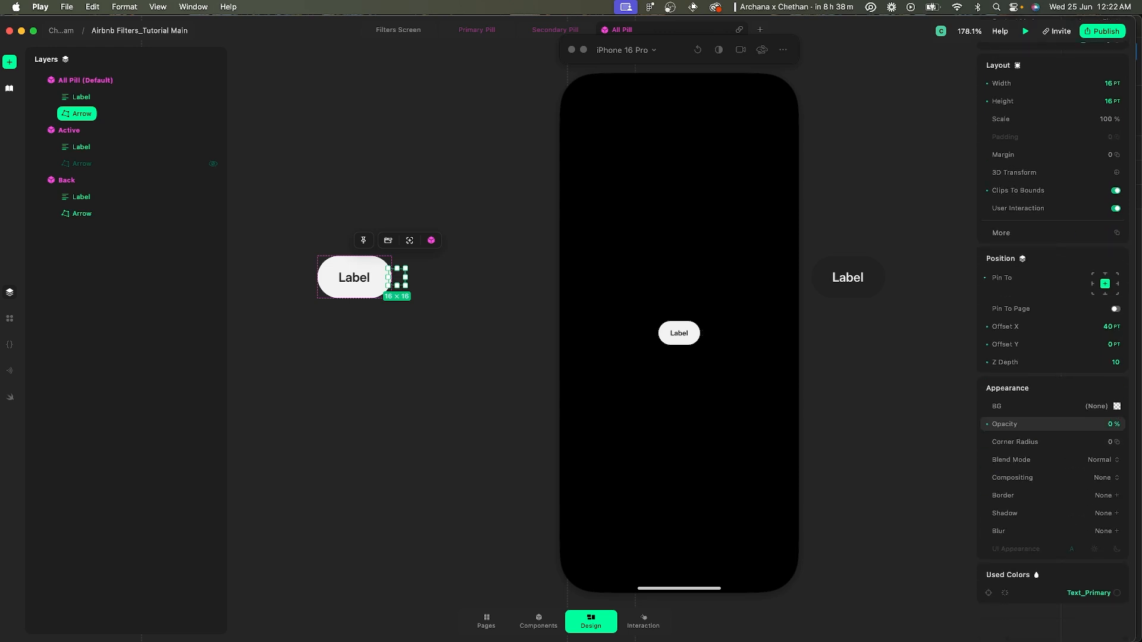
{"action": "left_click", "coordinate": [1082, 177]}
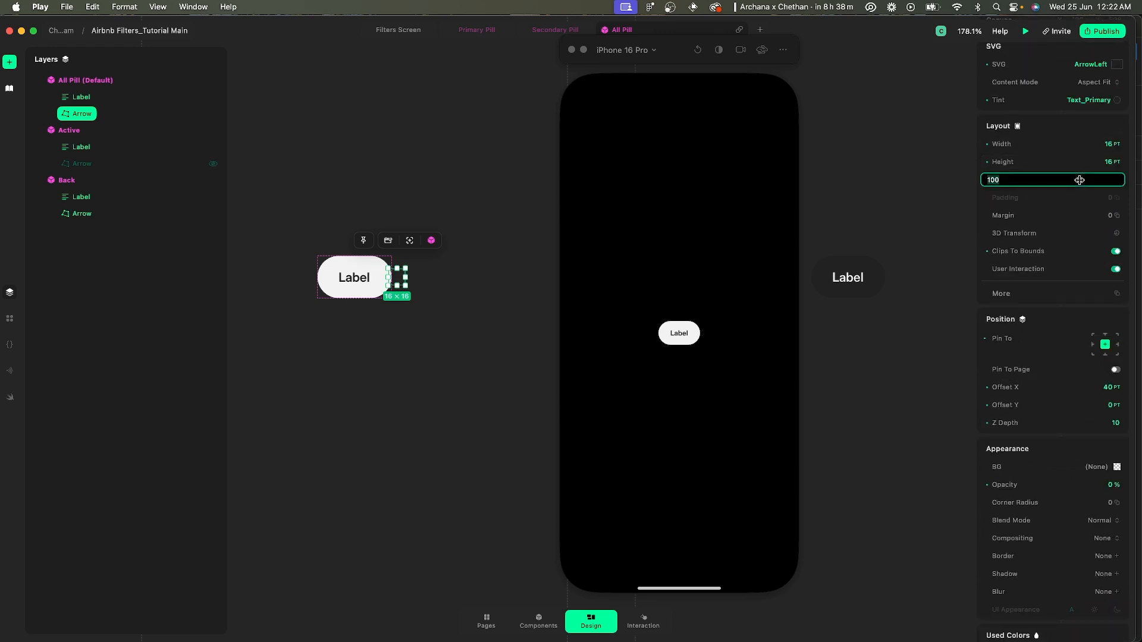
{"action": "type", "text": "0"}
{"action": "key", "text": "Return"}
- Test choosing Homes in the Filters Screen preview and set the preview's animation speed to Default
{"action": "left_click", "coordinate": [395, 31]}
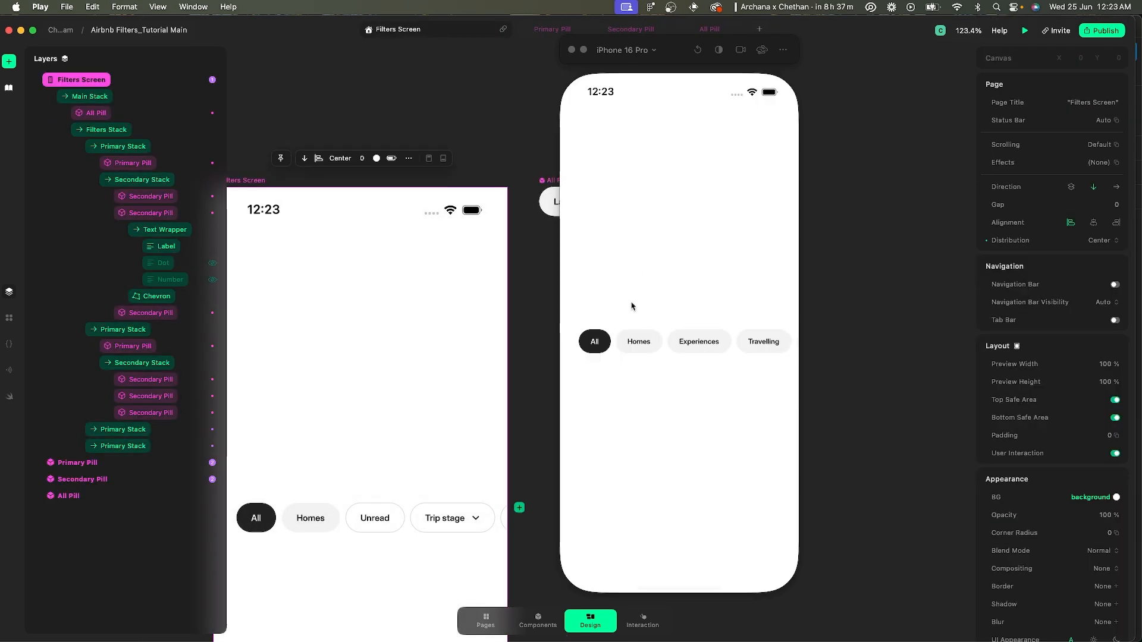
{"action": "left_click", "coordinate": [636, 340]}
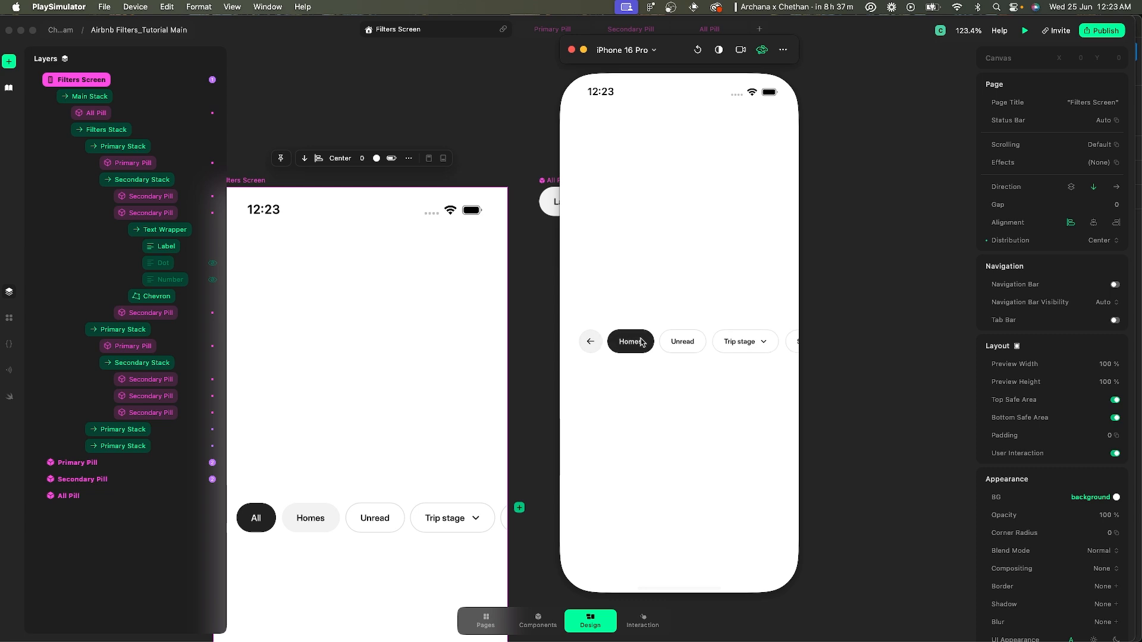
{"action": "left_click", "coordinate": [762, 50]}
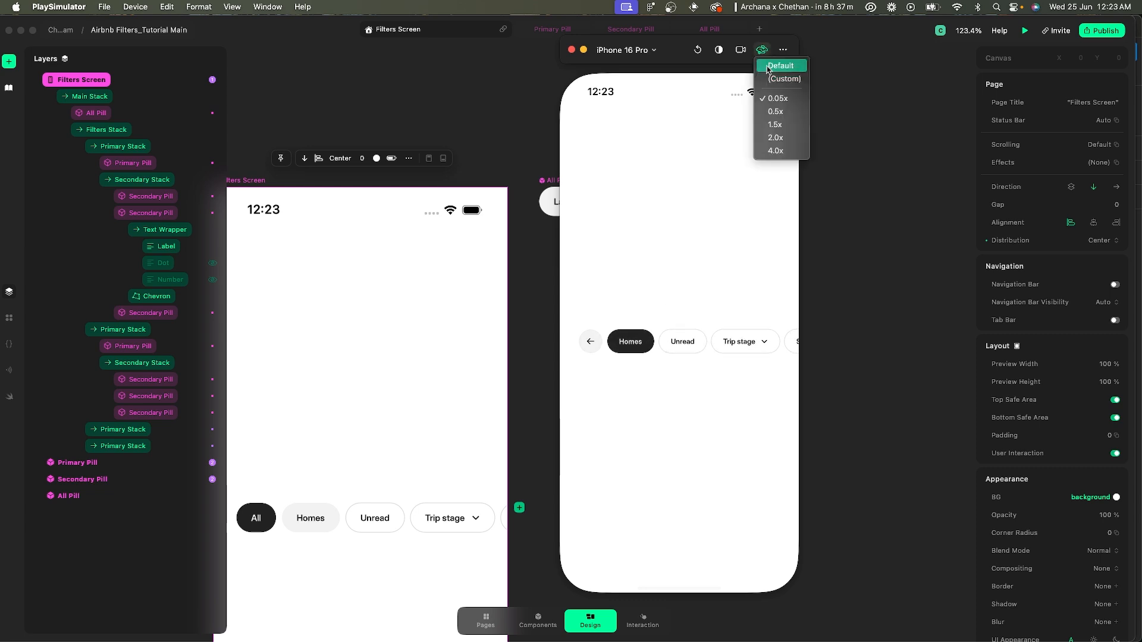
{"action": "left_click", "coordinate": [766, 67]}
- Toggle the Homes pill repeatedly in the preview at default speed, restarting the preview between tests, to check the back arrow transition
{"action": "left_click", "coordinate": [635, 342]}
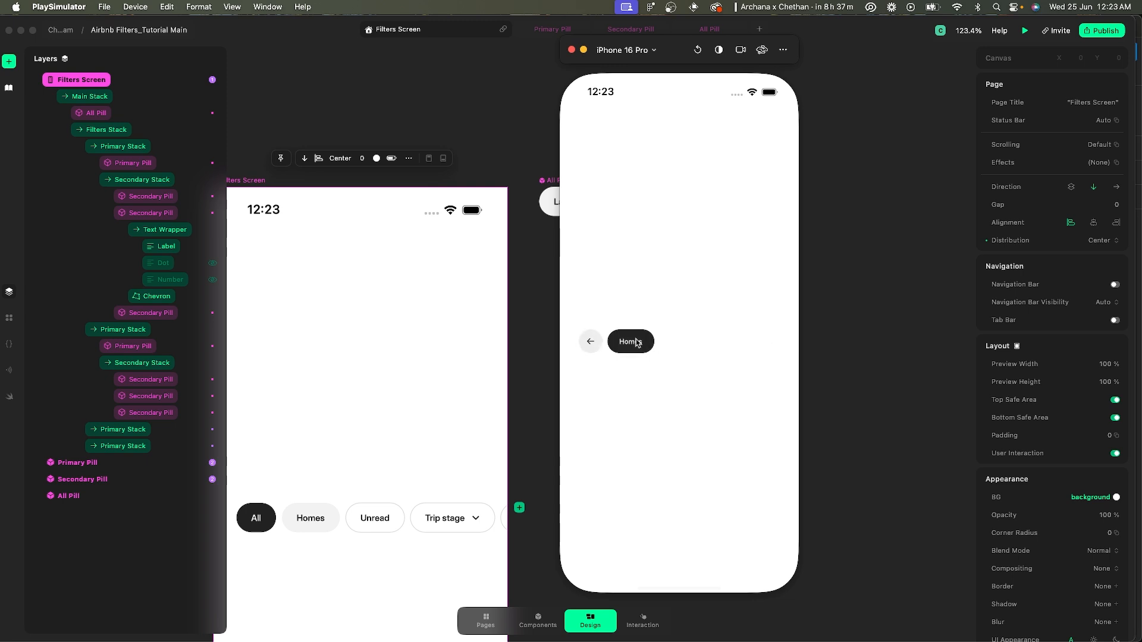
{"action": "left_click", "coordinate": [634, 344]}
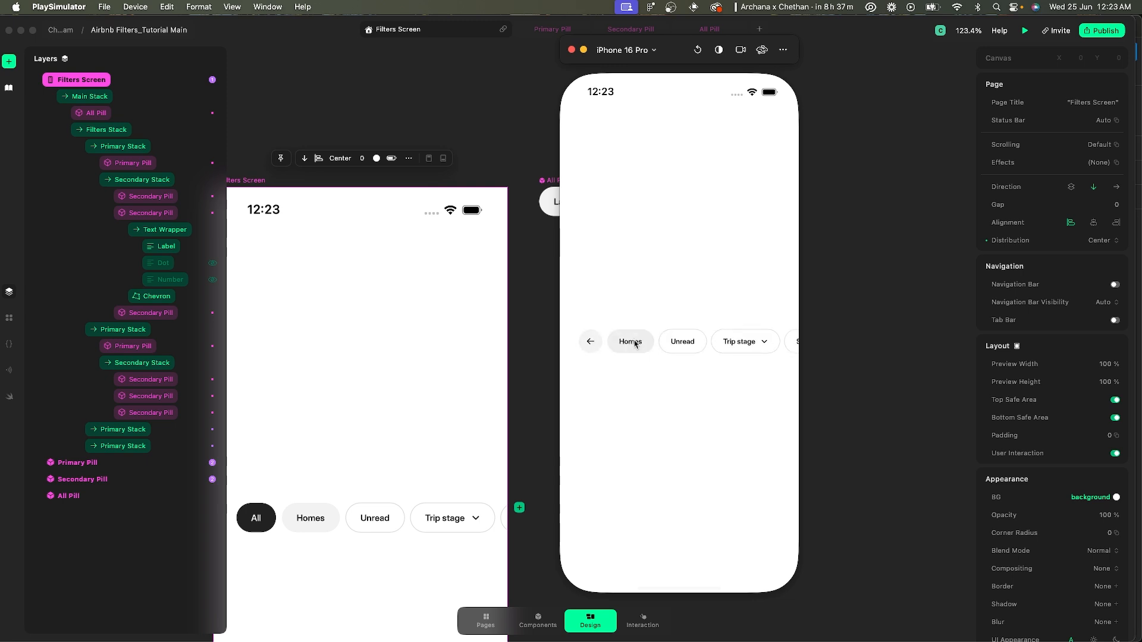
{"action": "left_click", "coordinate": [698, 49]}
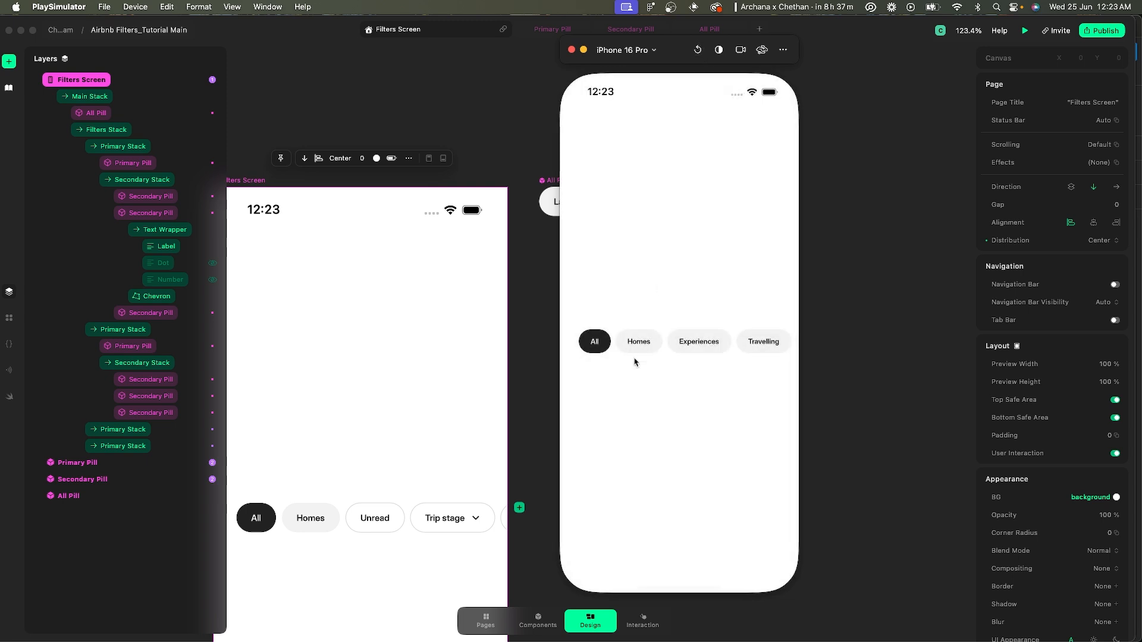
{"action": "left_click", "coordinate": [639, 340]}
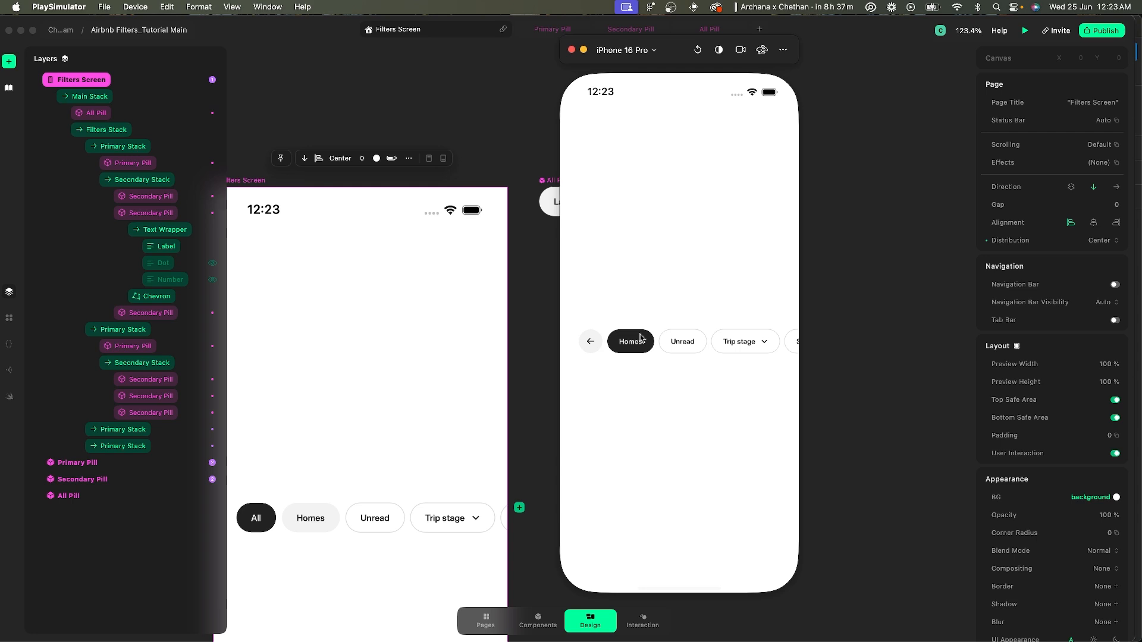
{"action": "left_click", "coordinate": [698, 49]}
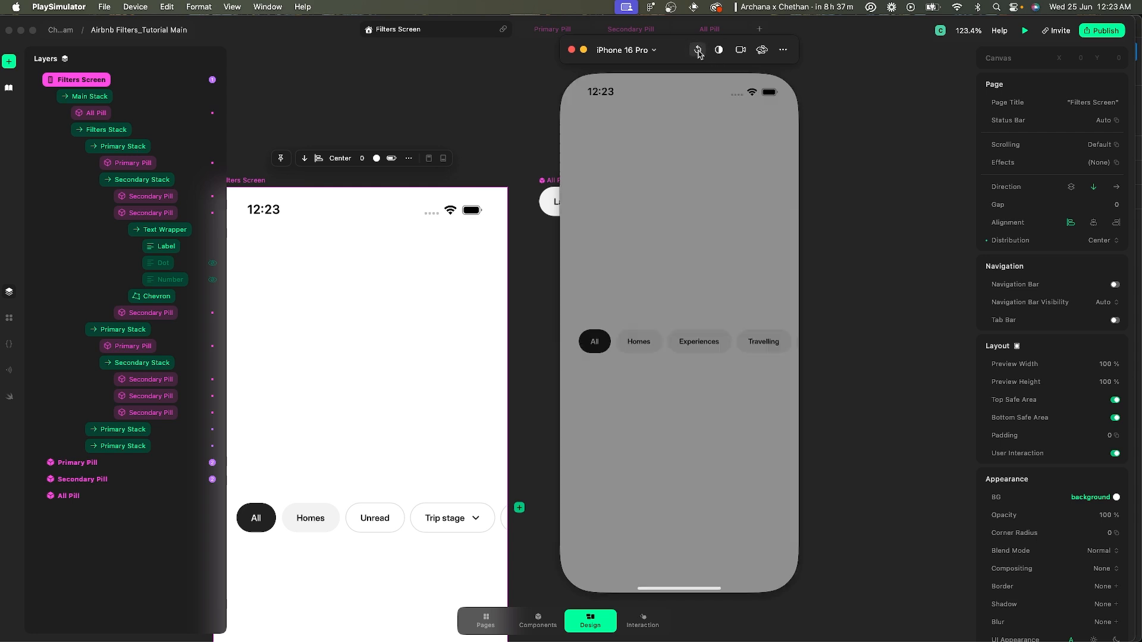
{"action": "left_click", "coordinate": [637, 340]}
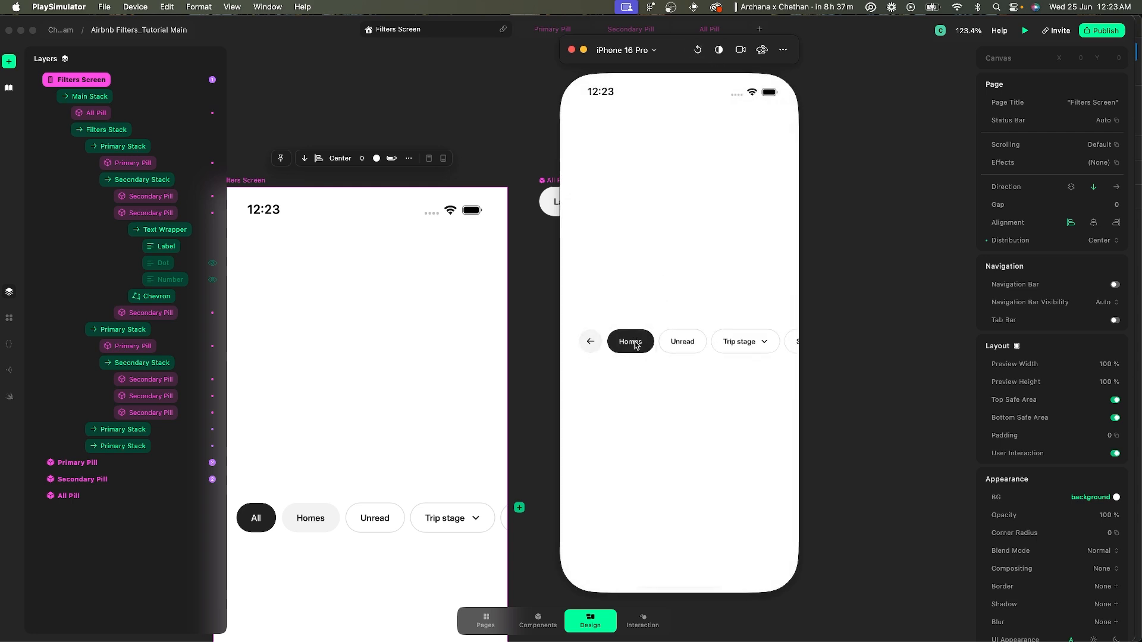
{"action": "left_click", "coordinate": [635, 343]}
{"action": "left_click", "coordinate": [636, 342]}
{"action": "left_click", "coordinate": [646, 344]}
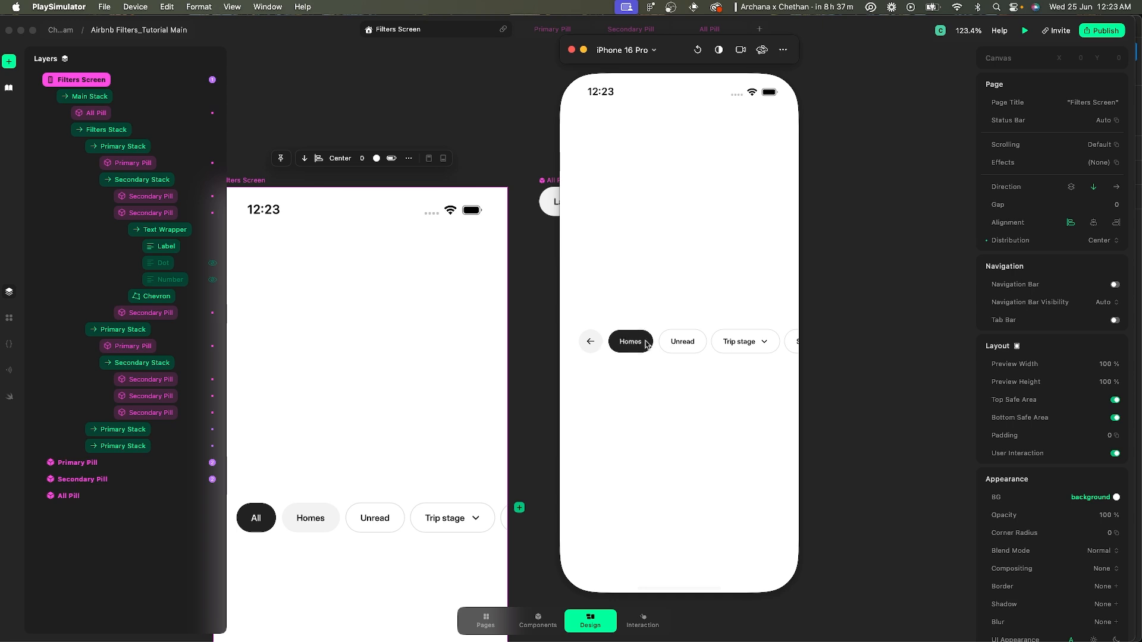
{"action": "left_click", "coordinate": [647, 344]}
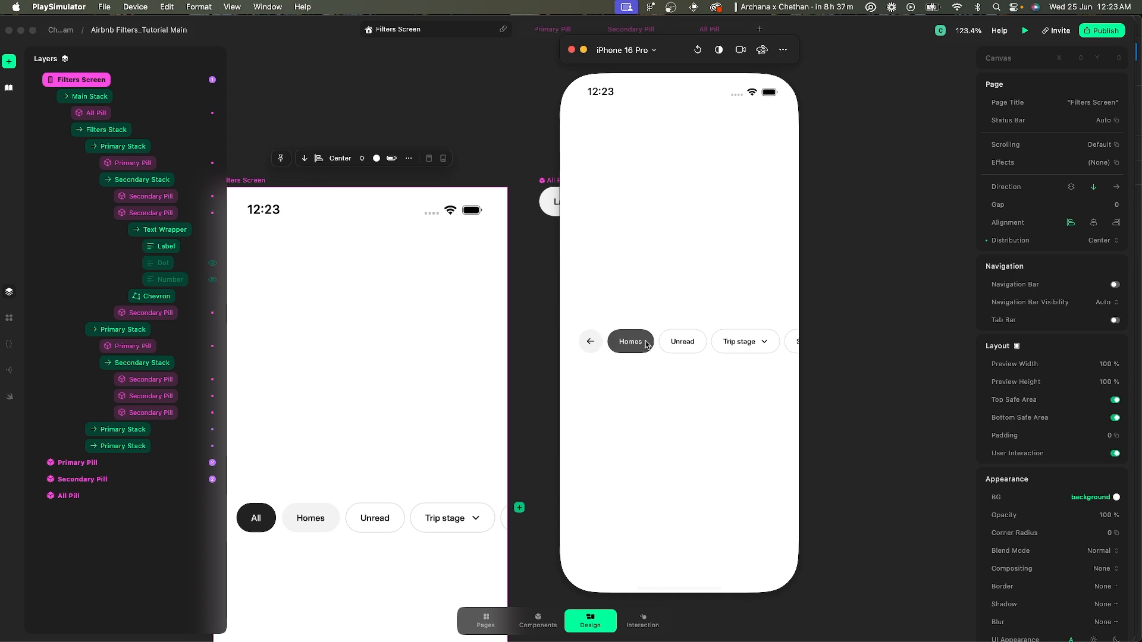
- Restart the preview and test toggling the Support and Travelling pills at the far end of the filter row
{"action": "left_click", "coordinate": [698, 49]}
{"action": "scroll", "coordinate": [646, 358], "scroll_direction": "right", "scroll_amount": 4}
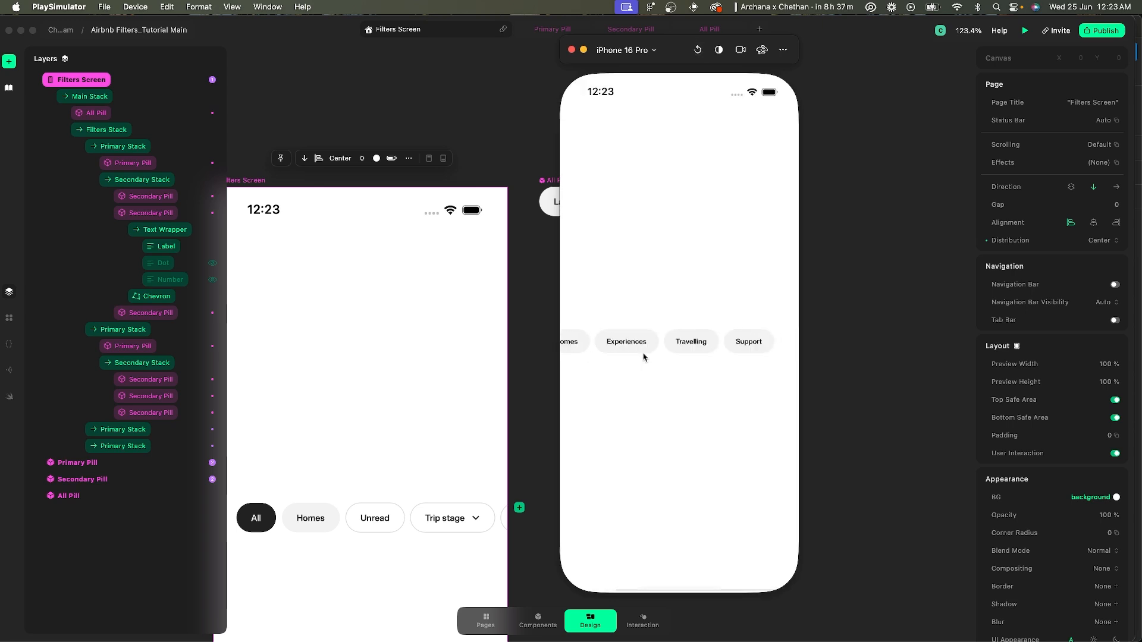
{"action": "left_click", "coordinate": [755, 343]}
{"action": "scroll", "coordinate": [685, 337], "scroll_direction": "left", "scroll_amount": 4}
{"action": "scroll", "coordinate": [644, 349], "scroll_direction": "right", "scroll_amount": 4}
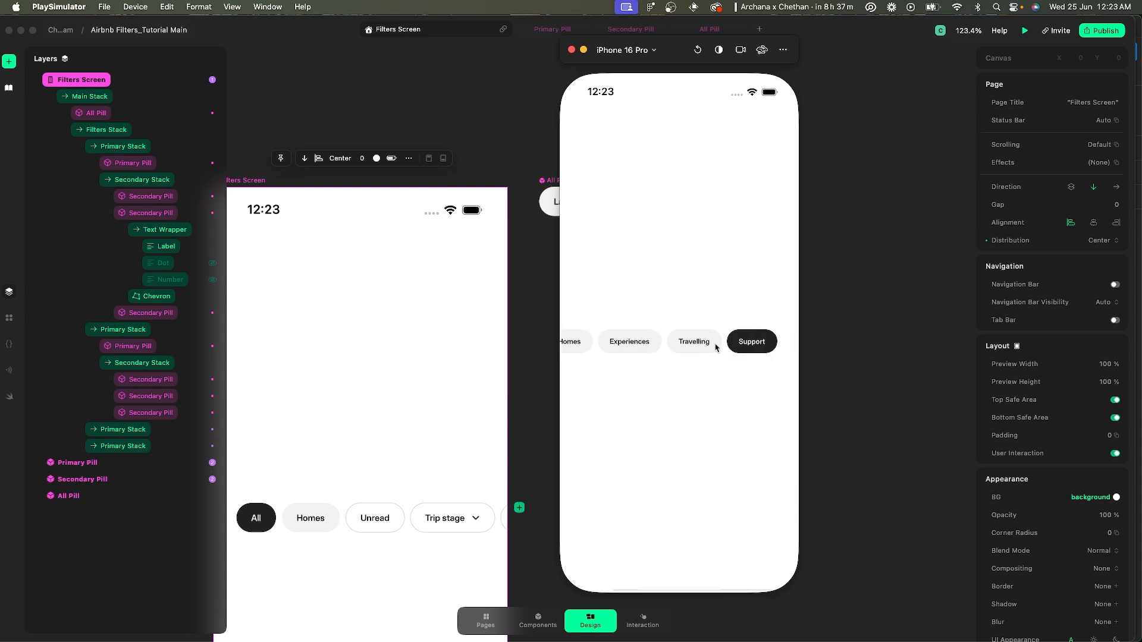
{"action": "left_click", "coordinate": [736, 342]}
{"action": "left_click", "coordinate": [700, 343]}
{"action": "scroll", "coordinate": [700, 343], "scroll_direction": "left", "scroll_amount": 4}
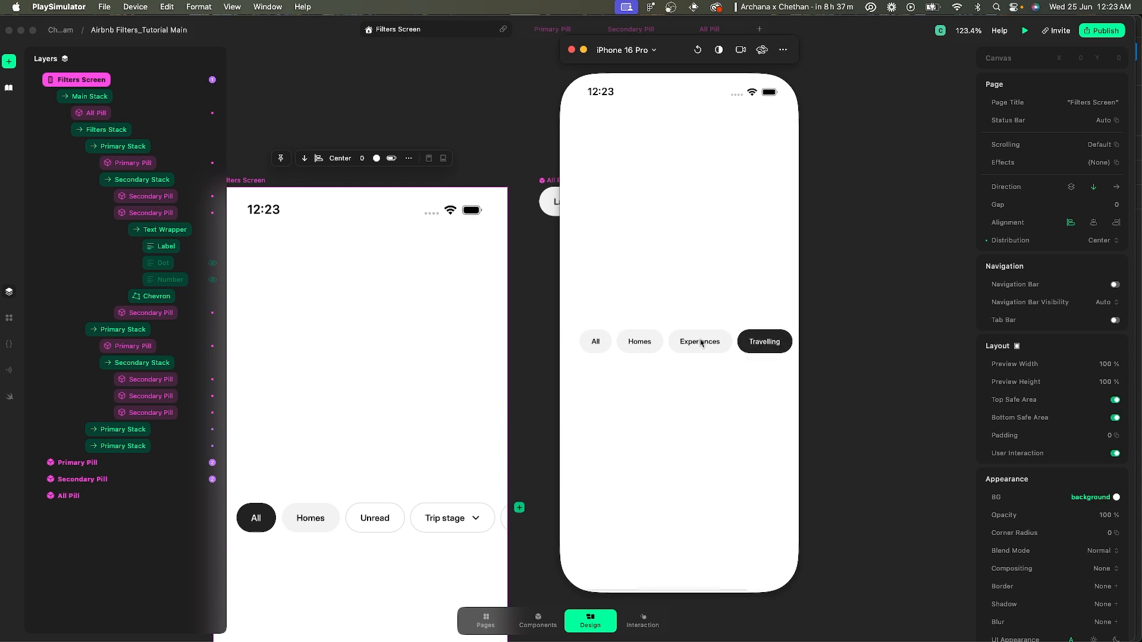
{"action": "left_click", "coordinate": [749, 348]}
- Restart the preview and test the back arrow with Experiences, and with Homes after another restart
{"action": "left_click", "coordinate": [697, 50]}
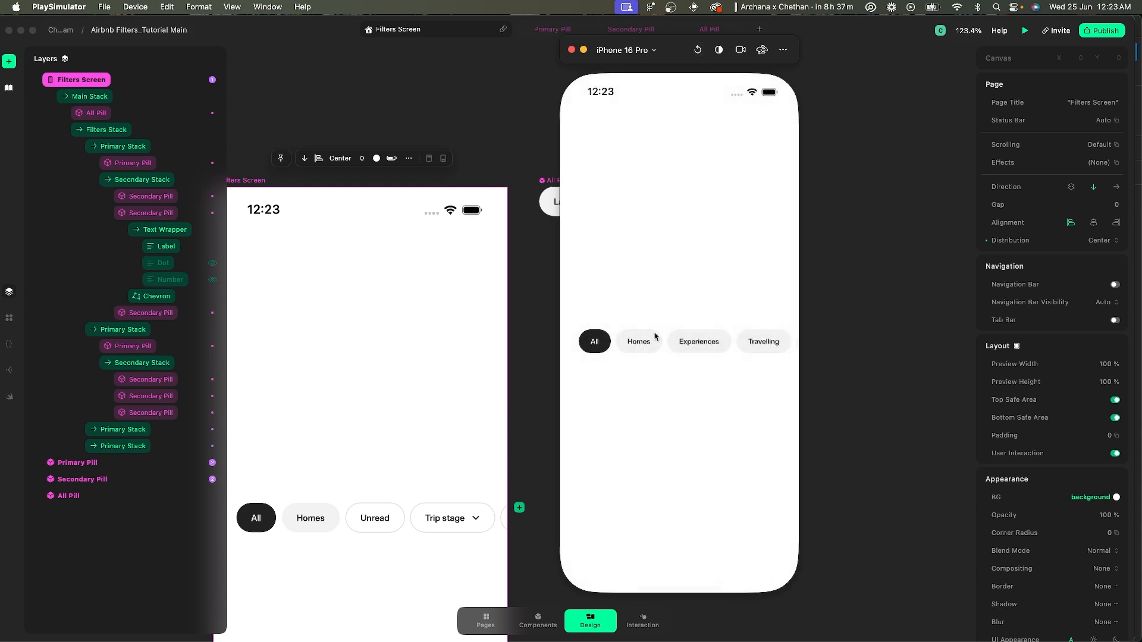
{"action": "left_click", "coordinate": [703, 347]}
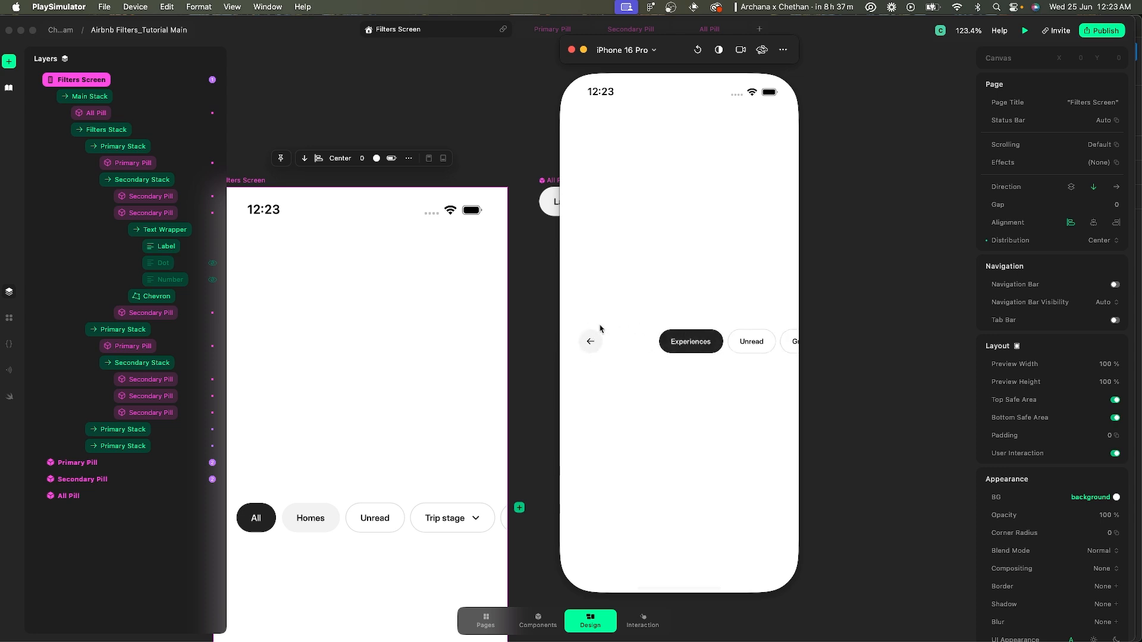
{"action": "left_click", "coordinate": [698, 50]}
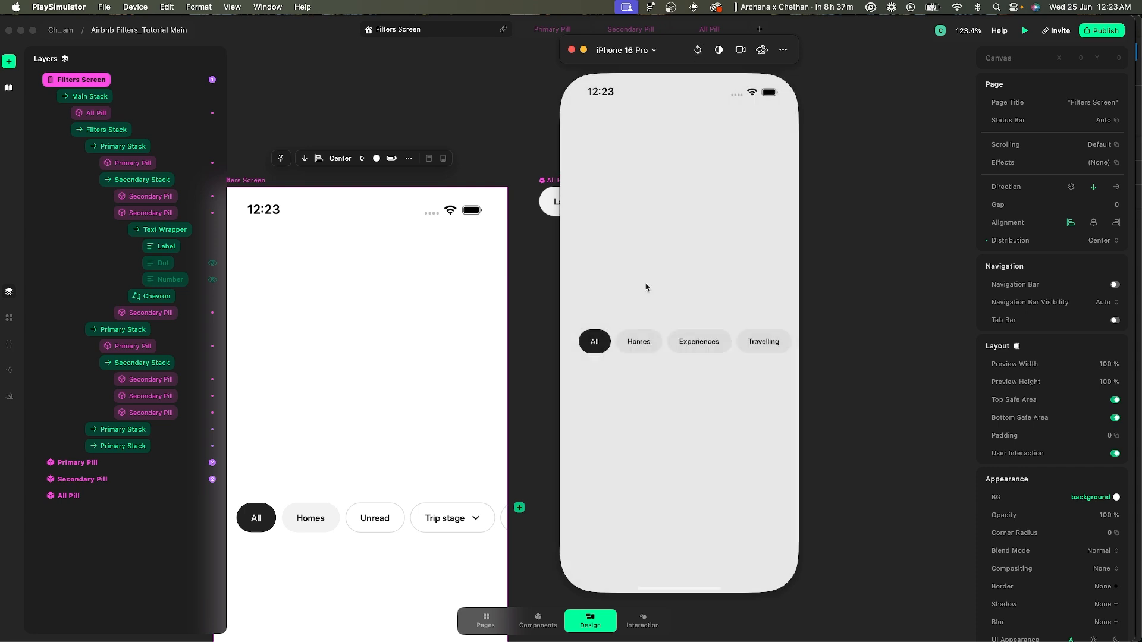
{"action": "left_click", "coordinate": [641, 344]}
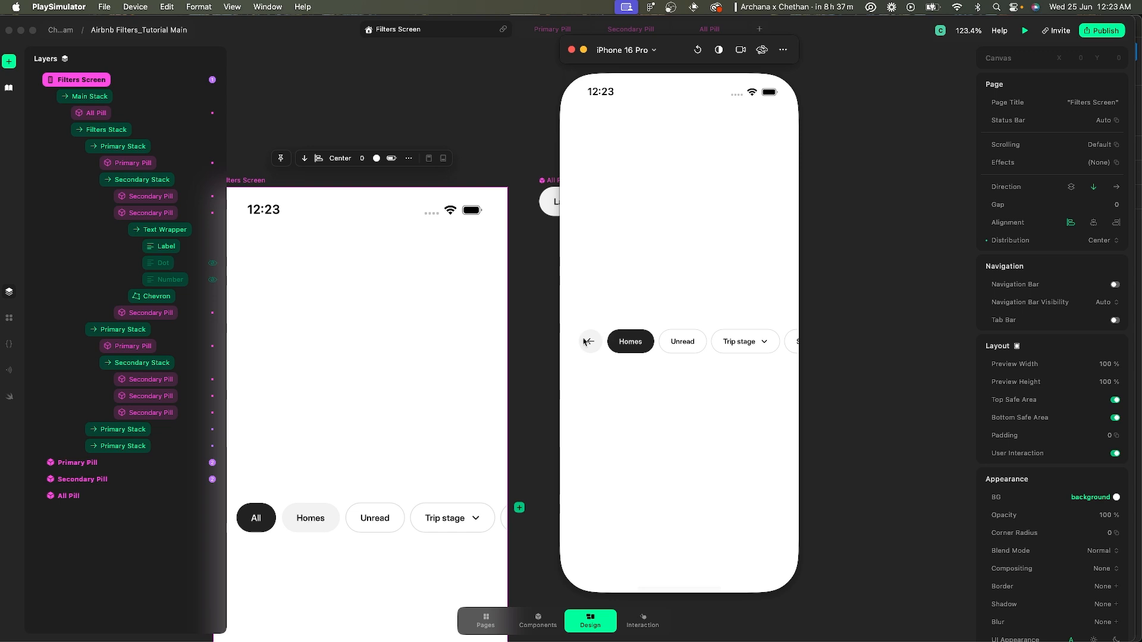
- Open the All Pill component and minimise the preview window
{"action": "left_click", "coordinate": [704, 32]}
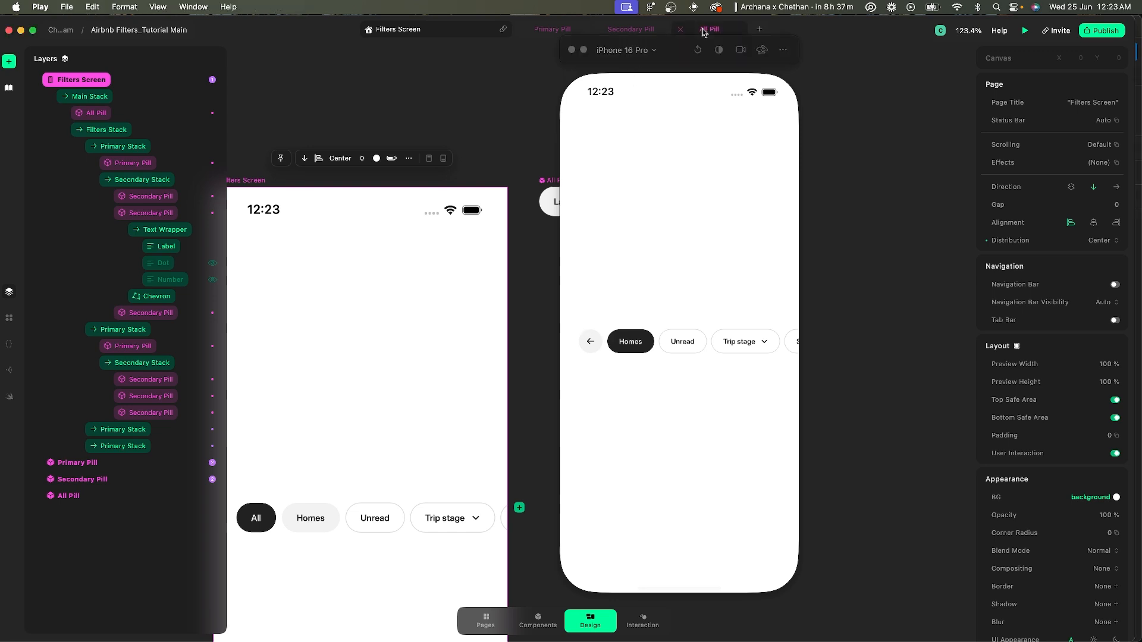
{"action": "left_click", "coordinate": [713, 29]}
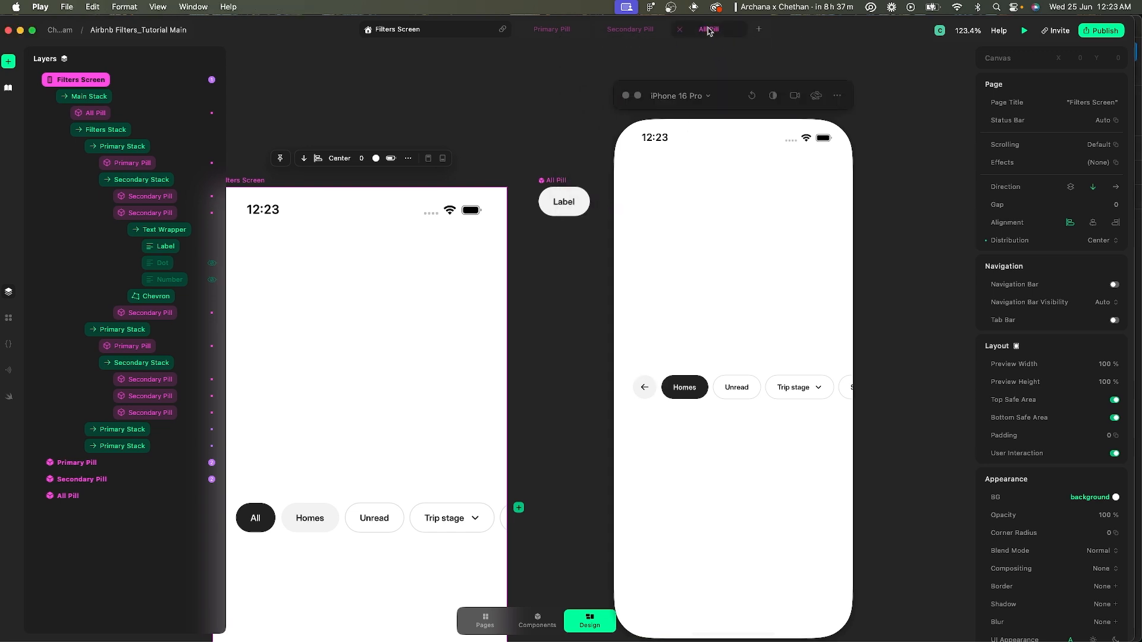
{"action": "left_click", "coordinate": [637, 96]}
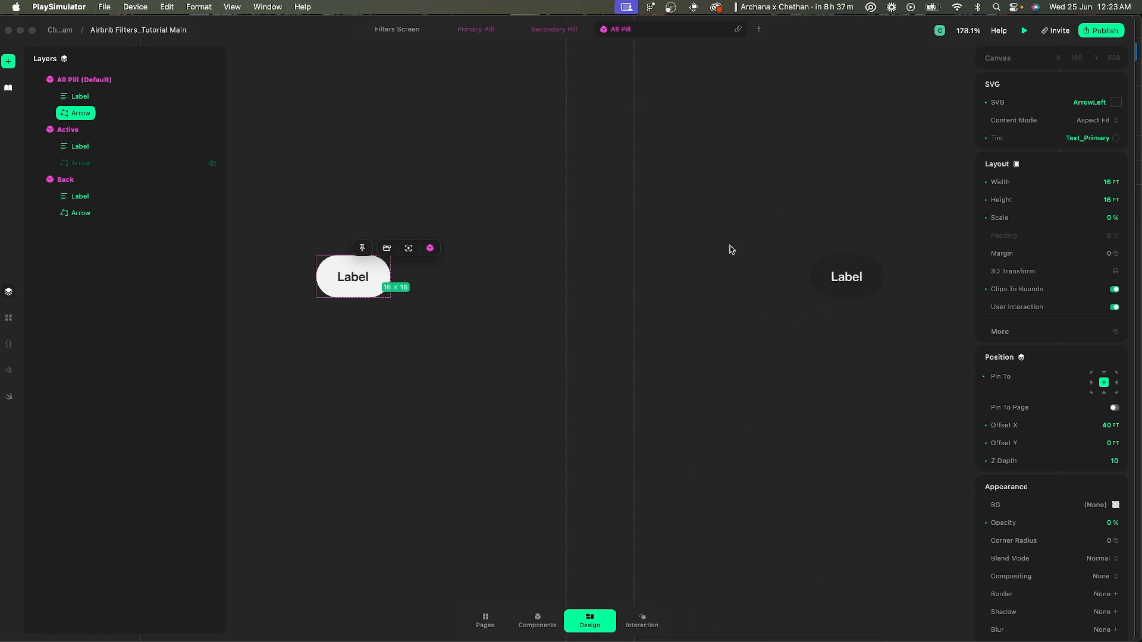
- Set the fill opacity of the Back state's DEDDDE border to 100%
{"action": "scroll", "coordinate": [732, 250], "scroll_direction": "right", "scroll_amount": 5}
{"action": "scroll", "coordinate": [731, 249], "scroll_direction": "right", "scroll_amount": 5}
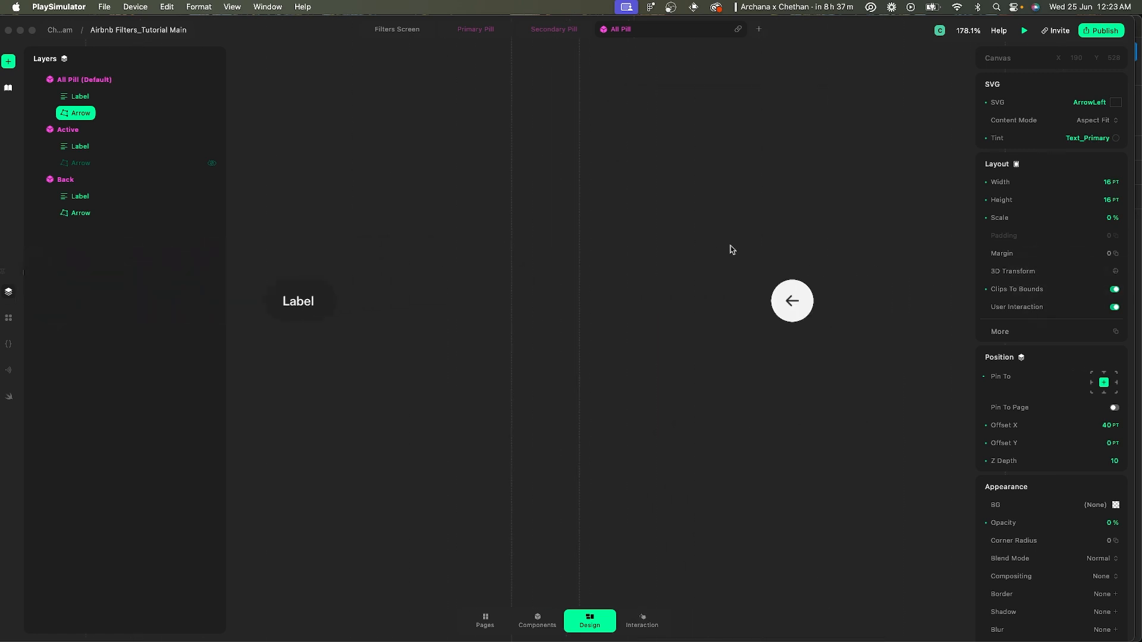
{"action": "left_click", "coordinate": [785, 283]}
{"action": "scroll", "coordinate": [1012, 390], "scroll_direction": "down", "scroll_amount": 5}
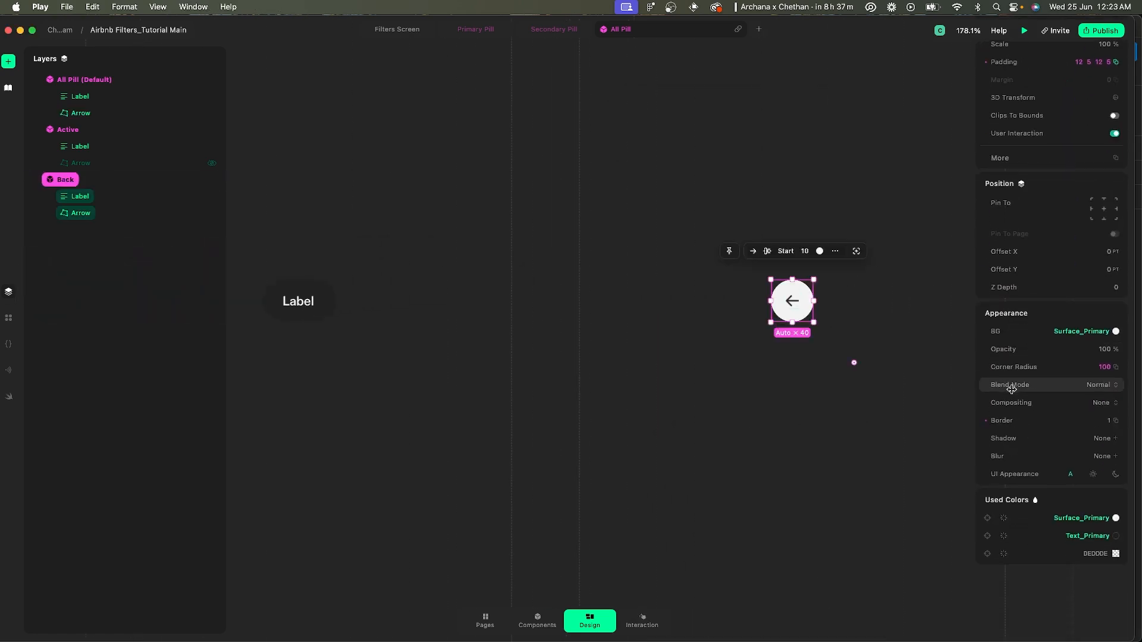
{"action": "left_click", "coordinate": [1108, 421]}
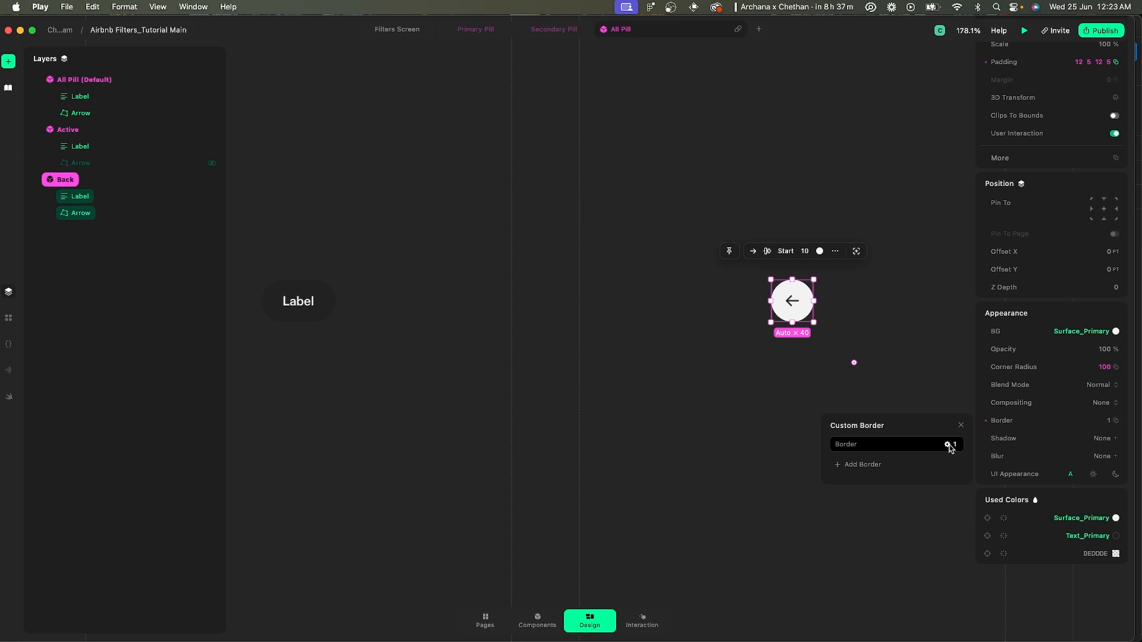
{"action": "left_click", "coordinate": [948, 445]}
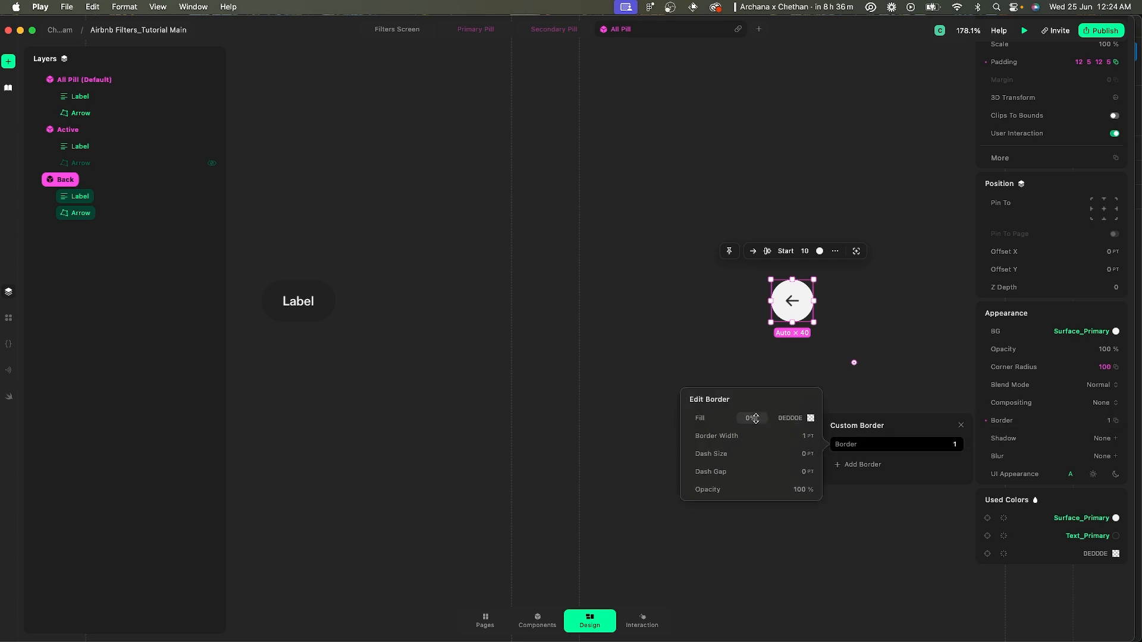
{"action": "left_click", "coordinate": [755, 419]}
{"action": "type", "text": "100"}
{"action": "key", "text": "Return"}
- Detach the Surface_Primary style from the Back state's background and apply the system colour "background" to it
{"action": "left_click", "coordinate": [1102, 331]}
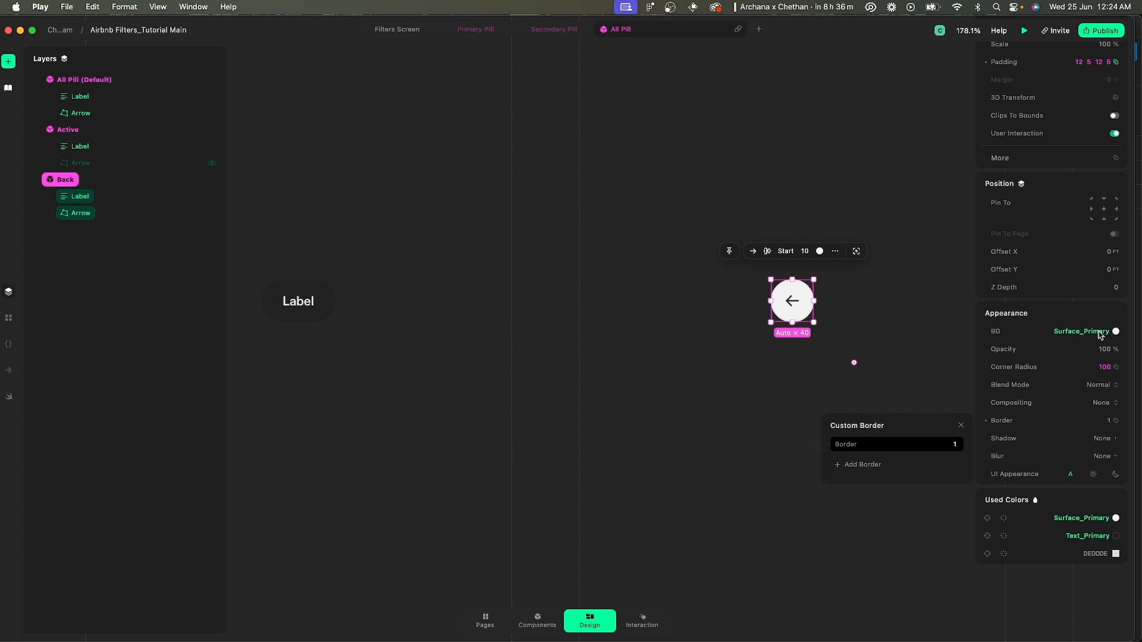
{"action": "left_click", "coordinate": [1090, 331]}
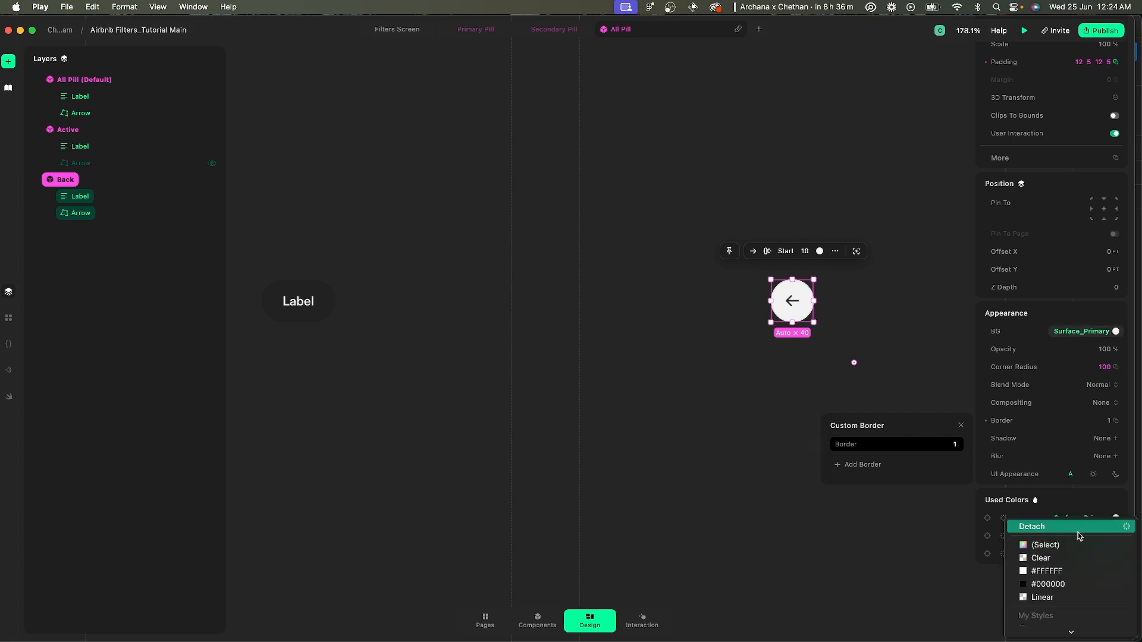
{"action": "left_click", "coordinate": [1130, 528]}
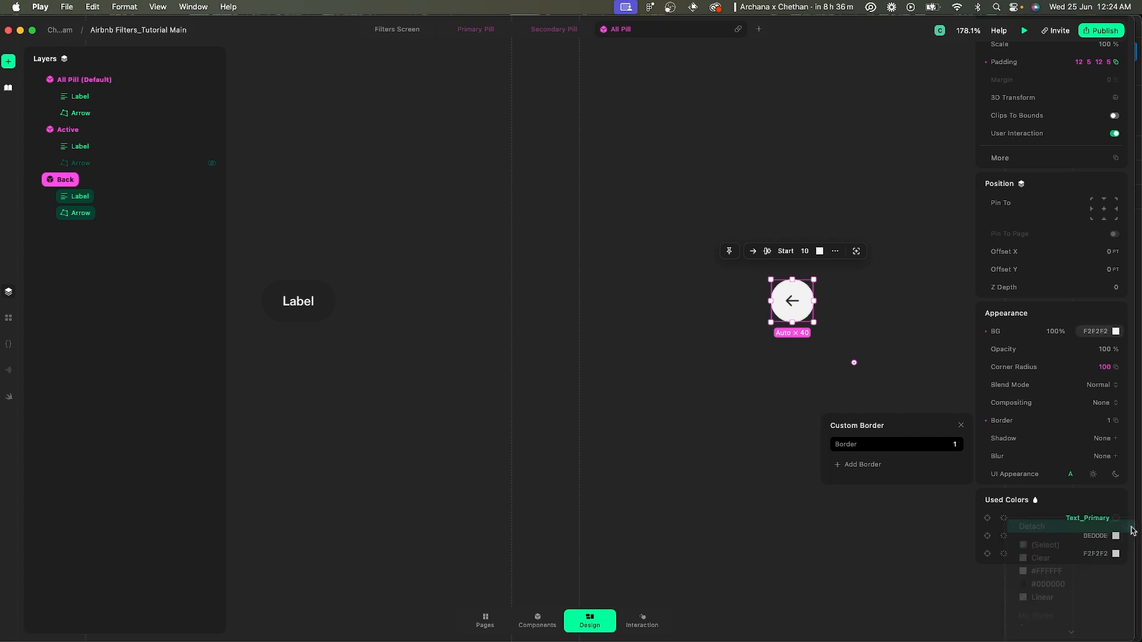
{"action": "left_click", "coordinate": [1107, 331]}
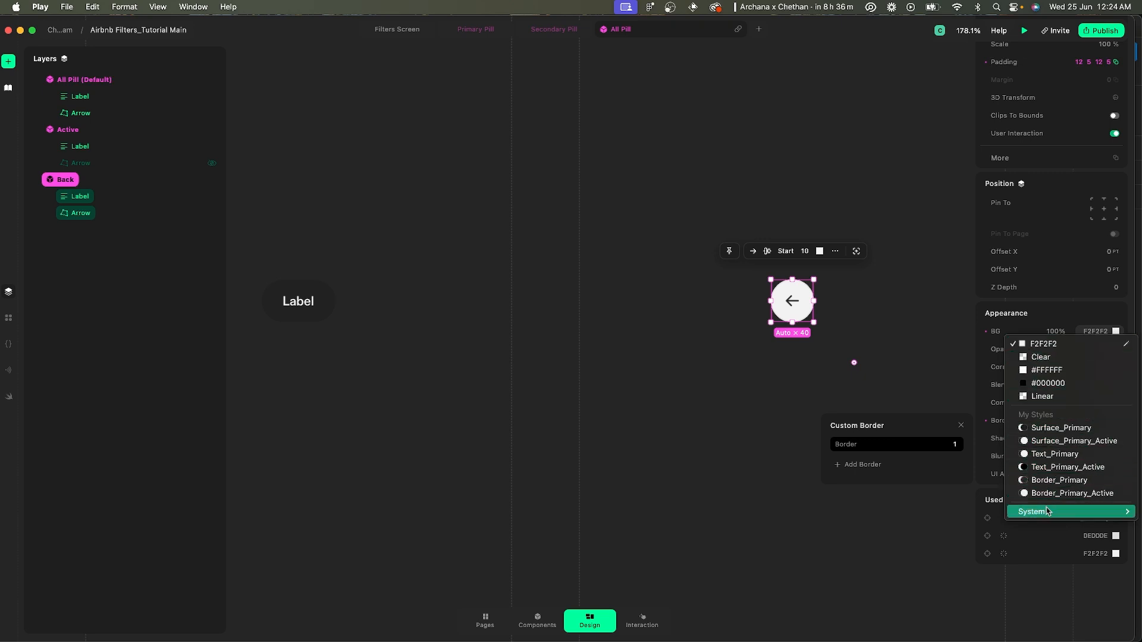
{"action": "mouse_move", "coordinate": [1041, 511]}
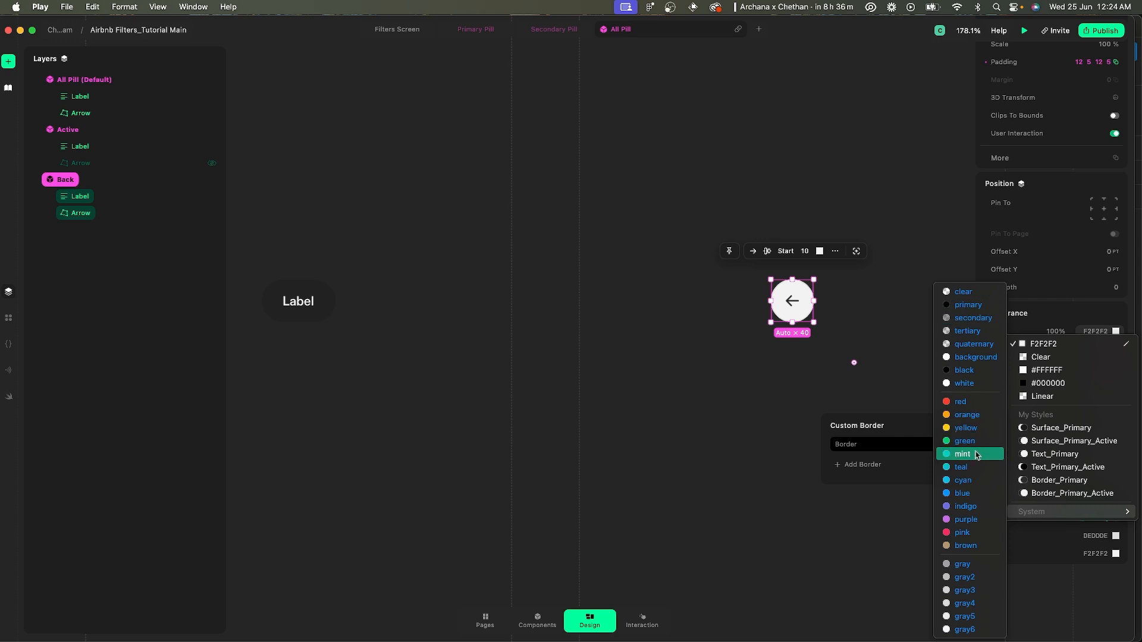
{"action": "left_click", "coordinate": [972, 359]}
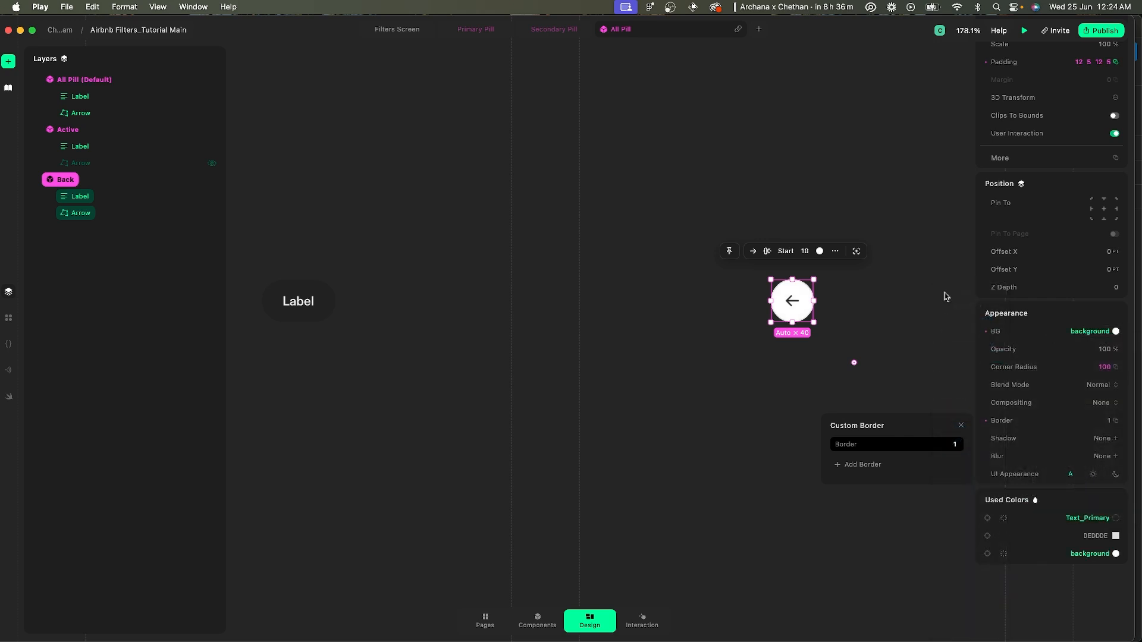
- Go back to the Filters Screen and test the Homes pill and its back arrow in the light preview
{"action": "left_click", "coordinate": [408, 32]}
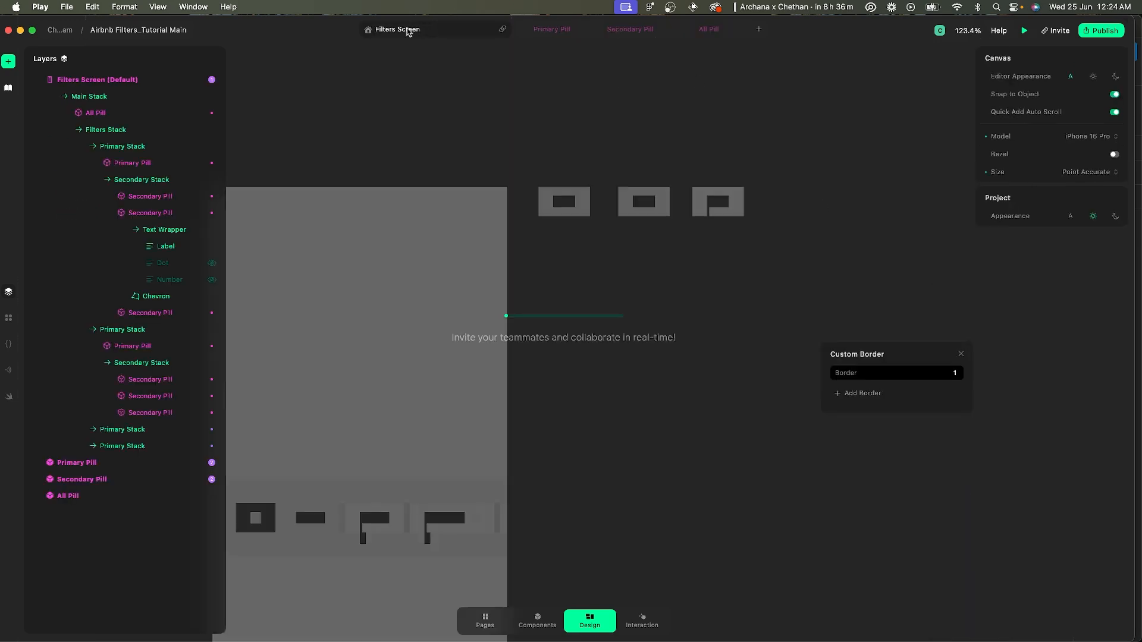
{"action": "left_click", "coordinate": [259, 185]}
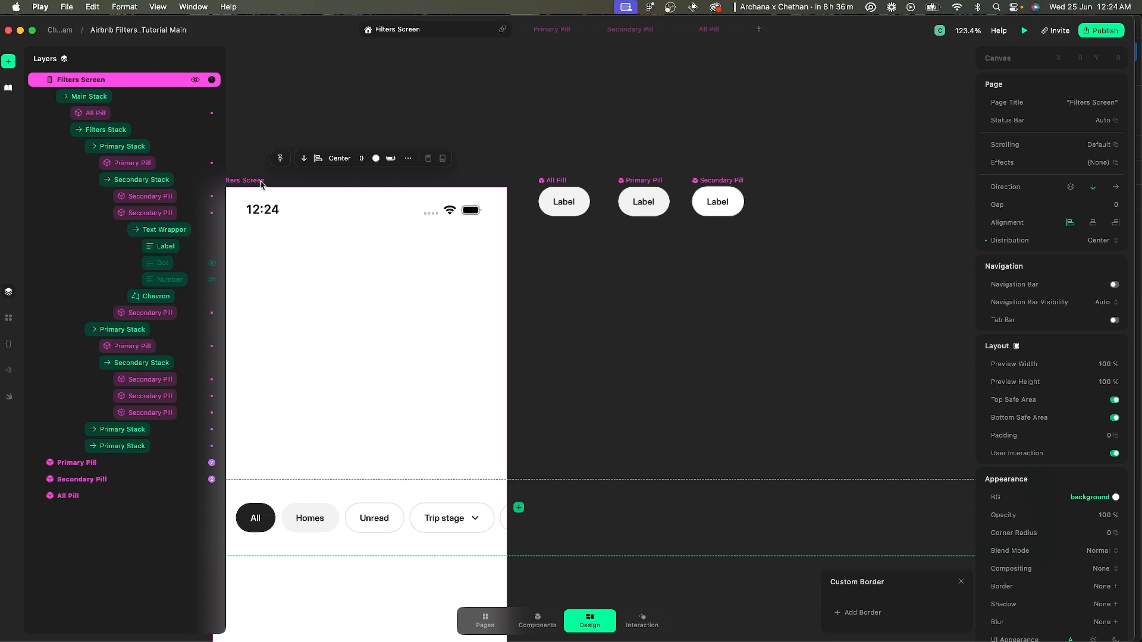
{"action": "left_click", "coordinate": [849, 628]}
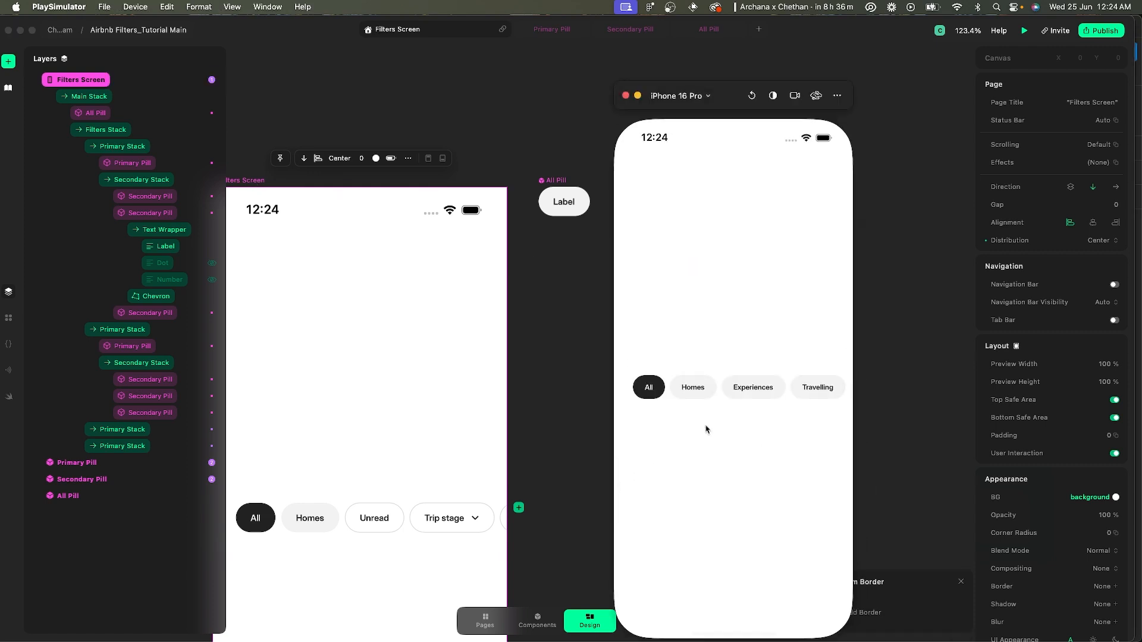
{"action": "left_click", "coordinate": [693, 387]}
{"action": "left_click", "coordinate": [683, 390]}
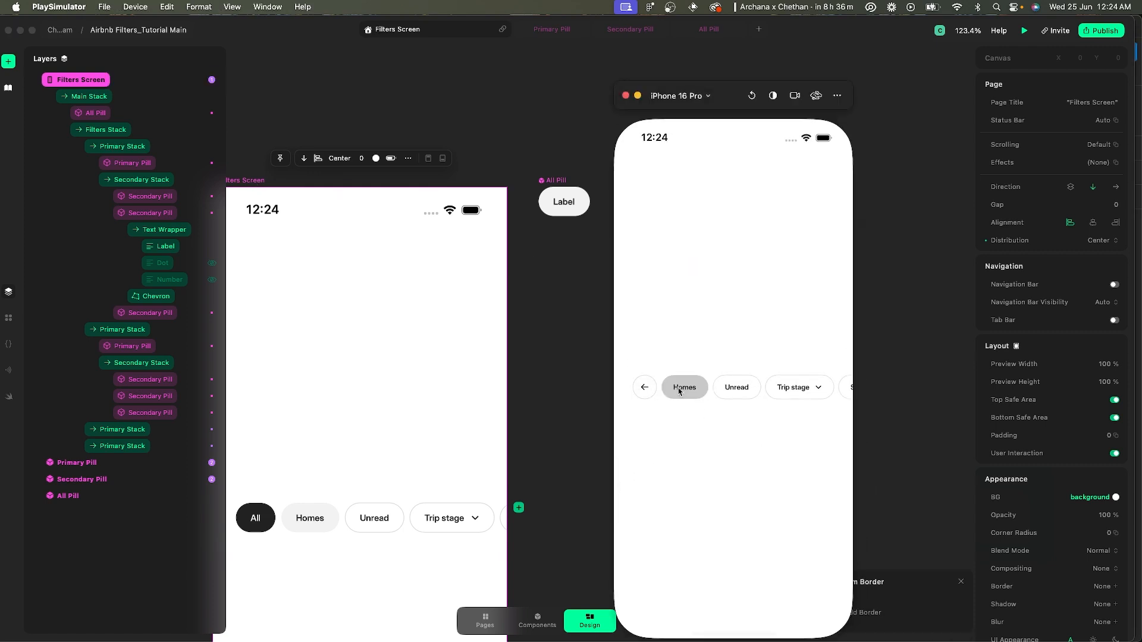
- Restart the preview, switch it to dark appearance and choose Homes to check the back arrow's border
{"action": "left_click", "coordinate": [754, 96]}
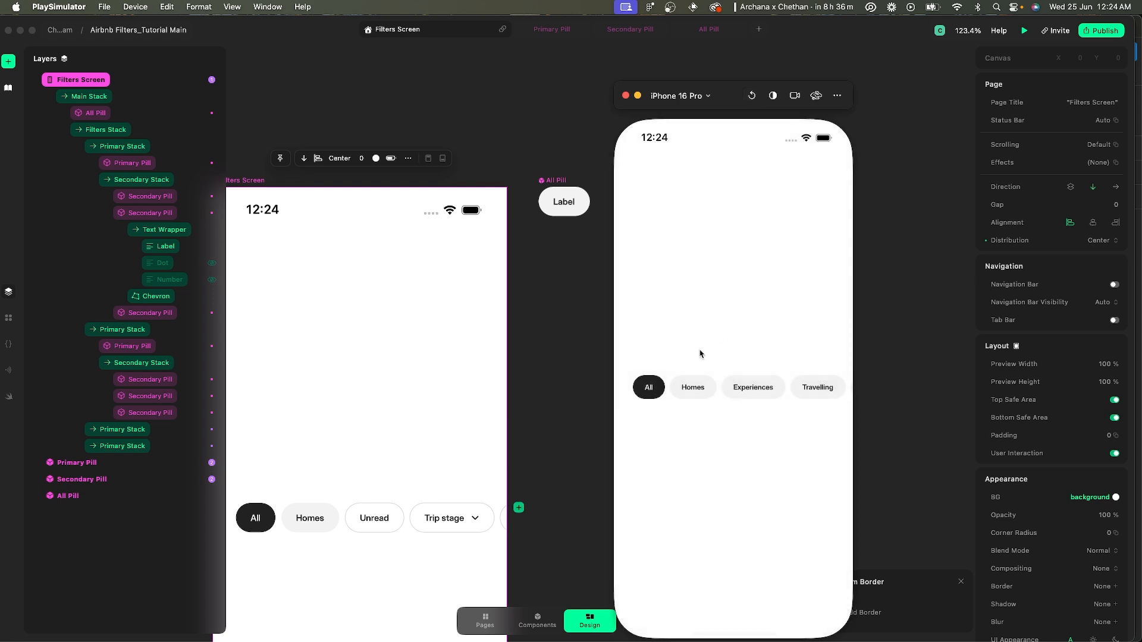
{"action": "left_click", "coordinate": [773, 95]}
{"action": "left_click", "coordinate": [787, 137]}
{"action": "left_click", "coordinate": [690, 388]}
{"action": "left_click", "coordinate": [803, 389]}
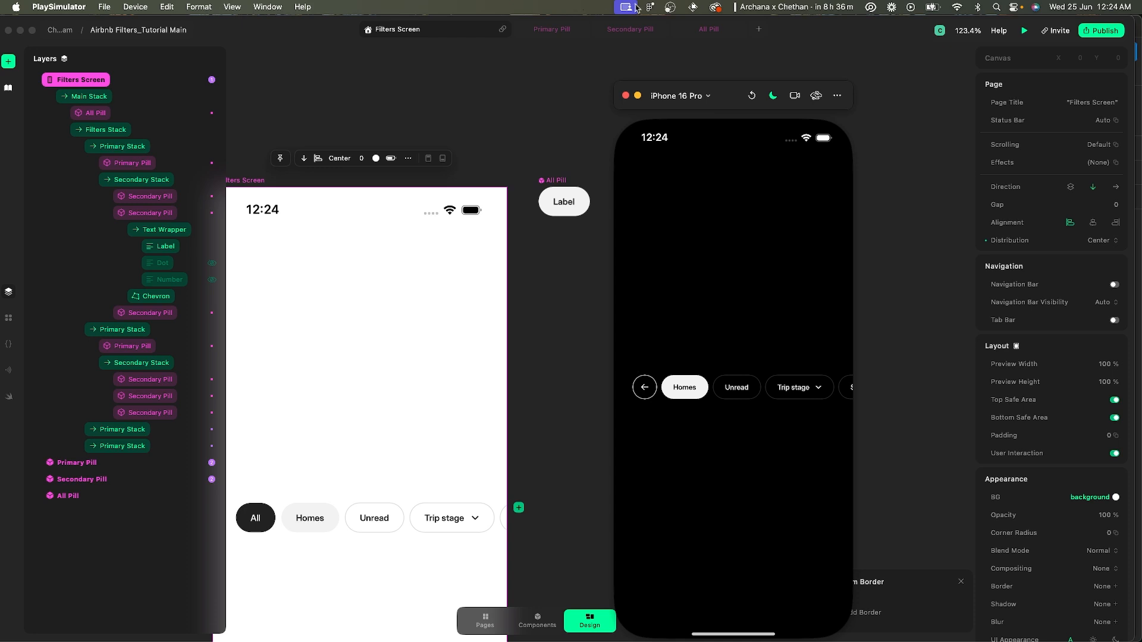
- In the All Pill component, apply the Border_Primary style to the default state's border and set its fill opacity to 0%
{"action": "left_click", "coordinate": [701, 32]}
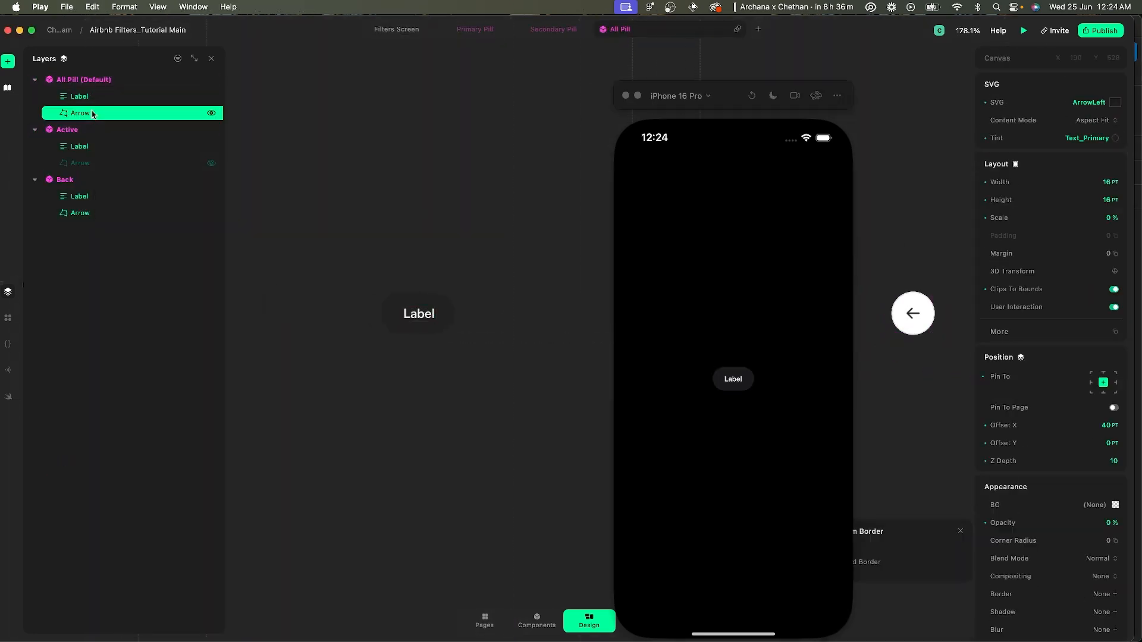
{"action": "left_click", "coordinate": [102, 80]}
{"action": "scroll", "coordinate": [515, 298], "scroll_direction": "down", "scroll_amount": 5}
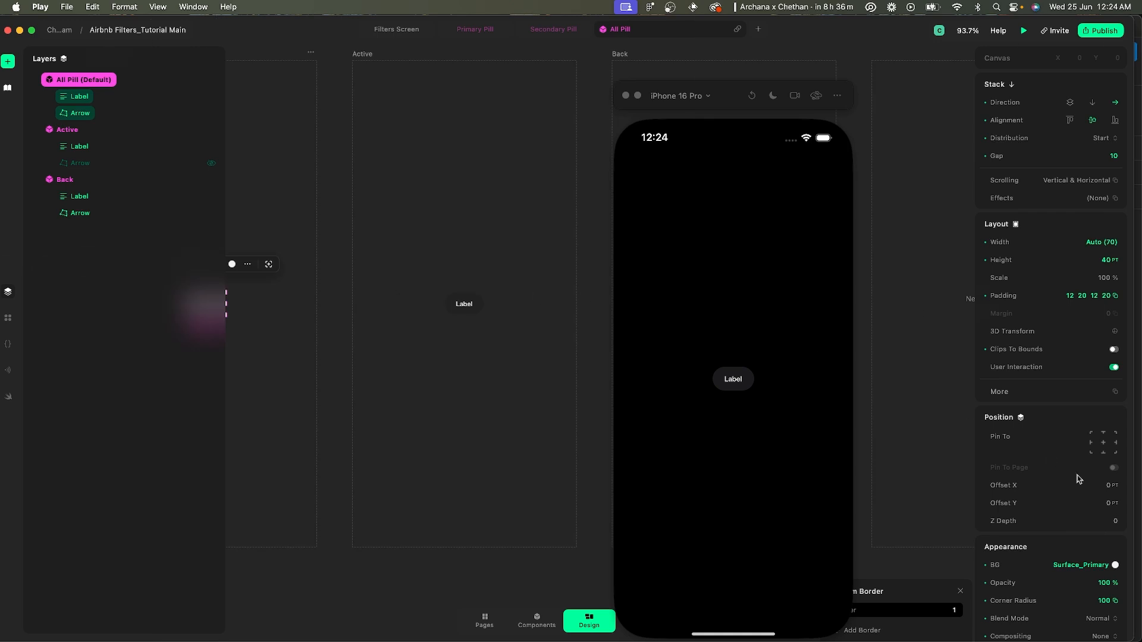
{"action": "scroll", "coordinate": [1107, 536], "scroll_direction": "down", "scroll_amount": 5}
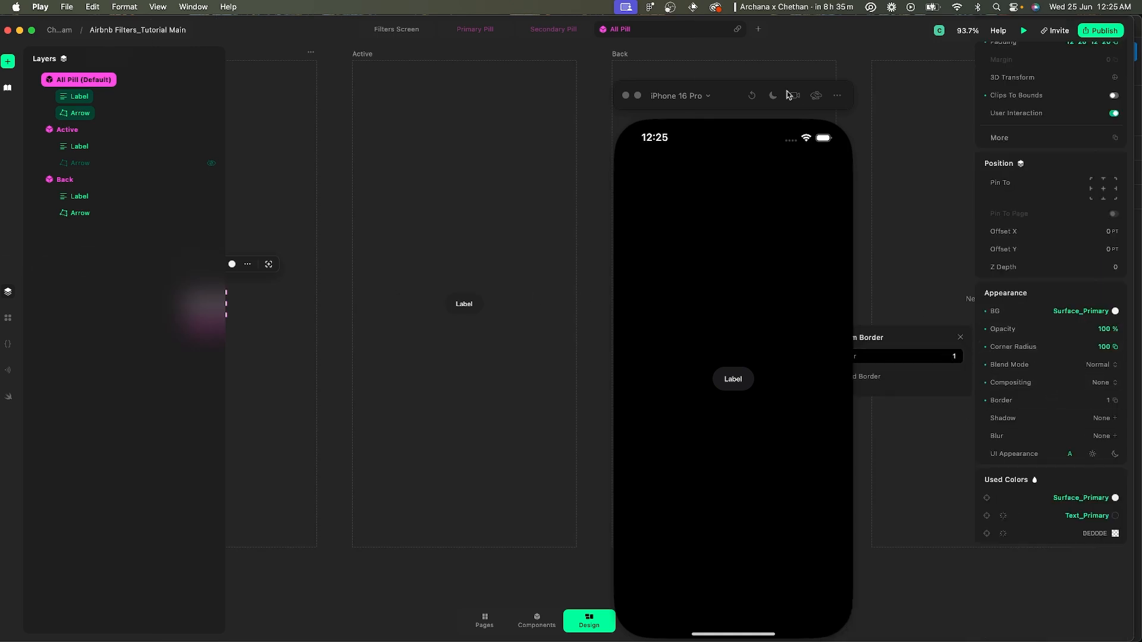
{"action": "left_click_drag", "start_coordinate": [741, 95], "coordinate": [560, 94]}
{"action": "left_click", "coordinate": [947, 357]}
{"action": "left_click", "coordinate": [799, 334]}
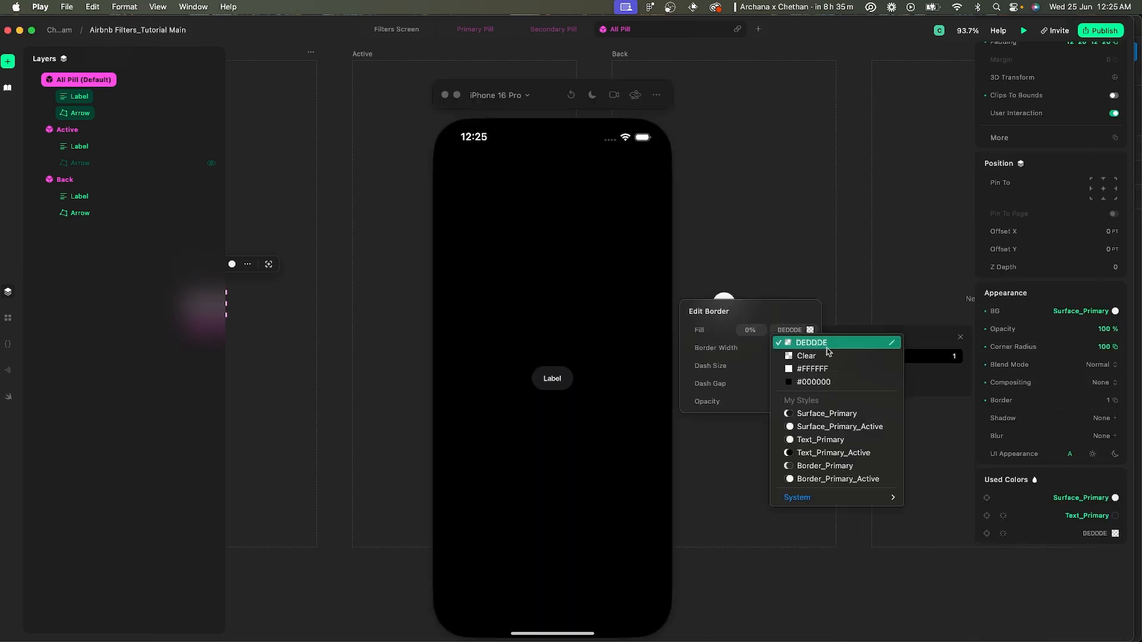
{"action": "left_click", "coordinate": [831, 469]}
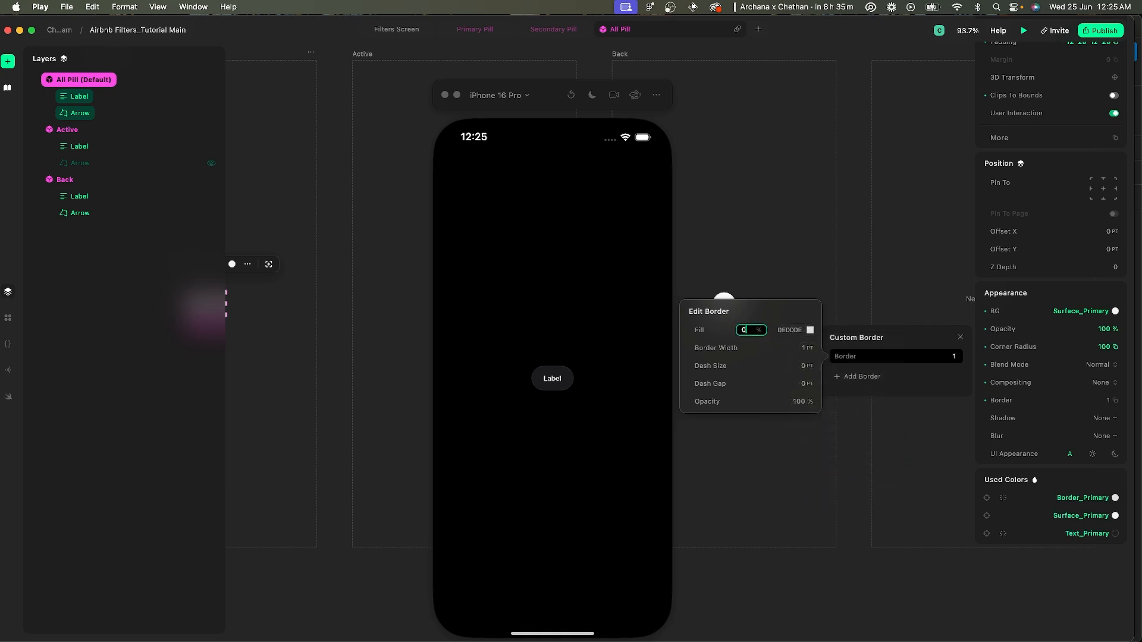
{"action": "key", "text": "Return"}
- Apply the Border_Primary style to the border of the All Pill's Back state
{"action": "left_click", "coordinate": [623, 58]}
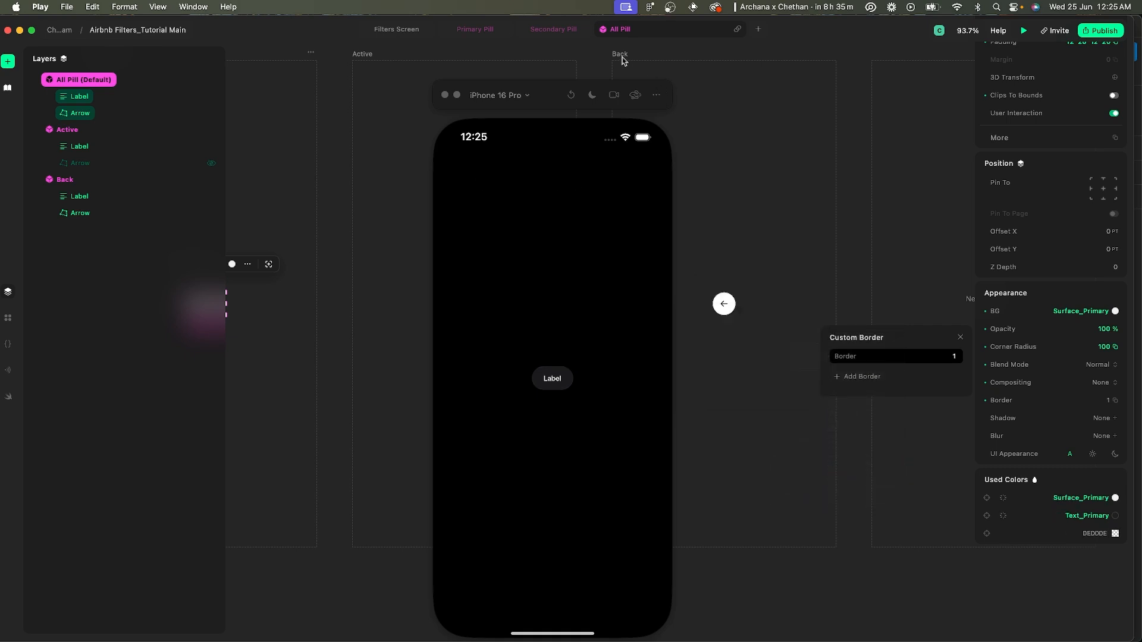
{"action": "left_click", "coordinate": [622, 54]}
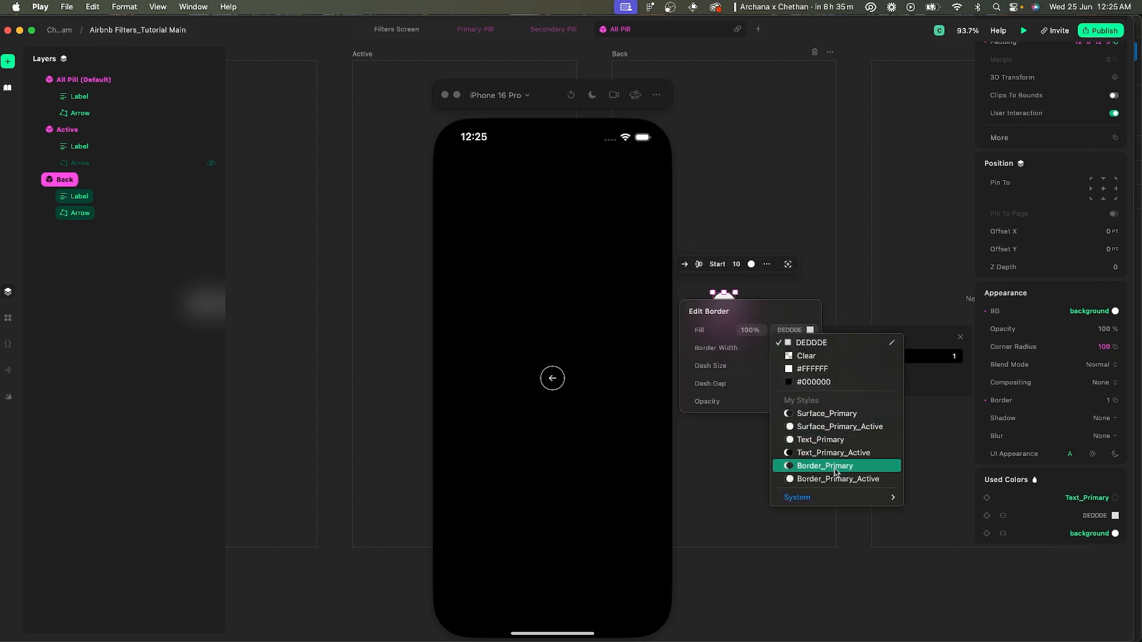
{"action": "left_click", "coordinate": [833, 468]}
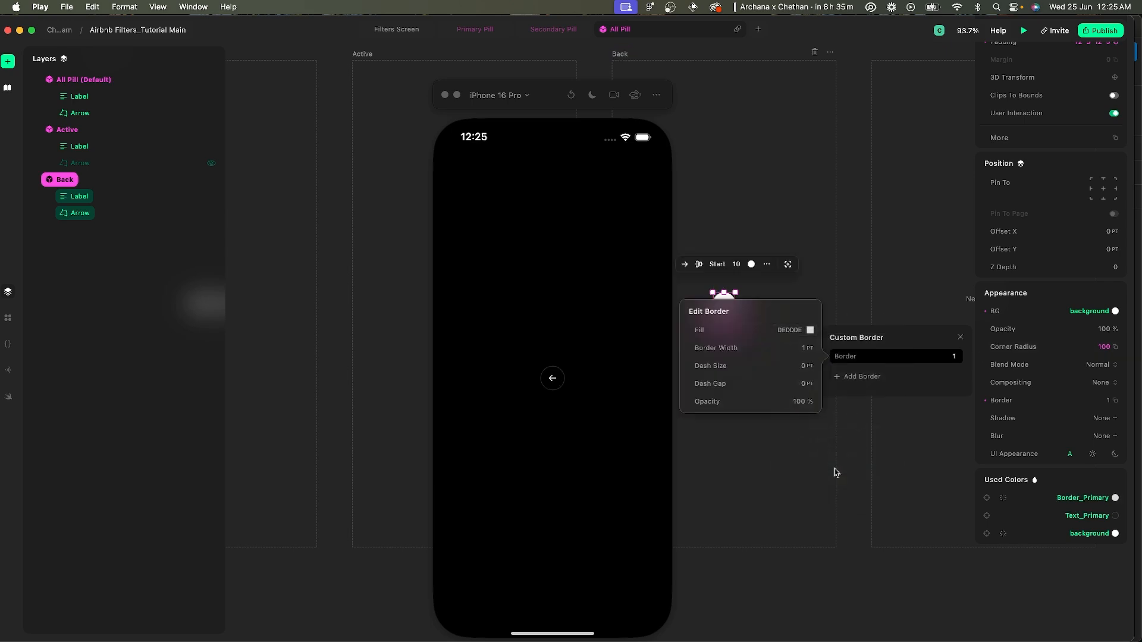
{"action": "left_click", "coordinate": [857, 242]}
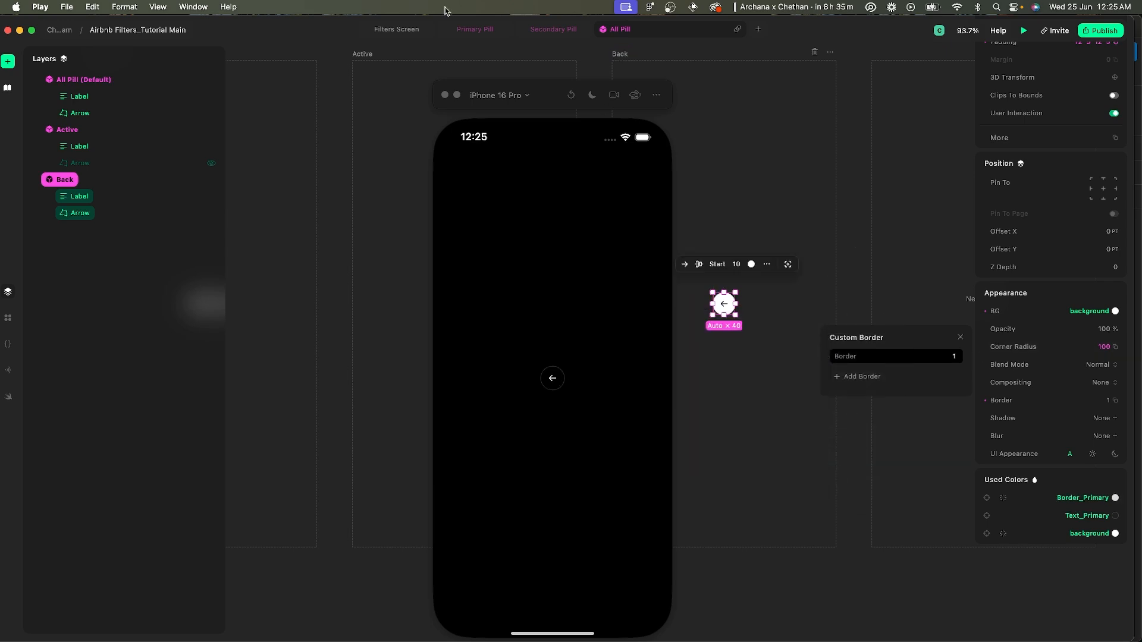
- Return to the Filters Screen and test the Homes pill with the back arrow in the dark preview
{"action": "left_click", "coordinate": [417, 30]}
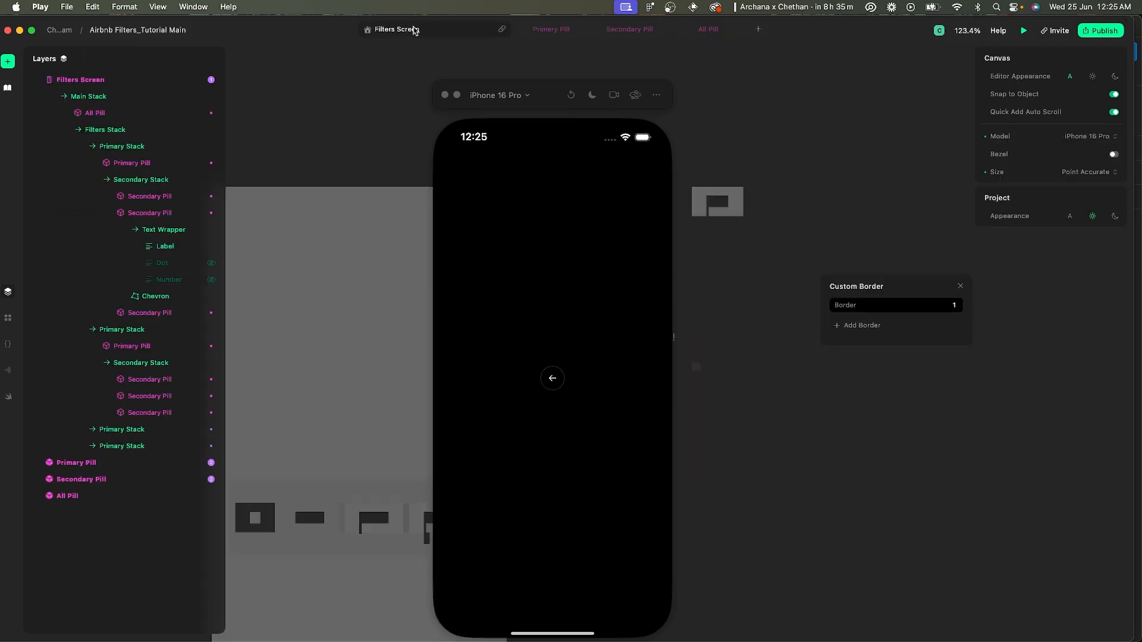
{"action": "left_click", "coordinate": [275, 186]}
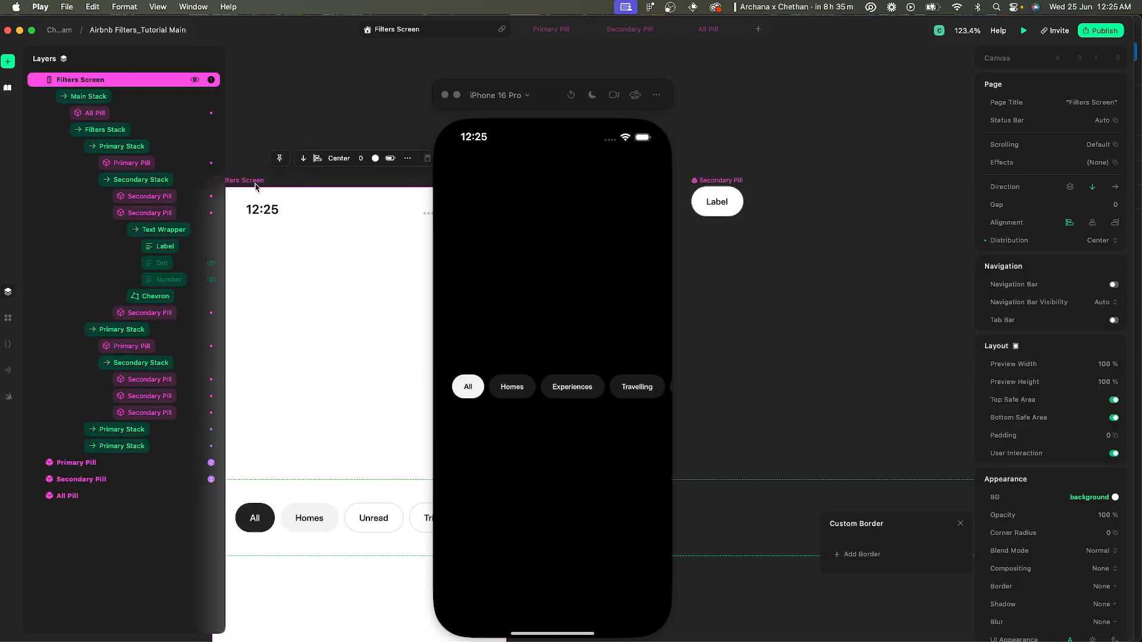
{"action": "left_click", "coordinate": [517, 394]}
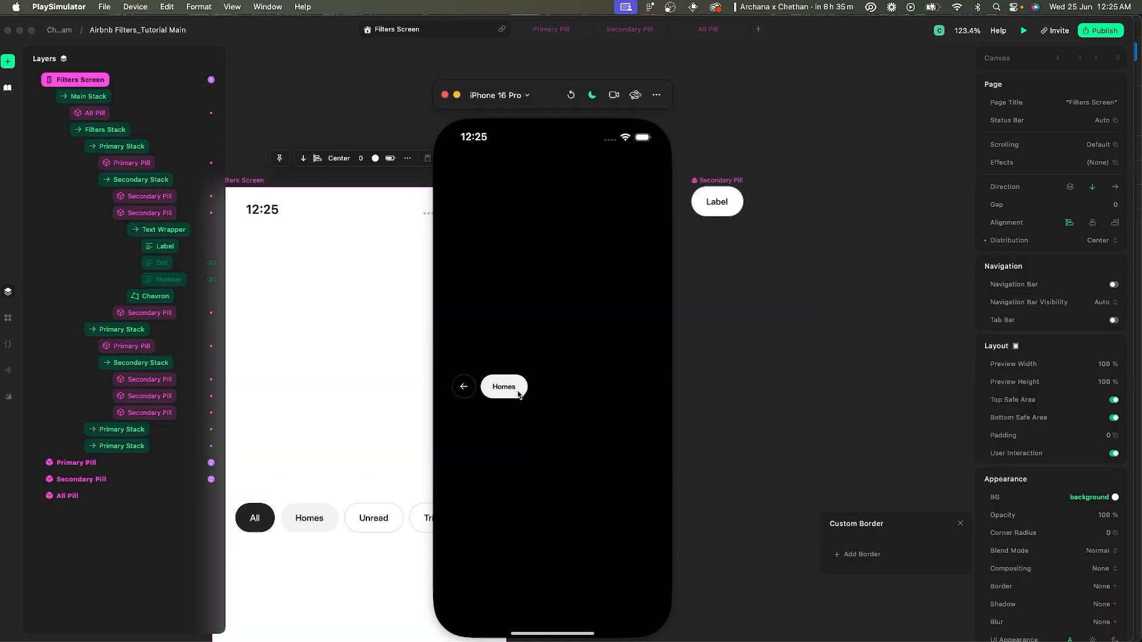
- Restart the preview, switch it to light appearance and choose Homes
{"action": "left_click", "coordinate": [573, 95]}
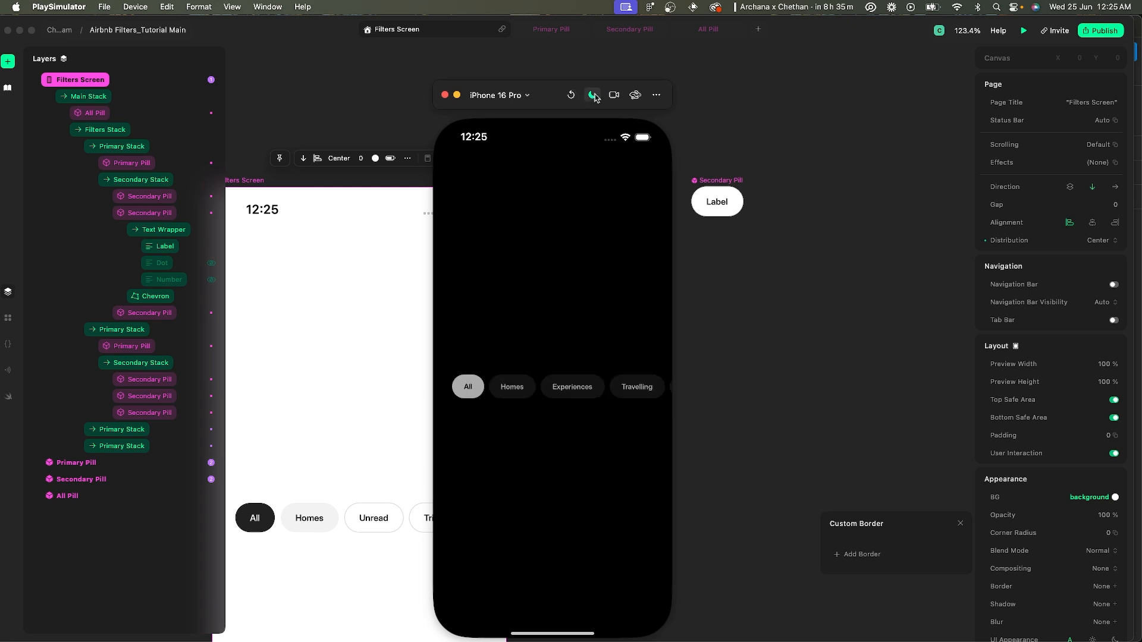
{"action": "left_click", "coordinate": [594, 95]}
{"action": "left_click", "coordinate": [608, 124]}
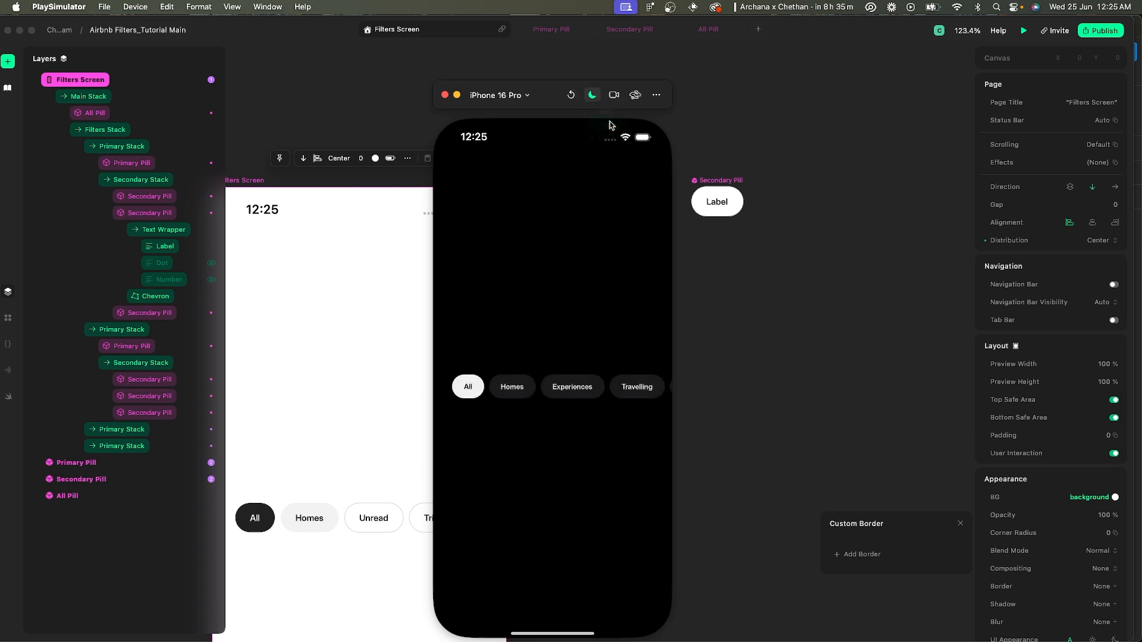
{"action": "left_click", "coordinate": [526, 384]}
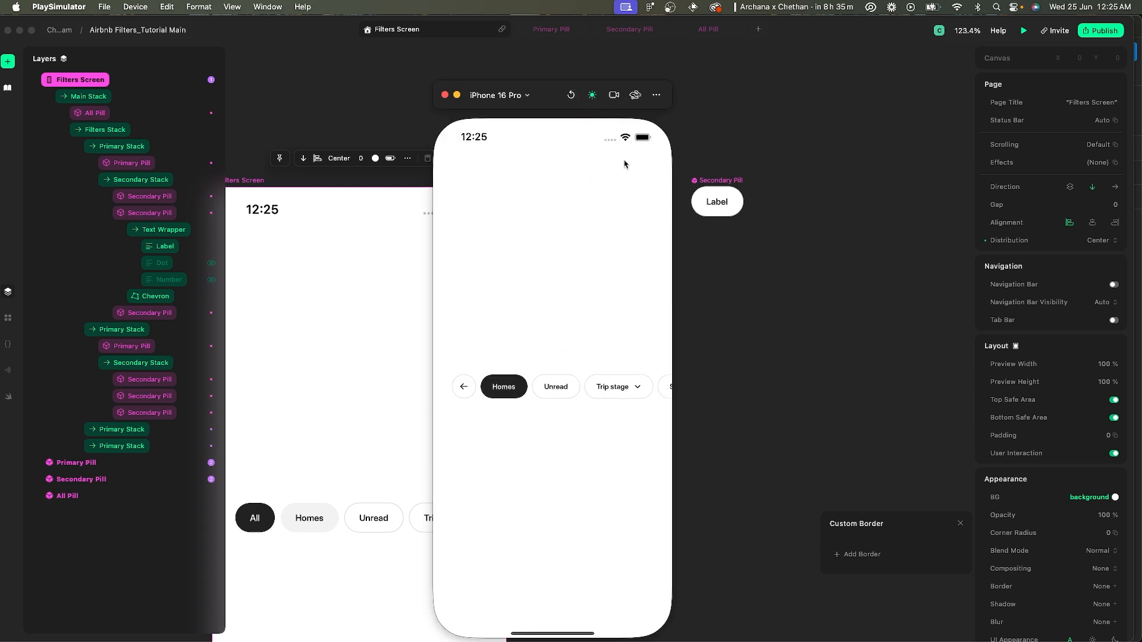
- Compare the expanded Homes filters in dark and light appearance and check the row as far as Starred
{"action": "left_click", "coordinate": [592, 95]}
{"action": "left_click", "coordinate": [606, 138]}
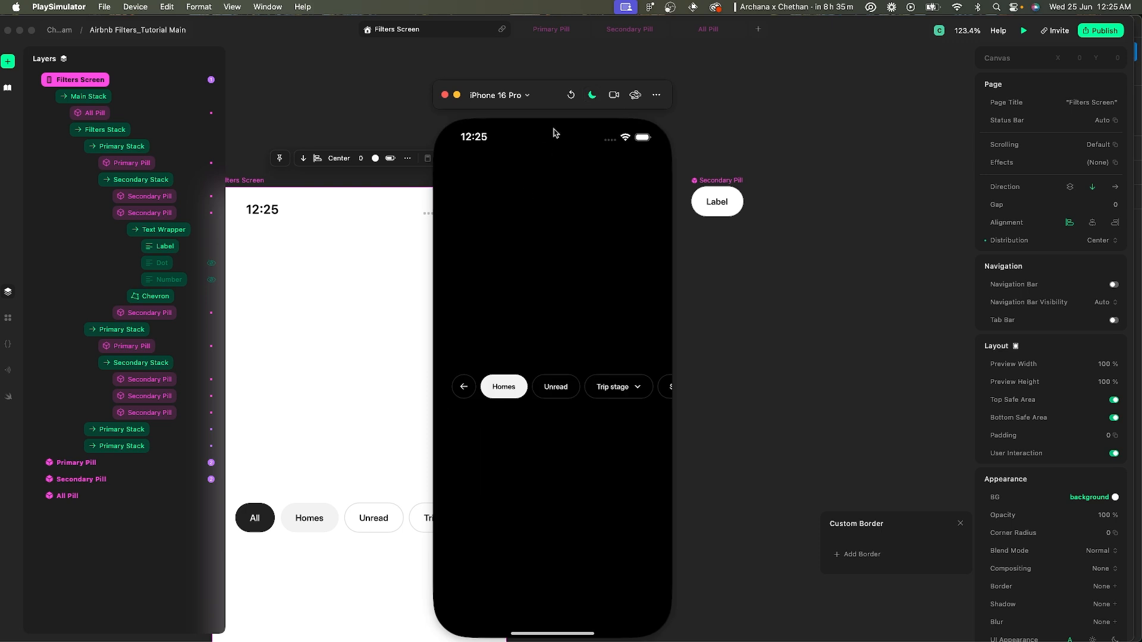
{"action": "left_click", "coordinate": [593, 94]}
{"action": "left_click", "coordinate": [607, 123]}
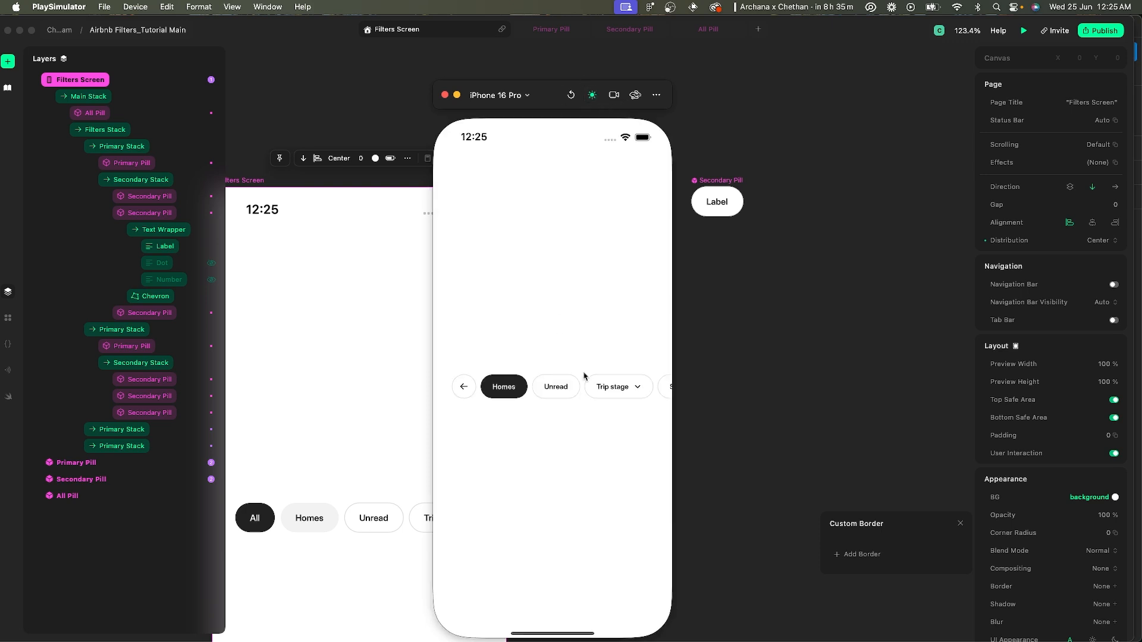
{"action": "scroll", "coordinate": [586, 387], "scroll_direction": "right", "scroll_amount": 5}
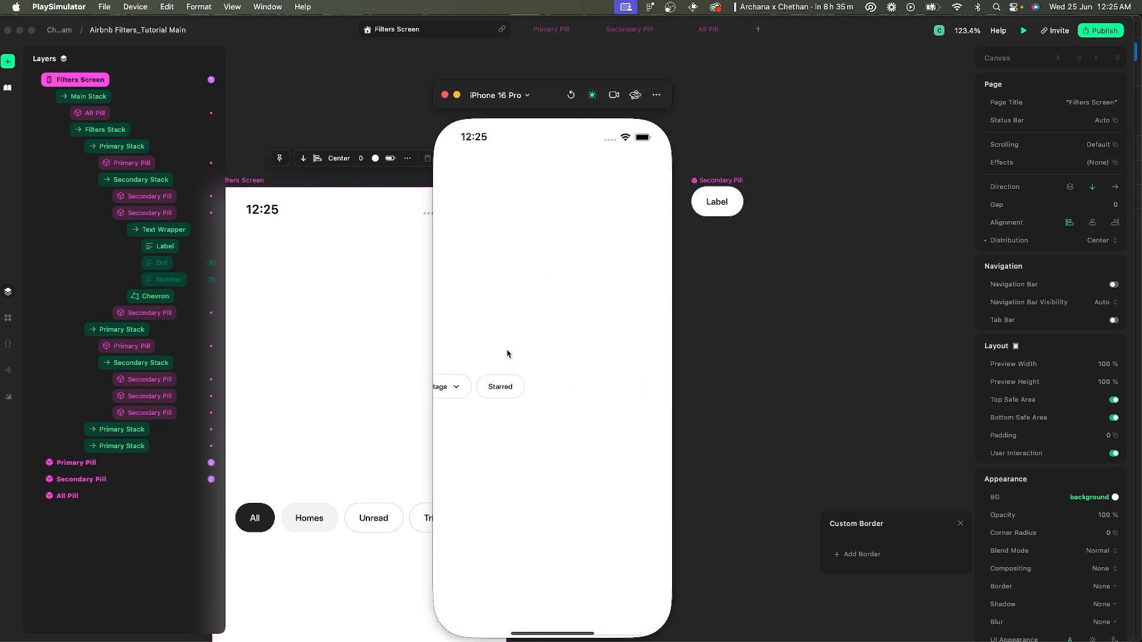
{"action": "scroll", "coordinate": [510, 381], "scroll_direction": "left", "scroll_amount": 5}
- Switch the preview to dark appearance and test the Travelling and Experiences pills along the scrolling row
{"action": "left_click", "coordinate": [592, 100]}
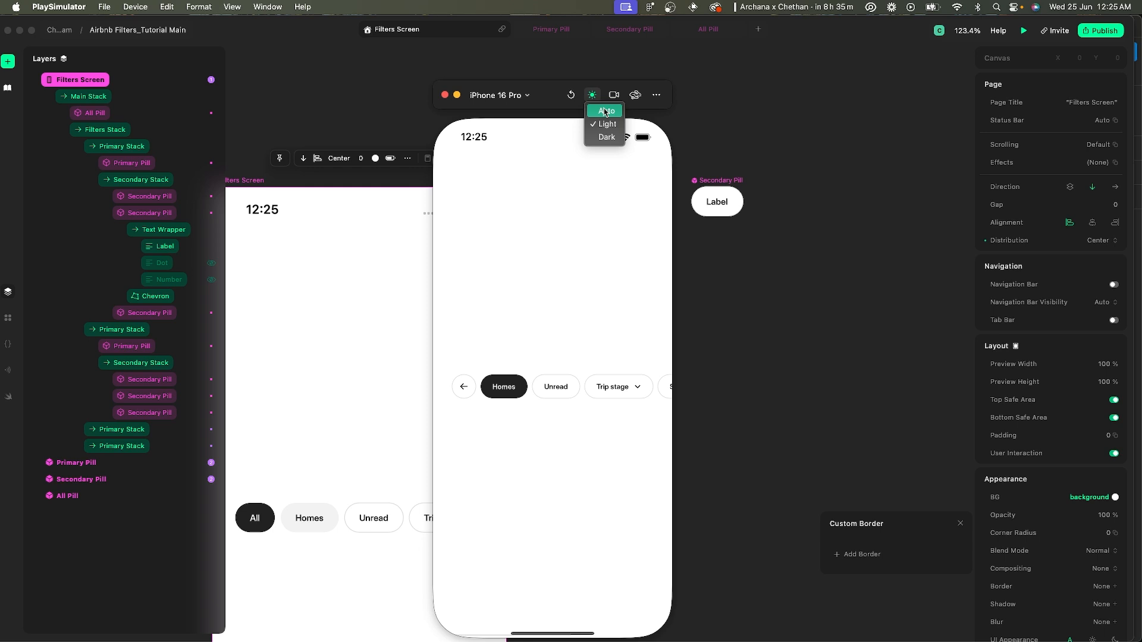
{"action": "left_click", "coordinate": [606, 138]}
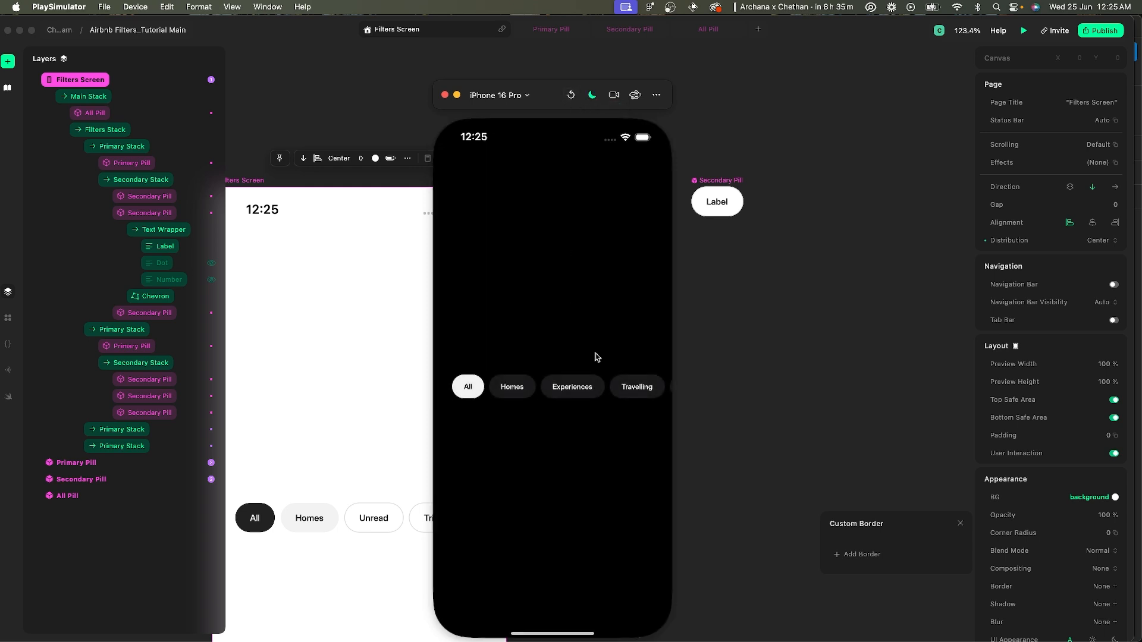
{"action": "scroll", "coordinate": [595, 381], "scroll_direction": "right", "scroll_amount": 2}
{"action": "left_click", "coordinate": [625, 396]}
{"action": "scroll", "coordinate": [540, 391], "scroll_direction": "left", "scroll_amount": 2}
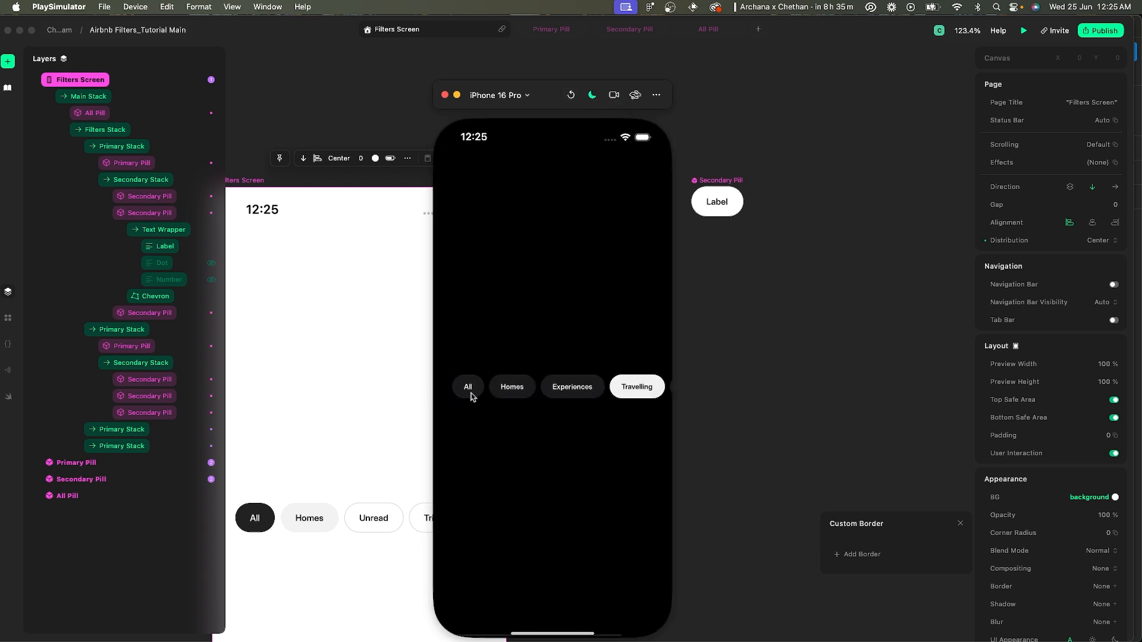
{"action": "left_click", "coordinate": [616, 392]}
{"action": "left_click", "coordinate": [598, 392]}
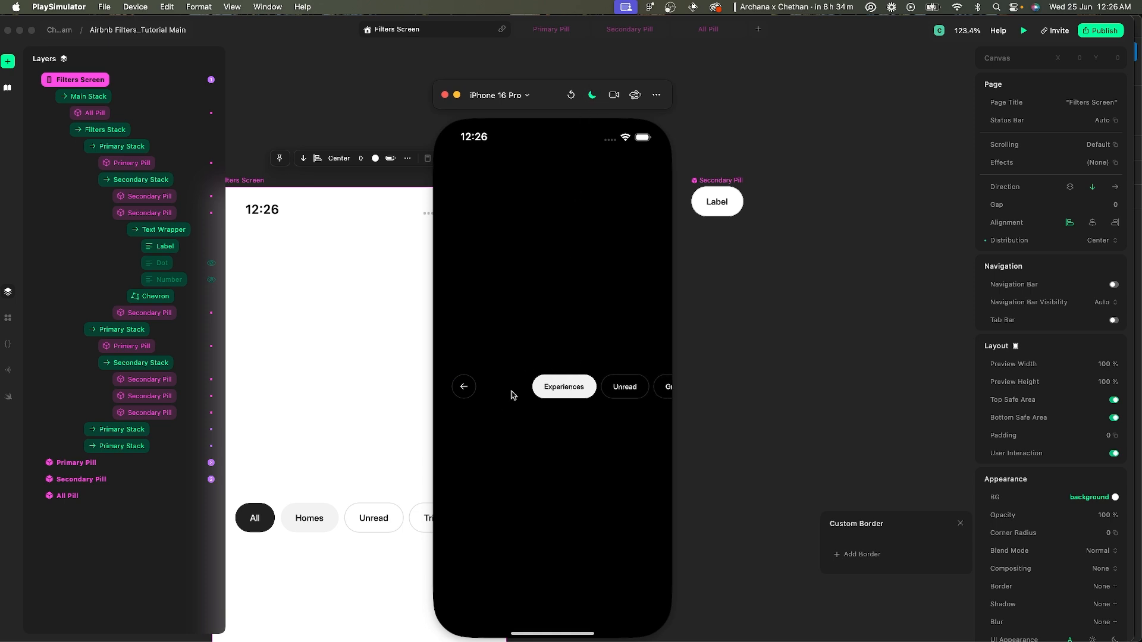
{"action": "scroll", "coordinate": [582, 391], "scroll_direction": "right", "scroll_amount": 2}
{"action": "scroll", "coordinate": [582, 391], "scroll_direction": "left", "scroll_amount": 2}
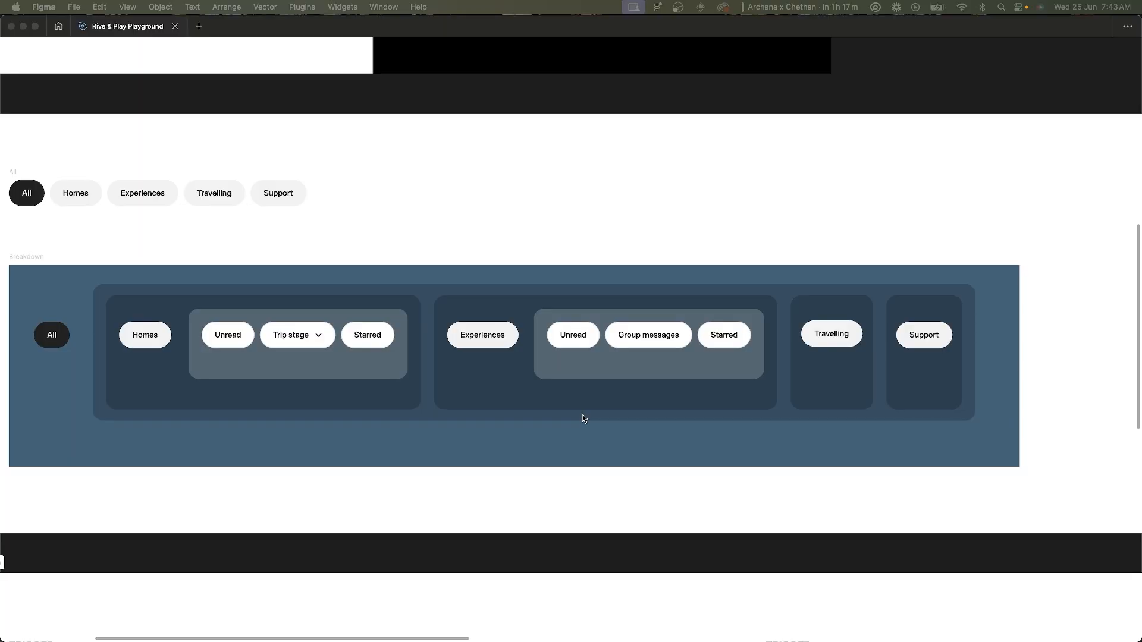
- Examine the Homes, Experiences and Travelling groups and their nested secondary pills in the filters breakdown diagram
{"action": "scroll", "coordinate": [490, 450], "scroll_direction": "up", "scroll_amount": 2}
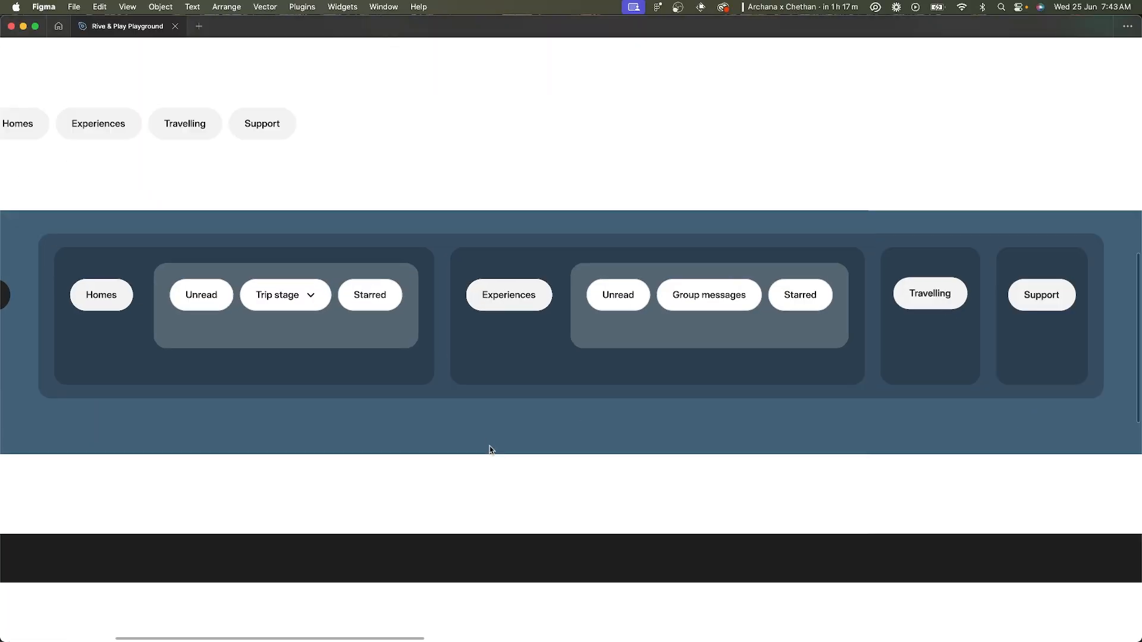
{"action": "left_click", "coordinate": [482, 256]}
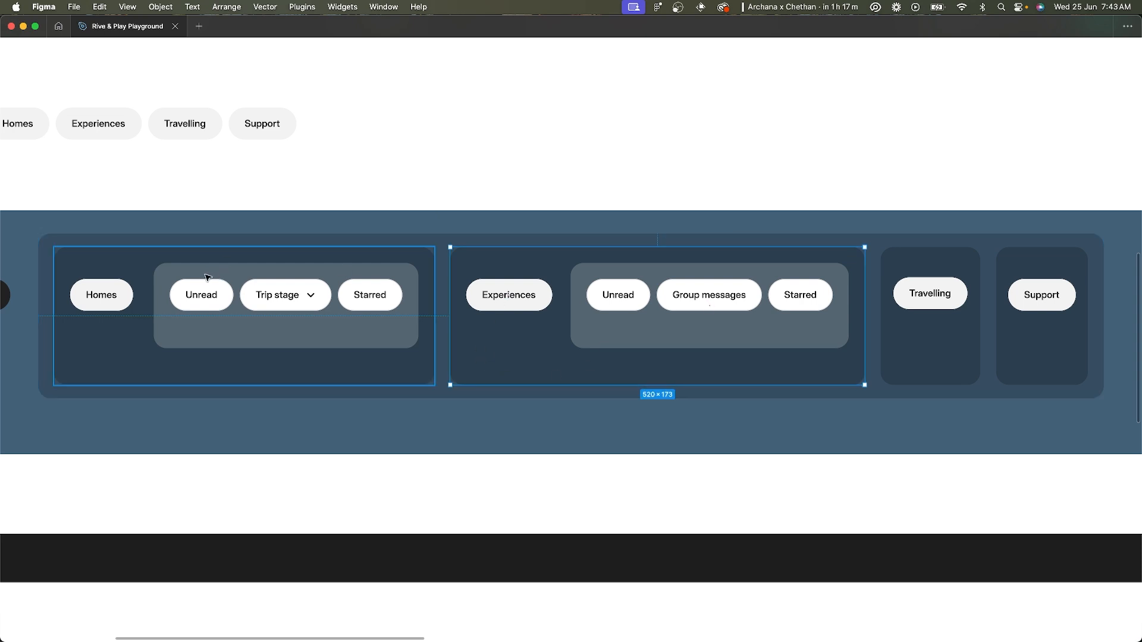
{"action": "left_click", "coordinate": [205, 293]}
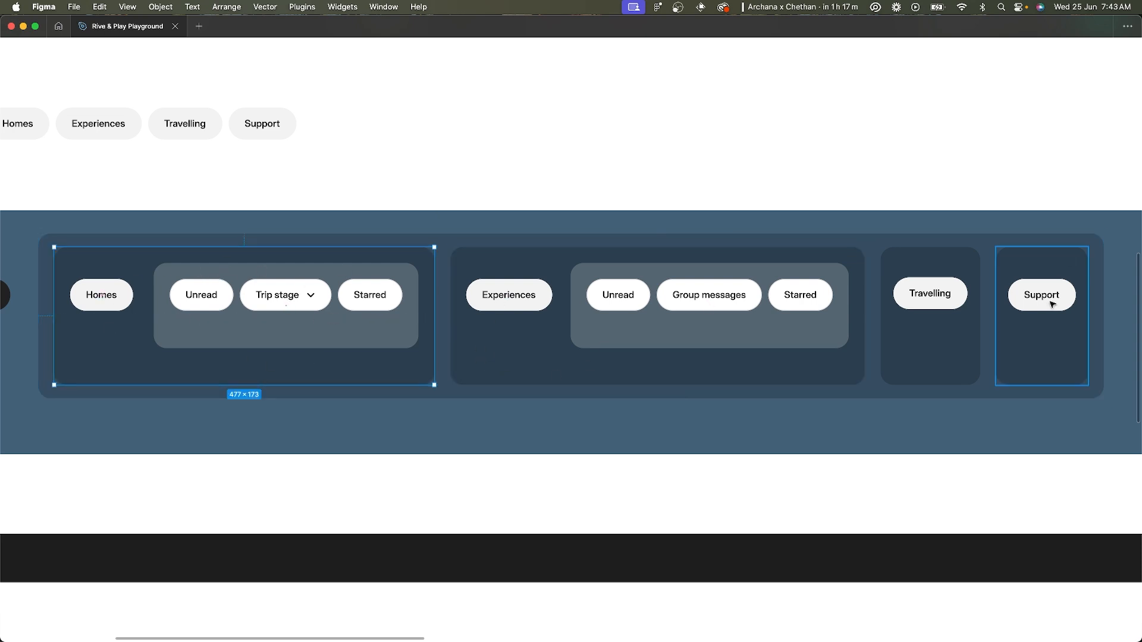
{"action": "left_click", "coordinate": [938, 266]}
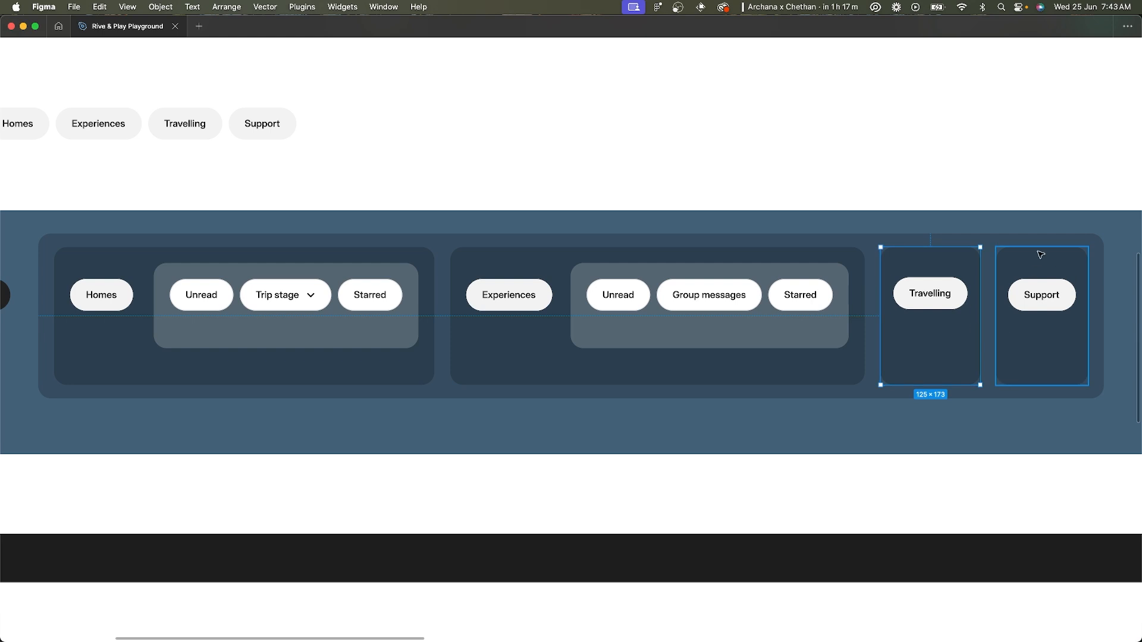
{"action": "left_click", "coordinate": [494, 321]}
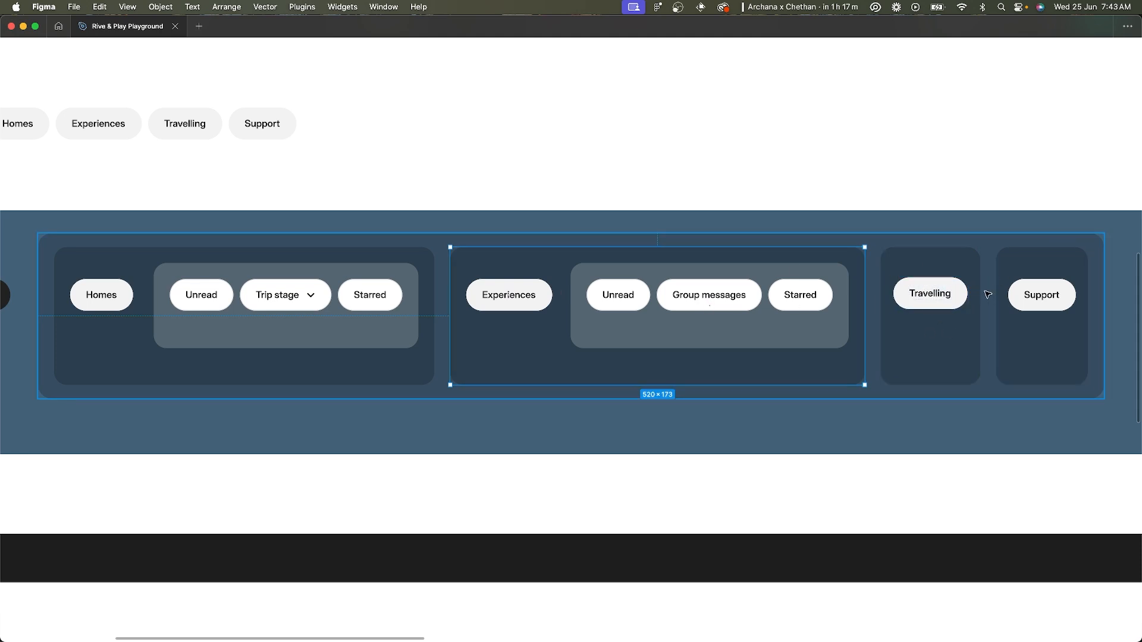
{"action": "scroll", "coordinate": [987, 294], "scroll_direction": "right", "scroll_amount": 2}
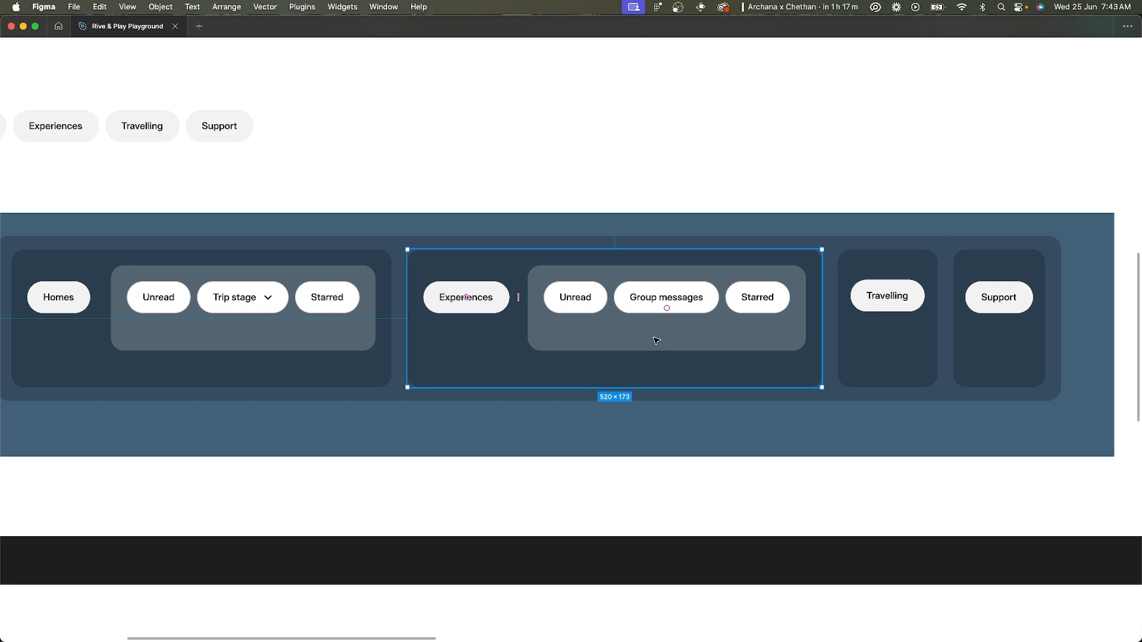
- Compare the Homes and Experiences groups in the breakdown diagram and bring back the hidden interface panels
{"action": "scroll", "coordinate": [657, 340], "scroll_direction": "left", "scroll_amount": 5}
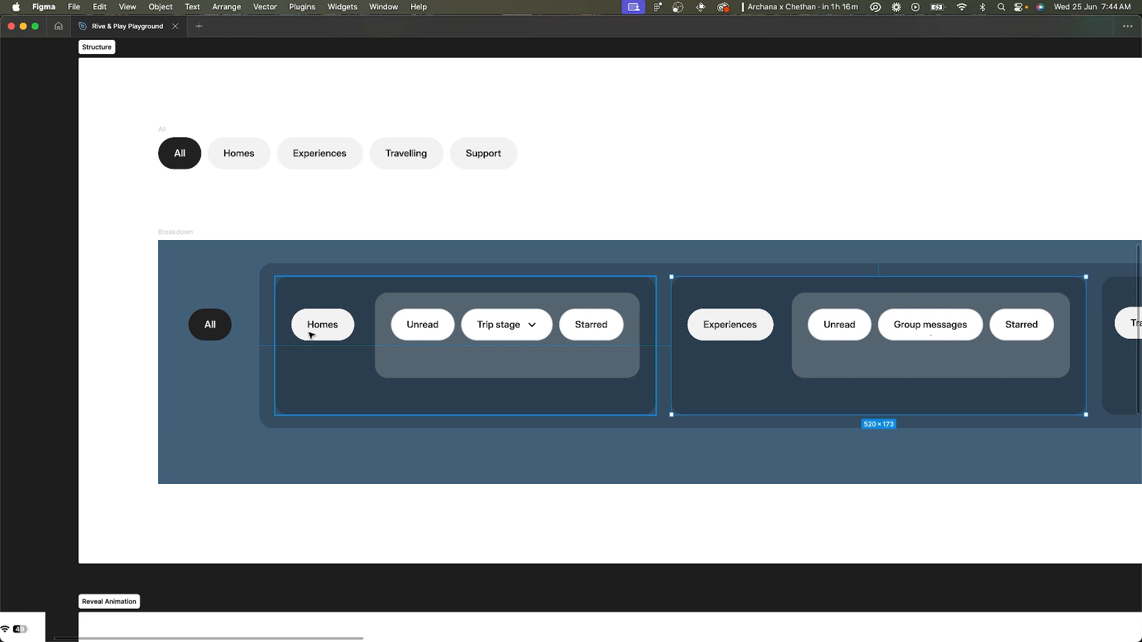
{"action": "scroll", "coordinate": [424, 380], "scroll_direction": "right", "scroll_amount": 3}
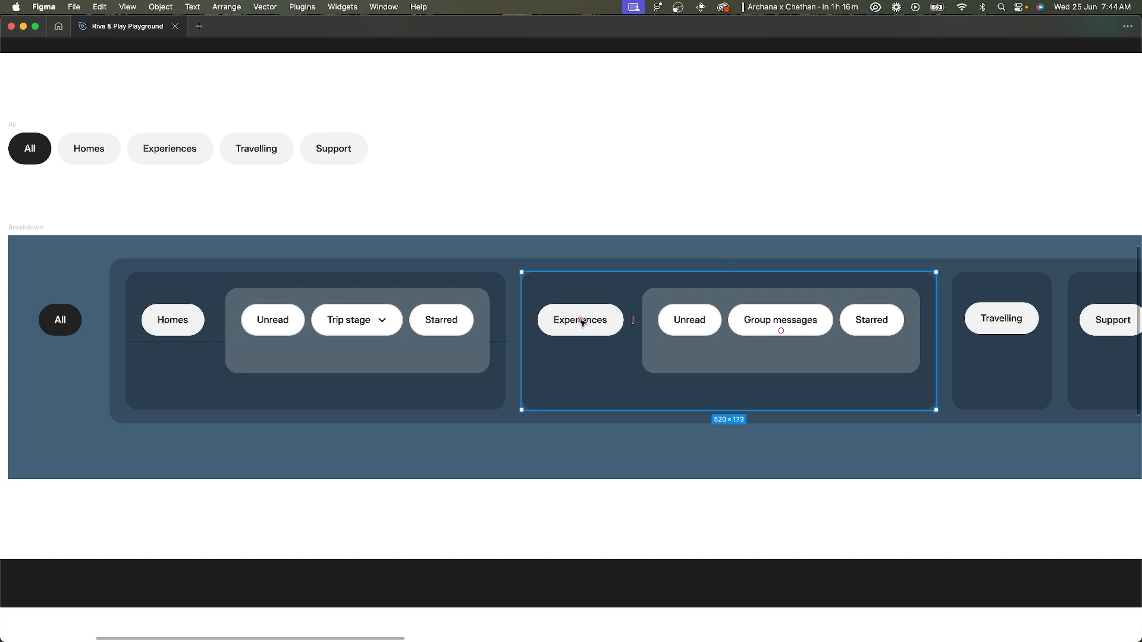
{"action": "key", "text": "super+backslash"}
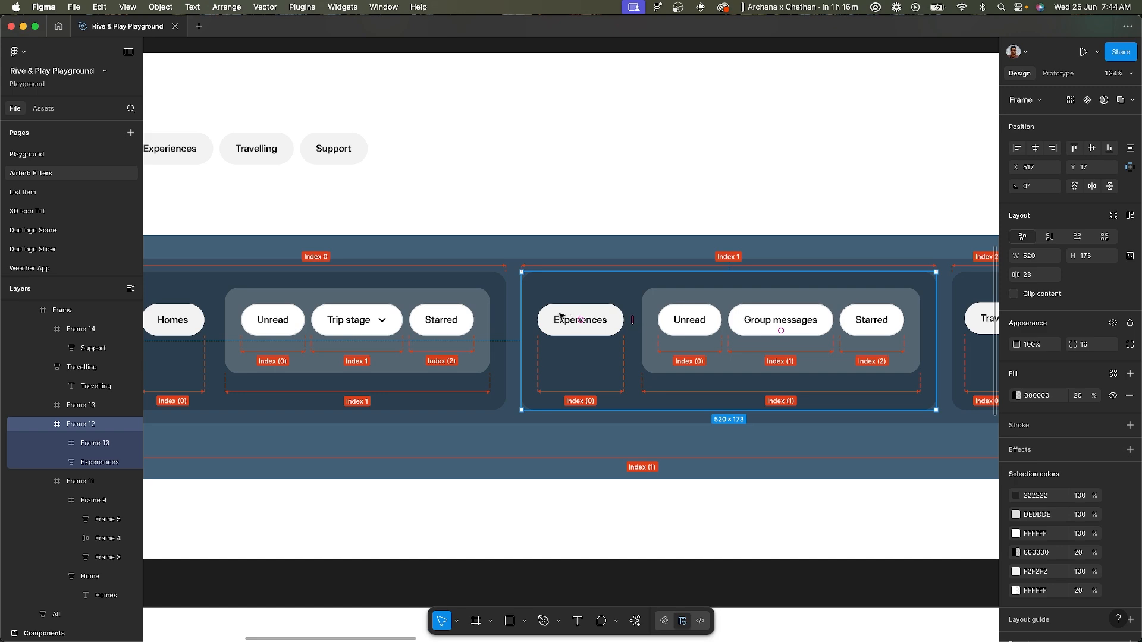
- Switch to Play and open the interaction graph of the Primary Pill component
{"action": "key", "text": "super+Tab"}
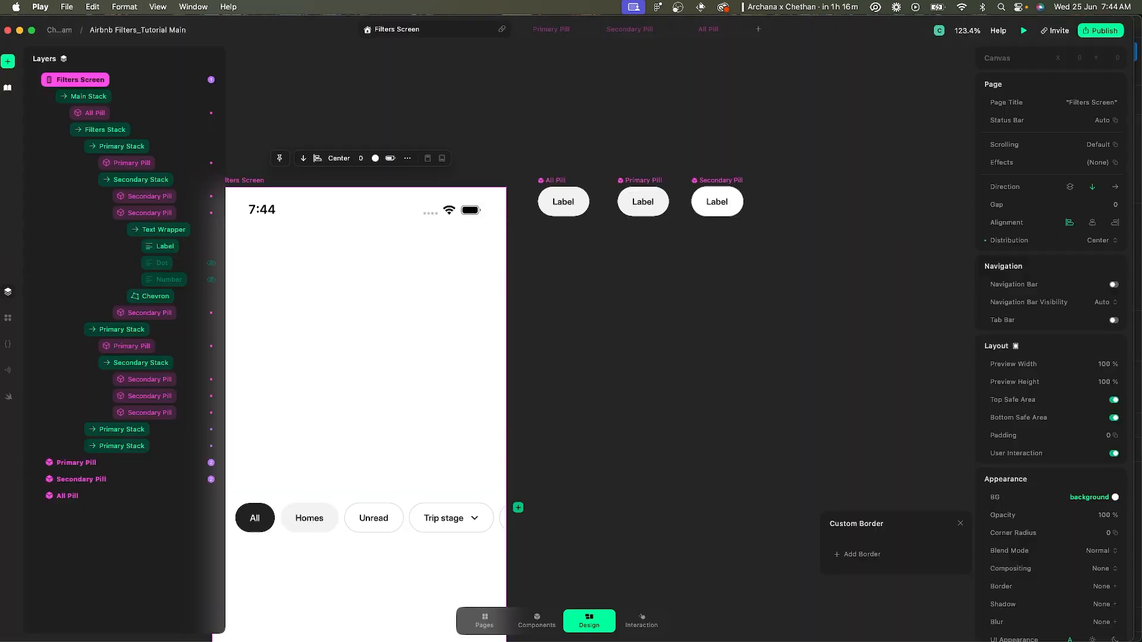
{"action": "left_click", "coordinate": [642, 186]}
{"action": "left_click", "coordinate": [637, 181]}
{"action": "key", "text": "i"}
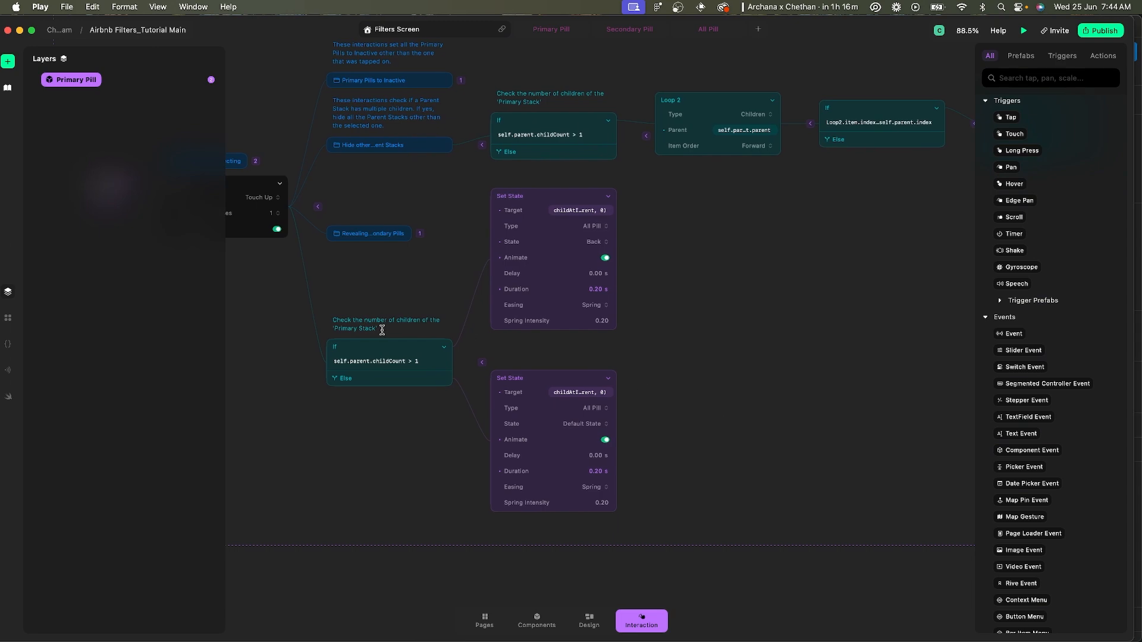
{"action": "scroll", "coordinate": [359, 347], "scroll_direction": "up", "scroll_amount": 3}
{"action": "scroll", "coordinate": [371, 355], "scroll_direction": "up", "scroll_amount": 2}
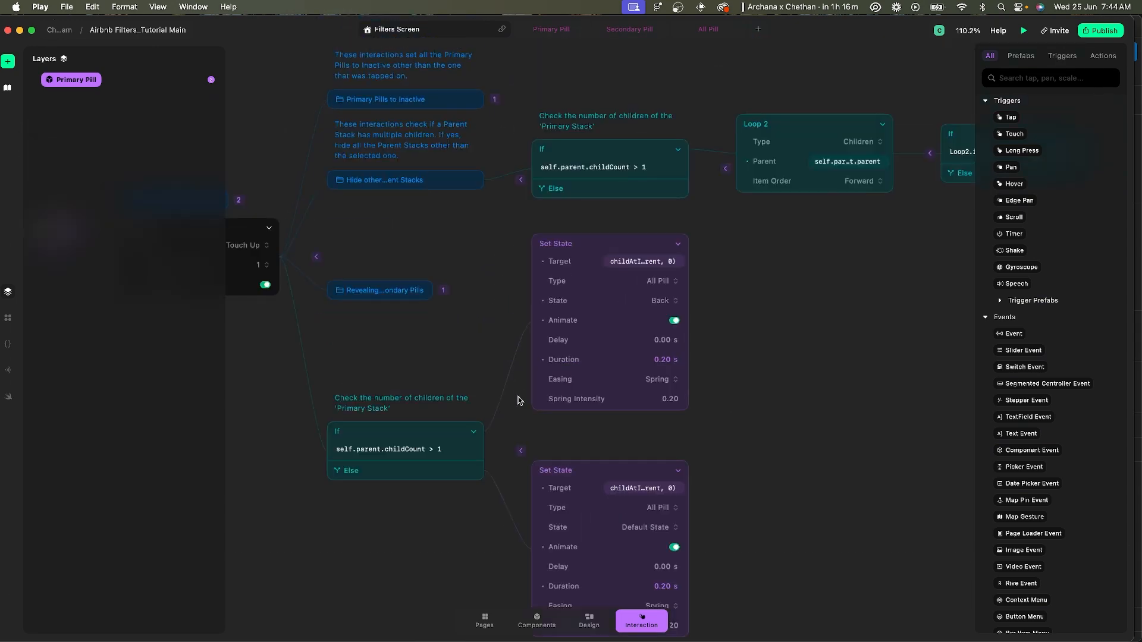
- Inspect the actions of the Revealing Secondary Pills group and the childCount condition's Set State branches, then collapse both
{"action": "left_click", "coordinate": [522, 451]}
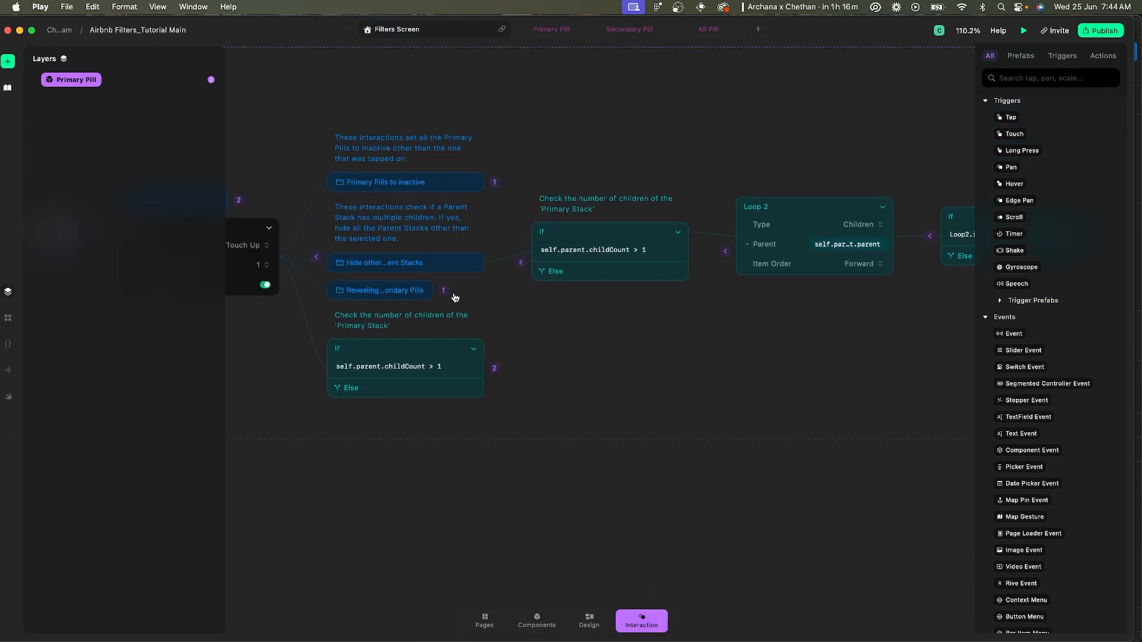
{"action": "left_click", "coordinate": [444, 291]}
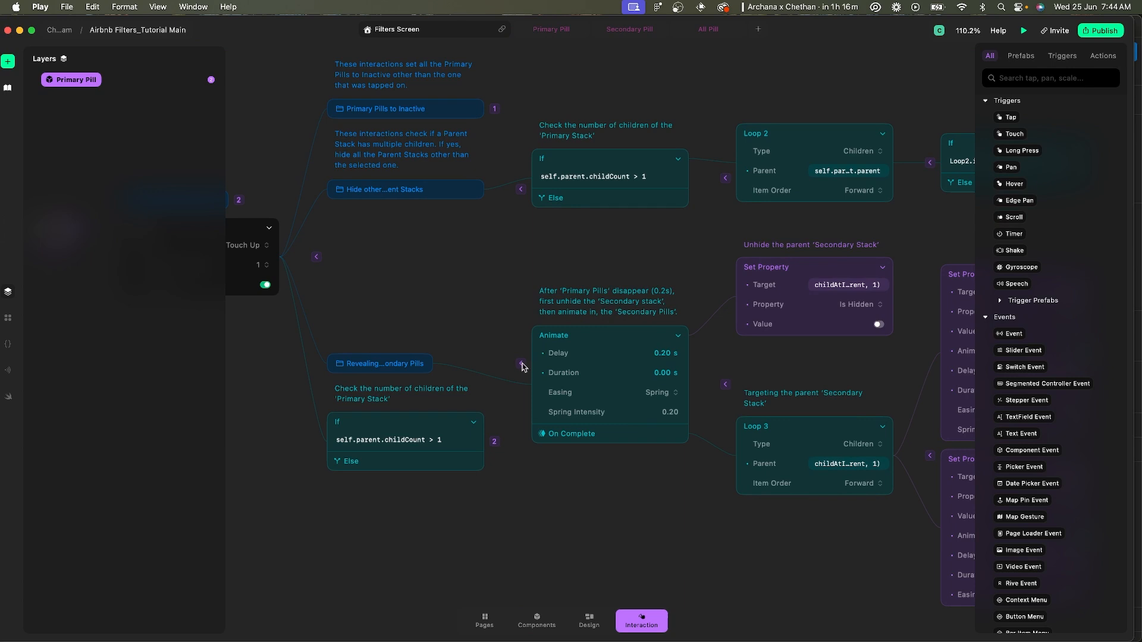
{"action": "left_click", "coordinate": [521, 364]}
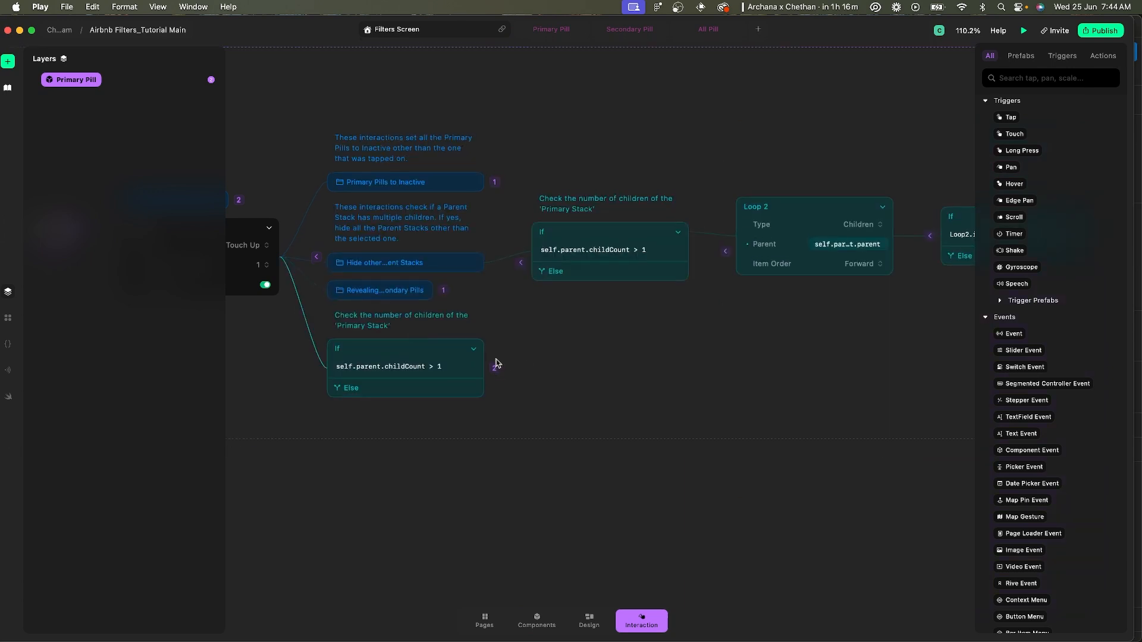
{"action": "left_click", "coordinate": [494, 372]}
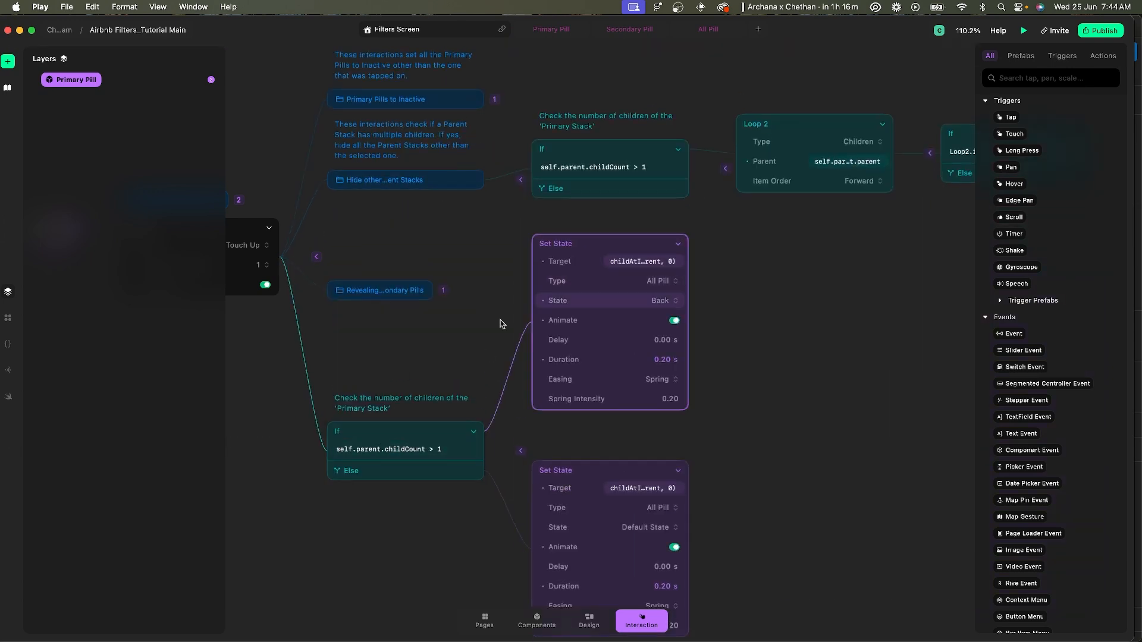
{"action": "scroll", "coordinate": [447, 361], "scroll_direction": "down", "scroll_amount": 1}
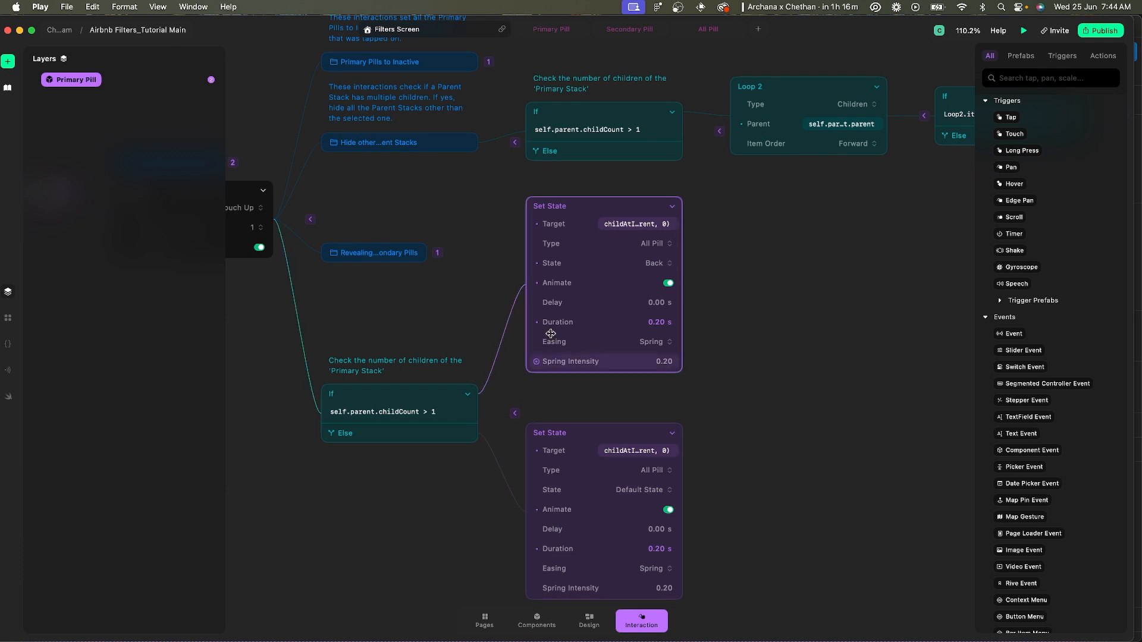
{"action": "left_click", "coordinate": [515, 415]}
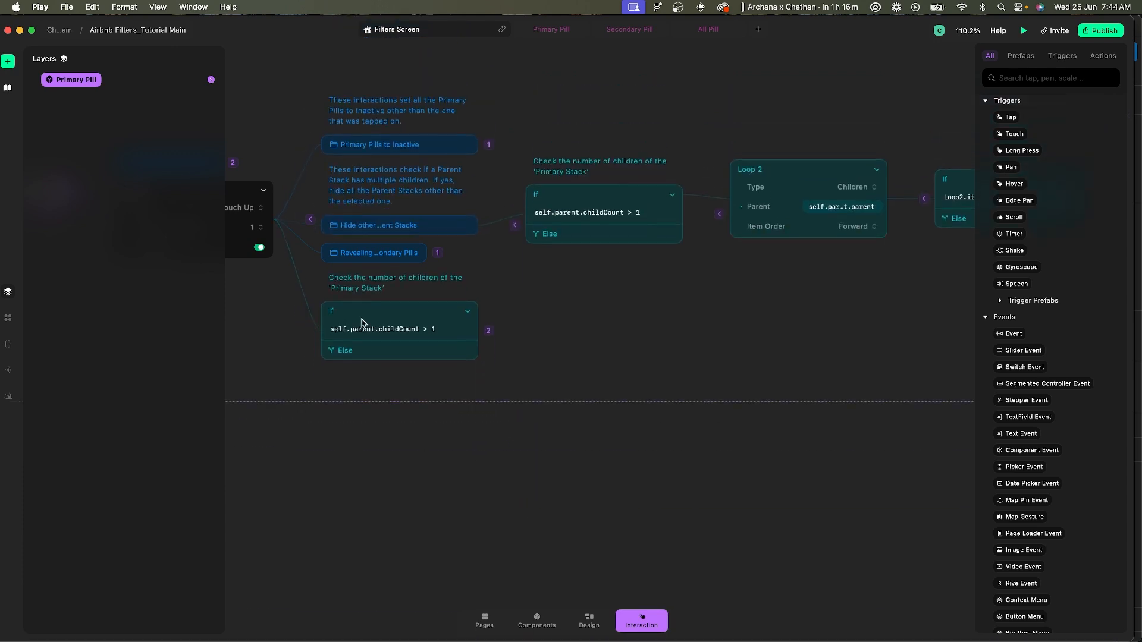
- Group the lower childCount condition with its actions and name the group "Sets Pill to Back or Inactive"
{"action": "key", "text": "super+g"}
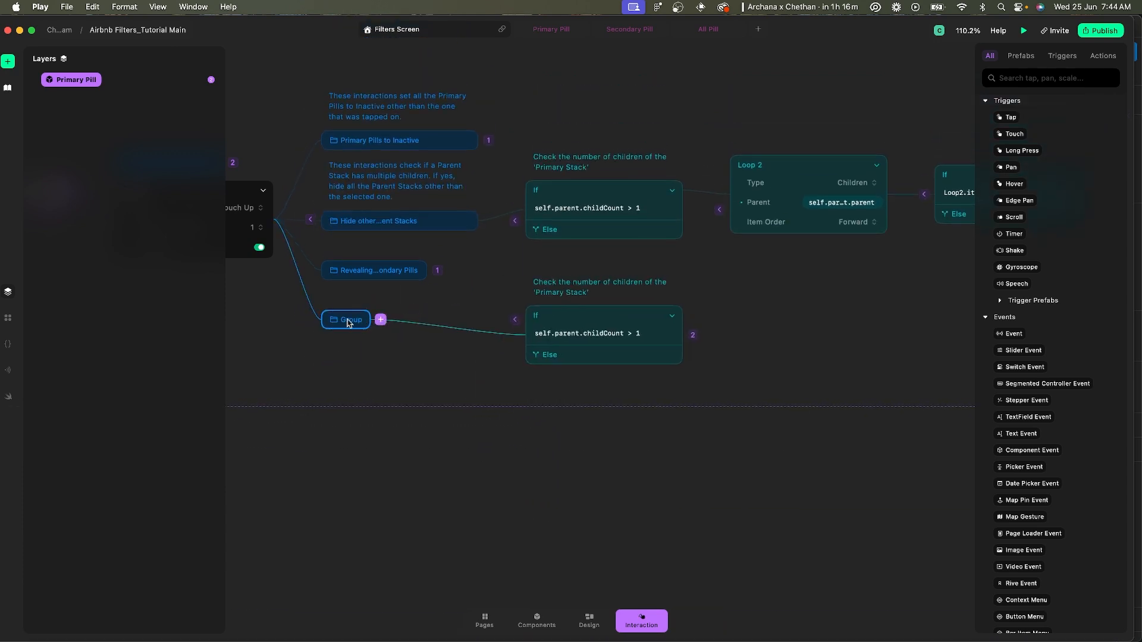
{"action": "double_click", "coordinate": [350, 322]}
{"action": "type", "text": "Sets Pill to Back or Inactive"}
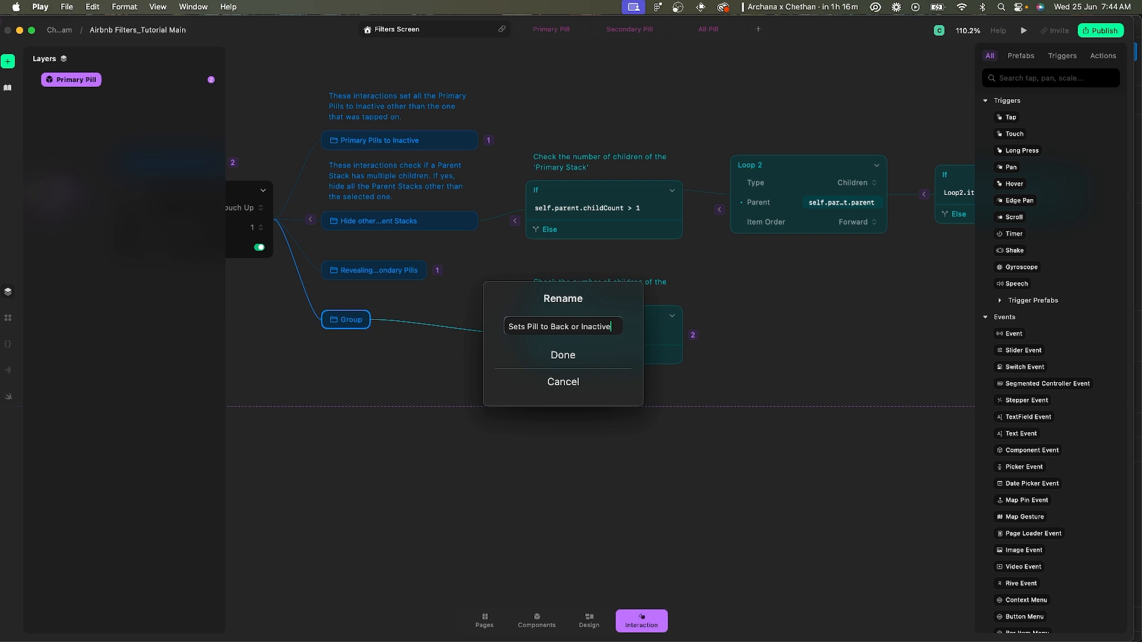
{"action": "key", "text": "Return"}
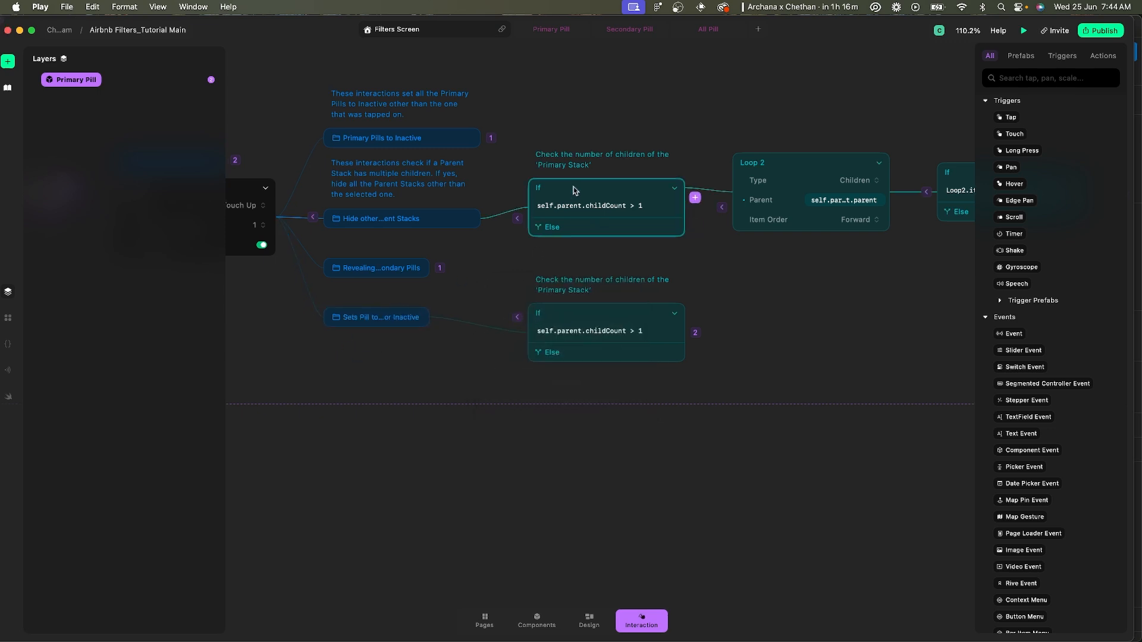
- Add a new If condition to the Primary Pill's Touch Up trigger
{"action": "scroll", "coordinate": [686, 196], "scroll_direction": "right", "scroll_amount": 2}
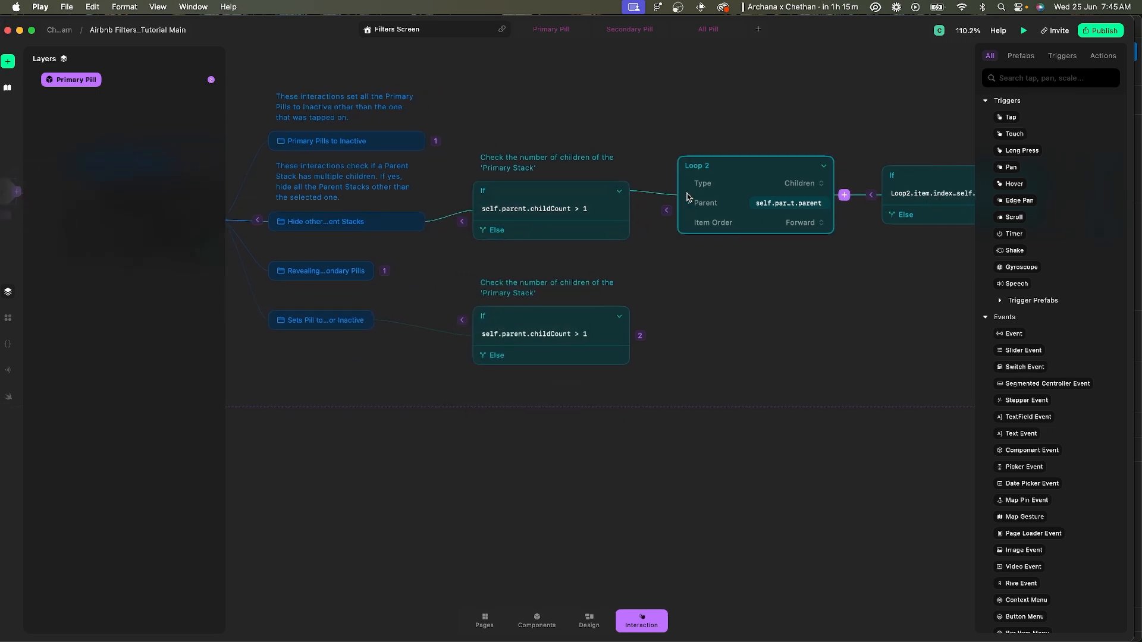
{"action": "scroll", "coordinate": [530, 318], "scroll_direction": "left", "scroll_amount": 1}
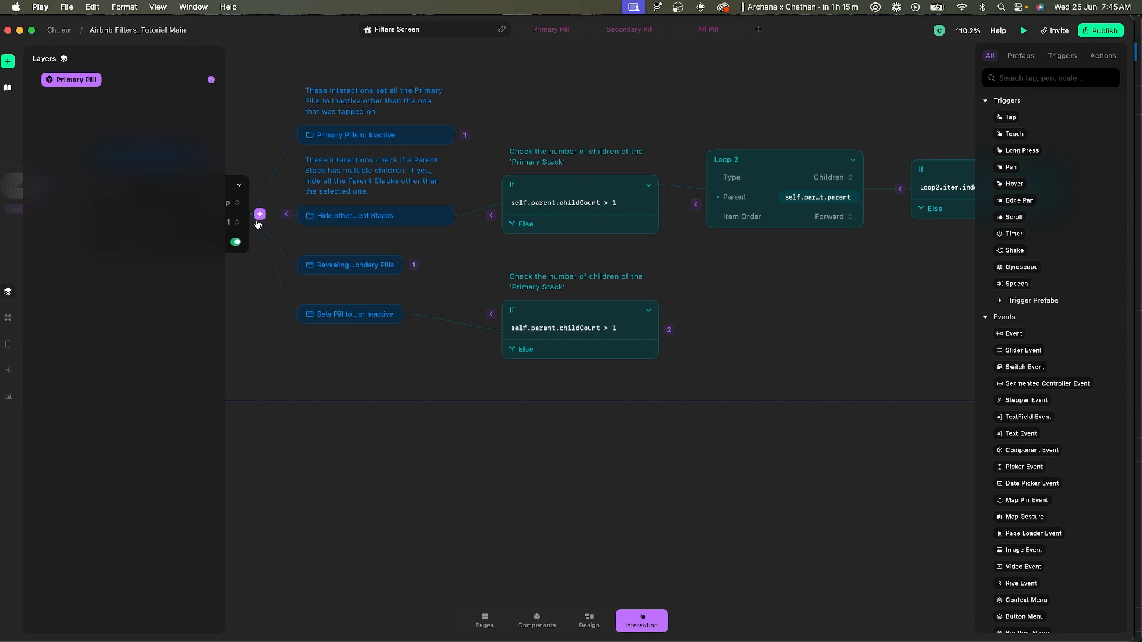
{"action": "left_click", "coordinate": [259, 217]}
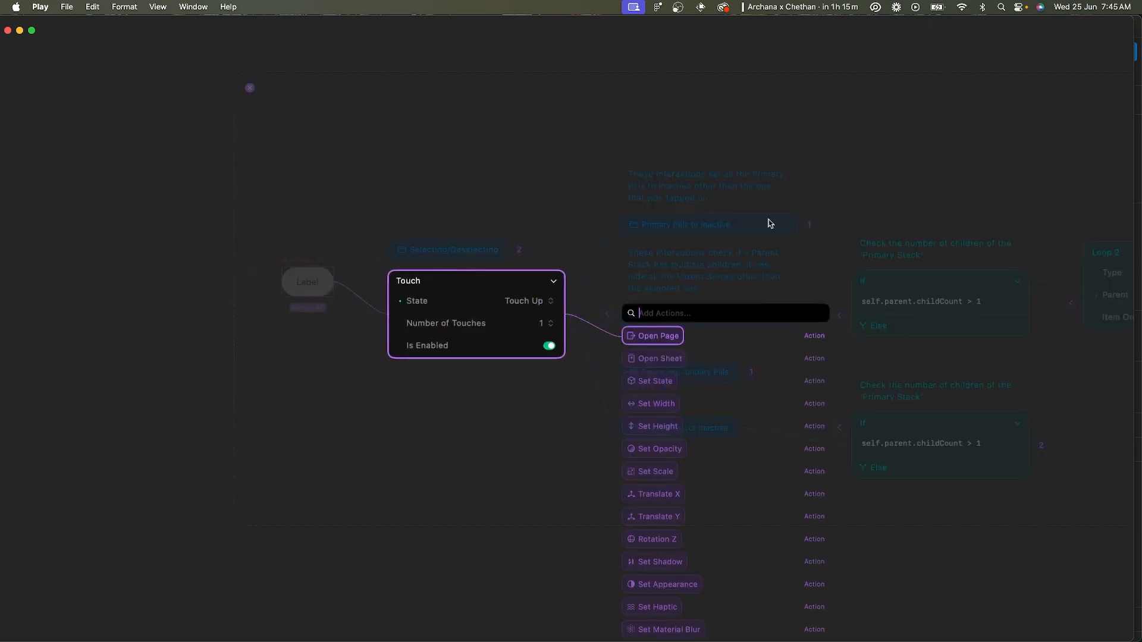
{"action": "type", "text": "if"}
{"action": "key", "text": "Return"}
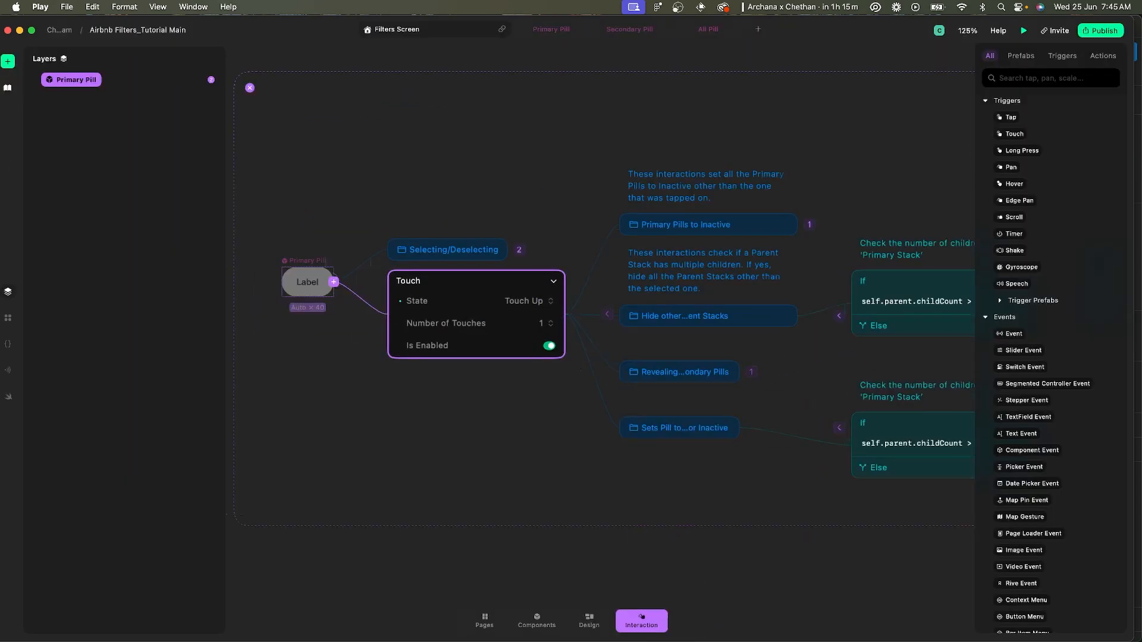
- Set the new If condition's expression to self.parent.index == 1
{"action": "left_click", "coordinate": [606, 306]}
{"action": "type", "text": "self.par"}
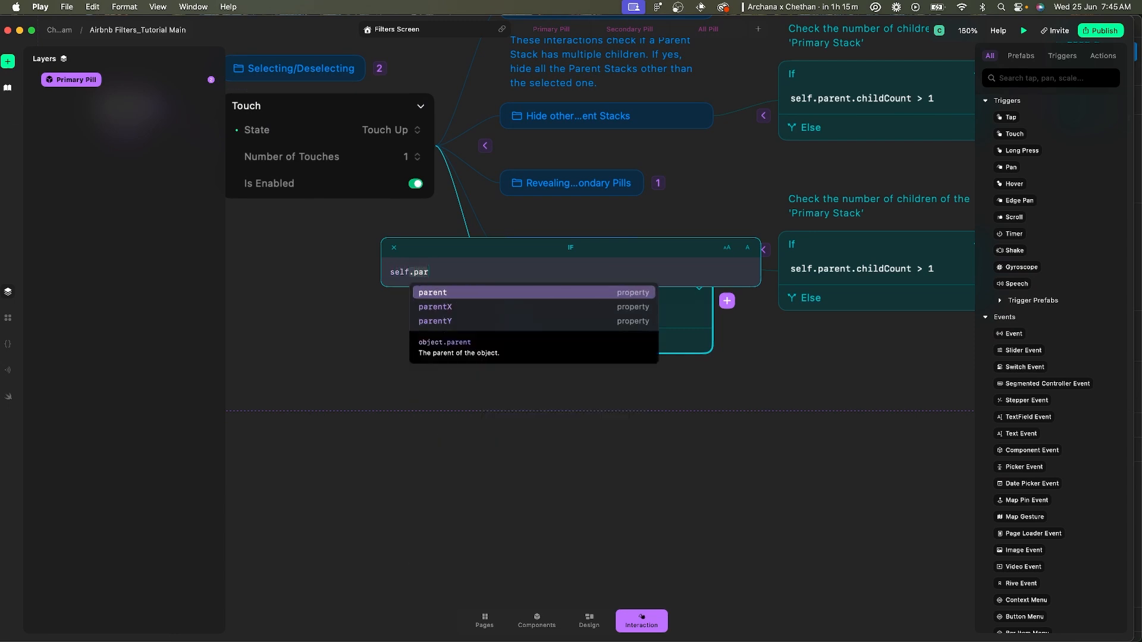
{"action": "key", "text": "Return"}
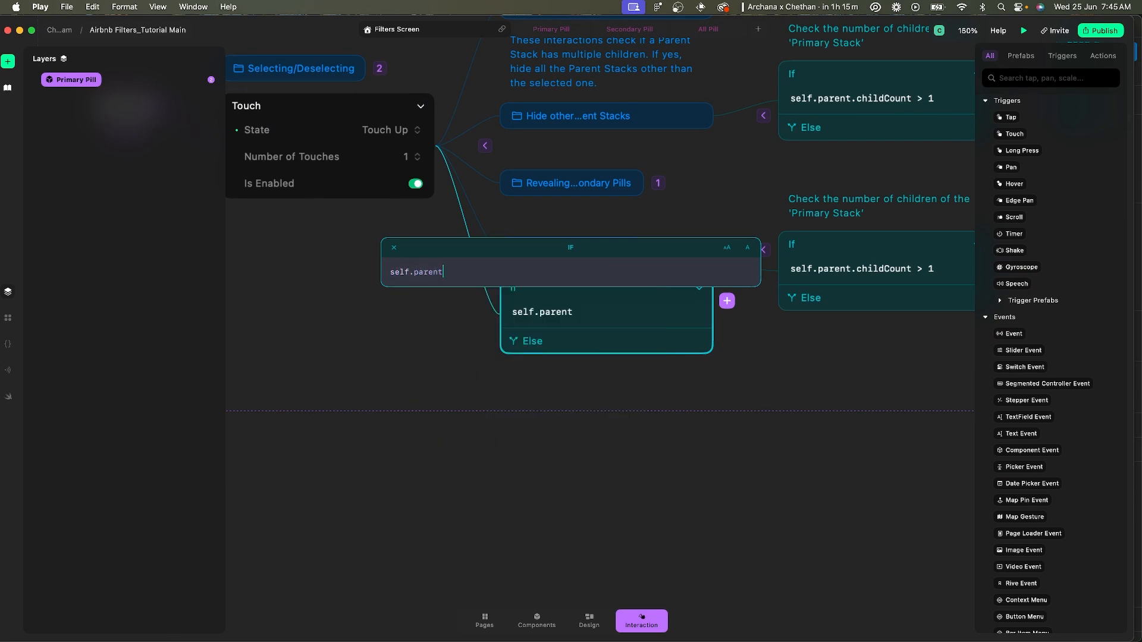
{"action": "type", "text": ".index"}
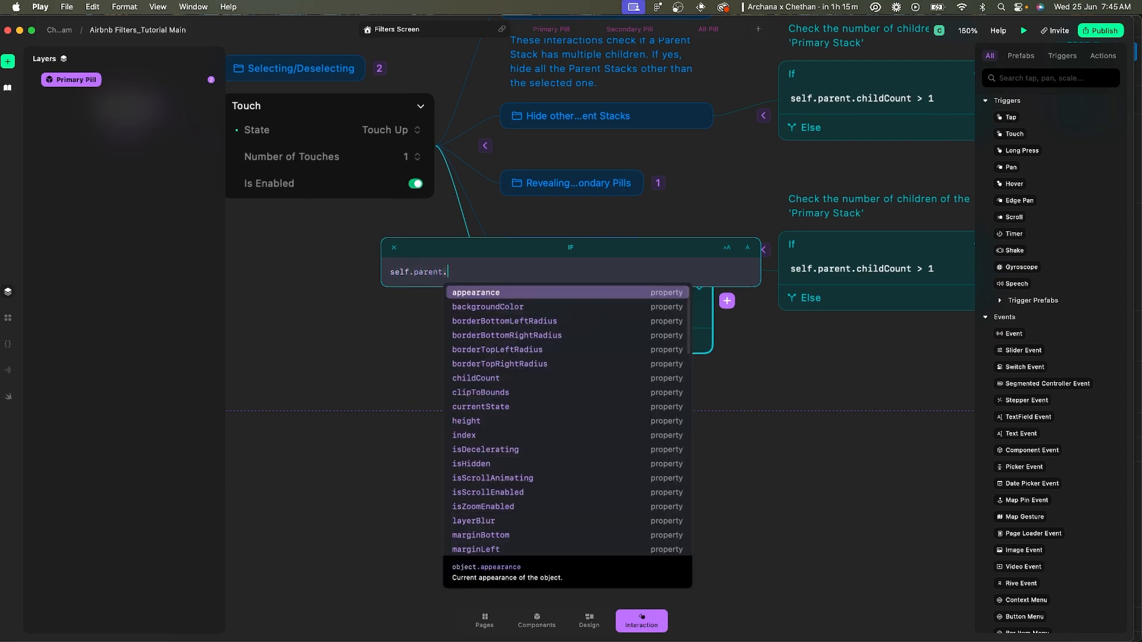
{"action": "key", "text": "Return"}
{"action": "type", "text": "="}
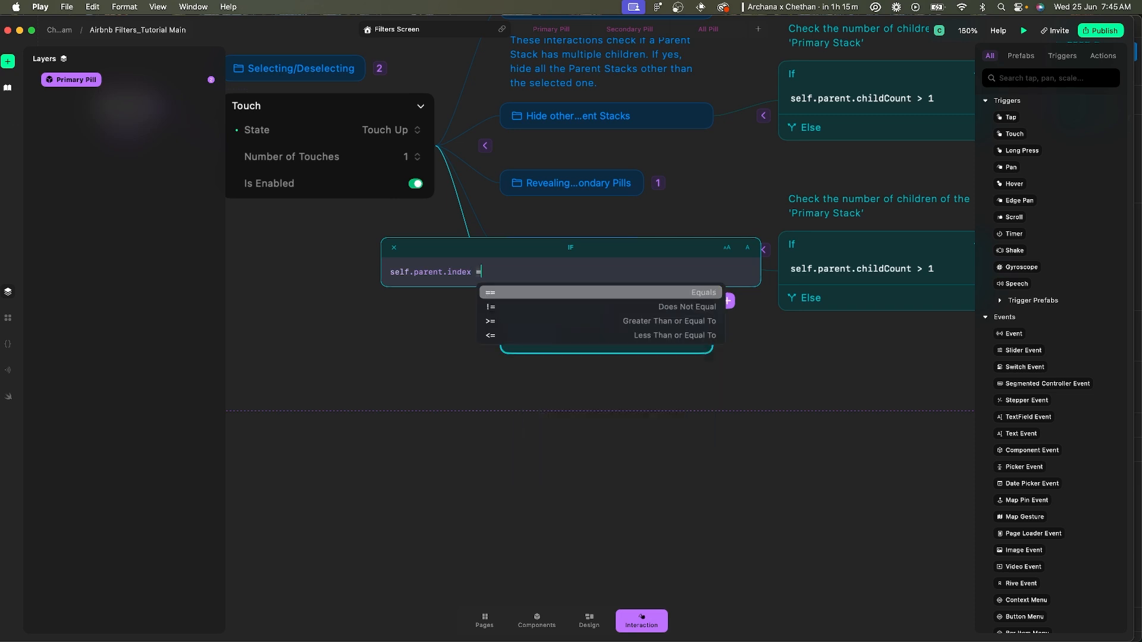
{"action": "type", "text": "= 1"}
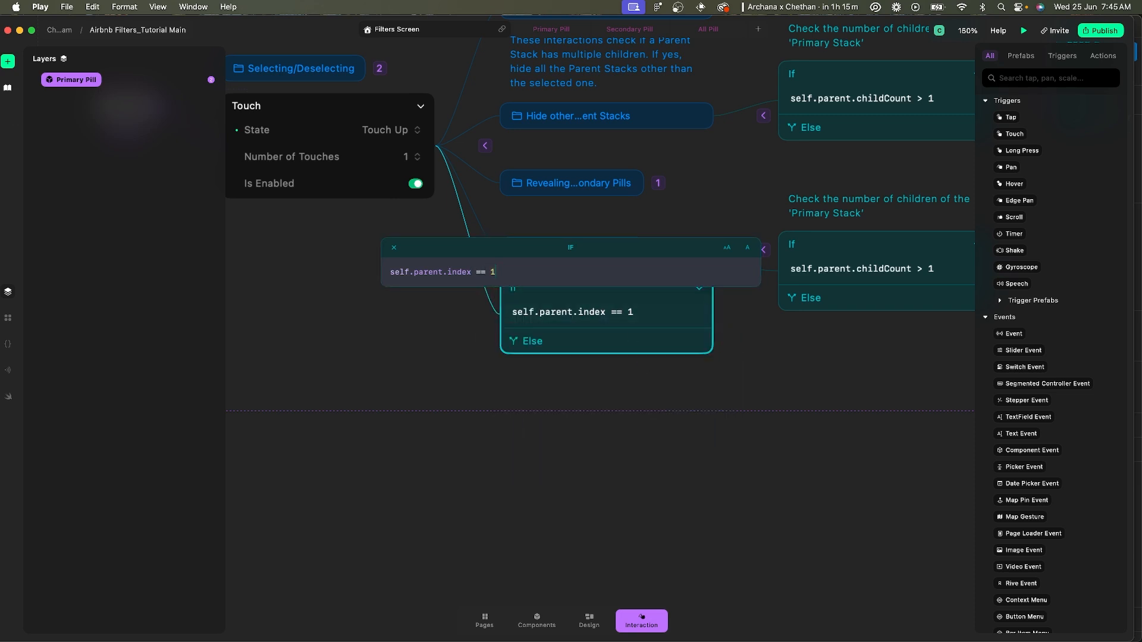
- Check the index labels of the All pill and the Homes and Experiences groups in the Figma breakdown, and return to Play
{"action": "key", "text": "super+Tab"}
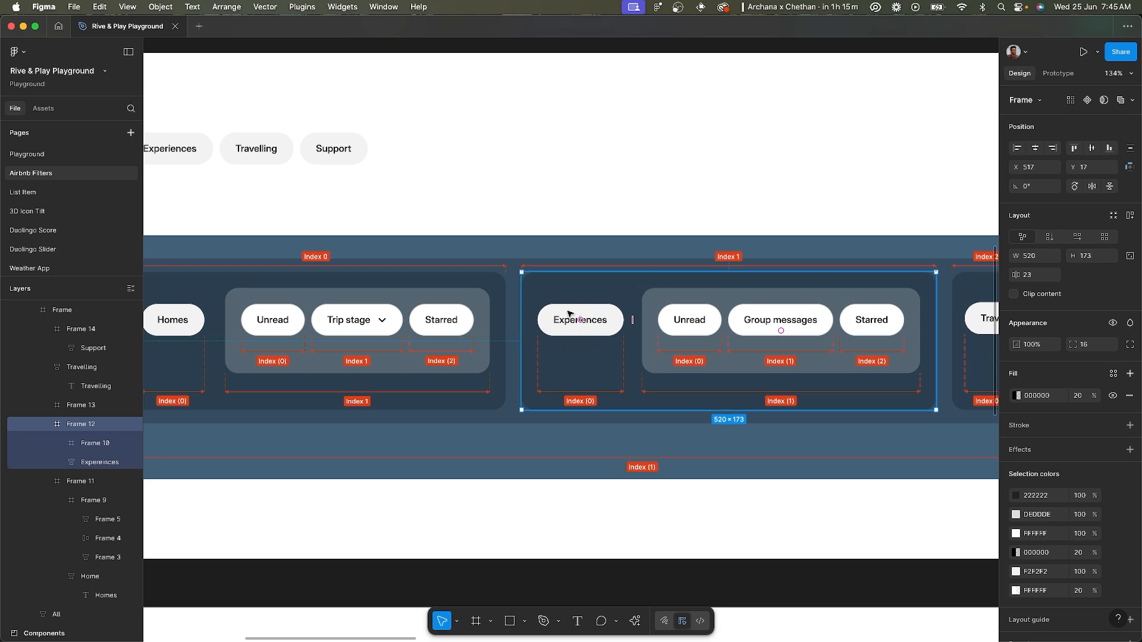
{"action": "scroll", "coordinate": [618, 288], "scroll_direction": "left", "scroll_amount": 5}
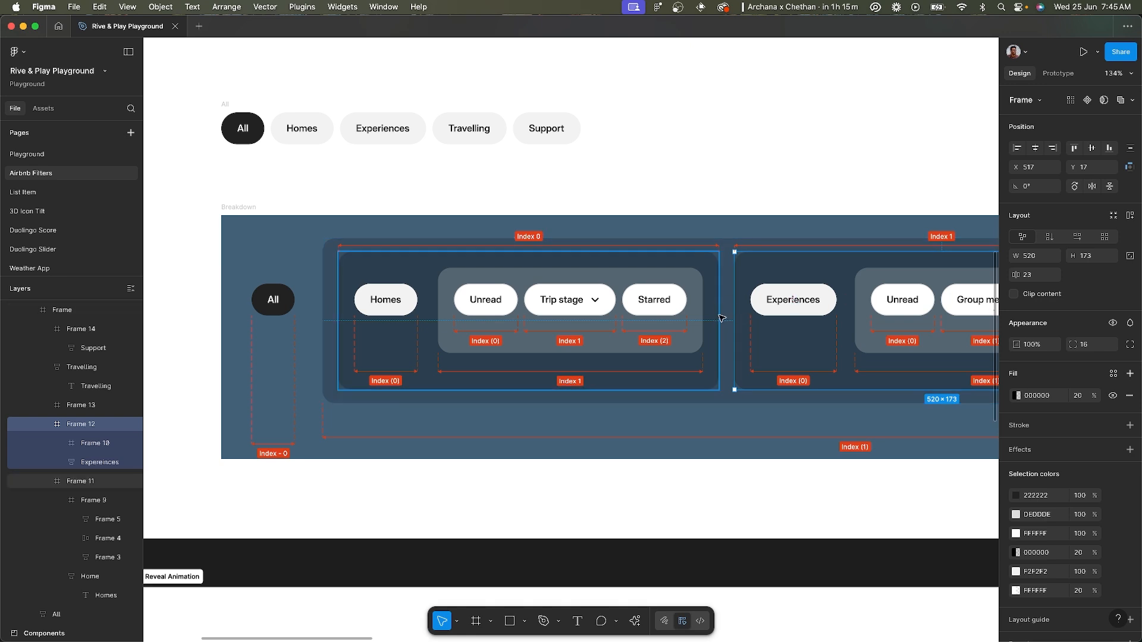
{"action": "key", "text": "super+Tab"}
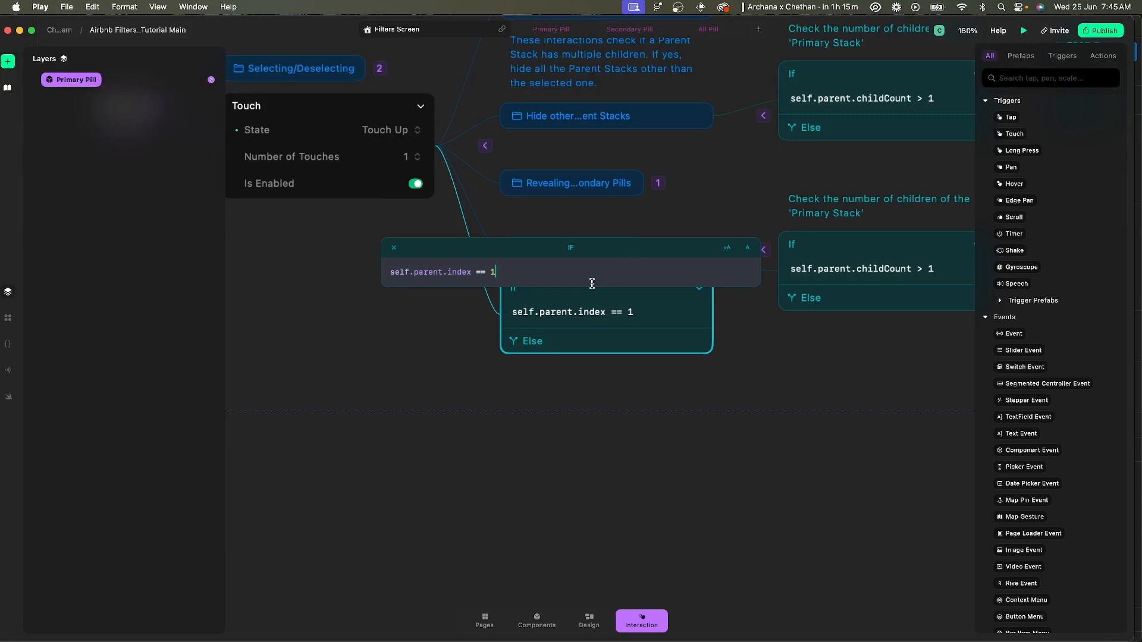
- Confirm the condition's expression, launch the preview and place its window clear of the new If block
{"action": "key", "text": "Return"}
{"action": "key", "text": "super+r"}
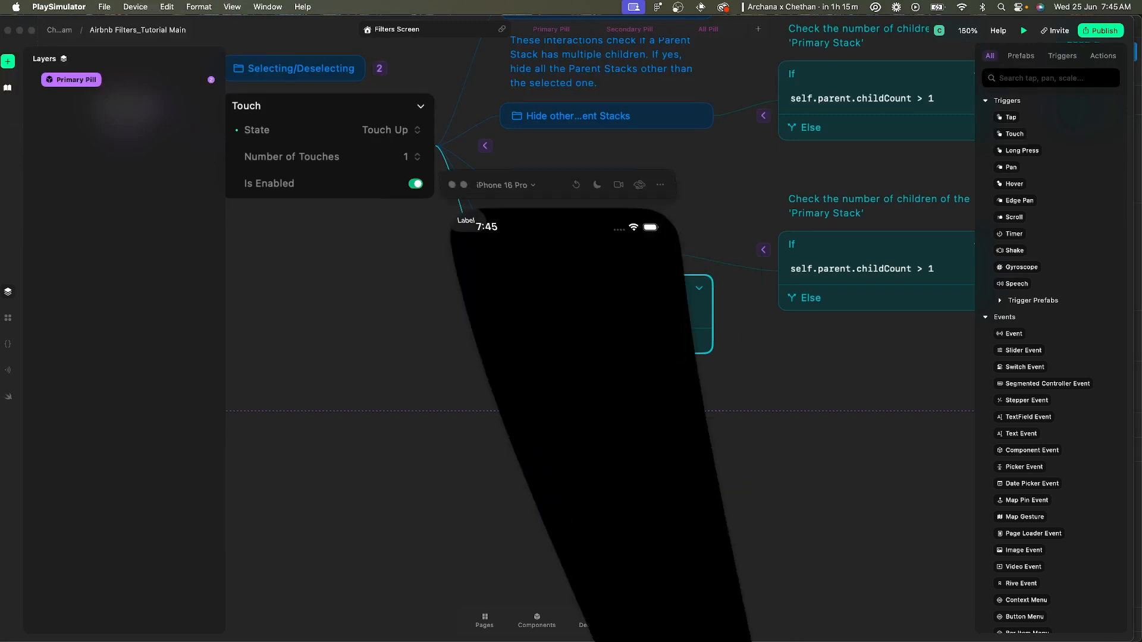
{"action": "left_click_drag", "start_coordinate": [555, 92], "coordinate": [836, 40]}
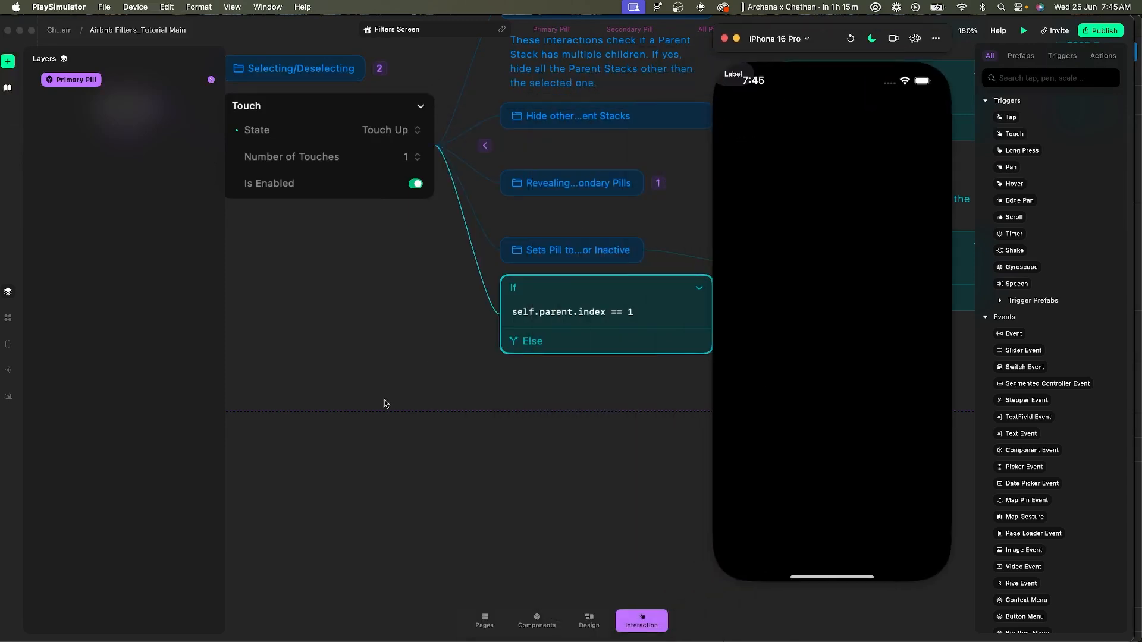
- Return to the Filters Screen's interactions with the interface panels hidden and preview that screen in light appearance
{"action": "left_click", "coordinate": [386, 400]}
{"action": "scroll", "coordinate": [386, 401], "scroll_direction": "down", "scroll_amount": 4}
{"action": "scroll", "coordinate": [386, 401], "scroll_direction": "left", "scroll_amount": 4}
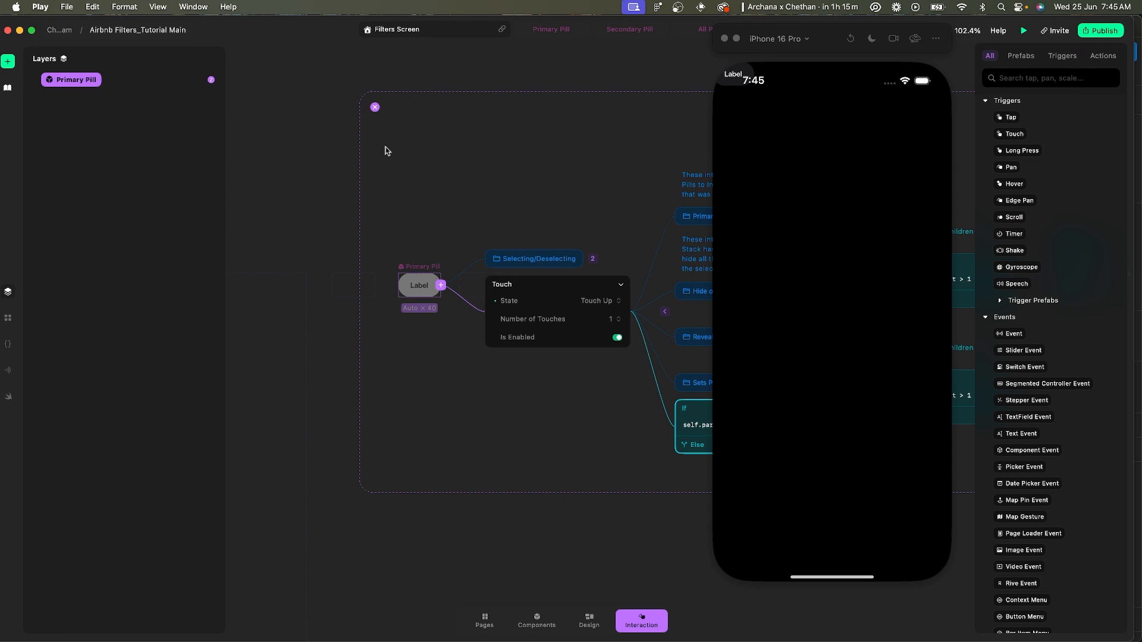
{"action": "key", "text": "super+backslash"}
{"action": "left_click", "coordinate": [375, 108]}
{"action": "left_click", "coordinate": [87, 280]}
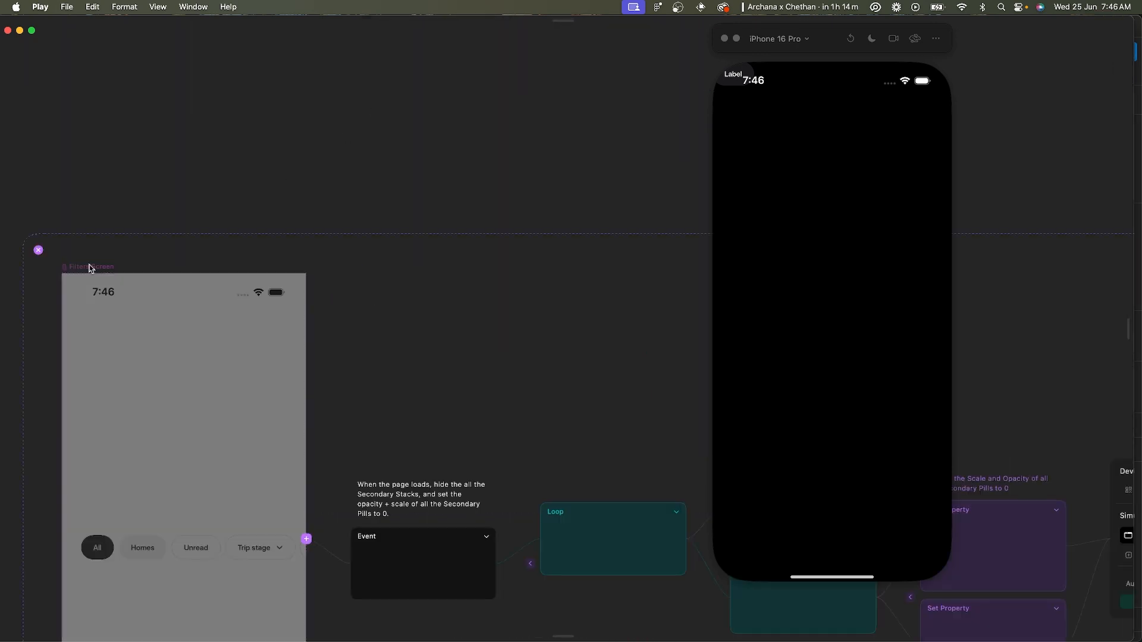
{"action": "left_click", "coordinate": [872, 38]}
{"action": "left_click", "coordinate": [882, 66]}
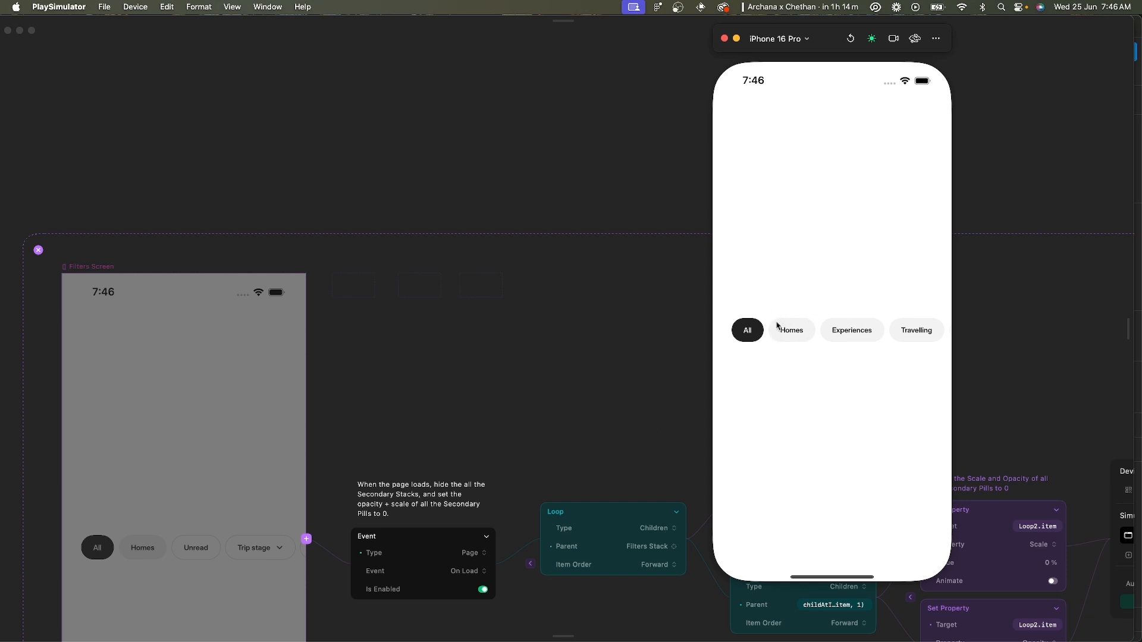
- Switch to the breakdown diagram in Figma, clear the selection and minimise the preview to see the Homes and Experiences index labels
{"action": "key", "text": "super+Tab"}
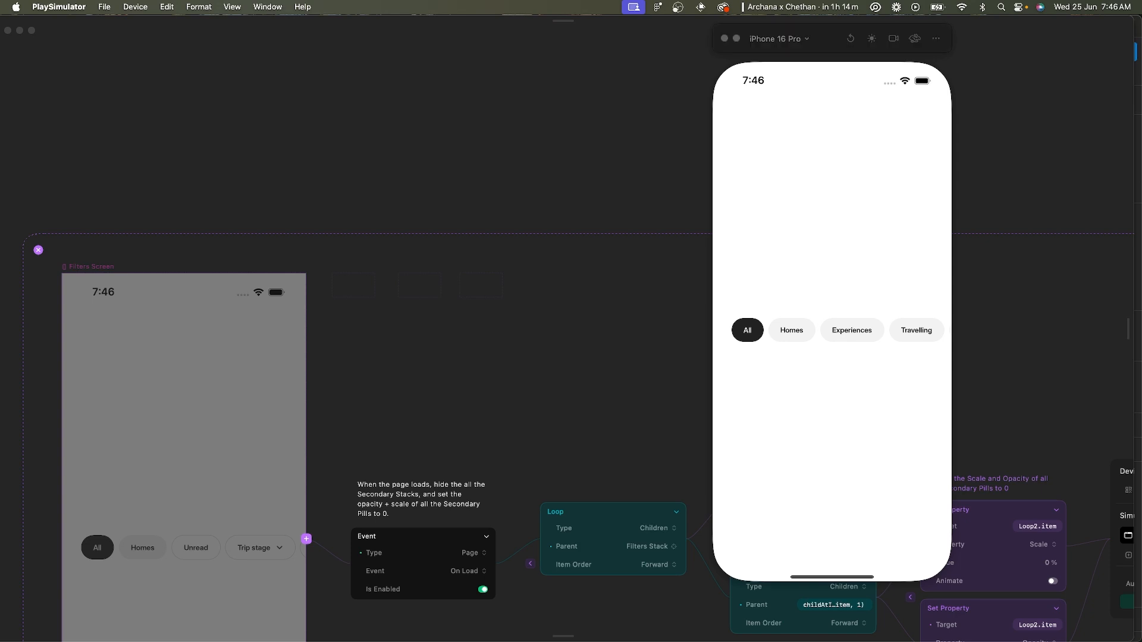
{"action": "left_click", "coordinate": [448, 492]}
{"action": "scroll", "coordinate": [448, 493], "scroll_direction": "right", "scroll_amount": 2}
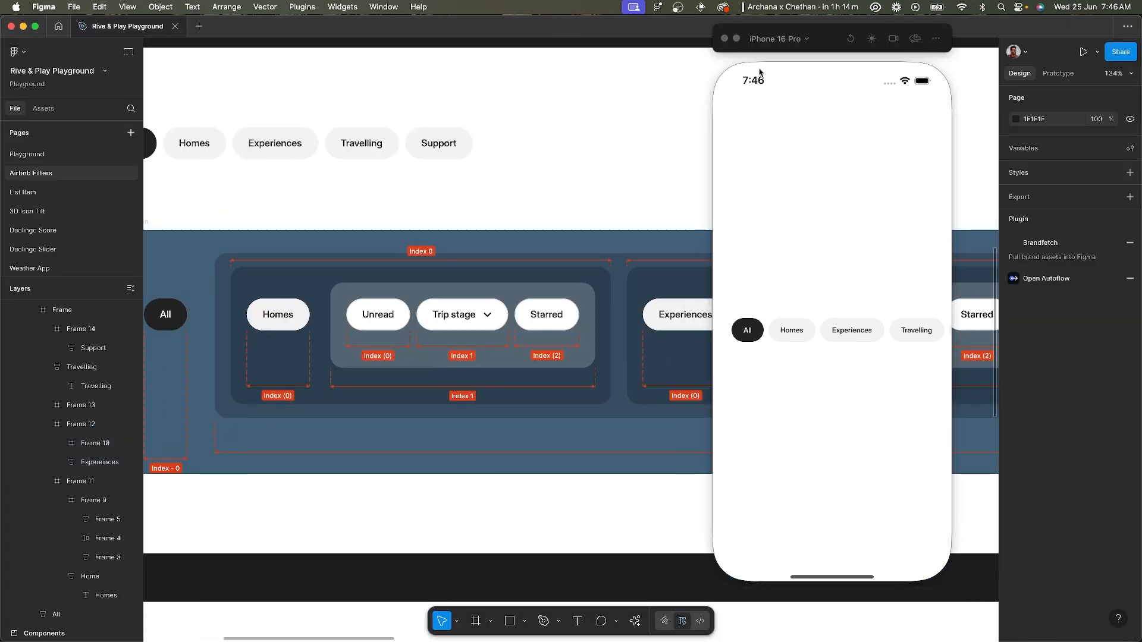
{"action": "left_click", "coordinate": [737, 39]}
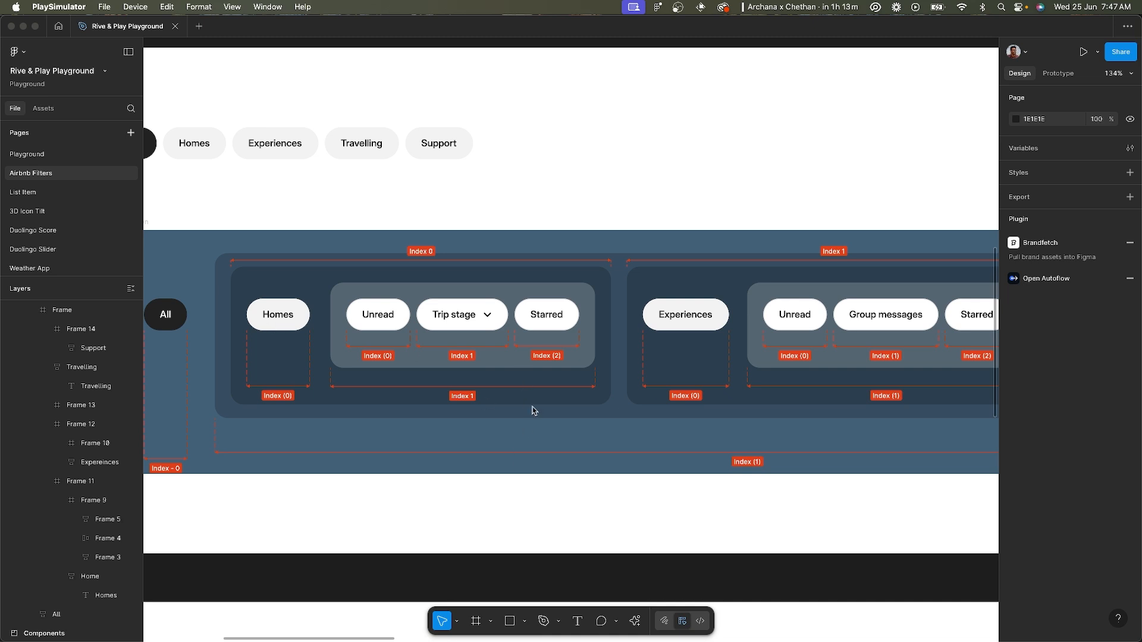
- Frame the All pill and the Homes and Experiences groups of the breakdown diagram with the Figma interface hidden
{"action": "scroll", "coordinate": [533, 407], "scroll_direction": "left", "scroll_amount": 2}
{"action": "scroll", "coordinate": [492, 535], "scroll_direction": "up", "scroll_amount": 2}
{"action": "left_click", "coordinate": [491, 534]}
{"action": "scroll", "coordinate": [490, 535], "scroll_direction": "up", "scroll_amount": 1}
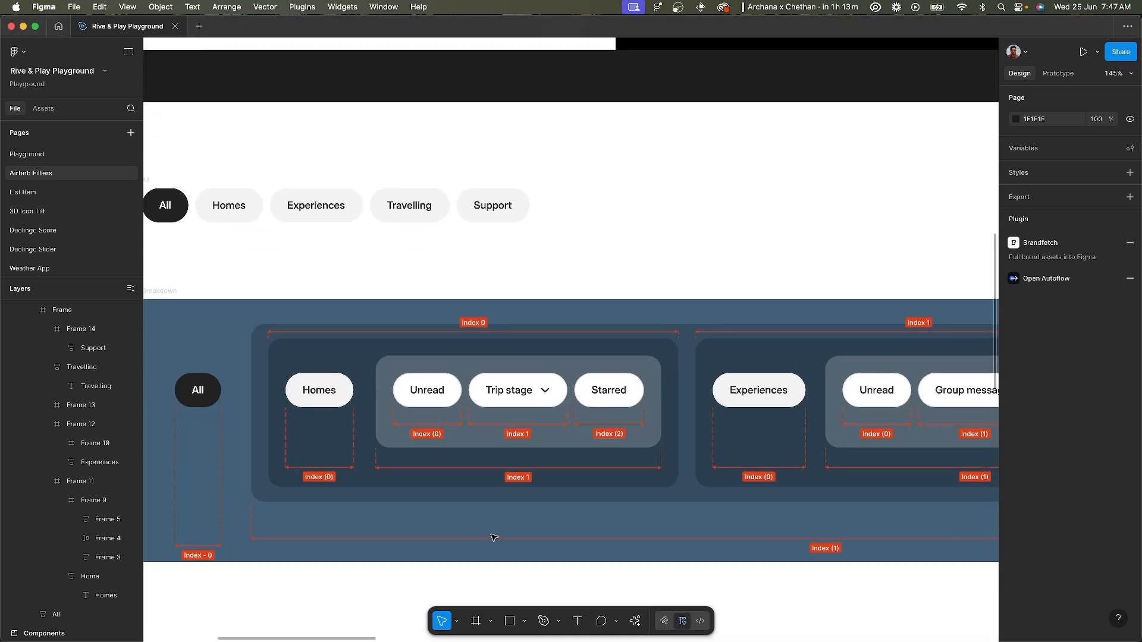
{"action": "key", "text": "super+backslash"}
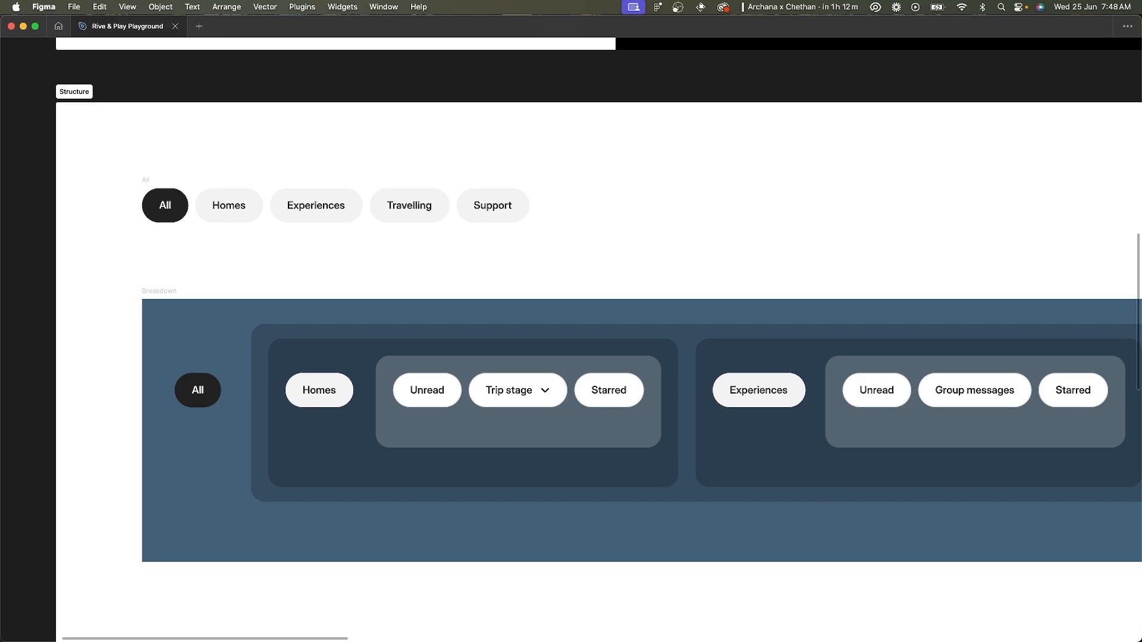
- Switch to Play and go to the Primary Pill's interactions at the If block checking self.parent.index == 1
{"action": "key", "text": "super+Tab"}
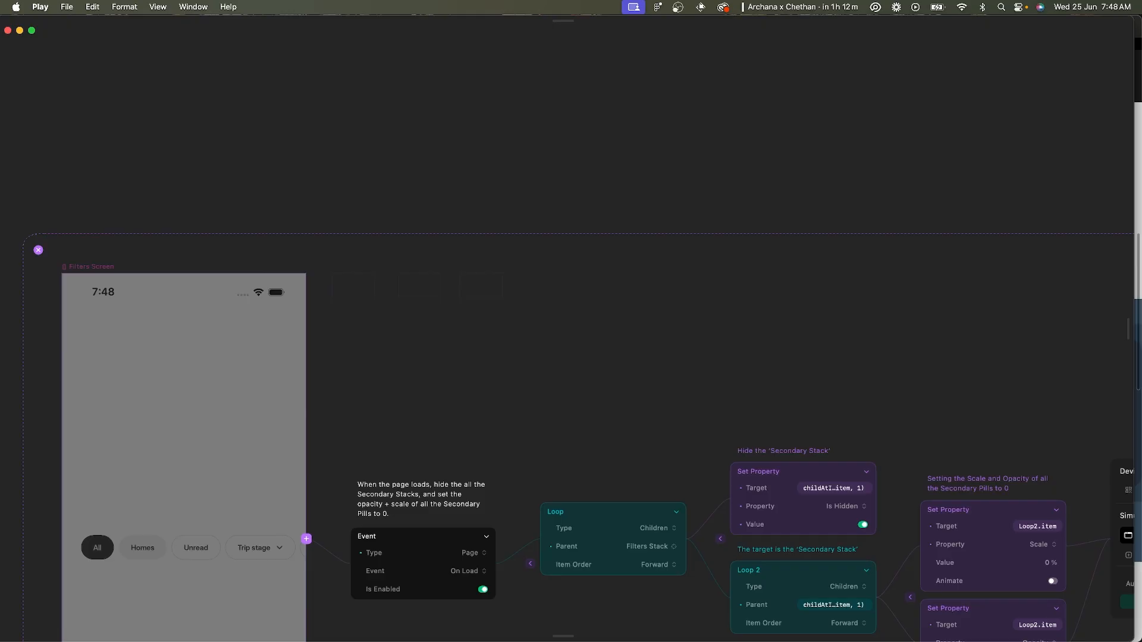
{"action": "scroll", "coordinate": [558, 354], "scroll_direction": "down", "scroll_amount": 2}
{"action": "scroll", "coordinate": [559, 354], "scroll_direction": "down", "scroll_amount": 3}
{"action": "scroll", "coordinate": [558, 354], "scroll_direction": "right", "scroll_amount": 3}
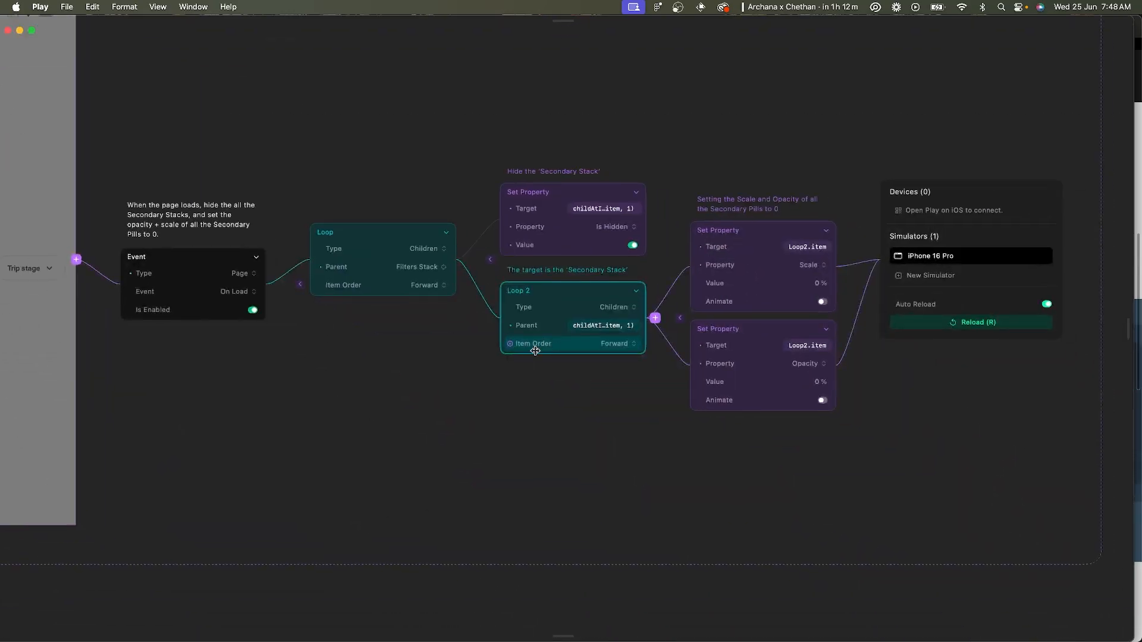
{"action": "scroll", "coordinate": [500, 355], "scroll_direction": "down", "scroll_amount": 3}
{"action": "left_click", "coordinate": [349, 55]}
{"action": "left_click", "coordinate": [292, 122]}
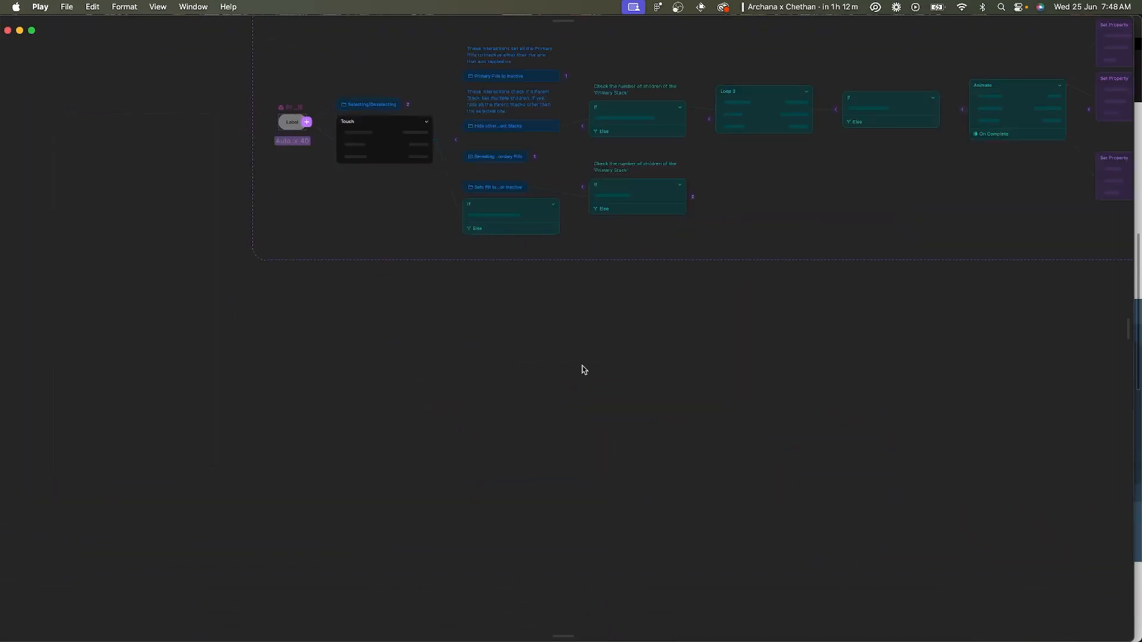
{"action": "scroll", "coordinate": [612, 173], "scroll_direction": "up", "scroll_amount": 3}
{"action": "left_click", "coordinate": [485, 244]}
{"action": "scroll", "coordinate": [484, 244], "scroll_direction": "up", "scroll_amount": 5}
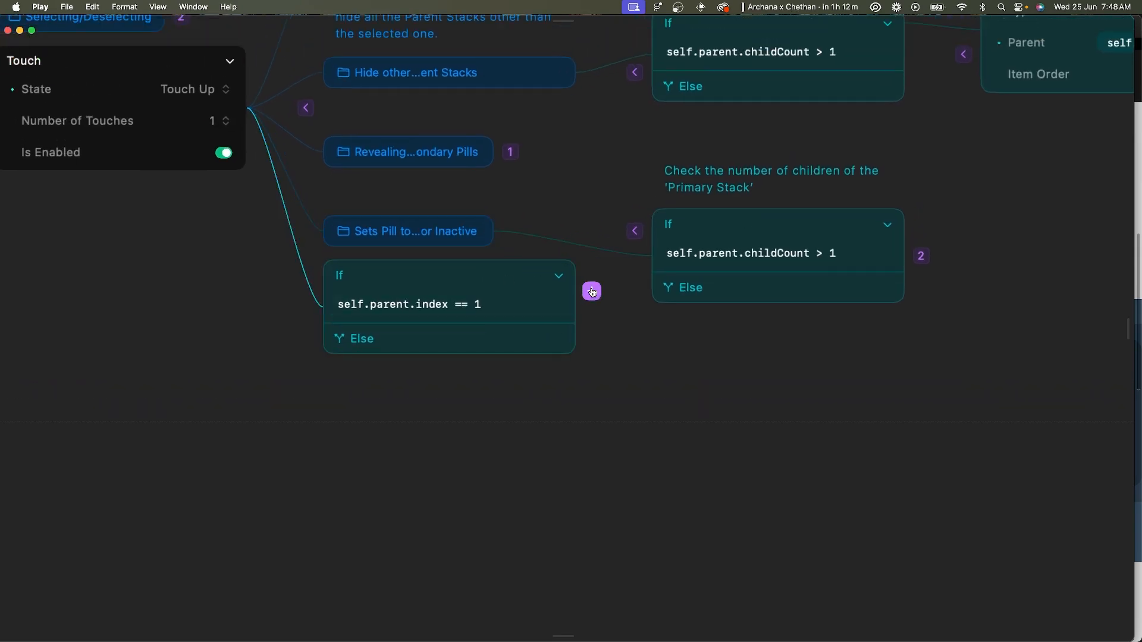
- Add an Offset X action to the self.parent.index == 1 condition and animate it with a 0.2 s duration
{"action": "left_click", "coordinate": [592, 291]}
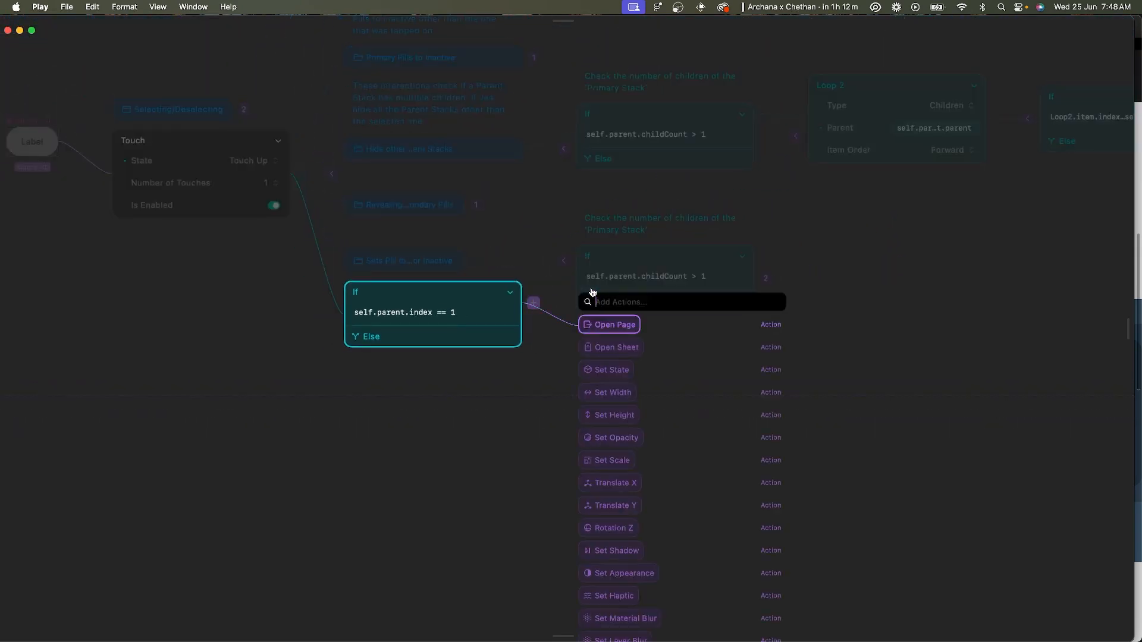
{"action": "type", "text": "off"}
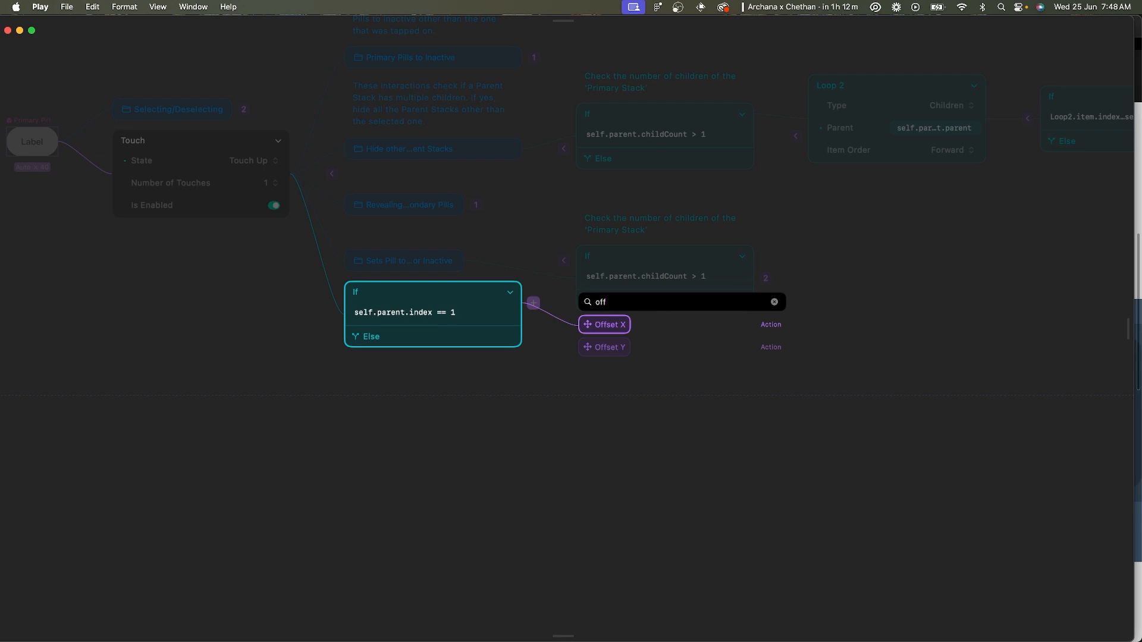
{"action": "key", "text": "Return"}
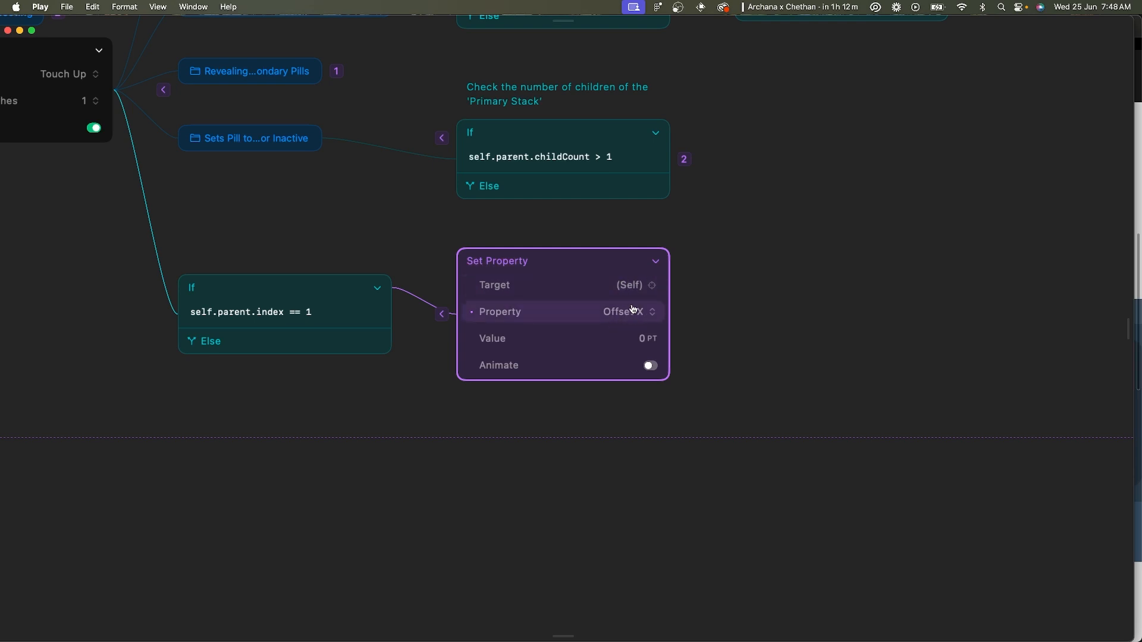
{"action": "left_click", "coordinate": [652, 367]}
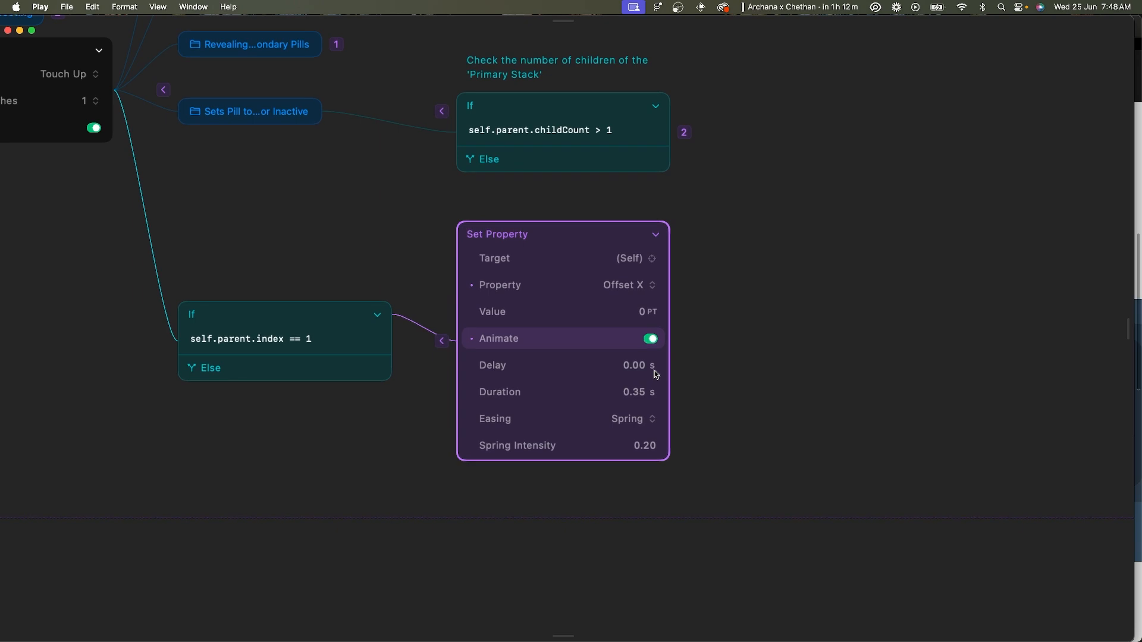
{"action": "left_click", "coordinate": [643, 390]}
{"action": "type", "text": "0.2"}
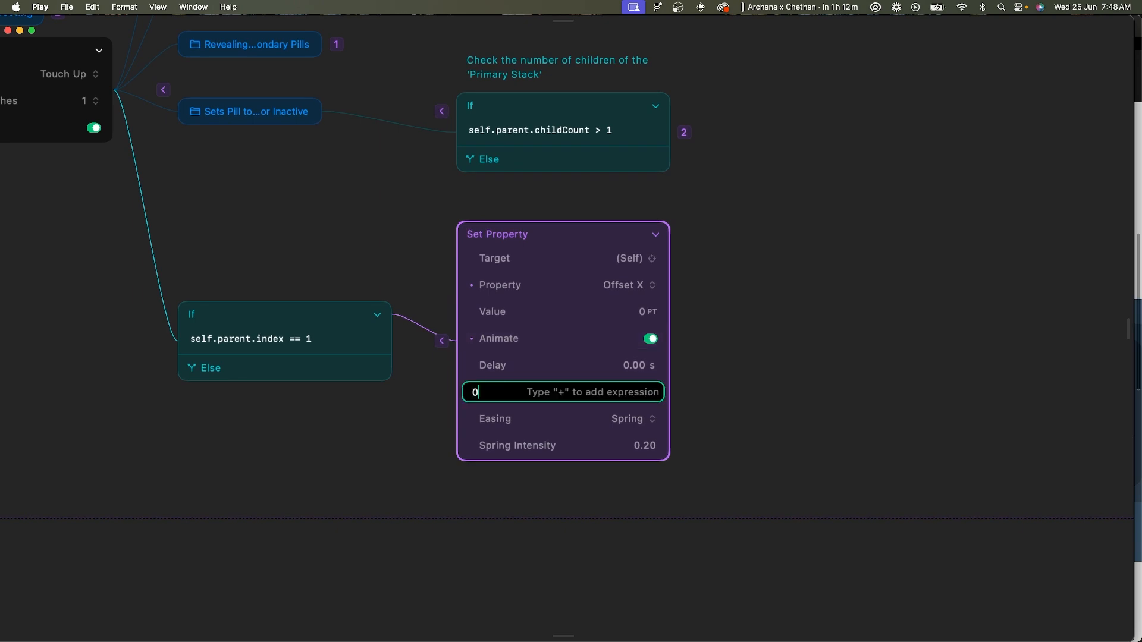
{"action": "key", "text": "Return"}
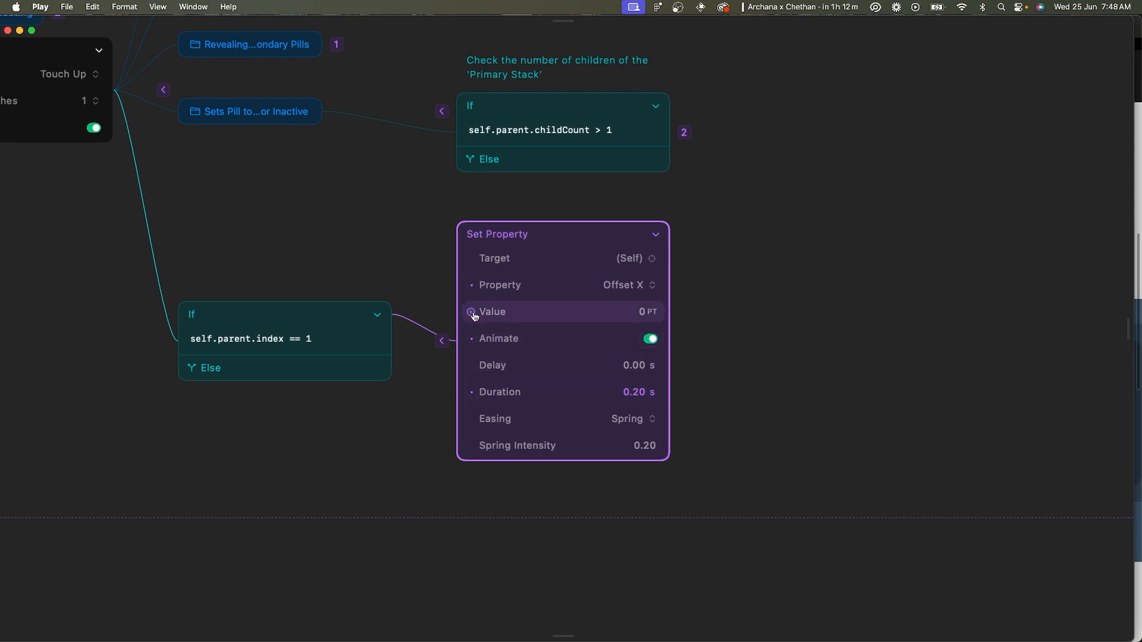
- Give the Offset X value the expression 8 + childAtIndex with index 0, leaving its parent argument unfilled
{"action": "left_click", "coordinate": [501, 320]}
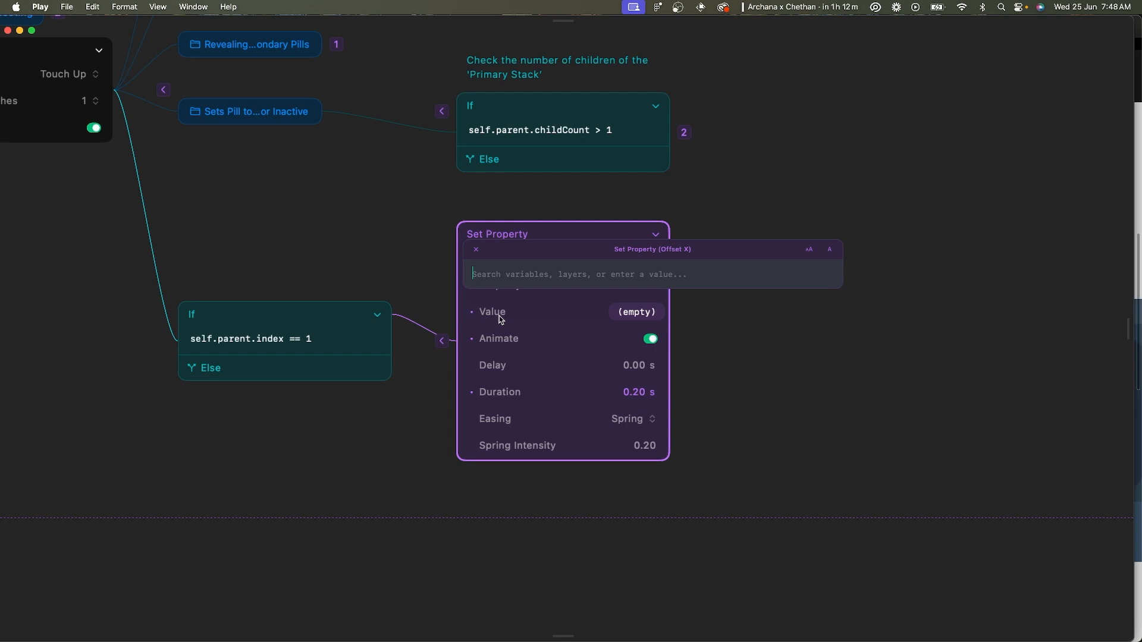
{"action": "type", "text": "8 "}
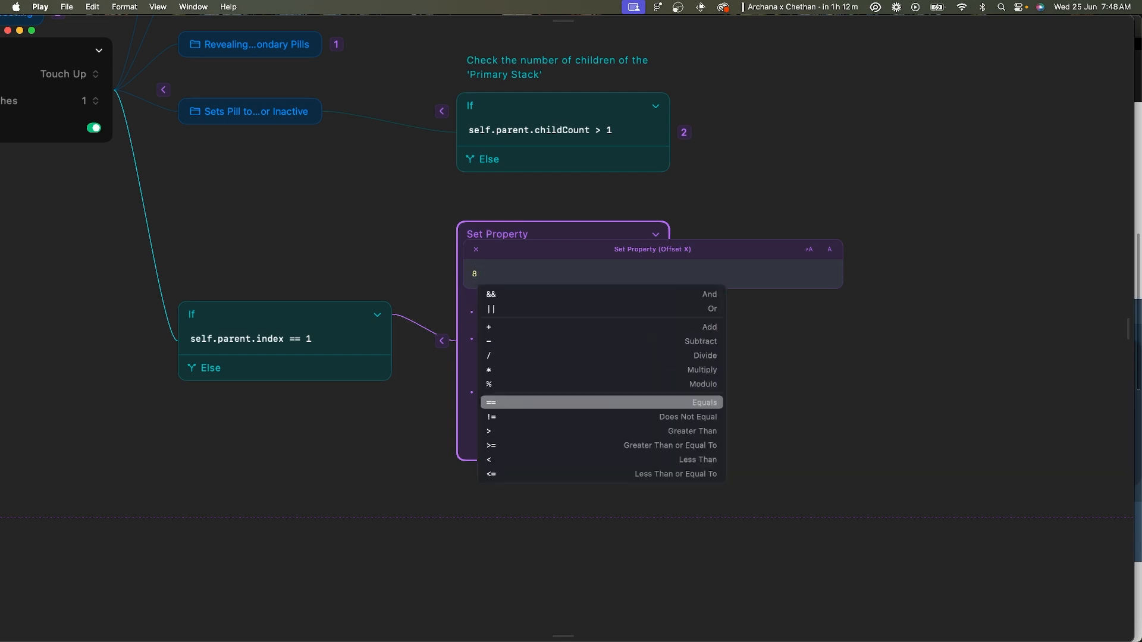
{"action": "type", "text": "+ "}
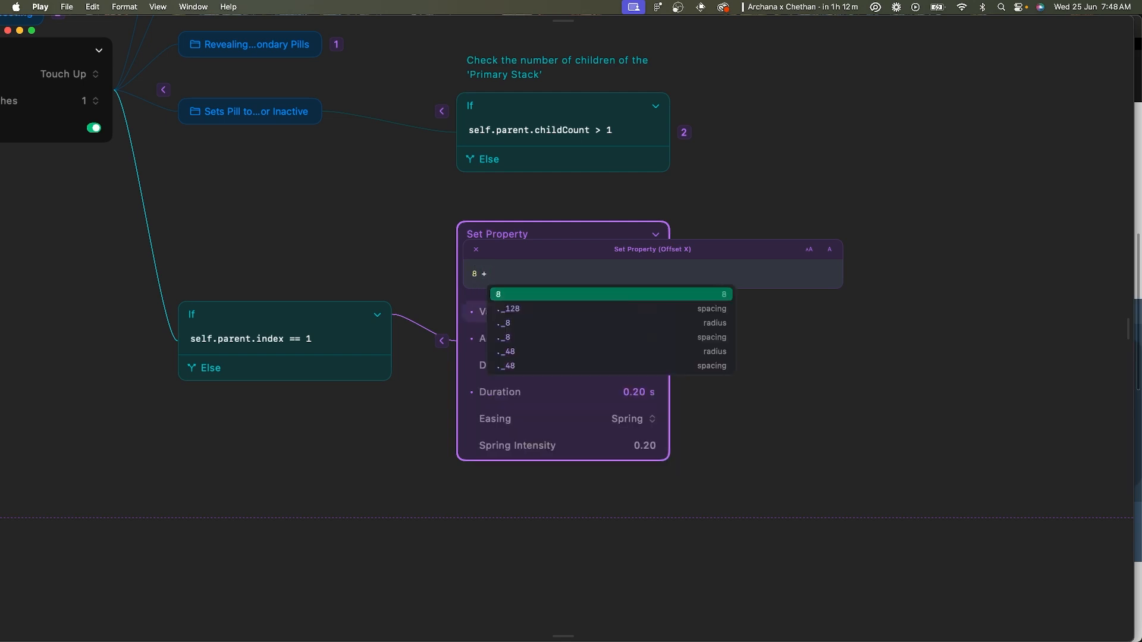
{"action": "type", "text": "chil"}
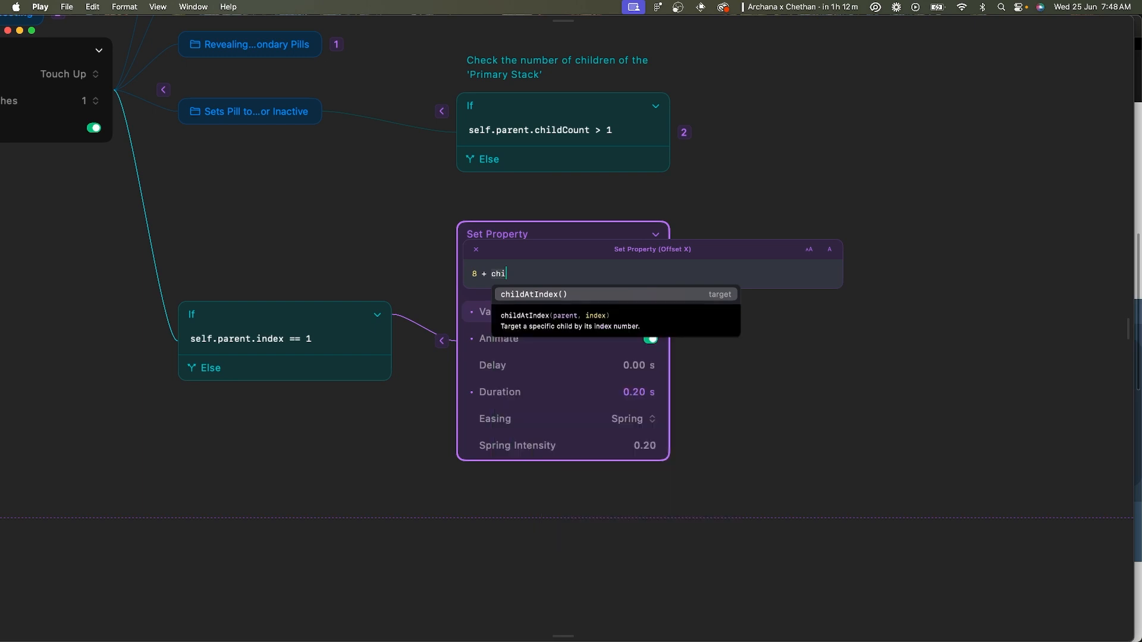
{"action": "key", "text": "Return"}
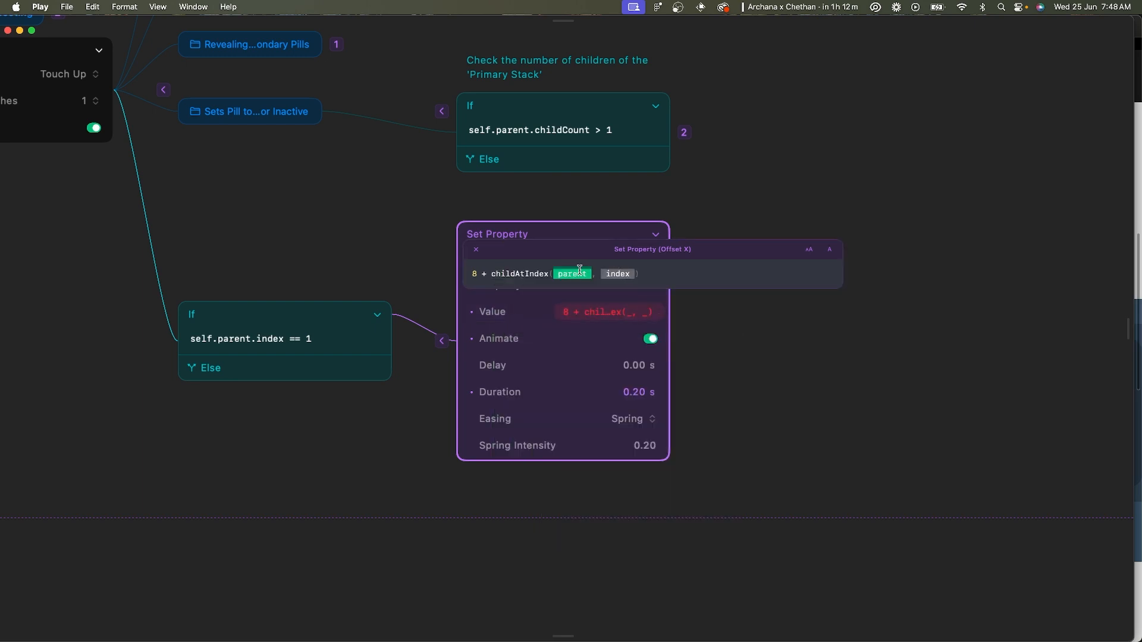
{"action": "left_click", "coordinate": [613, 273]}
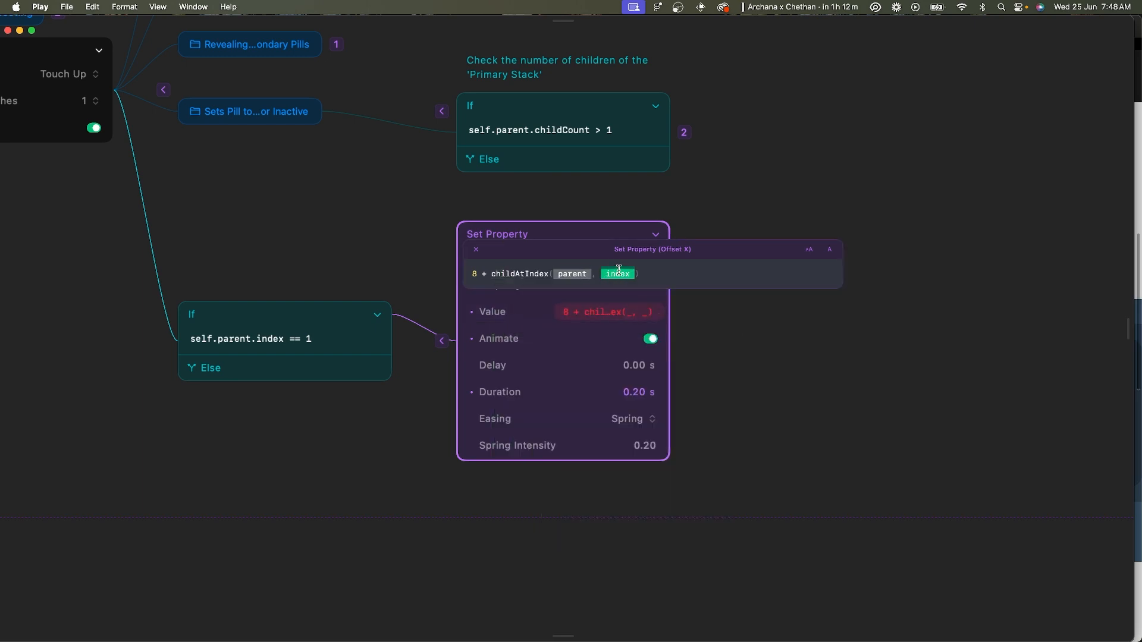
{"action": "type", "text": "0"}
{"action": "mouse_move", "coordinate": [641, 617]}
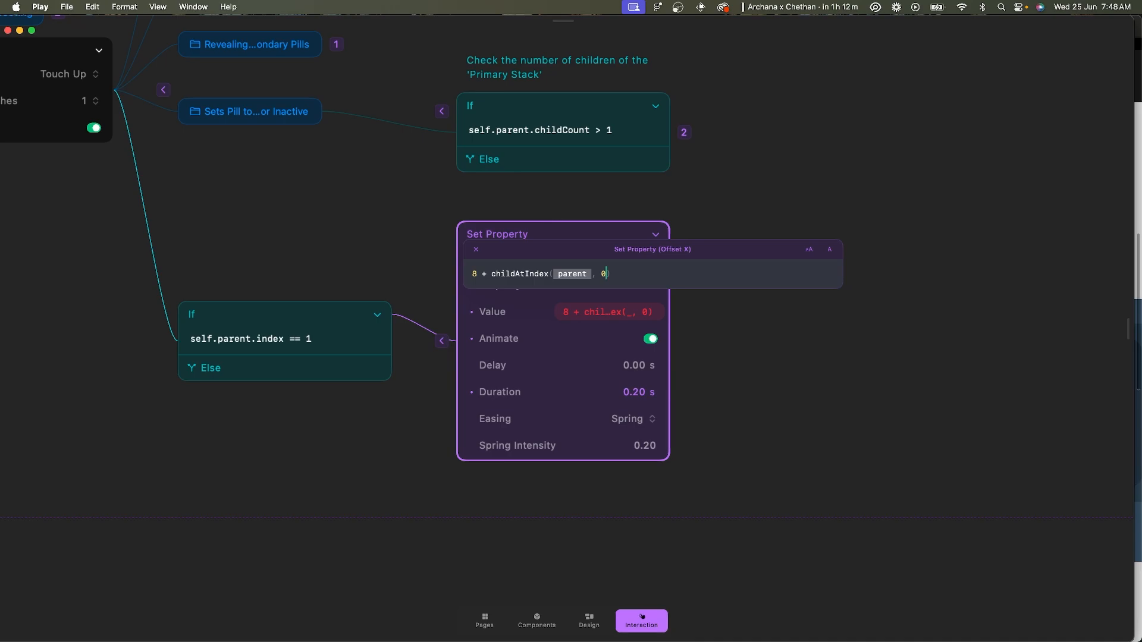
- Check the stack nesting around the Homes pill in the Figma breakdown diagram and return to the expression in Play
{"action": "key", "text": "super+Tab"}
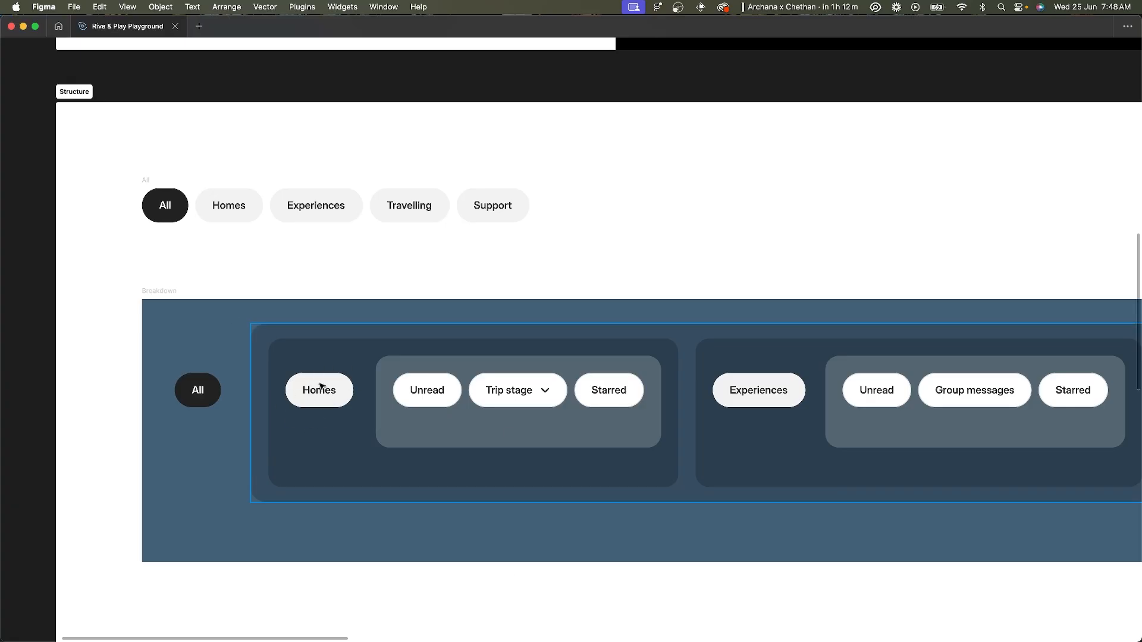
{"action": "key", "text": "super+backslash"}
{"action": "key", "text": "super+backslash"}
{"action": "key", "text": "super+Tab"}
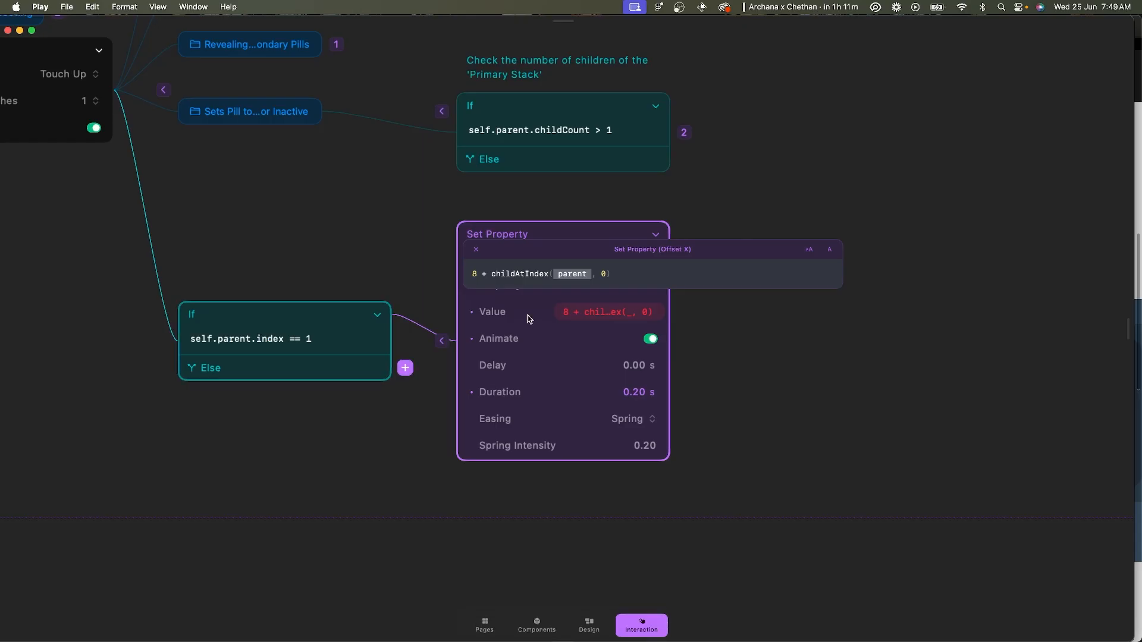
{"action": "key", "text": "super+Tab"}
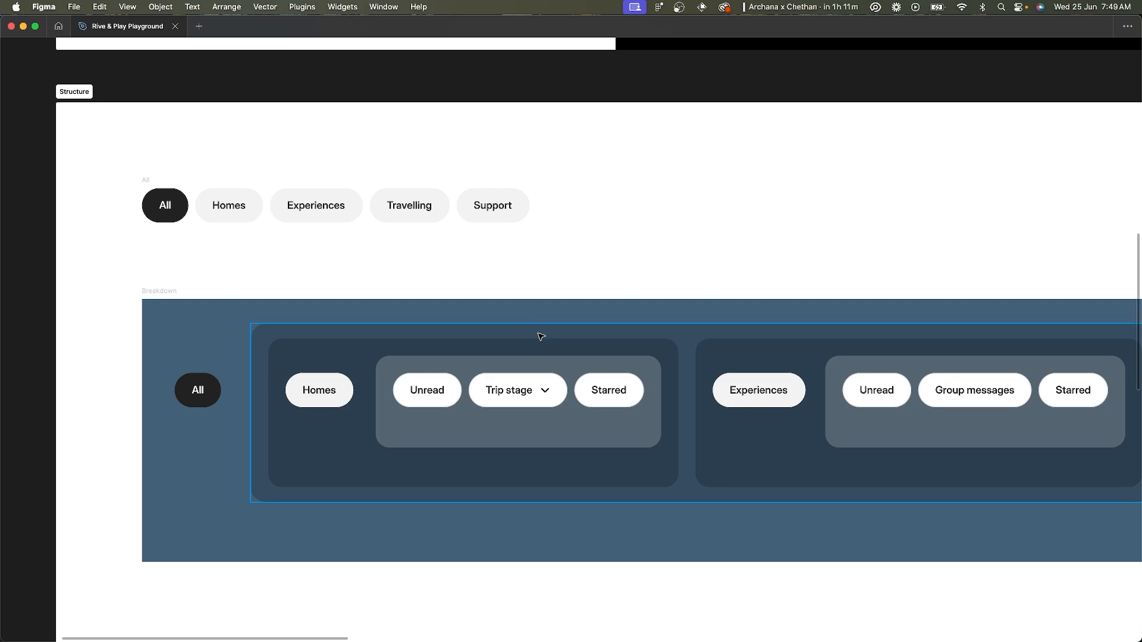
{"action": "key", "text": "super+Tab"}
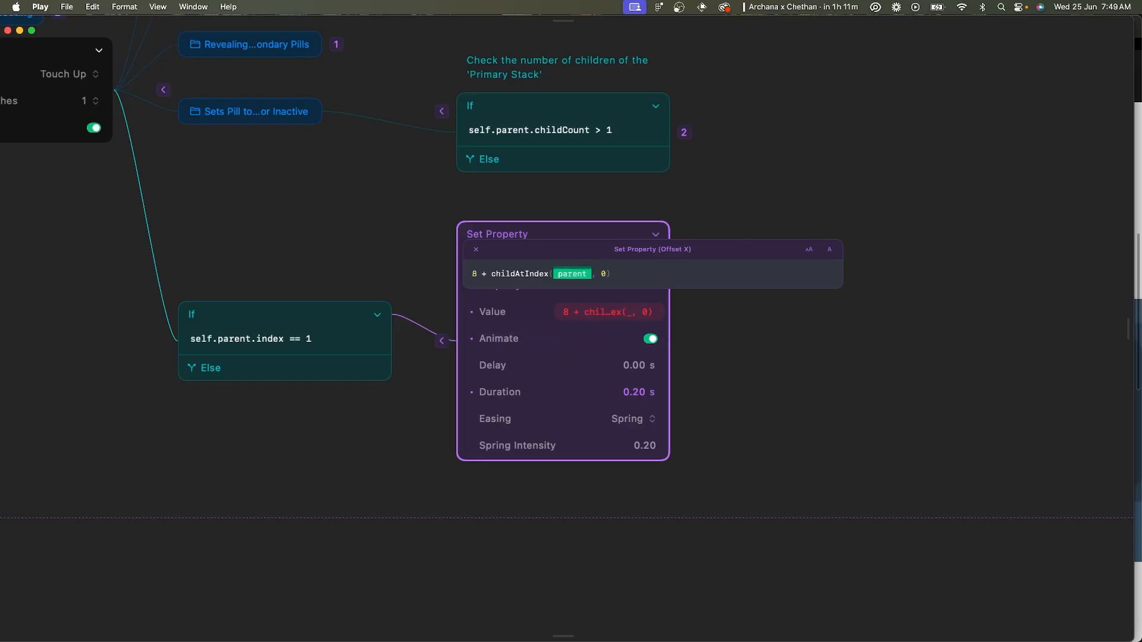
- Nest a second childAtIndex with index 0 as the parent argument of the Offset X expression
{"action": "type", "text": "chi"}
{"action": "key", "text": "Return"}
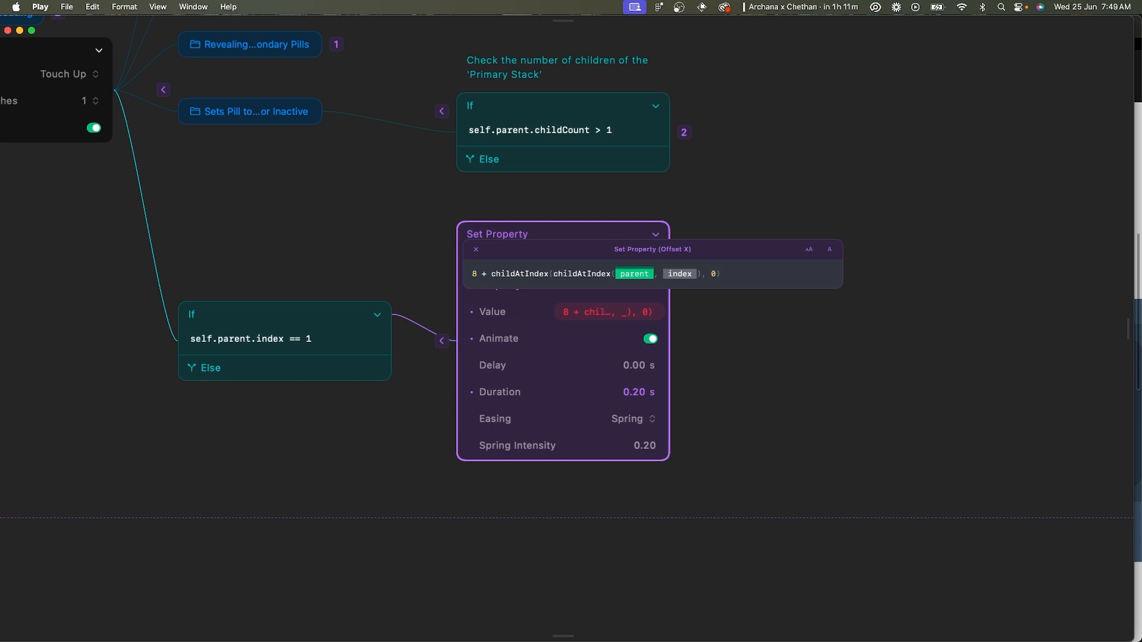
{"action": "left_click", "coordinate": [686, 274]}
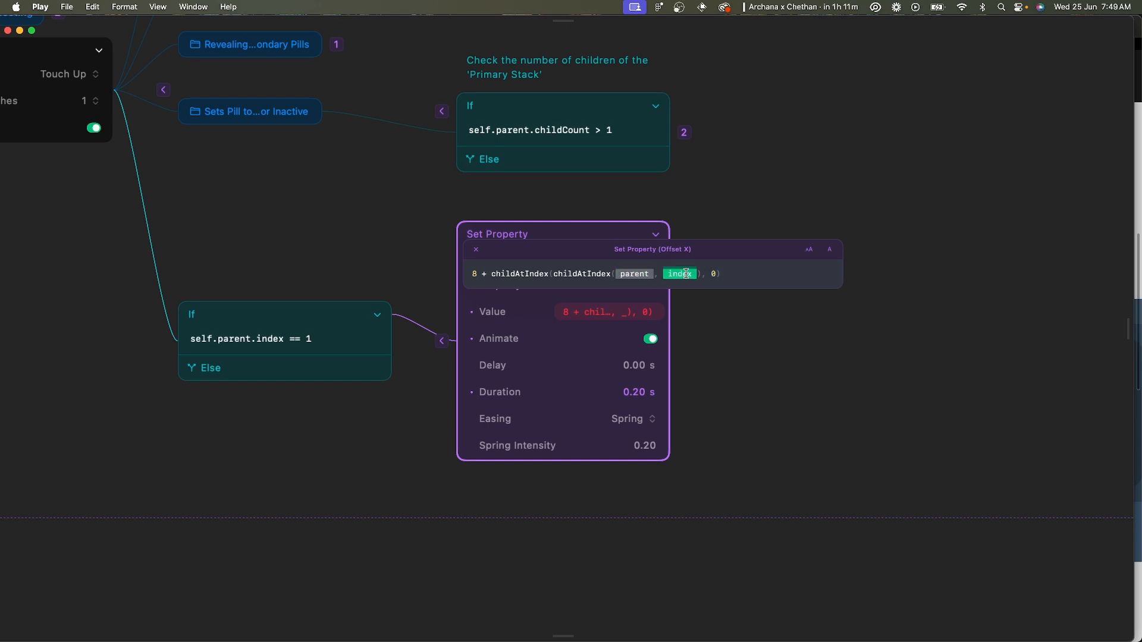
{"action": "type", "text": "0"}
{"action": "left_click", "coordinate": [635, 274]}
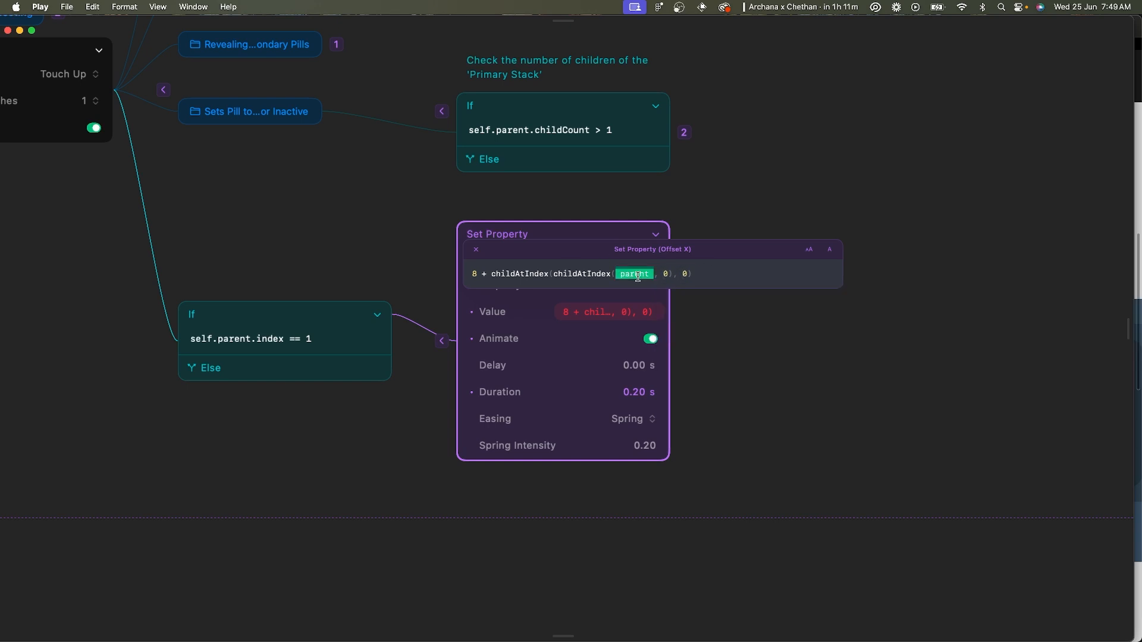
{"action": "type", "text": "self.paren"}
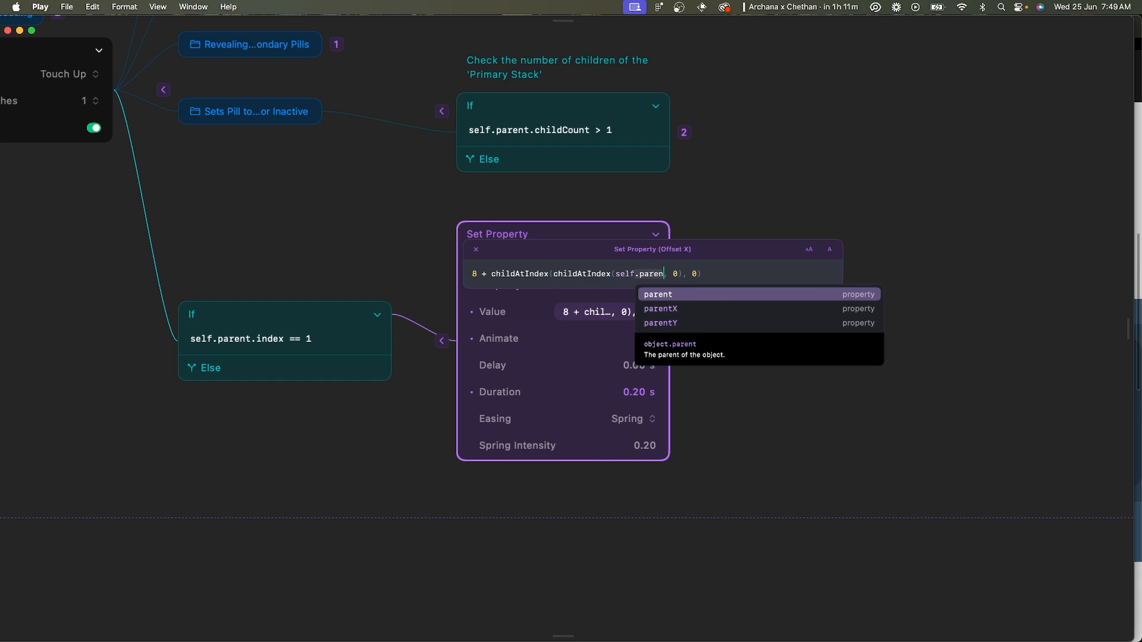
{"action": "type", "text": "t.p"}
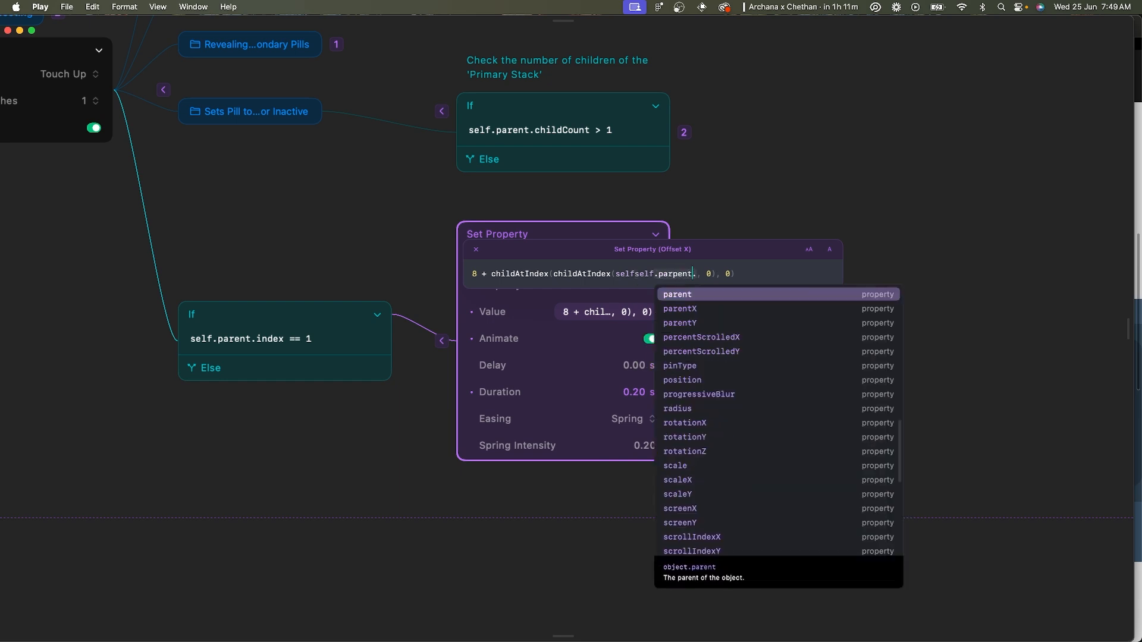
{"action": "key", "text": "alt+shift+Left"}
{"action": "key", "text": "alt+shift+Left"}
{"action": "key", "text": "alt+shift+Left"}
{"action": "key", "text": "BackSpace"}
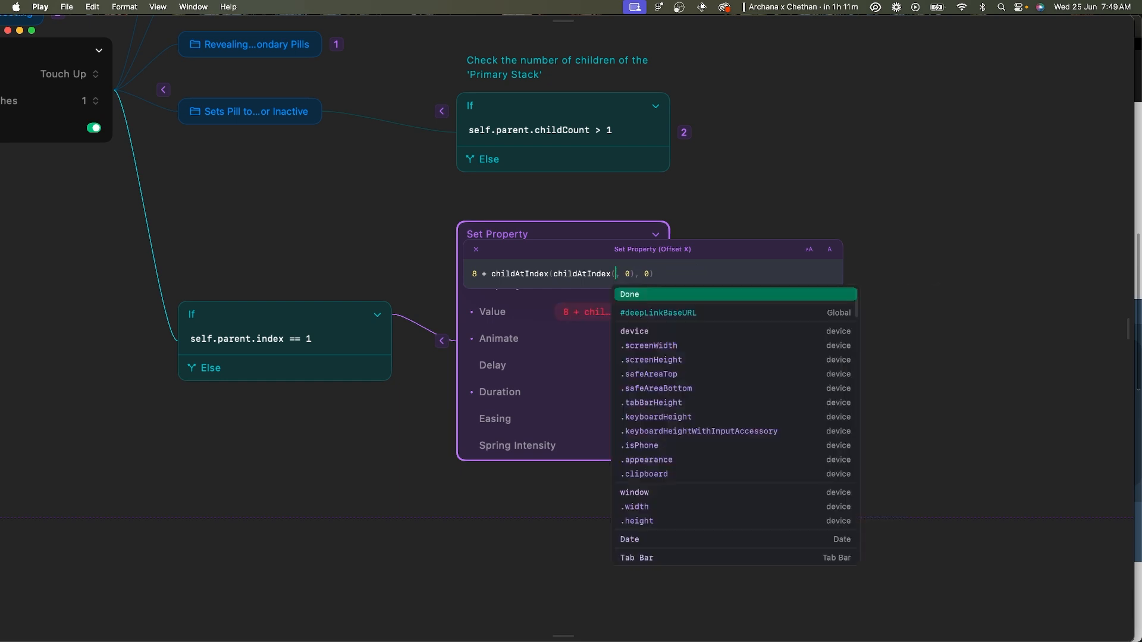
- Set the inner childAtIndex's parent argument to self.parent.parent and confirm the Offset X expression
{"action": "type", "text": "self.parent.p"}
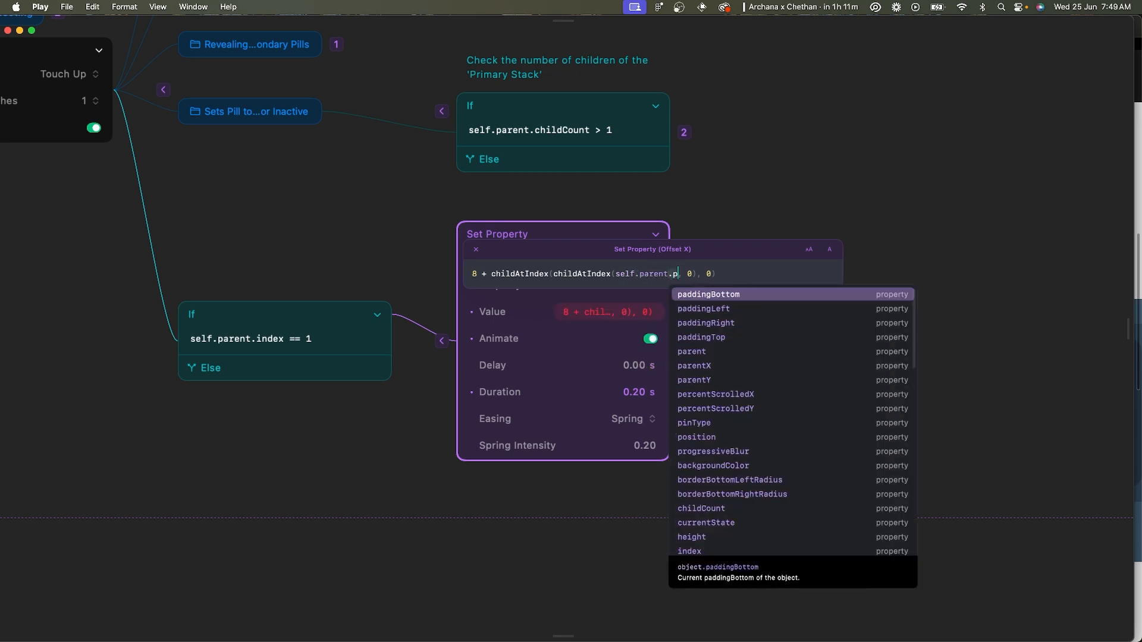
{"action": "type", "text": "arent"}
{"action": "key", "text": "Return"}
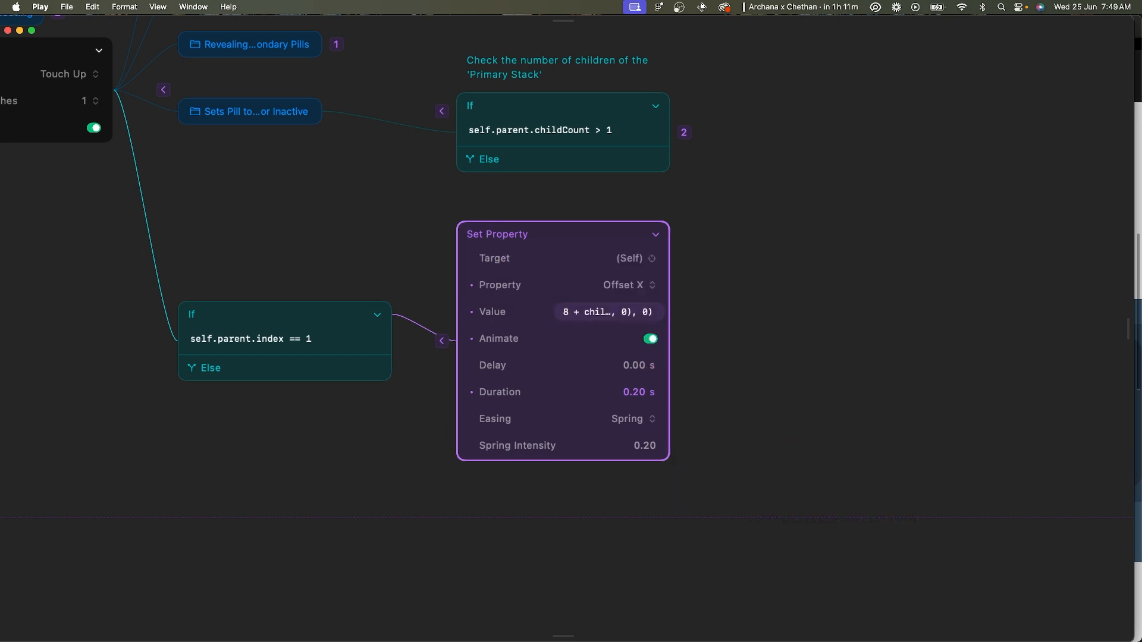
- Reopen the Offset X expression and compare it with the Homes pill in the Figma breakdown before returning to Play
{"action": "left_click", "coordinate": [605, 315]}
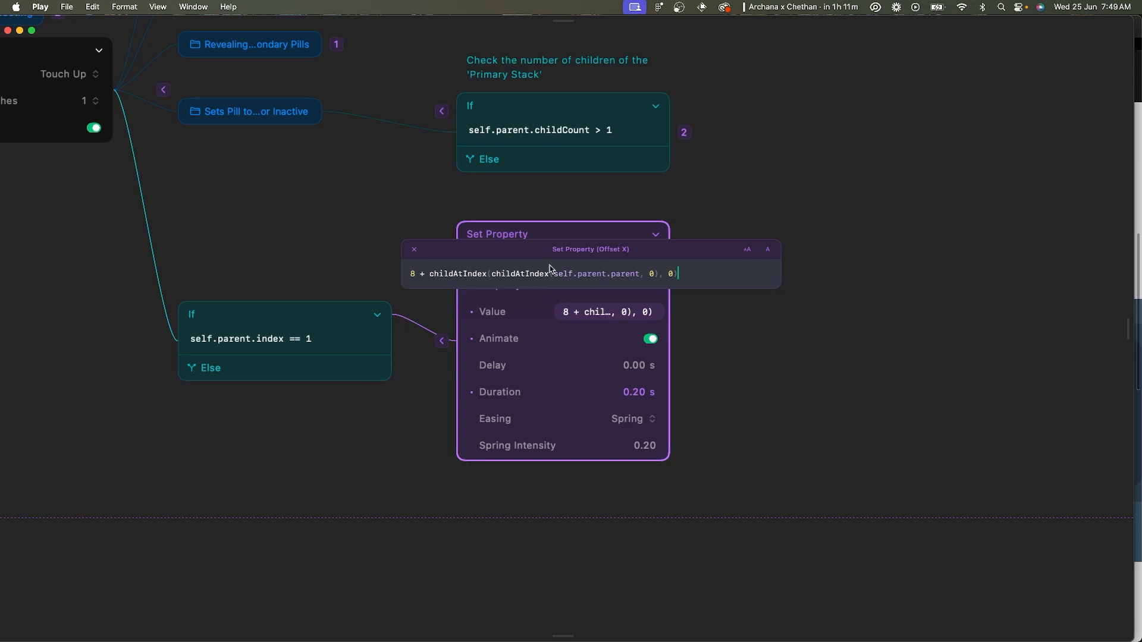
{"action": "key", "text": "super+Tab"}
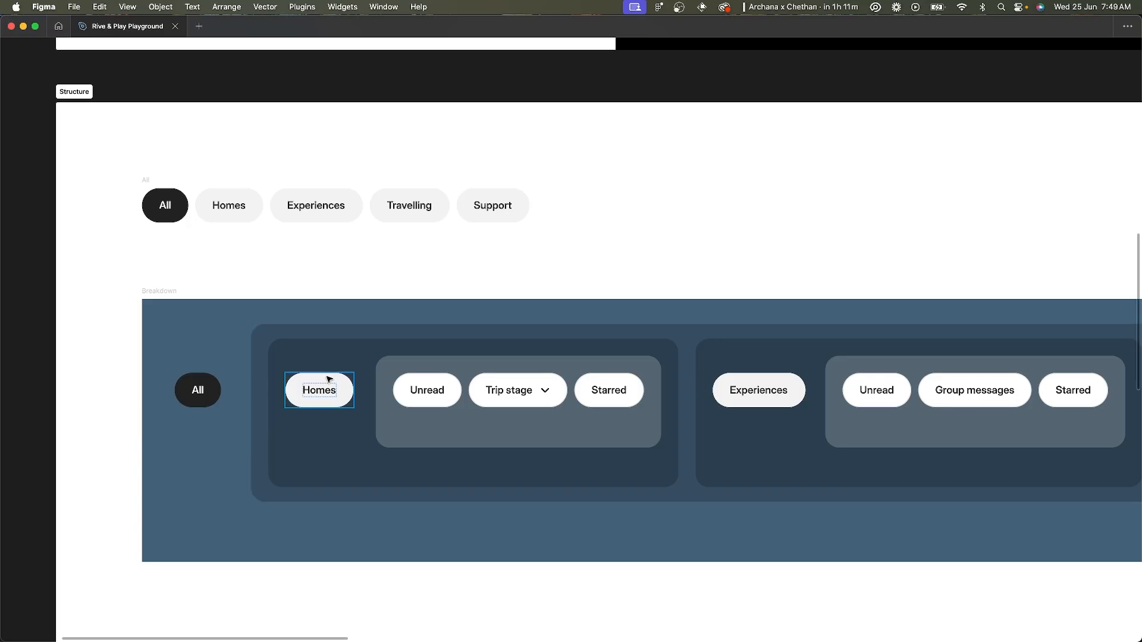
{"action": "left_click", "coordinate": [320, 388]}
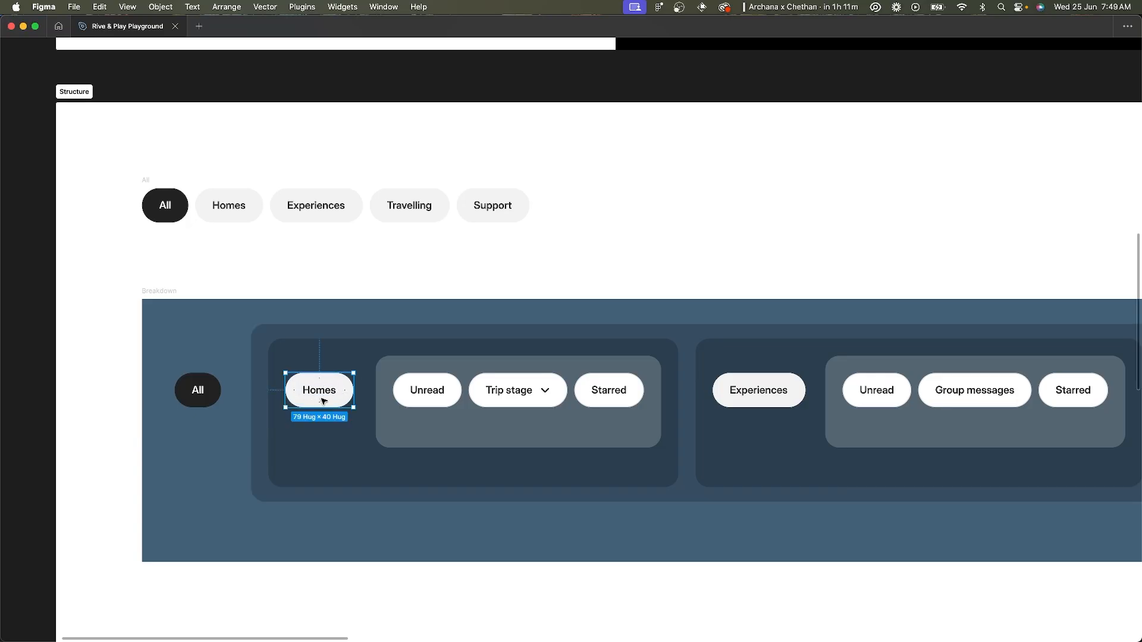
{"action": "key", "text": "super+Tab"}
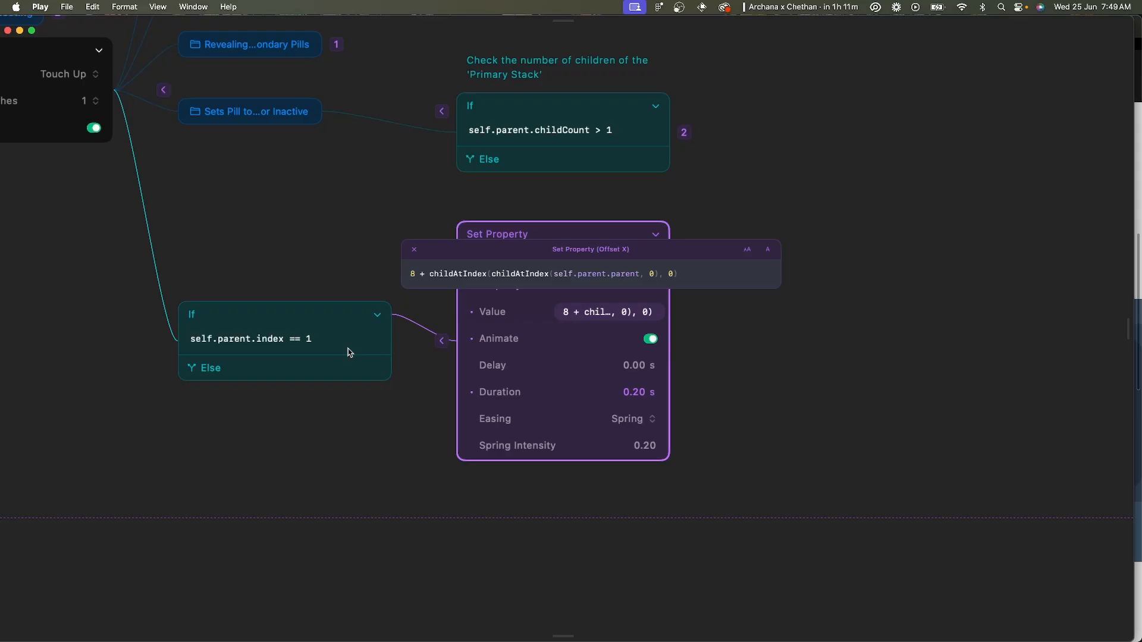
- Examine the nested childAtIndex calls and their arguments in the Offset X expression against the stack nesting in the Figma breakdown diagram
{"action": "left_click_drag", "start_coordinate": [429, 274], "coordinate": [676, 273]}
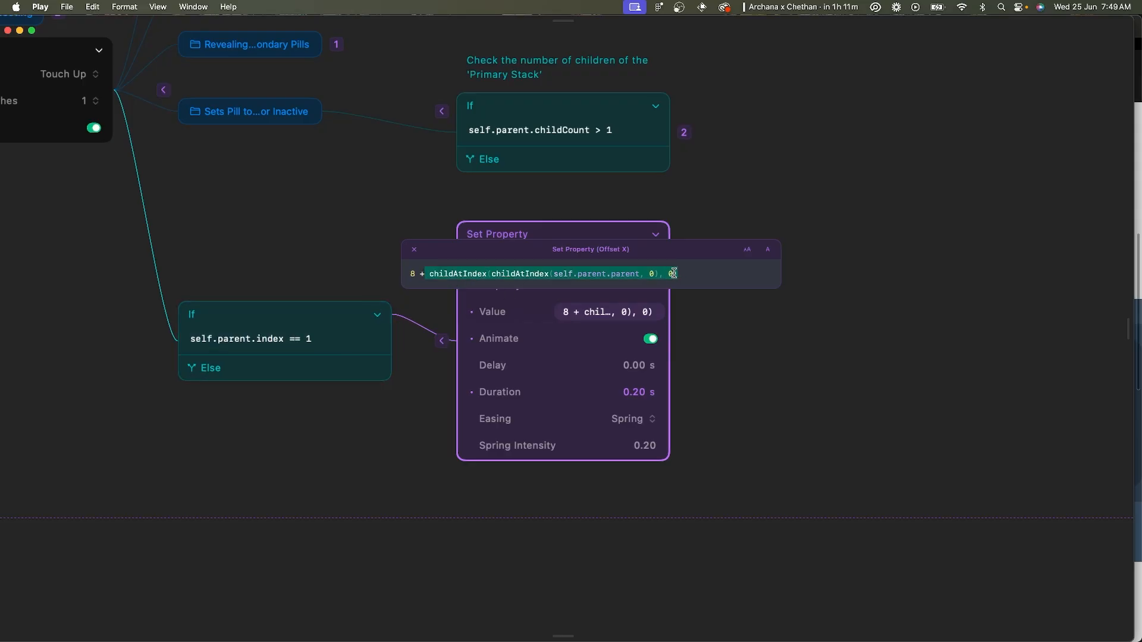
{"action": "key", "text": "super+Tab"}
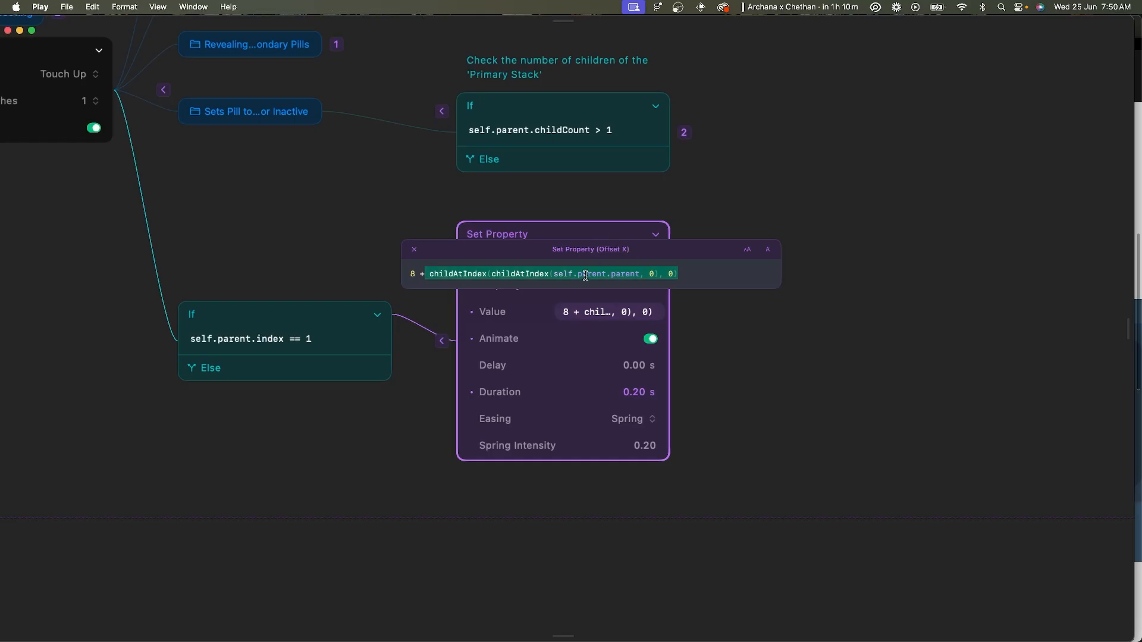
{"action": "left_click", "coordinate": [585, 275]}
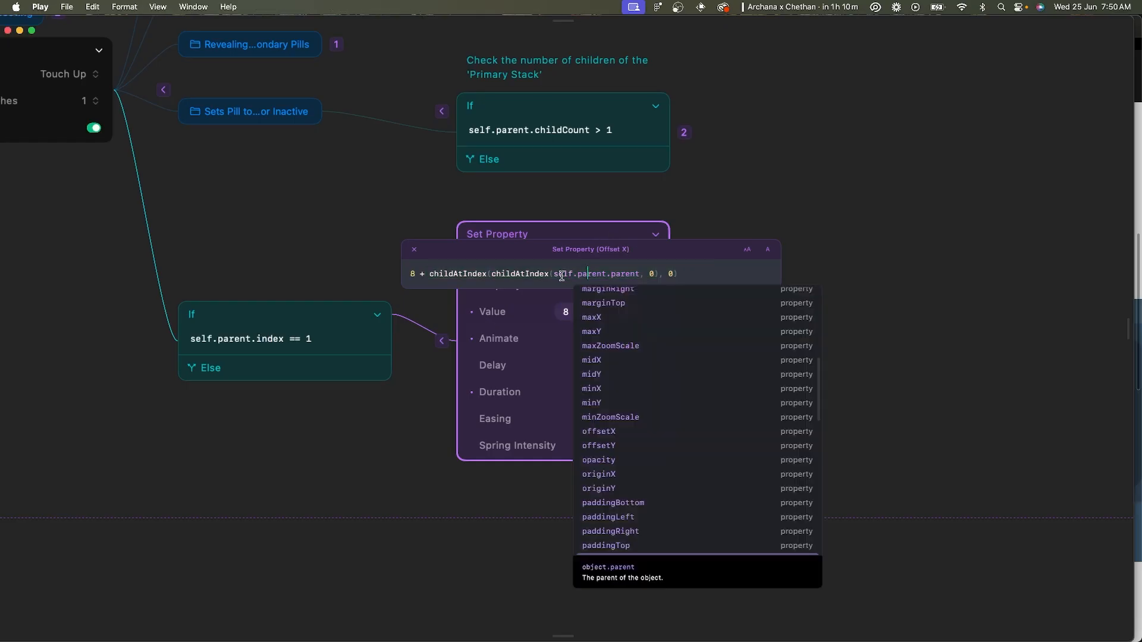
{"action": "left_click", "coordinate": [491, 274]}
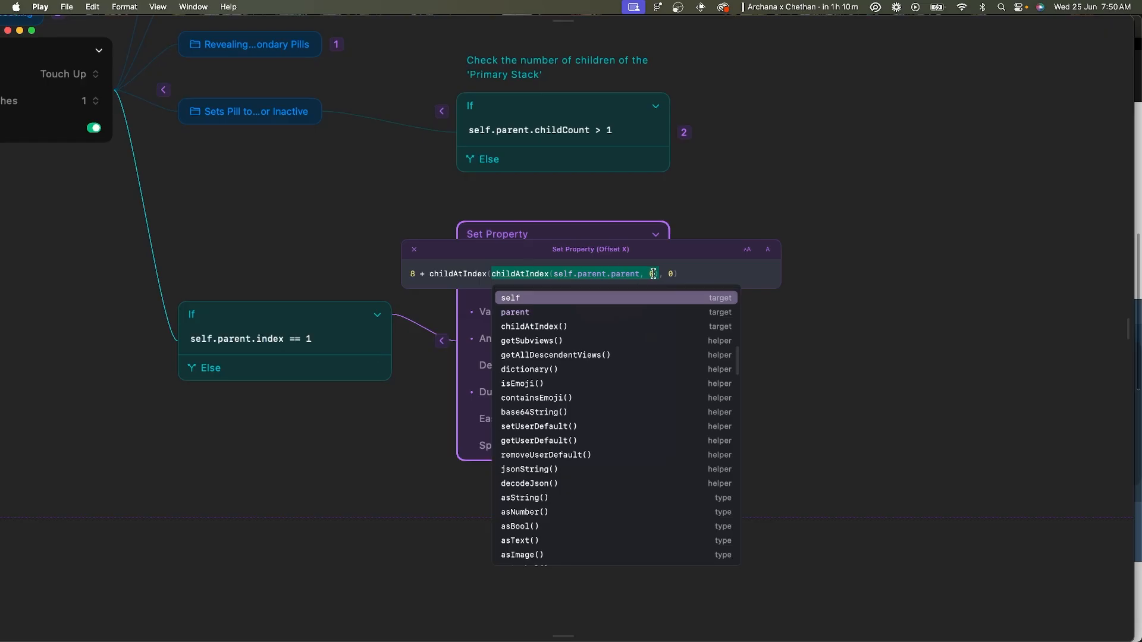
{"action": "left_click", "coordinate": [652, 273]}
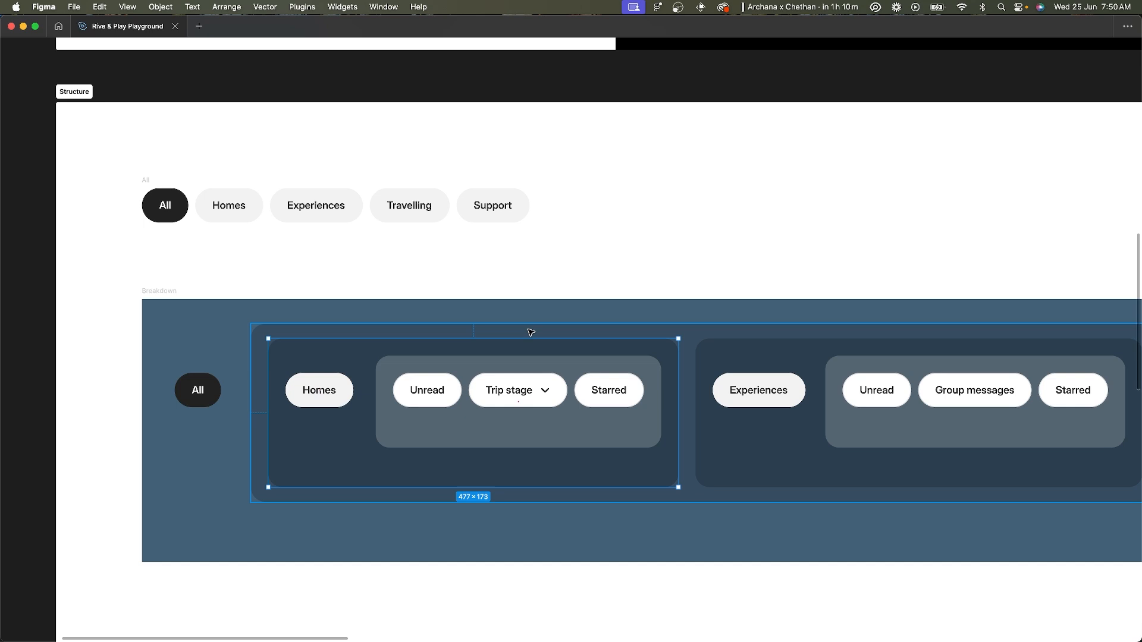
{"action": "left_click", "coordinate": [516, 332]}
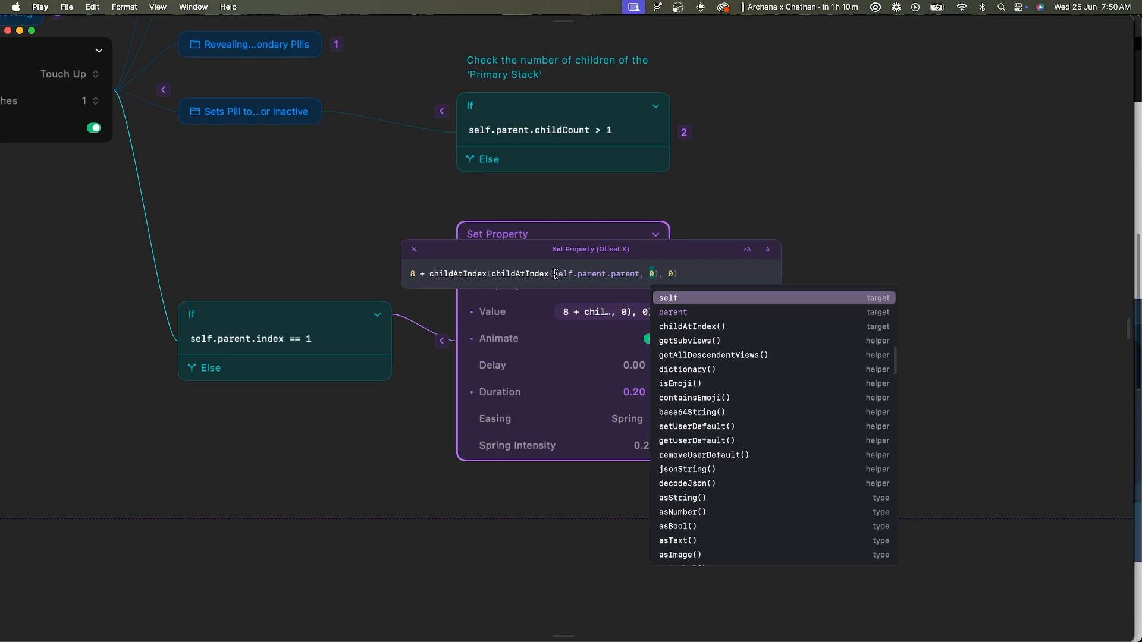
{"action": "left_click", "coordinate": [555, 274]}
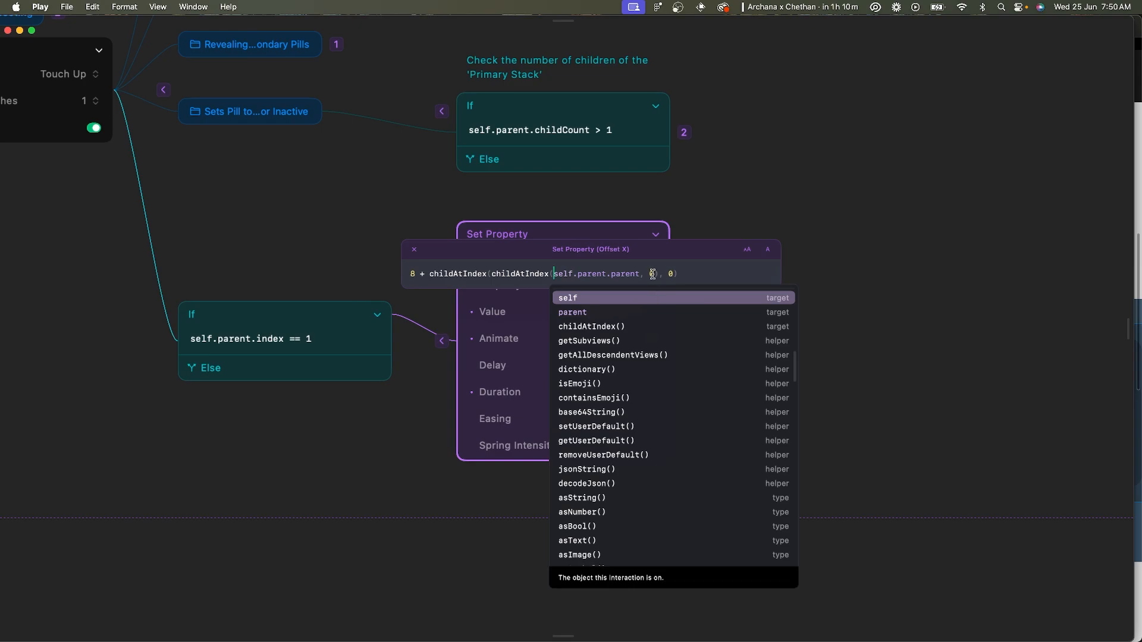
{"action": "left_click", "coordinate": [653, 274]}
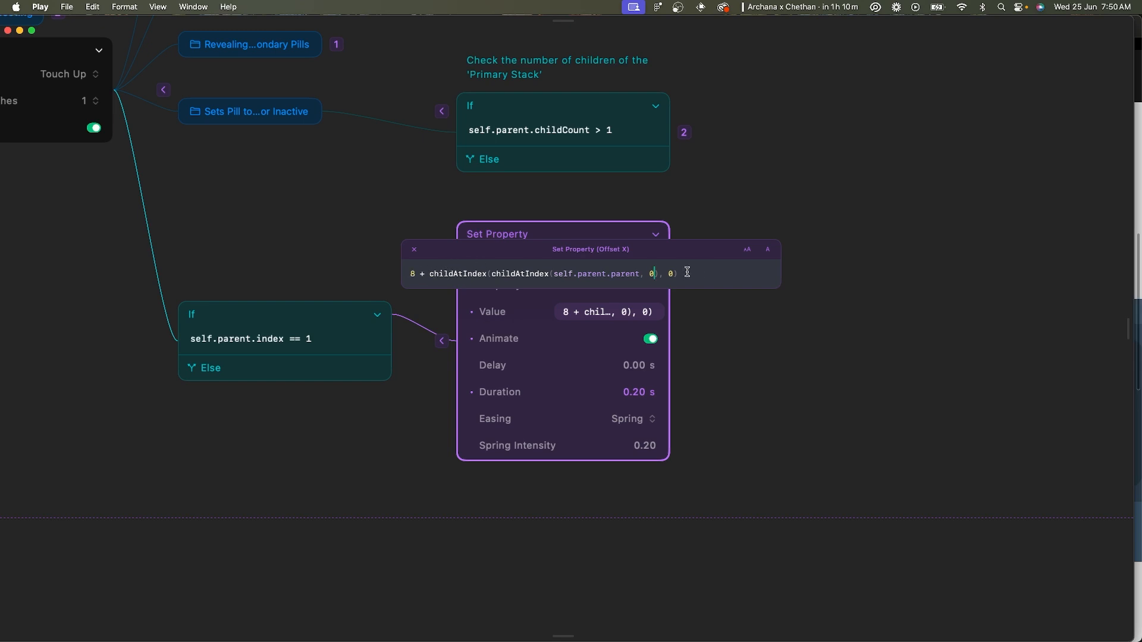
- Append .width to the outer childAtIndex call in the Offset X expression and confirm it
{"action": "type", "text": ".w"}
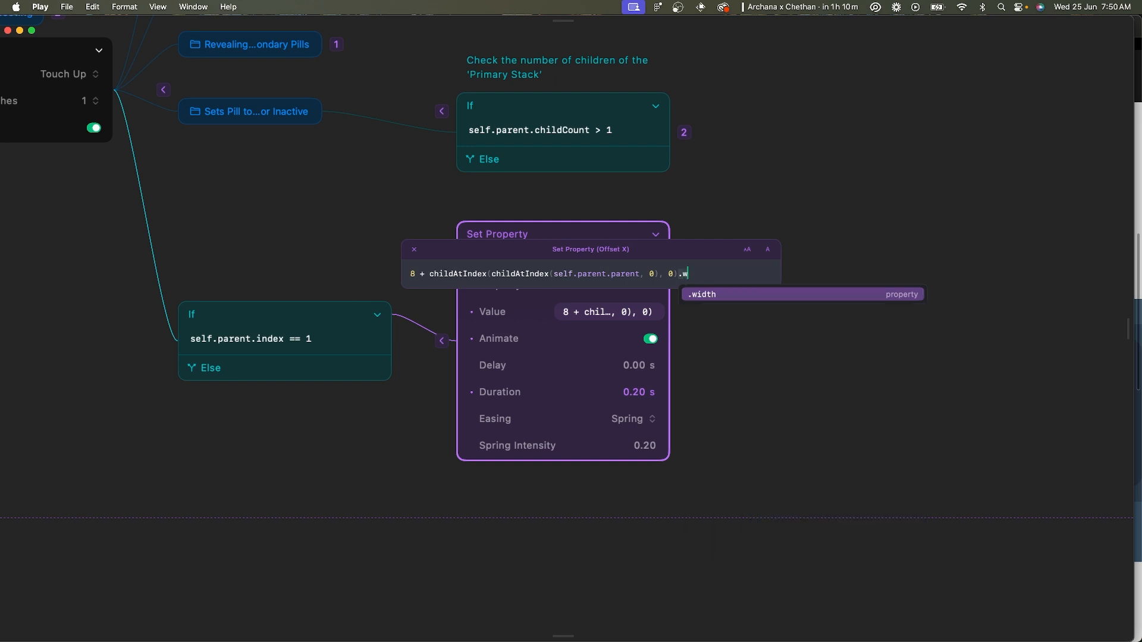
{"action": "type", "text": "id"}
{"action": "key", "text": "Return"}
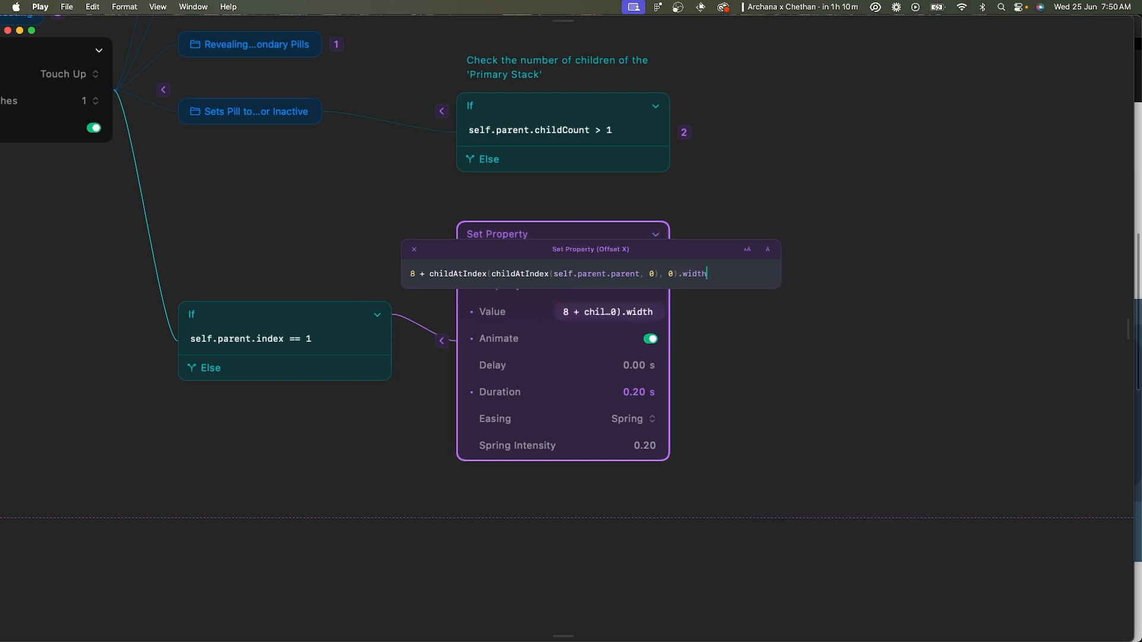
{"action": "key", "text": "Return"}
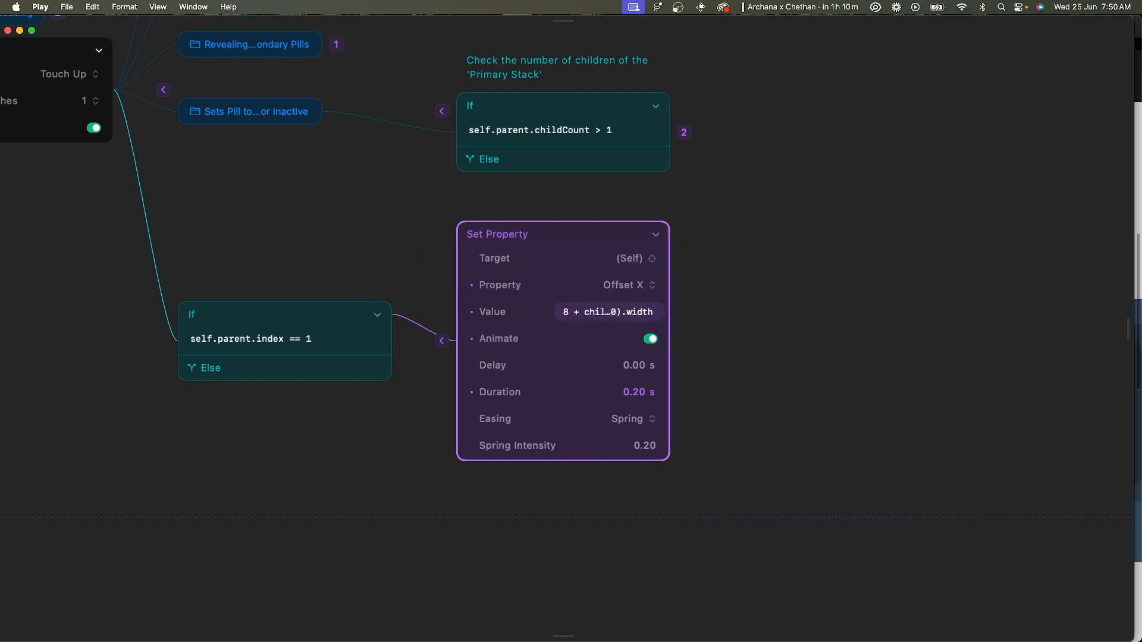
- Run the Filters Screen in the iPhone 16 Pro simulator, test the Experiences pill, and close the simulator
{"action": "scroll", "coordinate": [459, 284], "scroll_direction": "down", "scroll_amount": 5}
{"action": "scroll", "coordinate": [460, 287], "scroll_direction": "left", "scroll_amount": 3}
{"action": "scroll", "coordinate": [460, 286], "scroll_direction": "up", "scroll_amount": 2}
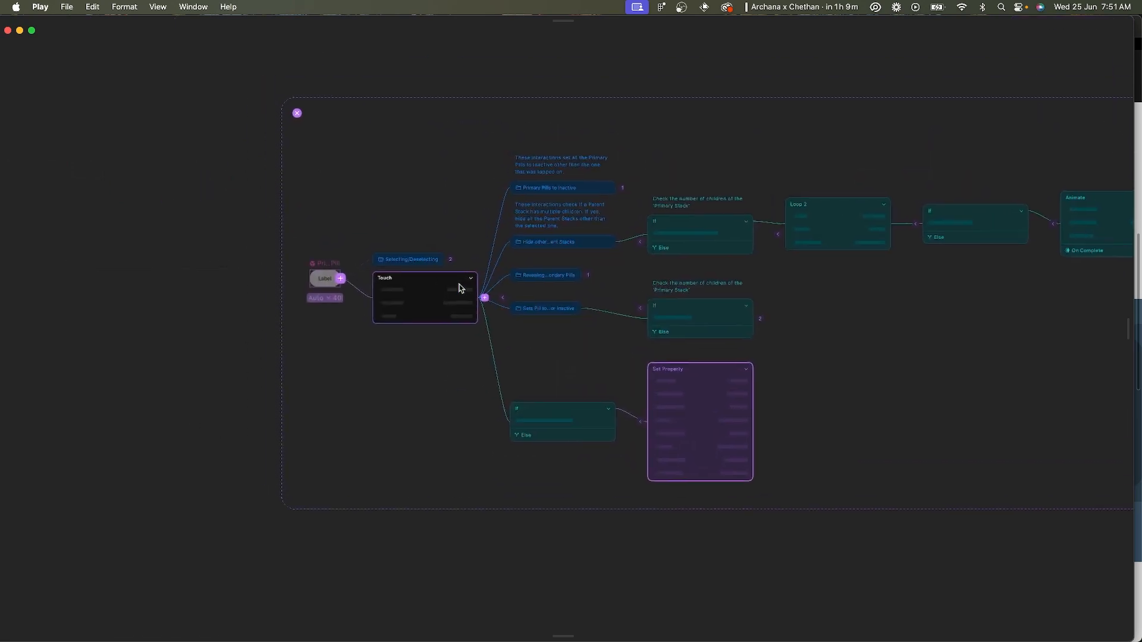
{"action": "scroll", "coordinate": [459, 285], "scroll_direction": "left", "scroll_amount": 2}
{"action": "scroll", "coordinate": [458, 284], "scroll_direction": "up", "scroll_amount": 1}
{"action": "left_click", "coordinate": [459, 283]}
{"action": "left_click", "coordinate": [274, 270]}
{"action": "left_click", "coordinate": [154, 309]}
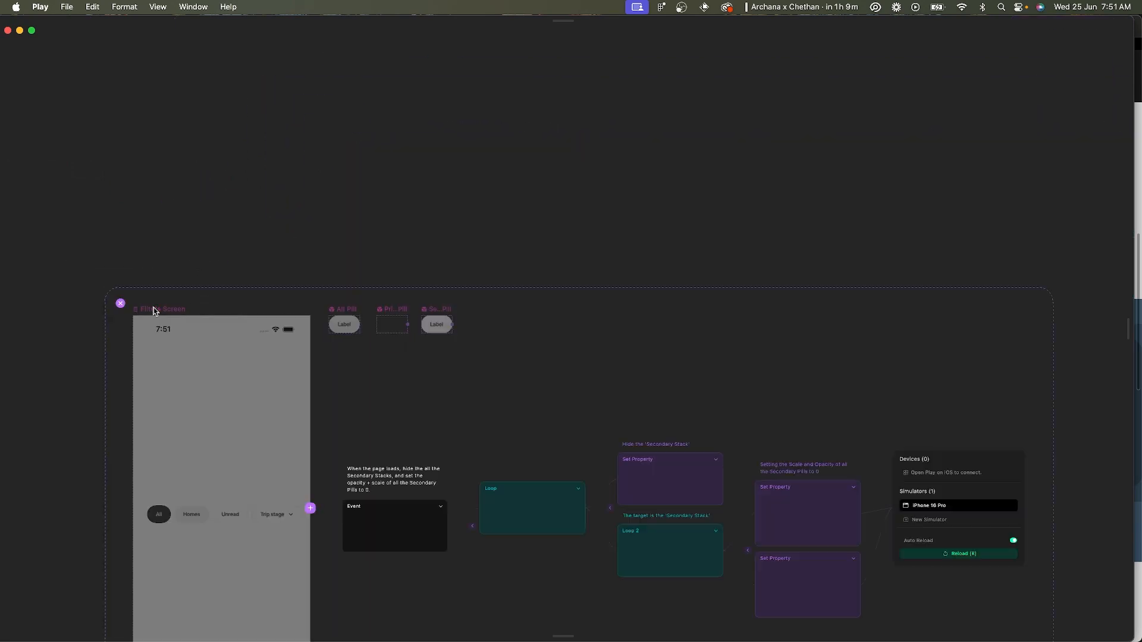
{"action": "left_click", "coordinate": [929, 505]}
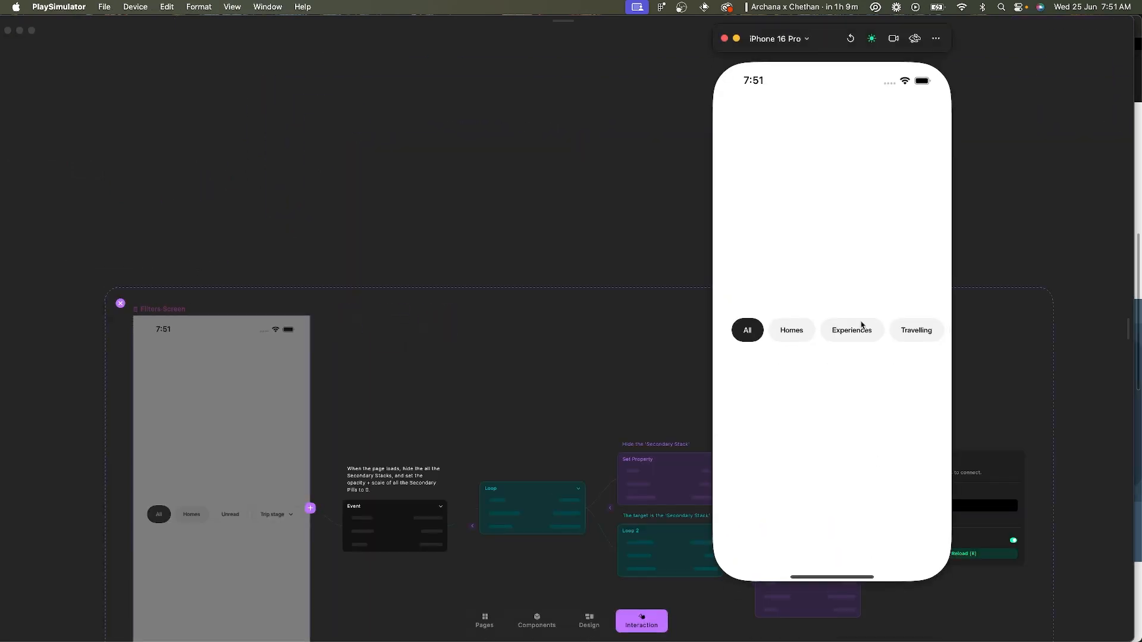
{"action": "left_click", "coordinate": [850, 337]}
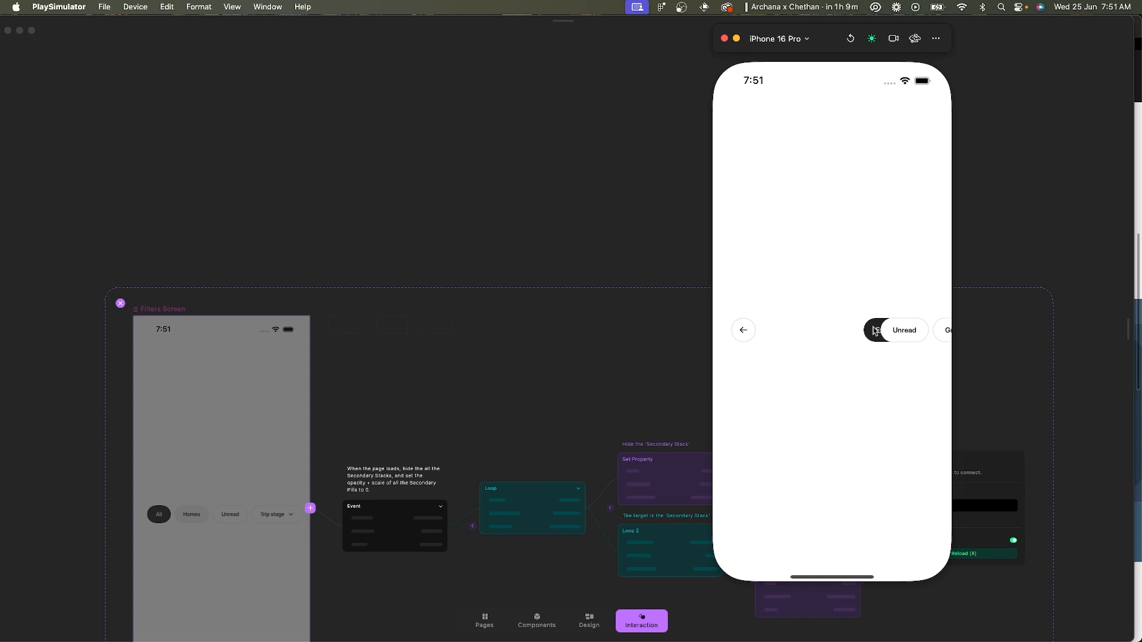
{"action": "left_click", "coordinate": [724, 38]}
- Change the Primary Pill's Offset X value to (8 + childAtIndex(childAtIndex(self.parent.parent, 0), 0).width) * -1
{"action": "left_click", "coordinate": [391, 324]}
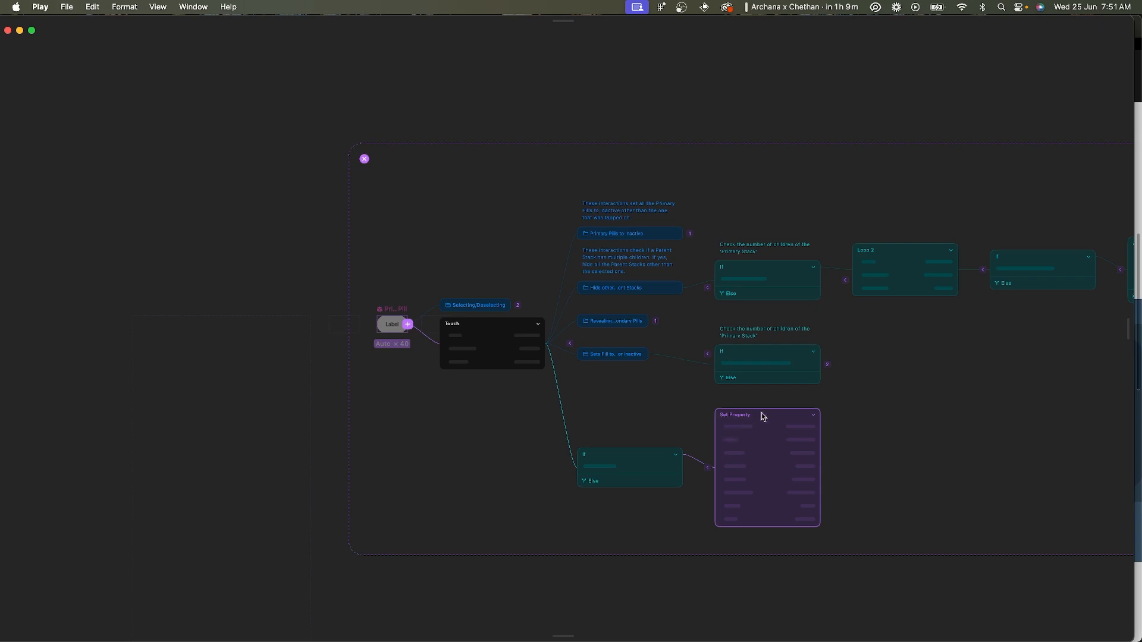
{"action": "scroll", "coordinate": [764, 417], "scroll_direction": "up", "scroll_amount": 5}
{"action": "scroll", "coordinate": [762, 464], "scroll_direction": "down", "scroll_amount": 2}
{"action": "scroll", "coordinate": [762, 464], "scroll_direction": "right", "scroll_amount": 2}
{"action": "scroll", "coordinate": [759, 532], "scroll_direction": "up", "scroll_amount": 2}
{"action": "left_click", "coordinate": [719, 382]}
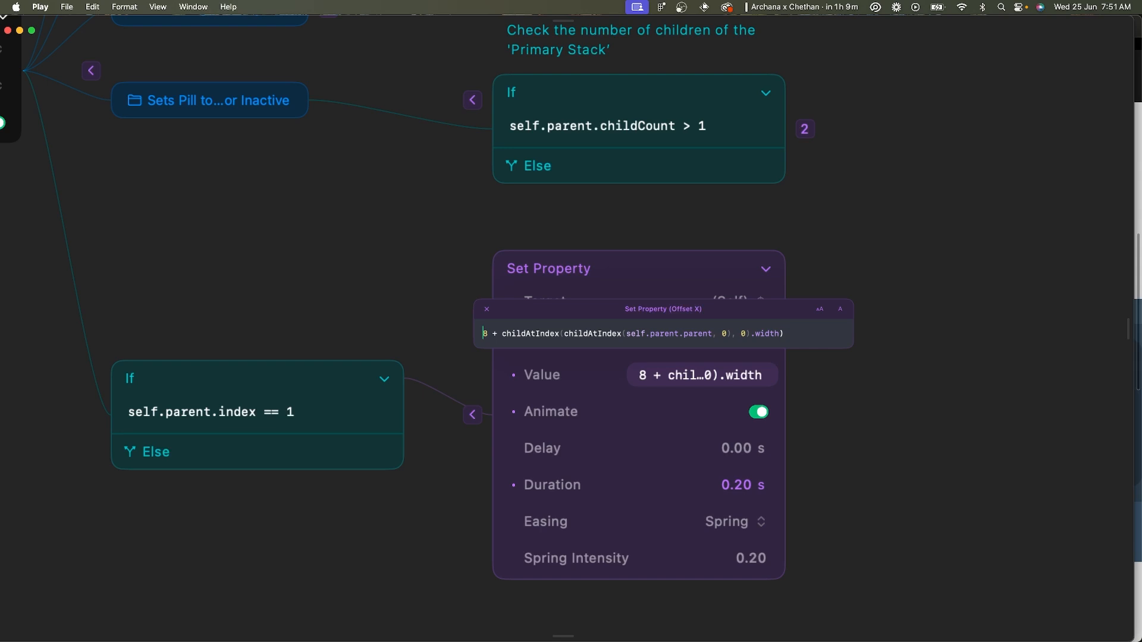
{"action": "type", "text": "("}
{"action": "key", "text": "super+Right"}
{"action": "type", "text": "* "}
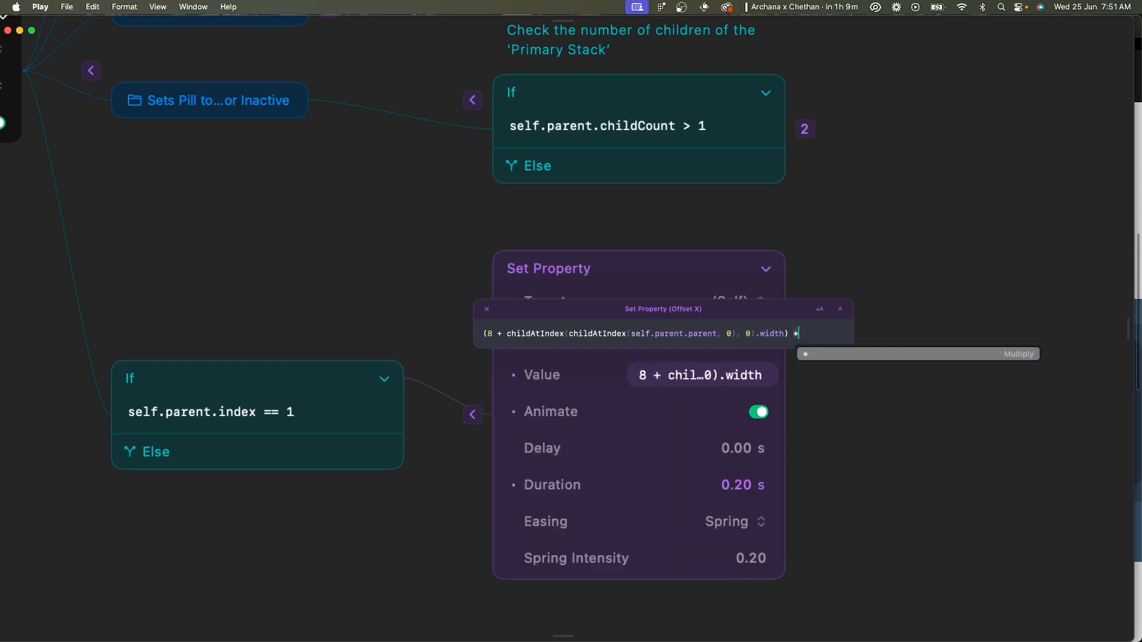
{"action": "type", "text": "-1"}
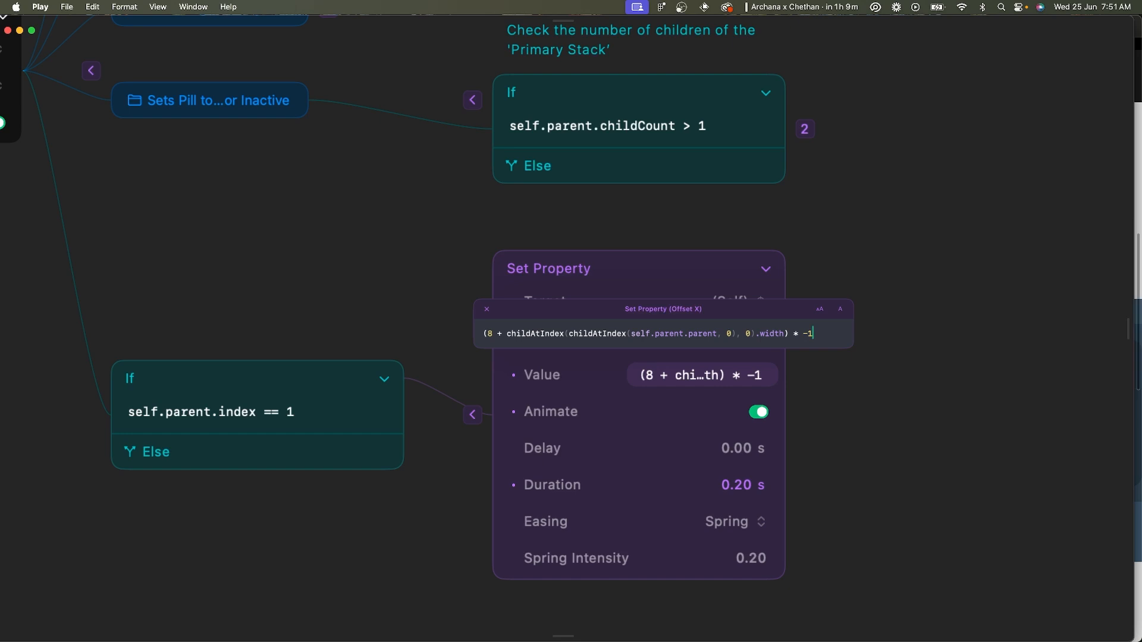
{"action": "key", "text": "Return"}
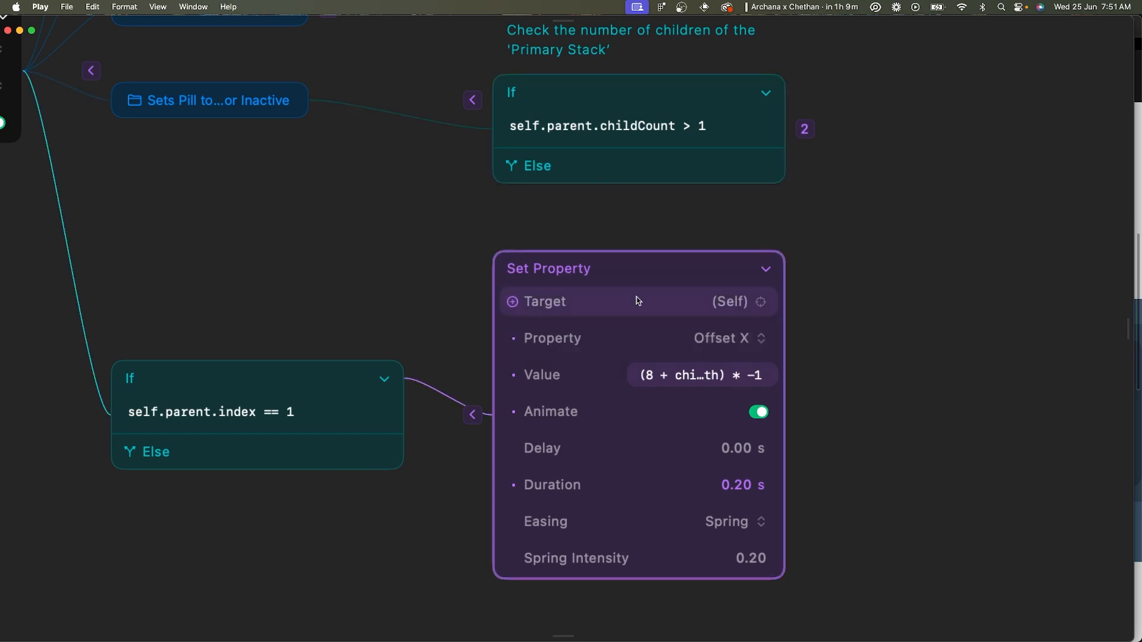
- Check the Experiences stack in the Figma breakdown, return to Play, and set the Offset X action's target to self.parent
{"action": "scroll", "coordinate": [696, 304], "scroll_direction": "down", "scroll_amount": 4}
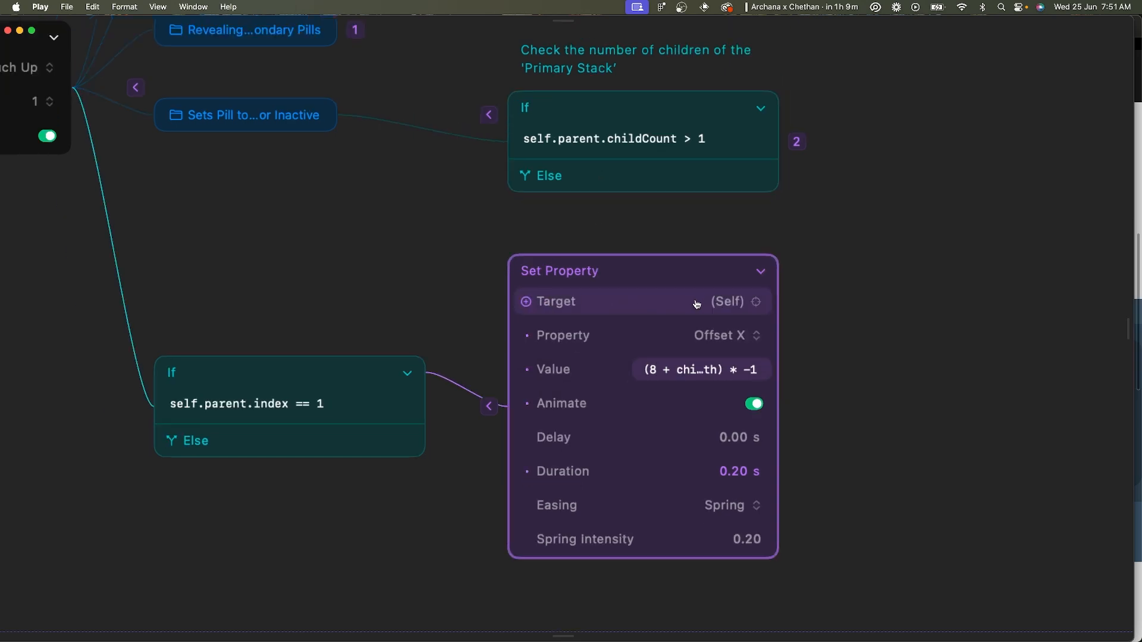
{"action": "key", "text": "super+Tab"}
{"action": "scroll", "coordinate": [697, 303], "scroll_direction": "right", "scroll_amount": 2}
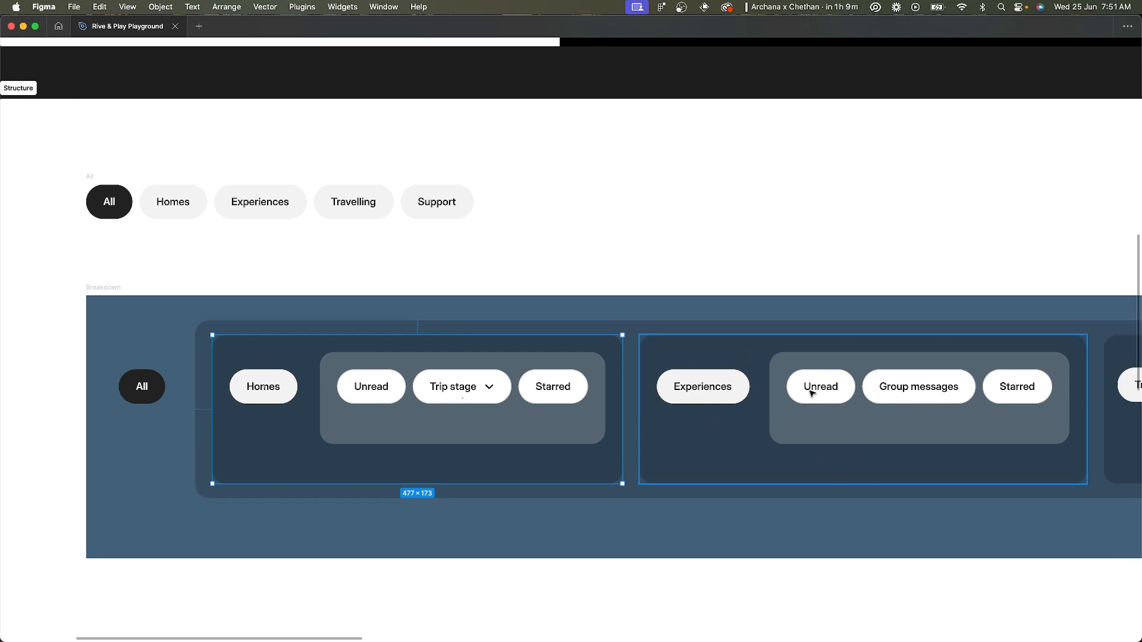
{"action": "key", "text": "super+Tab"}
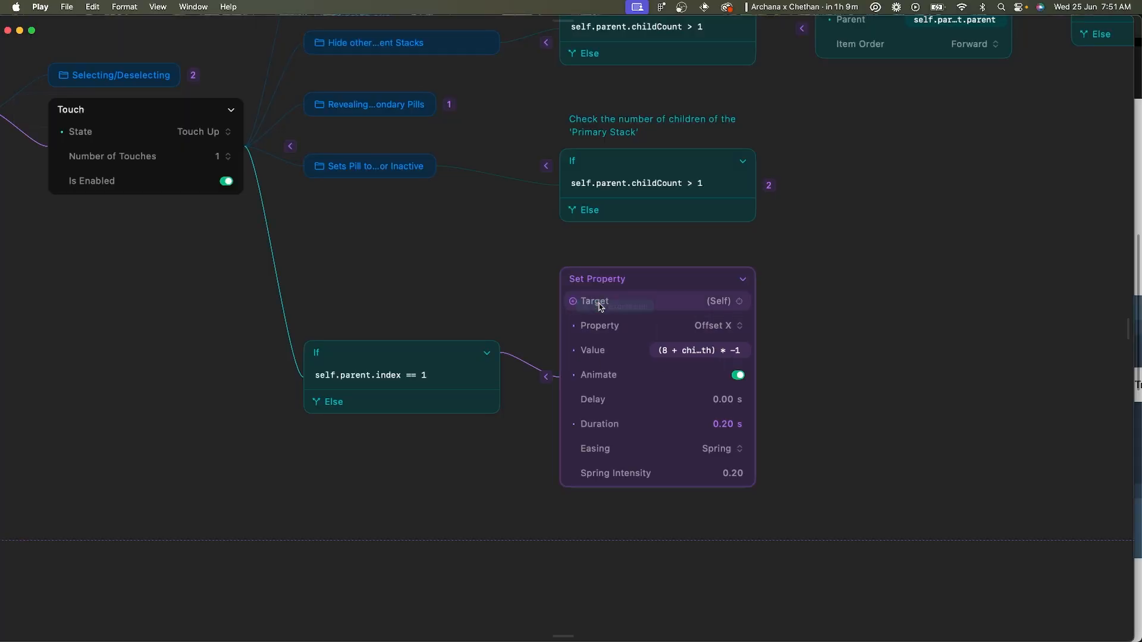
{"action": "left_click", "coordinate": [573, 301]}
{"action": "type", "text": "self.parn"}
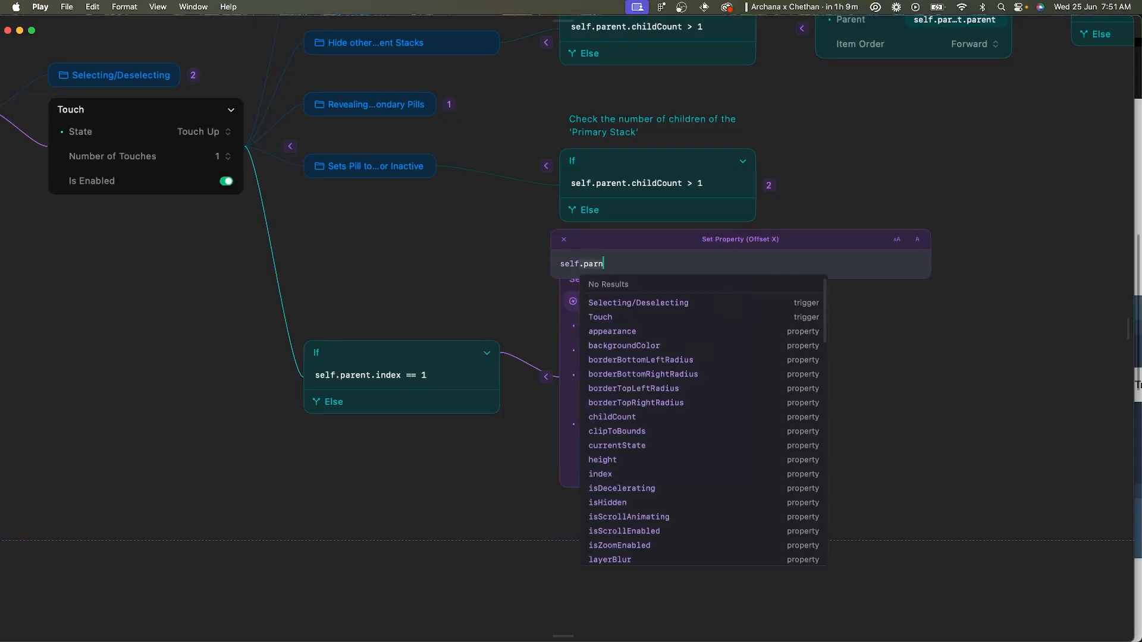
{"action": "key", "text": "BackSpace"}
{"action": "type", "text": "ent"}
{"action": "key", "text": "Return"}
{"action": "key", "text": "Return"}
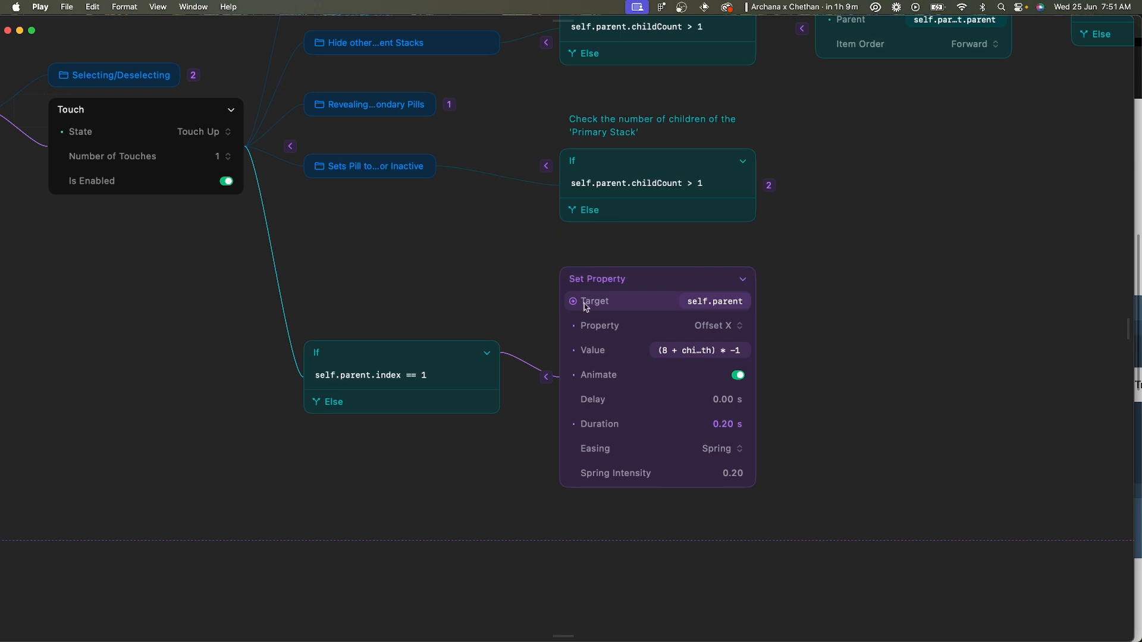
- Select the Filters Screen, bring back the hidden interface panels, and launch the prototype preview
{"action": "scroll", "coordinate": [479, 314], "scroll_direction": "down", "scroll_amount": 10}
{"action": "scroll", "coordinate": [476, 313], "scroll_direction": "left", "scroll_amount": 1}
{"action": "left_click", "coordinate": [273, 260]}
{"action": "left_click", "coordinate": [206, 242]}
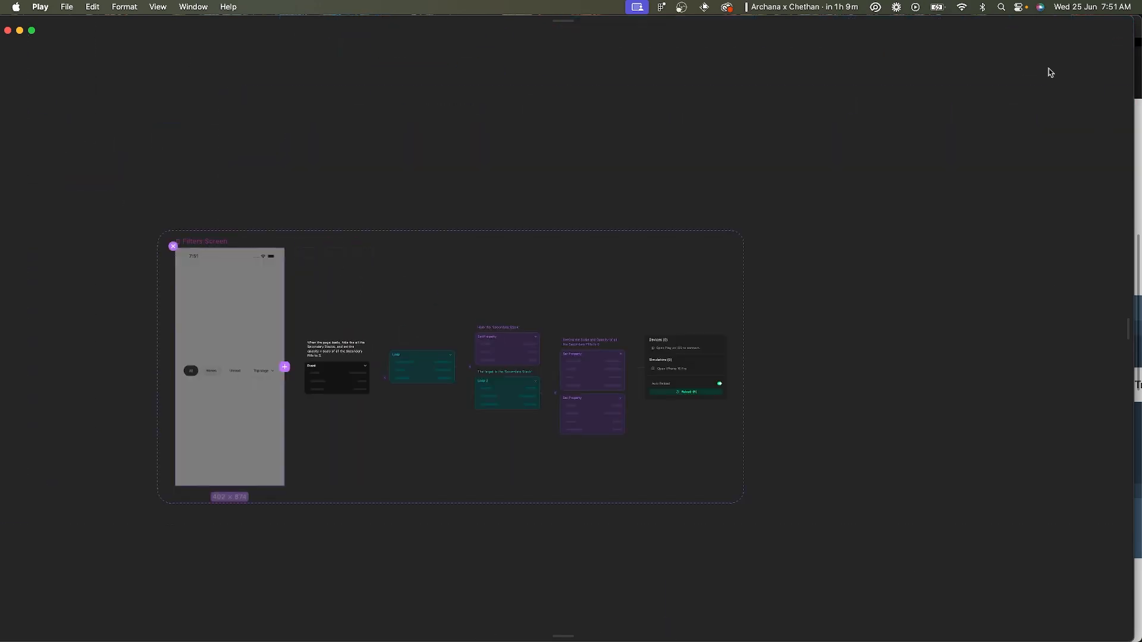
{"action": "key", "text": "super+backslash"}
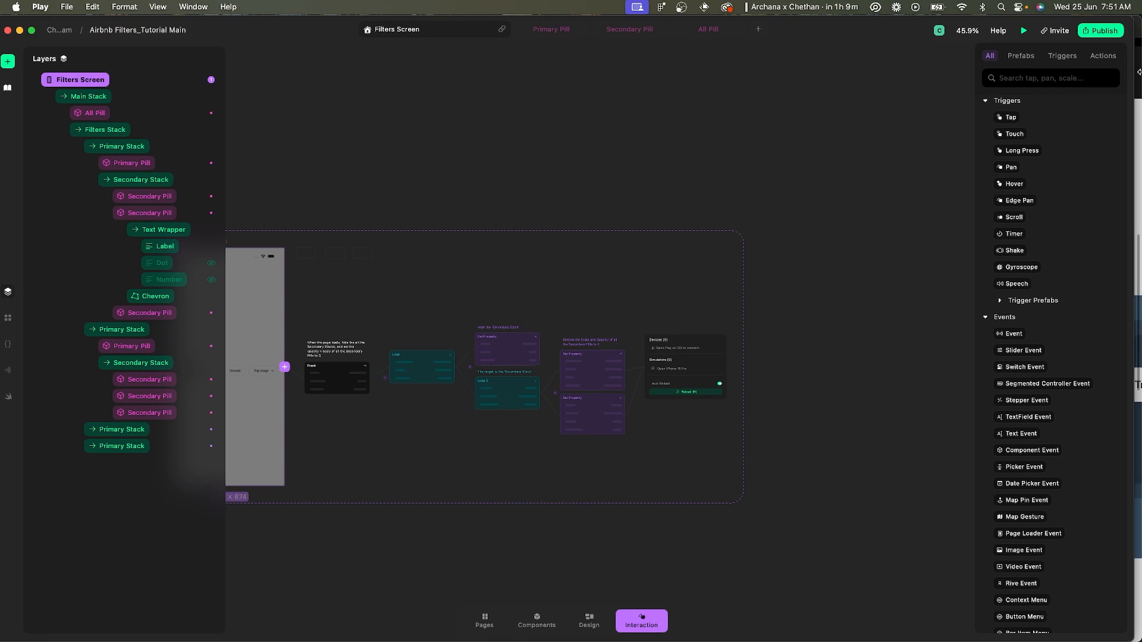
{"action": "left_click_drag", "start_coordinate": [1139, 71], "coordinate": [1141, 71]}
{"action": "left_click", "coordinate": [1032, 30]}
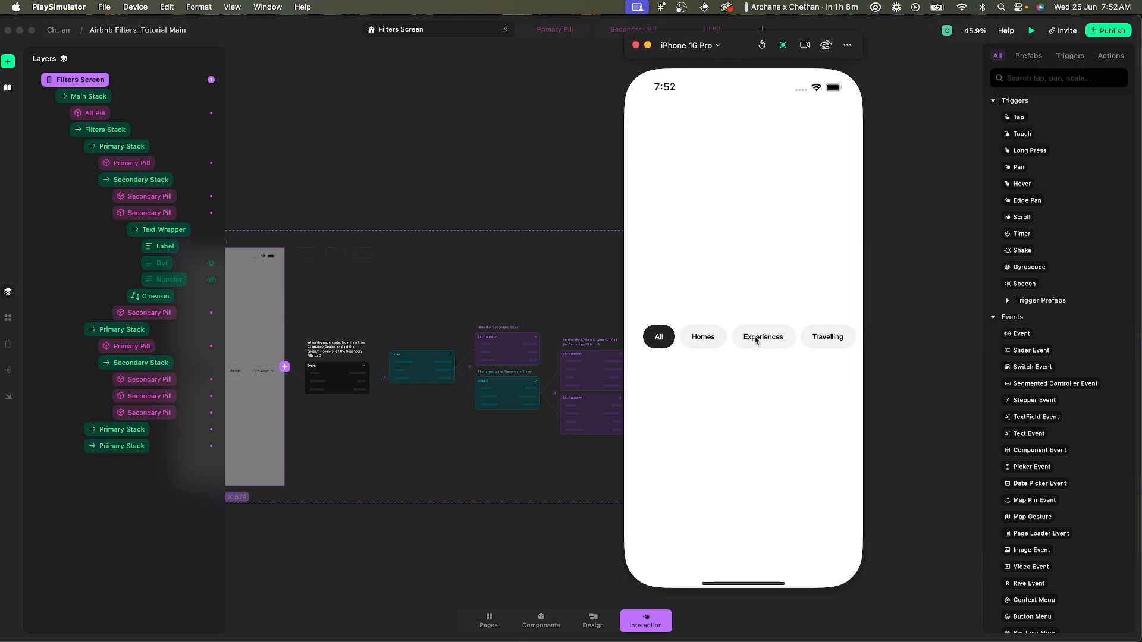
- Test the Experiences pill's transition repeatedly, restarting the prototype between tries, and close the preview
{"action": "left_click", "coordinate": [758, 339]}
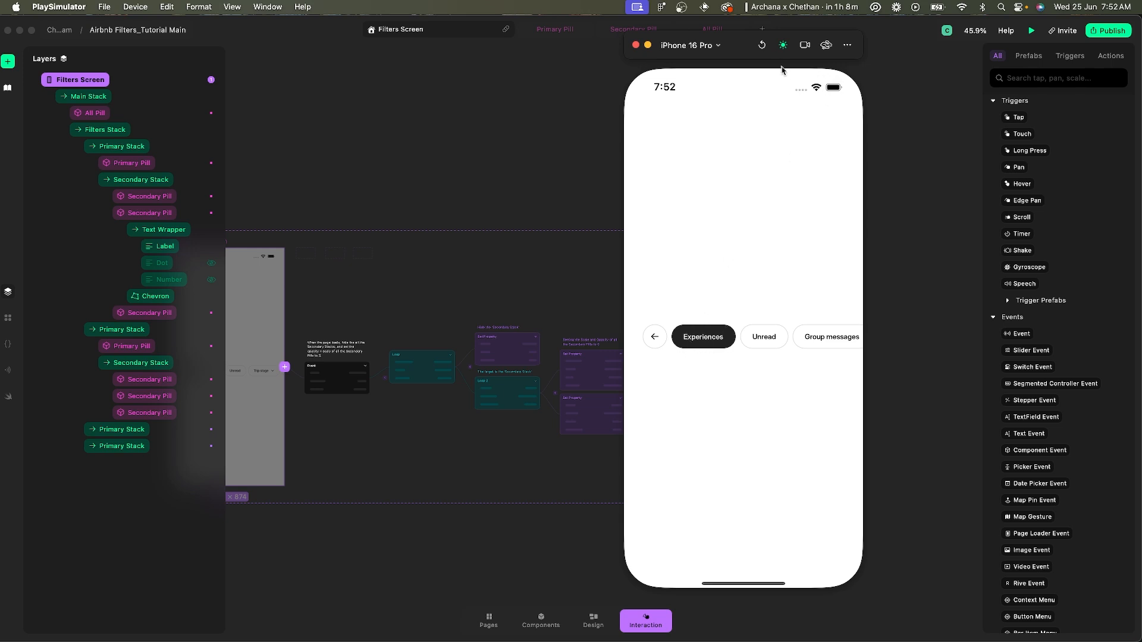
{"action": "left_click", "coordinate": [762, 45]}
{"action": "left_click", "coordinate": [776, 338]}
{"action": "left_click", "coordinate": [762, 46]}
{"action": "left_click", "coordinate": [781, 339]}
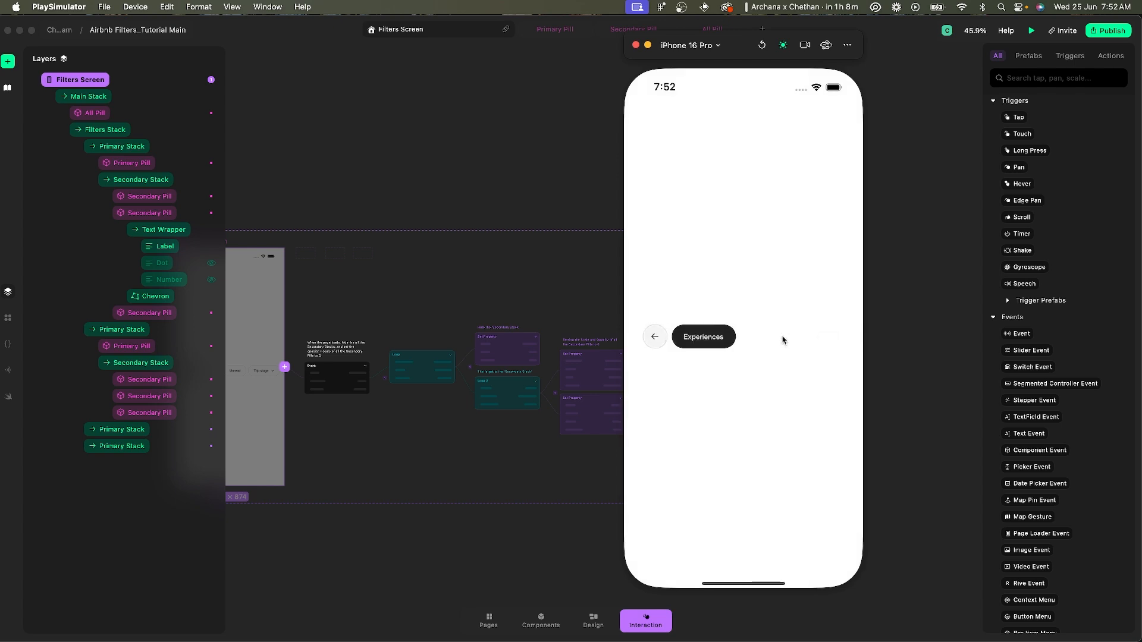
{"action": "left_click", "coordinate": [636, 45]}
- Set the duration of the Primary Pill's Offset X action to 0.35 s and return to the Filters Screen's interactions
{"action": "left_click", "coordinate": [570, 445]}
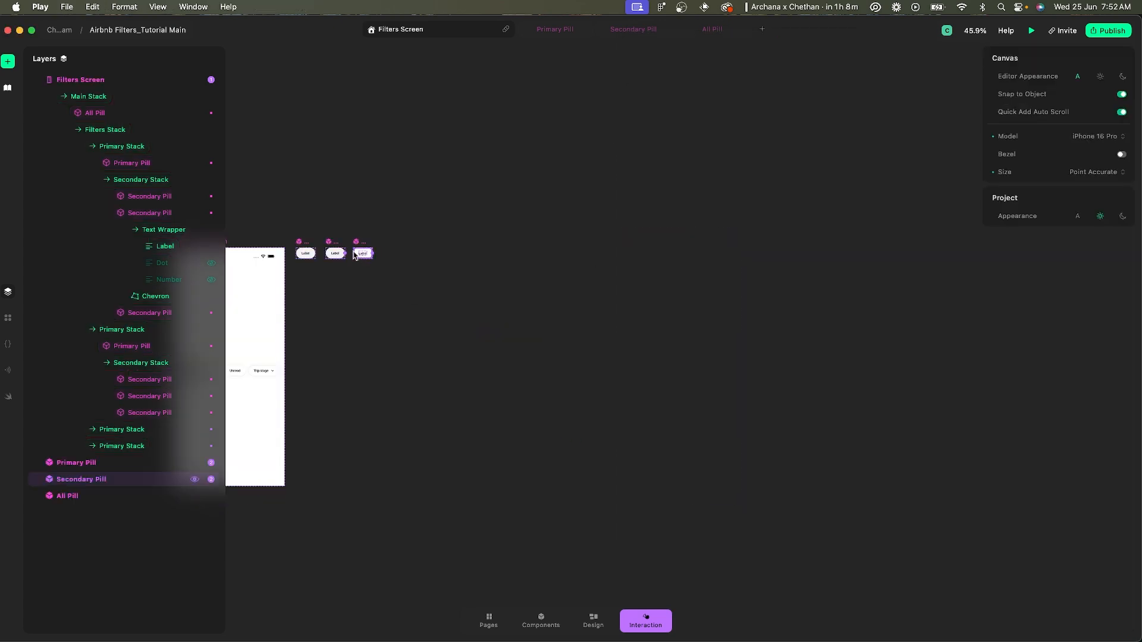
{"action": "left_click", "coordinate": [328, 243]}
{"action": "scroll", "coordinate": [562, 390], "scroll_direction": "up", "scroll_amount": 10}
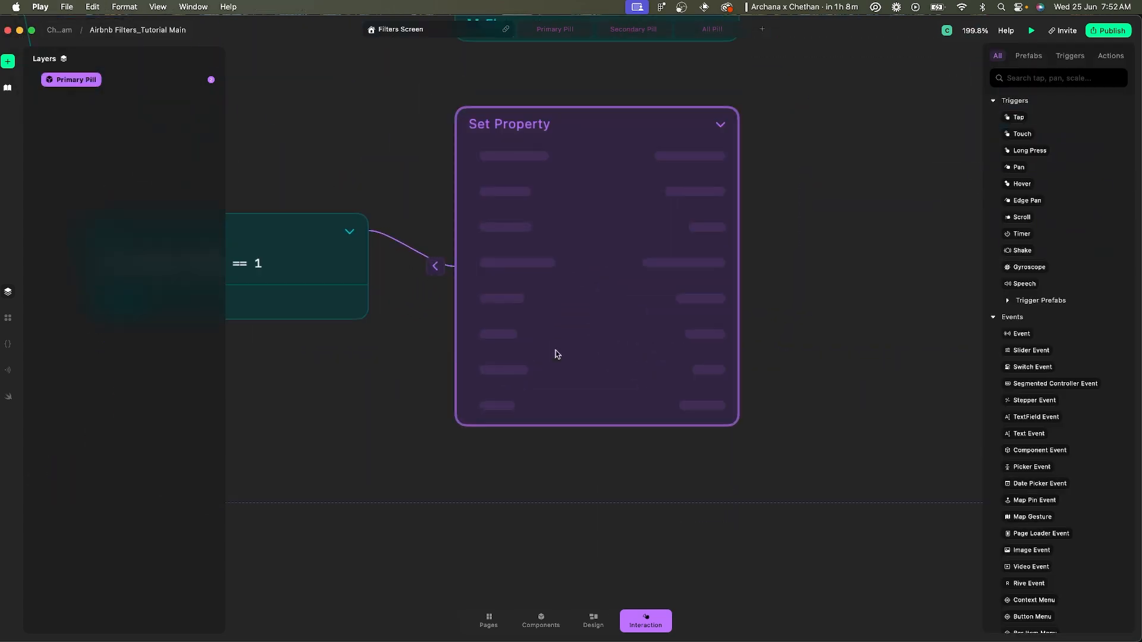
{"action": "left_click", "coordinate": [693, 335]}
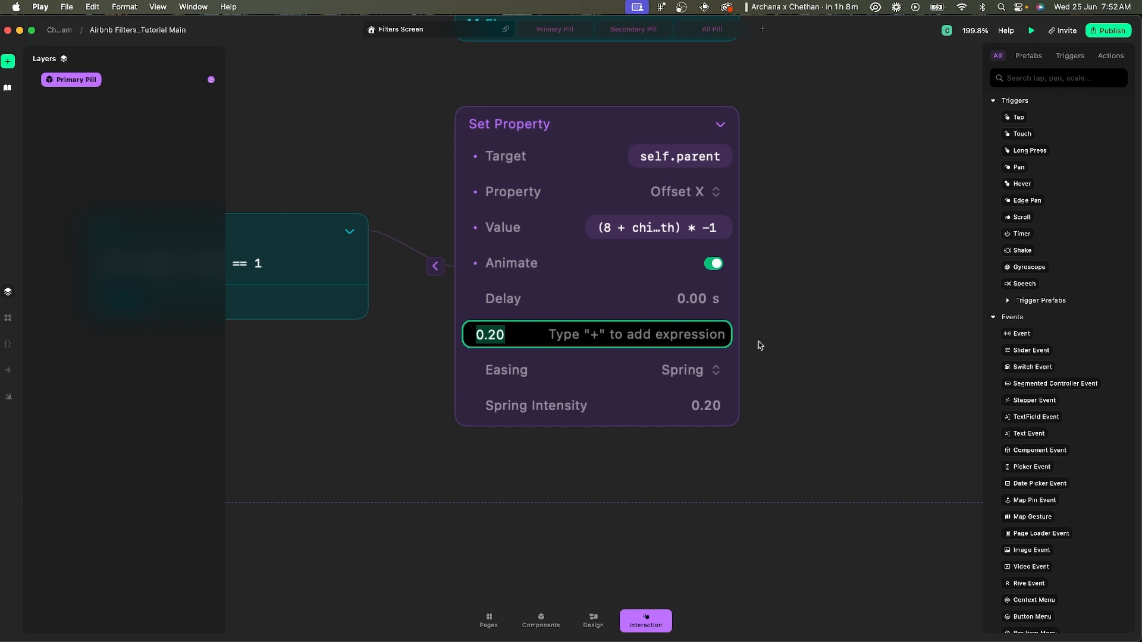
{"action": "type", "text": "0.35"}
{"action": "key", "text": "Return"}
{"action": "left_click", "coordinate": [773, 277]}
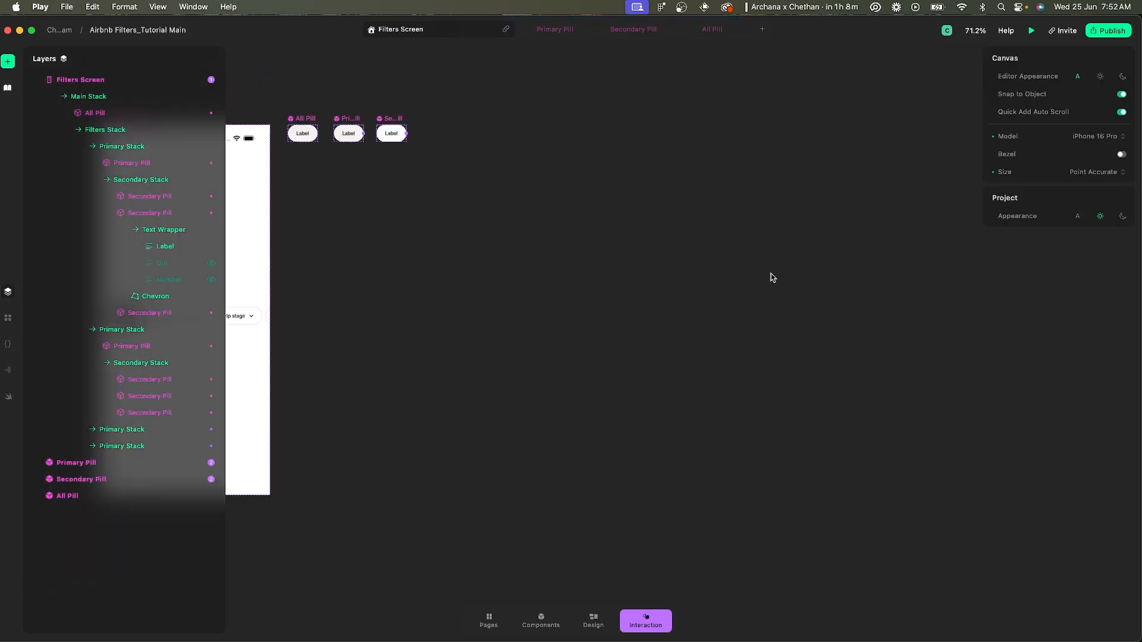
{"action": "left_click", "coordinate": [638, 612]}
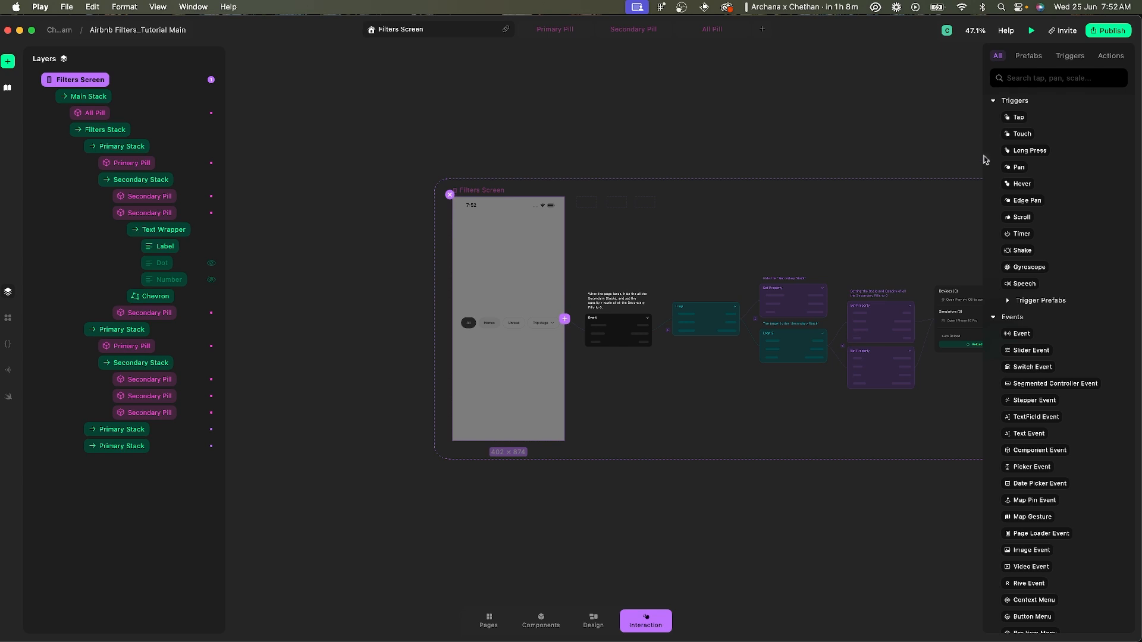
- Run the prototype in the iPhone 16 Pro simulator and test the Experiences pill's transition repeatedly, restarting the prototype between tries
{"action": "left_click", "coordinate": [979, 119]}
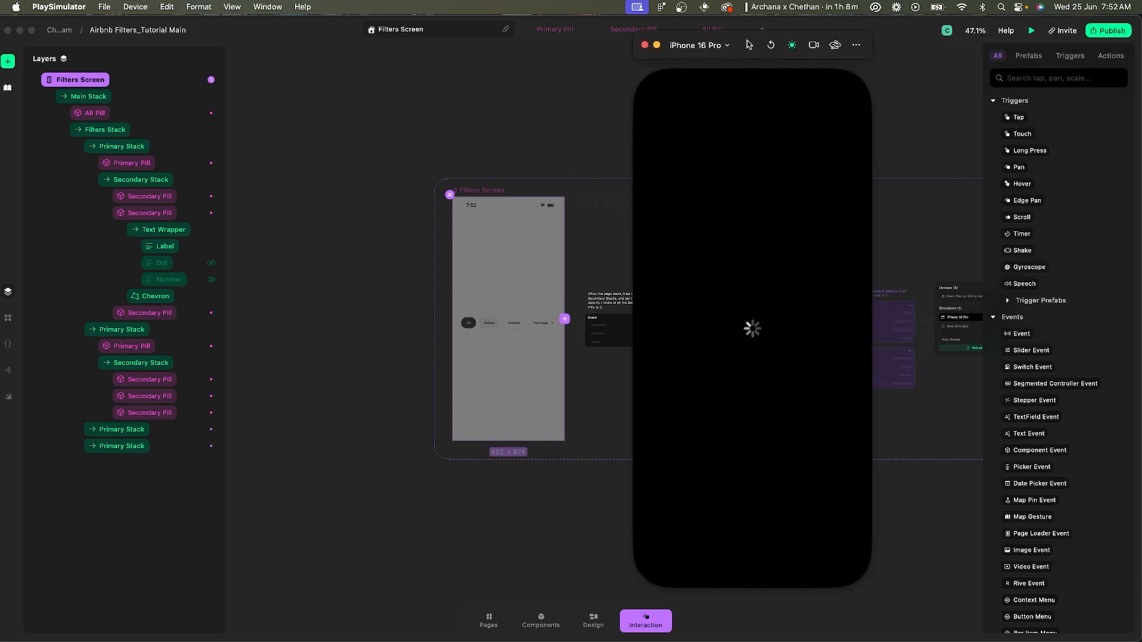
{"action": "left_click", "coordinate": [780, 335]}
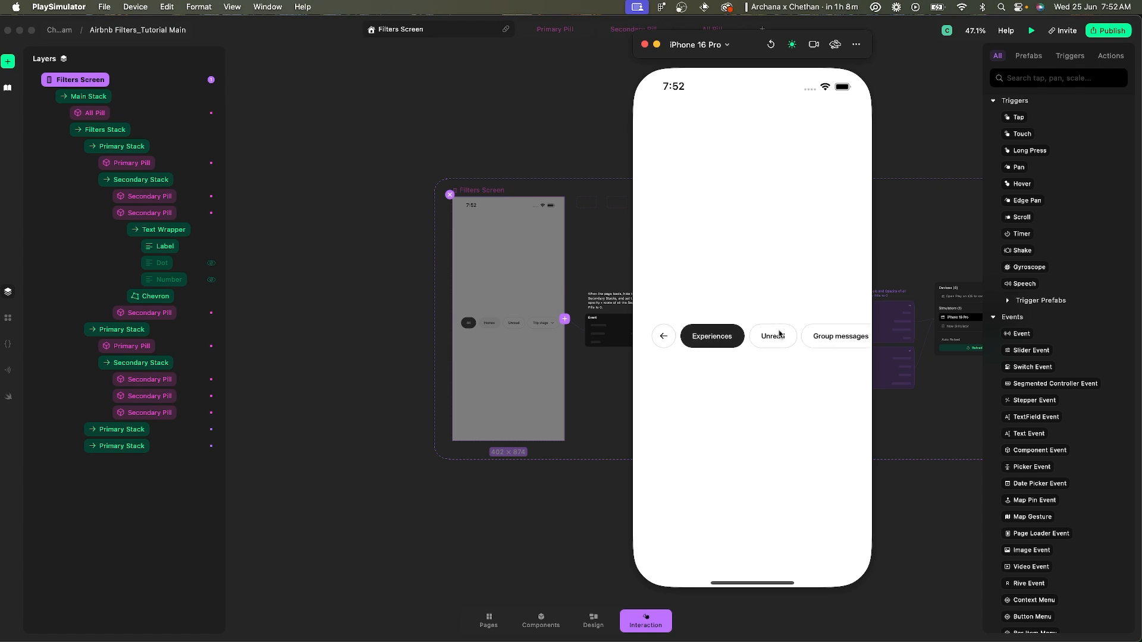
{"action": "left_click", "coordinate": [771, 45]}
{"action": "left_click", "coordinate": [784, 336]}
{"action": "left_click", "coordinate": [771, 45]}
{"action": "left_click", "coordinate": [783, 337]}
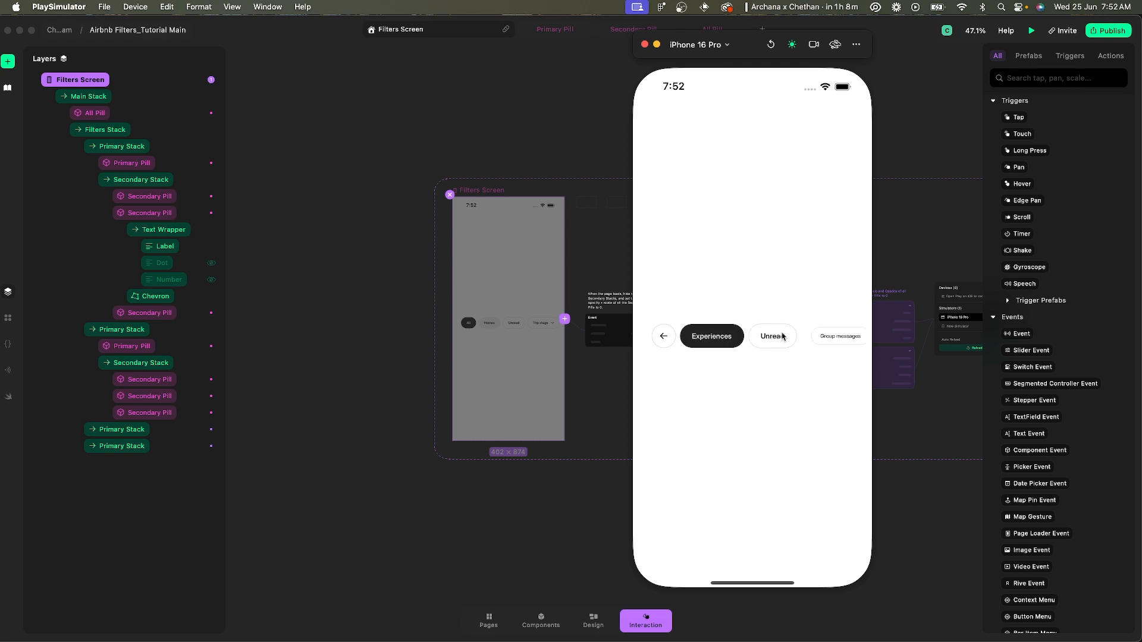
- Test the Unread and Group messages secondary pills of the Experiences filter in the running prototype
{"action": "left_click", "coordinate": [762, 339]}
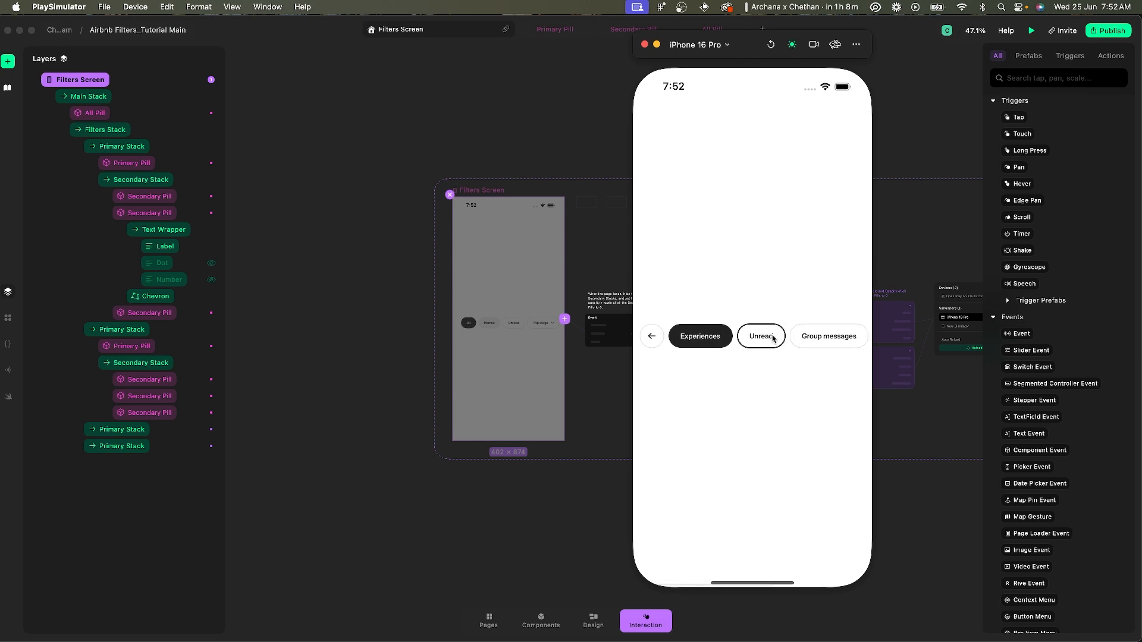
{"action": "left_click", "coordinate": [812, 338]}
{"action": "left_click", "coordinate": [810, 338]}
{"action": "left_click", "coordinate": [811, 337]}
{"action": "left_click", "coordinate": [744, 339]}
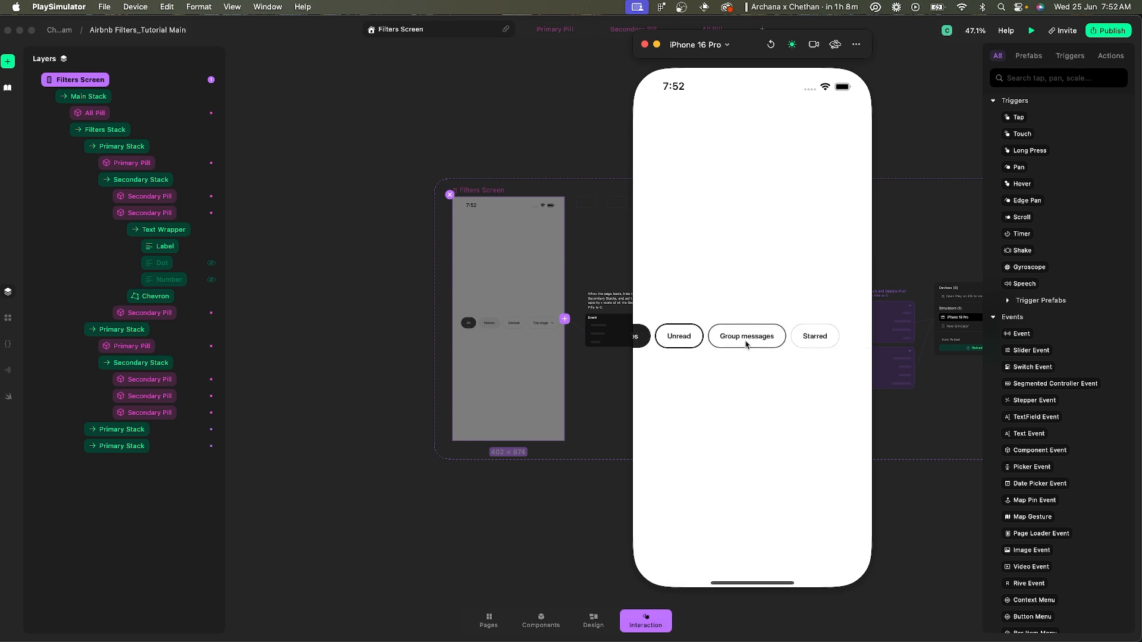
{"action": "left_click", "coordinate": [684, 337]}
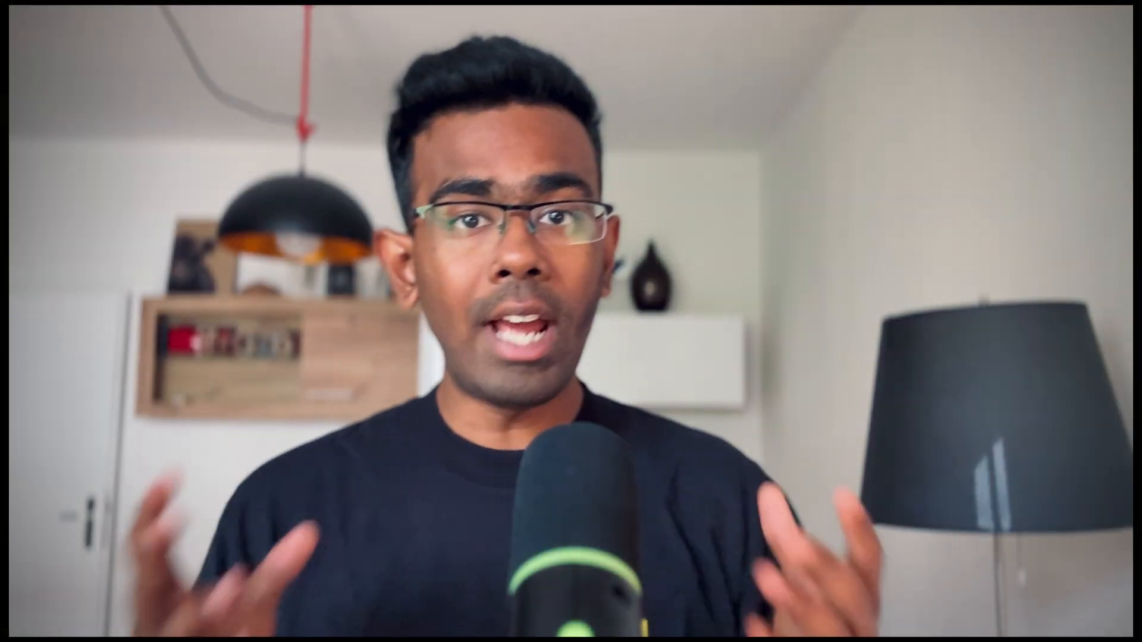